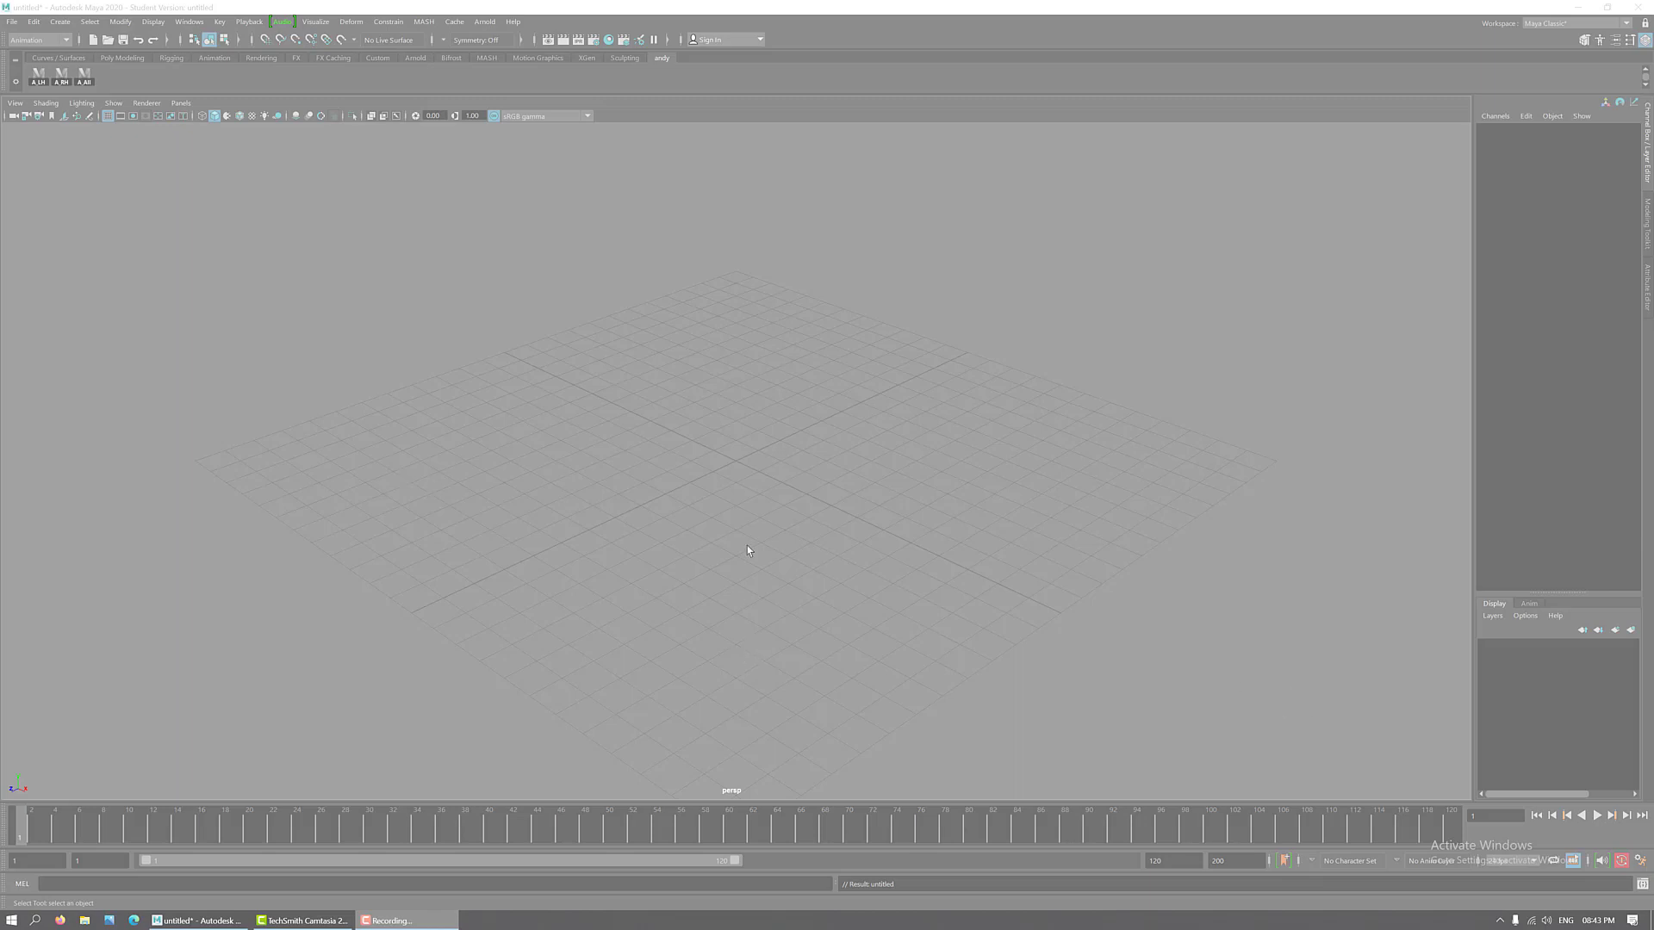
- Open the scene Walk-Anm.ma from the Desktop without saving the untitled scene
{"action": "left_click", "coordinate": [15, 28]}
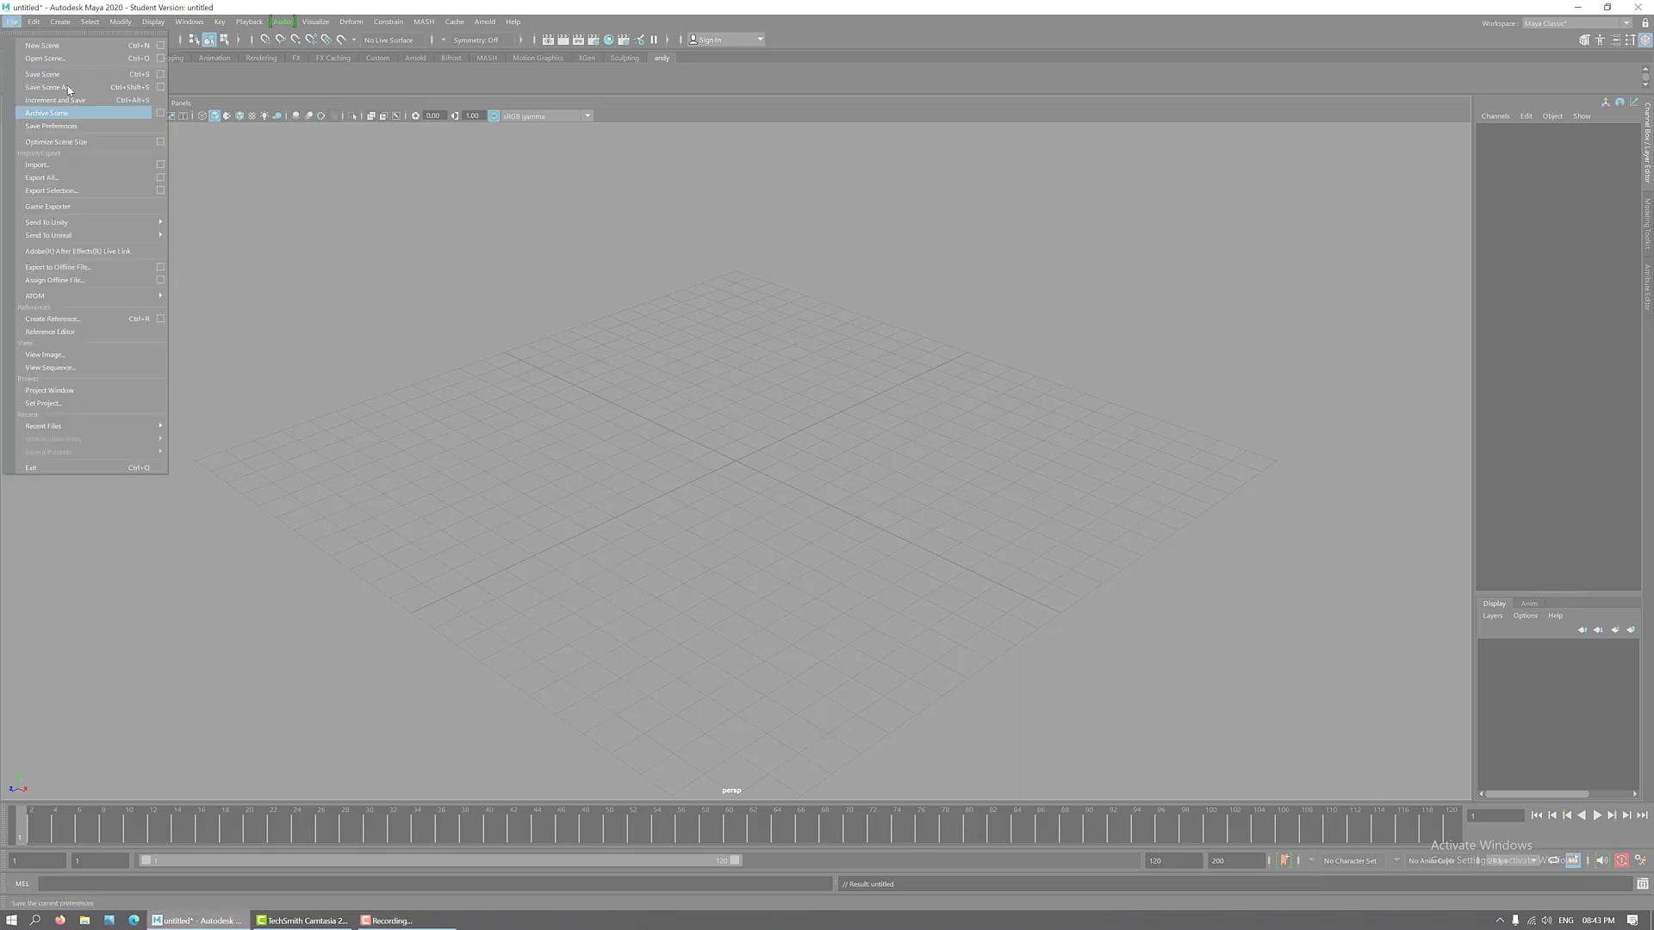
{"action": "left_click", "coordinate": [108, 81]}
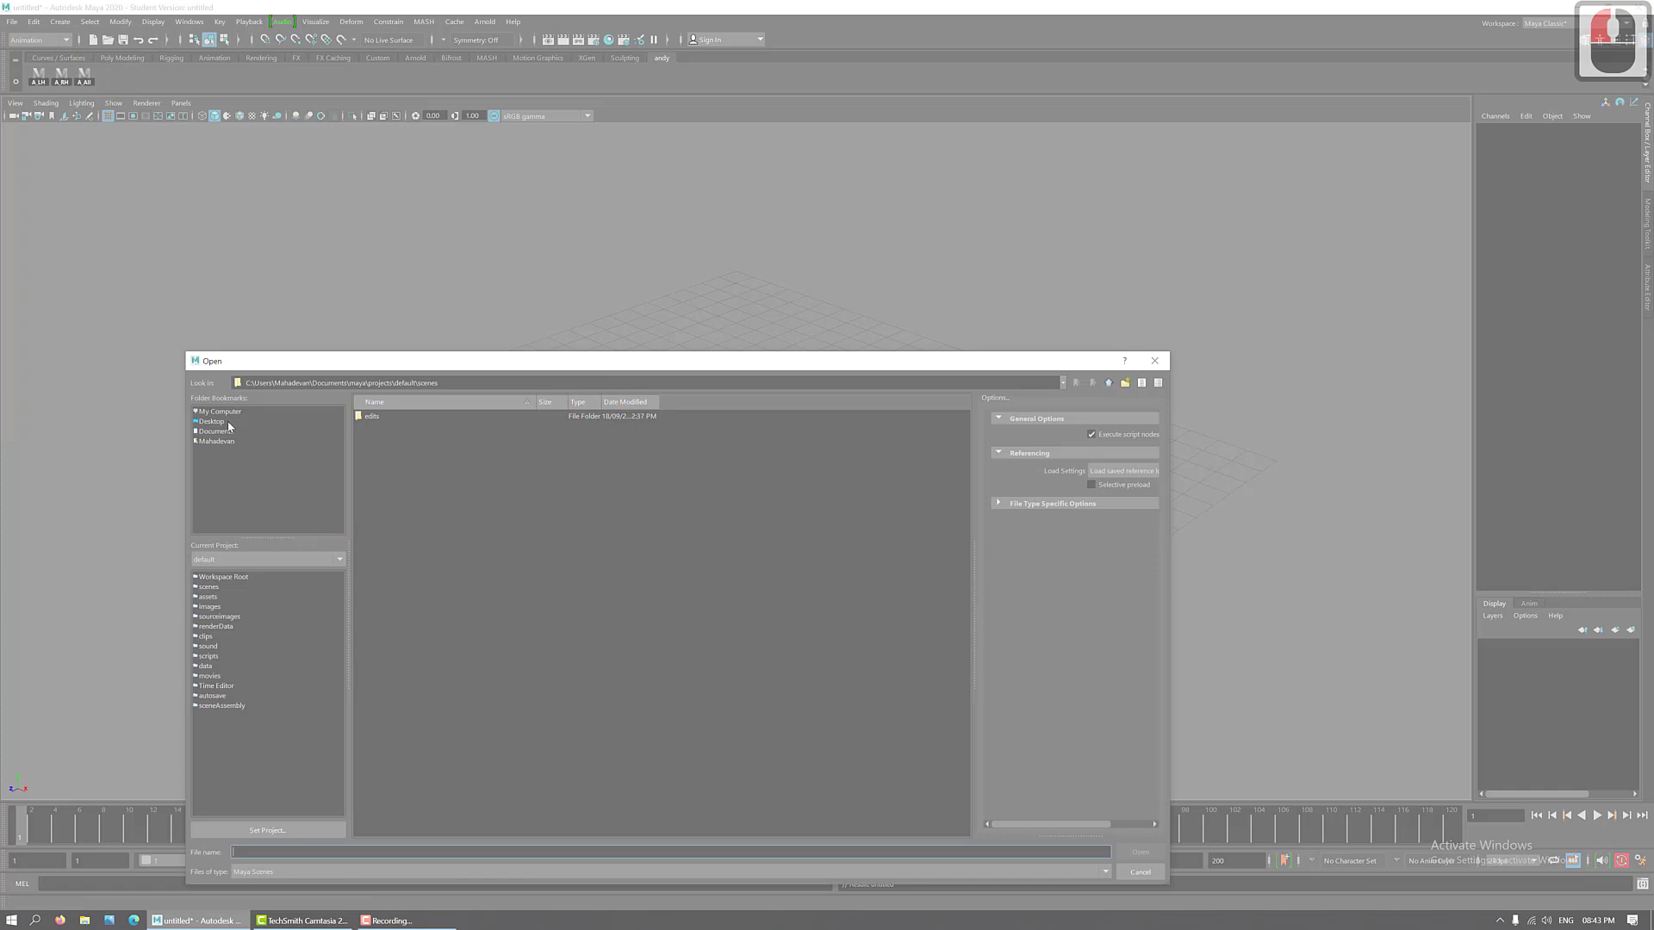
{"action": "left_click", "coordinate": [215, 422]}
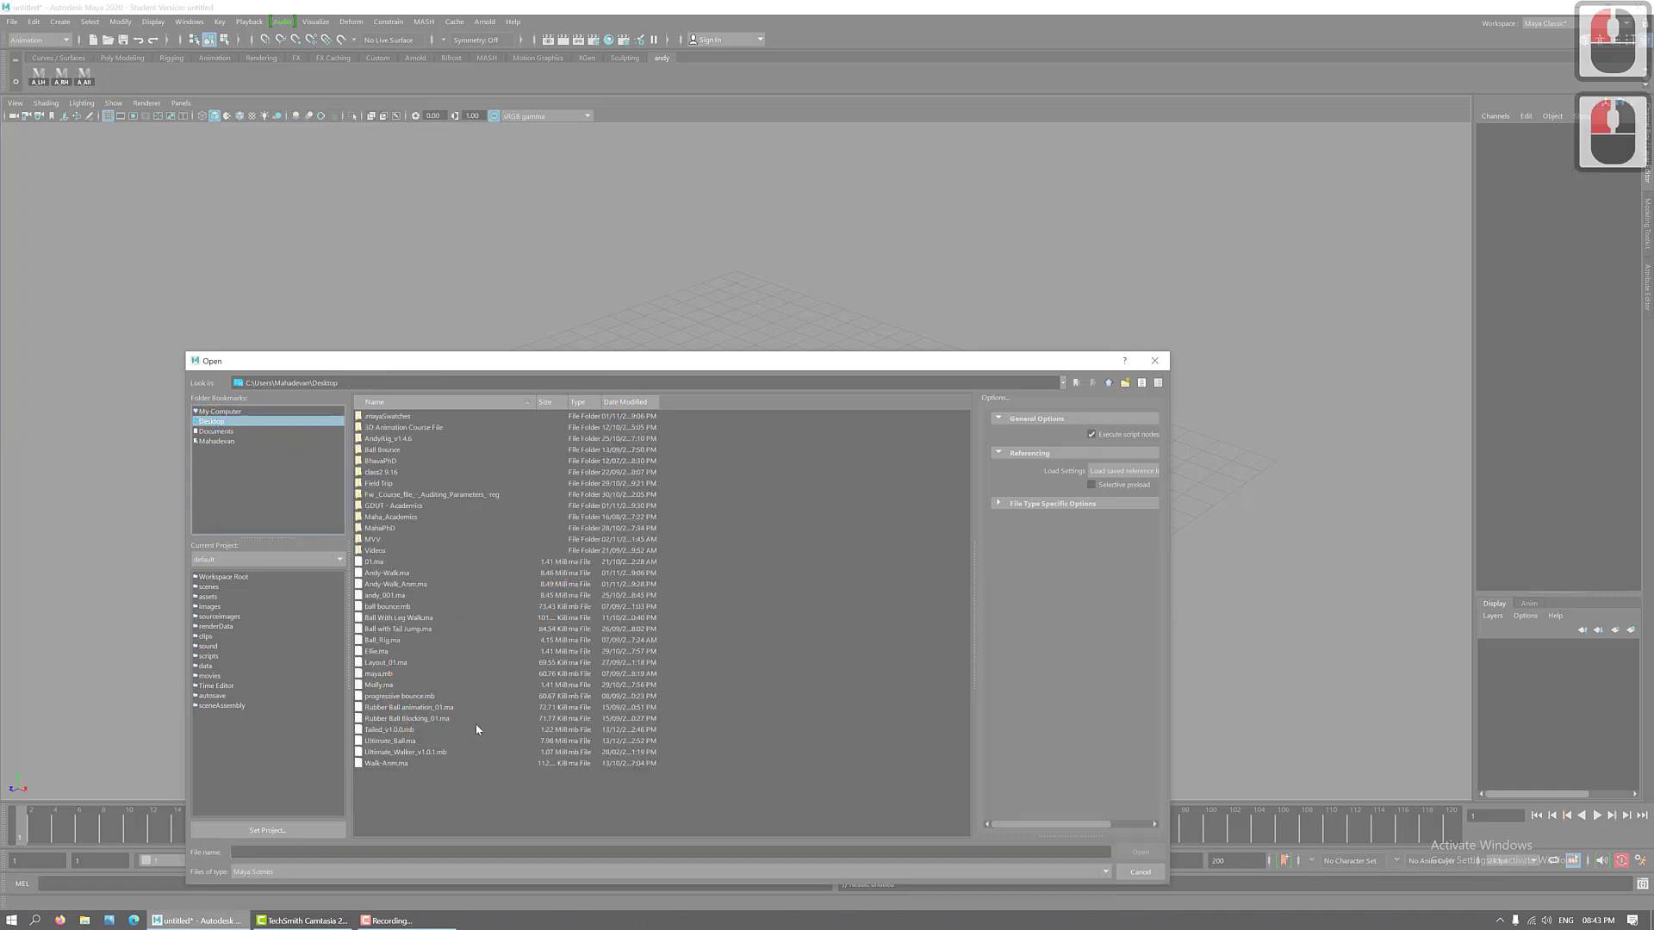
{"action": "left_click", "coordinate": [396, 764]}
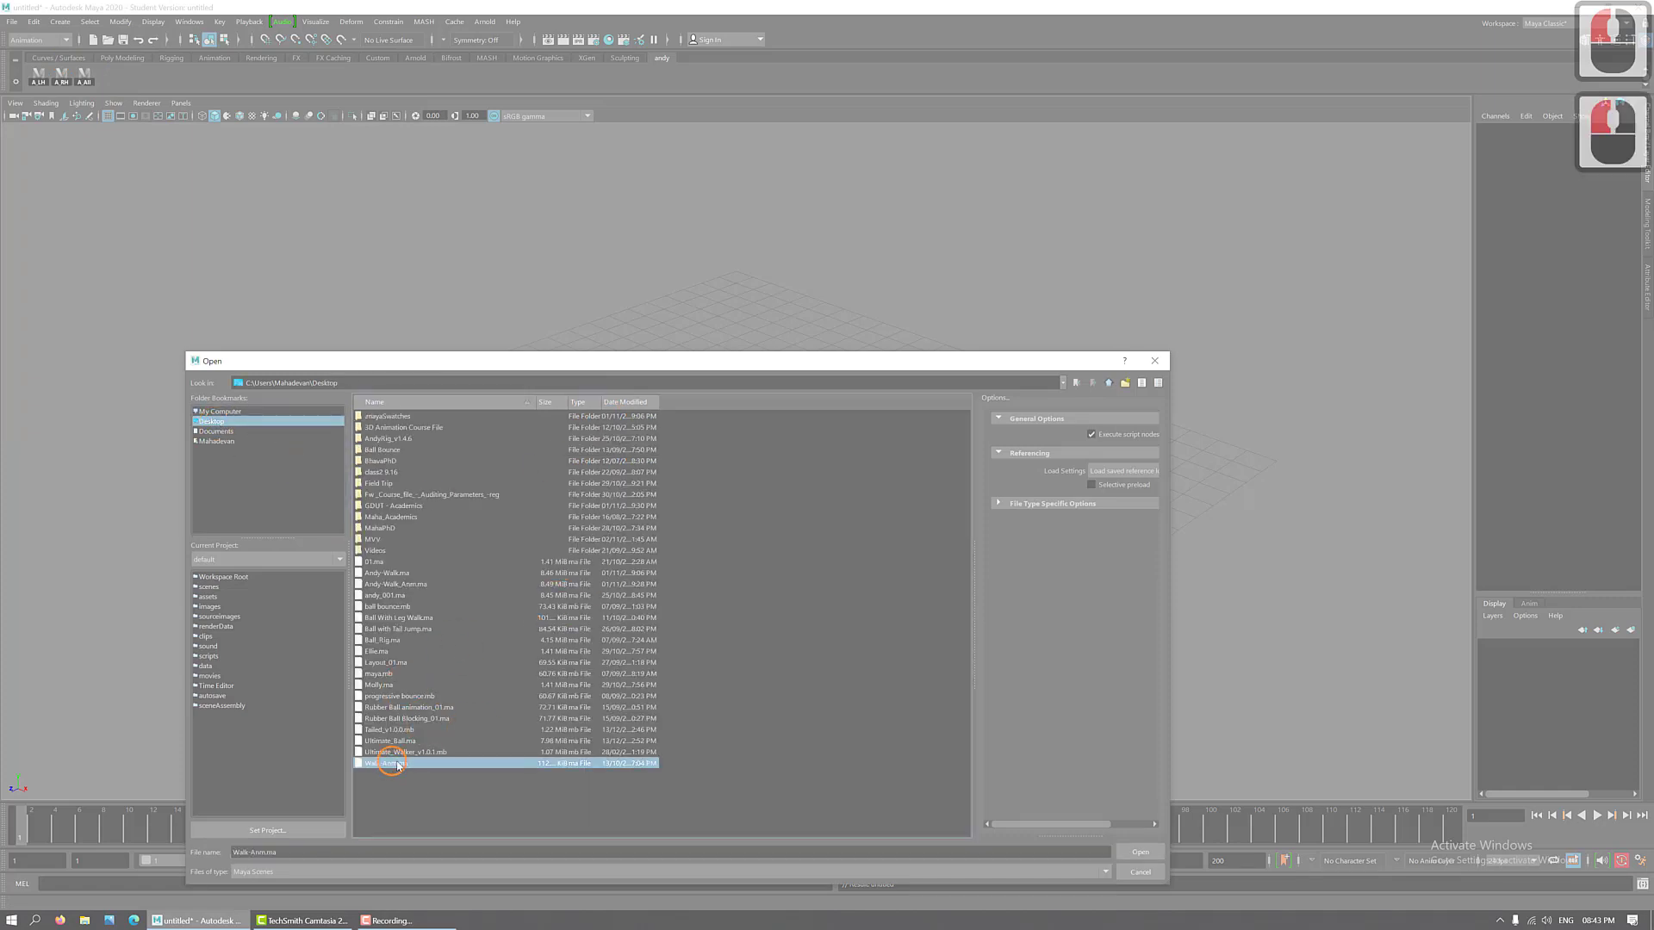
{"action": "left_click", "coordinate": [1131, 850]}
{"action": "left_click", "coordinate": [848, 491]}
{"action": "left_click", "coordinate": [833, 473]}
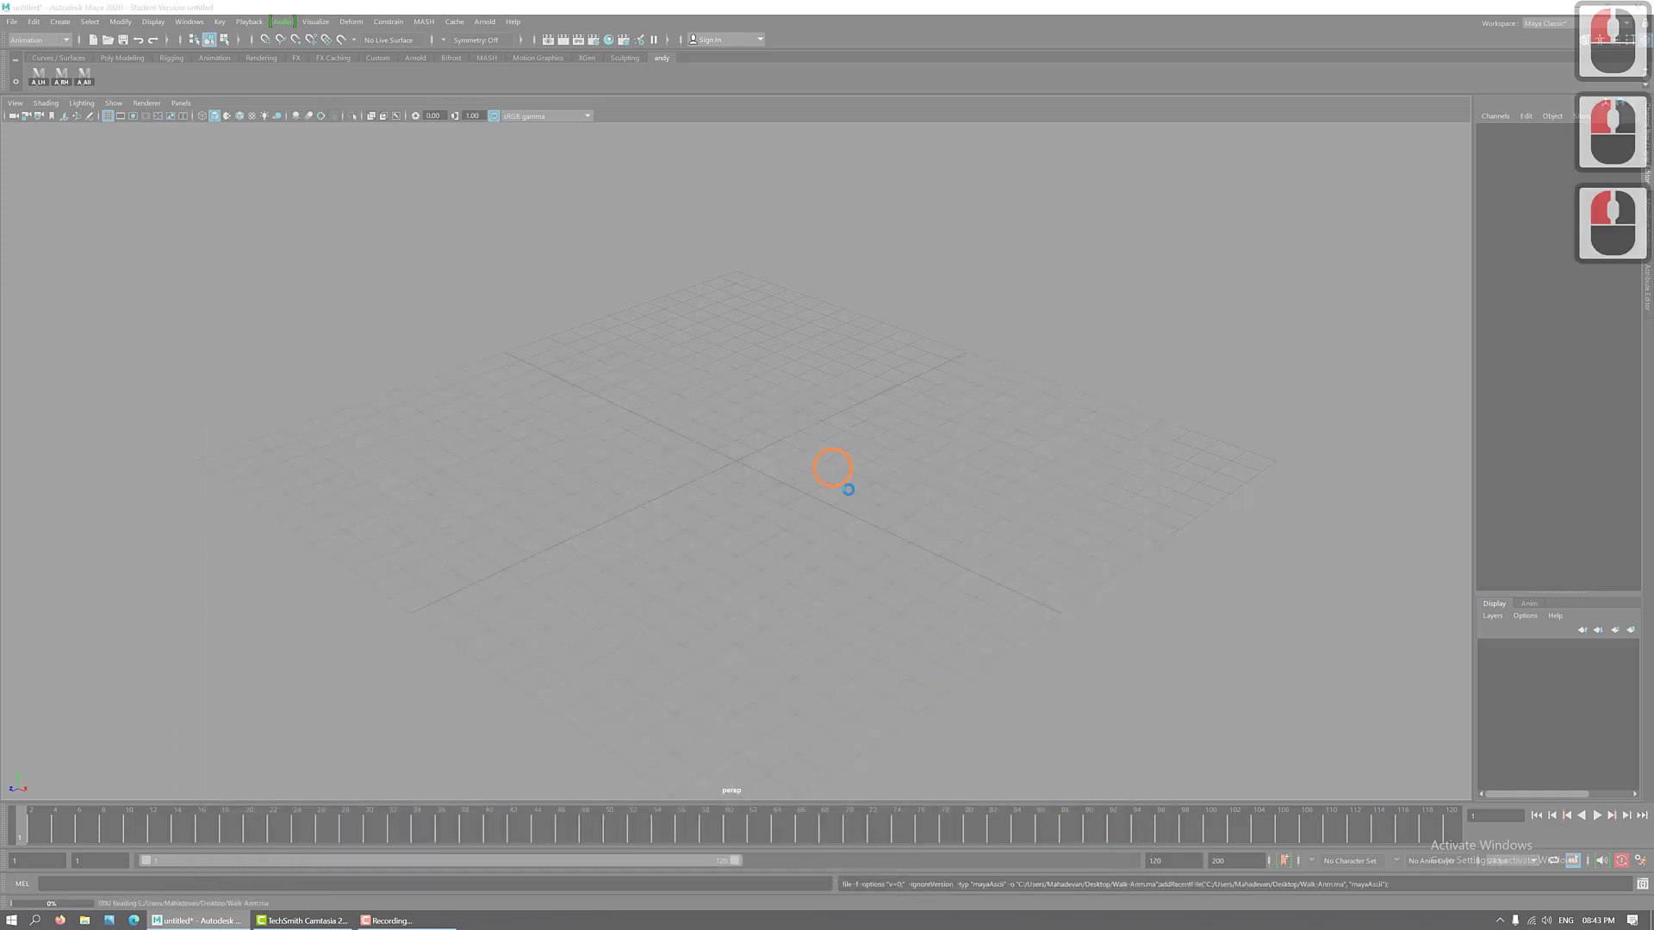
{"action": "left_click", "coordinate": [806, 480]}
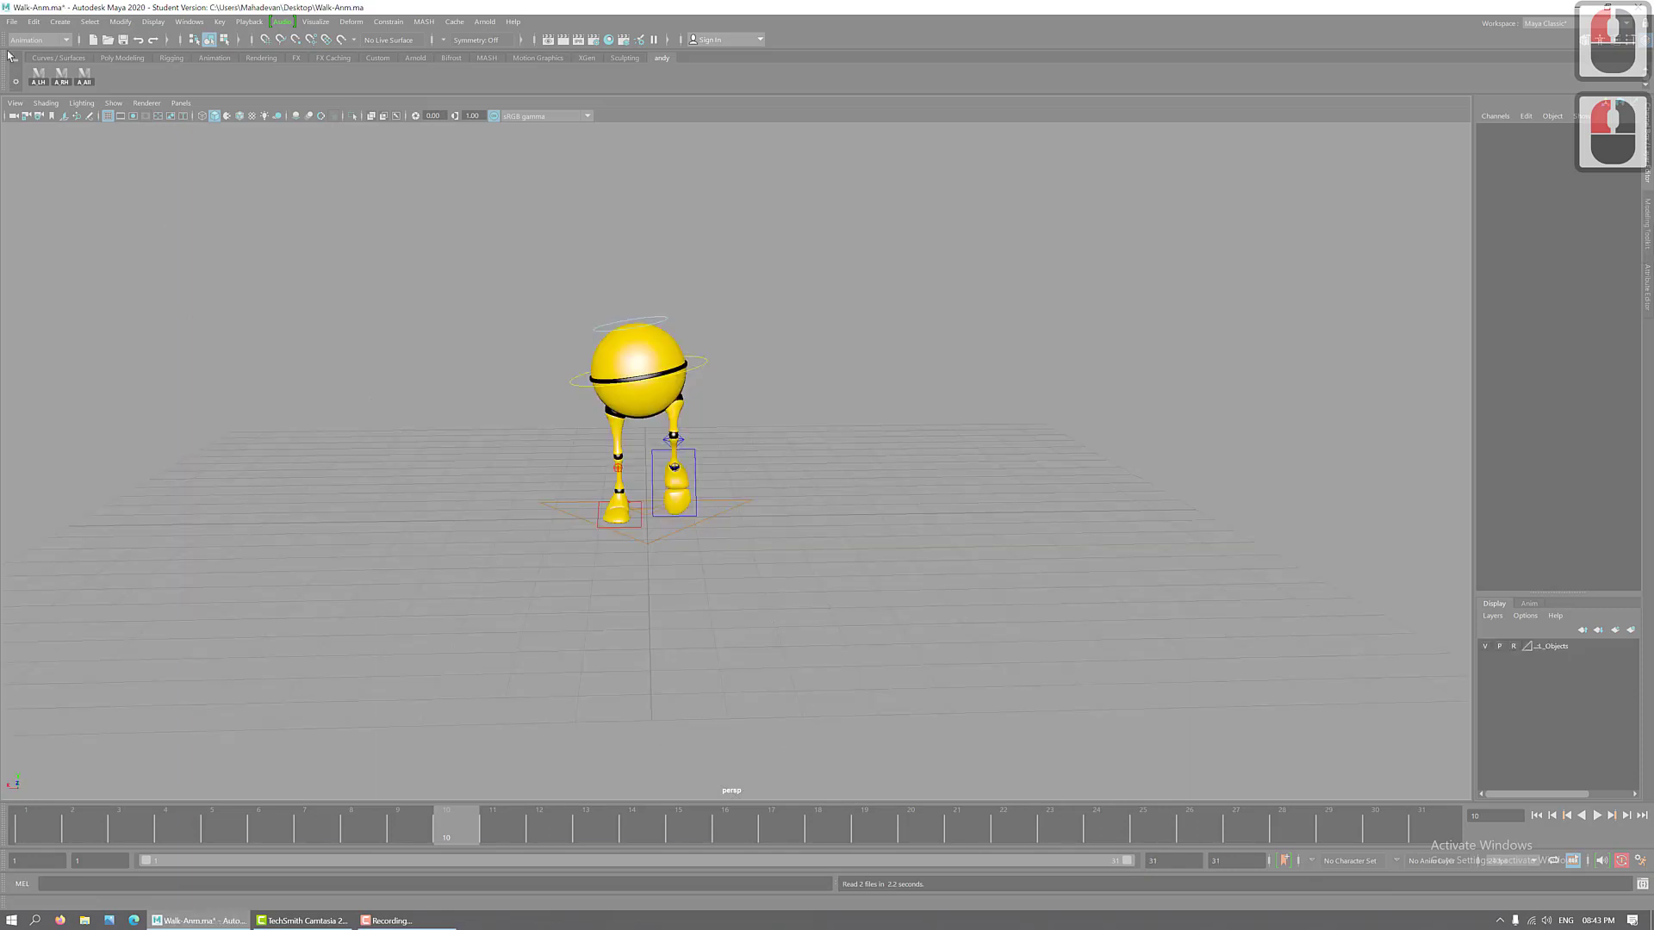
- Start a new empty scene, discarding any changes to the walking ball rig
{"action": "left_click", "coordinate": [12, 22]}
{"action": "left_click", "coordinate": [43, 45]}
{"action": "left_click", "coordinate": [823, 466]}
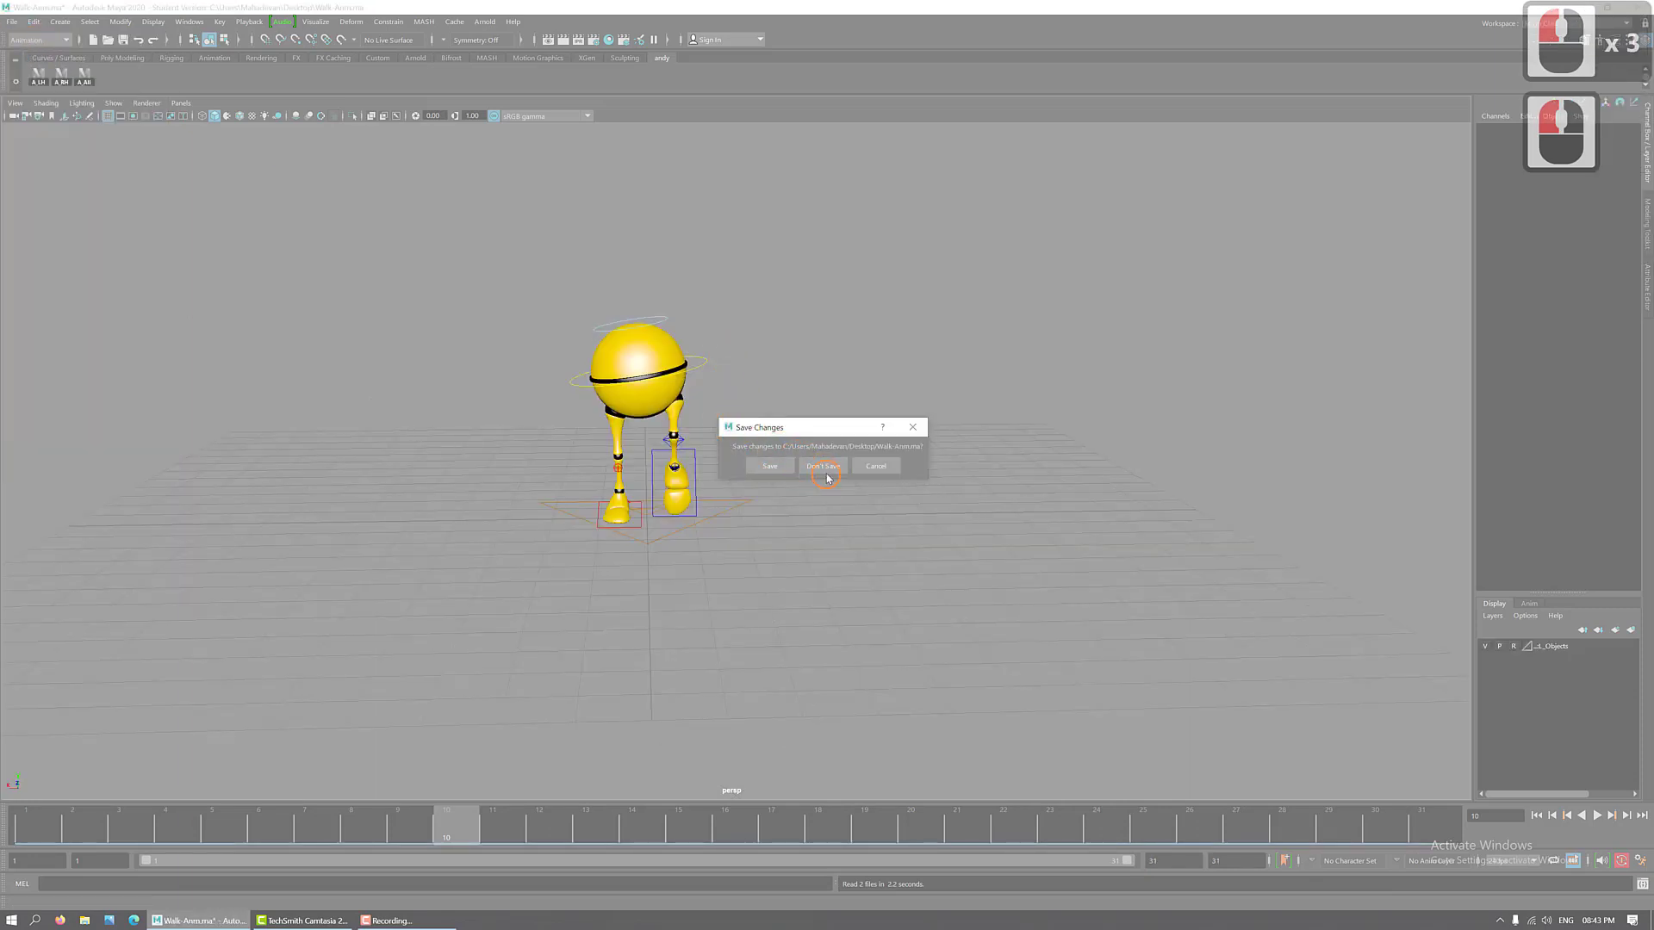
- Open the scene Andy-Walk_Anm.ma from the Desktop, discarding the untitled scene and dismissing the file-read message
{"action": "left_click", "coordinate": [12, 21]}
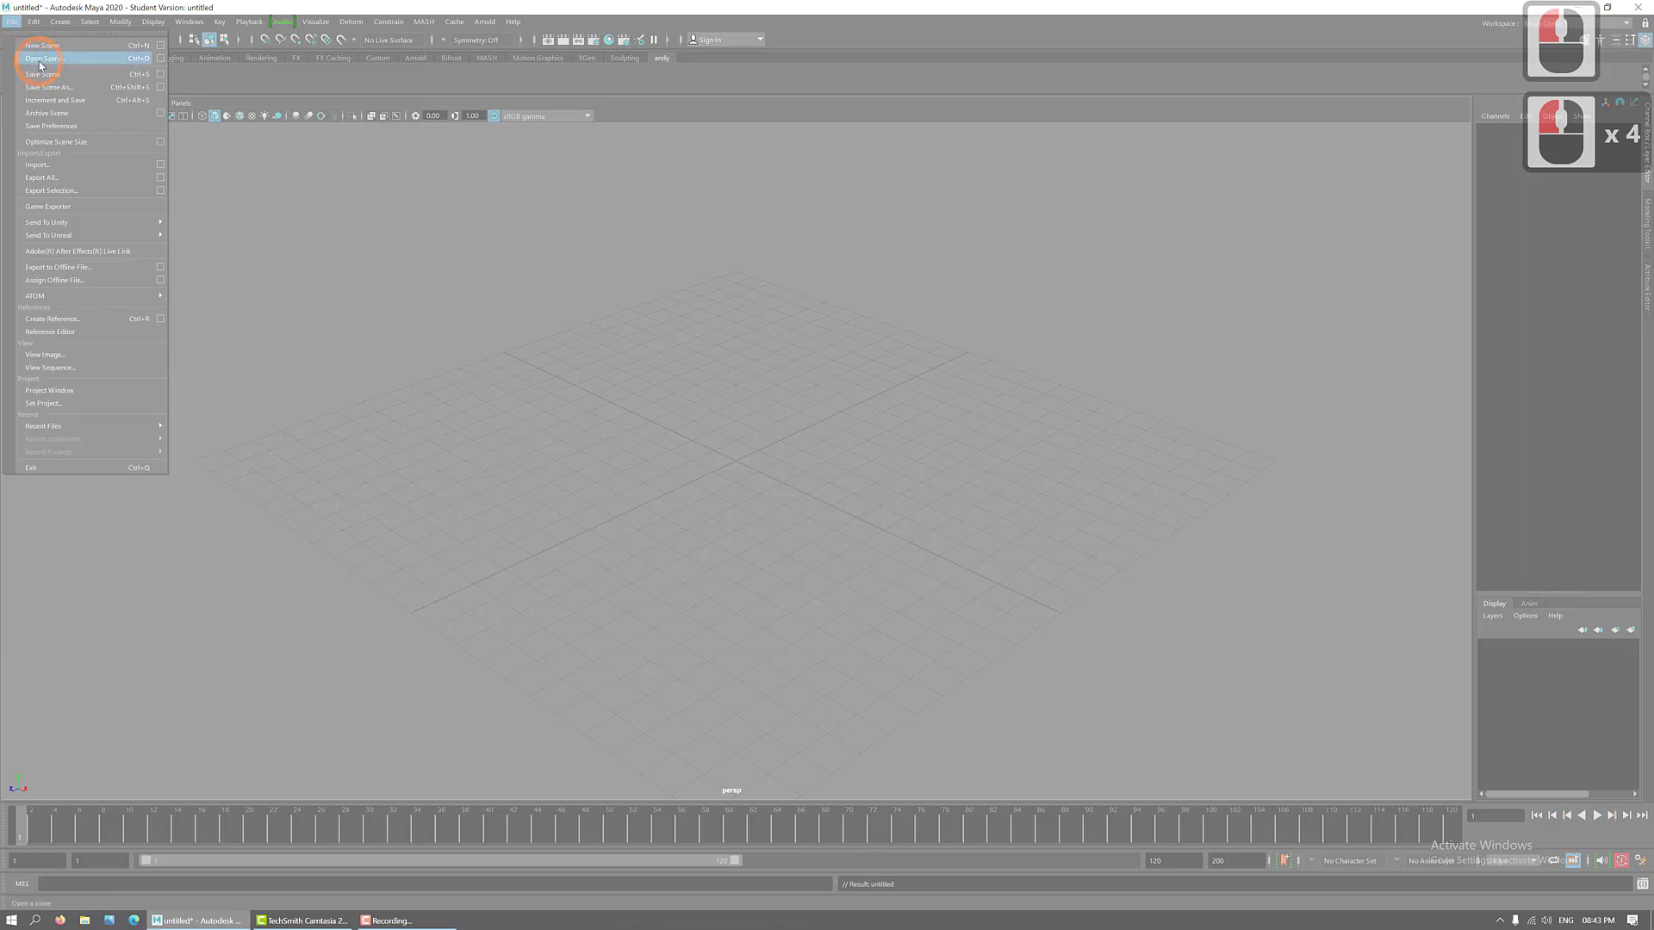
{"action": "left_click", "coordinate": [38, 58]}
{"action": "left_click", "coordinate": [415, 587]}
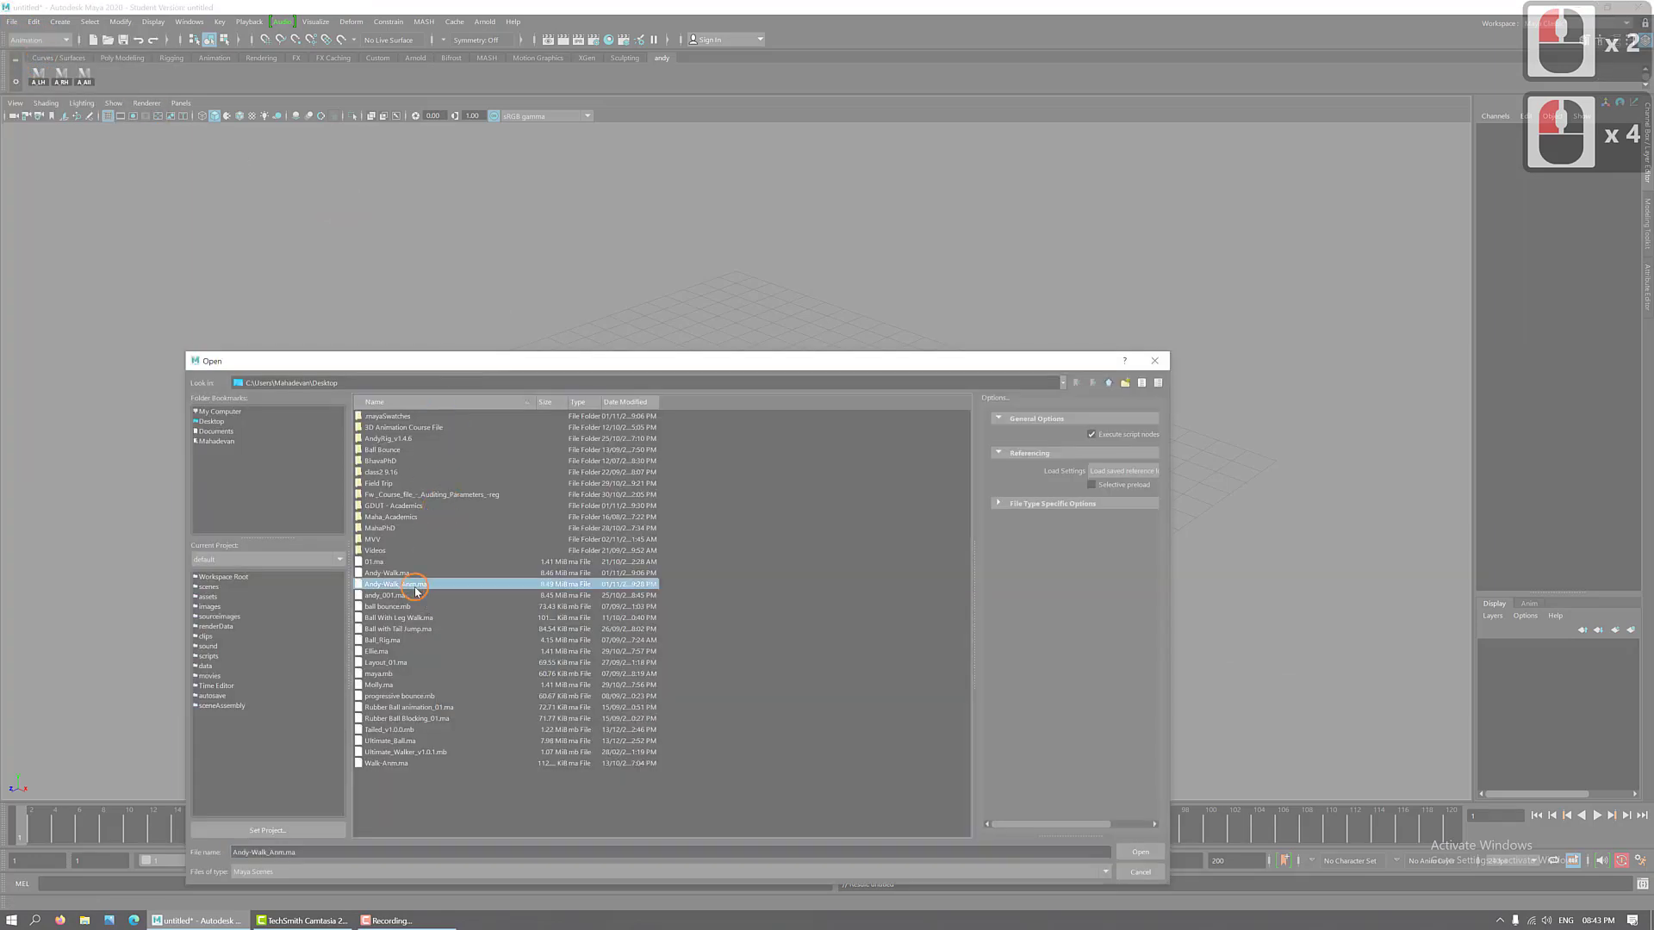
{"action": "left_click", "coordinate": [1139, 853]}
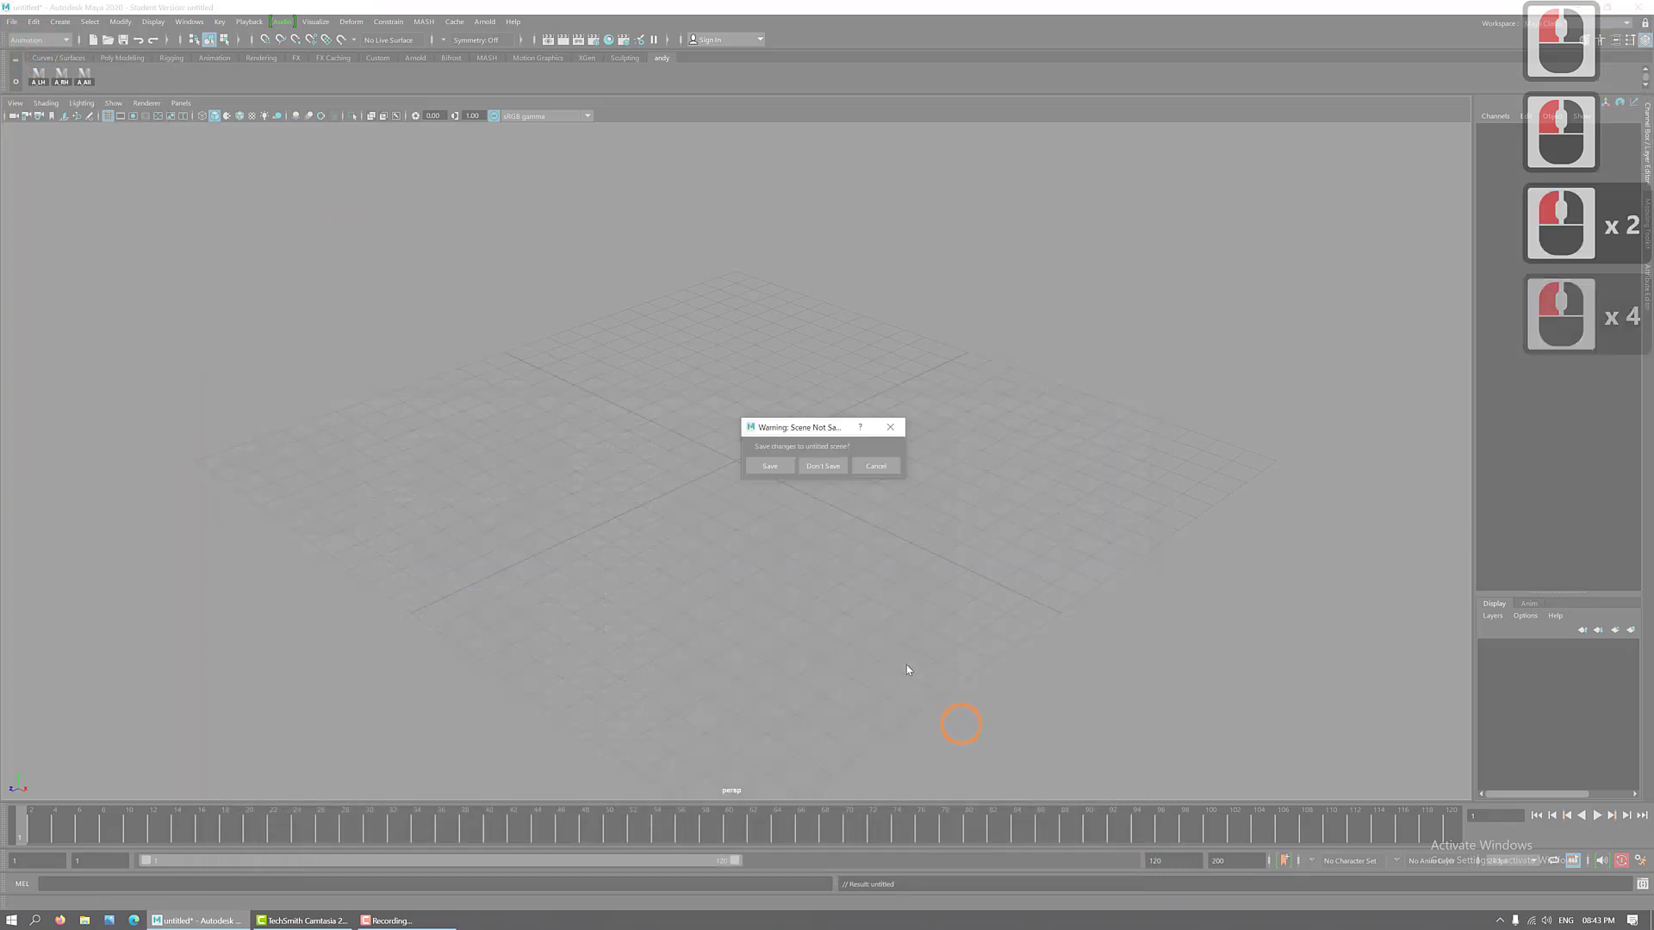
{"action": "left_click", "coordinate": [823, 466]}
{"action": "left_click", "coordinate": [790, 481]}
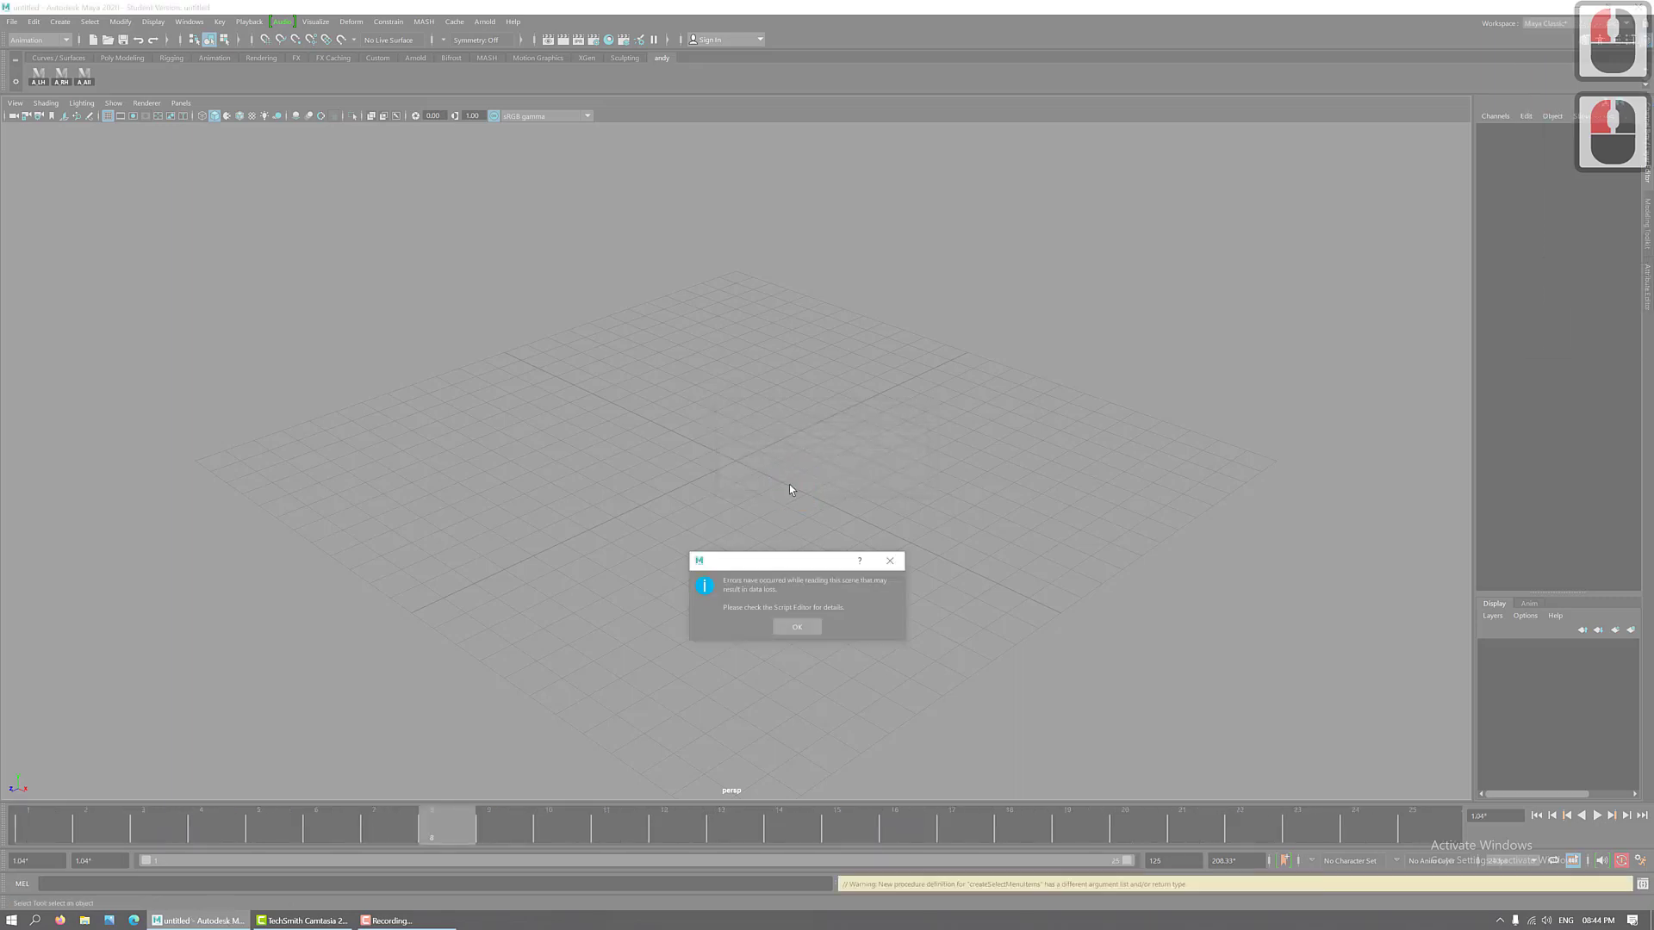
{"action": "left_click", "coordinate": [800, 630]}
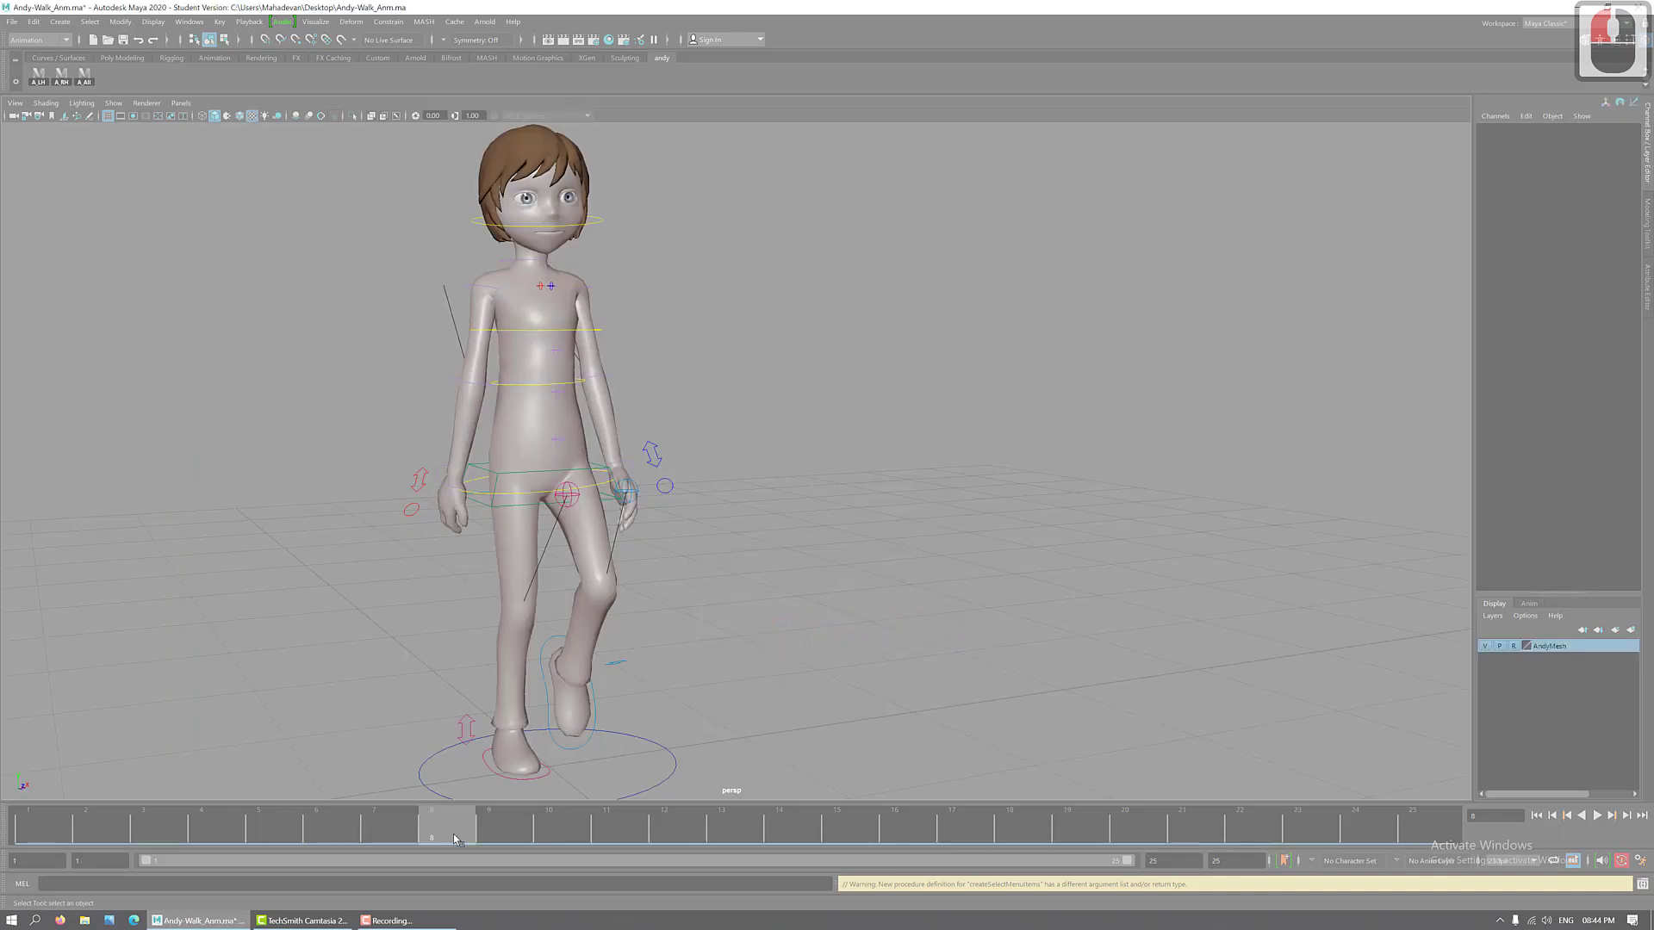
- Play back the character's walk animation and stop it
{"action": "key", "text": "alt+v"}
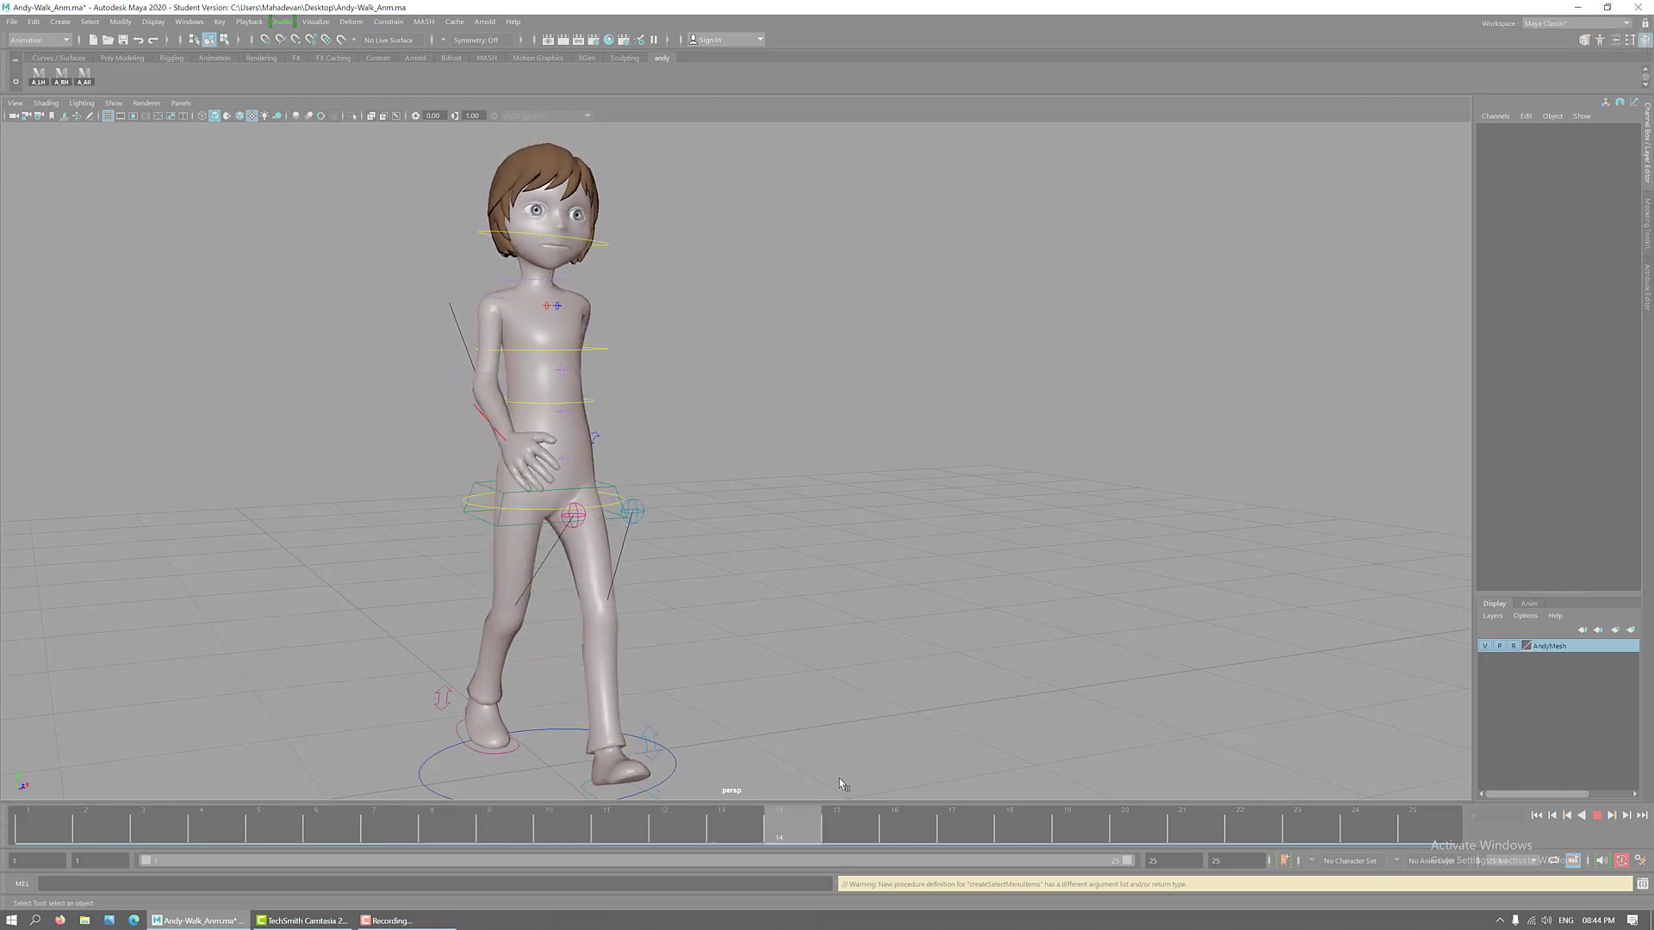
{"action": "left_click", "coordinate": [753, 572]}
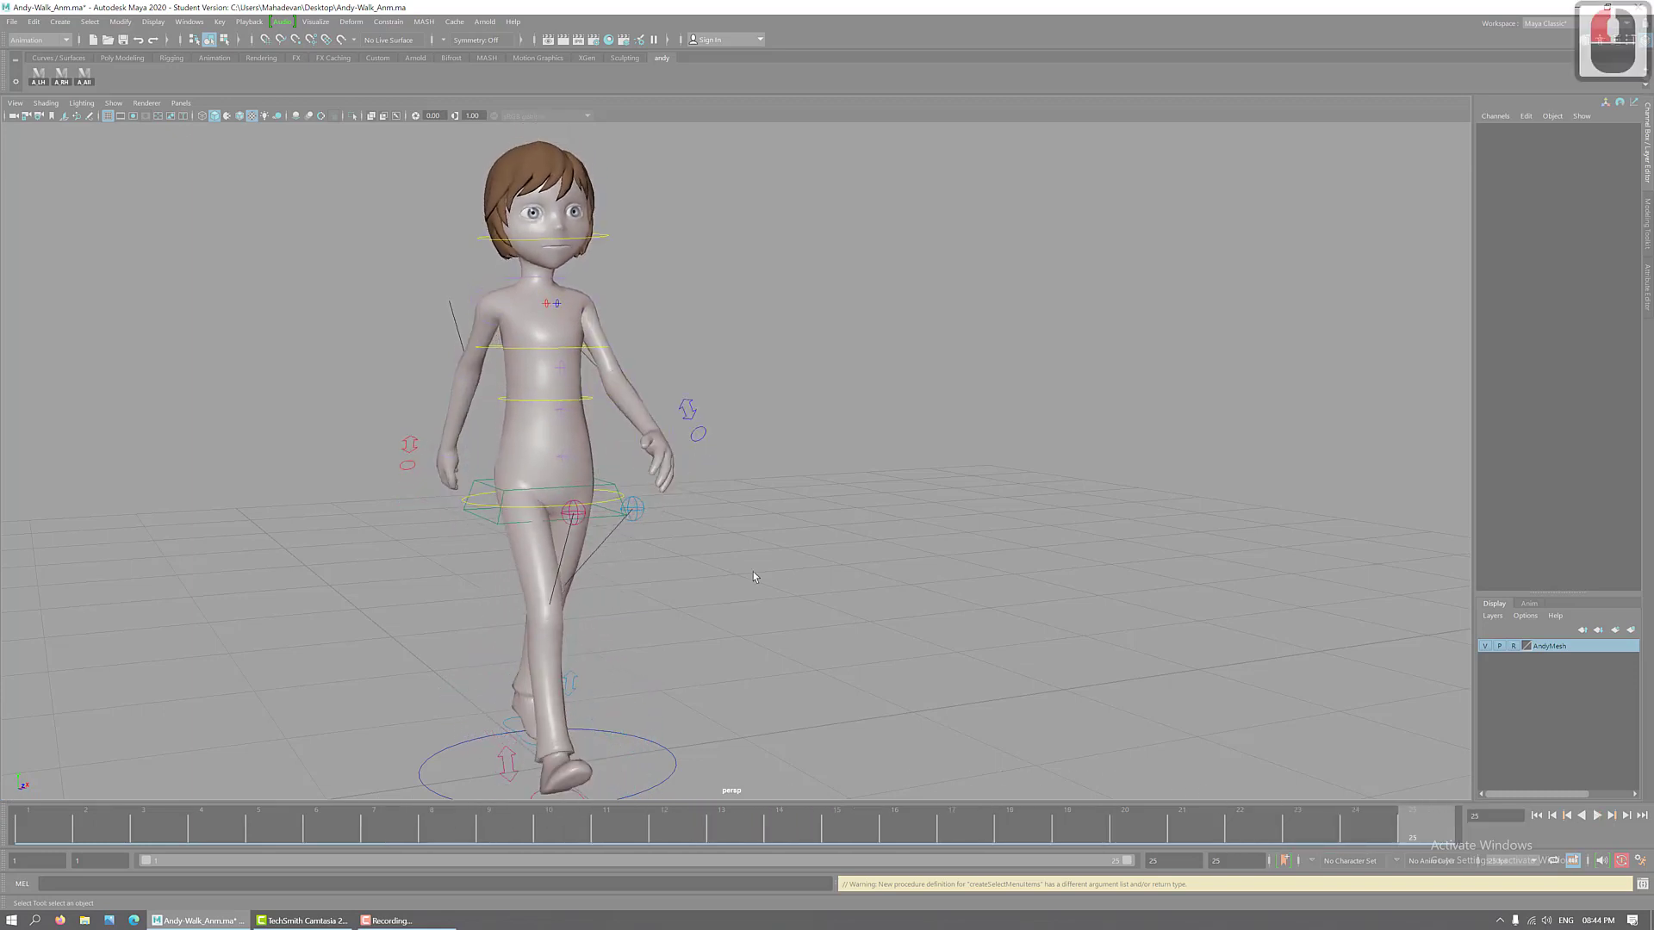
- Turn off the reference display of the AndyMesh layer and select the character's body mesh
{"action": "left_click", "coordinate": [544, 446]}
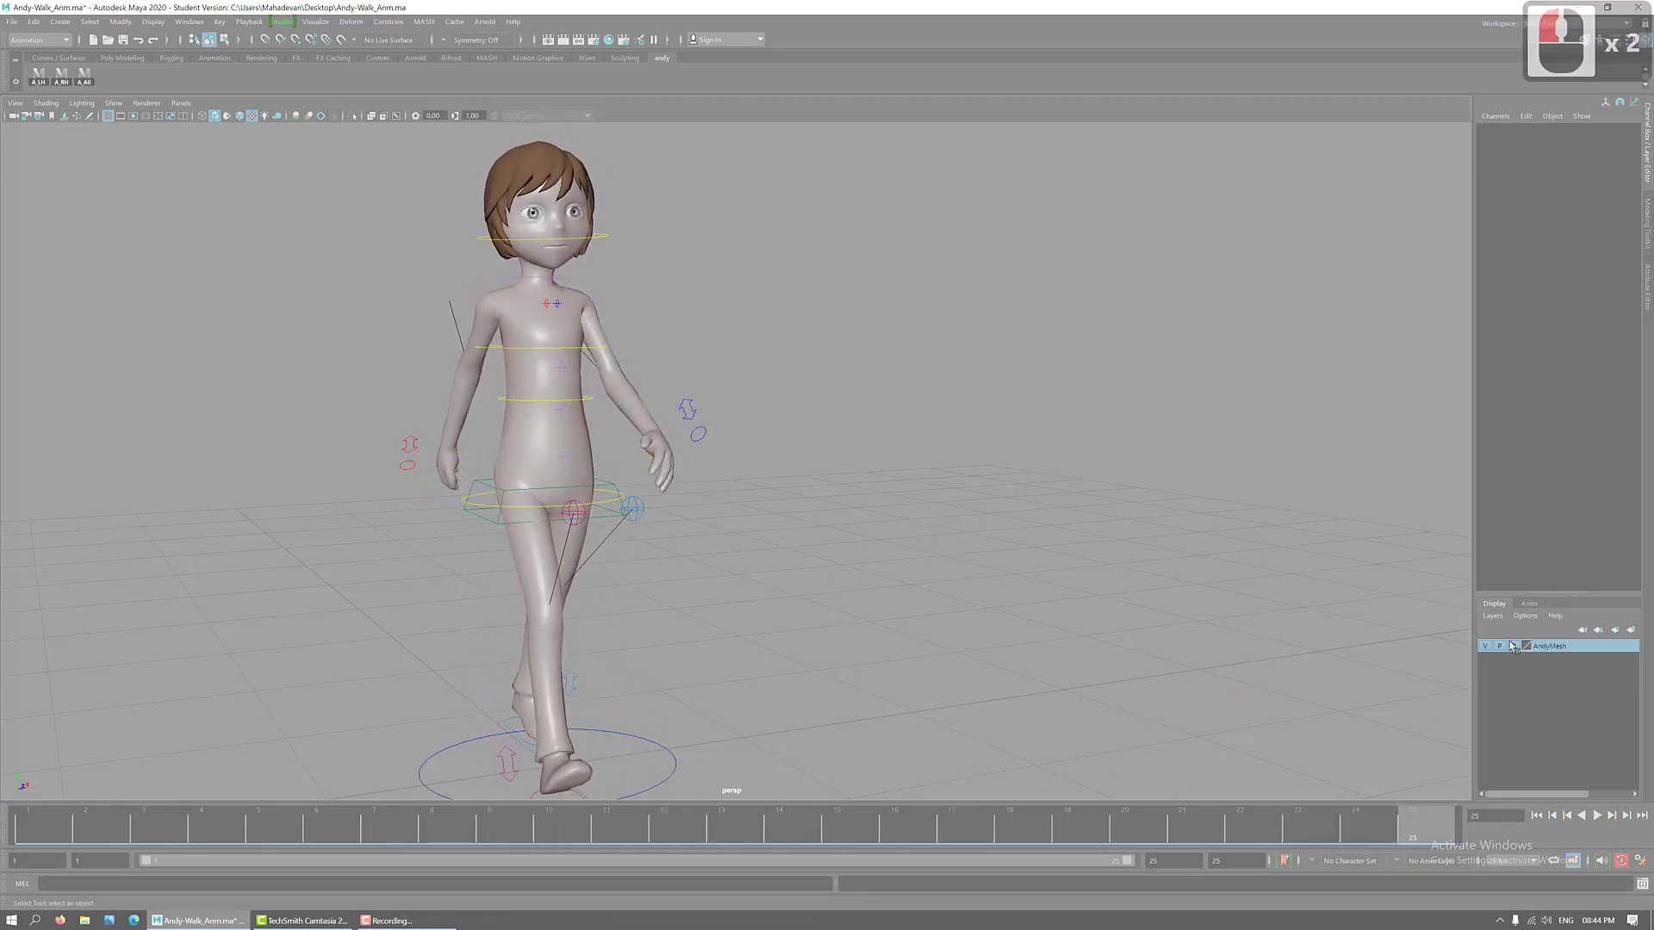
{"action": "left_click", "coordinate": [1514, 646]}
{"action": "left_click", "coordinate": [533, 439]}
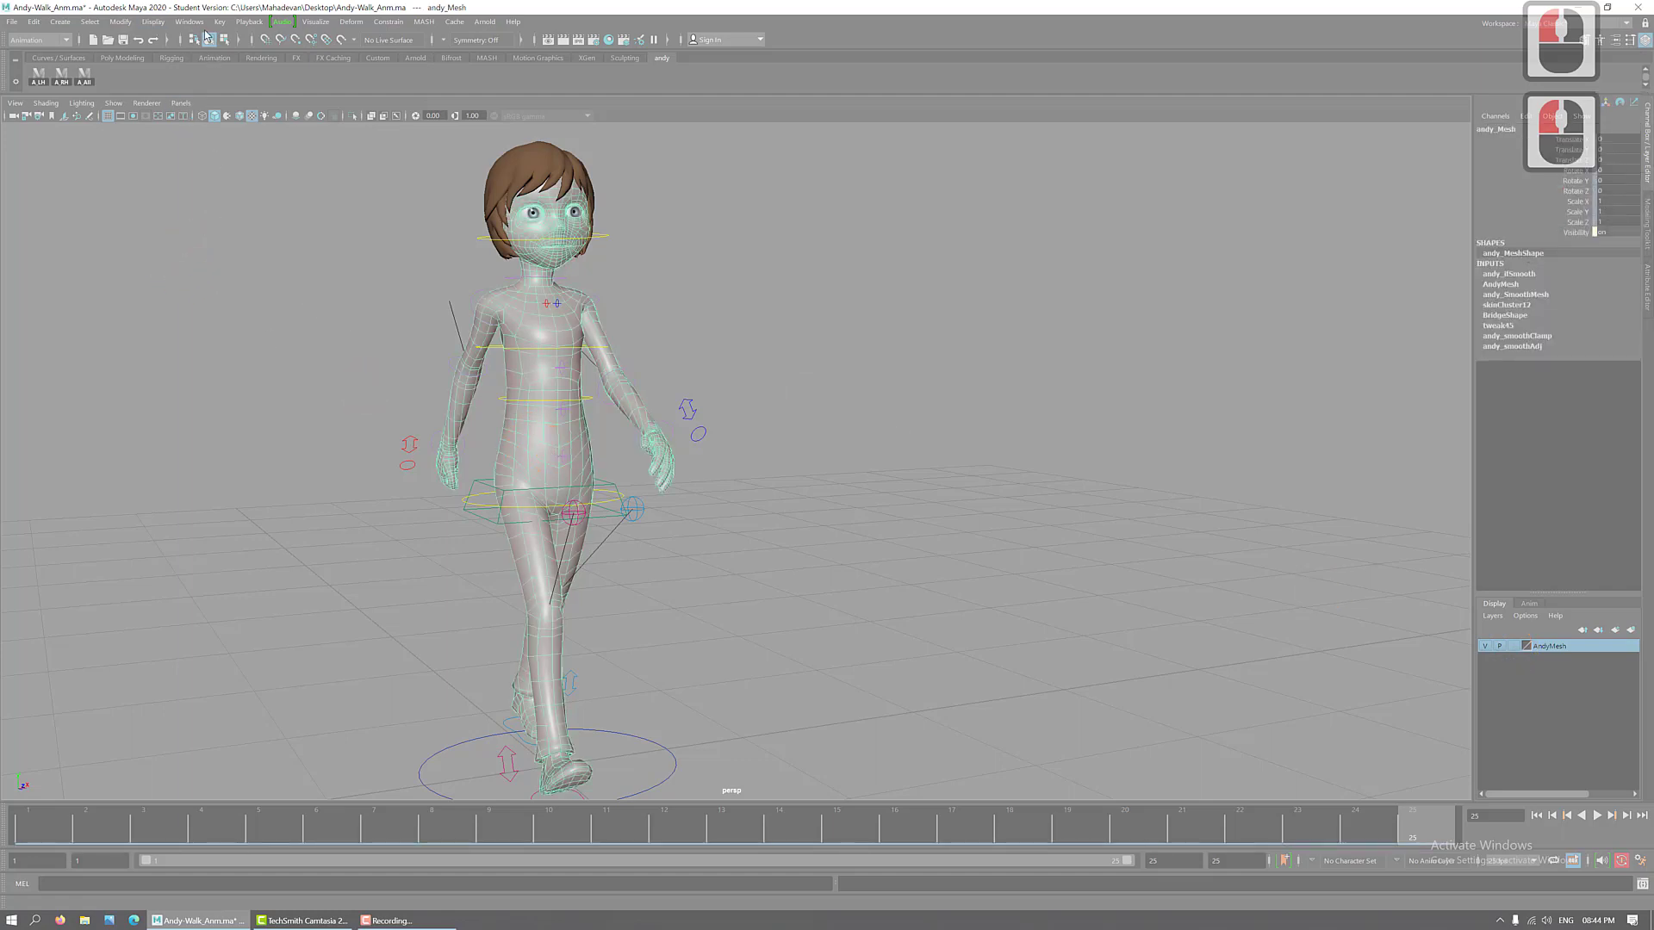
- Open the Hypershade and show the scene's textures in its browser
{"action": "left_click", "coordinate": [188, 21]}
{"action": "mouse_move", "coordinate": [288, 148]}
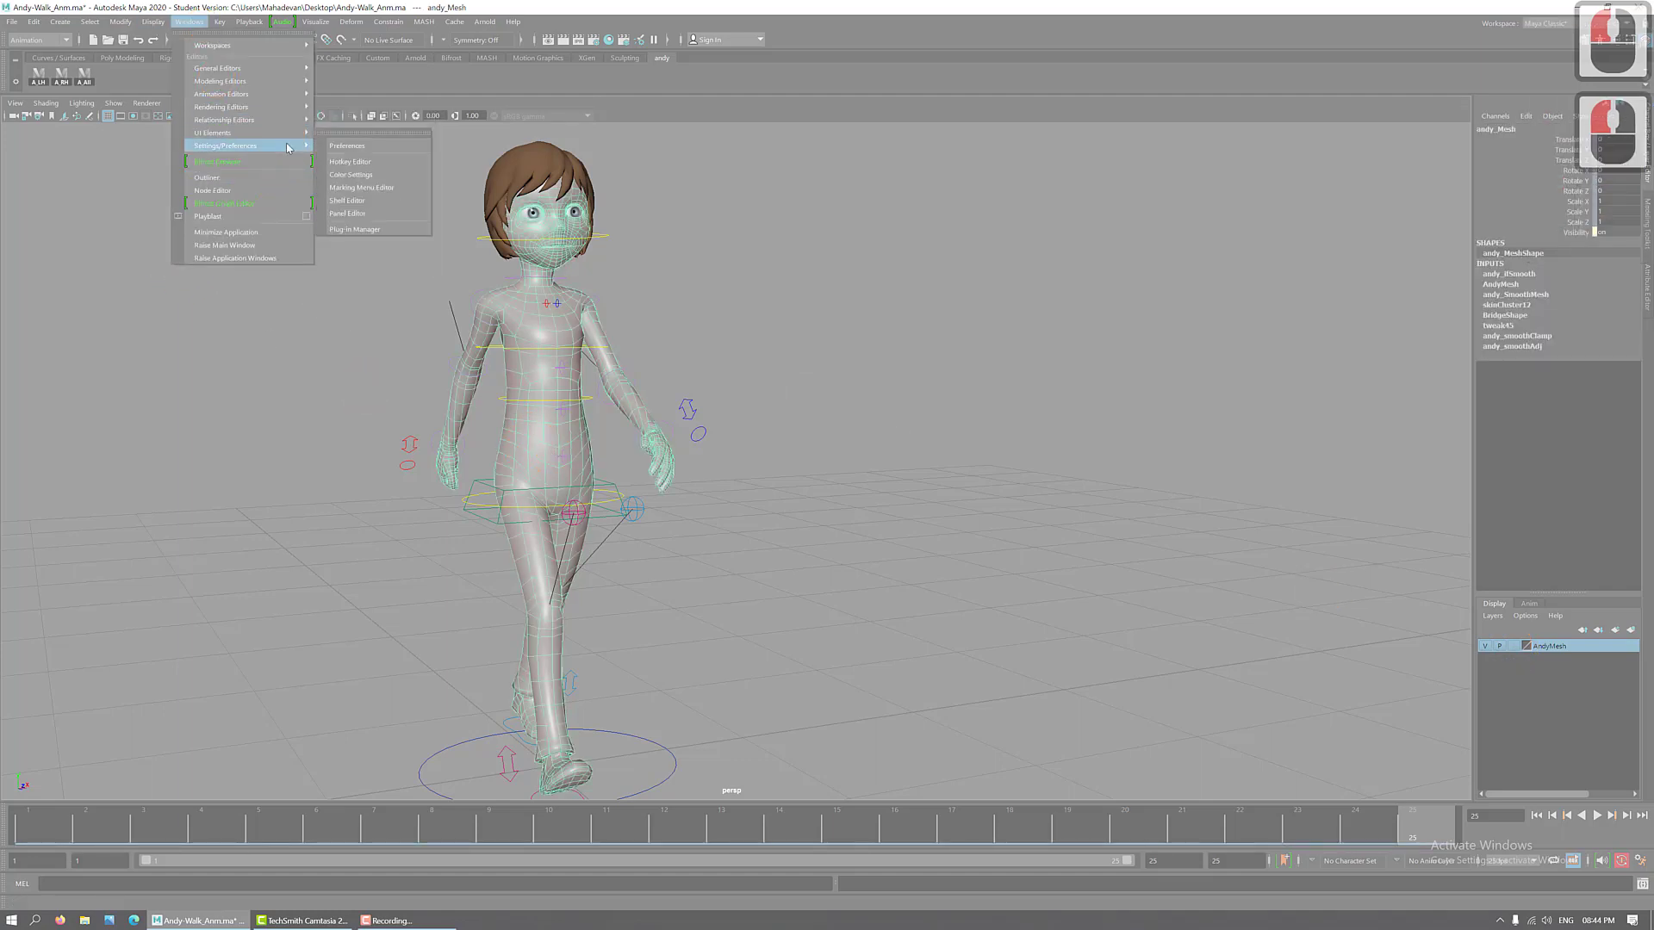
{"action": "mouse_move", "coordinate": [292, 108]}
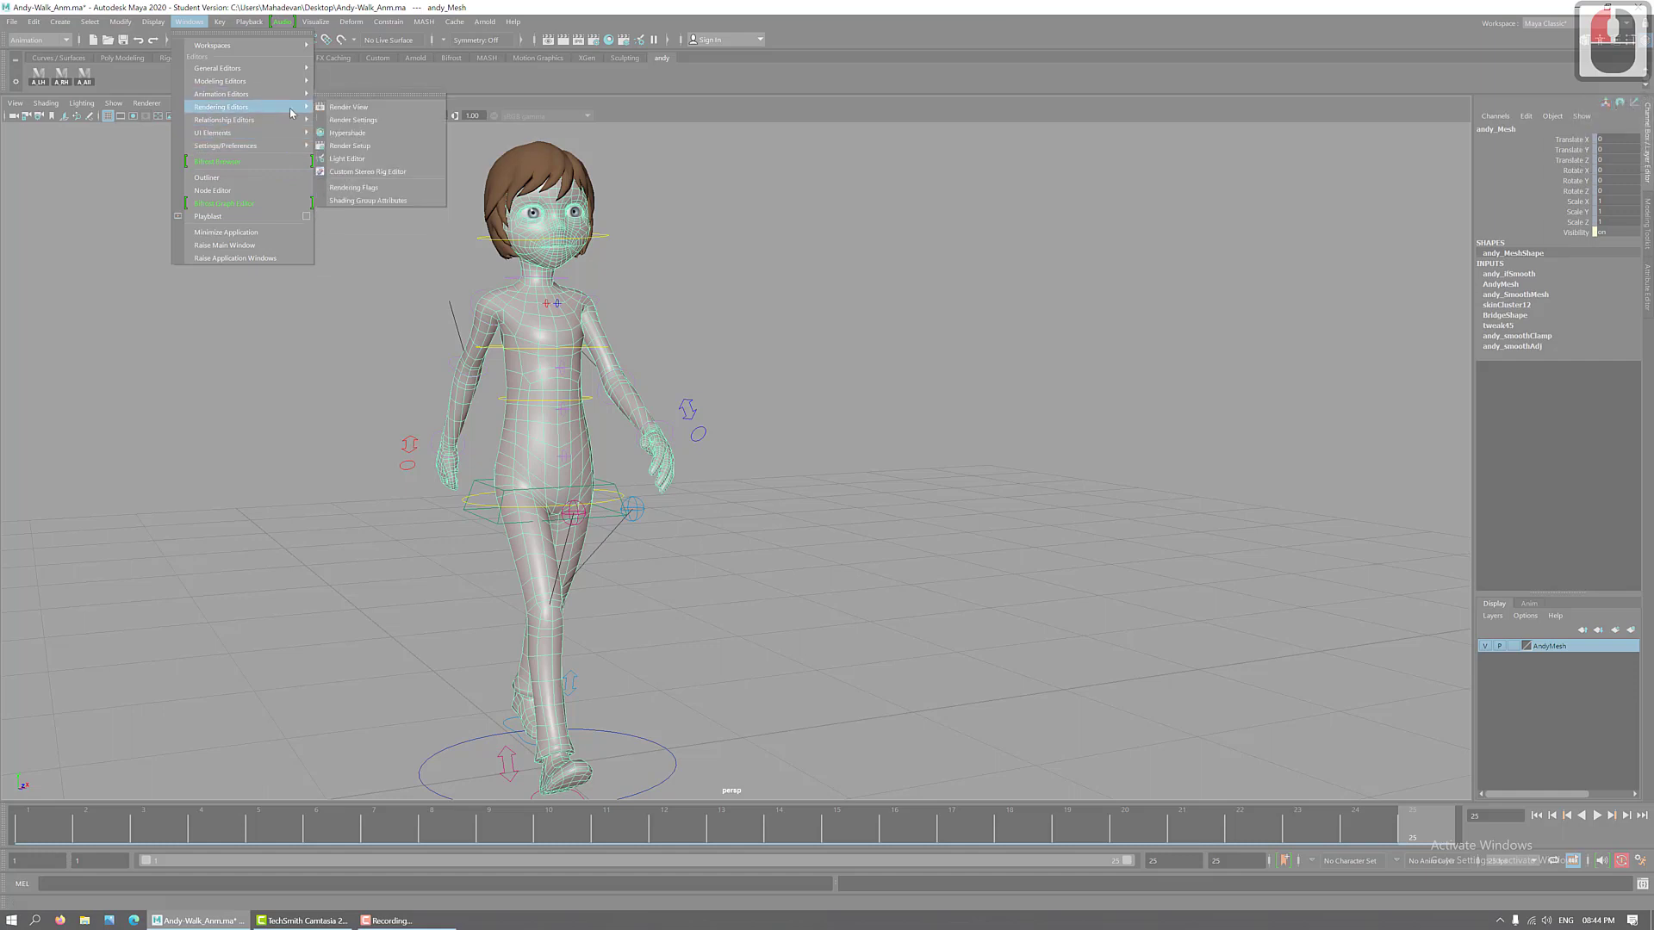
{"action": "left_click", "coordinate": [348, 132]}
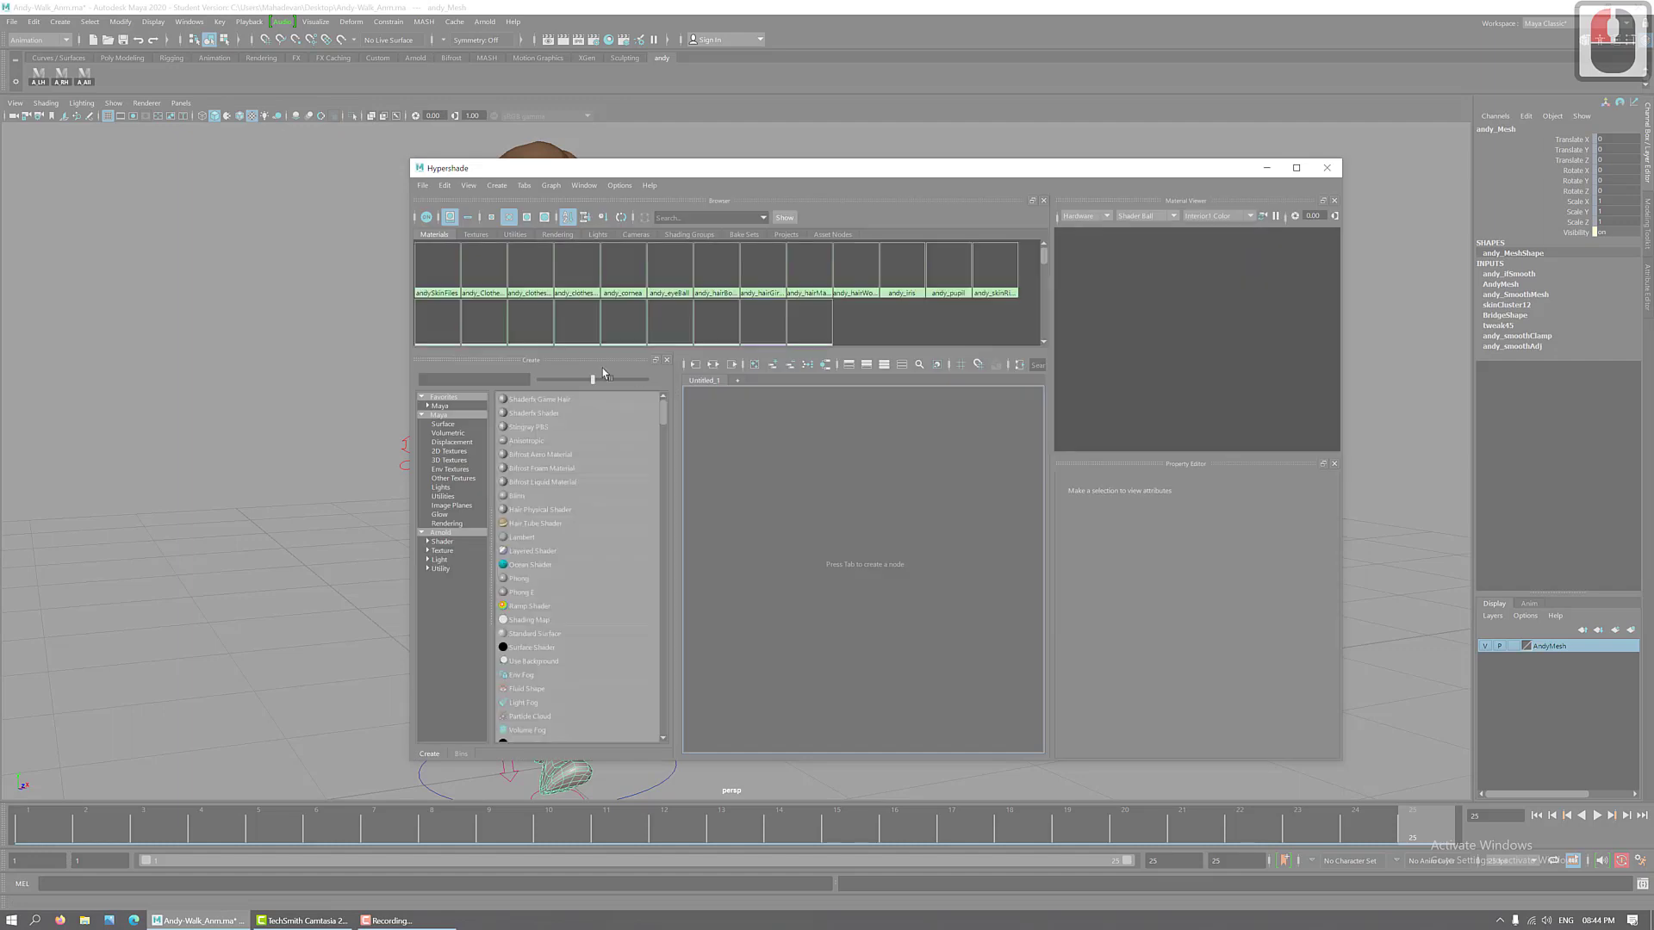
{"action": "left_click", "coordinate": [480, 243]}
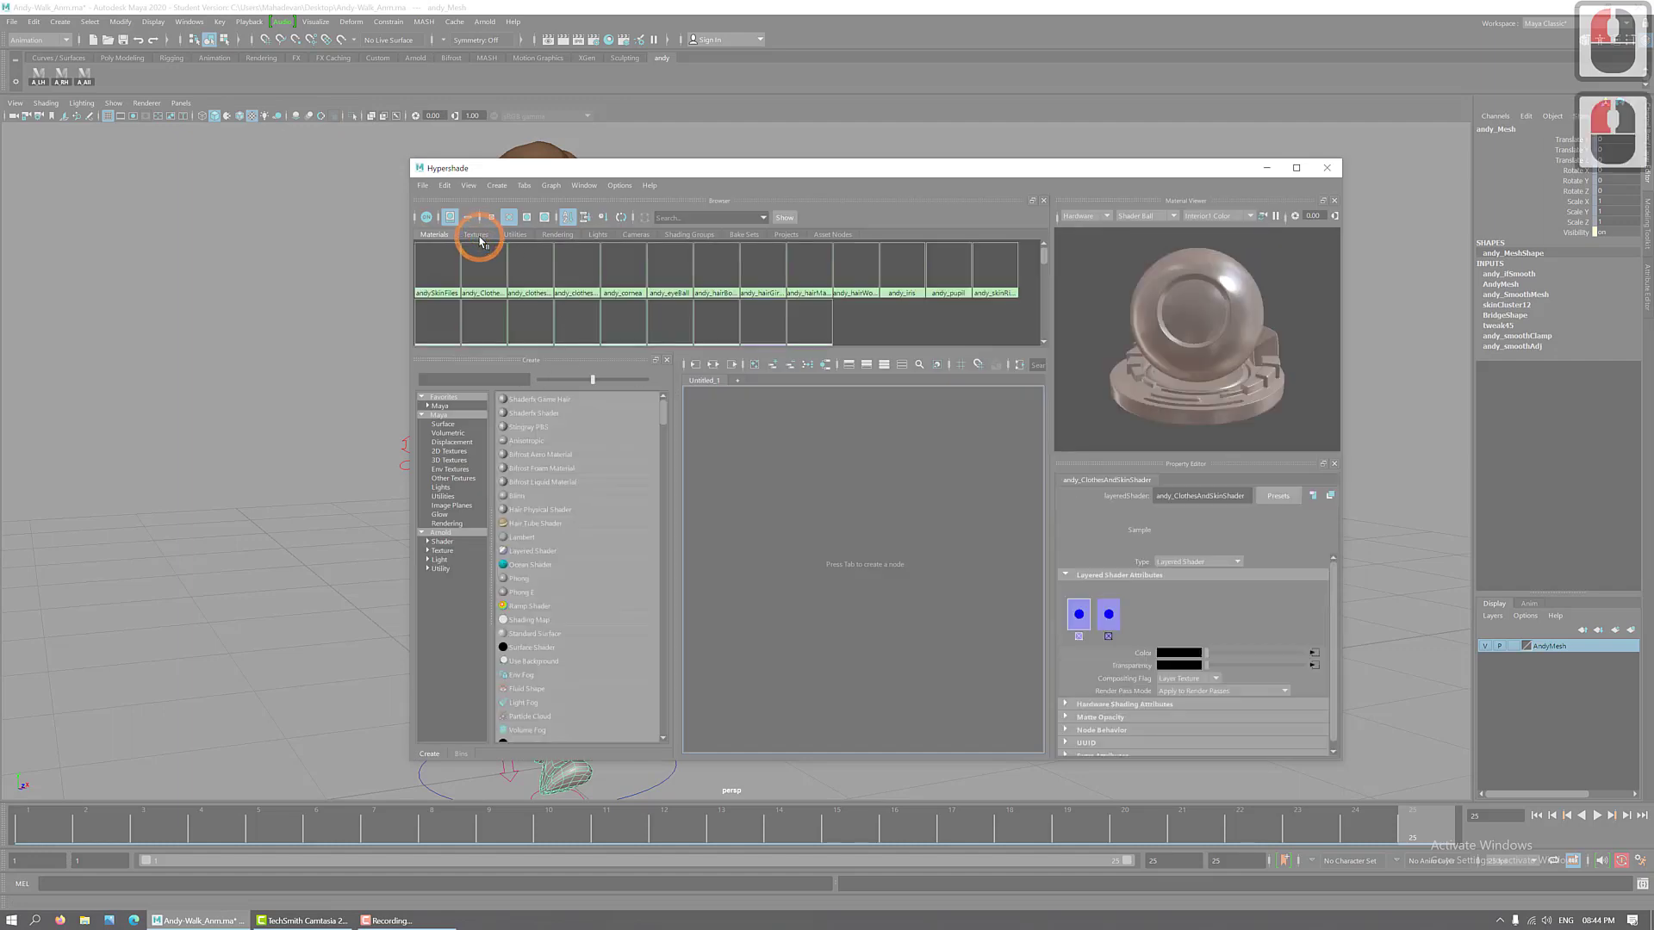
{"action": "left_click", "coordinate": [479, 235]}
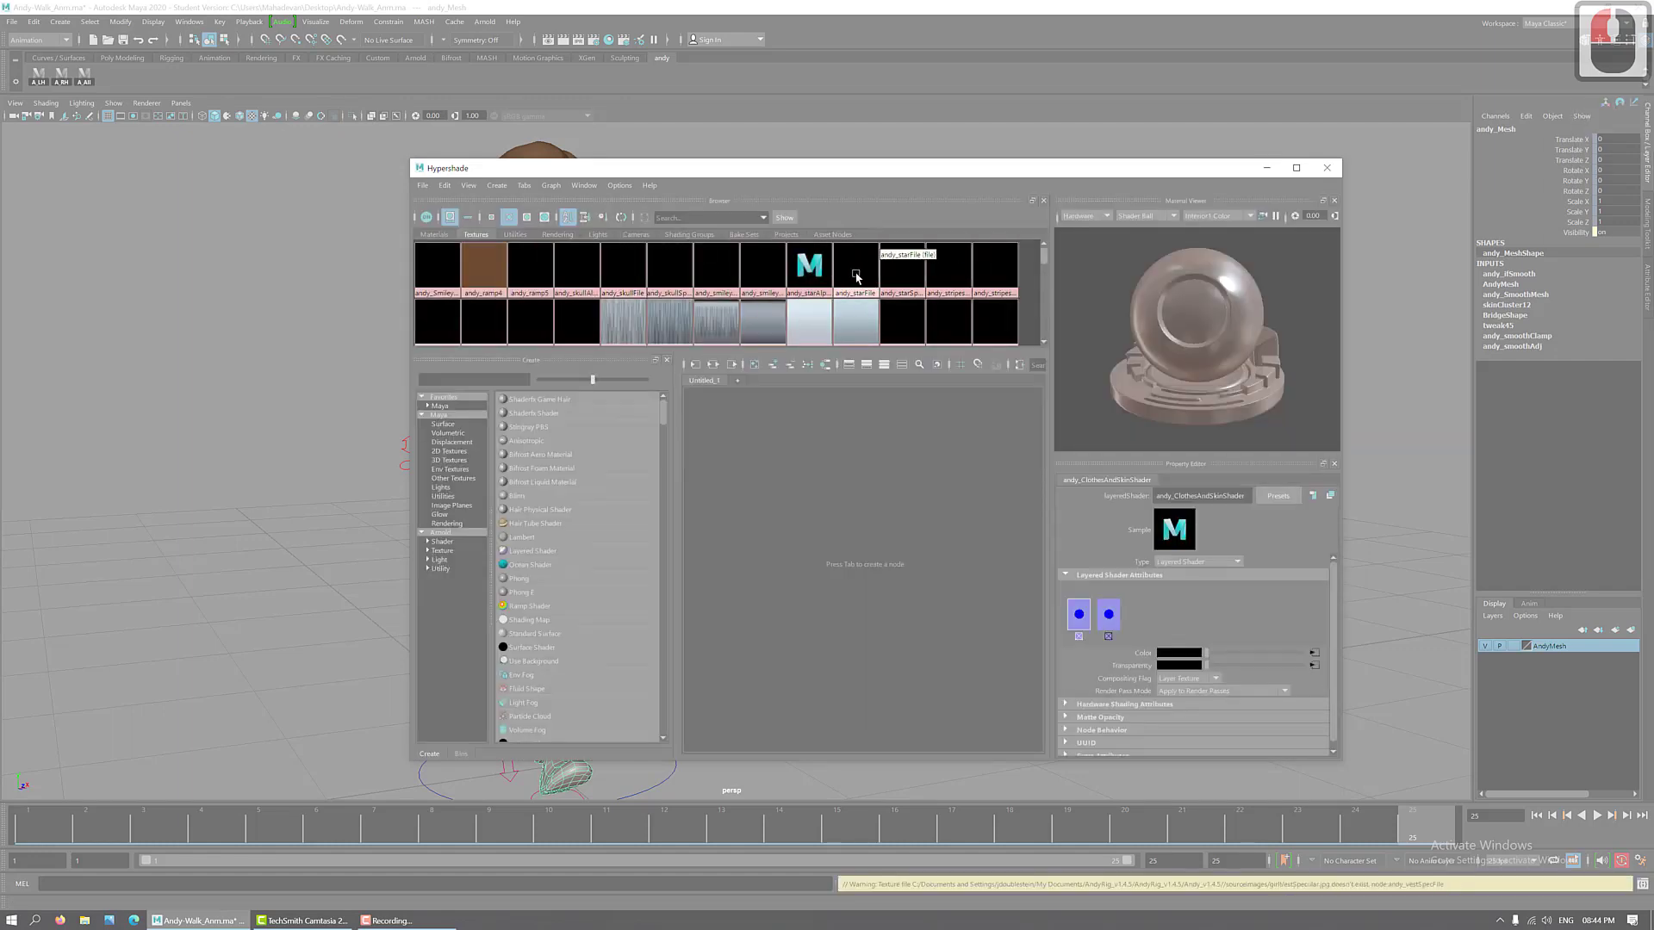
- Browse for the andy_starFile texture's image in the sourceimages folder of AndyRig_v1.4.6 on the Desktop
{"action": "left_click", "coordinate": [856, 275]}
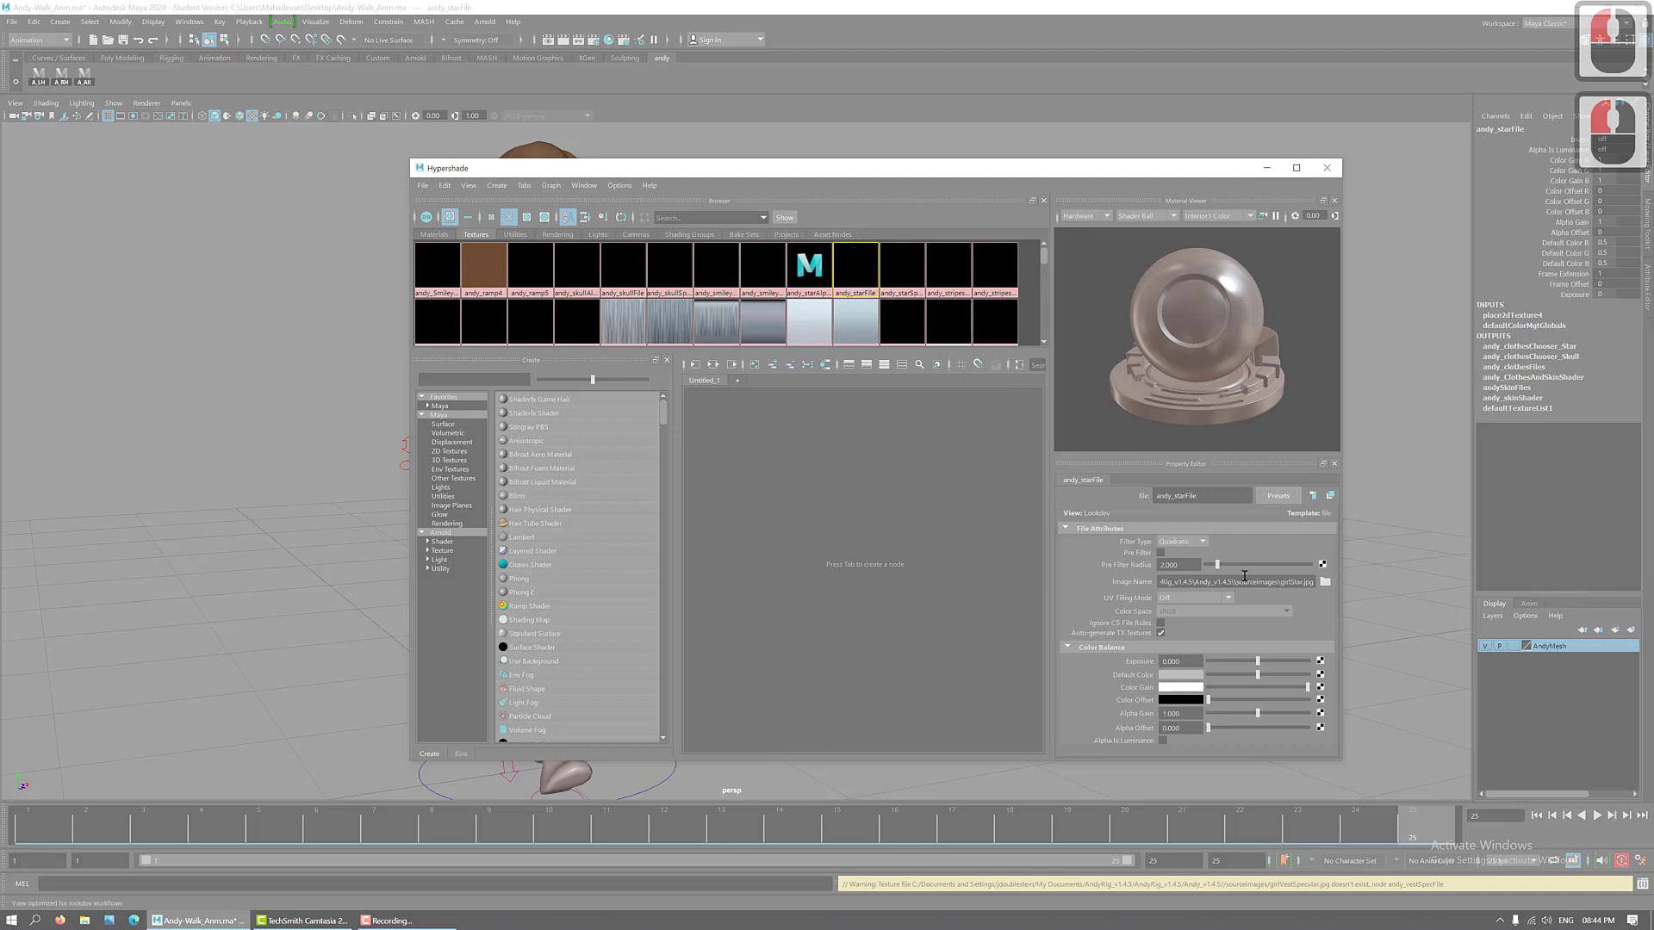
{"action": "left_click", "coordinate": [1325, 582]}
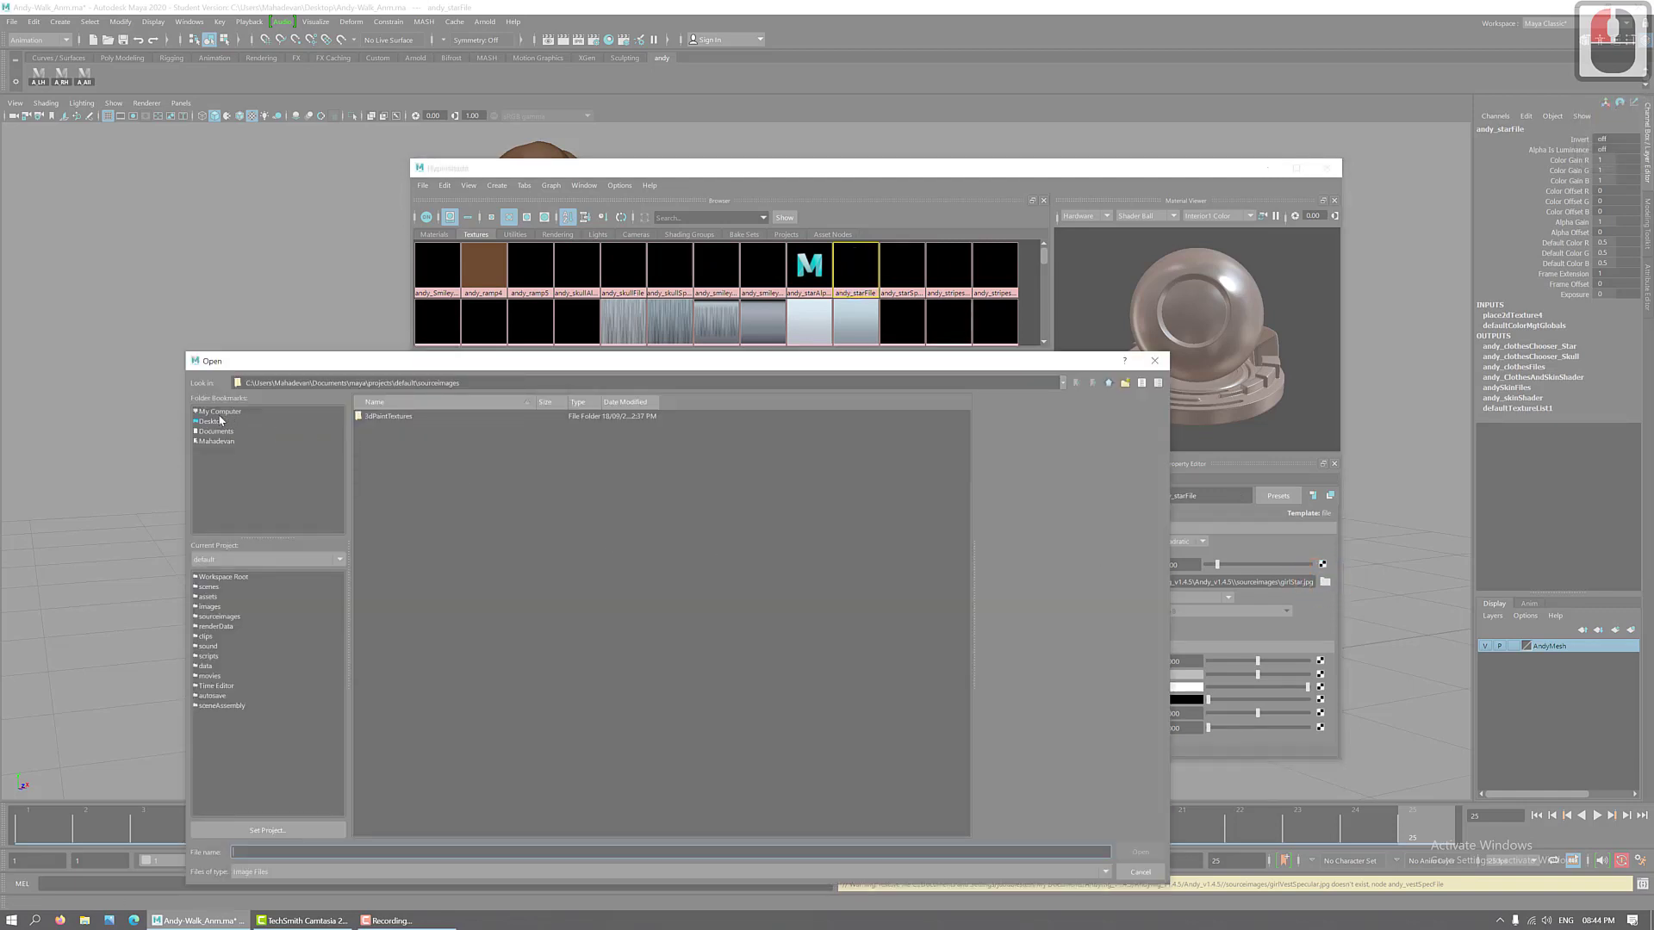
{"action": "left_click", "coordinate": [221, 422]}
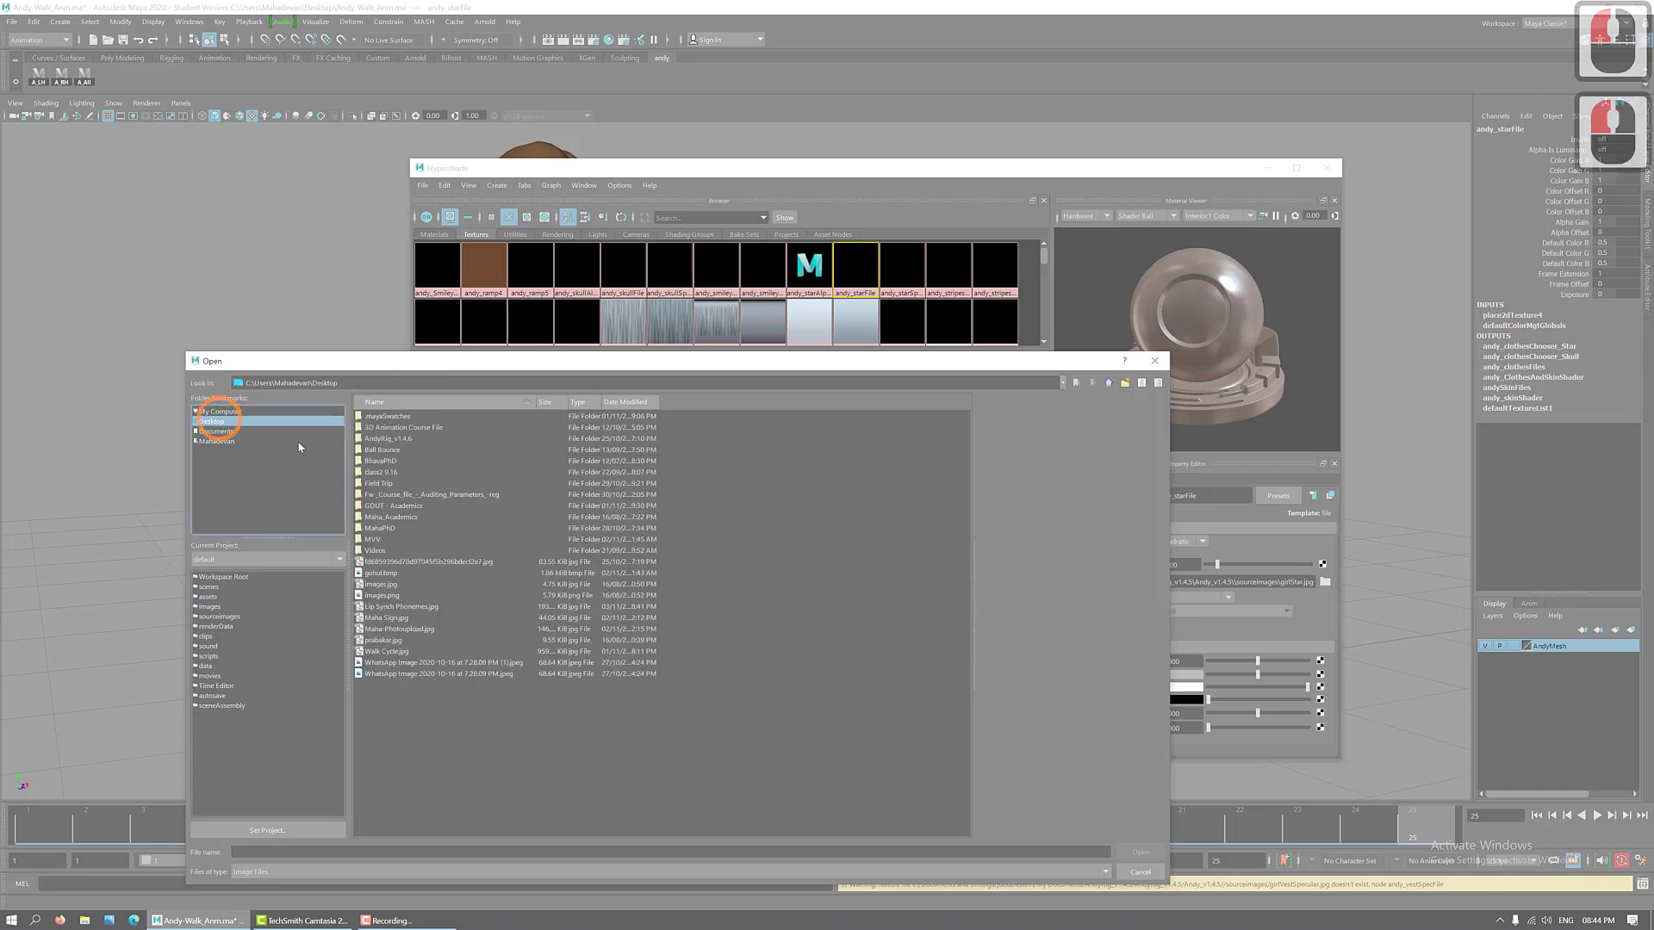
{"action": "double_click", "coordinate": [406, 438]}
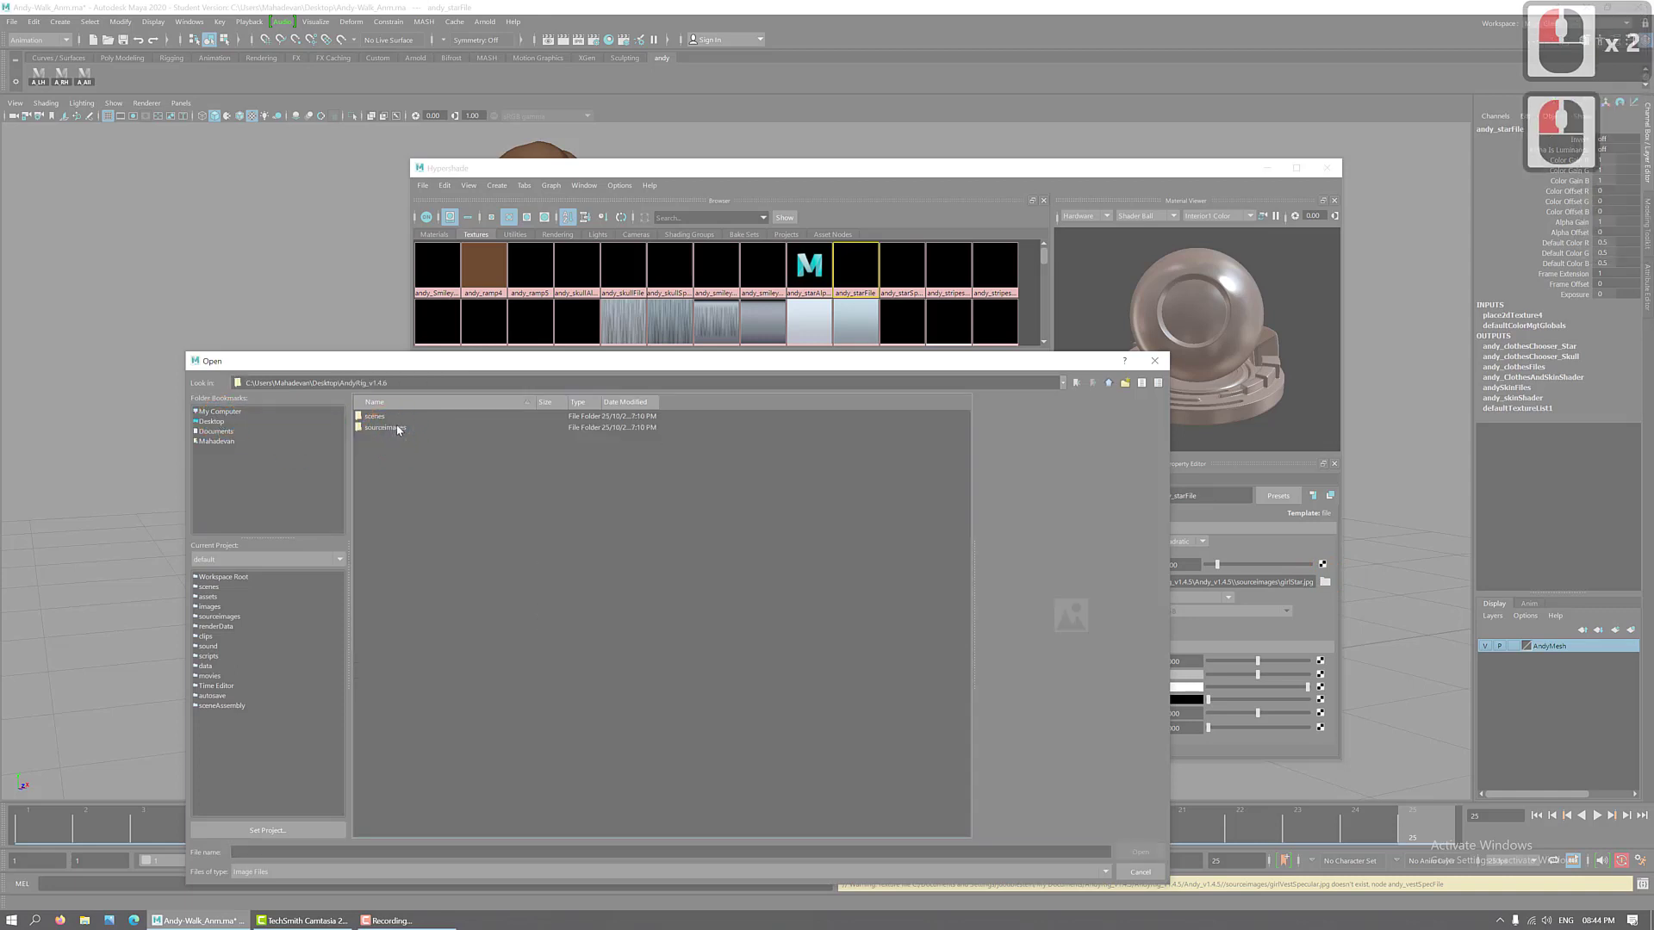
{"action": "double_click", "coordinate": [398, 429]}
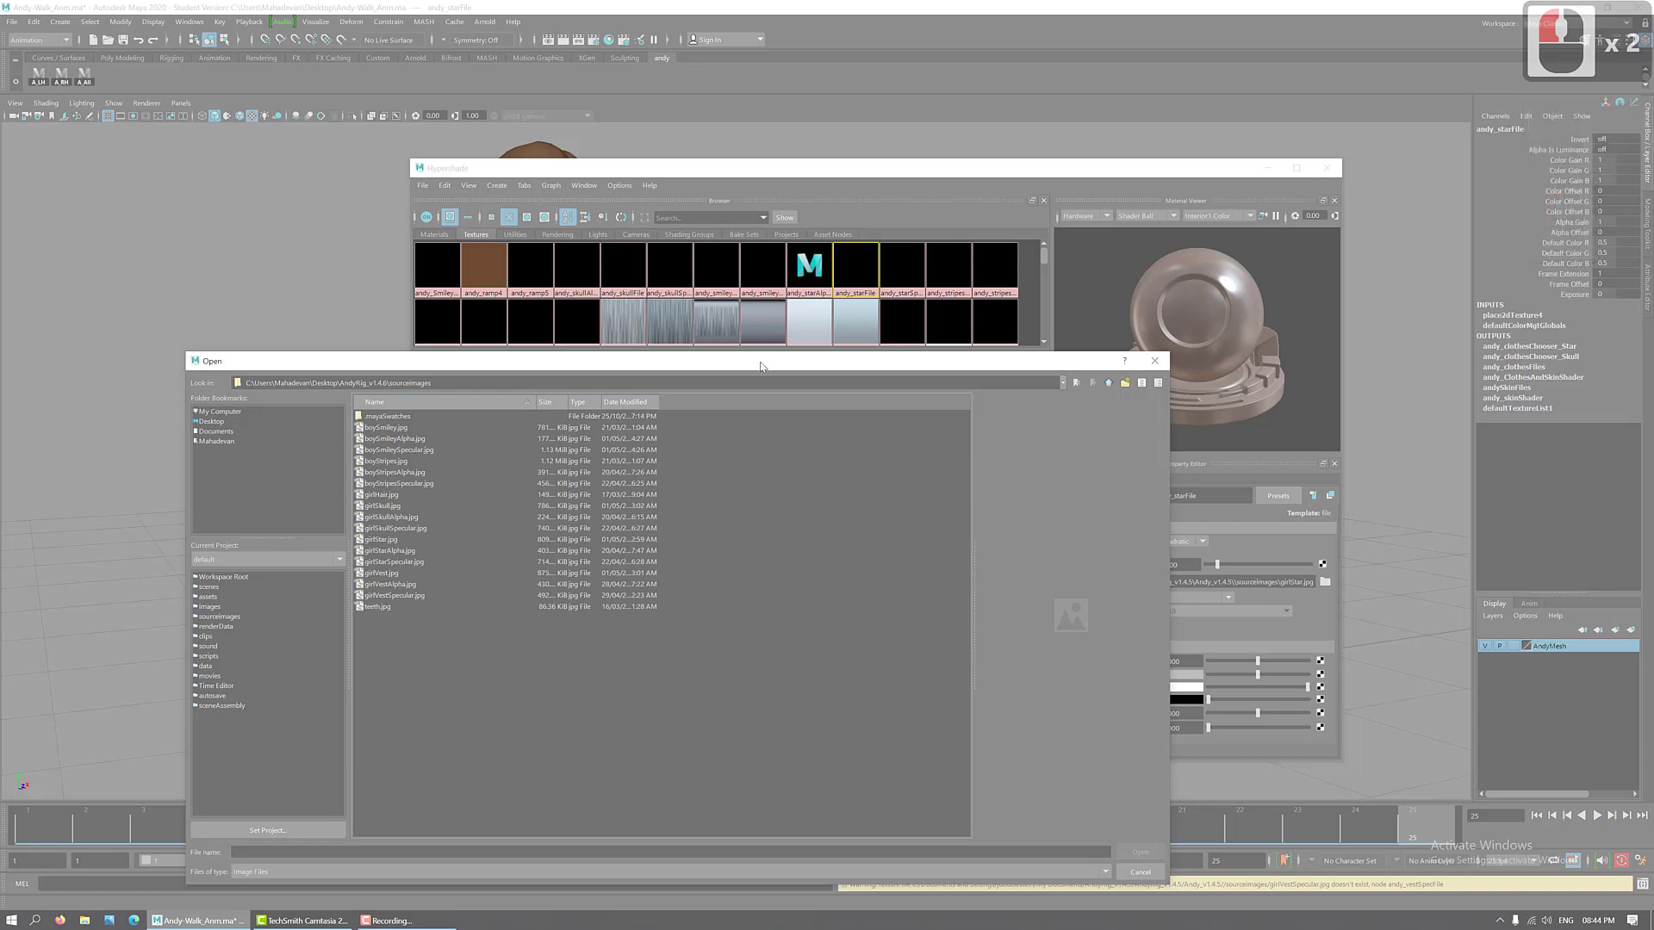
{"action": "left_click_drag", "start_coordinate": [753, 361], "coordinate": [836, 480]}
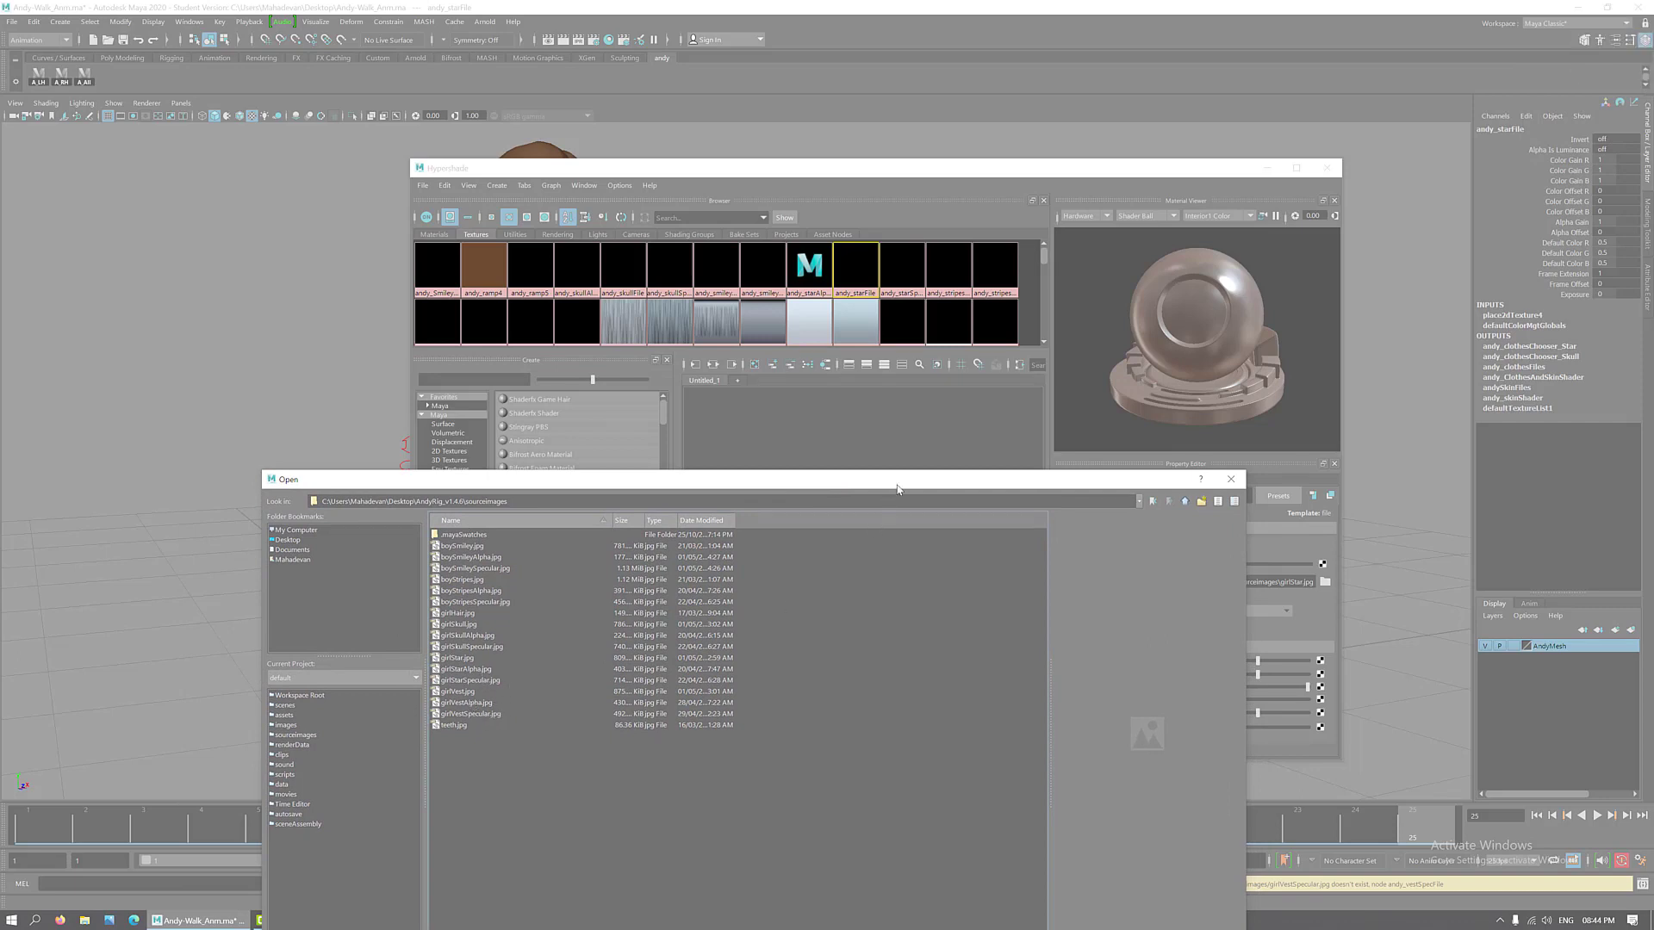
- Preview girlStarAlpha.jpg for the andy_starFile texture and dismiss the file browser without assigning it
{"action": "left_click", "coordinate": [870, 293]}
{"action": "left_click", "coordinate": [470, 670]}
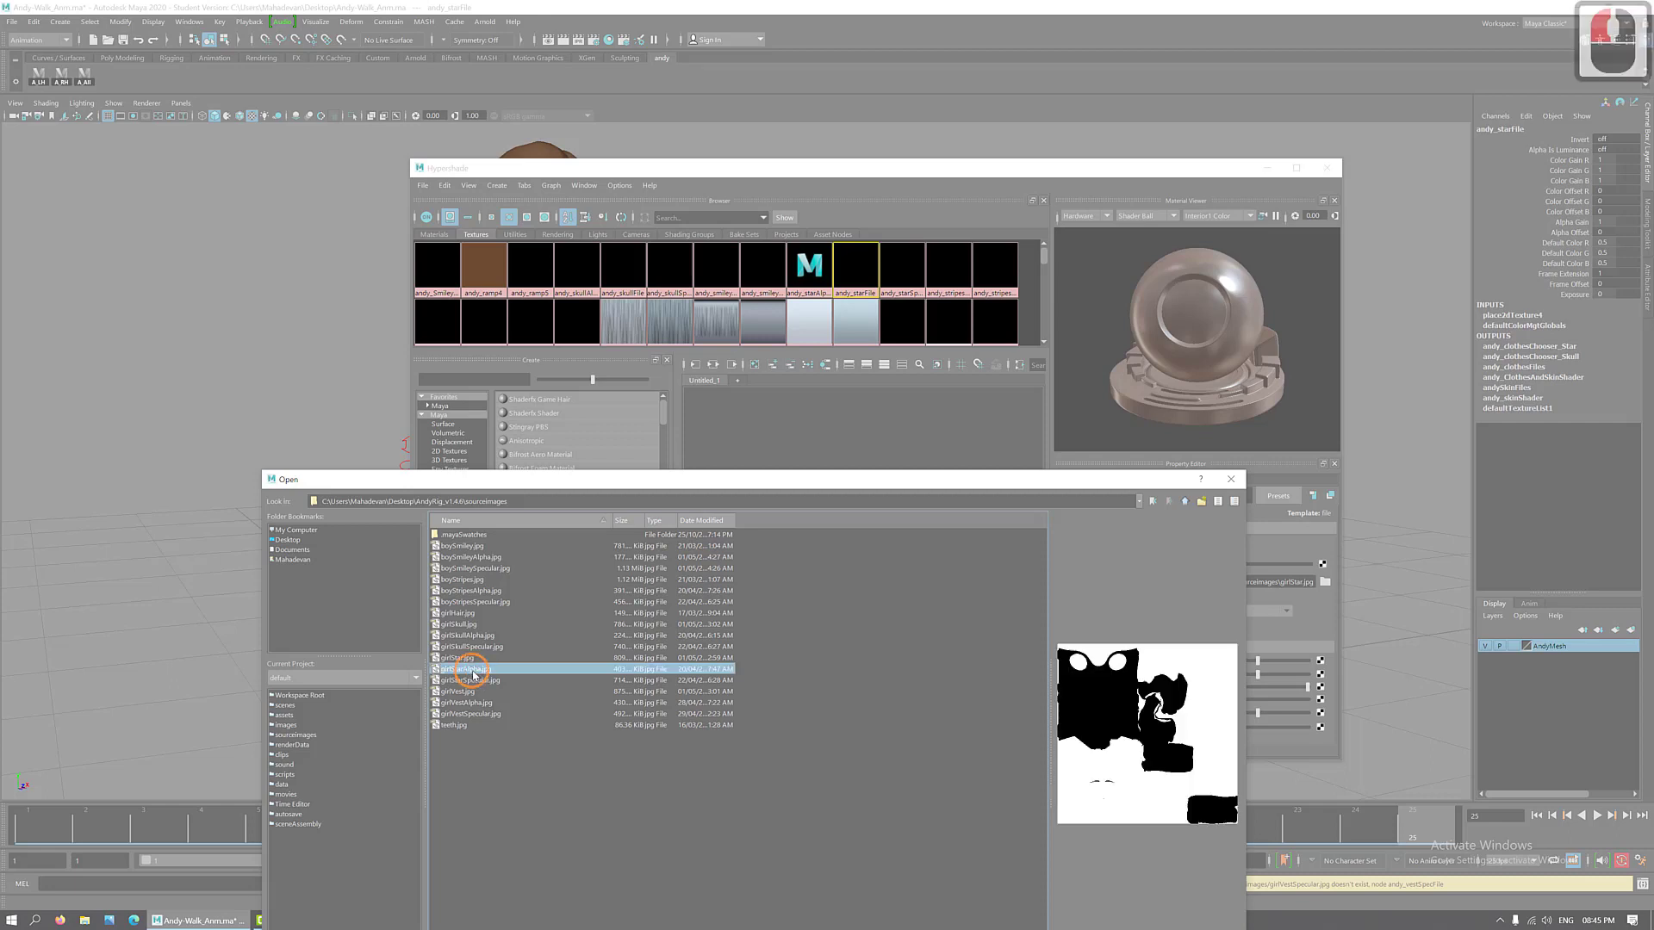
{"action": "left_click", "coordinate": [1231, 479]}
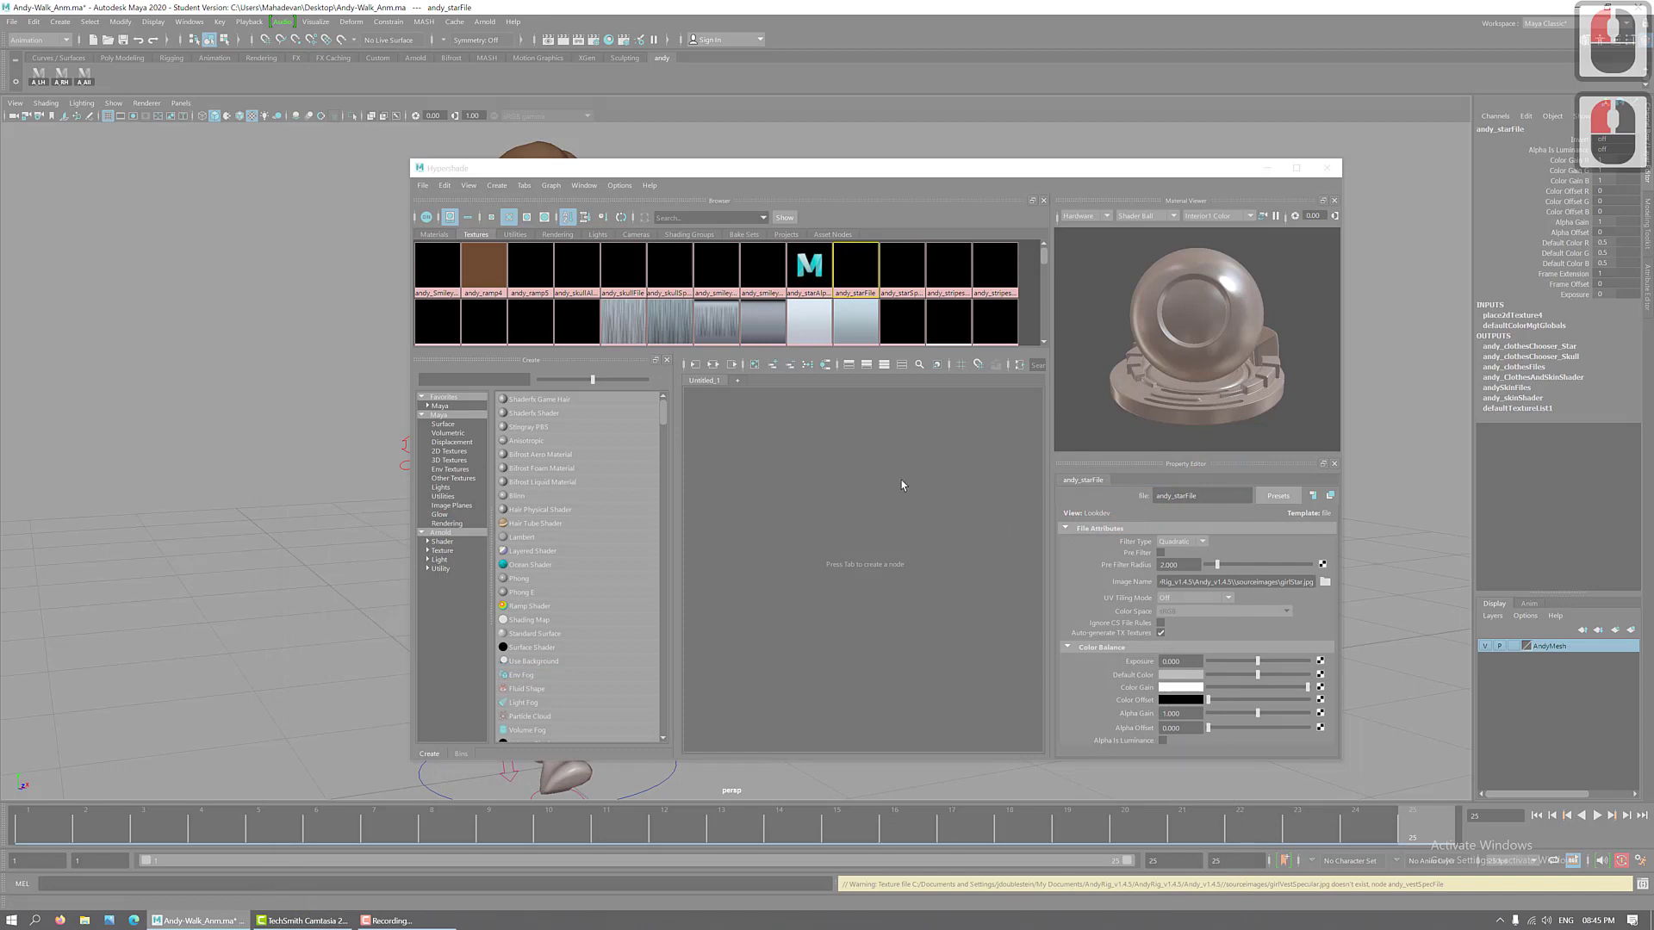
- Assign girlStarAlpha.jpg from the rig's sourceimages folder to the andy_starAlphaFile texture and close the Hypershade
{"action": "left_click", "coordinate": [819, 287]}
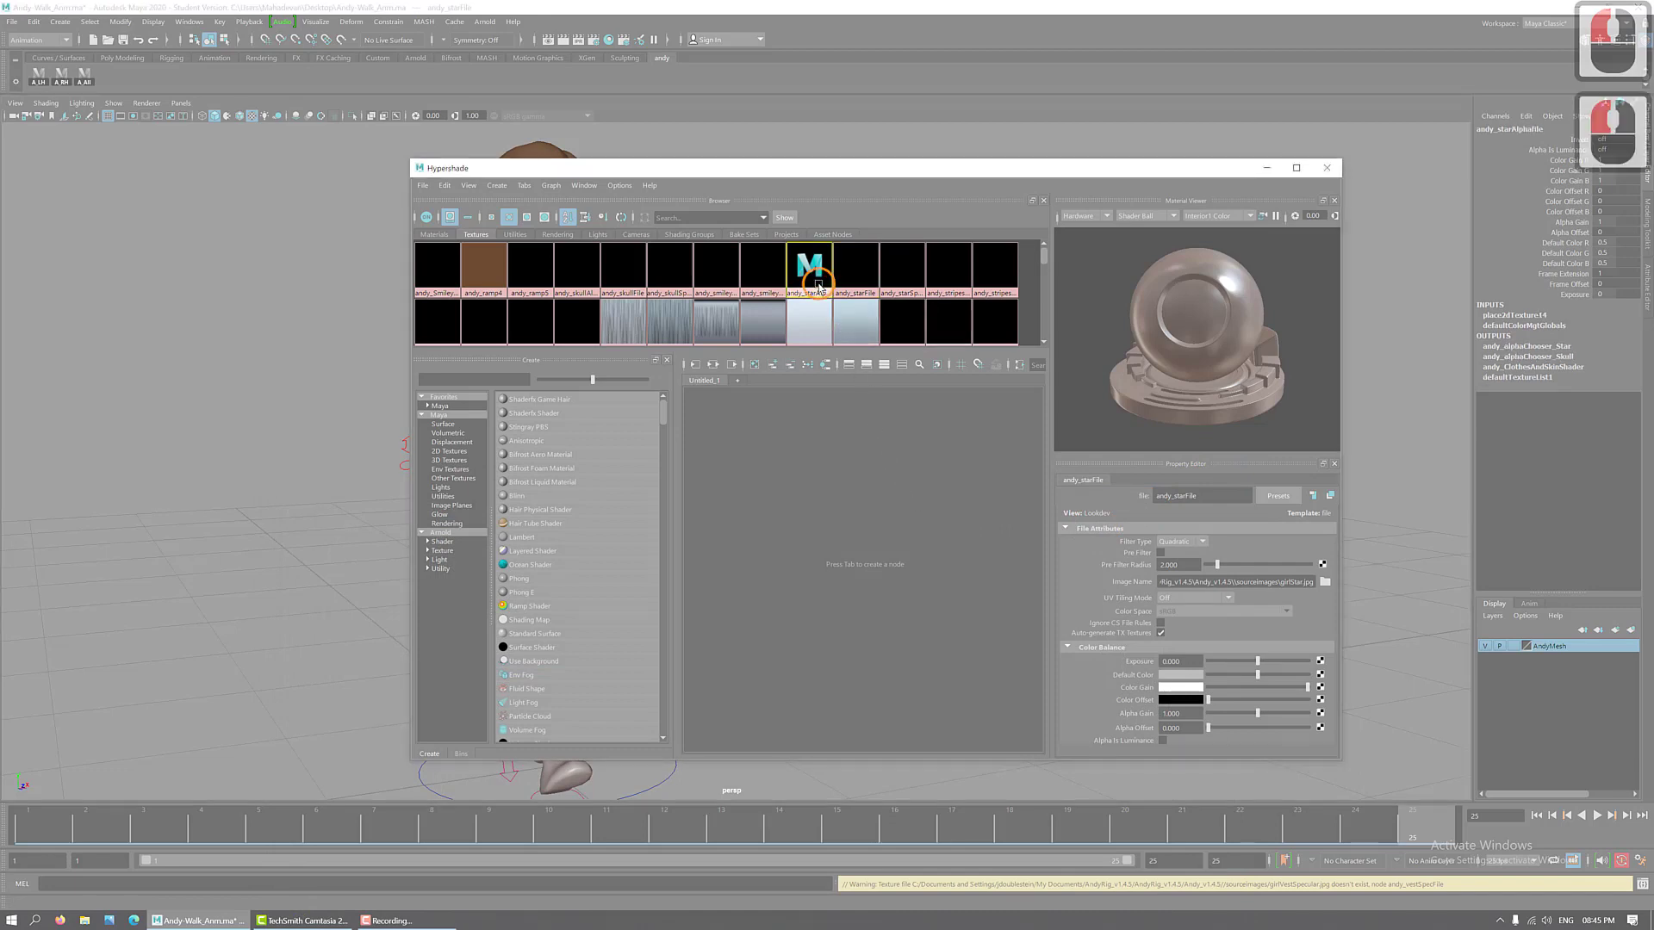
{"action": "left_click", "coordinate": [1325, 581]}
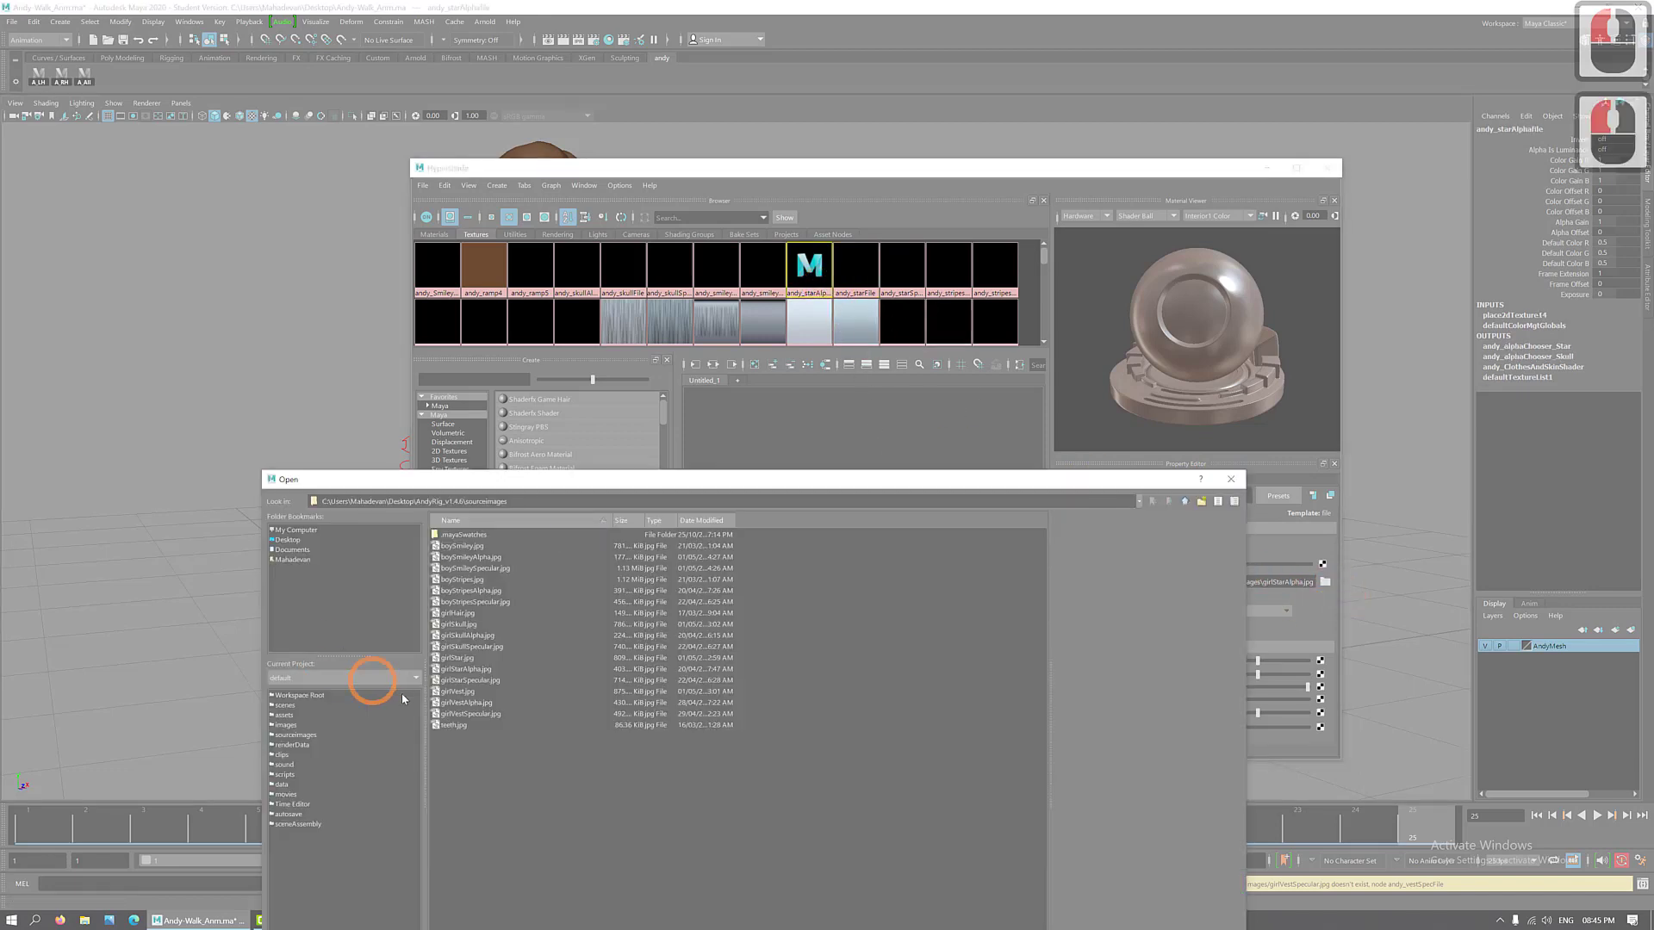
{"action": "left_click", "coordinate": [470, 670]}
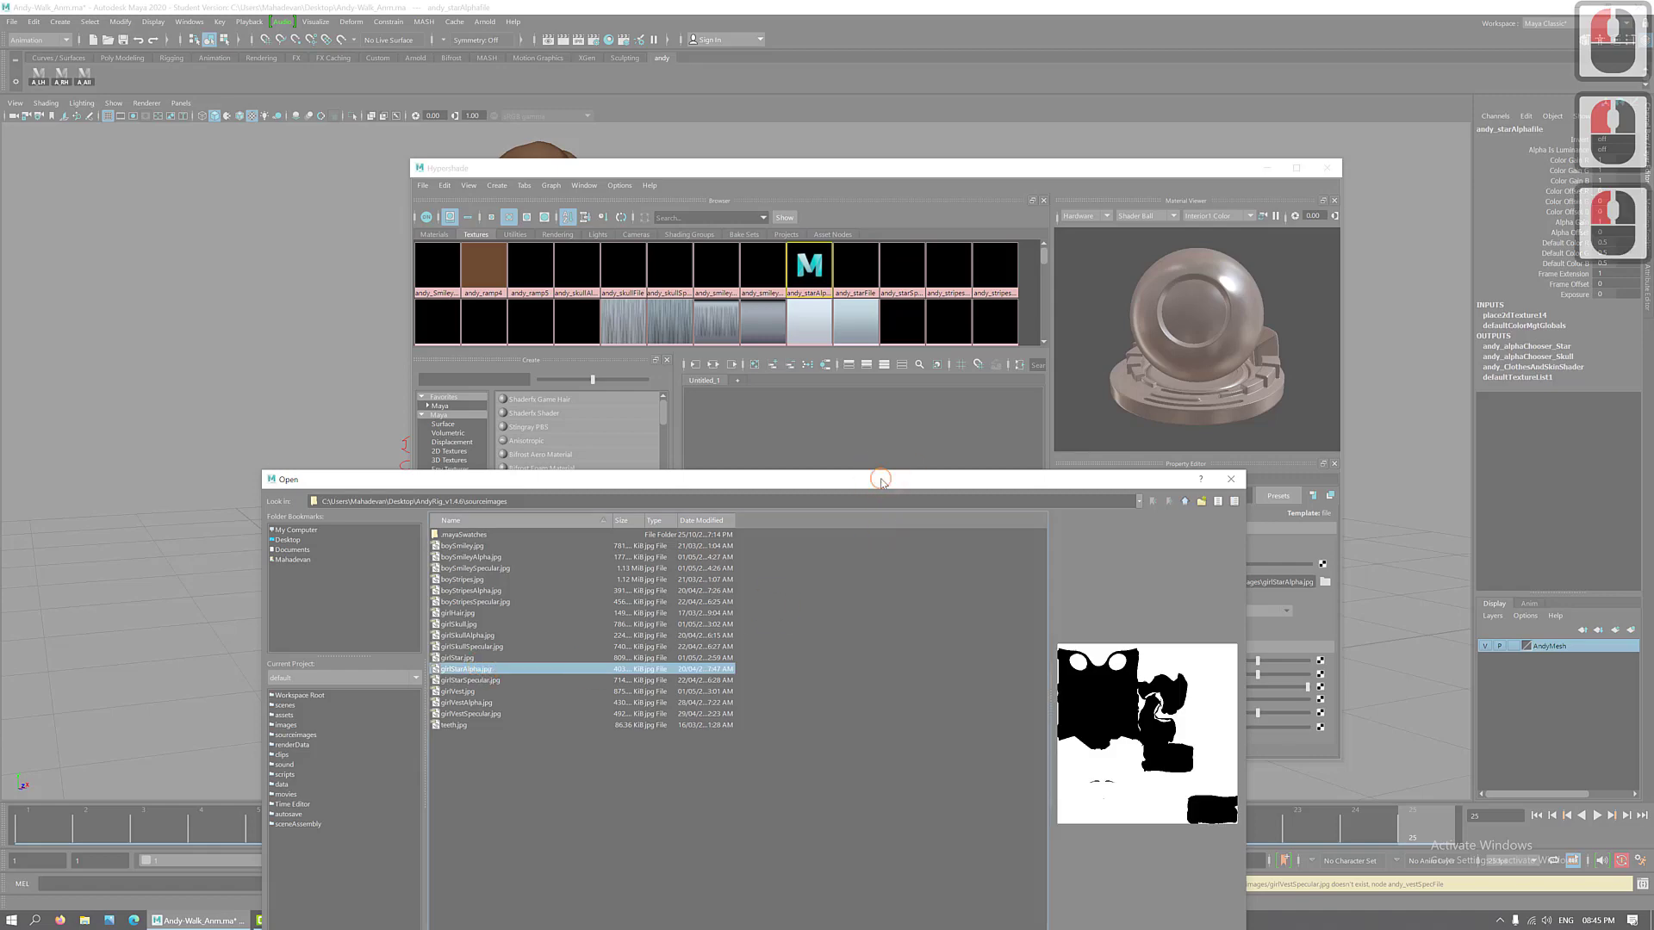
{"action": "left_click_drag", "start_coordinate": [880, 480], "coordinate": [719, 225]}
{"action": "left_click", "coordinate": [1054, 713]}
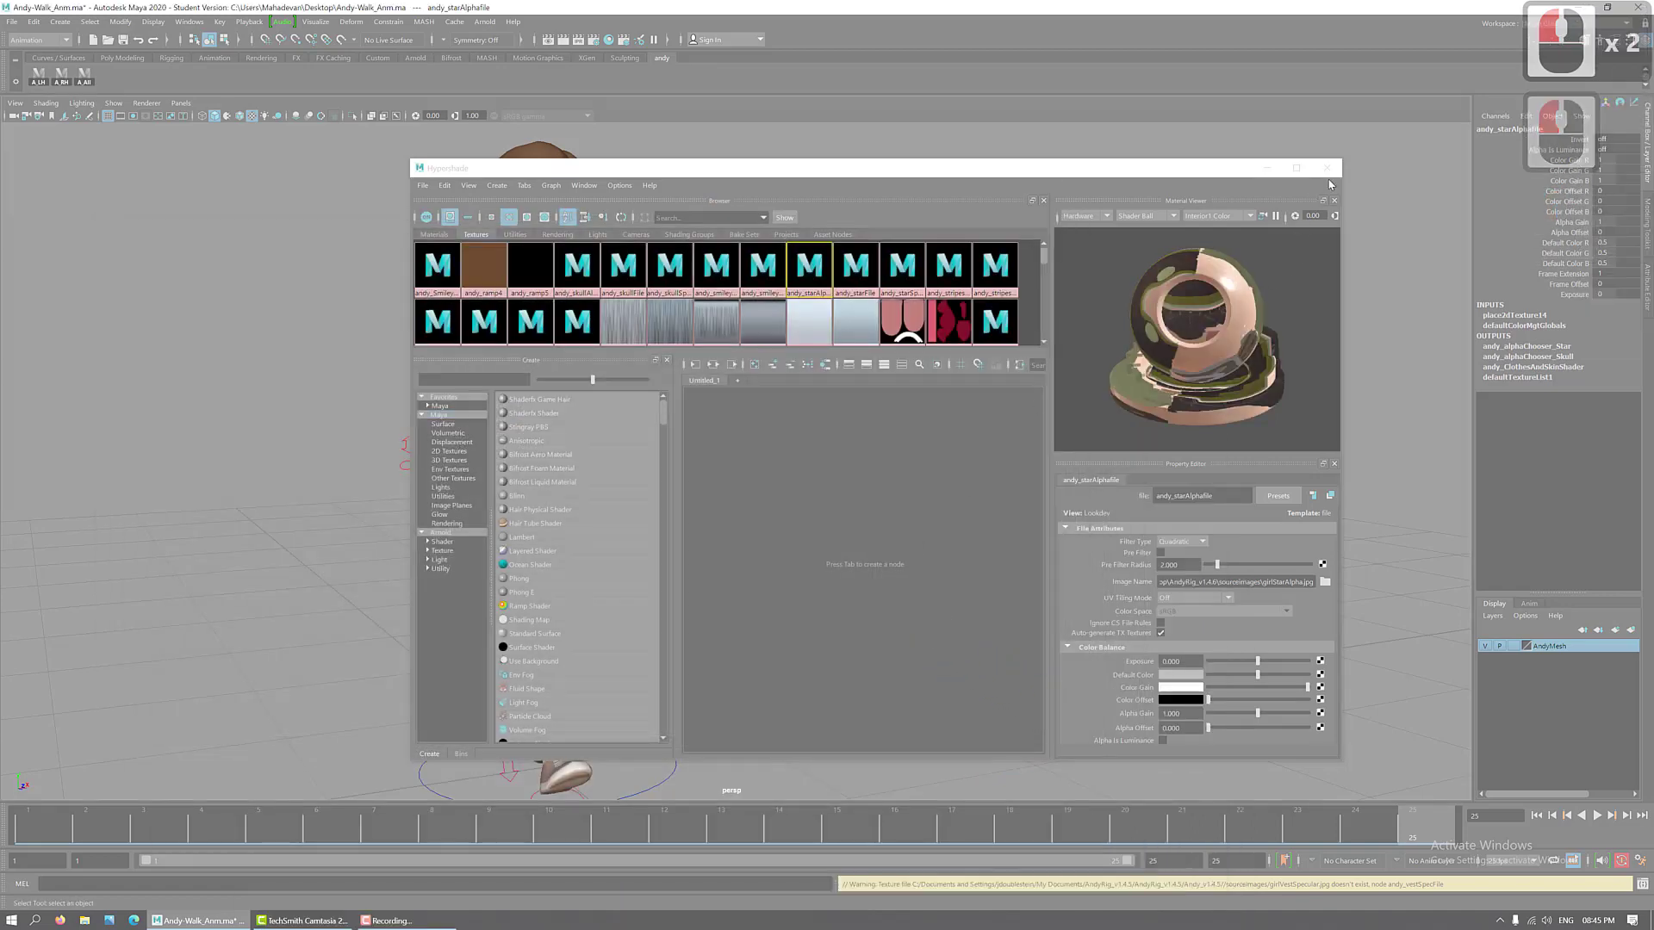
{"action": "left_click", "coordinate": [1326, 167]}
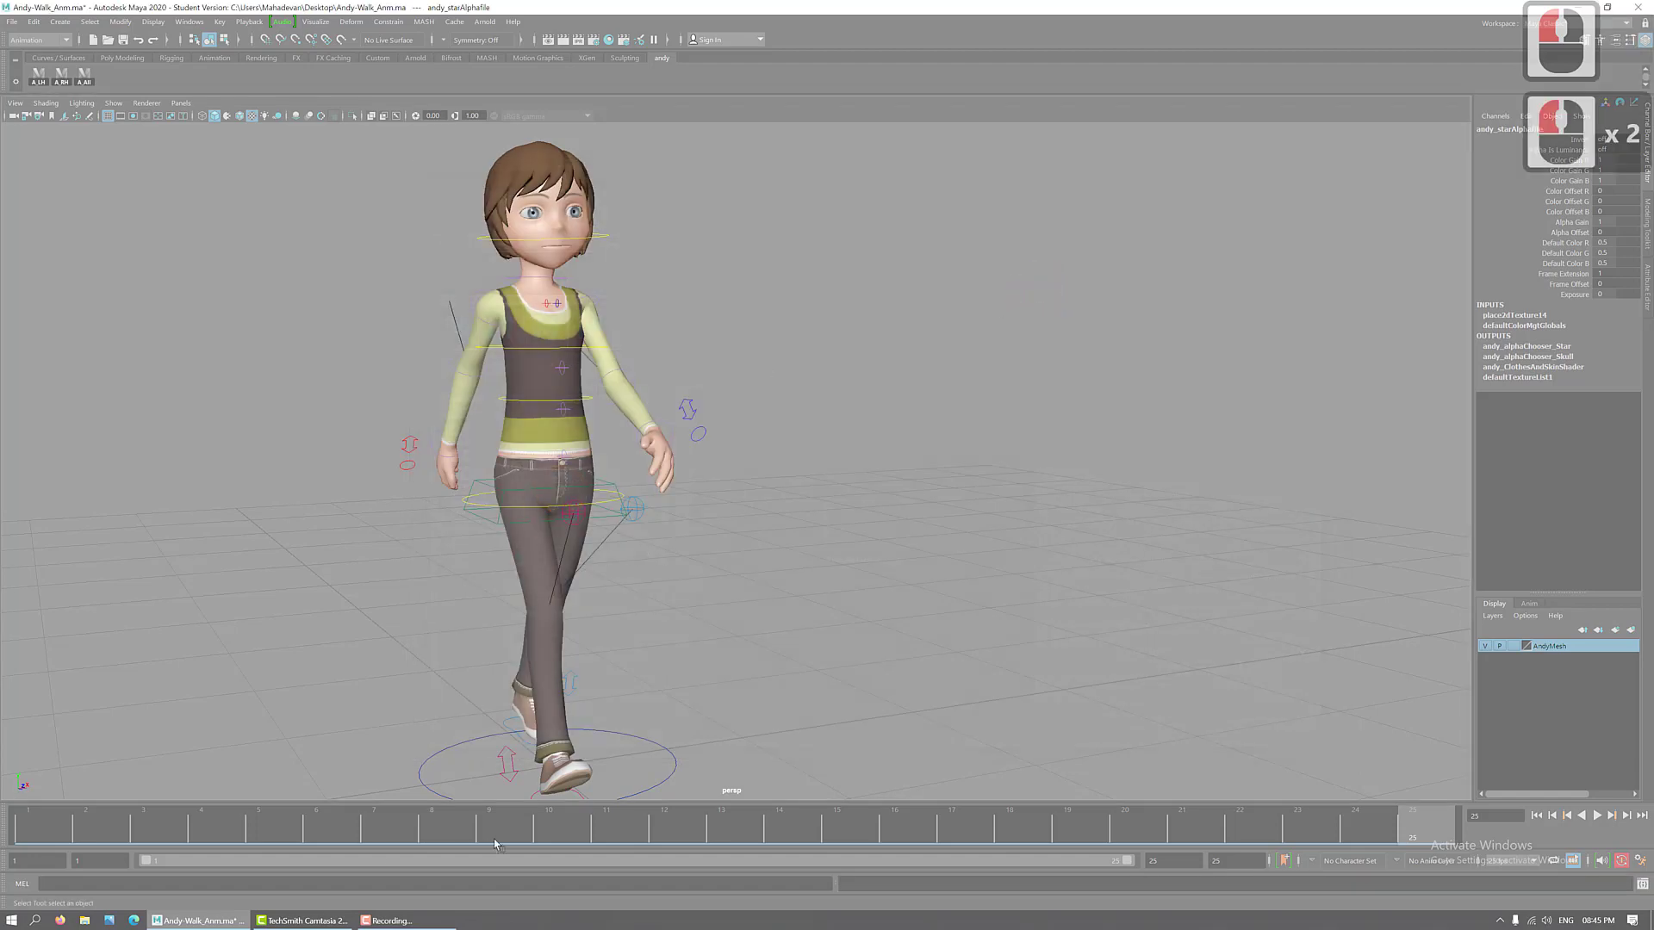
- Rewind the timeline to the first frame and play back the textured character's walk
{"action": "left_click_drag", "start_coordinate": [493, 840], "coordinate": [5, 787]}
{"action": "key", "text": "alt+v"}
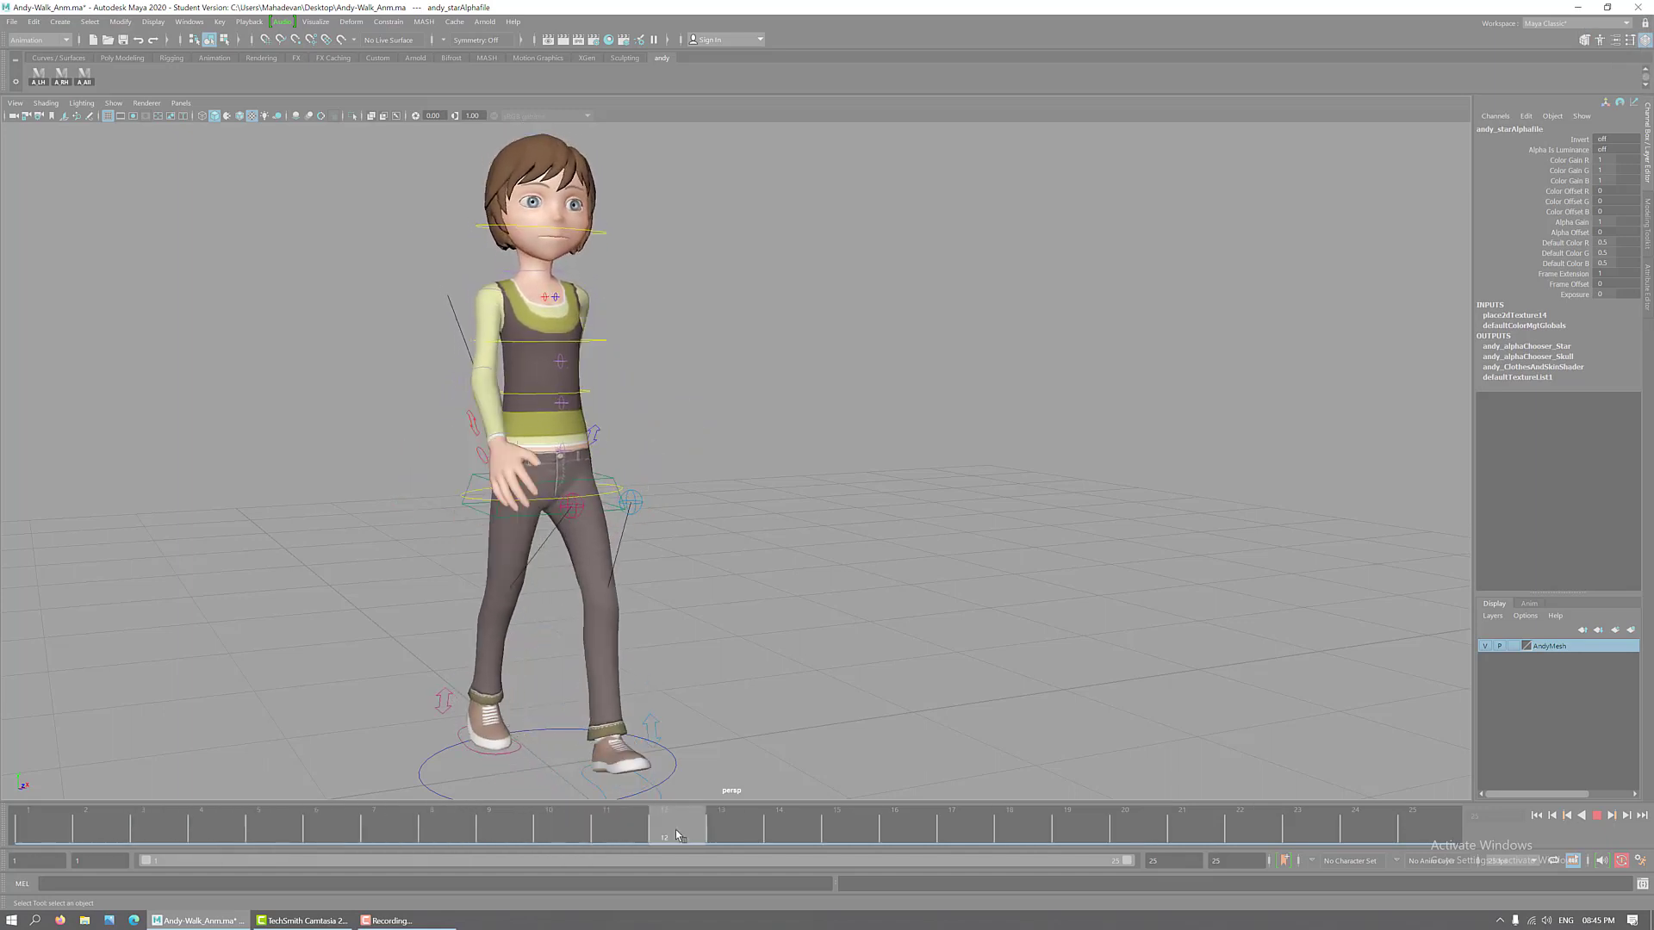
- Jump to frame 25, bring the whole character into view, and scrub the walk from the first frame to frame 23
{"action": "left_click", "coordinate": [1426, 818]}
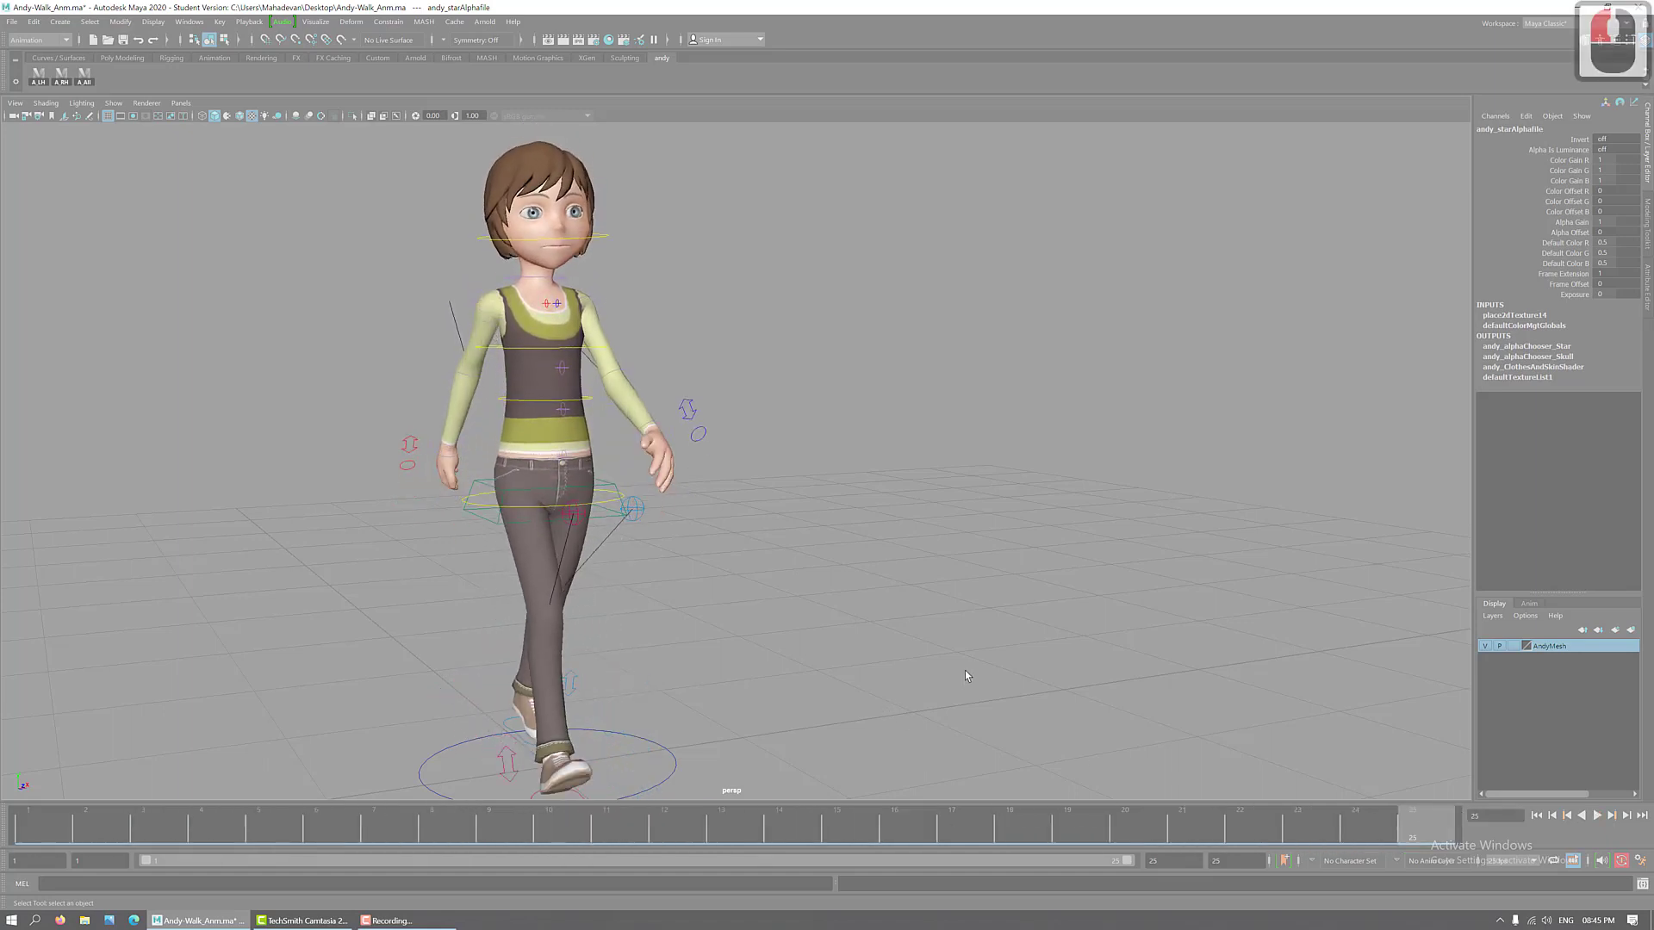
{"action": "right_click_drag", "start_coordinate": [966, 674], "coordinate": [801, 629], "text": "alt"}
{"action": "middle_click_drag", "start_coordinate": [782, 539], "coordinate": [812, 526], "text": "alt"}
{"action": "left_click_drag", "start_coordinate": [738, 638], "coordinate": [677, 650], "text": "alt"}
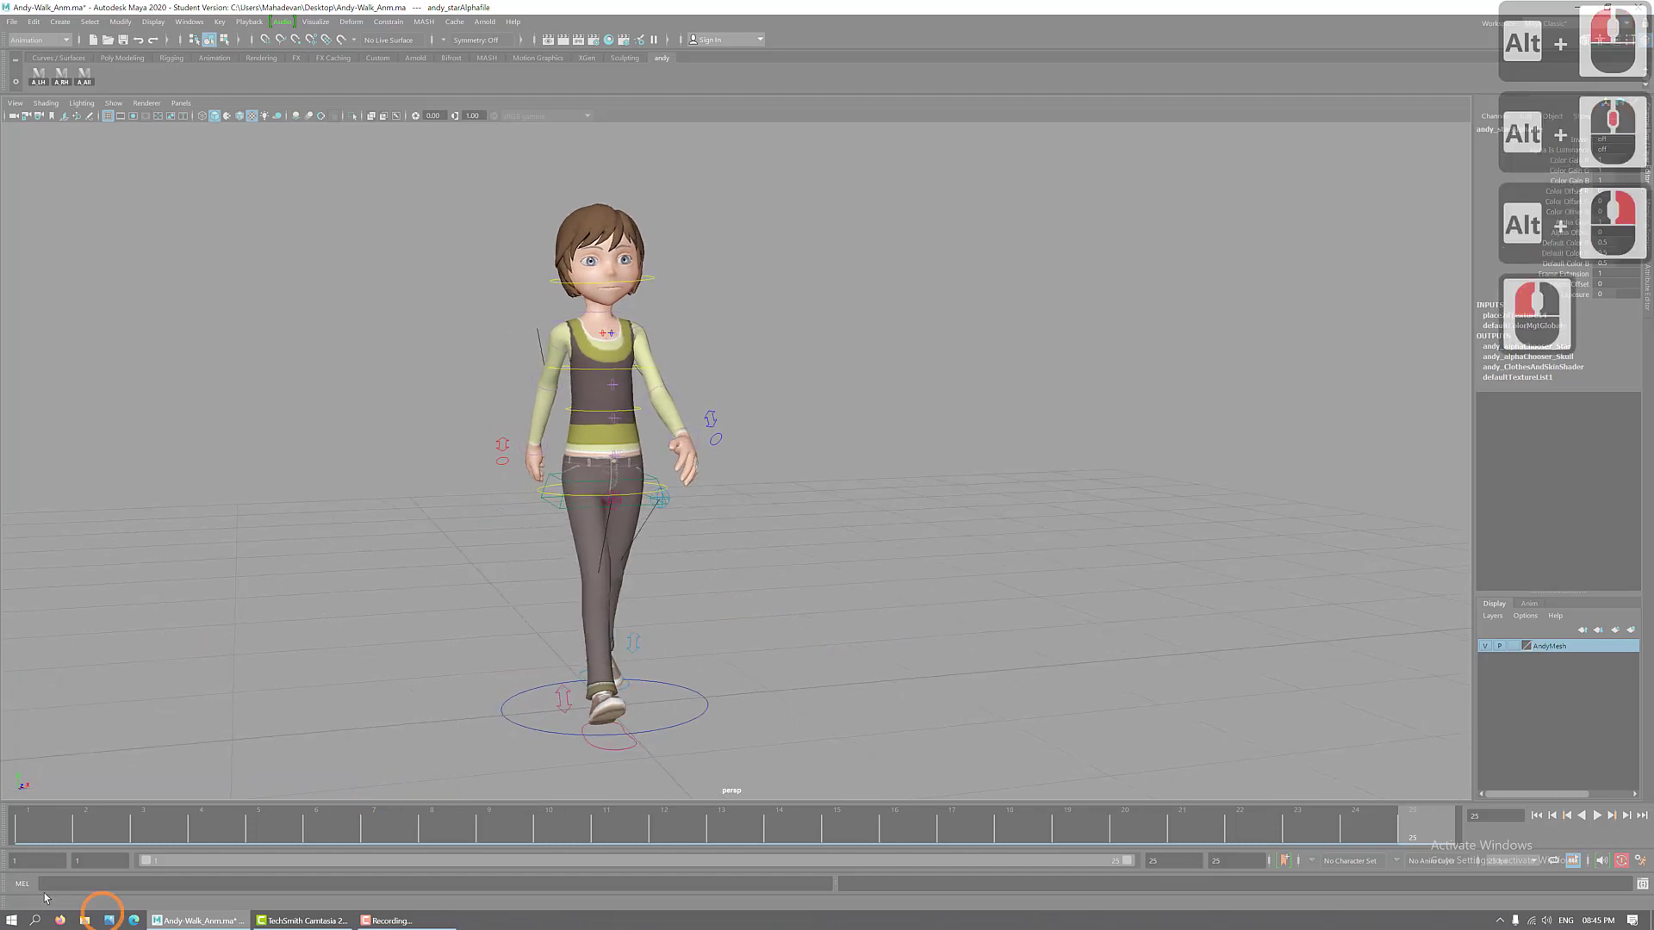
{"action": "left_click_drag", "start_coordinate": [45, 828], "coordinate": [1310, 779]}
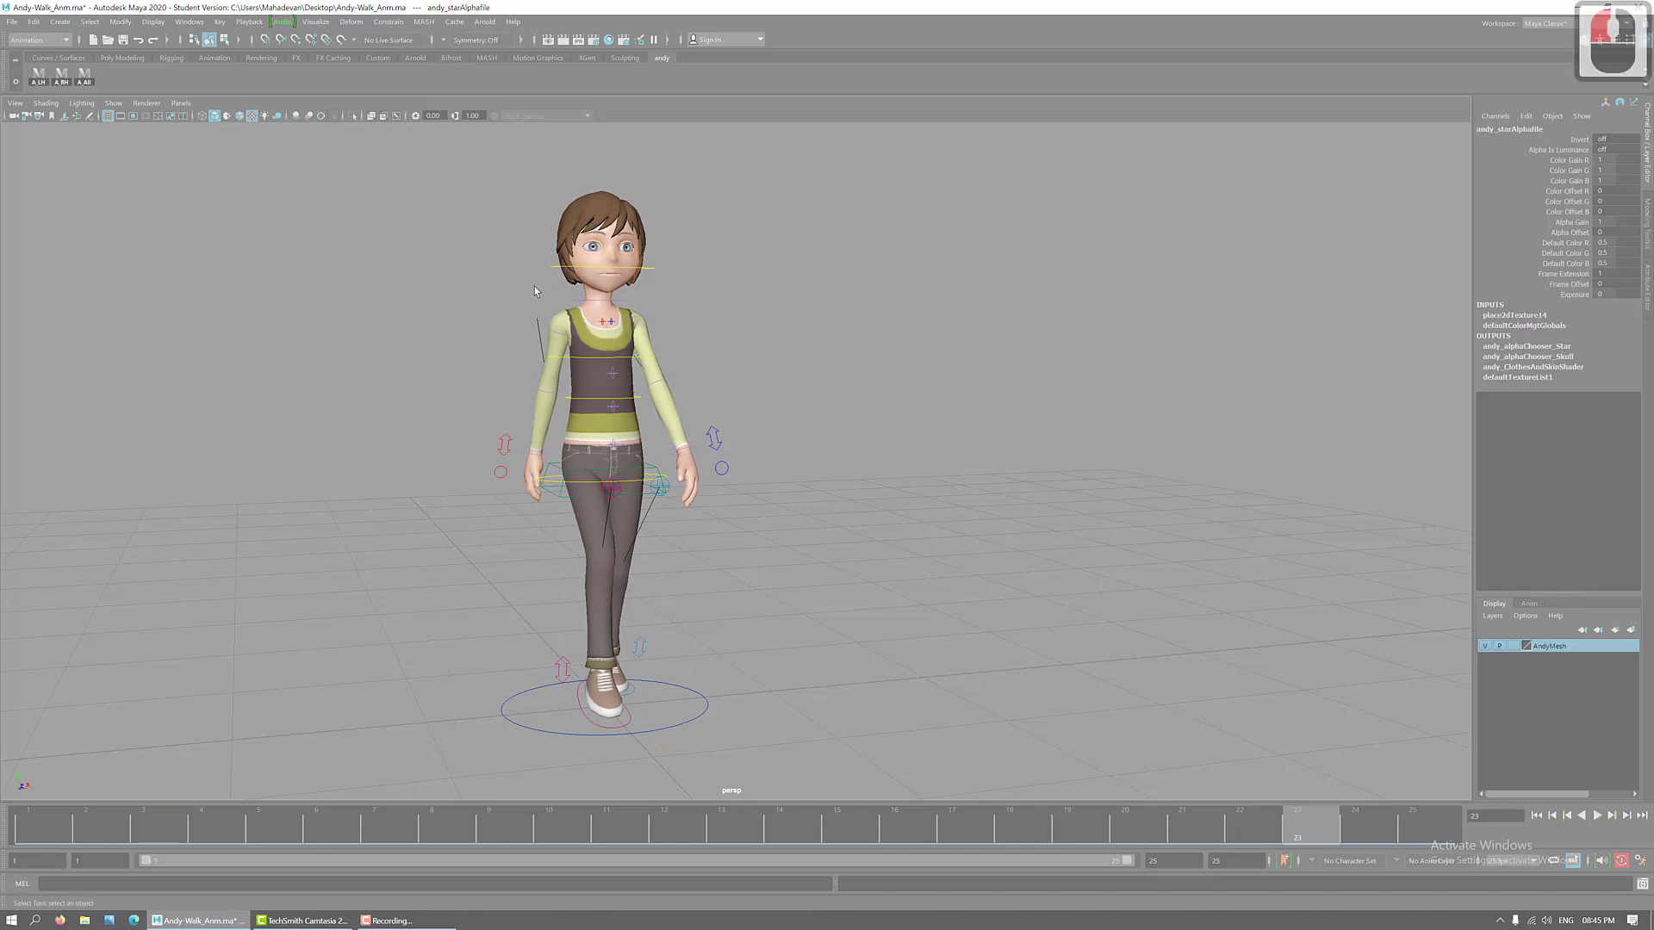
- Scrub the walk from the first frame to frame 25 while examining the head and upper body up close
{"action": "right_click_drag", "start_coordinate": [534, 286], "coordinate": [1249, 388], "text": "alt"}
{"action": "middle_click_drag", "start_coordinate": [657, 275], "coordinate": [900, 659], "text": "alt"}
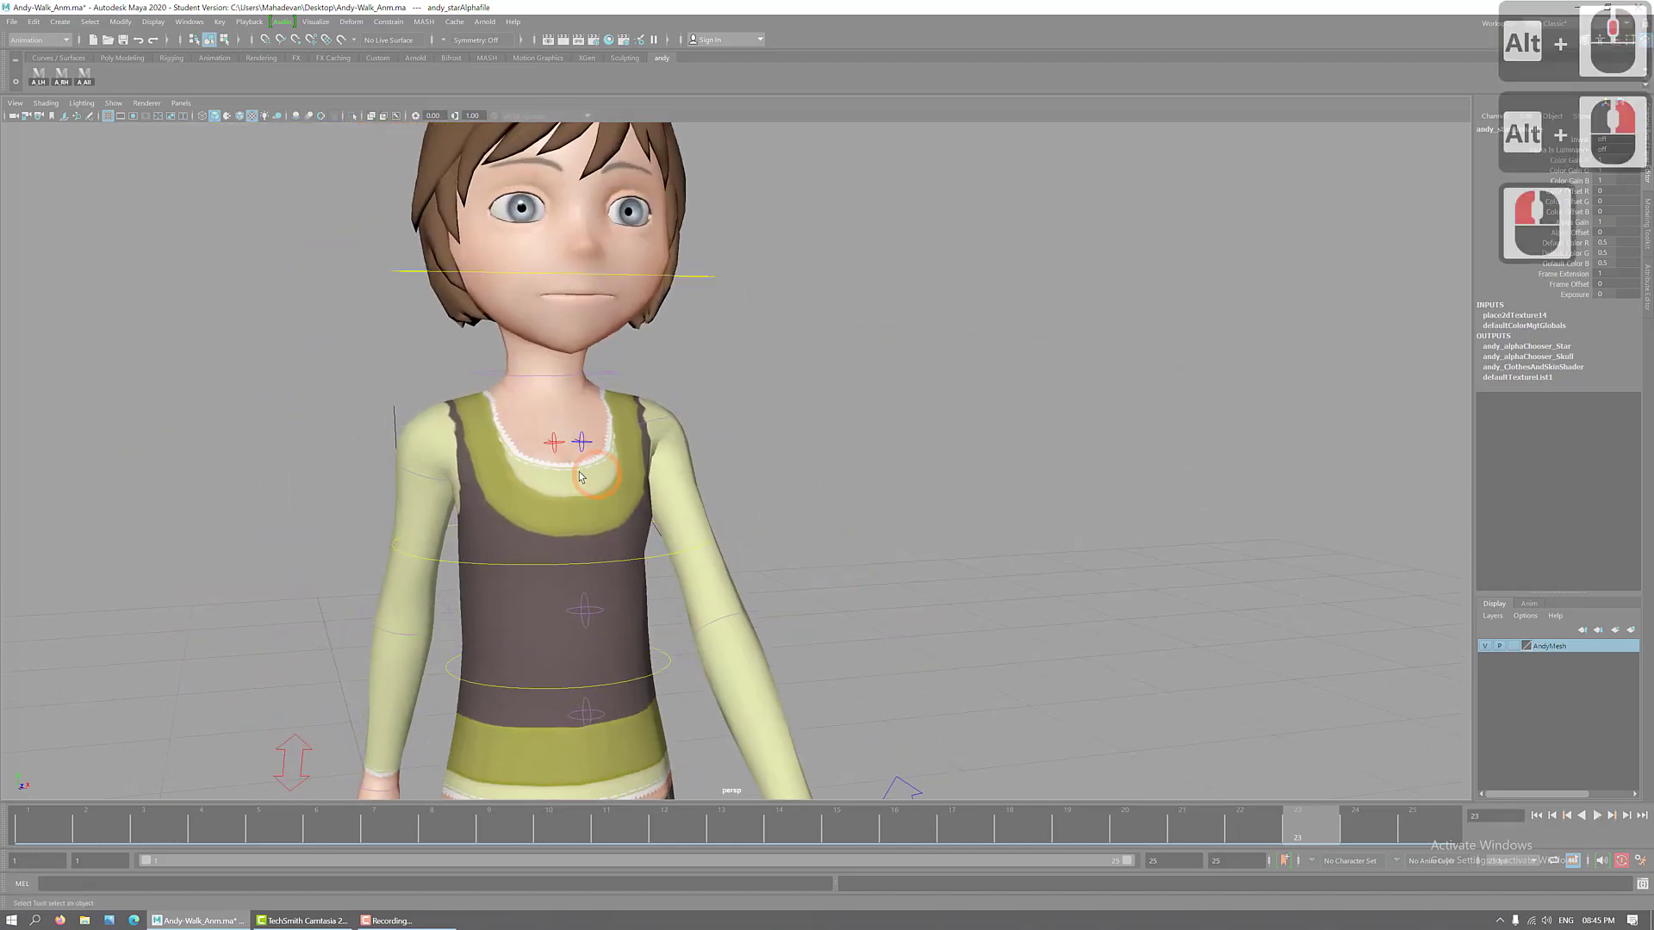
{"action": "left_click_drag", "start_coordinate": [580, 476], "coordinate": [674, 400], "text": "alt"}
{"action": "middle_click_drag", "start_coordinate": [733, 366], "coordinate": [690, 531], "text": "alt"}
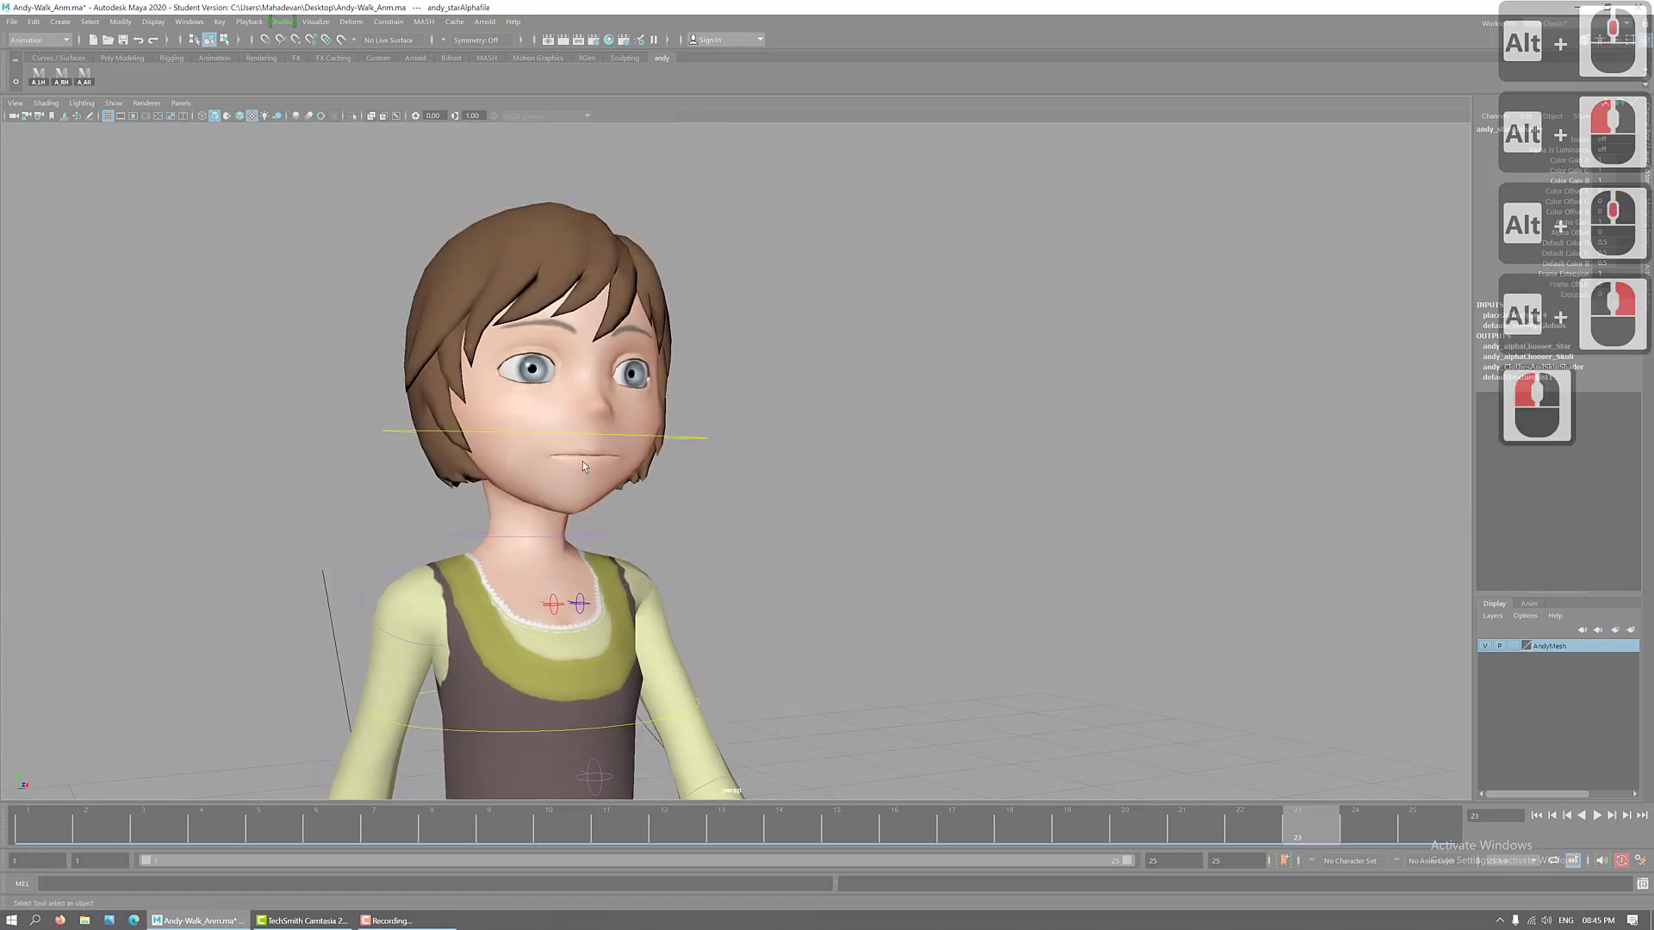
{"action": "left_click_drag", "start_coordinate": [47, 832], "coordinate": [1404, 819]}
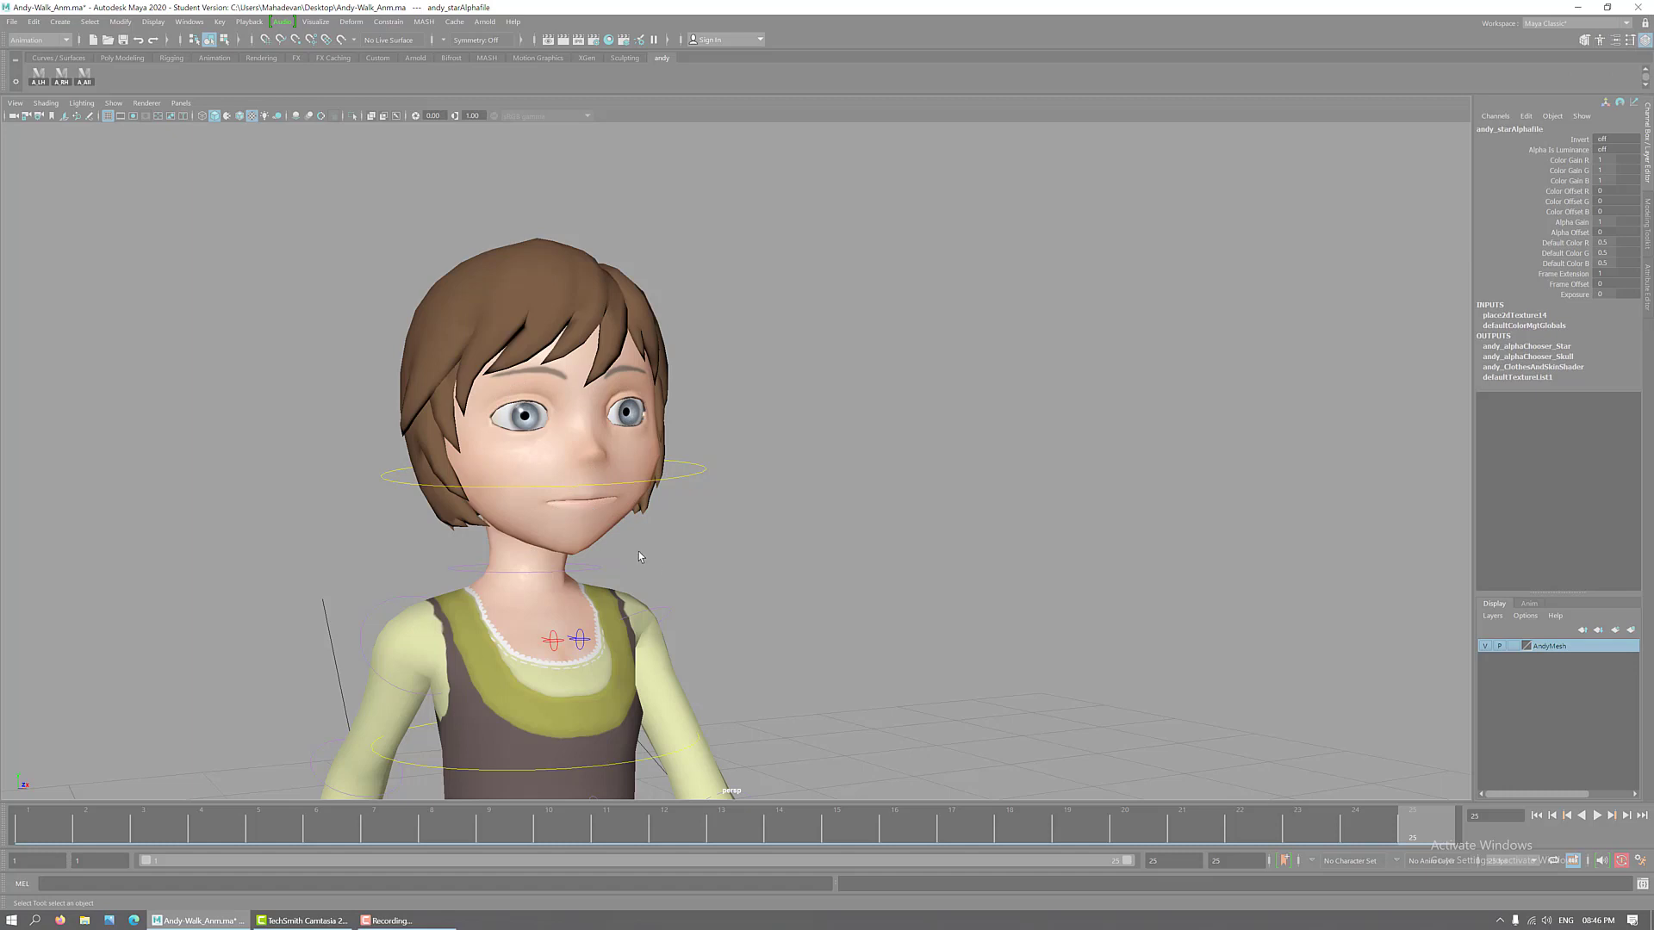
- Select the yellow neck control ring around the character's head to show its keys on the timeline
{"action": "left_click", "coordinate": [1209, 610]}
{"action": "right_click_drag", "start_coordinate": [1206, 606], "coordinate": [828, 546], "text": "alt"}
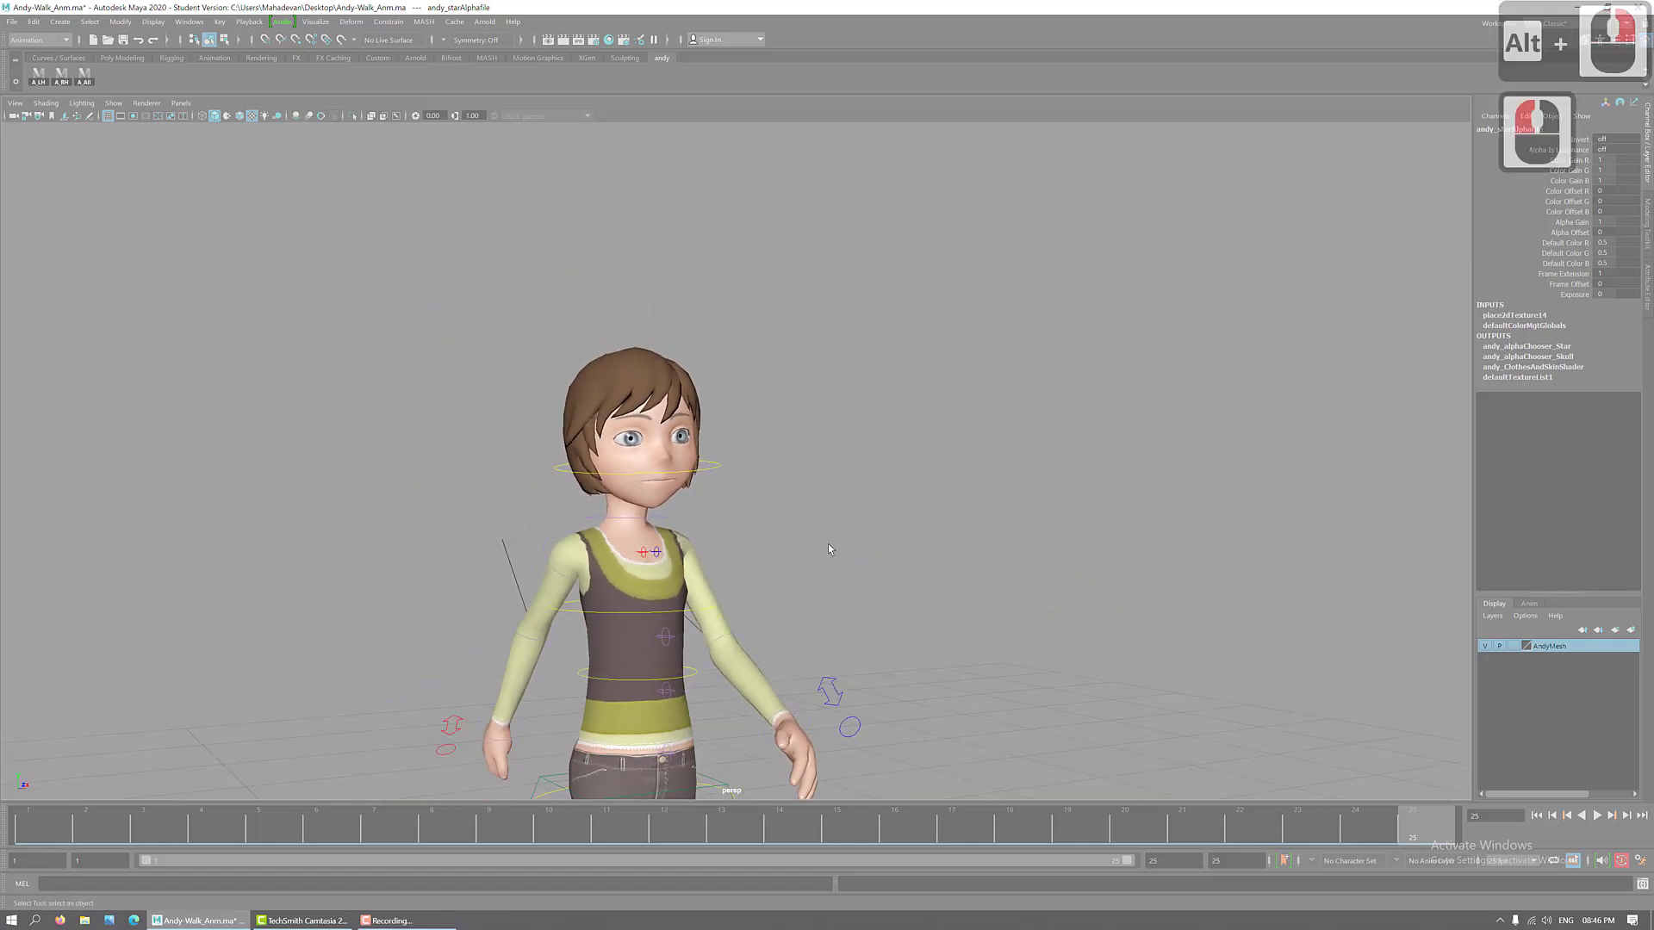
{"action": "left_click", "coordinate": [718, 471]}
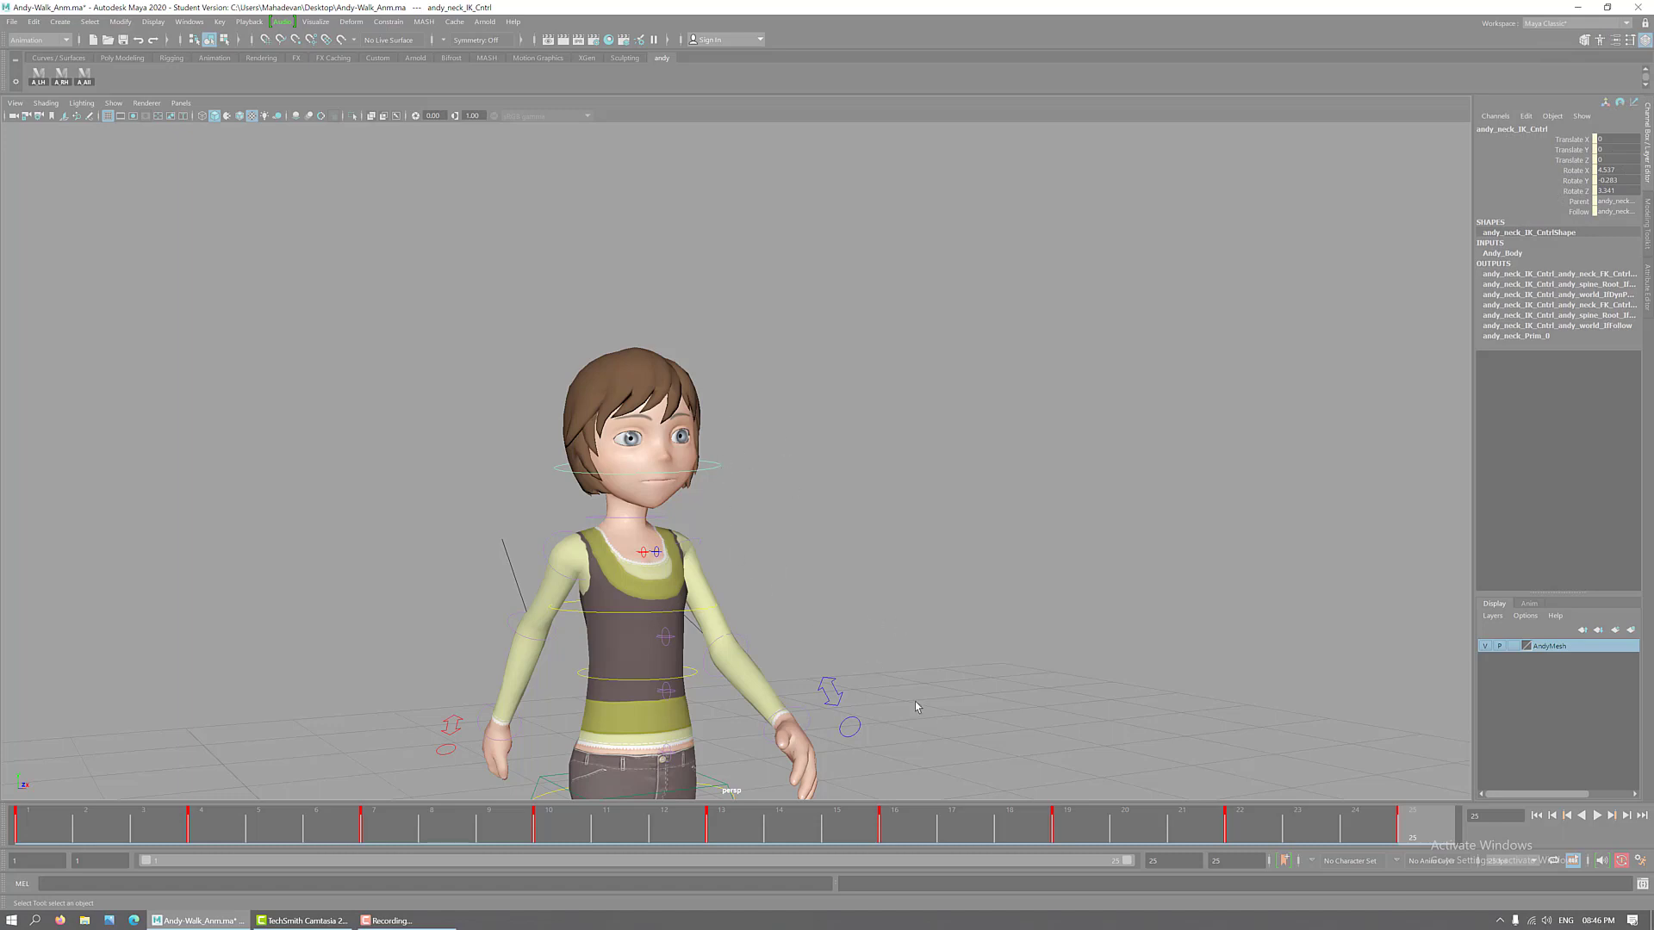
- Turn on Face Sliders for the andy_world control circle at the character's feet by setting it to 1
{"action": "middle_click_drag", "start_coordinate": [922, 608], "coordinate": [901, 323], "text": "alt"}
{"action": "left_click_drag", "start_coordinate": [860, 587], "coordinate": [857, 621], "text": "alt"}
{"action": "right_click_drag", "start_coordinate": [949, 651], "coordinate": [843, 658], "text": "alt"}
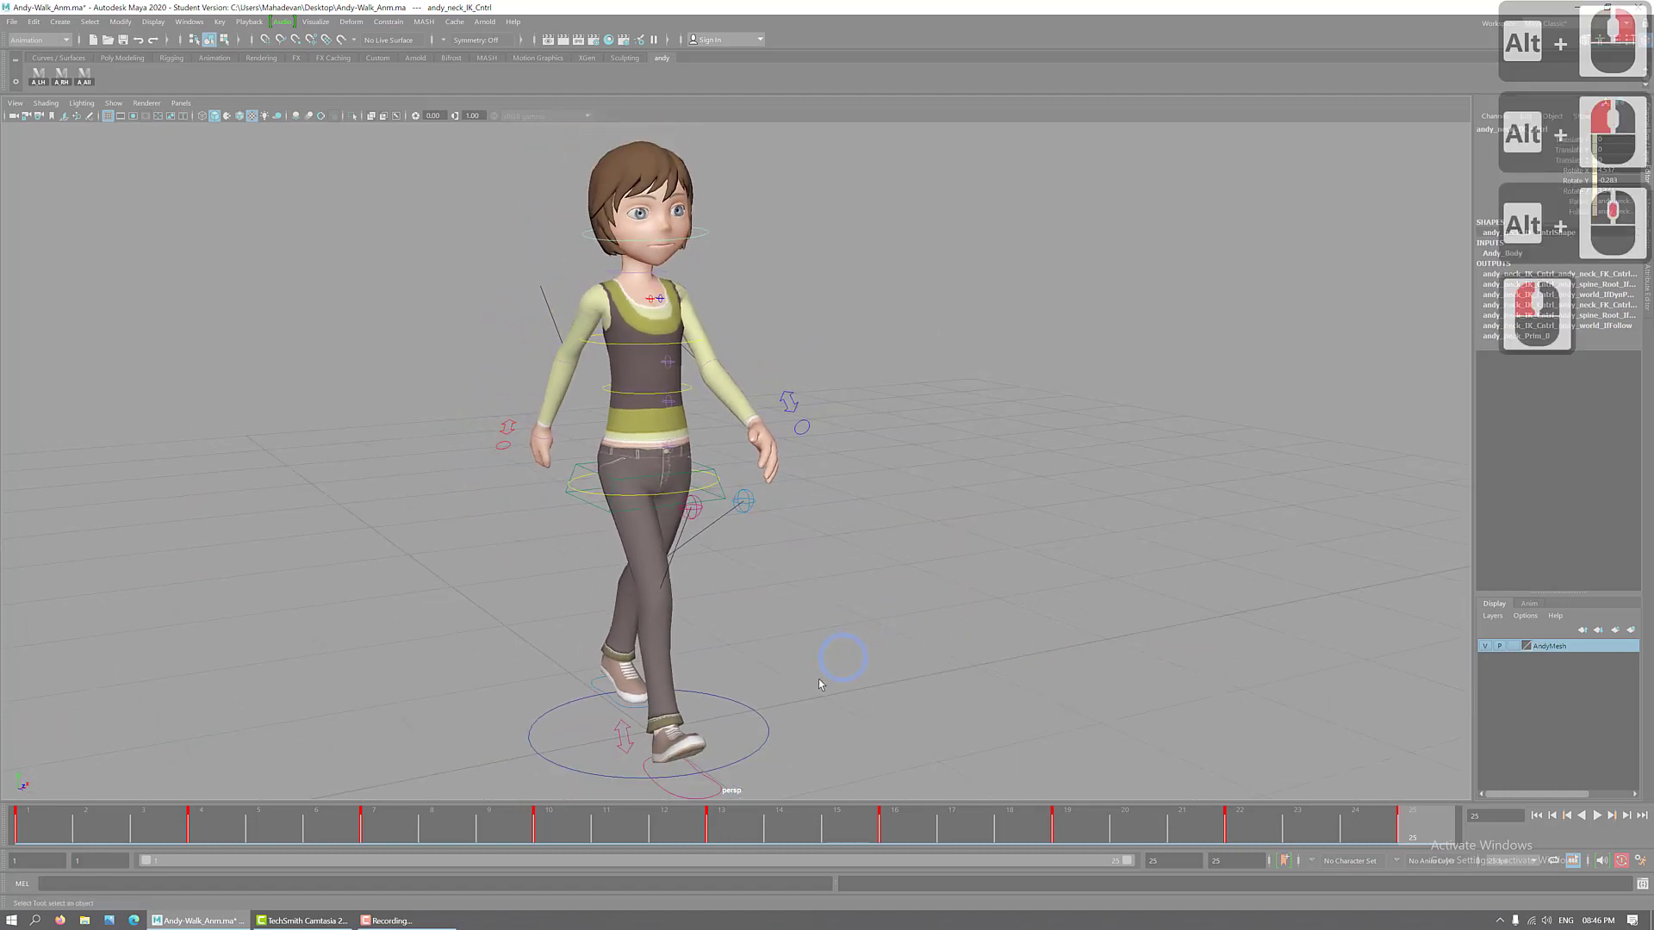
{"action": "left_click", "coordinate": [765, 731]}
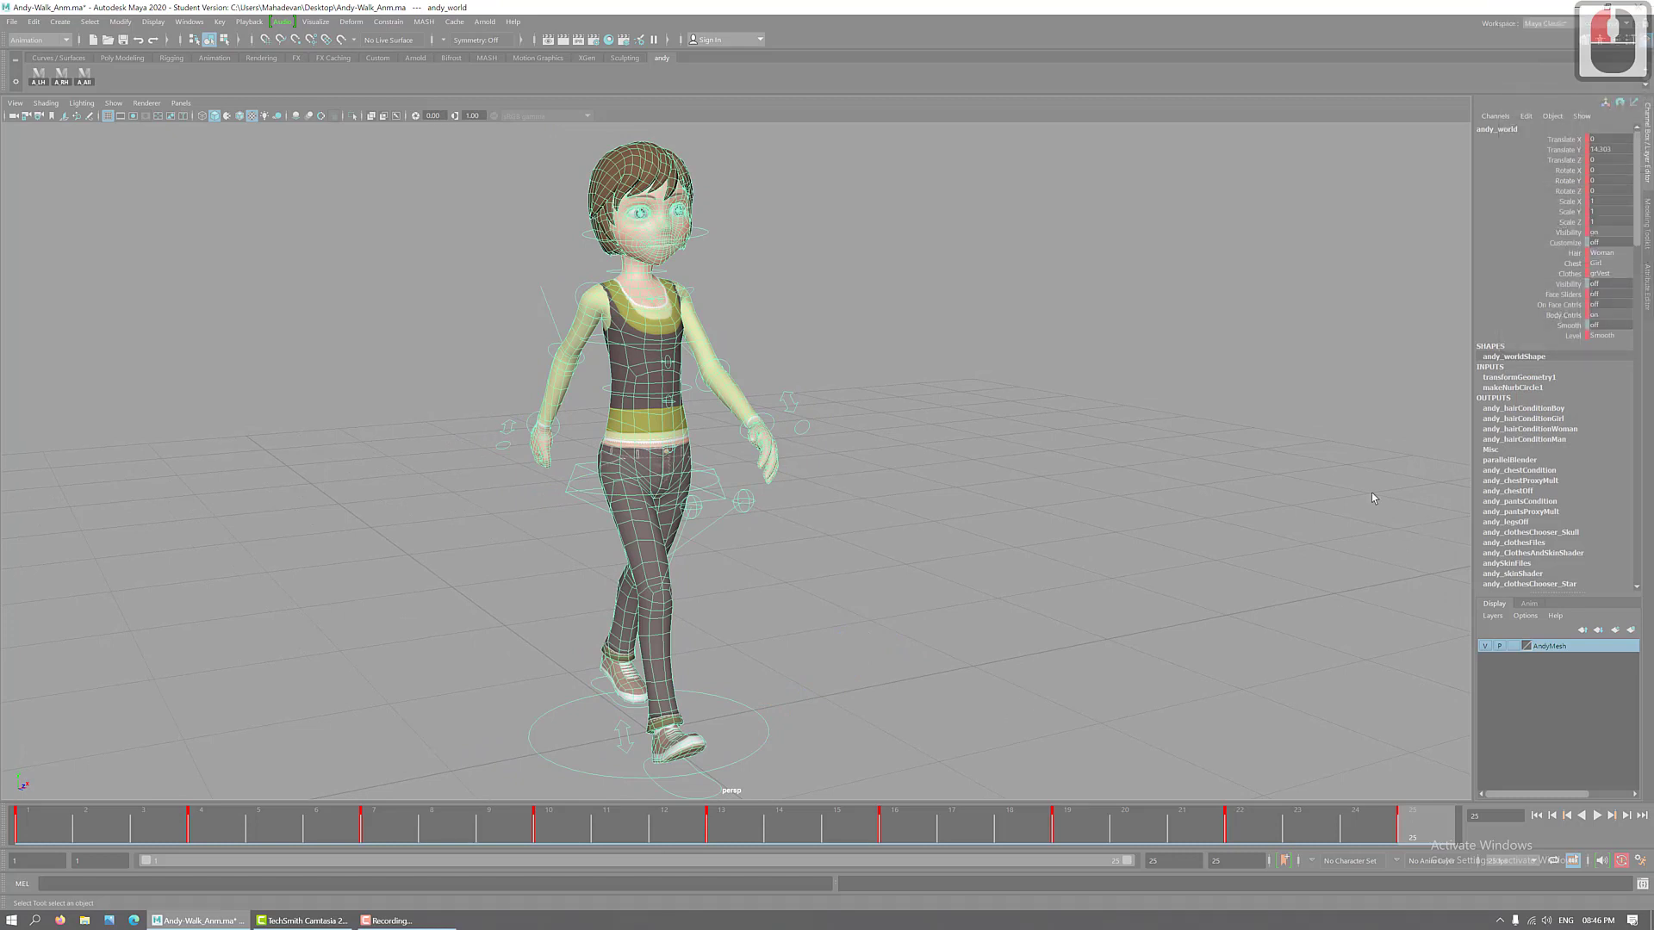
{"action": "left_click", "coordinate": [1619, 296]}
{"action": "type", "text": "1"}
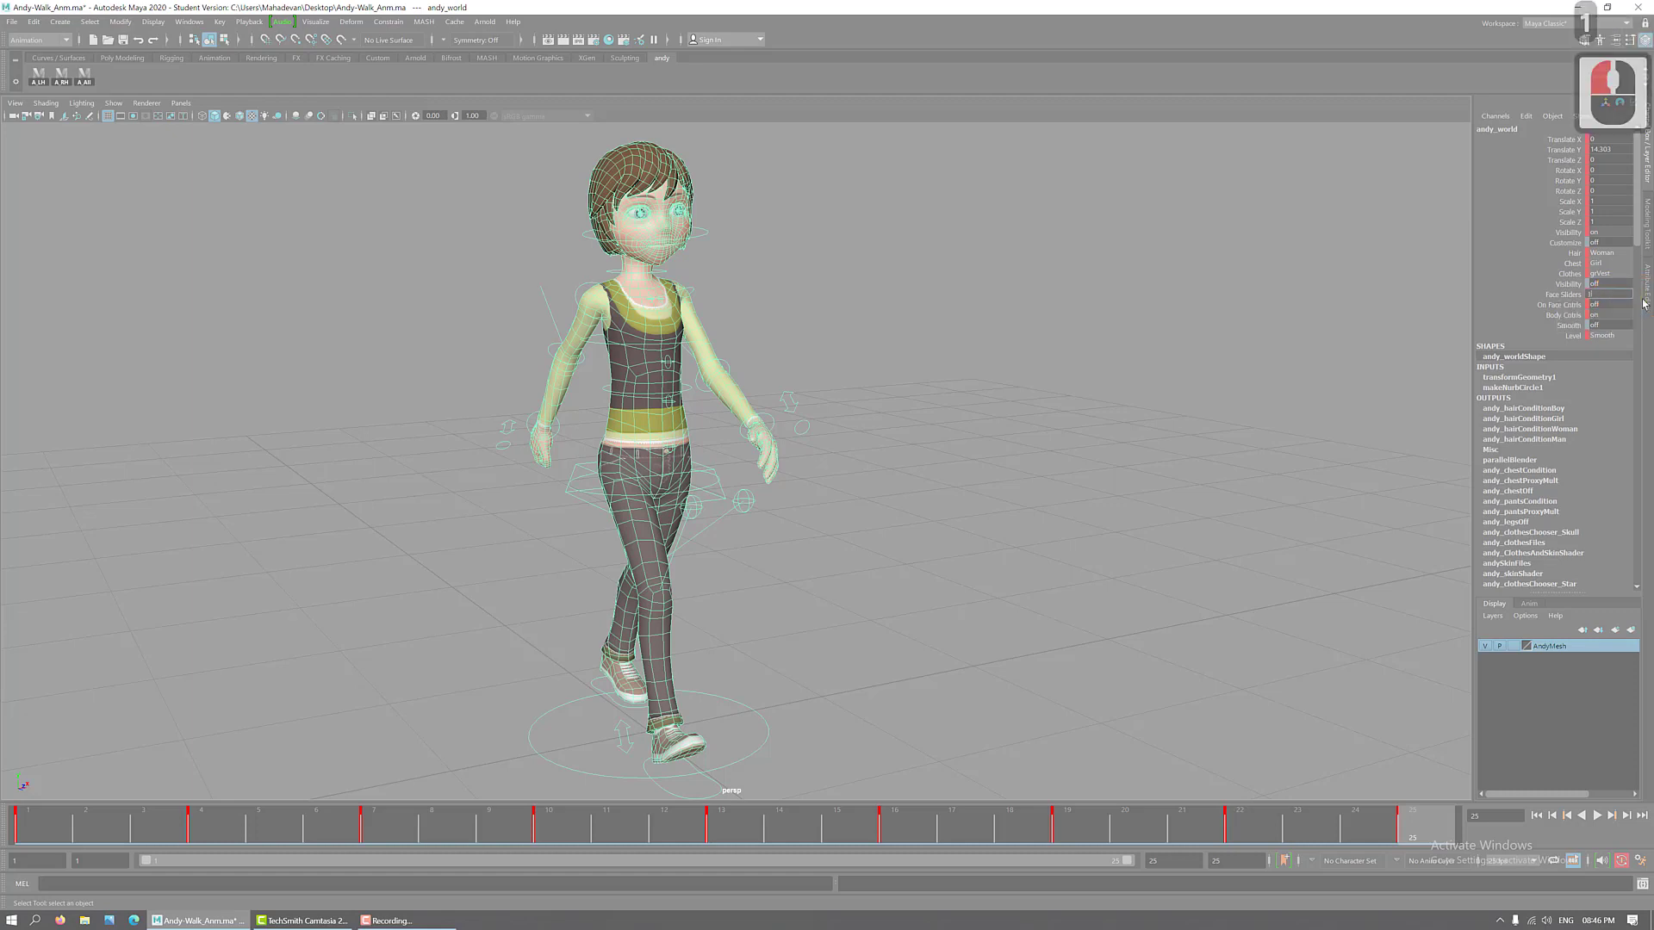
{"action": "key", "text": "Return"}
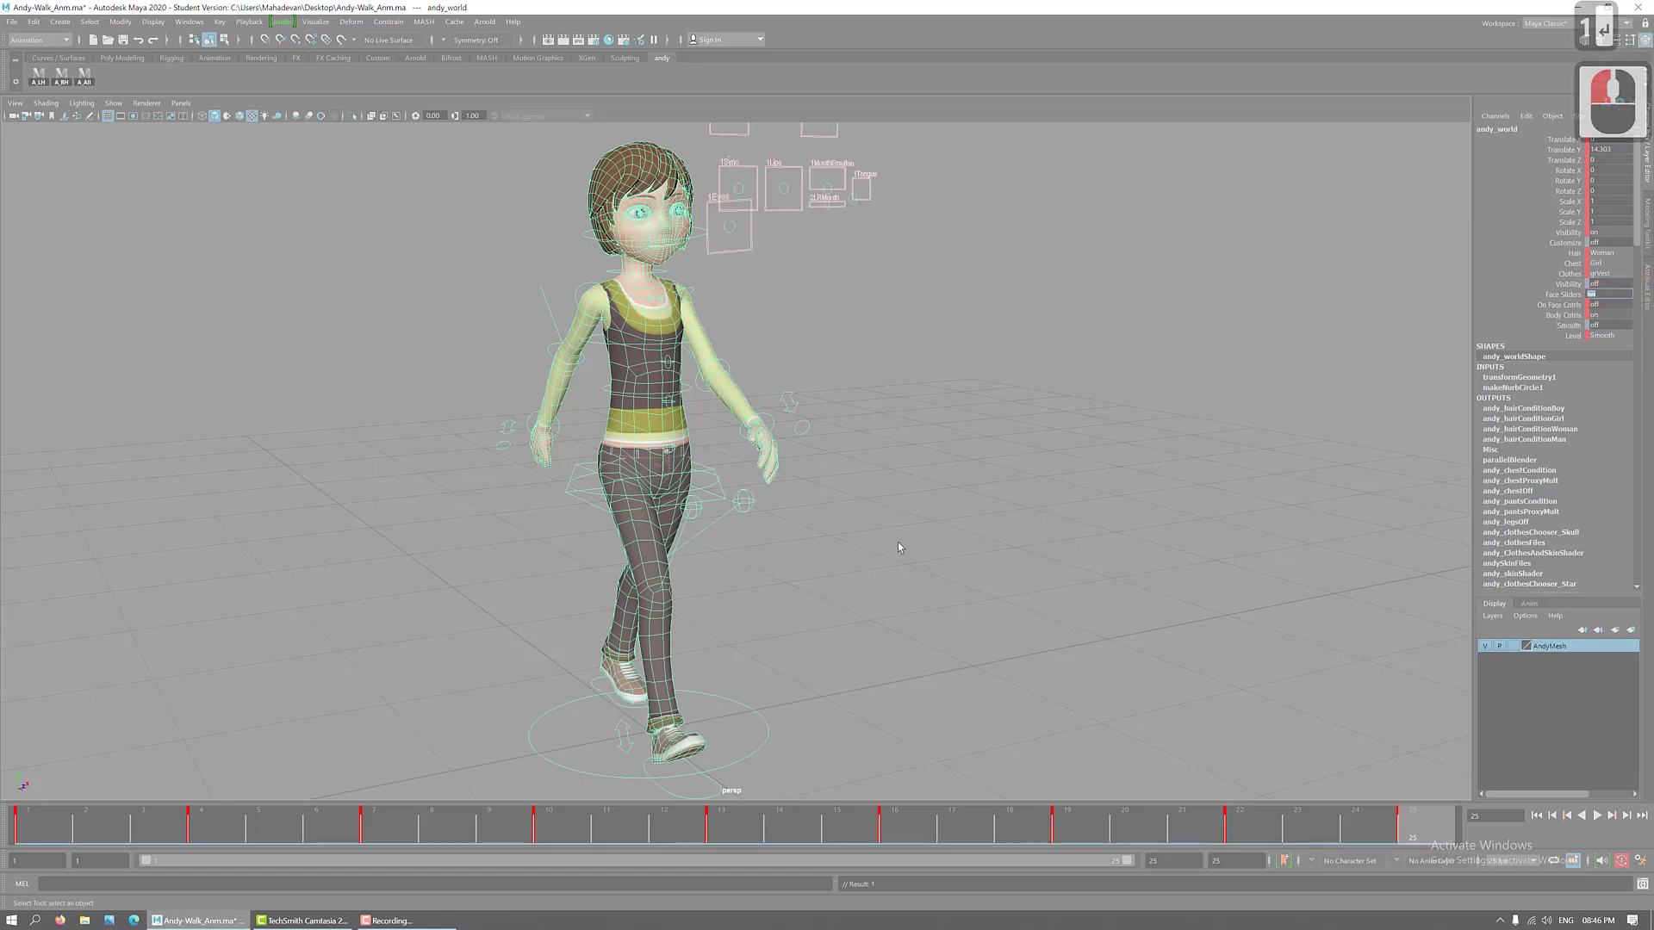
- Deselect the world control and examine the face slider panels beside the character's head
{"action": "left_click", "coordinate": [924, 502]}
{"action": "left_click_drag", "start_coordinate": [916, 307], "coordinate": [679, 470], "text": "alt"}
{"action": "right_click_drag", "start_coordinate": [681, 471], "coordinate": [1071, 473], "text": "alt"}
{"action": "middle_click_drag", "start_coordinate": [1069, 469], "coordinate": [868, 480], "text": "alt"}
{"action": "left_click_drag", "start_coordinate": [868, 480], "coordinate": [908, 473], "text": "alt"}
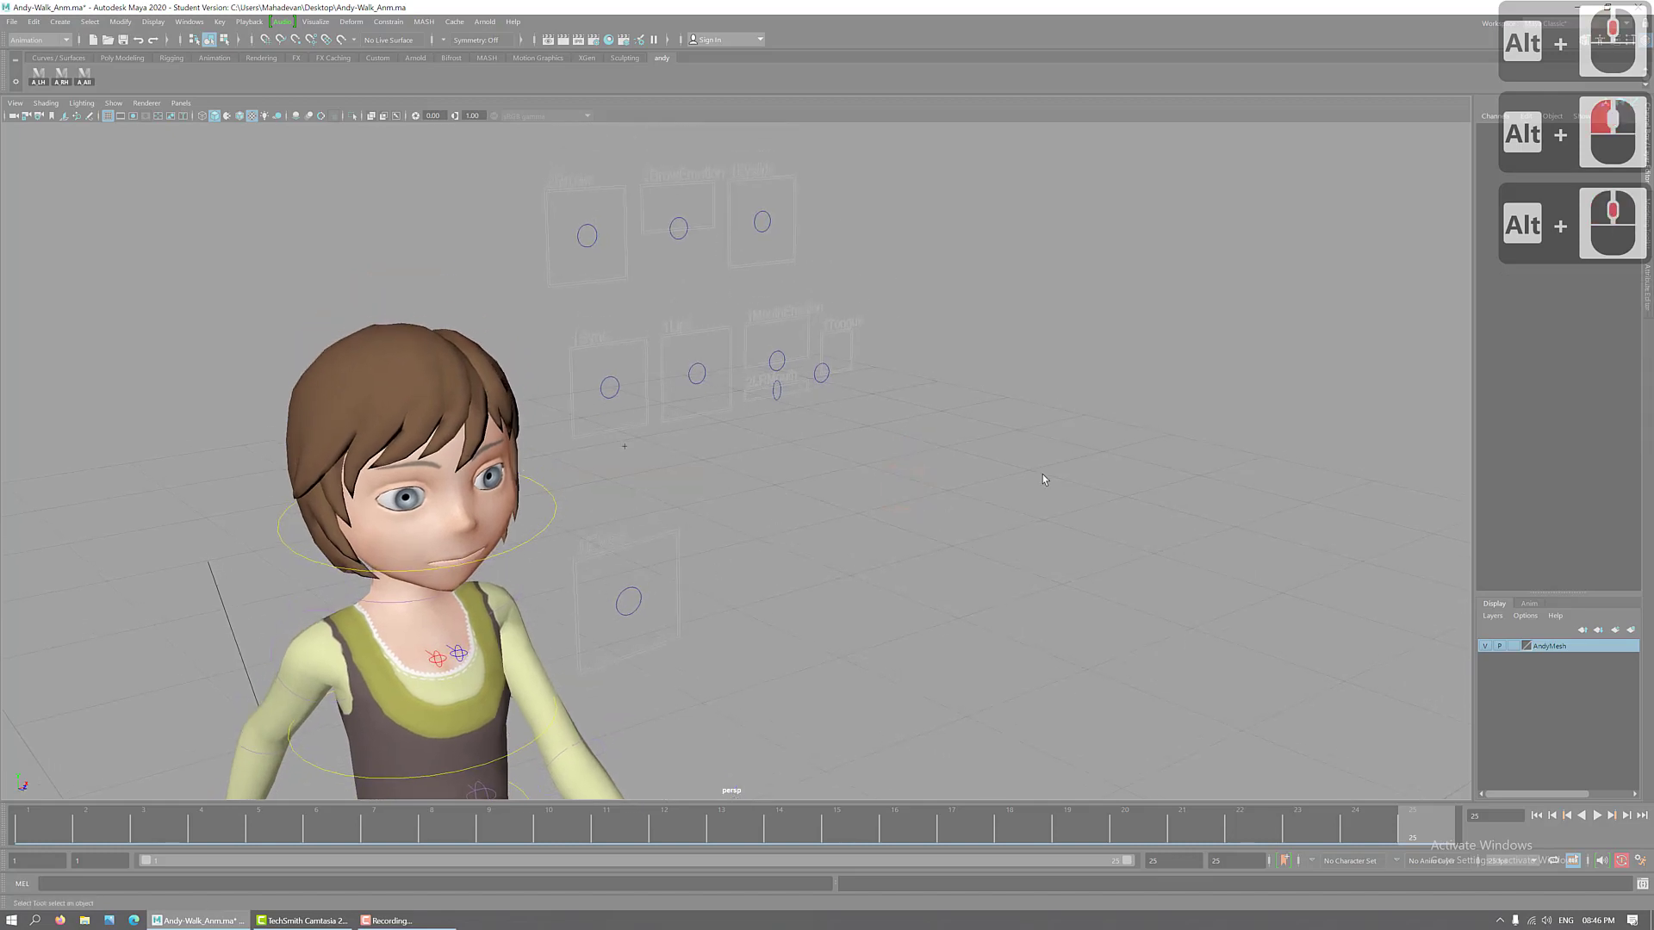
- Select the andy_world control and turn on its on-face controls attribute by setting it to 1
{"action": "right_click_drag", "start_coordinate": [1275, 638], "coordinate": [1130, 609], "text": "alt"}
{"action": "middle_click_drag", "start_coordinate": [1129, 609], "coordinate": [1077, 609], "text": "alt"}
{"action": "right_click_drag", "start_coordinate": [1078, 609], "coordinate": [1056, 634], "text": "alt"}
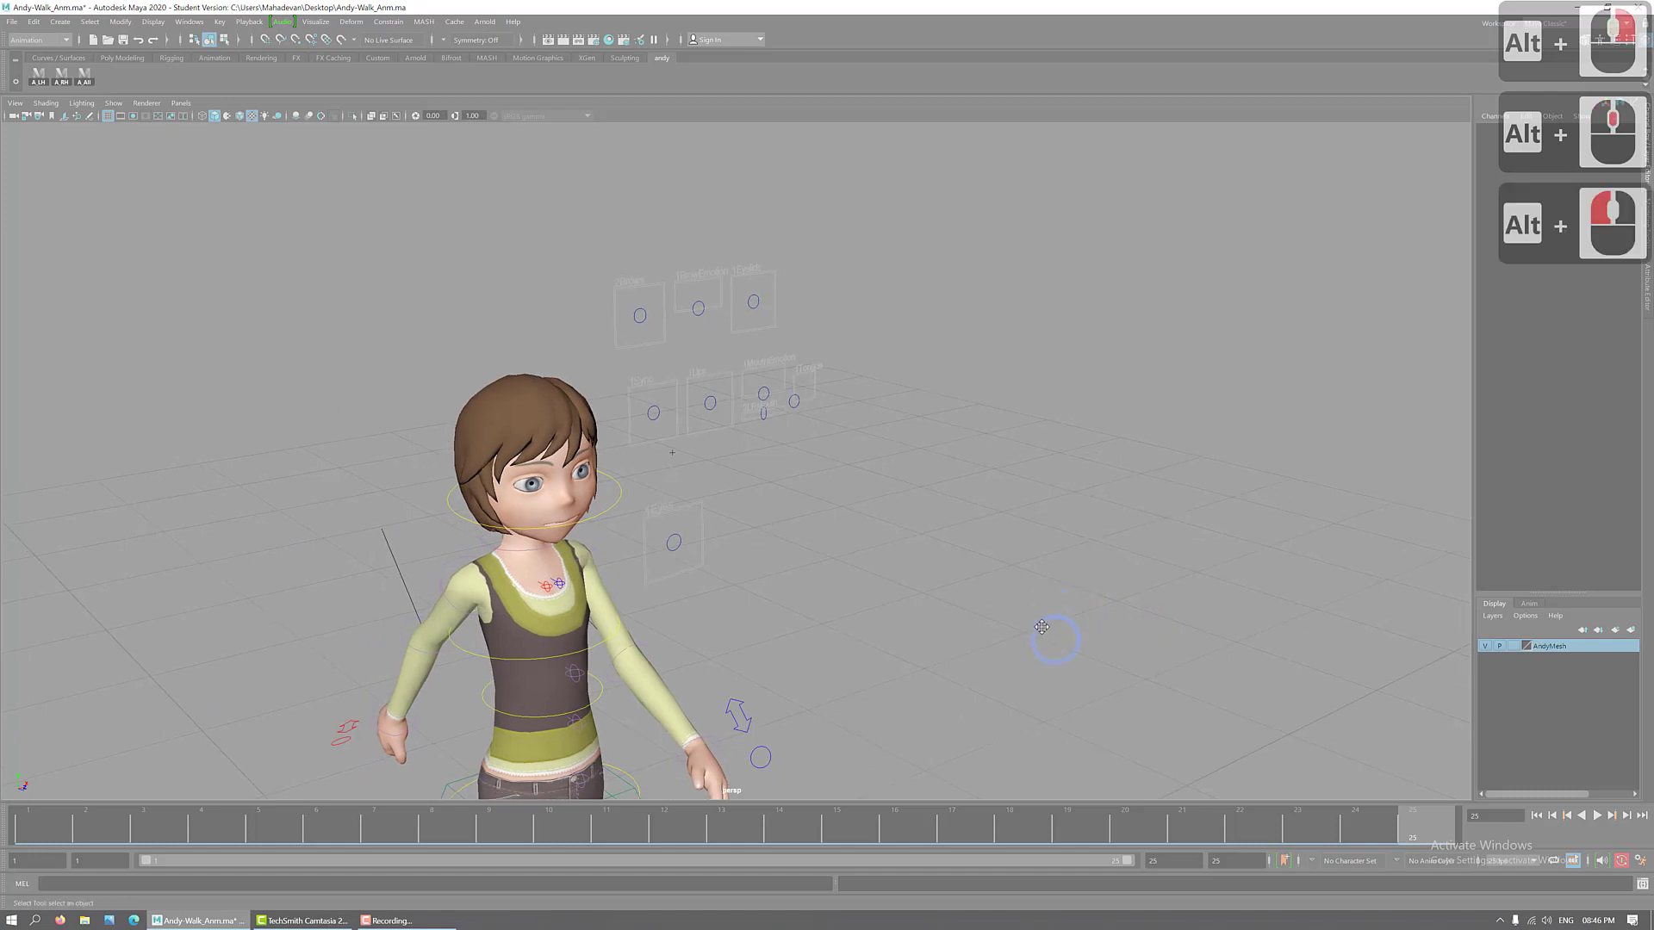
{"action": "middle_click_drag", "start_coordinate": [1056, 635], "coordinate": [1022, 295], "text": "alt"}
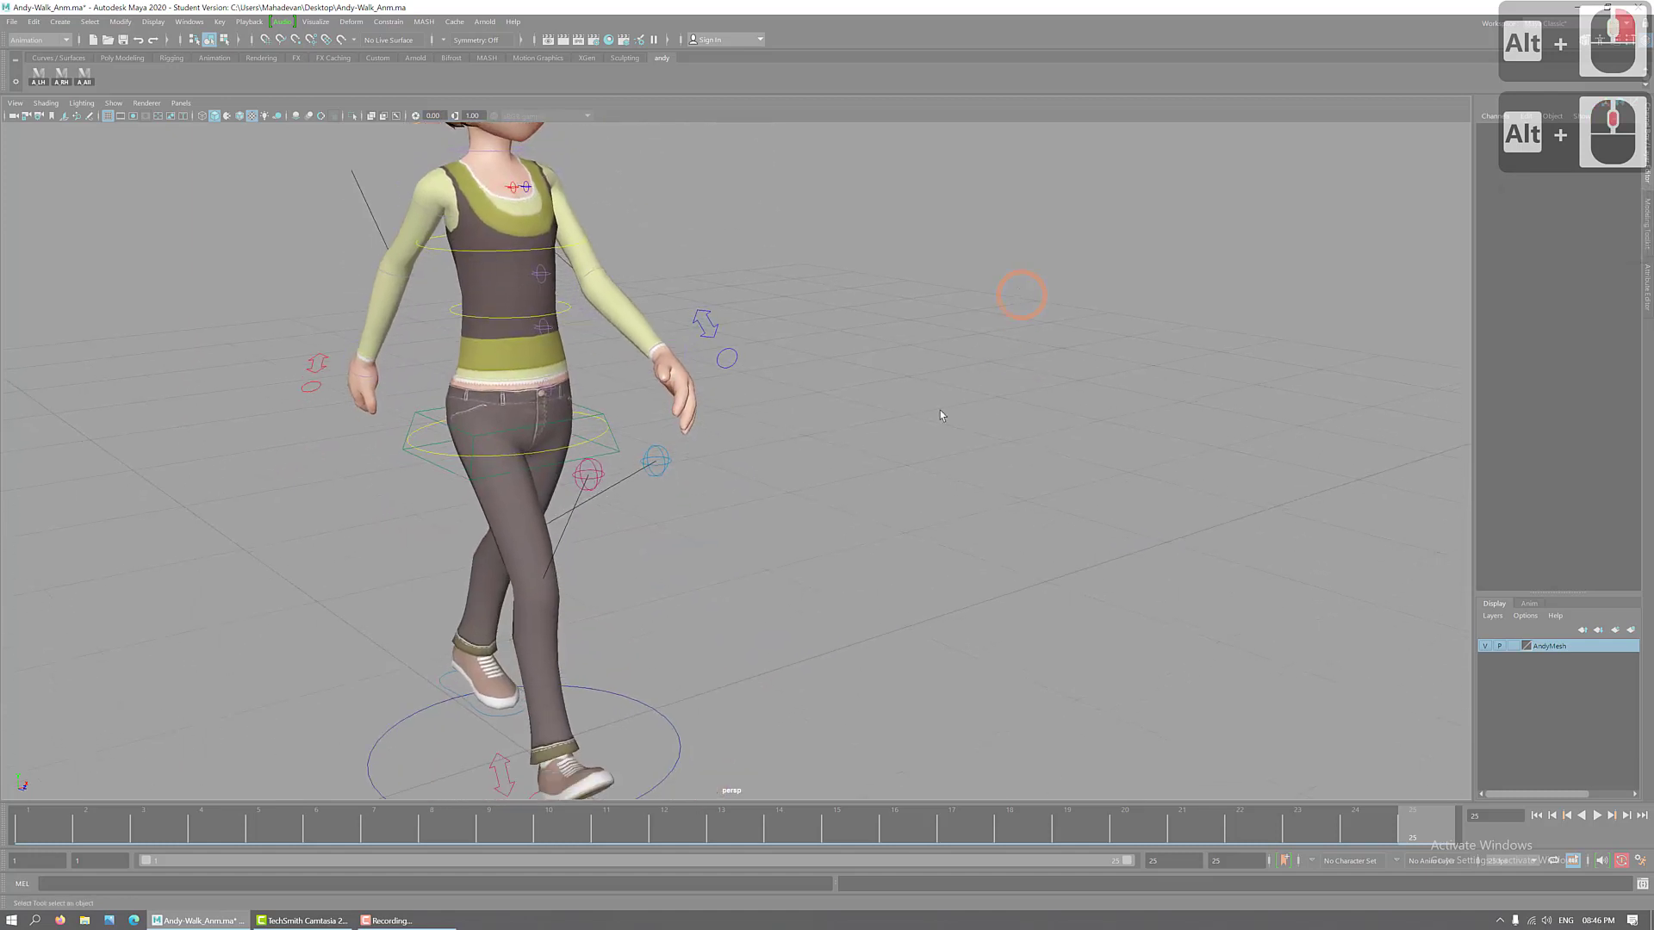
{"action": "left_click", "coordinate": [636, 705]}
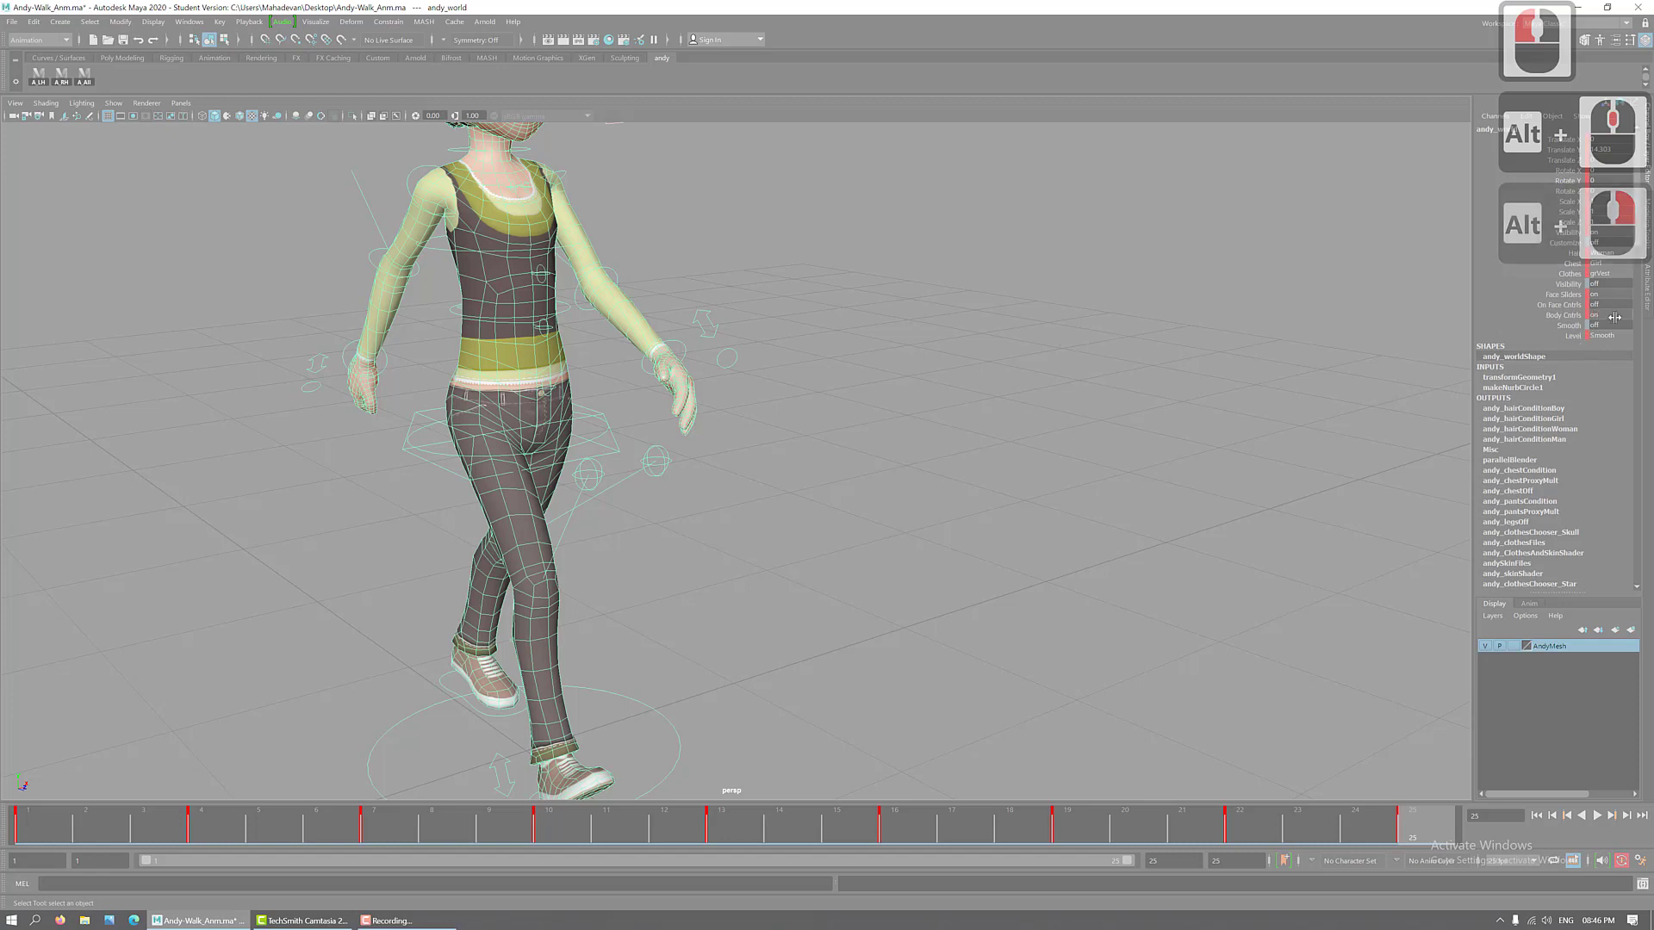
{"action": "left_click", "coordinate": [1624, 307]}
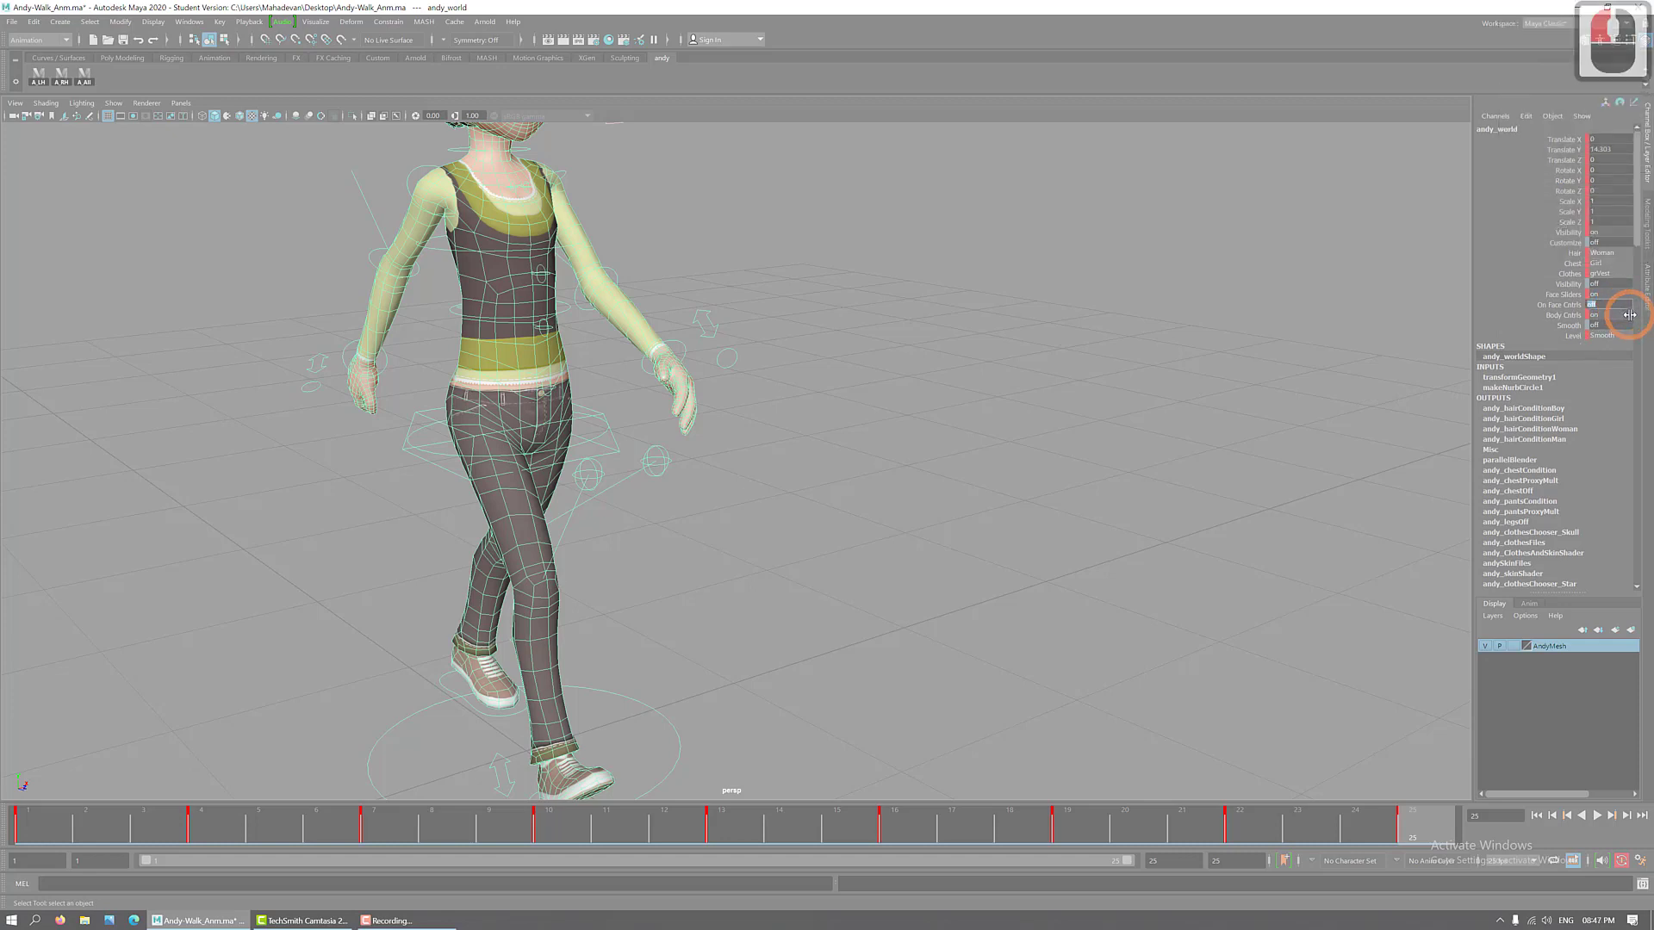
{"action": "type", "text": "1"}
{"action": "key", "text": "Return"}
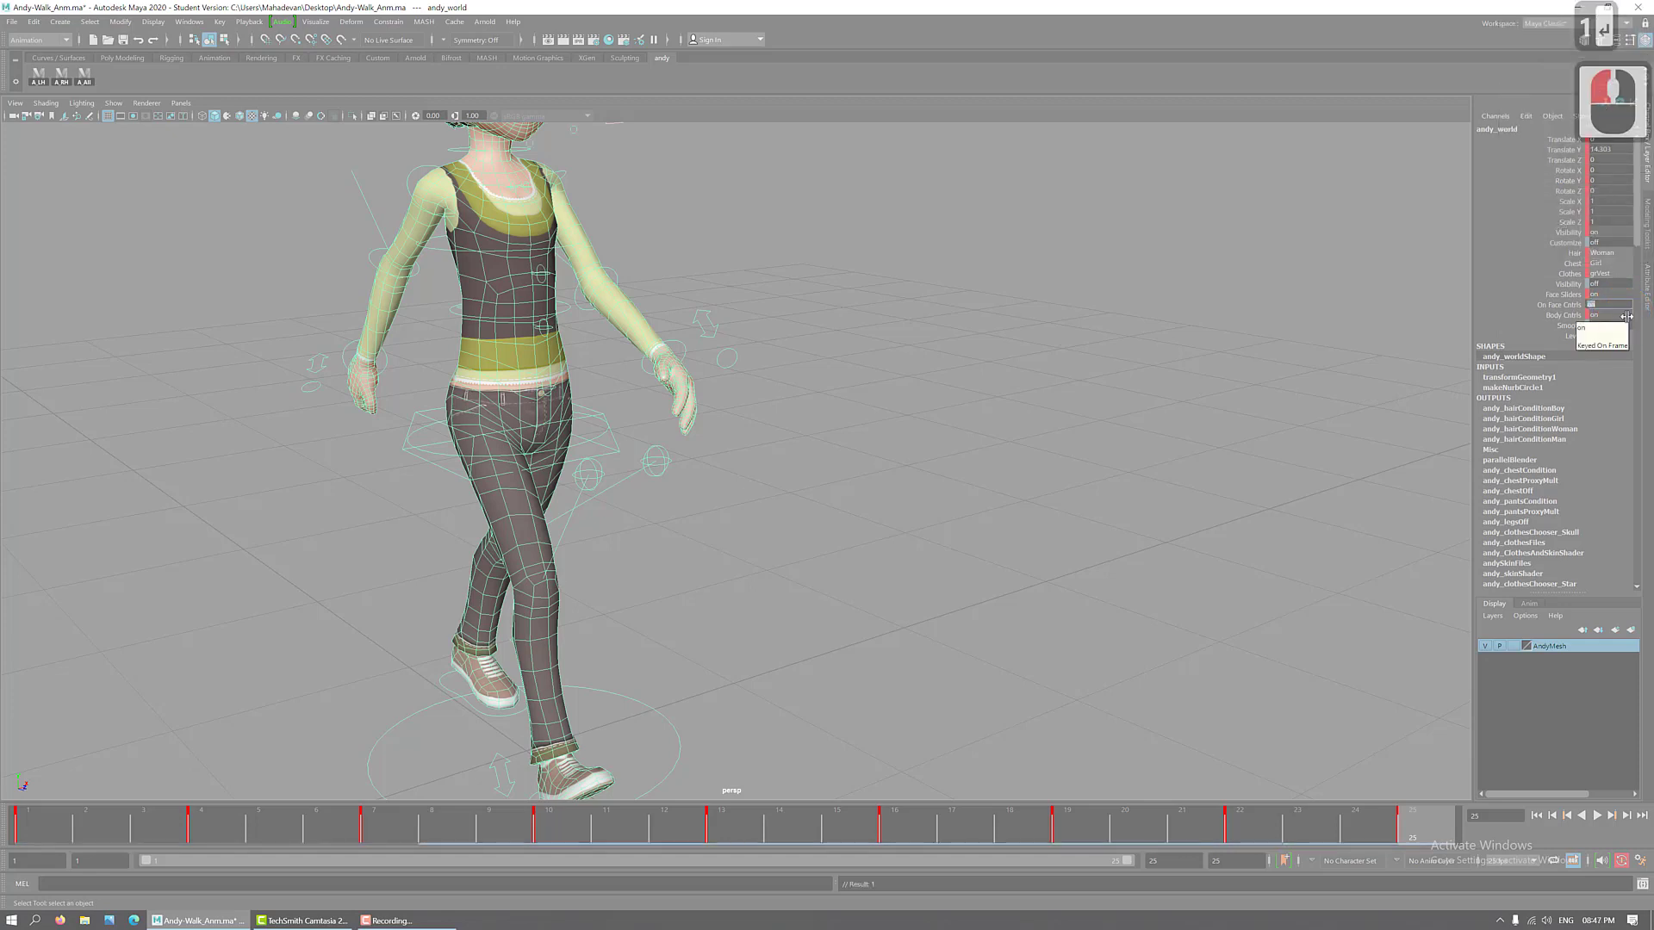
- Try moving the right lower-lip on-face control along its vertical axis and undo the move
{"action": "middle_click_drag", "start_coordinate": [1041, 343], "coordinate": [1075, 608], "text": "alt"}
{"action": "left_click_drag", "start_coordinate": [795, 640], "coordinate": [855, 538], "text": "alt"}
{"action": "left_click", "coordinate": [855, 542]}
{"action": "right_click_drag", "start_coordinate": [741, 509], "coordinate": [1152, 546], "text": "alt"}
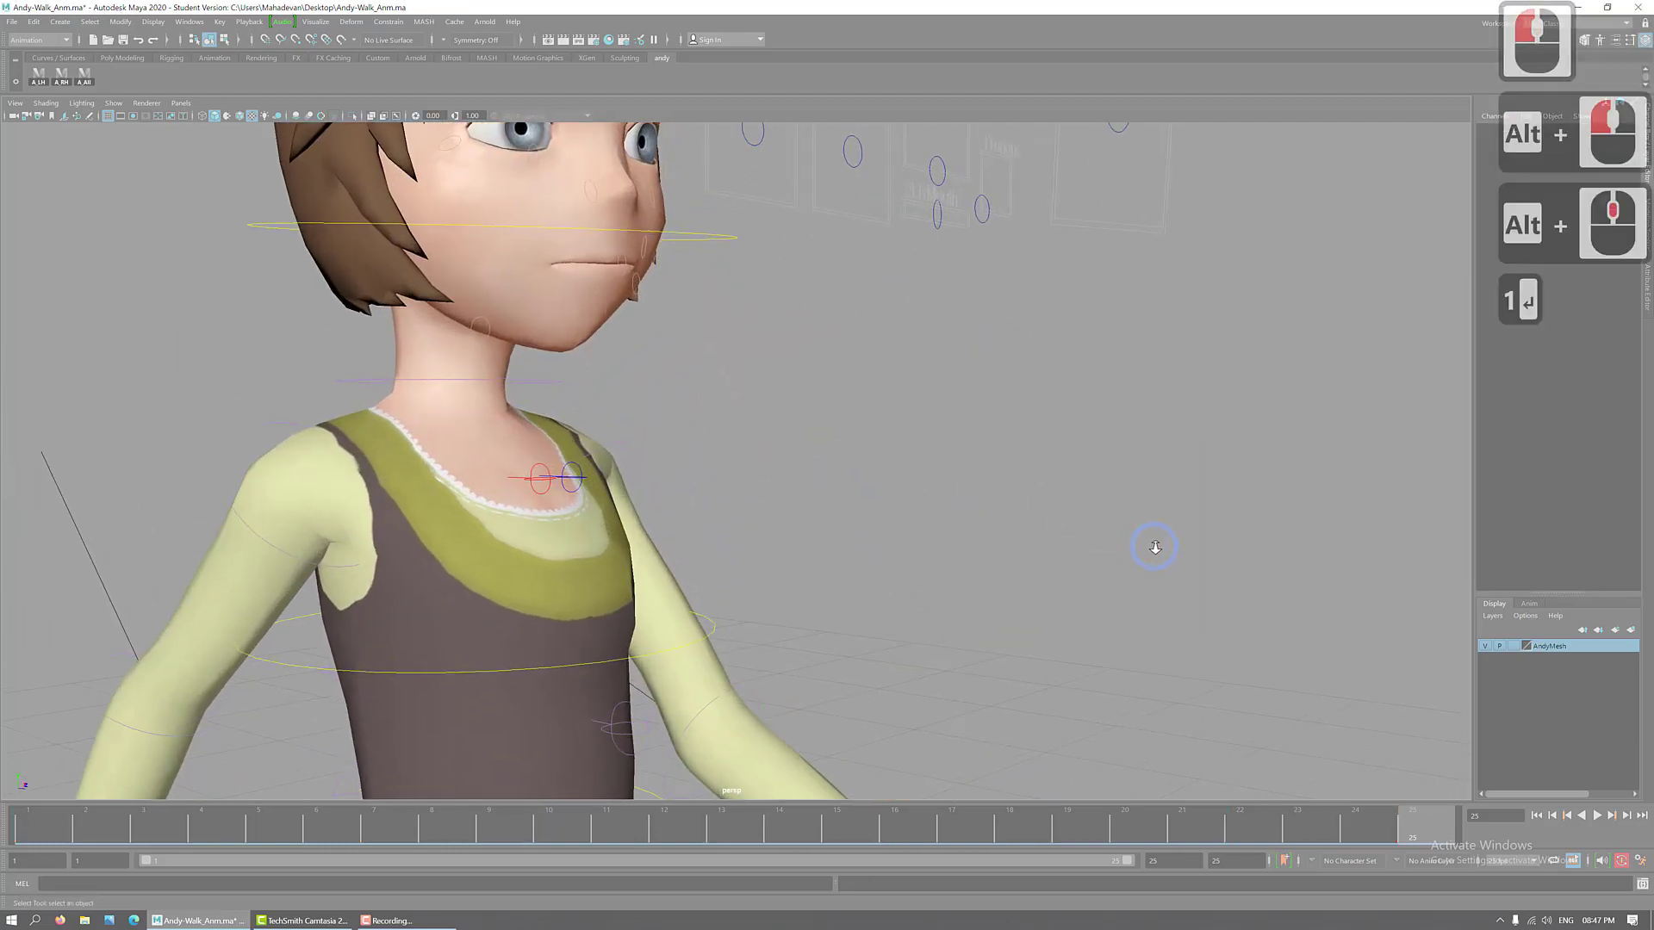
{"action": "left_click_drag", "start_coordinate": [898, 423], "coordinate": [887, 609], "text": "alt"}
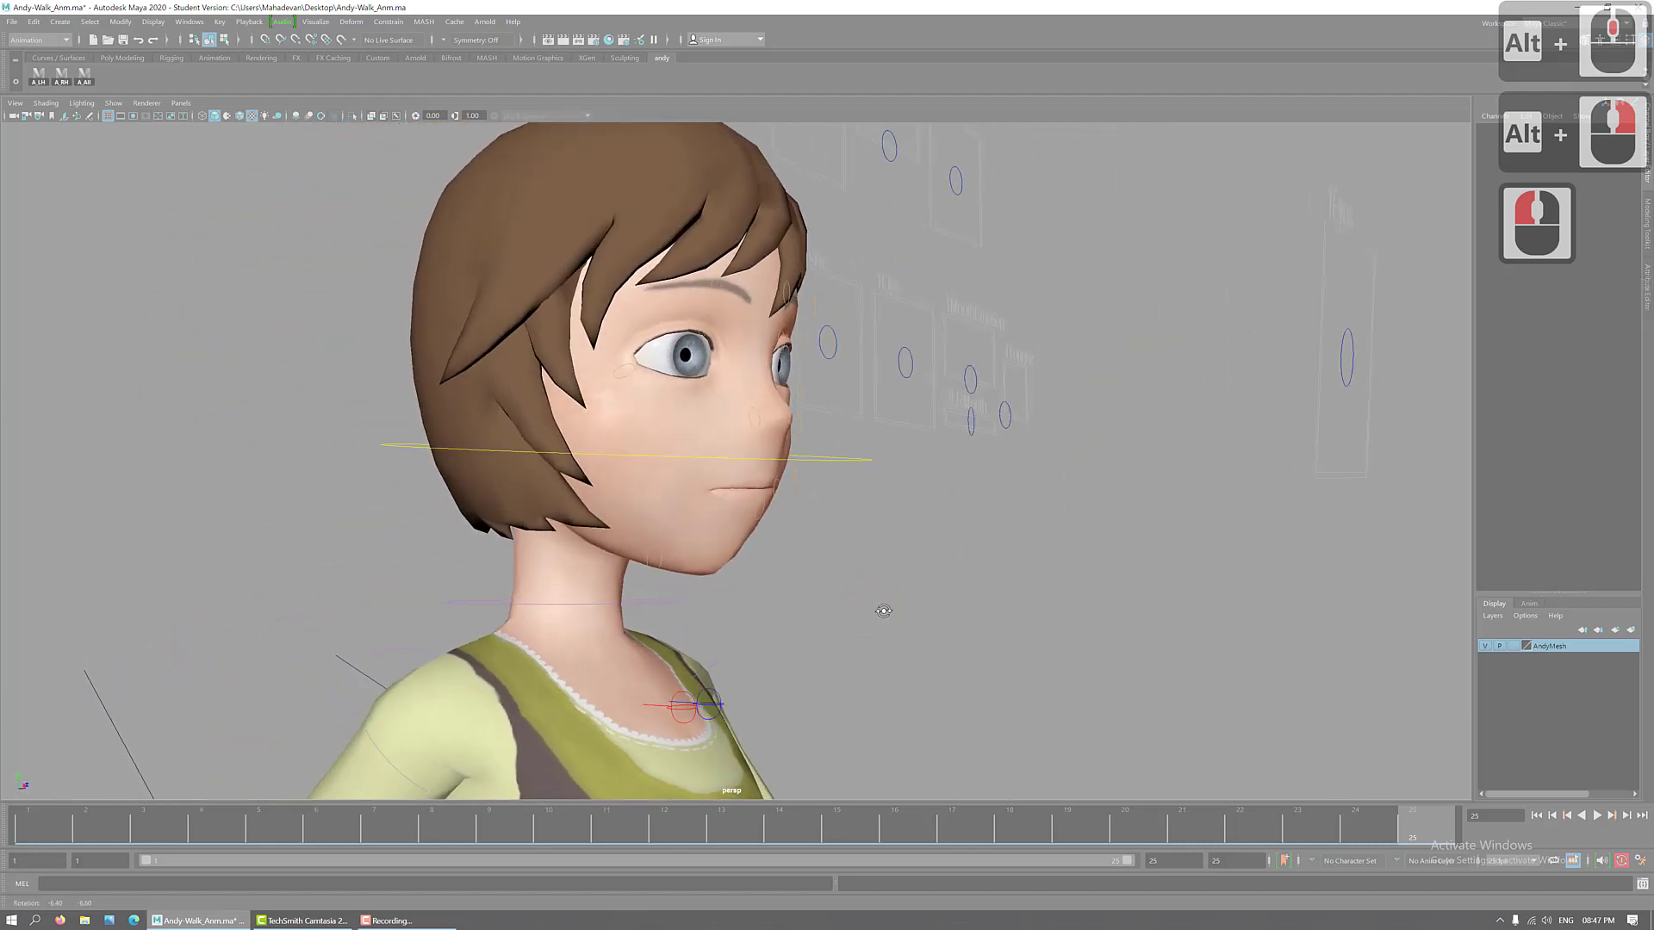
{"action": "left_click", "coordinate": [758, 511]}
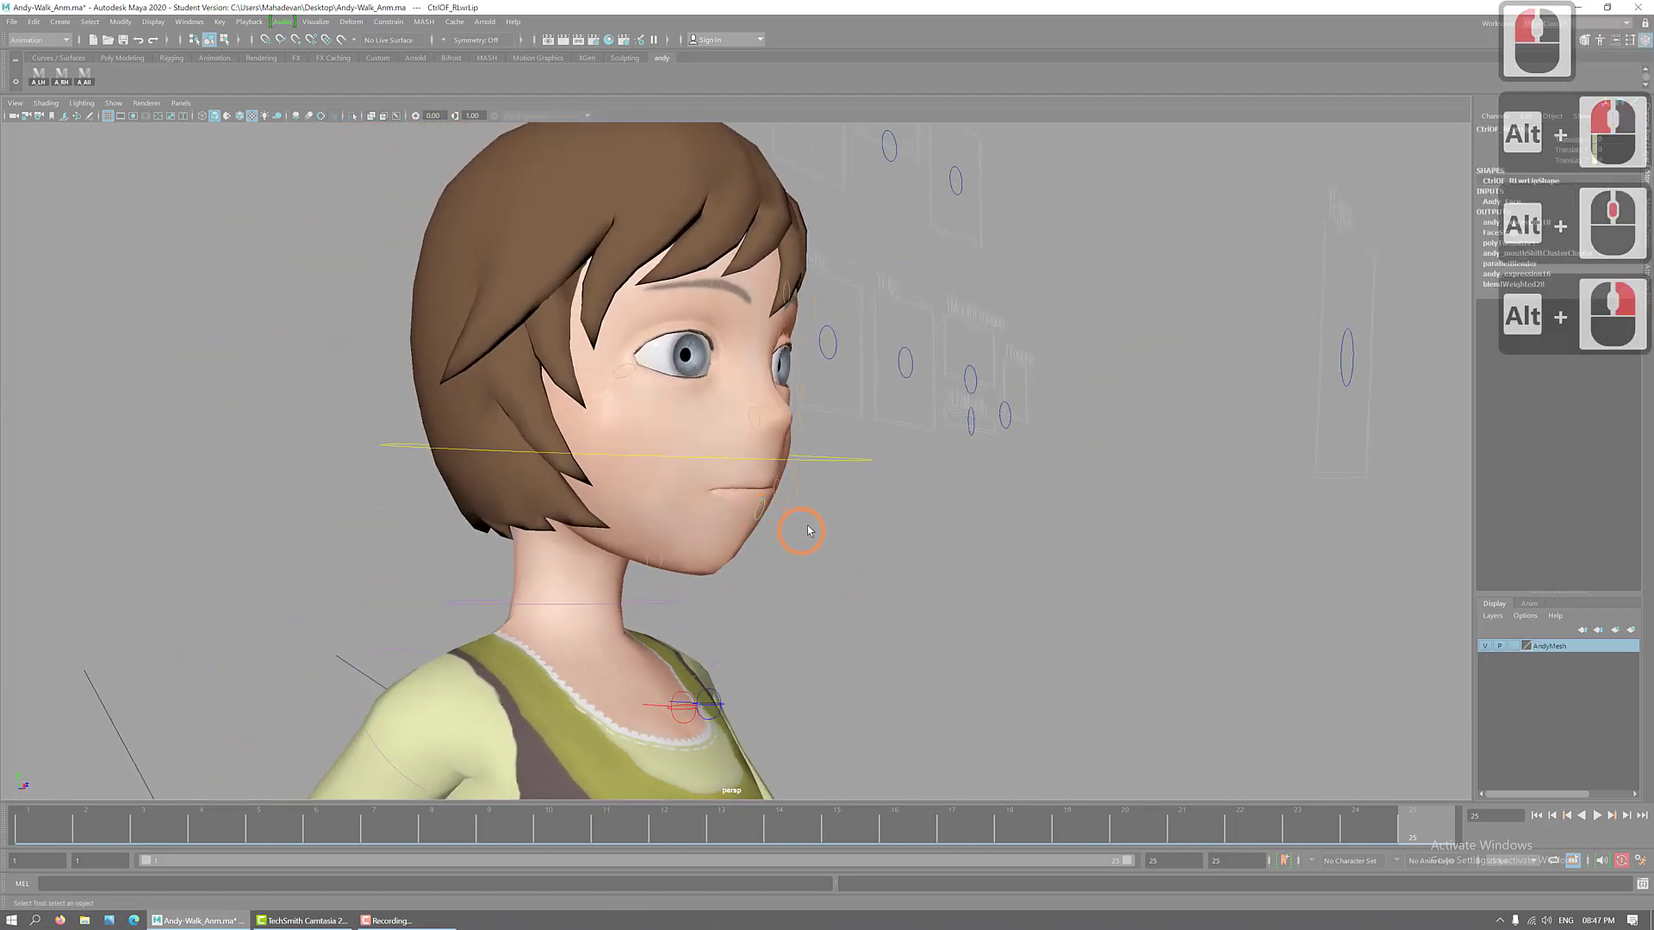
{"action": "mouse_move", "coordinate": [784, 543]}
{"action": "left_mouse_down", "text": "alt"}
{"action": "mouse_move", "coordinate": [725, 552]}
{"action": "mouse_move", "coordinate": [753, 540]}
{"action": "left_mouse_up", "text": "alt"}
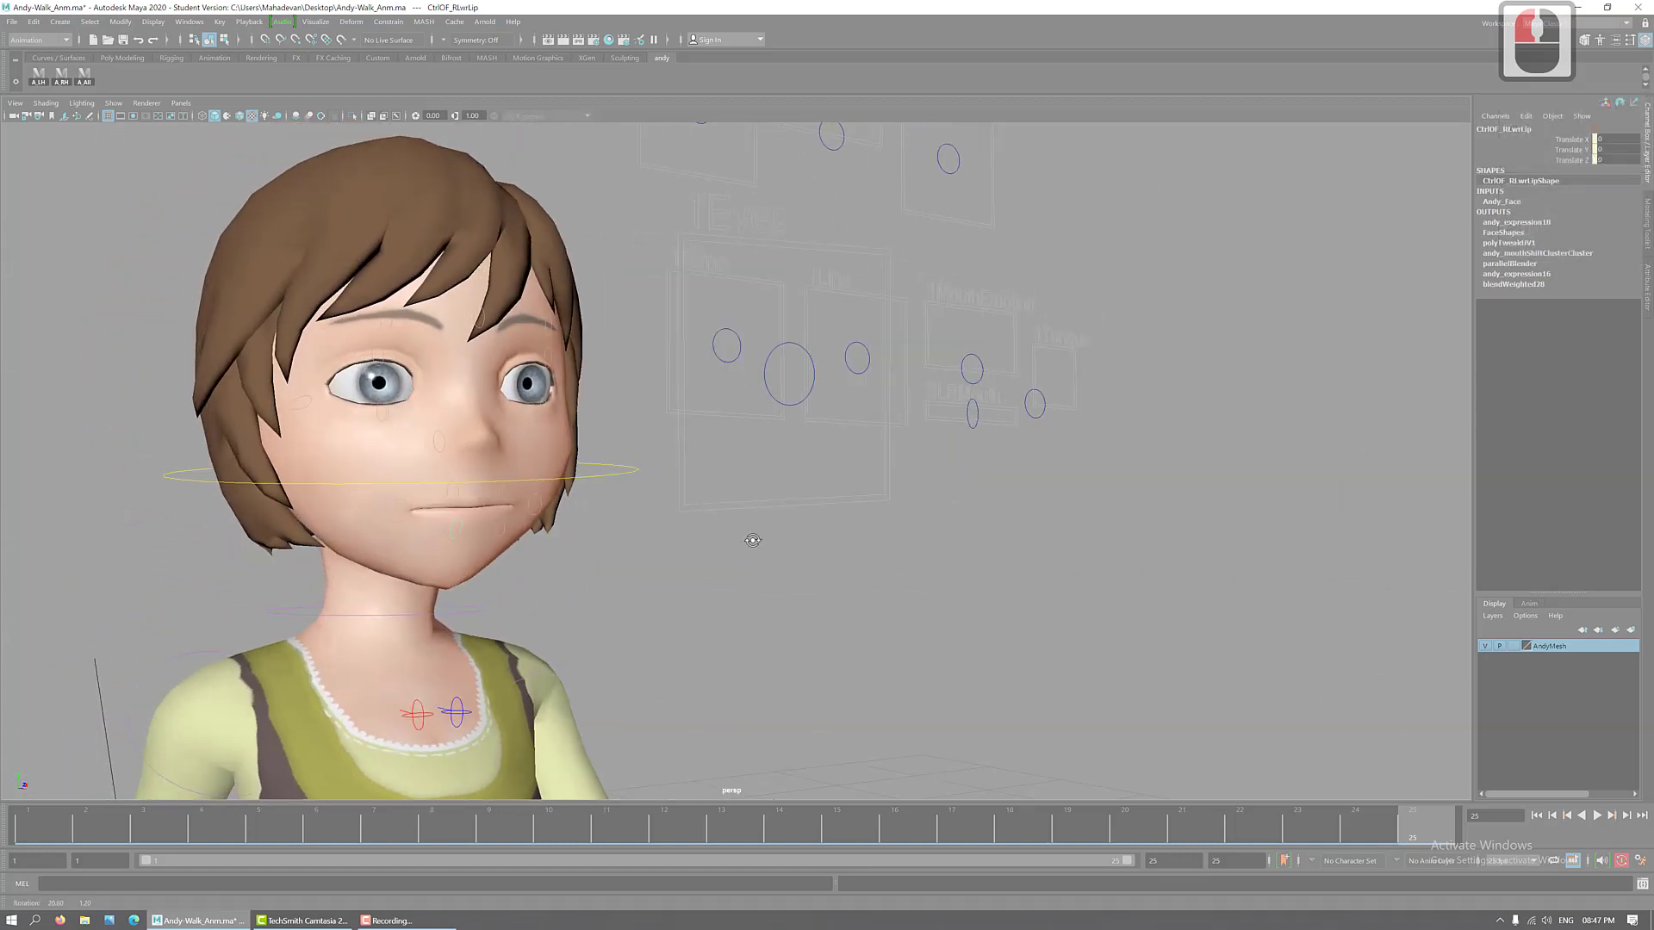
{"action": "key", "text": "w"}
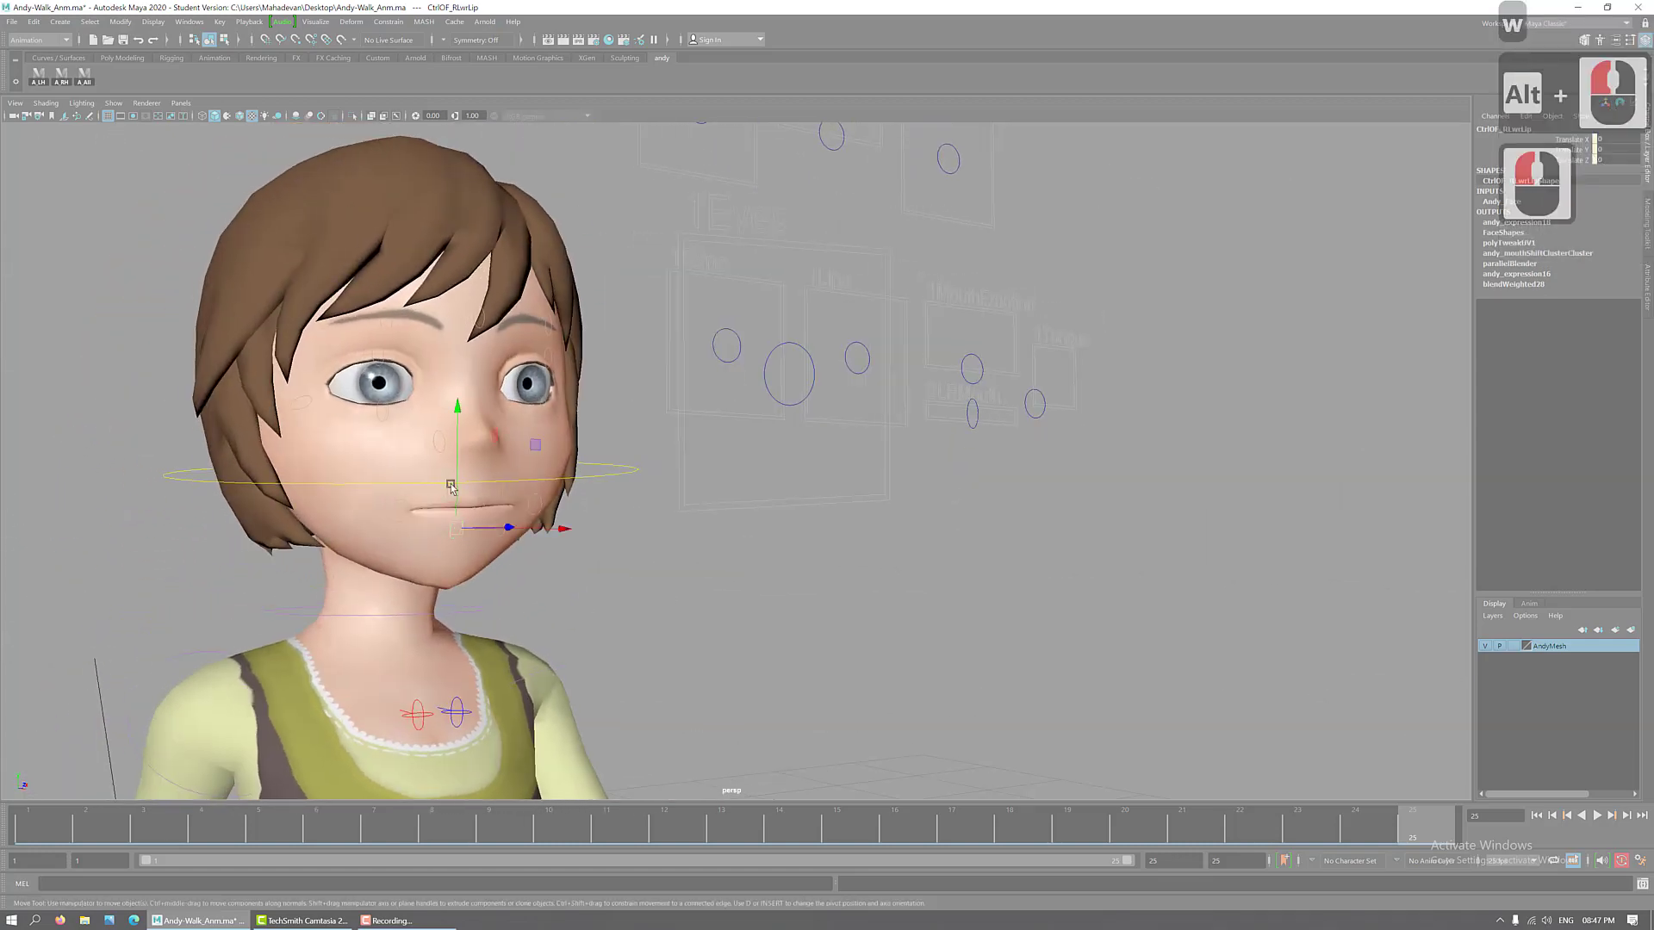
{"action": "middle_click_drag", "start_coordinate": [455, 407], "coordinate": [459, 444]}
{"action": "key", "text": "ctrl+z"}
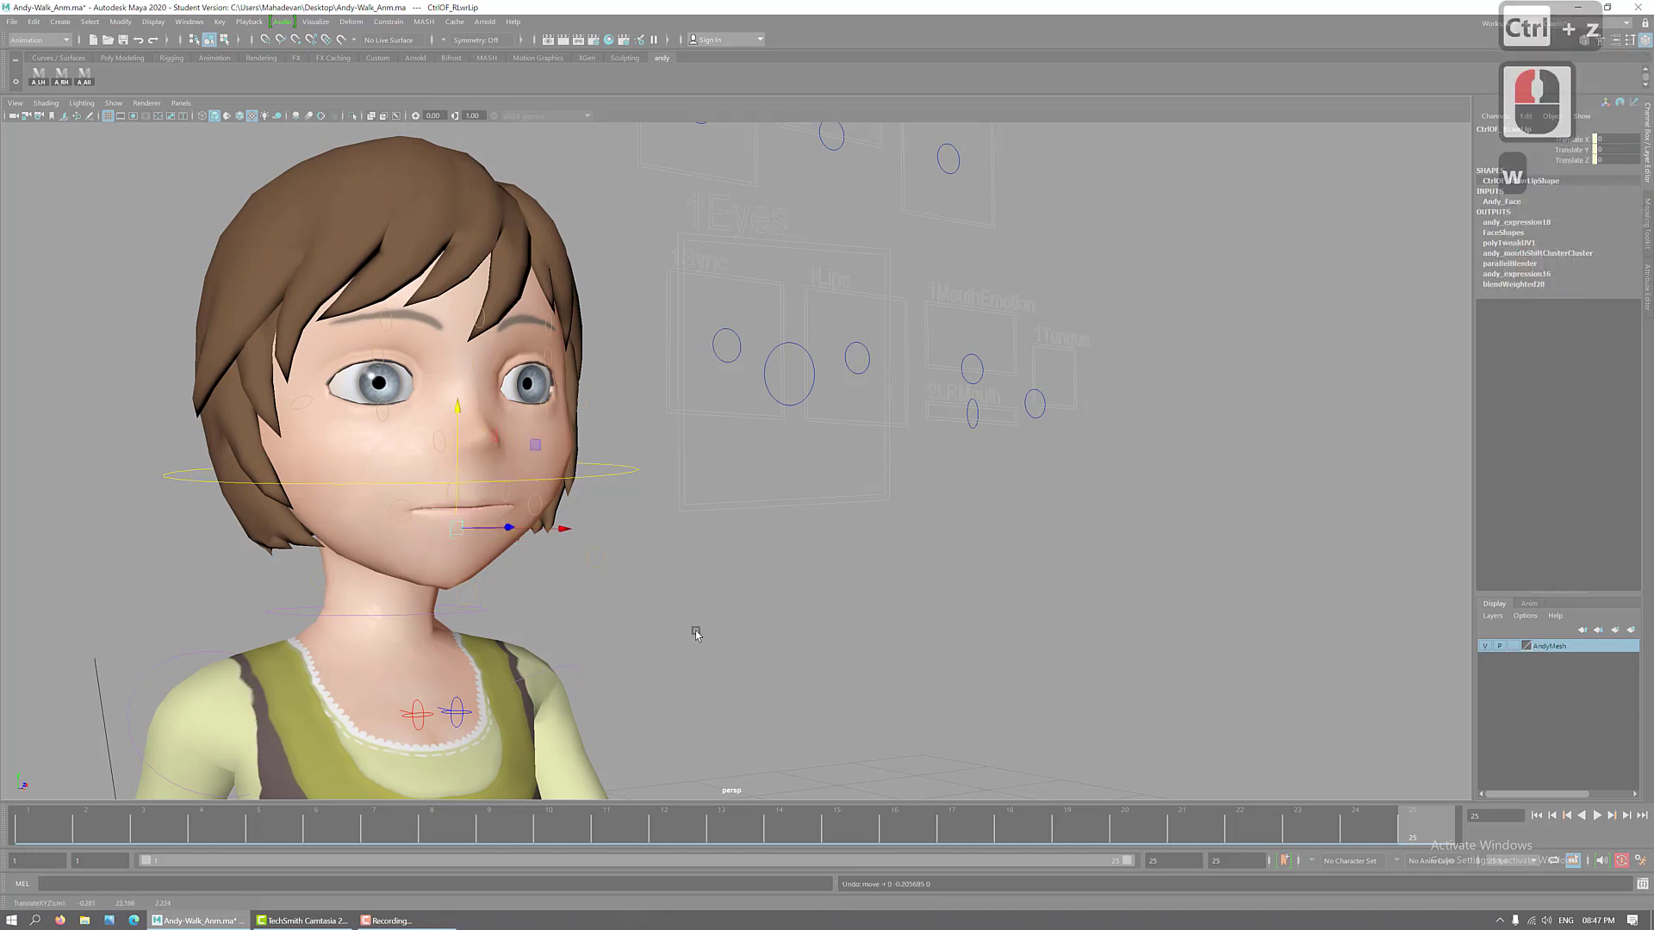
- Switch the AndyMesh display layer to Reference so the mesh cannot be selected, and clear the selection
{"action": "left_click", "coordinate": [339, 357]}
{"action": "left_click", "coordinate": [377, 371]}
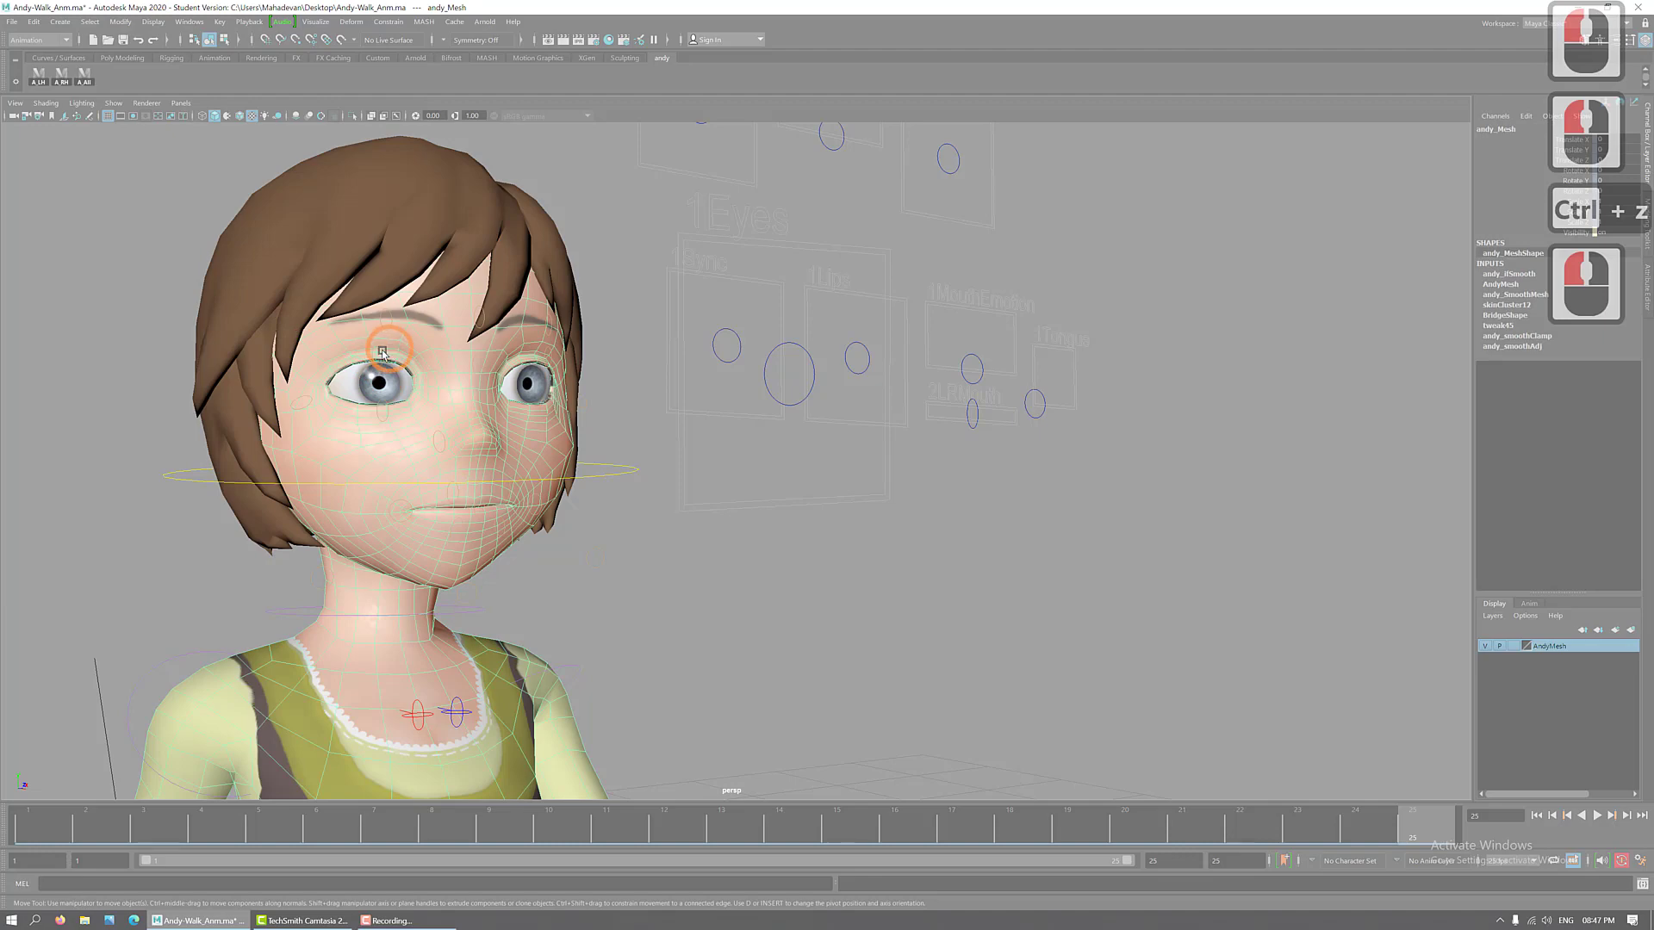
{"action": "left_click", "coordinate": [1515, 646]}
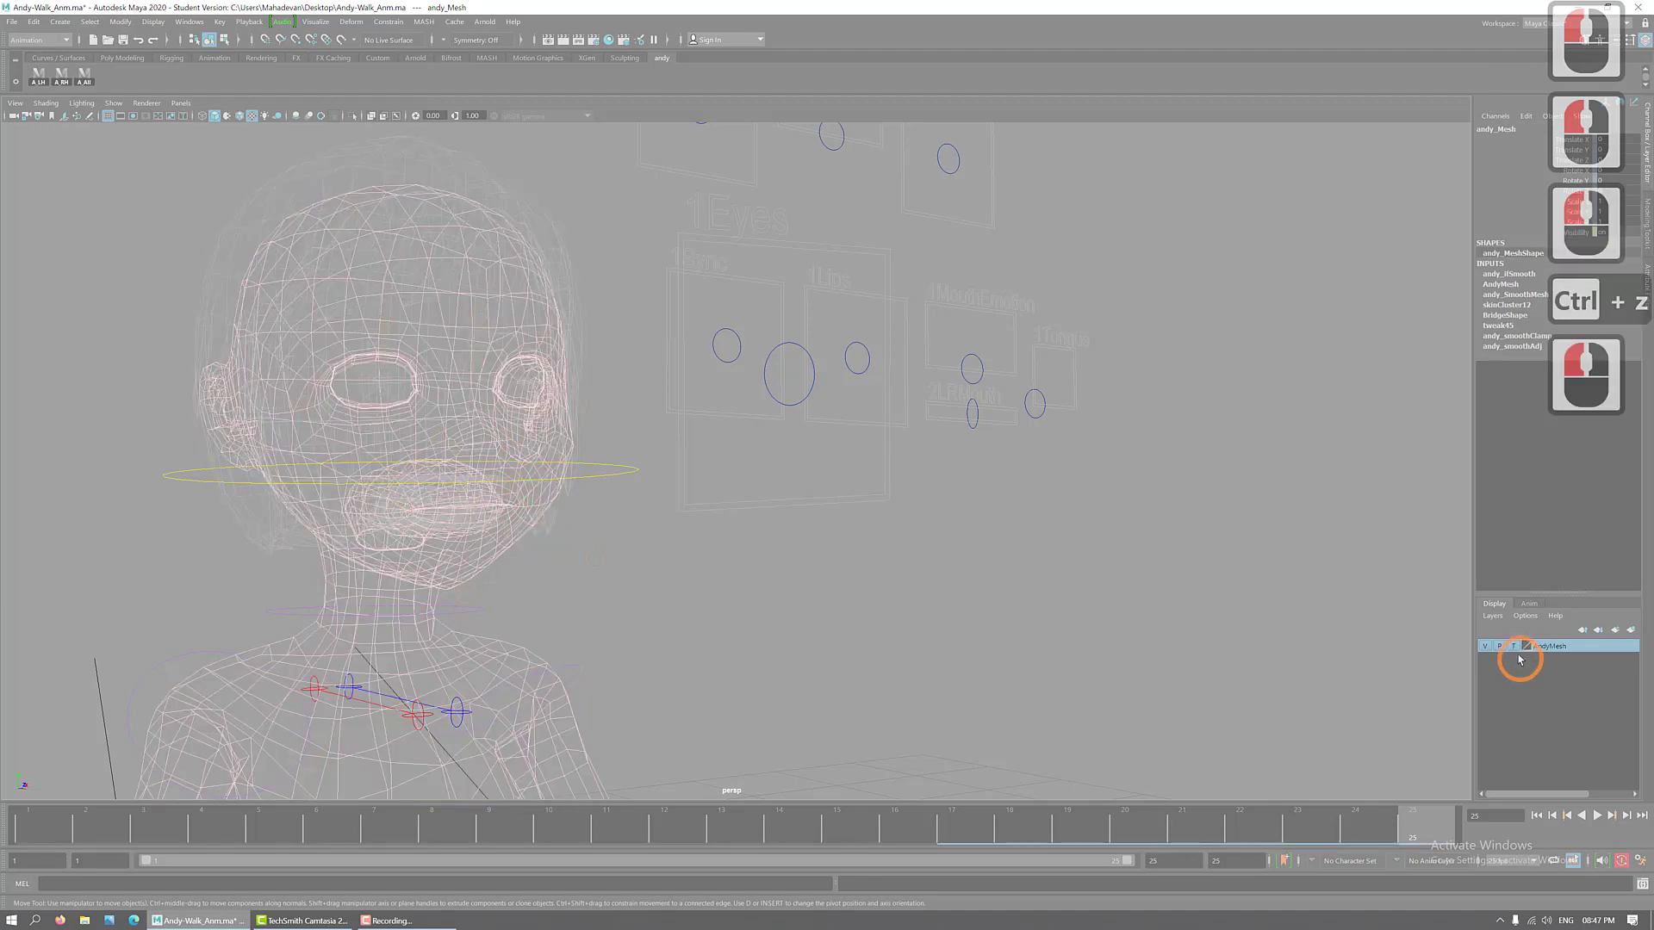
{"action": "left_click", "coordinate": [1514, 647]}
{"action": "left_click", "coordinate": [713, 642]}
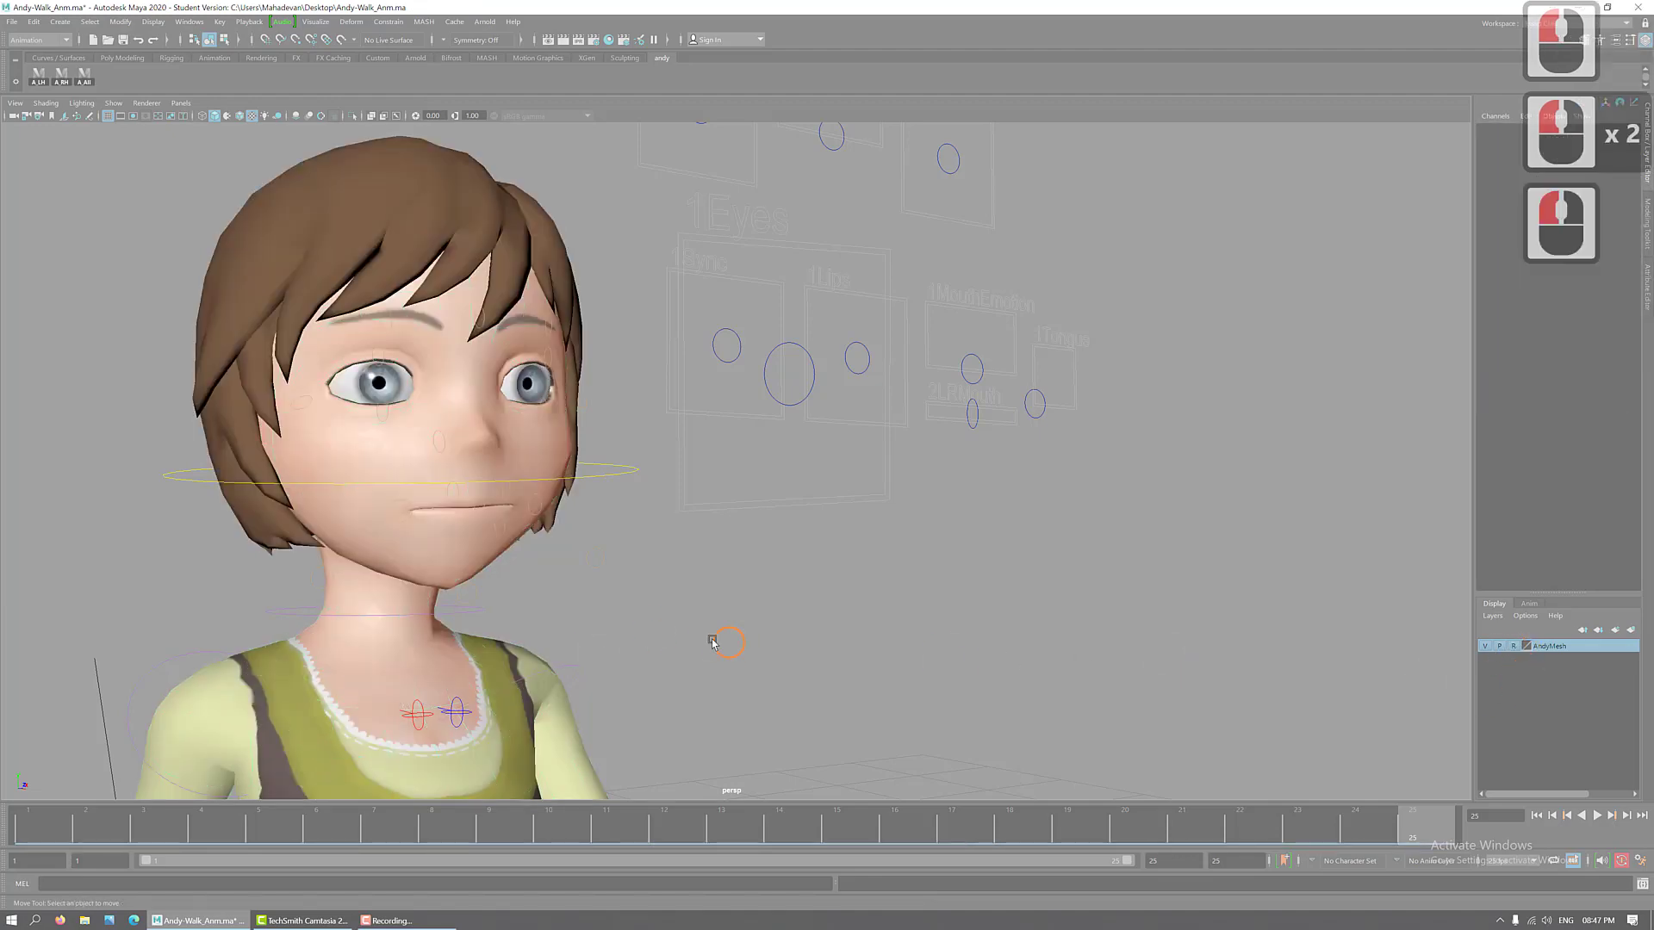
- Try lowering the right and the left upper-eyelid controls to close each eye, undoing each move
{"action": "left_click", "coordinate": [378, 355]}
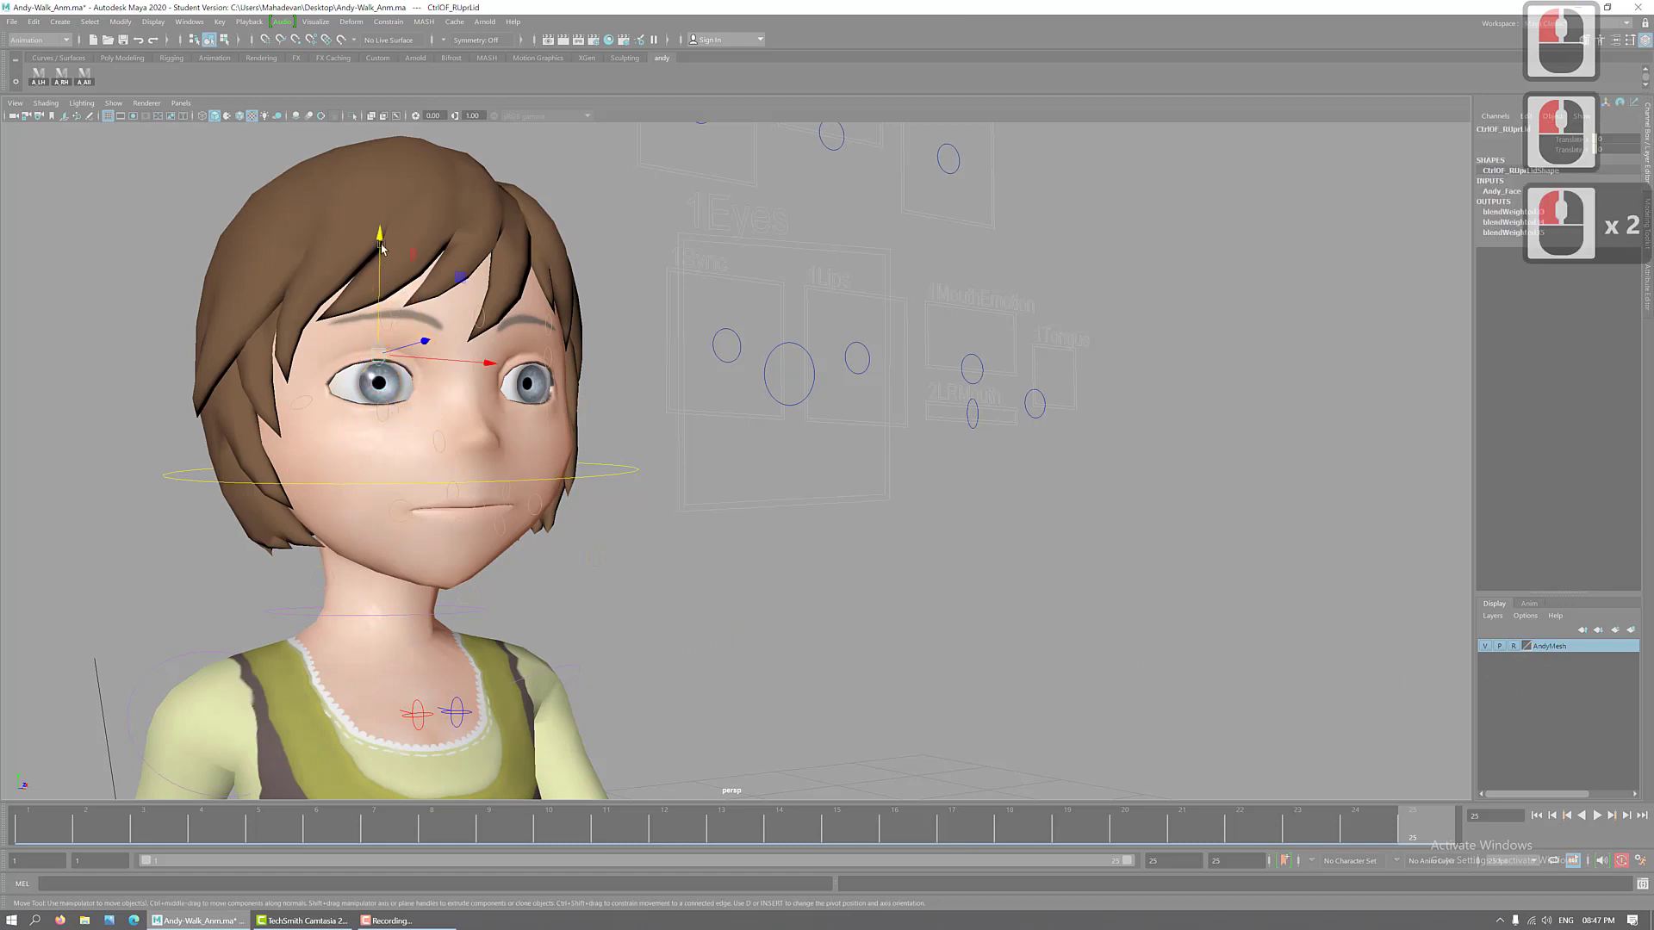
{"action": "left_click_drag", "start_coordinate": [382, 248], "coordinate": [377, 263]}
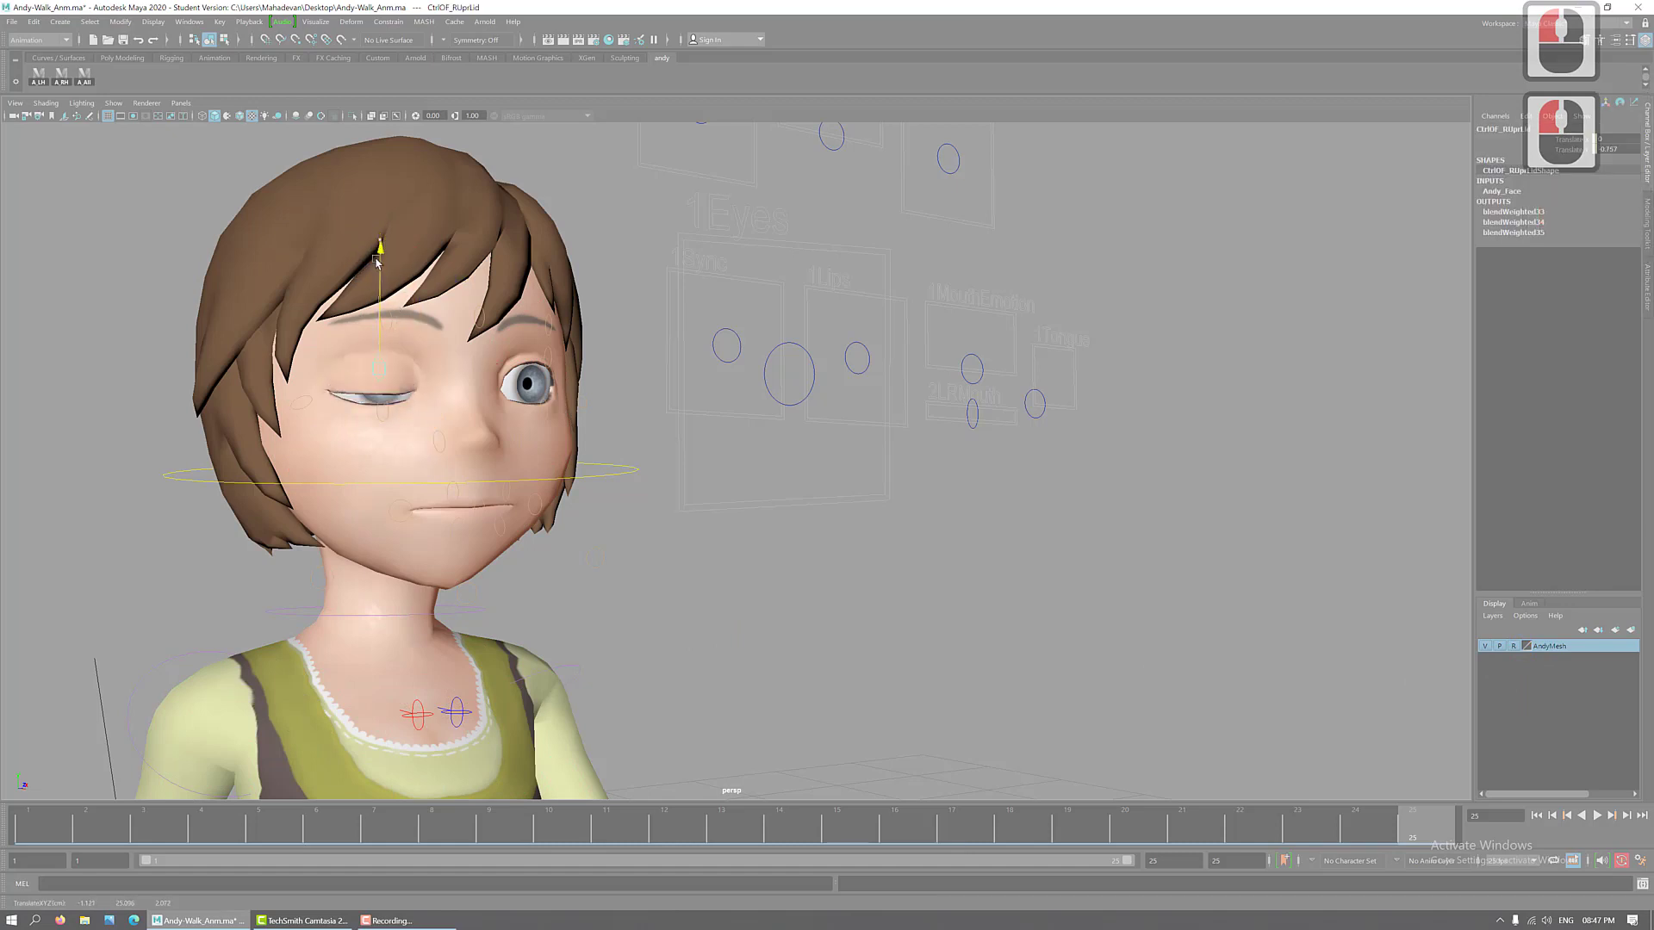
{"action": "key", "text": "ctrl+z"}
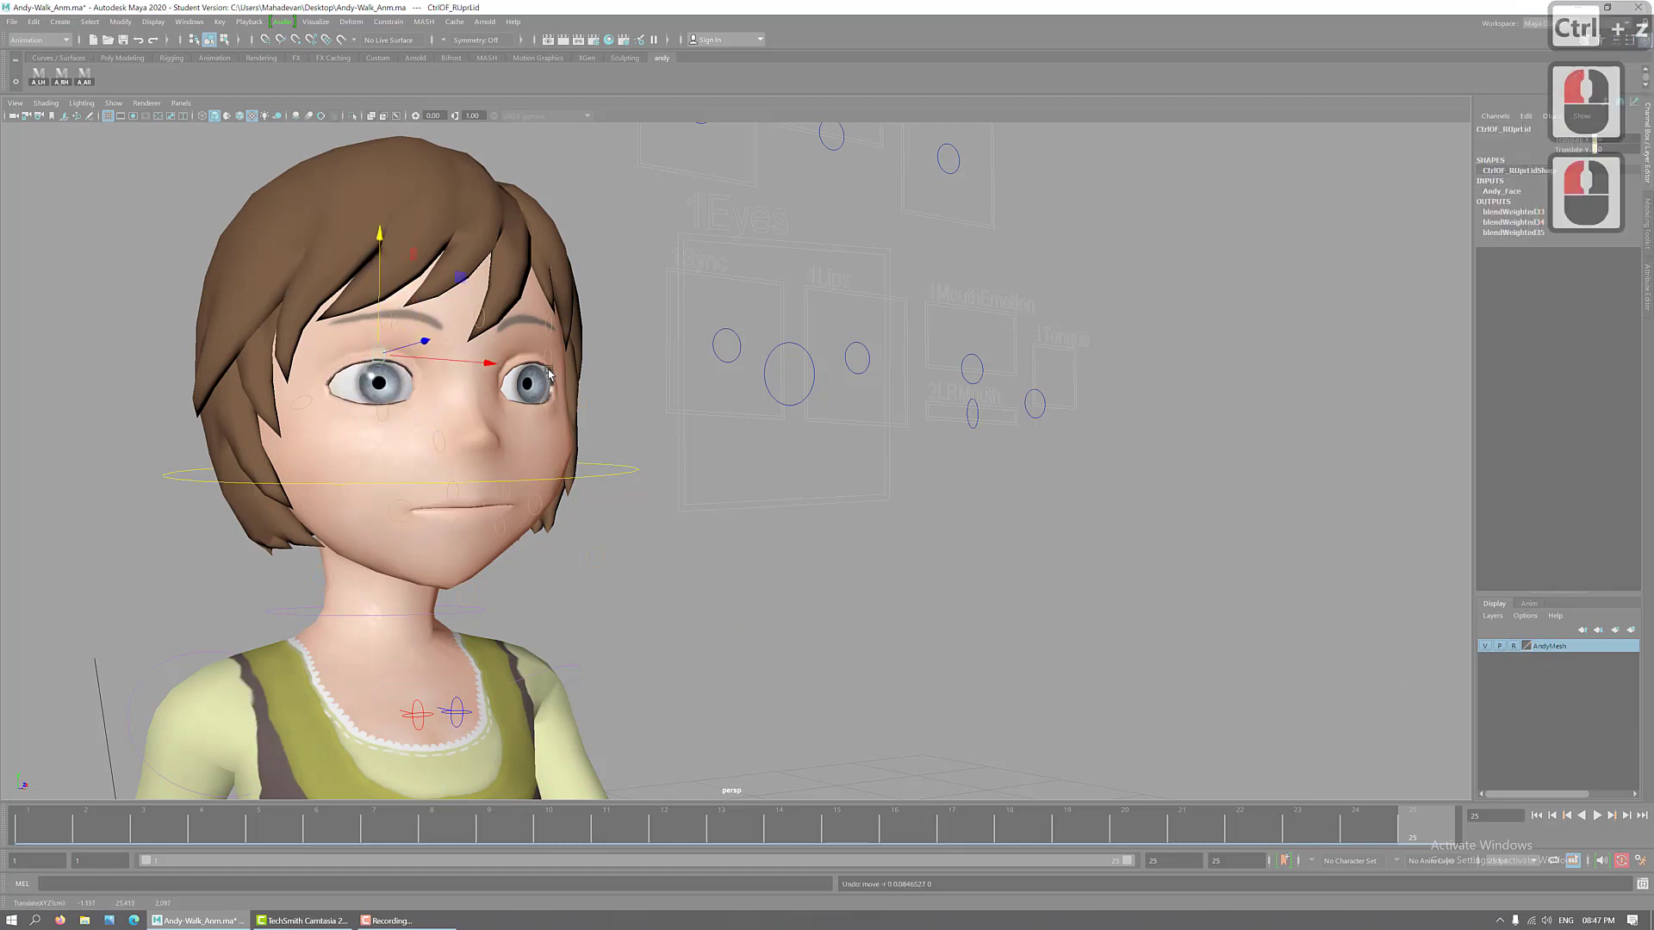
{"action": "left_click", "coordinate": [549, 374]}
{"action": "left_click_drag", "start_coordinate": [548, 234], "coordinate": [548, 274]}
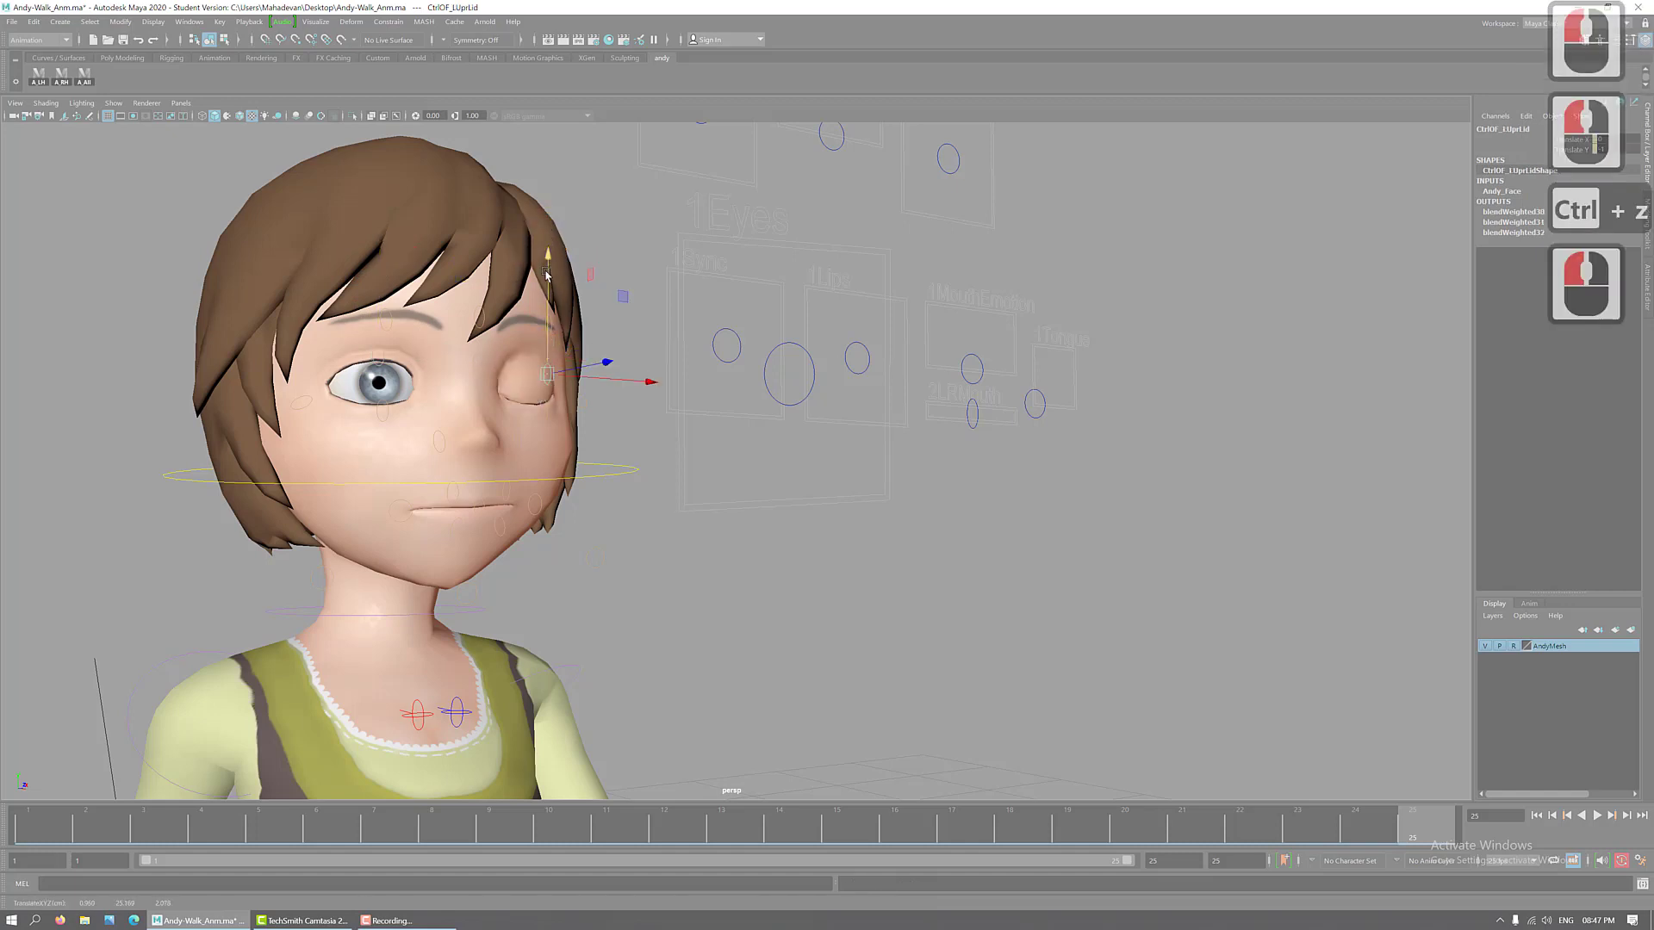
{"action": "key", "text": "ctrl+z"}
- Try moving the left eyebrow control vertically and undo the move
{"action": "left_click_drag", "start_coordinate": [556, 567], "coordinate": [557, 622], "text": "alt"}
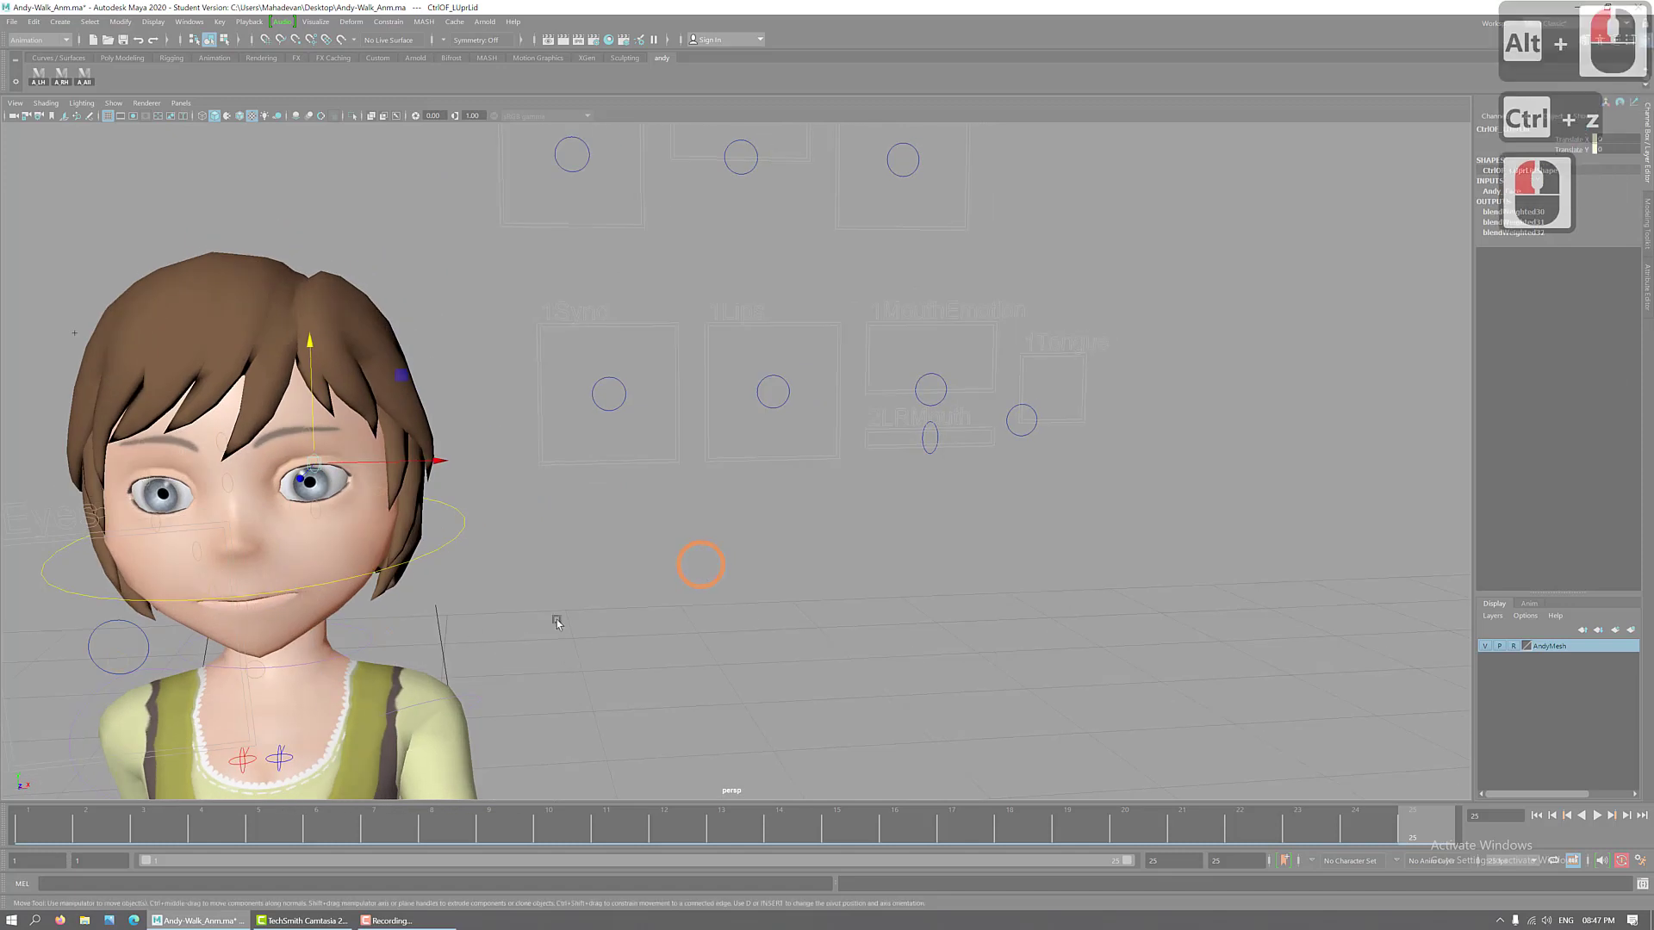
{"action": "left_click", "coordinate": [507, 647]}
{"action": "left_click_drag", "start_coordinate": [308, 431], "coordinate": [310, 277]}
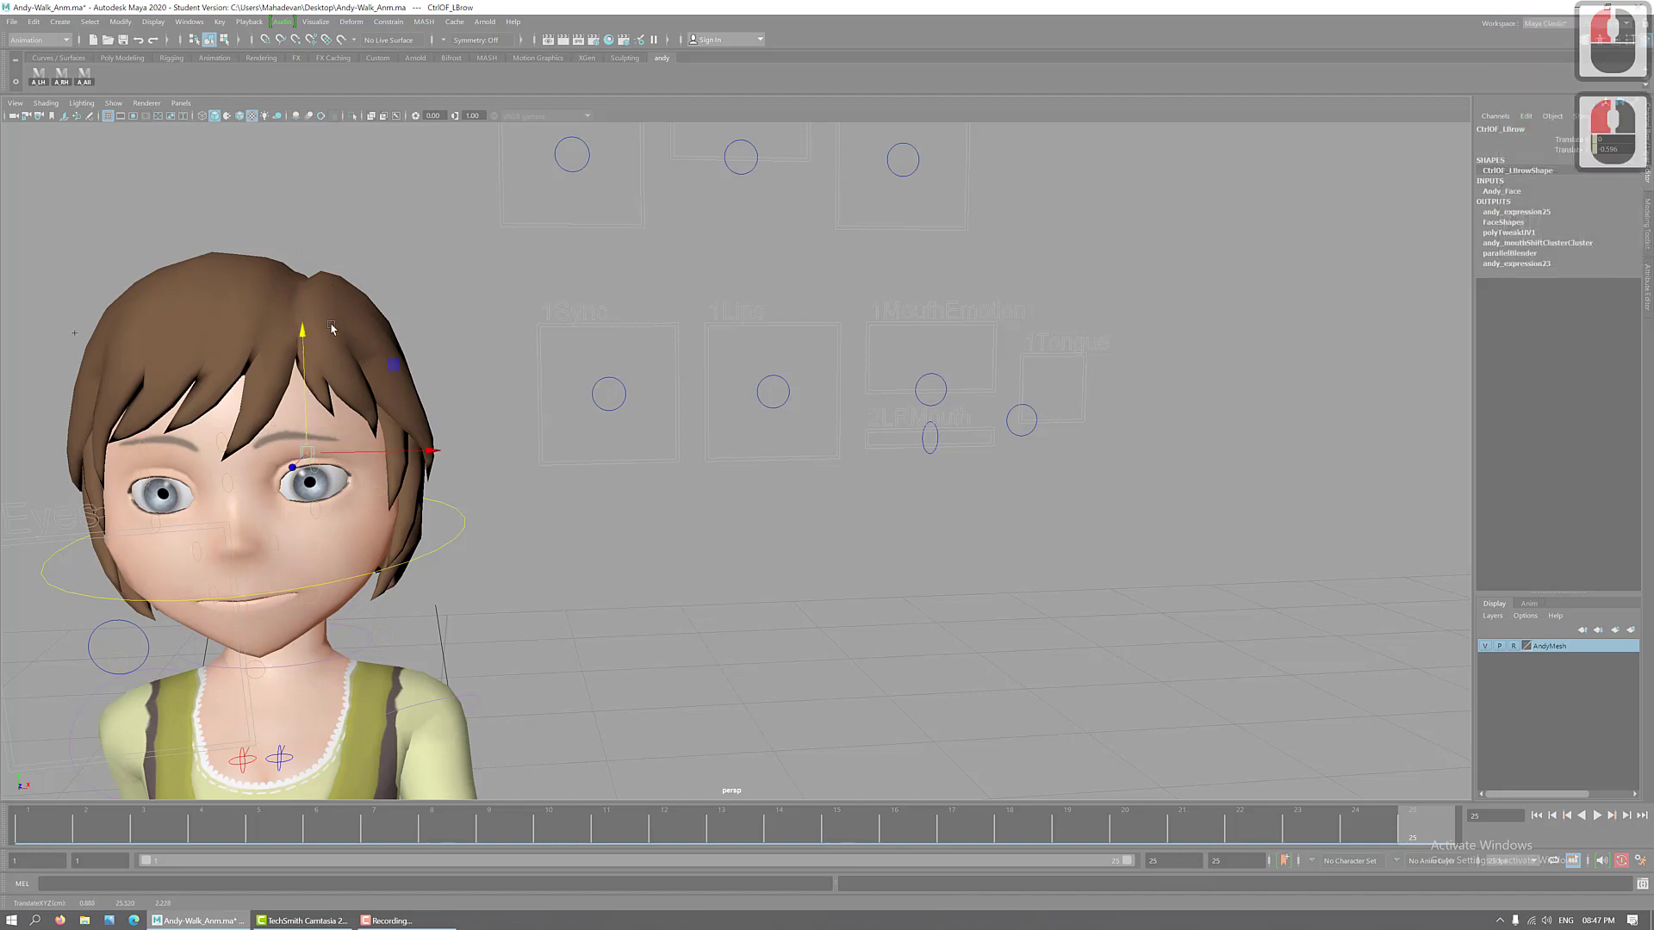
{"action": "key", "text": "ctrl+z"}
- Try moving the right upper-lip on-face control along its vertical axis and undo the move
{"action": "right_click_drag", "start_coordinate": [649, 601], "coordinate": [481, 586], "text": "alt"}
{"action": "left_click_drag", "start_coordinate": [481, 586], "coordinate": [660, 534], "text": "alt"}
{"action": "right_click_drag", "start_coordinate": [660, 534], "coordinate": [793, 583], "text": "alt"}
{"action": "left_click_drag", "start_coordinate": [680, 477], "coordinate": [639, 469], "text": "alt"}
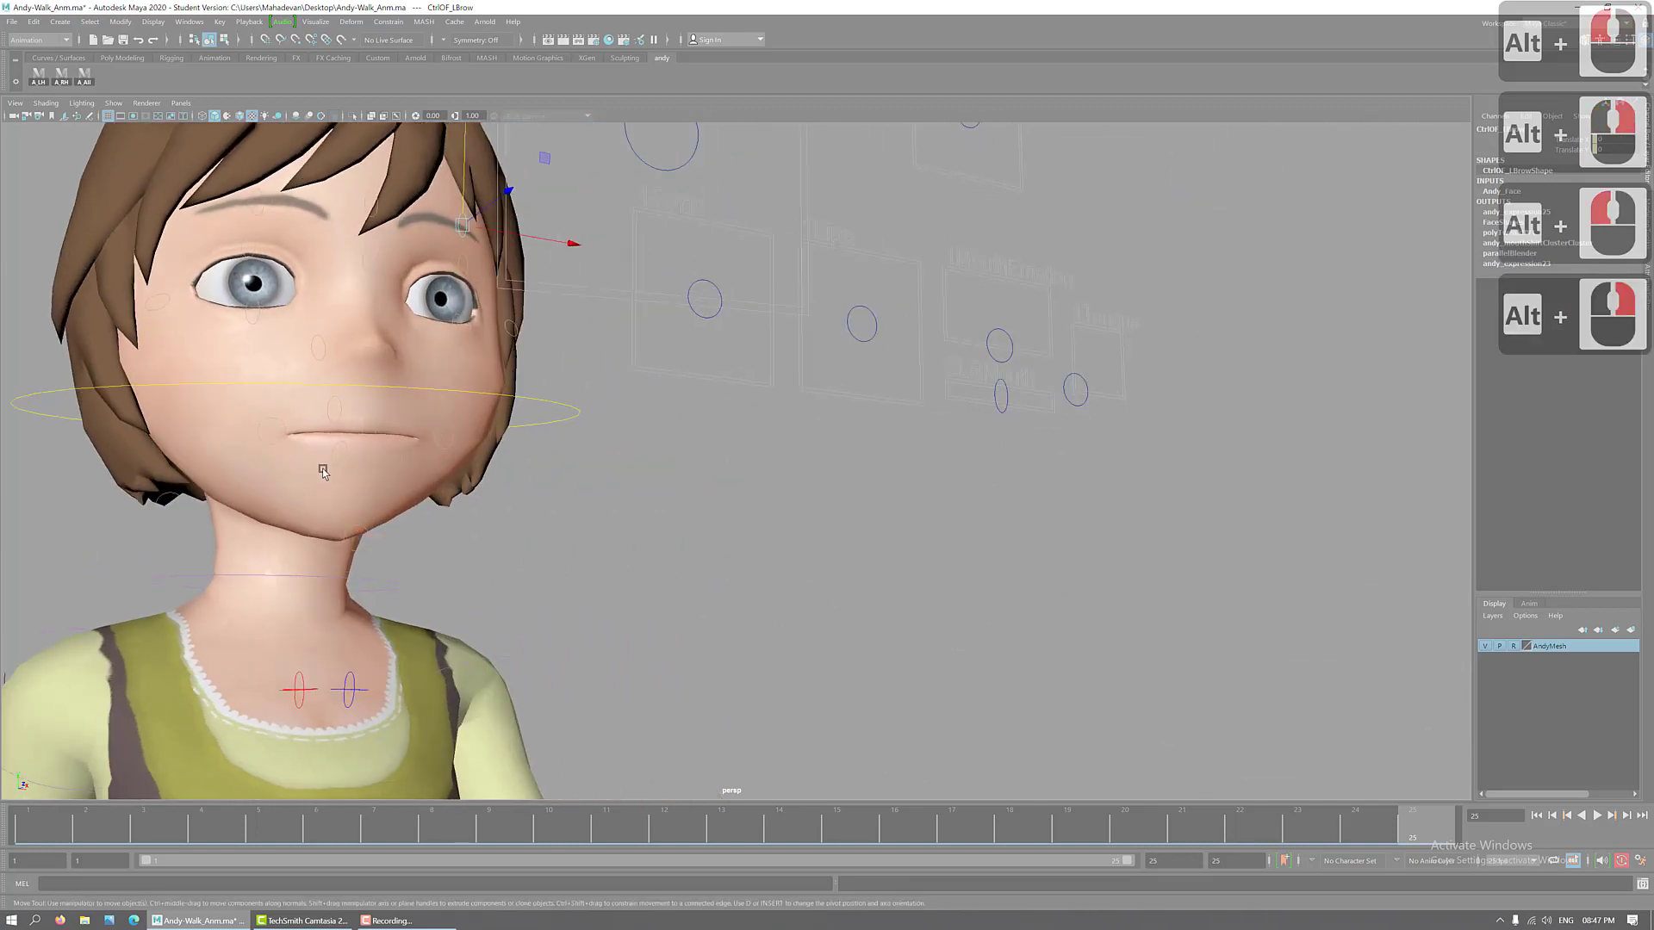
{"action": "left_click", "coordinate": [337, 408]}
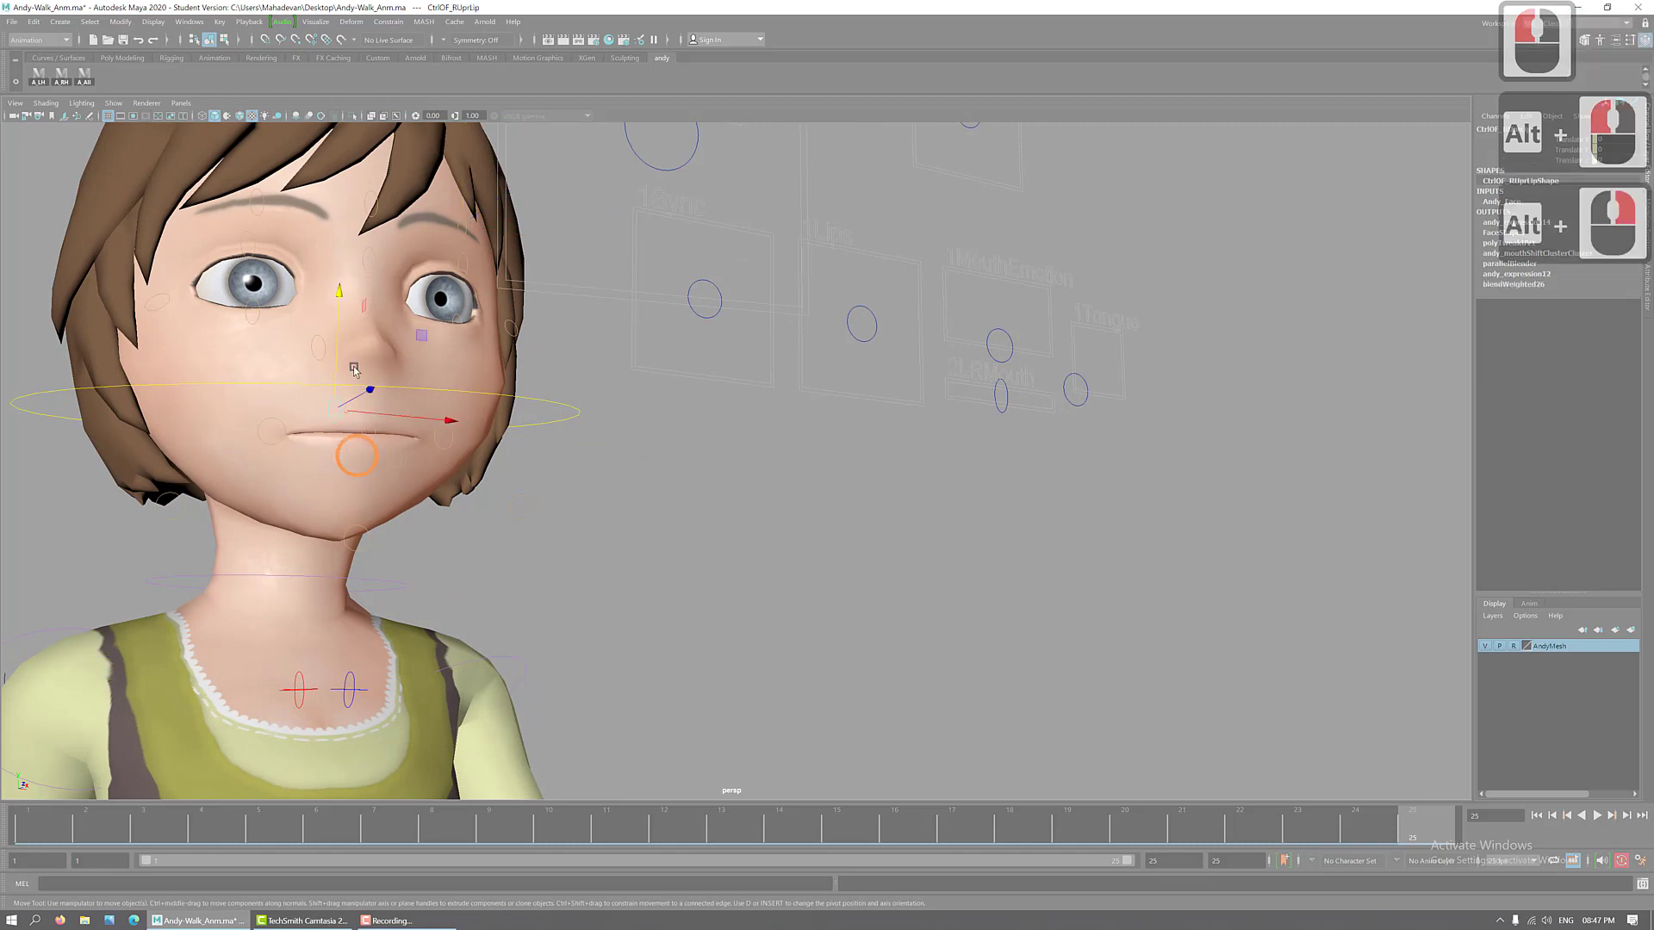
{"action": "mouse_move", "coordinate": [338, 289]}
{"action": "left_mouse_down"}
{"action": "mouse_move", "coordinate": [338, 259]}
{"action": "mouse_move", "coordinate": [336, 308]}
{"action": "left_mouse_up"}
{"action": "key", "text": "ctrl+z"}
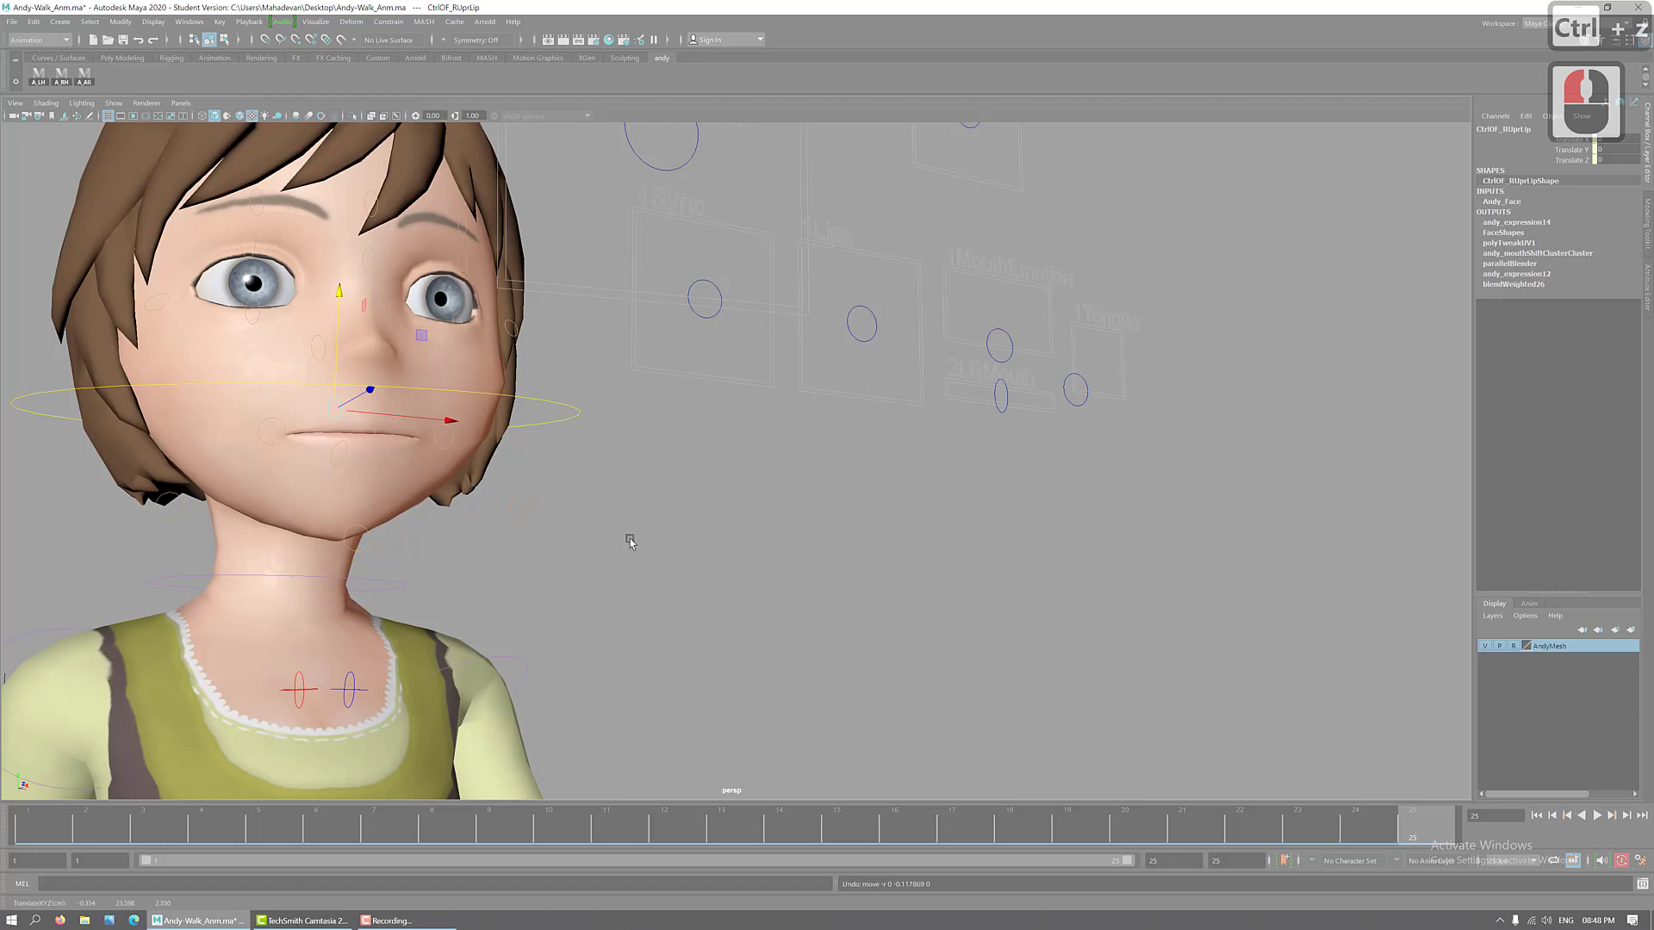
- Try moving the Eyes slider vertically to redirect the character's gaze, and undo the move
{"action": "right_click_drag", "start_coordinate": [885, 554], "coordinate": [719, 534], "text": "alt"}
{"action": "middle_click_drag", "start_coordinate": [814, 435], "coordinate": [815, 553], "text": "alt"}
{"action": "left_click_drag", "start_coordinate": [829, 608], "coordinate": [865, 600], "text": "alt"}
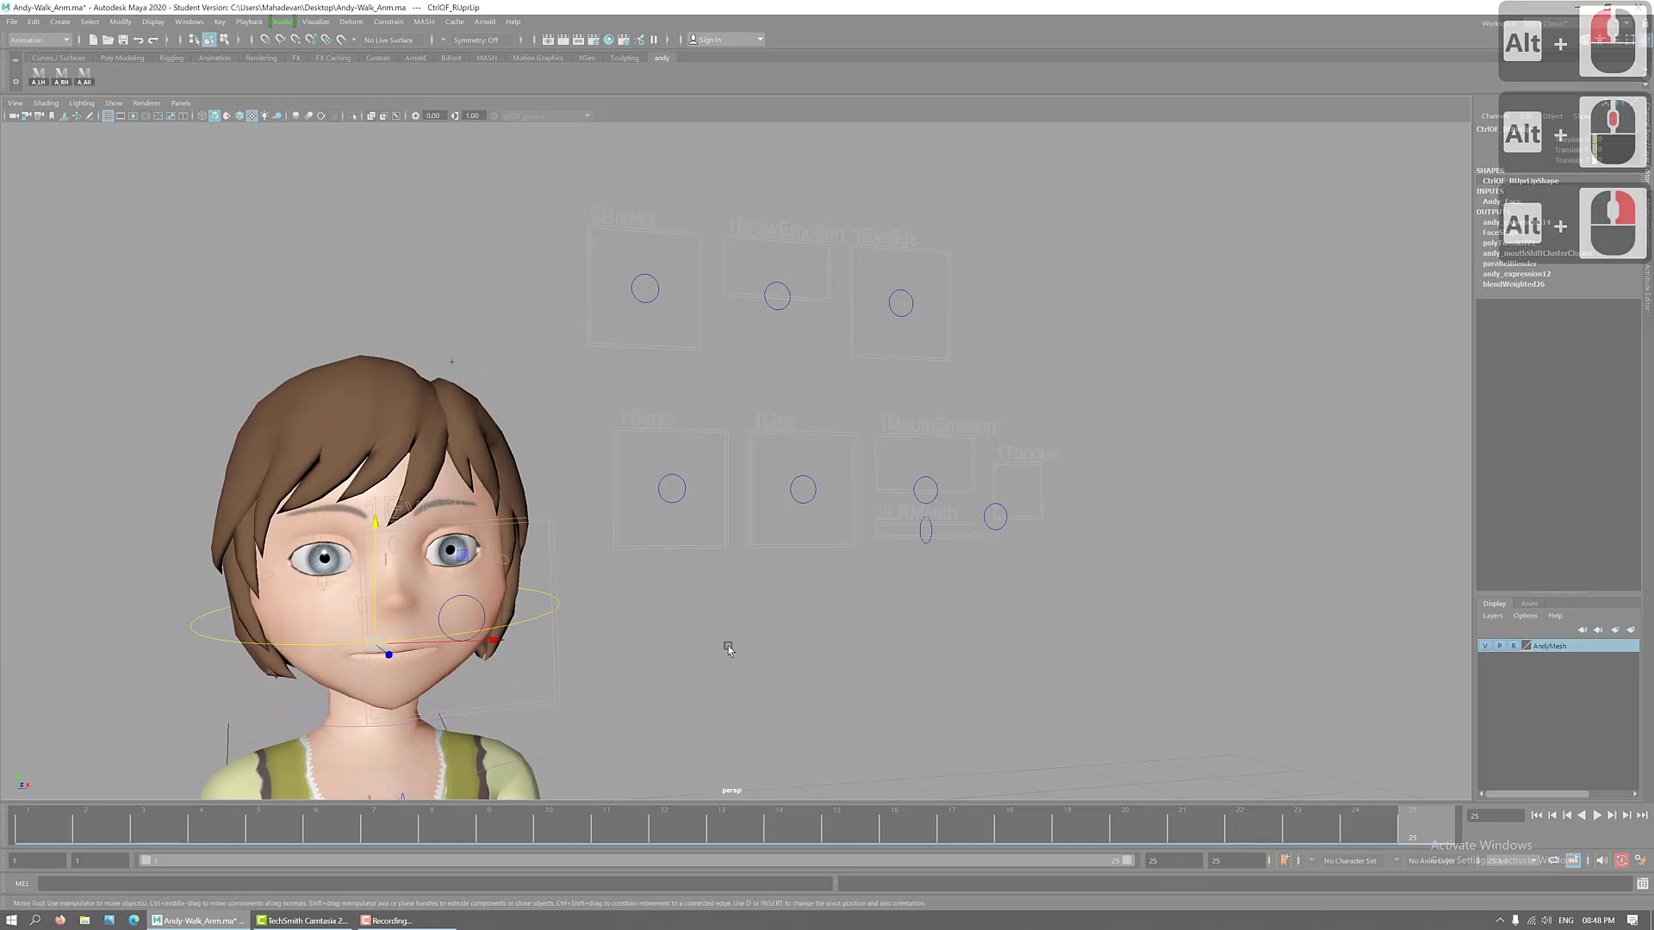
{"action": "left_click_drag", "start_coordinate": [728, 650], "coordinate": [610, 644], "text": "alt"}
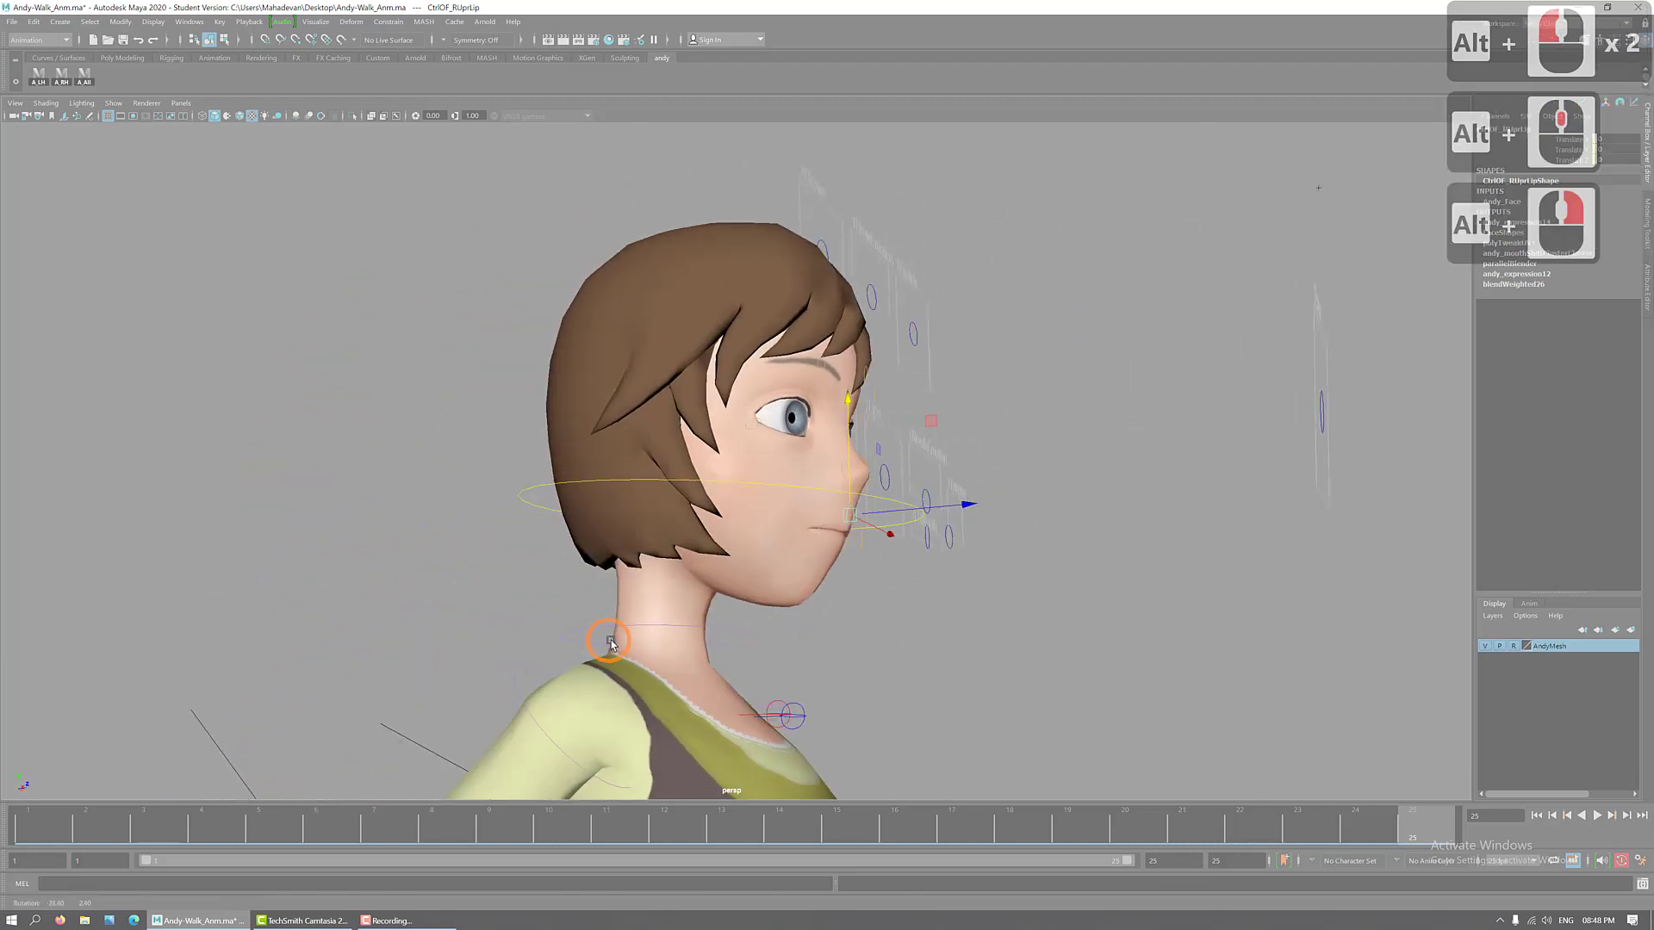
{"action": "mouse_move", "coordinate": [862, 596]}
{"action": "left_mouse_down", "text": "alt"}
{"action": "mouse_move", "coordinate": [758, 583]}
{"action": "mouse_move", "coordinate": [833, 582]}
{"action": "left_mouse_up", "text": "alt"}
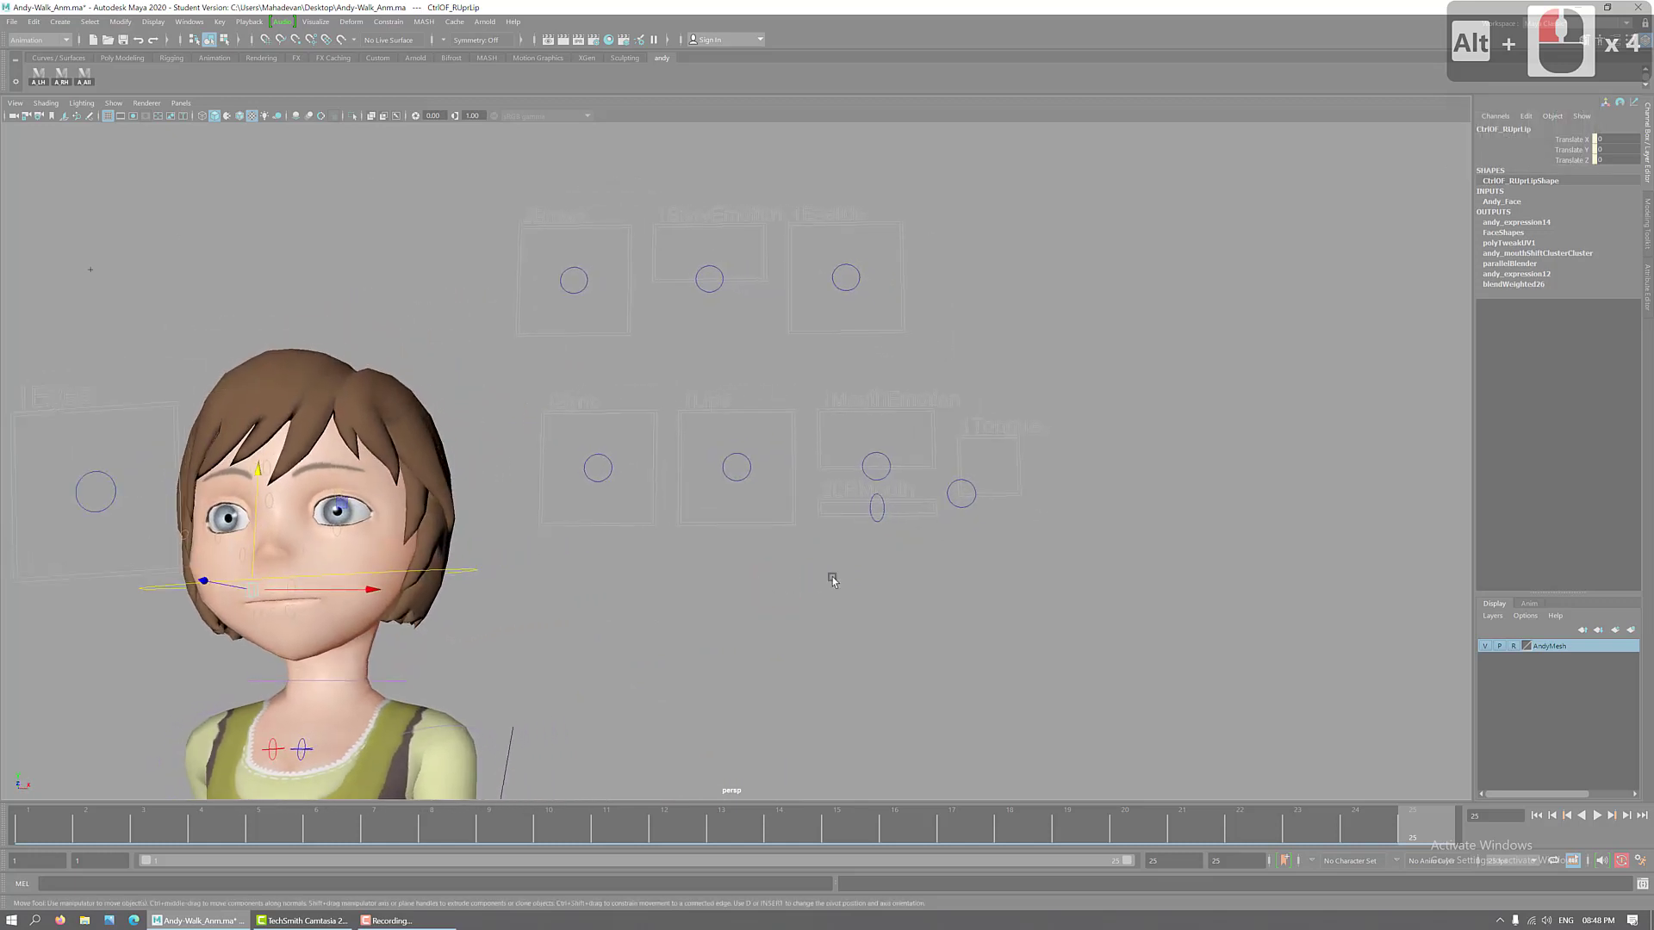
{"action": "left_click", "coordinate": [875, 514]}
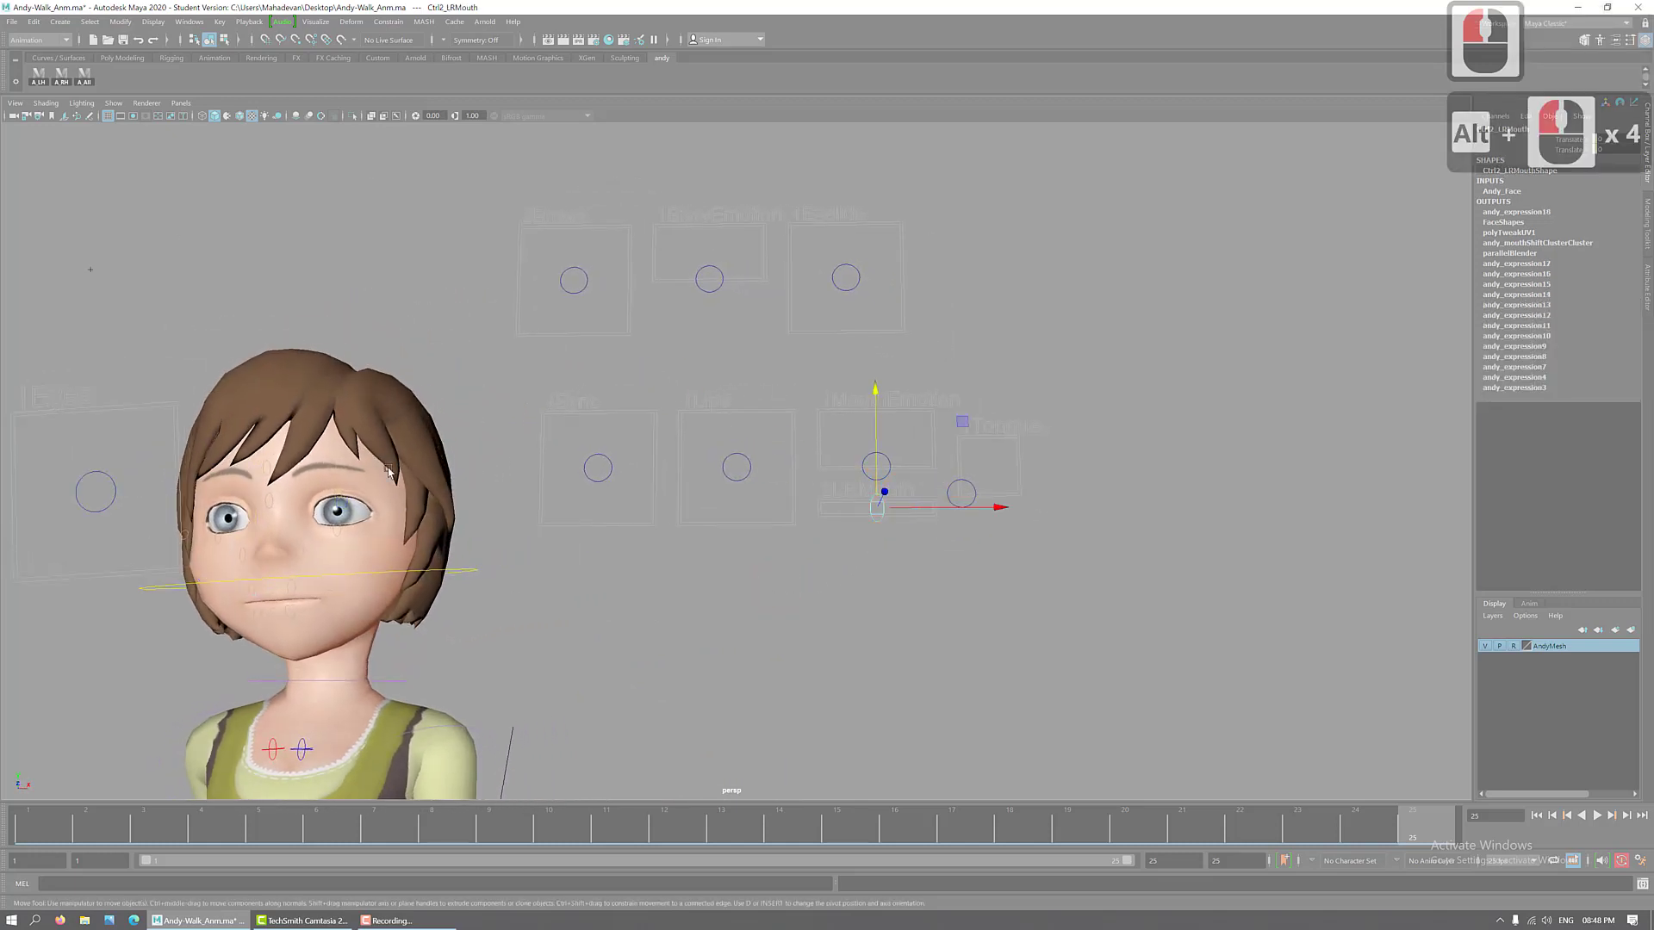
{"action": "left_click_drag", "start_coordinate": [526, 570], "coordinate": [57, 367], "text": "alt"}
{"action": "left_click", "coordinate": [113, 379]}
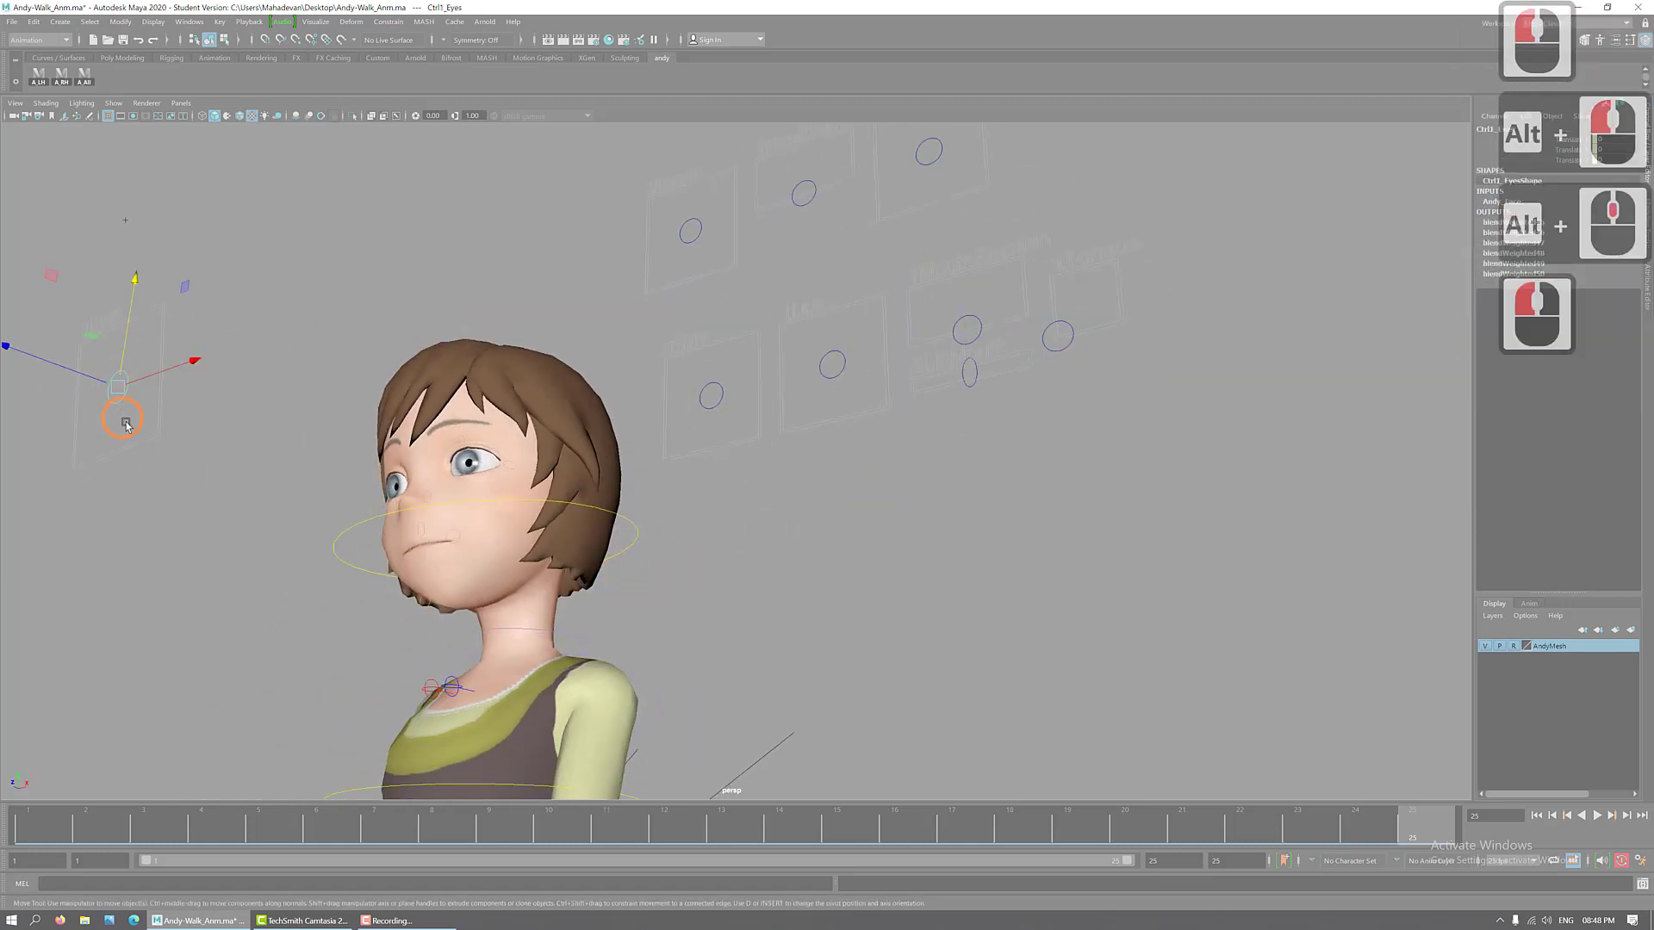
{"action": "left_click_drag", "start_coordinate": [744, 533], "coordinate": [585, 303], "text": "alt"}
{"action": "left_click_drag", "start_coordinate": [607, 408], "coordinate": [606, 348]}
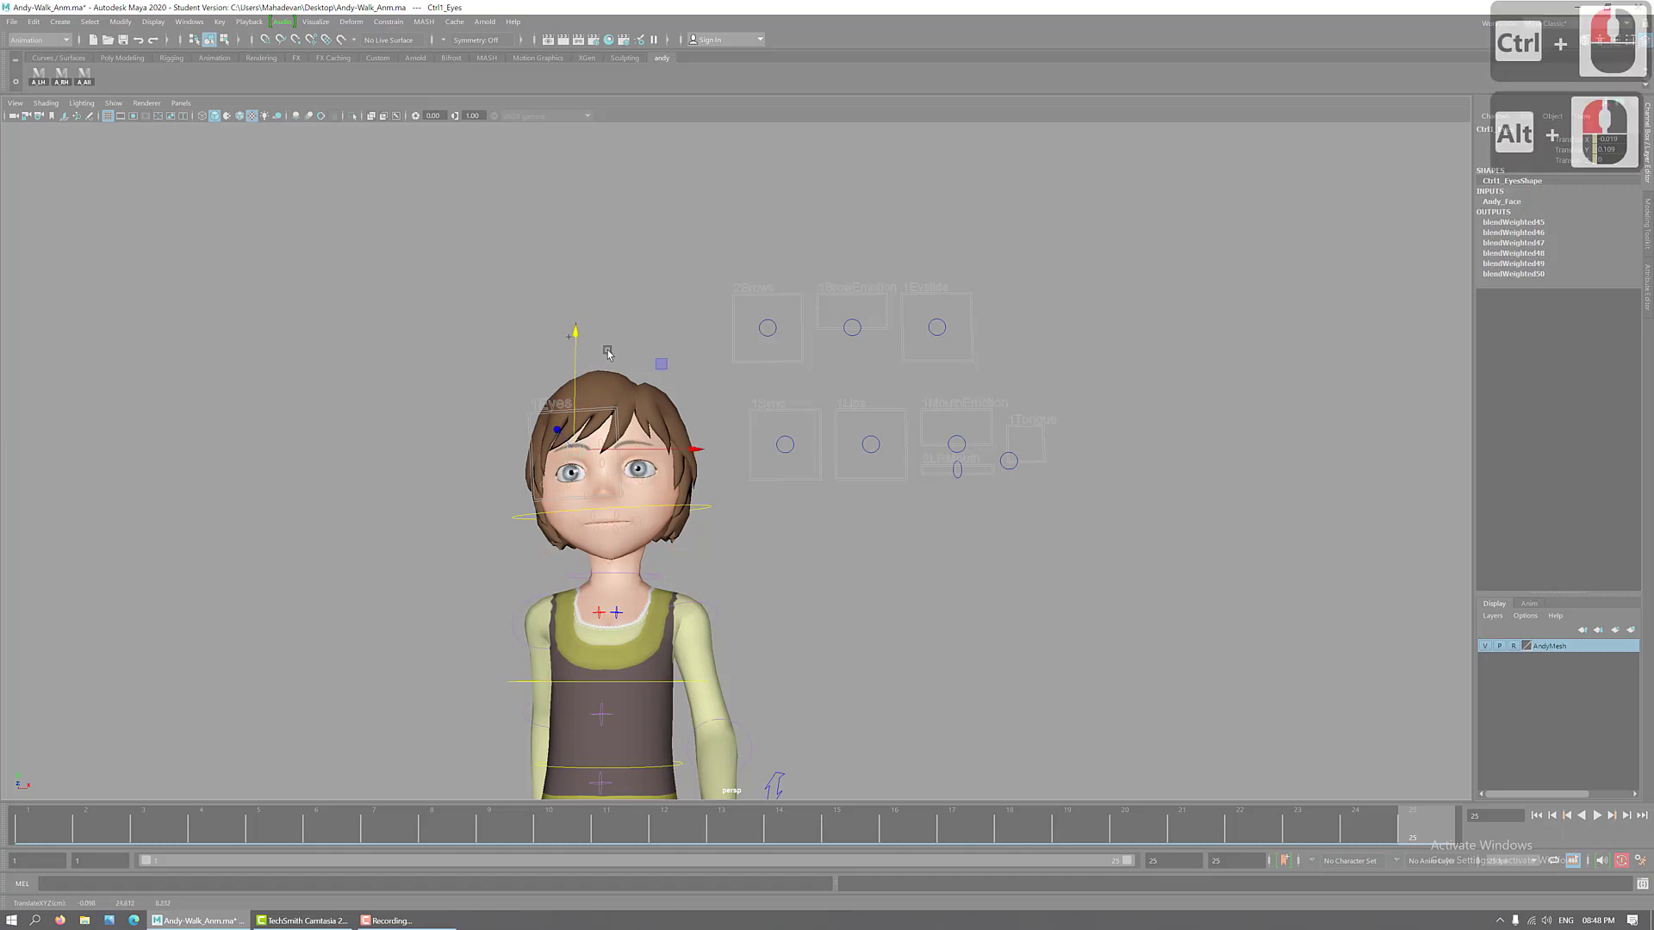
{"action": "key", "text": "ctrl+z"}
- Try moving the Eyes slider horizontally, undo the move, and clear the selection
{"action": "left_click_drag", "start_coordinate": [602, 447], "coordinate": [689, 453], "text": "alt"}
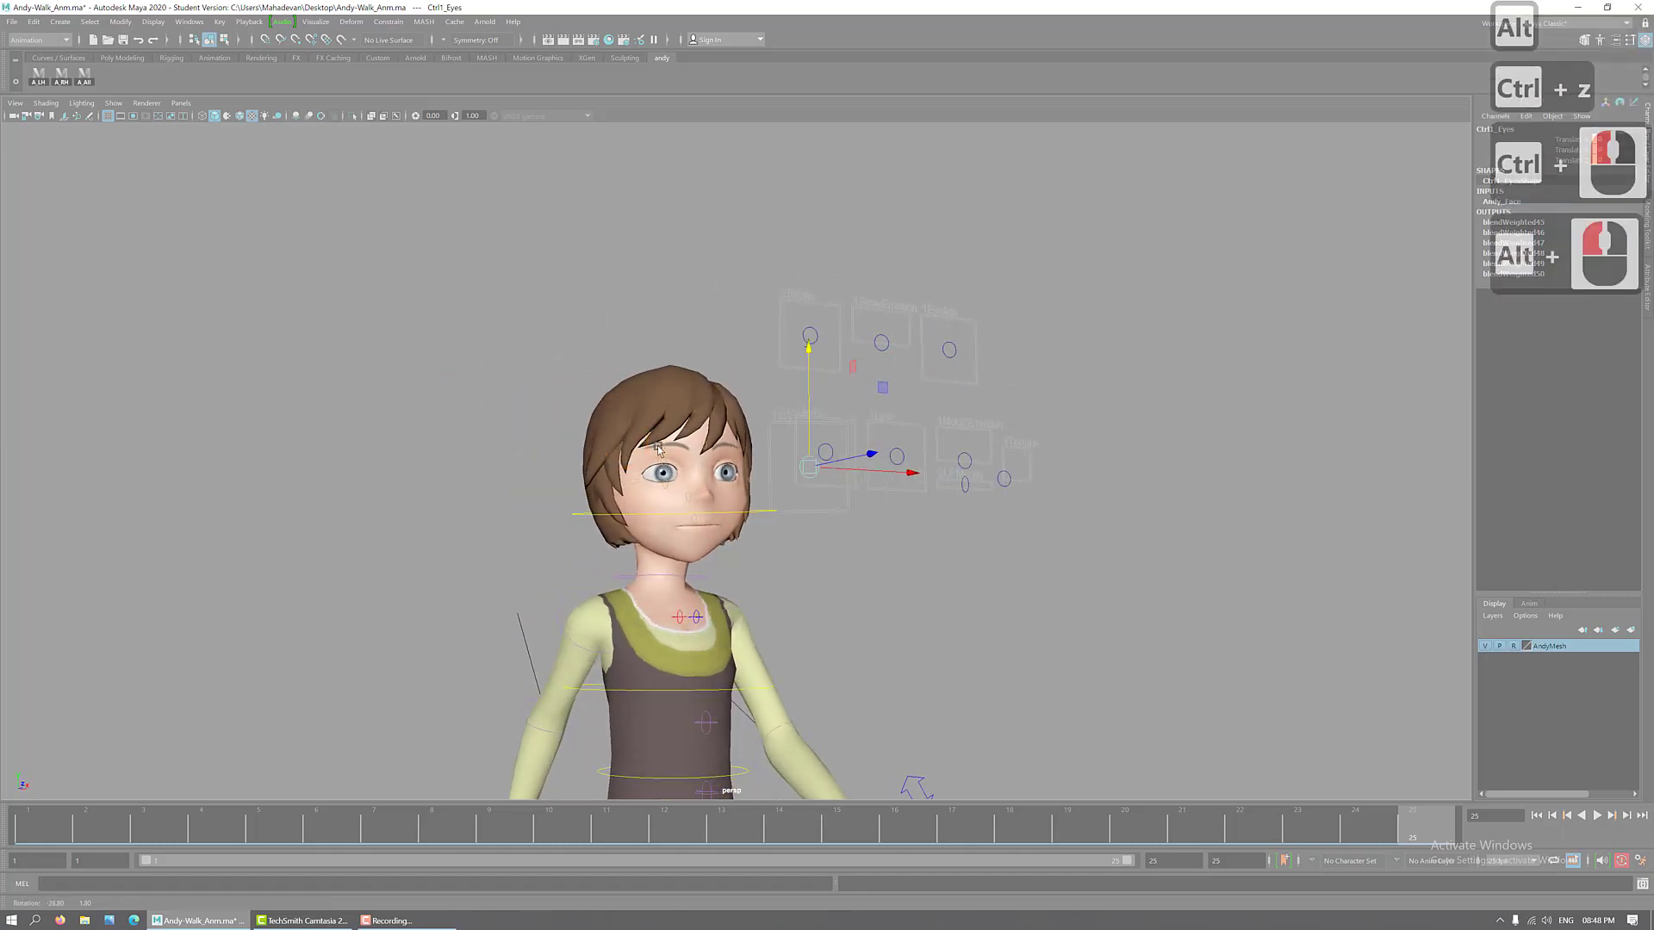
{"action": "left_click_drag", "start_coordinate": [918, 477], "coordinate": [779, 553]}
{"action": "key", "text": "ctrl+z"}
{"action": "left_click", "coordinate": [908, 576]}
- Try moving the Brows slider up and down to change both eyebrows, undoing each move
{"action": "right_click_drag", "start_coordinate": [780, 553], "coordinate": [911, 636], "text": "alt"}
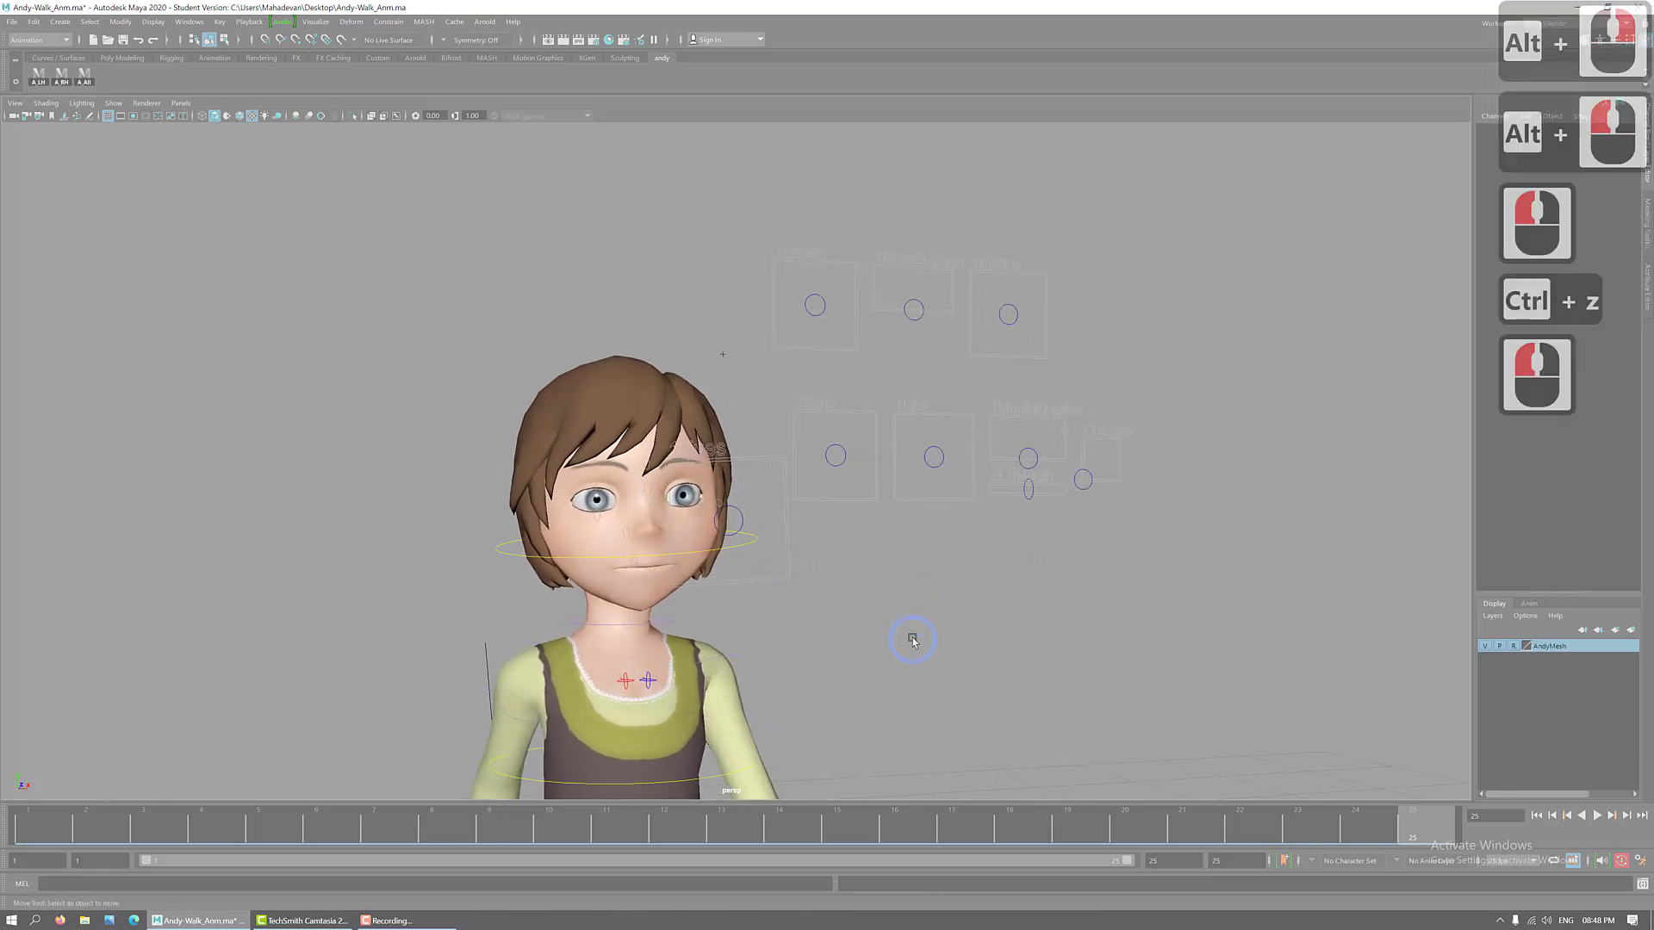
{"action": "left_click_drag", "start_coordinate": [912, 636], "coordinate": [878, 632], "text": "alt"}
{"action": "right_click_drag", "start_coordinate": [880, 632], "coordinate": [953, 652], "text": "alt"}
{"action": "middle_click_drag", "start_coordinate": [946, 611], "coordinate": [883, 594], "text": "alt"}
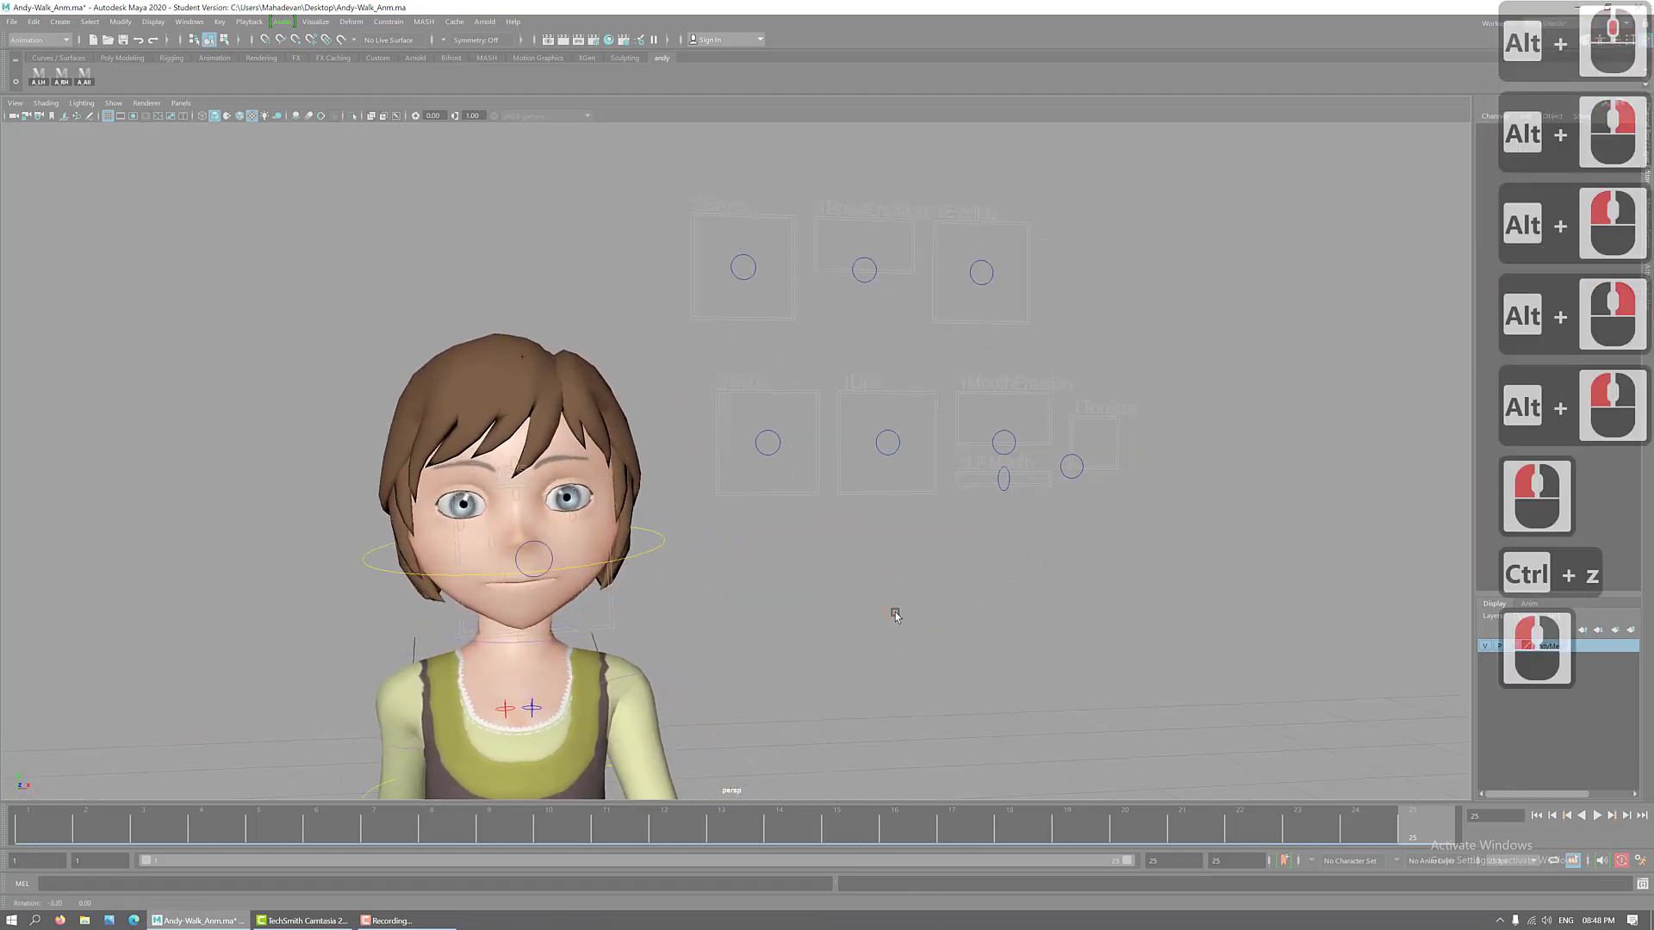
{"action": "left_click_drag", "start_coordinate": [892, 611], "coordinate": [920, 613], "text": "alt"}
{"action": "left_click", "coordinate": [754, 262]}
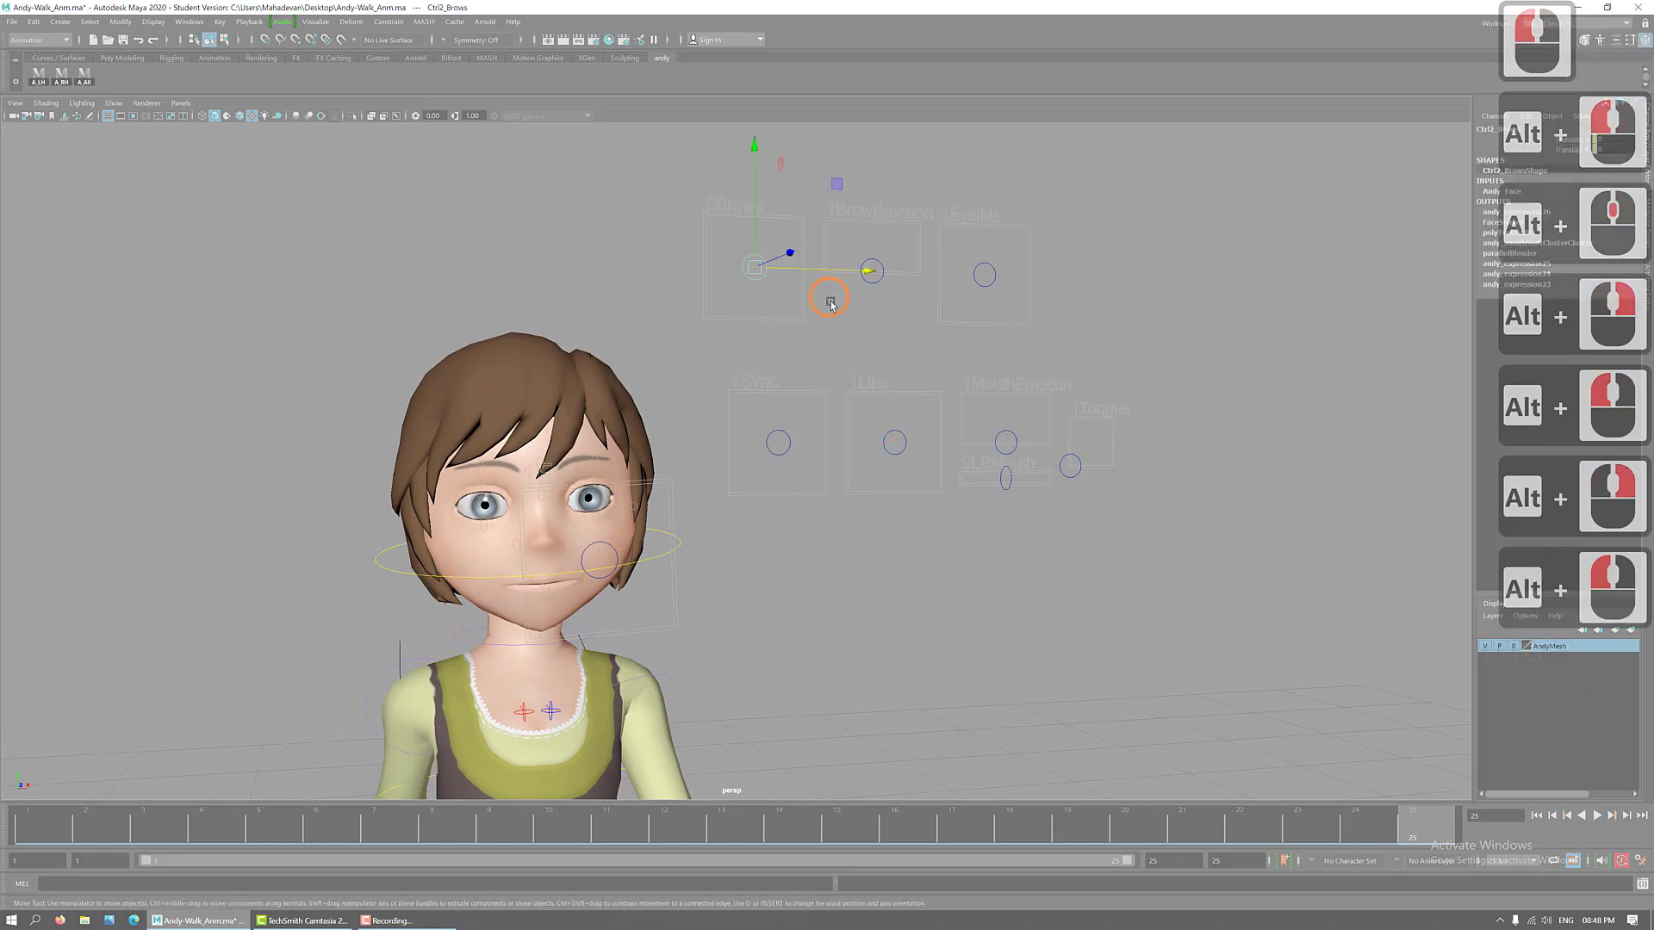
{"action": "mouse_move", "coordinate": [758, 148]}
{"action": "left_mouse_down"}
{"action": "mouse_move", "coordinate": [781, 256]}
{"action": "mouse_move", "coordinate": [769, 126]}
{"action": "left_mouse_up"}
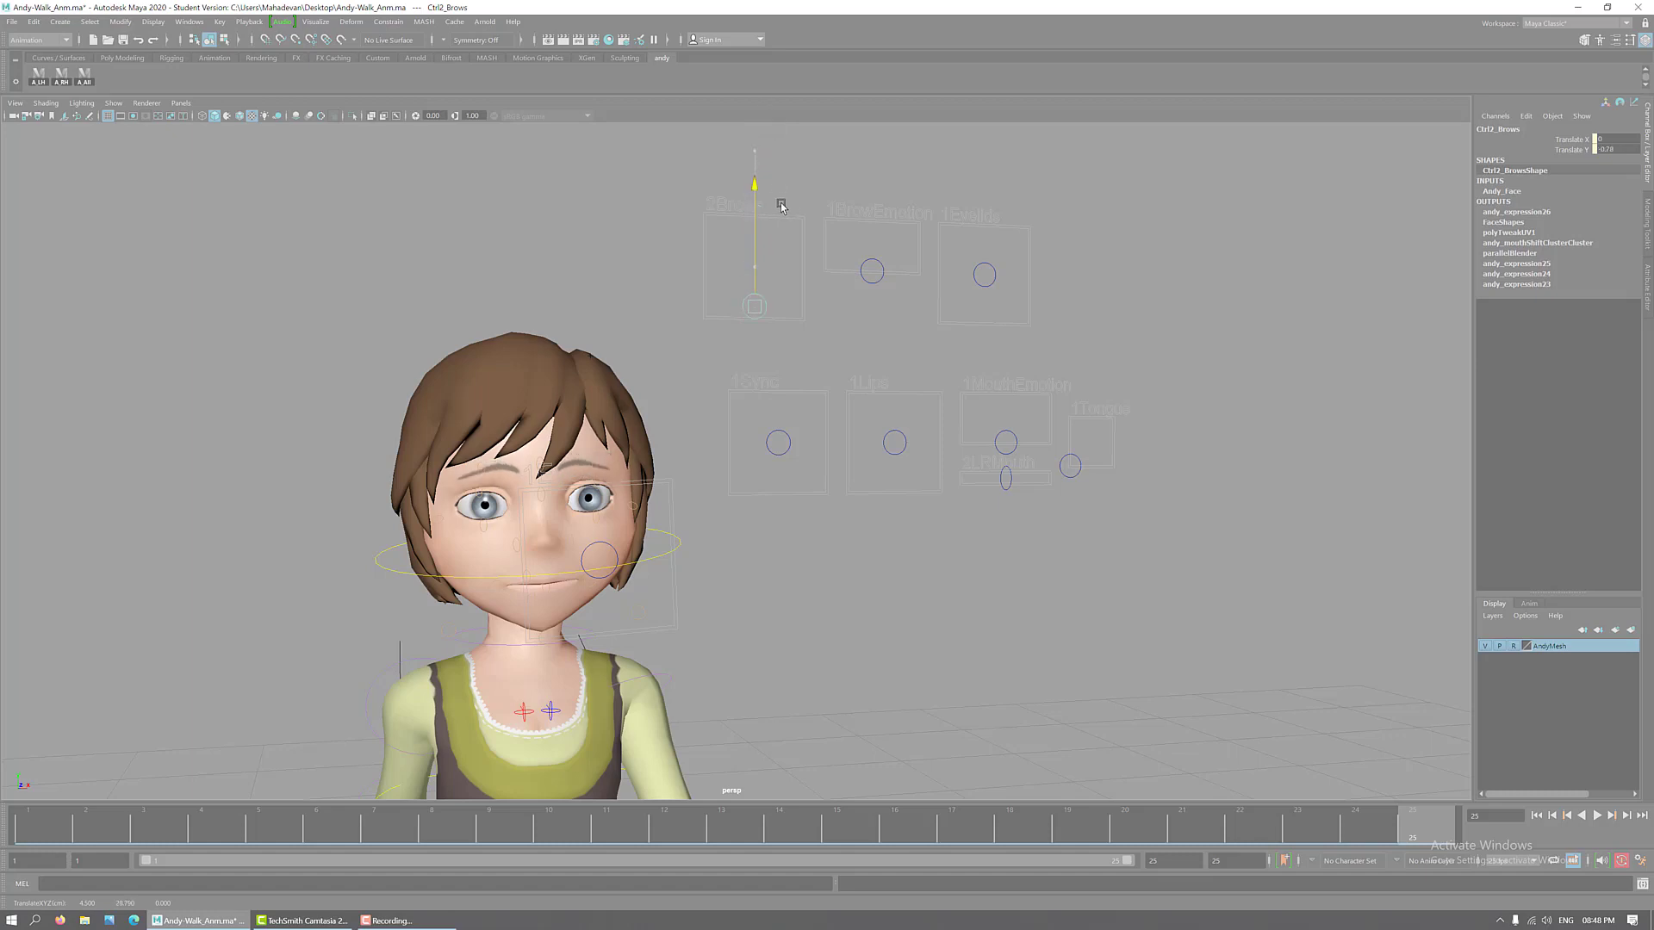
{"action": "key", "text": "ctrl+z"}
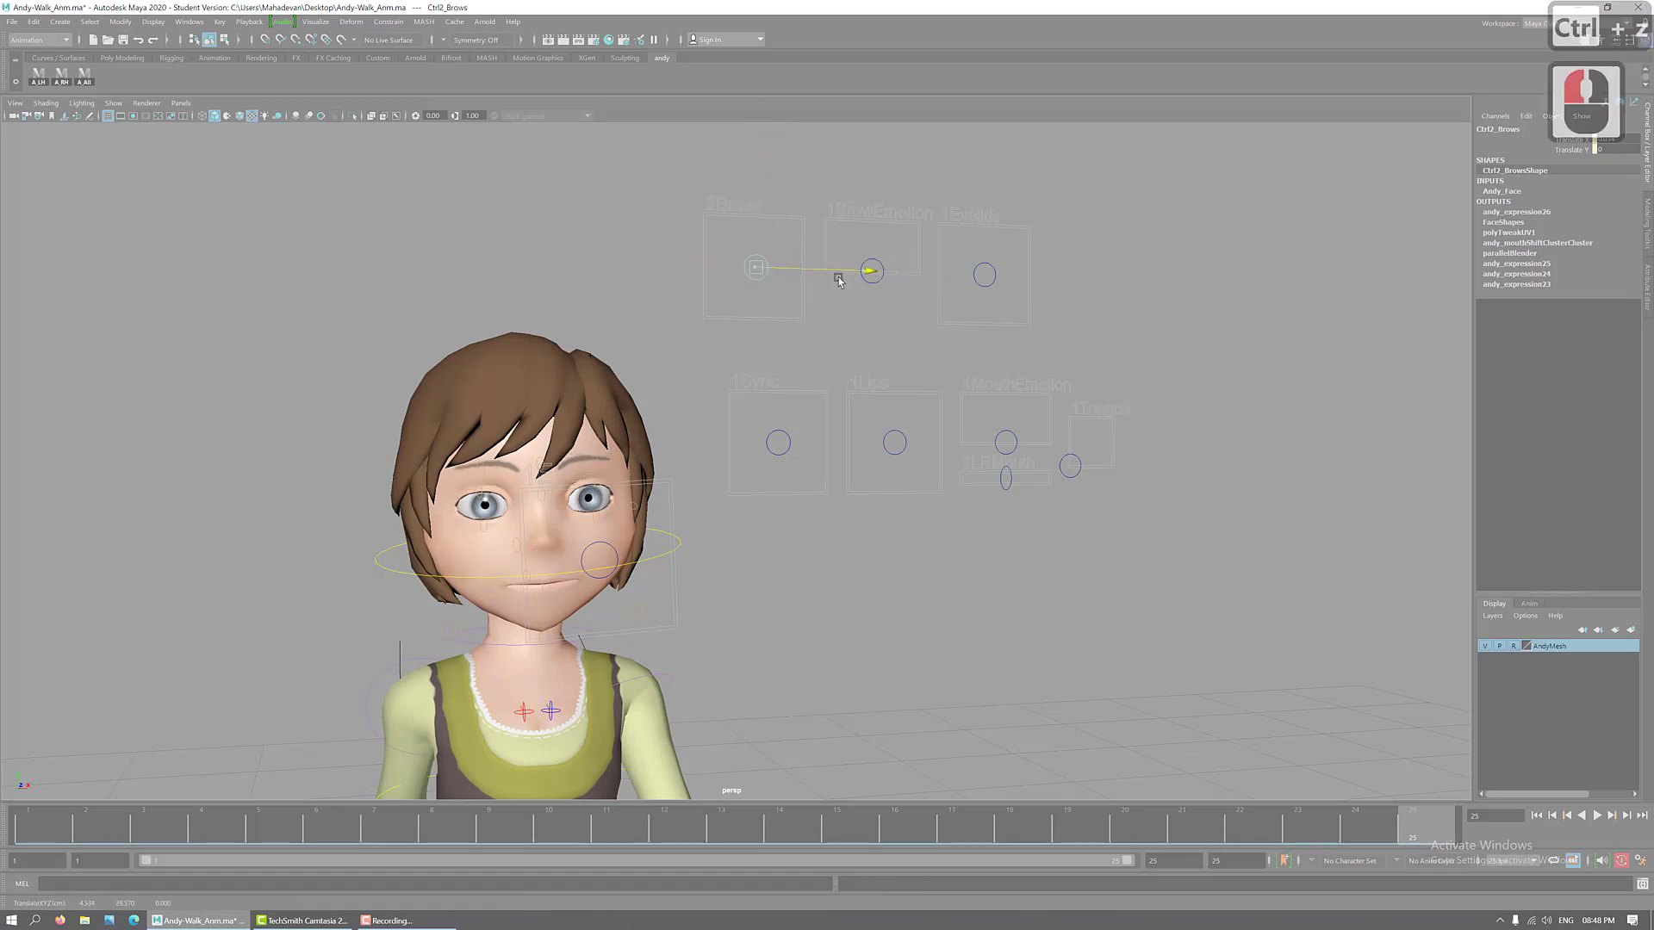
{"action": "mouse_move", "coordinate": [757, 151]}
{"action": "left_mouse_down"}
{"action": "mouse_move", "coordinate": [763, 87]}
{"action": "mouse_move", "coordinate": [774, 286]}
{"action": "mouse_move", "coordinate": [779, 141]}
{"action": "left_mouse_up"}
{"action": "key", "text": "ctrl+z"}
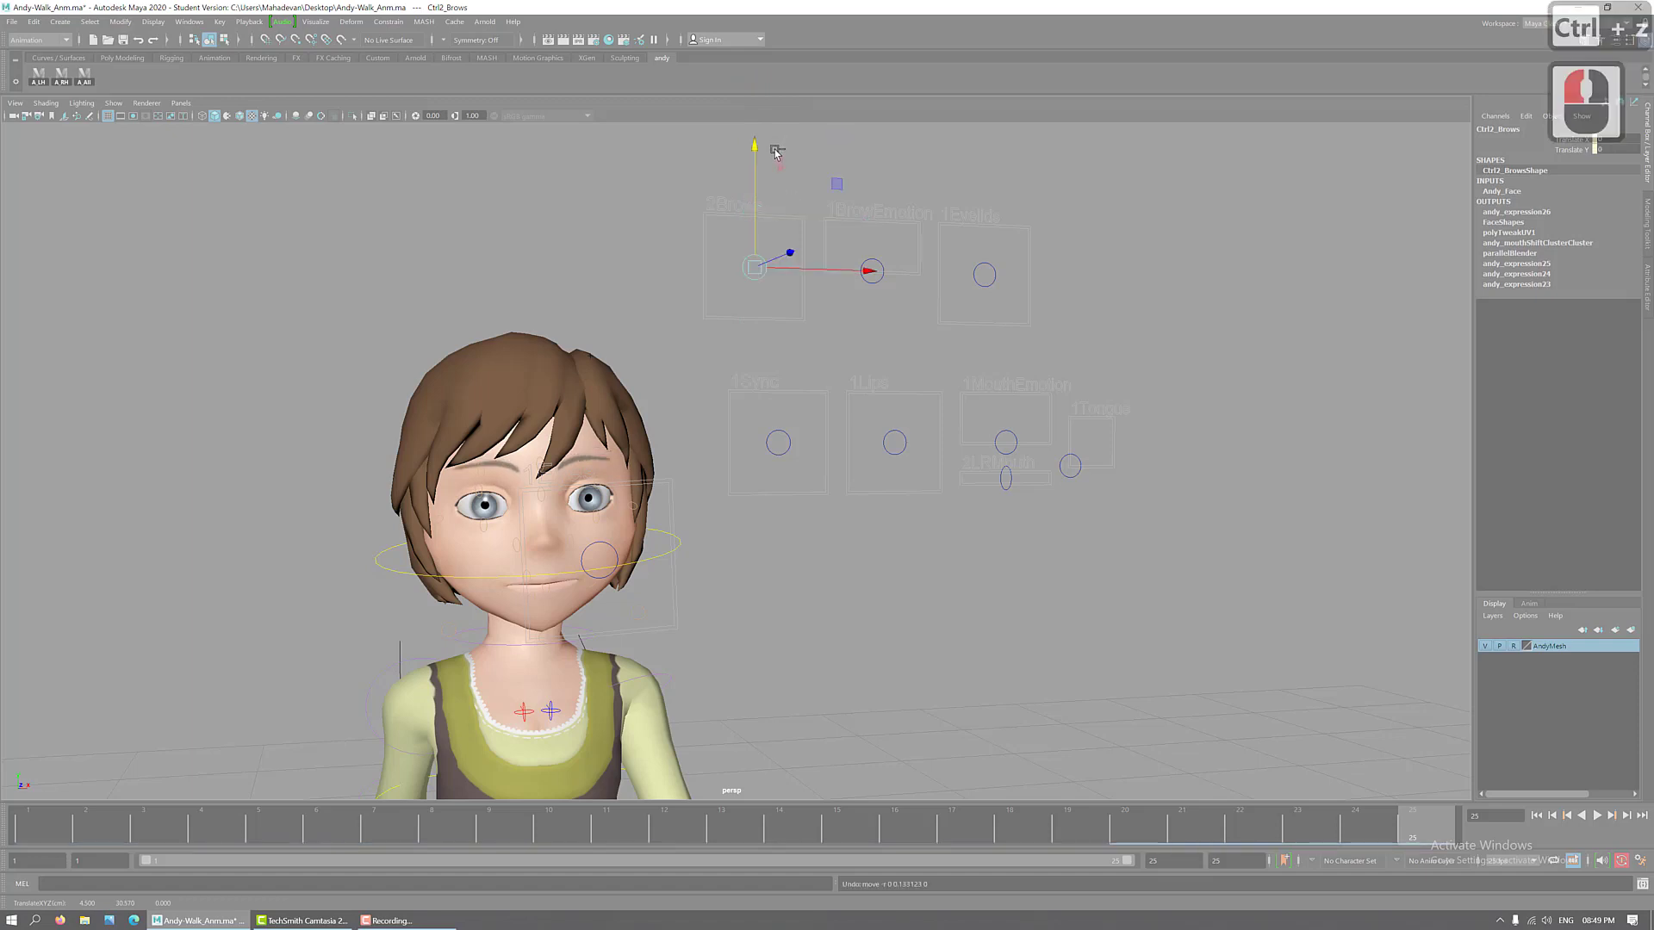
- Try moving the BrowEmotion slider vertically and horizontally, returning it to its rest position after each move
{"action": "left_click", "coordinate": [873, 270]}
{"action": "left_click_drag", "start_coordinate": [875, 156], "coordinate": [874, 196]}
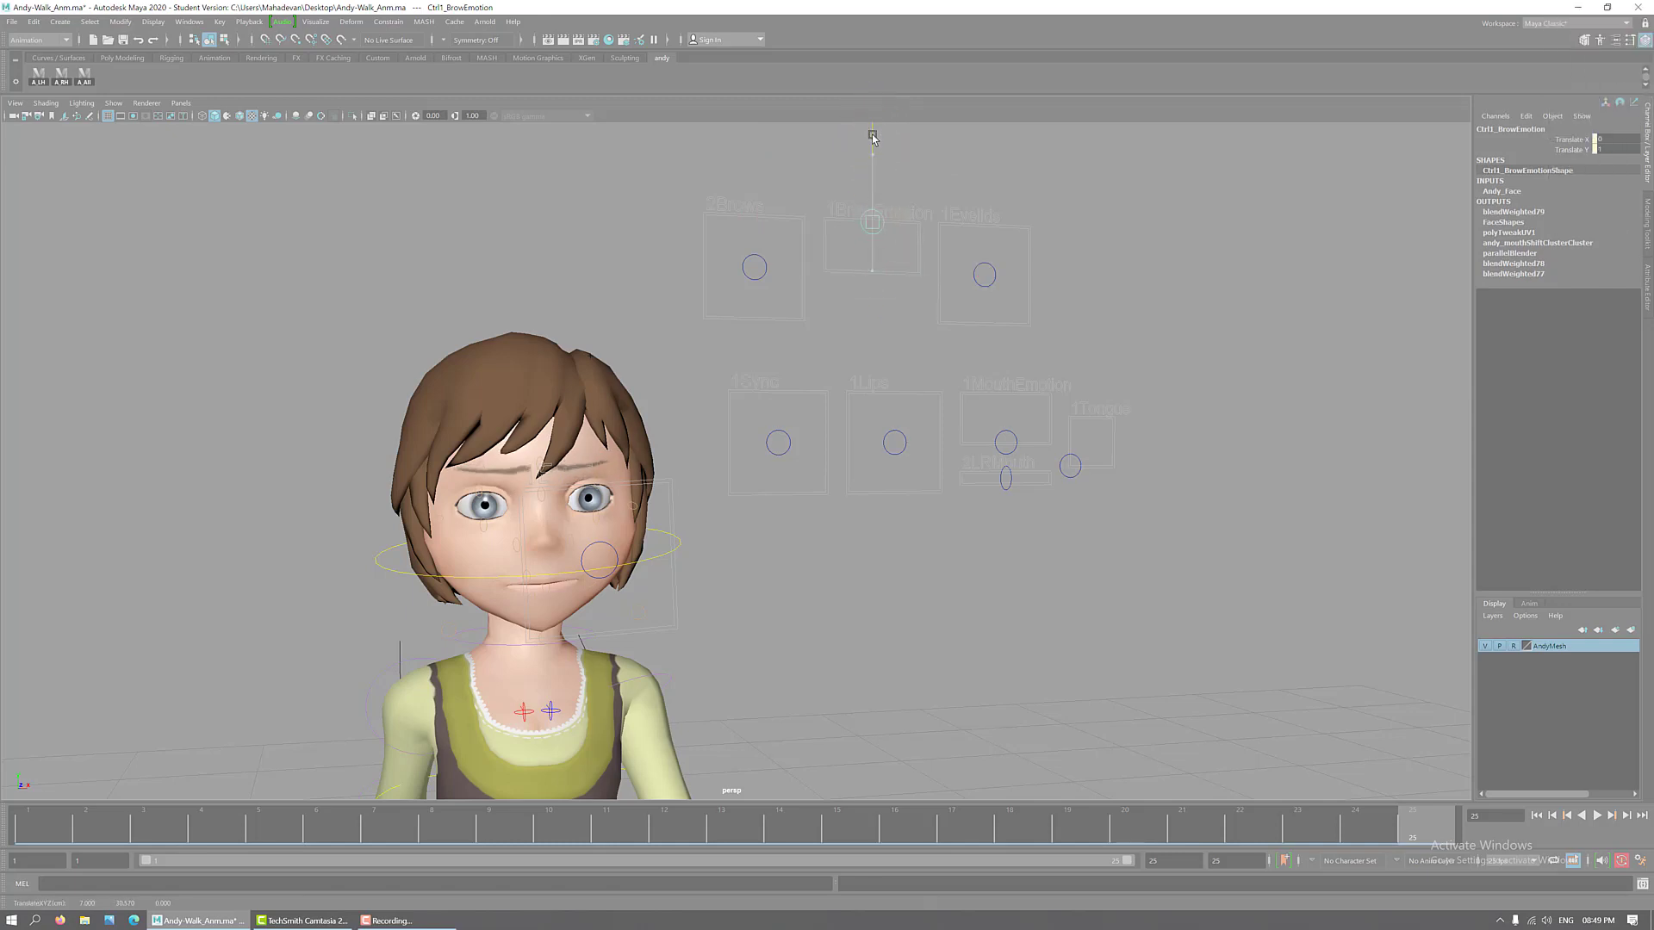
{"action": "left_click", "coordinate": [874, 198]}
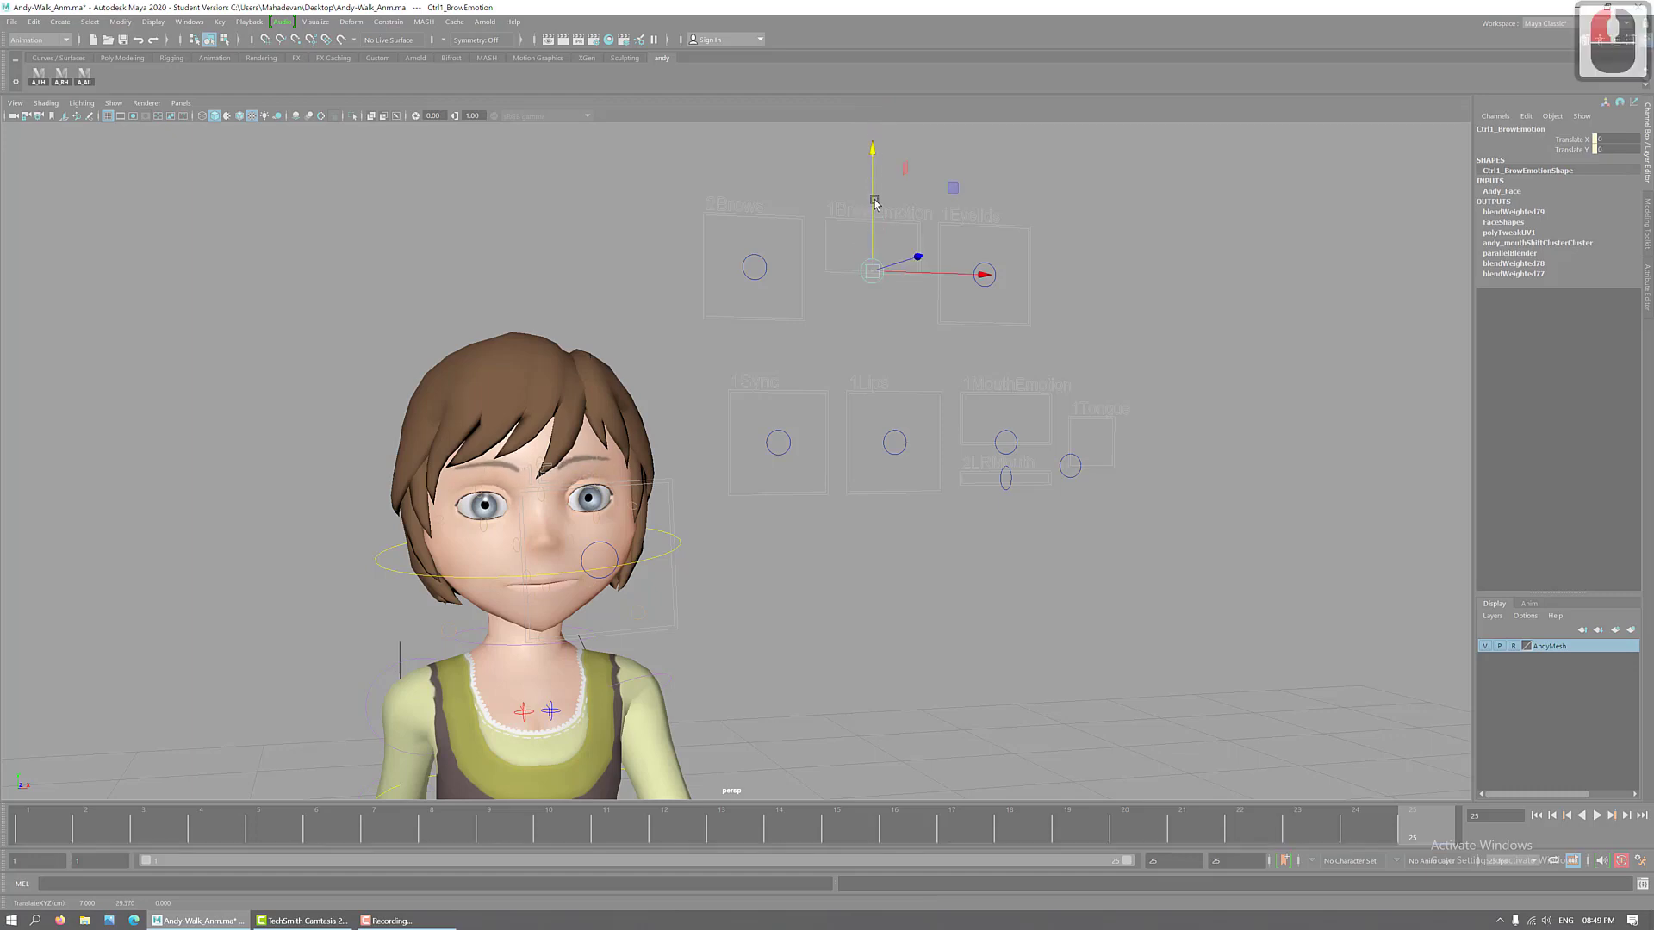
{"action": "left_click_drag", "start_coordinate": [984, 275], "coordinate": [927, 298]}
{"action": "key", "text": "ctrl+z"}
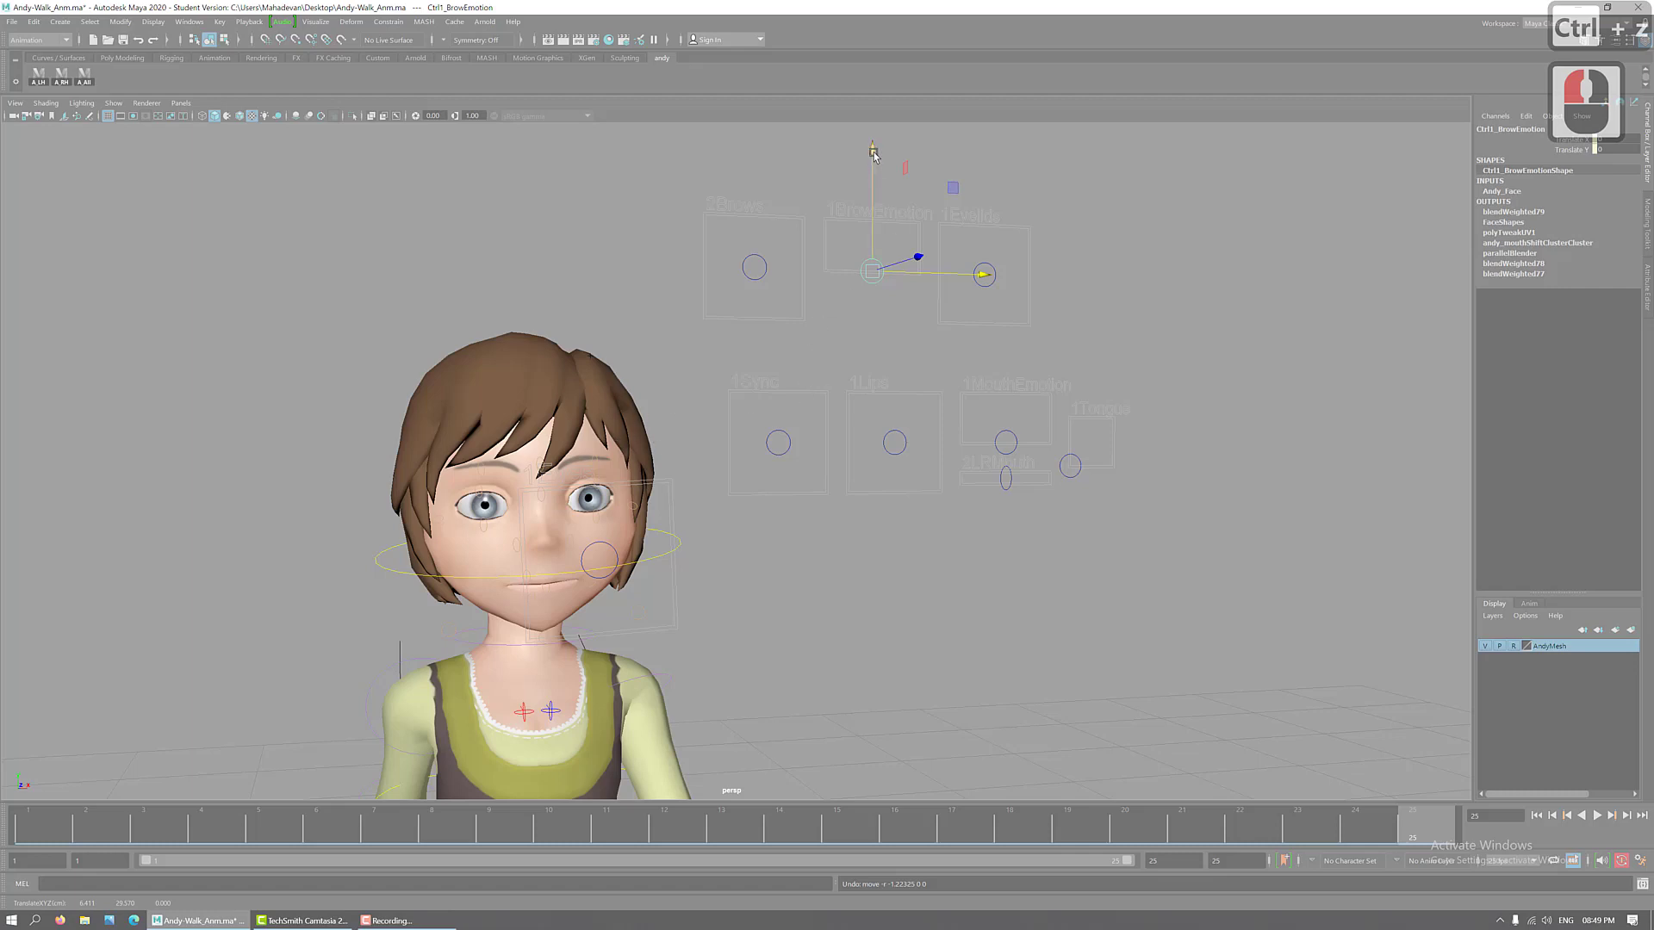
- Try combining a sideways offset of the BrowEmotion slider with a lowered Brows slider, and undo the moves on both
{"action": "left_click_drag", "start_coordinate": [873, 154], "coordinate": [1025, 277]}
{"action": "left_click", "coordinate": [763, 278]}
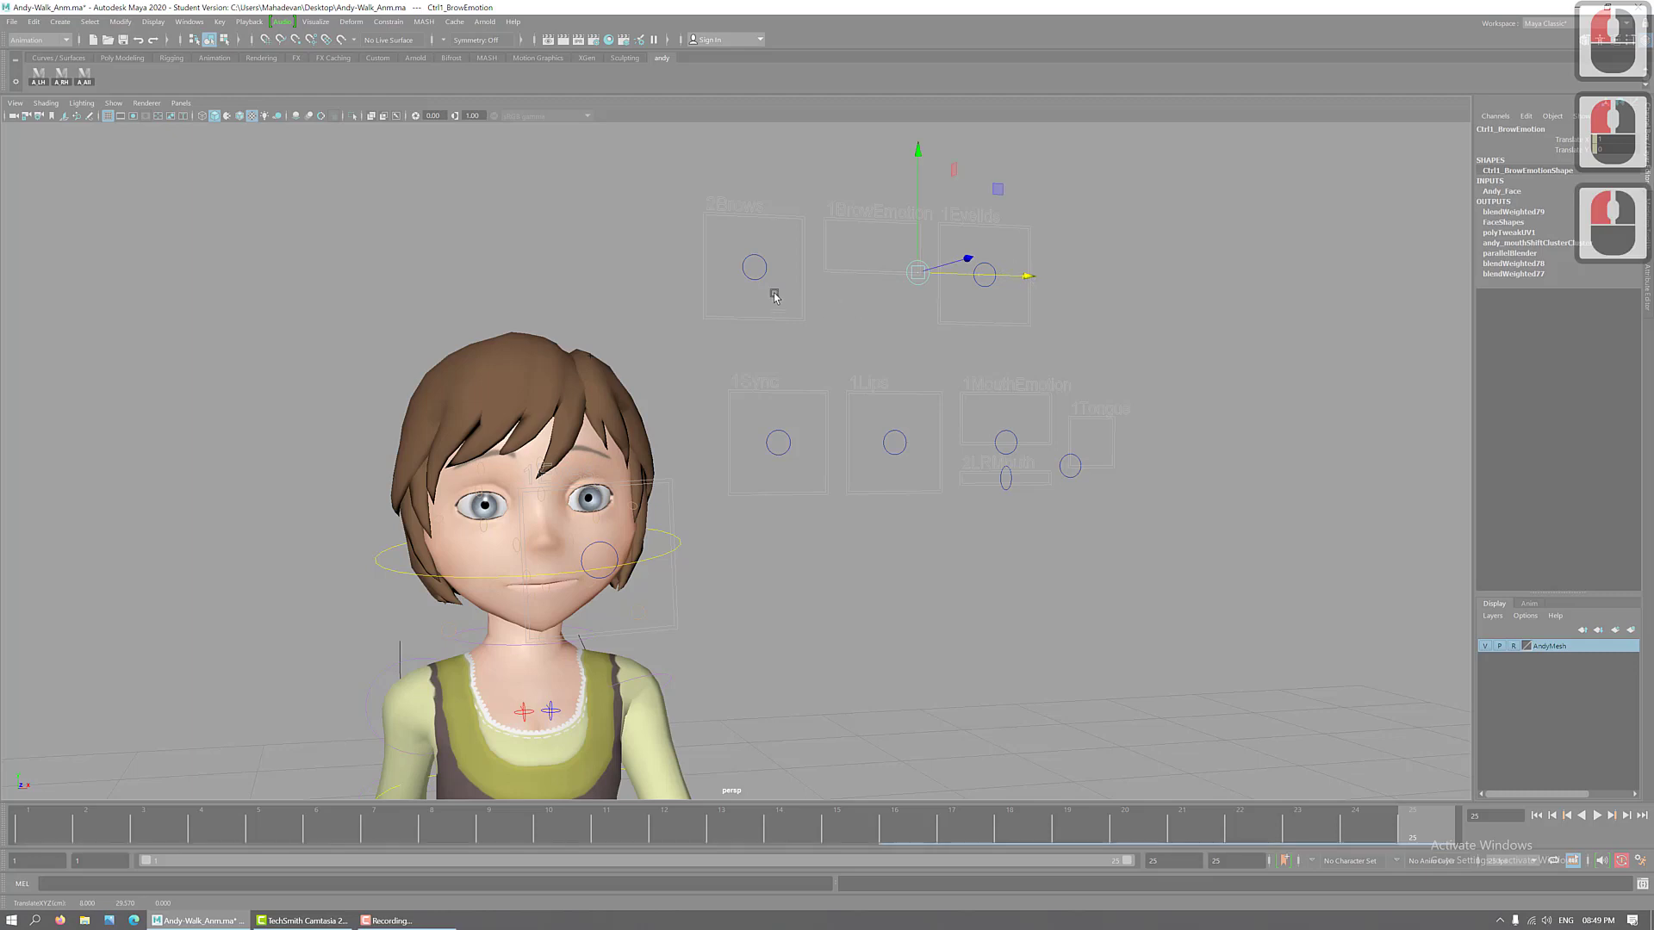
{"action": "left_click", "coordinate": [763, 277]}
{"action": "left_click_drag", "start_coordinate": [755, 150], "coordinate": [753, 207]}
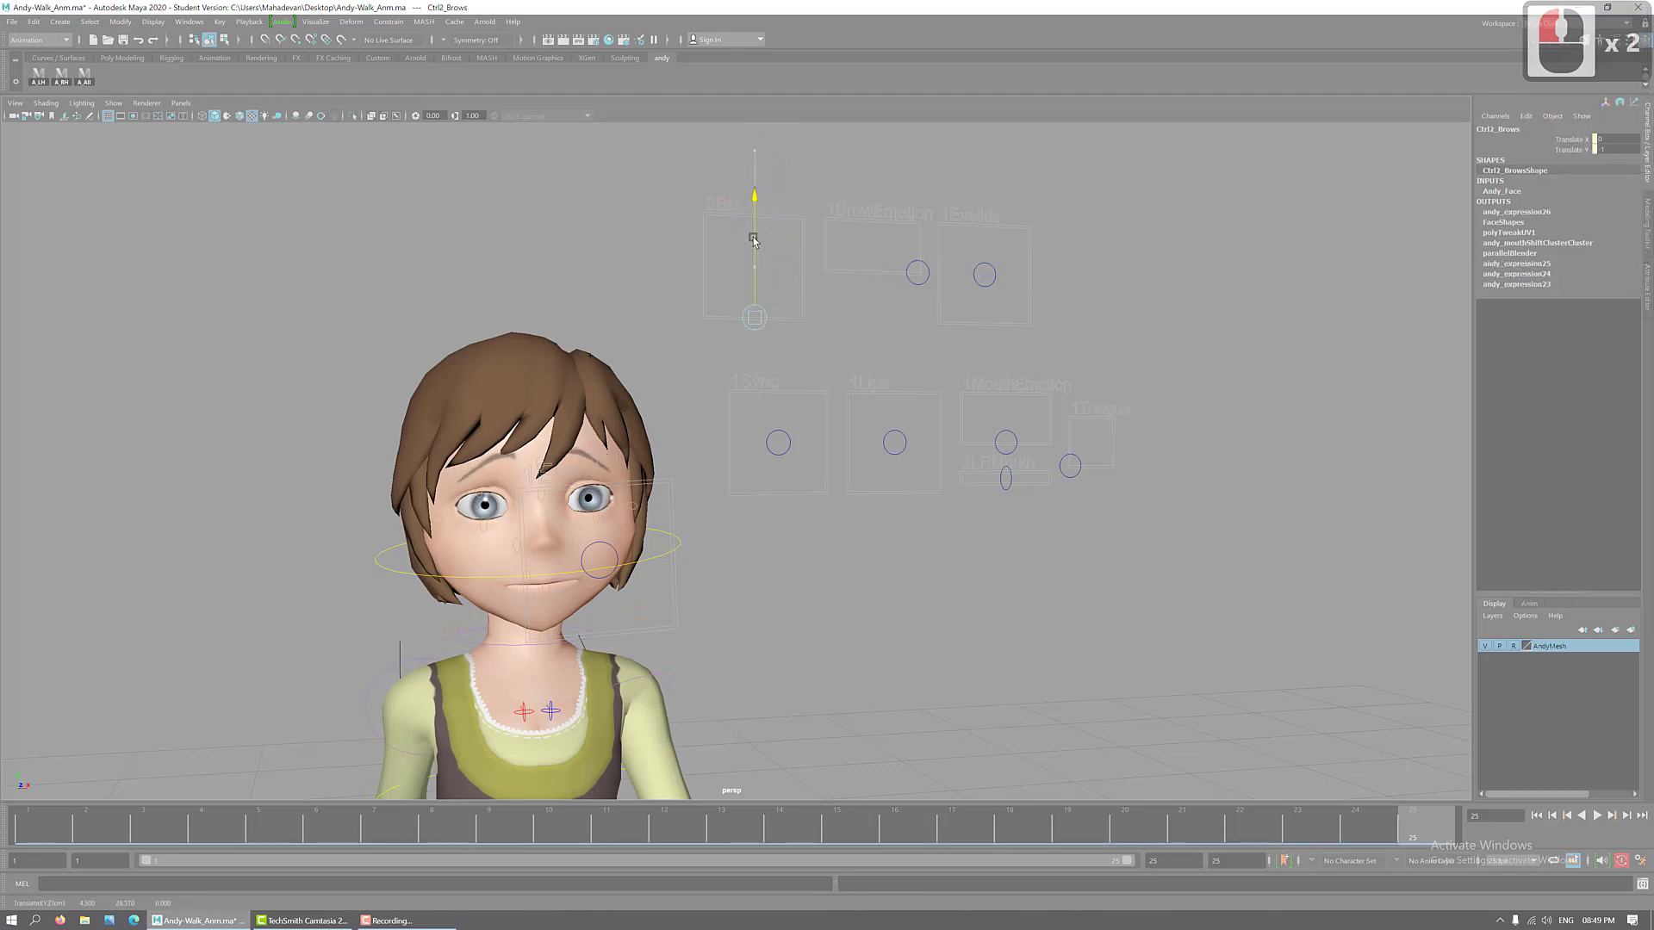
{"action": "left_click_drag", "start_coordinate": [750, 237], "coordinate": [771, 286]}
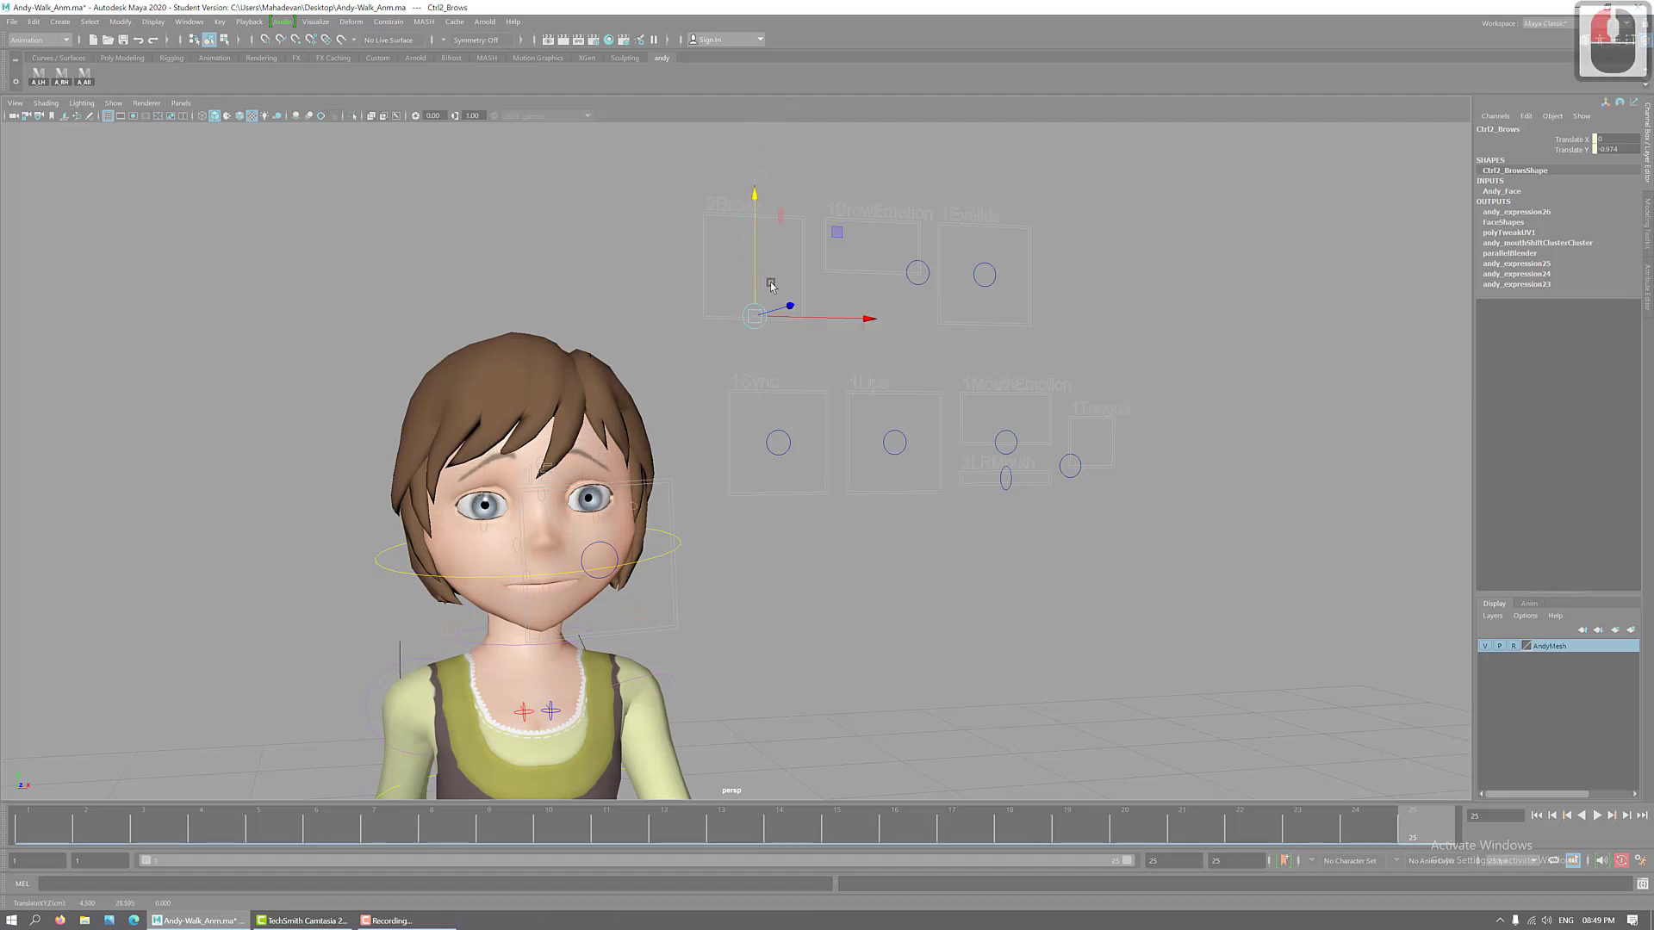
{"action": "key", "text": "ctrl+z"}
{"action": "left_click", "coordinate": [918, 282]}
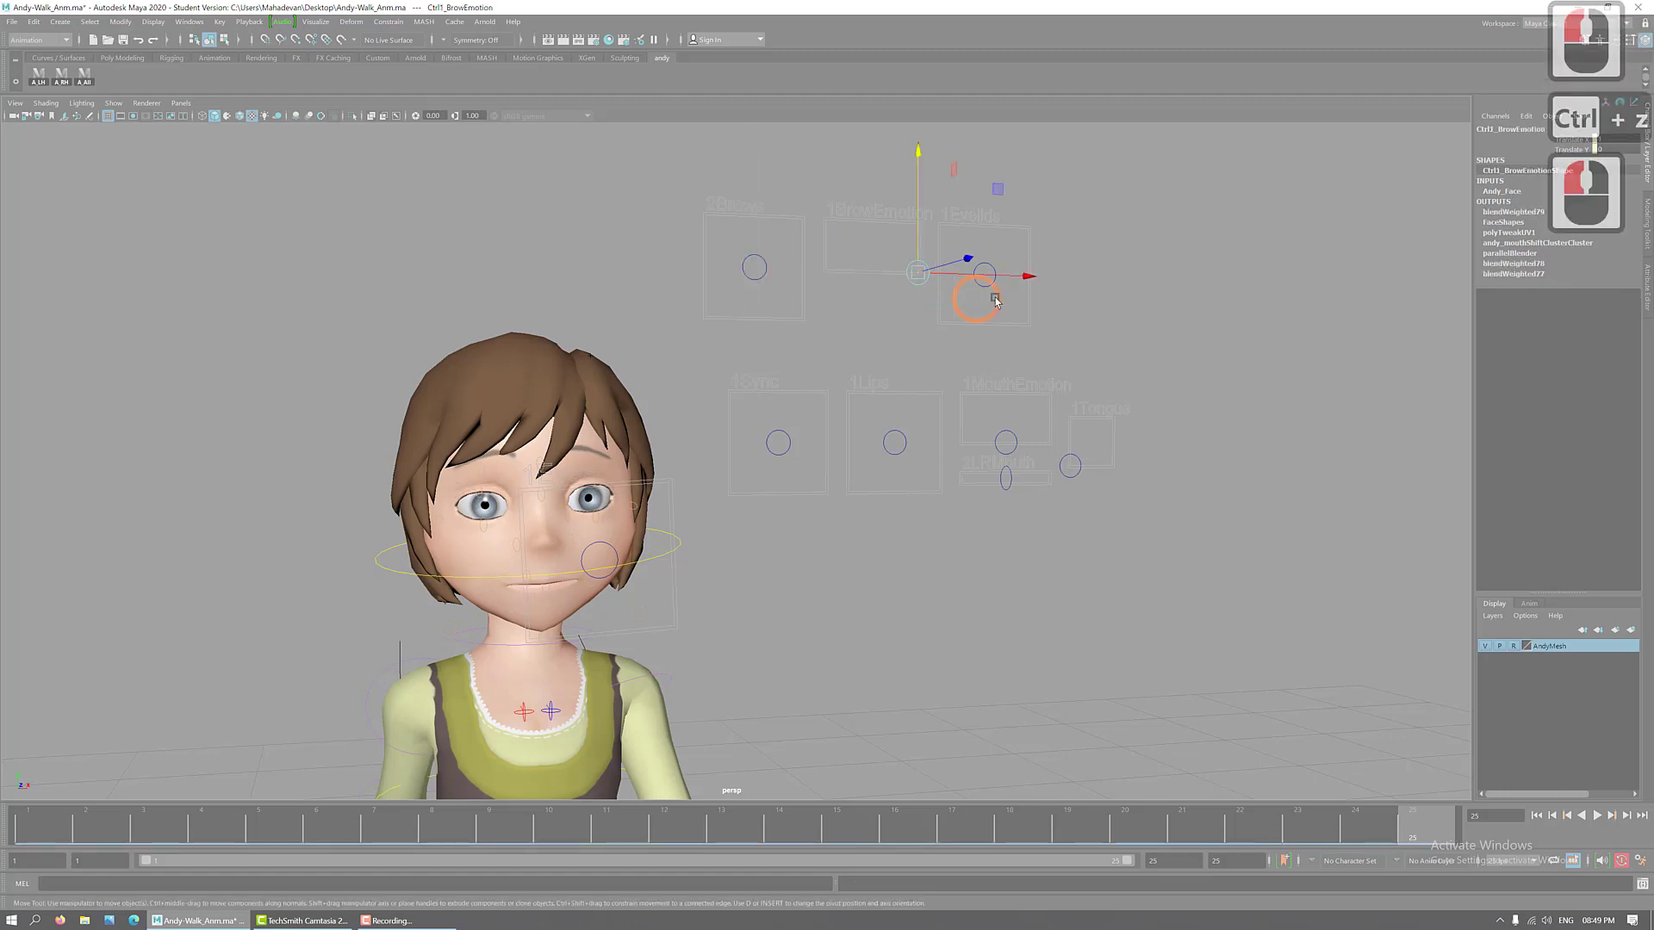
{"action": "key", "text": "ctrl+z"}
{"action": "key", "text": "ctrl+z"}
{"action": "key", "text": "ctrl+z"}
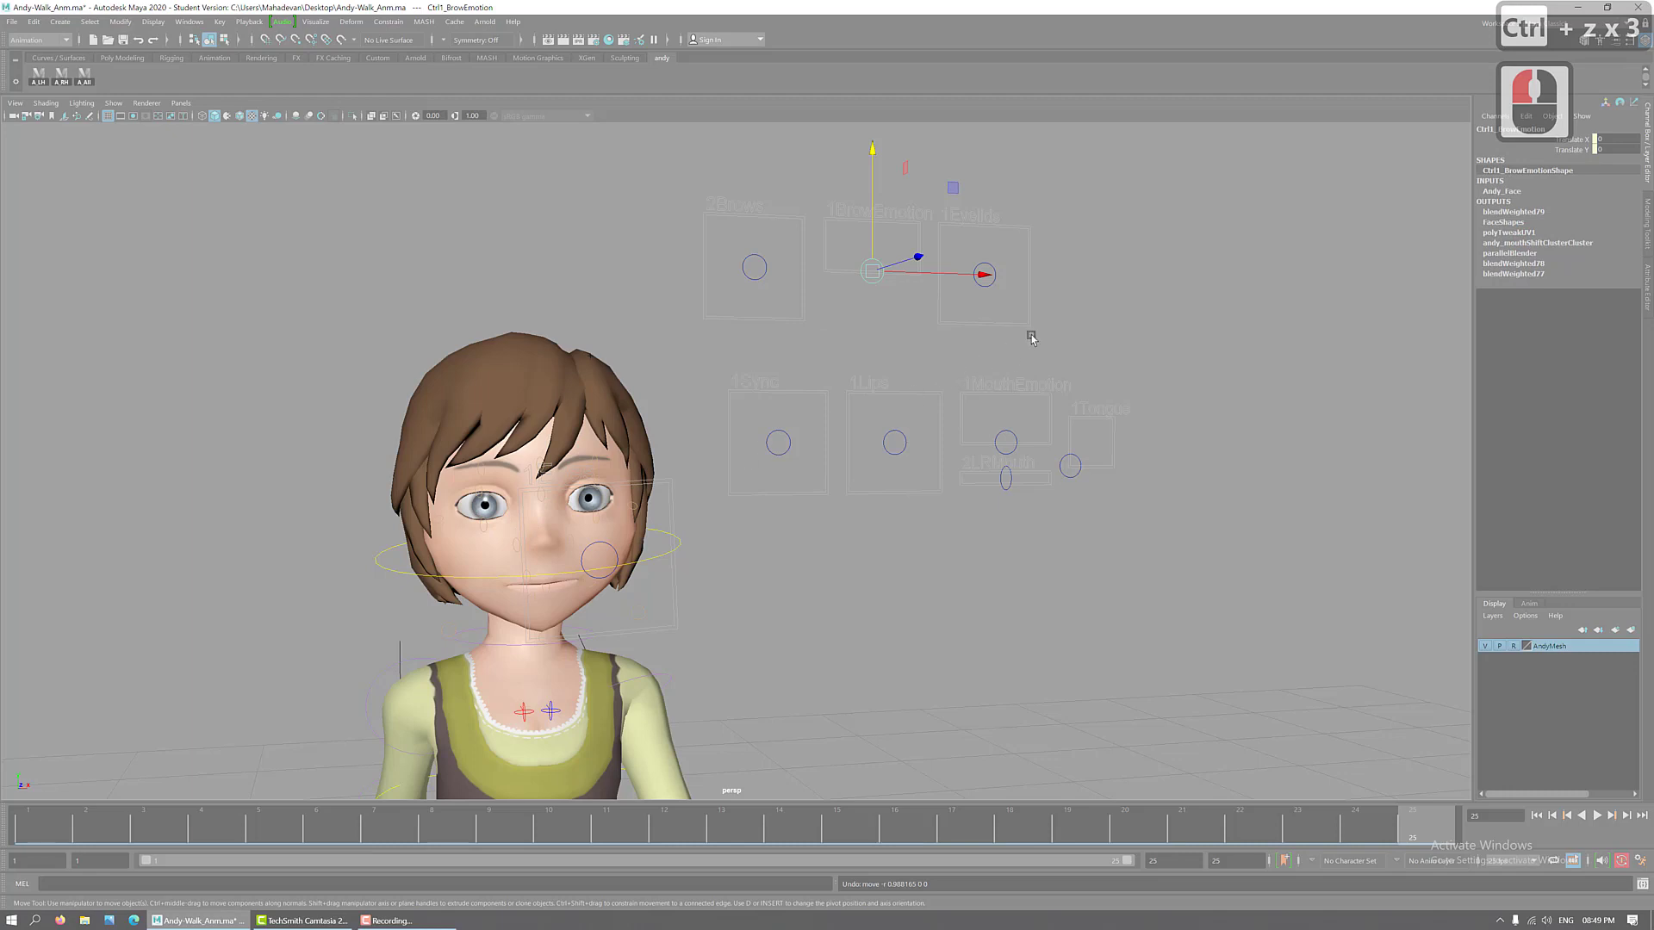
- Try moving the Eyelids slider vertically and undo the move
{"action": "left_click", "coordinate": [986, 267]}
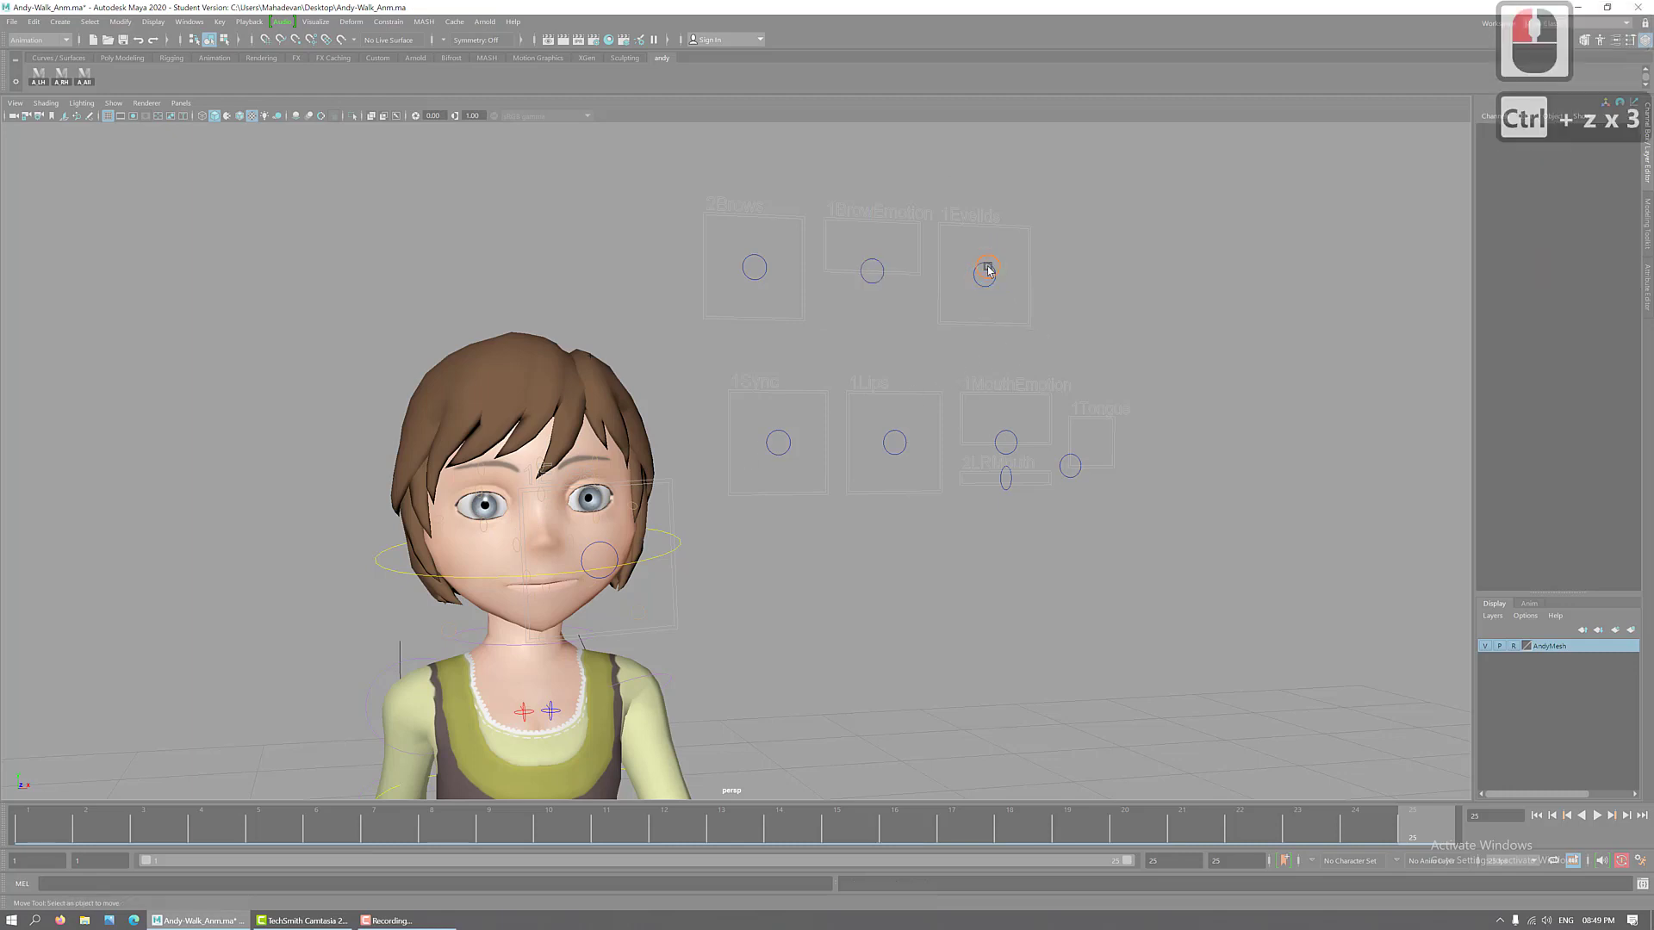
{"action": "left_click", "coordinate": [984, 268]}
{"action": "left_click", "coordinate": [985, 269]}
{"action": "left_click", "coordinate": [984, 268]}
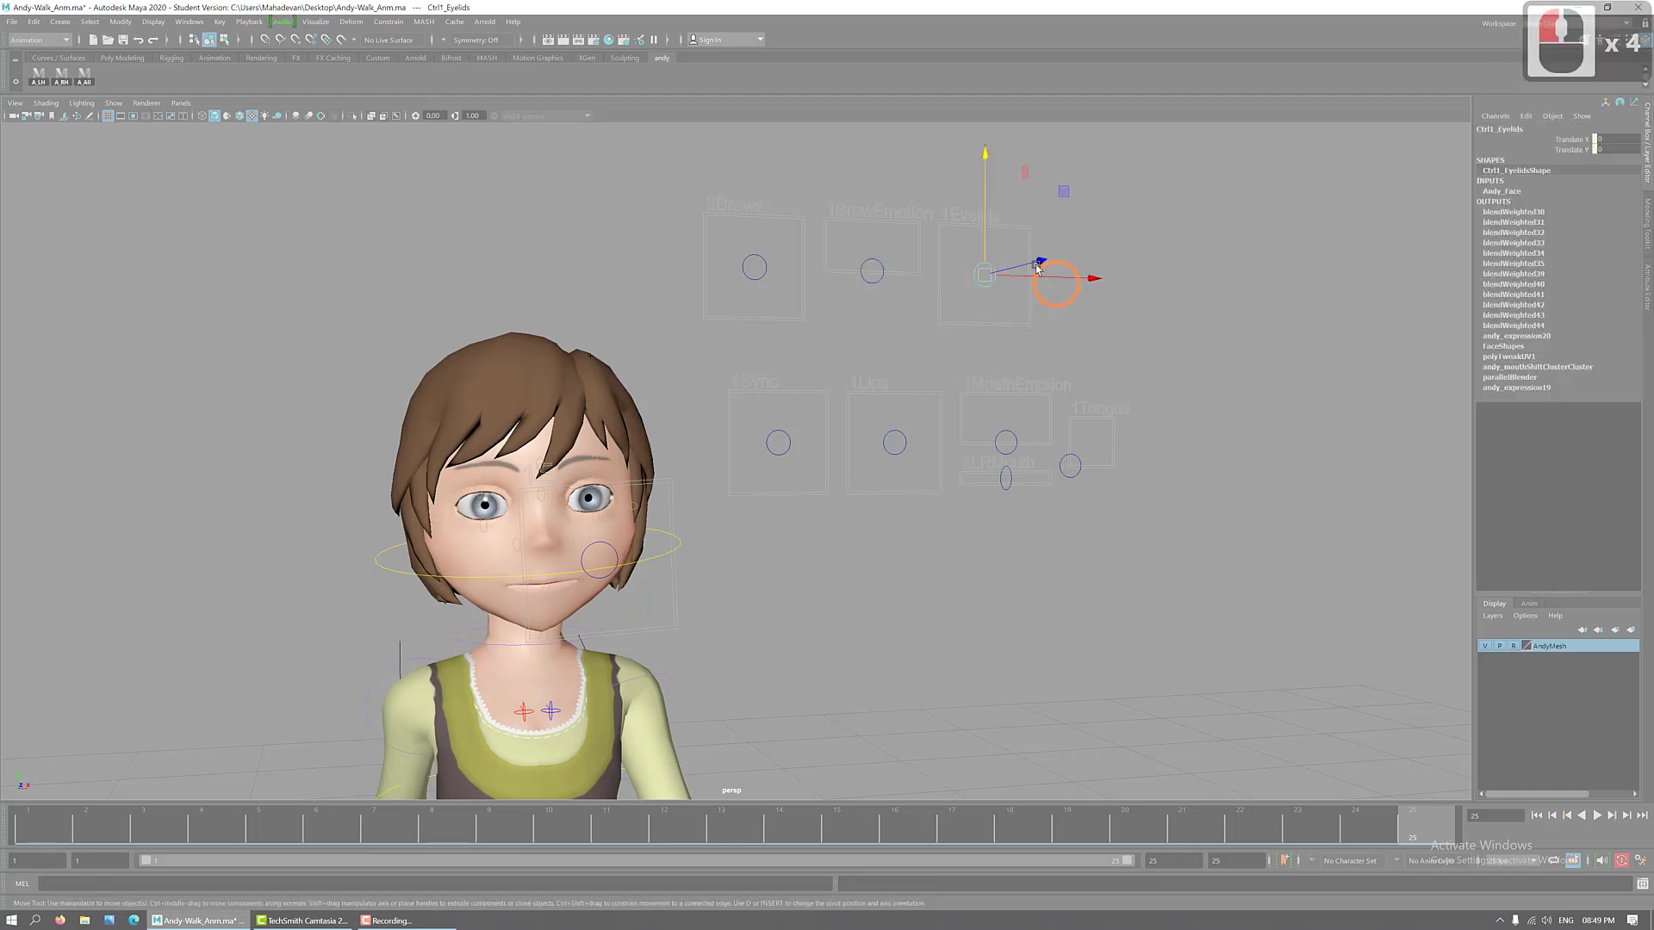
{"action": "left_click_drag", "start_coordinate": [995, 167], "coordinate": [1036, 289]}
{"action": "key", "text": "ctrl+z"}
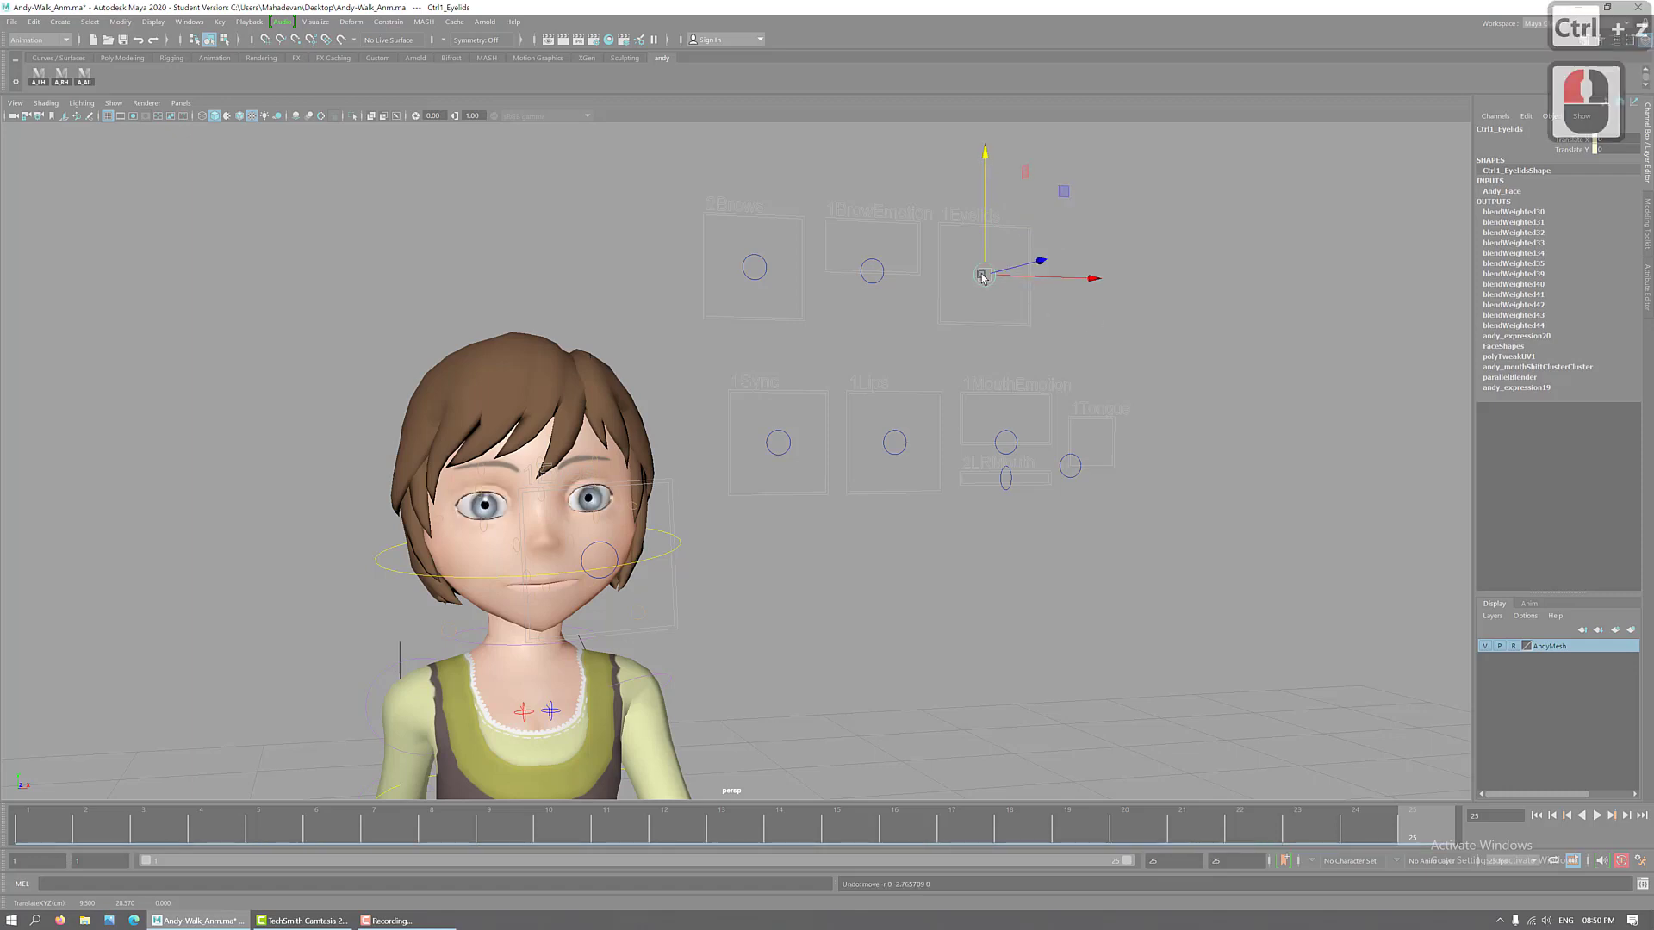
- Try moving the Sync slider vertically to change the mouth shape, and undo the move
{"action": "left_click", "coordinate": [777, 439]}
{"action": "left_click", "coordinate": [781, 435]}
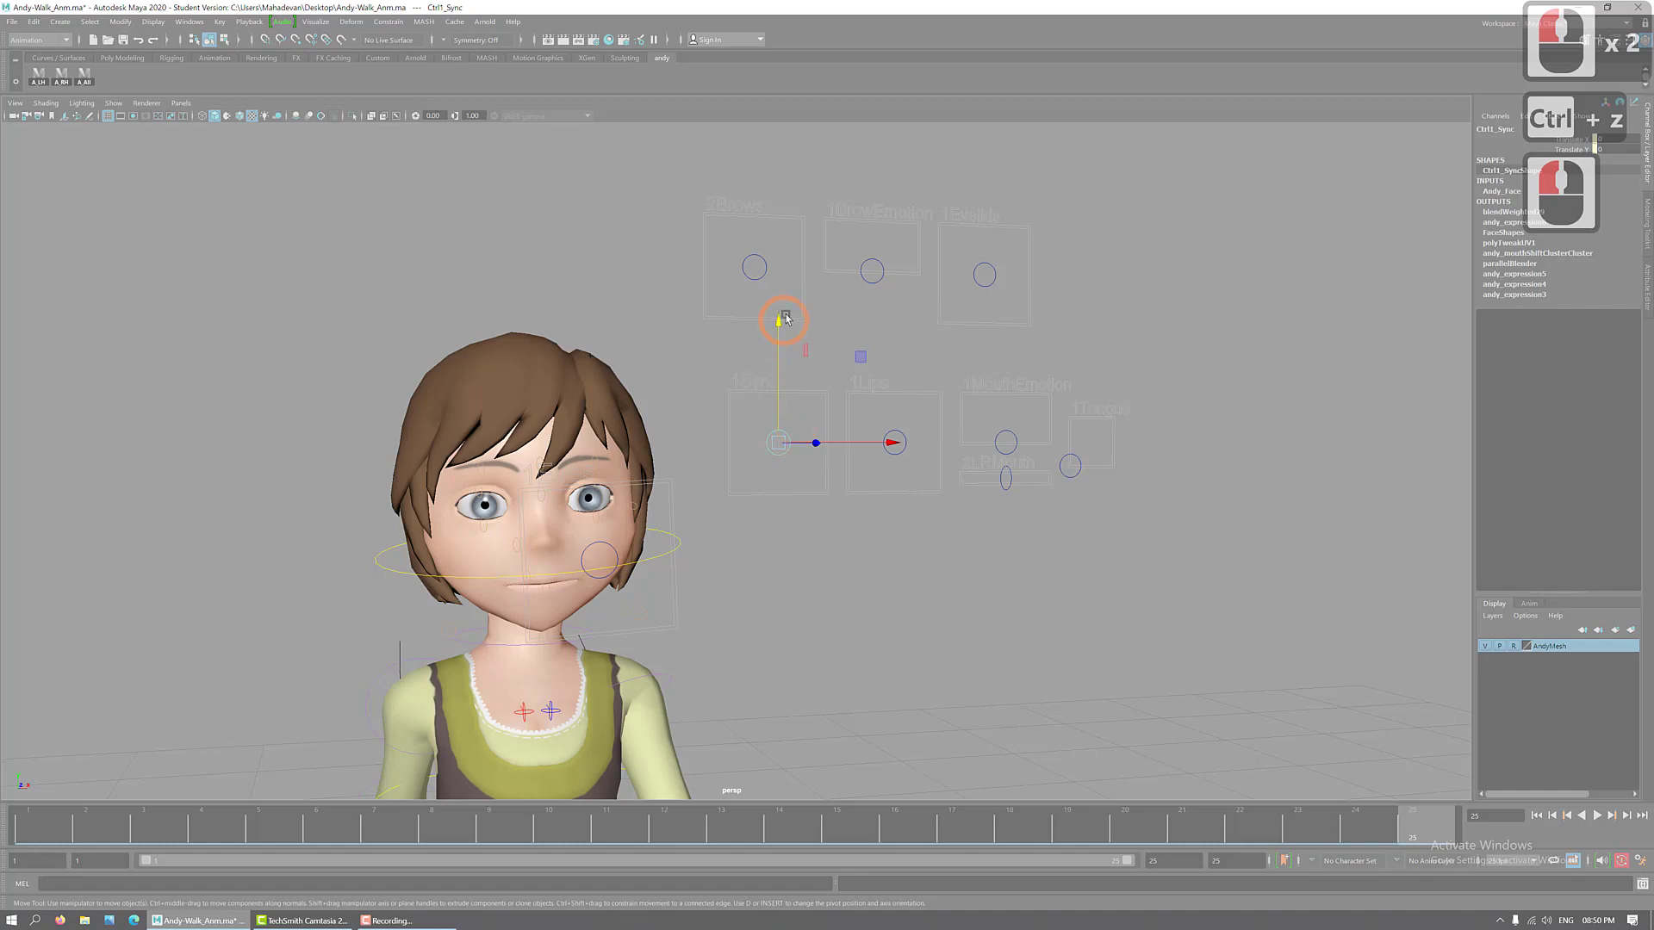
{"action": "mouse_move", "coordinate": [785, 318]}
{"action": "left_mouse_down"}
{"action": "mouse_move", "coordinate": [784, 378]}
{"action": "mouse_move", "coordinate": [805, 276]}
{"action": "mouse_move", "coordinate": [810, 373]}
{"action": "mouse_move", "coordinate": [814, 297]}
{"action": "mouse_move", "coordinate": [815, 348]}
{"action": "mouse_move", "coordinate": [818, 315]}
{"action": "left_mouse_up"}
{"action": "key", "text": "ctrl+z"}
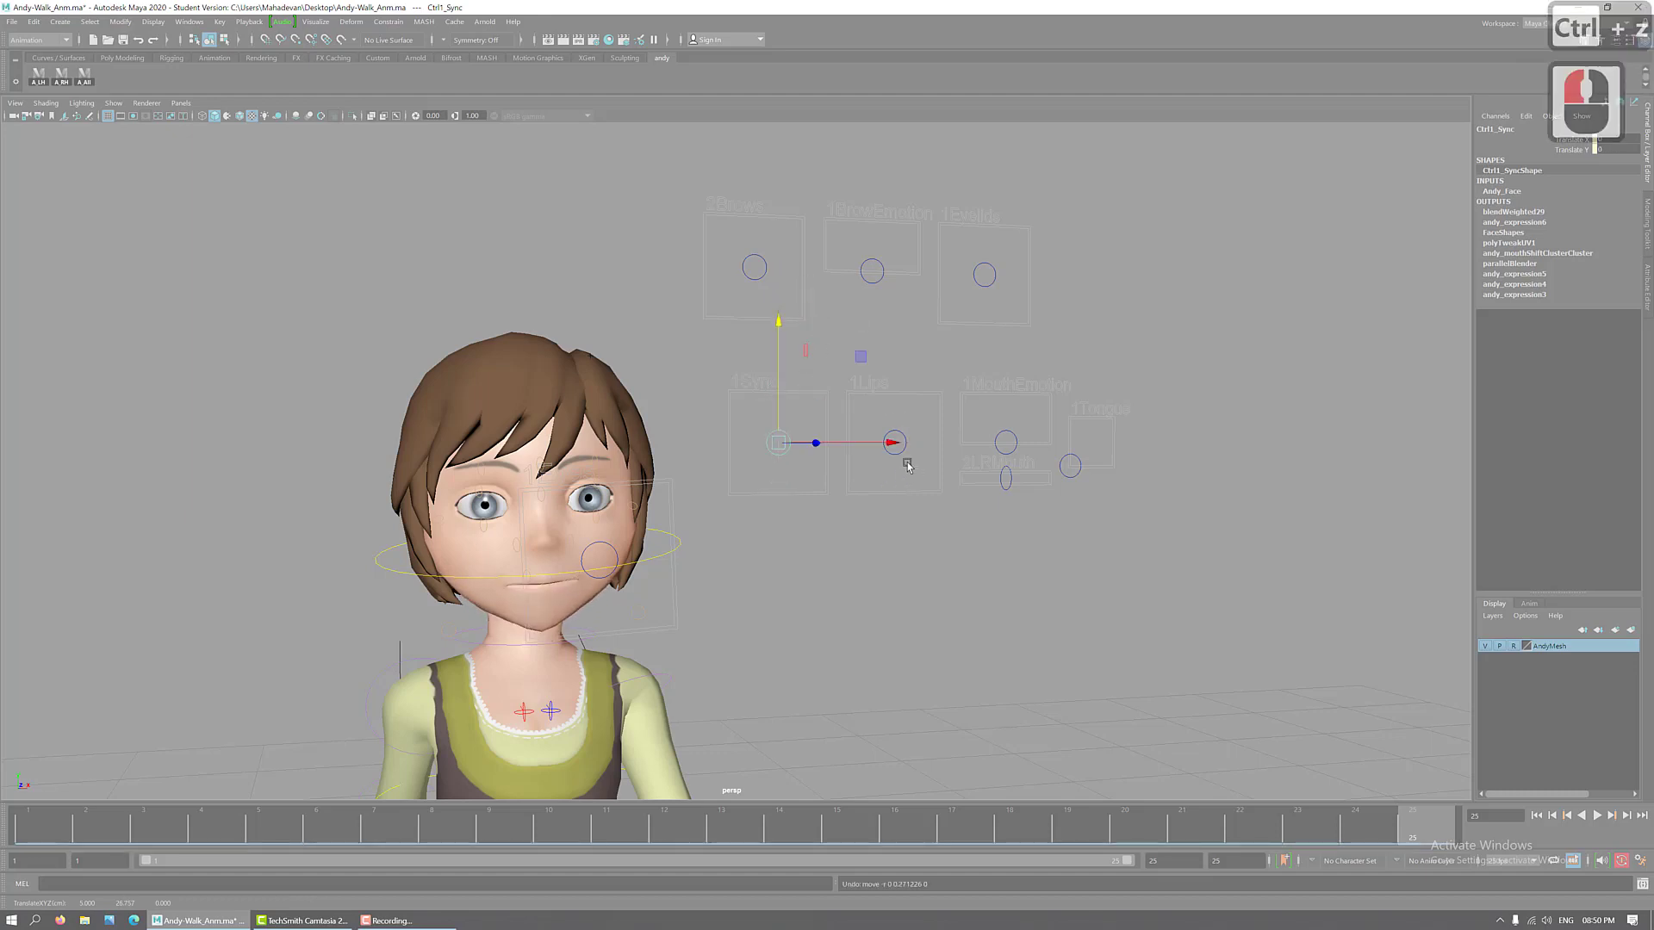
- Try raising the Lips slider and combining it with a vertical move of the Sync slider, undoing the moves on both
{"action": "left_click", "coordinate": [894, 456]}
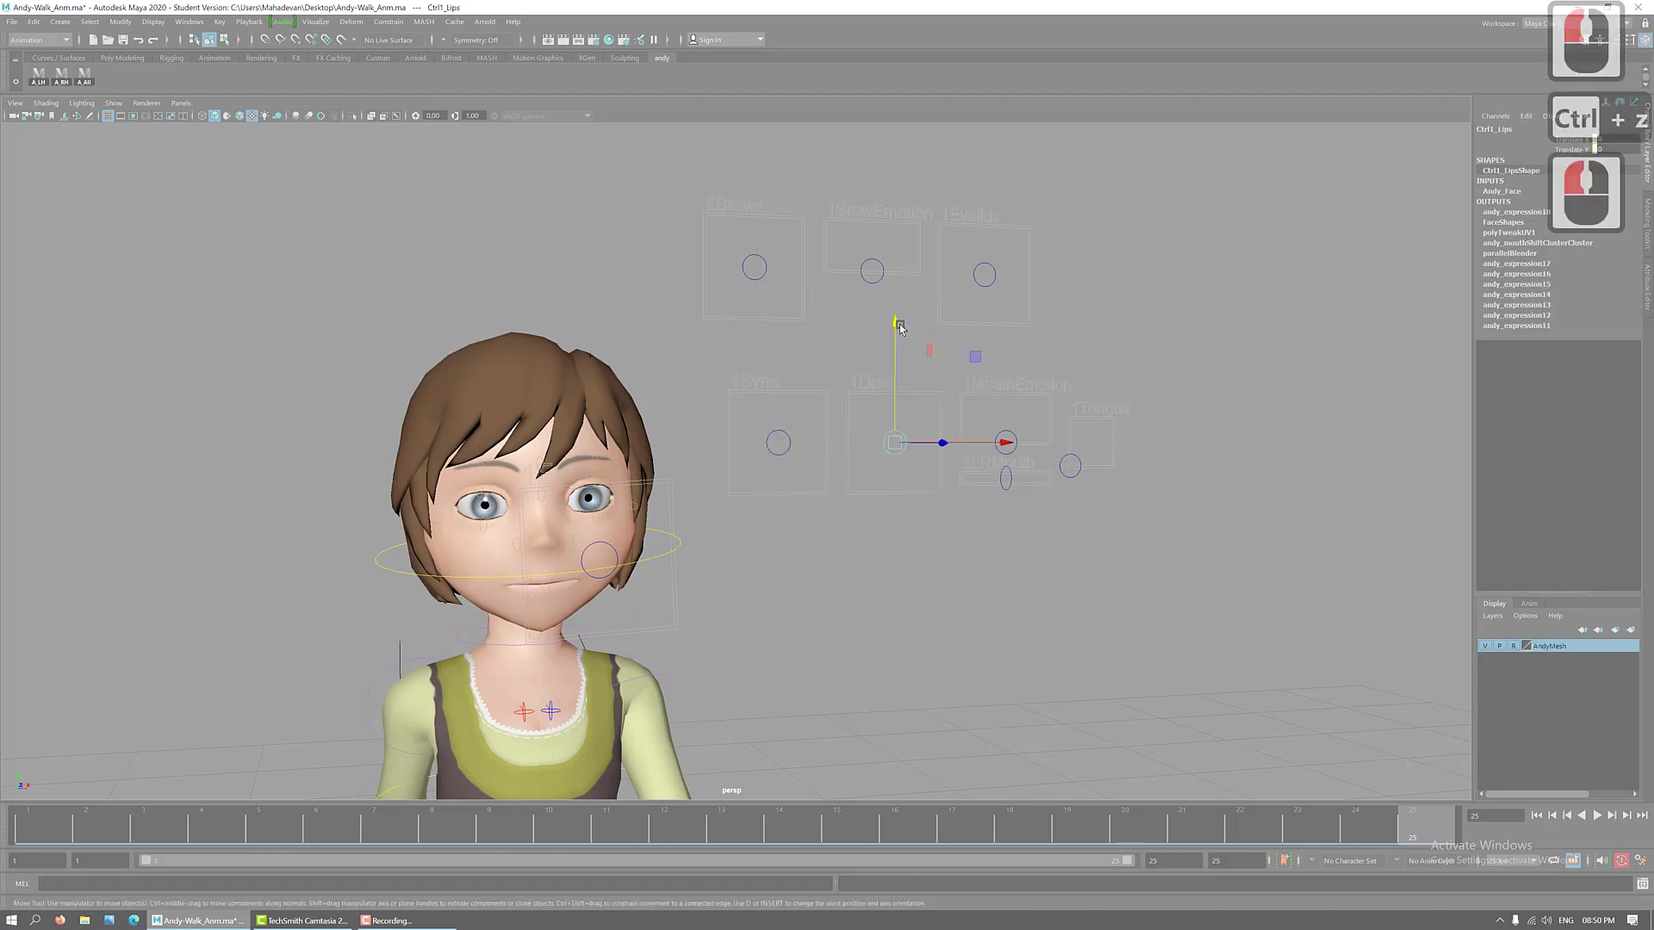
{"action": "left_click_drag", "start_coordinate": [898, 323], "coordinate": [934, 376]}
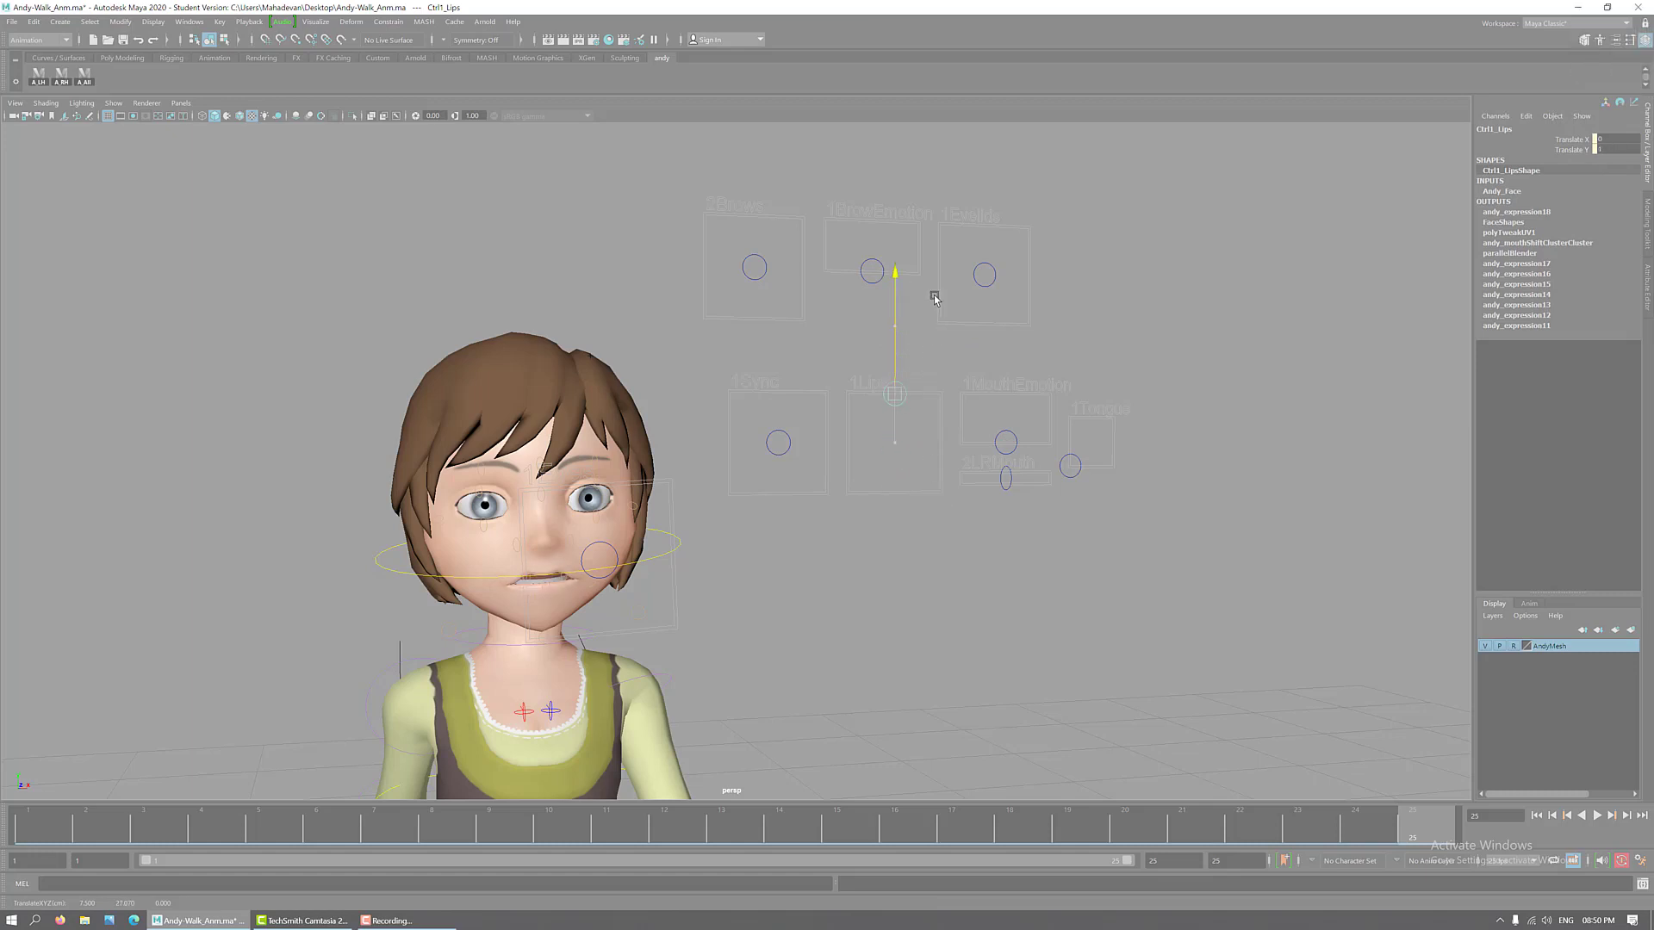
{"action": "mouse_move", "coordinate": [935, 299]}
{"action": "left_mouse_down"}
{"action": "mouse_move", "coordinate": [935, 398]}
{"action": "mouse_move", "coordinate": [935, 311]}
{"action": "left_mouse_up"}
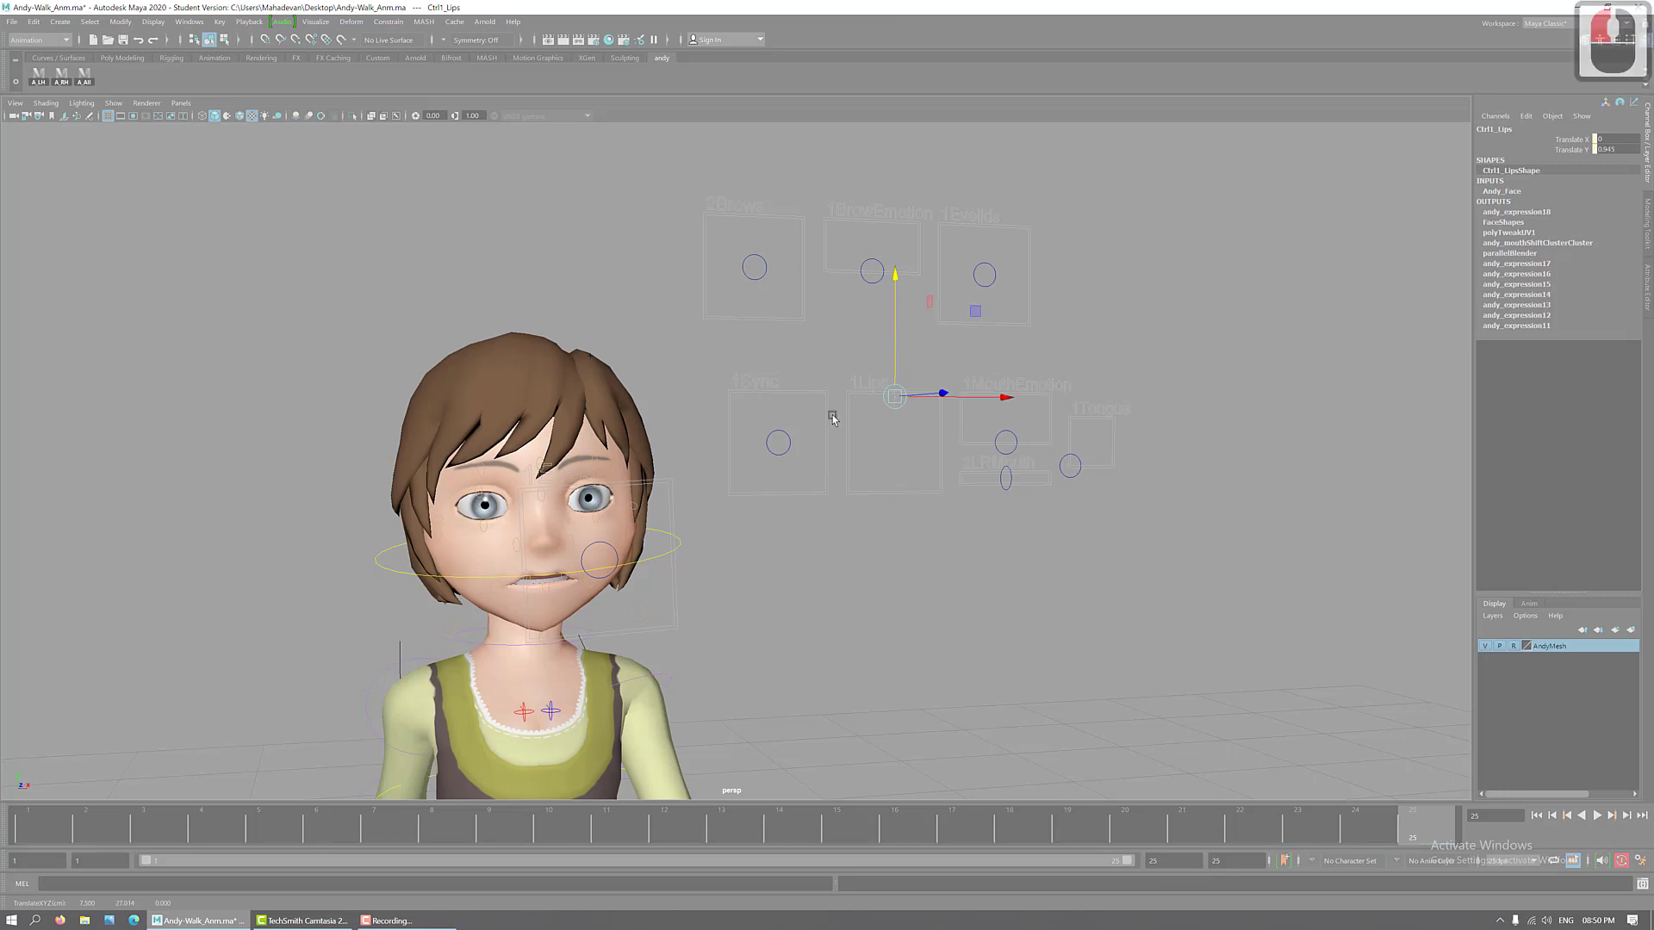
{"action": "left_click", "coordinate": [782, 433]}
{"action": "left_click_drag", "start_coordinate": [781, 329], "coordinate": [786, 369]}
{"action": "key", "text": "ctrl+z"}
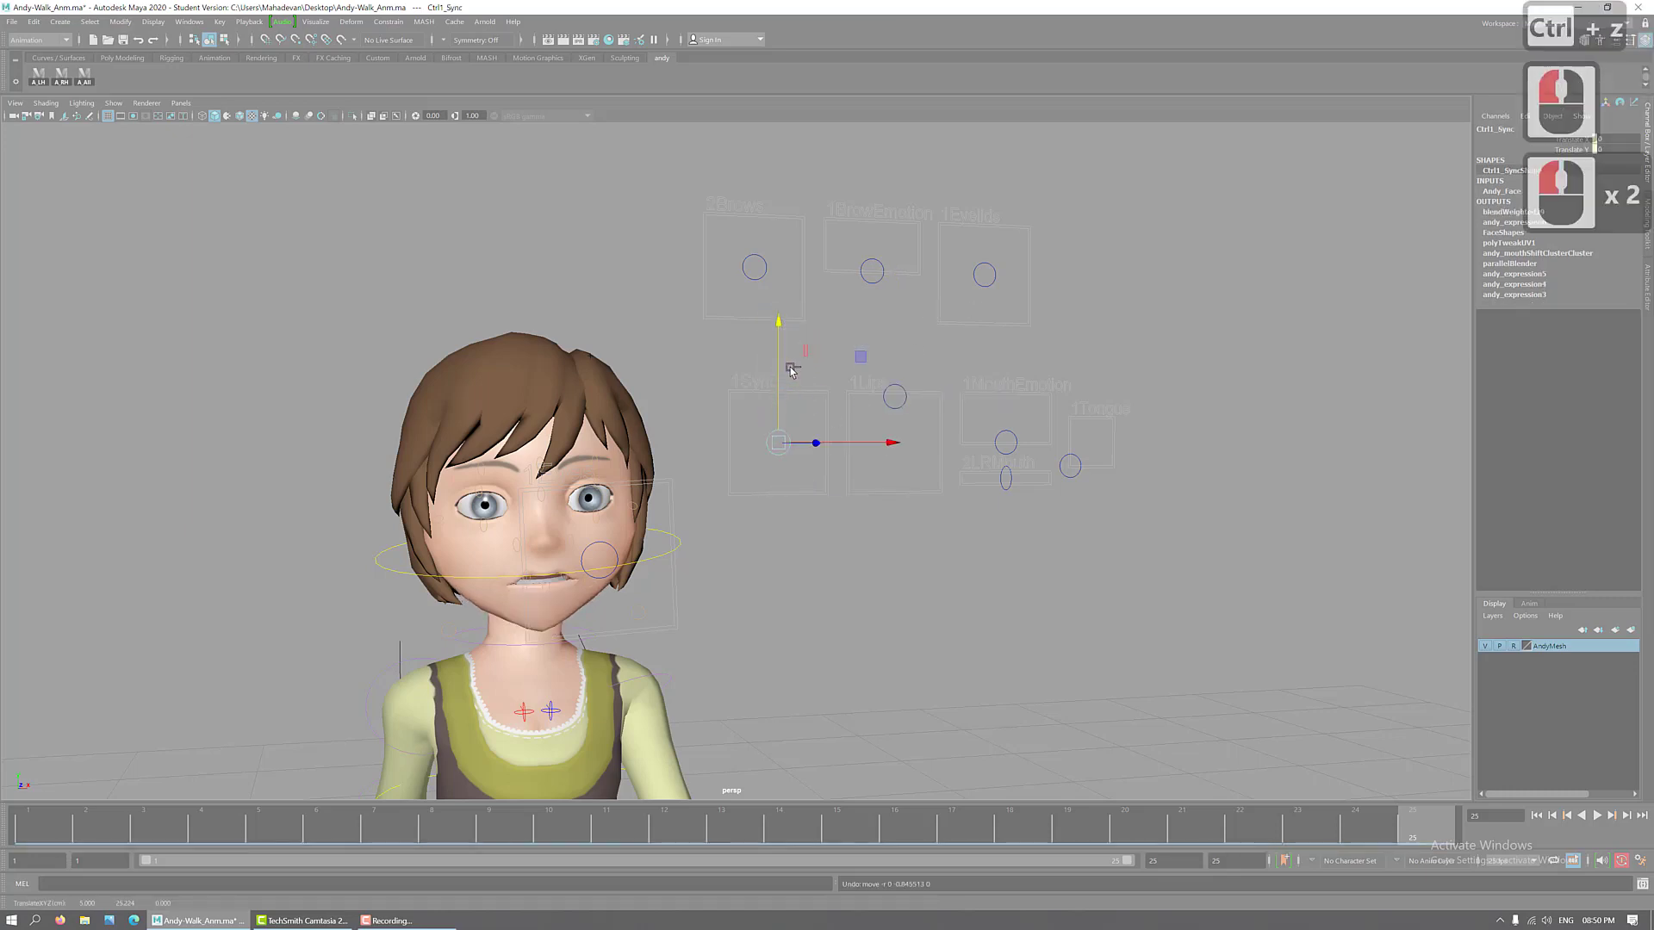
{"action": "key", "text": "ctrl+z"}
{"action": "key", "text": "ctrl+z"}
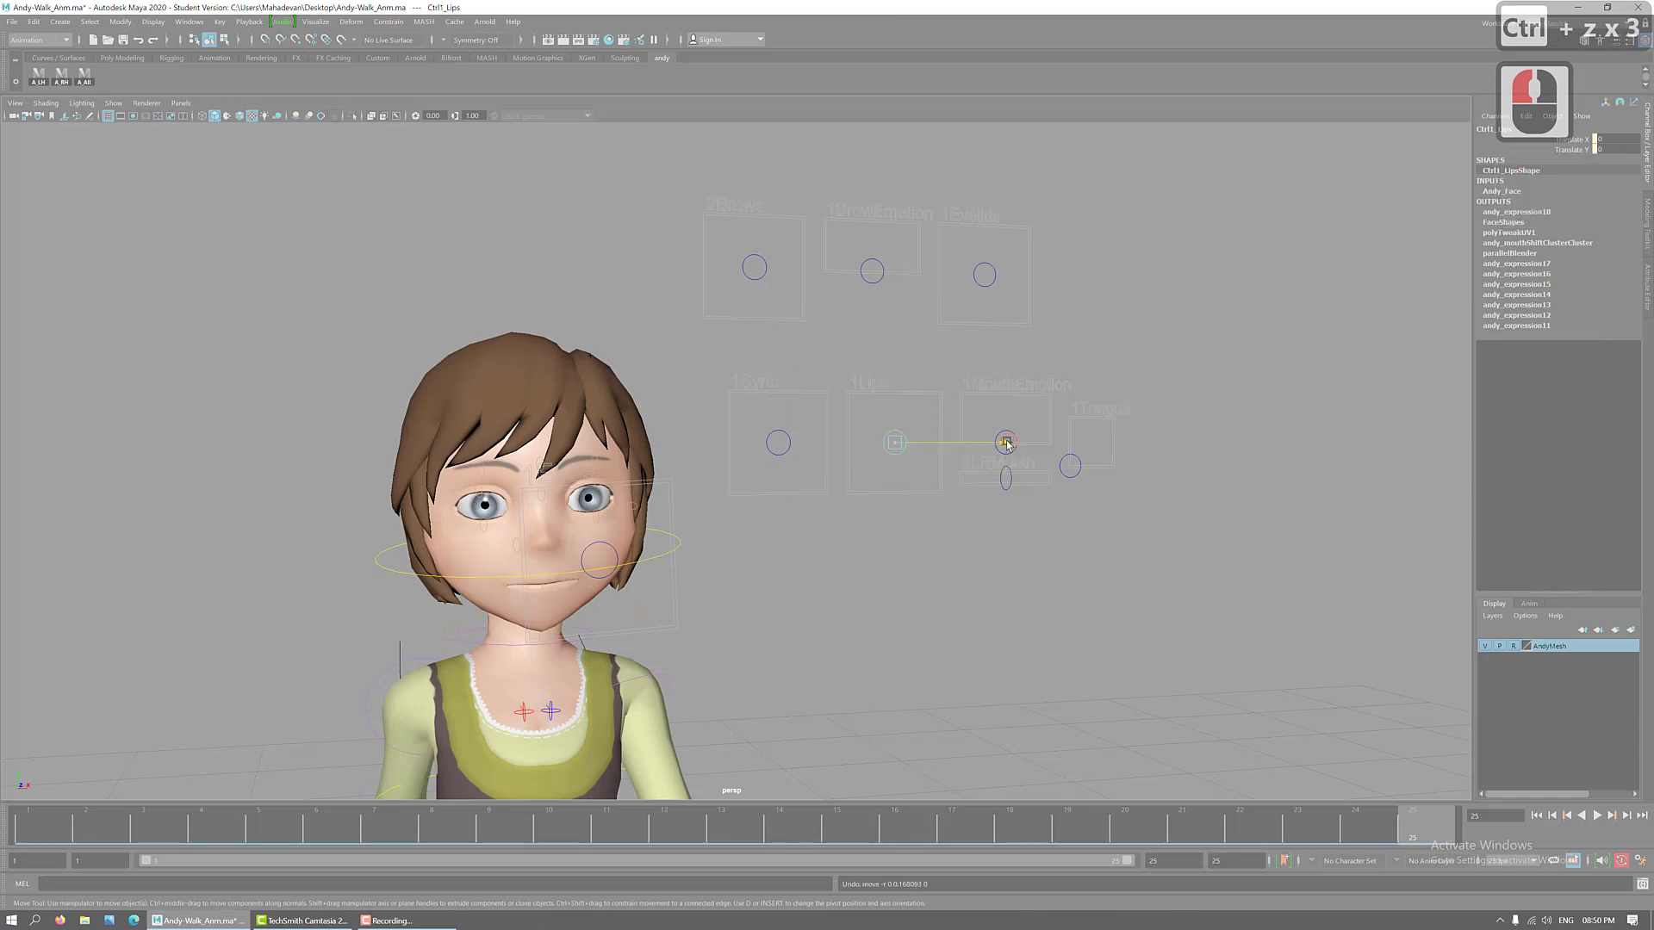
- Try moving the Lips slider sideways and vertically to change the lip shape, undoing each move
{"action": "left_click_drag", "start_coordinate": [1006, 442], "coordinate": [964, 447]}
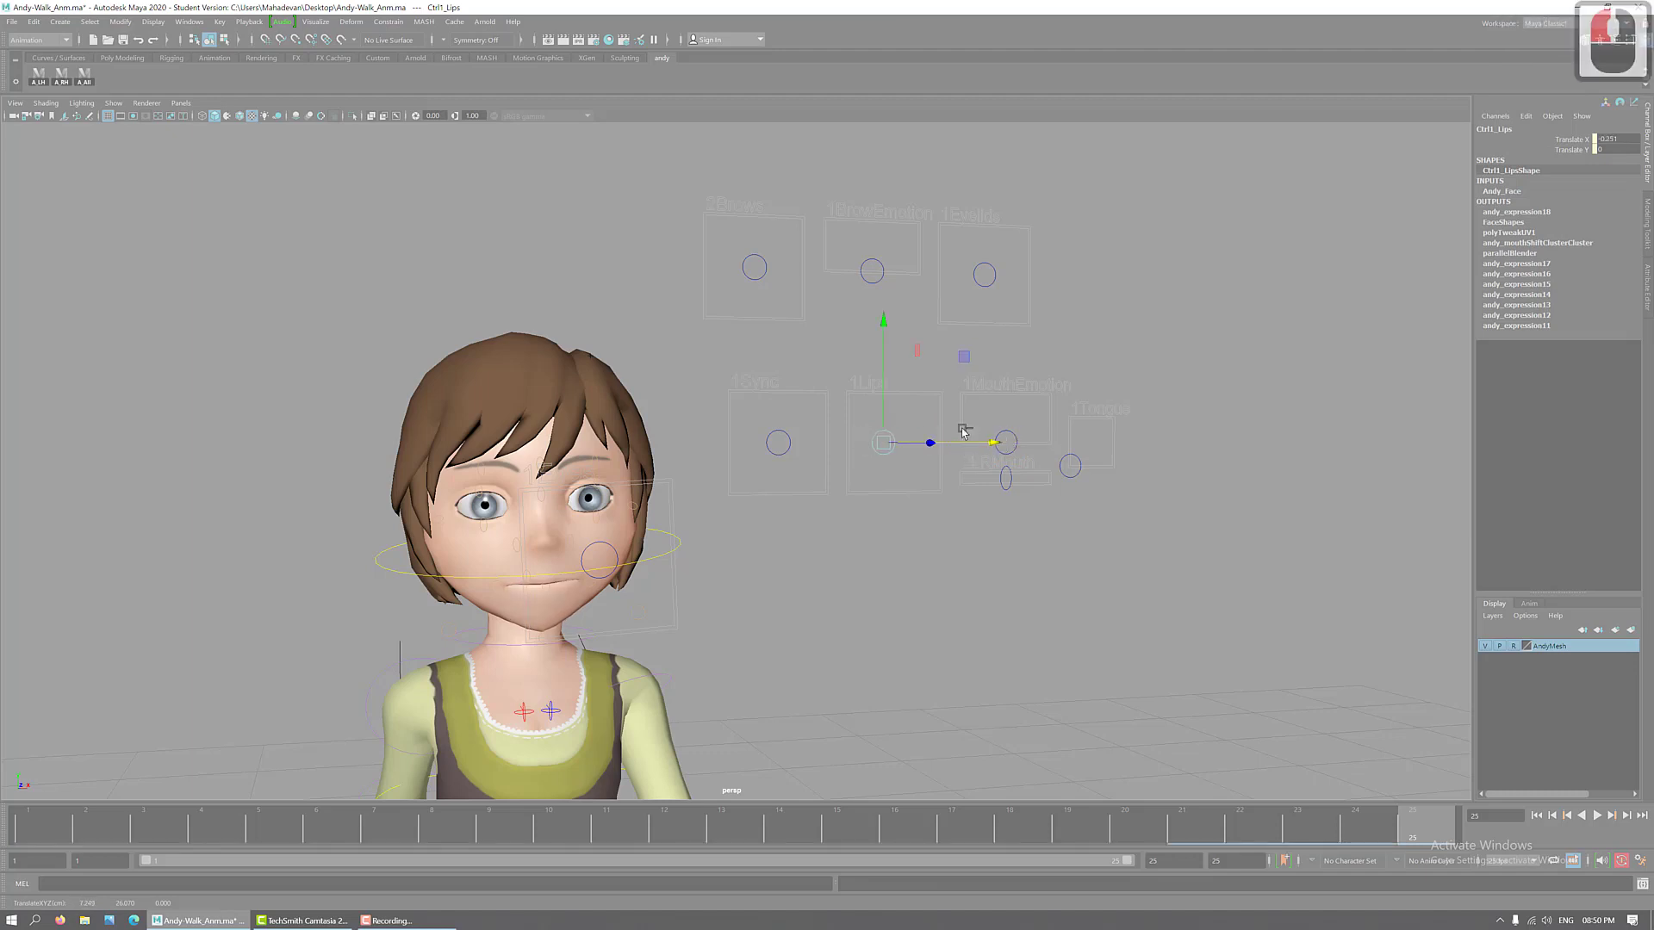
{"action": "key", "text": "ctrl+z"}
{"action": "left_click_drag", "start_coordinate": [903, 355], "coordinate": [888, 291]}
{"action": "key", "text": "ctrl+z"}
{"action": "left_click", "coordinate": [898, 323]}
{"action": "key", "text": "ctrl+z"}
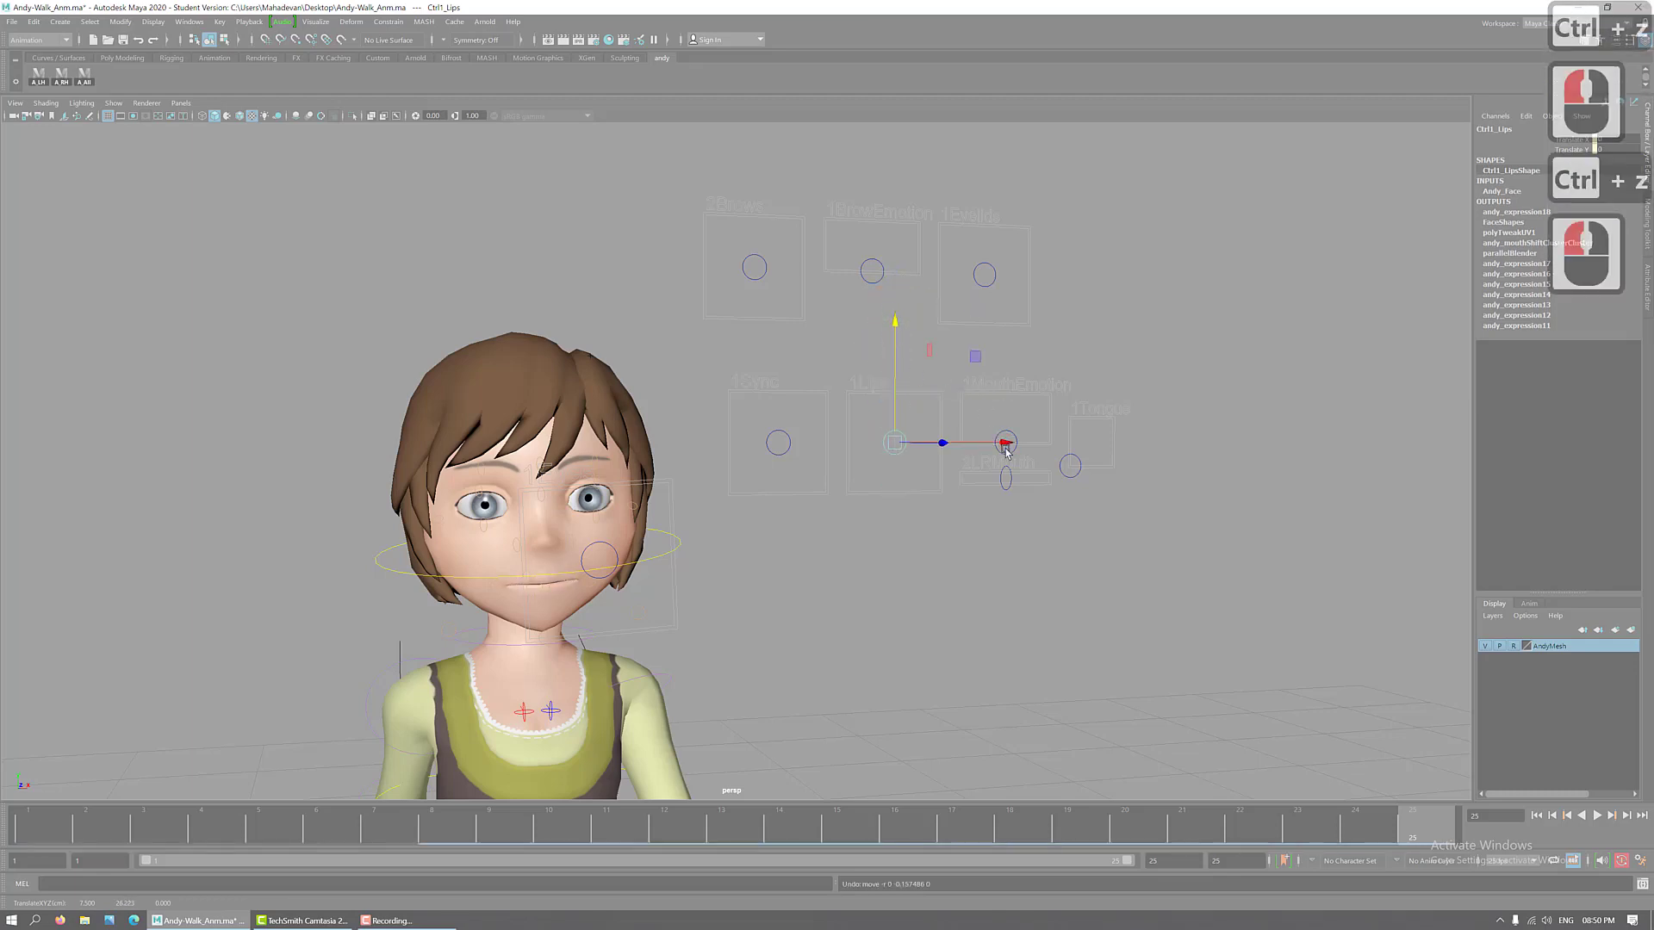
{"action": "left_click_drag", "start_coordinate": [990, 442], "coordinate": [1034, 448]}
{"action": "key", "text": "ctrl+z"}
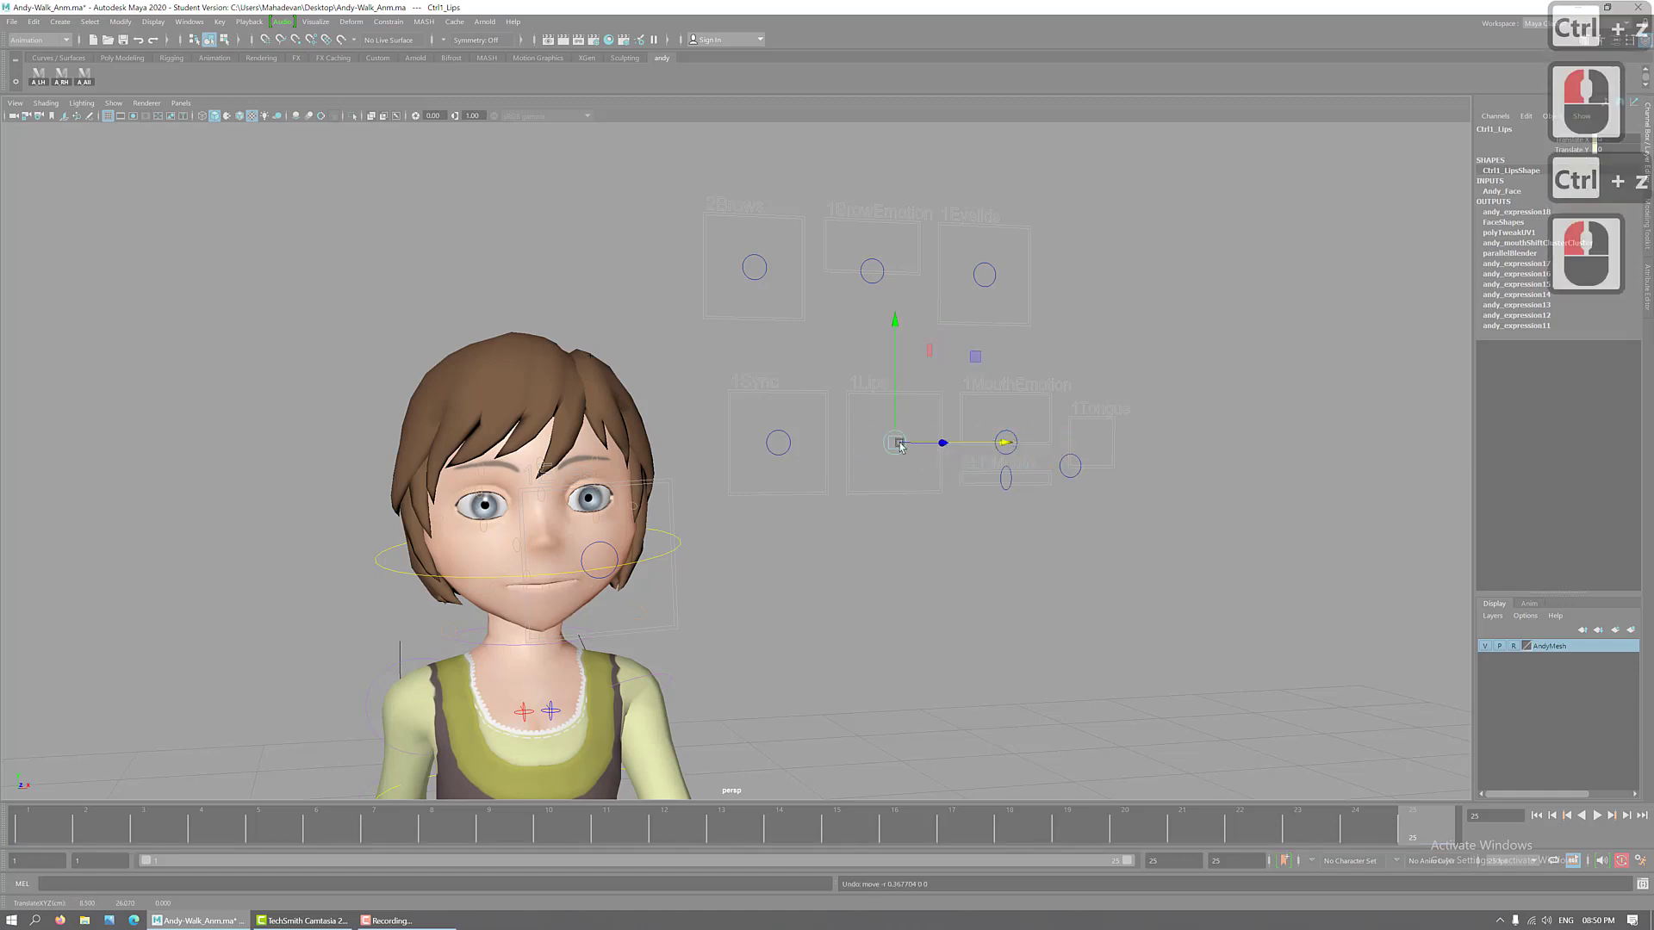
- Try moving the Sync slider fully to its negative X side and lowering it to open a rounded mouth, and undo both moves
{"action": "left_click_drag", "start_coordinate": [759, 420], "coordinate": [804, 477]}
{"action": "left_click_drag", "start_coordinate": [893, 445], "coordinate": [778, 465]}
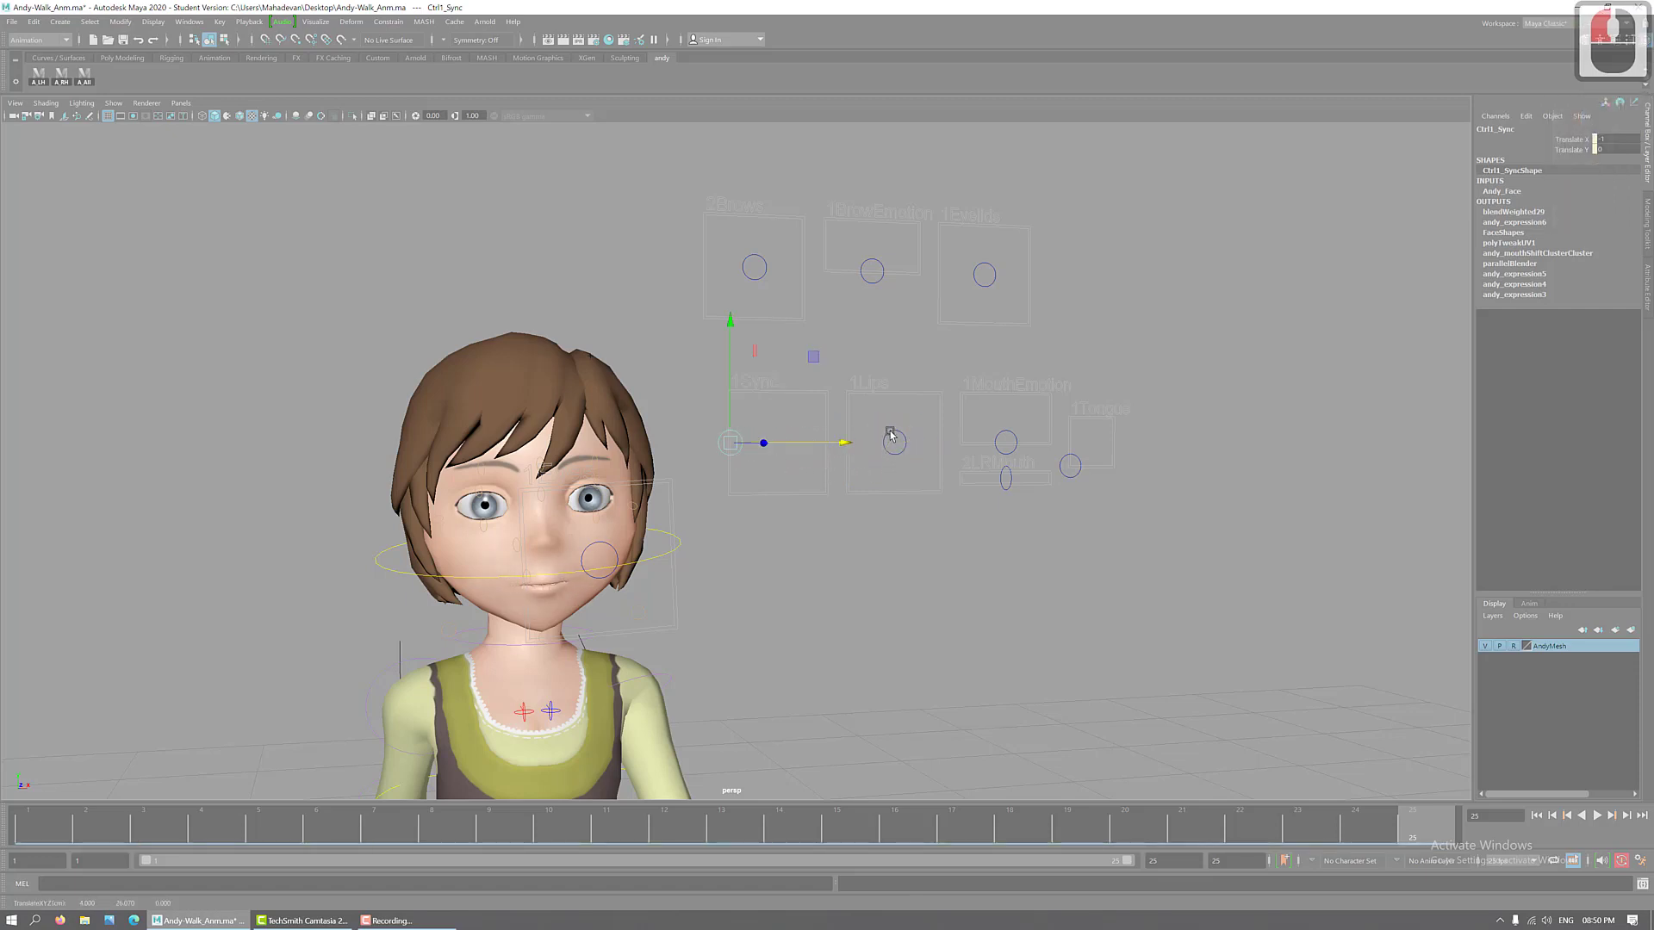
{"action": "left_click_drag", "start_coordinate": [728, 323], "coordinate": [734, 352]}
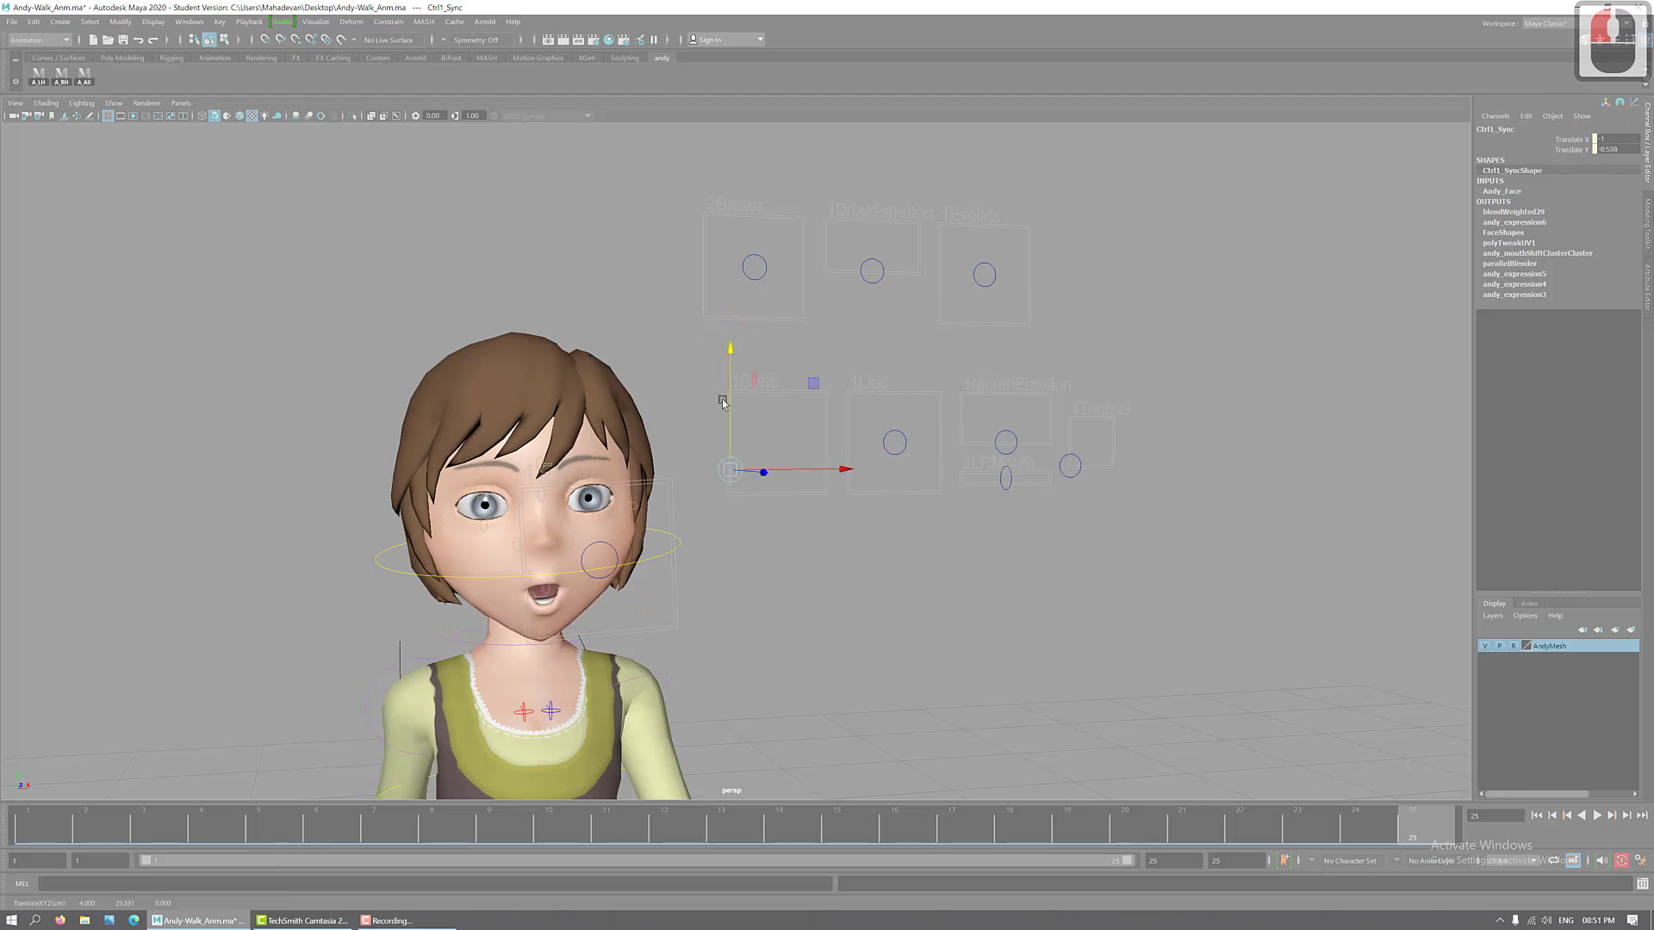
{"action": "key", "text": "ctrl+z"}
{"action": "key", "text": "ctrl+z"}
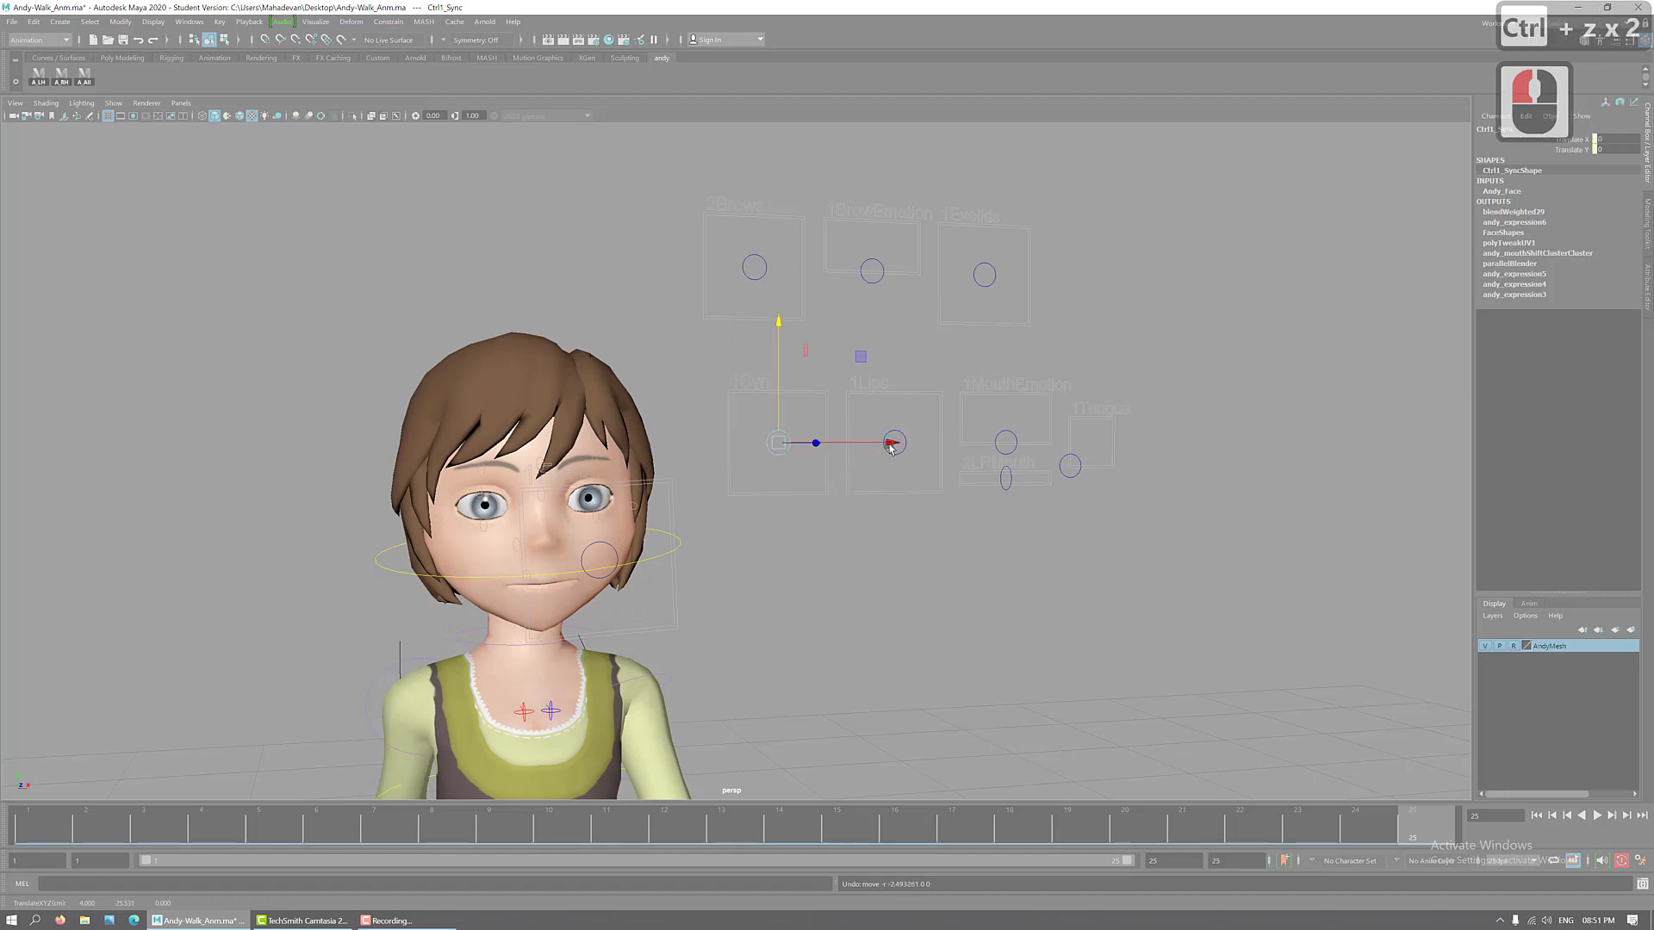
- Try combining a lowered, positive-X offset of the Sync slider with moves of the Lips slider, and undo the moves on both
{"action": "left_click_drag", "start_coordinate": [891, 448], "coordinate": [939, 428]}
{"action": "left_click_drag", "start_coordinate": [813, 325], "coordinate": [917, 359]}
{"action": "left_click", "coordinate": [894, 442]}
{"action": "left_click", "coordinate": [894, 330]}
{"action": "key", "text": "ctrl+z"}
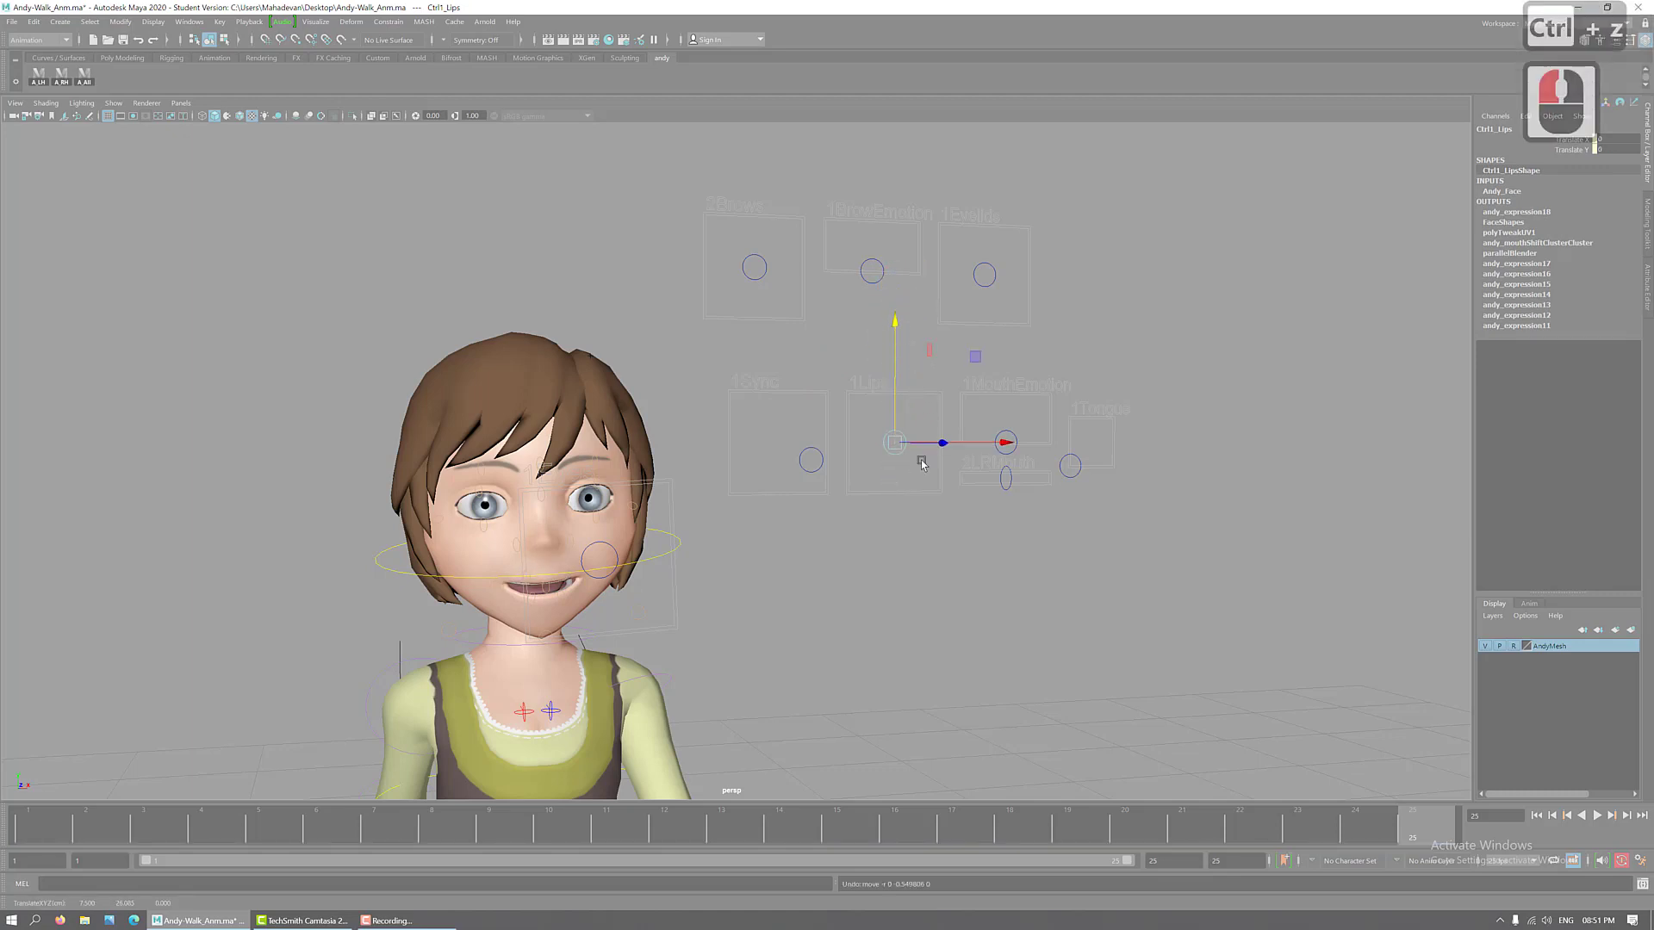
{"action": "mouse_move", "coordinate": [1008, 445]}
{"action": "left_mouse_down"}
{"action": "mouse_move", "coordinate": [1051, 435]}
{"action": "mouse_move", "coordinate": [1008, 439]}
{"action": "left_mouse_up"}
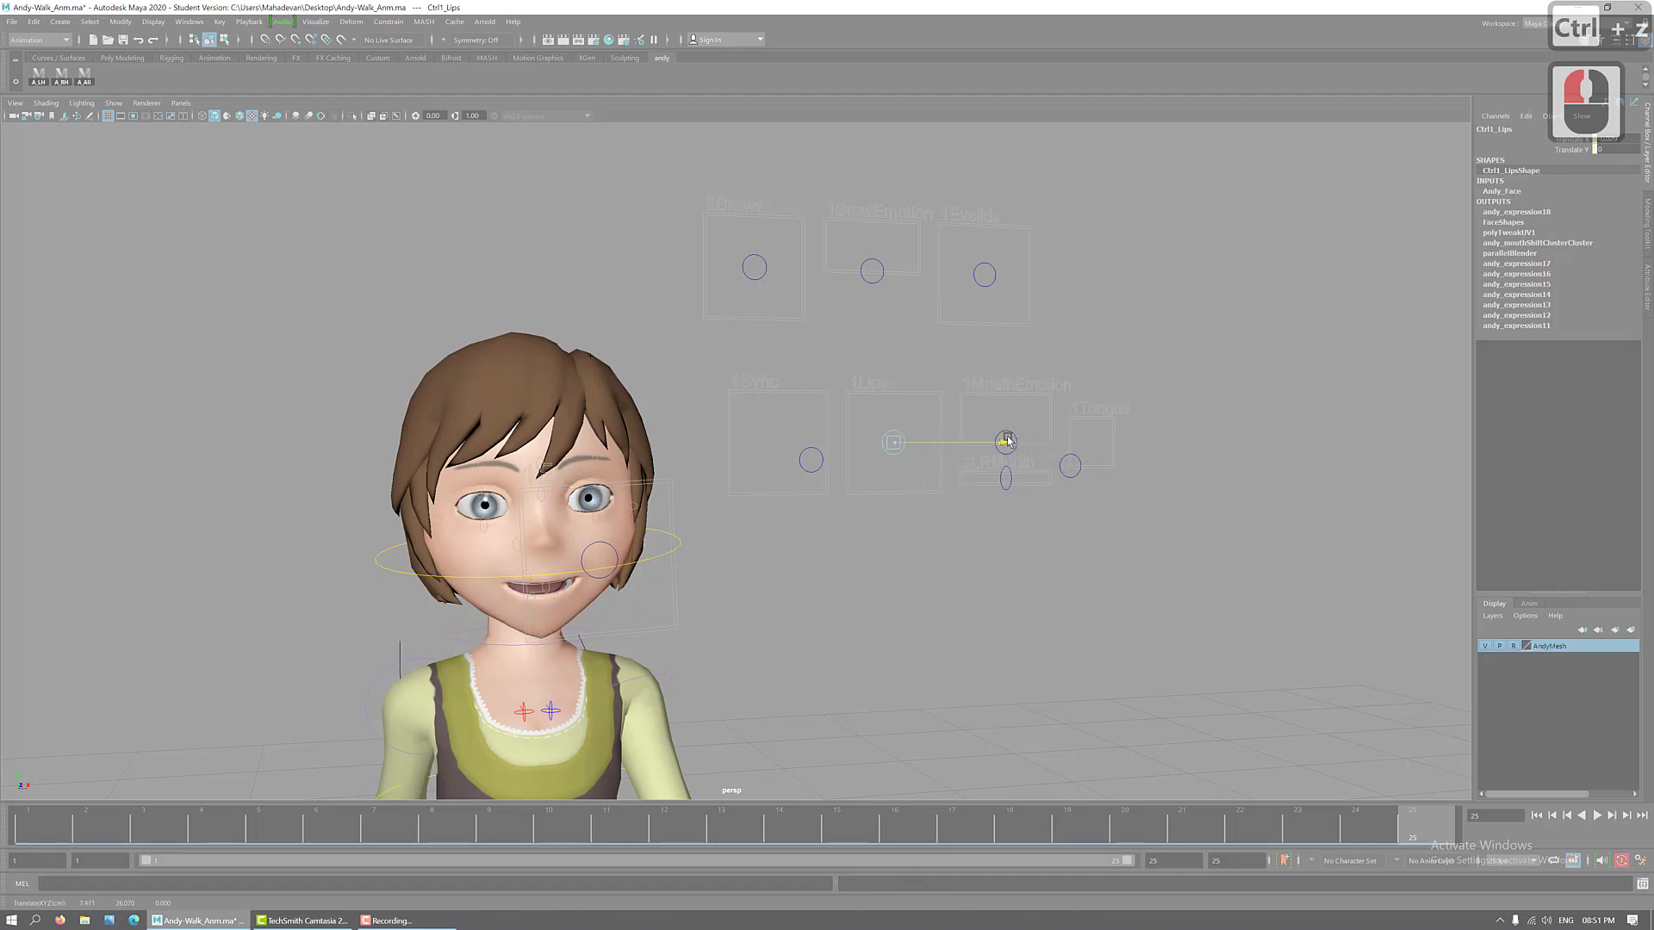
{"action": "key", "text": "ctrl+z"}
{"action": "key", "text": "ctrl+z"}
{"action": "key", "text": "ctrl+z"}
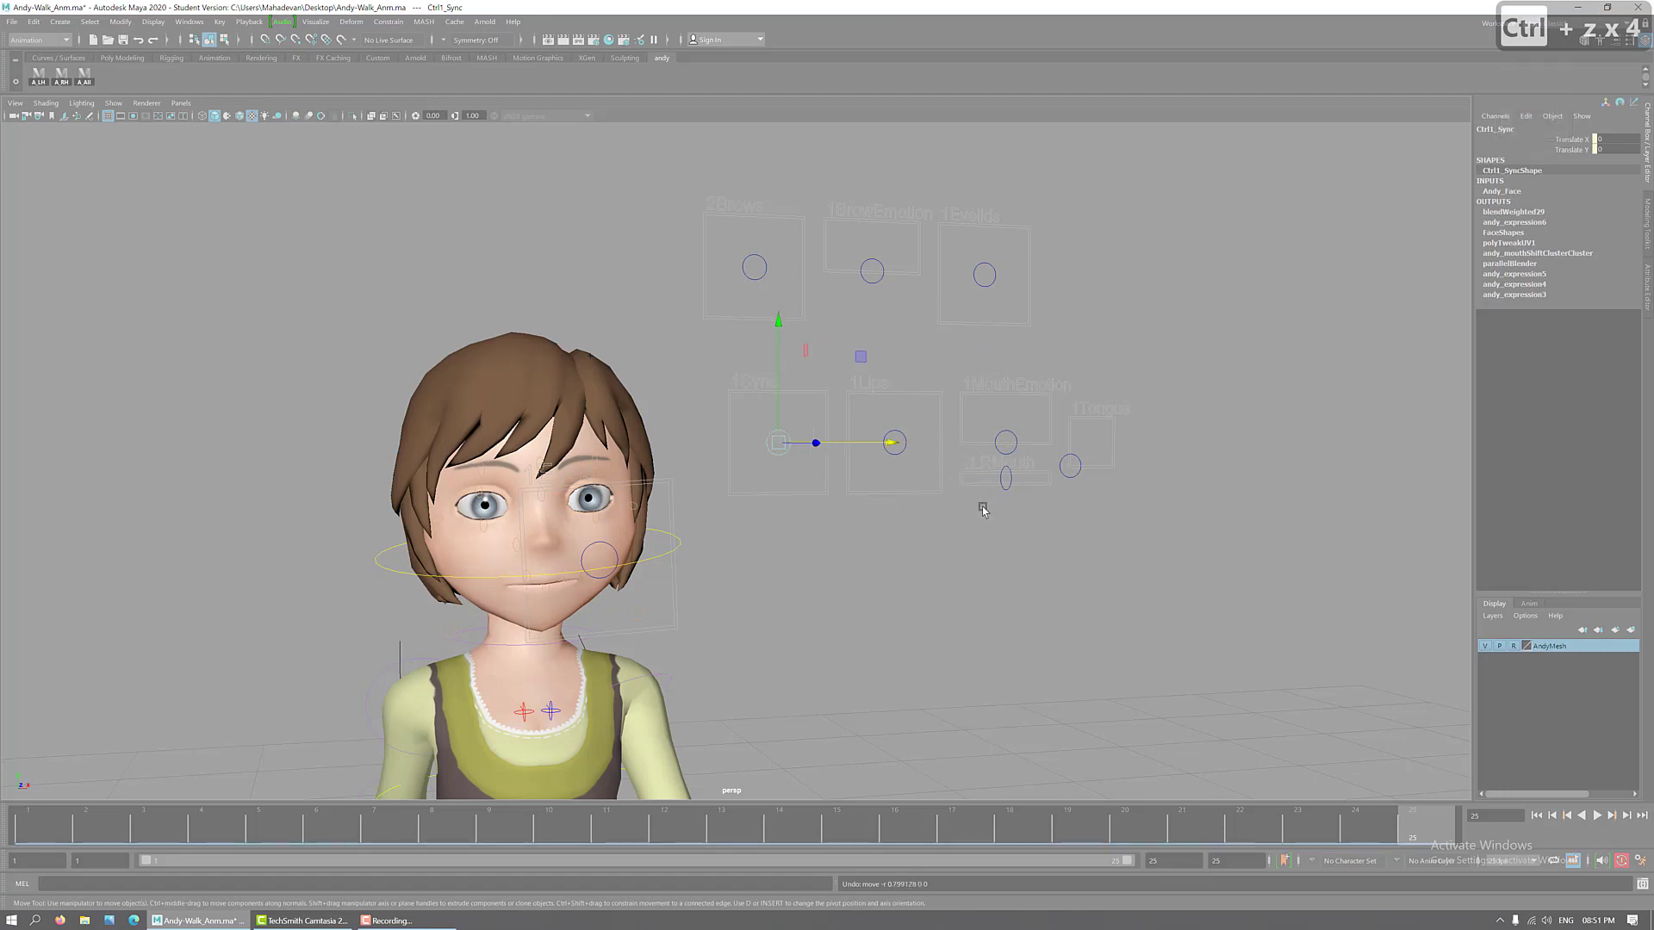
- Try shifting the MouthEmotion slider towards a smile and combining it with a vertical move of the Sync slider, undoing the moves on both
{"action": "left_click", "coordinate": [1012, 442]}
{"action": "left_click_drag", "start_coordinate": [1012, 442], "coordinate": [1105, 446]}
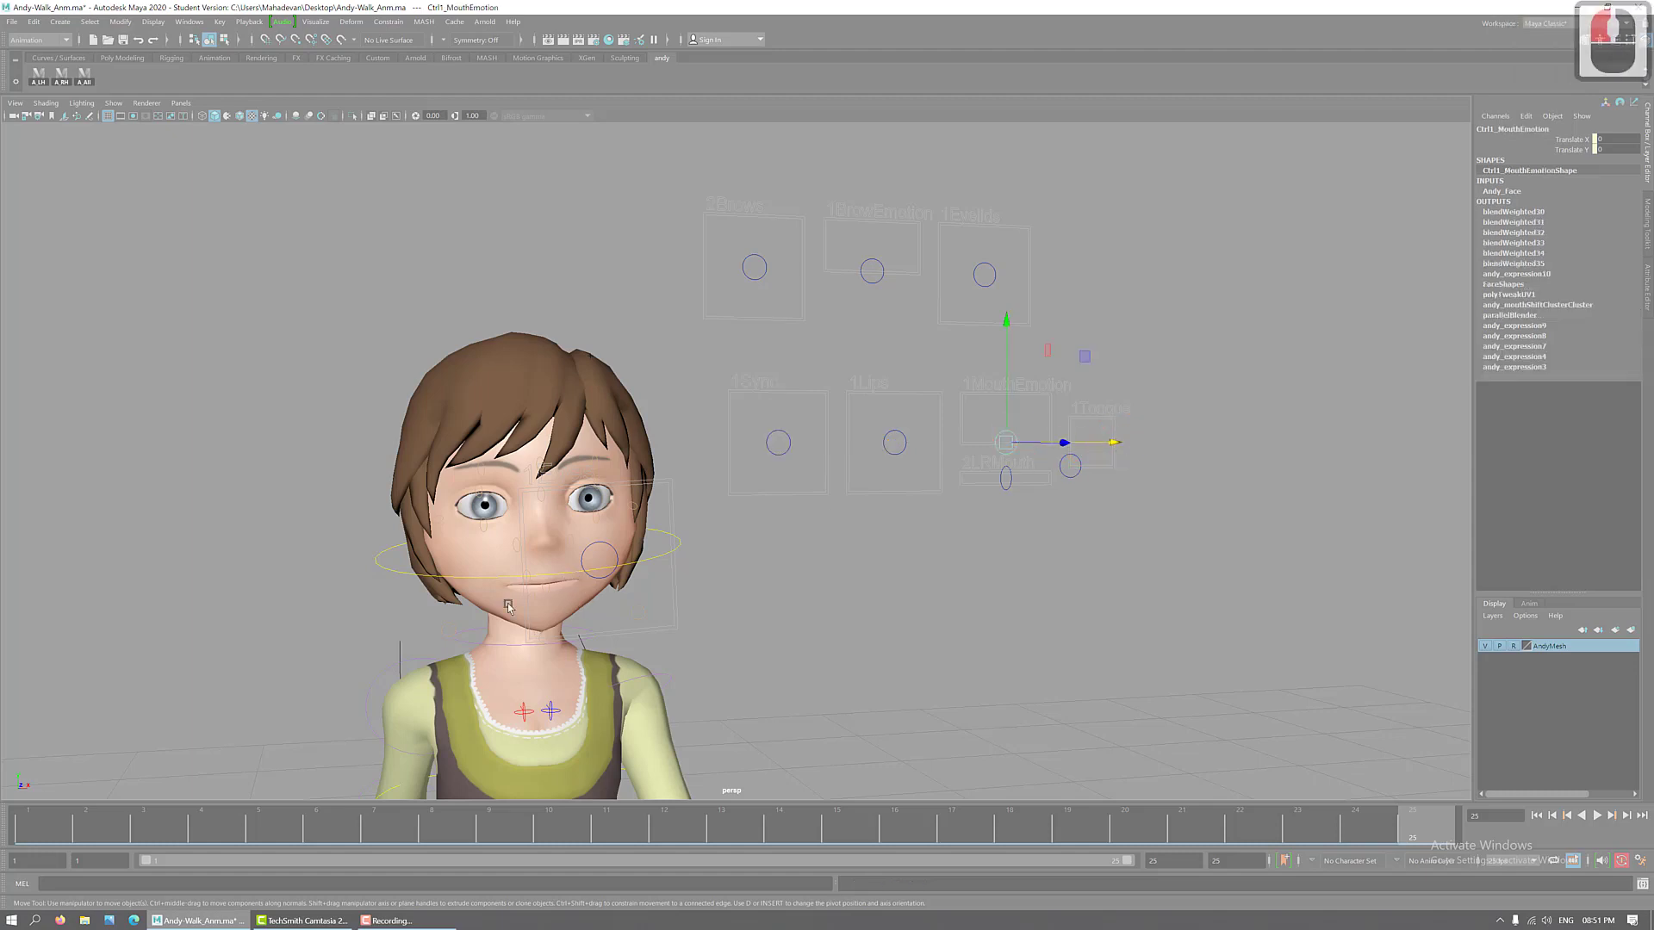
{"action": "left_click_drag", "start_coordinate": [1116, 442], "coordinate": [1079, 448]}
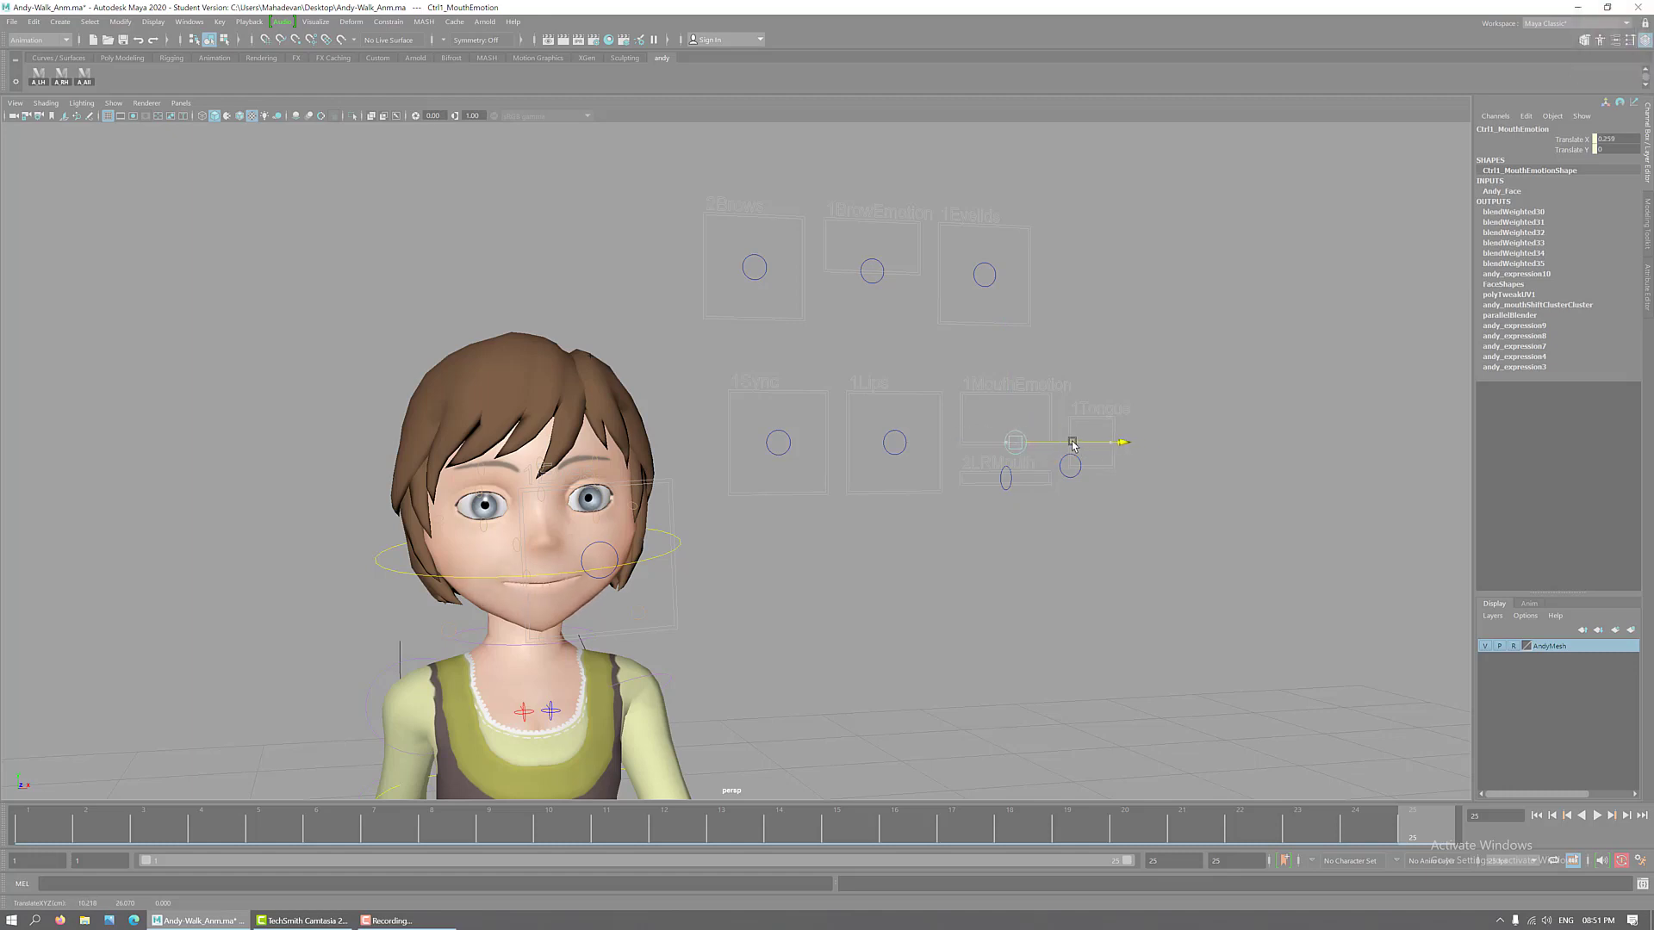
{"action": "left_click_drag", "start_coordinate": [1077, 444], "coordinate": [1093, 442]}
{"action": "left_click", "coordinate": [778, 437]}
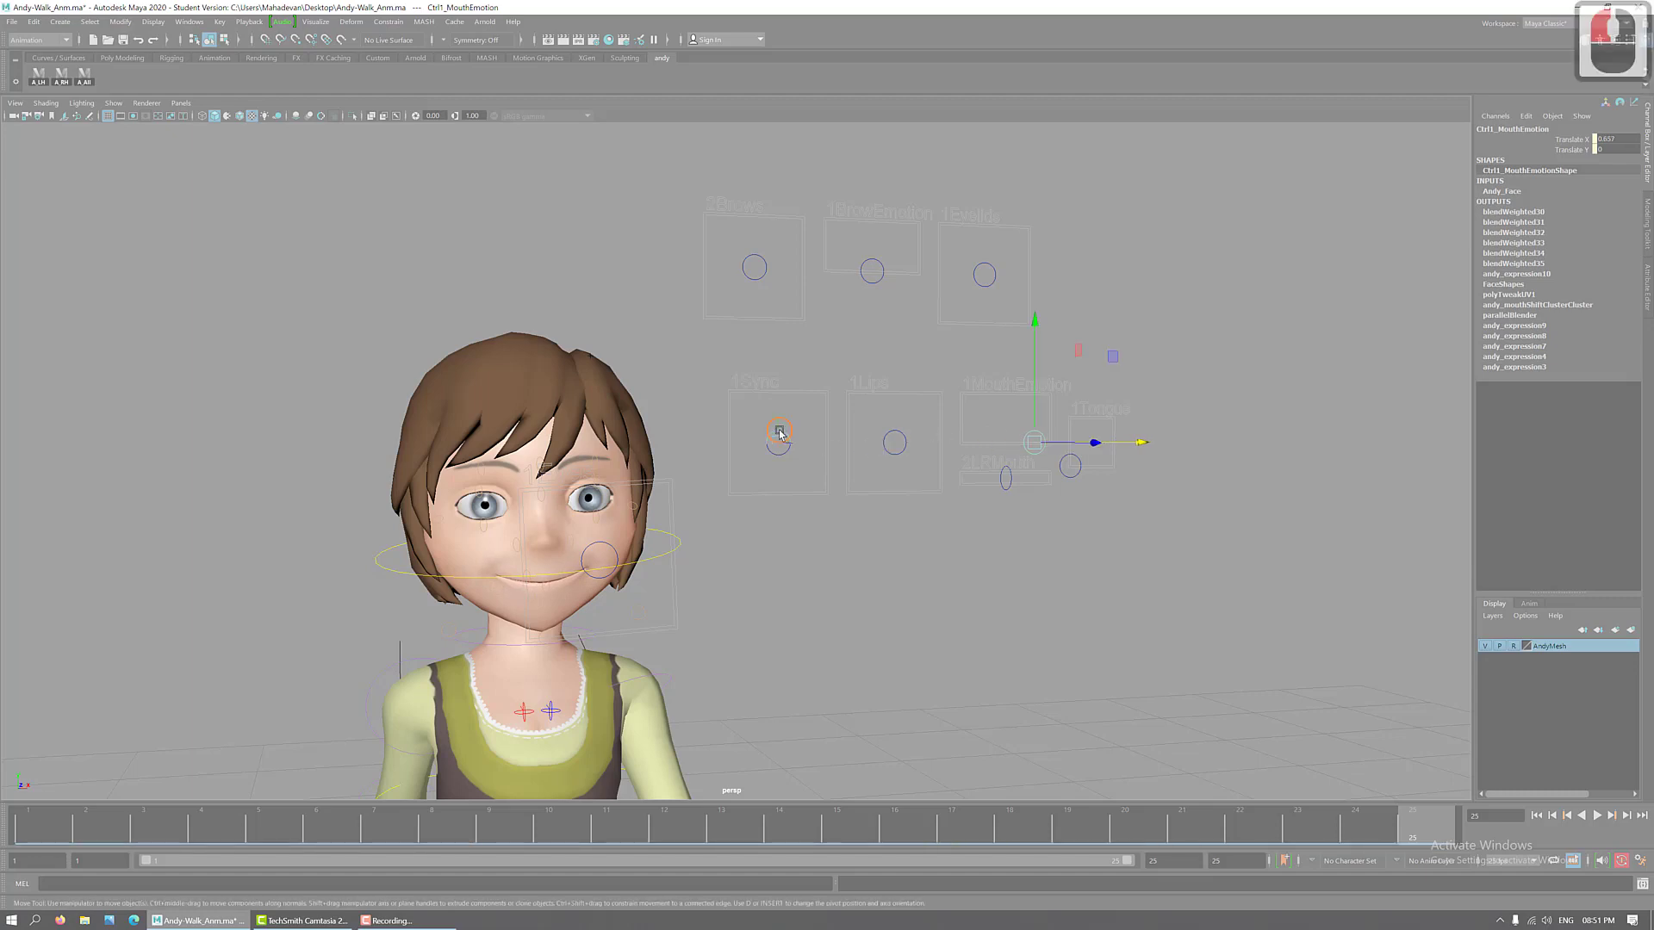
{"action": "left_click_drag", "start_coordinate": [778, 322], "coordinate": [785, 344]}
{"action": "key", "text": "ctrl+z"}
{"action": "key", "text": "ctrl+z"}
{"action": "key", "text": "ctrl+z"}
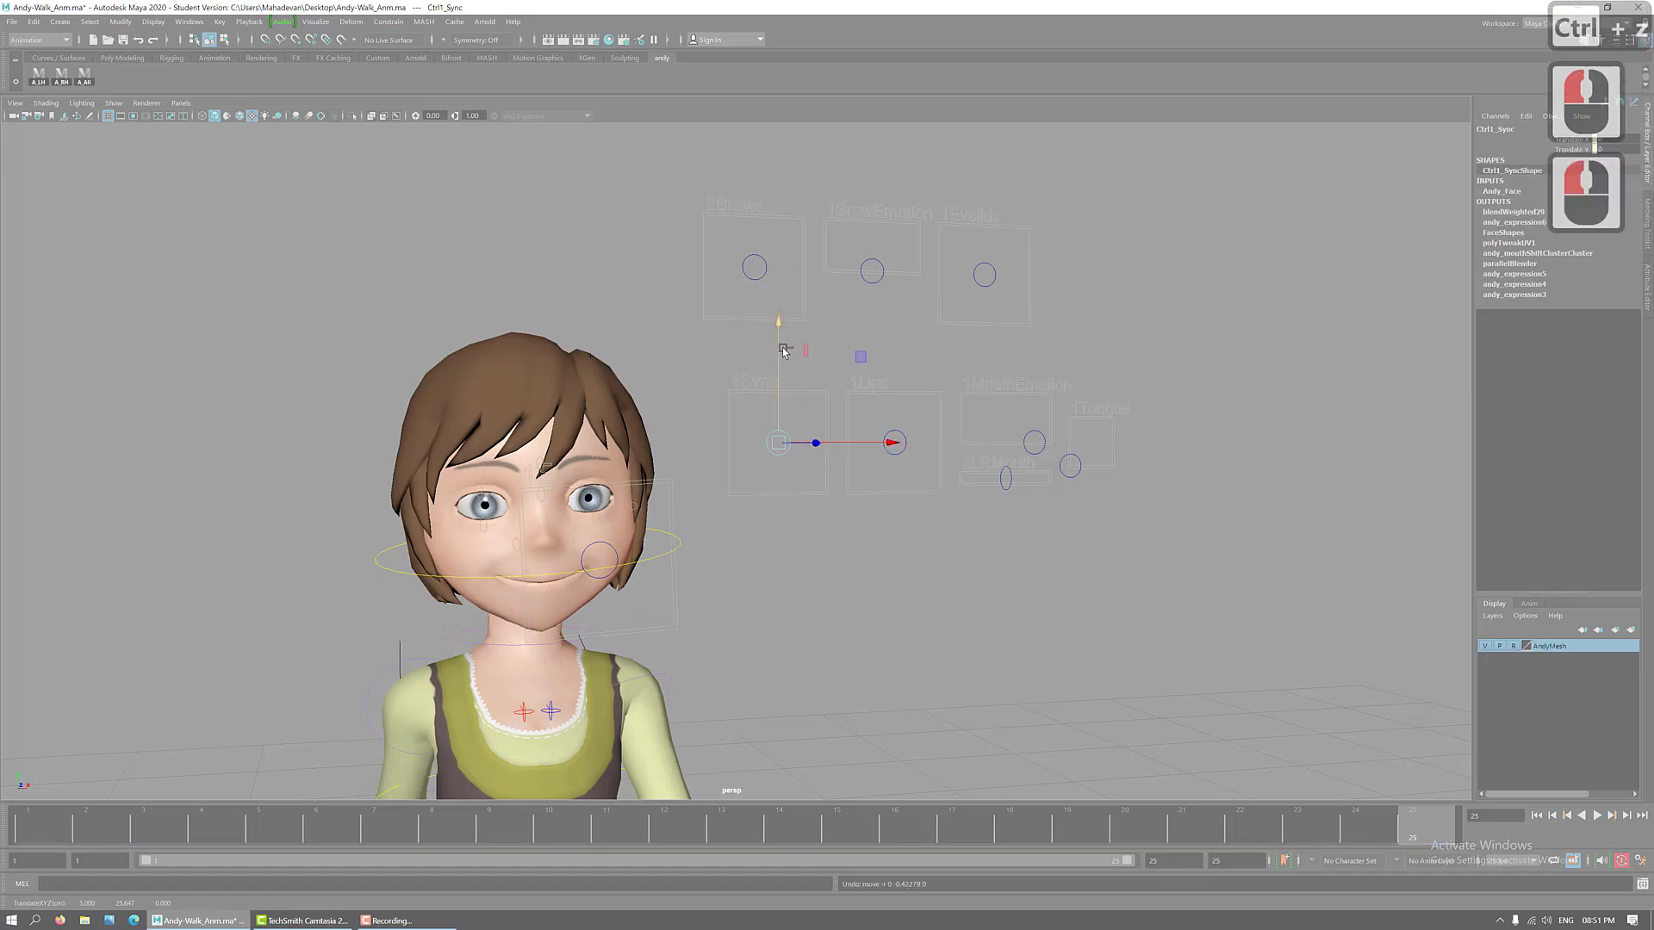
- Try shifting the LRMouth slider sideways and undo the move
{"action": "left_click", "coordinate": [1007, 485]}
{"action": "mouse_move", "coordinate": [1121, 481]}
{"action": "left_mouse_down"}
{"action": "mouse_move", "coordinate": [1058, 488]}
{"action": "mouse_move", "coordinate": [1150, 480]}
{"action": "left_mouse_up"}
{"action": "key", "text": "ctrl+z"}
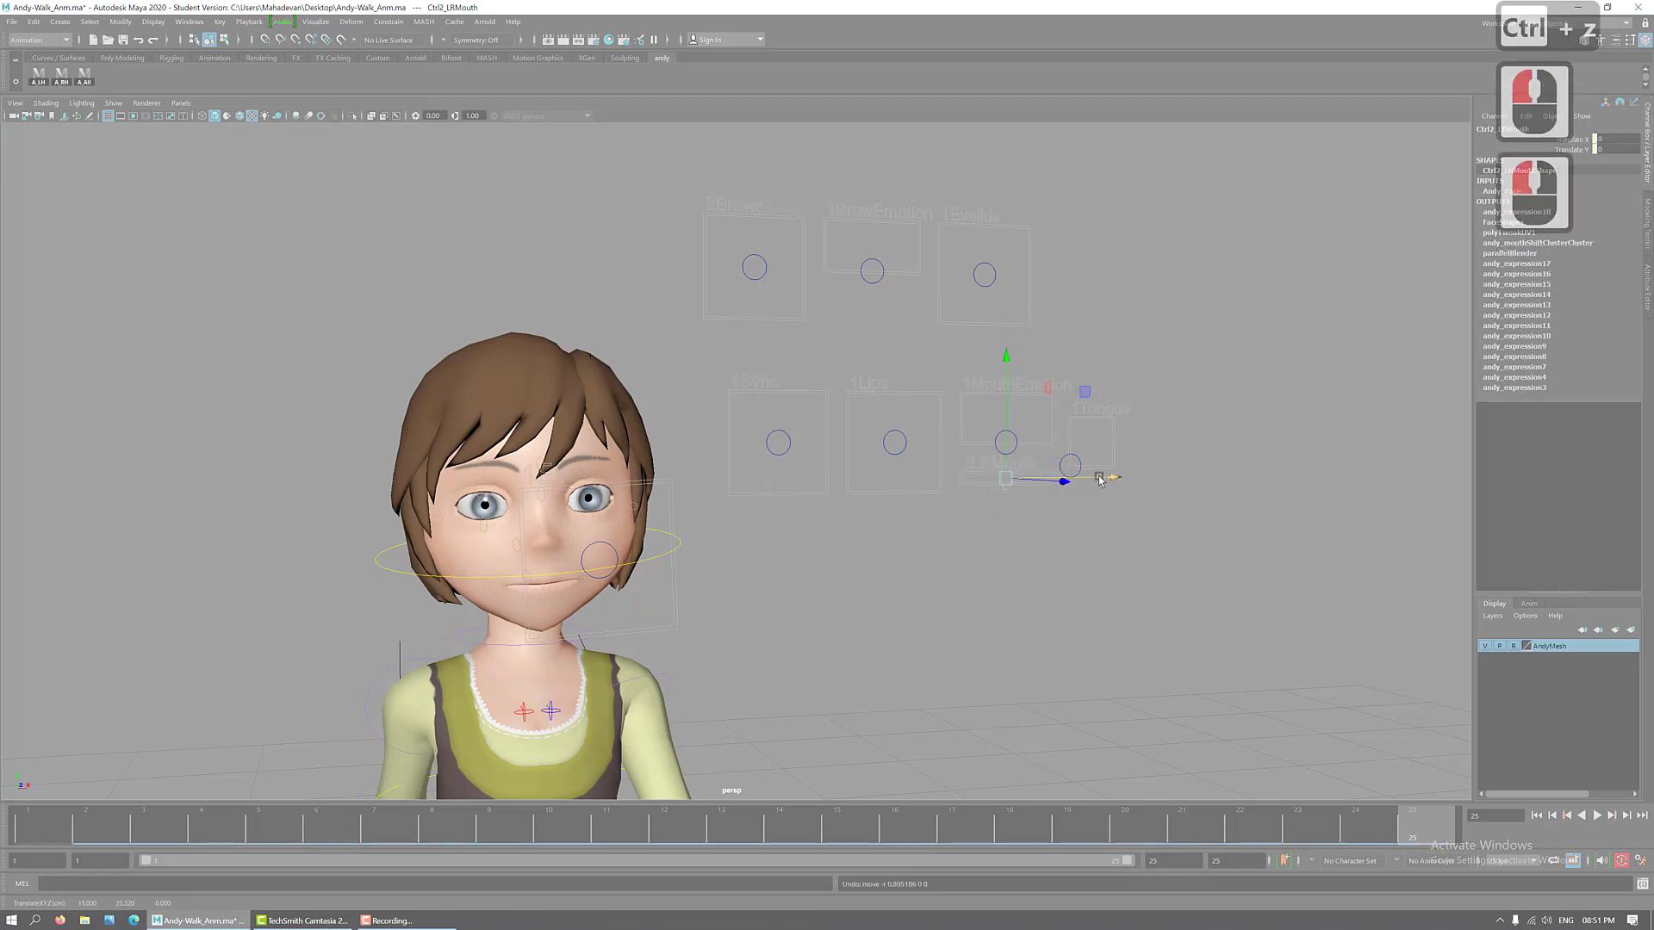
- Try lowering the Sync slider to open the mouth and raising the Tongue slider, and undo the moves on both
{"action": "left_click", "coordinate": [1073, 459]}
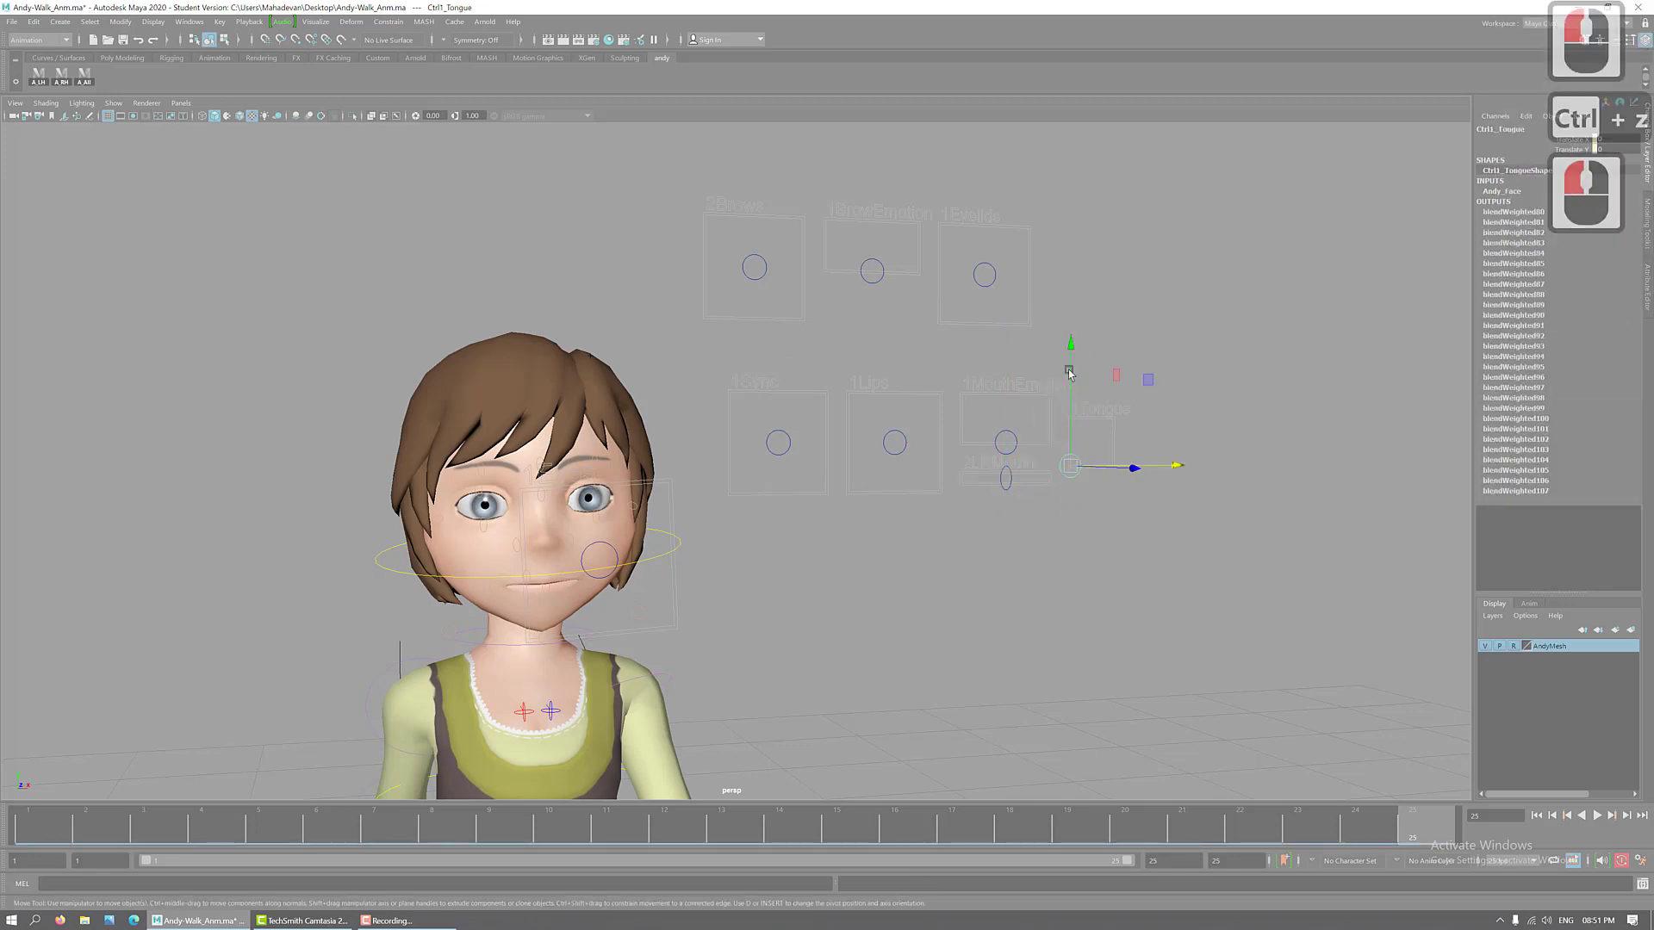
{"action": "left_click", "coordinate": [778, 433]}
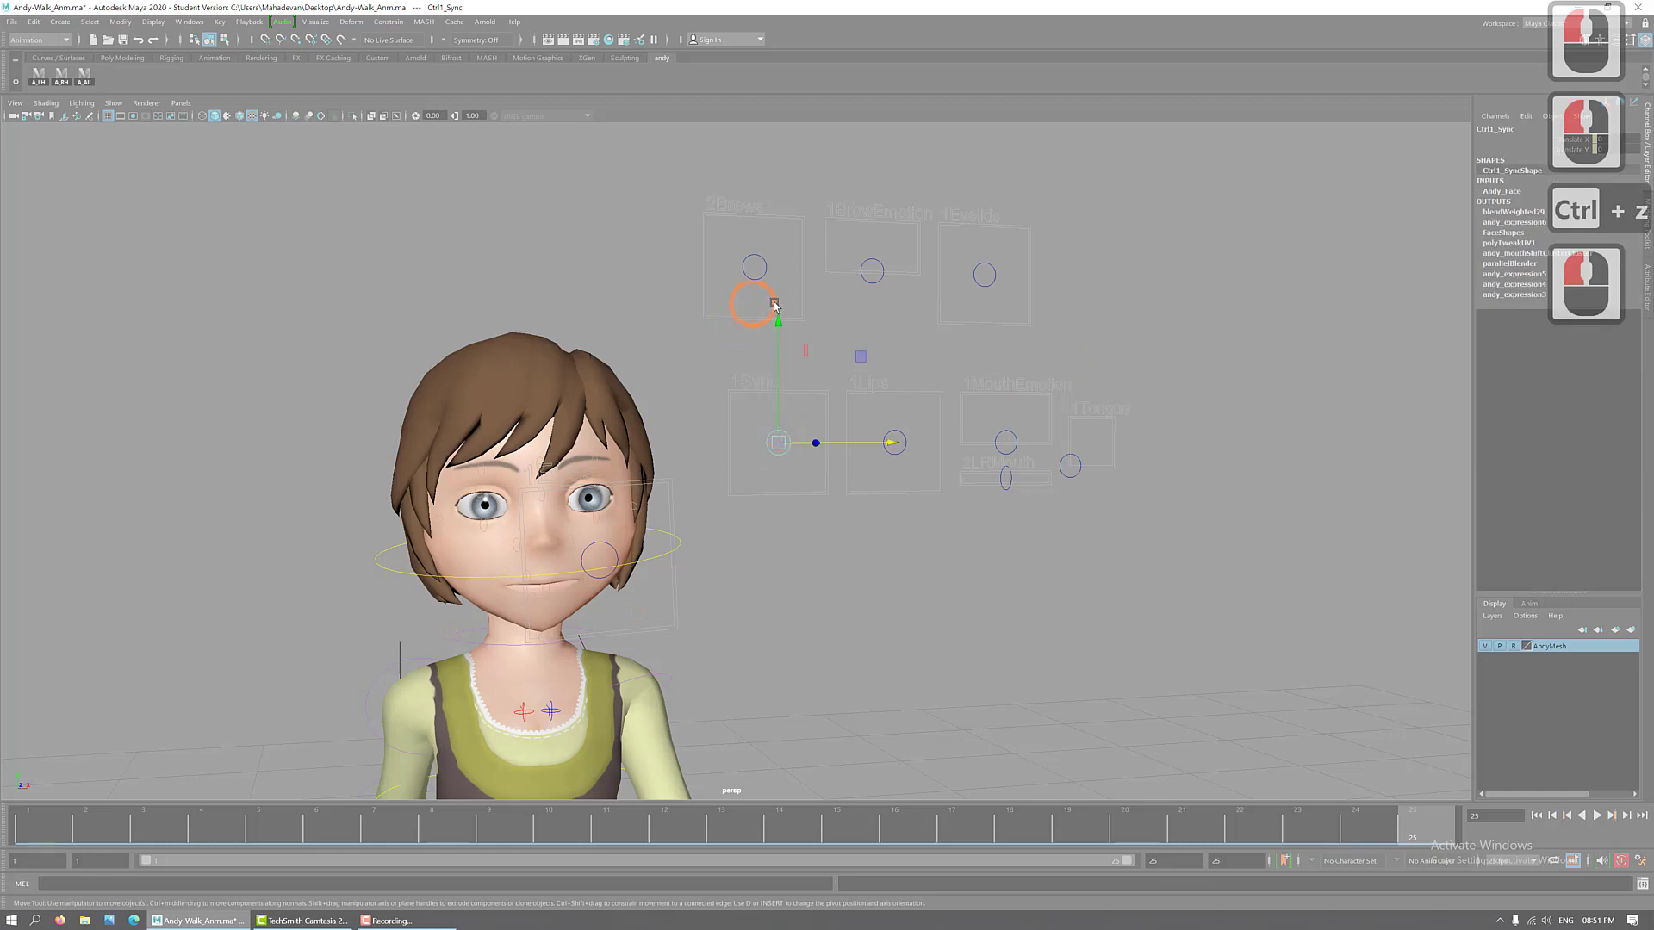
{"action": "left_click_drag", "start_coordinate": [778, 327], "coordinate": [782, 371]}
{"action": "left_click", "coordinate": [1071, 463]}
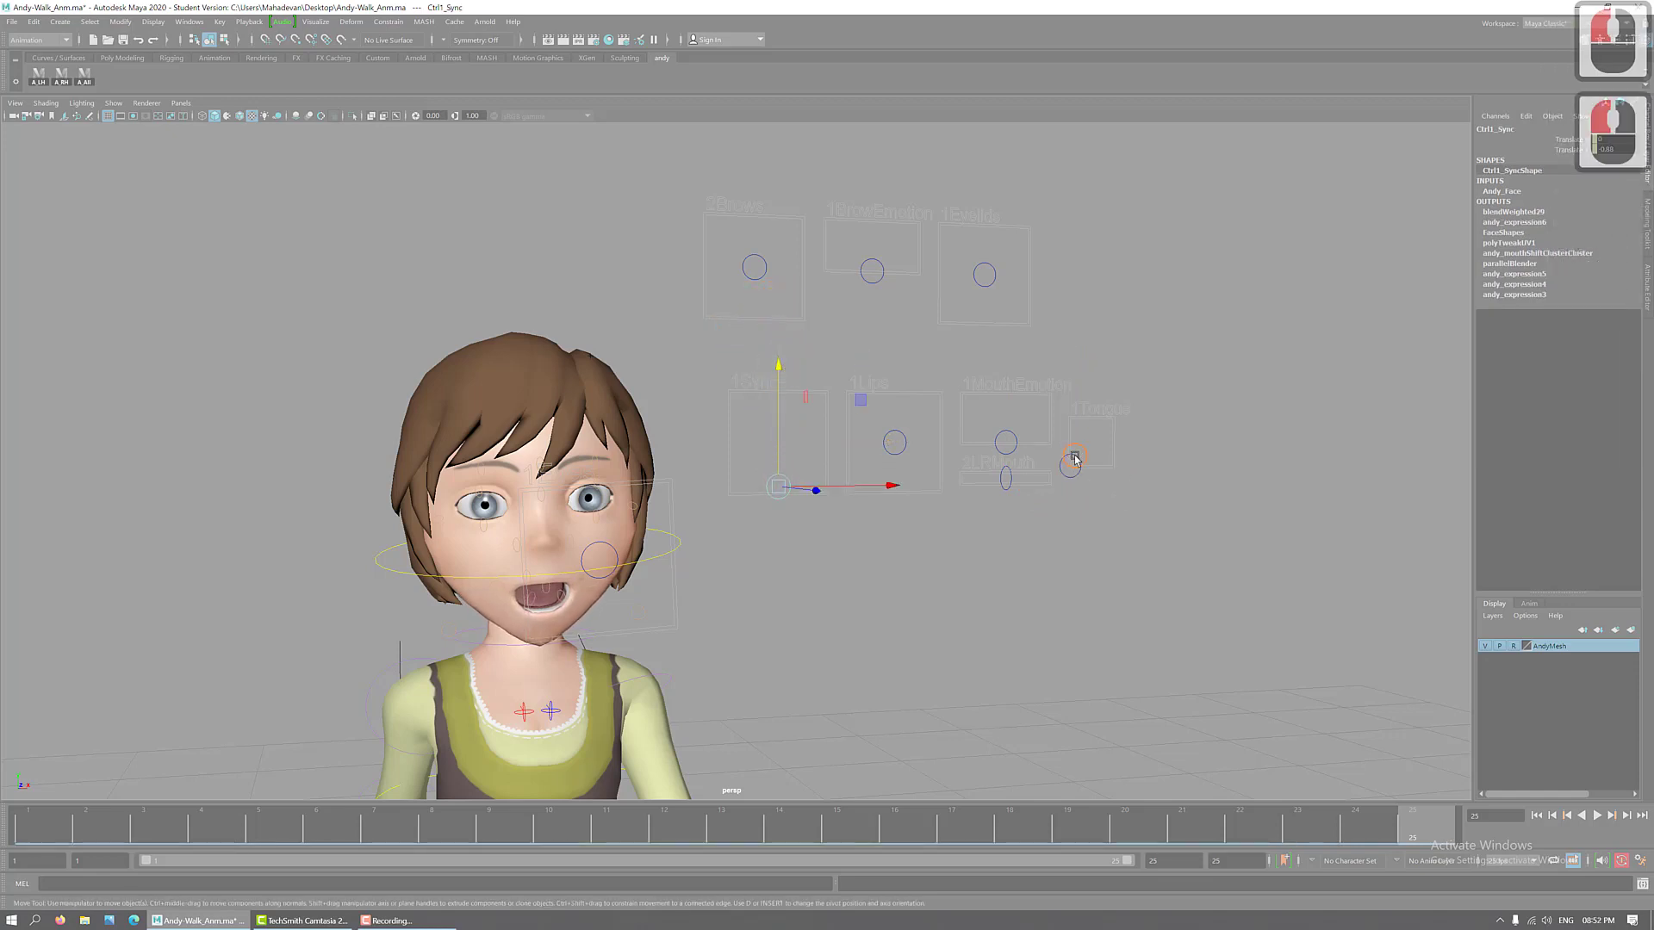
{"action": "left_click_drag", "start_coordinate": [1071, 463], "coordinate": [1096, 353]}
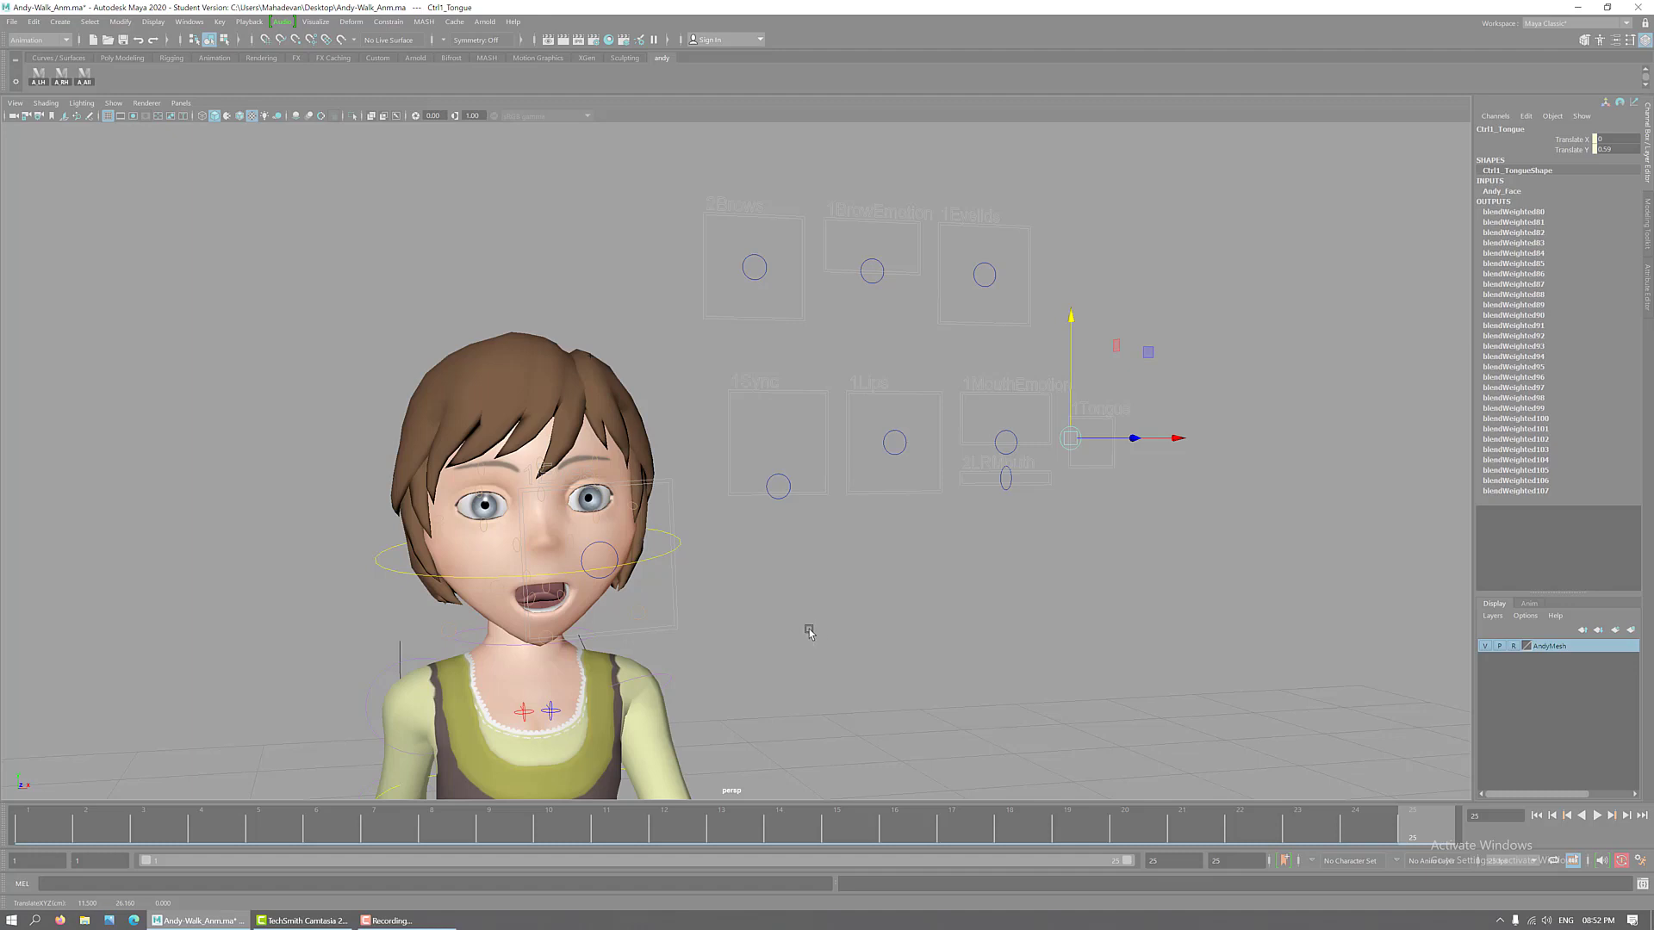
{"action": "key", "text": "ctrl+z"}
{"action": "key", "text": "ctrl+z"}
{"action": "key", "text": "ctrl+z"}
{"action": "key", "text": "ctrl+z"}
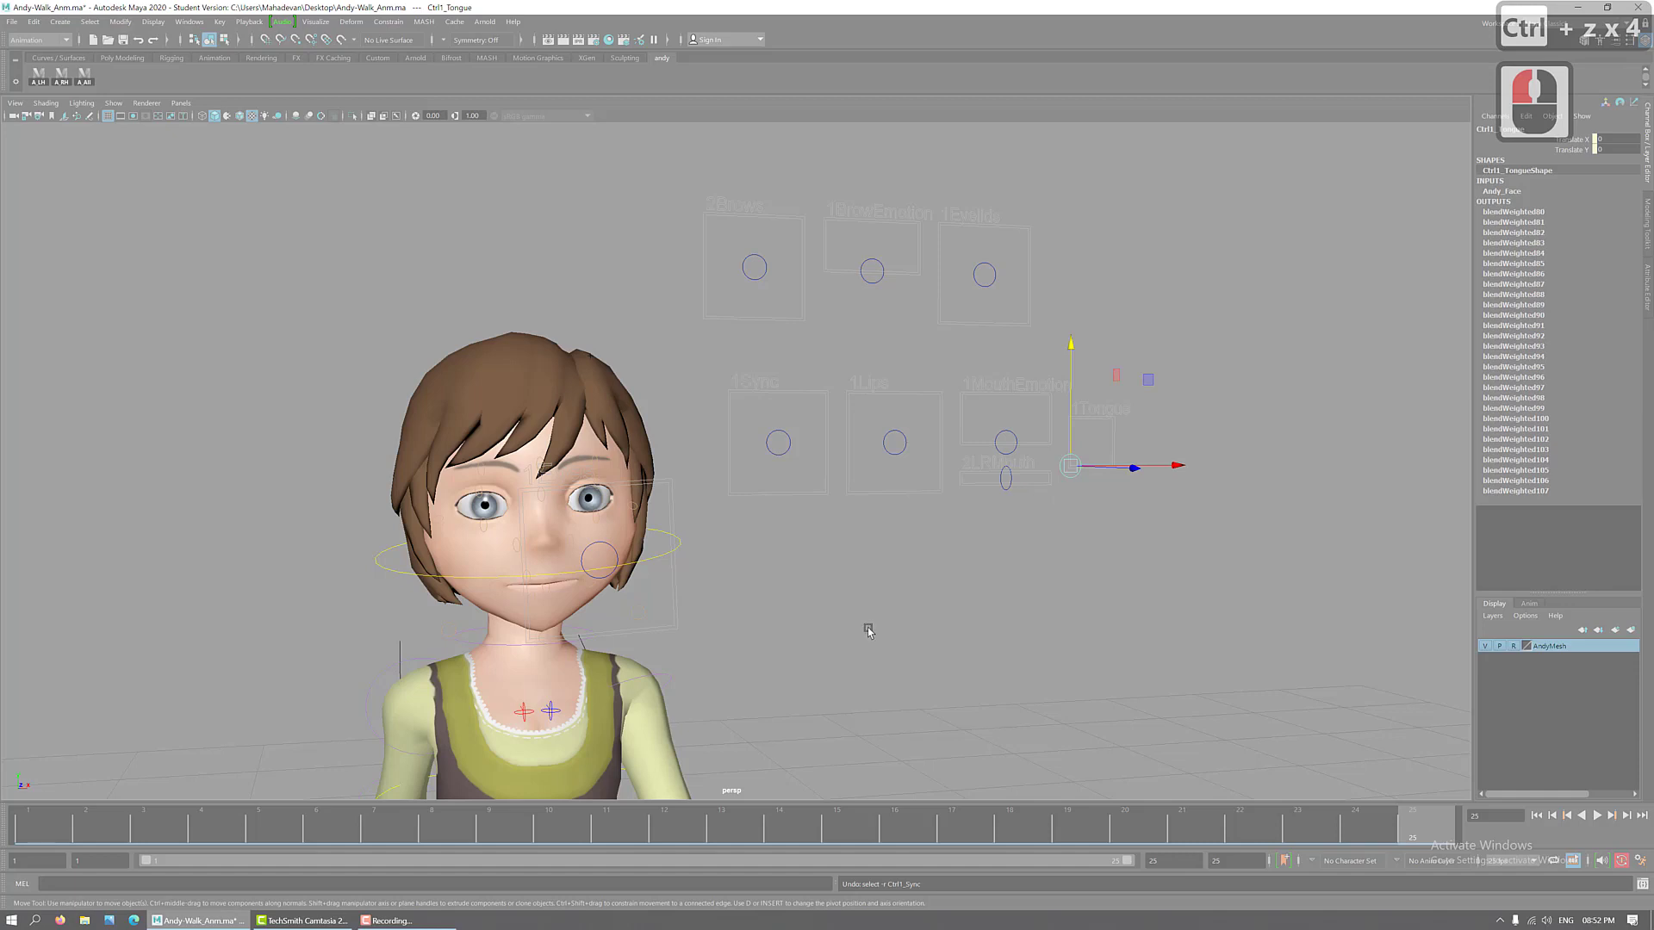
- Play the walk animation with most of the body in view, and scrub the timeline from frame 1 to frame 25
{"action": "right_click_drag", "start_coordinate": [875, 686], "coordinate": [810, 532], "text": "alt"}
{"action": "middle_click_drag", "start_coordinate": [810, 531], "coordinate": [807, 481], "text": "alt"}
{"action": "left_click_drag", "start_coordinate": [704, 574], "coordinate": [727, 570], "text": "alt"}
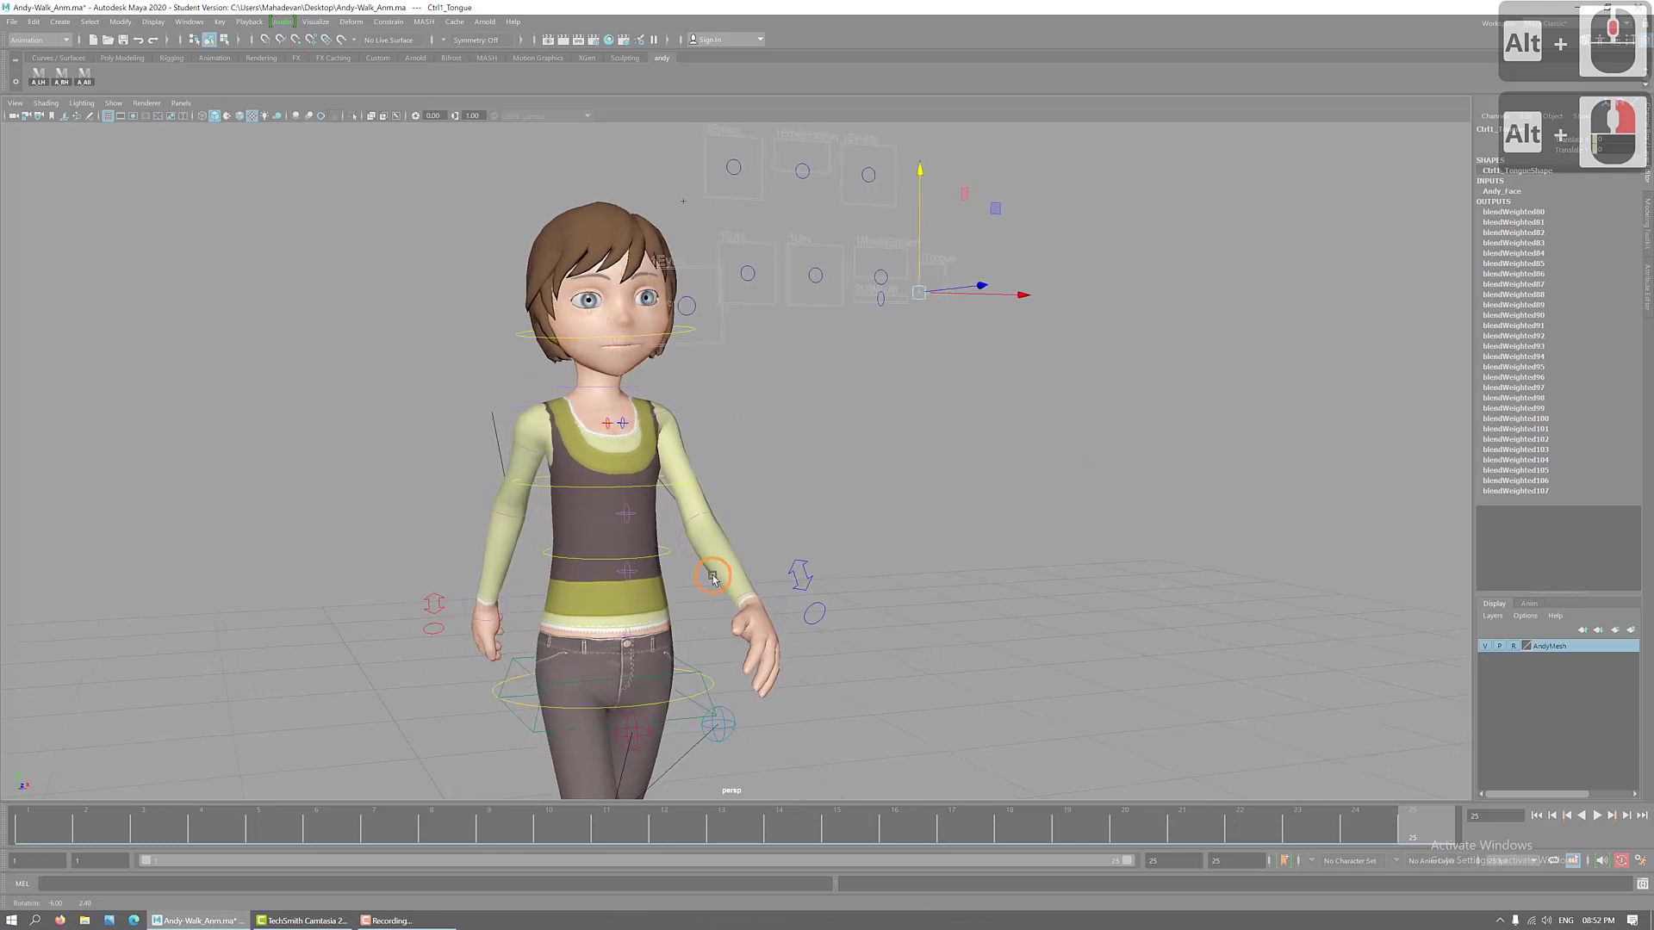
{"action": "middle_click_drag", "start_coordinate": [811, 507], "coordinate": [748, 635], "text": "alt"}
{"action": "right_click_drag", "start_coordinate": [893, 646], "coordinate": [555, 569], "text": "alt"}
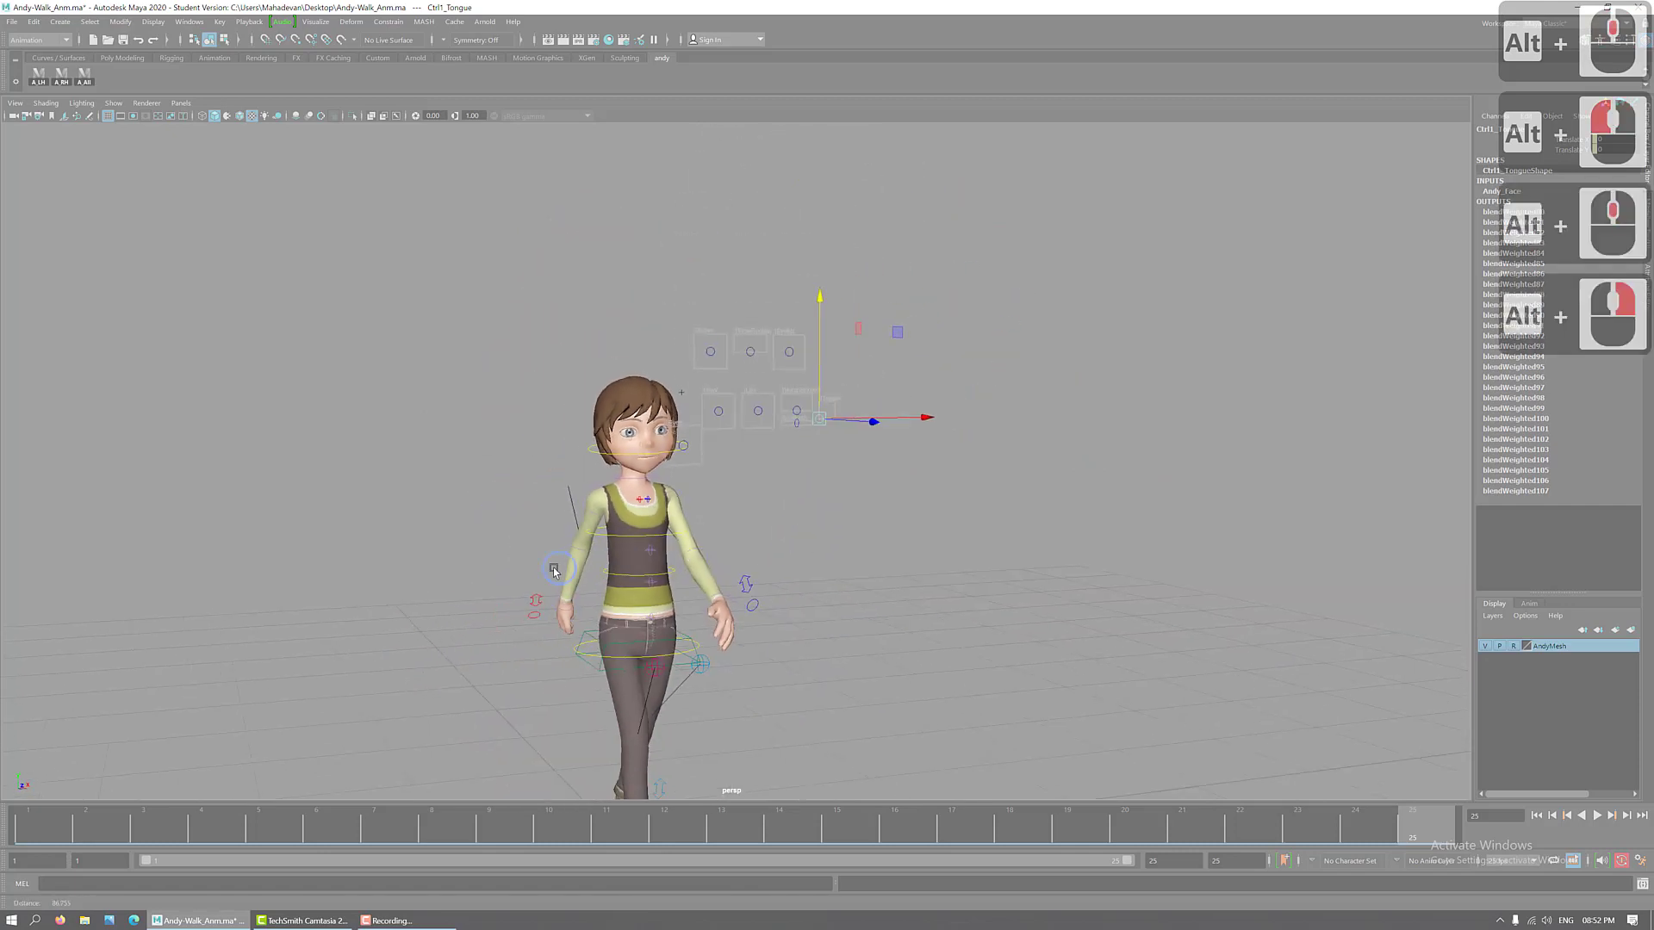
{"action": "left_click", "coordinate": [52, 834]}
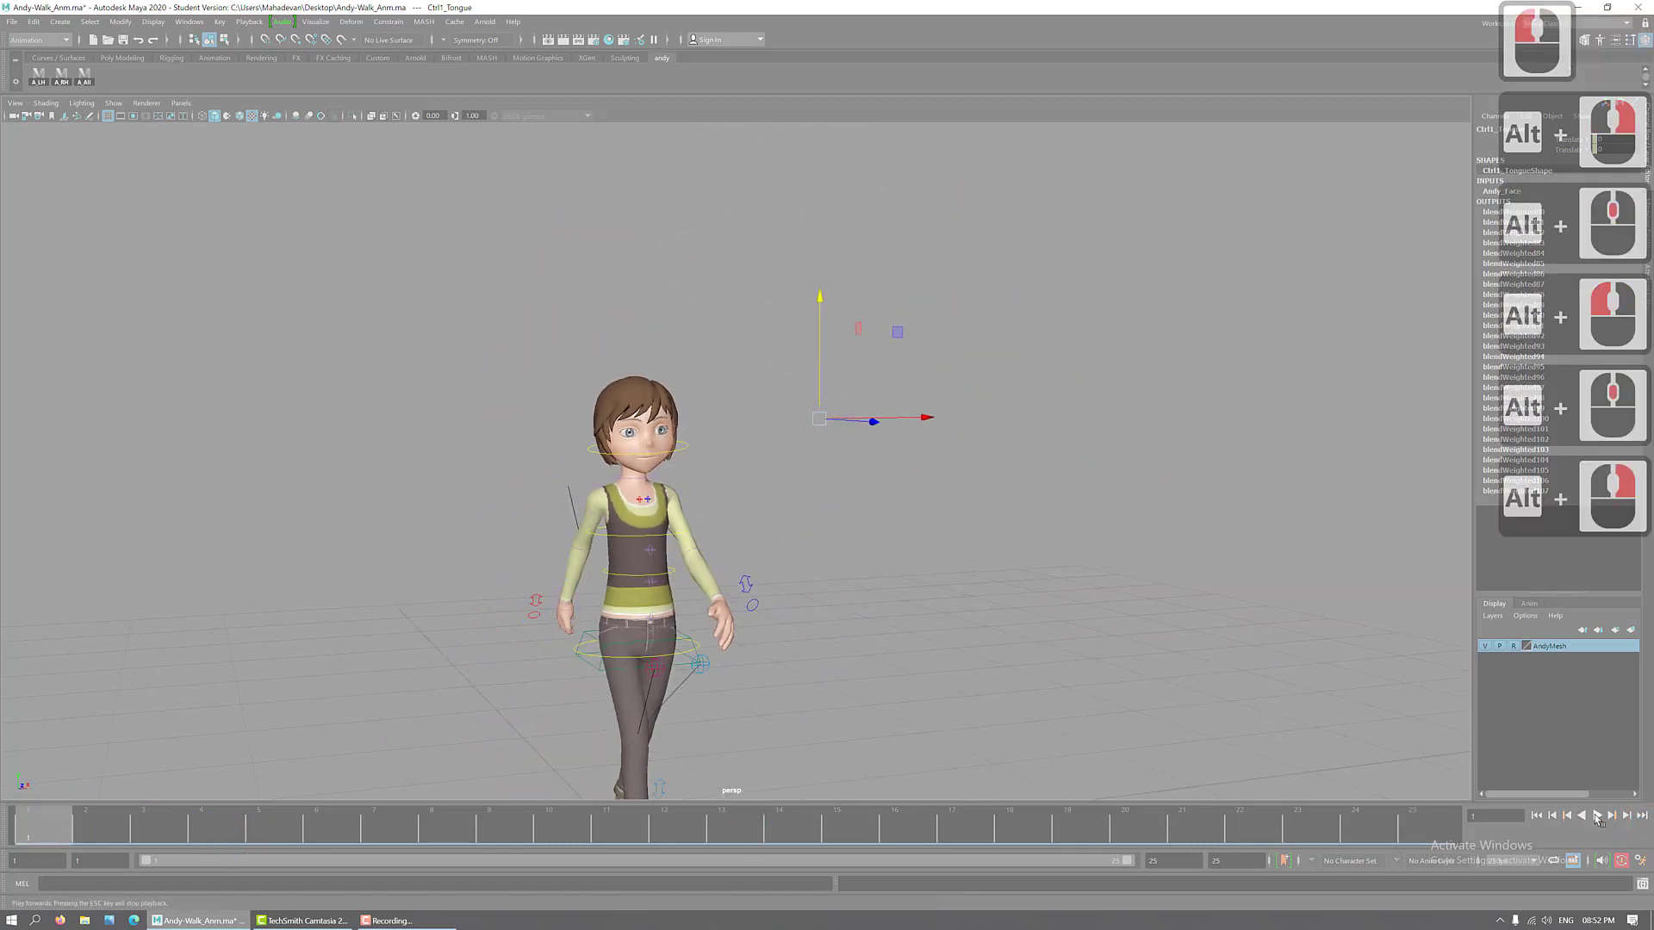
{"action": "left_click", "coordinate": [1597, 816]}
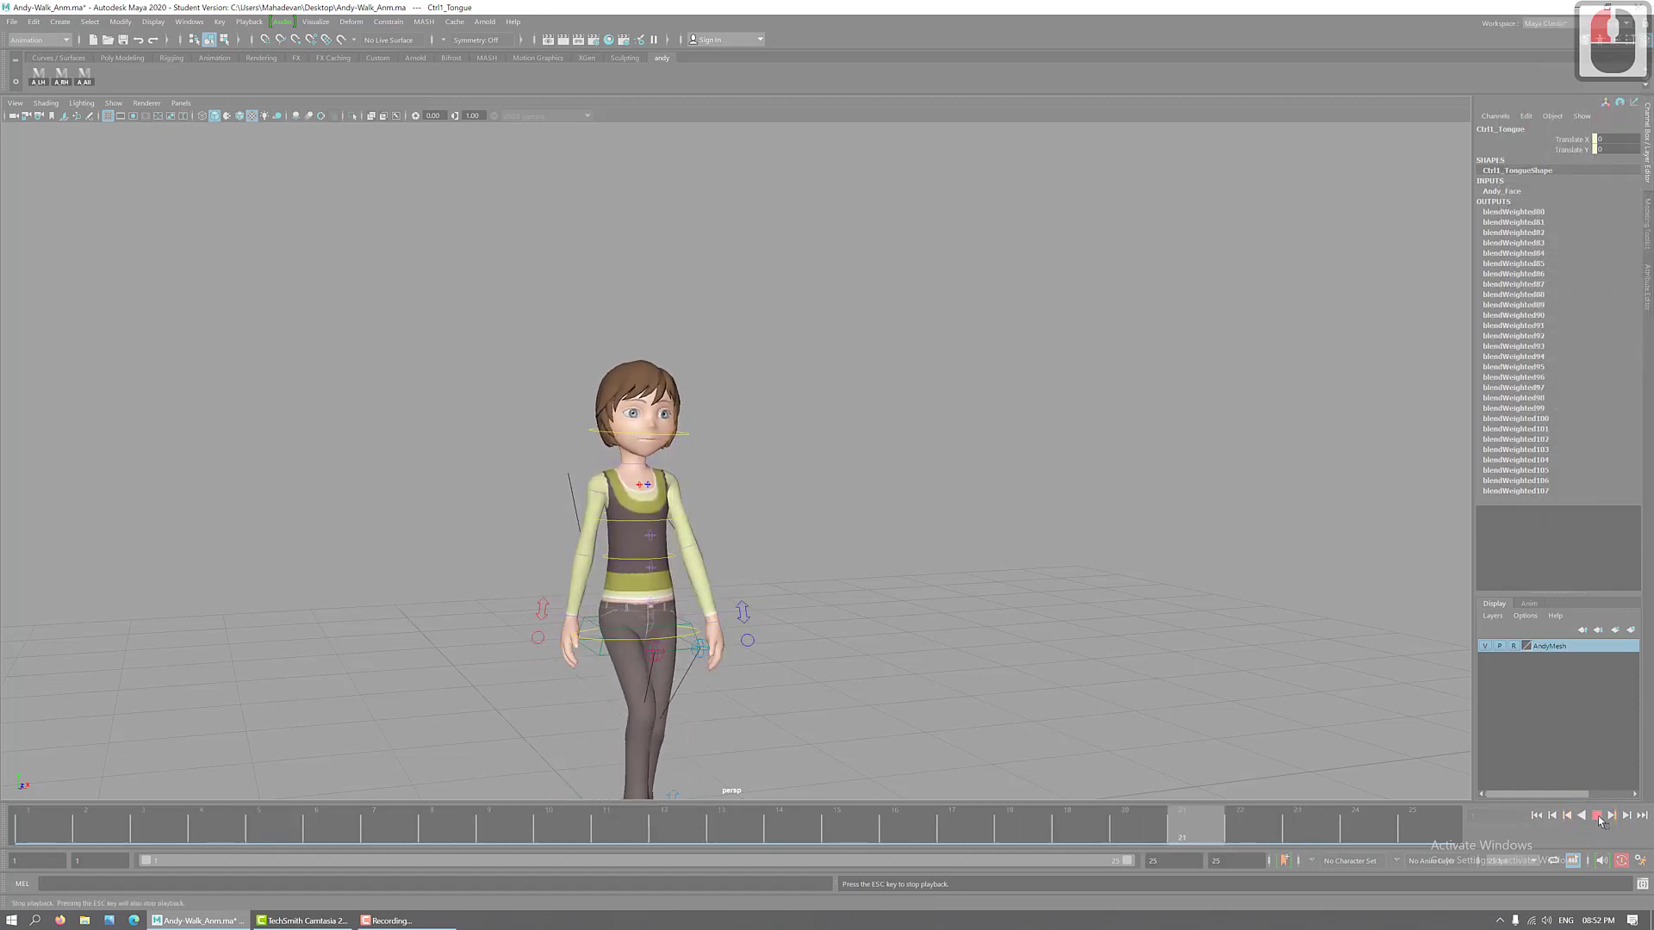
{"action": "left_click", "coordinate": [1598, 816]}
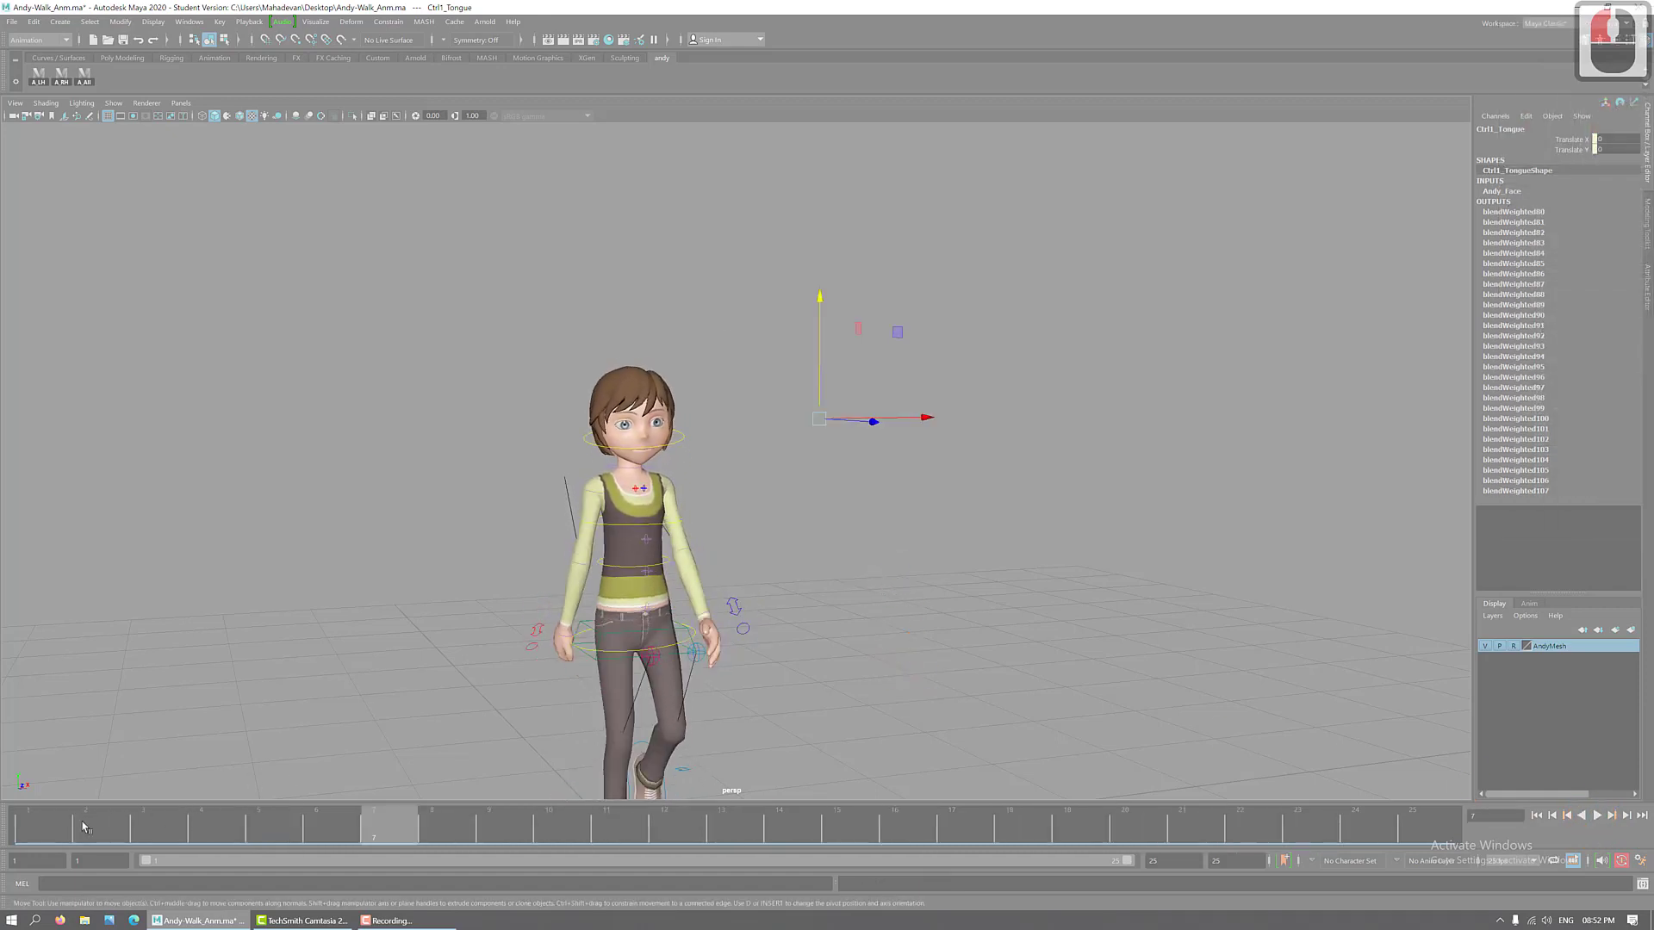
{"action": "left_click", "coordinate": [43, 833]}
{"action": "left_click_drag", "start_coordinate": [67, 834], "coordinate": [1430, 830]}
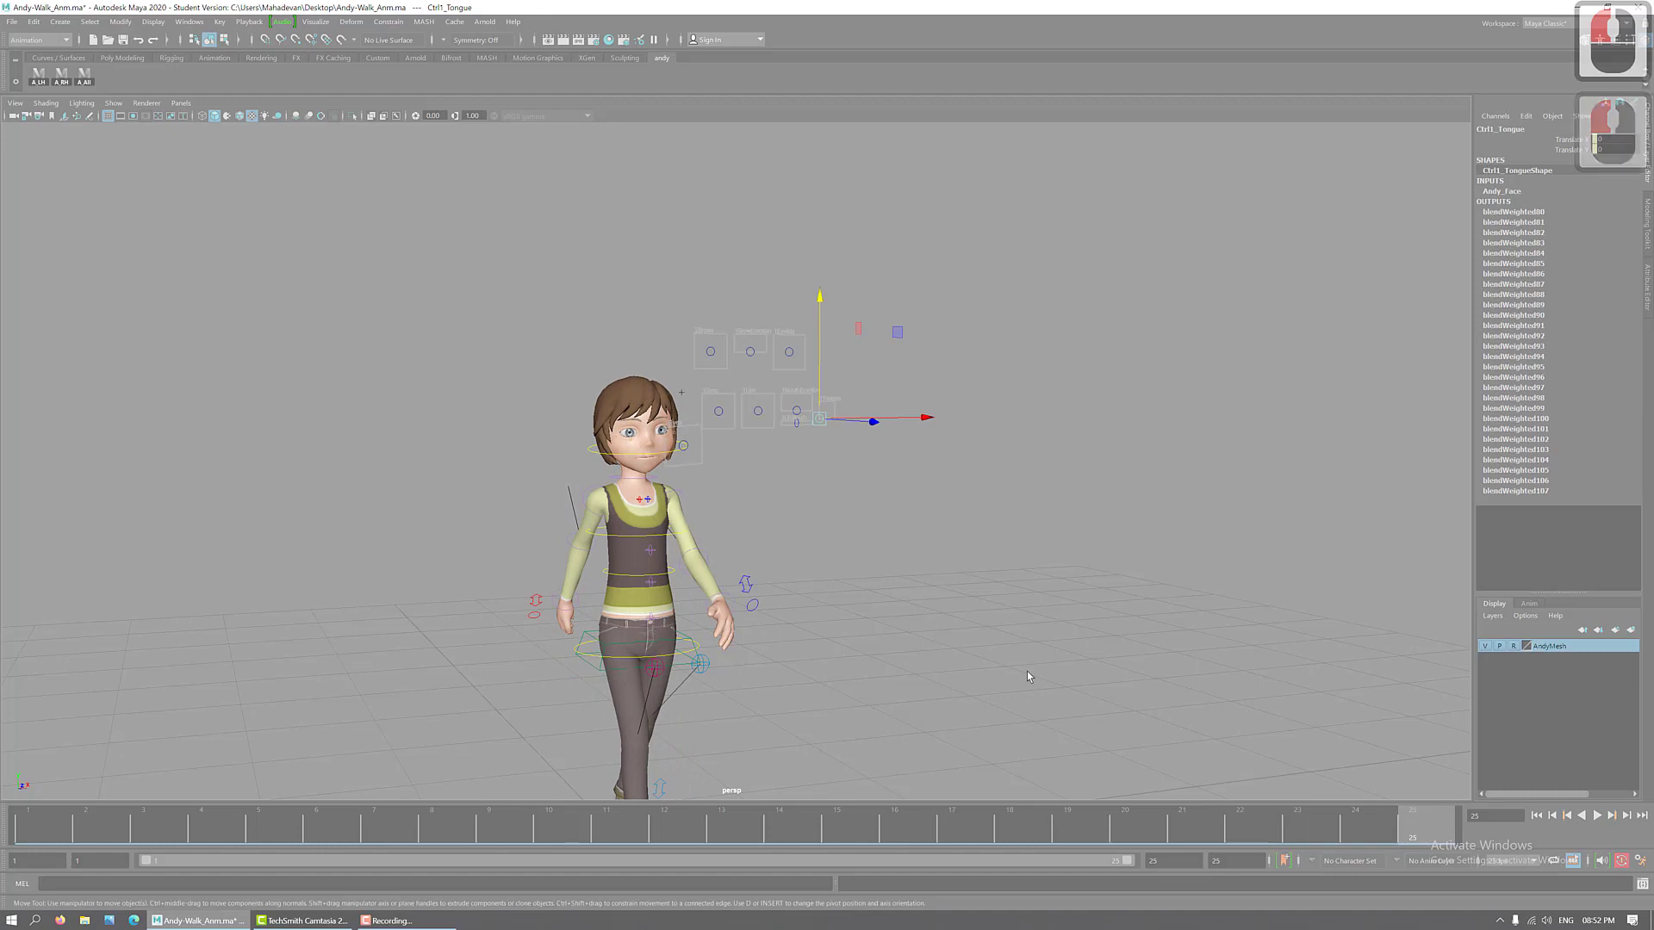
- Shift the MouthEmotion slider to a Translate X of about 0.35 to give the face a slight smile at frame 25
{"action": "right_click_drag", "start_coordinate": [741, 501], "coordinate": [1239, 558], "text": "alt"}
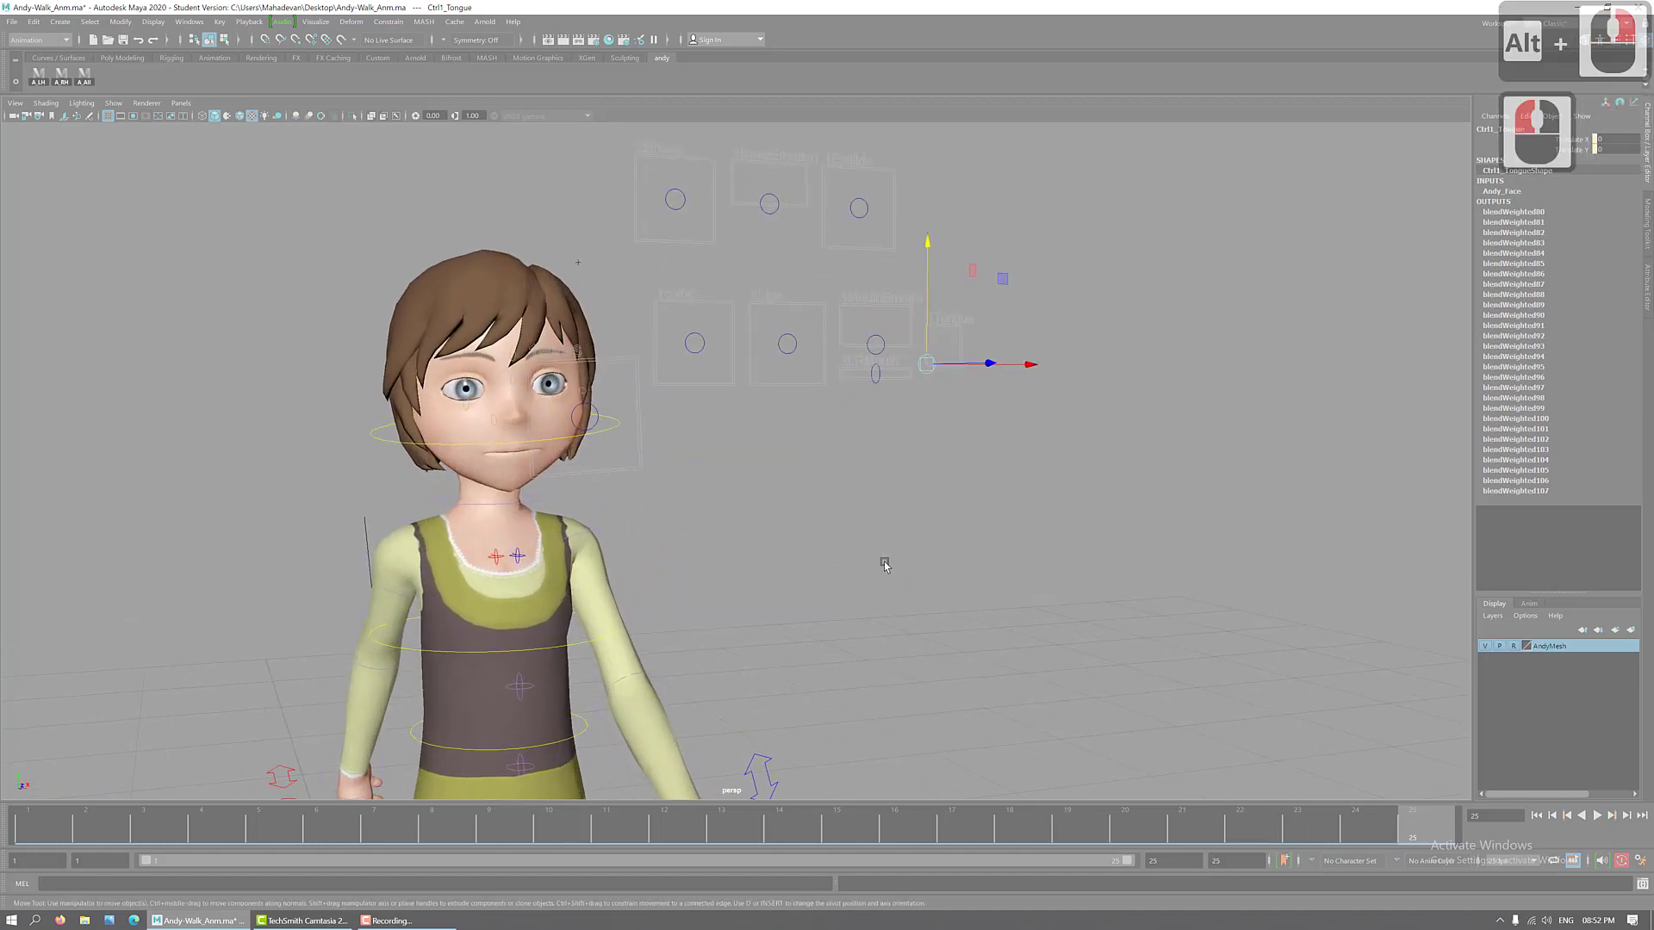
{"action": "left_click_drag", "start_coordinate": [886, 561], "coordinate": [877, 525], "text": "alt"}
{"action": "double_click", "coordinate": [841, 441]}
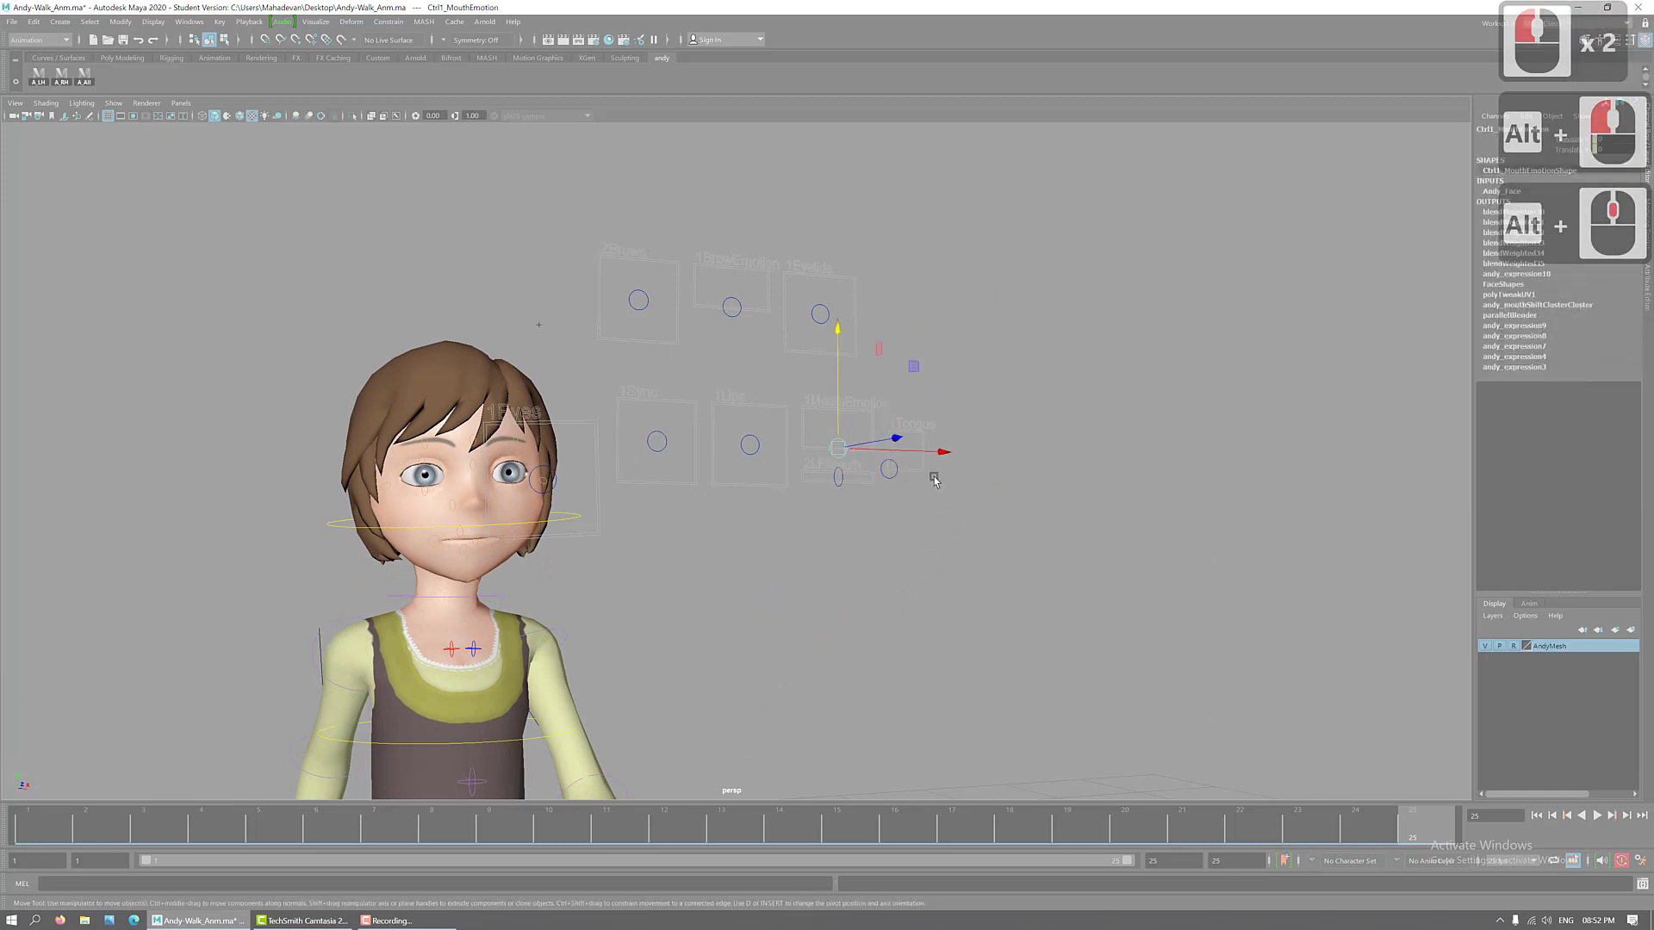
{"action": "left_click_drag", "start_coordinate": [943, 452], "coordinate": [953, 451]}
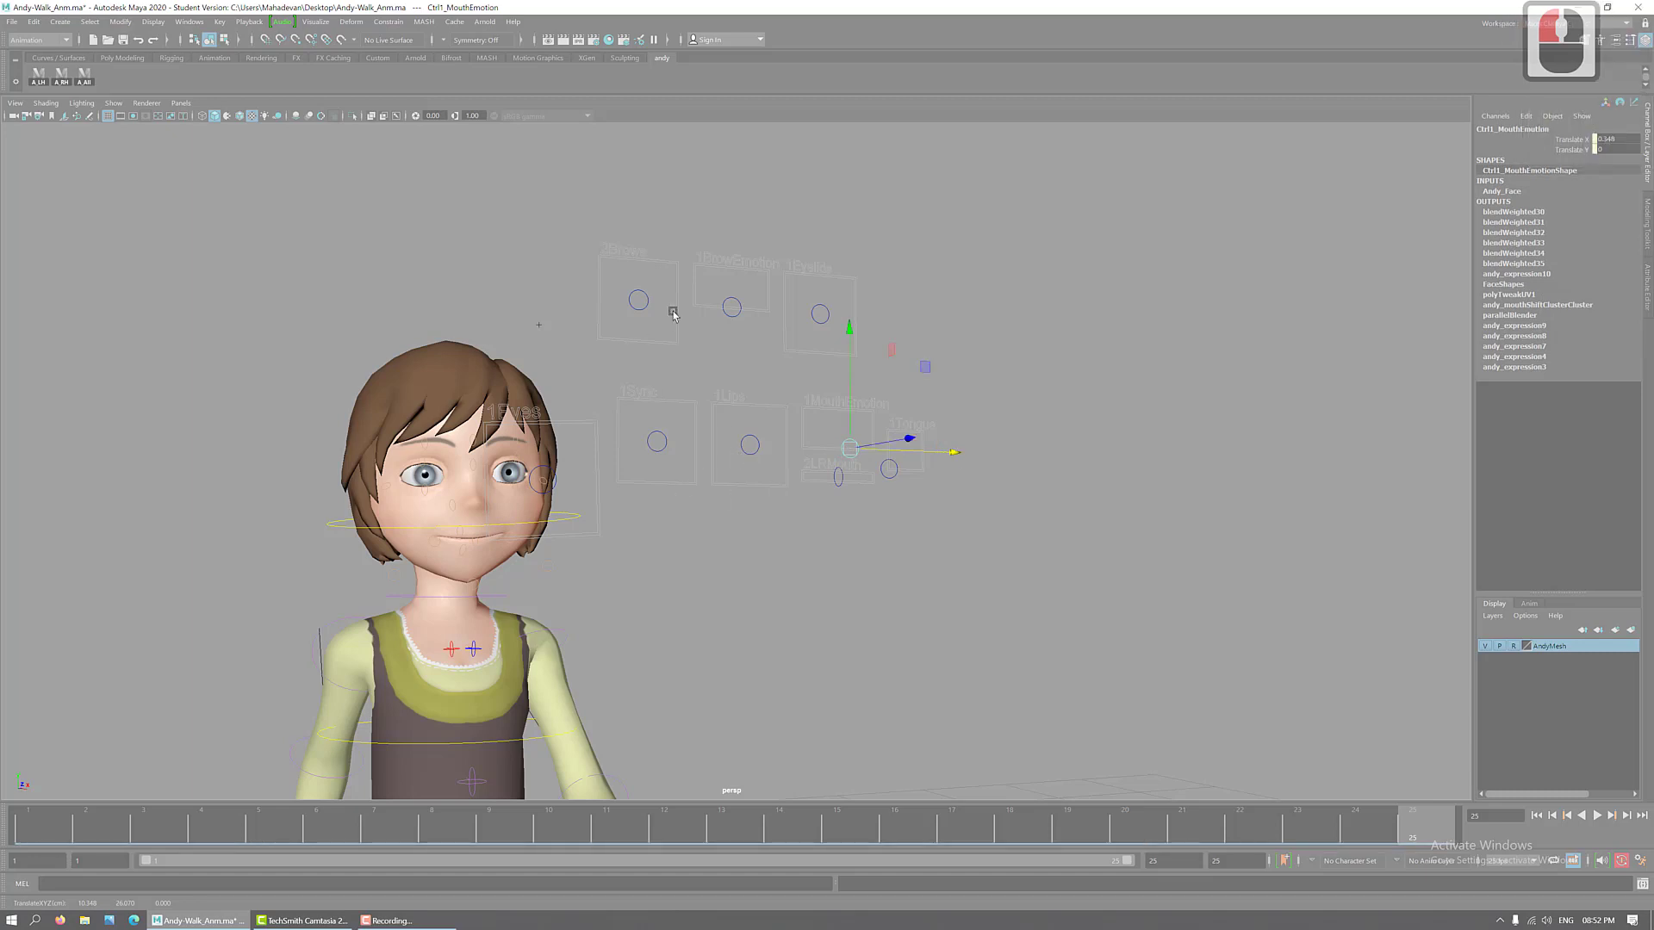
- Raise the Brows slider slightly and offset the BrowEmotion slider towards positive X to lift the eyebrow expression
{"action": "left_click", "coordinate": [638, 298]}
{"action": "mouse_move", "coordinate": [637, 205]}
{"action": "left_mouse_down"}
{"action": "mouse_move", "coordinate": [635, 166]}
{"action": "mouse_move", "coordinate": [651, 243]}
{"action": "mouse_move", "coordinate": [646, 198]}
{"action": "mouse_move", "coordinate": [646, 215]}
{"action": "left_mouse_up"}
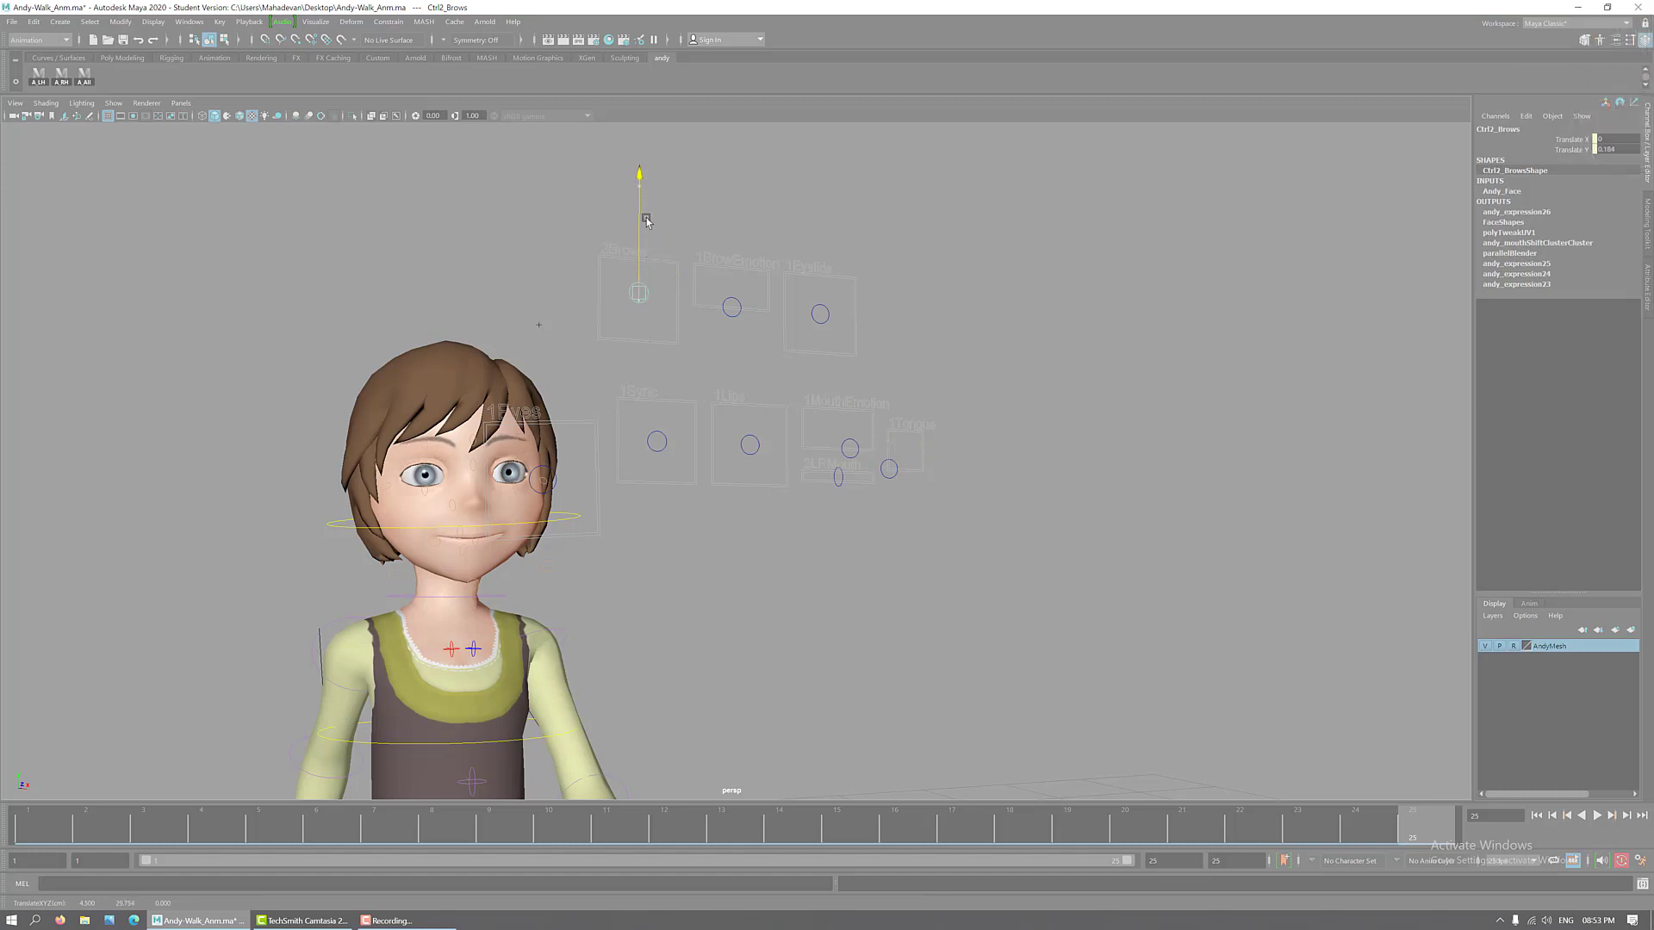
{"action": "left_click", "coordinate": [732, 310]}
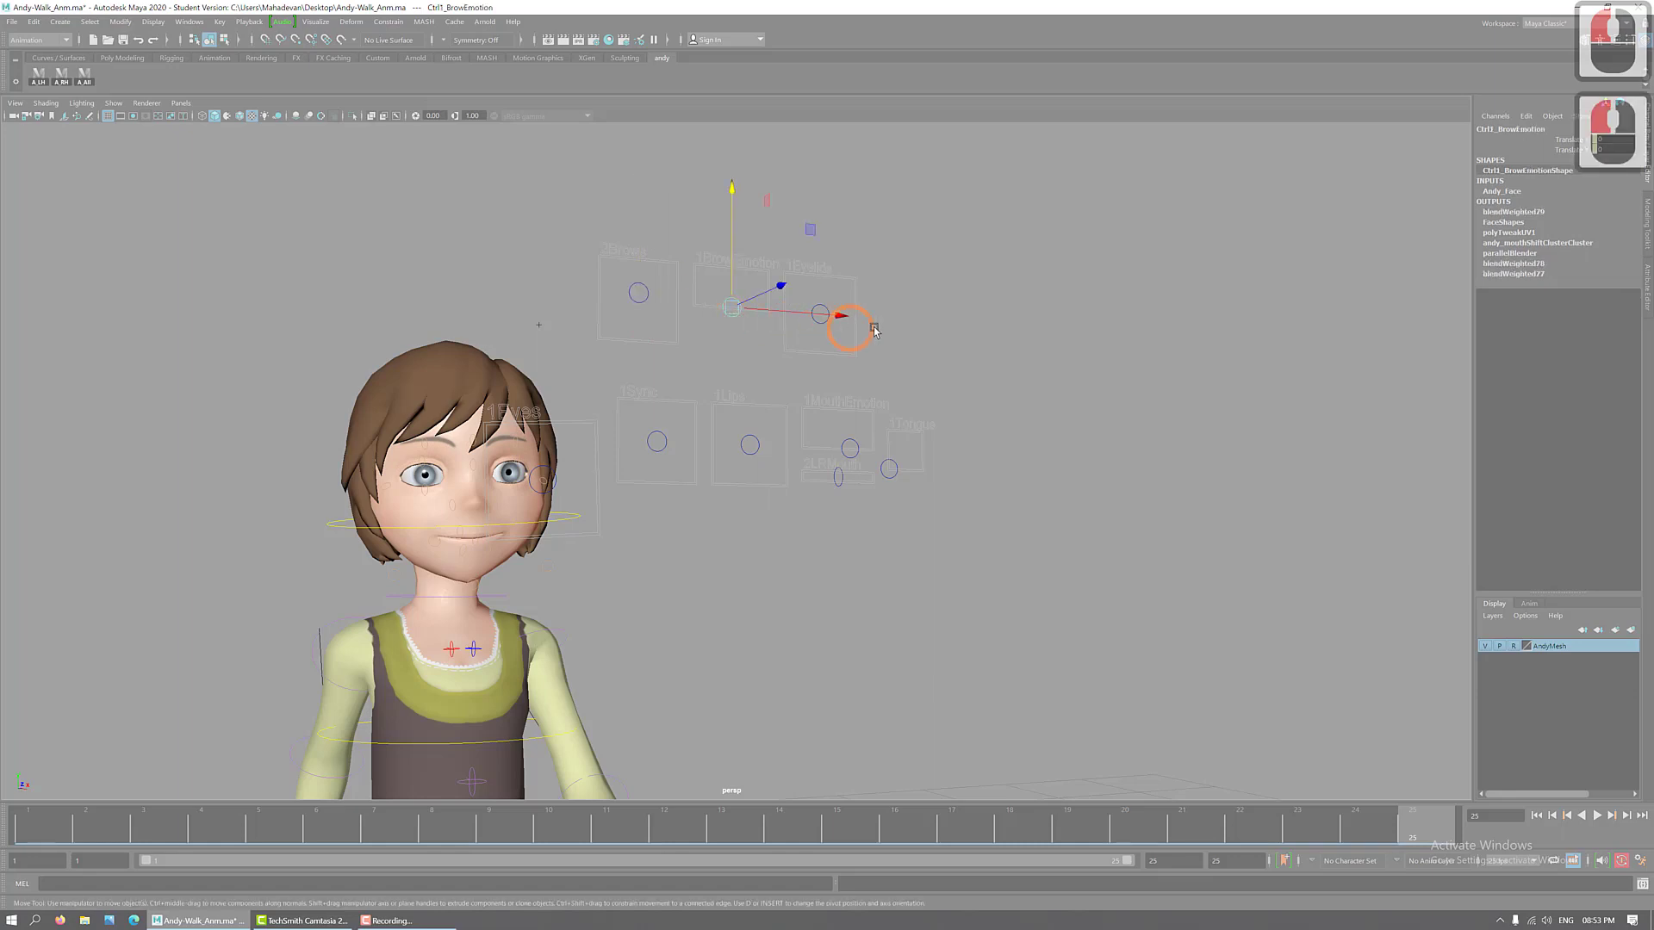
{"action": "left_click_drag", "start_coordinate": [841, 315], "coordinate": [805, 320]}
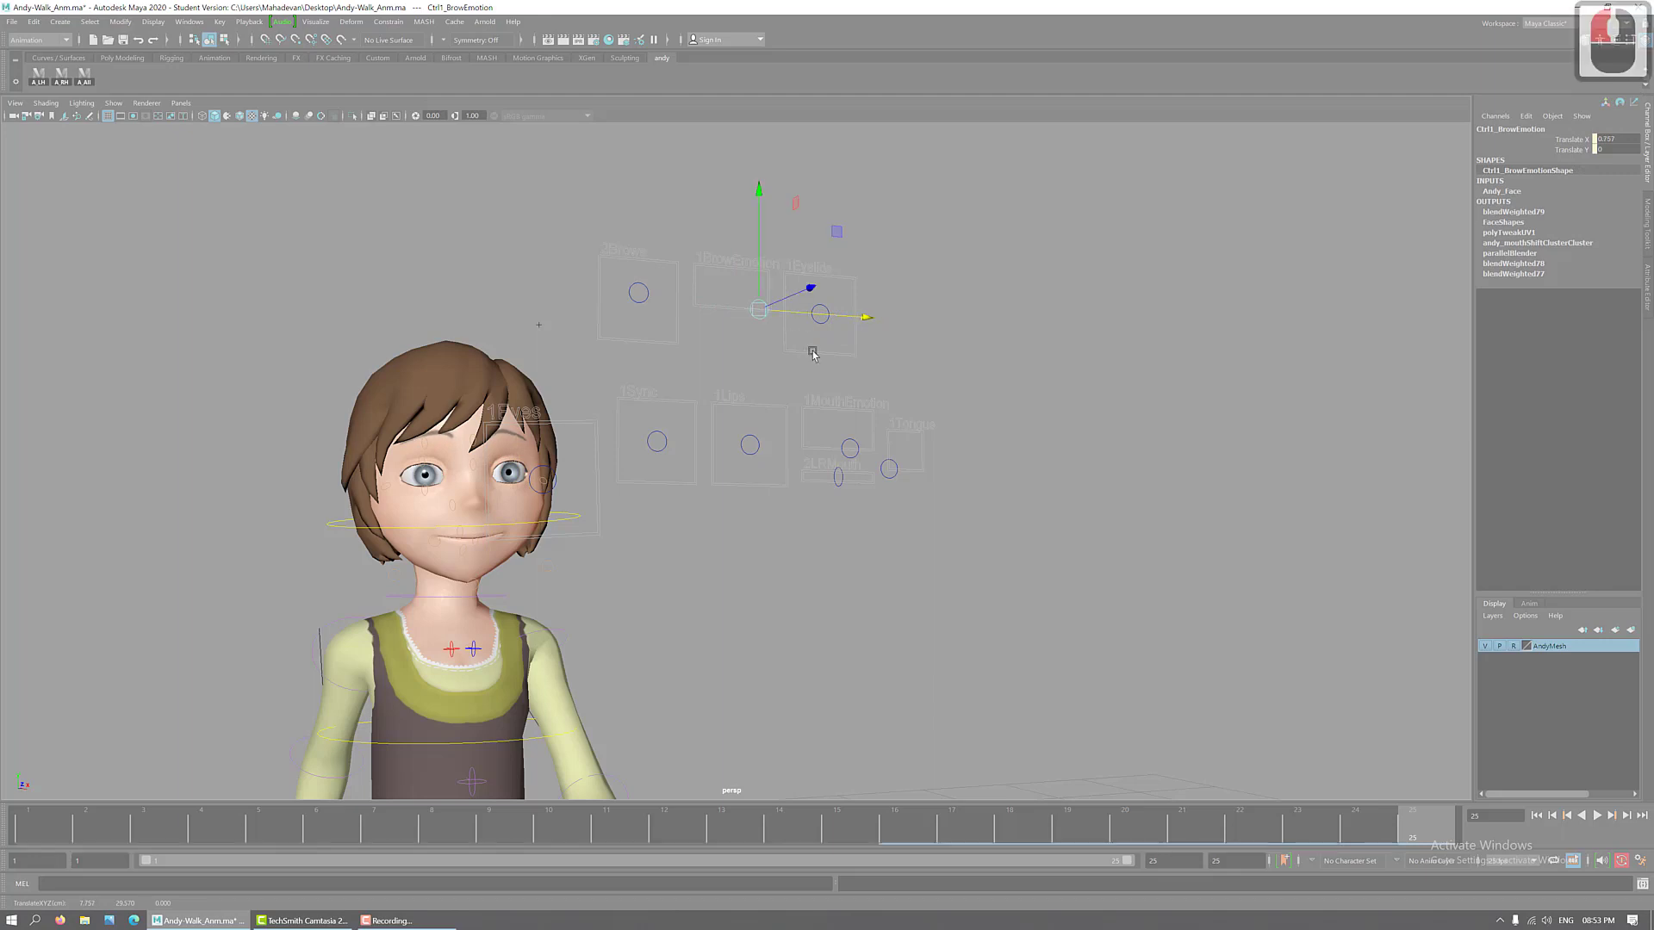
- Try moving the Eyelids slider vertically and sideways, undoing each move
{"action": "left_click", "coordinate": [820, 317]}
{"action": "left_click", "coordinate": [922, 323]}
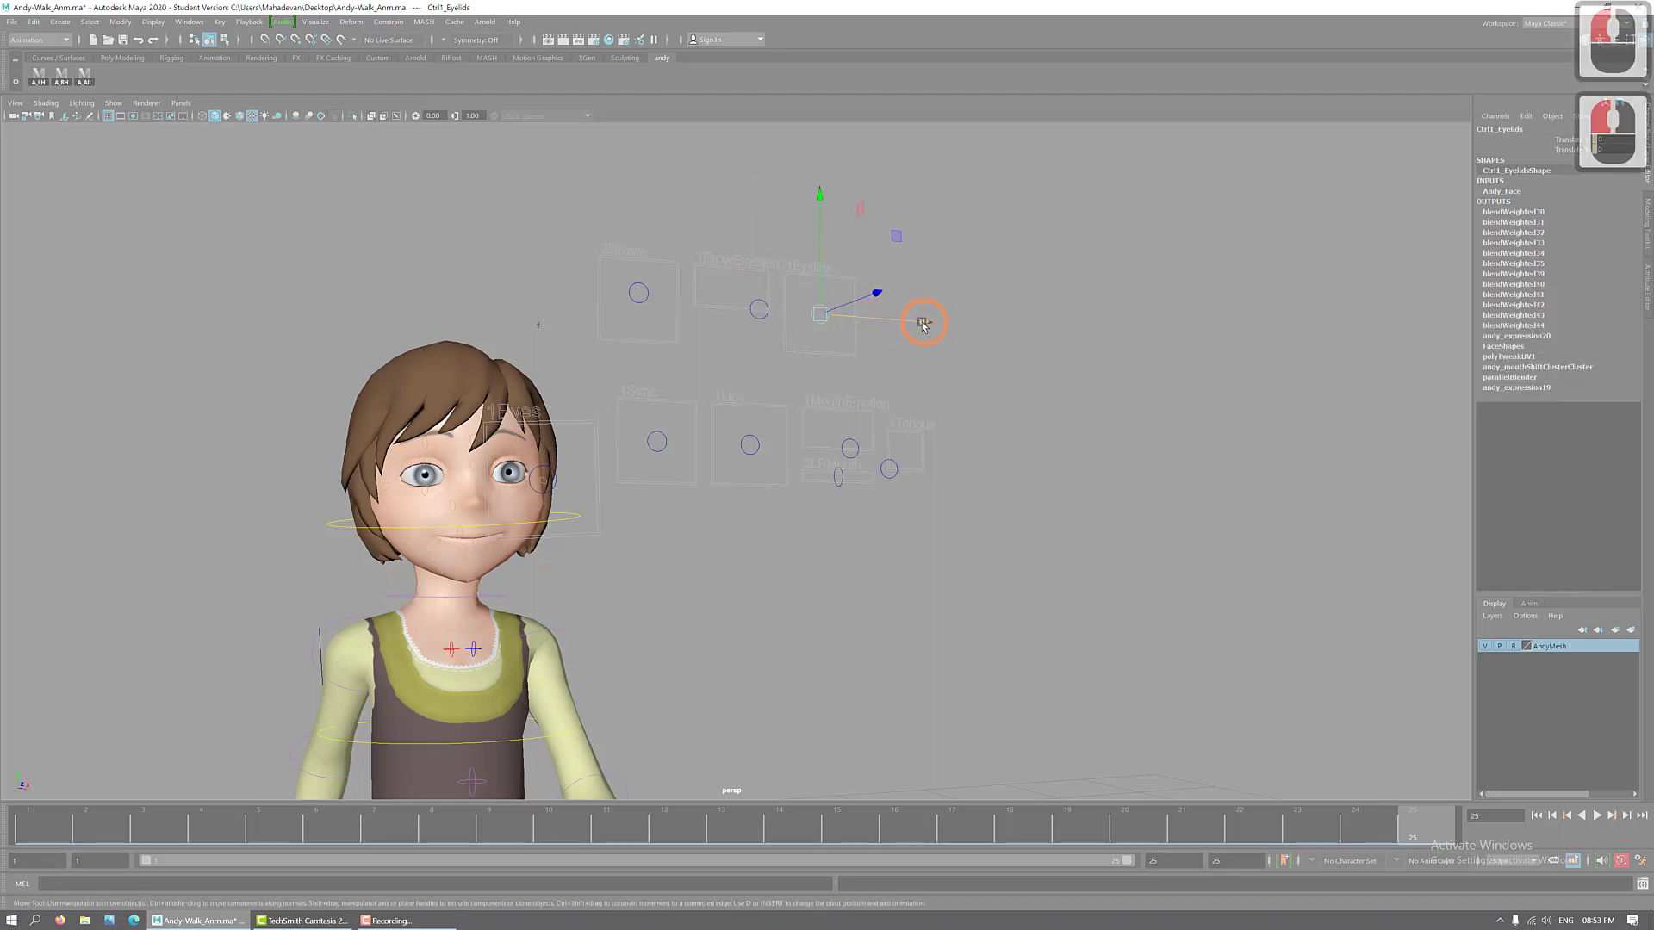
{"action": "left_click_drag", "start_coordinate": [821, 198], "coordinate": [815, 196]}
{"action": "left_click", "coordinate": [814, 196]}
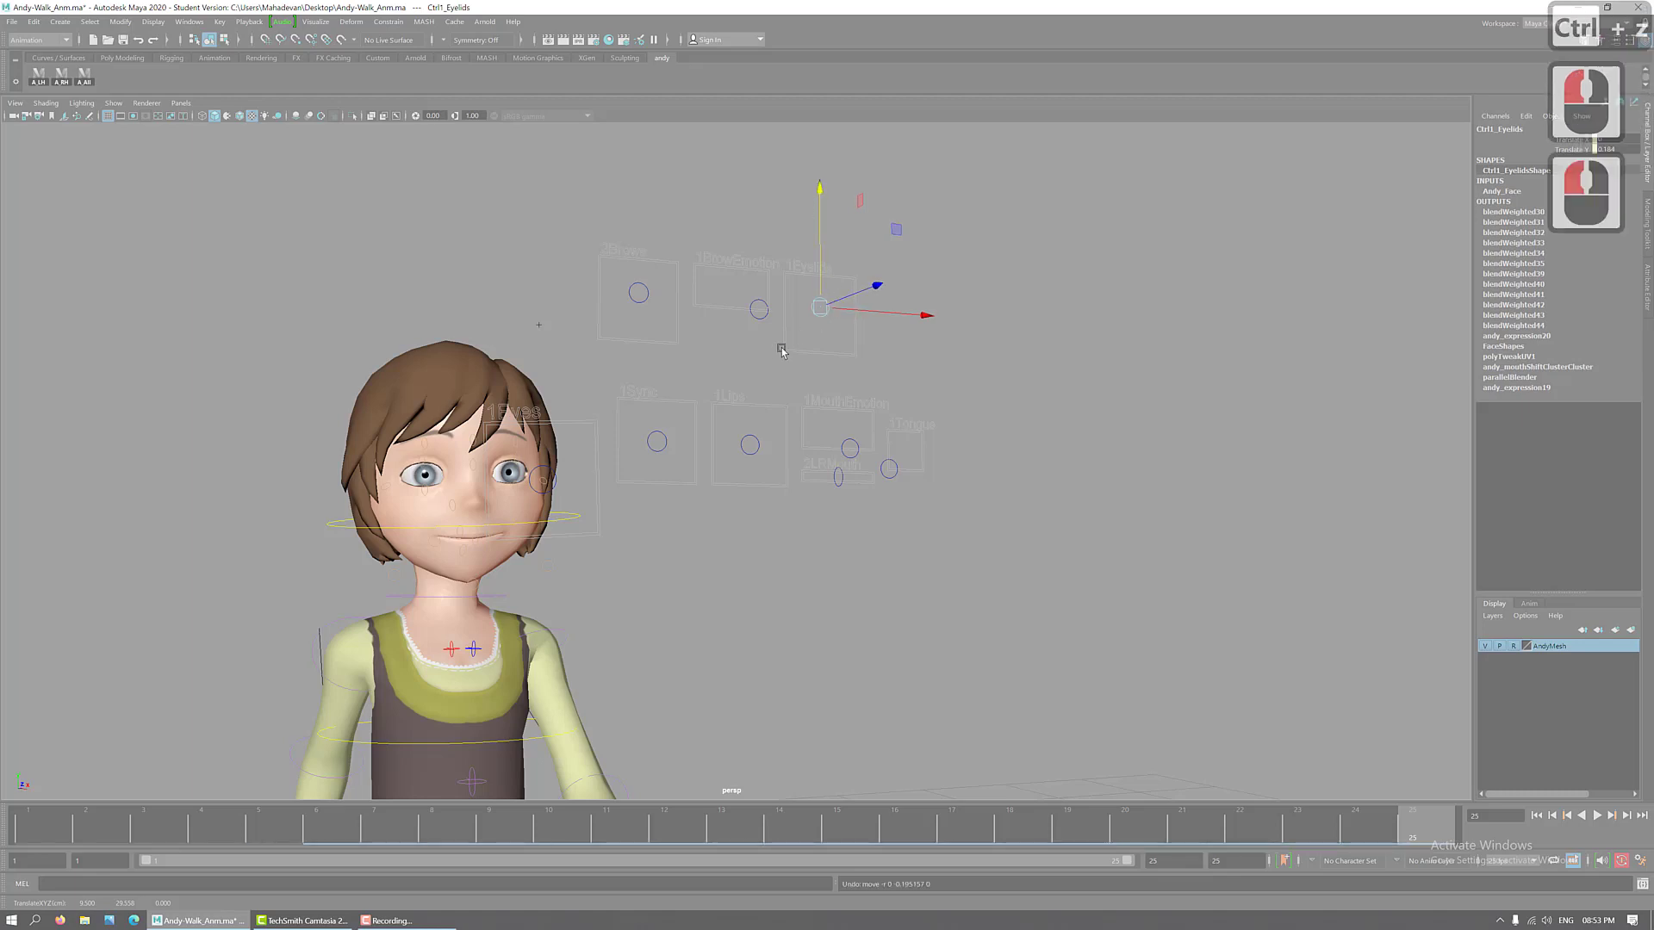
{"action": "key", "text": "ctrl+z"}
{"action": "mouse_move", "coordinate": [928, 321]}
{"action": "left_mouse_down"}
{"action": "mouse_move", "coordinate": [886, 314]}
{"action": "mouse_move", "coordinate": [942, 321]}
{"action": "left_mouse_up"}
{"action": "key", "text": "ctrl+z"}
{"action": "key", "text": "ctrl+z"}
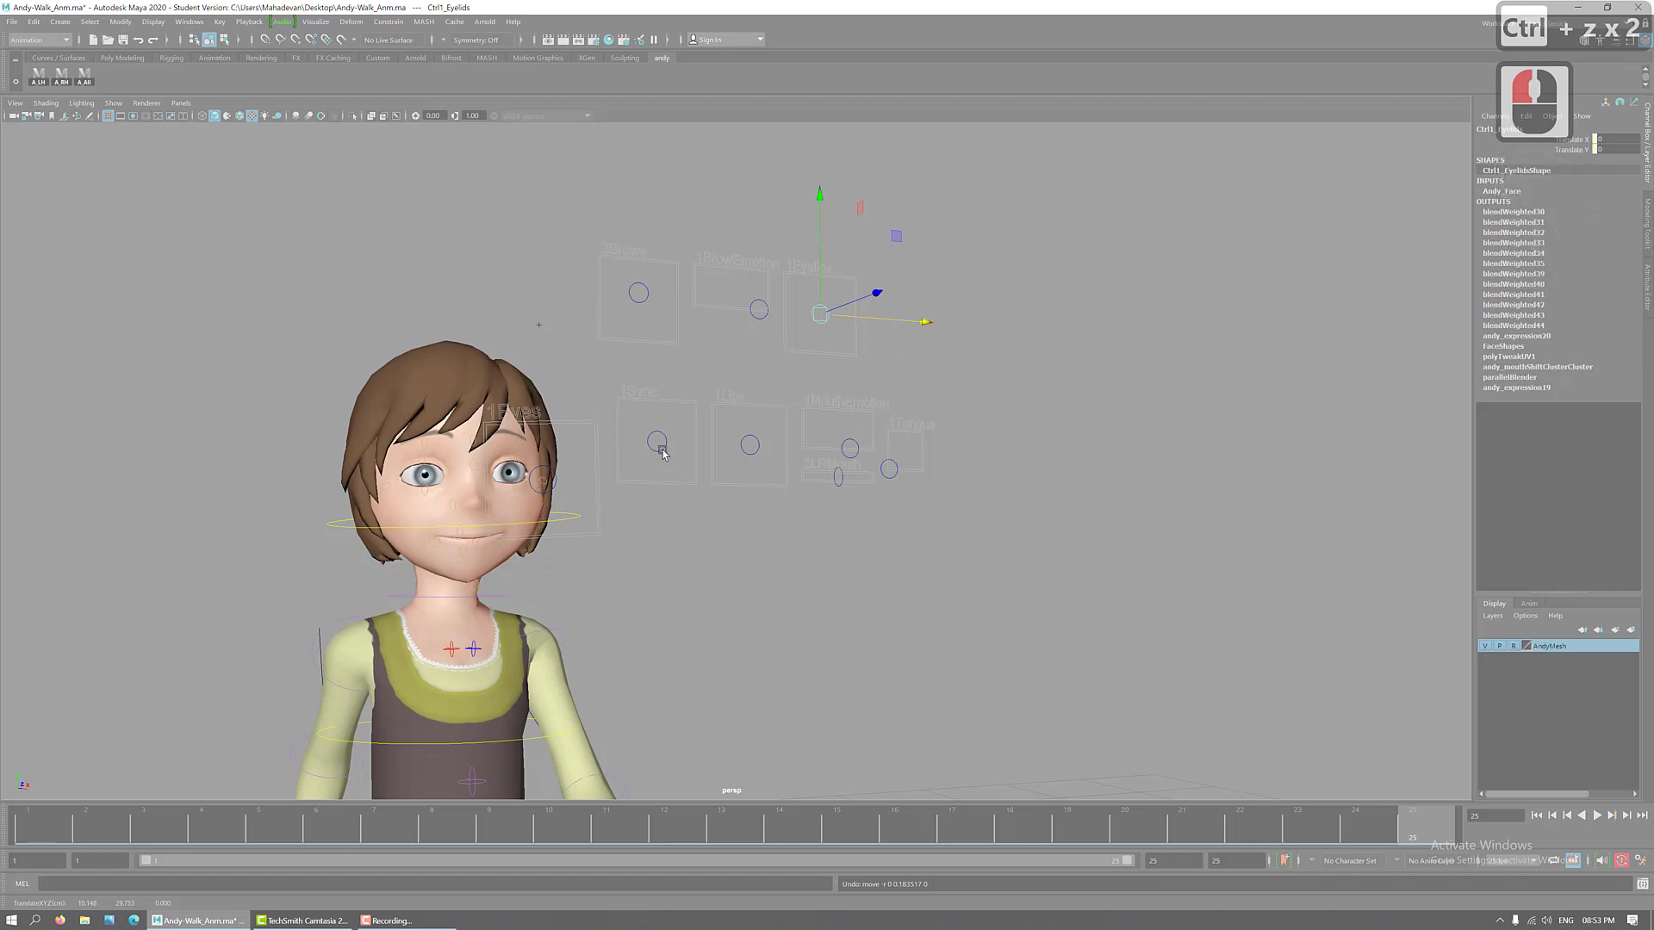
- Try moving the Sync slider sideways with the smiling expression and undo the move
{"action": "left_click_drag", "start_coordinate": [661, 450], "coordinate": [736, 447]}
{"action": "key", "text": "ctrl+z"}
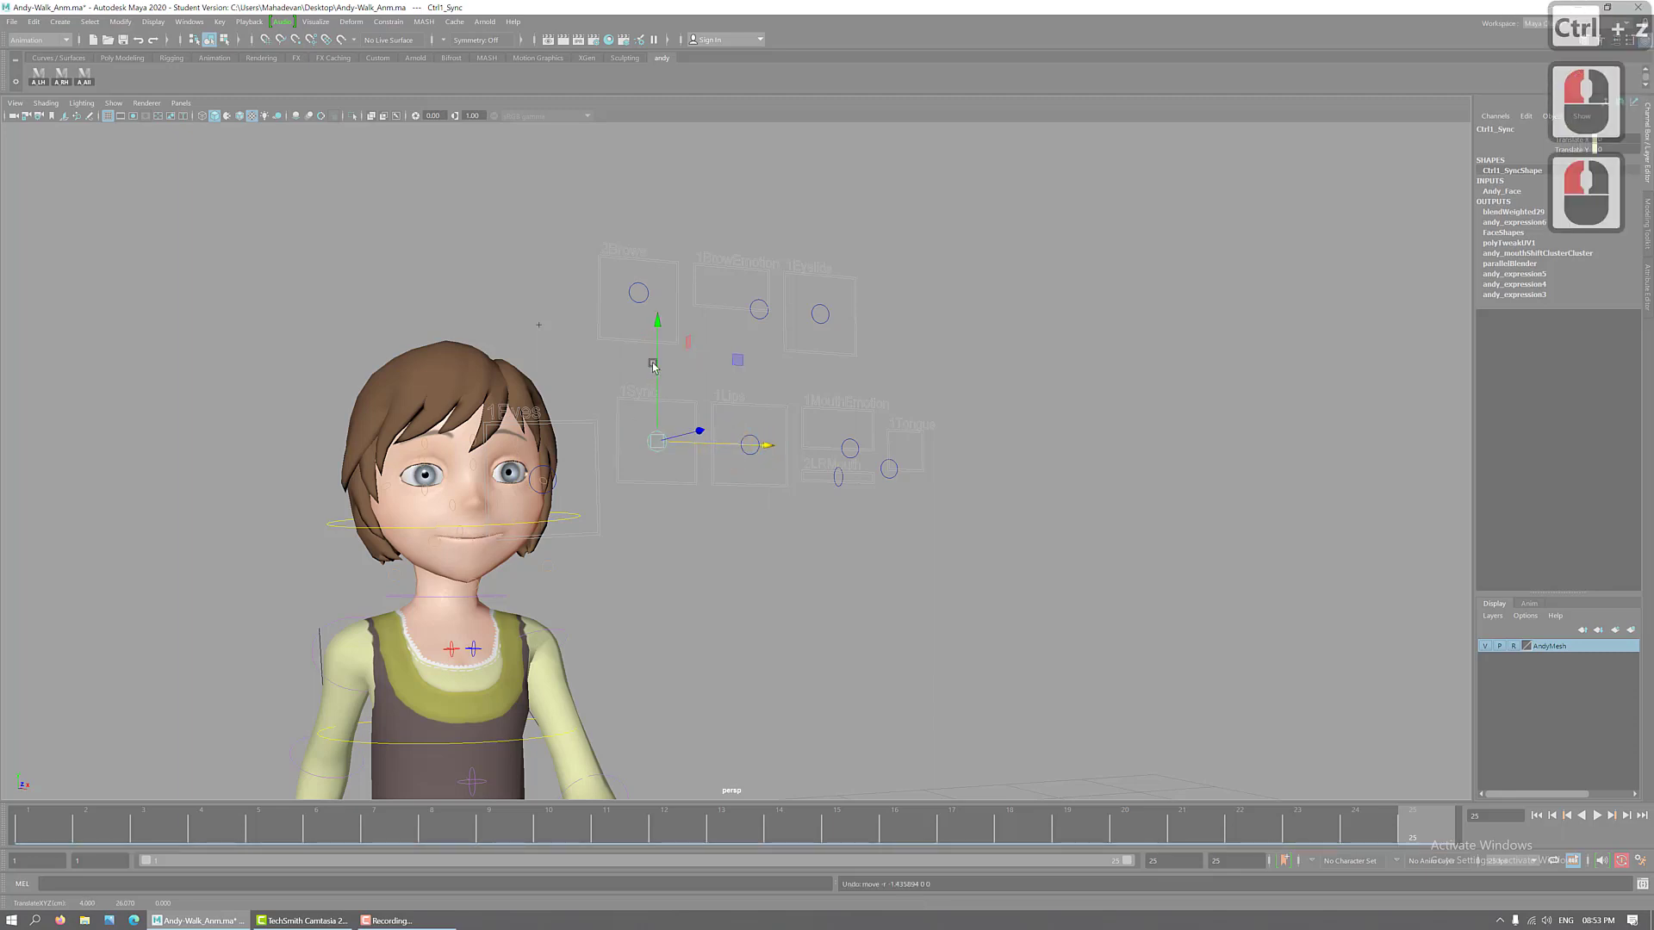
- Lower the Sync slider slightly in Y, and try moving the Lips slider vertically, undoing the Lips move
{"action": "left_click_drag", "start_coordinate": [657, 321], "coordinate": [656, 324]}
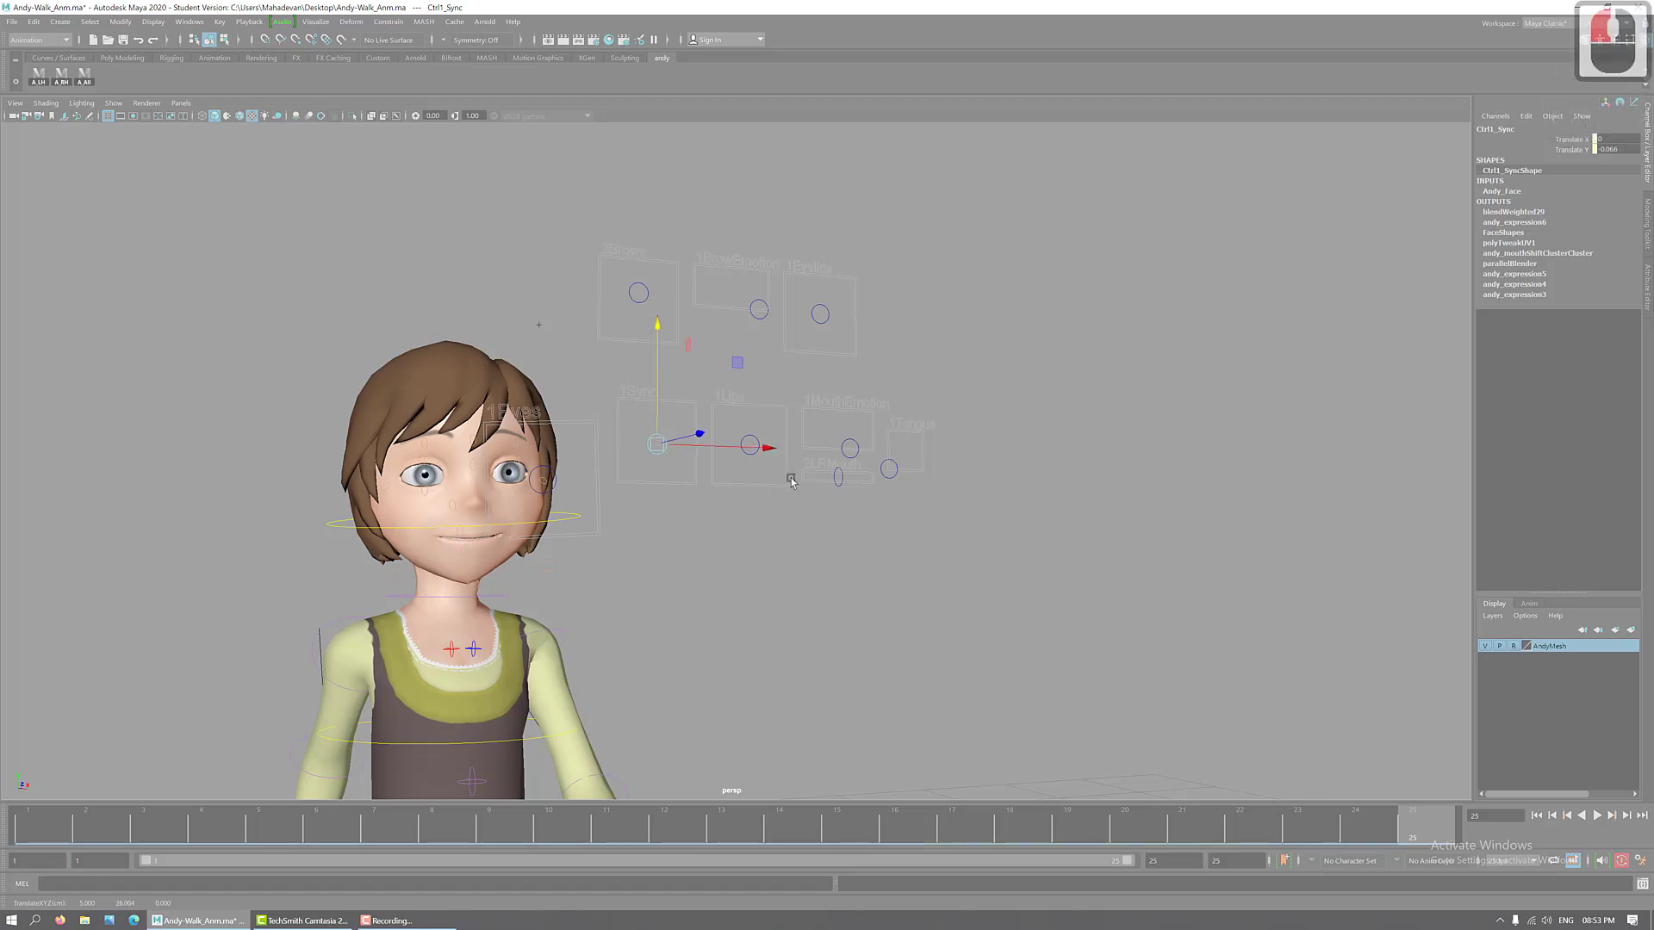
{"action": "left_click", "coordinate": [753, 447]}
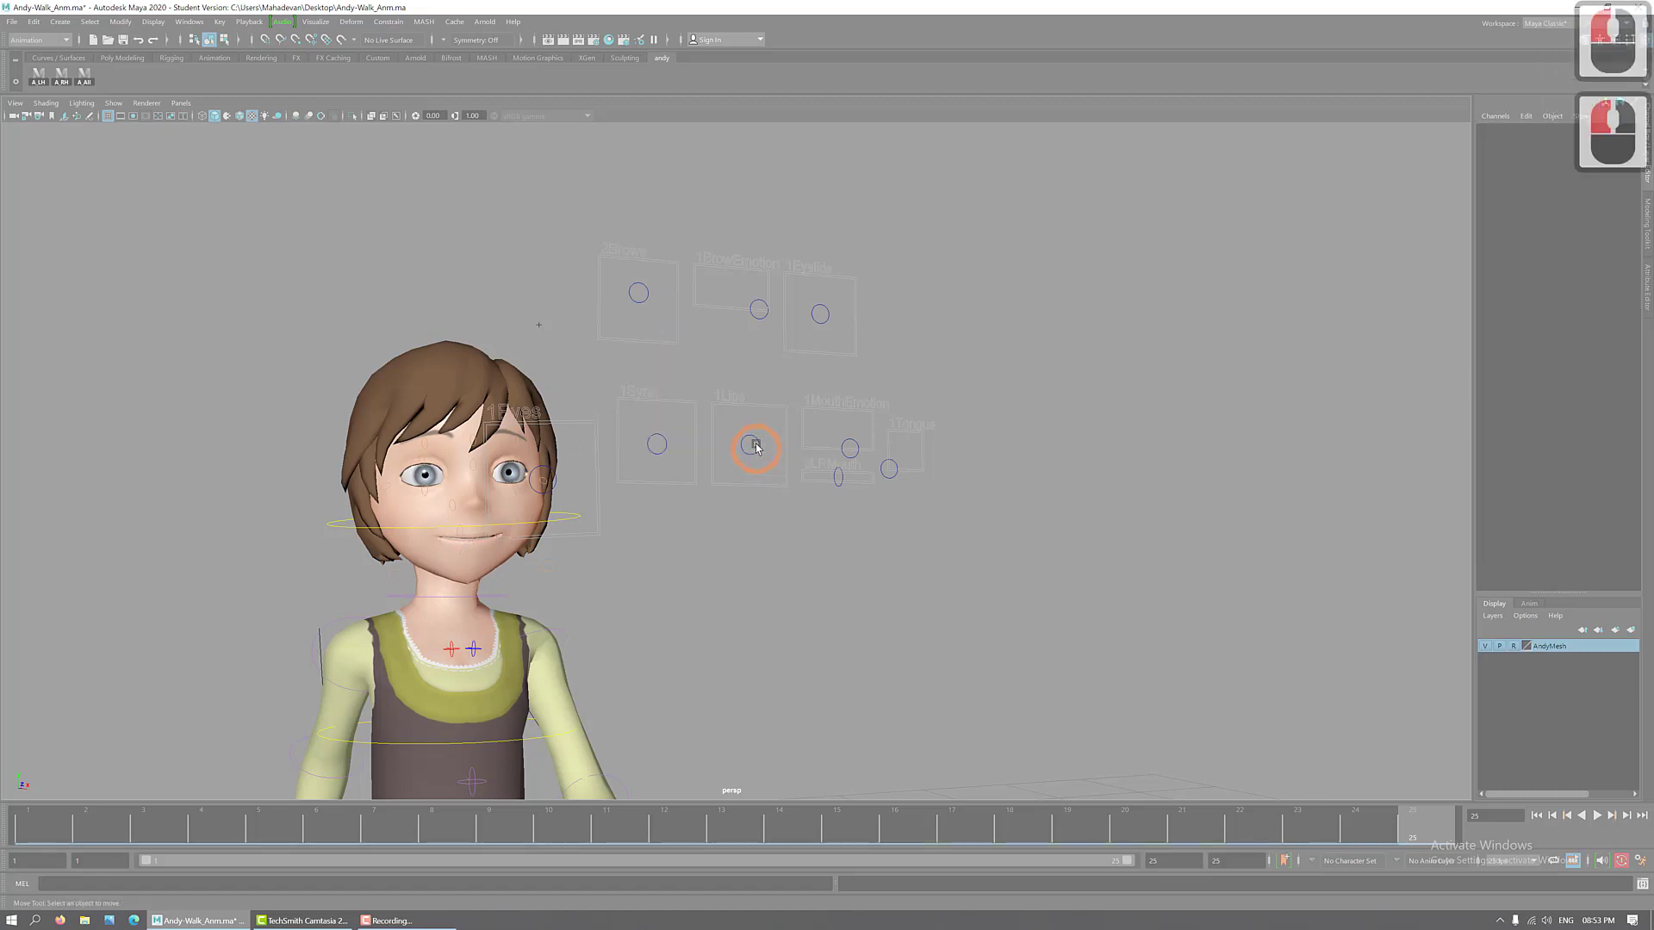
{"action": "left_click", "coordinate": [756, 440]}
{"action": "left_click_drag", "start_coordinate": [755, 440], "coordinate": [759, 332]}
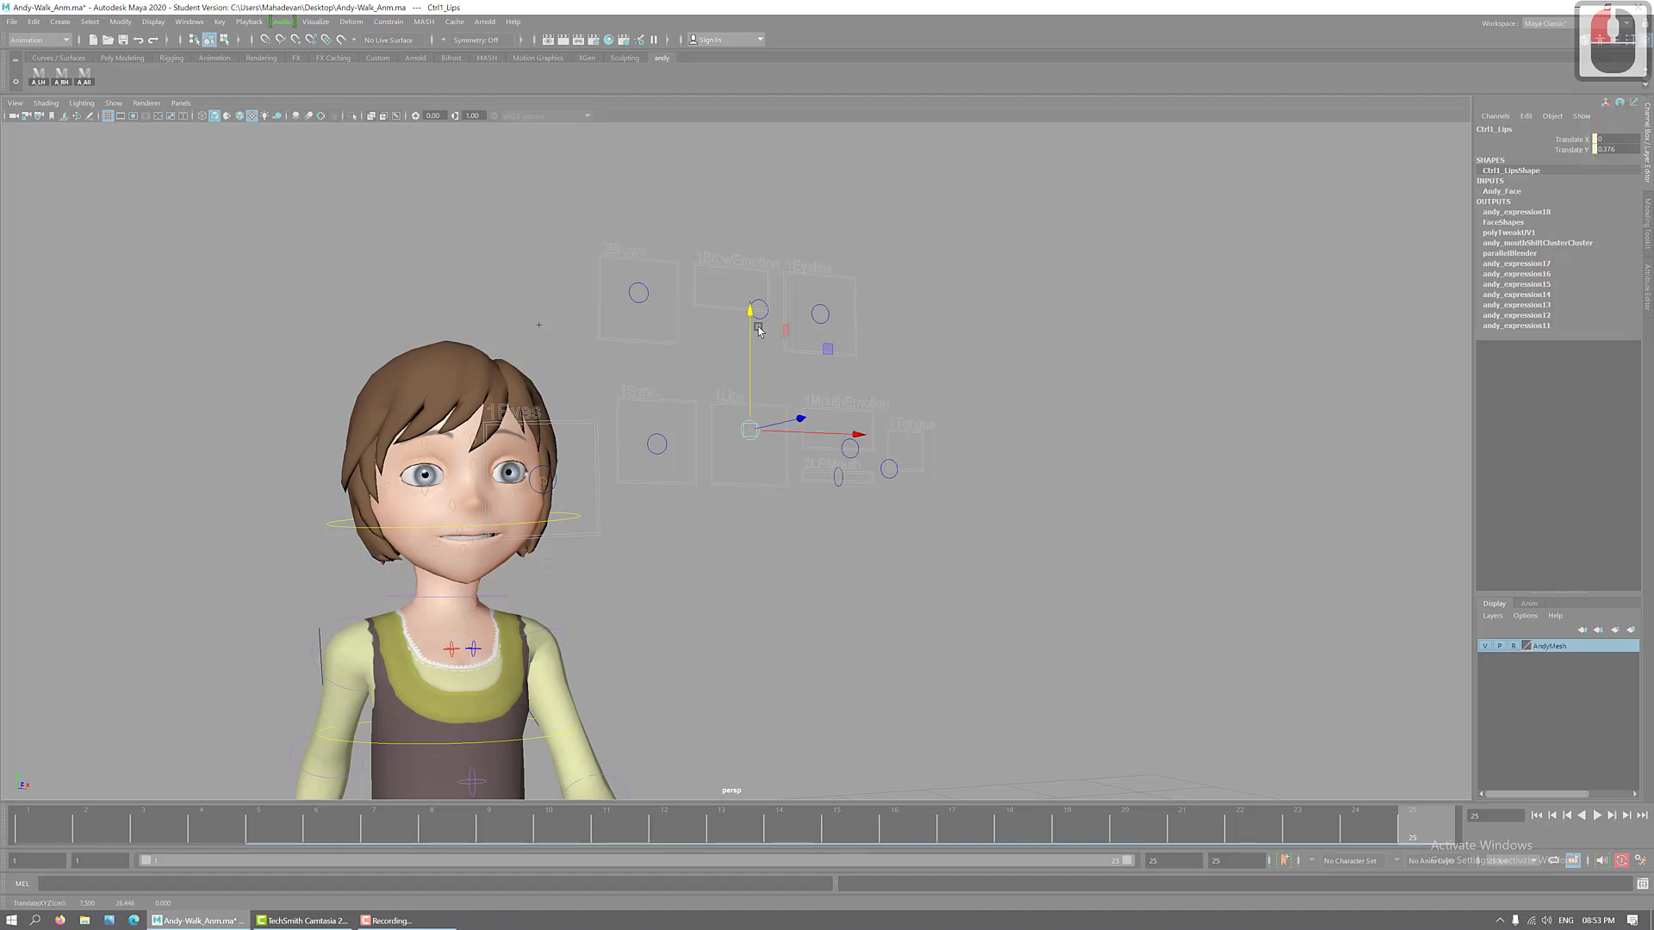
{"action": "key", "text": "ctrl+z"}
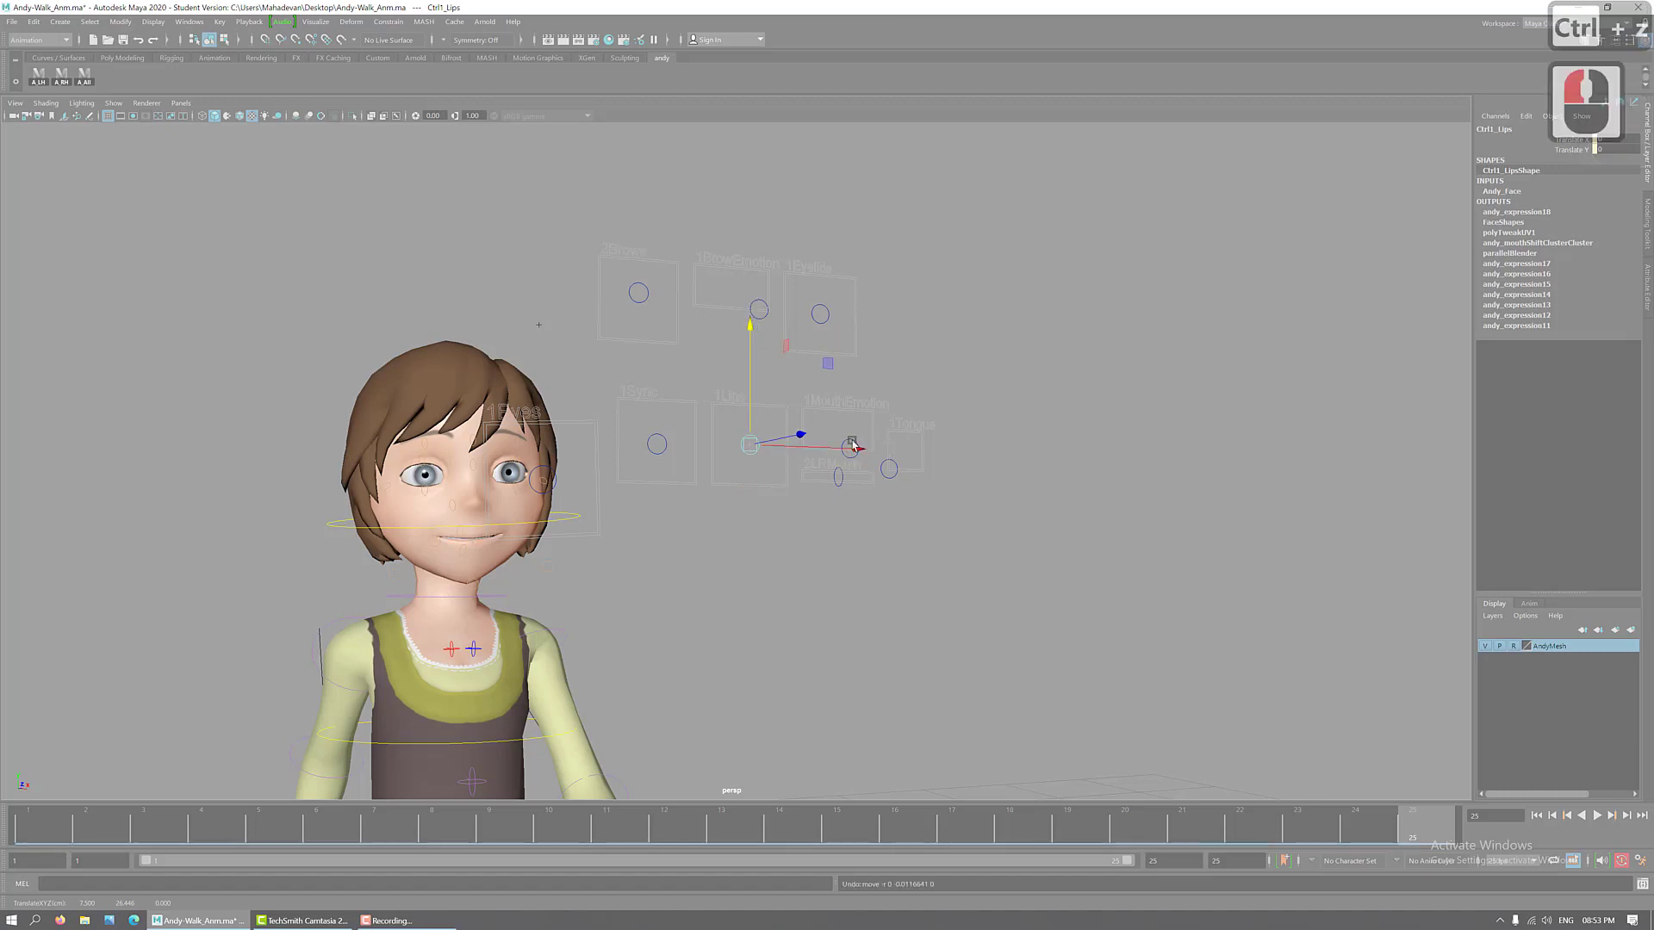
- Shift the MouthEmotion slider to a Translate X of about 0.48, and try the LRMouth slider sideways, undoing that move
{"action": "left_click", "coordinate": [849, 447]}
{"action": "mouse_move", "coordinate": [955, 452]}
{"action": "left_mouse_down"}
{"action": "mouse_move", "coordinate": [942, 448]}
{"action": "mouse_move", "coordinate": [964, 451]}
{"action": "left_mouse_up"}
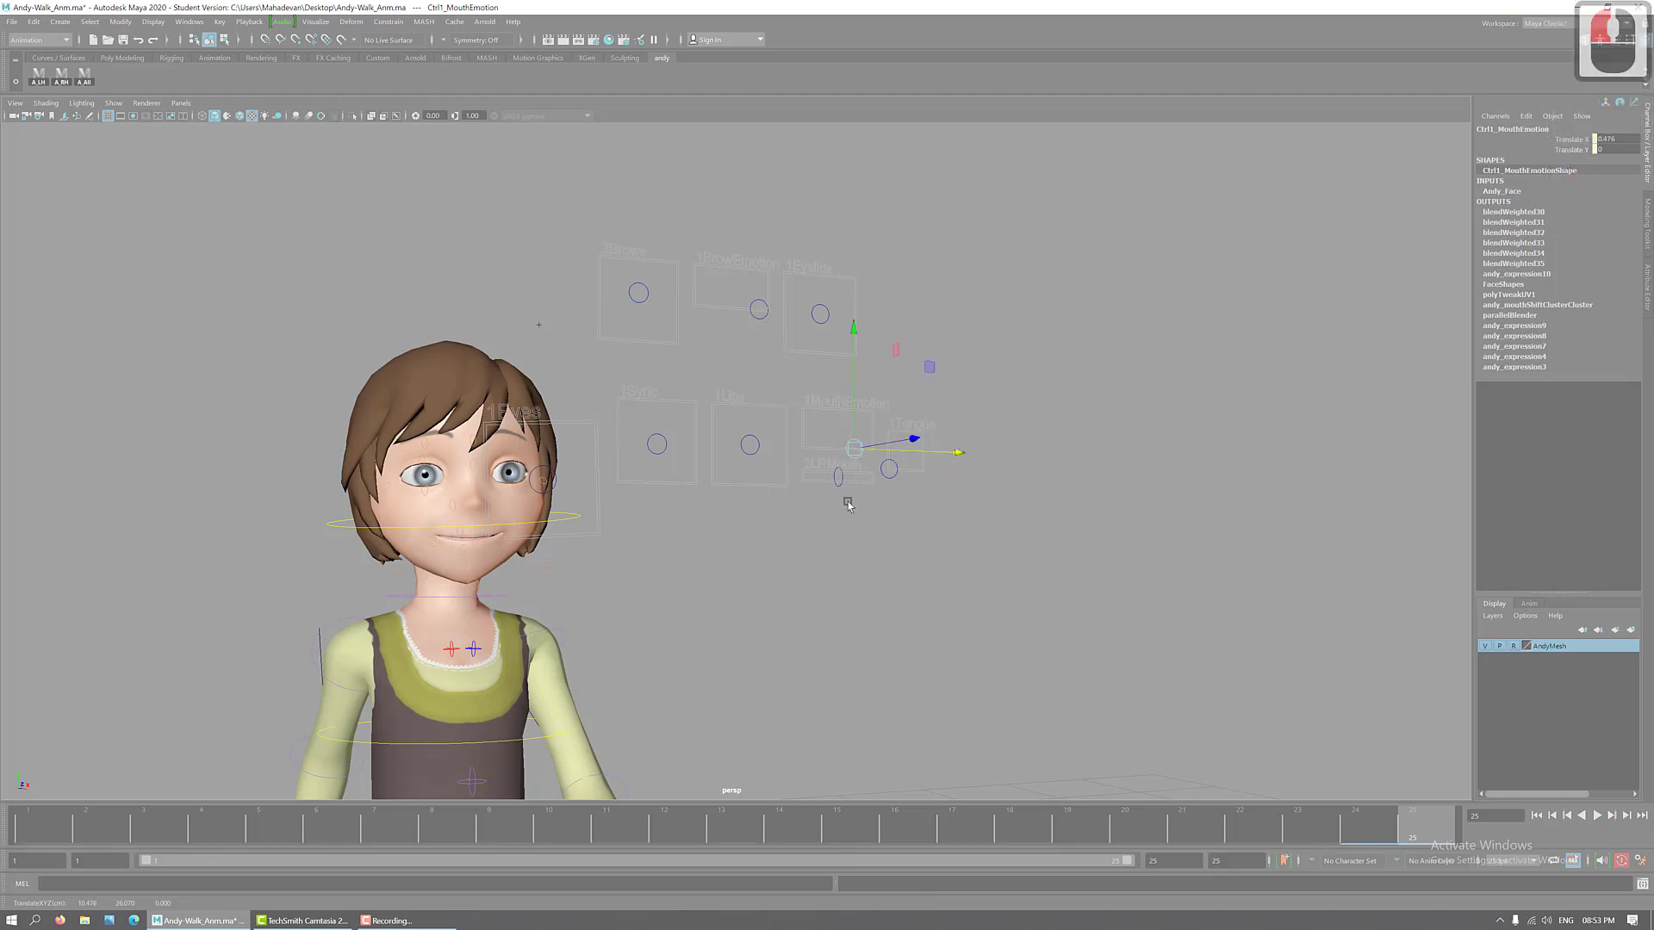
{"action": "left_click_drag", "start_coordinate": [842, 488], "coordinate": [896, 450]}
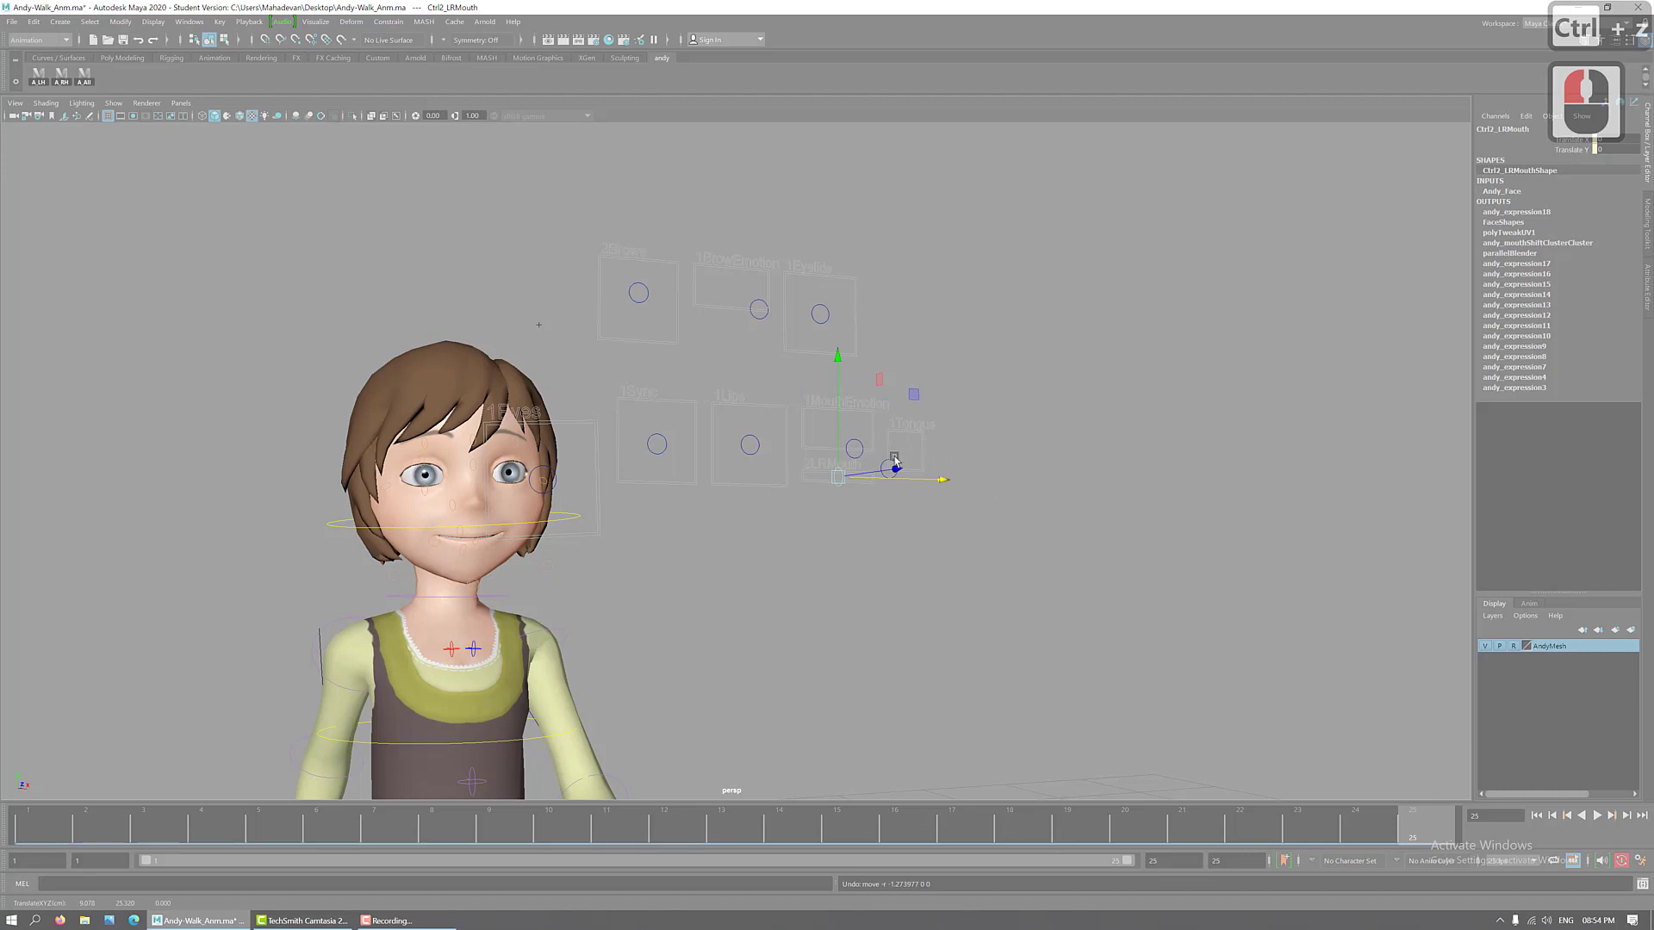
{"action": "key", "text": "ctrl+z"}
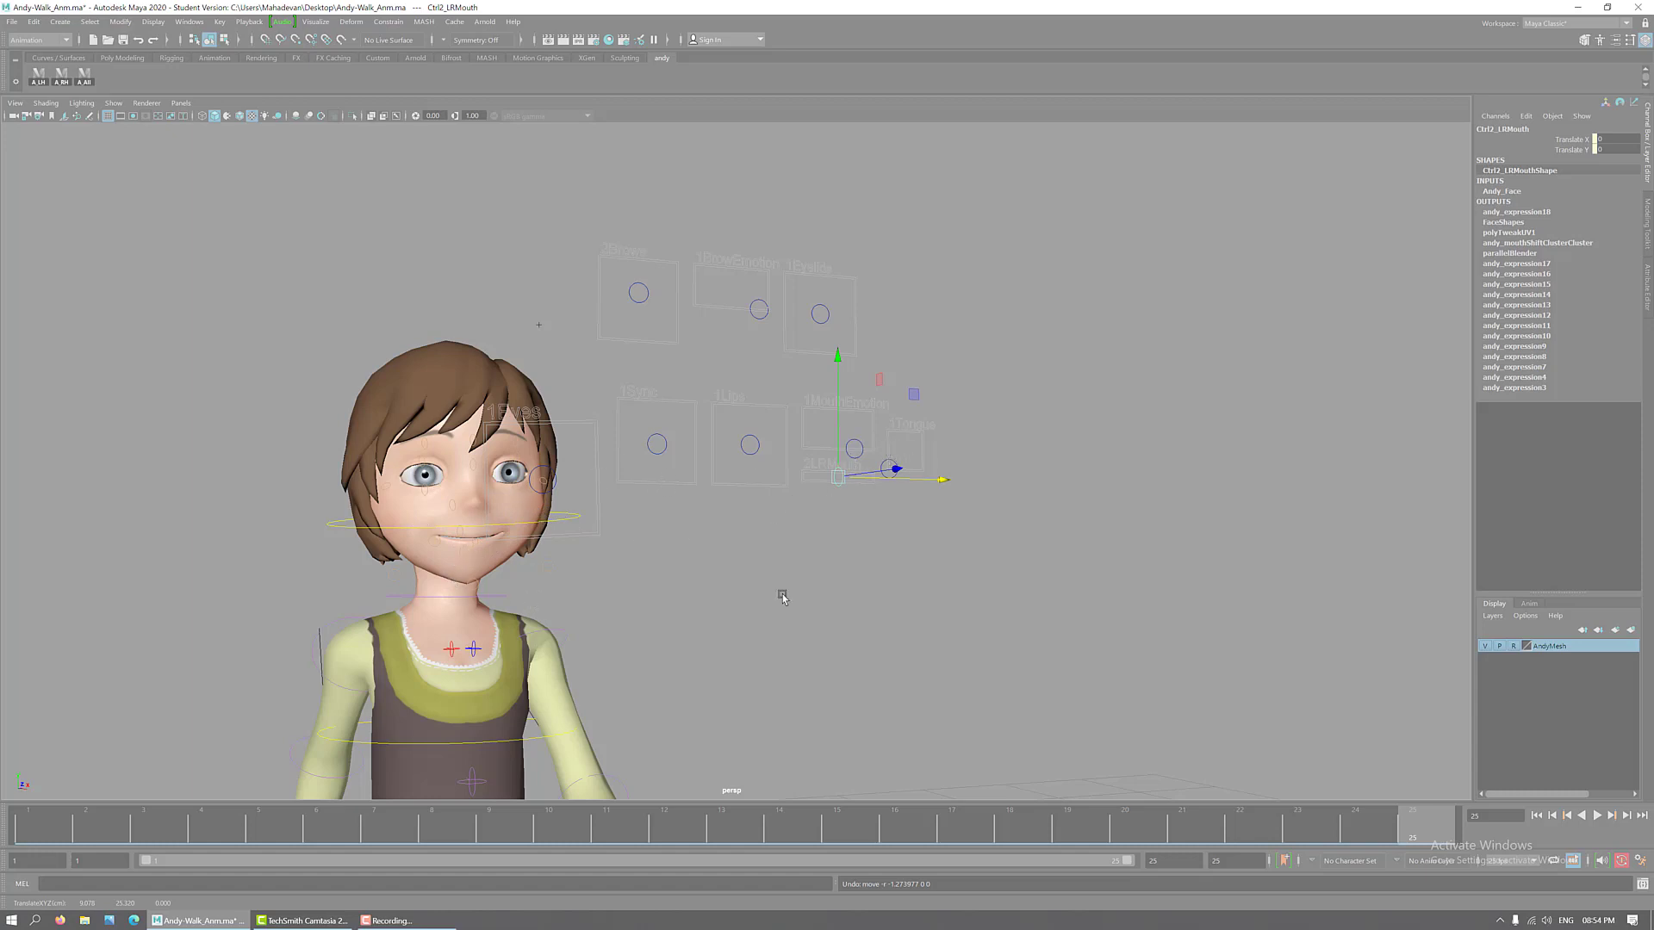
- Scrub the timeline from frame 1 to 25 and inspect the facial expression from the front
{"action": "middle_click_drag", "start_coordinate": [775, 595], "coordinate": [869, 576], "text": "alt"}
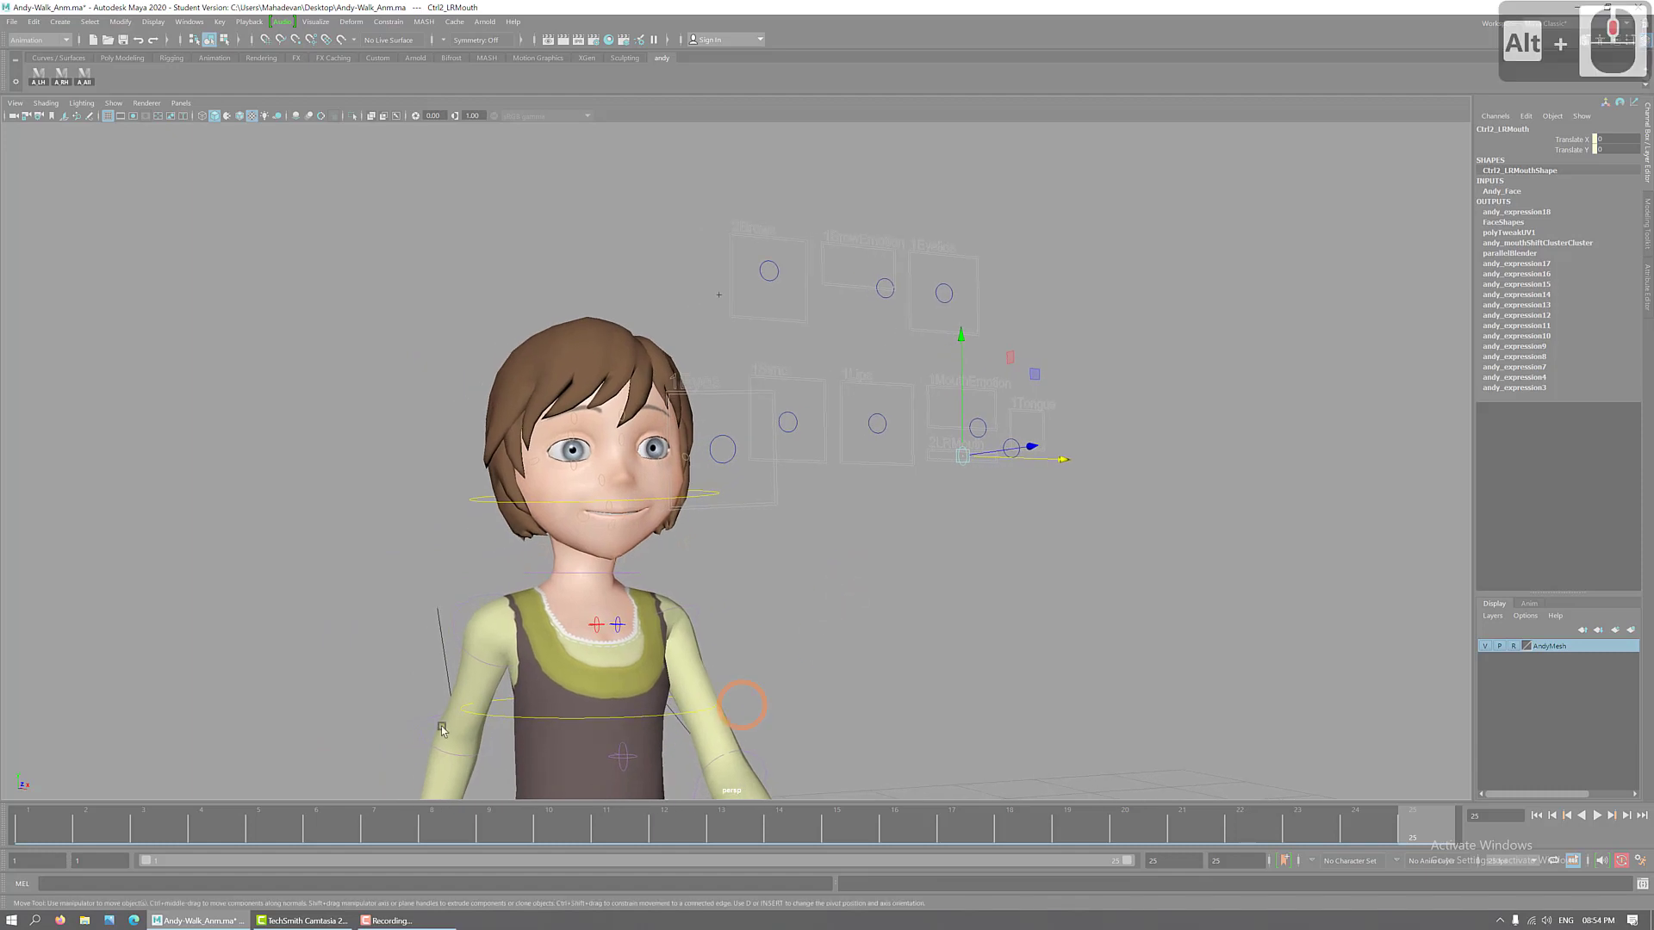
{"action": "left_click_drag", "start_coordinate": [49, 821], "coordinate": [1413, 819]}
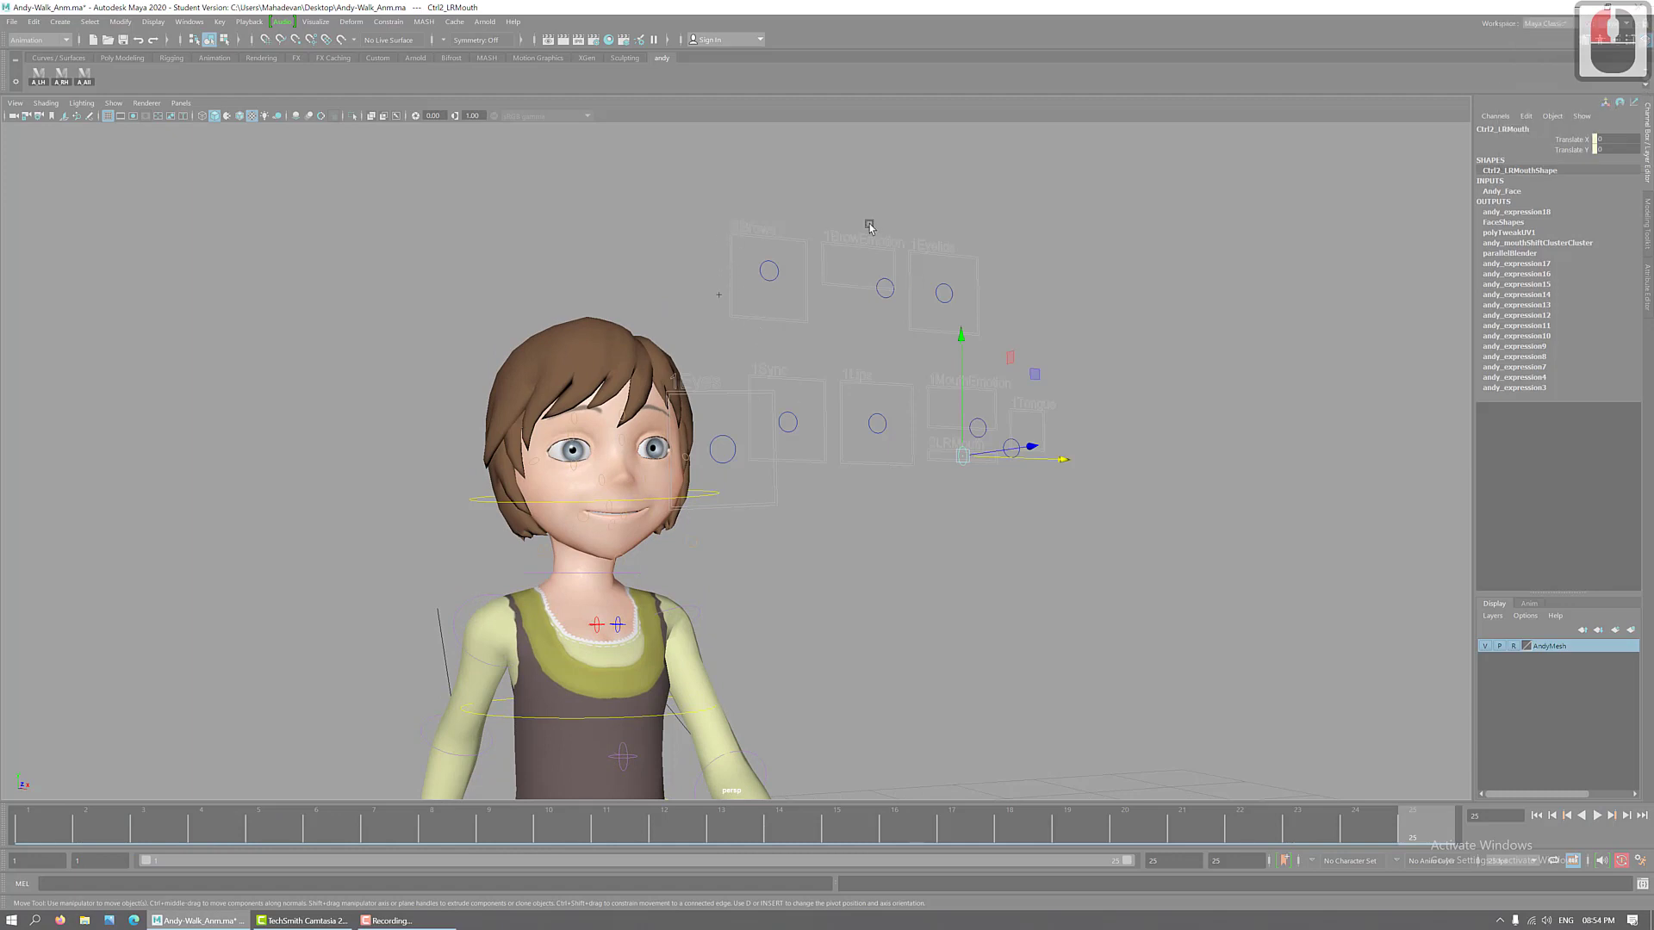
{"action": "mouse_move", "coordinate": [830, 543]}
{"action": "left_mouse_down", "text": "alt"}
{"action": "mouse_move", "coordinate": [856, 542]}
{"action": "mouse_move", "coordinate": [815, 548]}
{"action": "left_mouse_up", "text": "alt"}
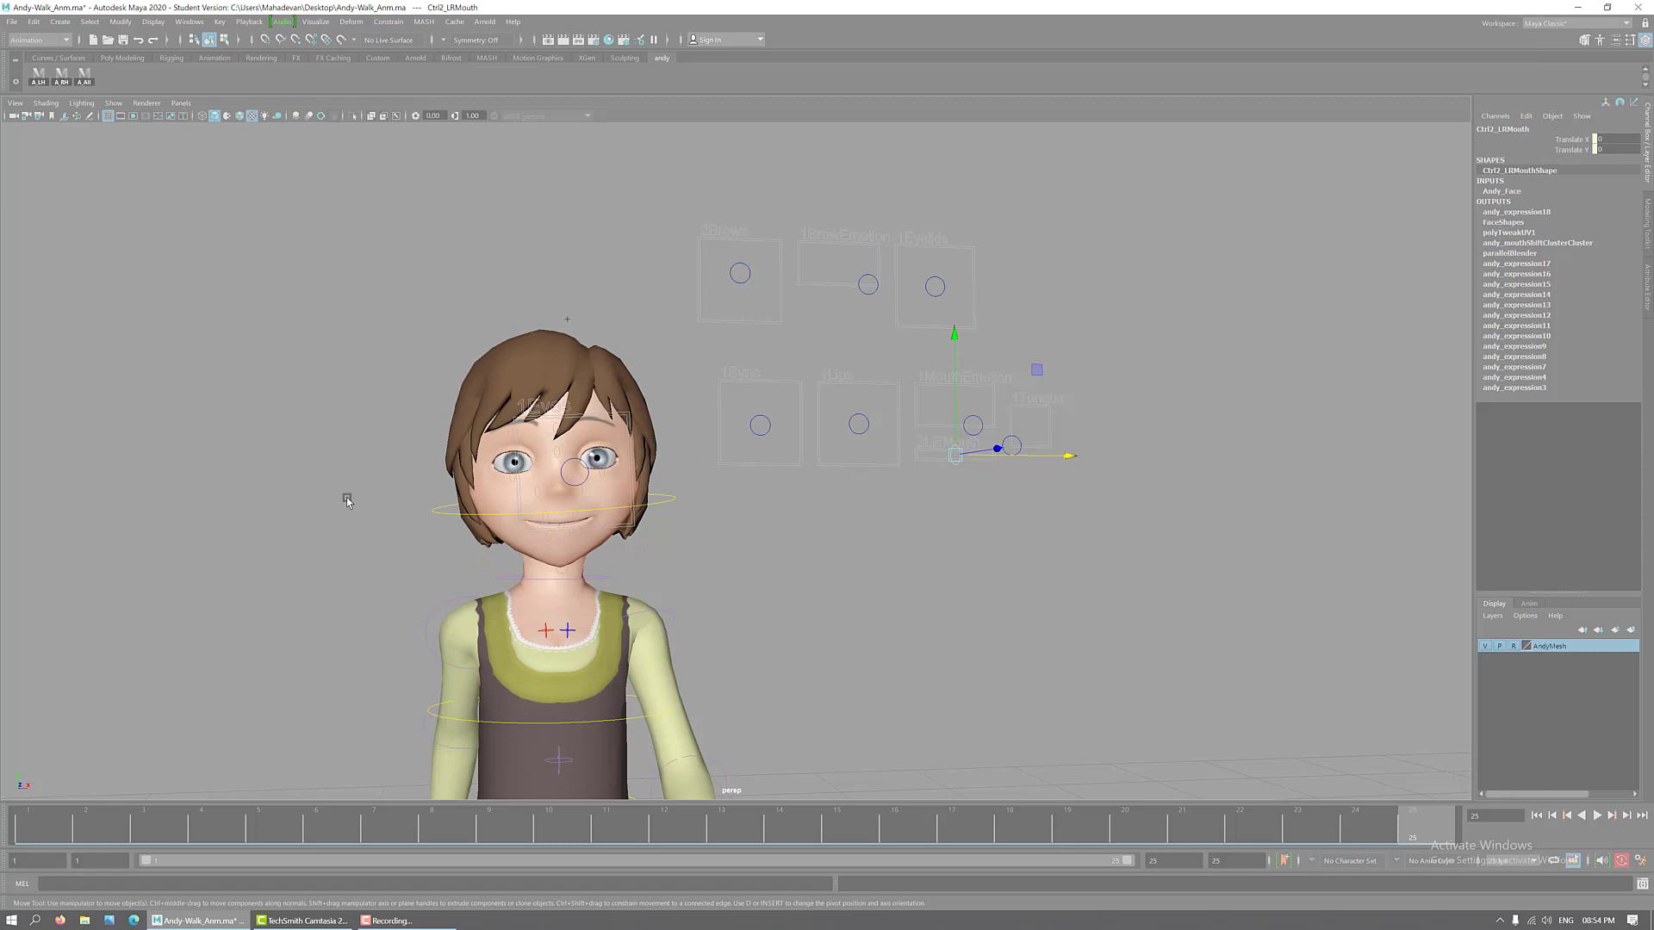
- Select all of Andy's controls with the saved shelf selection, review the walk from frame 1 to 25, and clear the selection
{"action": "left_click", "coordinate": [84, 76]}
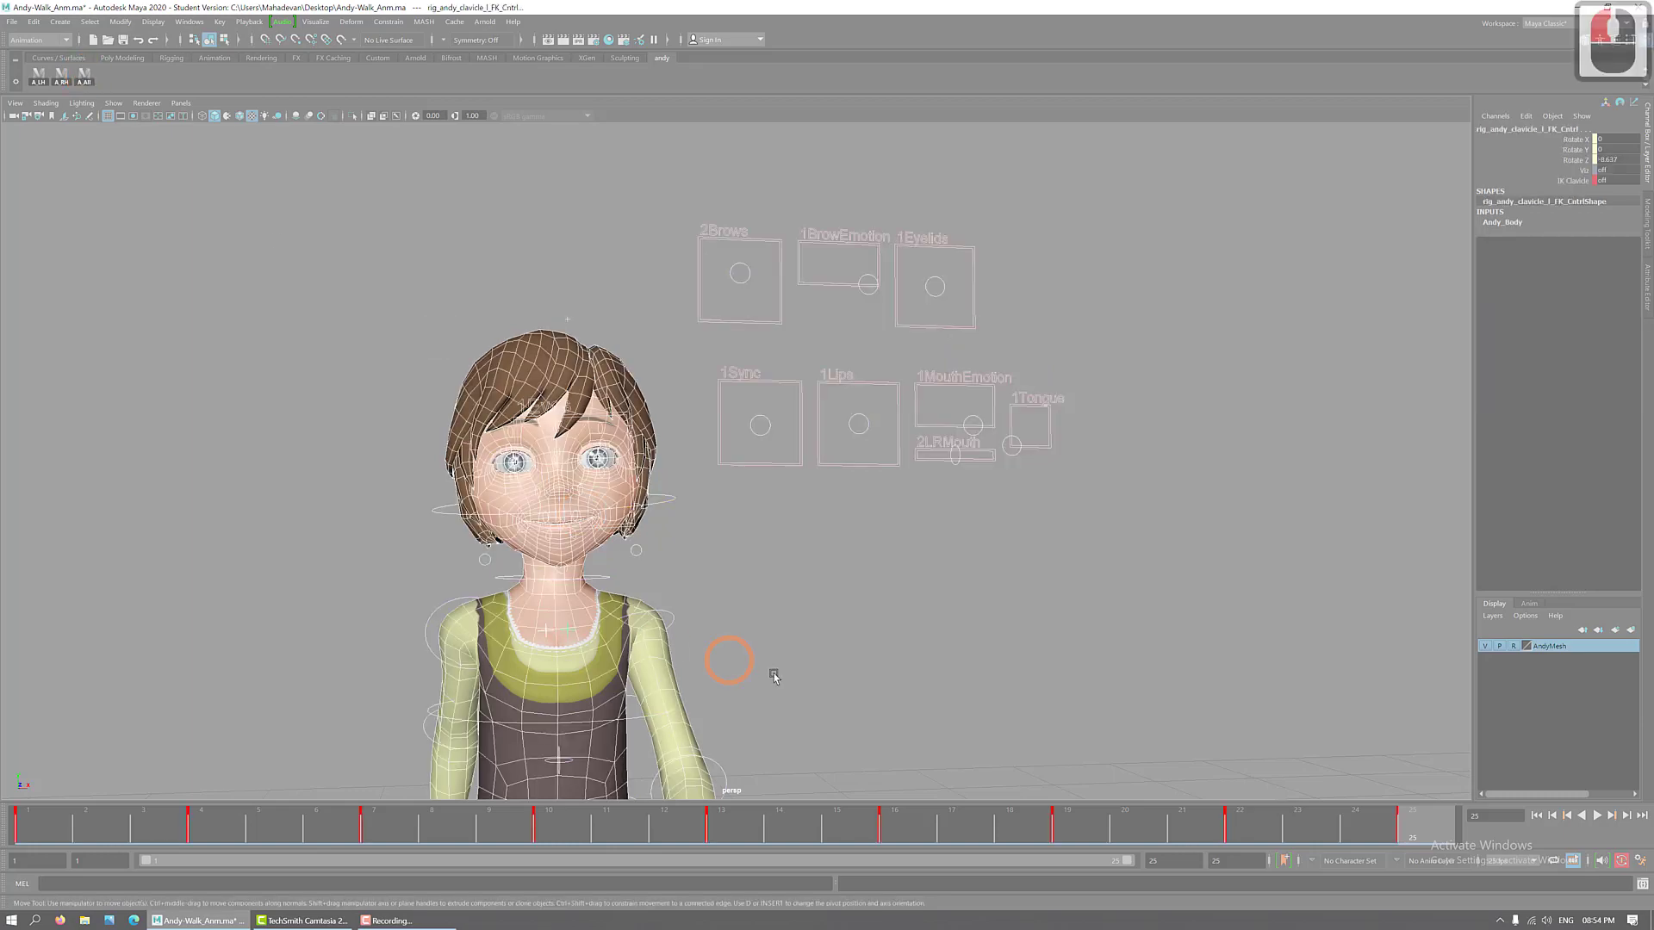
{"action": "scroll", "coordinate": [782, 591], "scroll_direction": "down", "scroll_amount": 12}
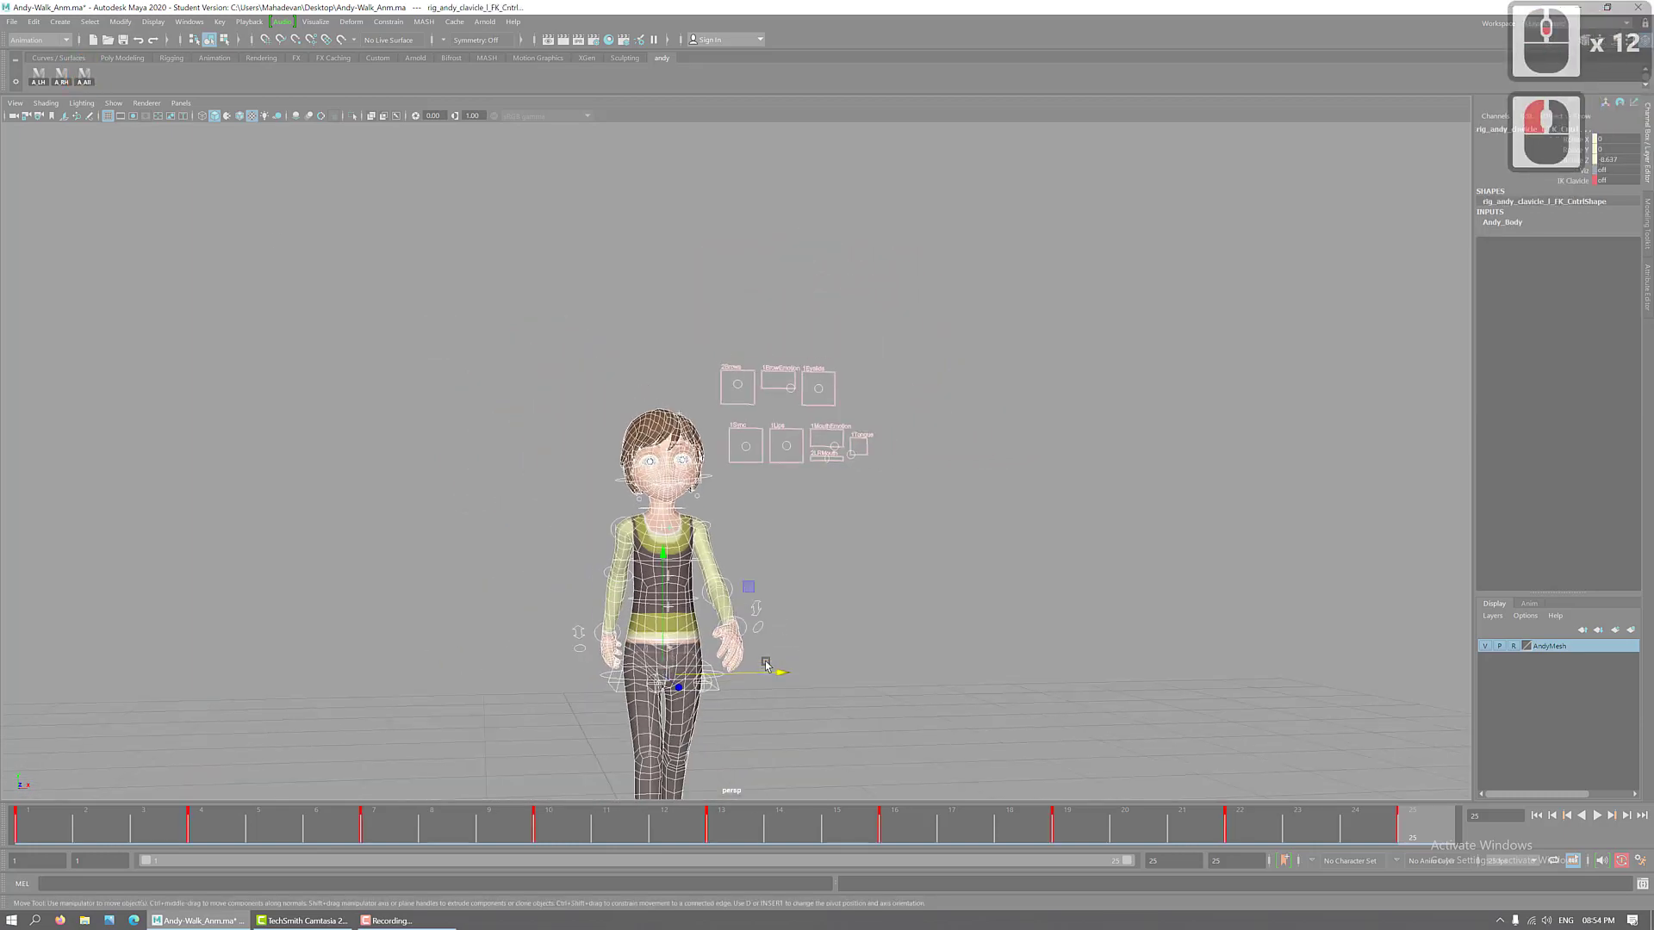
{"action": "left_click_drag", "start_coordinate": [766, 665], "coordinate": [748, 592], "text": "alt"}
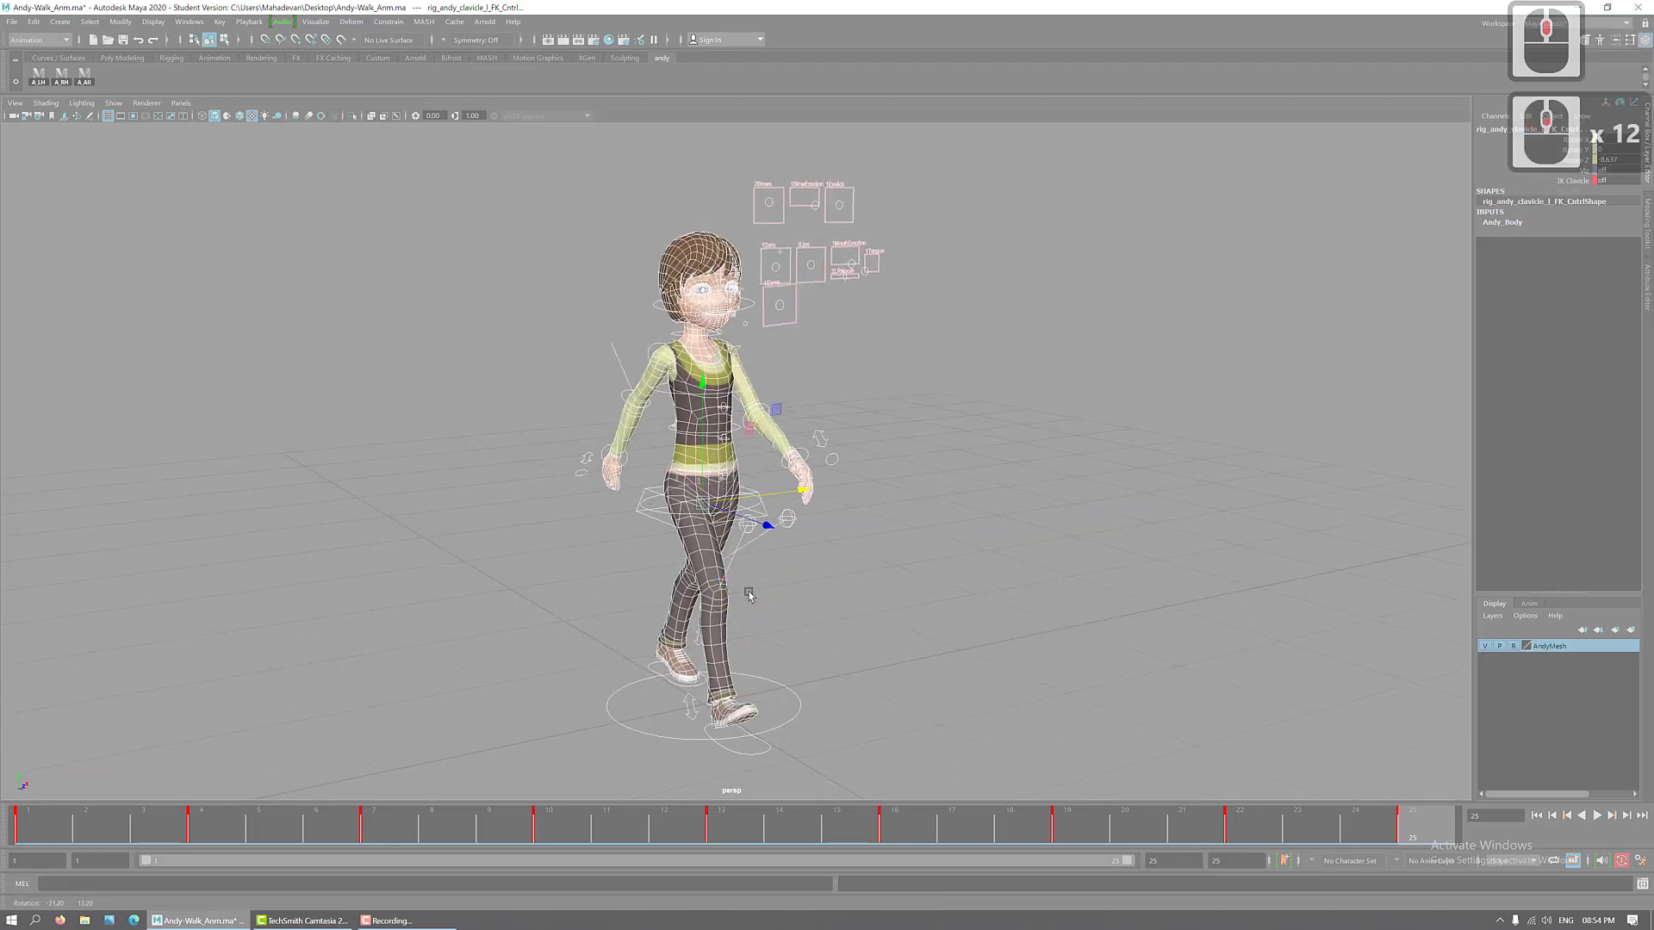
{"action": "left_click_drag", "start_coordinate": [49, 832], "coordinate": [1413, 837]}
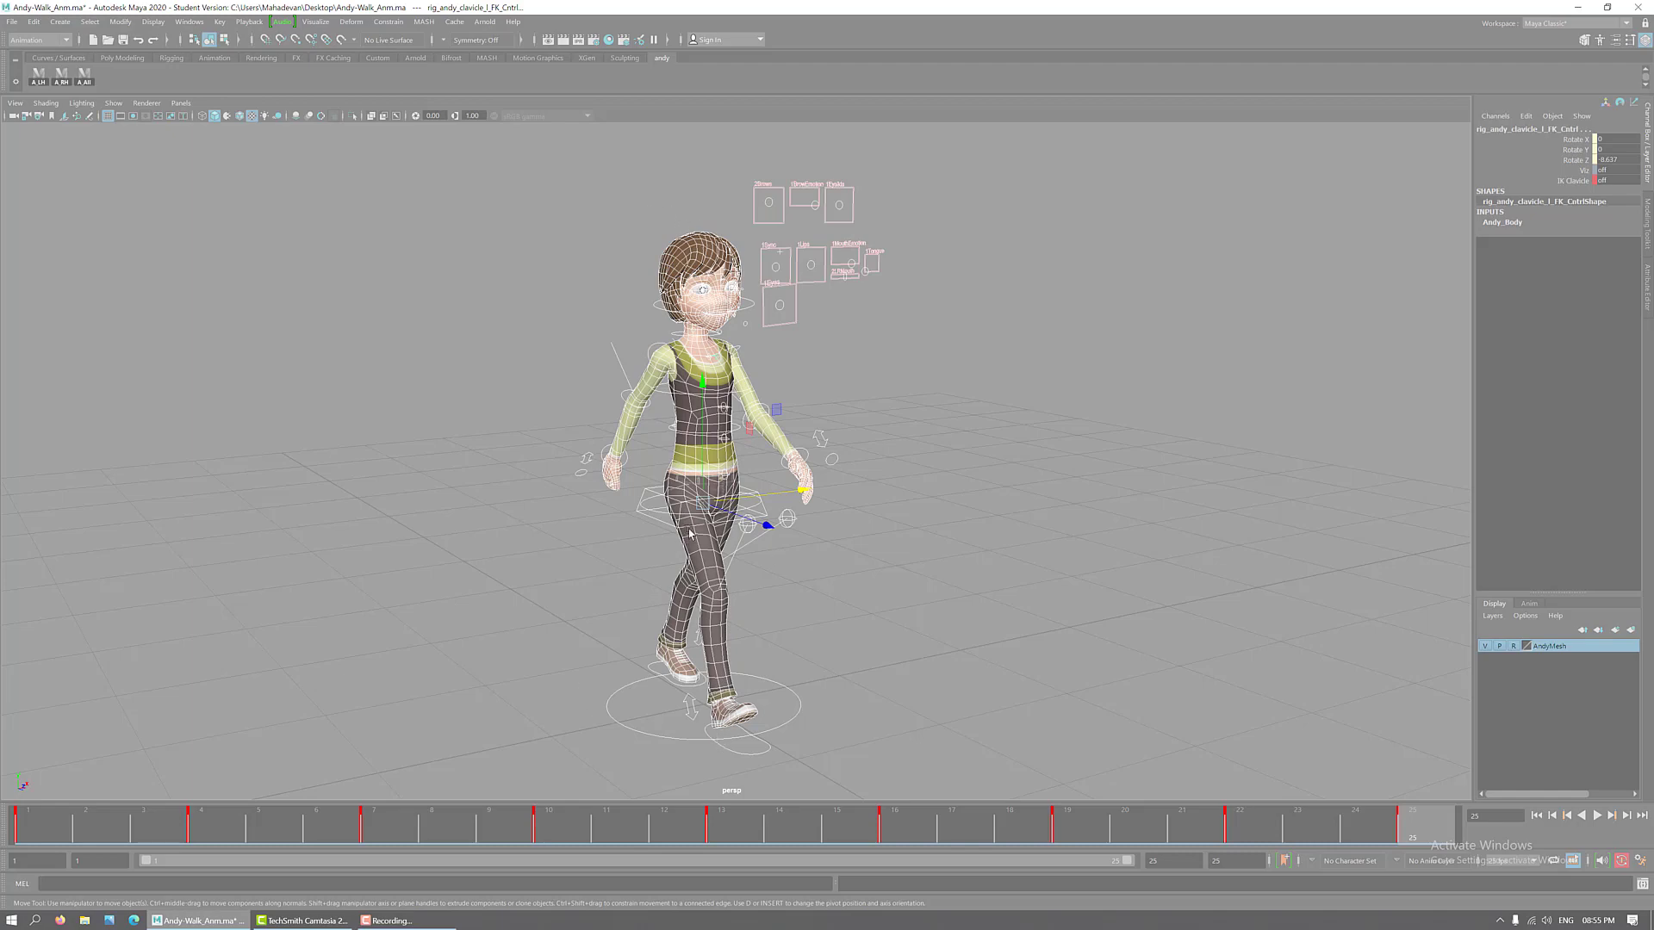
{"action": "left_click", "coordinate": [30, 823]}
{"action": "left_click", "coordinate": [172, 820]}
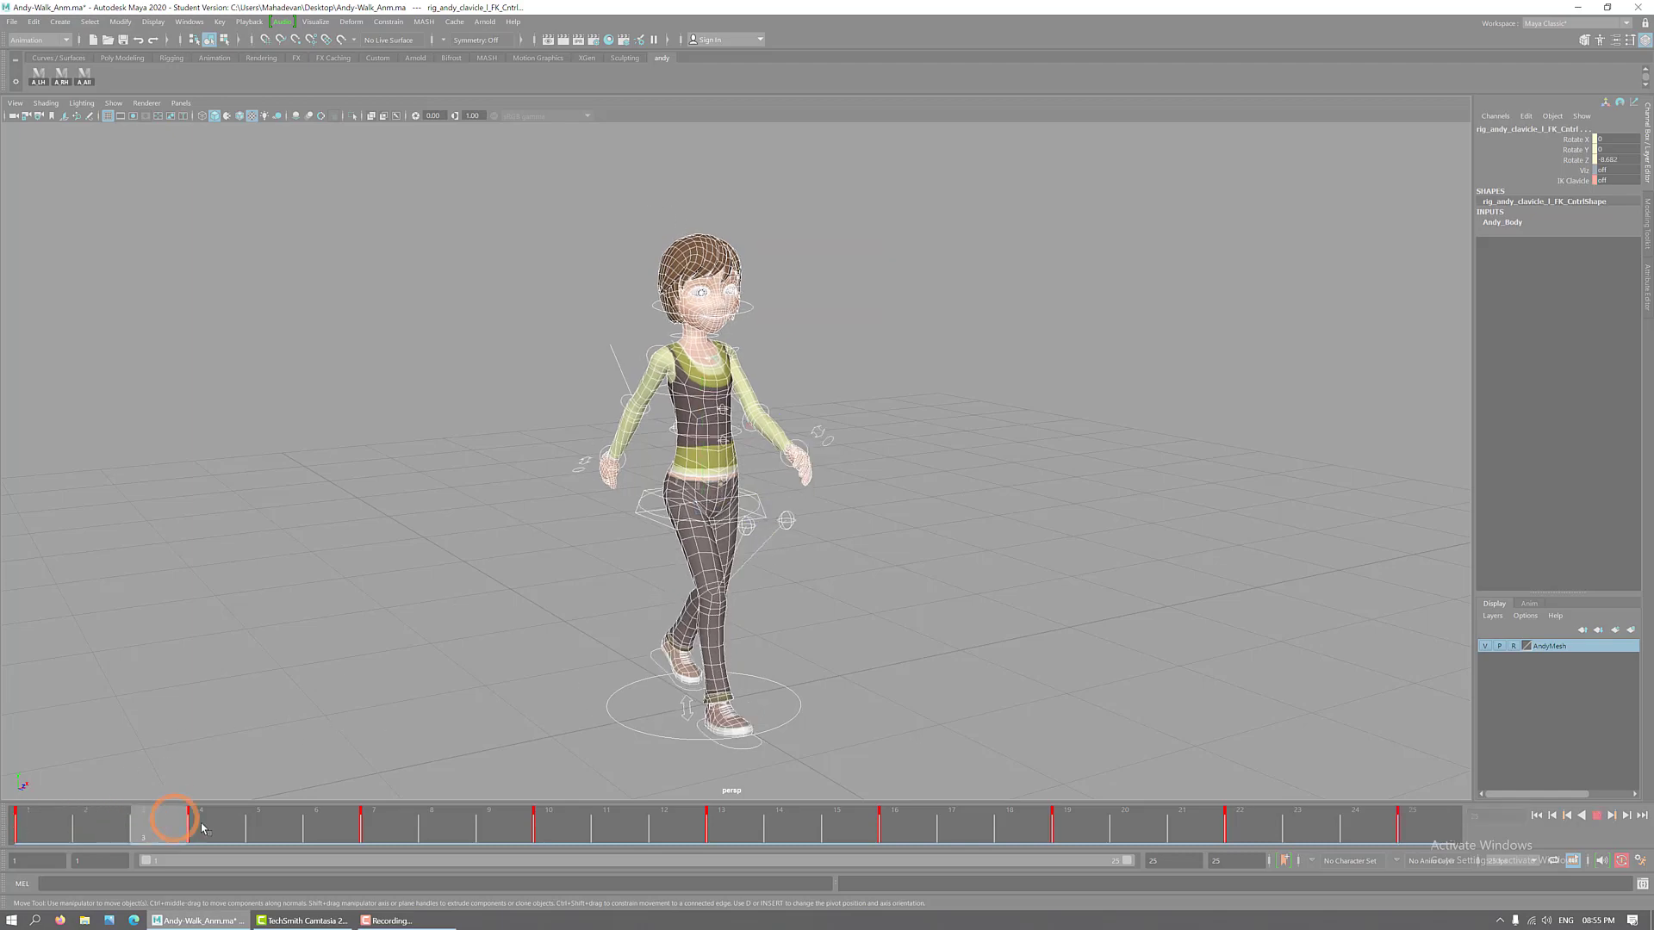
{"action": "left_click_drag", "start_coordinate": [203, 827], "coordinate": [1423, 840]}
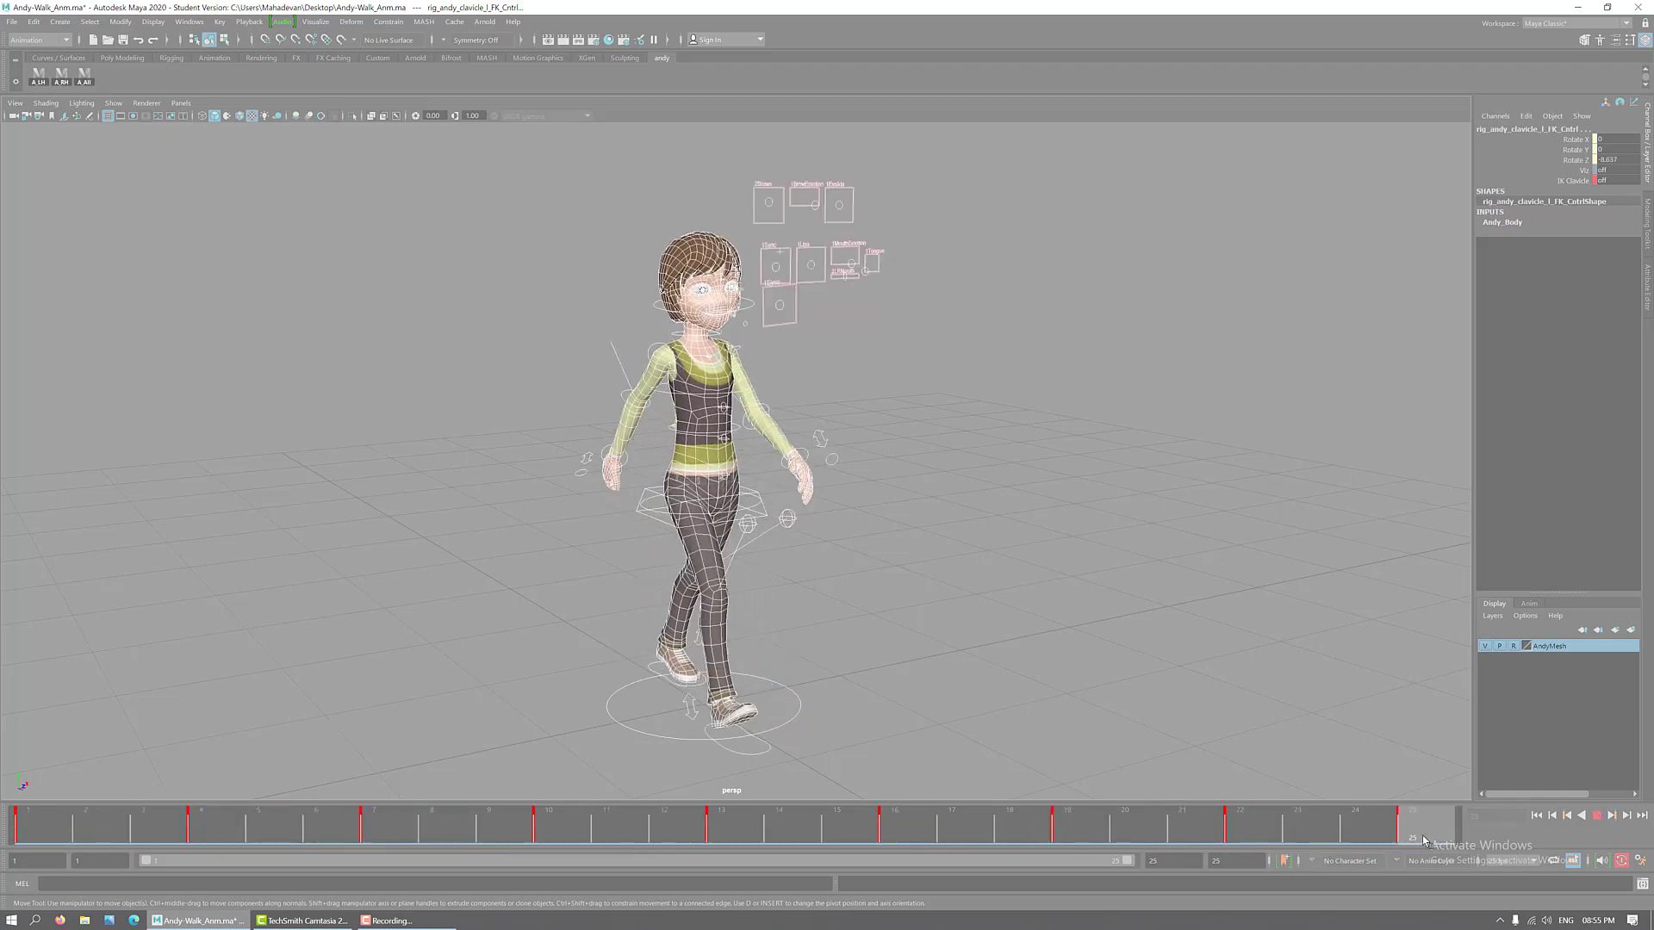
{"action": "left_click", "coordinate": [1423, 840]}
{"action": "left_click", "coordinate": [941, 488]}
{"action": "left_click", "coordinate": [778, 424]}
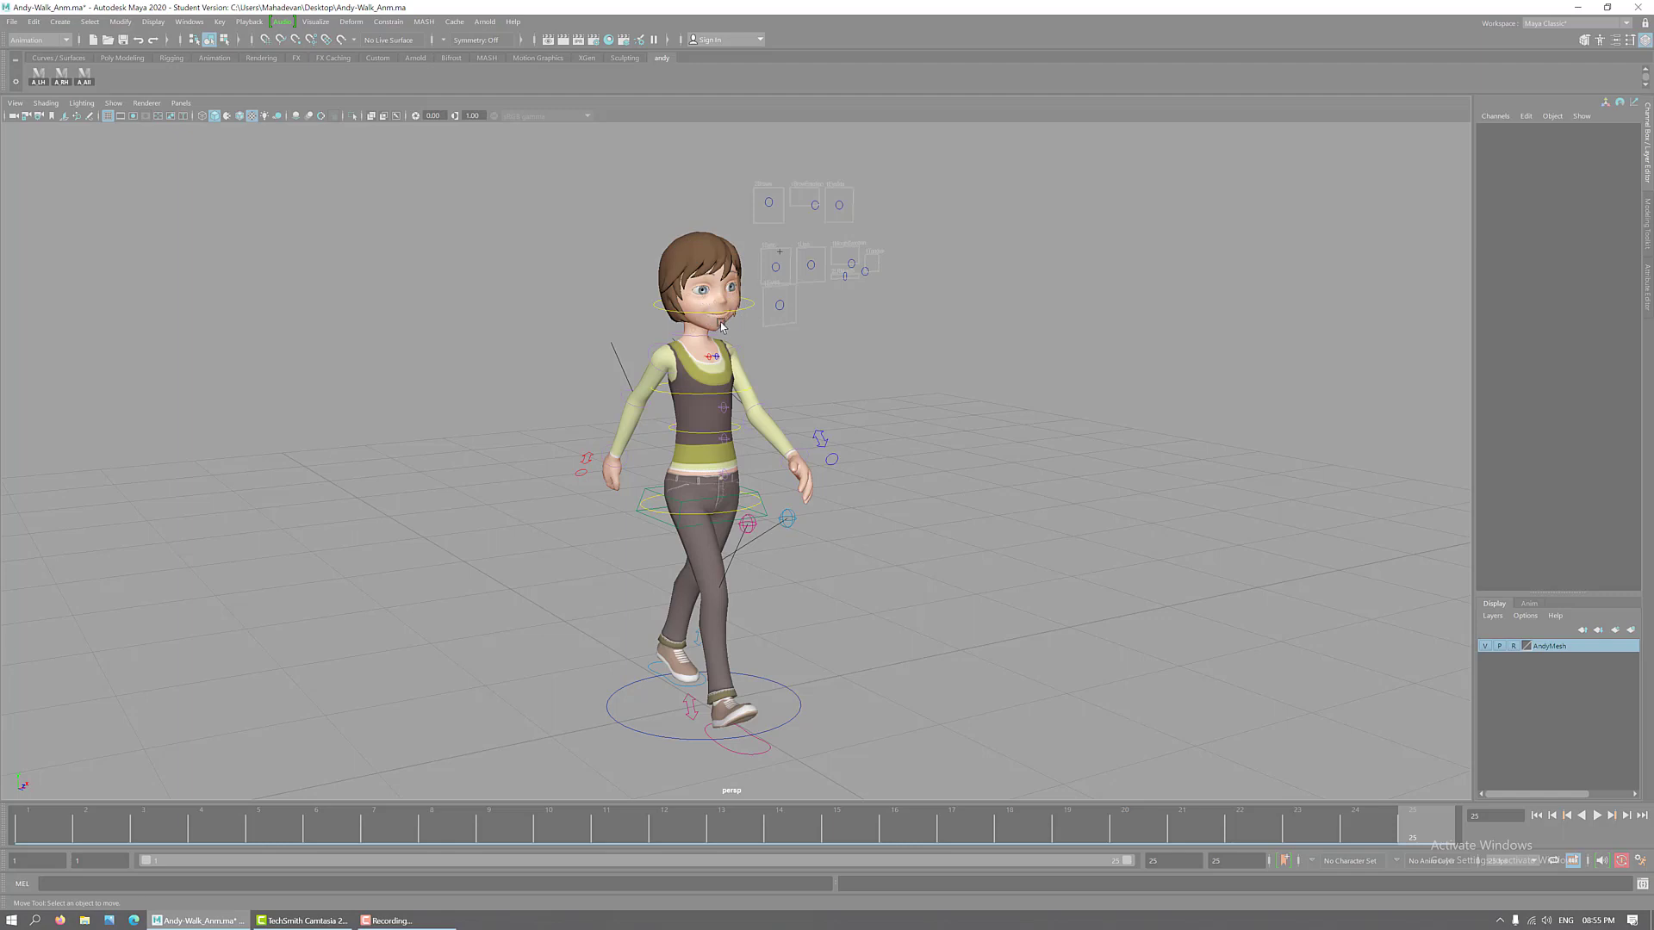
- Frame Andy's face and sliders, open the Script Editor beside them and clear all its contents
{"action": "scroll", "coordinate": [960, 295], "scroll_direction": "up", "scroll_amount": 2}
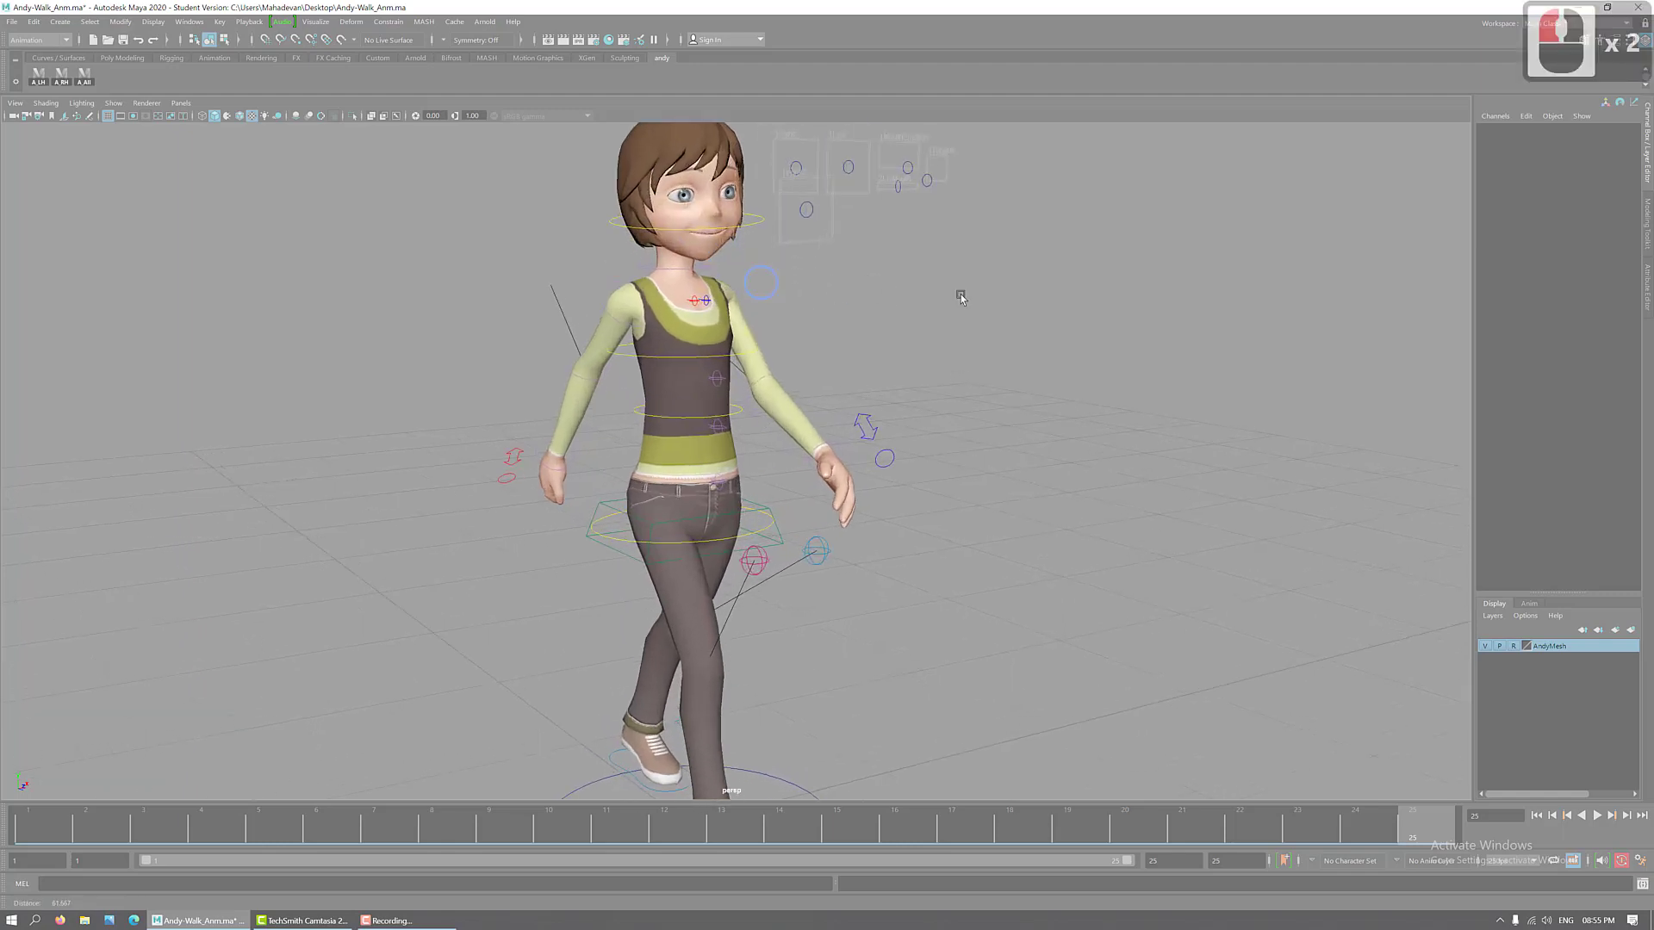
{"action": "right_click_drag", "start_coordinate": [960, 295], "coordinate": [1058, 285], "text": "alt"}
{"action": "middle_click_drag", "start_coordinate": [1045, 213], "coordinate": [988, 500], "text": "alt"}
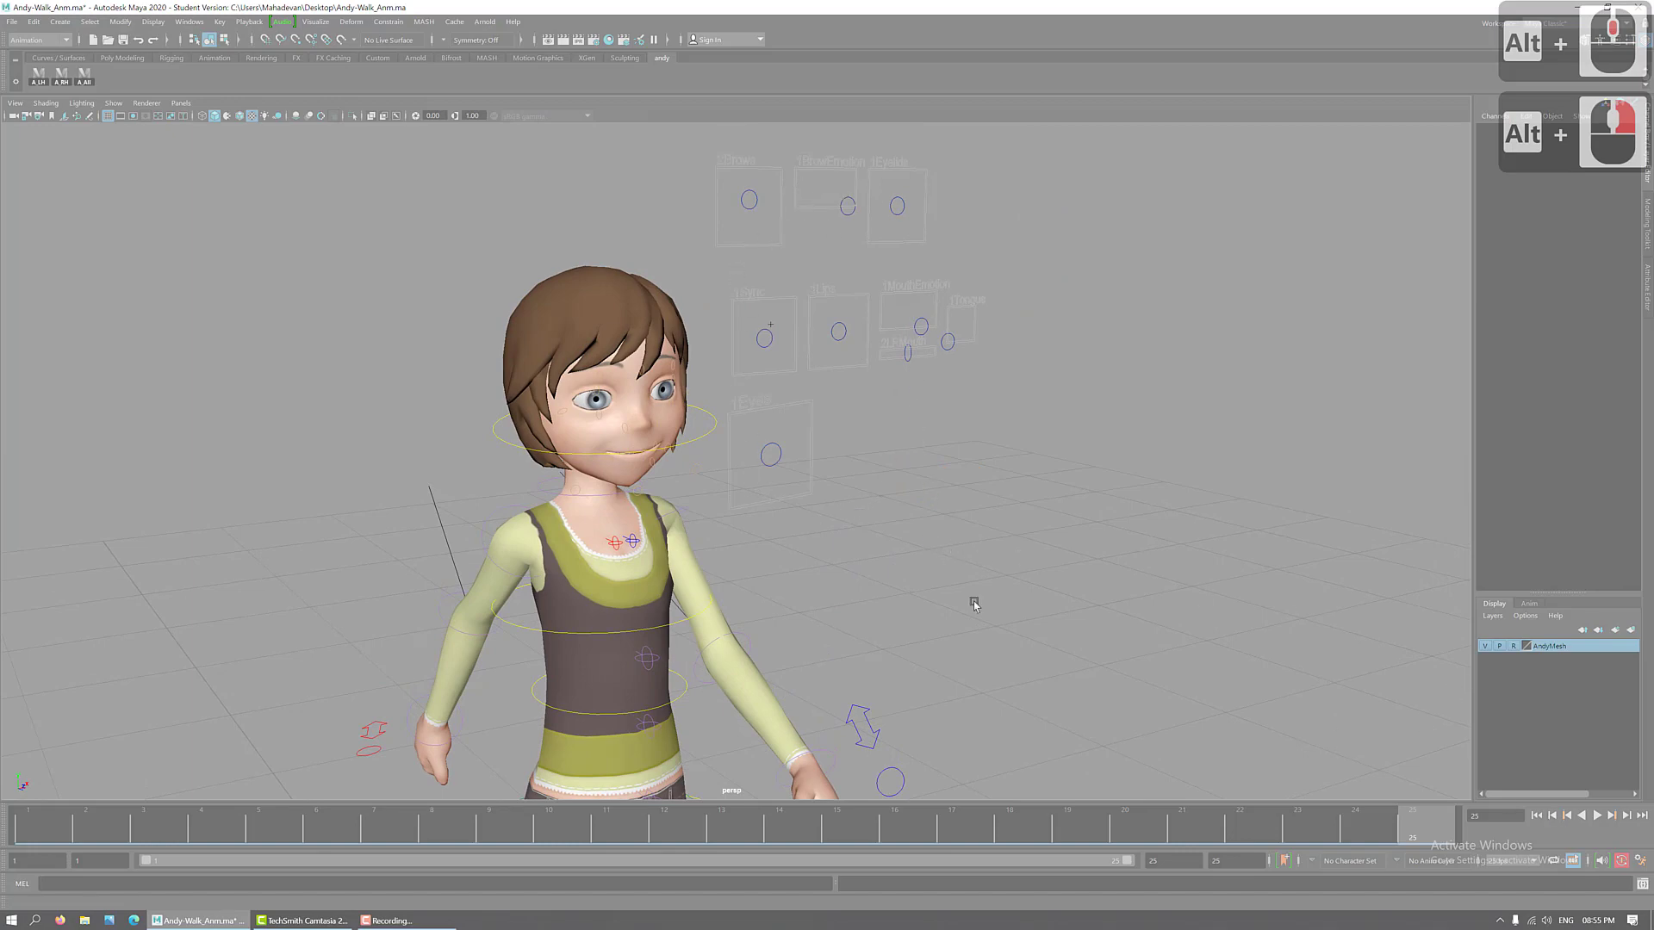
{"action": "left_click", "coordinate": [1644, 886]}
{"action": "left_click_drag", "start_coordinate": [418, 329], "coordinate": [1351, 257]}
{"action": "left_click", "coordinate": [1100, 270]}
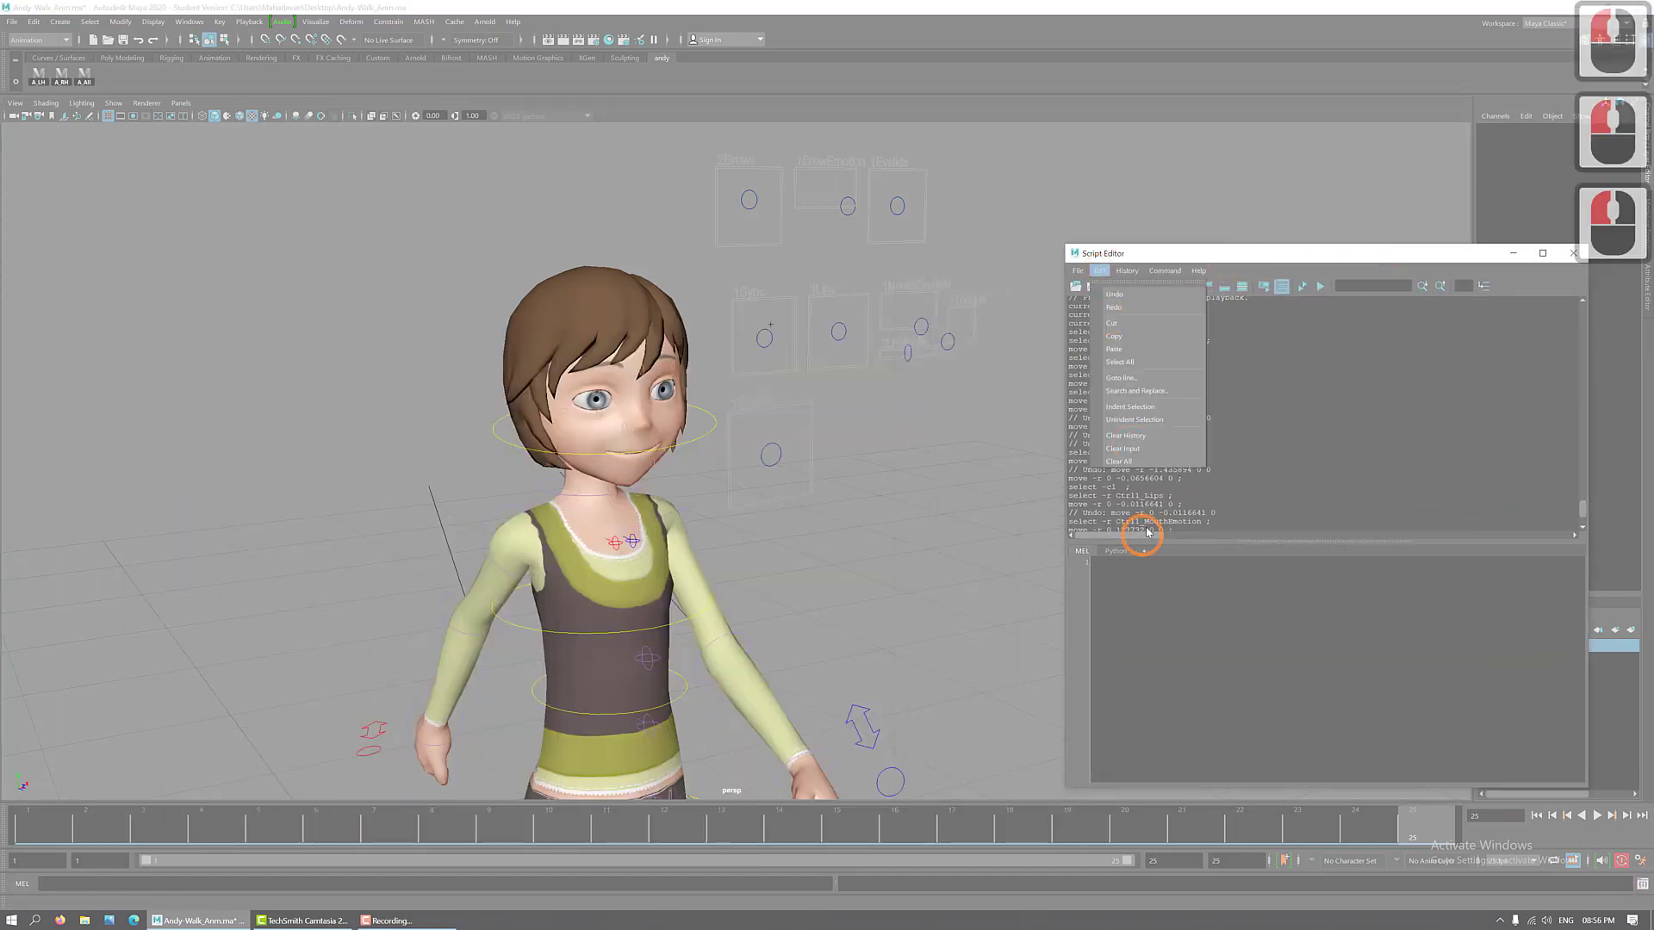
{"action": "left_click", "coordinate": [1128, 462]}
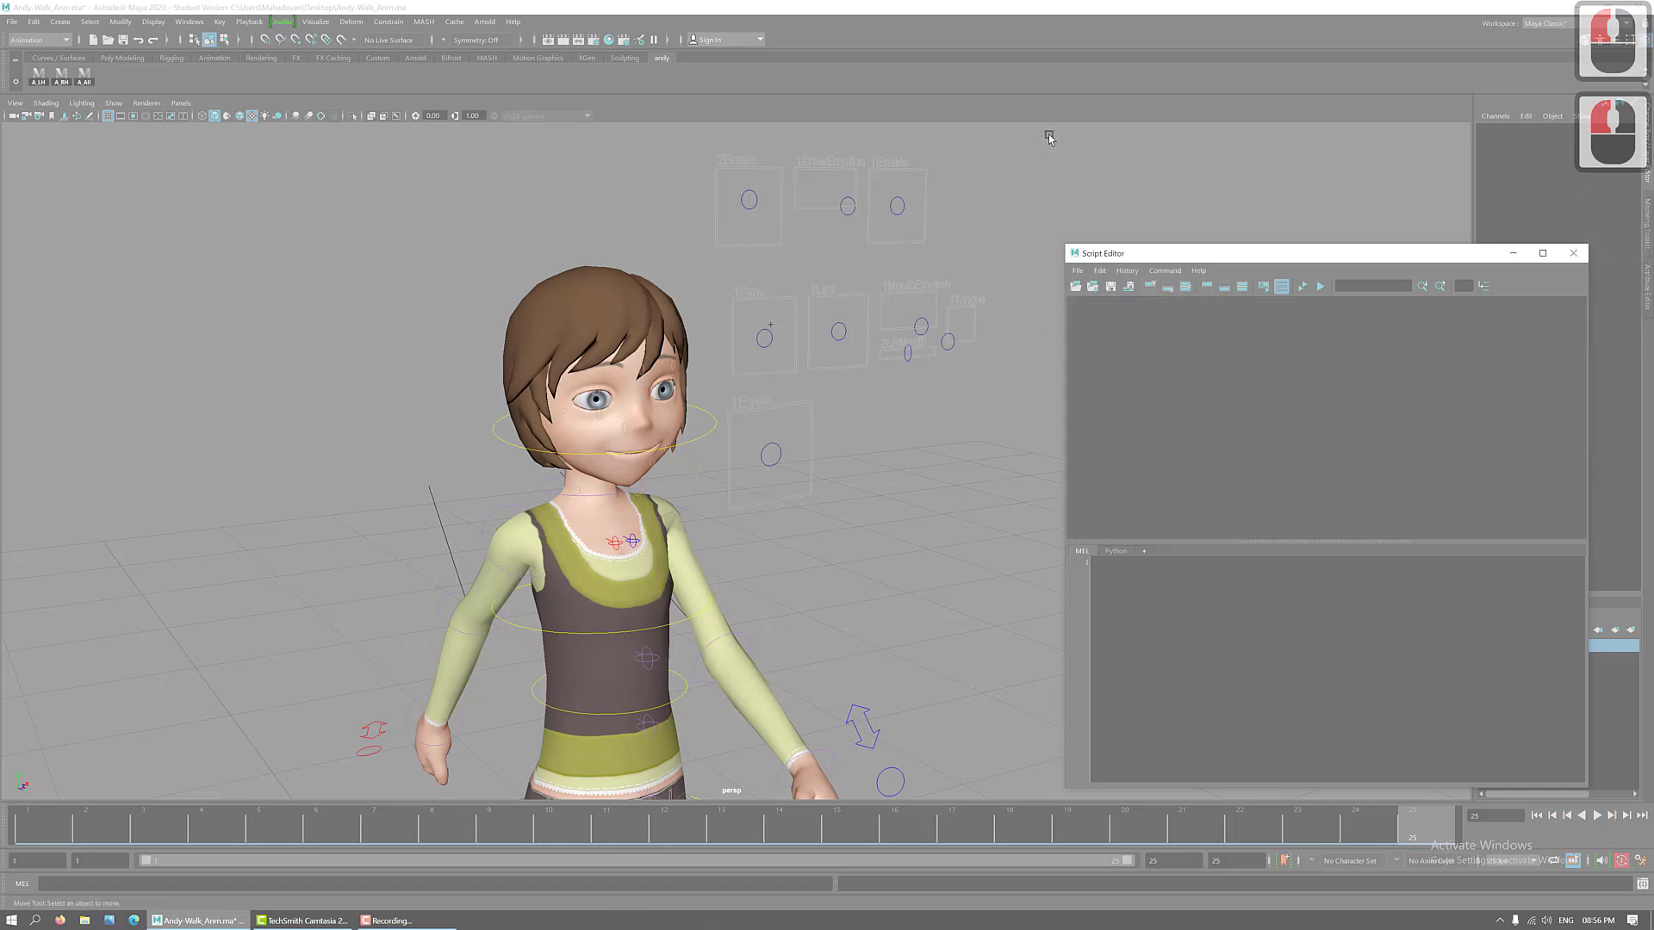
{"action": "left_click_drag", "start_coordinate": [1045, 145], "coordinate": [733, 511]}
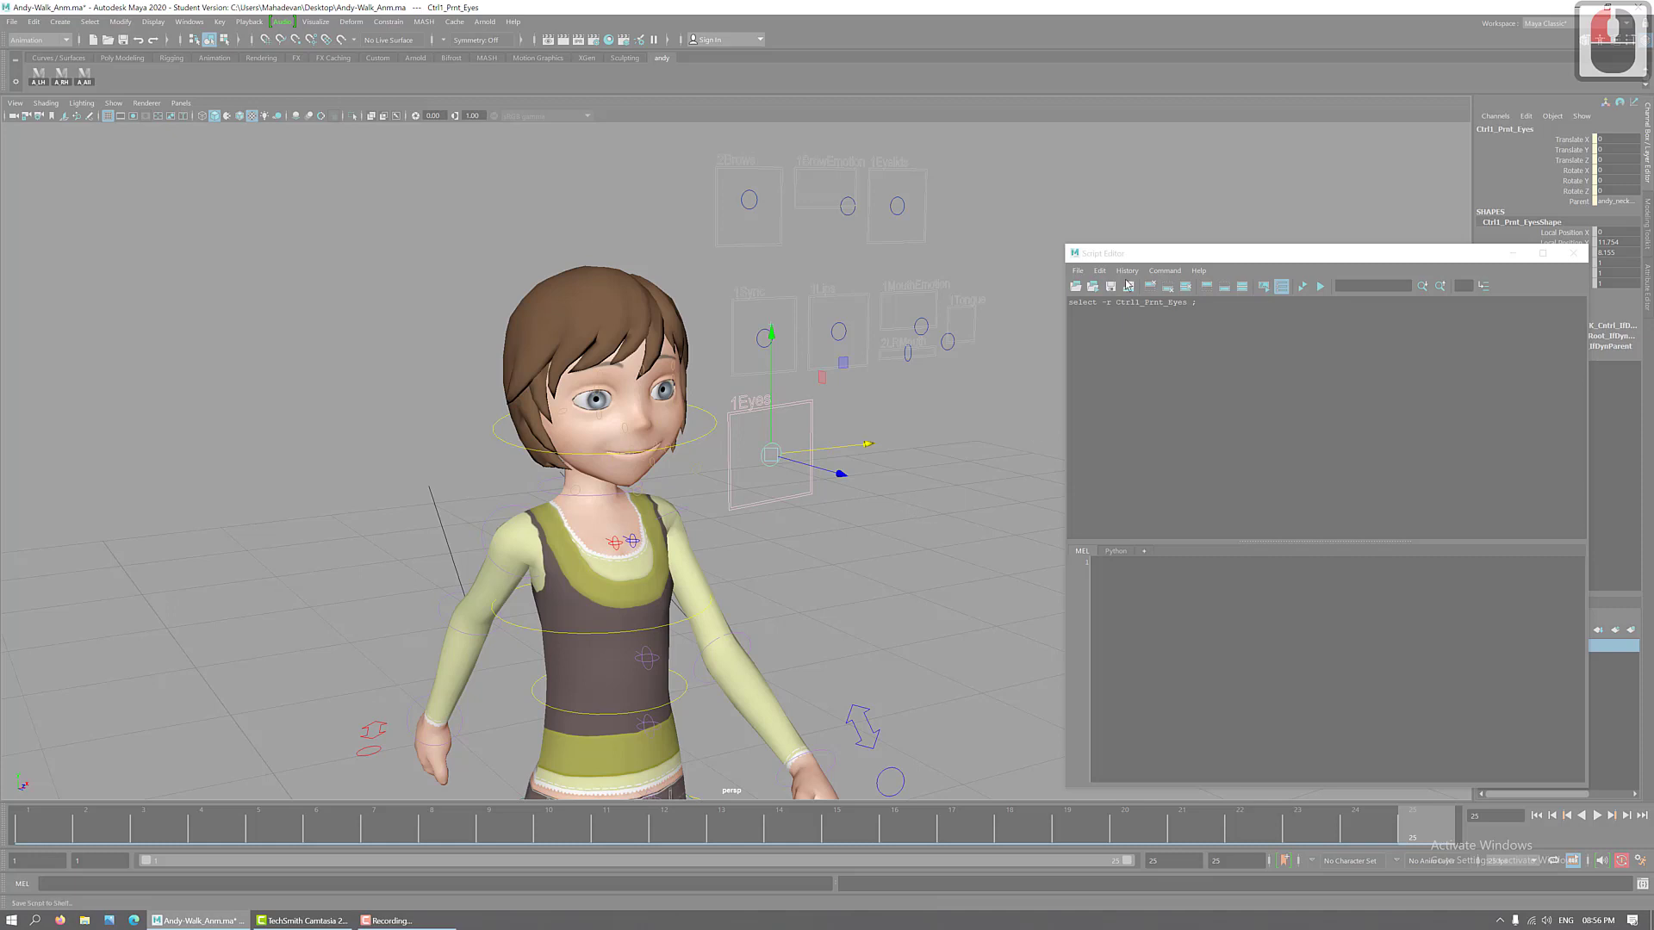
{"action": "left_click", "coordinate": [1099, 270]}
{"action": "left_click", "coordinate": [1138, 463]}
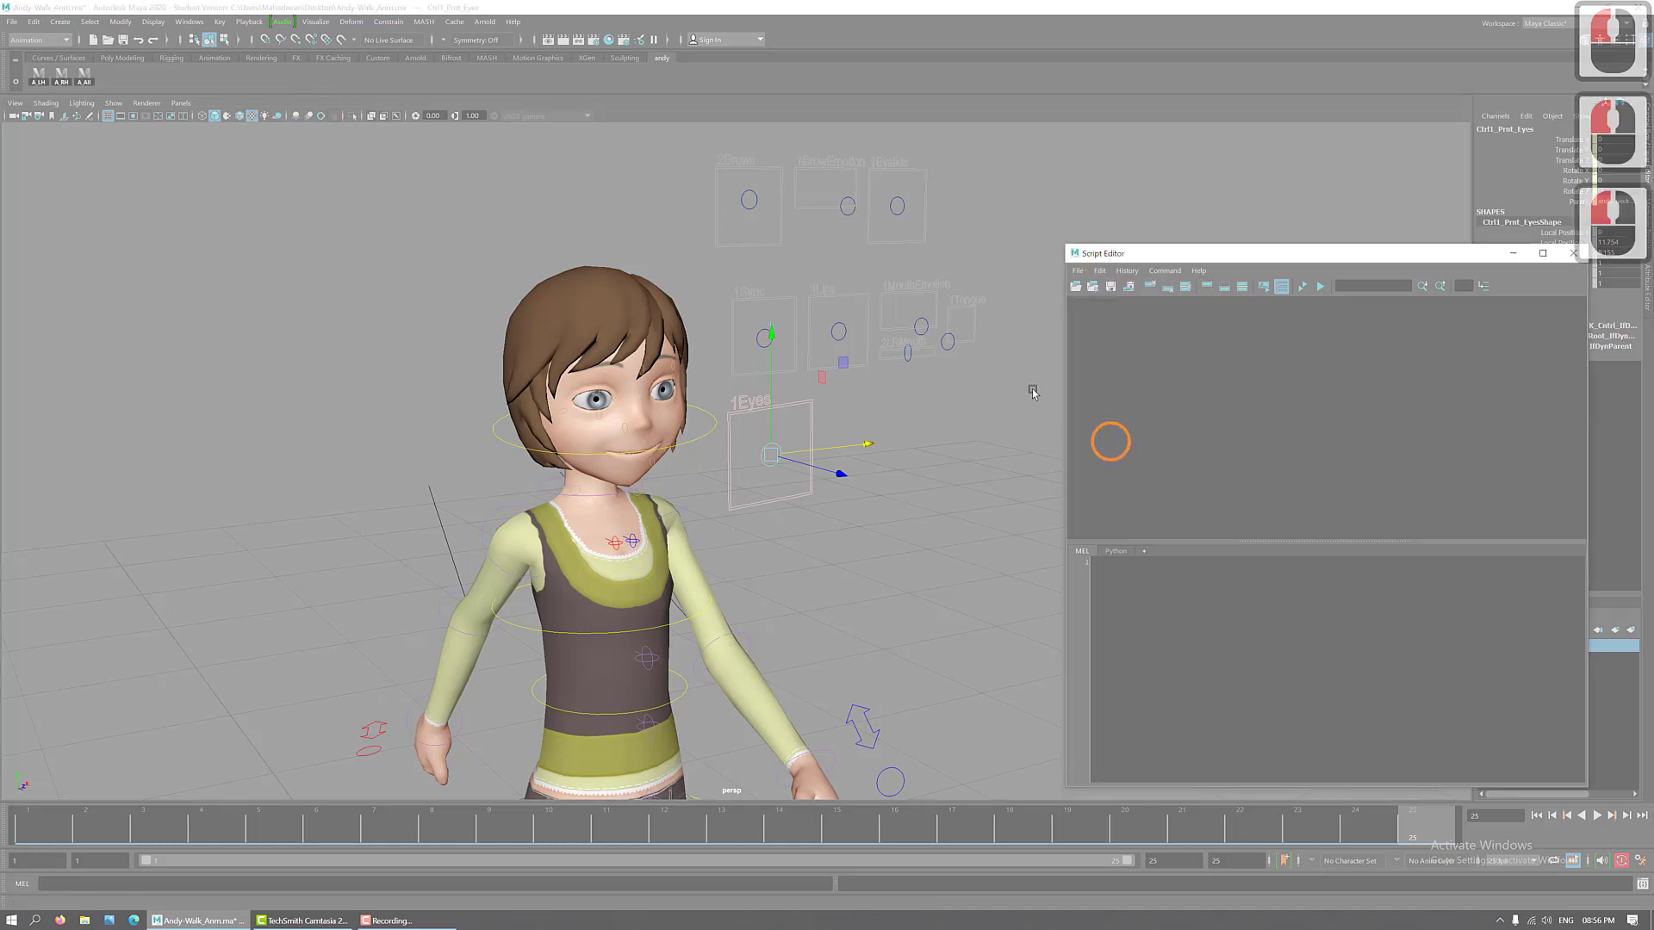
- Select the nine face sliders together: Brows, BrowEmotion, Eyelids, Sync, Lips, MouthEmotion, Tongue, LRMouth and Eyes
{"action": "left_click", "coordinate": [749, 203]}
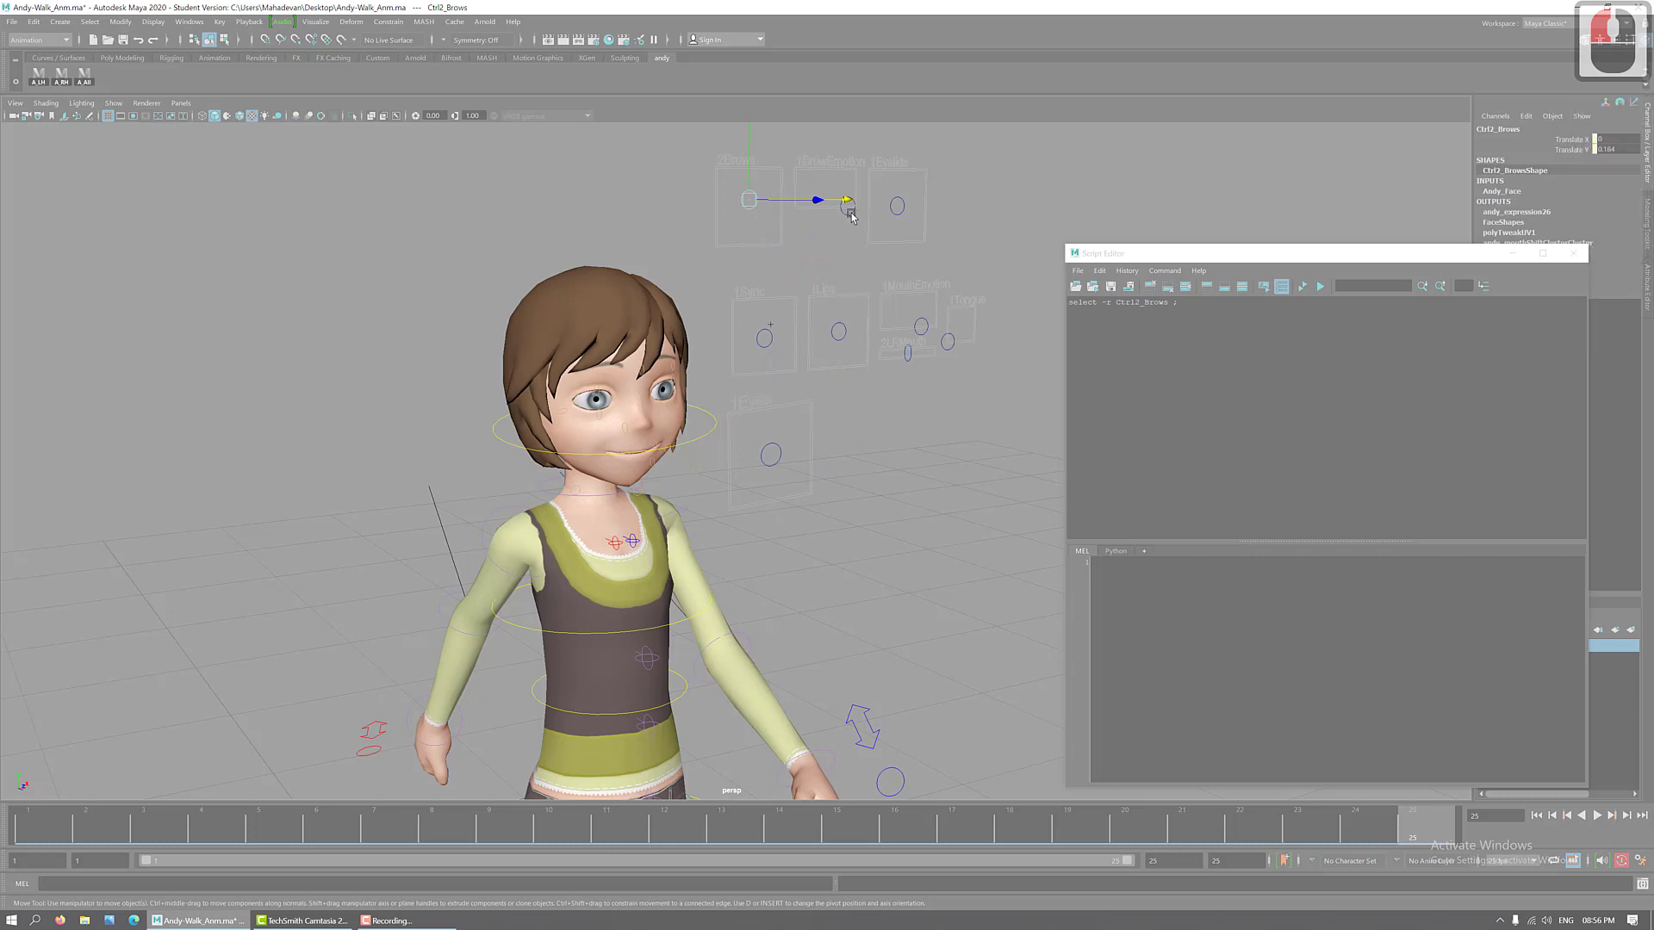
{"action": "left_click", "coordinate": [935, 221], "text": "shift"}
{"action": "left_click", "coordinate": [899, 215], "text": "shift"}
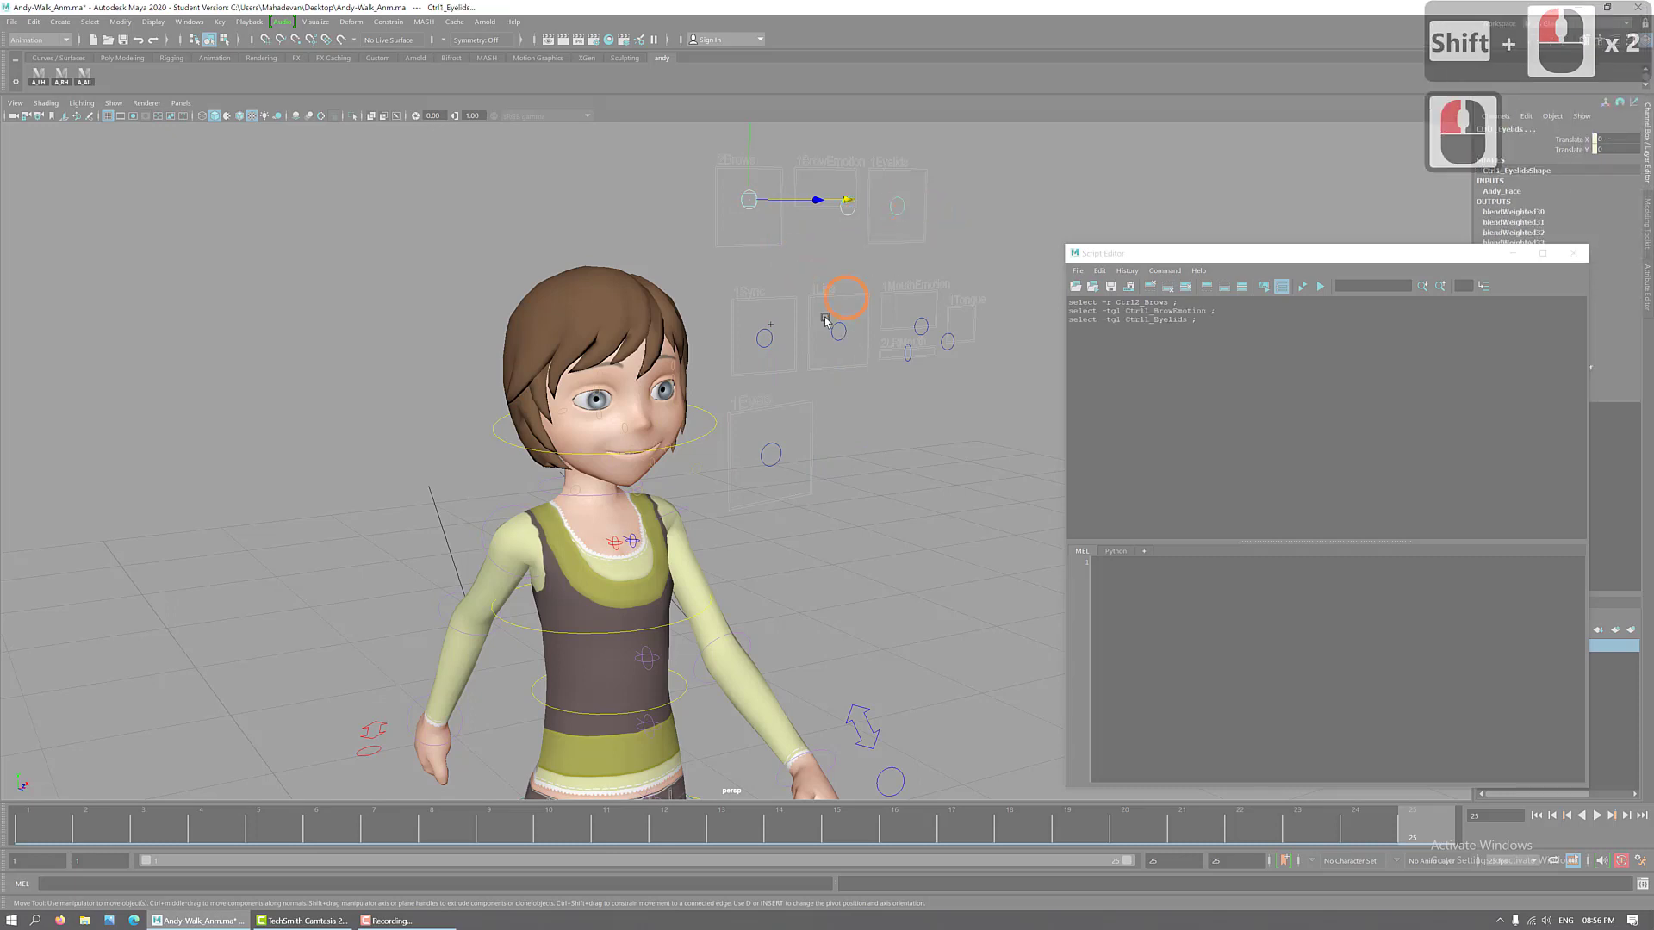
{"action": "left_click", "coordinate": [764, 345], "text": "shift"}
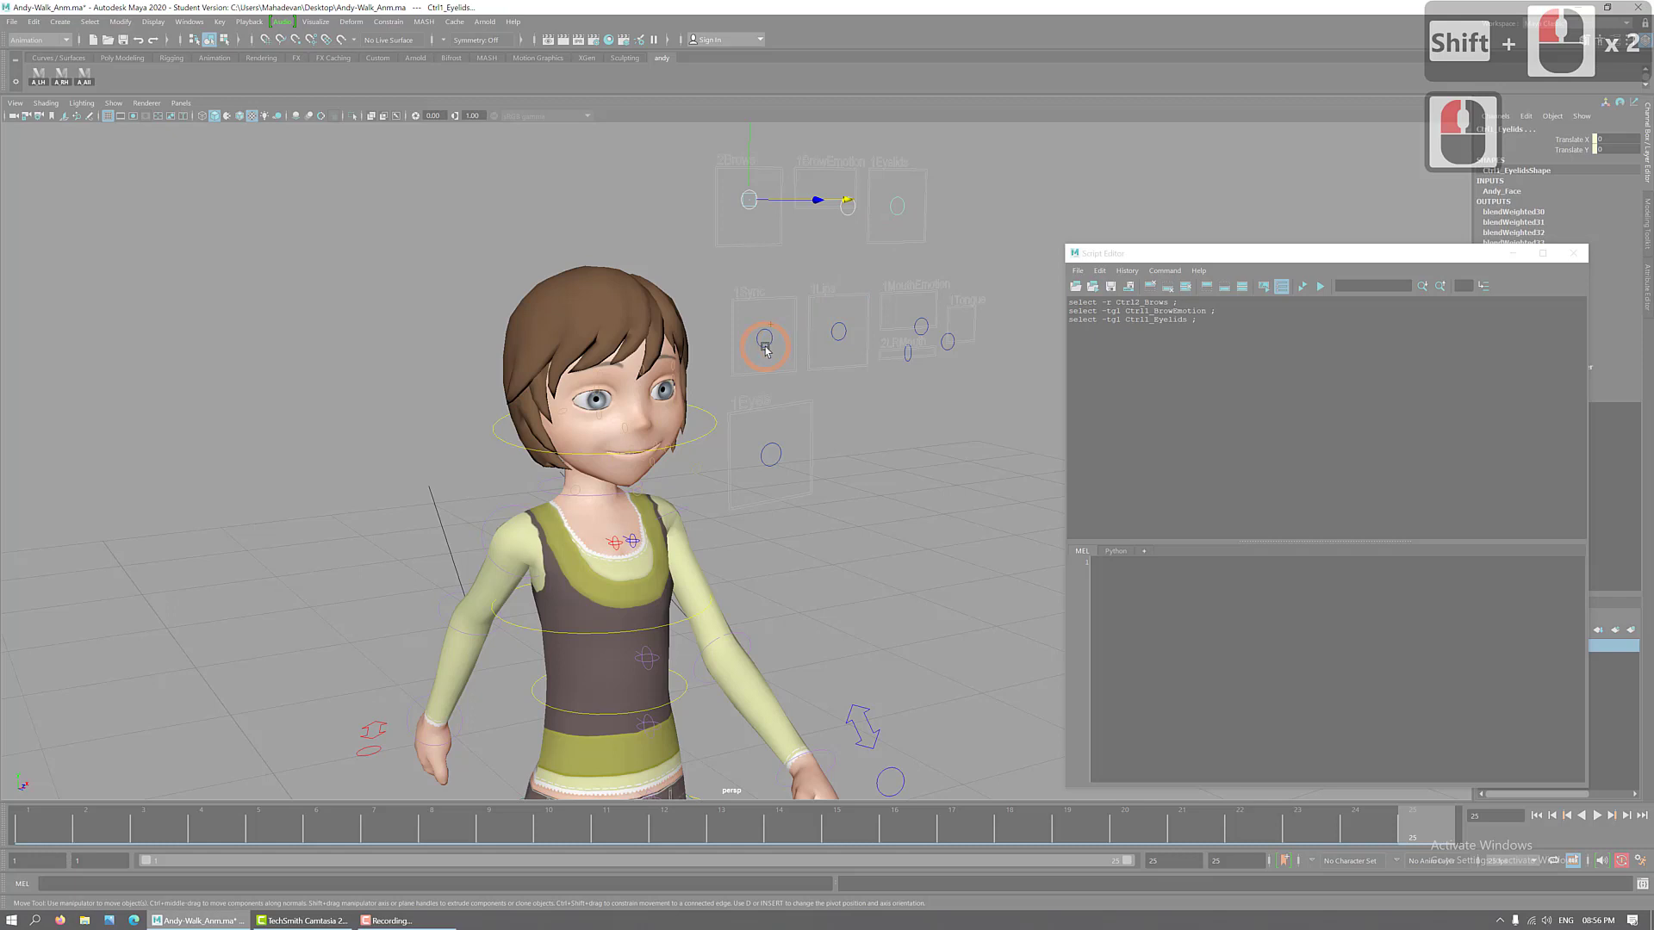
{"action": "left_click_drag", "start_coordinate": [838, 338], "coordinate": [912, 338], "text": "shift"}
{"action": "left_click", "coordinate": [840, 323], "text": "shift"}
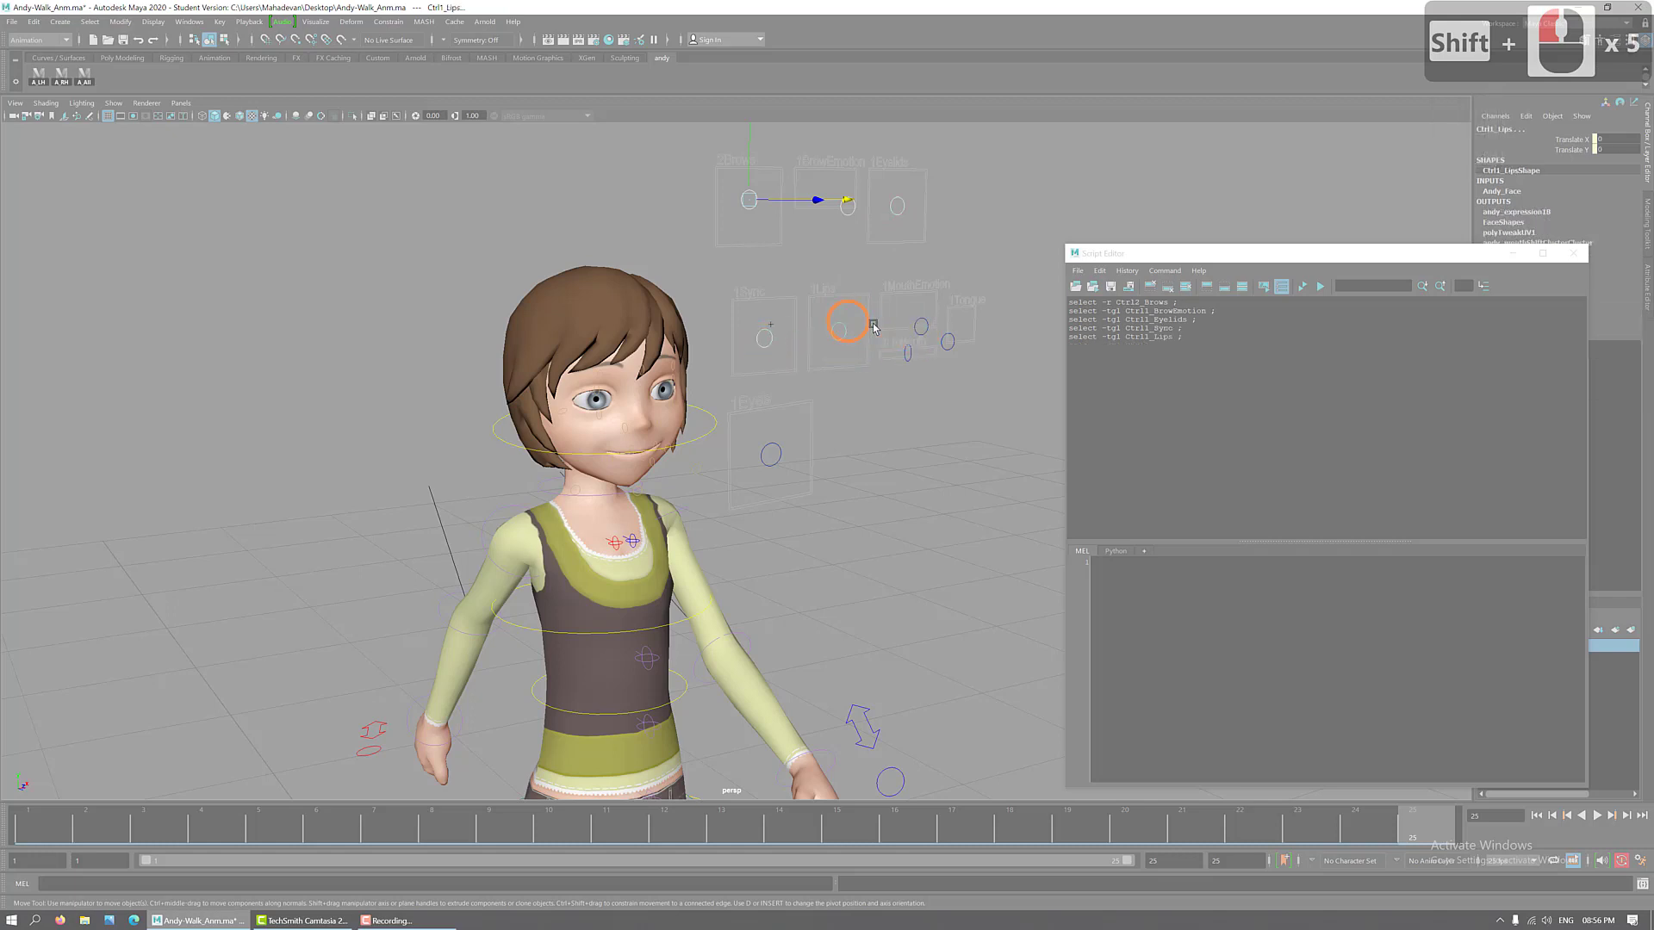
{"action": "left_click", "coordinate": [921, 326], "text": "shift"}
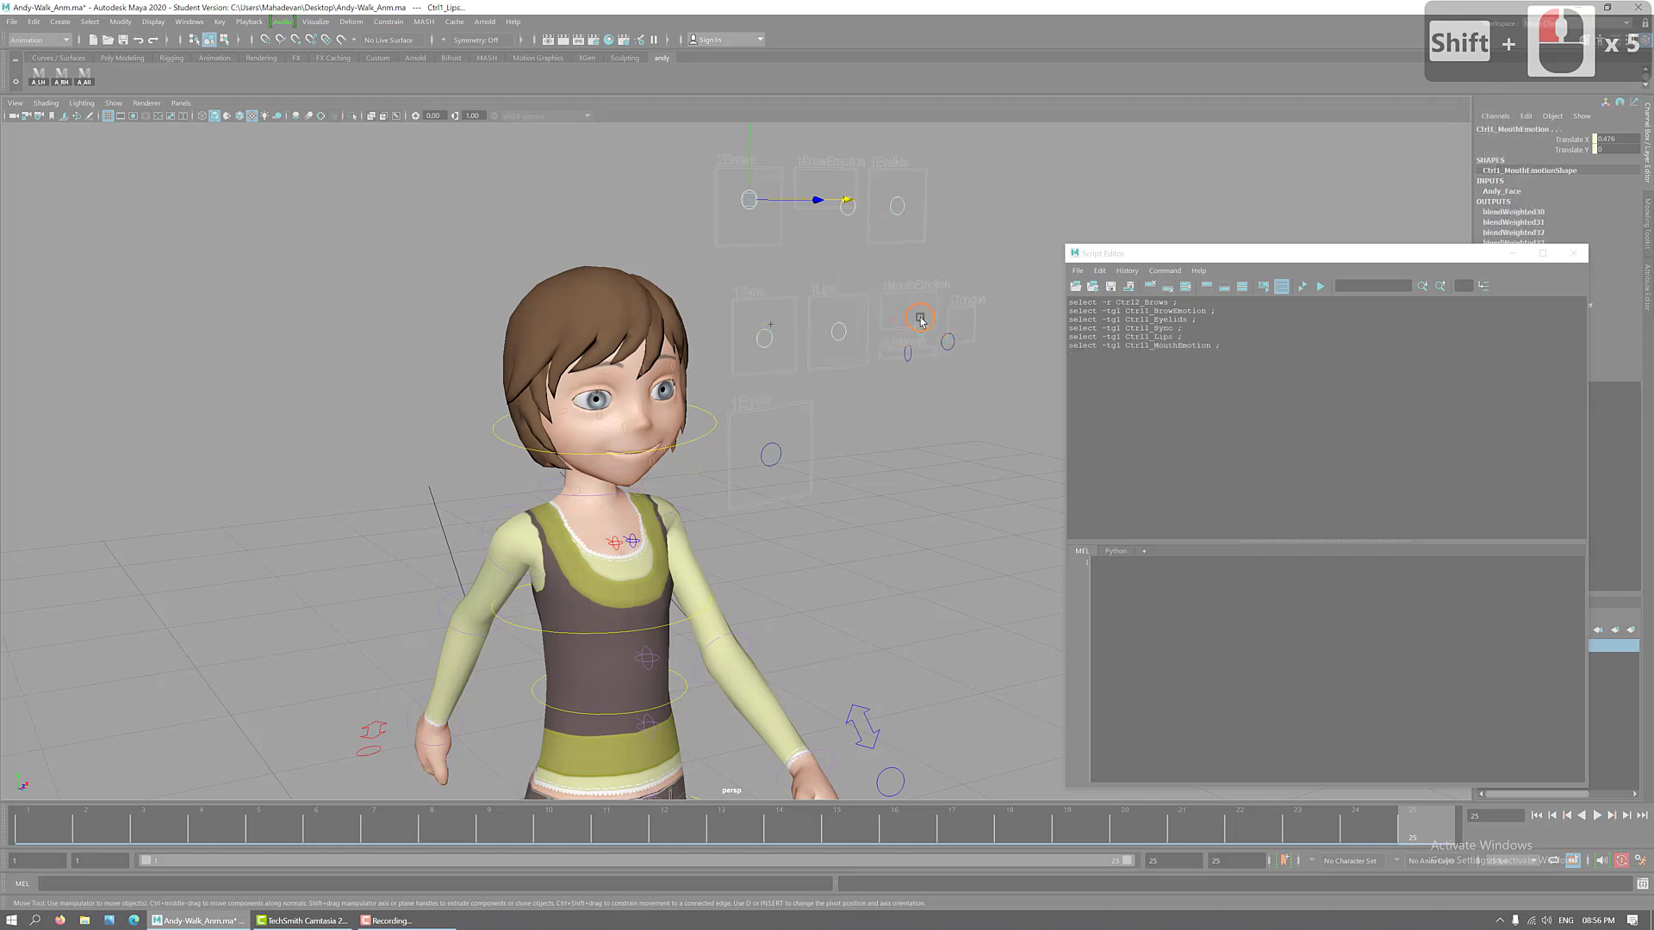
{"action": "left_click", "coordinate": [950, 349], "text": "shift"}
{"action": "left_click", "coordinate": [914, 363], "text": "shift"}
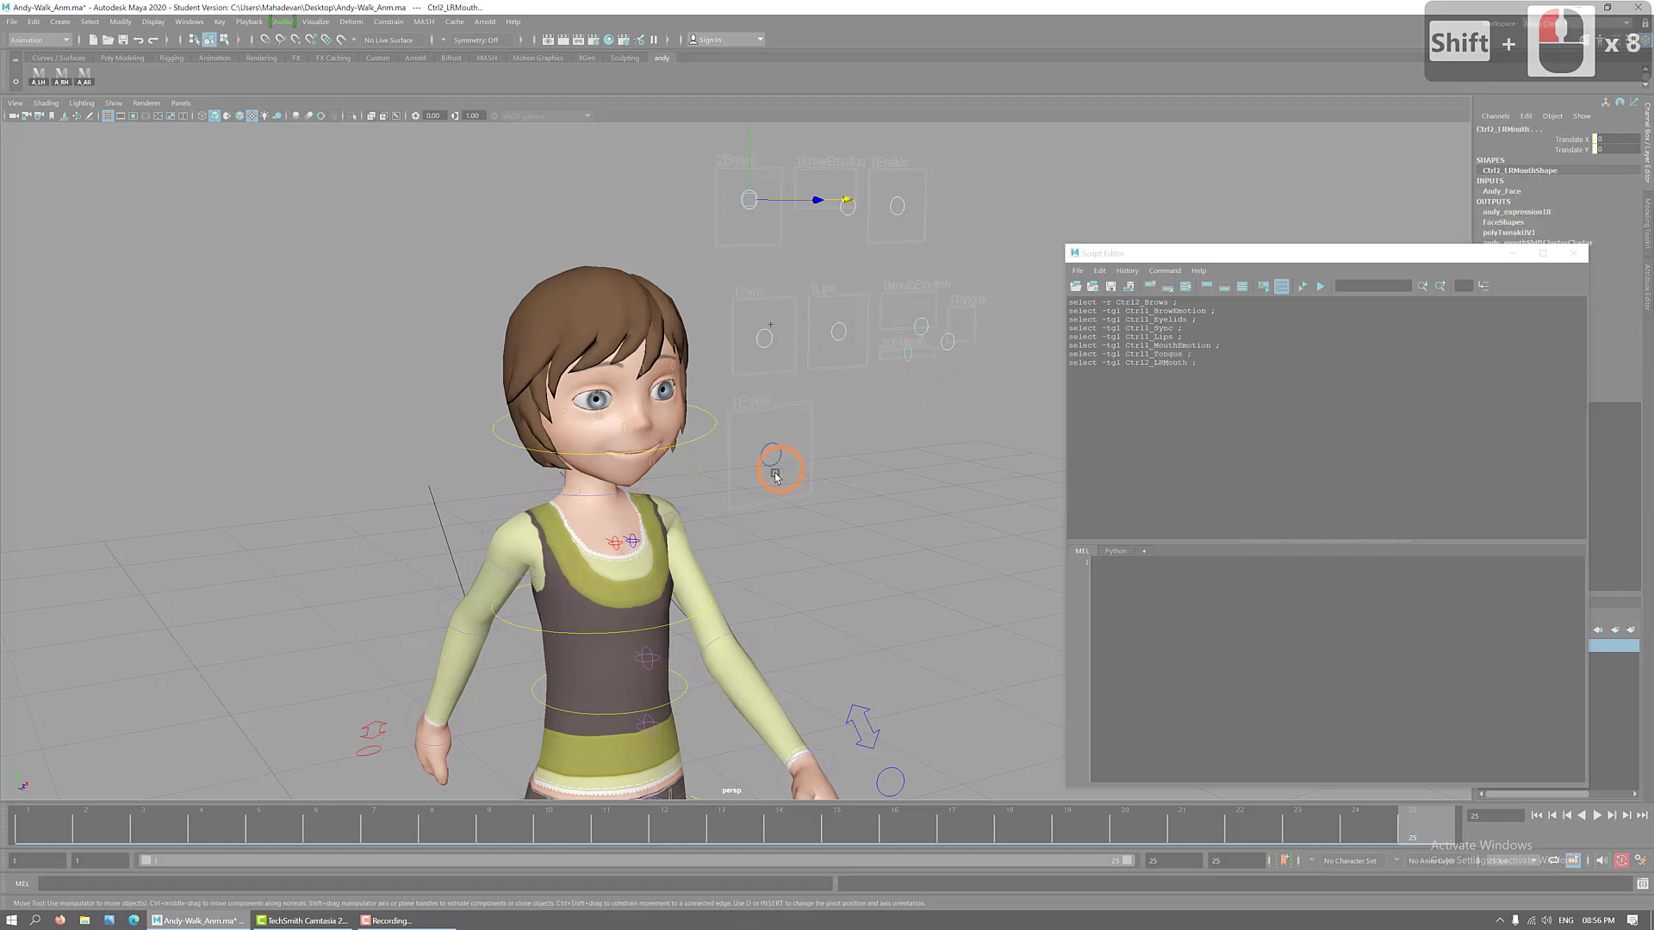
{"action": "left_click", "coordinate": [774, 472], "text": "shift"}
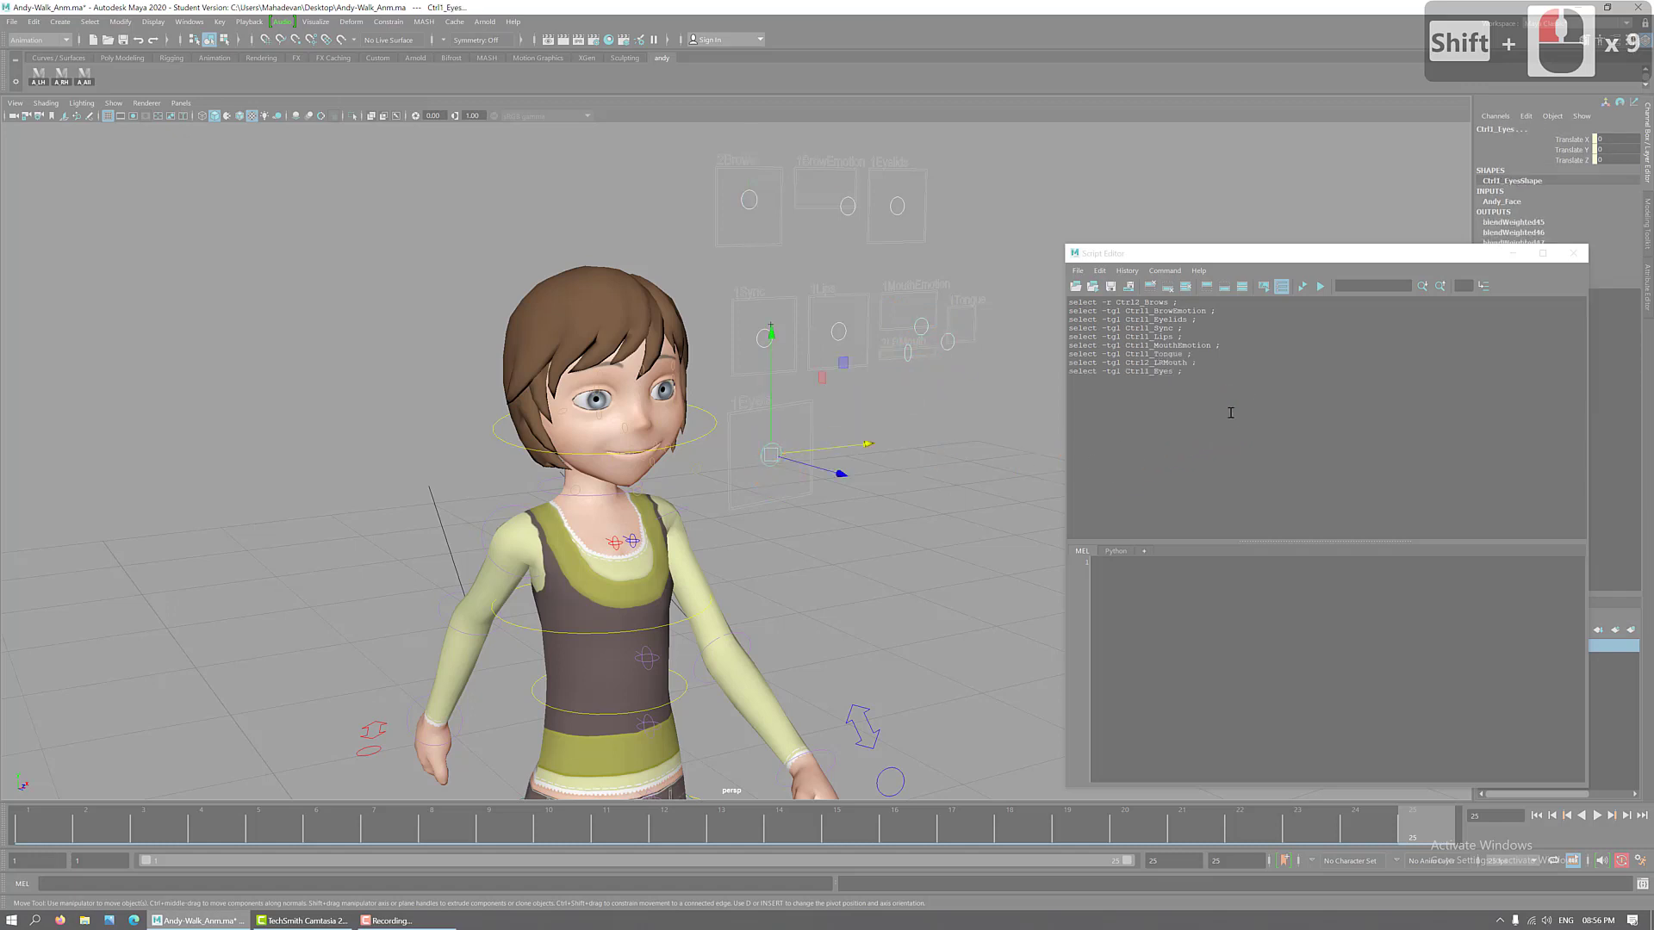
- Save the recorded slider selection commands to the andy shelf, close the Script Editor, and reselect the sliders with the new shelf item
{"action": "left_click_drag", "start_coordinate": [1190, 377], "coordinate": [1042, 290]}
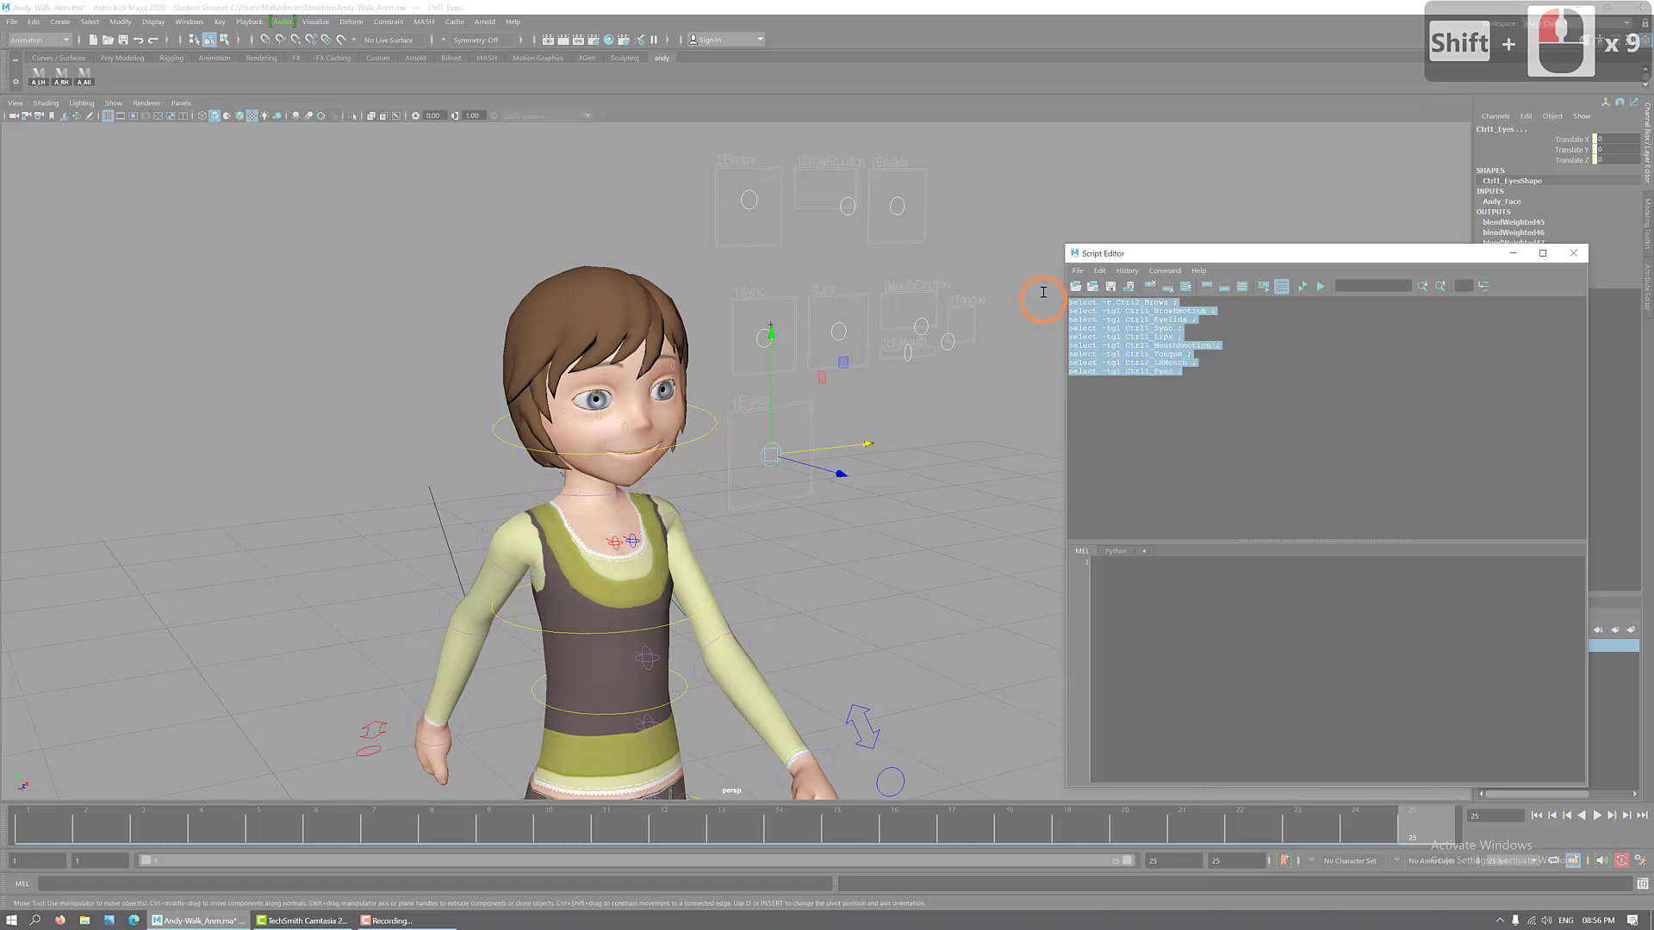
{"action": "middle_click_drag", "start_coordinate": [479, 157], "coordinate": [354, 86]}
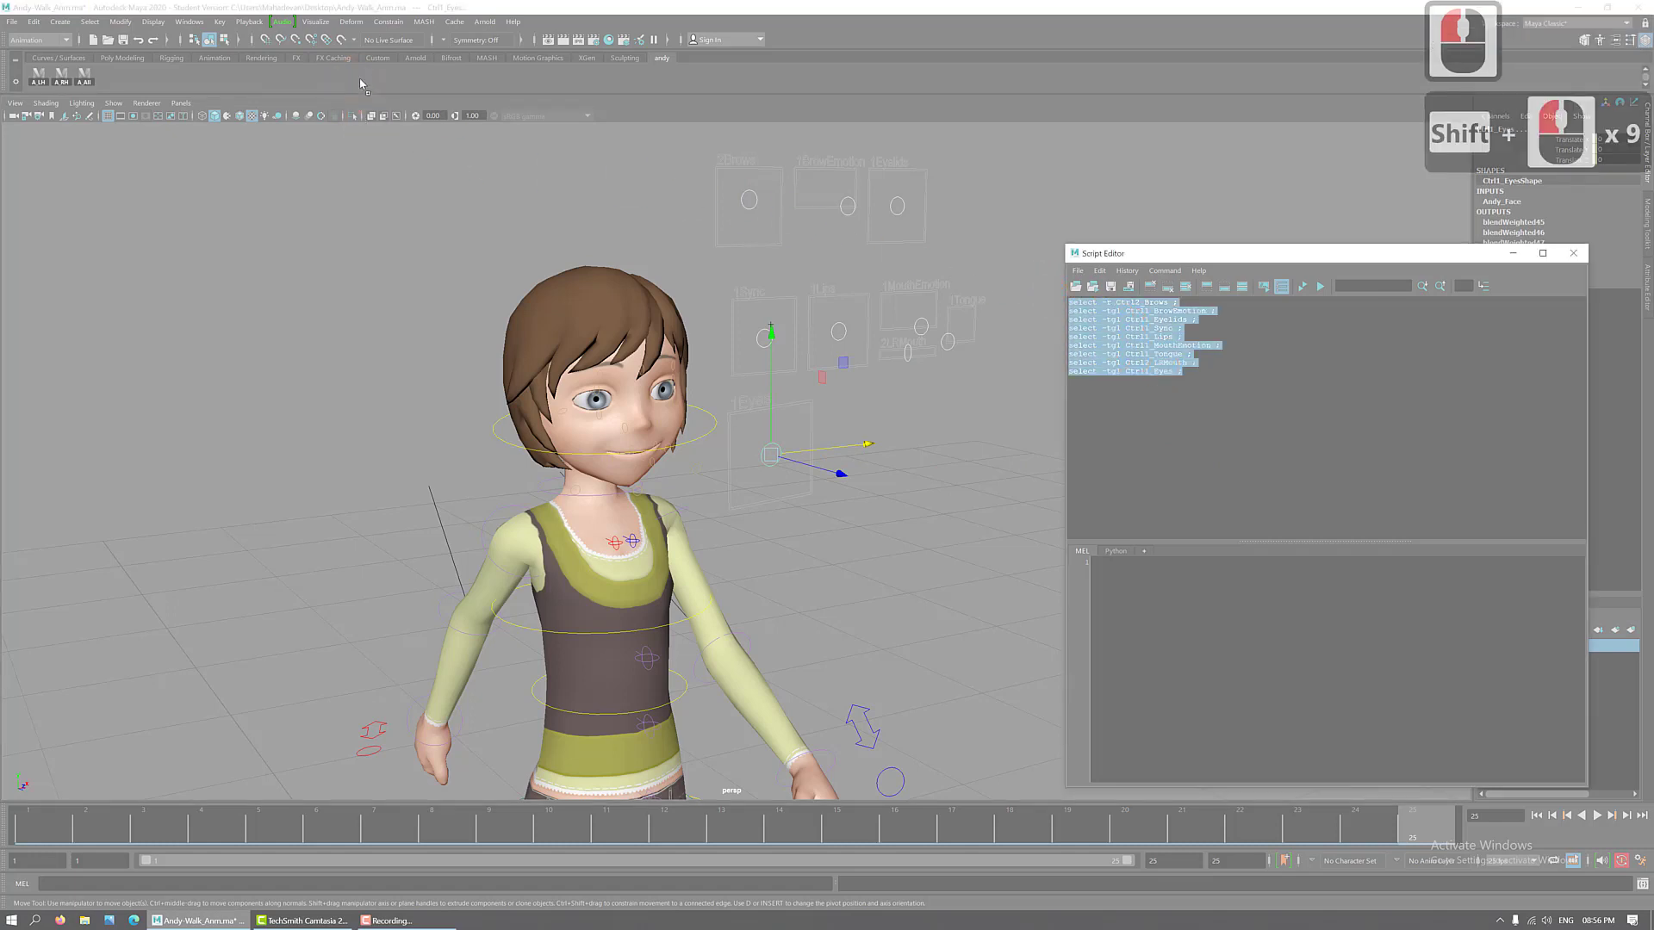
{"action": "left_click", "coordinate": [779, 467]}
{"action": "left_click", "coordinate": [1573, 253]}
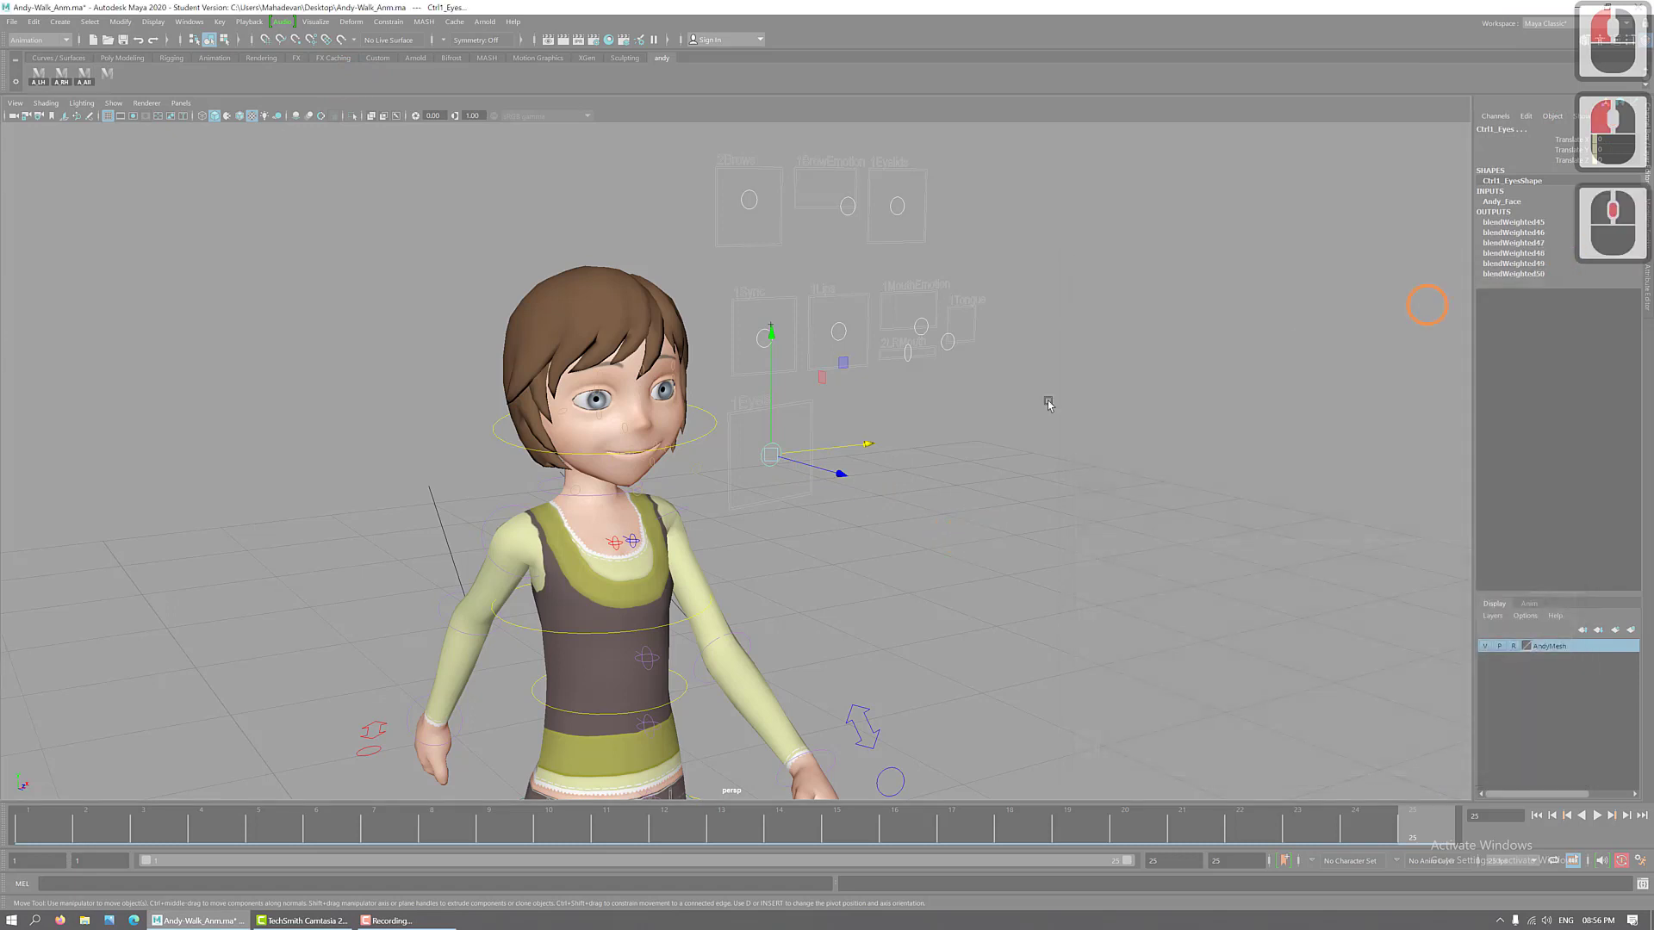
{"action": "left_click", "coordinate": [226, 270]}
{"action": "left_click", "coordinate": [110, 76]}
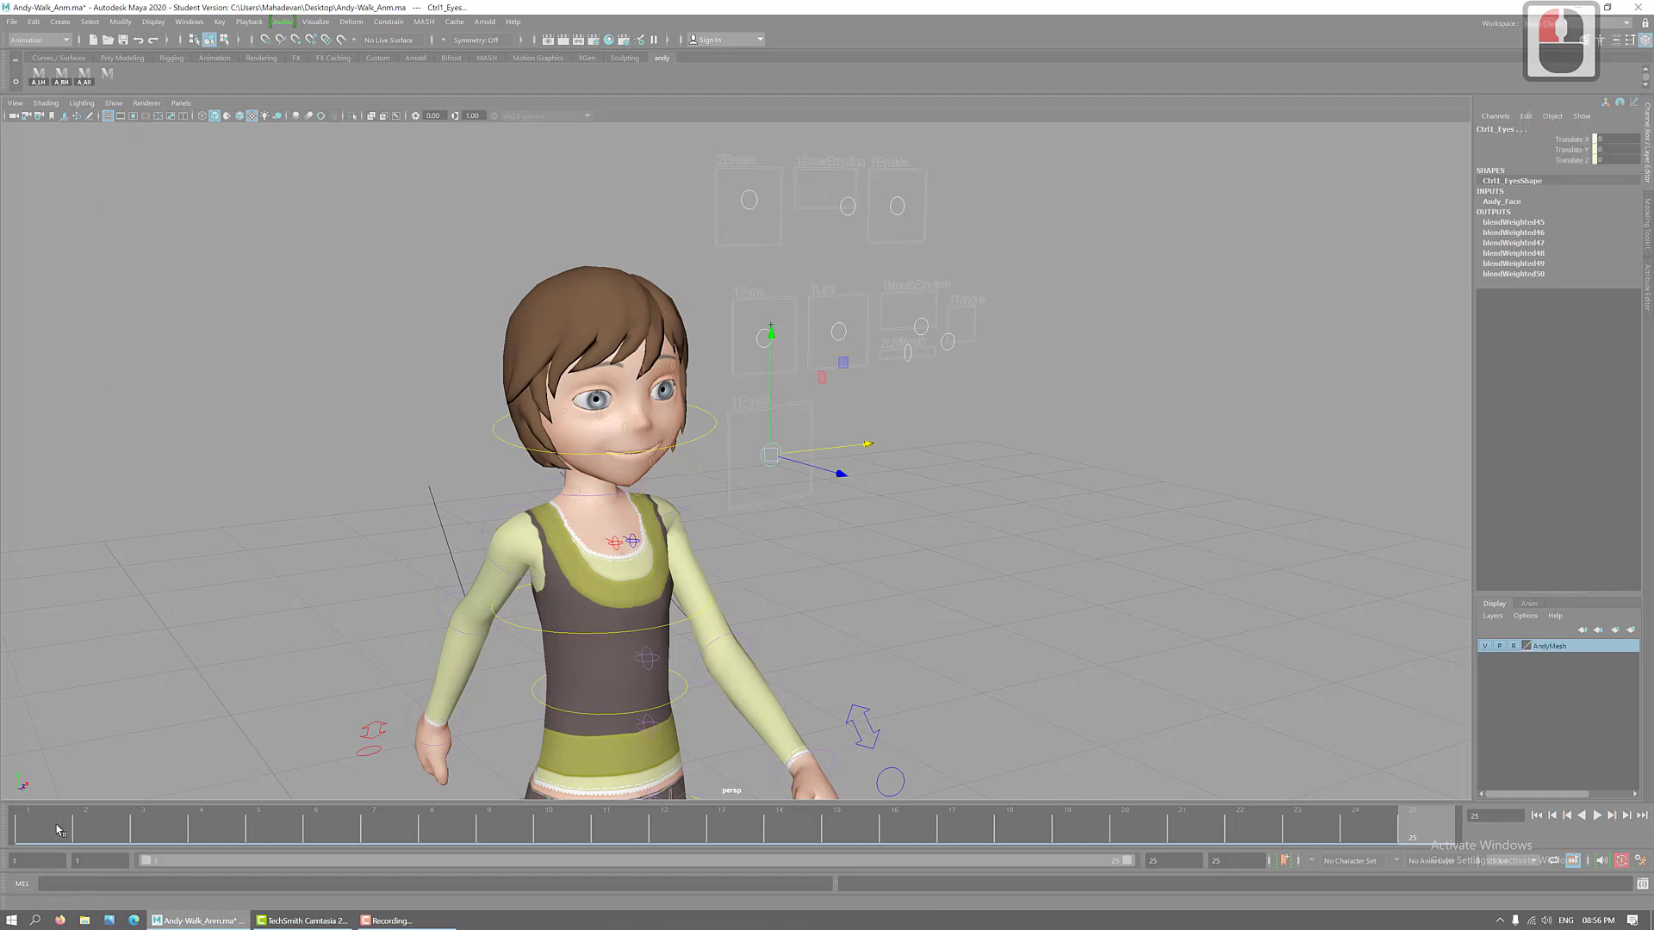
- Give the new face slider item on the andy shelf the icon label A_Fce and save all shelves
{"action": "left_click", "coordinate": [13, 80]}
{"action": "left_click", "coordinate": [74, 103]}
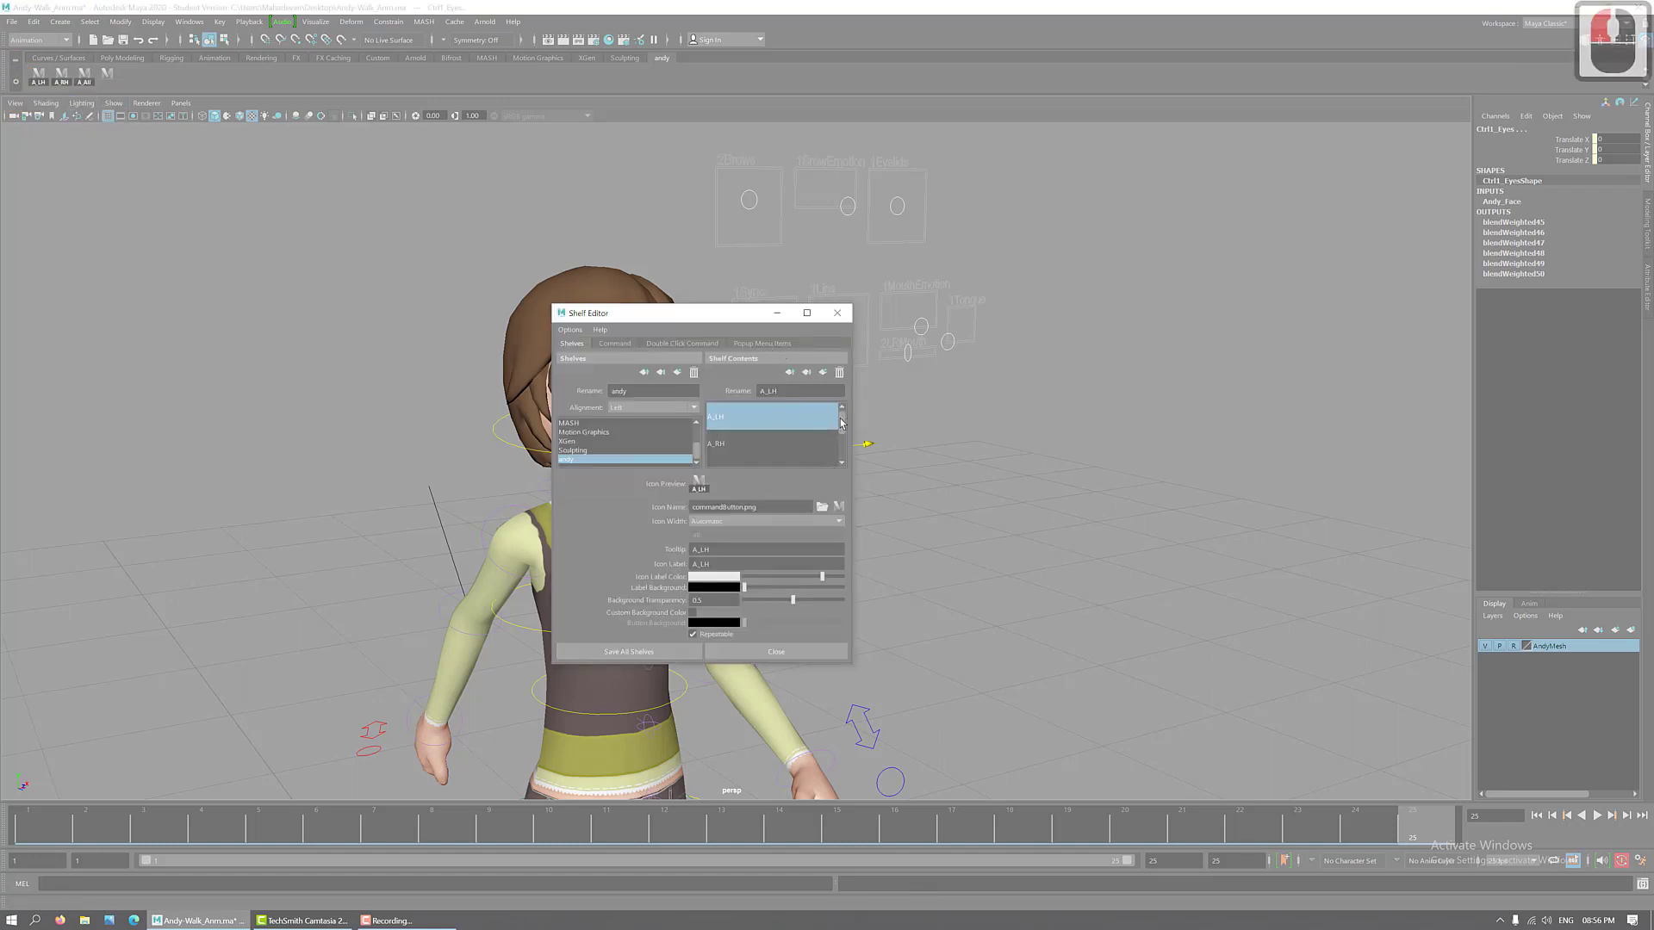
{"action": "left_click_drag", "start_coordinate": [842, 426], "coordinate": [842, 450]}
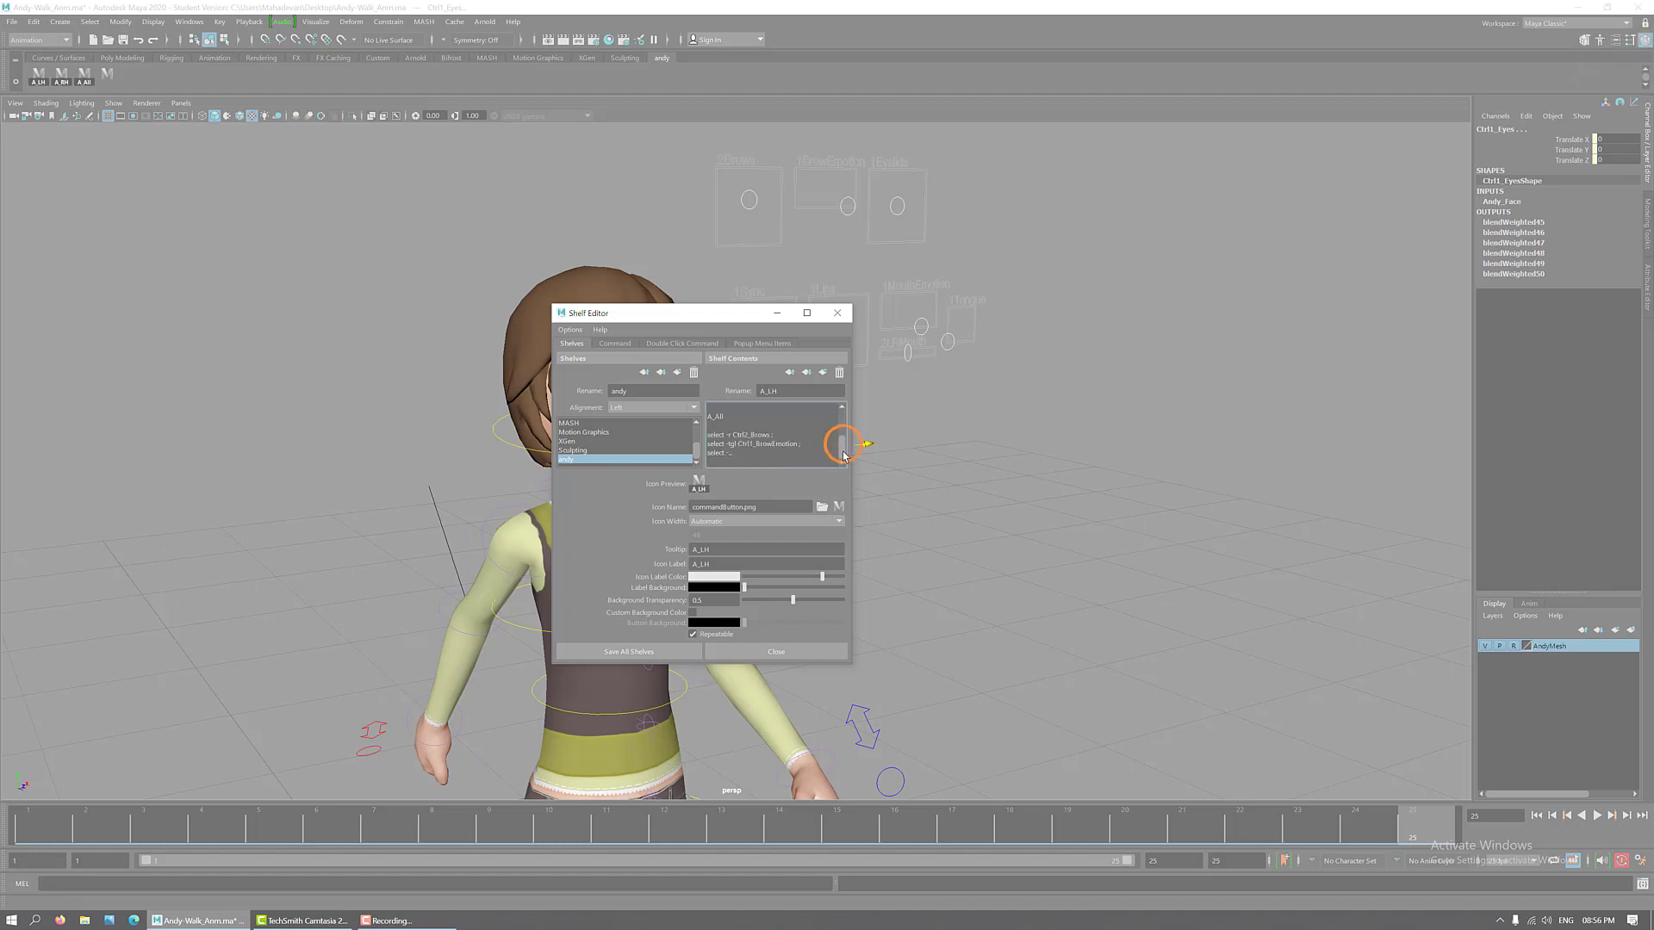
{"action": "double_click", "coordinate": [743, 453]}
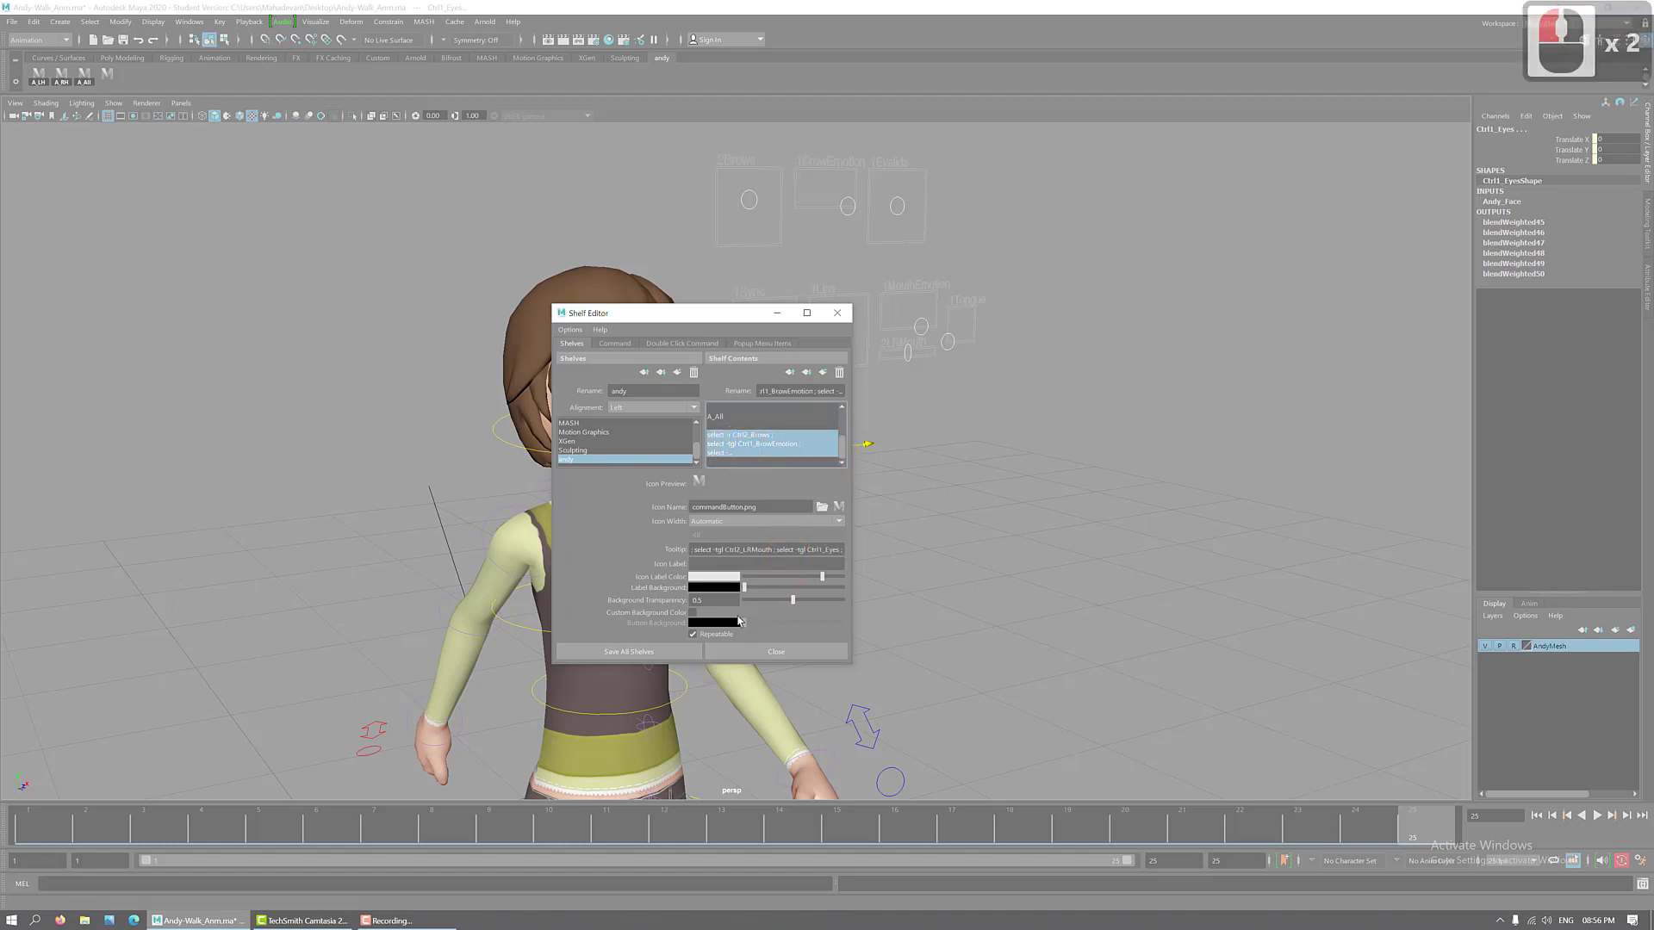
{"action": "left_click", "coordinate": [814, 566]}
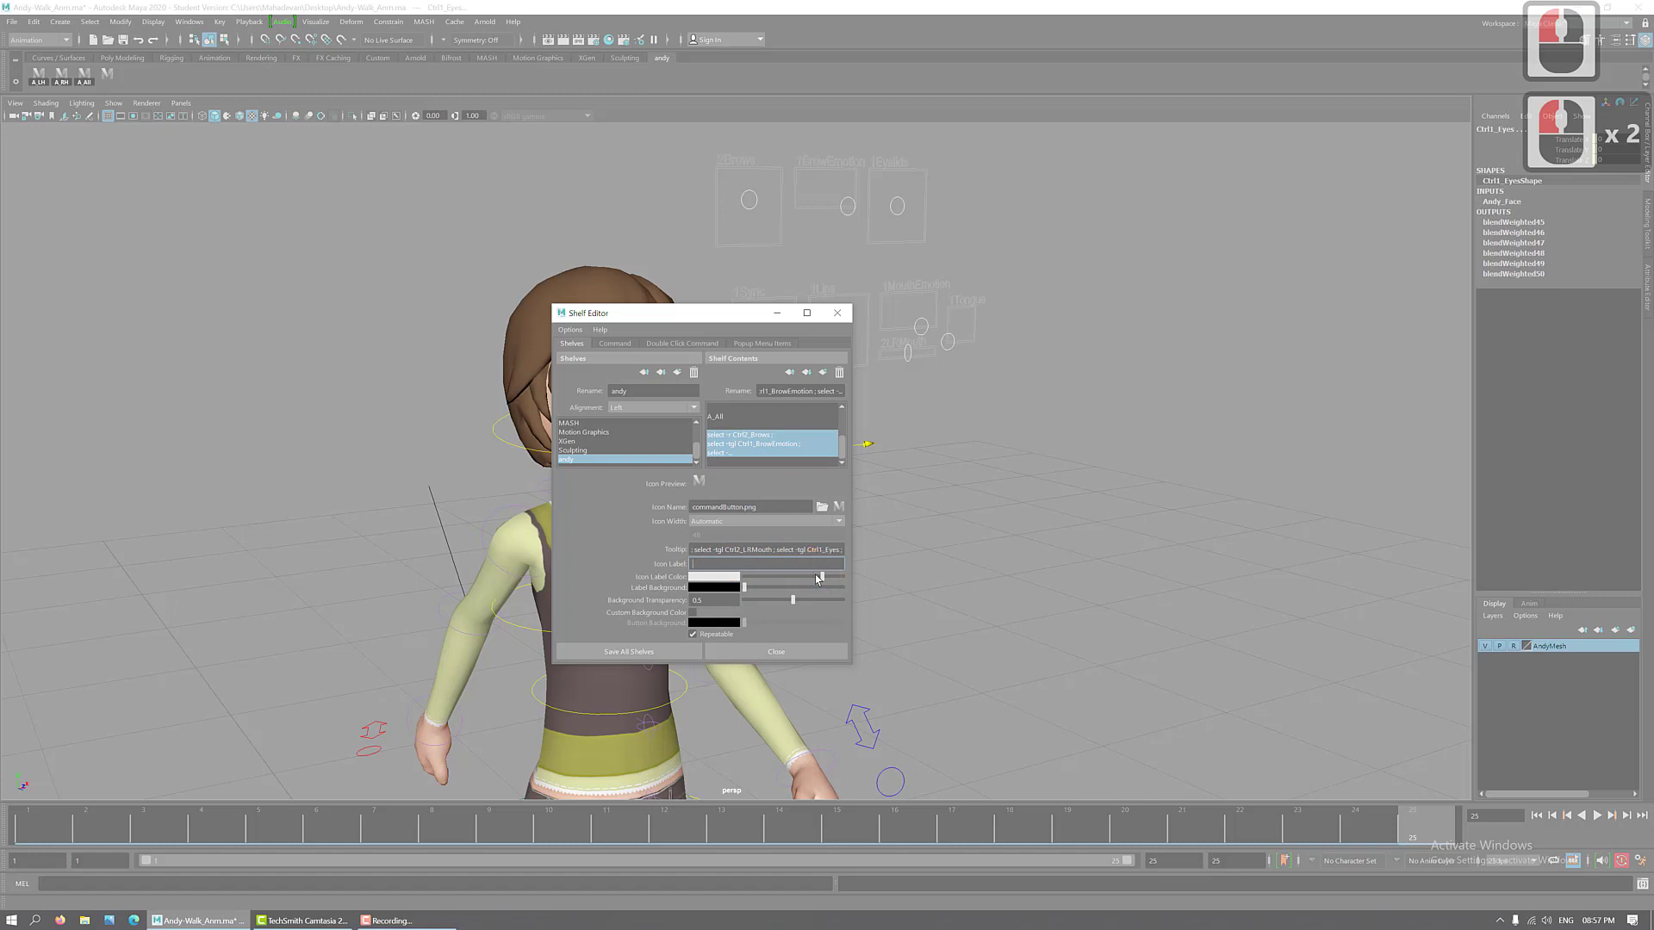
{"action": "type", "text": "A_"}
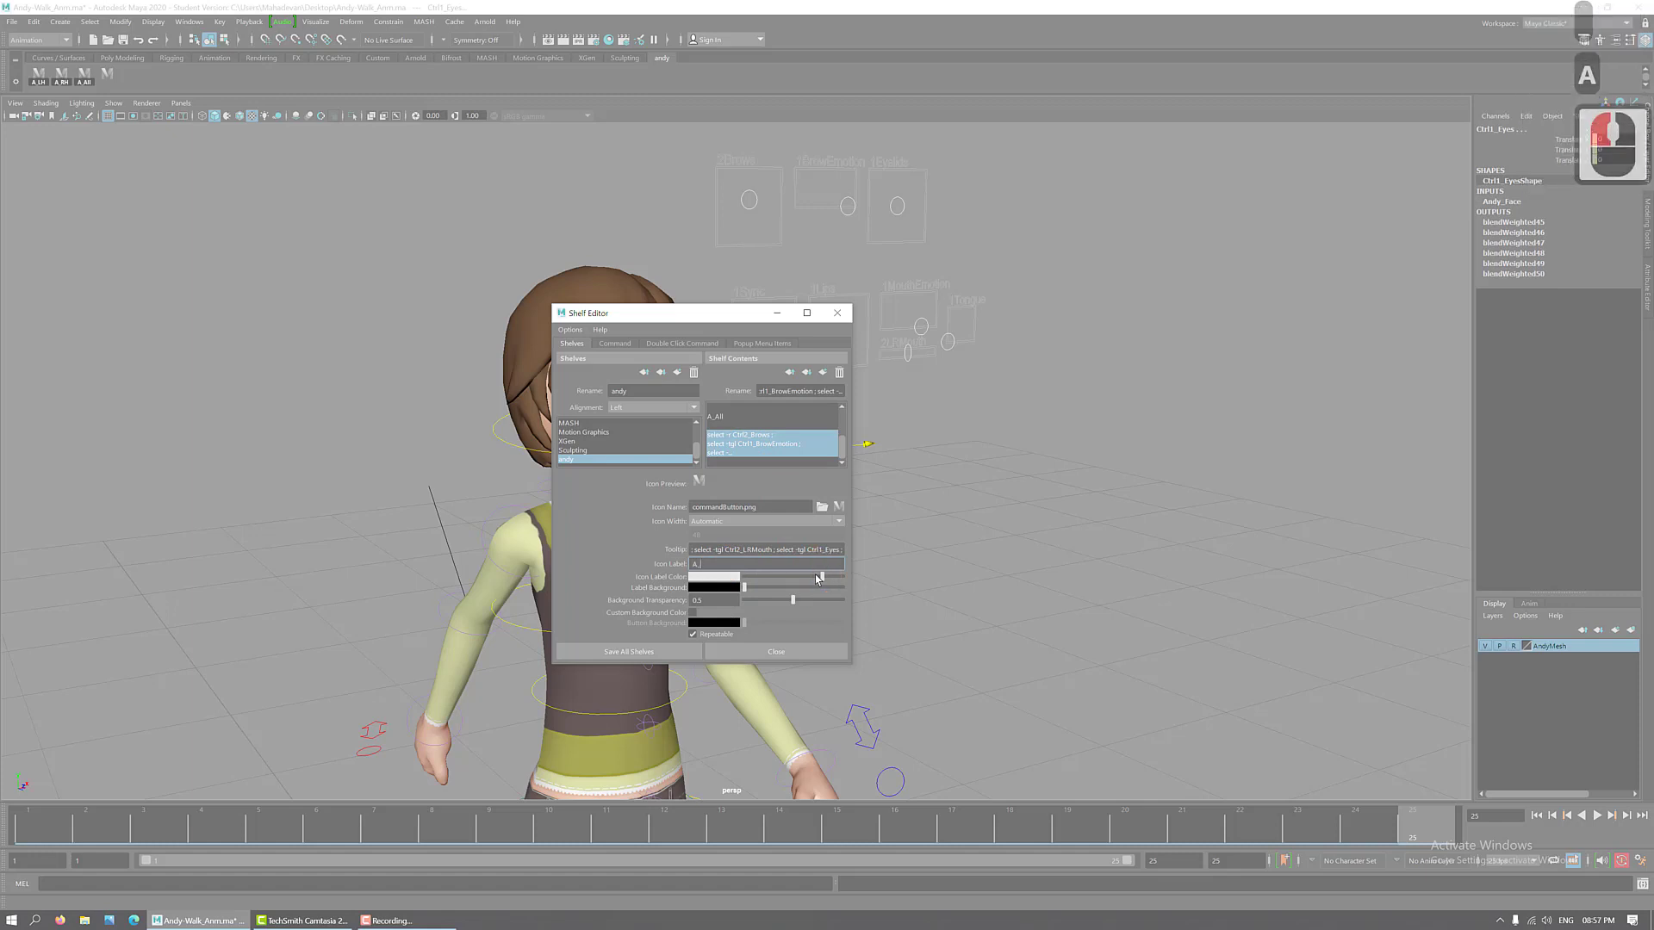
{"action": "key", "text": "shift"}
{"action": "type", "text": "F"}
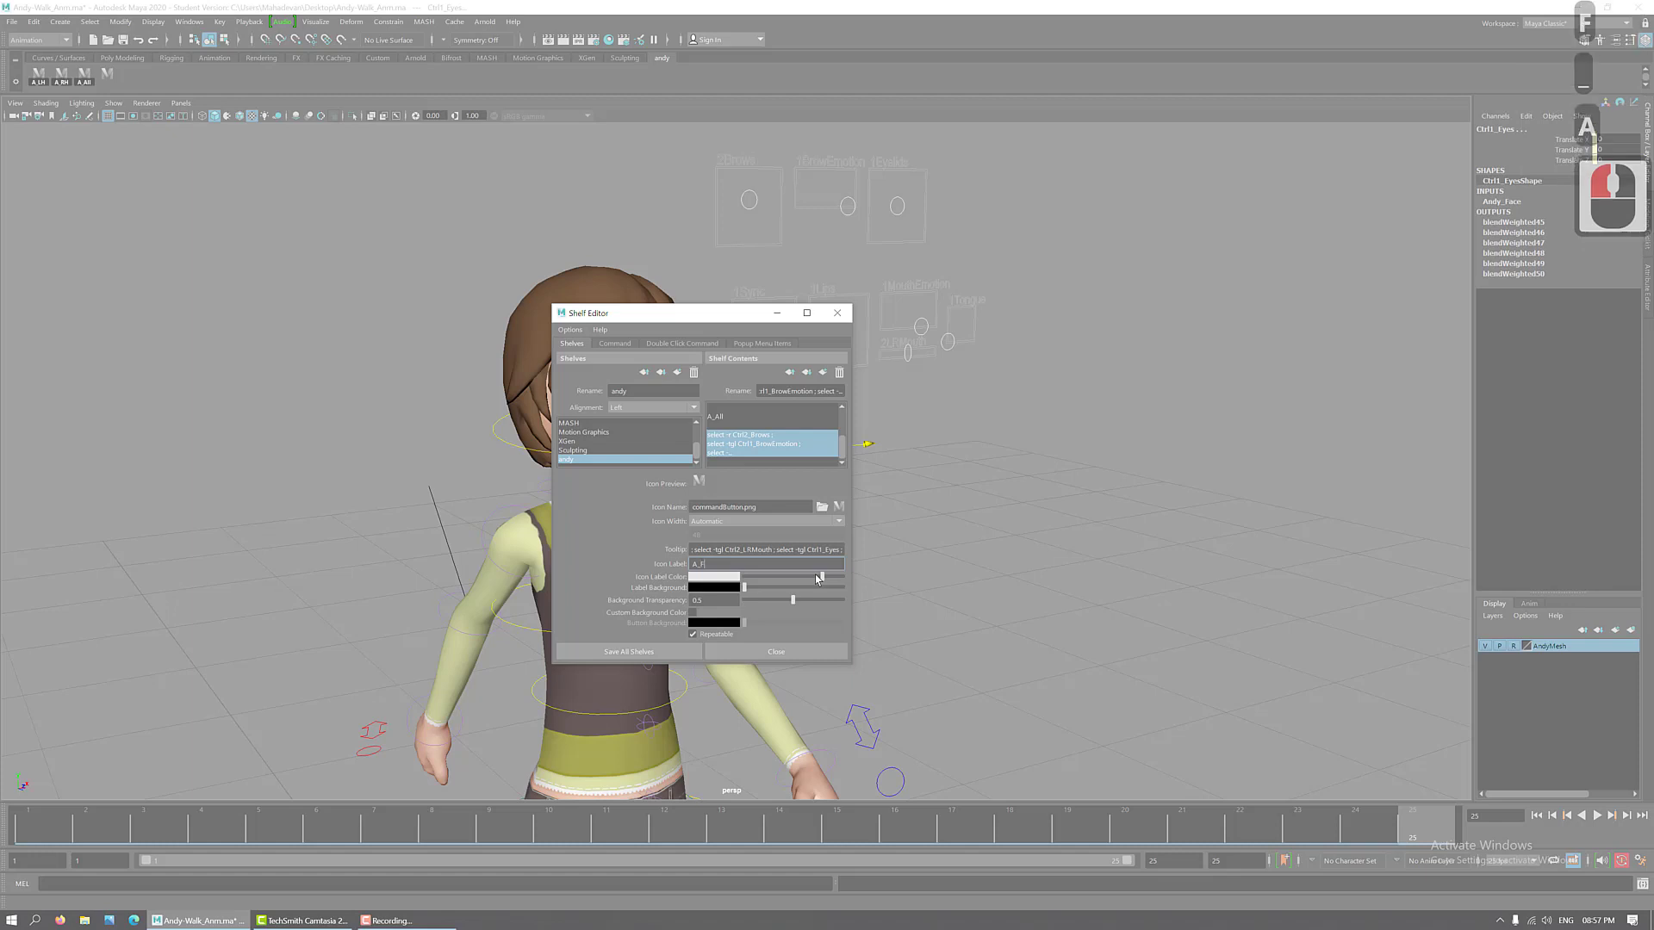
{"action": "type", "text": "ce"}
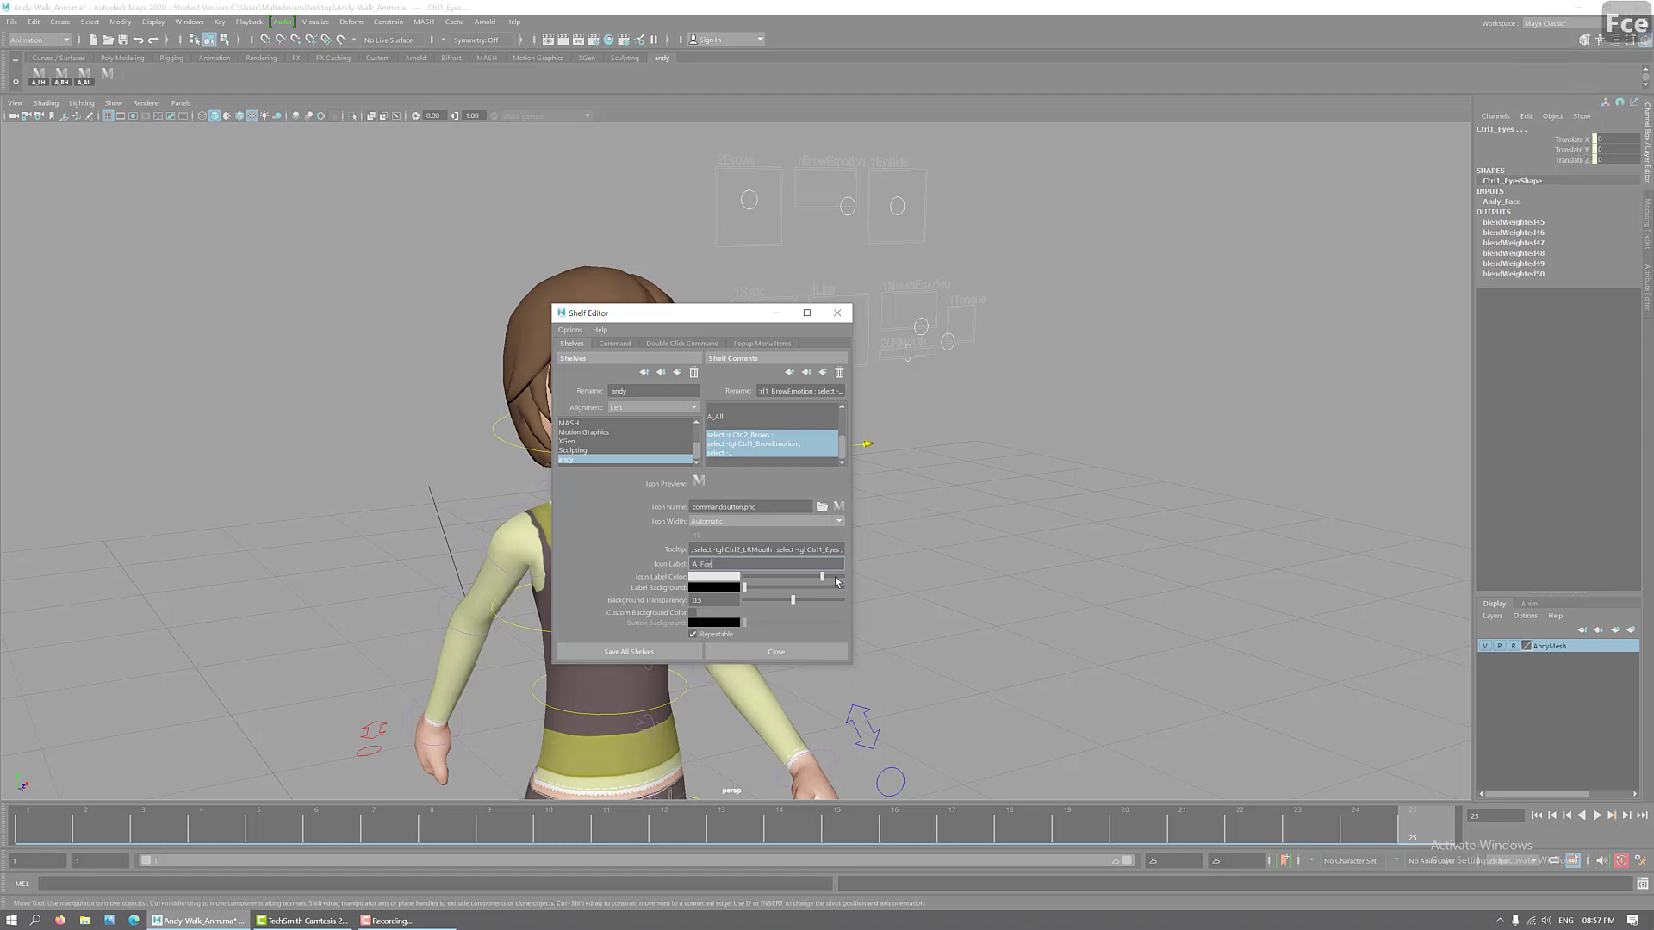
{"action": "left_click", "coordinate": [673, 652]}
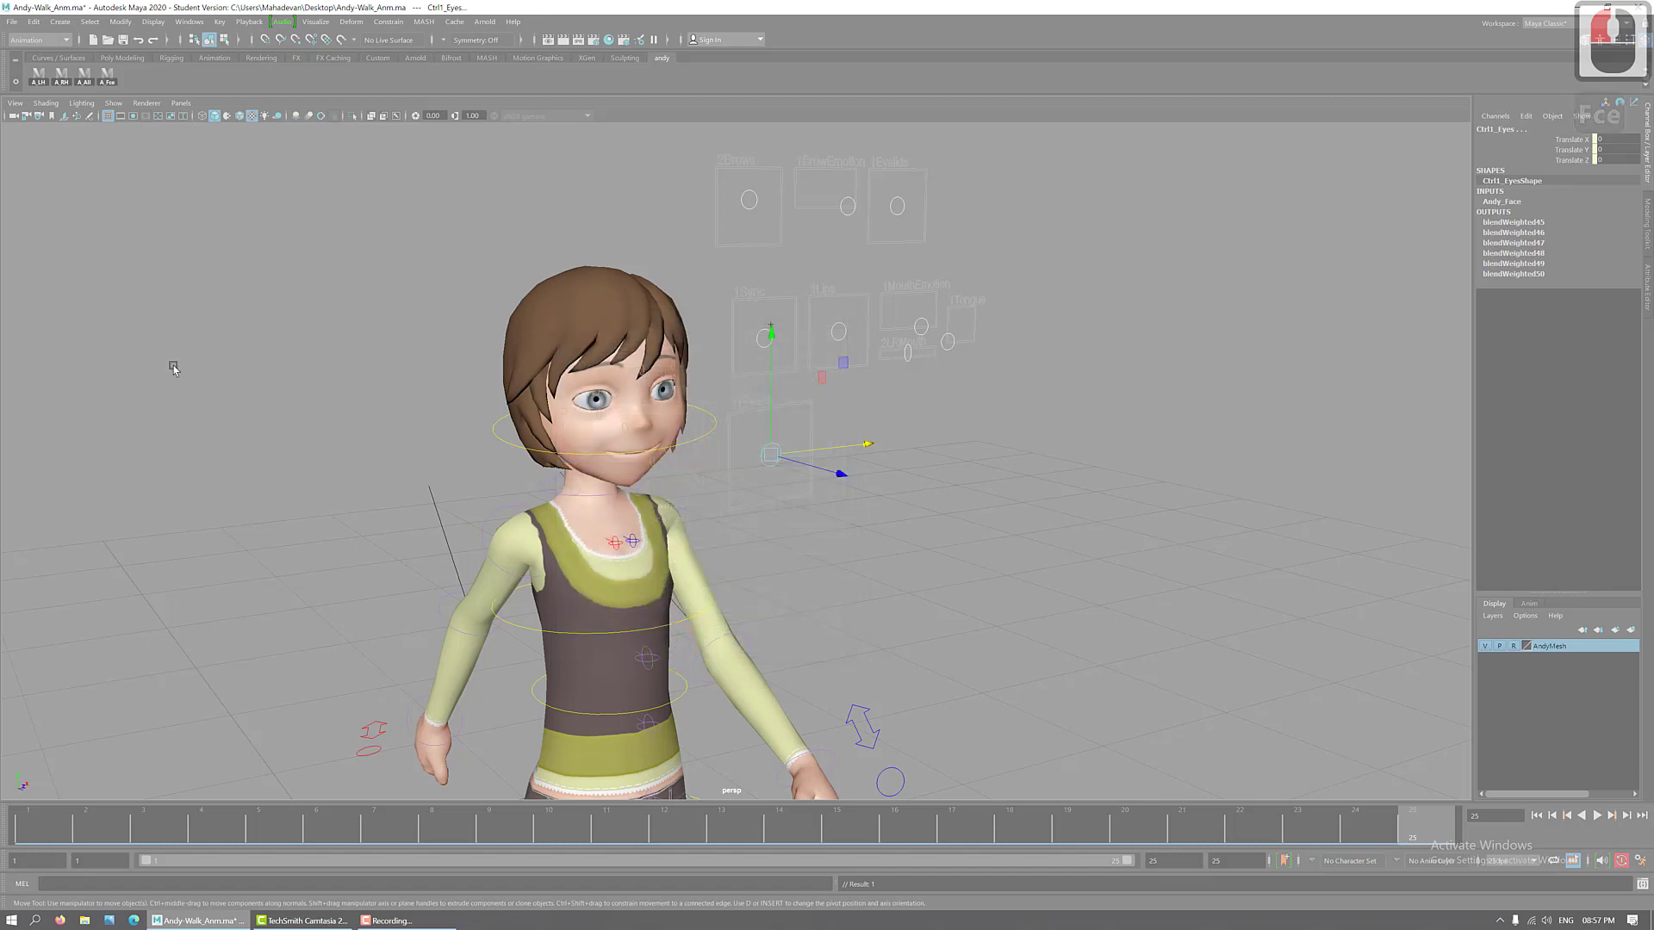
- Clear the selection, reselect all the face sliders with the A_Fce shelf item, and key them at frame 1
{"action": "left_click", "coordinate": [204, 294]}
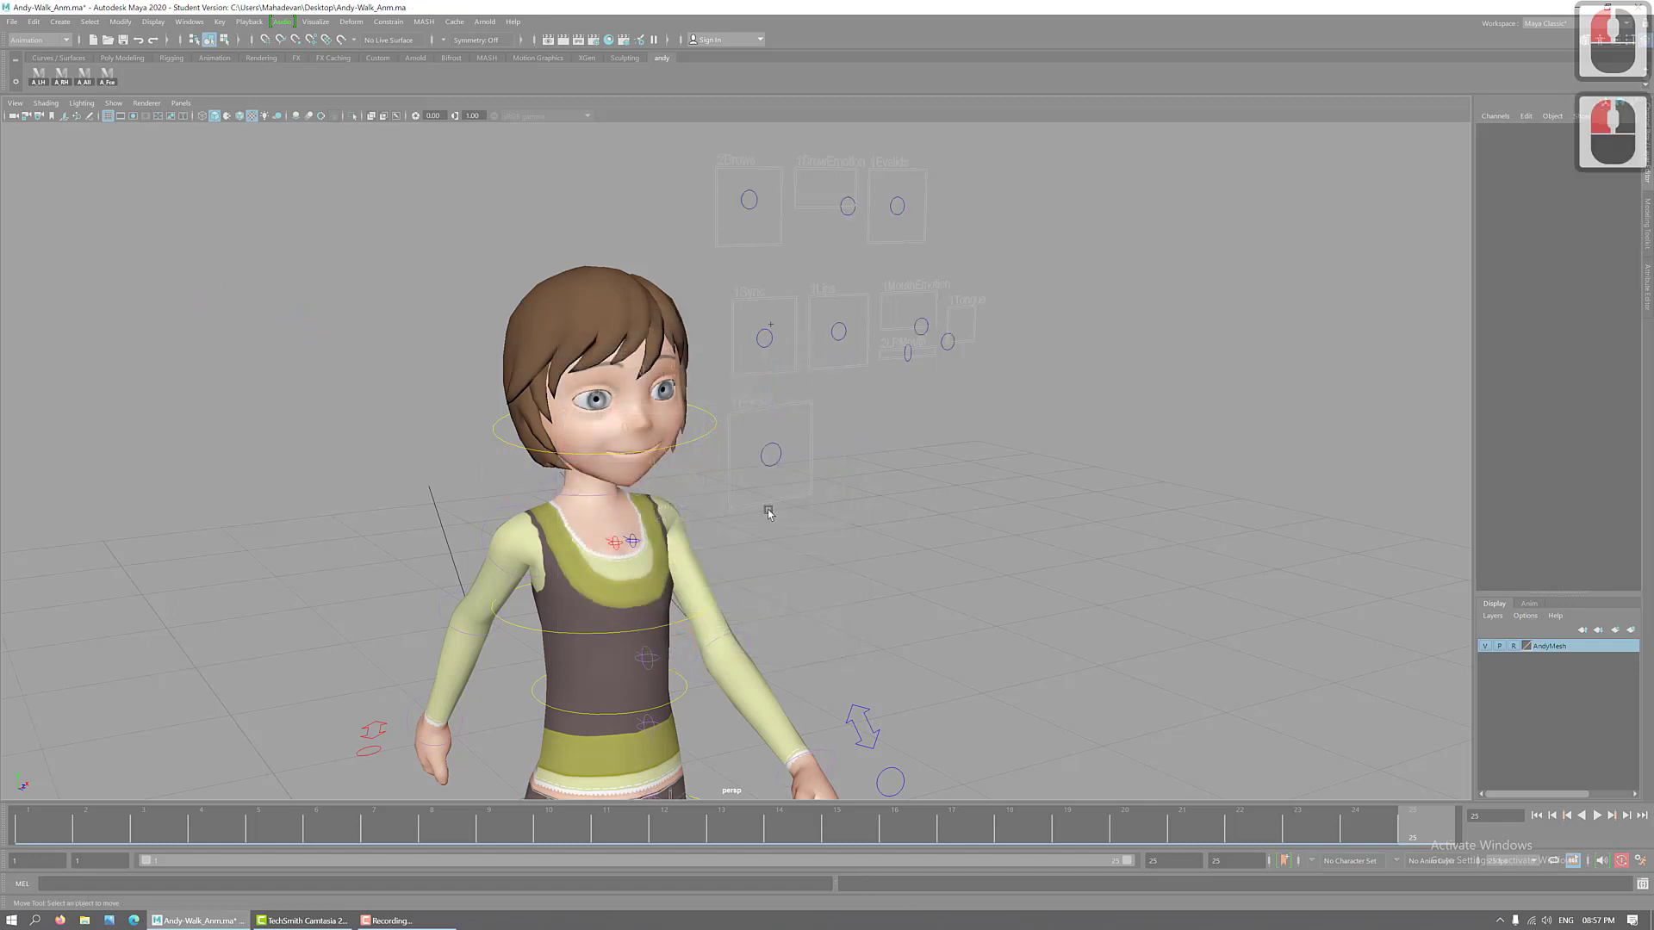
{"action": "left_click", "coordinate": [104, 77]}
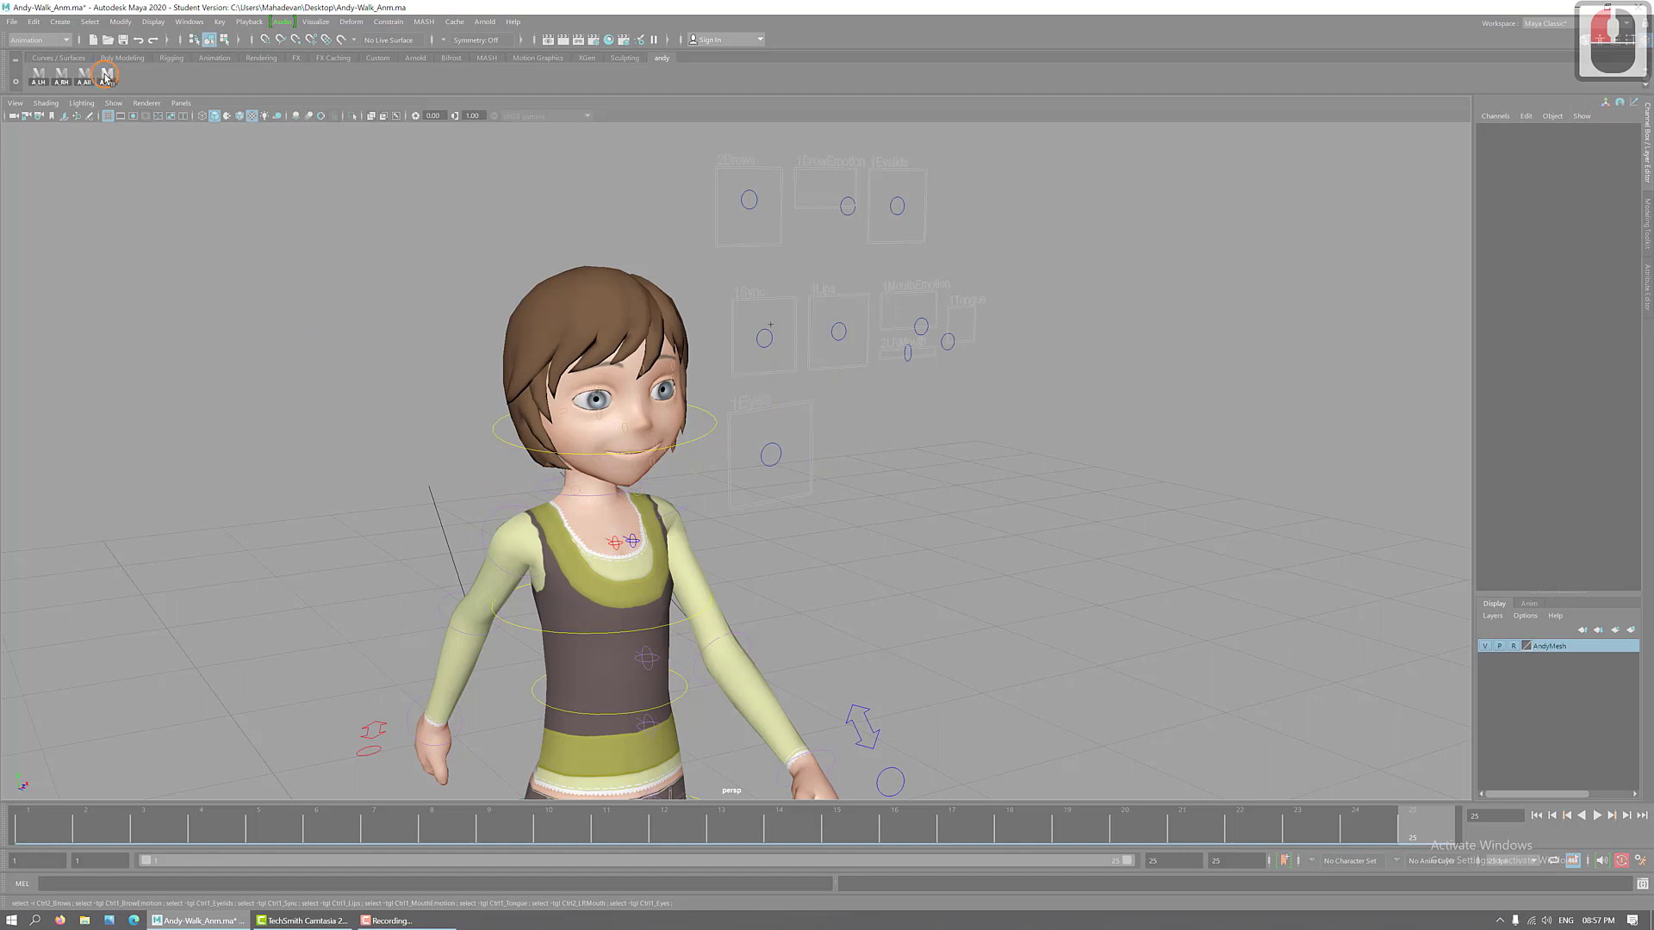
{"action": "left_click", "coordinate": [105, 78]}
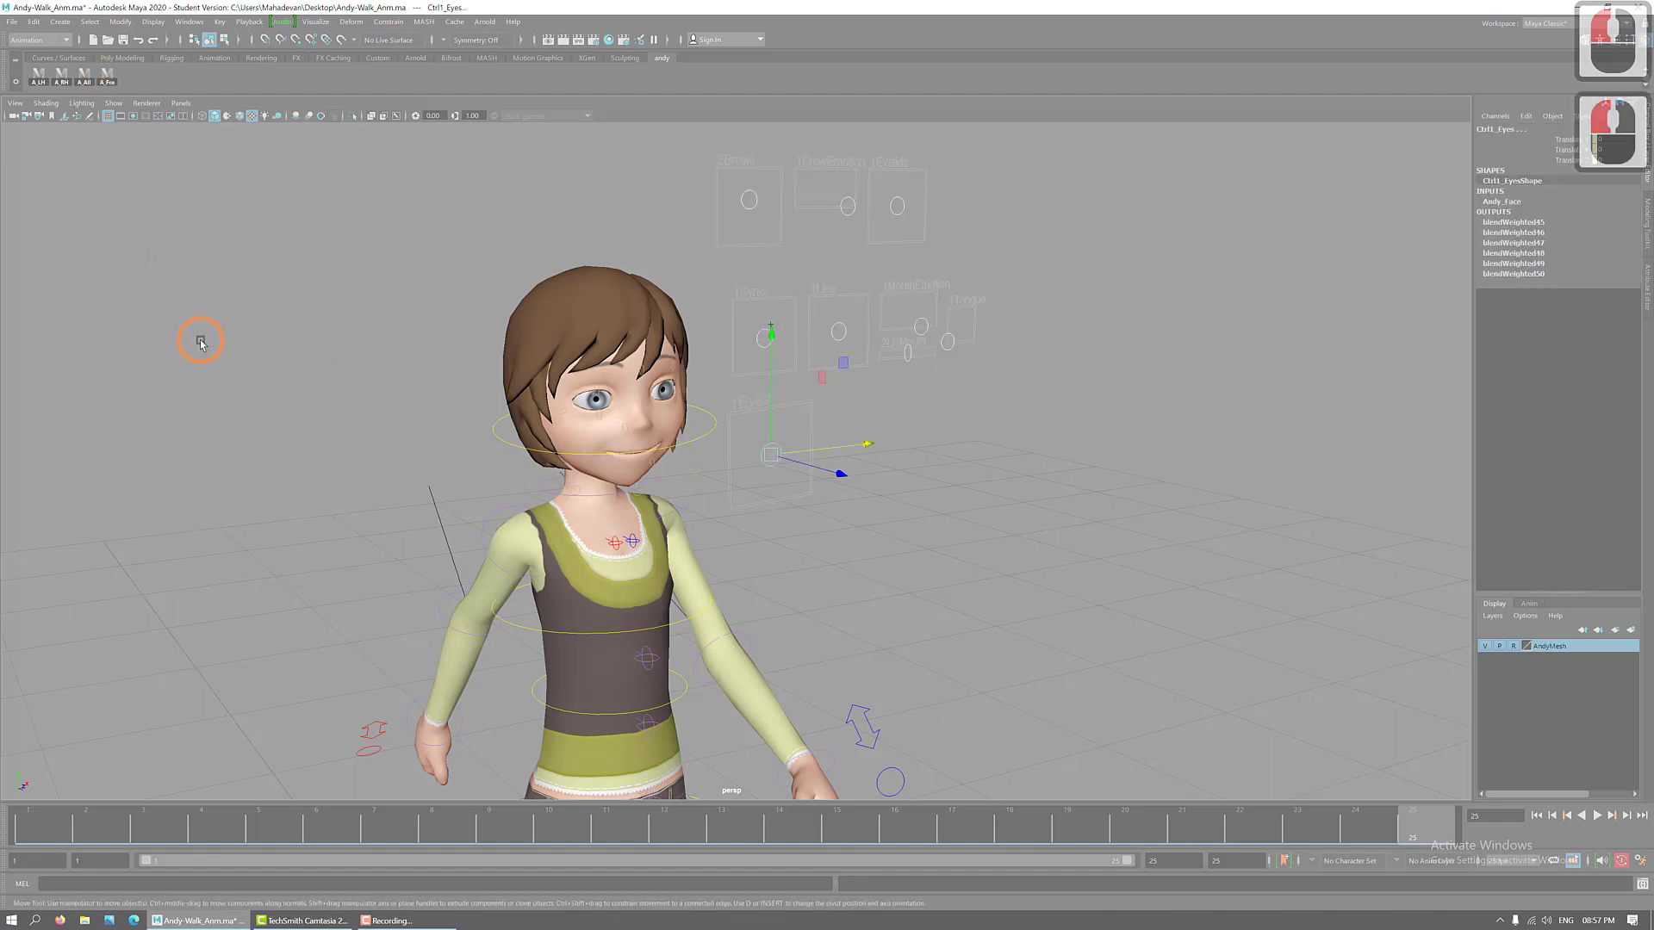
{"action": "left_click", "coordinate": [29, 827]}
{"action": "key", "text": "s"}
{"action": "key", "text": "s"}
{"action": "key", "text": "s"}
{"action": "key", "text": "s"}
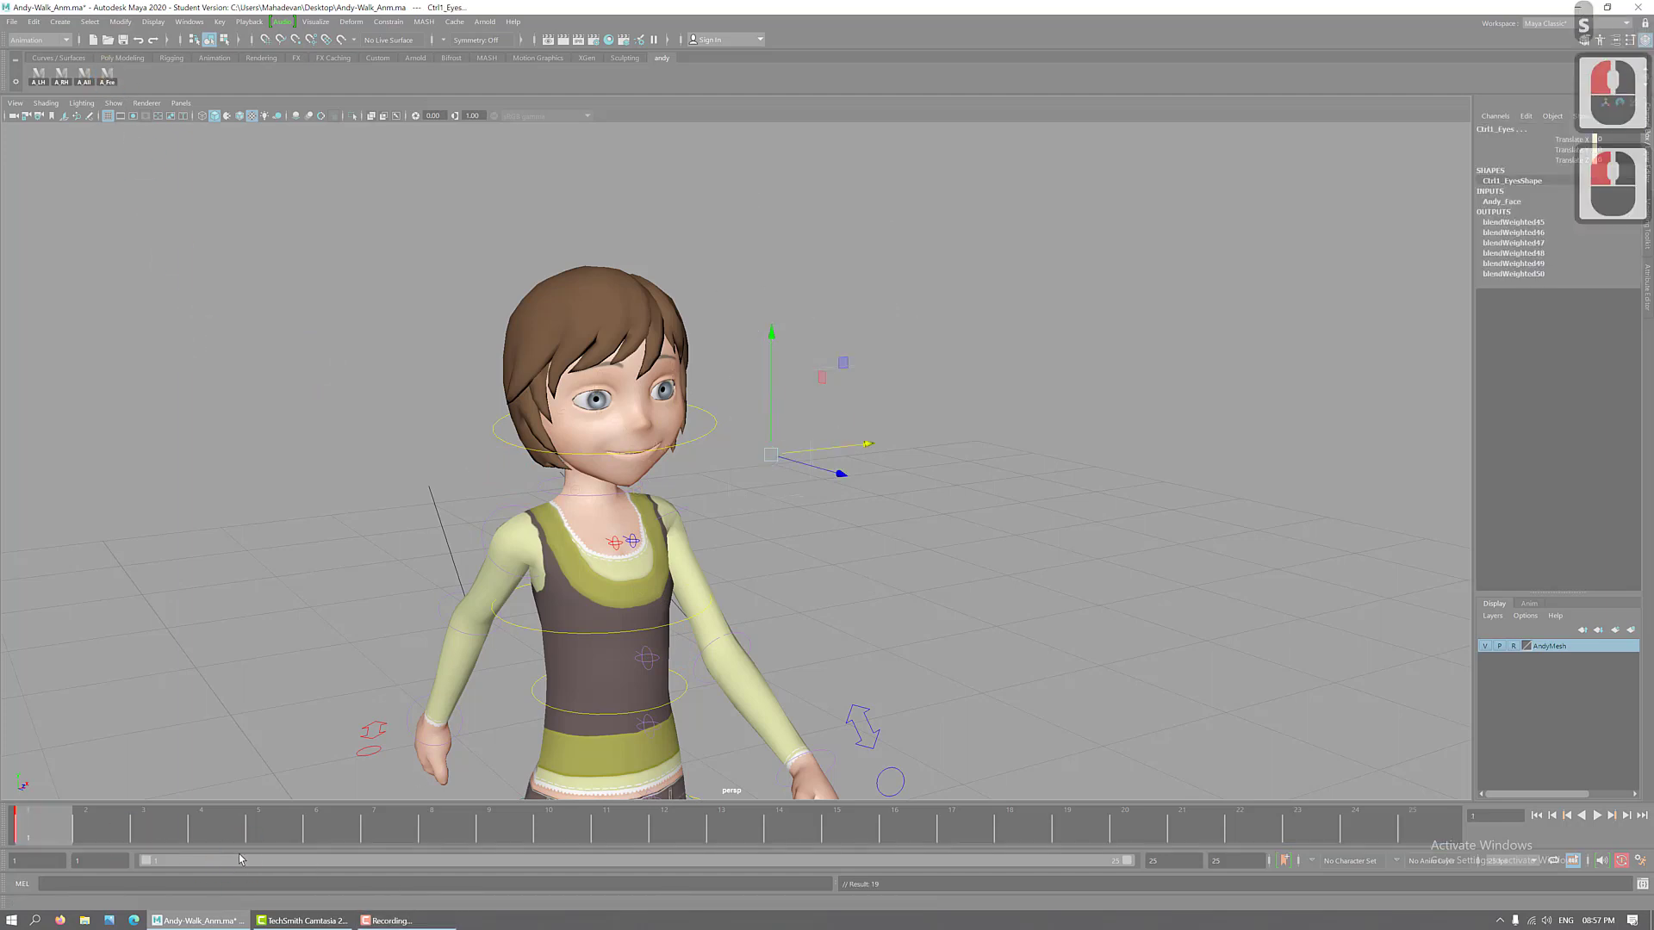
- Set a key on all the selected face sliders at frame 25
{"action": "left_click", "coordinate": [1417, 827]}
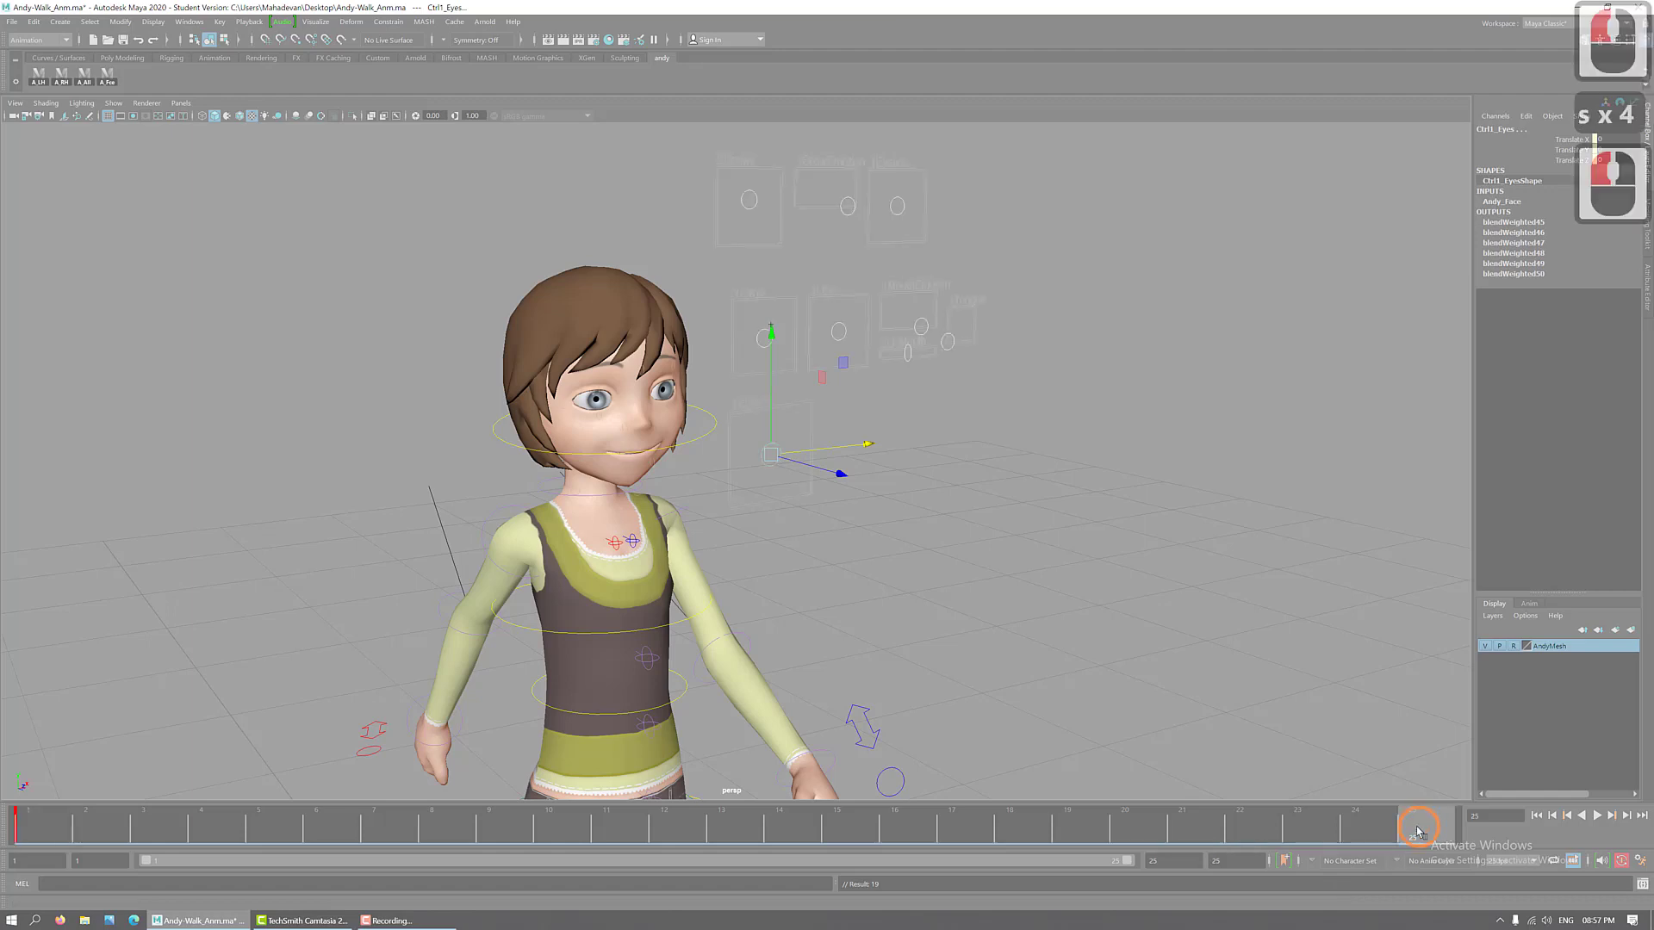
{"action": "key", "text": "s"}
{"action": "key", "text": "s"}
{"action": "key", "text": "s"}
{"action": "key", "text": "s"}
{"action": "key", "text": "s"}
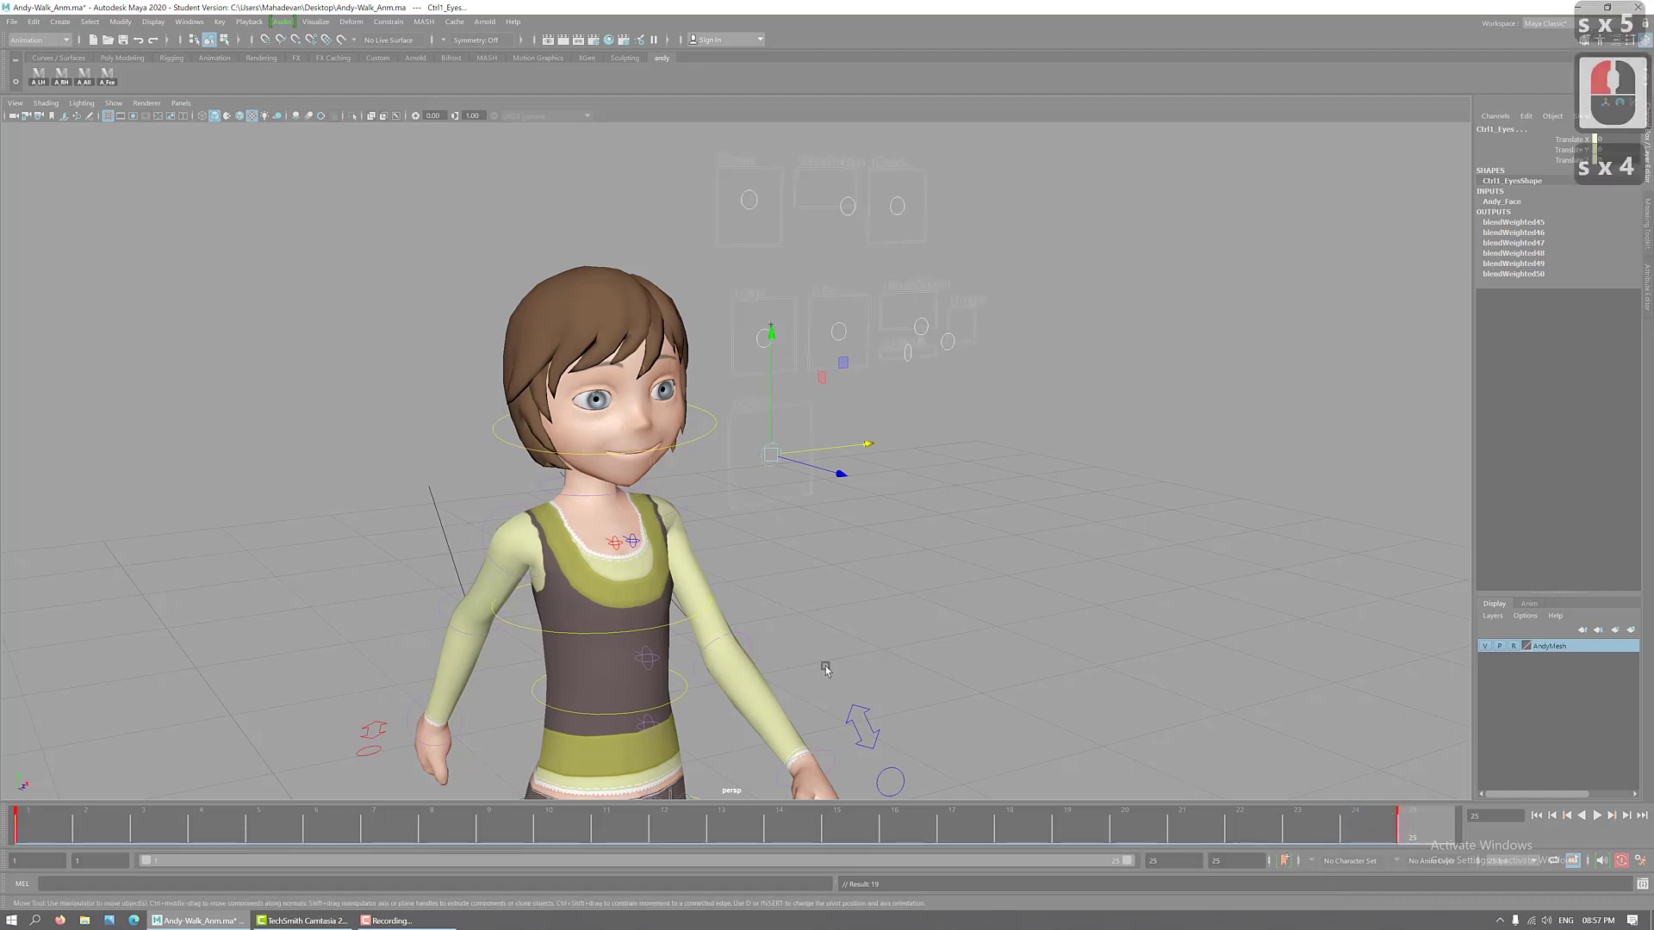
- Frame Andy's whole body from the front and review the walk from frame 1 to 25
{"action": "right_click_drag", "start_coordinate": [821, 663], "coordinate": [771, 696], "text": "alt"}
{"action": "middle_click_drag", "start_coordinate": [769, 696], "coordinate": [785, 619], "text": "alt"}
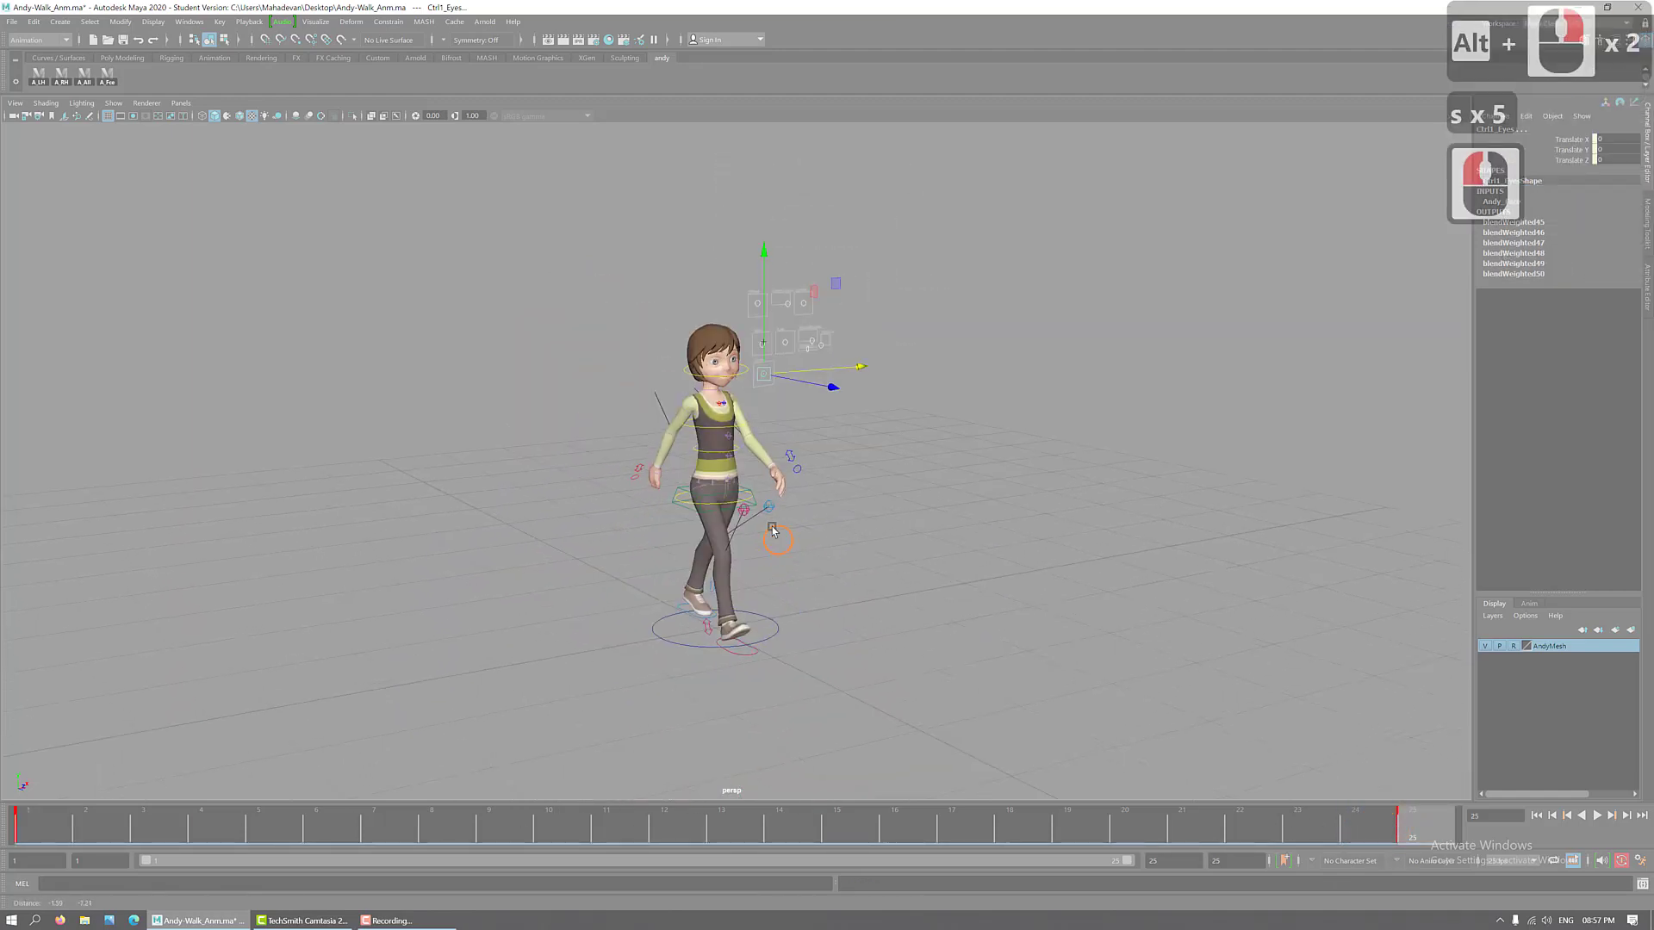
{"action": "left_click_drag", "start_coordinate": [786, 618], "coordinate": [743, 617], "text": "alt"}
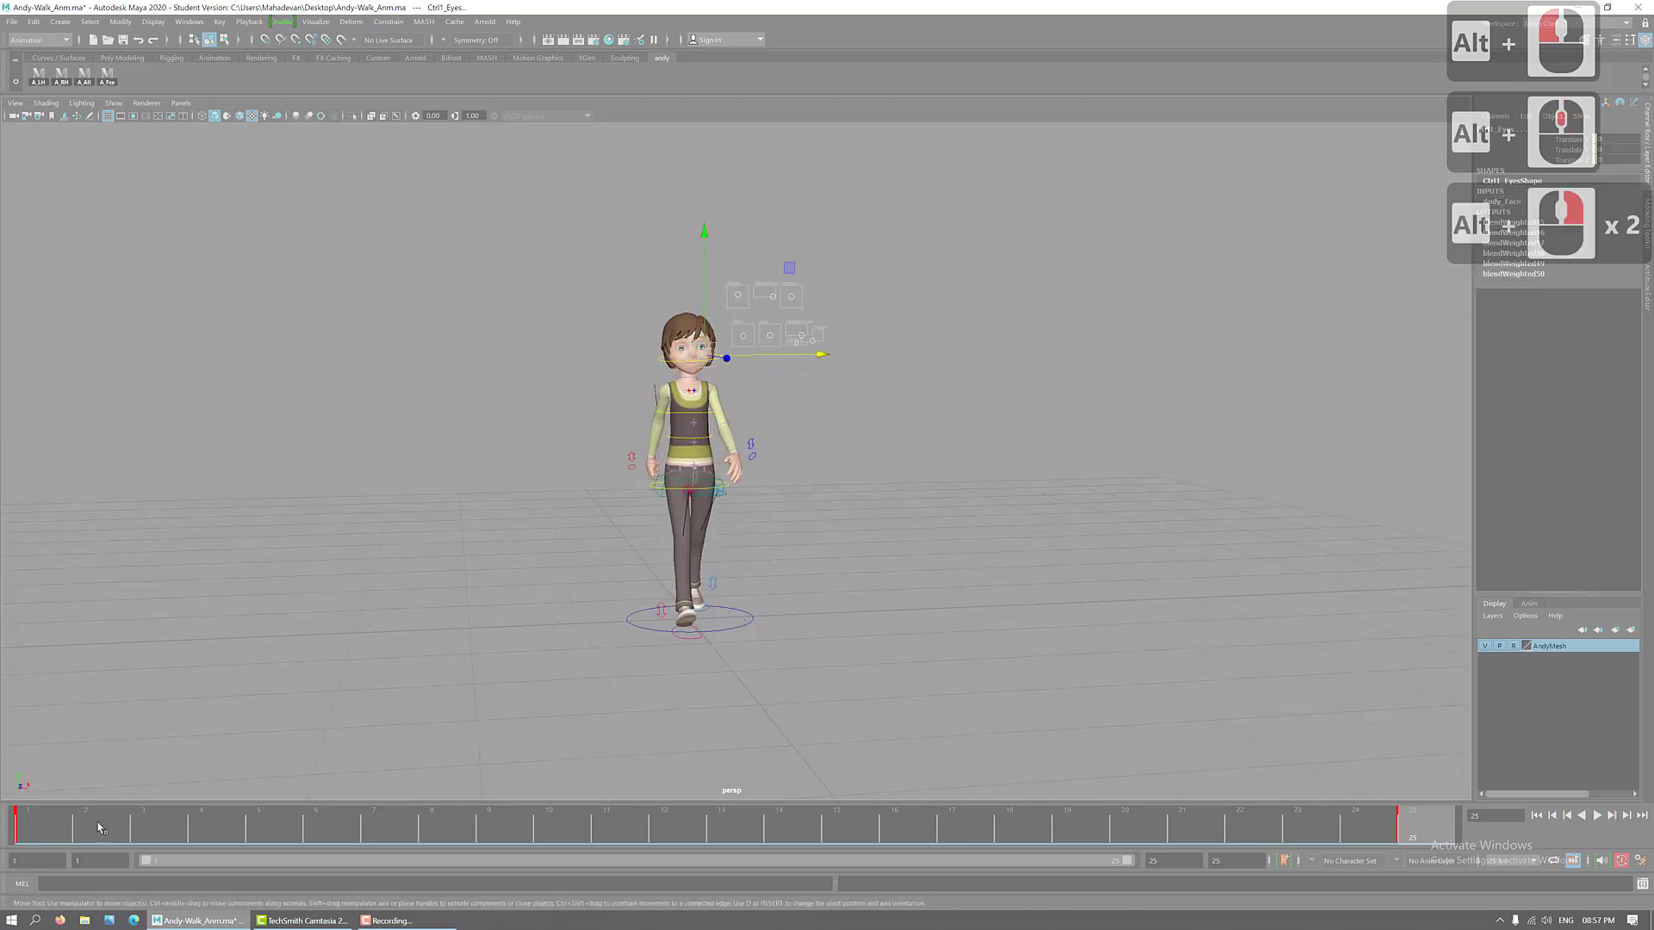
{"action": "left_click_drag", "start_coordinate": [59, 829], "coordinate": [1426, 852]}
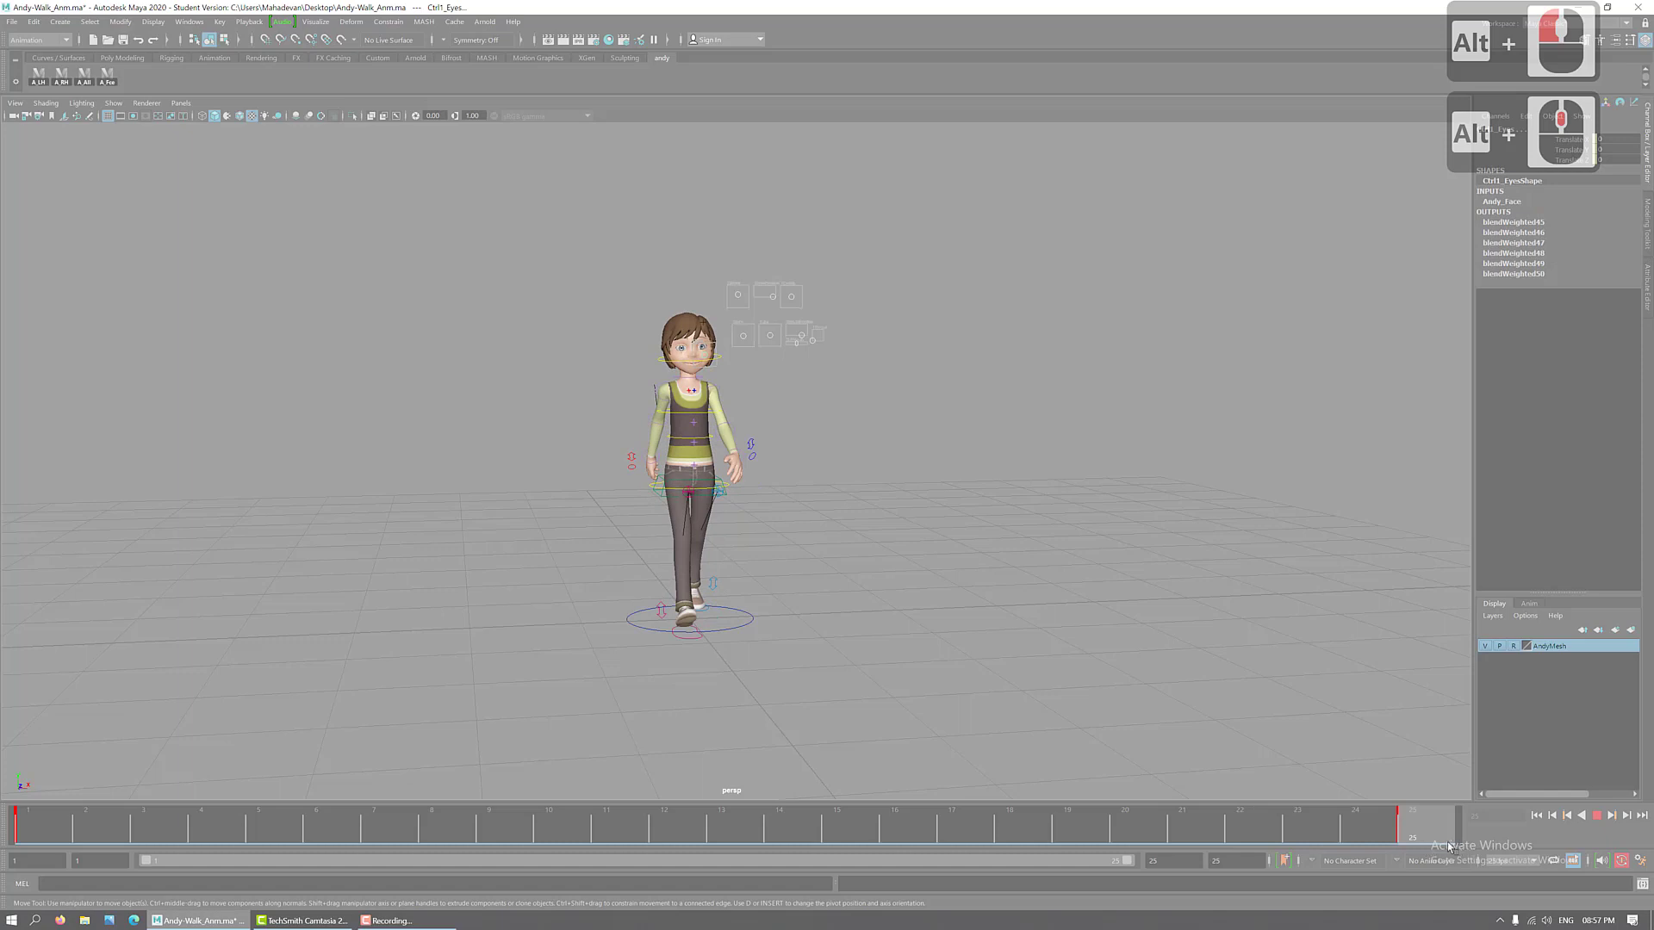
- Move the MouthEmotion slider slightly back along X at frame 25 to soften Andy's smile
{"action": "right_click_drag", "start_coordinate": [602, 509], "coordinate": [912, 403], "text": "alt"}
{"action": "middle_click_drag", "start_coordinate": [893, 238], "coordinate": [892, 304], "text": "alt"}
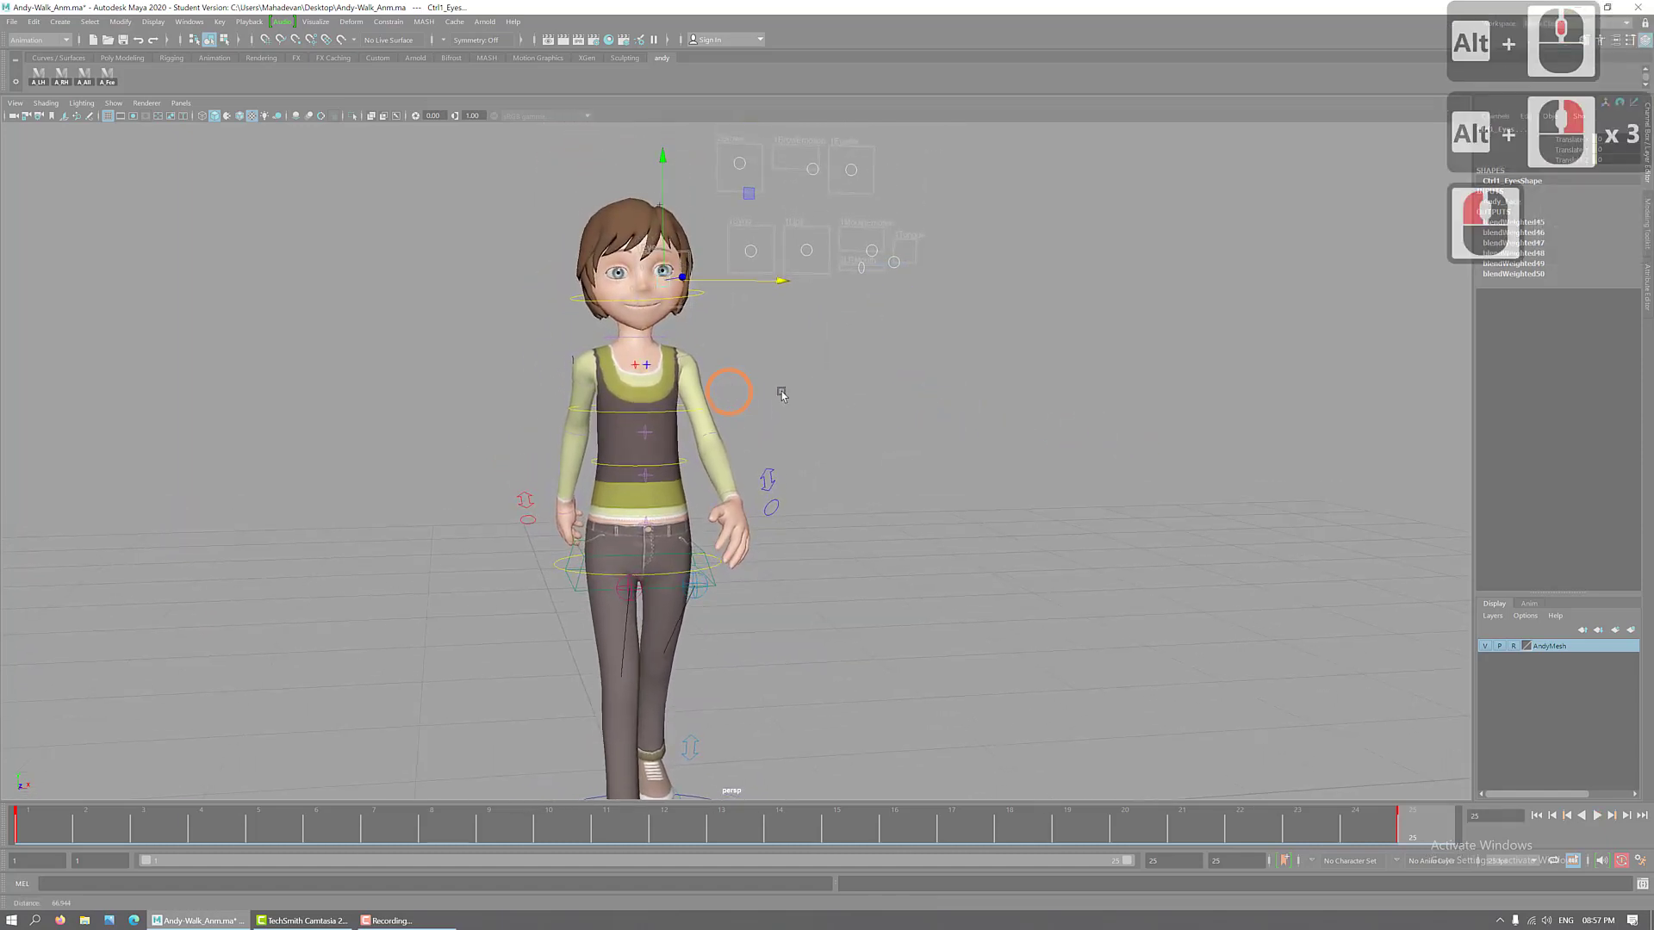
{"action": "right_click_drag", "start_coordinate": [781, 393], "coordinate": [837, 304], "text": "alt"}
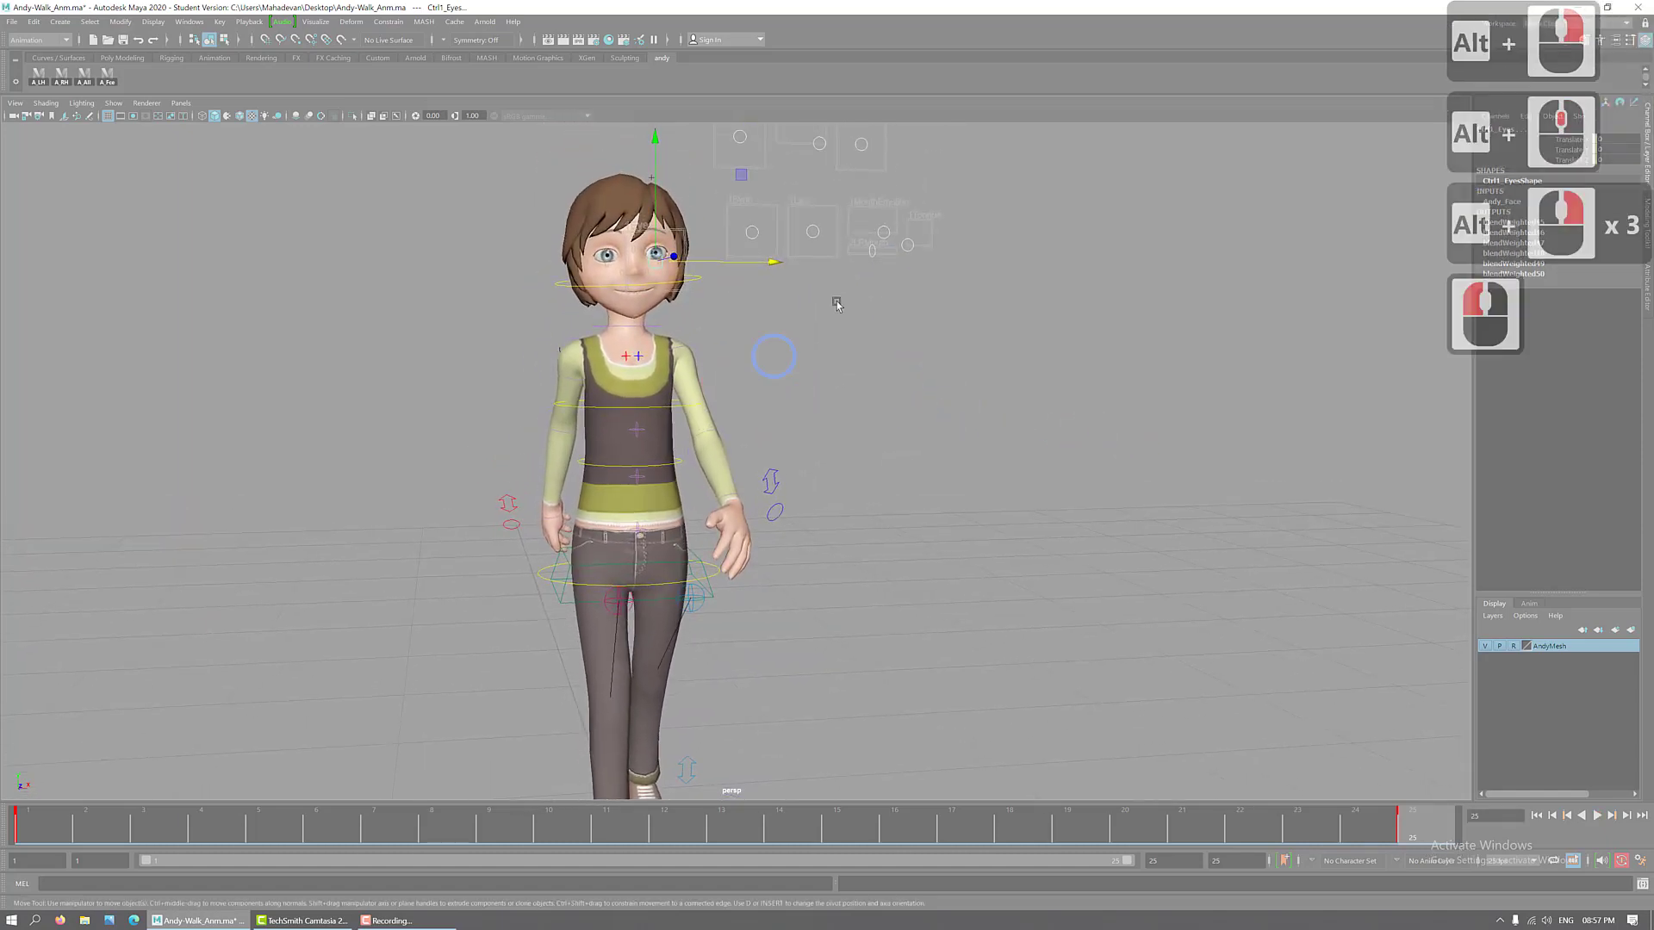
{"action": "left_click", "coordinate": [887, 234]}
{"action": "left_click", "coordinate": [1000, 234]}
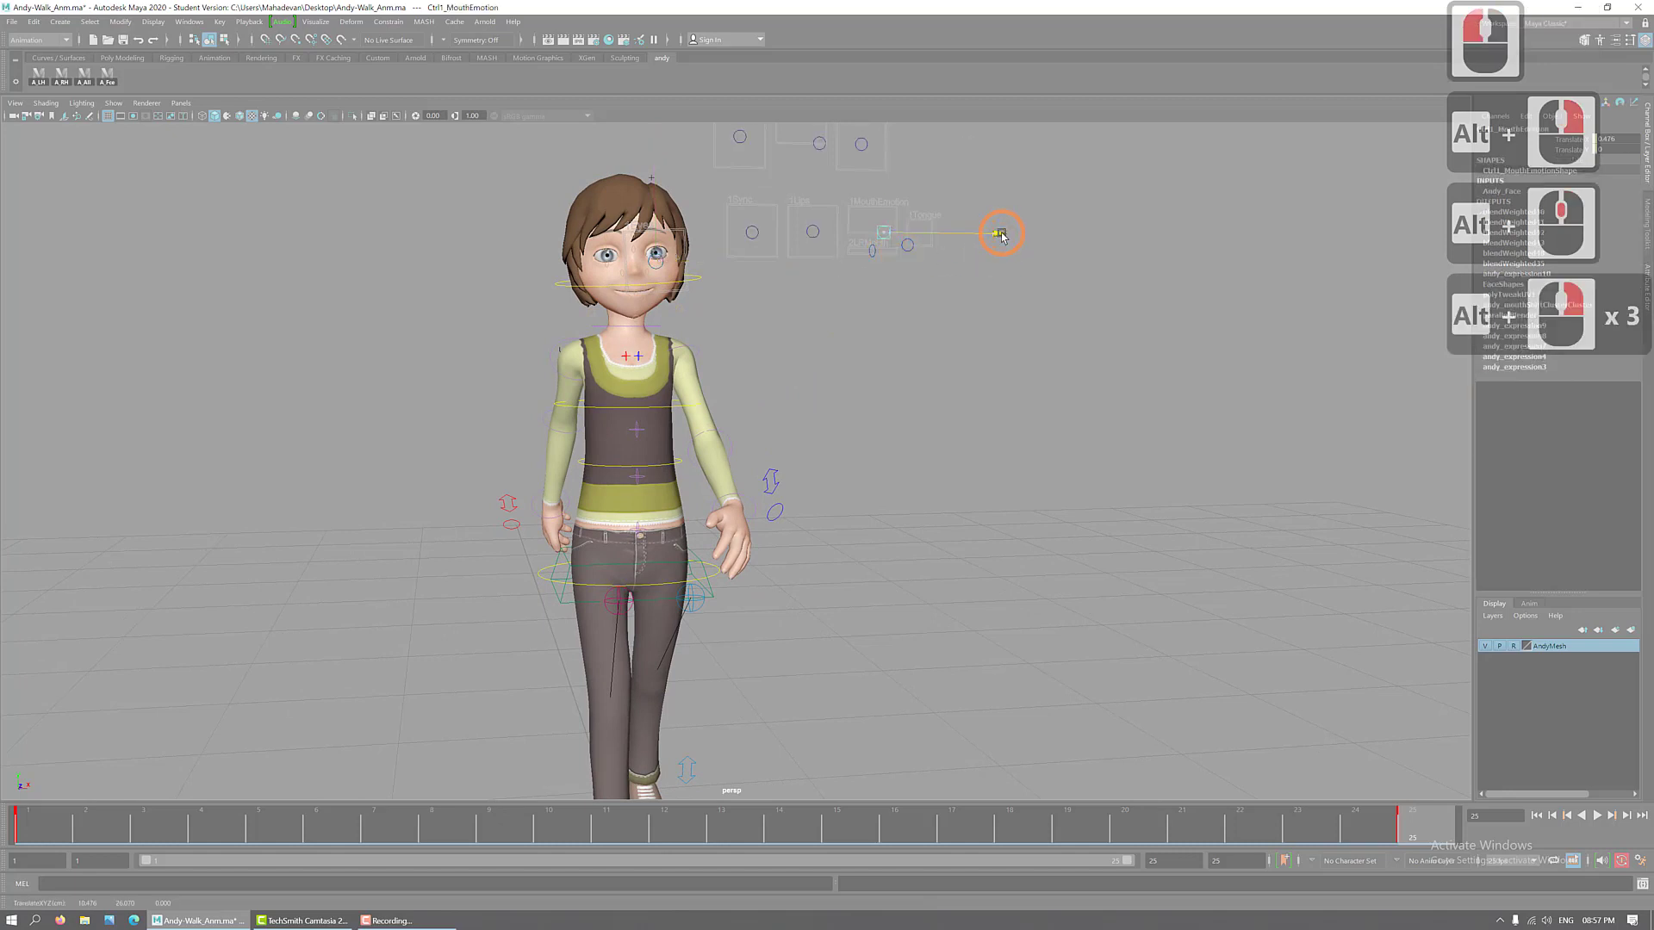
{"action": "left_click_drag", "start_coordinate": [1002, 235], "coordinate": [998, 235]}
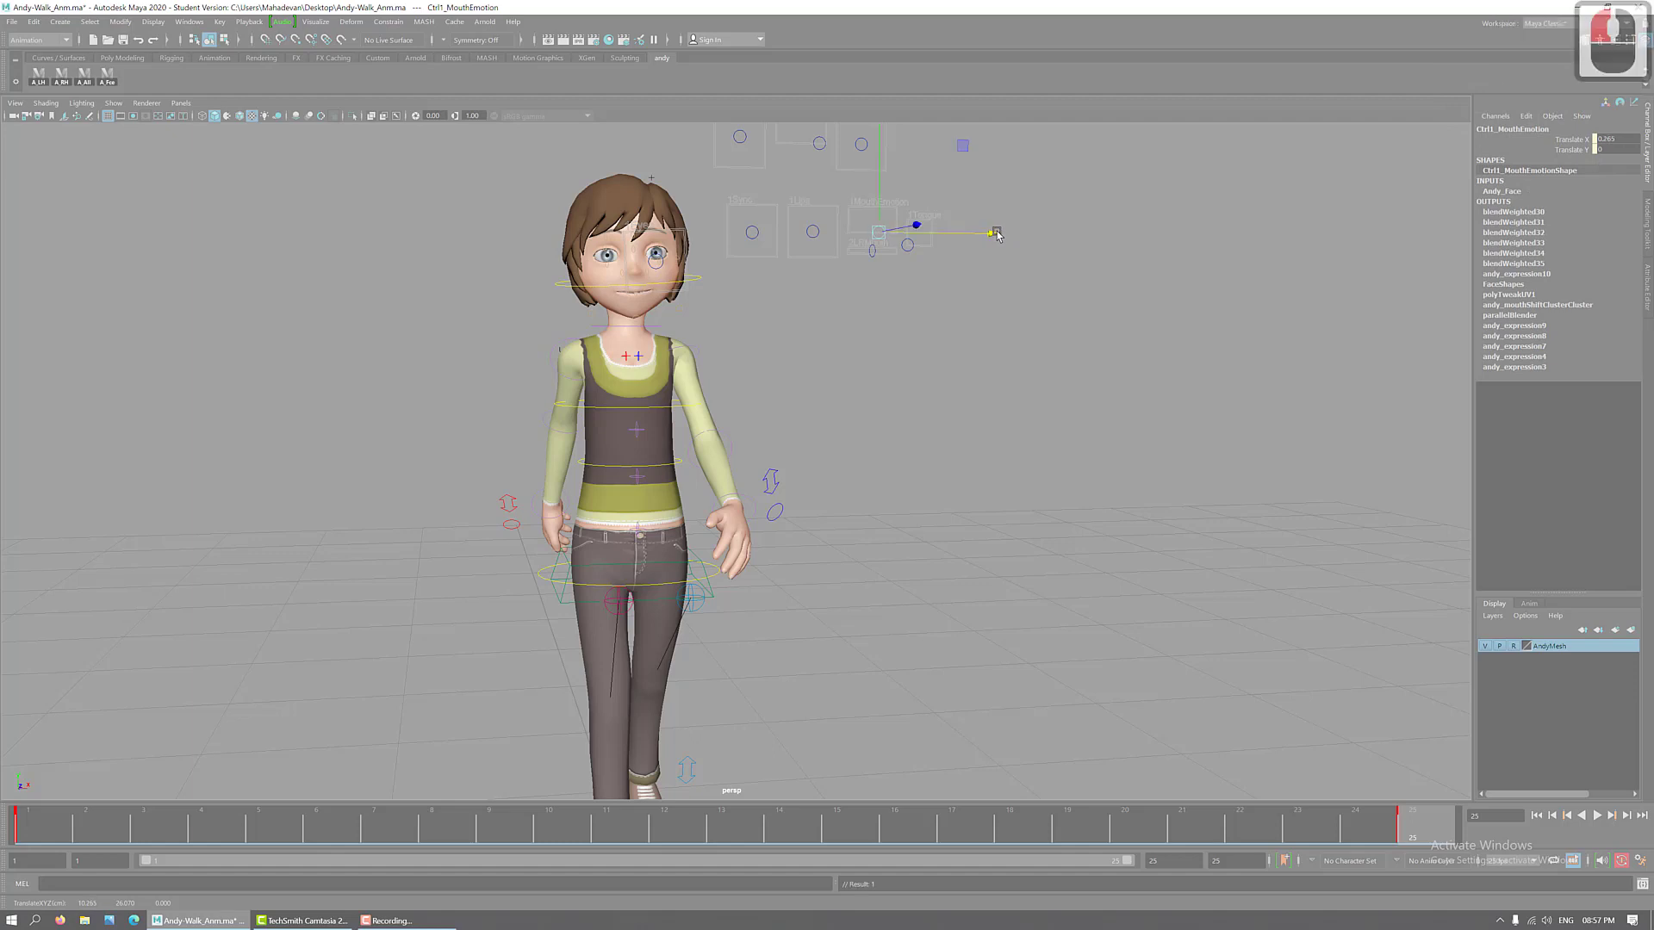
- Copy the MouthEmotion slider's key from frame 25 and paste it onto frame 1
{"action": "right_click", "coordinate": [1418, 829]}
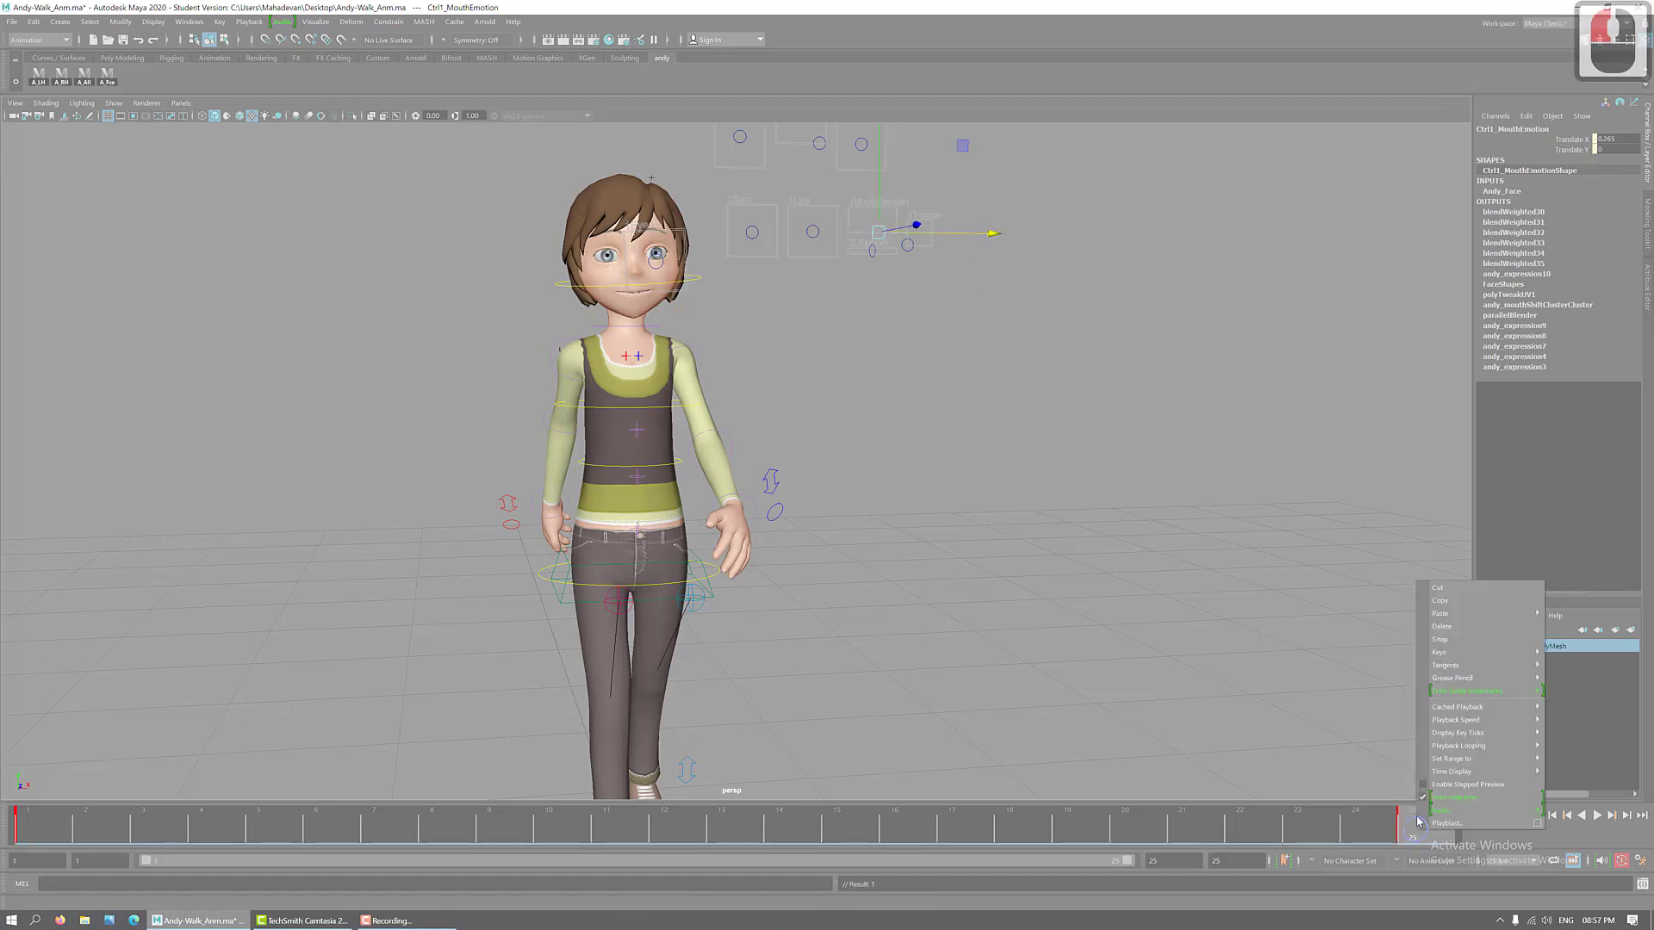
{"action": "left_click", "coordinate": [1447, 603]}
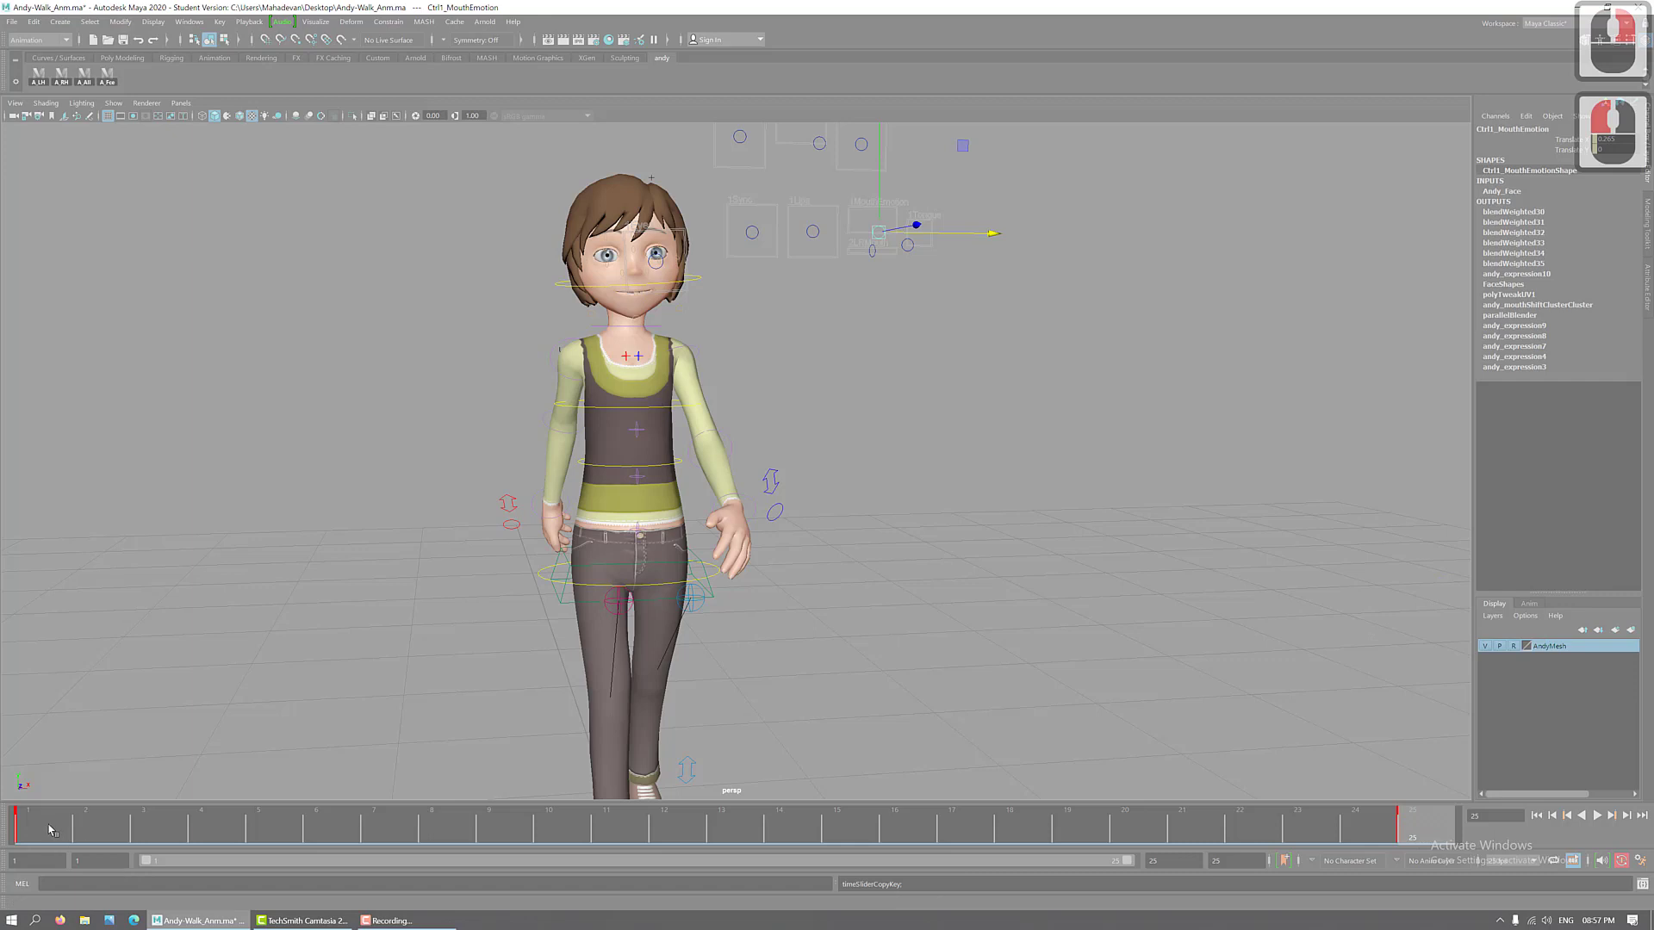
{"action": "left_click", "coordinate": [47, 827]}
{"action": "right_click", "coordinate": [47, 827]}
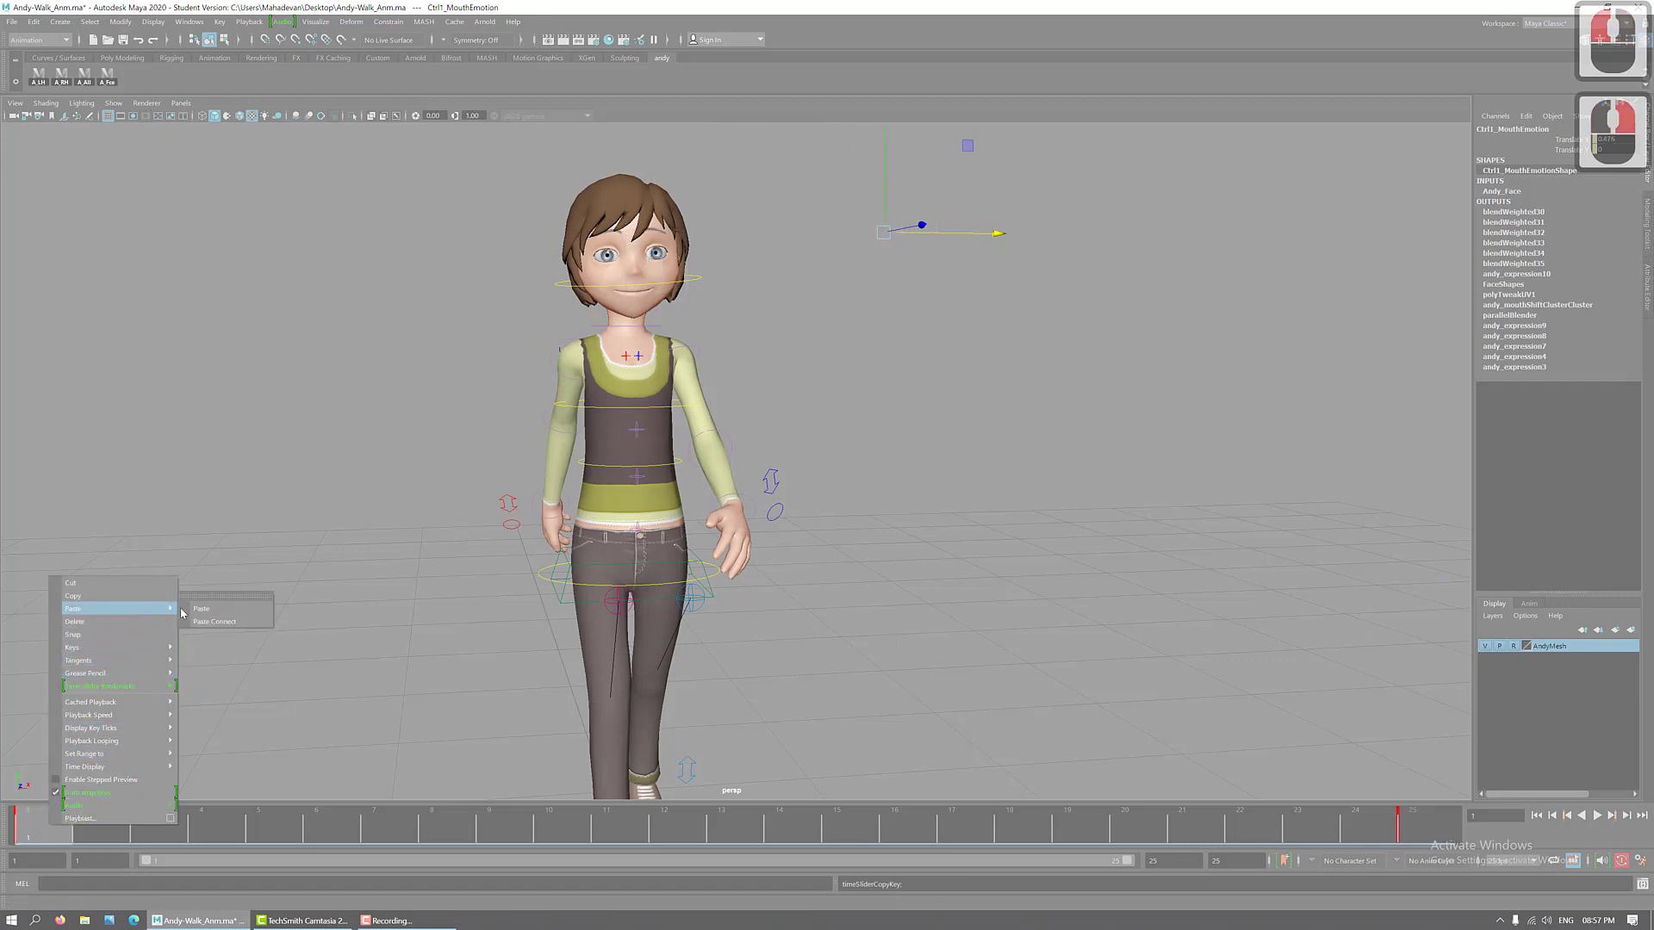
{"action": "left_click", "coordinate": [207, 609]}
- Play back the walk cycle with Andy's whole body in view, stop it, and scrub through the opening frames
{"action": "right_click_drag", "start_coordinate": [1166, 582], "coordinate": [1120, 685], "text": "alt"}
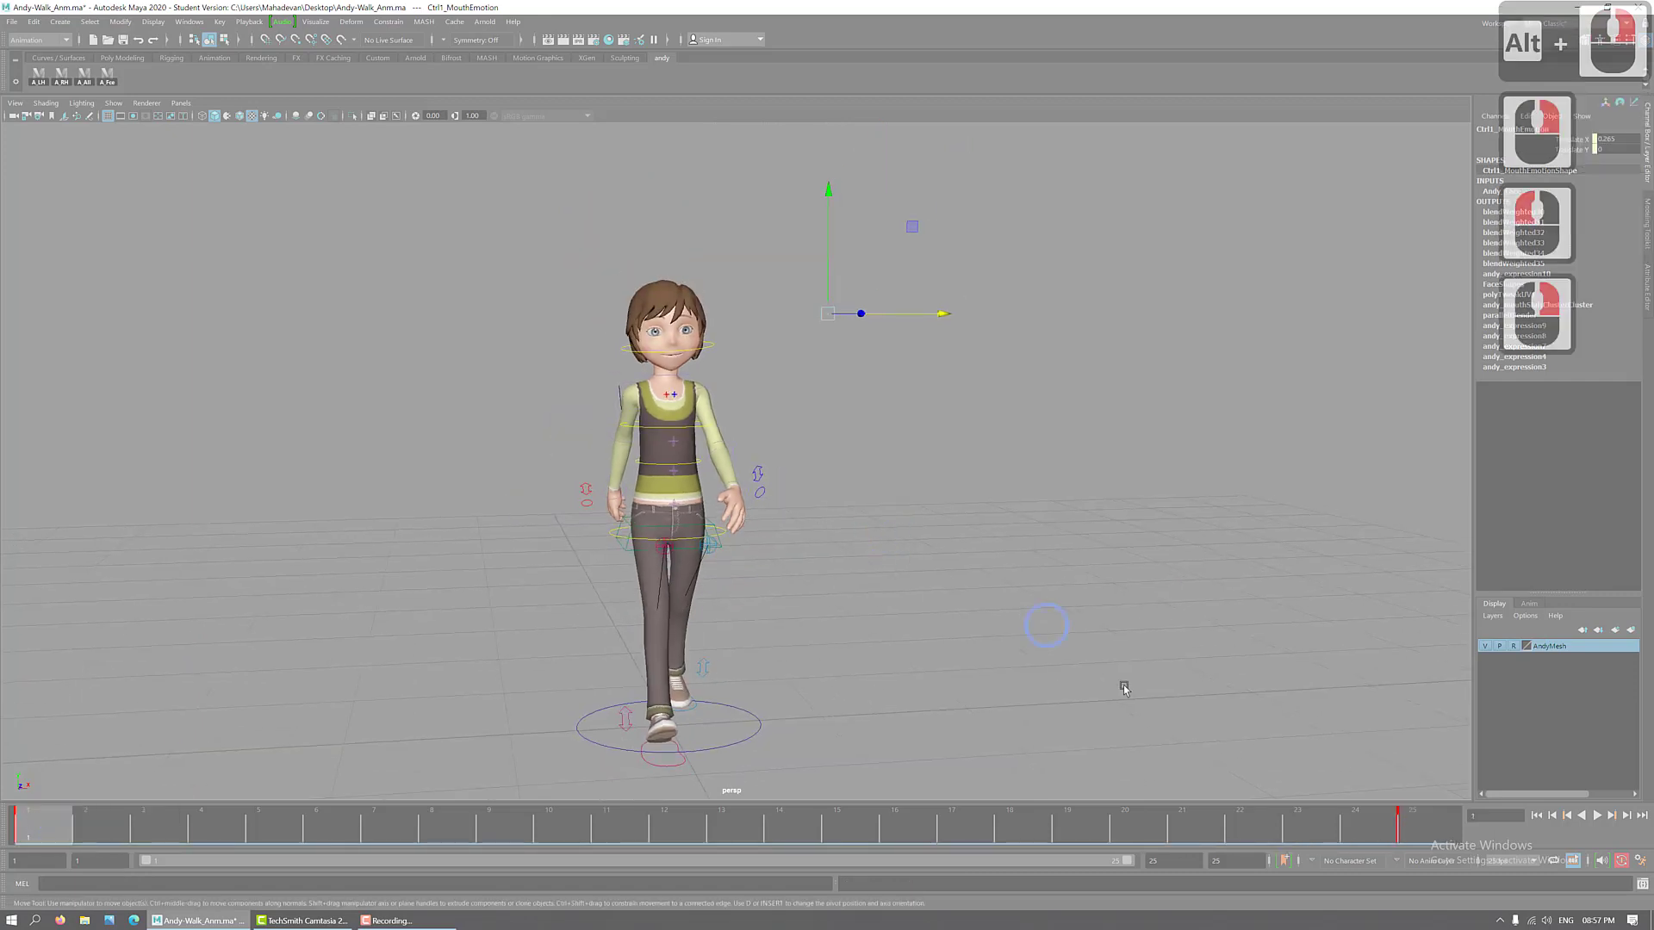
{"action": "left_click", "coordinate": [1598, 817]}
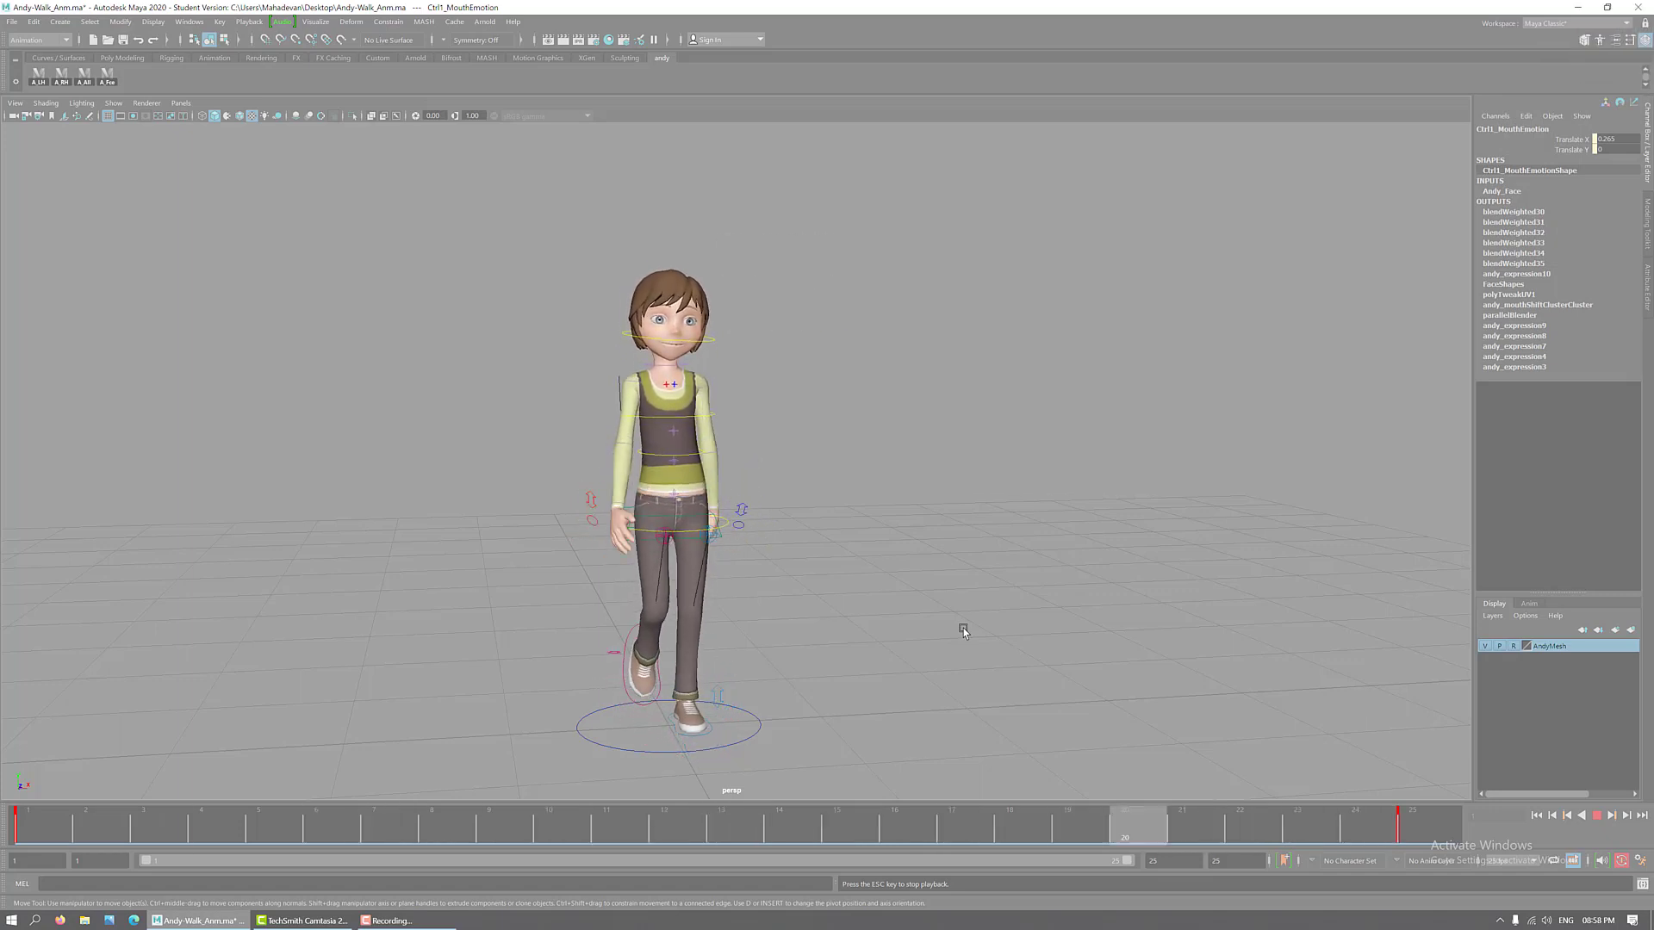
{"action": "left_click", "coordinate": [1597, 816]}
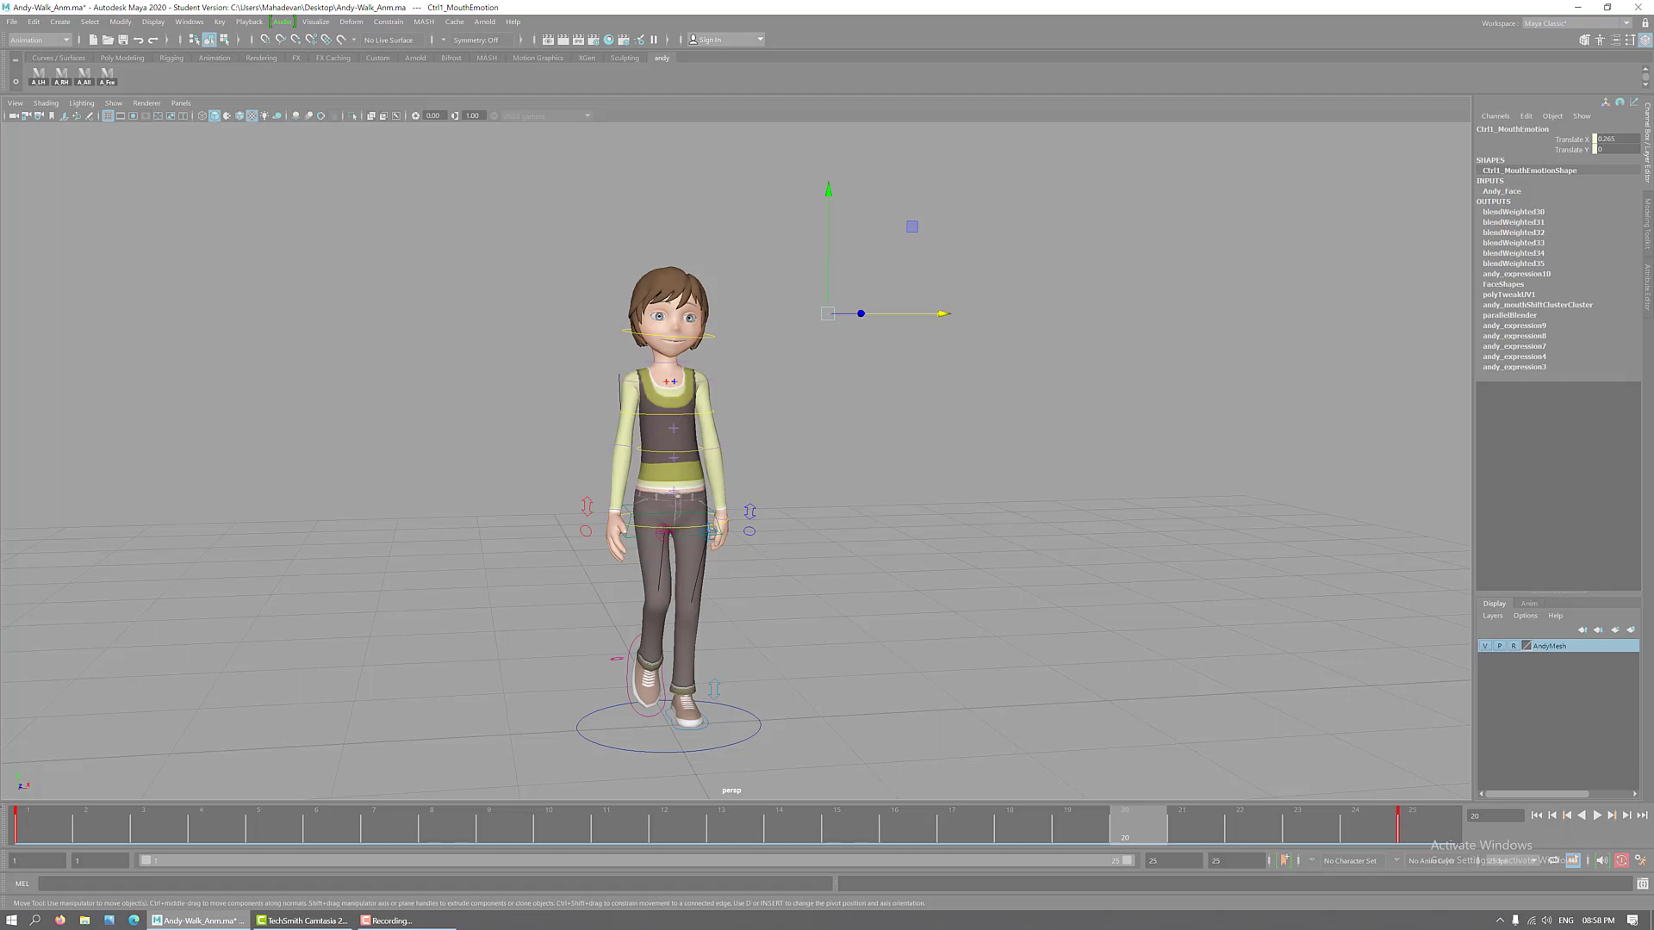
{"action": "left_click_drag", "start_coordinate": [39, 836], "coordinate": [435, 831]}
{"action": "left_click_drag", "start_coordinate": [359, 790], "coordinate": [34, 743]}
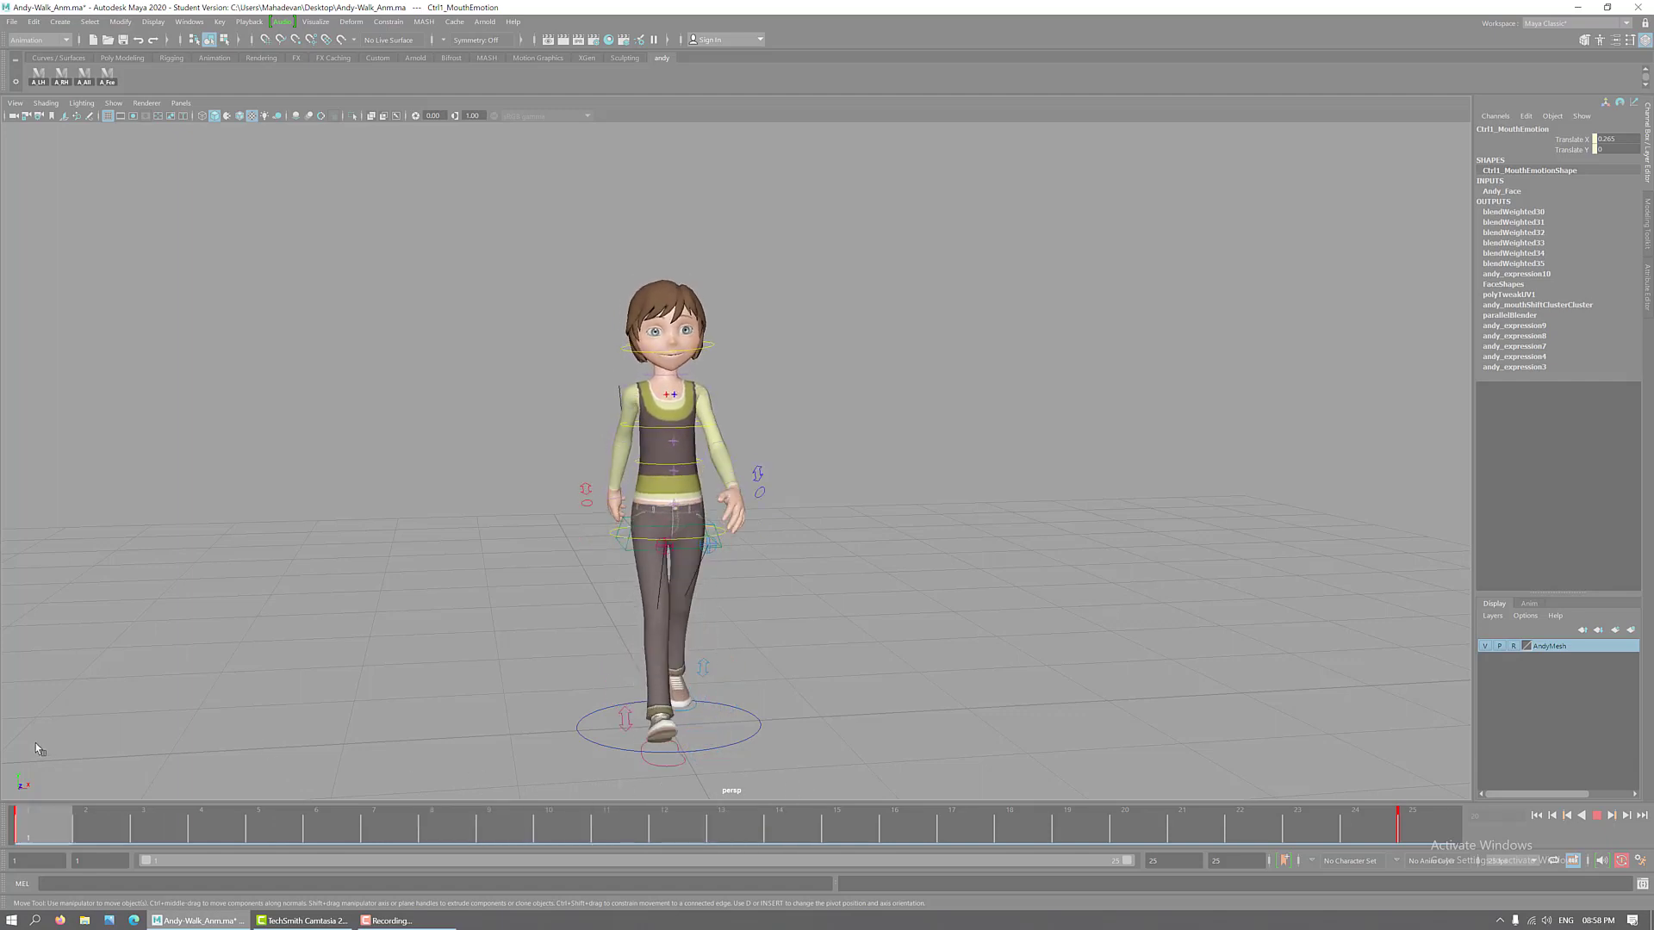
- Select Andy's neck control and examine the head pose in the walk at frames 6, 7 and 11
{"action": "left_click", "coordinate": [685, 353]}
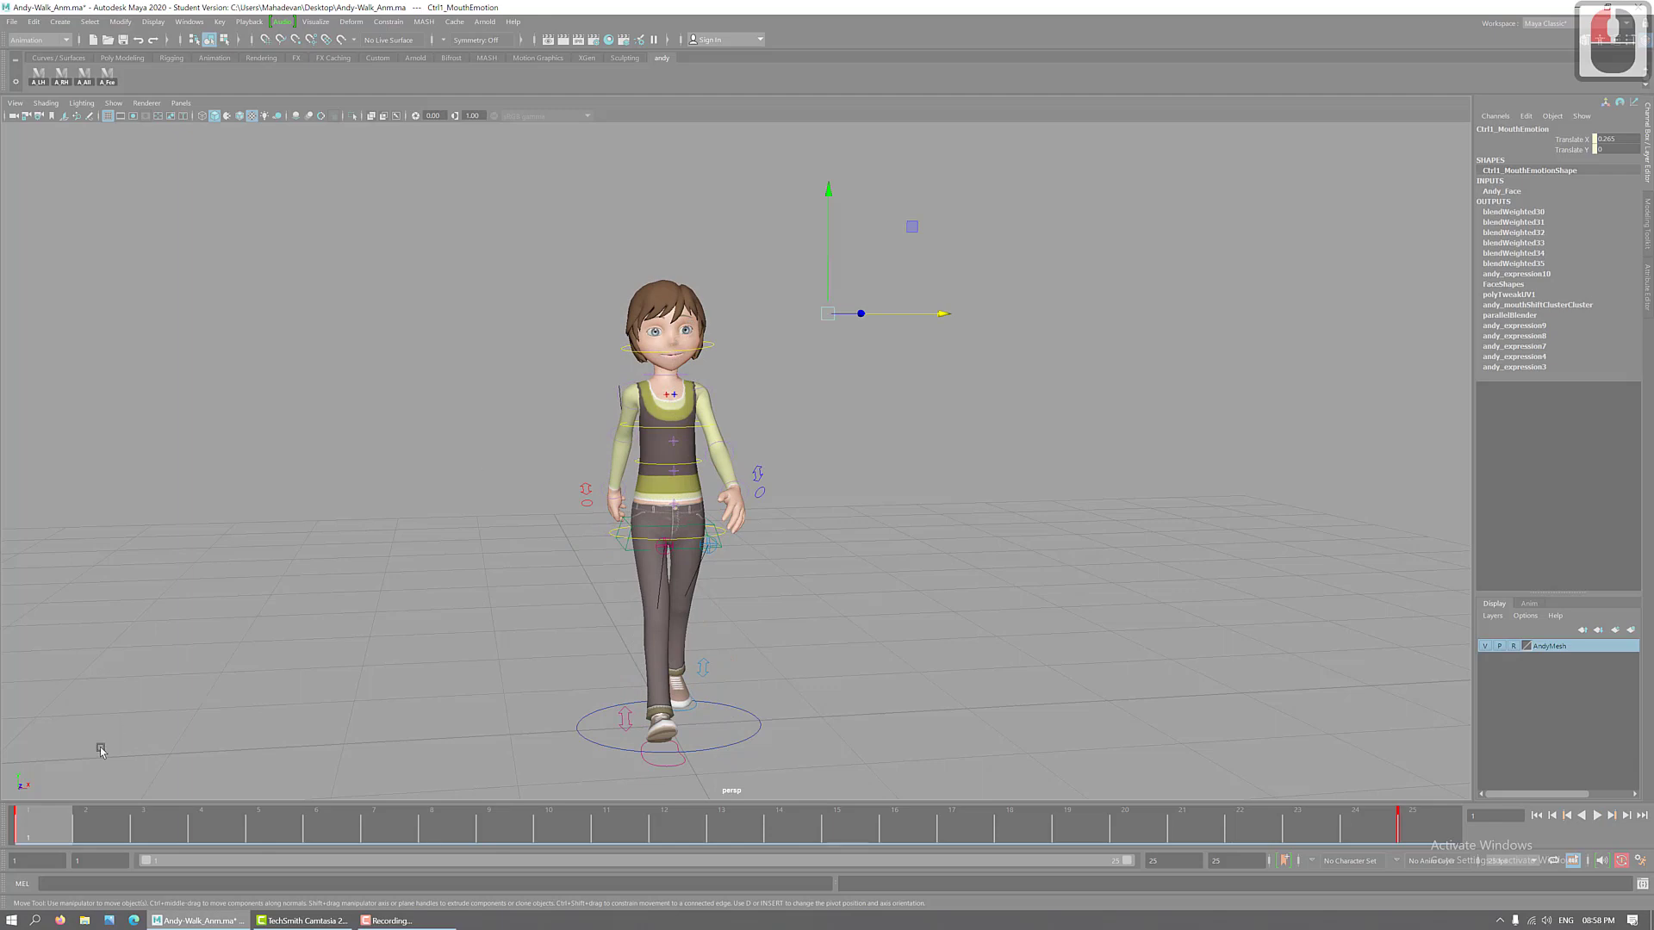
{"action": "left_click_drag", "start_coordinate": [51, 825], "coordinate": [330, 825]}
{"action": "left_click_drag", "start_coordinate": [749, 324], "coordinate": [708, 368]}
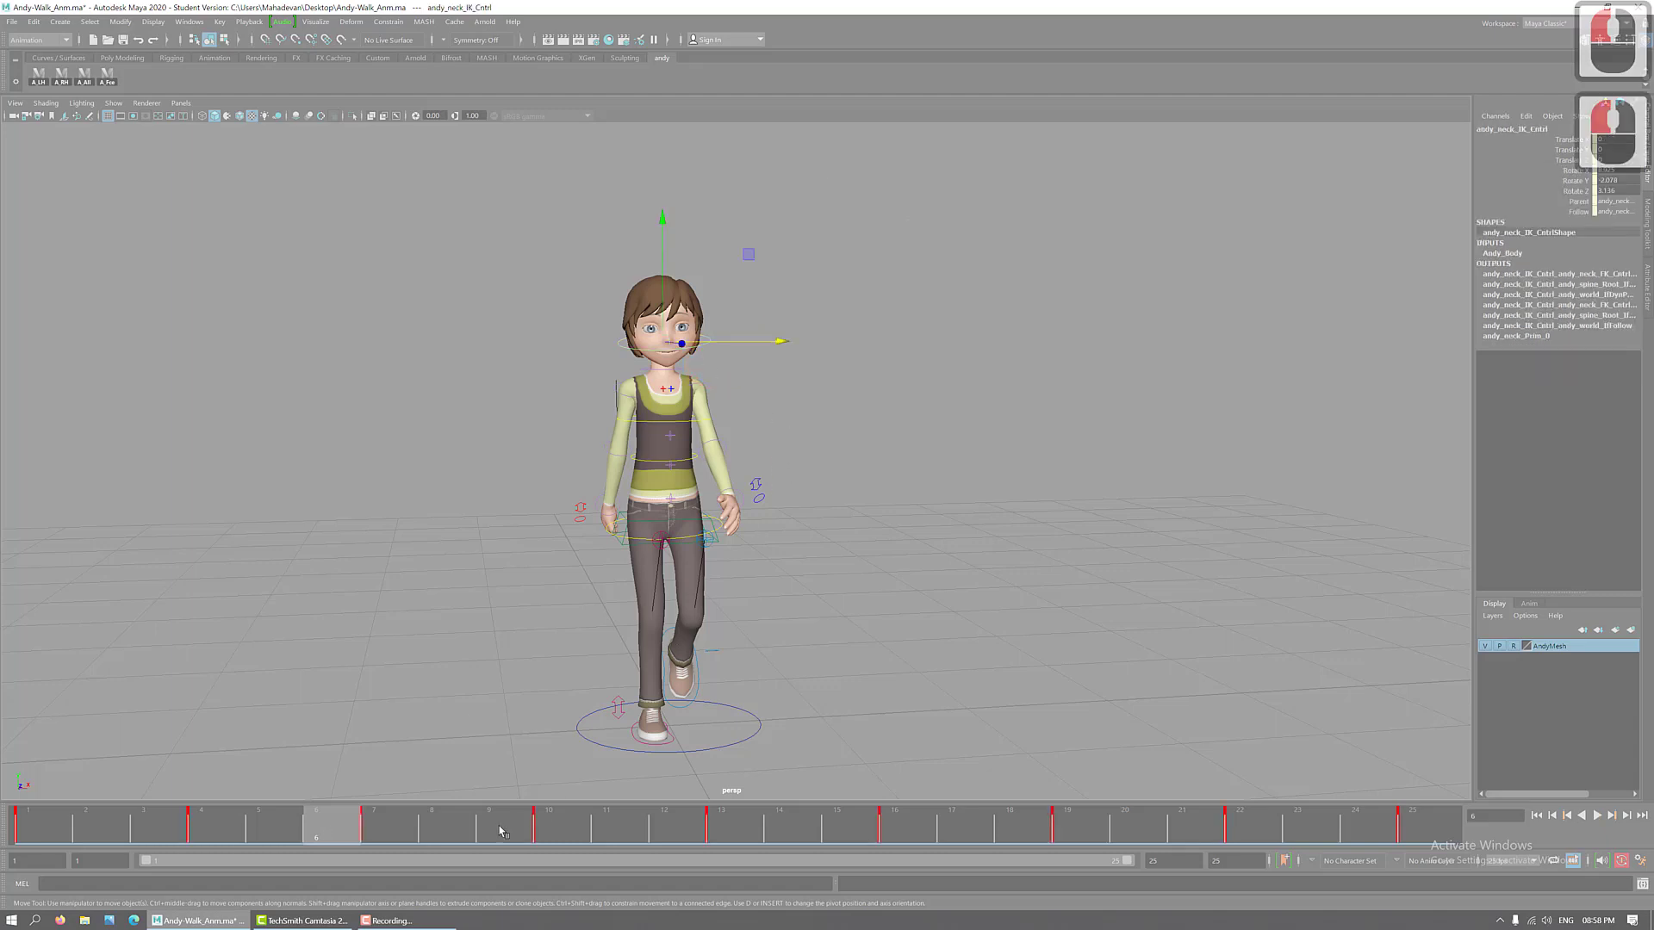
{"action": "left_click", "coordinate": [381, 833]}
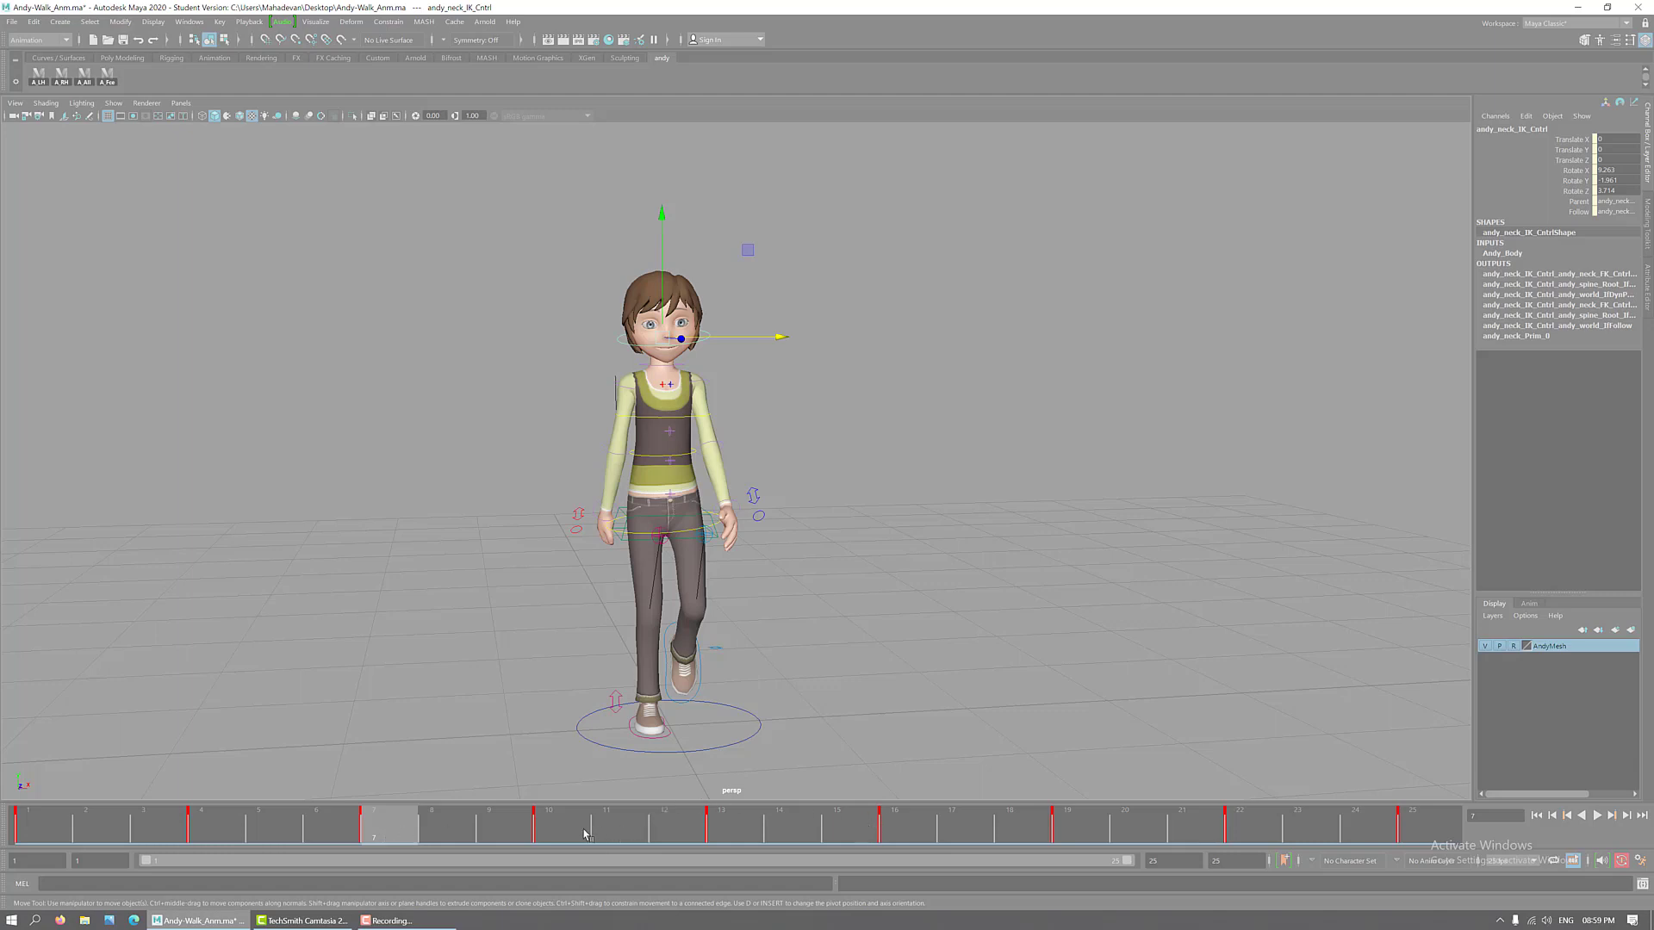
{"action": "left_click", "coordinate": [633, 837]}
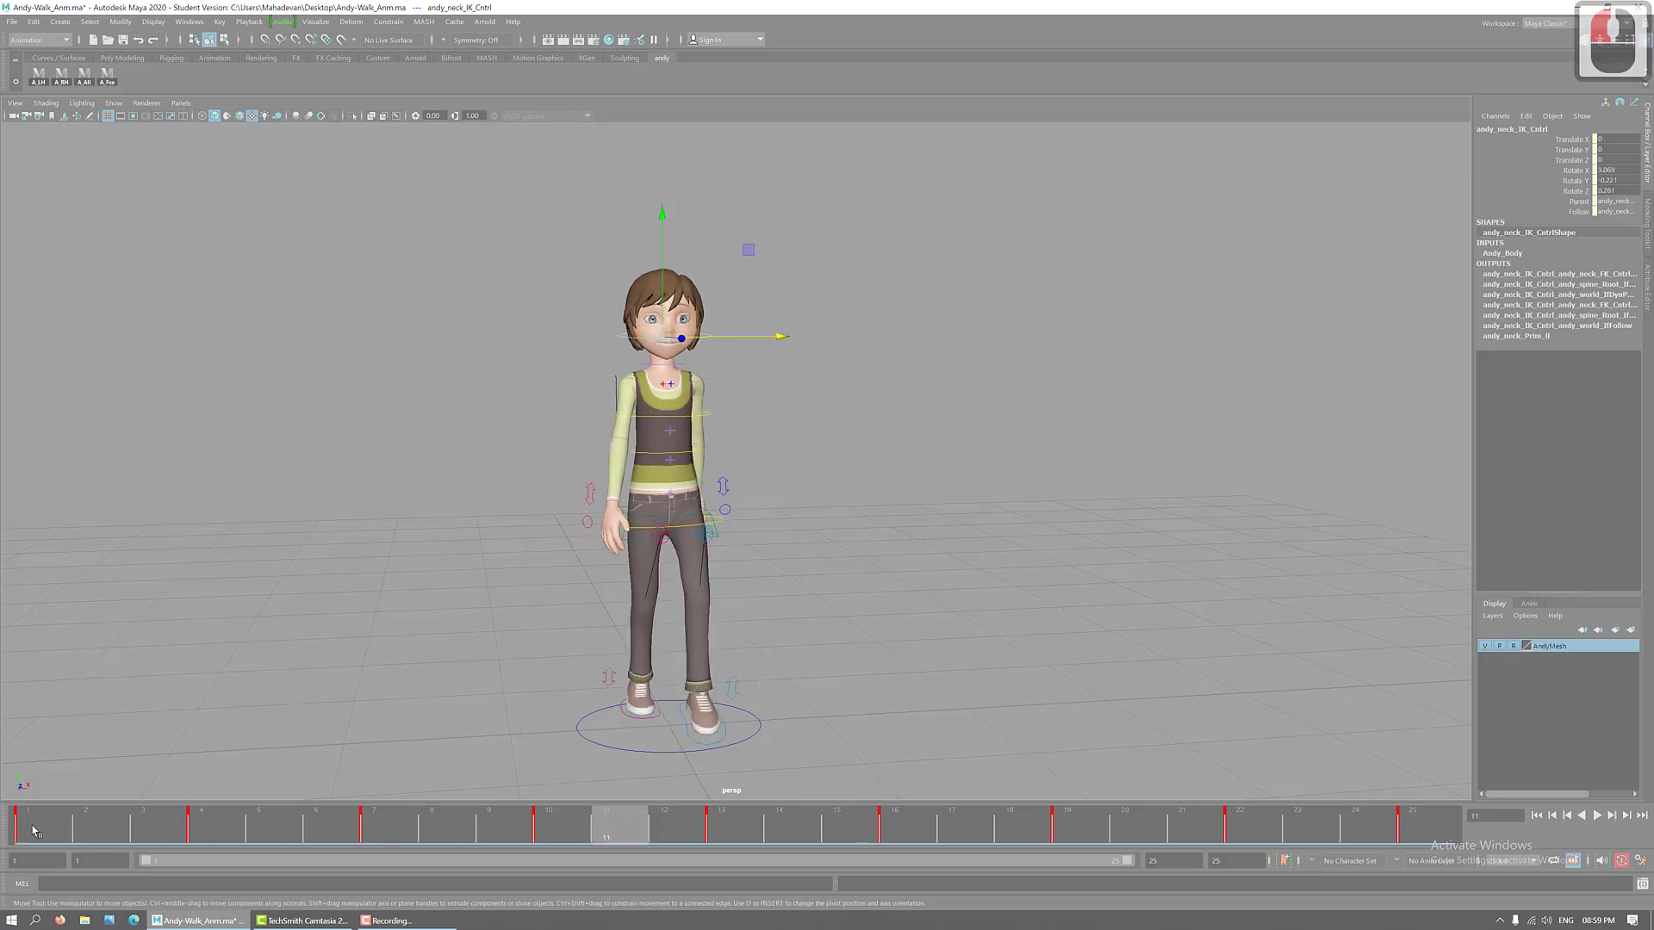
- Return to frame 1, select all of Andy's controls, and switch the selection to the face sliders with A_Fce
{"action": "left_click_drag", "start_coordinate": [33, 829], "coordinate": [17, 798]}
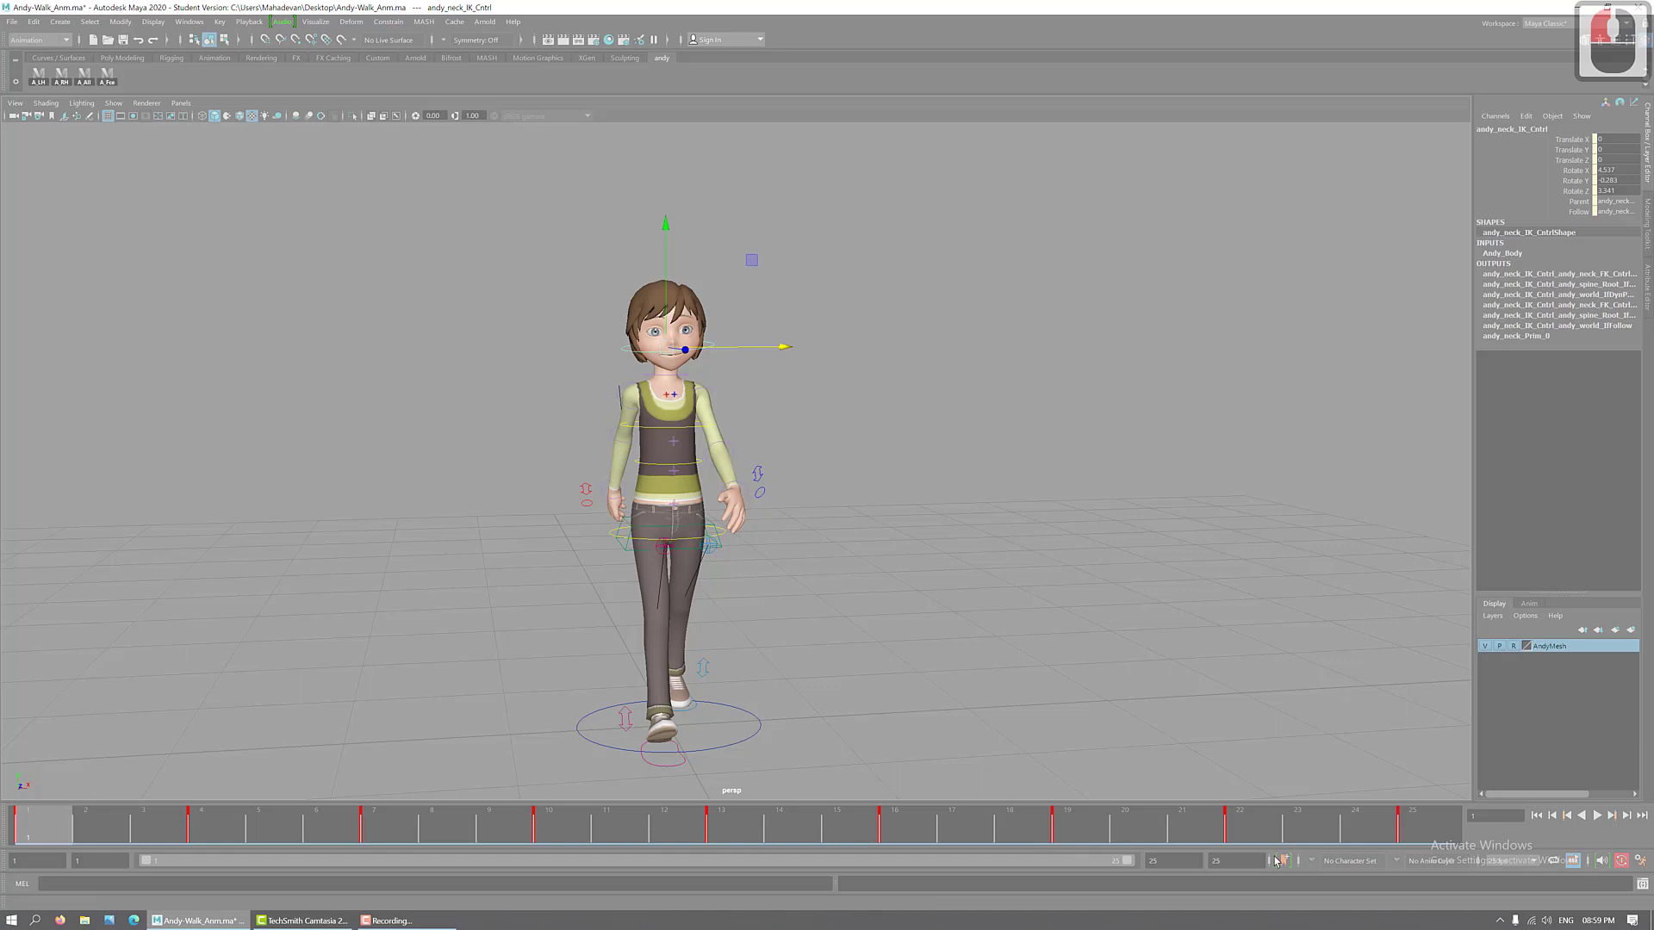
{"action": "left_click", "coordinate": [108, 76]}
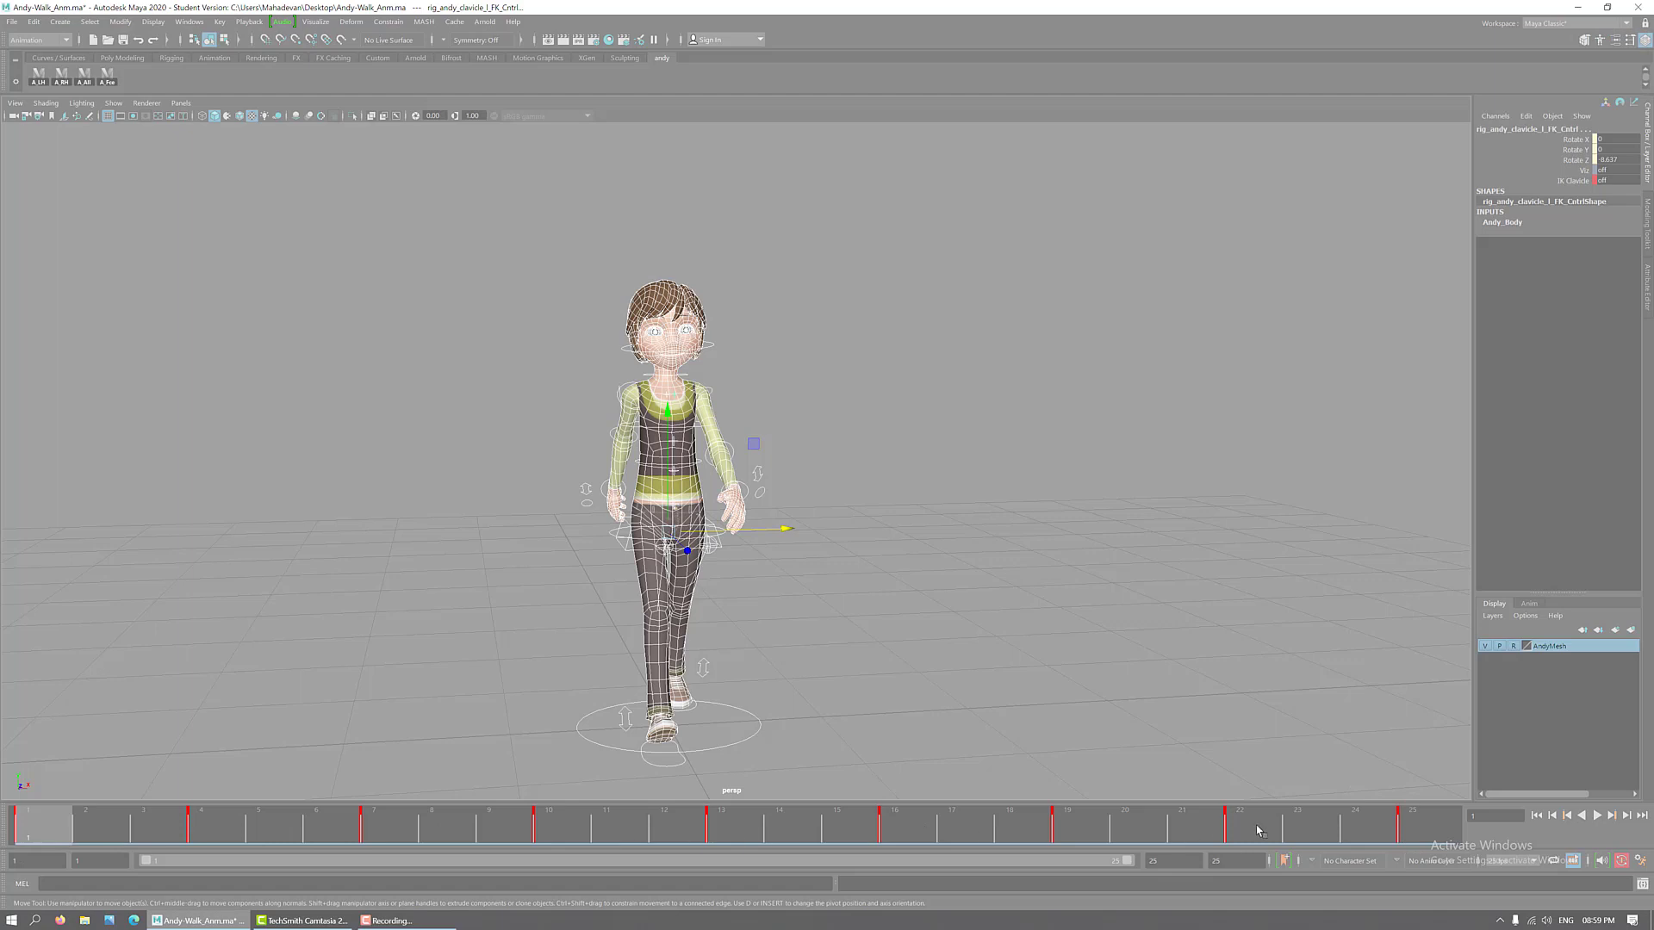
{"action": "left_click", "coordinate": [108, 77]}
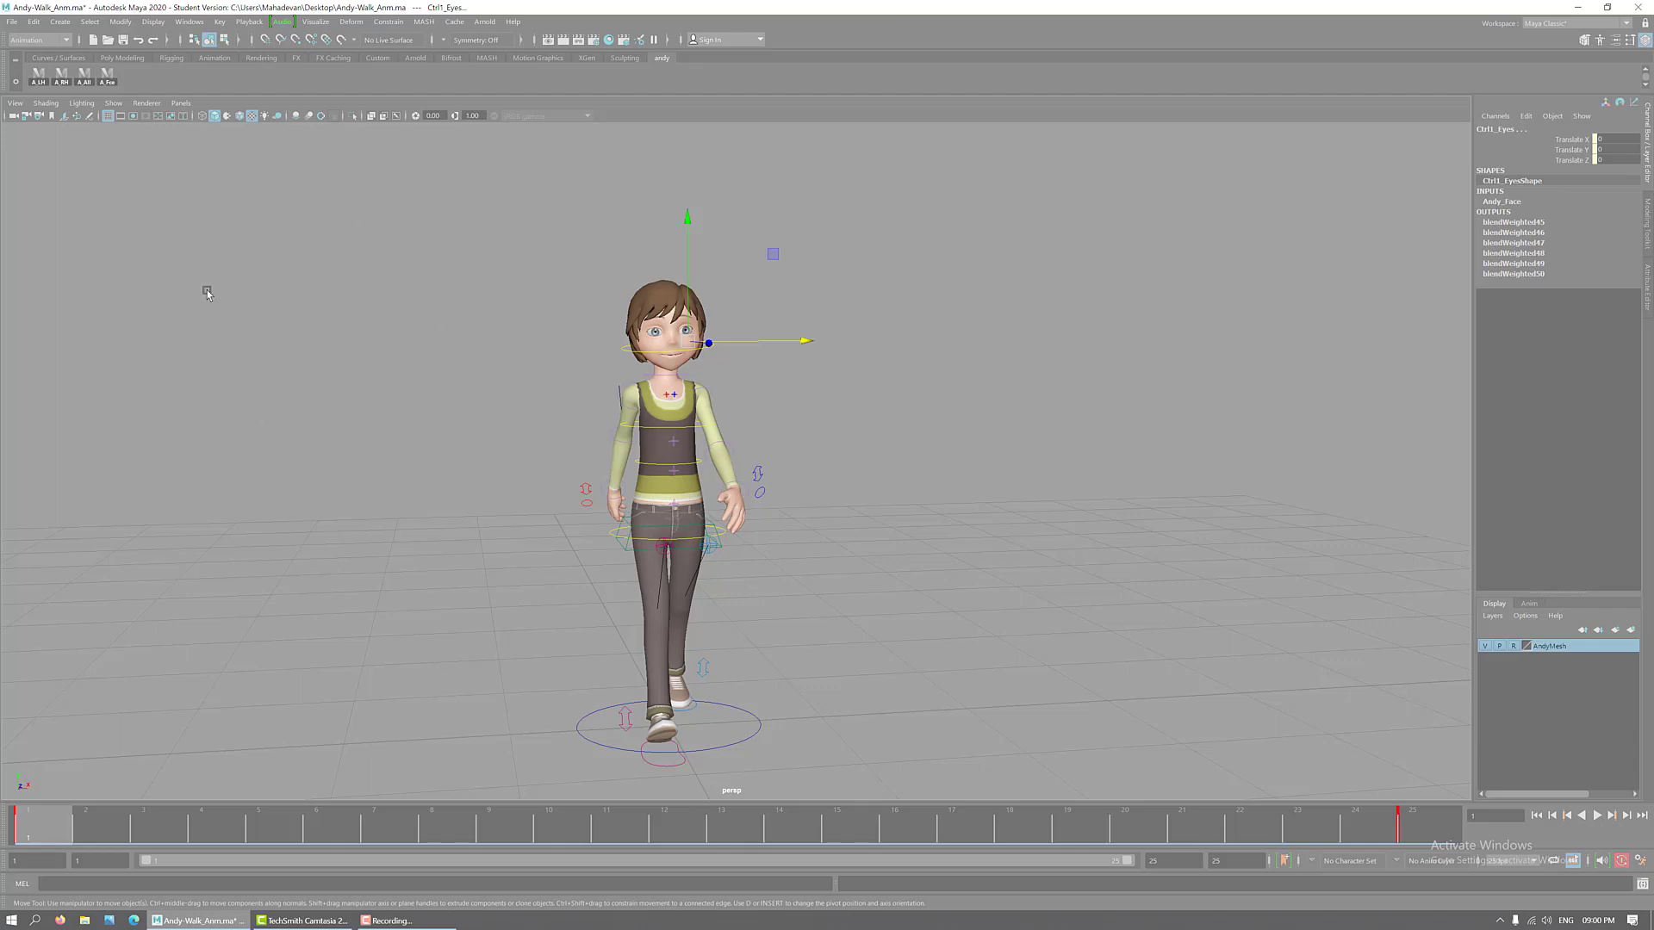
- Select Andy's world control and turn on the Face Sliders and face controls channels at frame 1
{"action": "left_click", "coordinate": [106, 76]}
{"action": "left_click", "coordinate": [756, 721]}
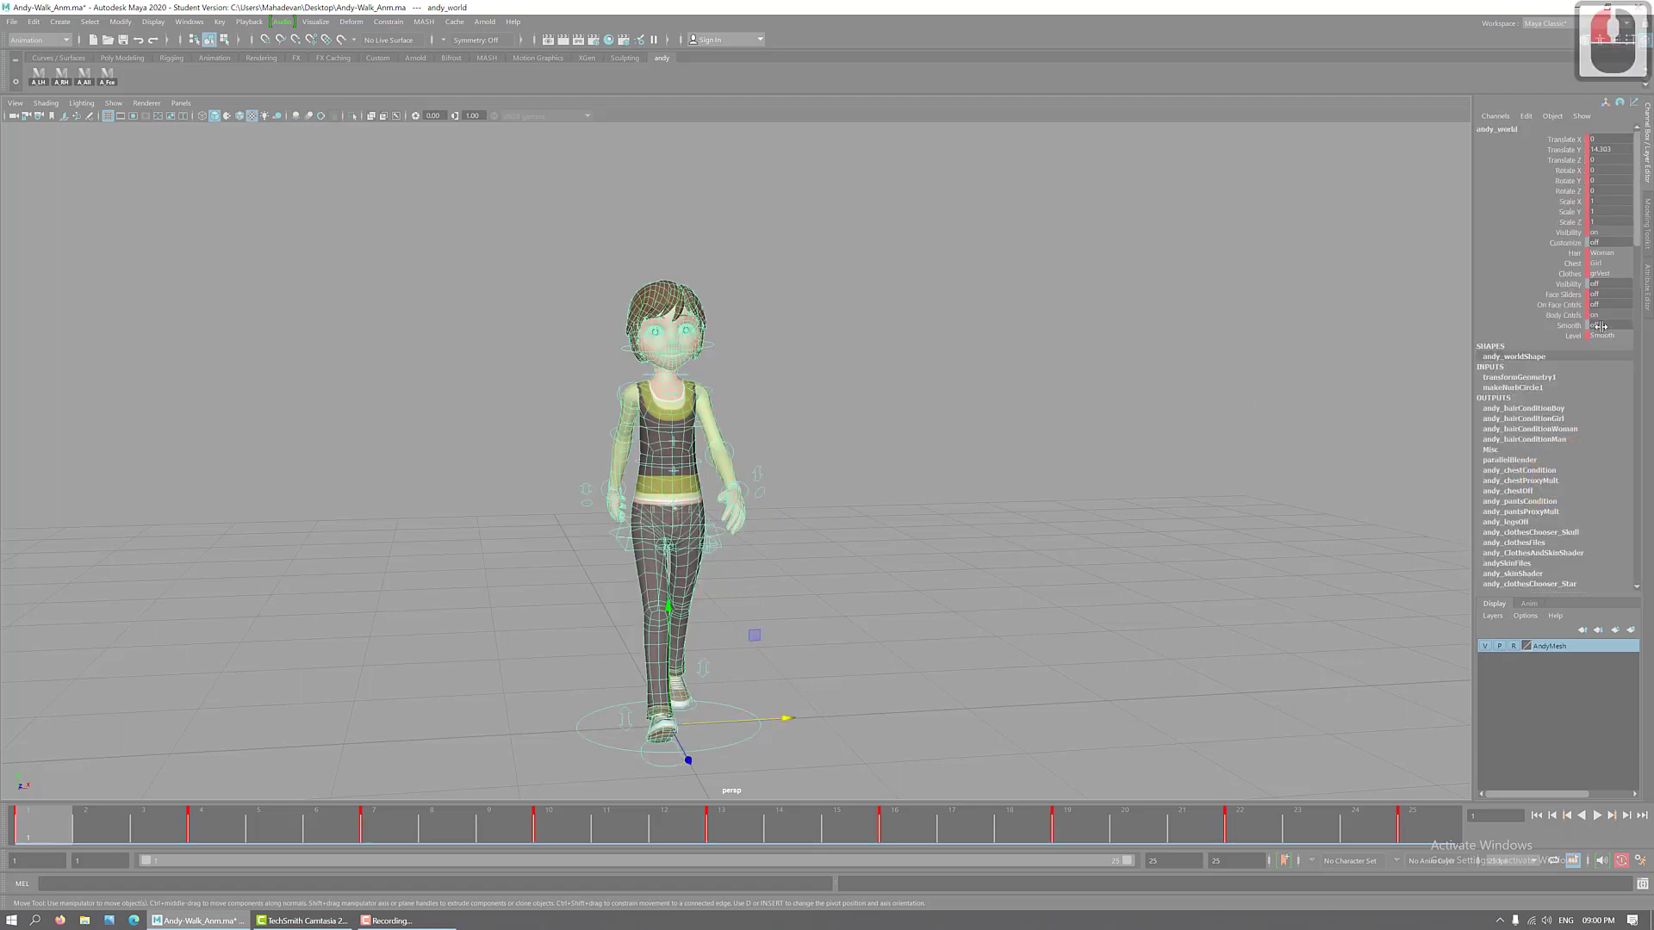
{"action": "left_click", "coordinate": [1611, 294]}
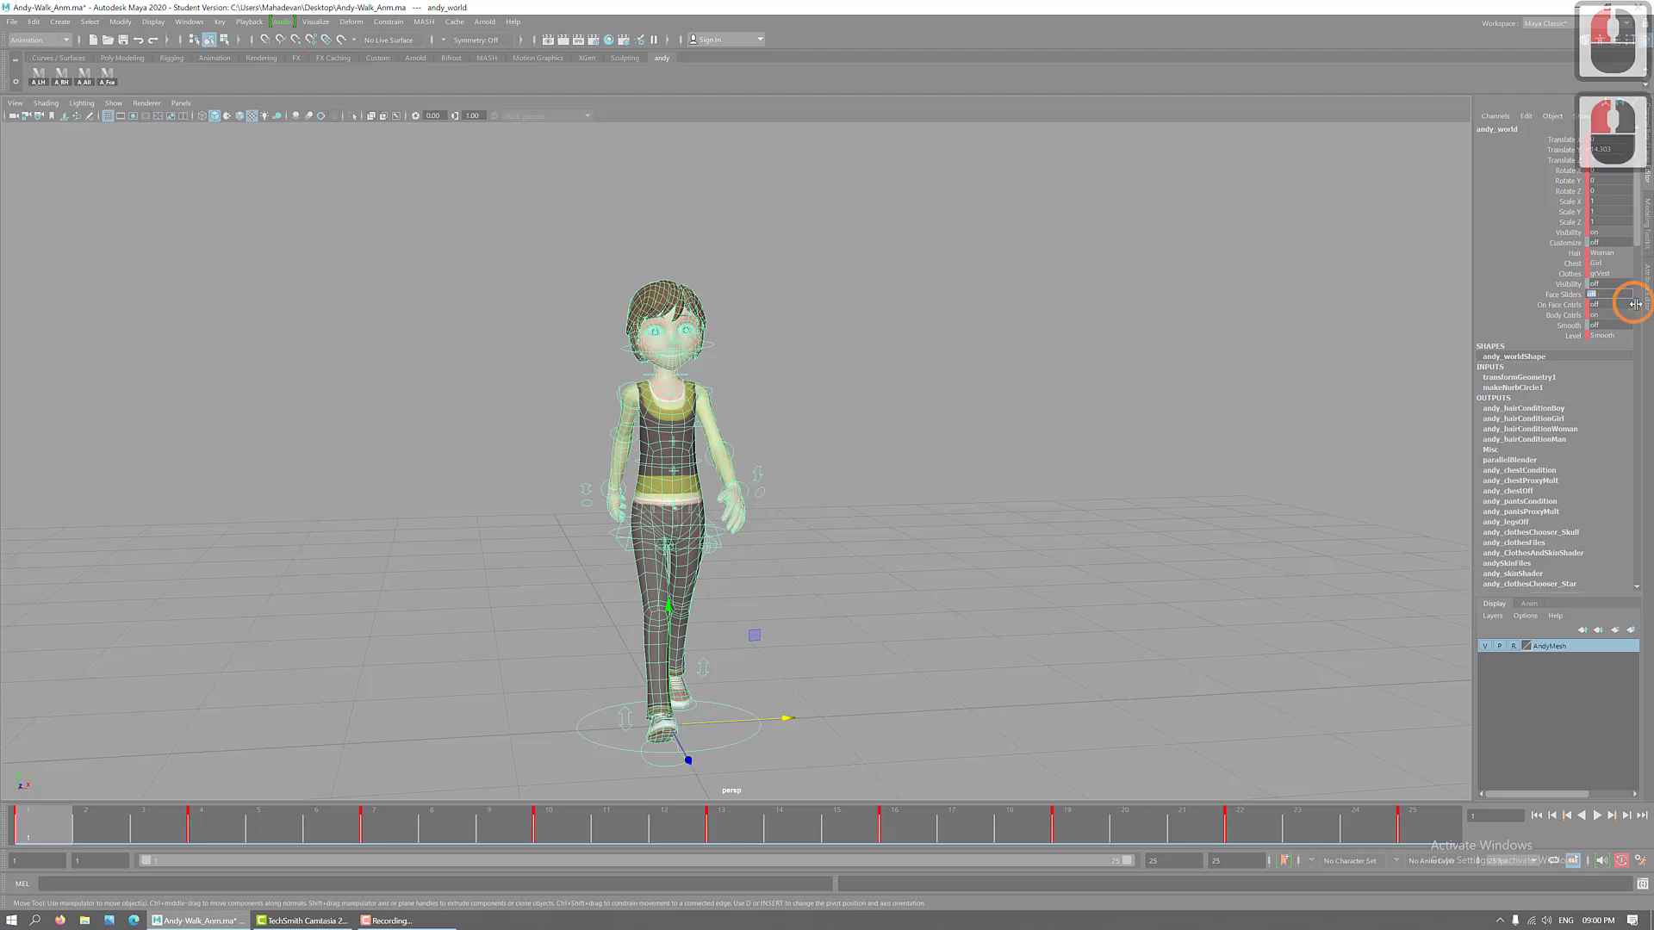
{"action": "type", "text": "1"}
{"action": "key", "text": "Return"}
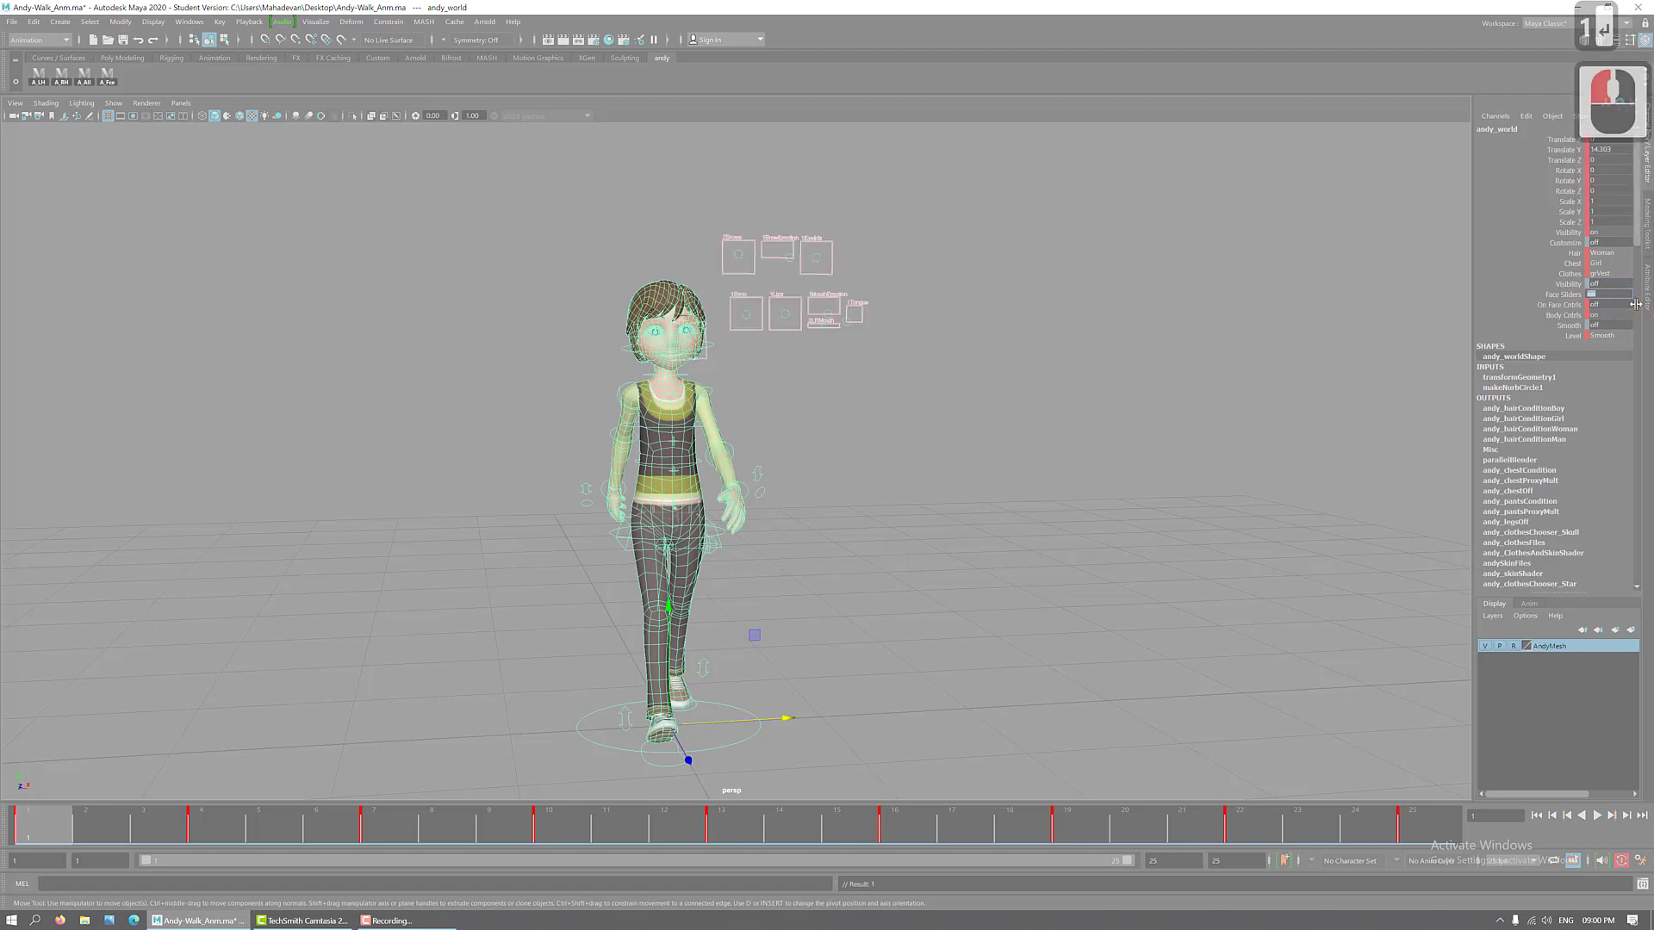
{"action": "left_click", "coordinate": [1611, 304]}
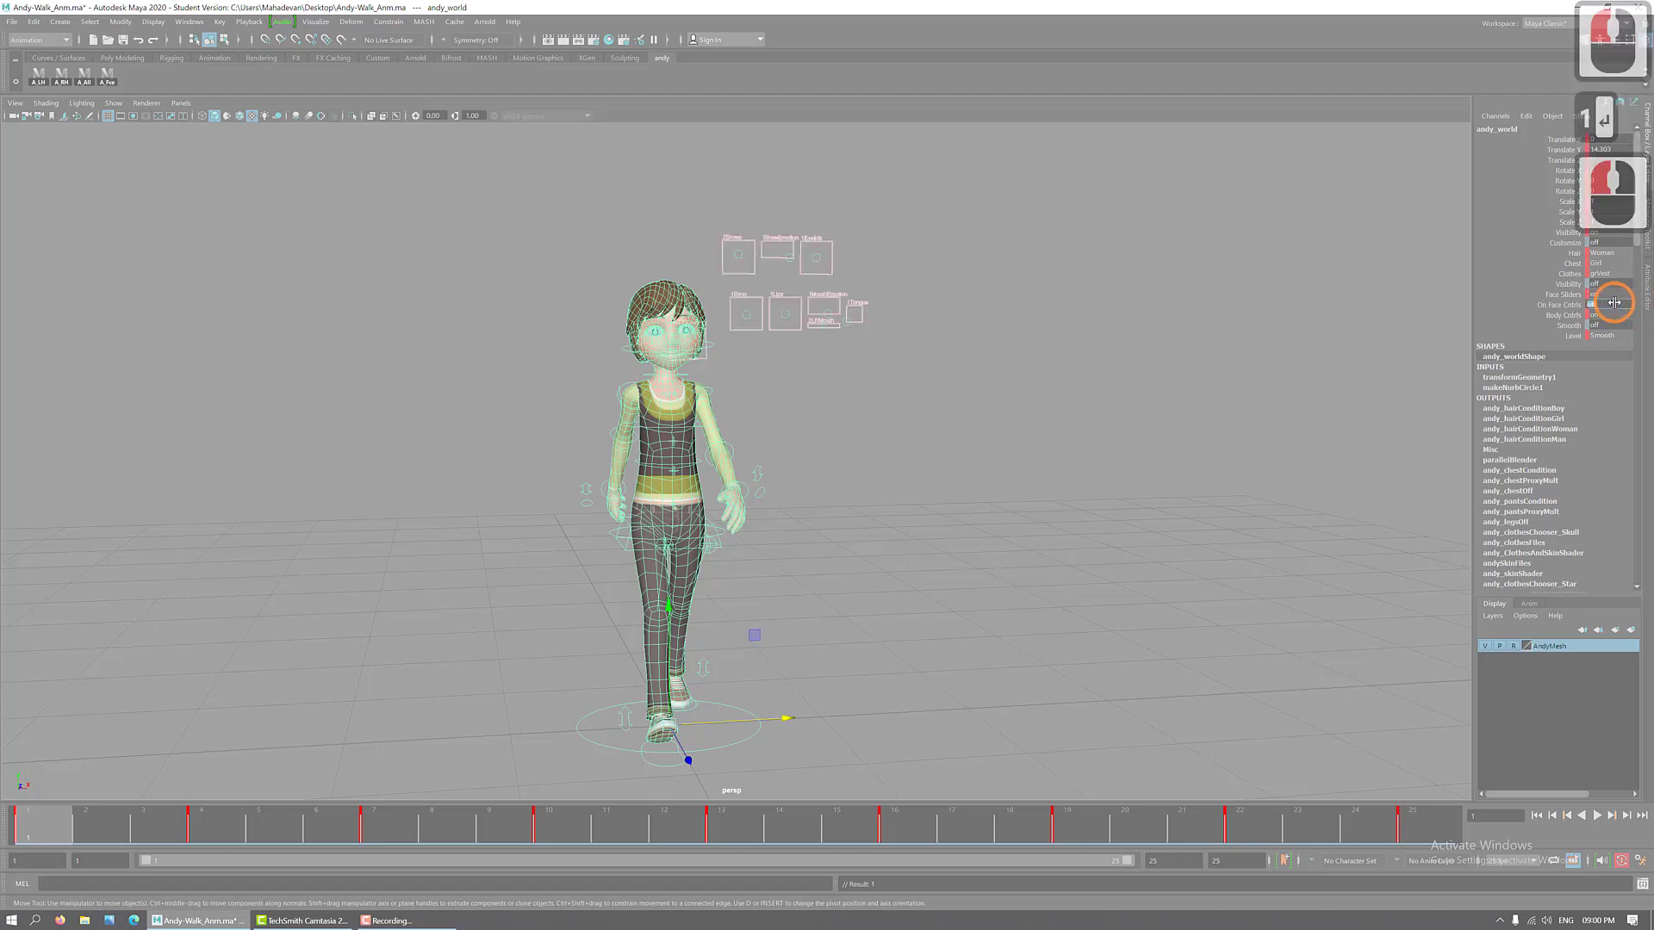
{"action": "type", "text": "1"}
{"action": "key", "text": "Return"}
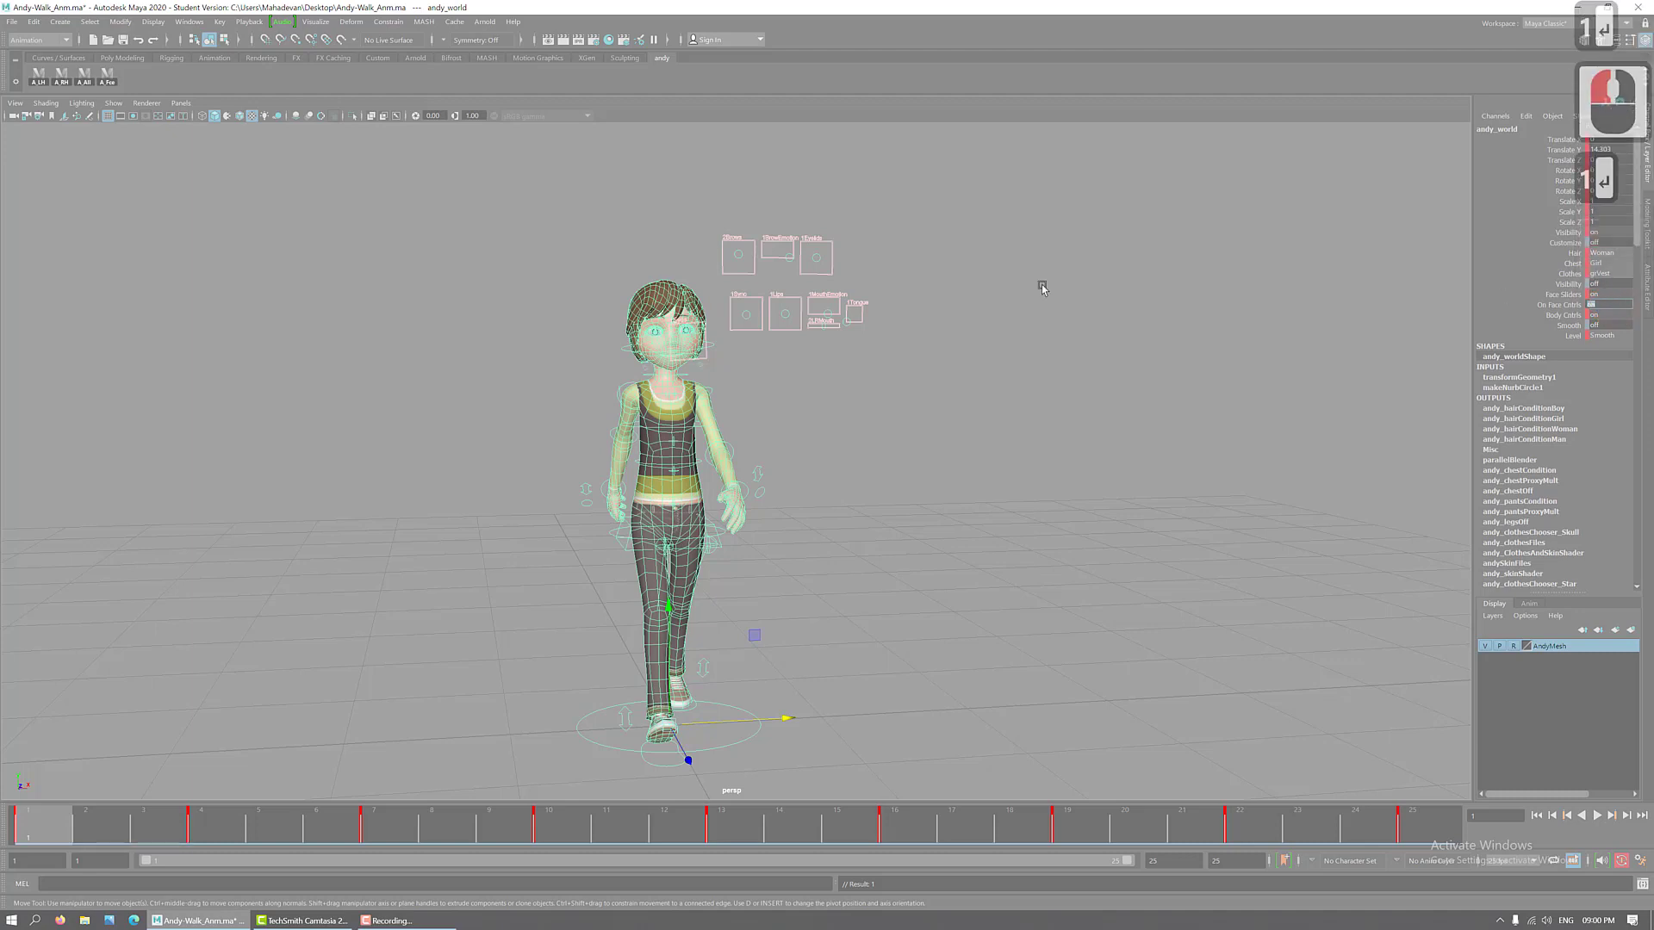
- Set the world control's Face Sliders channel to on at frames 4 and 7
{"action": "left_click", "coordinate": [213, 824]}
{"action": "left_click", "coordinate": [1626, 335]}
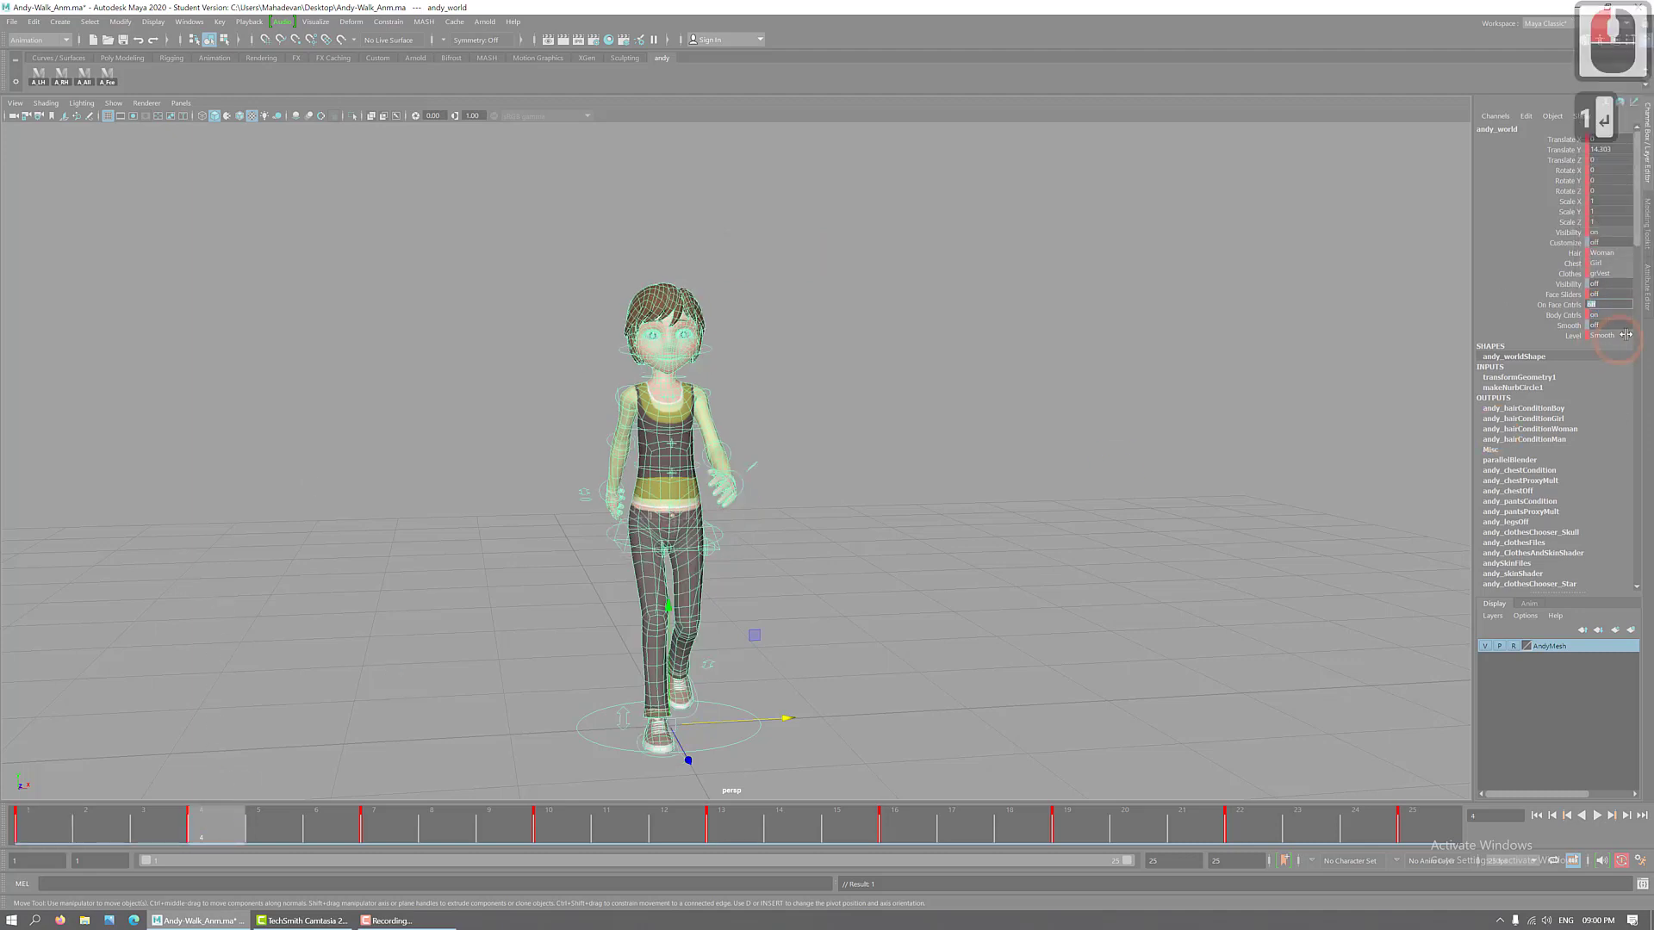
{"action": "left_click", "coordinate": [1611, 294]}
{"action": "type", "text": "1"}
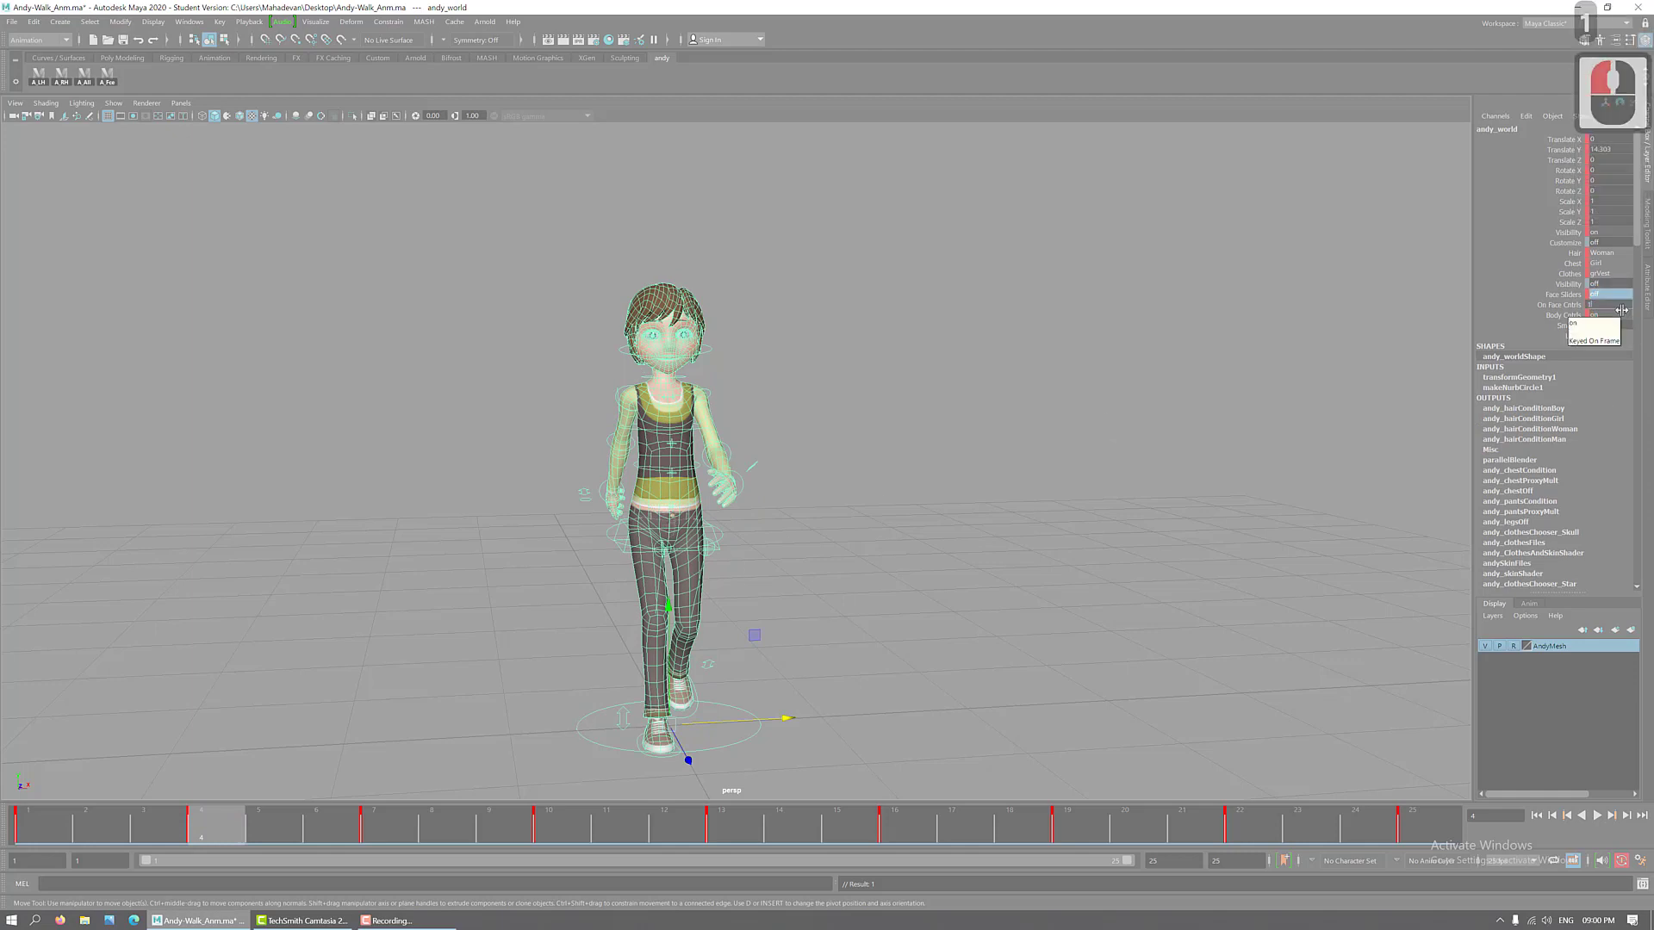
{"action": "key", "text": "Return"}
{"action": "left_click", "coordinate": [392, 827]}
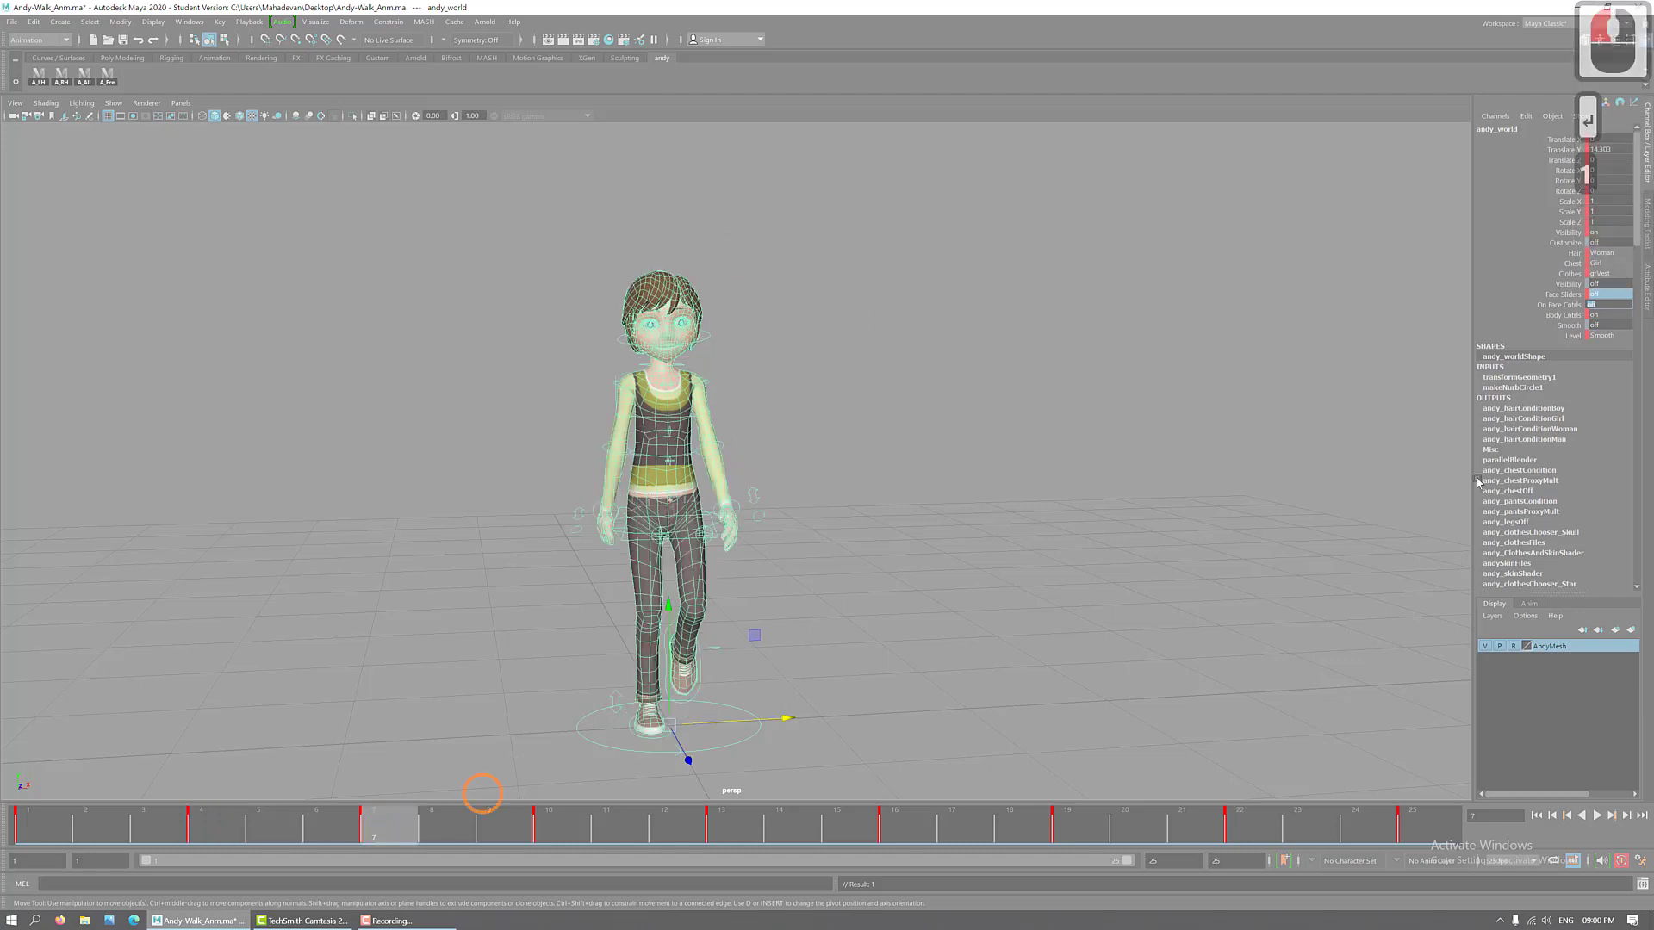
{"action": "left_click", "coordinate": [1611, 302]}
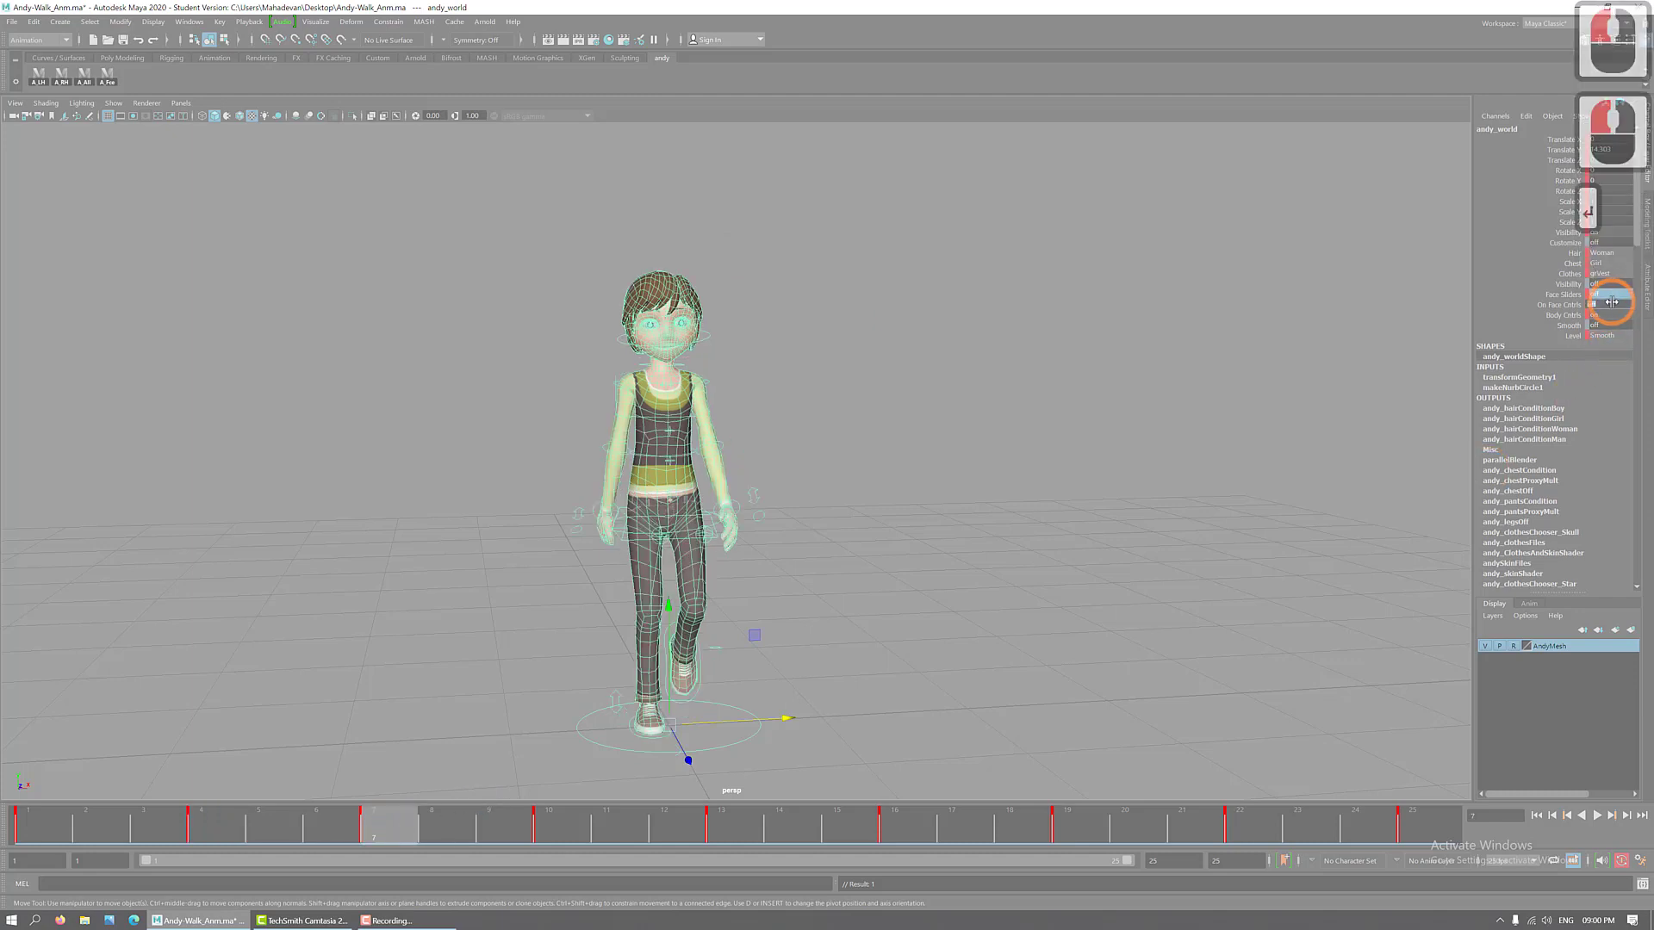
{"action": "type", "text": "1"}
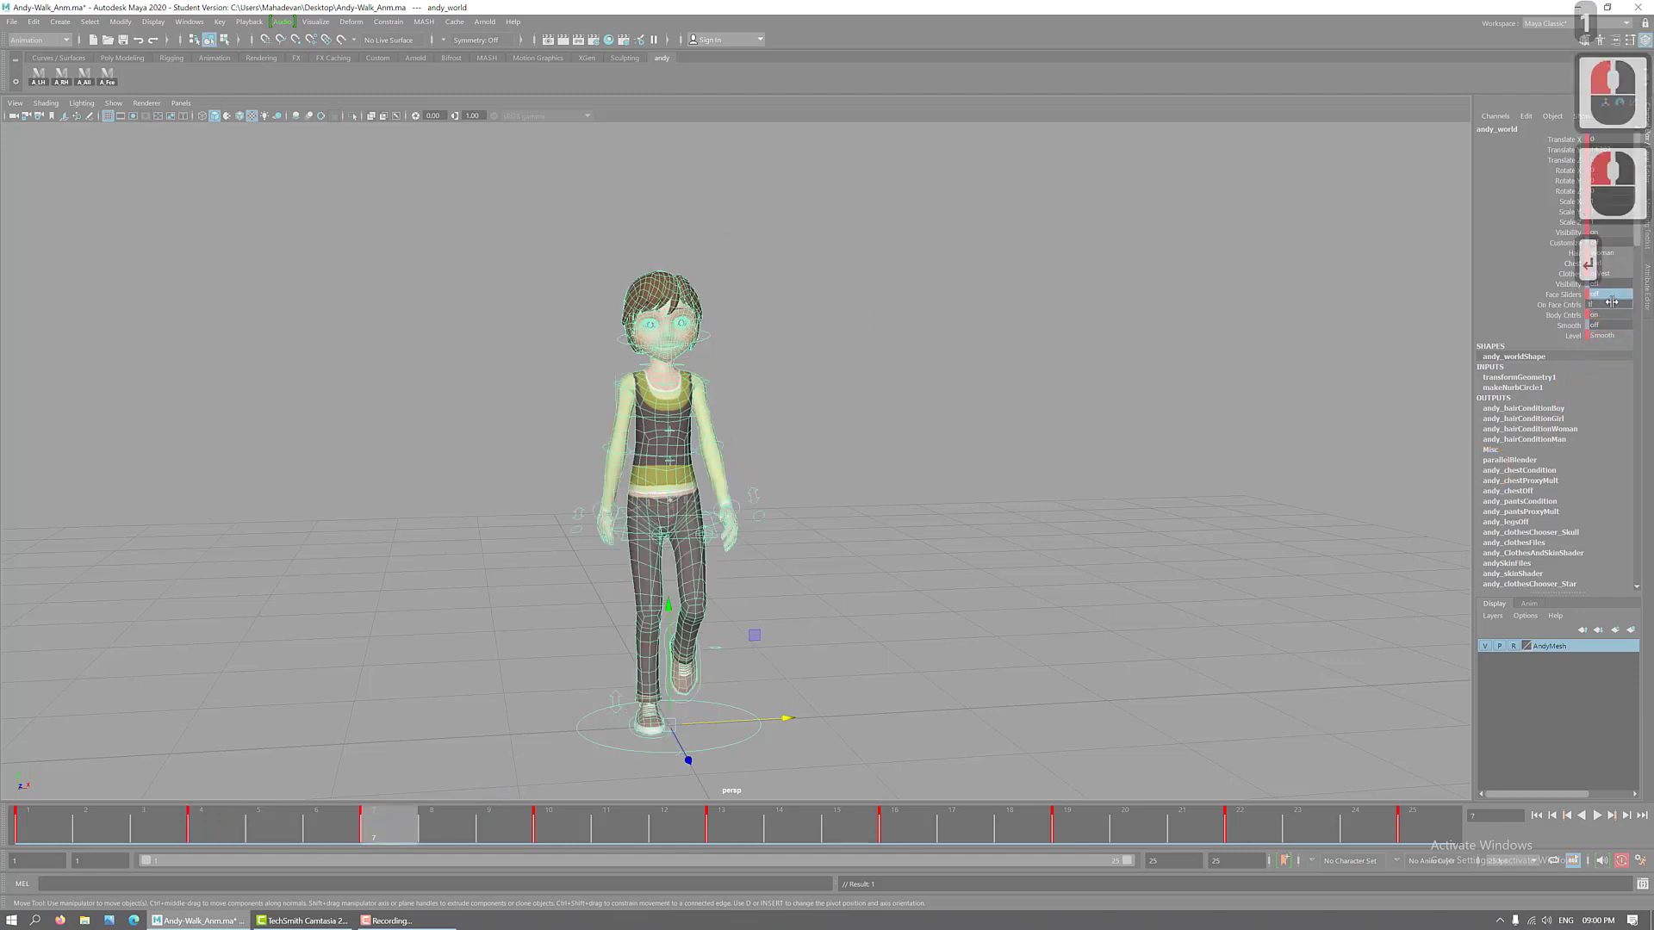
{"action": "key", "text": "Return"}
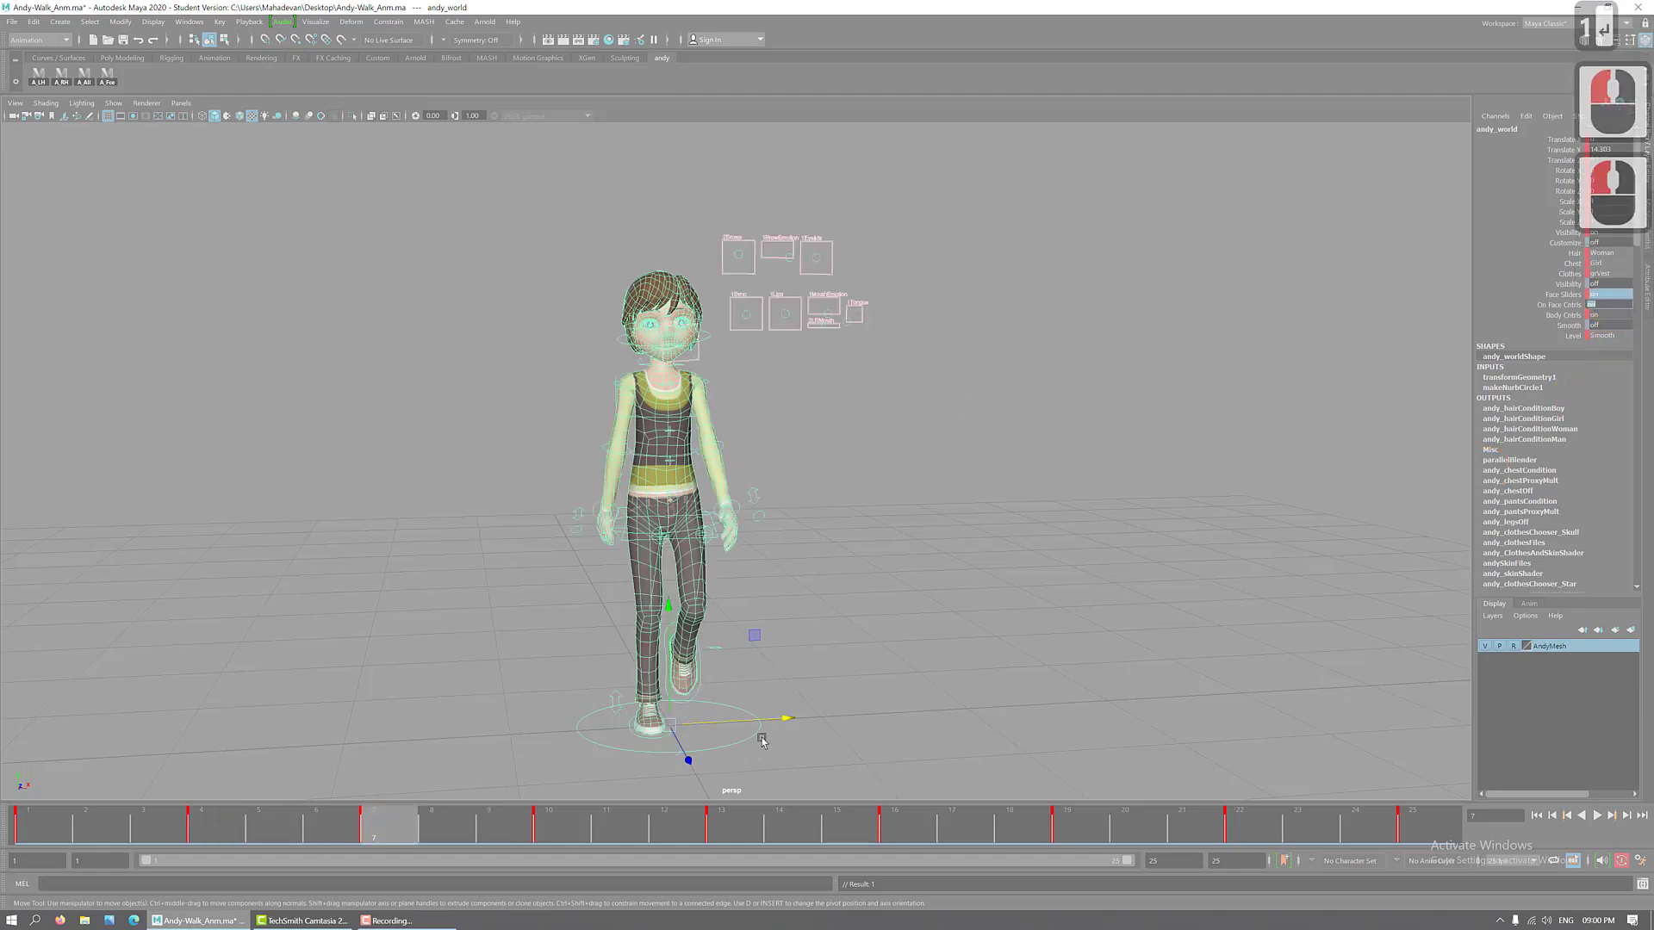
- Set the world control's Face Sliders channel to on at frames 10 and 13
{"action": "left_click", "coordinate": [571, 834]}
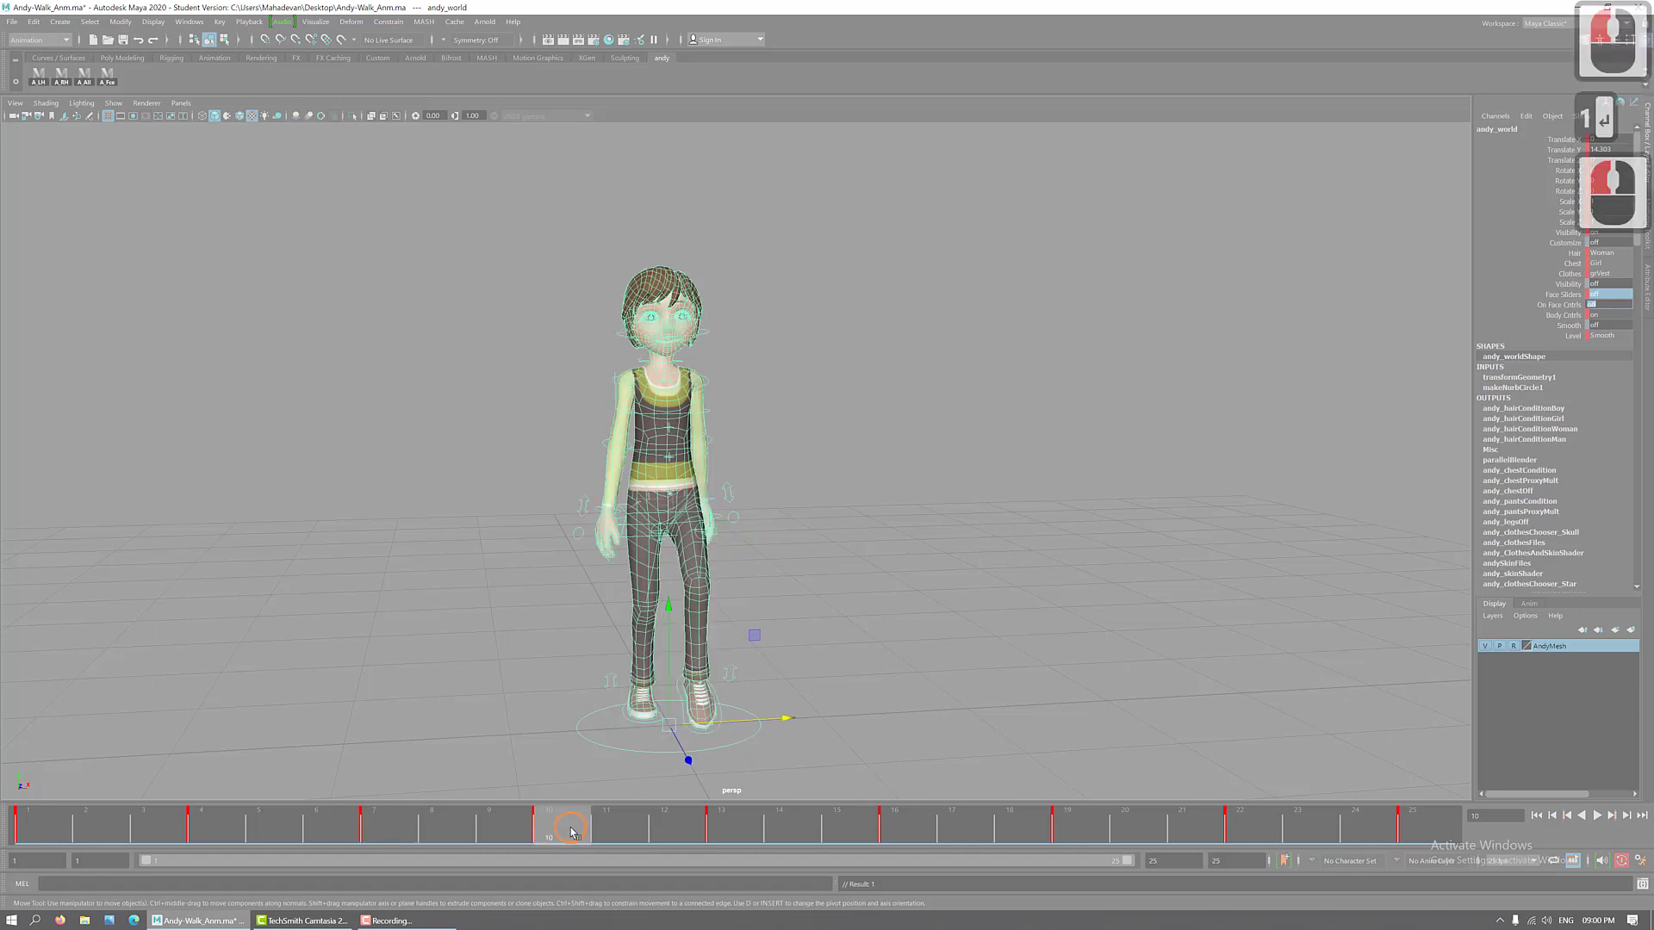
{"action": "left_click", "coordinate": [1617, 303]}
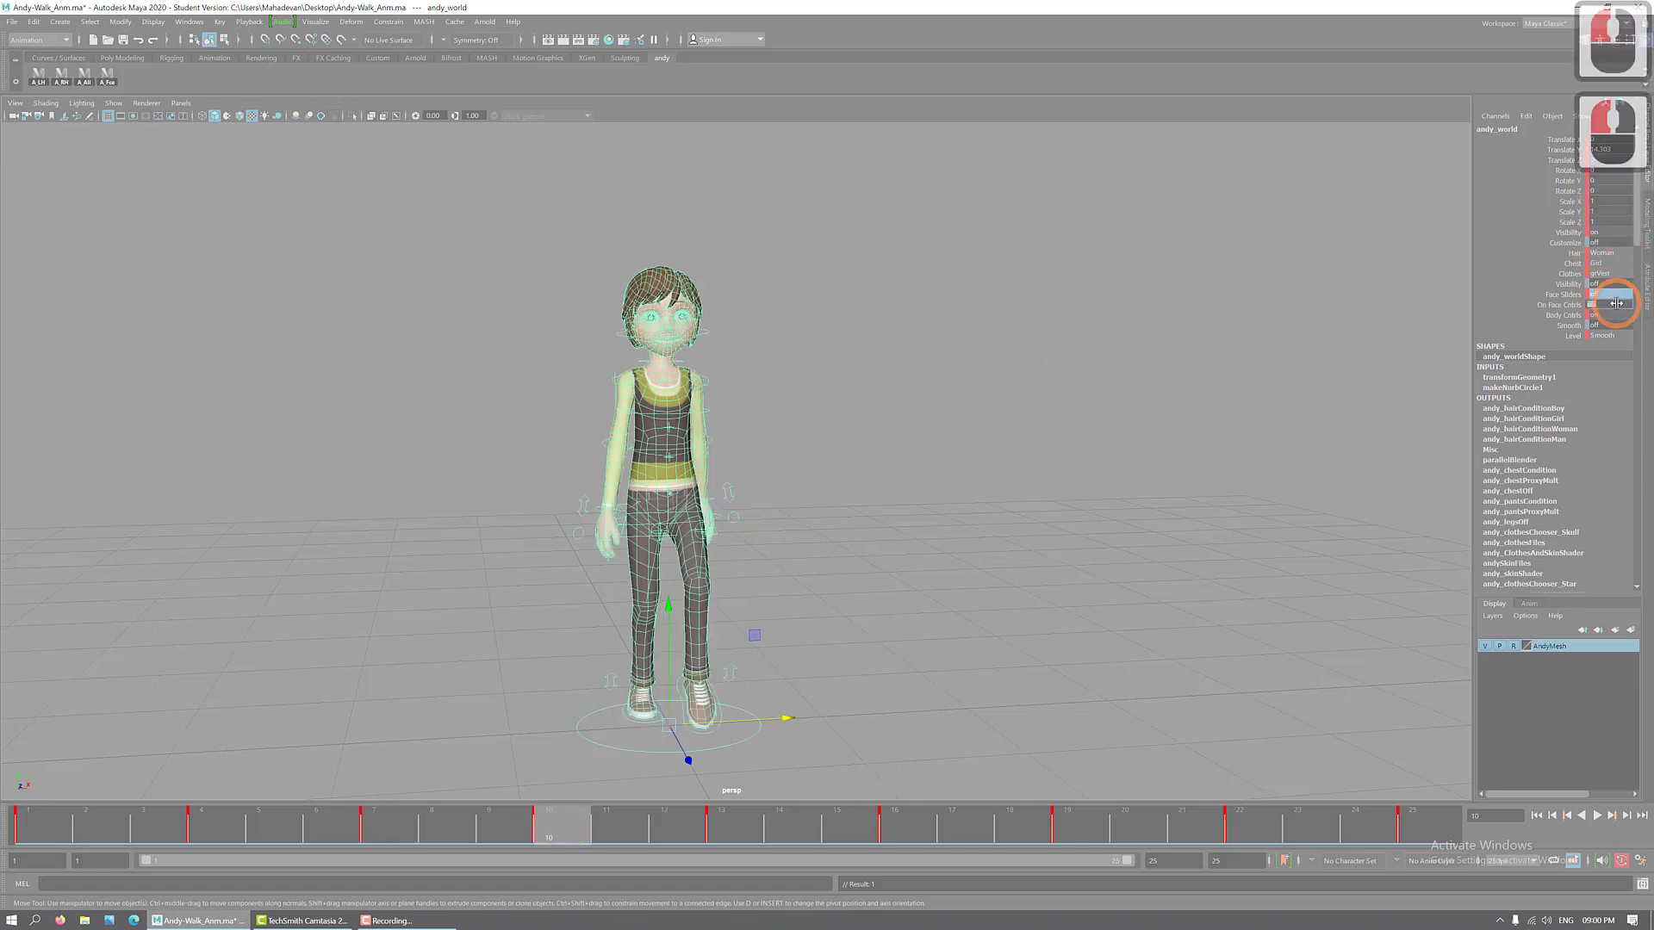
{"action": "type", "text": "1"}
{"action": "key", "text": "Return"}
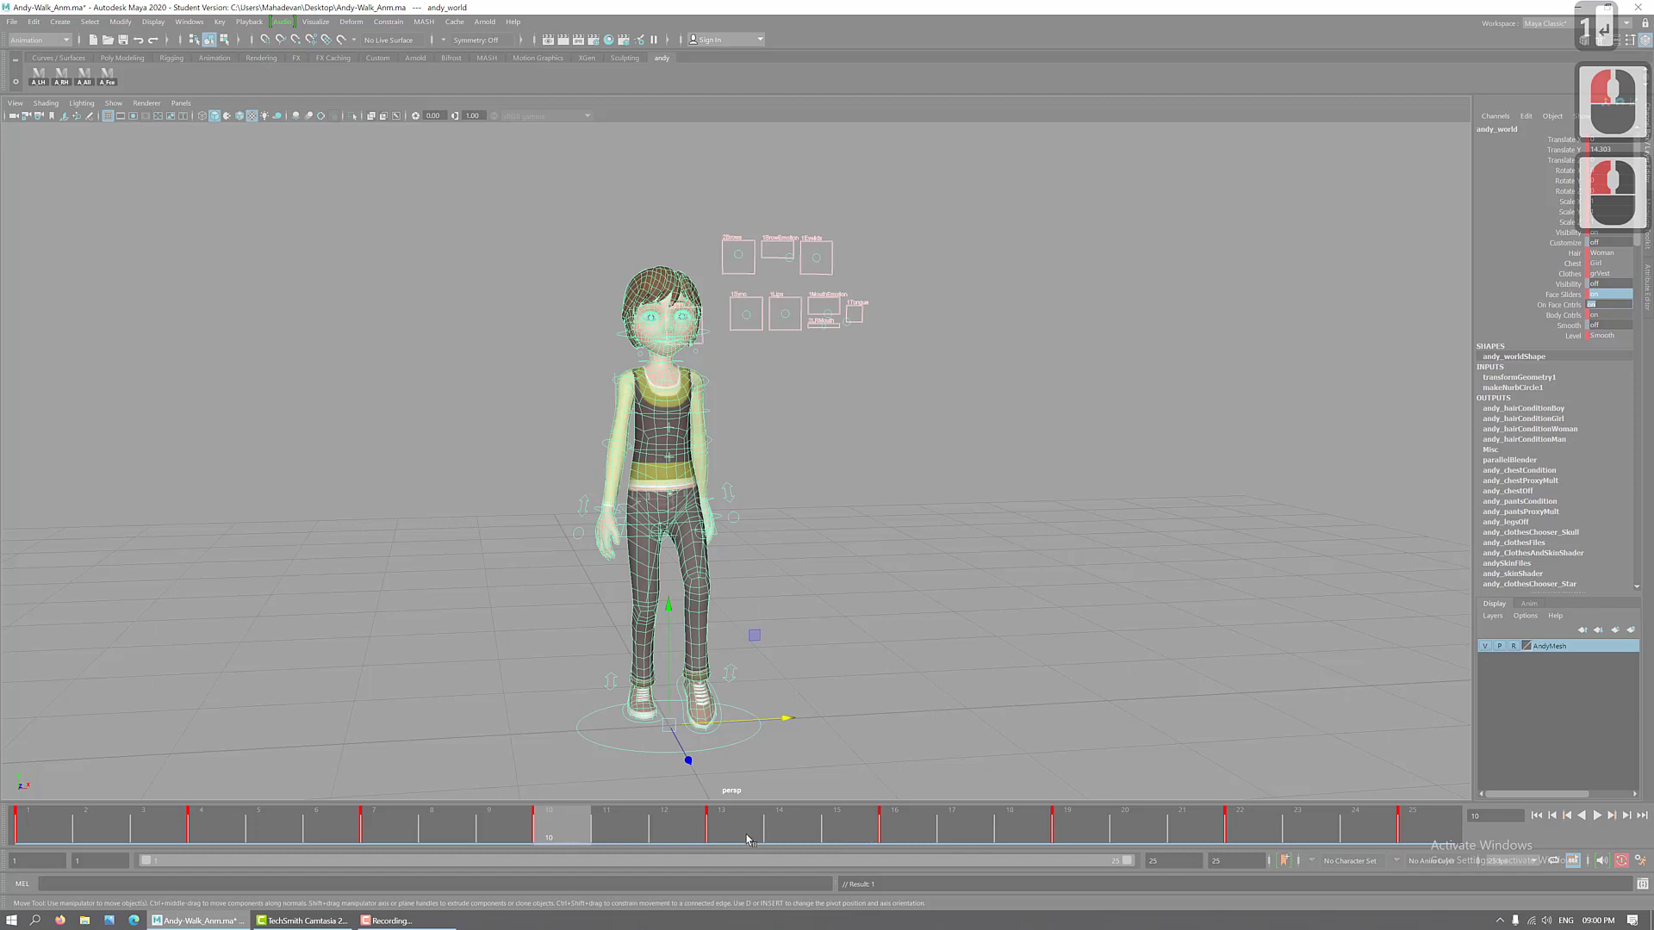
{"action": "left_click", "coordinate": [748, 840]}
{"action": "left_click", "coordinate": [1612, 299]}
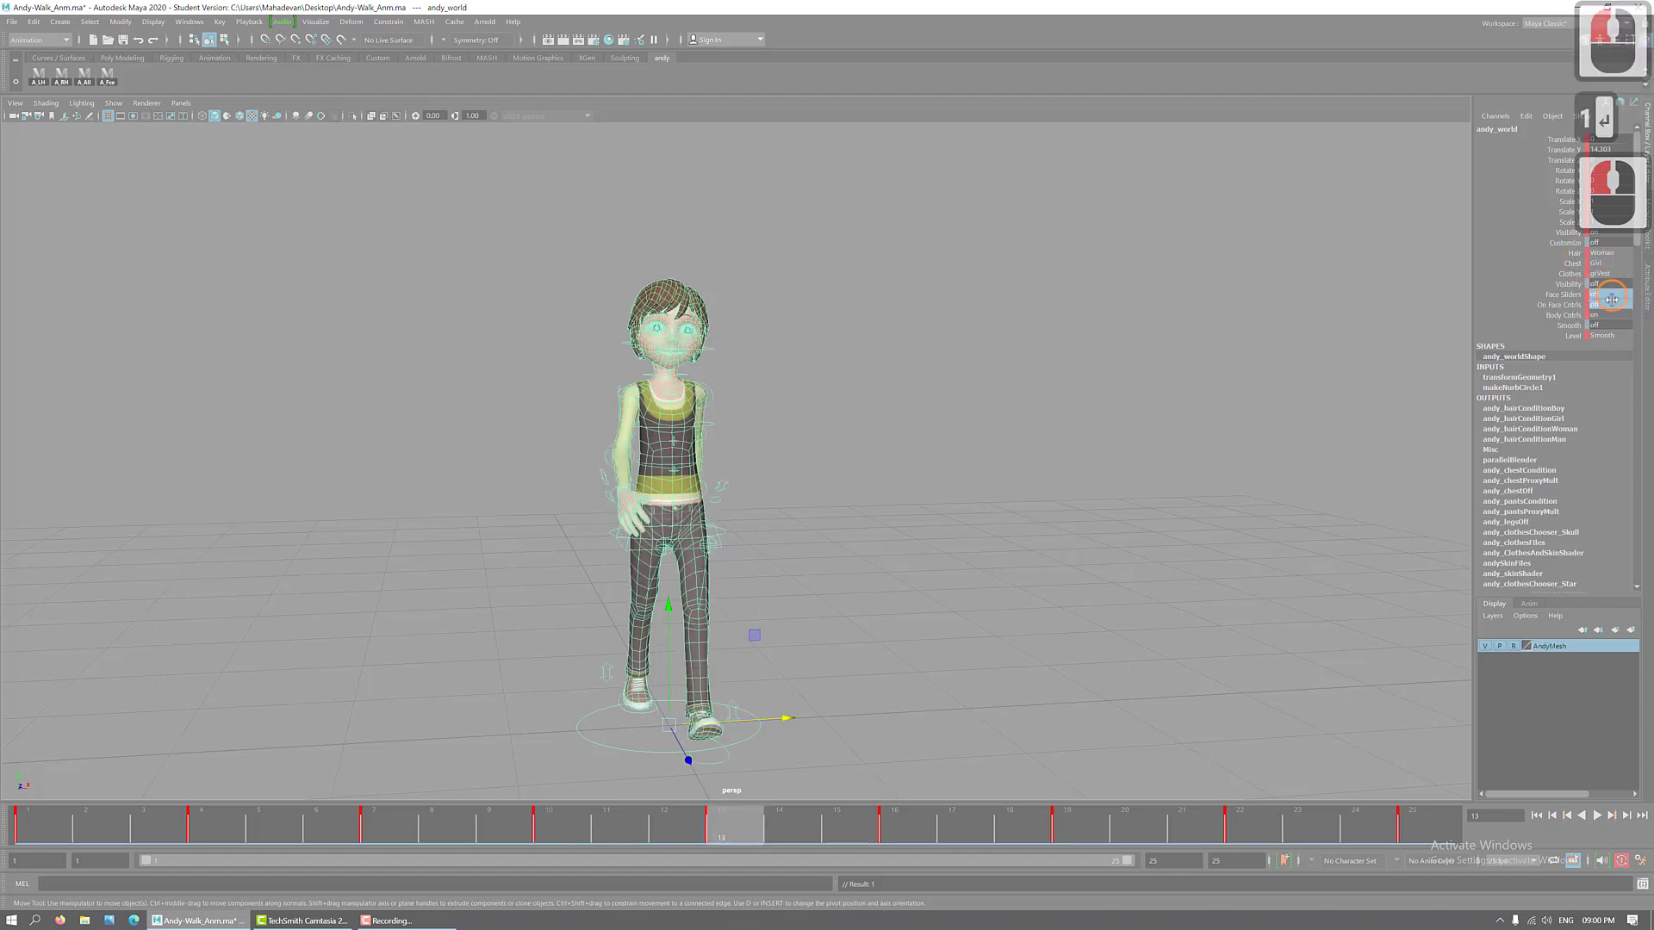
{"action": "type", "text": "1"}
{"action": "key", "text": "Return"}
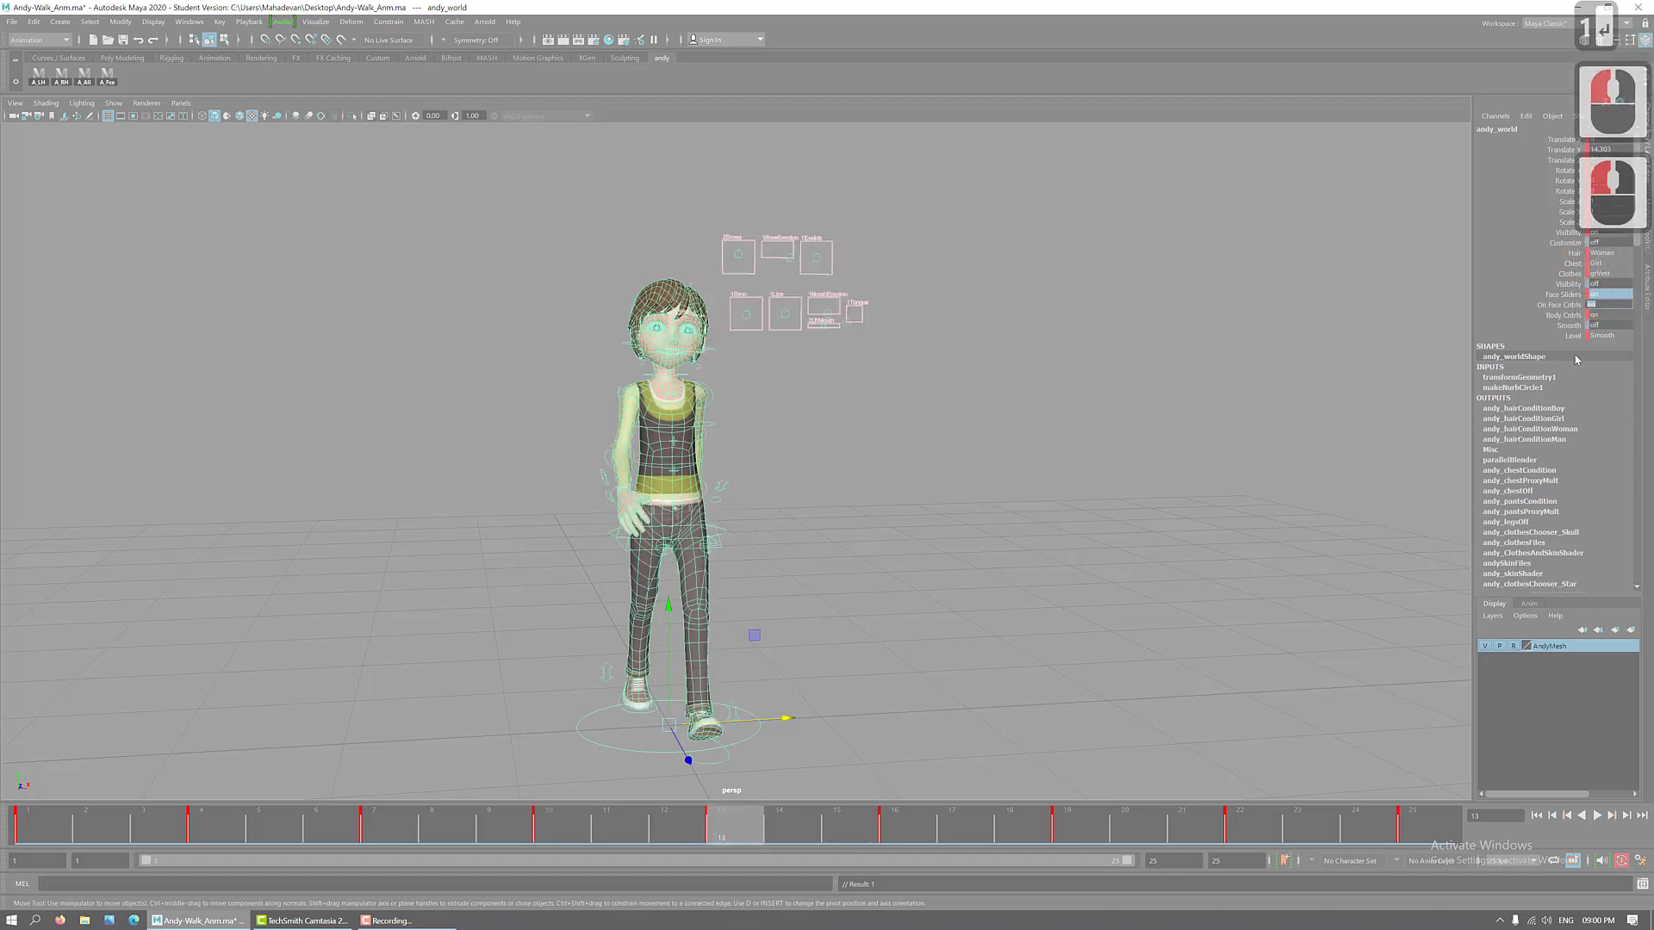
- Set the world control's Face Sliders channel to on at frames 16, 19 and 22
{"action": "left_click", "coordinate": [926, 817]}
{"action": "left_click", "coordinate": [1604, 293]}
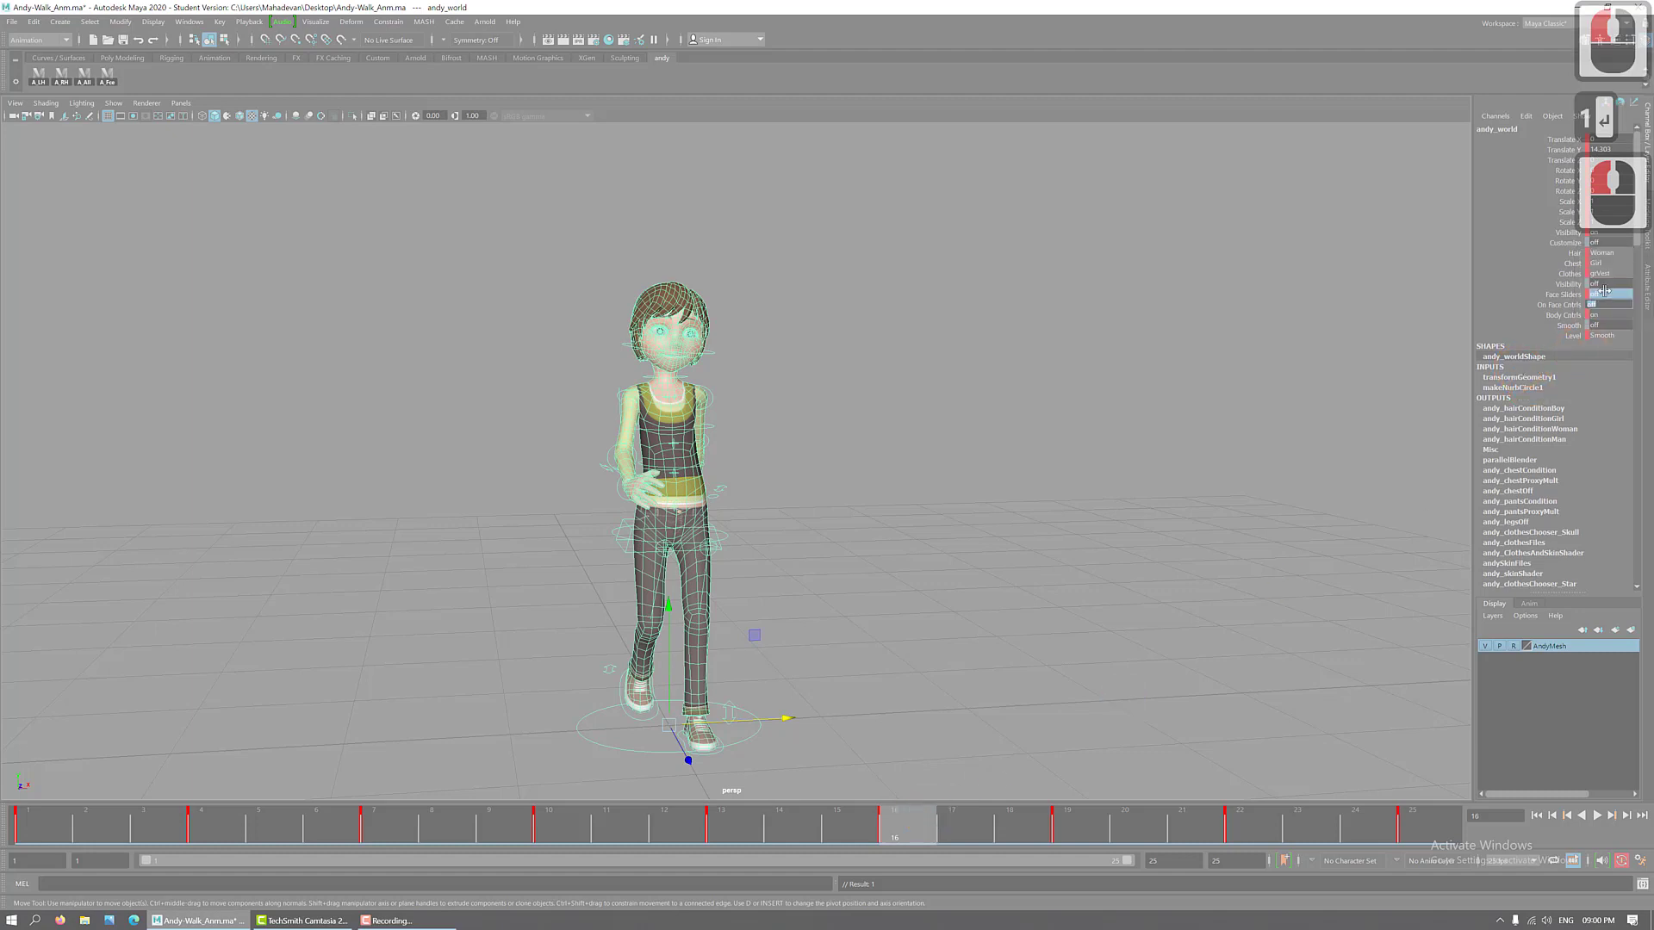
{"action": "left_click", "coordinate": [1603, 294]}
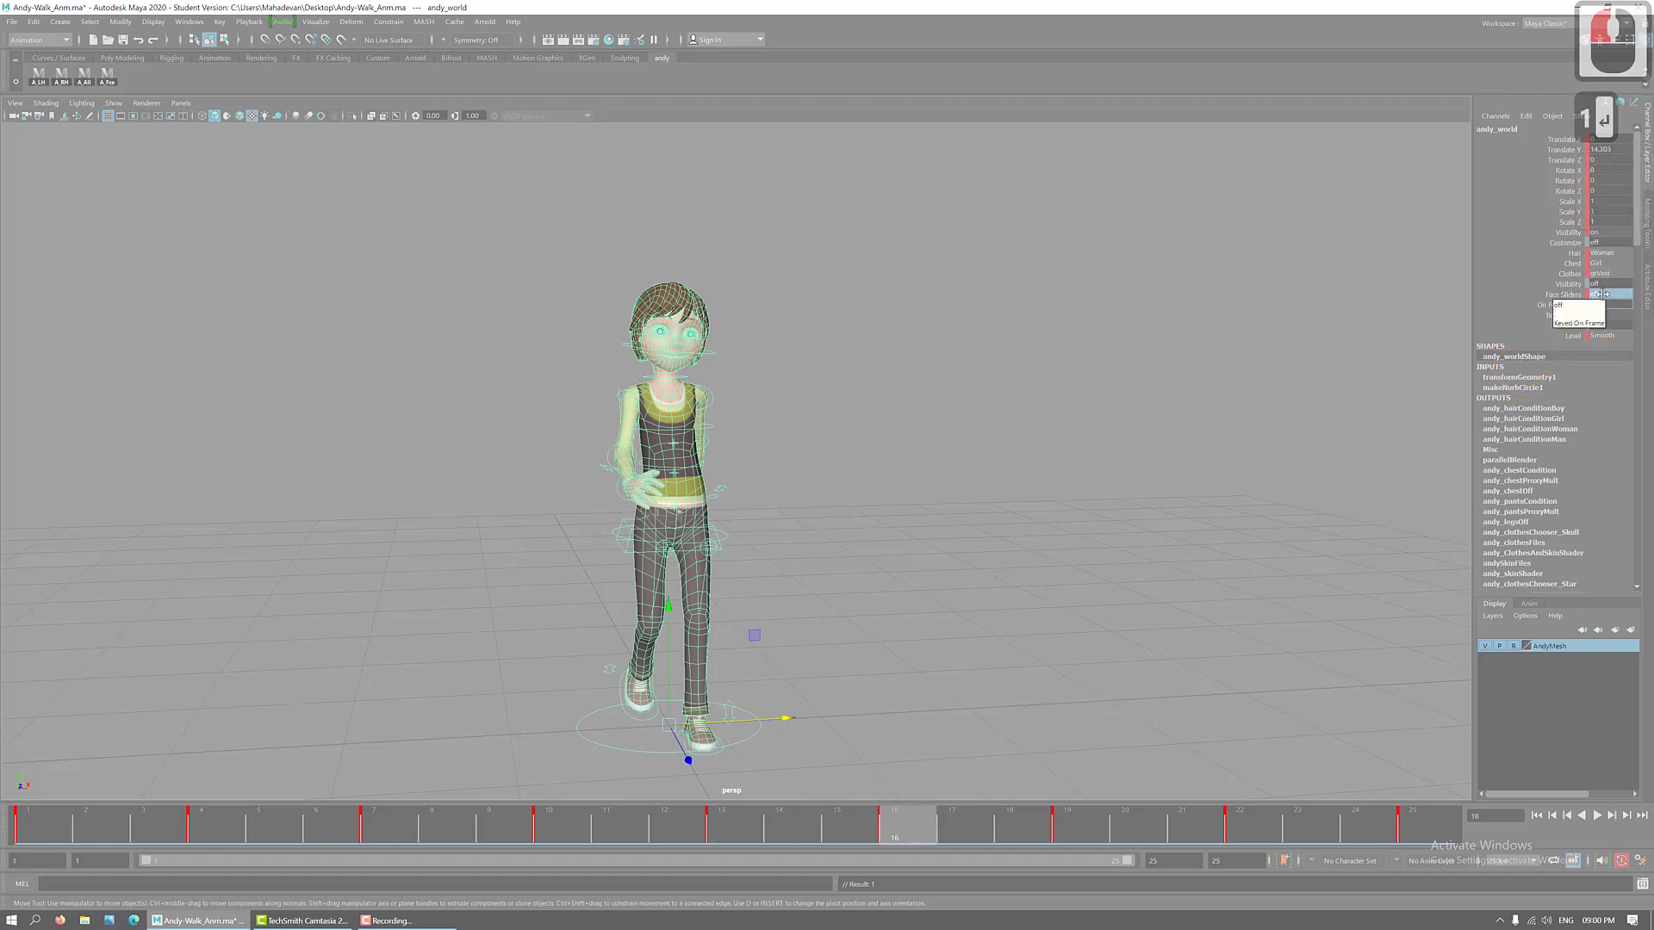
{"action": "key", "text": "Return"}
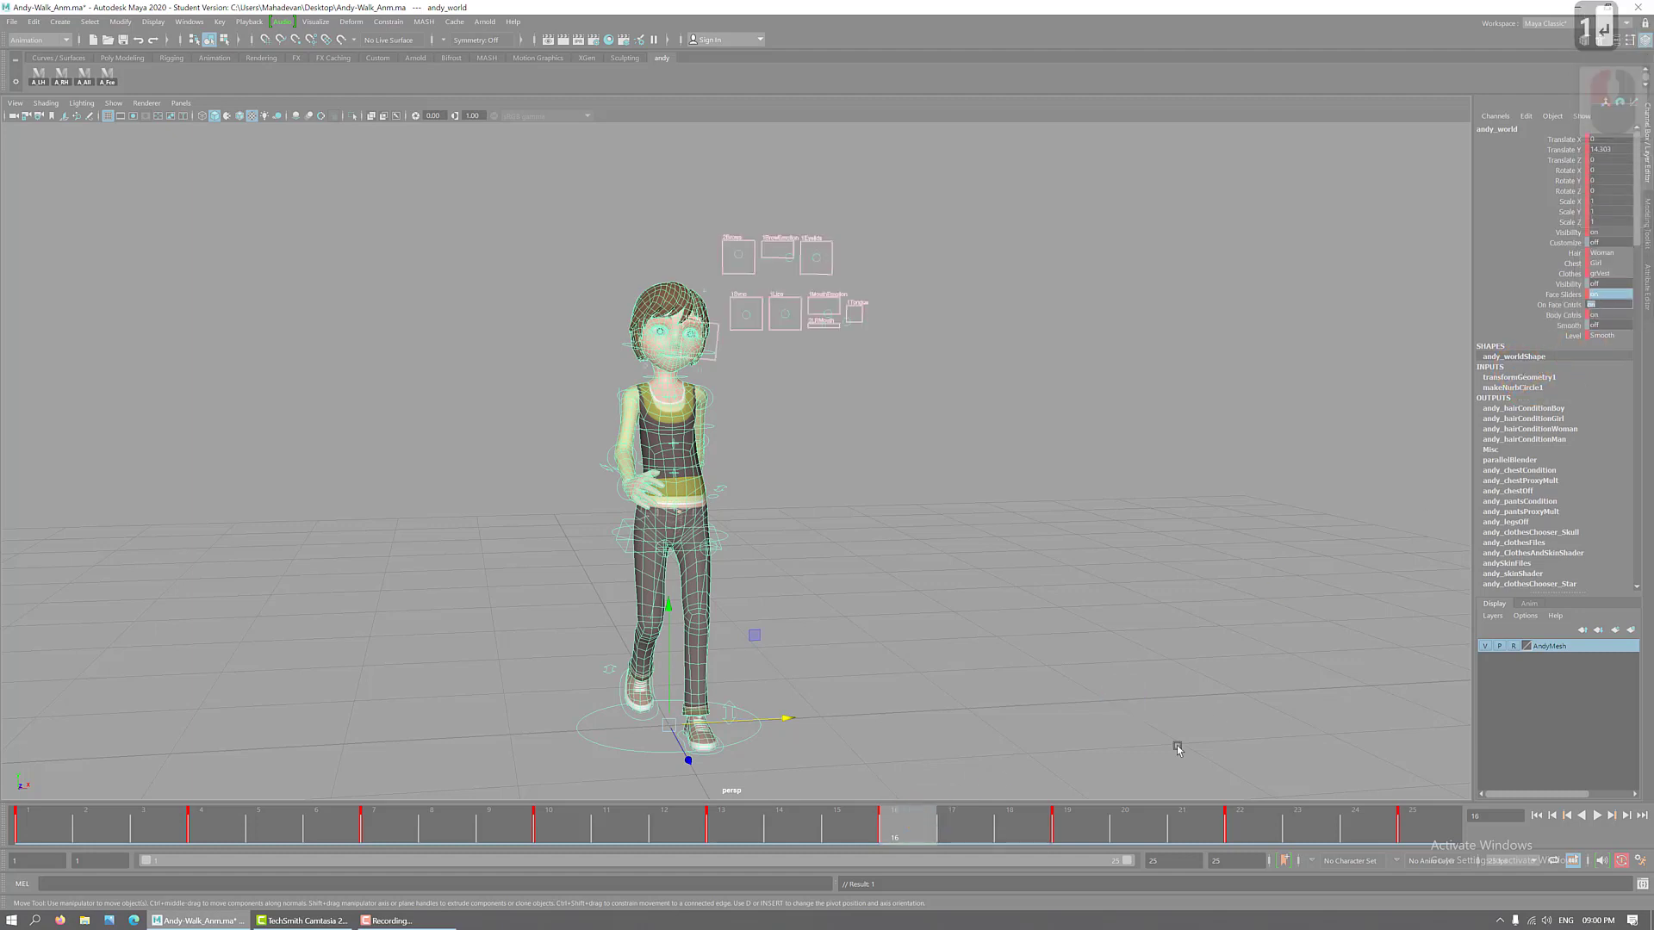
{"action": "left_click", "coordinate": [1092, 824]}
{"action": "type", "text": "1"}
{"action": "key", "text": "Return"}
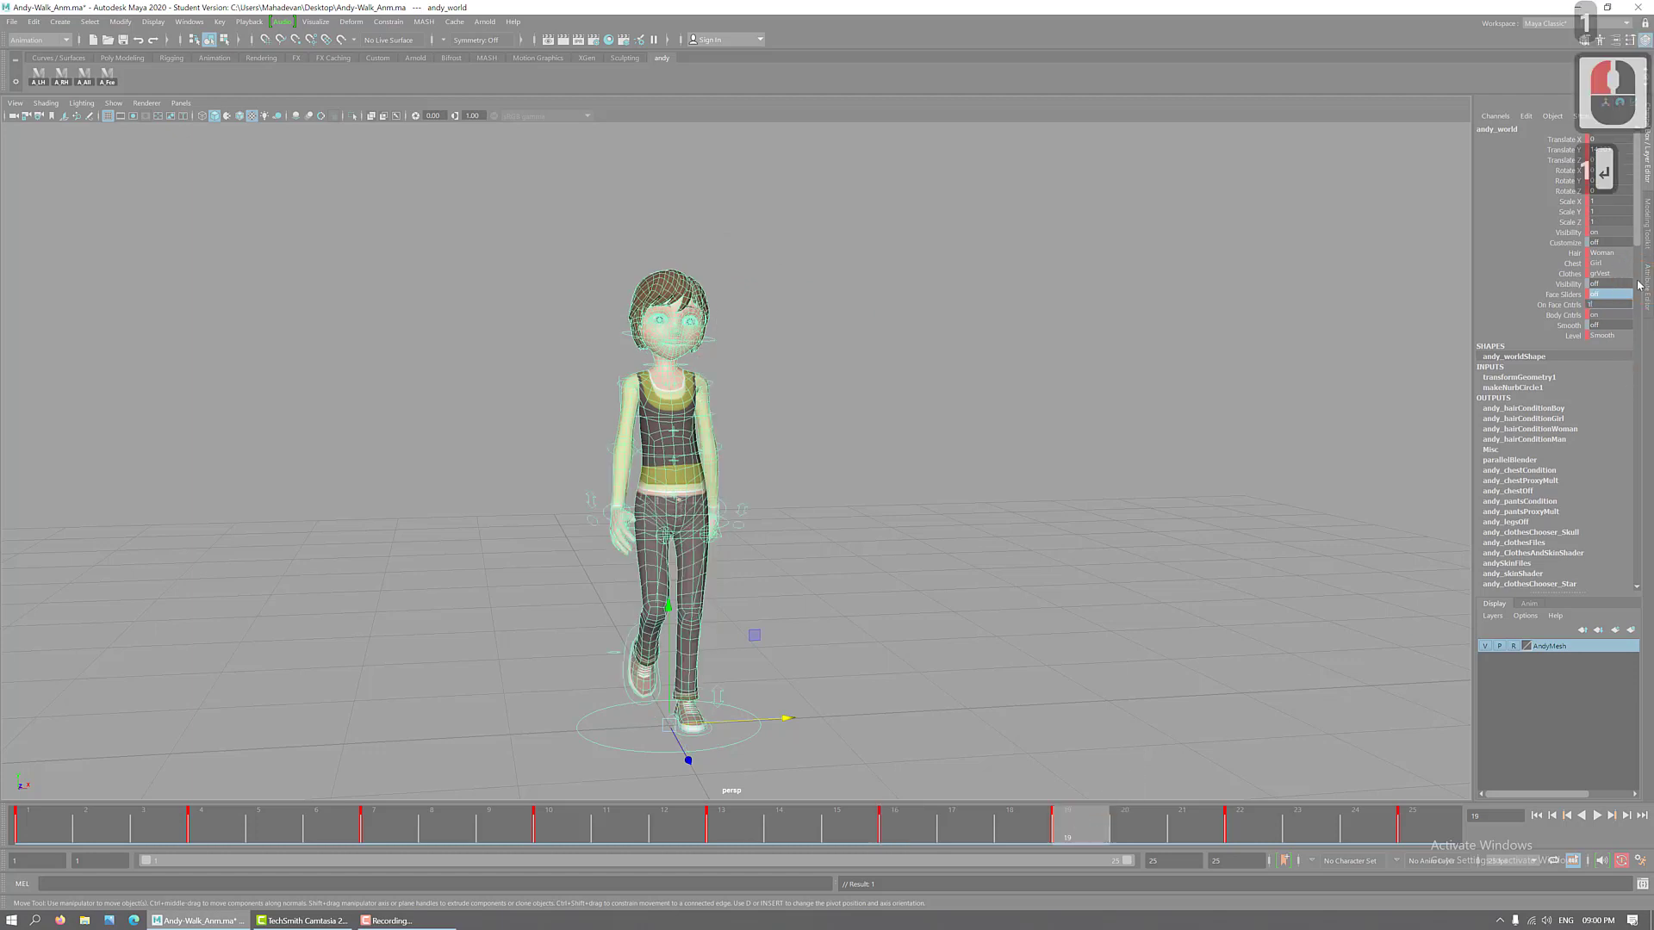
{"action": "left_click", "coordinate": [1233, 818]}
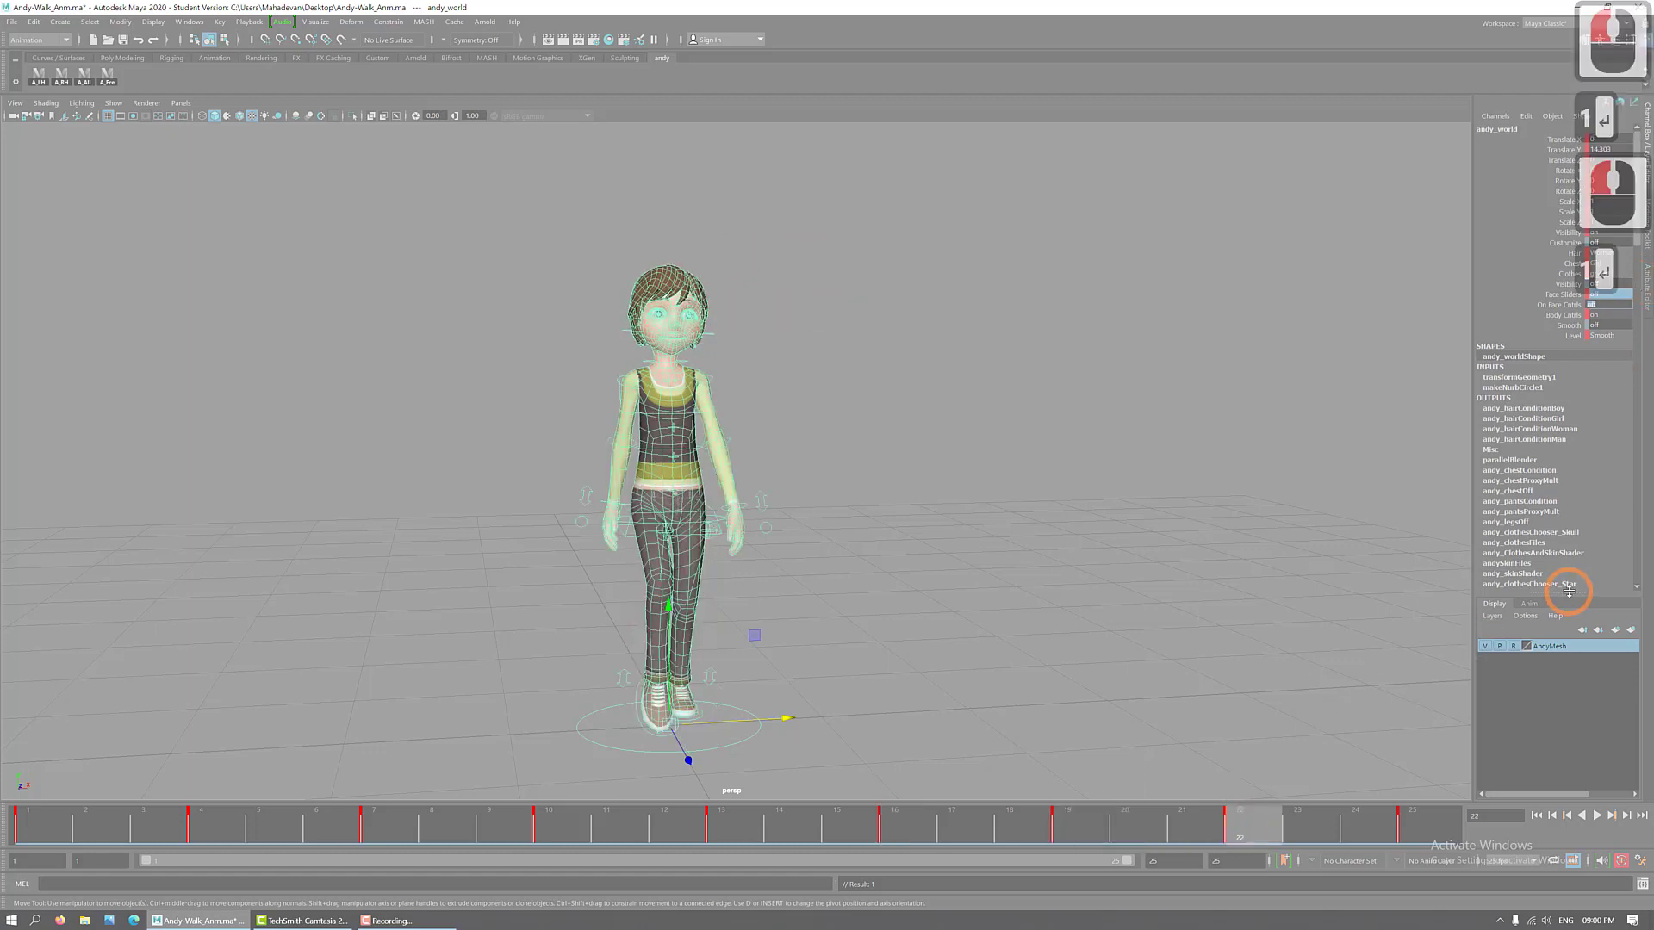
{"action": "type", "text": "1"}
{"action": "key", "text": "Return"}
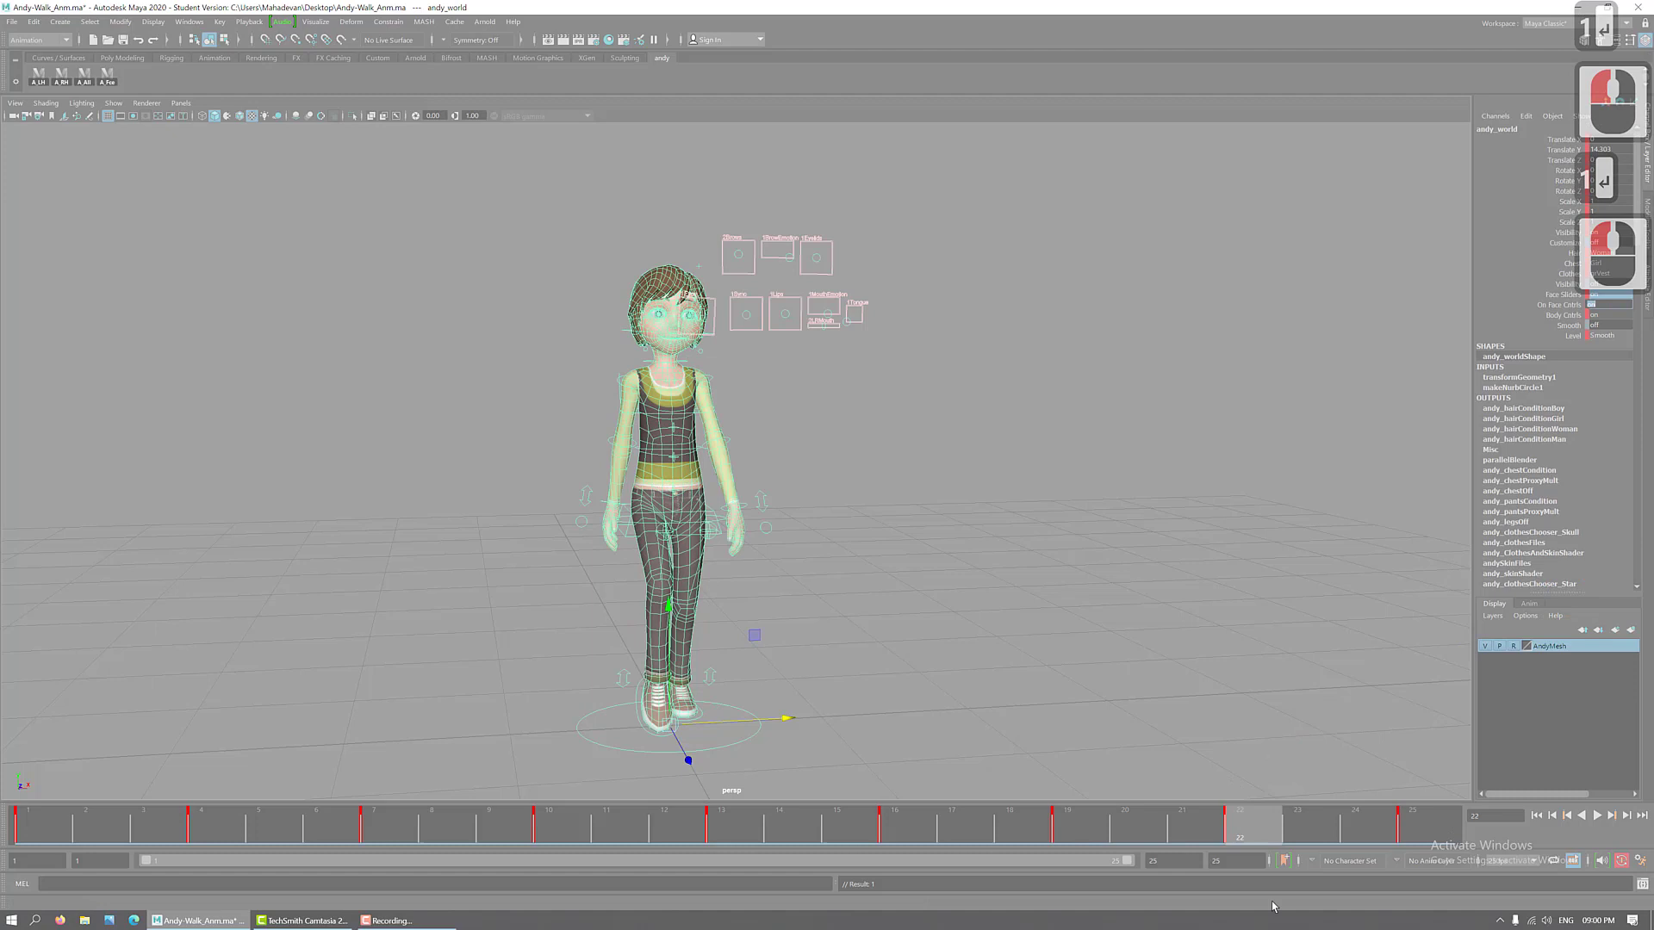
- Check the face sliders' visibility at frame 25 and during playback of the walk, then stop and deselect everything
{"action": "left_click", "coordinate": [1408, 806]}
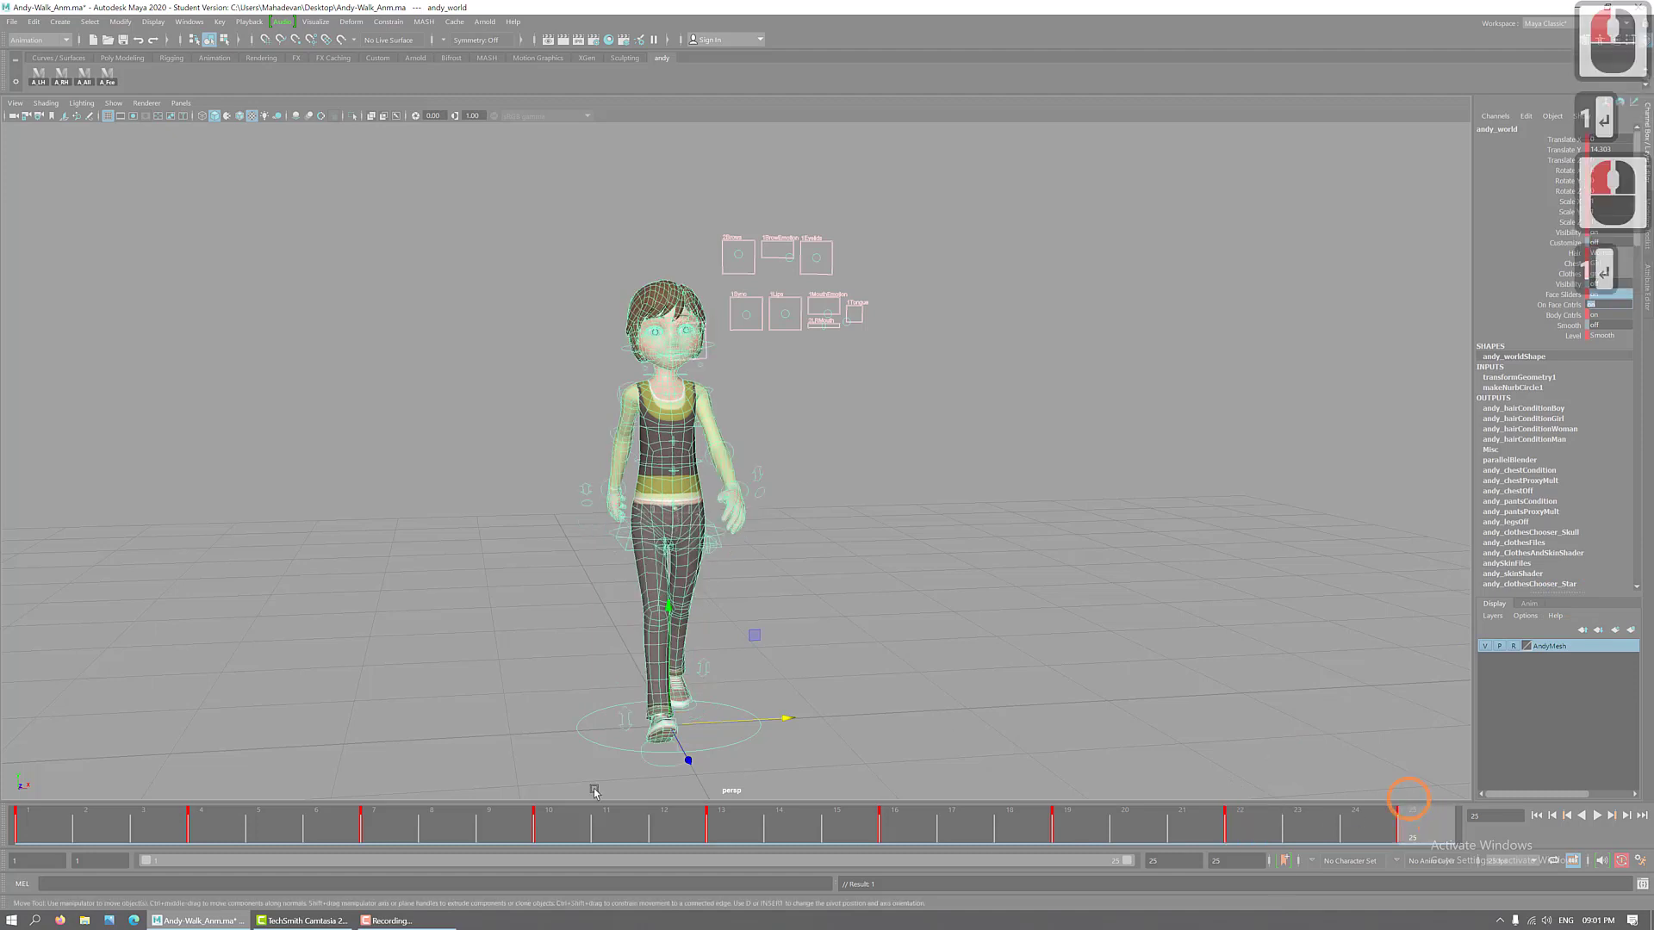
{"action": "left_click", "coordinate": [50, 829]}
{"action": "key", "text": "alt+v"}
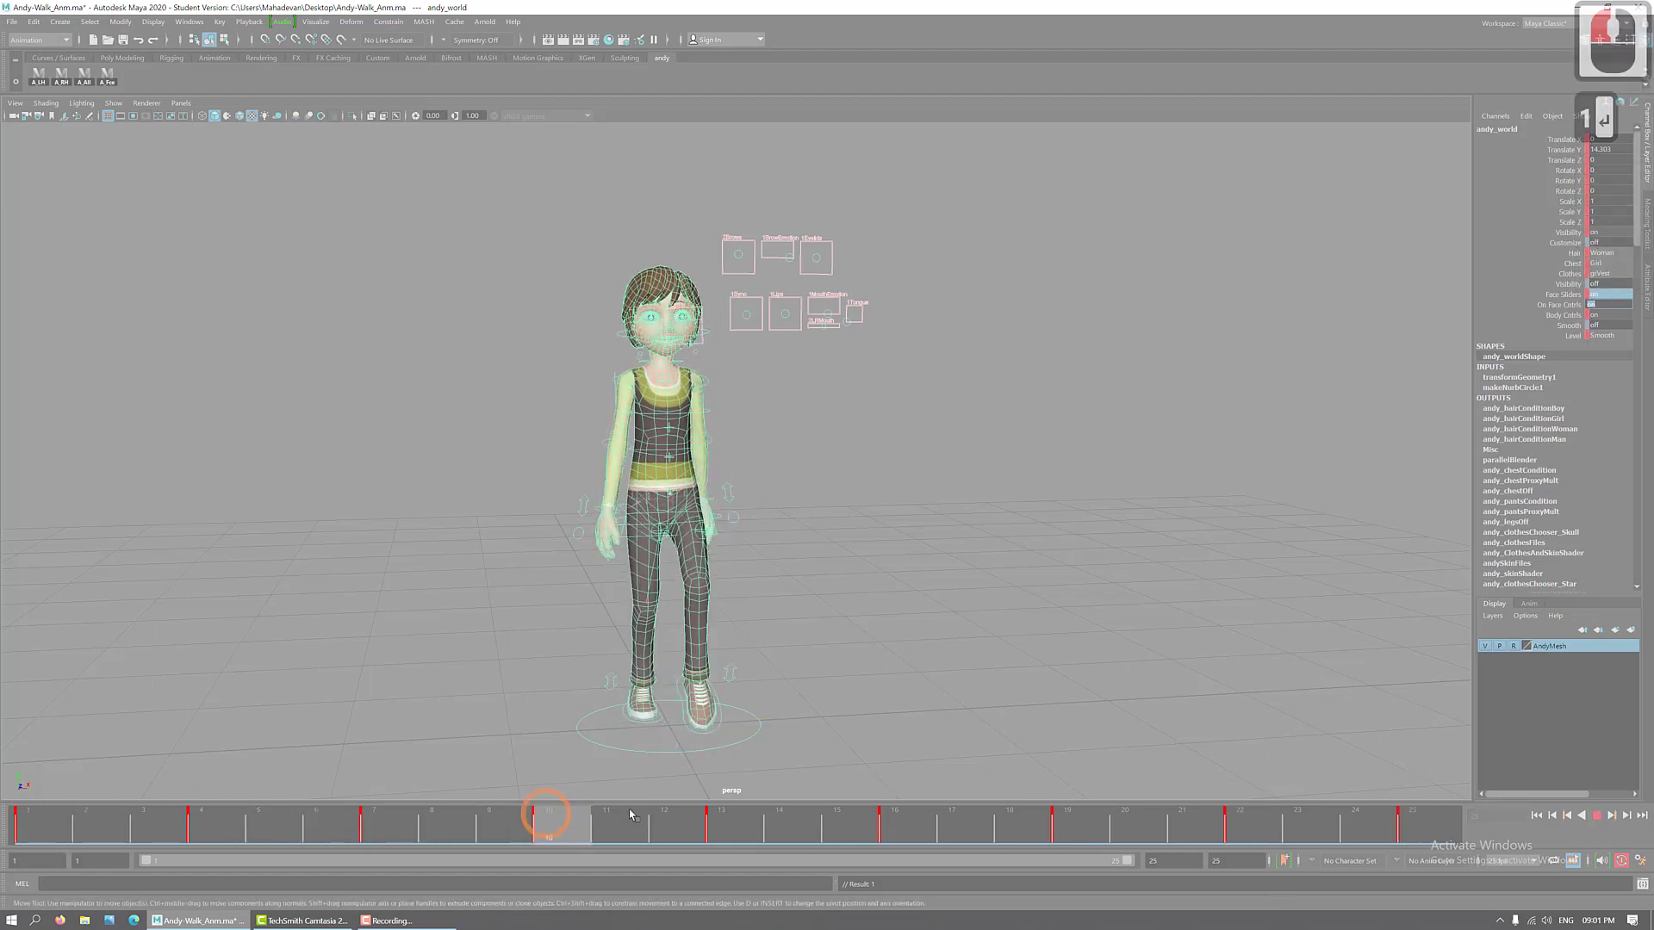
{"action": "left_click", "coordinate": [1493, 788]}
{"action": "left_click", "coordinate": [313, 199]}
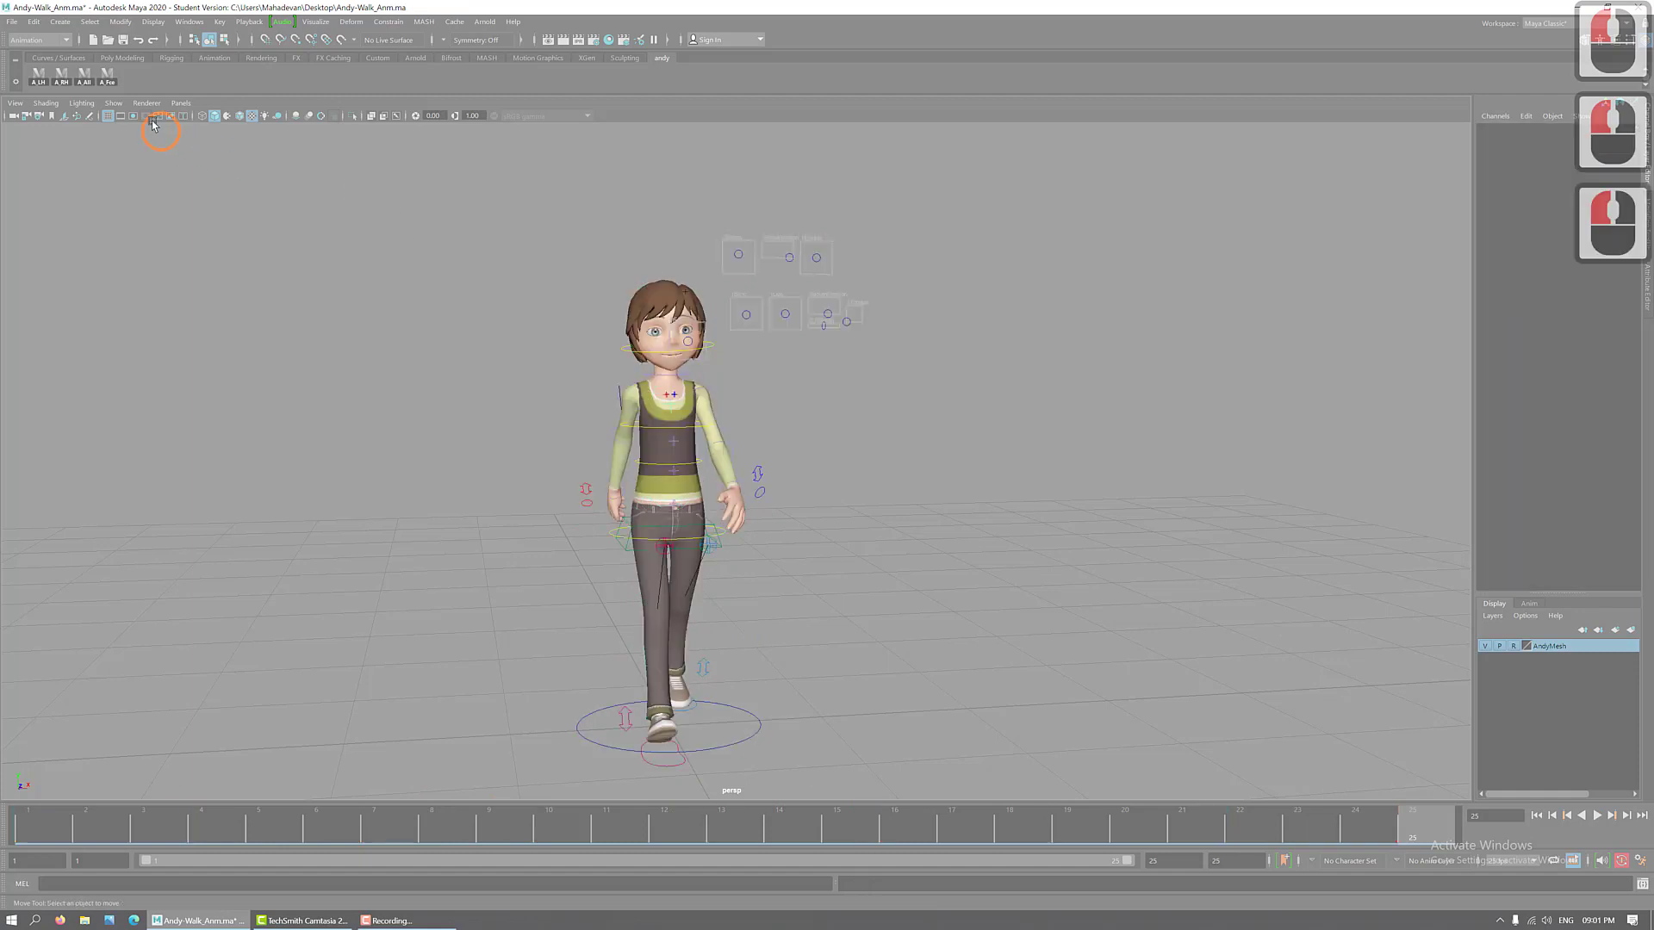
- Select all of Andy's face sliders with A_Fce and key them at frames 1 and 3
{"action": "left_click", "coordinate": [106, 76]}
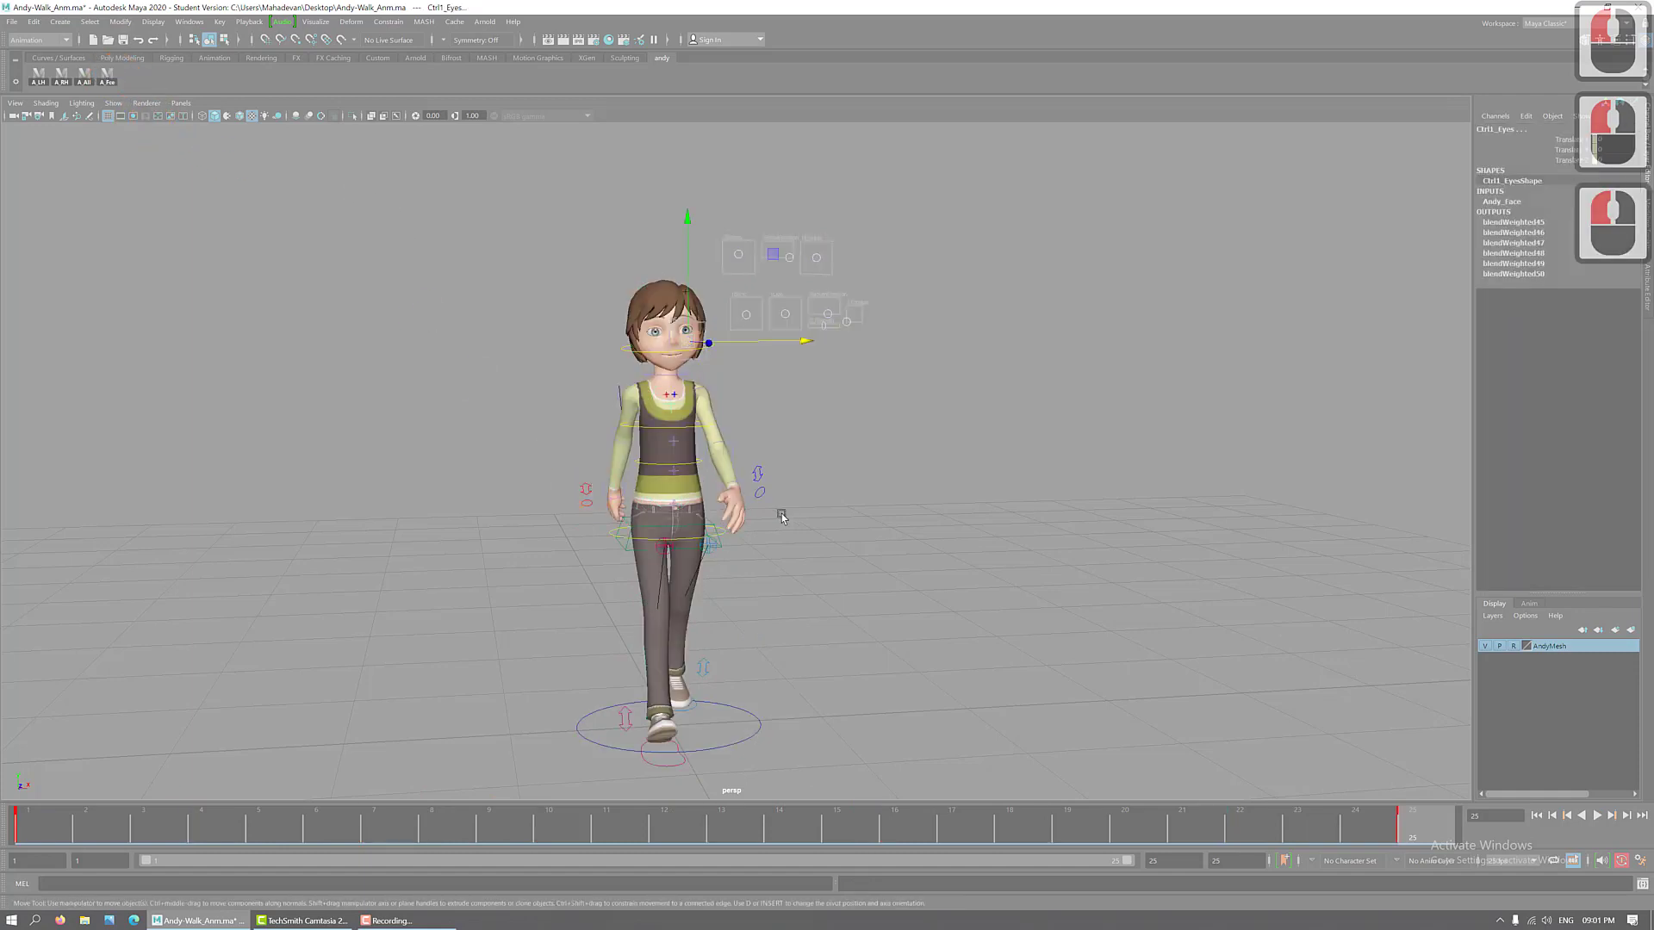
{"action": "left_click", "coordinate": [151, 834]}
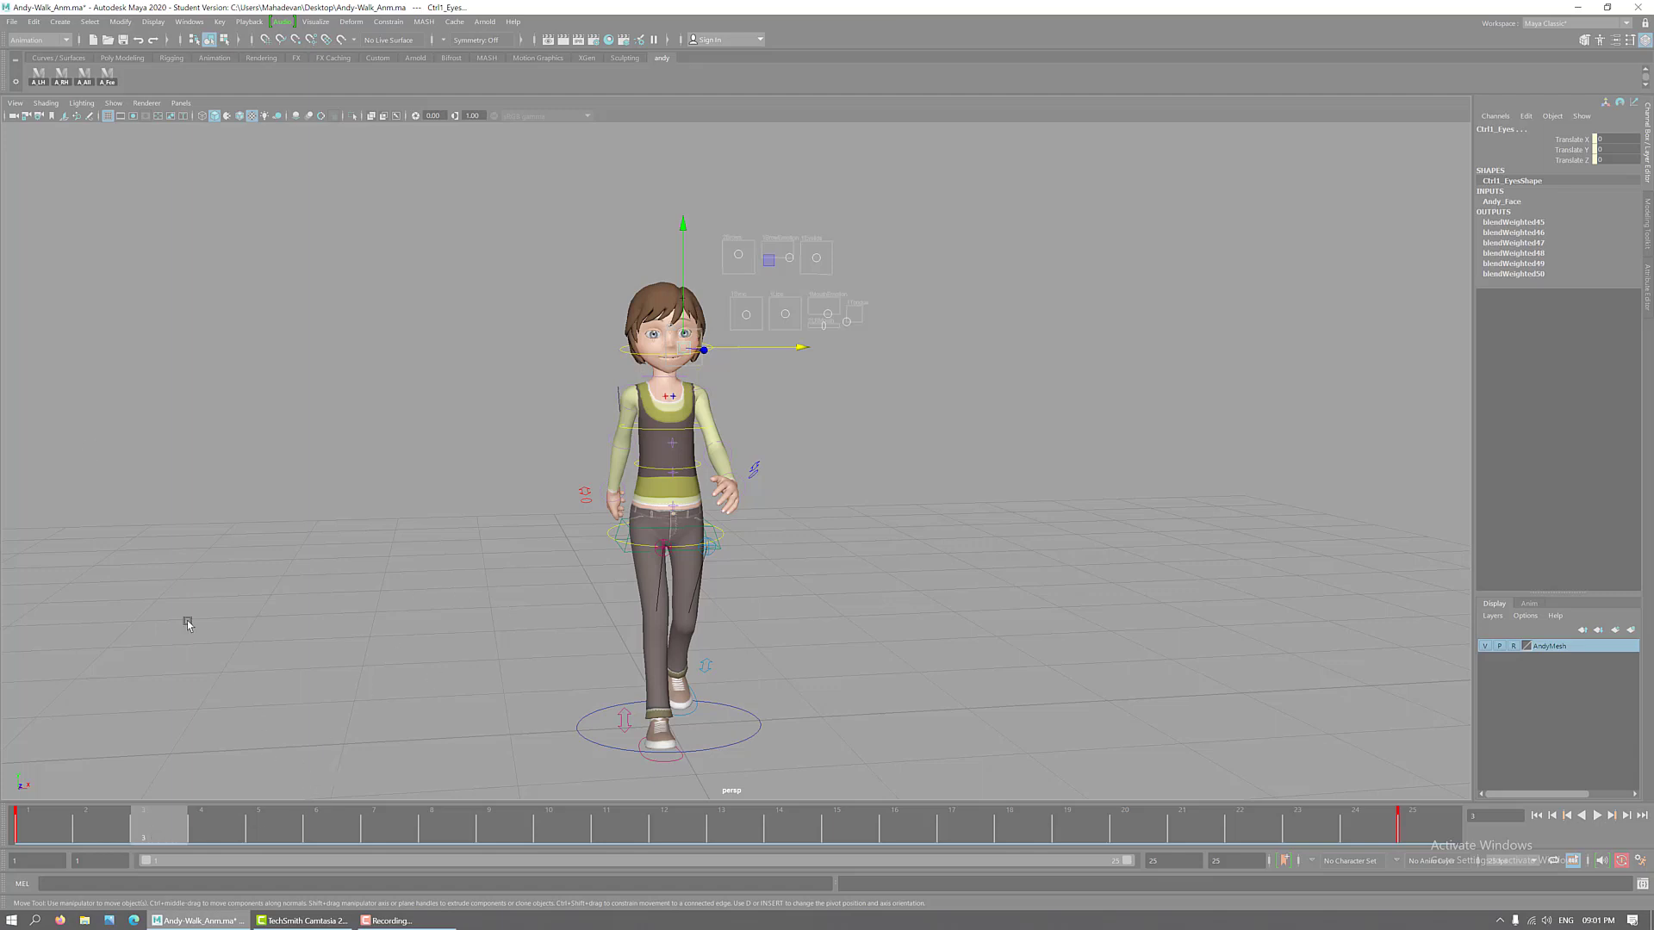
{"action": "left_click", "coordinate": [107, 82]}
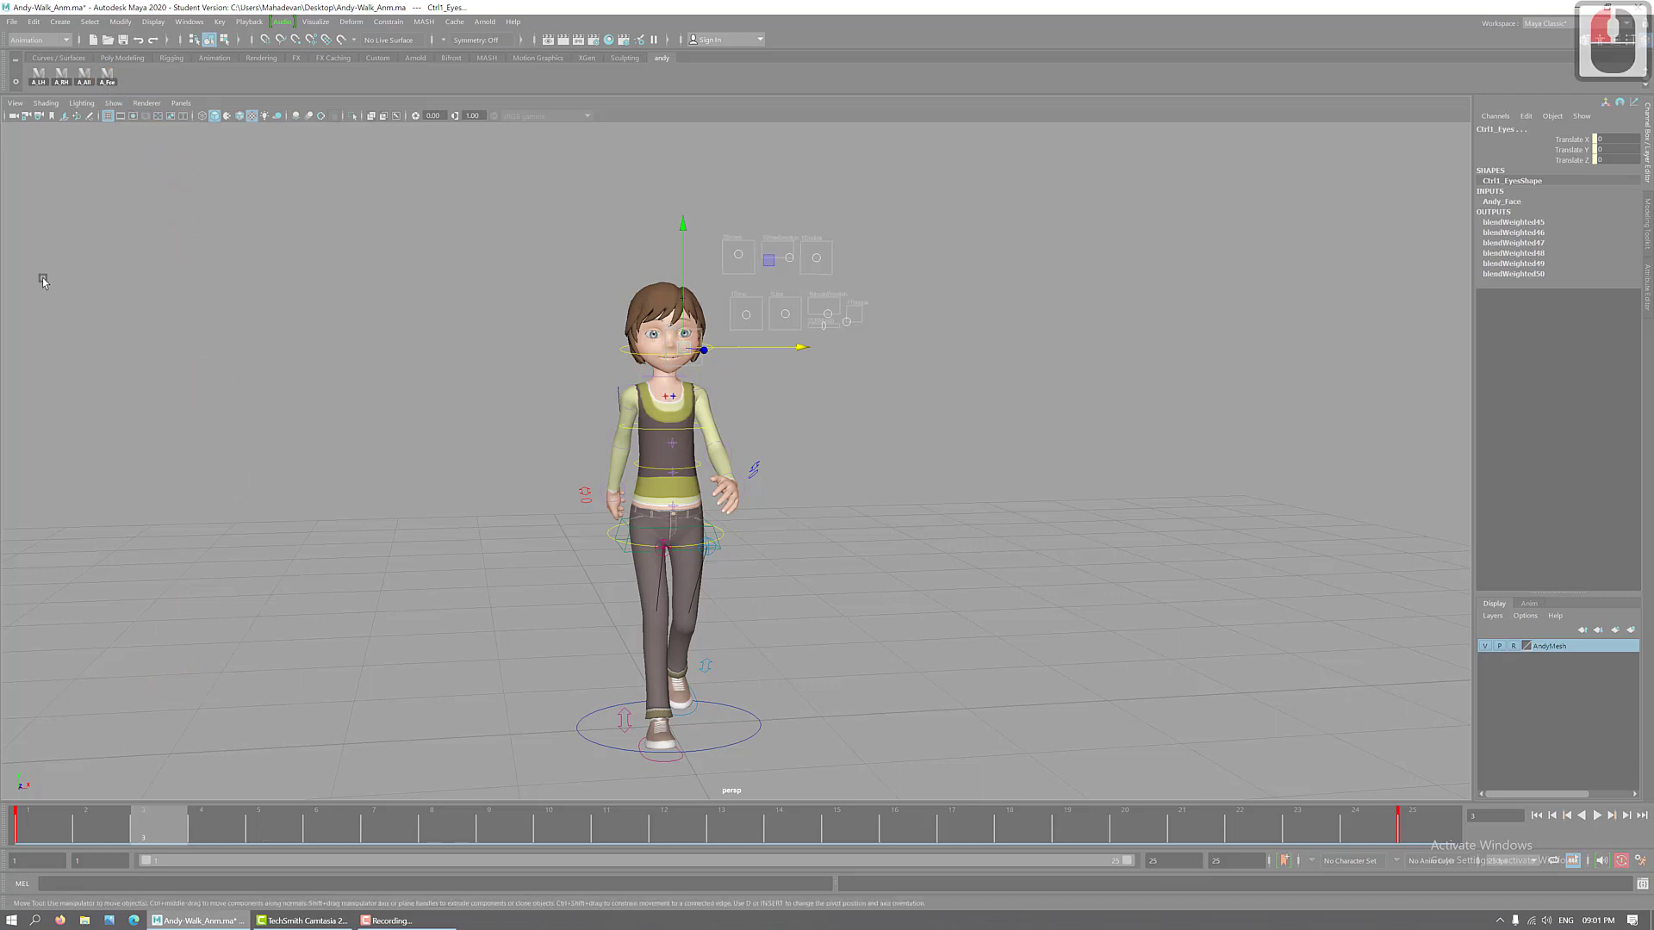
{"action": "left_click", "coordinate": [51, 834]}
{"action": "key", "text": "s"}
{"action": "key", "text": "s"}
{"action": "key", "text": "s"}
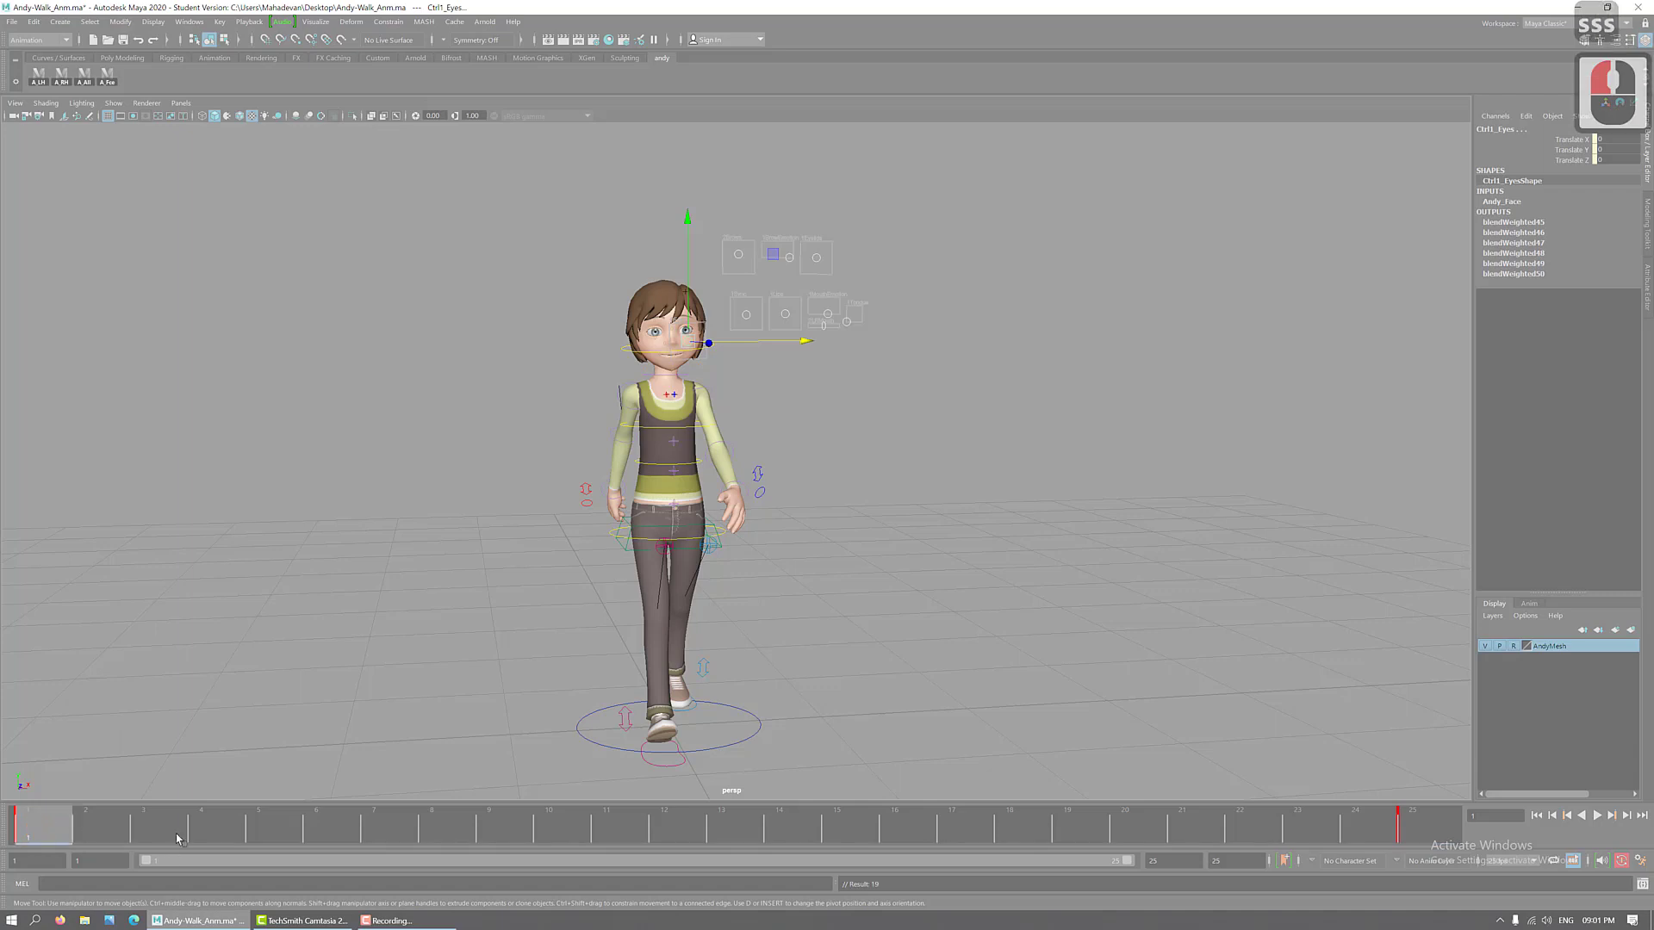
{"action": "left_click", "coordinate": [171, 820]}
{"action": "key", "text": "s"}
{"action": "key", "text": "s"}
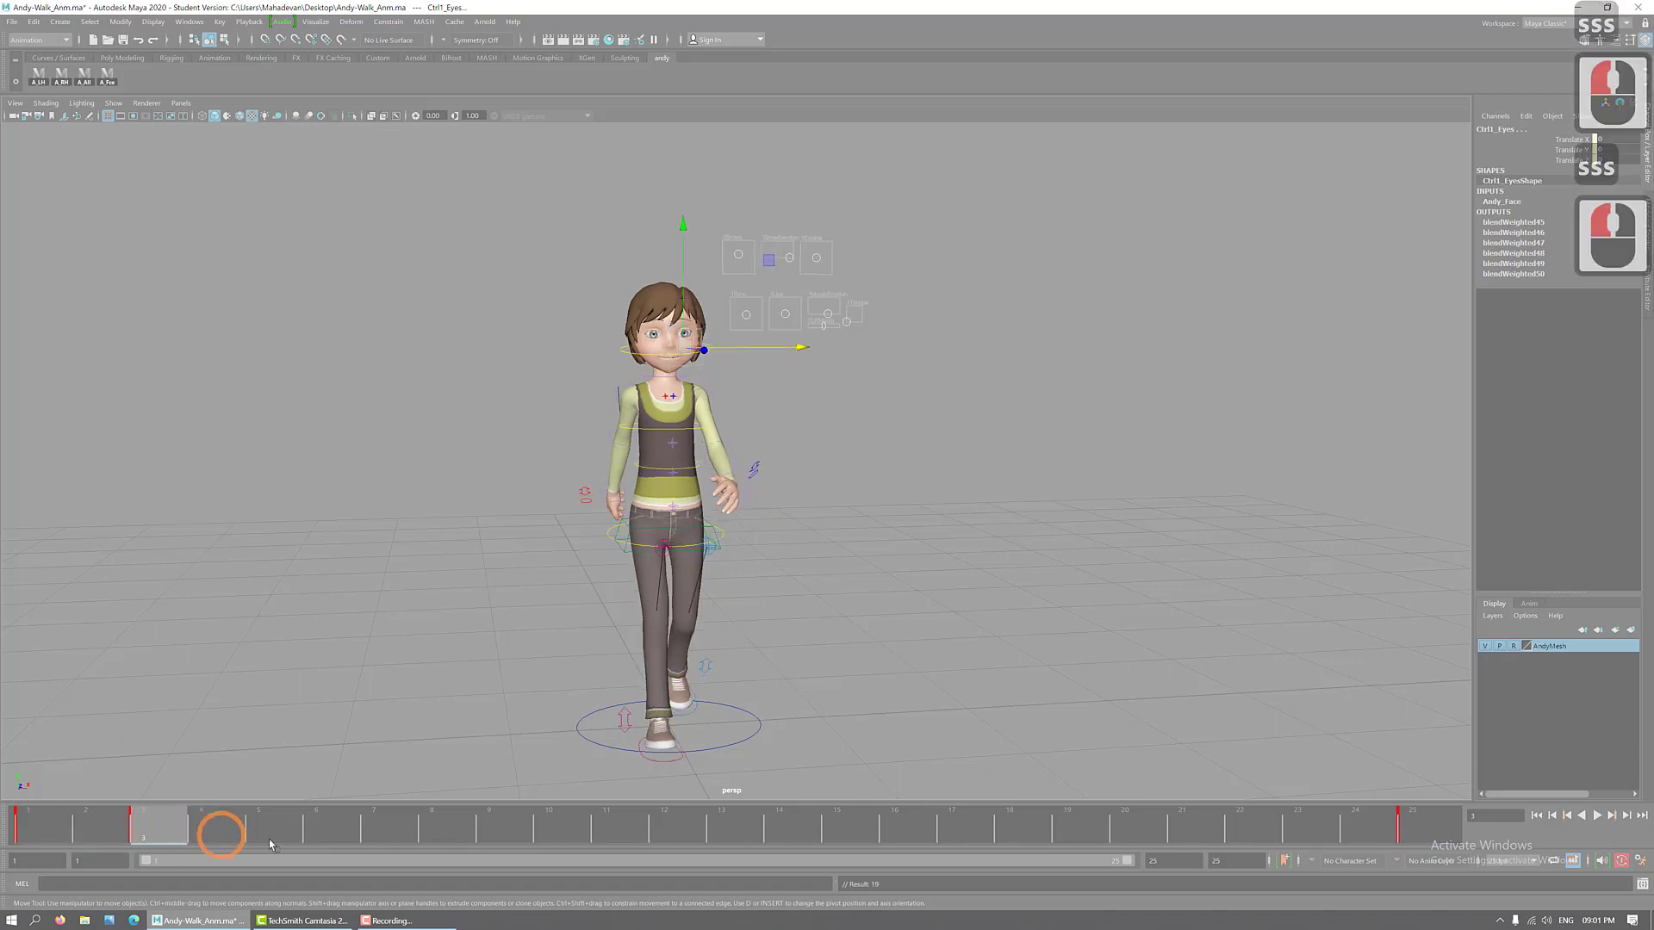
- Key the selected face sliders at frames 6 and 7
{"action": "left_click", "coordinate": [359, 830]}
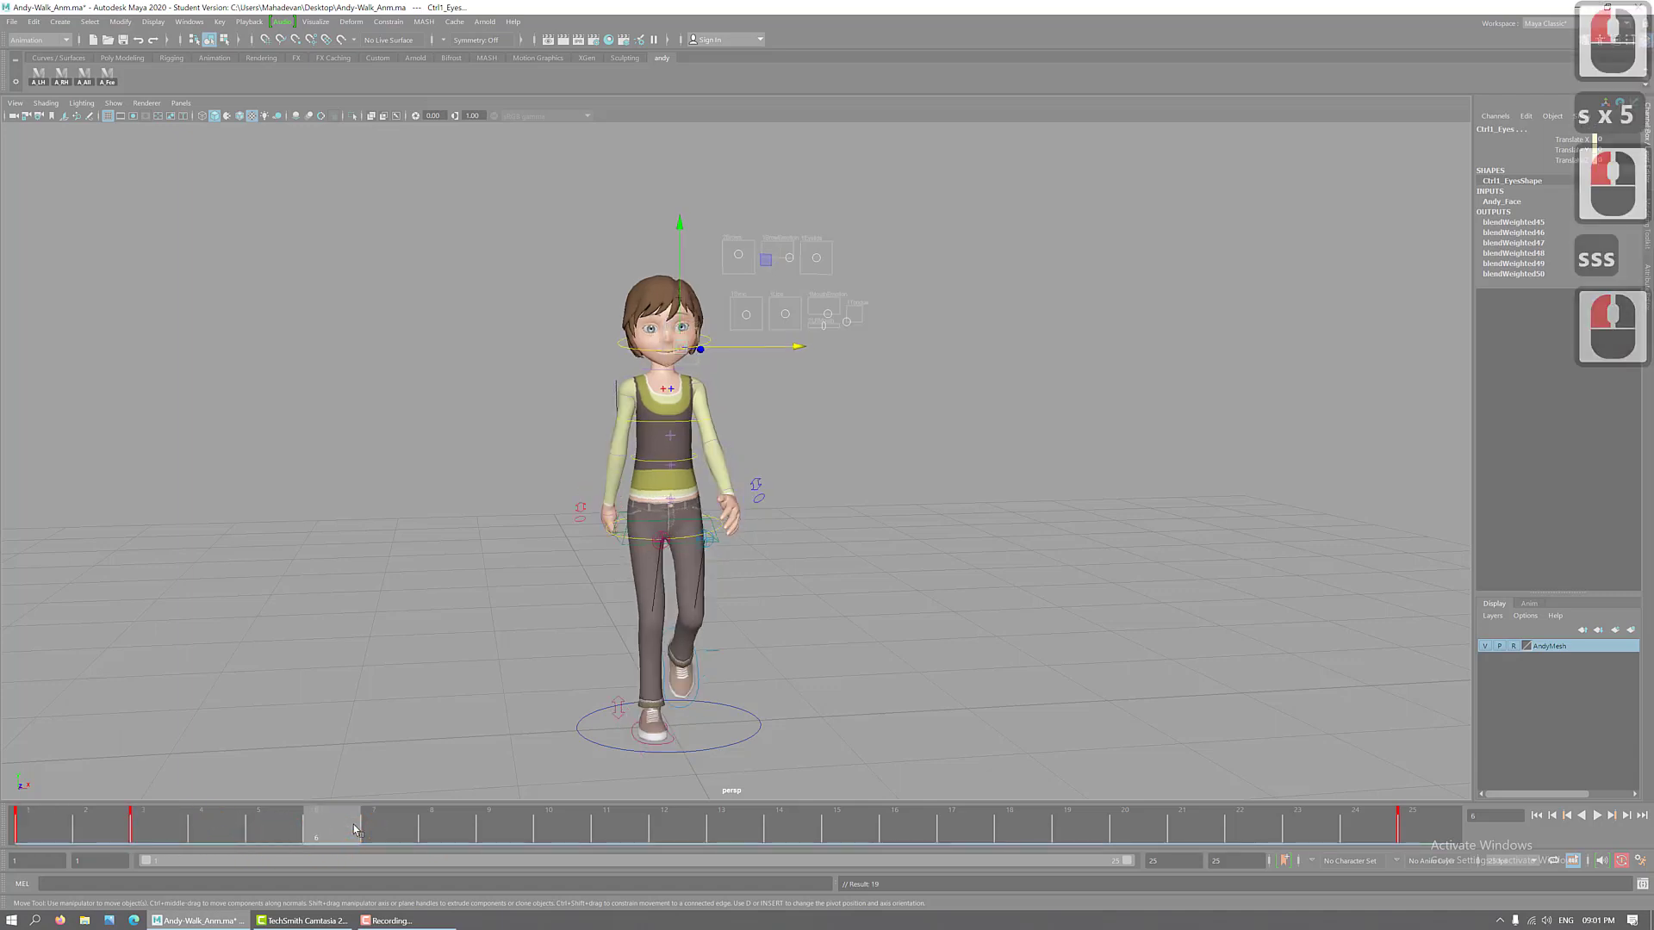
{"action": "key", "text": "s"}
{"action": "key", "text": "s"}
{"action": "left_click", "coordinate": [383, 831]}
{"action": "key", "text": "s"}
{"action": "key", "text": "s"}
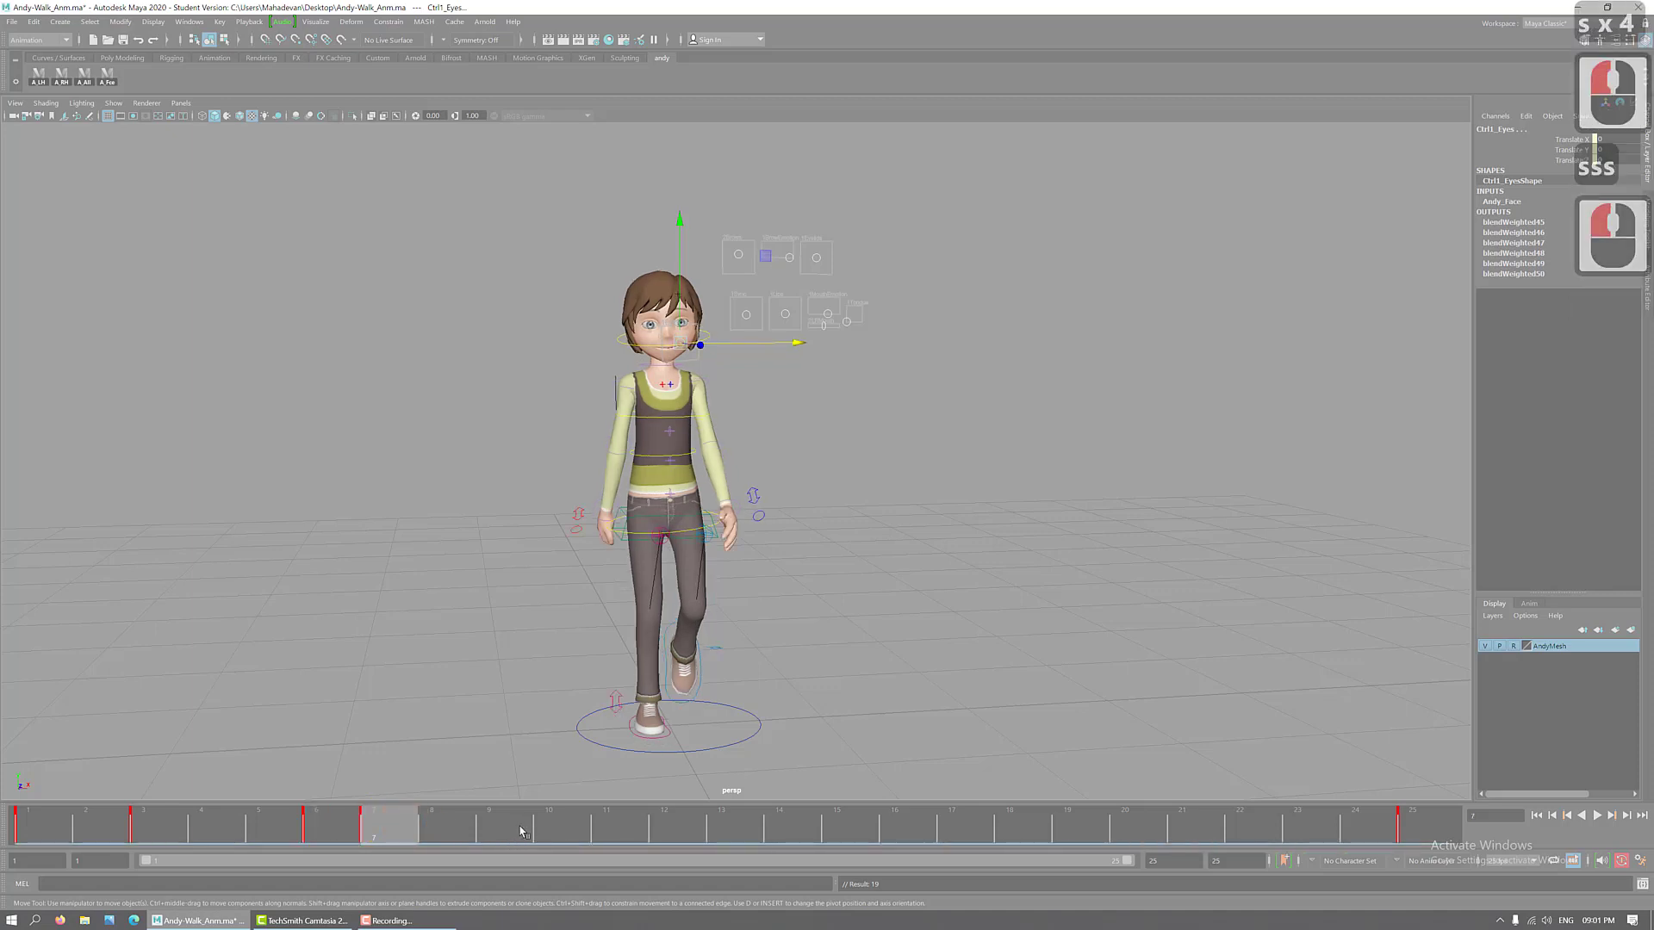
- Move the face sliders' key from frame 6 to frame 5 and the one from frame 7 to frame 6
{"action": "left_click", "coordinate": [326, 829], "text": "shift"}
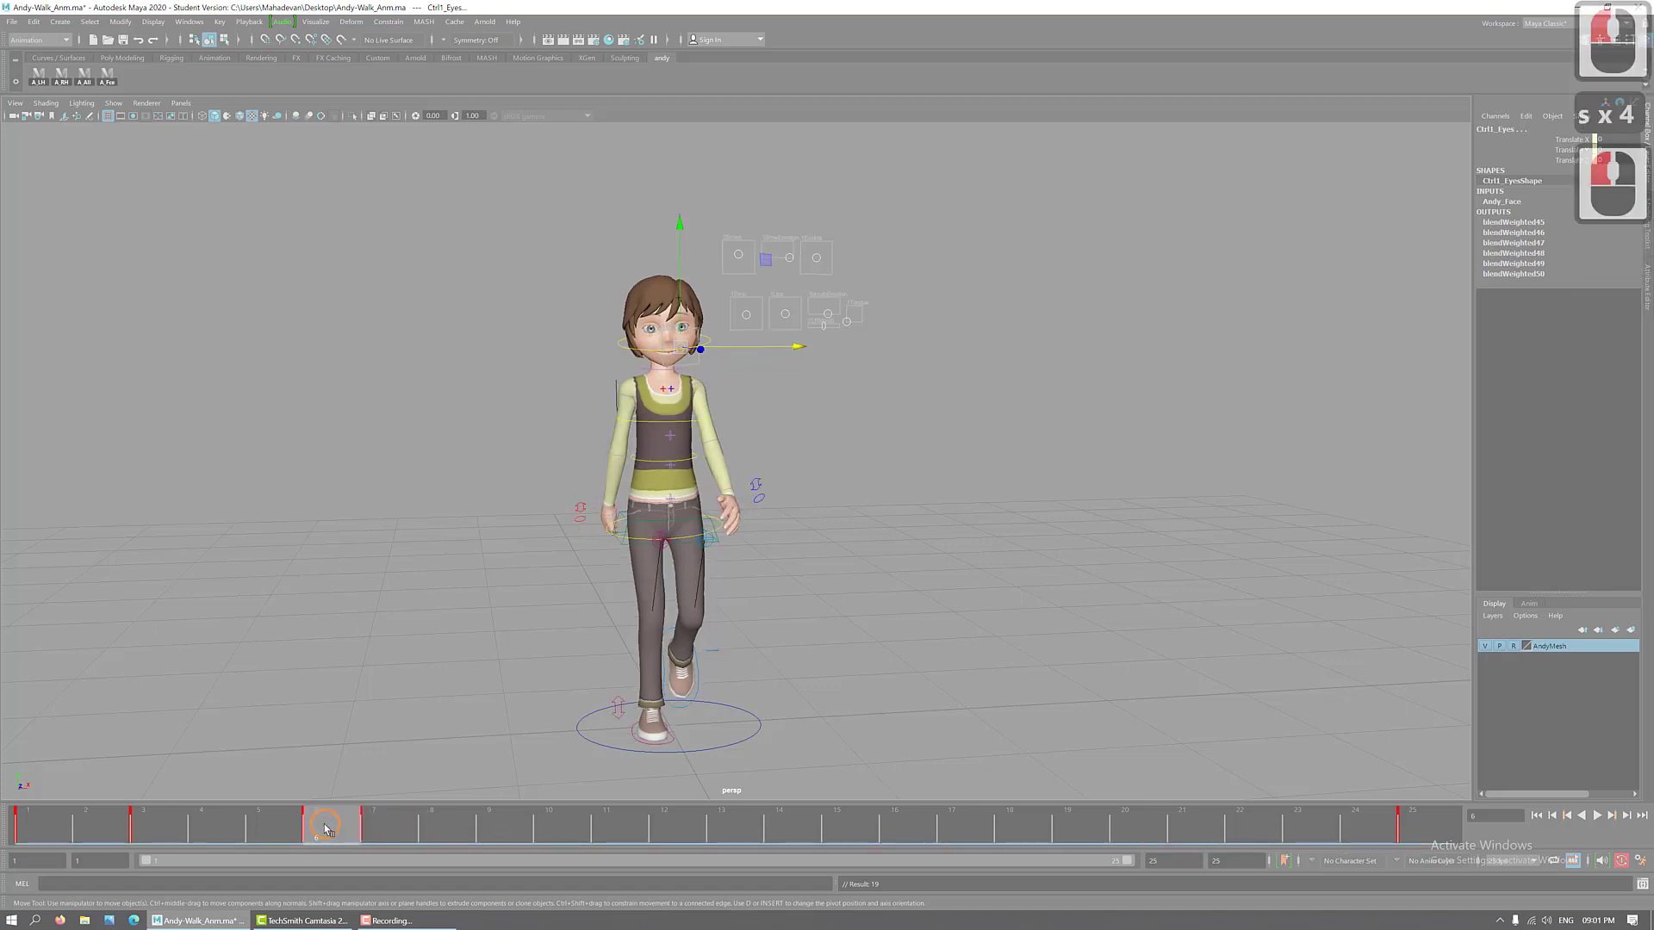
{"action": "left_click_drag", "start_coordinate": [326, 828], "coordinate": [271, 830]}
{"action": "left_click", "coordinate": [386, 831]}
{"action": "left_click", "coordinate": [385, 833], "text": "shift"}
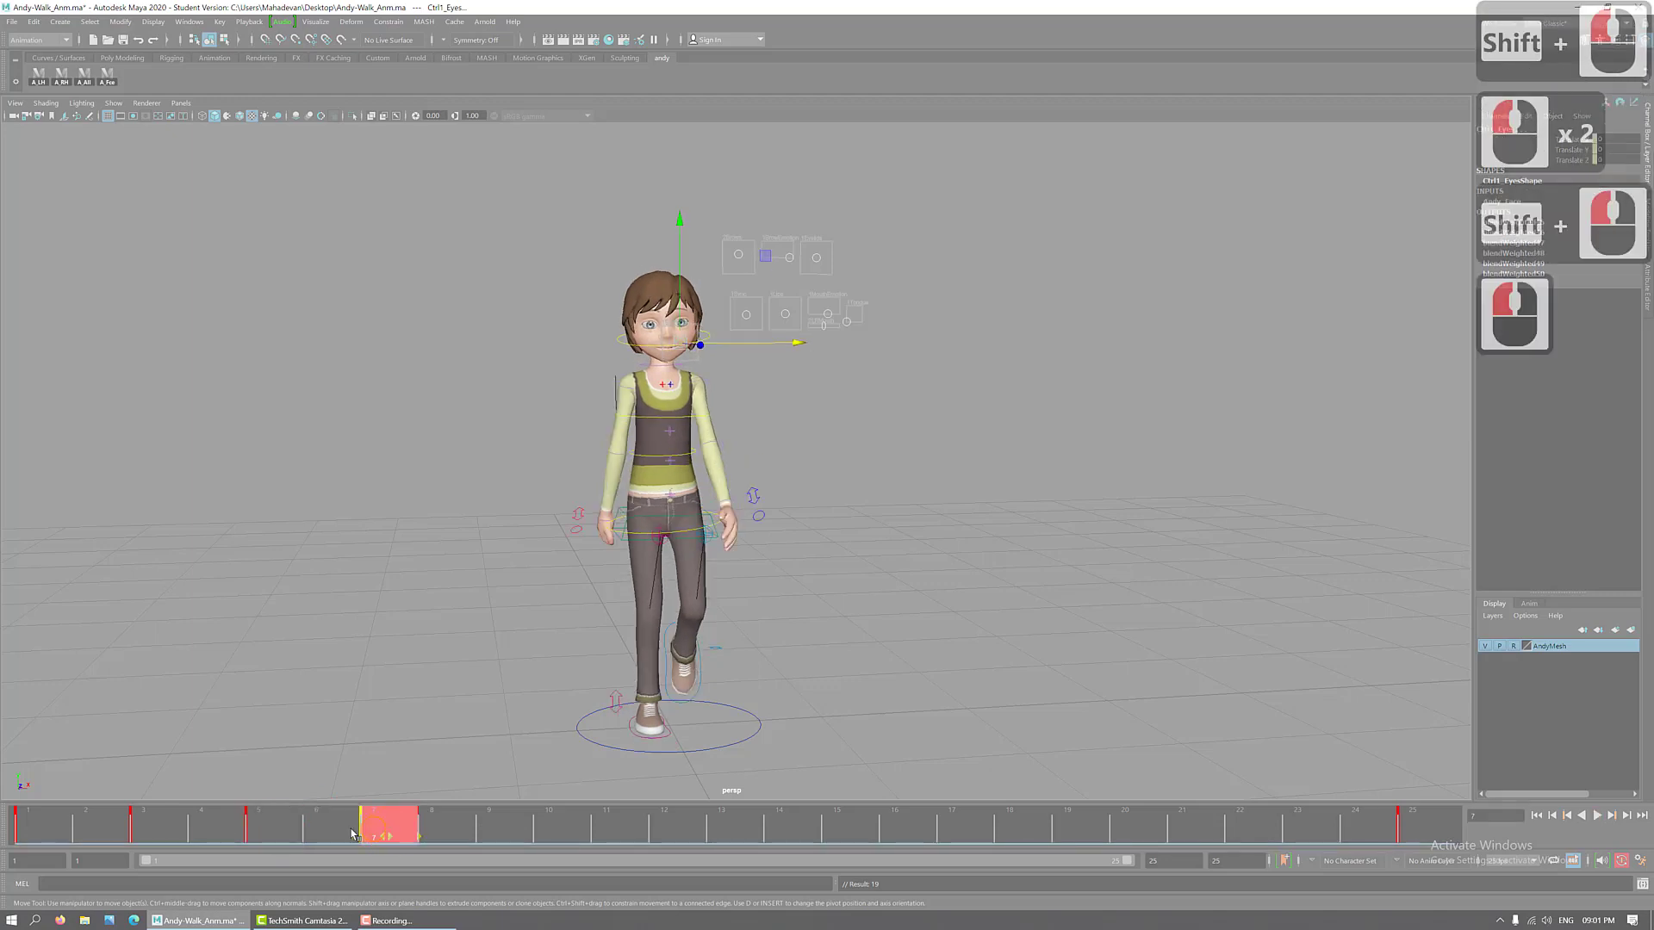
{"action": "left_click_drag", "start_coordinate": [385, 833], "coordinate": [327, 831]}
{"action": "left_click", "coordinate": [465, 836]}
{"action": "left_click", "coordinate": [485, 848]}
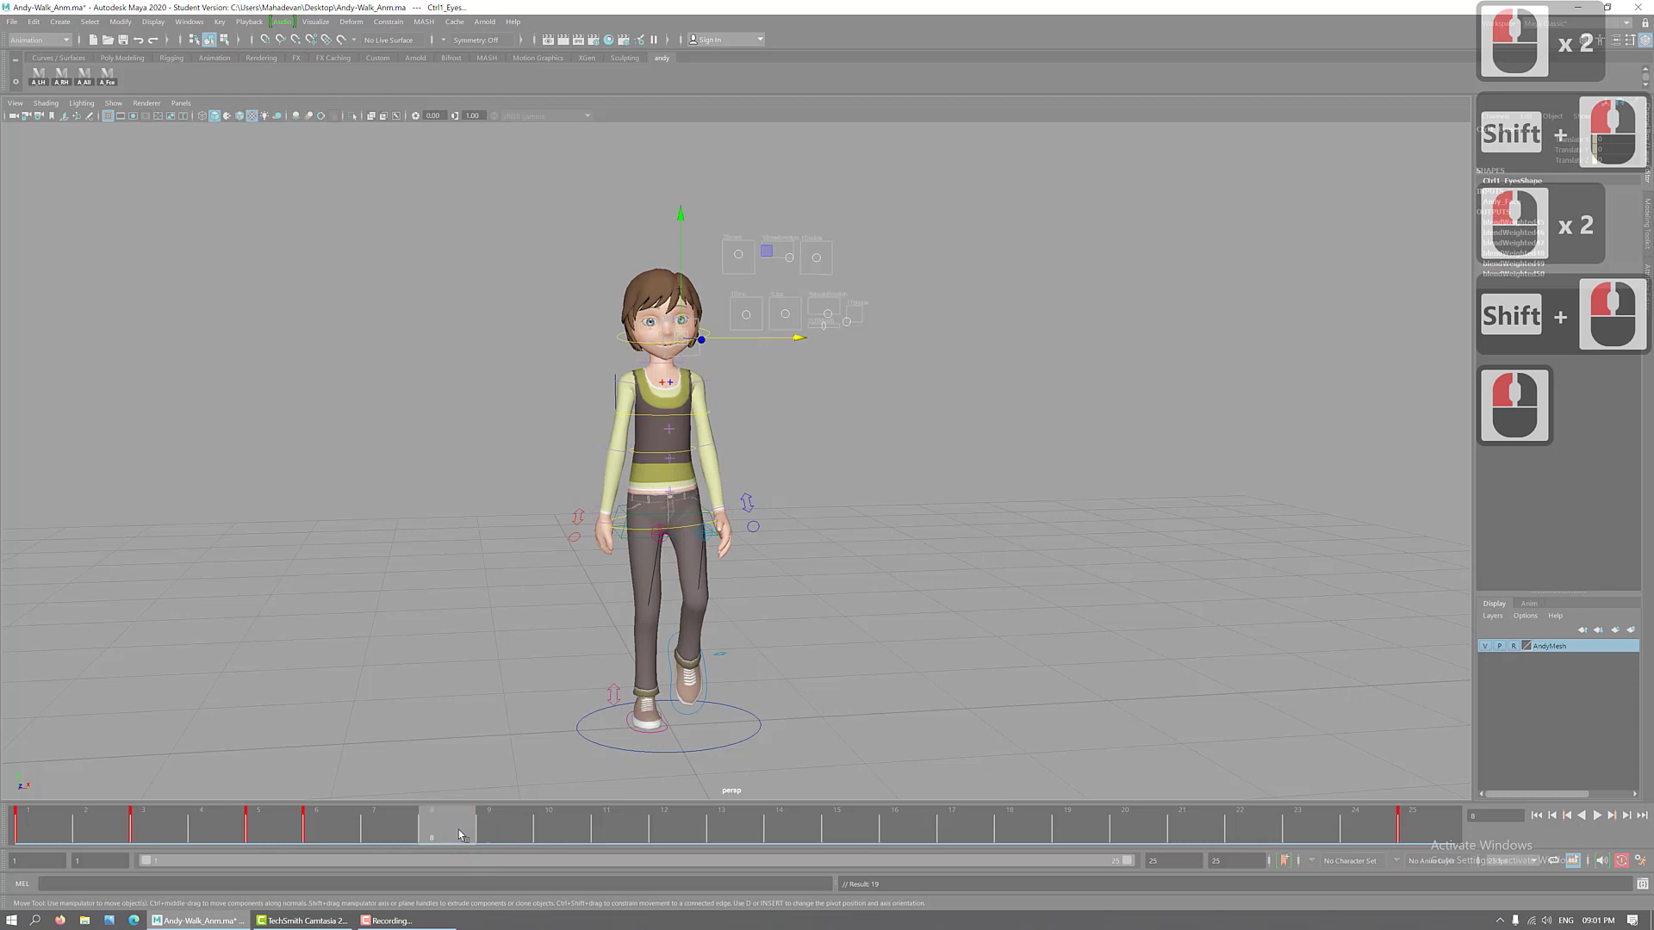
- Key the selected face sliders at frames 8 and 10
{"action": "key", "text": "s"}
{"action": "key", "text": "s"}
{"action": "key", "text": "s"}
{"action": "key", "text": "s"}
{"action": "left_click", "coordinate": [556, 831]}
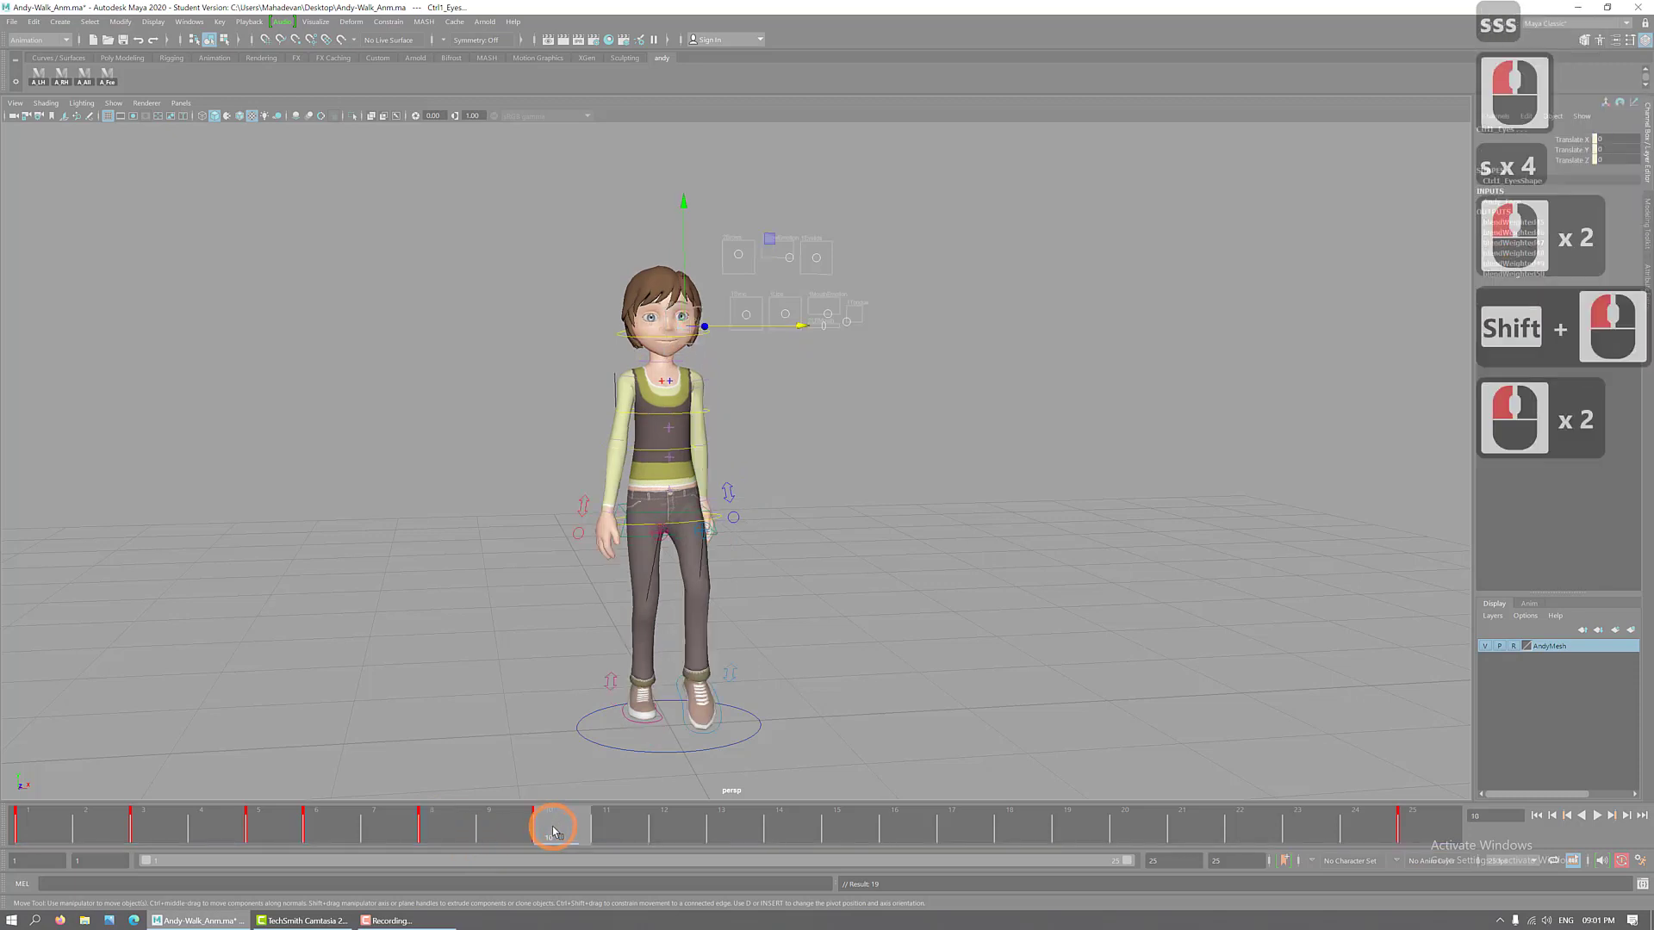
{"action": "key", "text": "s"}
{"action": "key", "text": "s"}
{"action": "key", "text": "s"}
{"action": "key", "text": "s"}
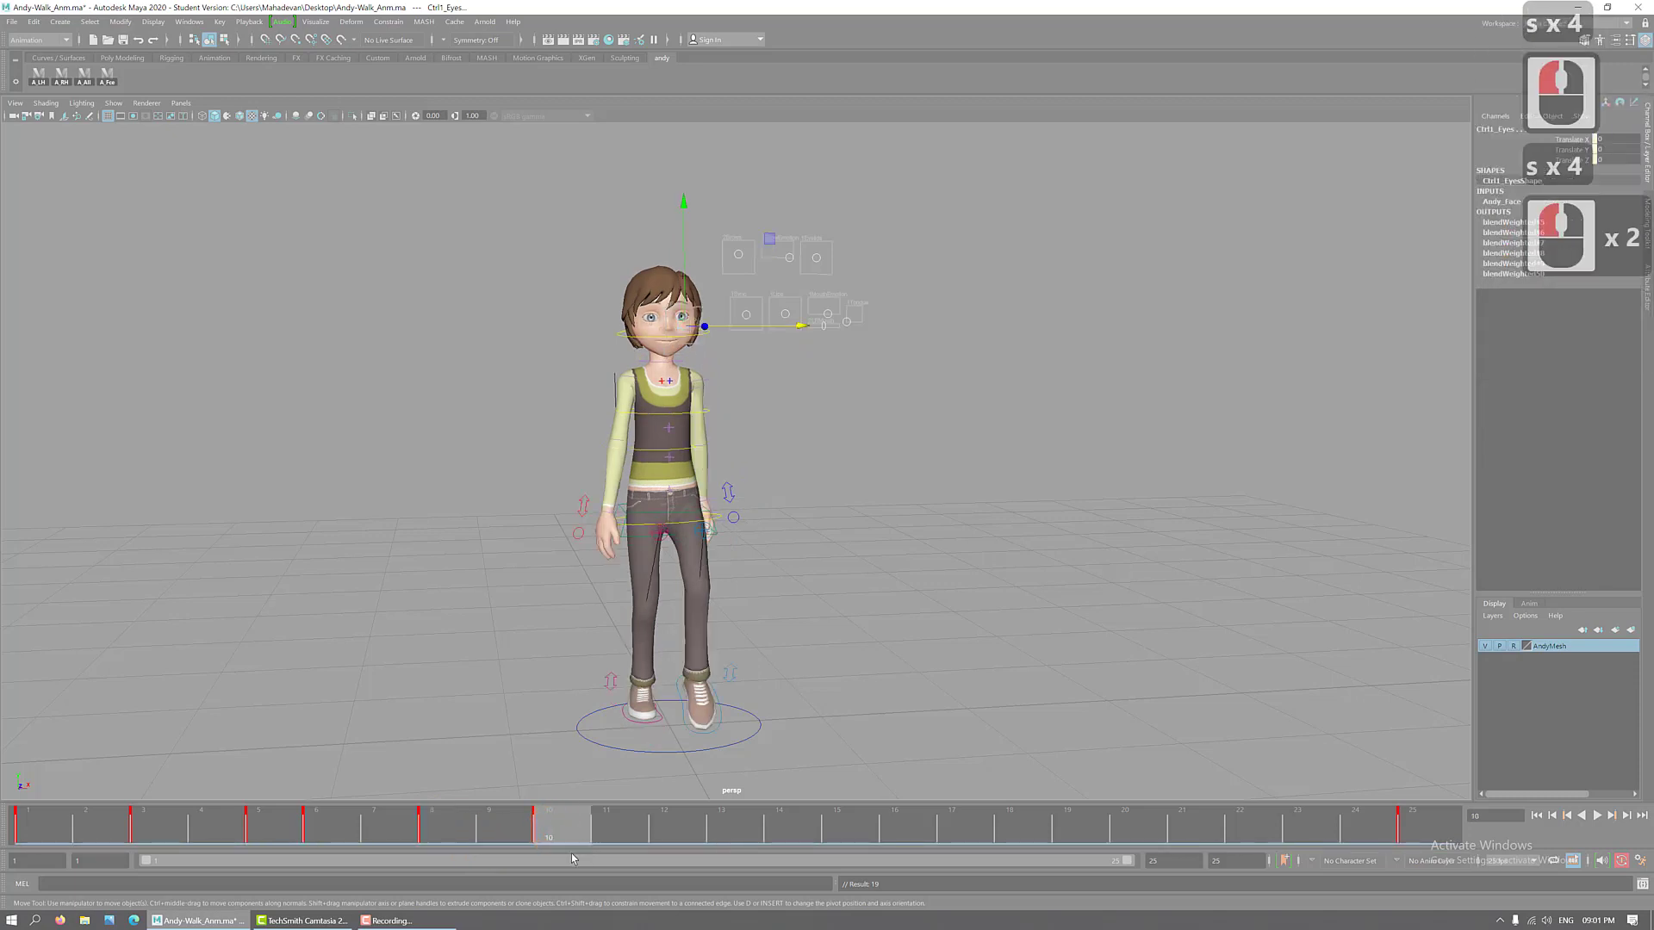
- Review the walk from frame 1 to frame 10, including the keyed poses at frames 1, 3, 8 and 10
{"action": "left_click_drag", "start_coordinate": [50, 835], "coordinate": [532, 830]}
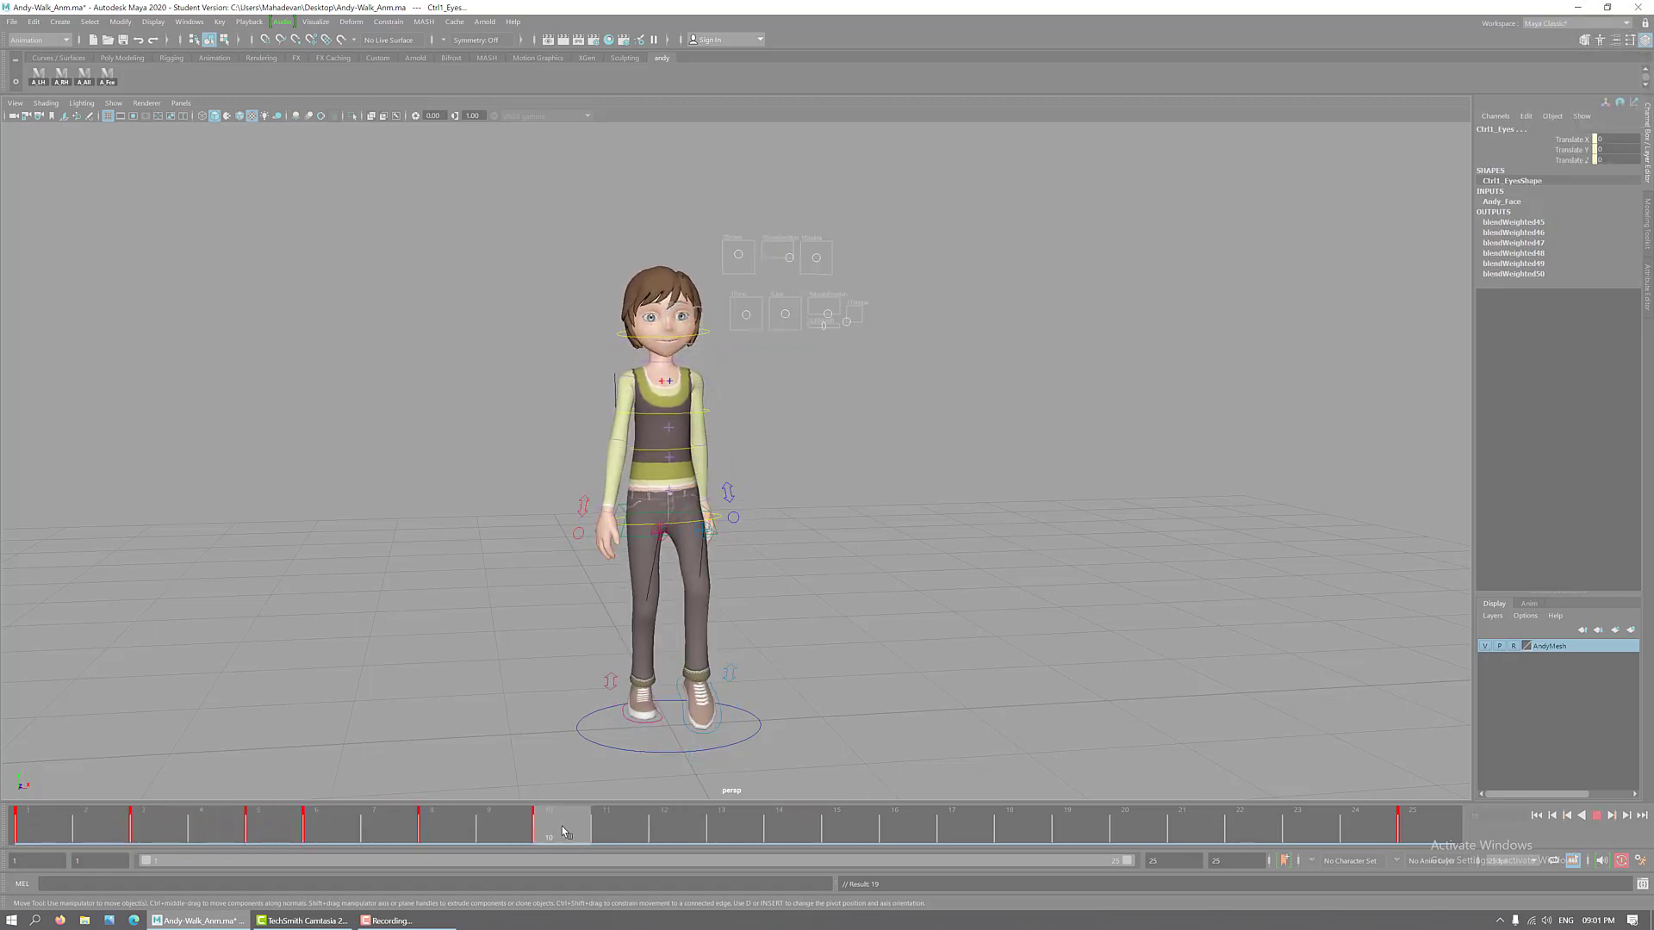
{"action": "left_click", "coordinate": [54, 834]}
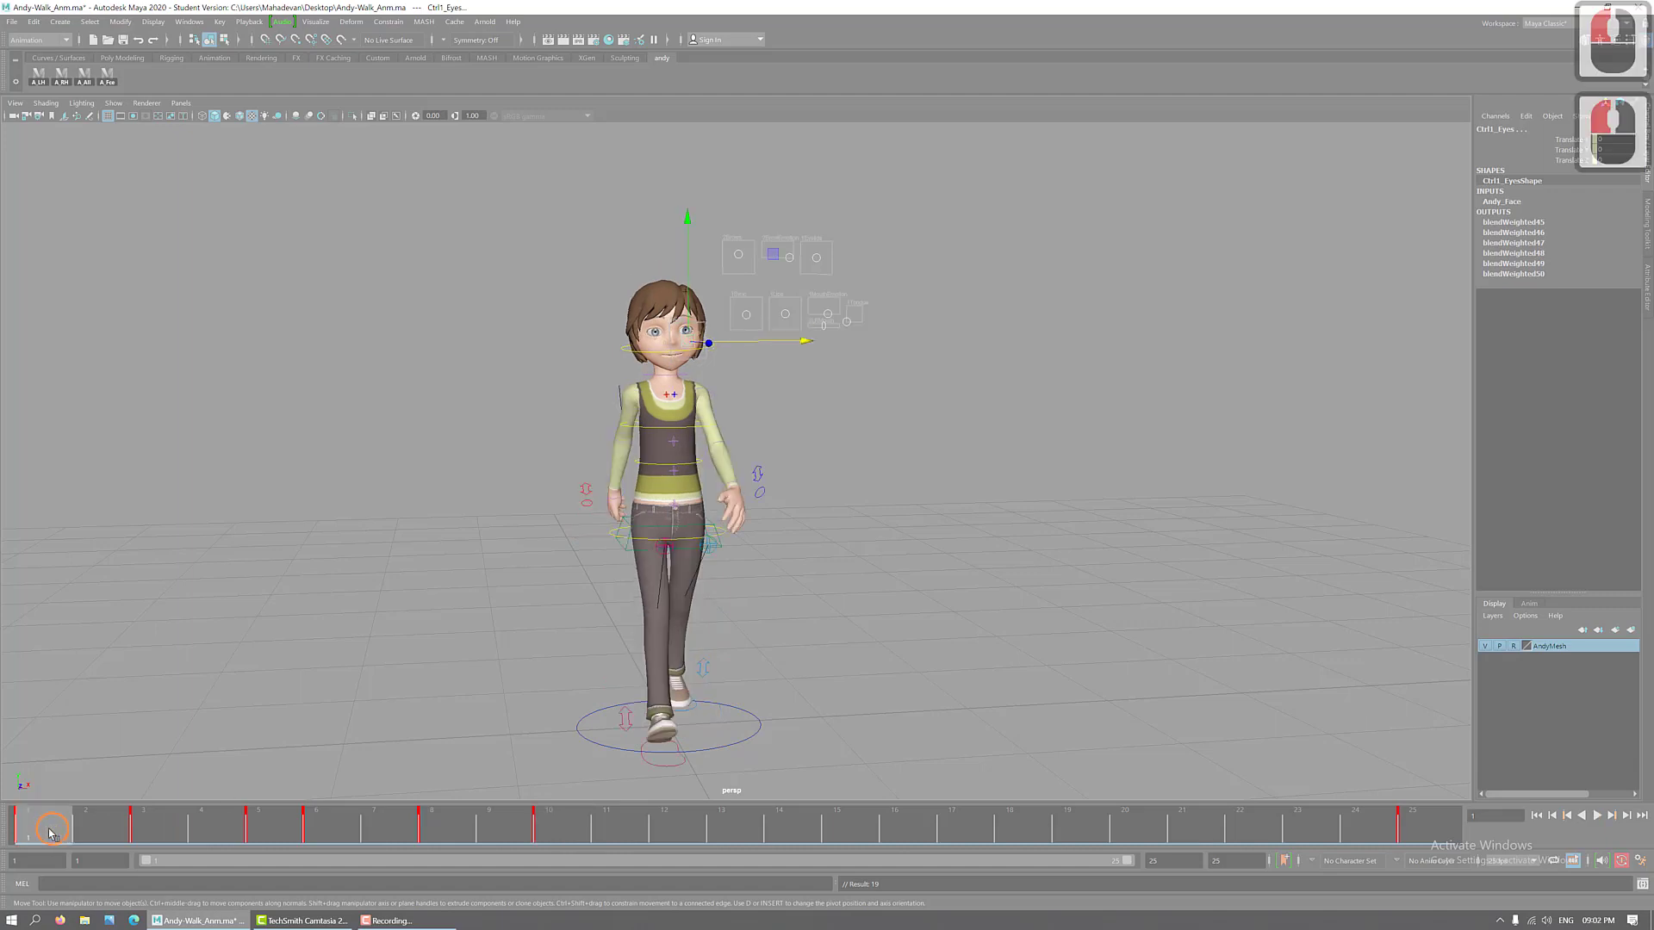
{"action": "left_click", "coordinate": [140, 833]}
{"action": "left_click", "coordinate": [545, 828]}
{"action": "left_click", "coordinate": [460, 832]}
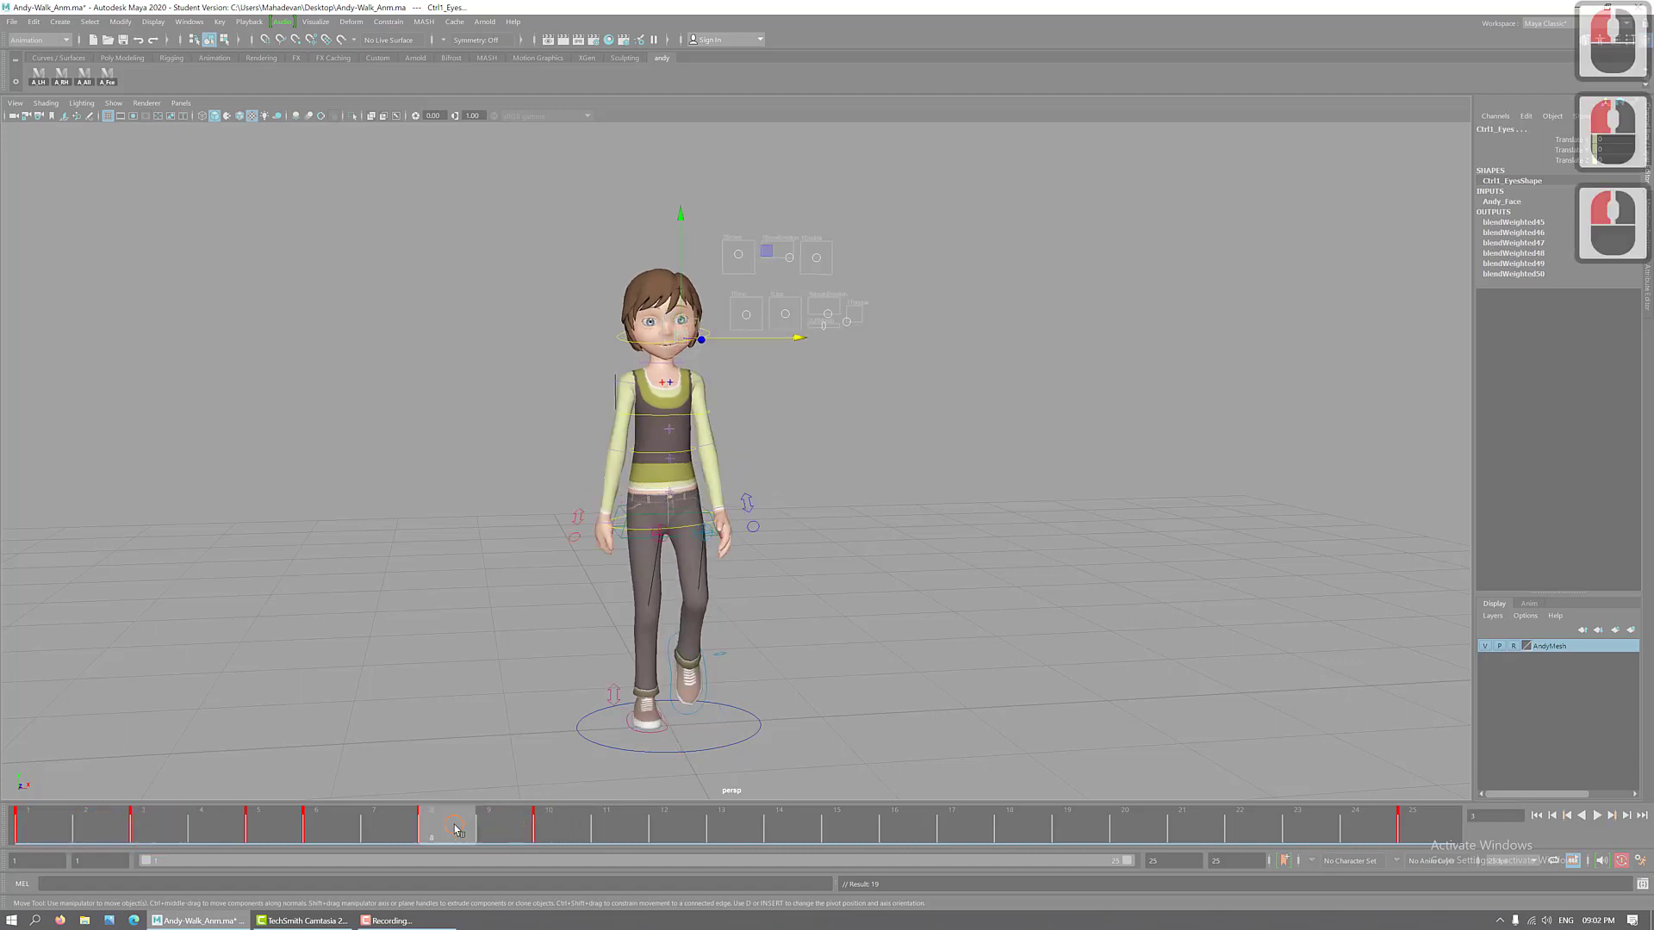
{"action": "left_click", "coordinate": [552, 833]}
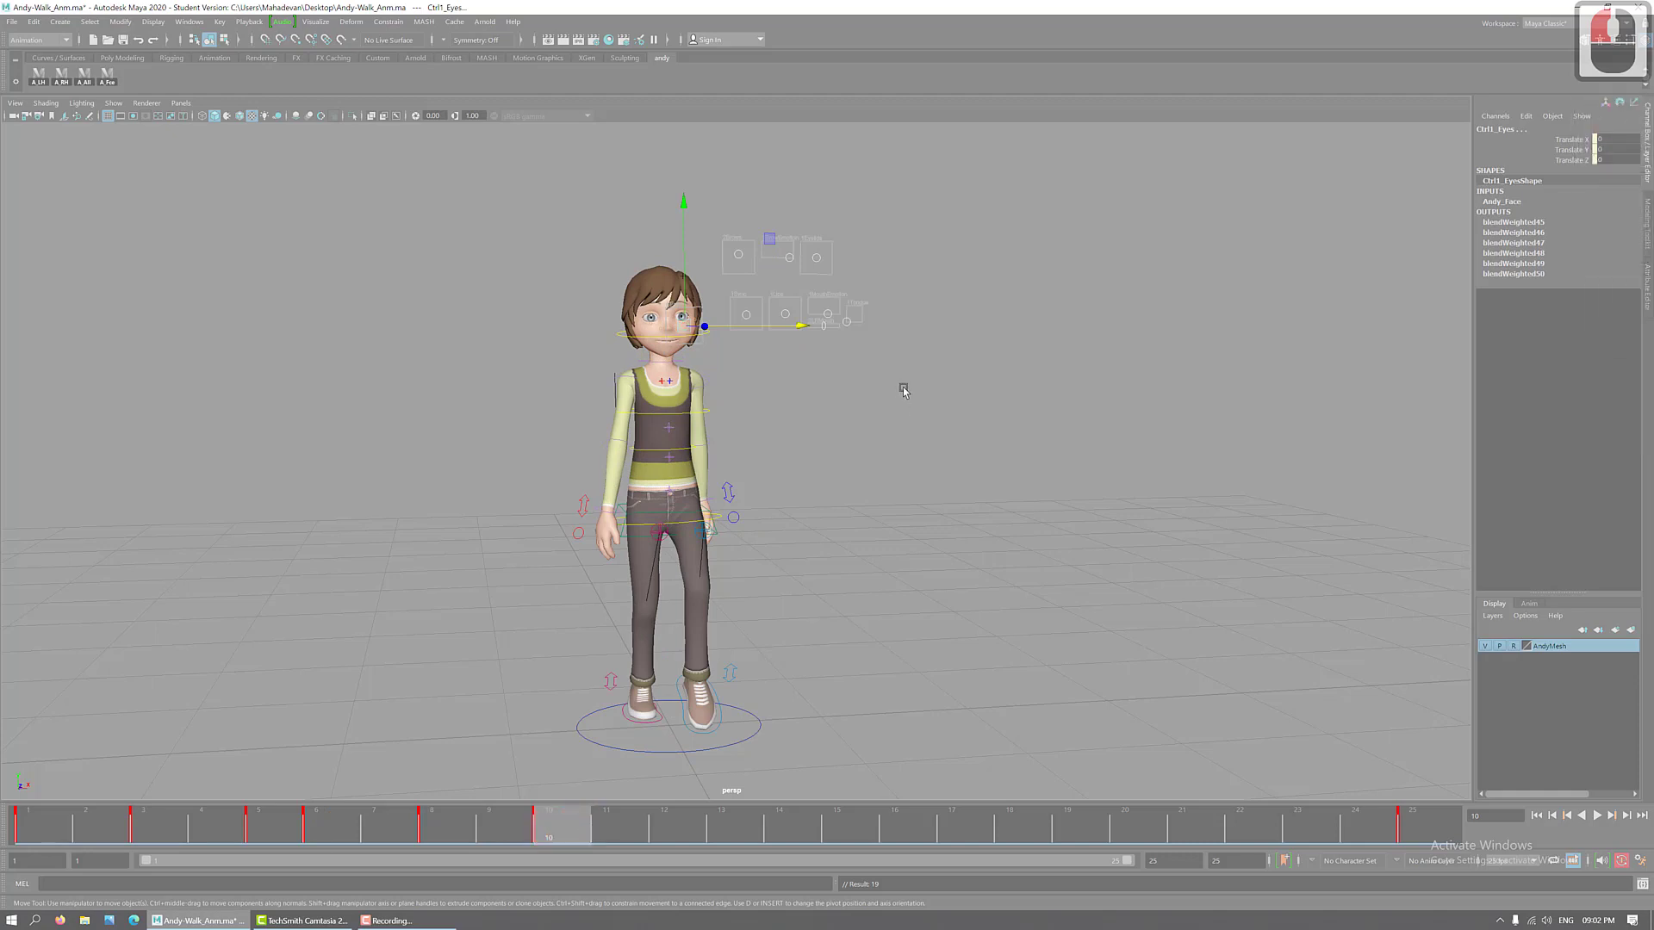
- Select the eyelids slider beside Andy's face and undo a trial vertical move of it
{"action": "right_click_drag", "start_coordinate": [938, 373], "coordinate": [1215, 401], "text": "alt"}
{"action": "middle_click_drag", "start_coordinate": [1001, 264], "coordinate": [943, 641], "text": "alt"}
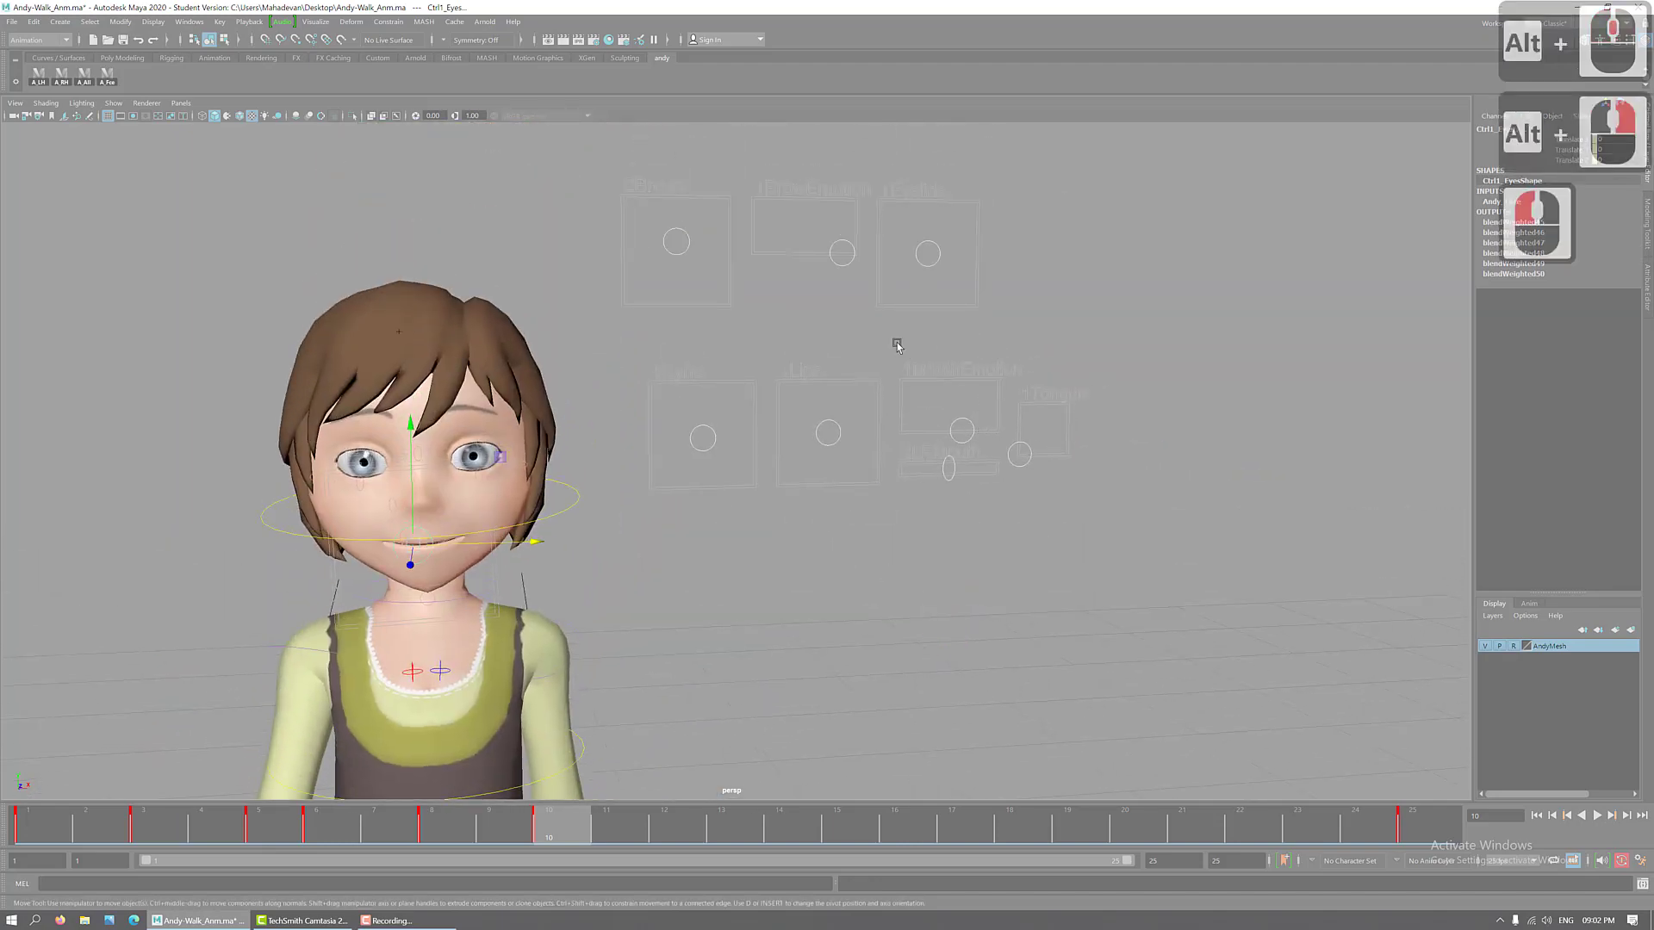
{"action": "left_click", "coordinate": [978, 274]}
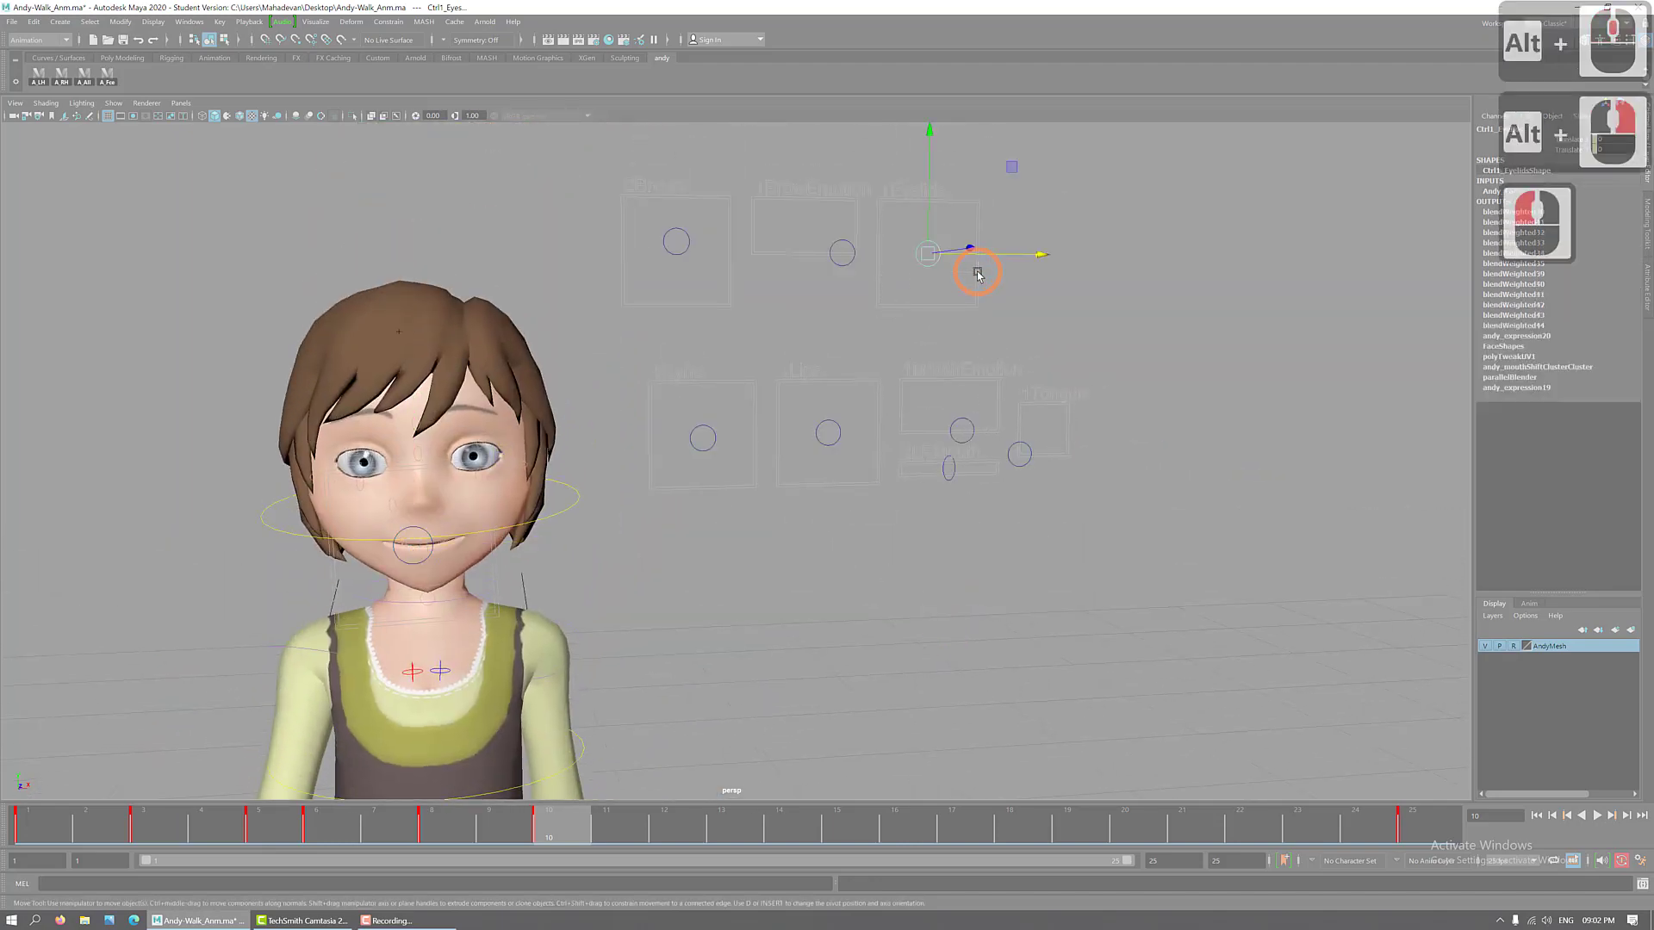
{"action": "mouse_move", "coordinate": [929, 136]}
{"action": "left_mouse_down"}
{"action": "mouse_move", "coordinate": [925, 159]}
{"action": "mouse_move", "coordinate": [930, 135]}
{"action": "left_mouse_up"}
{"action": "key", "text": "ctrl+z"}
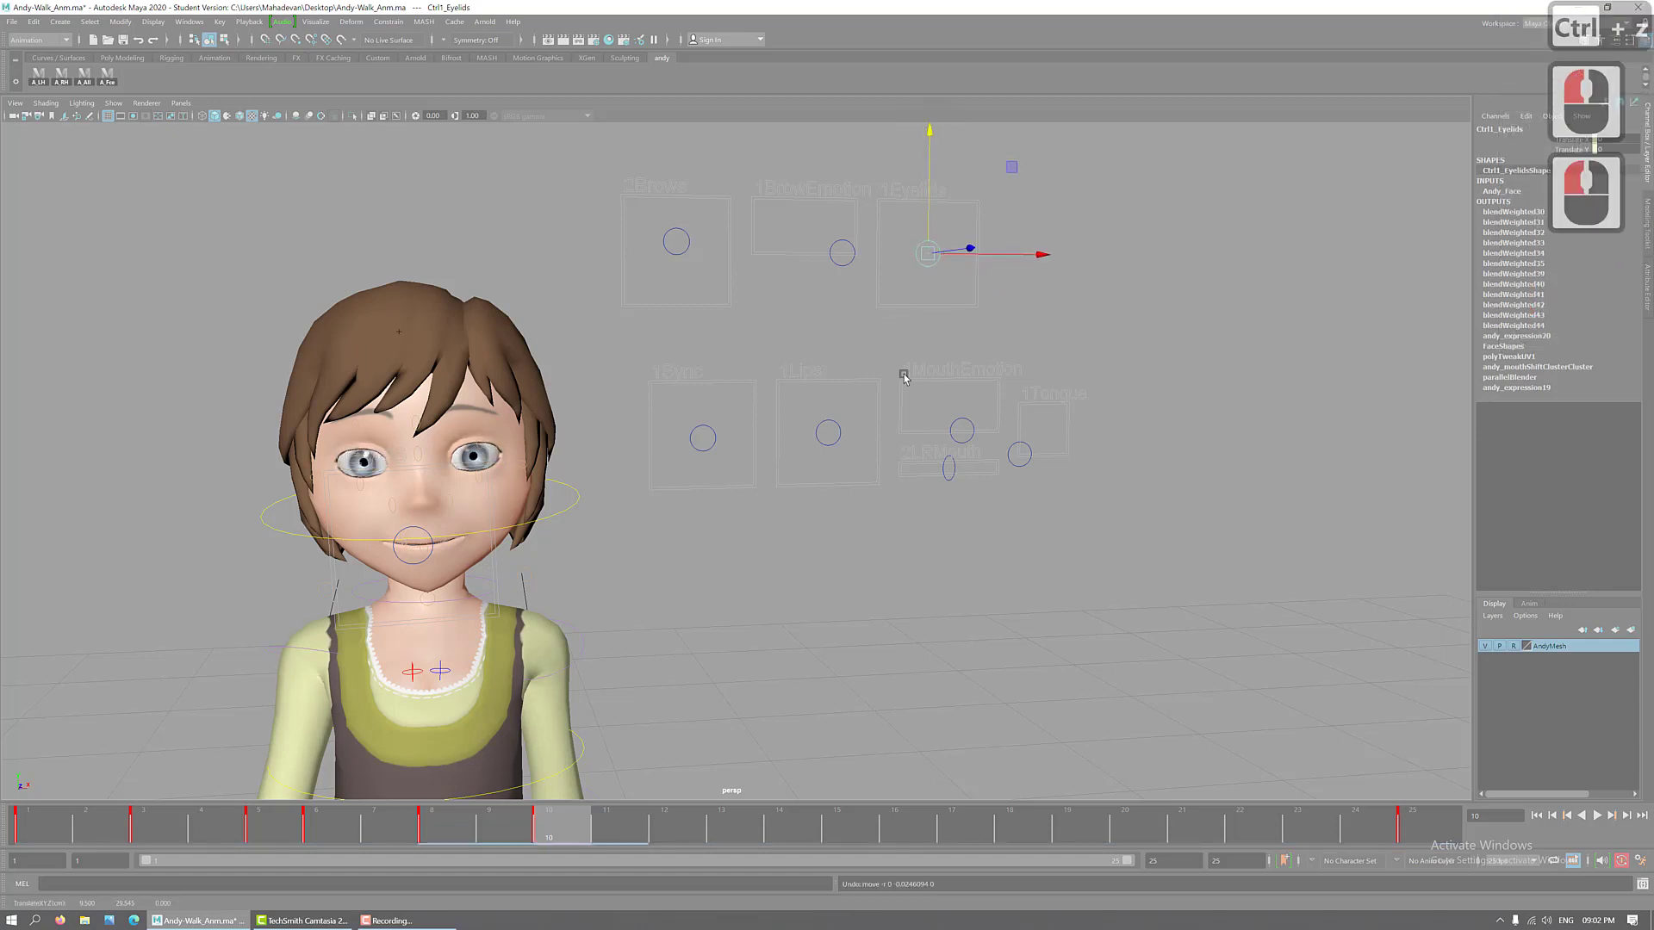
- Examine Andy's face at keyed frames 3, 8 and 10, viewing it from the side and the front
{"action": "left_click", "coordinate": [110, 830]}
{"action": "left_click", "coordinate": [148, 831]}
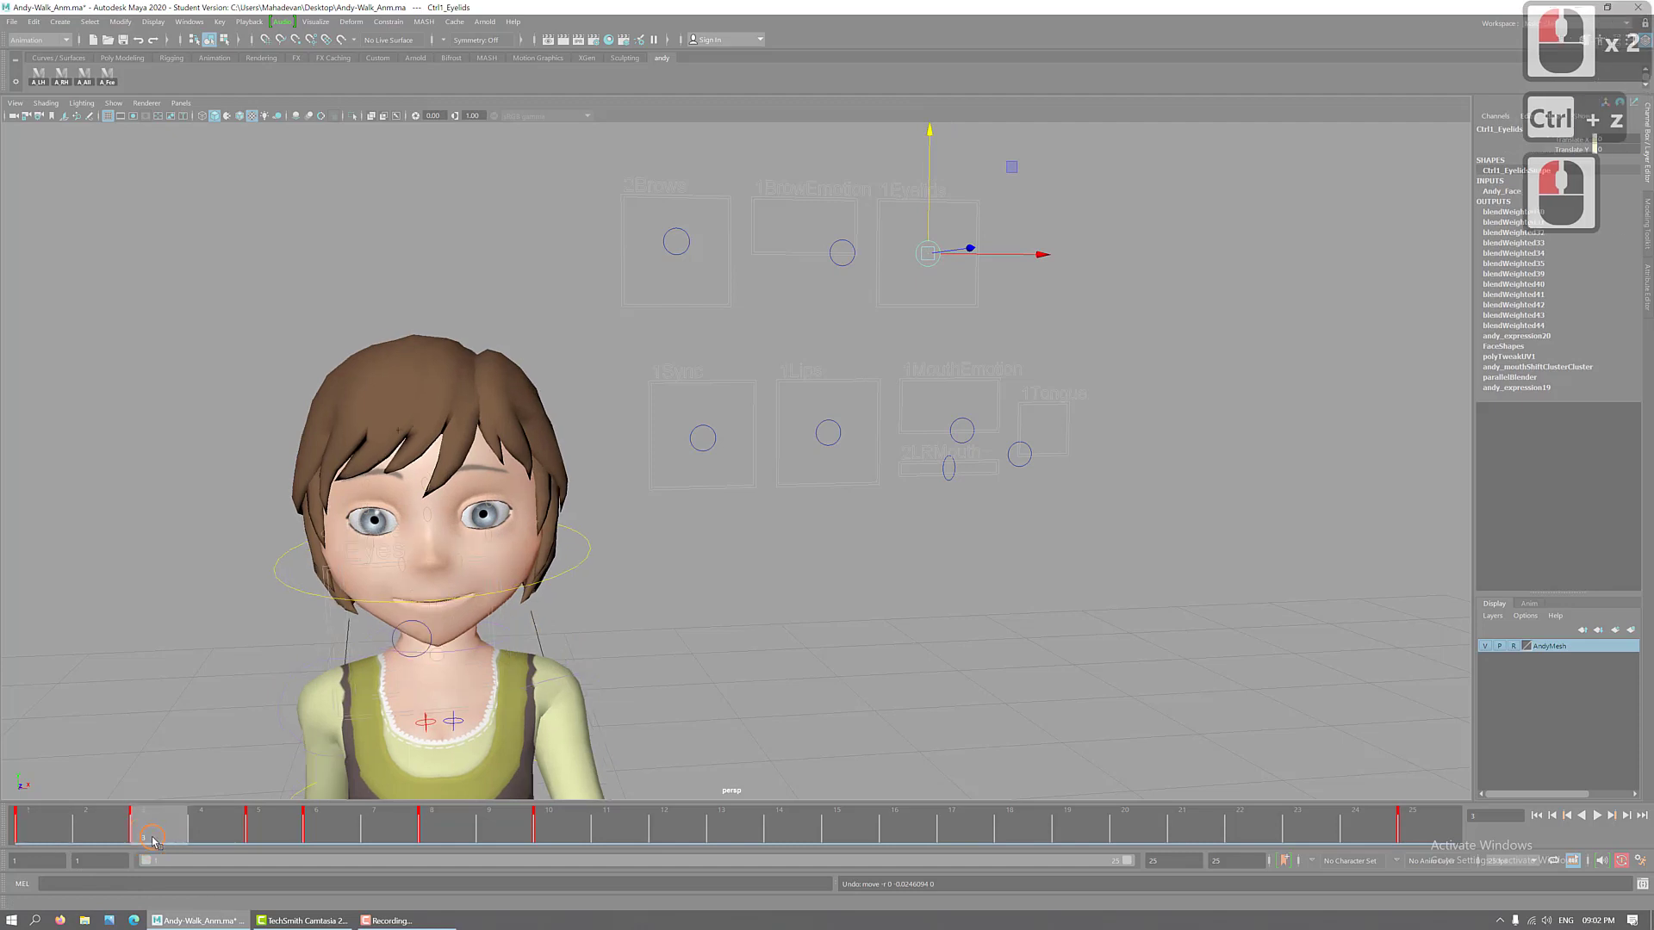
{"action": "left_click", "coordinate": [436, 831]}
{"action": "left_click", "coordinate": [545, 832]}
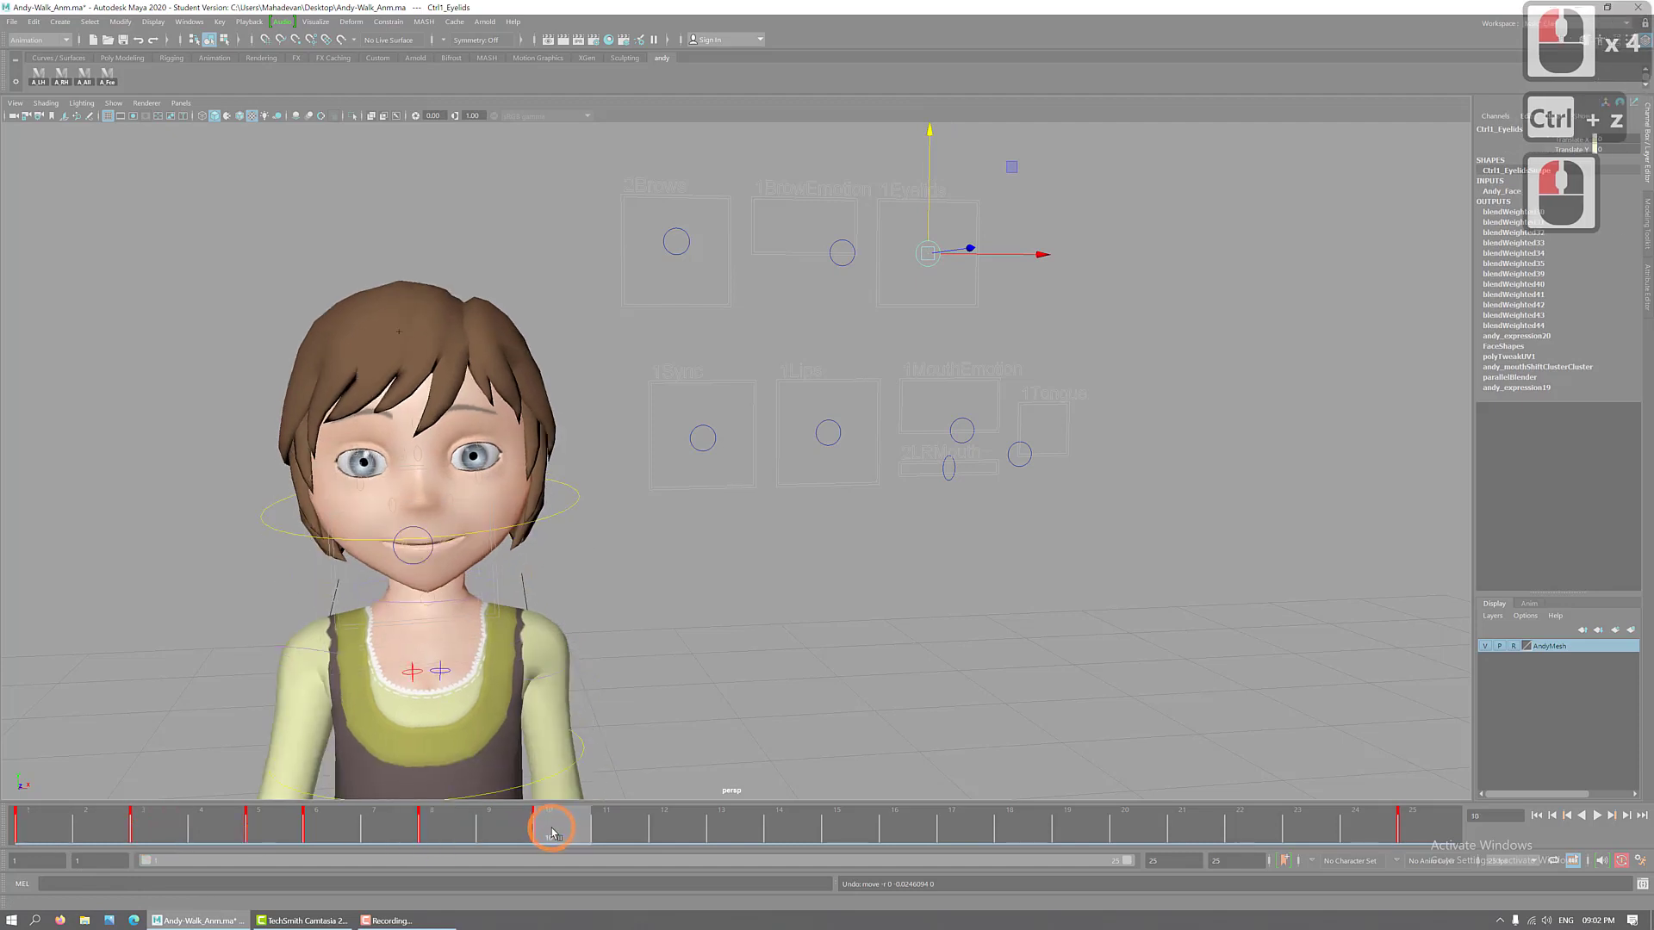
{"action": "right_click_drag", "start_coordinate": [751, 608], "coordinate": [710, 617], "text": "alt"}
{"action": "left_click_drag", "start_coordinate": [709, 617], "coordinate": [681, 629], "text": "alt"}
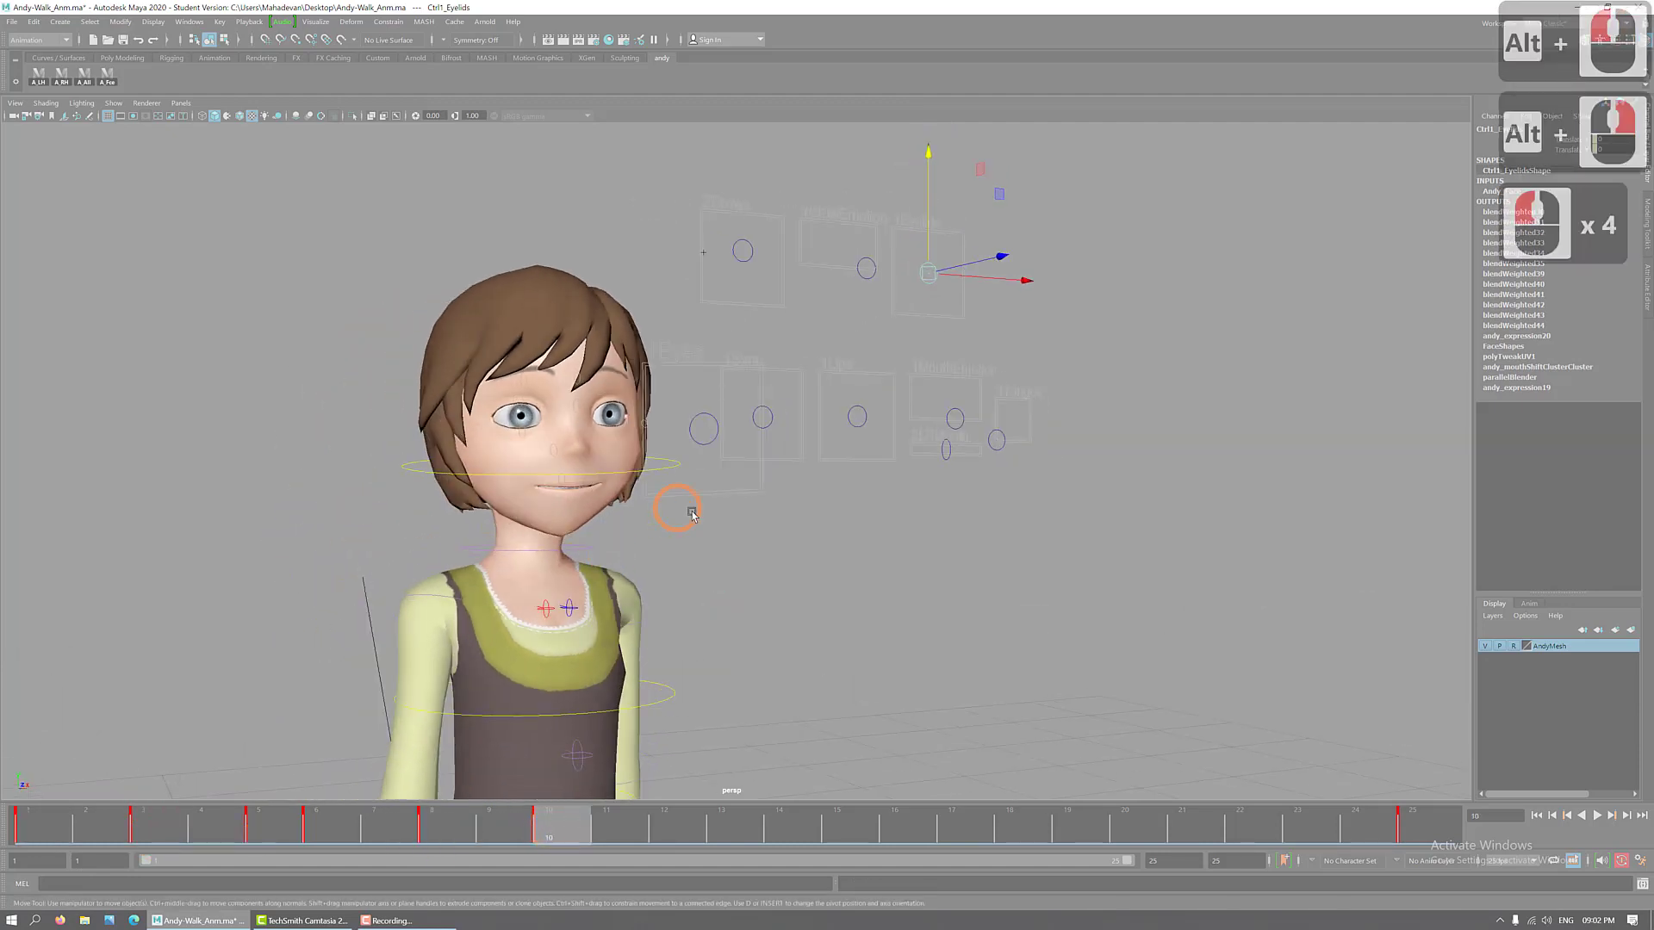
{"action": "middle_click_drag", "start_coordinate": [680, 637], "coordinate": [715, 642], "text": "alt"}
{"action": "right_click_drag", "start_coordinate": [715, 654], "coordinate": [710, 701], "text": "alt"}
{"action": "left_click_drag", "start_coordinate": [710, 700], "coordinate": [683, 720], "text": "alt"}
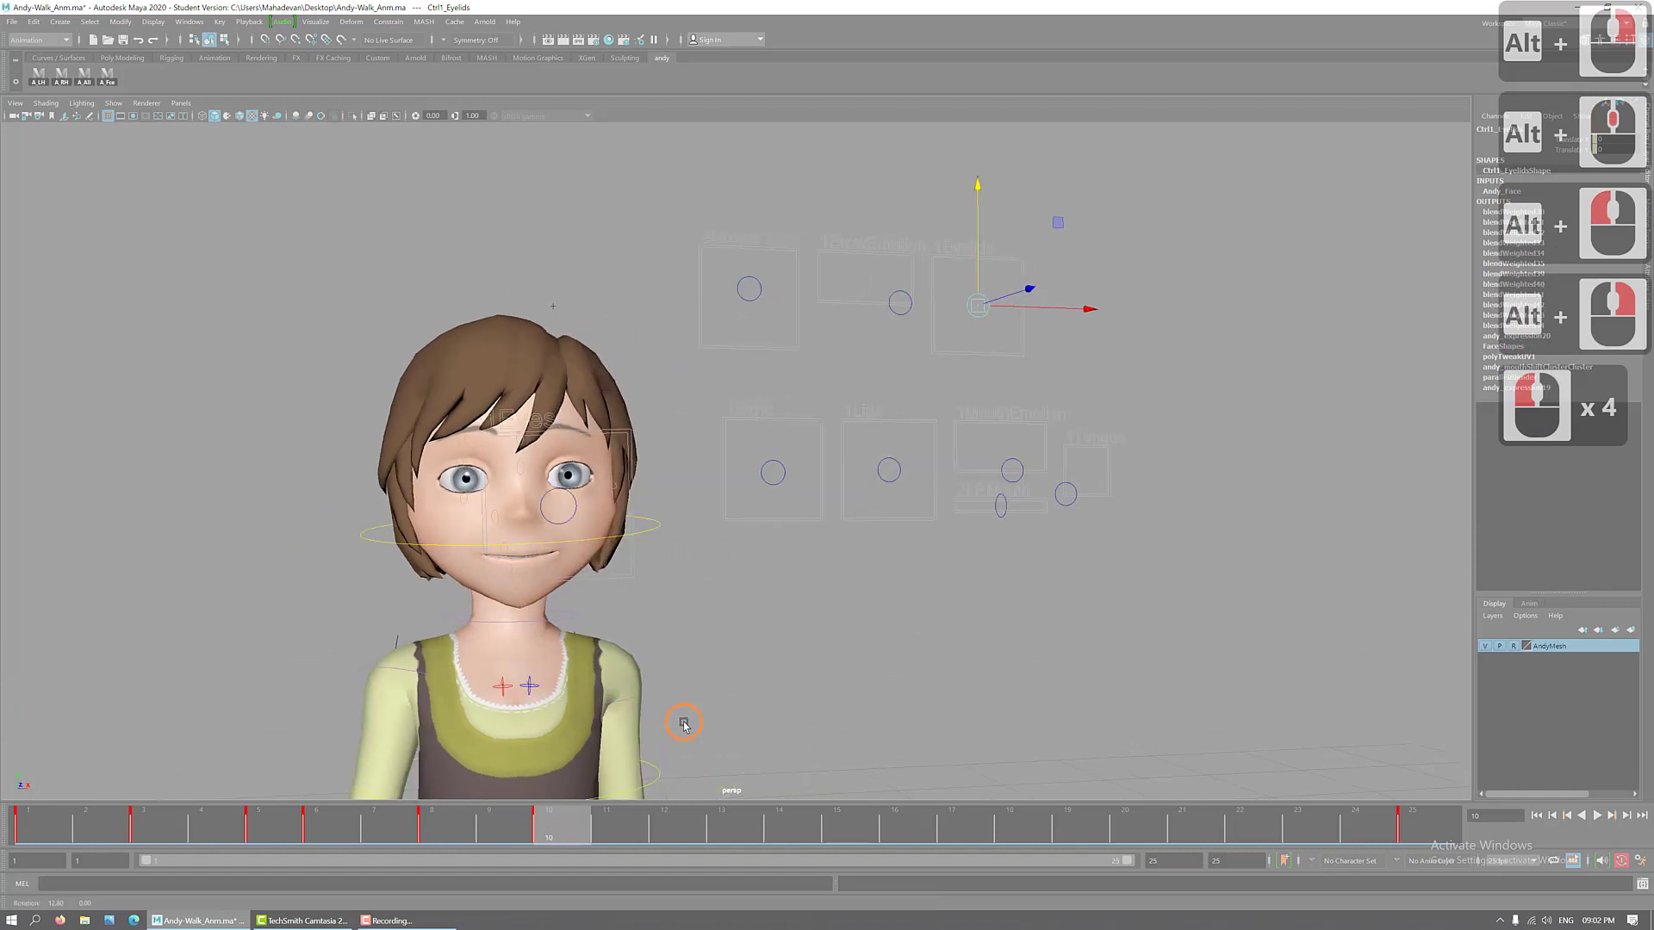
- At frame 5, lower the eyelids slider to shut Andy's eyes and set its Translate Y to -0.9
{"action": "left_click", "coordinate": [281, 832]}
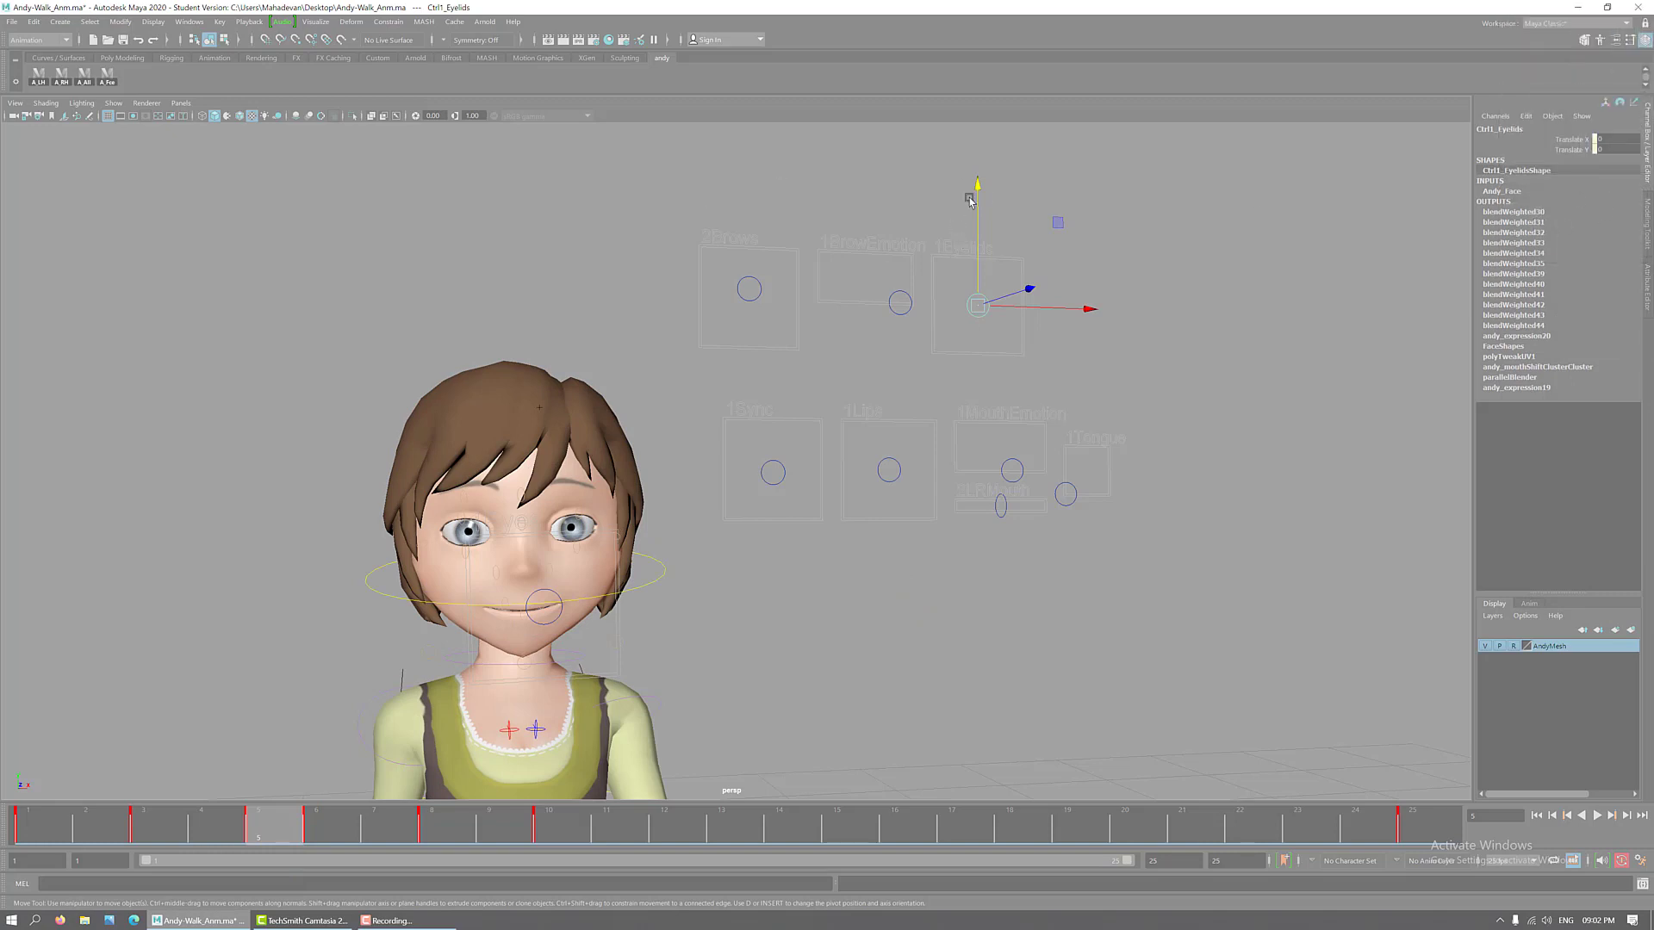
{"action": "left_click_drag", "start_coordinate": [976, 188], "coordinate": [991, 229]}
{"action": "left_click", "coordinate": [1623, 150]}
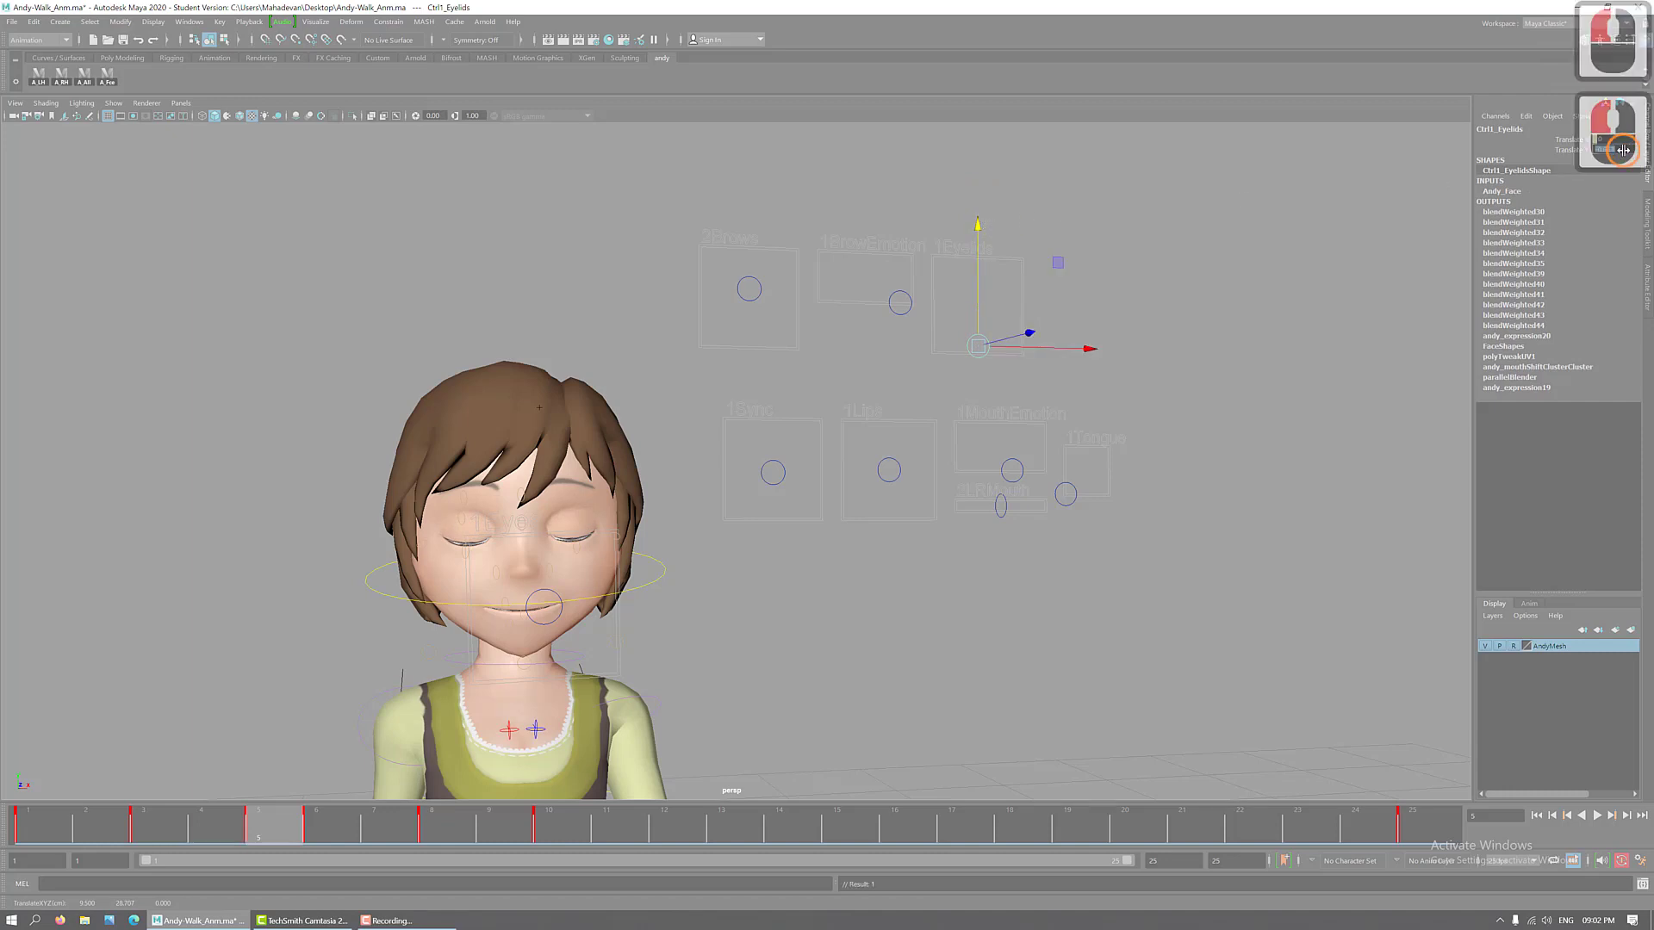
{"action": "type", "text": "-0.9"}
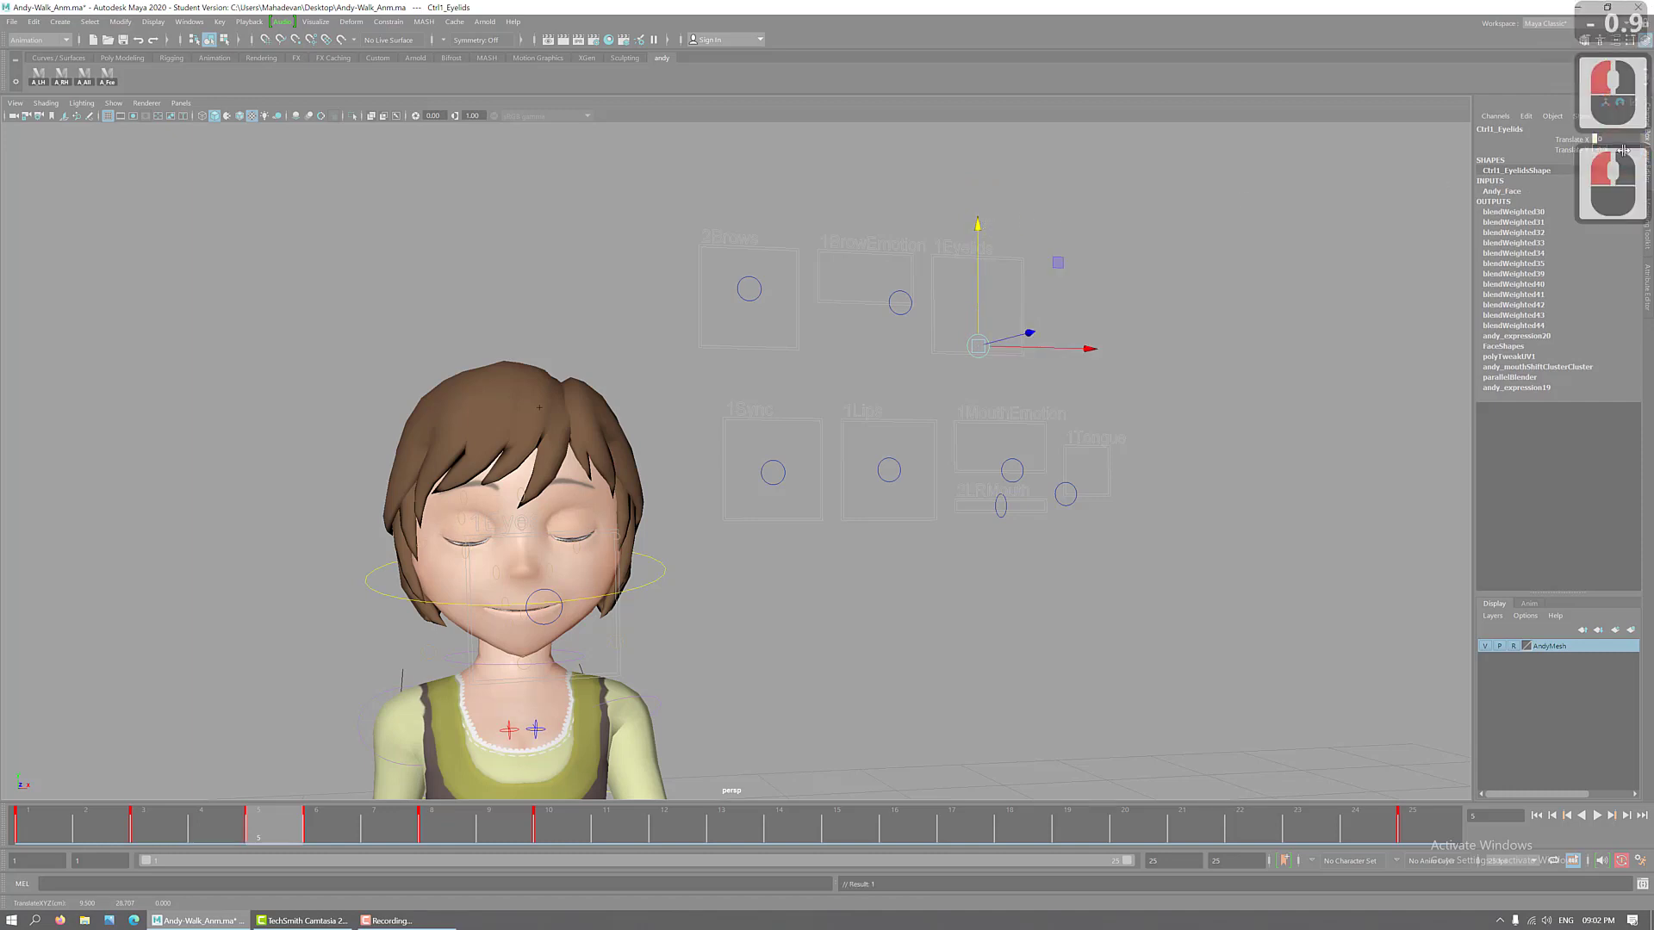
{"action": "key", "text": "Return"}
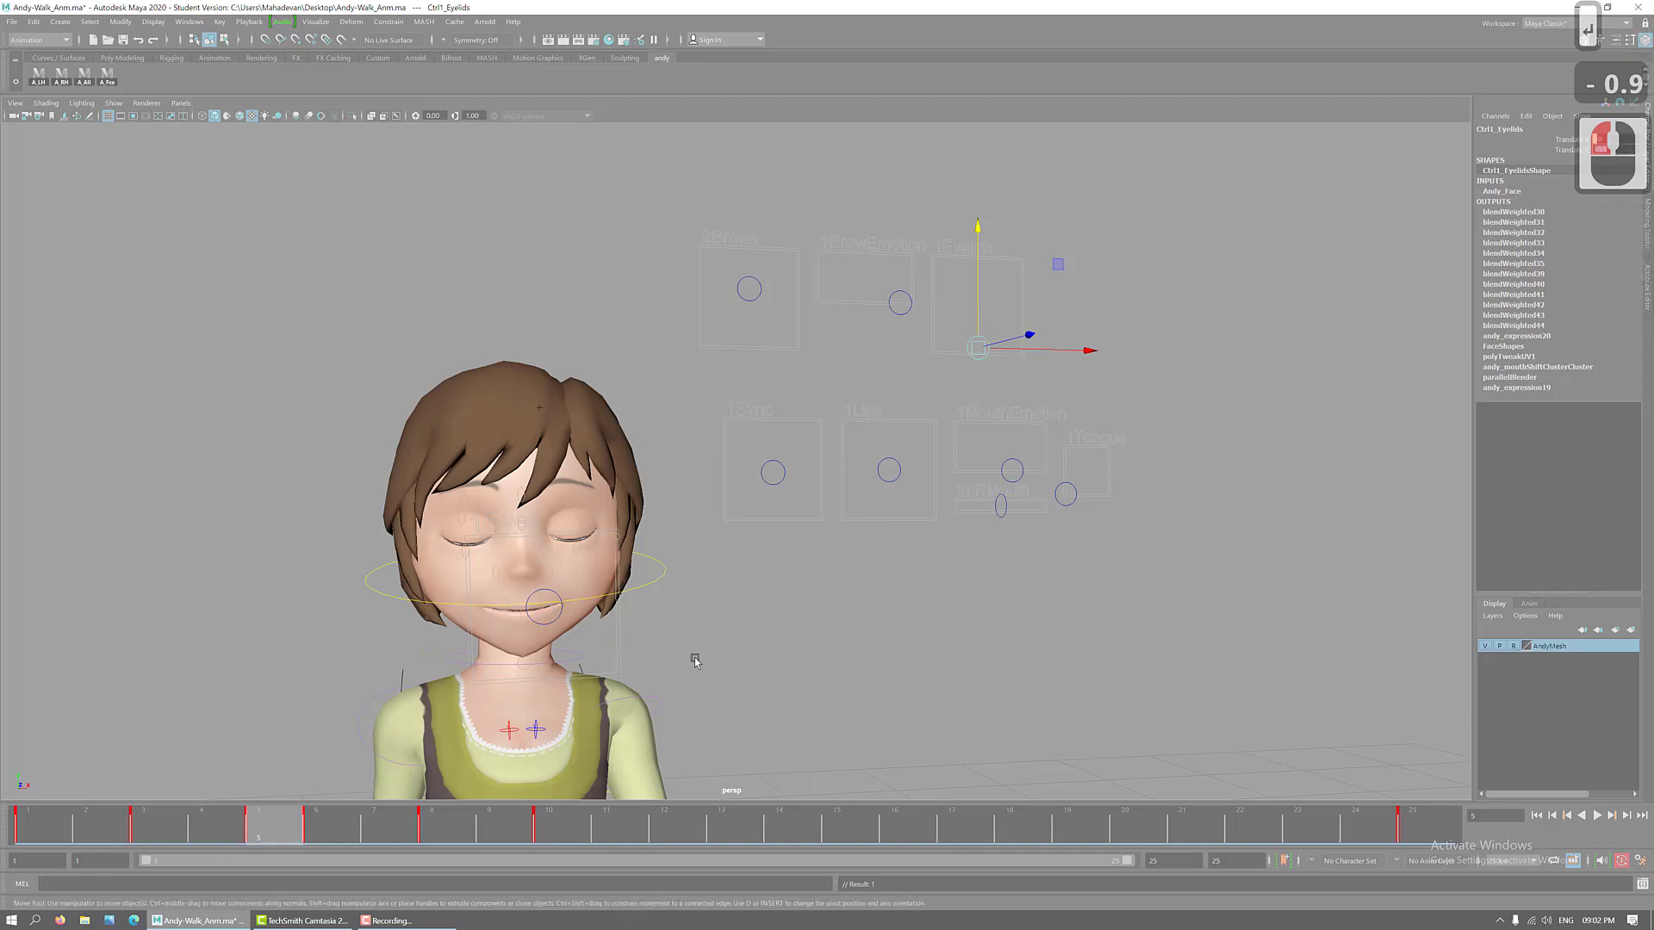
- At frame 6, set the eyelids slider's Translate Y to -1
{"action": "left_click", "coordinate": [328, 811]}
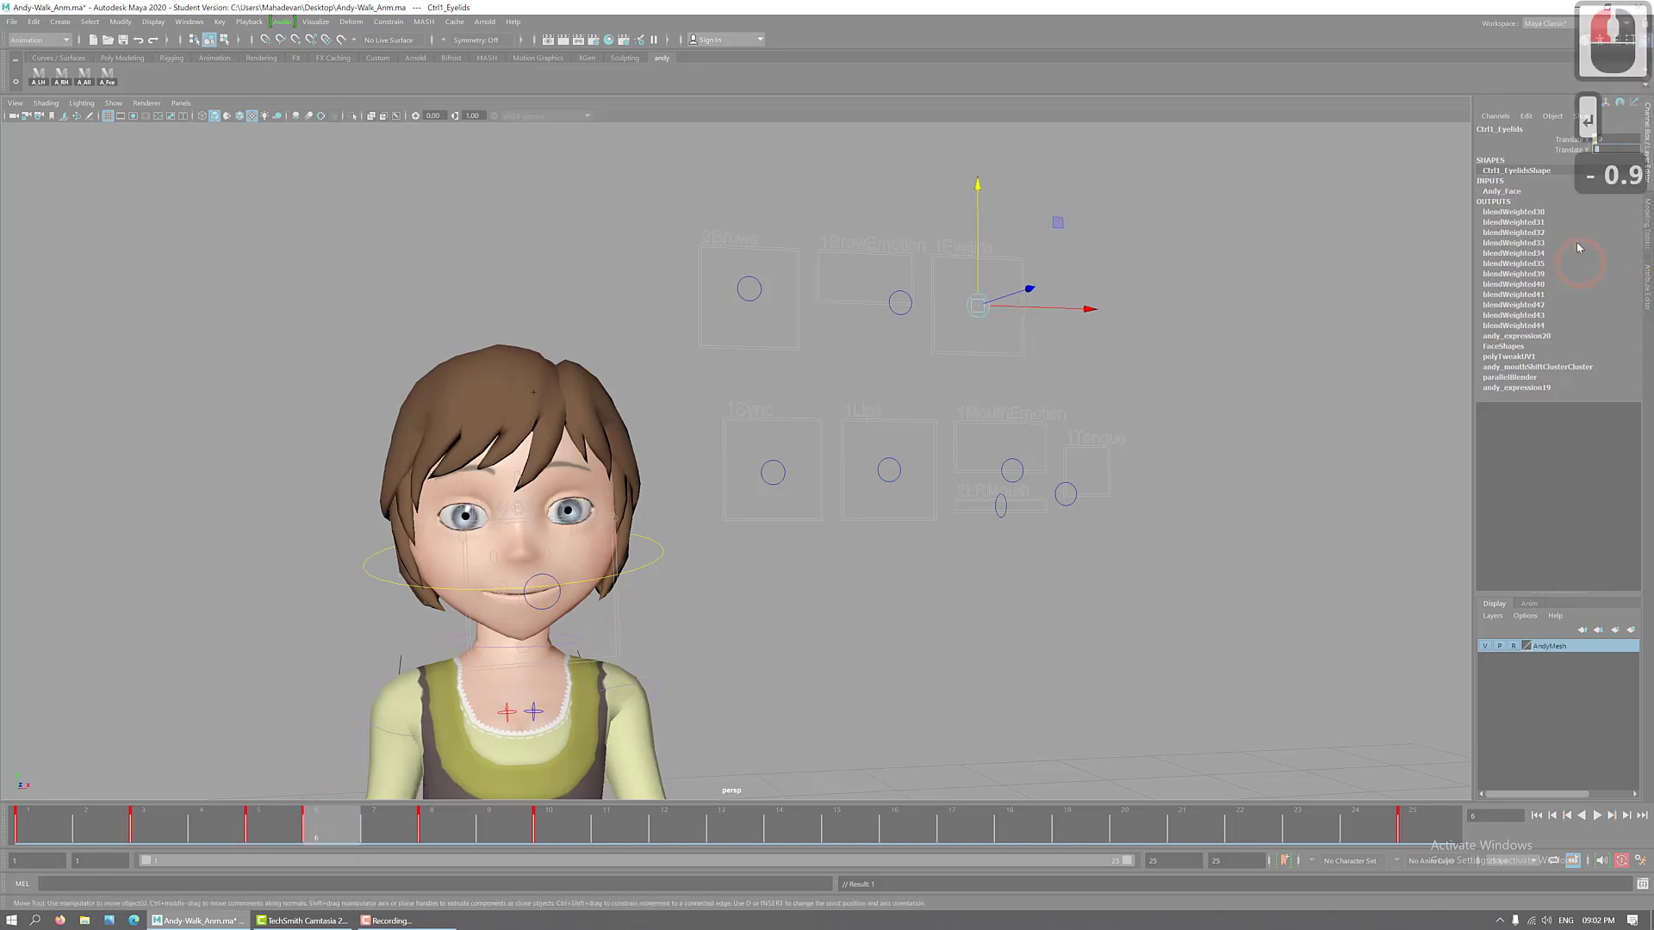
{"action": "type", "text": "-1"}
{"action": "key", "text": "Return"}
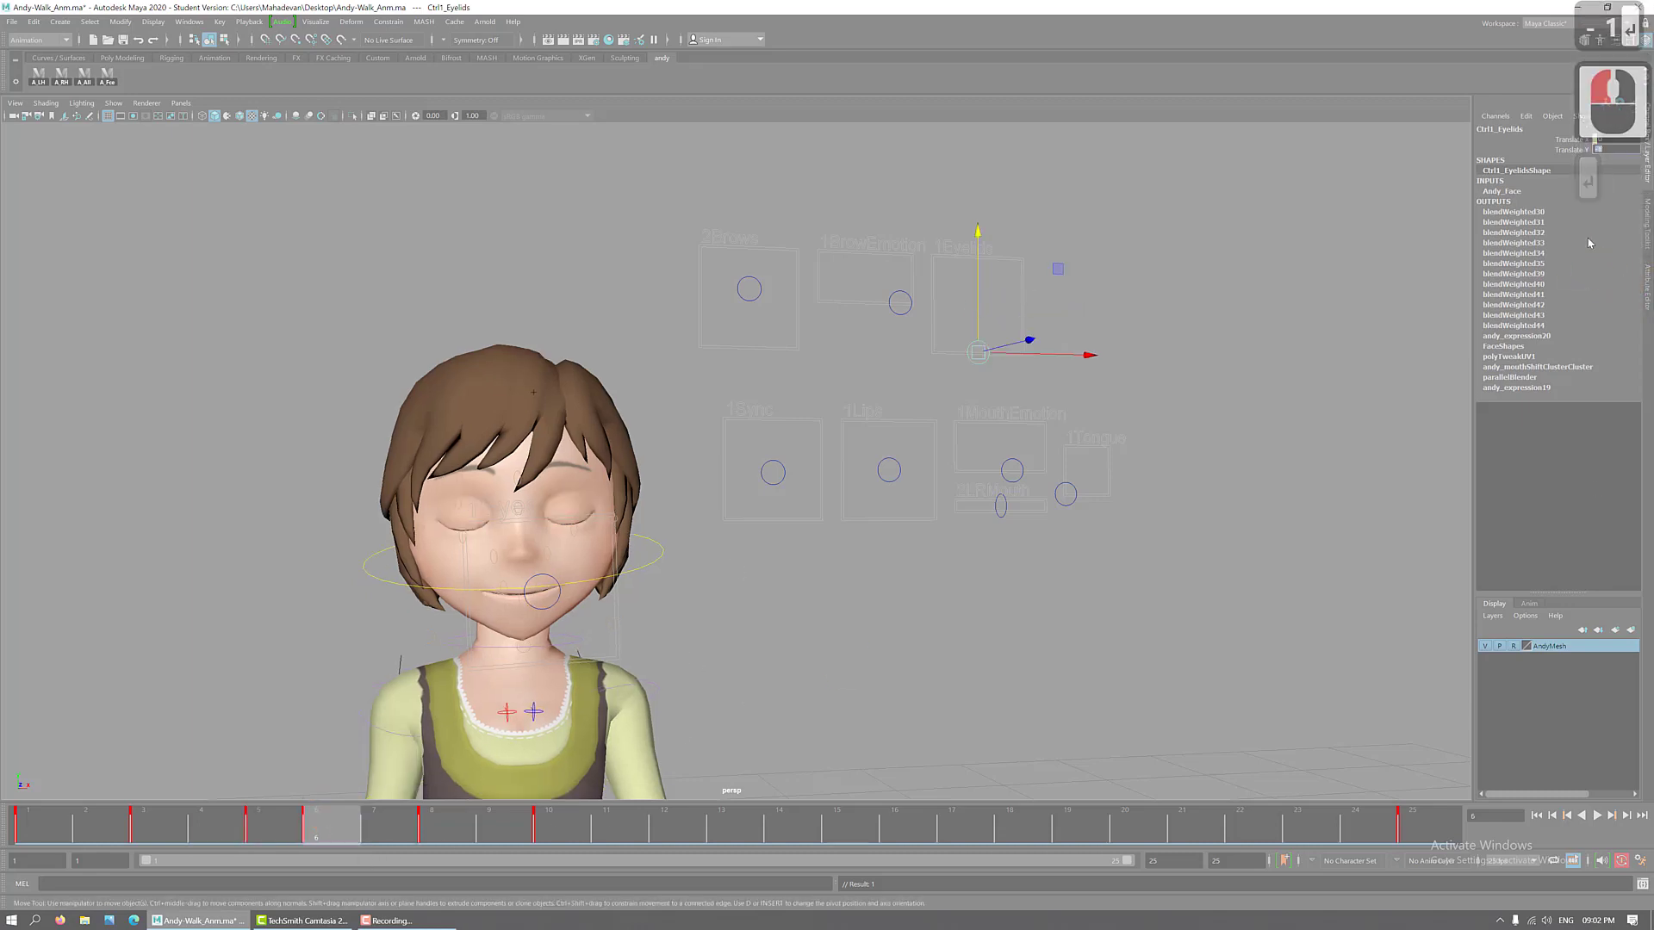
- Check the eyelids at frames 8 and 10, and scrub through the walk to frame 25 to review the blink
{"action": "left_click", "coordinate": [440, 834]}
{"action": "left_click", "coordinate": [563, 829]}
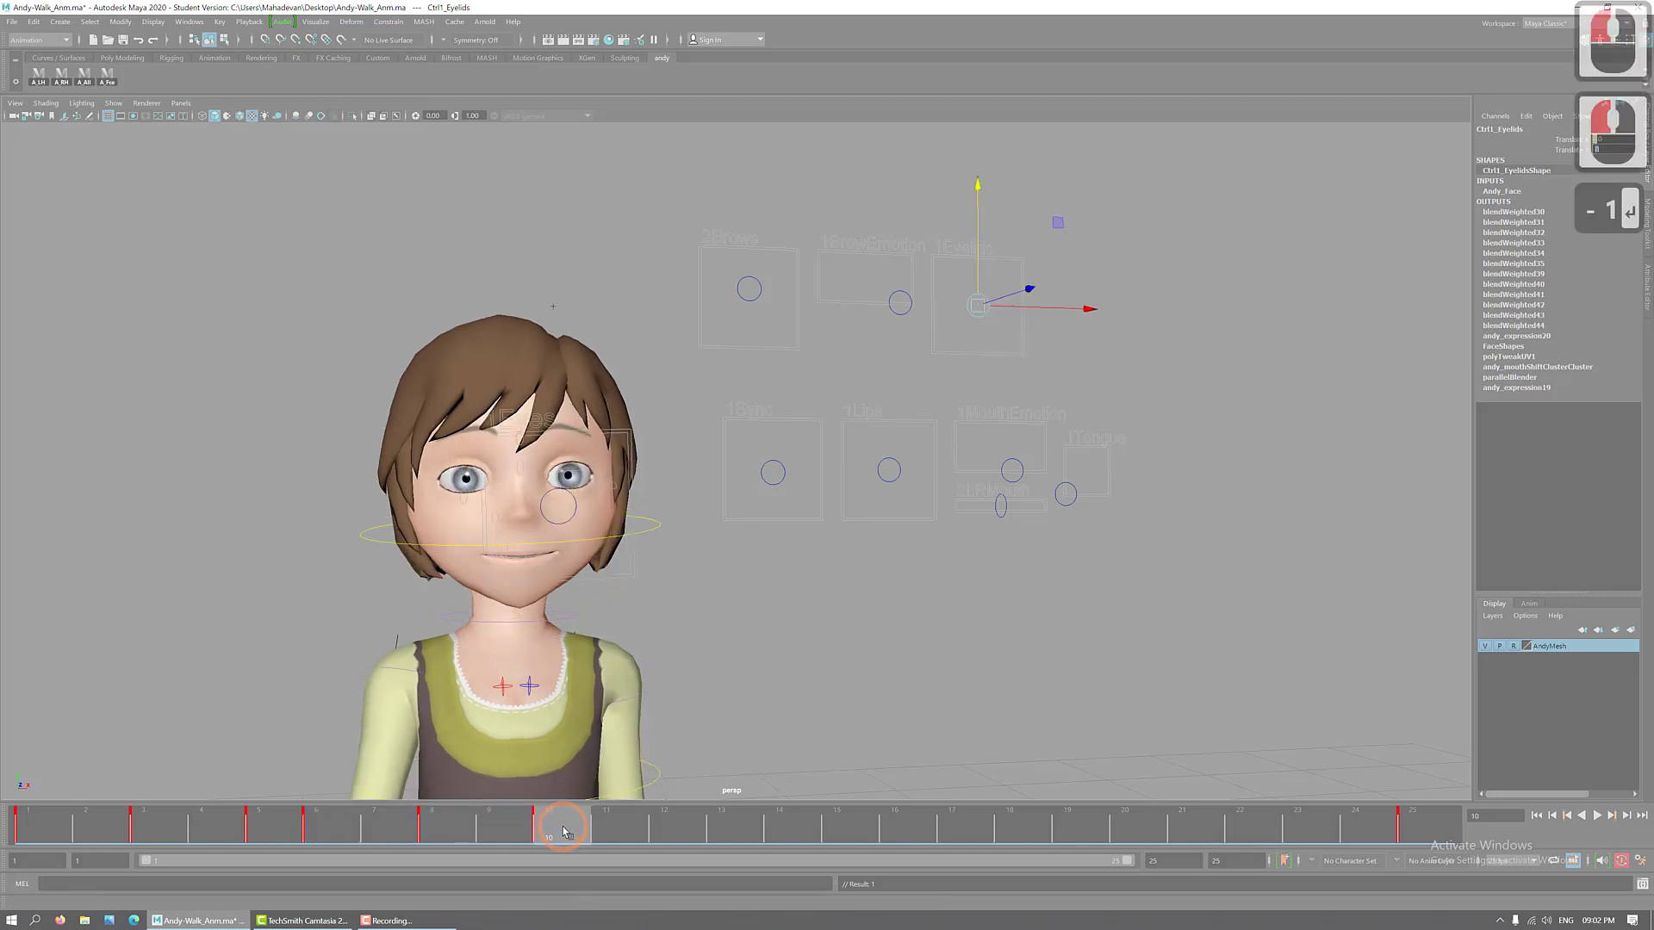
{"action": "left_click_drag", "start_coordinate": [42, 824], "coordinate": [685, 834]}
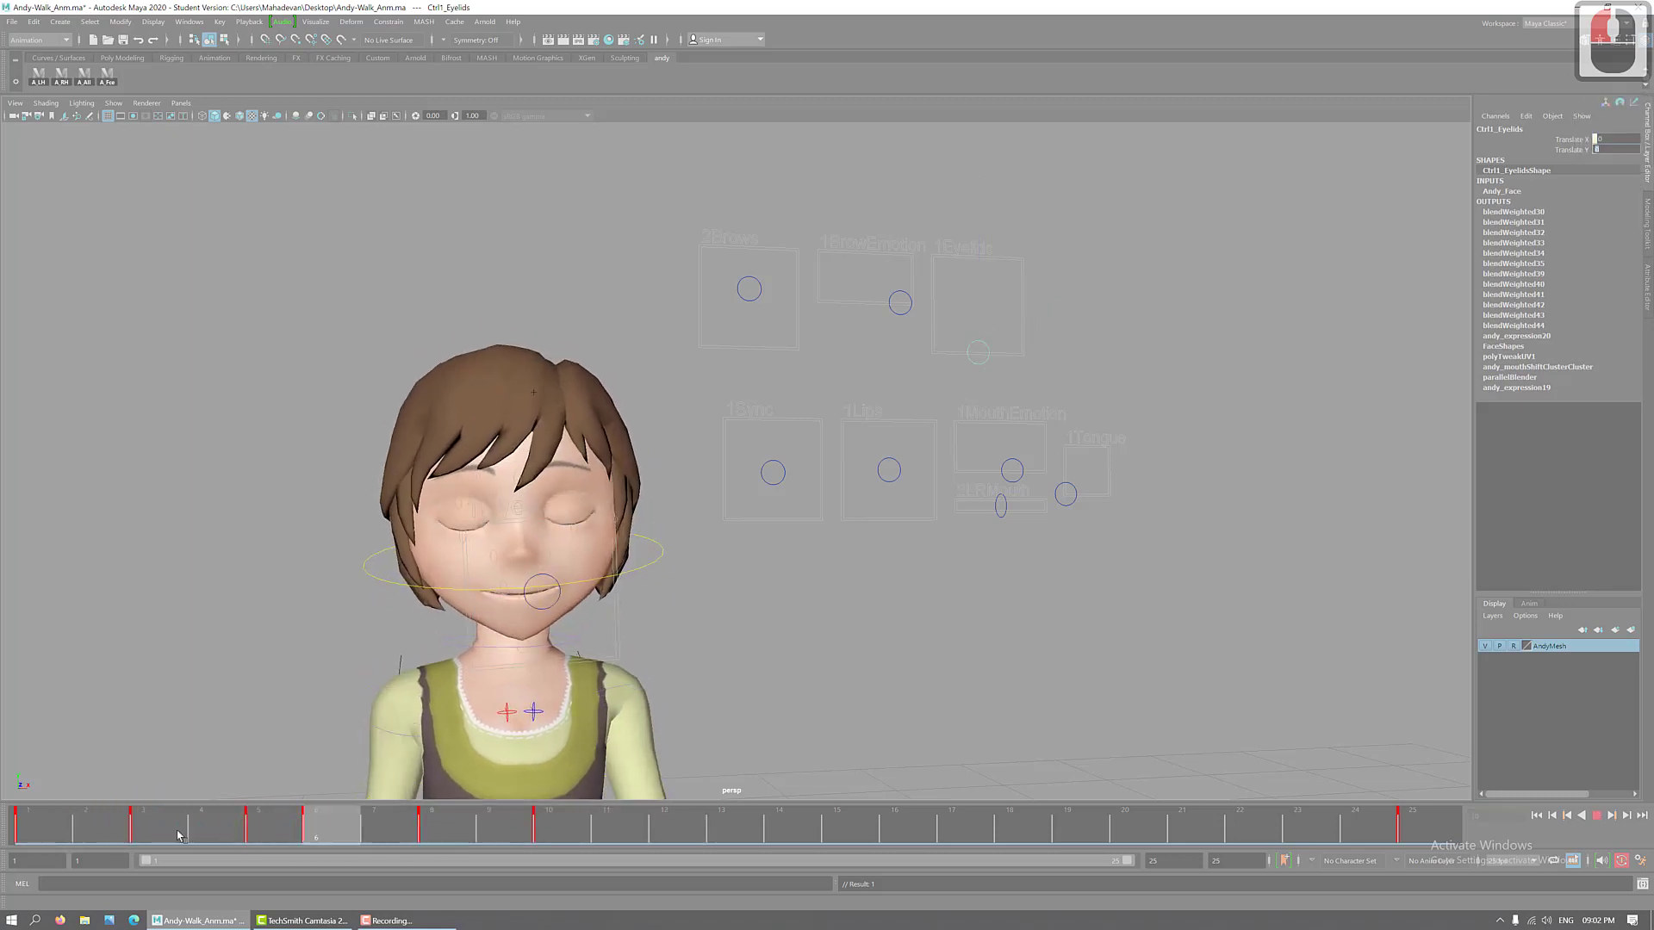
{"action": "left_click_drag", "start_coordinate": [180, 836], "coordinate": [1128, 836]}
{"action": "left_click_drag", "start_coordinate": [1214, 865], "coordinate": [1500, 876]}
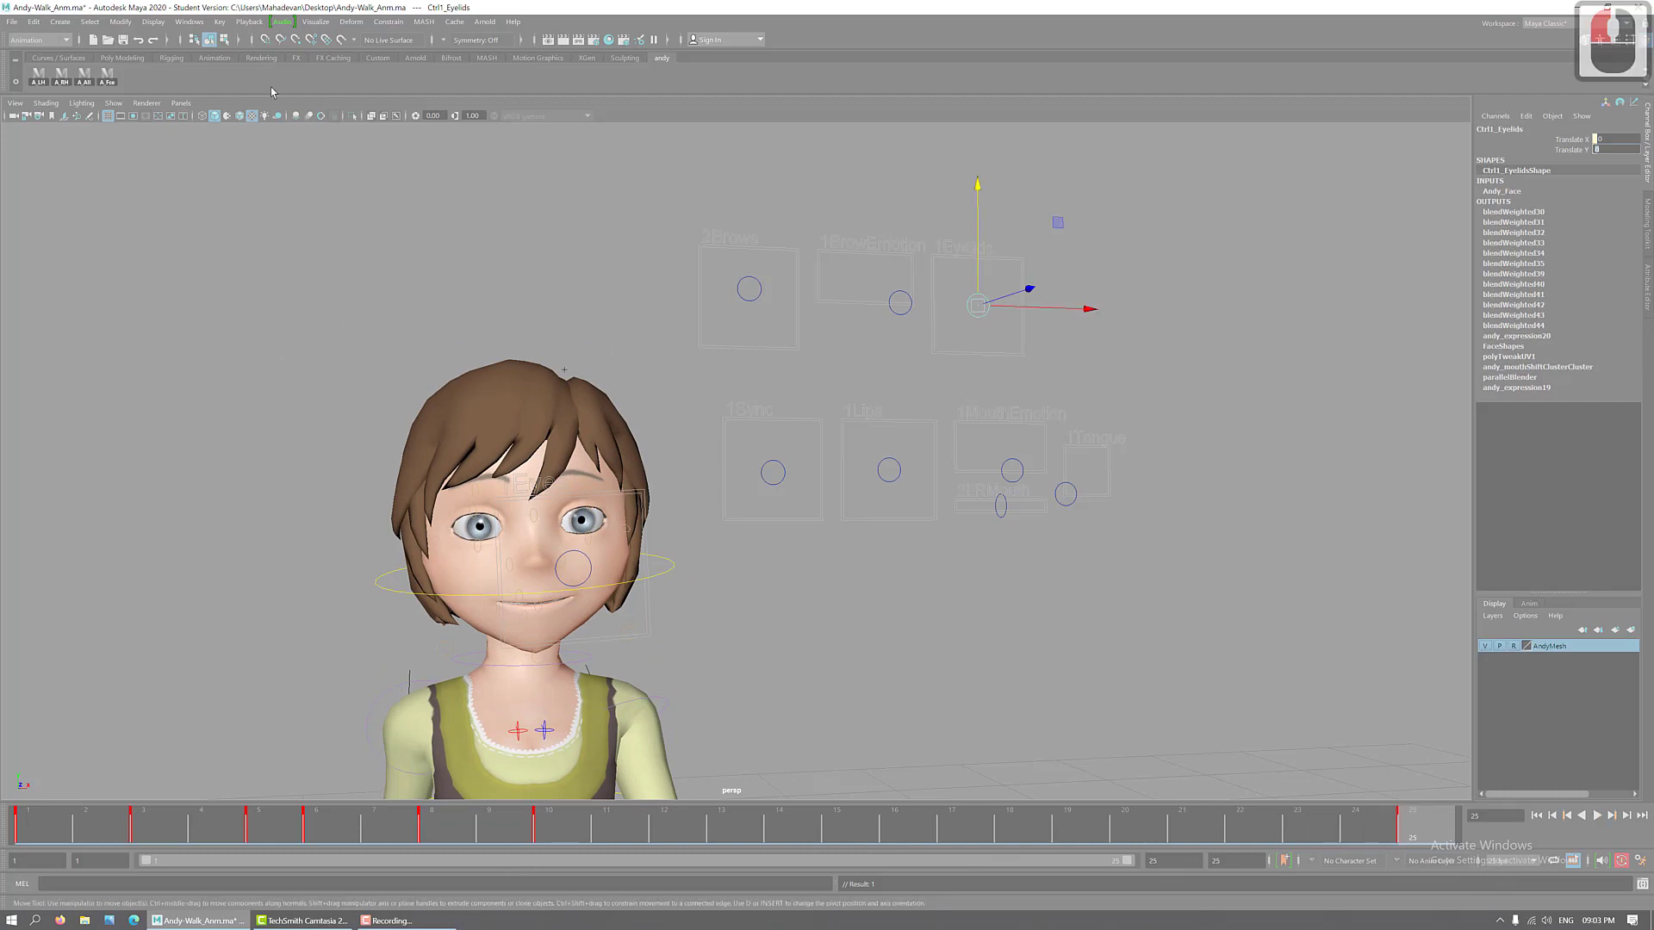
- Open the Graph Editor and display the eyelids slider's Translate Y curve after viewing Translate X
{"action": "left_click", "coordinate": [189, 22]}
{"action": "mouse_move", "coordinate": [260, 95]}
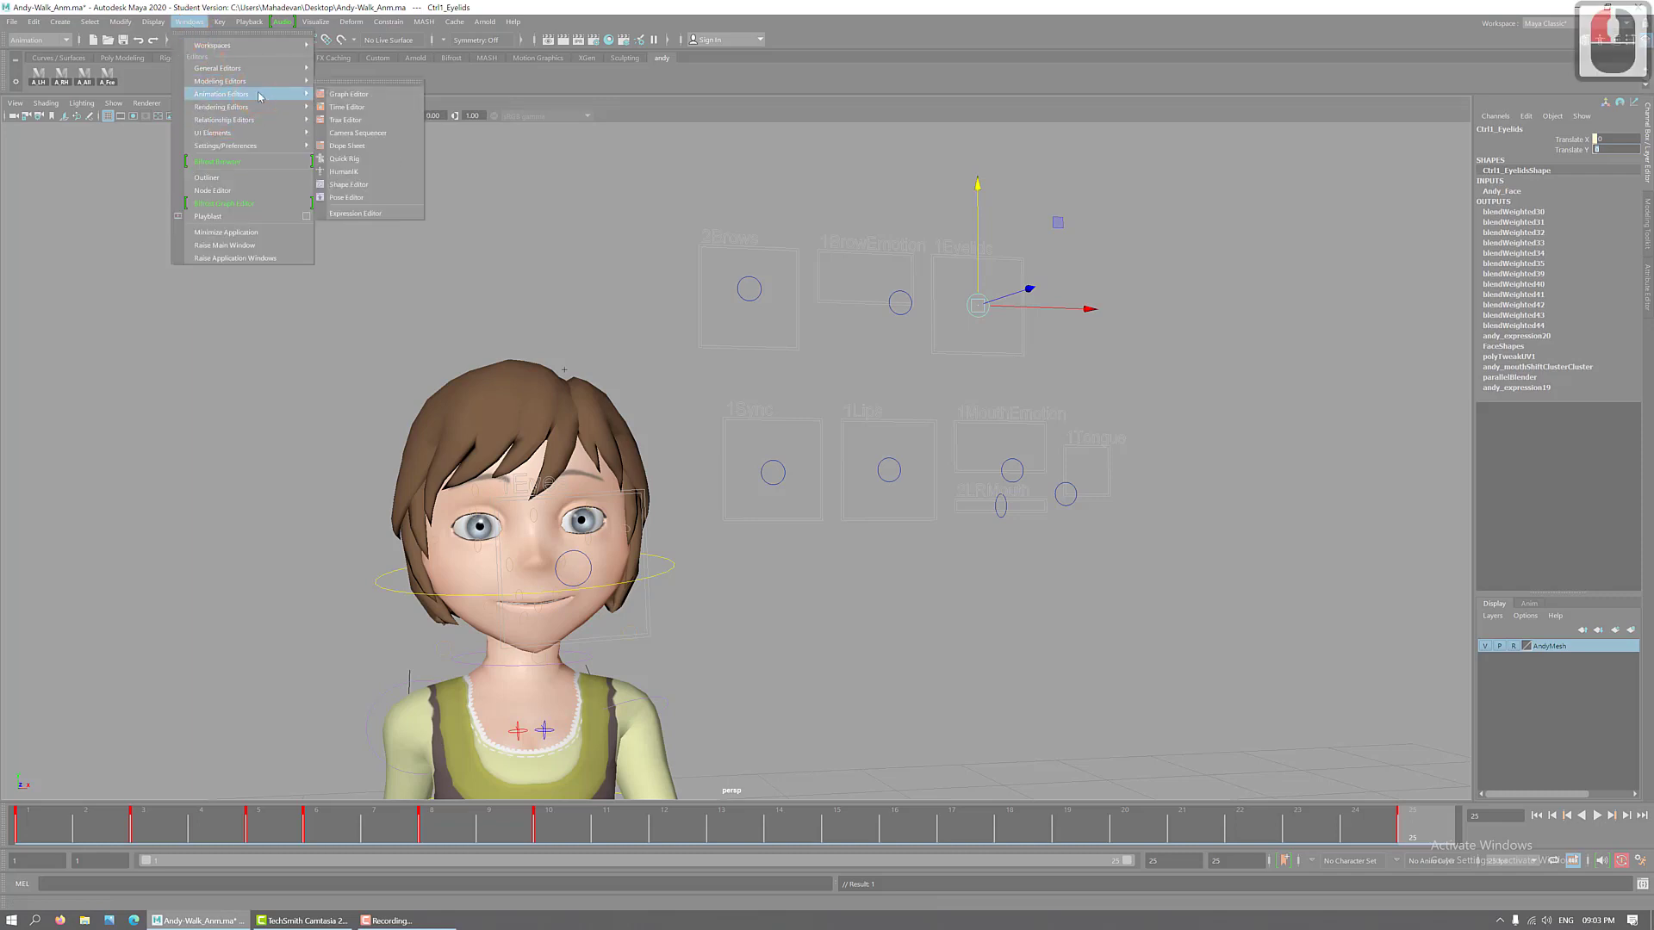
{"action": "left_click", "coordinate": [374, 93]}
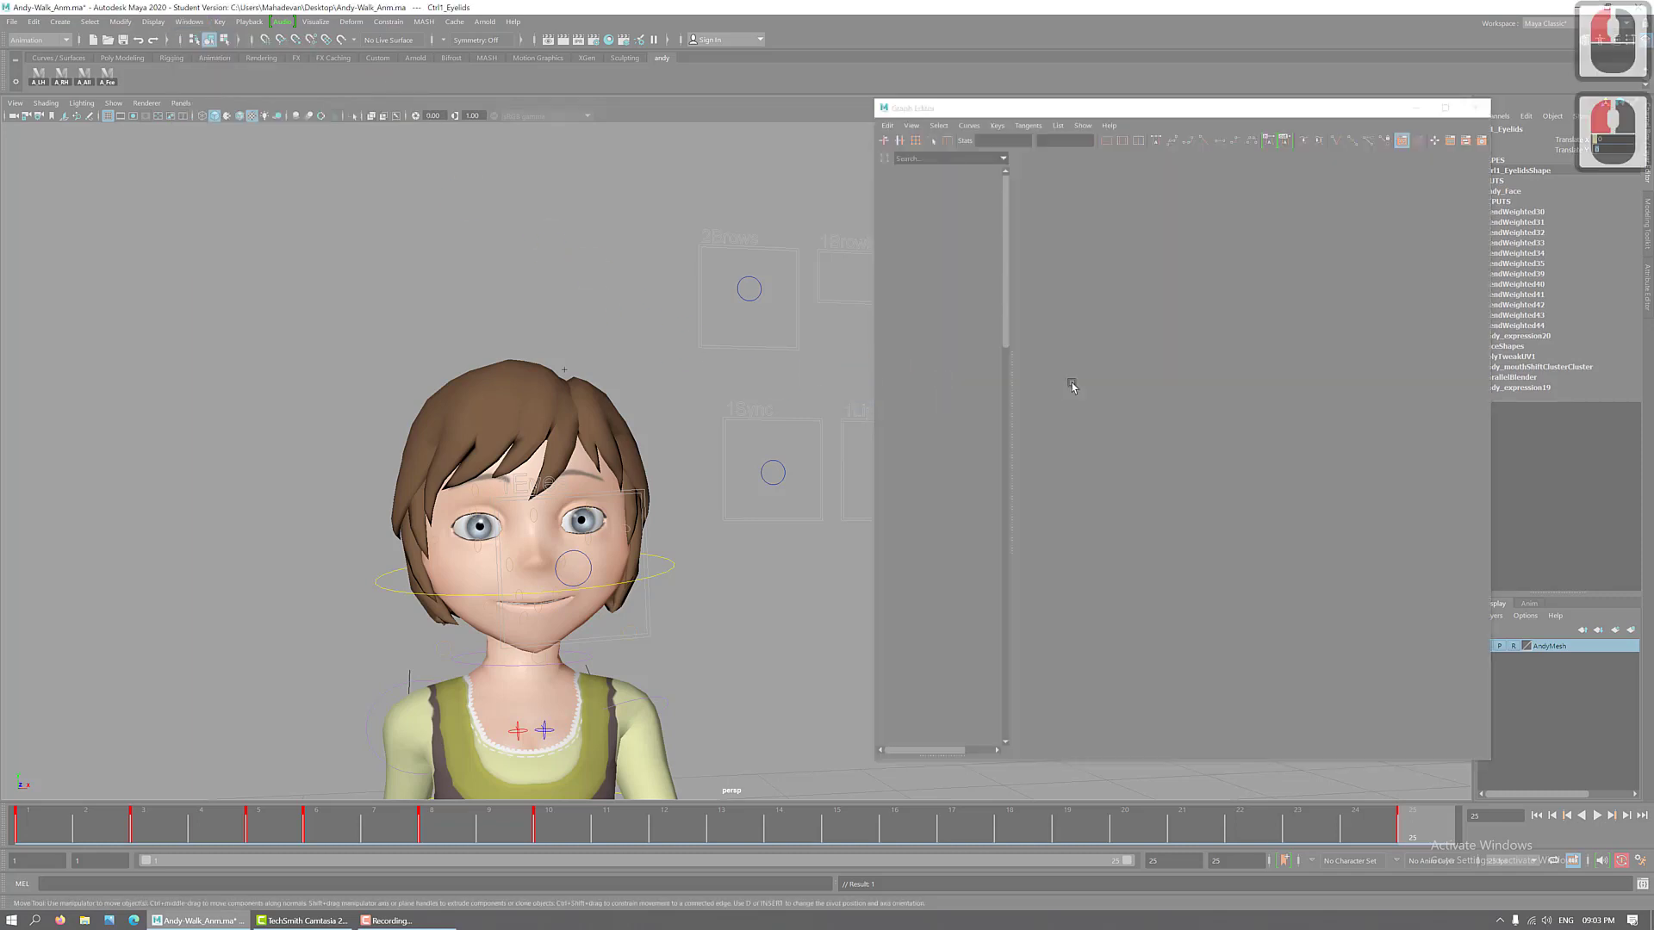
{"action": "left_click", "coordinate": [945, 201]}
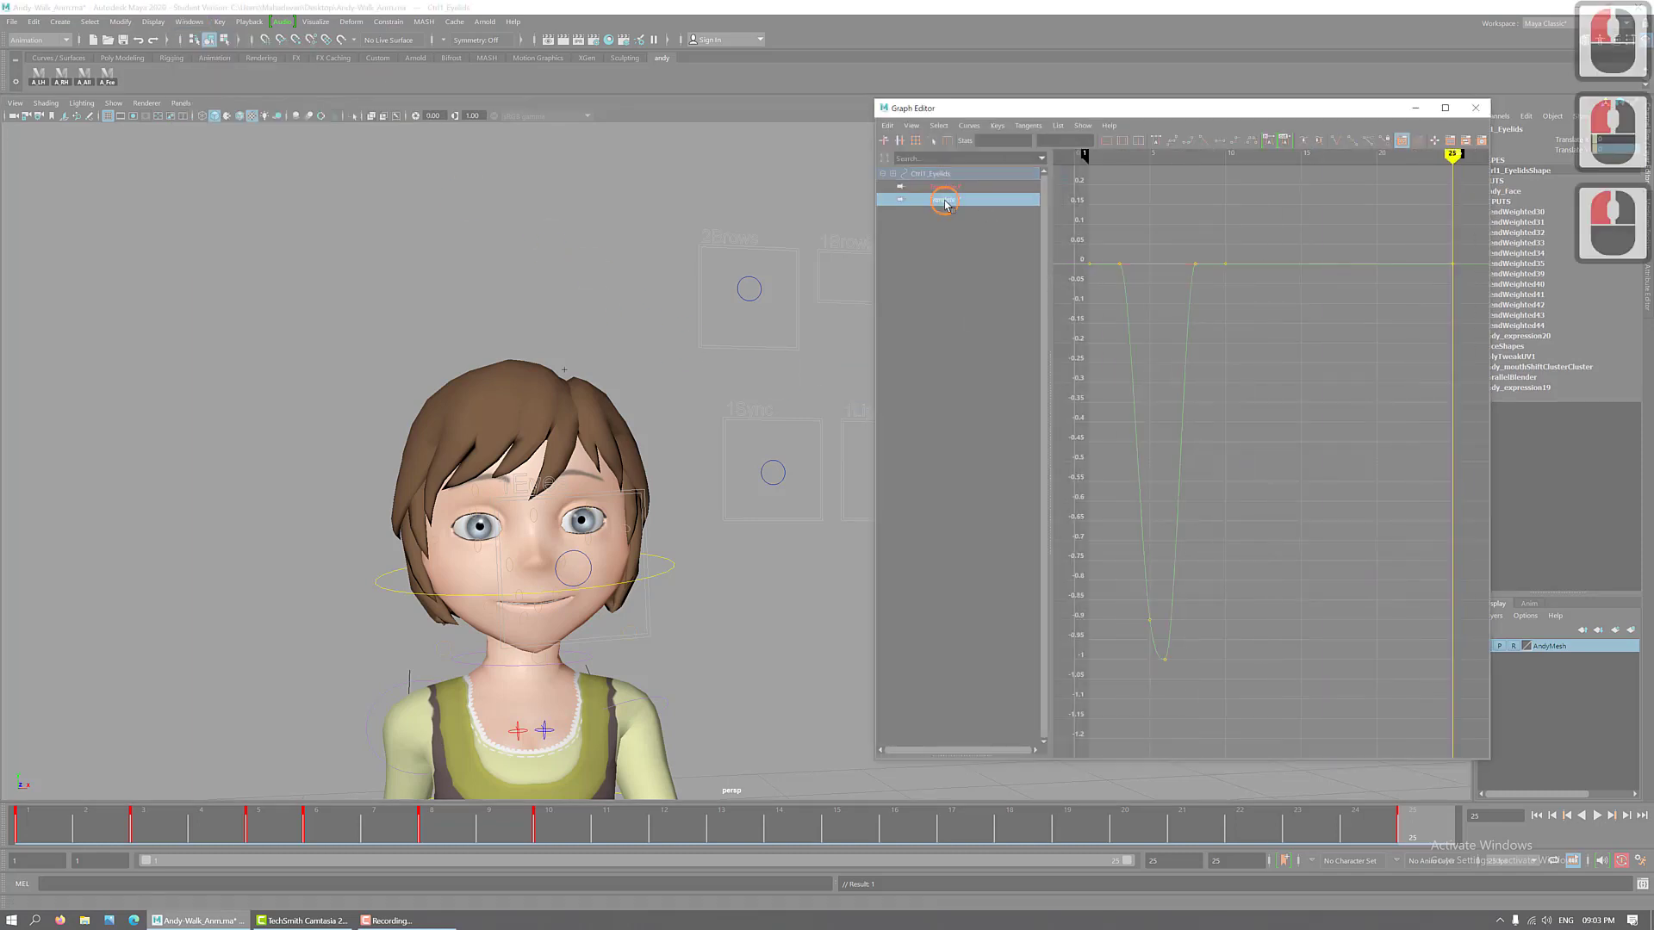
{"action": "left_click", "coordinate": [960, 187]}
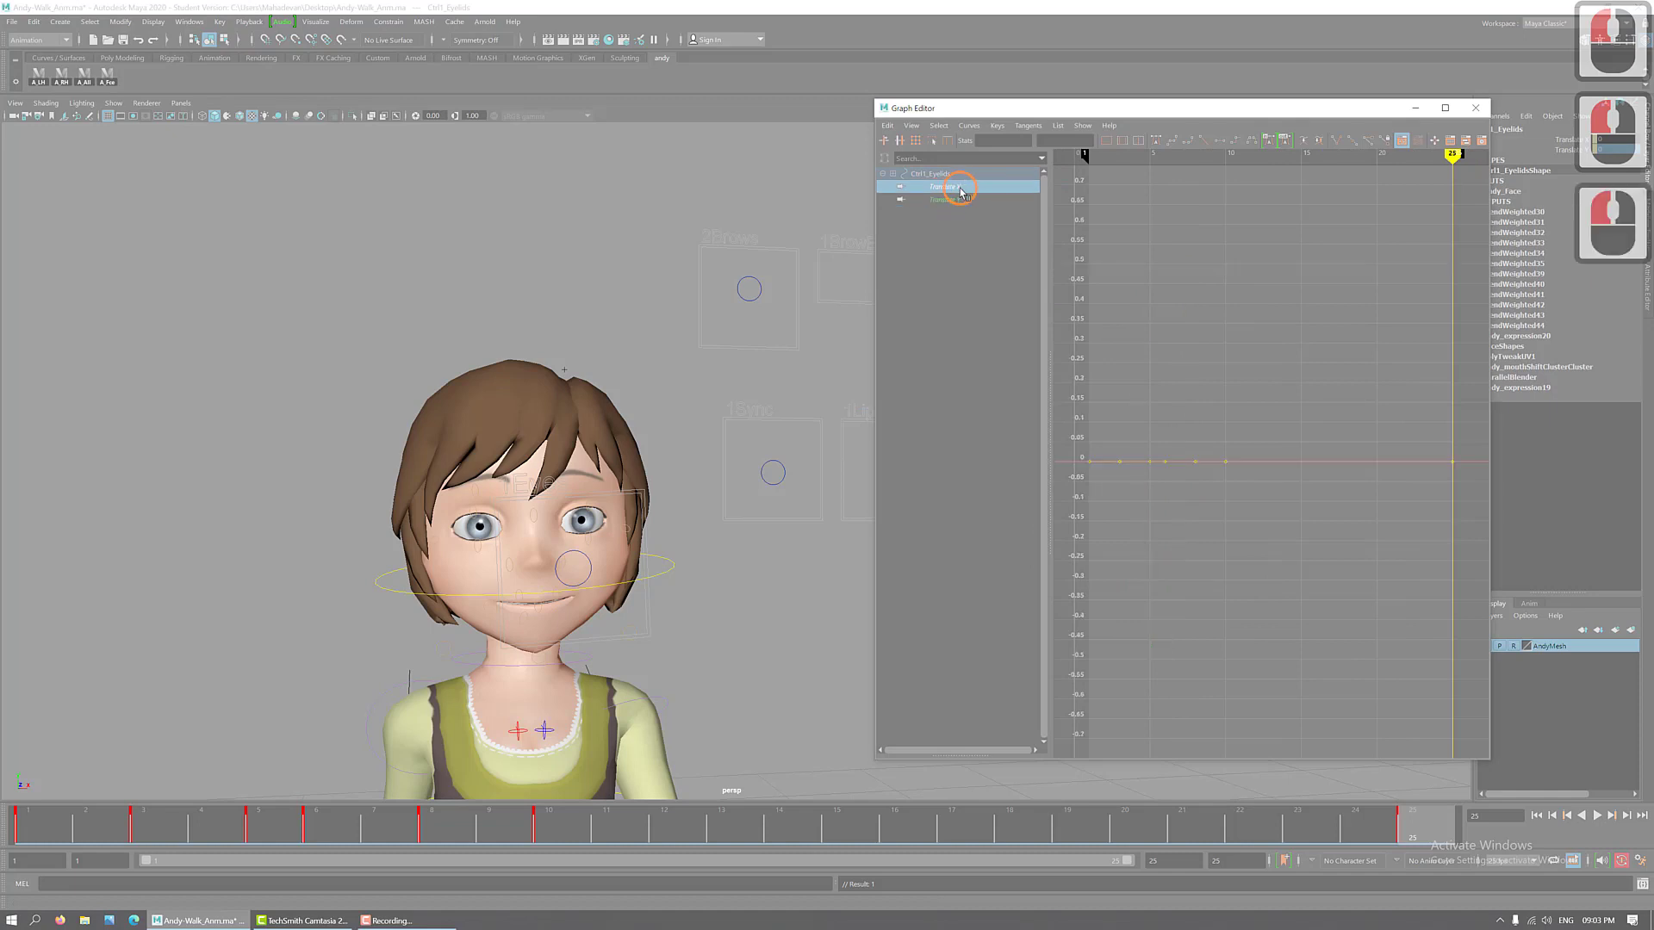
{"action": "left_click", "coordinate": [945, 202]}
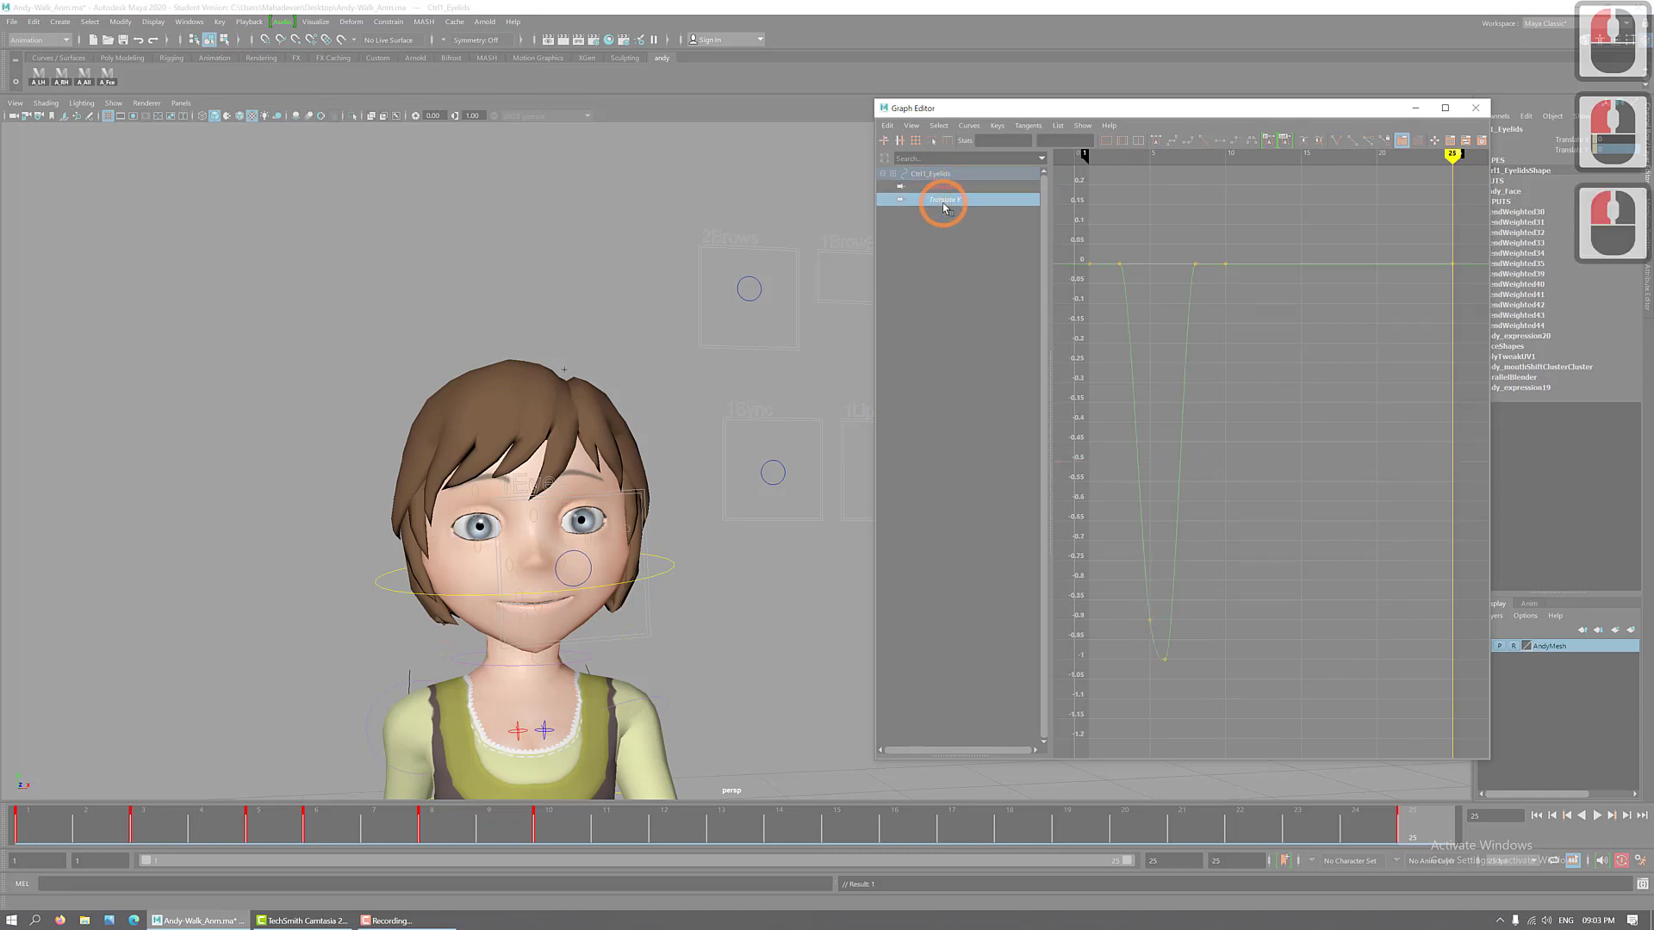
- Frame the blink keys of the eyelids' Translate Y curve in the Graph Editor and deselect them
{"action": "left_click", "coordinate": [1112, 262]}
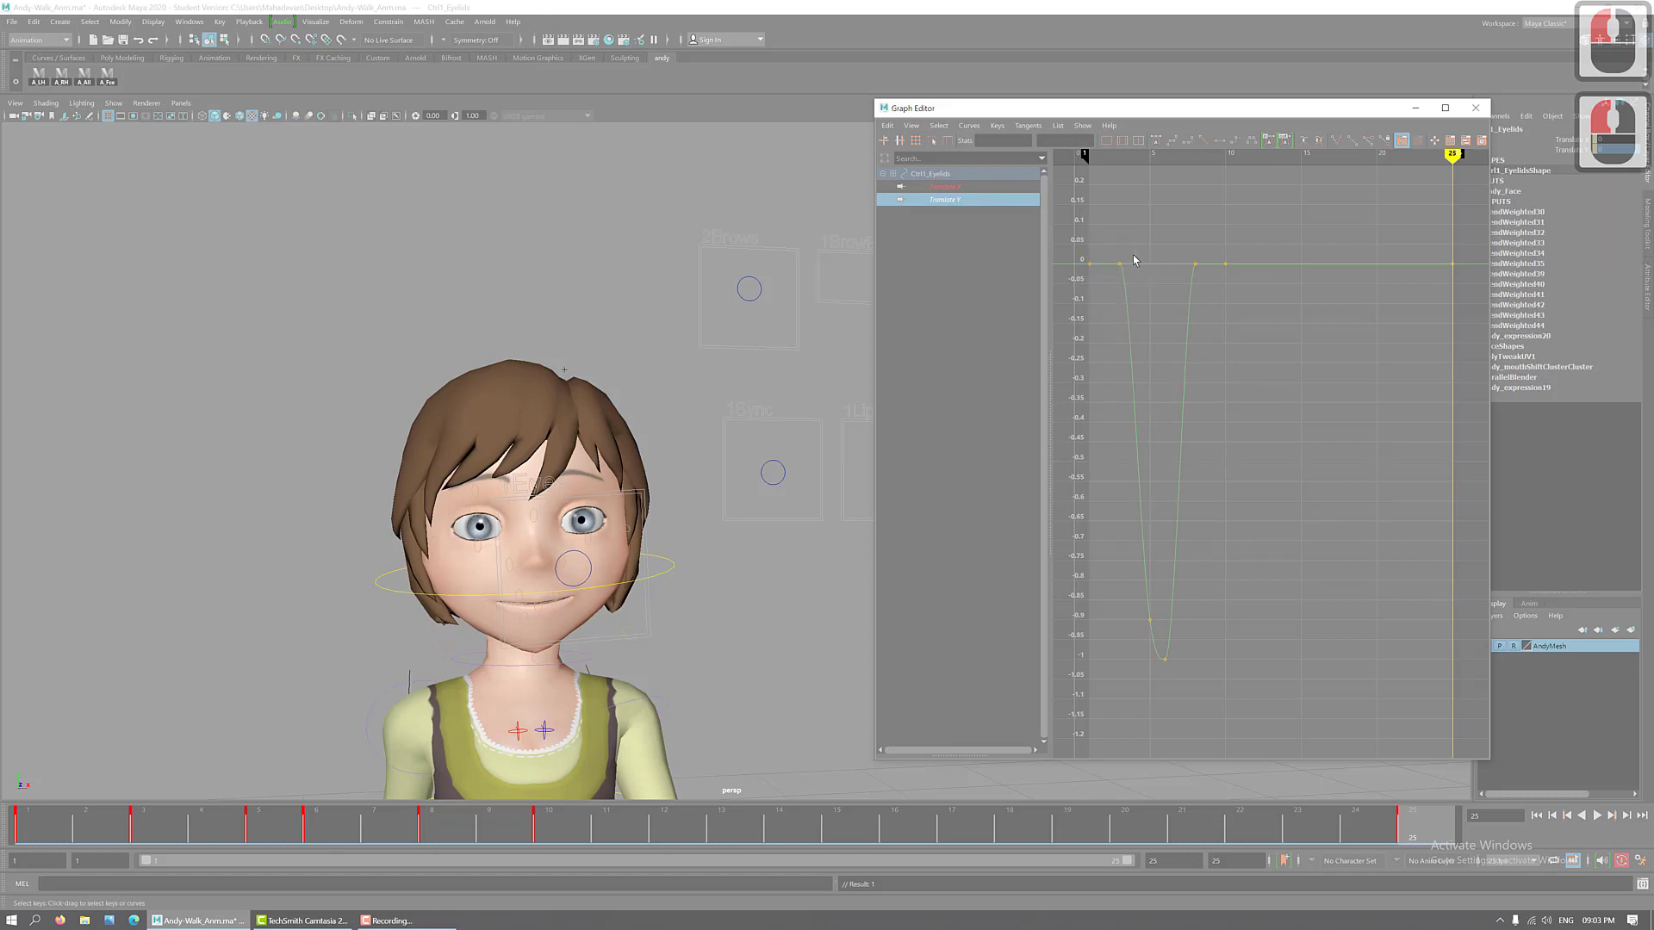
{"action": "left_click_drag", "start_coordinate": [1102, 235], "coordinate": [1211, 696]}
{"action": "key", "text": "f"}
{"action": "left_click", "coordinate": [1263, 373]}
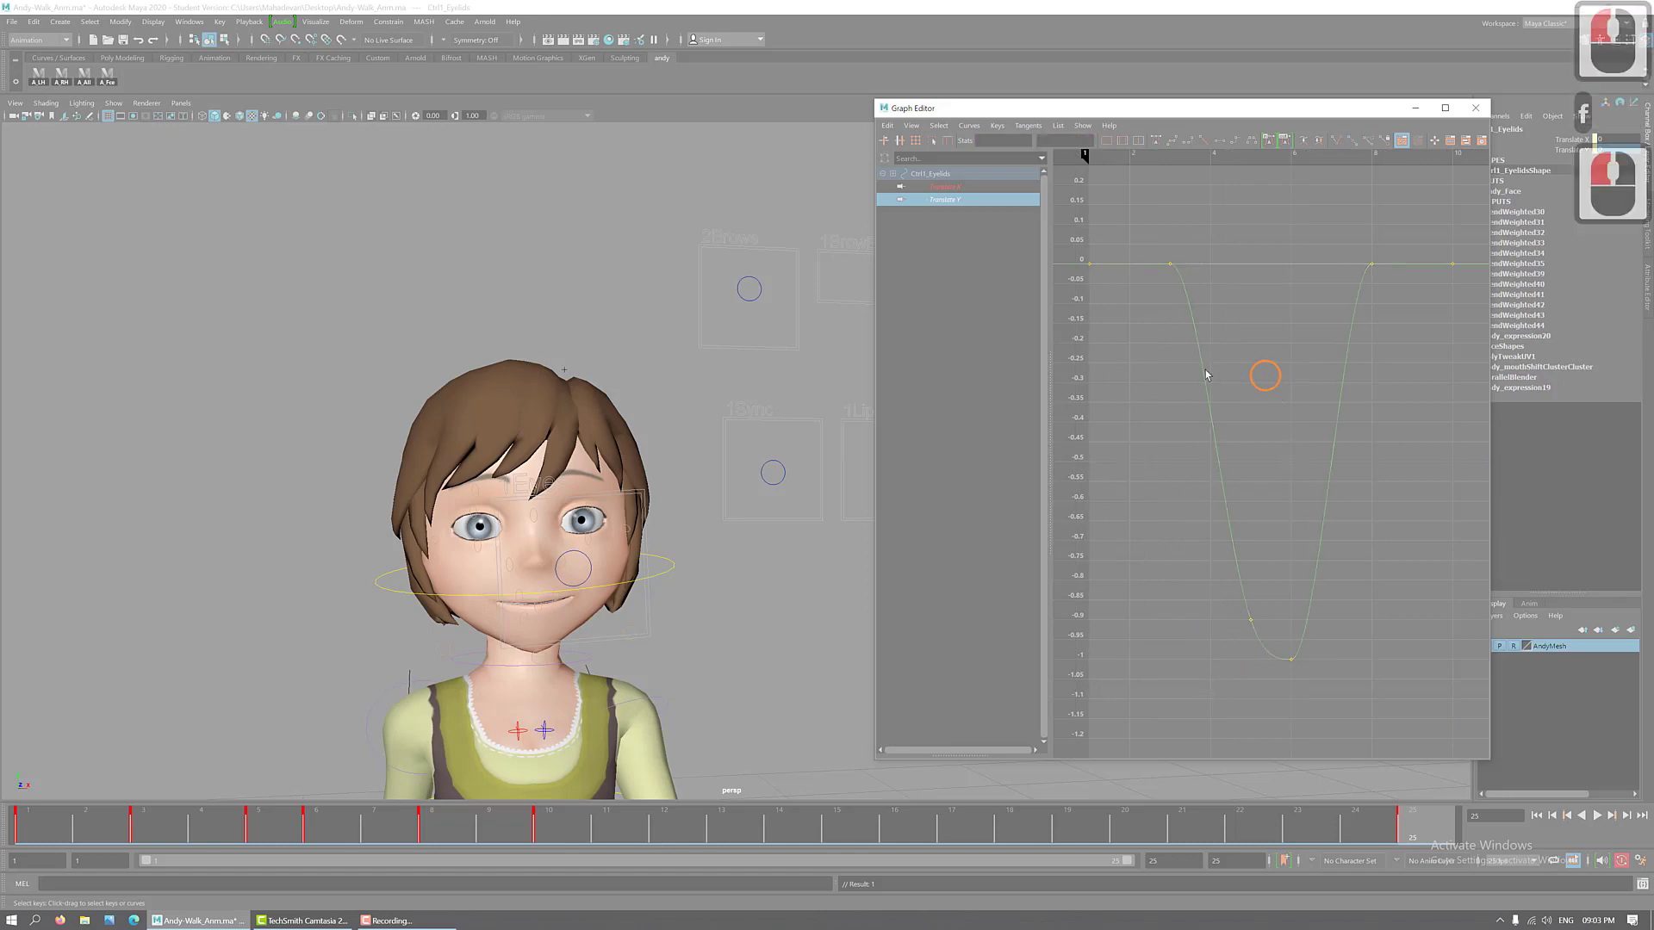
- Apply spline tangents to the eyelid Translate Y keys at frames 3 and 8, and scrub the timeline to check the blink
{"action": "left_click_drag", "start_coordinate": [1323, 320], "coordinate": [1400, 331]}
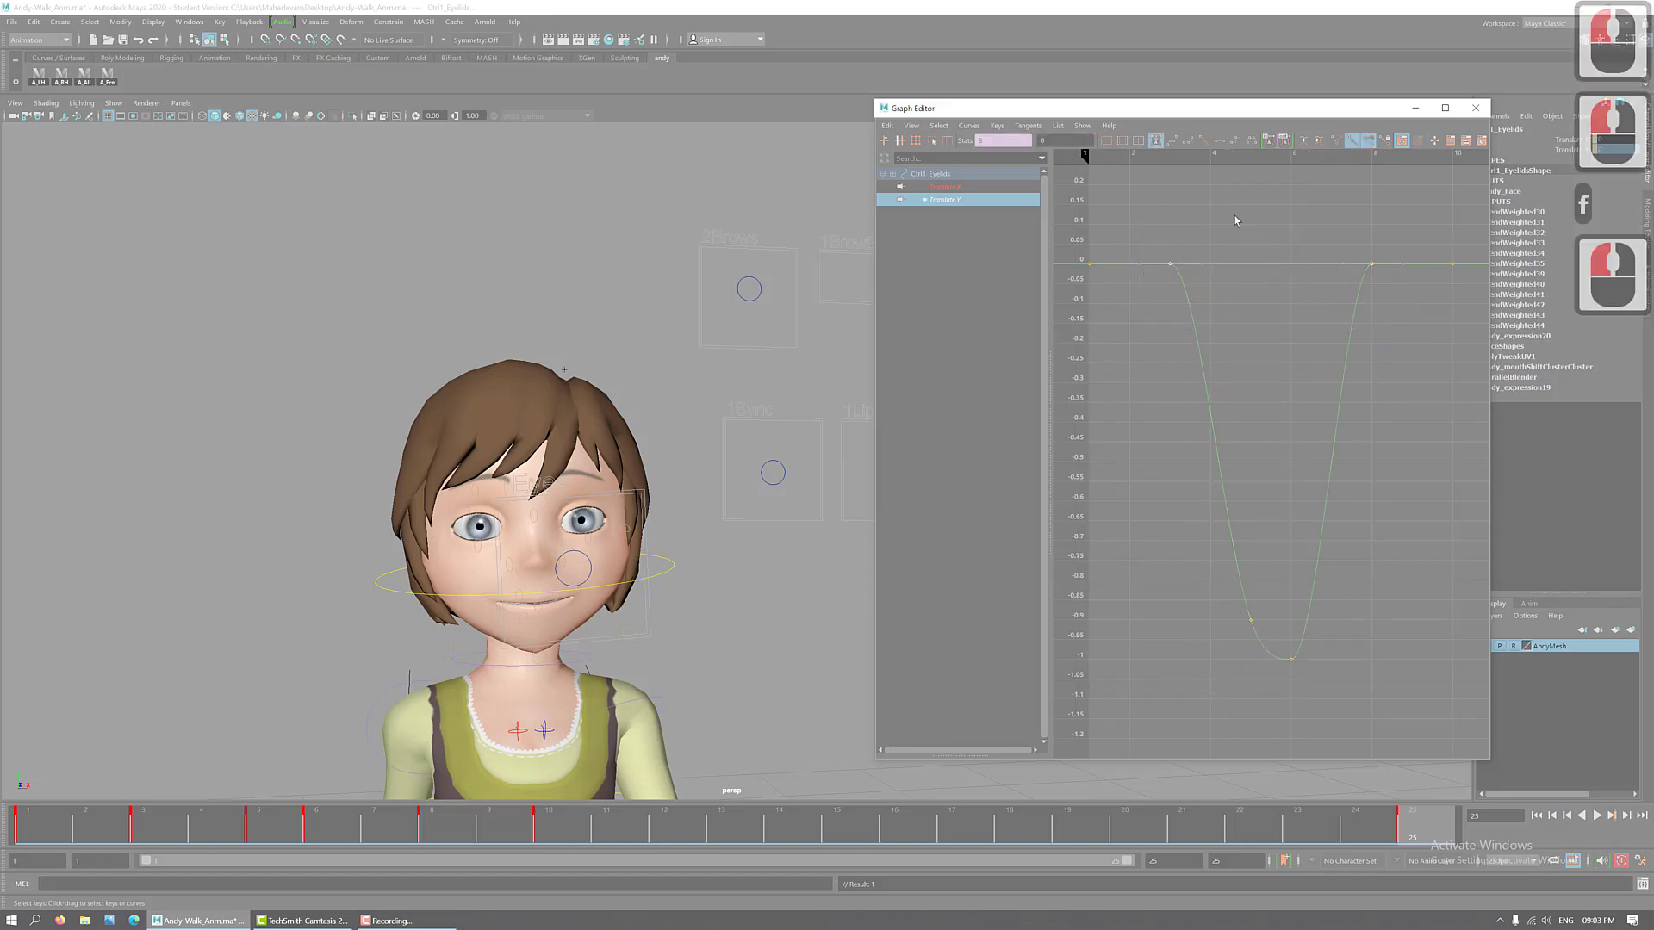
{"action": "left_click", "coordinate": [1173, 140]}
{"action": "left_click", "coordinate": [1317, 347]}
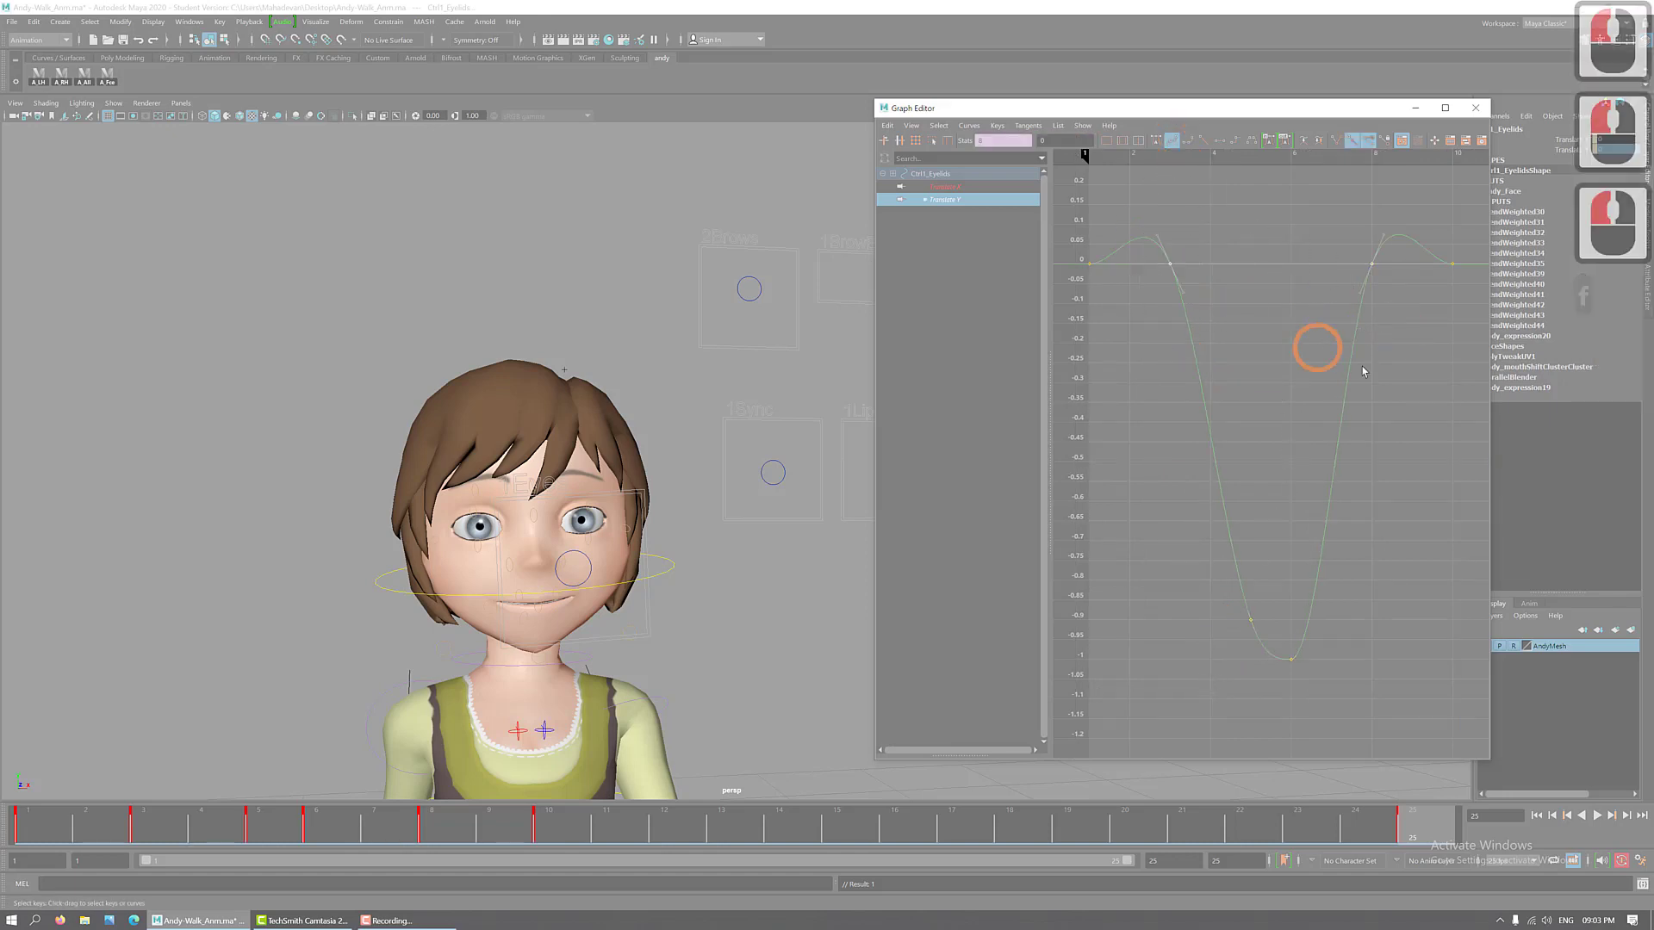
{"action": "mouse_move", "coordinate": [39, 836]}
{"action": "left_mouse_down"}
{"action": "mouse_move", "coordinate": [495, 837]}
{"action": "mouse_move", "coordinate": [232, 835]}
{"action": "left_mouse_up"}
{"action": "left_click", "coordinate": [44, 832]}
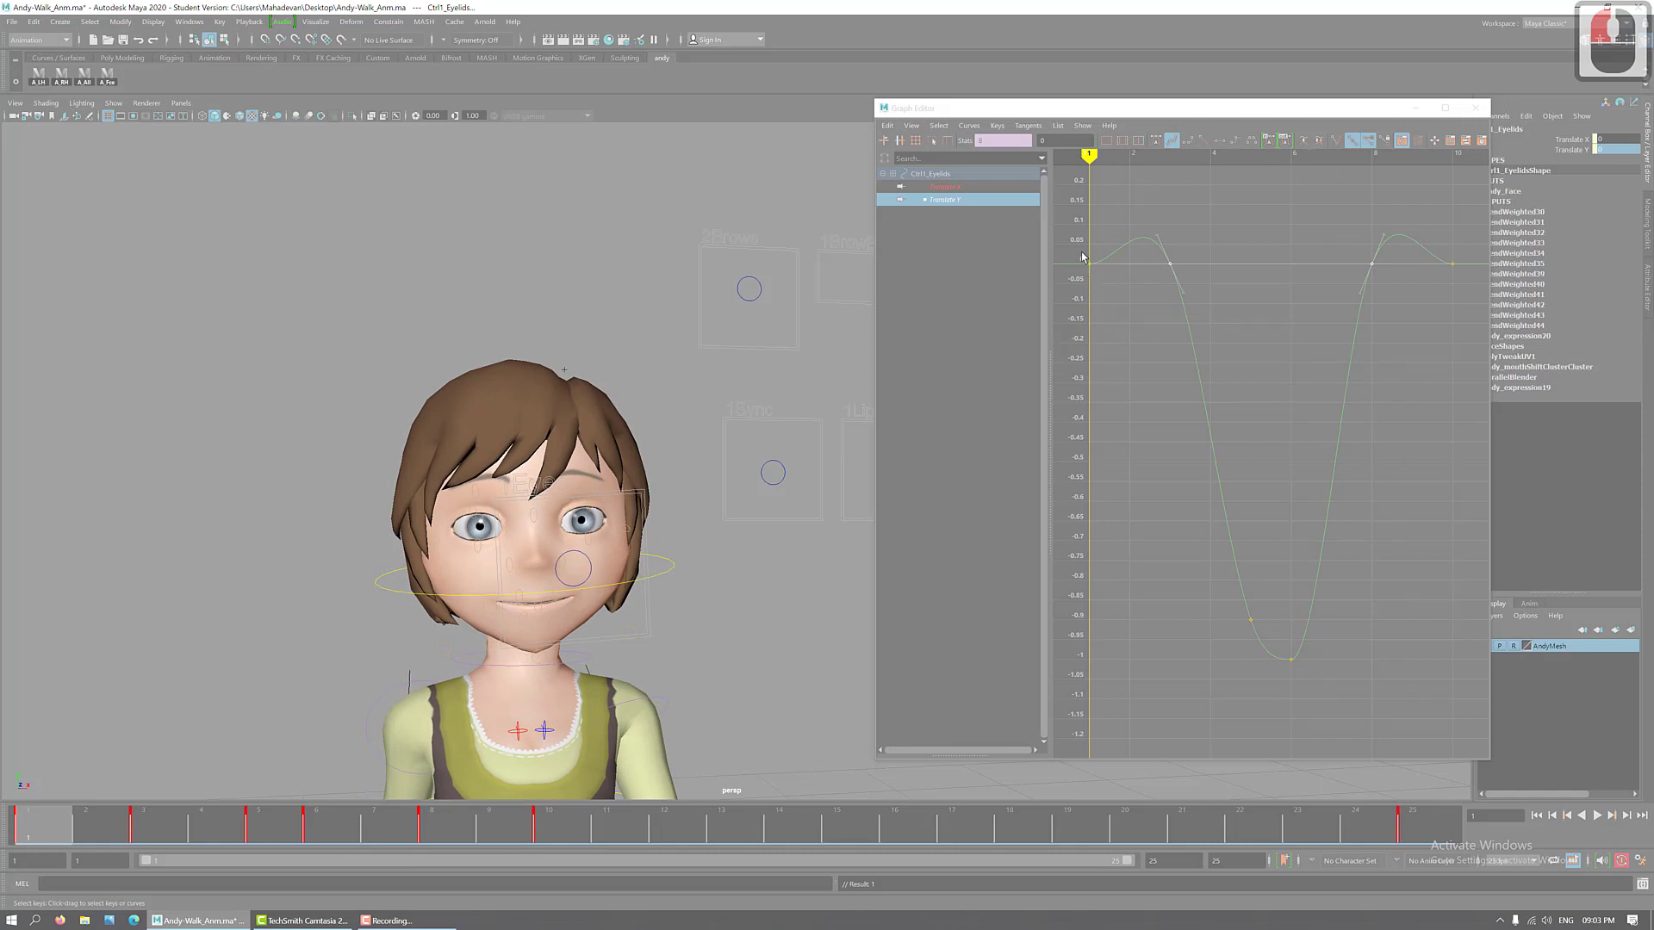
- Examine the first and last keys of the eyelid Translate Y curve and scrub the blink from frame 1 to frame 5
{"action": "left_click", "coordinate": [1103, 282]}
{"action": "left_click", "coordinate": [1395, 314]}
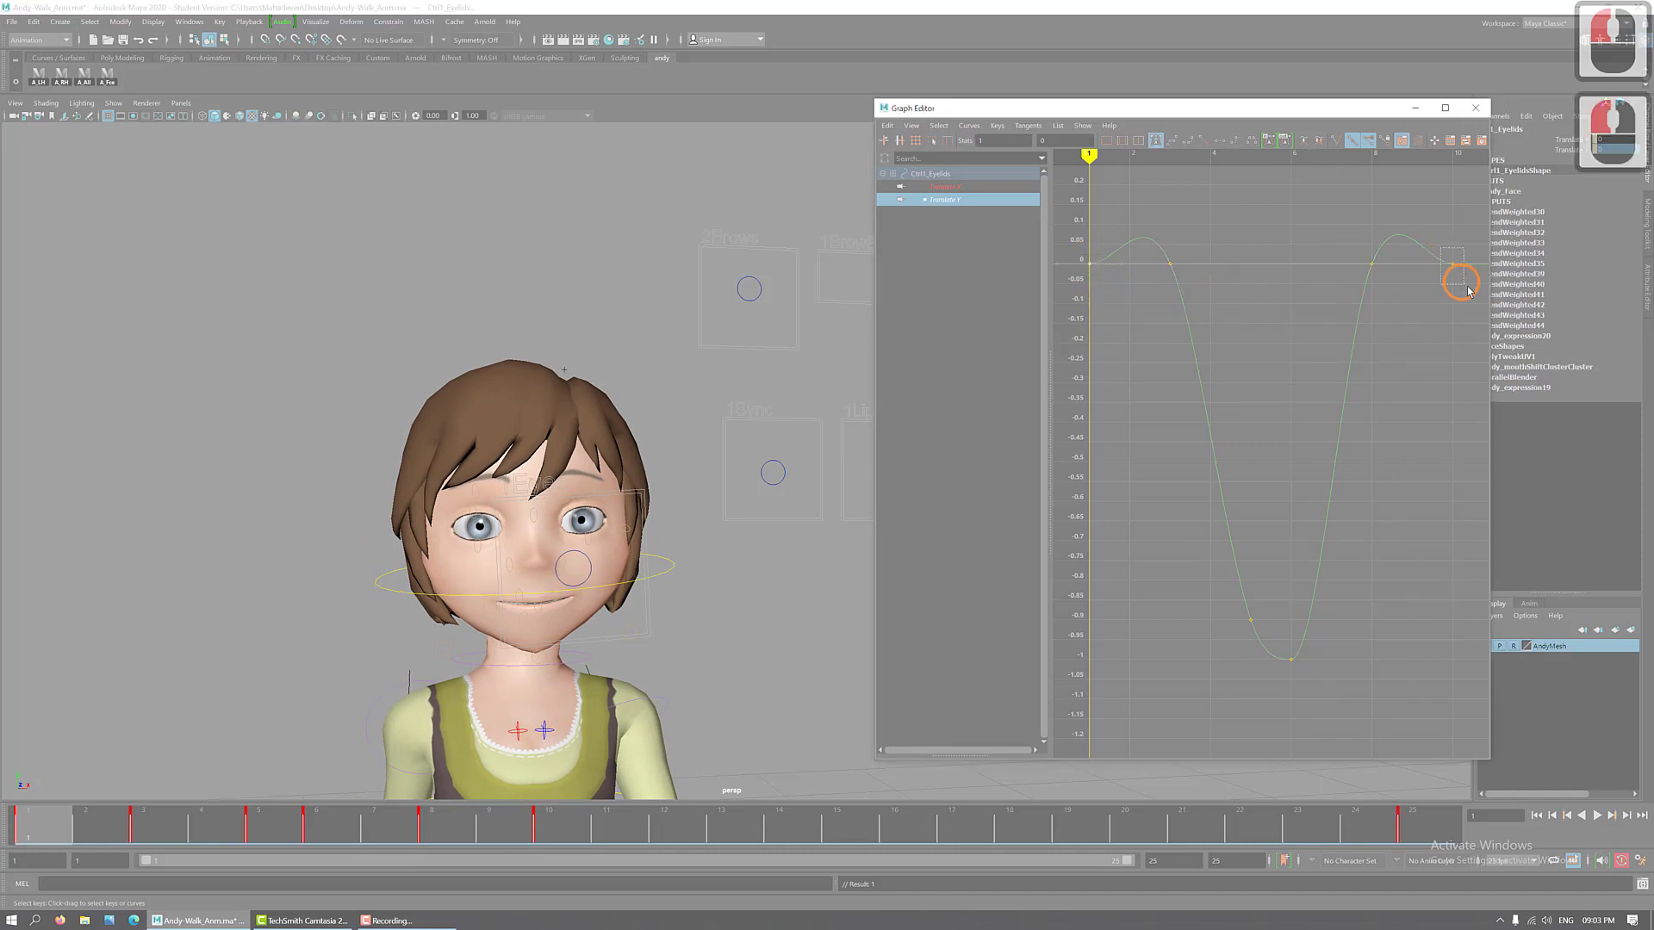
{"action": "left_click_drag", "start_coordinate": [1469, 291], "coordinate": [1468, 292]}
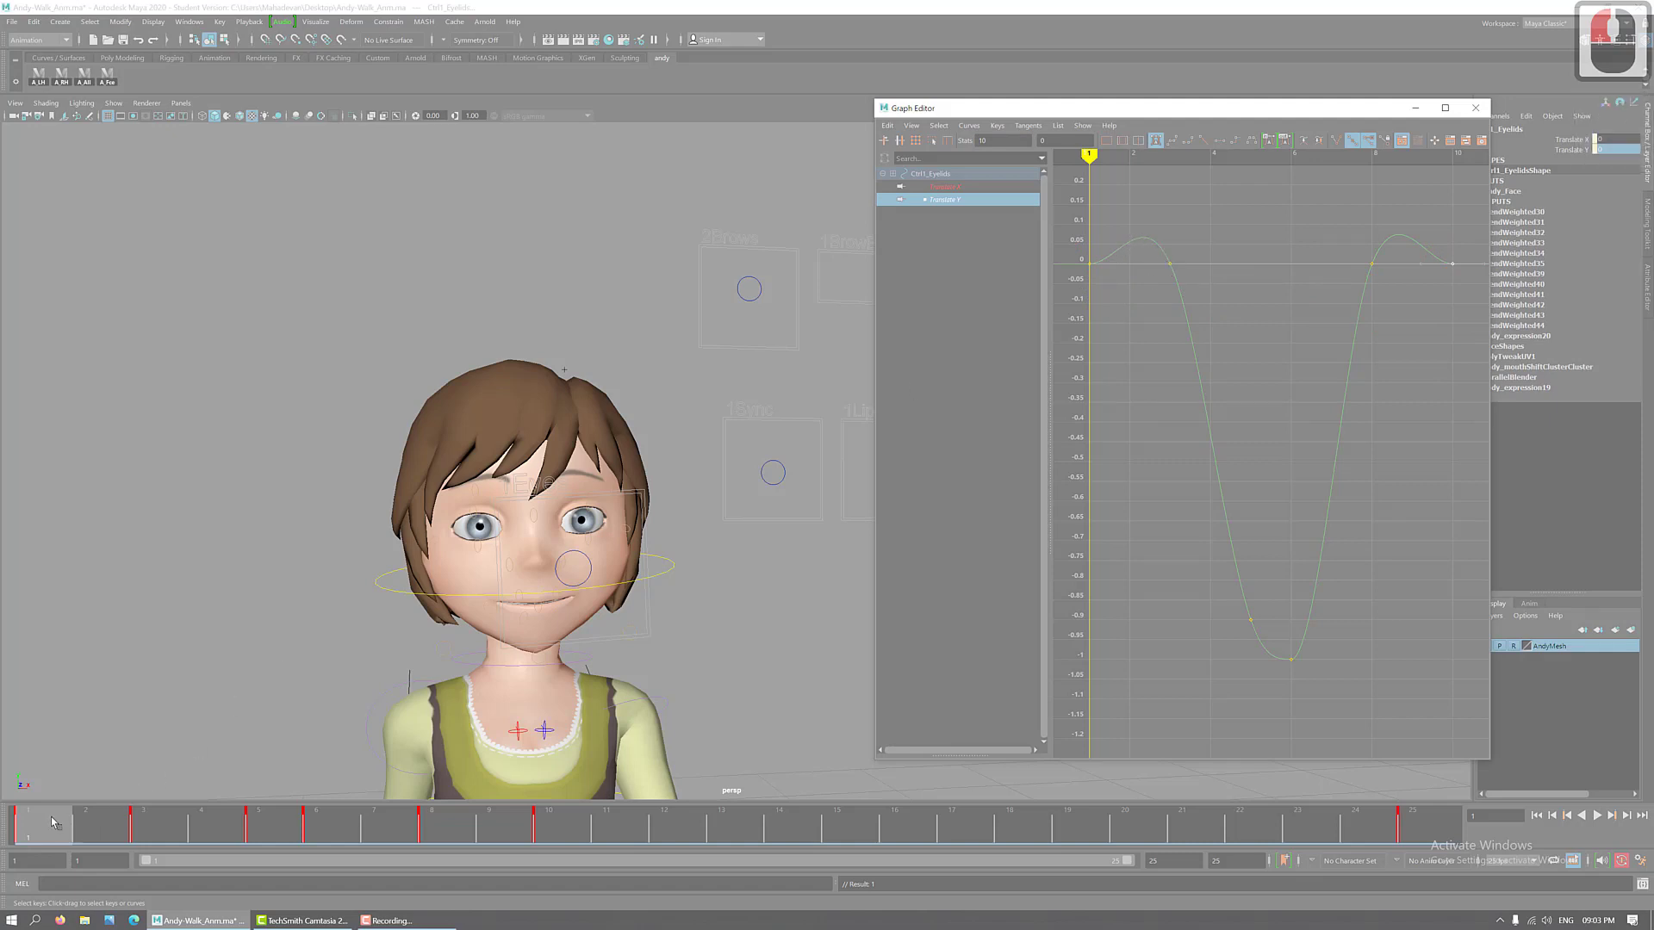
{"action": "mouse_move", "coordinate": [54, 825]}
{"action": "left_mouse_down"}
{"action": "mouse_move", "coordinate": [107, 822]}
{"action": "mouse_move", "coordinate": [39, 827]}
{"action": "mouse_move", "coordinate": [368, 817]}
{"action": "mouse_move", "coordinate": [258, 823]}
{"action": "mouse_move", "coordinate": [311, 833]}
{"action": "mouse_move", "coordinate": [297, 839]}
{"action": "left_mouse_up"}
{"action": "left_click", "coordinate": [297, 840]}
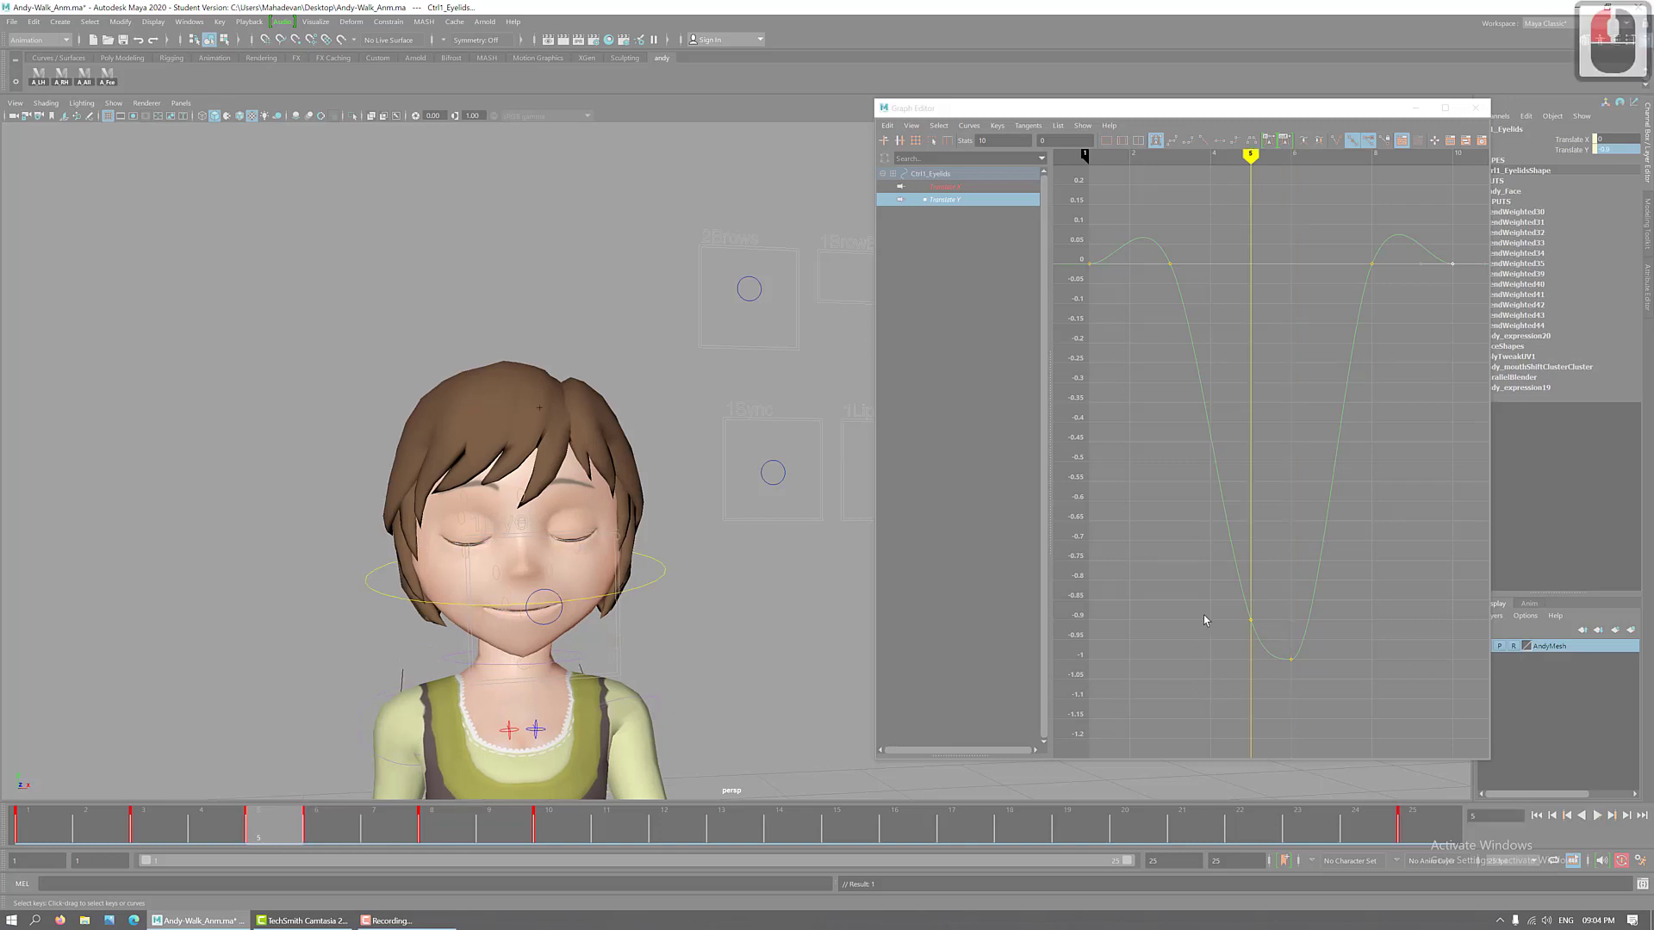
- Make the tangents of the eyelid Translate Y keys at frames 5 and 6 linear, and close the Graph Editor
{"action": "left_click_drag", "start_coordinate": [1267, 642], "coordinate": [1350, 692]}
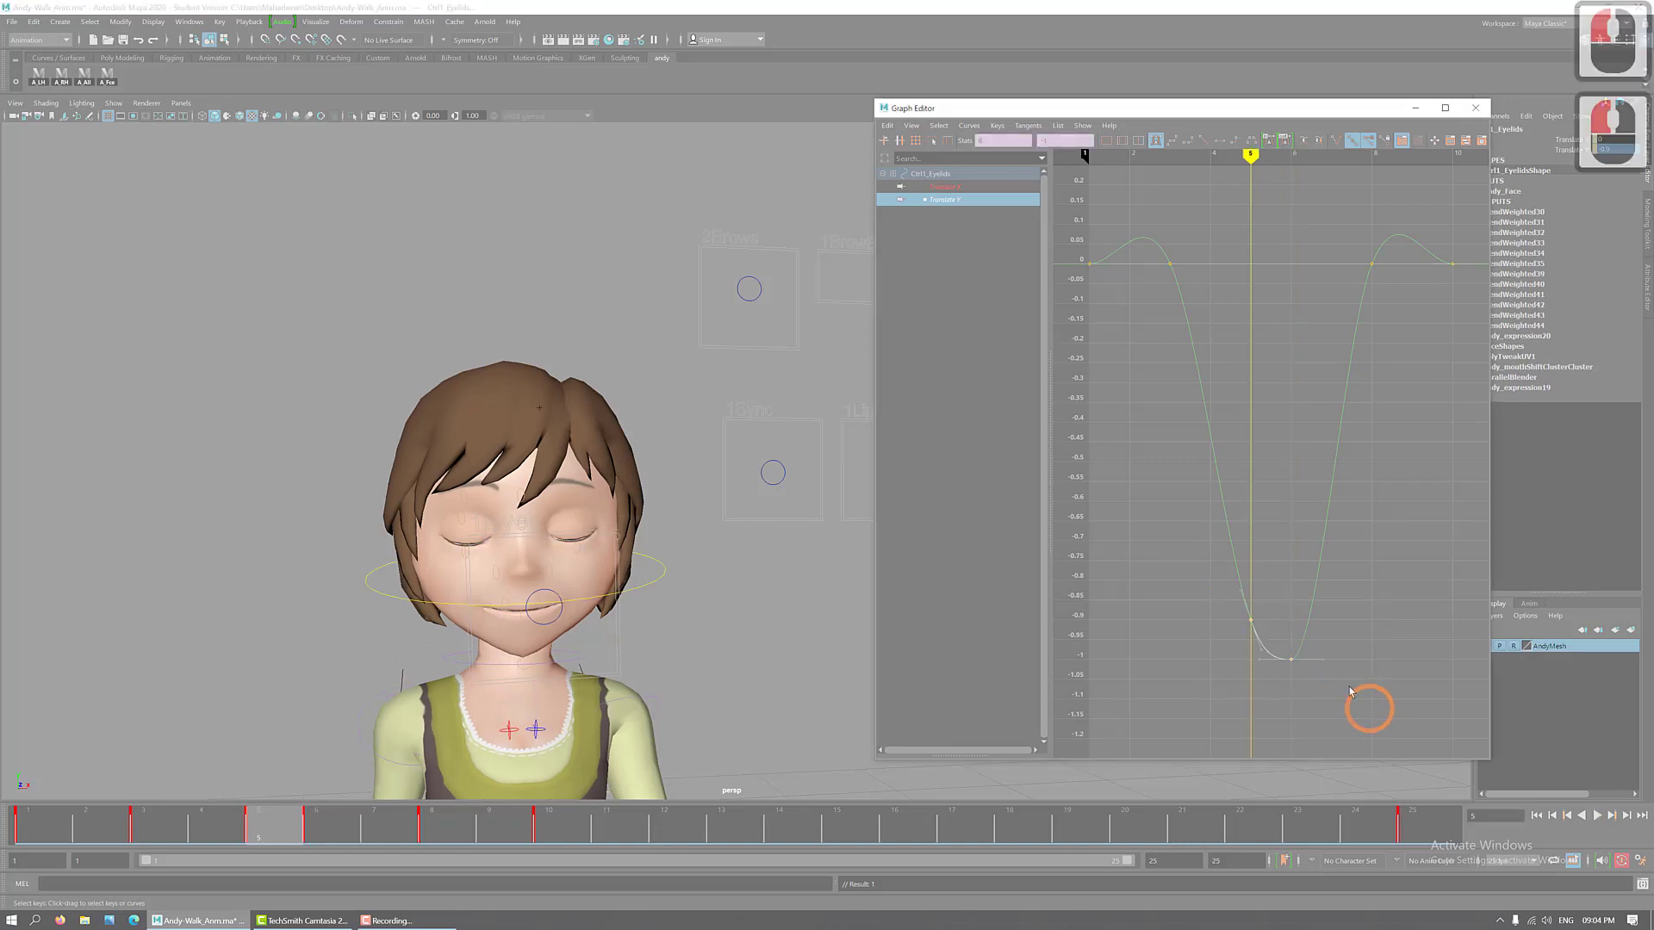
{"action": "left_click", "coordinate": [1203, 142]}
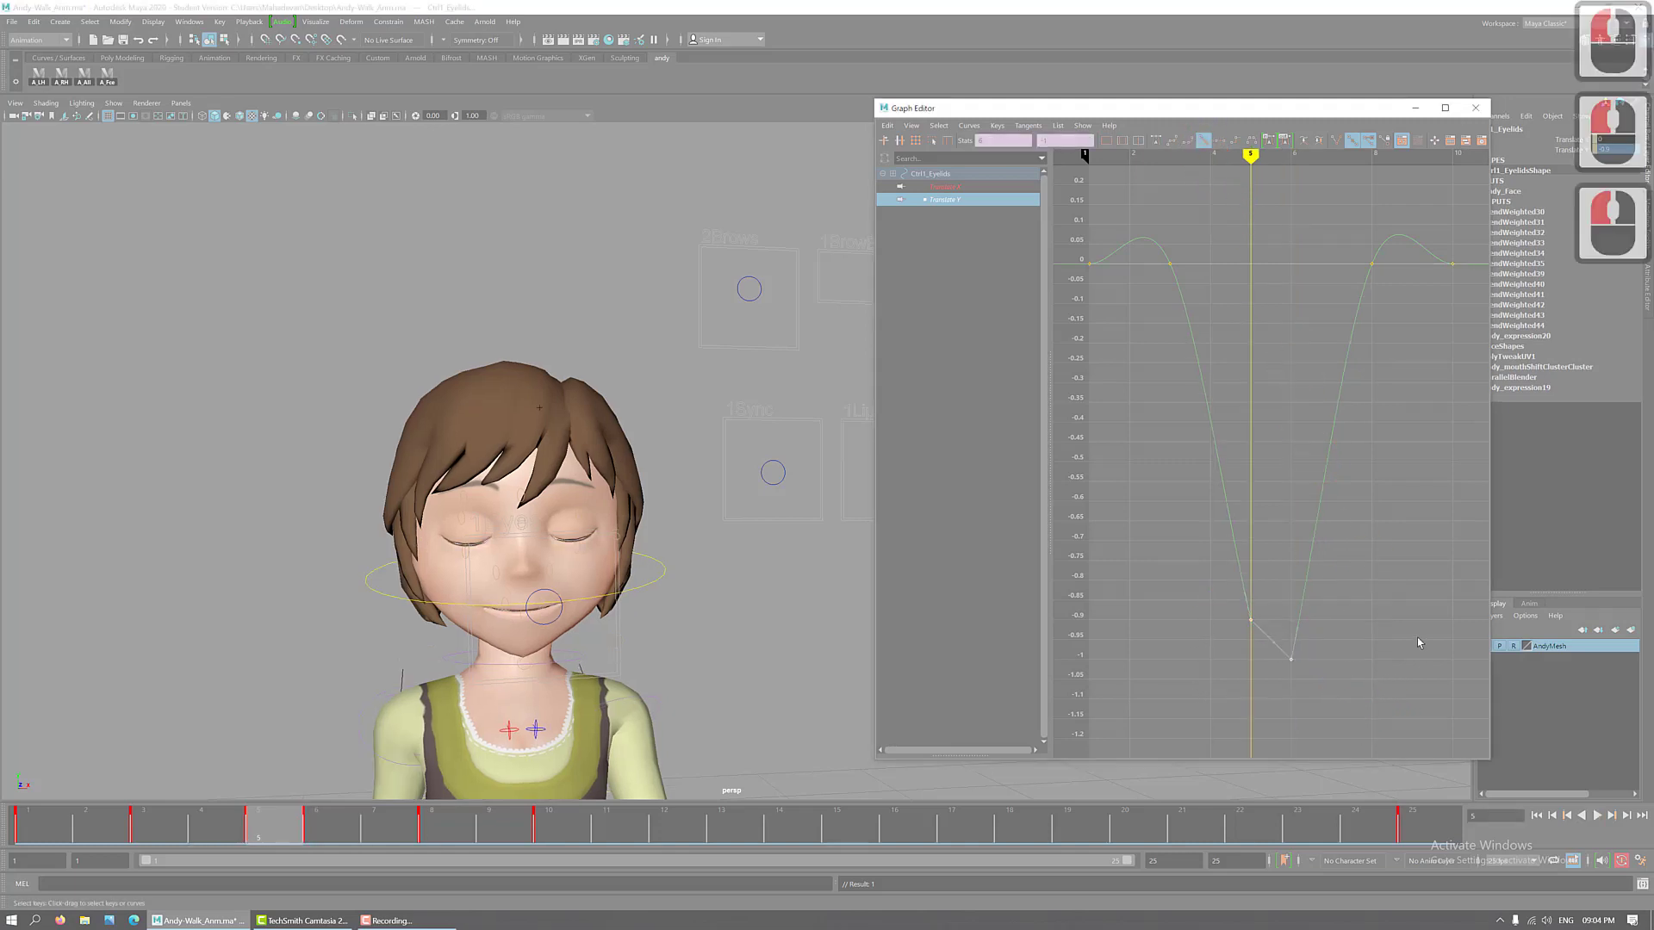
{"action": "left_click", "coordinate": [1385, 635]}
{"action": "left_click", "coordinate": [1251, 636]}
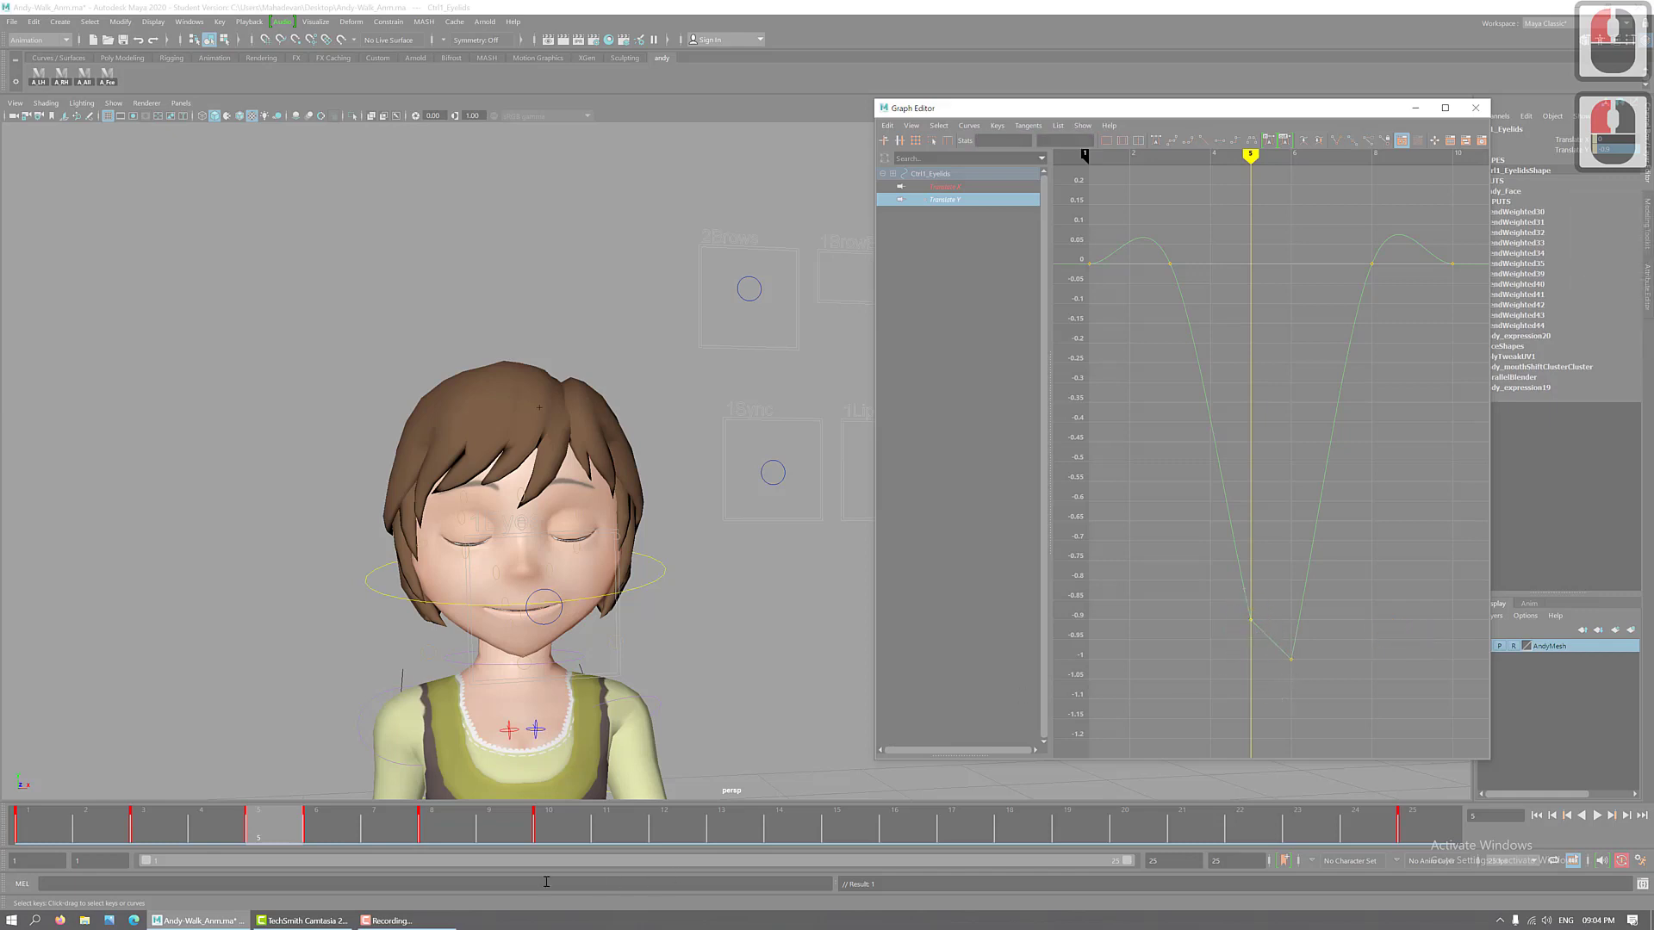
{"action": "mouse_move", "coordinate": [75, 834]}
{"action": "left_mouse_down"}
{"action": "mouse_move", "coordinate": [34, 828]}
{"action": "mouse_move", "coordinate": [340, 853]}
{"action": "mouse_move", "coordinate": [832, 842]}
{"action": "mouse_move", "coordinate": [321, 834]}
{"action": "mouse_move", "coordinate": [457, 820]}
{"action": "mouse_move", "coordinate": [547, 825]}
{"action": "mouse_move", "coordinate": [2, 825]}
{"action": "mouse_move", "coordinate": [1417, 823]}
{"action": "left_mouse_up"}
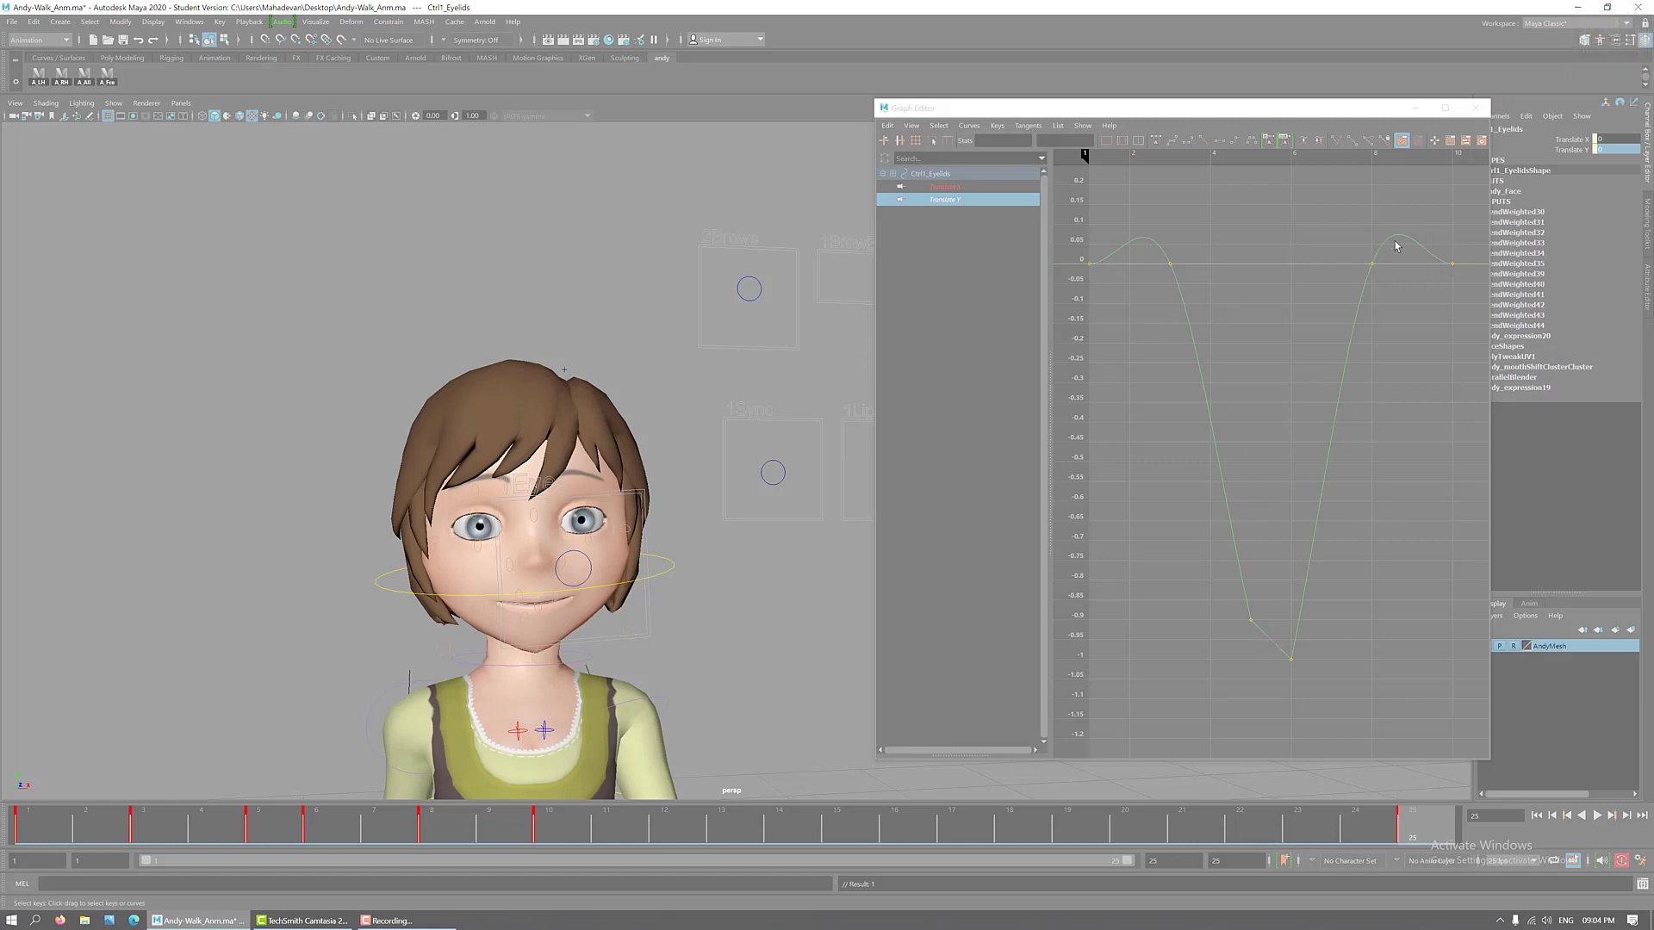
{"action": "left_click", "coordinate": [1475, 110]}
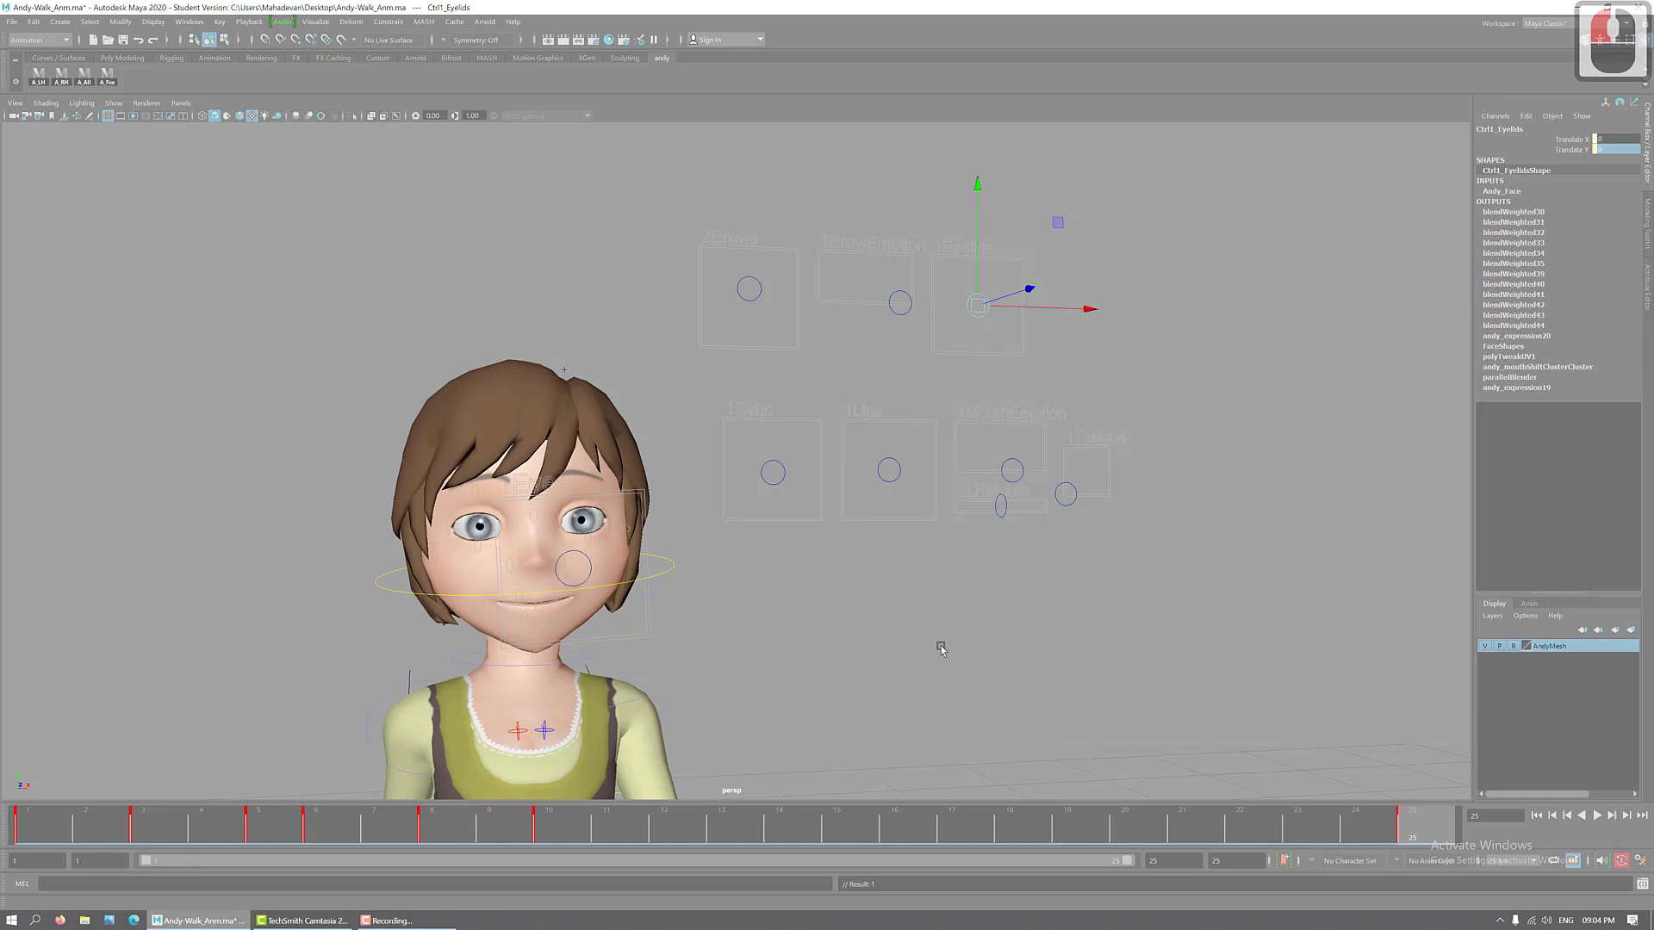
- Play back the walk from frame 1 with the whole character in view to review the blink
{"action": "right_click_drag", "start_coordinate": [1052, 675], "coordinate": [333, 609], "text": "alt"}
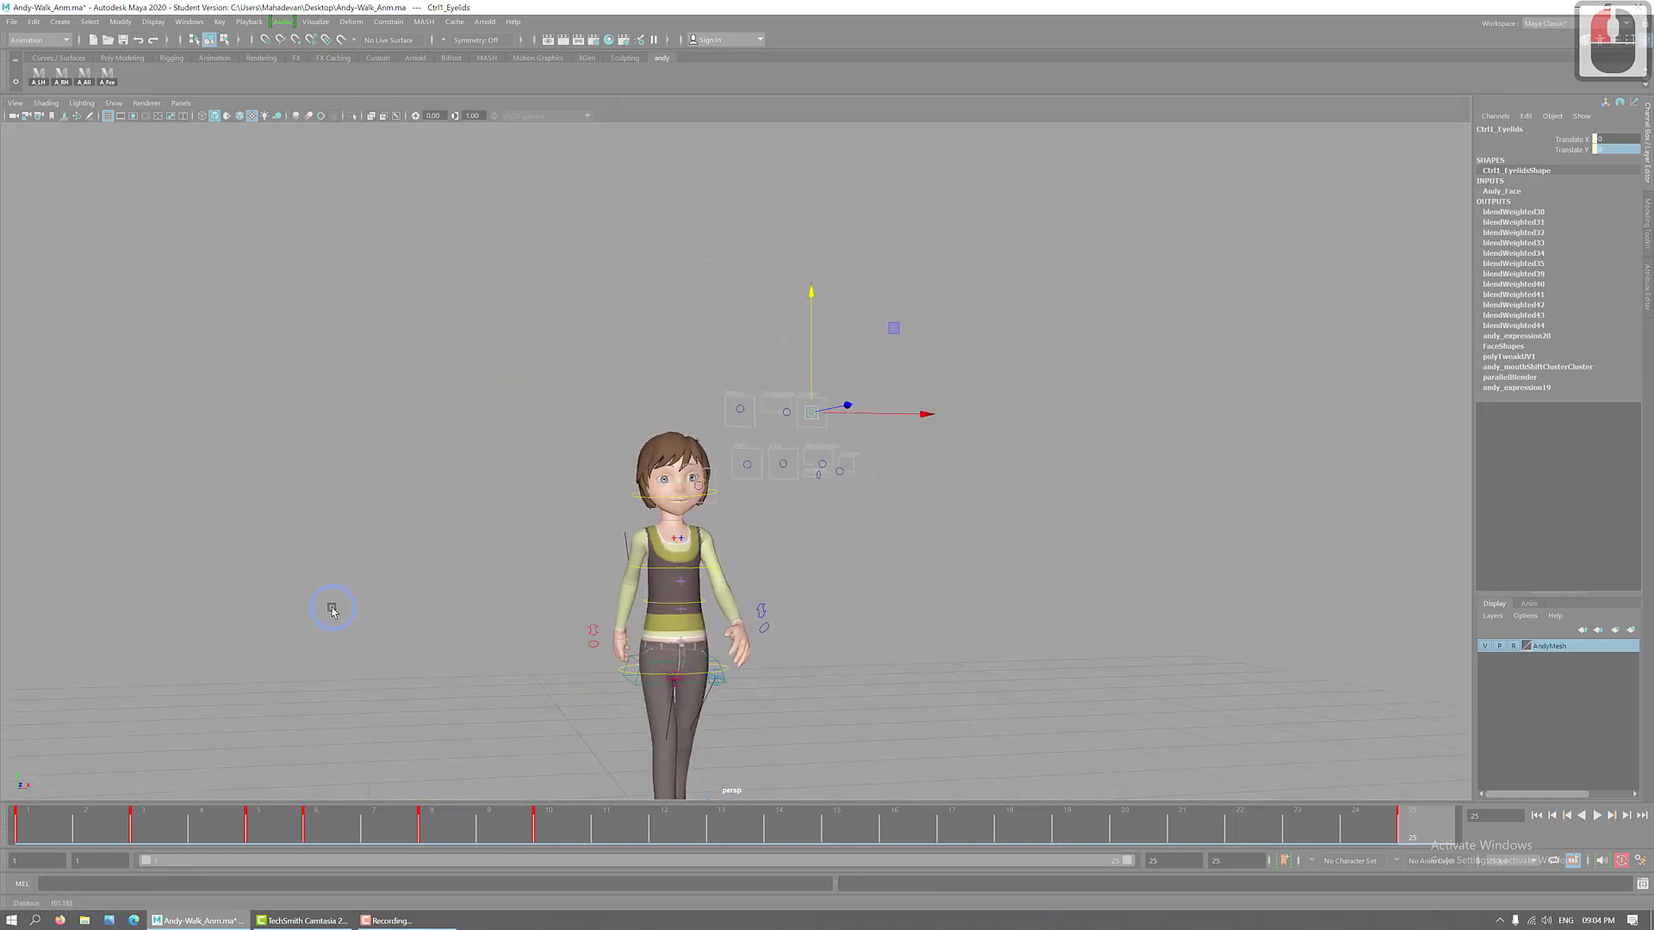
{"action": "middle_click_drag", "start_coordinate": [752, 753], "coordinate": [623, 569], "text": "alt"}
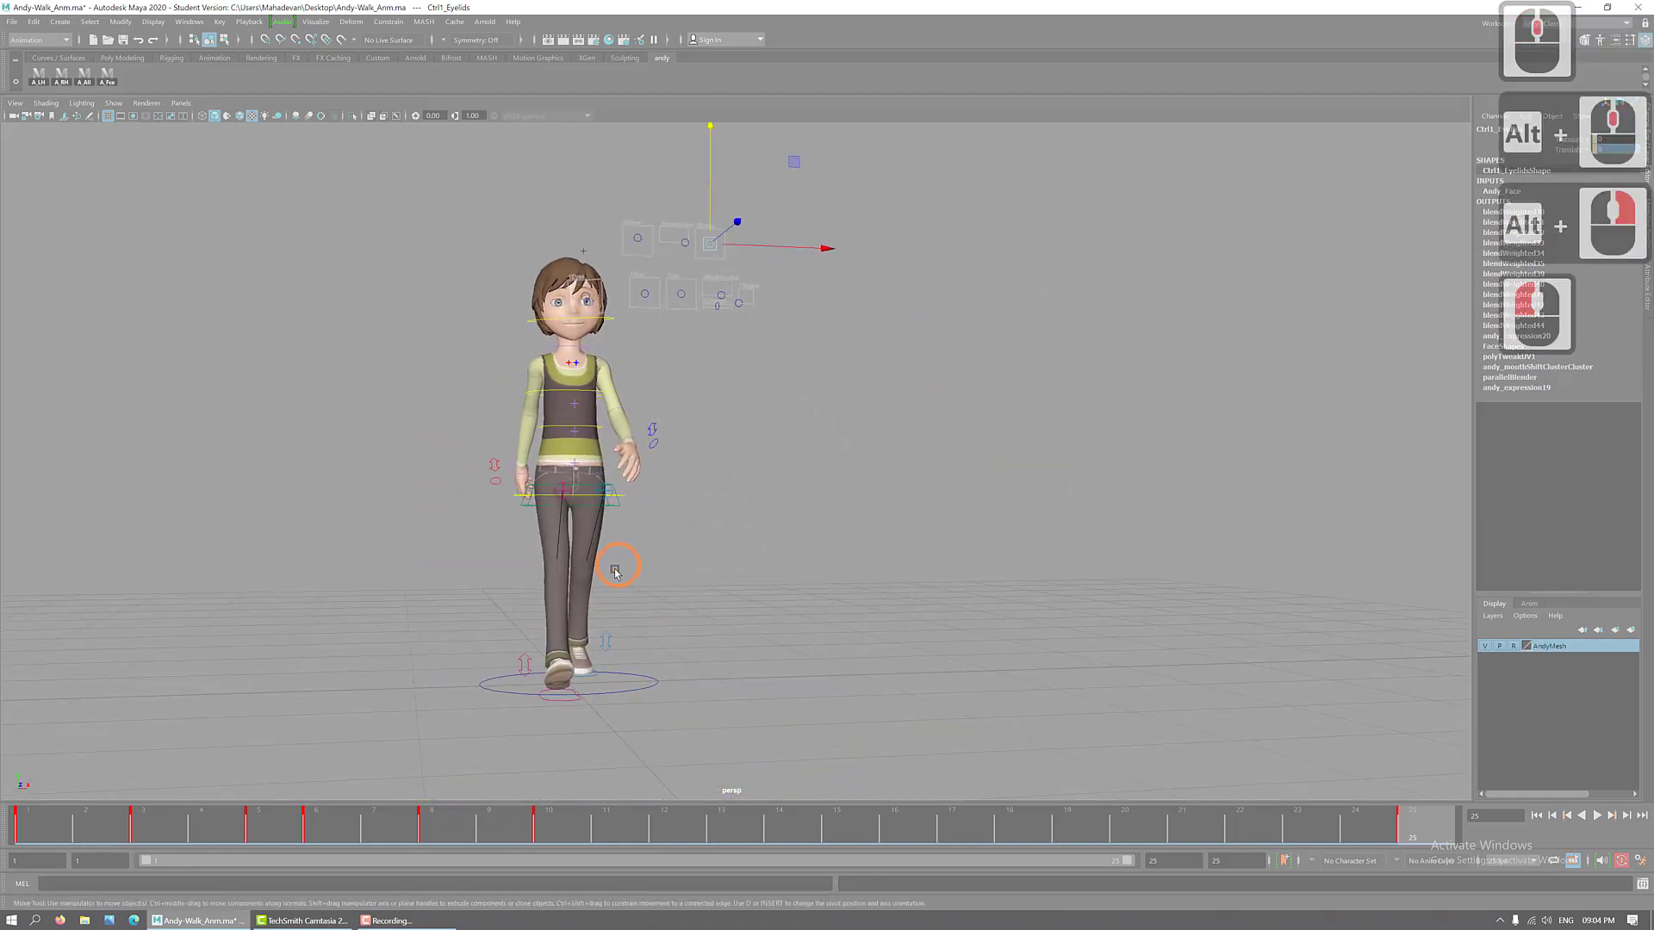
{"action": "left_click_drag", "start_coordinate": [624, 568], "coordinate": [595, 572], "text": "alt"}
{"action": "left_click", "coordinate": [26, 828]}
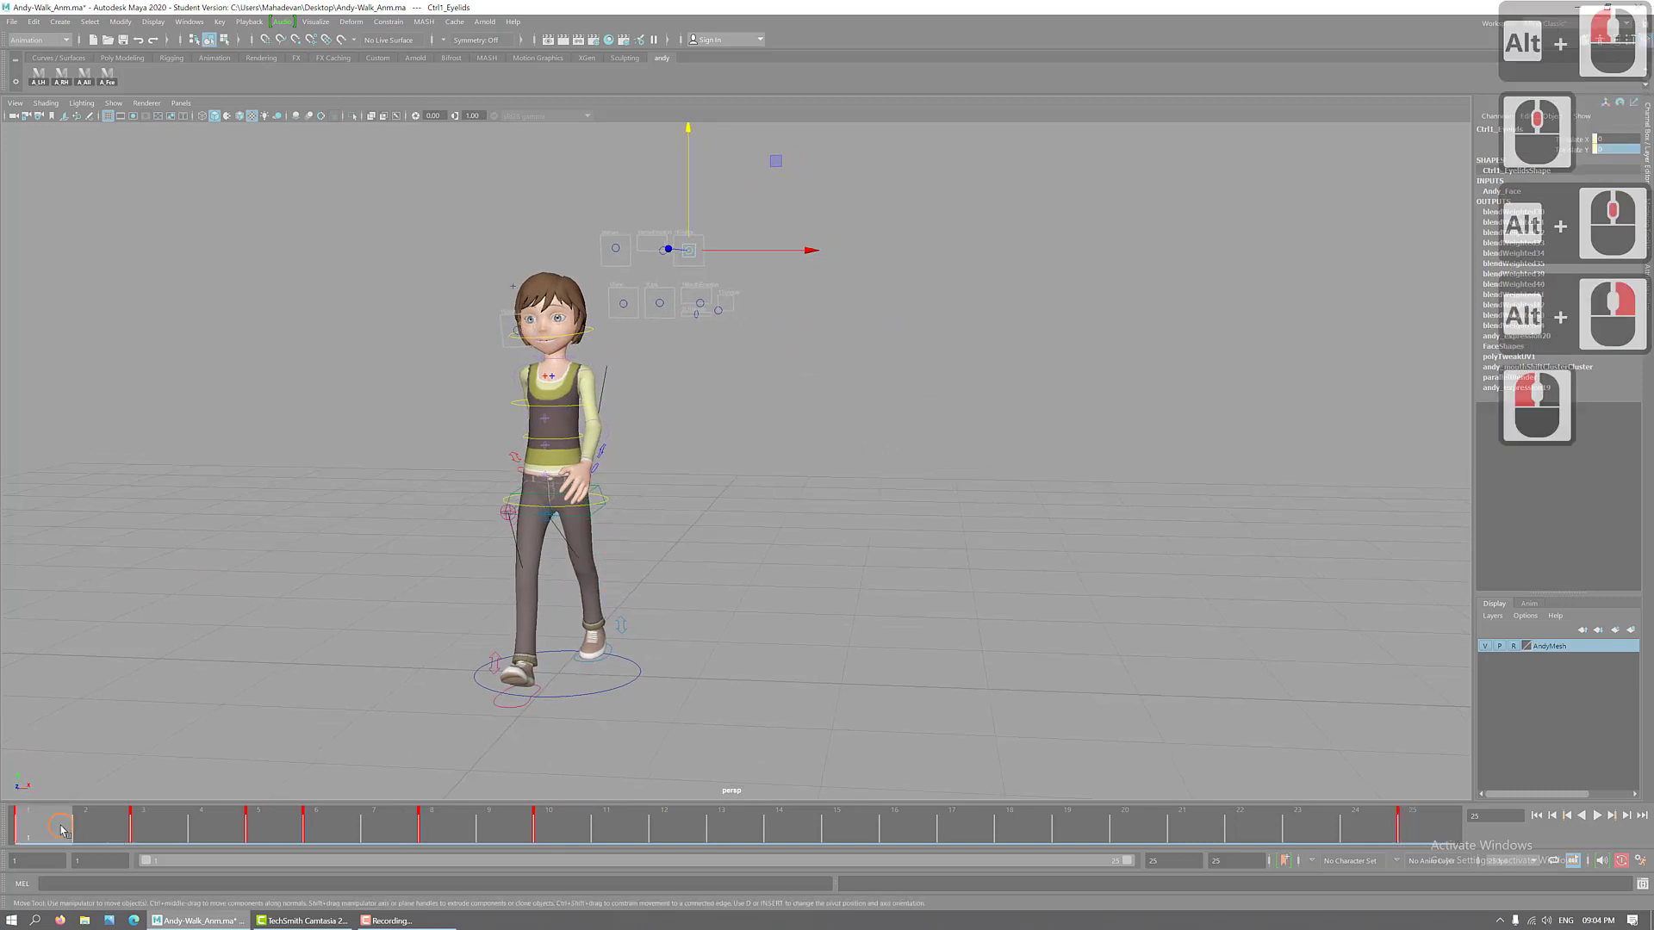
{"action": "left_click", "coordinate": [1596, 816]}
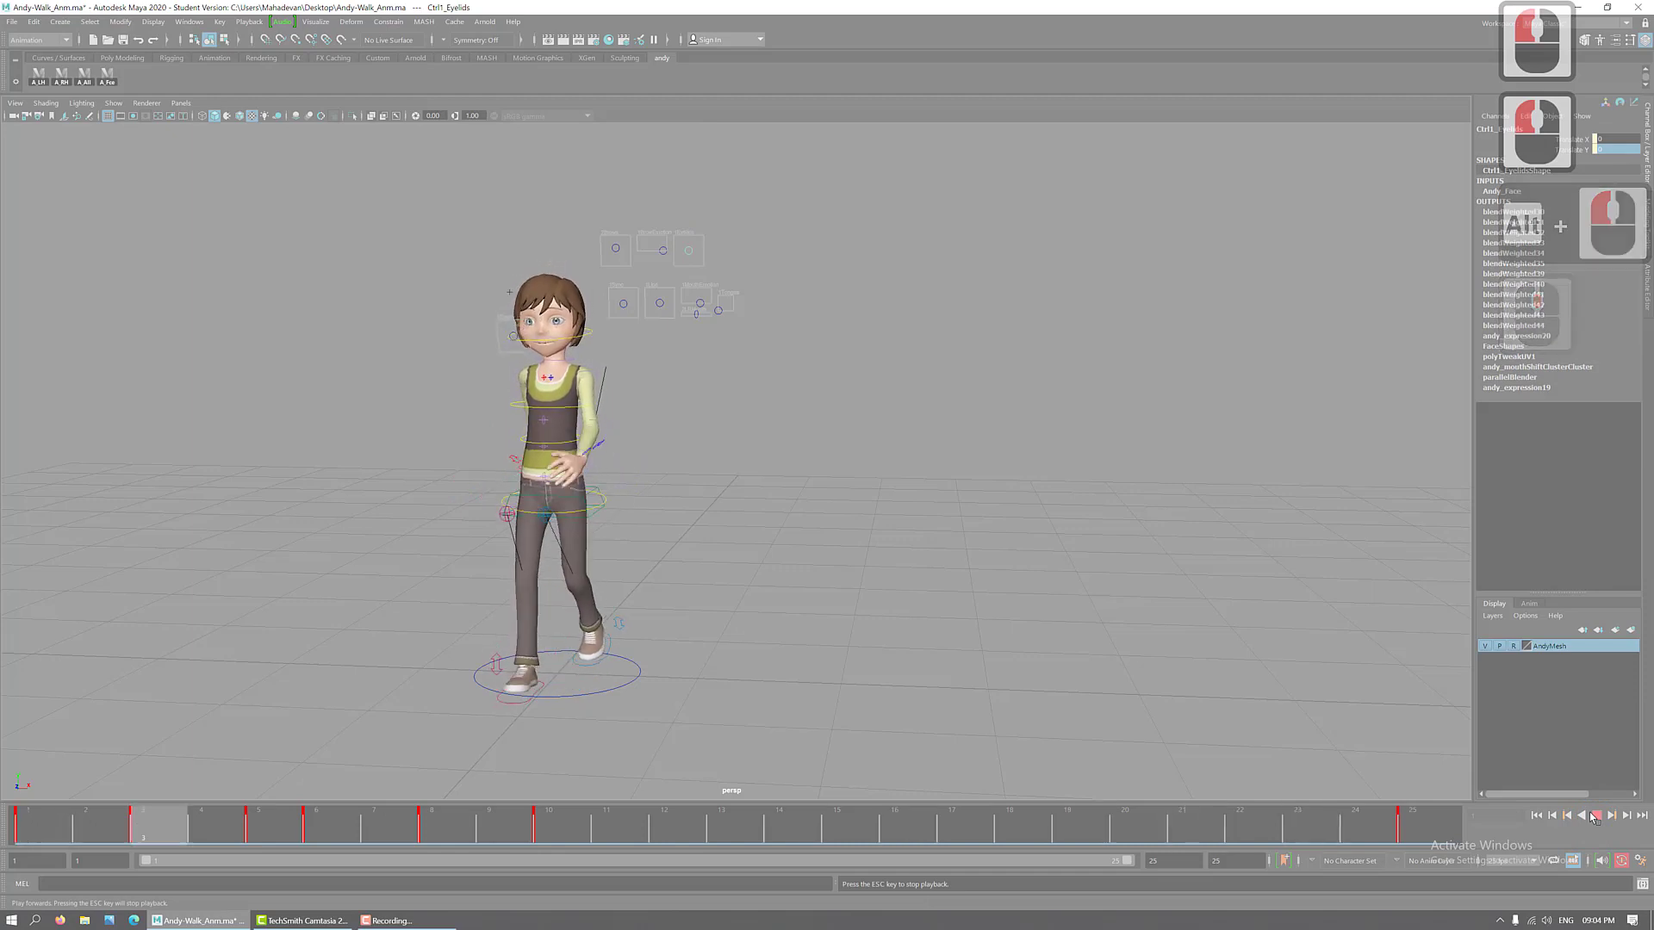
{"action": "left_click", "coordinate": [1581, 816]}
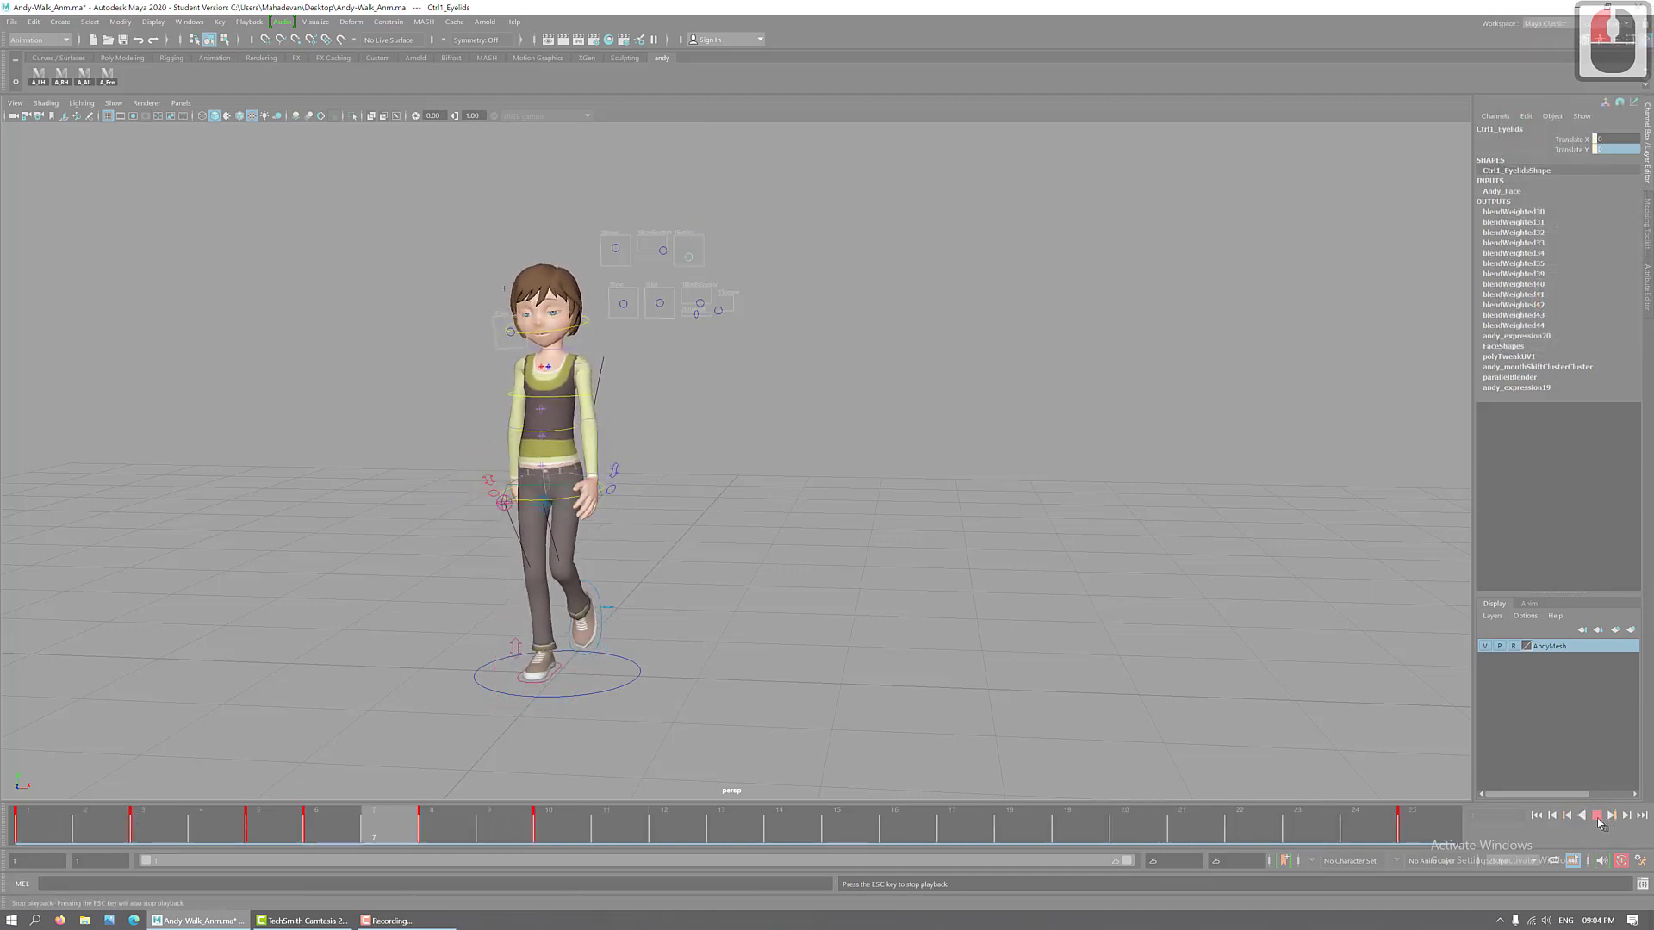
{"action": "left_click", "coordinate": [1596, 816]}
- Shift the eyelid control's blink keys from frames 1–10 to frames 11–20 on the timeline
{"action": "left_click", "coordinate": [39, 837]}
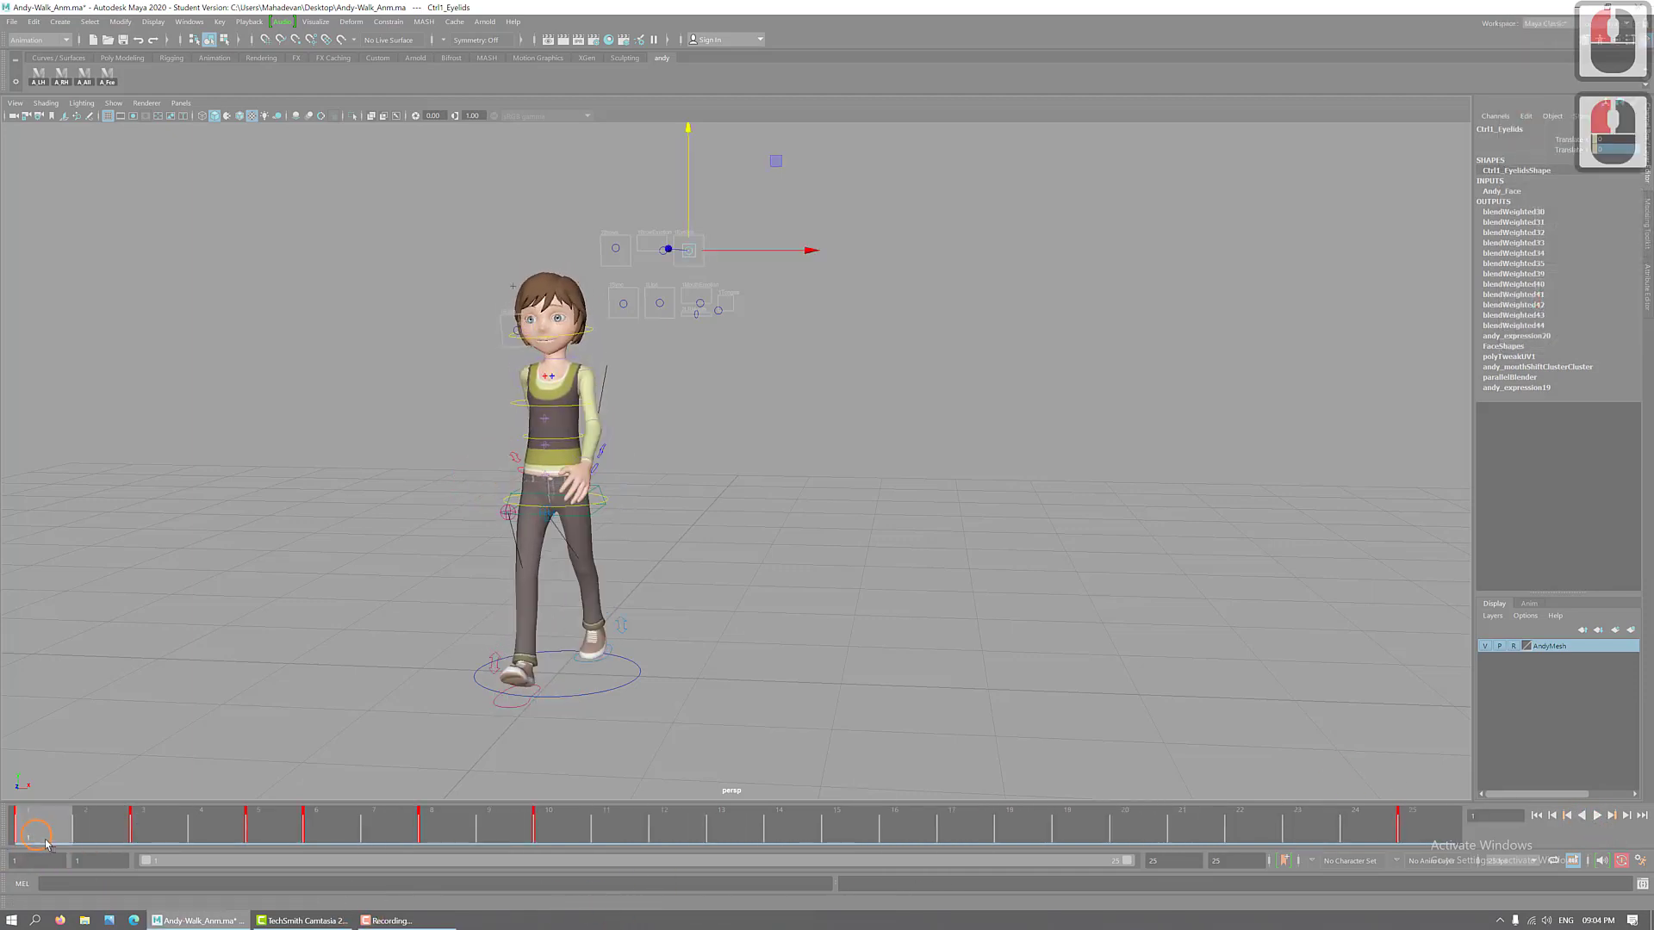
{"action": "left_click_drag", "start_coordinate": [45, 831], "coordinate": [556, 823], "text": "shift"}
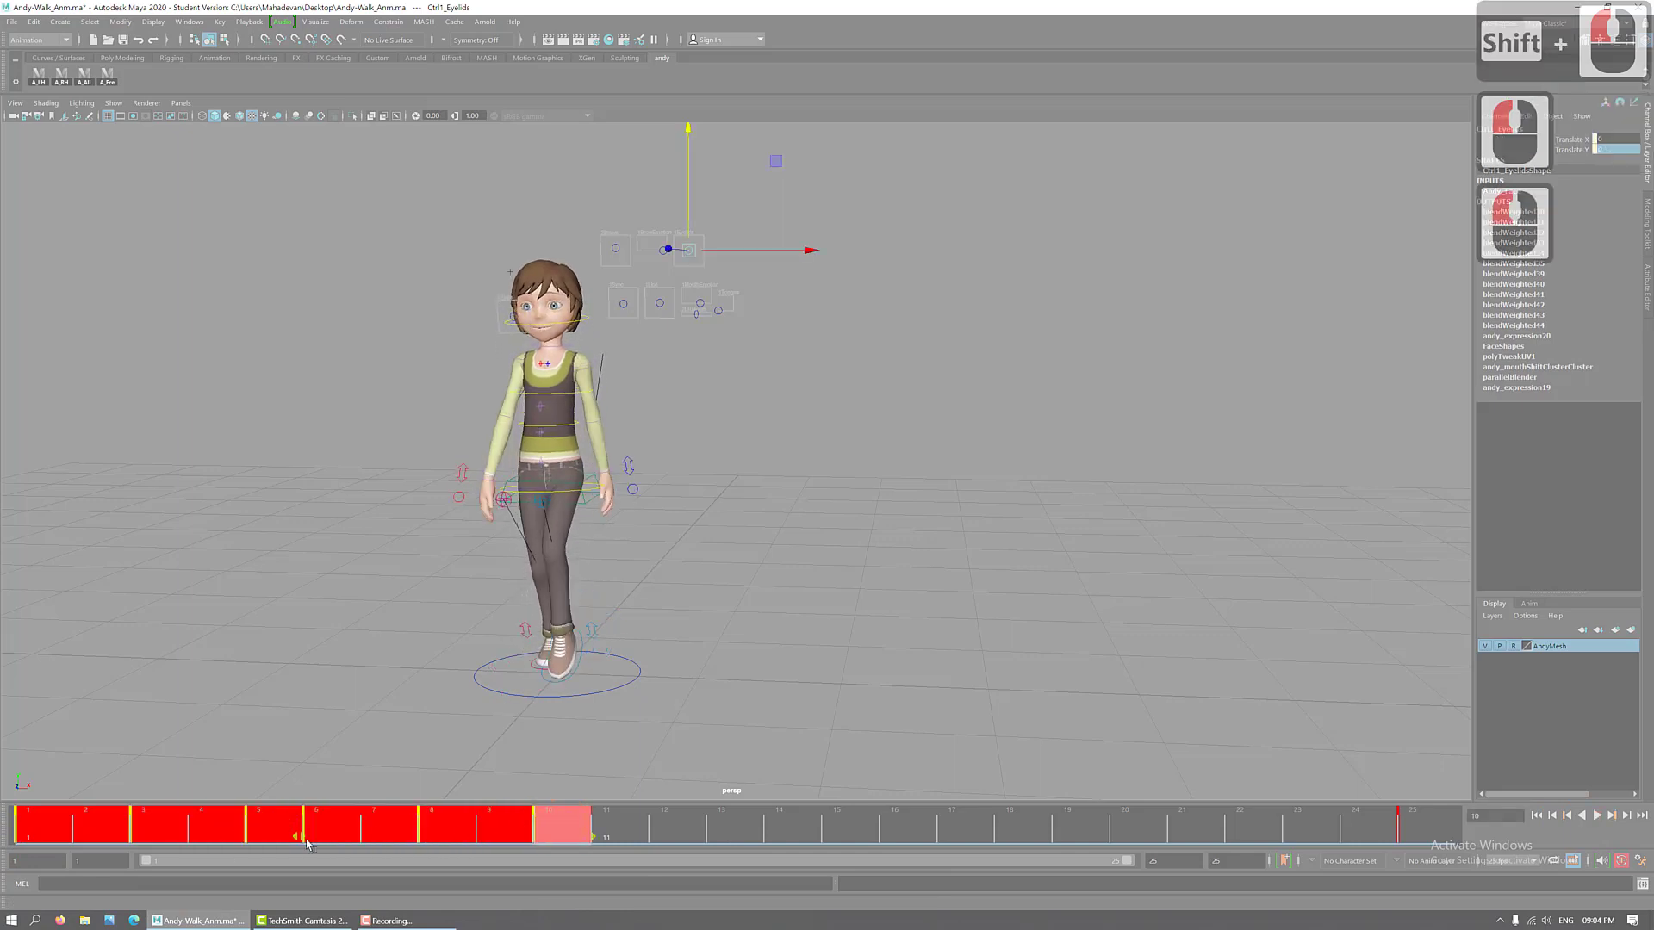
{"action": "left_click_drag", "start_coordinate": [298, 836], "coordinate": [672, 834], "text": "shift"}
{"action": "left_click_drag", "start_coordinate": [242, 841], "coordinate": [95, 827]}
{"action": "left_click_drag", "start_coordinate": [156, 877], "coordinate": [973, 834]}
{"action": "left_click_drag", "start_coordinate": [710, 842], "coordinate": [913, 837], "text": "shift"}
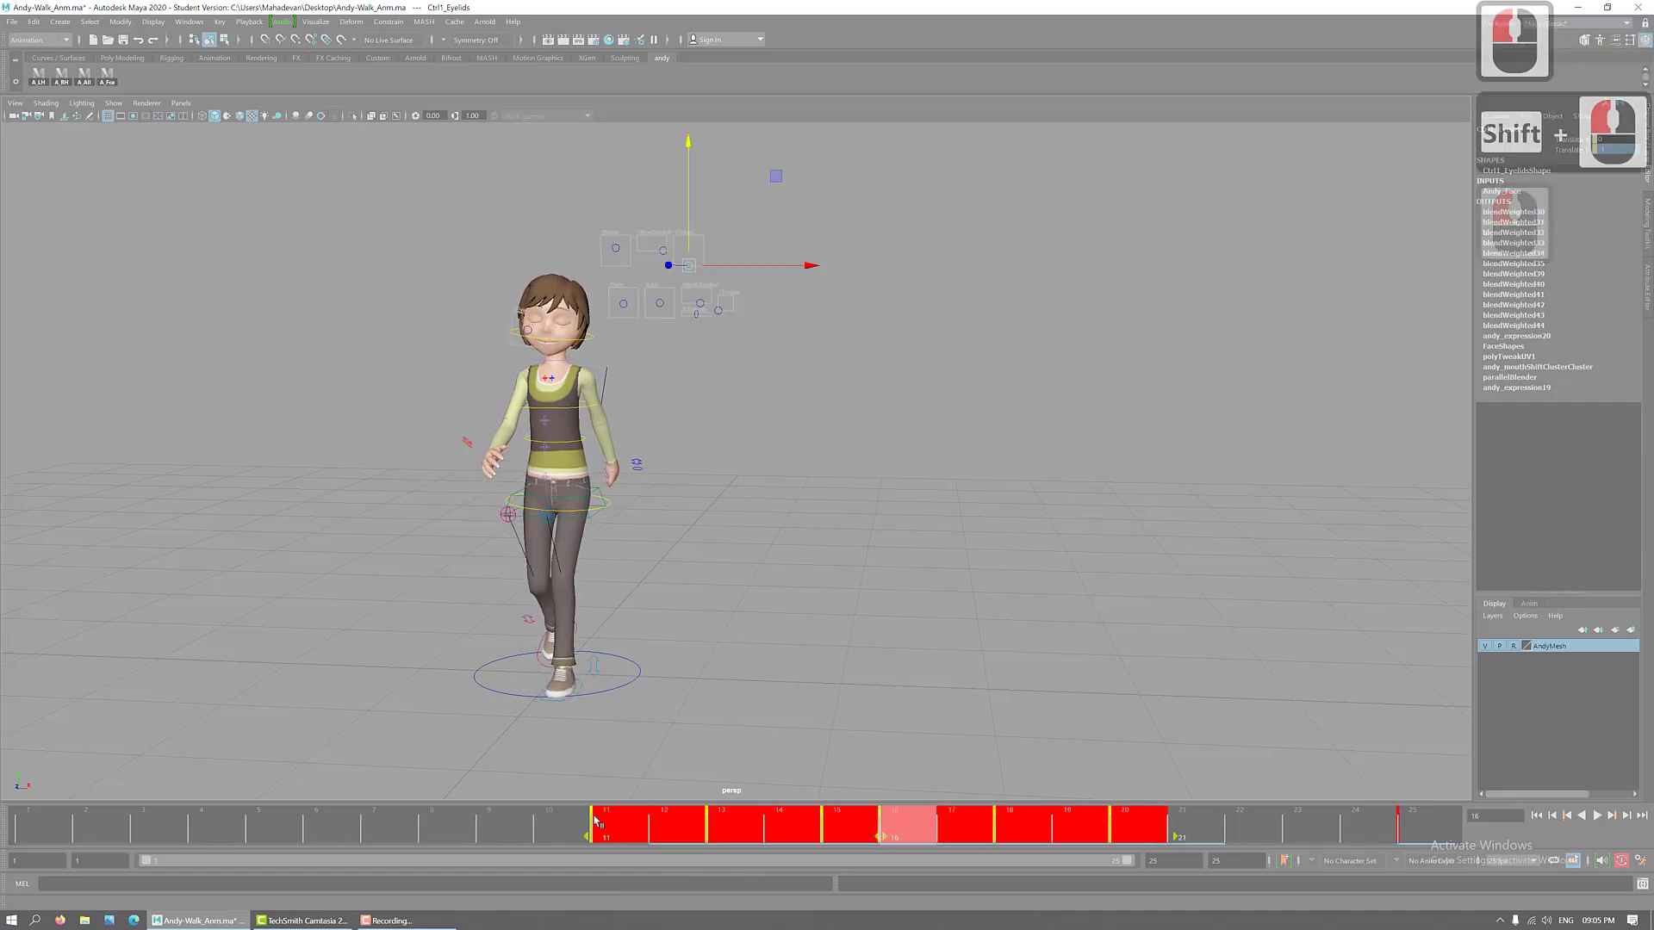
- Play the walk from frame 1 and review the shifted blink around frames 13 to 15
{"action": "left_click", "coordinate": [39, 829]}
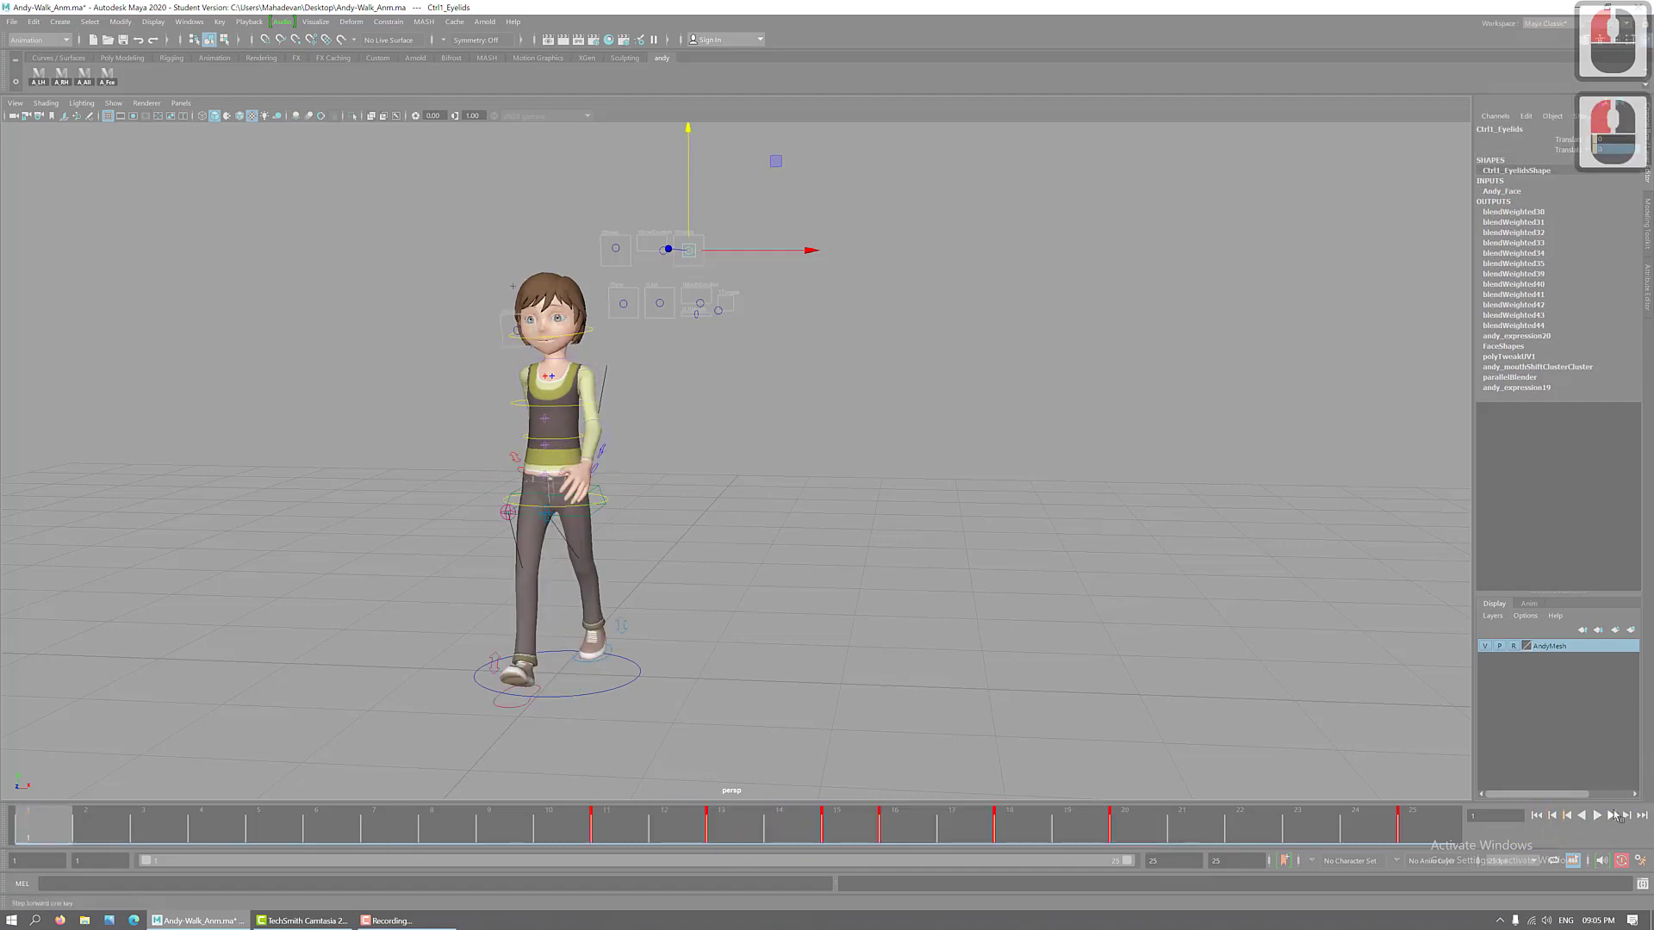
{"action": "left_click", "coordinate": [1598, 816]}
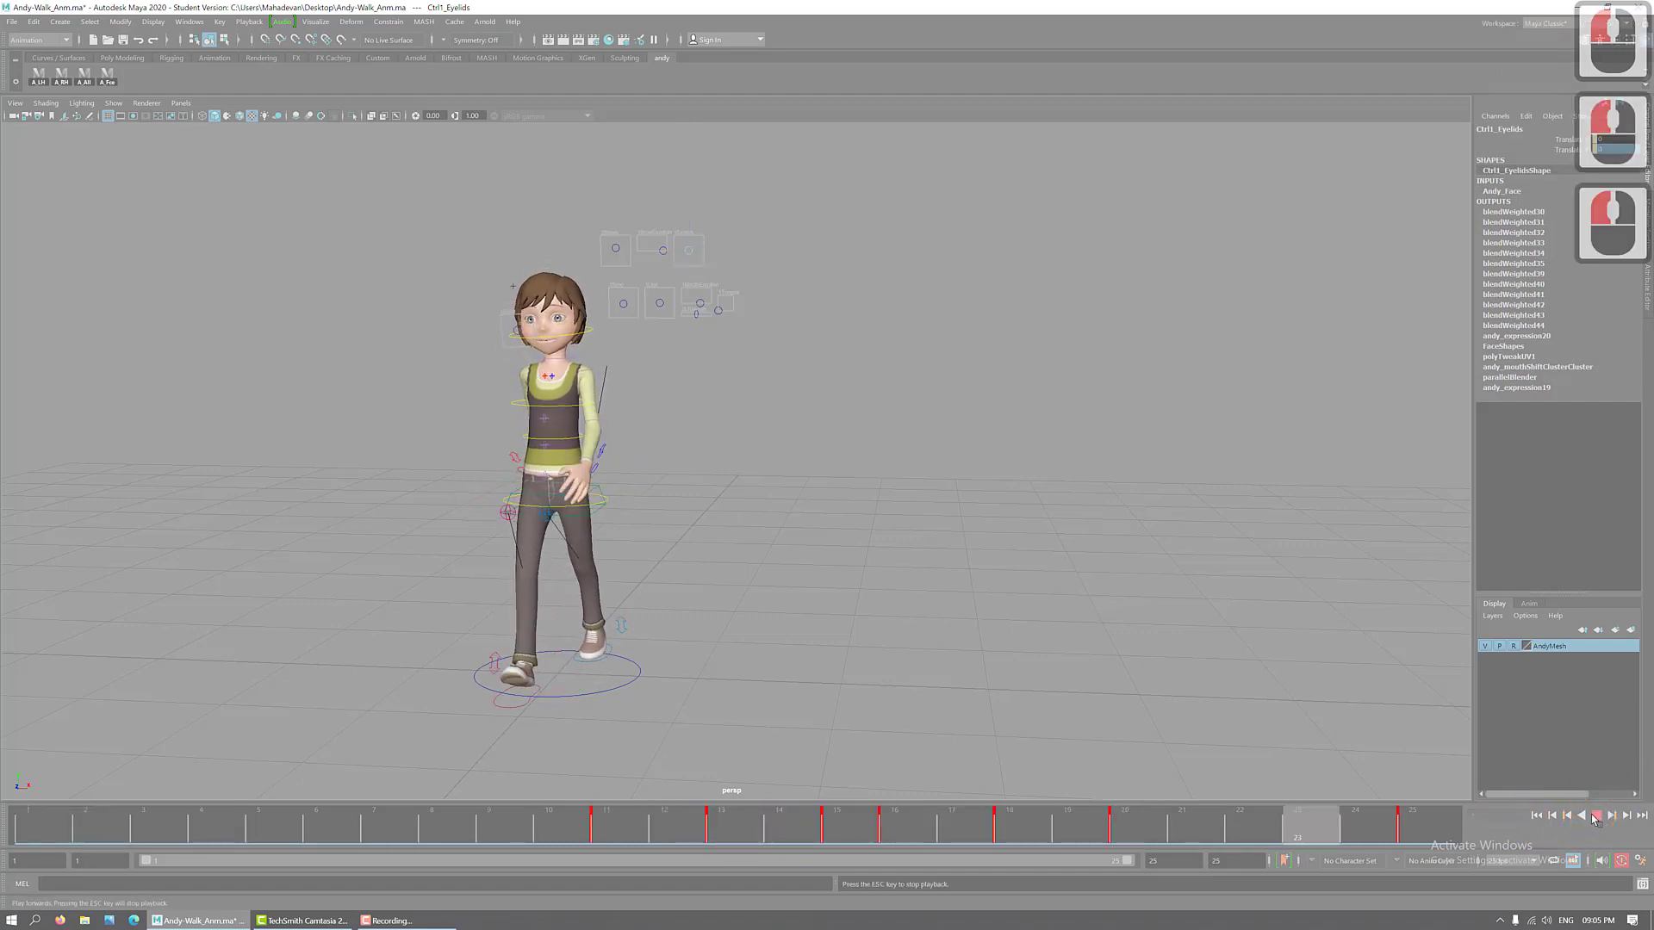
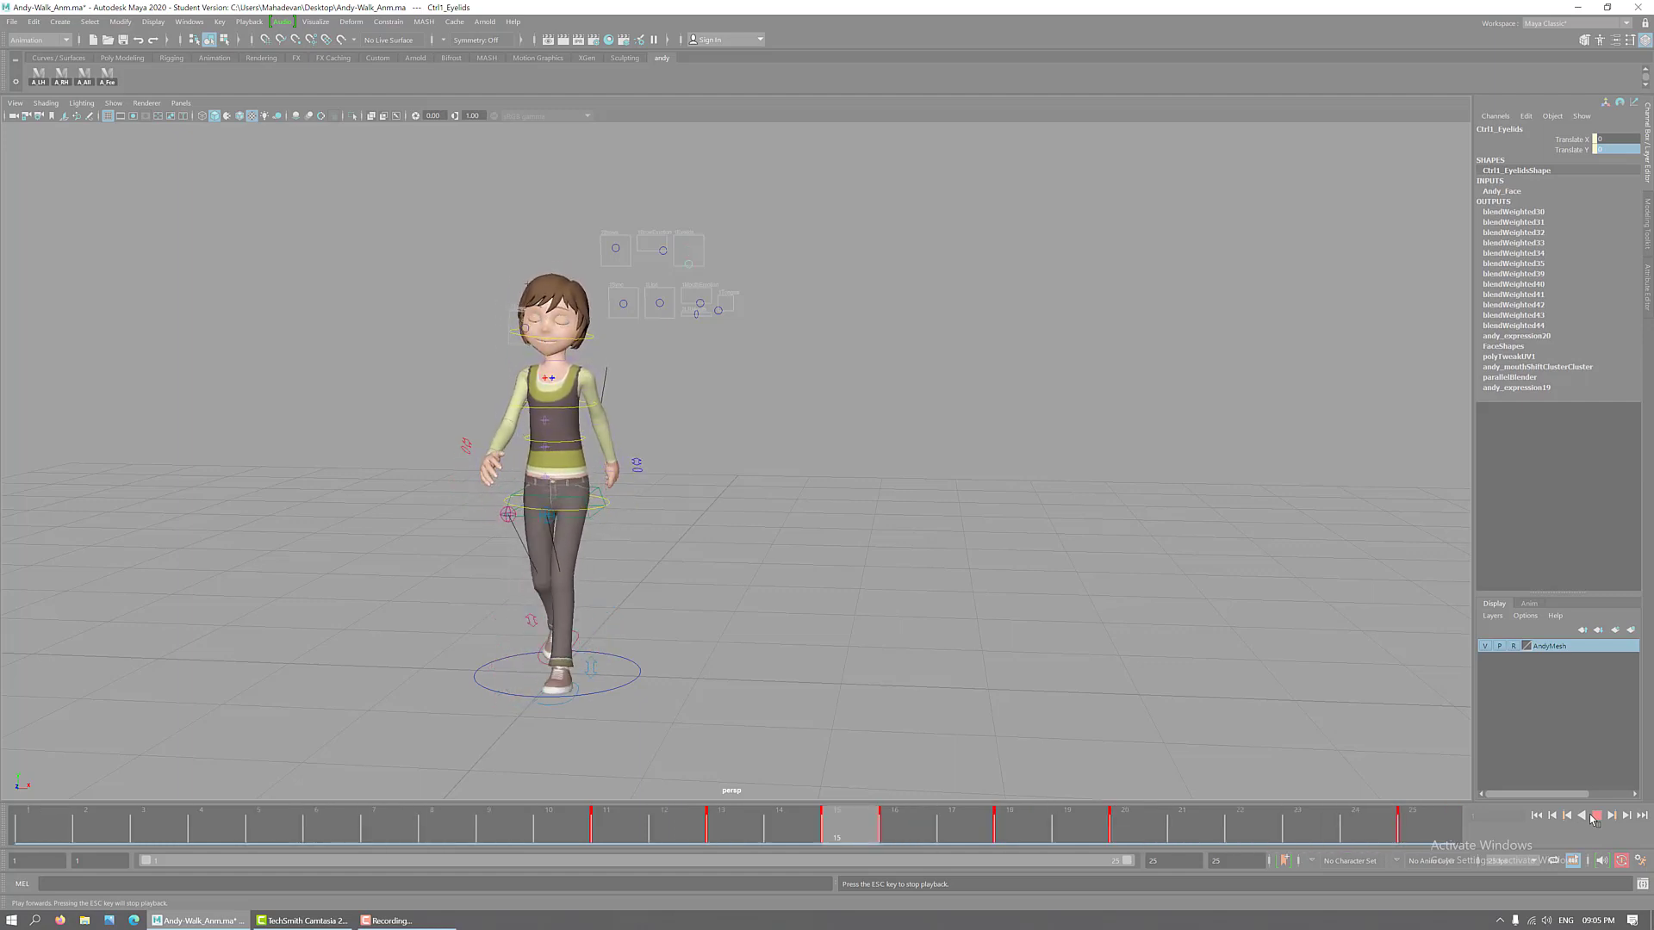
{"action": "left_click", "coordinate": [1604, 815]}
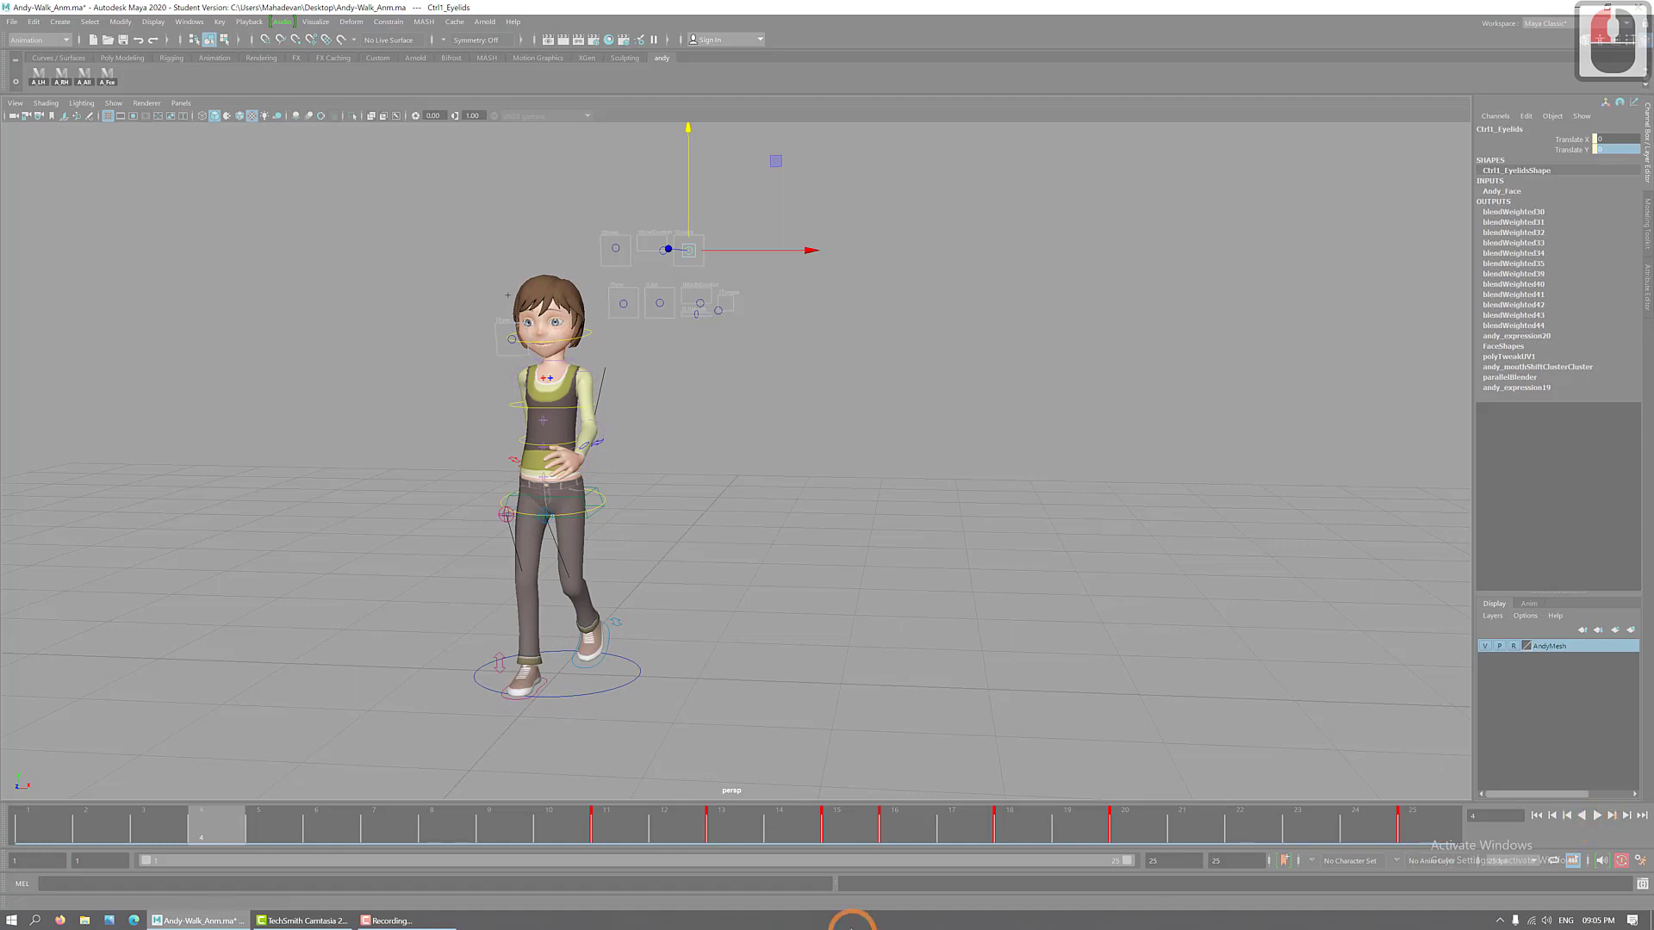
{"action": "left_click", "coordinate": [855, 834]}
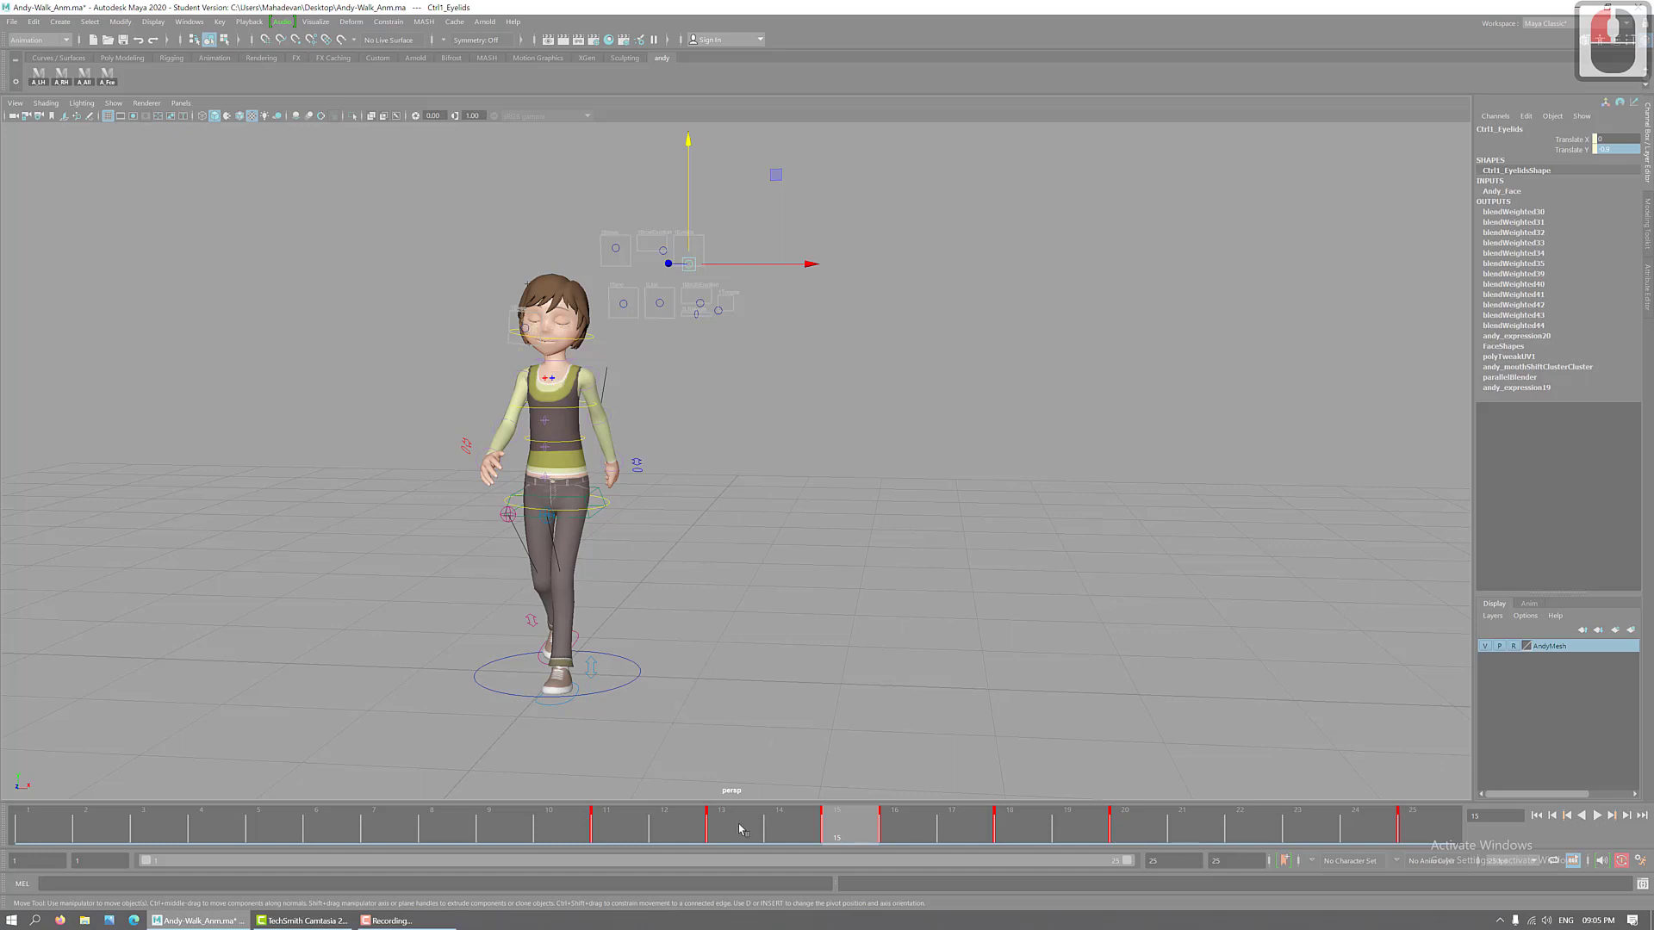
{"action": "left_click_drag", "start_coordinate": [739, 830], "coordinate": [842, 835]}
- Try lowering the eyes control slightly at frame 15 while the eyelids are closed
{"action": "left_click", "coordinate": [529, 333]}
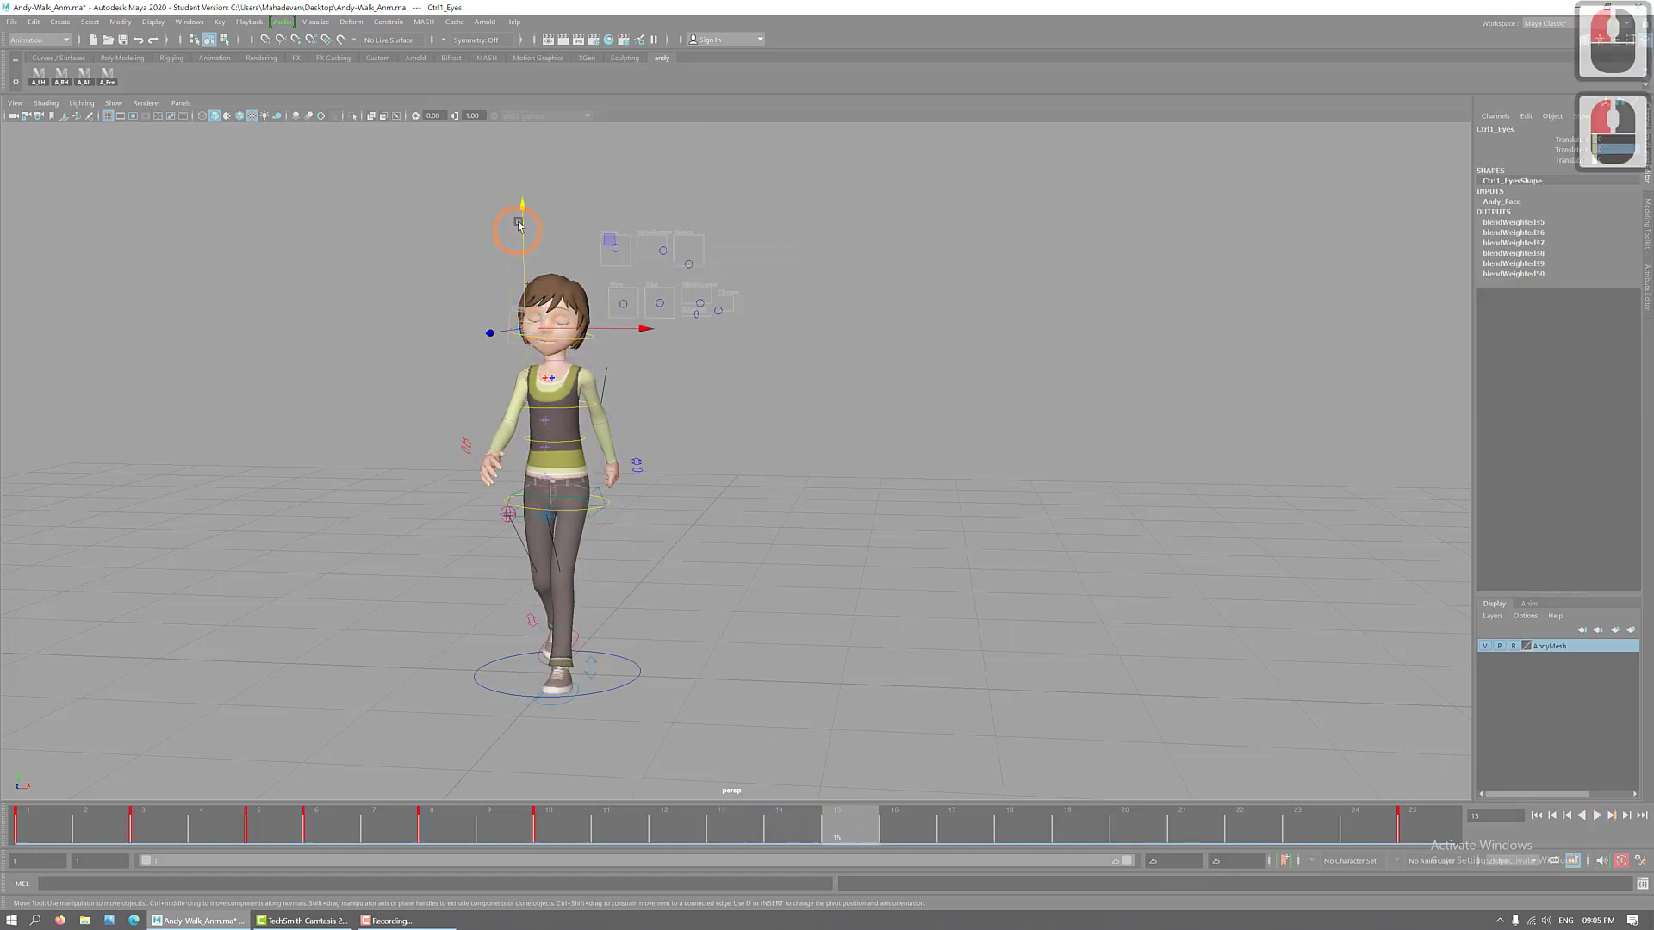
{"action": "mouse_move", "coordinate": [521, 206]}
{"action": "left_mouse_down"}
{"action": "mouse_move", "coordinate": [531, 229]}
{"action": "mouse_move", "coordinate": [526, 215]}
{"action": "left_mouse_up"}
{"action": "key", "text": "ctrl+z"}
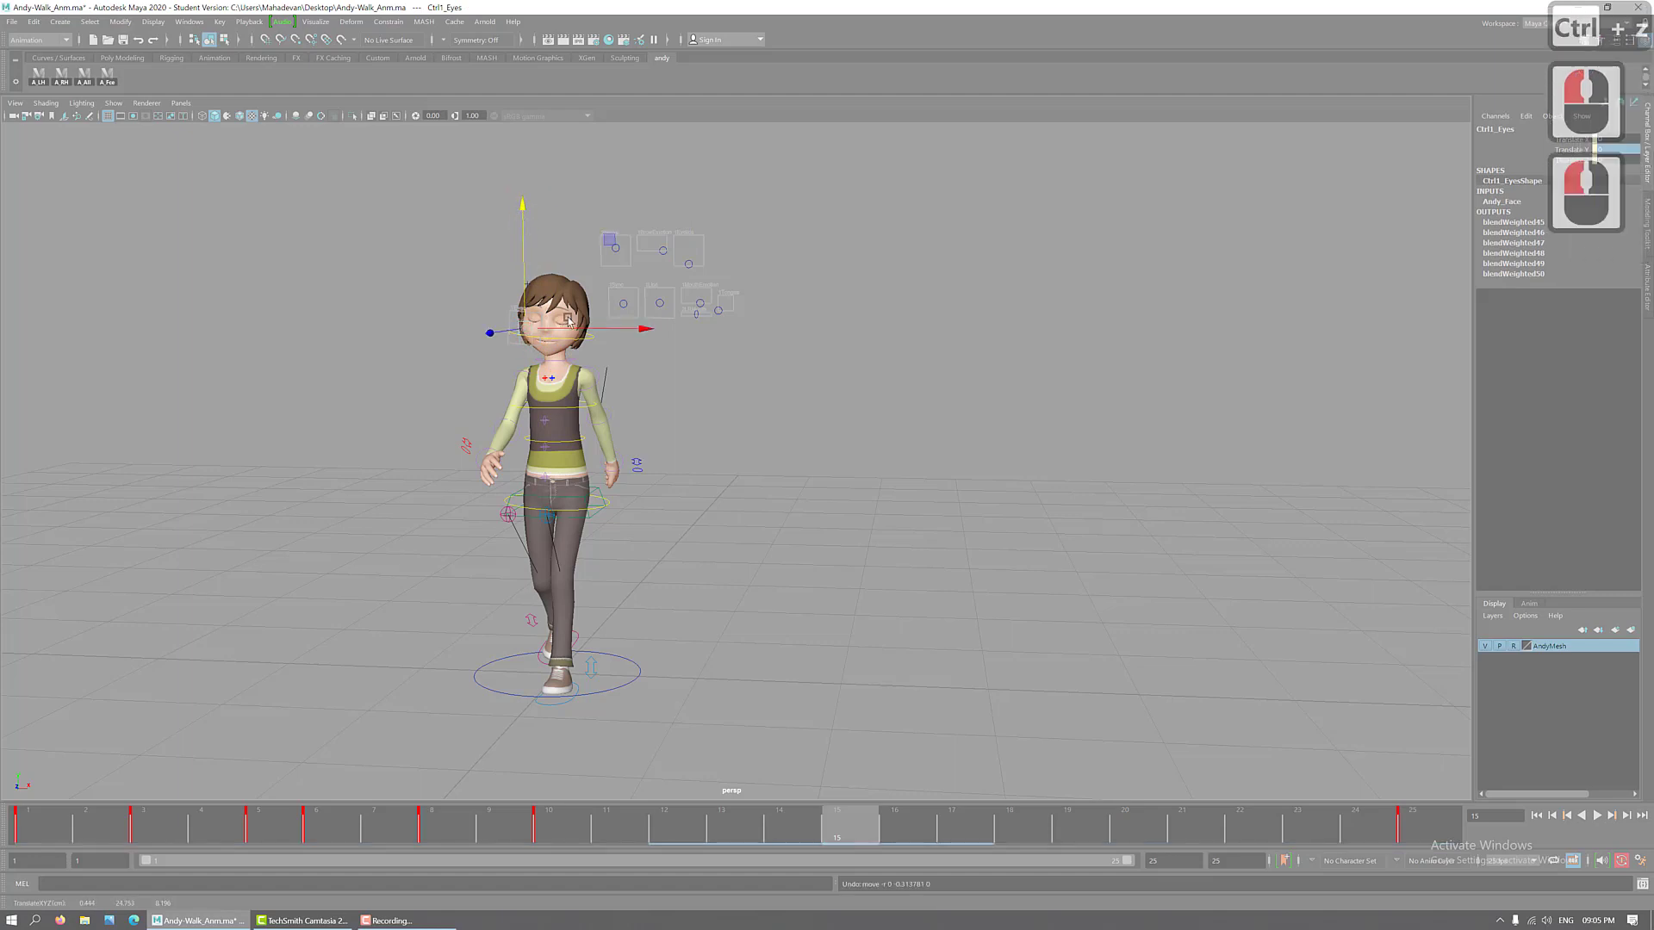
{"action": "right_click_drag", "start_coordinate": [528, 453], "coordinate": [1078, 428], "text": "alt"}
{"action": "middle_click_drag", "start_coordinate": [565, 302], "coordinate": [890, 482], "text": "alt"}
{"action": "left_click_drag", "start_coordinate": [500, 457], "coordinate": [526, 409], "text": "alt"}
{"action": "right_click_drag", "start_coordinate": [534, 401], "coordinate": [1233, 508], "text": "alt"}
{"action": "middle_click_drag", "start_coordinate": [959, 372], "coordinate": [822, 653], "text": "alt"}
{"action": "left_click_drag", "start_coordinate": [822, 653], "coordinate": [815, 559], "text": "alt"}
{"action": "left_click_drag", "start_coordinate": [695, 139], "coordinate": [690, 149]}
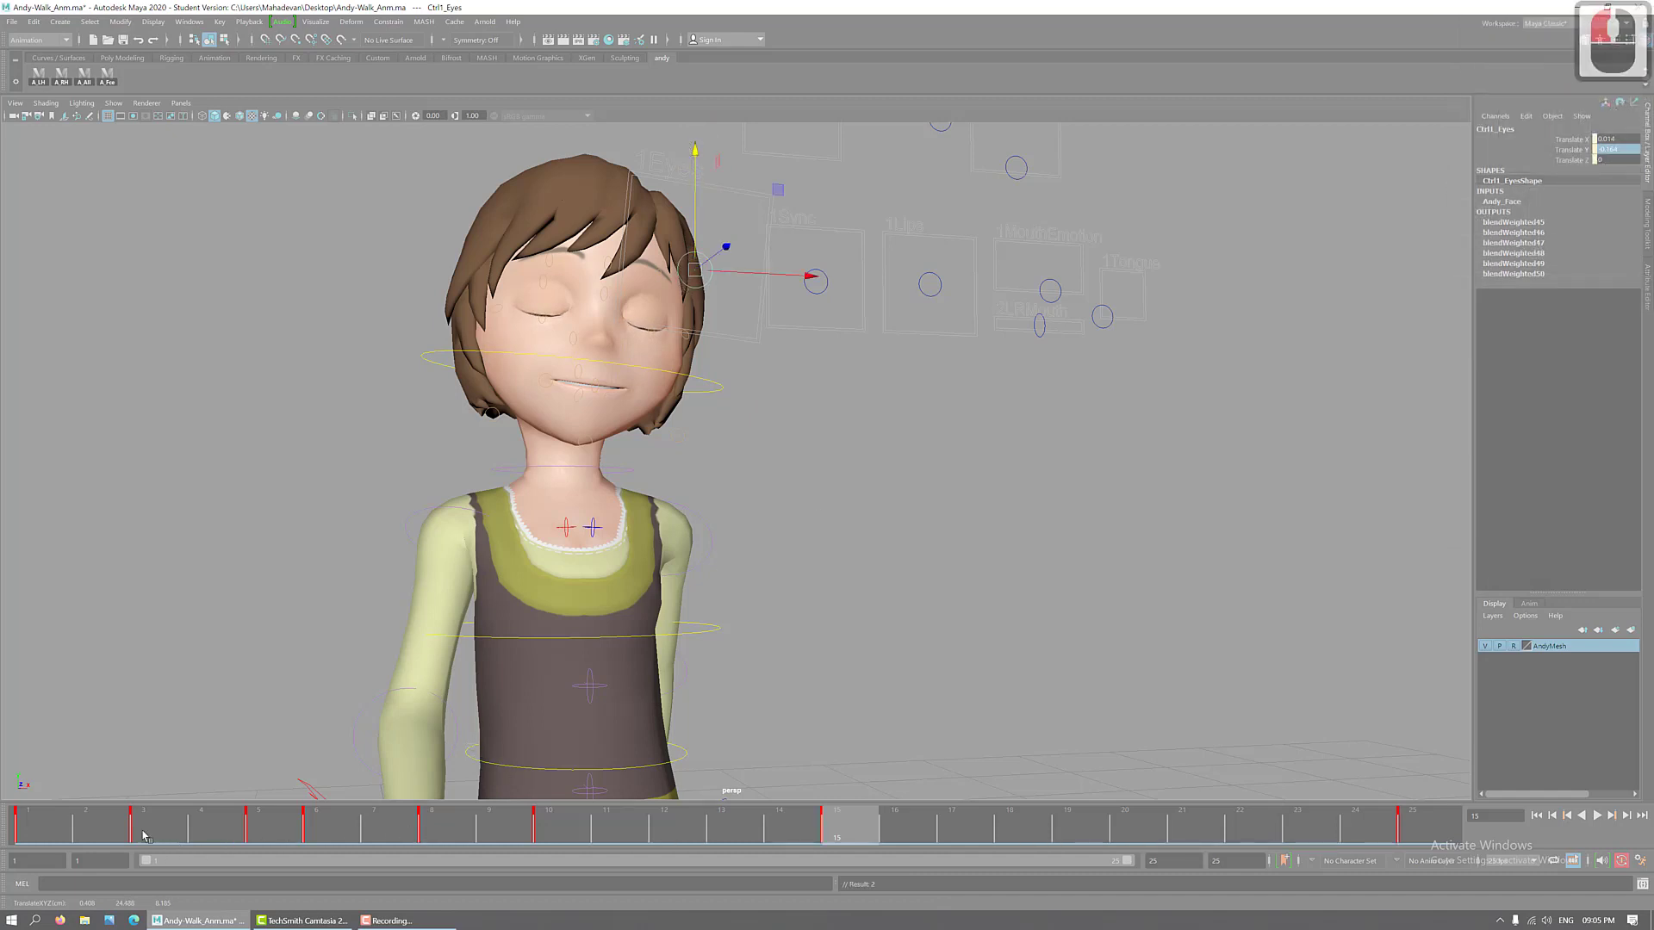
- Undo the eyes control's move at frame 15
{"action": "left_click", "coordinate": [52, 831]}
{"action": "left_click_drag", "start_coordinate": [52, 831], "coordinate": [546, 809], "text": "shift"}
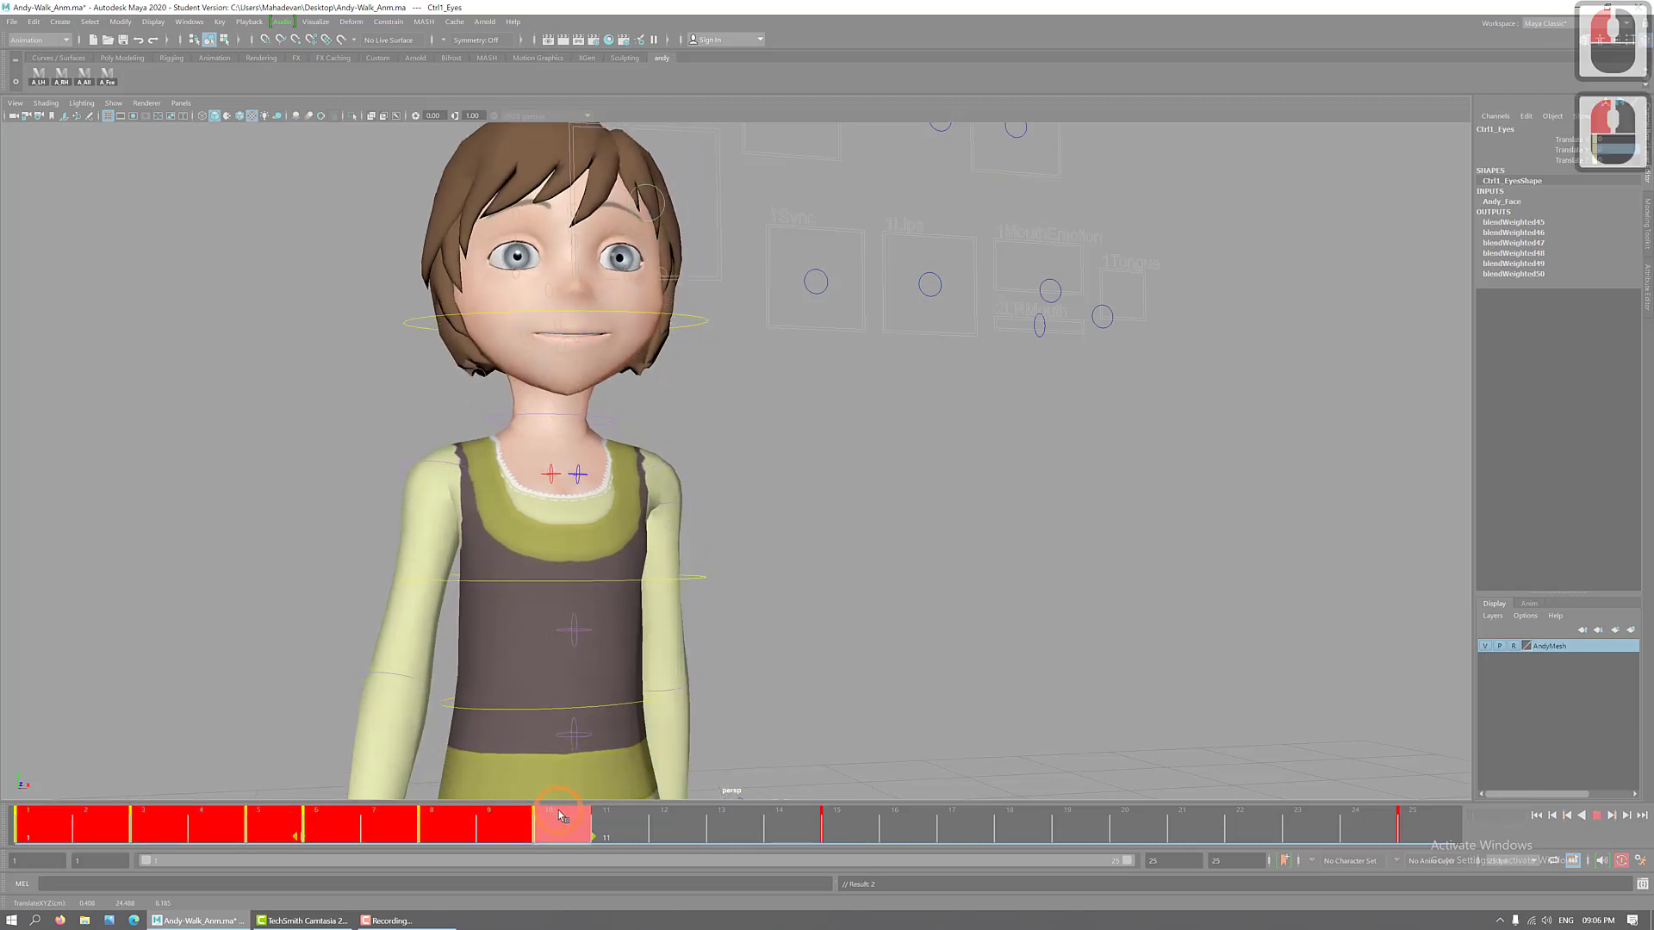
{"action": "left_click", "coordinate": [560, 816]}
{"action": "left_click", "coordinate": [555, 817]}
{"action": "key", "text": "ctrl+z"}
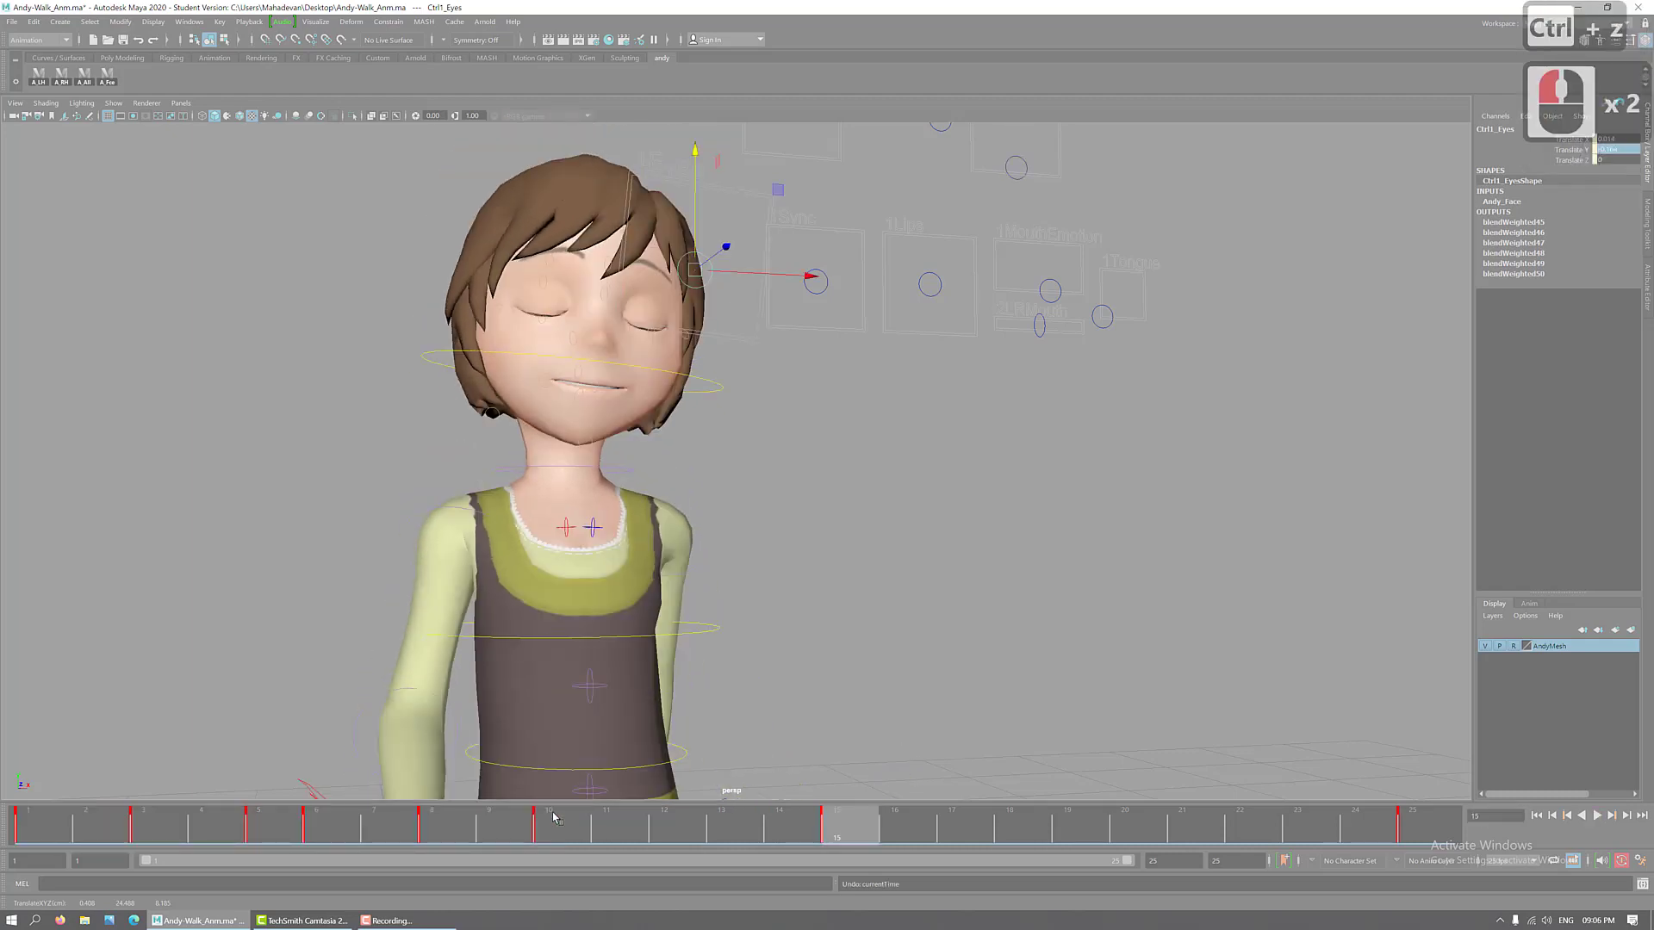
{"action": "key", "text": "ctrl+z"}
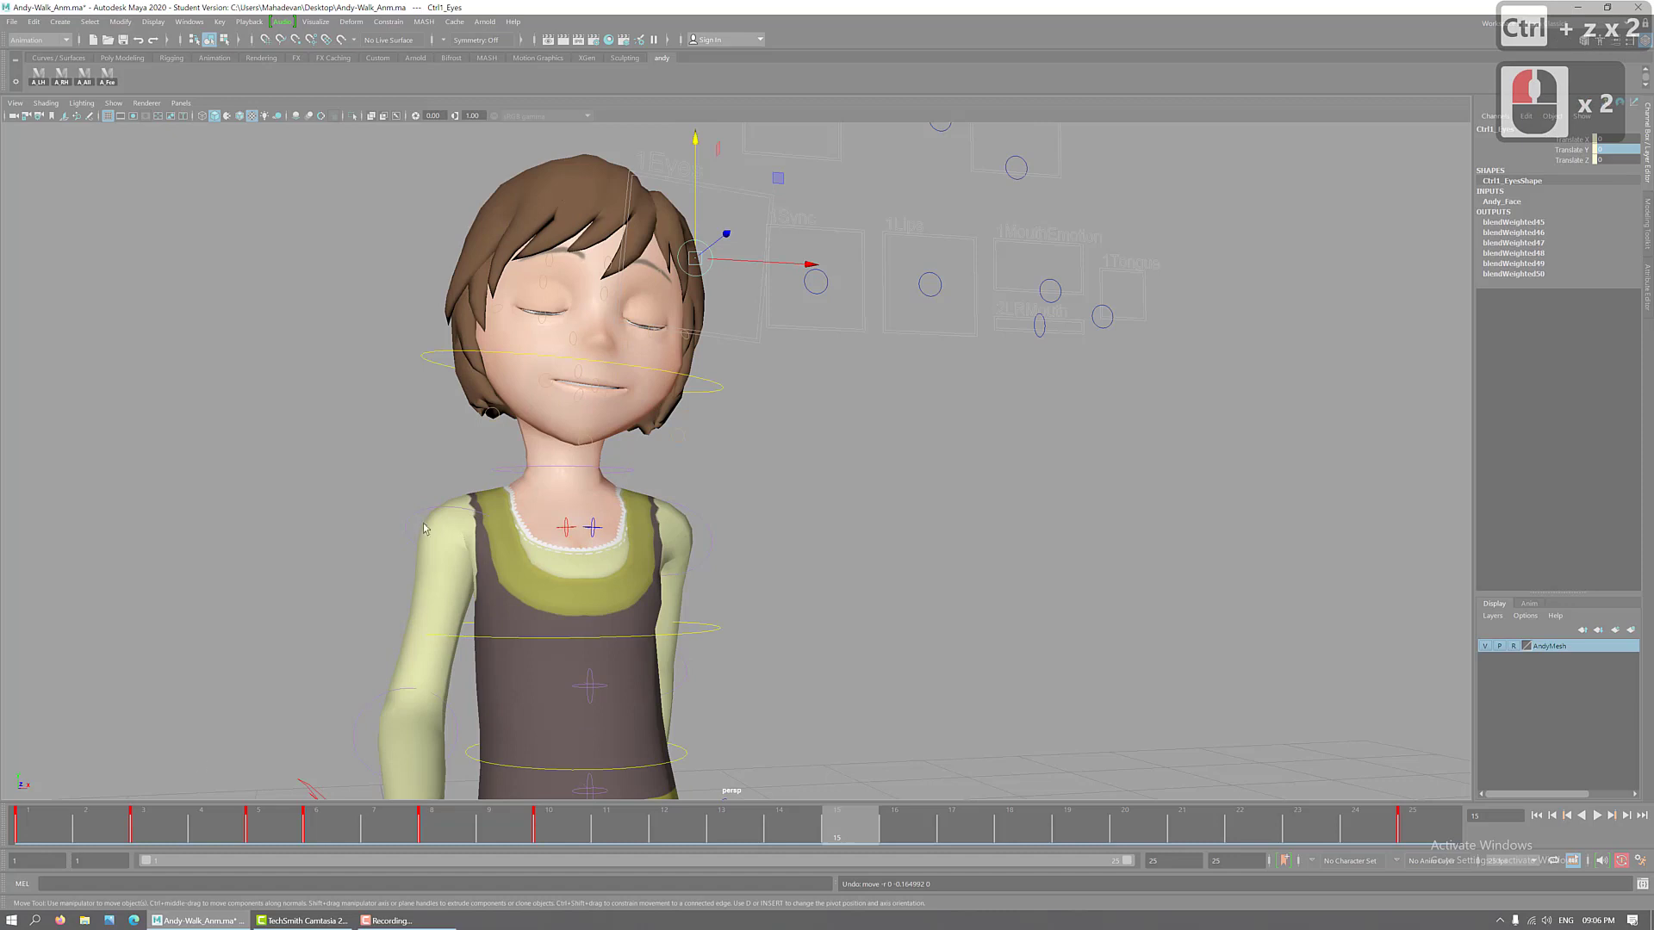
- Shift the eyes control's keys from frames 1–10 to frames 11–20 to match the eyelid blink
{"action": "left_click", "coordinate": [38, 830]}
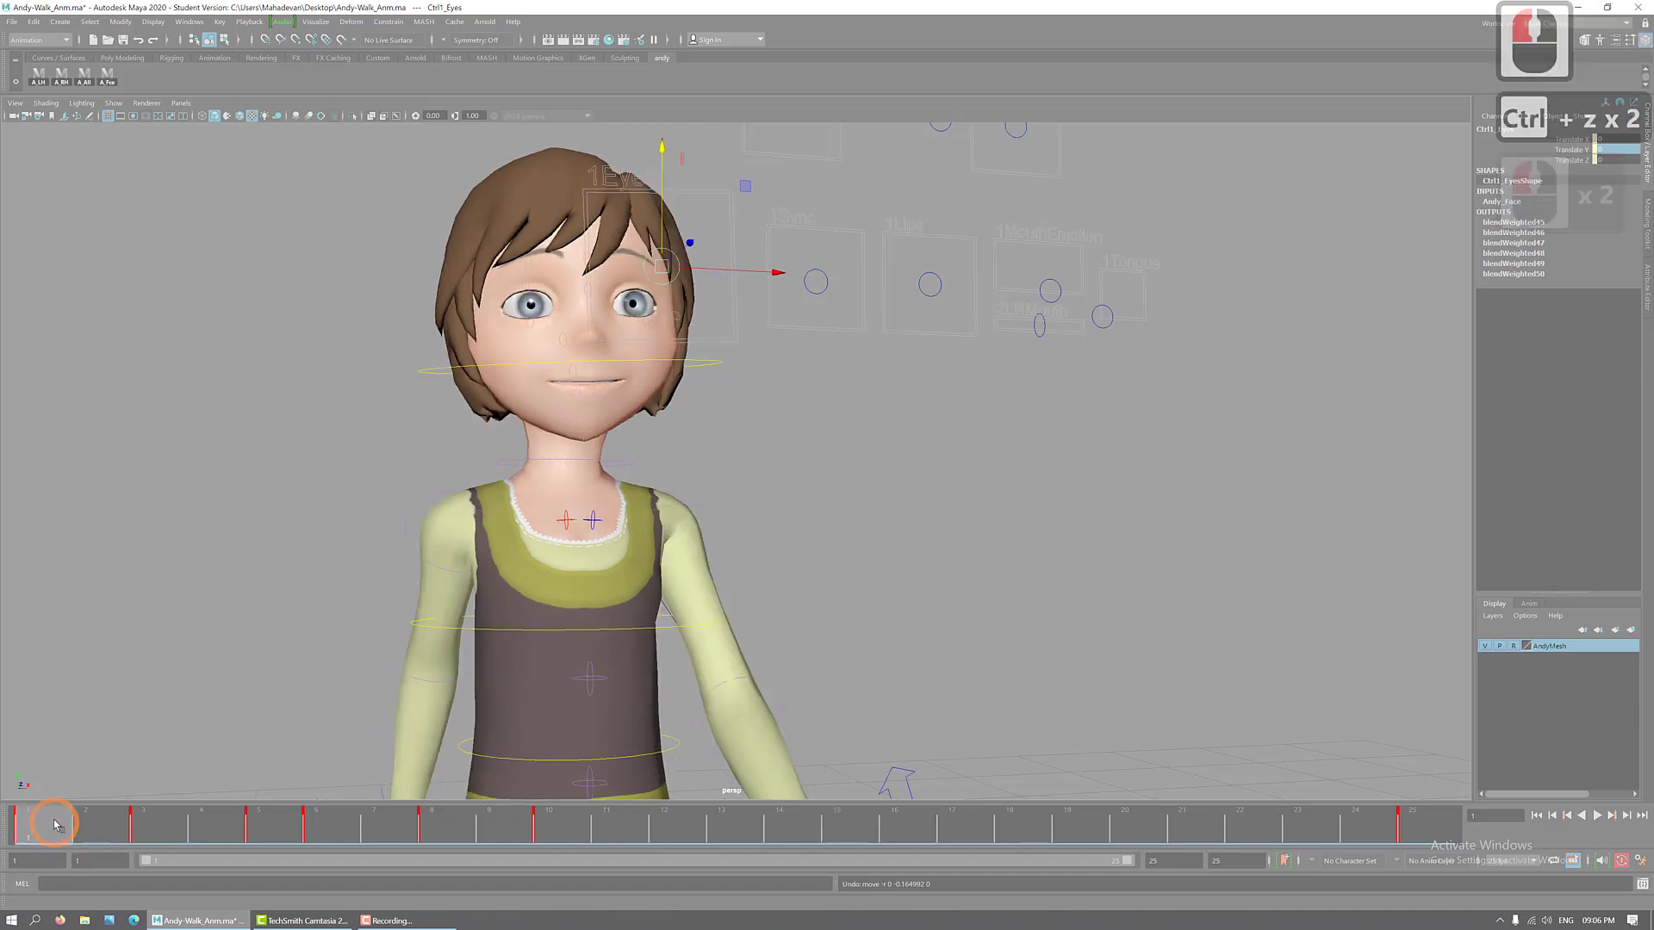
{"action": "left_click_drag", "start_coordinate": [38, 829], "coordinate": [561, 819], "text": "shift"}
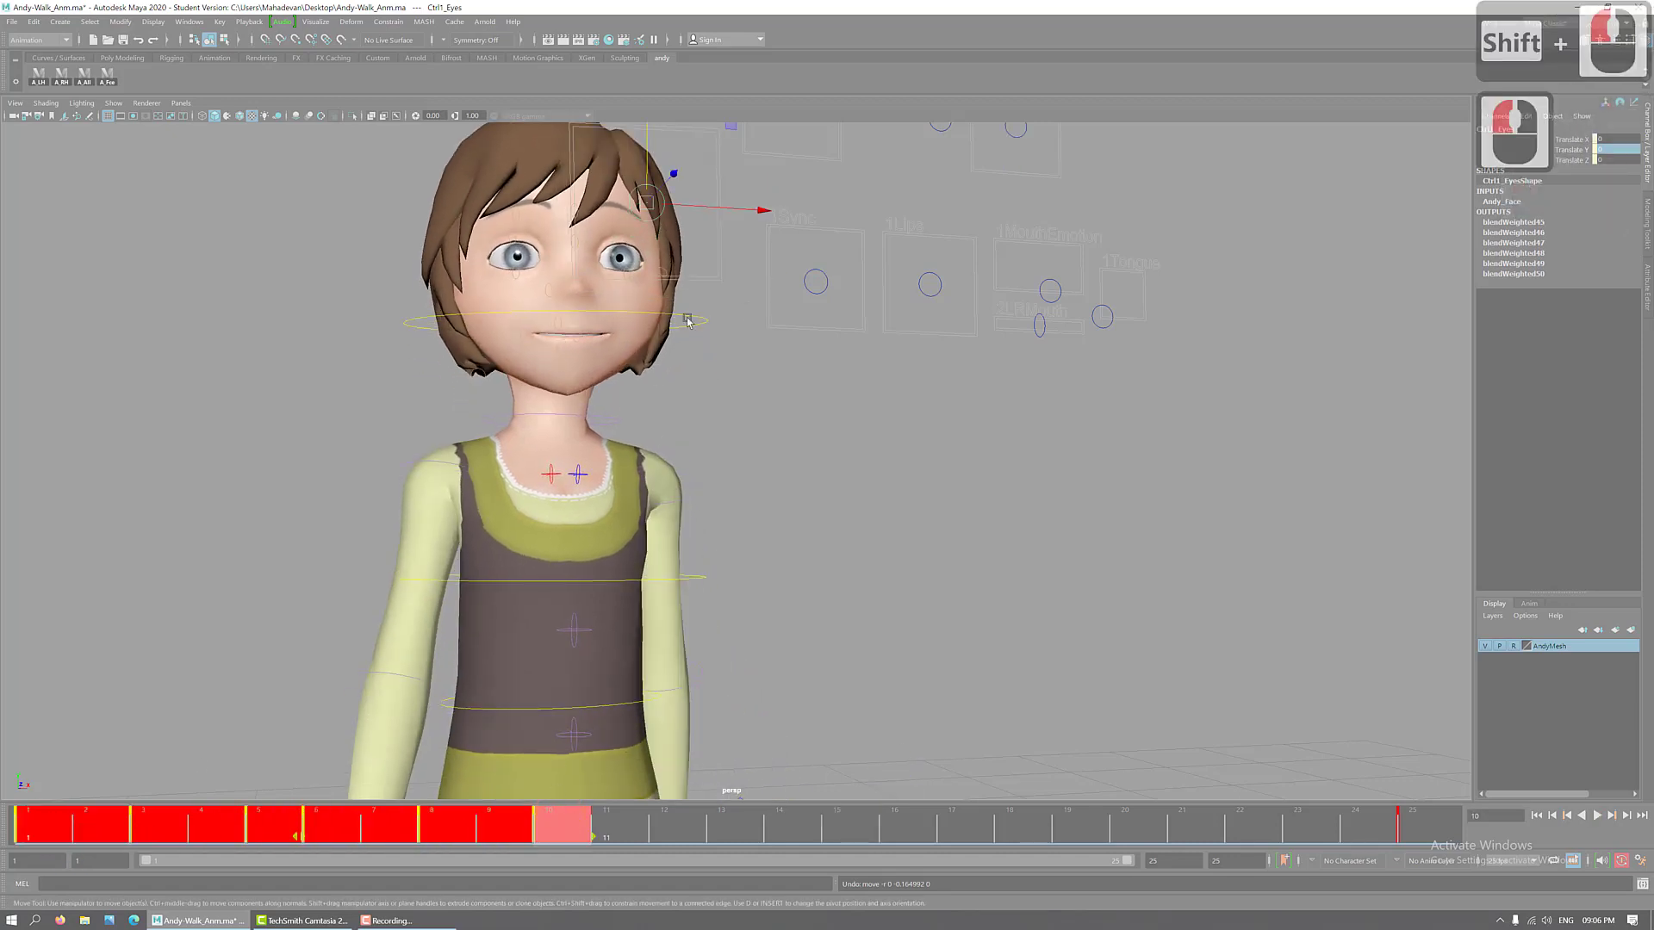
{"action": "right_click_drag", "start_coordinate": [1042, 469], "coordinate": [931, 418], "text": "alt"}
{"action": "middle_click_drag", "start_coordinate": [994, 293], "coordinate": [908, 453], "text": "alt"}
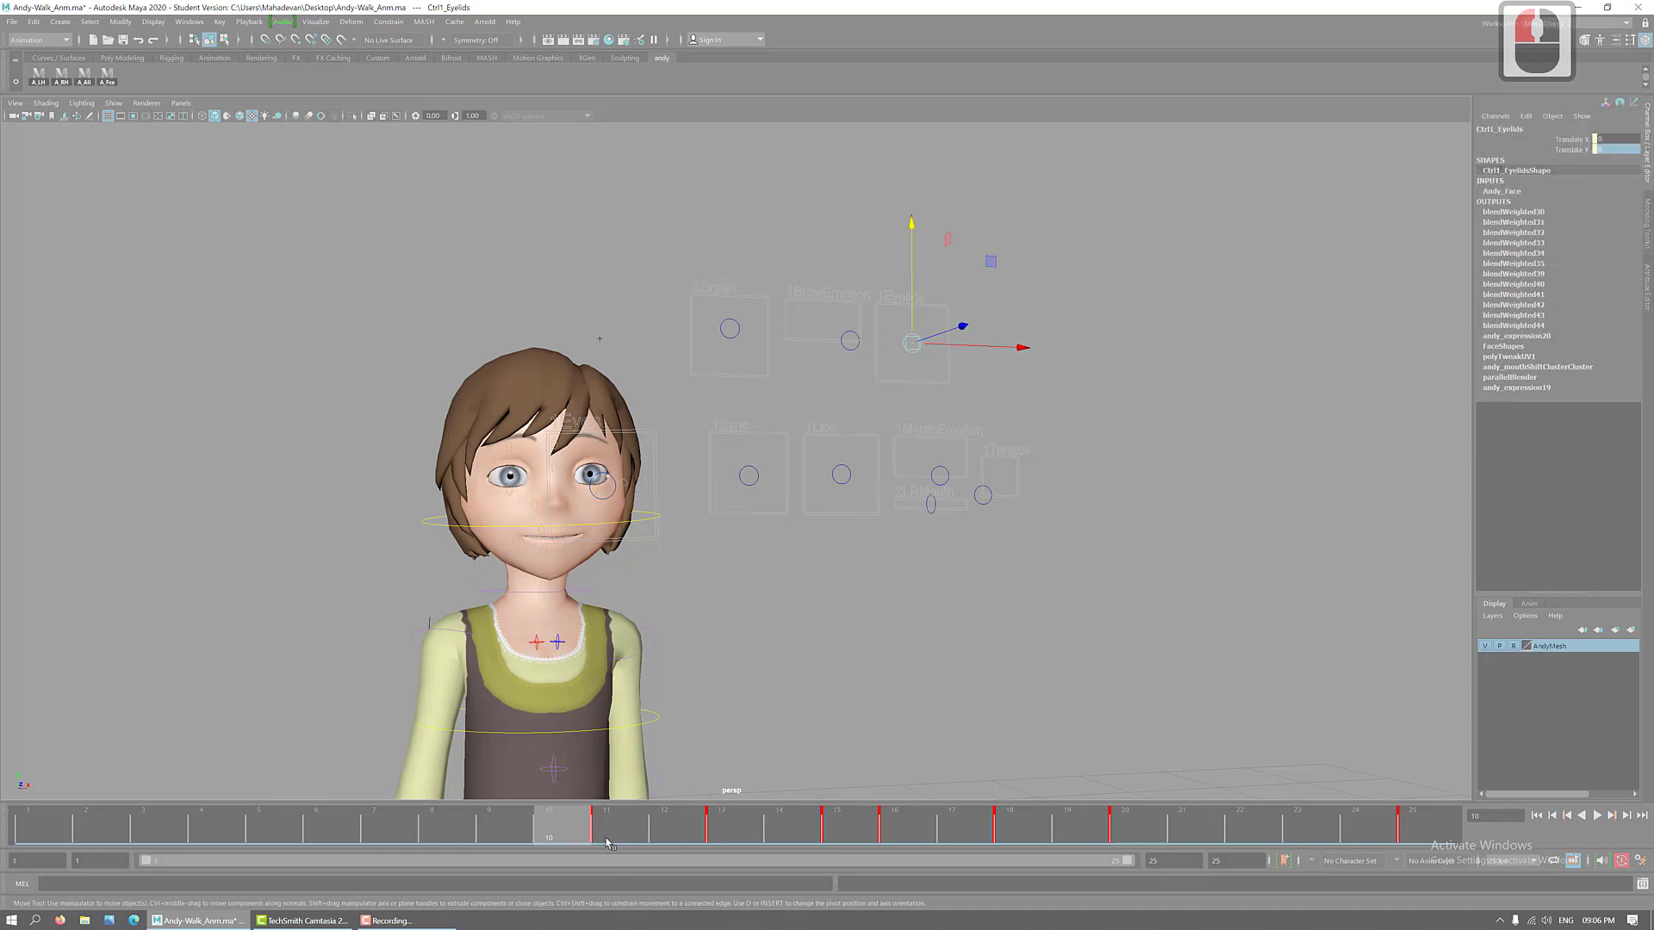
{"action": "left_click", "coordinate": [597, 495]}
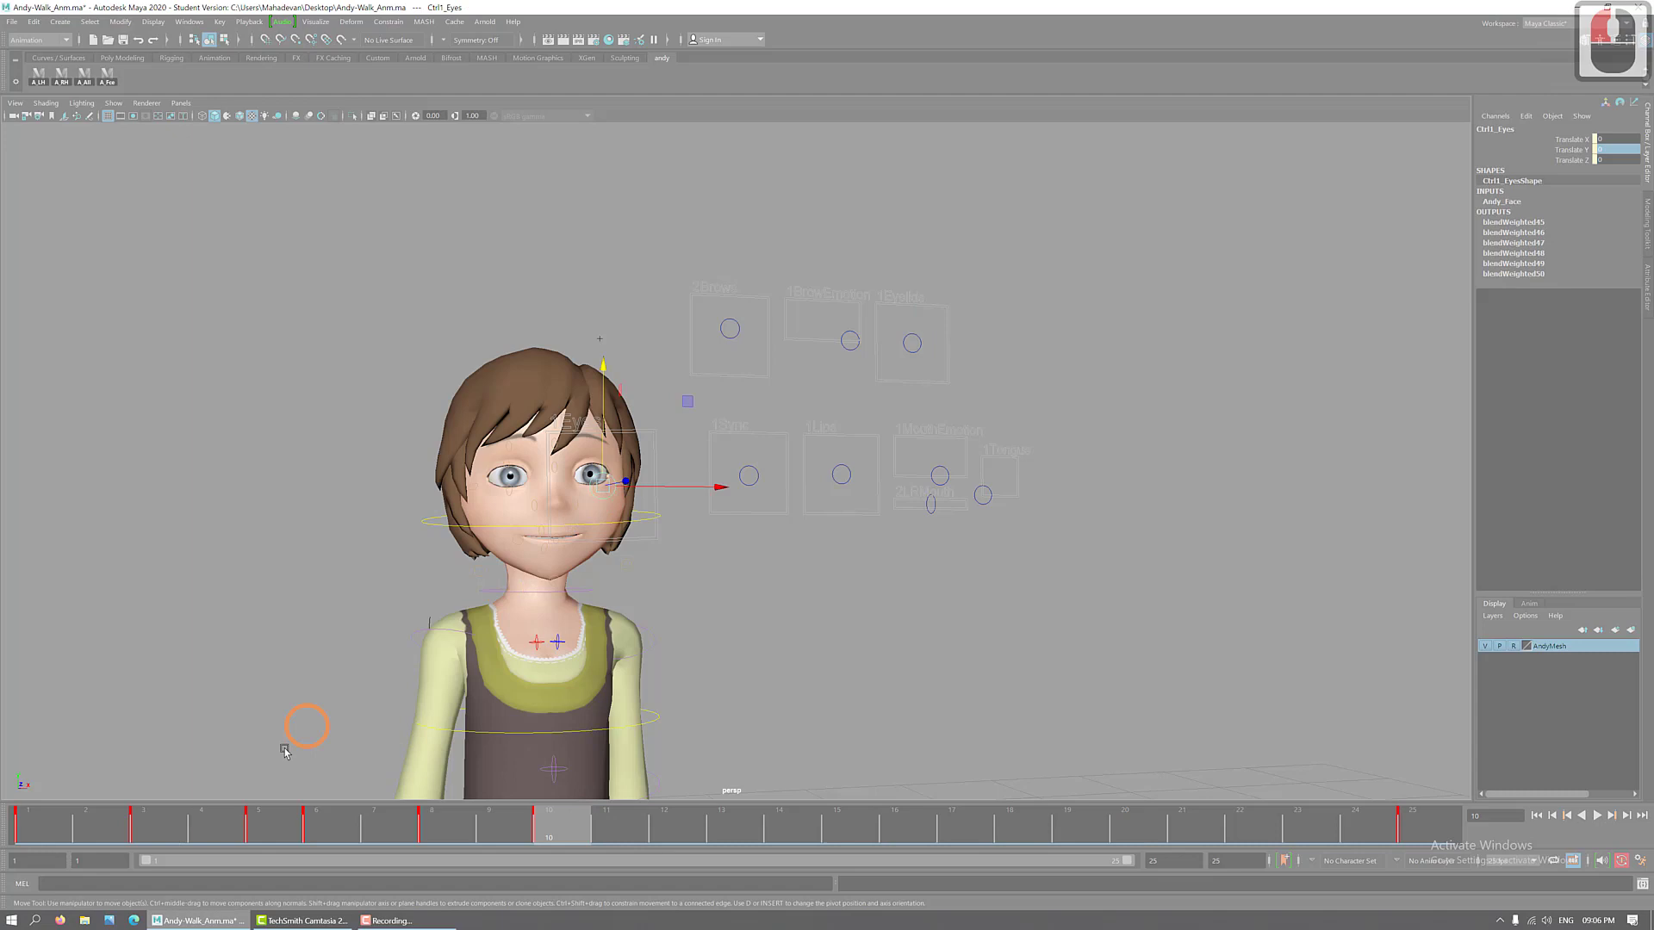
{"action": "left_click", "coordinate": [39, 834]}
{"action": "left_click_drag", "start_coordinate": [40, 834], "coordinate": [573, 832], "text": "shift"}
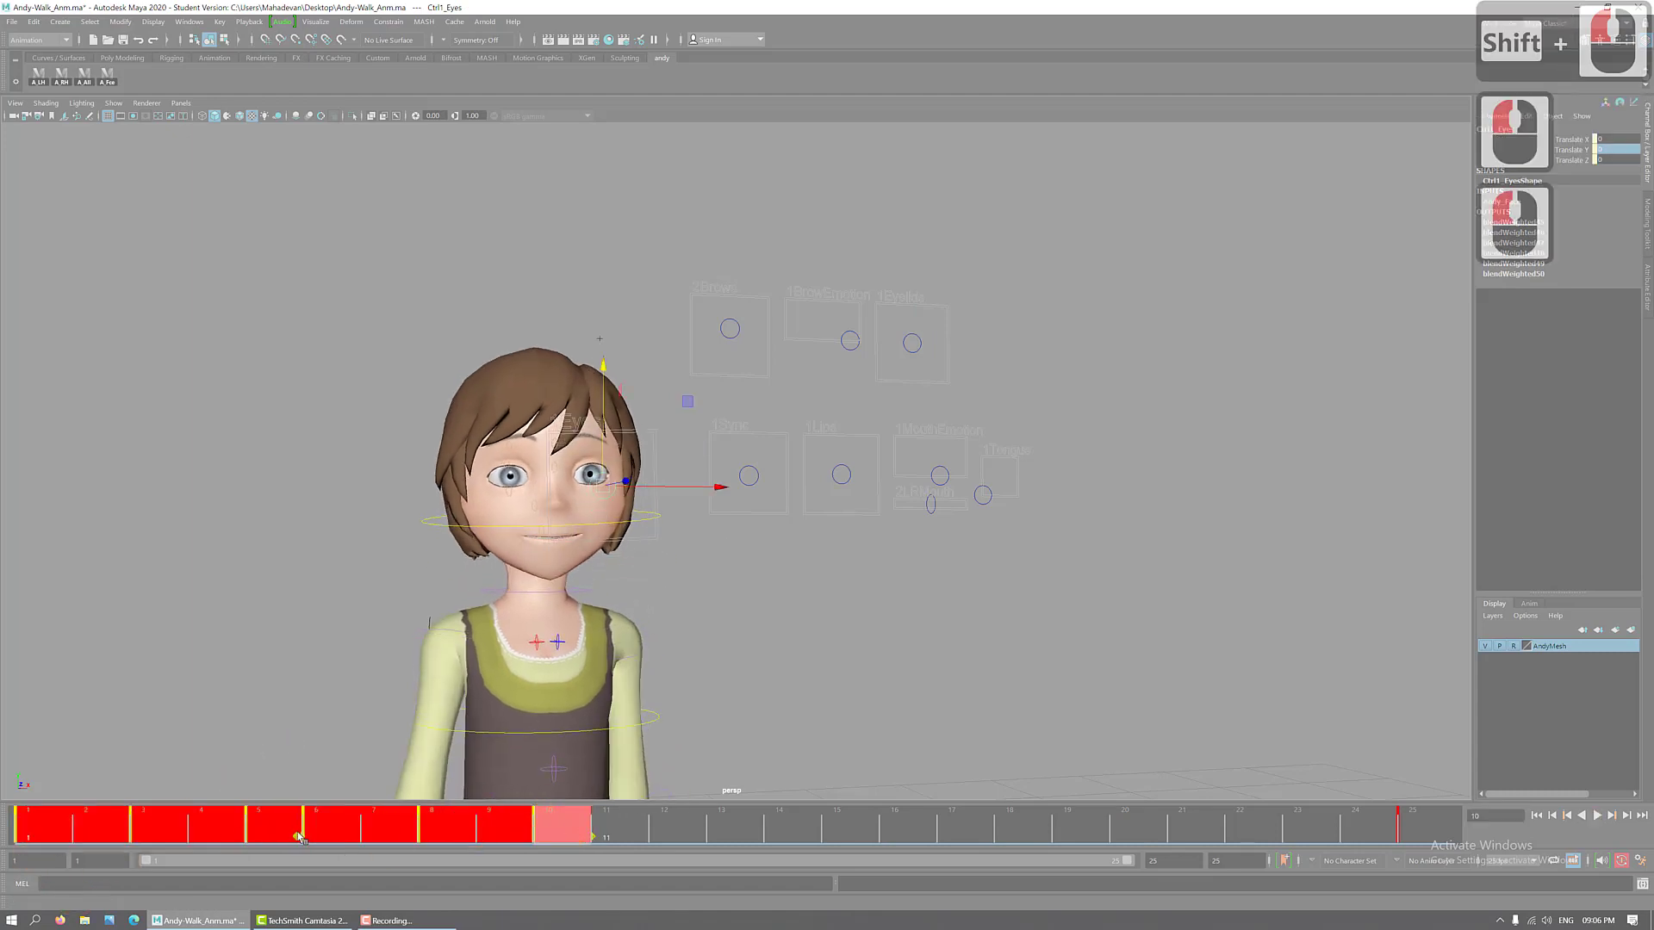
{"action": "left_click_drag", "start_coordinate": [299, 838], "coordinate": [847, 825], "text": "shift"}
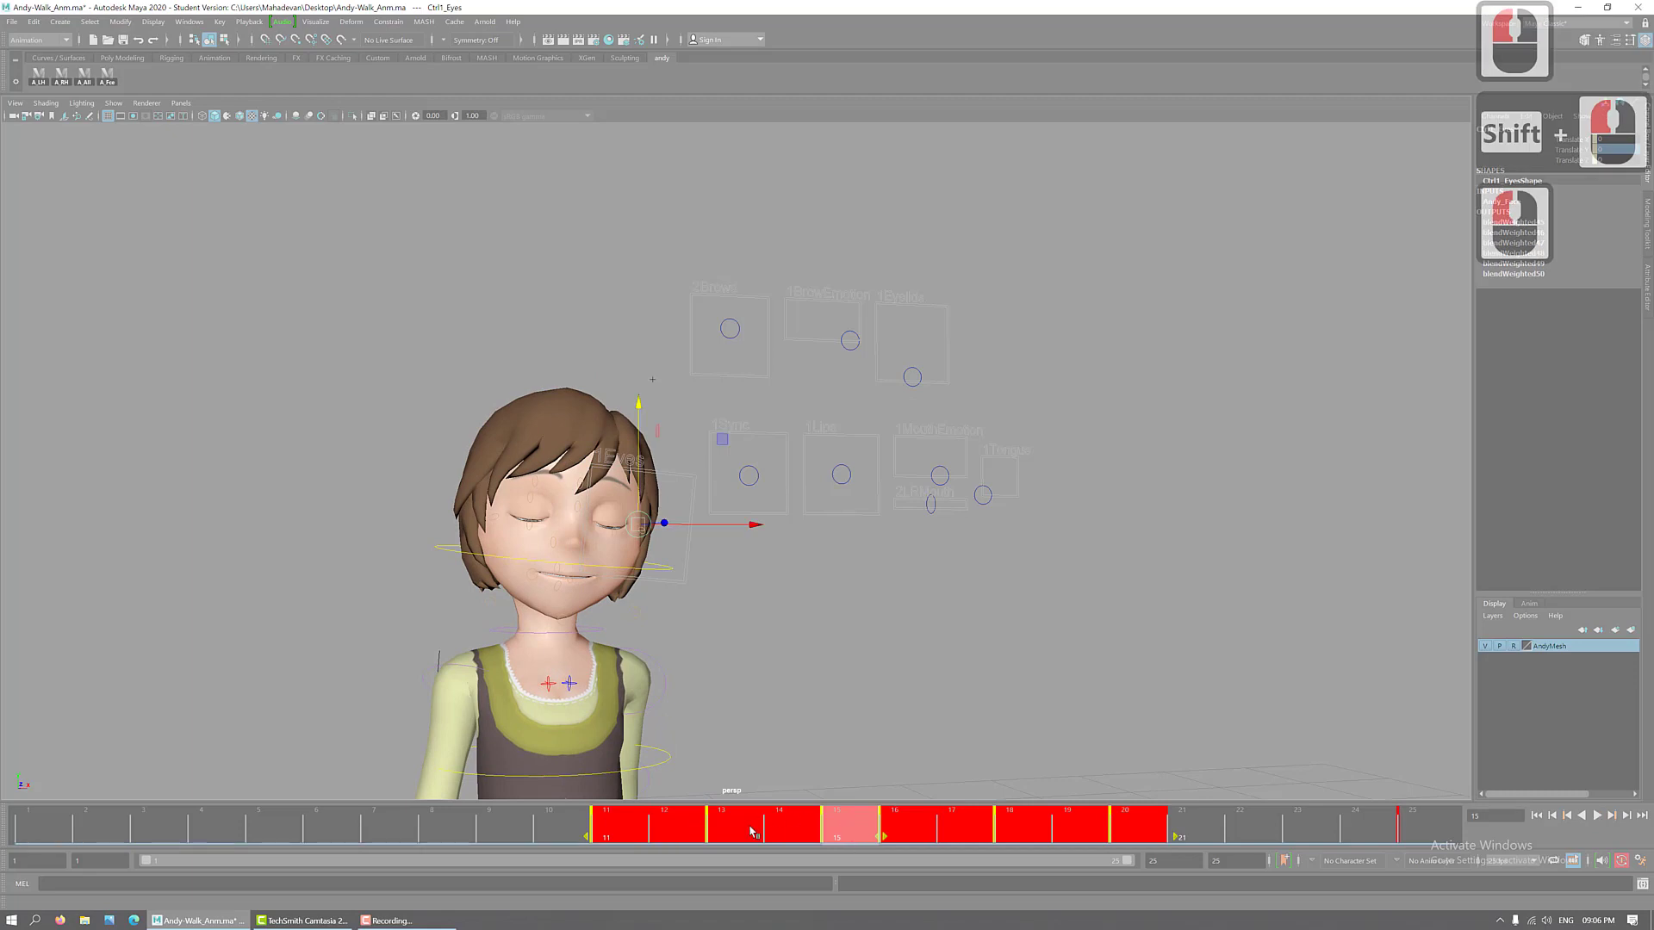
- Lower the eyes control slightly at frames 15 and 16 while the eyelids are closed
{"action": "left_click", "coordinate": [750, 832]}
{"action": "left_click", "coordinate": [837, 832]}
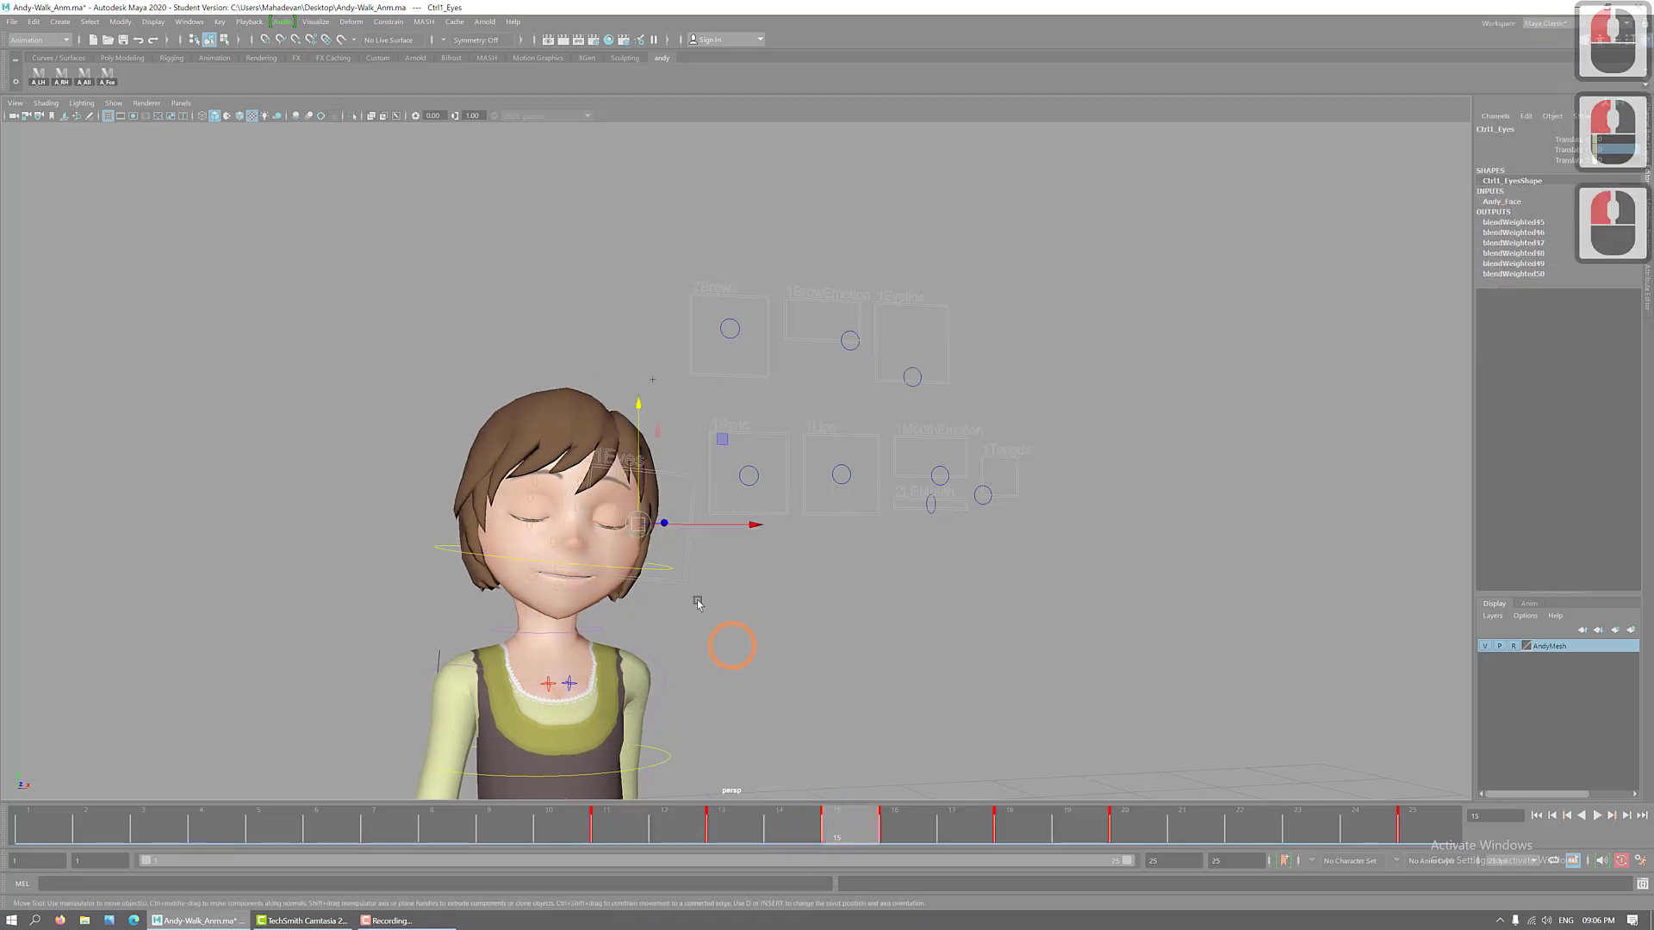
{"action": "left_click_drag", "start_coordinate": [639, 402], "coordinate": [639, 412]}
{"action": "left_click", "coordinate": [911, 836]}
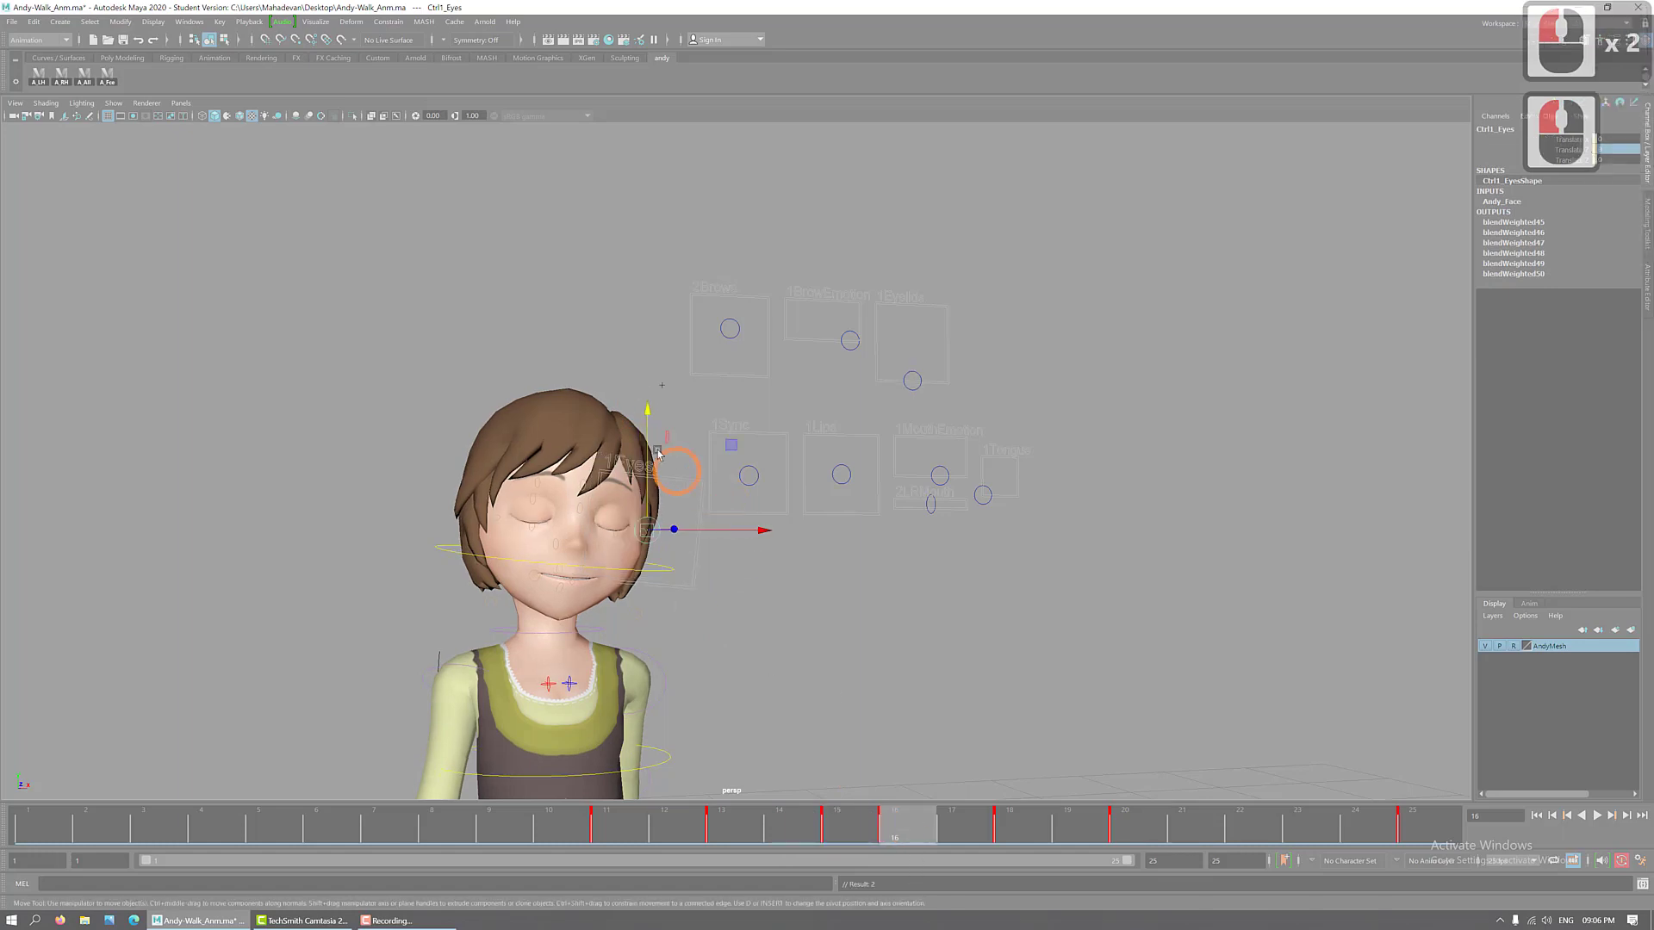
{"action": "left_click_drag", "start_coordinate": [648, 406], "coordinate": [645, 423]}
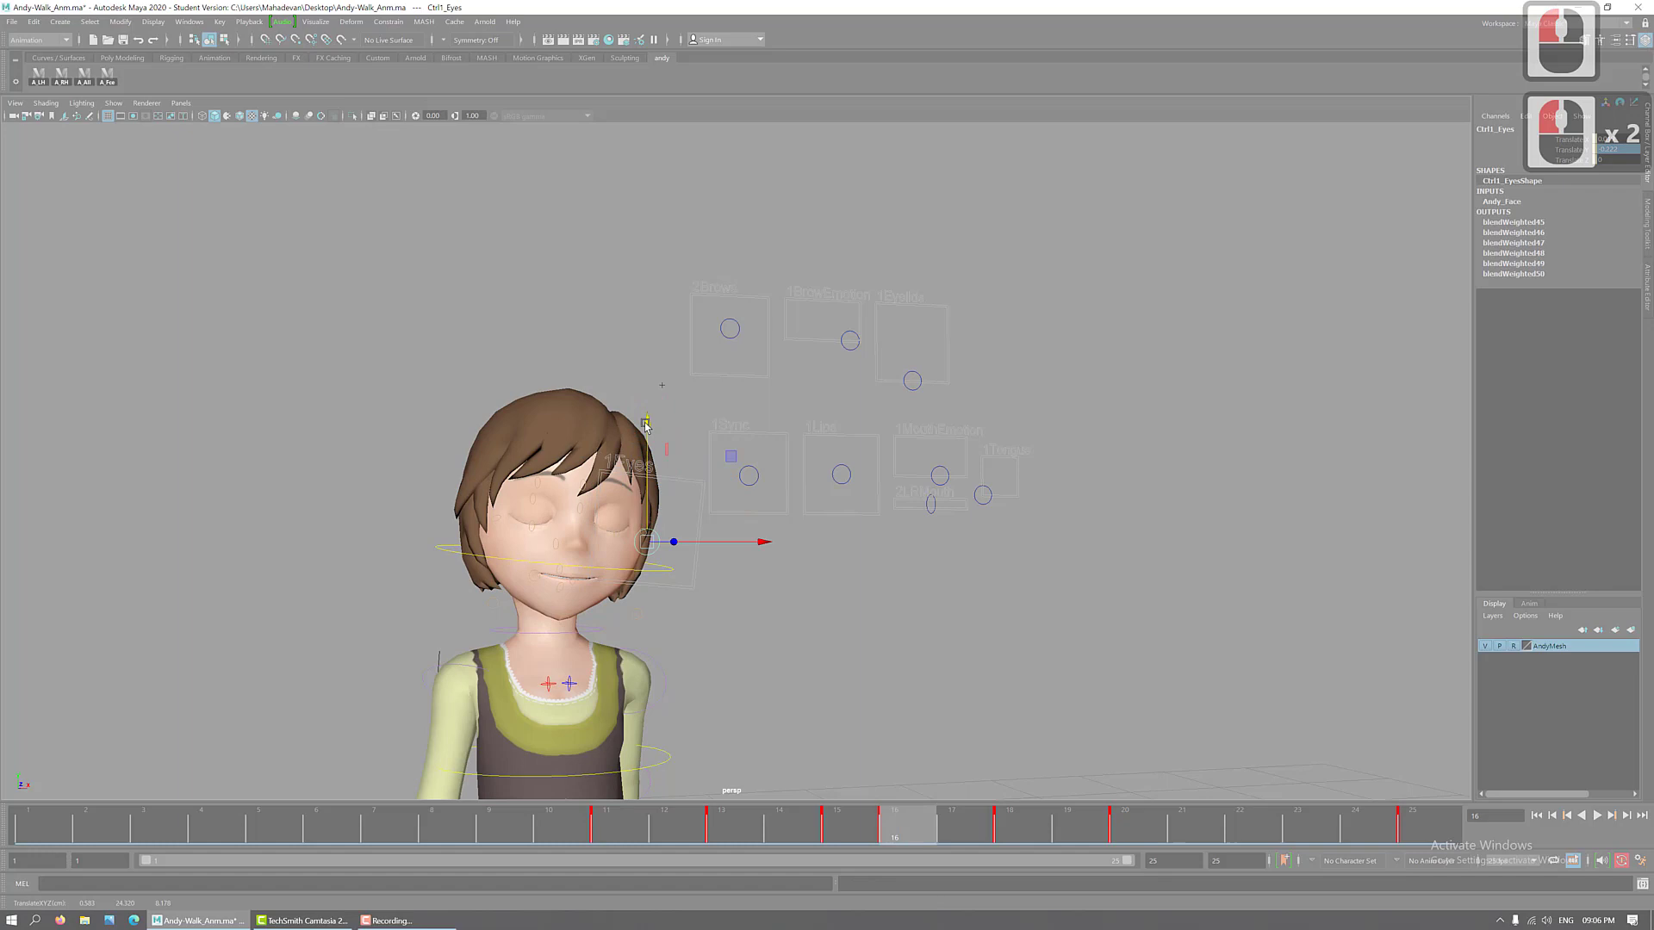
- Play the walk from frame 1 and review the blink on the whole character from several angles
{"action": "left_click", "coordinate": [1035, 848]}
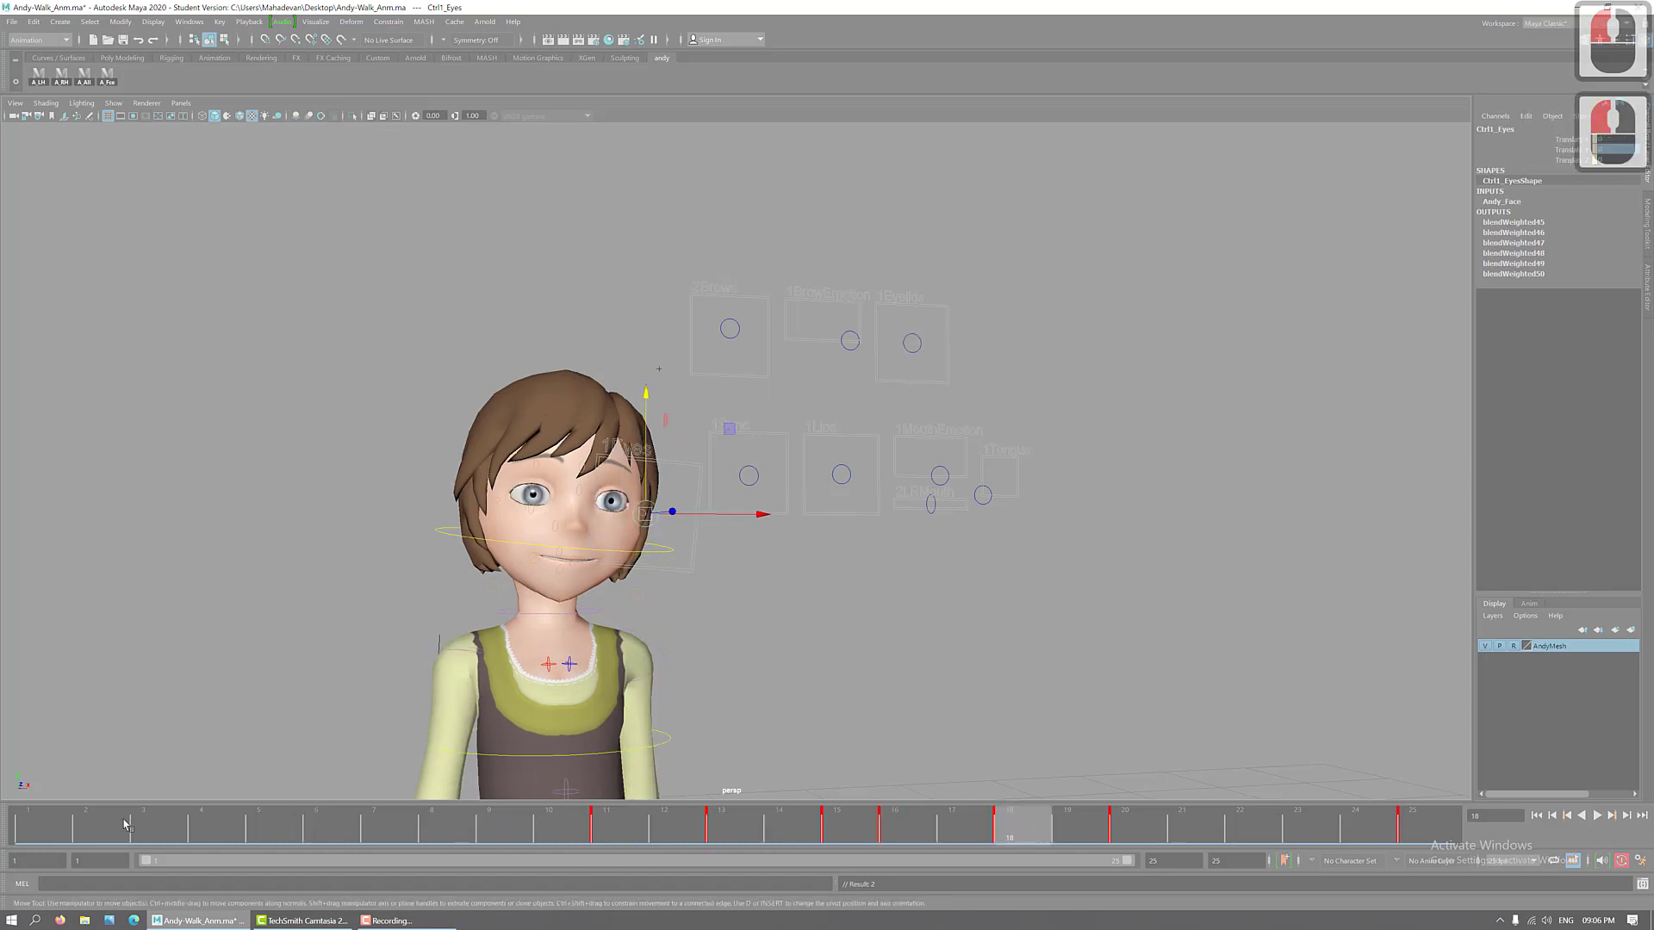
{"action": "left_click", "coordinate": [26, 821]}
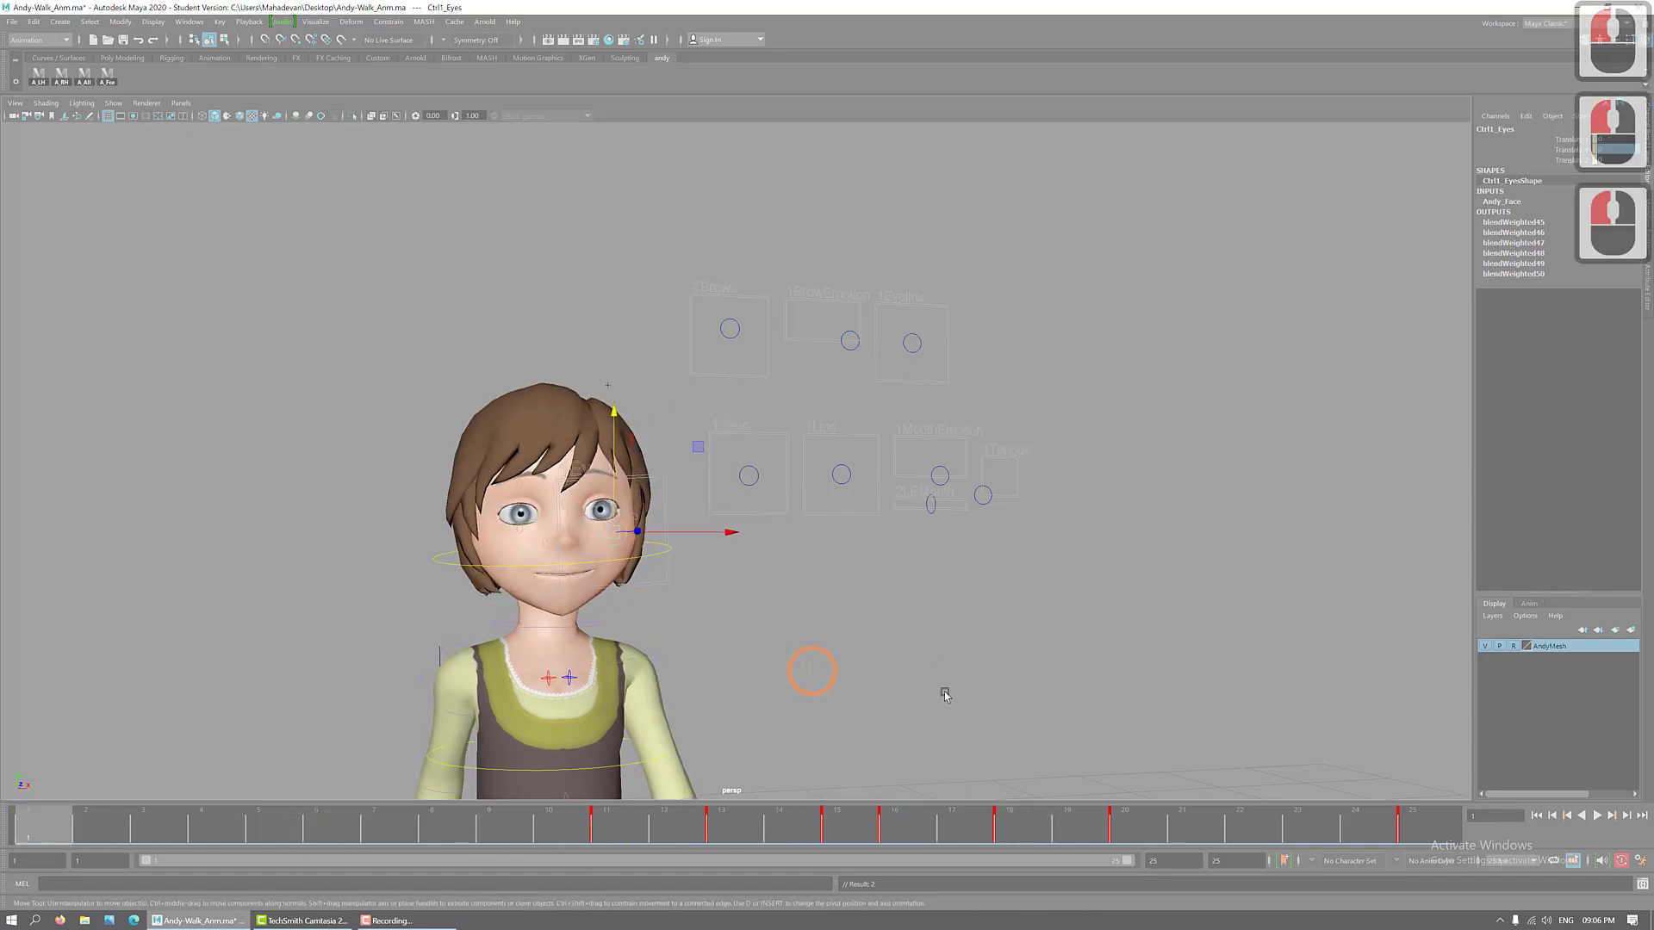
{"action": "right_click_drag", "start_coordinate": [1278, 668], "coordinate": [1034, 747], "text": "alt"}
{"action": "left_click_drag", "start_coordinate": [1027, 753], "coordinate": [897, 753], "text": "alt"}
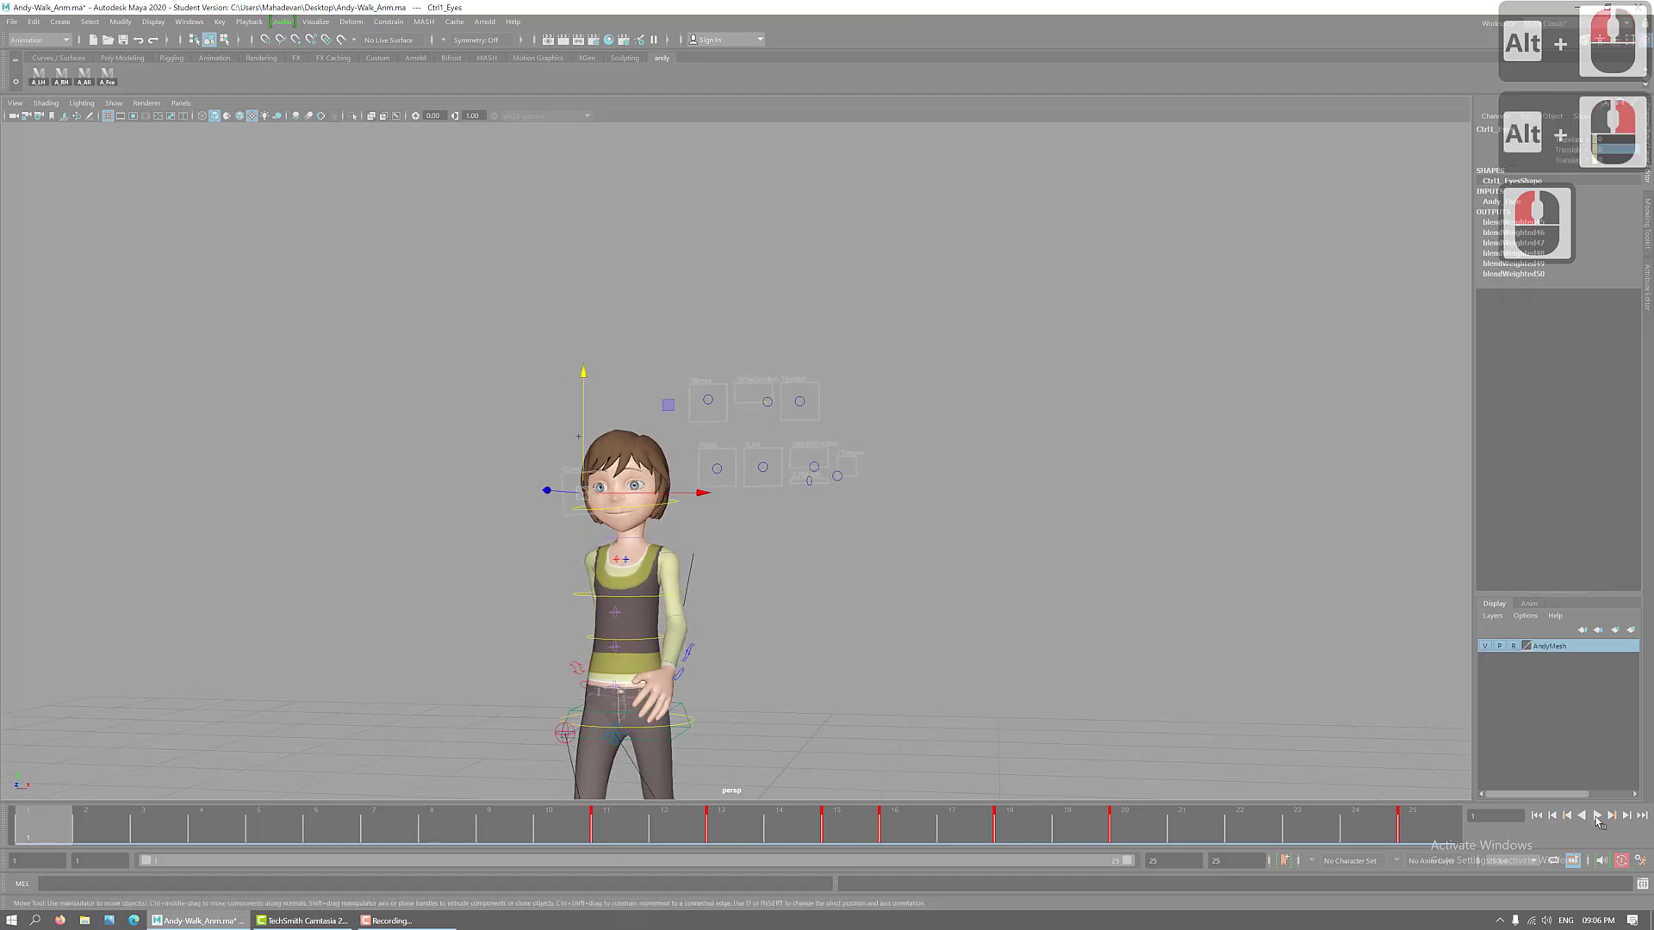
{"action": "left_click", "coordinate": [1597, 815]}
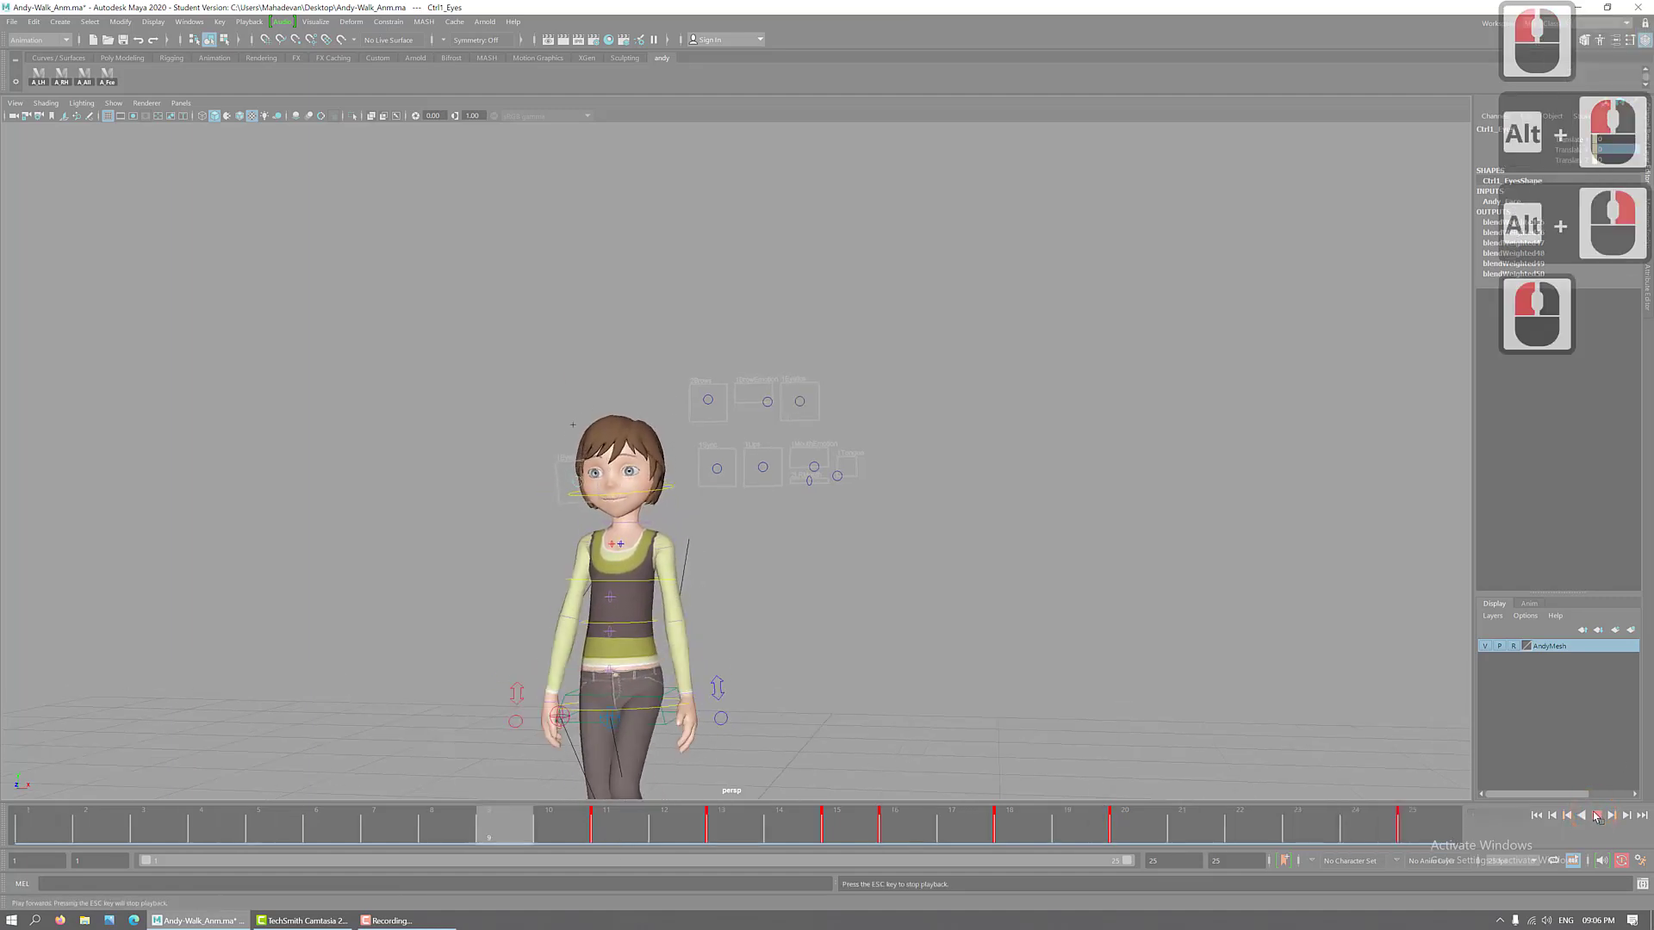
{"action": "right_click_drag", "start_coordinate": [936, 598], "coordinate": [888, 642], "text": "alt"}
{"action": "left_click_drag", "start_coordinate": [930, 780], "coordinate": [690, 725], "text": "alt"}
{"action": "right_click_drag", "start_coordinate": [690, 725], "coordinate": [824, 706], "text": "alt"}
{"action": "left_click_drag", "start_coordinate": [824, 705], "coordinate": [622, 654], "text": "alt"}
{"action": "right_click_drag", "start_coordinate": [629, 659], "coordinate": [971, 693], "text": "alt"}
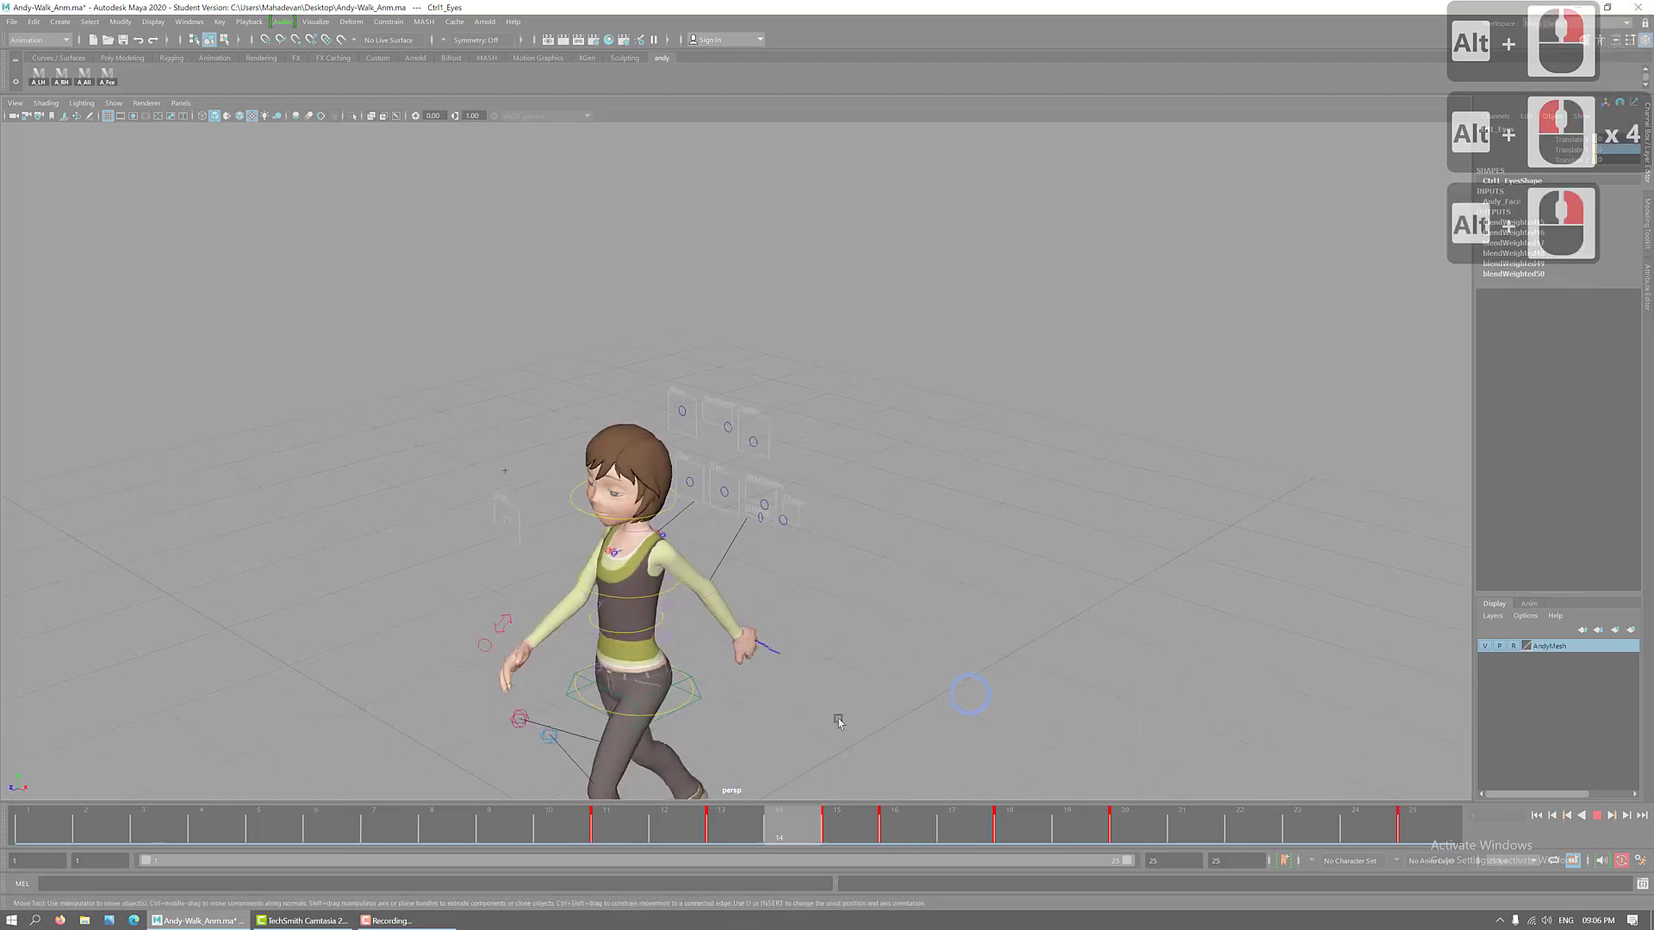
{"action": "left_click_drag", "start_coordinate": [838, 722], "coordinate": [864, 567], "text": "alt"}
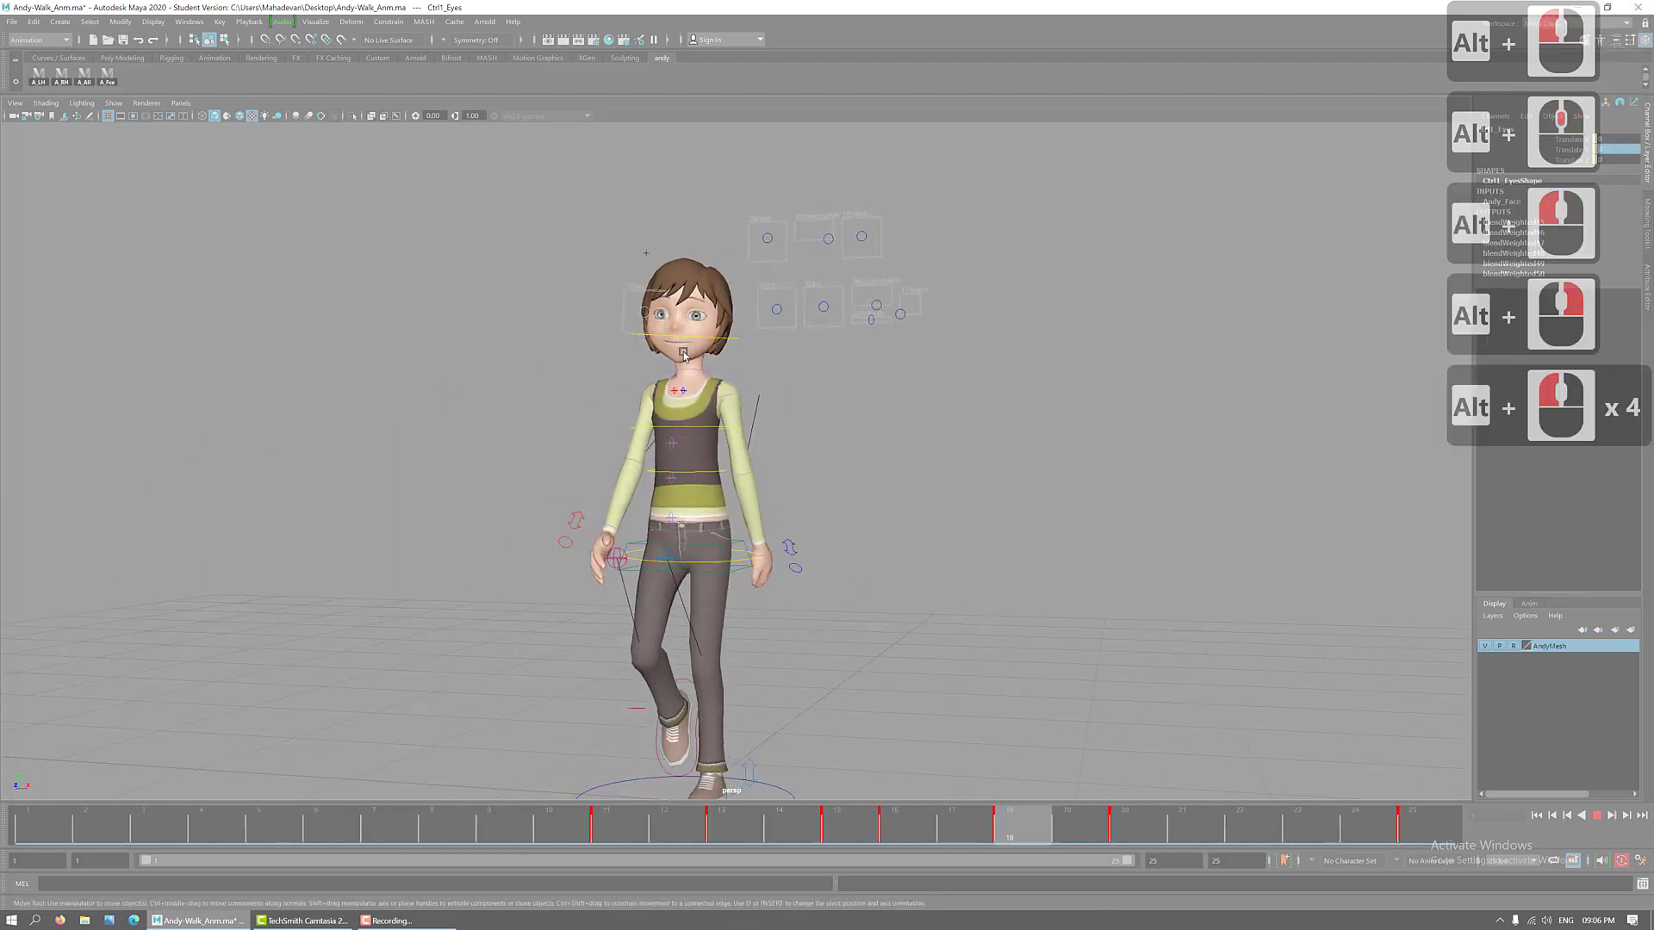
{"action": "right_click_drag", "start_coordinate": [1124, 640], "coordinate": [1004, 691], "text": "alt"}
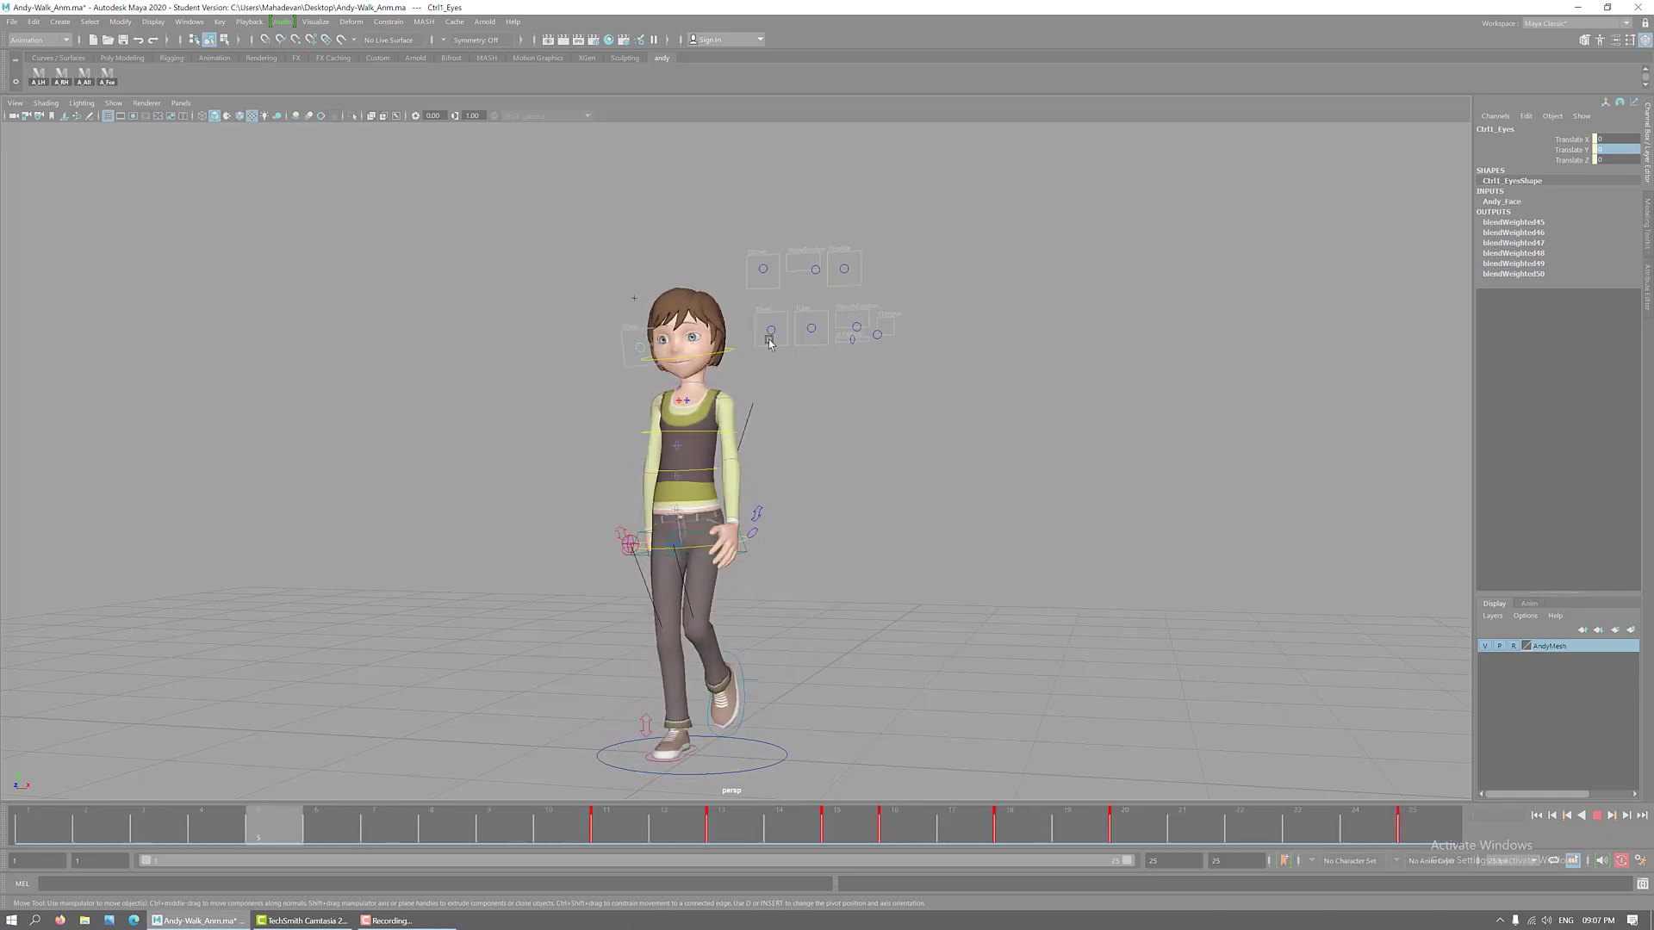
{"action": "left_click", "coordinate": [1595, 816]}
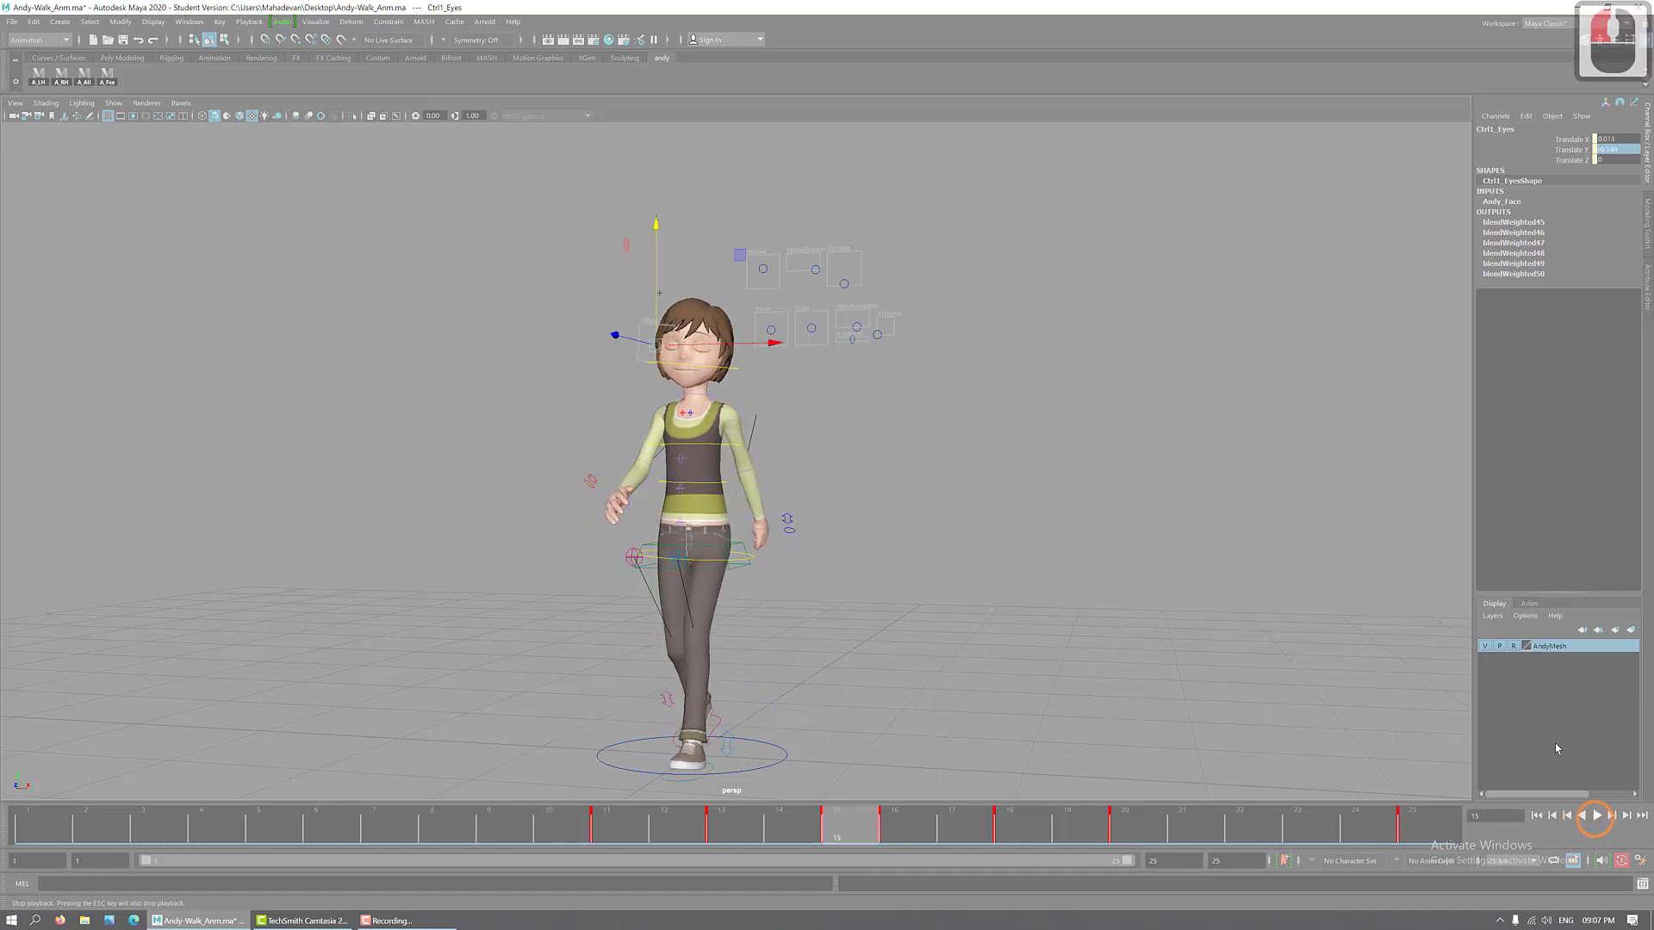
- Save a copy of the scene on the Desktop as Andy-Walk_Anm_LS.ma
{"action": "left_click", "coordinate": [11, 22]}
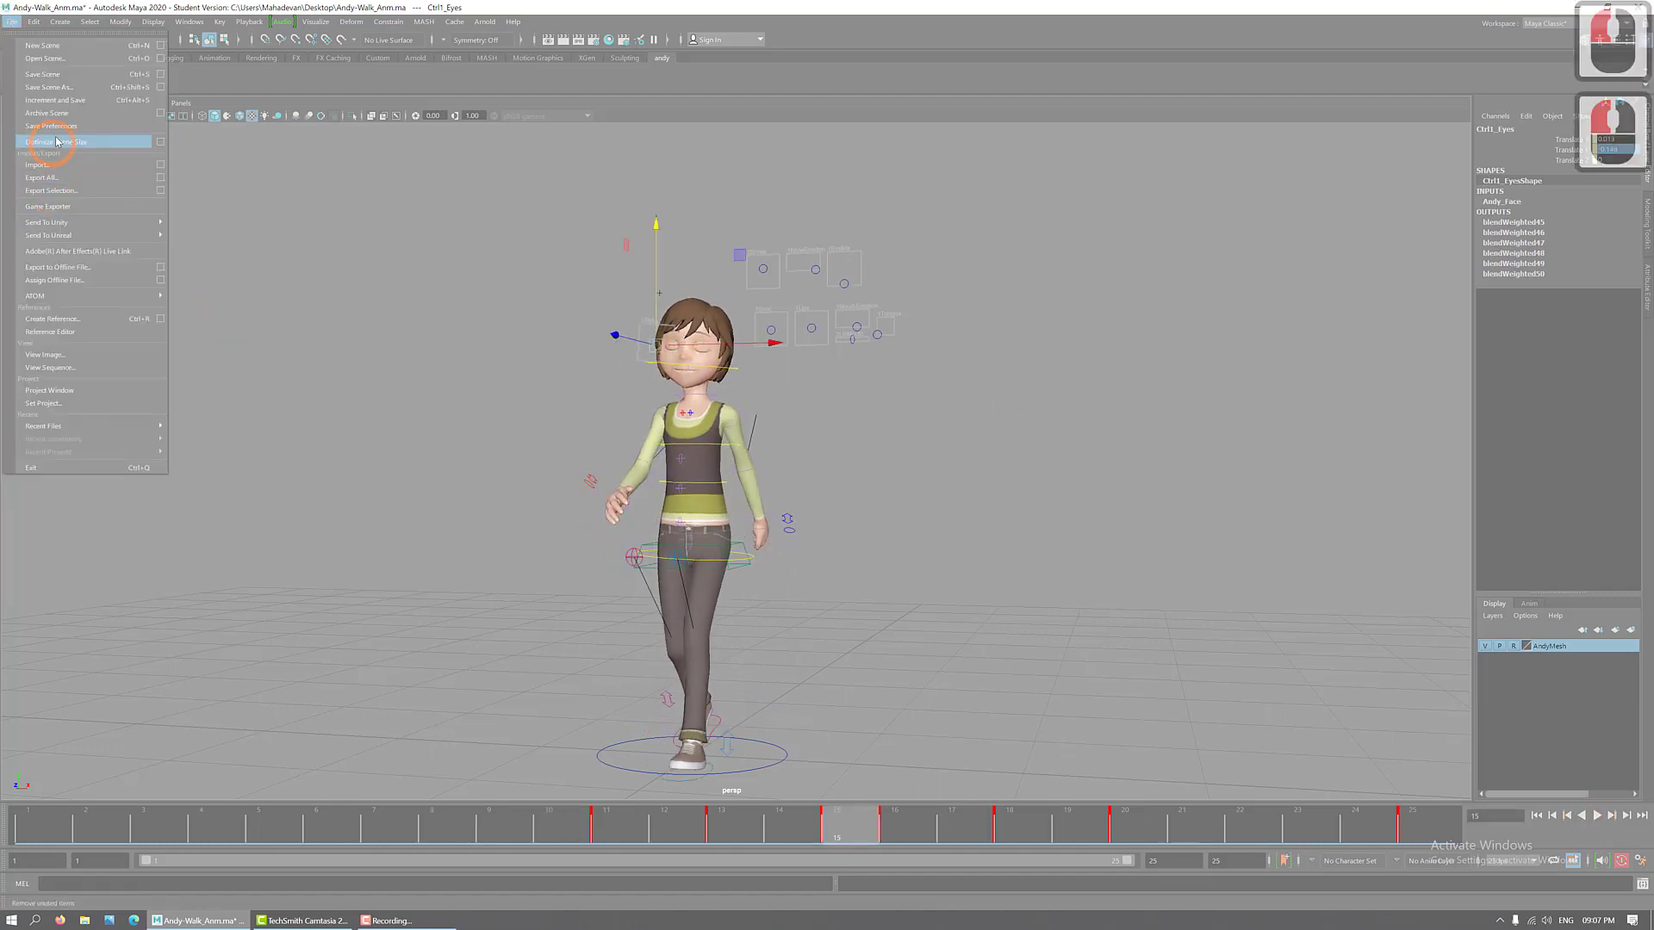
{"action": "left_click", "coordinate": [48, 87]}
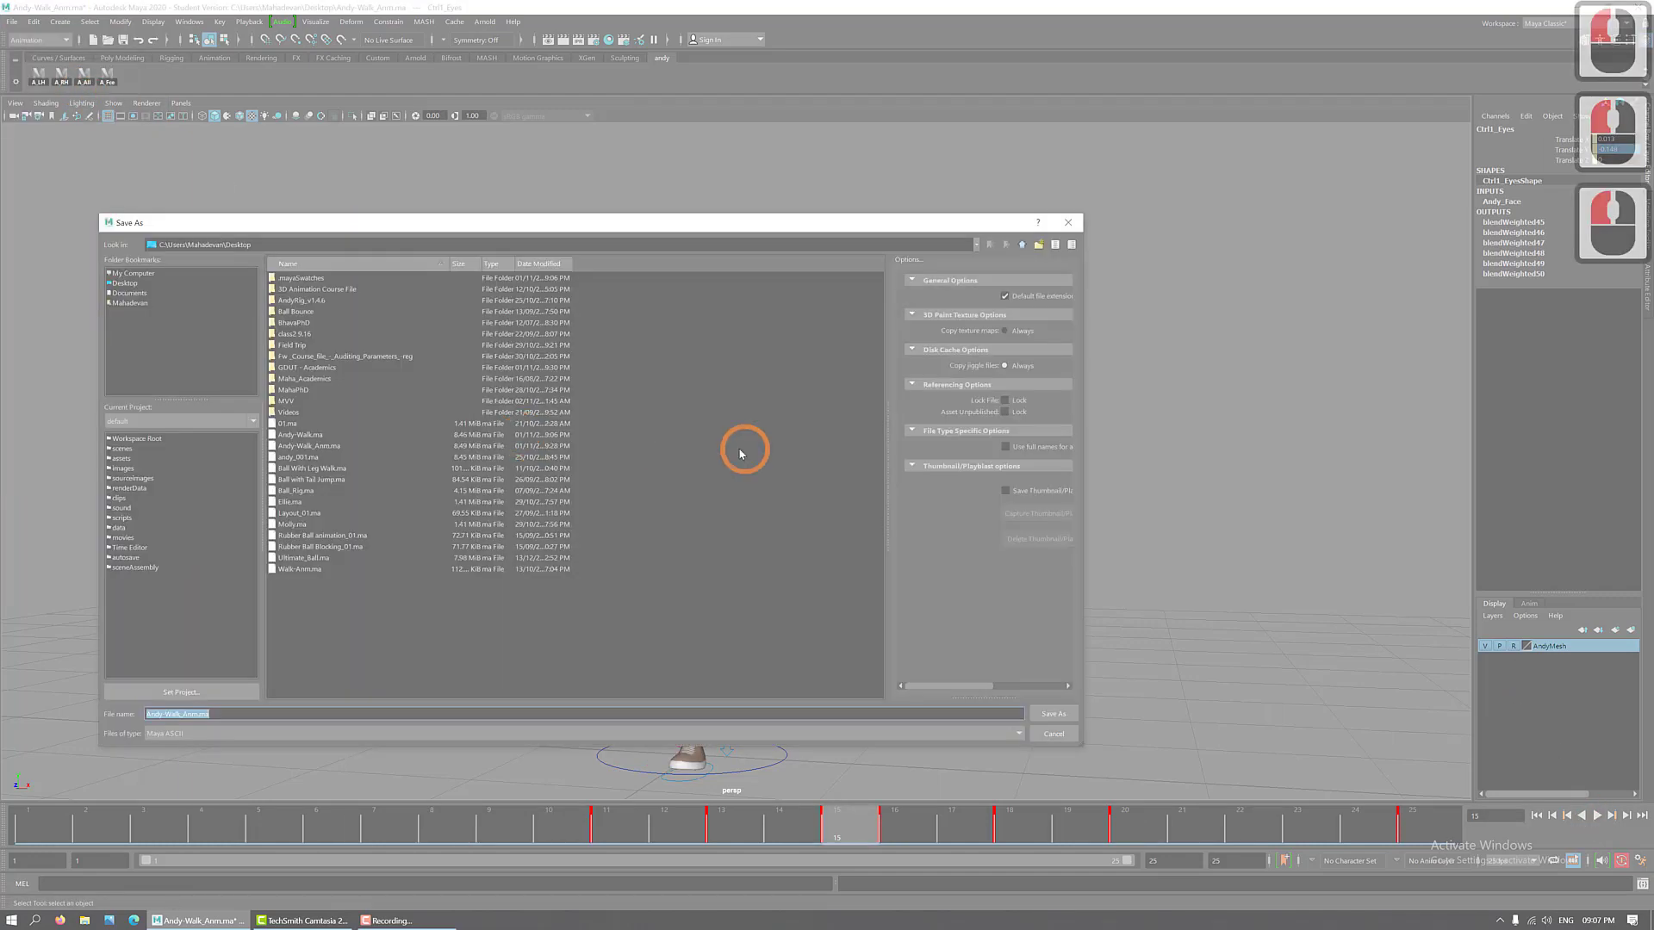
{"action": "left_click", "coordinate": [205, 714]}
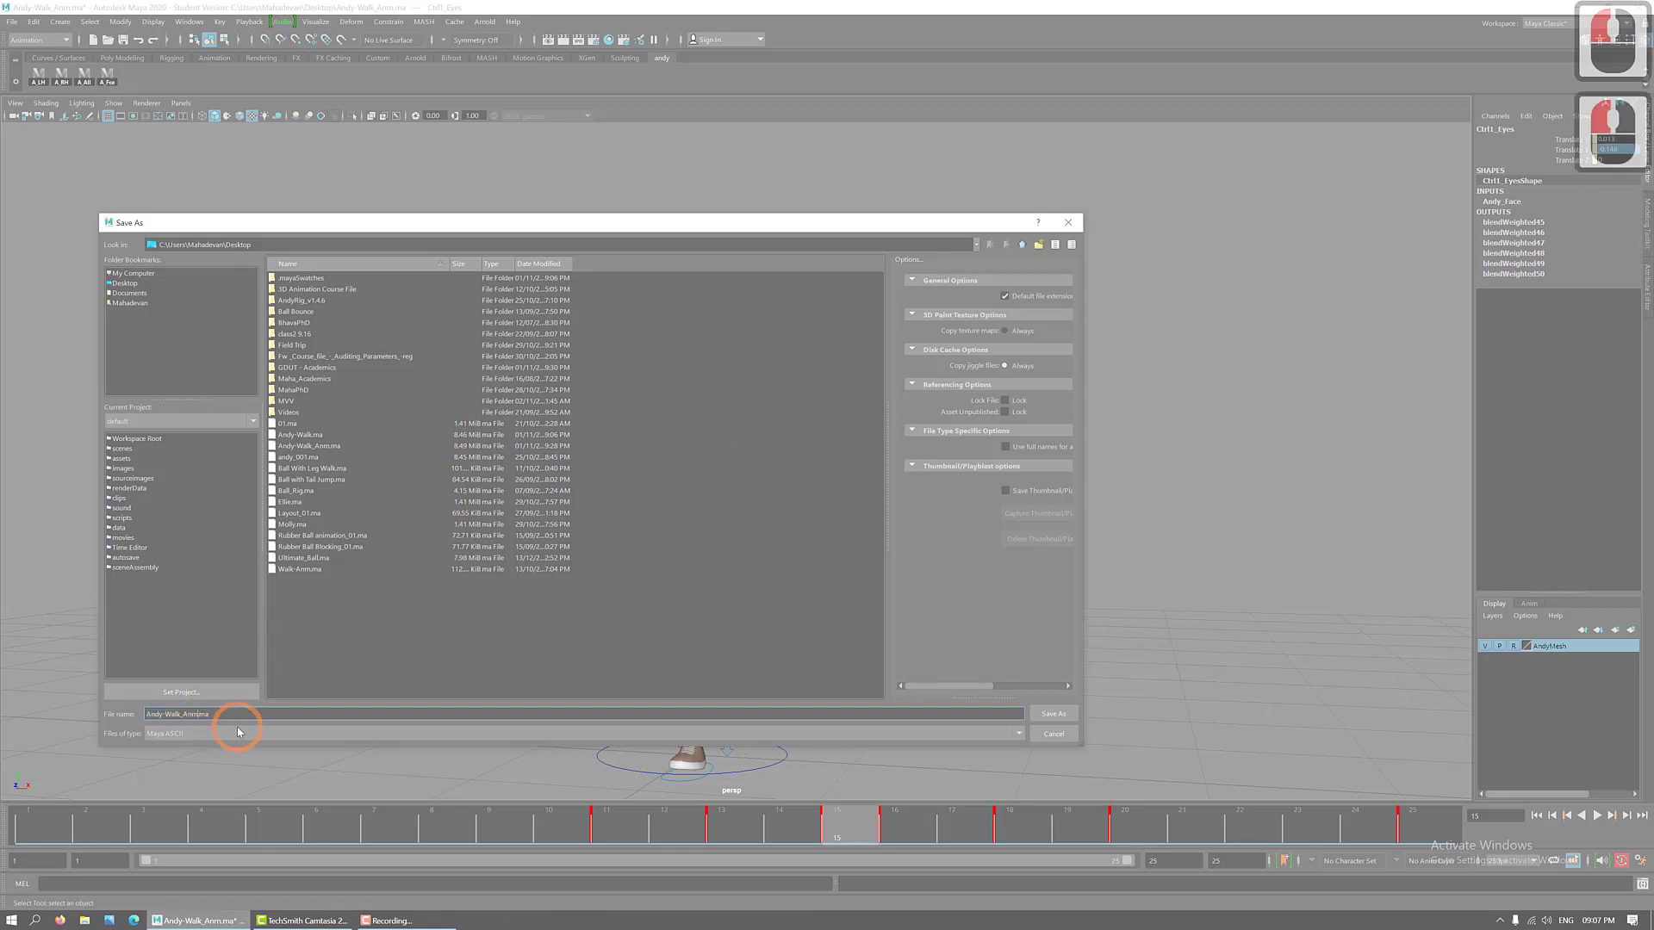
{"action": "type", "text": "_"}
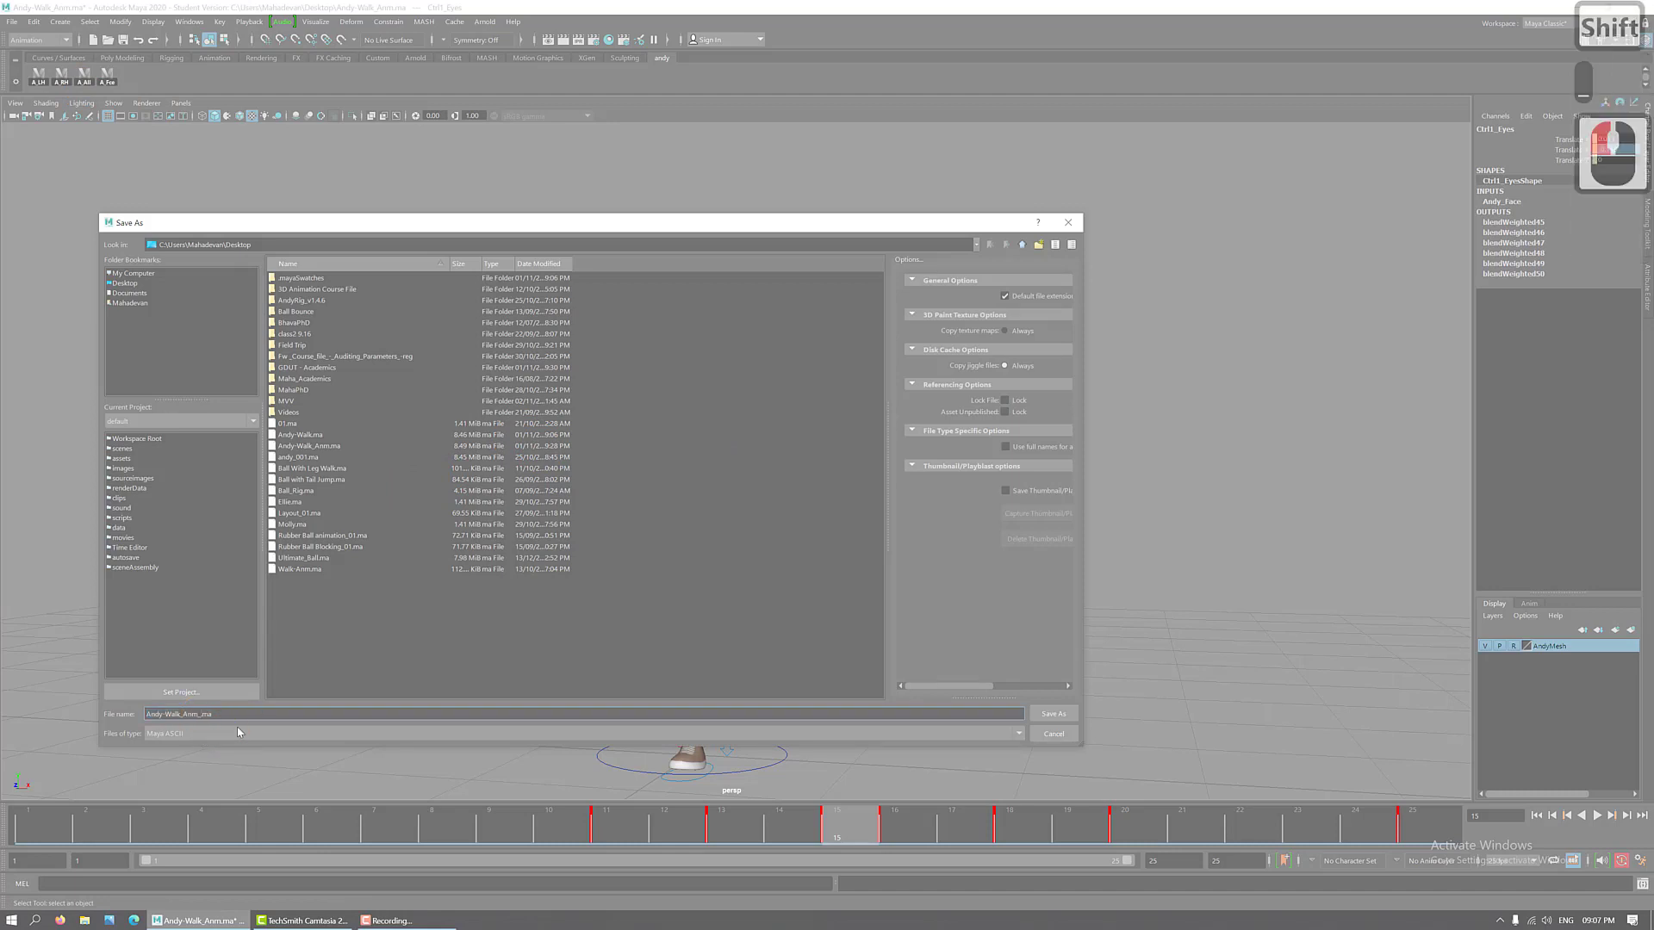
{"action": "type", "text": "LS"}
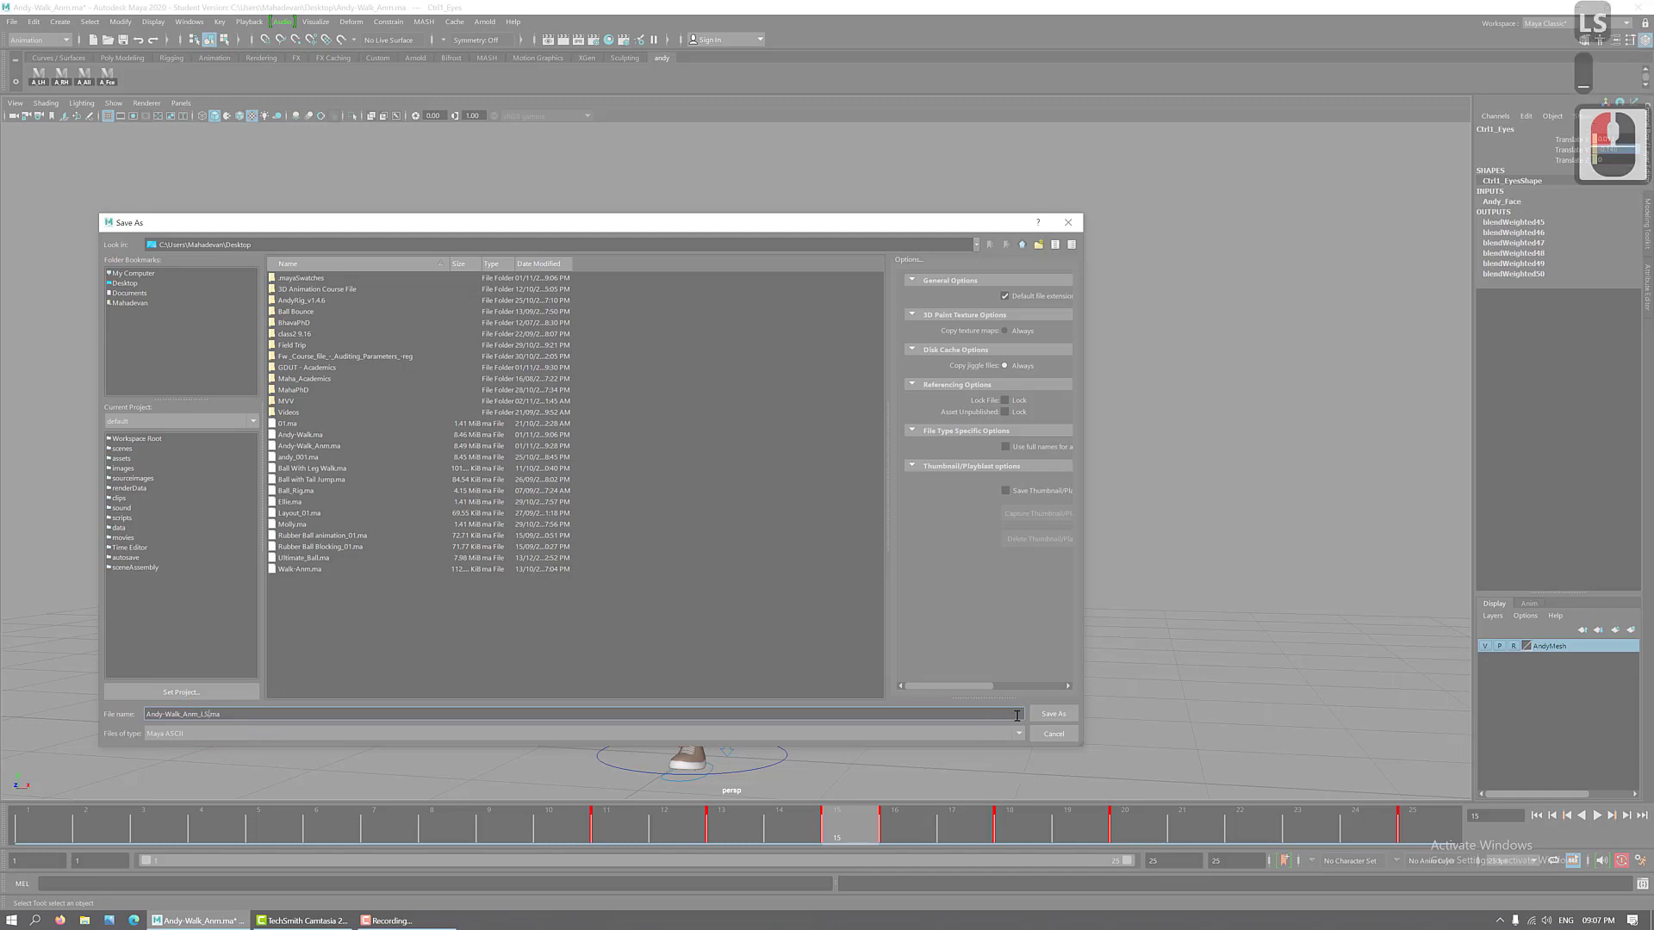
{"action": "left_click", "coordinate": [1053, 714]}
{"action": "left_click", "coordinate": [799, 476]}
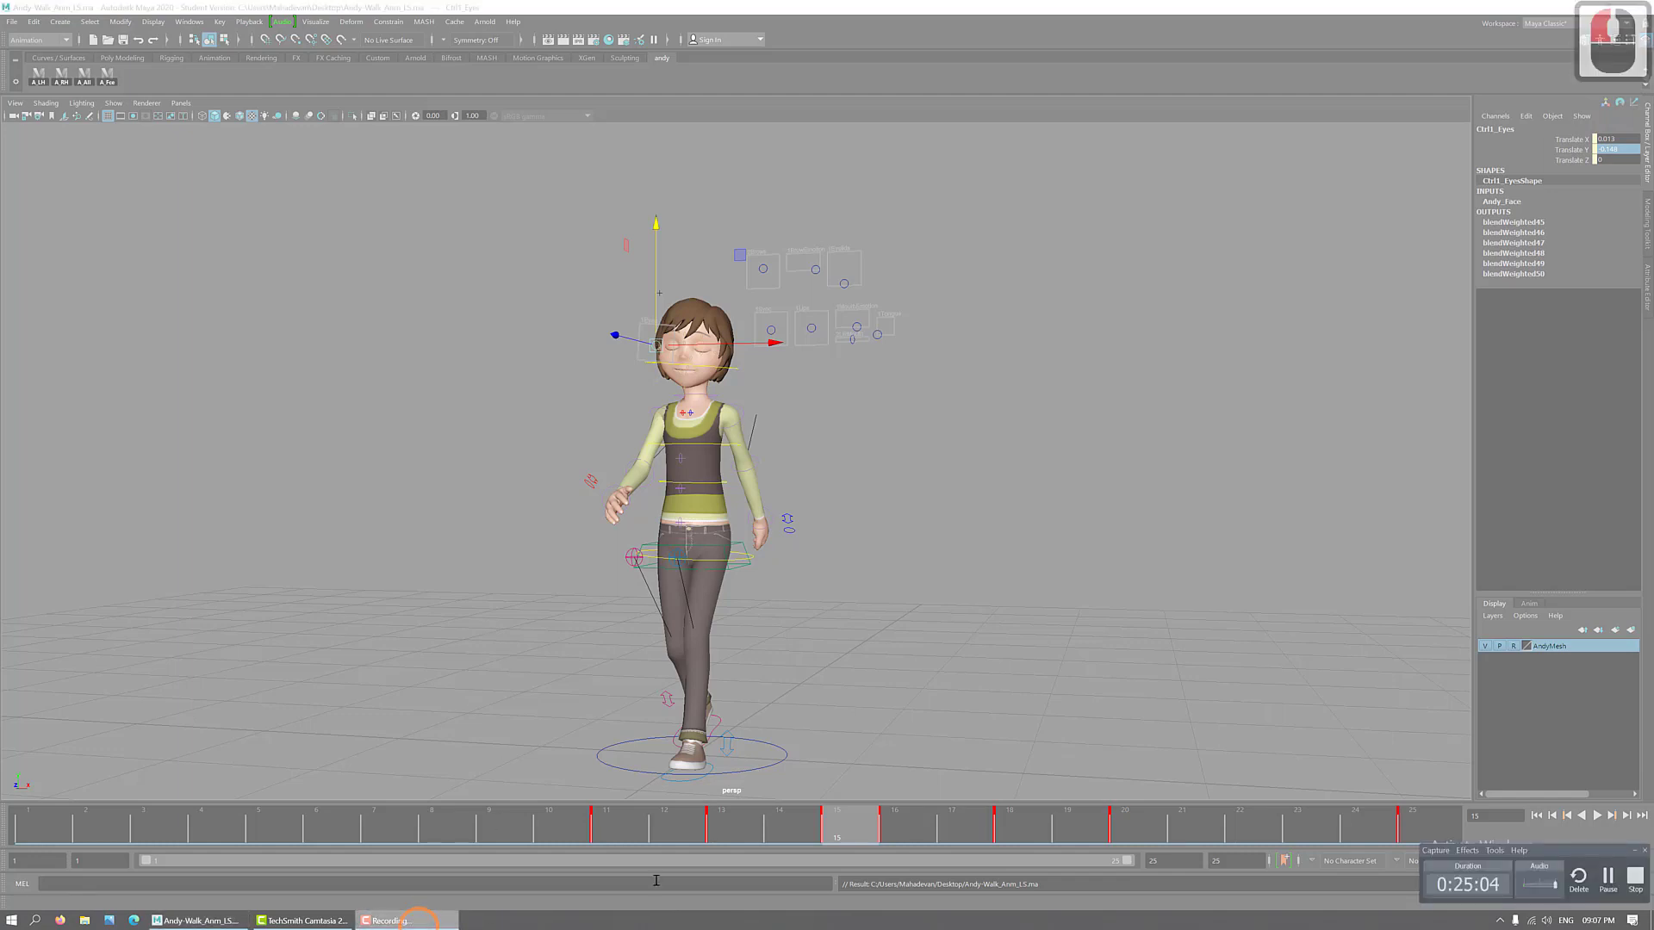
{"action": "left_click", "coordinate": [1608, 879]}
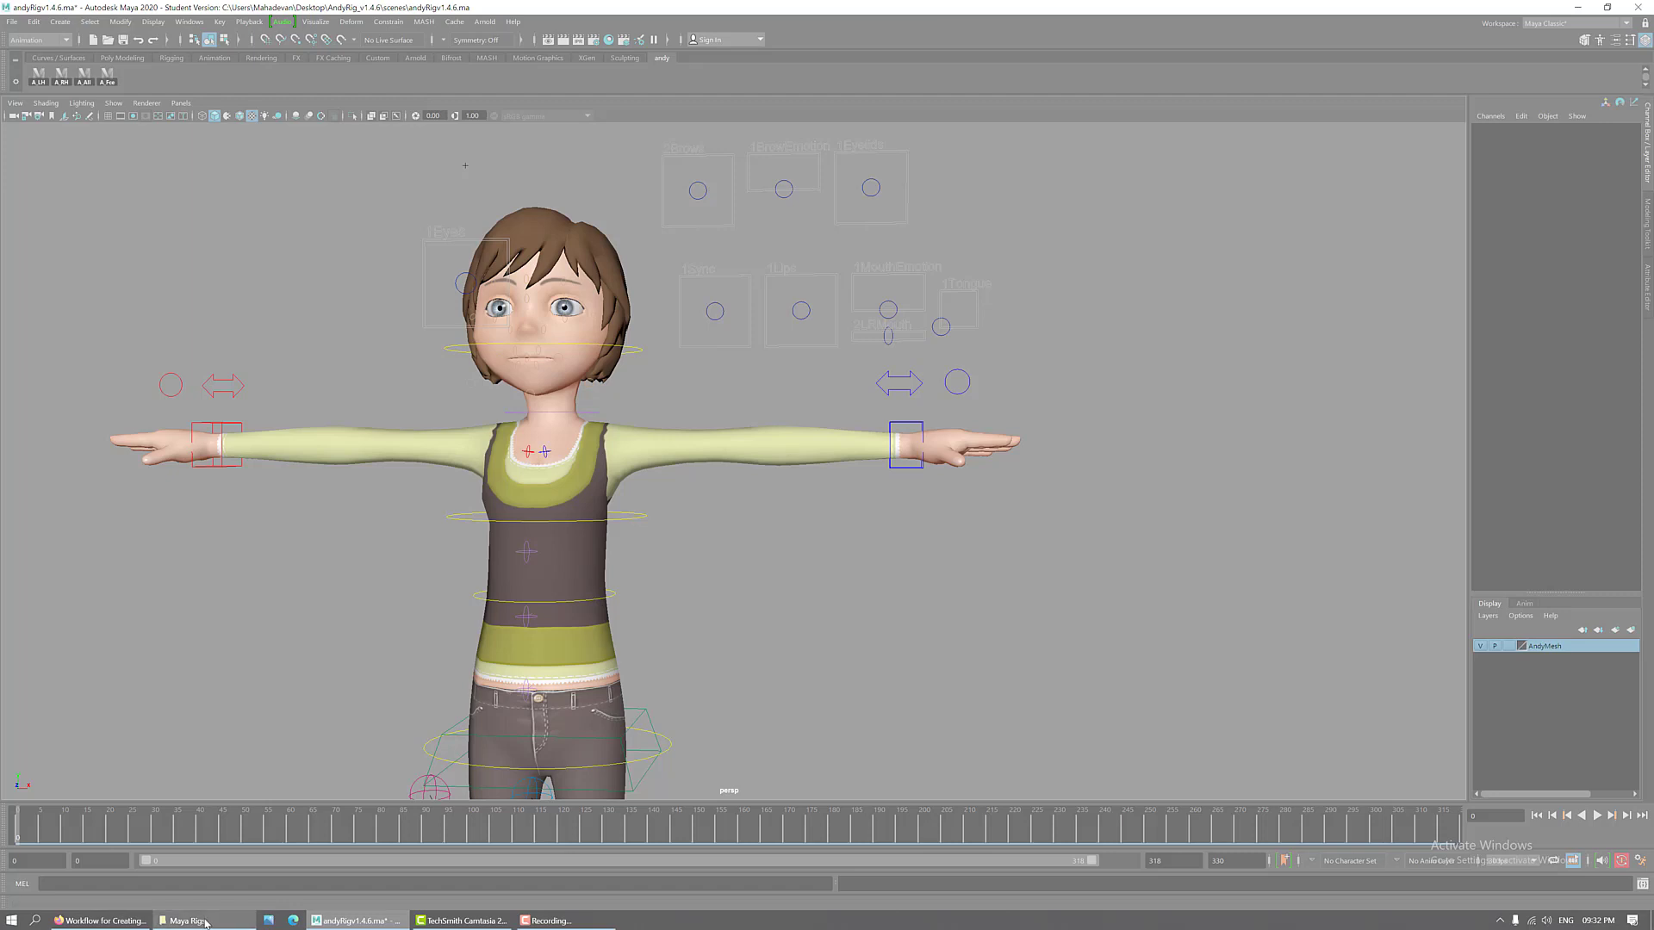
- Open the Lip Synch Phonemes.jpg reference from the Desktop folder in ACDSee and maximize the viewer
{"action": "mouse_move", "coordinate": [206, 922]}
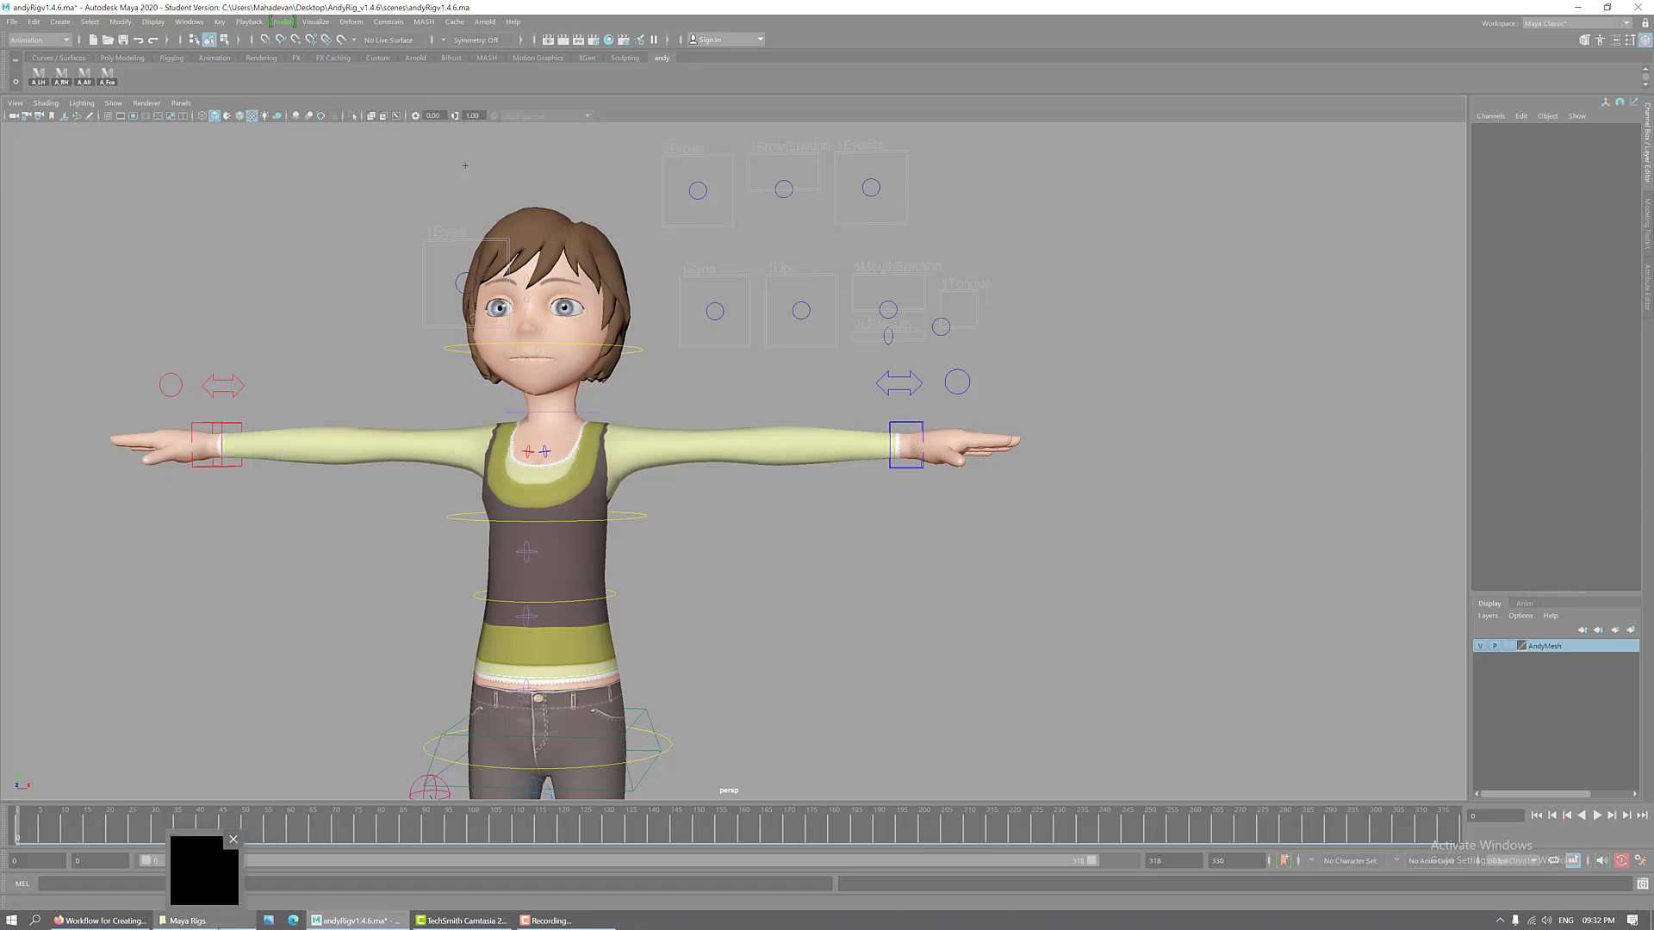
{"action": "left_click", "coordinate": [206, 922]}
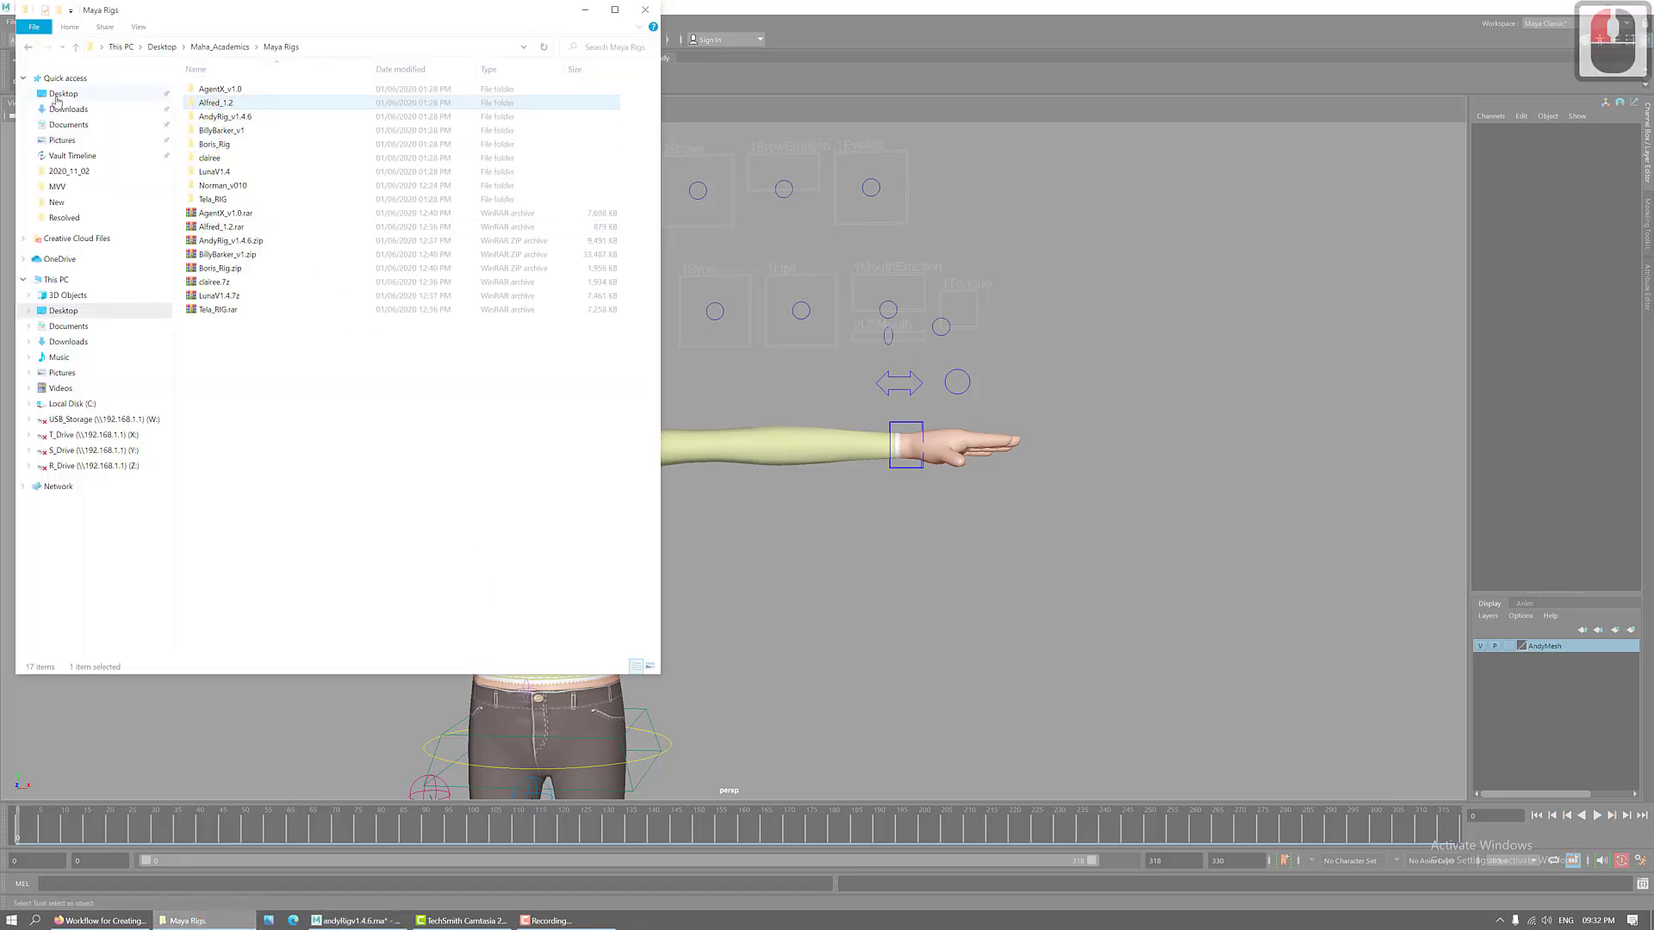
{"action": "left_click", "coordinate": [57, 96]}
{"action": "scroll", "coordinate": [560, 591], "scroll_direction": "down", "scroll_amount": 10}
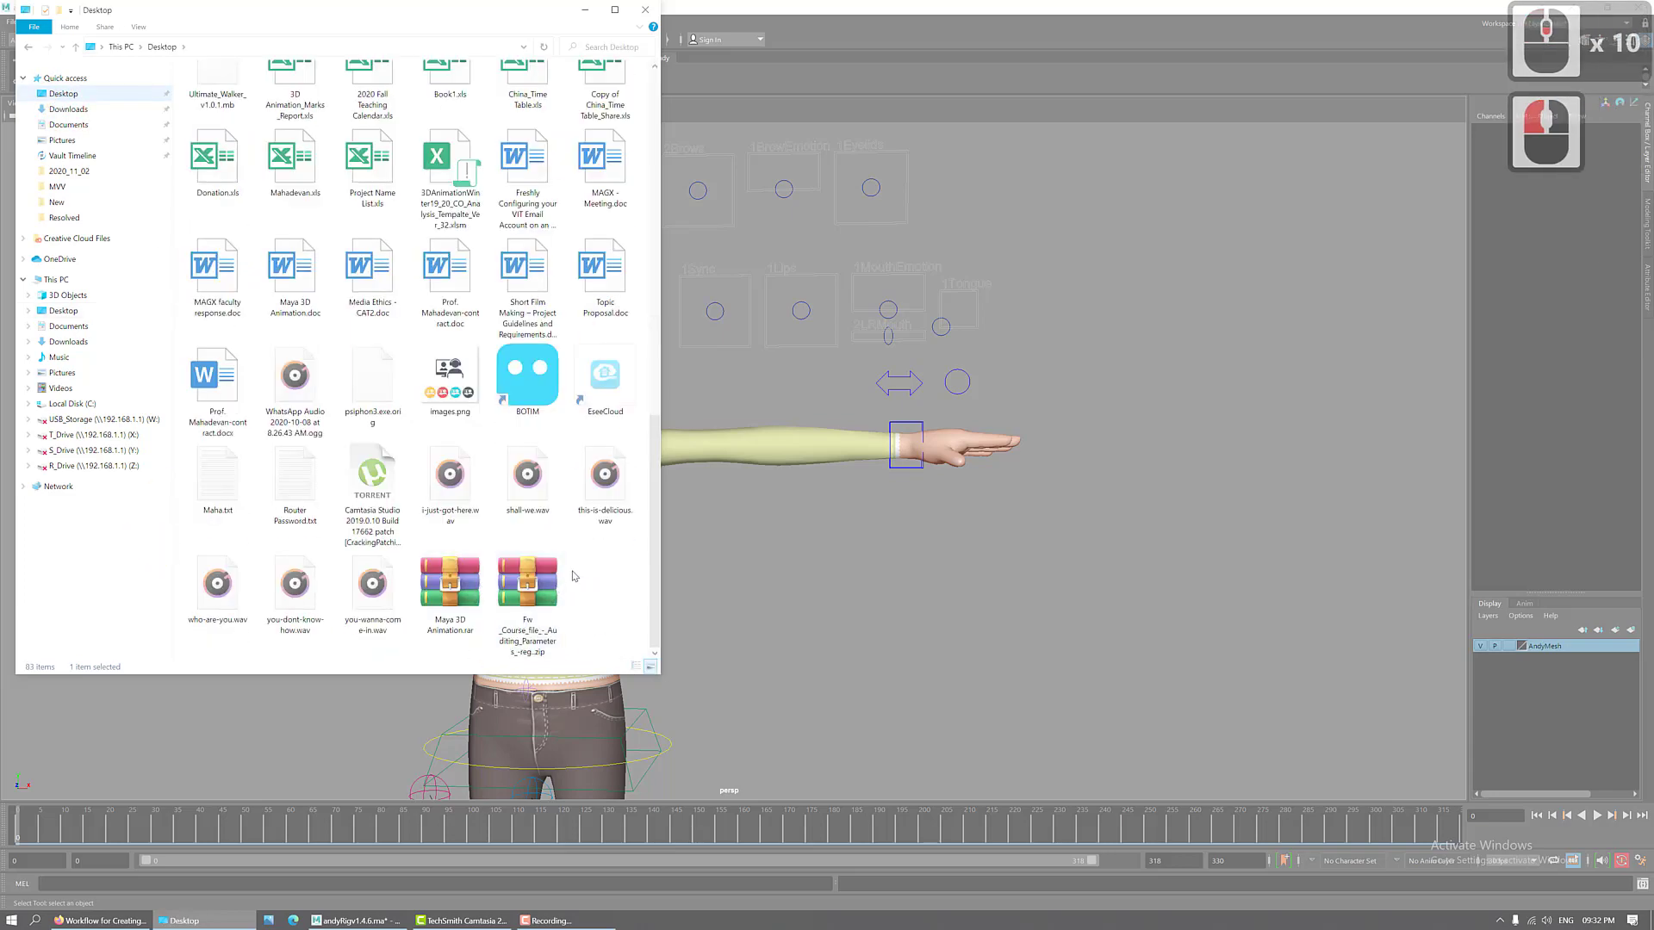
{"action": "scroll", "coordinate": [577, 577], "scroll_direction": "up", "scroll_amount": 8}
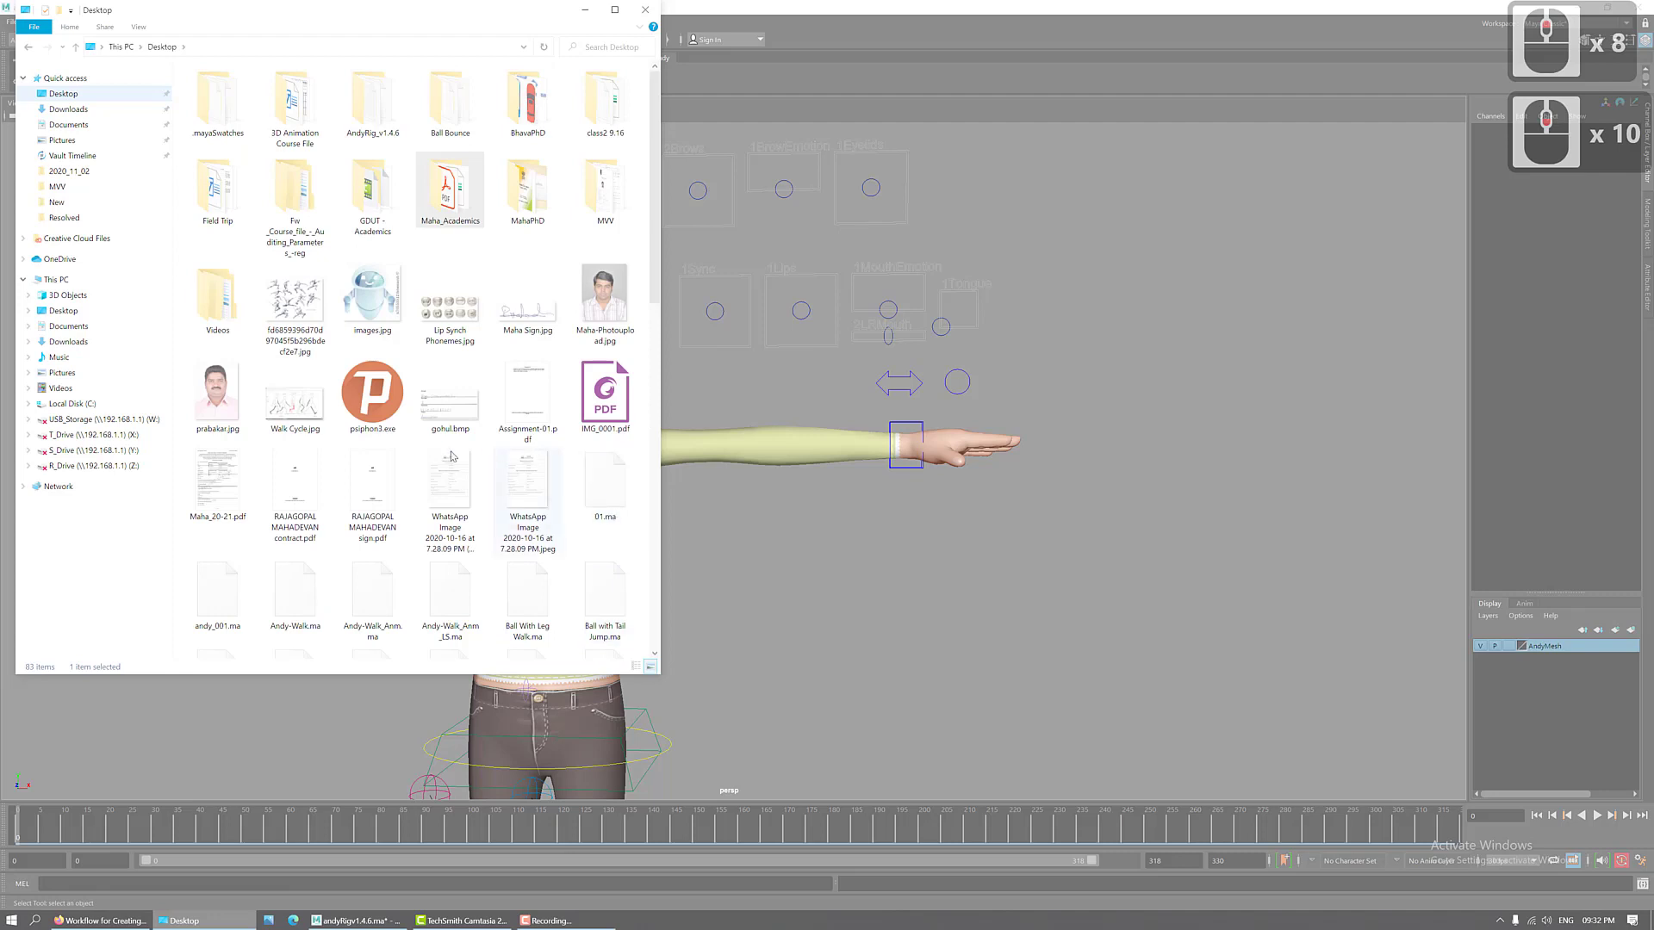
{"action": "left_click", "coordinate": [465, 321]}
{"action": "right_click", "coordinate": [465, 321]}
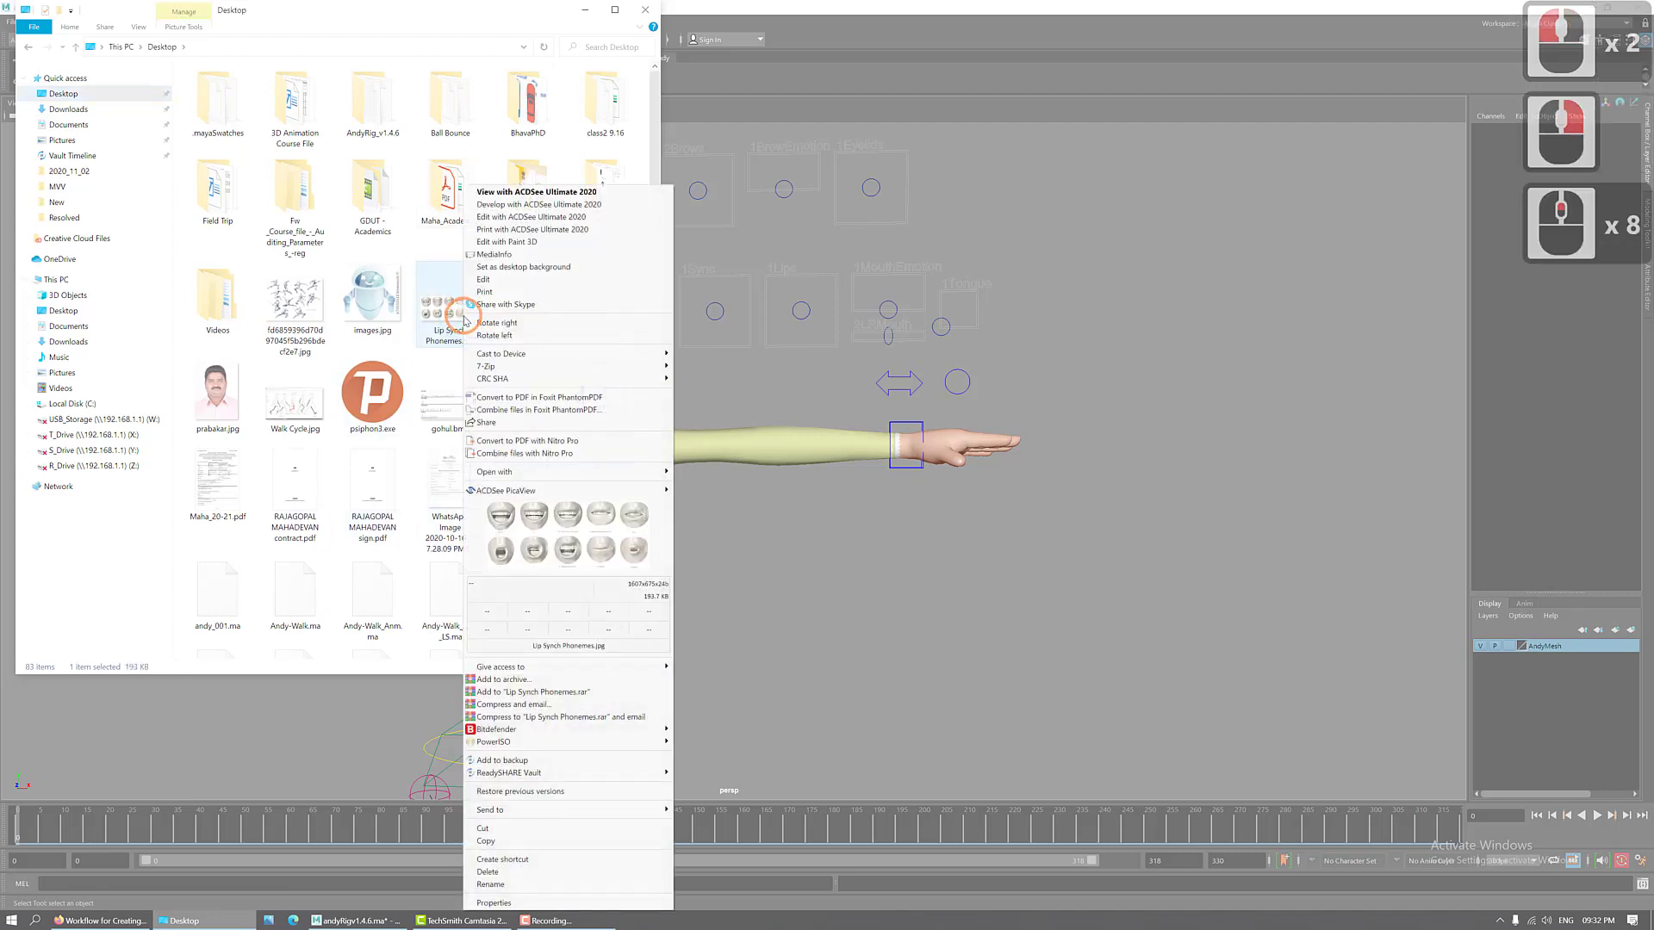
{"action": "left_click", "coordinate": [524, 193]}
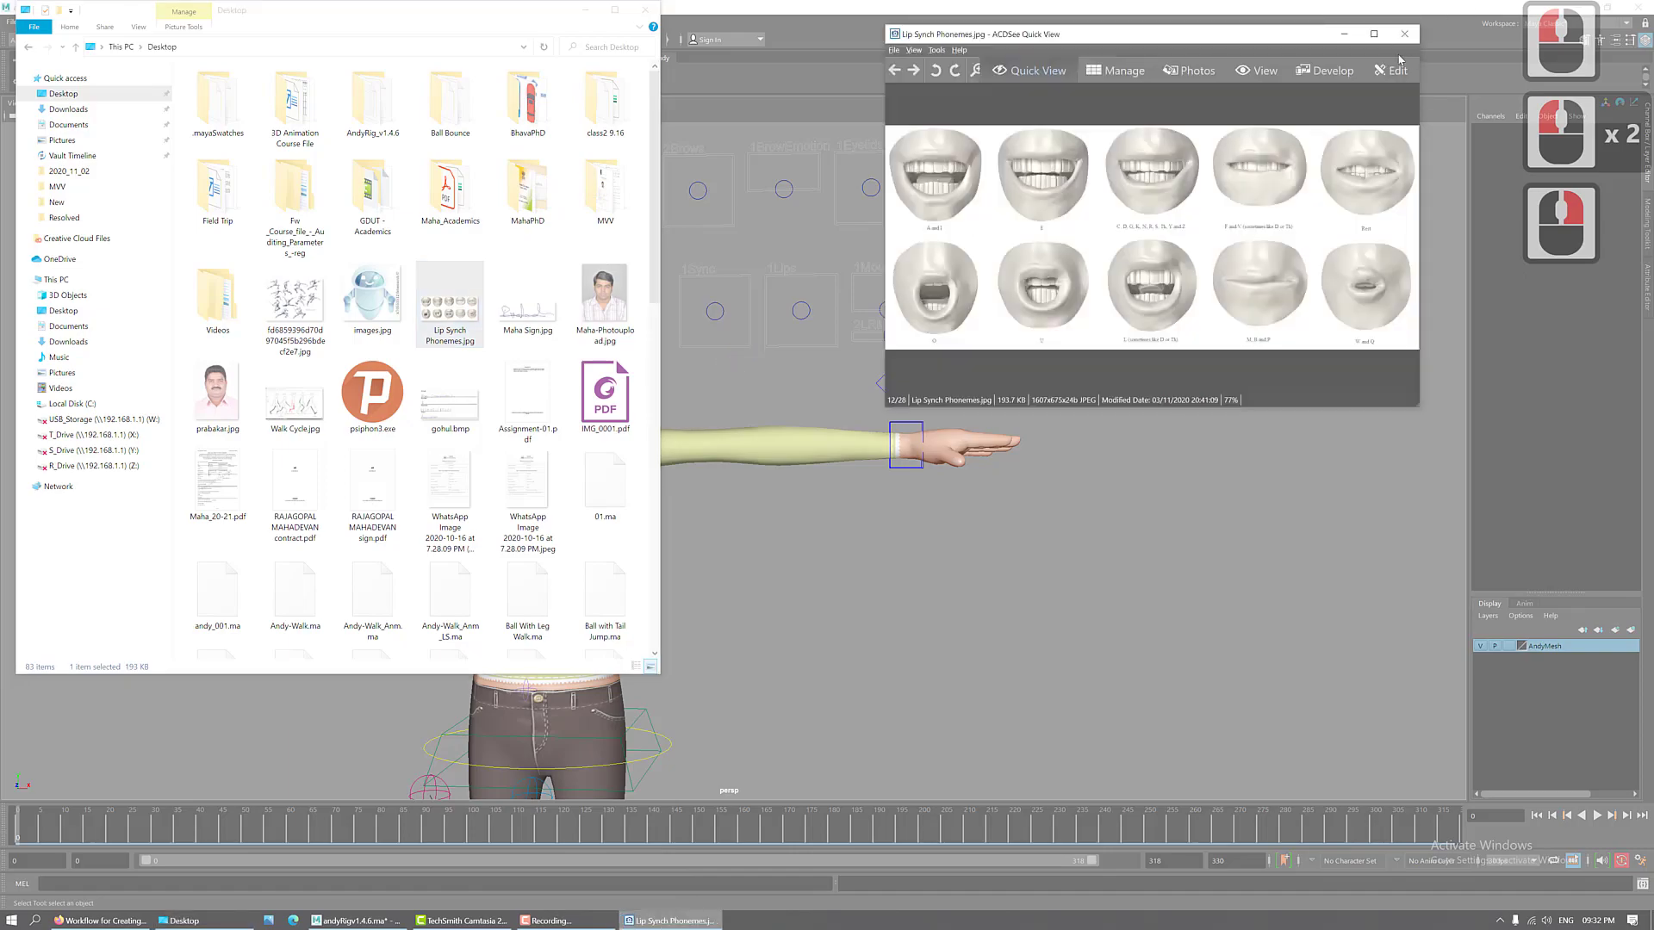
{"action": "left_click", "coordinate": [1374, 34]}
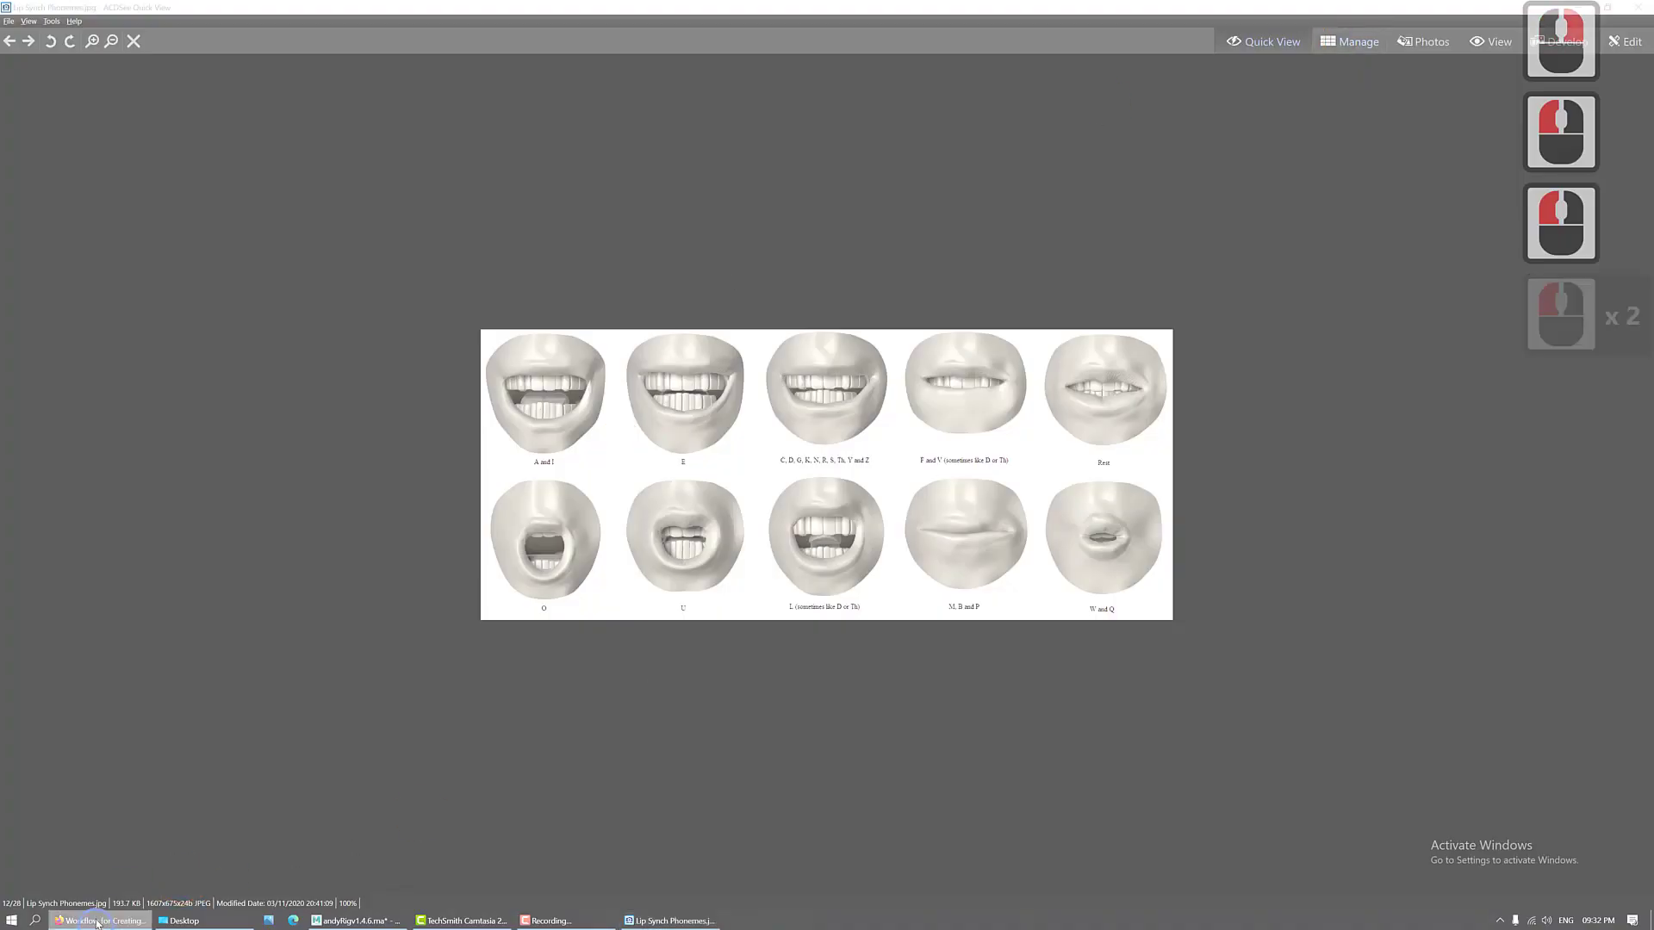
- Close the File Explorer Desktop window and the Firefox window
{"action": "right_click", "coordinate": [97, 923]}
{"action": "left_click", "coordinate": [94, 921]}
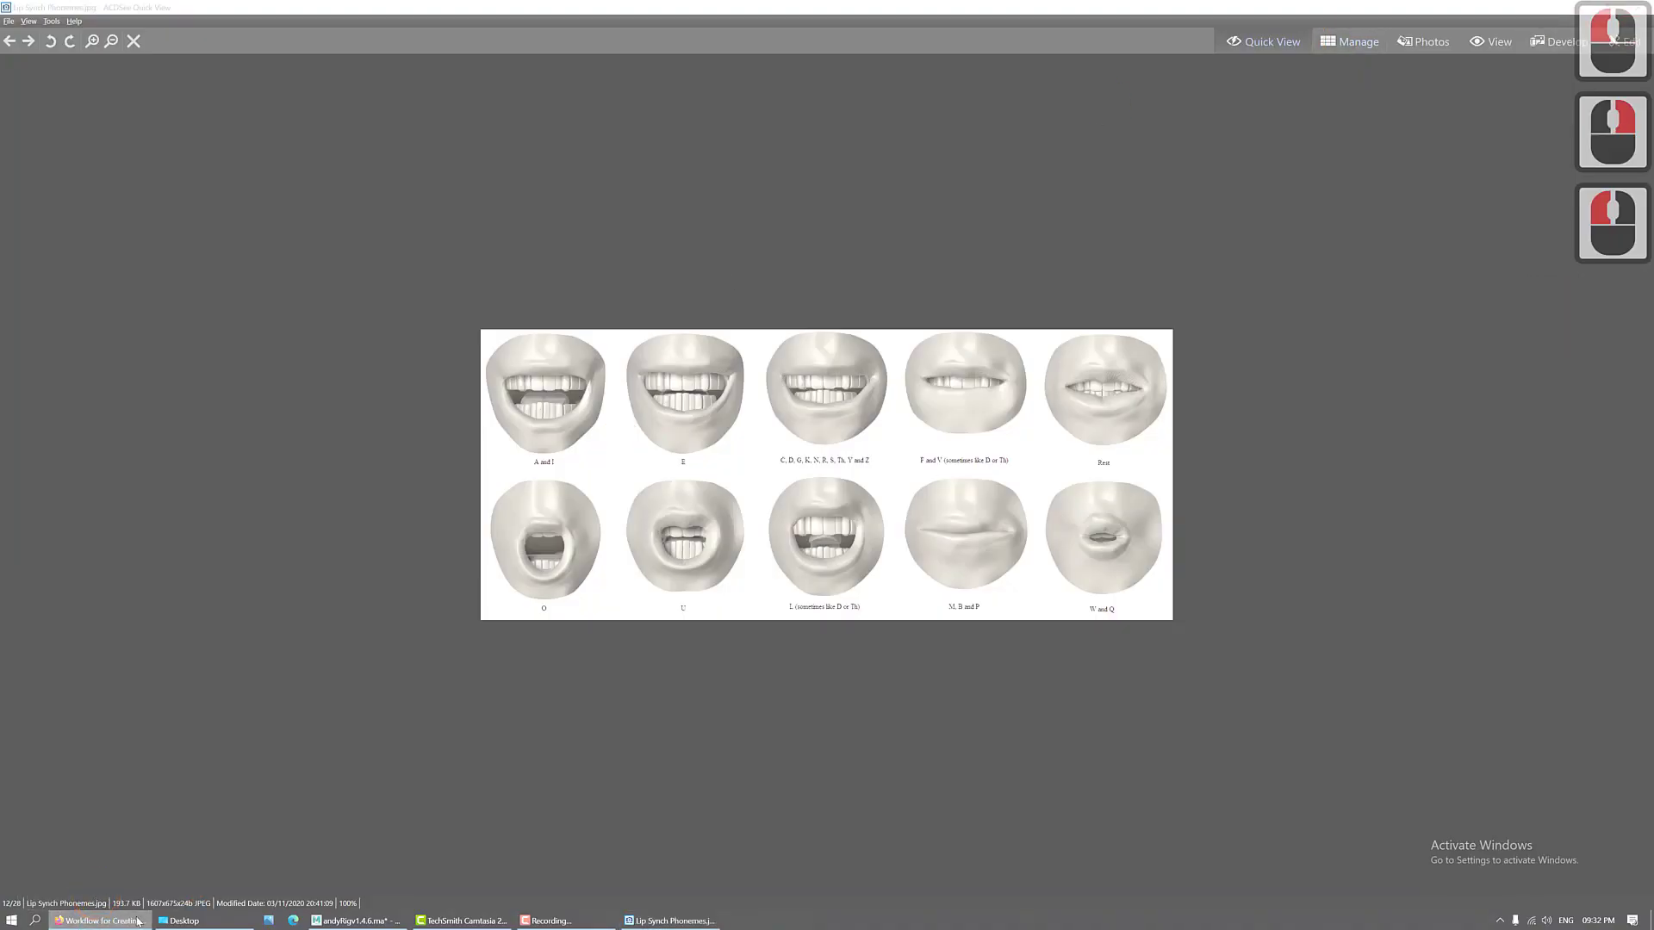
{"action": "right_click", "coordinate": [174, 921]}
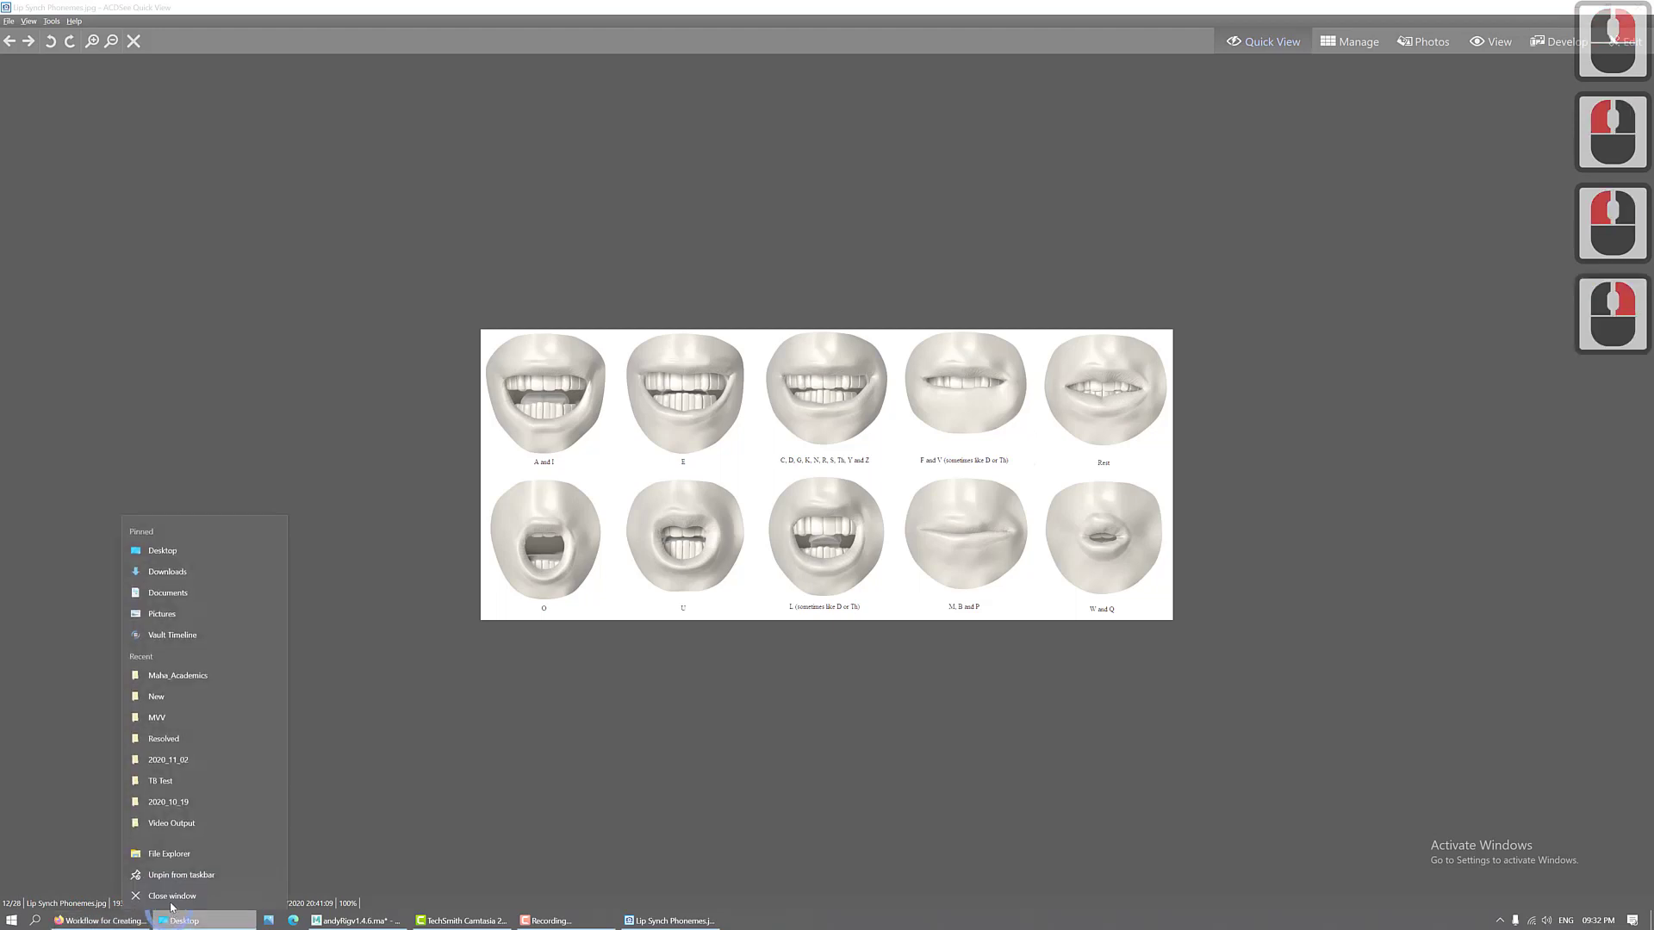
{"action": "left_click", "coordinate": [172, 897]}
{"action": "right_click", "coordinate": [101, 921]}
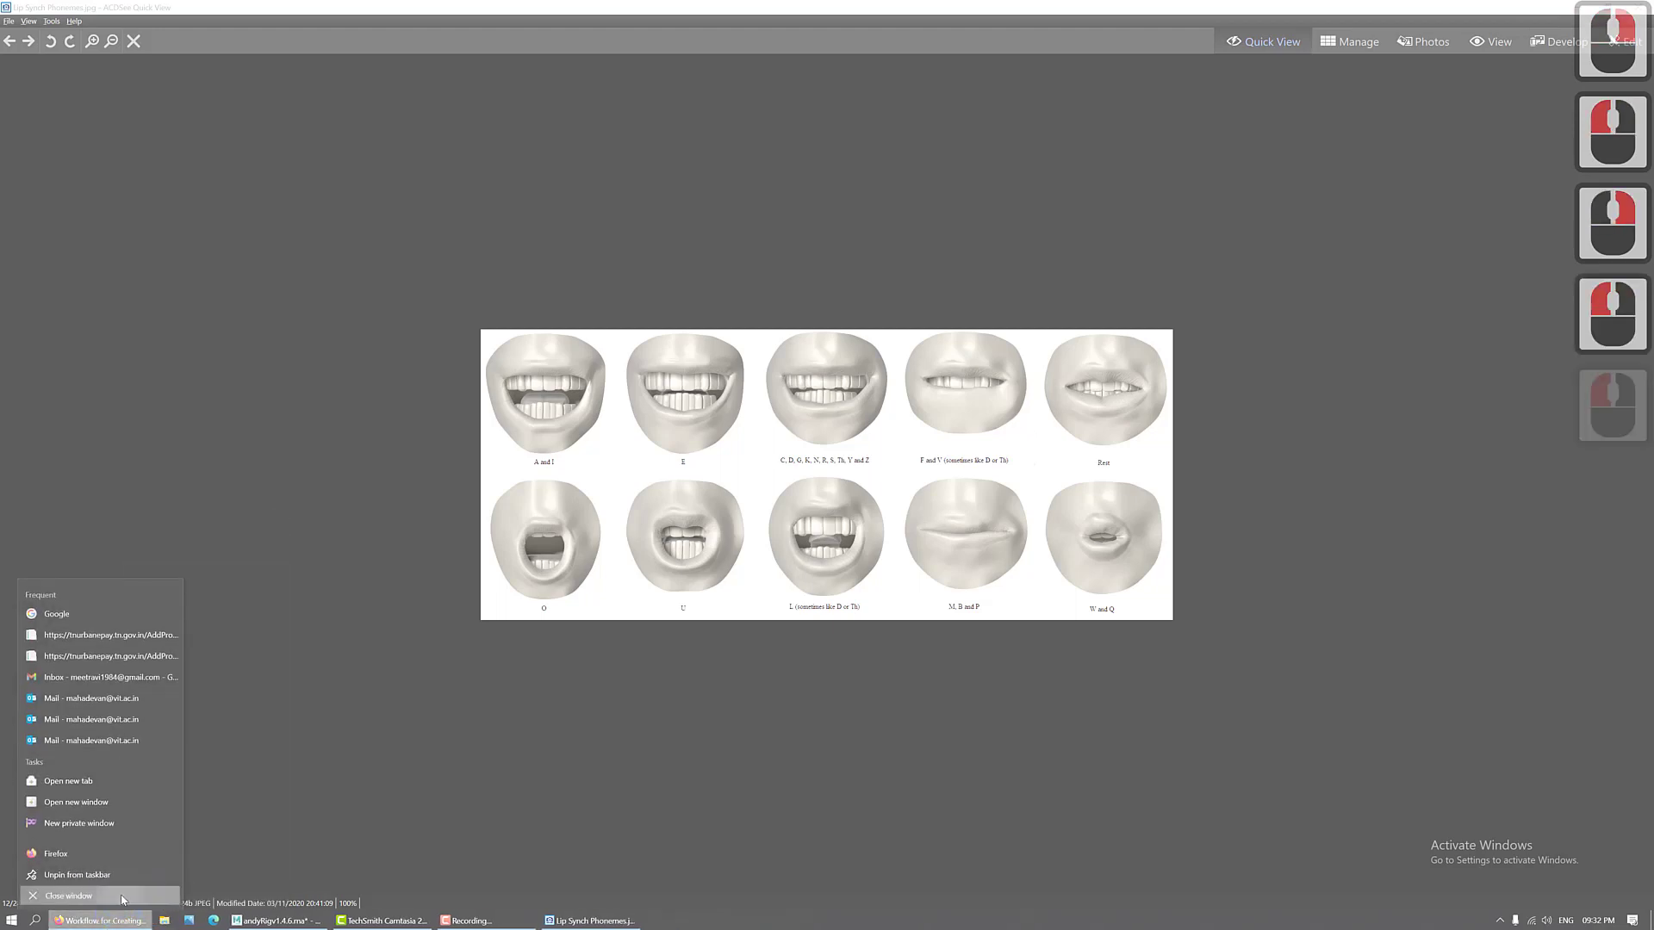
{"action": "left_click", "coordinate": [122, 897]}
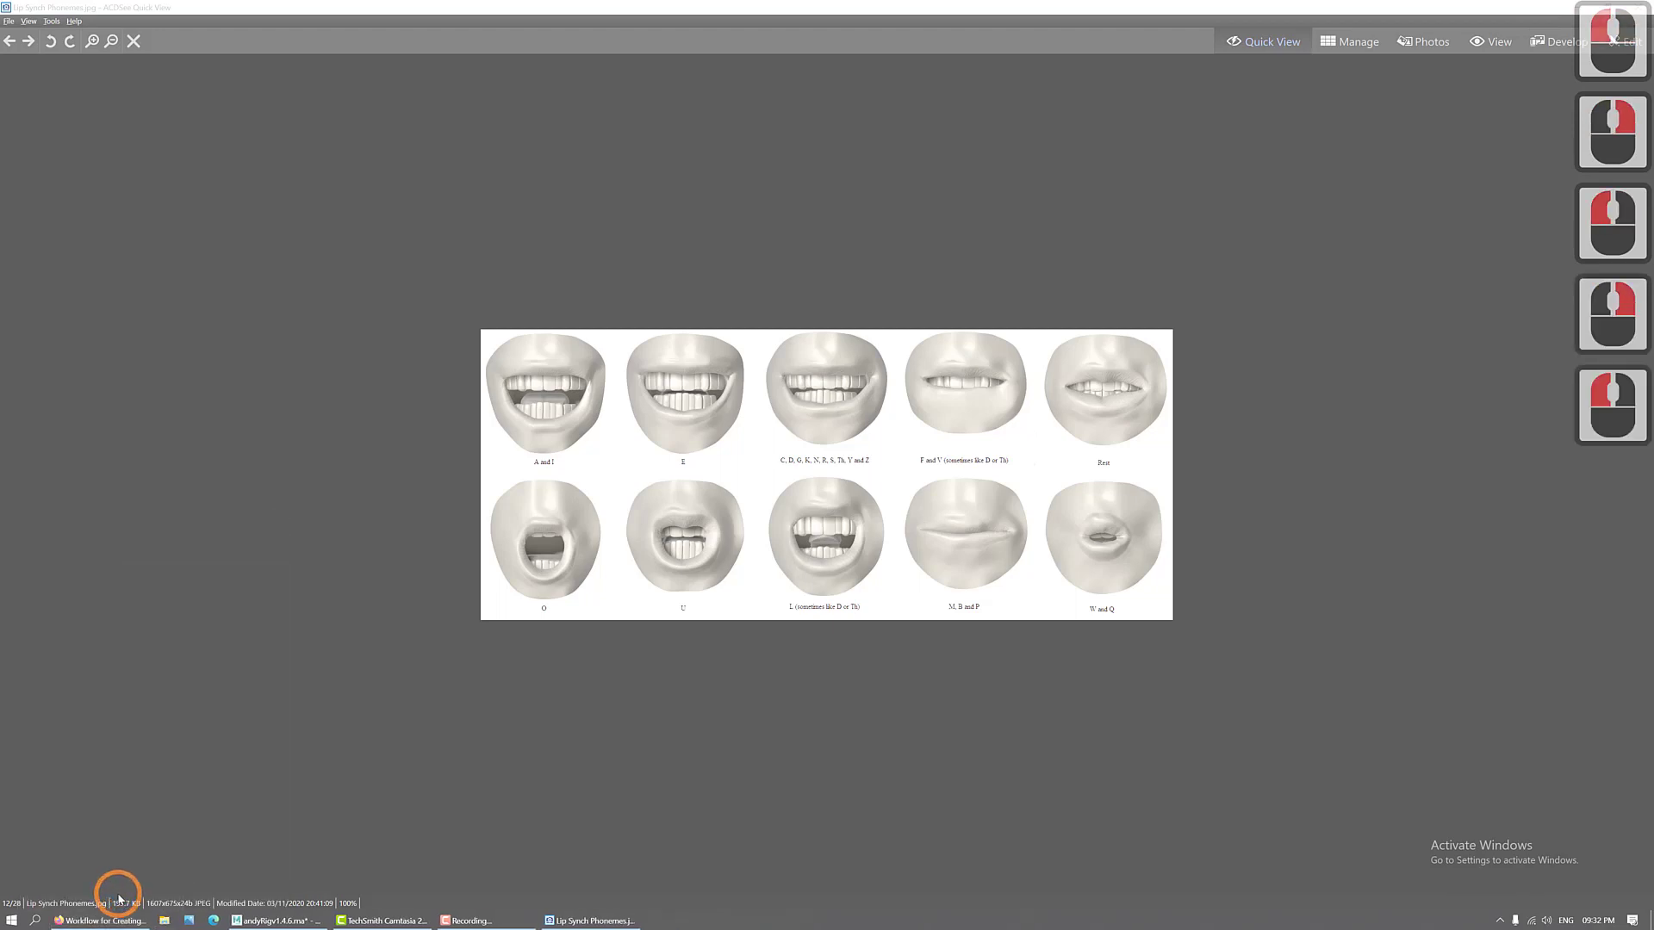
- Enlarge the phoneme reference image to 200%, minimize its viewer and close Firefox with all its tabs
{"action": "double_click", "coordinate": [1318, 494]}
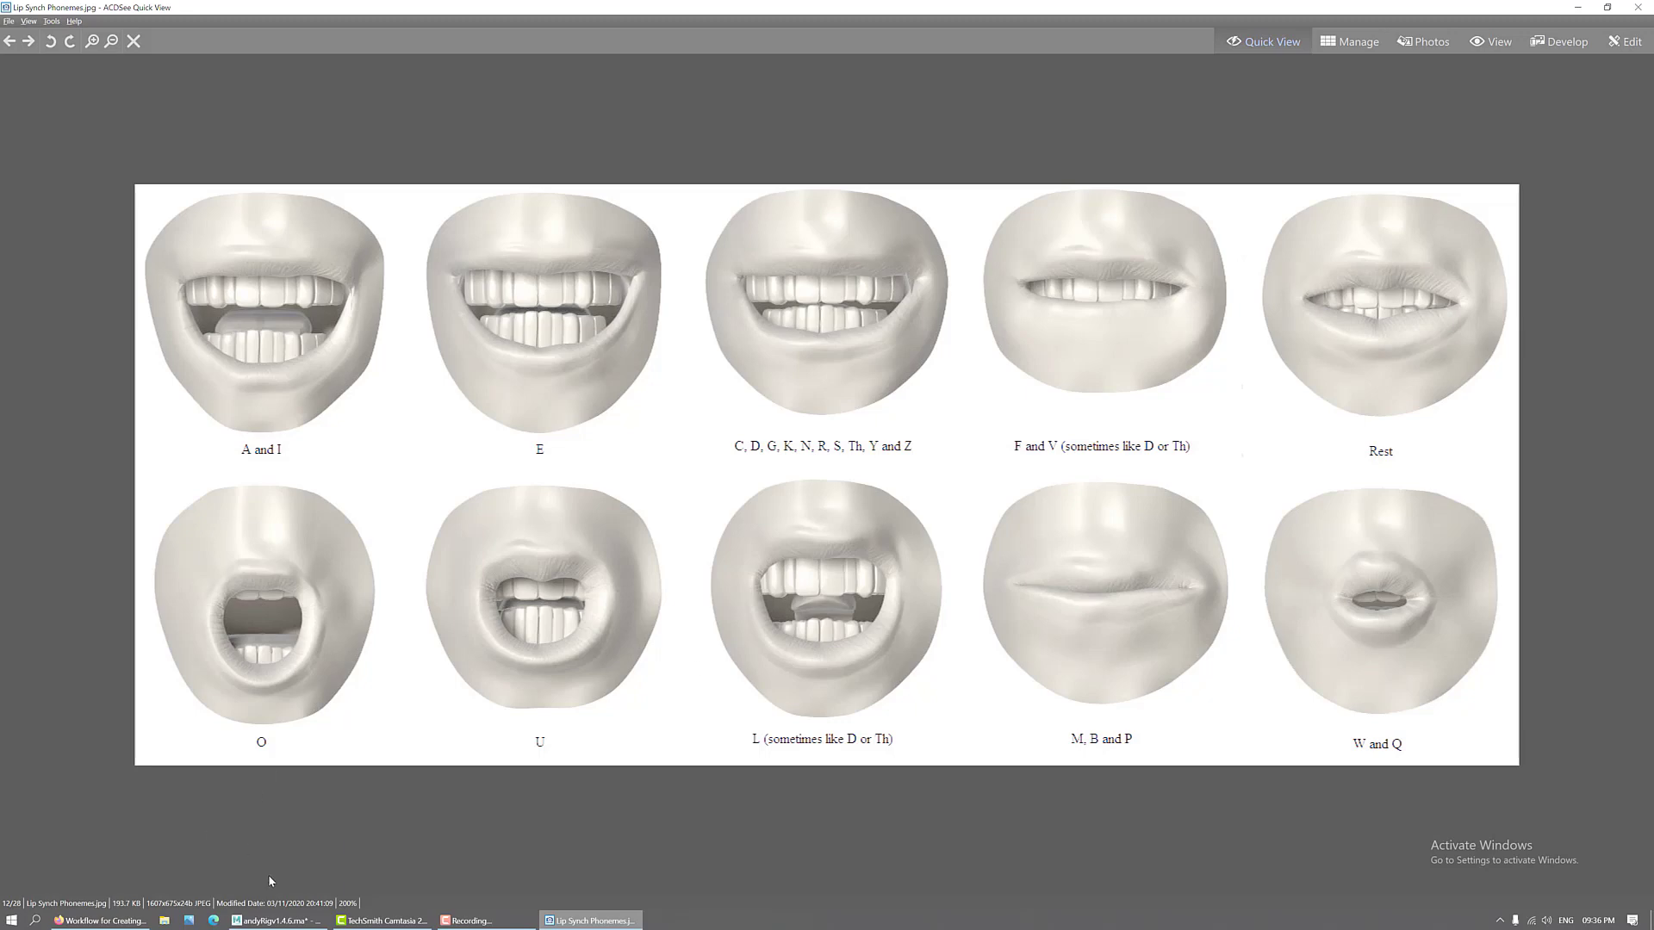
{"action": "left_click", "coordinate": [165, 921]}
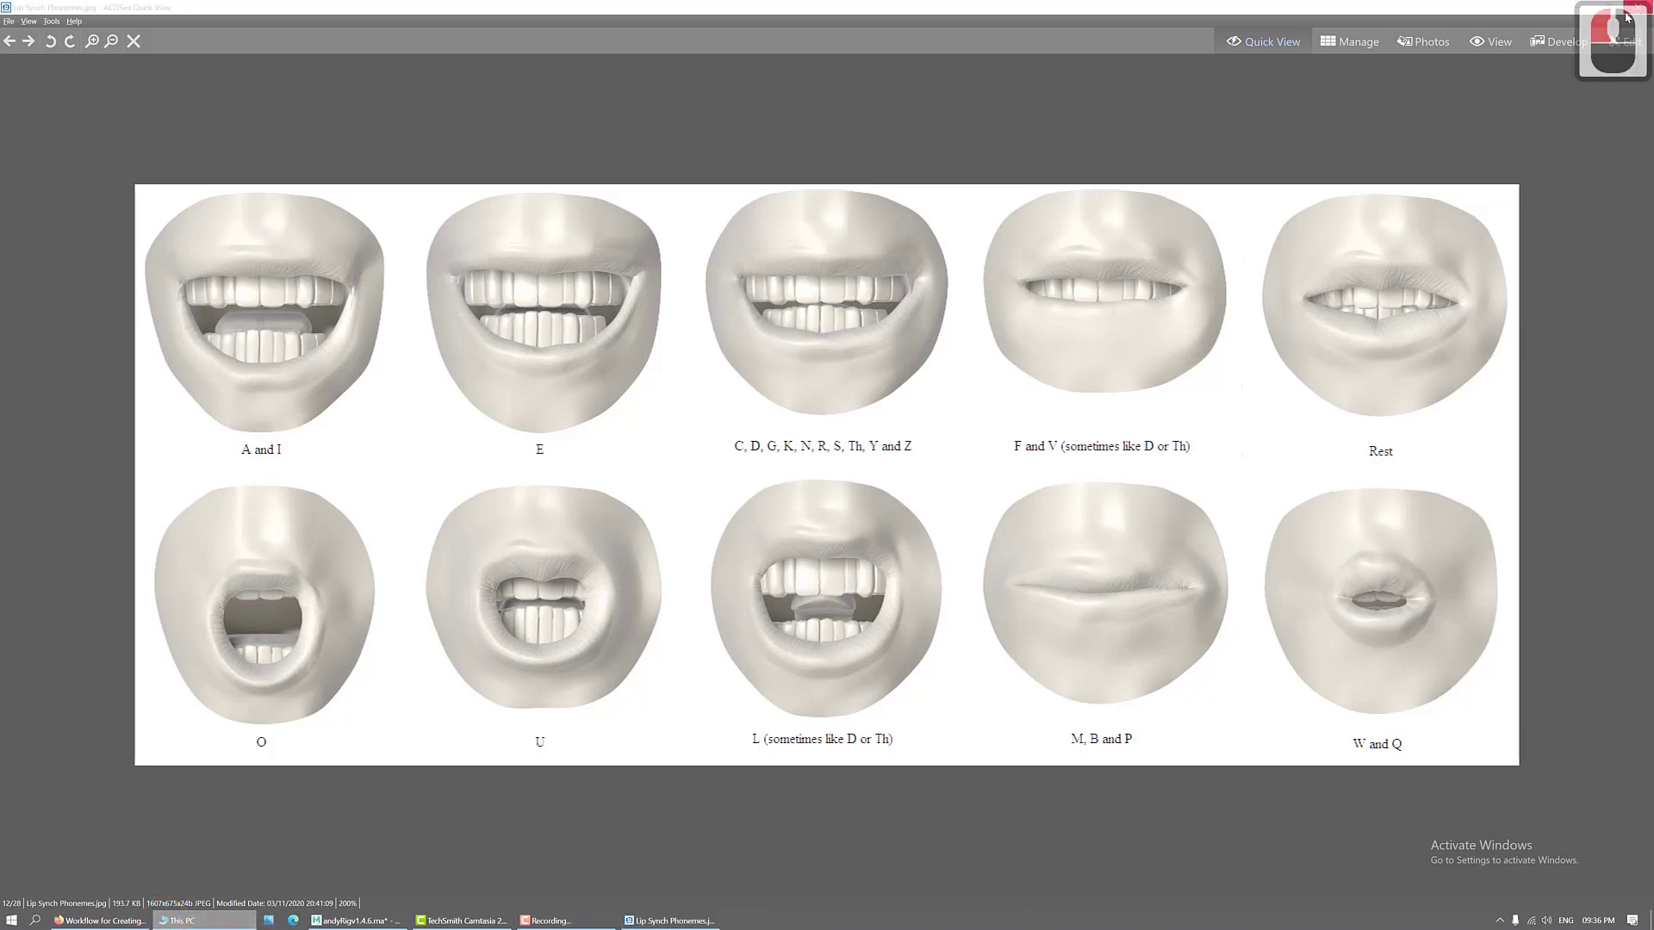
{"action": "left_click", "coordinate": [1581, 11]}
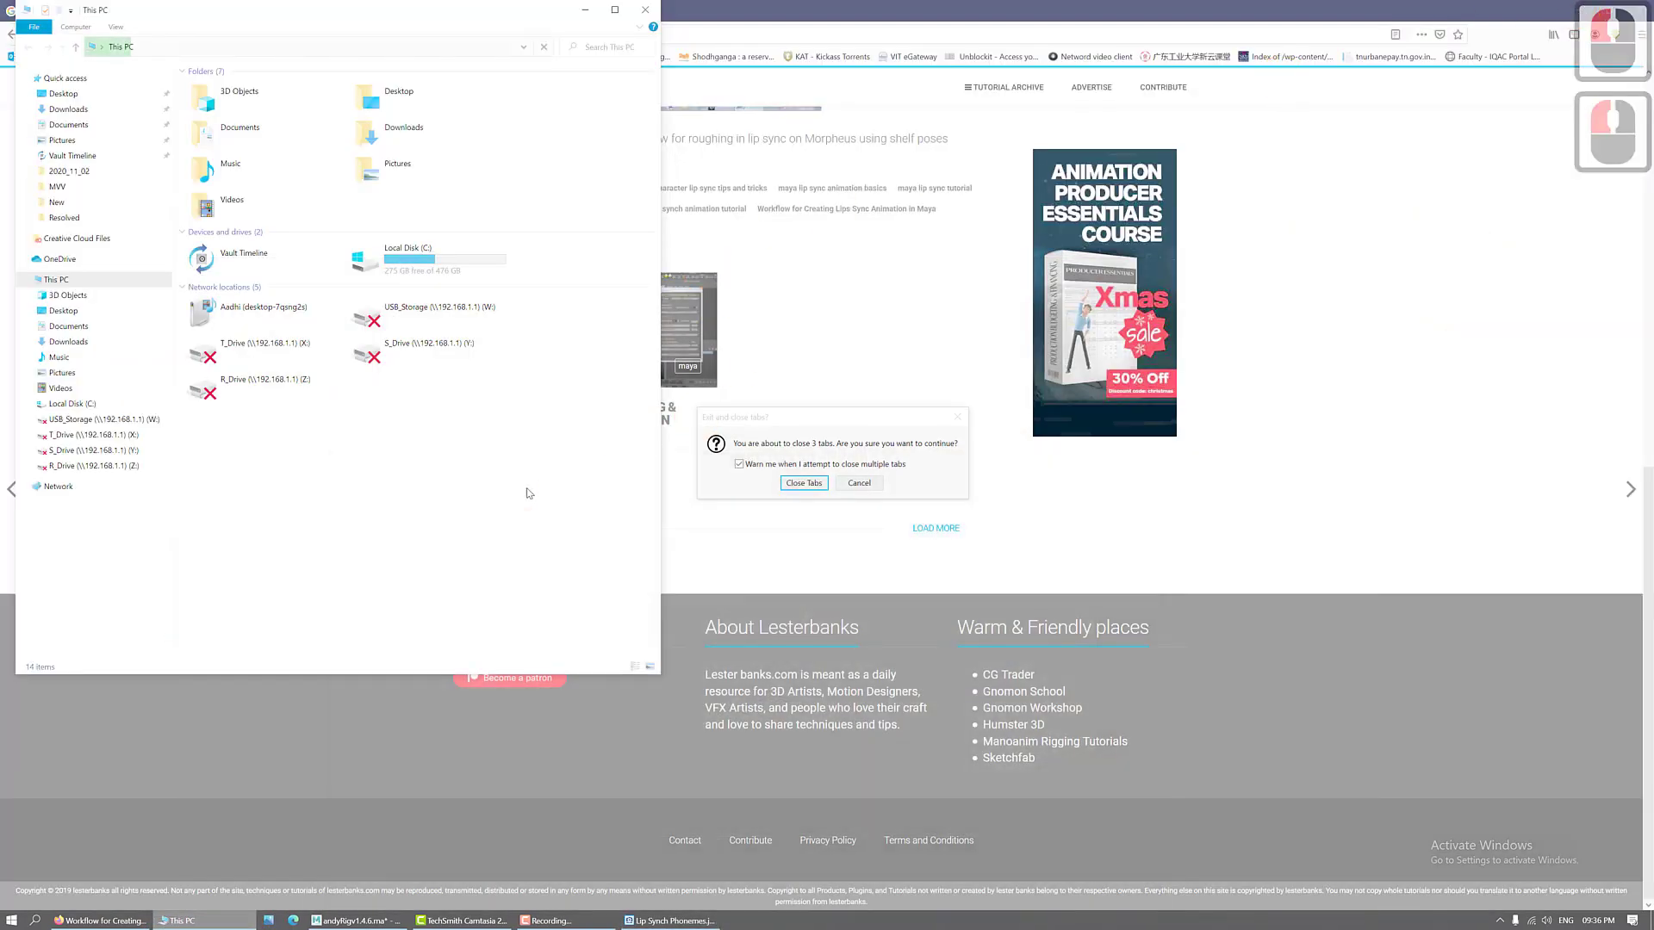
{"action": "left_click", "coordinate": [803, 483]}
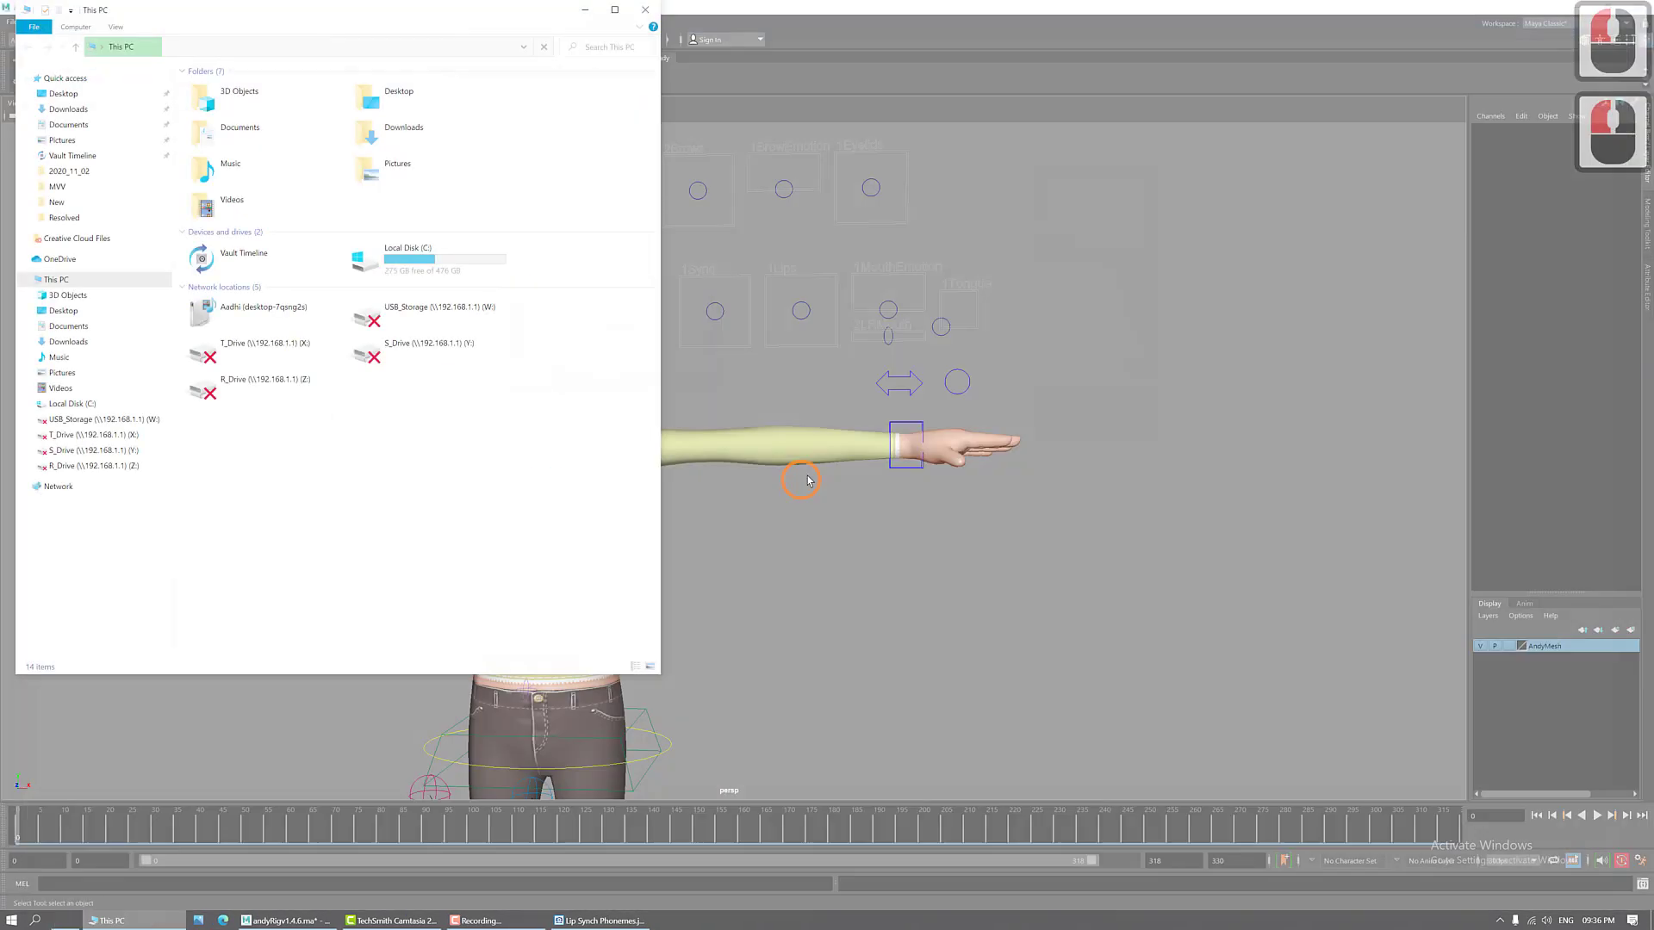
- Open the who-are-you.wav audio clip from the Desktop folder in Groove Music
{"action": "left_click", "coordinate": [503, 420]}
{"action": "left_click", "coordinate": [63, 93]}
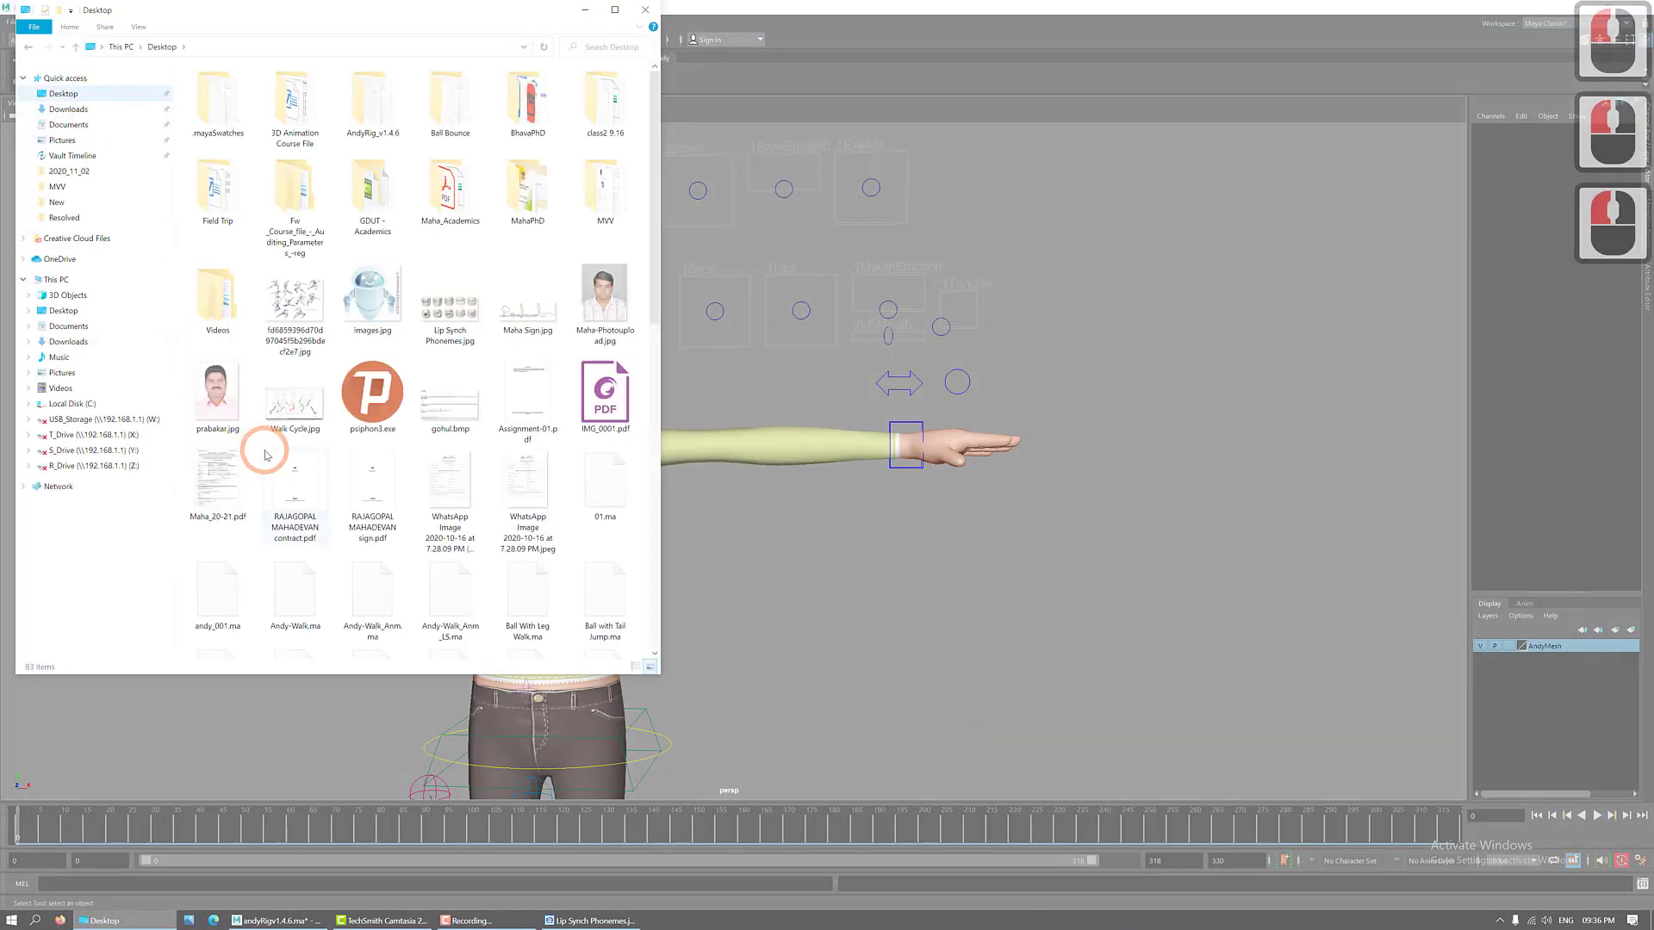
{"action": "scroll", "coordinate": [608, 501], "scroll_direction": "down", "scroll_amount": 13}
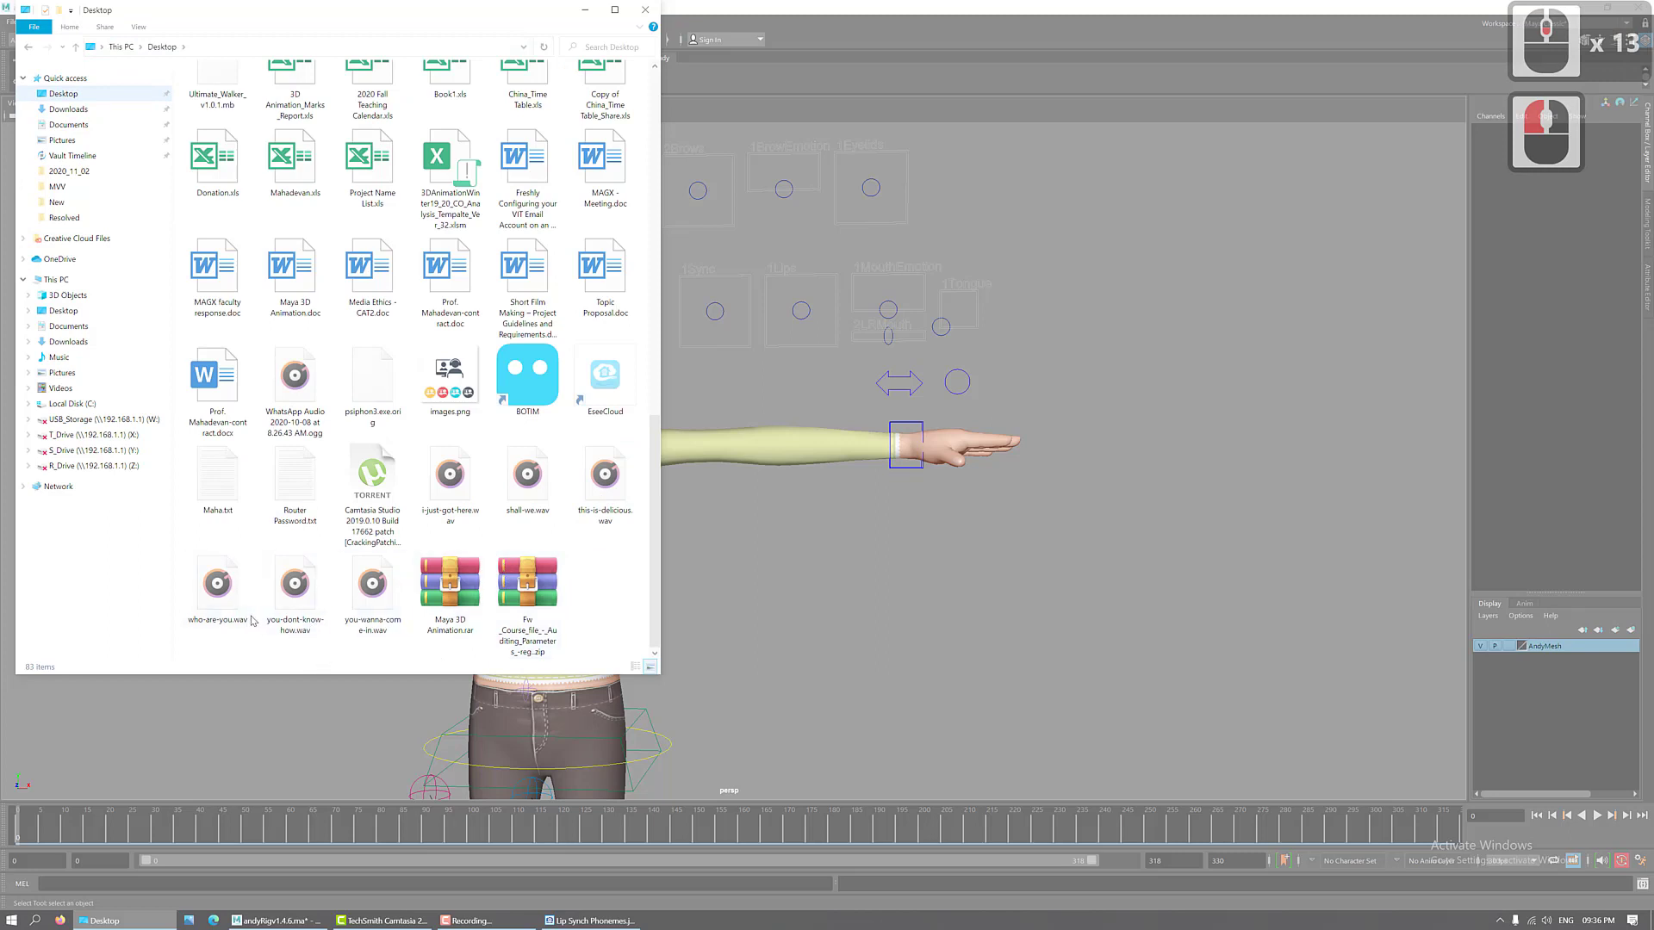
{"action": "left_click", "coordinate": [229, 603]}
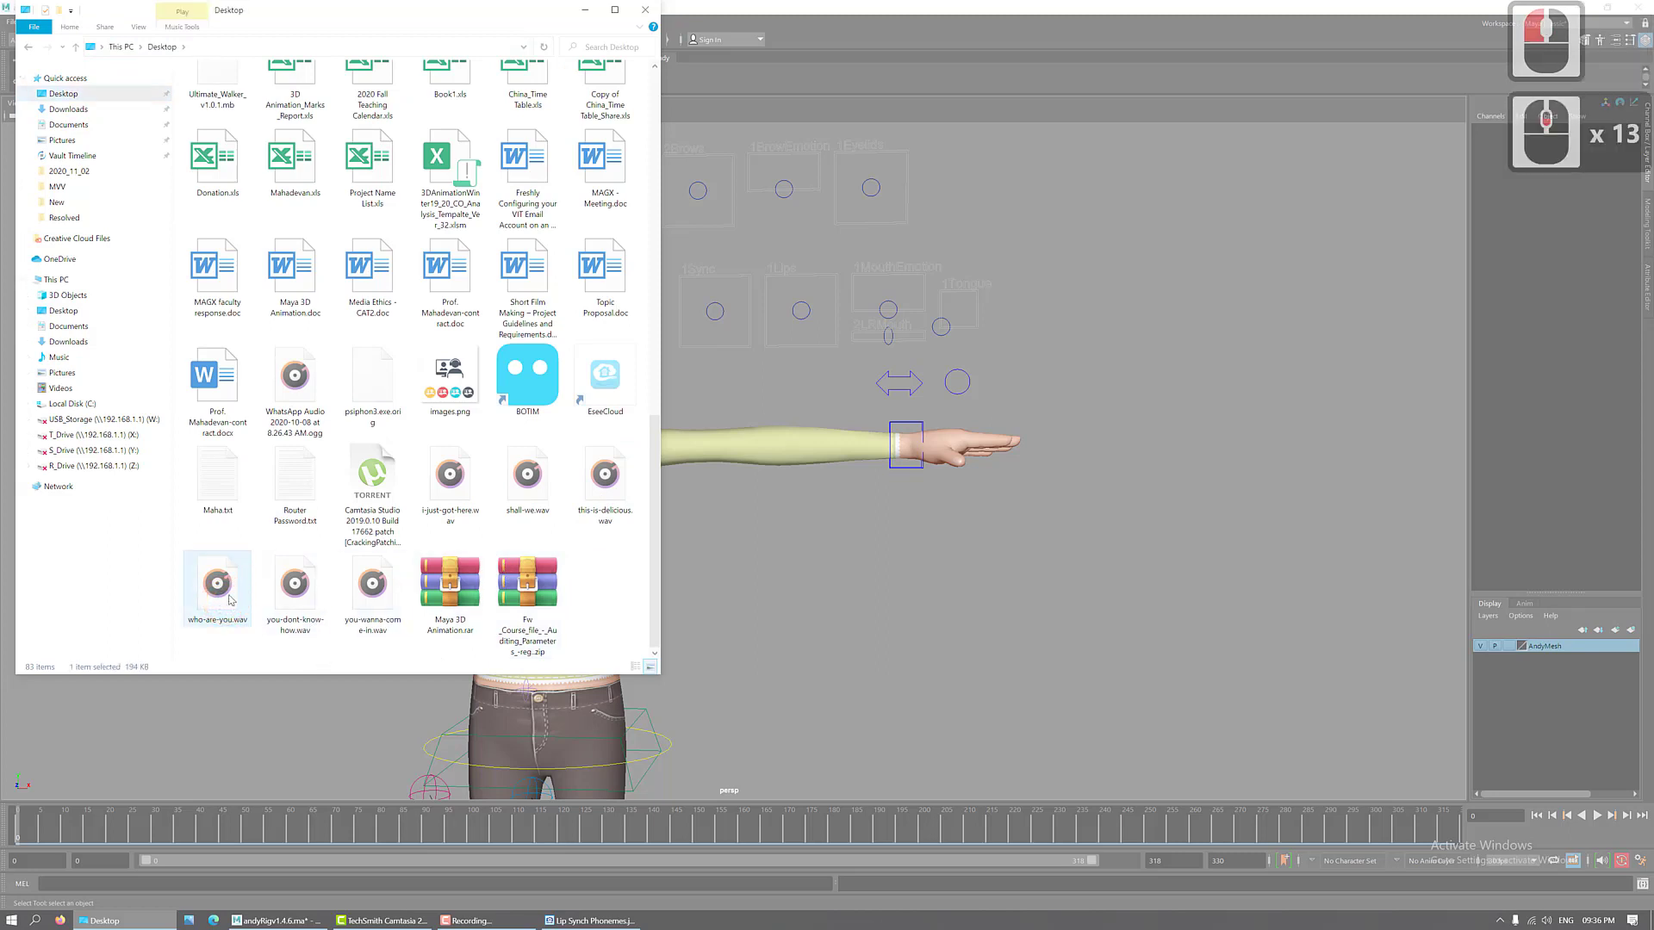
{"action": "double_click", "coordinate": [229, 603]}
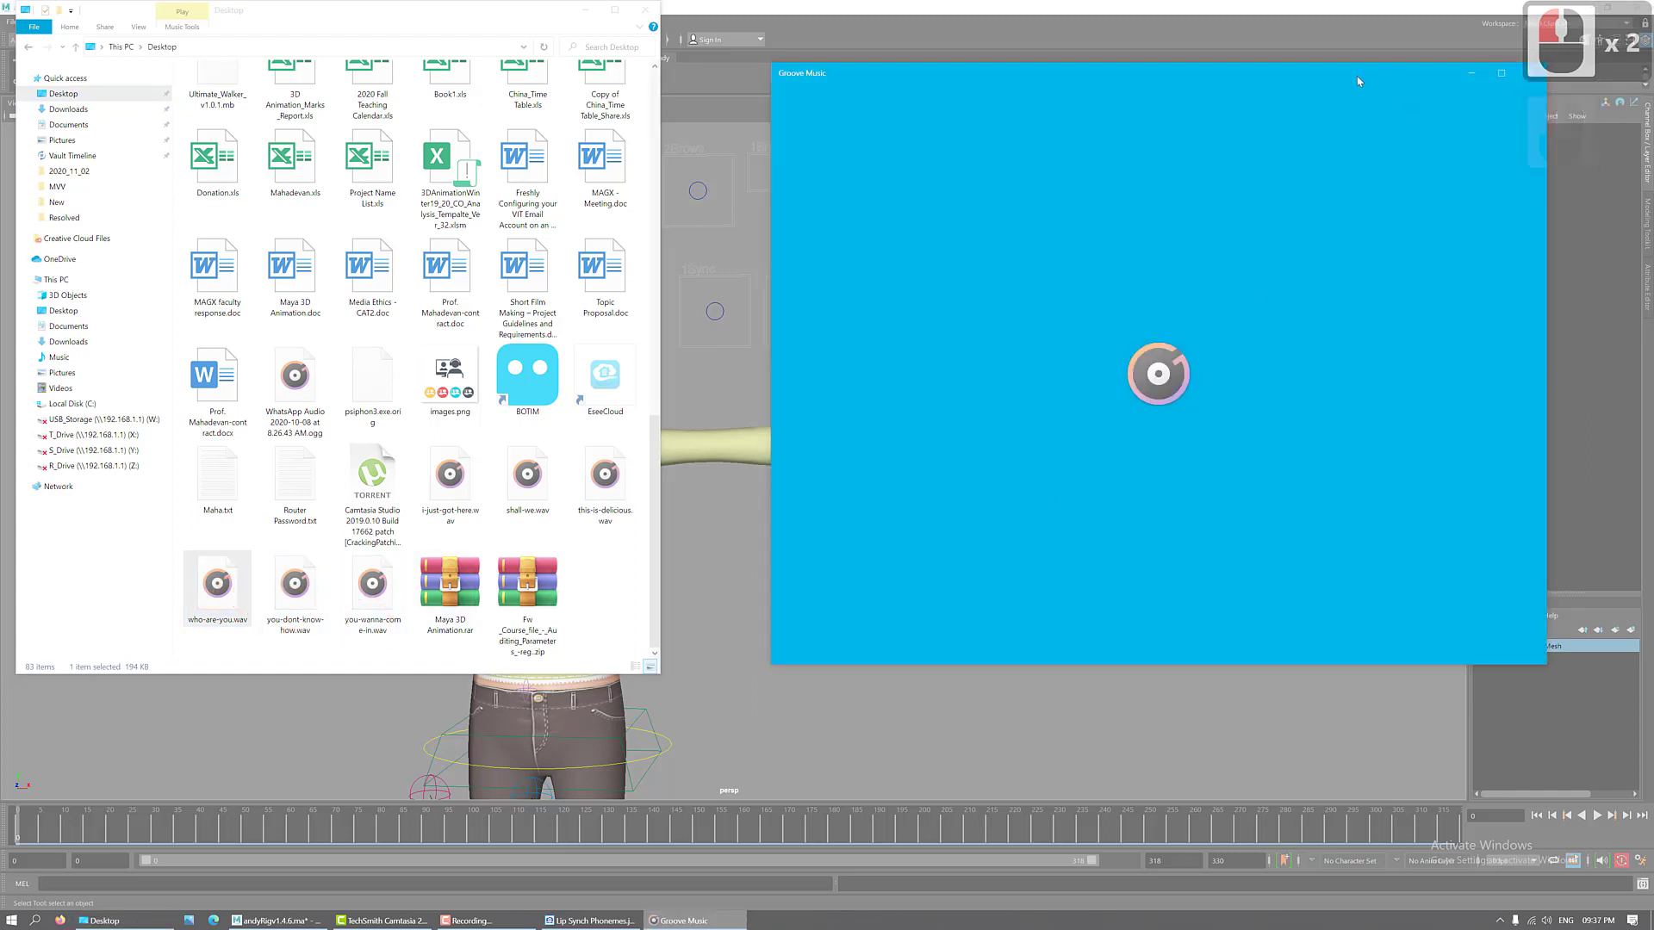
- Play the who-are-you clip at full volume and close the music player
{"action": "left_click_drag", "start_coordinate": [1359, 75], "coordinate": [1173, 115]}
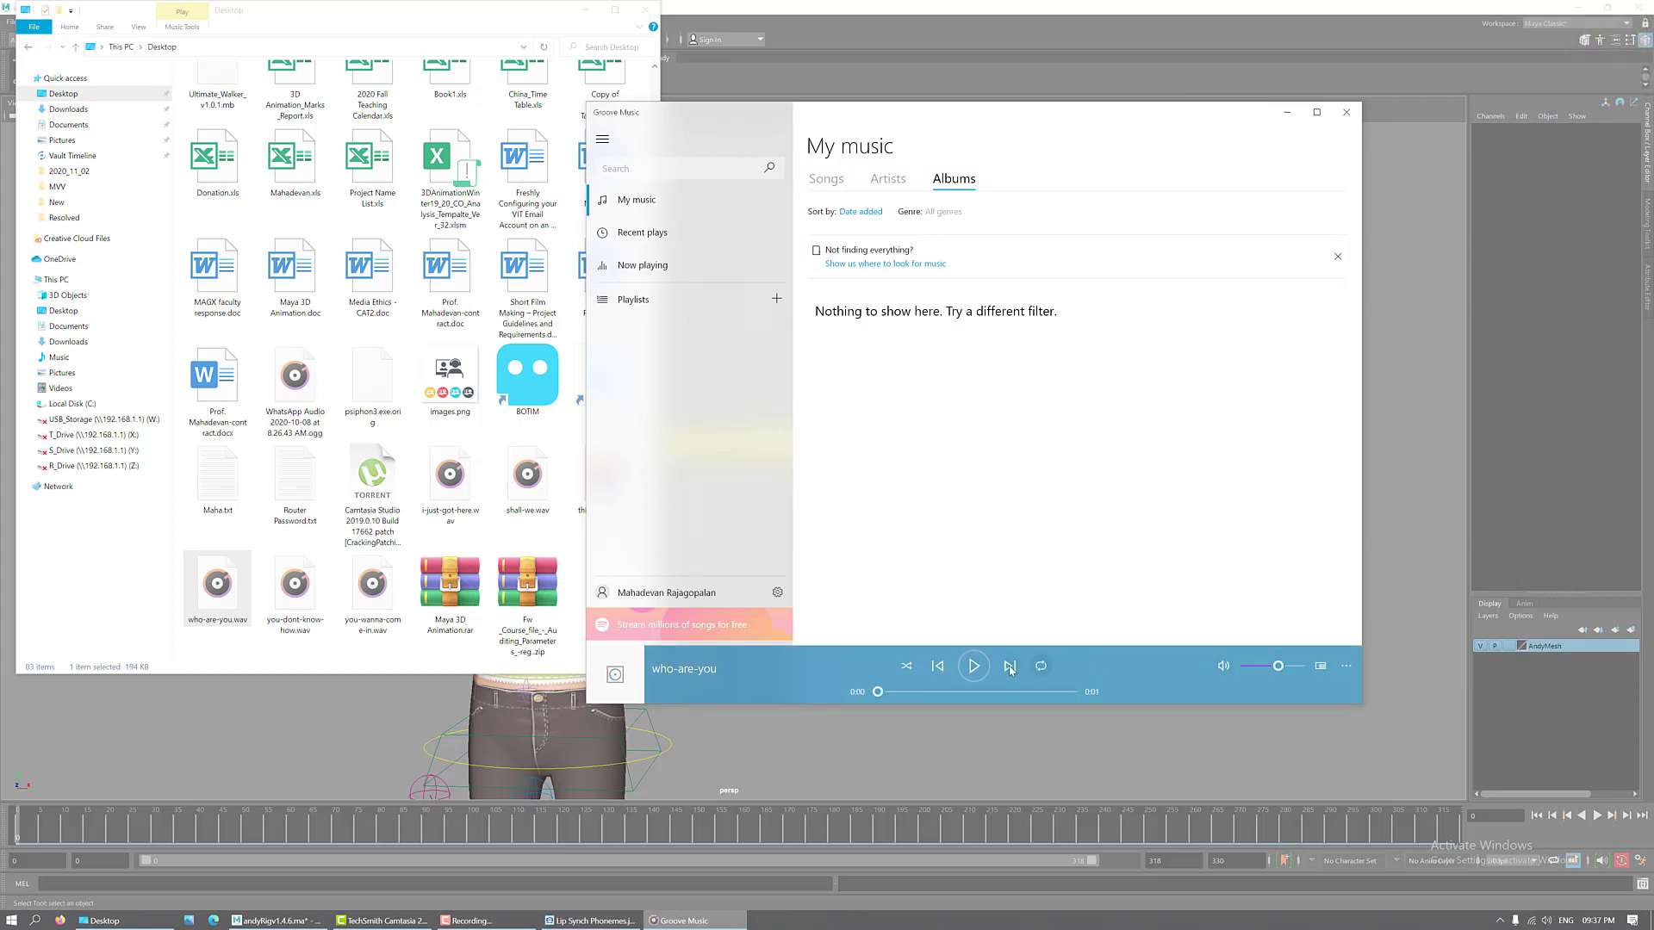
{"action": "left_click", "coordinate": [974, 667]}
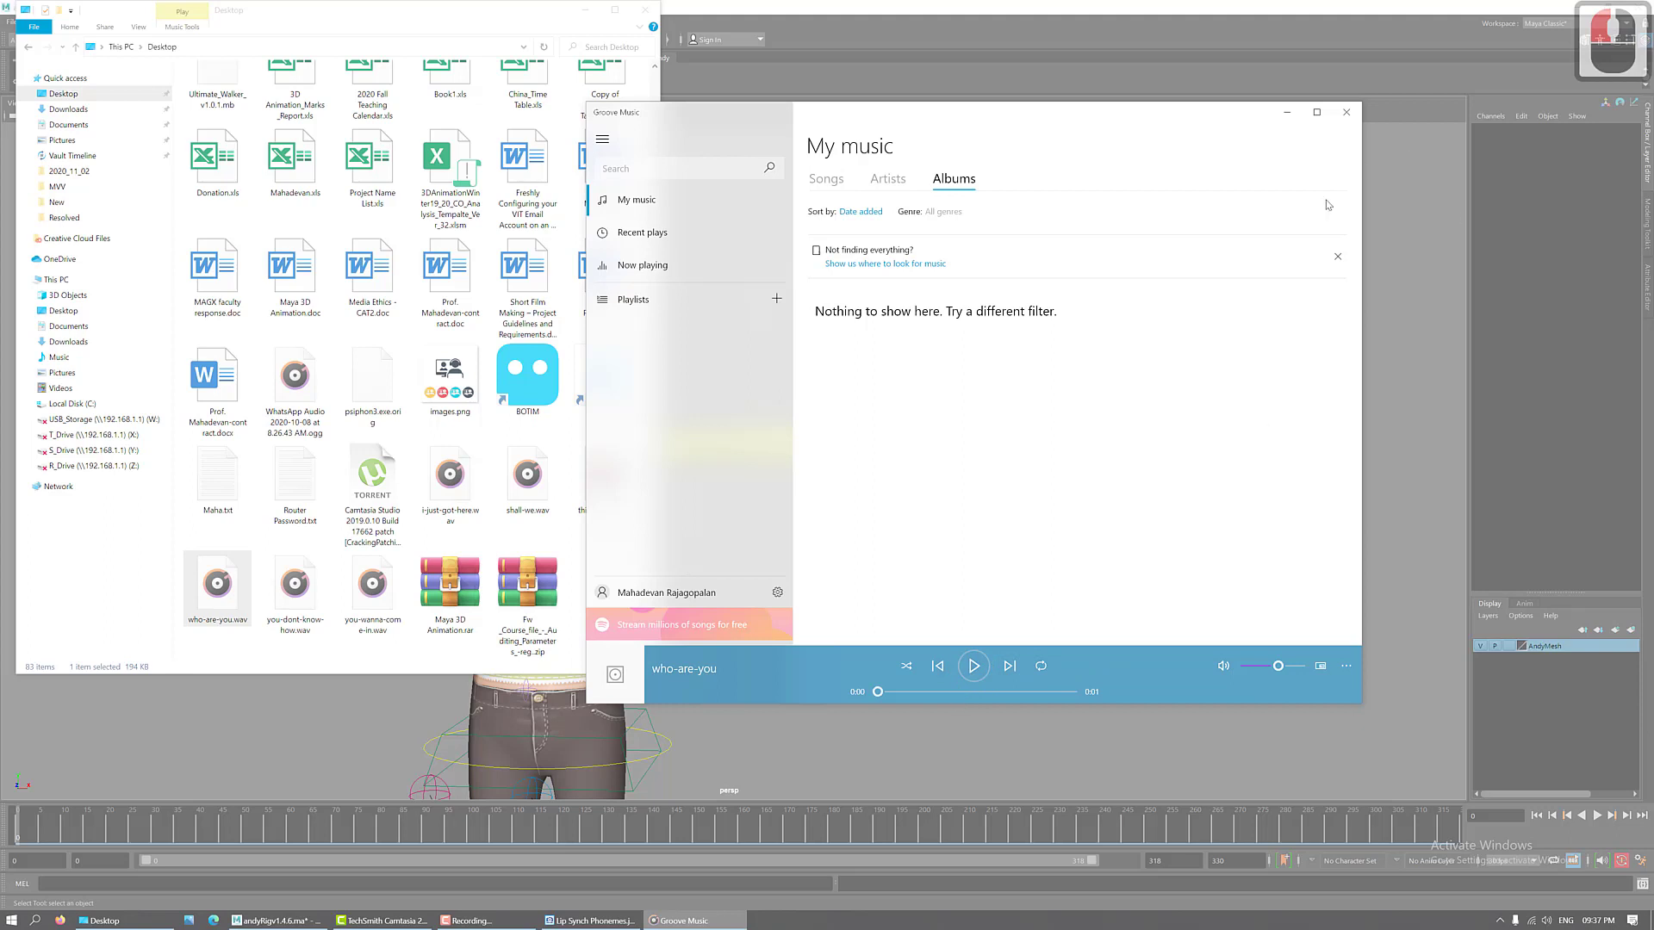
{"action": "left_click", "coordinate": [1300, 666]}
{"action": "left_click", "coordinate": [968, 668]}
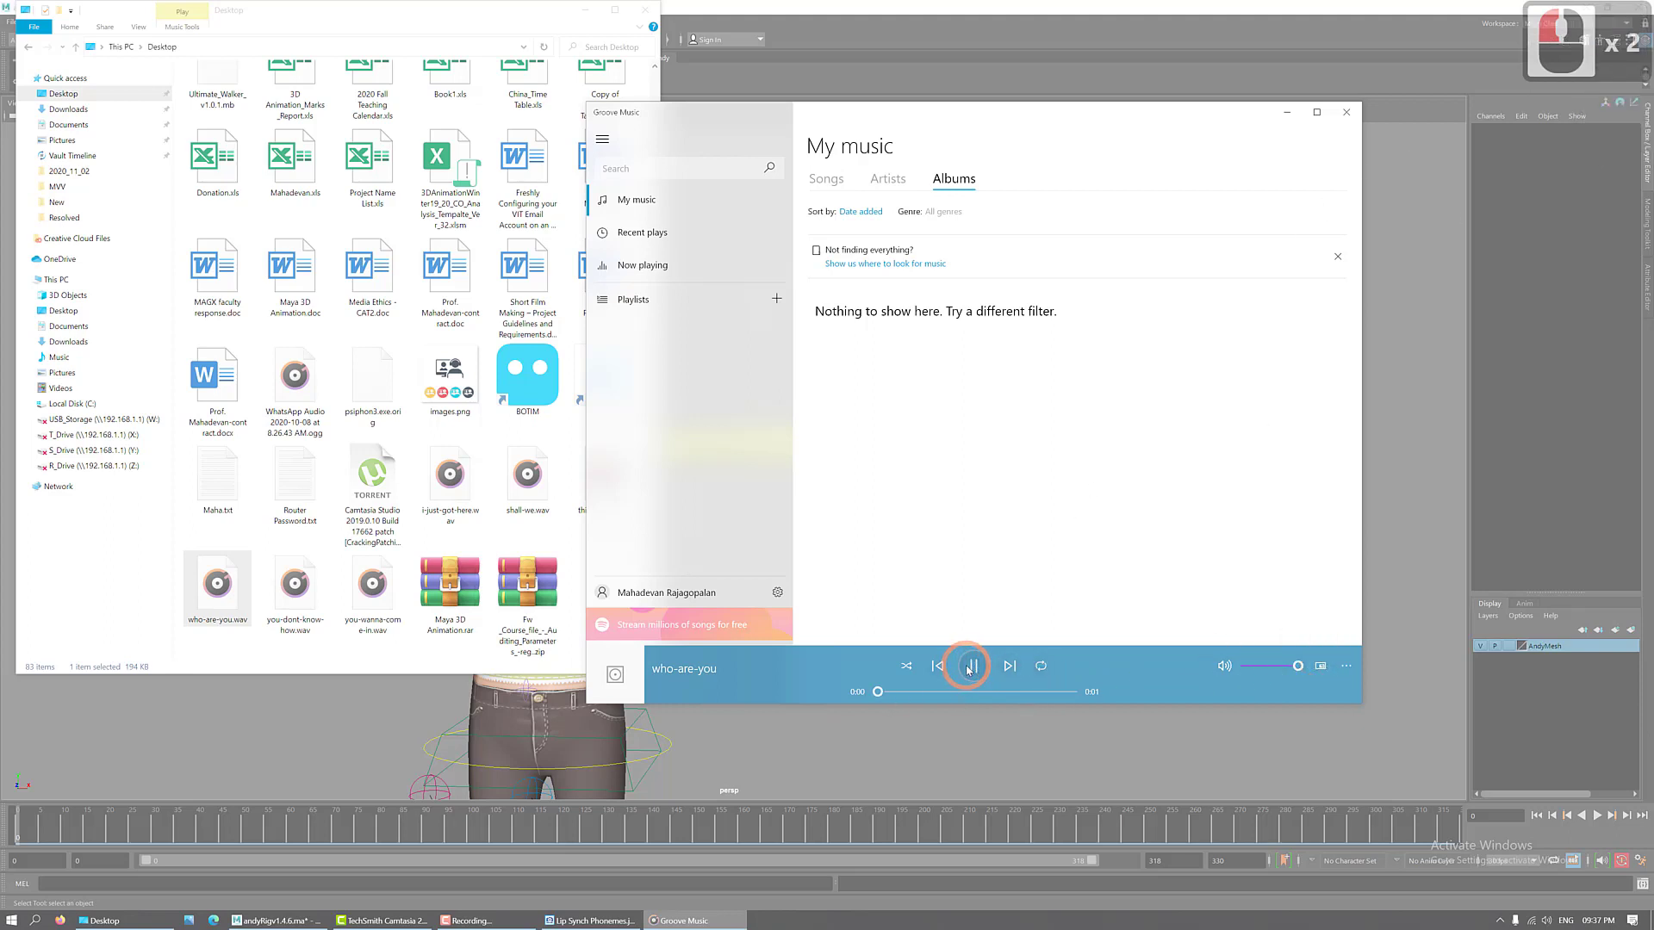
{"action": "left_click", "coordinate": [1346, 112]}
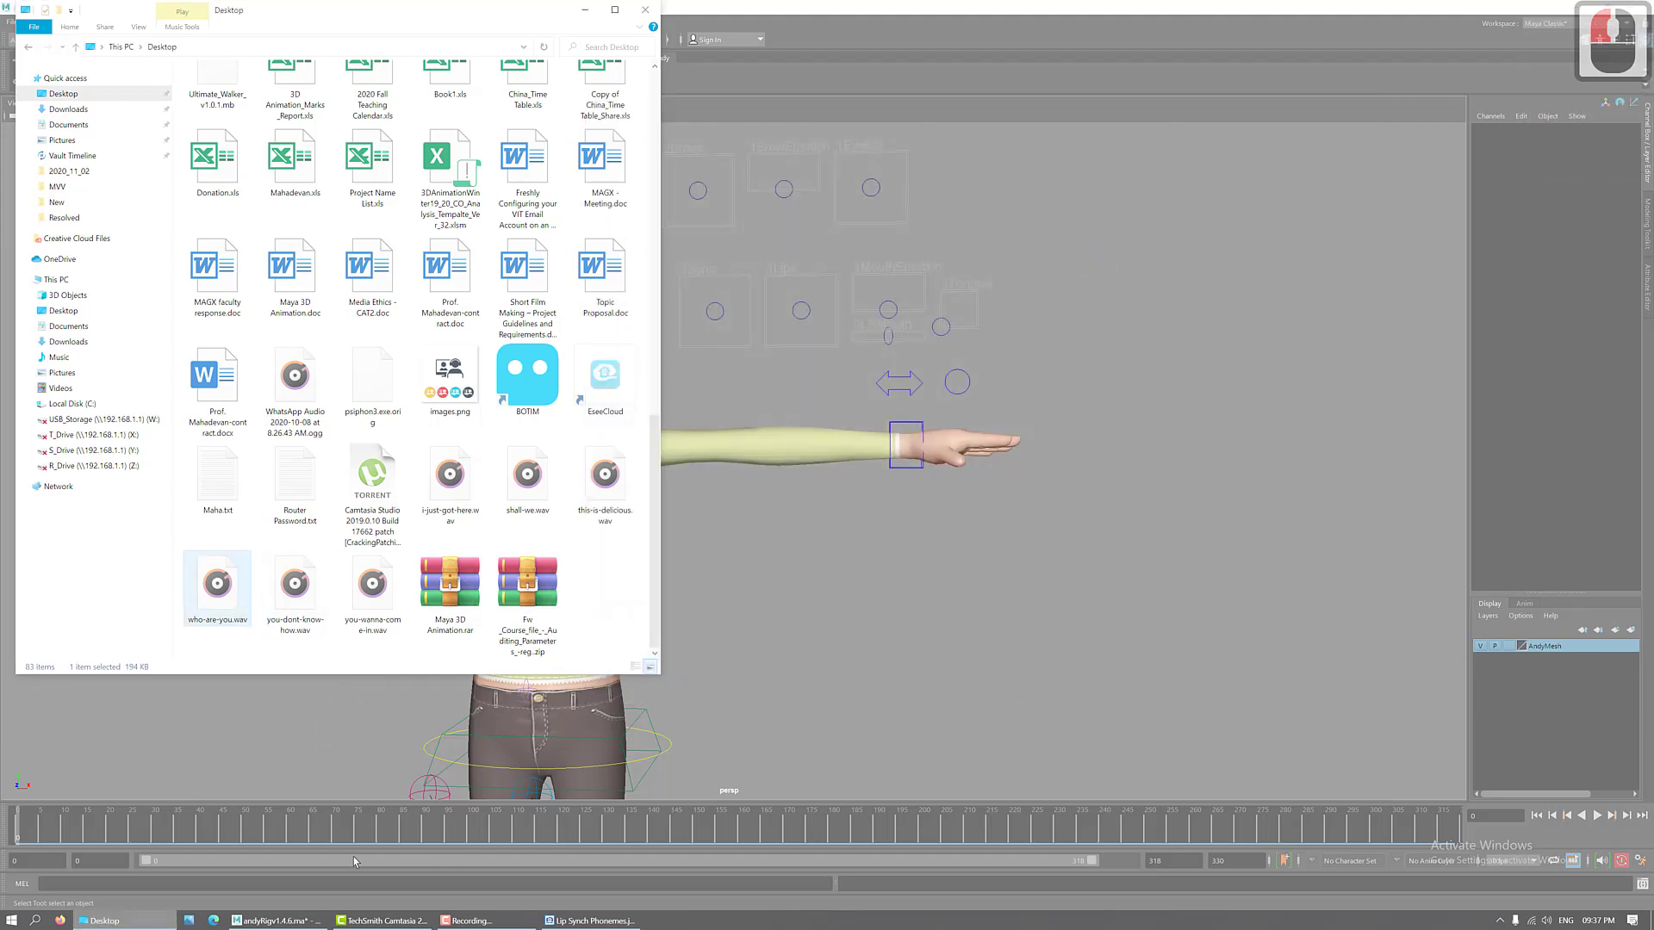
- Start Word with a blank document, place its window beside the Maya character and close File Explorer
{"action": "key", "text": "super"}
{"action": "type", "text": "wo"}
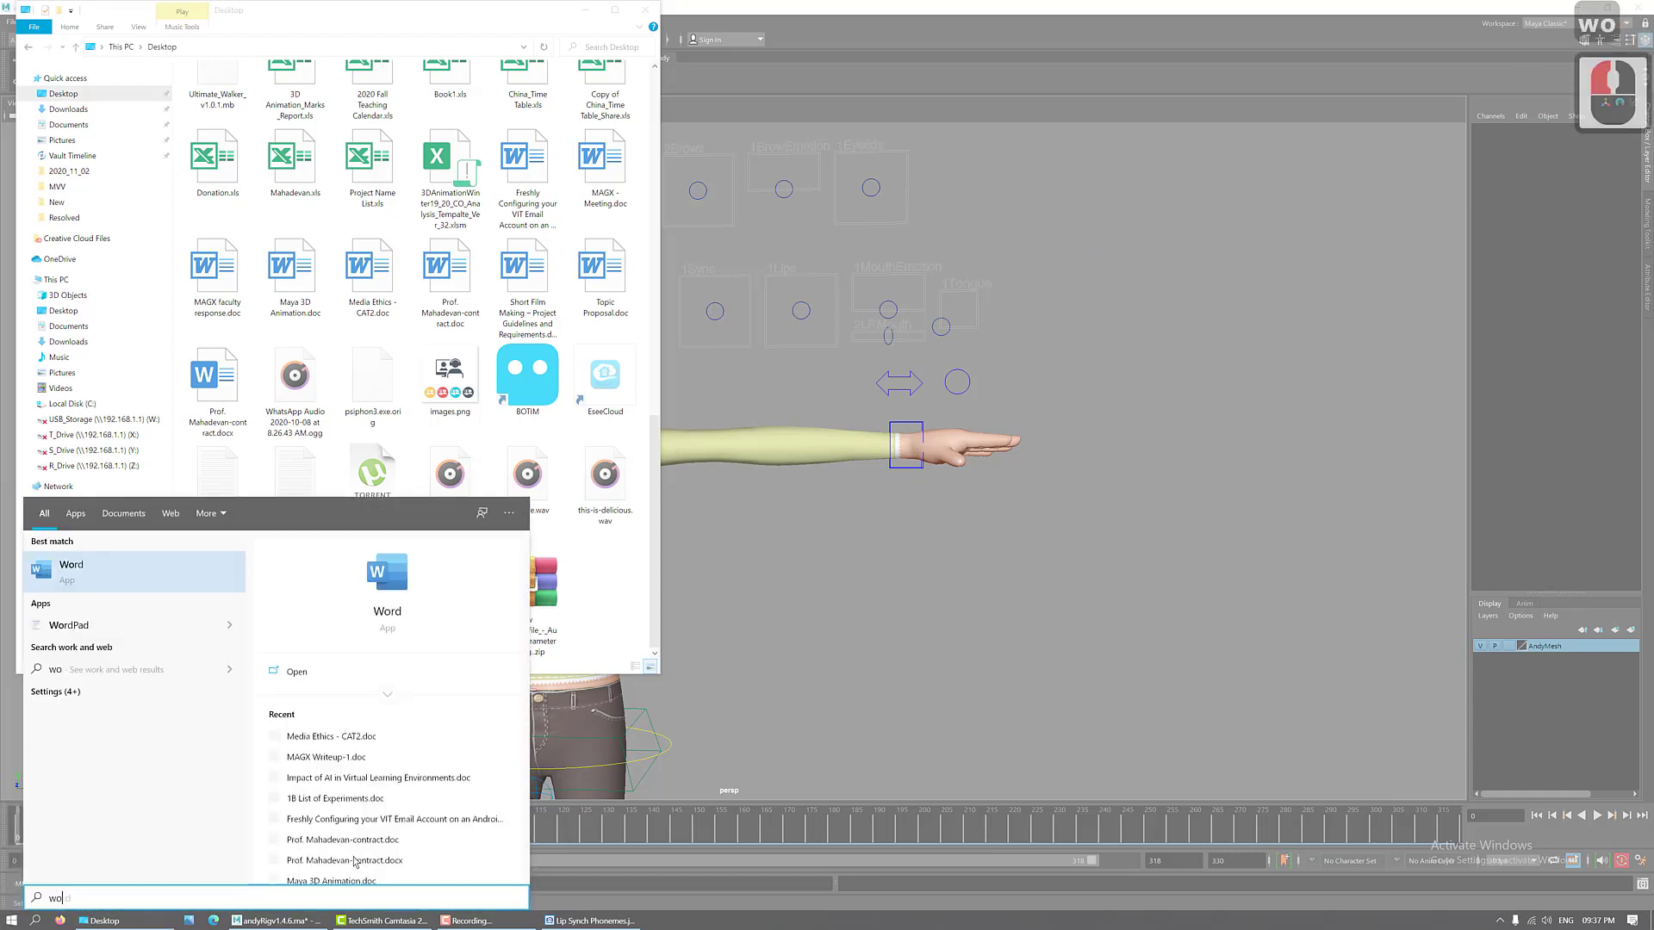
{"action": "type", "text": "rd"}
{"action": "key", "text": "Return"}
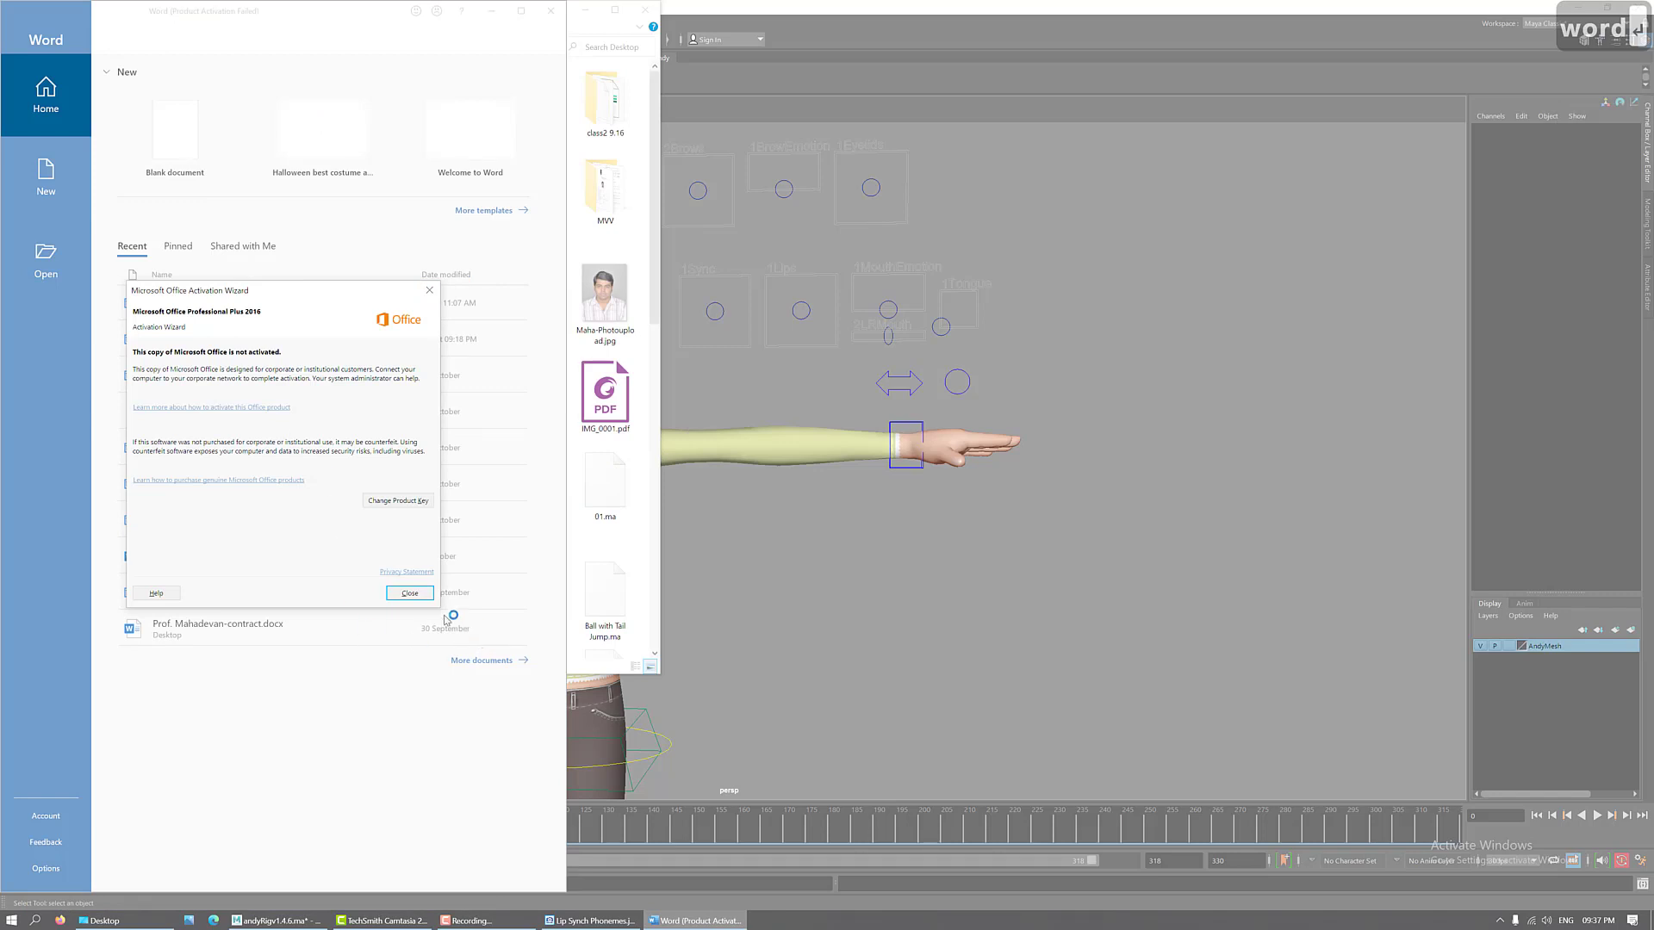
{"action": "left_click", "coordinate": [410, 593]}
{"action": "double_click", "coordinate": [172, 138]}
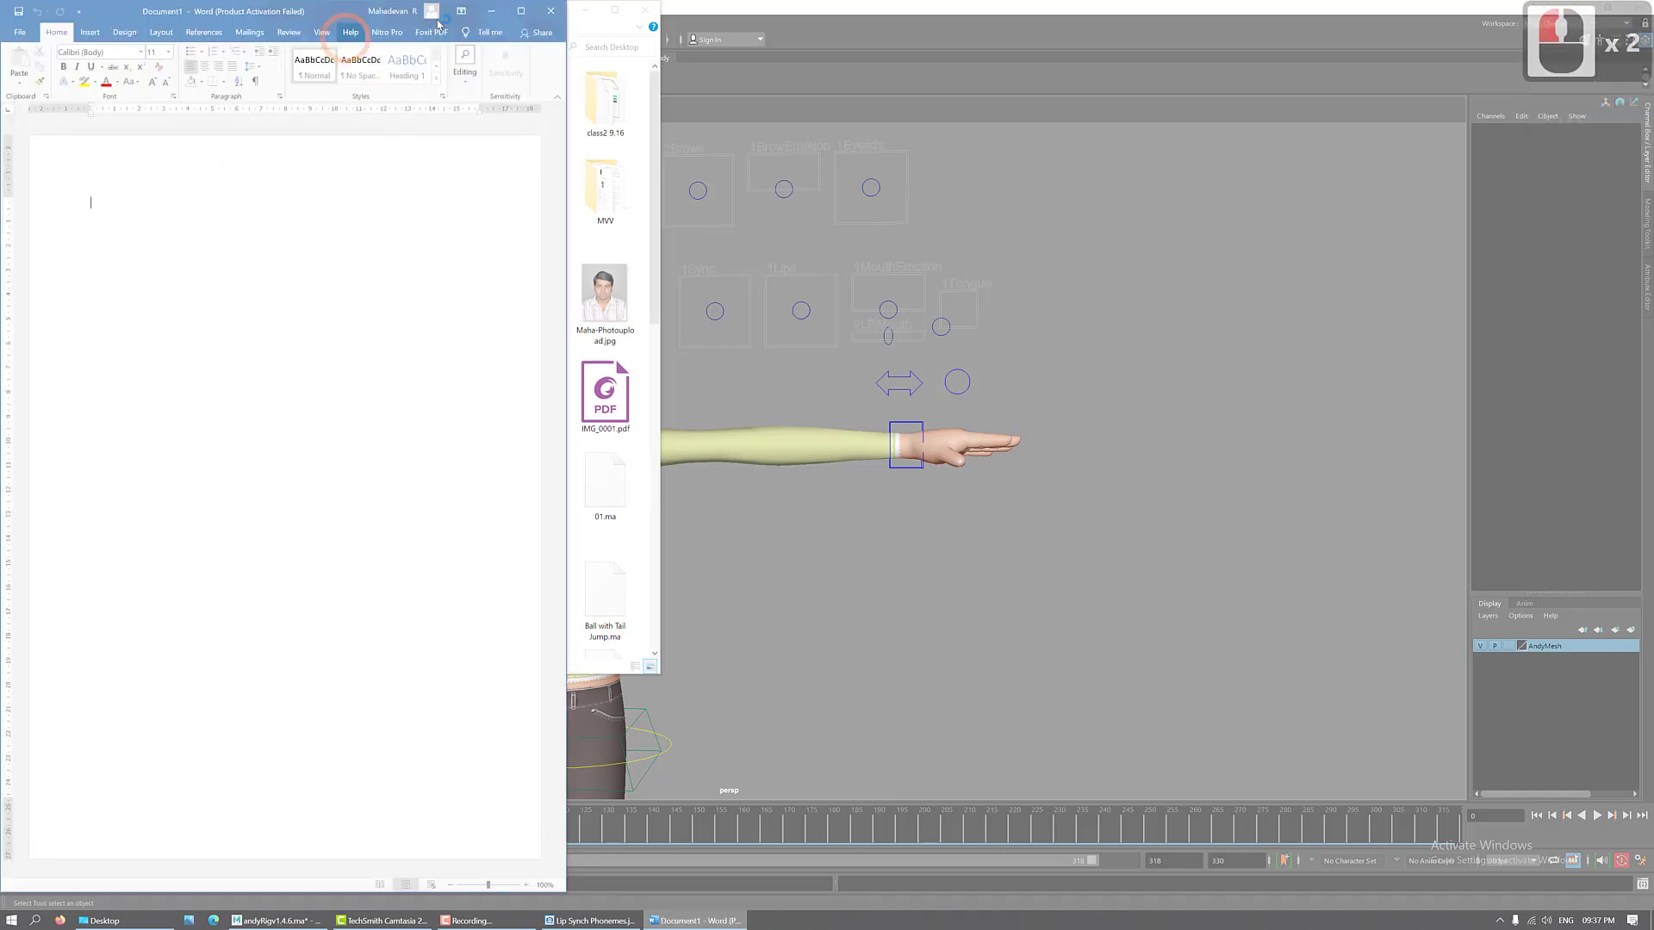
{"action": "left_click_drag", "start_coordinate": [324, 17], "coordinate": [1097, 36]}
{"action": "left_click", "coordinate": [645, 11]}
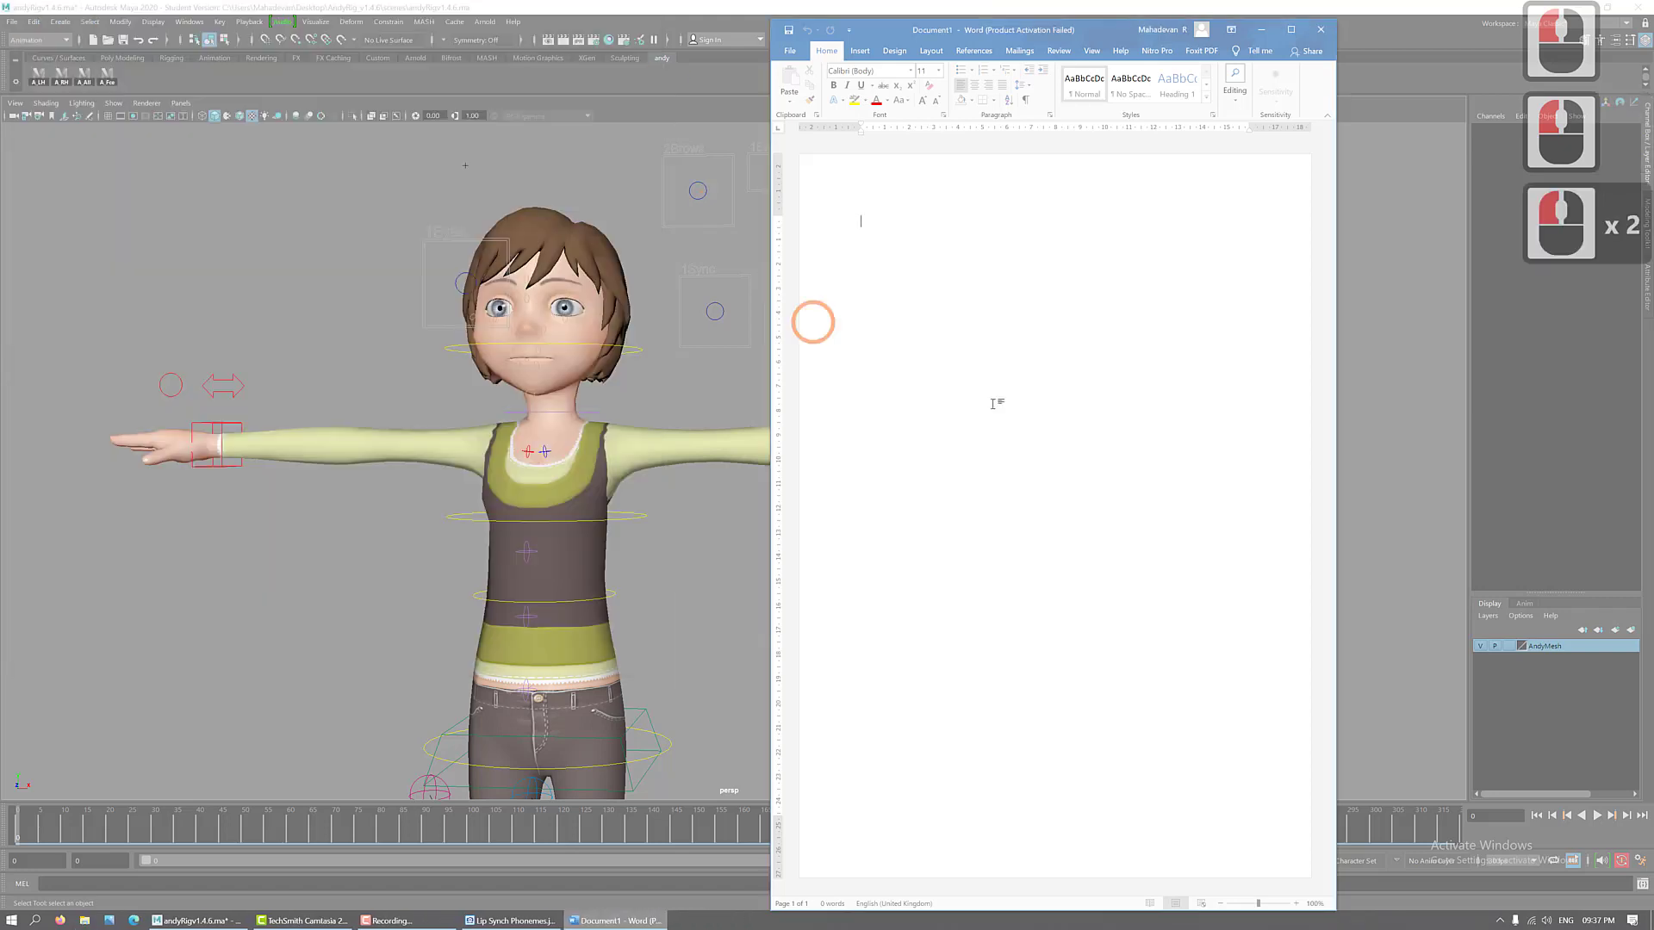
- Set the font size to 26 and write the dialogue line WHO ARE YOU in capitals
{"action": "left_click", "coordinate": [939, 71]}
{"action": "left_click", "coordinate": [922, 247]}
{"action": "left_click", "coordinate": [954, 251]}
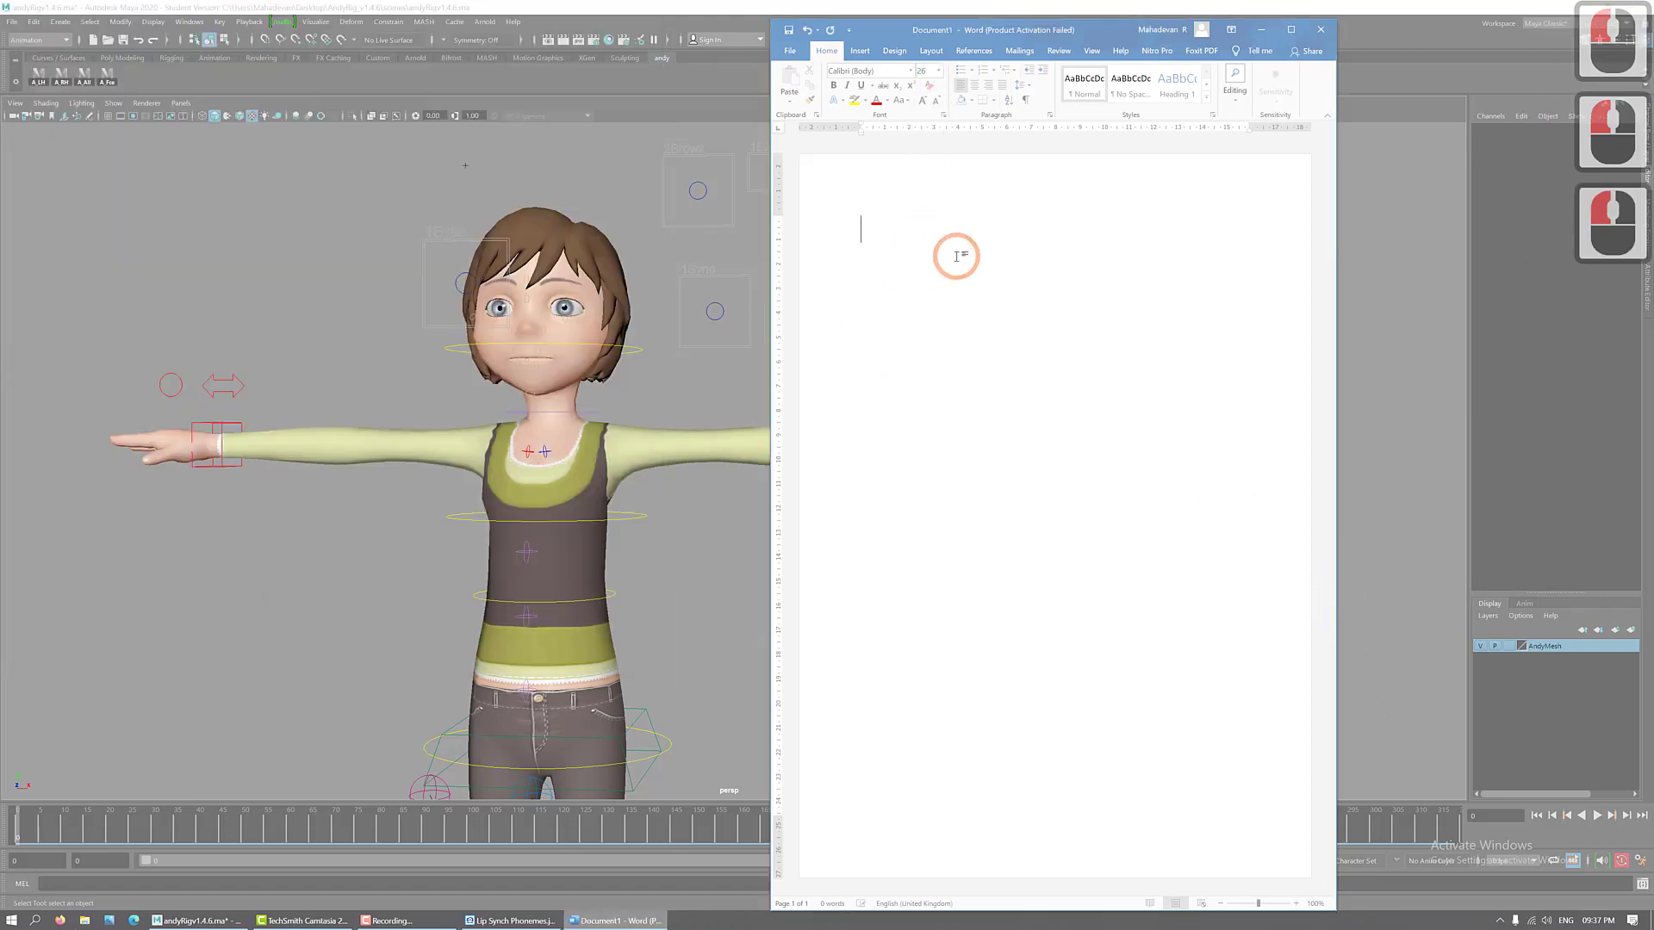
{"action": "type", "text": "WHO "}
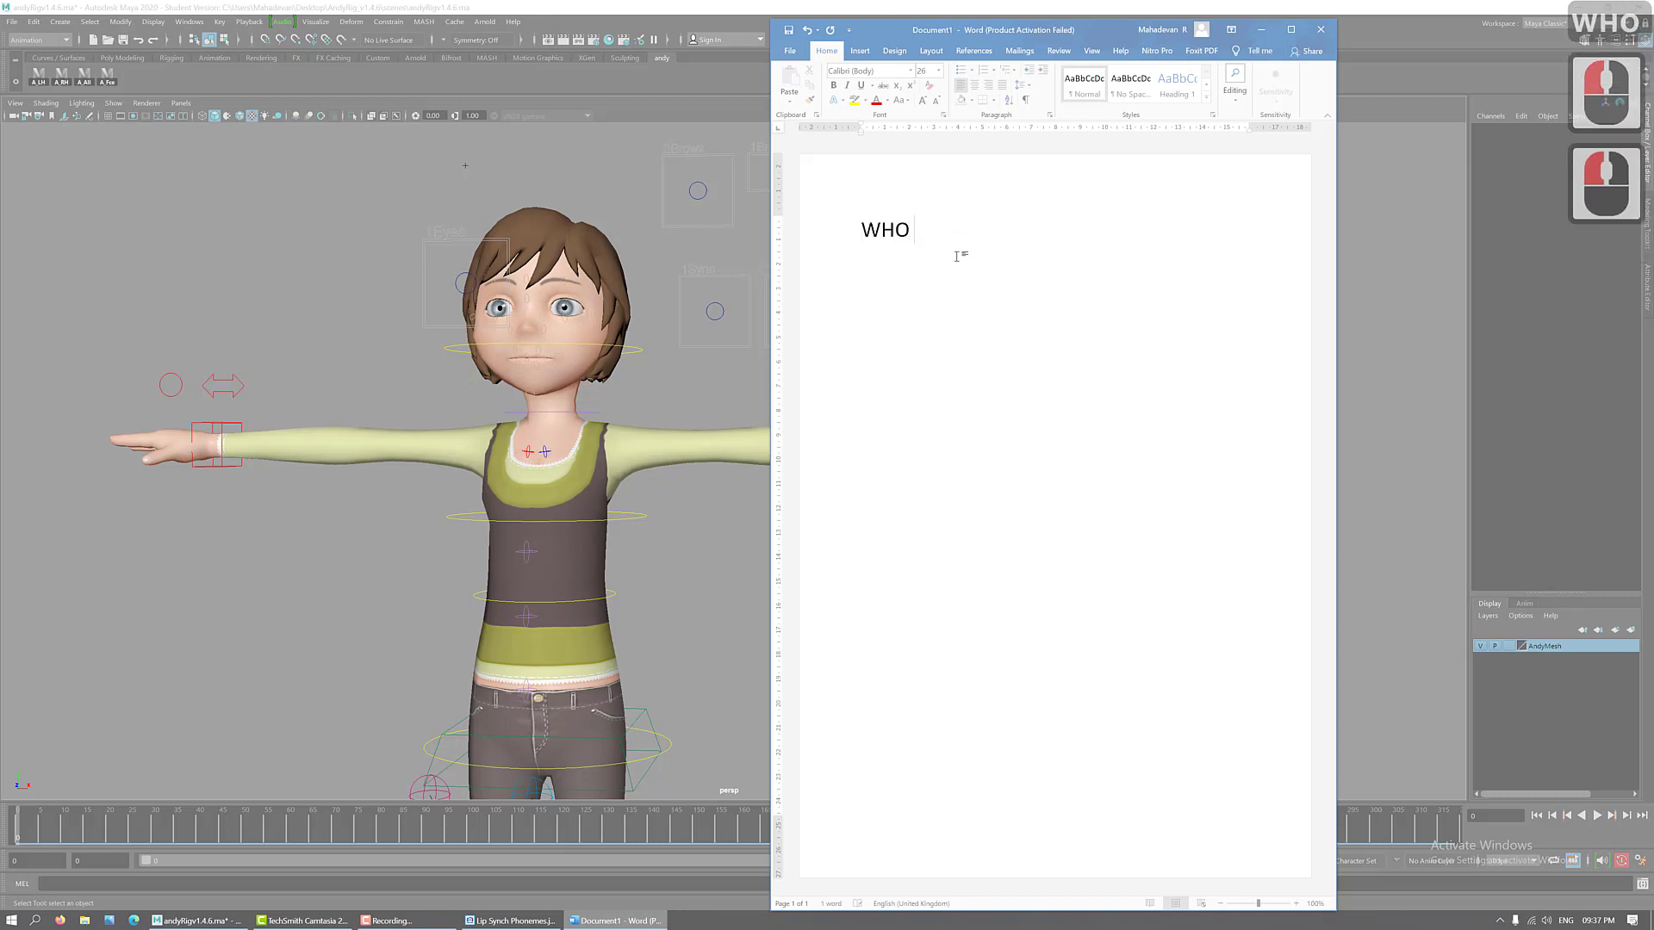
{"action": "type", "text": "ARE YOu"}
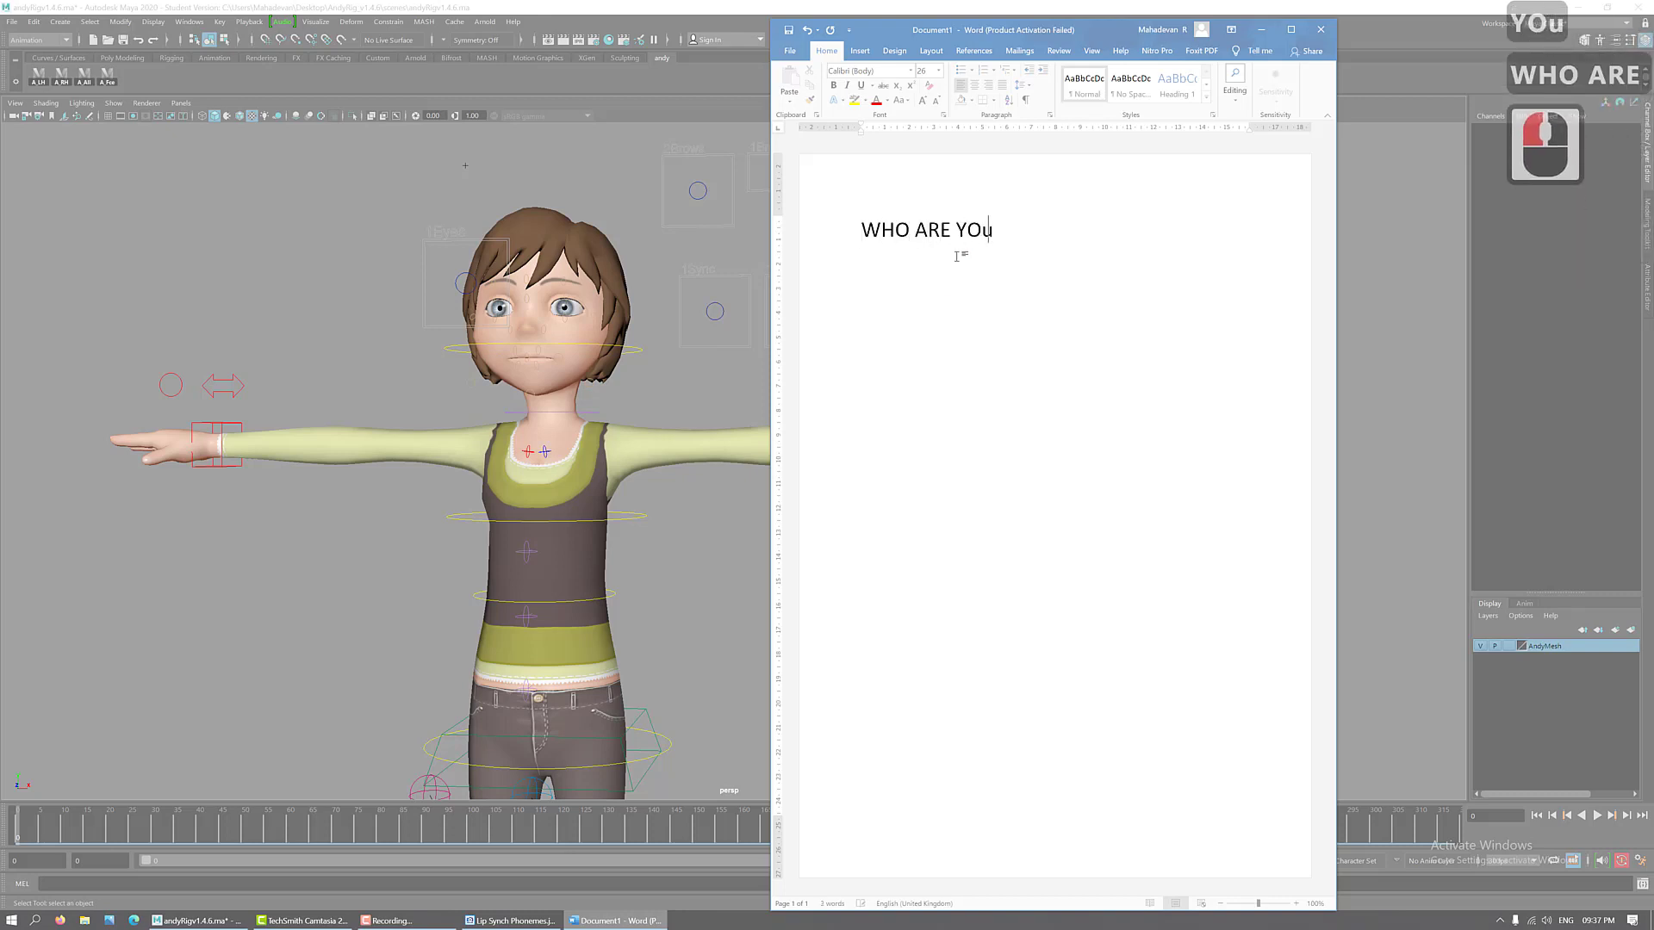
{"action": "key", "text": "BackSpace"}
{"action": "type", "text": "U"}
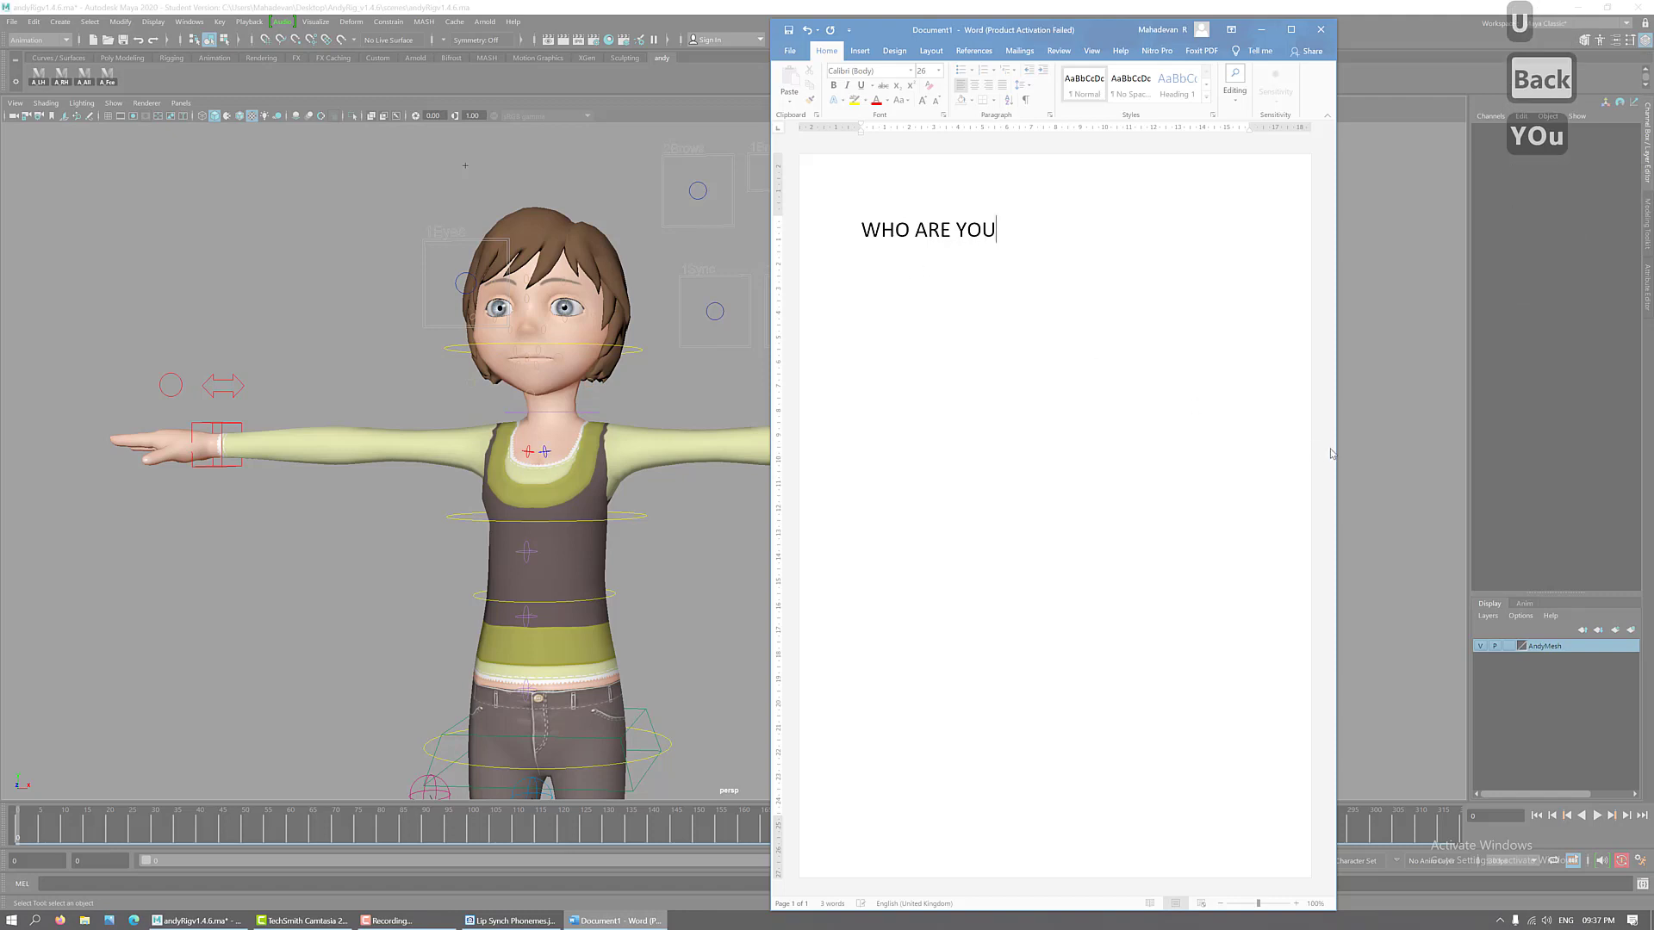
- Widen the Word window and set the WHO ARE YOU line to font size 48
{"action": "left_click_drag", "start_coordinate": [1336, 445], "coordinate": [1504, 428]}
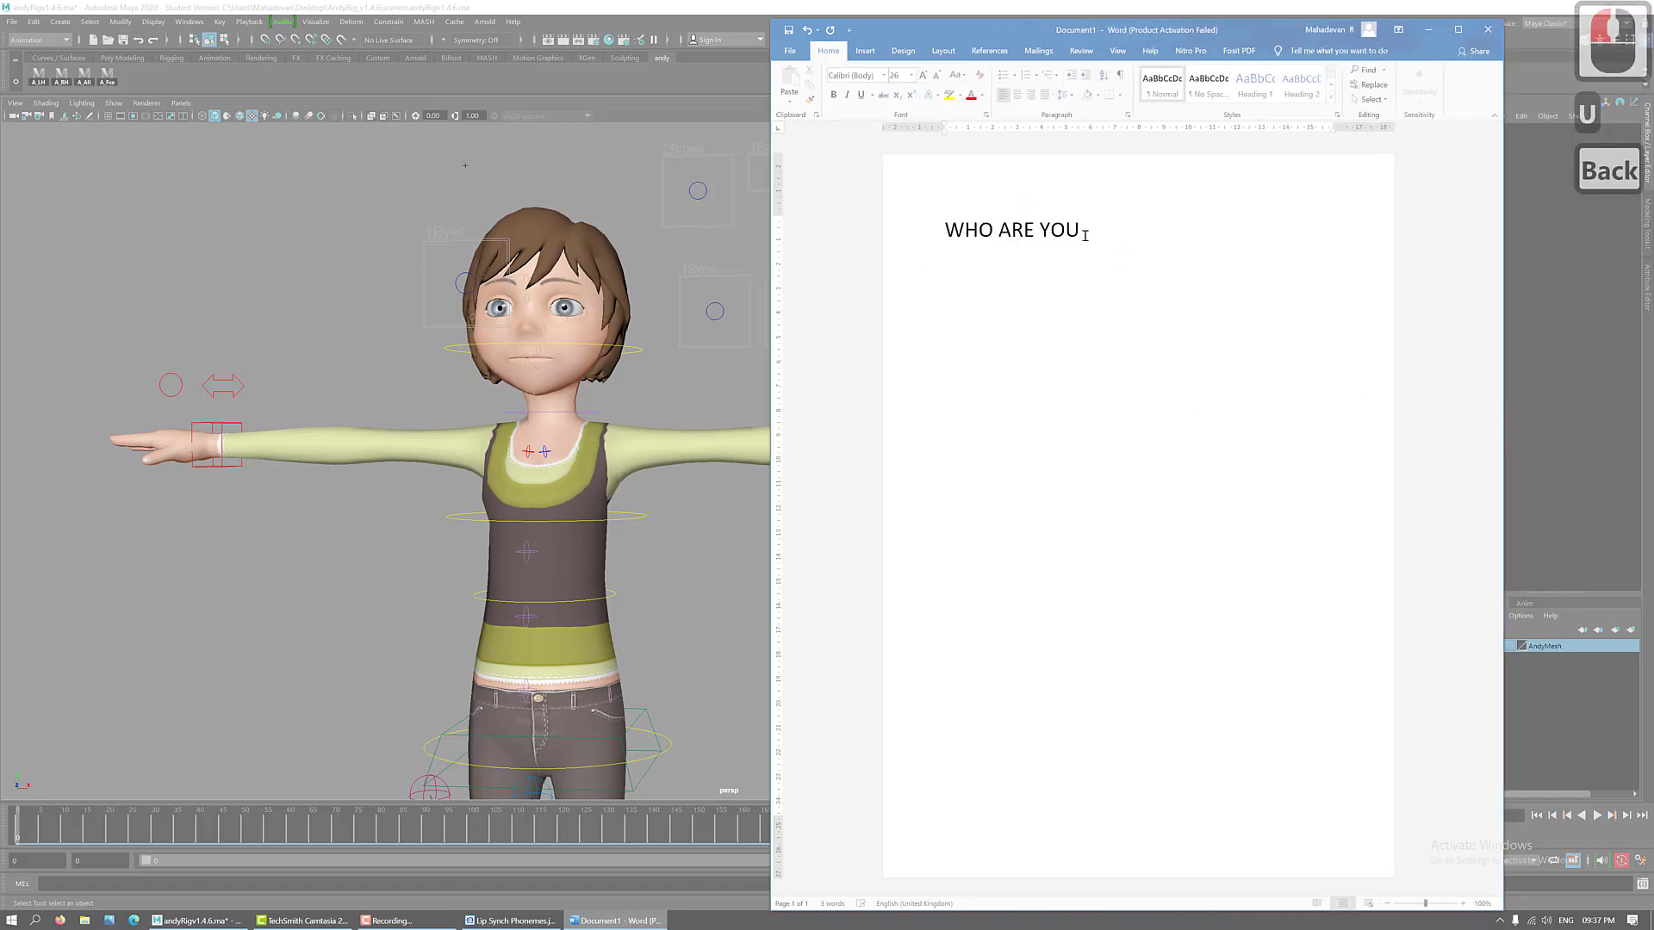
{"action": "left_click_drag", "start_coordinate": [1086, 235], "coordinate": [926, 229]}
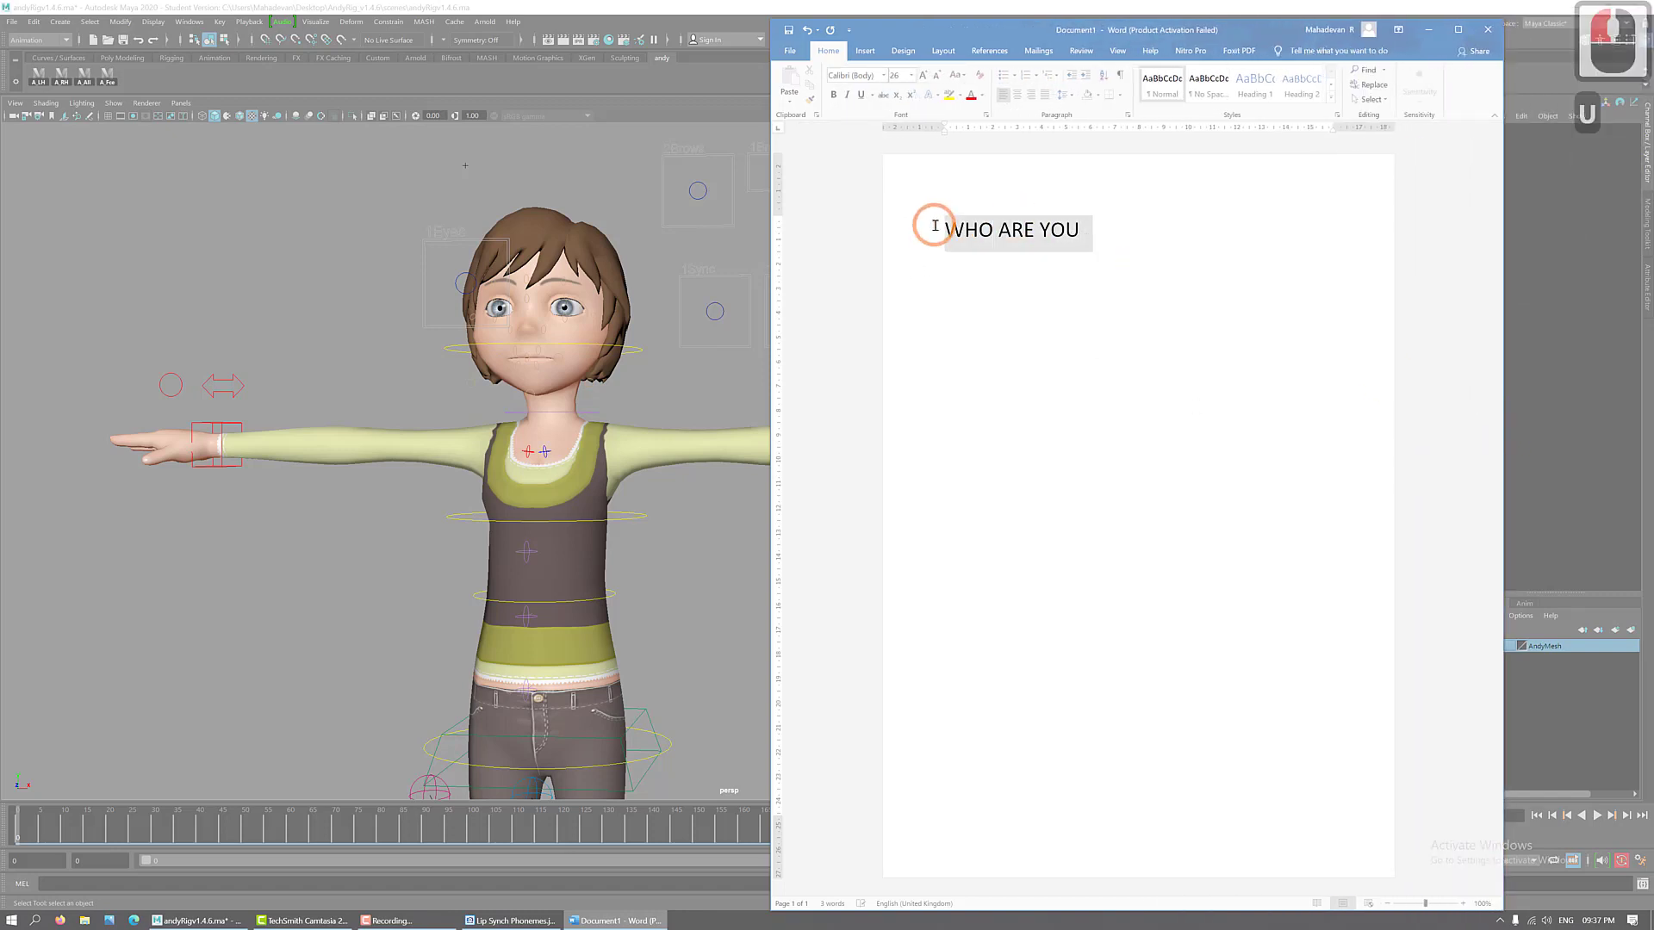
{"action": "left_click", "coordinate": [912, 75]}
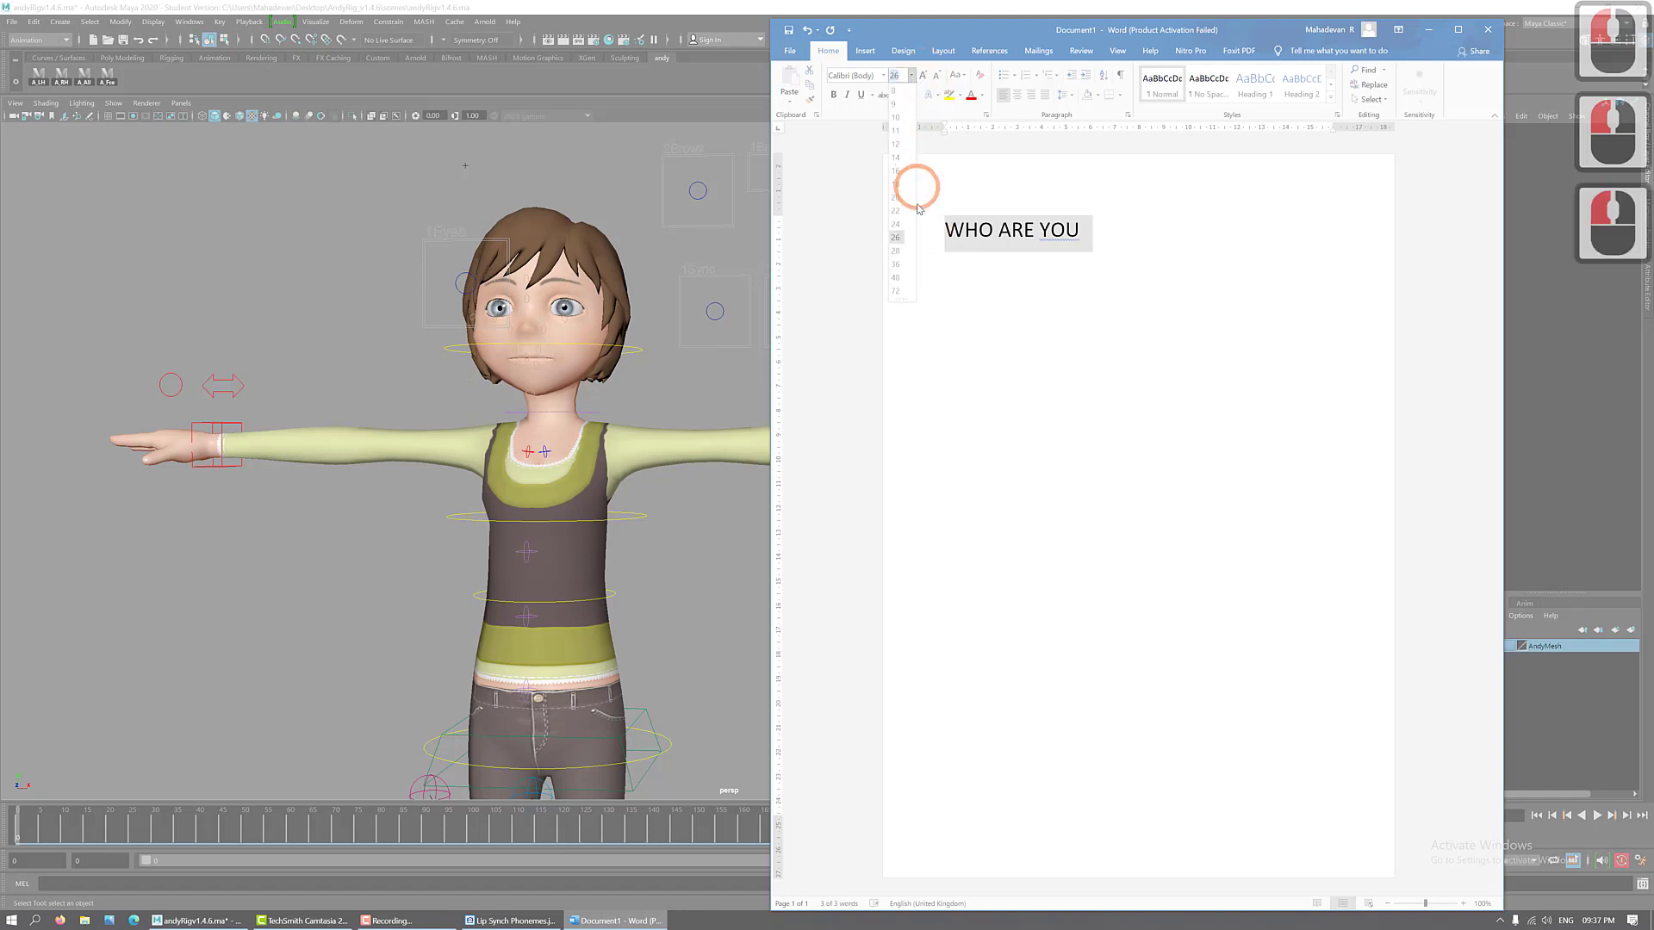
{"action": "left_click", "coordinate": [898, 279]}
{"action": "left_click", "coordinate": [1243, 240]}
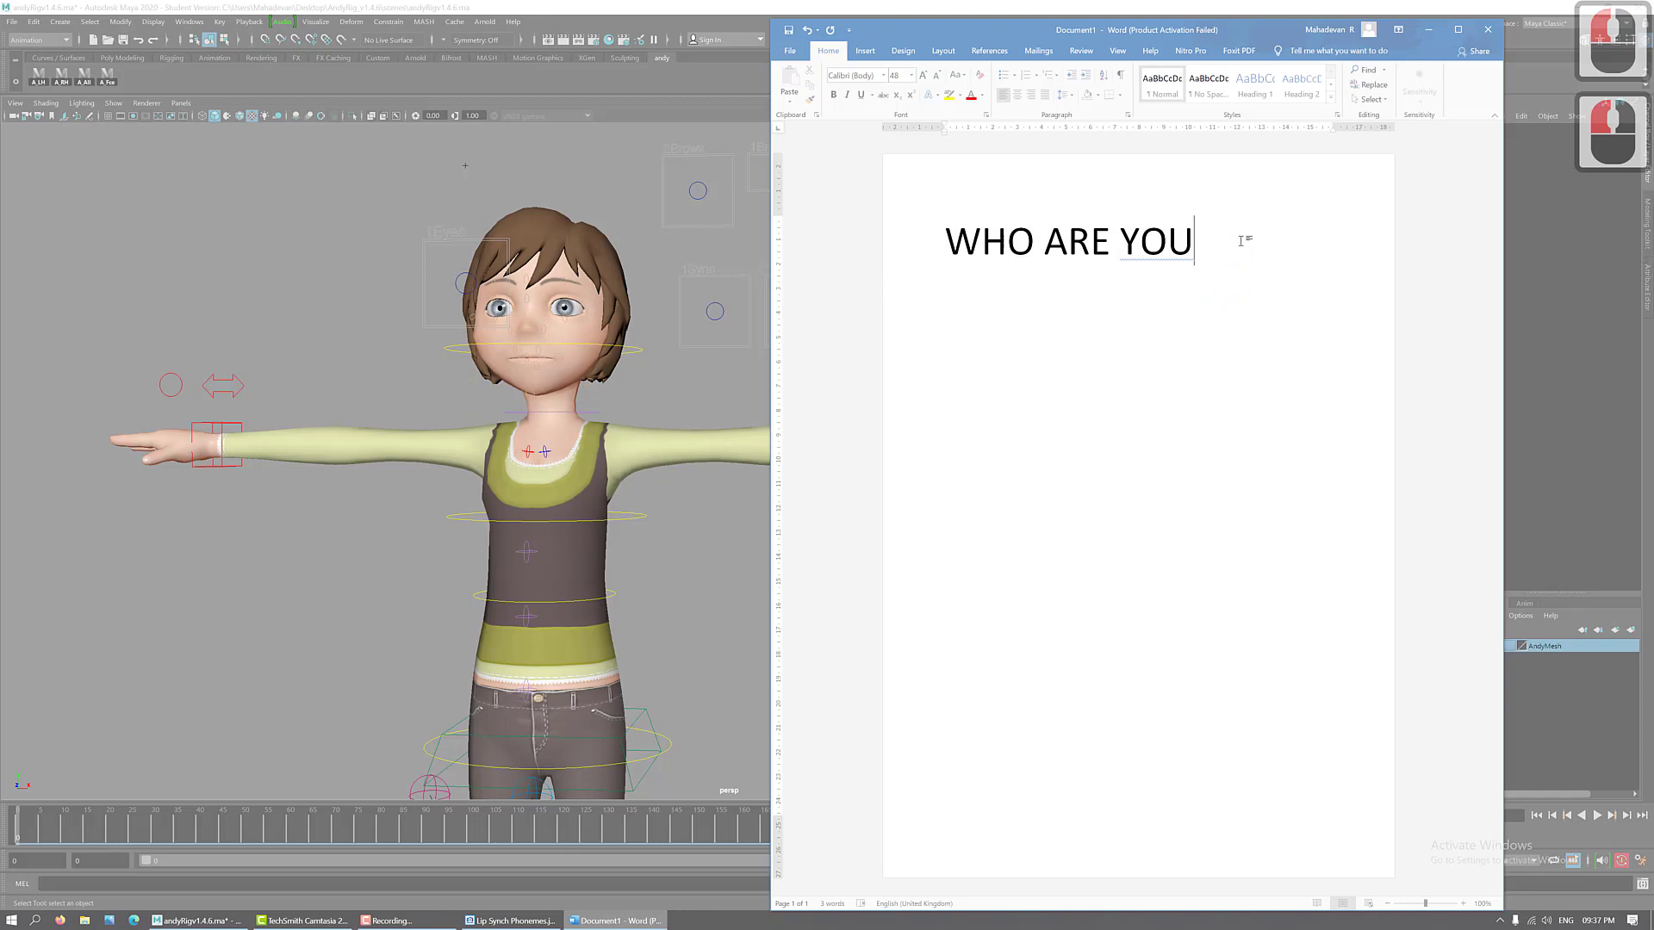
- Add a second line reading Oh O below the dialogue as the sound breakdown
{"action": "key", "text": "Return"}
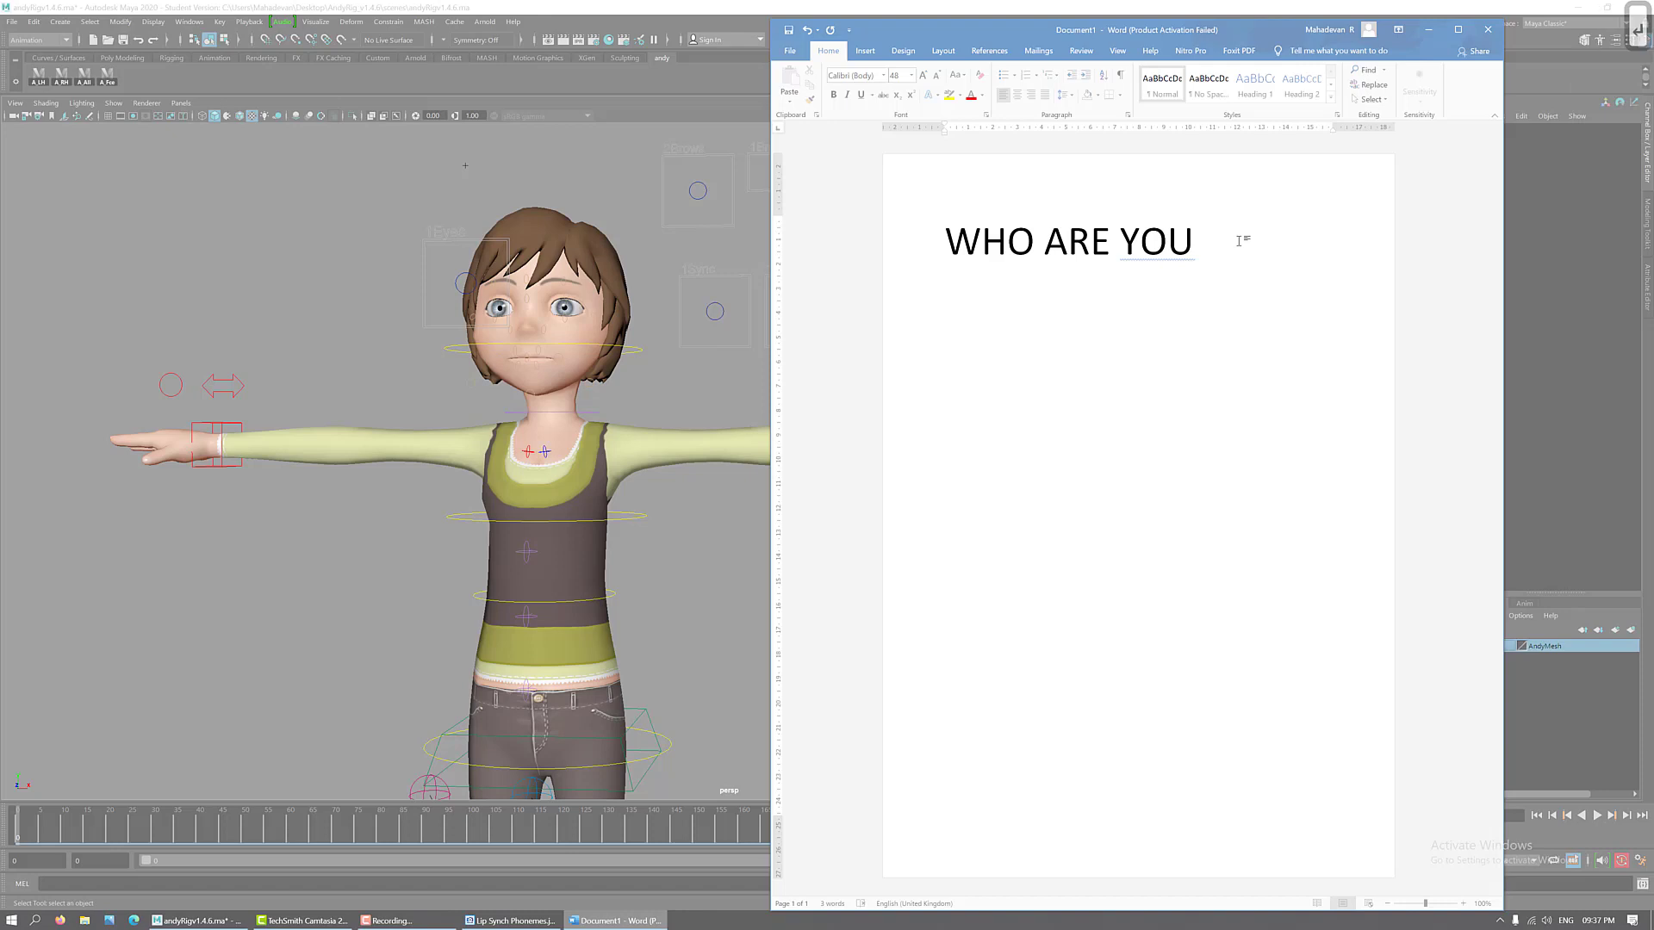
{"action": "type", "text": "Oh"}
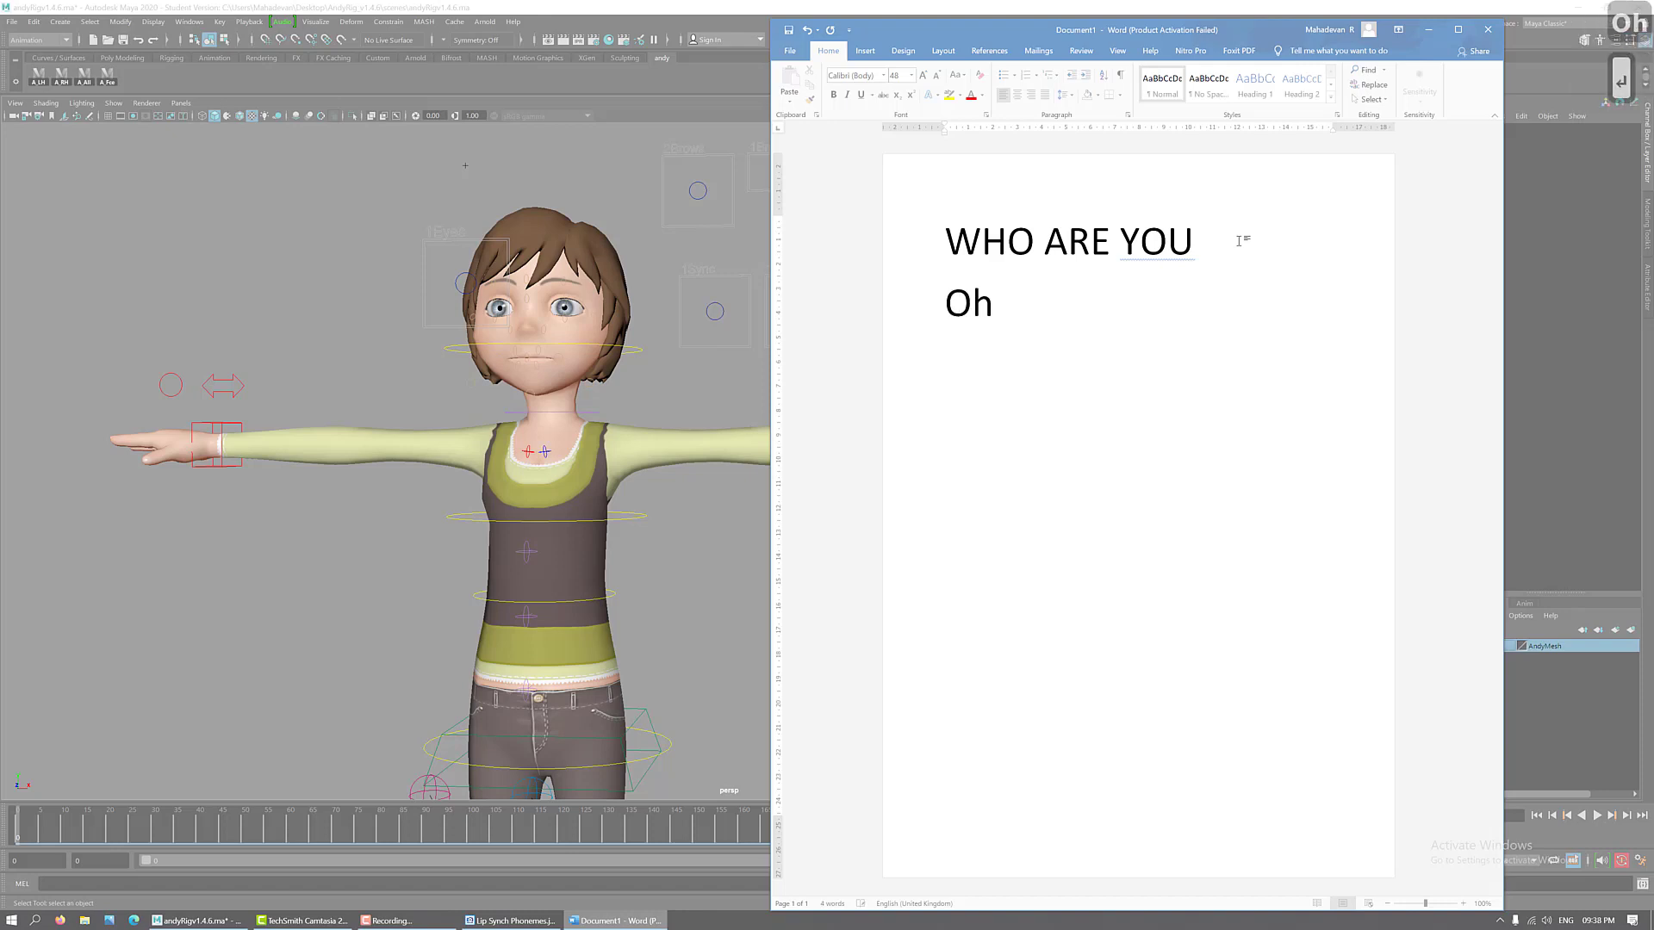
{"action": "type", "text": " O"}
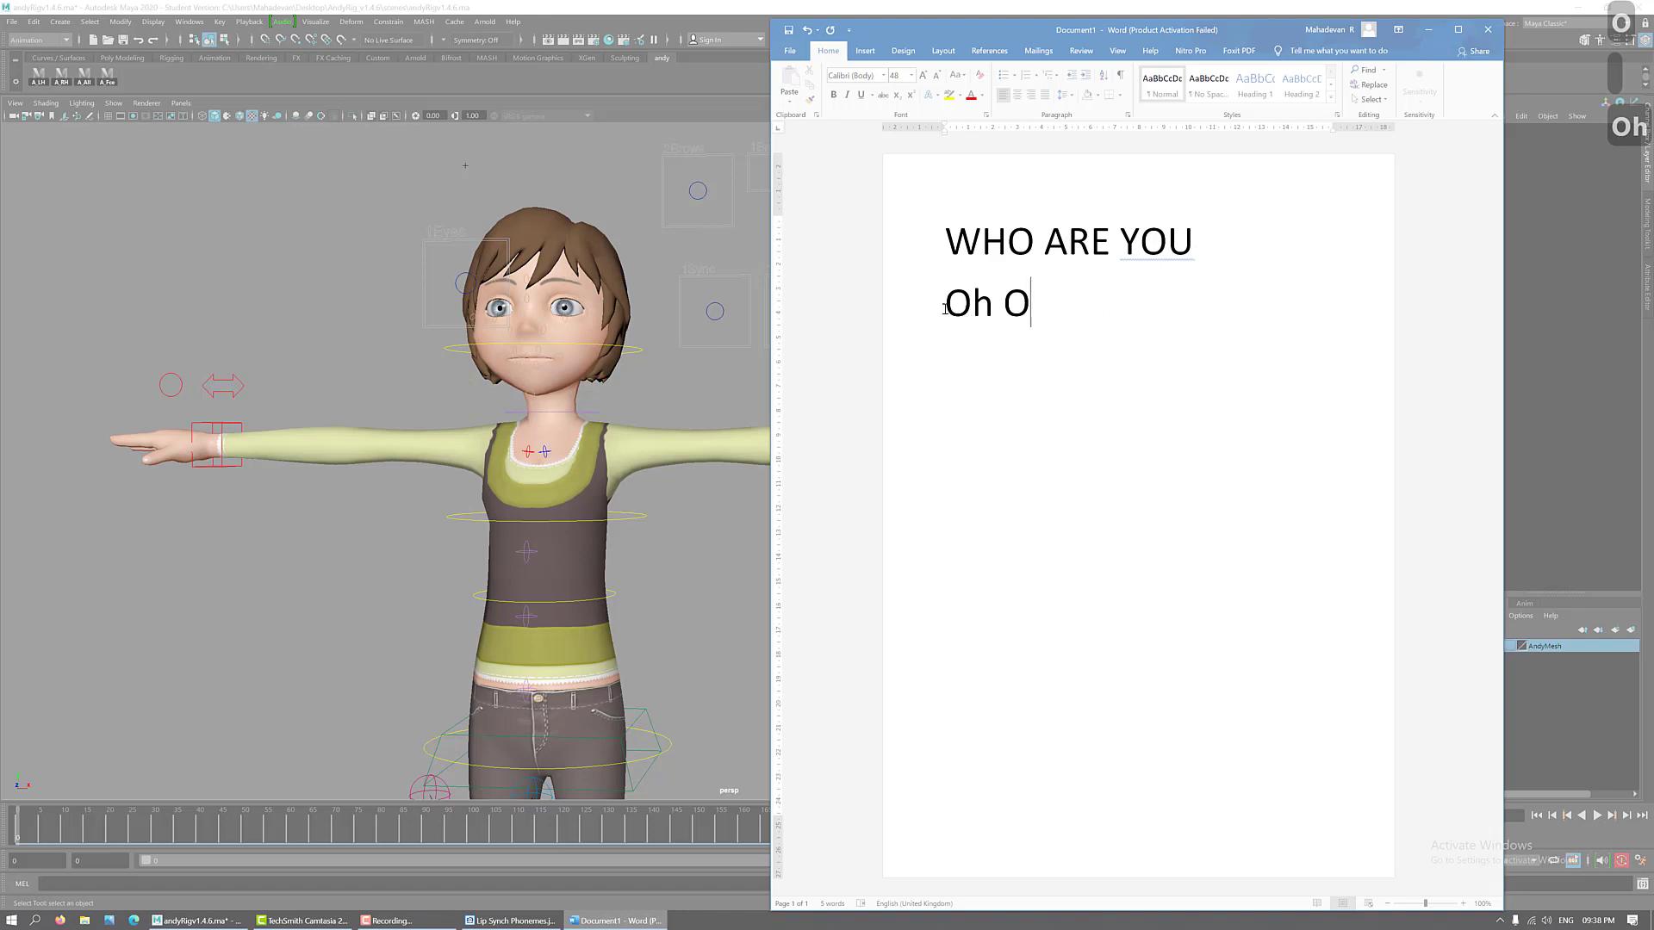
- Change Oh to AO at the start of the sound breakdown line
{"action": "left_click_drag", "start_coordinate": [945, 308], "coordinate": [987, 310]}
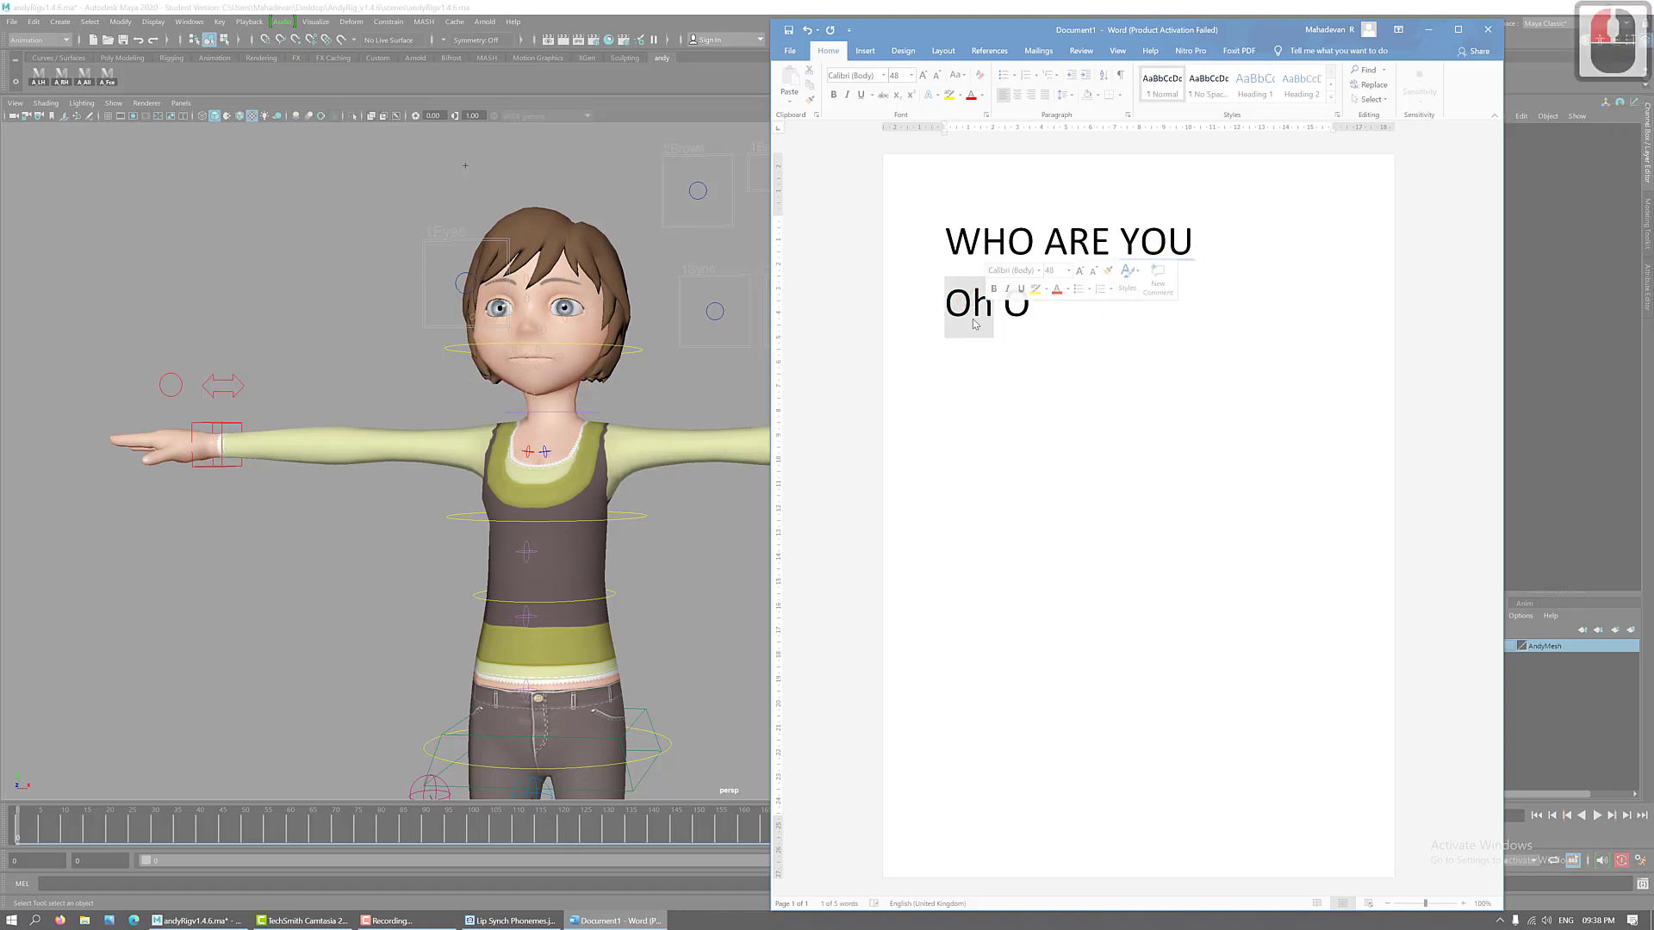
{"action": "double_click", "coordinate": [969, 303]}
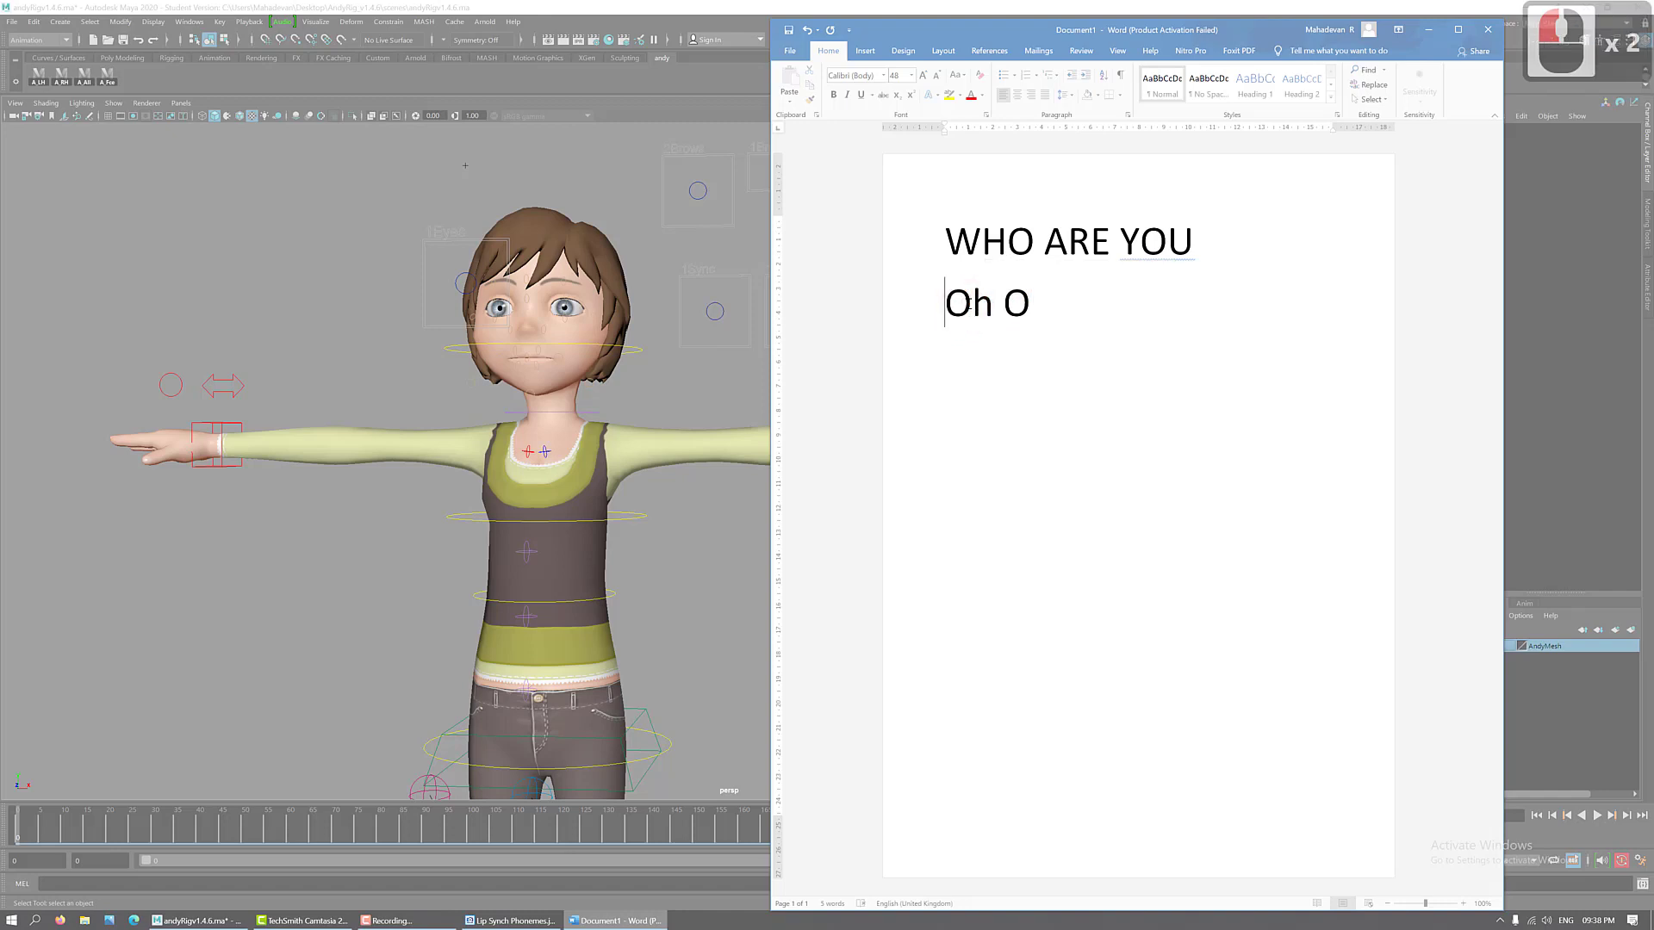
{"action": "left_click", "coordinate": [952, 304]}
{"action": "double_click", "coordinate": [953, 304]}
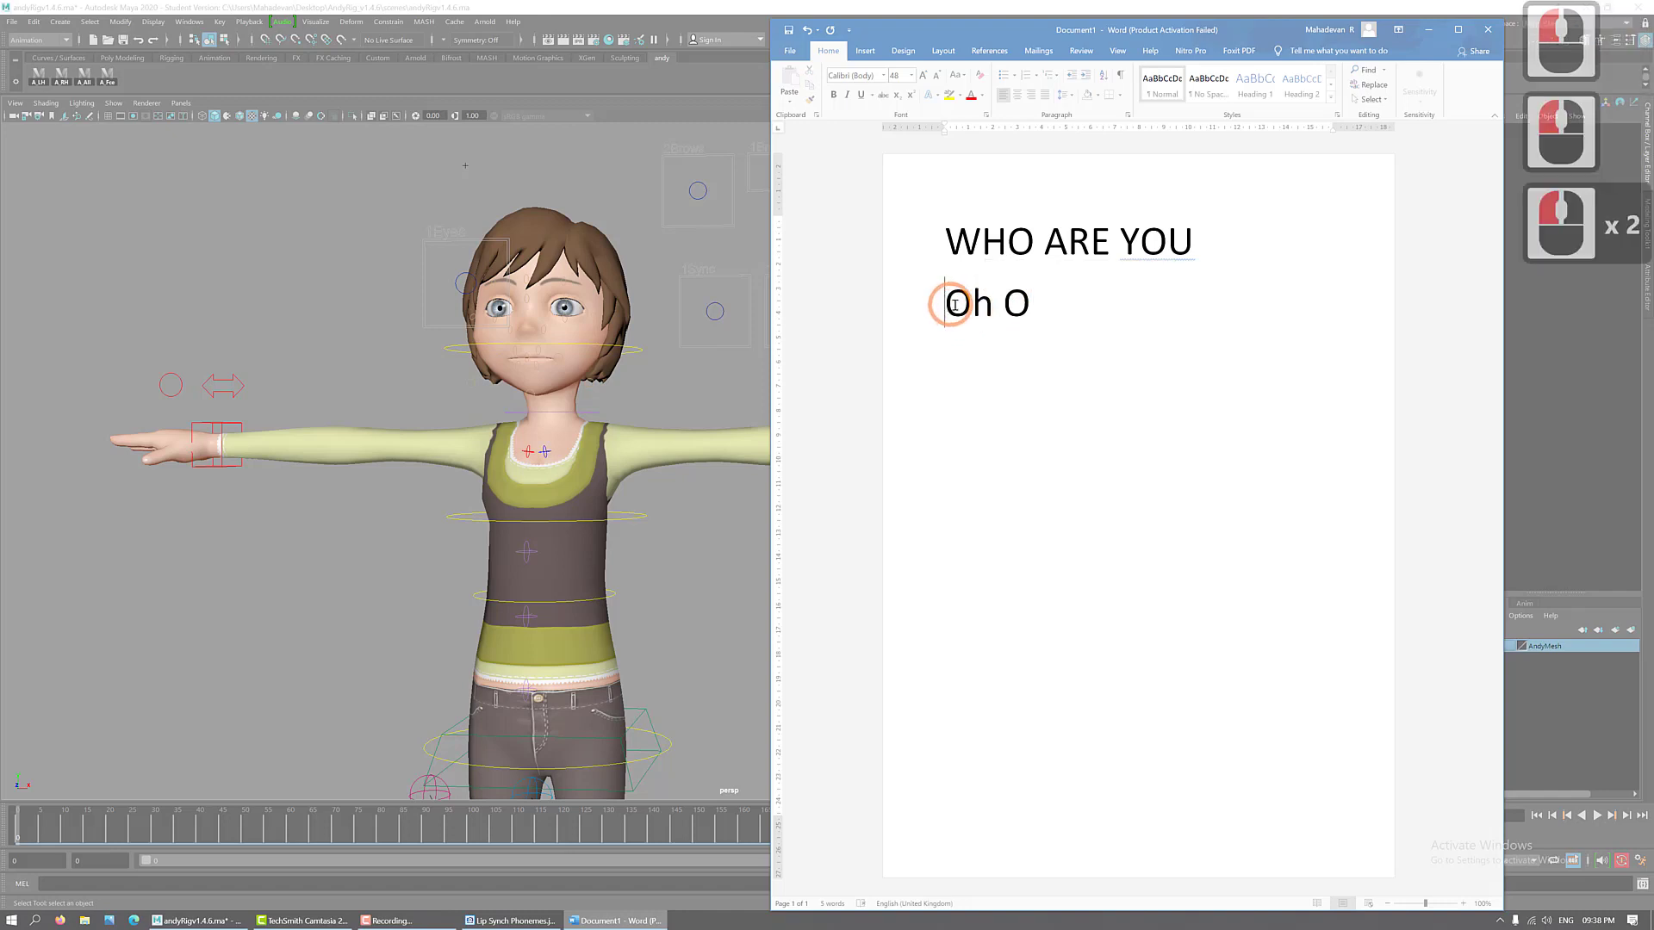
{"action": "type", "text": "A"}
{"action": "left_click_drag", "start_coordinate": [1015, 308], "coordinate": [998, 308]}
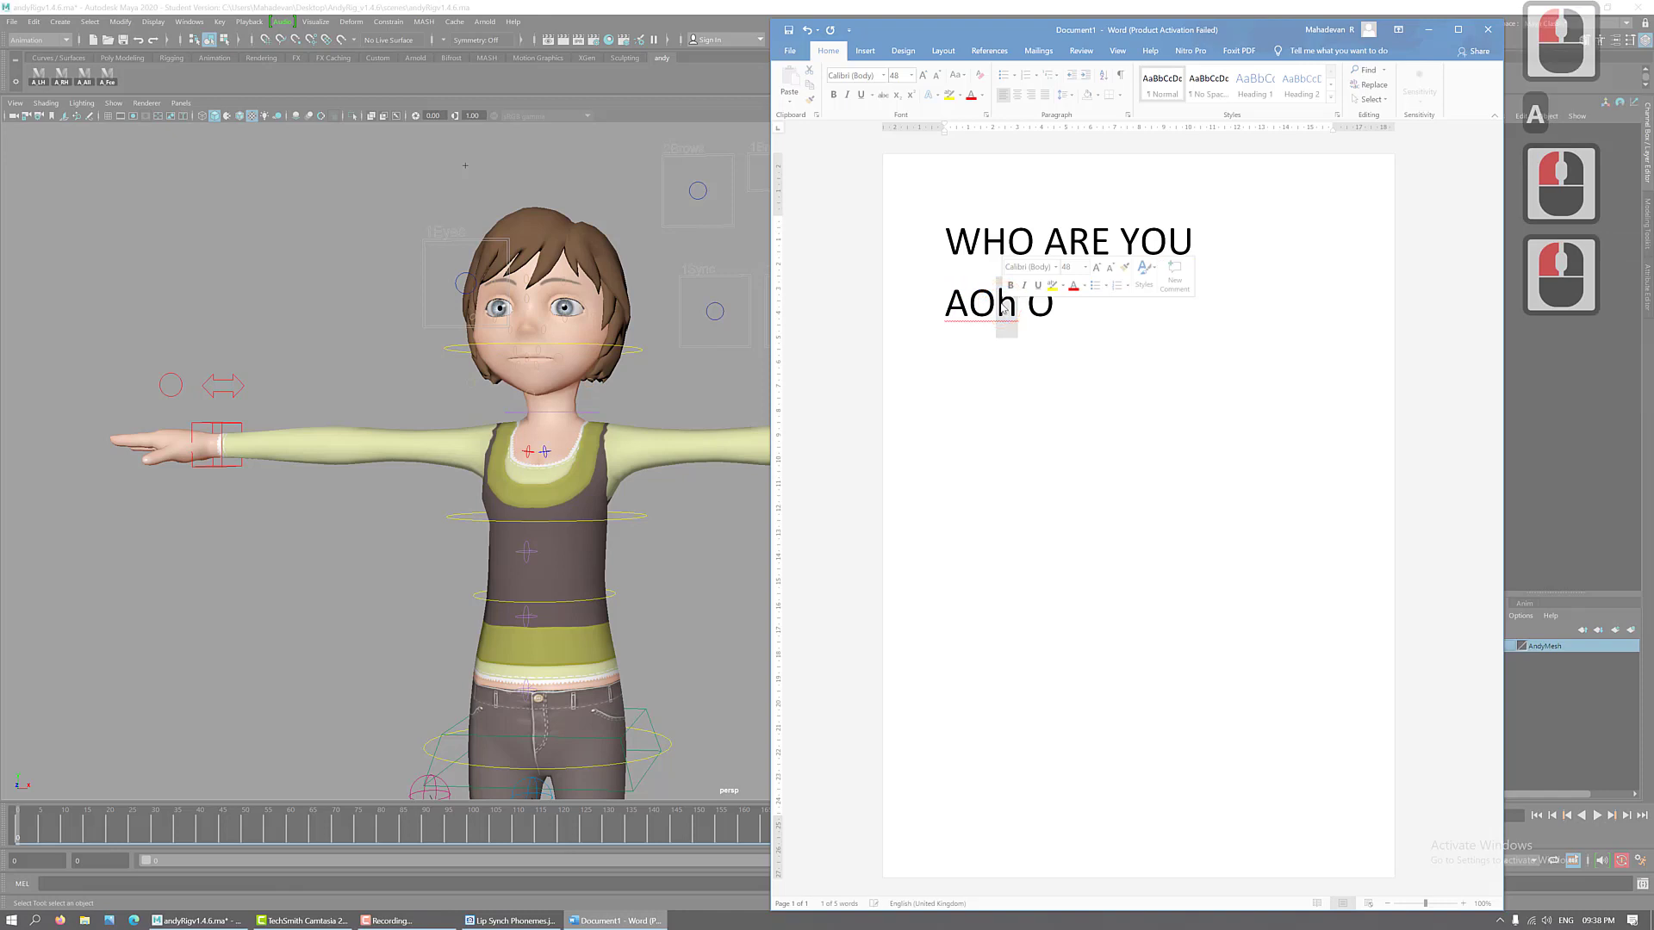
{"action": "key", "text": "Delete"}
- Highlight the sounds AO and O in turn, and the word ARE in the dialogue line
{"action": "double_click", "coordinate": [960, 311]}
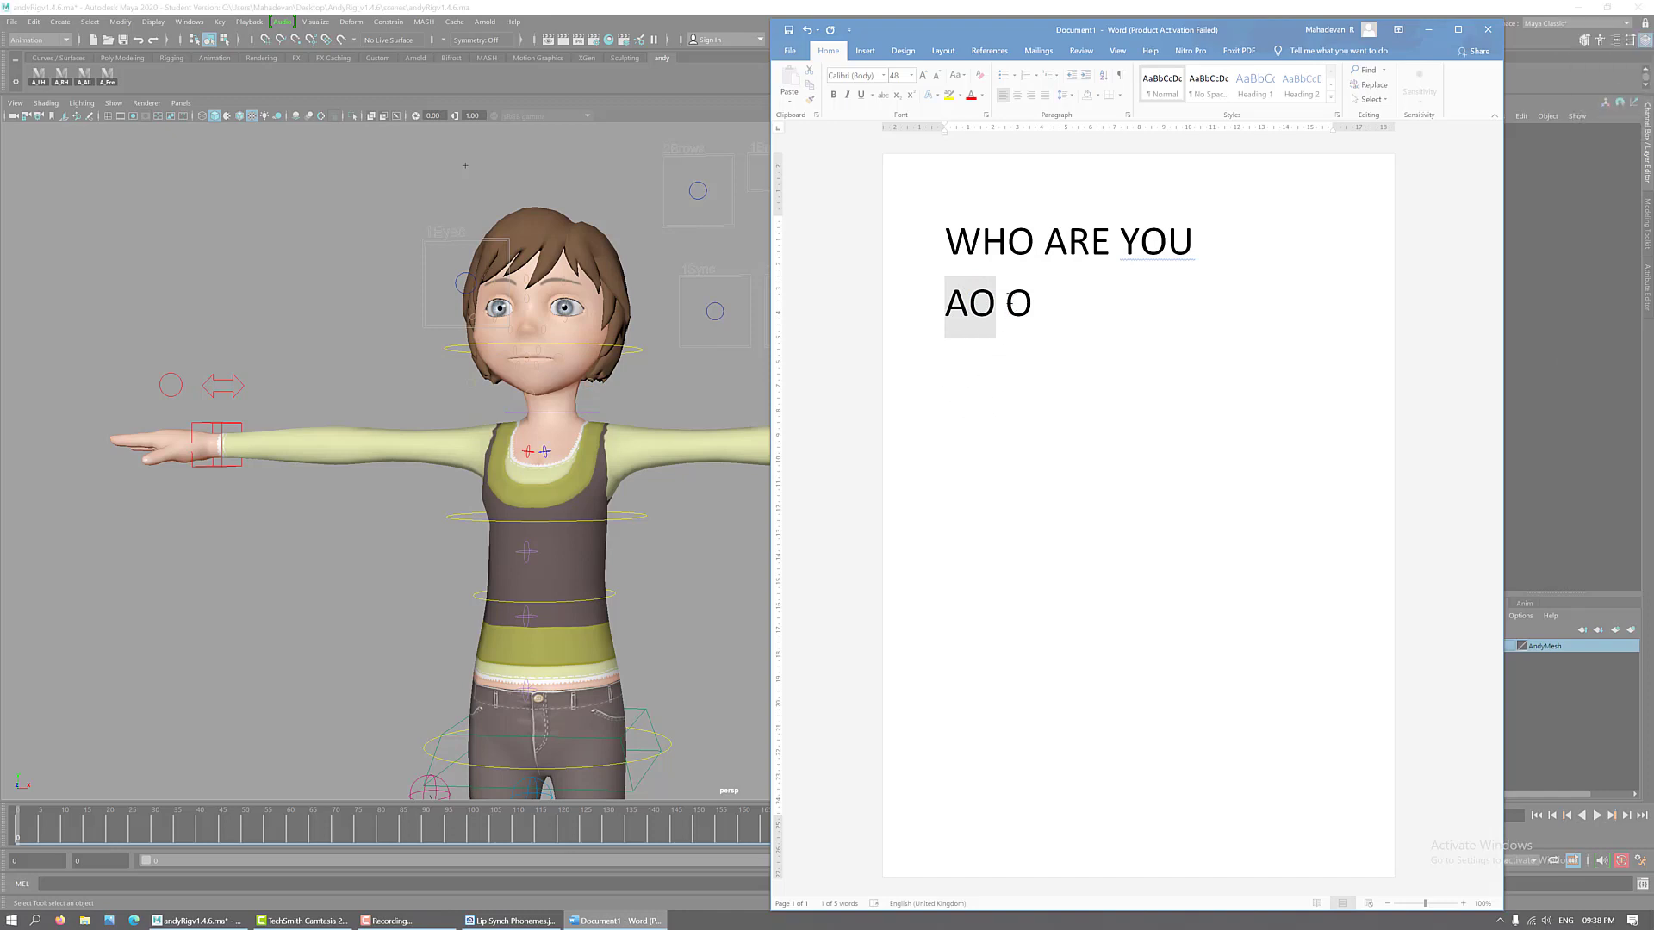
{"action": "double_click", "coordinate": [1019, 301]}
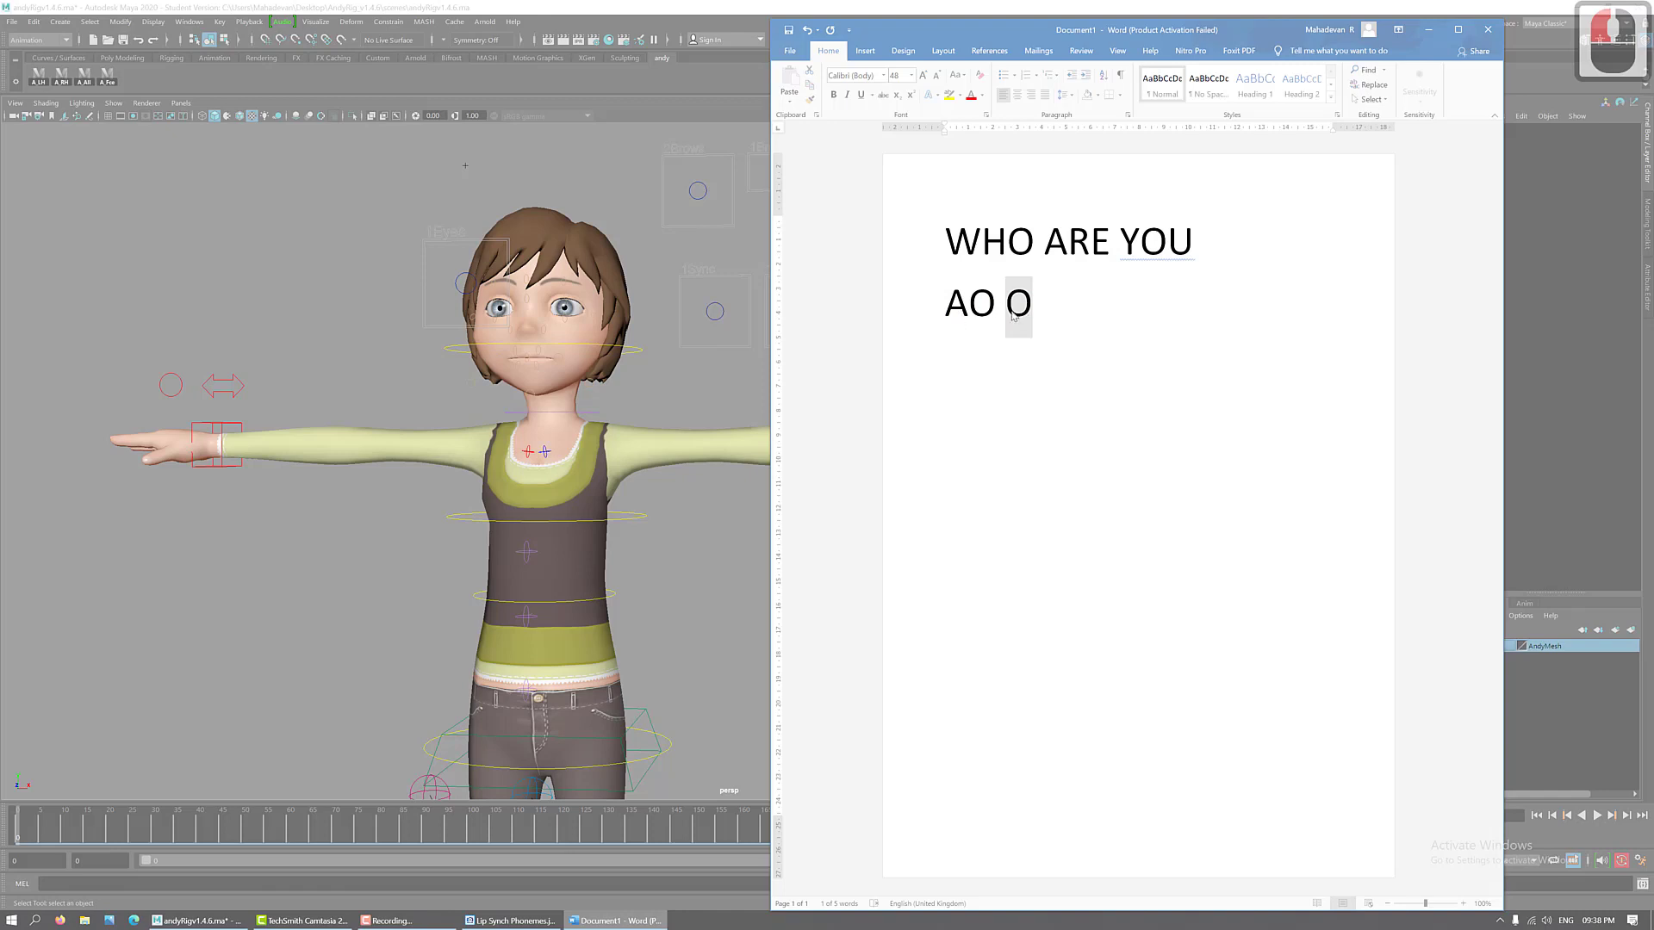
{"action": "left_click", "coordinate": [1054, 297]}
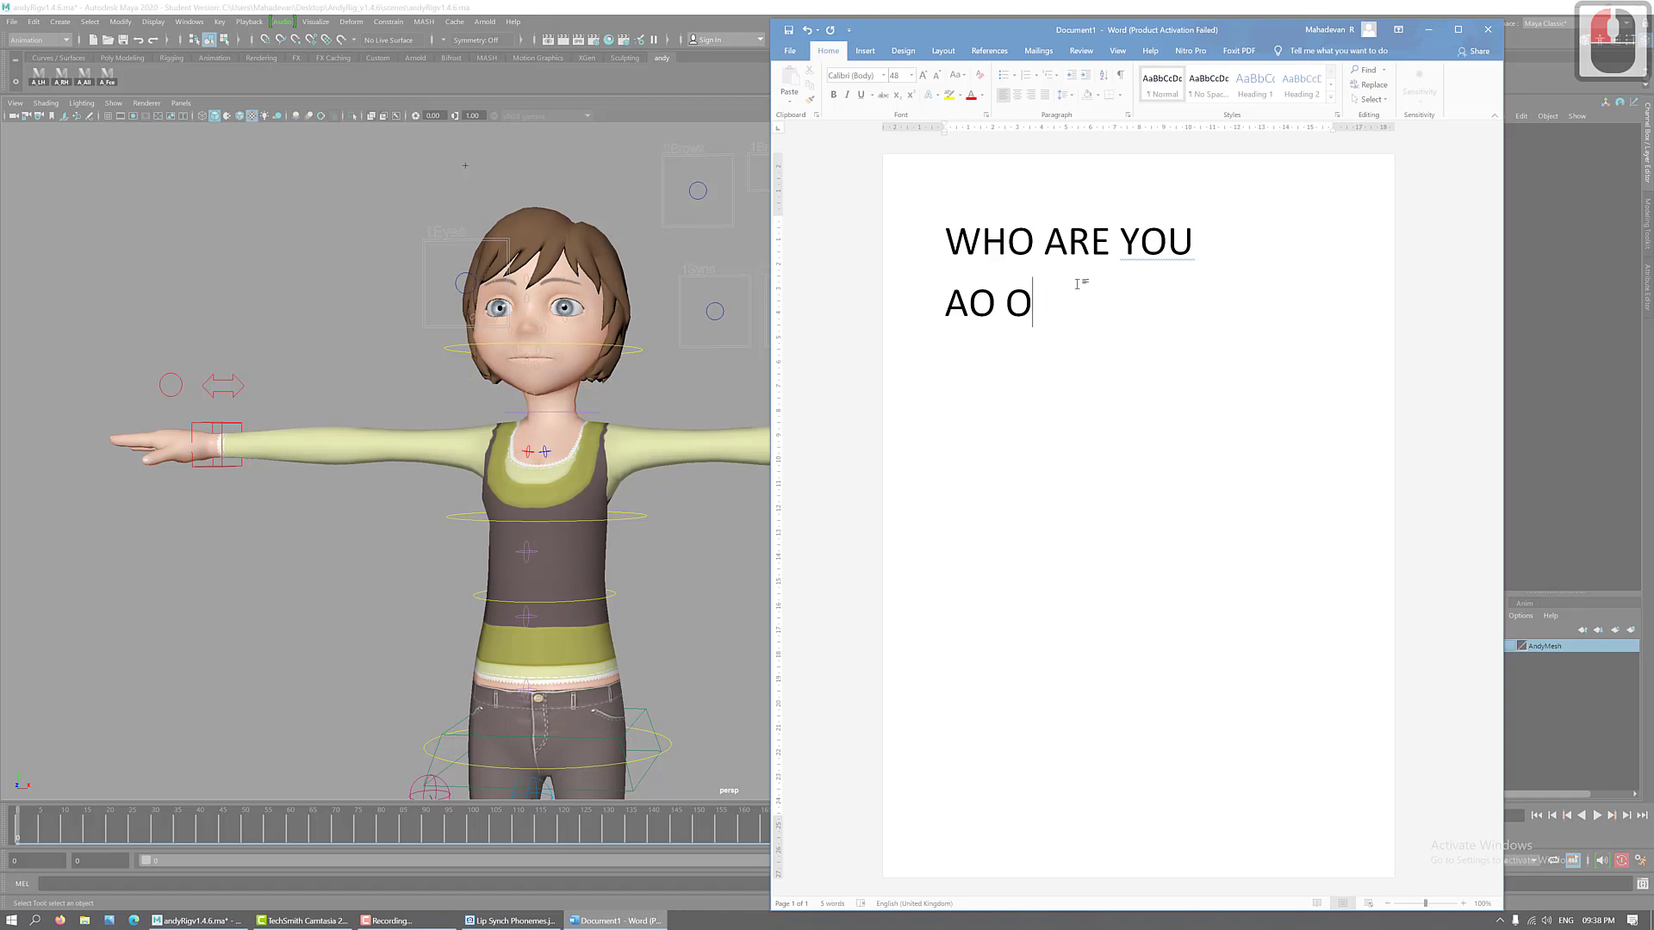
{"action": "double_click", "coordinate": [1053, 249]}
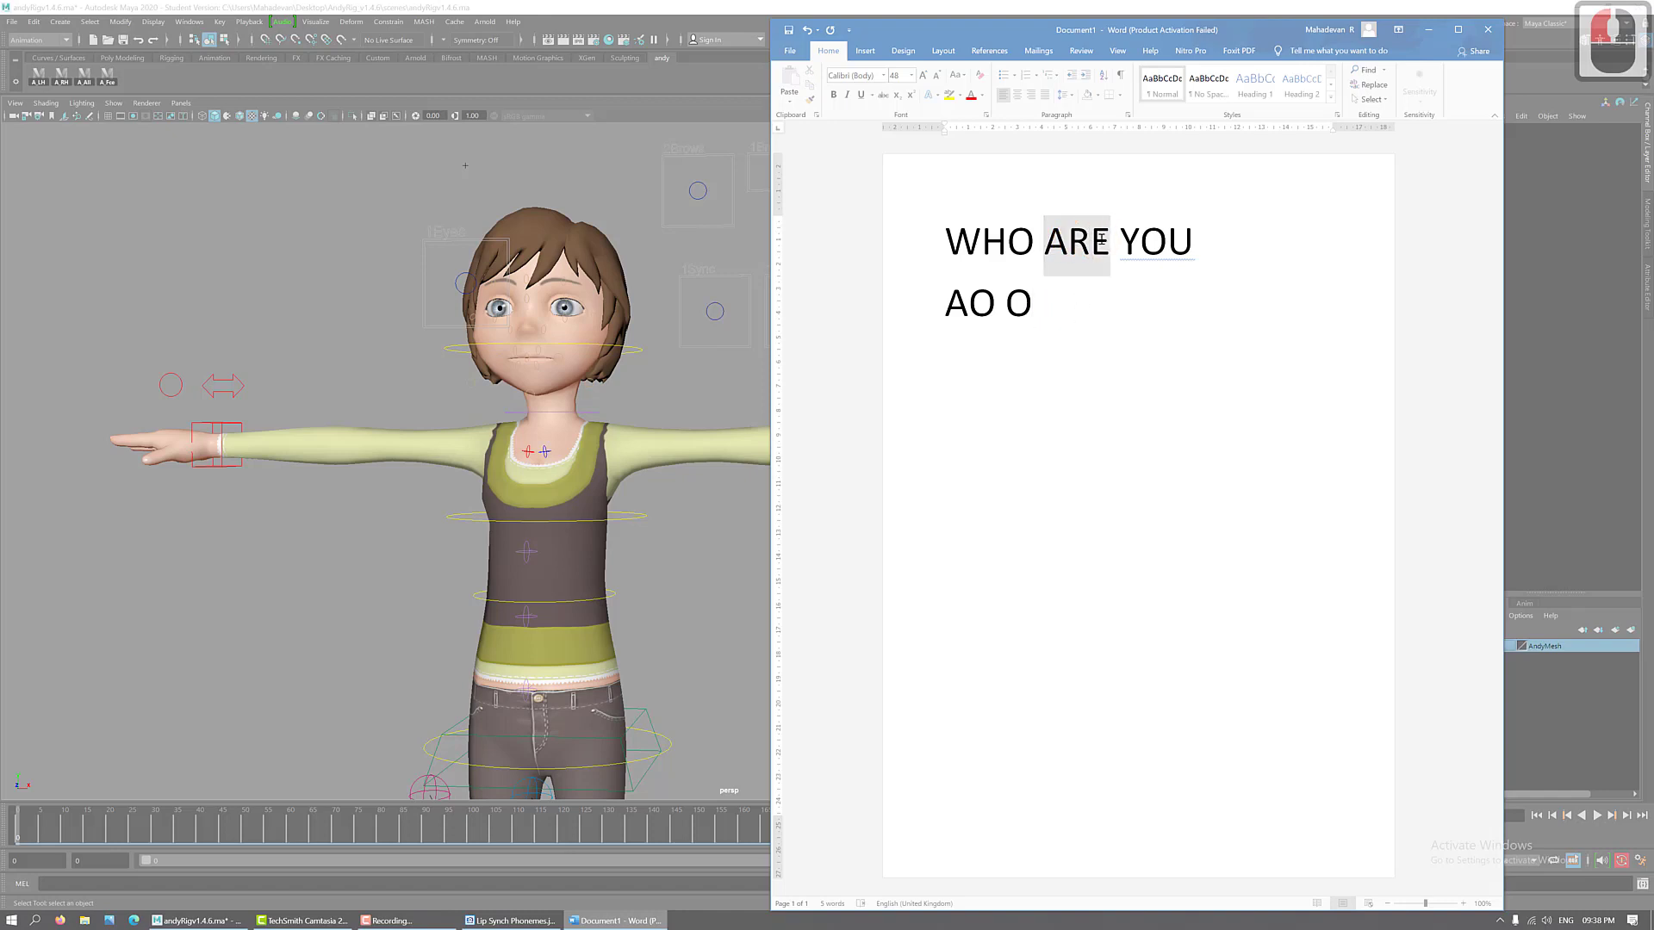
- Append the sounds A and E, separated by three spaces, to the end of the sound breakdown line
{"action": "double_click", "coordinate": [1049, 321]}
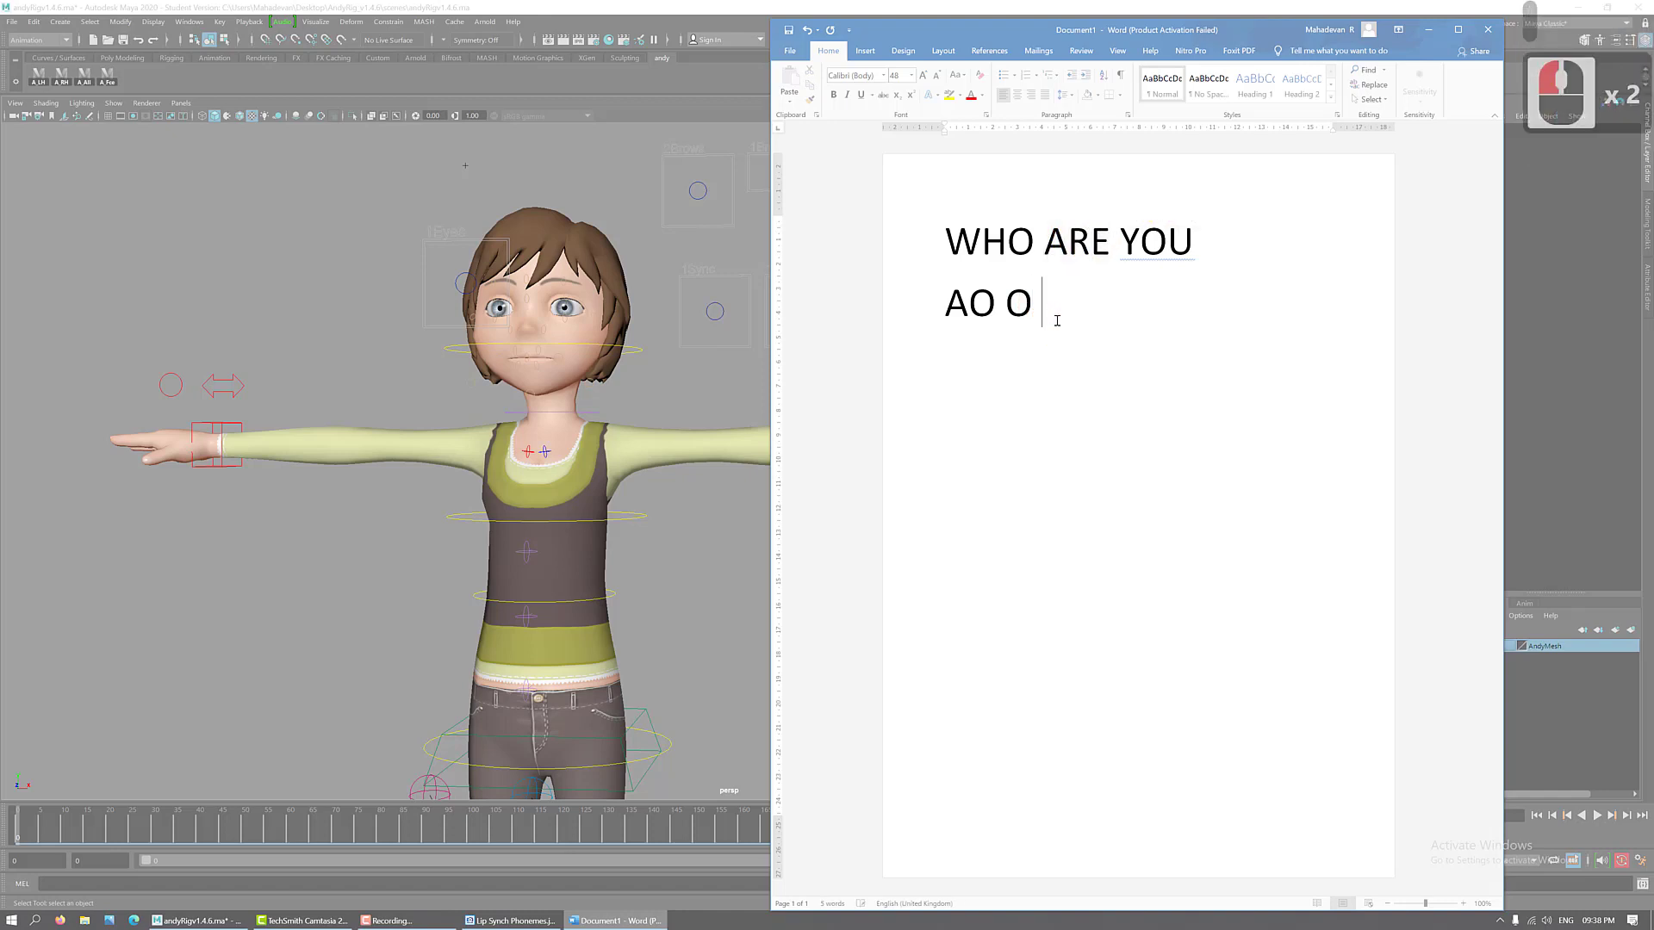
{"action": "type", "text": "A"}
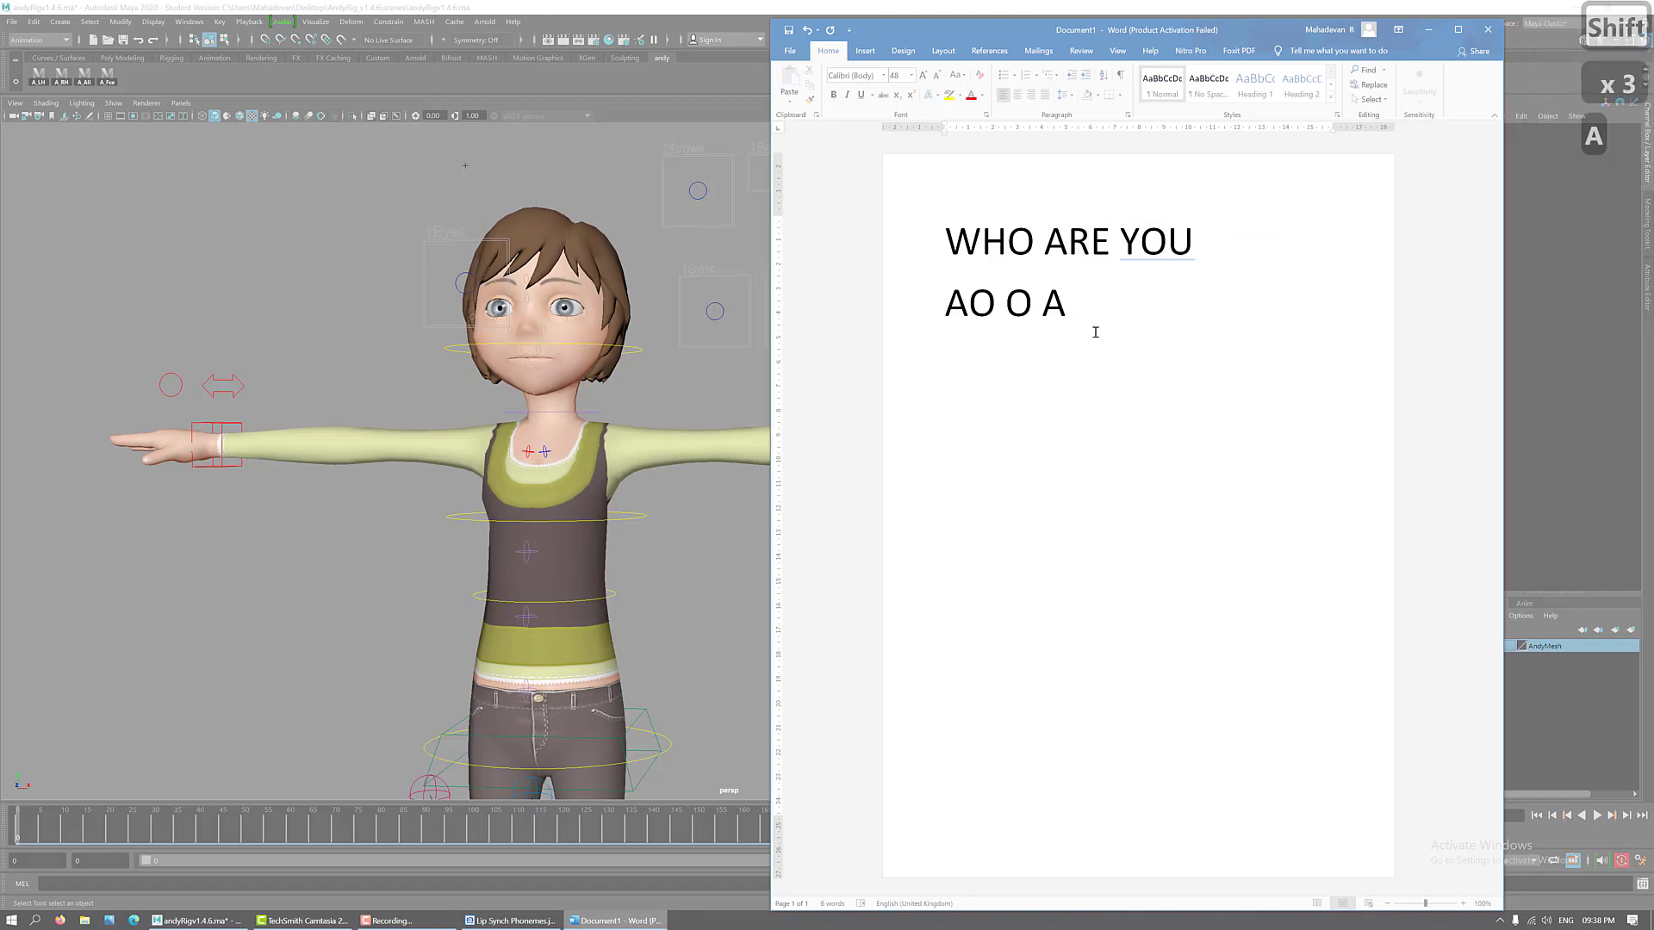
{"action": "type", "text": "   E"}
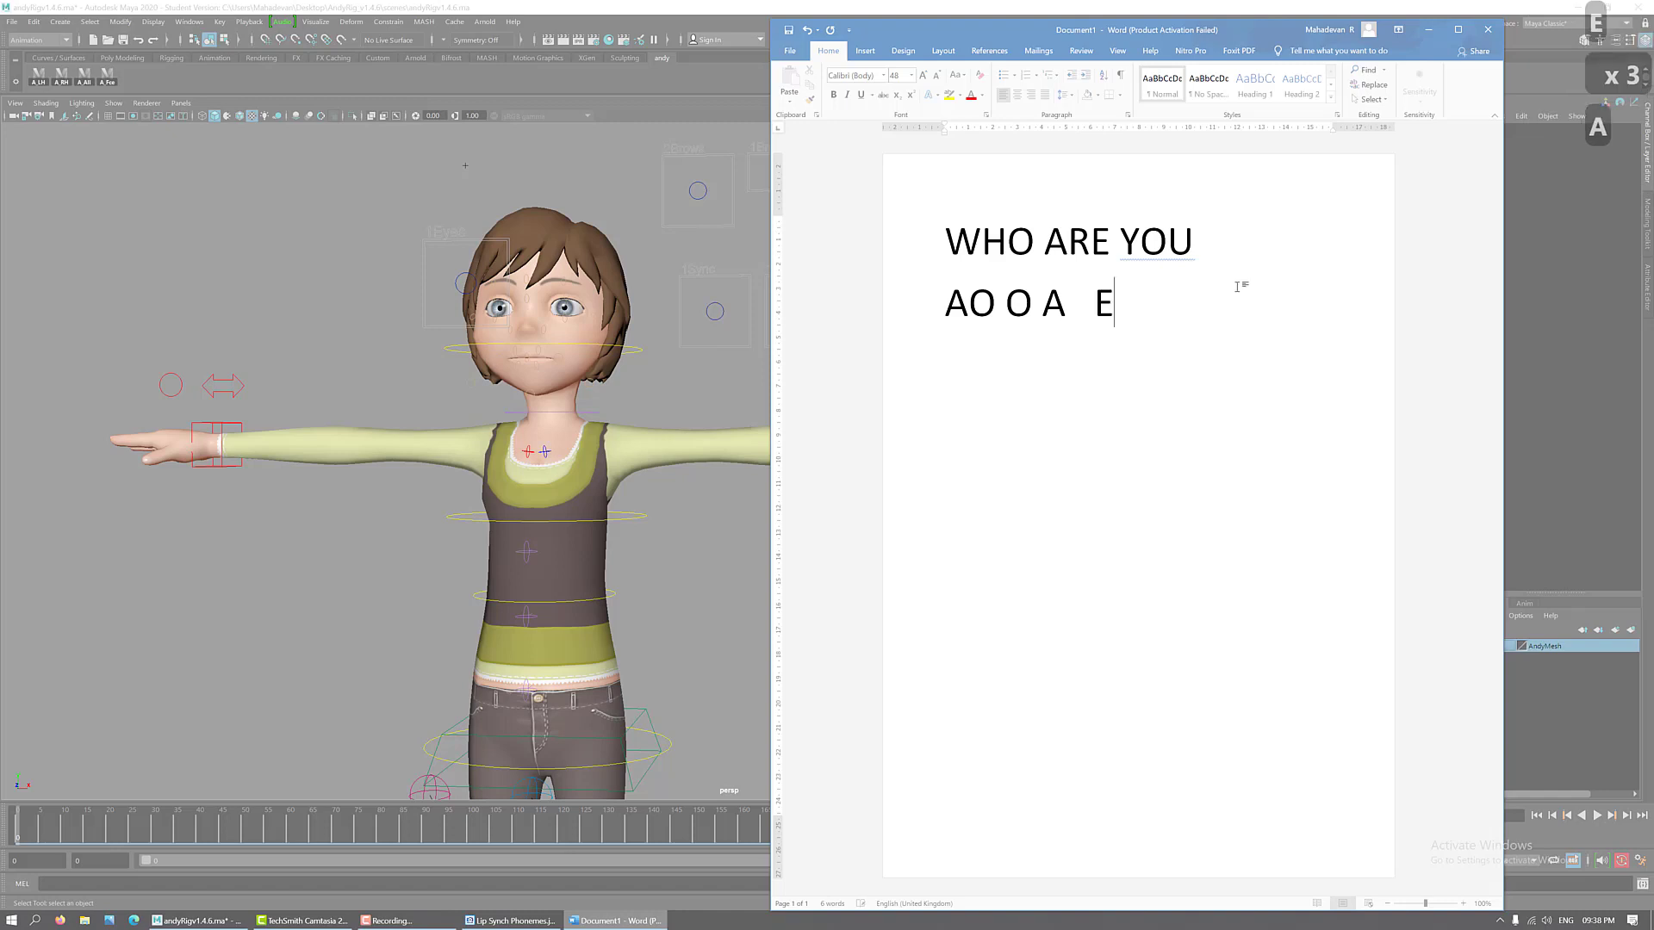
- Insert tab spacing between WHO, ARE and YOU and before the A sound, lining up A and E beneath ARE
{"action": "left_click", "coordinate": [1052, 252]}
{"action": "key", "text": "Tab"}
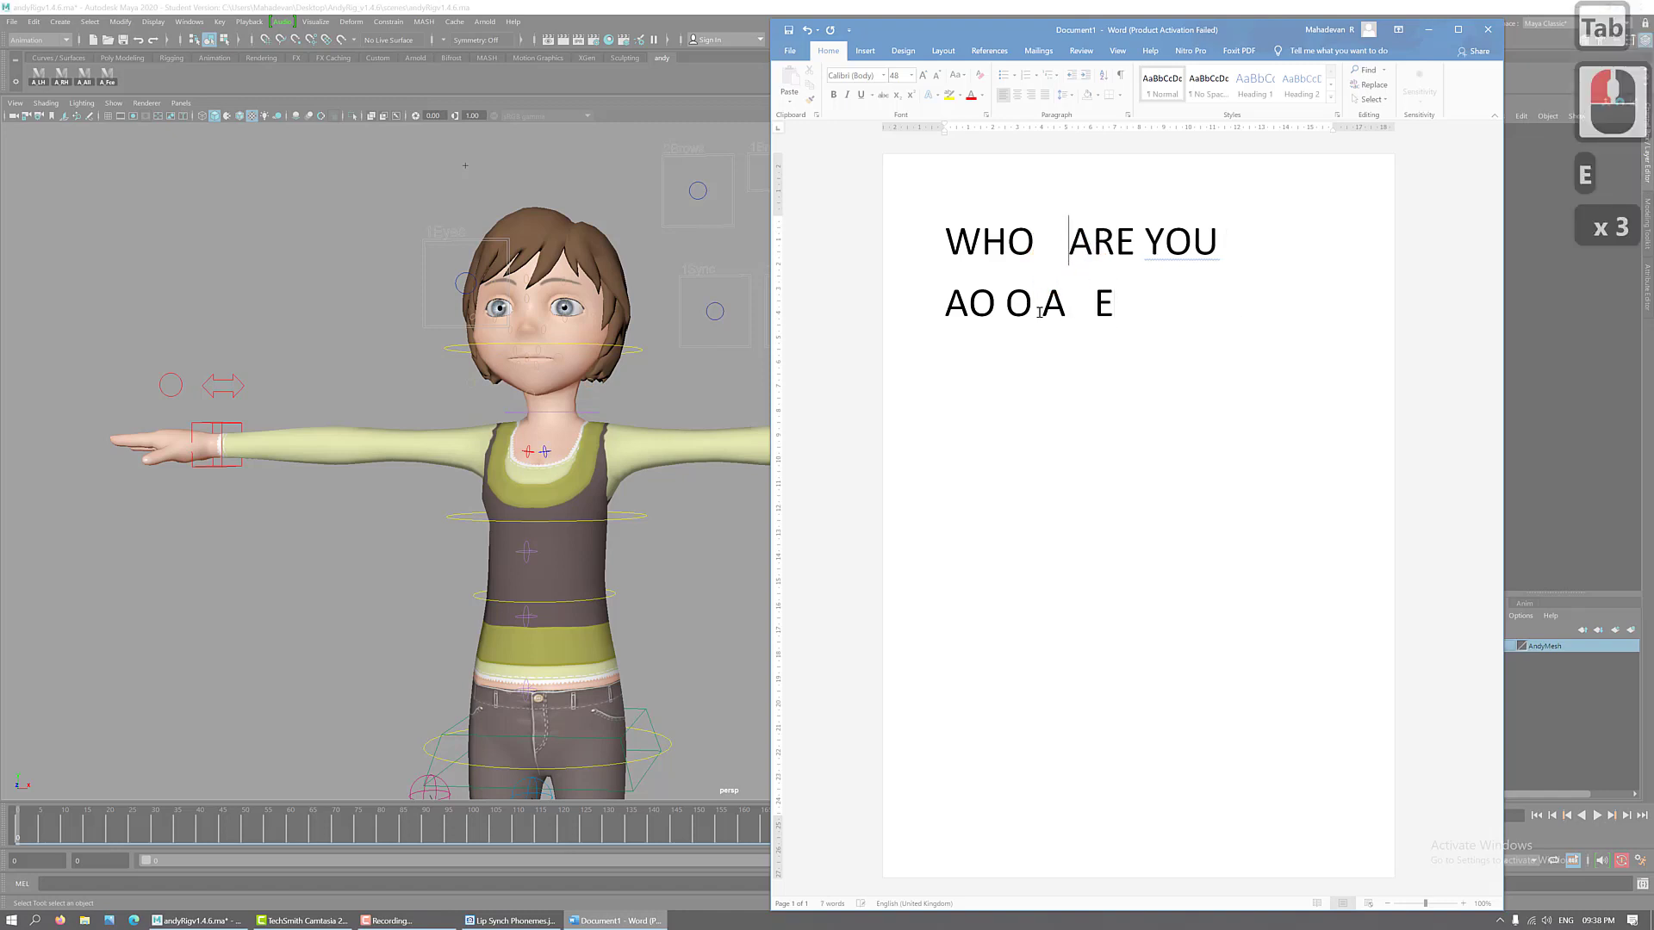
{"action": "left_click", "coordinate": [1039, 311]}
{"action": "key", "text": "Tab"}
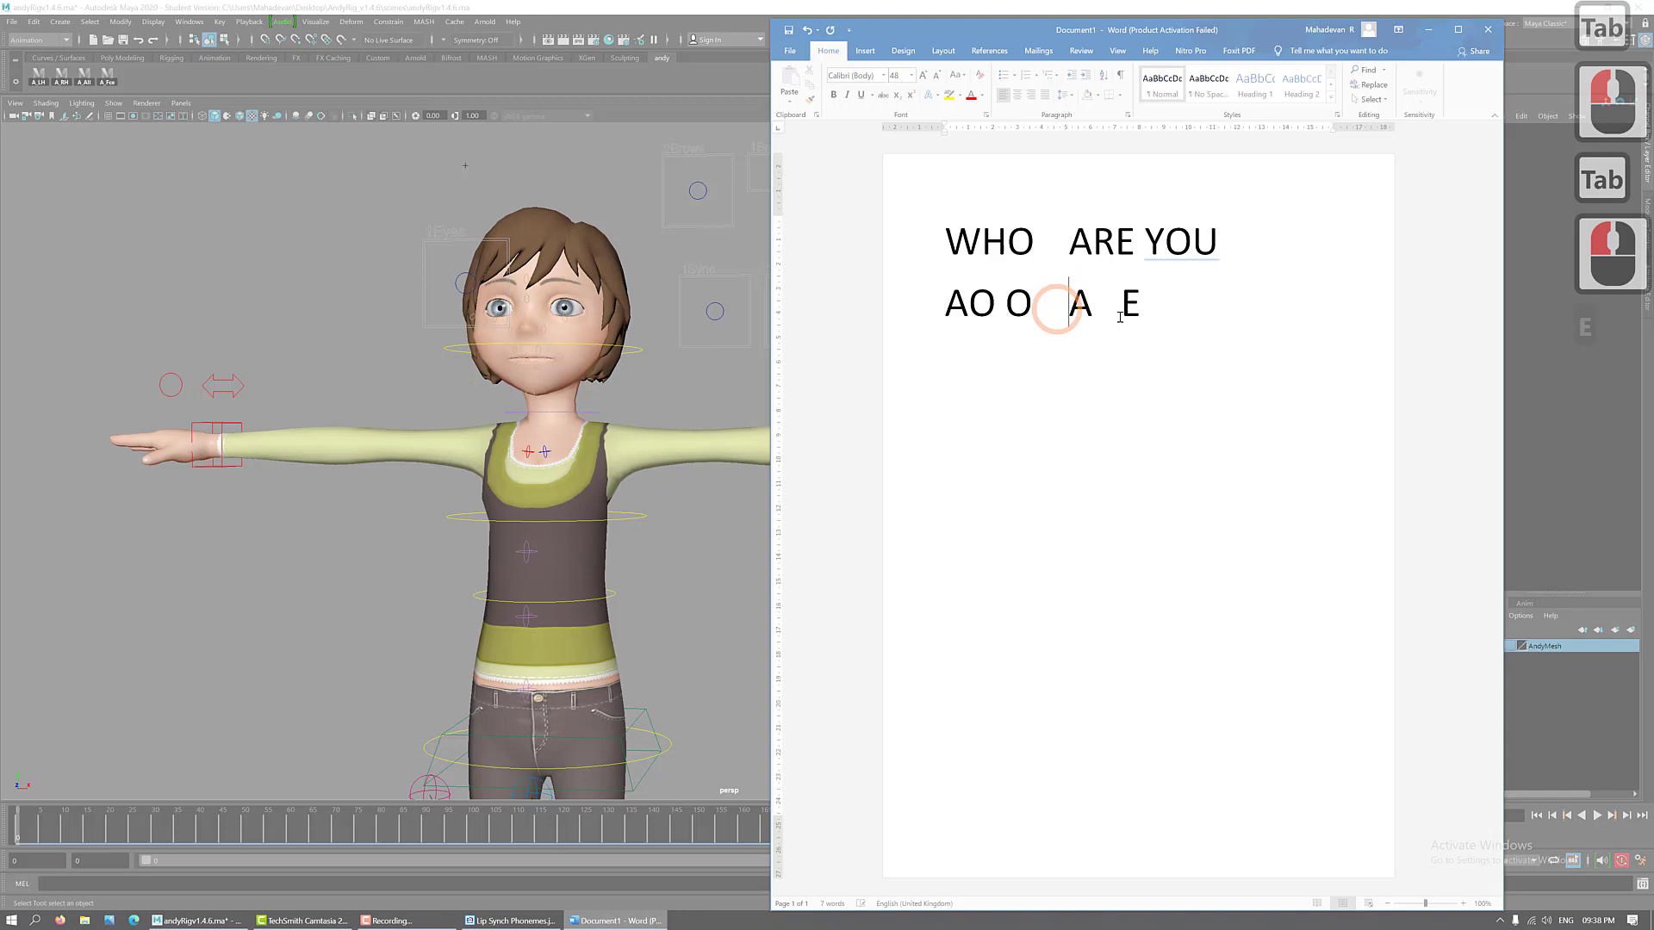
{"action": "left_click", "coordinate": [1151, 246]}
{"action": "key", "text": "Tab"}
{"action": "key", "text": "Tab"}
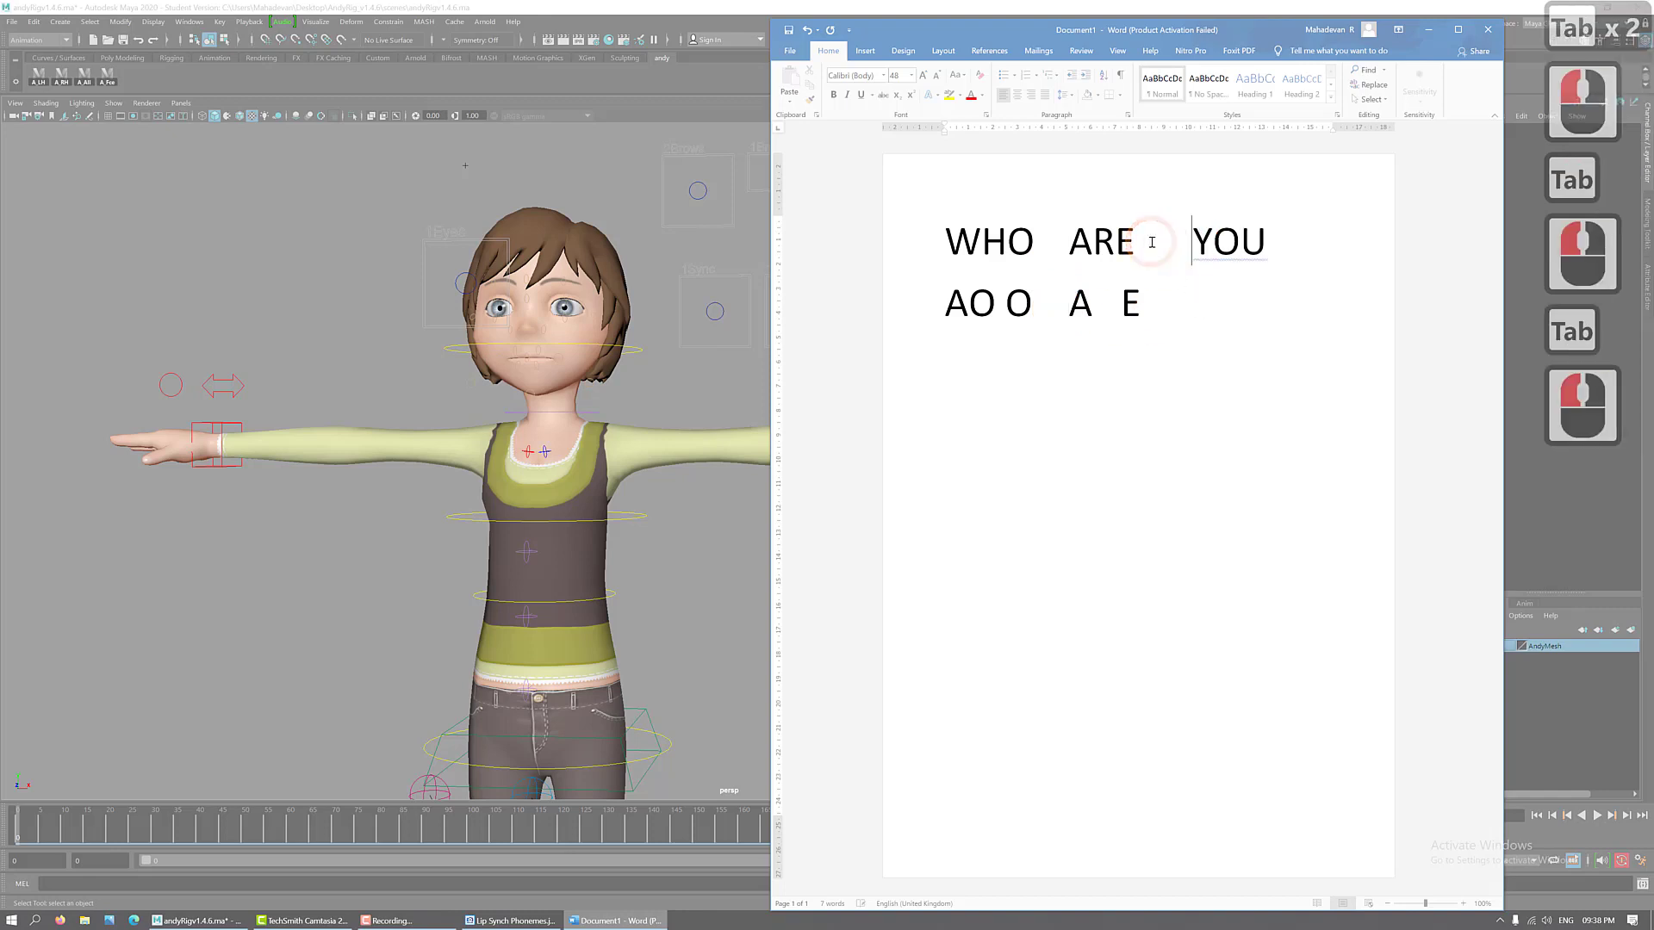
{"action": "left_click", "coordinate": [1069, 246]}
{"action": "key", "text": "Tab"}
{"action": "left_click", "coordinate": [1074, 303]}
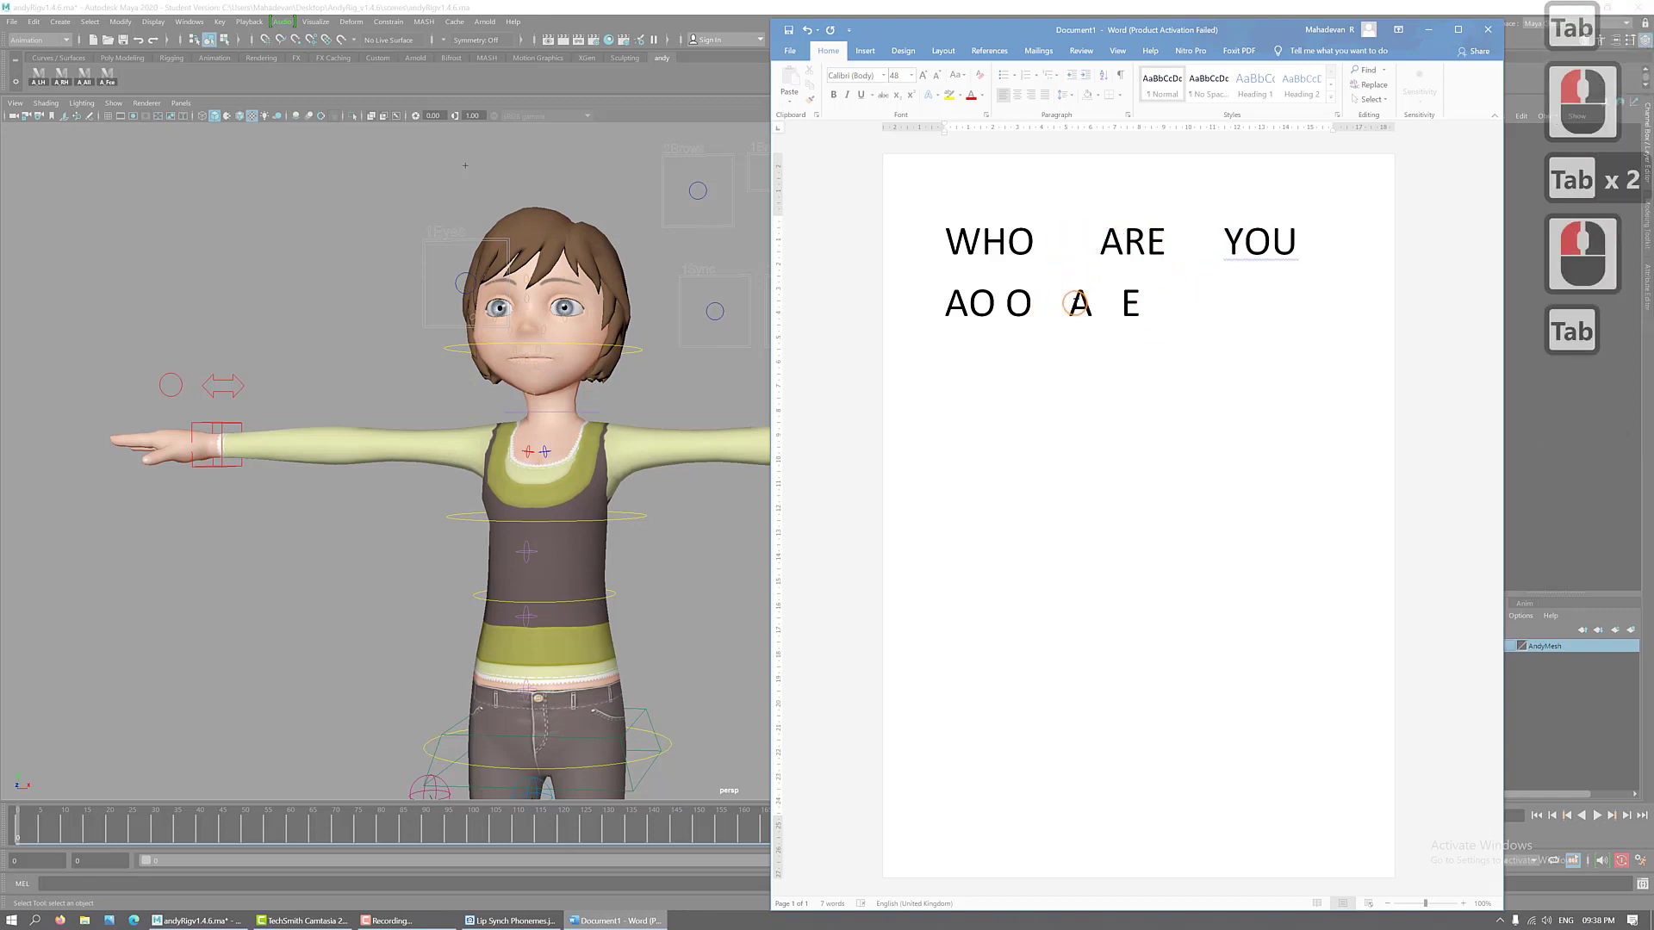
{"action": "key", "text": "Tab"}
- Add the sounds AO O beneath YOU in the breakdown line, using tab spacing after E
{"action": "left_click", "coordinate": [1223, 329]}
{"action": "left_click", "coordinate": [1174, 312]}
{"action": "key", "text": "Tab"}
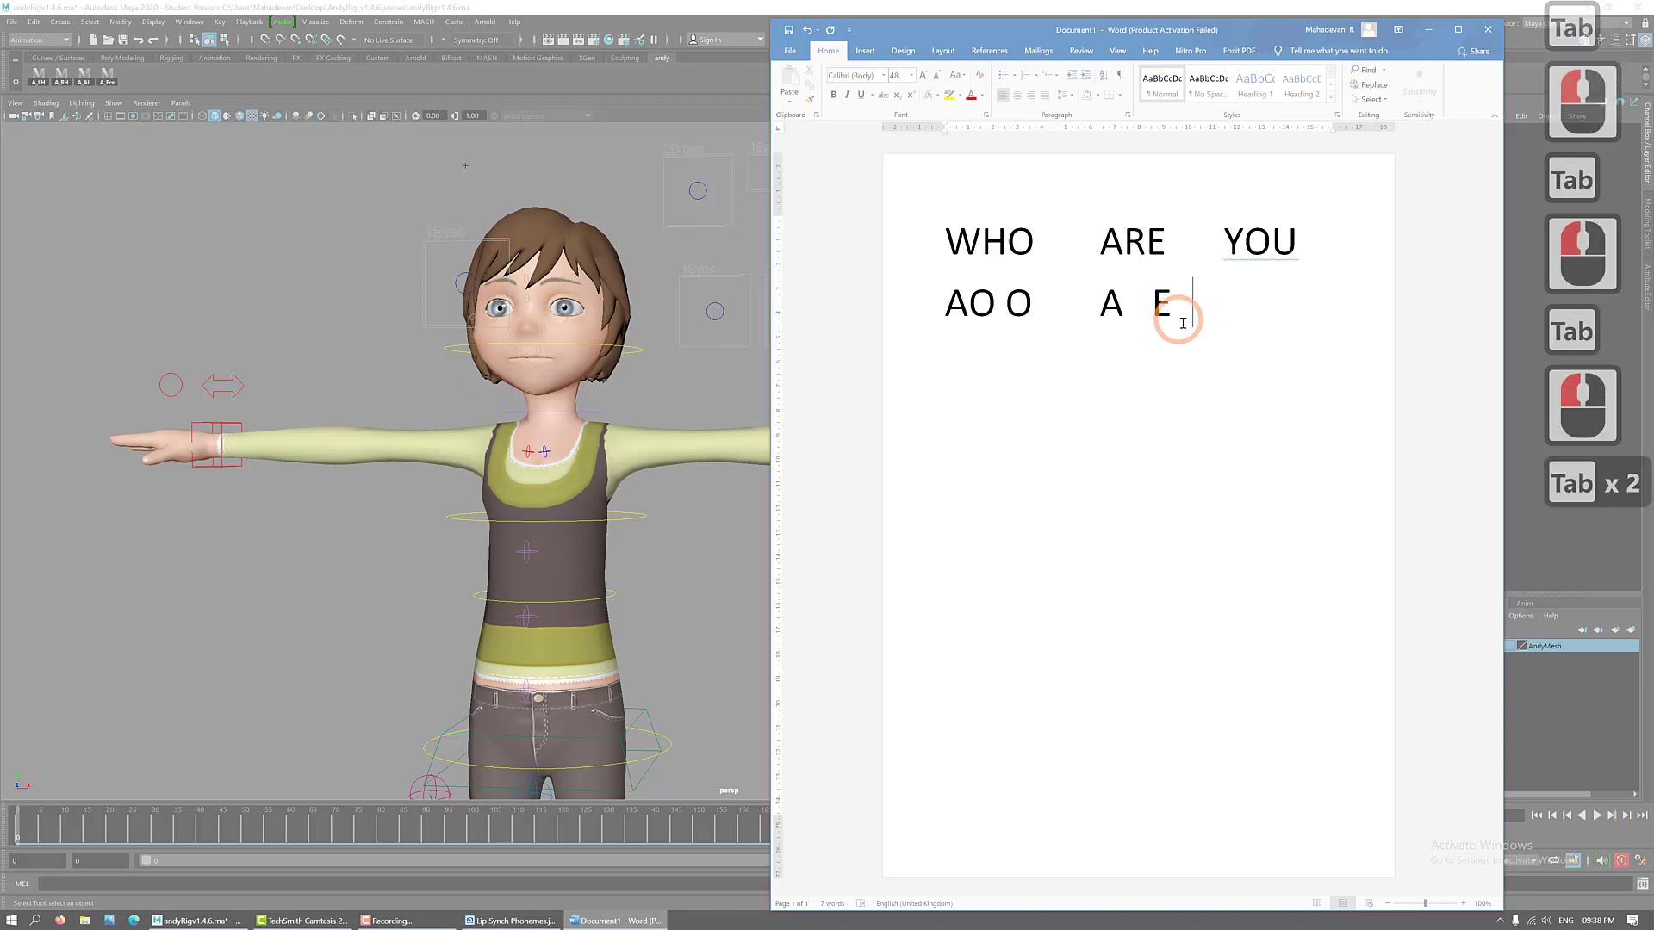
{"action": "key", "text": "Tab"}
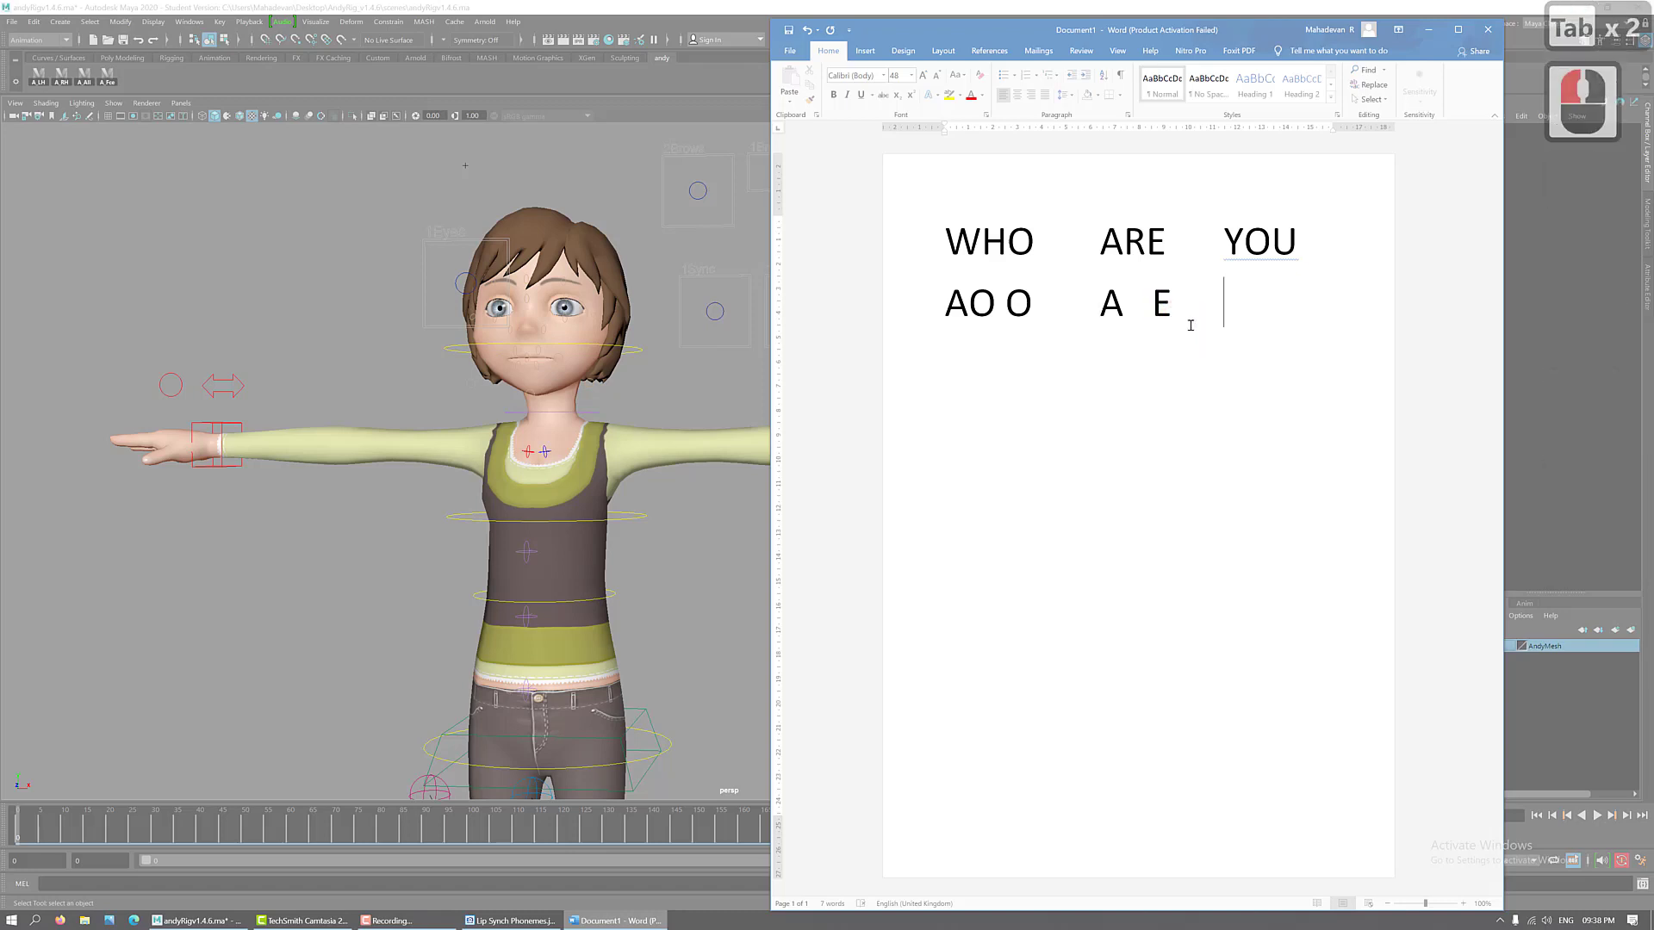
{"action": "type", "text": "Ao"}
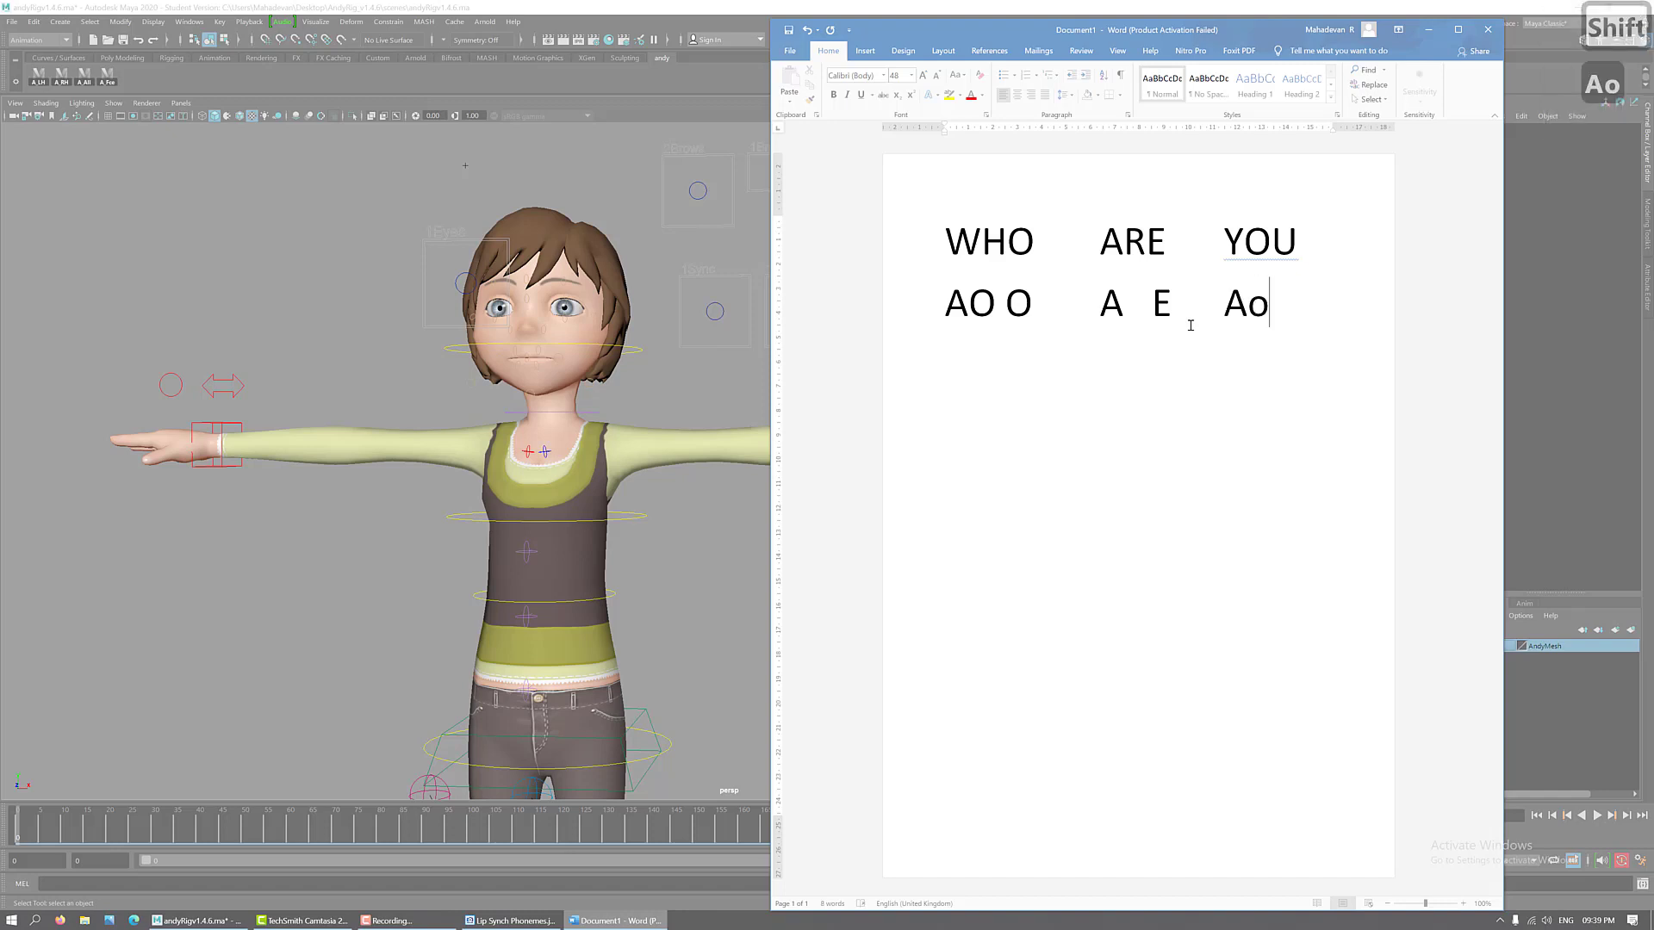
{"action": "key", "text": "BackSpace"}
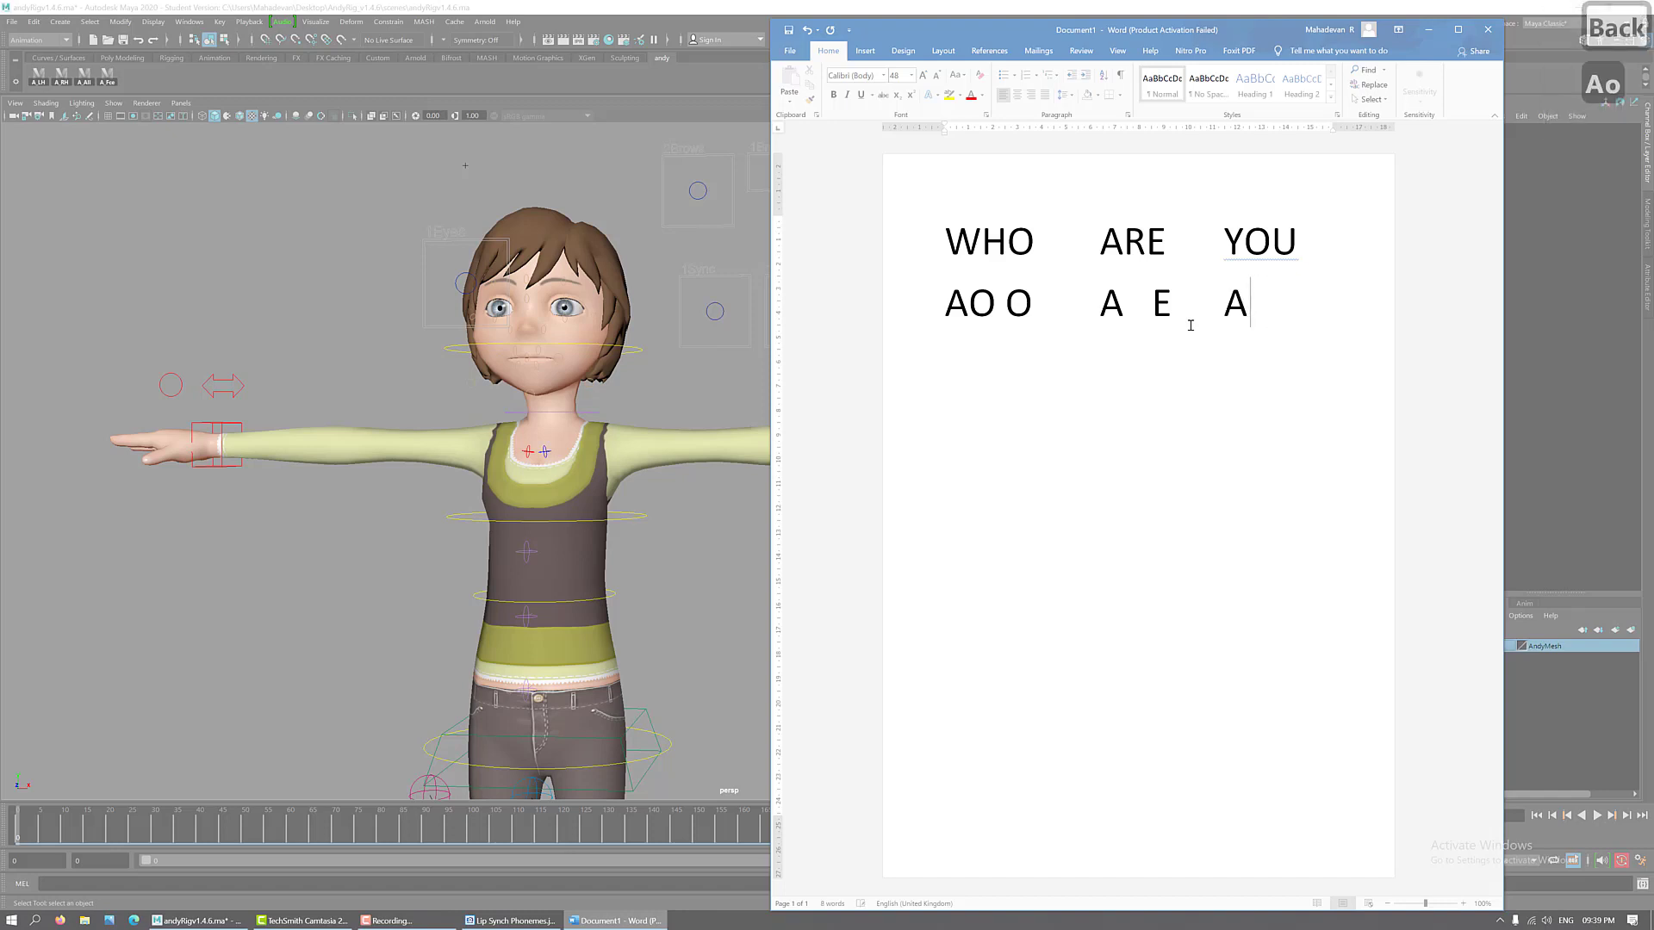
{"action": "type", "text": "O"}
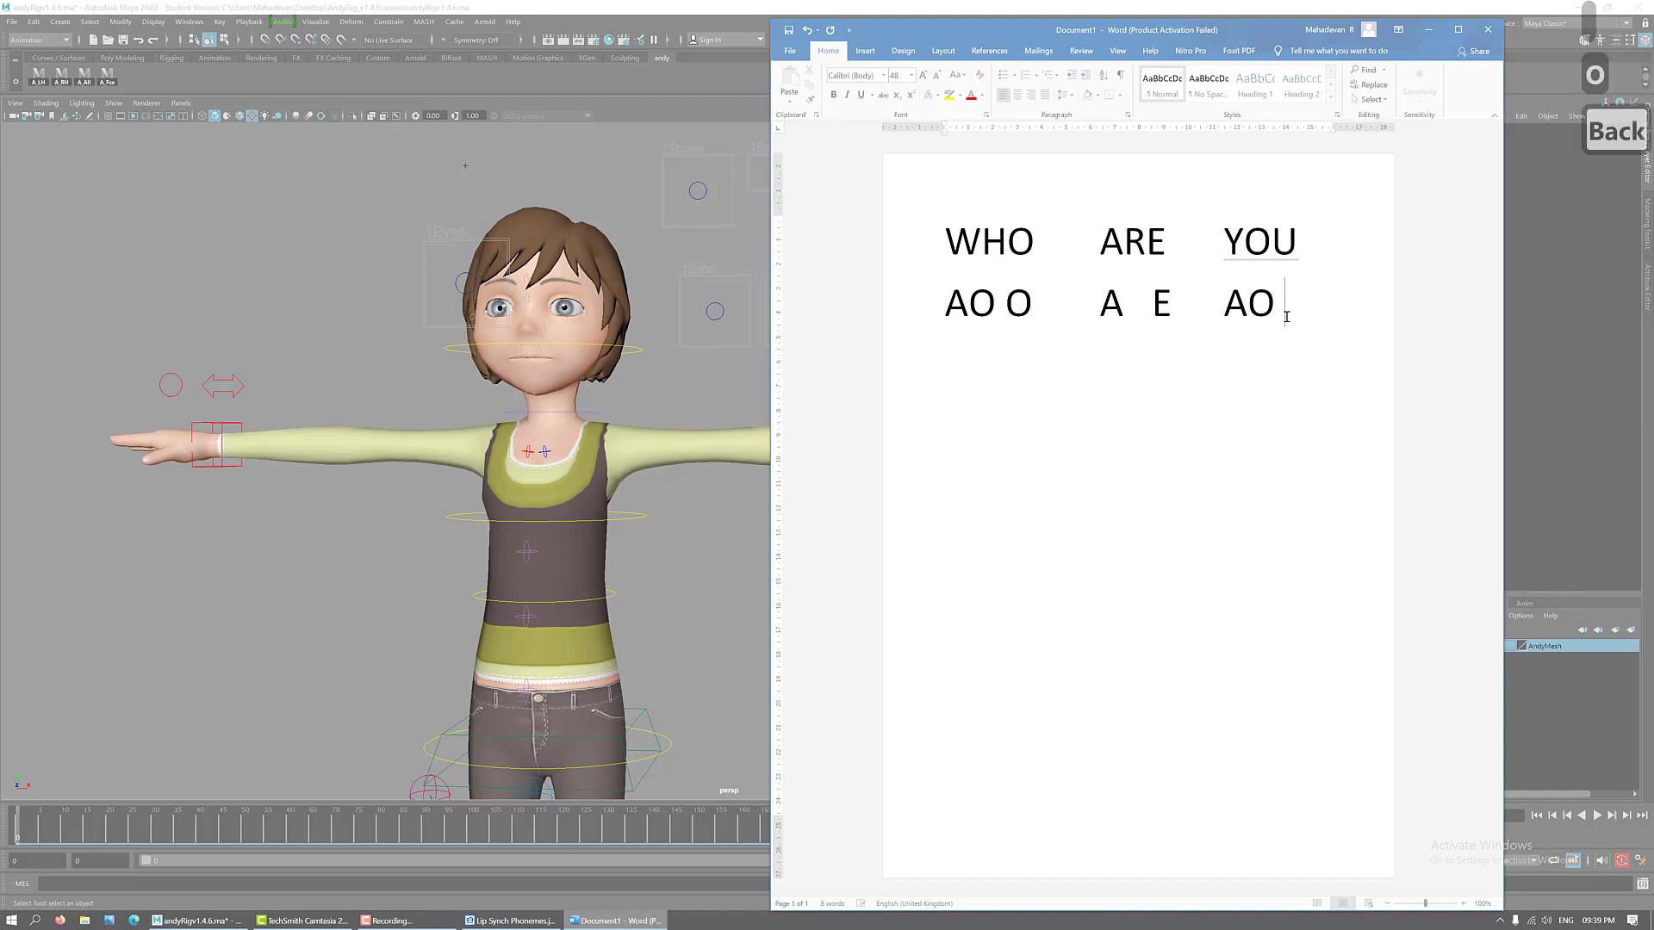
{"action": "type", "text": " O"}
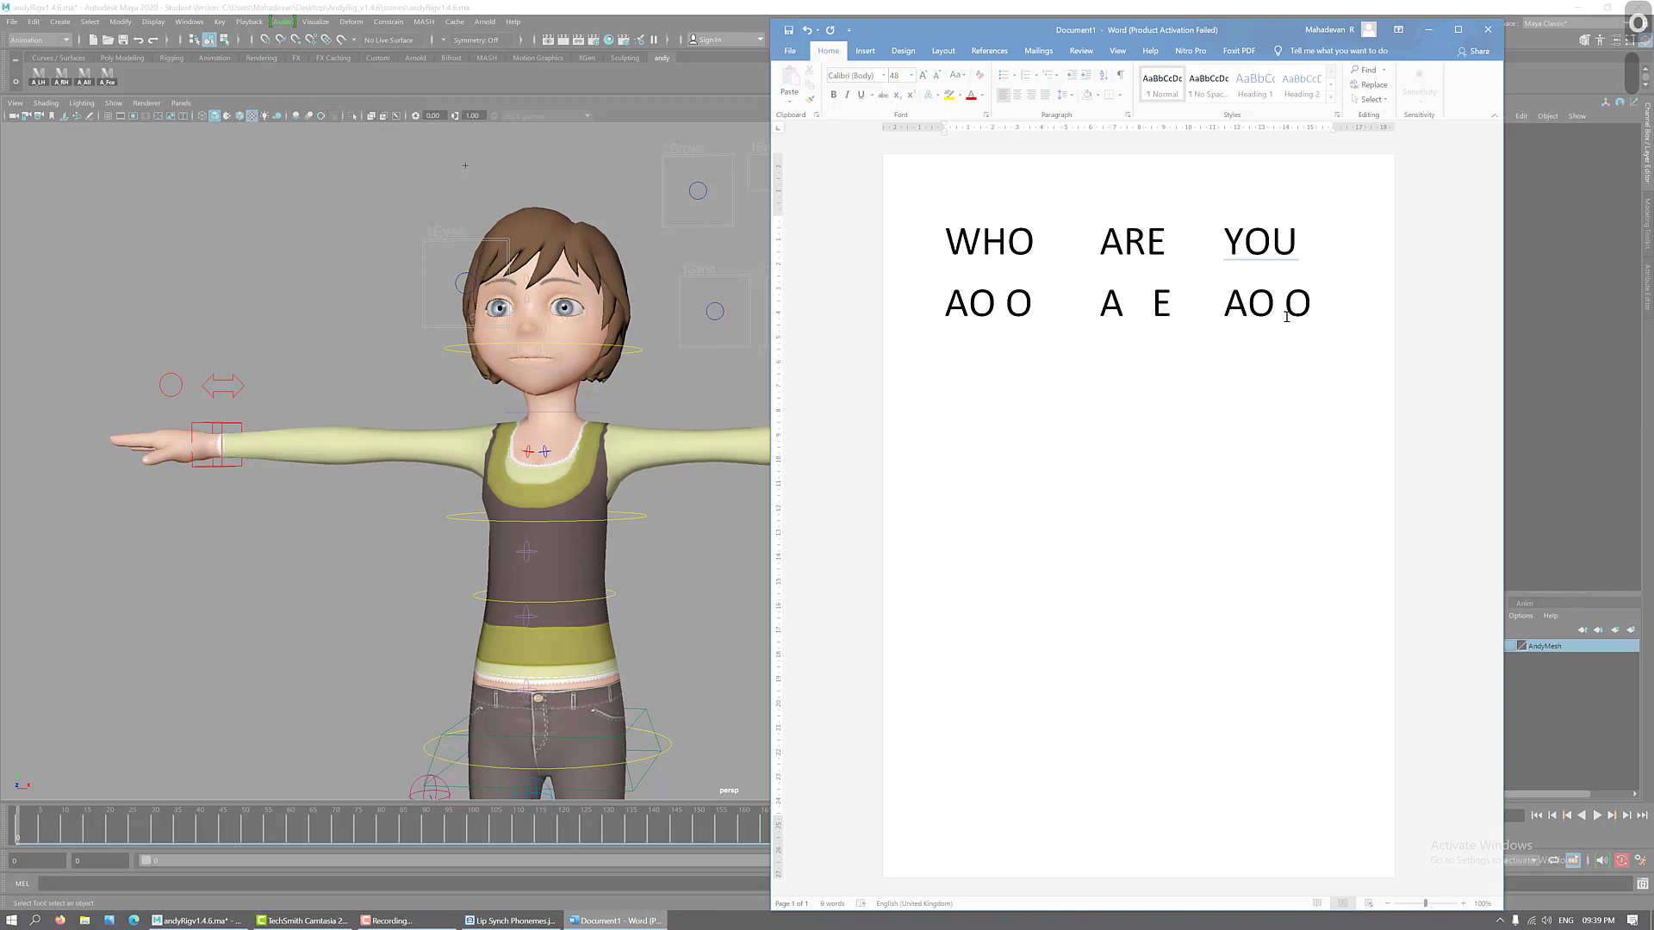
- Highlight the words of the dialogue line and their matching sounds, ending with AO O beneath WHO
{"action": "left_click_drag", "start_coordinate": [945, 301], "coordinate": [1031, 305]}
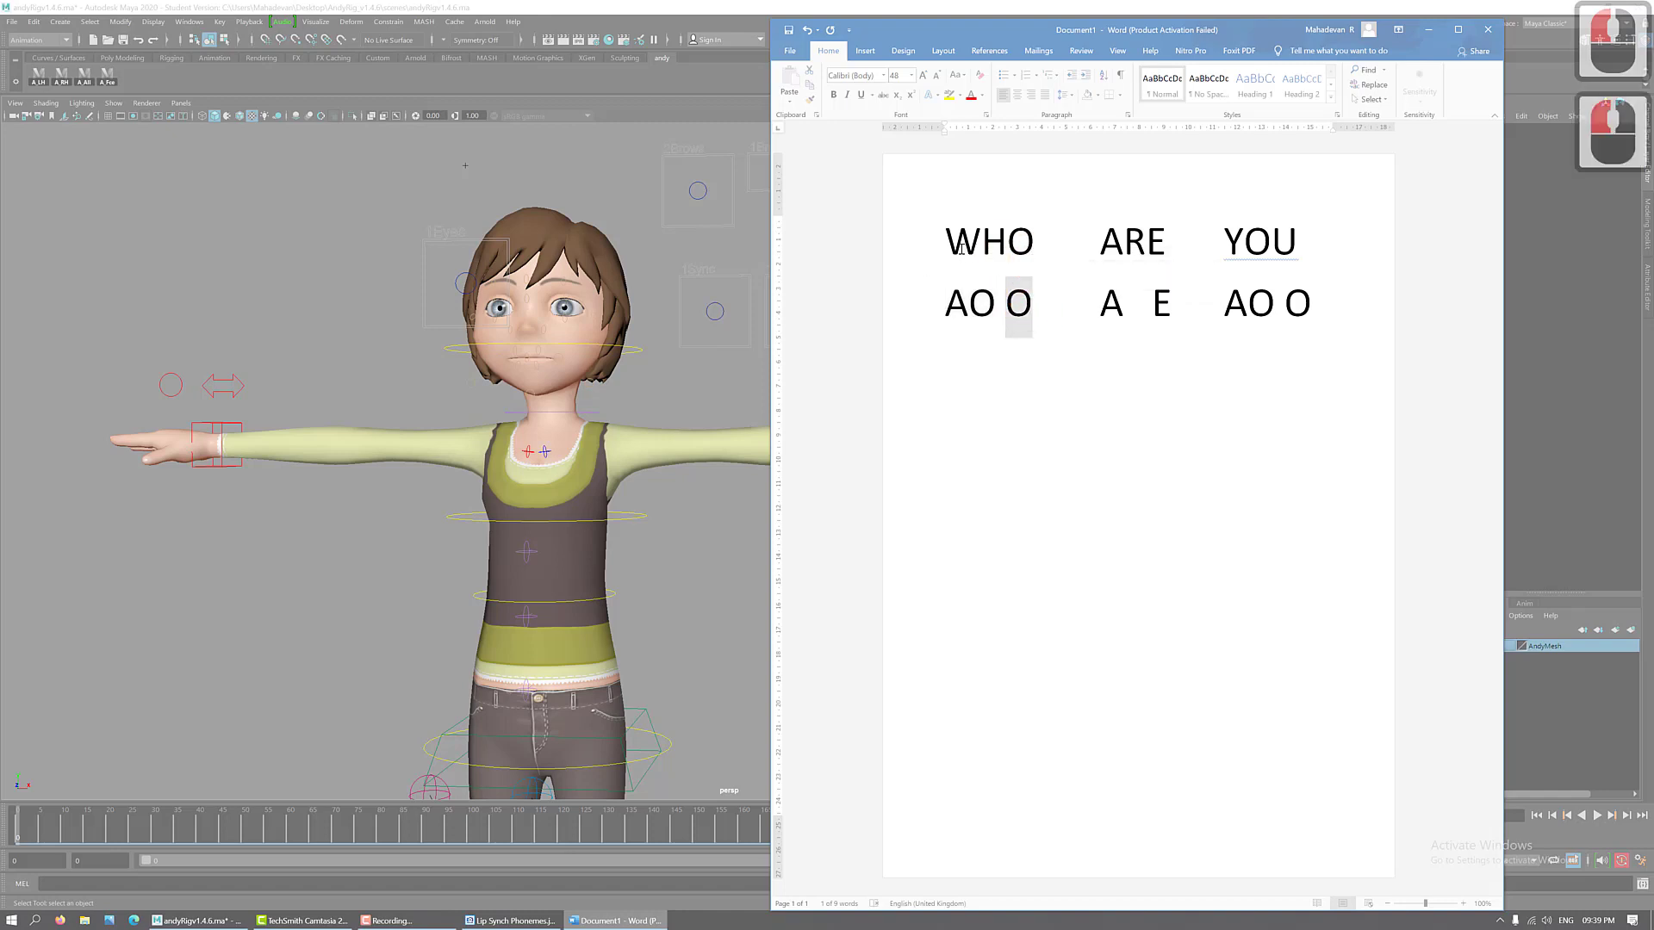
{"action": "left_click_drag", "start_coordinate": [944, 249], "coordinate": [1168, 245]}
{"action": "left_click", "coordinate": [1102, 247]}
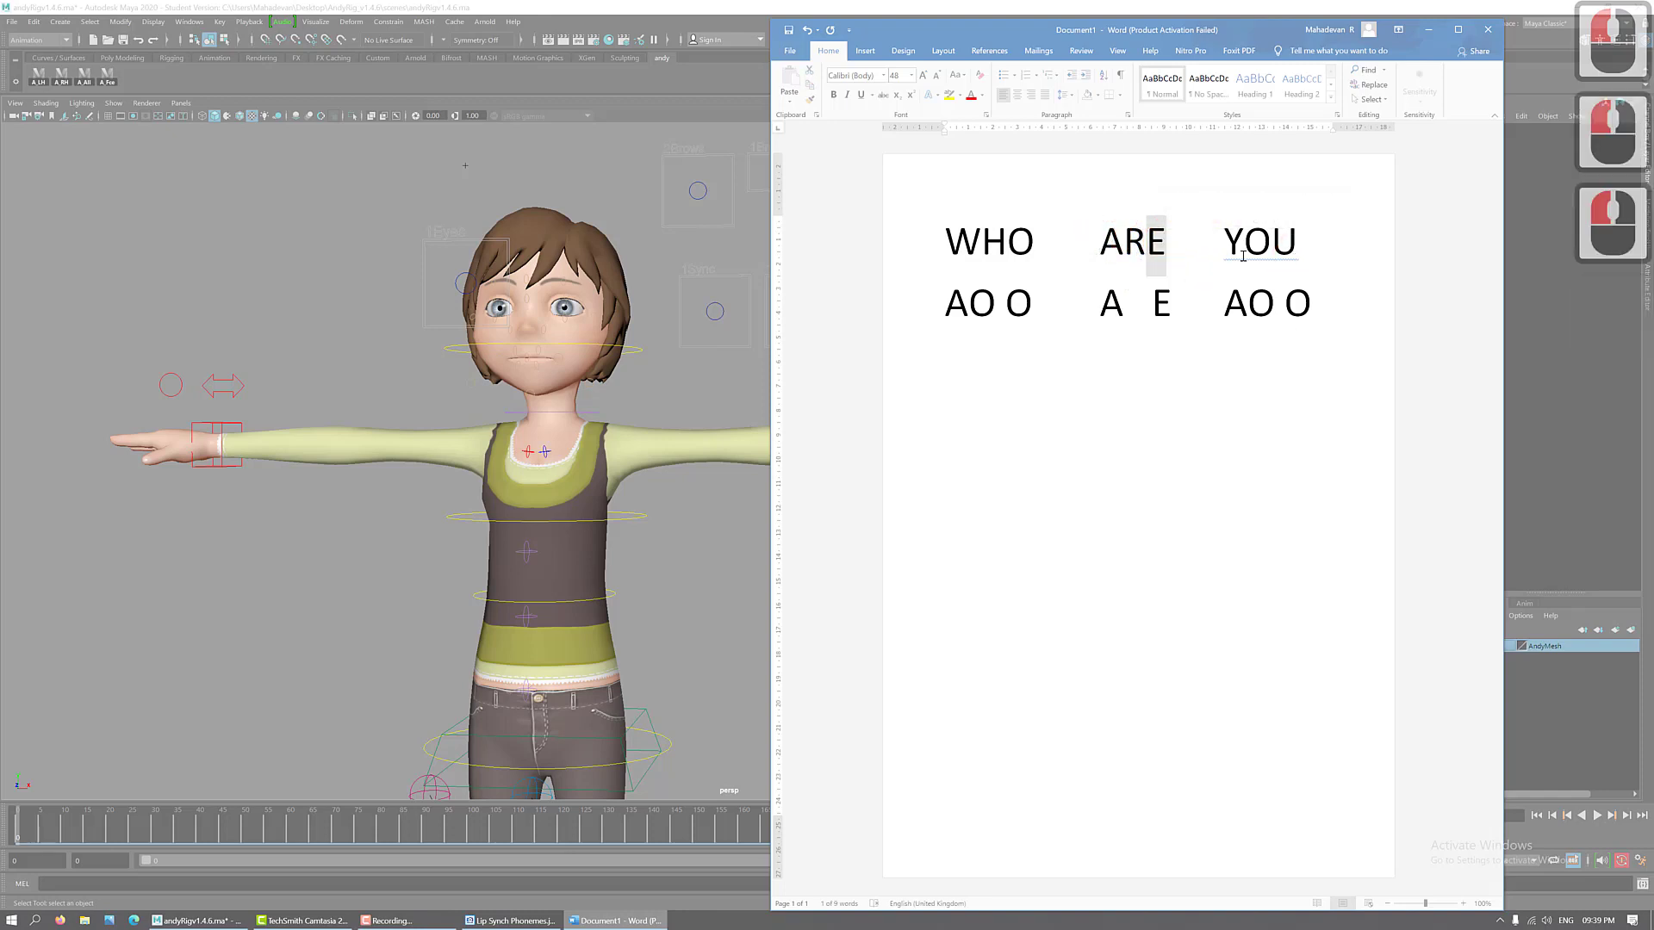
{"action": "left_click_drag", "start_coordinate": [1224, 303], "coordinate": [1268, 299]}
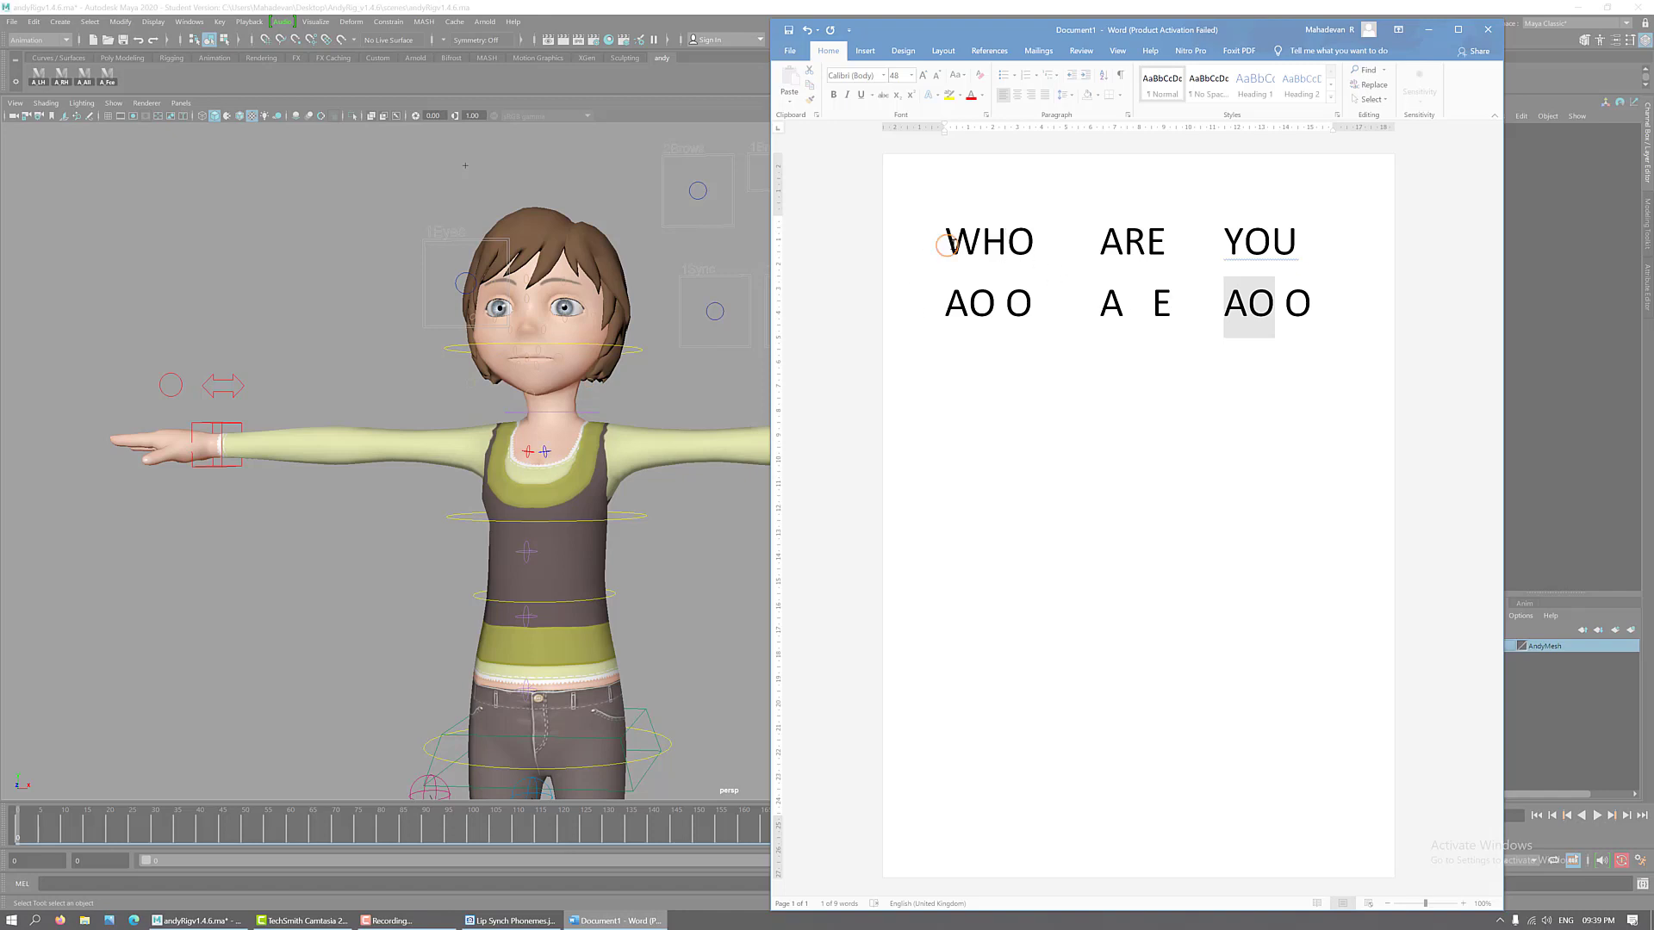
{"action": "left_click_drag", "start_coordinate": [947, 245], "coordinate": [1038, 245]}
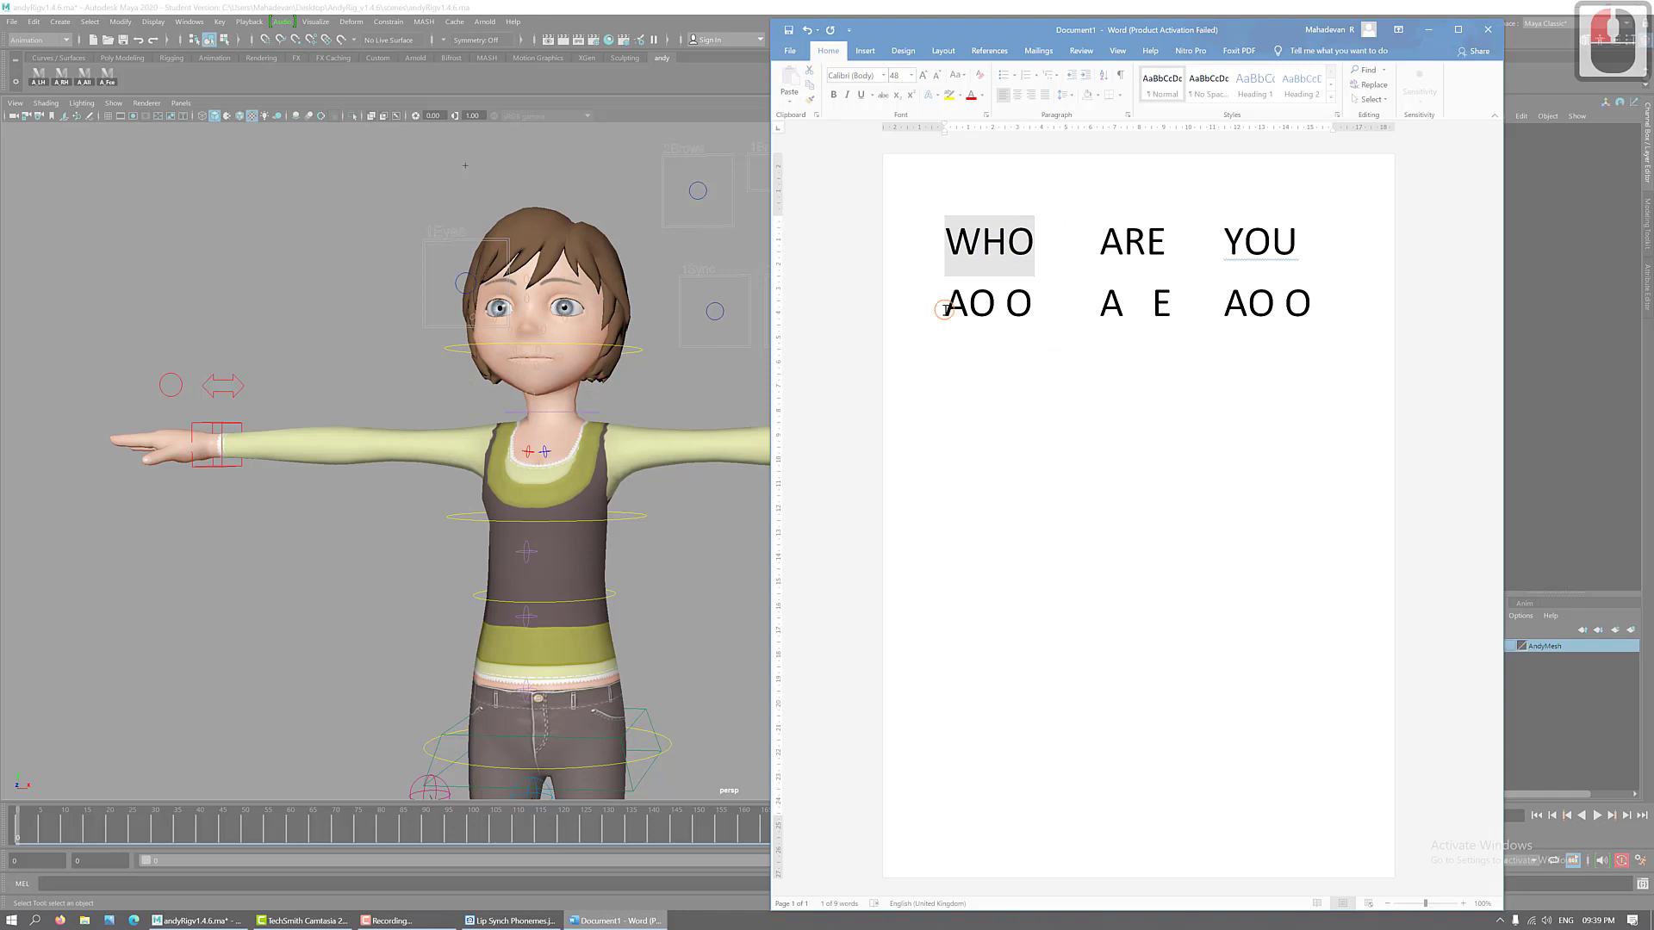
{"action": "left_click_drag", "start_coordinate": [945, 310], "coordinate": [1034, 306]}
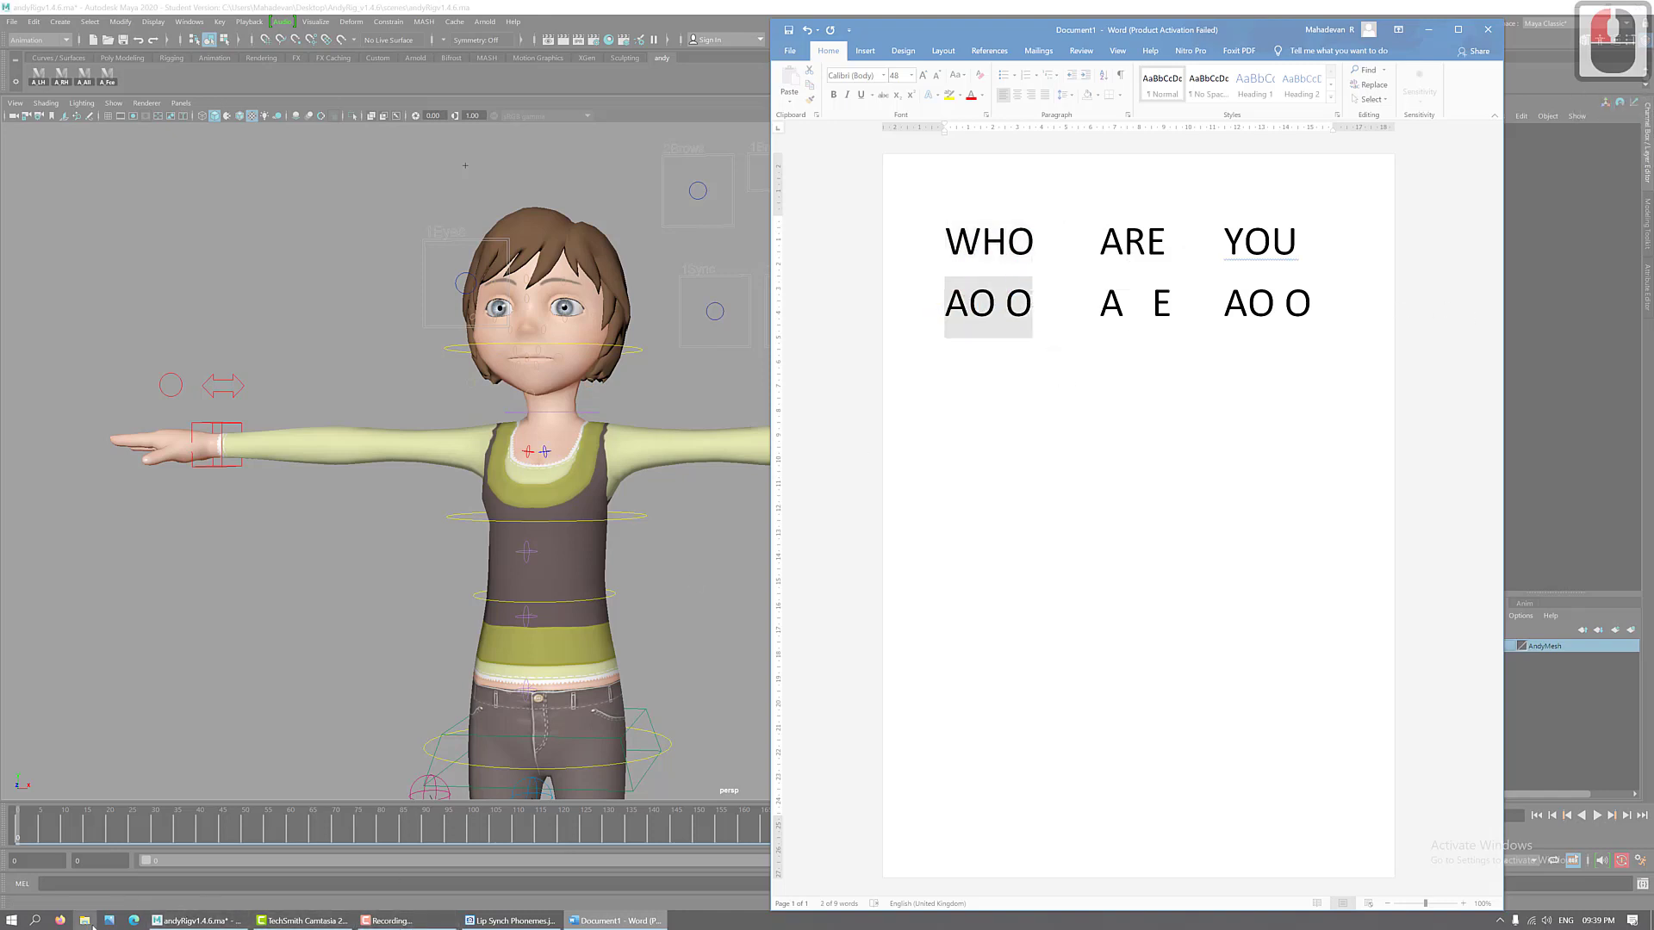
- Open the Desktop folder in File Explorer and find the dialogue WAV files
{"action": "left_click", "coordinate": [86, 921]}
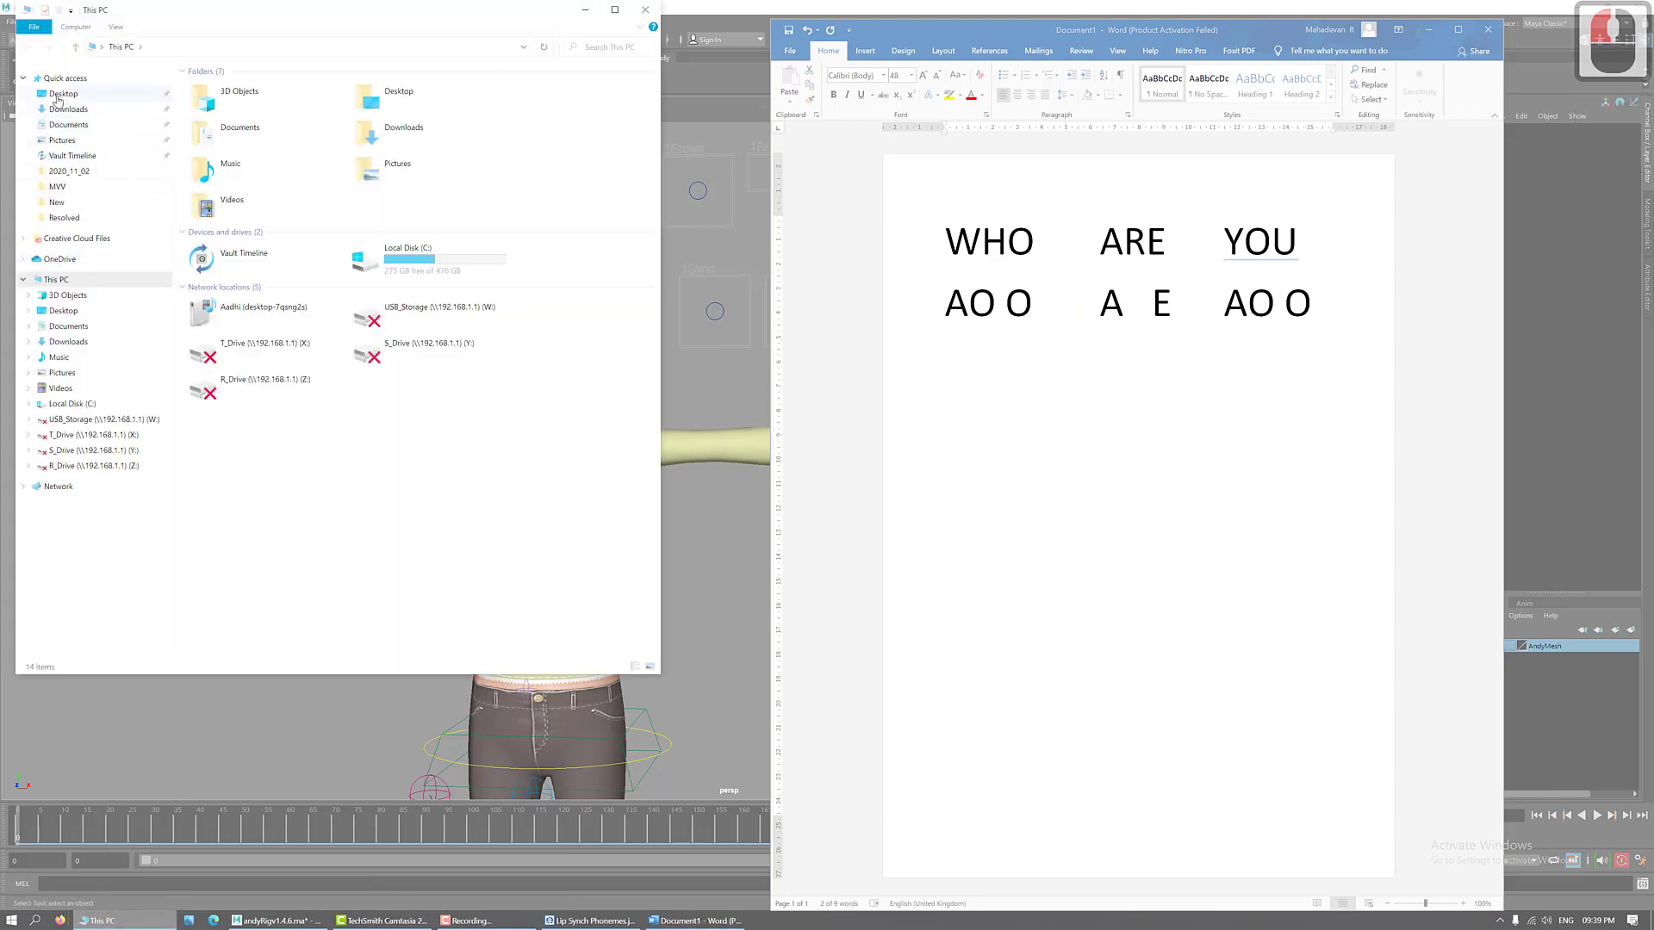
{"action": "left_click", "coordinate": [59, 99]}
{"action": "scroll", "coordinate": [480, 540], "scroll_direction": "down", "scroll_amount": 10}
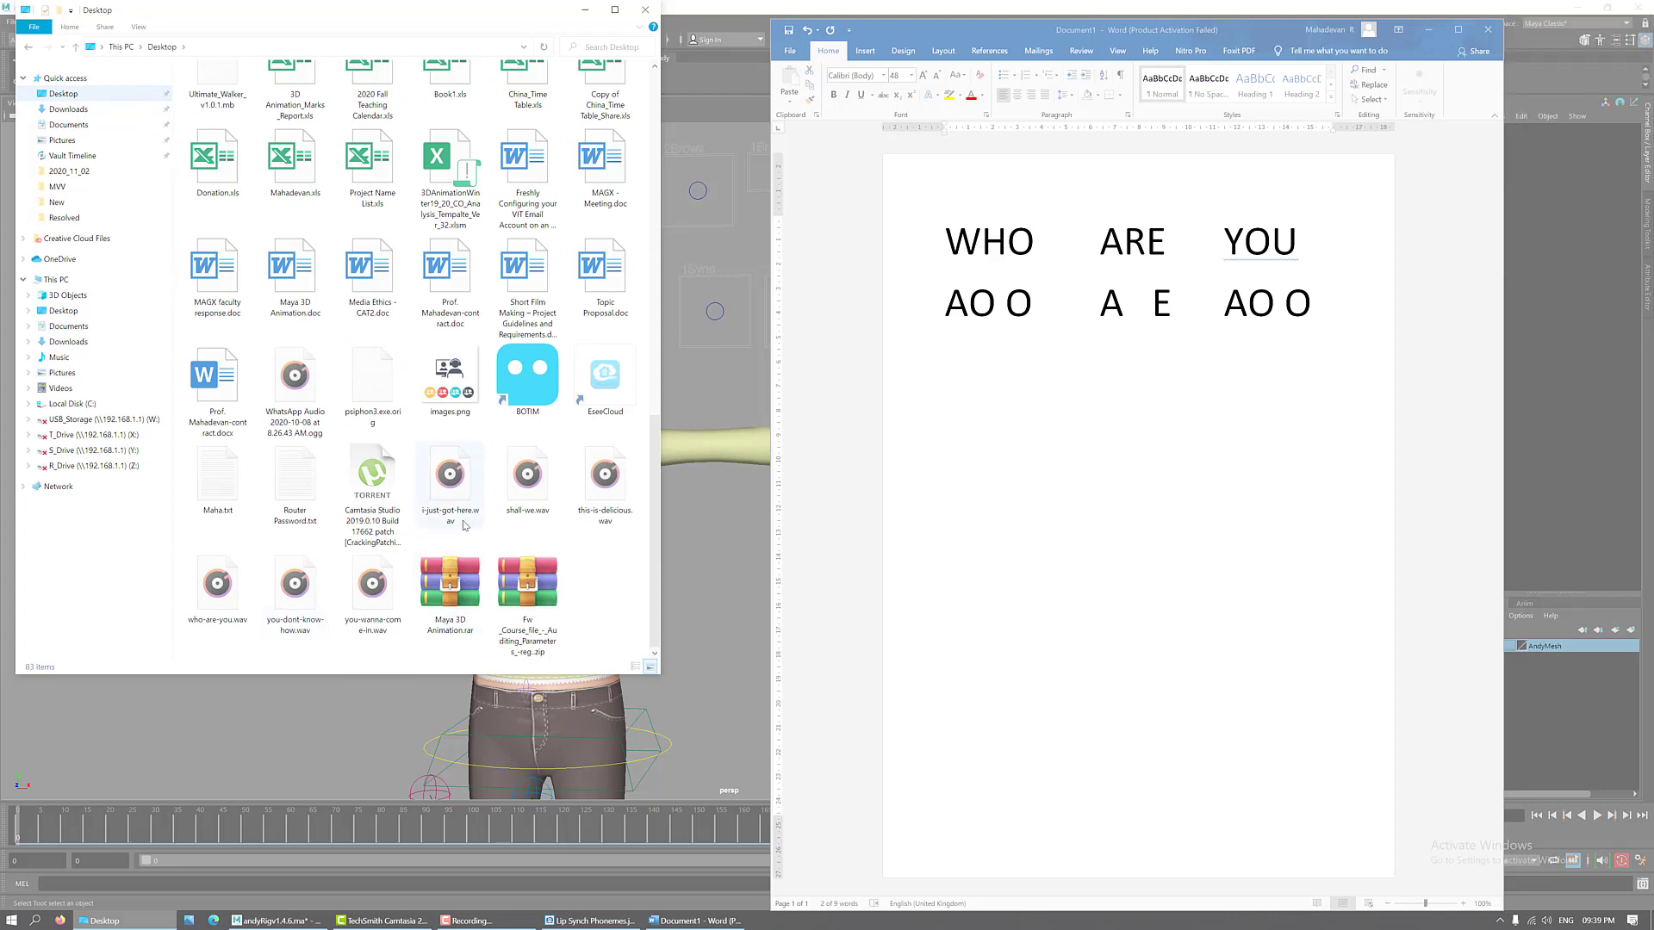
- Add the dialogue line SHALL WE below the first breakdown in Word, with a blank line above and tab spacing between the words
{"action": "left_click", "coordinate": [1315, 303]}
{"action": "left_click", "coordinate": [1329, 304]}
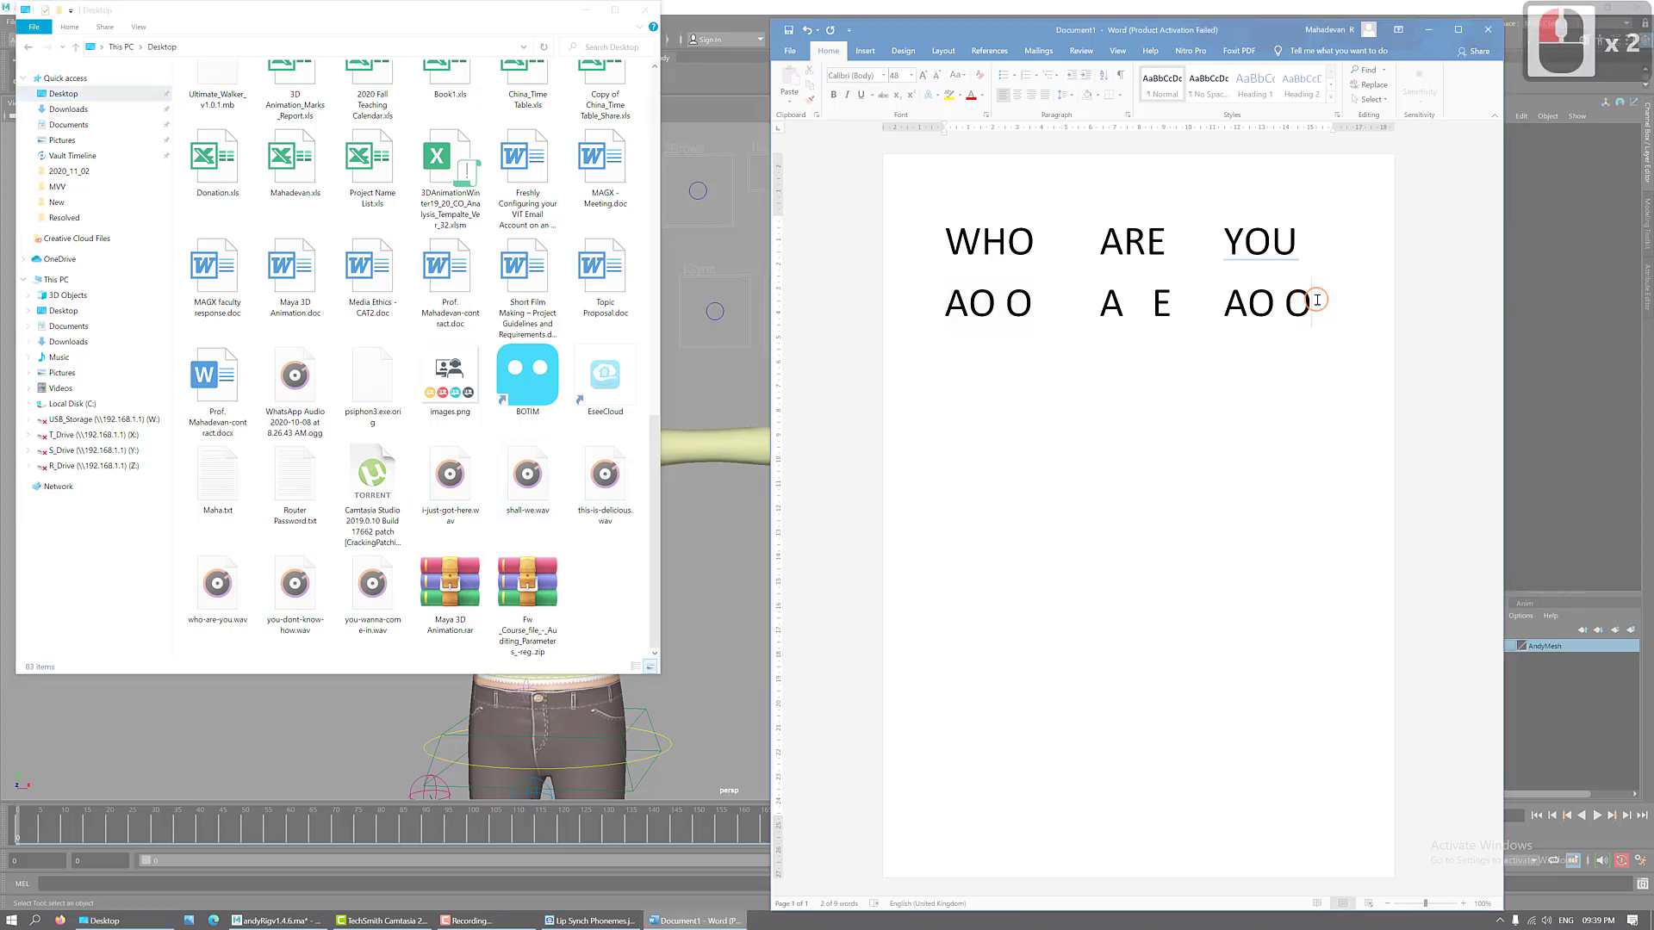
{"action": "key", "text": "Return"}
{"action": "key", "text": "Return"}
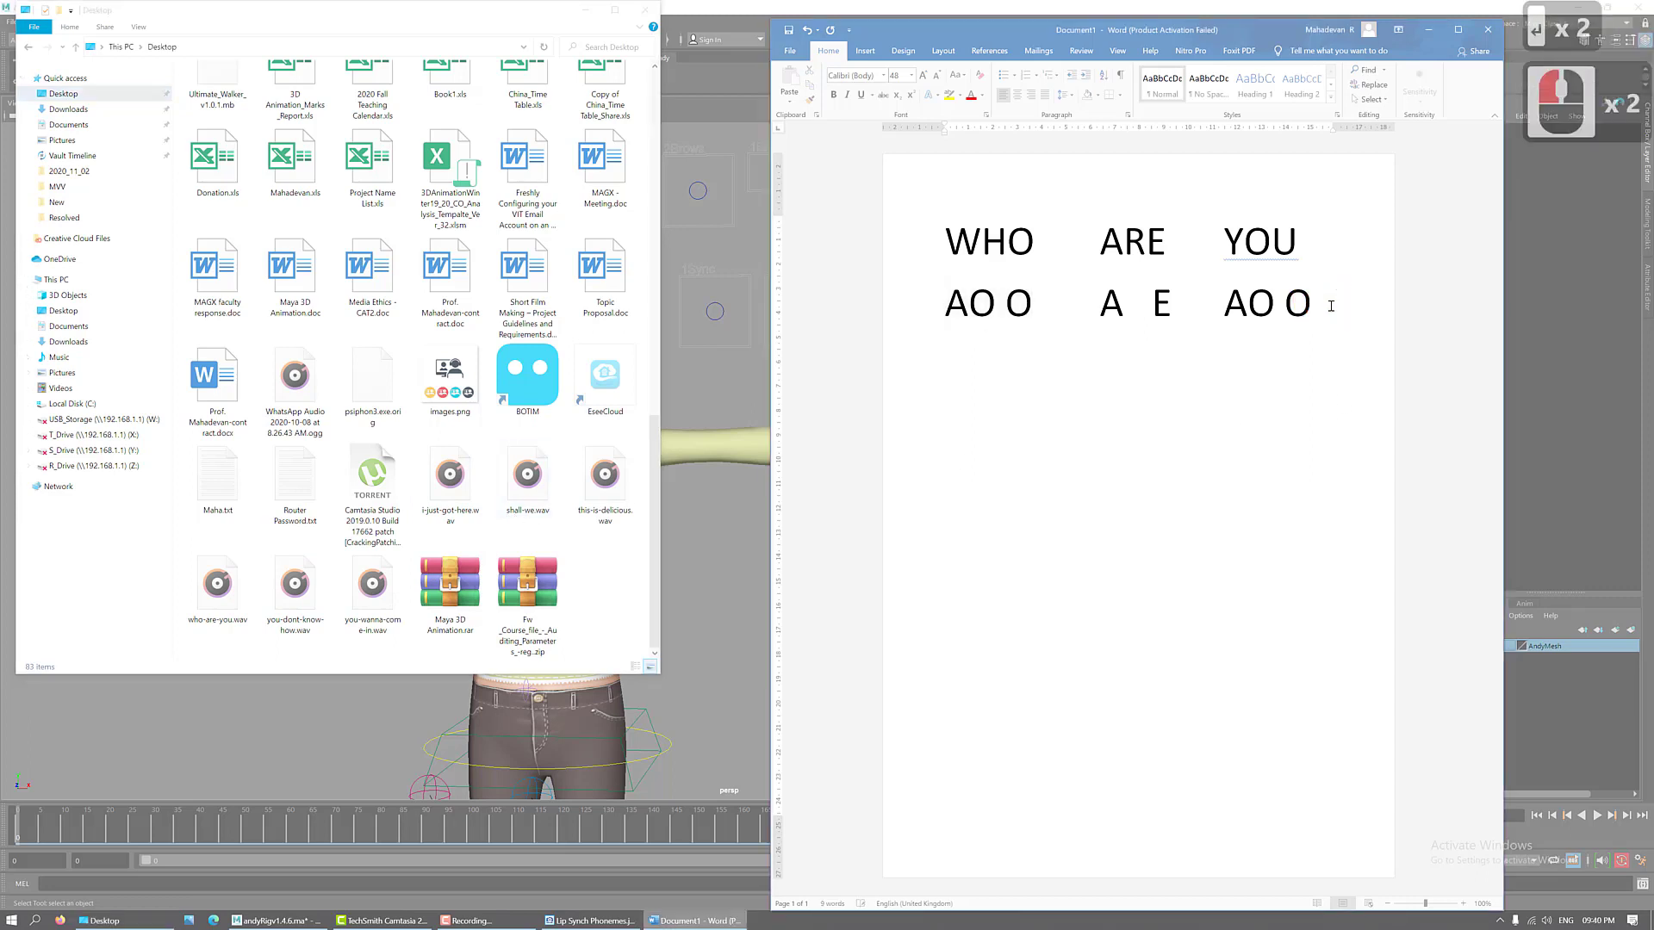
{"action": "type", "text": "SHALL"}
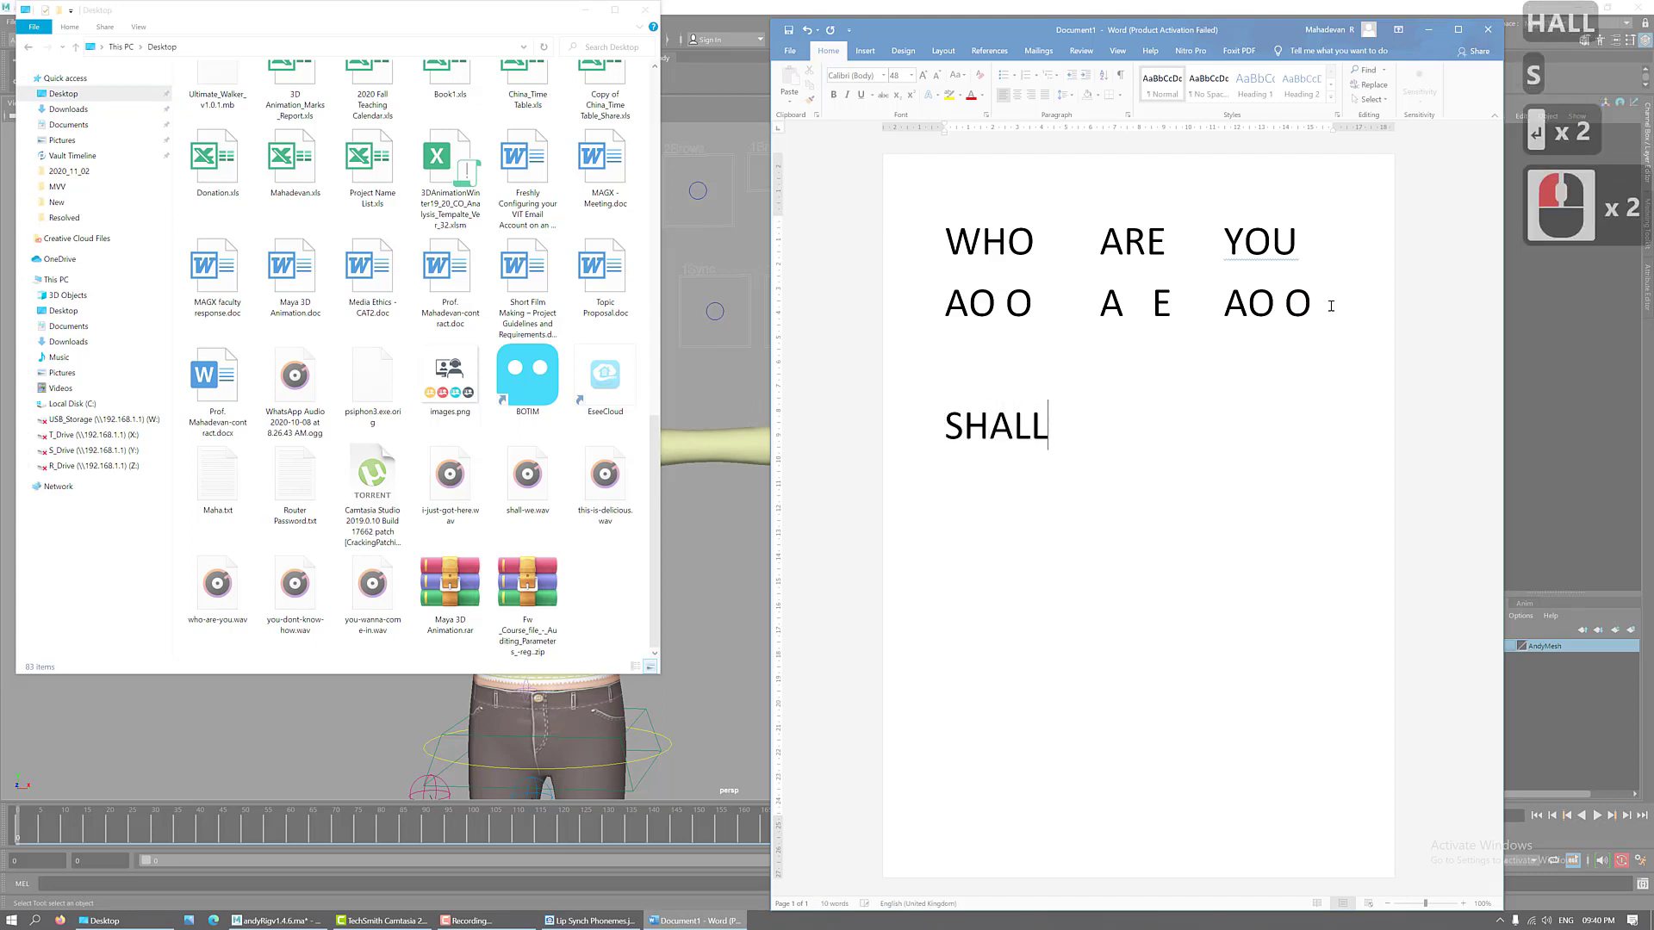
{"action": "key", "text": "BackSpace"}
{"action": "key", "text": "Tab"}
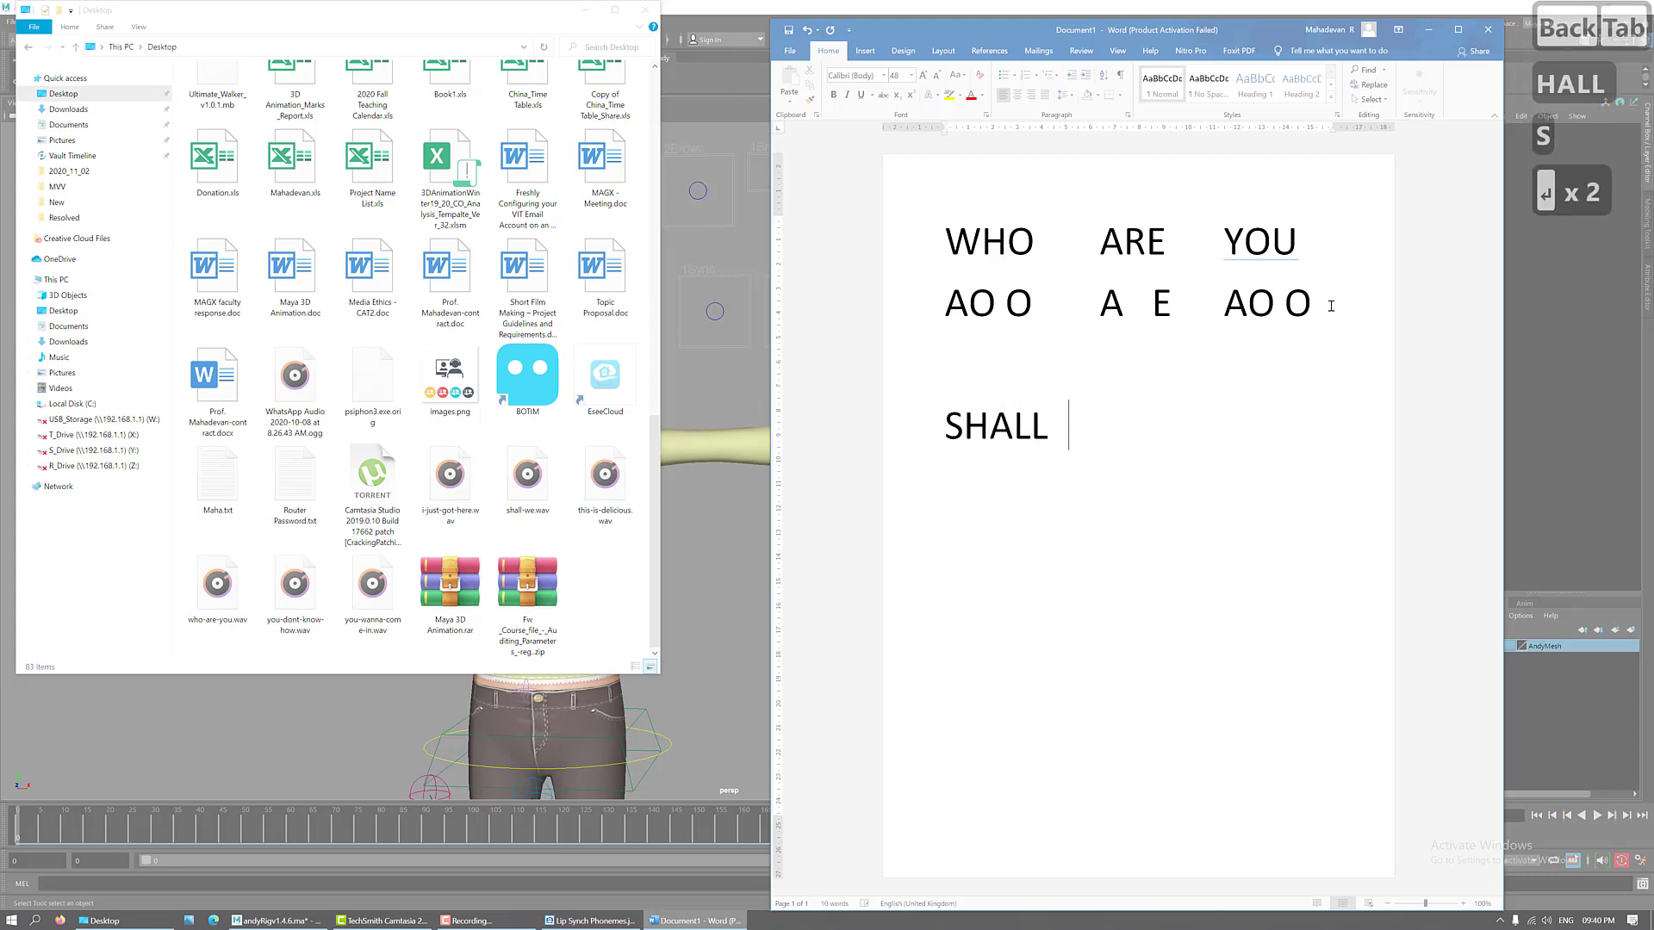
{"action": "key", "text": "Tab"}
{"action": "type", "text": "We"}
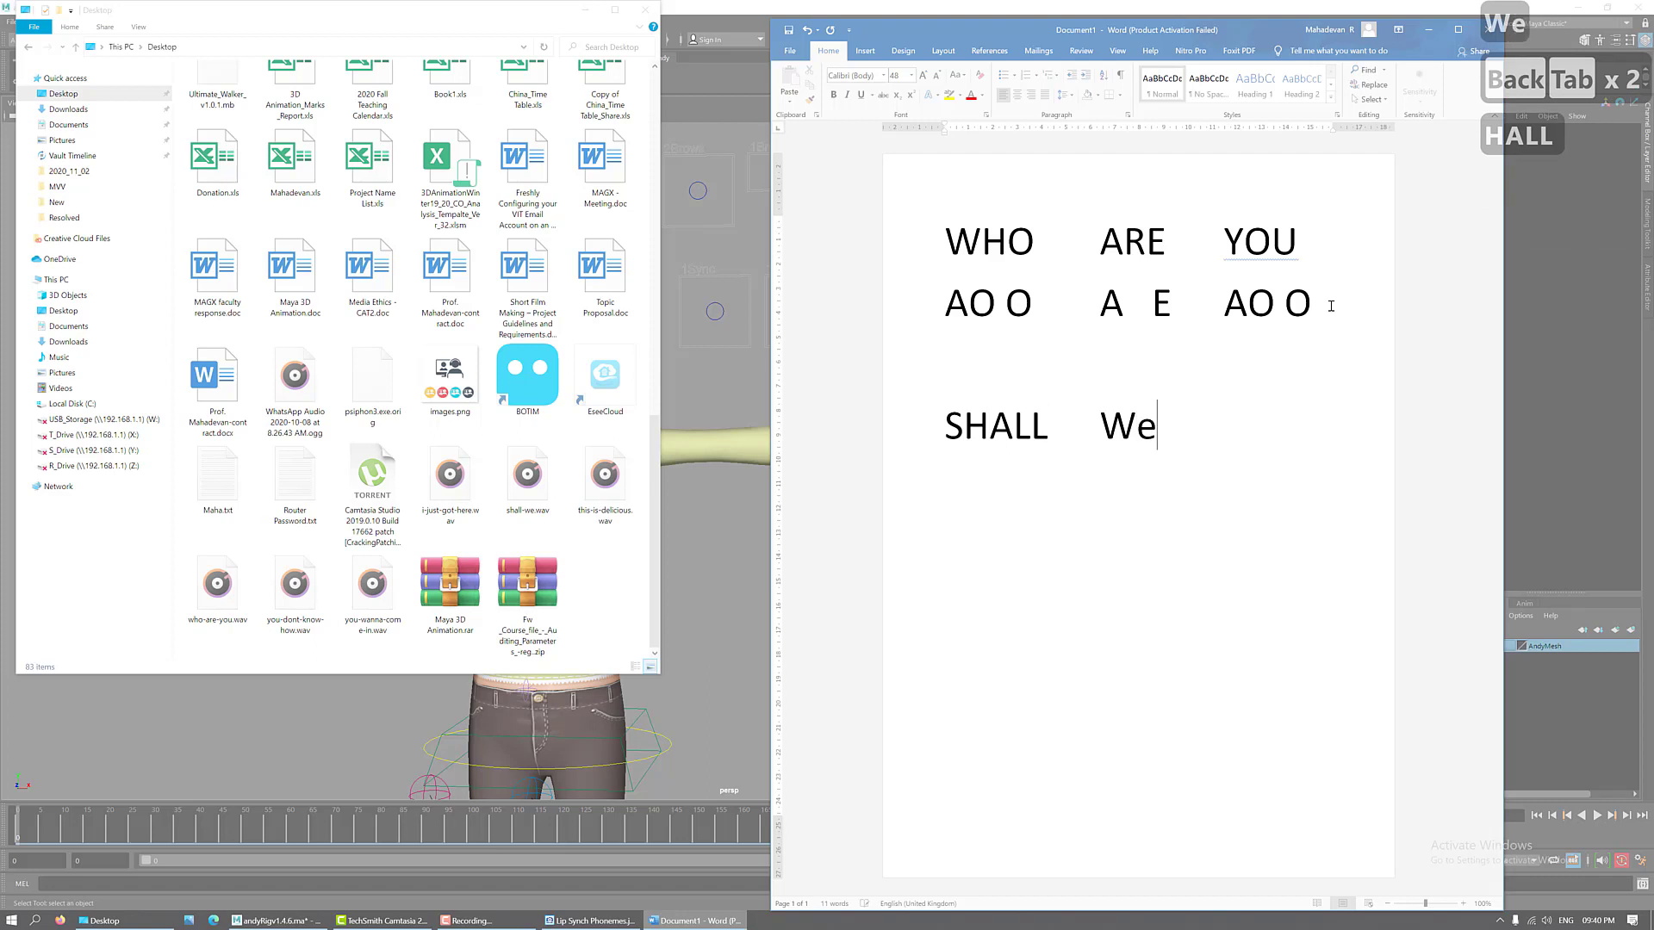
{"action": "key", "text": "BackSpace"}
{"action": "type", "text": "E"}
{"action": "key", "text": "Return"}
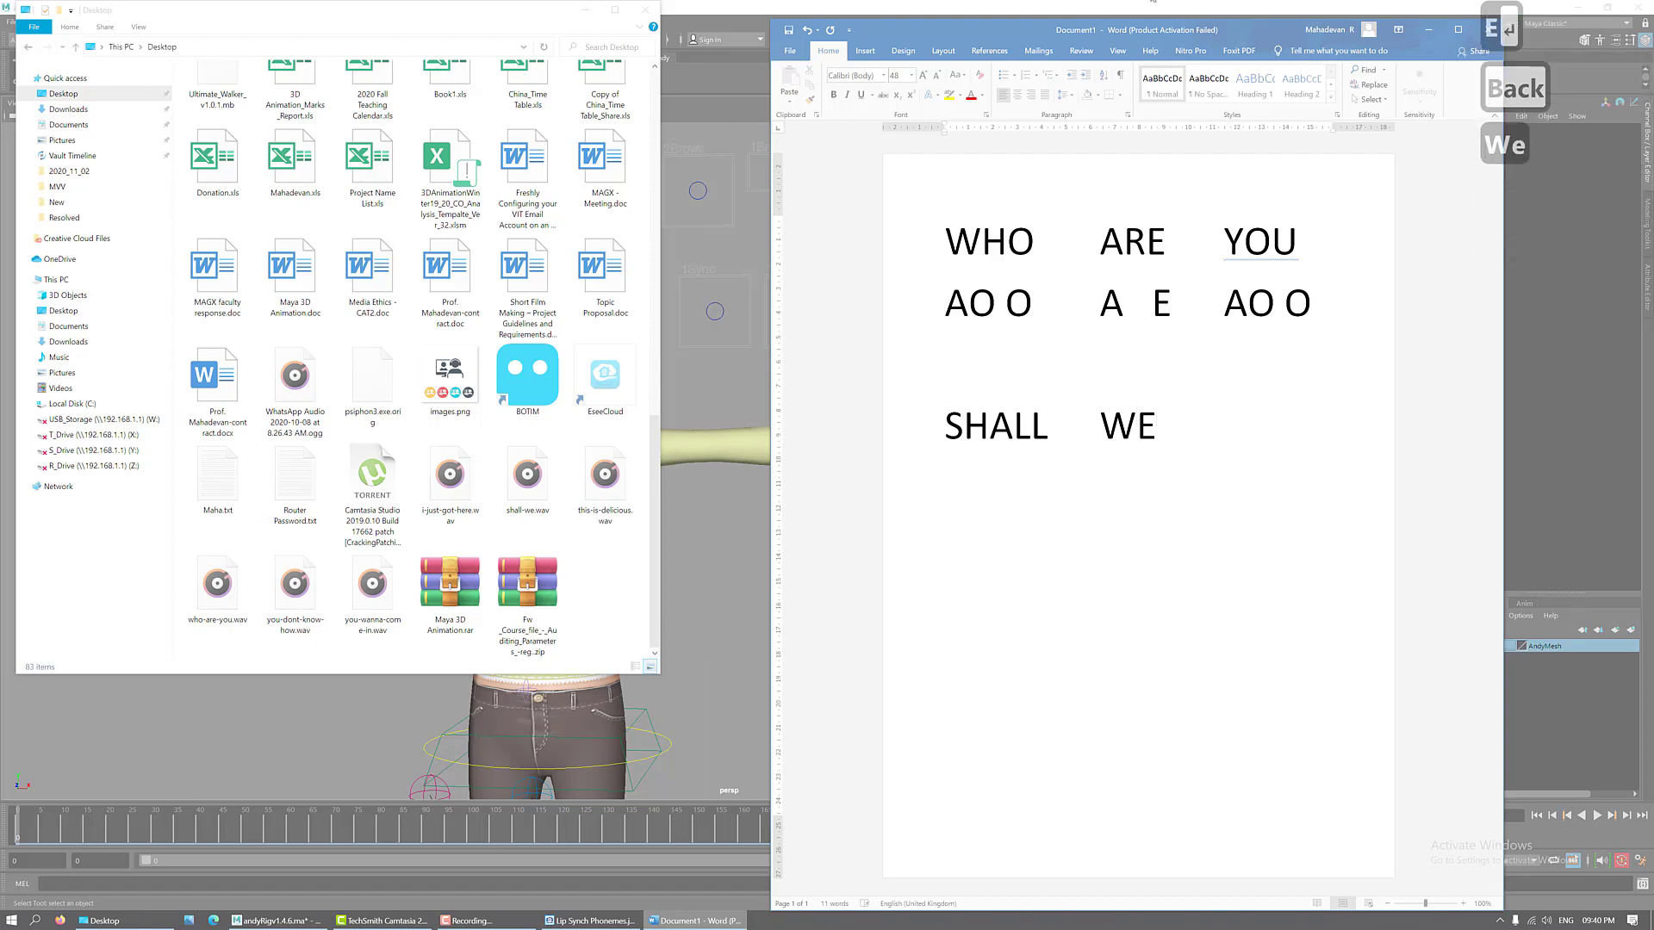
- Close the Desktop folder window and start the sound breakdown beneath SHALL with S
{"action": "left_click", "coordinate": [645, 10]}
{"action": "left_click", "coordinate": [1142, 578]}
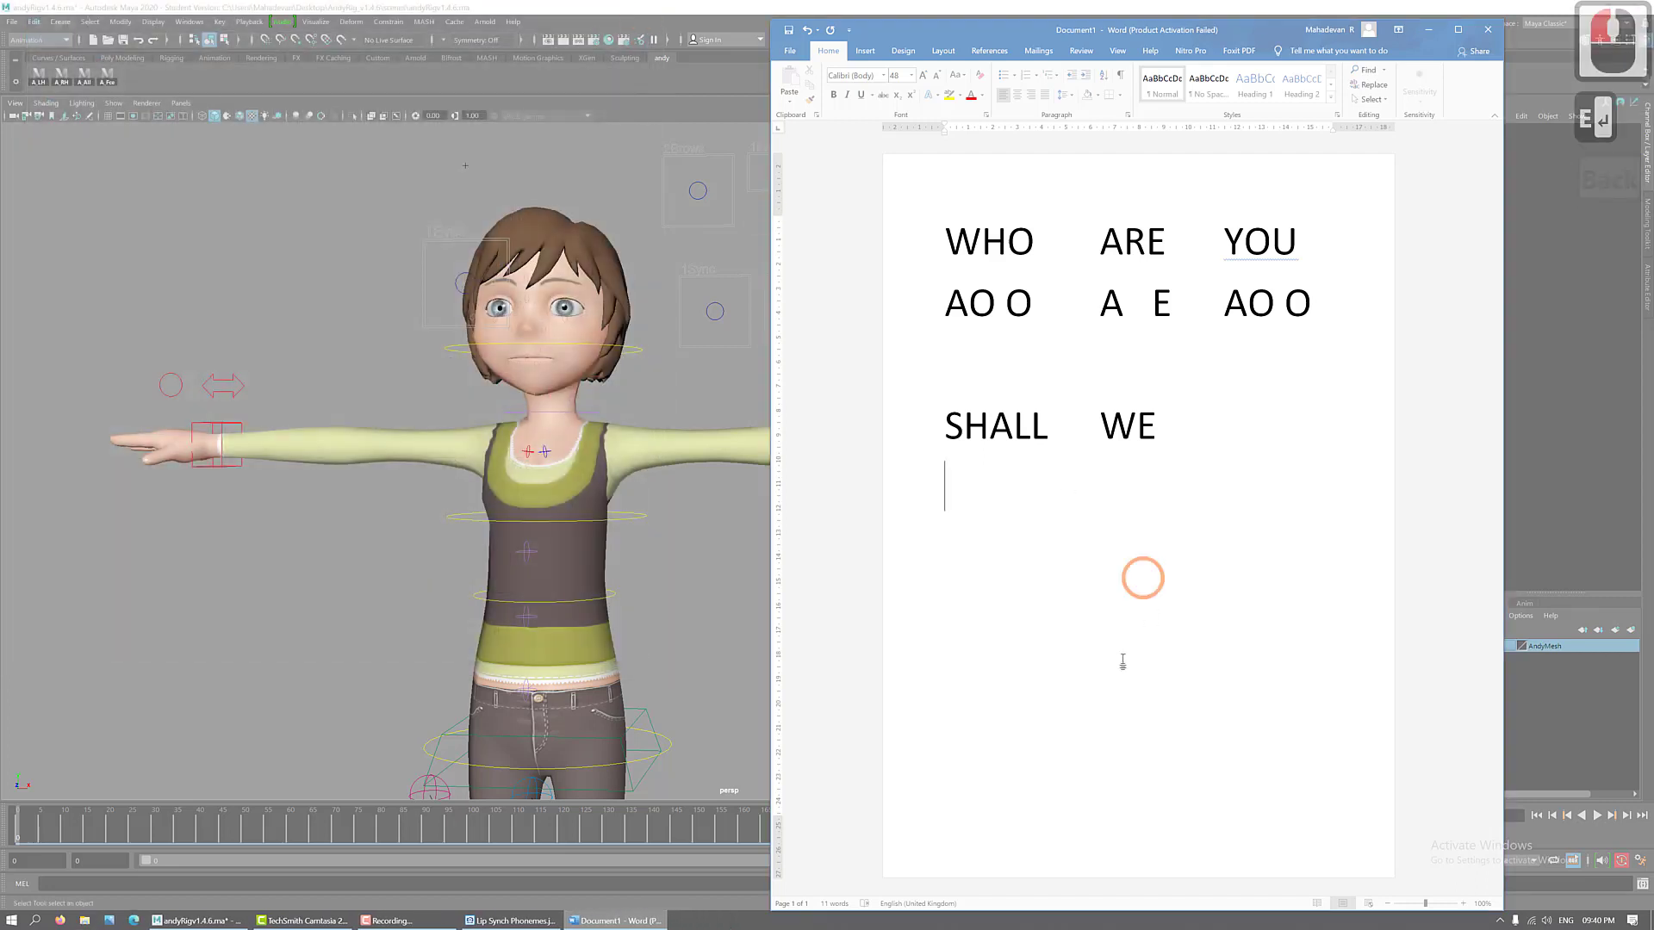
{"action": "type", "text": "S"}
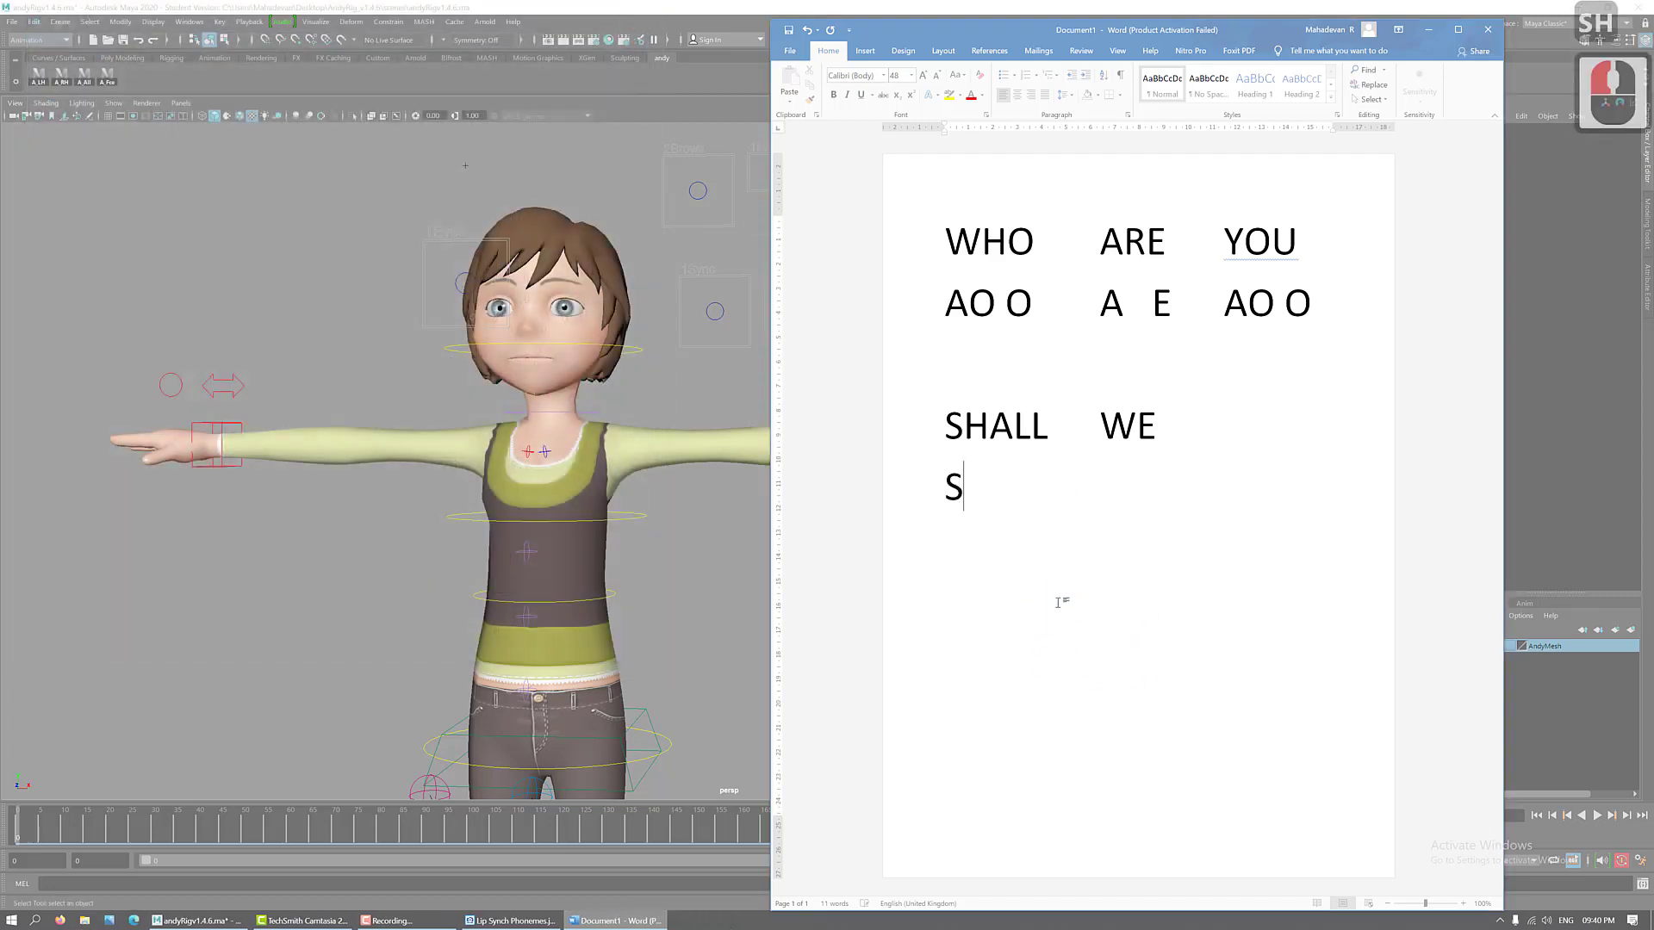
{"action": "type", "text": "H"}
{"action": "key", "text": "BackSpace"}
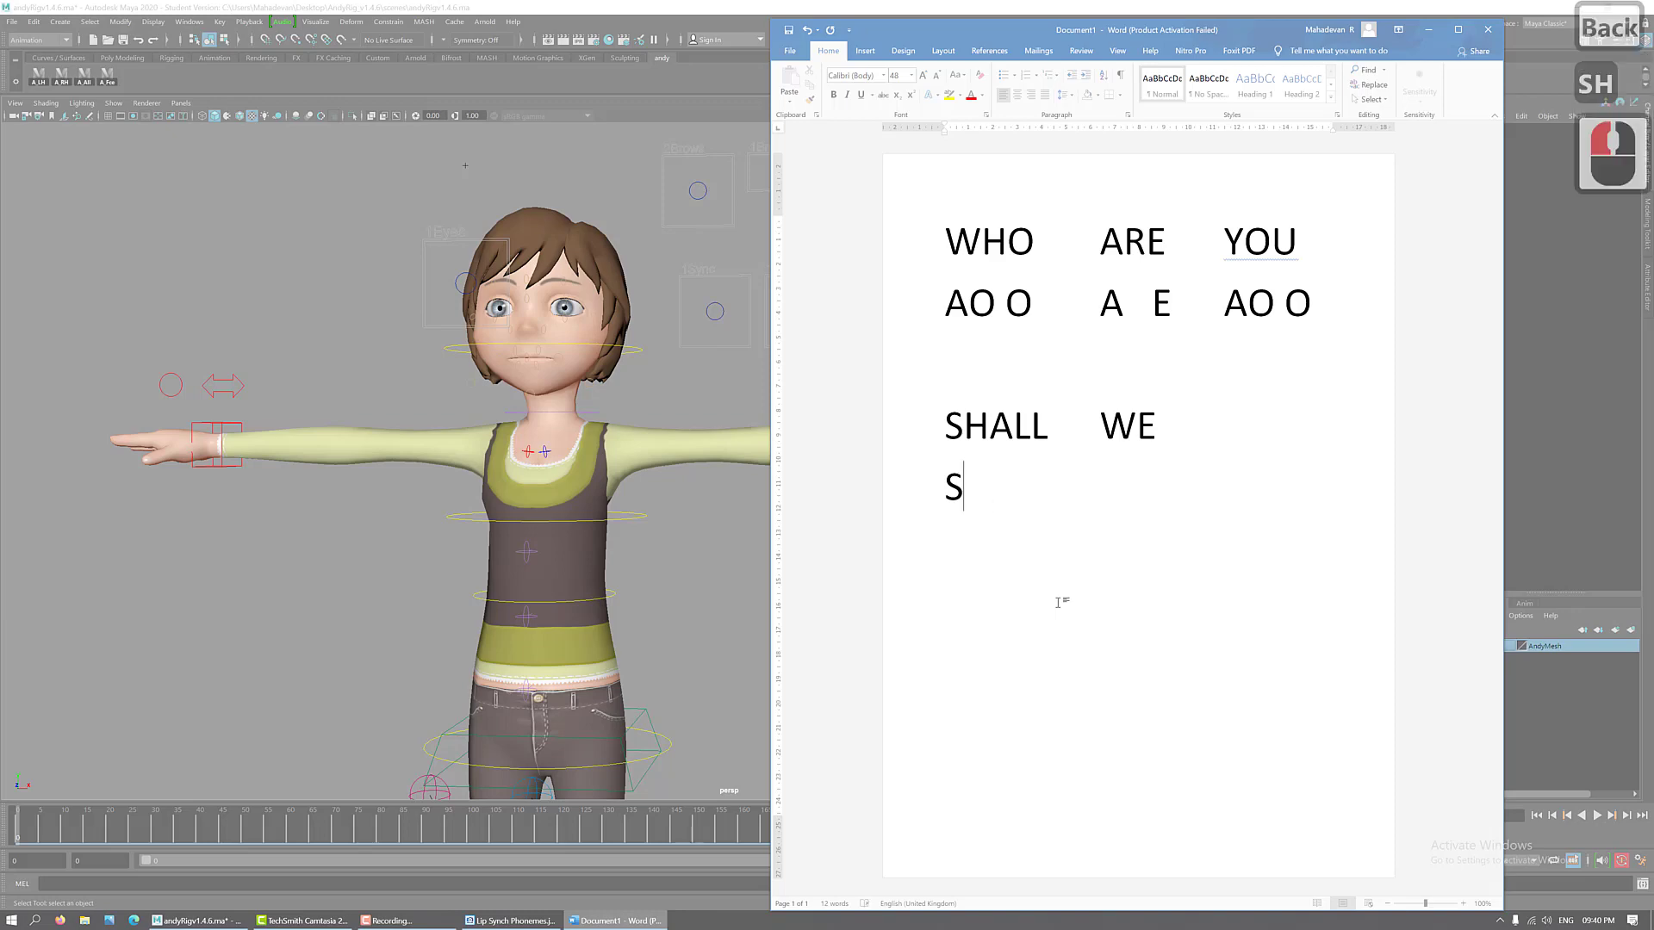
- Check the Lip Synch Phonemes chart for the S mouth shape and return to the S in the Word breakdown
{"action": "left_click", "coordinate": [507, 921]}
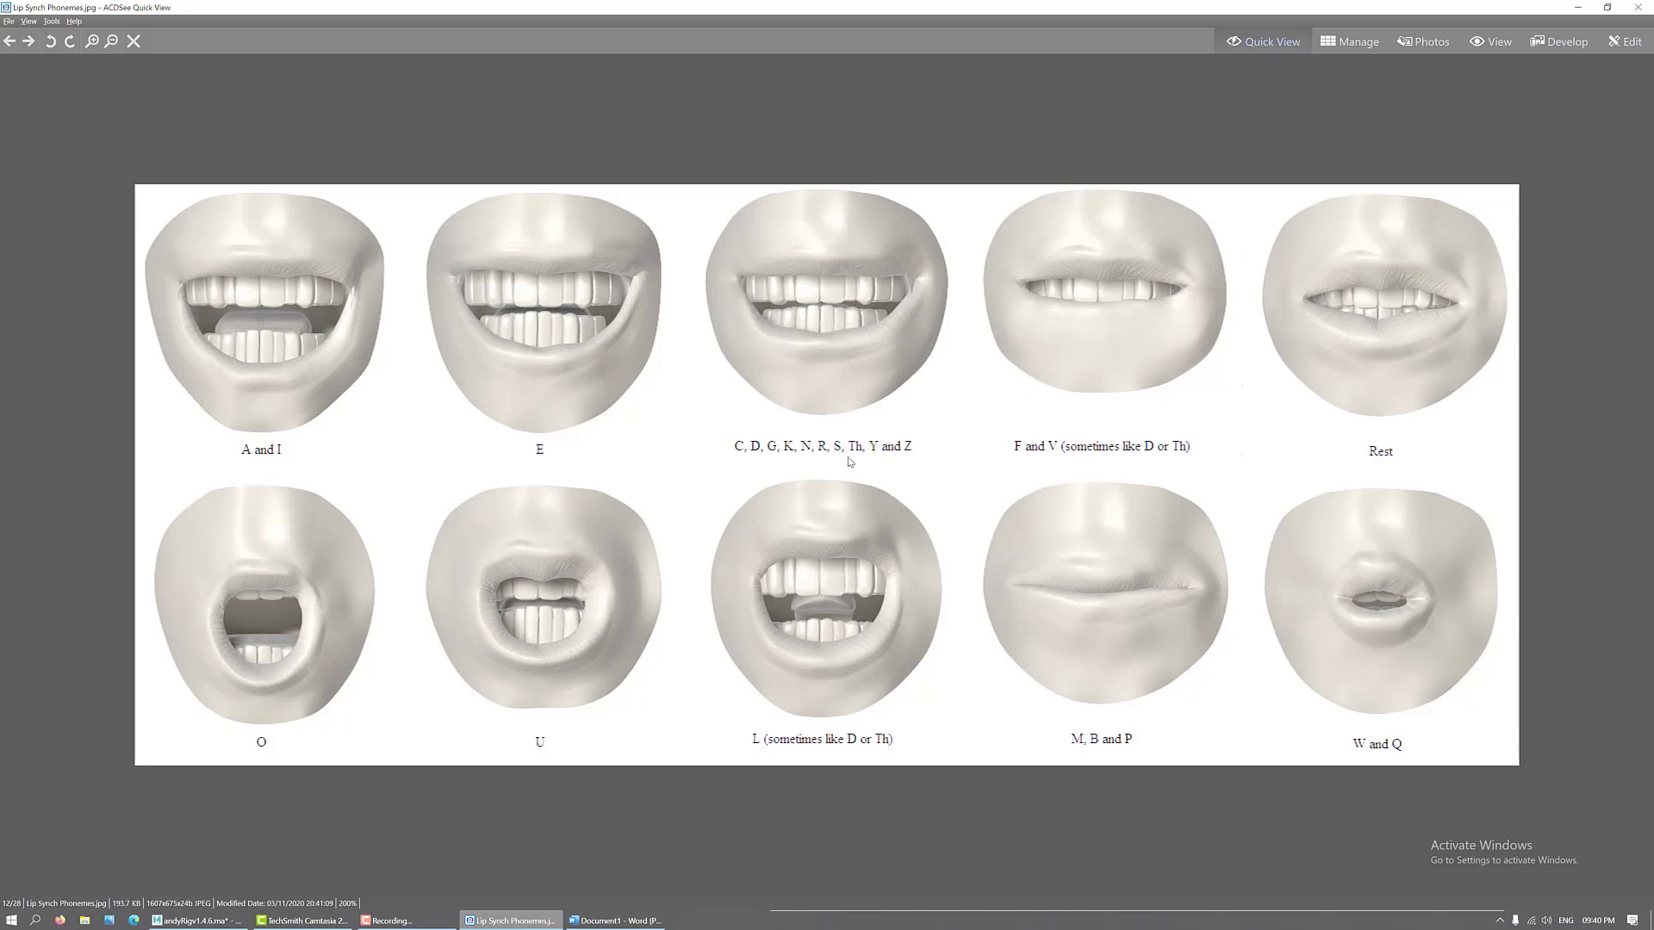
{"action": "left_click", "coordinate": [628, 920]}
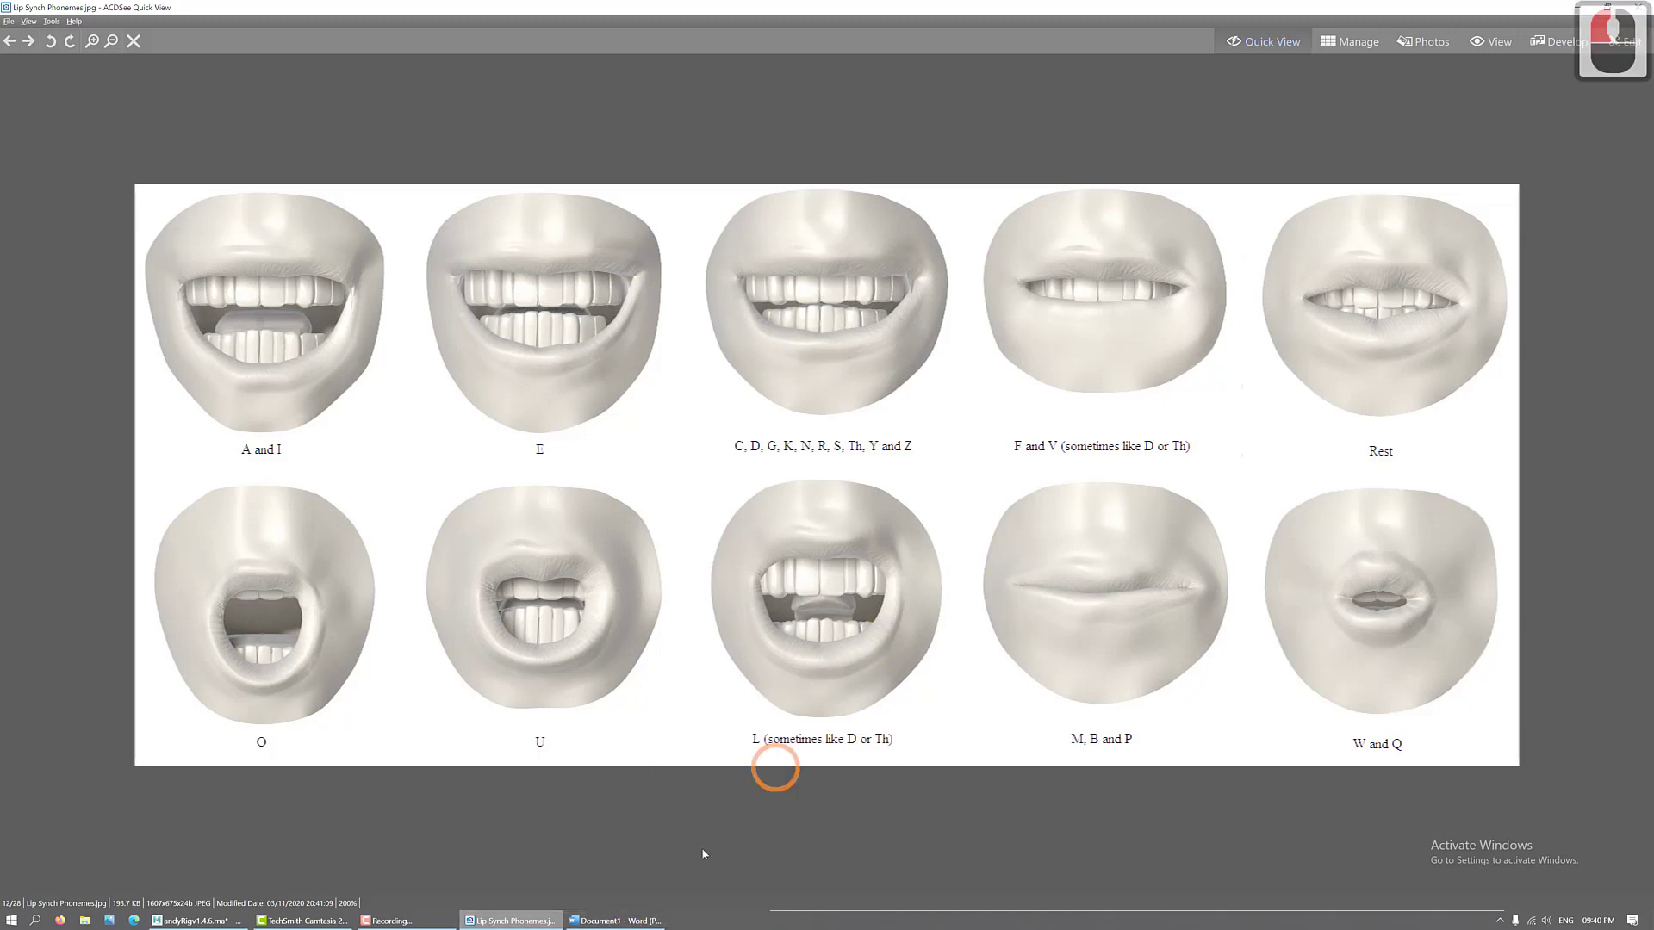
{"action": "left_click", "coordinate": [392, 921]}
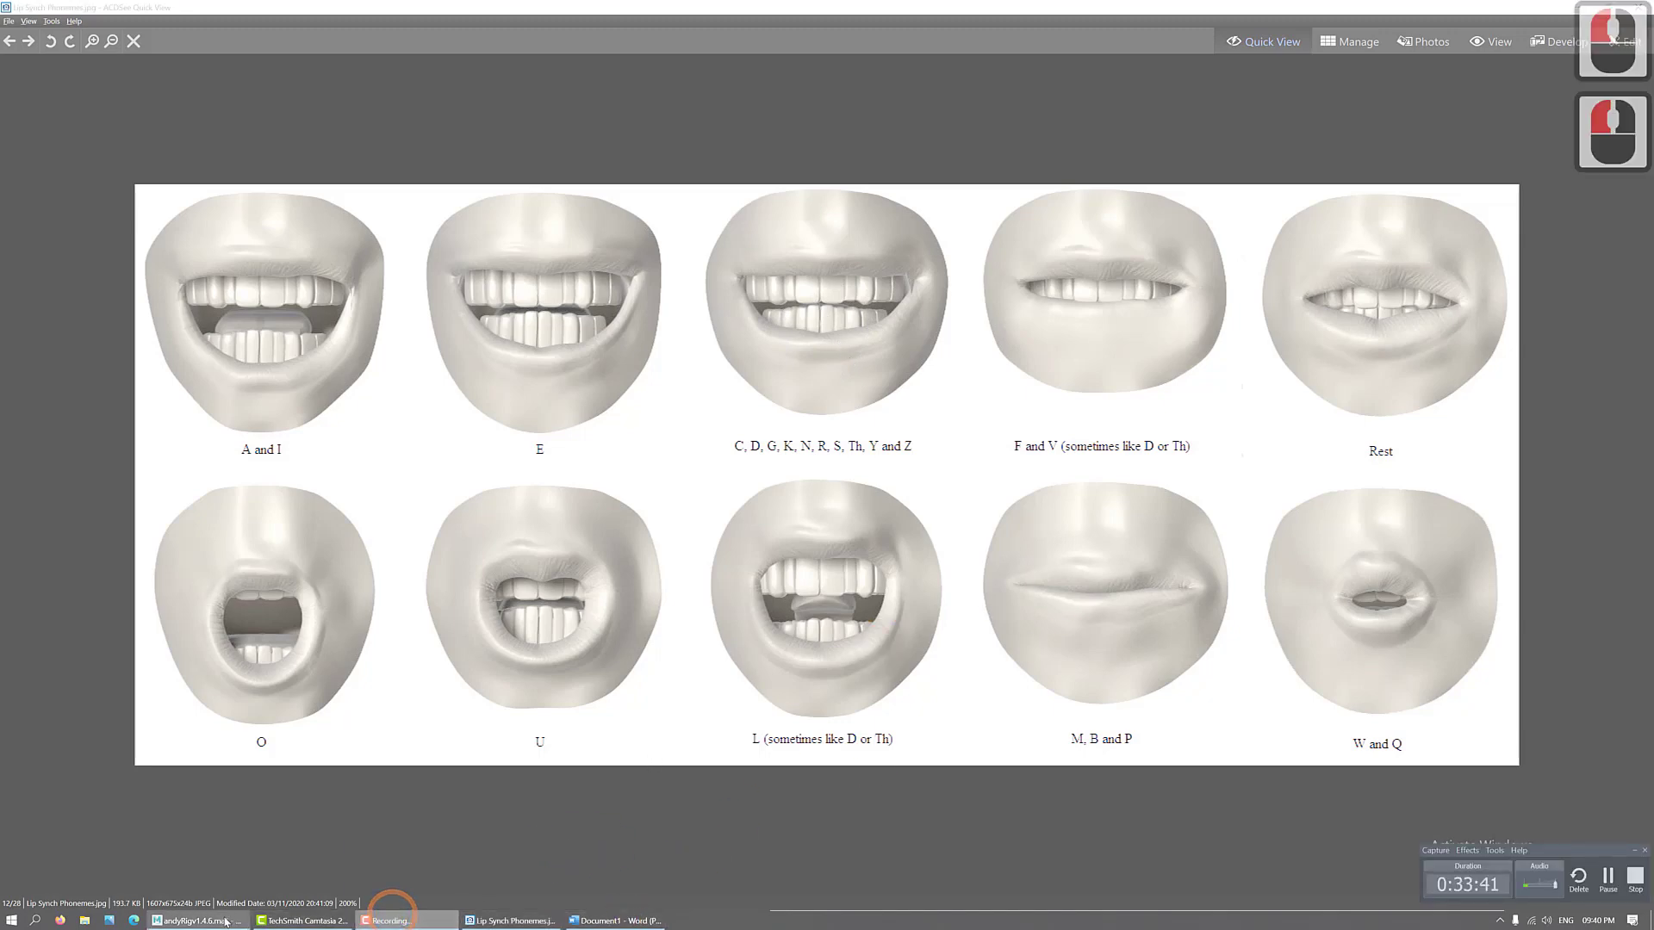
{"action": "left_click", "coordinate": [628, 920]}
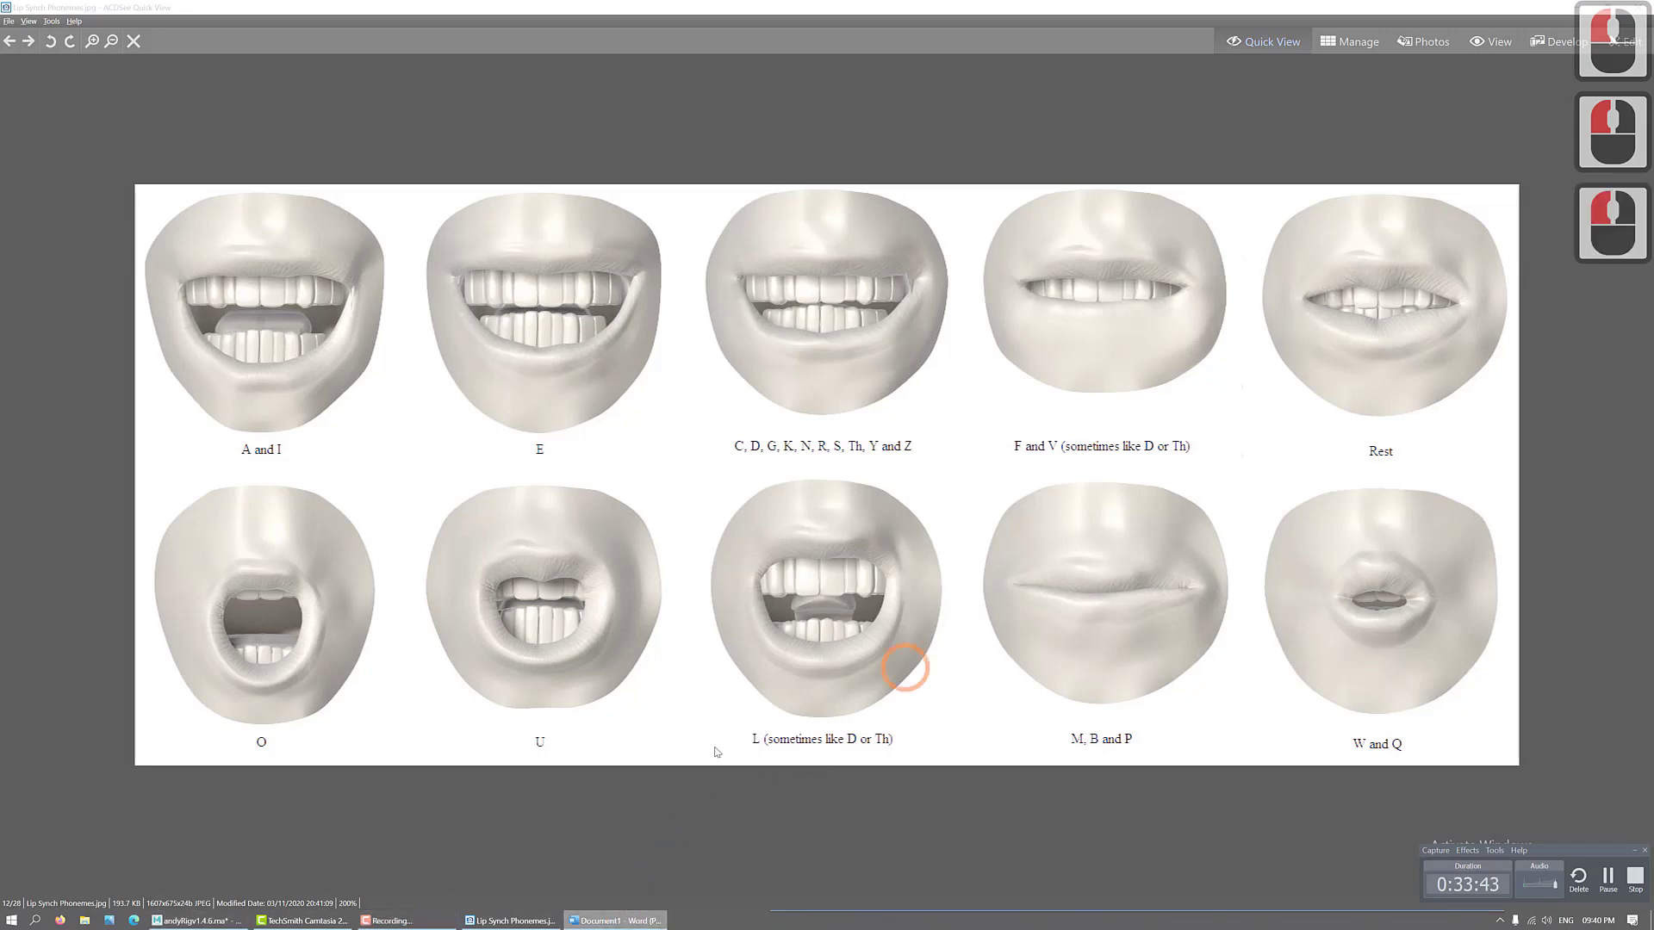
{"action": "left_click", "coordinate": [1588, 8]}
{"action": "left_click", "coordinate": [972, 475]}
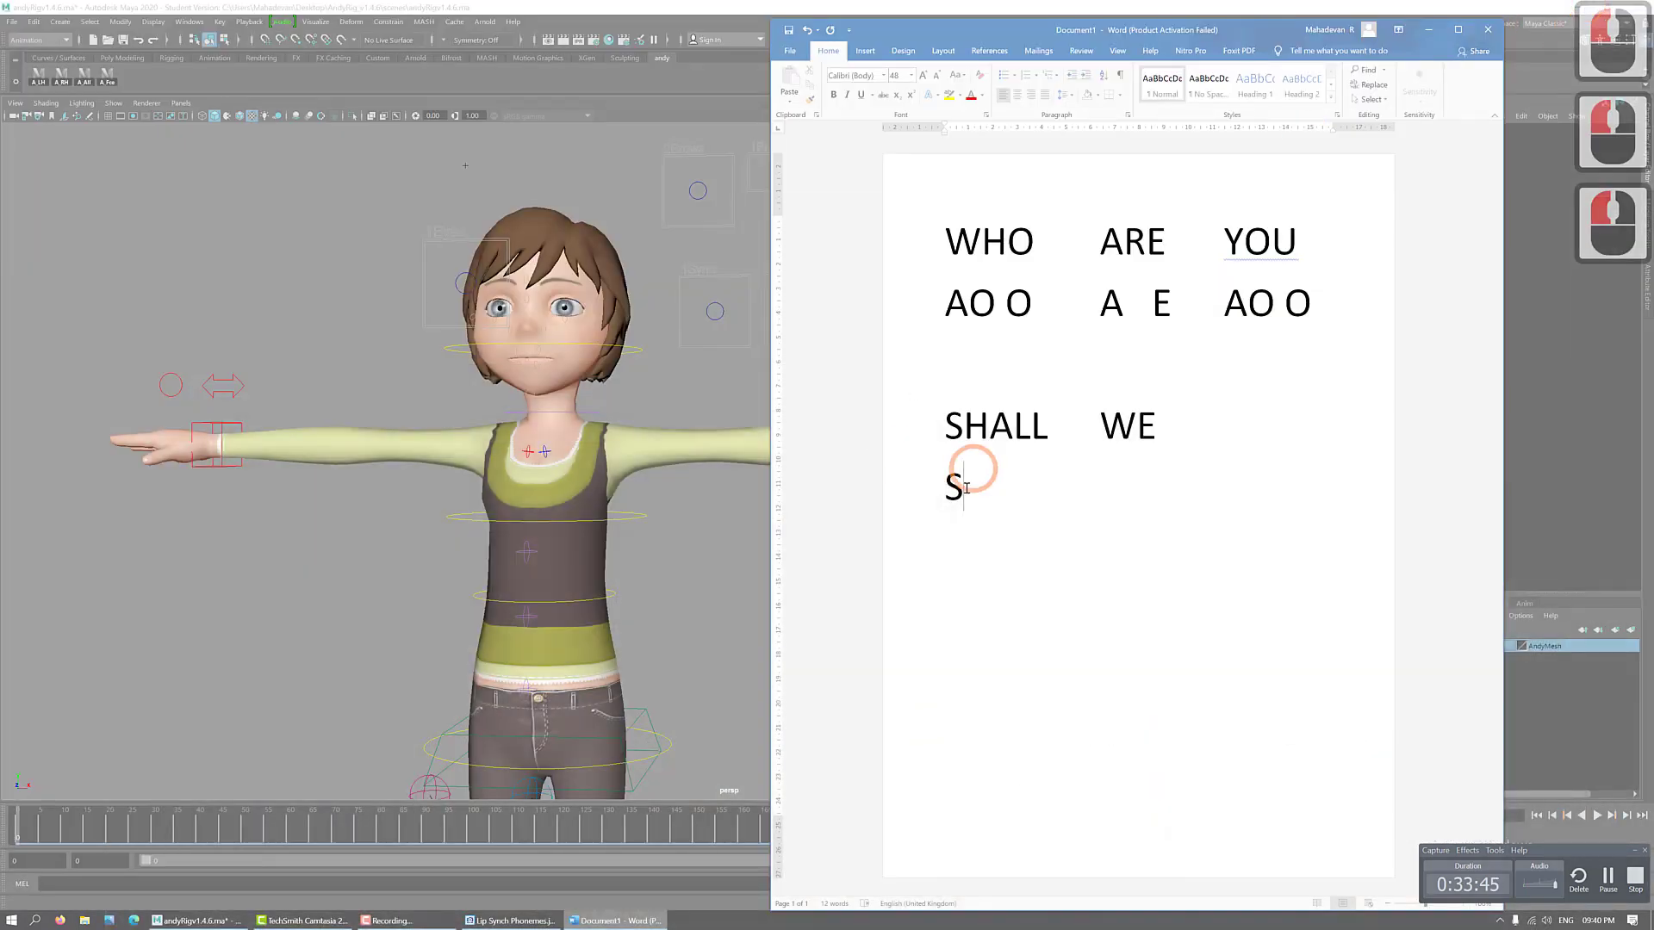
{"action": "left_click", "coordinate": [958, 487]}
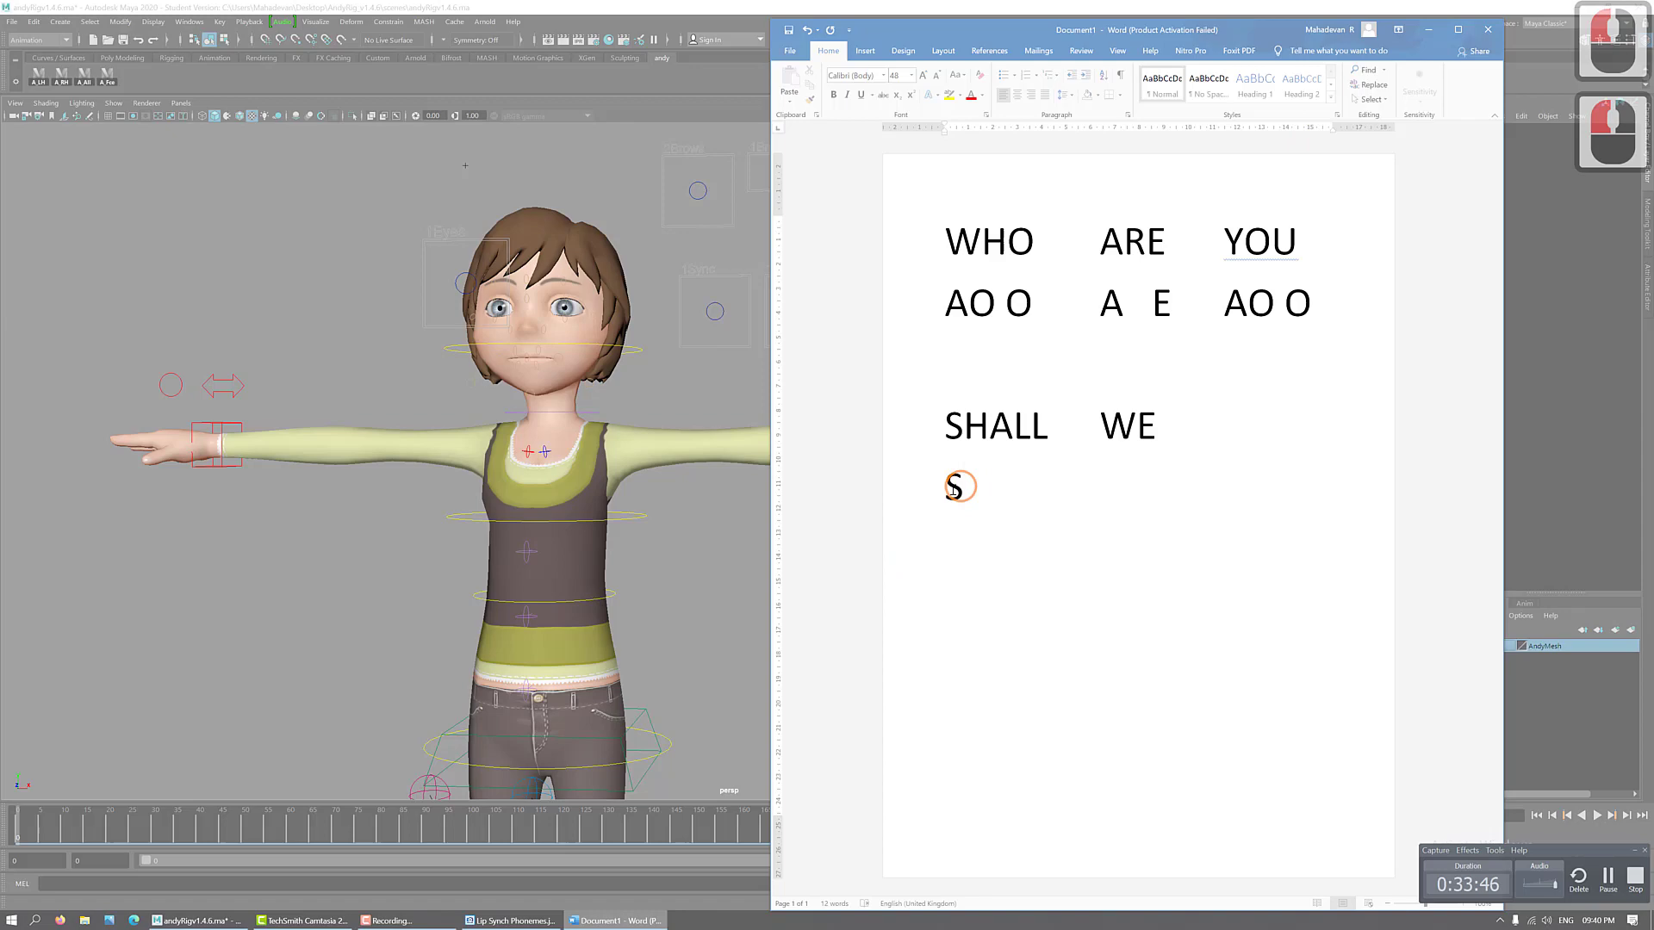
- Consult the Lip Synch Phonemes chart and add A after the S in the Word breakdown beneath SHALL, spacing the letters apart
{"action": "double_click", "coordinate": [950, 491]}
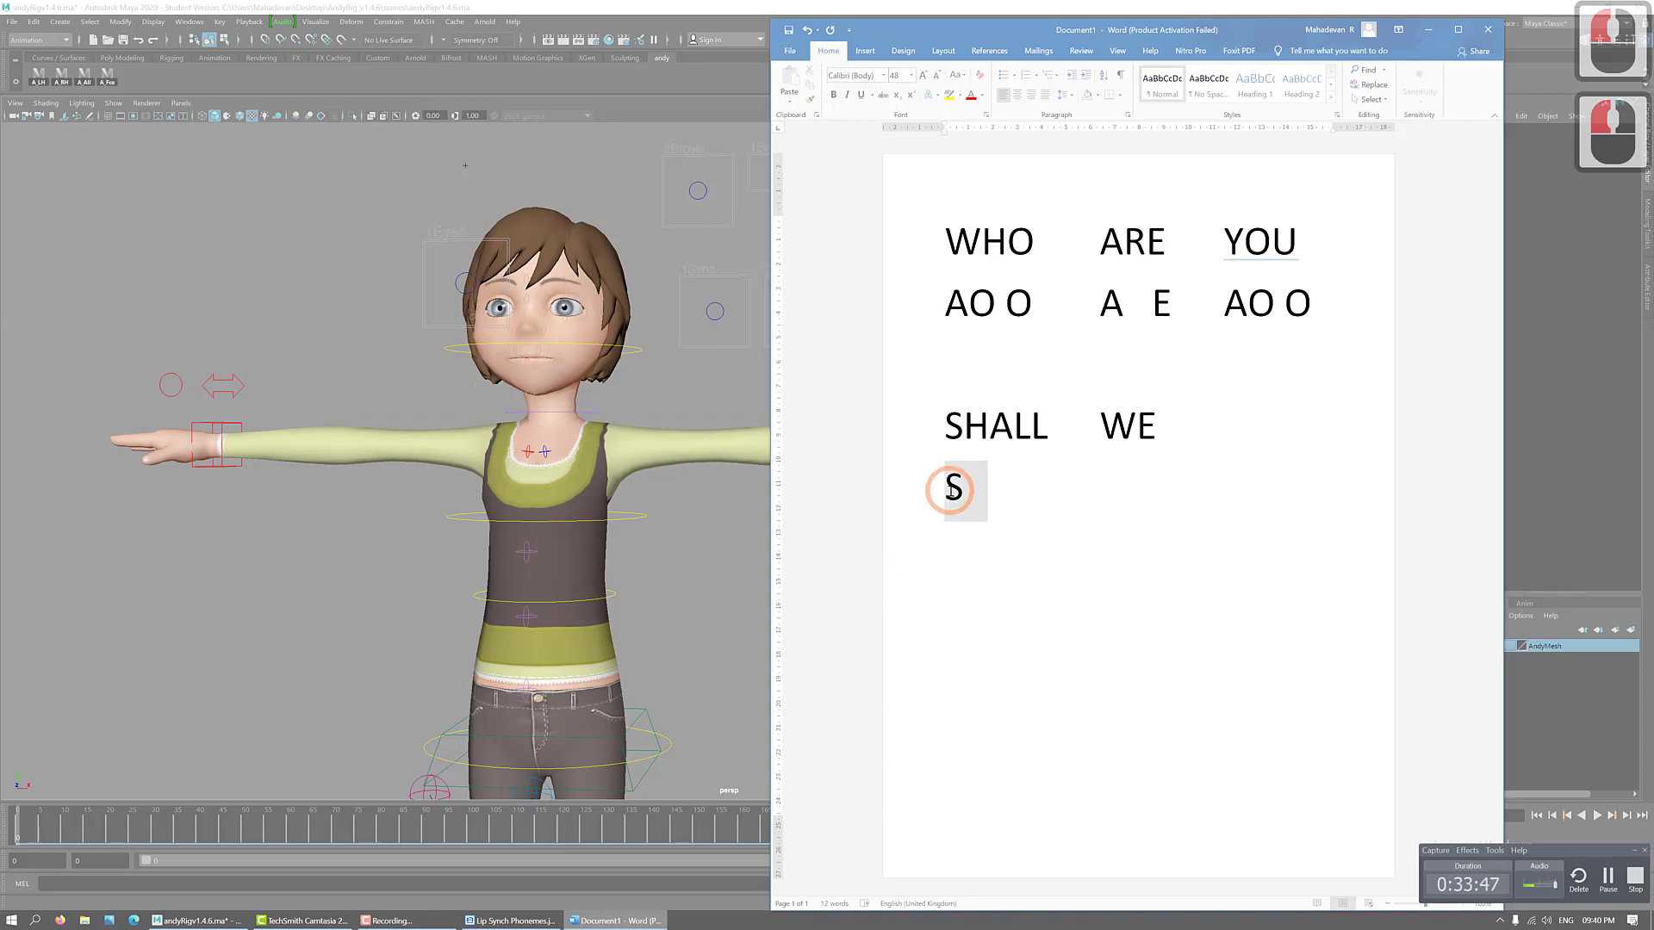
{"action": "left_click", "coordinate": [964, 499]}
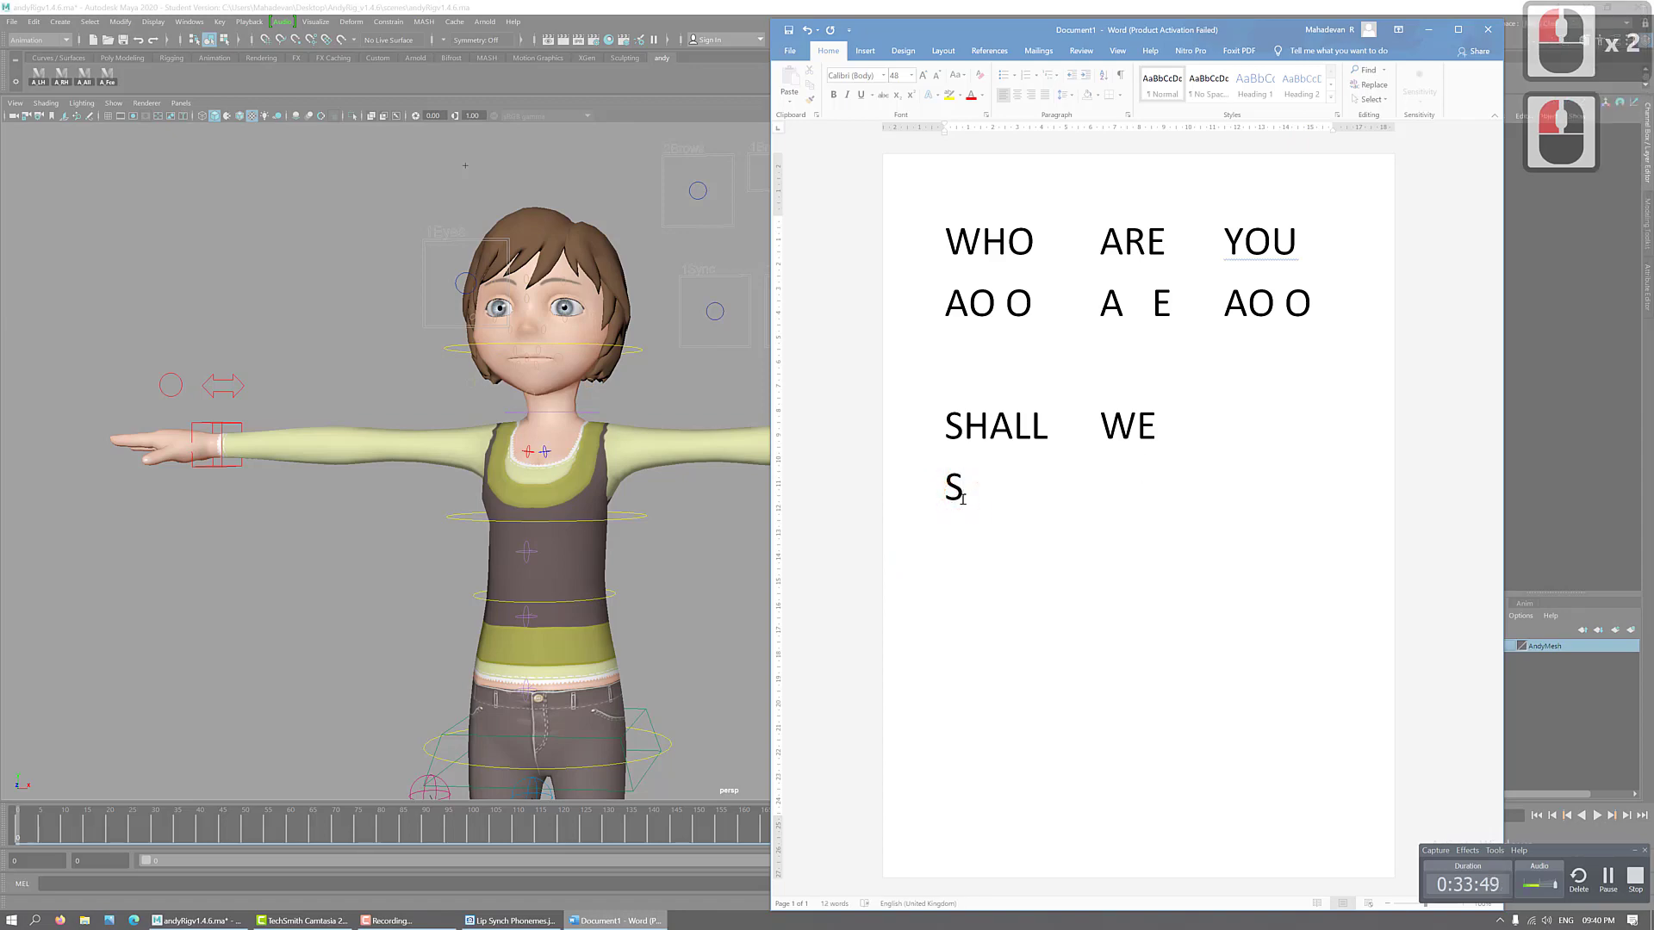
{"action": "left_click", "coordinate": [488, 921]}
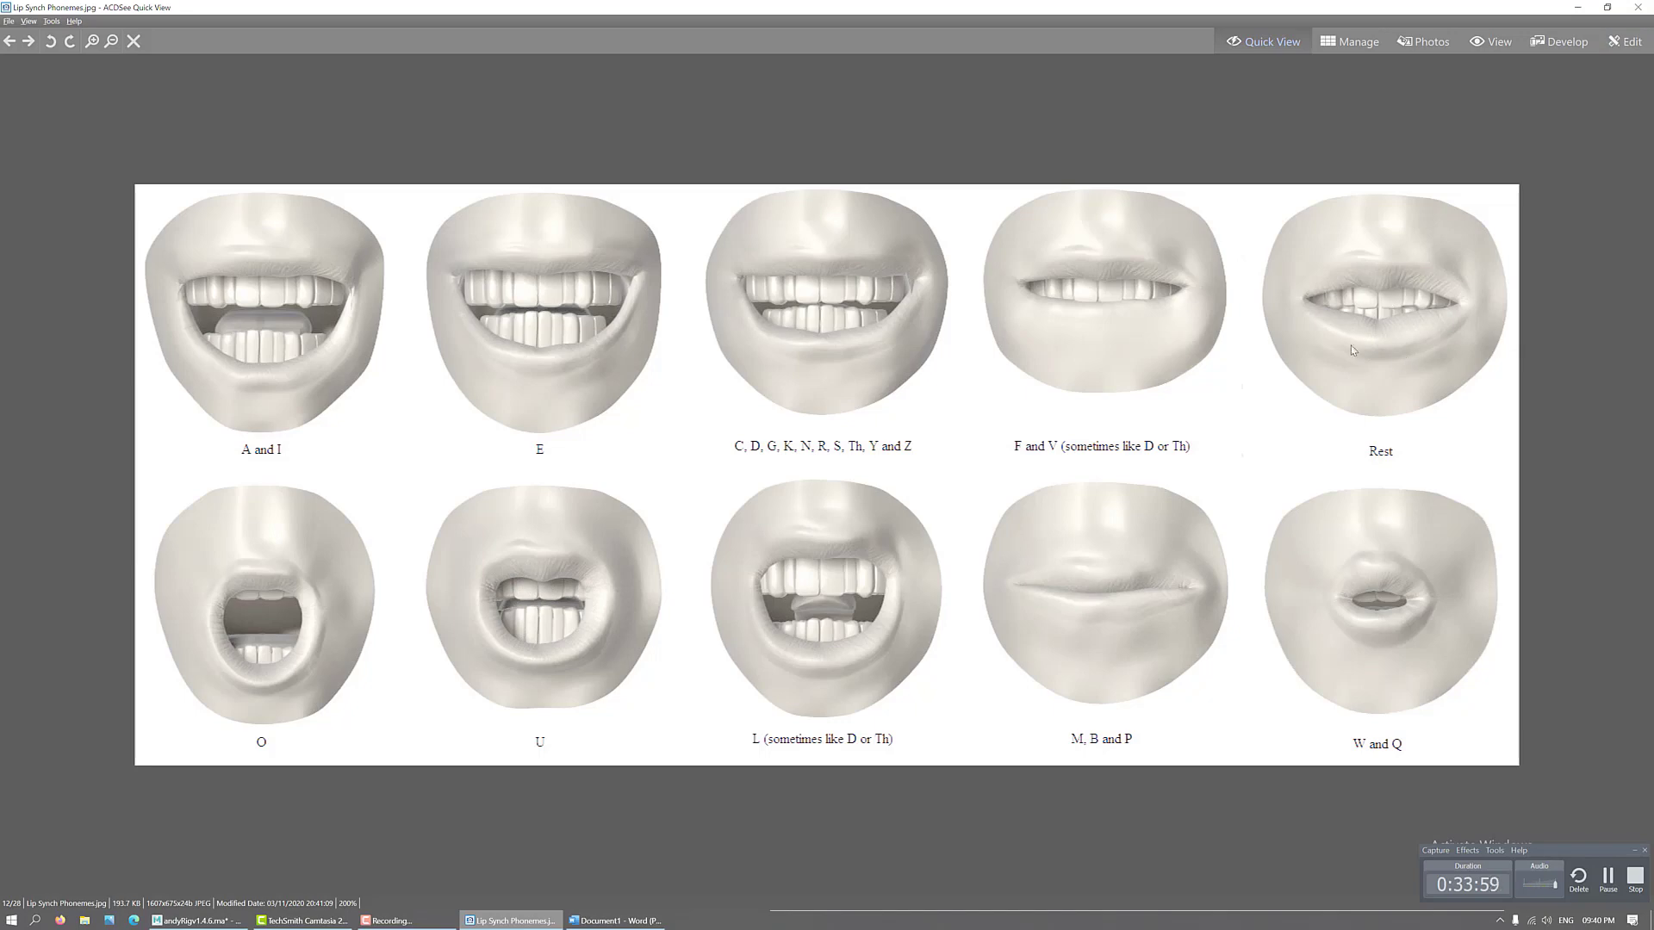
{"action": "left_click", "coordinate": [635, 921]}
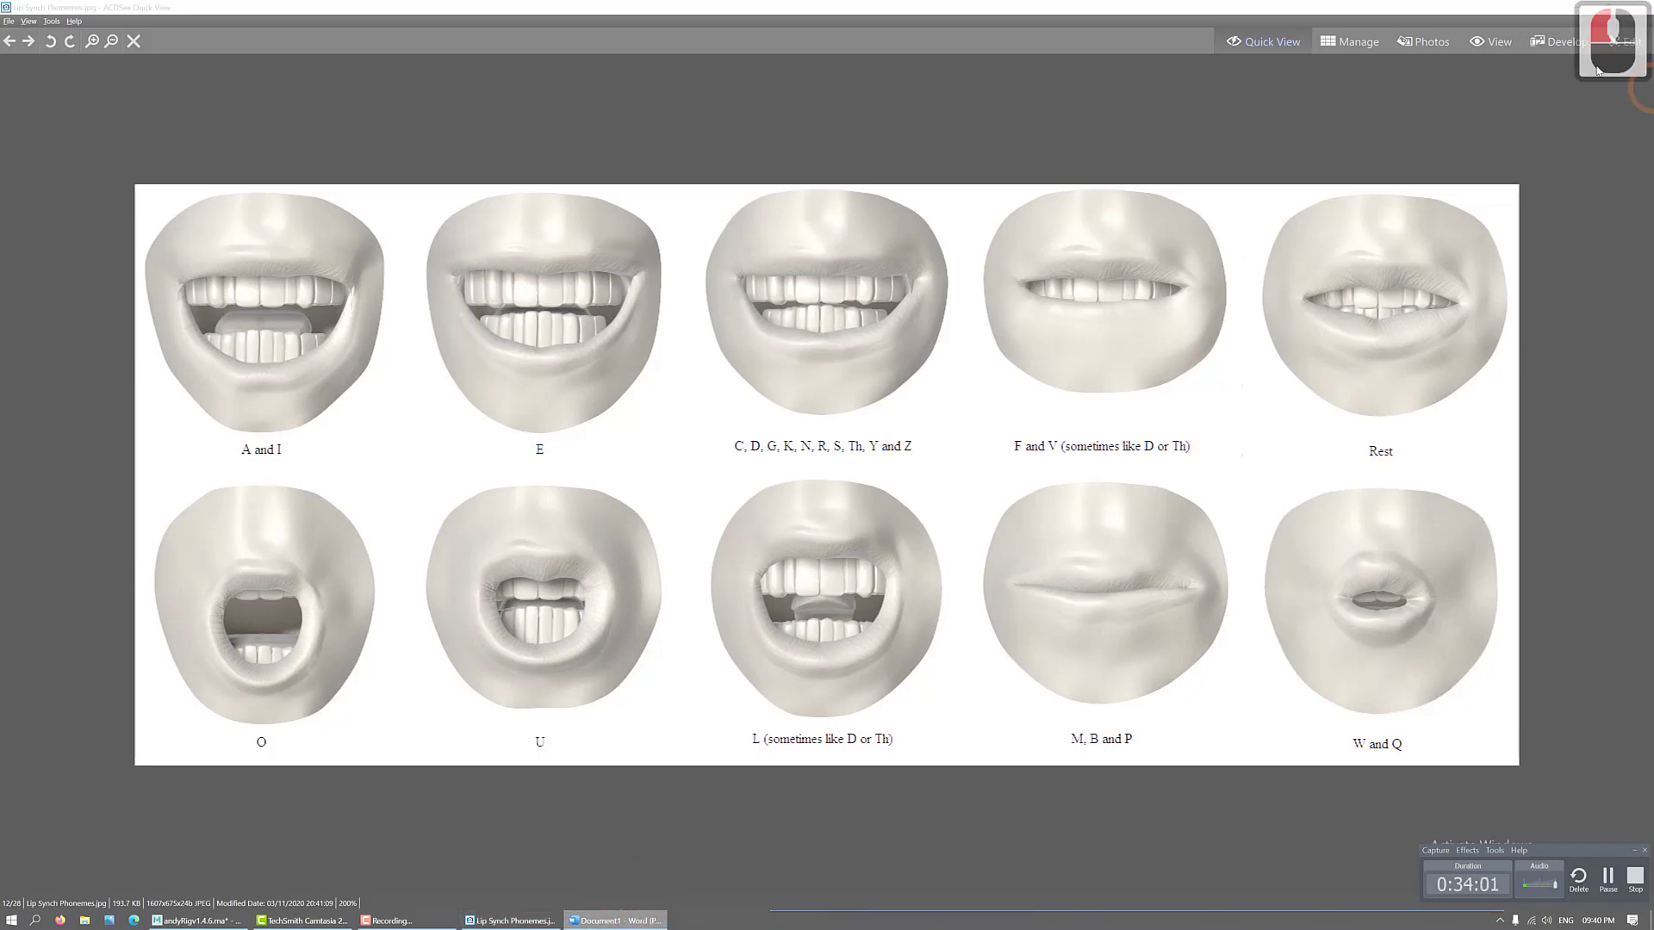
{"action": "left_click", "coordinate": [1580, 7]}
{"action": "left_click", "coordinate": [897, 587]}
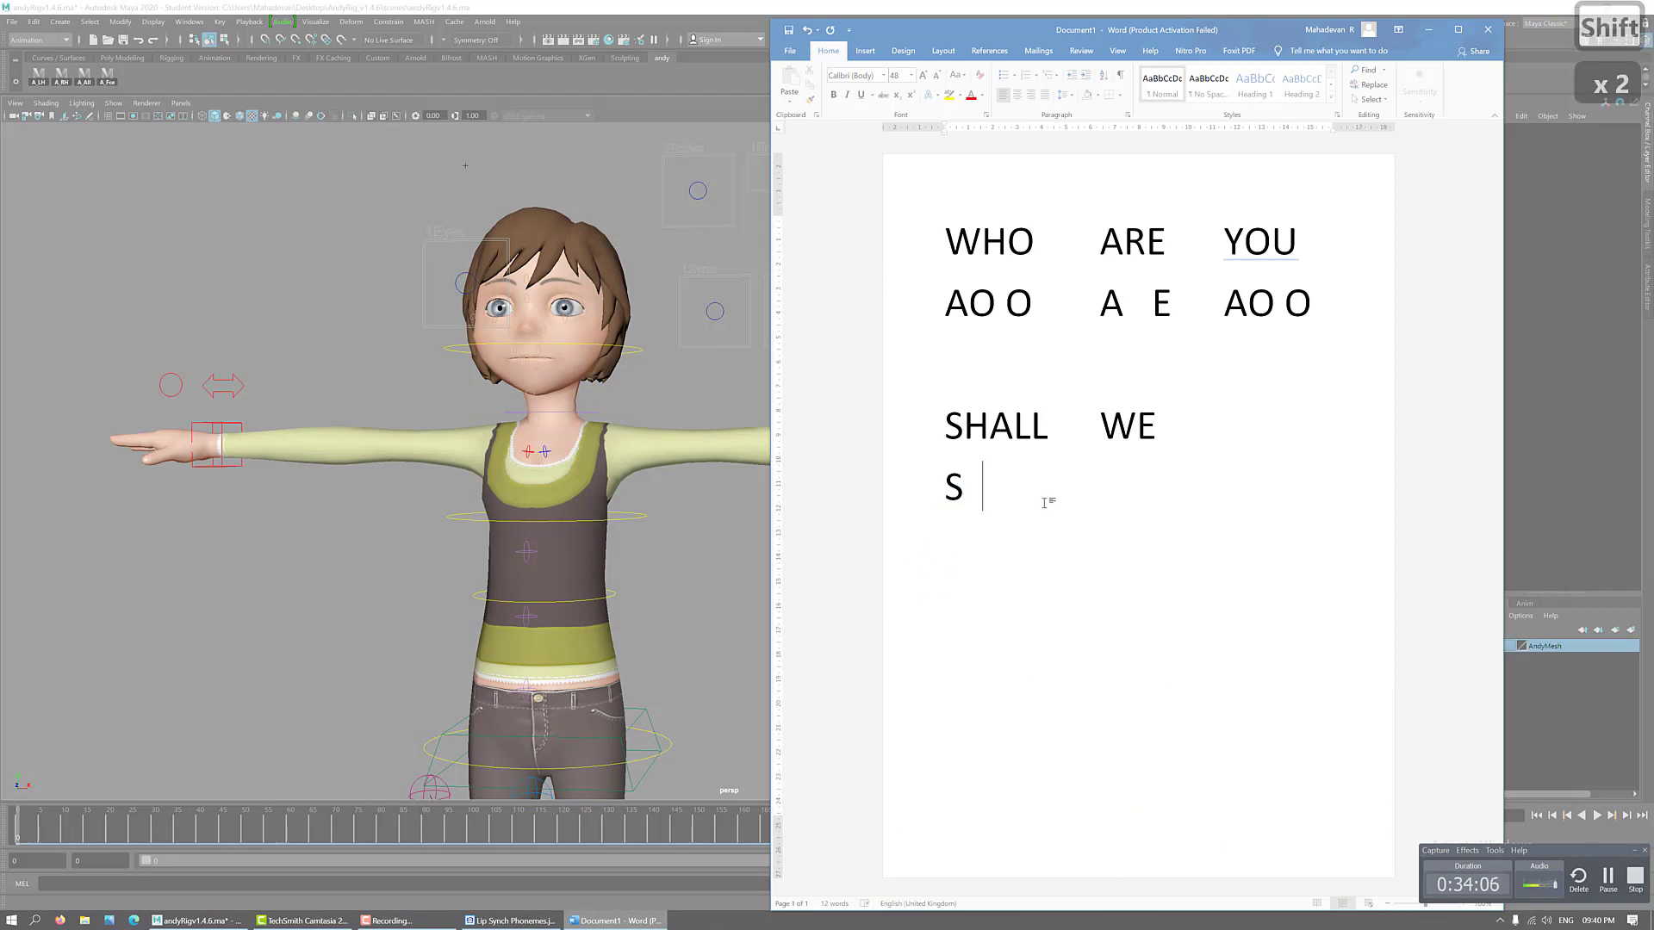
{"action": "type", "text": "A"}
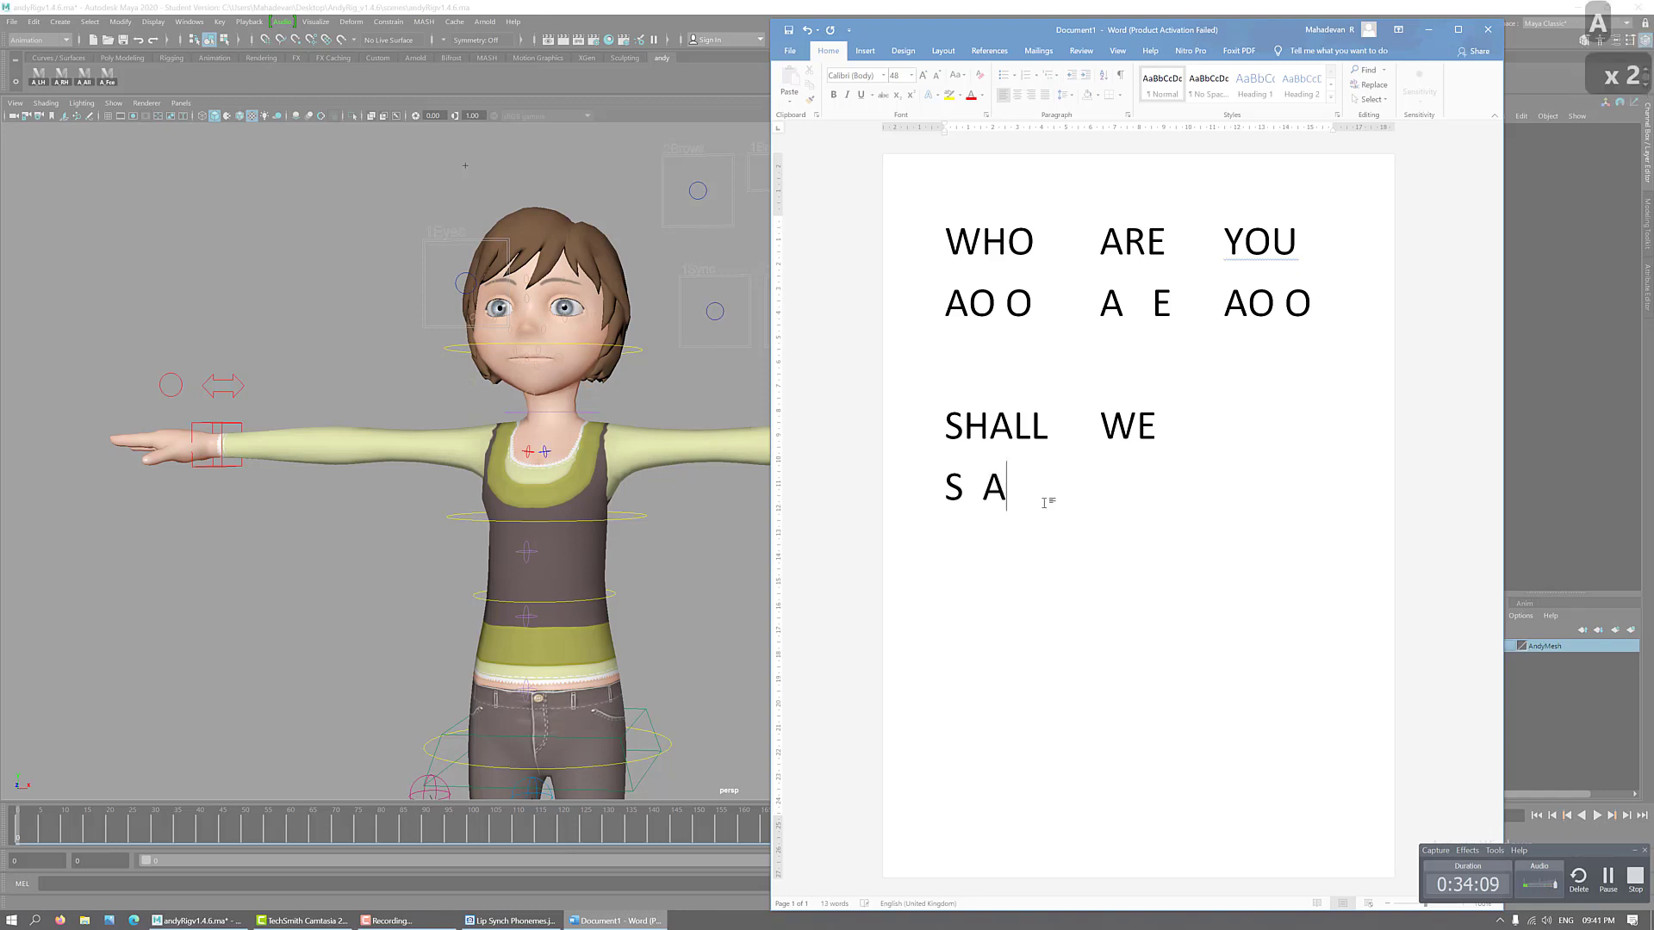
{"action": "left_click", "coordinate": [1042, 484]}
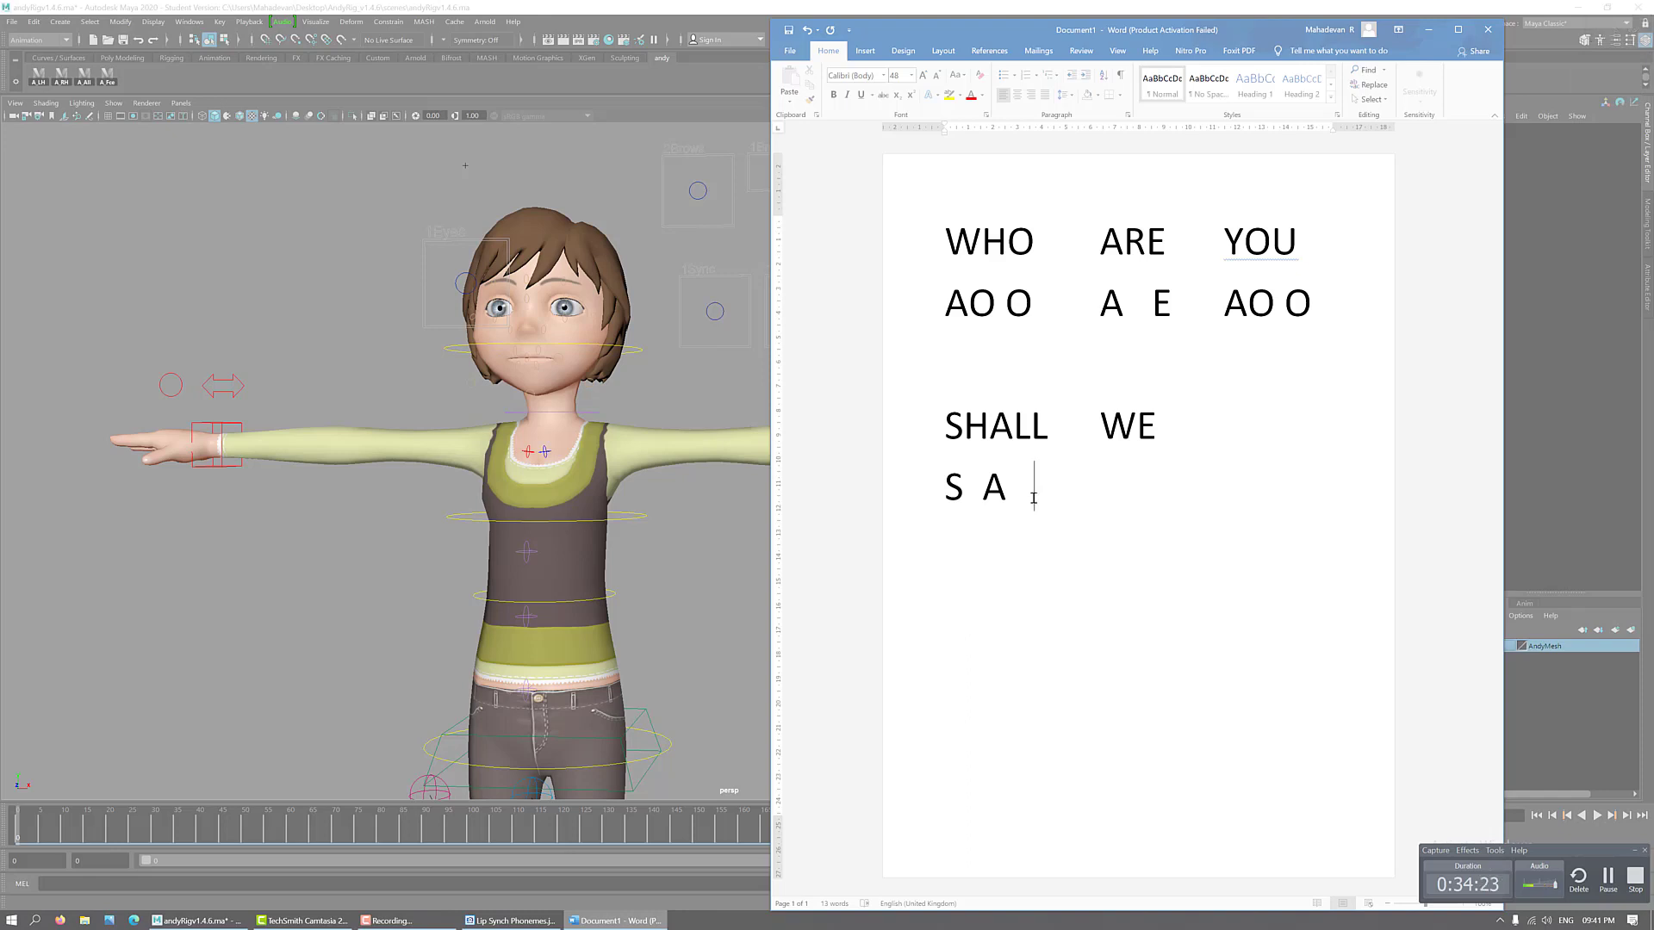
- Shrink the Lip Synch Phonemes chart to a small window over the Maya viewport, zoomed out to 100%, beside the Word document
{"action": "left_click", "coordinate": [511, 921]}
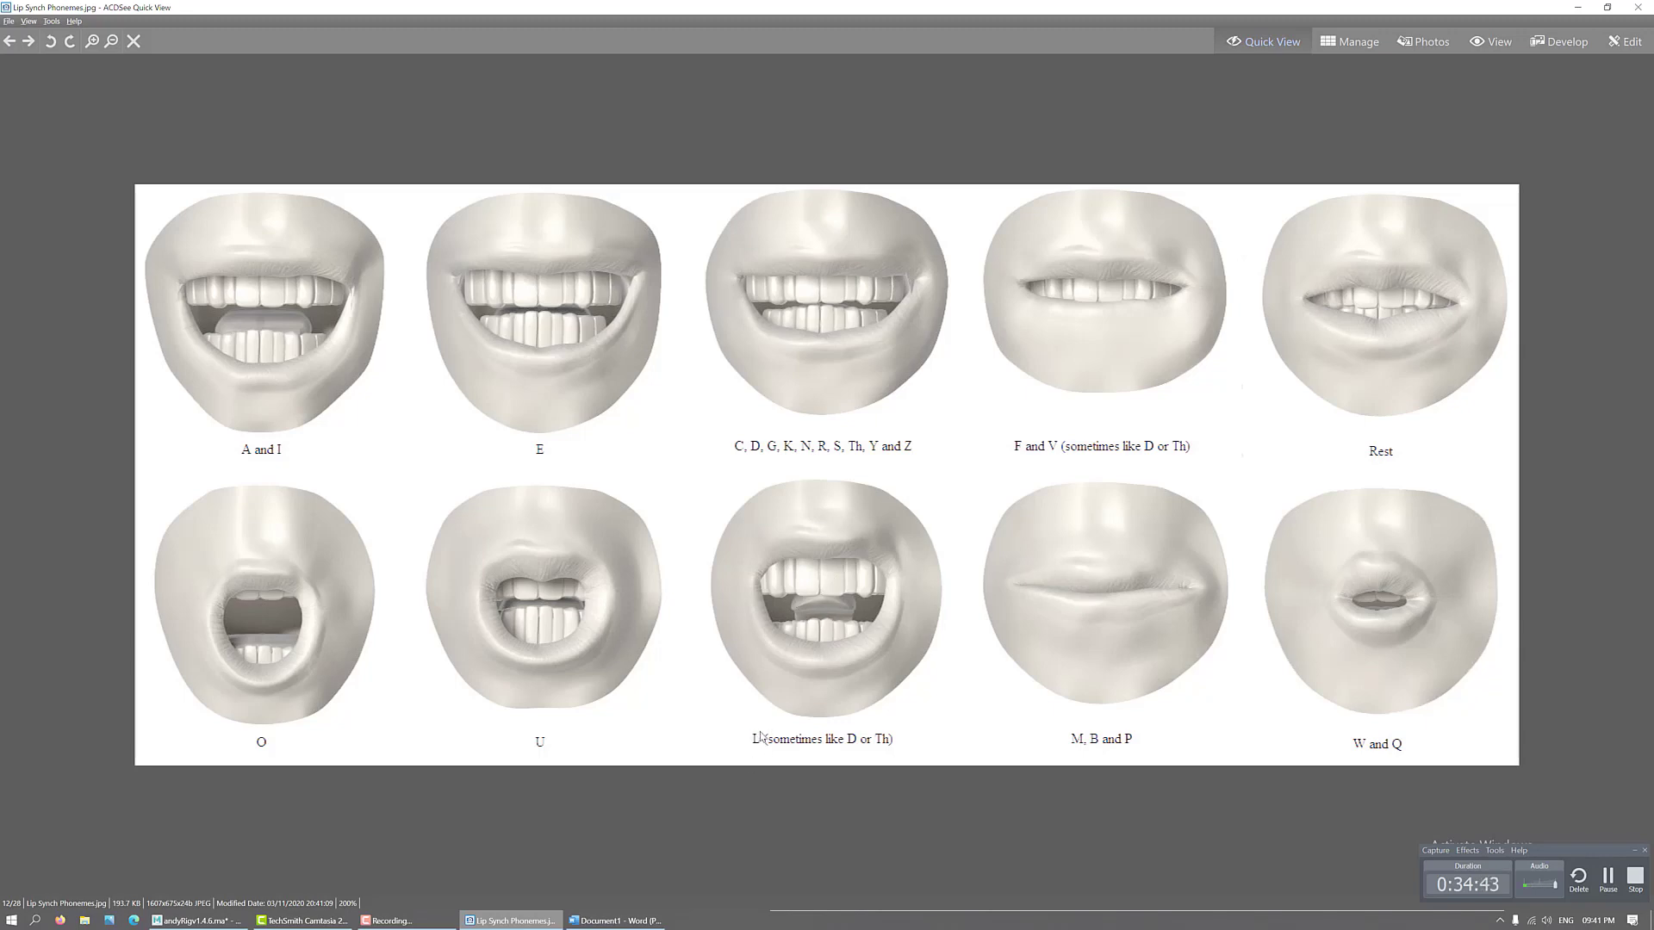
{"action": "left_click", "coordinate": [640, 919]}
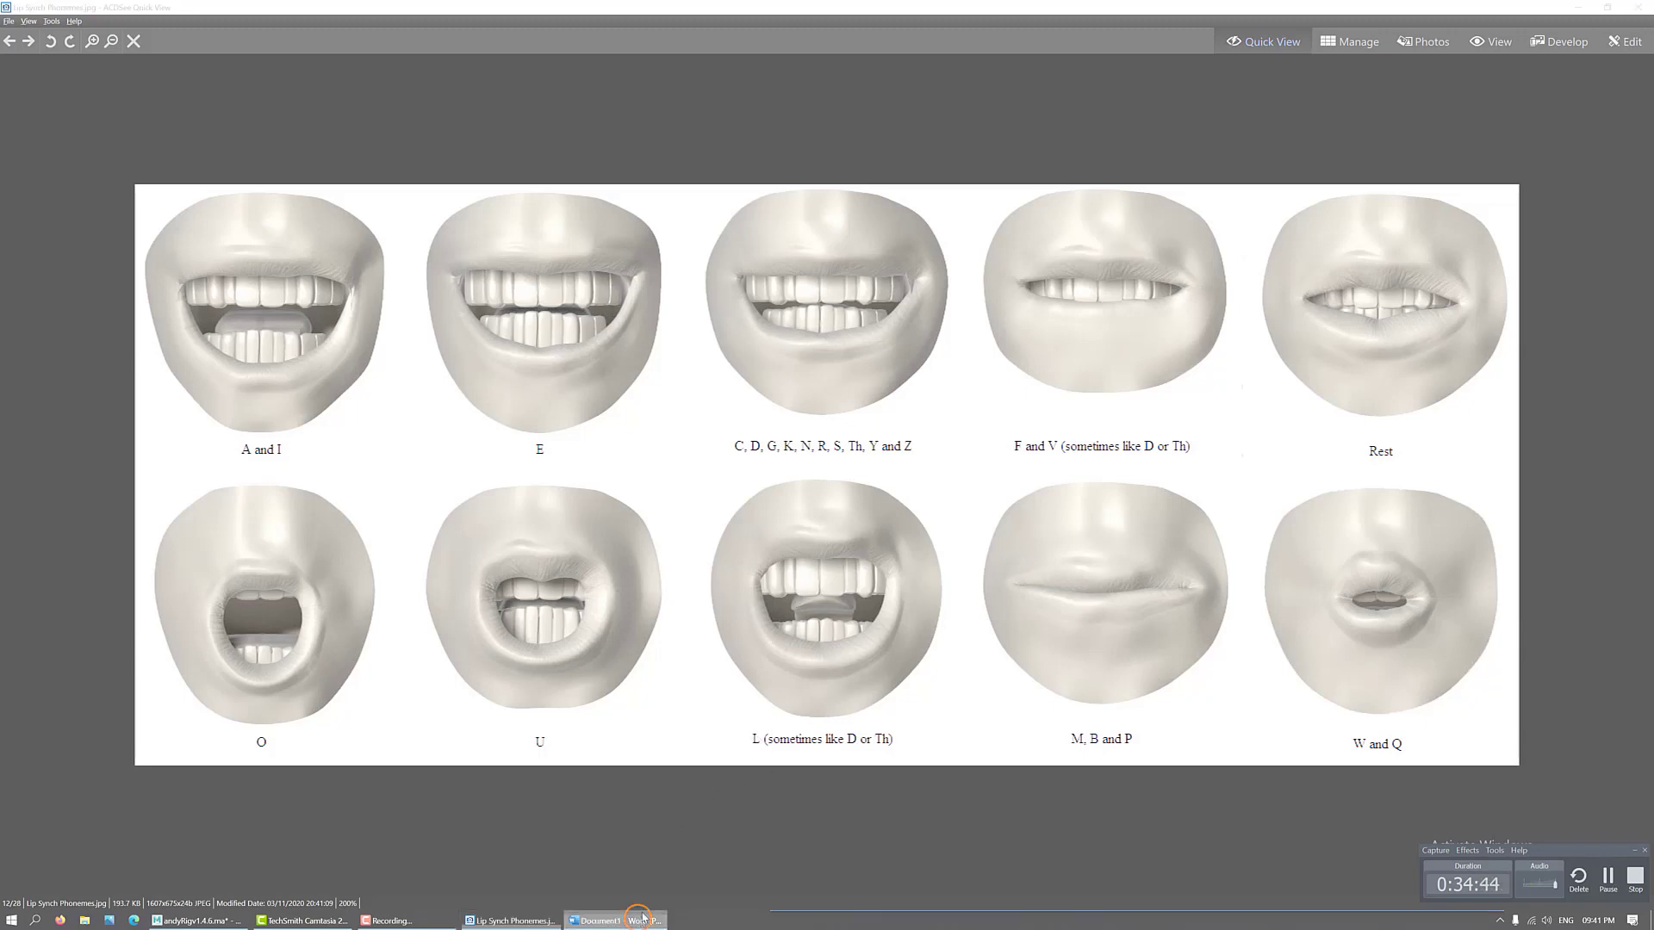
{"action": "left_click", "coordinate": [1606, 10]}
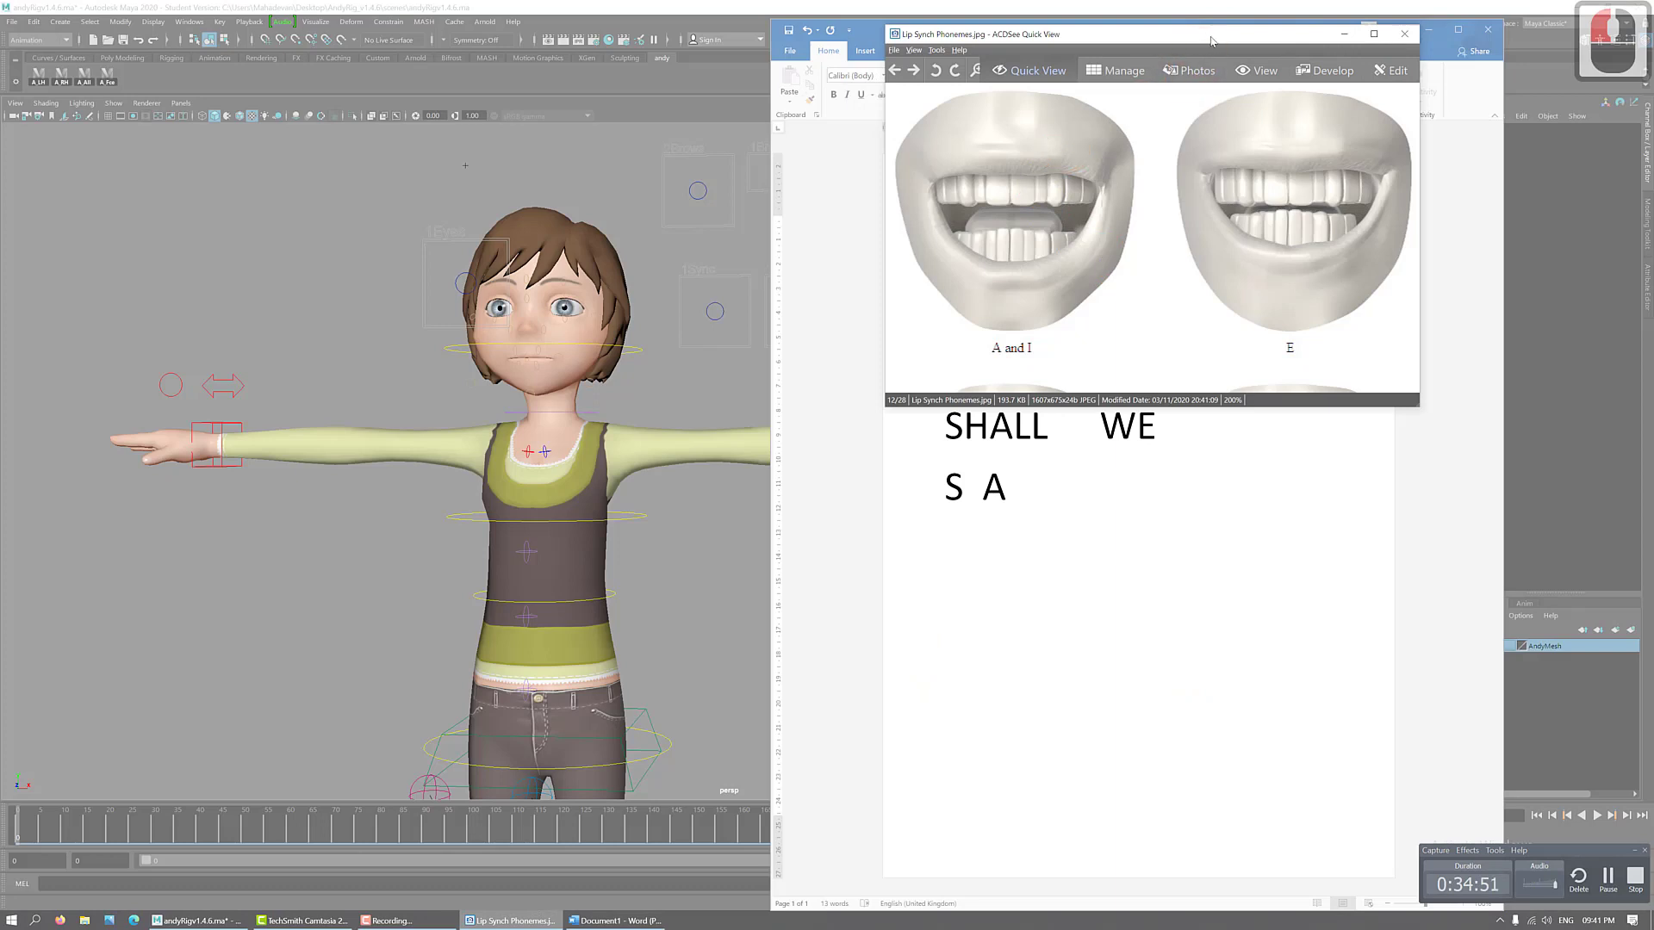
{"action": "left_click_drag", "start_coordinate": [1211, 35], "coordinate": [341, 109]}
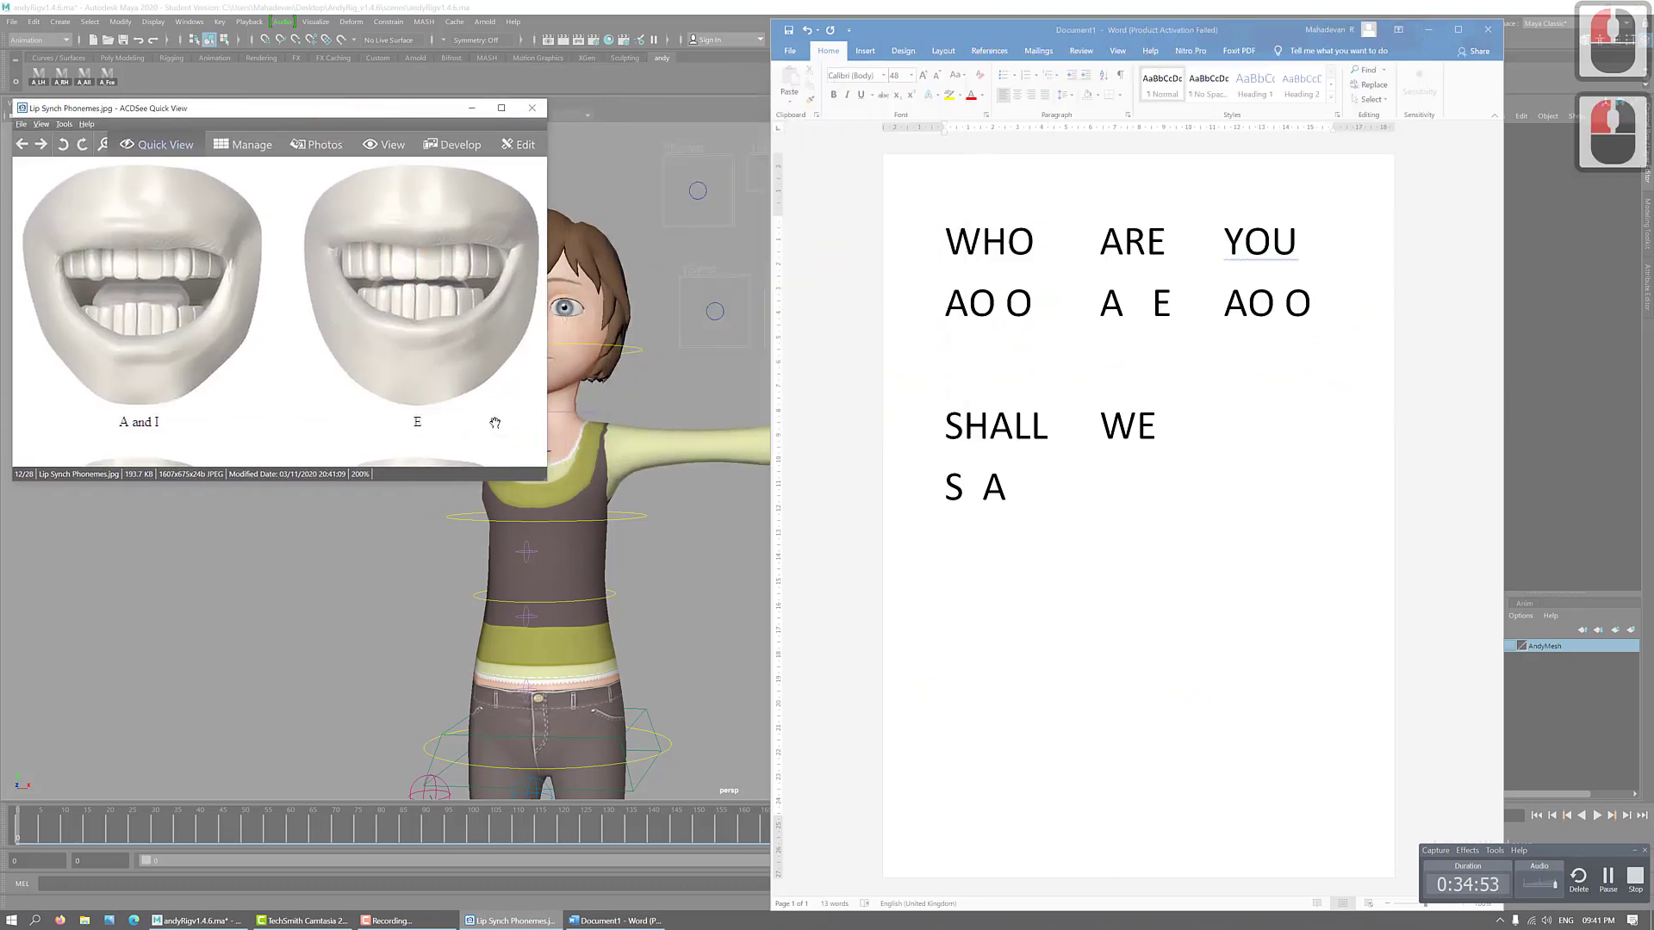
{"action": "key", "text": "ctrl+minus"}
{"action": "key", "text": "ctrl+minus"}
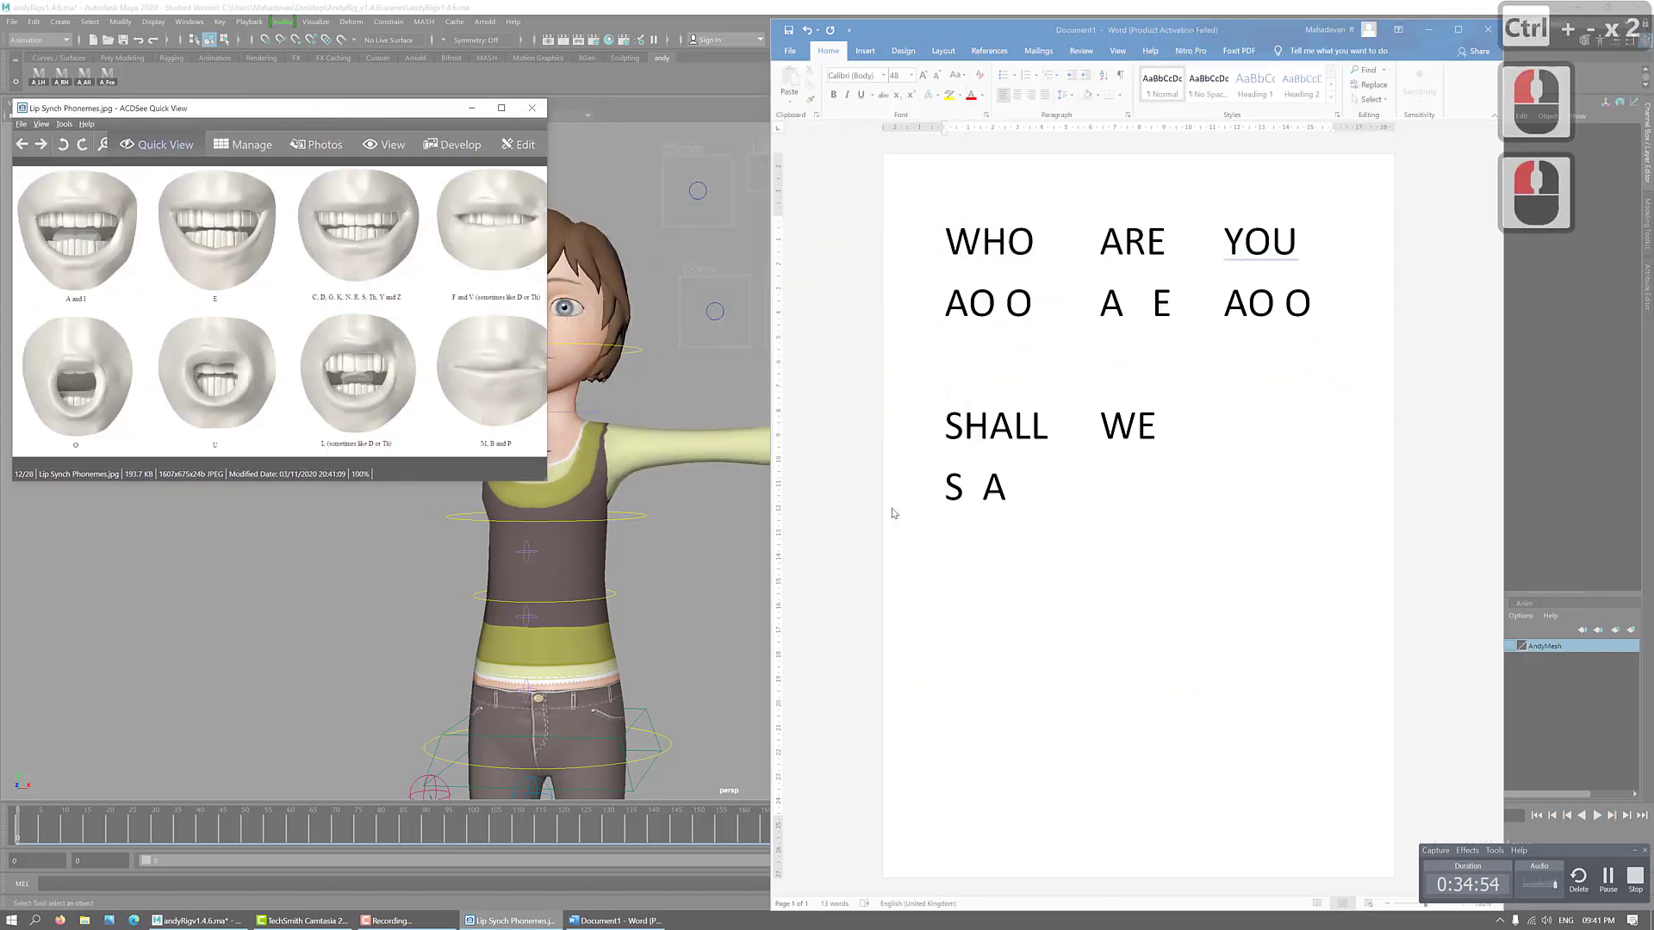
- Add L after the A in the Word breakdown beneath SHALL
{"action": "left_click", "coordinate": [1034, 491]}
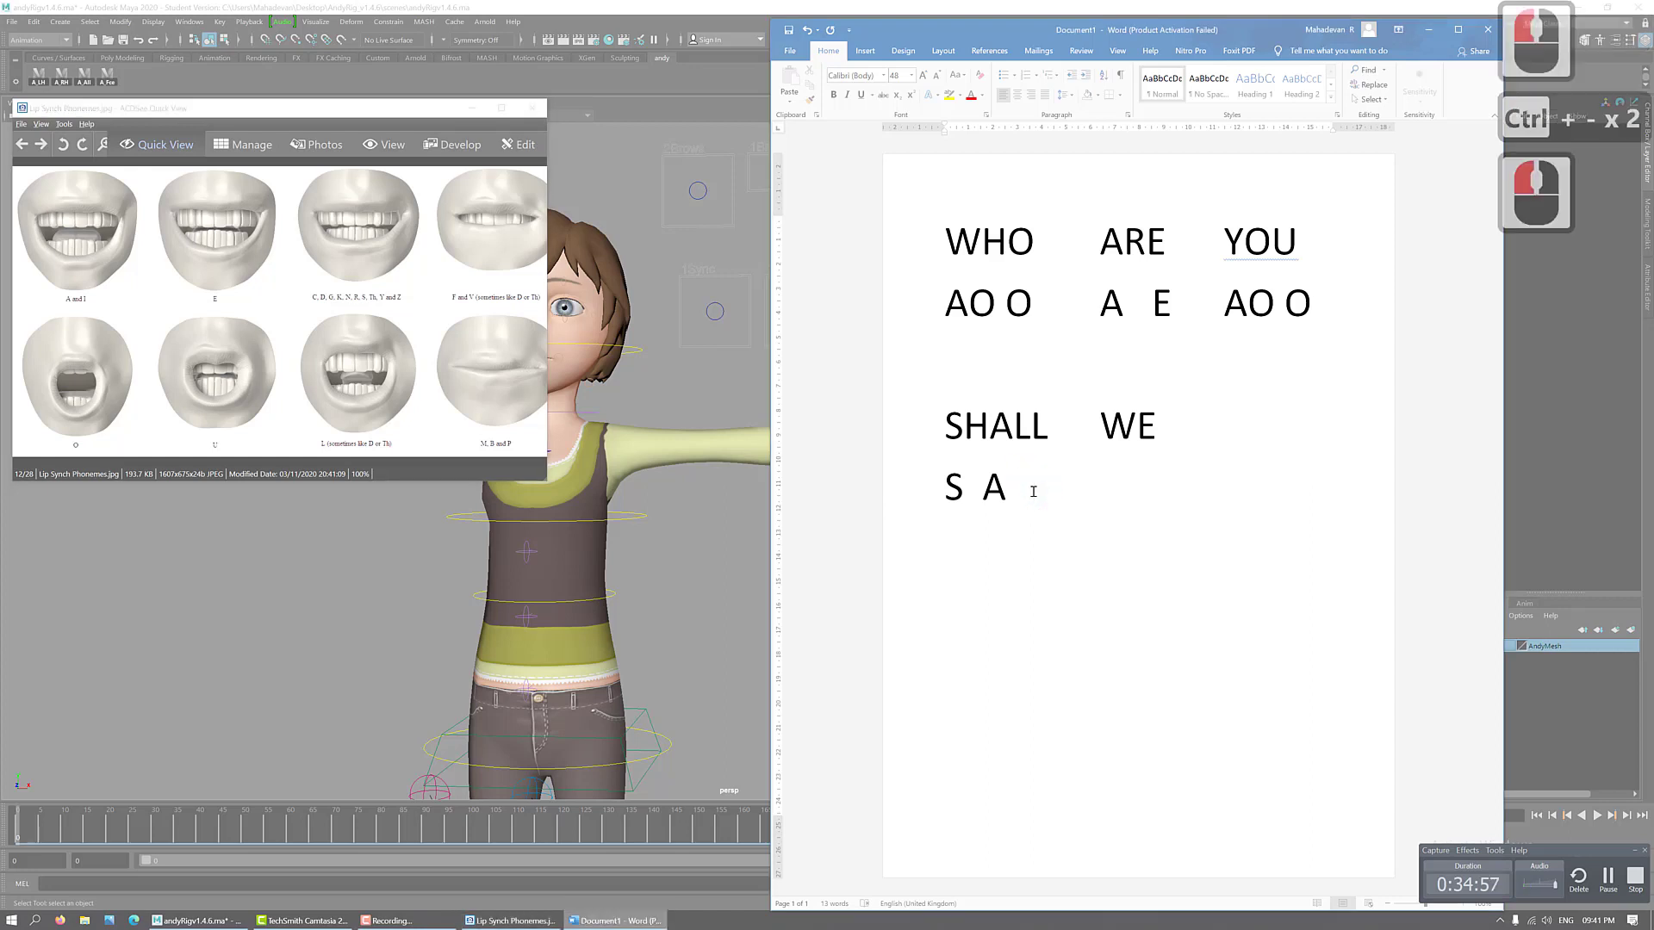
{"action": "type", "text": "L"}
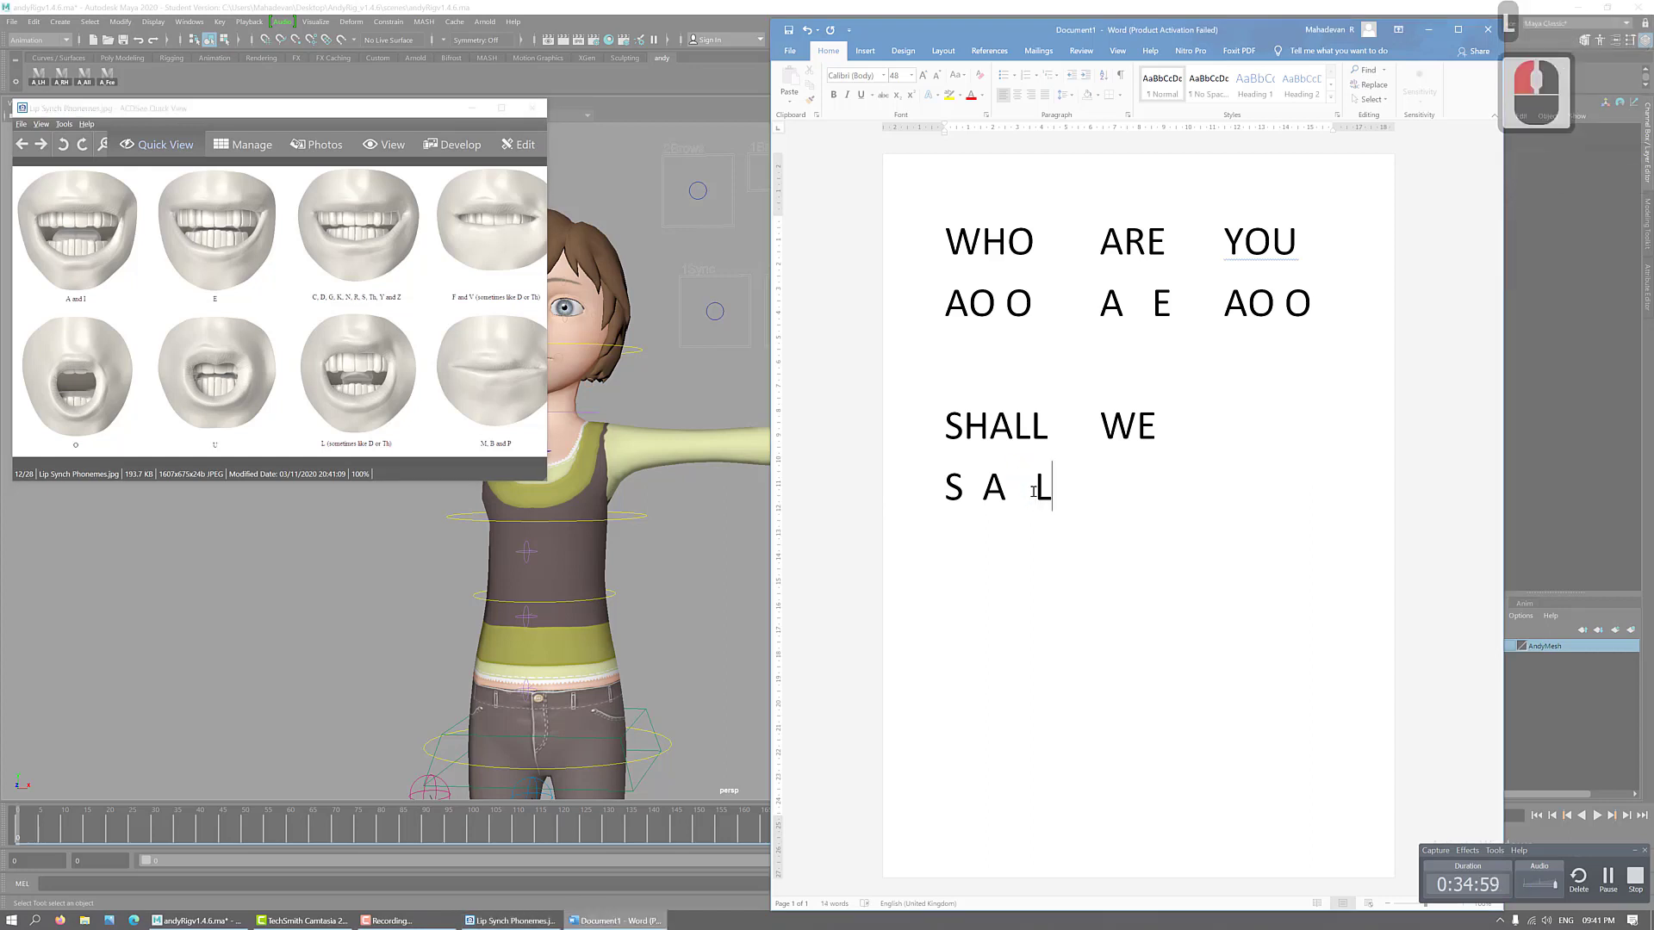
{"action": "left_click", "coordinate": [1115, 485]}
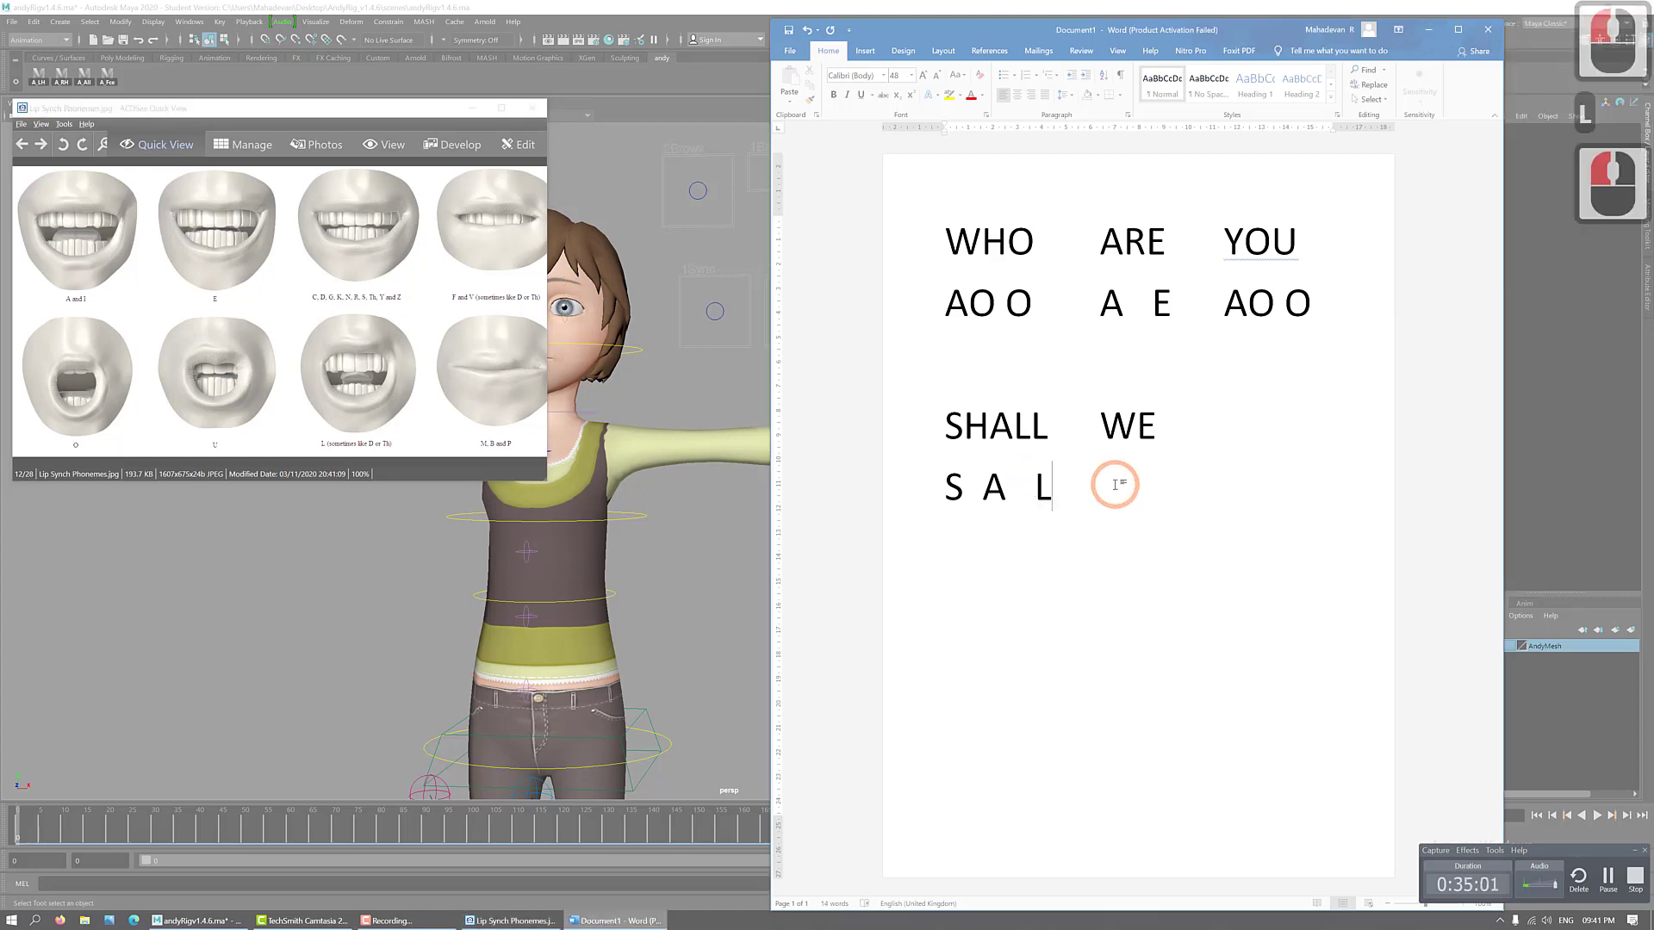
- Enter the sounds O and E beneath WE, tabbed over from the L and with a space between the two letters
{"action": "key", "text": "Tab"}
{"action": "key", "text": "Tab"}
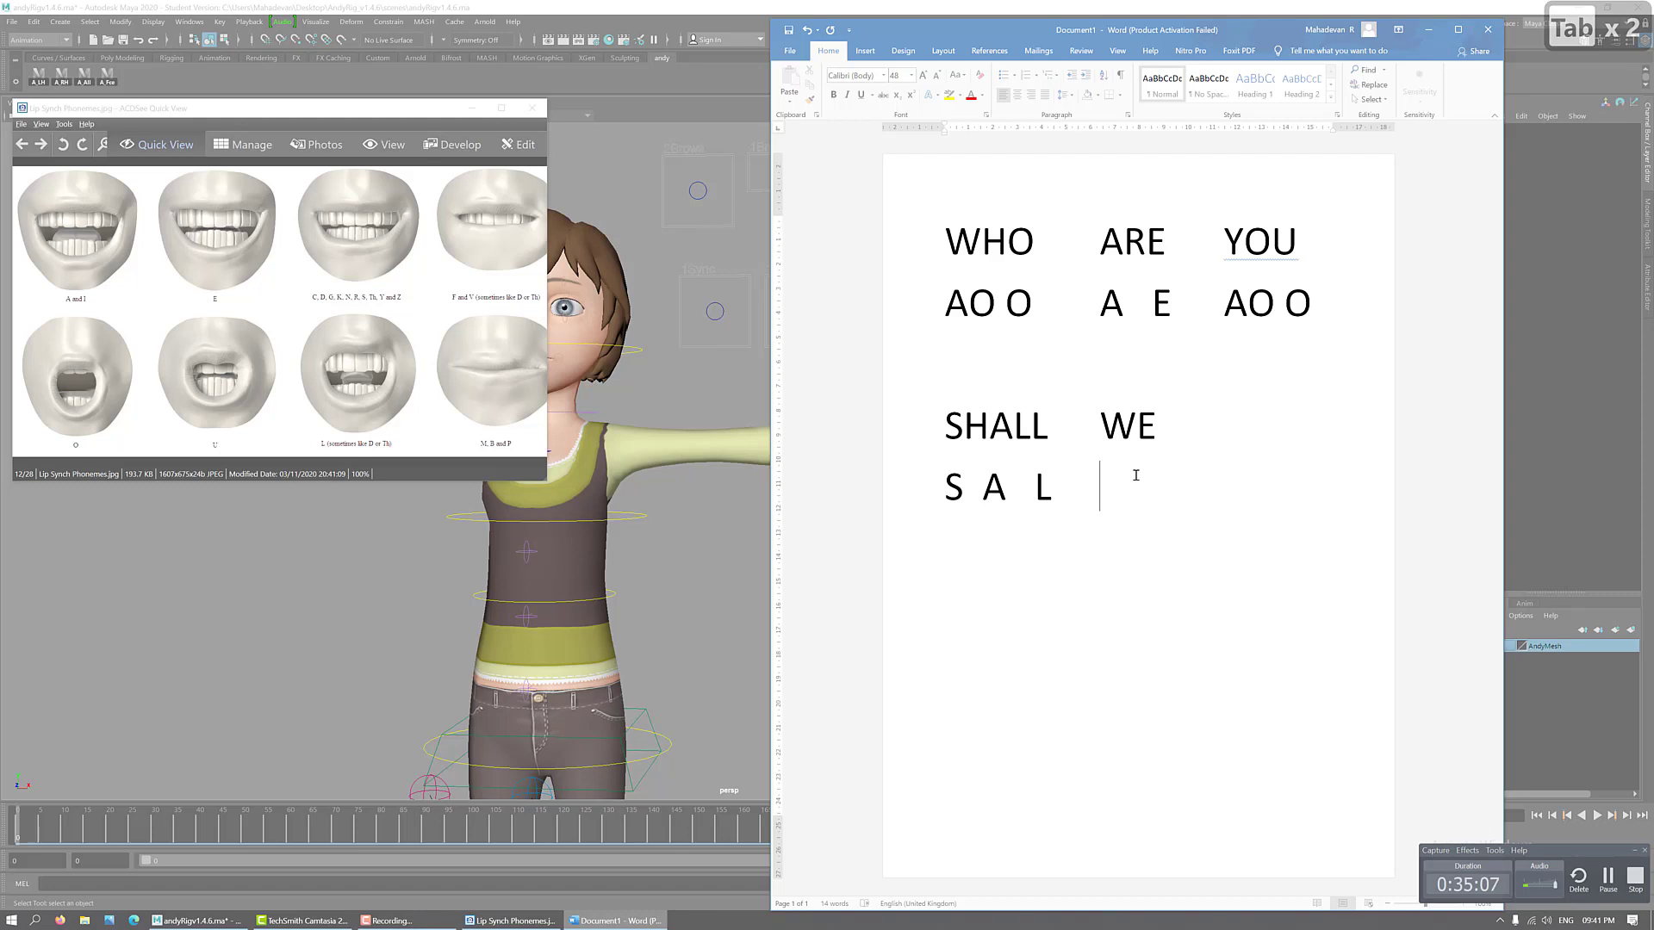
{"action": "type", "text": "O"}
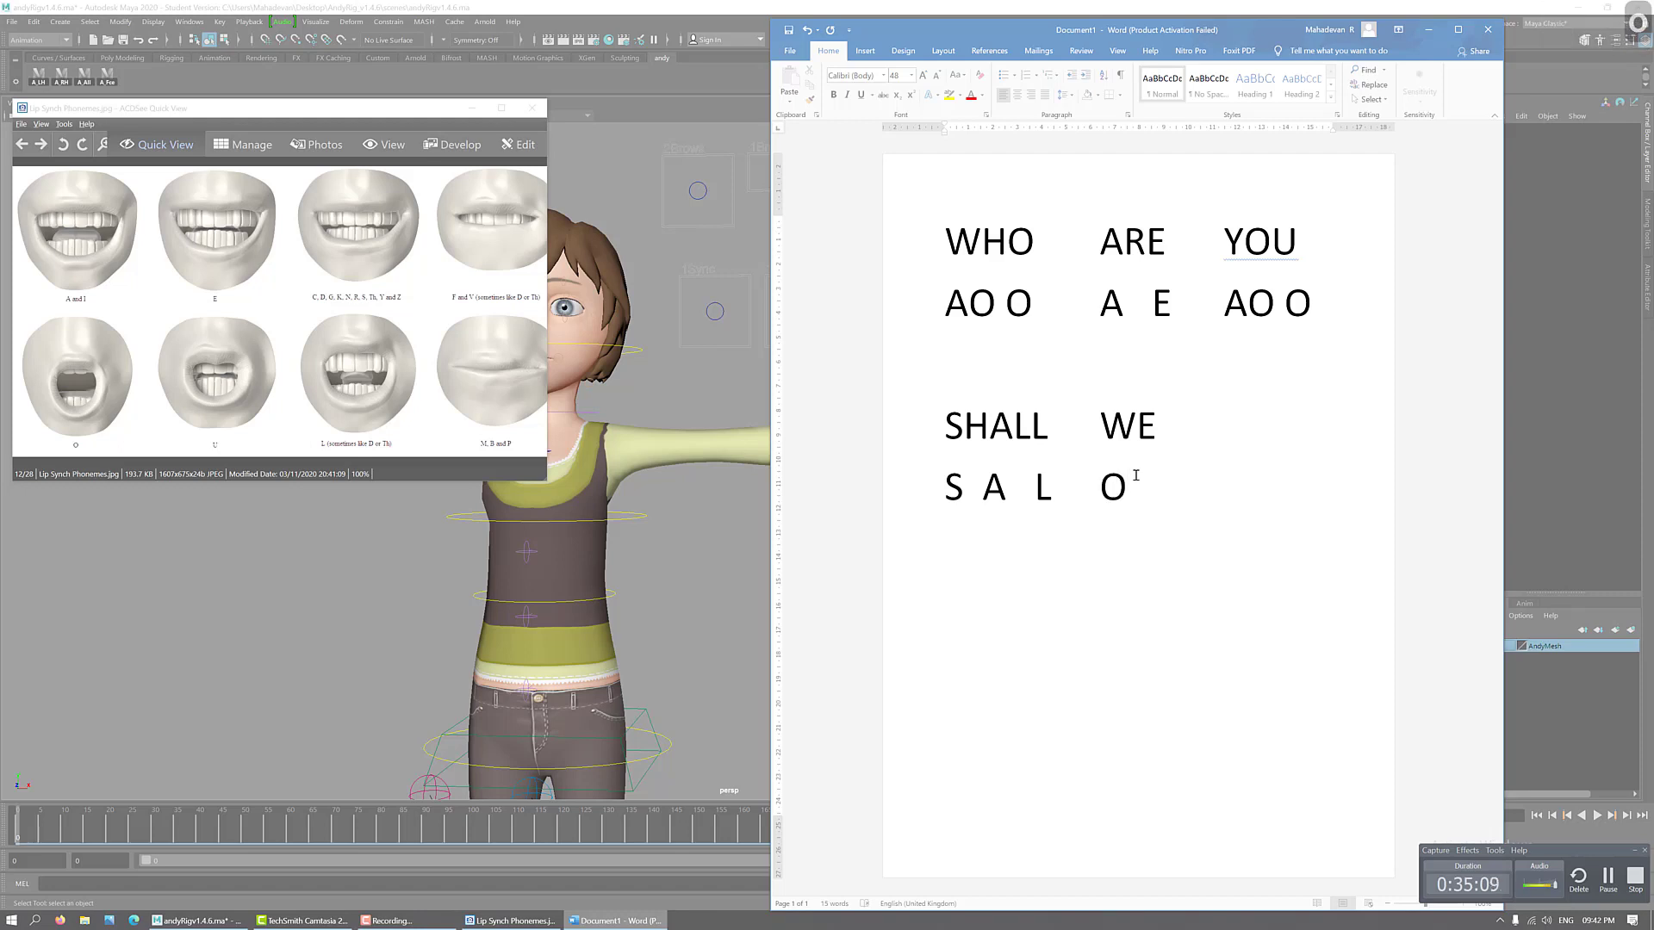
{"action": "key", "text": "shift"}
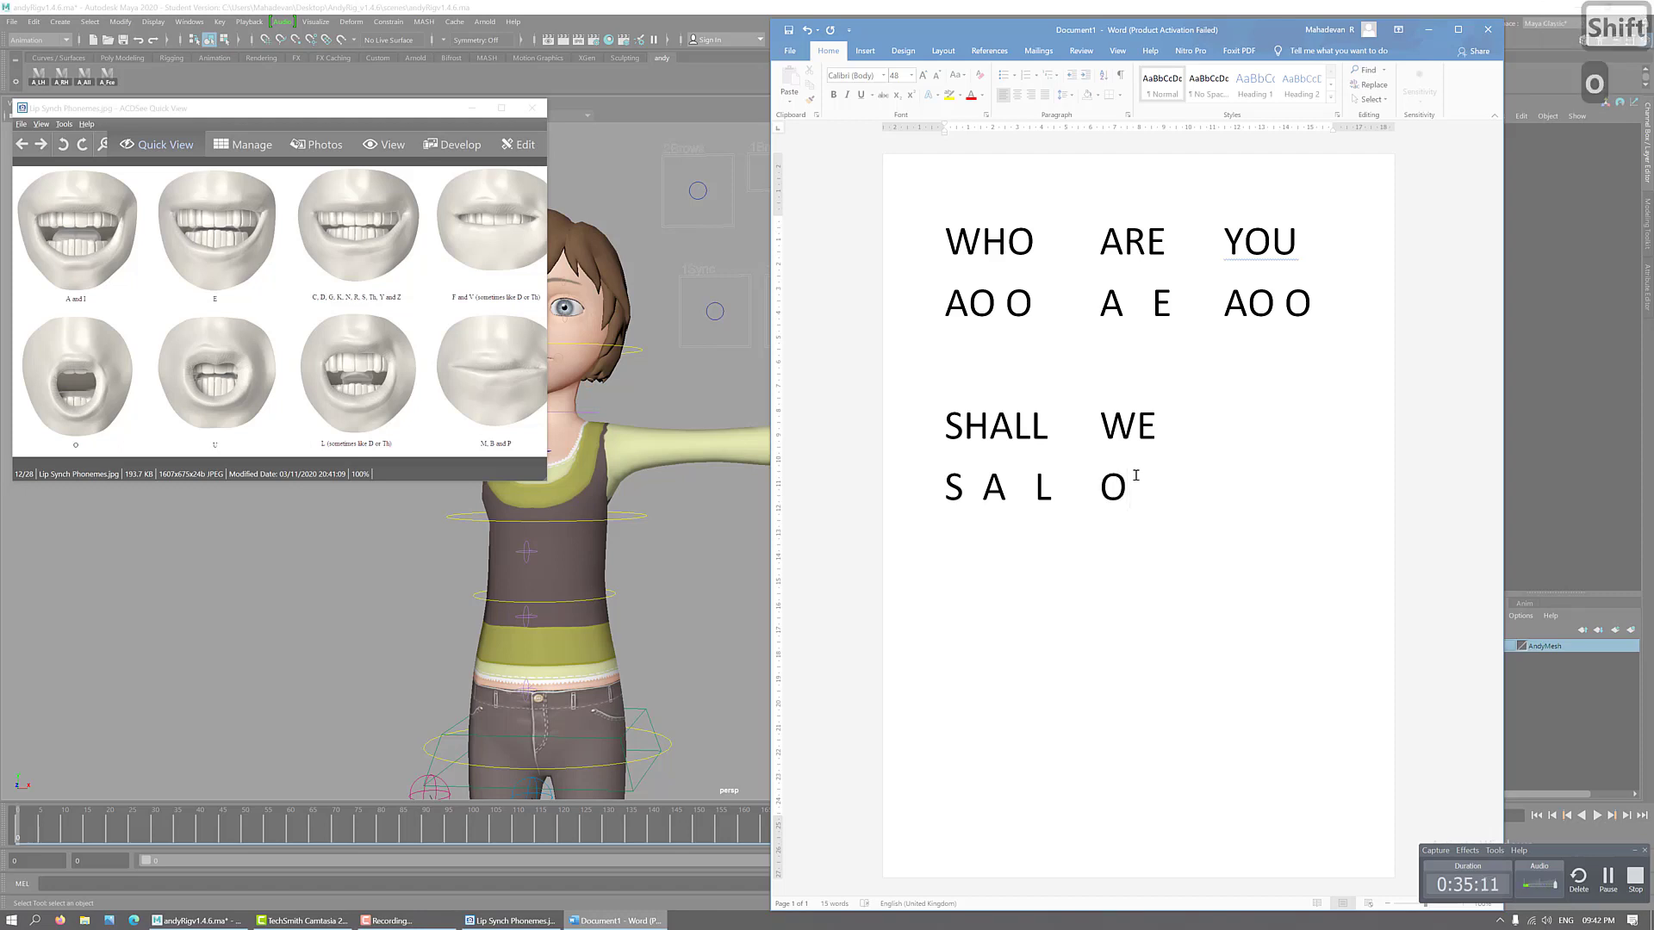
{"action": "type", "text": "E"}
{"action": "left_click", "coordinate": [1128, 487]}
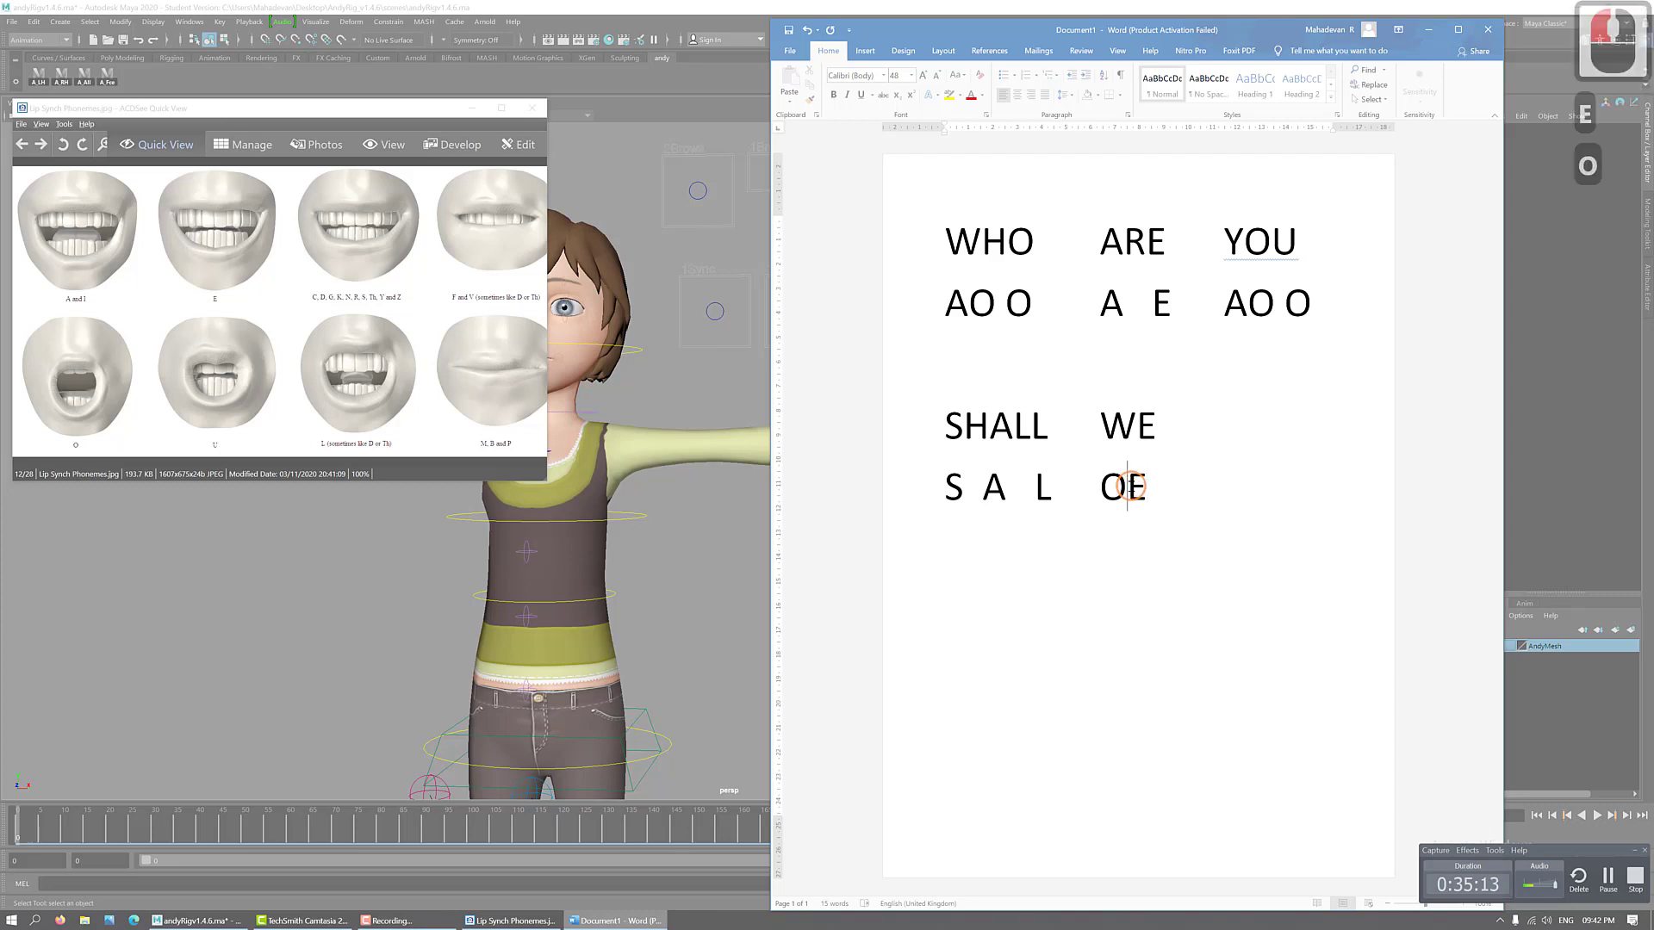
{"action": "left_click", "coordinate": [1112, 489]}
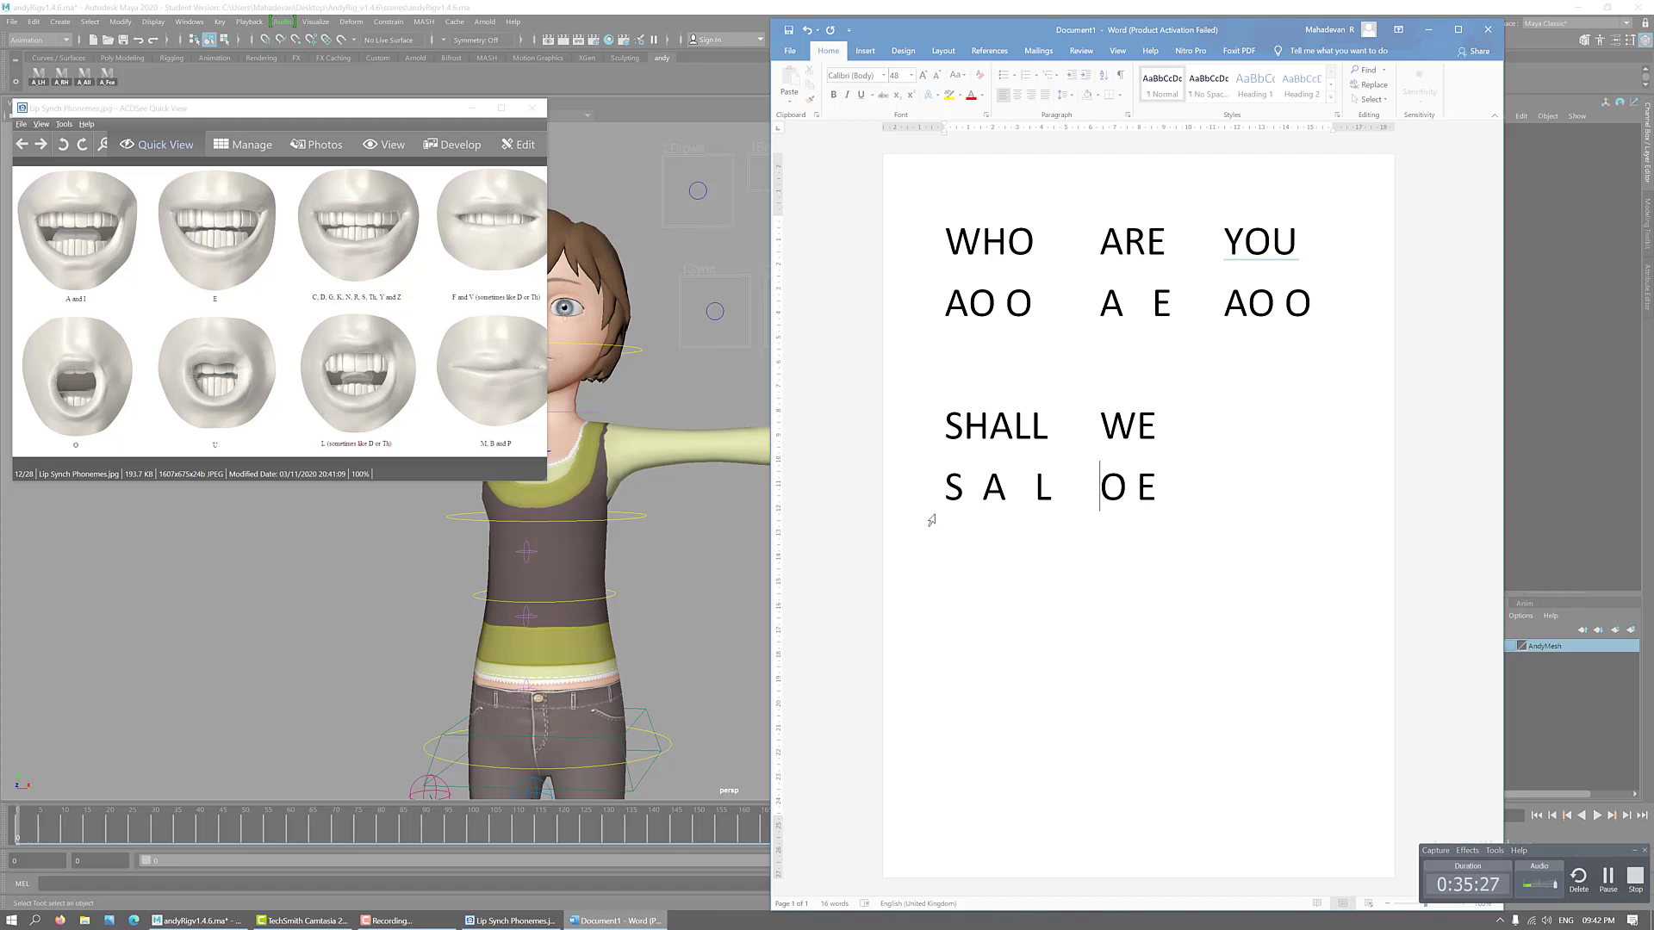
- Review the phoneme lines beneath SHALL WE and WHO ARE YOU against the words, ending on the sounds for ARE
{"action": "left_click_drag", "start_coordinate": [961, 480], "coordinate": [1157, 480]}
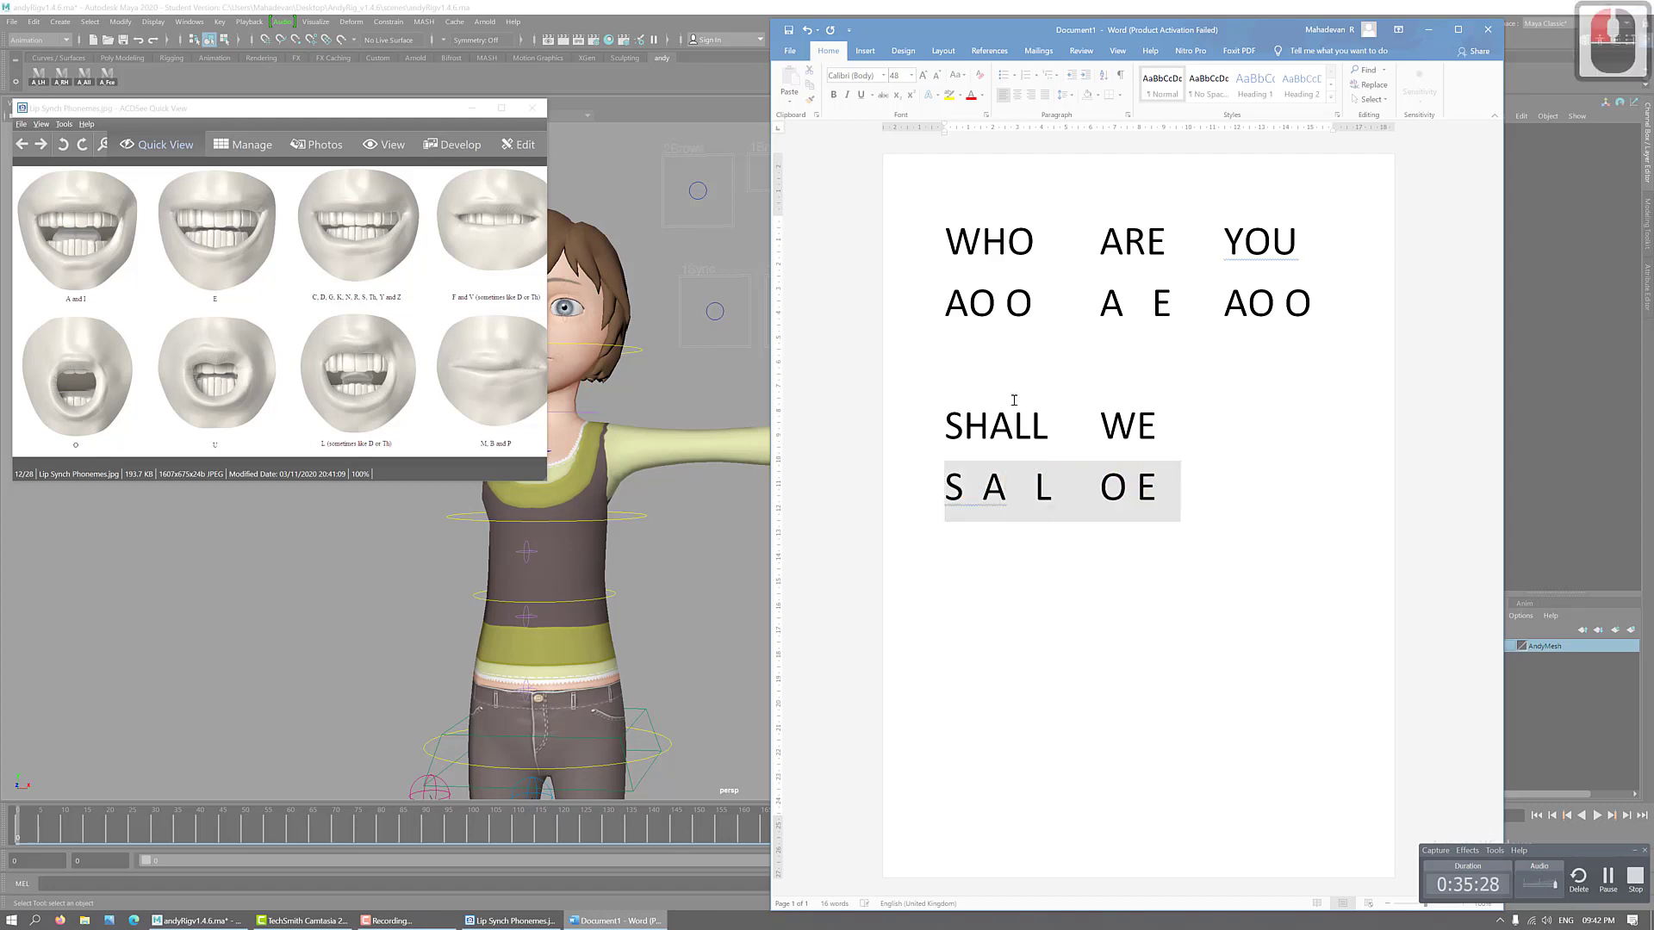
{"action": "left_click_drag", "start_coordinate": [943, 304], "coordinate": [1334, 305]}
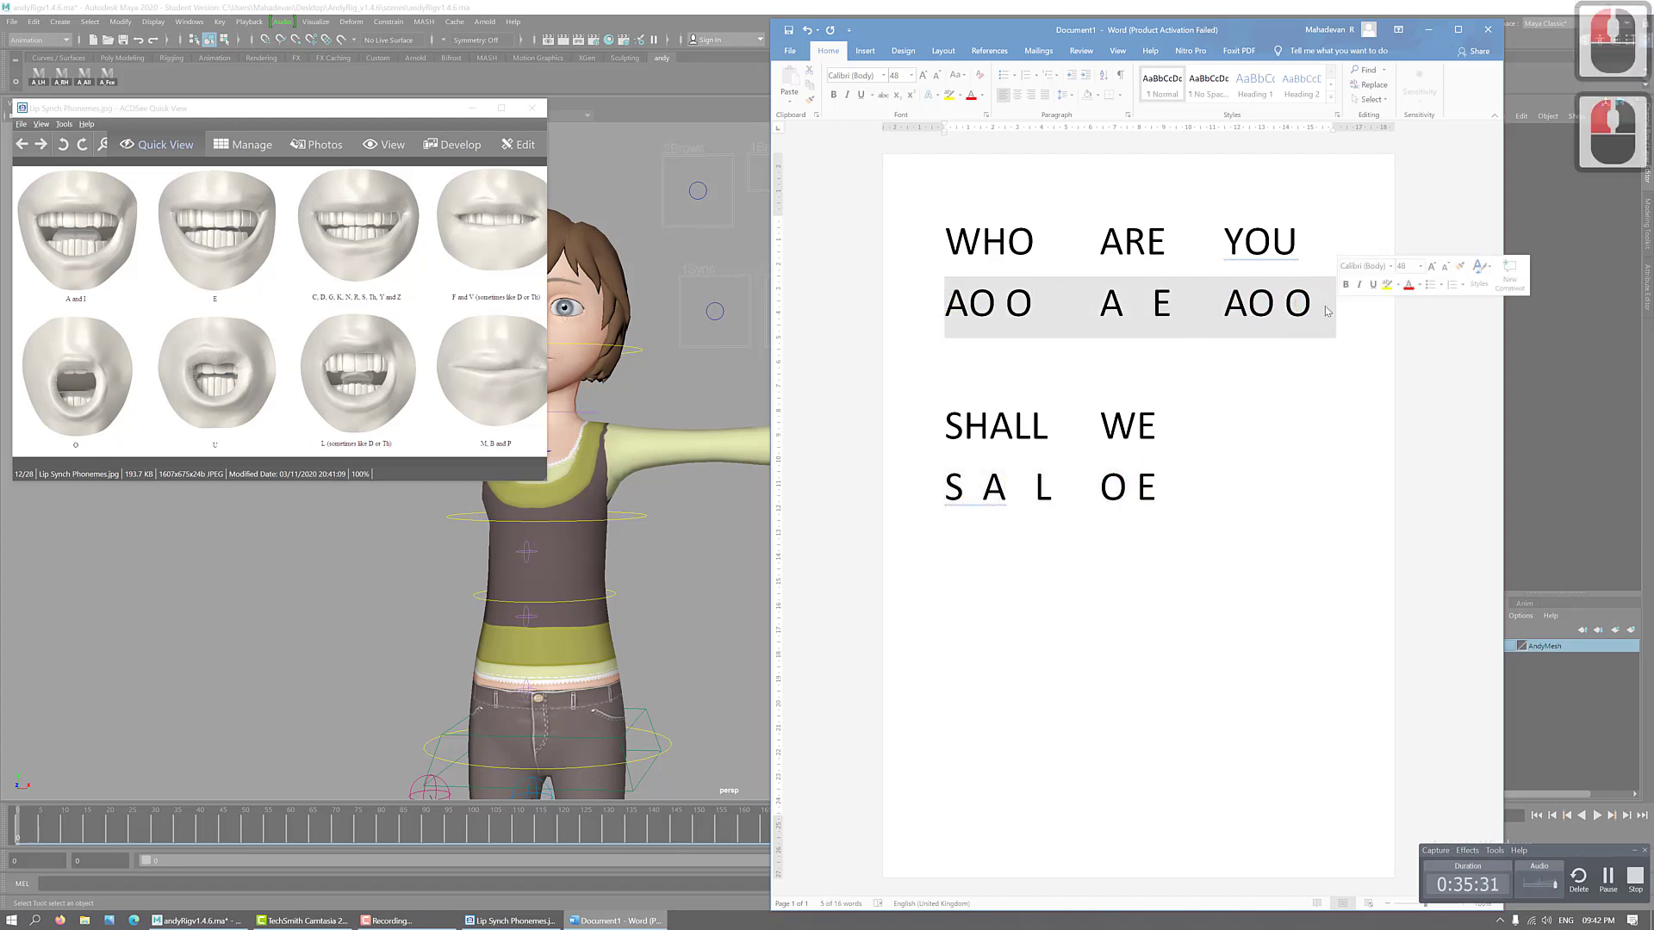
{"action": "left_click", "coordinate": [1048, 532]}
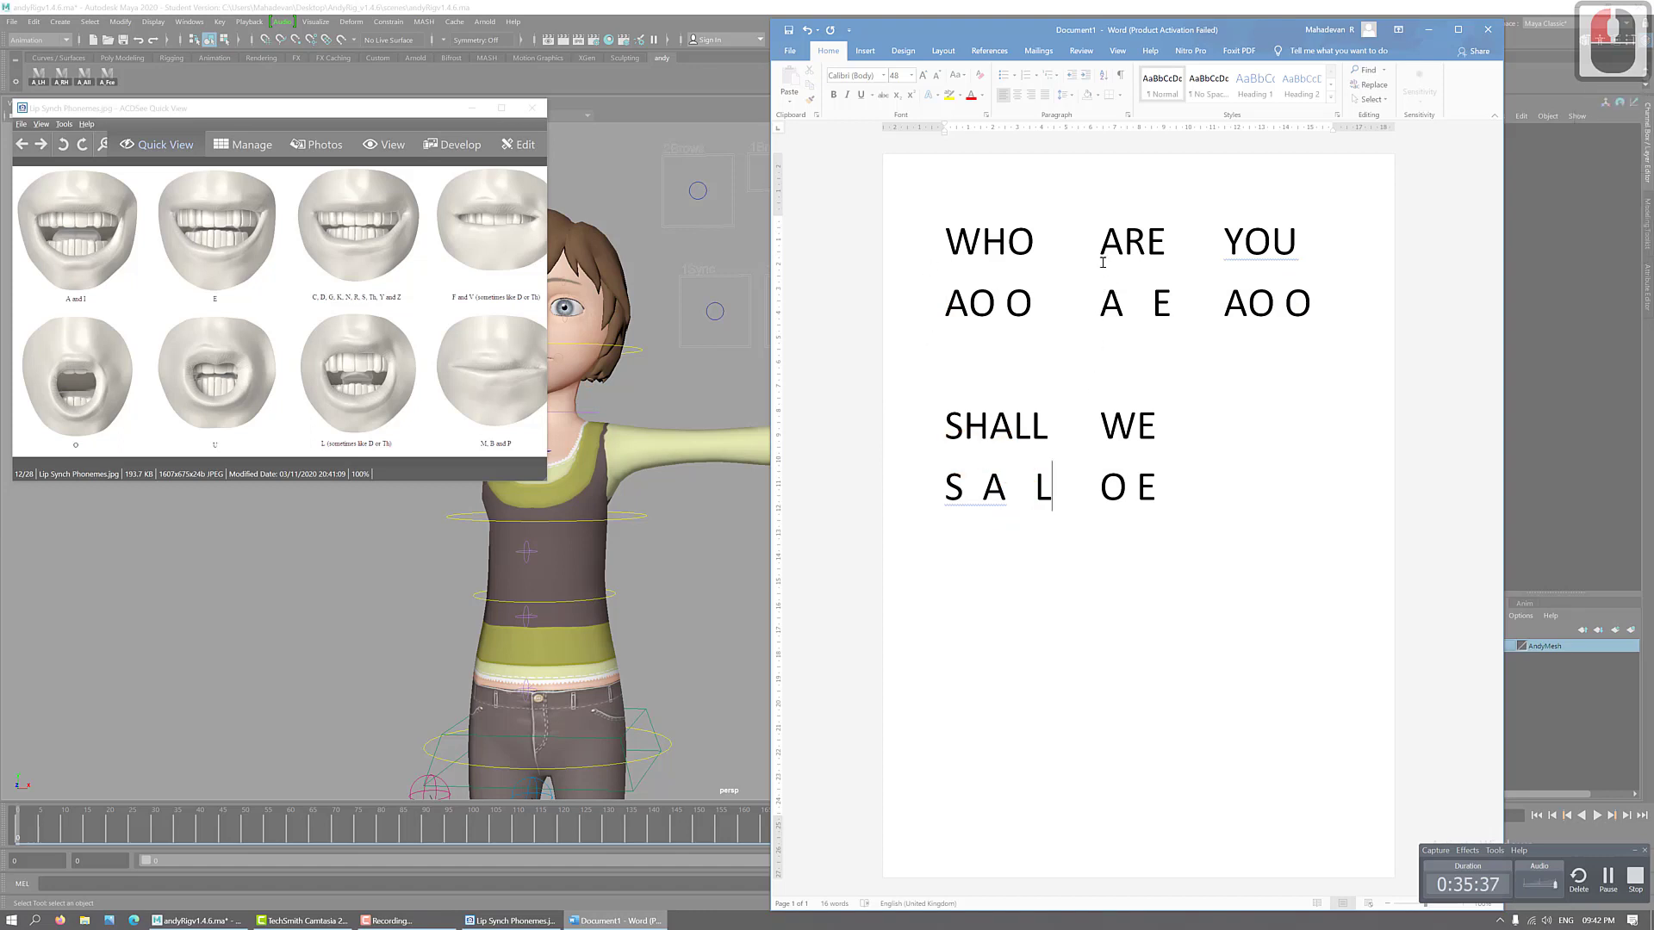
{"action": "left_click", "coordinate": [958, 256]}
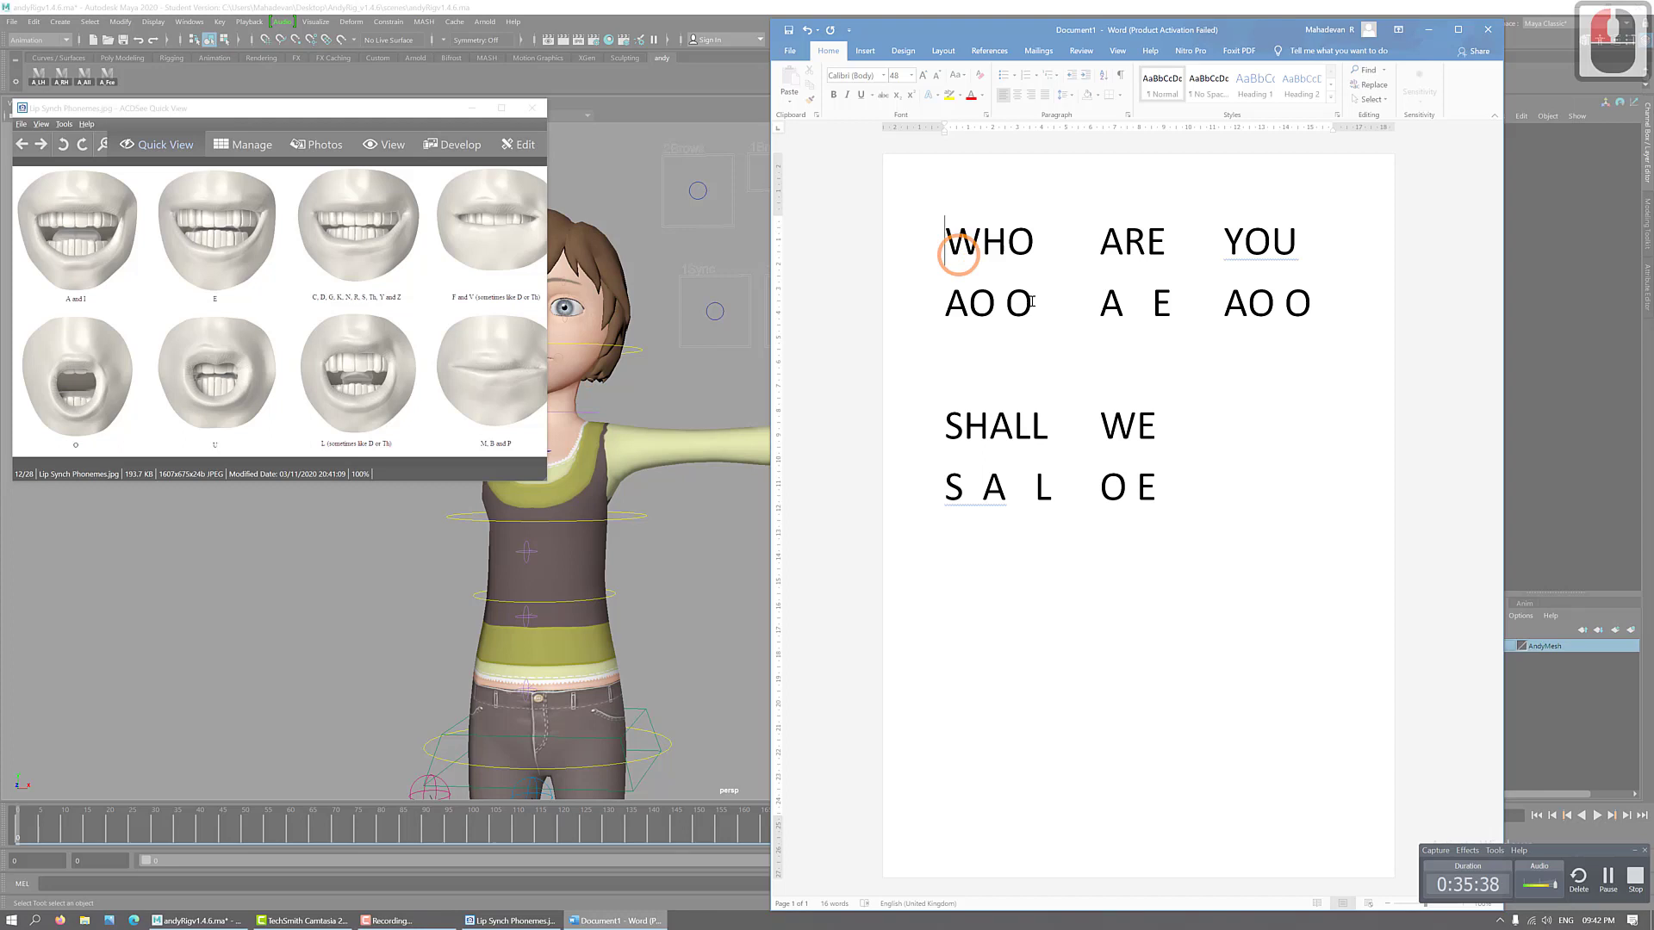
{"action": "left_click", "coordinate": [1041, 250]}
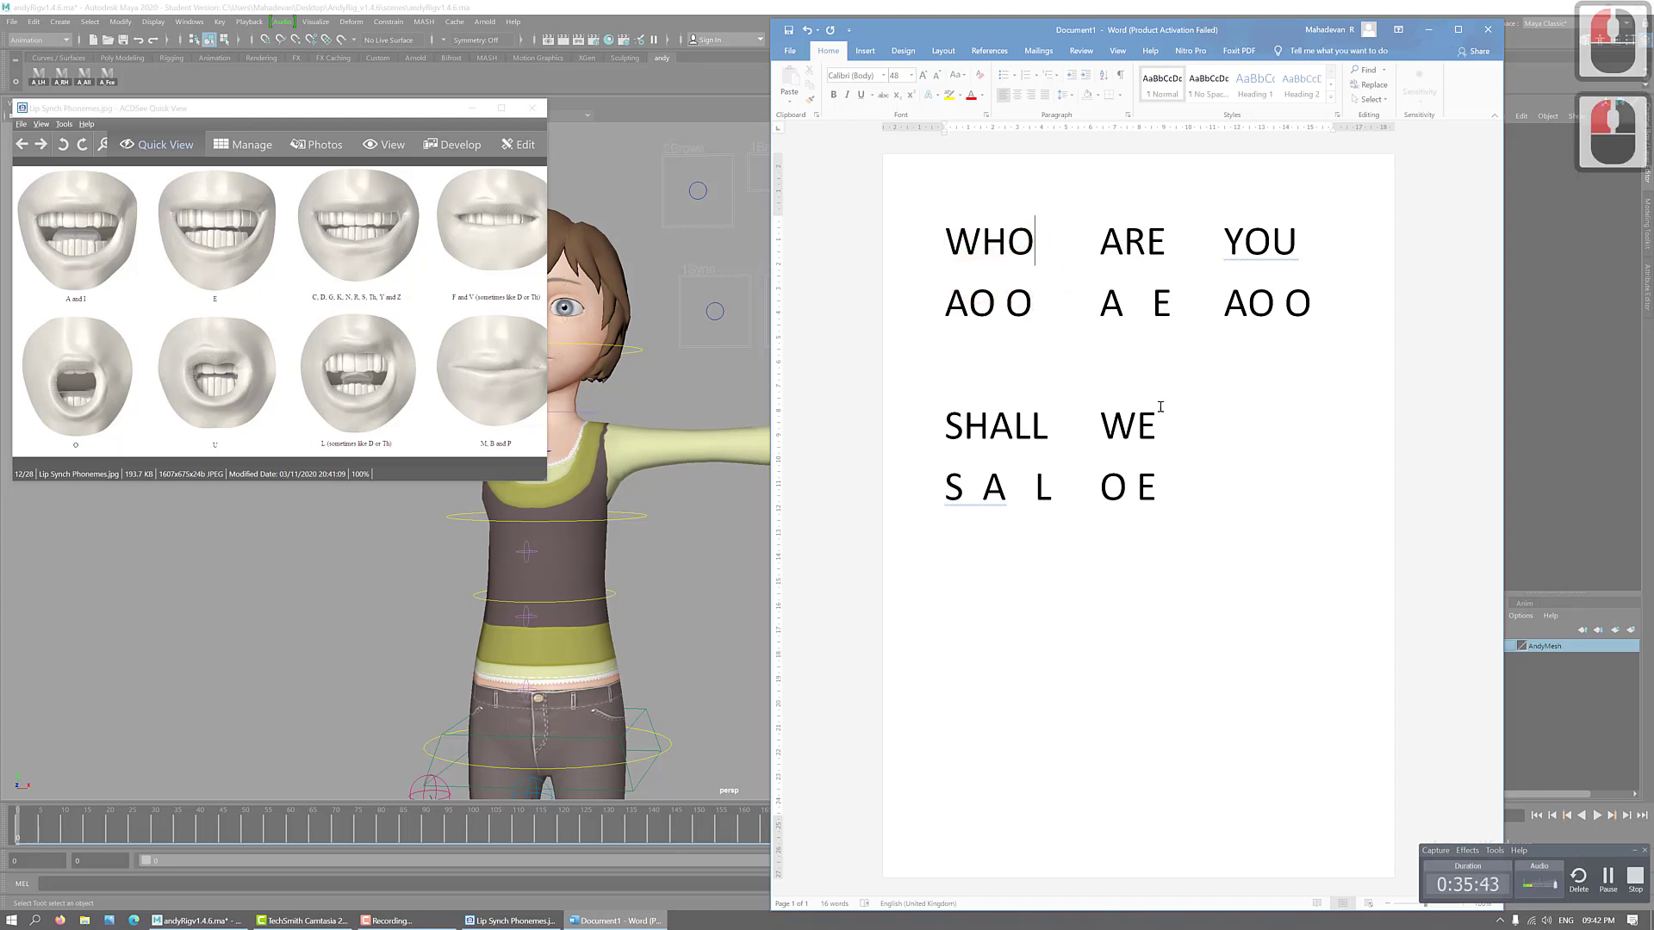
{"action": "left_click", "coordinate": [1127, 243]}
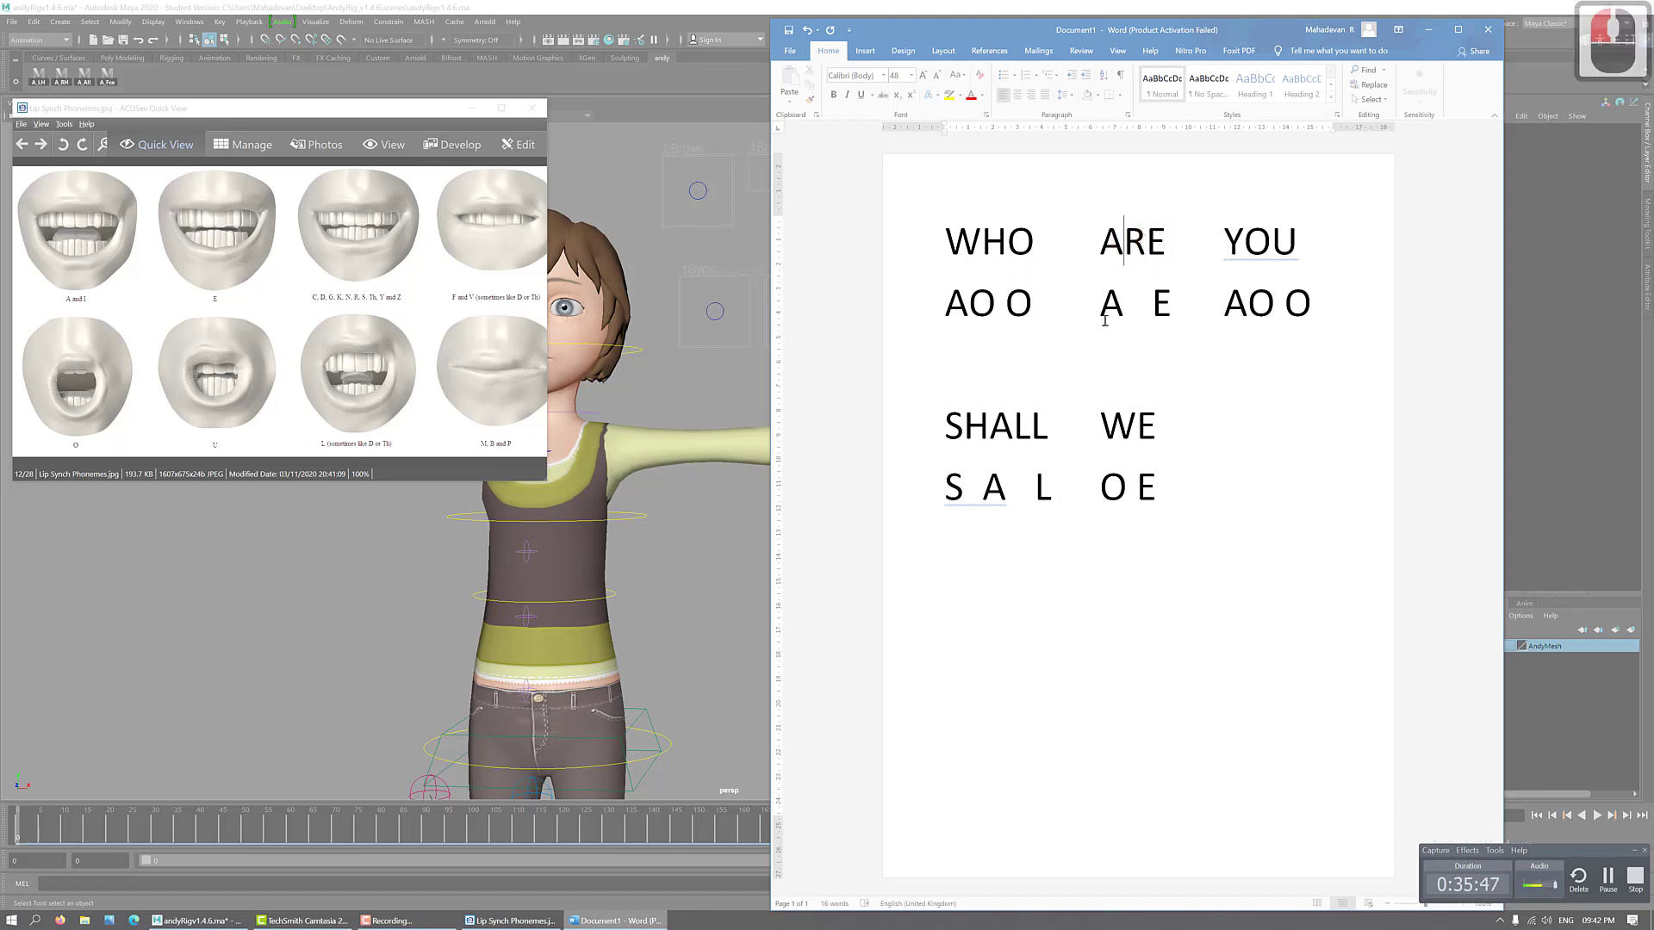
{"action": "left_click_drag", "start_coordinate": [1106, 310], "coordinate": [1174, 305]}
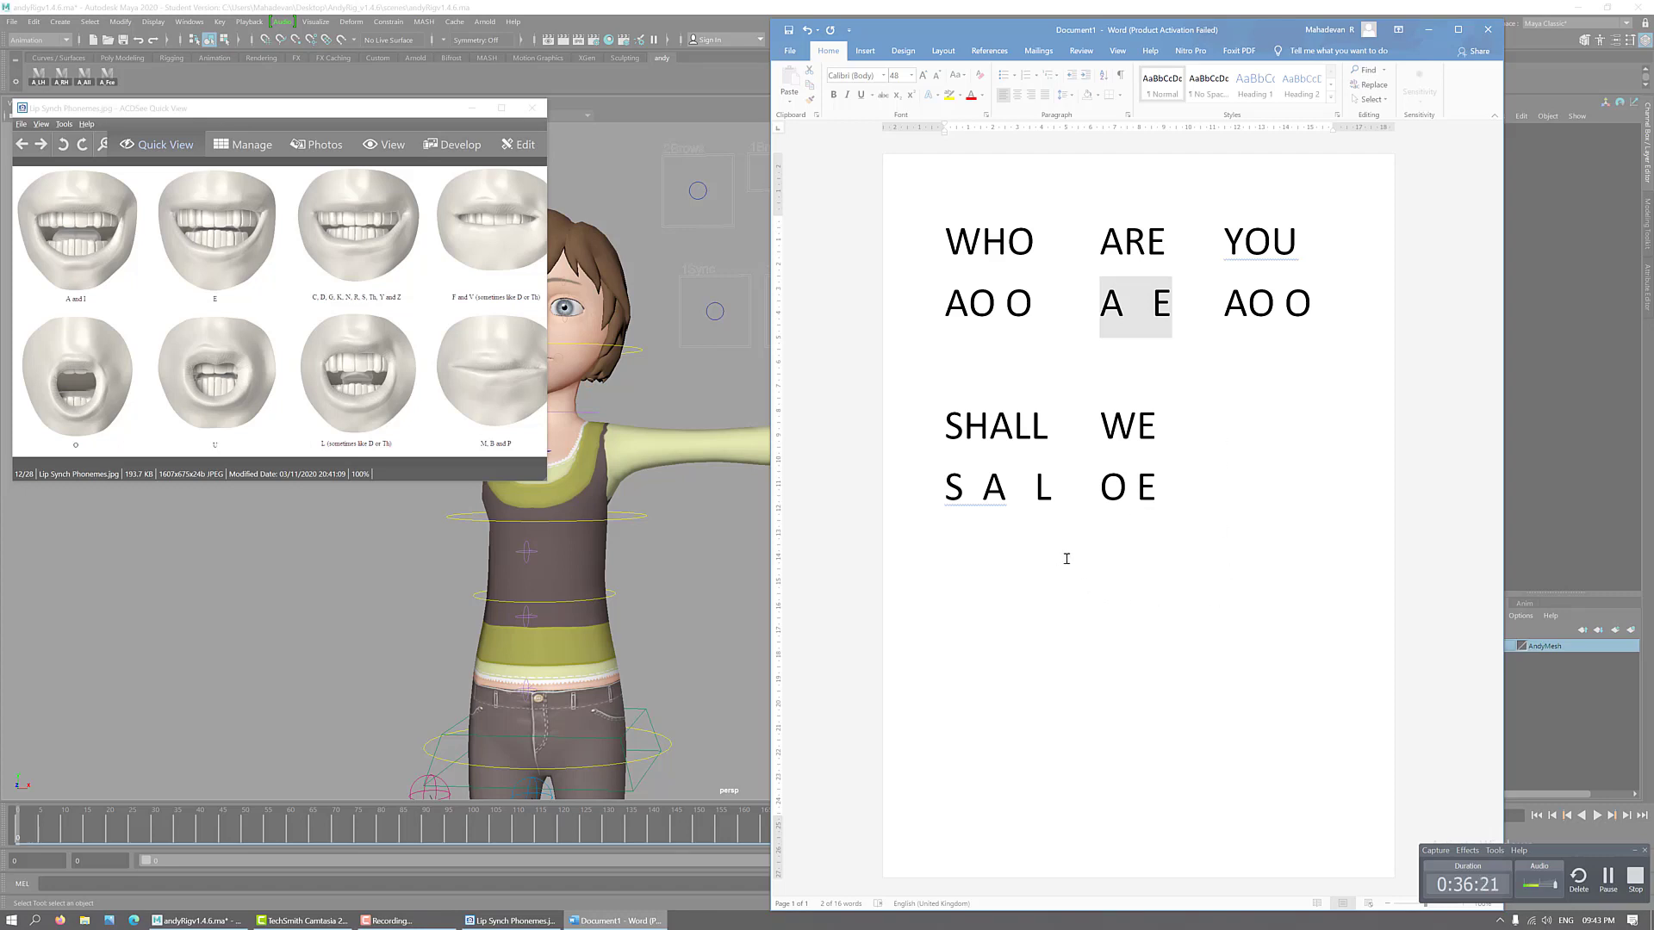
- Start a third dialogue line with HOW below the SHALL WE breakdown, with a blank line above and tab spacing after the word
{"action": "left_click", "coordinate": [1203, 466]}
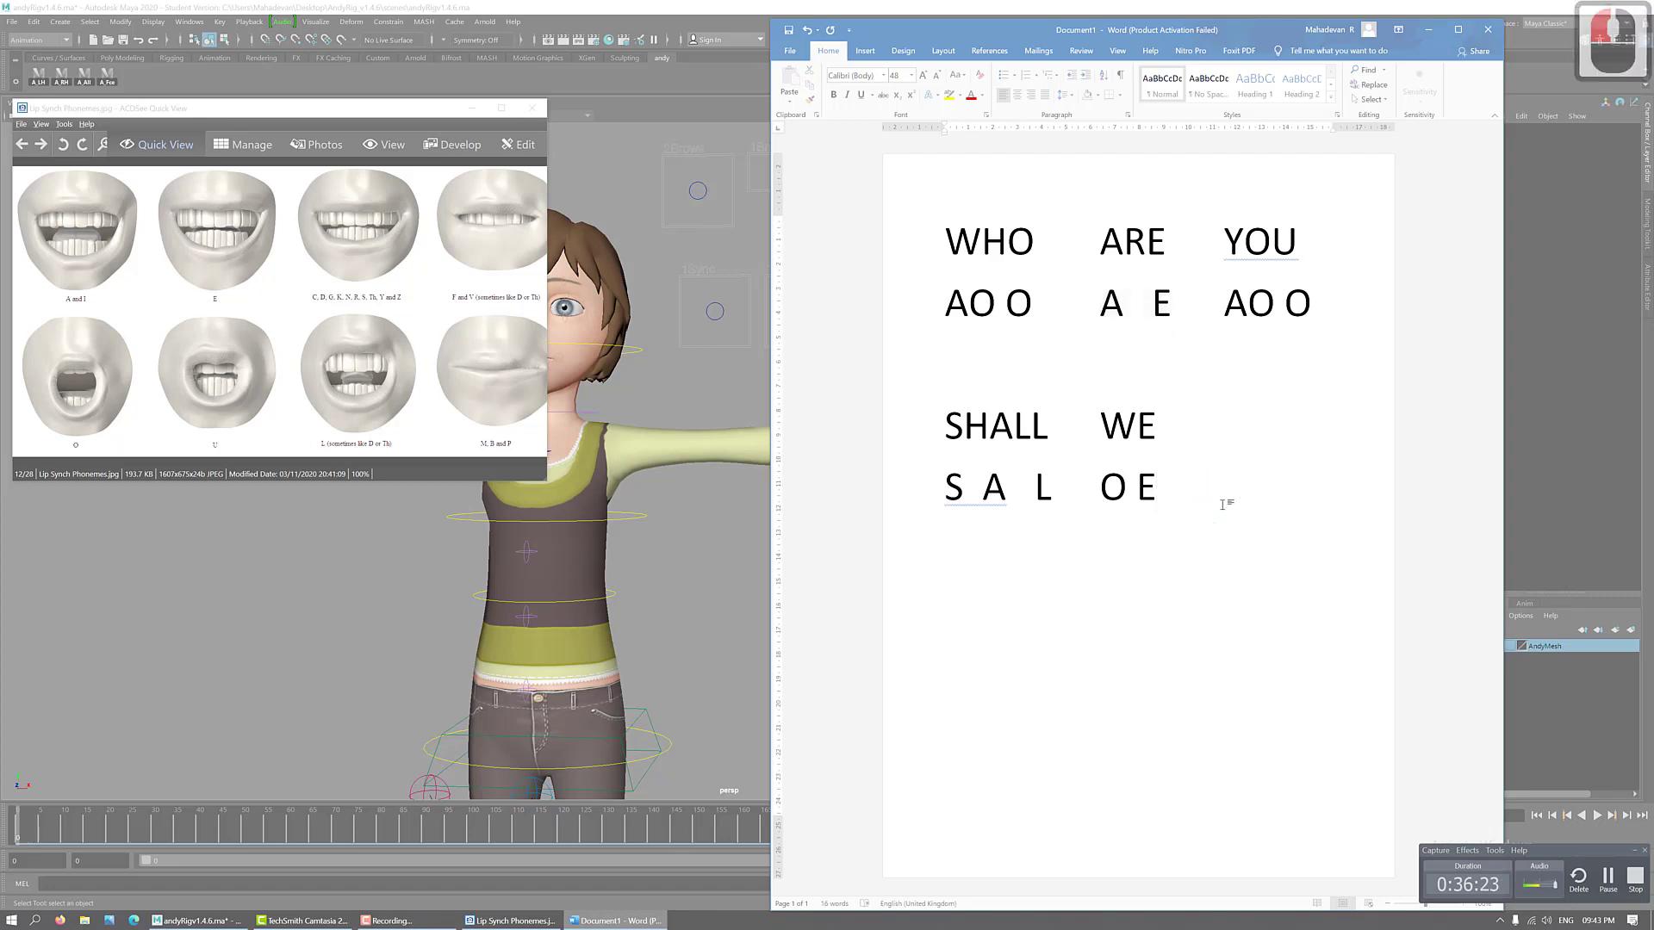
{"action": "key", "text": "Return"}
{"action": "key", "text": "Return"}
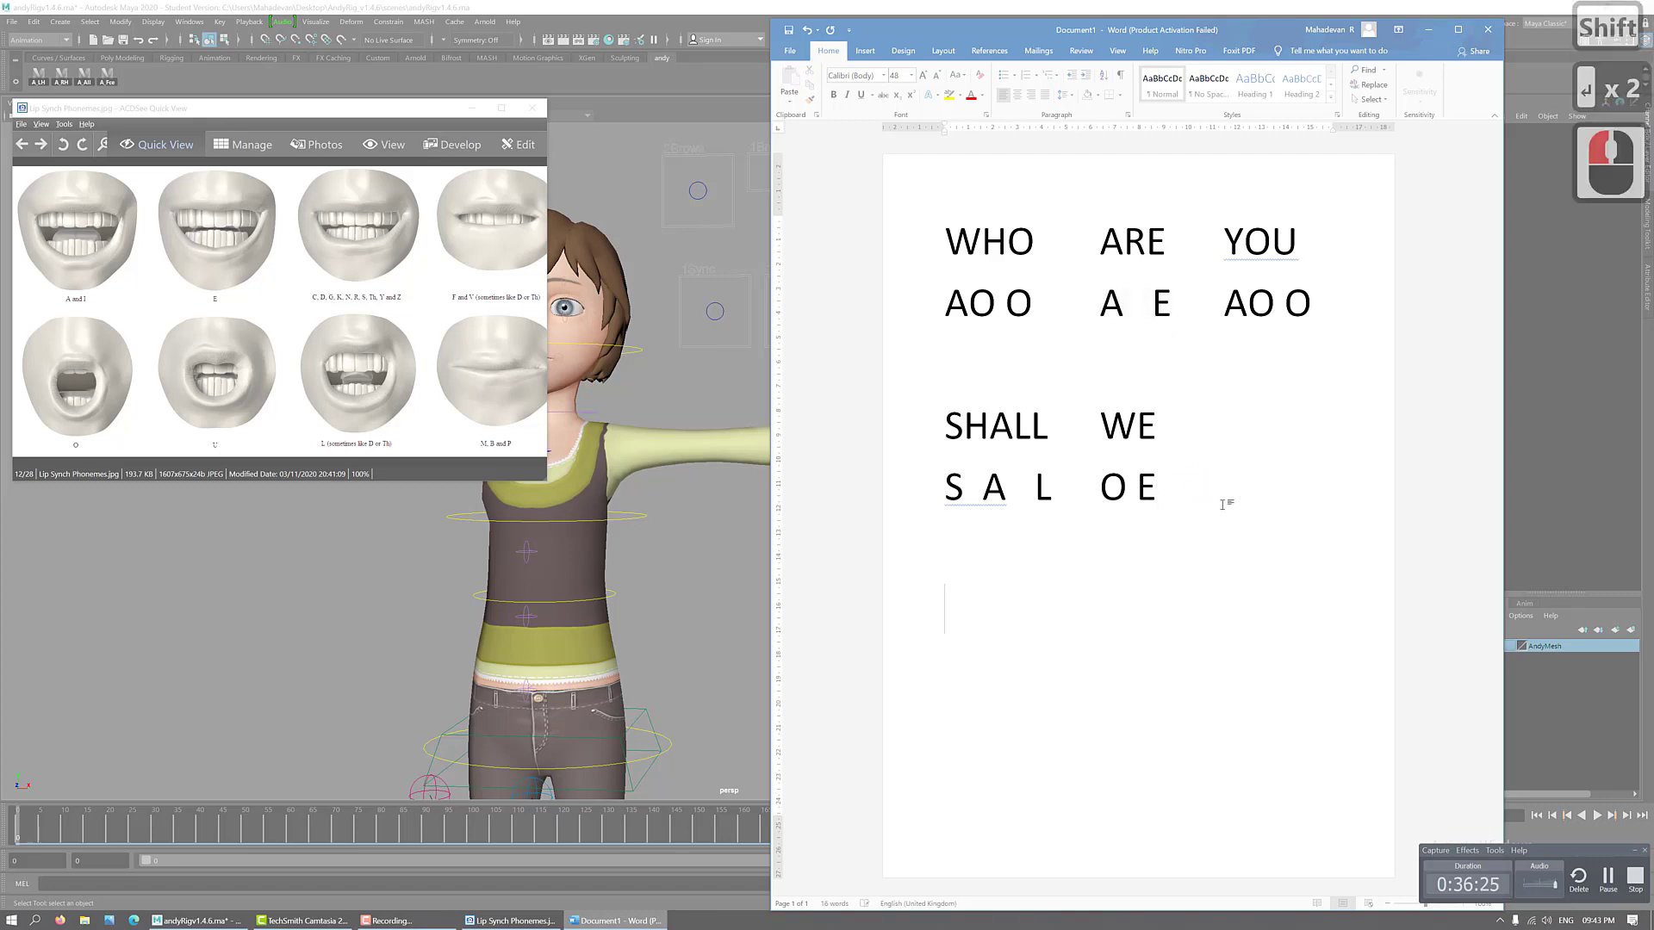
{"action": "type", "text": "HOW"}
{"action": "key", "text": "Tab"}
{"action": "key", "text": "Tab"}
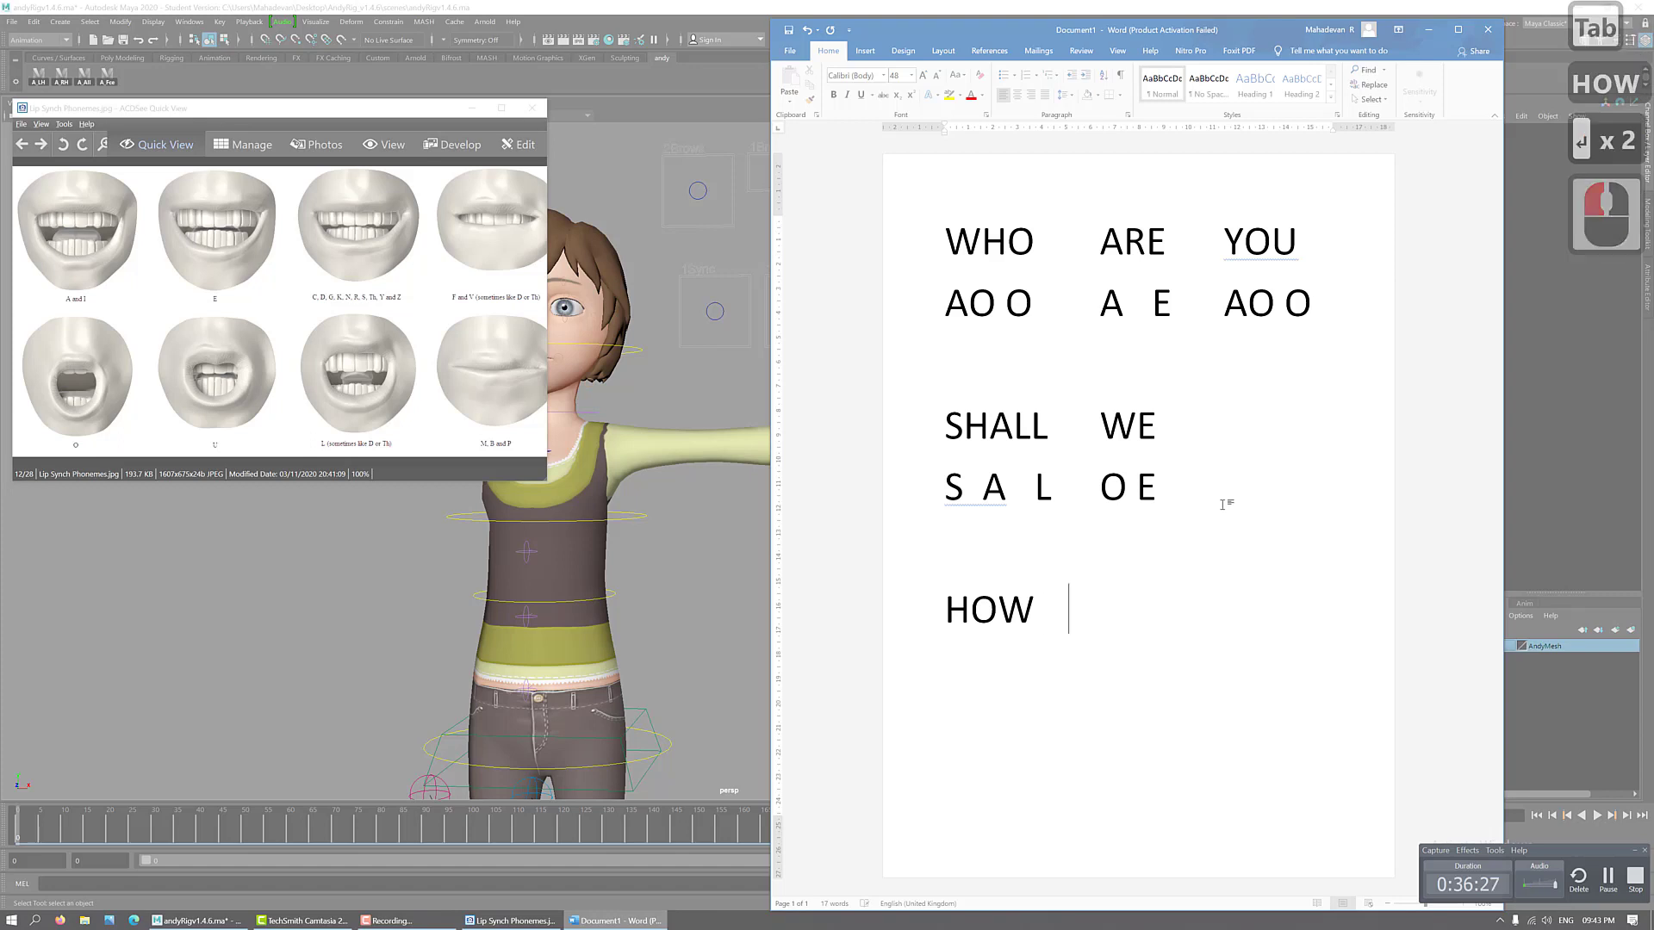
{"action": "type", "text": "ARE"}
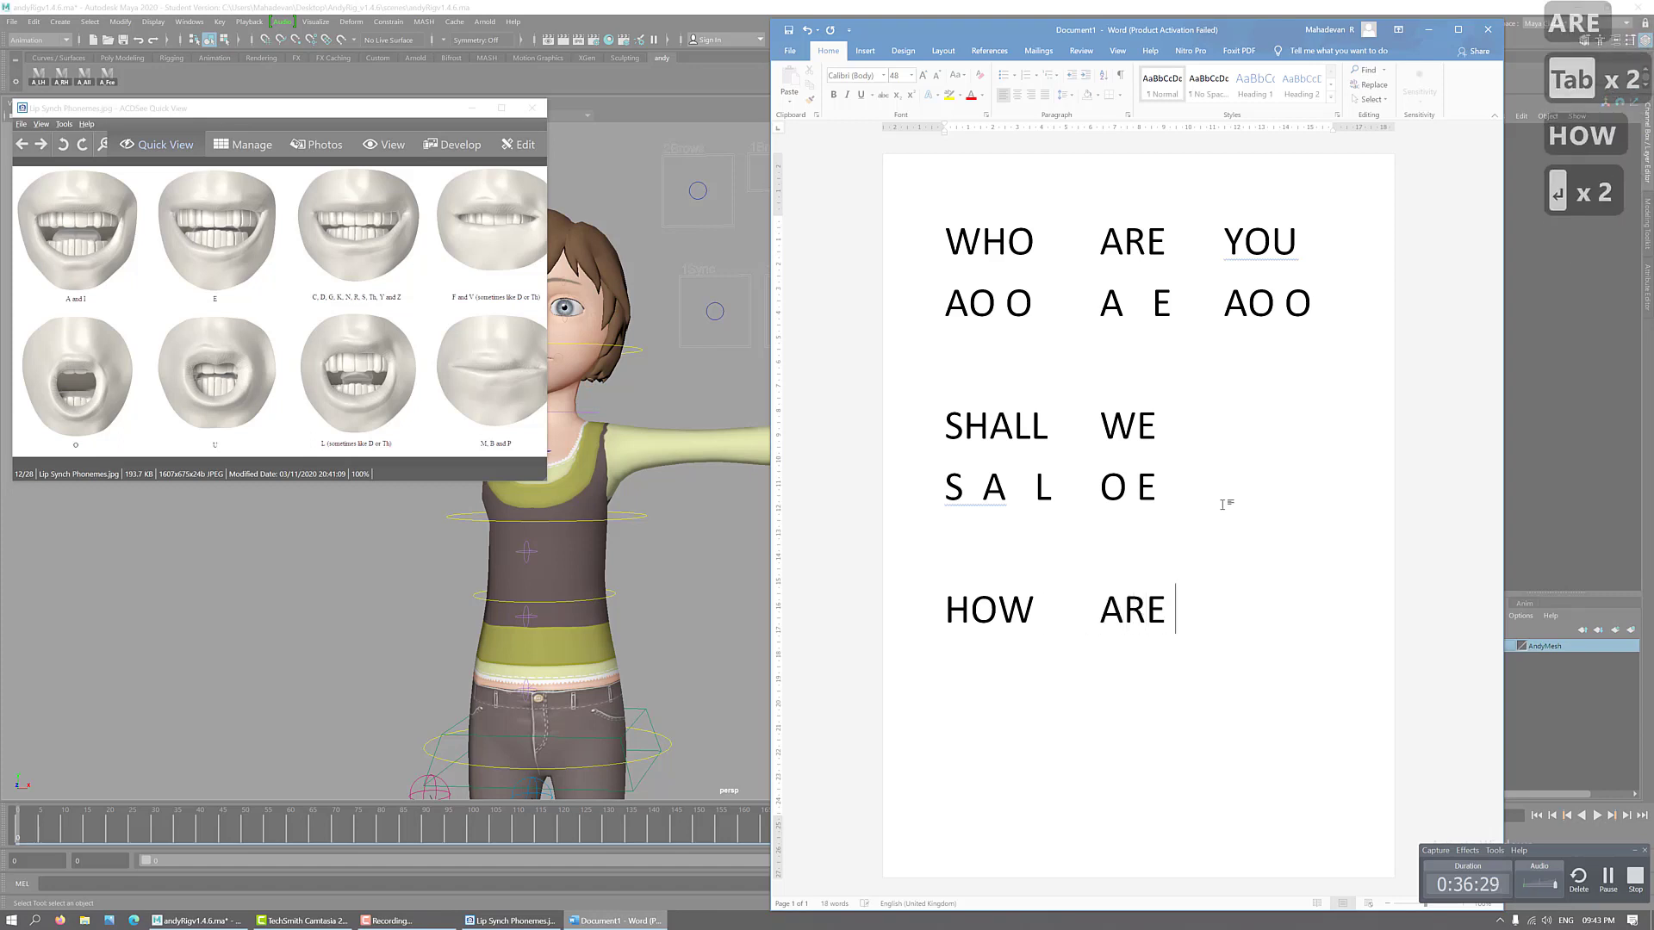
{"action": "key", "text": "BackSpace"}
{"action": "key", "text": "BackSpace"}
{"action": "key", "text": "BackSpace"}
{"action": "key", "text": "BackSpace"}
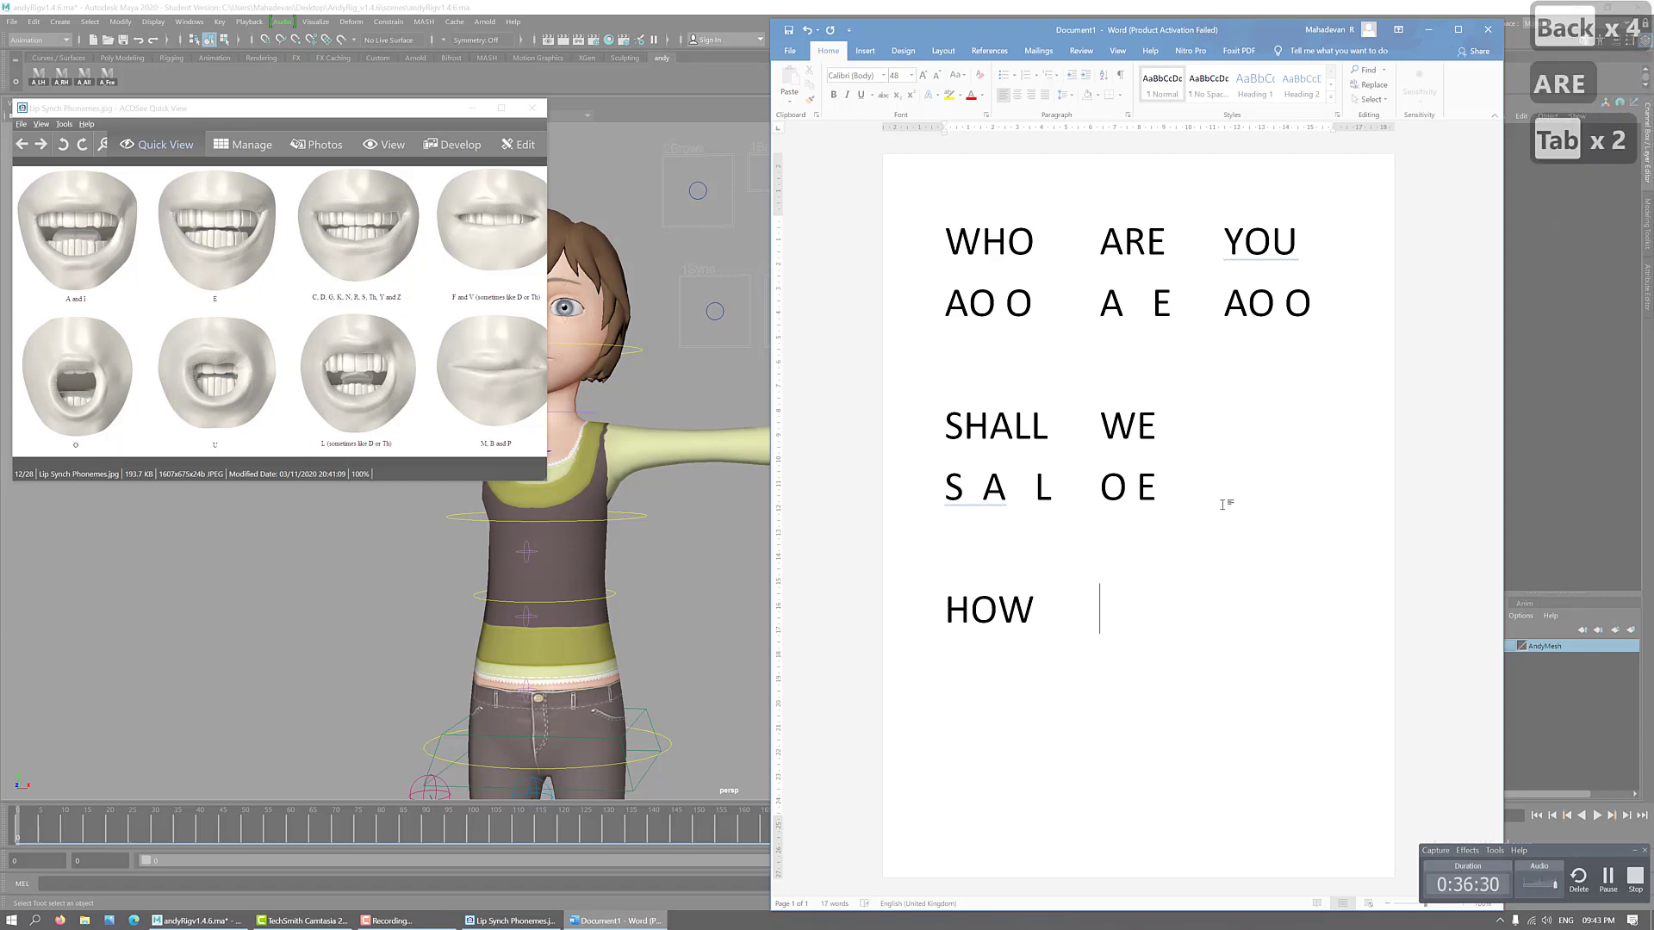
- Complete the third dialogue line after HOW with the words IS and THAT, separated by tab spacing
{"action": "key", "text": "shift"}
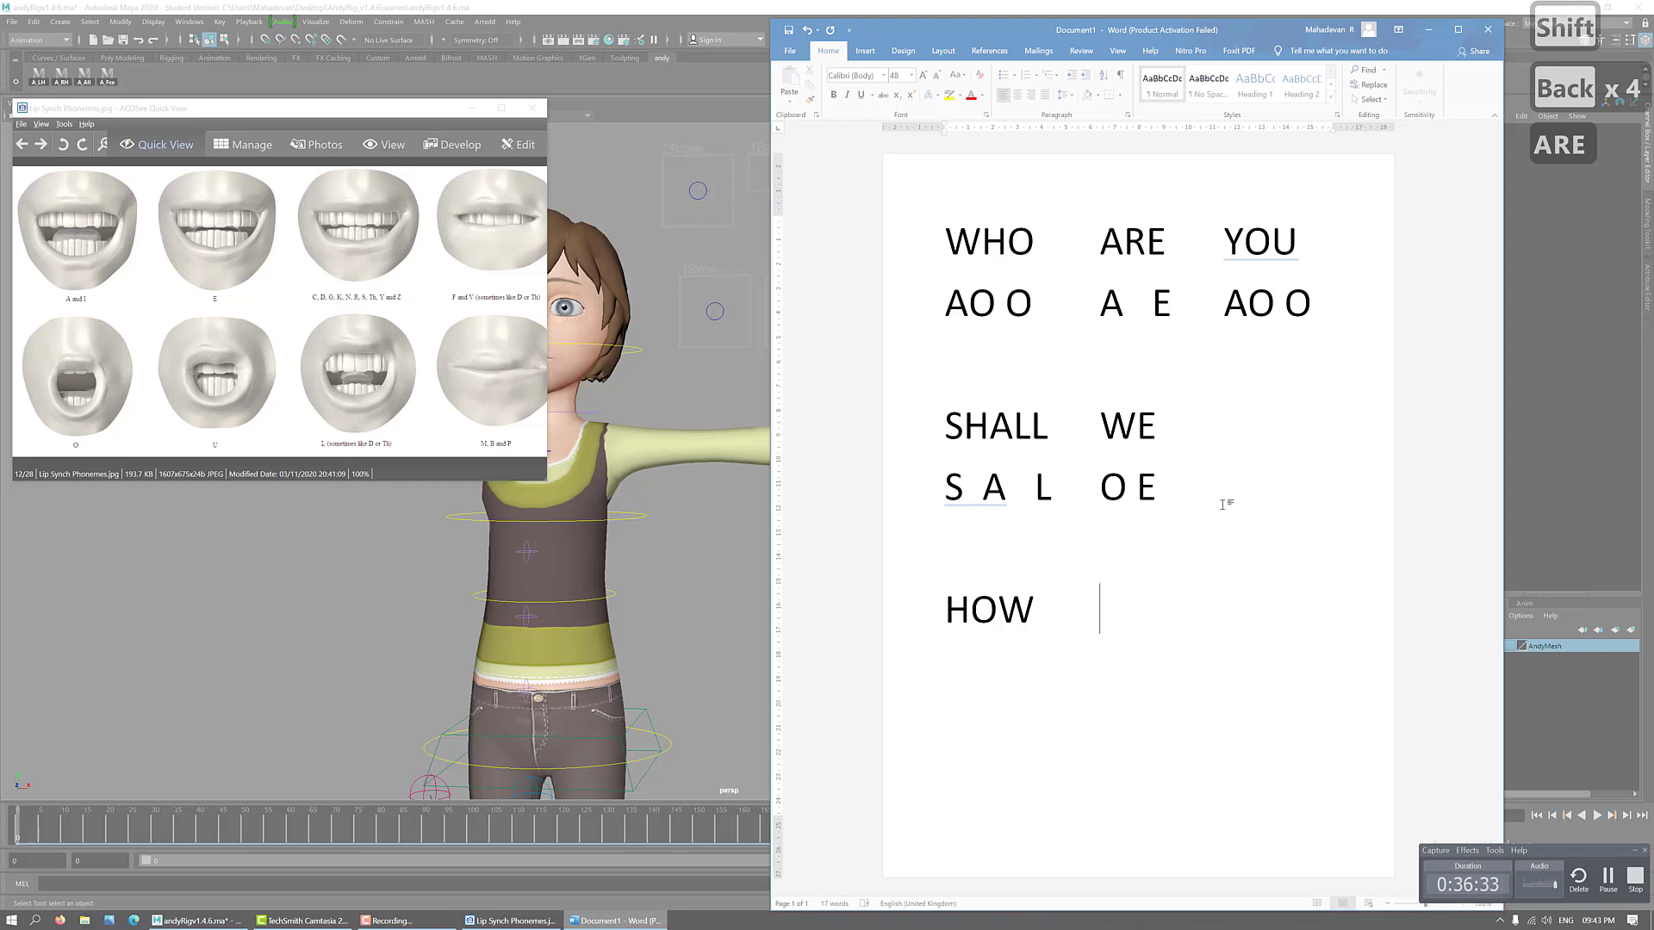
{"action": "type", "text": "IS"}
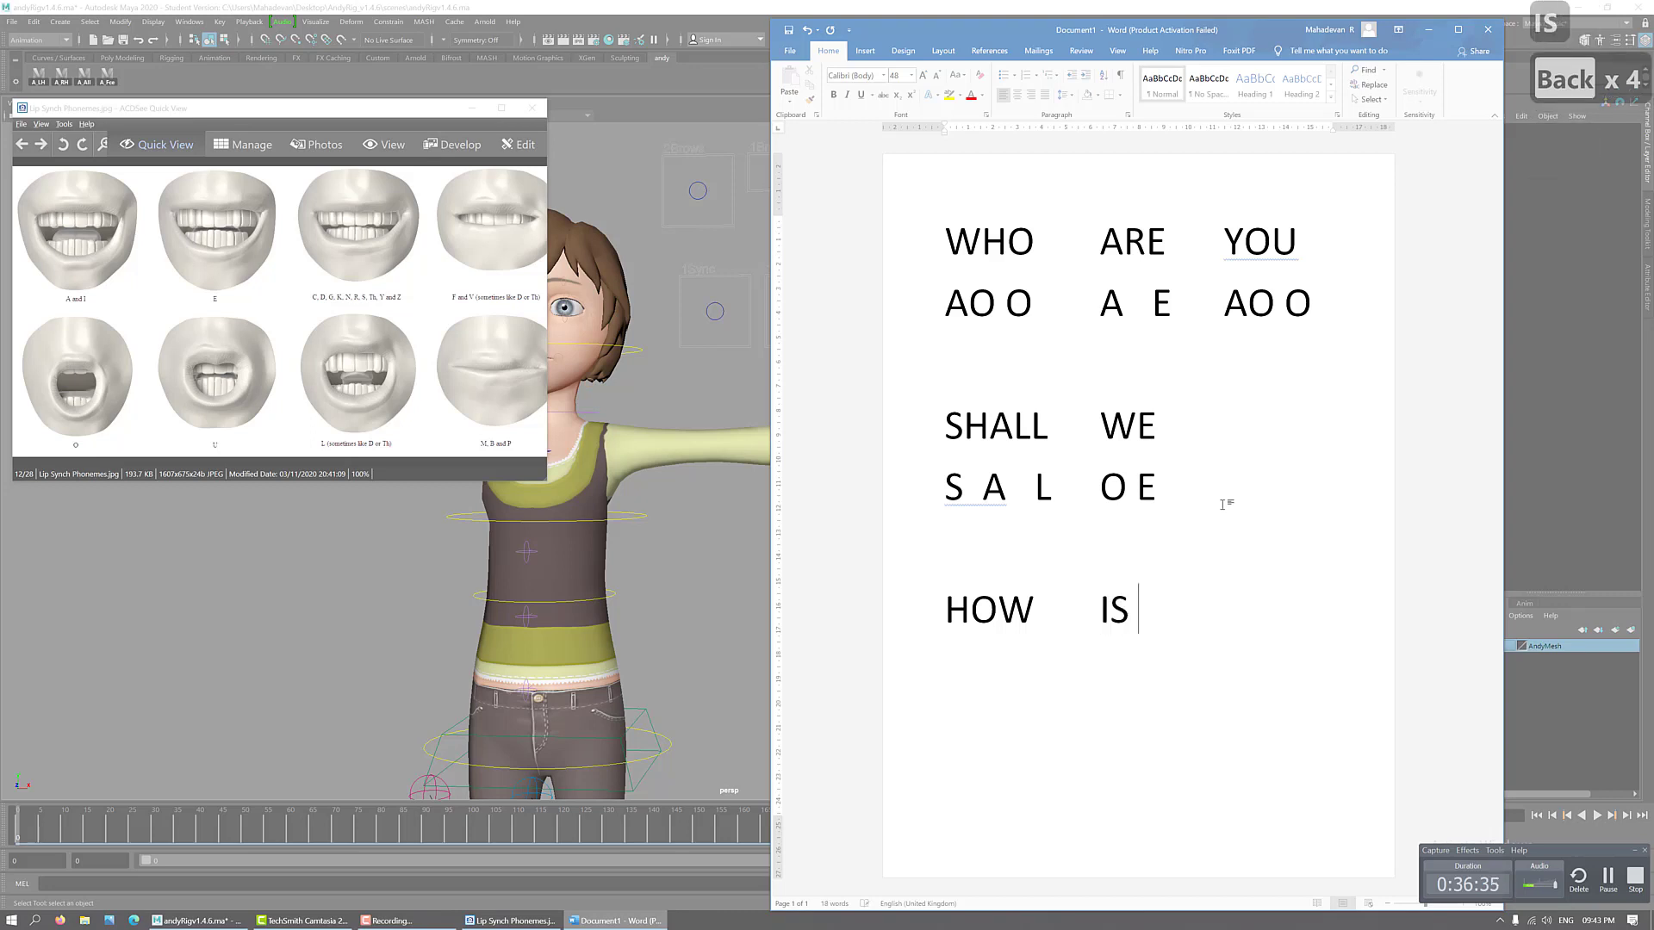
{"action": "key", "text": "Tab"}
{"action": "key", "text": "Tab"}
{"action": "type", "text": "THAT"}
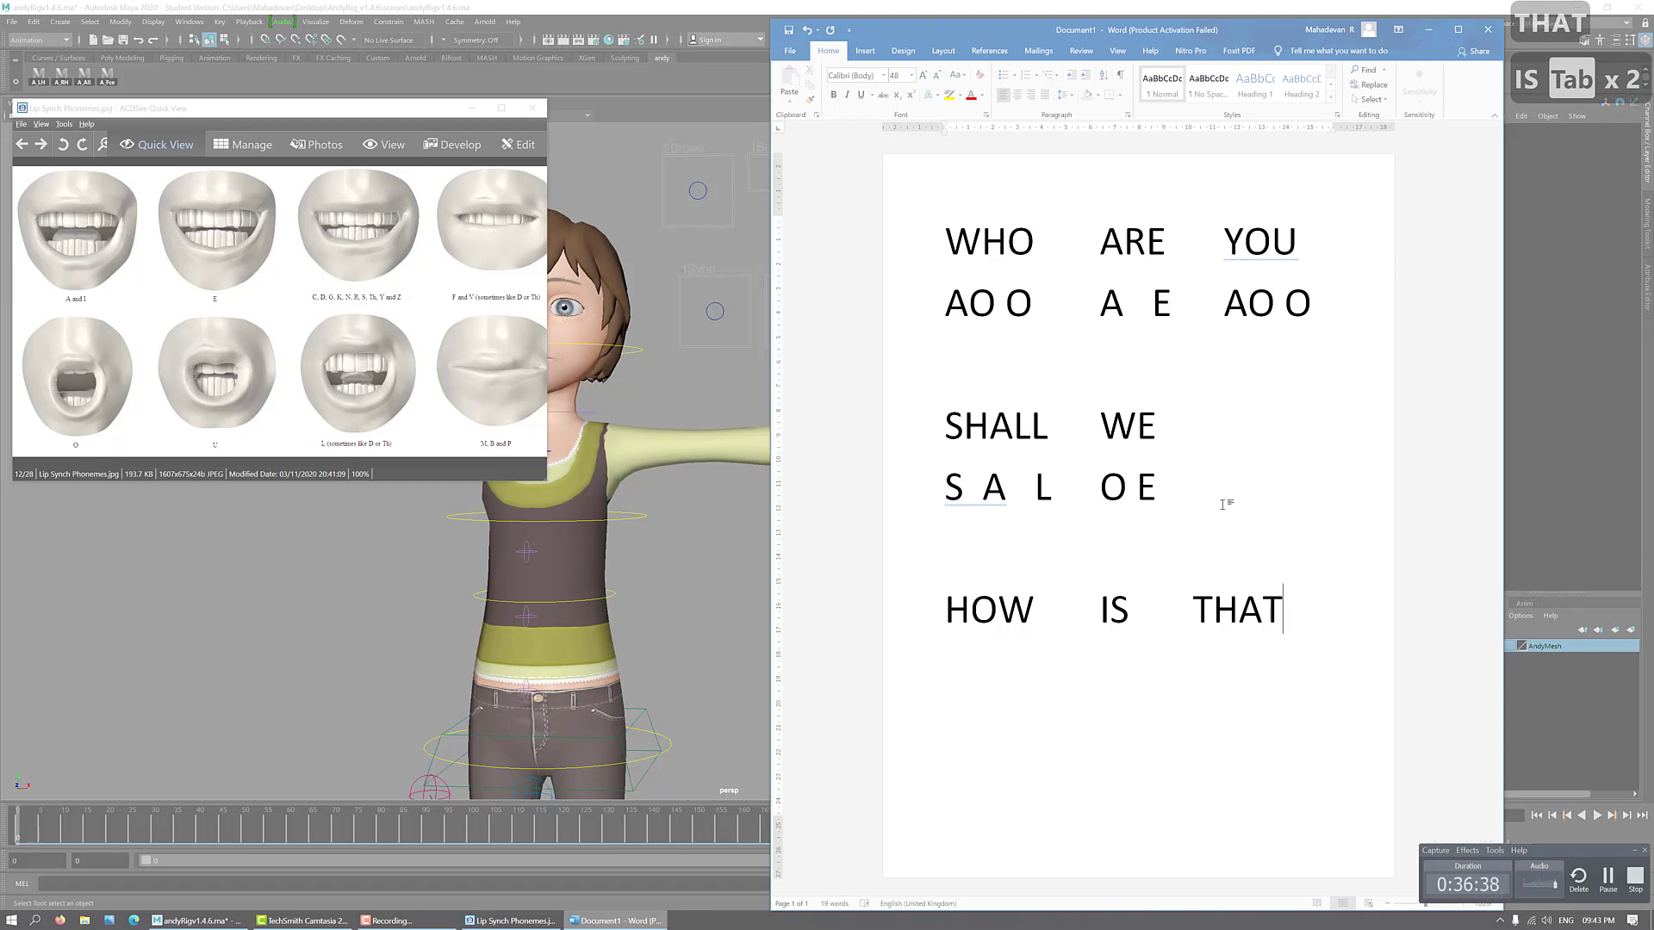
- Enter the sounds Ah and O on a new line beneath HOW, separated by a tab, and check them against the word
{"action": "key", "text": "Return"}
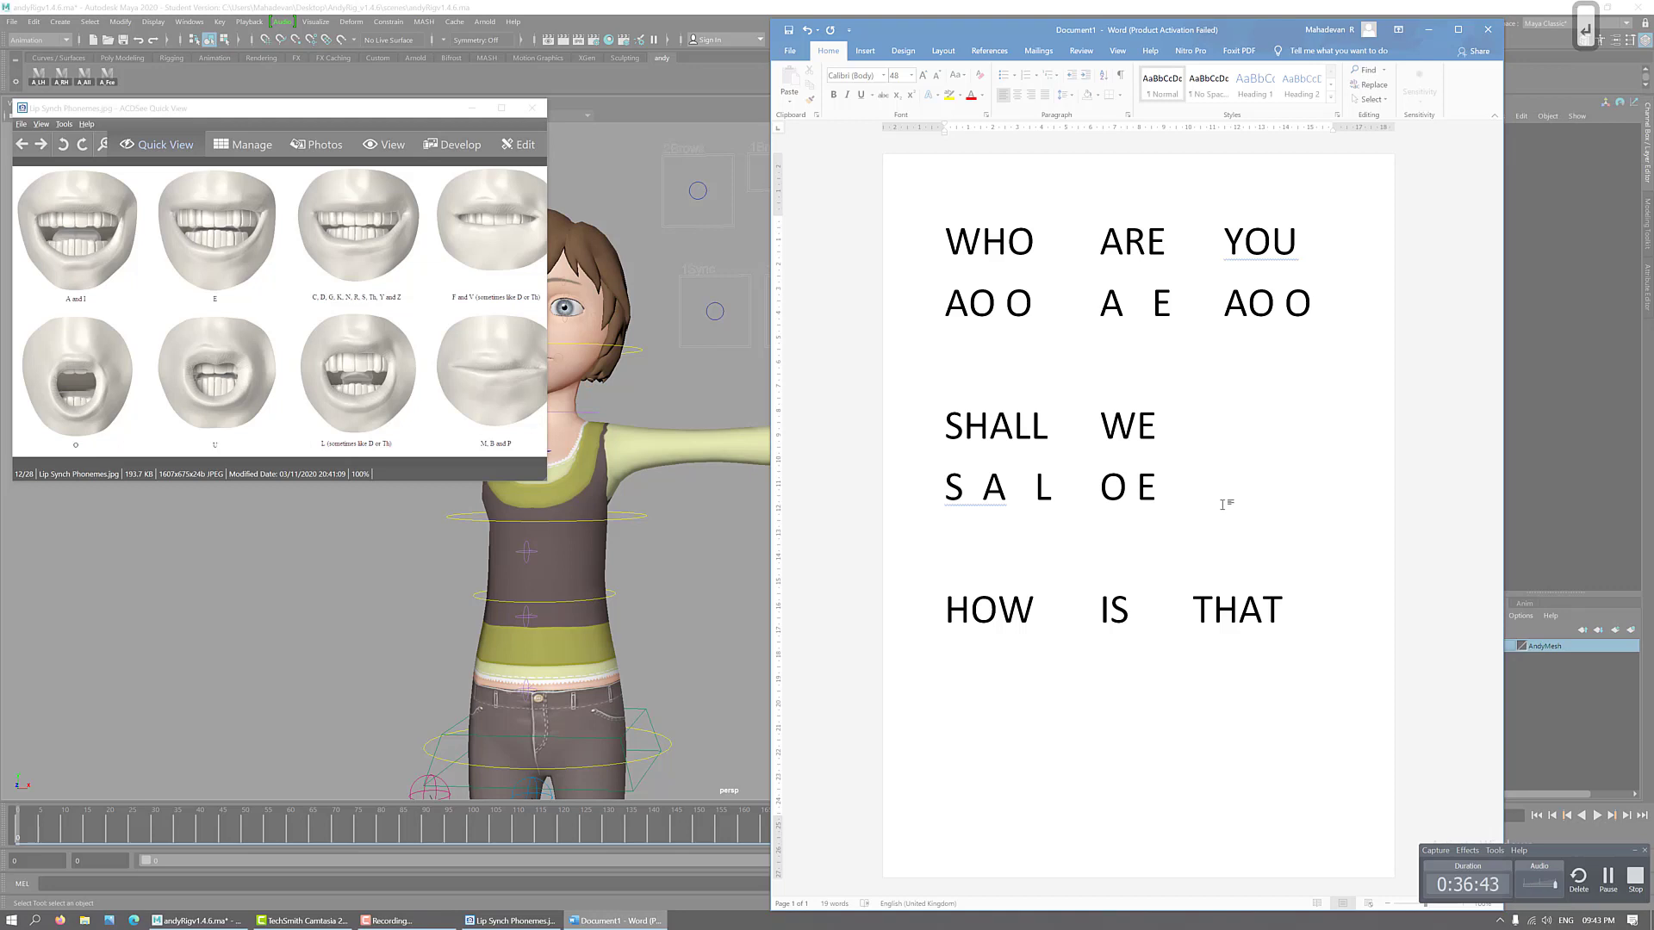
{"action": "key", "text": "shift"}
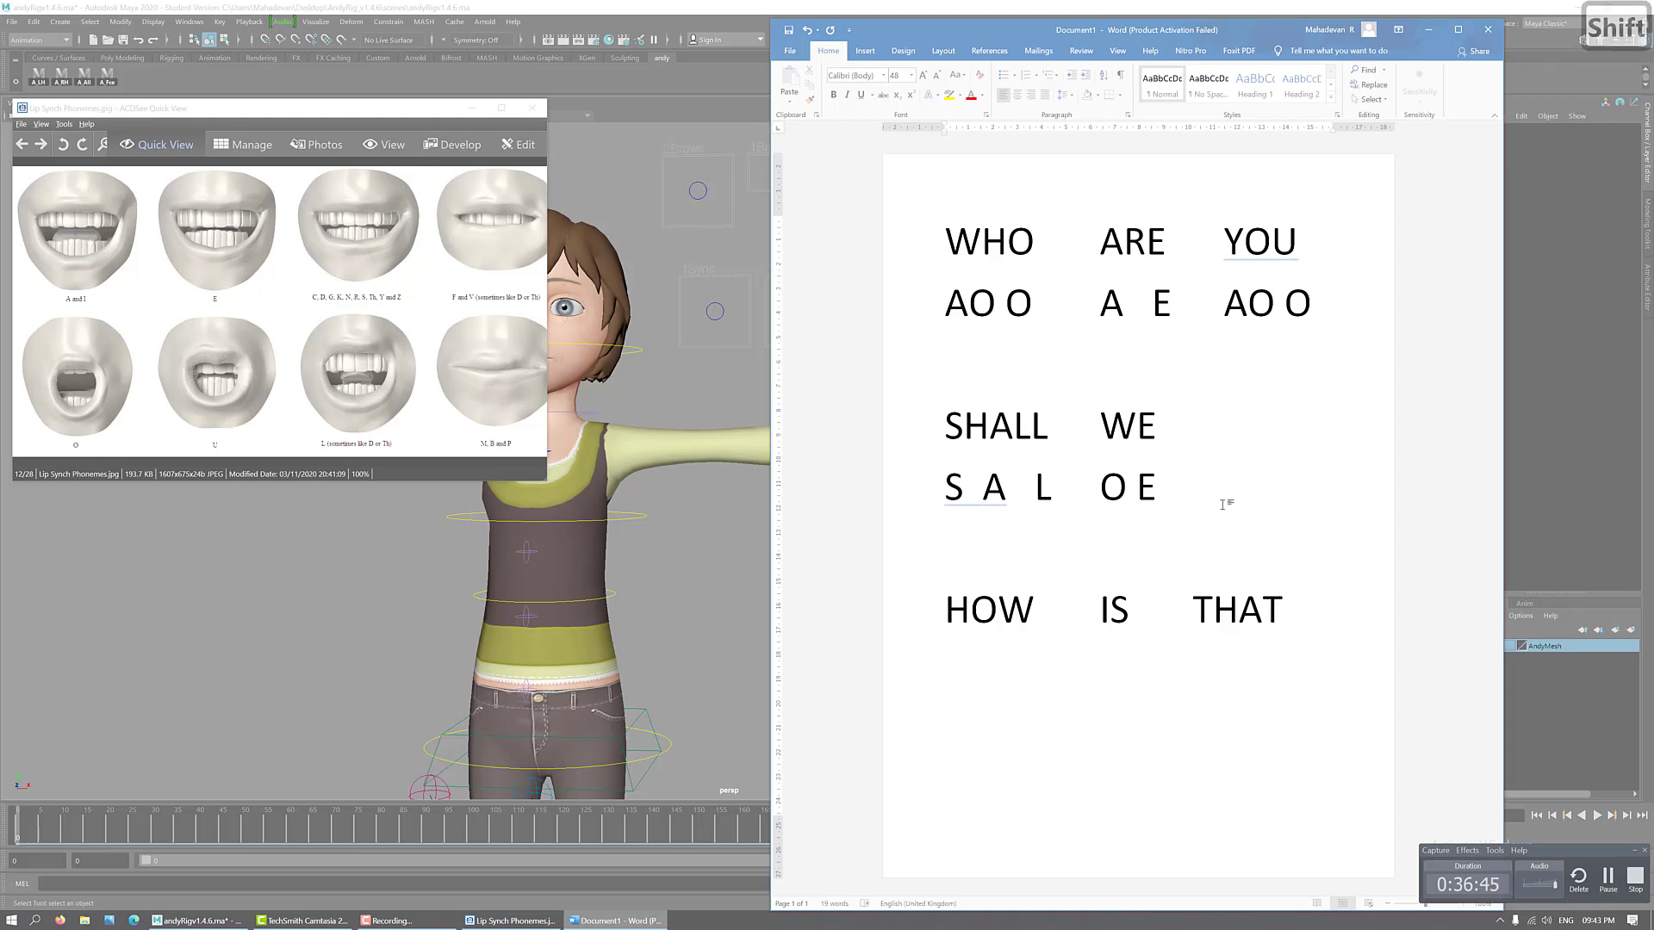
{"action": "type", "text": "A"}
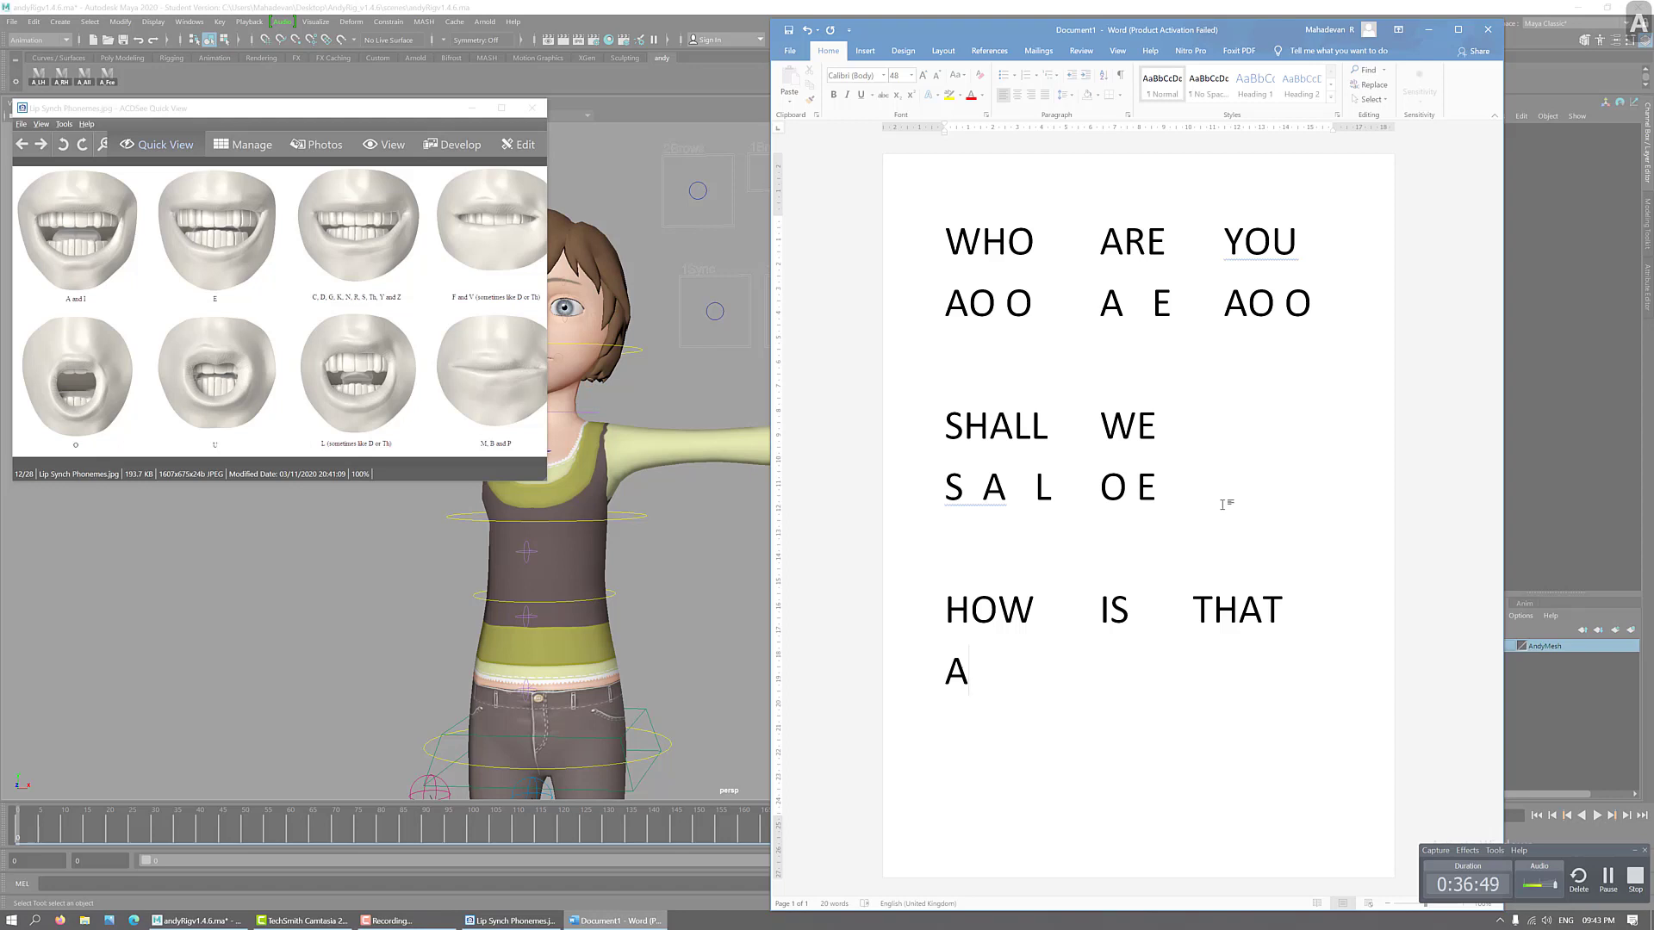
{"action": "type", "text": "h"}
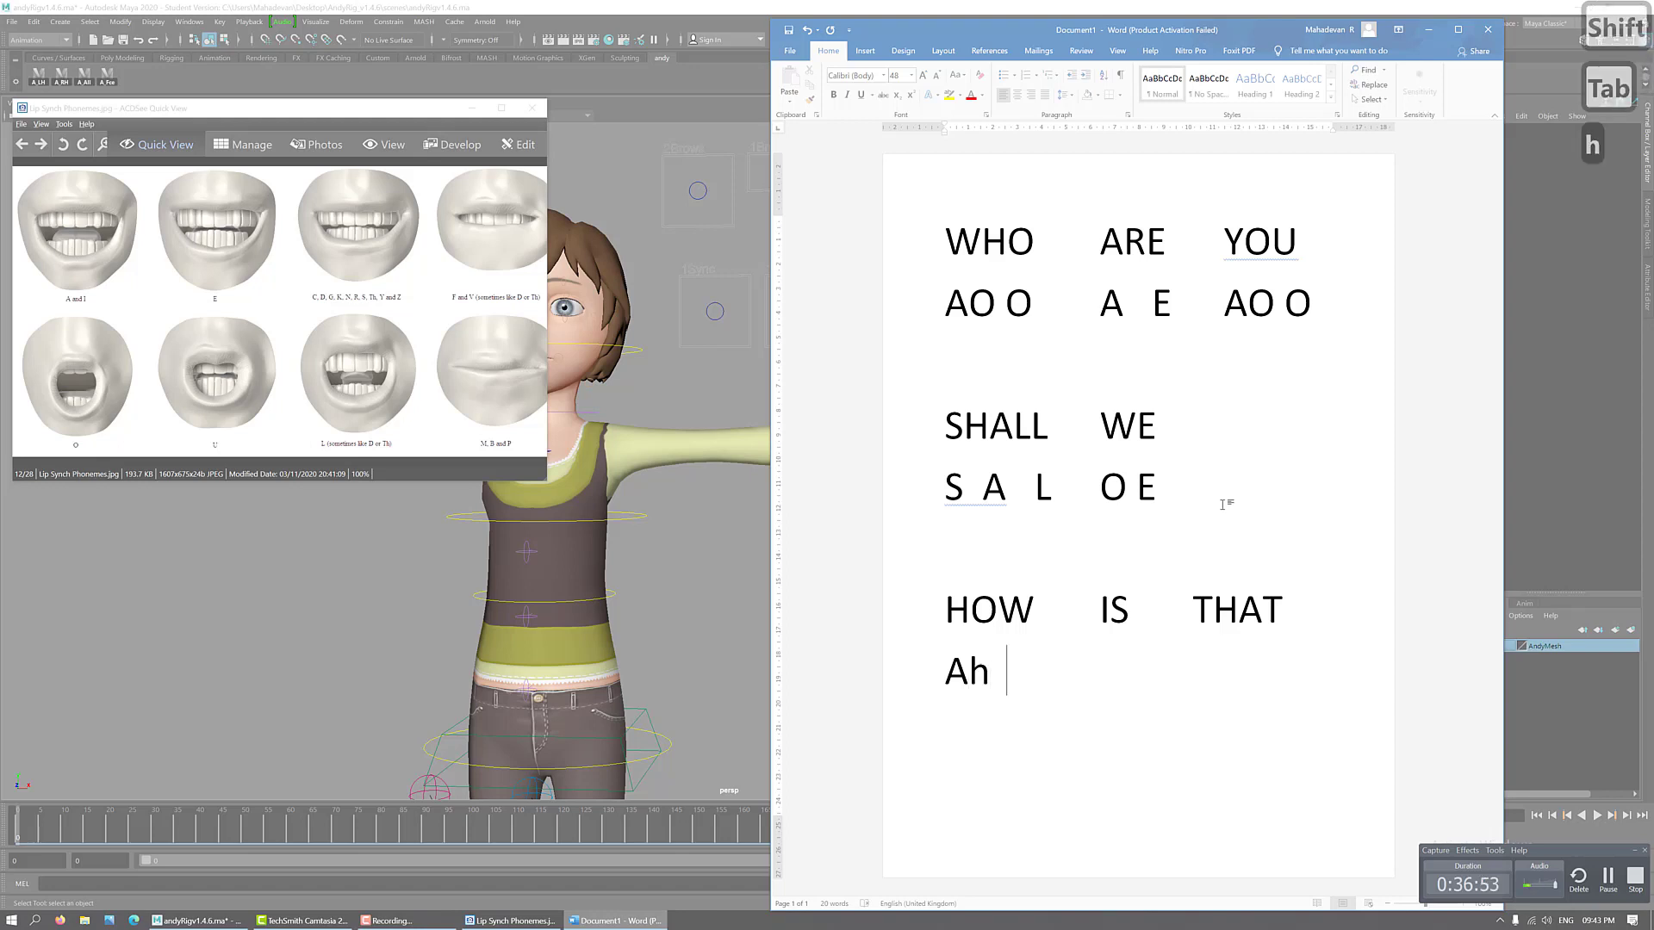
{"action": "type", "text": "O"}
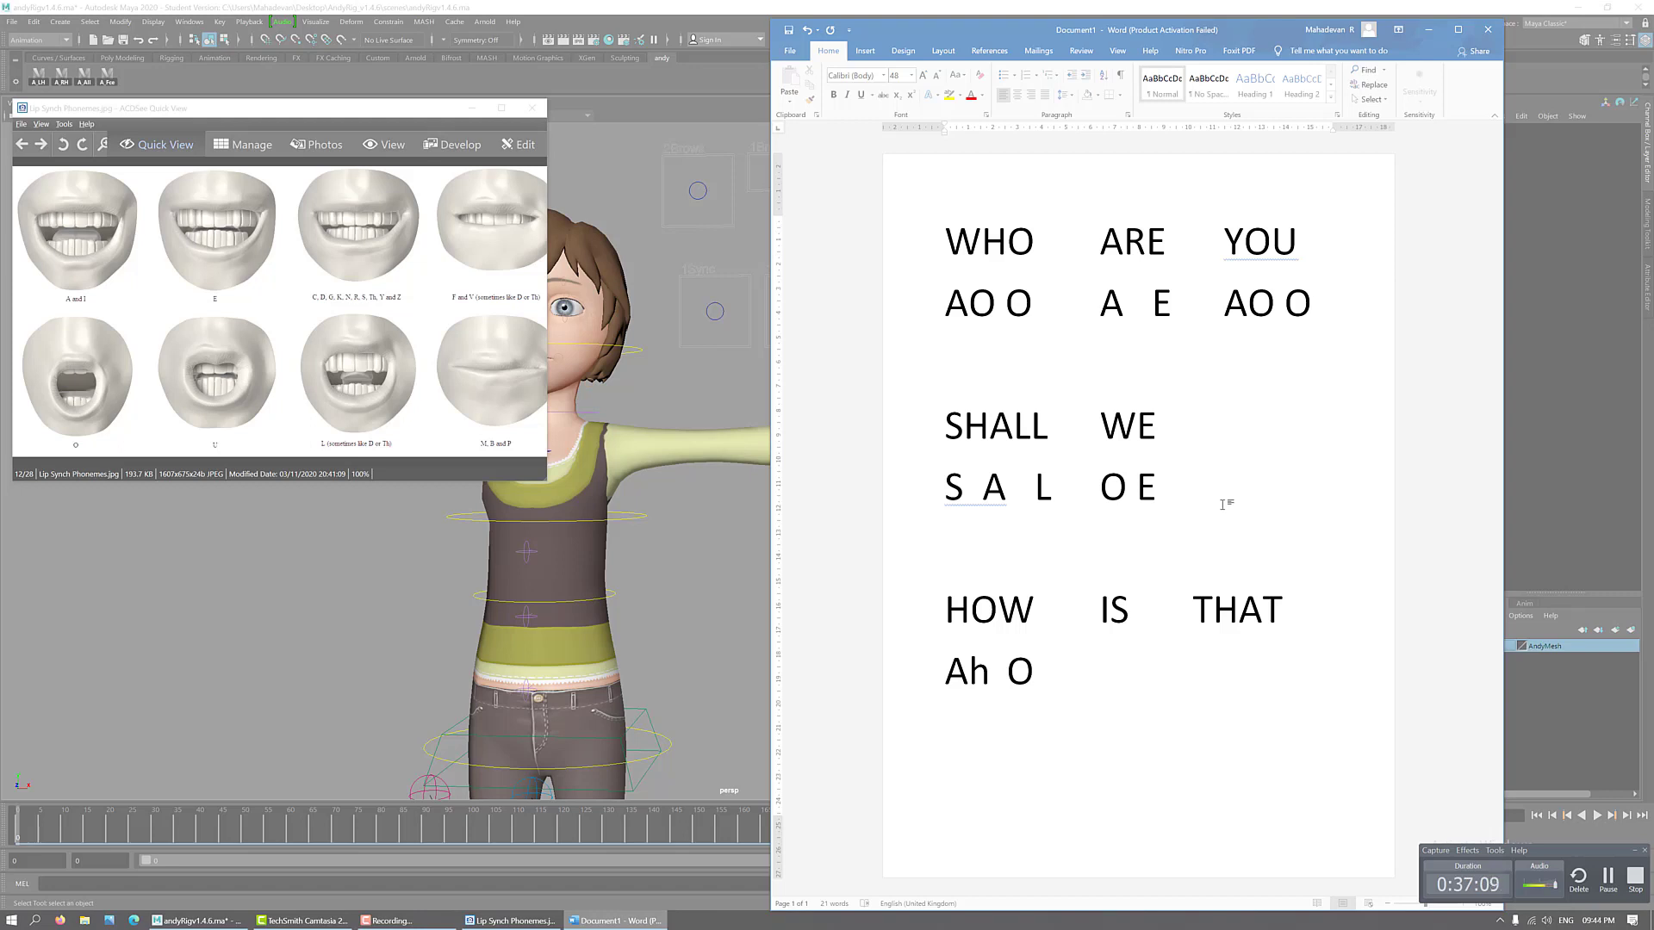
{"action": "left_click", "coordinate": [946, 672]}
{"action": "left_click_drag", "start_coordinate": [945, 672], "coordinate": [970, 677]}
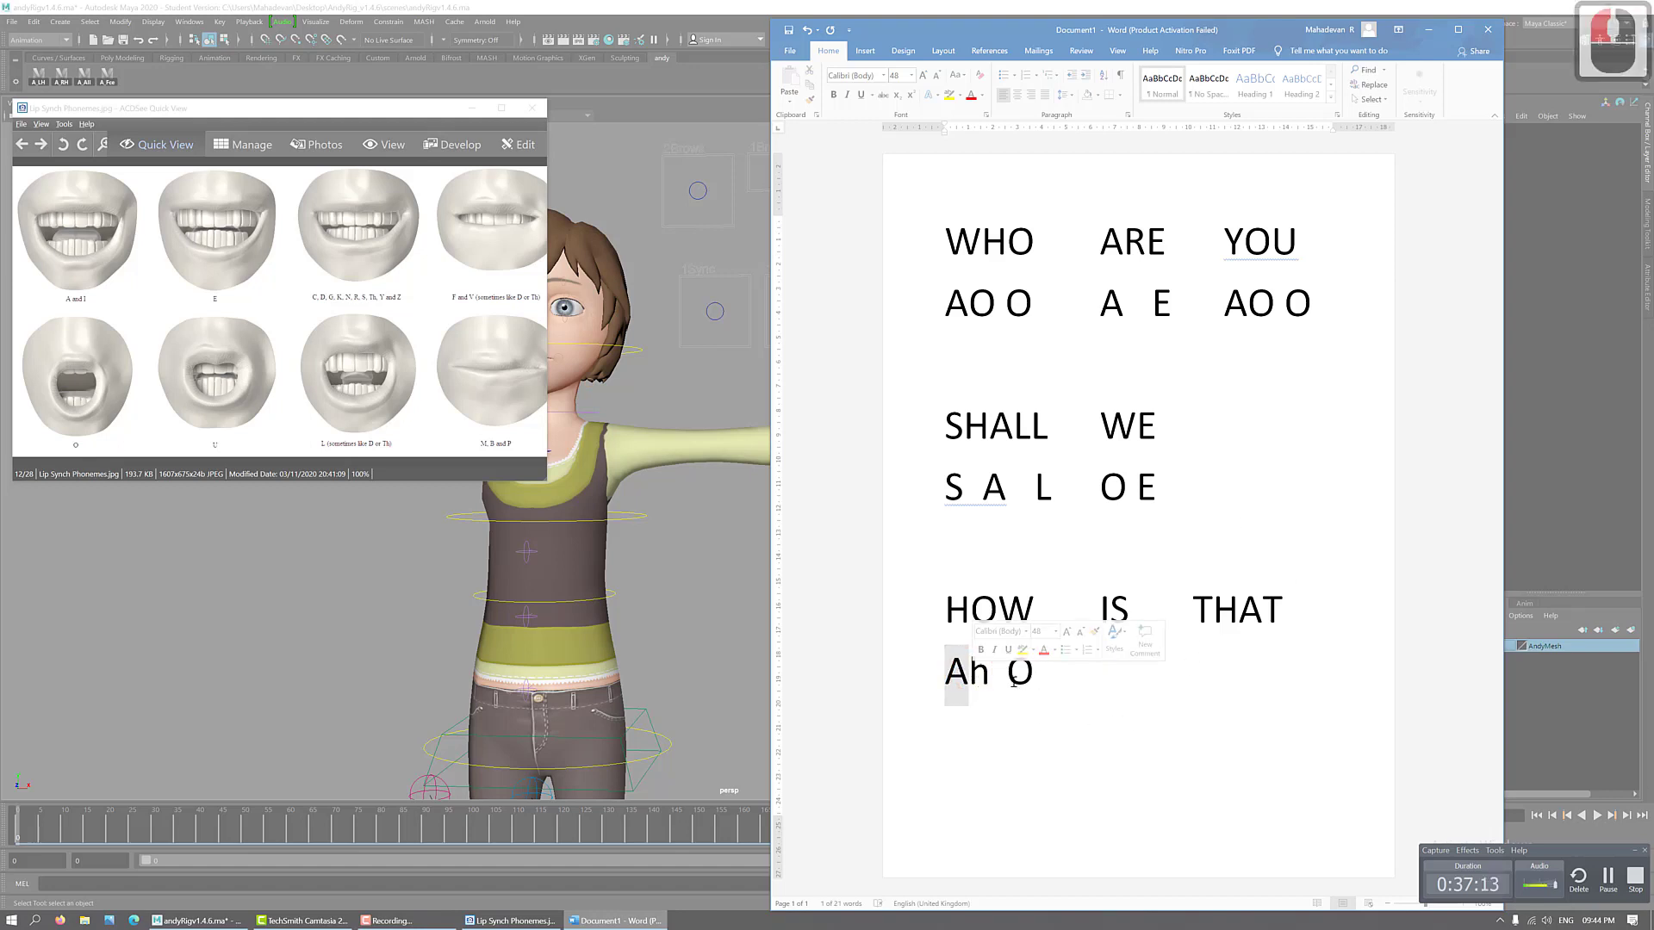
{"action": "left_click_drag", "start_coordinate": [955, 709], "coordinate": [1034, 676]}
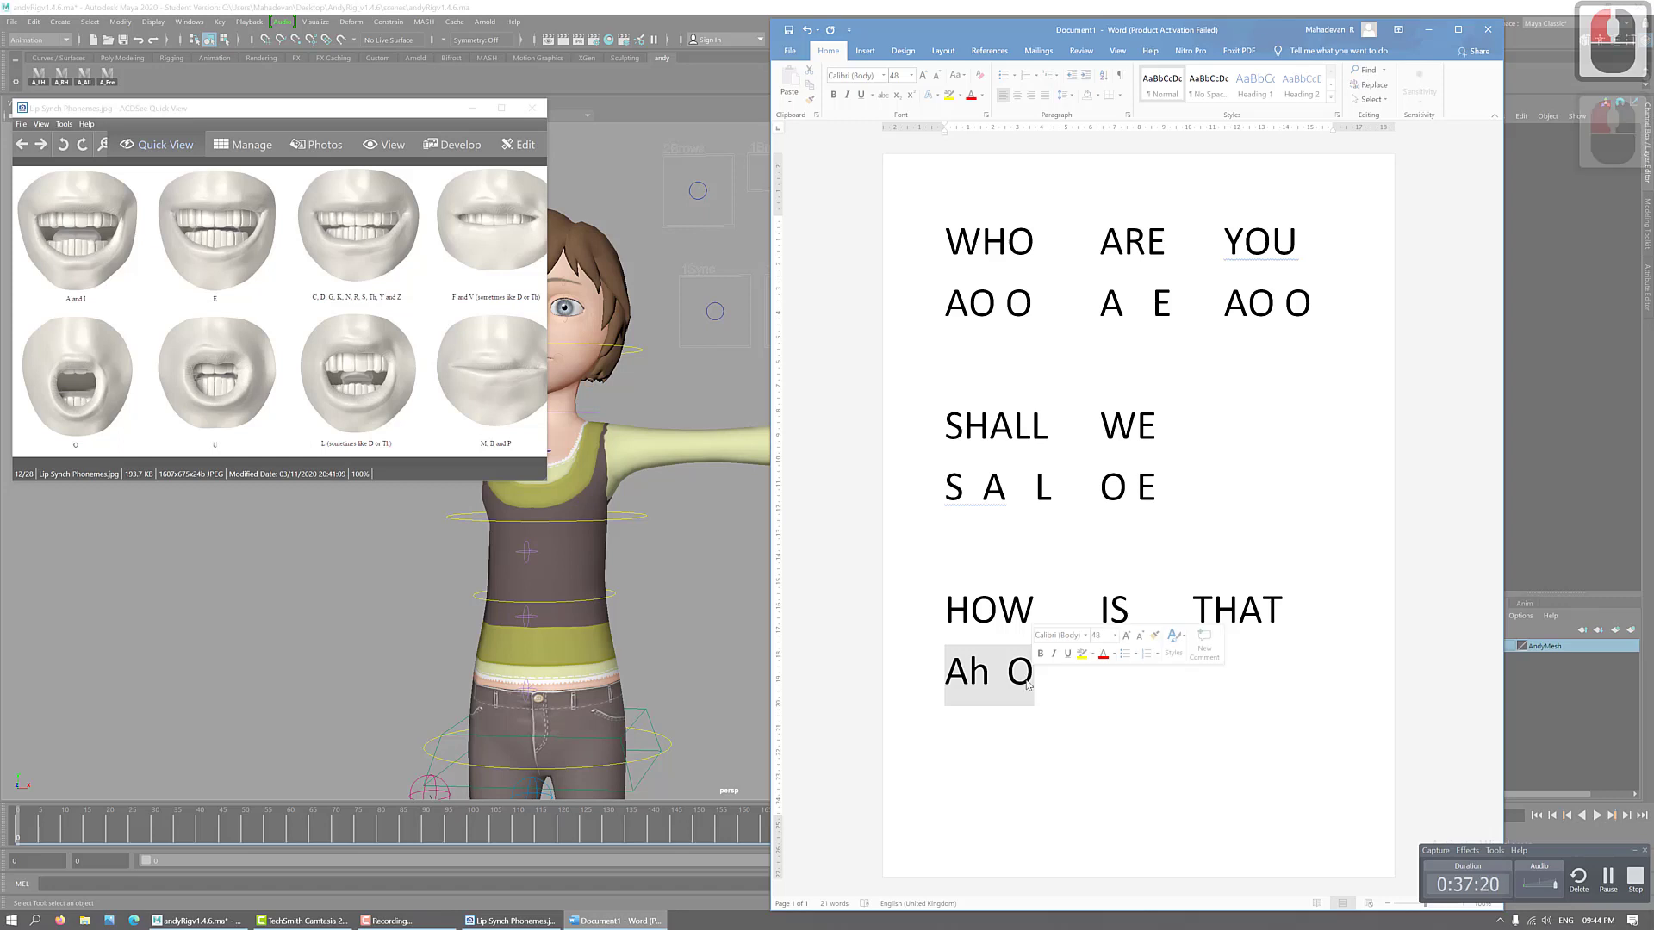
- Add the sounds AE beneath IS on the third phoneme line and remove the excess spacing before them
{"action": "left_click", "coordinate": [1107, 683]}
{"action": "left_click", "coordinate": [1108, 669]}
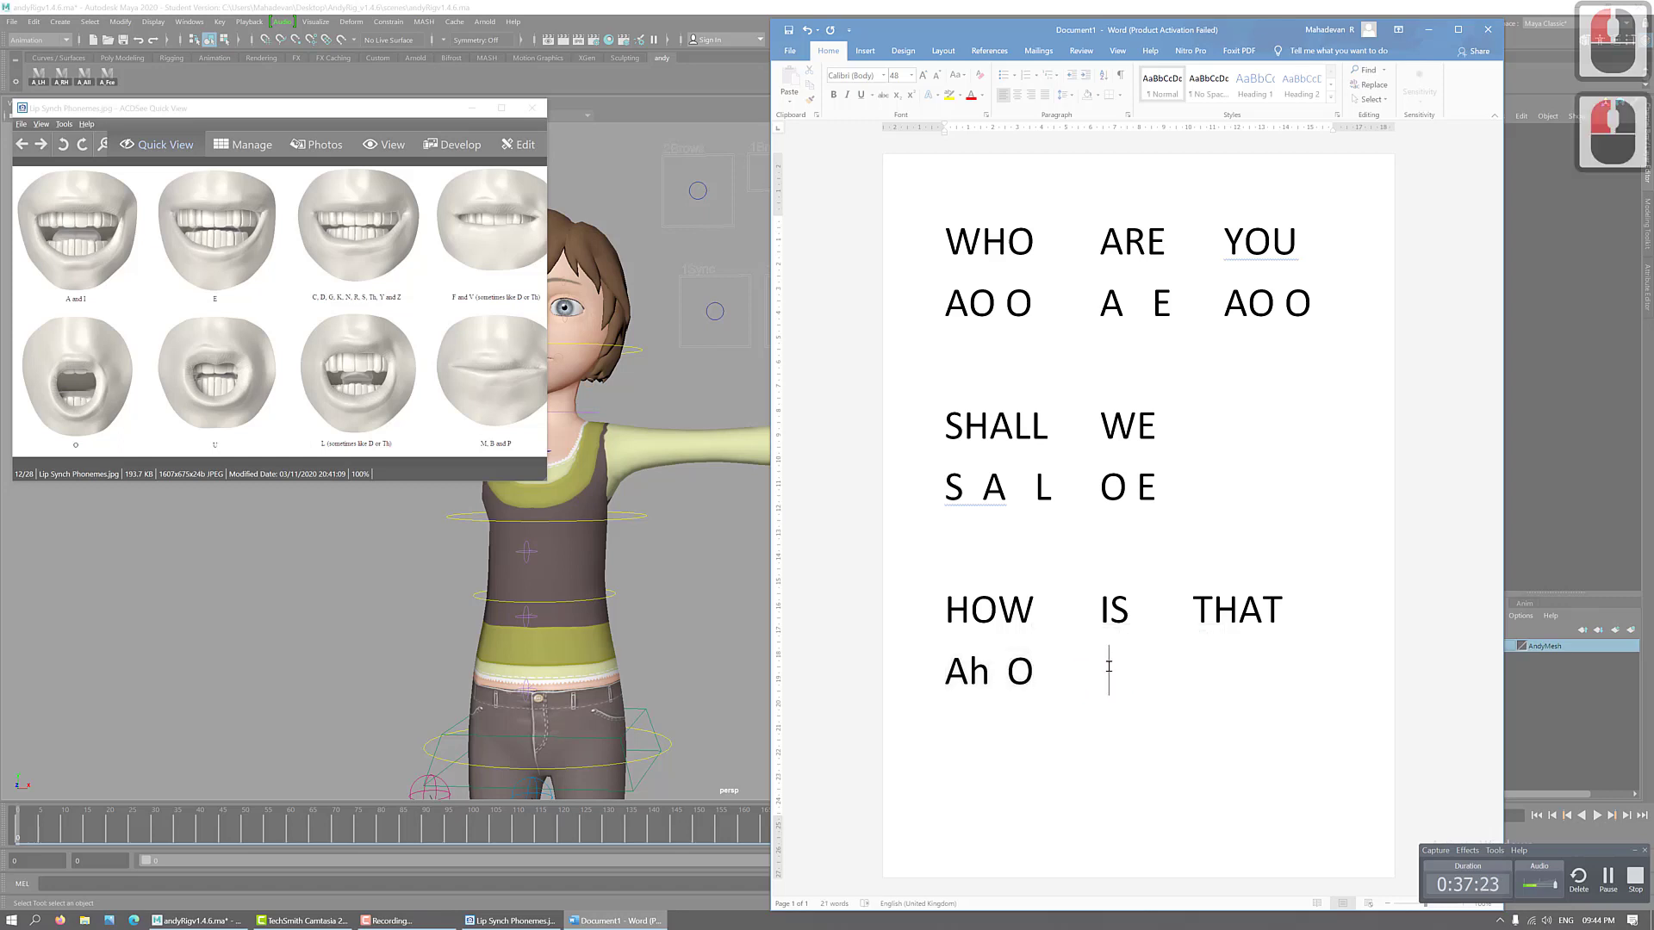
{"action": "type", "text": "AE"}
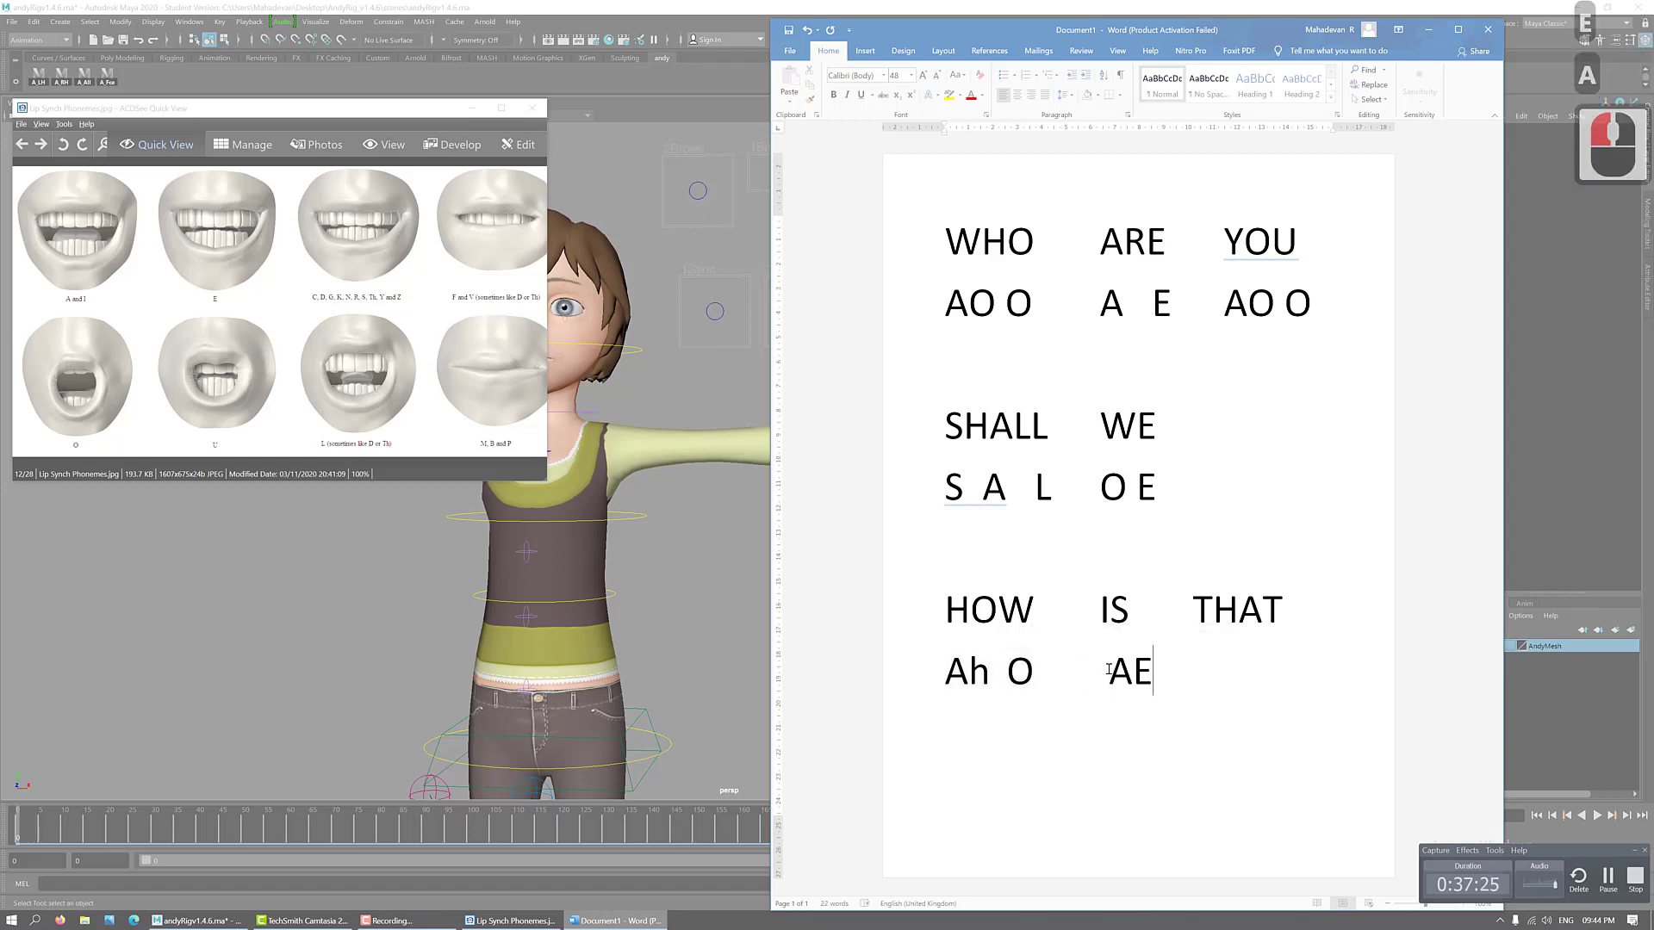
{"action": "left_click", "coordinate": [1119, 690]}
{"action": "key", "text": "BackSpace"}
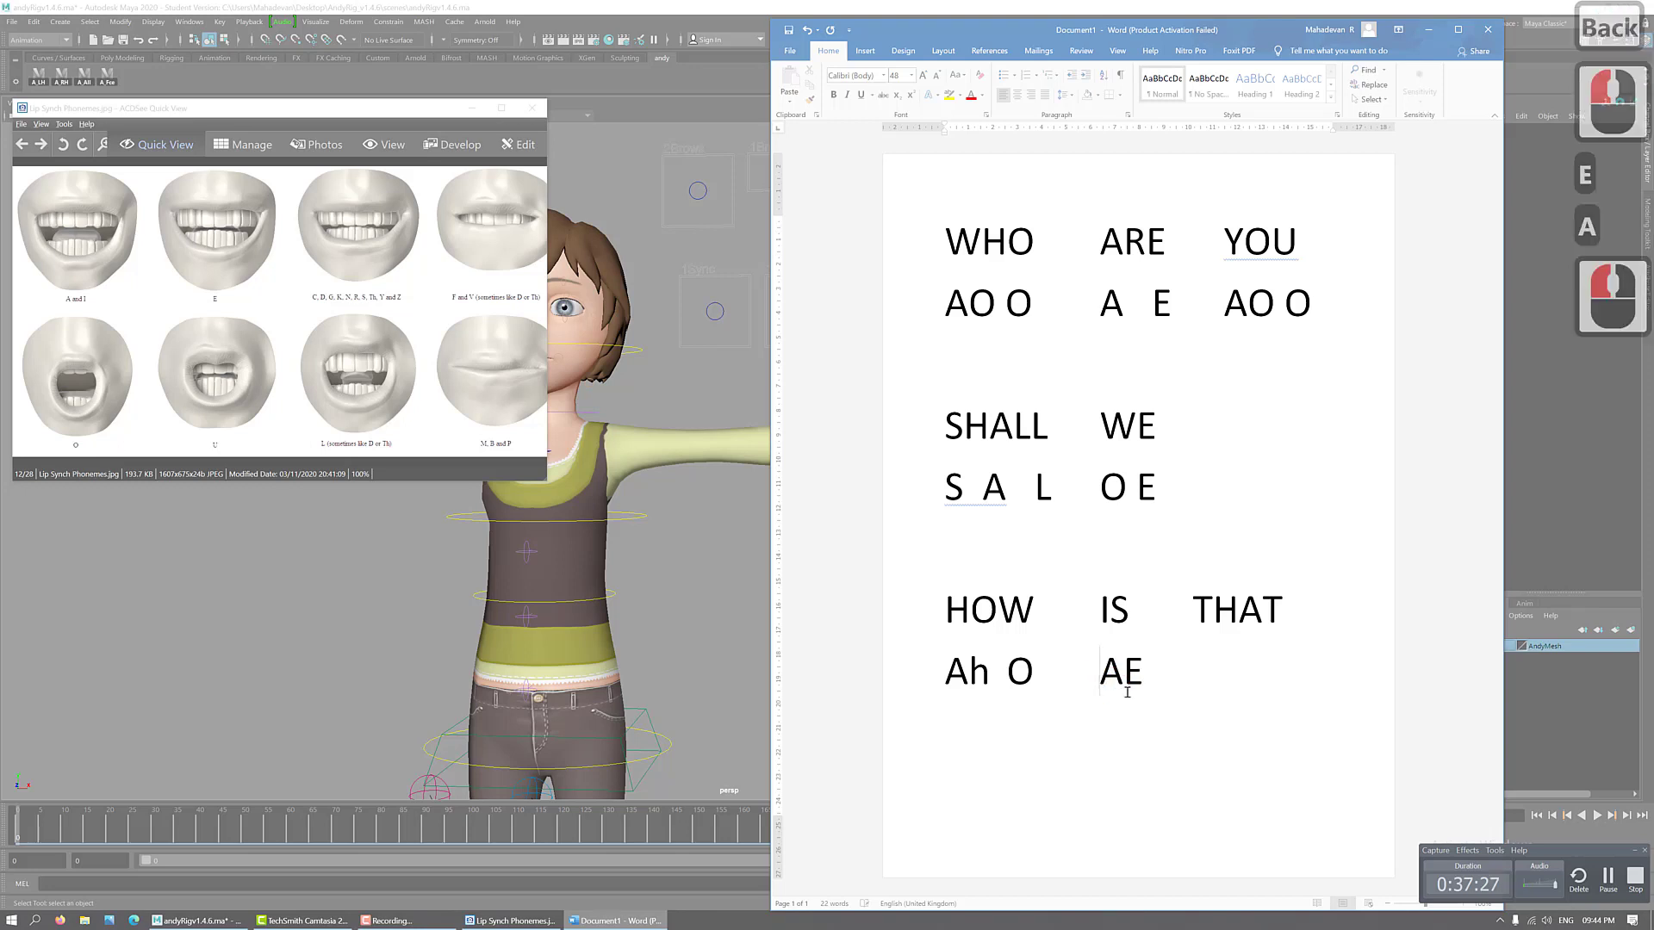
{"action": "key", "text": "BackSpace"}
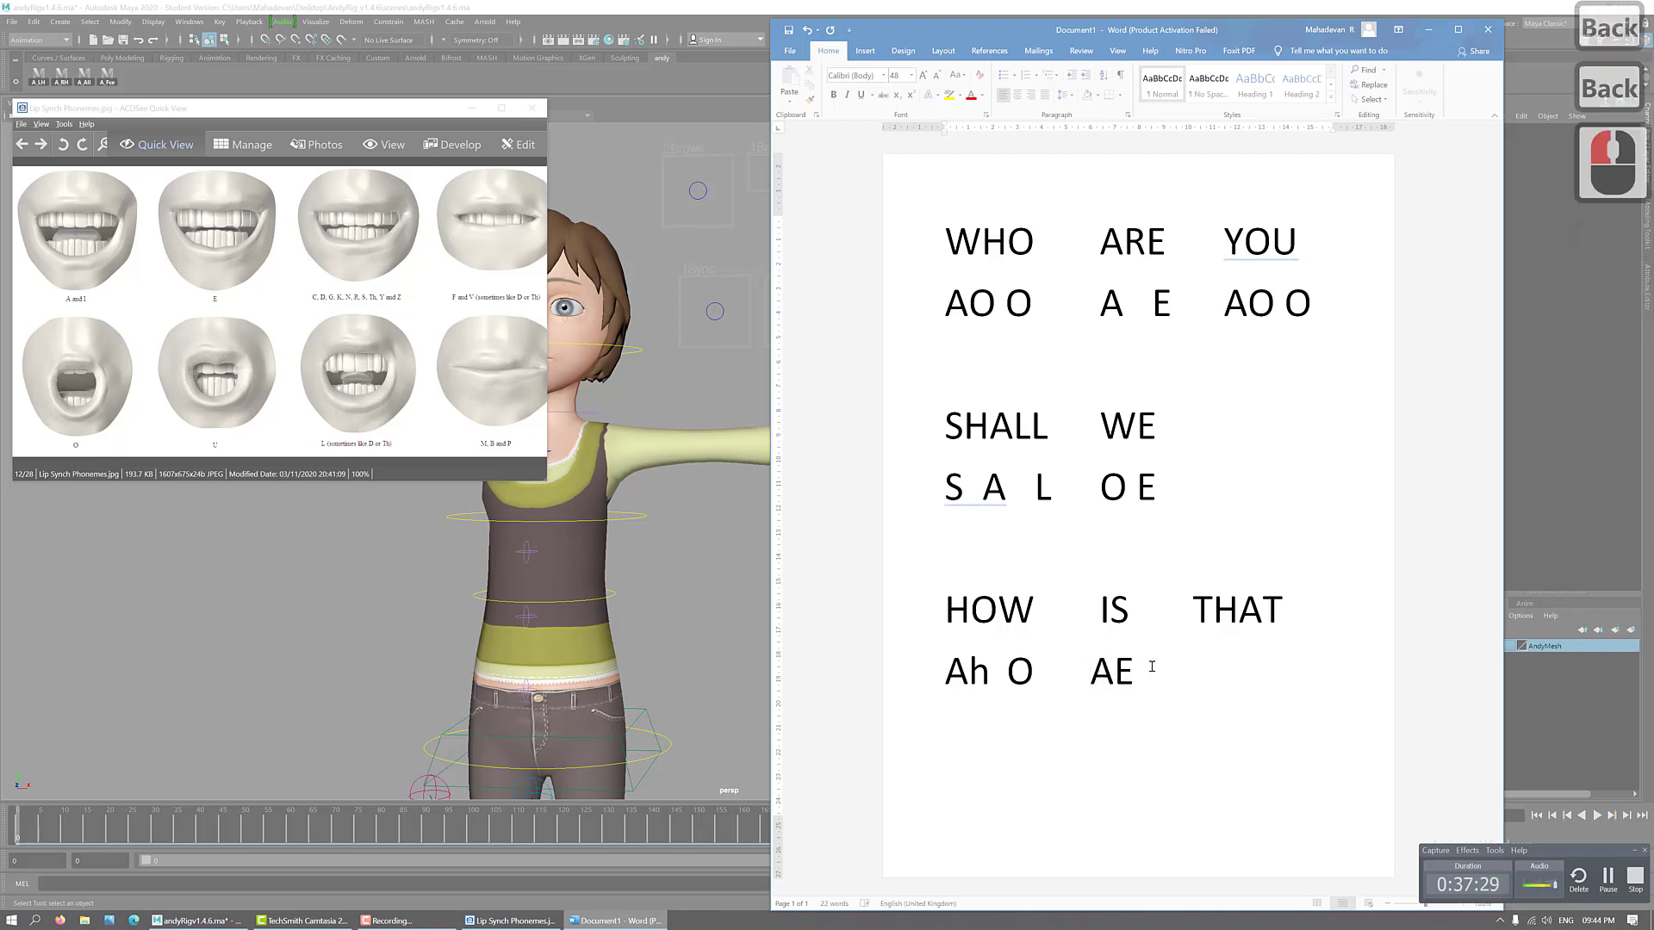
- Enter the sounds Th, A and E beneath THAT, tabbed over from AE and with a space between each sound
{"action": "left_click", "coordinate": [1150, 689]}
{"action": "key", "text": "Tab"}
{"action": "key", "text": "Tab"}
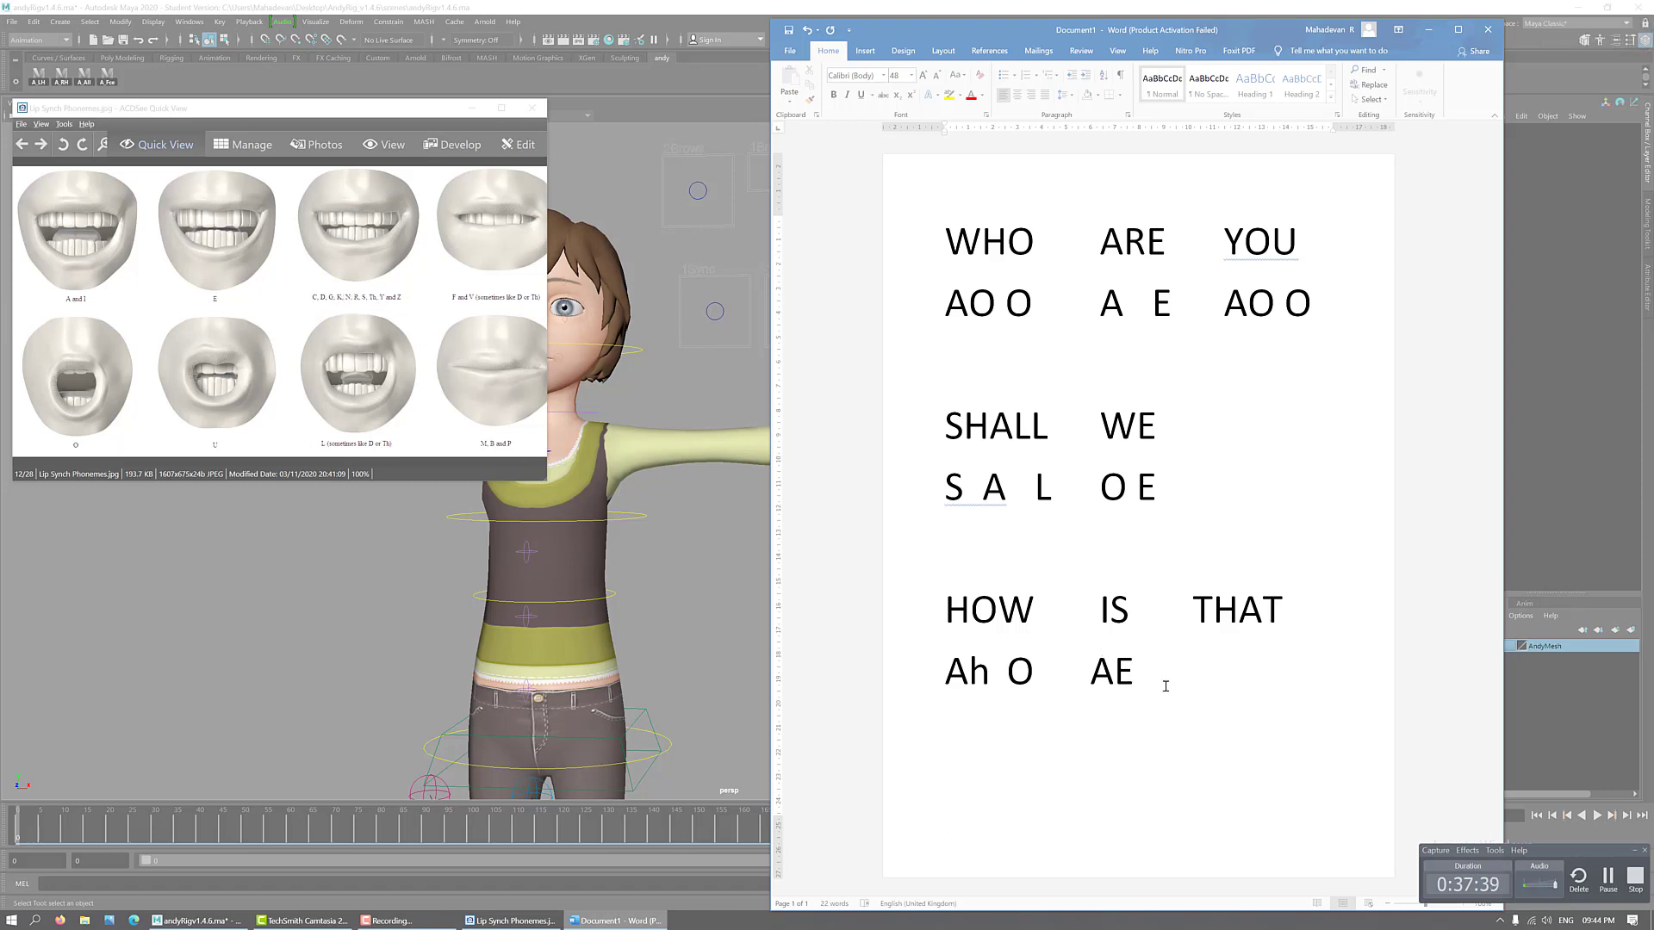
{"action": "type", "text": "Th"}
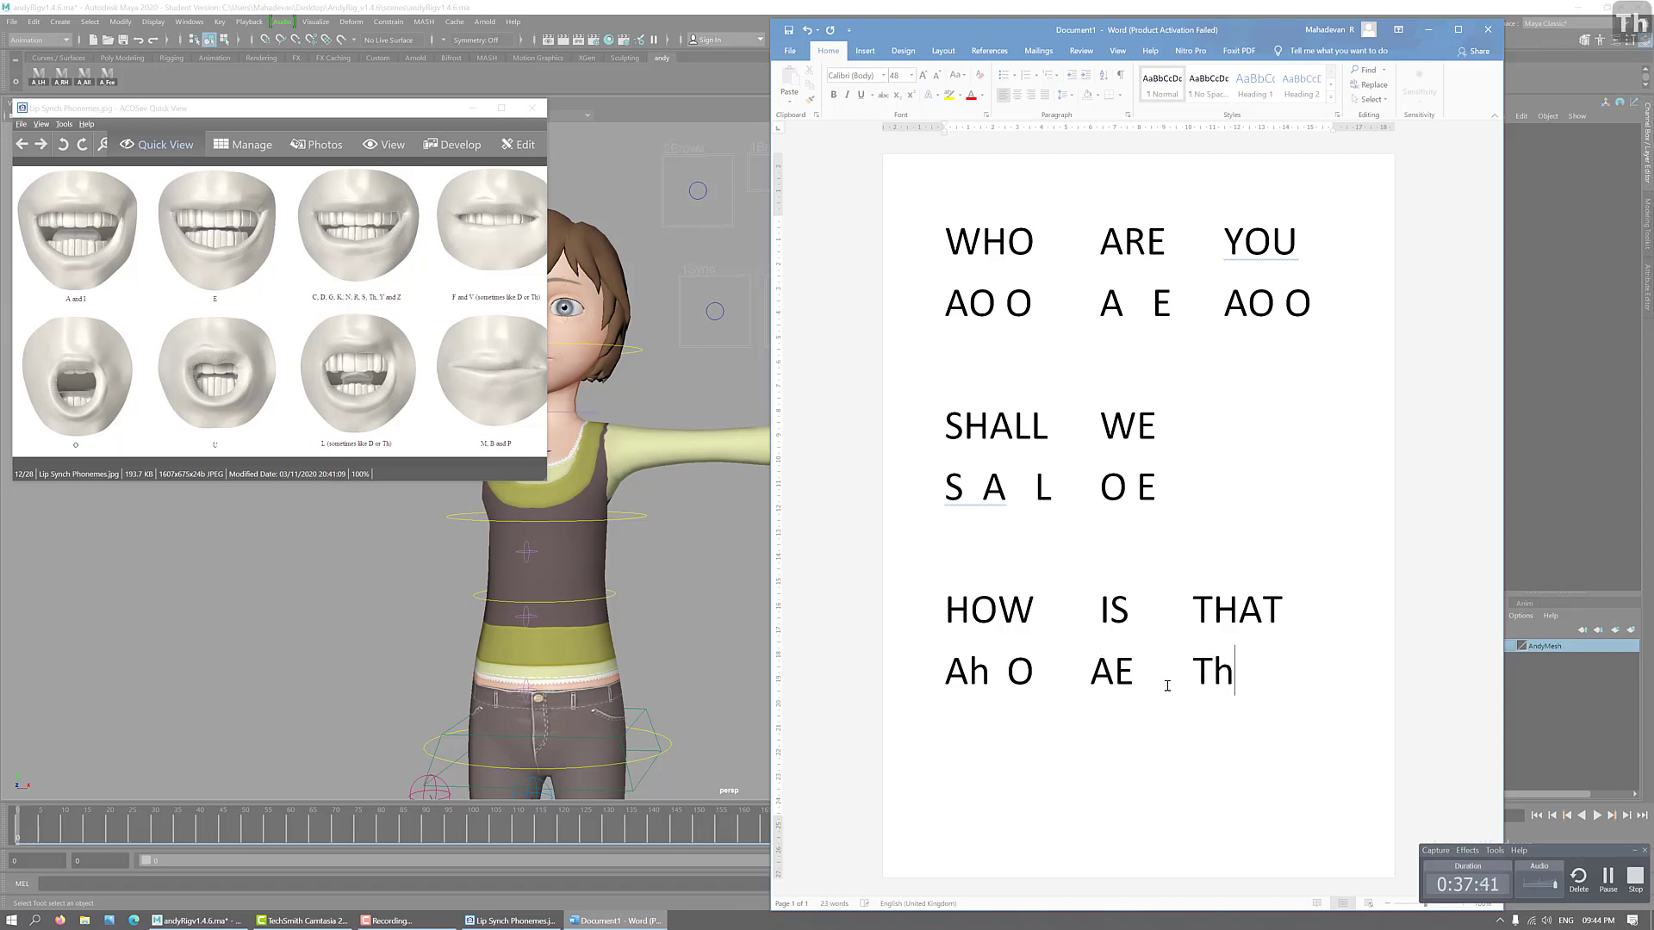
{"action": "type", "text": " A"}
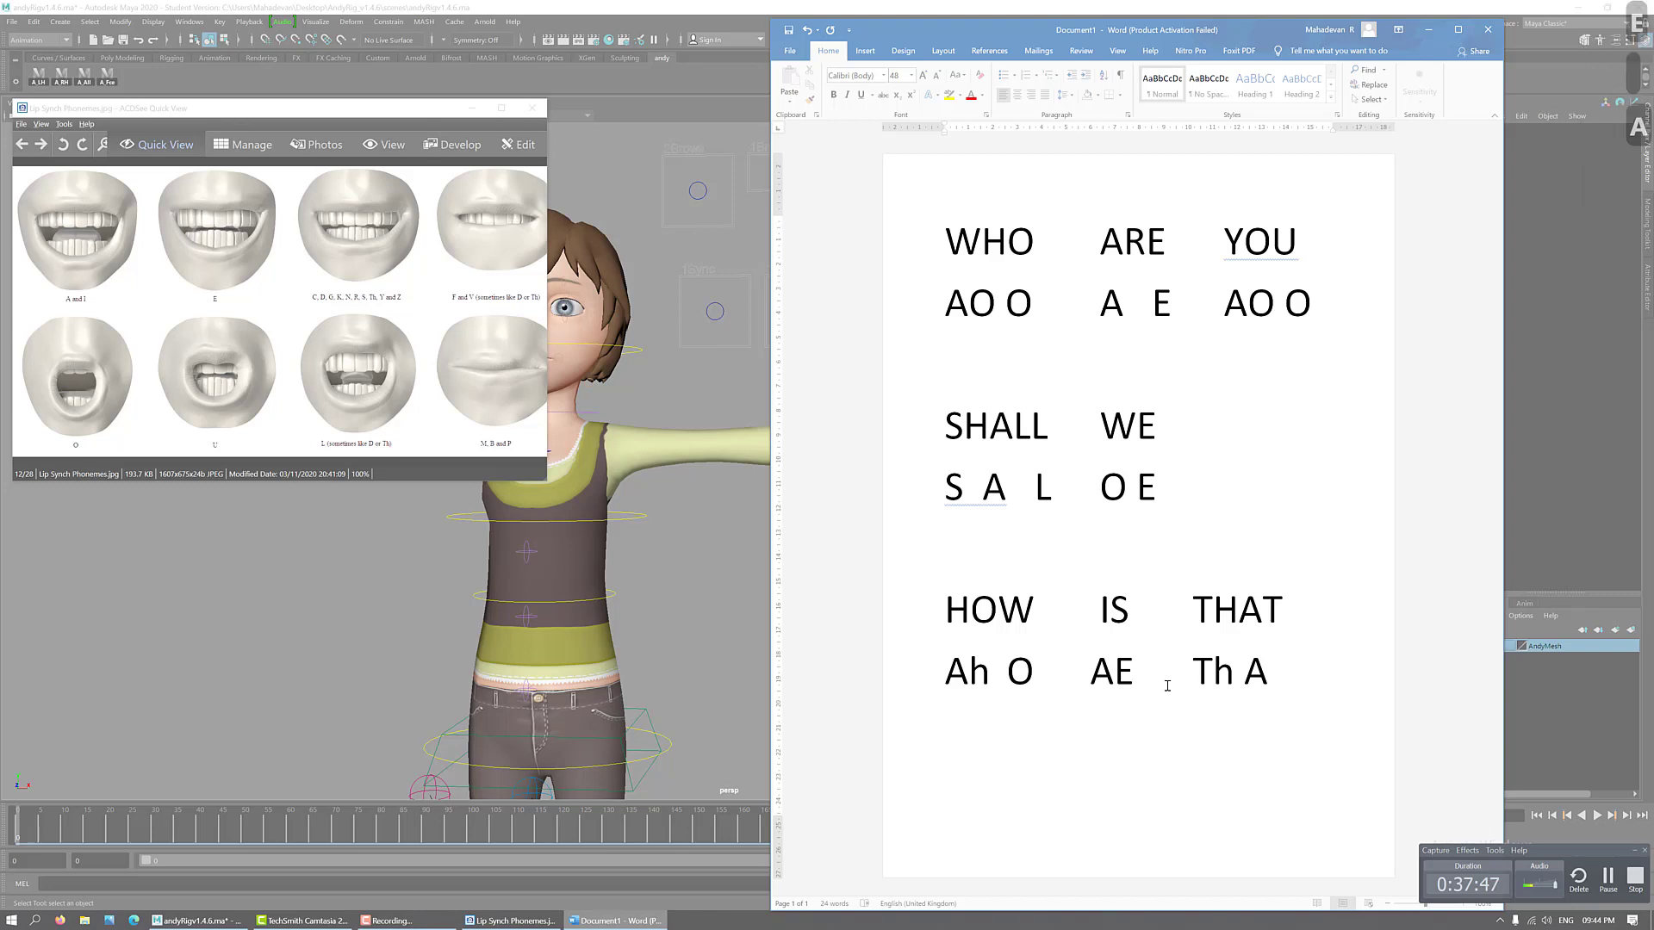
{"action": "type", "text": " E"}
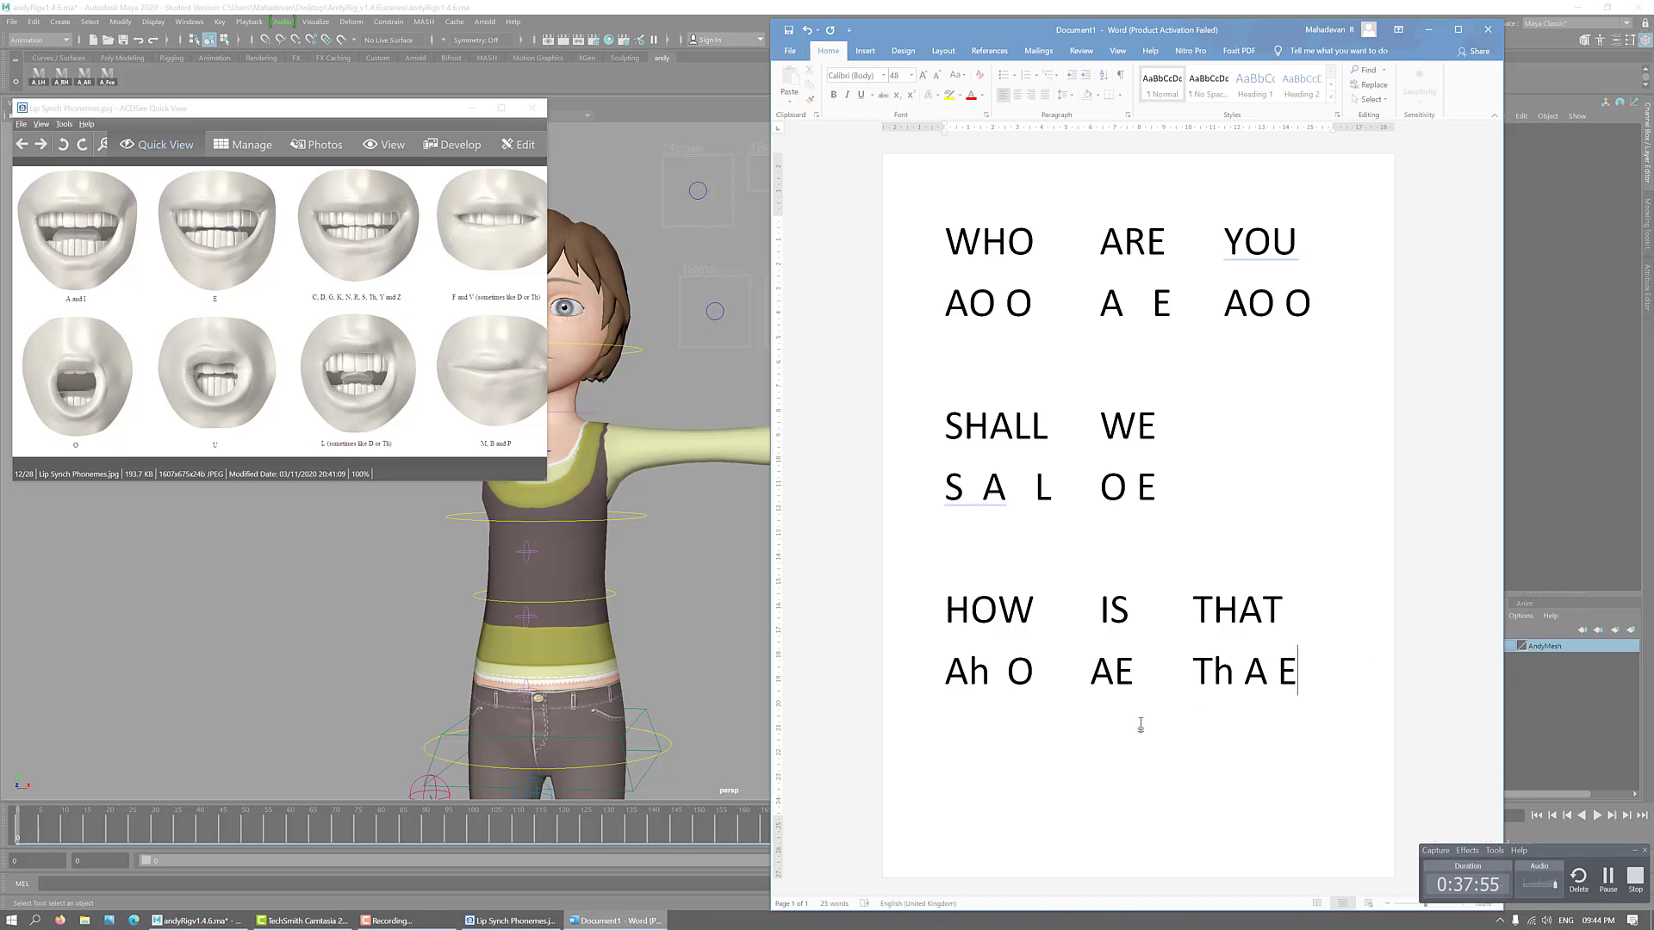
- Review the phoneme breakdowns of HOW IS THAT and WHO ARE YOU, comparing the word ARE with its sounds
{"action": "left_click_drag", "start_coordinate": [945, 613], "coordinate": [1313, 669]}
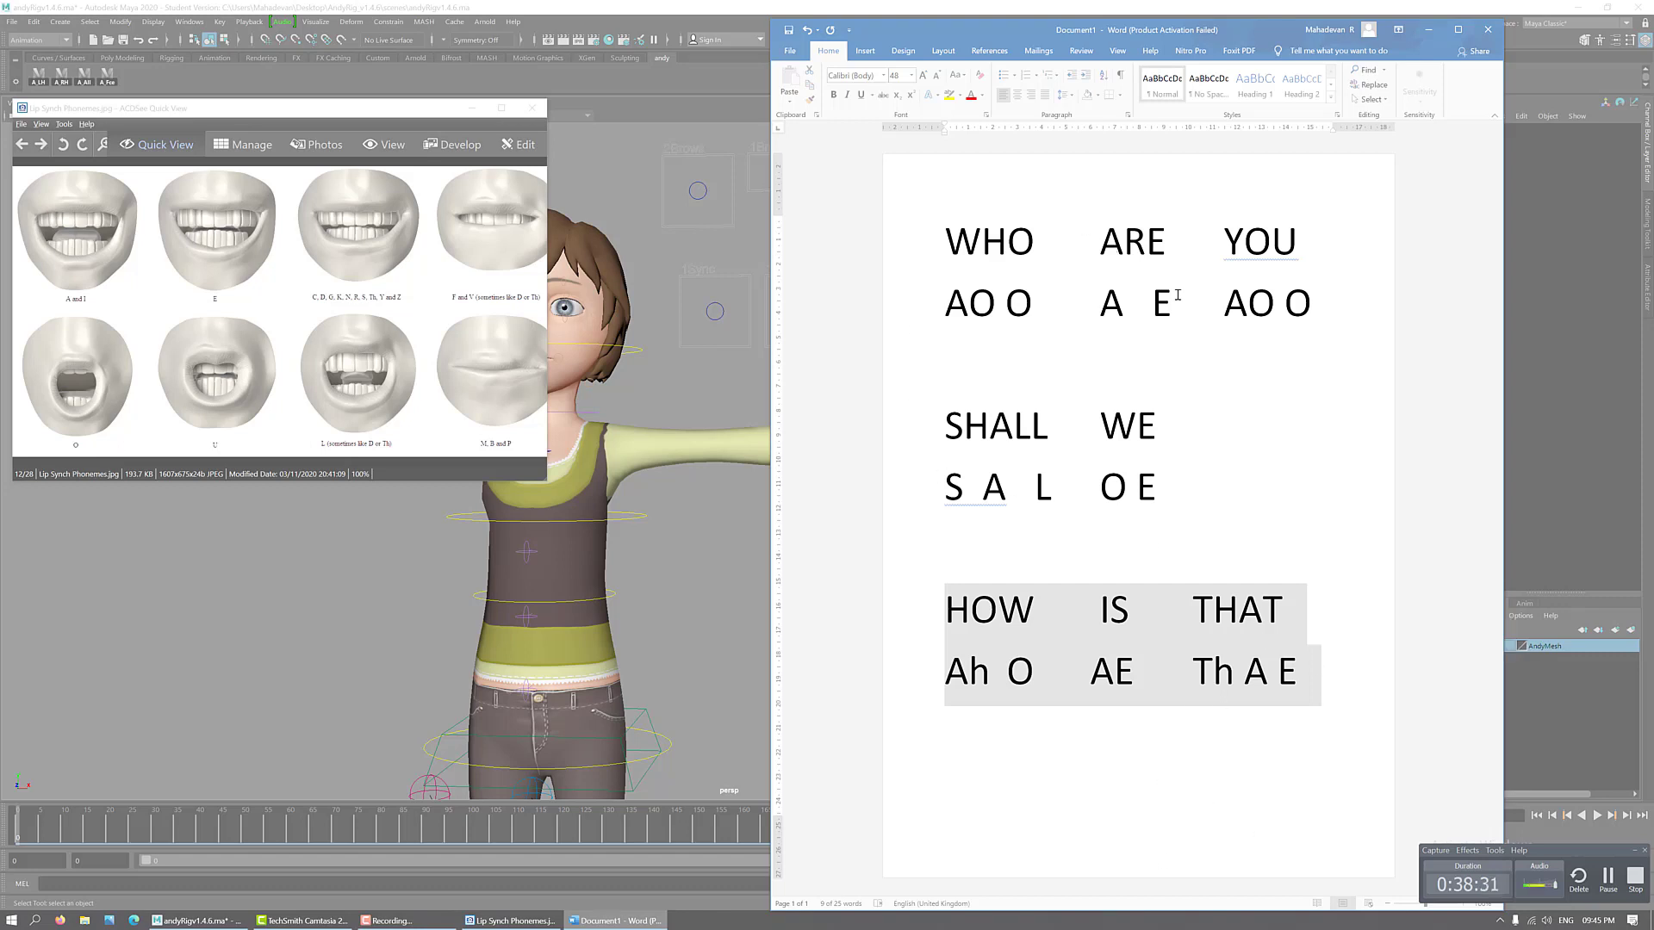
{"action": "left_click_drag", "start_coordinate": [948, 301], "coordinate": [1306, 303]}
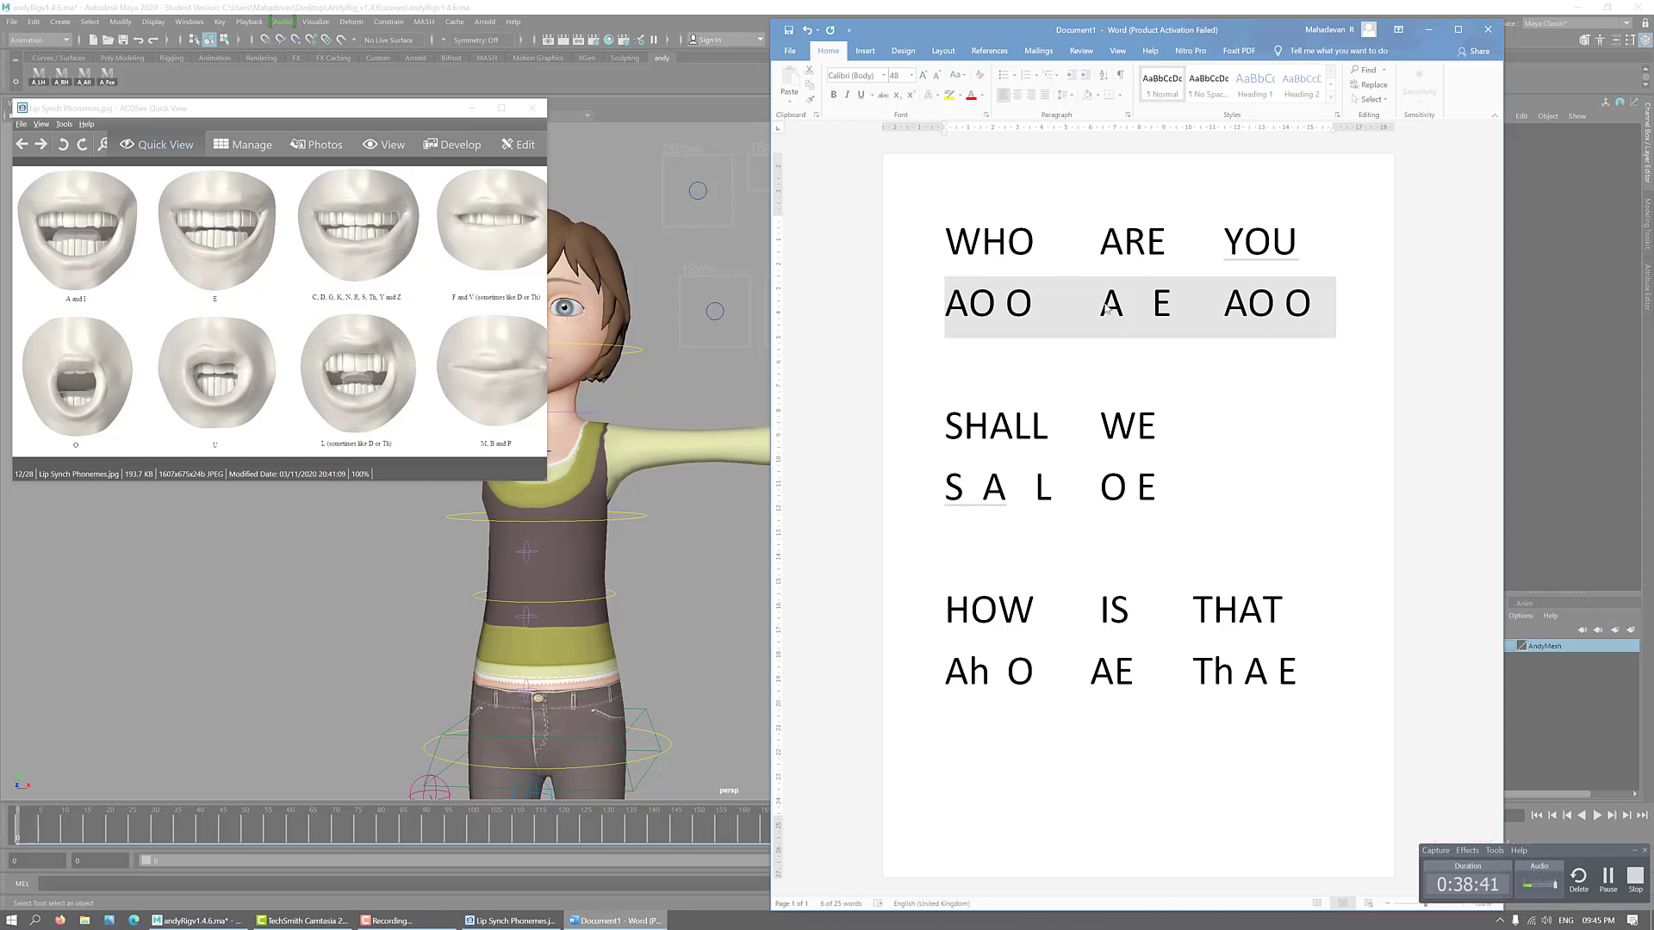
{"action": "left_click", "coordinate": [1111, 237]}
{"action": "left_click_drag", "start_coordinate": [1111, 238], "coordinate": [1166, 308]}
{"action": "left_click", "coordinate": [1166, 308]}
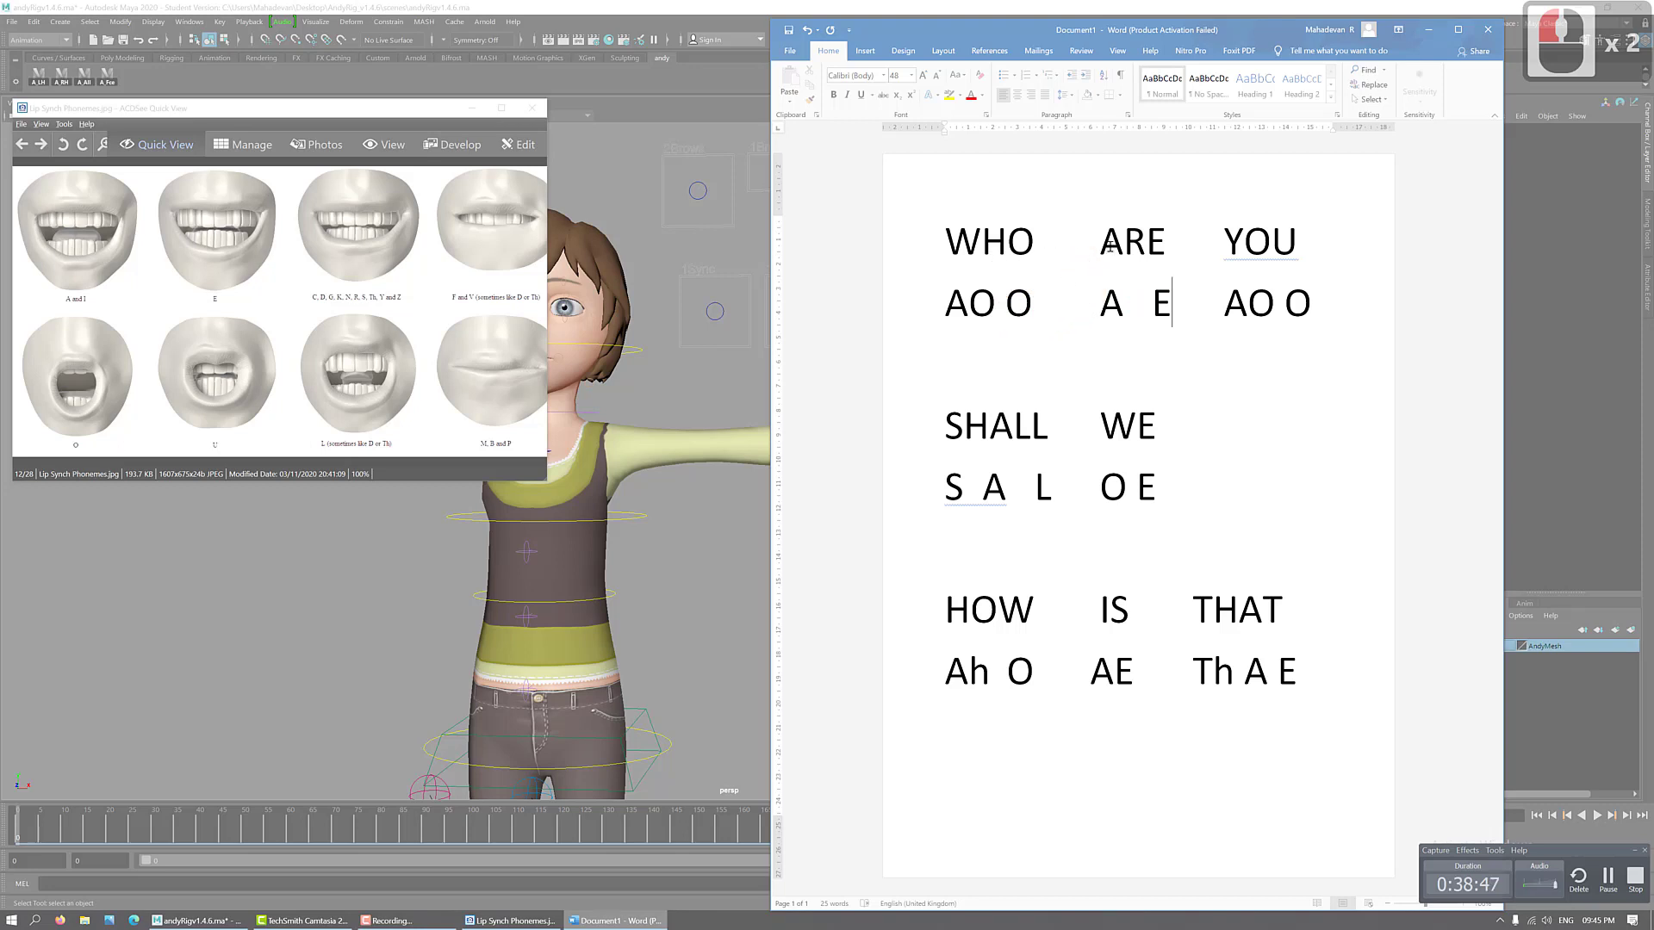
{"action": "left_click_drag", "start_coordinate": [1108, 242], "coordinate": [1174, 291]}
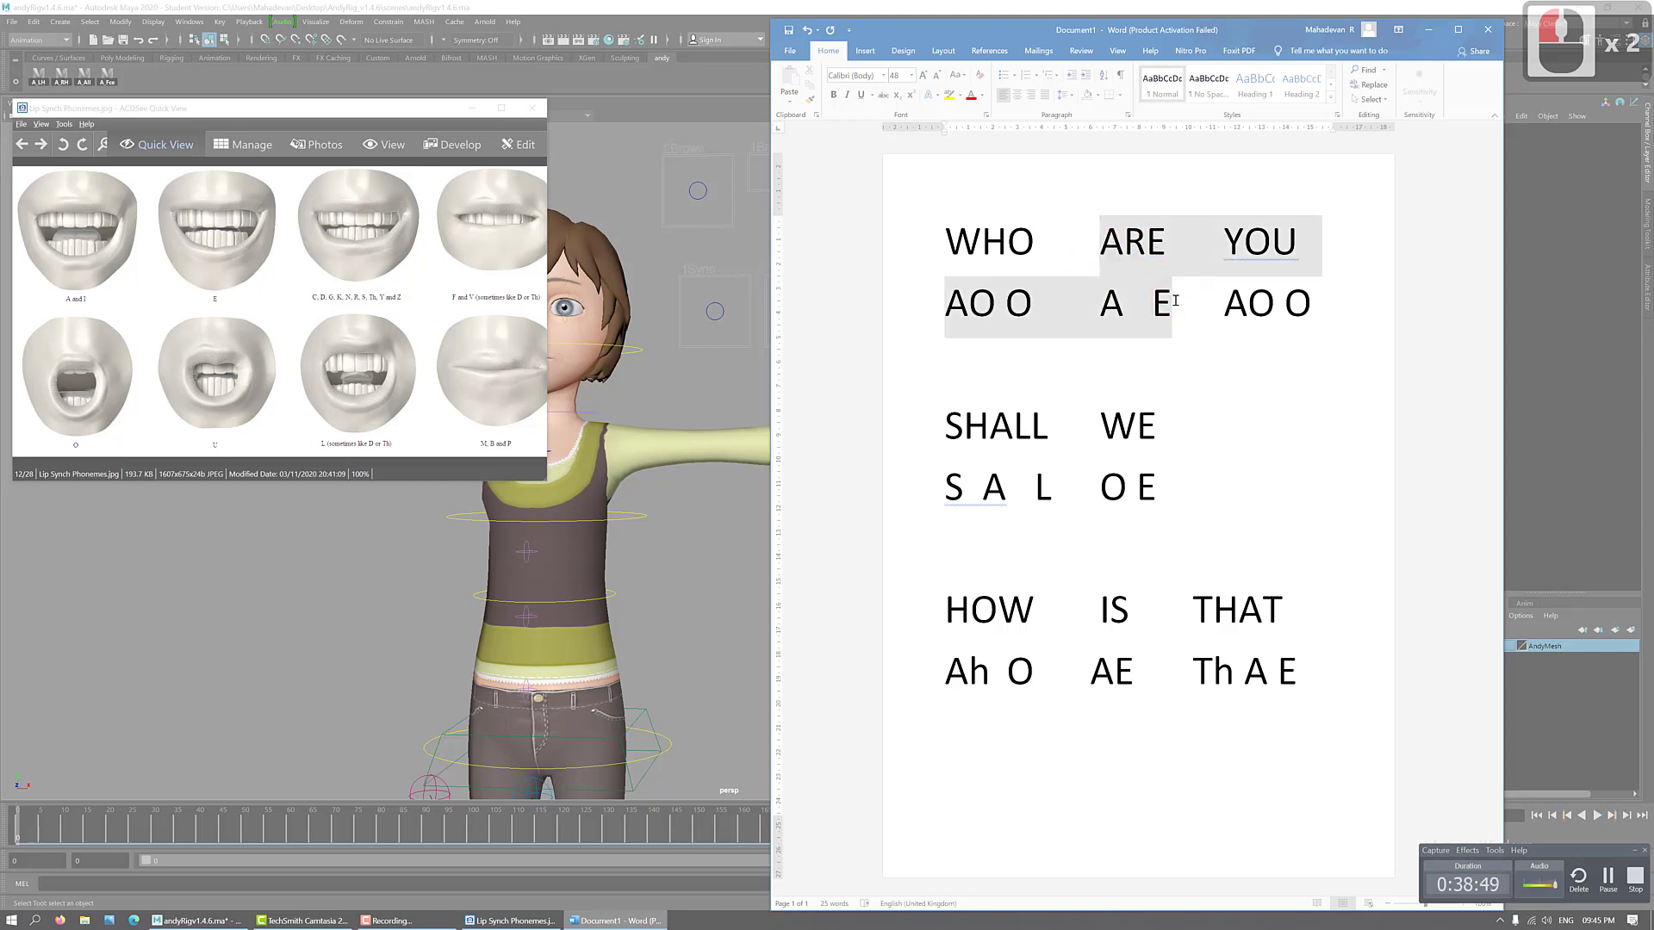
{"action": "left_click", "coordinate": [1131, 313]}
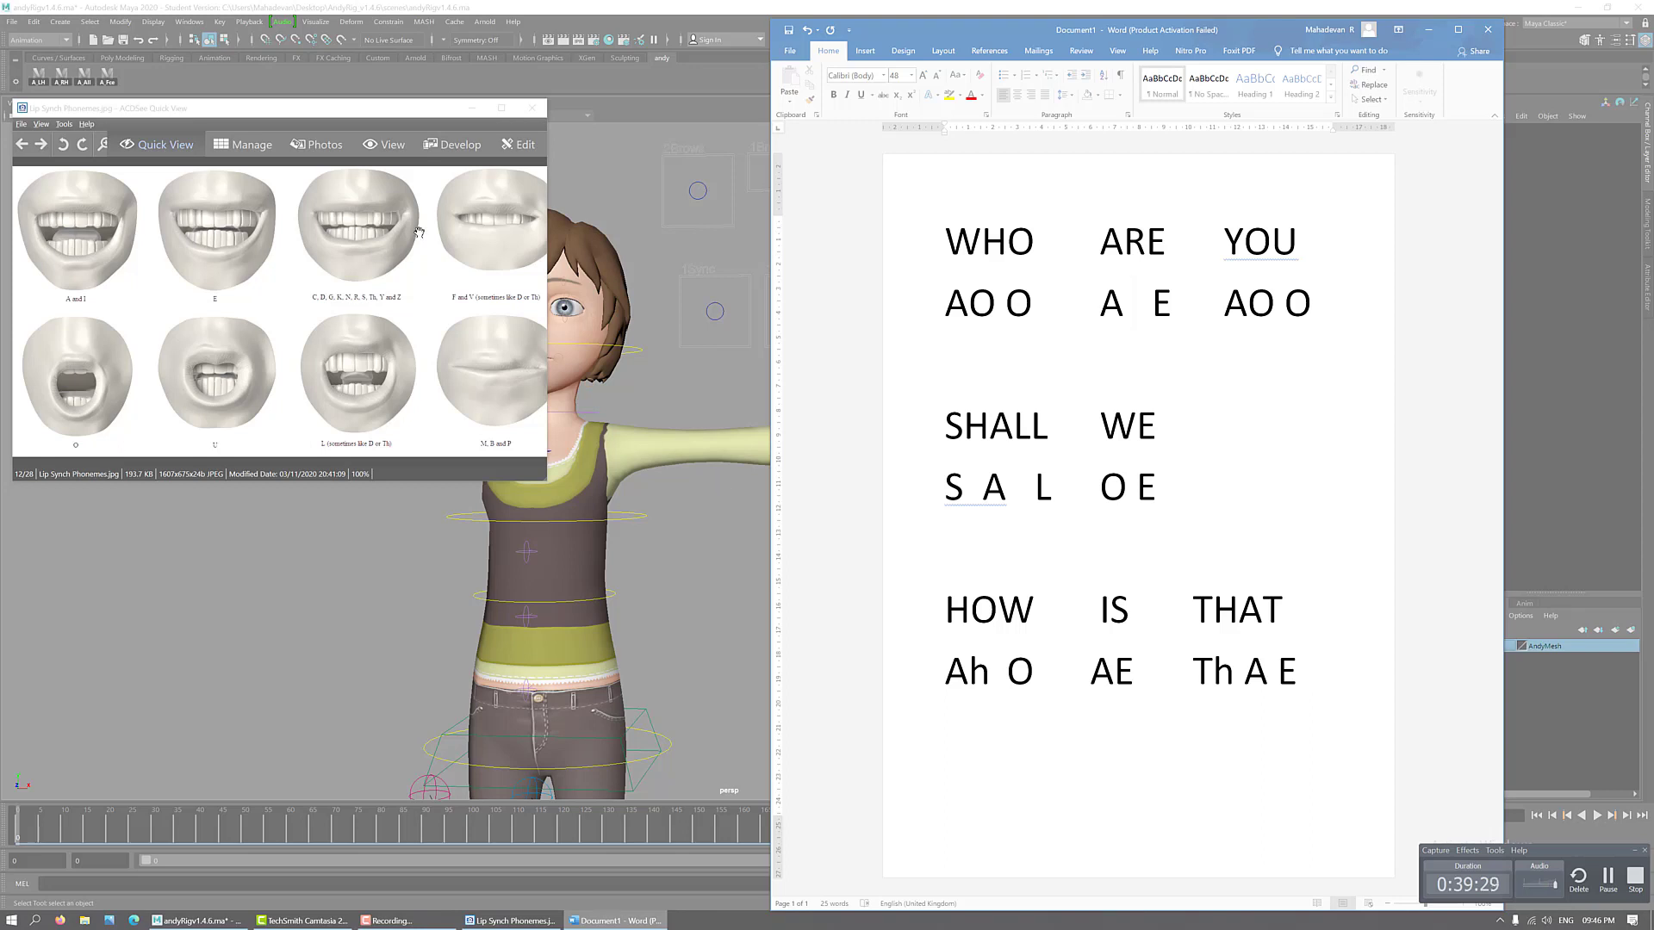
- Move the phoneme chart over the document, switch to Maya and import the audio file who-are-you.wav from the Desktop into the timeline
{"action": "left_click_drag", "start_coordinate": [431, 108], "coordinate": [1399, 488]}
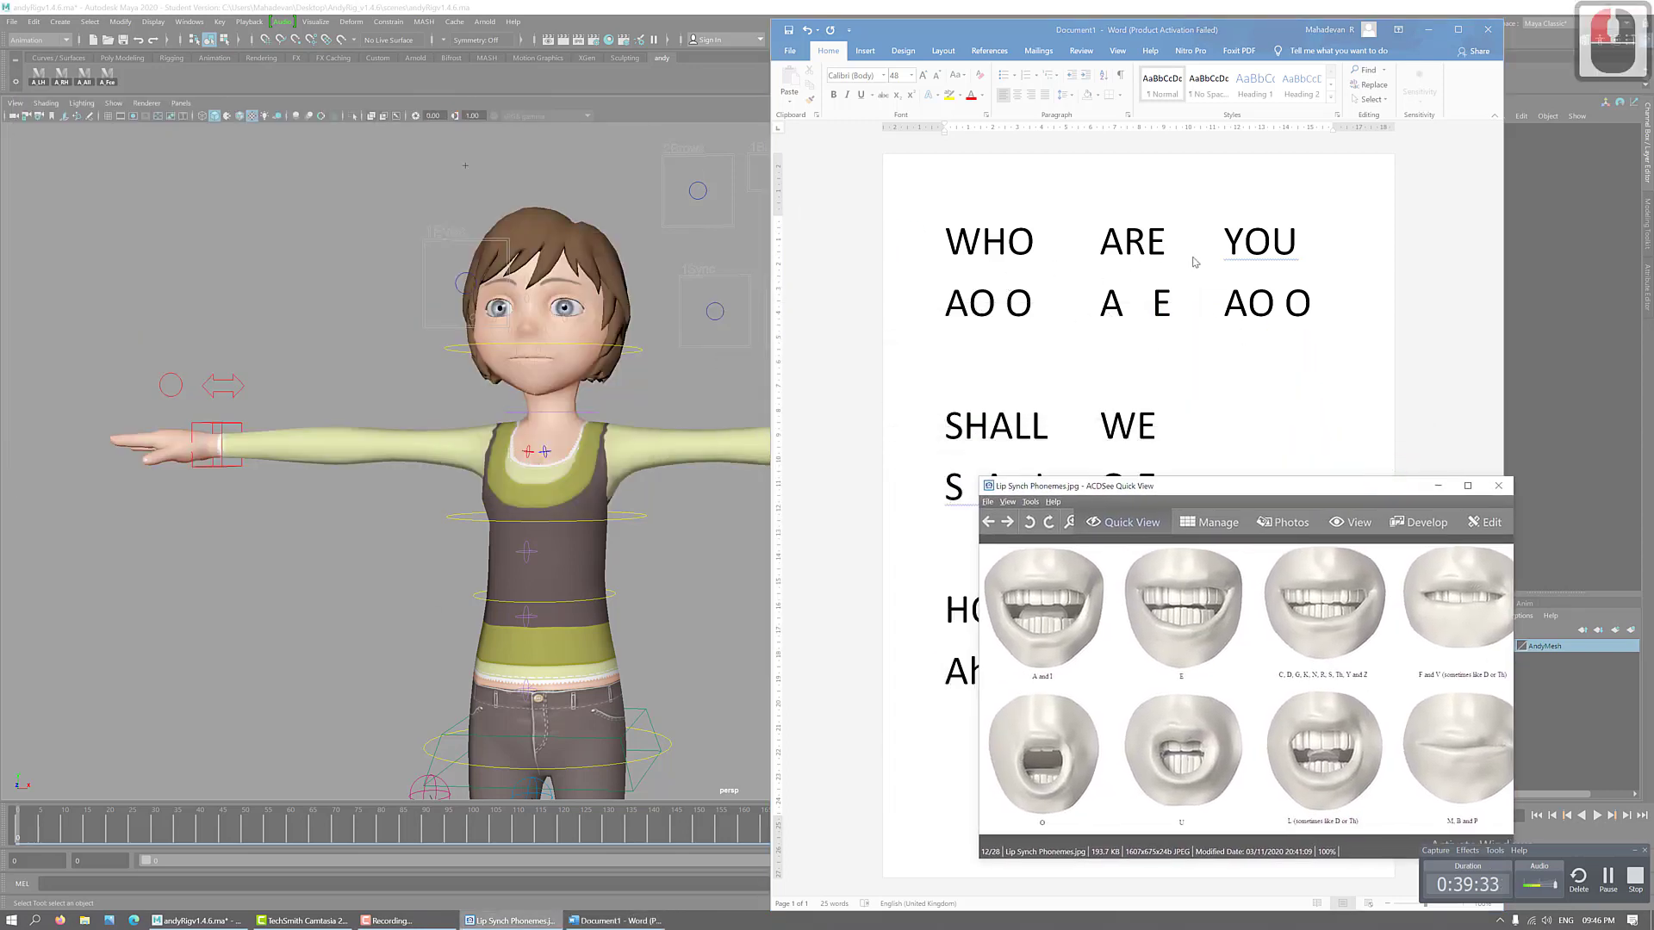
{"action": "right_click", "coordinate": [166, 834]}
{"action": "mouse_move", "coordinate": [280, 818]}
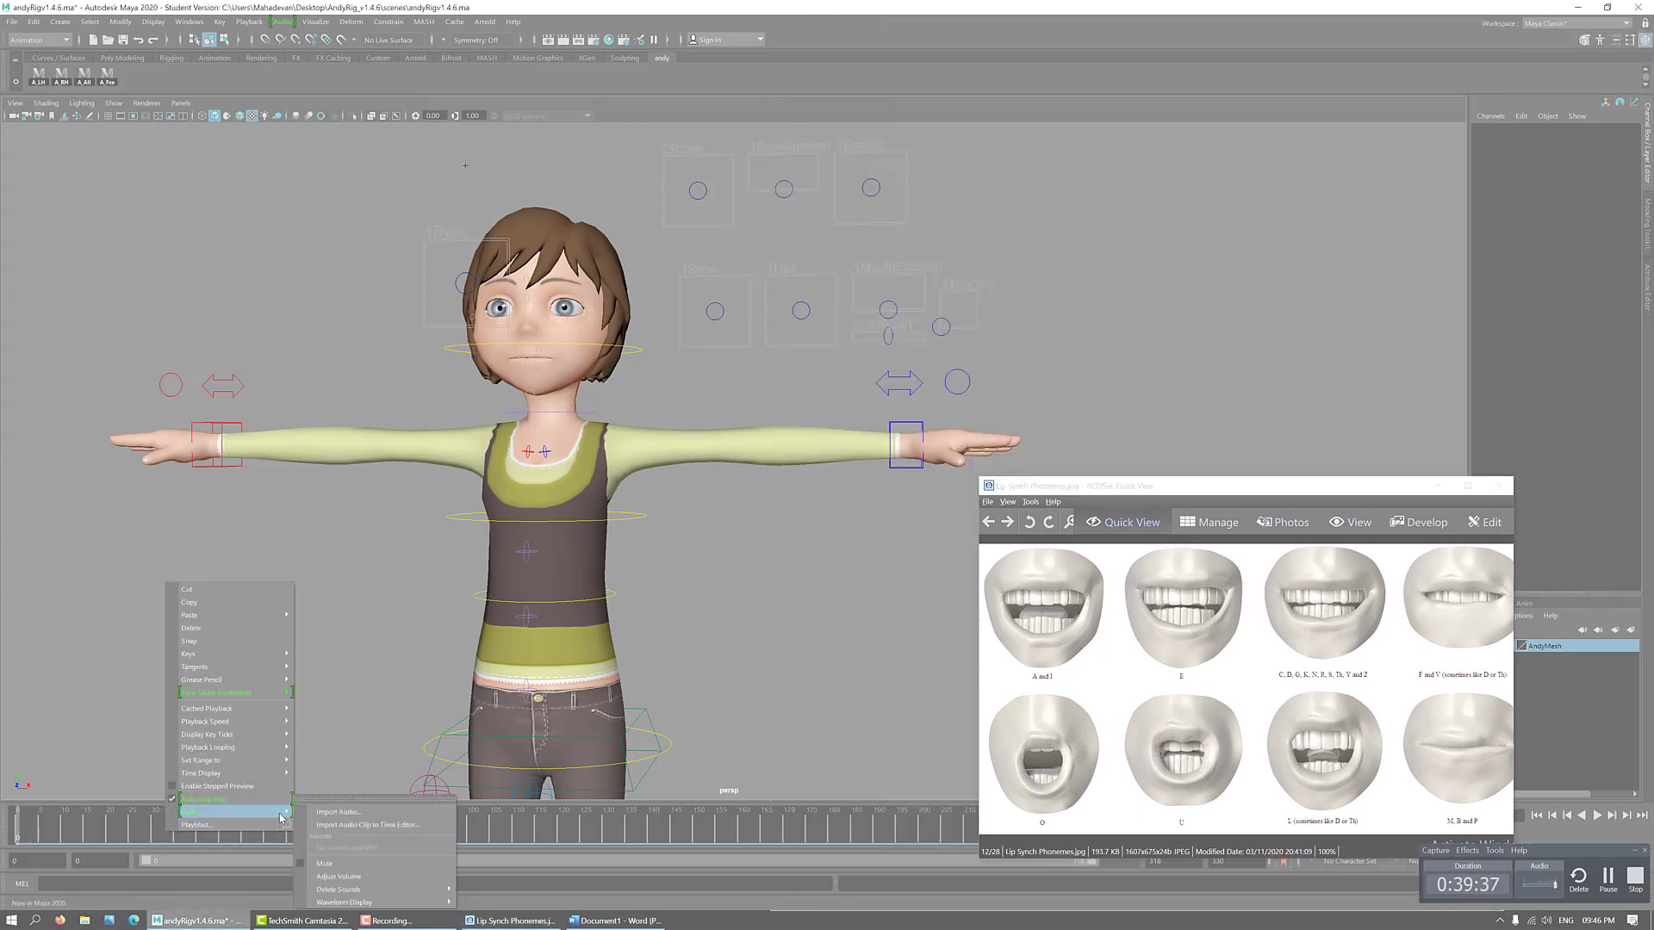
{"action": "left_click", "coordinate": [341, 813]}
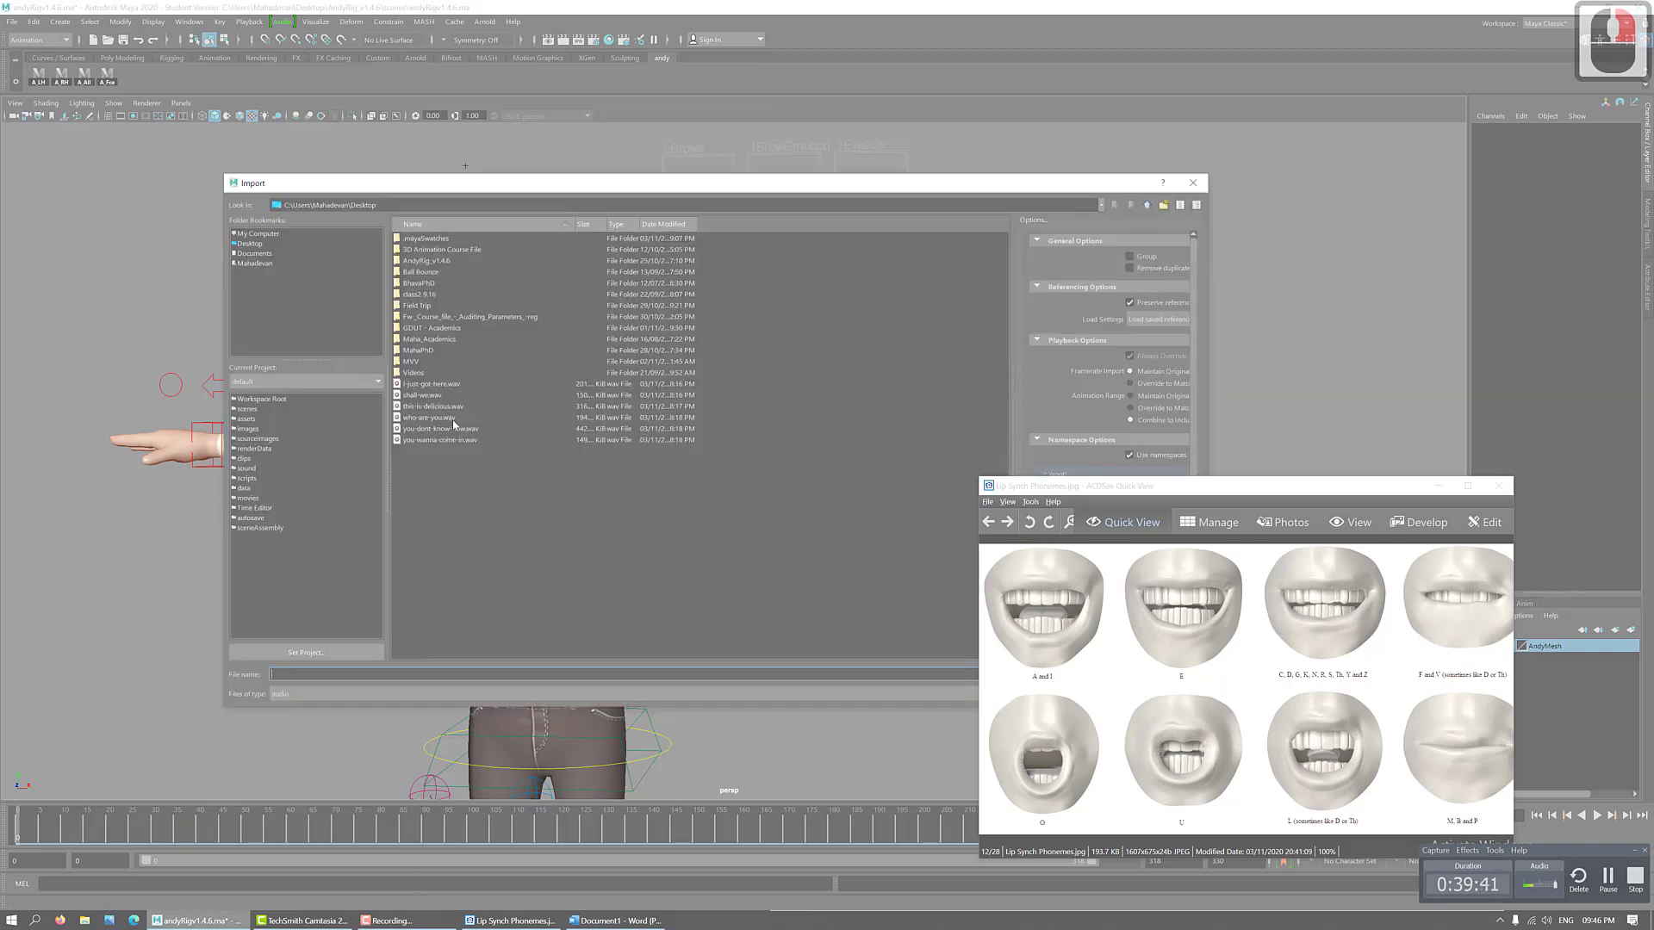
{"action": "left_click", "coordinate": [449, 422]}
{"action": "left_click_drag", "start_coordinate": [937, 185], "coordinate": [592, 105]}
{"action": "left_click", "coordinate": [835, 595]}
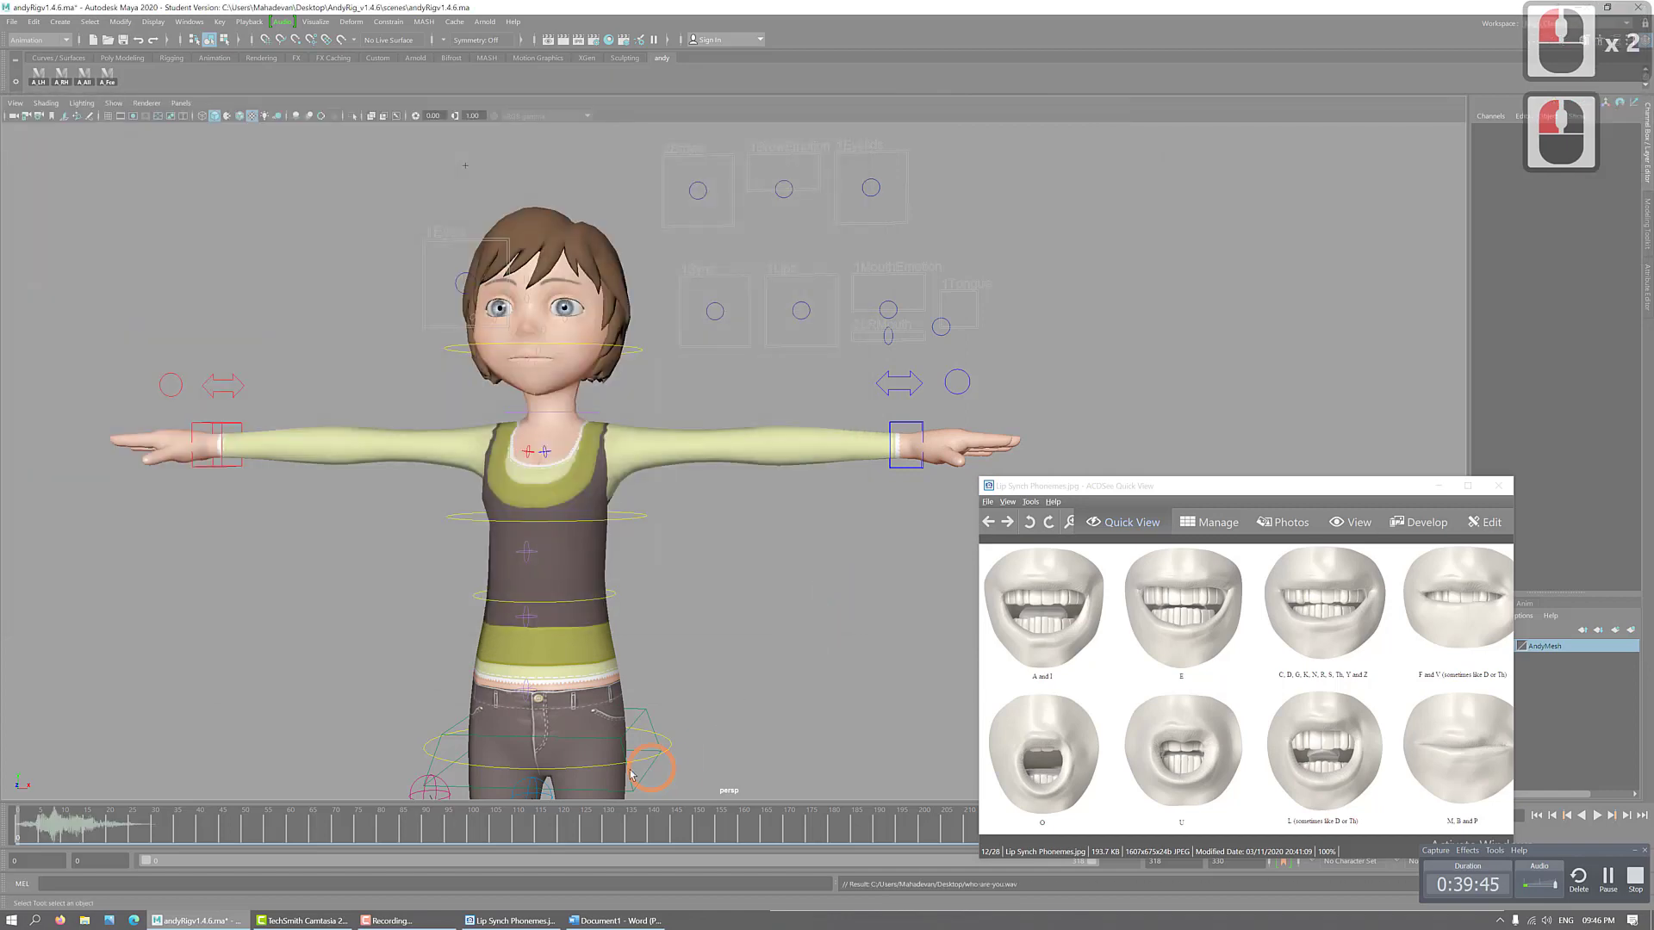
- Play the imported audio, set the current frame to the end of its waveform, and move the phoneme chart clear of the time range settings
{"action": "key", "text": "alt+v"}
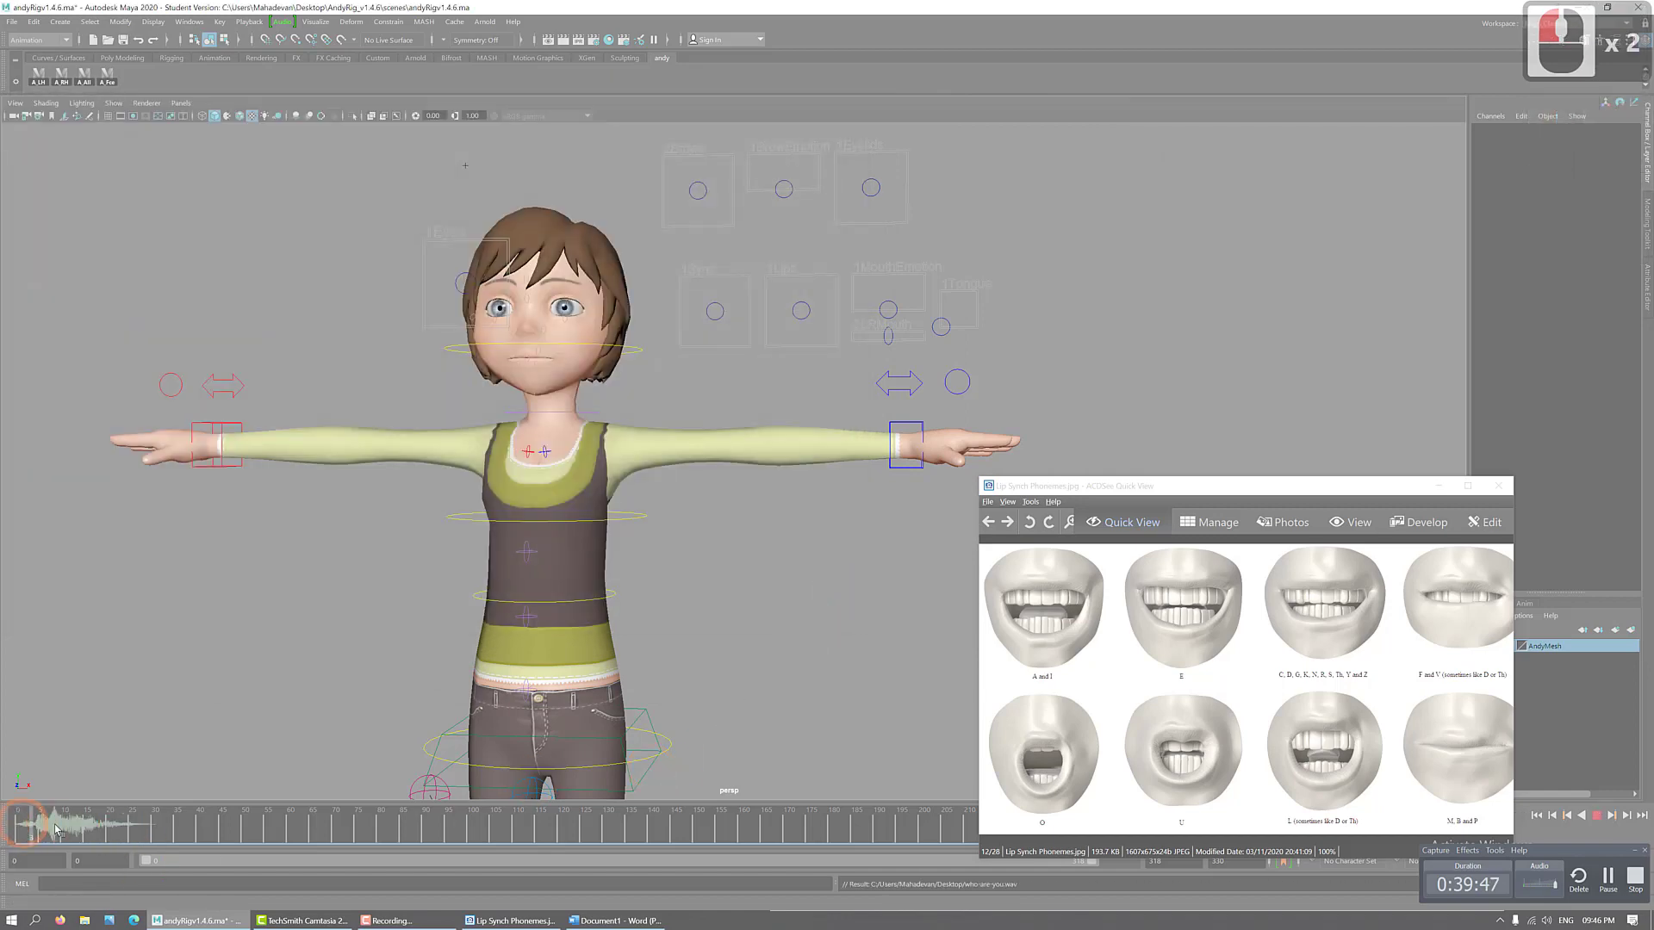
{"action": "double_click", "coordinate": [156, 838]}
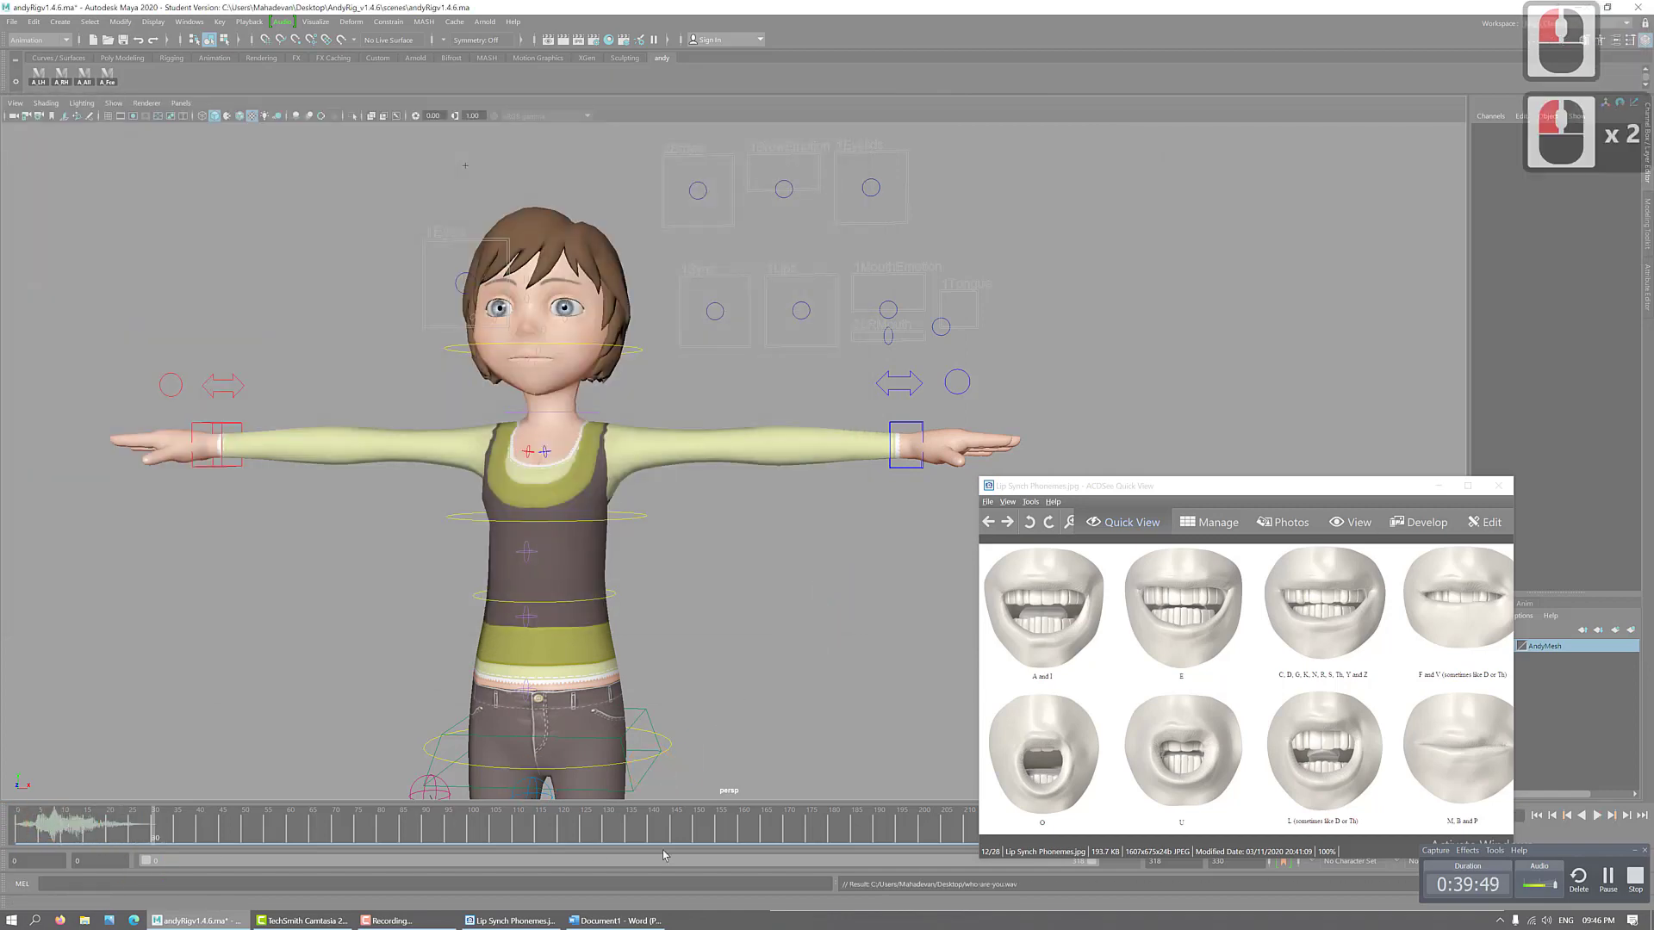
{"action": "left_click_drag", "start_coordinate": [1319, 494], "coordinate": [1339, 125]}
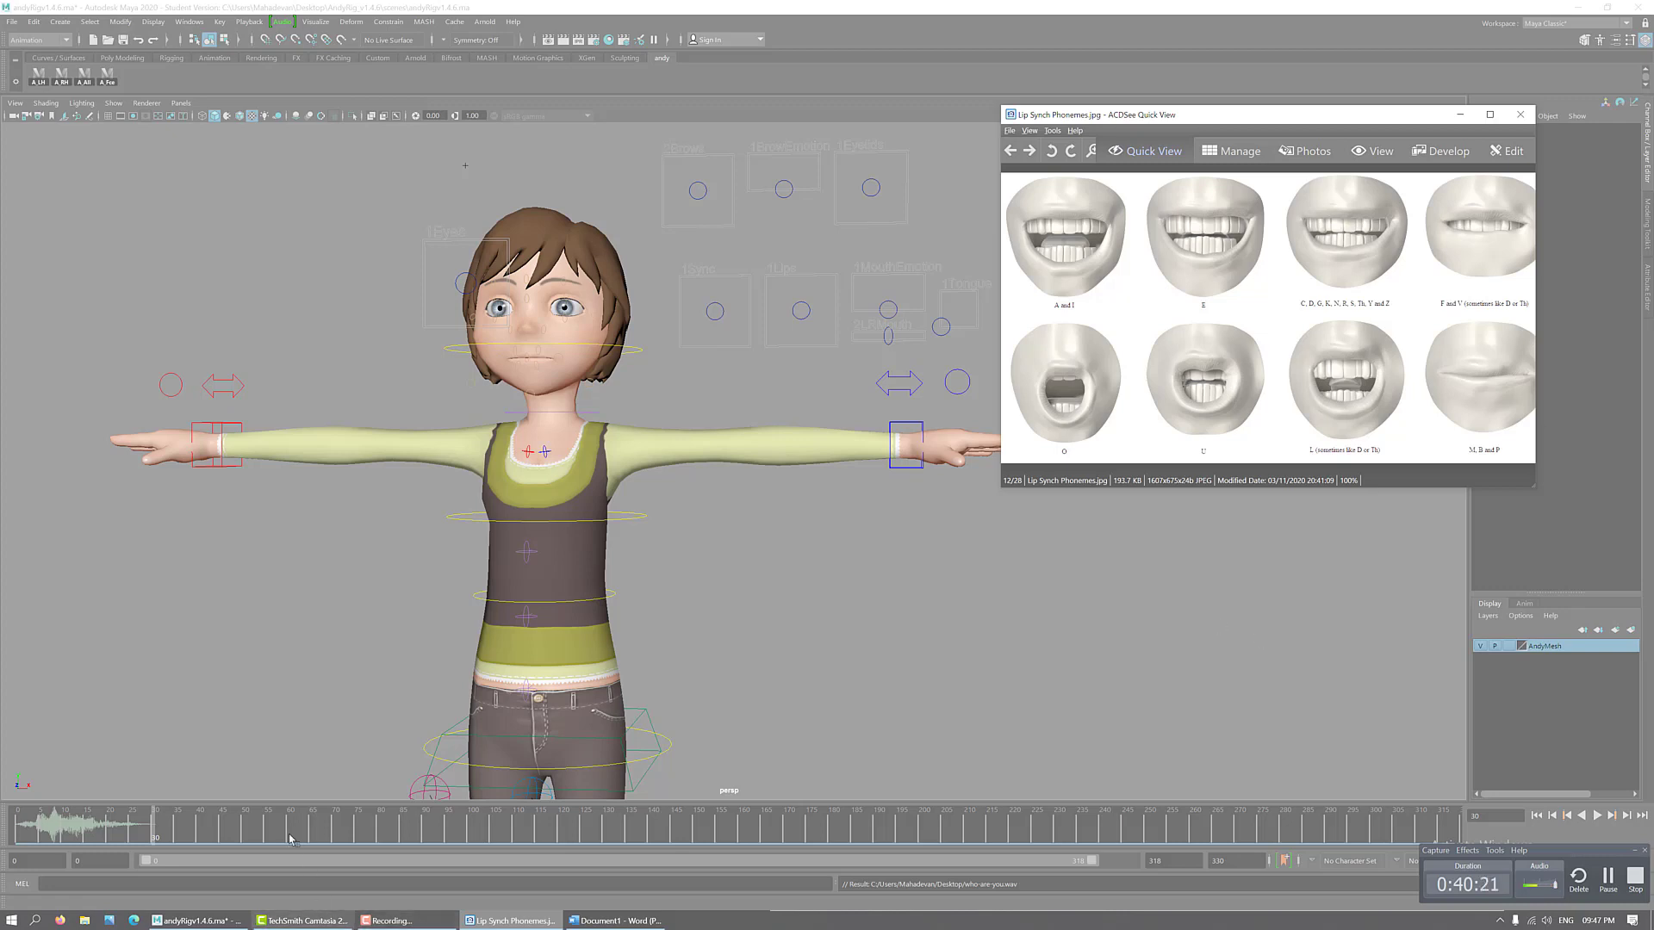
- Try frame 25 as the end of the playback range
{"action": "left_click", "coordinate": [1136, 857]}
{"action": "type", "text": "25"}
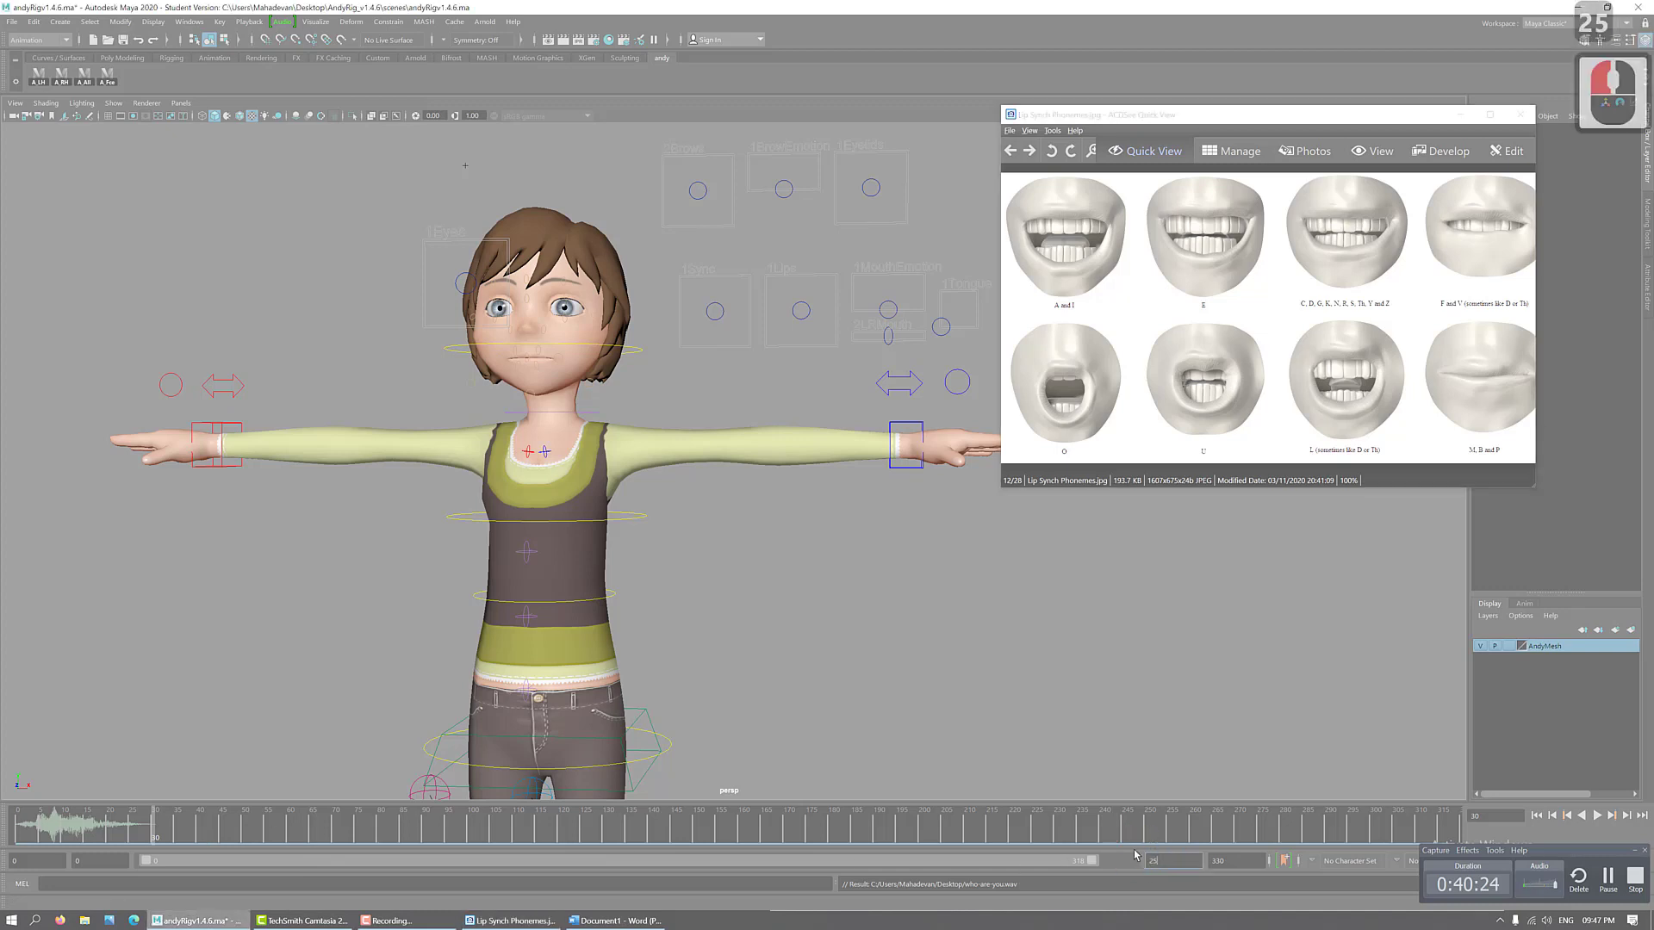
{"action": "key", "text": "Return"}
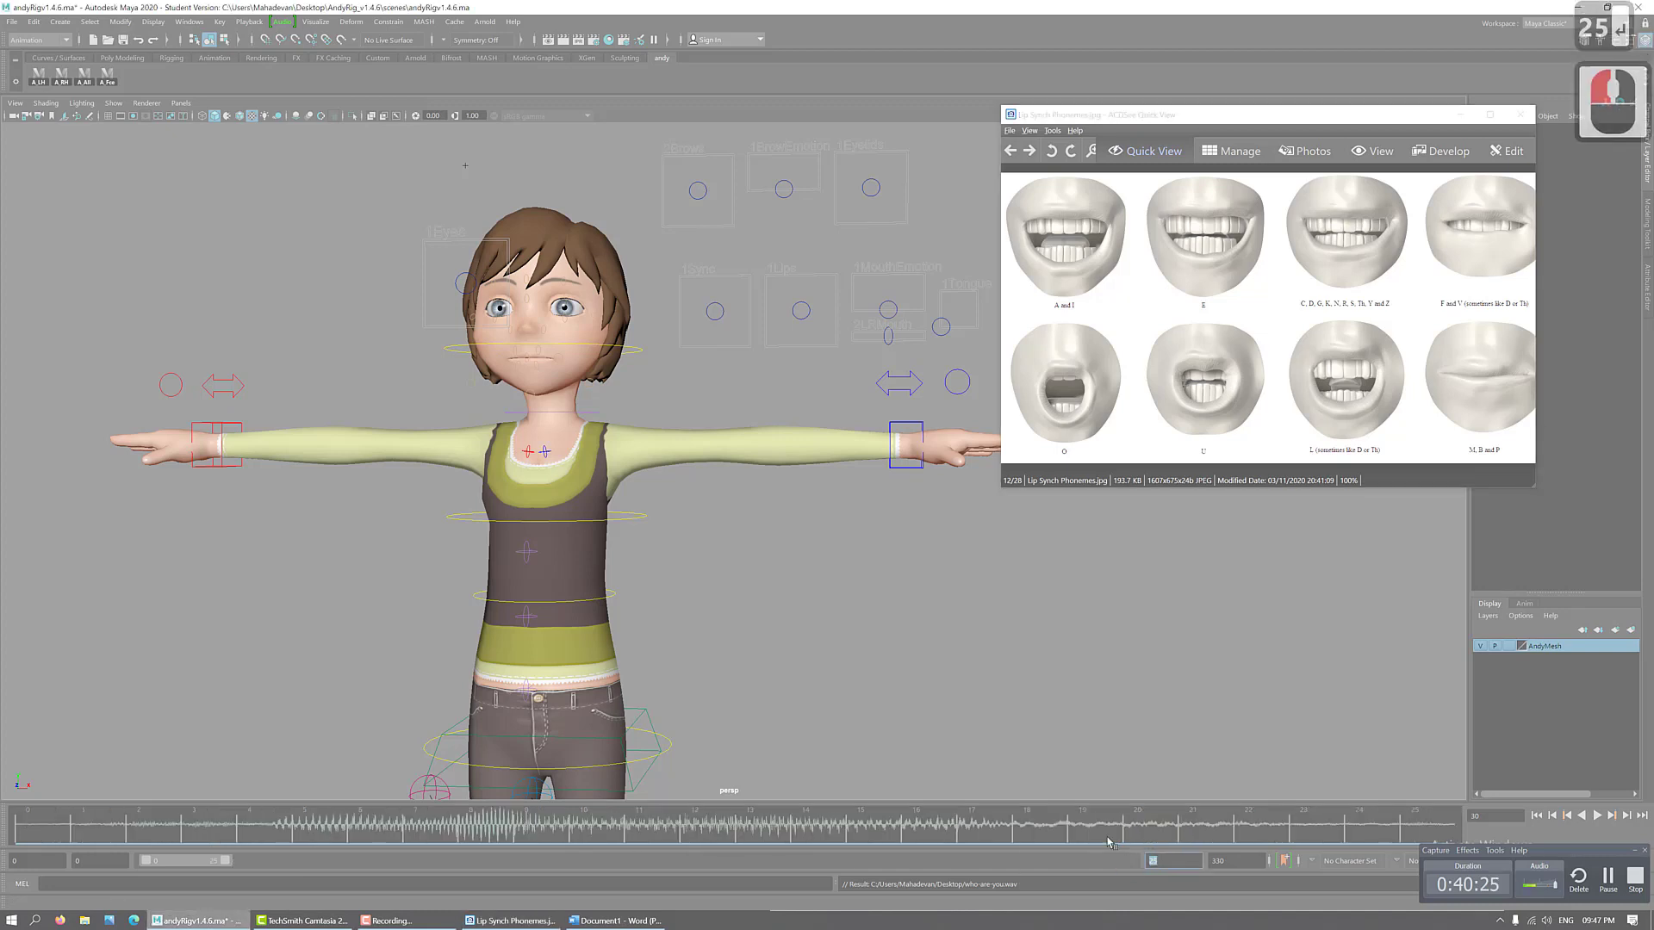
- Set both the animation end time and the playback range end to frame 30
{"action": "left_click", "coordinate": [1211, 860]}
{"action": "type", "text": "30"}
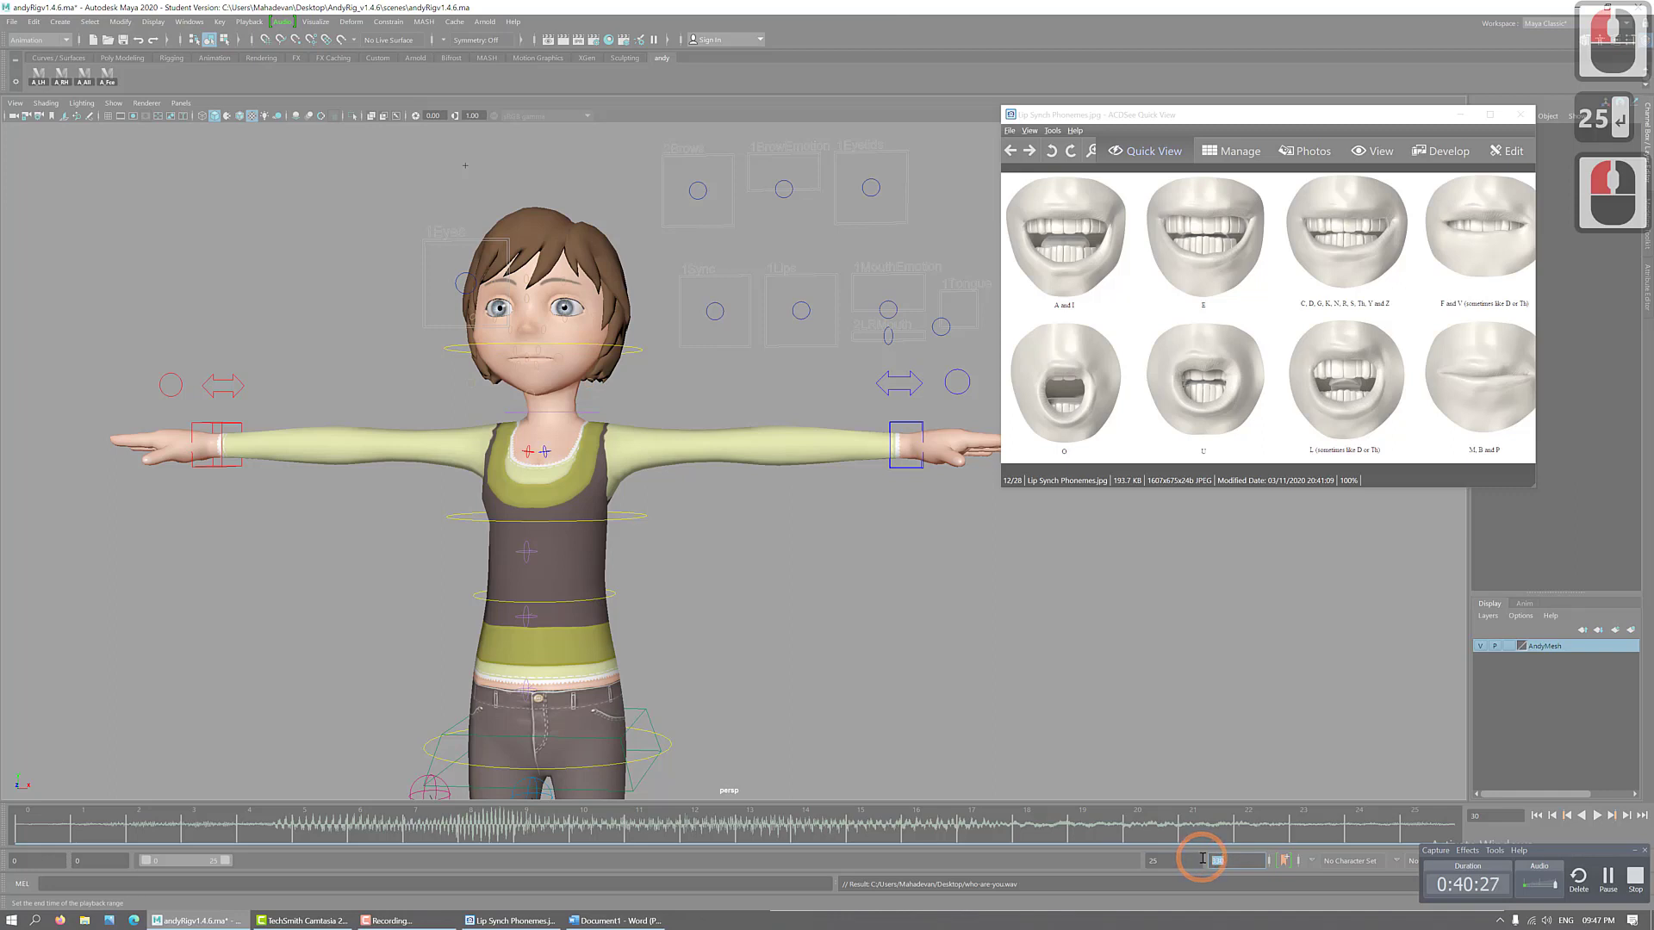
{"action": "key", "text": "Return"}
{"action": "left_click", "coordinate": [1124, 862]}
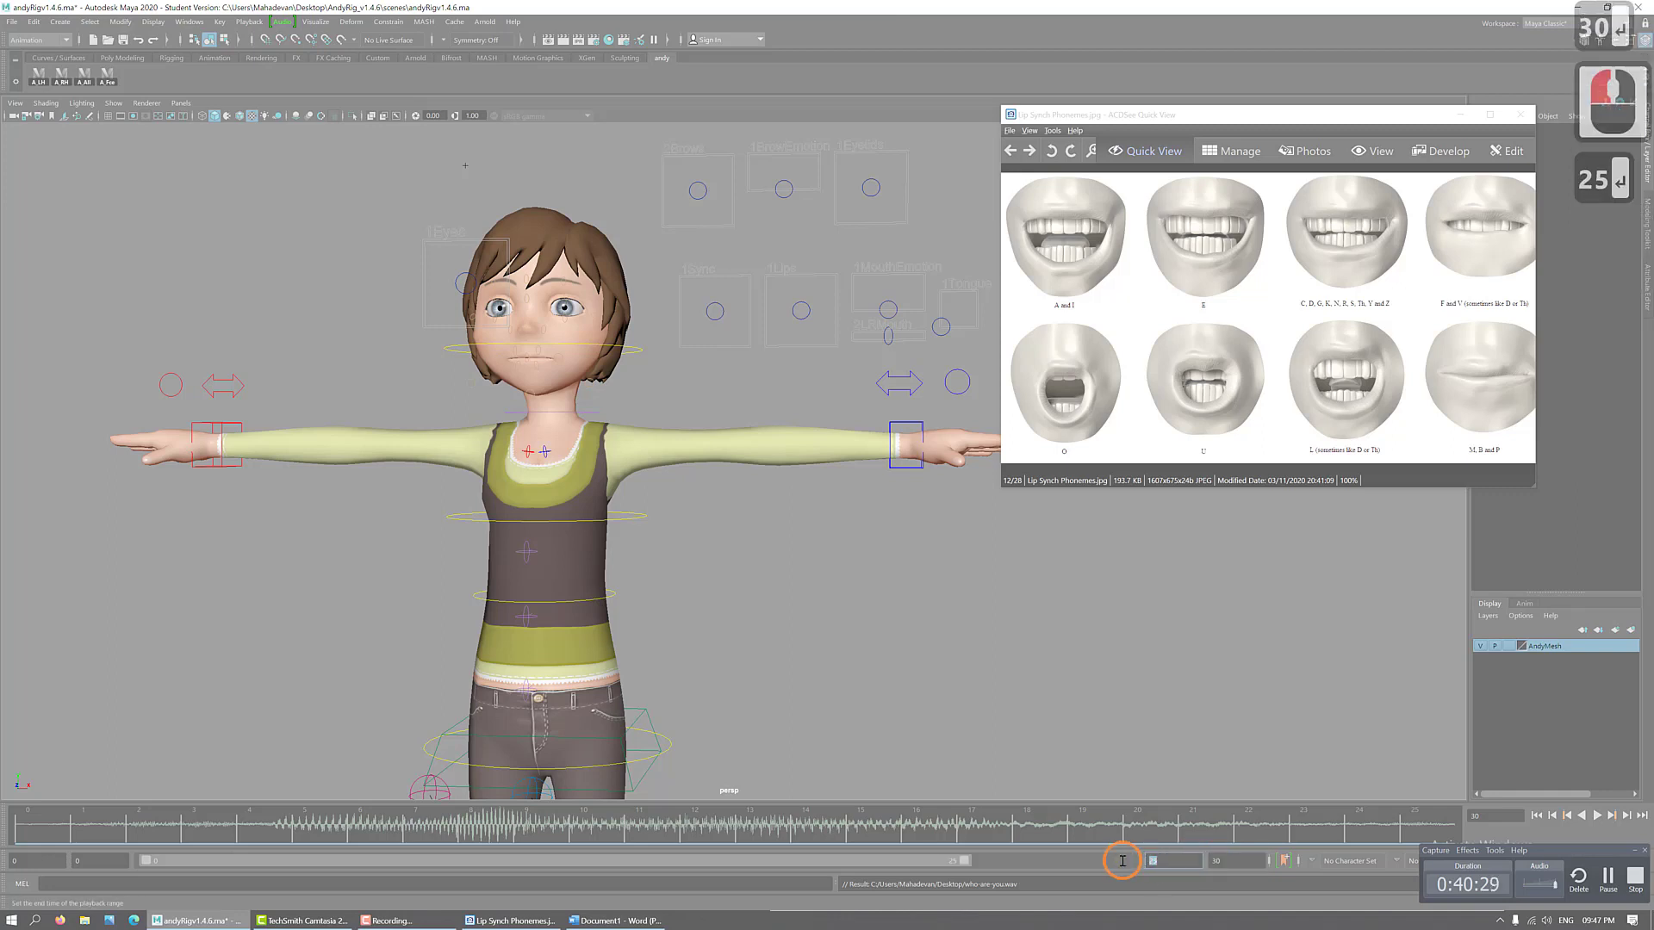
{"action": "type", "text": "03"}
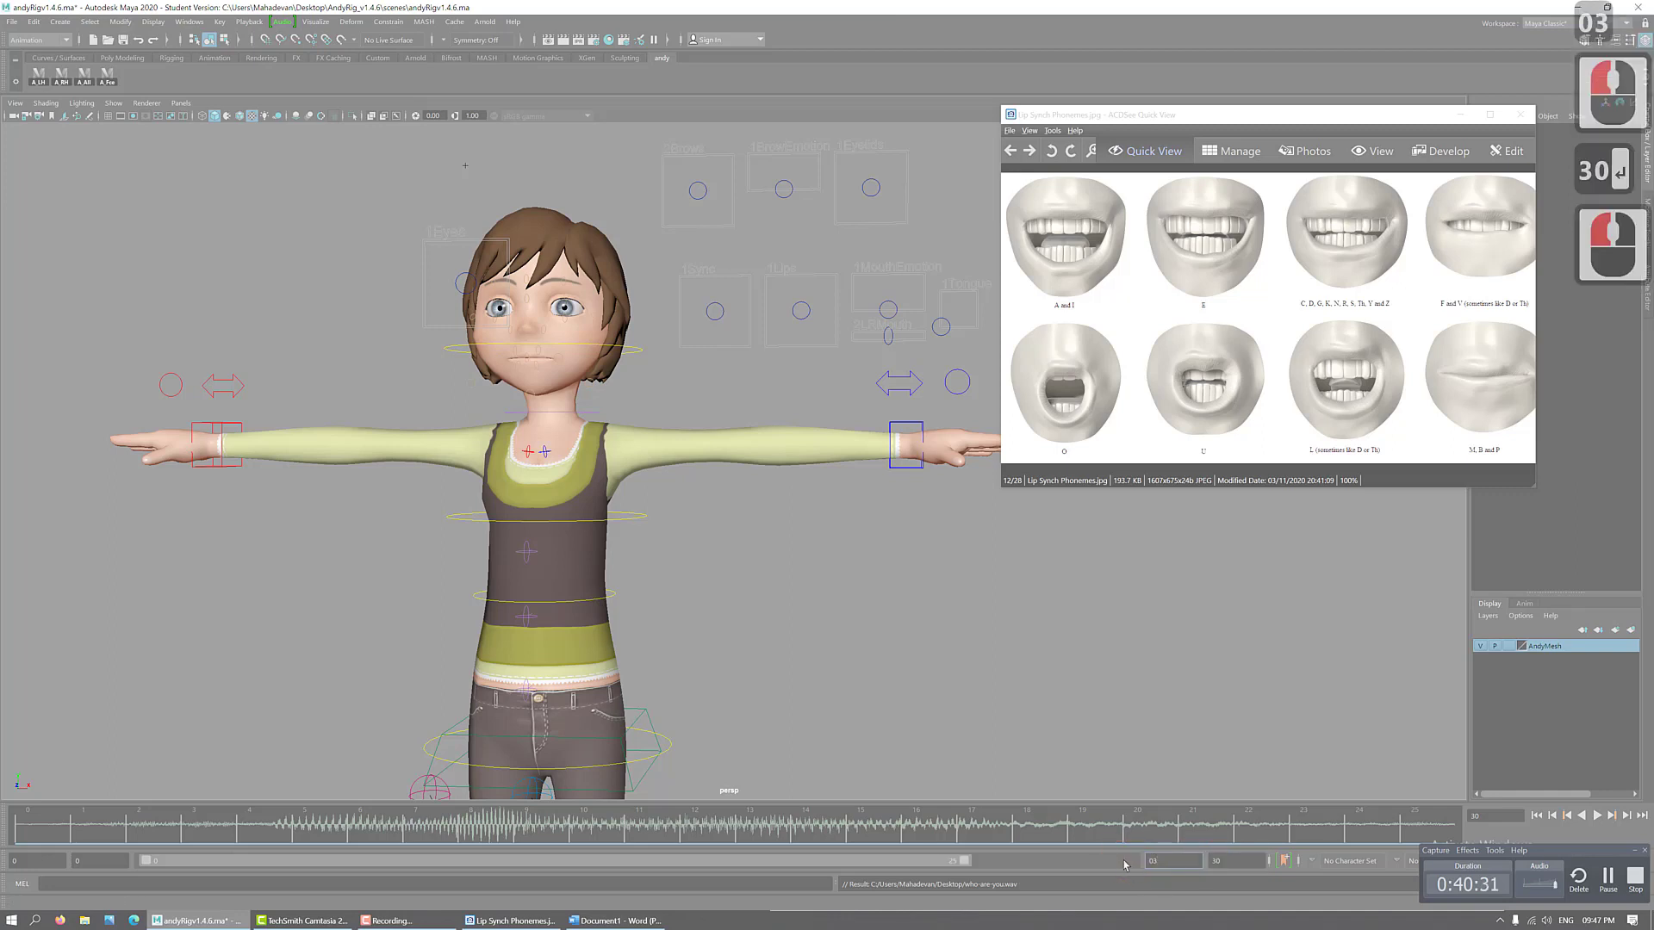
{"action": "key", "text": "BackSpace"}
{"action": "key", "text": "BackSpace"}
{"action": "type", "text": "30"}
{"action": "key", "text": "Return"}
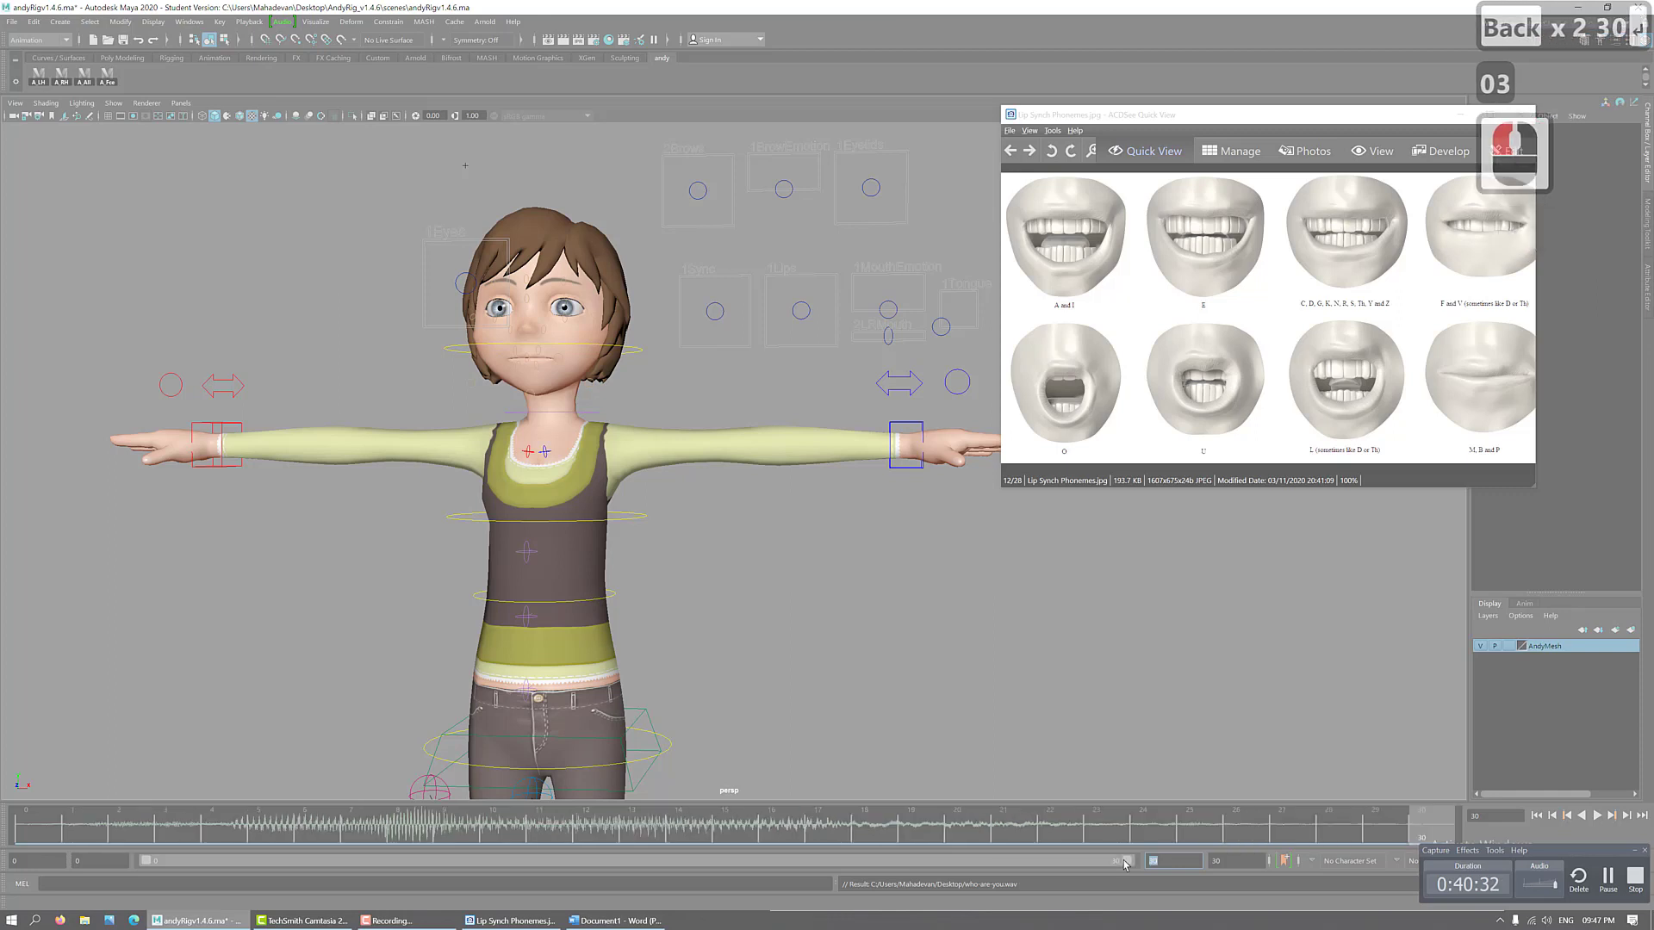
- Check the audio waveform across the full timeline and move the phoneme chart away from the rig's hand and facial controls
{"action": "left_click_drag", "start_coordinate": [45, 825], "coordinate": [1460, 806]}
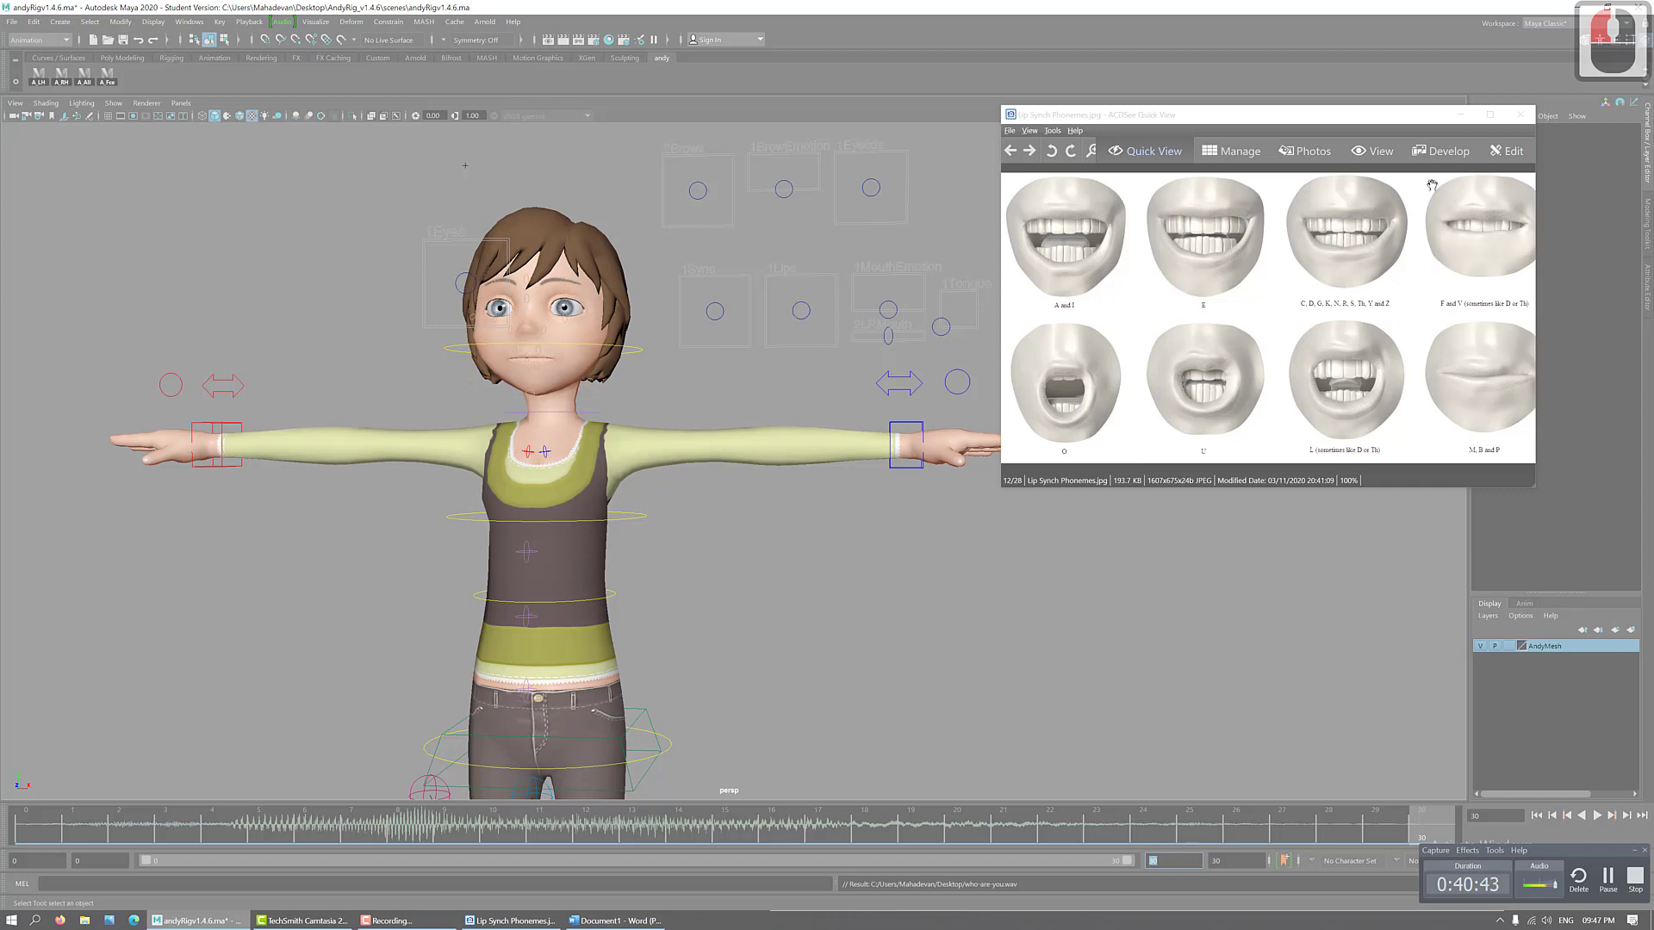
{"action": "left_click_drag", "start_coordinate": [1387, 114], "coordinate": [1493, 76]}
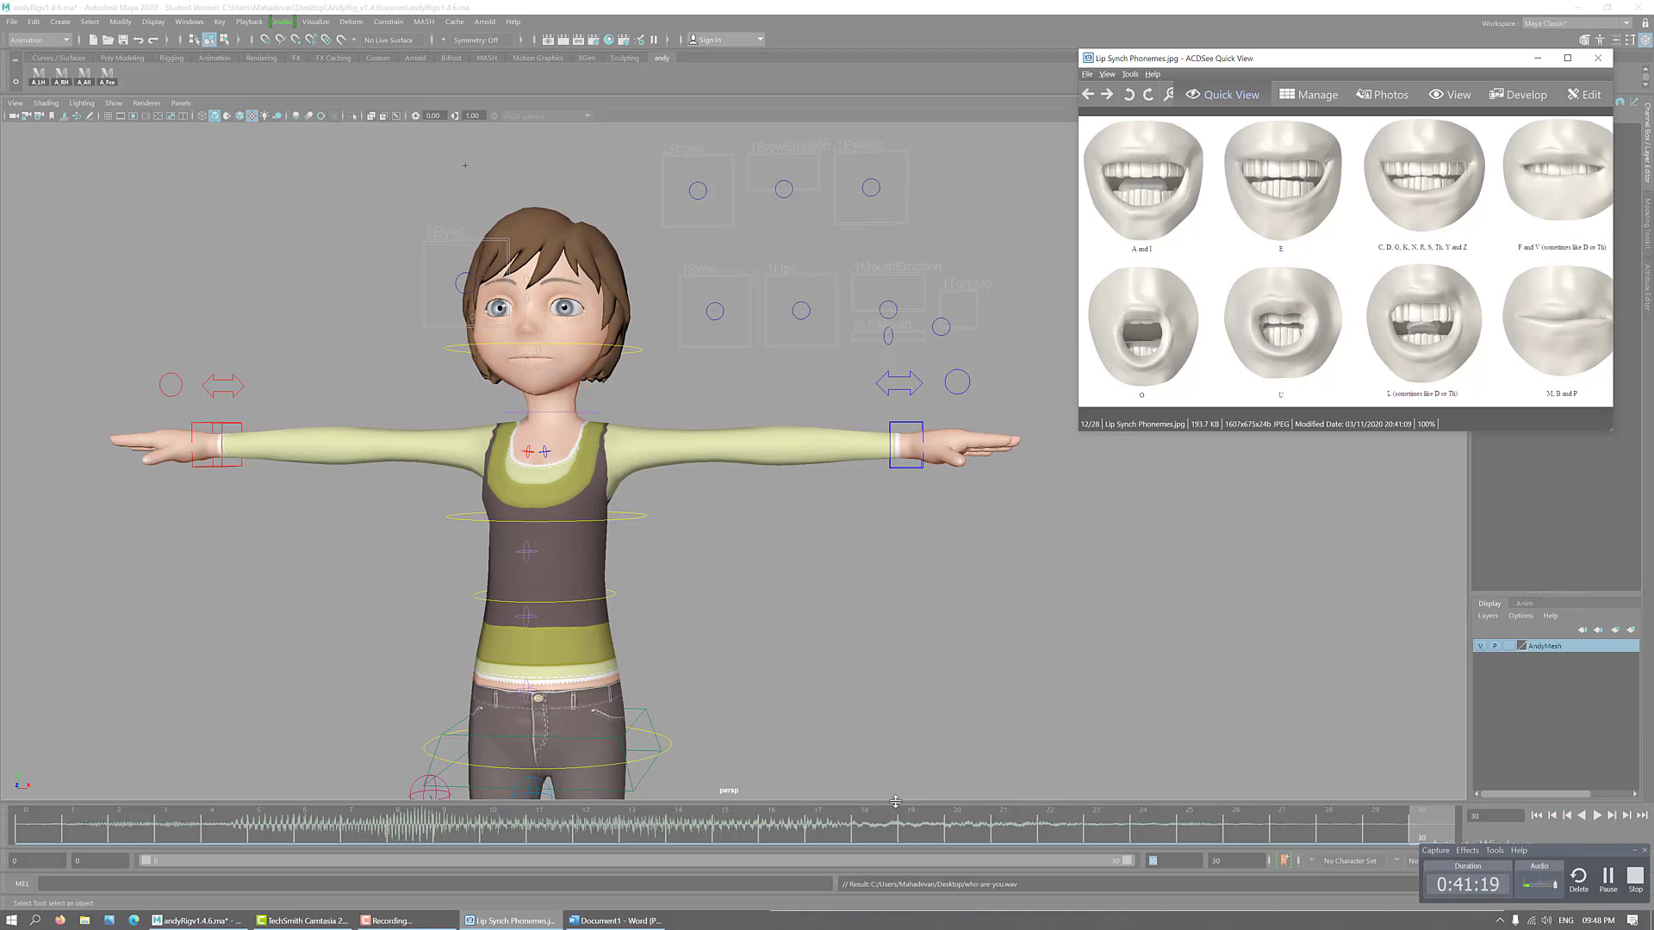
- Bring up the Word phoneme breakdown, place it beneath the phoneme chart and narrow its window so the rig's facial controls stay clear
{"action": "left_click", "coordinate": [754, 323]}
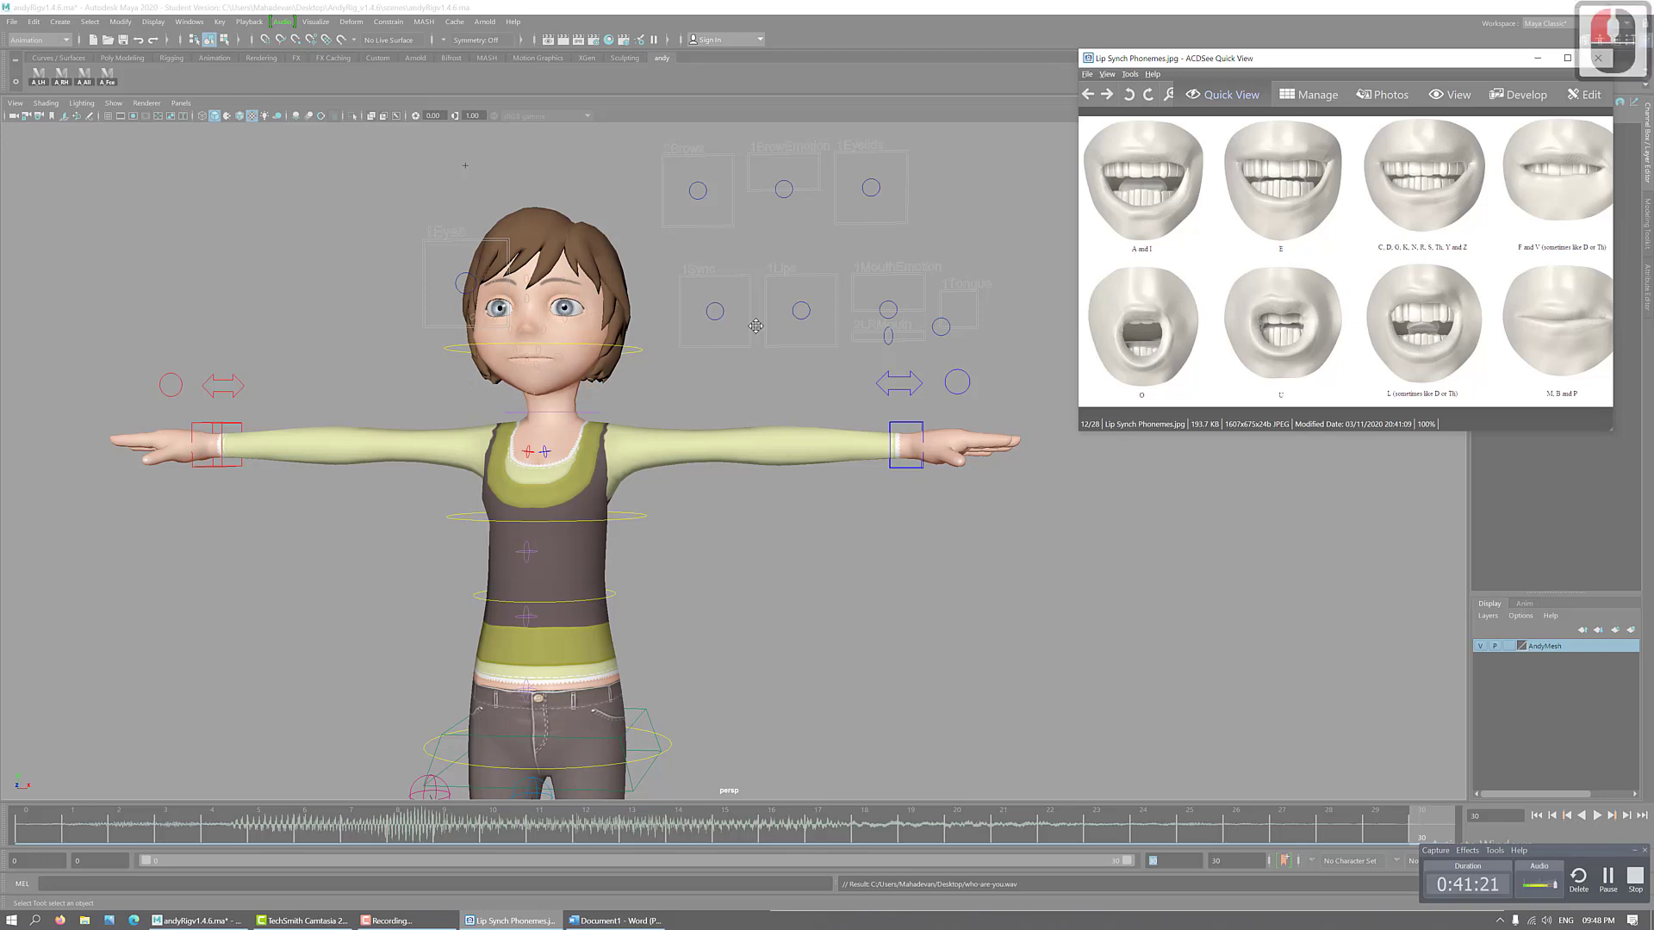
{"action": "middle_click_drag", "start_coordinate": [754, 323], "coordinate": [661, 370], "text": "alt"}
{"action": "left_click_drag", "start_coordinate": [661, 373], "coordinate": [665, 370], "text": "alt"}
{"action": "right_click_drag", "start_coordinate": [609, 389], "coordinate": [701, 414], "text": "alt"}
{"action": "left_click", "coordinate": [626, 921]}
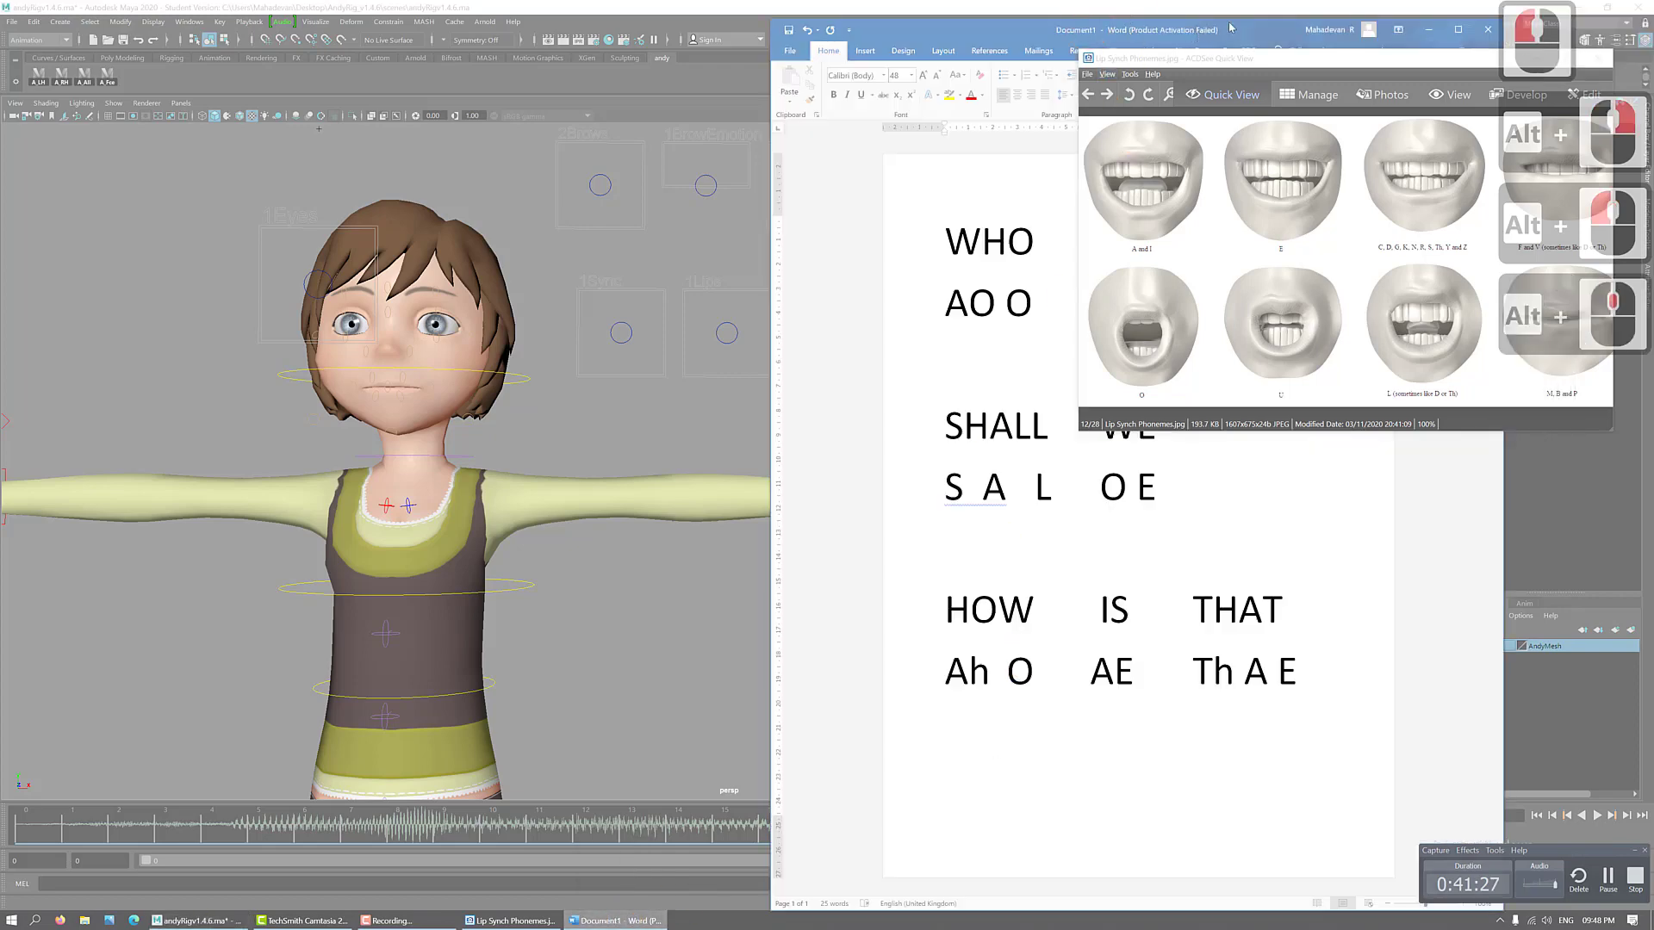
{"action": "left_click_drag", "start_coordinate": [1235, 21], "coordinate": [1397, 442]}
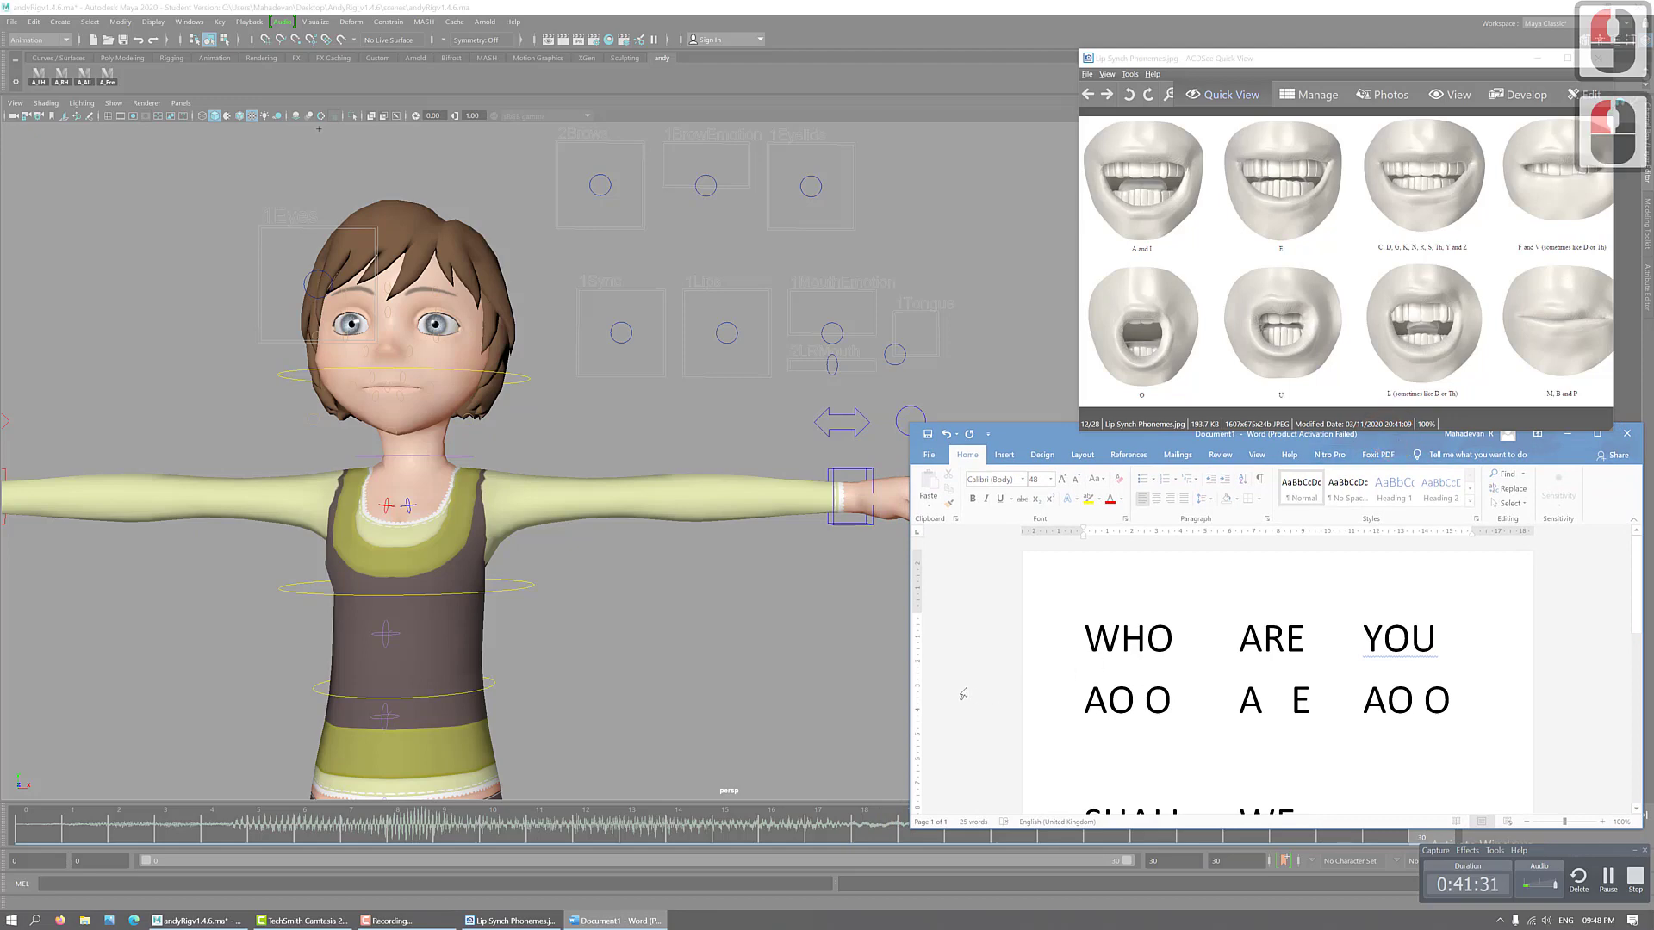
{"action": "left_click_drag", "start_coordinate": [907, 671], "coordinate": [1077, 624]}
- Scrub and play the dialogue audio repeatedly to examine where the words fall along the waveform
{"action": "left_click_drag", "start_coordinate": [90, 827], "coordinate": [1236, 836]}
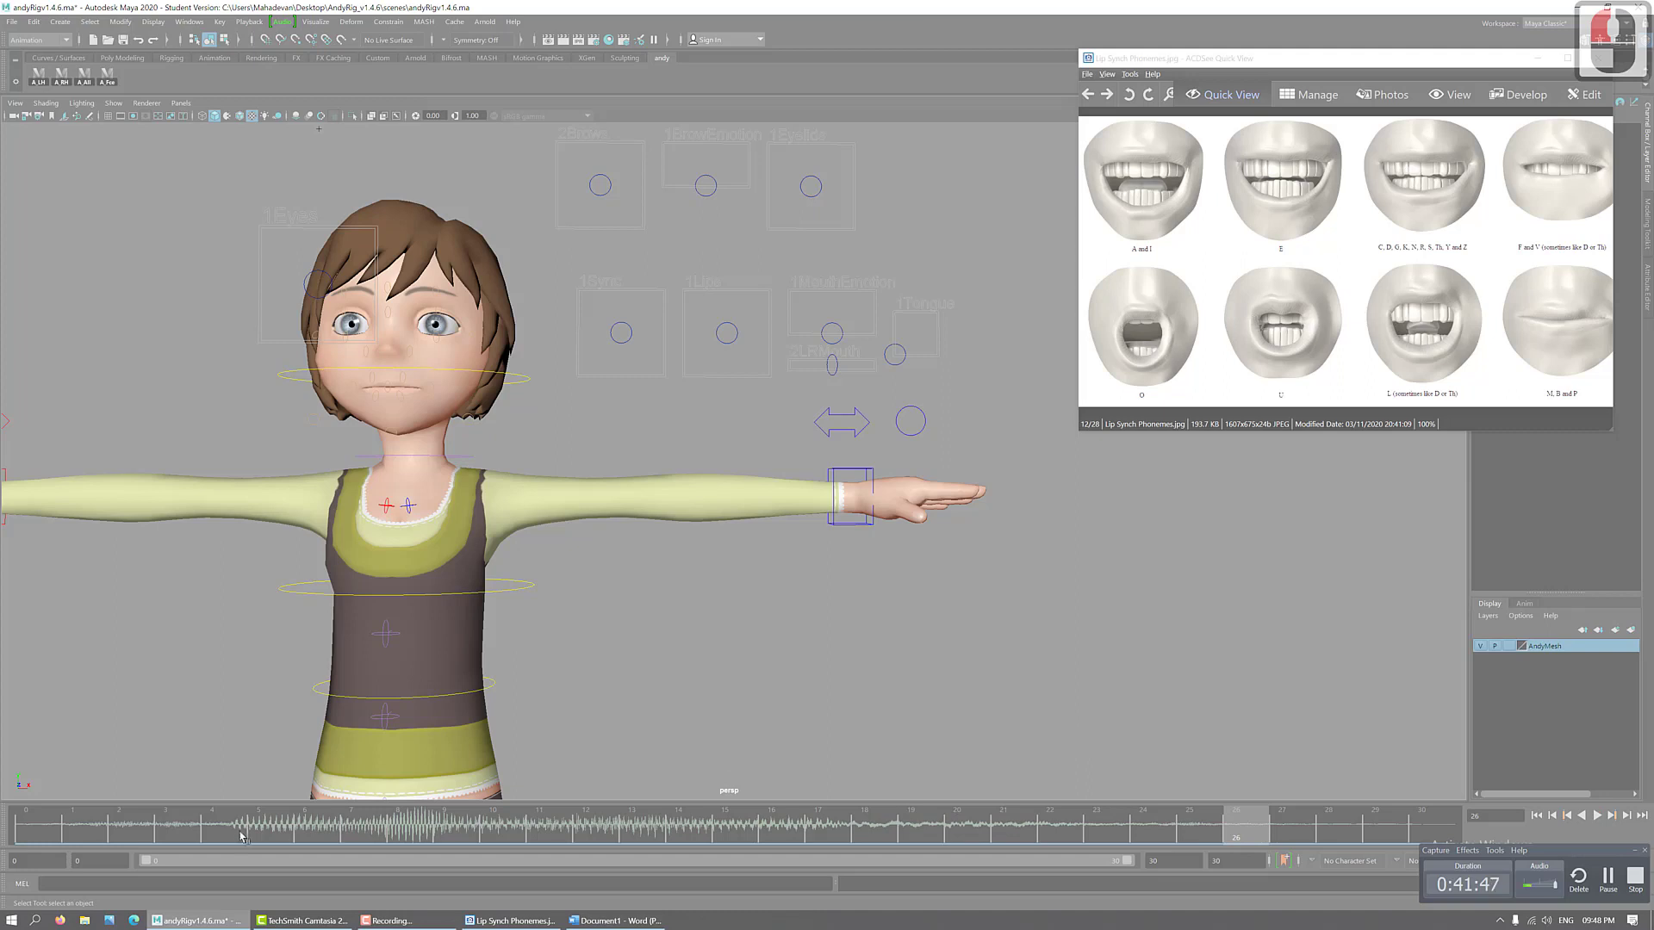
{"action": "left_click", "coordinate": [158, 838]}
{"action": "key", "text": "alt+v"}
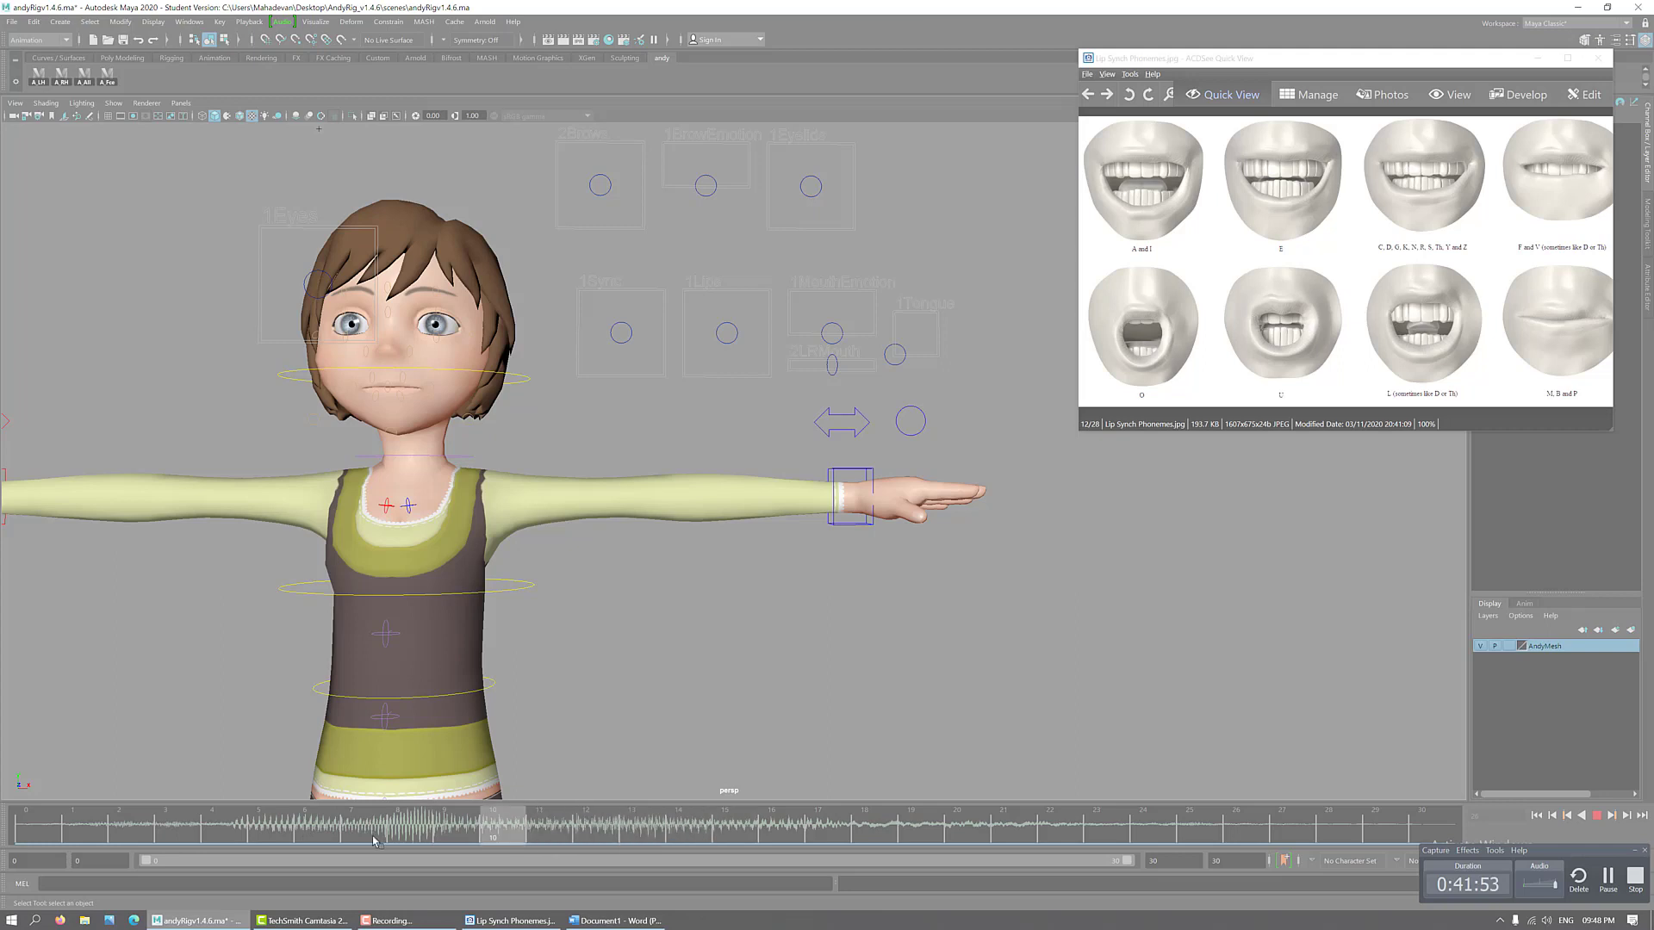
{"action": "left_click", "coordinate": [108, 840]}
{"action": "left_click_drag", "start_coordinate": [327, 827], "coordinate": [401, 830]}
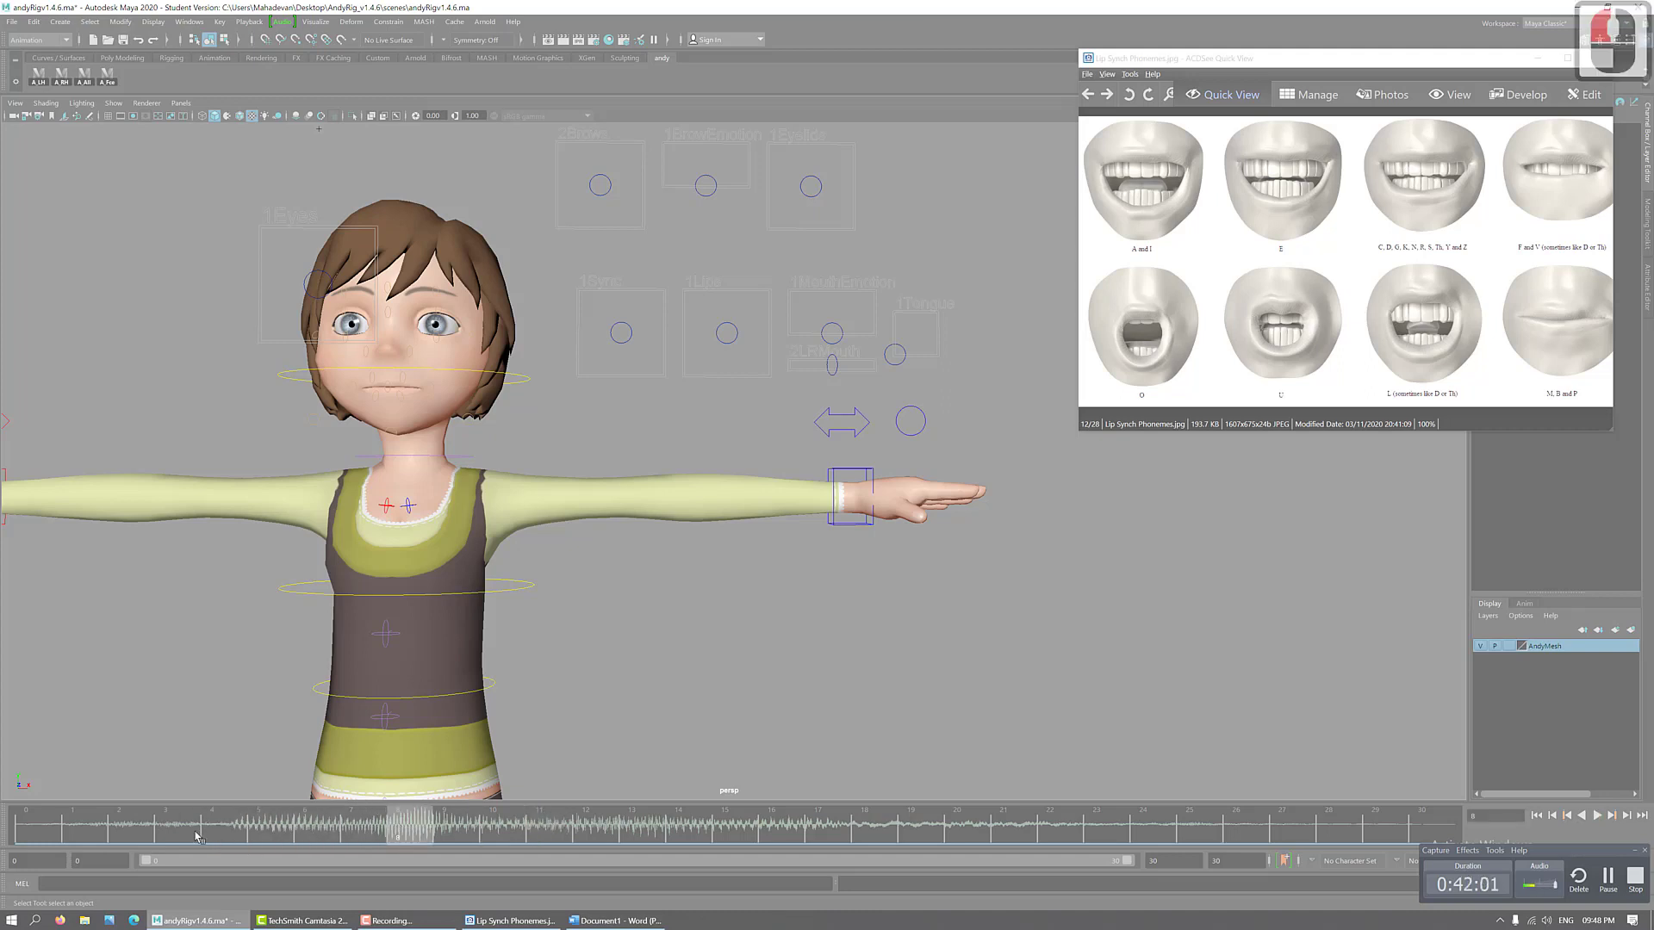
{"action": "left_click_drag", "start_coordinate": [205, 834], "coordinate": [956, 840]}
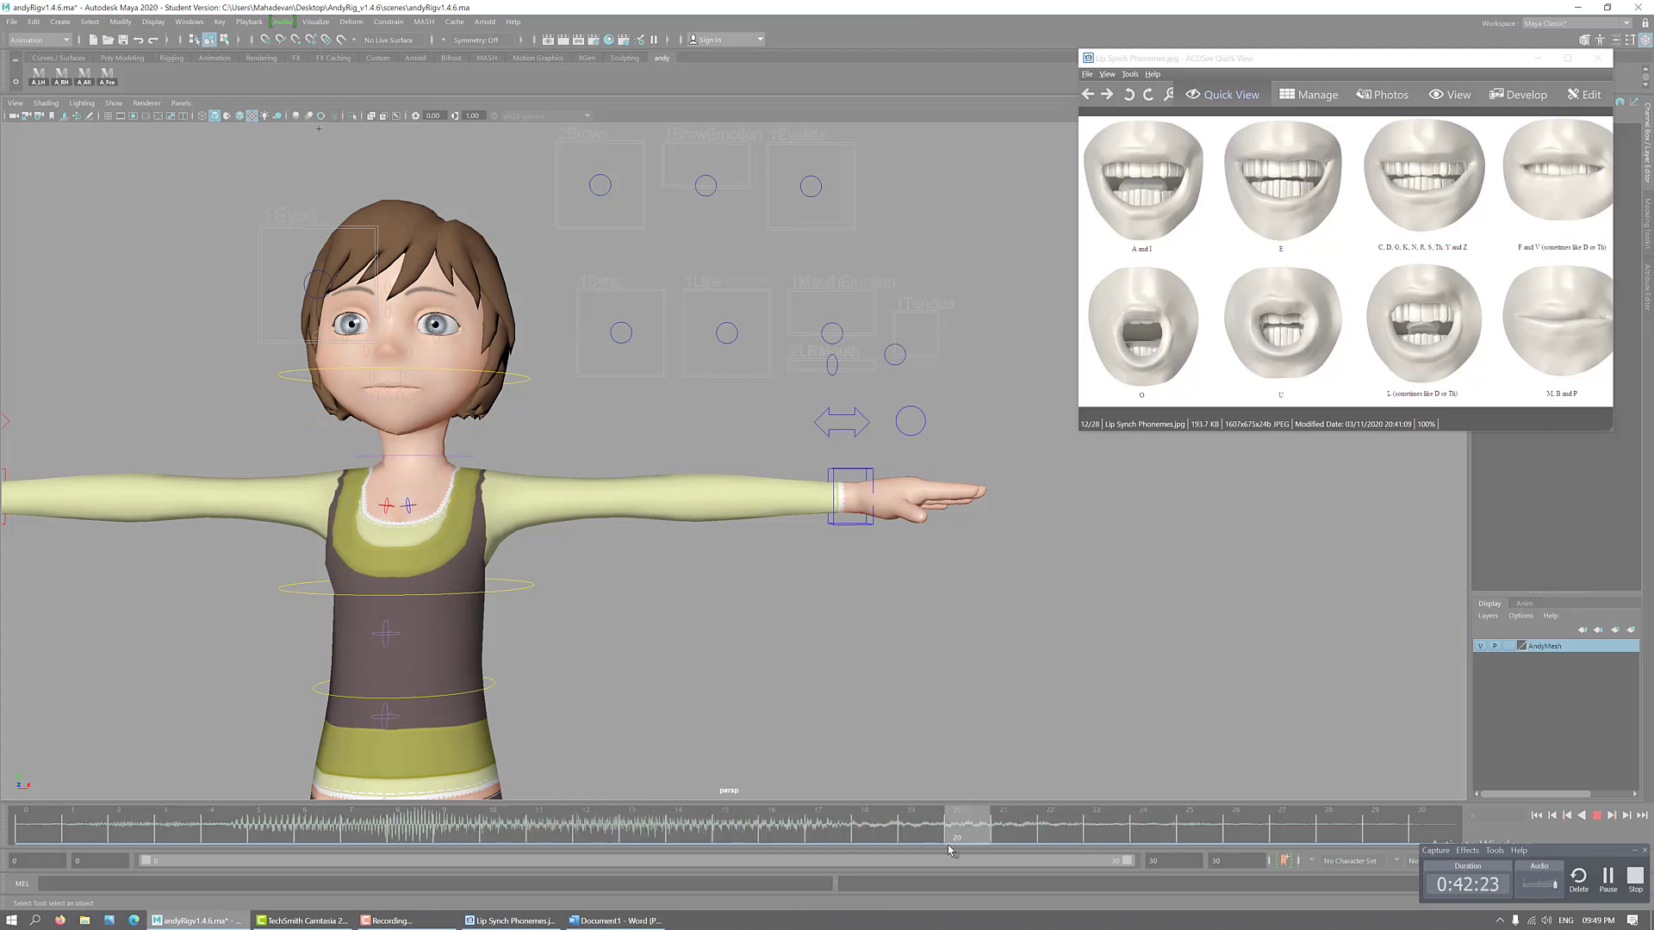
- Scrub the audio around frames 11 to 17 and compare that stretch with the phoneme breakdown in the Word document
{"action": "left_click_drag", "start_coordinate": [556, 827], "coordinate": [1254, 846]}
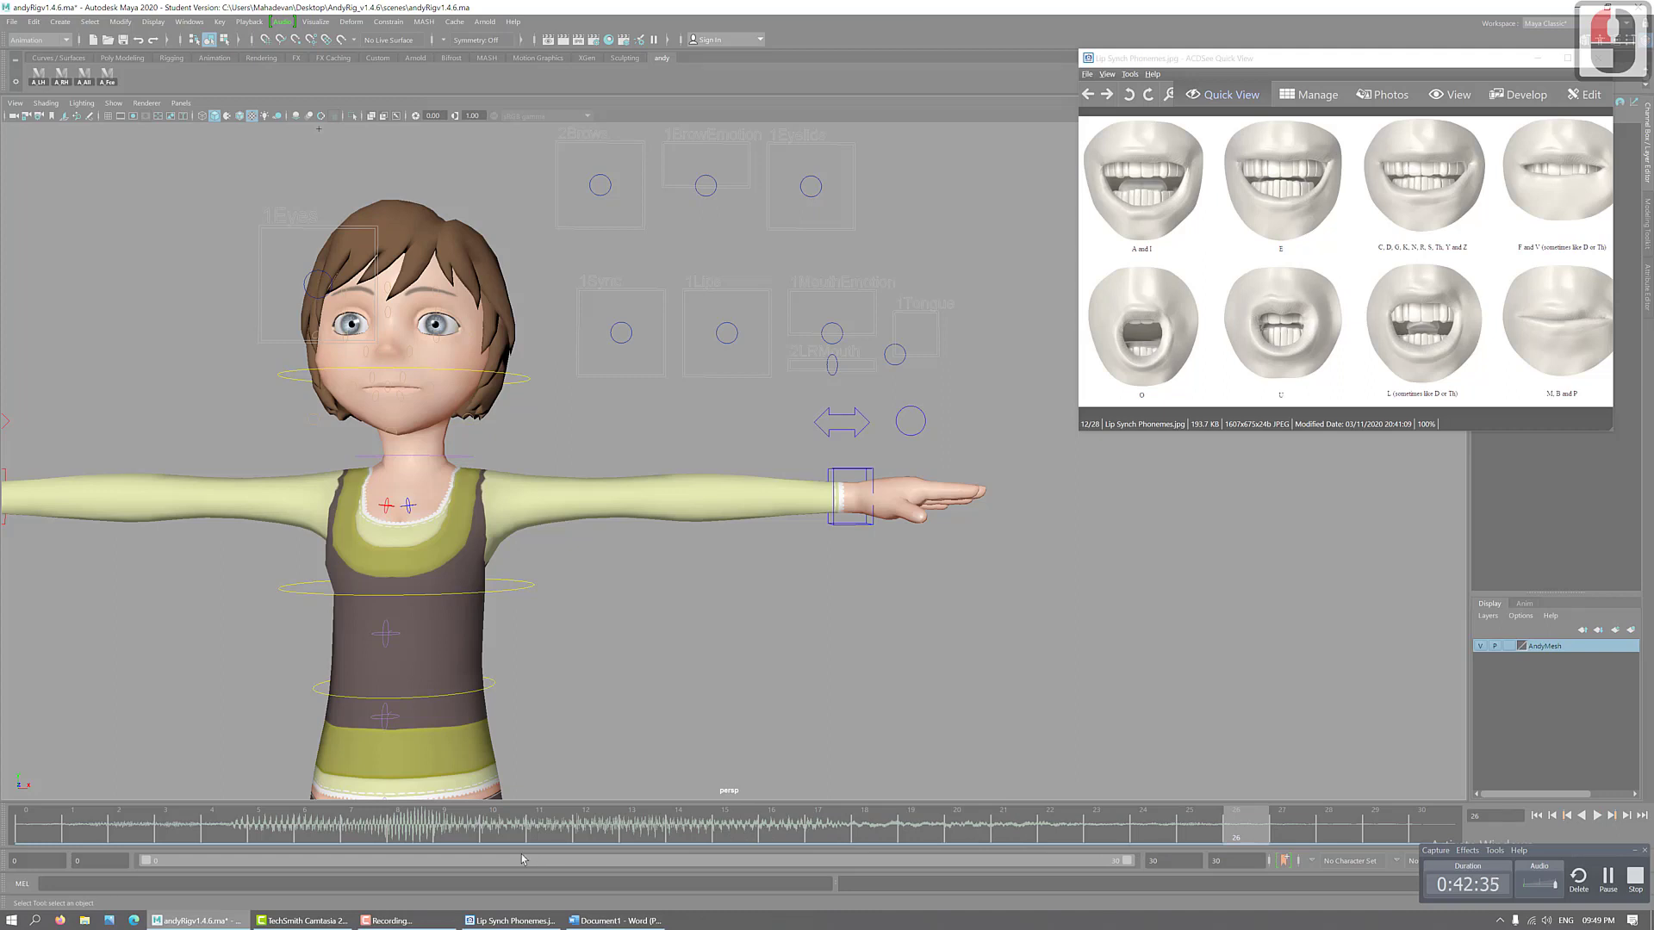
{"action": "left_click_drag", "start_coordinate": [482, 836], "coordinate": [835, 820]}
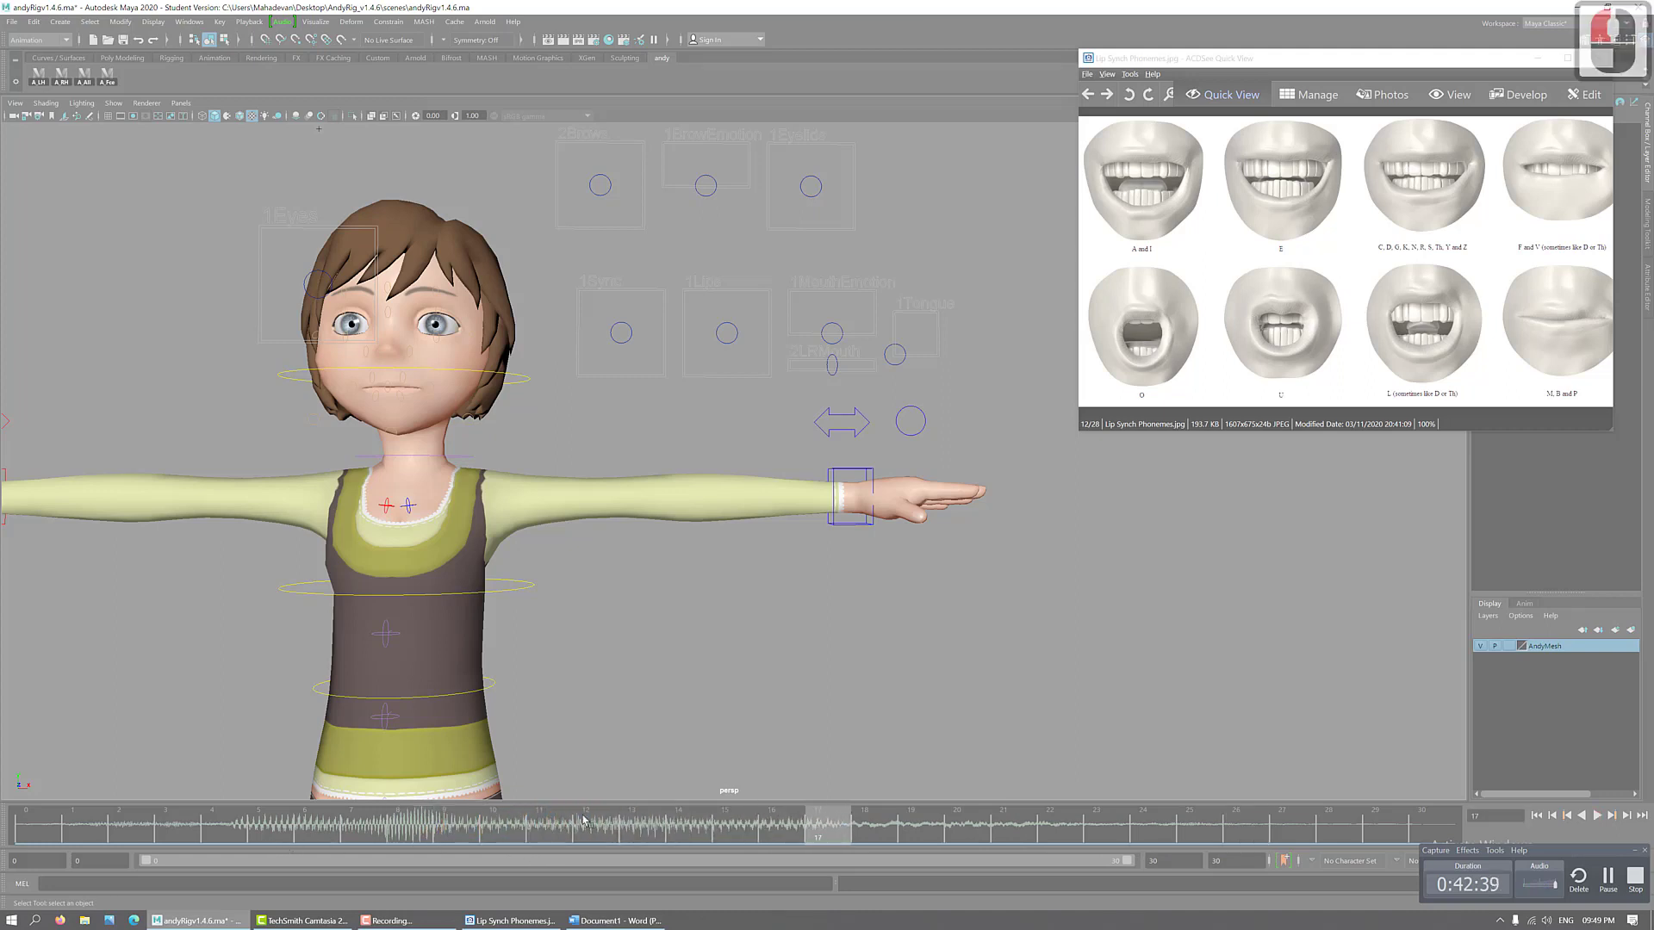
{"action": "left_click", "coordinate": [535, 829]}
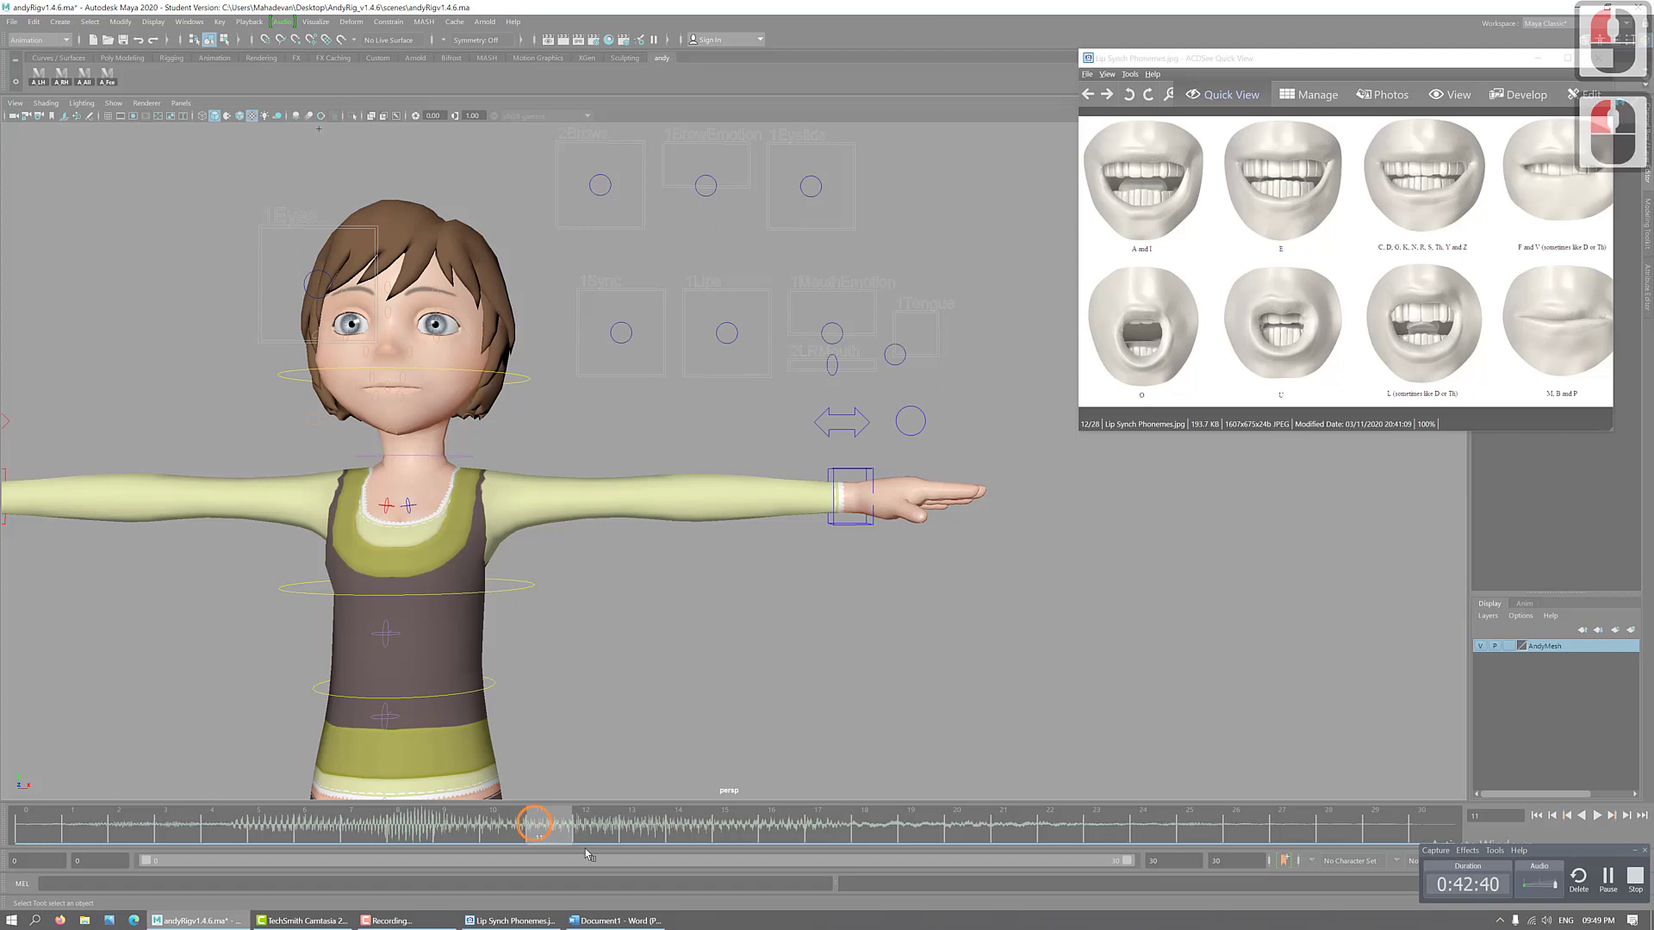
{"action": "left_click", "coordinate": [600, 924]}
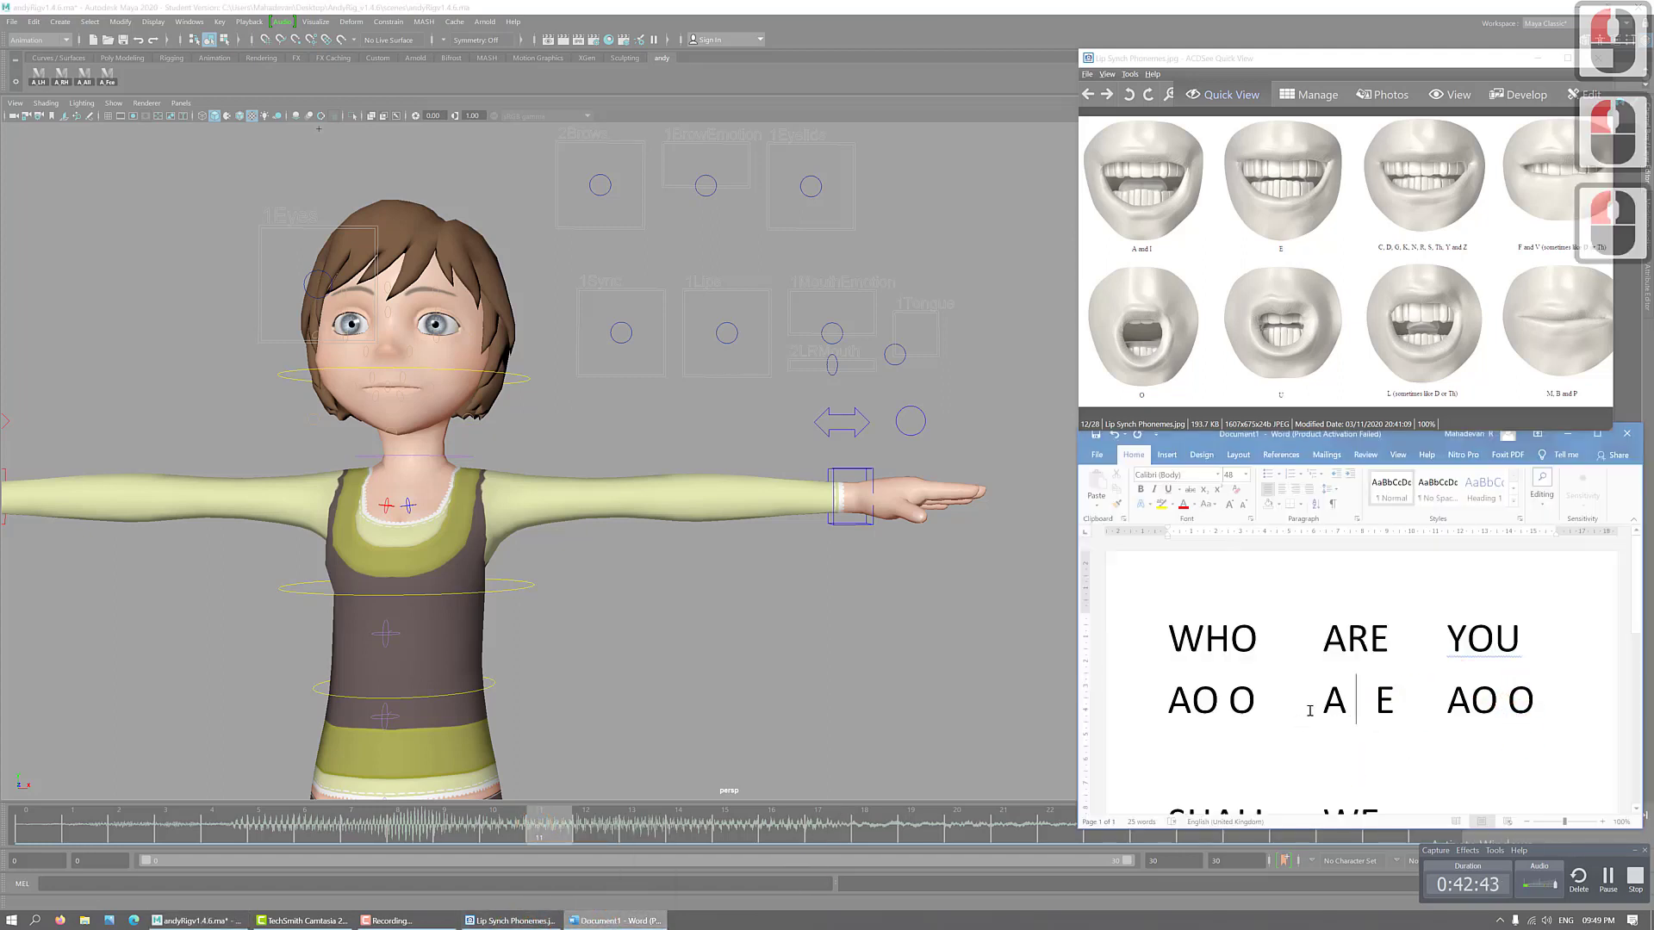
{"action": "left_click_drag", "start_coordinate": [416, 827], "coordinate": [819, 827]}
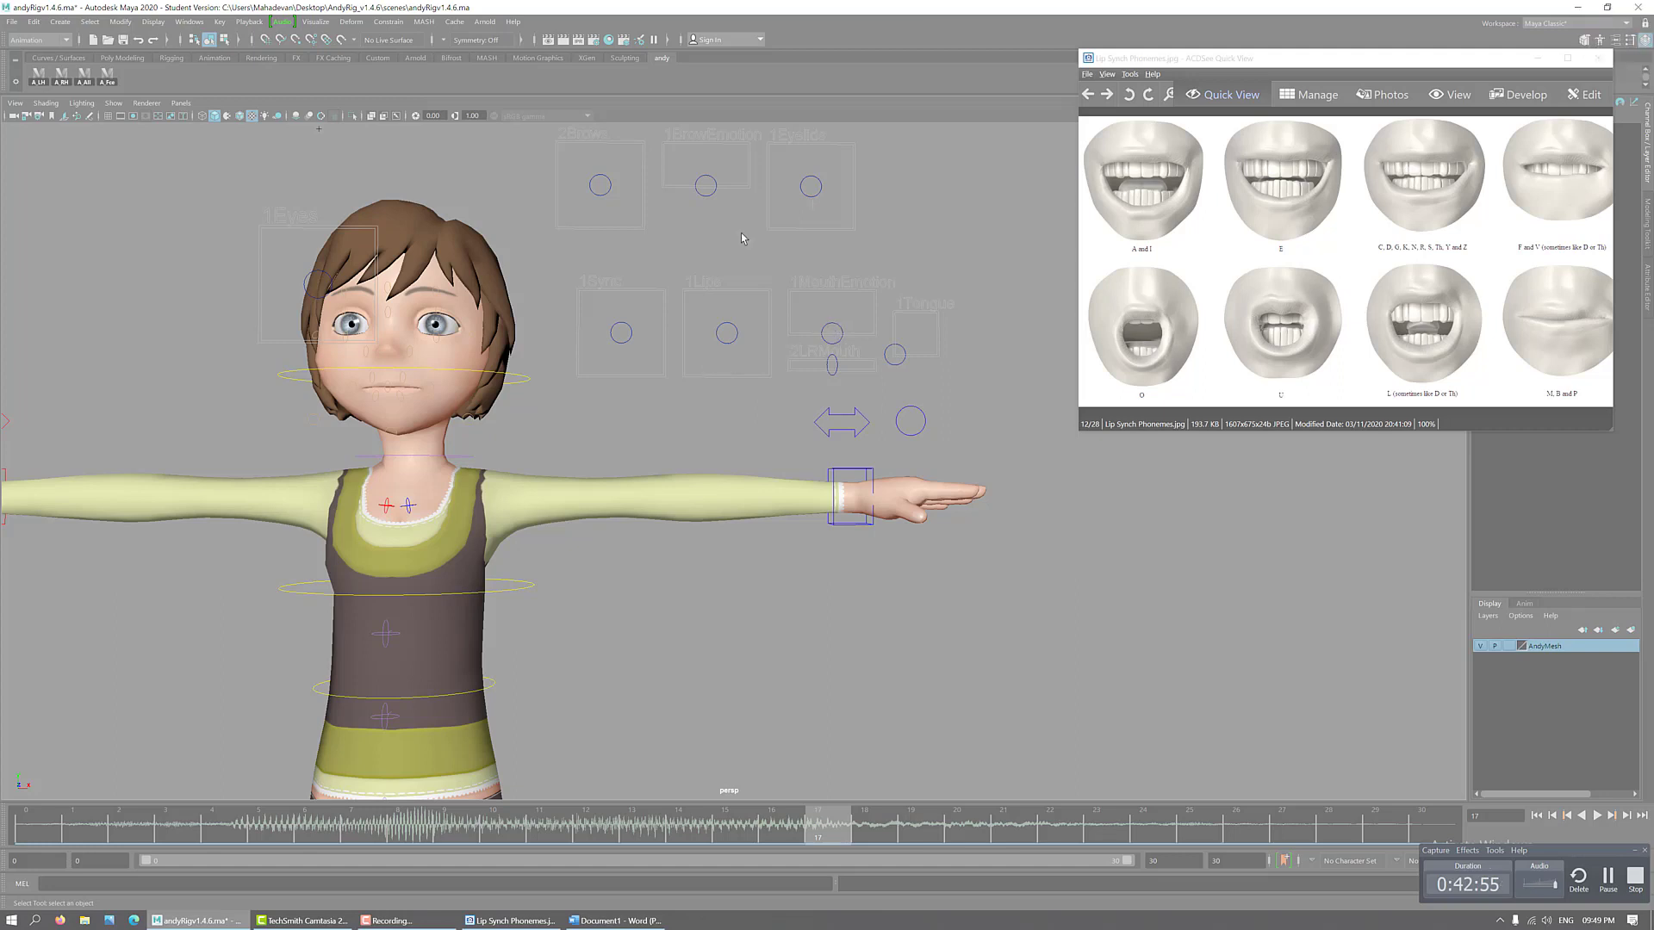
- Lower the facial Sync control to open the rig's mouth and key that pose at frame 11
{"action": "left_click", "coordinate": [619, 315]}
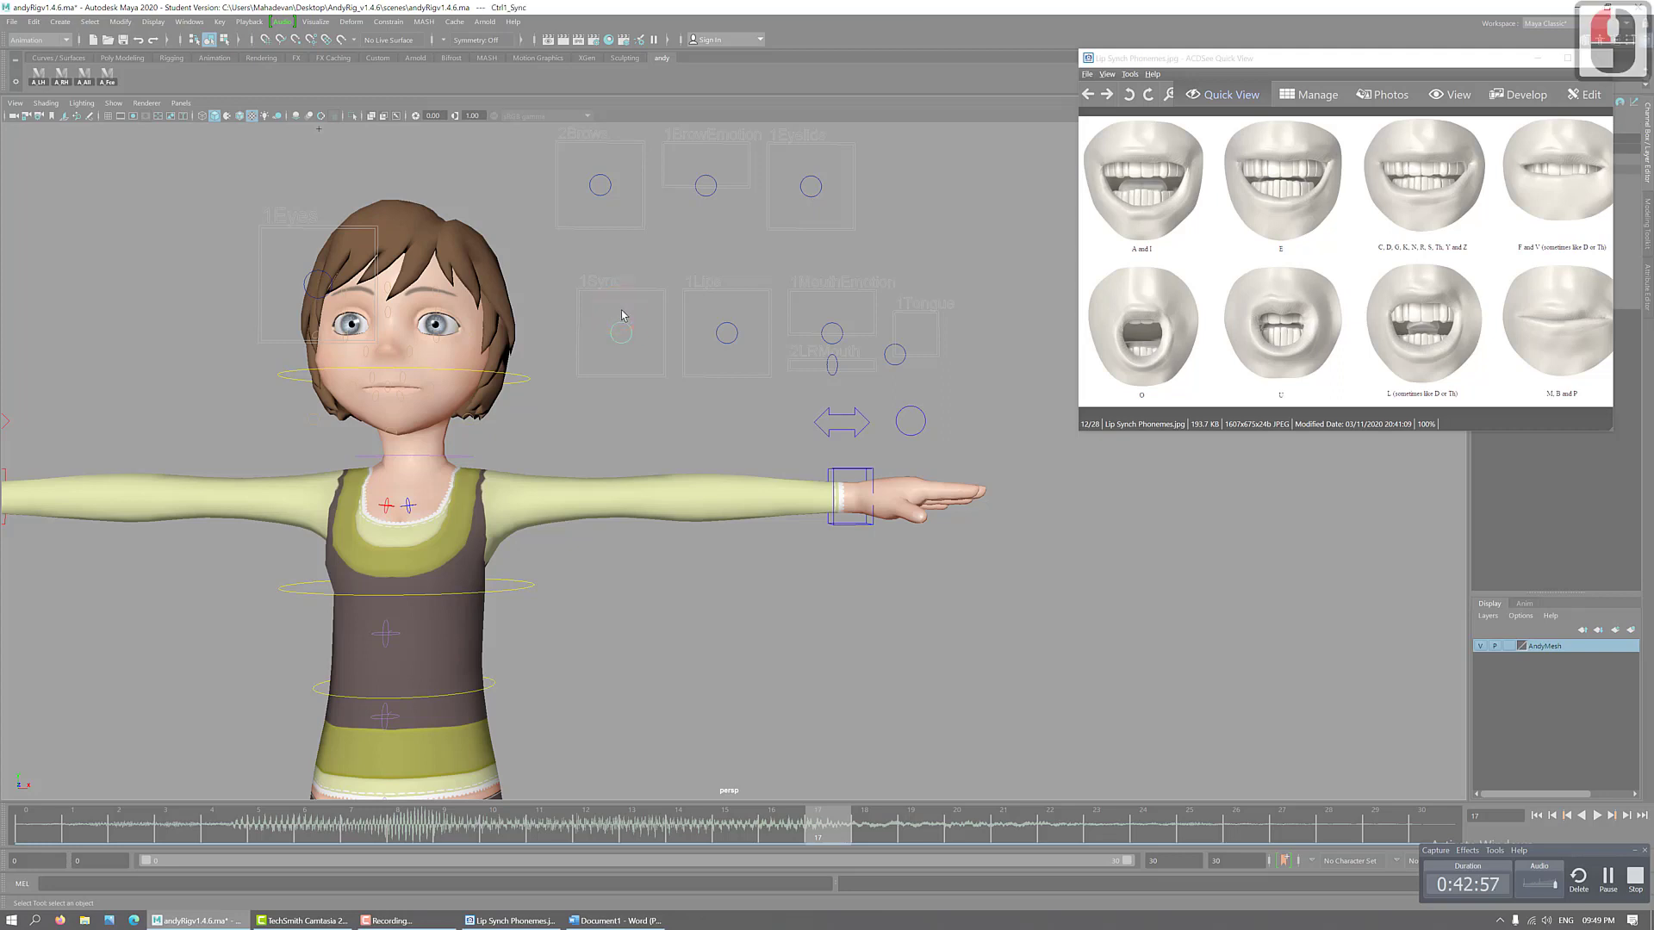
{"action": "key", "text": "w"}
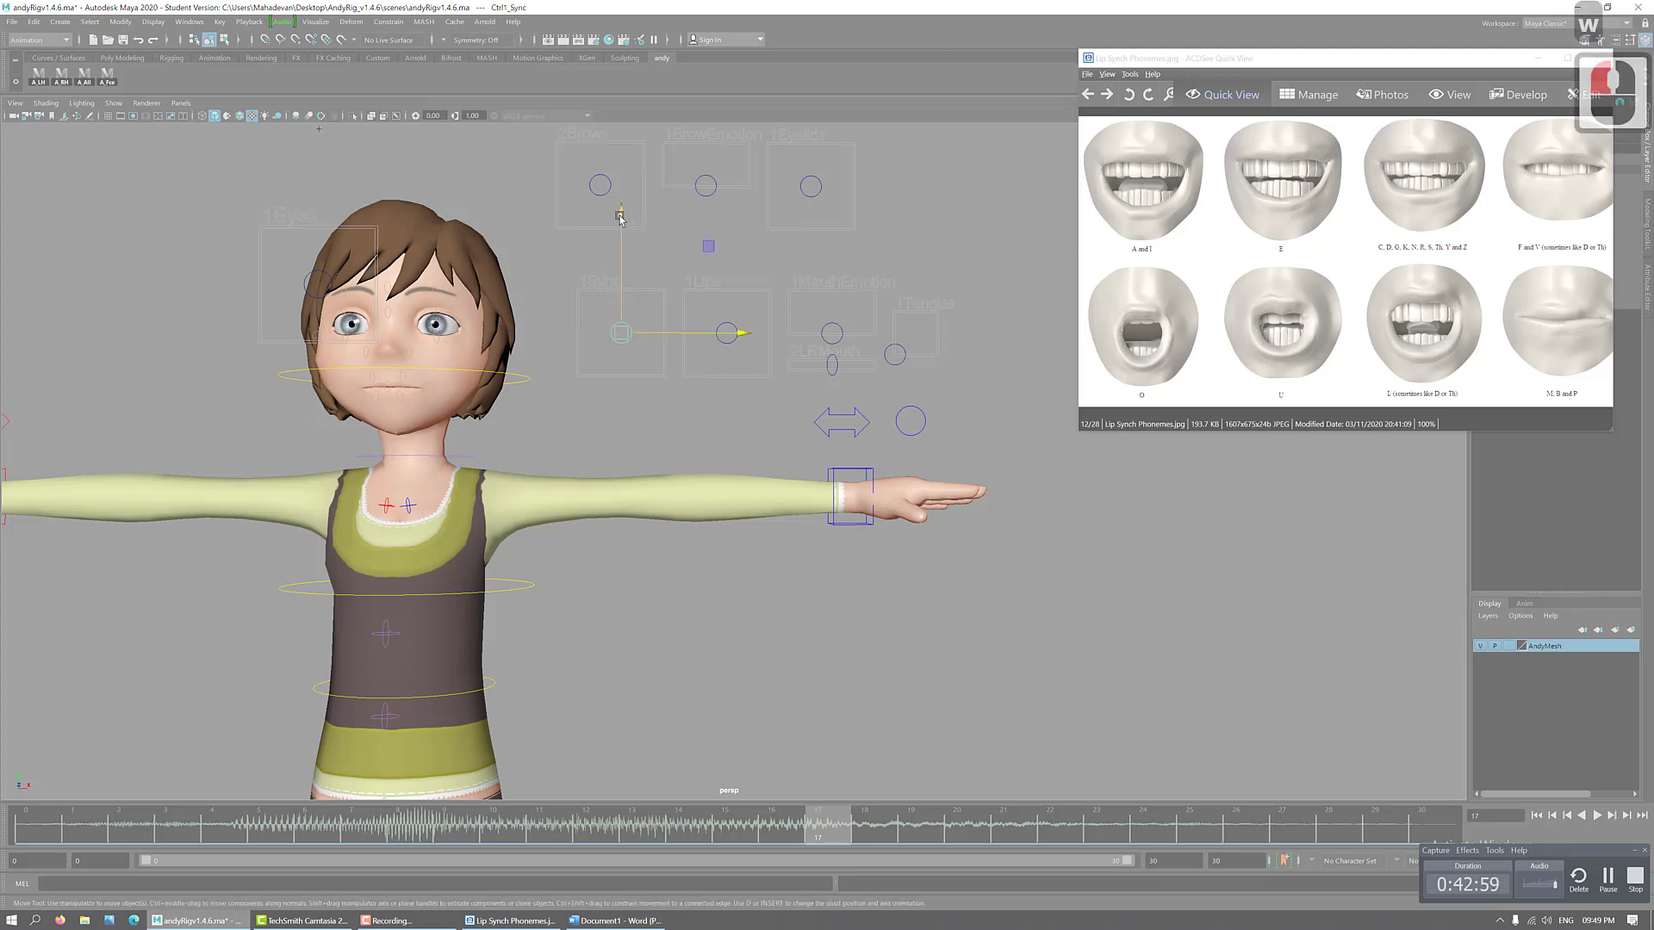
{"action": "left_click_drag", "start_coordinate": [620, 211], "coordinate": [618, 237]}
{"action": "left_click", "coordinate": [542, 846]}
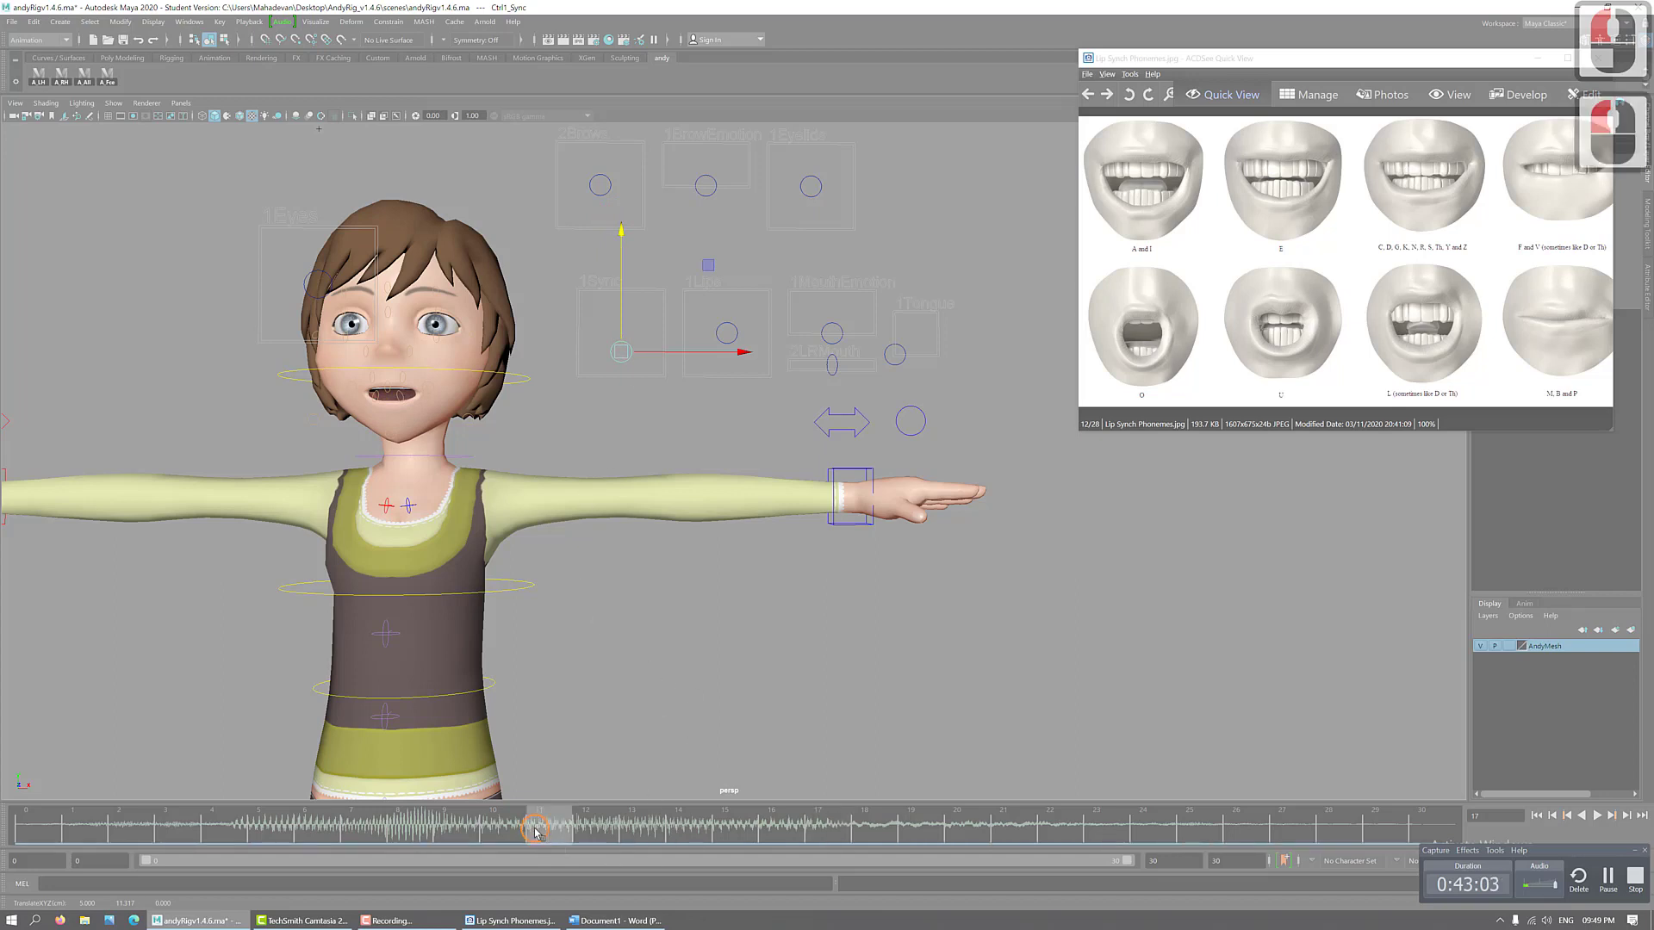
{"action": "key", "text": "s"}
{"action": "key", "text": "s"}
{"action": "key", "text": "s"}
{"action": "key", "text": "s"}
{"action": "key", "text": "s"}
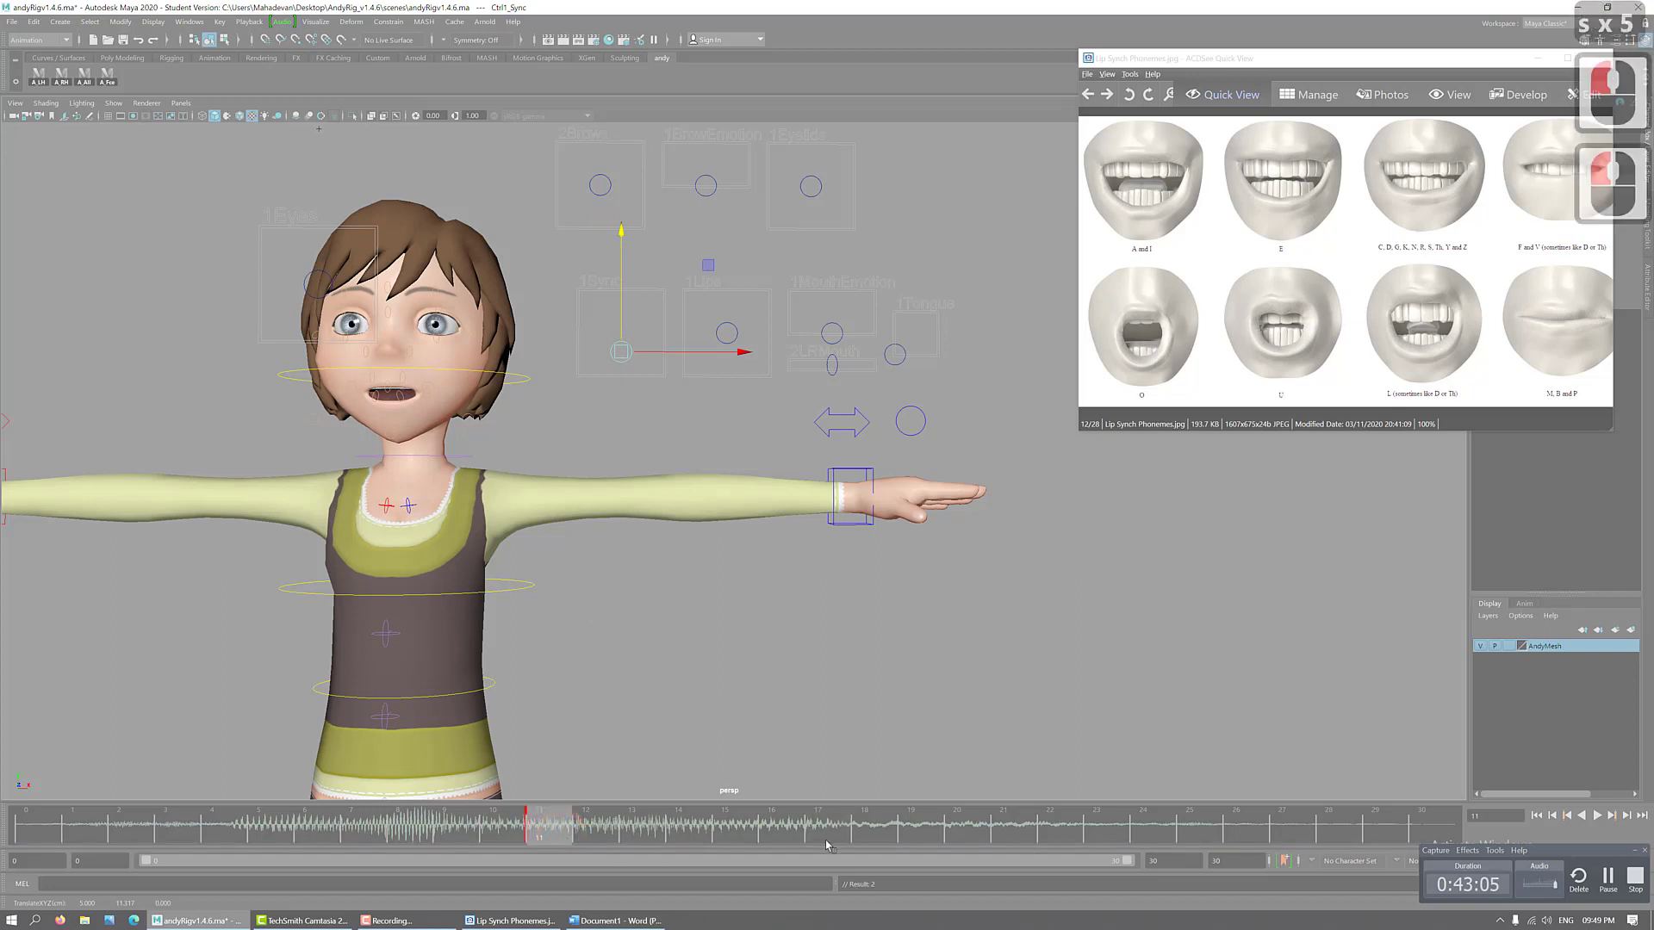
- Raise the Sync control slightly at frame 11 to reduce the mouth opening
{"action": "left_click", "coordinate": [829, 840]}
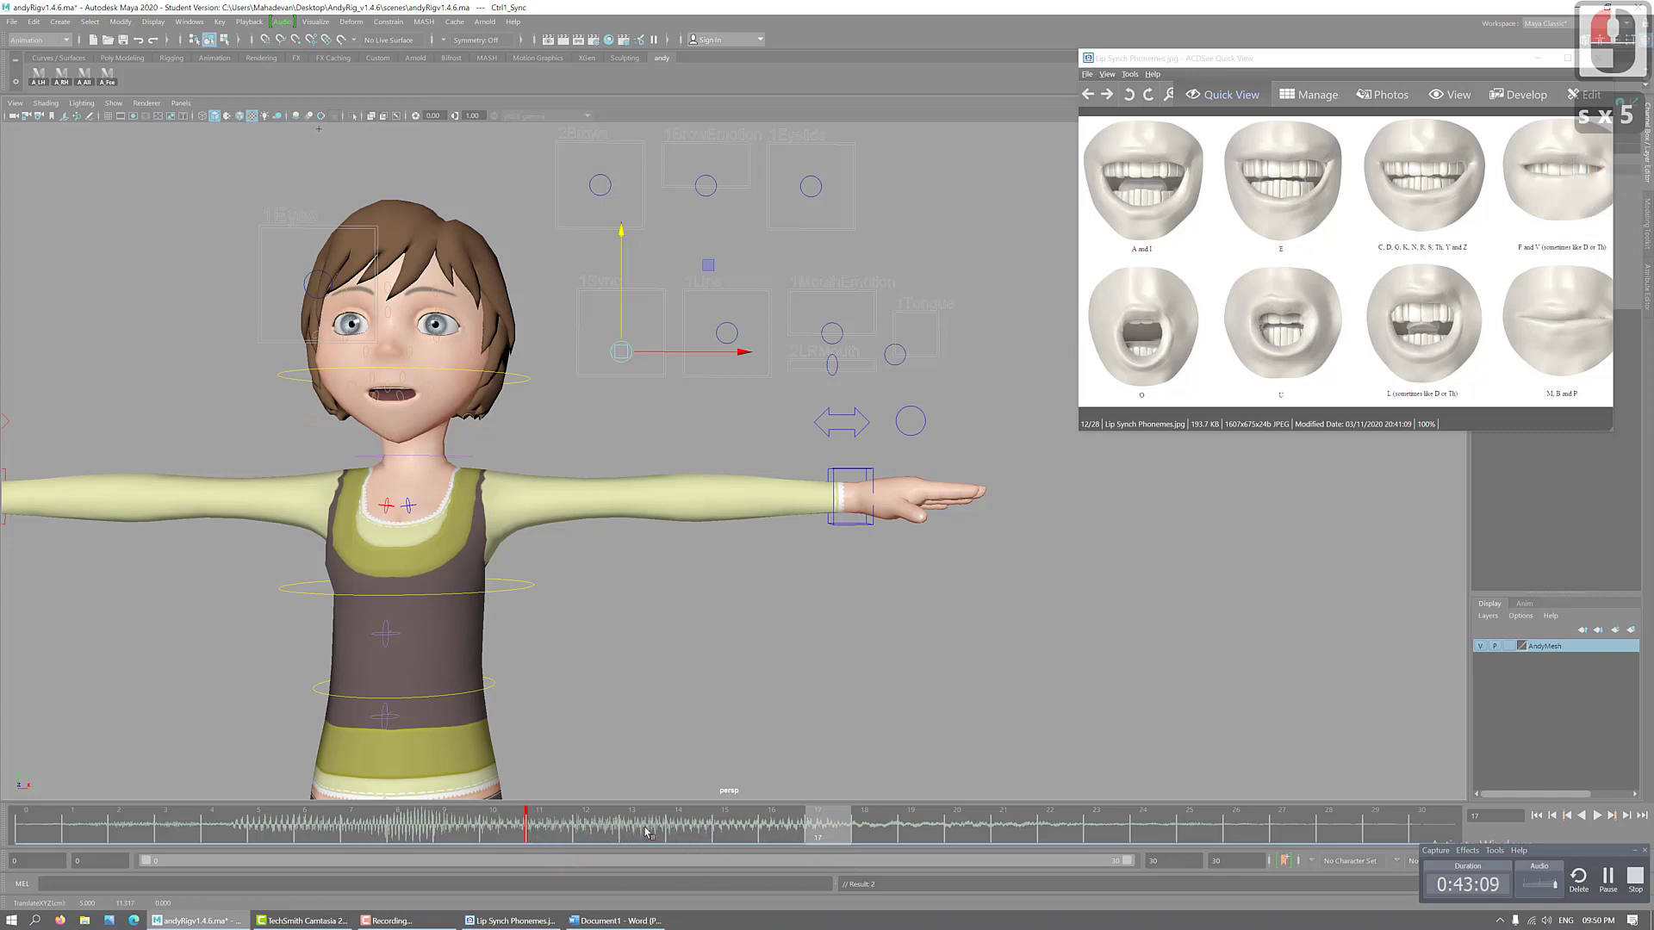
{"action": "left_click", "coordinate": [661, 831]}
{"action": "left_click", "coordinate": [548, 830]}
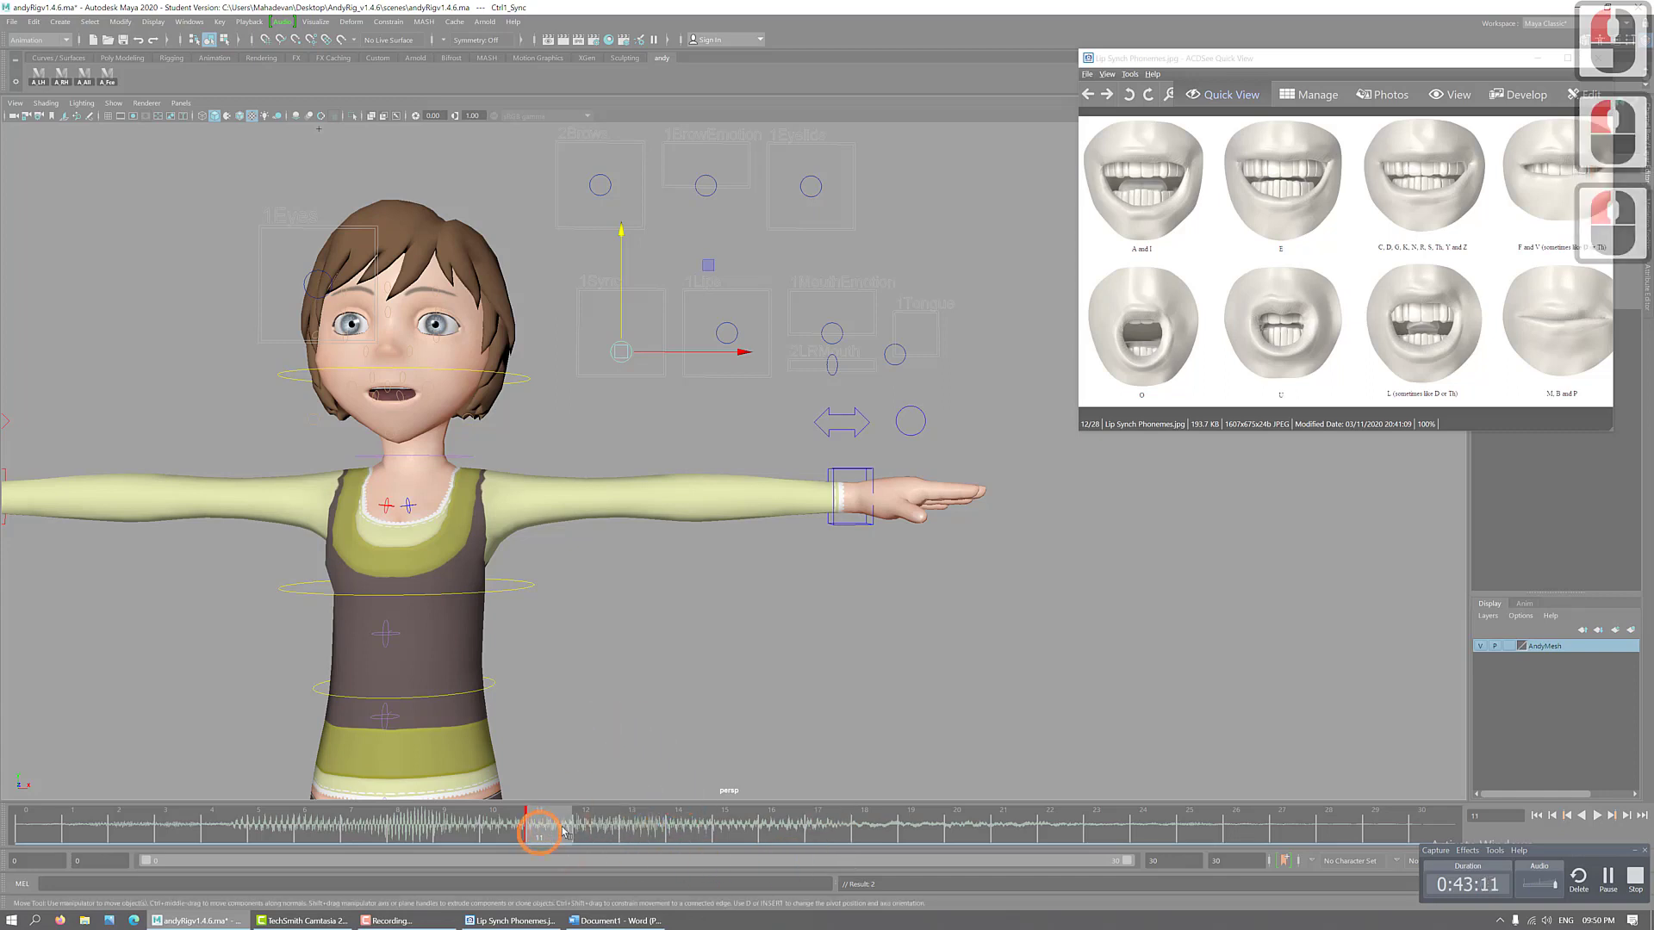
{"action": "left_click", "coordinate": [621, 231]}
{"action": "left_click_drag", "start_coordinate": [620, 232], "coordinate": [619, 224]}
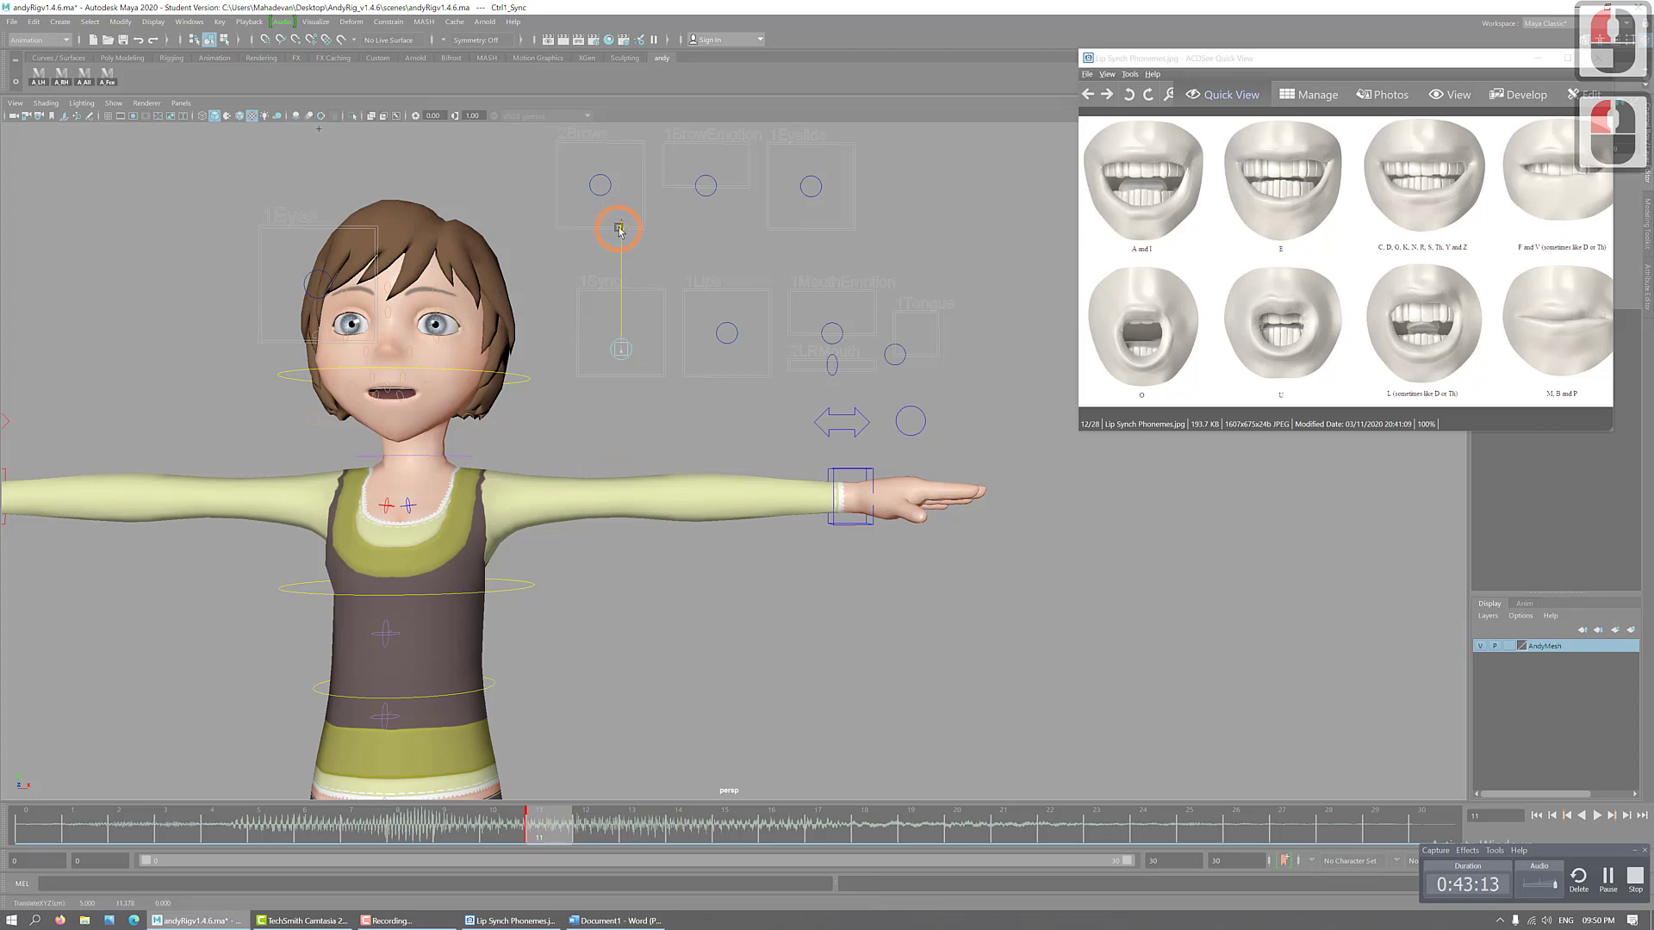
- Key the Sync control with a wider mouth opening at frame 13 and a narrower one at frame 15
{"action": "left_click", "coordinate": [656, 825]}
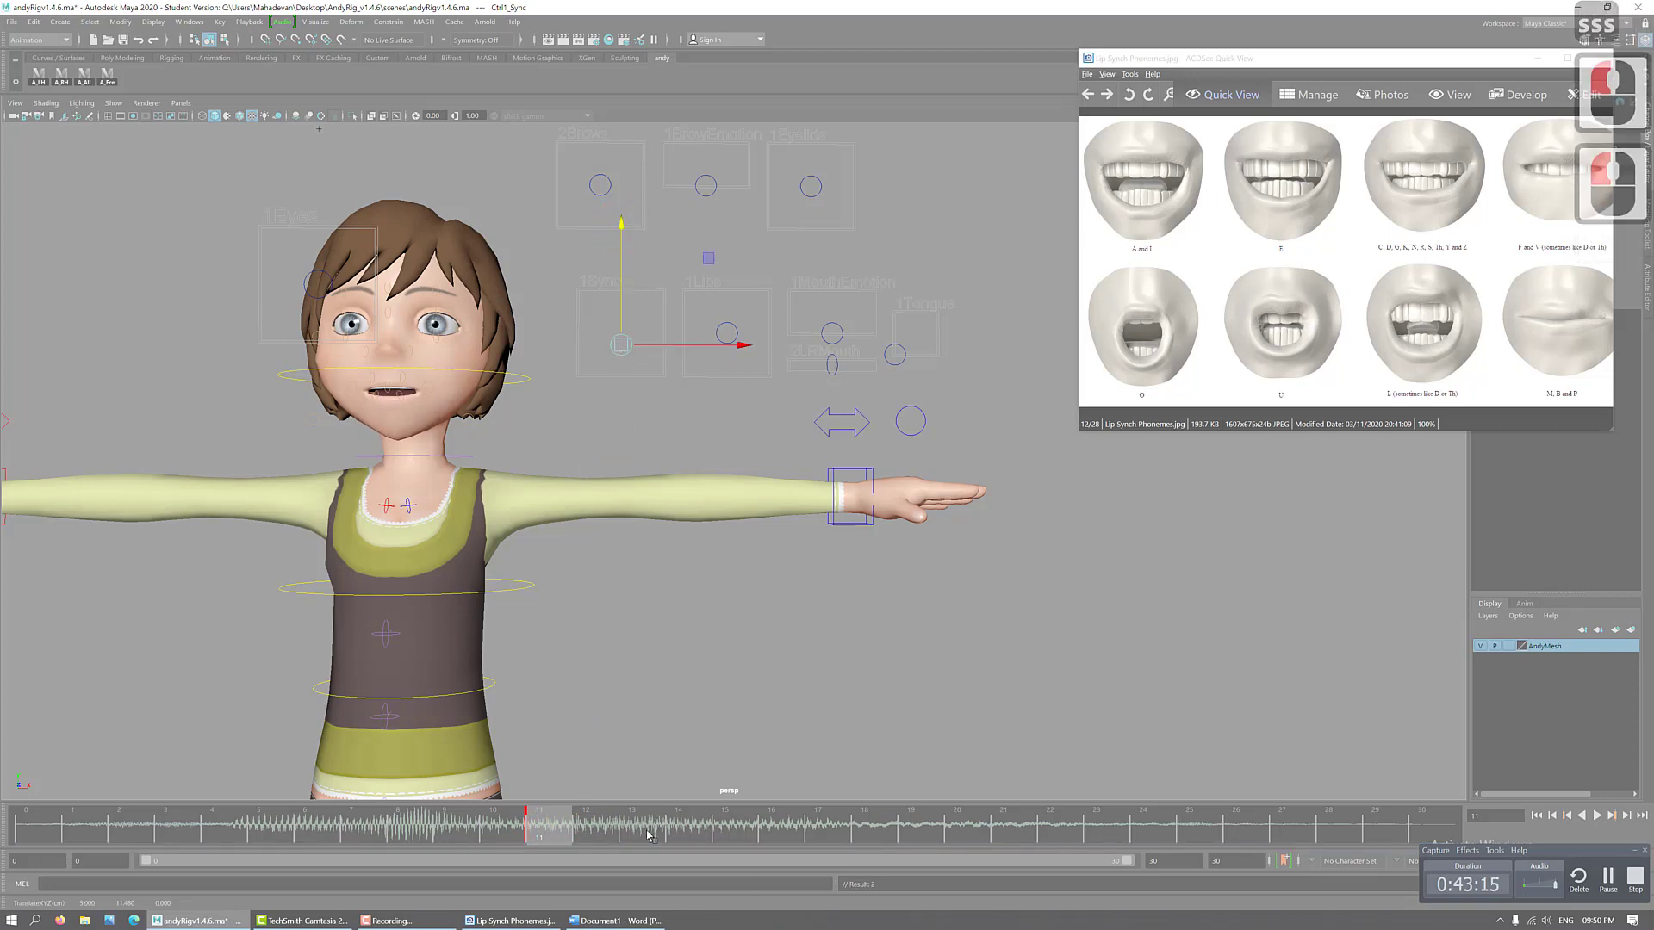
{"action": "key", "text": "s"}
{"action": "left_click_drag", "start_coordinate": [620, 226], "coordinate": [626, 233]}
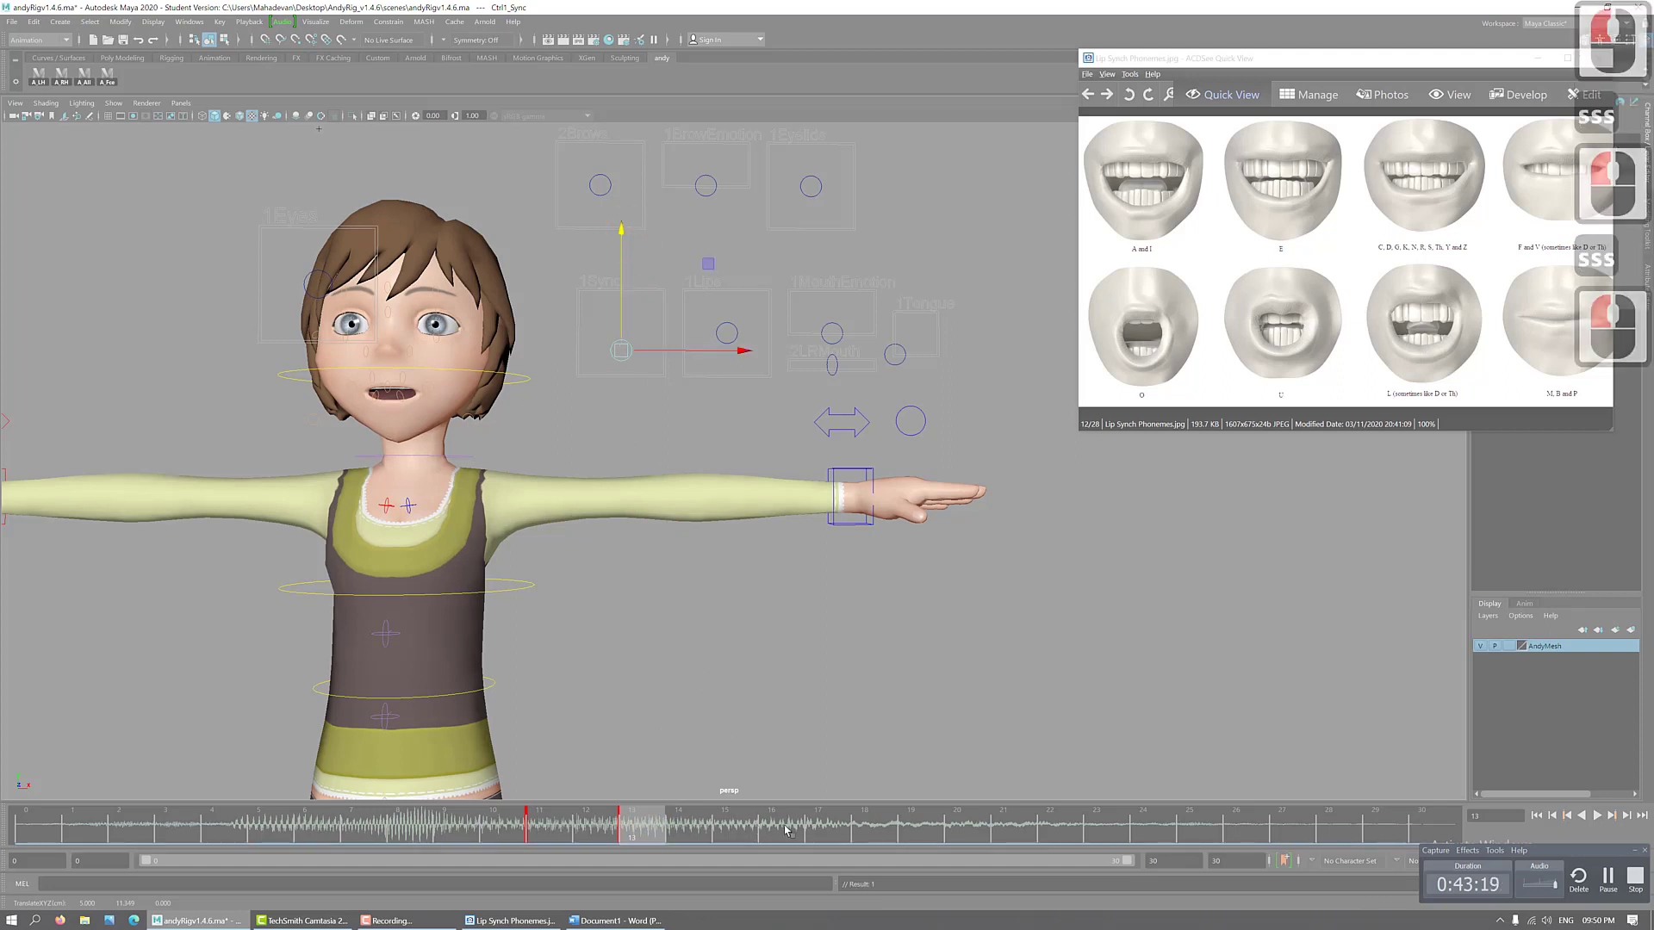
{"action": "left_click", "coordinate": [725, 825]}
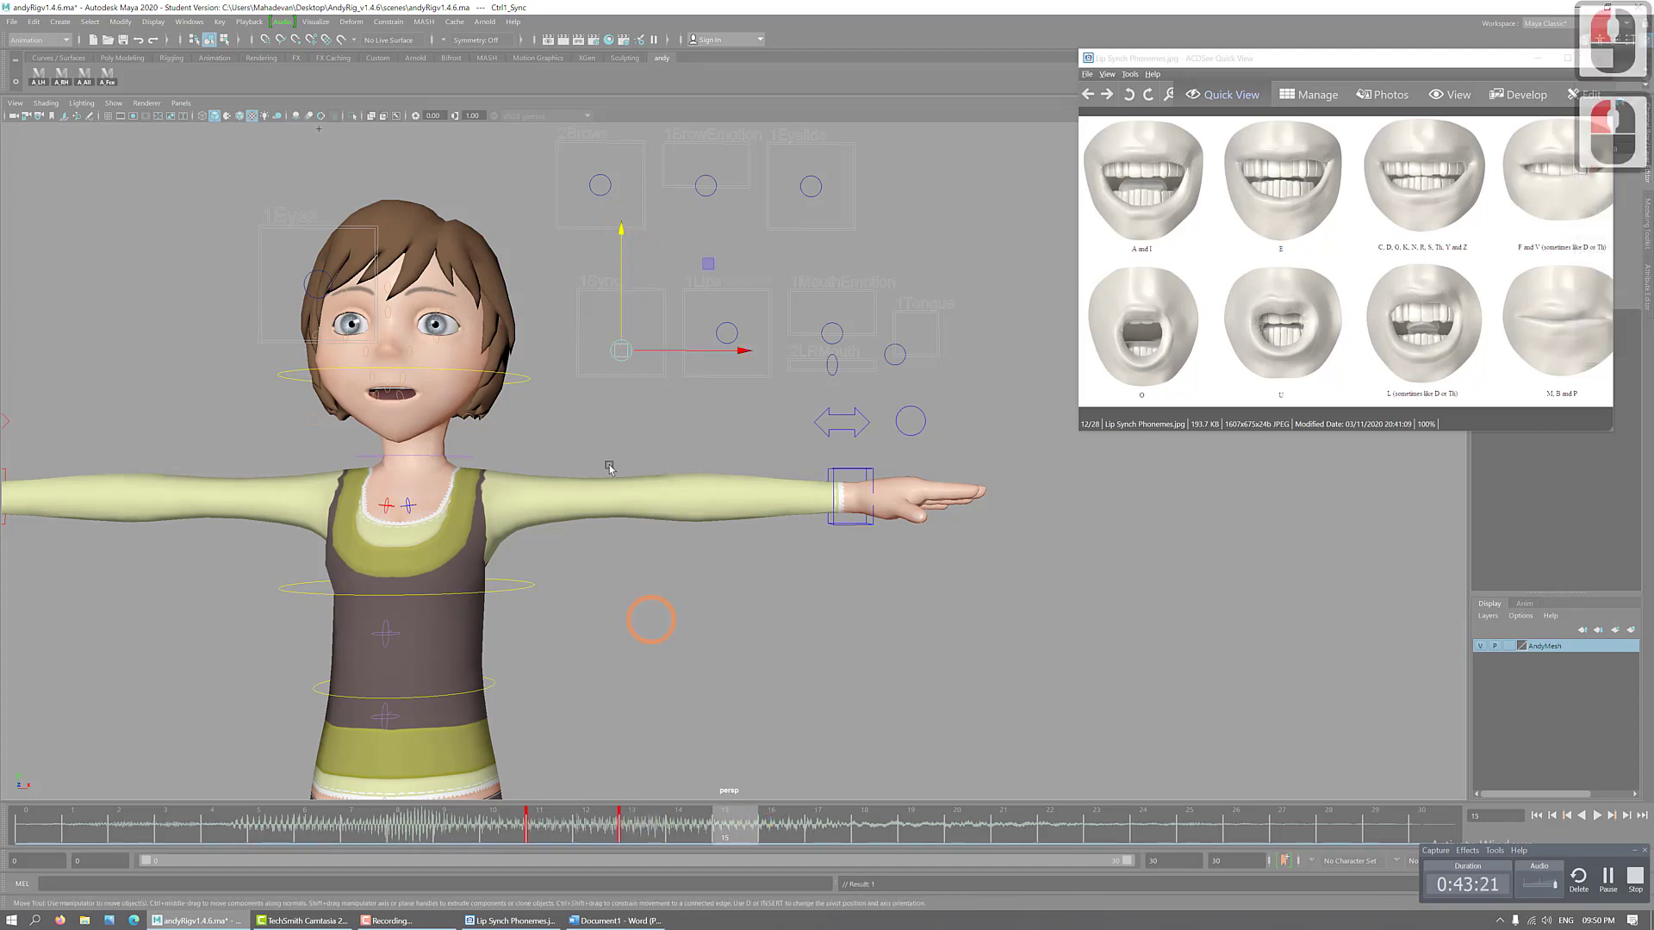
{"action": "key", "text": "s"}
{"action": "left_click_drag", "start_coordinate": [620, 231], "coordinate": [620, 222]}
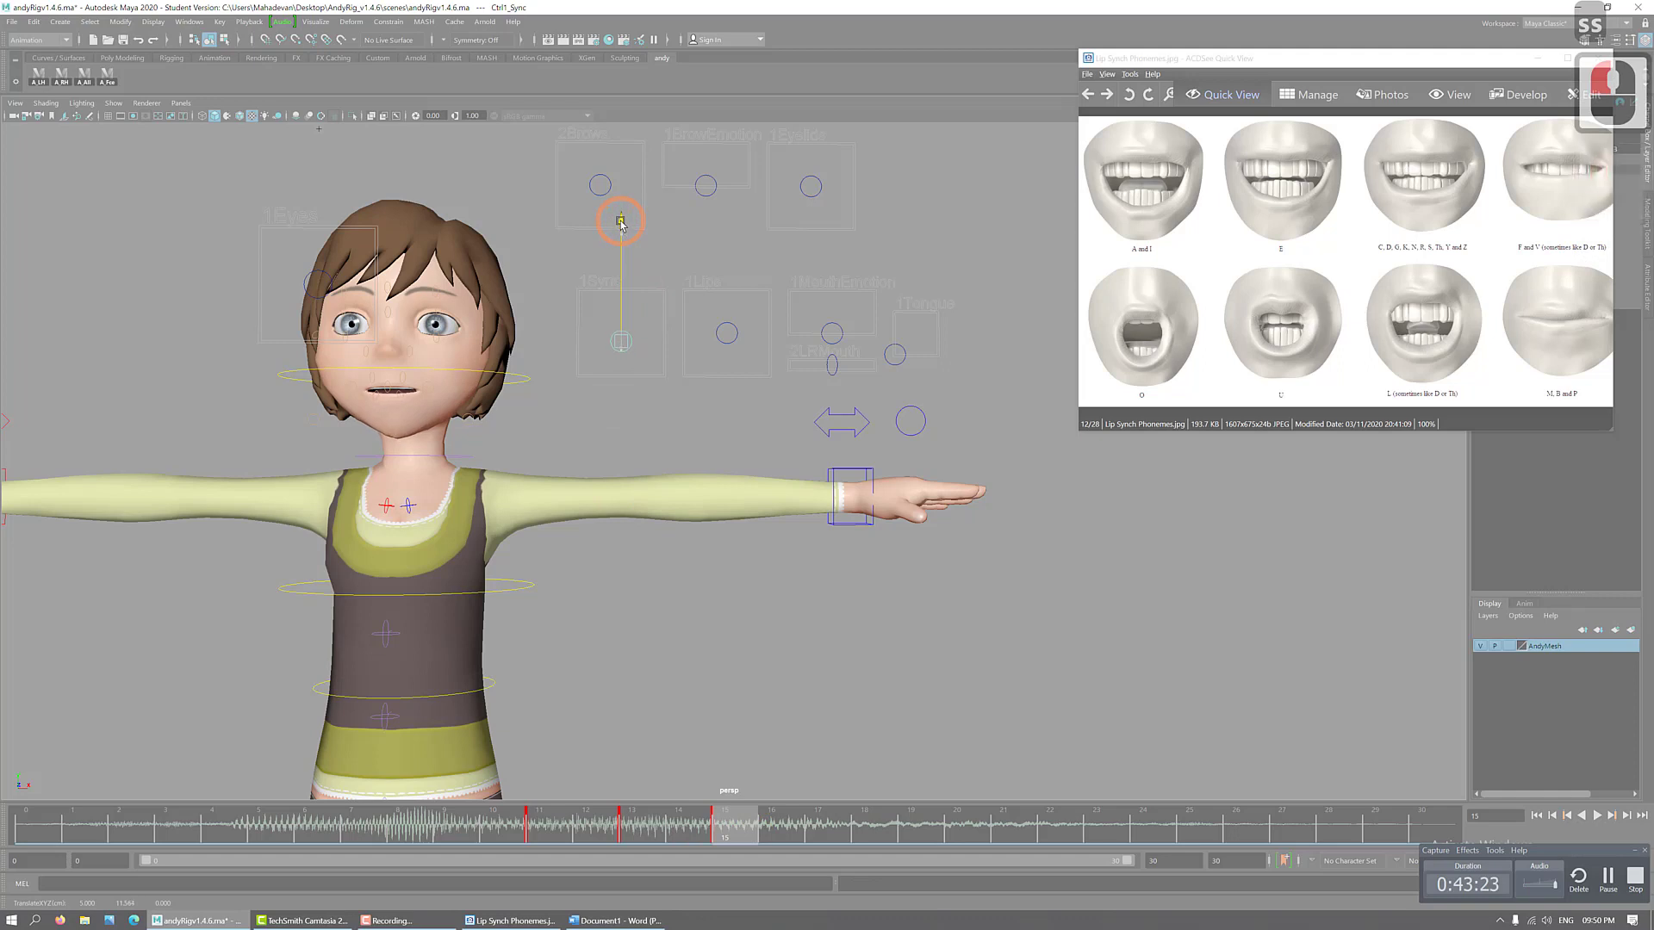
- Key the Sync control at frame 17 and close the mouth there by setting its Translate Y to 0
{"action": "left_click", "coordinate": [819, 825]}
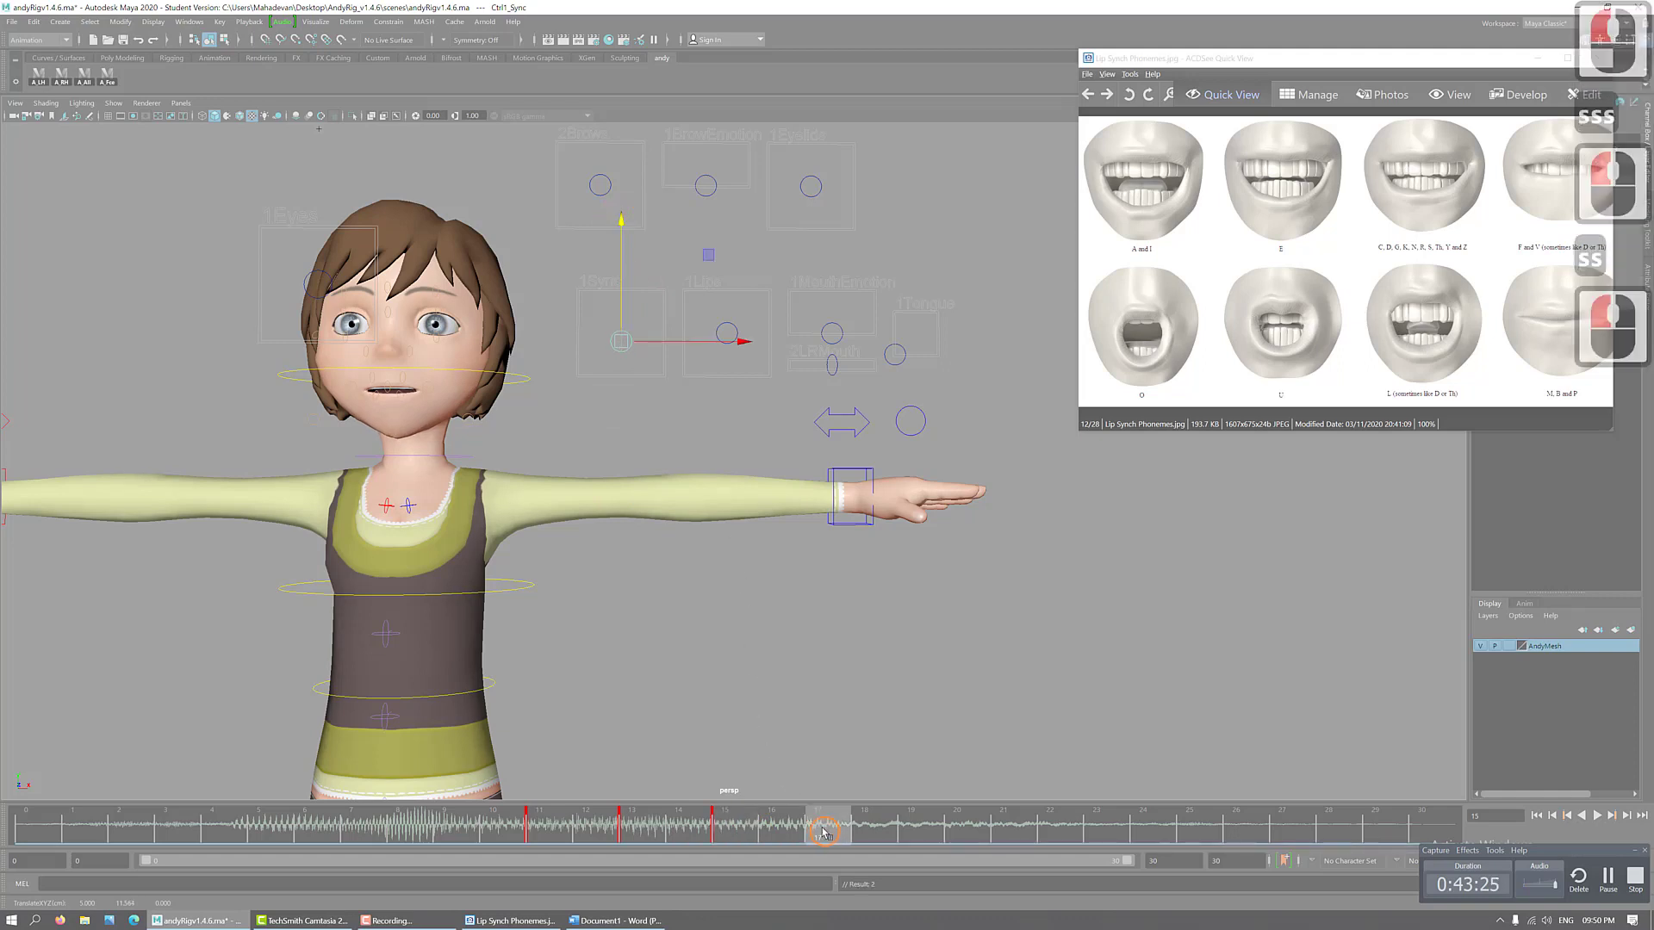
{"action": "key", "text": "s"}
{"action": "key", "text": "s"}
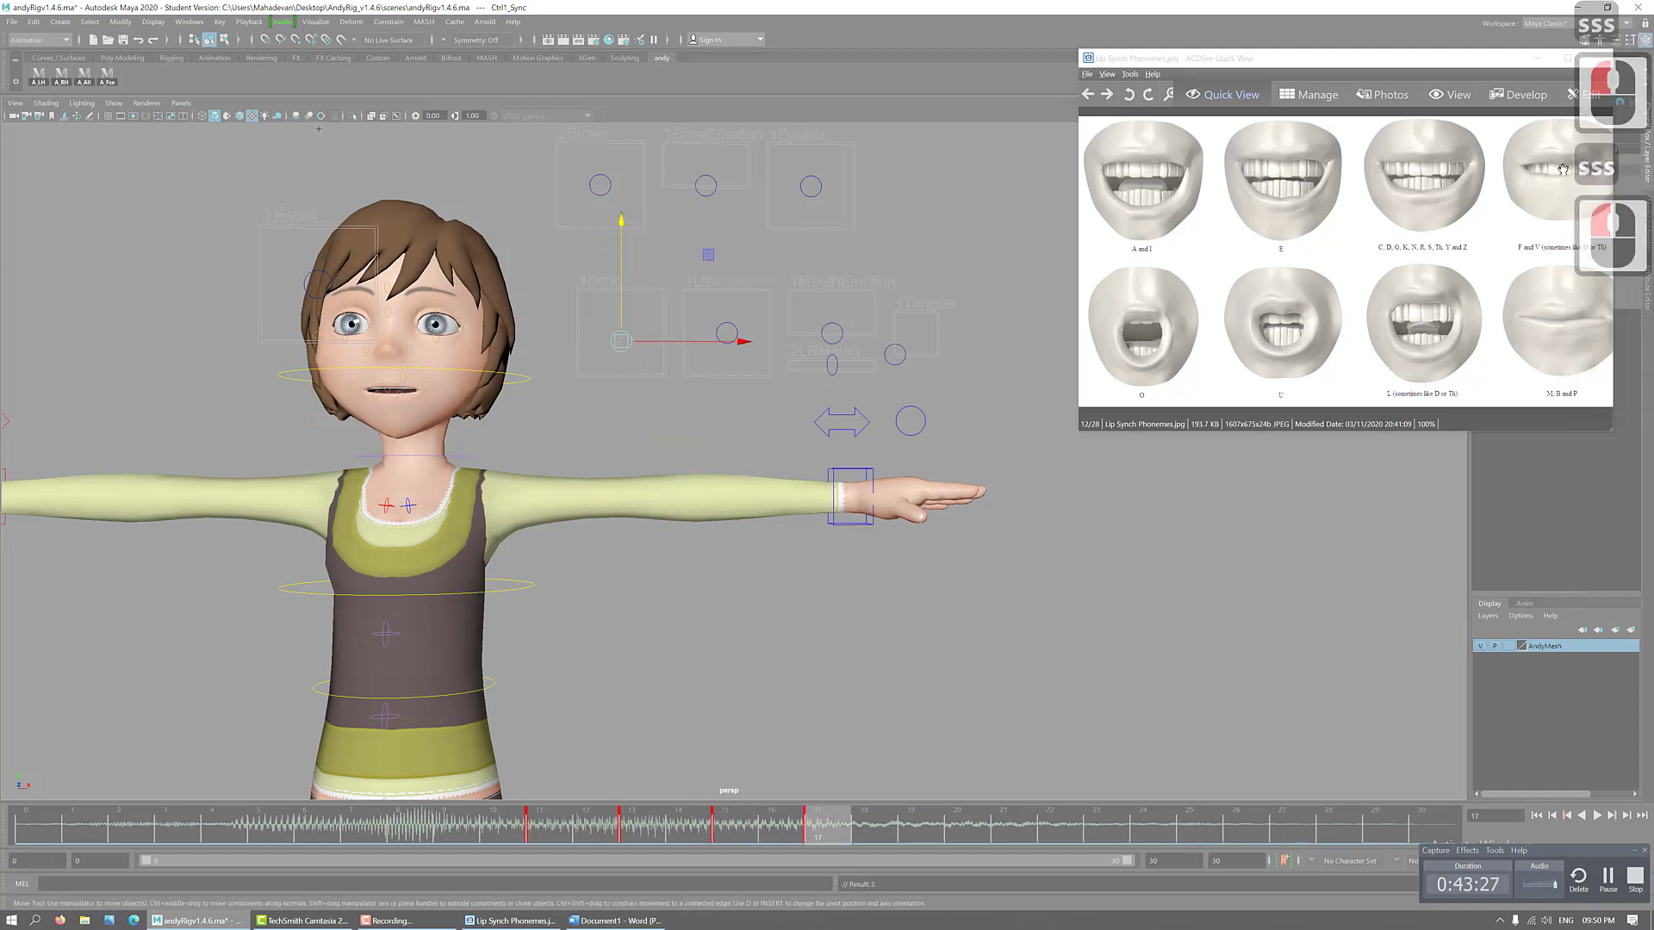
{"action": "left_click_drag", "start_coordinate": [1515, 63], "coordinate": [1417, 63]}
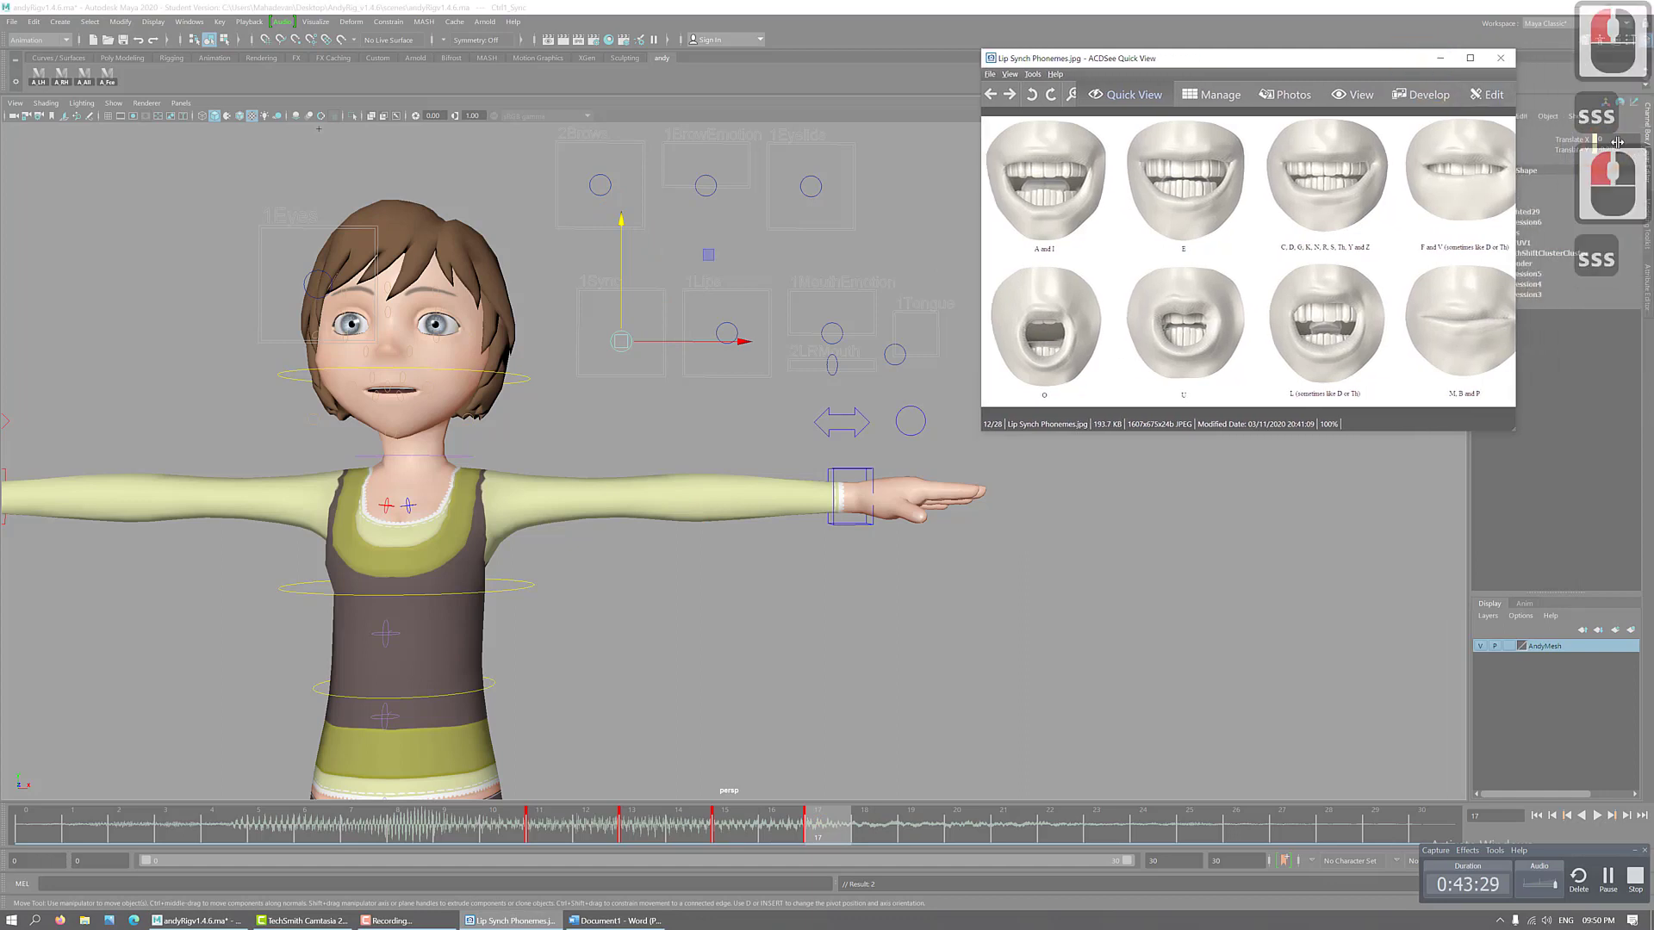
{"action": "left_click", "coordinate": [1635, 152]}
{"action": "type", "text": "0"}
{"action": "key", "text": "Return"}
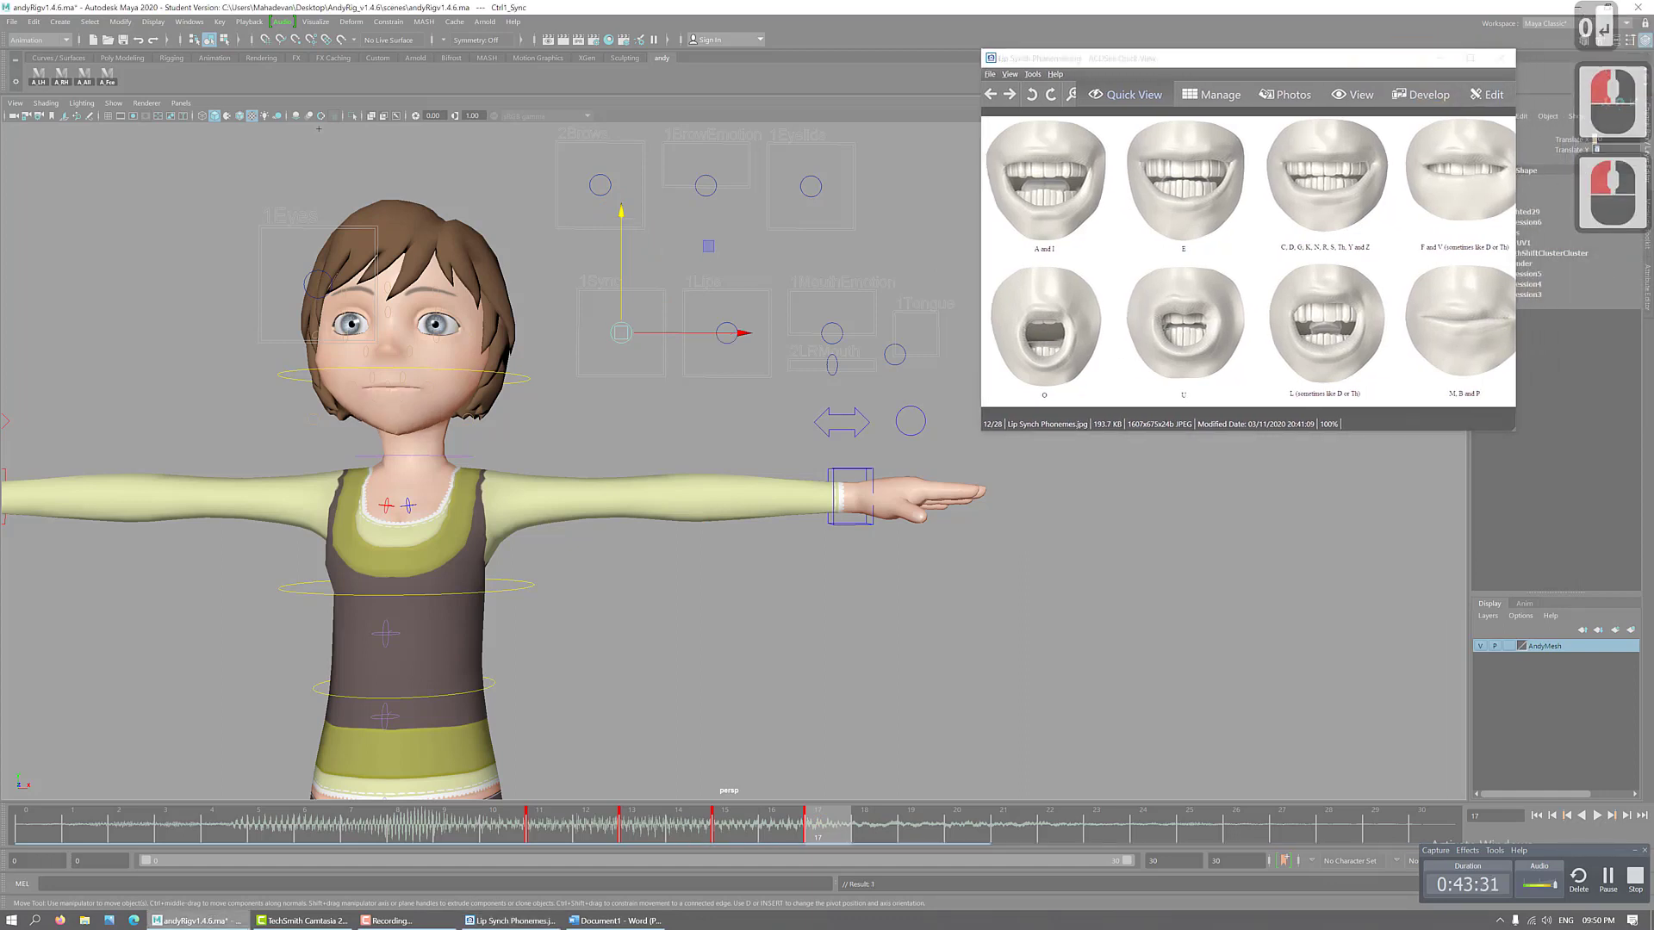
- Key the Sync control at frame 9 and set its Translate Y to 0 for a closed mouth before the word
{"action": "mouse_move", "coordinate": [533, 827]}
{"action": "left_mouse_down"}
{"action": "mouse_move", "coordinate": [907, 827]}
{"action": "mouse_move", "coordinate": [365, 829]}
{"action": "mouse_move", "coordinate": [689, 829]}
{"action": "mouse_move", "coordinate": [417, 842]}
{"action": "mouse_move", "coordinate": [689, 832]}
{"action": "mouse_move", "coordinate": [465, 836]}
{"action": "left_mouse_up"}
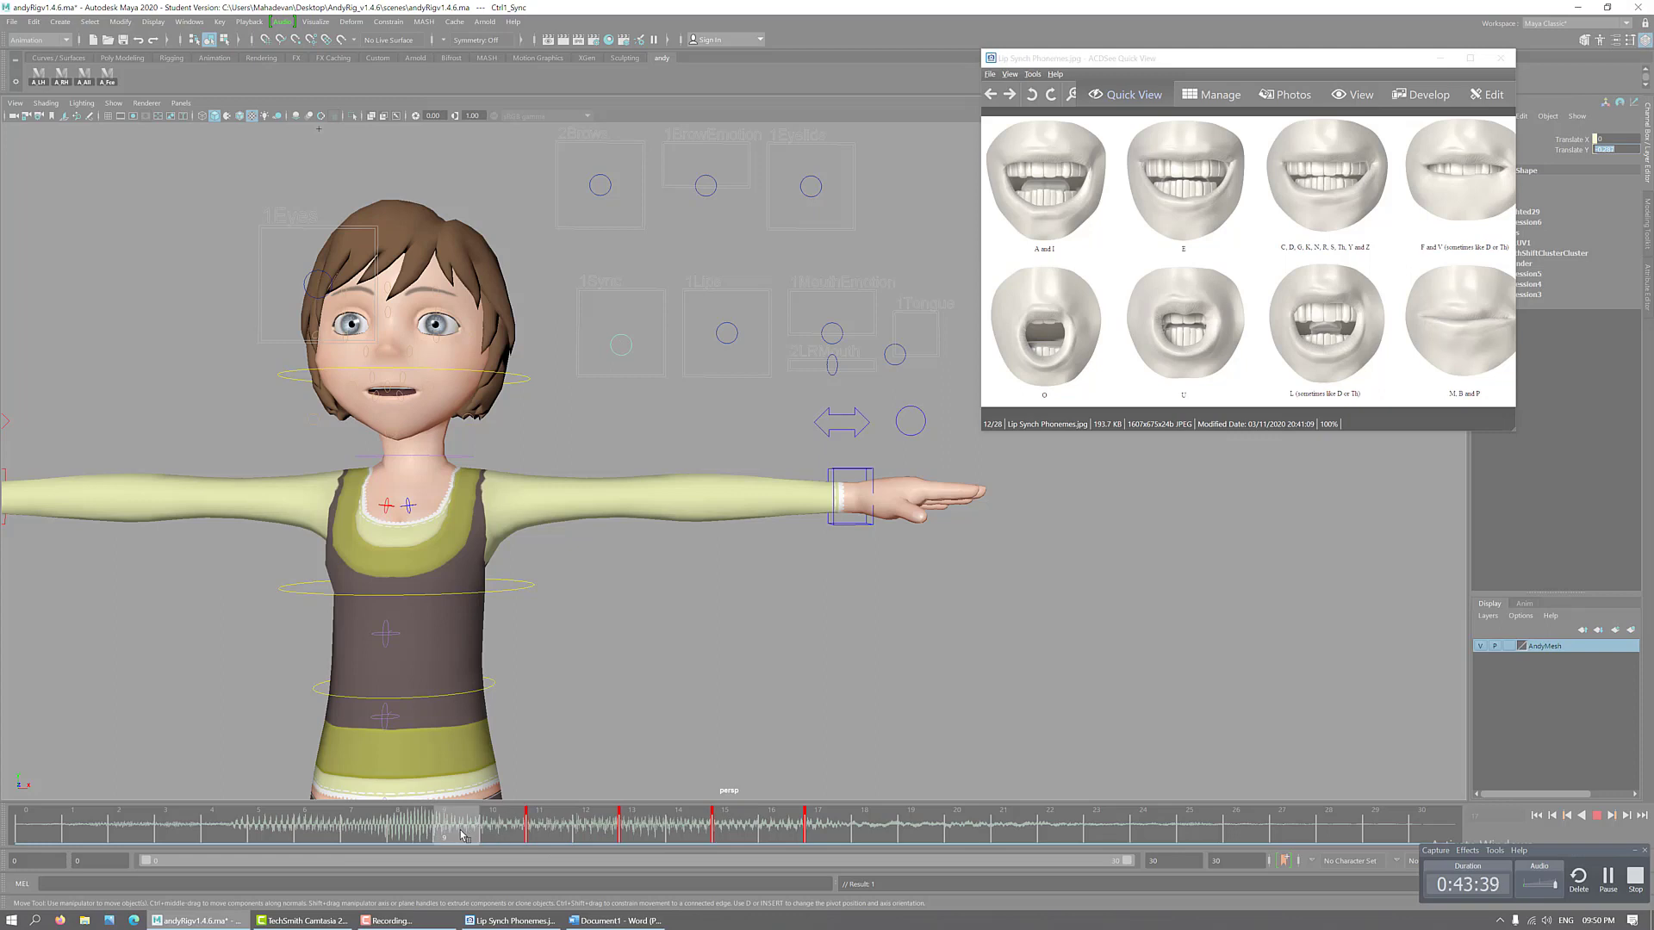
{"action": "type", "text": "sssss"}
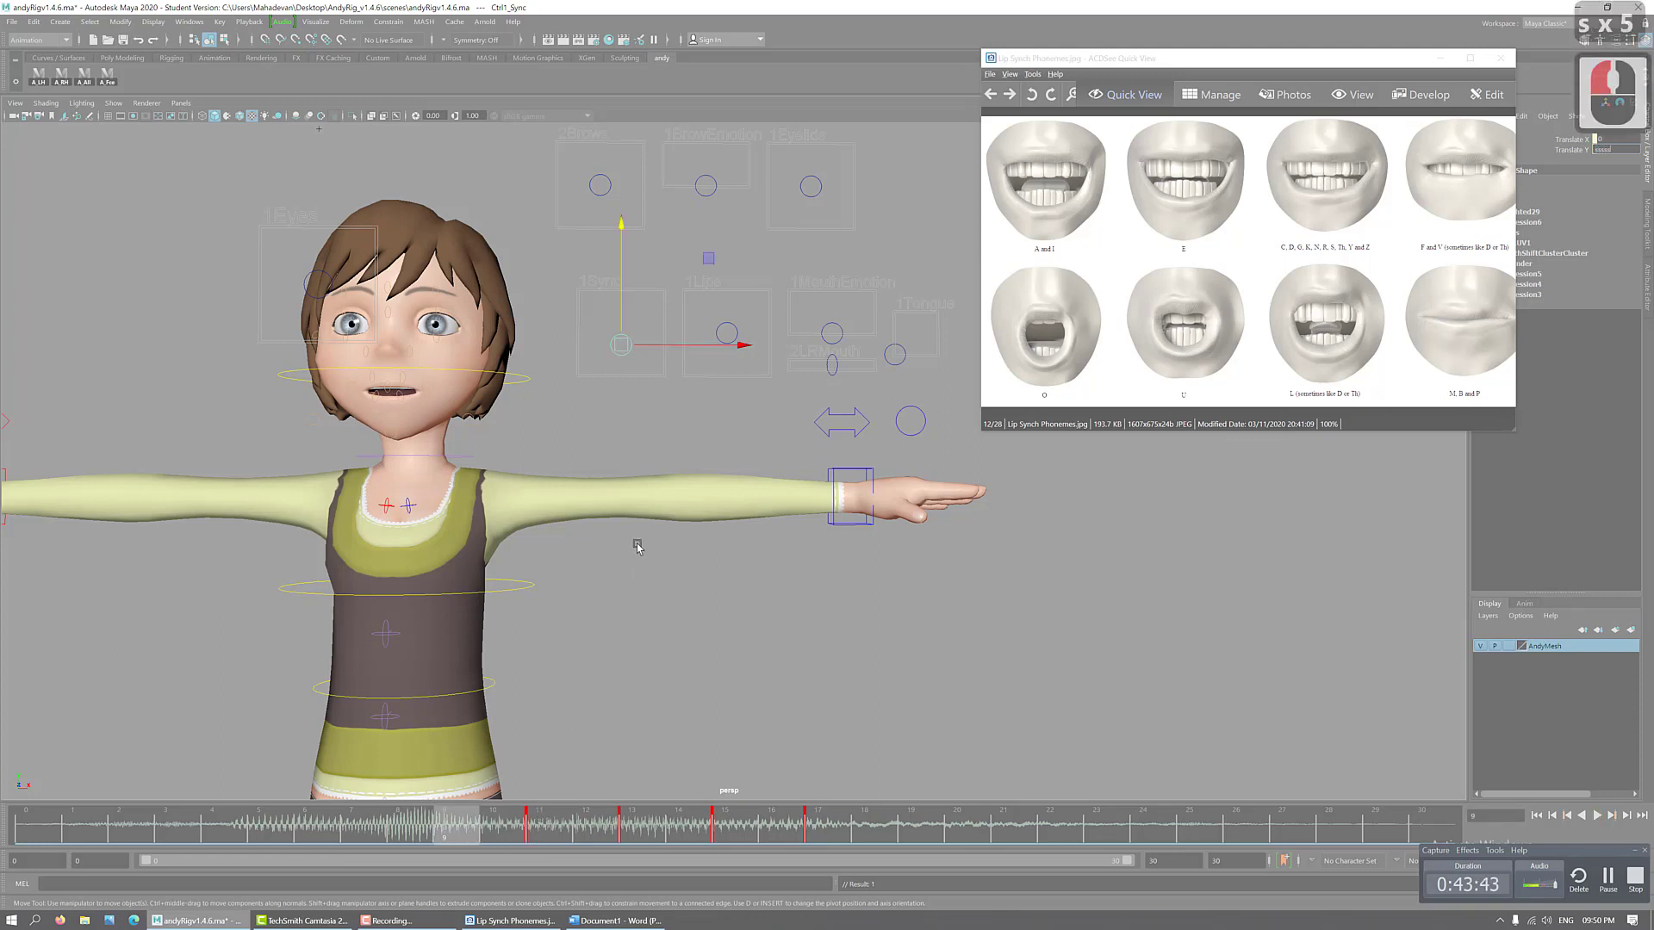
{"action": "left_click", "coordinate": [620, 355]}
{"action": "left_click", "coordinate": [622, 354]}
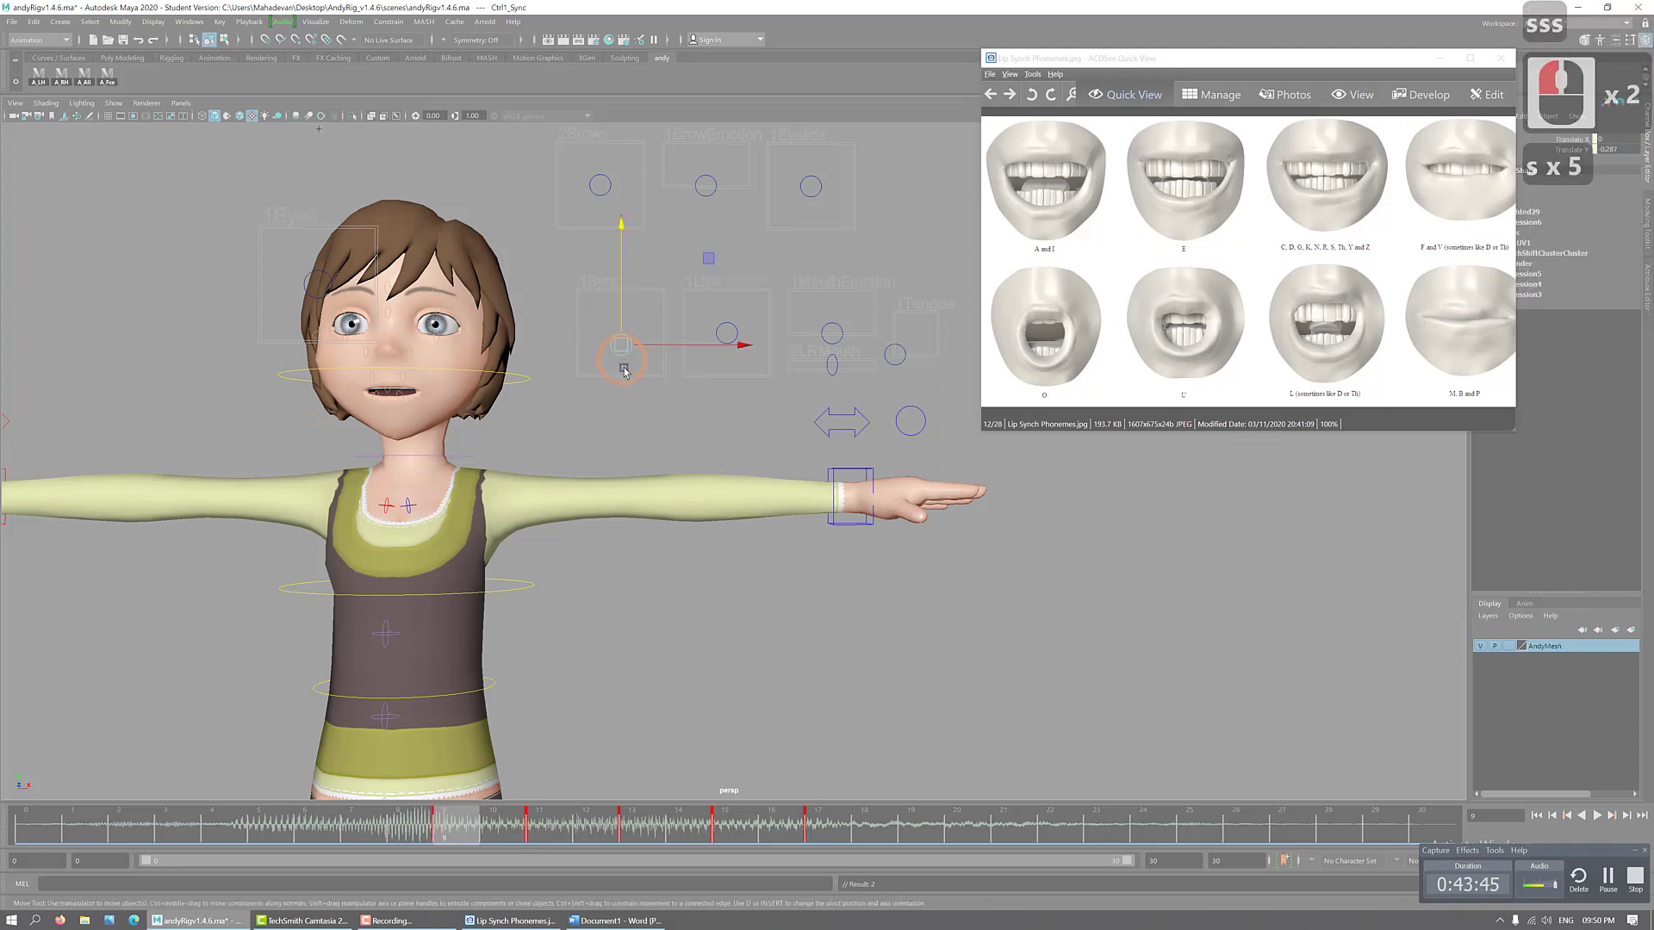
{"action": "left_click", "coordinate": [1618, 151]}
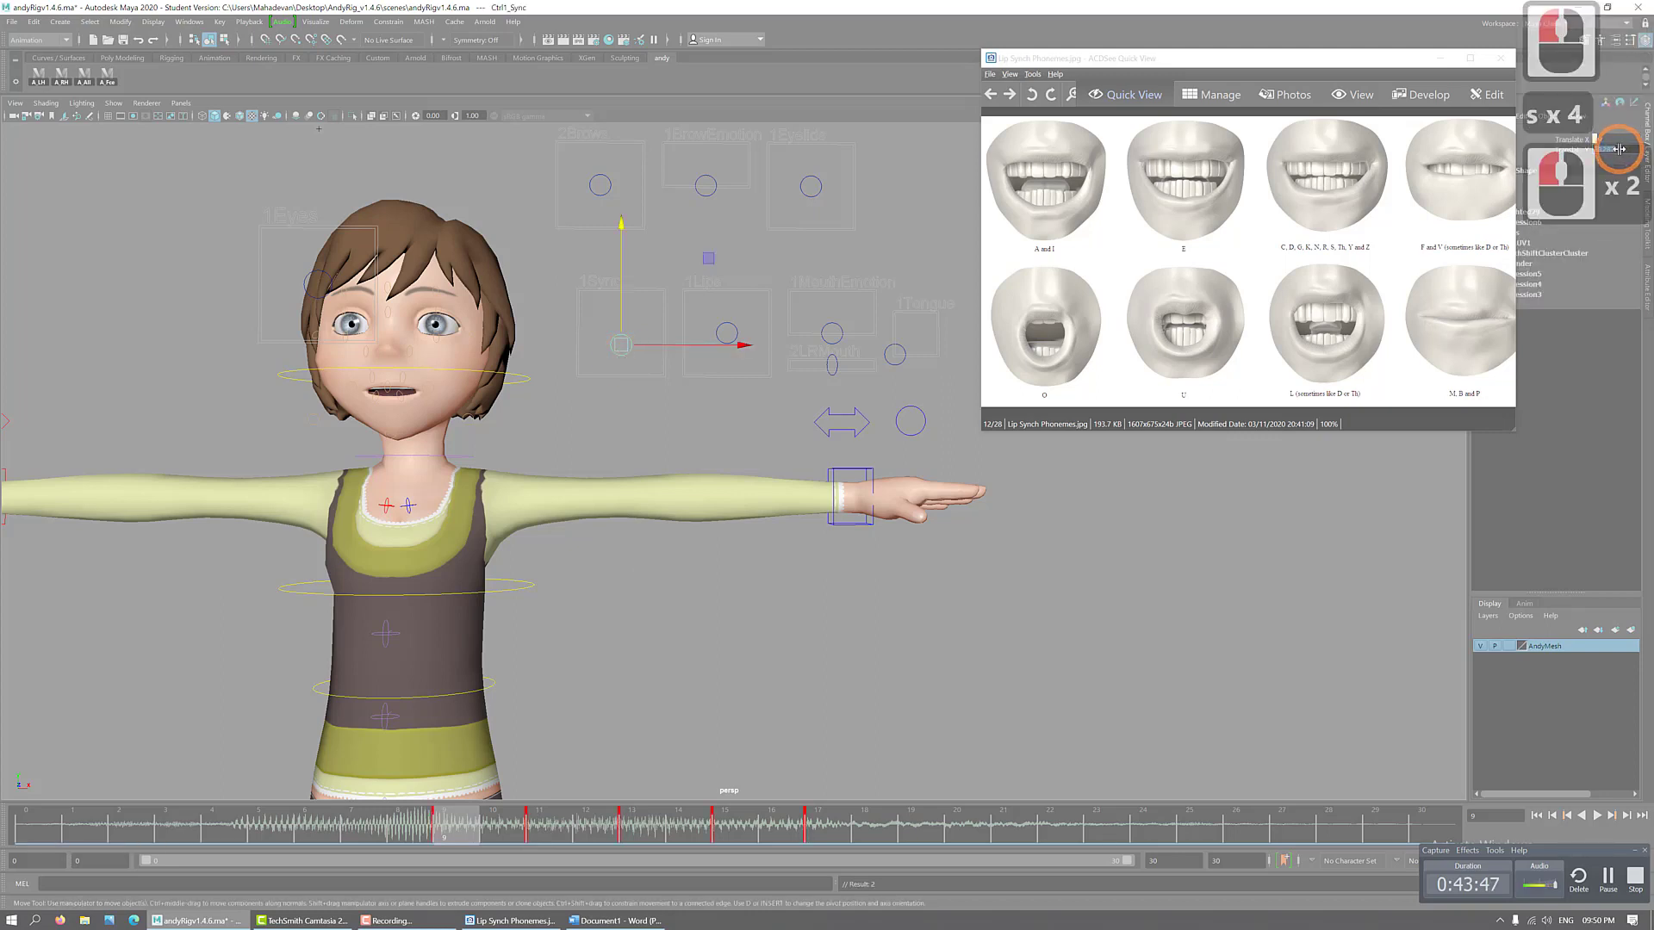
{"action": "type", "text": "0"}
{"action": "key", "text": "Return"}
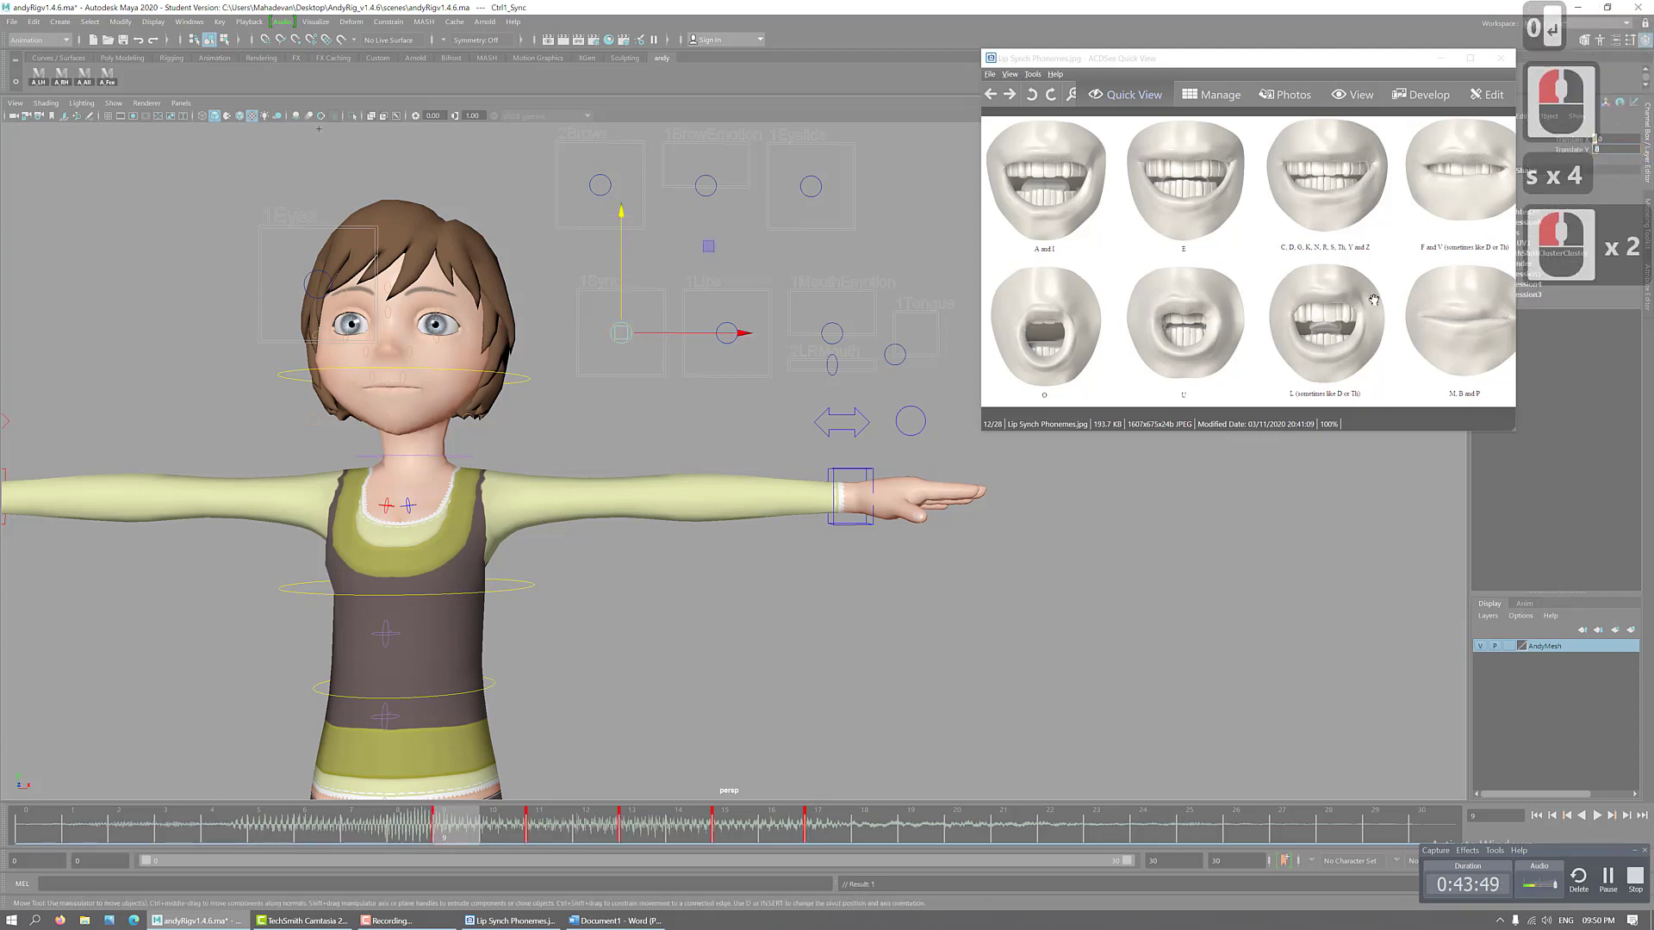
- Scrub the keyed mouth movement, shift the MouthEmotion control slightly along X to widen the mouth, and key it at frame 13
{"action": "left_click_drag", "start_coordinate": [338, 843], "coordinate": [755, 830]}
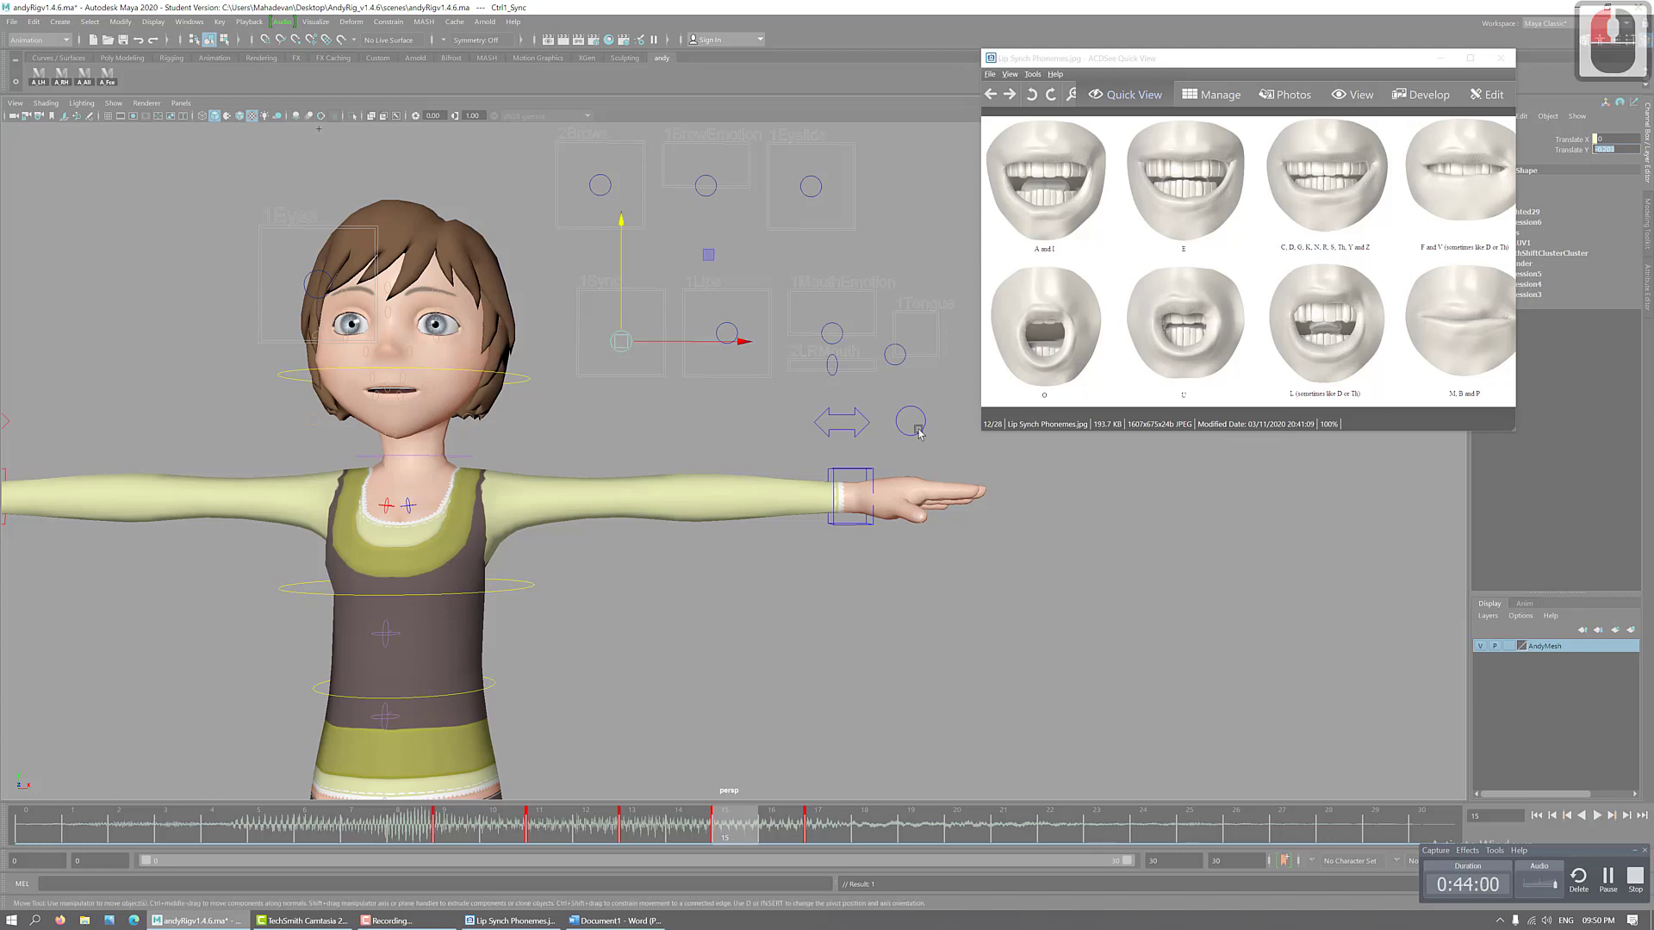
{"action": "left_click", "coordinate": [831, 326]}
{"action": "left_click_drag", "start_coordinate": [954, 336], "coordinate": [966, 336]}
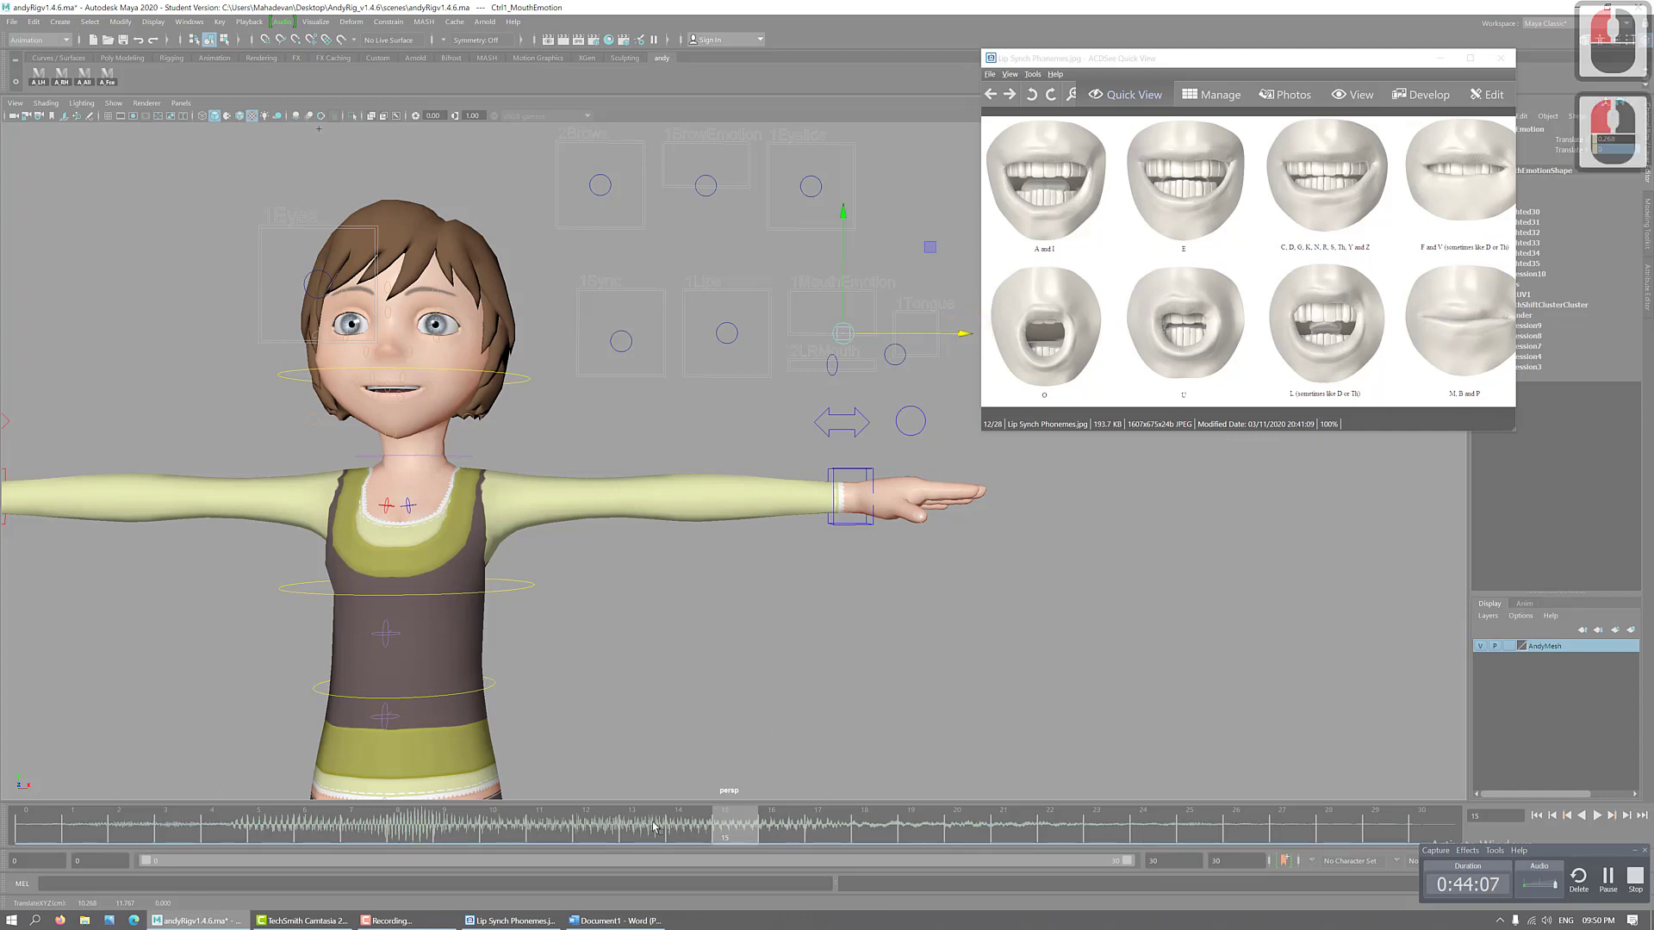
{"action": "left_click", "coordinate": [652, 833]}
{"action": "key", "text": "s"}
{"action": "key", "text": "s"}
{"action": "key", "text": "s"}
{"action": "key", "text": "s"}
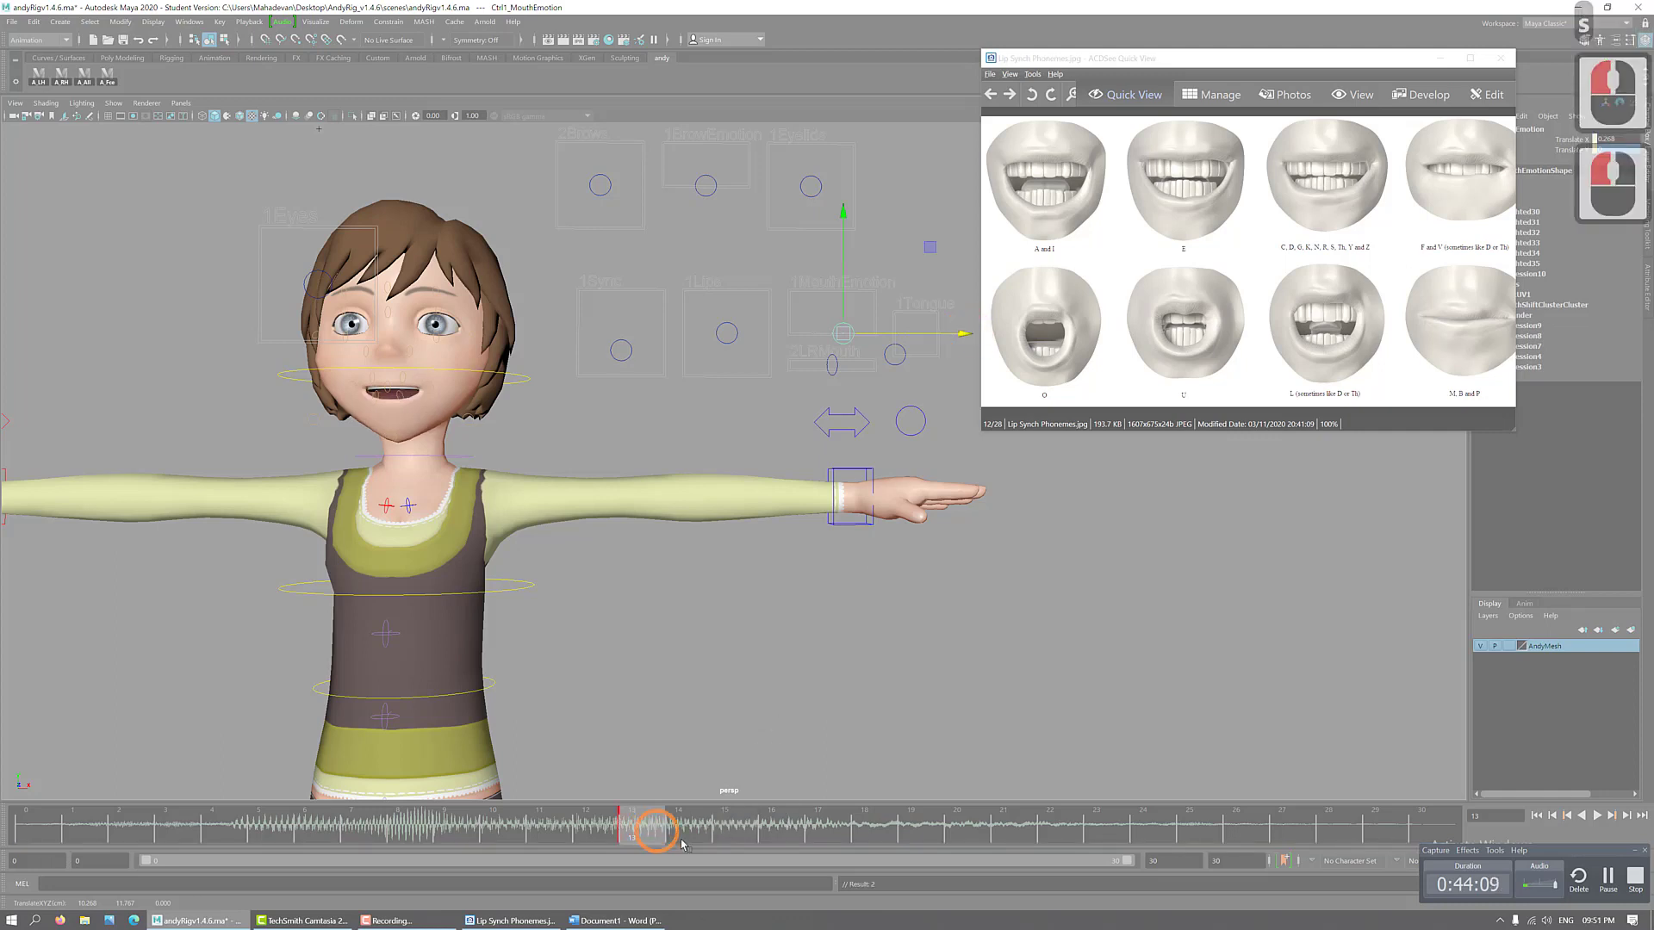
- Key the MouthEmotion control at frame 15
{"action": "left_click", "coordinate": [735, 828]}
{"action": "key", "text": "s"}
{"action": "key", "text": "s"}
{"action": "key", "text": "s"}
- Return to frame 13 and set the MouthEmotion control's Translate X to 0 so the mouth widens only by frame 15
{"action": "left_click", "coordinate": [630, 831]}
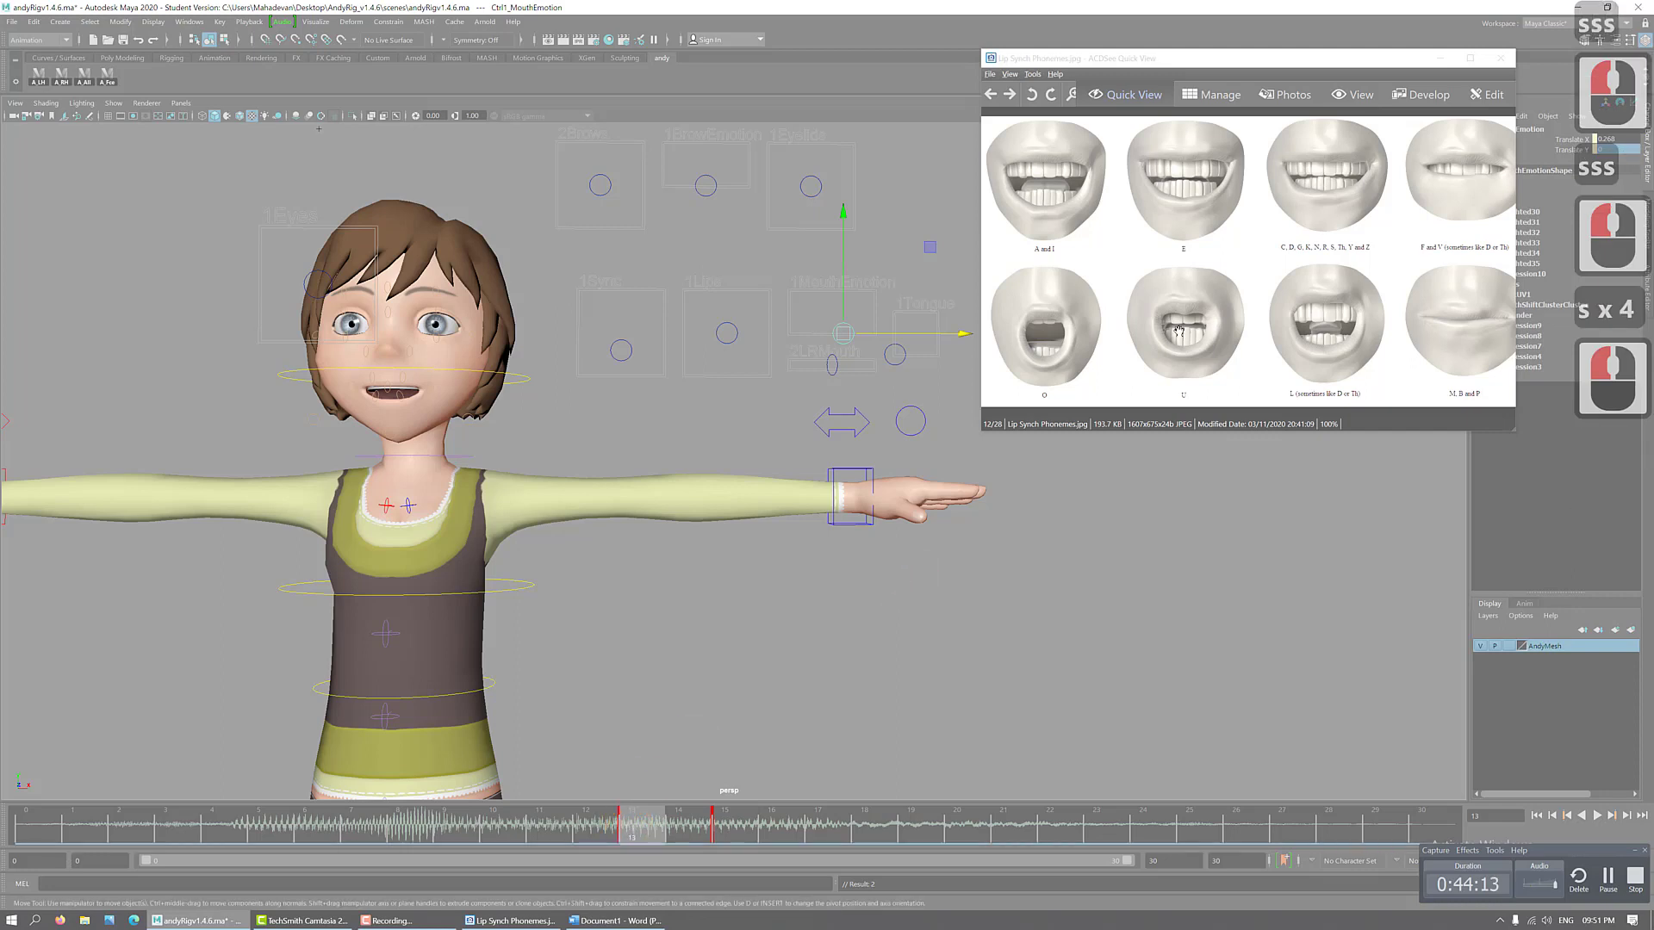
{"action": "left_click", "coordinate": [1616, 139]}
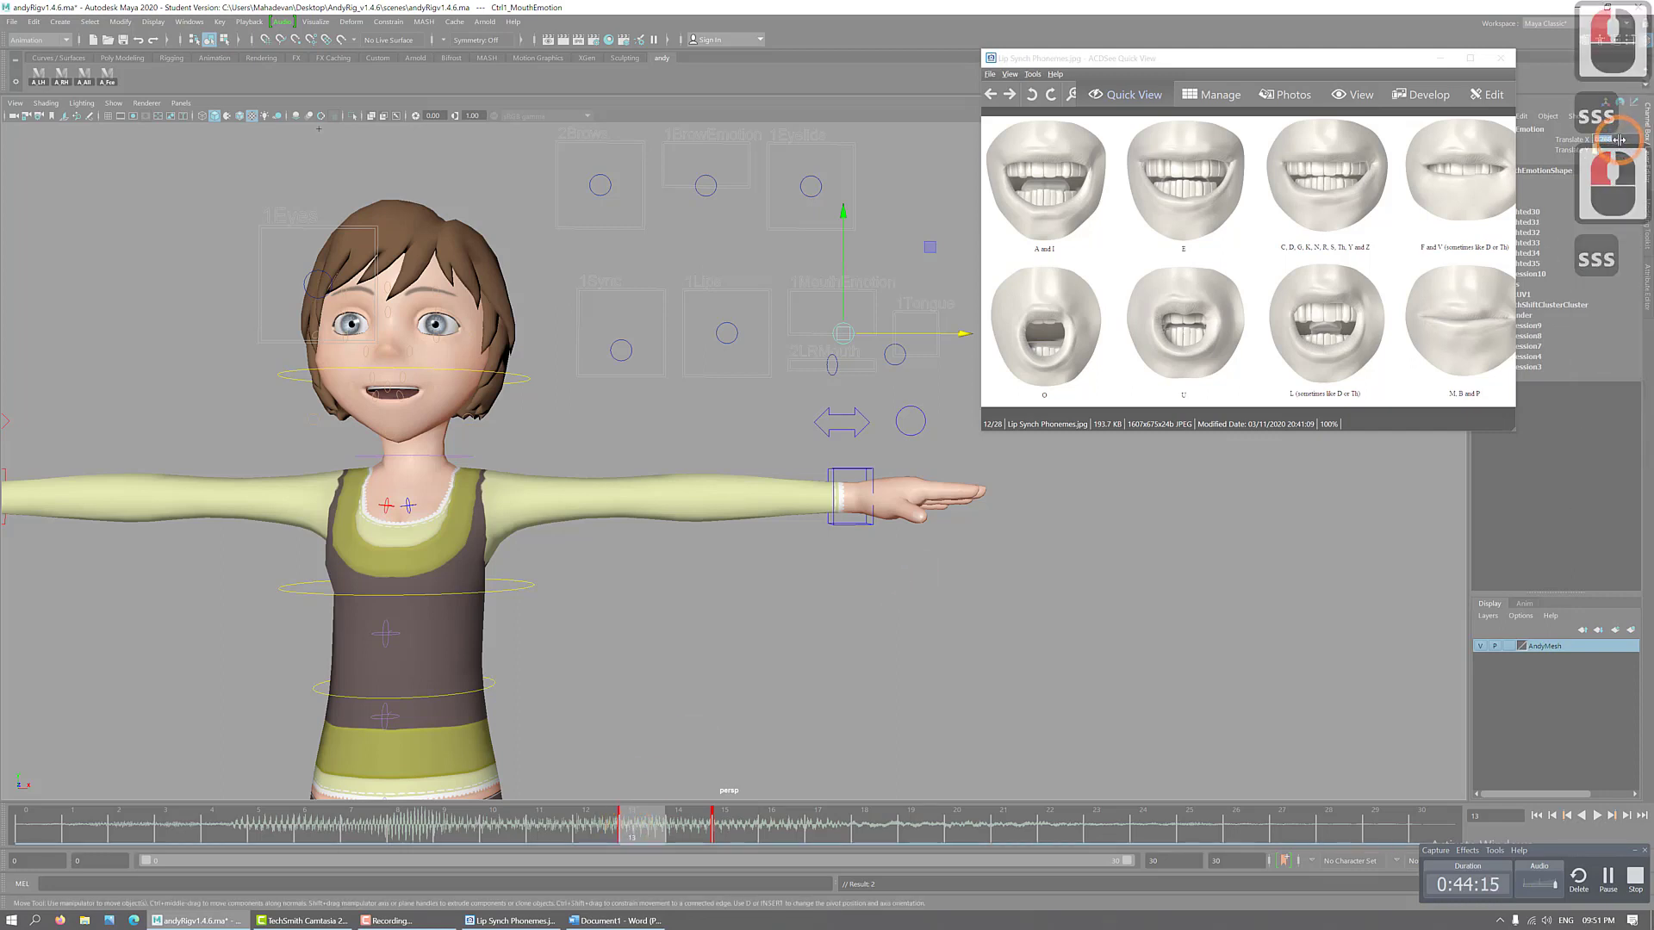
{"action": "type", "text": "0"}
{"action": "key", "text": "Return"}
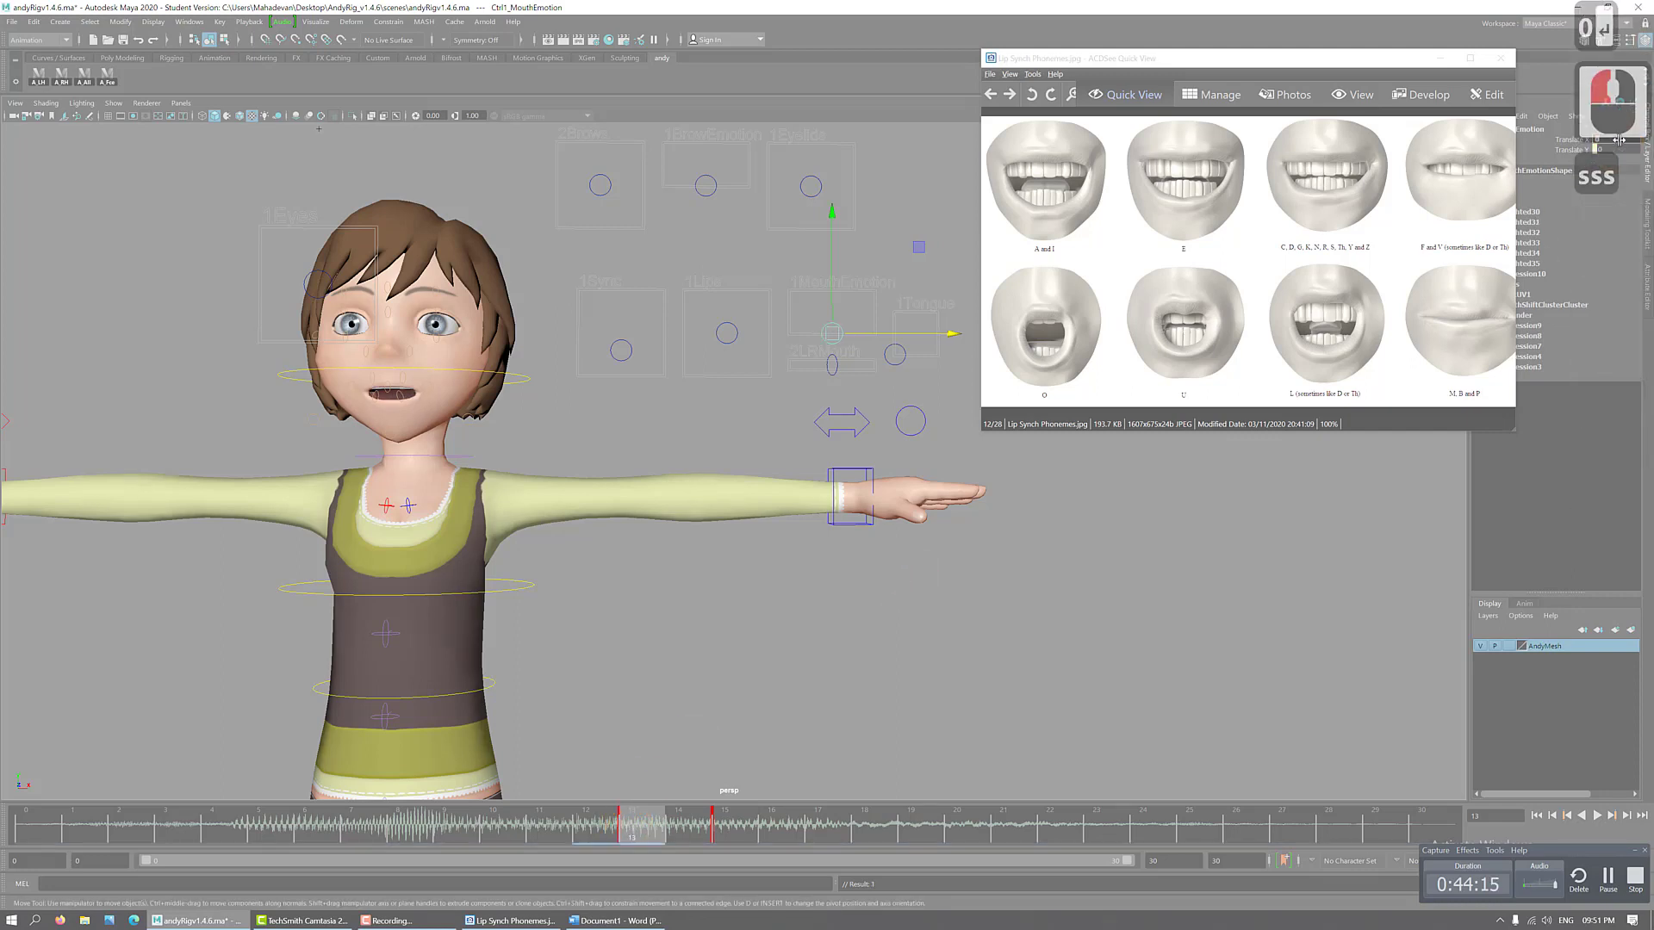
{"action": "left_click", "coordinate": [728, 834]}
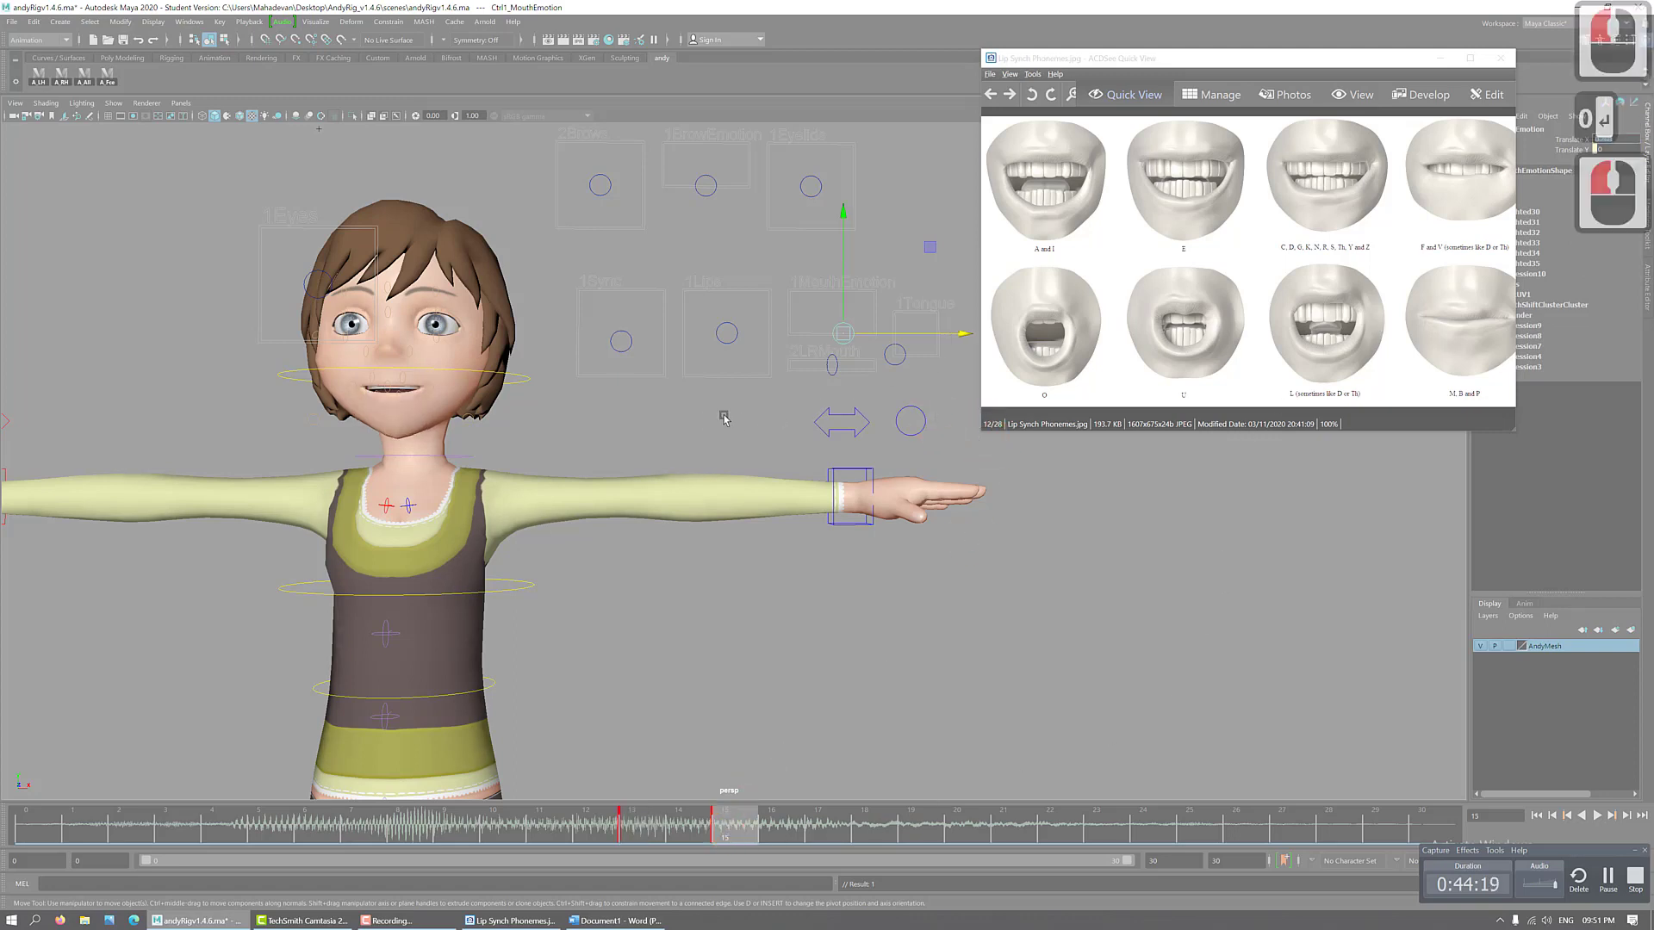
- Key the MouthEmotion control at frame 17 to hold the widened mouth
{"action": "left_click", "coordinate": [830, 821]}
{"action": "type", "text": "sssssss"}
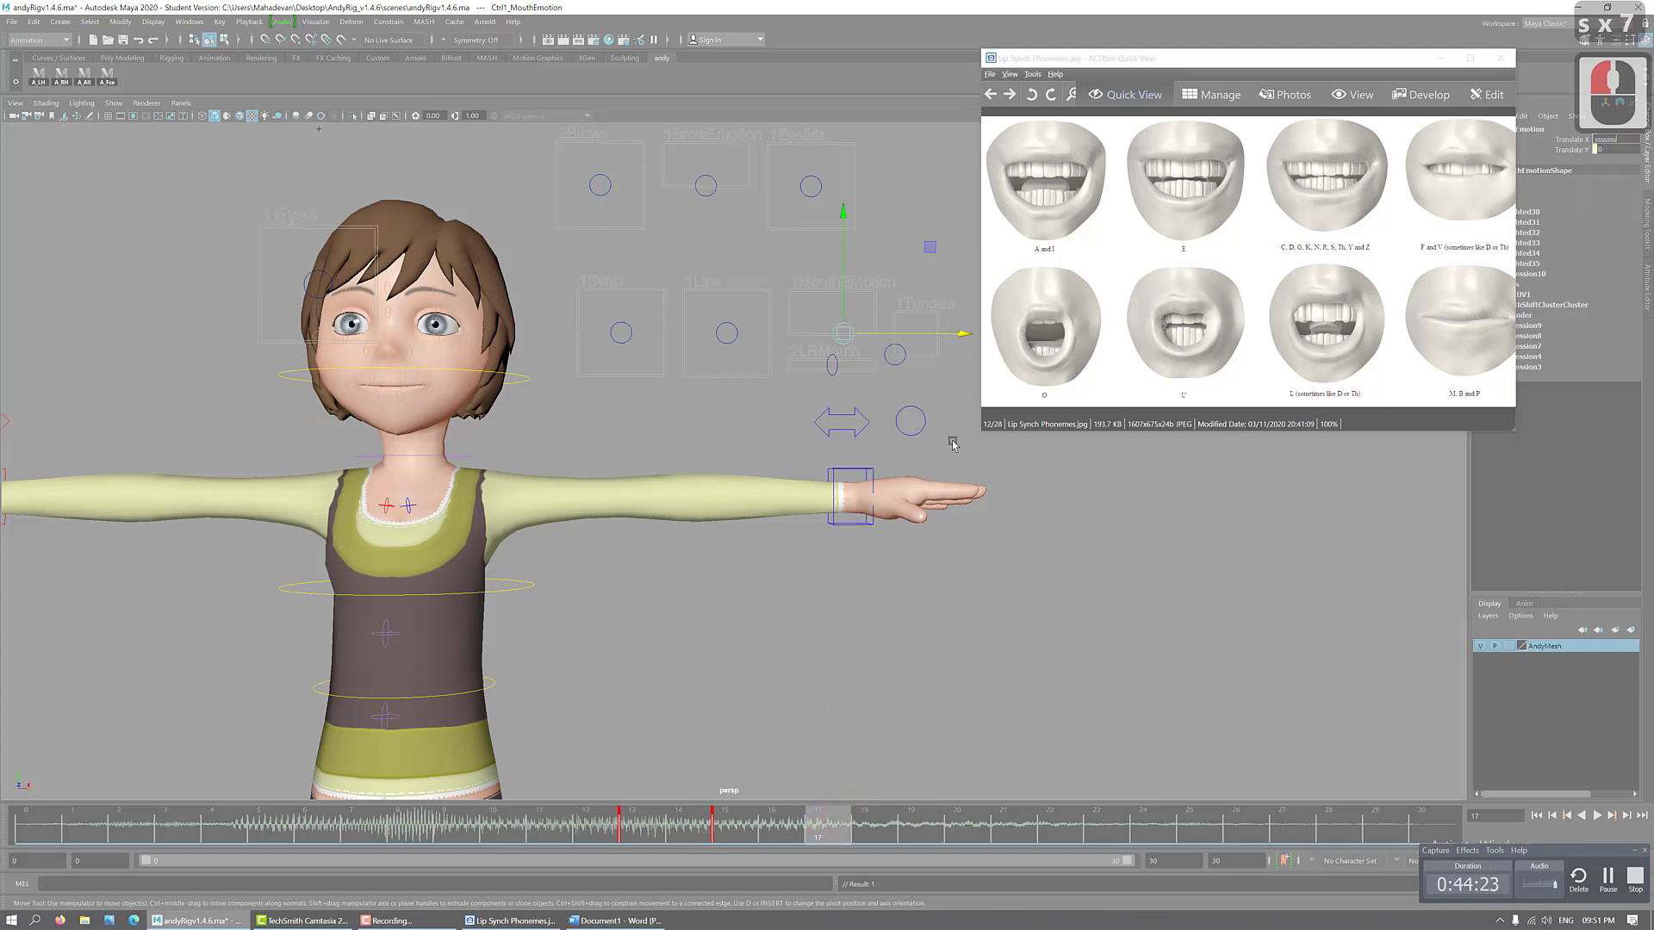
{"action": "left_click", "coordinate": [866, 360]}
{"action": "left_click", "coordinate": [845, 326]}
{"action": "key", "text": "s"}
{"action": "key", "text": "s"}
{"action": "key", "text": "s"}
{"action": "key", "text": "s"}
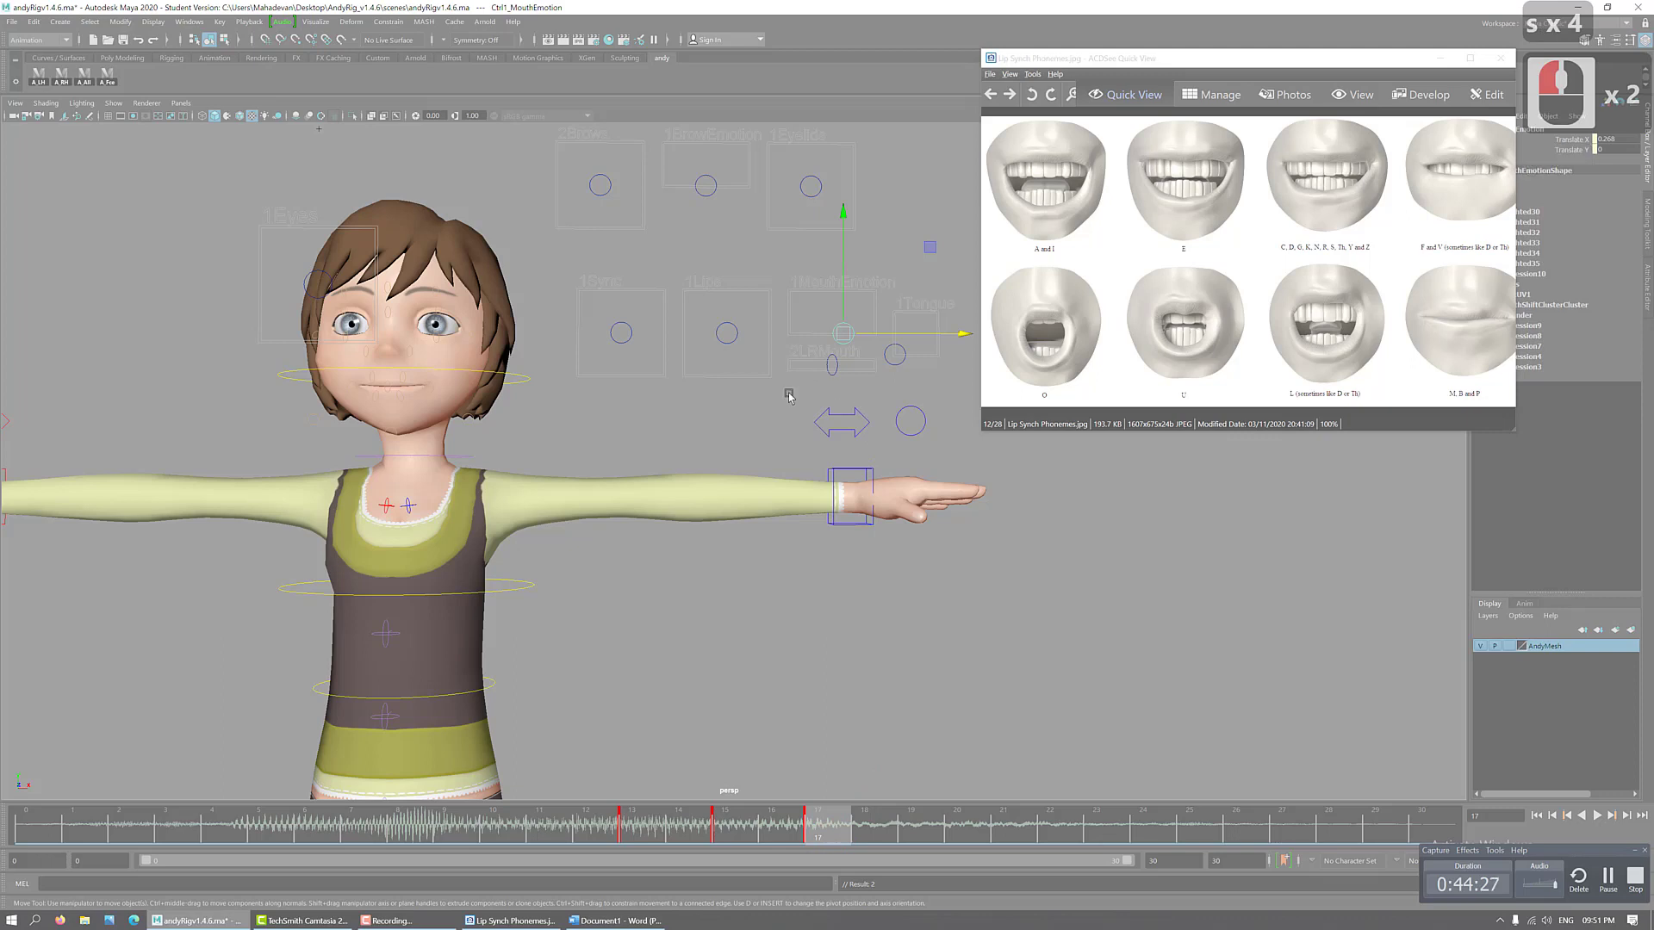
- Key the Lips control in its current pose at frame 17
{"action": "left_click", "coordinate": [728, 325]}
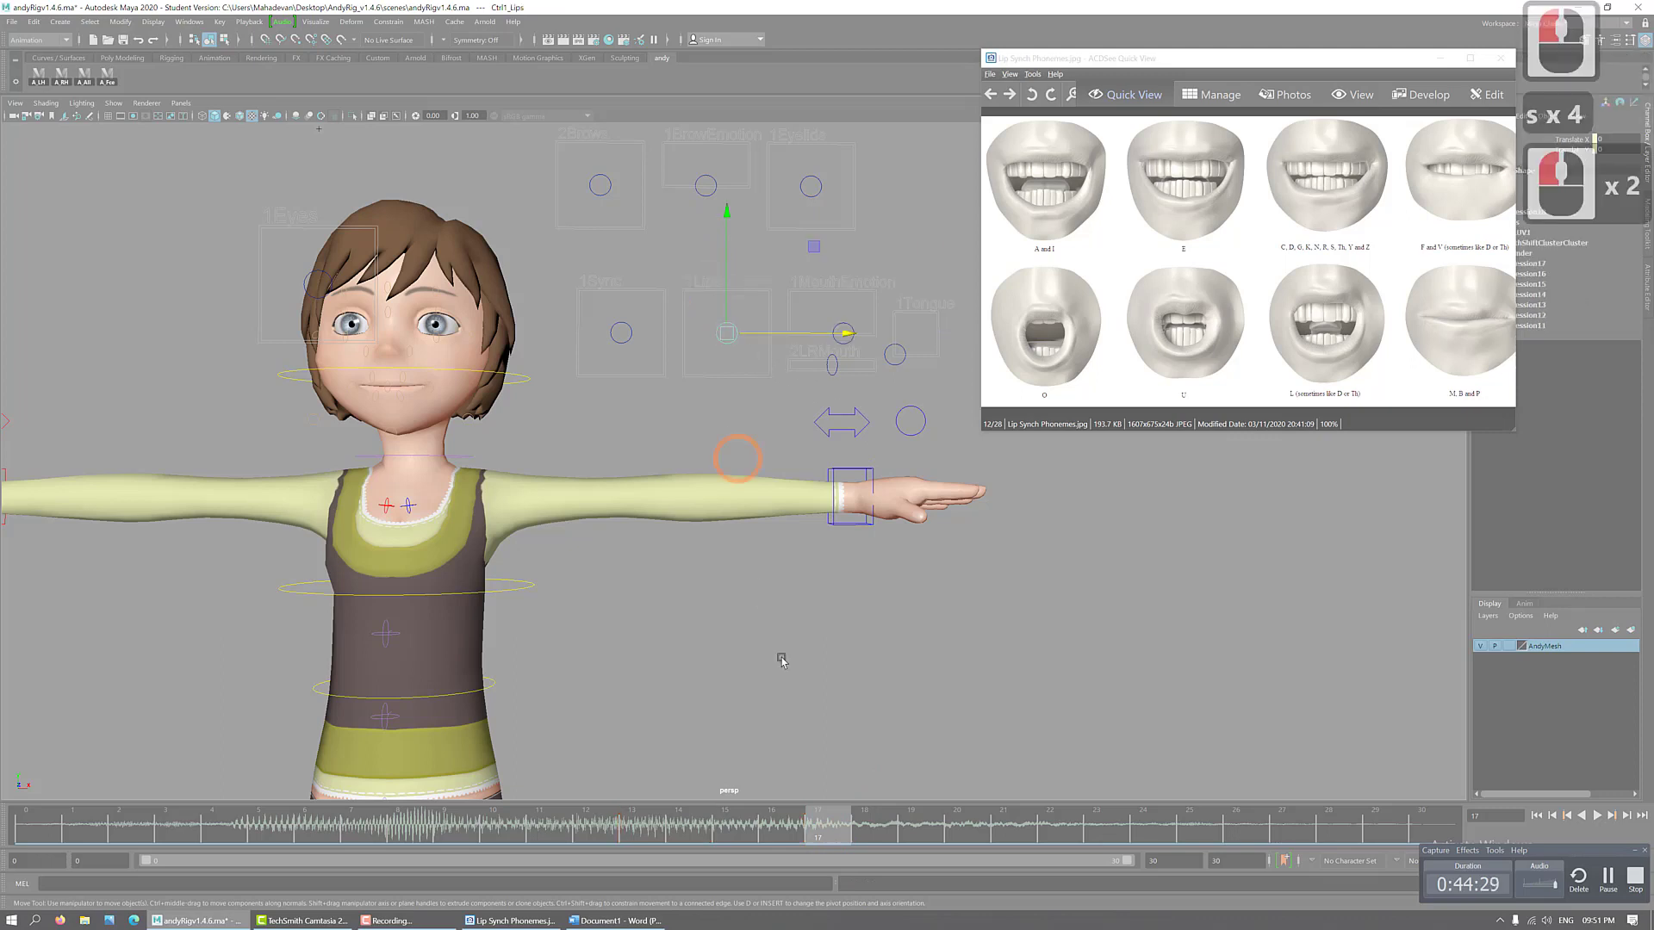
{"action": "key", "text": "s"}
{"action": "key", "text": "s"}
{"action": "key", "text": "s"}
{"action": "key", "text": "s"}
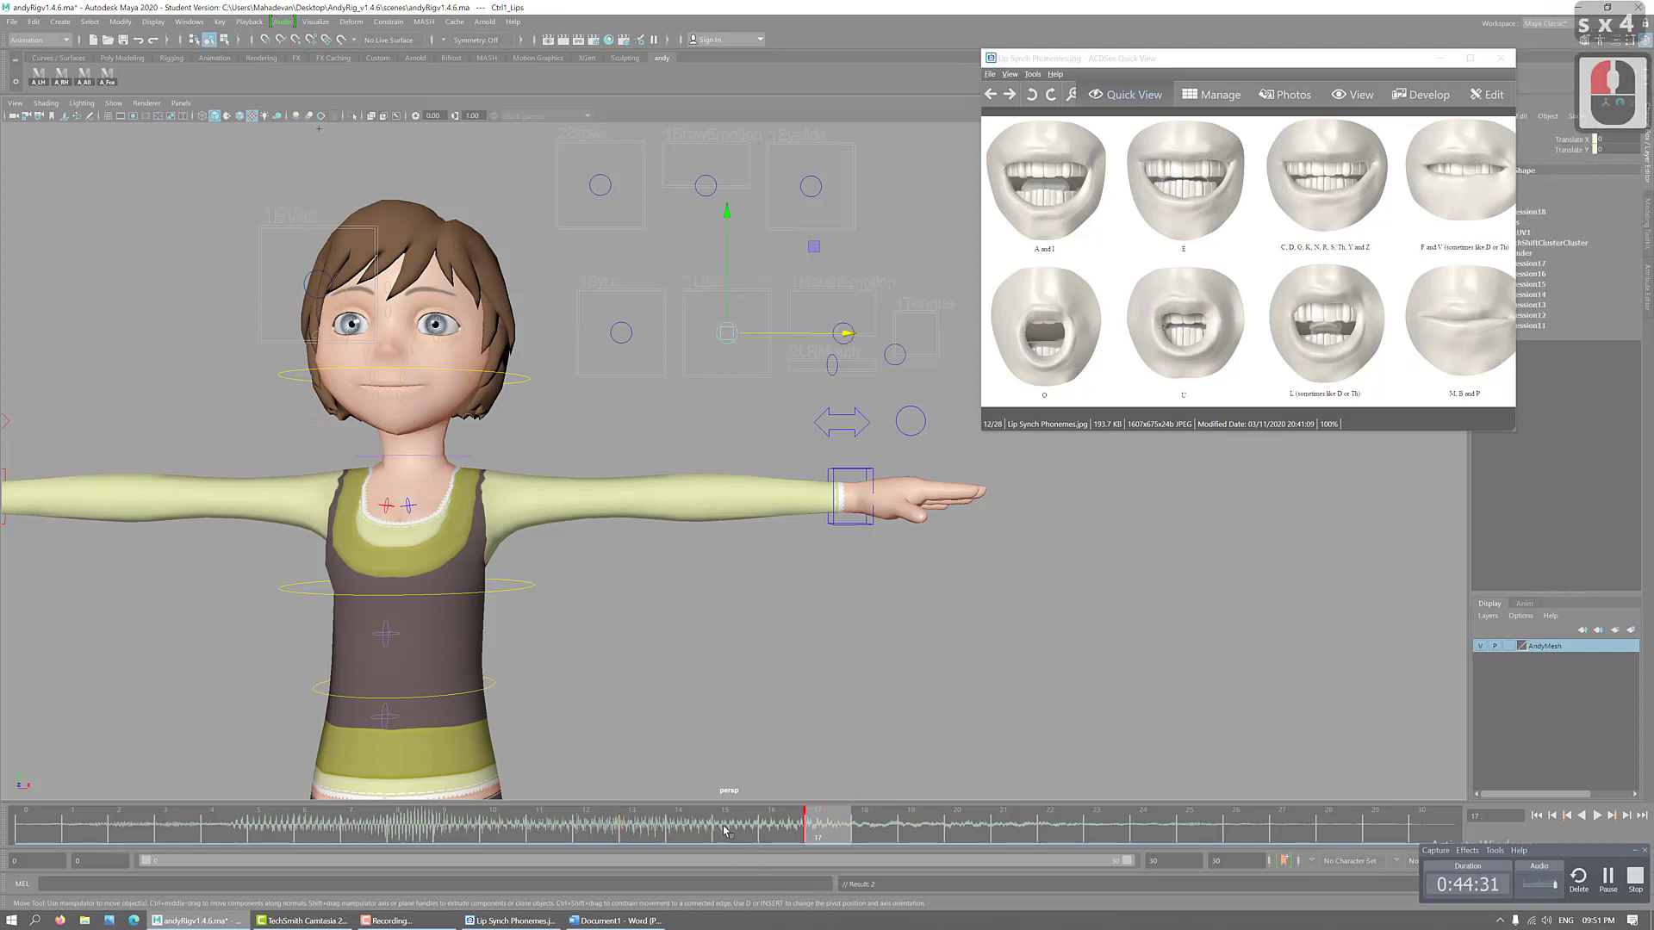
- Key the Lips control at frames 15 and 13 as well, and step through frames 15 and 17
{"action": "left_click", "coordinate": [732, 837]}
{"action": "key", "text": "s"}
{"action": "key", "text": "s"}
{"action": "key", "text": "s"}
{"action": "left_click", "coordinate": [636, 832]}
{"action": "key", "text": "s"}
{"action": "key", "text": "s"}
{"action": "key", "text": "s"}
{"action": "key", "text": "s"}
{"action": "key", "text": "s"}
{"action": "key", "text": "s"}
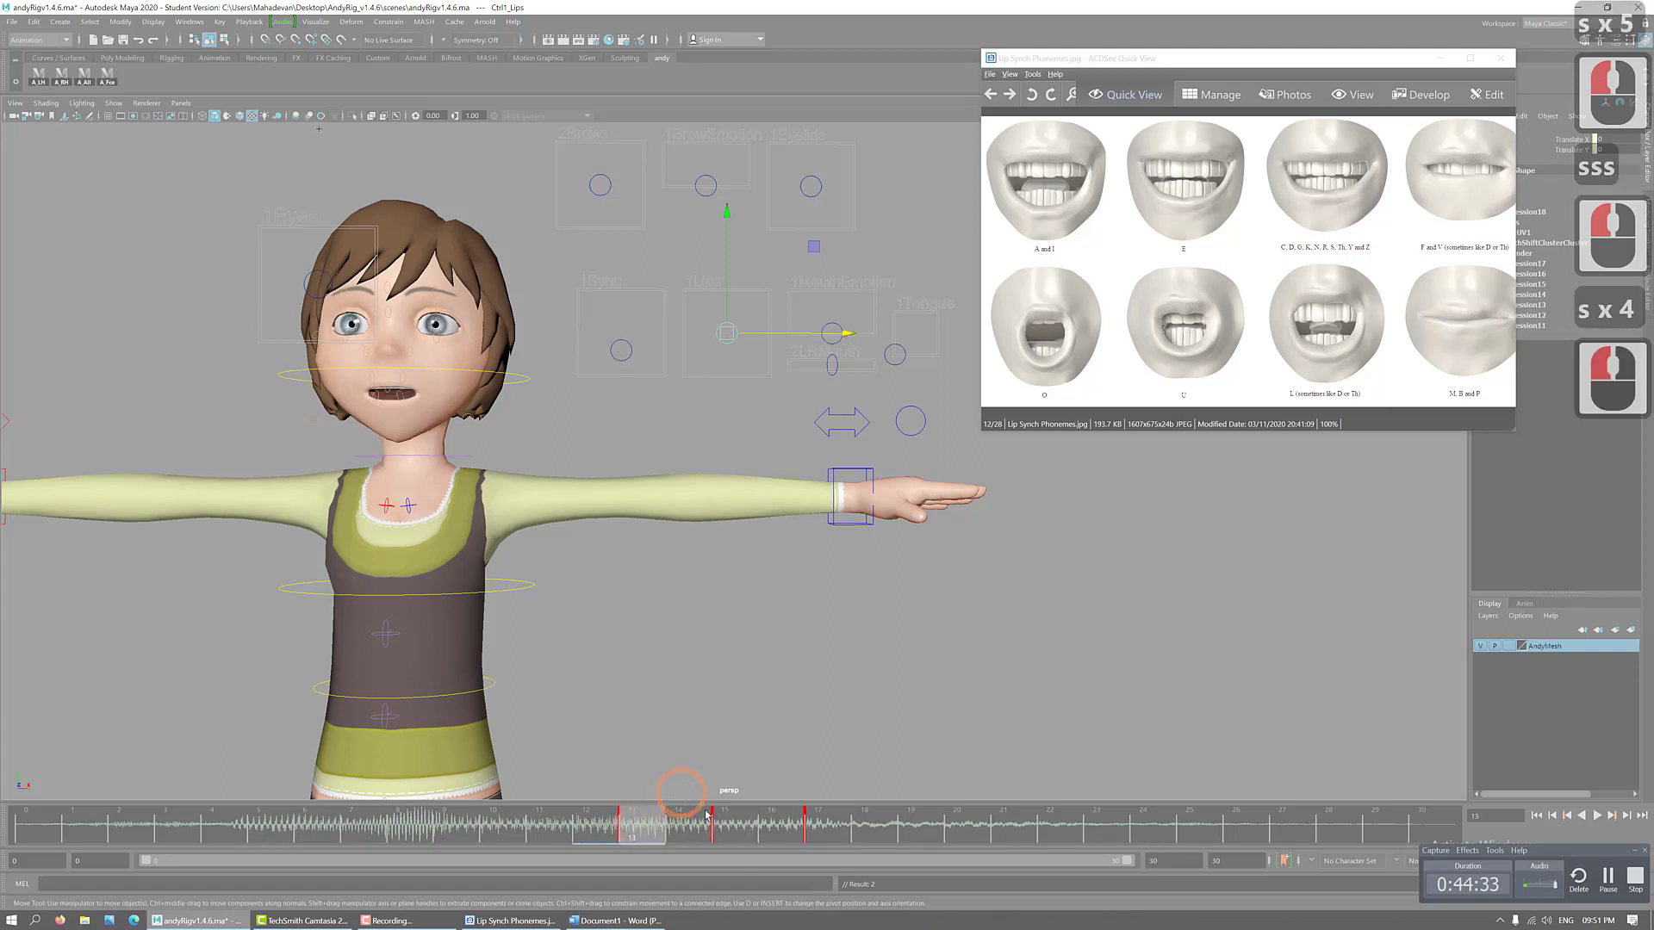
{"action": "left_click", "coordinate": [743, 831]}
{"action": "left_click", "coordinate": [814, 831]}
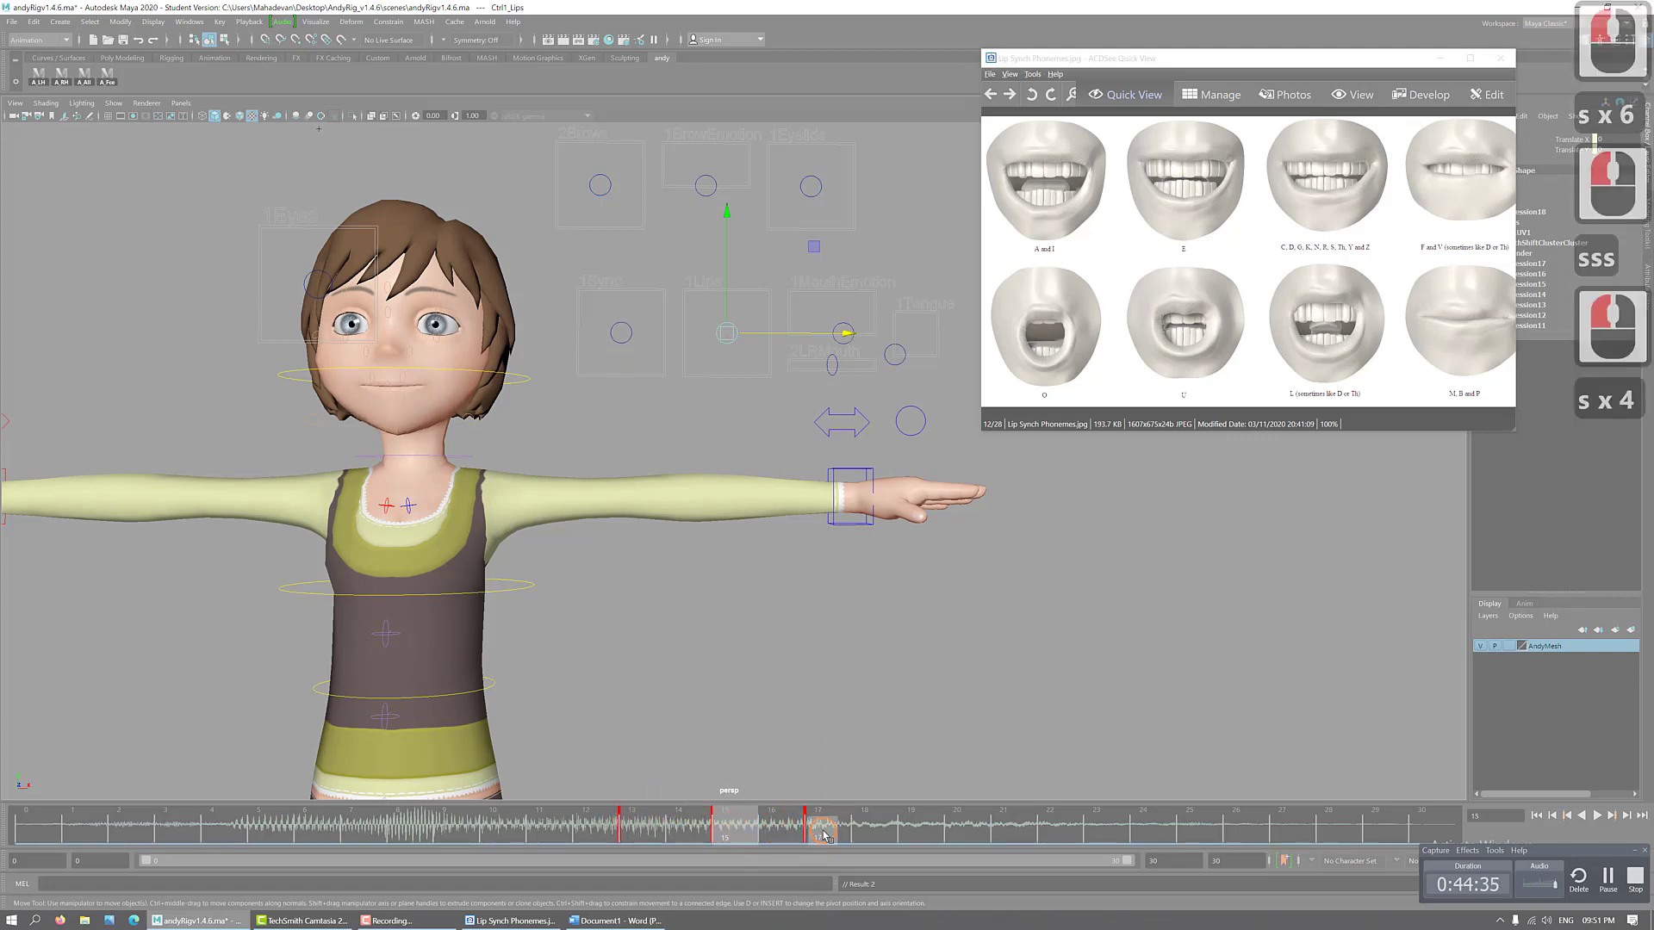
- Try moving the Lips control vertically and horizontally at frame 17, undoing each trial
{"action": "left_click_drag", "start_coordinate": [728, 241], "coordinate": [725, 194]}
{"action": "key", "text": "ctrl+z"}
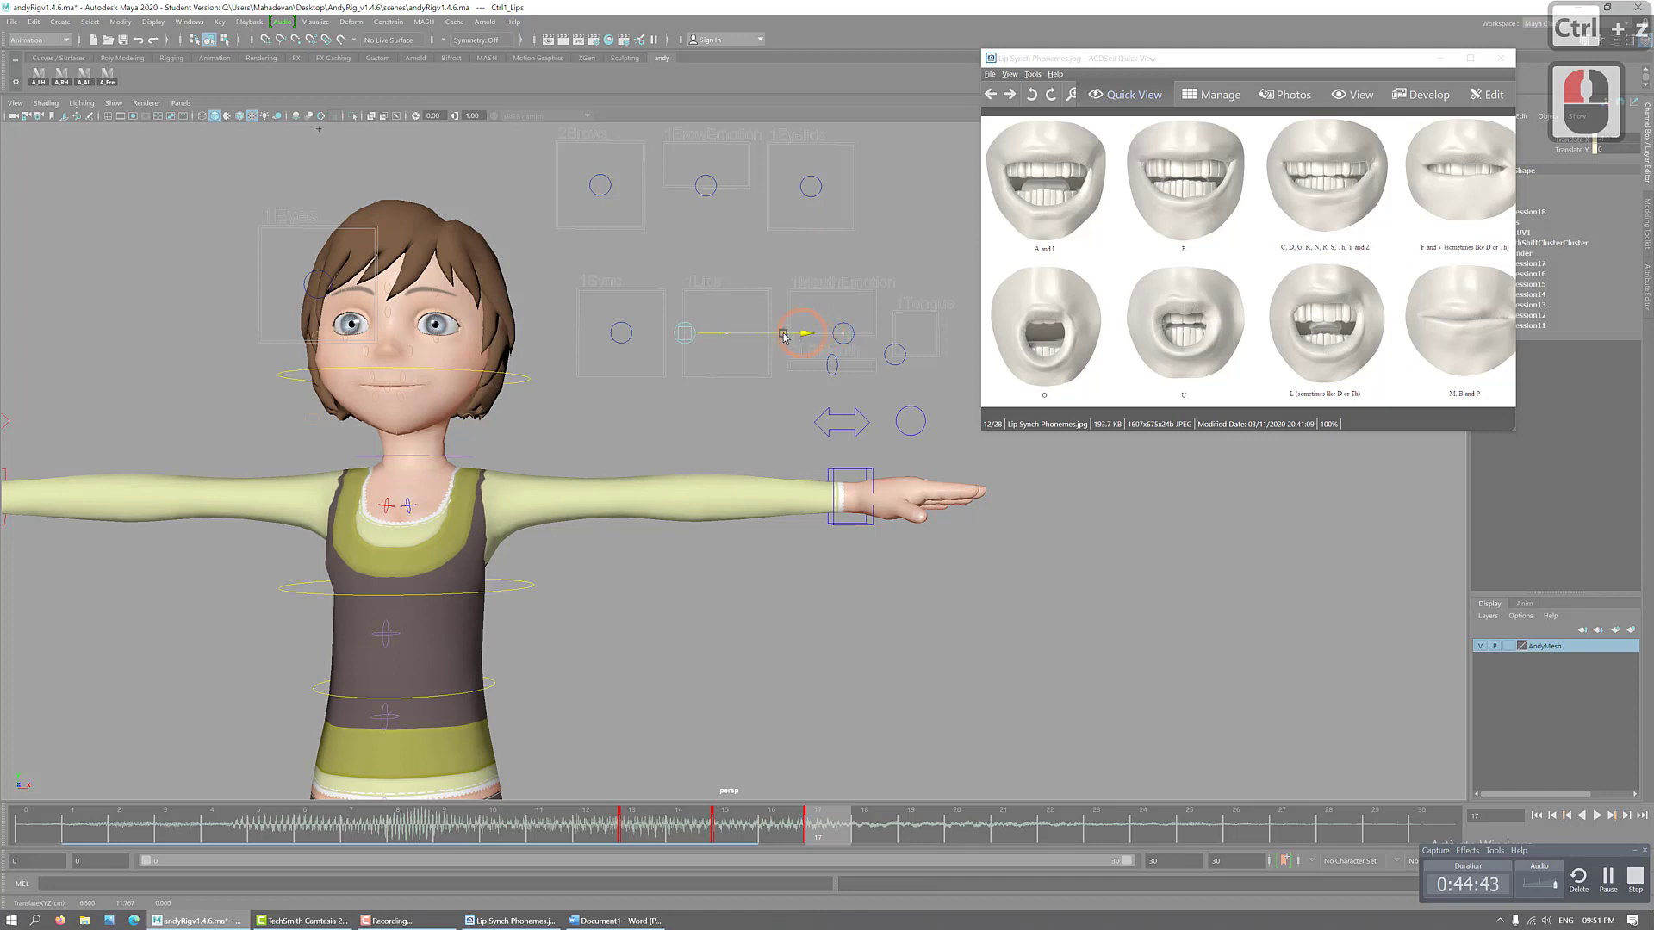
{"action": "left_click_drag", "start_coordinate": [747, 334], "coordinate": [704, 334]}
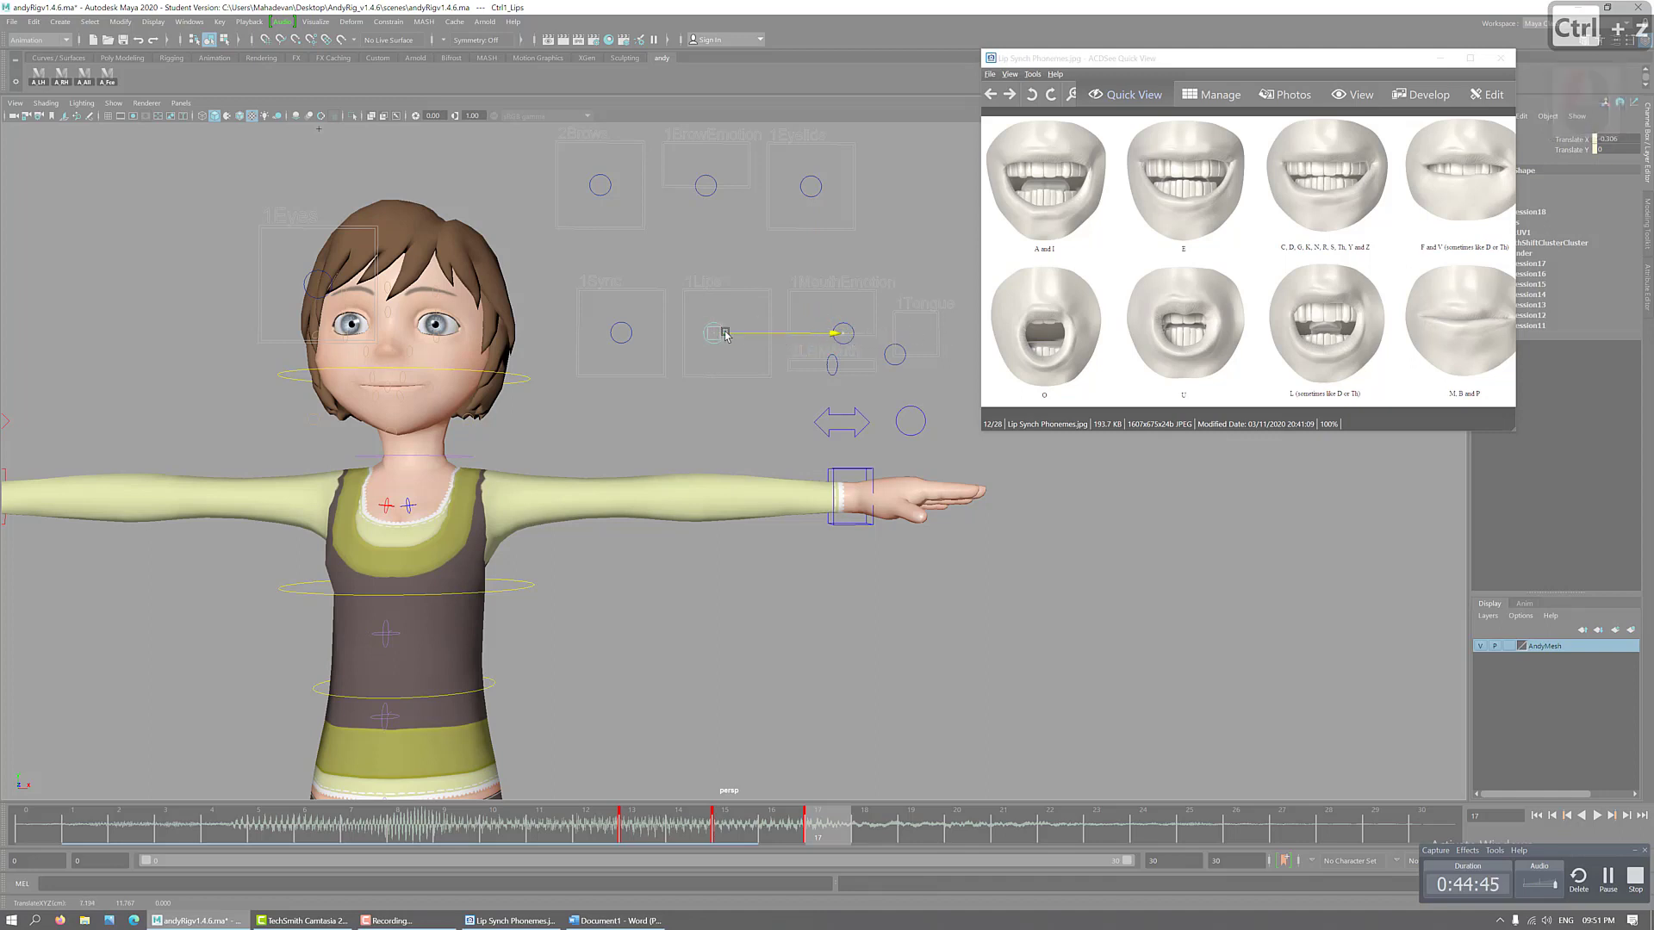
{"action": "key", "text": "ctrl+z"}
{"action": "left_click_drag", "start_coordinate": [727, 215], "coordinate": [729, 181]}
{"action": "key", "text": "ctrl+z"}
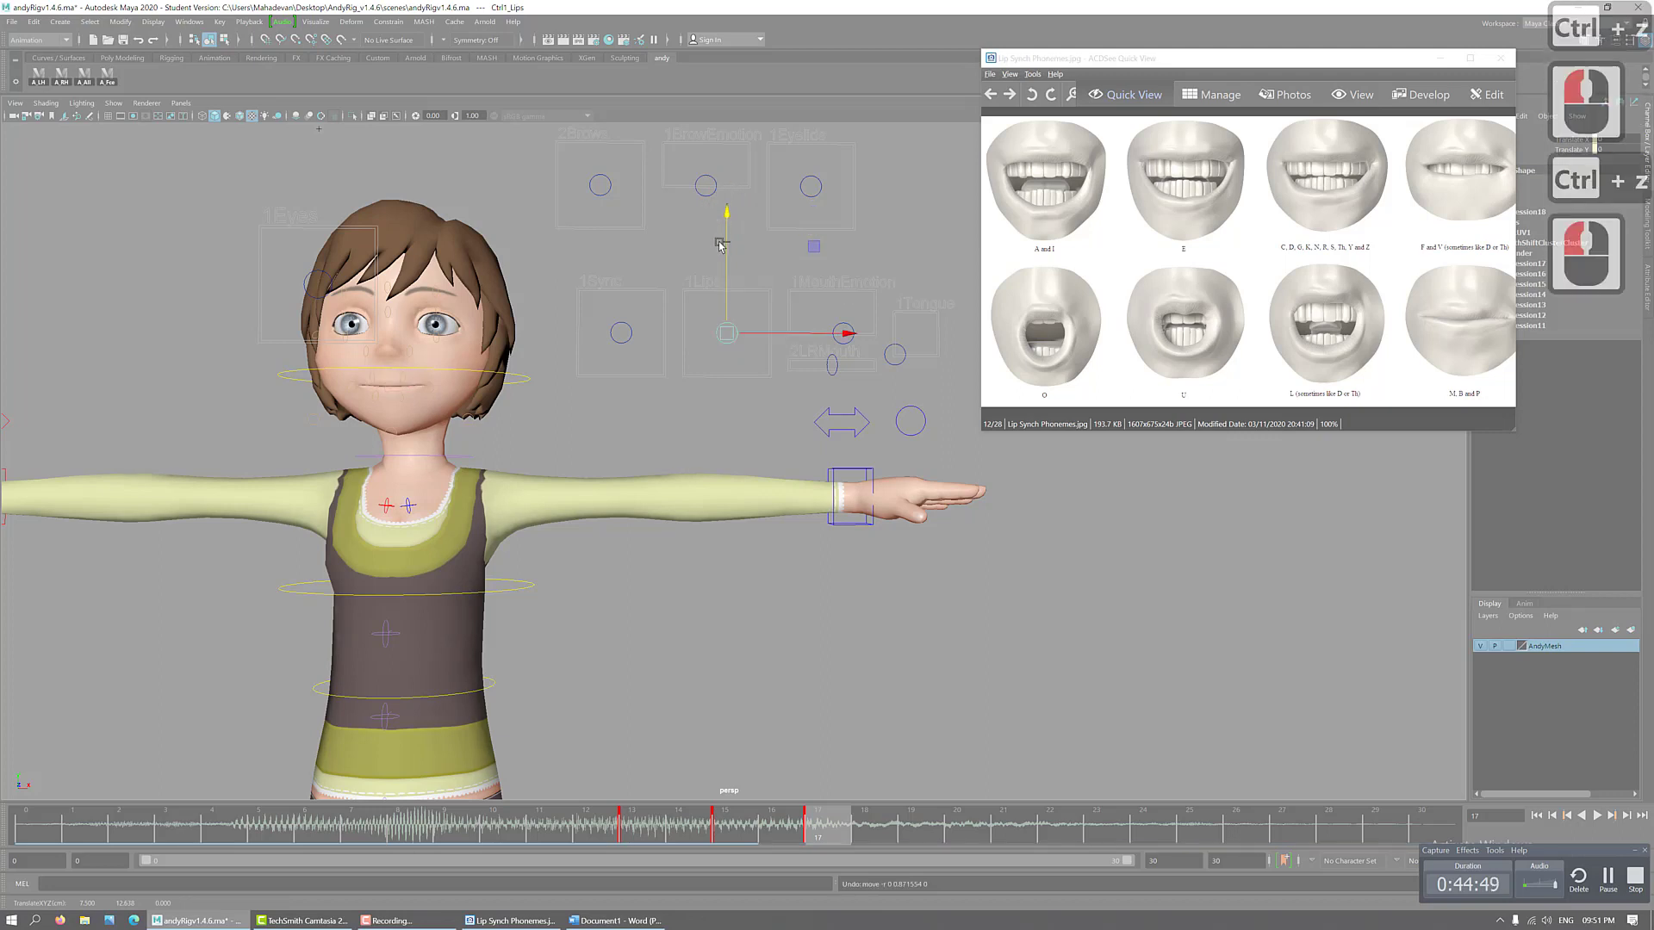
- Try shifting the LRMouth control sideways along X at frame 17, and undo the move
{"action": "left_click", "coordinate": [834, 378]}
{"action": "left_click", "coordinate": [835, 377]}
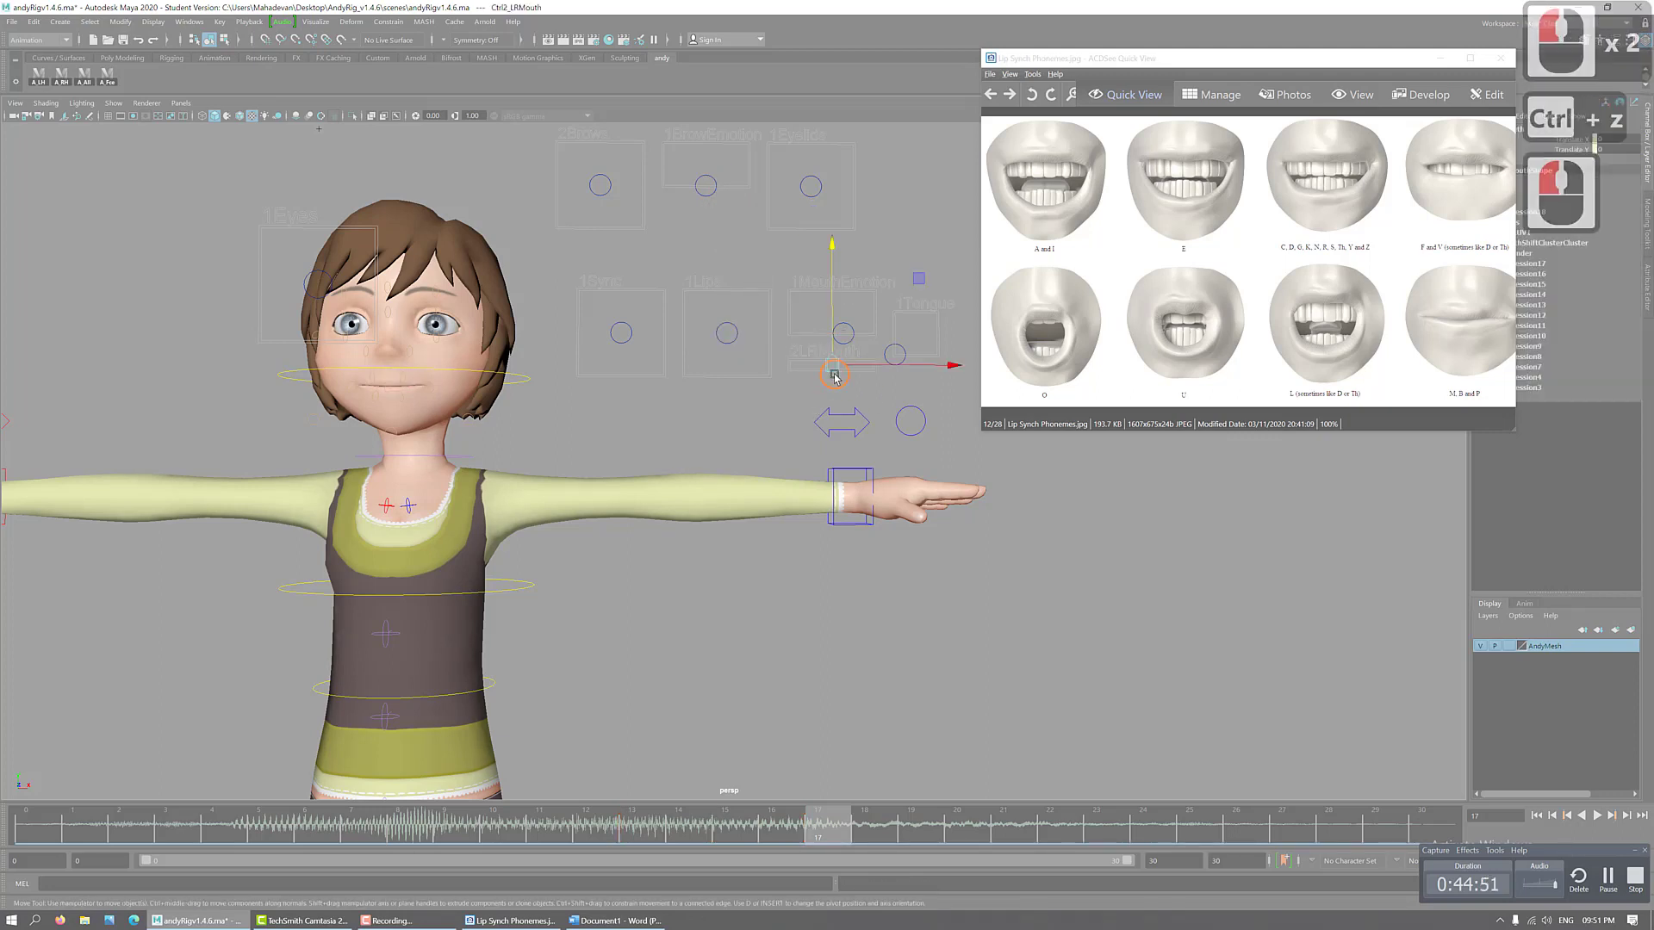
{"action": "left_click_drag", "start_coordinate": [956, 370], "coordinate": [938, 371]}
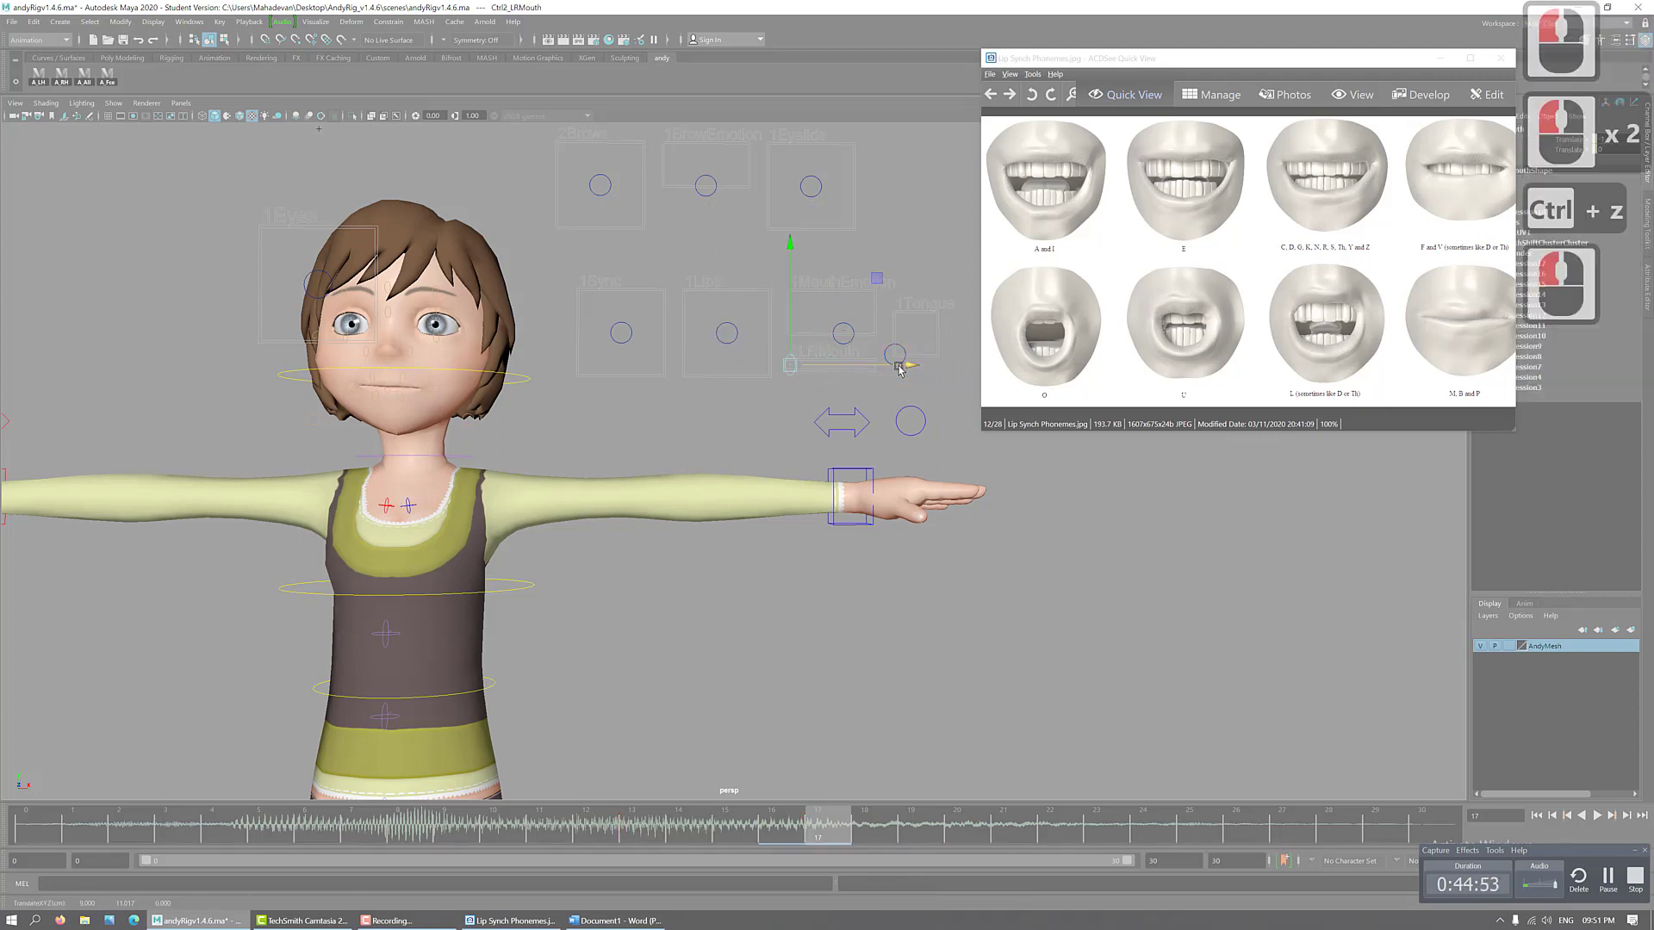
{"action": "key", "text": "ctrl+z"}
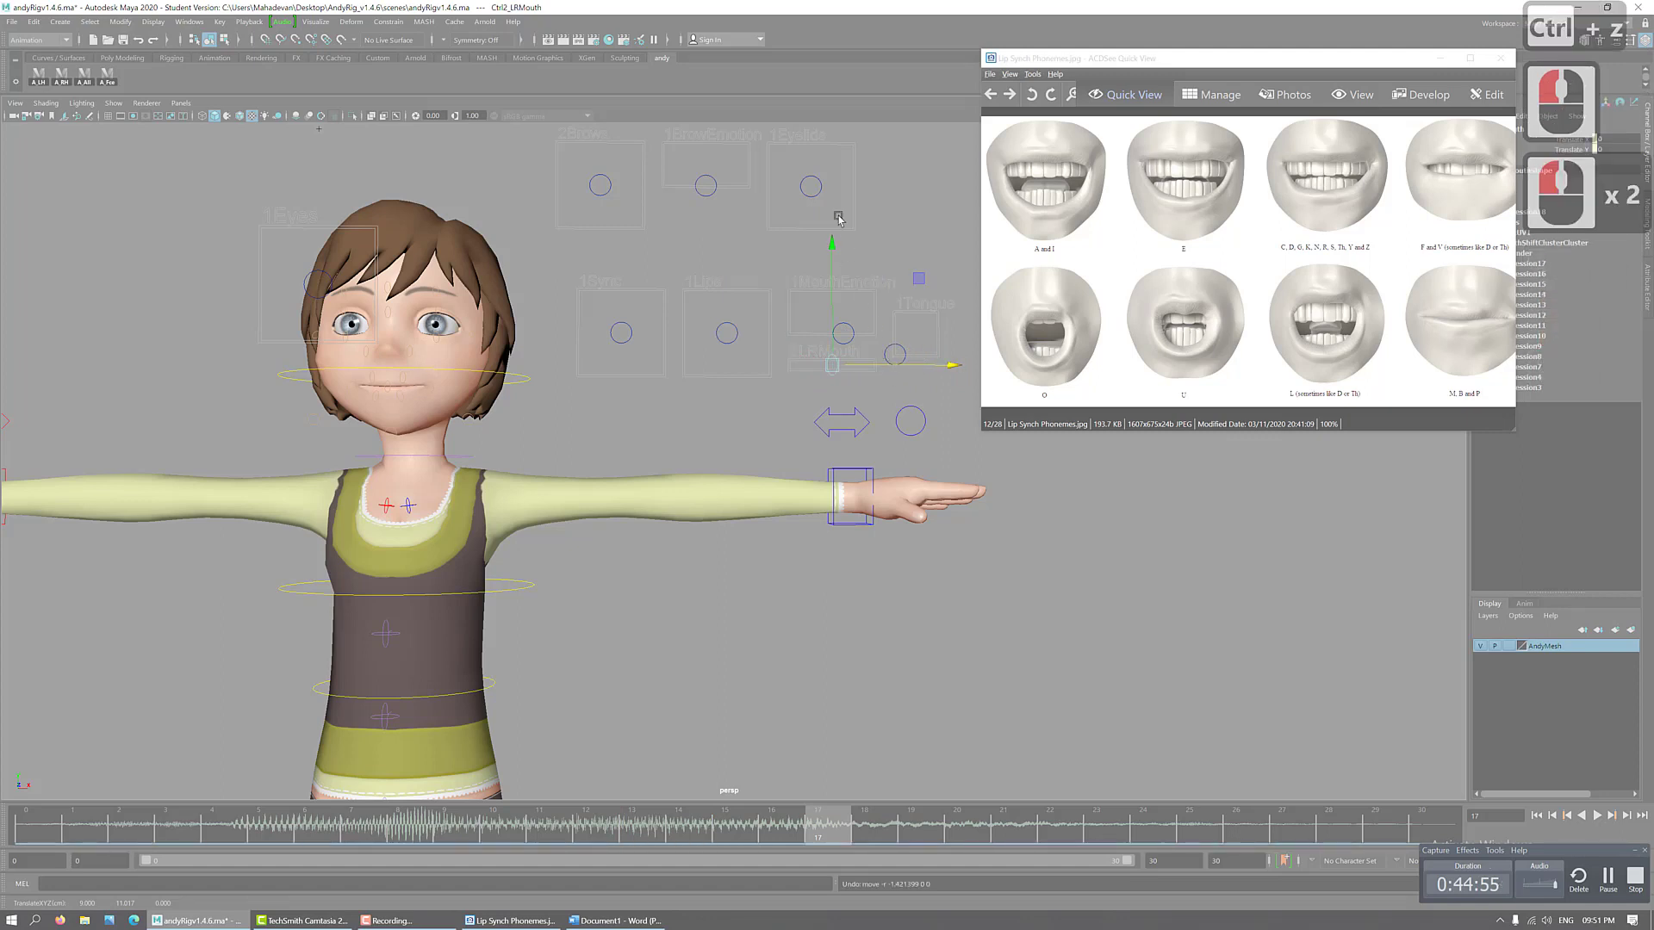
- Try moving the MouthEmotion control along Y and X at frame 17, and undo the change
{"action": "left_click", "coordinate": [844, 333]}
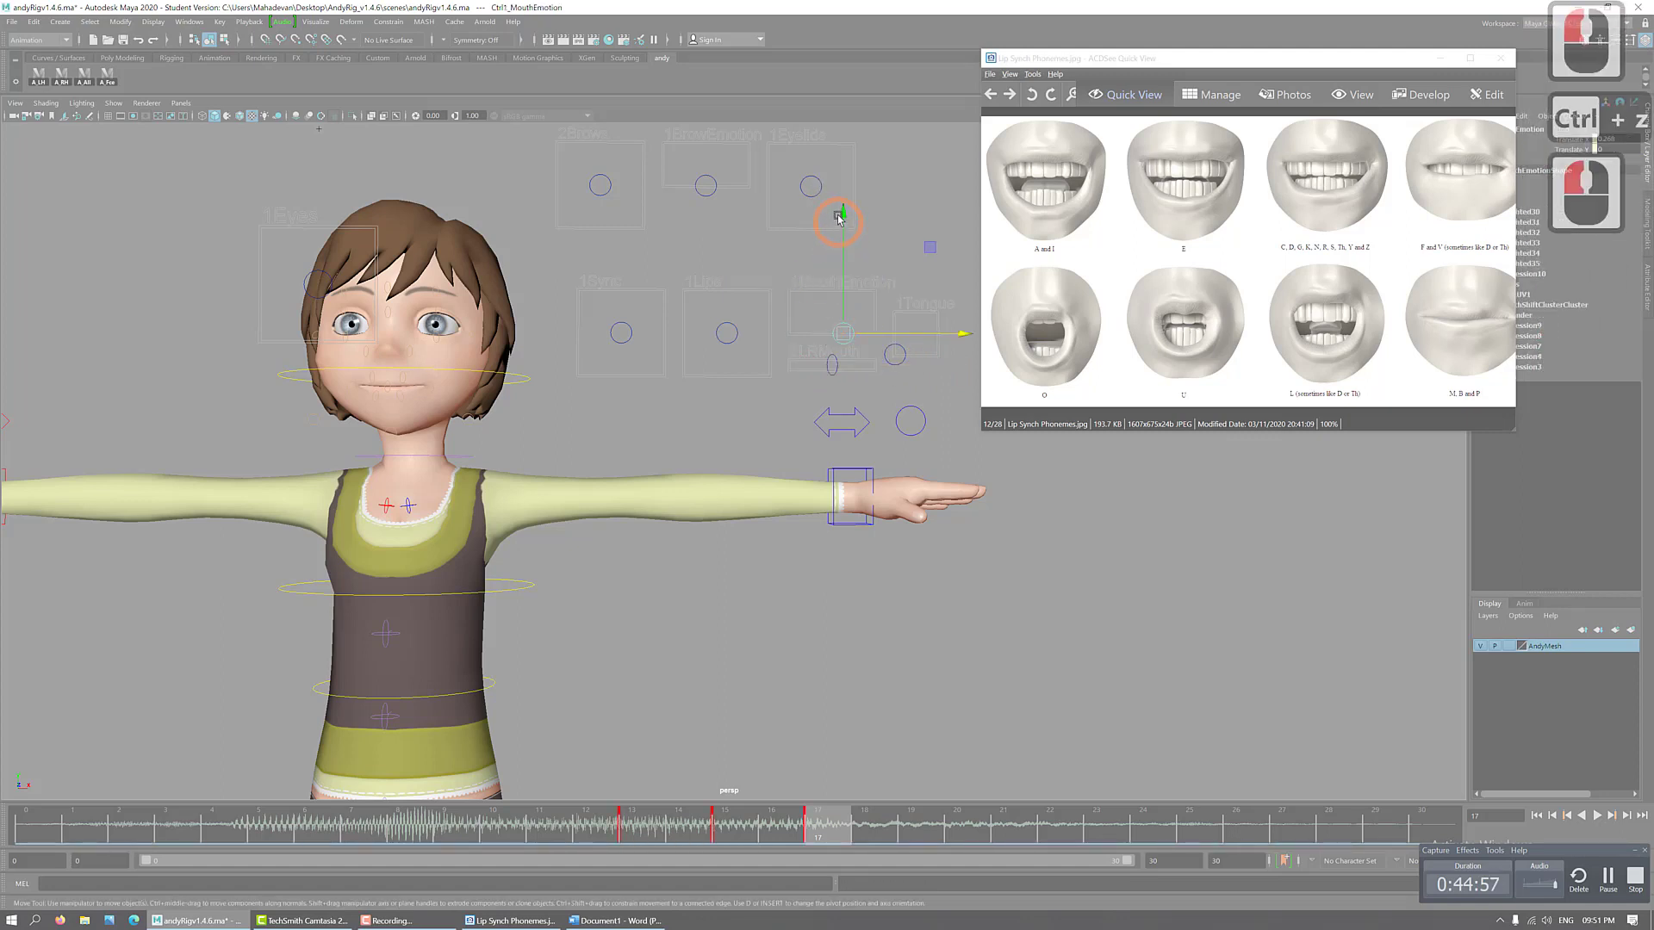
{"action": "left_click_drag", "start_coordinate": [844, 215], "coordinate": [844, 247]}
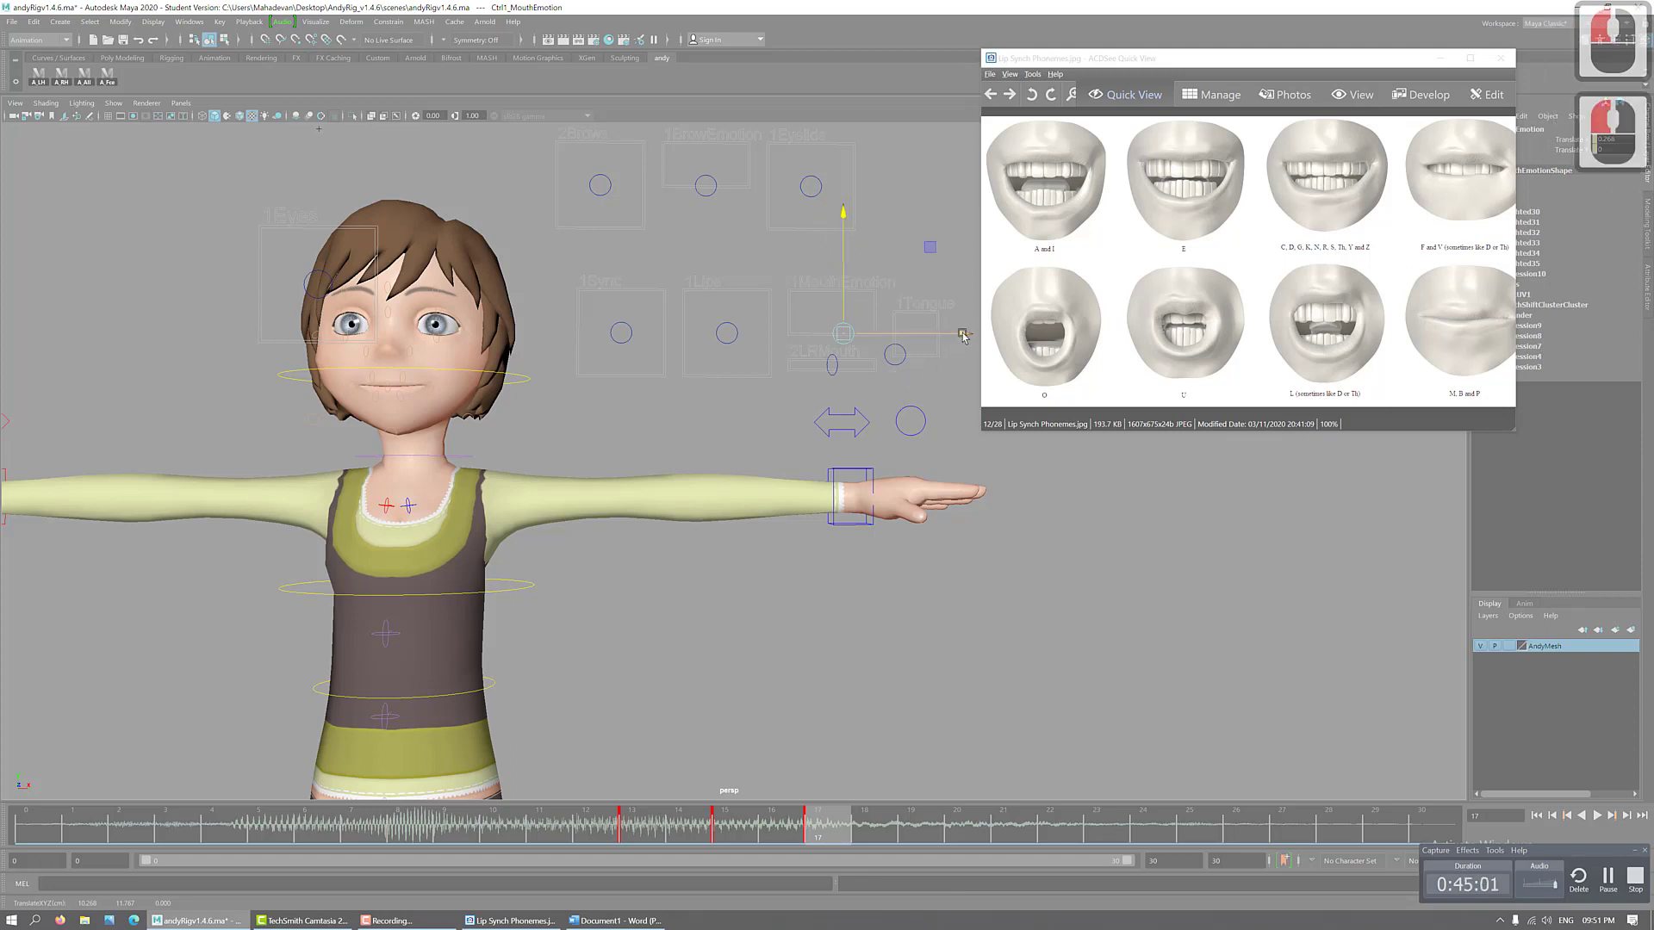
{"action": "left_click_drag", "start_coordinate": [963, 335], "coordinate": [958, 338]}
{"action": "key", "text": "ctrl+z"}
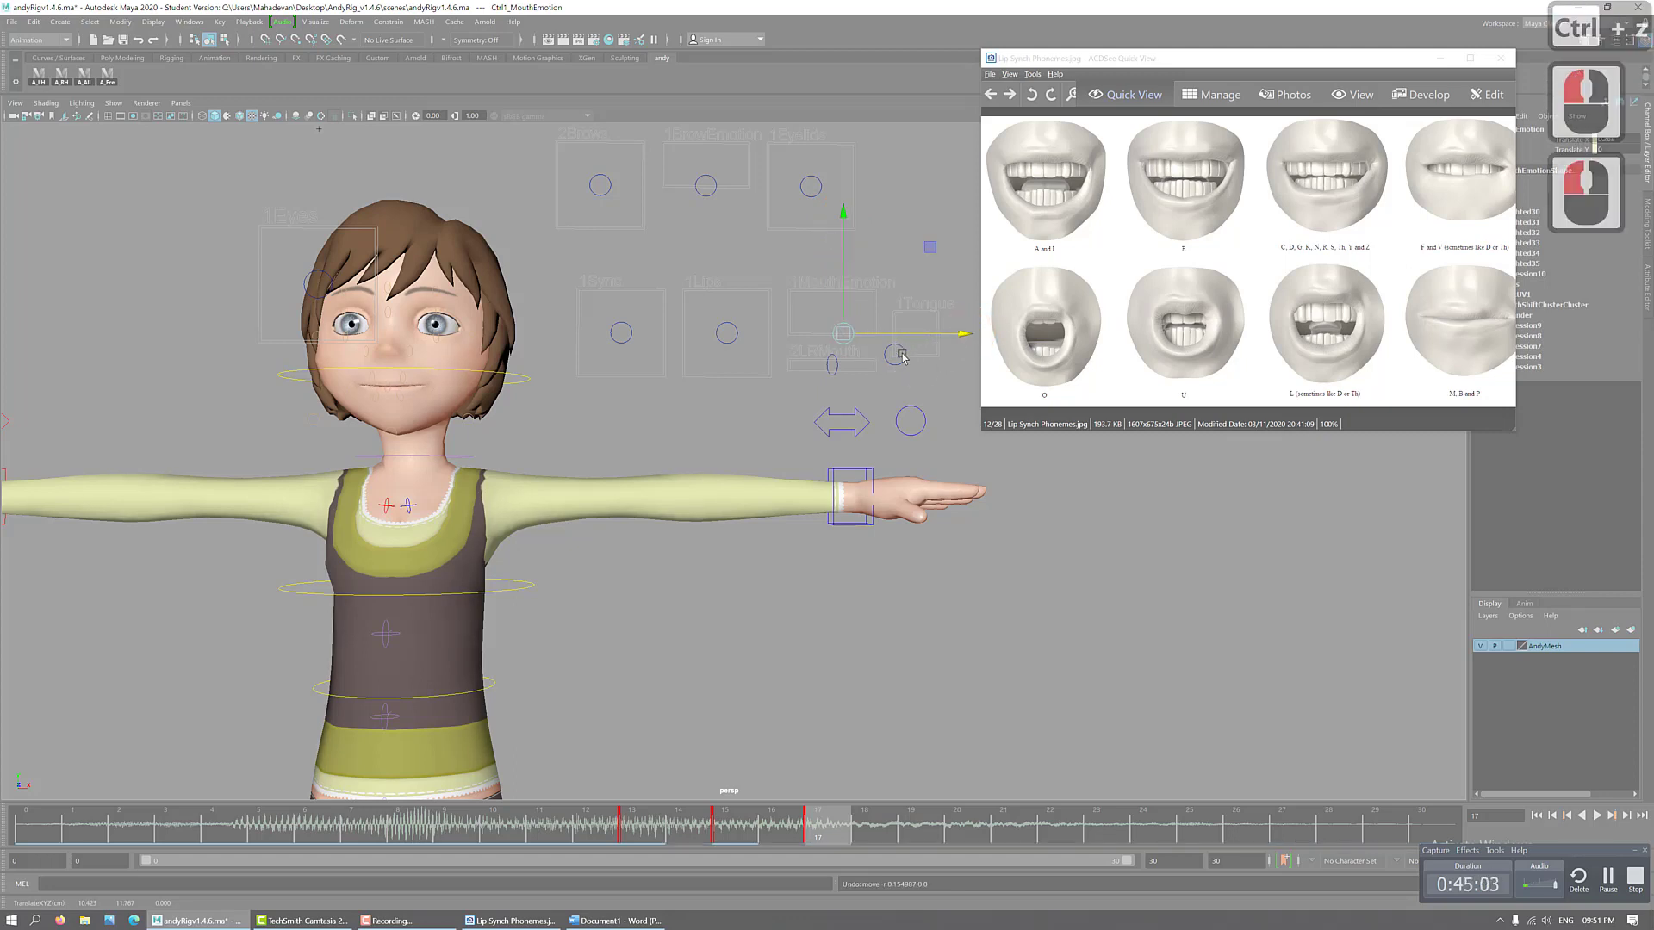
- Move the Sync control at frame 17 to about 0.286 in Translate X and -0.112 in Translate Y for a slightly open, wide mouth
{"action": "left_click", "coordinate": [624, 343]}
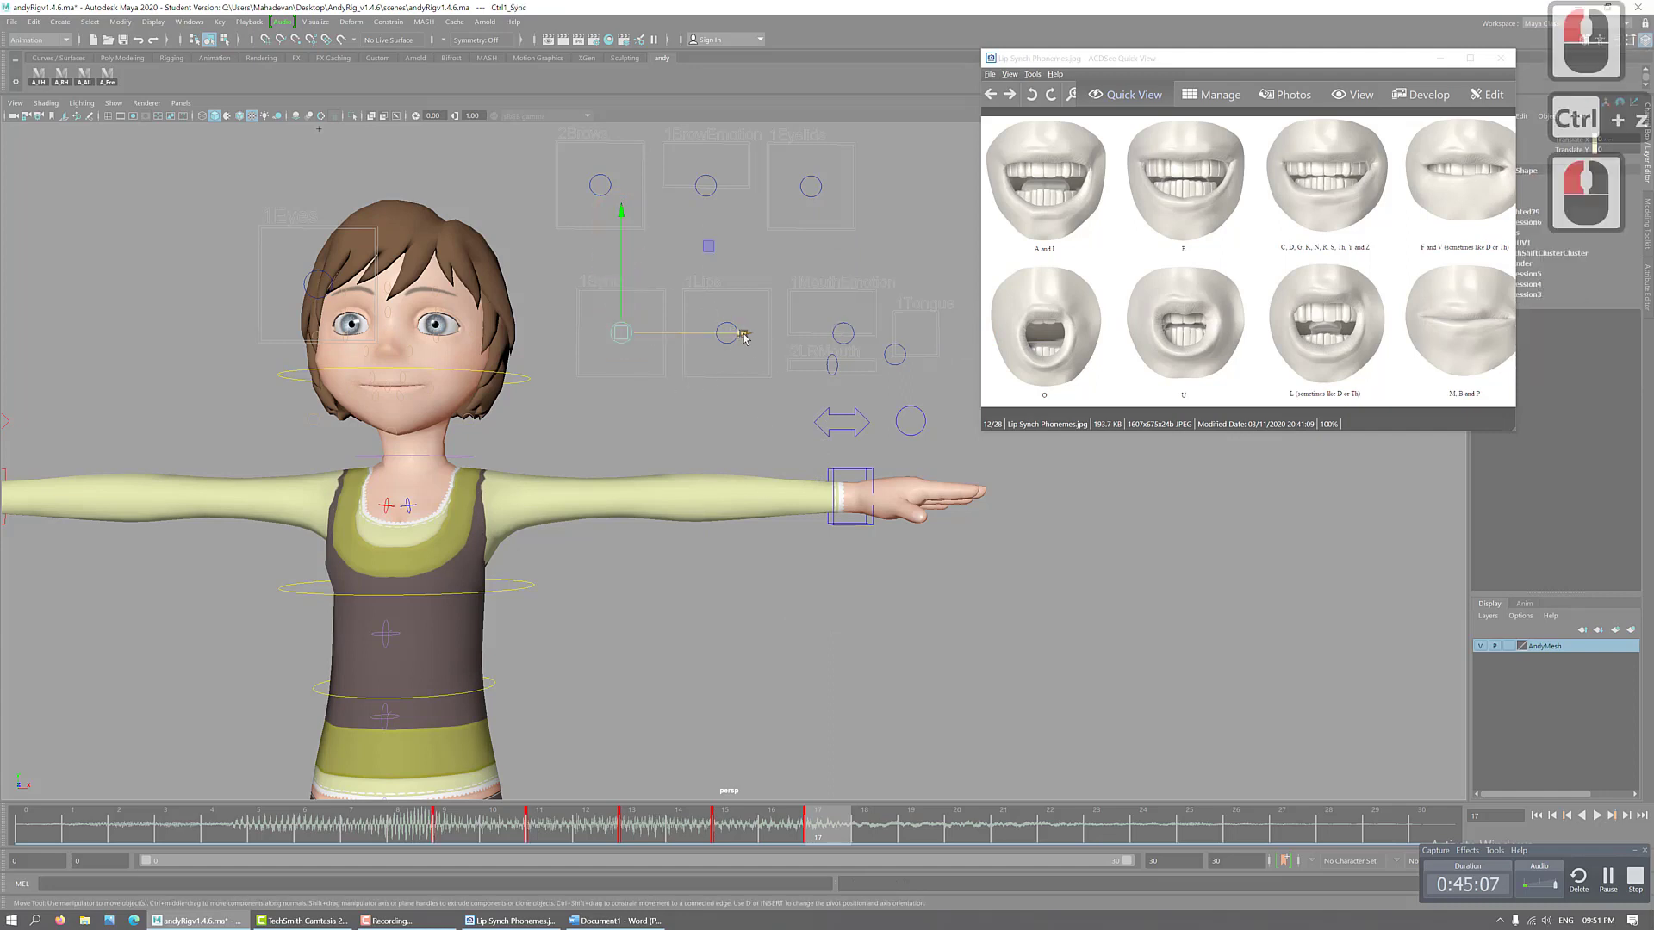
{"action": "left_click_drag", "start_coordinate": [744, 336], "coordinate": [756, 337]}
{"action": "left_click_drag", "start_coordinate": [633, 226], "coordinate": [634, 219]}
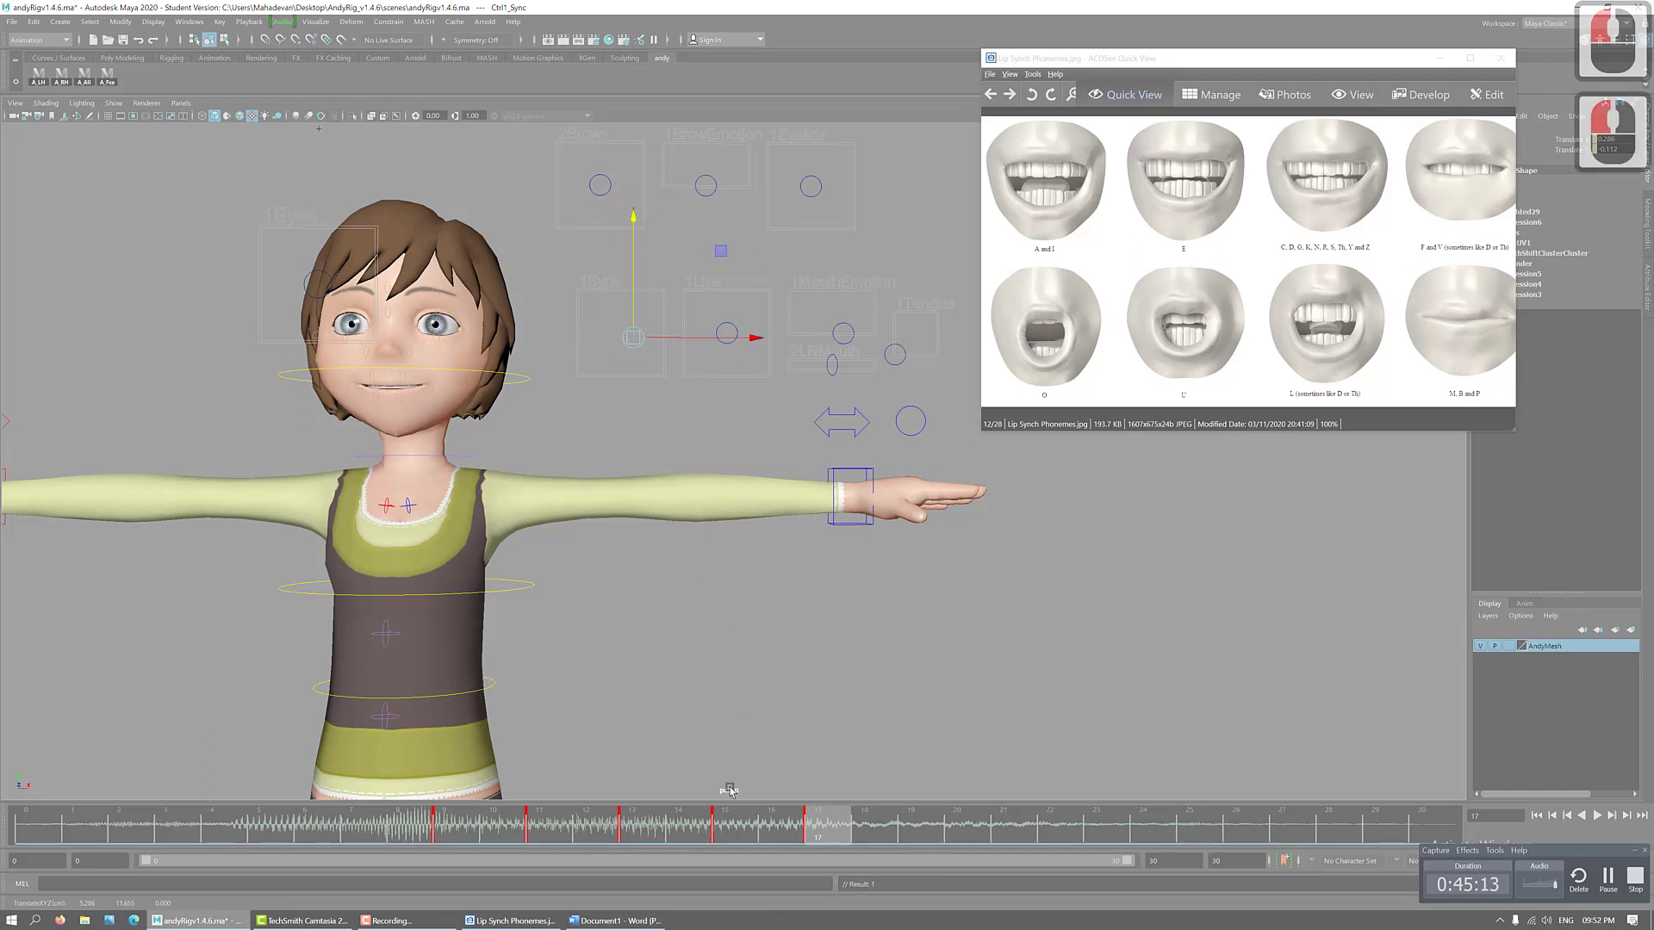
- Scrub and play back the mouth animation between about frames 9 and 19 to check it against the audio
{"action": "left_click", "coordinate": [734, 824]}
{"action": "left_click_drag", "start_coordinate": [543, 821], "coordinate": [825, 834]}
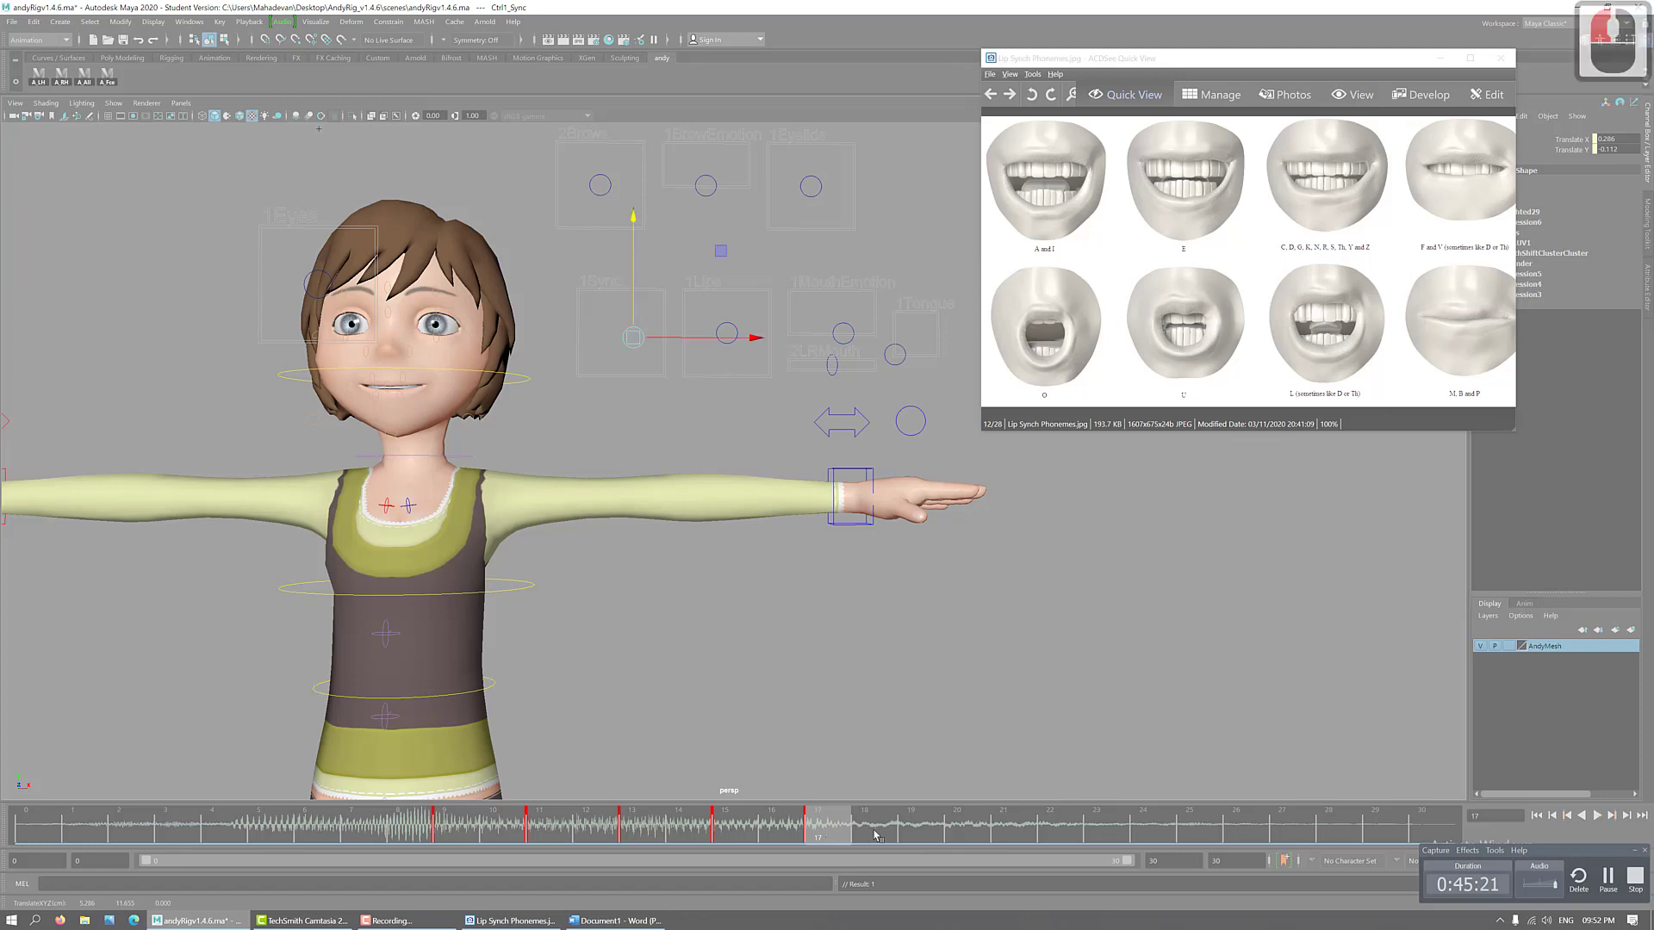
{"action": "key", "text": "alt+v"}
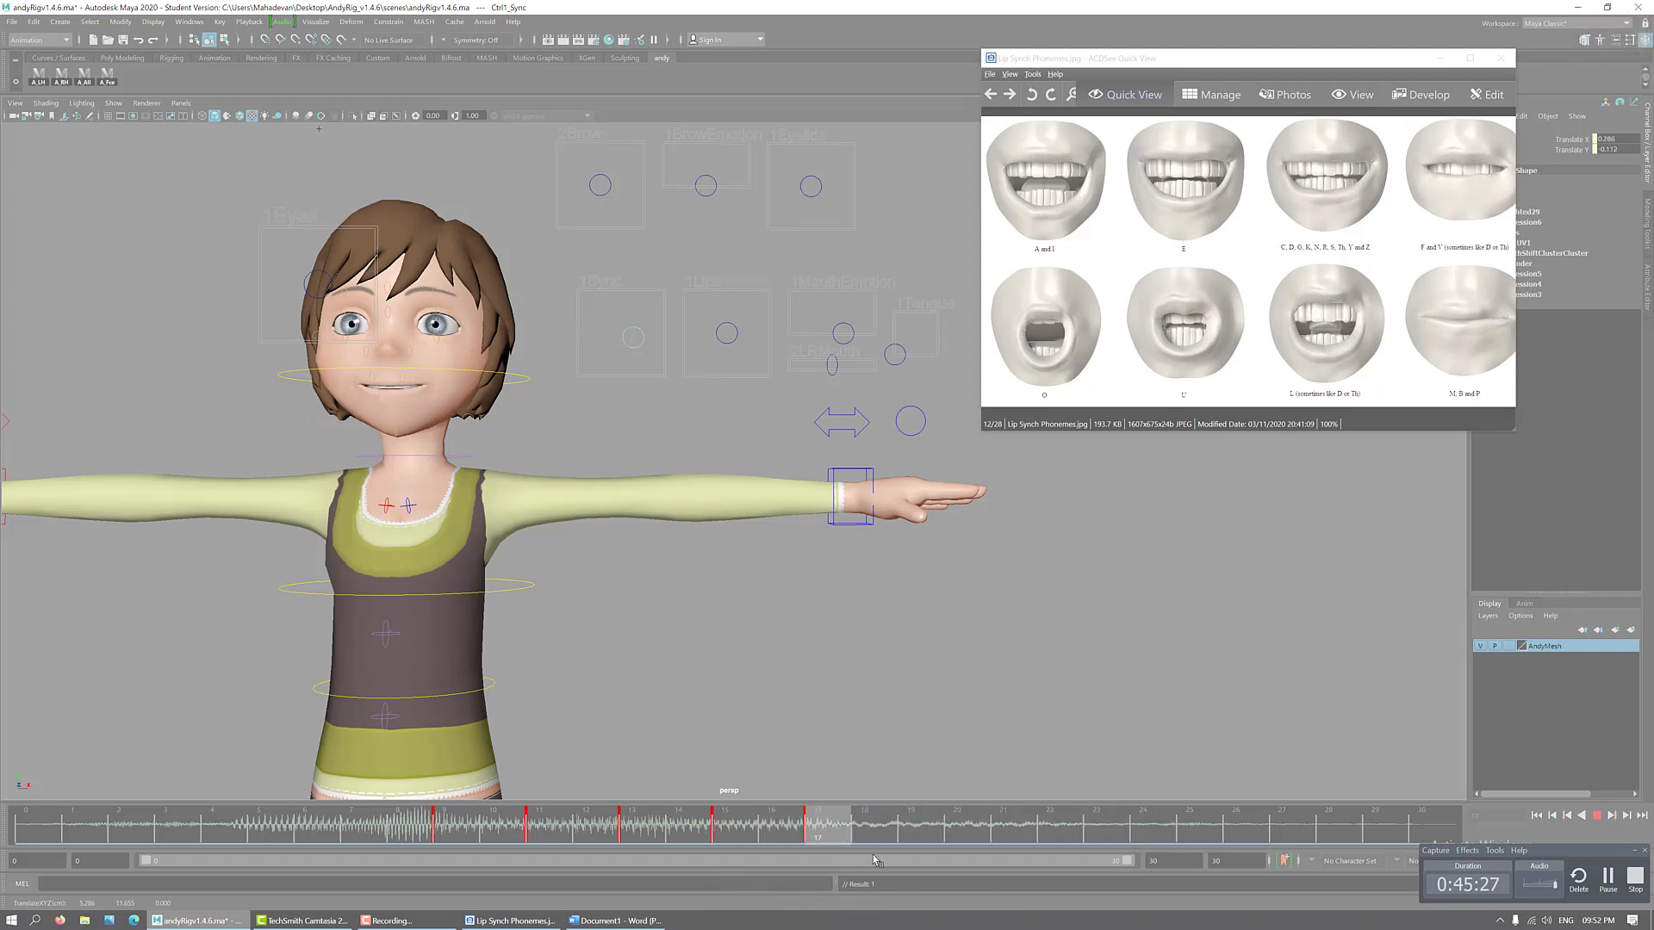
{"action": "left_click_drag", "start_coordinate": [959, 848], "coordinate": [821, 820]}
{"action": "left_click", "coordinate": [459, 849]}
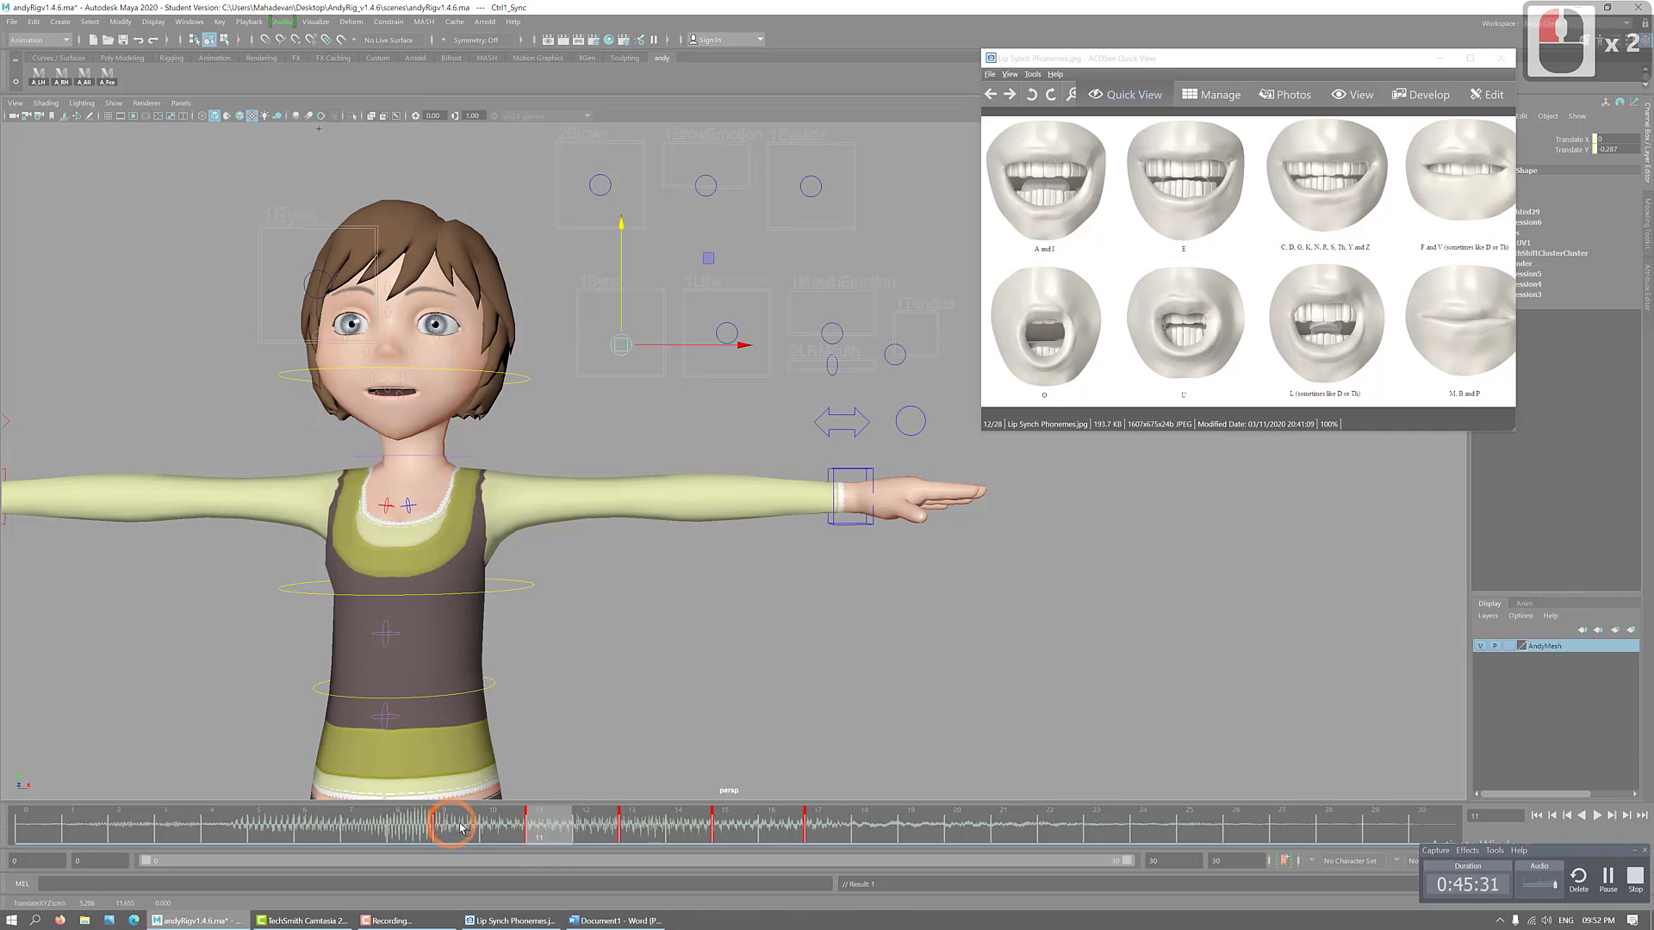
{"action": "key", "text": "alt+v"}
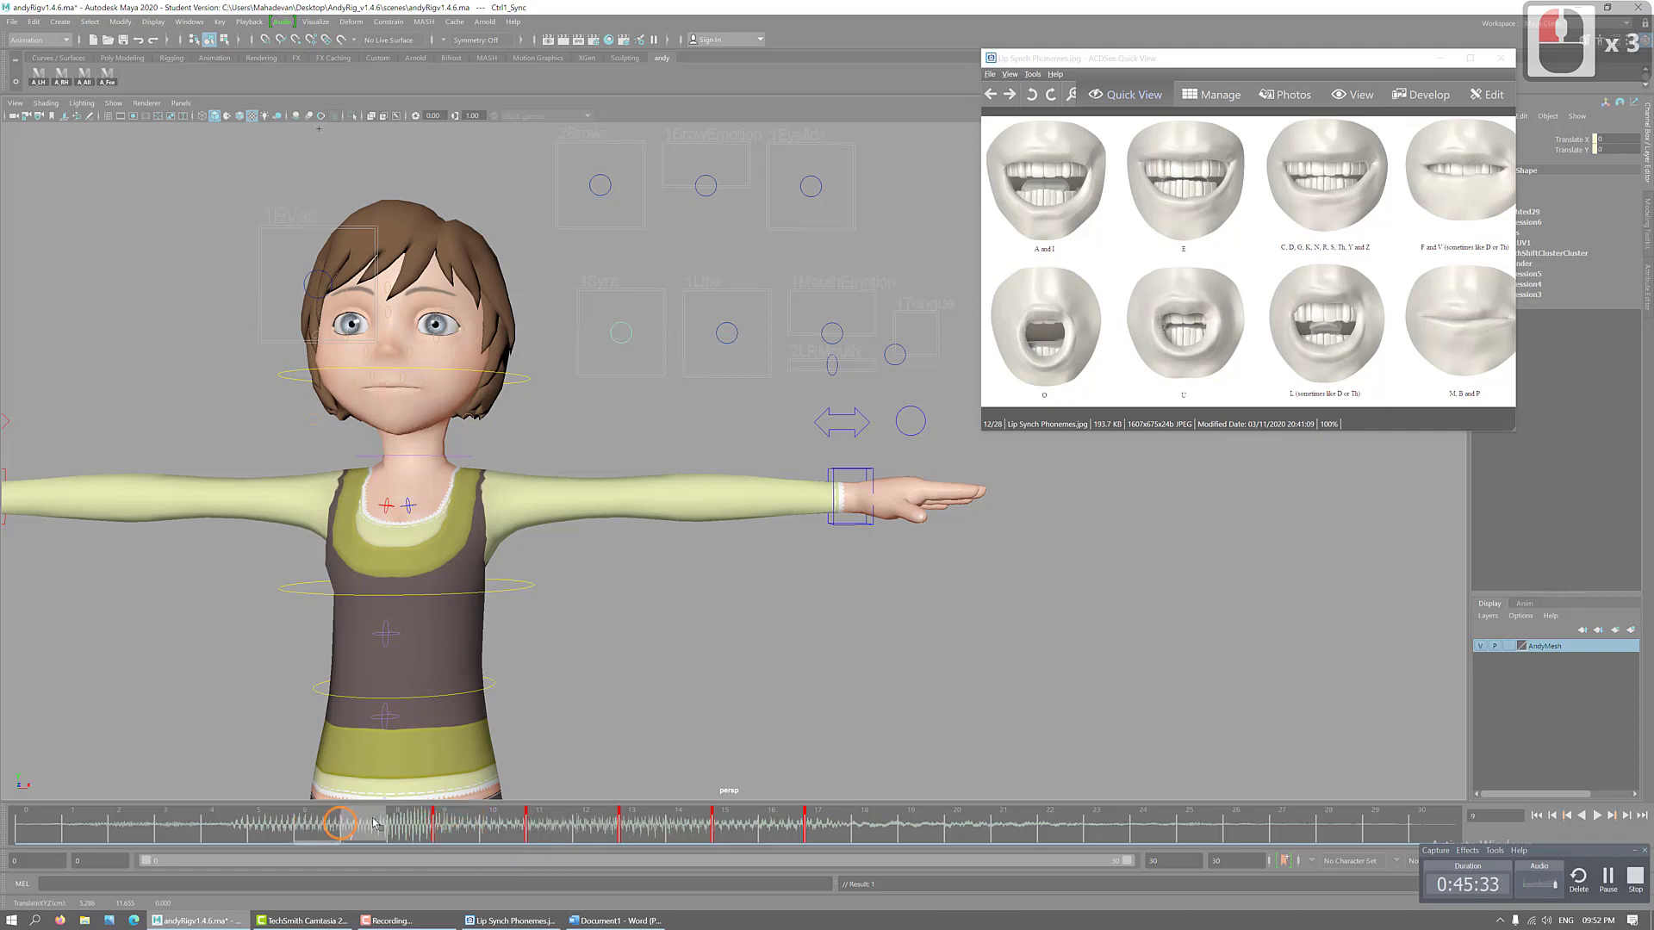
{"action": "left_click_drag", "start_coordinate": [870, 811], "coordinate": [557, 838]}
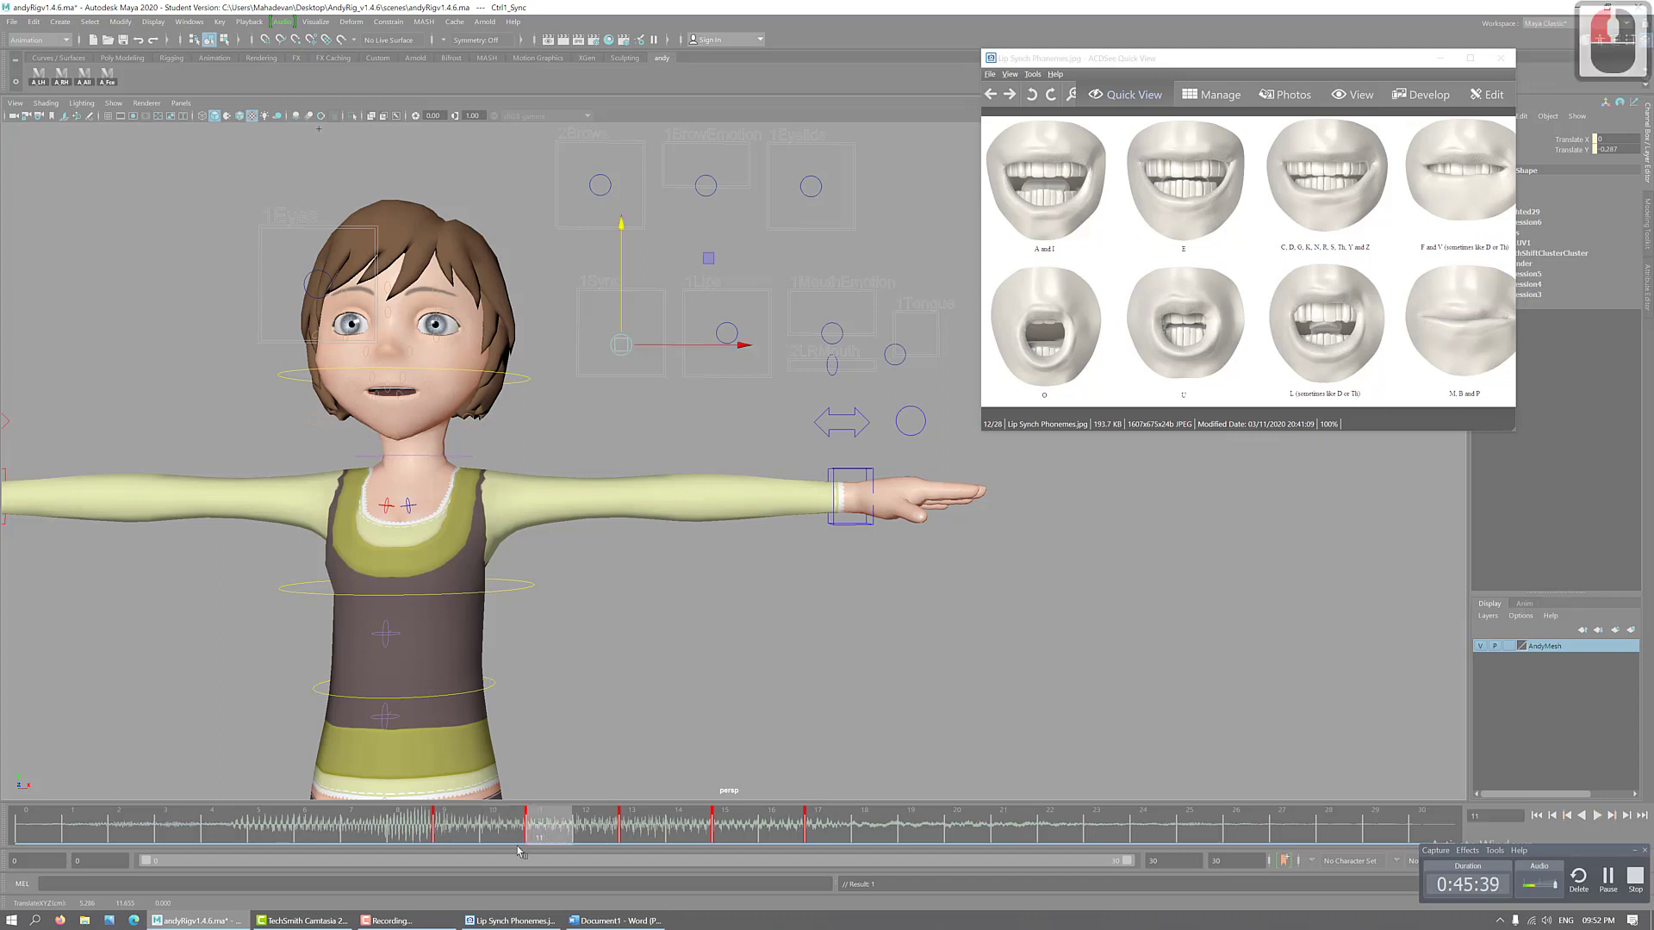
{"action": "left_click", "coordinate": [641, 834]}
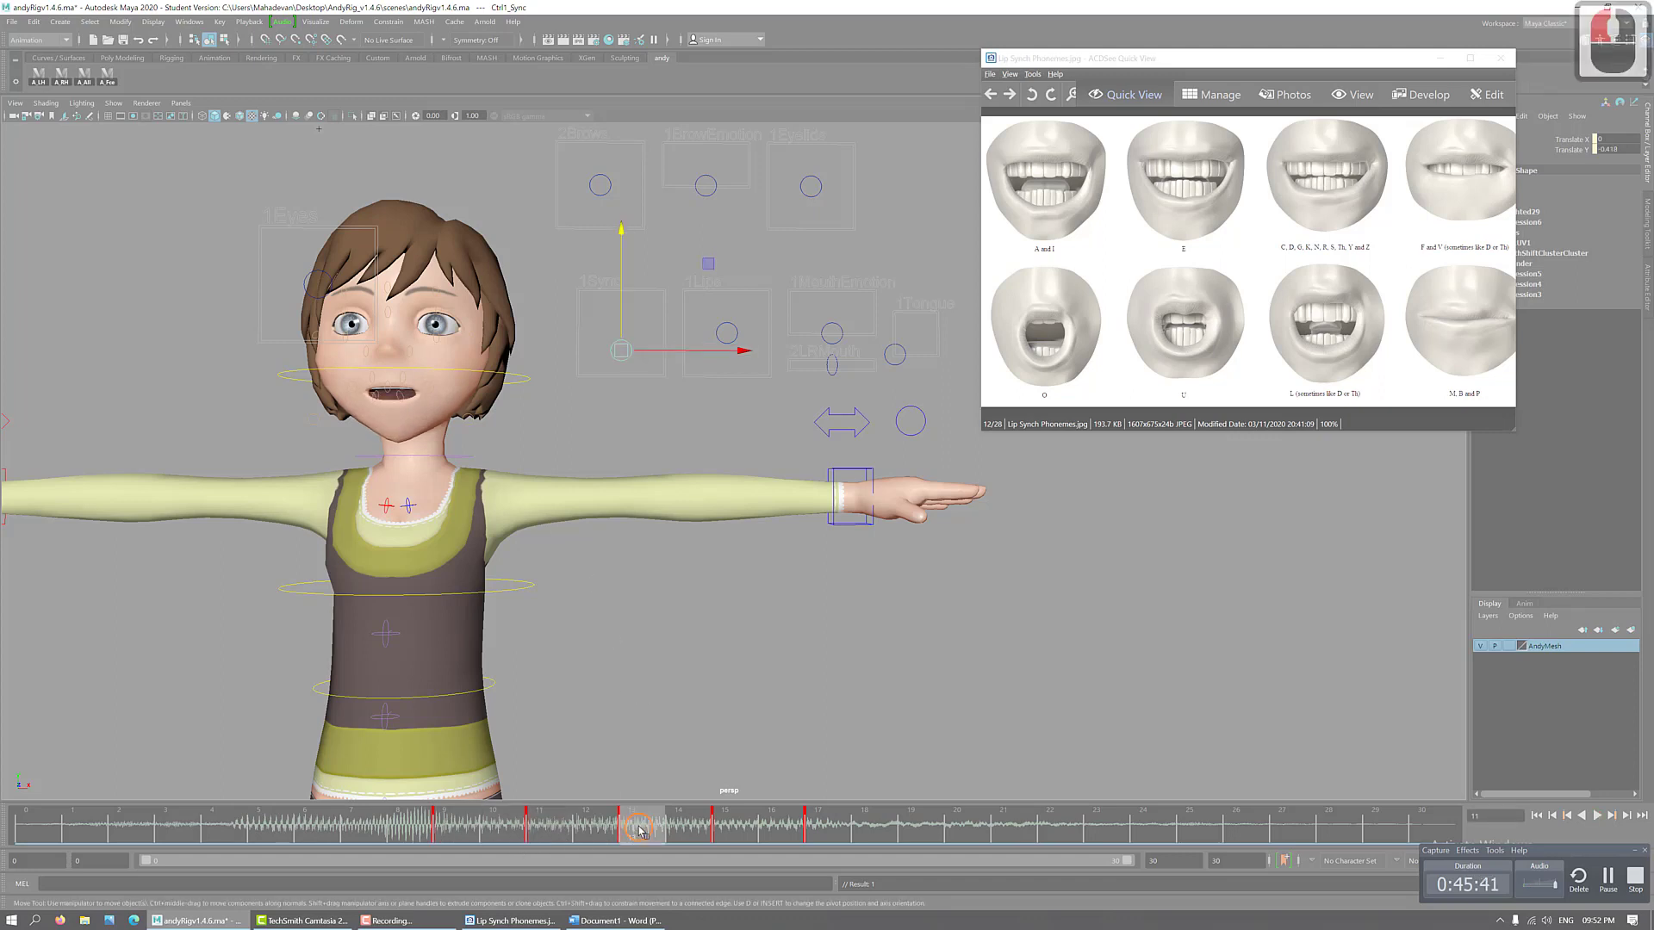
{"action": "left_click", "coordinate": [419, 822]}
{"action": "key", "text": "alt+v"}
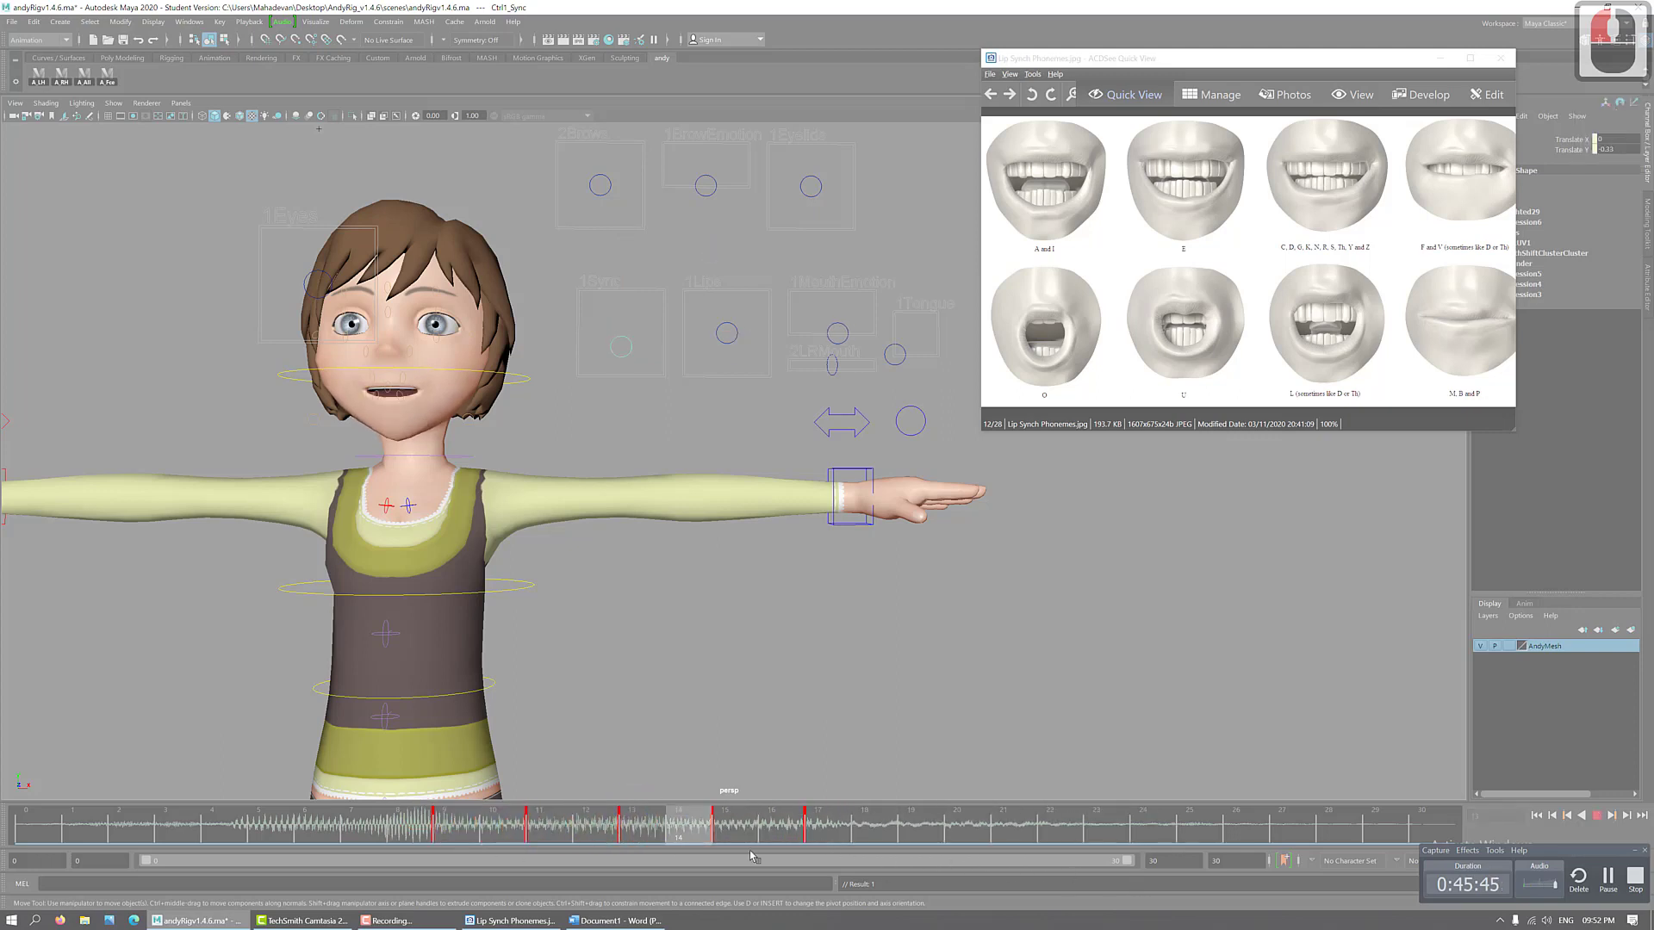
{"action": "left_click", "coordinate": [433, 834]}
{"action": "left_click_drag", "start_coordinate": [433, 834], "coordinate": [833, 842]}
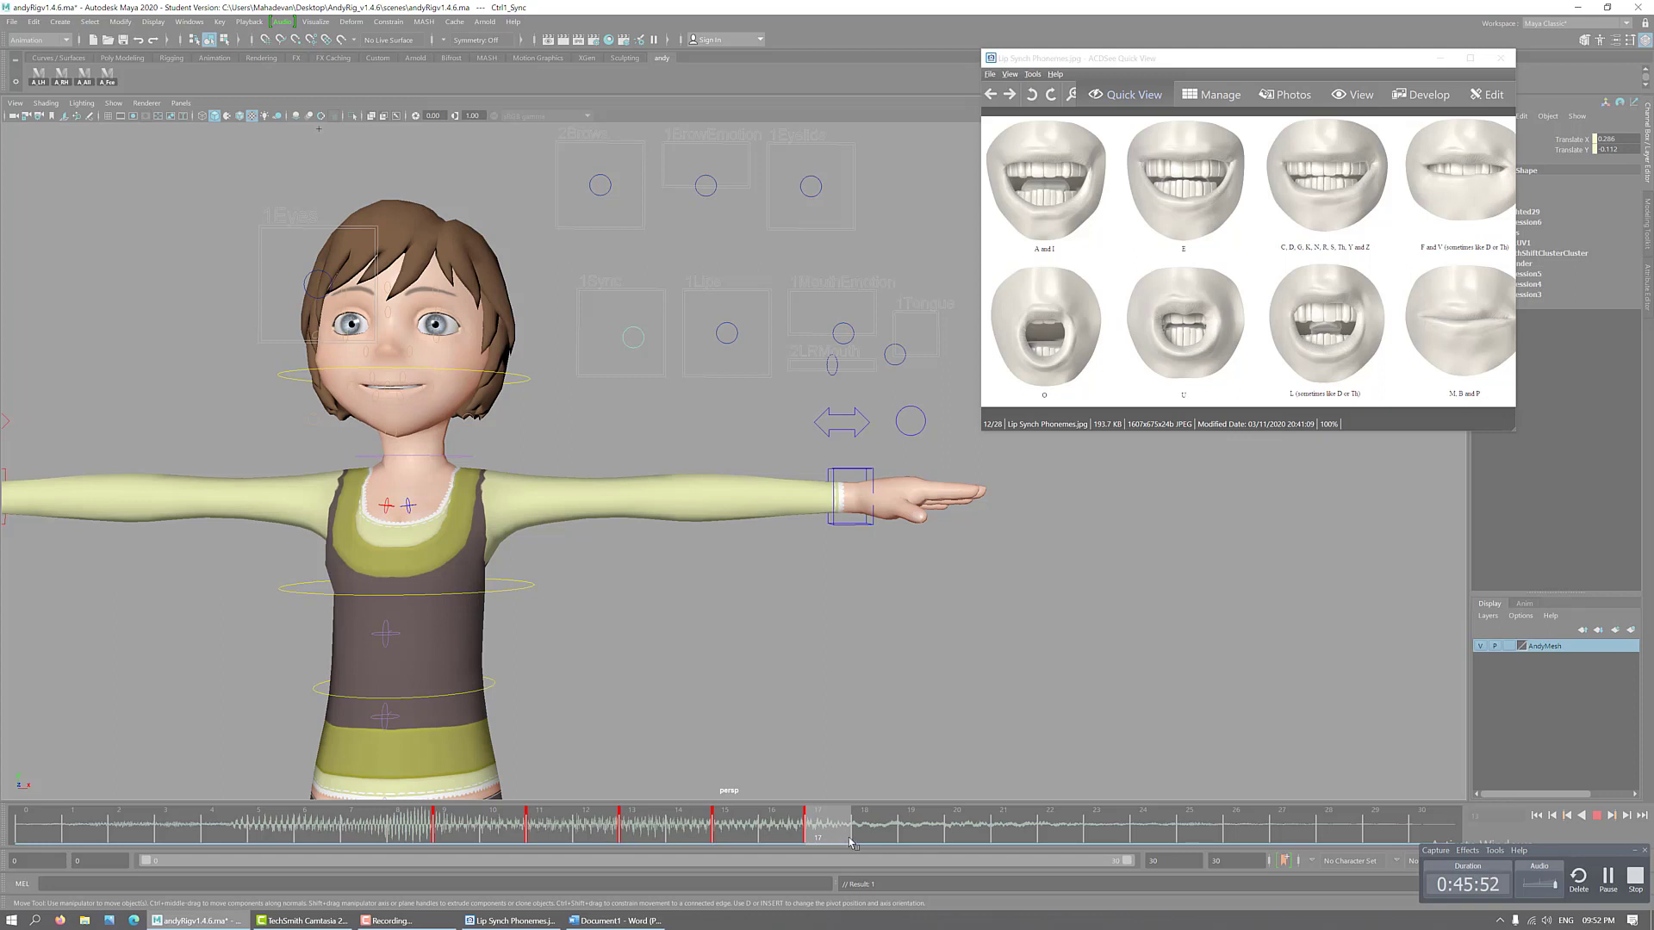
{"action": "left_click_drag", "start_coordinate": [680, 842], "coordinate": [909, 823]}
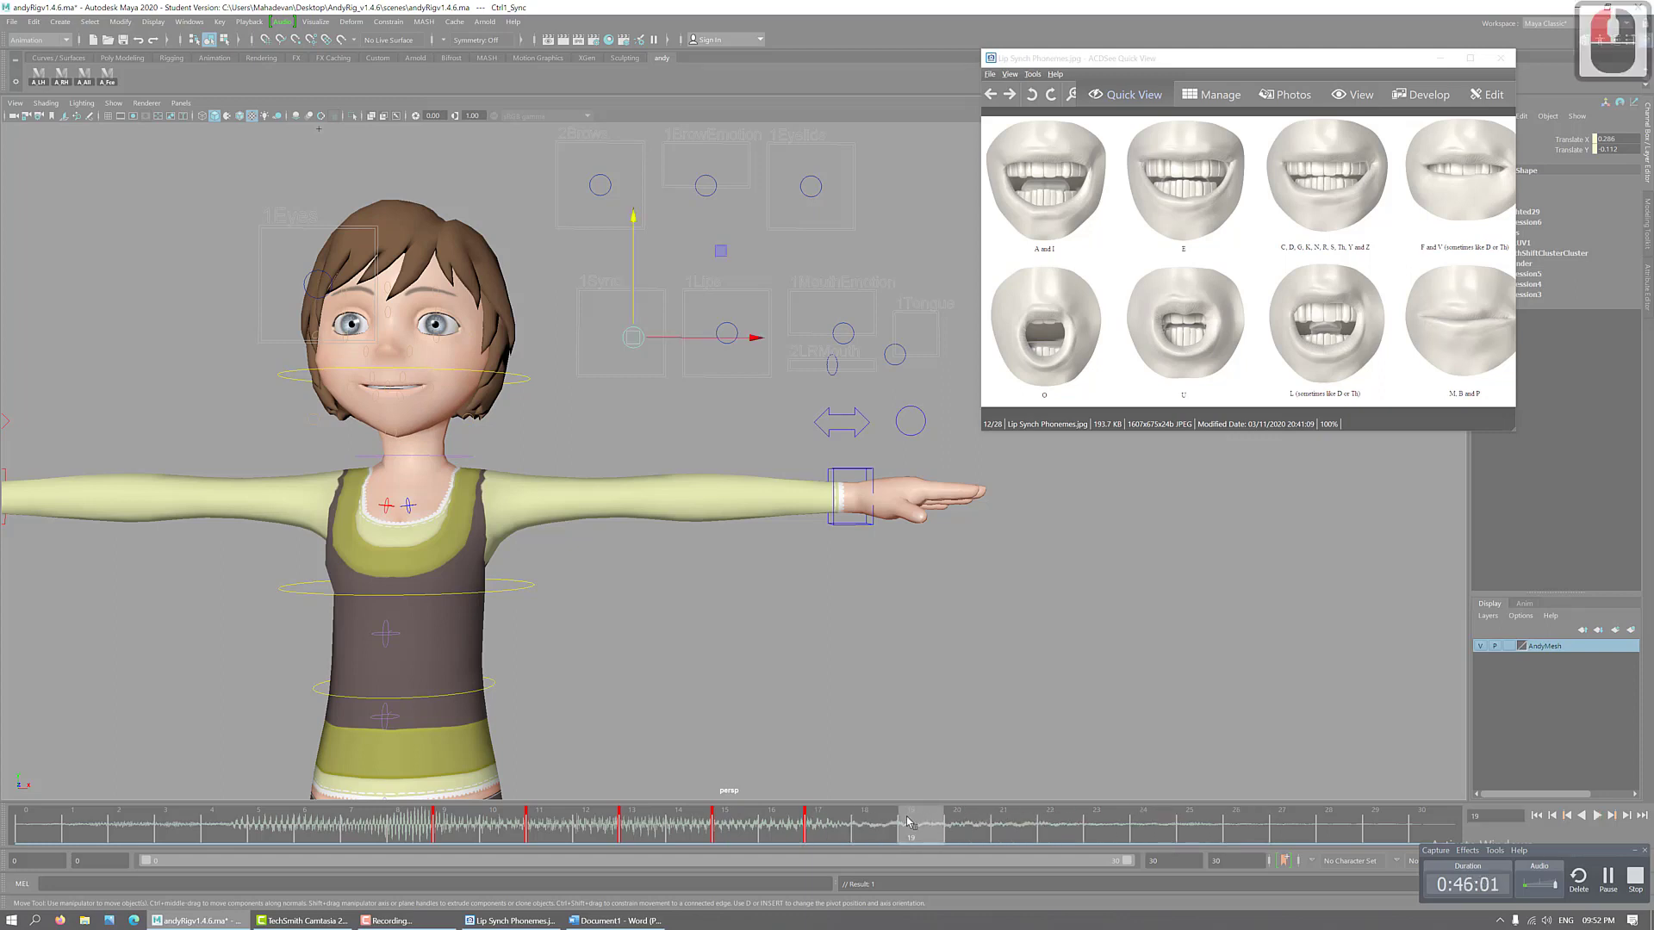
- Select all of the facial controls and key them at frame 19
{"action": "left_click", "coordinate": [106, 77]}
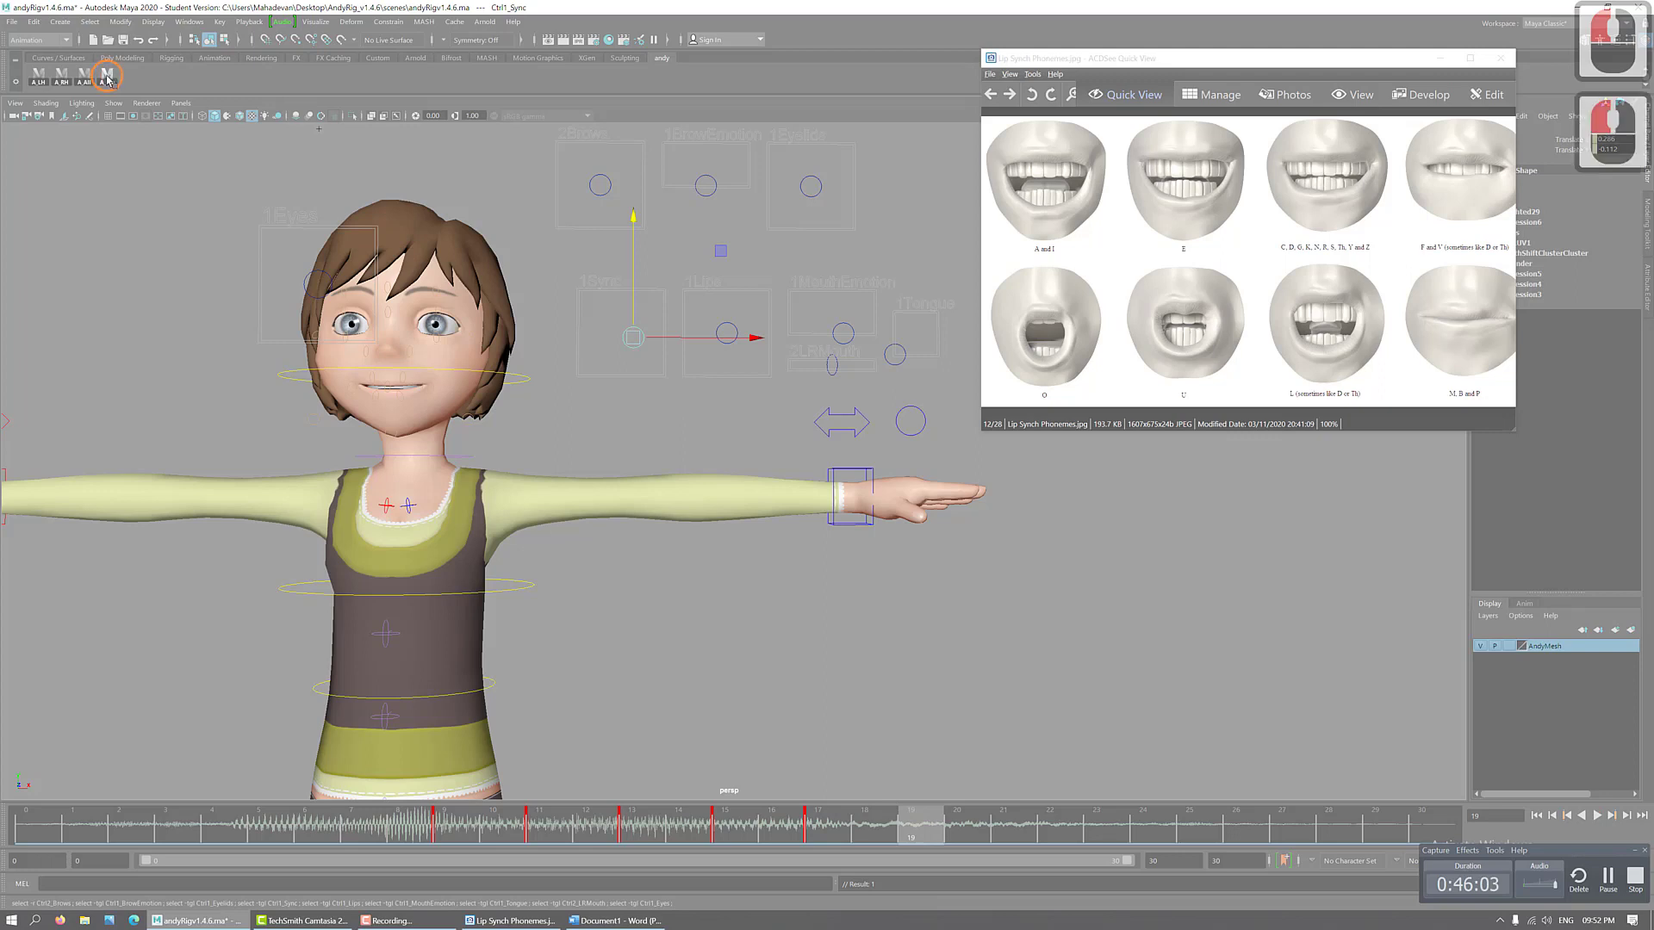
{"action": "key", "text": "s"}
{"action": "key", "text": "s"}
{"action": "key", "text": "s"}
{"action": "key", "text": "s"}
{"action": "key", "text": "s"}
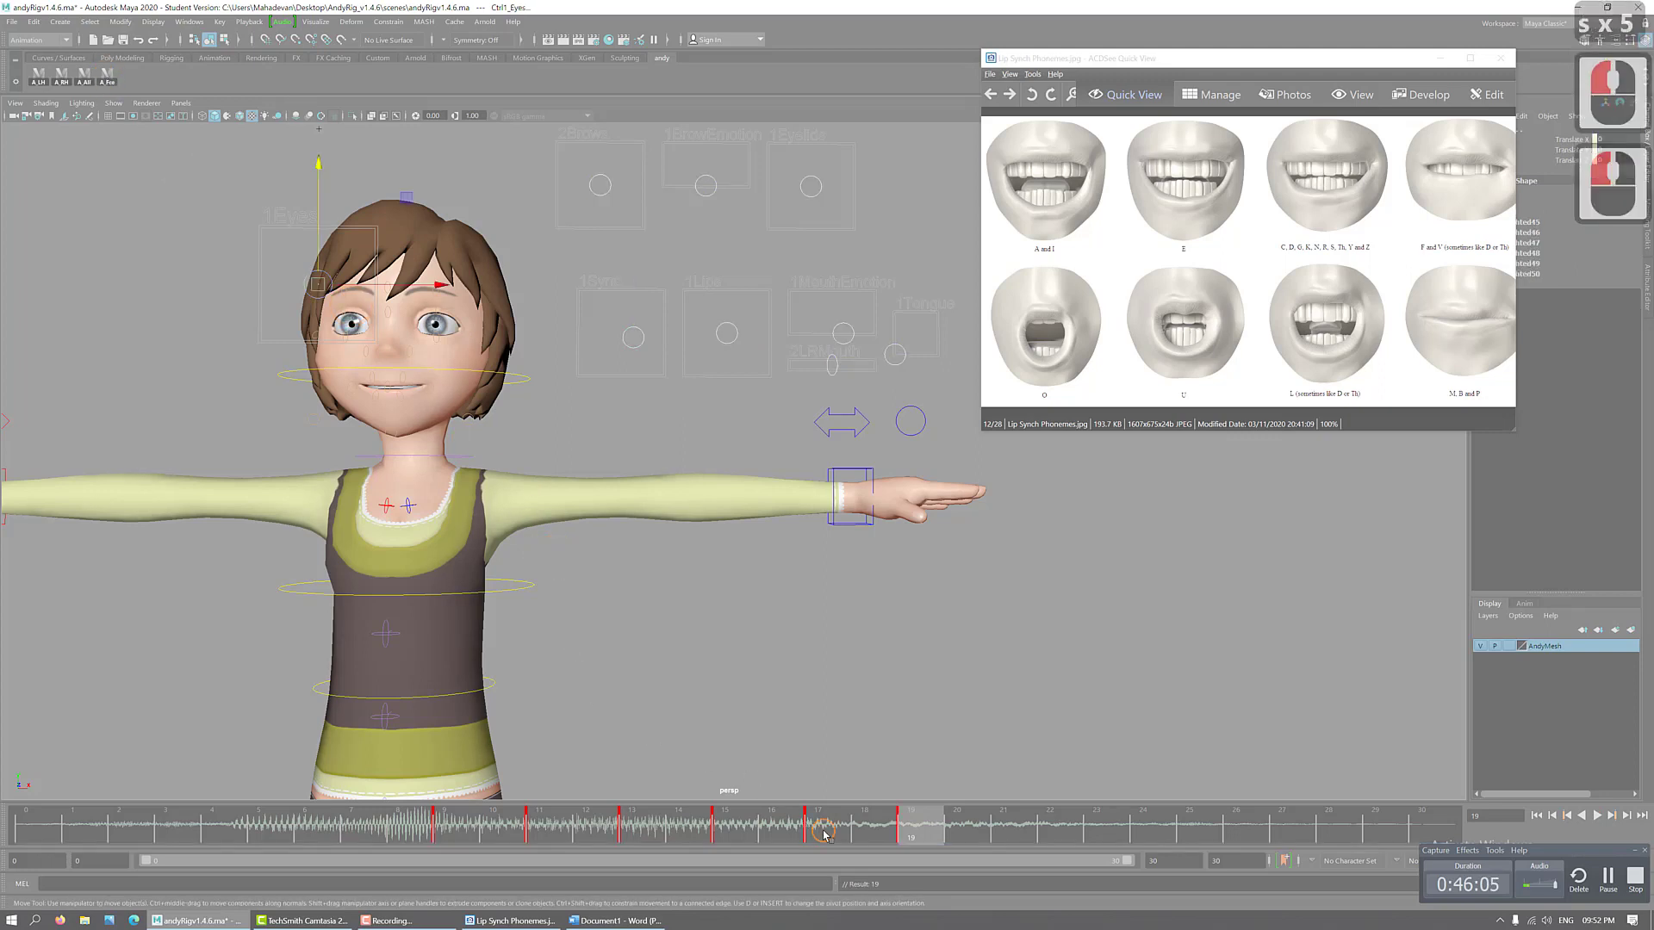
- Key all facial controls at frames 17, 15, 13, 11 and 9, and key frames 17 and 19 again
{"action": "left_click", "coordinate": [820, 832]}
{"action": "key", "text": "s"}
{"action": "key", "text": "s"}
{"action": "left_click", "coordinate": [730, 831]}
{"action": "key", "text": "s"}
{"action": "key", "text": "s"}
{"action": "key", "text": "s"}
{"action": "left_click", "coordinate": [644, 833]}
{"action": "key", "text": "s"}
{"action": "key", "text": "s"}
{"action": "left_click", "coordinate": [549, 833]}
{"action": "key", "text": "s"}
{"action": "key", "text": "s"}
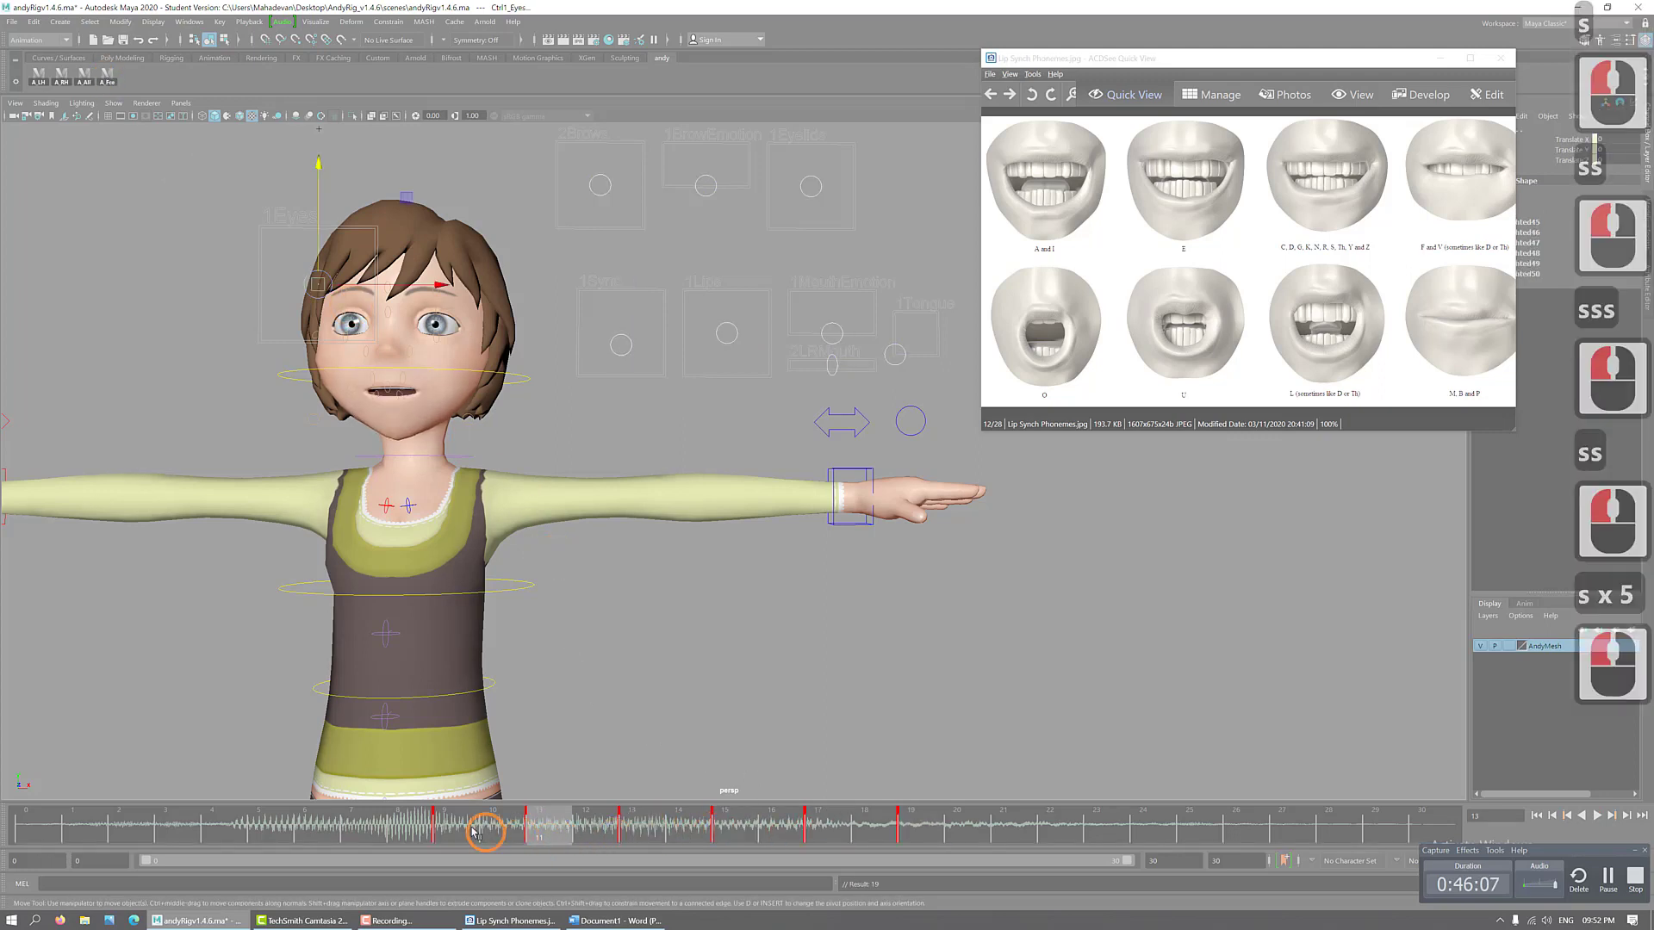
{"action": "left_click", "coordinate": [457, 833]}
{"action": "key", "text": "s"}
{"action": "key", "text": "s"}
{"action": "key", "text": "s"}
{"action": "key", "text": "s"}
{"action": "key", "text": "s"}
{"action": "left_click", "coordinate": [834, 833]}
{"action": "key", "text": "s"}
{"action": "key", "text": "s"}
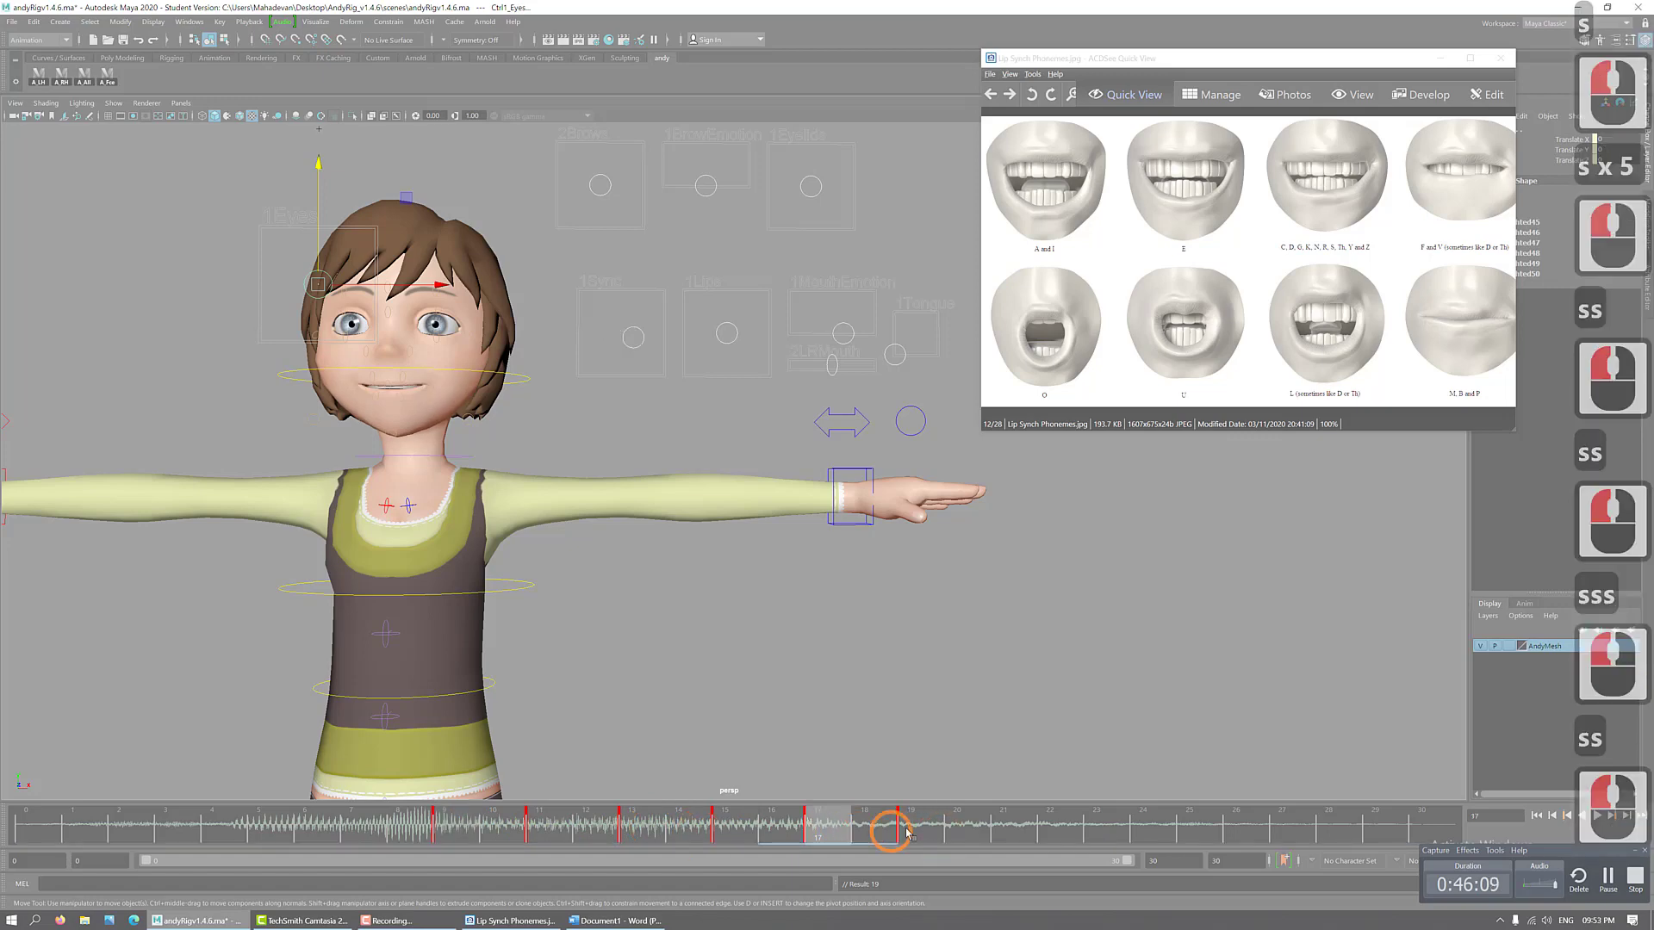
{"action": "left_click", "coordinate": [919, 828]}
{"action": "key", "text": "s"}
{"action": "key", "text": "s"}
{"action": "key", "text": "s"}
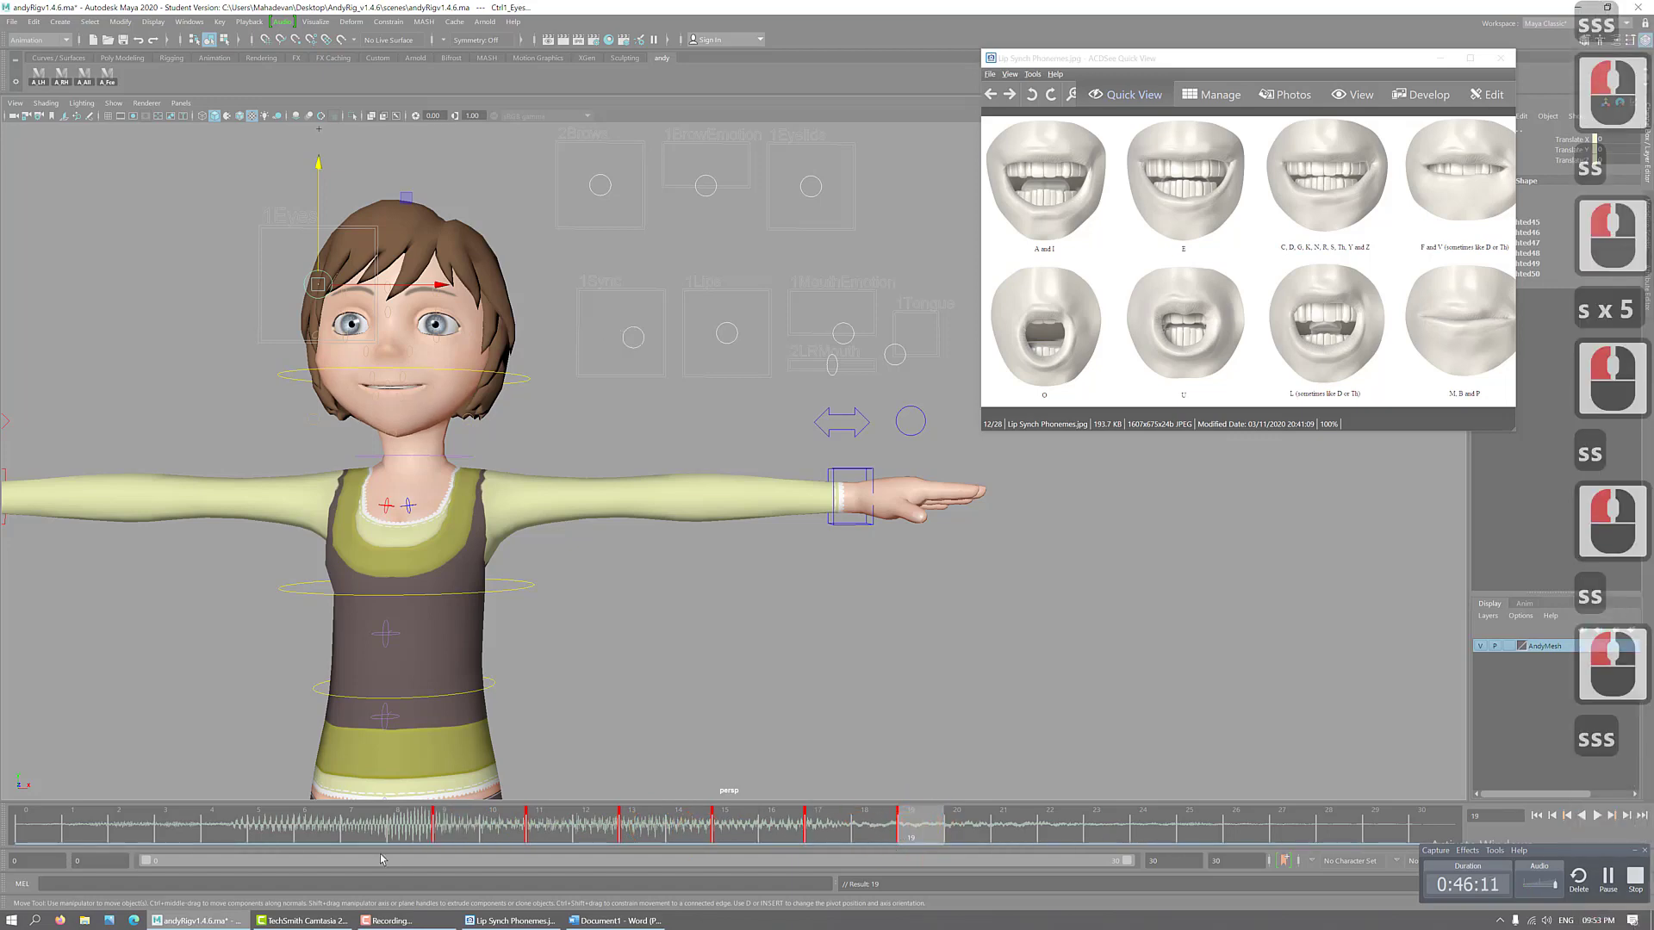
- Scrub the animation from frame 9 onward to check the mouth poses against the audio waveform
{"action": "left_click_drag", "start_coordinate": [454, 831], "coordinate": [562, 837]}
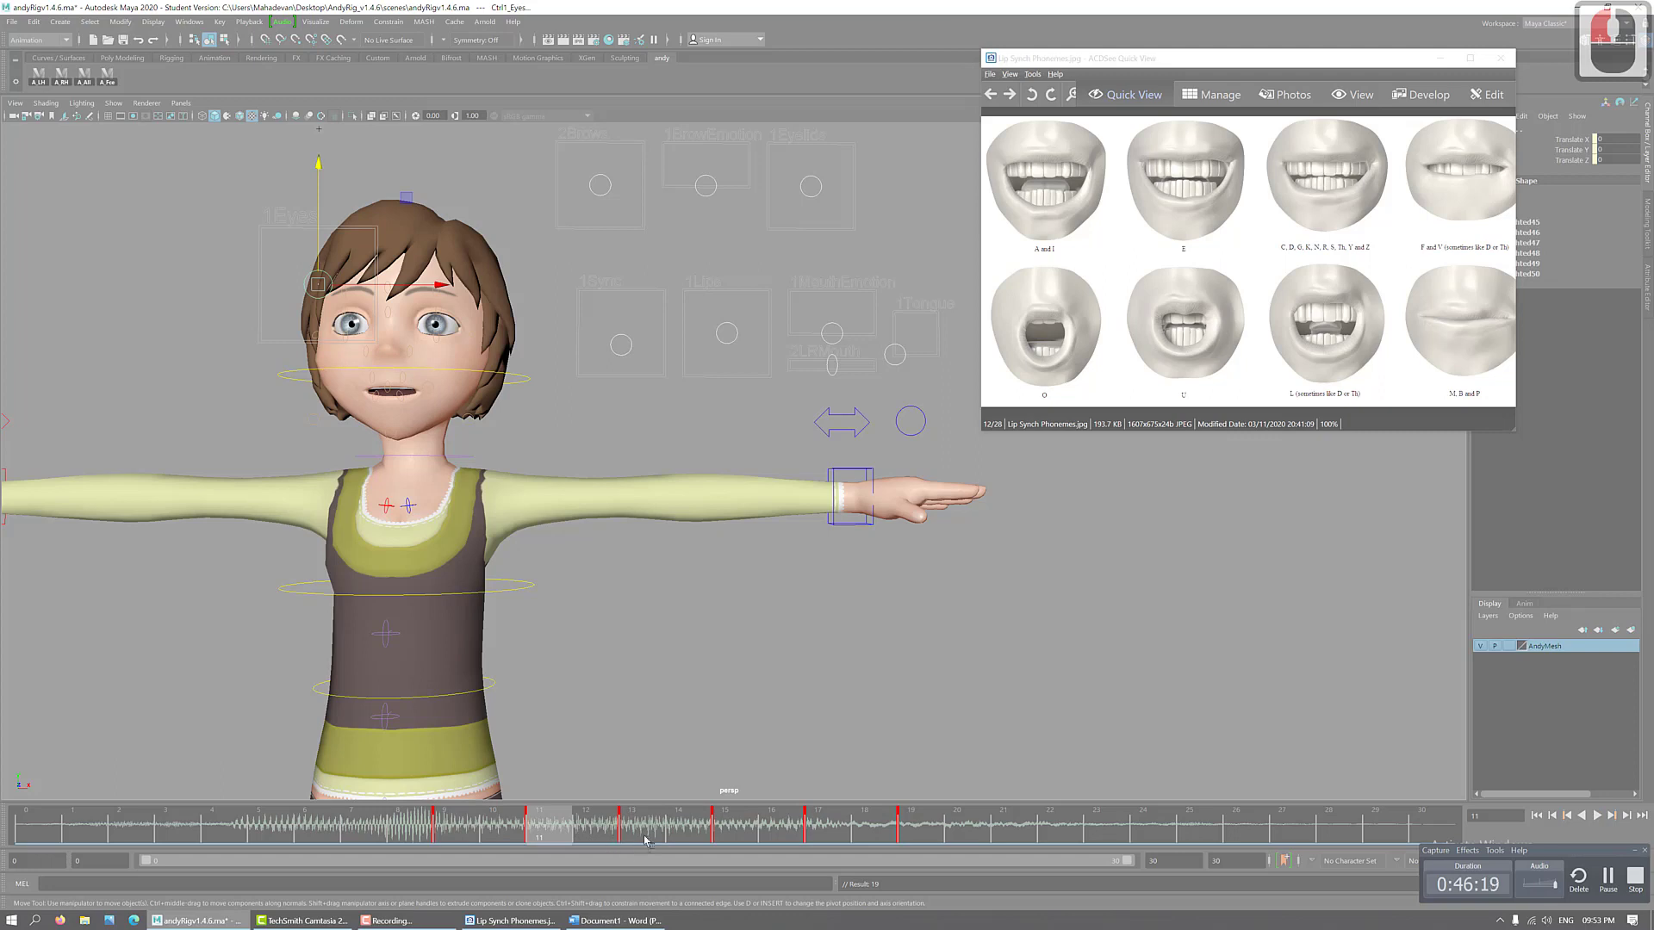
{"action": "left_click", "coordinate": [648, 835]}
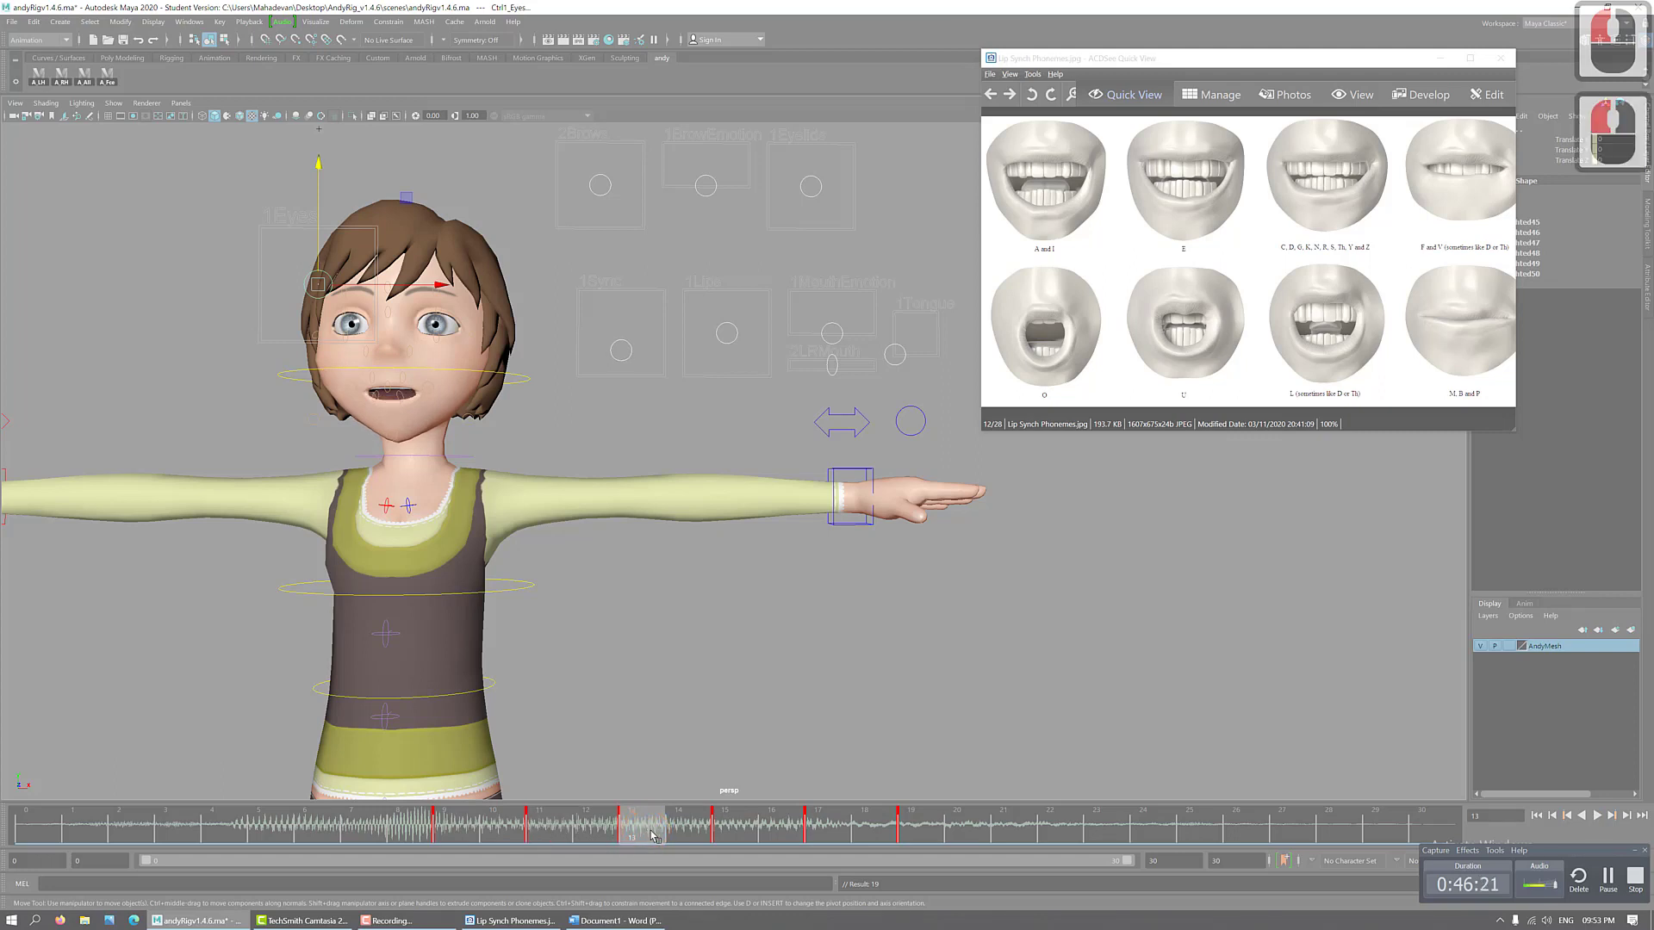
{"action": "left_click_drag", "start_coordinate": [575, 842], "coordinate": [801, 833]}
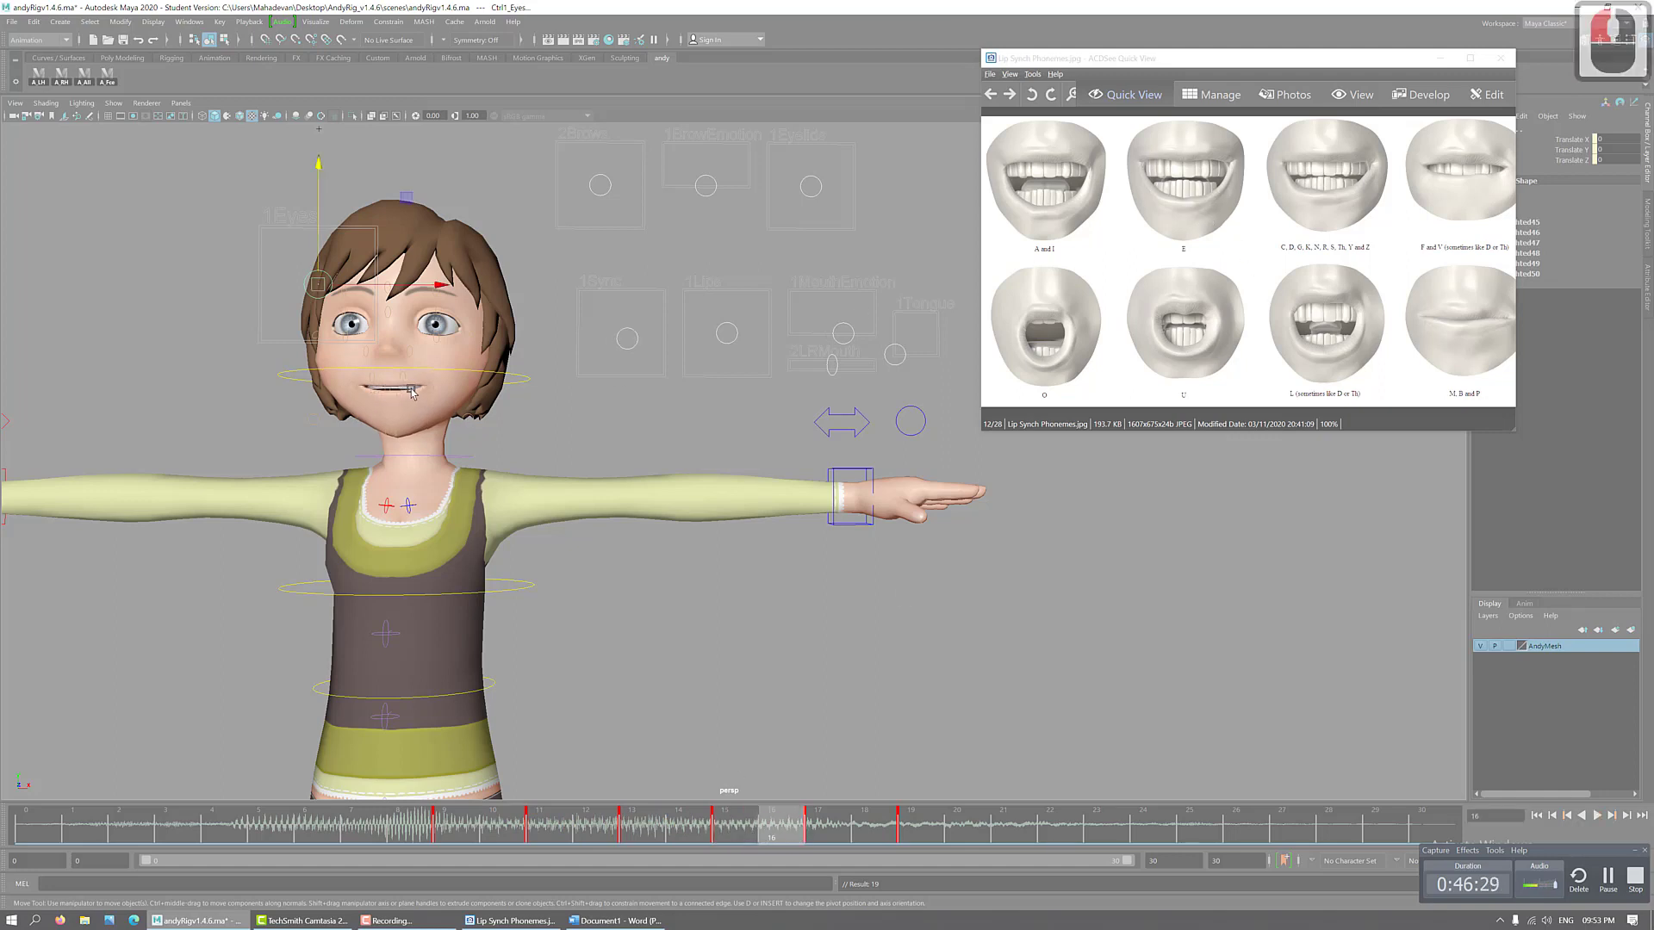
{"action": "left_click", "coordinate": [829, 826]}
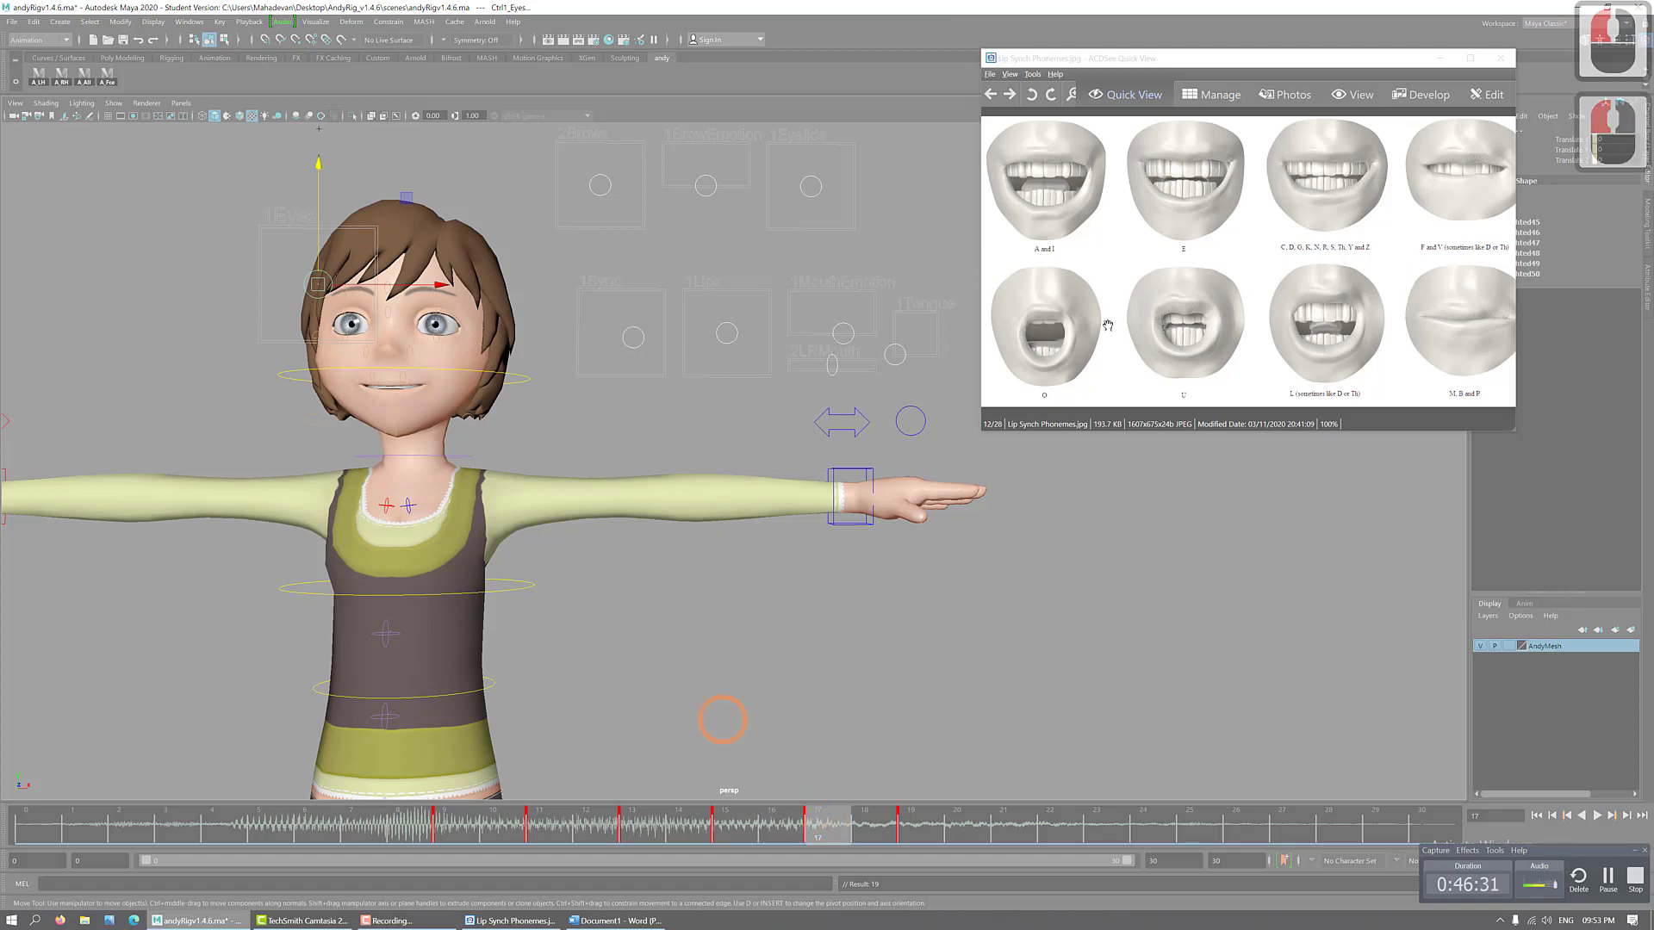
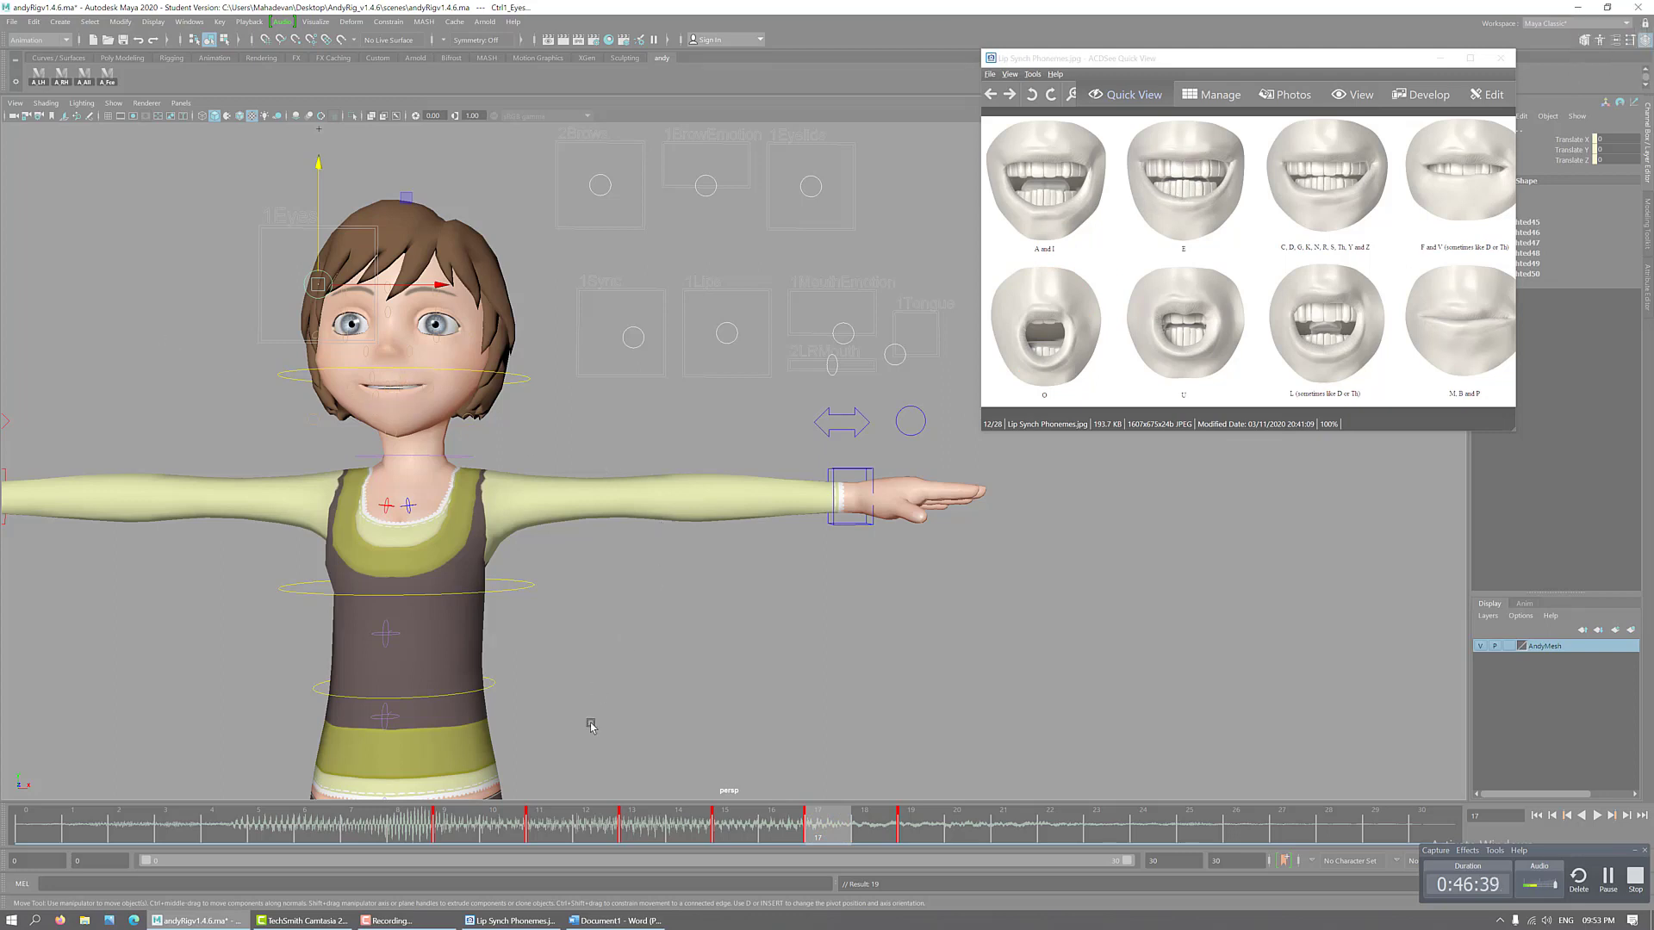
{"action": "mouse_move", "coordinate": [548, 831]}
{"action": "left_mouse_down"}
{"action": "mouse_move", "coordinate": [918, 814]}
{"action": "mouse_move", "coordinate": [1206, 823]}
{"action": "mouse_move", "coordinate": [788, 823]}
{"action": "mouse_move", "coordinate": [1021, 822]}
{"action": "mouse_move", "coordinate": [1191, 858]}
{"action": "left_mouse_up"}
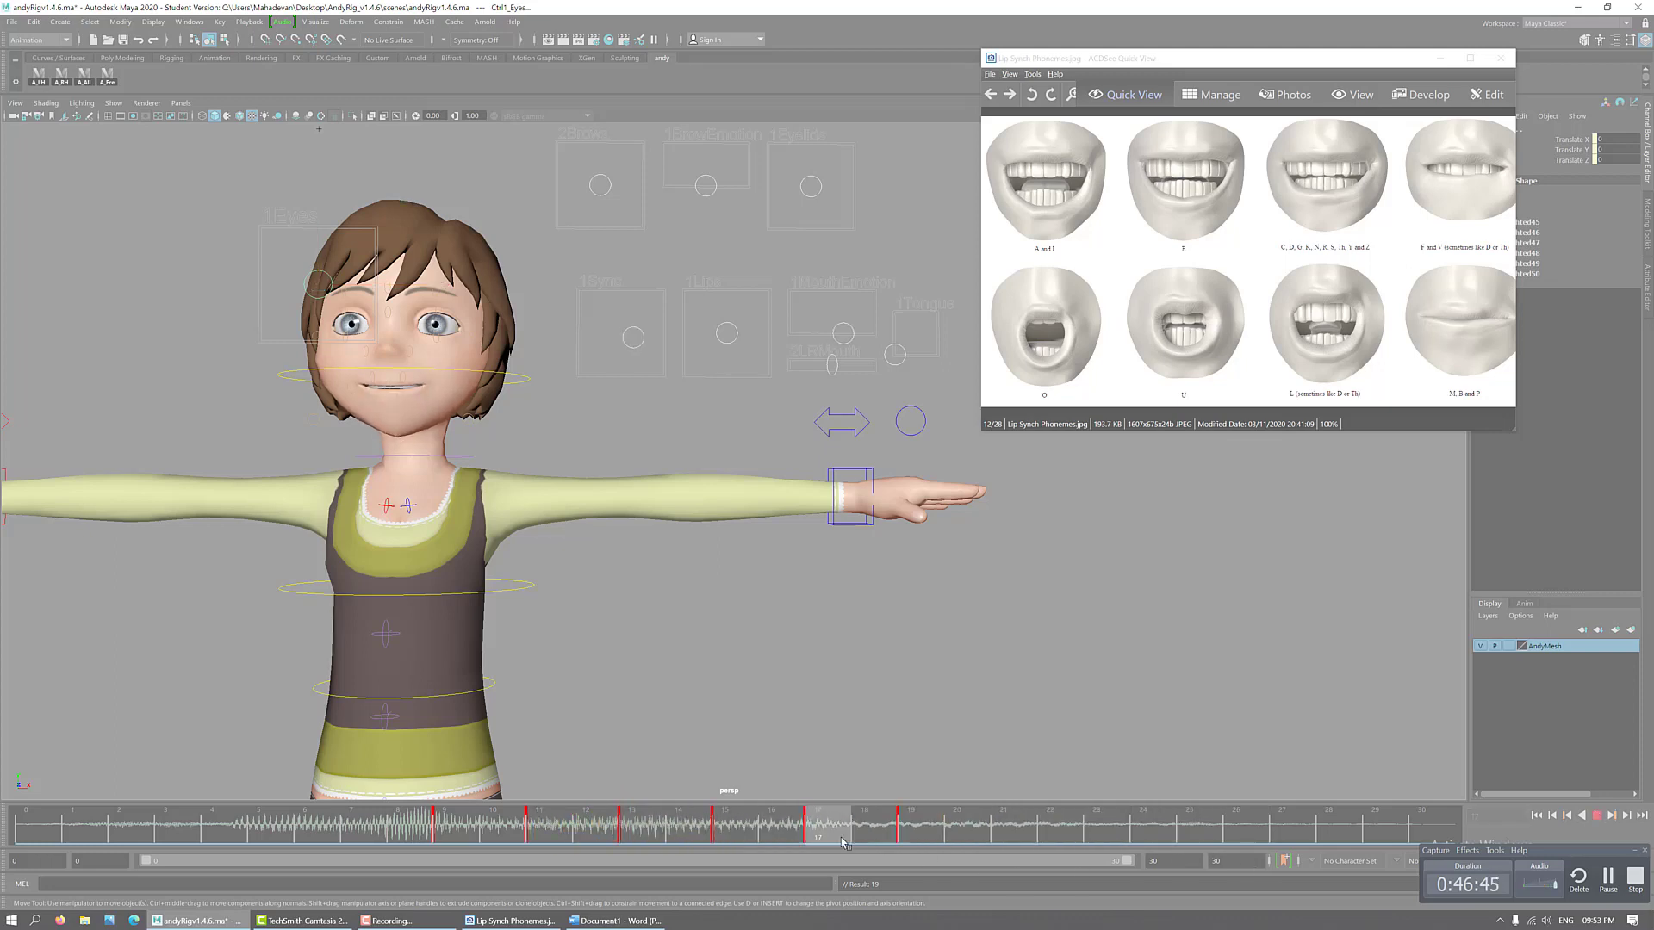
{"action": "left_click", "coordinate": [343, 548]}
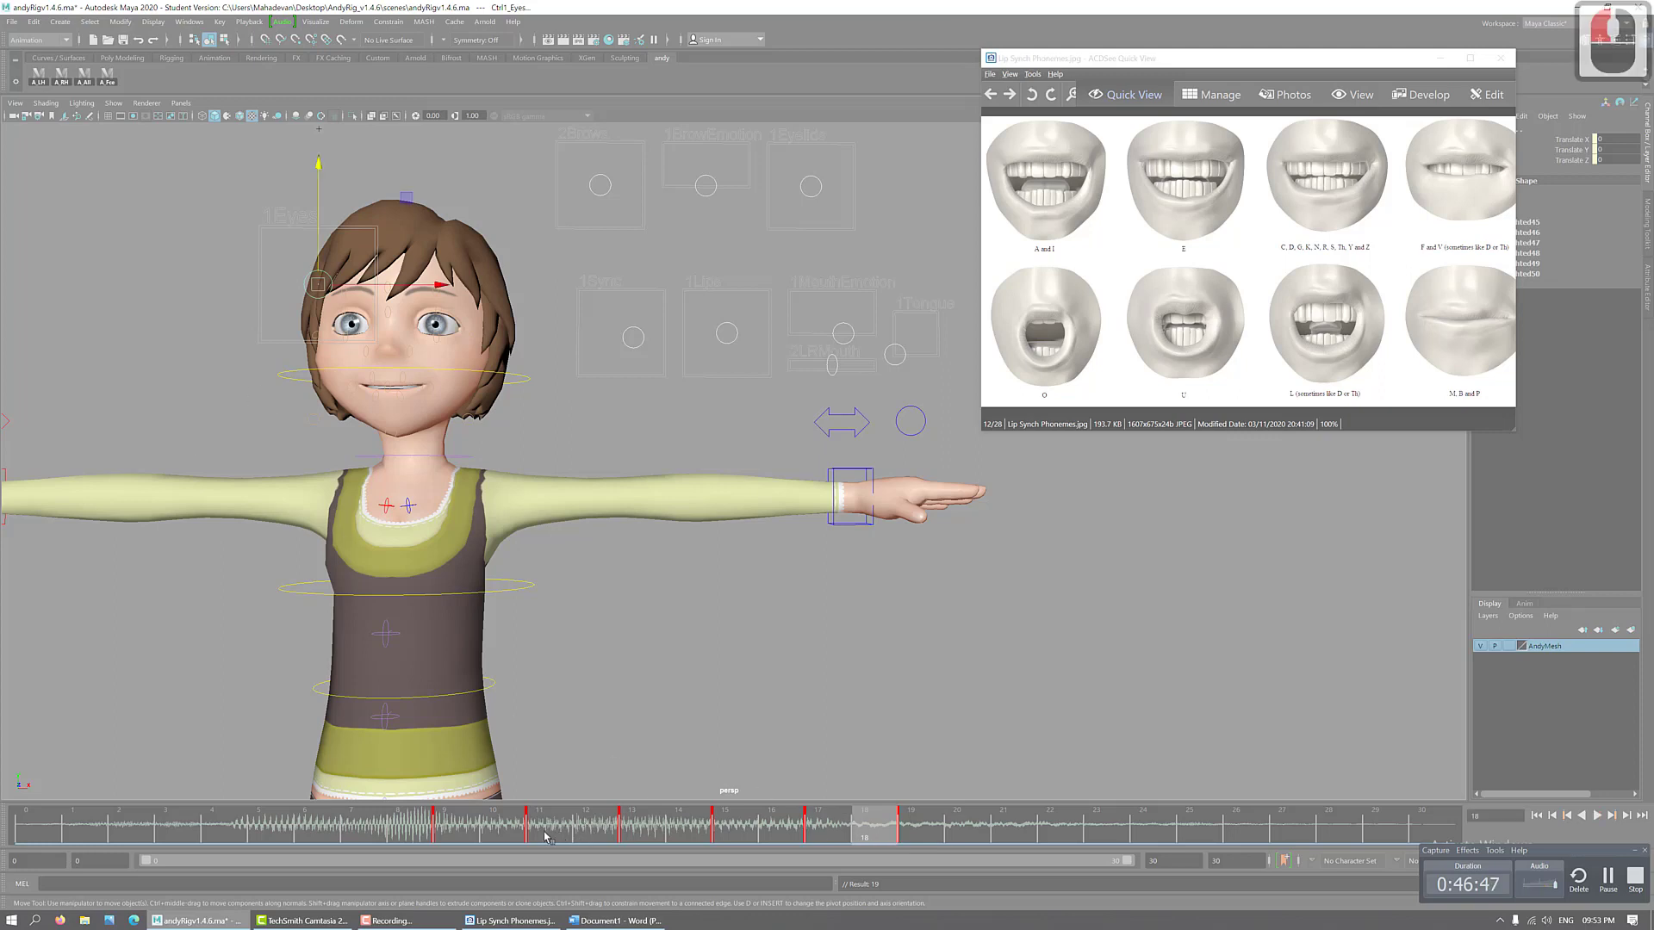
{"action": "left_click_drag", "start_coordinate": [546, 836], "coordinate": [1249, 849]}
- Key all facial controls at frame 21 and compare that frame with frame 19
{"action": "mouse_move", "coordinate": [671, 829]}
{"action": "left_mouse_down"}
{"action": "mouse_move", "coordinate": [827, 832]}
{"action": "mouse_move", "coordinate": [689, 832]}
{"action": "mouse_move", "coordinate": [810, 855]}
{"action": "mouse_move", "coordinate": [1088, 825]}
{"action": "mouse_move", "coordinate": [1292, 832]}
{"action": "mouse_move", "coordinate": [969, 834]}
{"action": "mouse_move", "coordinate": [1198, 838]}
{"action": "mouse_move", "coordinate": [978, 831]}
{"action": "mouse_move", "coordinate": [998, 818]}
{"action": "left_mouse_up"}
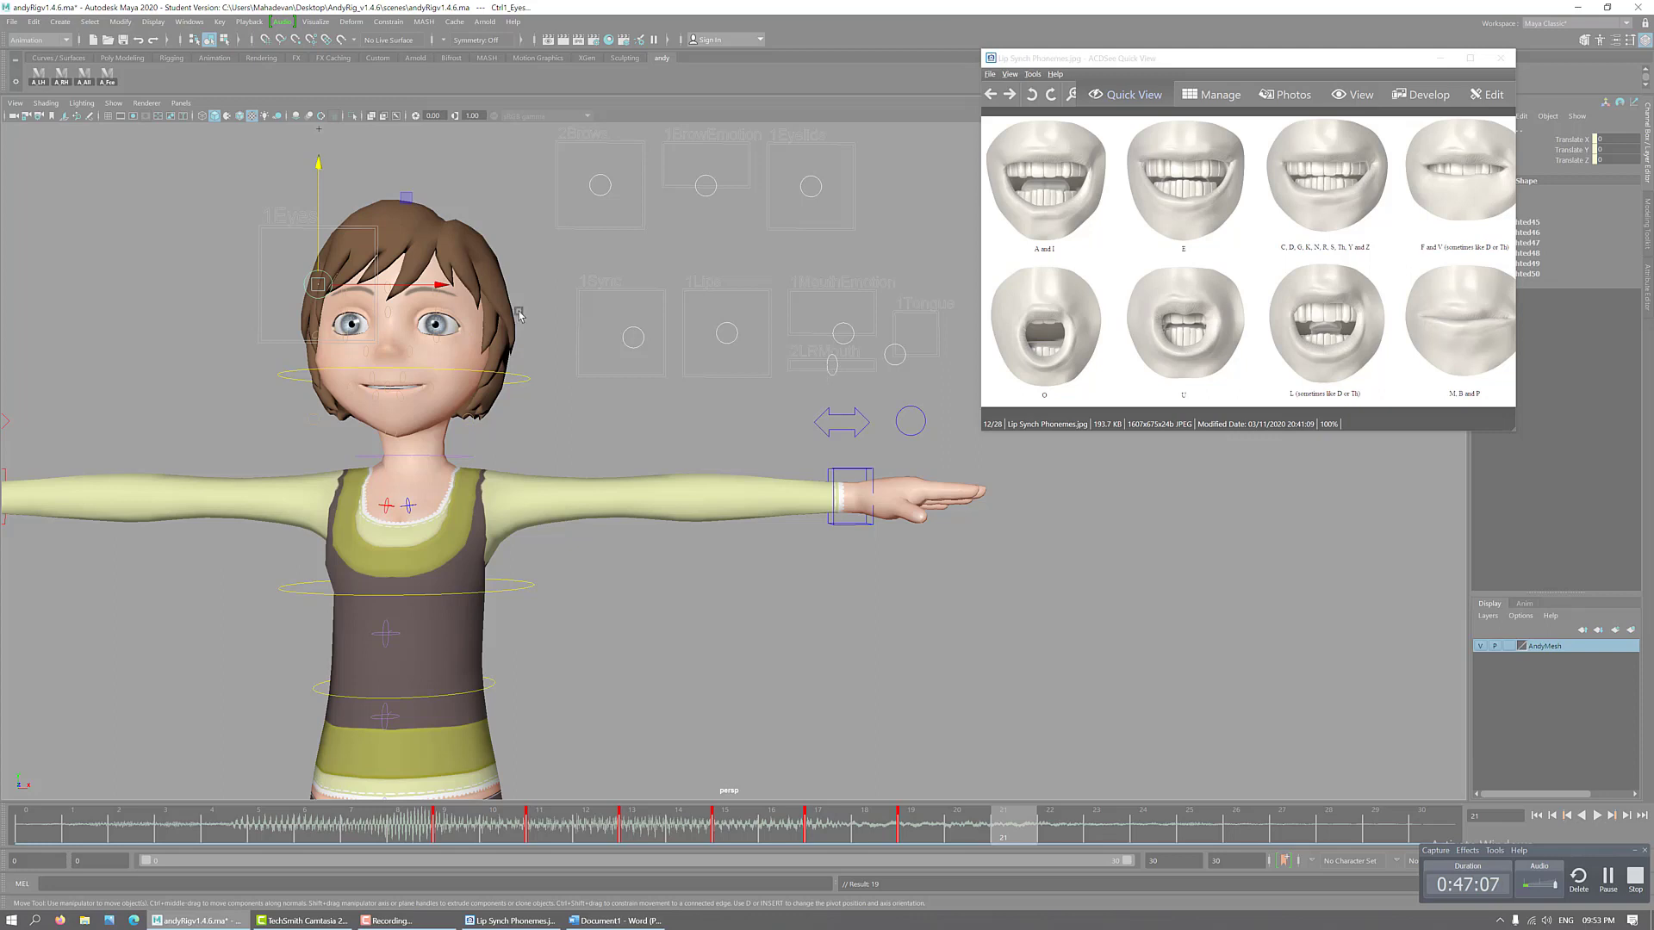
{"action": "key", "text": "s"}
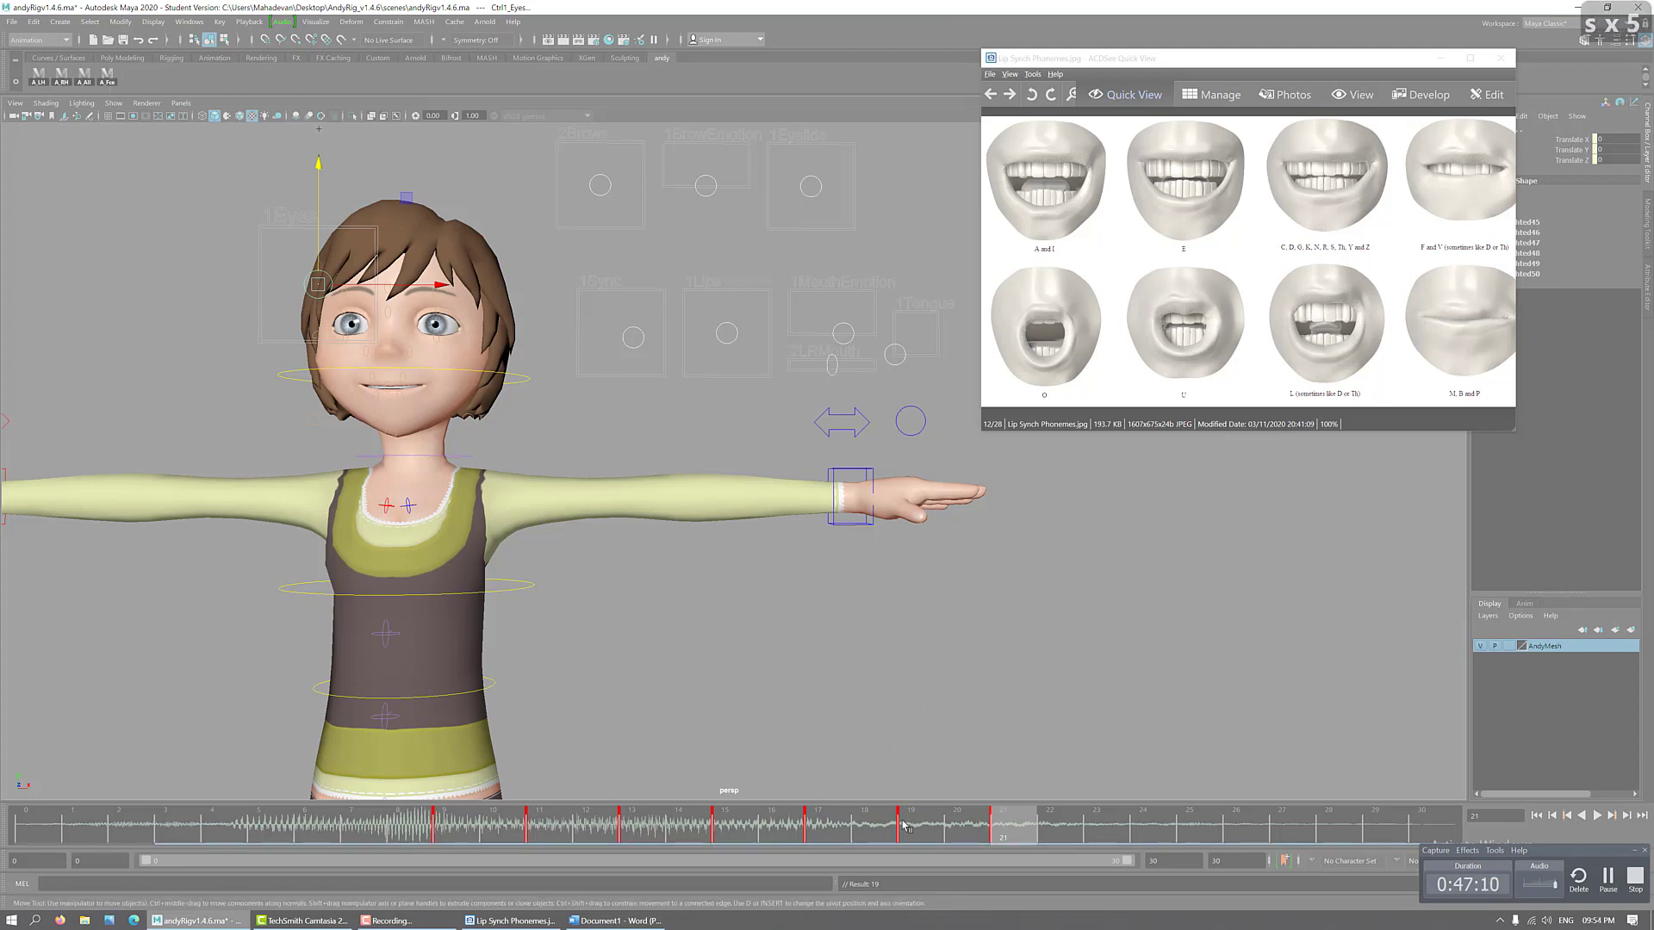
{"action": "left_click", "coordinate": [918, 823]}
{"action": "left_click", "coordinate": [1004, 825]}
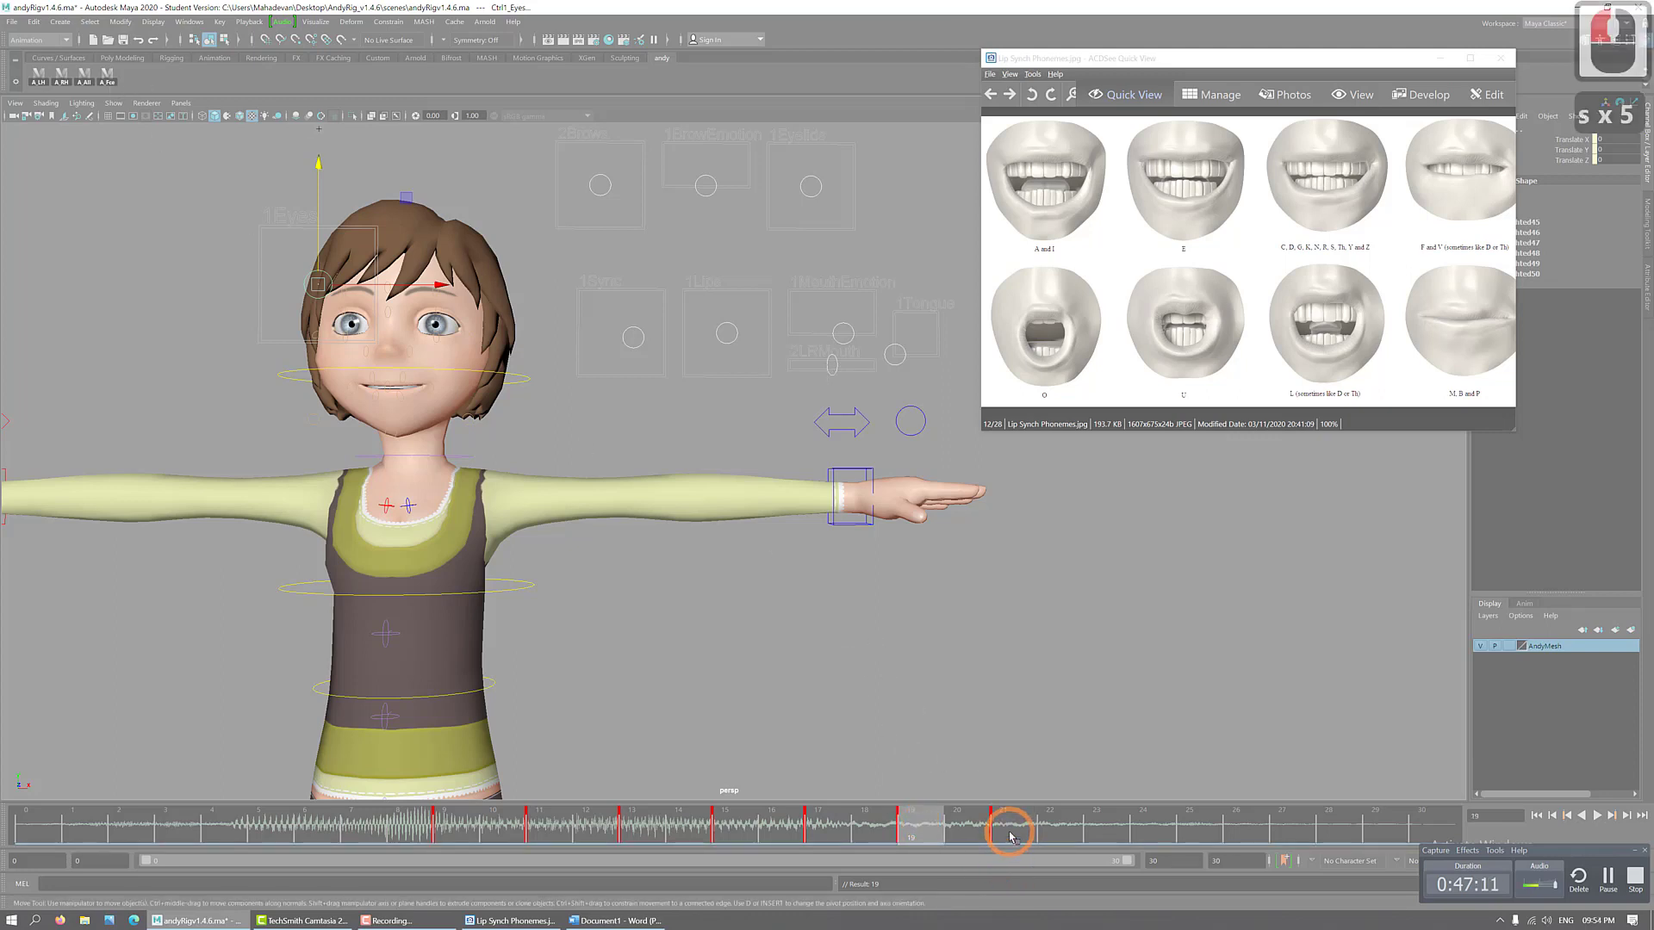
{"action": "left_click", "coordinate": [507, 331]}
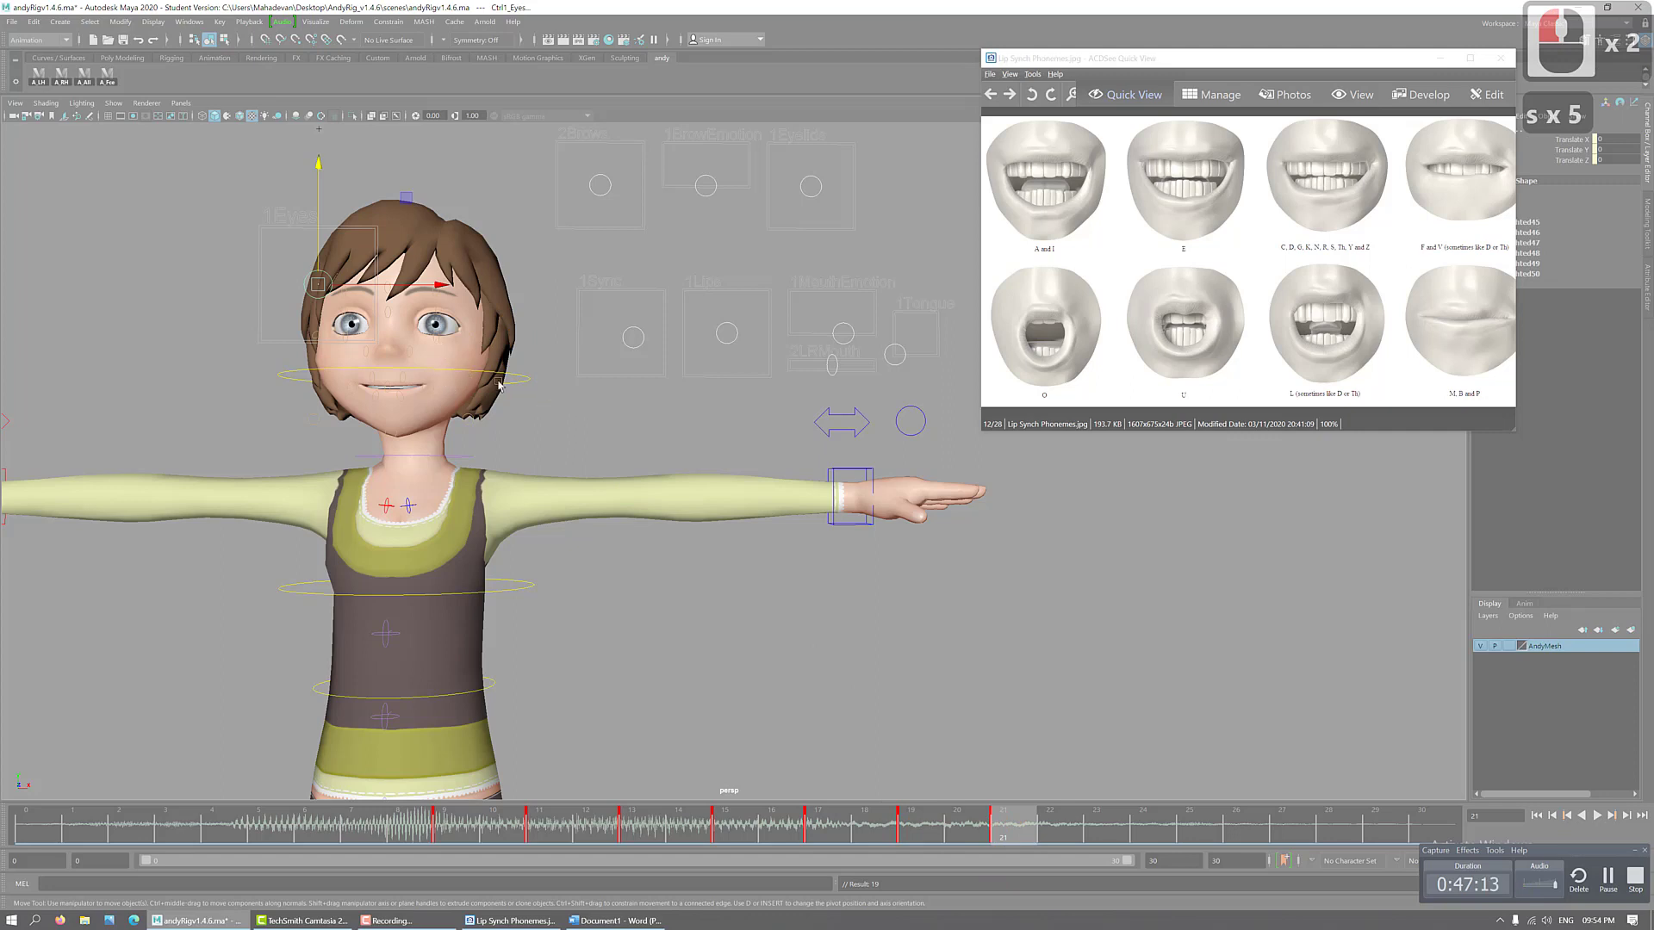
{"action": "left_click", "coordinate": [833, 373]}
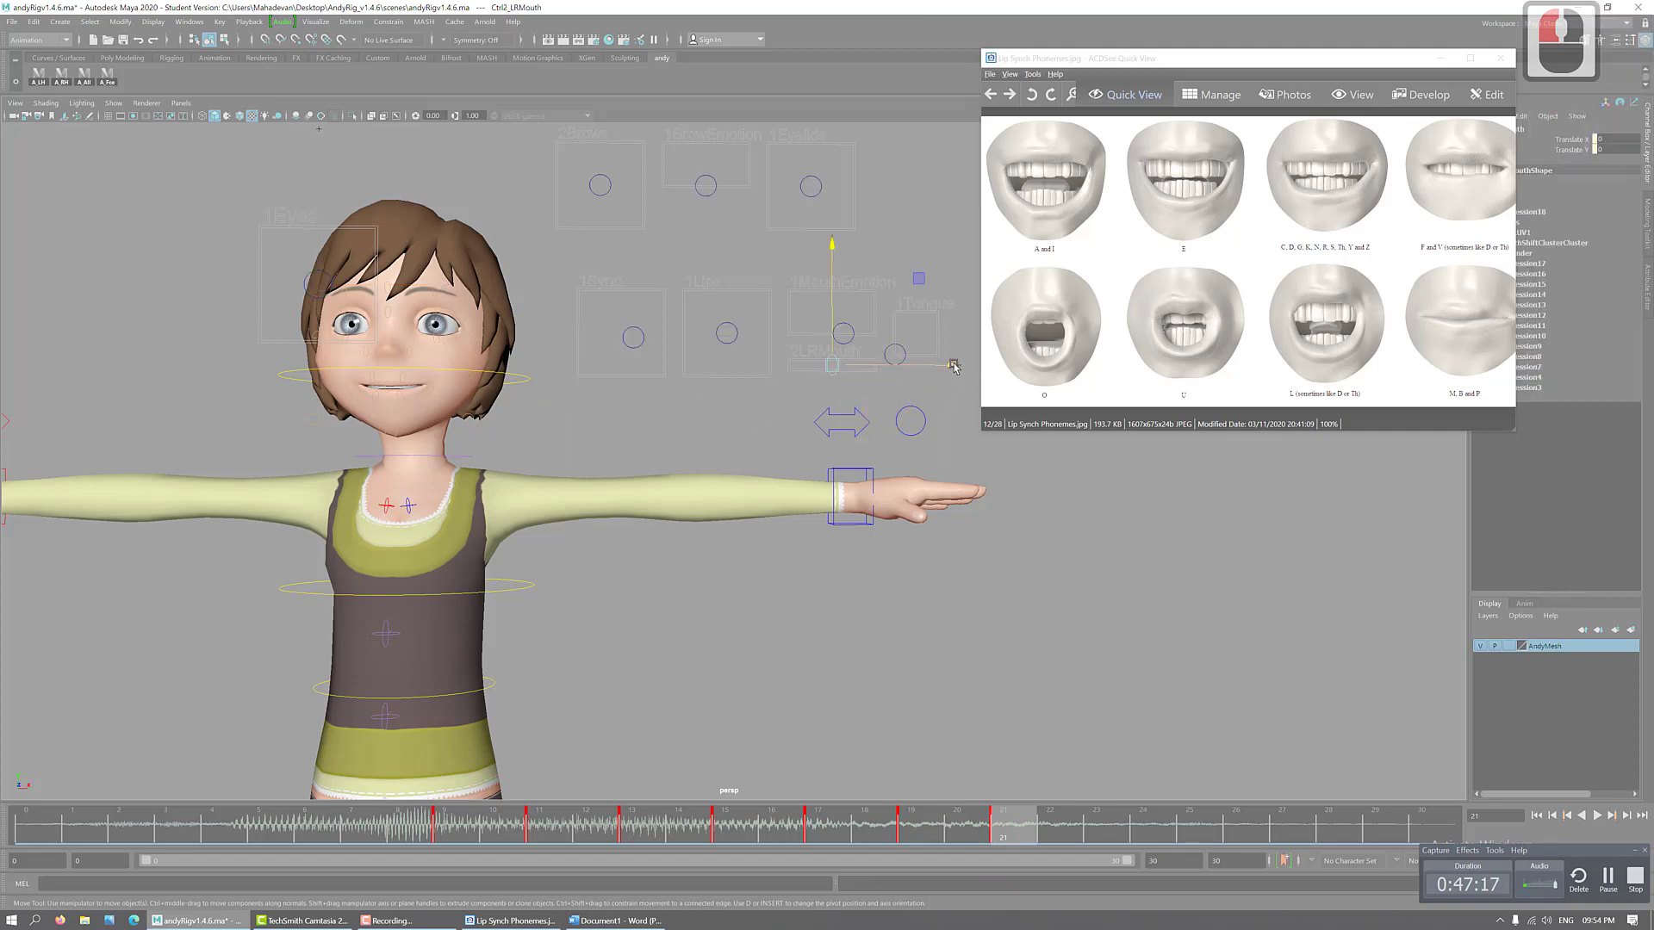
{"action": "left_click_drag", "start_coordinate": [953, 368], "coordinate": [931, 366]}
{"action": "key", "text": "ctrl+z"}
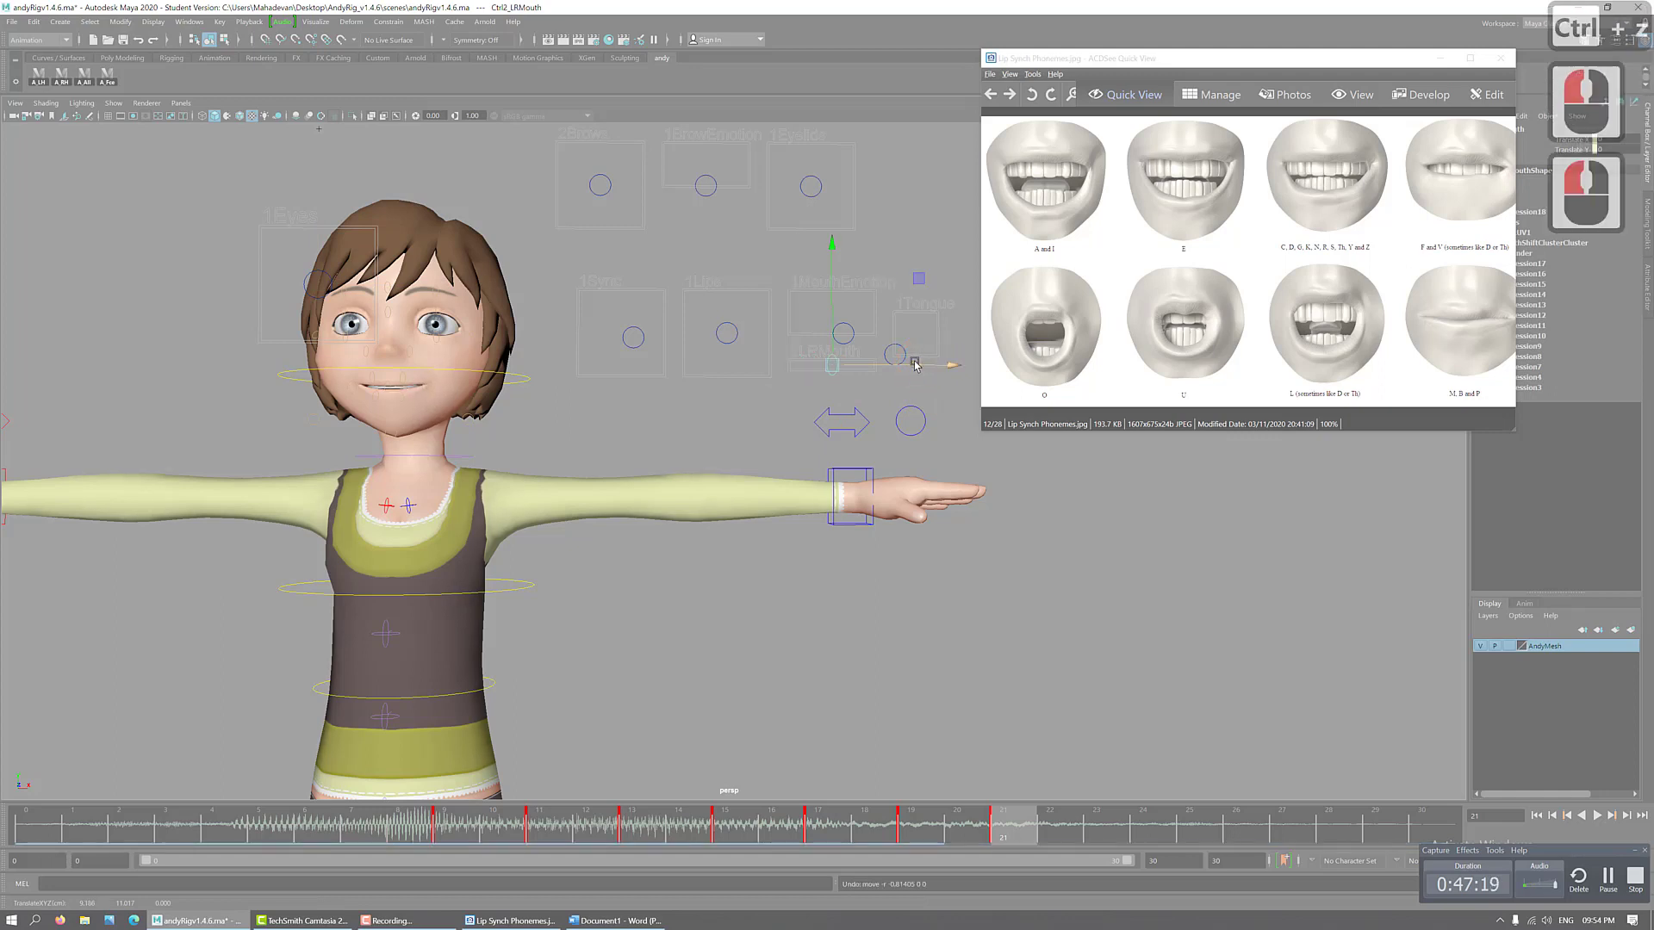
{"action": "left_click", "coordinate": [845, 330]}
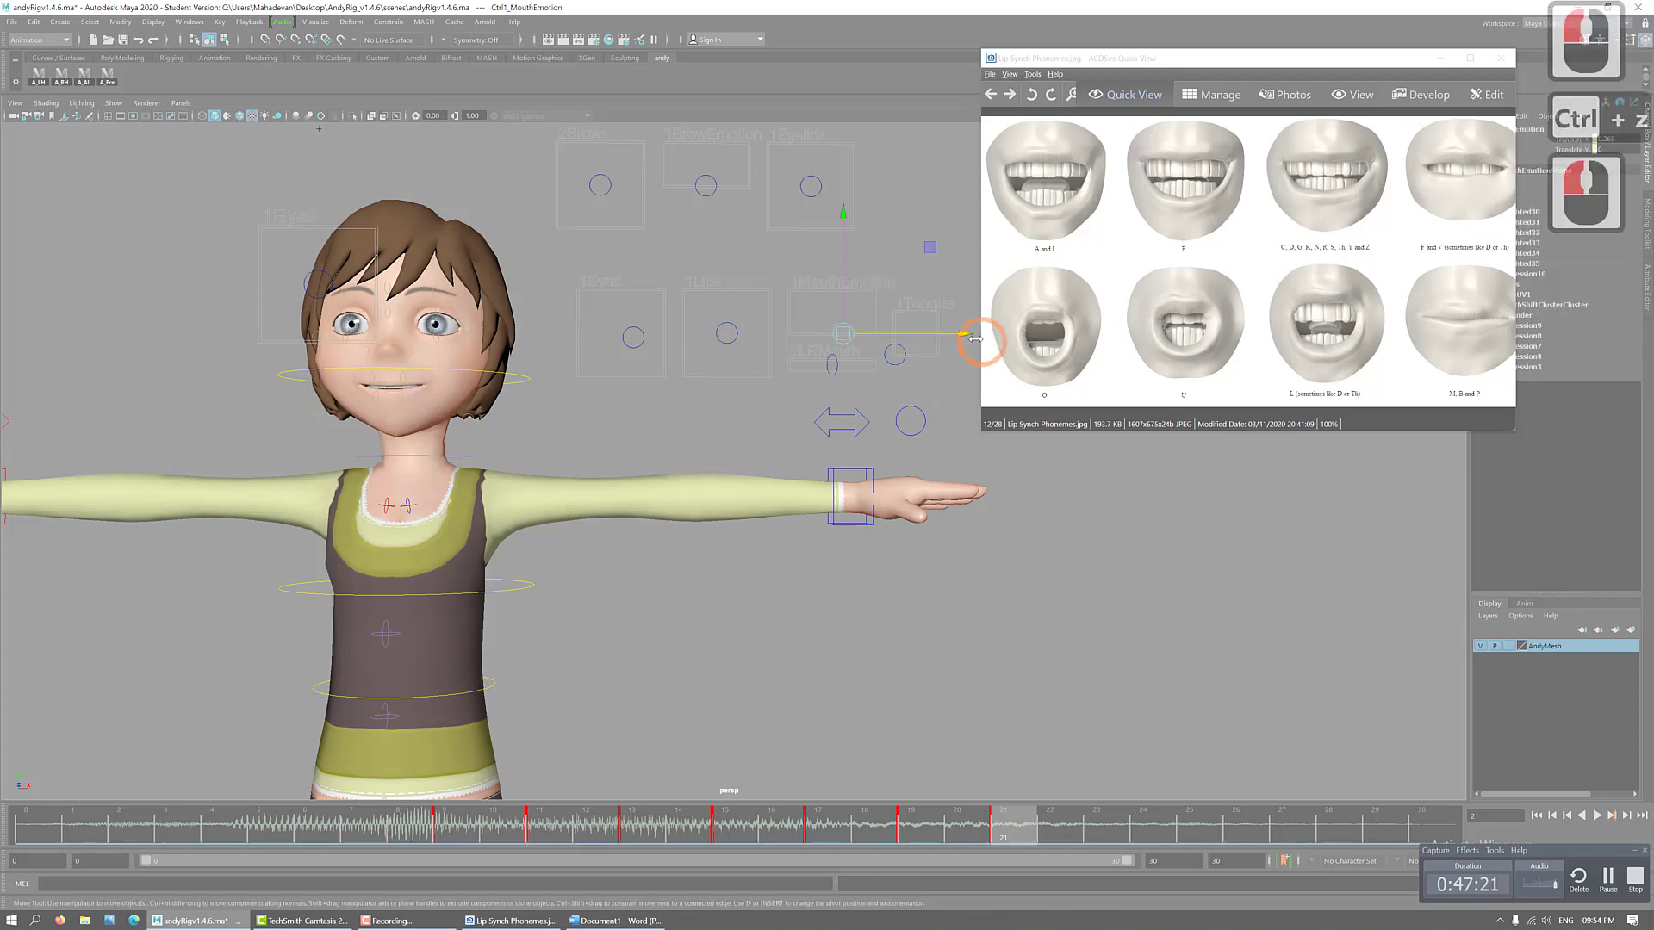
{"action": "left_click_drag", "start_coordinate": [944, 339], "coordinate": [946, 338]}
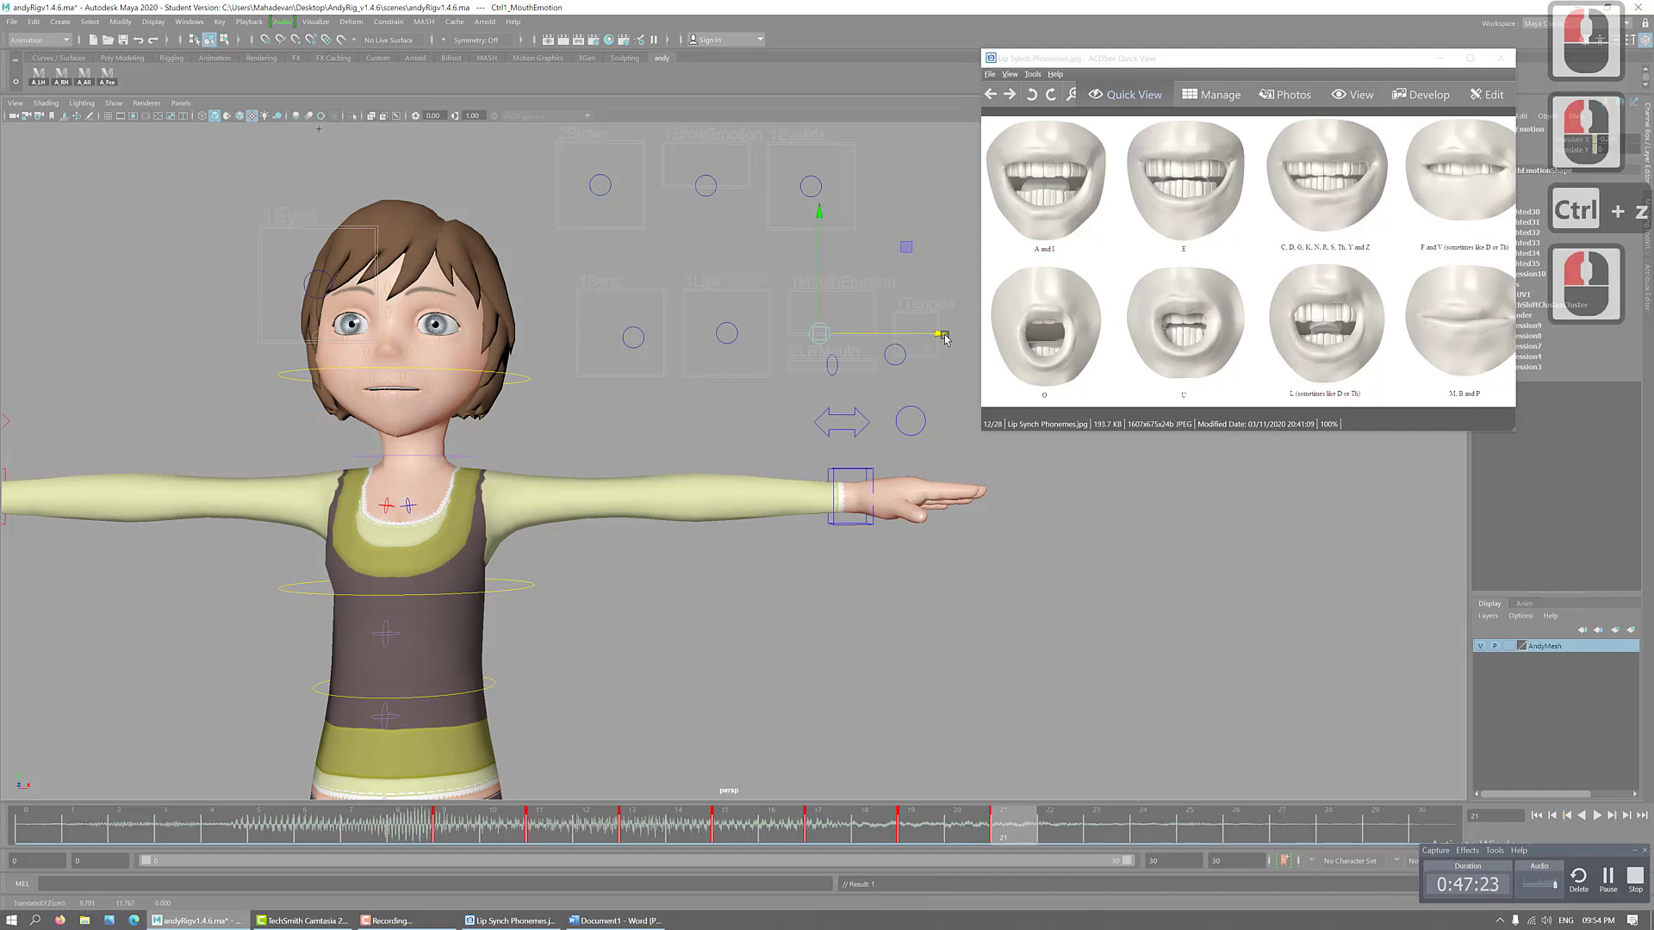
{"action": "key", "text": "ctrl+z"}
{"action": "left_click", "coordinate": [730, 343]}
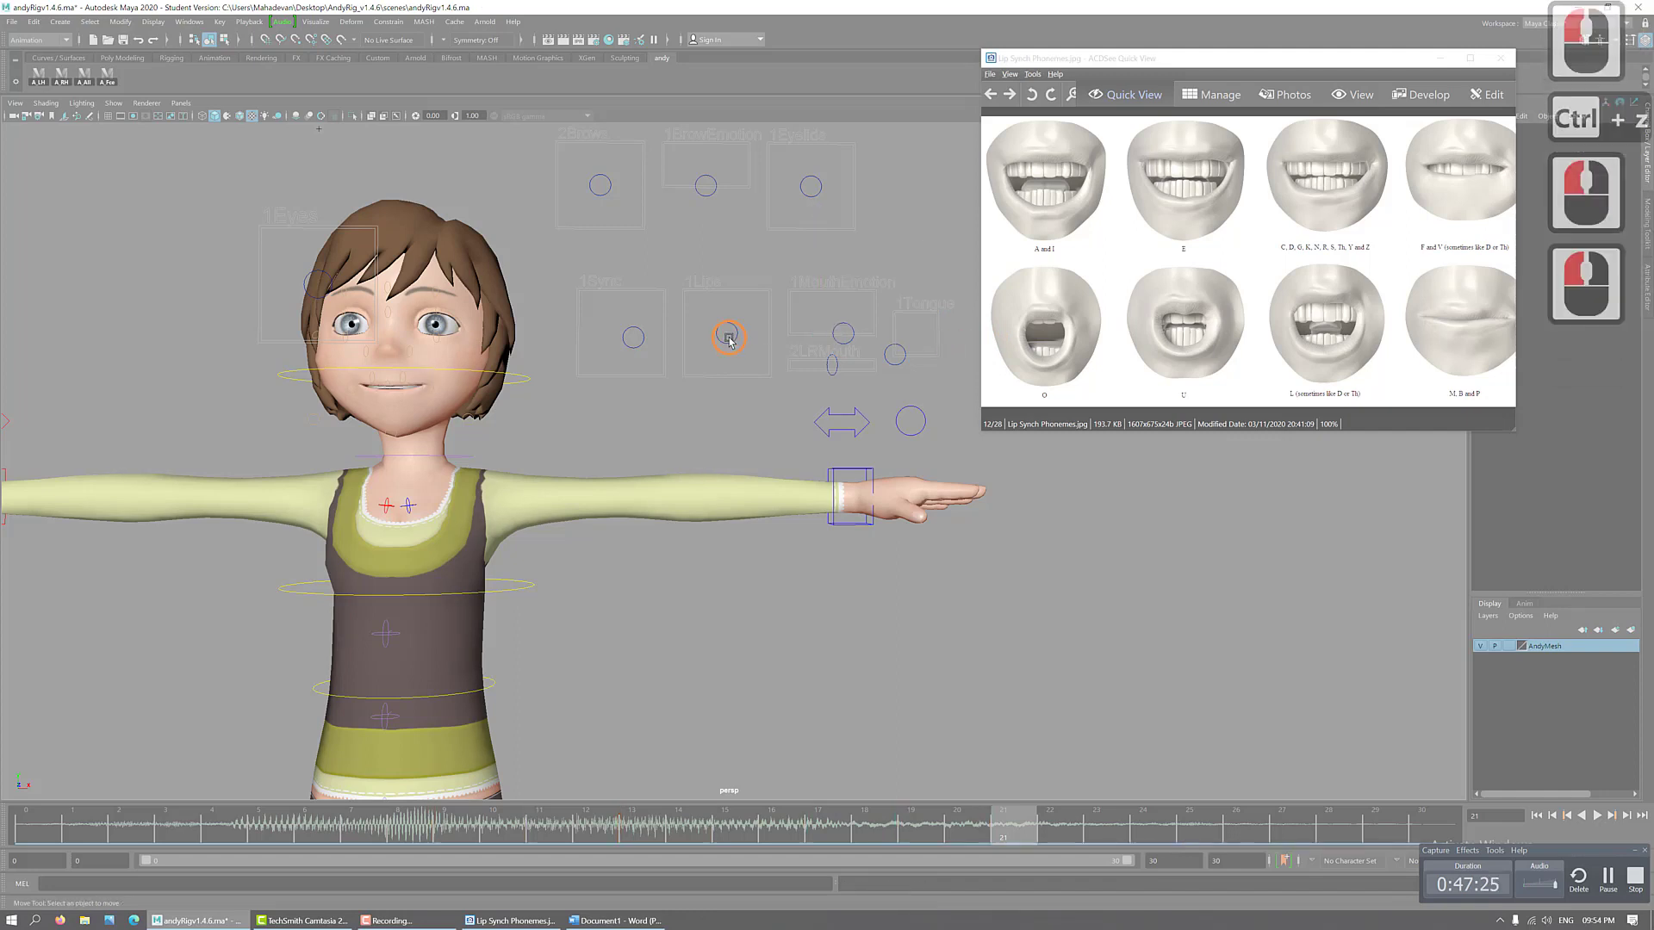
{"action": "left_click", "coordinate": [732, 340]}
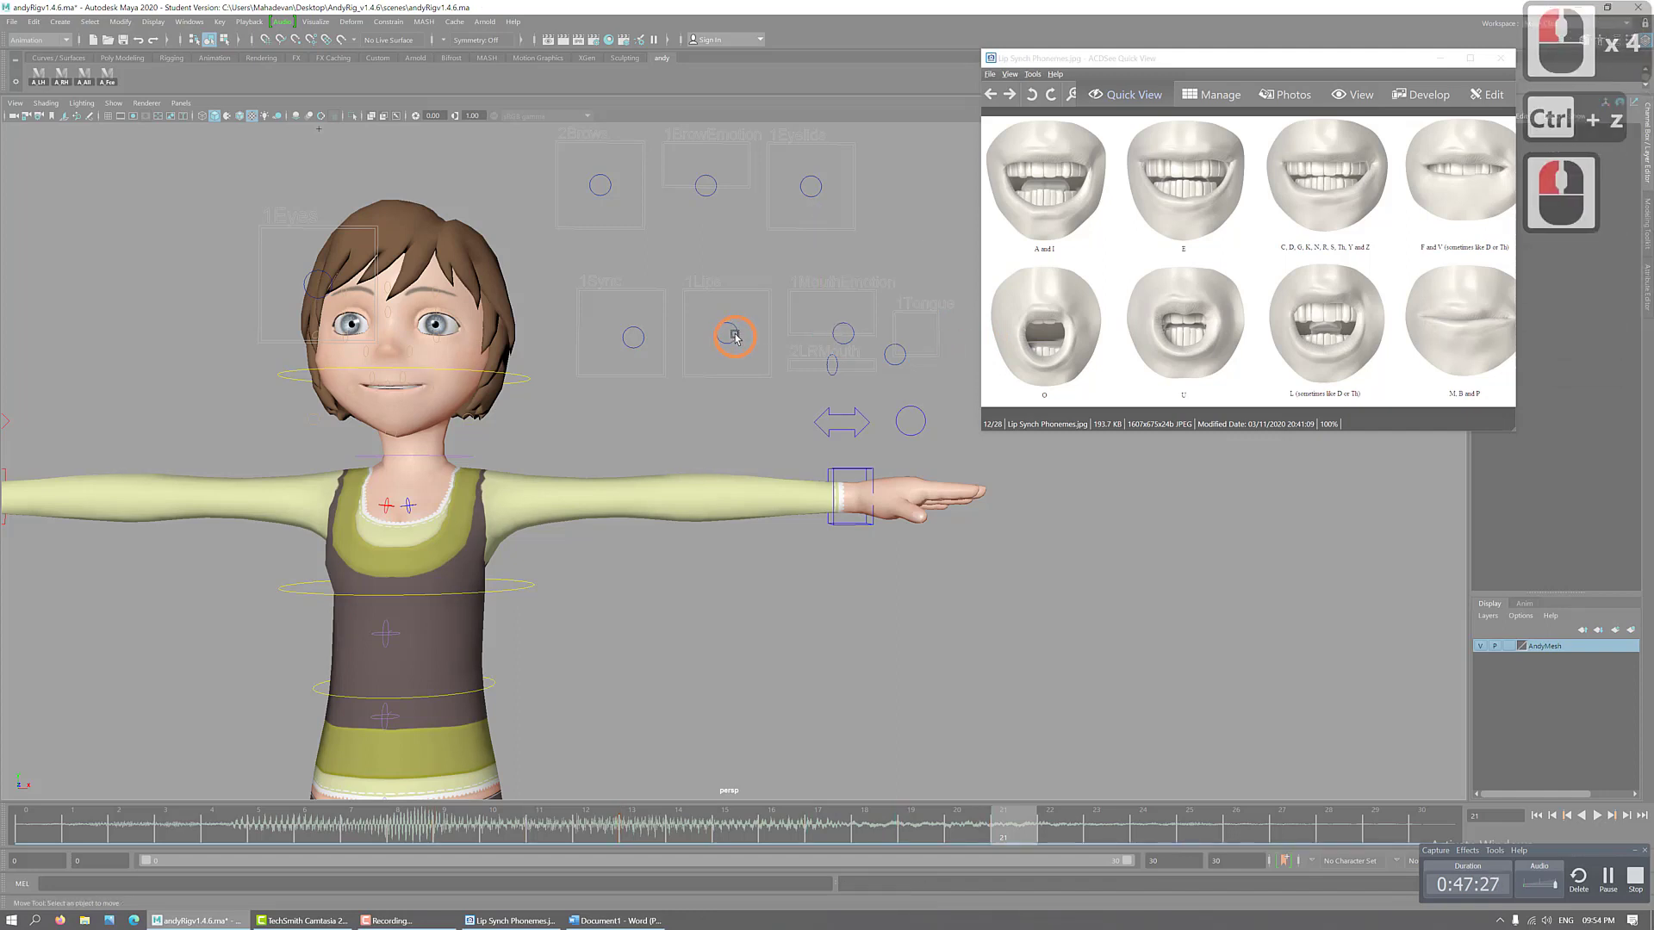
{"action": "left_click", "coordinate": [735, 330]}
{"action": "left_click", "coordinate": [868, 334]}
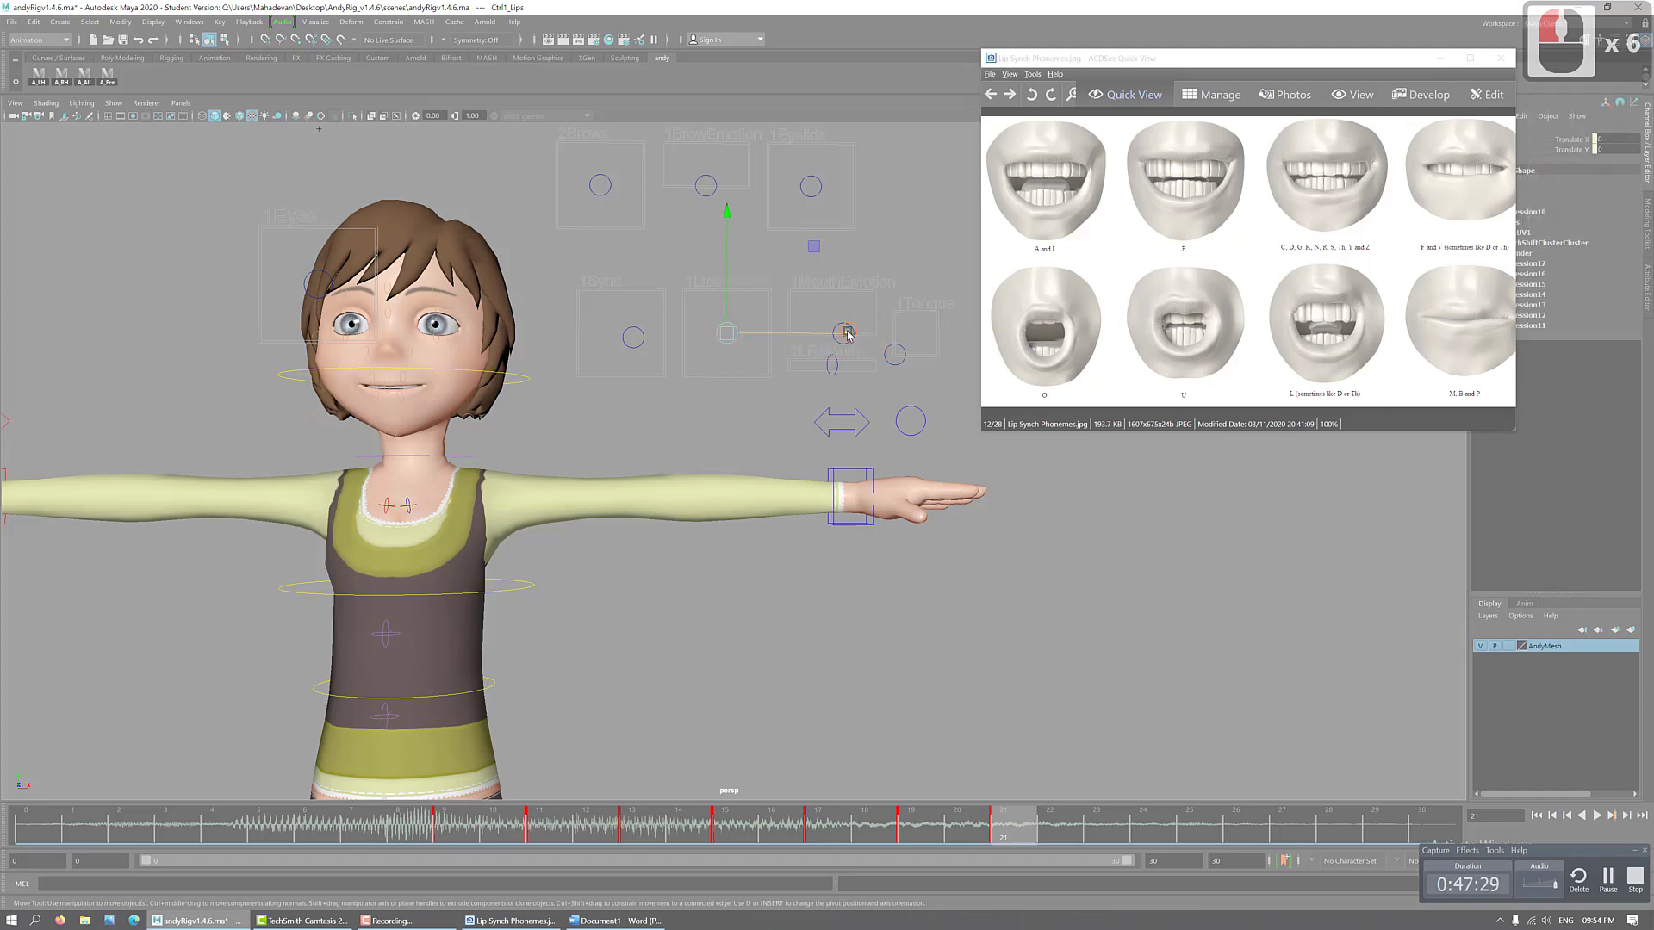
{"action": "left_click_drag", "start_coordinate": [848, 334], "coordinate": [830, 336]}
{"action": "left_click", "coordinate": [774, 341]}
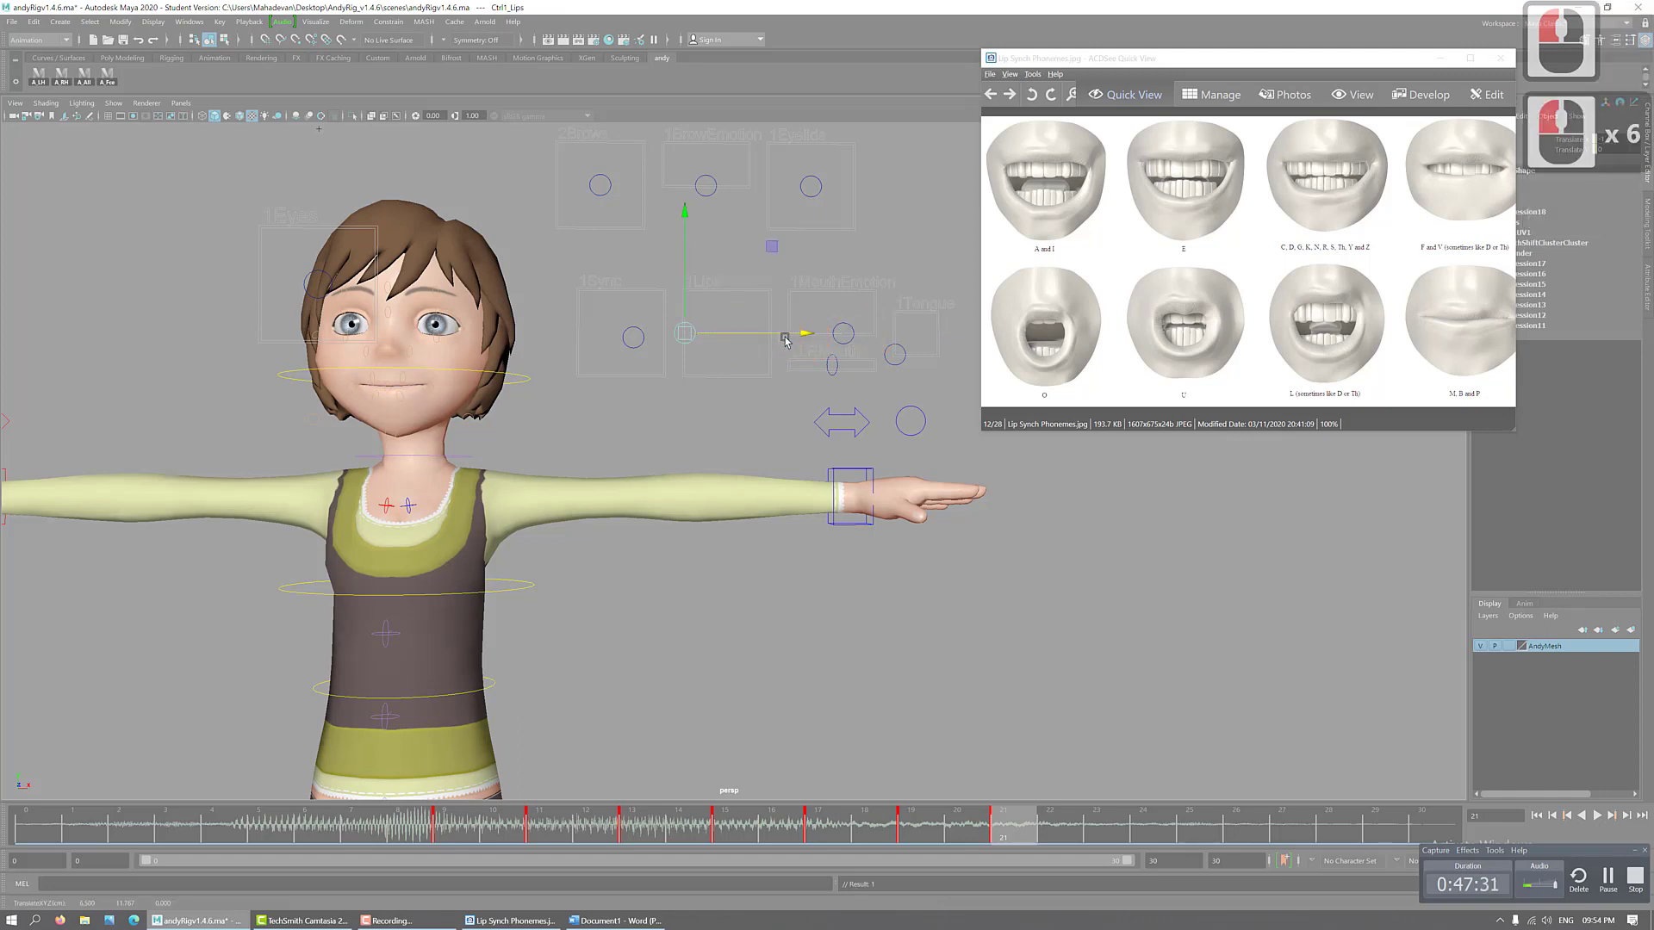
{"action": "key", "text": "ctrl+z"}
{"action": "left_click_drag", "start_coordinate": [728, 222], "coordinate": [716, 288]}
{"action": "key", "text": "ctrl+z"}
{"action": "left_click", "coordinate": [718, 298]}
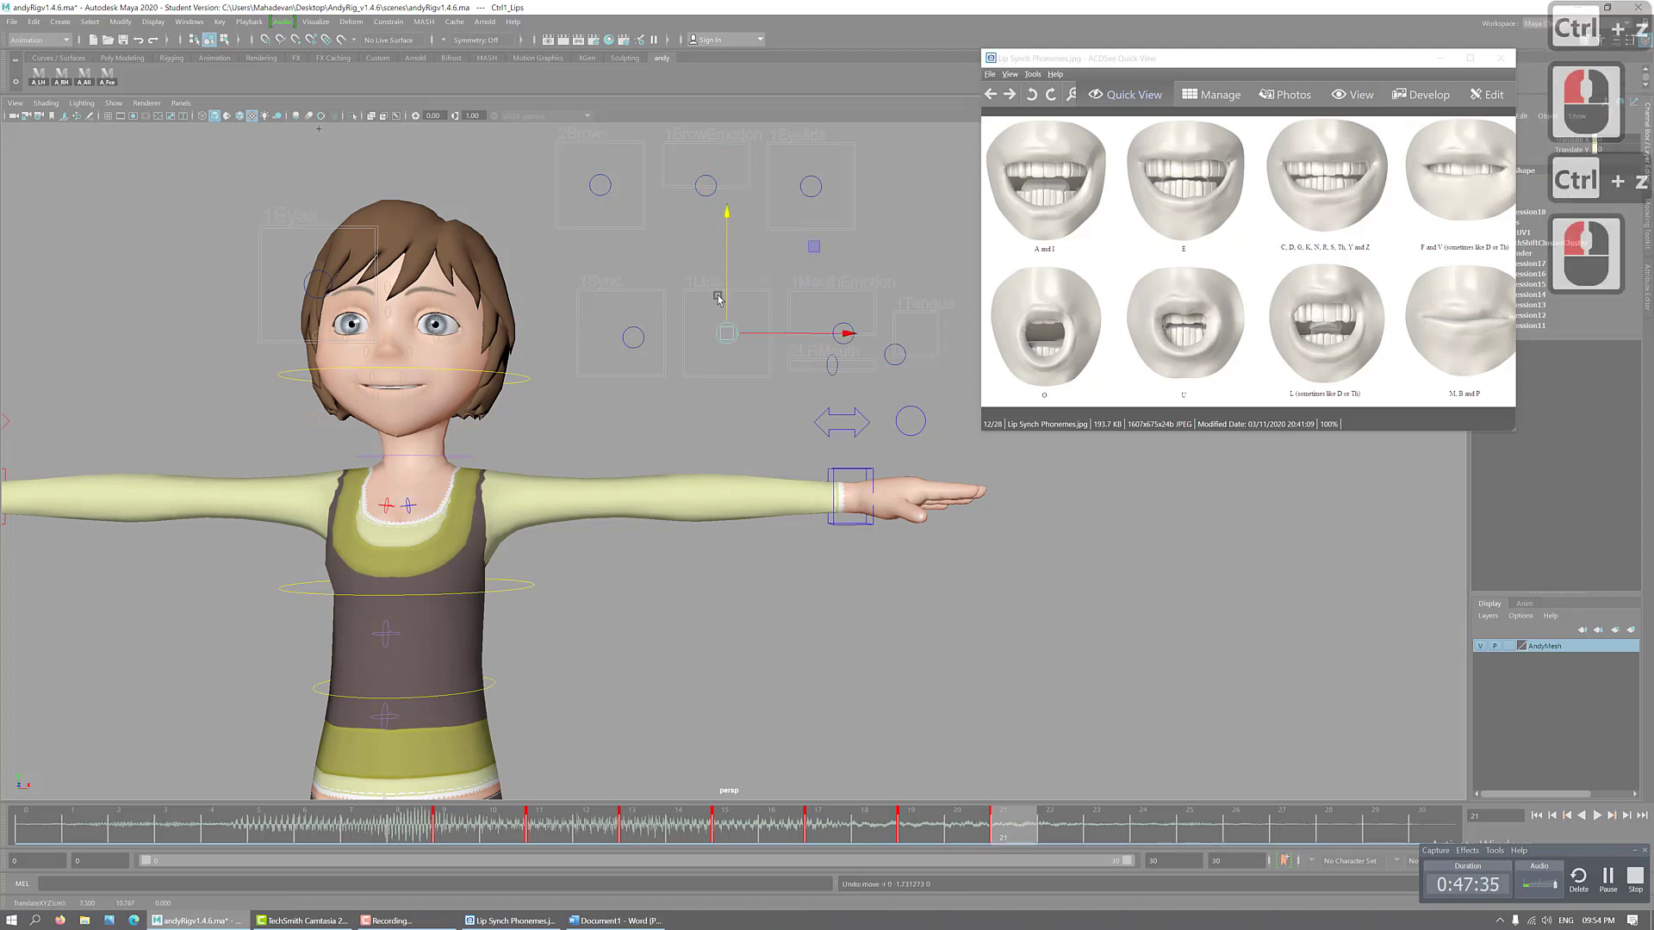
- Move the Sync control sideways at frame 21 to narrow the mouth, and check the transition from the earlier frames
{"action": "left_click", "coordinate": [635, 345]}
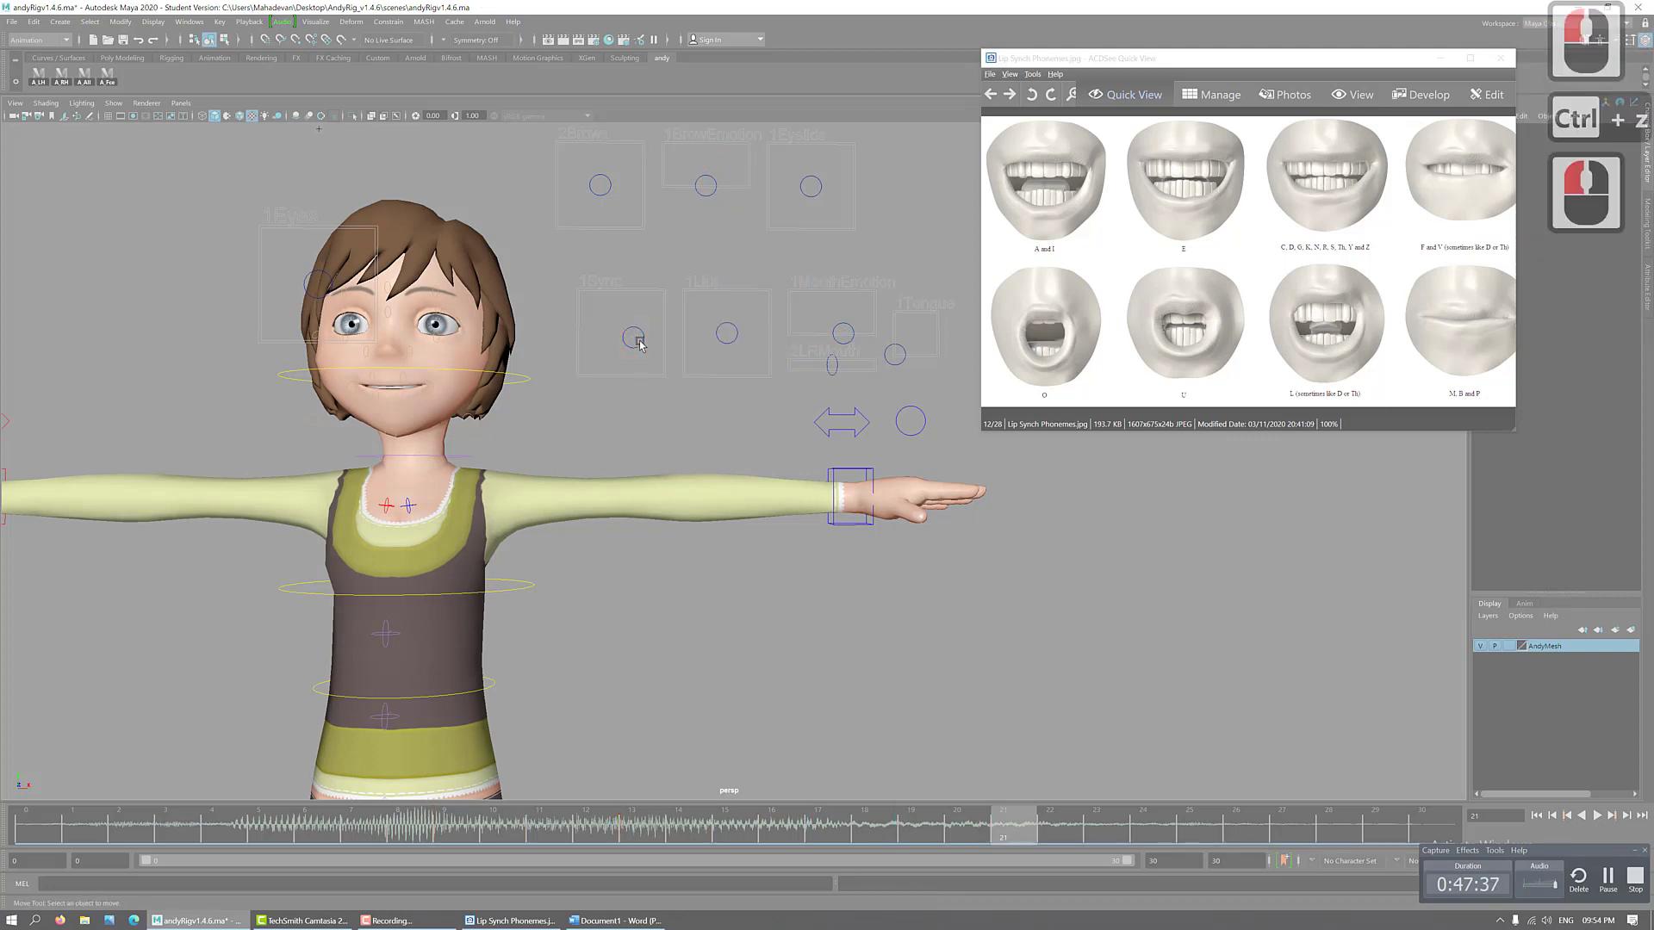
{"action": "left_click", "coordinate": [640, 339]}
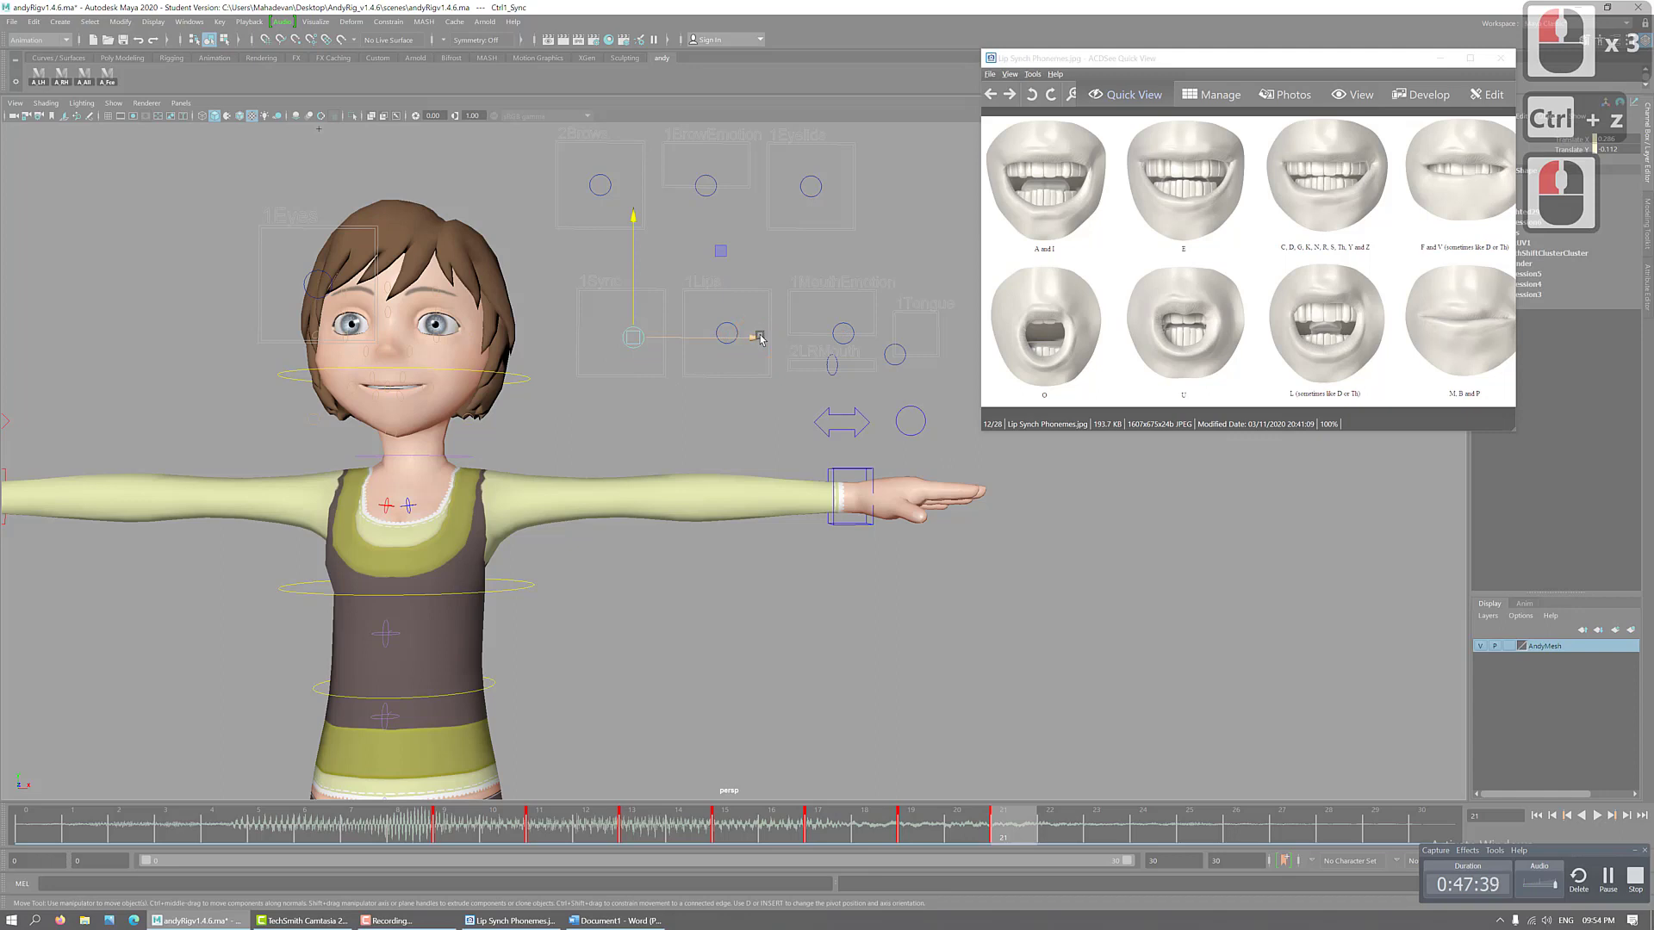
{"action": "left_click_drag", "start_coordinate": [759, 339], "coordinate": [672, 338]}
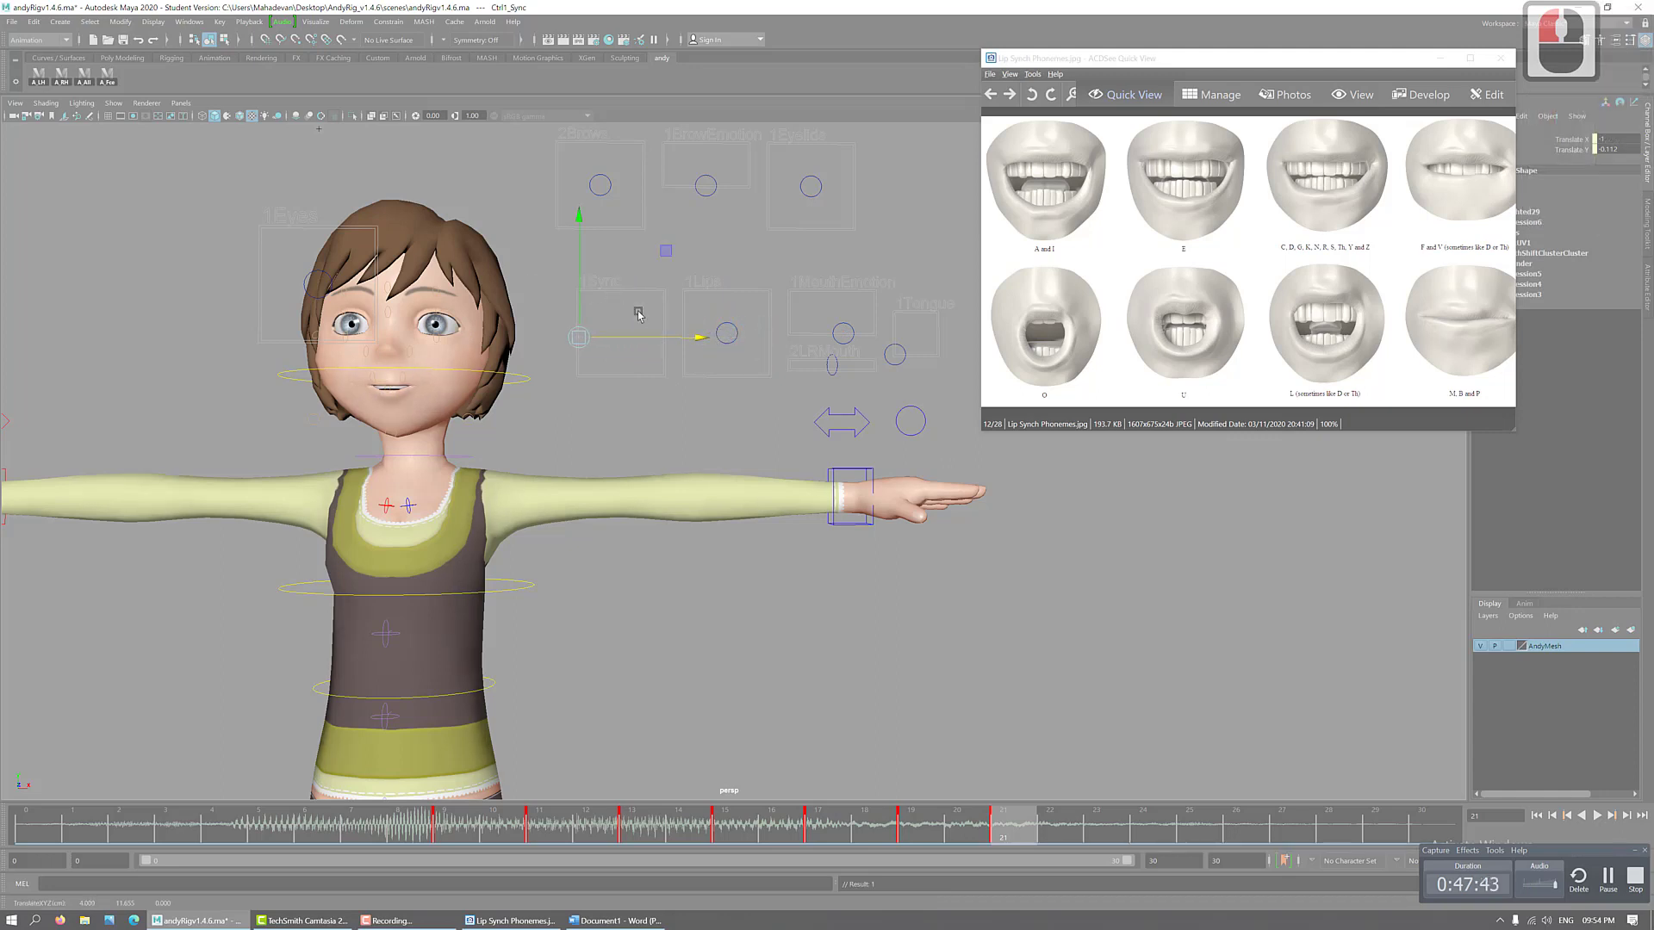
{"action": "left_click", "coordinate": [917, 826]}
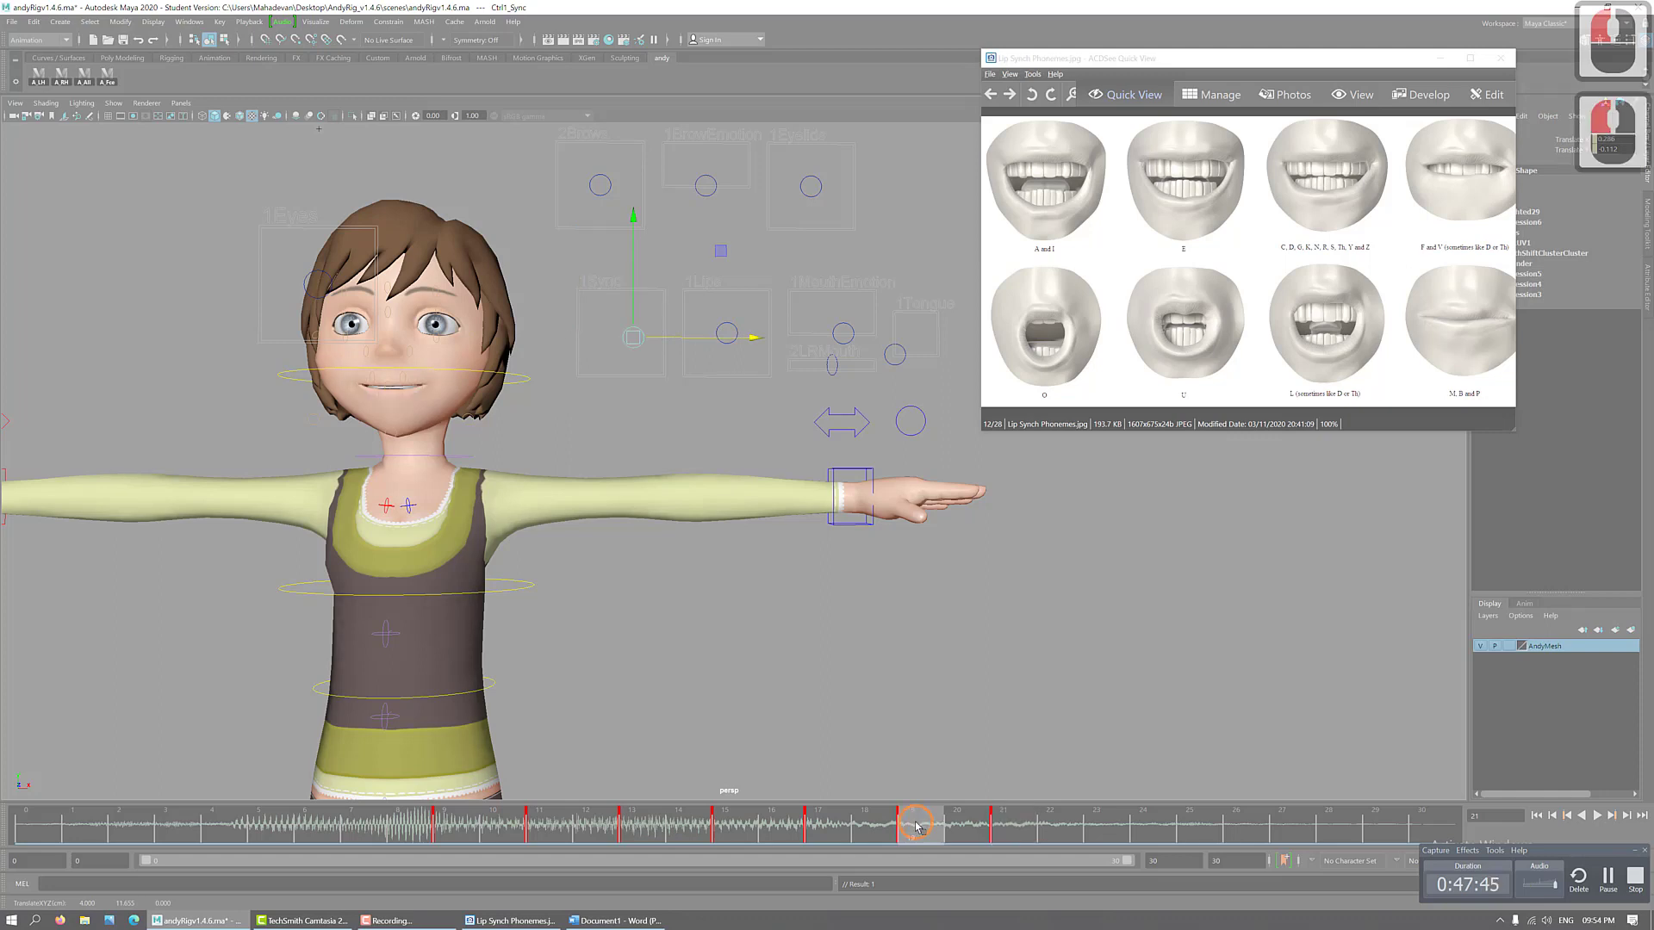
{"action": "left_click_drag", "start_coordinate": [510, 824], "coordinate": [1002, 829]}
{"action": "left_click", "coordinate": [918, 832]}
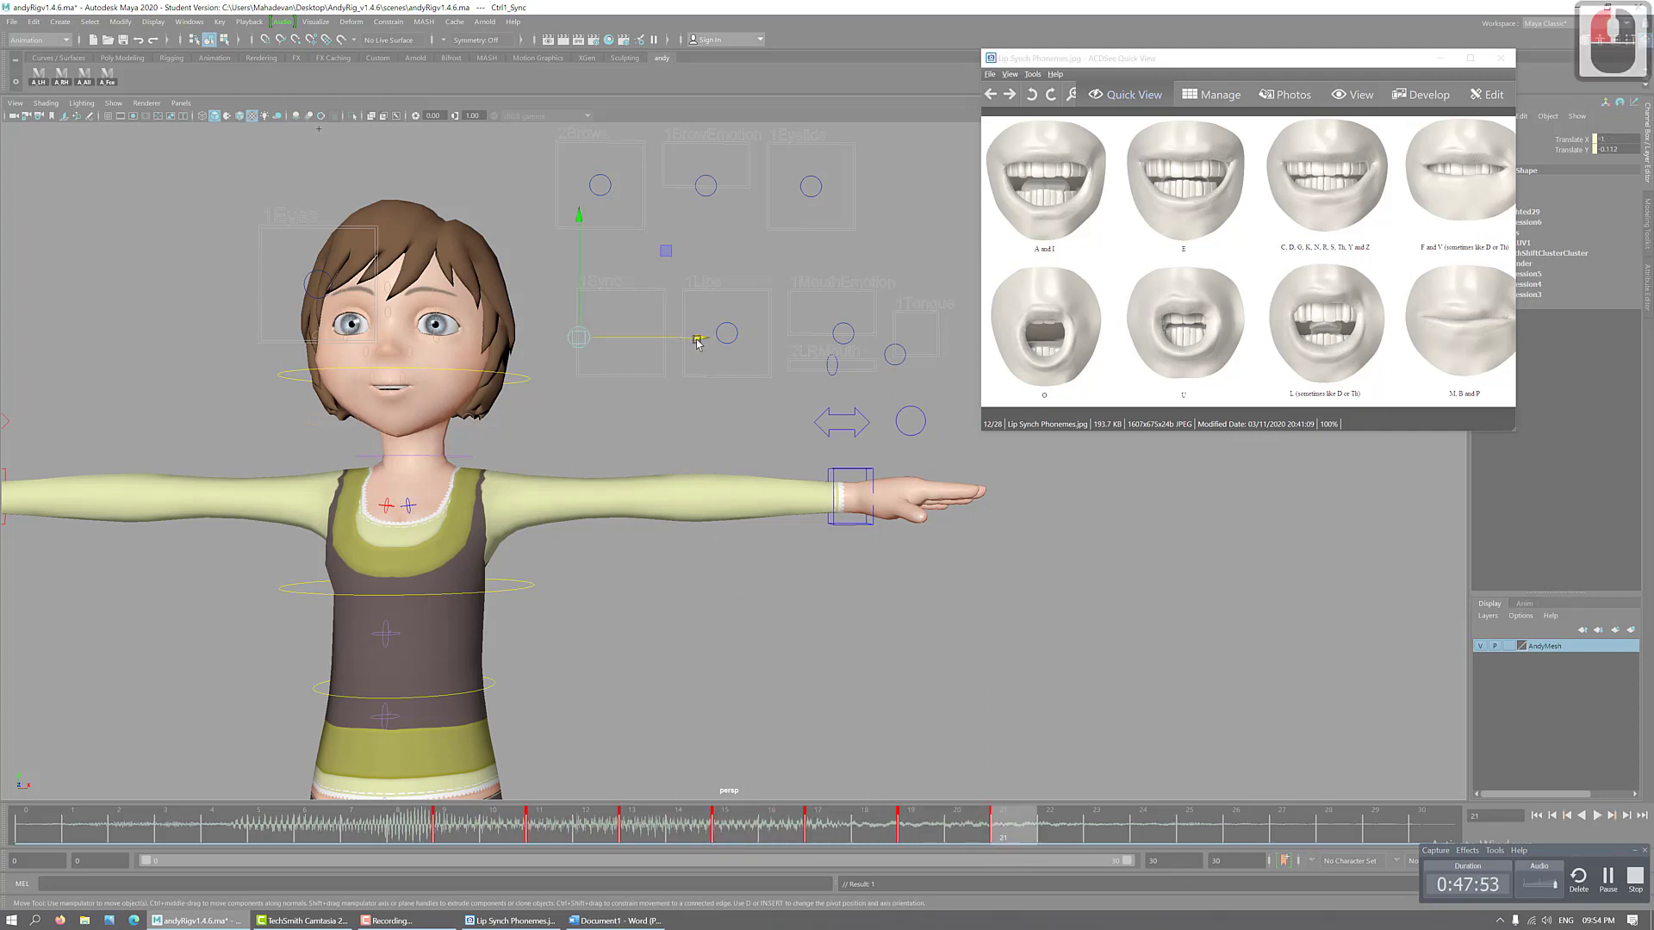
{"action": "left_click_drag", "start_coordinate": [702, 342], "coordinate": [614, 235]}
- Raise the Sync control at frame 19 to close the lips, refine its sideways position, and key the pose
{"action": "left_click_drag", "start_coordinate": [593, 819], "coordinate": [913, 853]}
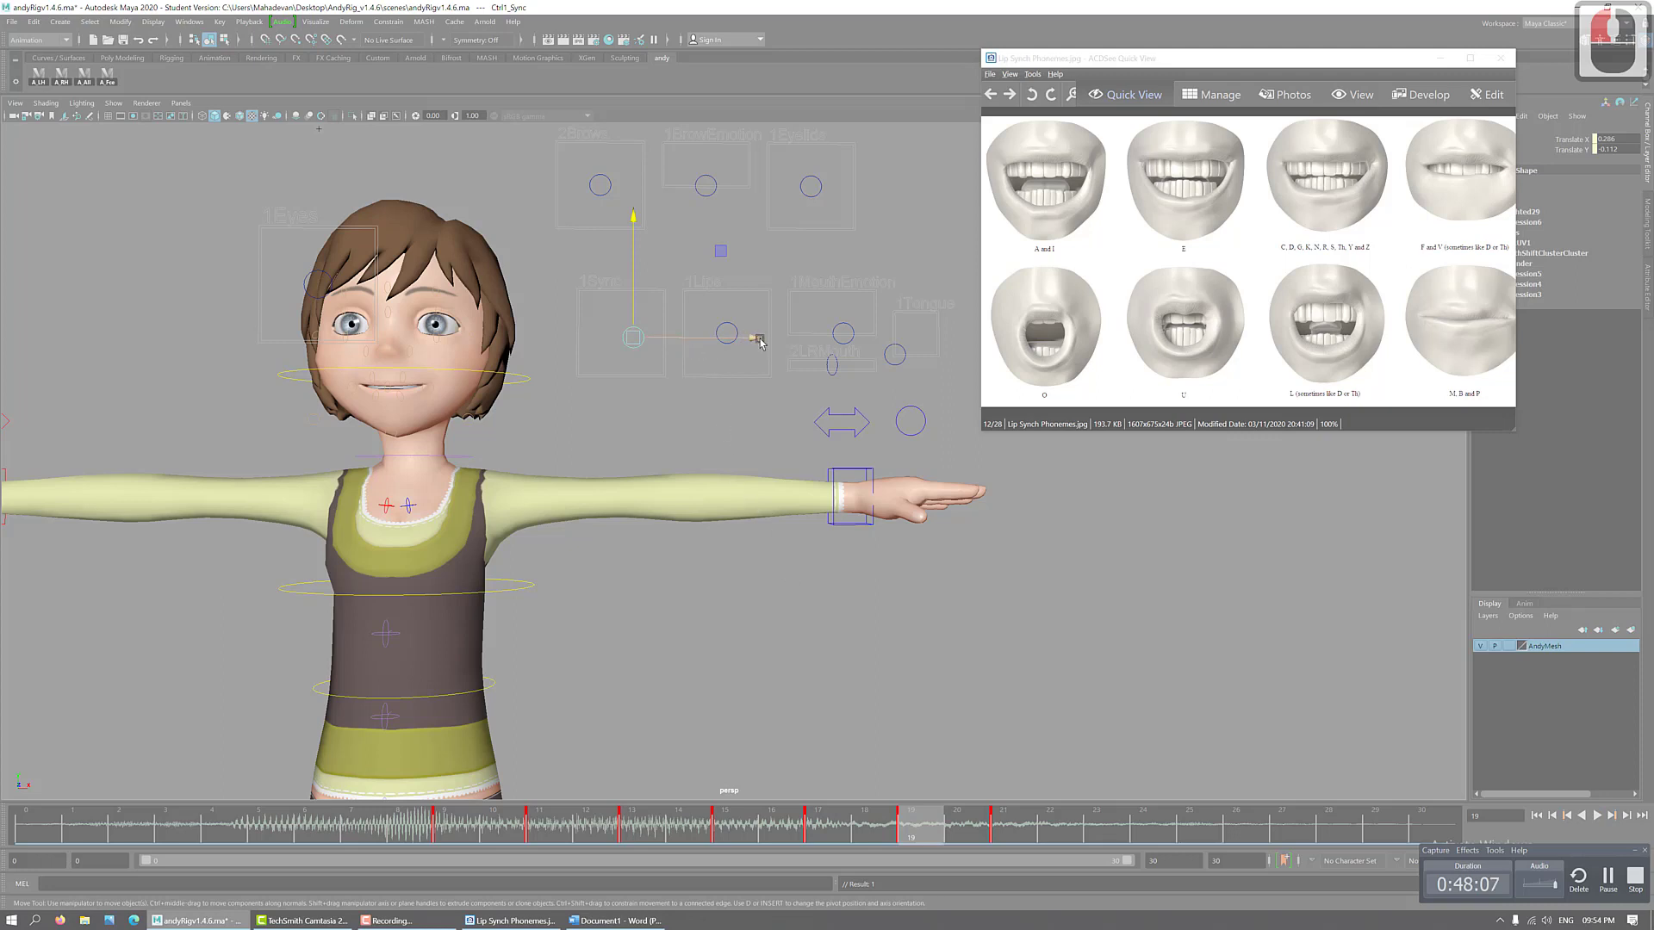
{"action": "left_click_drag", "start_coordinate": [636, 221], "coordinate": [635, 215]}
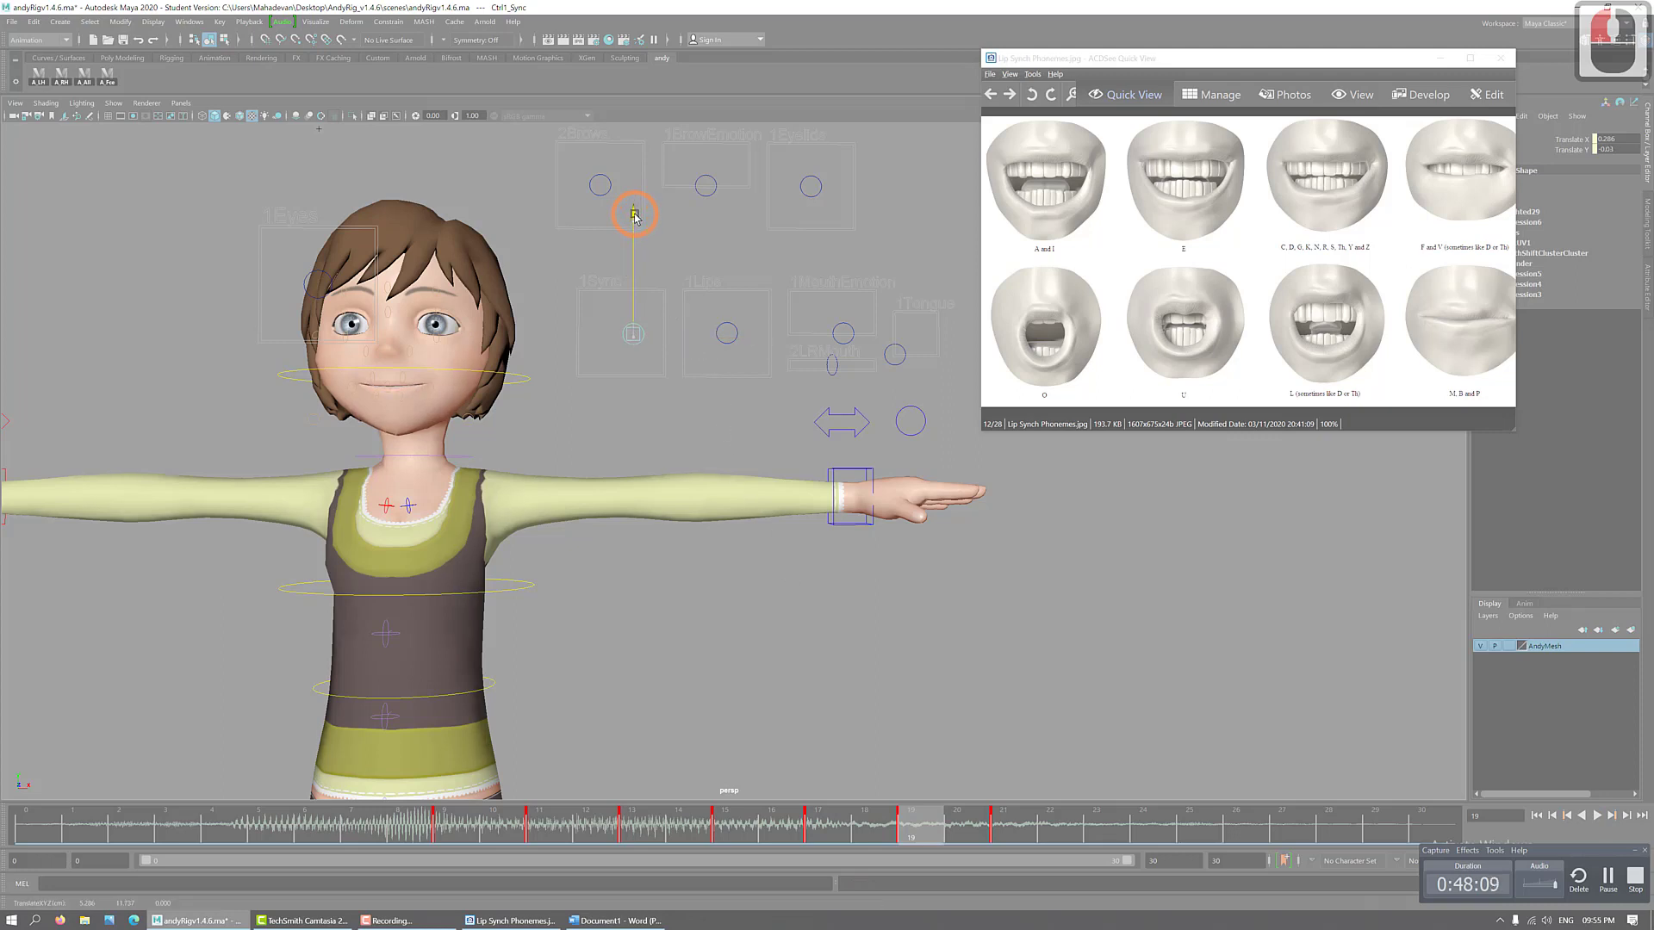
{"action": "left_click_drag", "start_coordinate": [751, 333], "coordinate": [735, 333]}
{"action": "left_click_drag", "start_coordinate": [615, 219], "coordinate": [615, 221]}
{"action": "left_click_drag", "start_coordinate": [737, 344], "coordinate": [721, 345]}
{"action": "key", "text": "s"}
- Narrow the mouth with the Sync control at frame 23, and raise the control at frame 25 to close the mouth
{"action": "mouse_move", "coordinate": [529, 822]}
{"action": "left_mouse_down"}
{"action": "mouse_move", "coordinate": [1069, 860]}
{"action": "mouse_move", "coordinate": [997, 864]}
{"action": "mouse_move", "coordinate": [1089, 842]}
{"action": "left_mouse_up"}
{"action": "left_click_drag", "start_coordinate": [913, 831], "coordinate": [1094, 826]}
{"action": "left_click", "coordinate": [719, 329]}
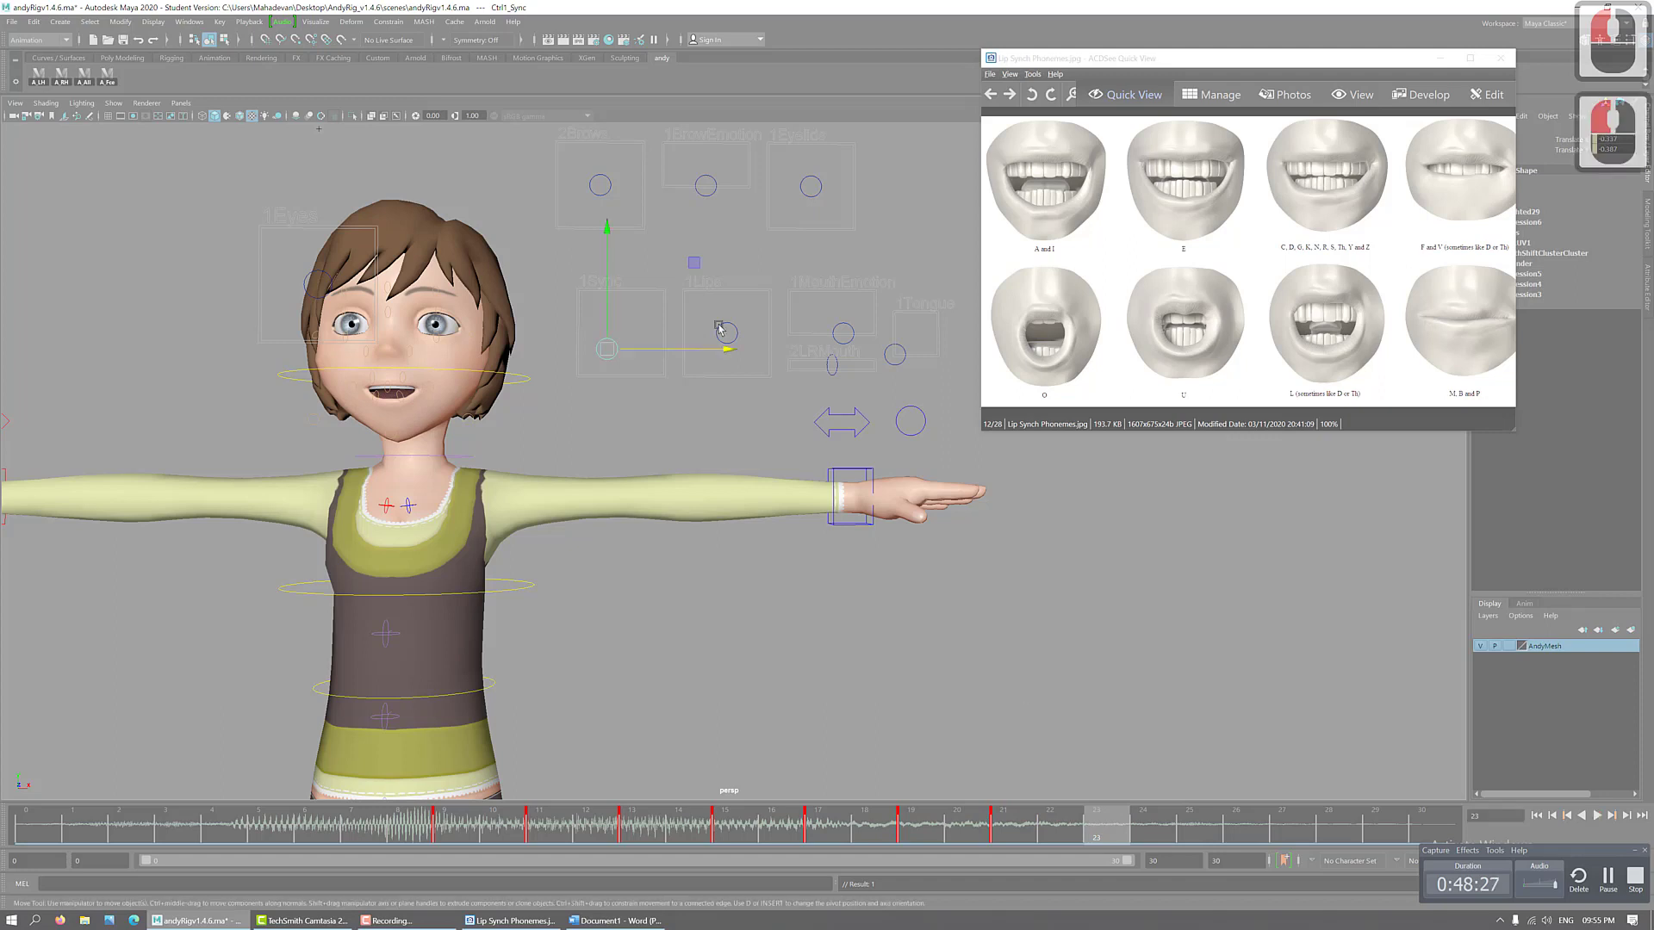
{"action": "left_click_drag", "start_coordinate": [730, 353], "coordinate": [702, 352]}
{"action": "left_click_drag", "start_coordinate": [579, 235], "coordinate": [580, 224]}
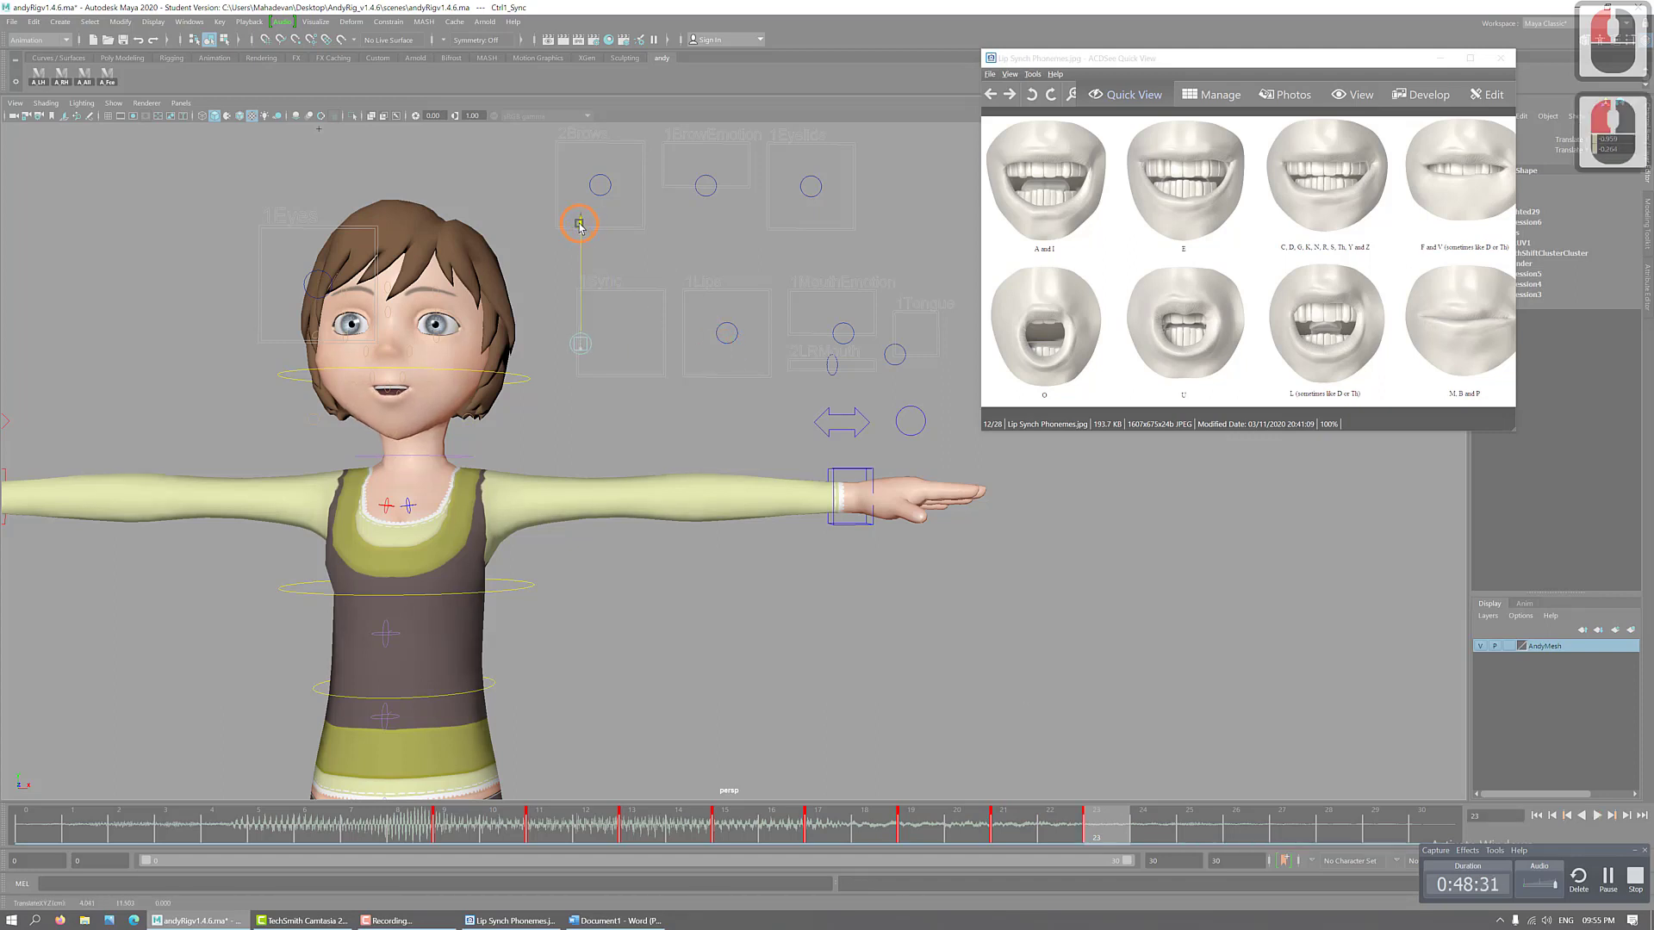
{"action": "left_click", "coordinate": [1188, 837]}
{"action": "left_click_drag", "start_coordinate": [578, 234], "coordinate": [584, 214]}
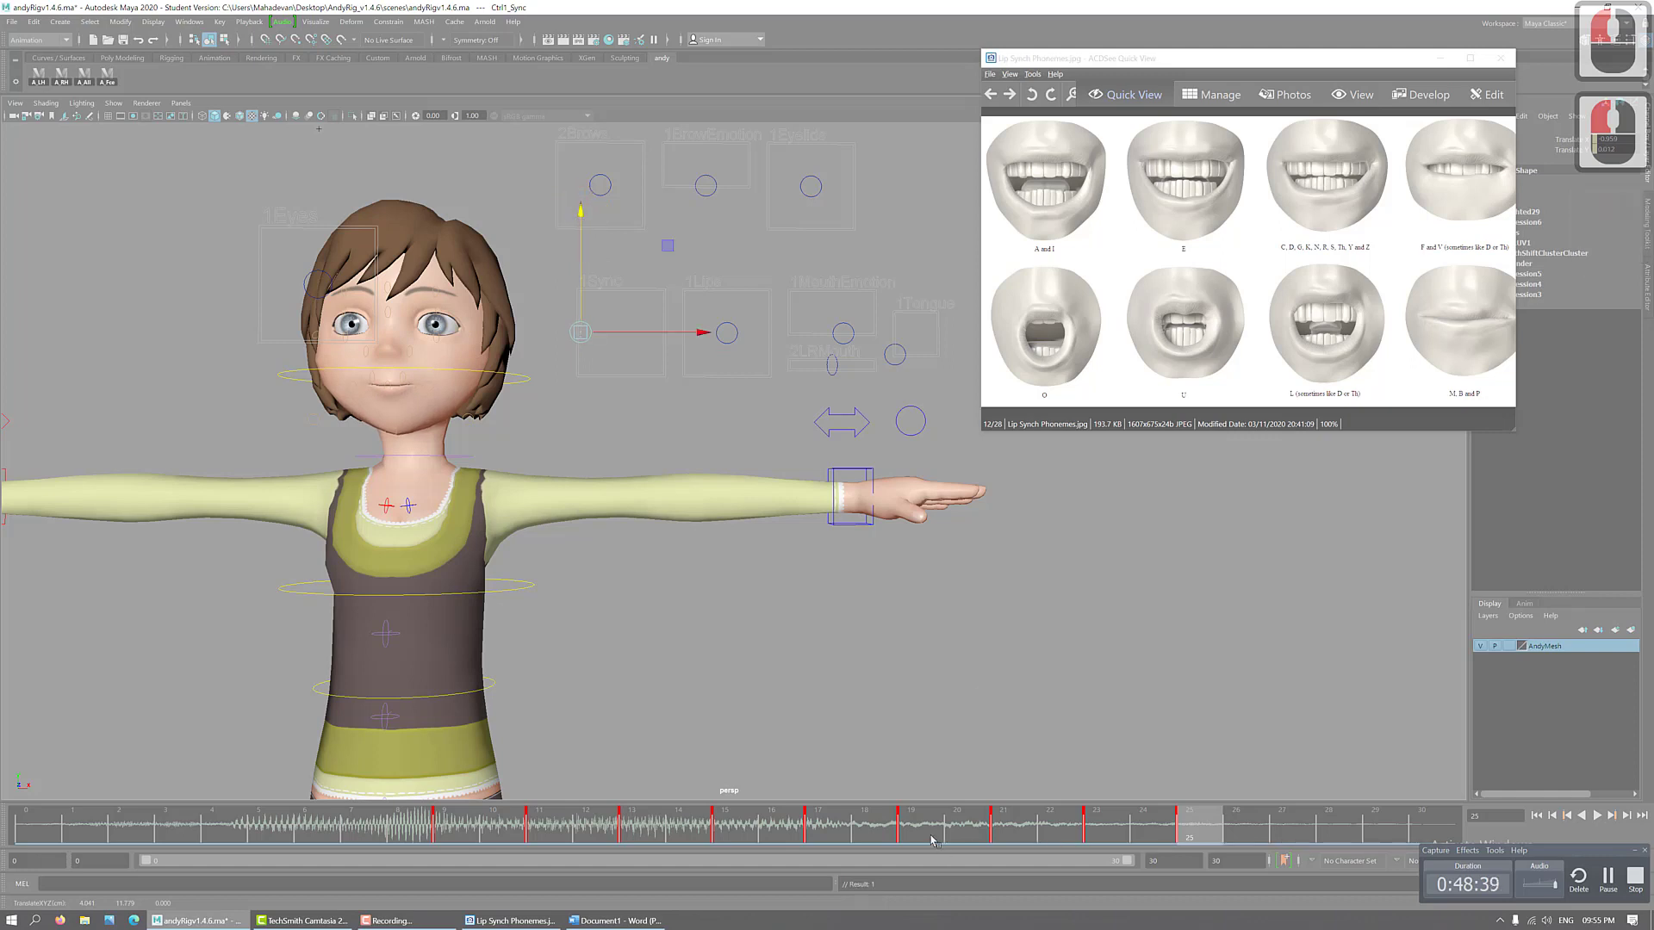
- Copy the Sync control's key from frame 17 and paste it at frame 25
{"action": "left_click", "coordinate": [905, 831]}
{"action": "left_click", "coordinate": [828, 829]}
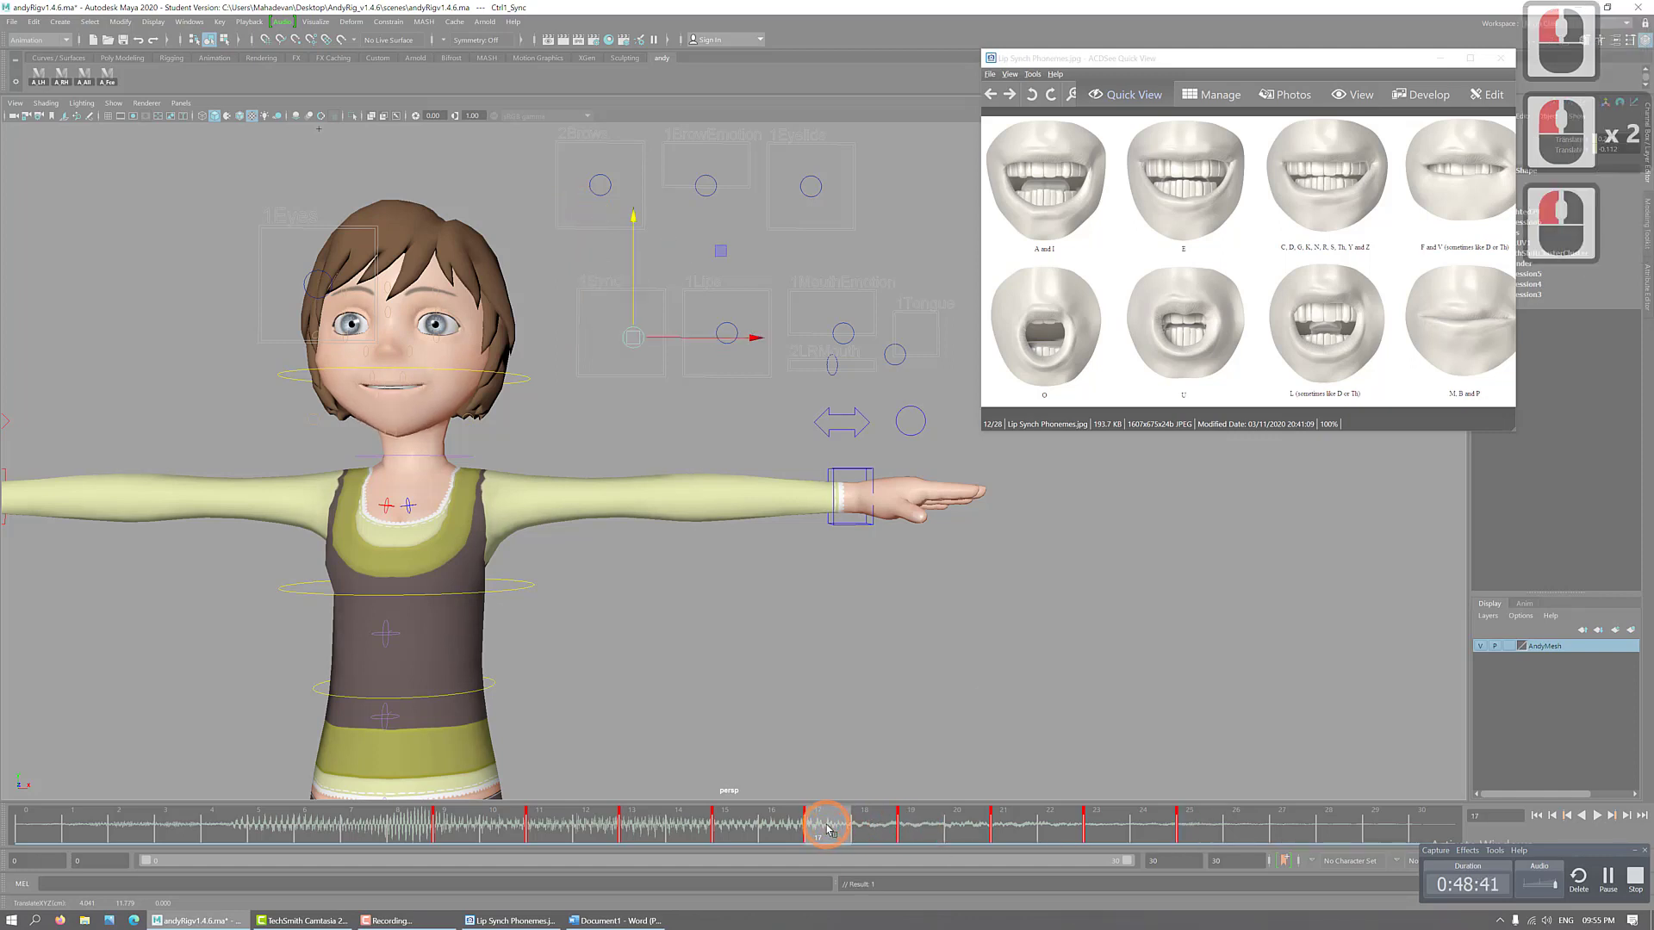
{"action": "right_click", "coordinate": [828, 828]}
{"action": "left_click", "coordinate": [862, 596]}
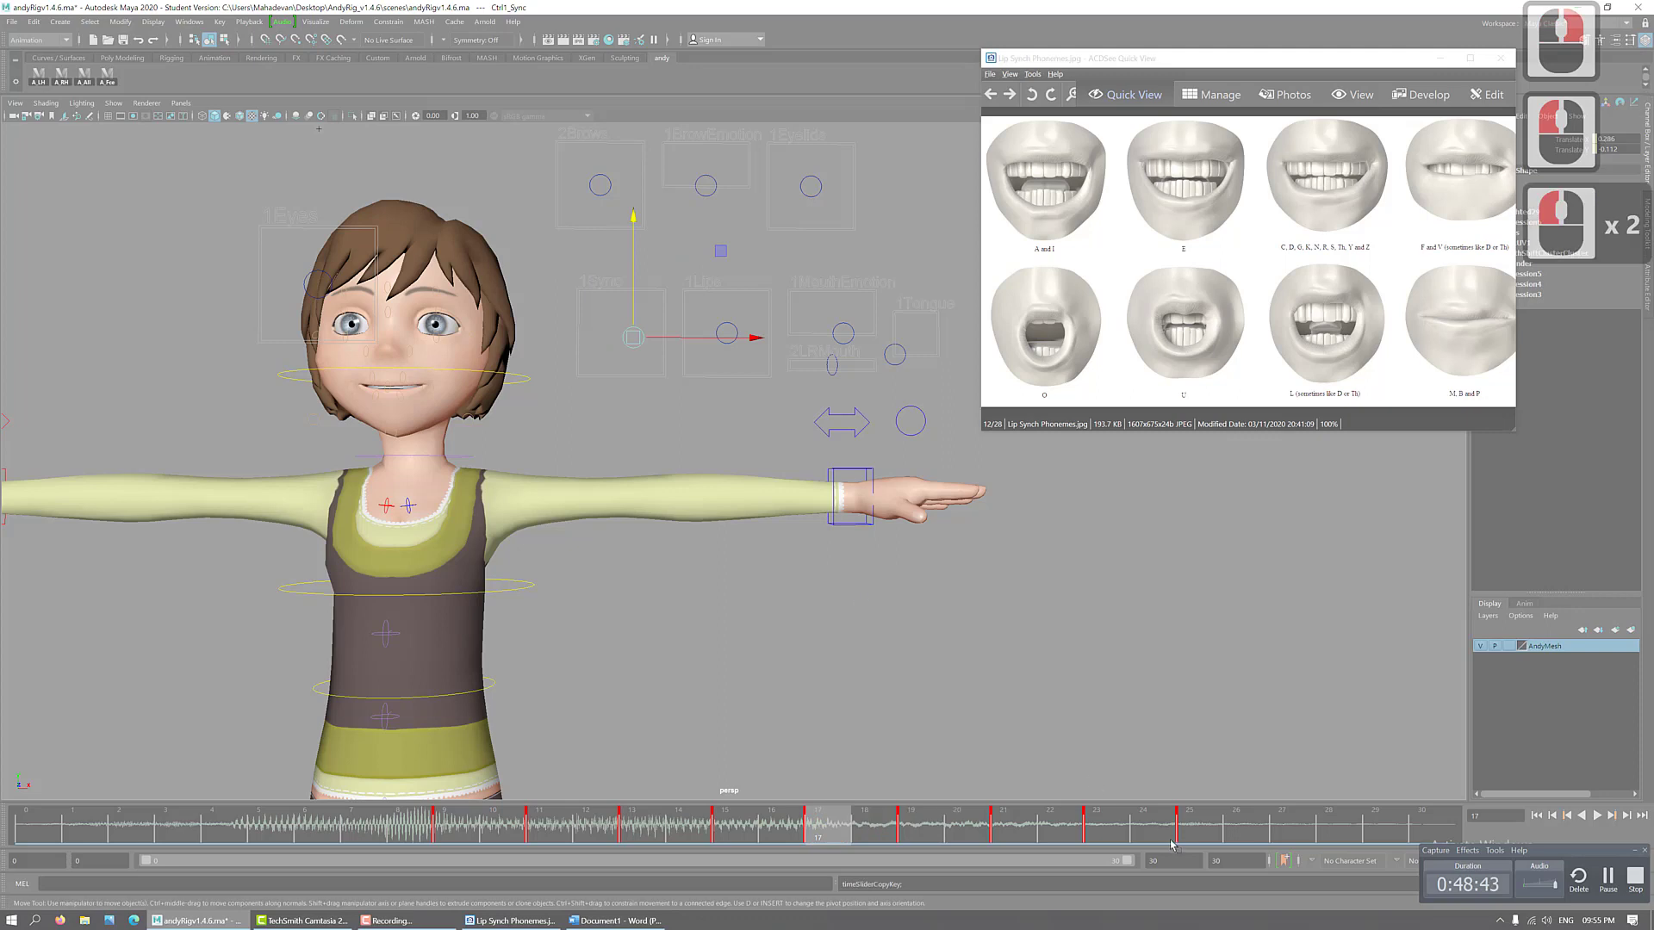
{"action": "left_click", "coordinate": [1177, 829]}
{"action": "right_click", "coordinate": [1193, 829]}
{"action": "mouse_move", "coordinate": [1292, 615]}
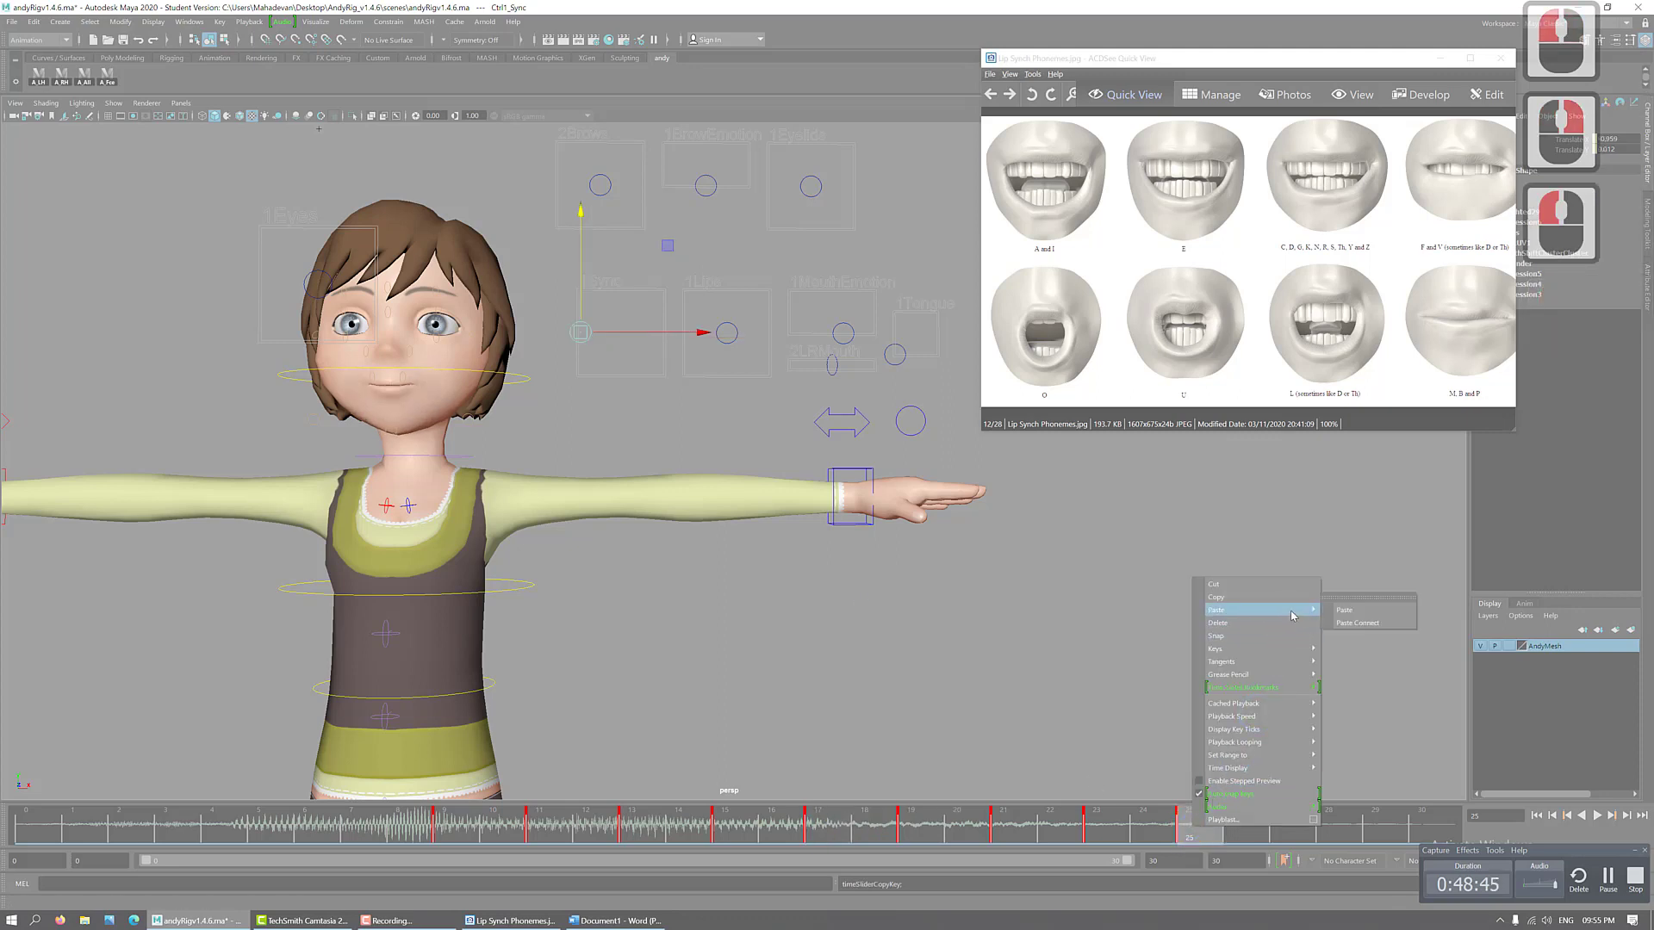
{"action": "left_click", "coordinate": [1344, 610]}
- Lower the Sync control at frame 13 to open the mouth wider
{"action": "mouse_move", "coordinate": [708, 831]}
{"action": "left_mouse_down"}
{"action": "mouse_move", "coordinate": [1178, 830]}
{"action": "mouse_move", "coordinate": [527, 832]}
{"action": "mouse_move", "coordinate": [759, 855]}
{"action": "mouse_move", "coordinate": [1170, 855]}
{"action": "mouse_move", "coordinate": [155, 837]}
{"action": "mouse_move", "coordinate": [970, 836]}
{"action": "mouse_move", "coordinate": [228, 834]}
{"action": "mouse_move", "coordinate": [645, 826]}
{"action": "left_mouse_up"}
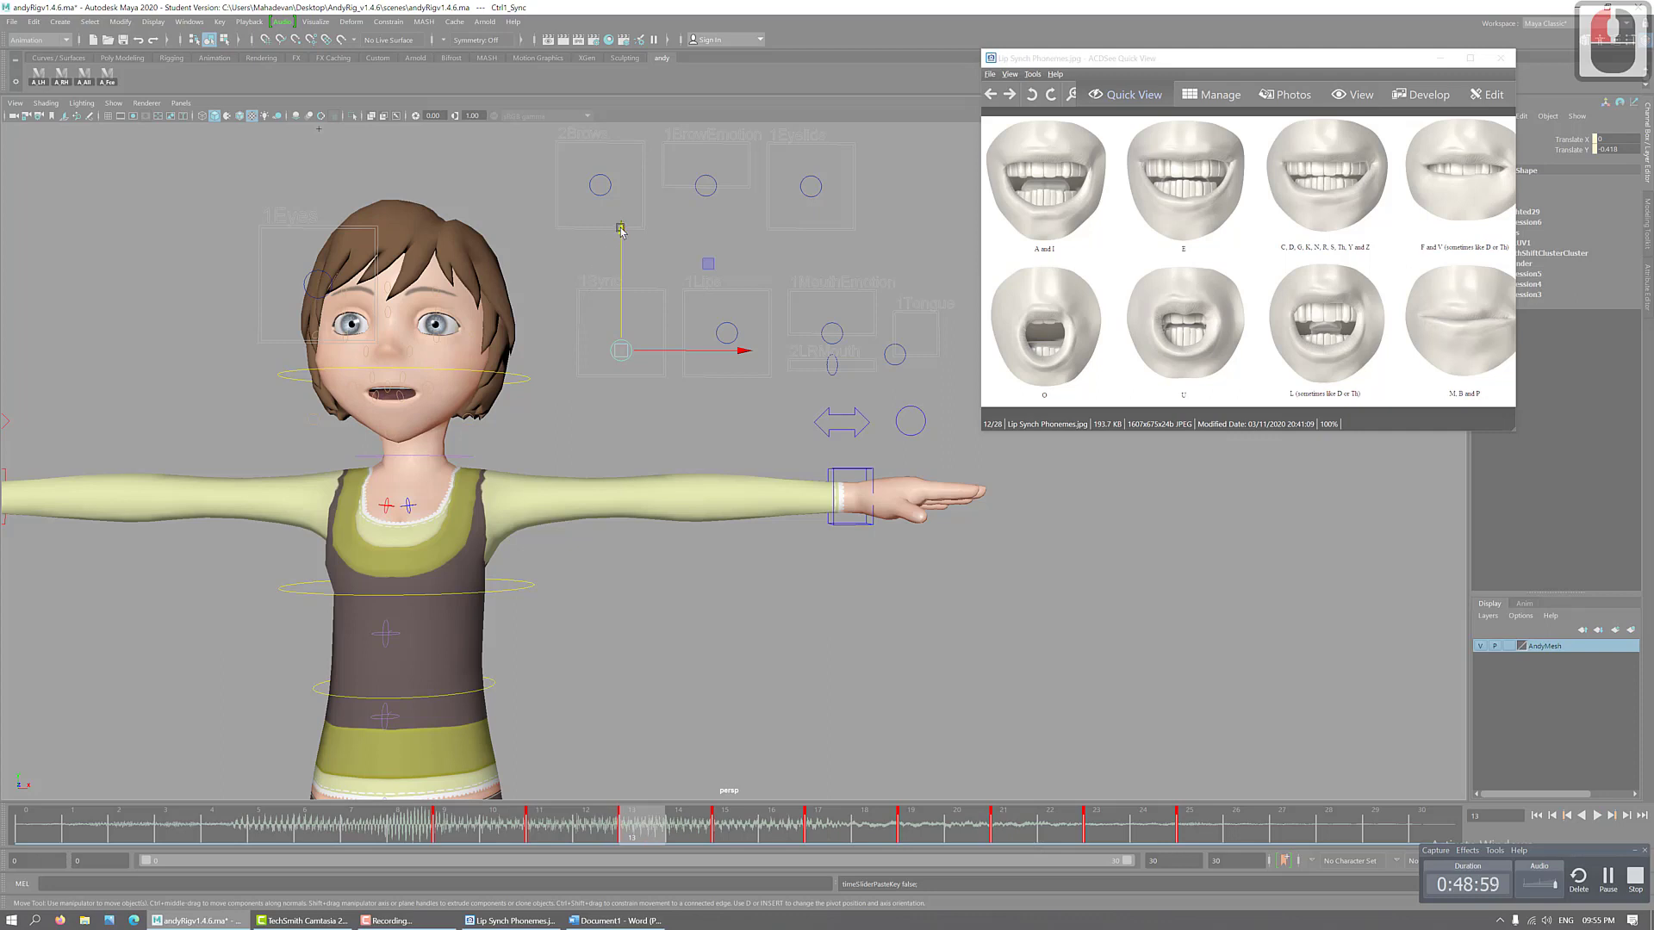
{"action": "left_click_drag", "start_coordinate": [621, 231], "coordinate": [620, 249]}
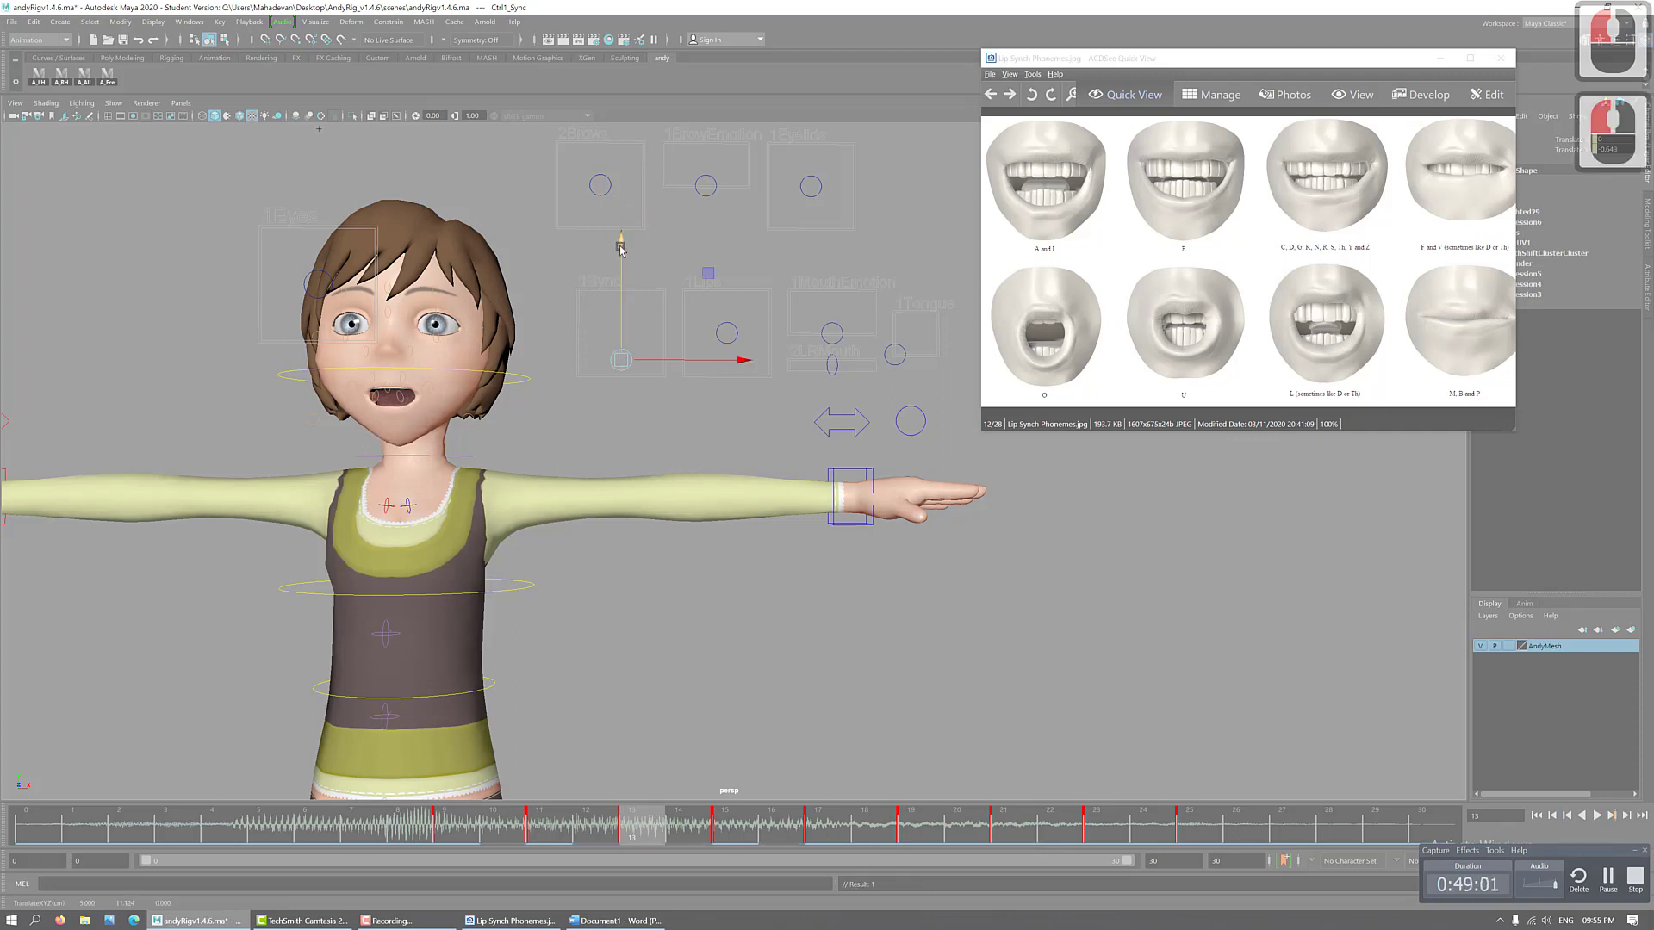
- Close the mouth at frame 19 by centring the Sync control with Translate X and Translate Y set to 0
{"action": "left_click_drag", "start_coordinate": [735, 828], "coordinate": [939, 835]}
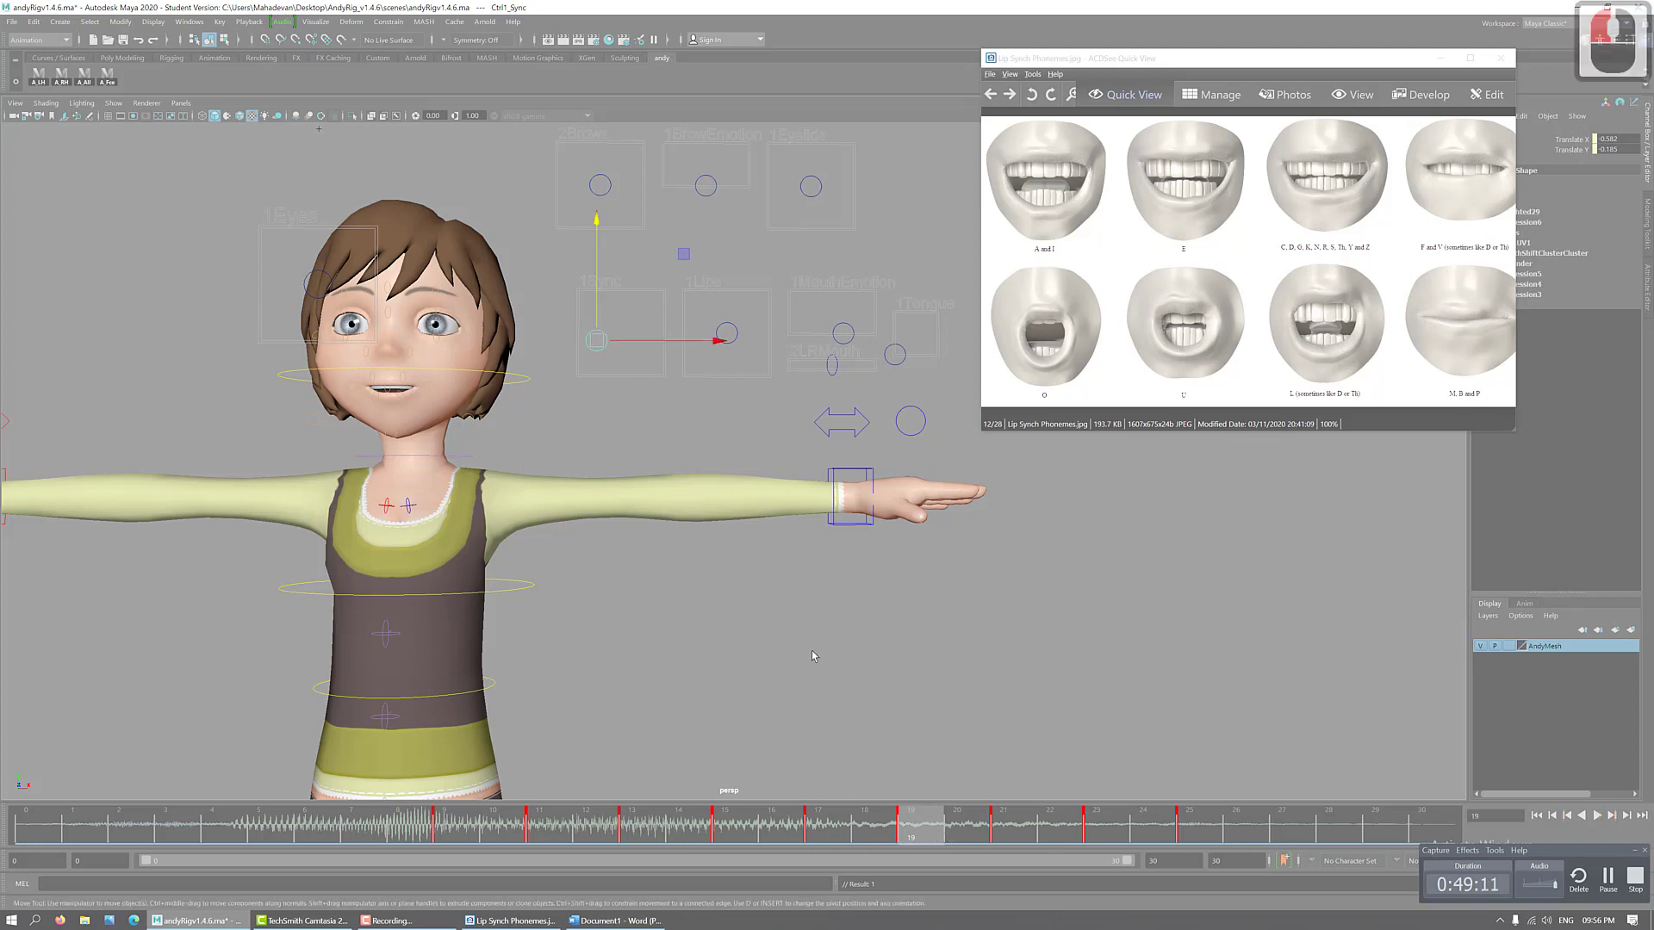
{"action": "left_click_drag", "start_coordinate": [718, 345], "coordinate": [736, 336]}
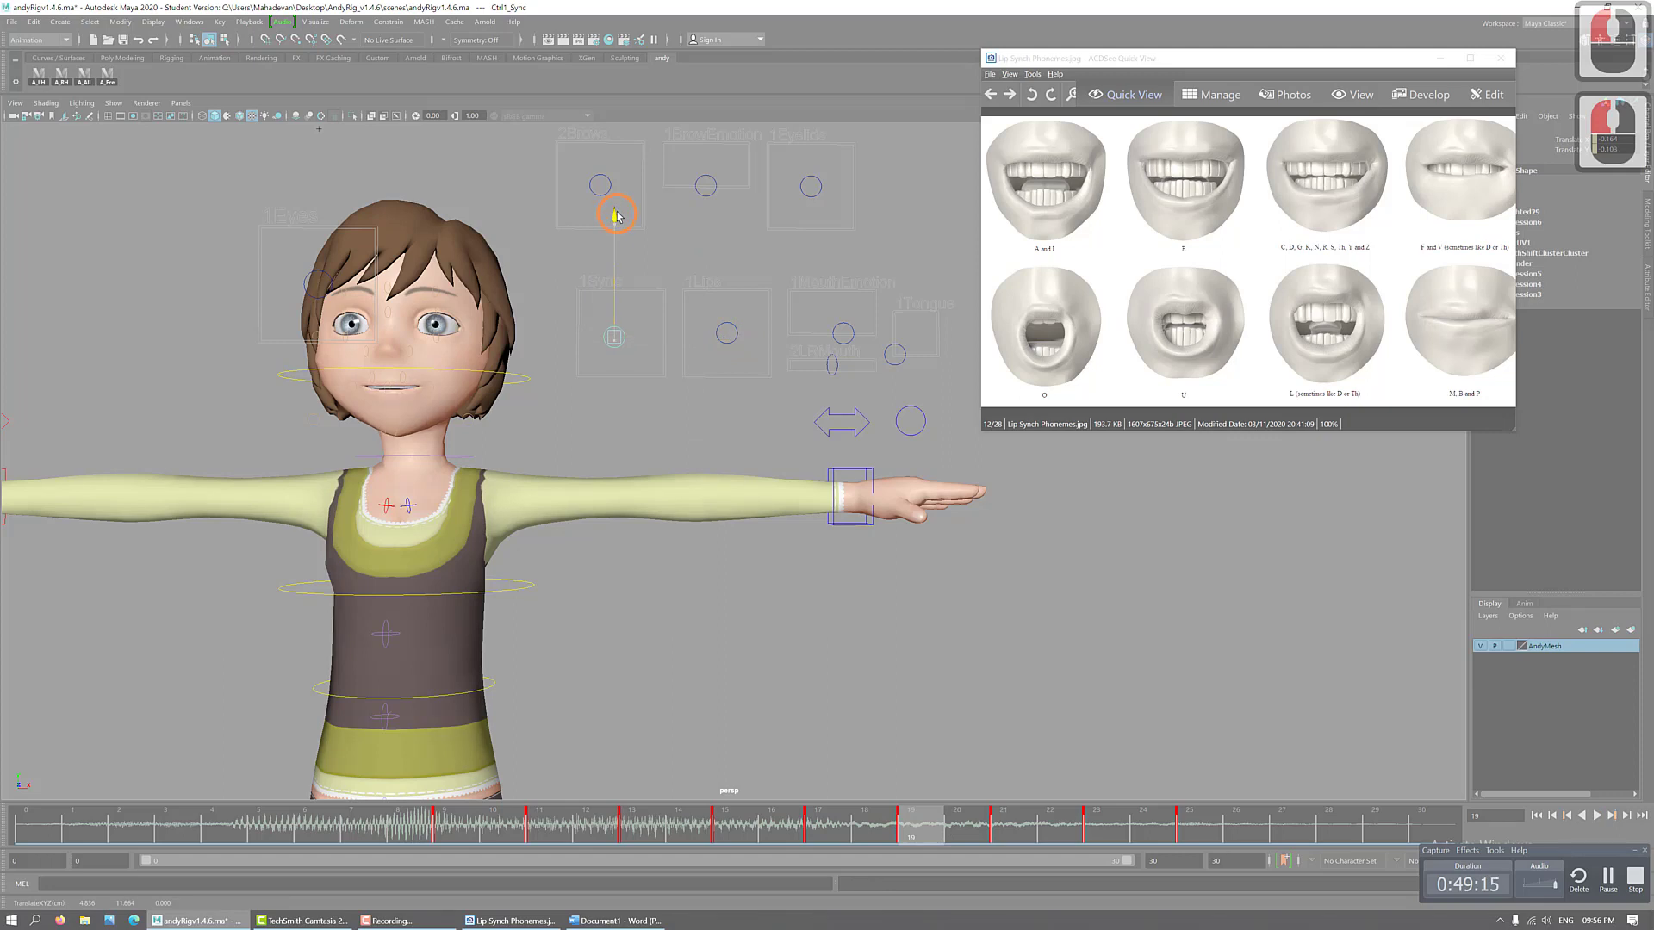
{"action": "left_click_drag", "start_coordinate": [616, 216], "coordinate": [618, 212]}
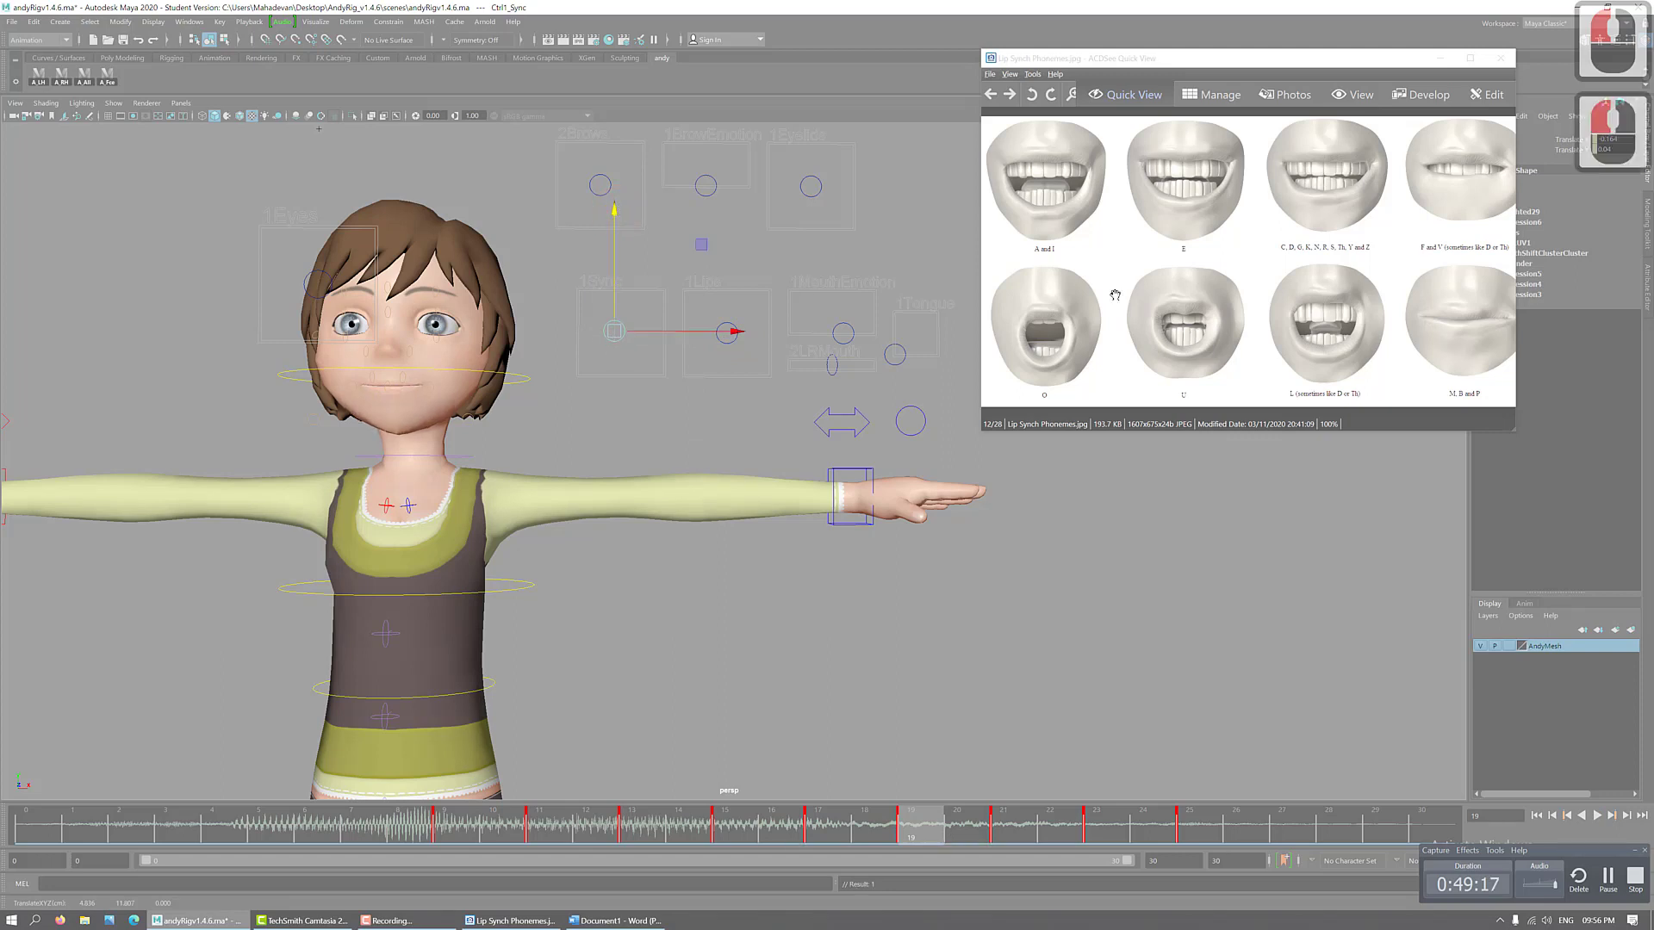
{"action": "left_click", "coordinate": [1608, 150]}
{"action": "type", "text": "0"}
{"action": "key", "text": "Return"}
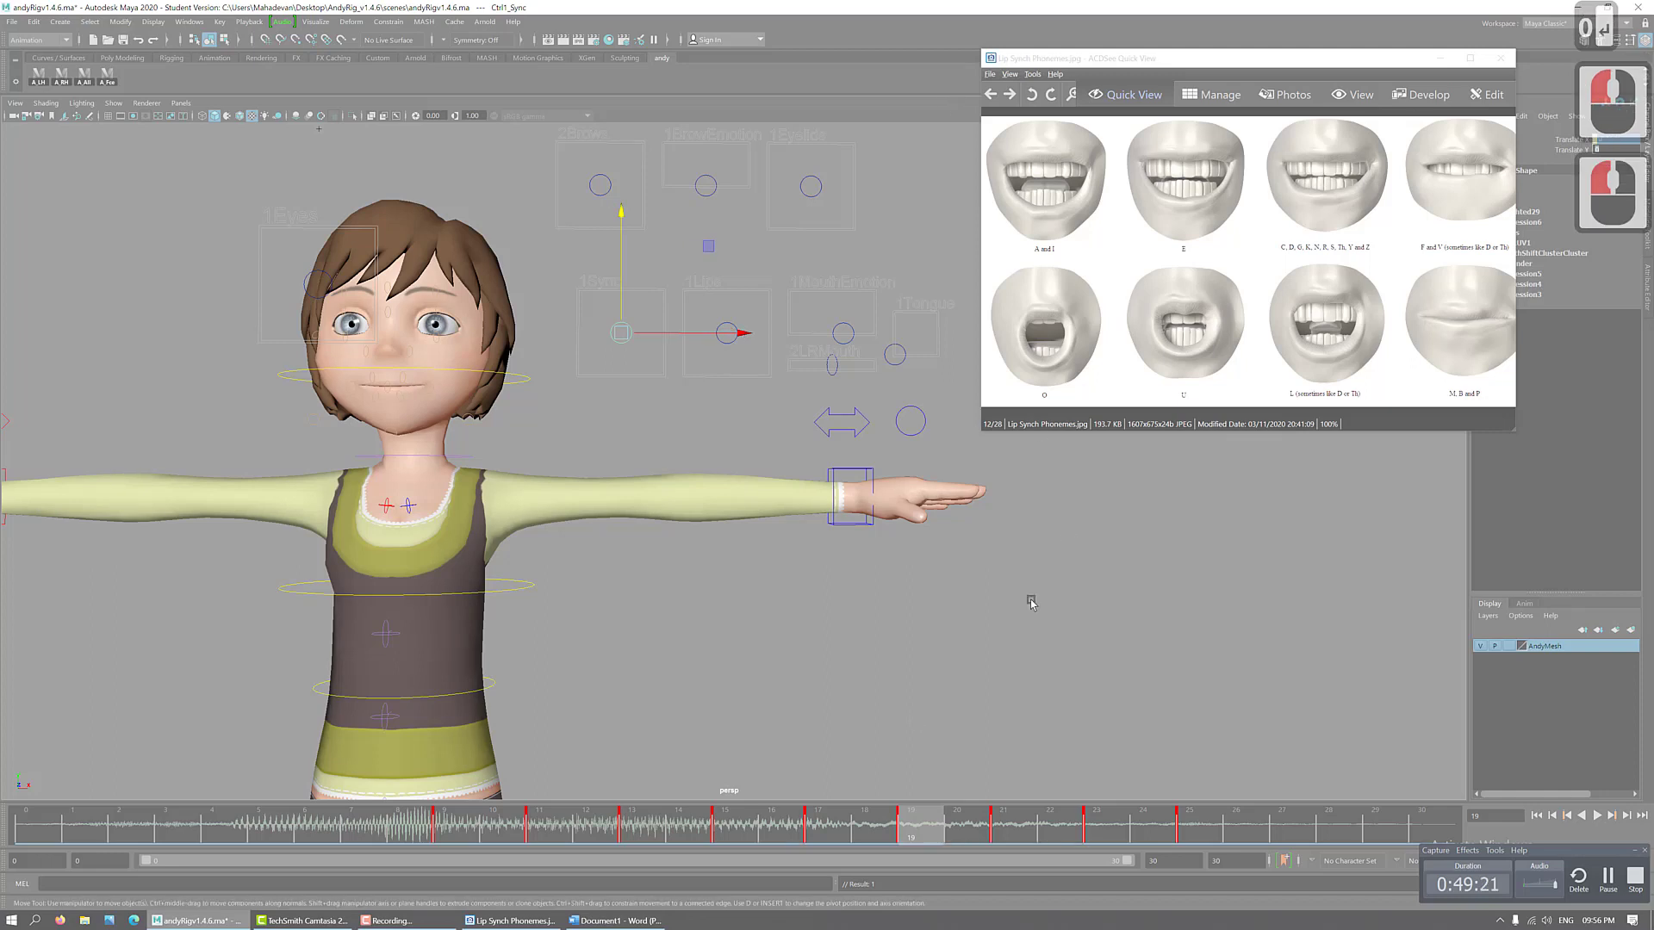
- Delete the Sync key at frame 21 and shift the keys at frames 23 and 25 two frames earlier
{"action": "left_click_drag", "start_coordinate": [517, 823], "coordinate": [1001, 853]}
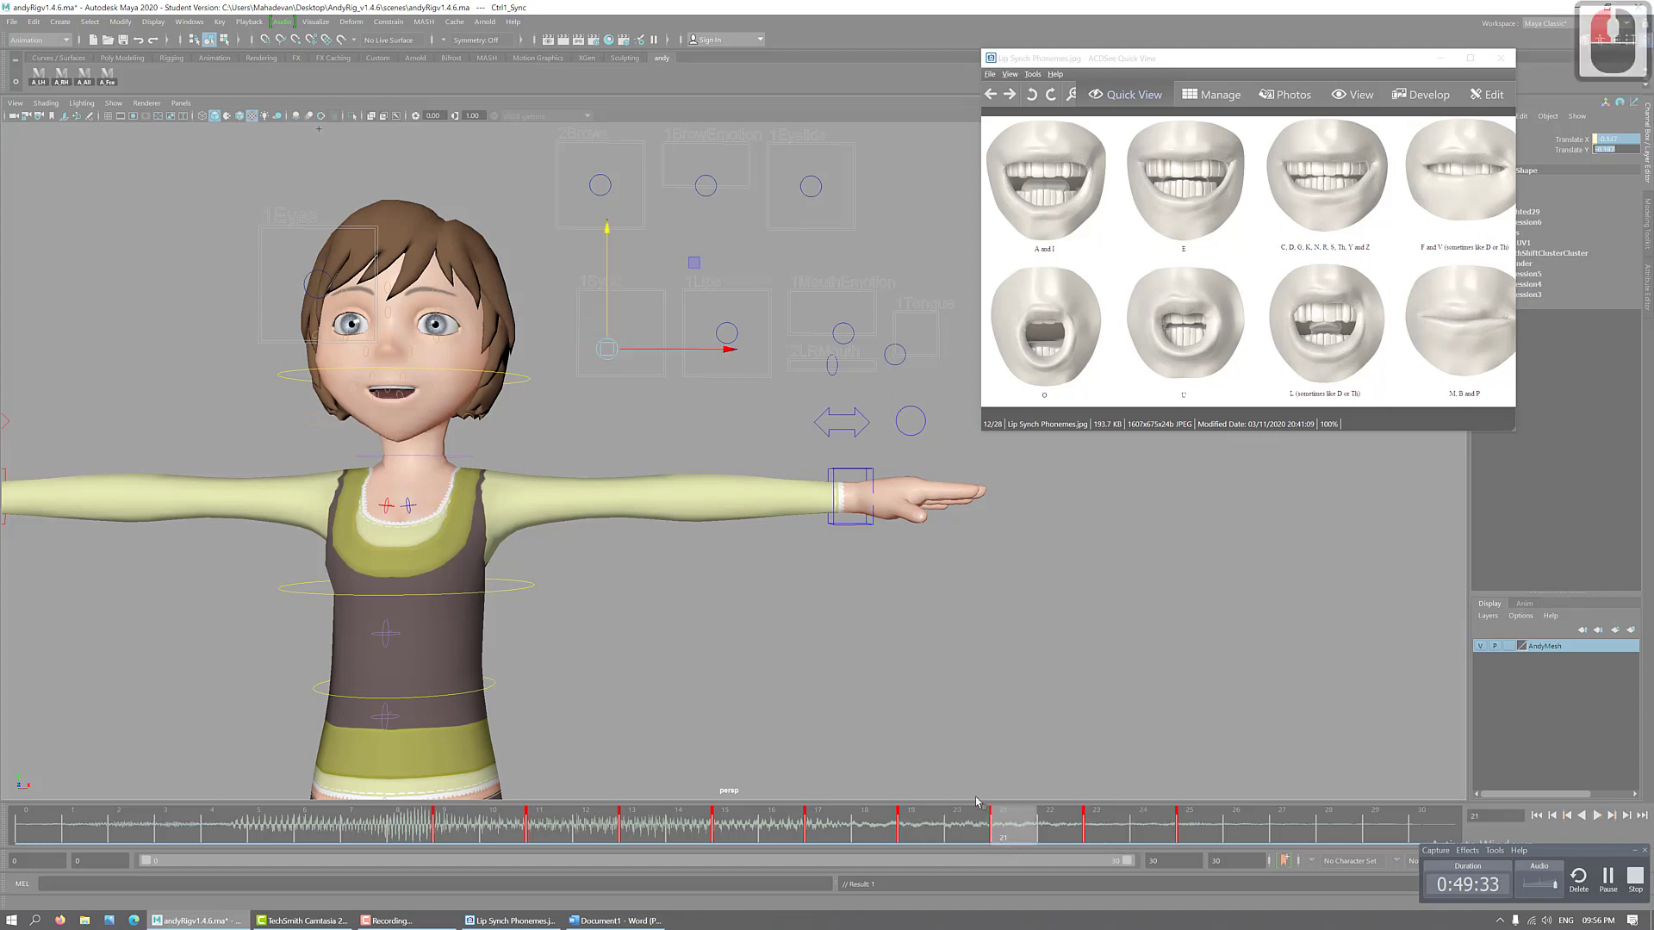
{"action": "key", "text": "w"}
{"action": "left_click_drag", "start_coordinate": [730, 349], "coordinate": [733, 349]}
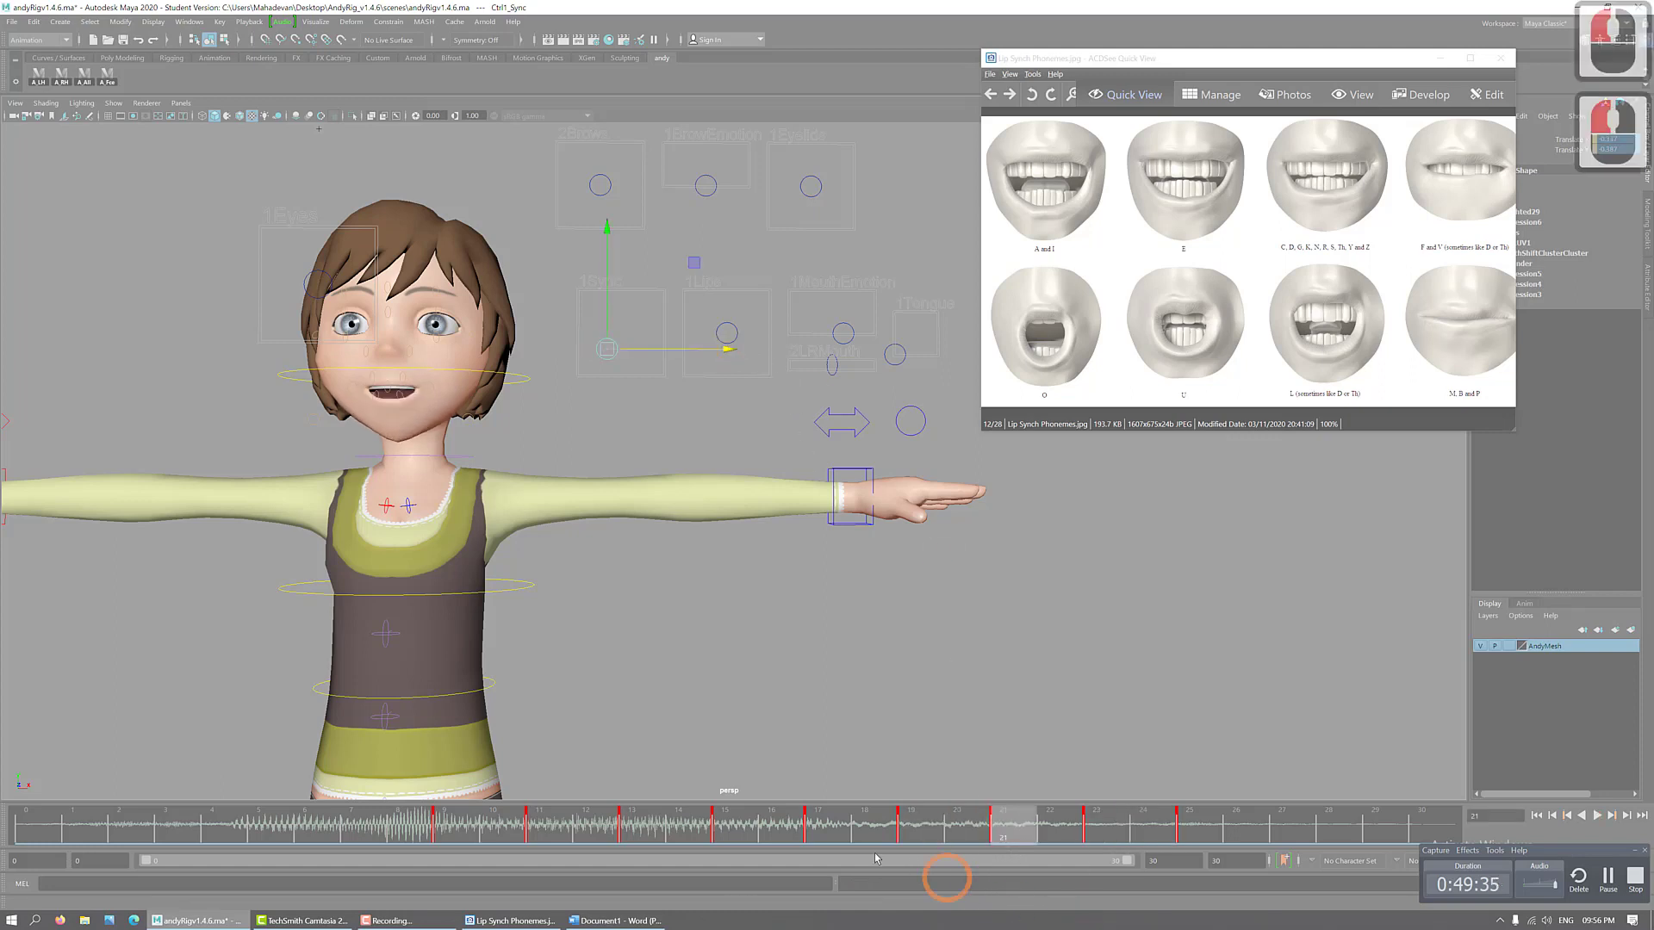
{"action": "left_click_drag", "start_coordinate": [769, 814], "coordinate": [1007, 824]}
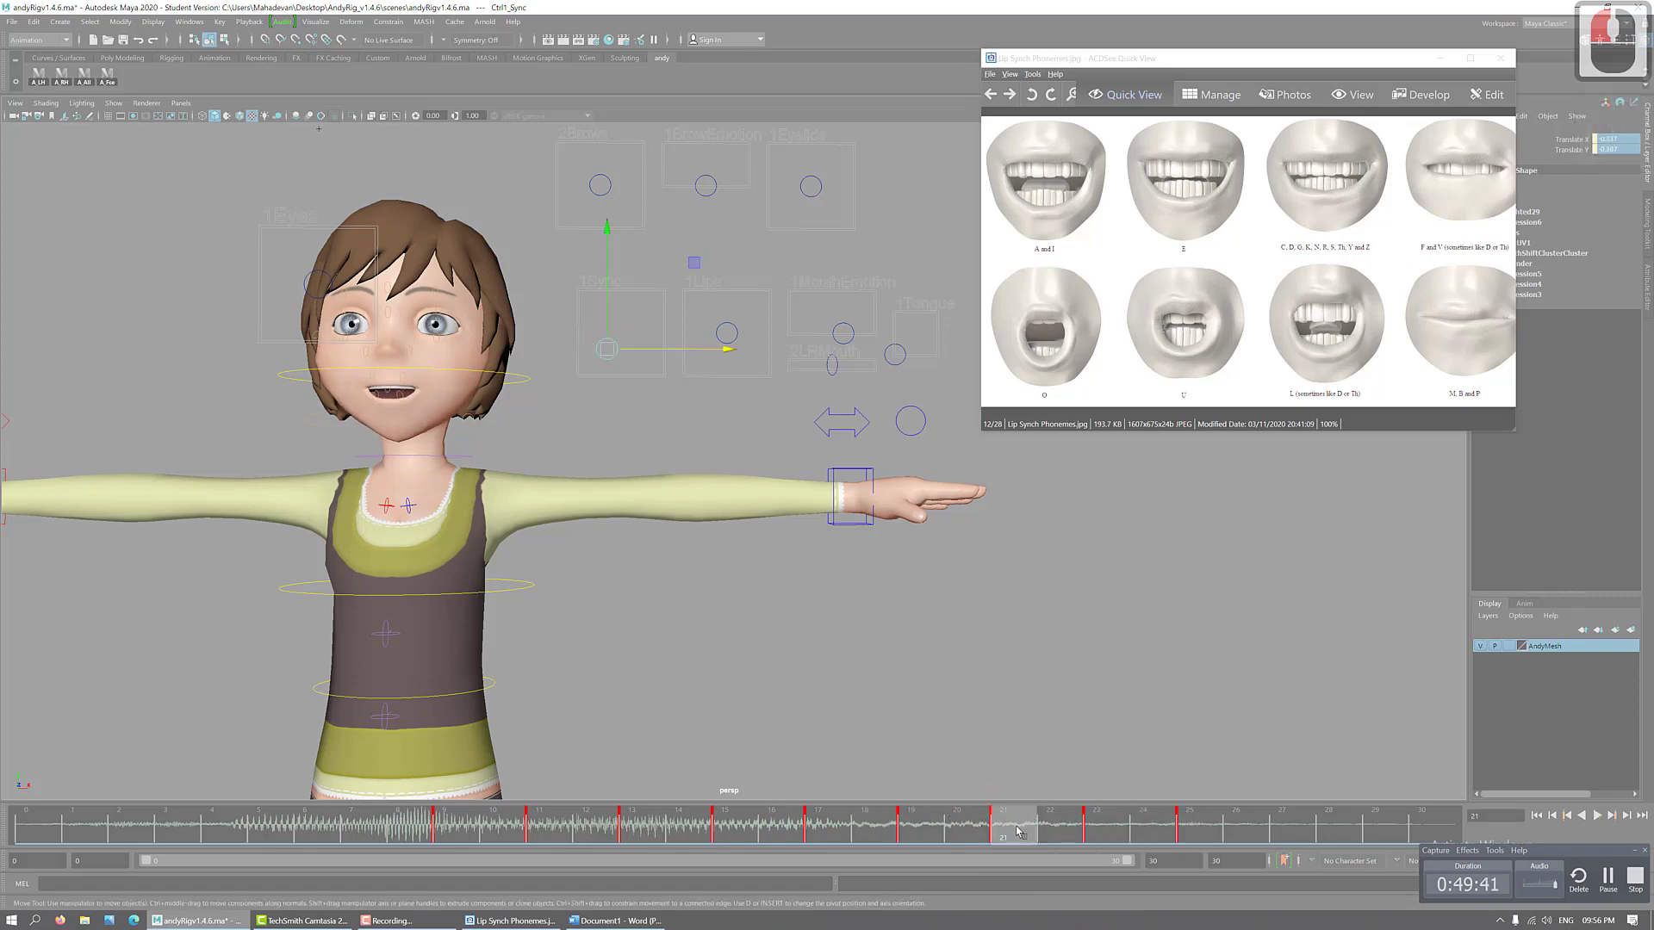
{"action": "right_click", "coordinate": [1017, 831]}
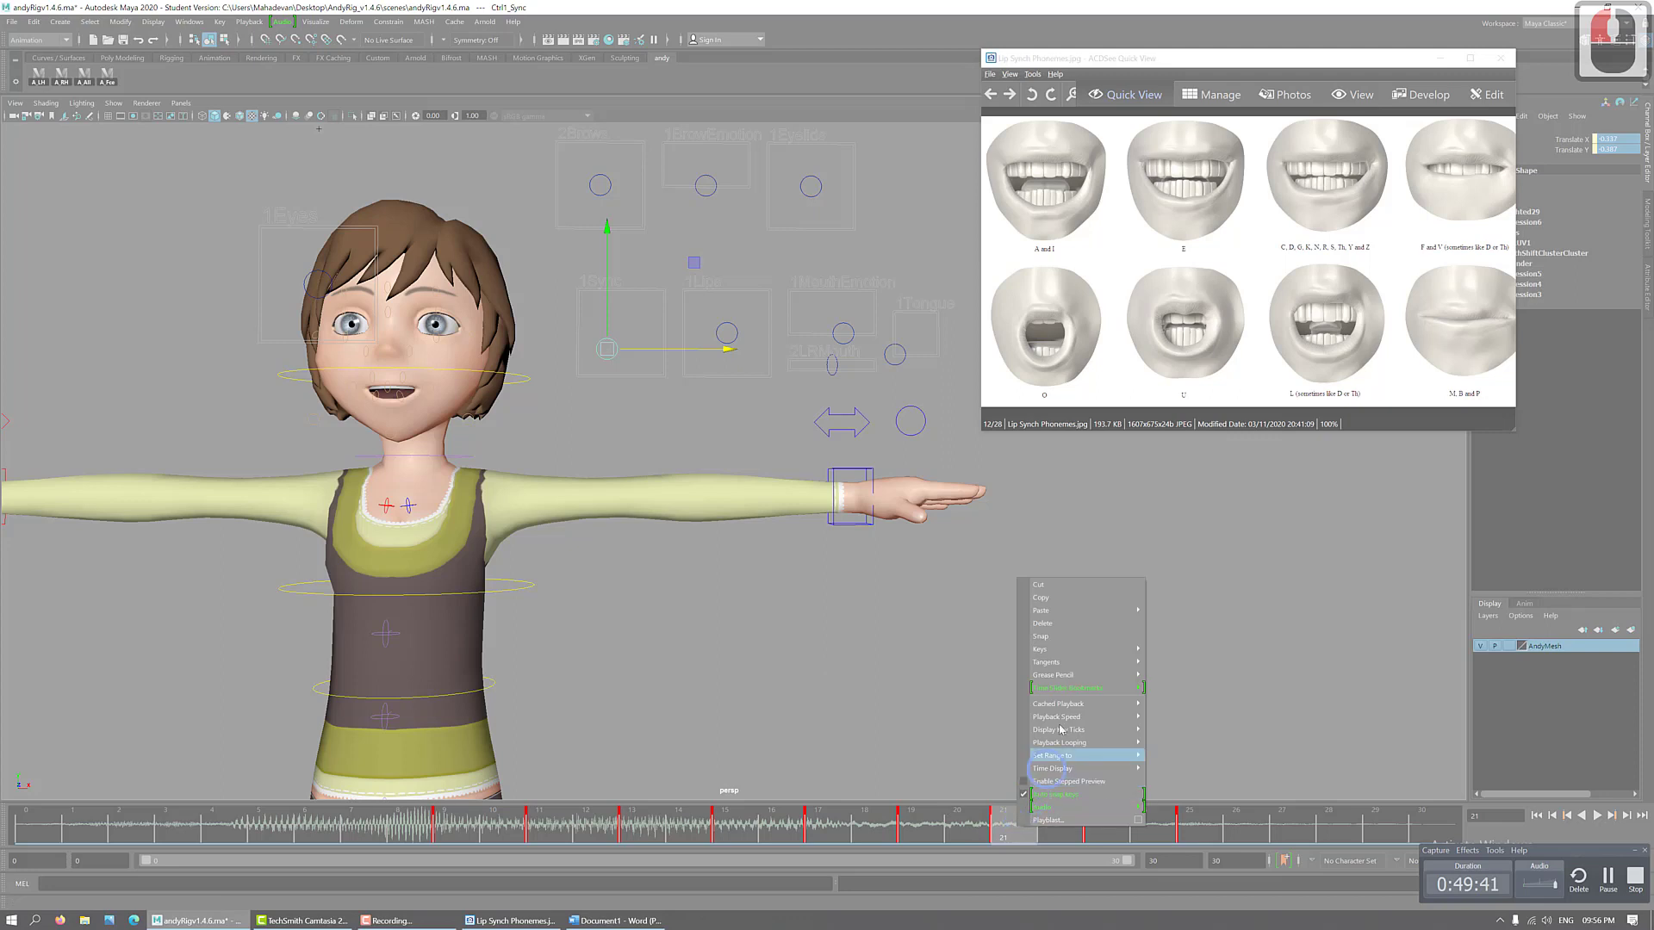
{"action": "left_click", "coordinate": [1059, 623]}
{"action": "left_click_drag", "start_coordinate": [1095, 827], "coordinate": [1055, 844], "text": "shift"}
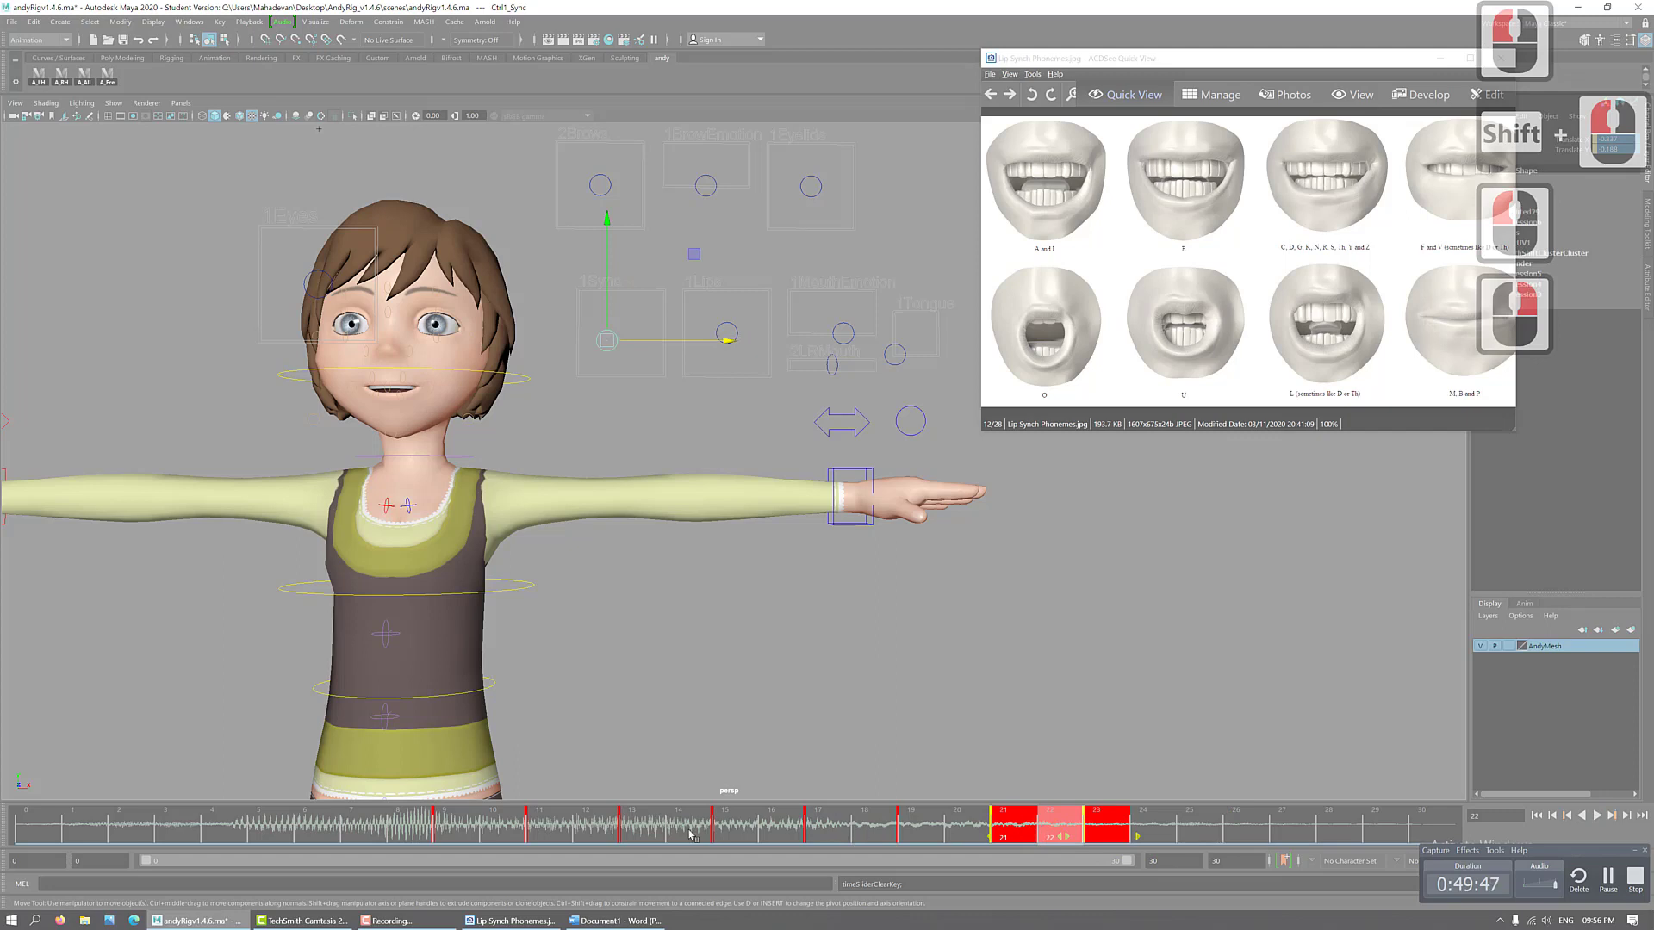
- Refine the Sync control's sideways position at frame 21 and lower it to open the mouth more
{"action": "left_click_drag", "start_coordinate": [689, 834], "coordinate": [1189, 838]}
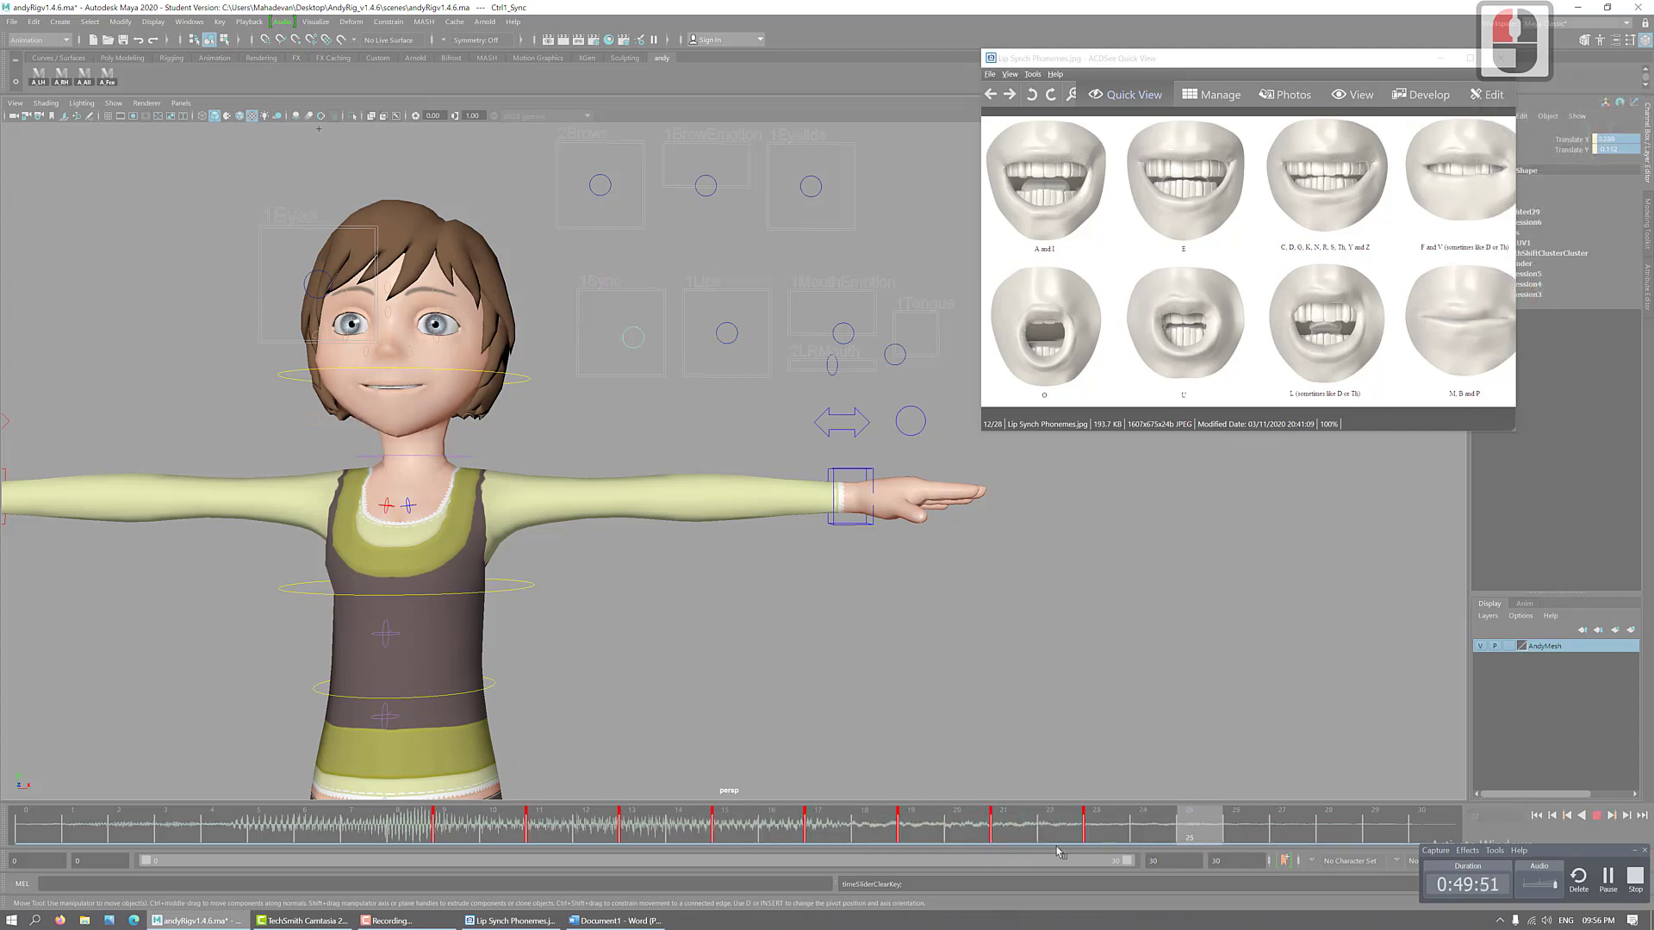
{"action": "left_click_drag", "start_coordinate": [1059, 852], "coordinate": [989, 821]}
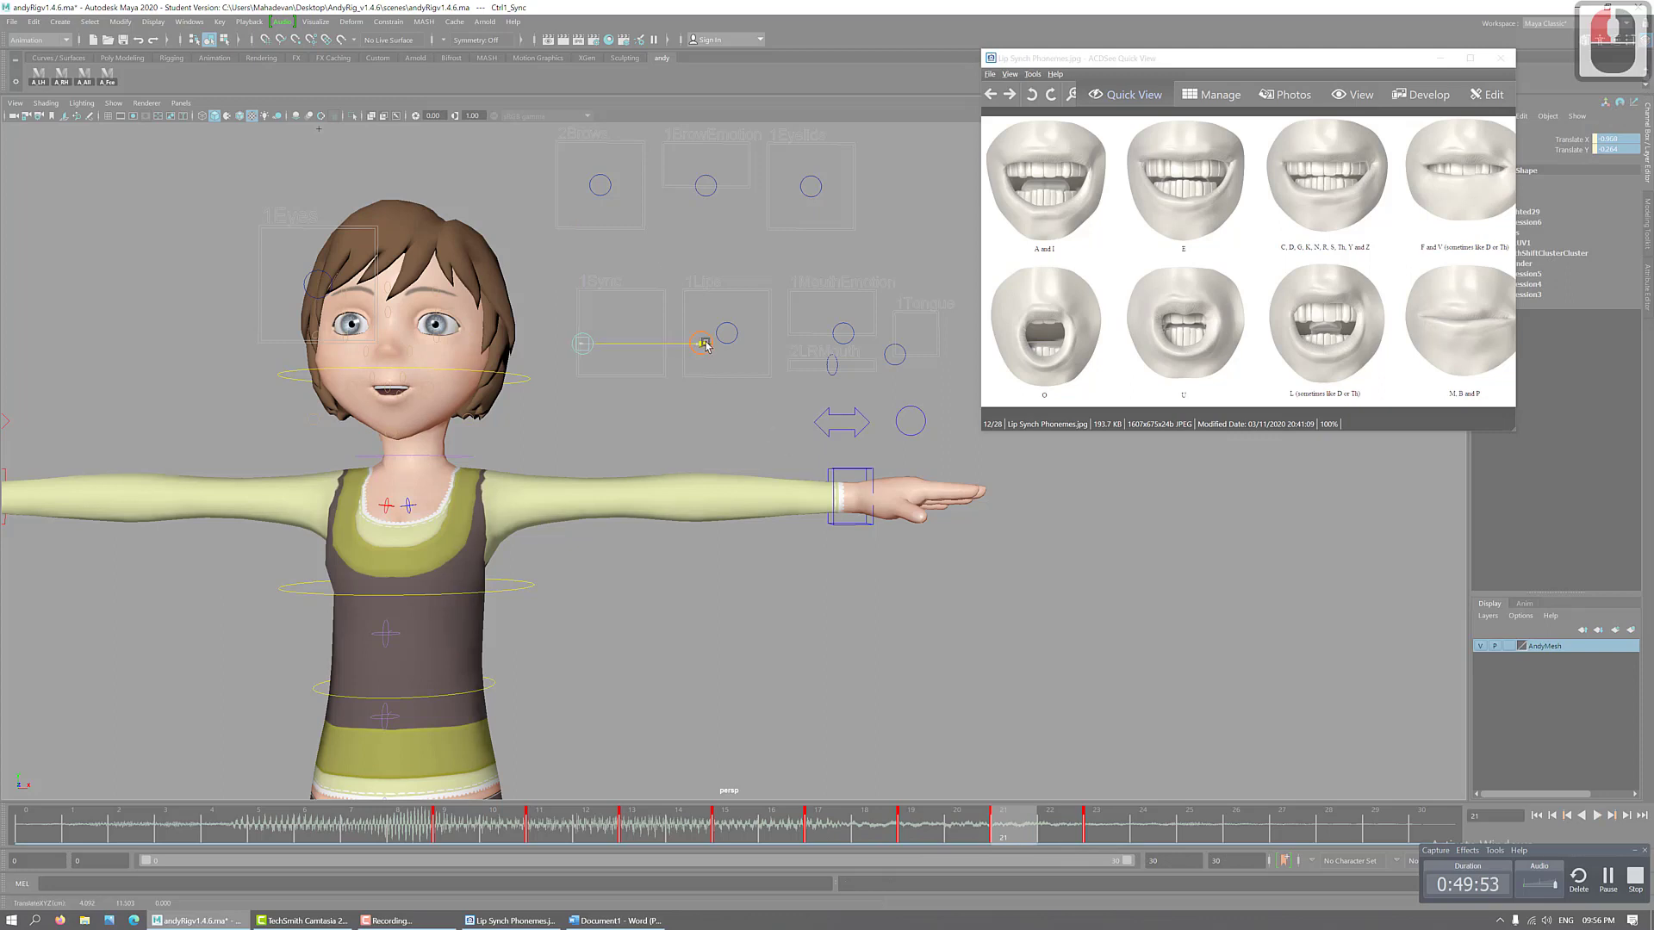
{"action": "left_click_drag", "start_coordinate": [700, 345], "coordinate": [709, 342]}
{"action": "left_click_drag", "start_coordinate": [595, 226], "coordinate": [591, 233]}
- Move the Sync key at frame 23 to frame 25 and the key at frame 21 to frame 23
{"action": "left_click_drag", "start_coordinate": [626, 829], "coordinate": [1200, 829]}
{"action": "left_click", "coordinate": [1111, 829], "text": "shift"}
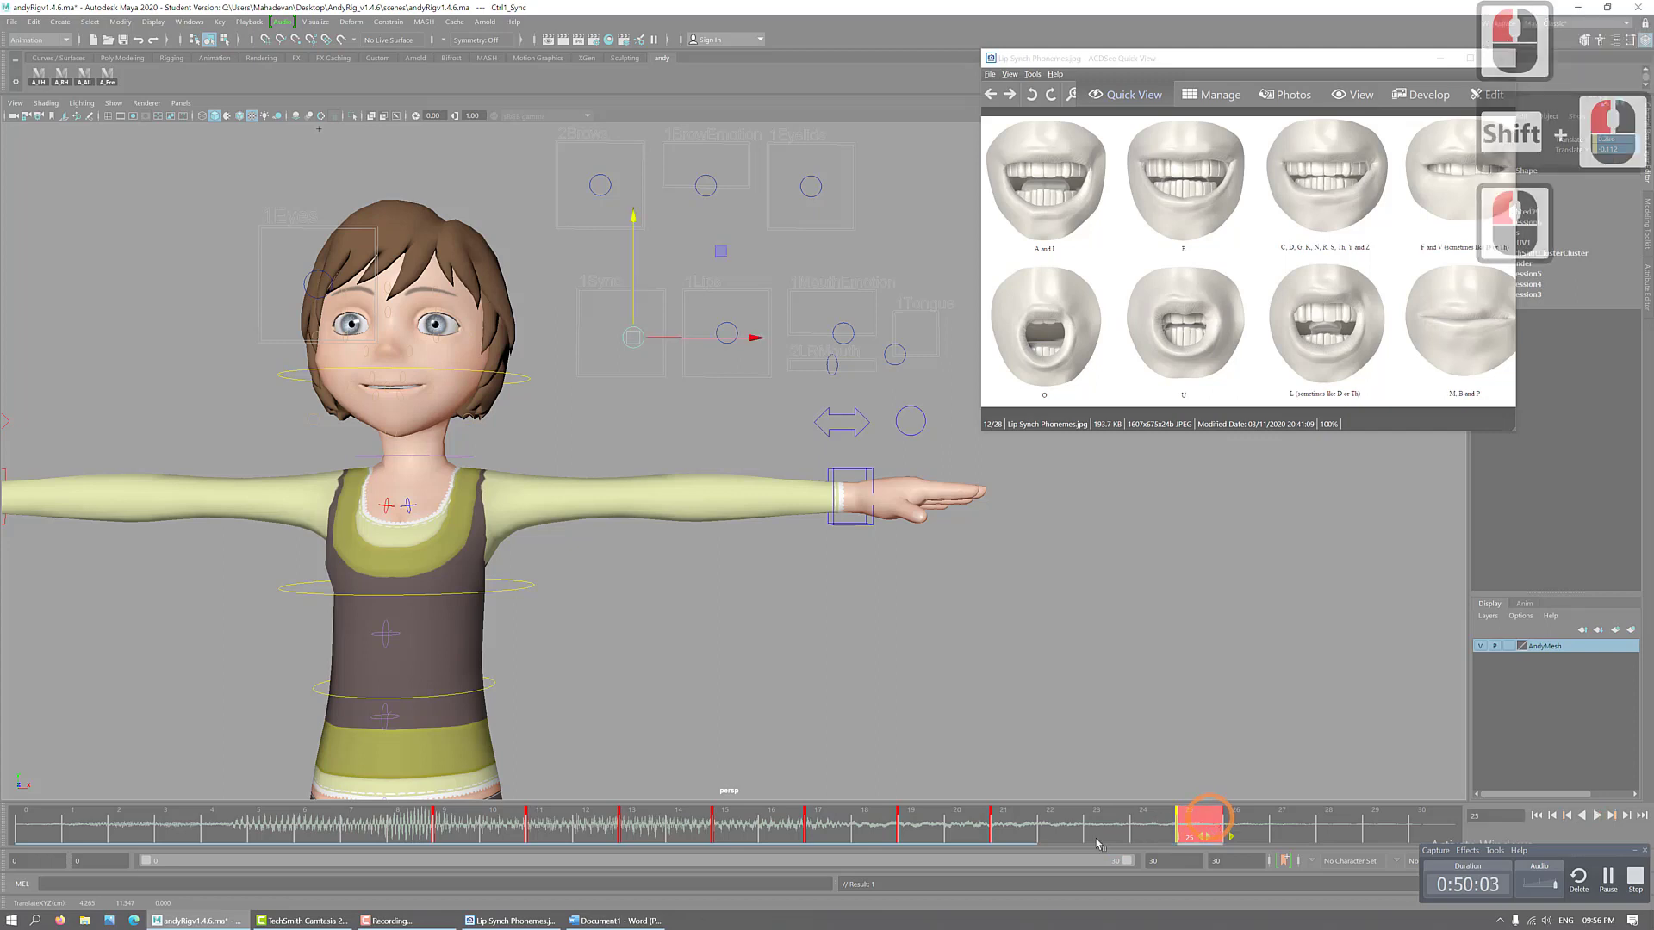
{"action": "double_click", "coordinate": [1017, 831]}
{"action": "left_click", "coordinate": [1017, 827], "text": "shift"}
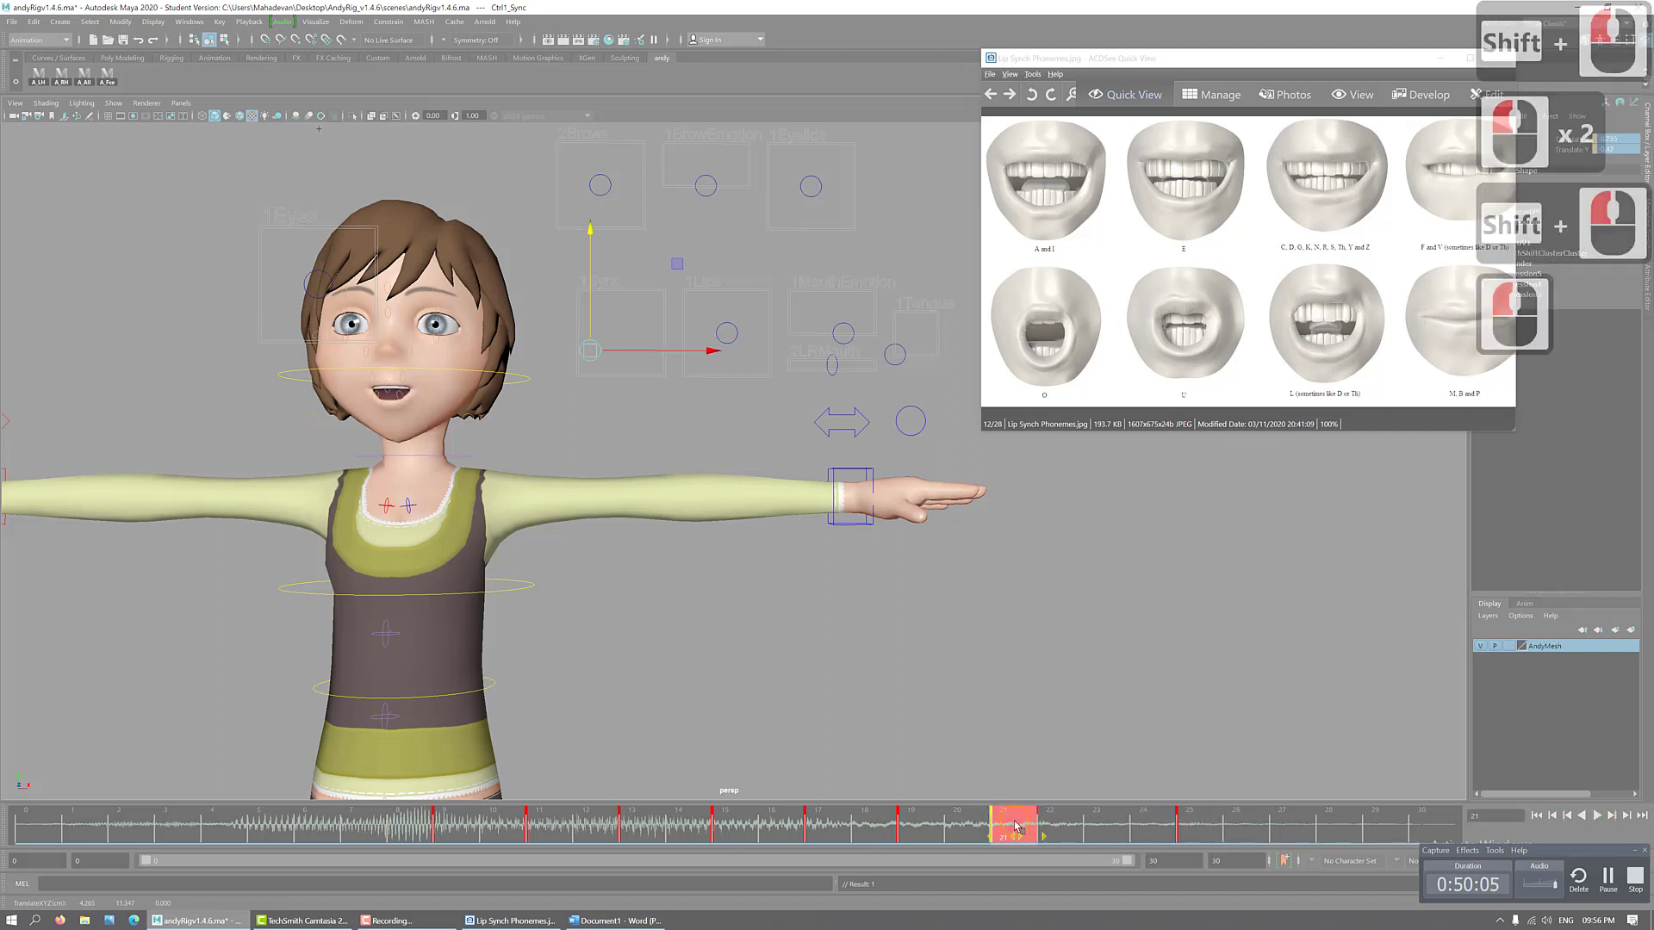
{"action": "left_click_drag", "start_coordinate": [1042, 821], "coordinate": [1103, 824]}
- Key the Sync control at frame 21 and shift it sideways to narrow the mouth slightly
{"action": "left_click", "coordinate": [1011, 829]}
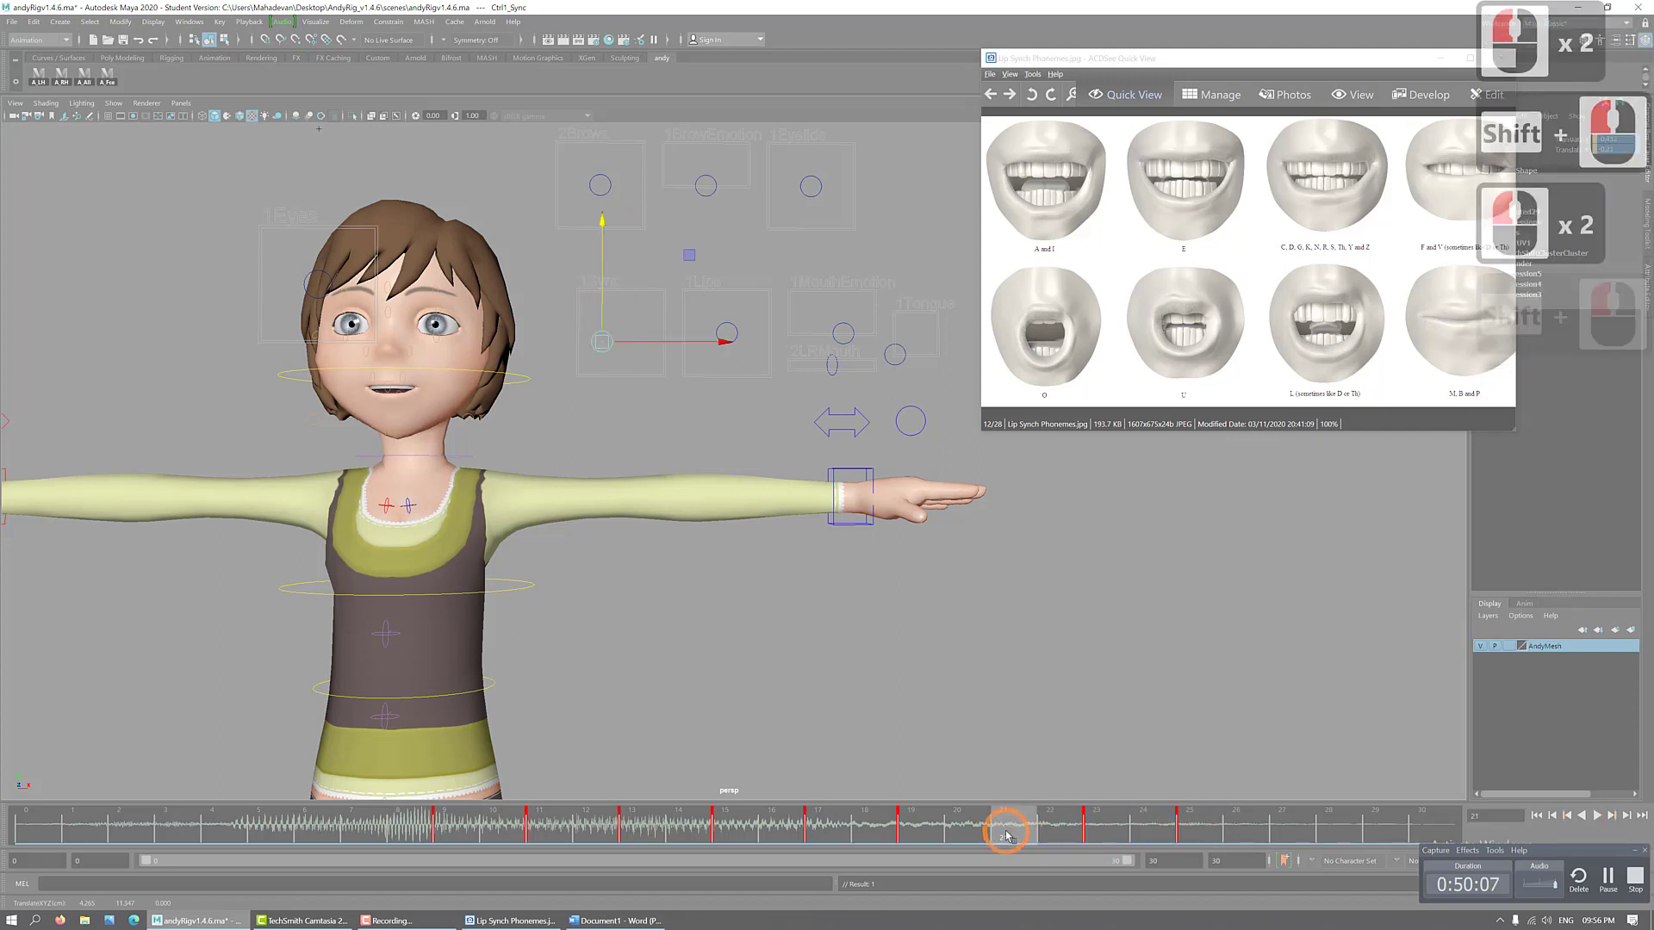
{"action": "key", "text": "s"}
{"action": "key", "text": "s"}
{"action": "key", "text": "s"}
{"action": "key", "text": "s"}
{"action": "key", "text": "s"}
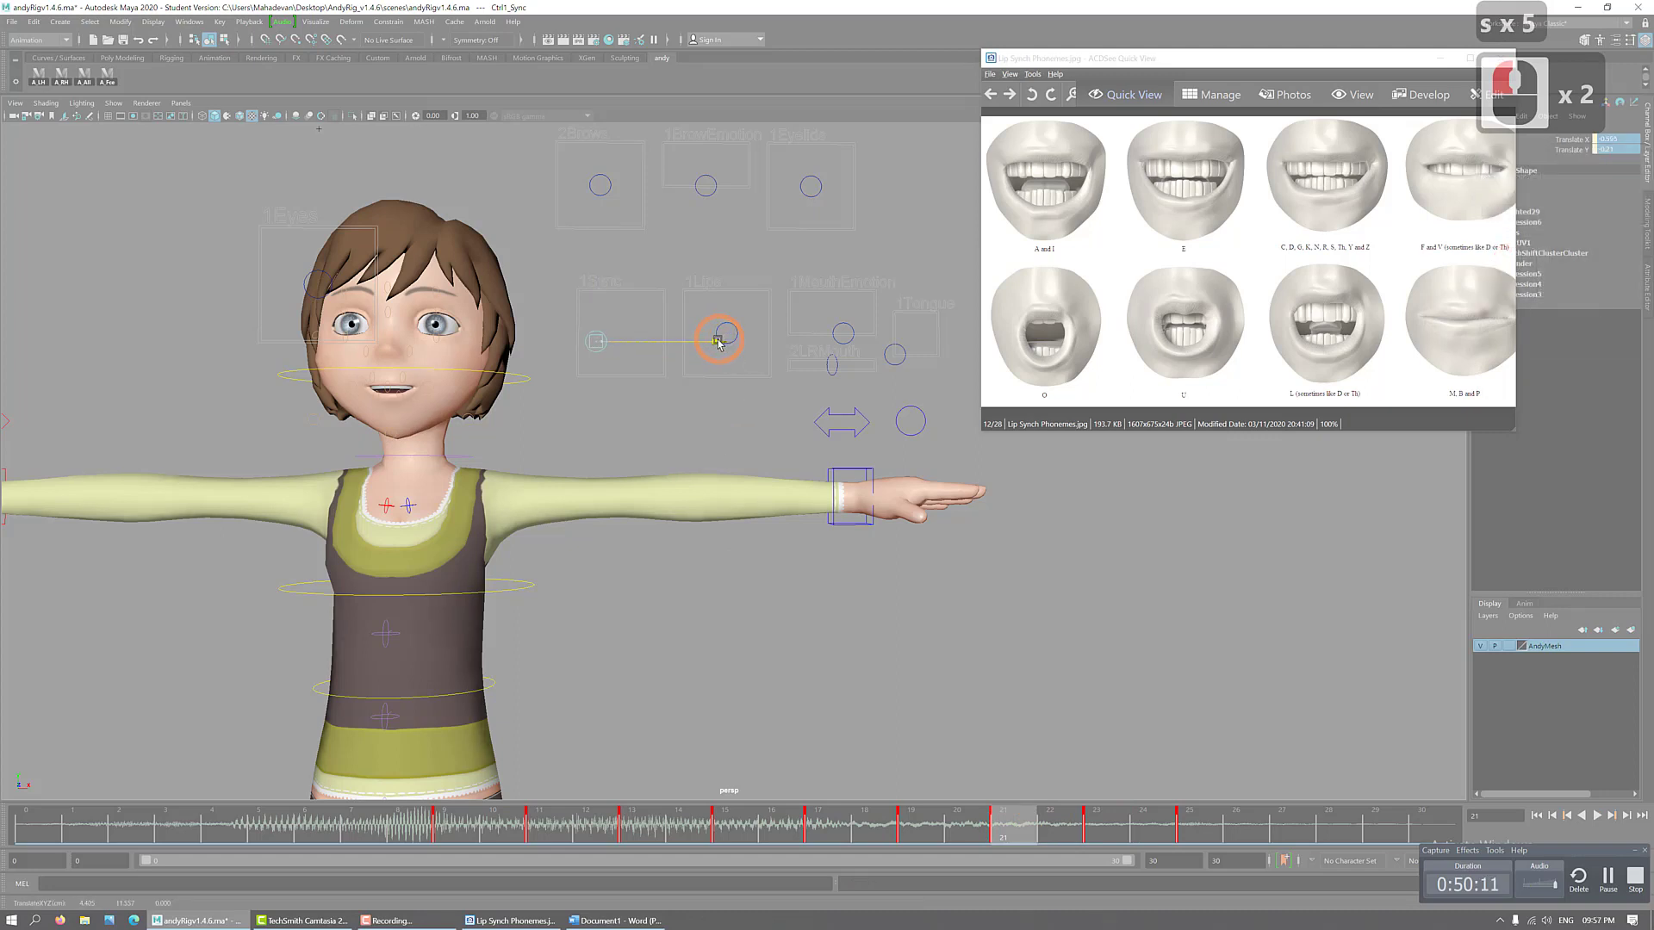
{"action": "left_click_drag", "start_coordinate": [719, 343], "coordinate": [593, 225]}
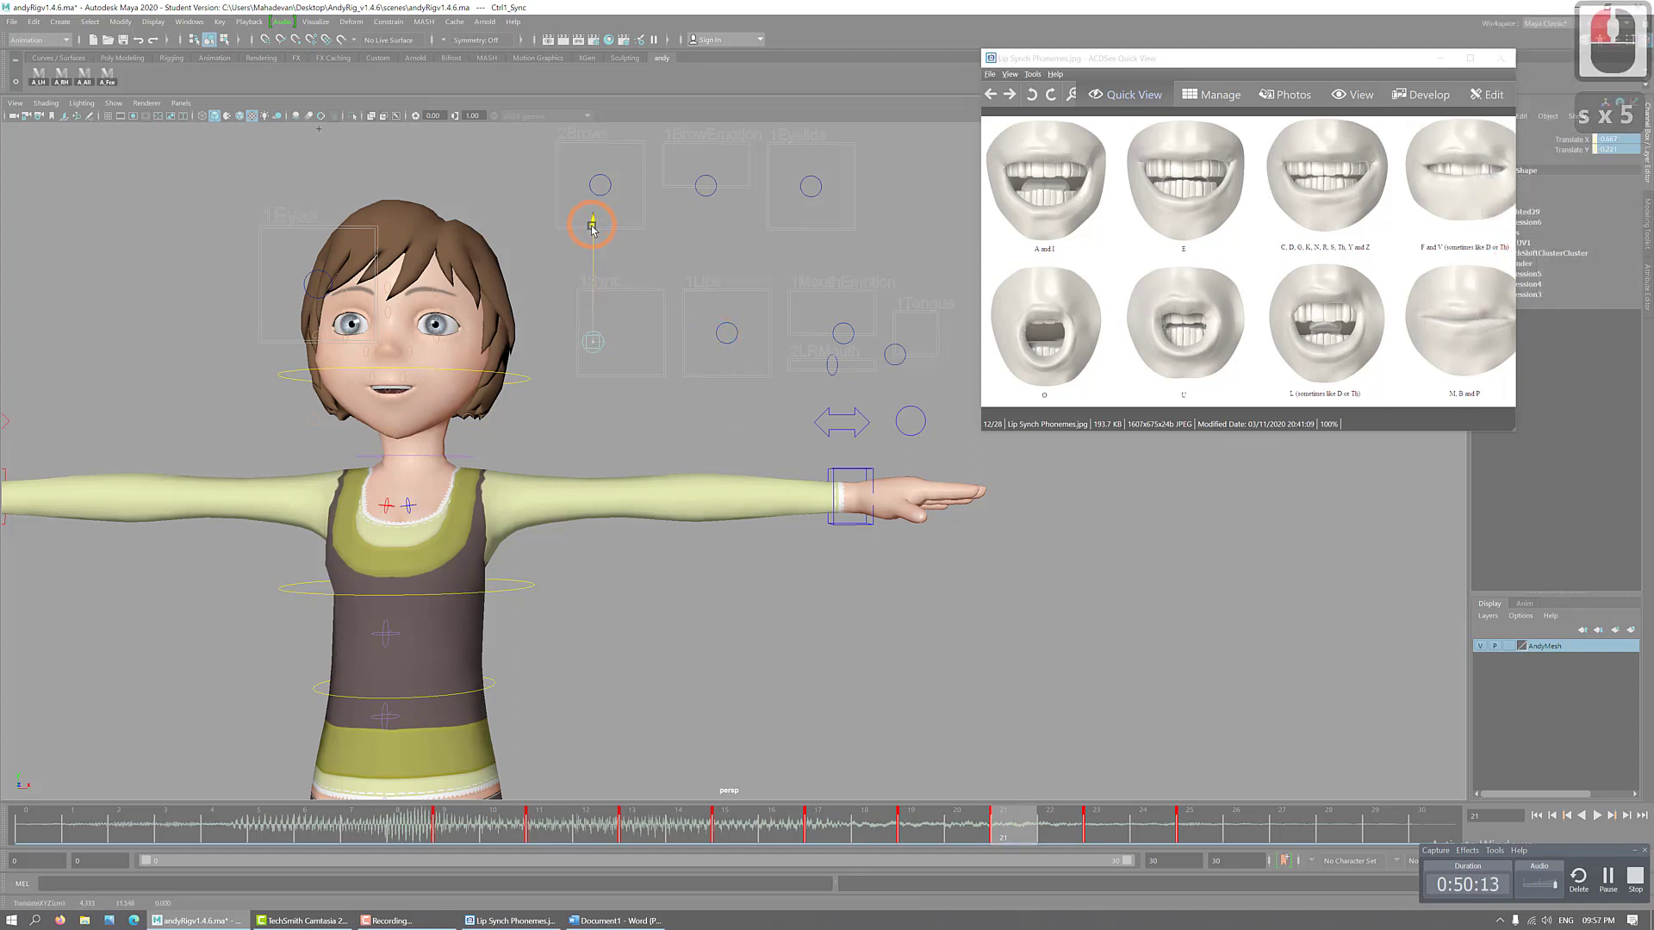
{"action": "left_click", "coordinate": [593, 342]}
- Narrow the mouth further with the Sync control at frame 23 and at frame 21
{"action": "left_click", "coordinate": [1099, 834]}
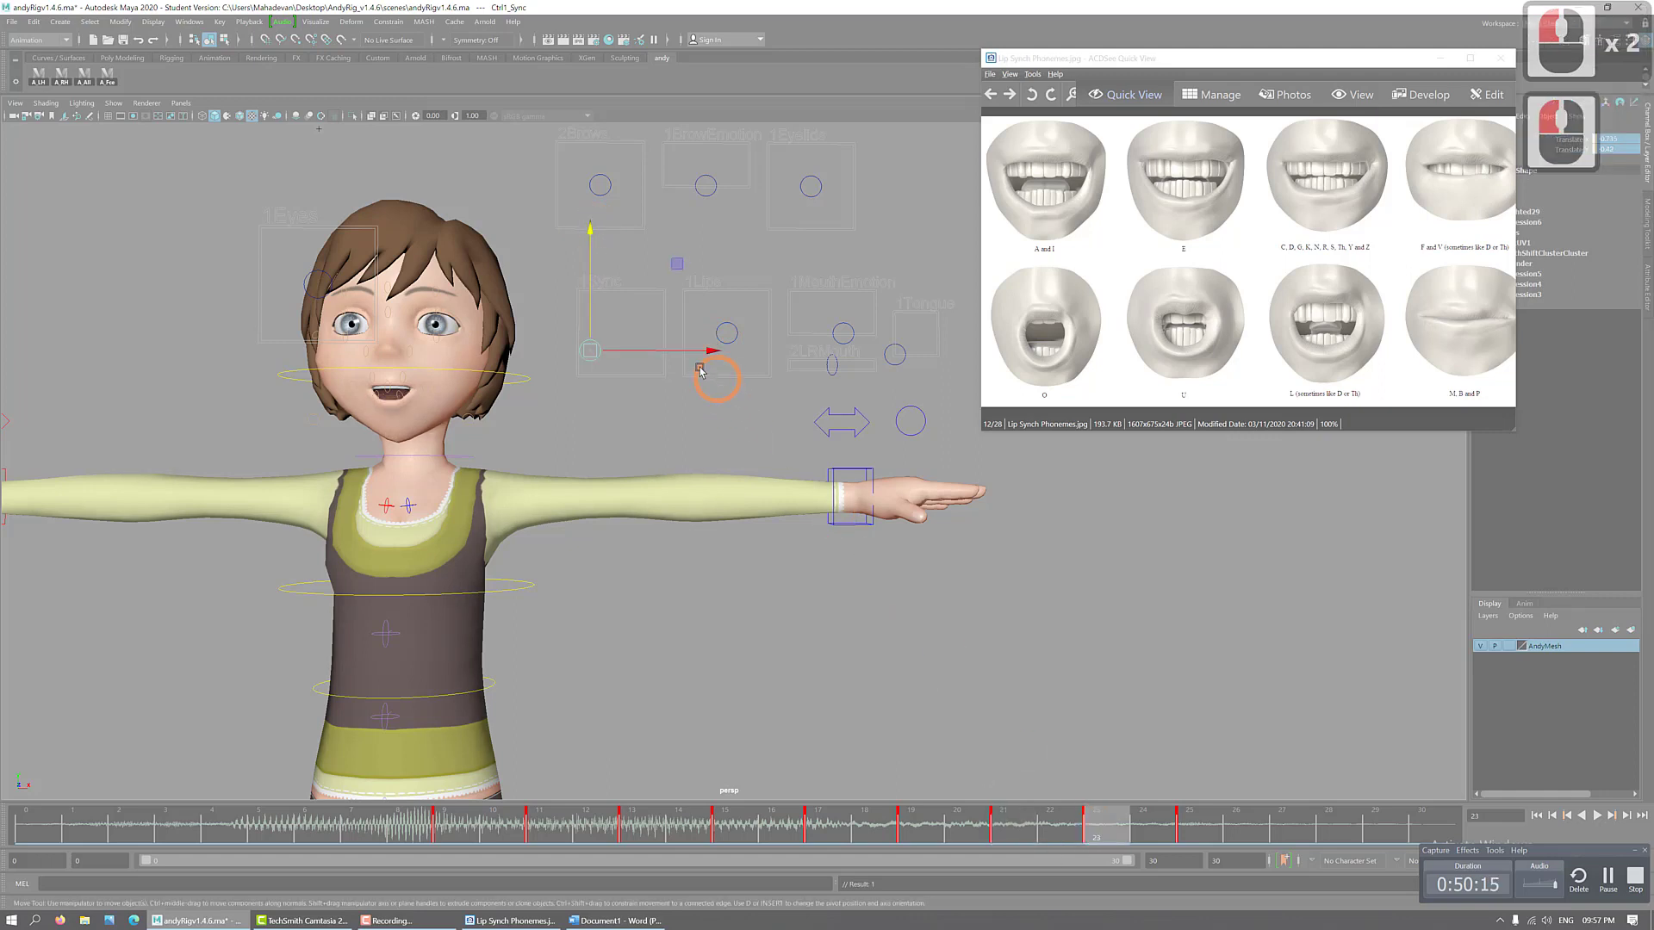
{"action": "left_click_drag", "start_coordinate": [712, 351], "coordinate": [703, 350]}
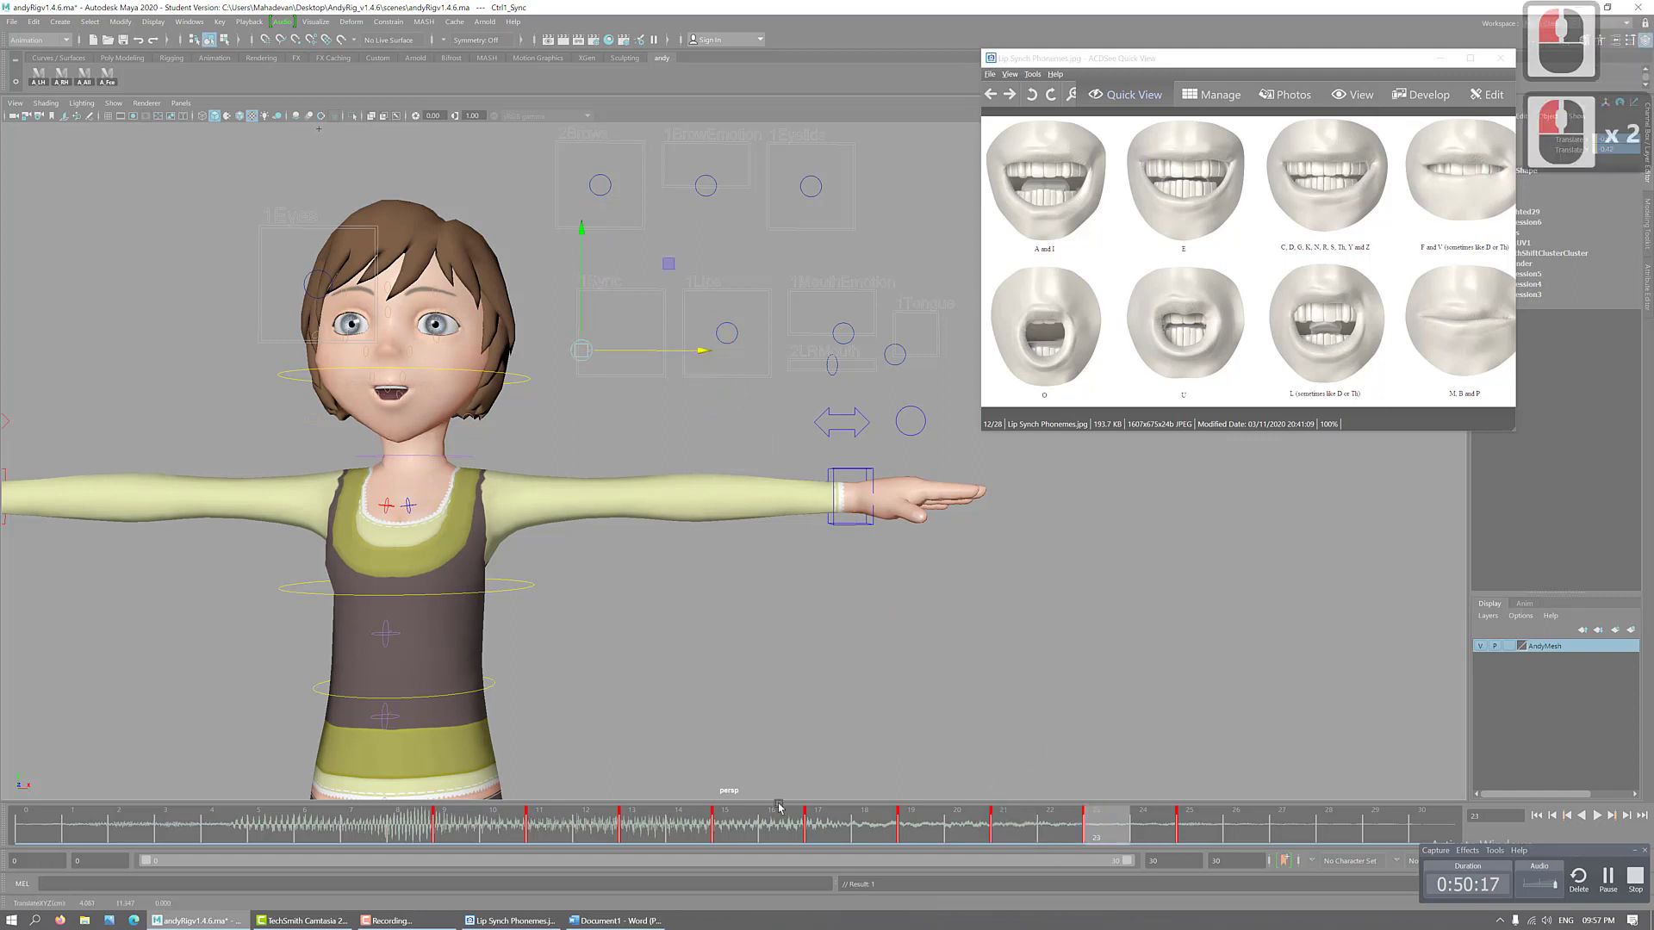
{"action": "mouse_move", "coordinate": [631, 827]}
{"action": "left_mouse_down"}
{"action": "mouse_move", "coordinate": [1249, 827]}
{"action": "mouse_move", "coordinate": [730, 827]}
{"action": "mouse_move", "coordinate": [1157, 860]}
{"action": "mouse_move", "coordinate": [827, 829]}
{"action": "mouse_move", "coordinate": [1003, 840]}
{"action": "left_mouse_up"}
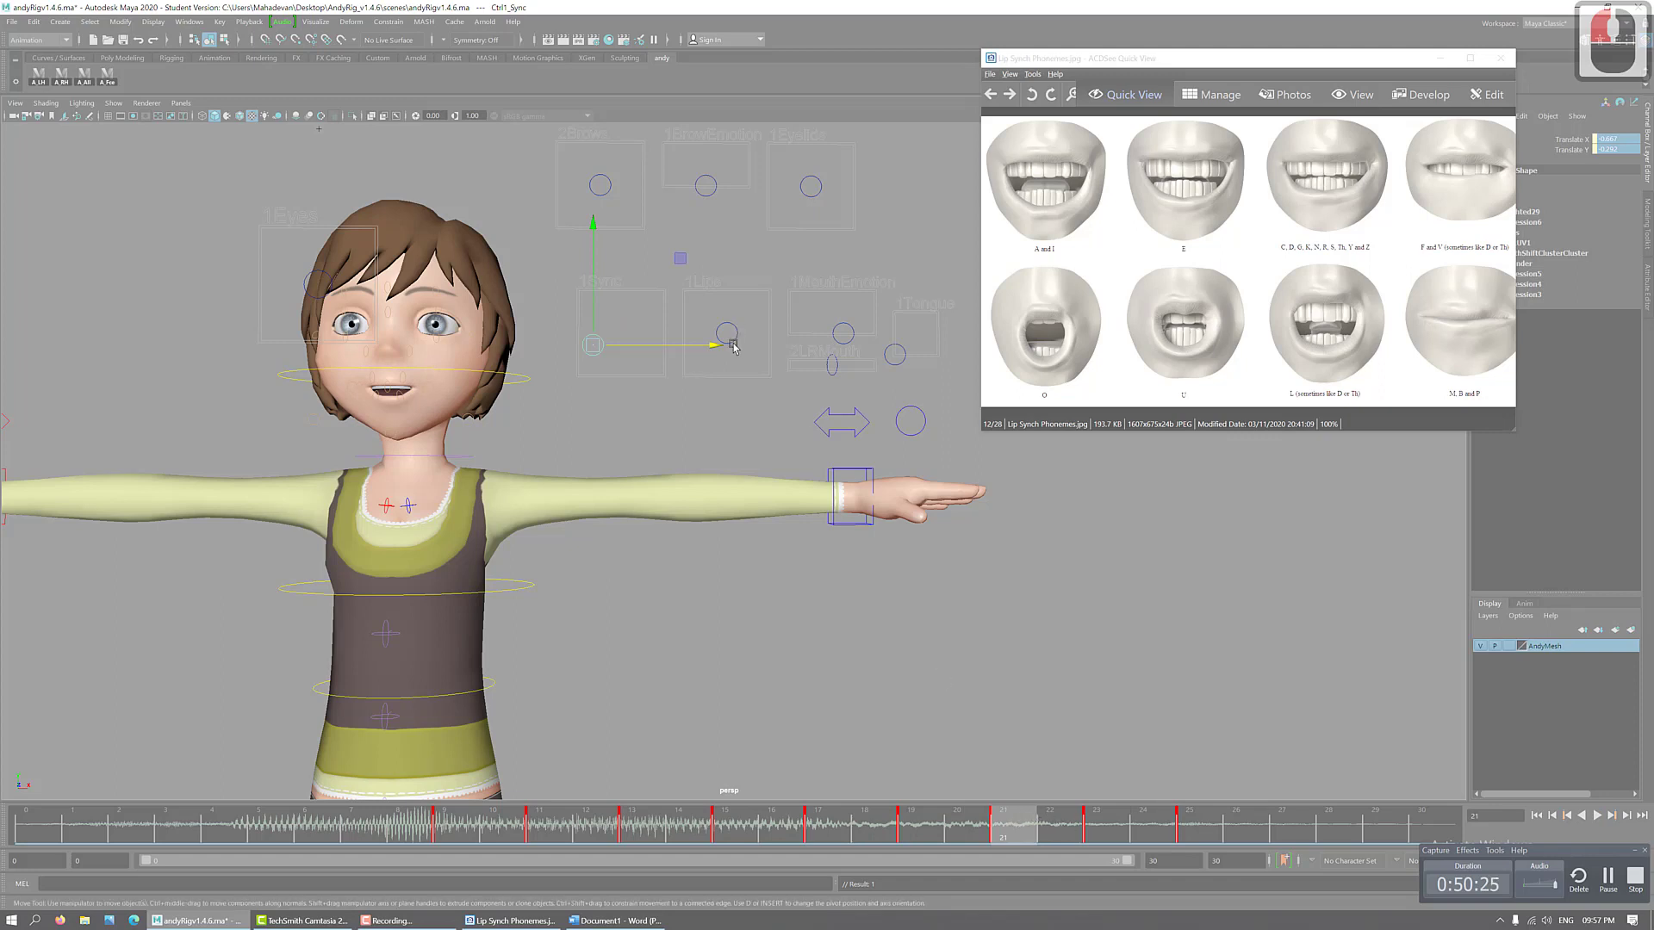
{"action": "left_click_drag", "start_coordinate": [735, 347], "coordinate": [706, 352]}
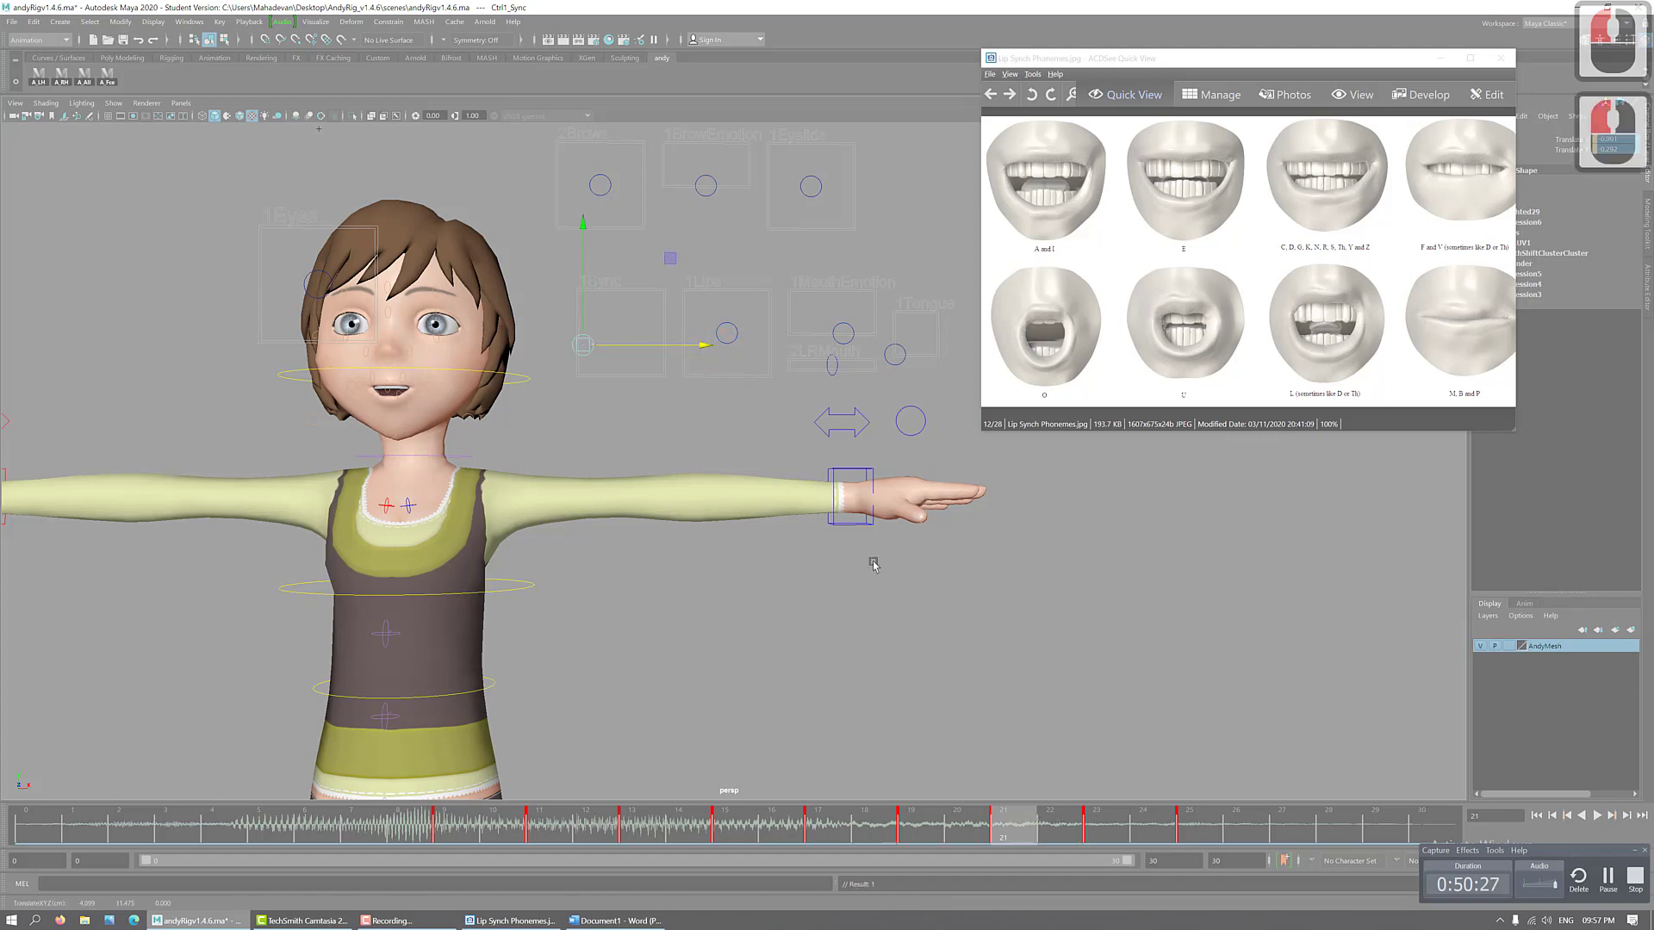
- Raise the Sync control at frame 23 to close the mouth slightly and refine its sideways position
{"action": "left_click", "coordinate": [1095, 831]}
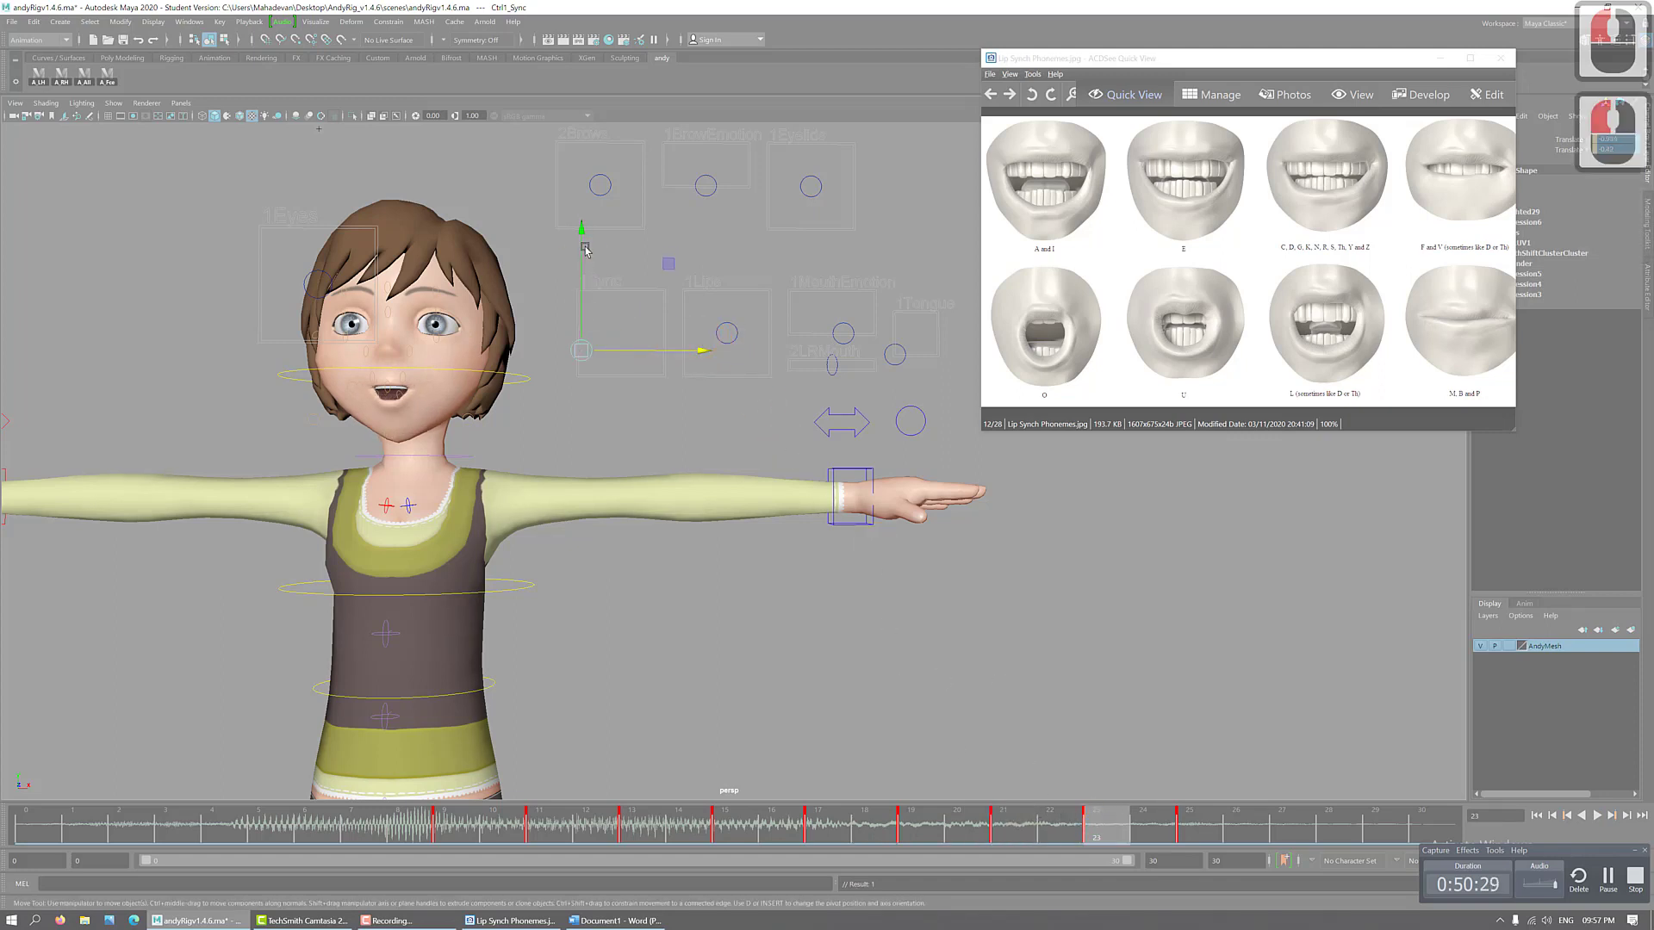
{"action": "left_click_drag", "start_coordinate": [581, 231], "coordinate": [581, 224]}
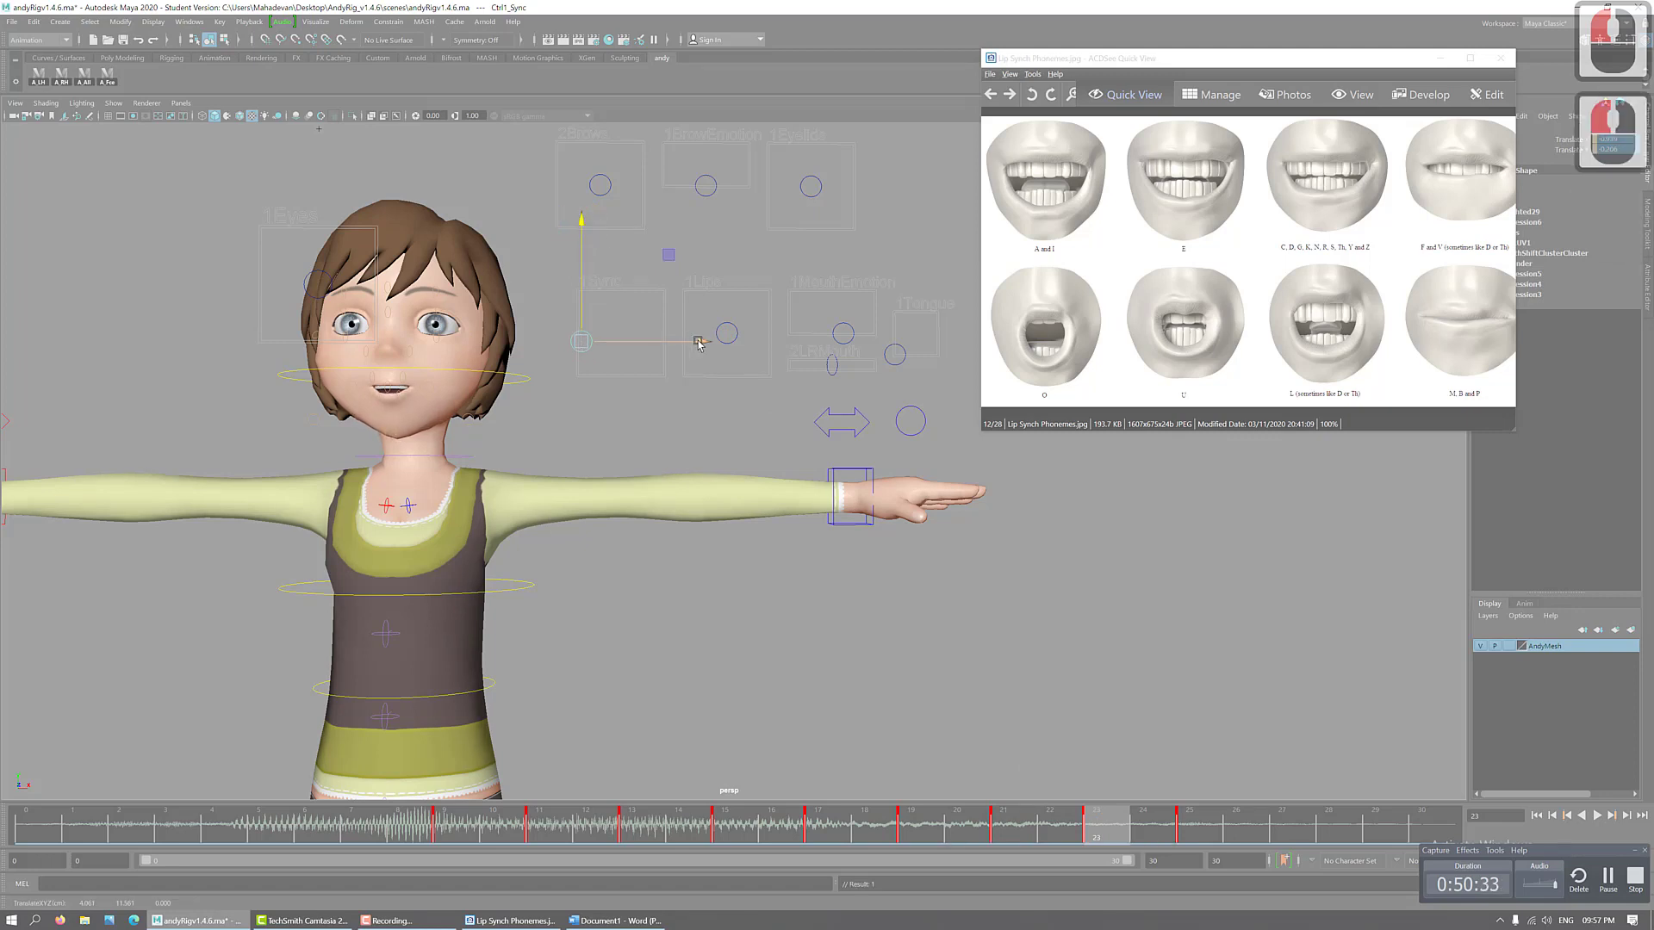
{"action": "mouse_move", "coordinate": [699, 343]}
{"action": "left_mouse_down"}
{"action": "mouse_move", "coordinate": [731, 337]}
{"action": "mouse_move", "coordinate": [712, 344]}
{"action": "left_mouse_up"}
- Play and scrub through the animation to check the mouth shapes against the audio
{"action": "left_click_drag", "start_coordinate": [853, 829], "coordinate": [493, 829]}
{"action": "left_click", "coordinate": [1594, 819]}
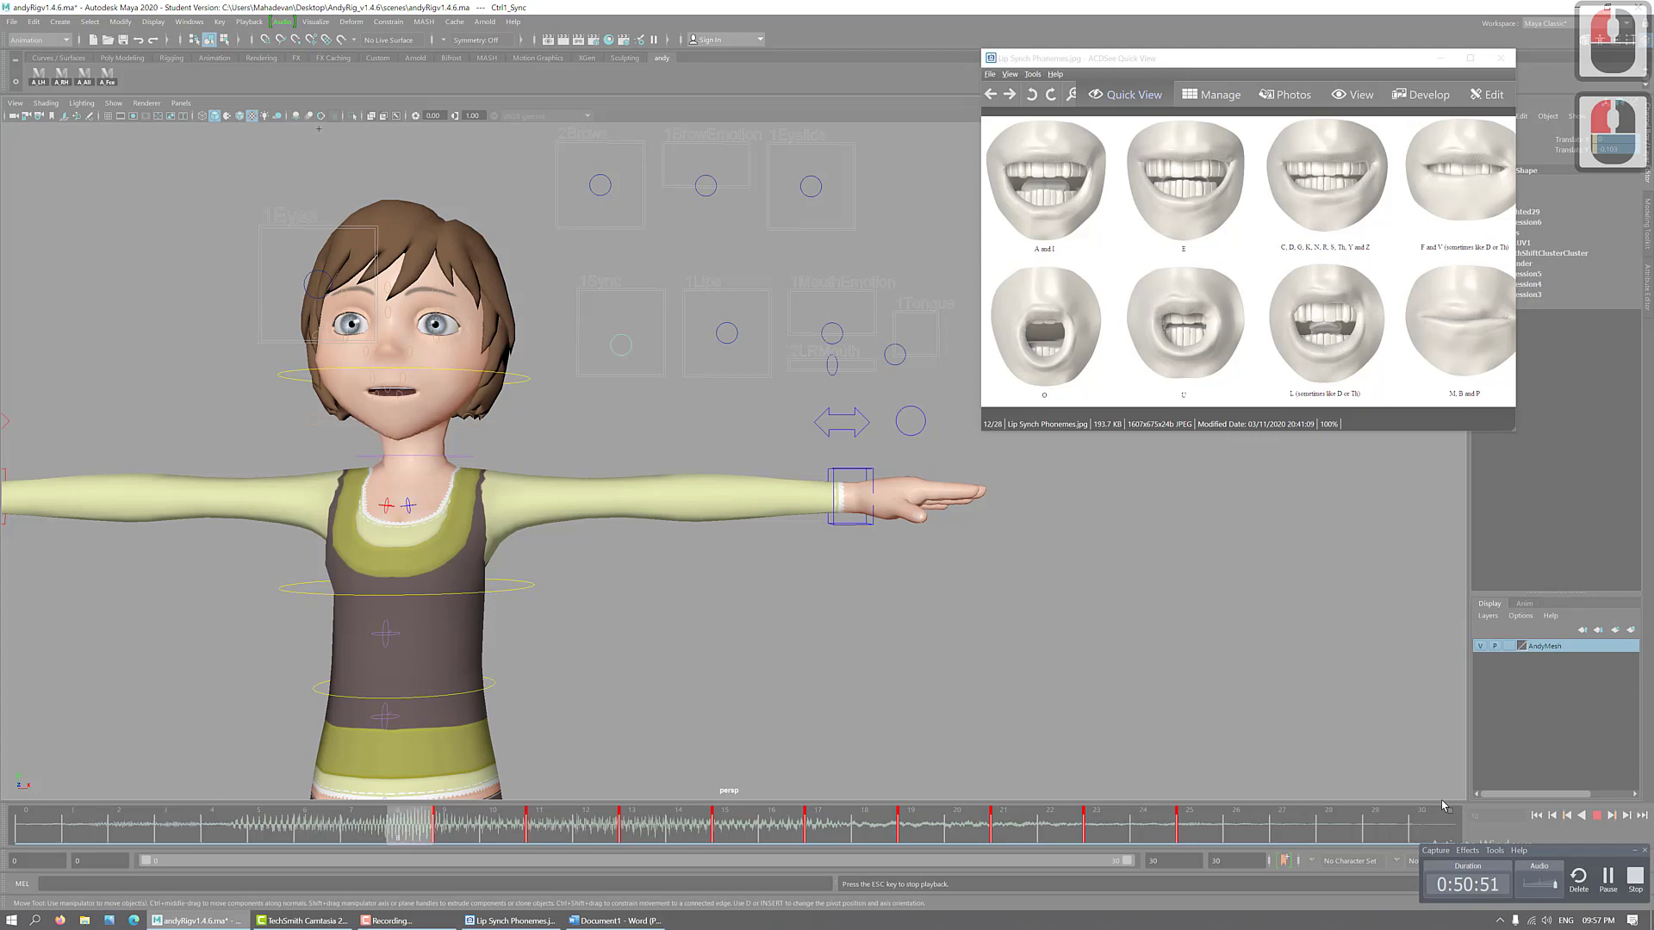
{"action": "left_click", "coordinate": [1599, 815]}
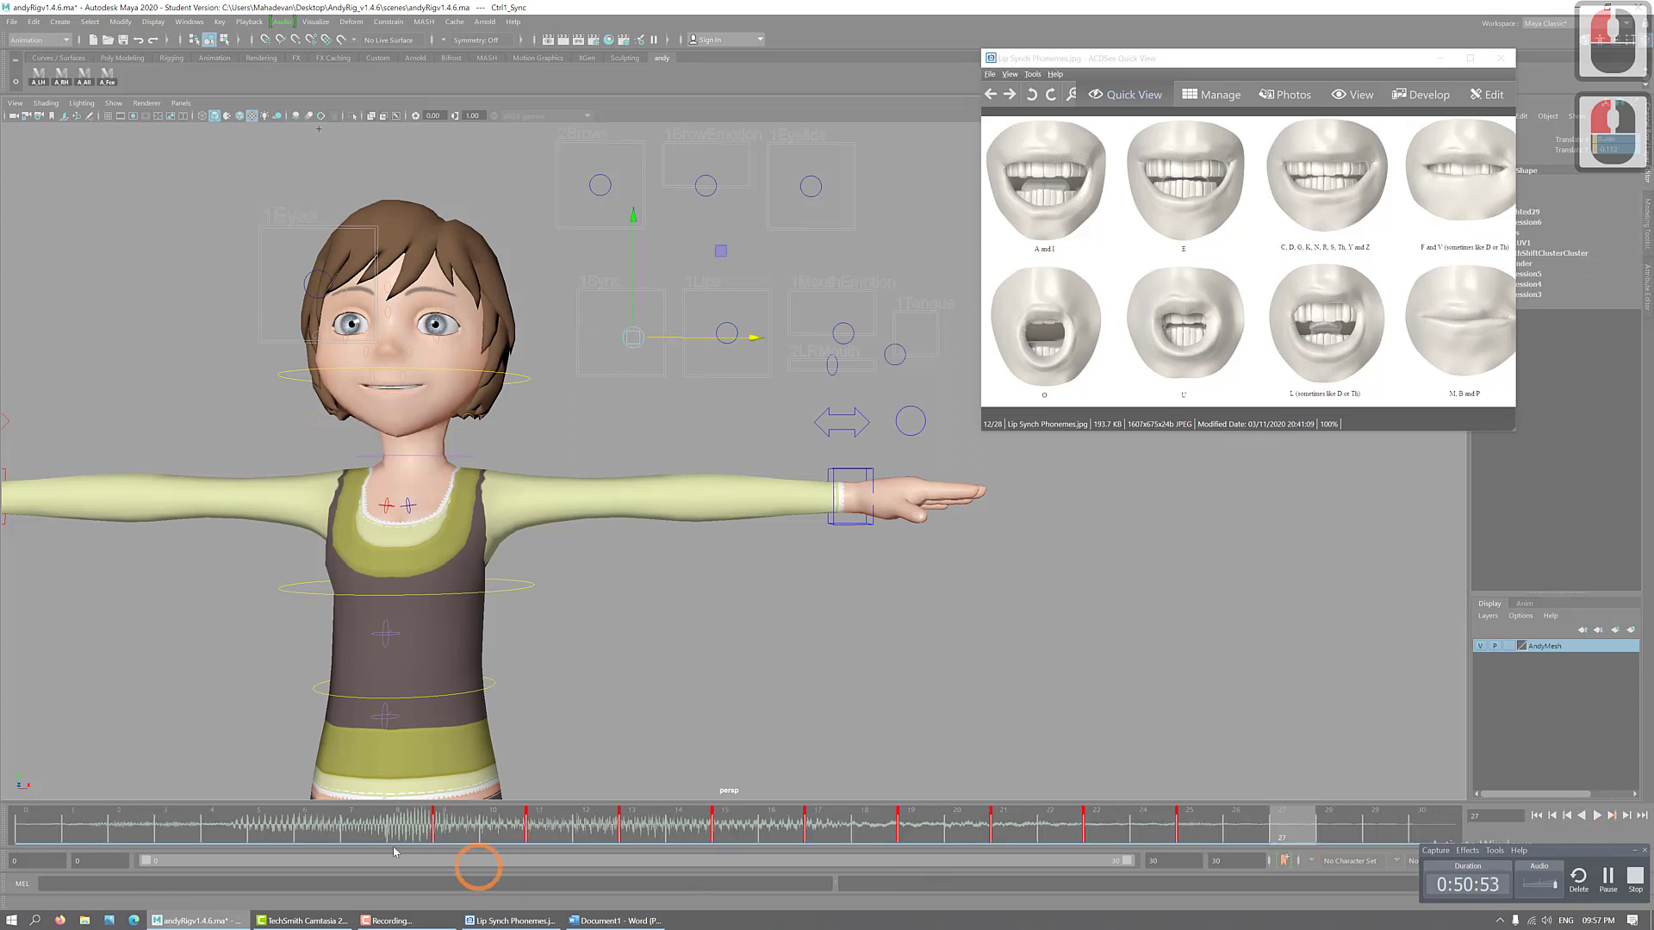
{"action": "left_click_drag", "start_coordinate": [337, 827], "coordinate": [640, 827]}
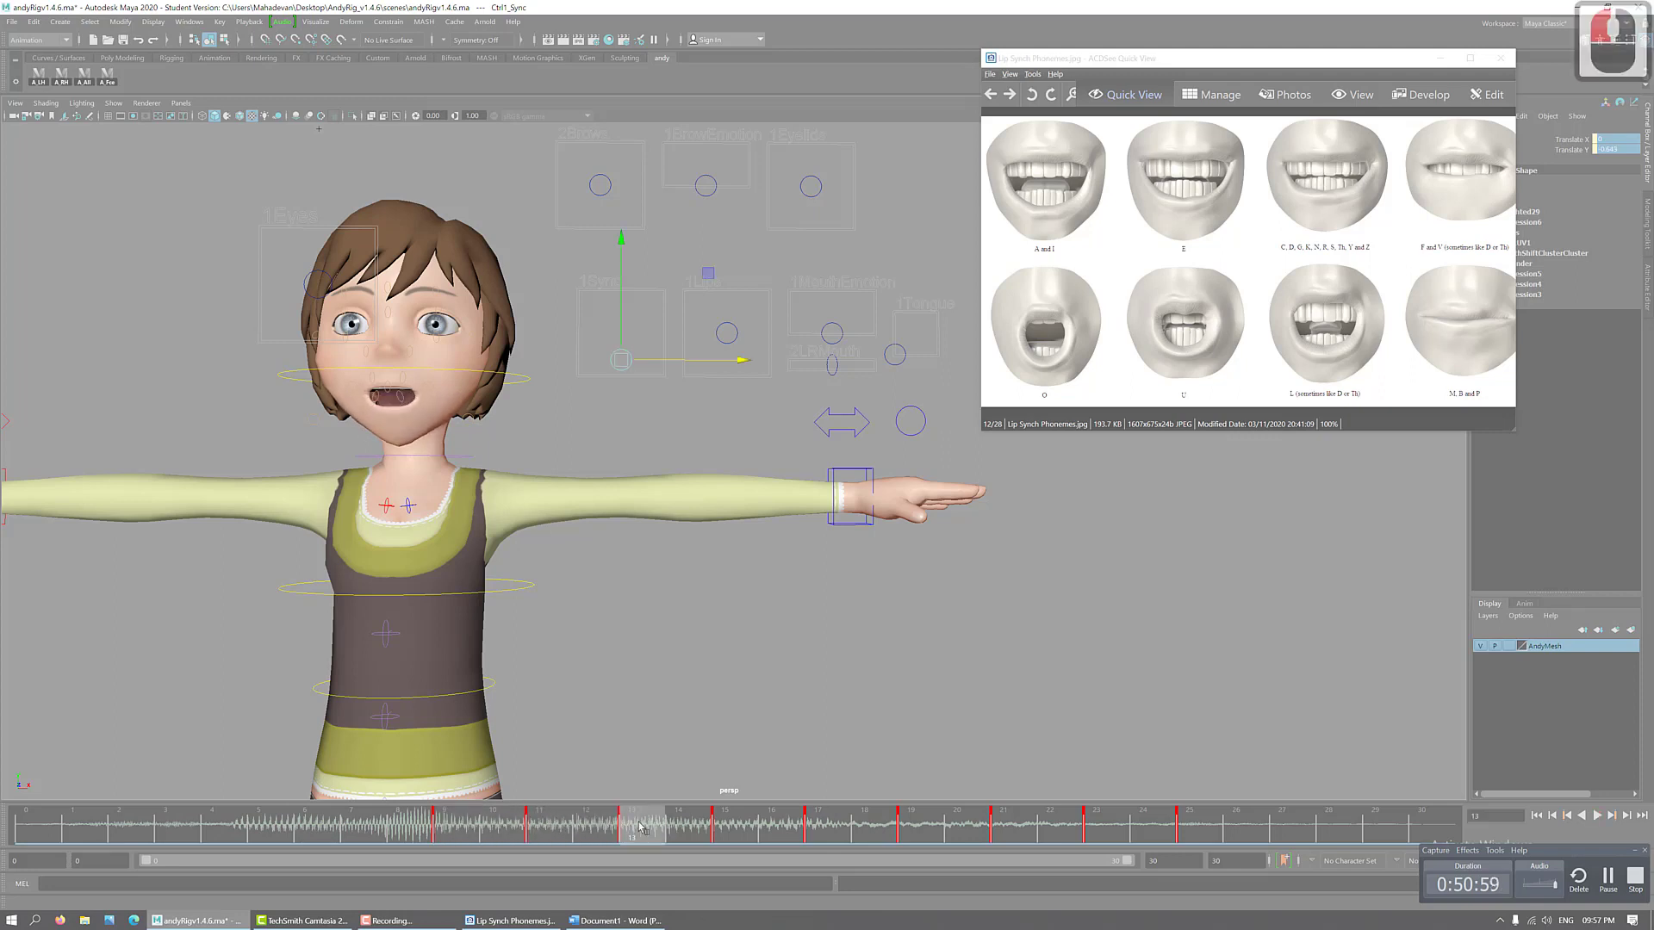
{"action": "left_click_drag", "start_coordinate": [455, 833], "coordinate": [1000, 829]}
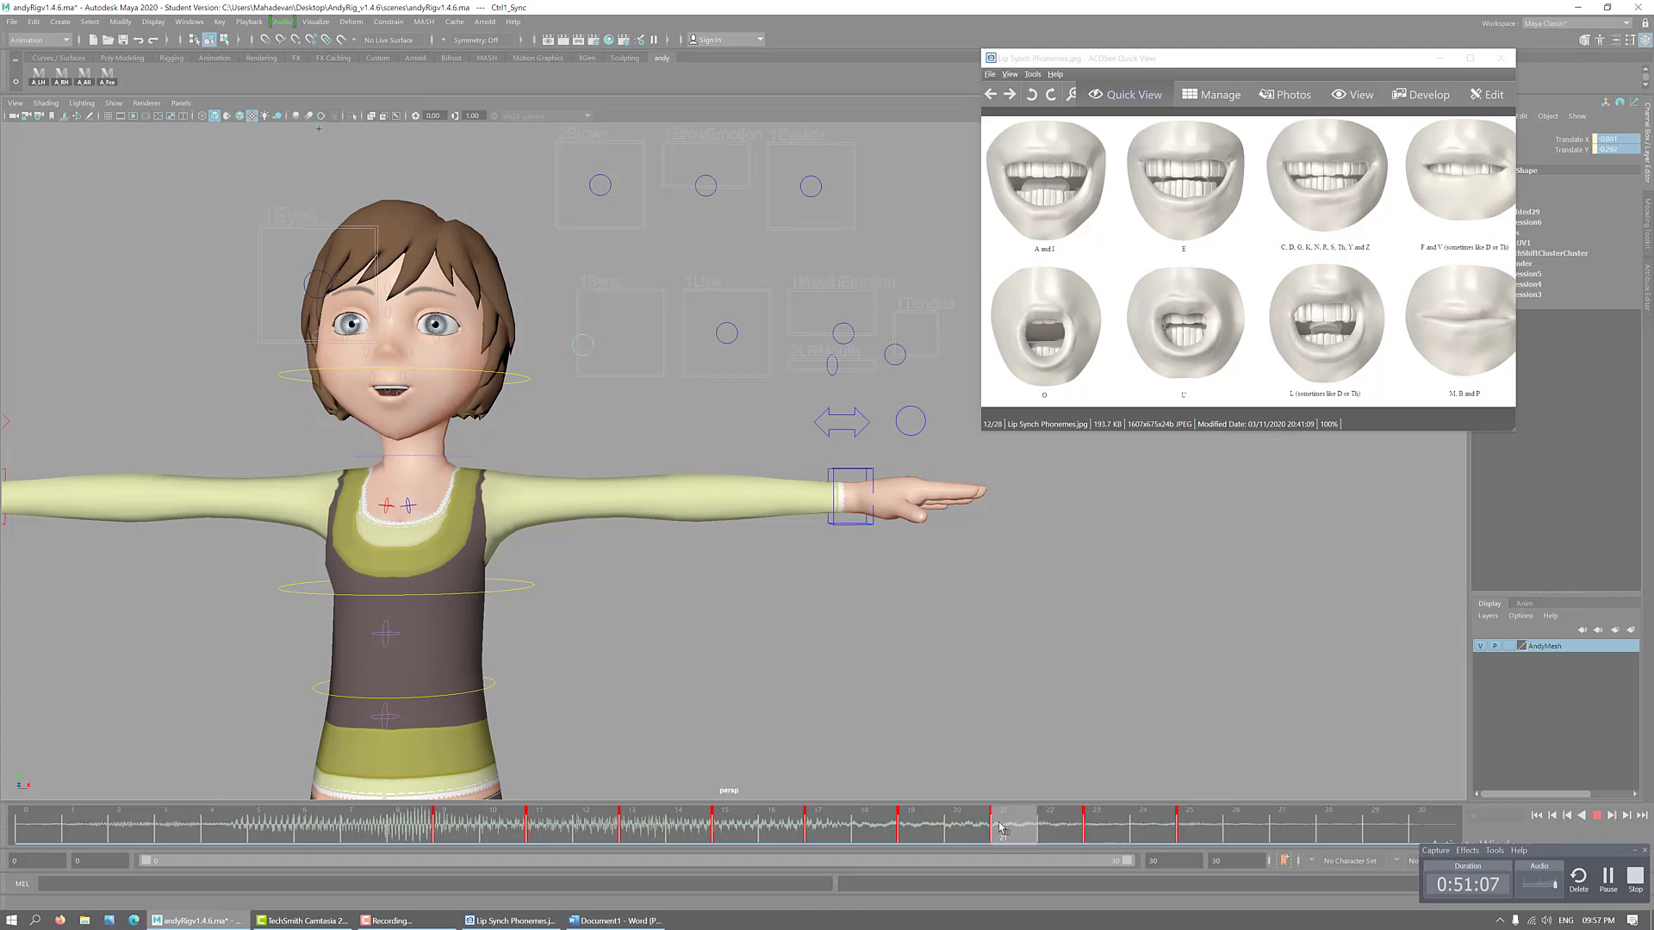
- Copy the Sync control's key from frame 21 and paste it at frame 7
{"action": "right_click", "coordinate": [1014, 830]}
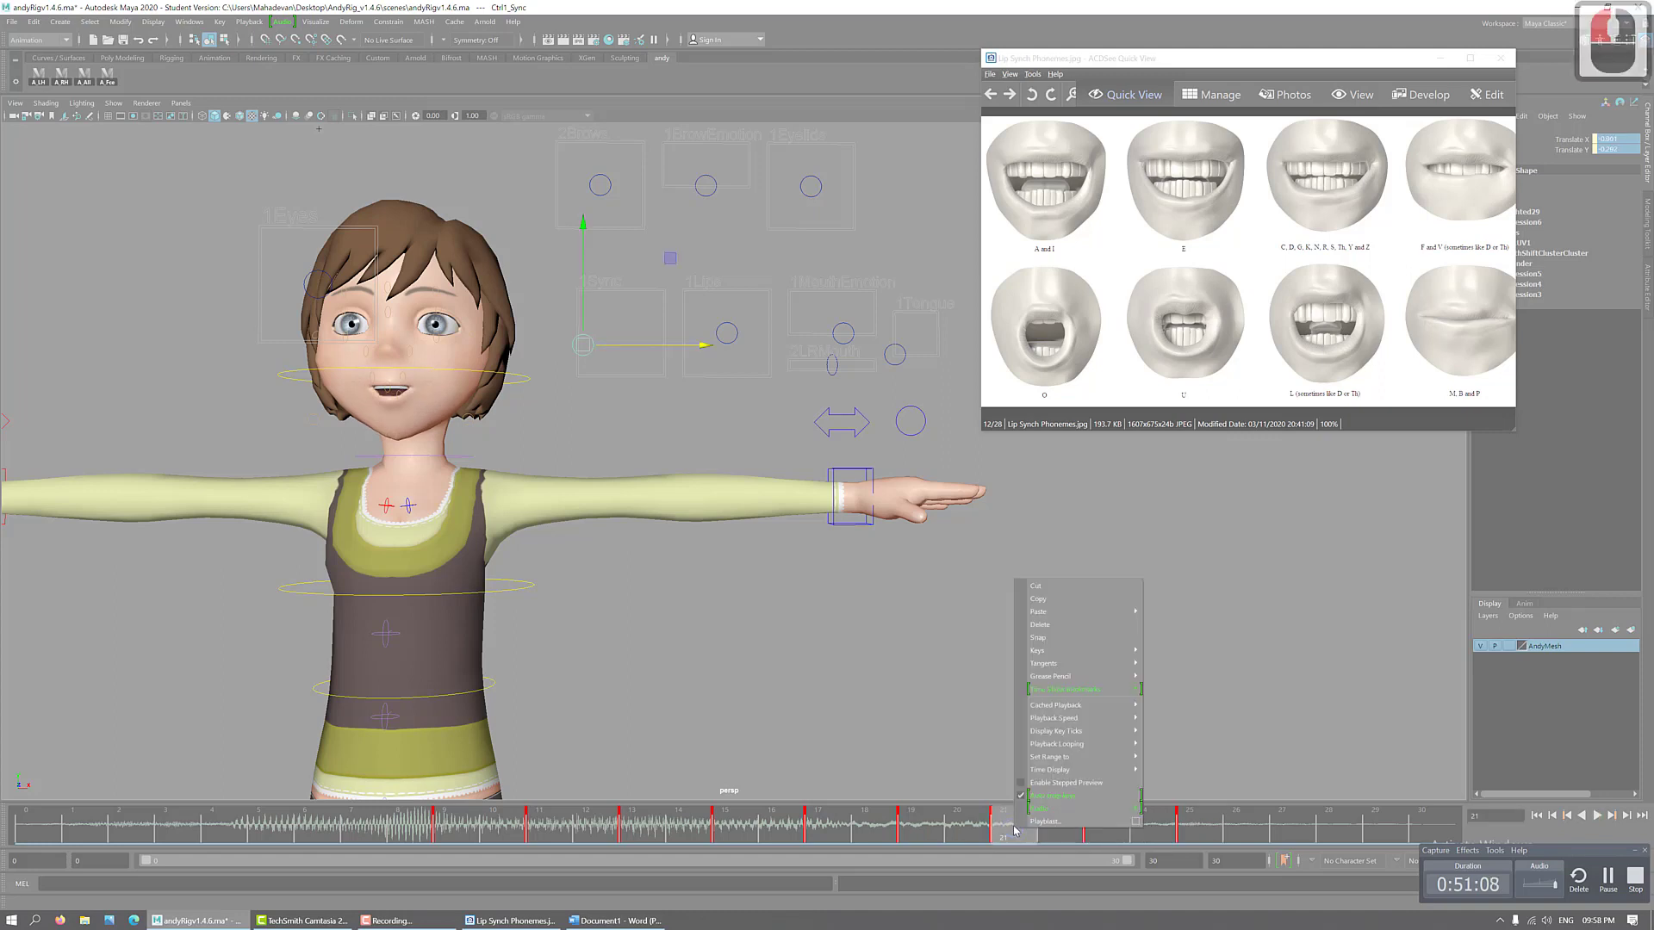
{"action": "left_click", "coordinate": [1053, 599]}
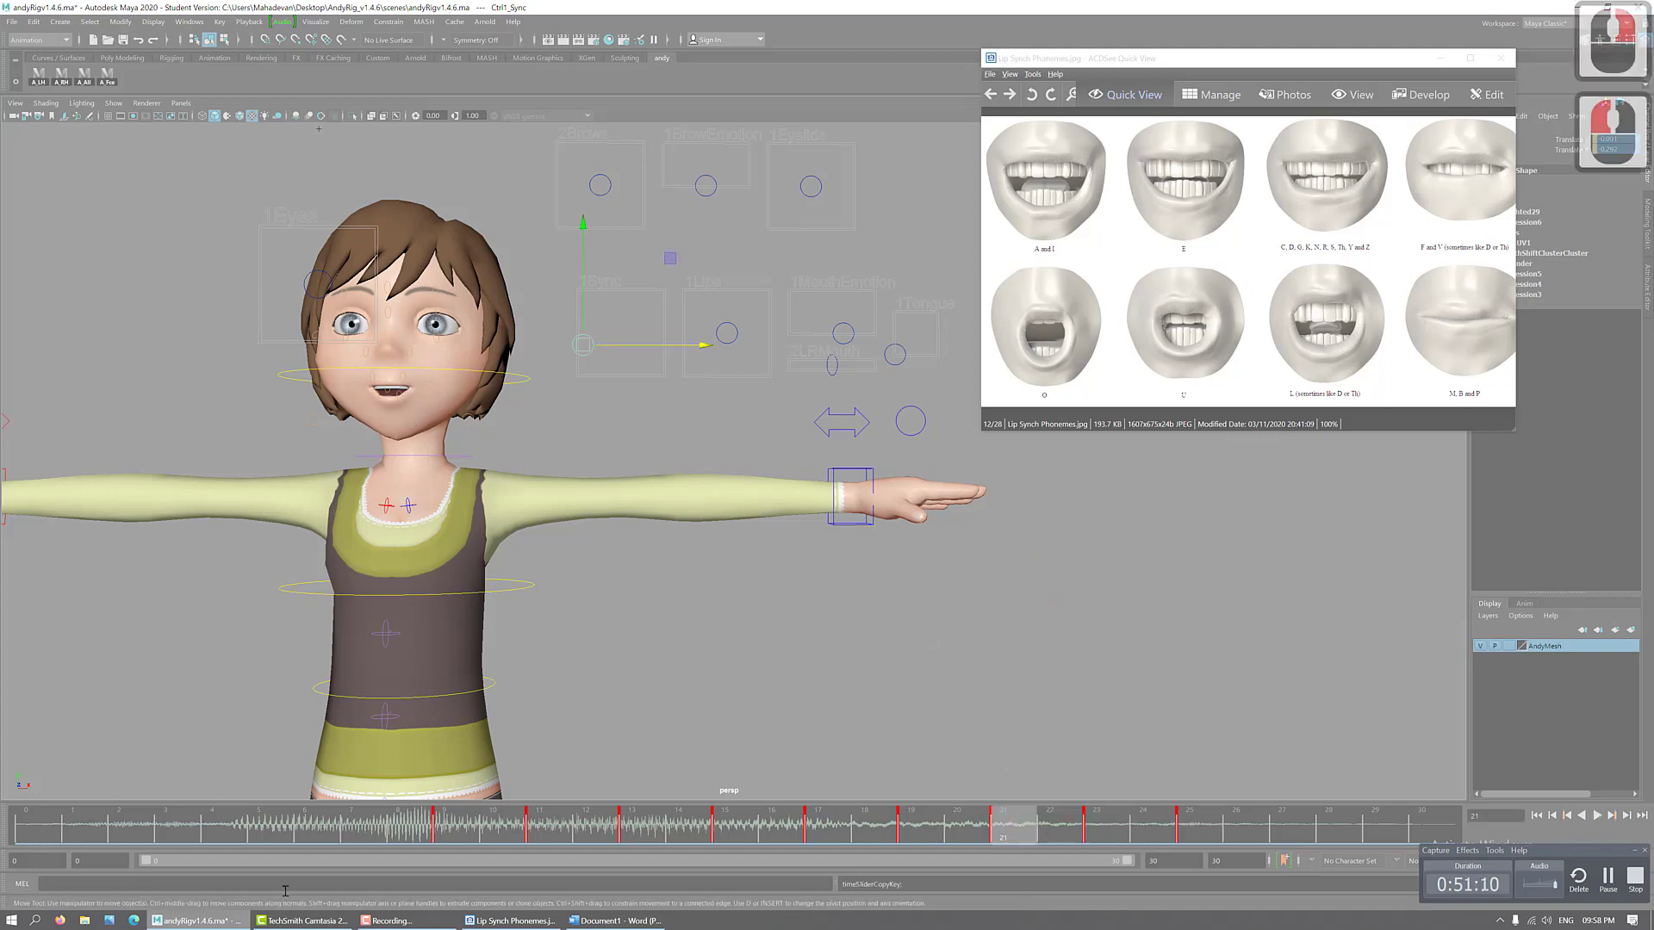
{"action": "left_click", "coordinate": [351, 829]}
{"action": "right_click", "coordinate": [371, 832]}
{"action": "mouse_move", "coordinate": [447, 623]}
{"action": "left_click", "coordinate": [539, 622]}
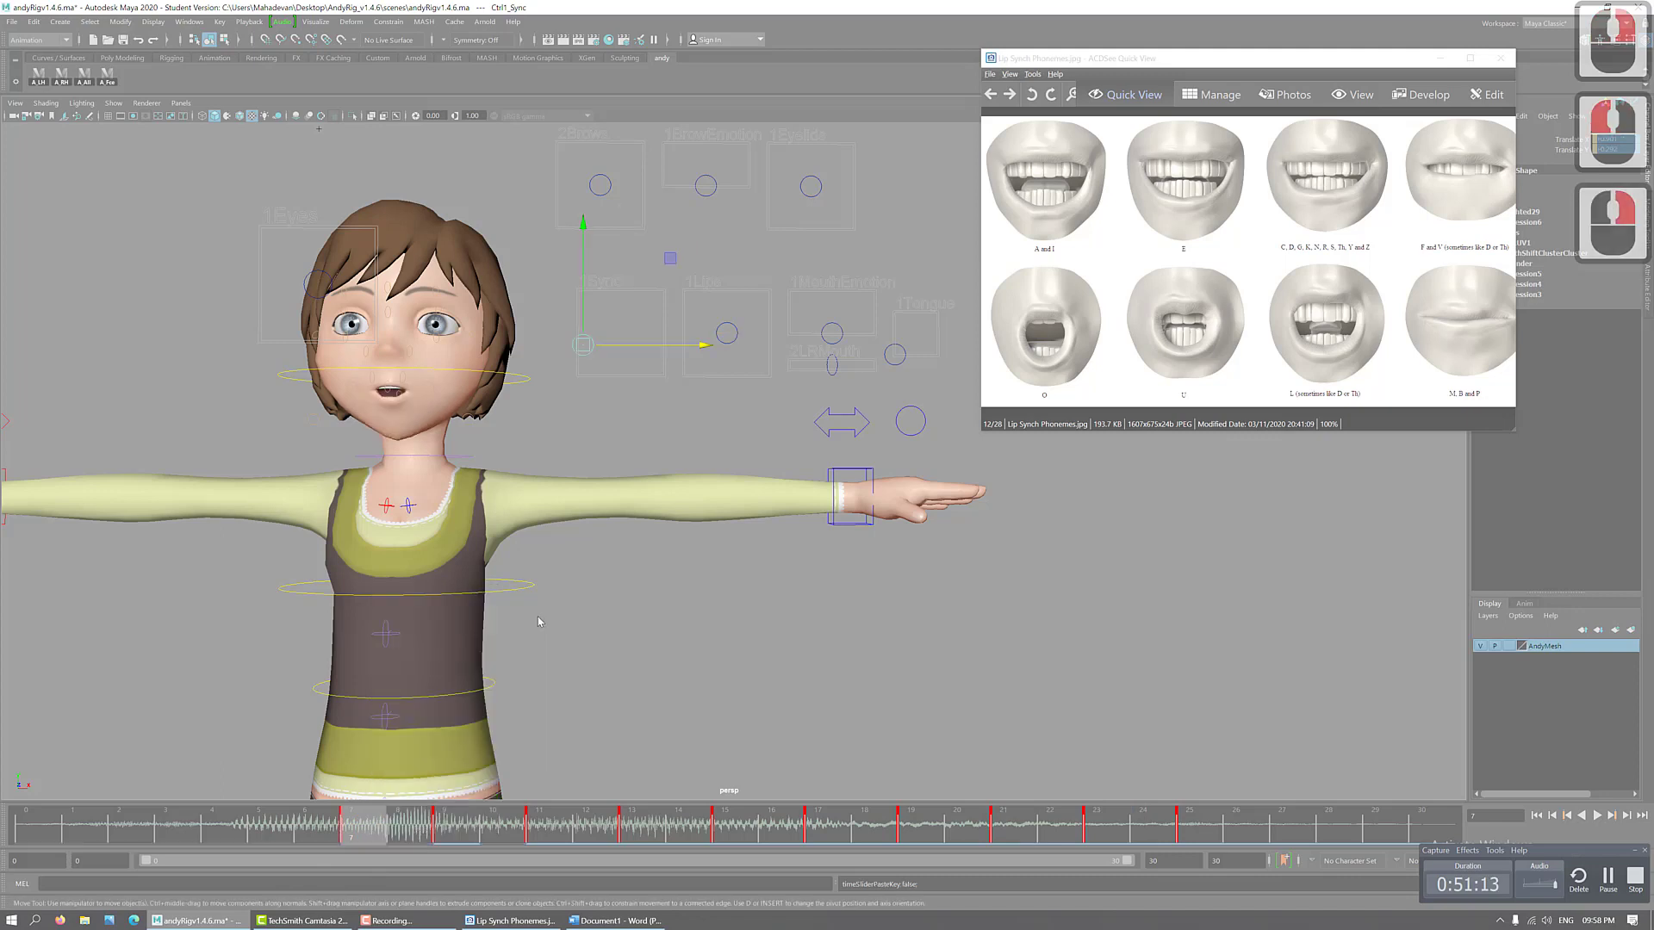
- Set the Sync control's Translate X and Y to 0 at frame 5
{"action": "left_click", "coordinate": [280, 833]}
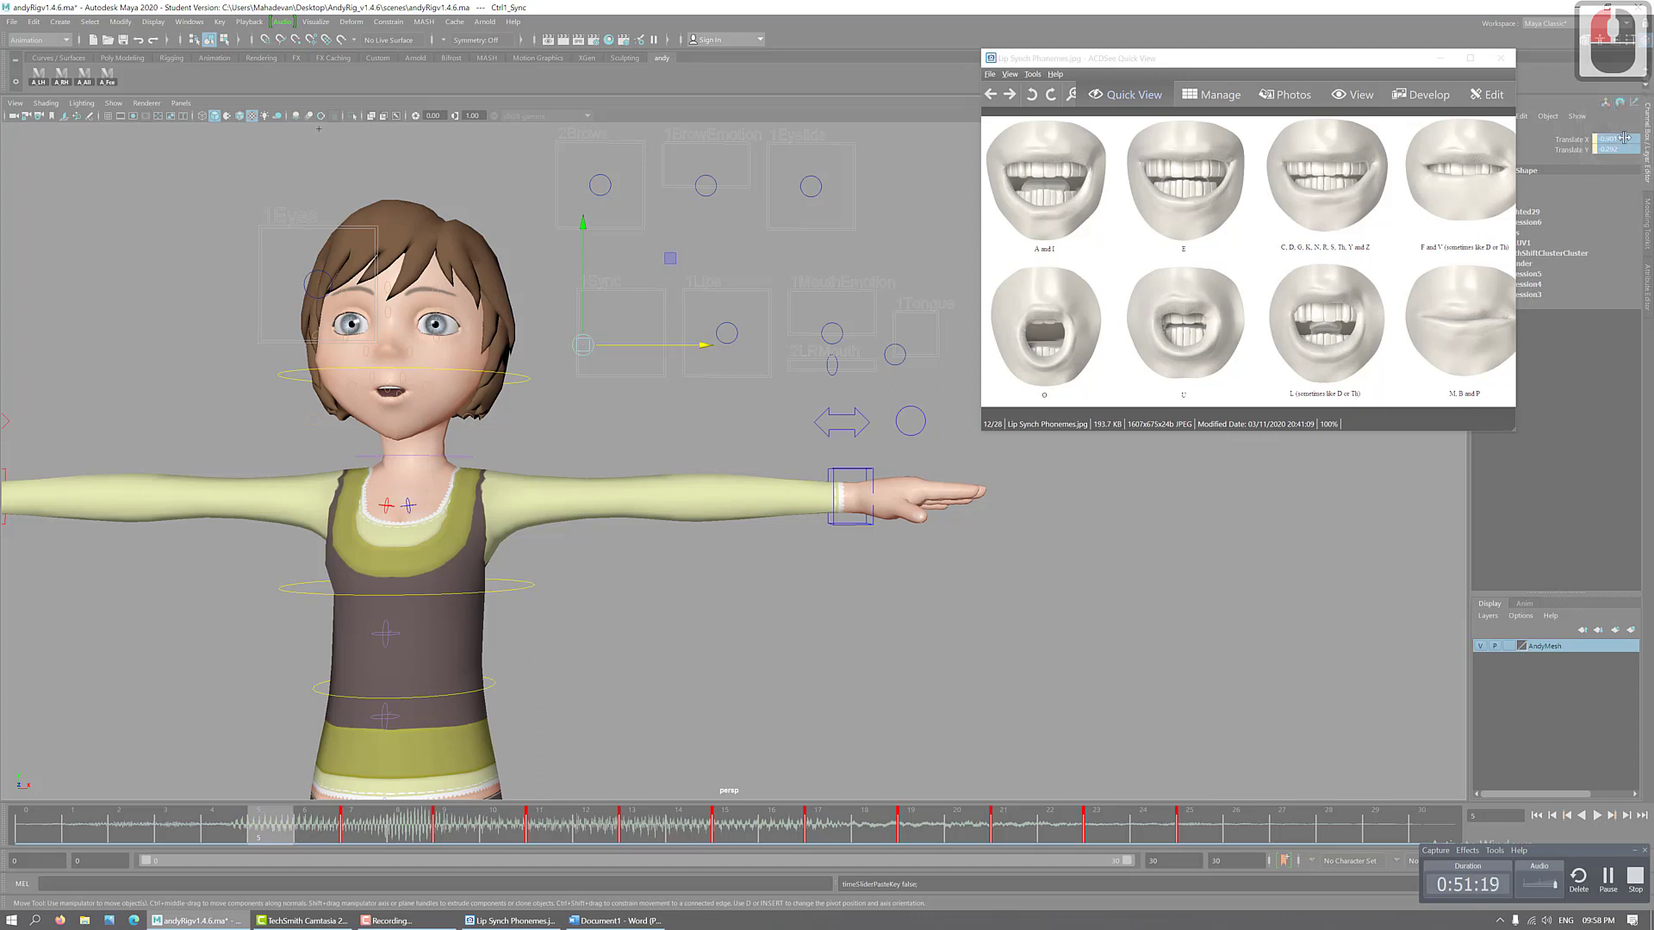
{"action": "left_click_drag", "start_coordinate": [1625, 144], "coordinate": [1625, 149]}
{"action": "left_click", "coordinate": [1619, 144]}
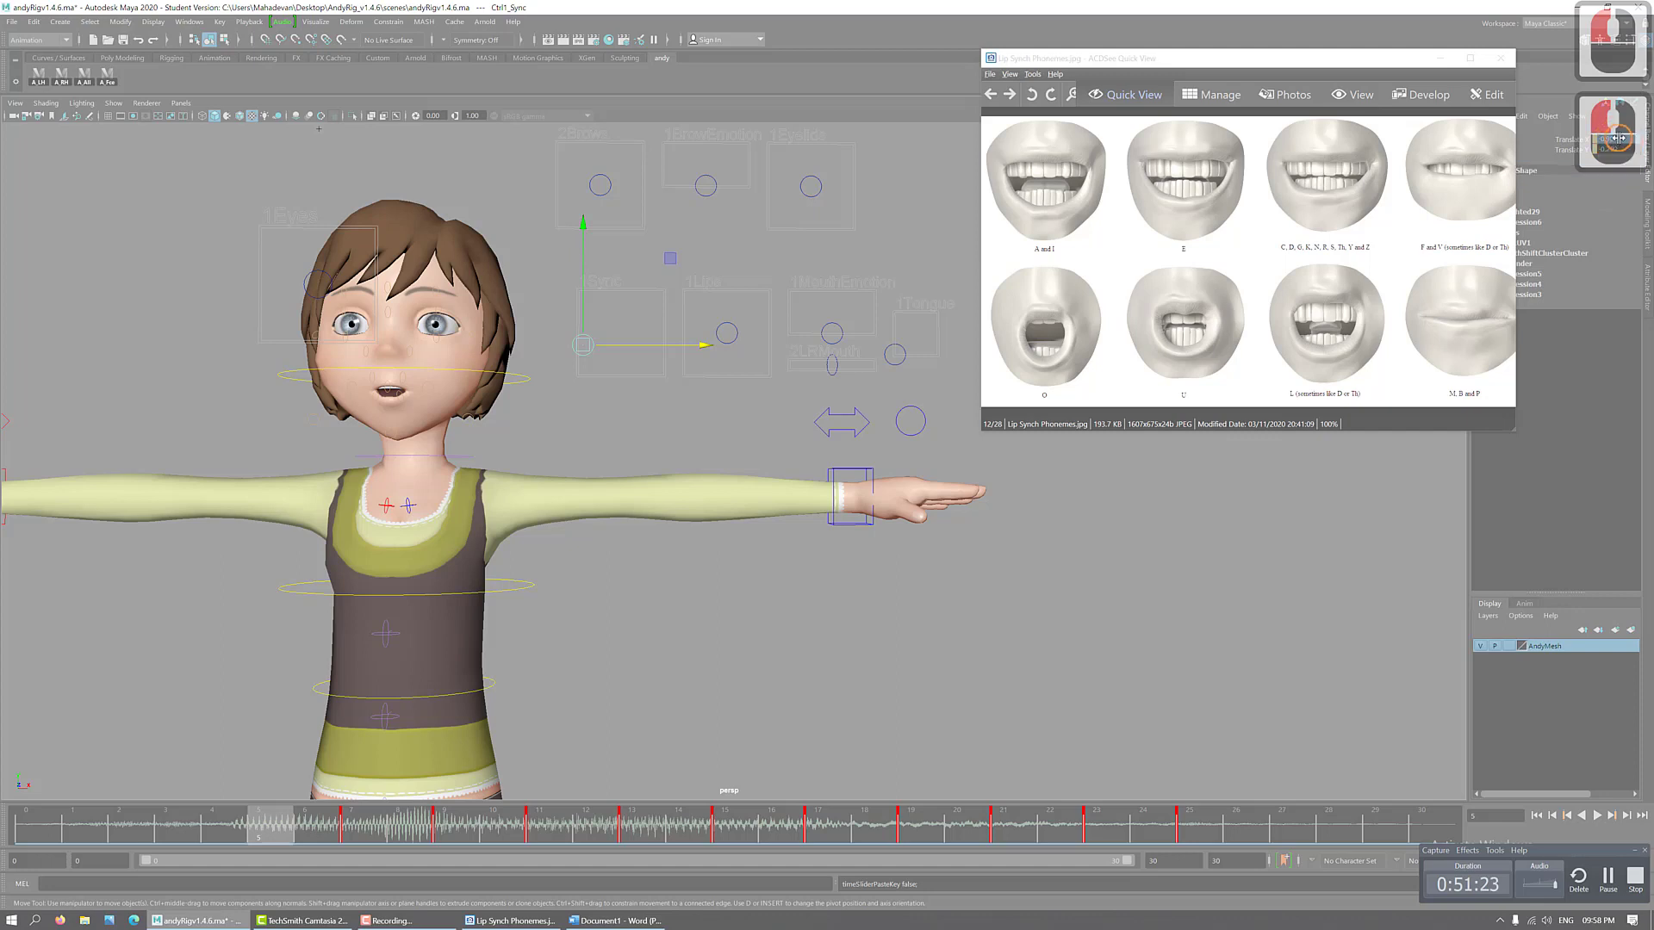
{"action": "type", "text": "0"}
{"action": "key", "text": "Return"}
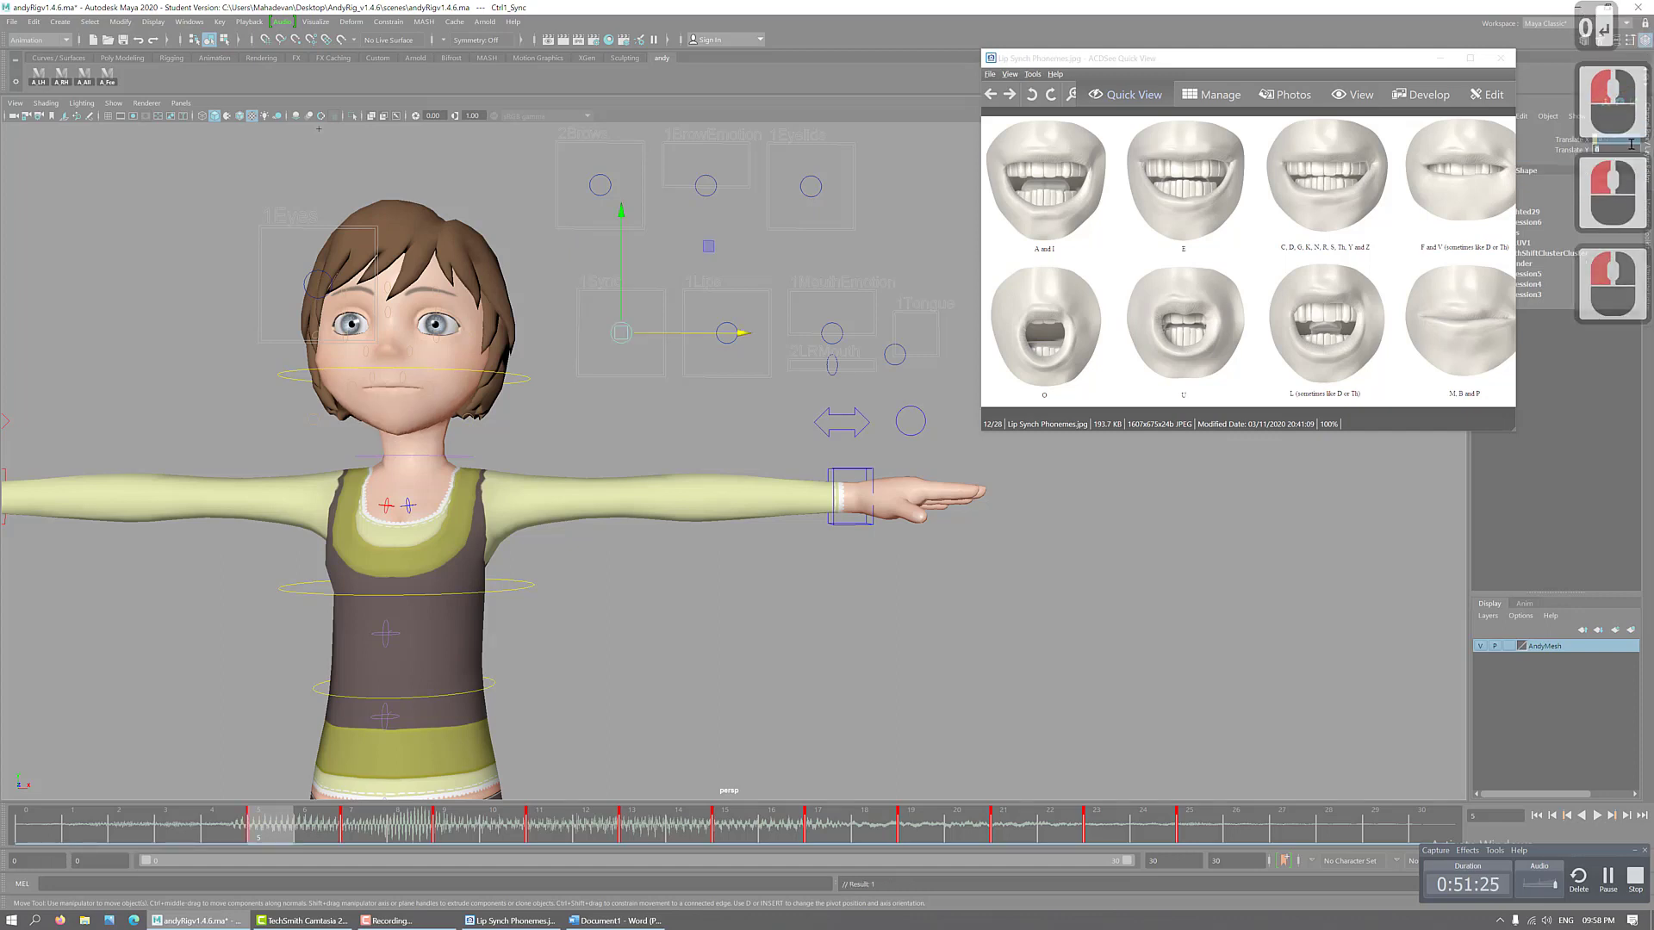
- Scrub and play through the animation to check the closed mouth before the first word
{"action": "left_click_drag", "start_coordinate": [176, 821], "coordinate": [1245, 825]}
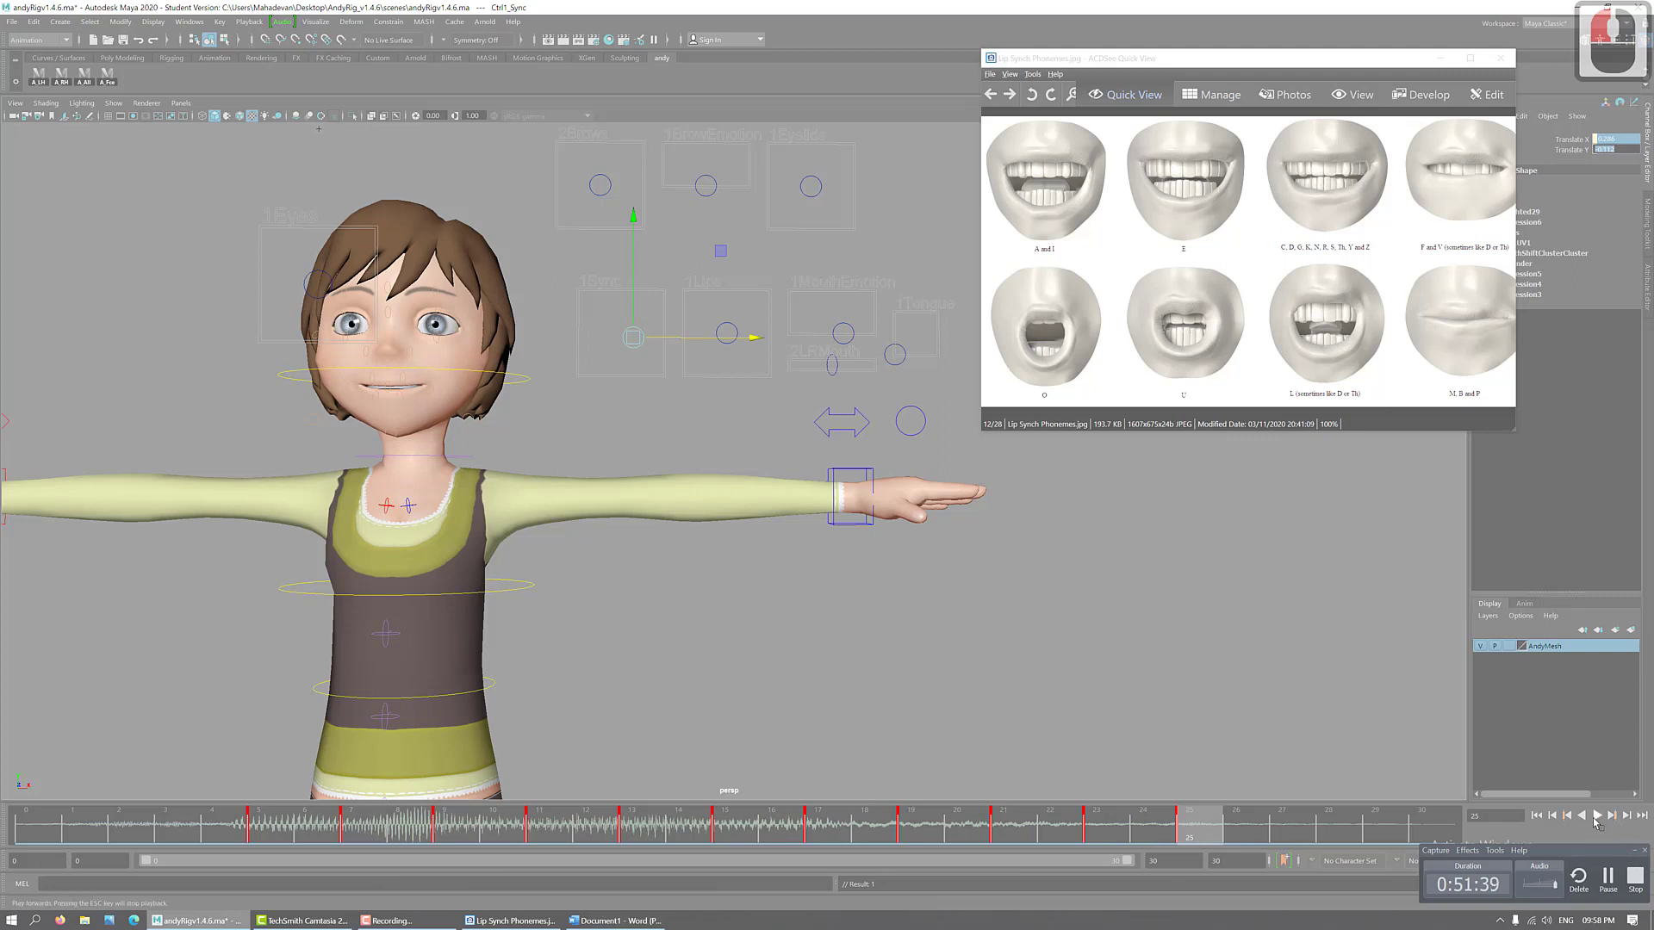
{"action": "left_click", "coordinate": [1596, 816]}
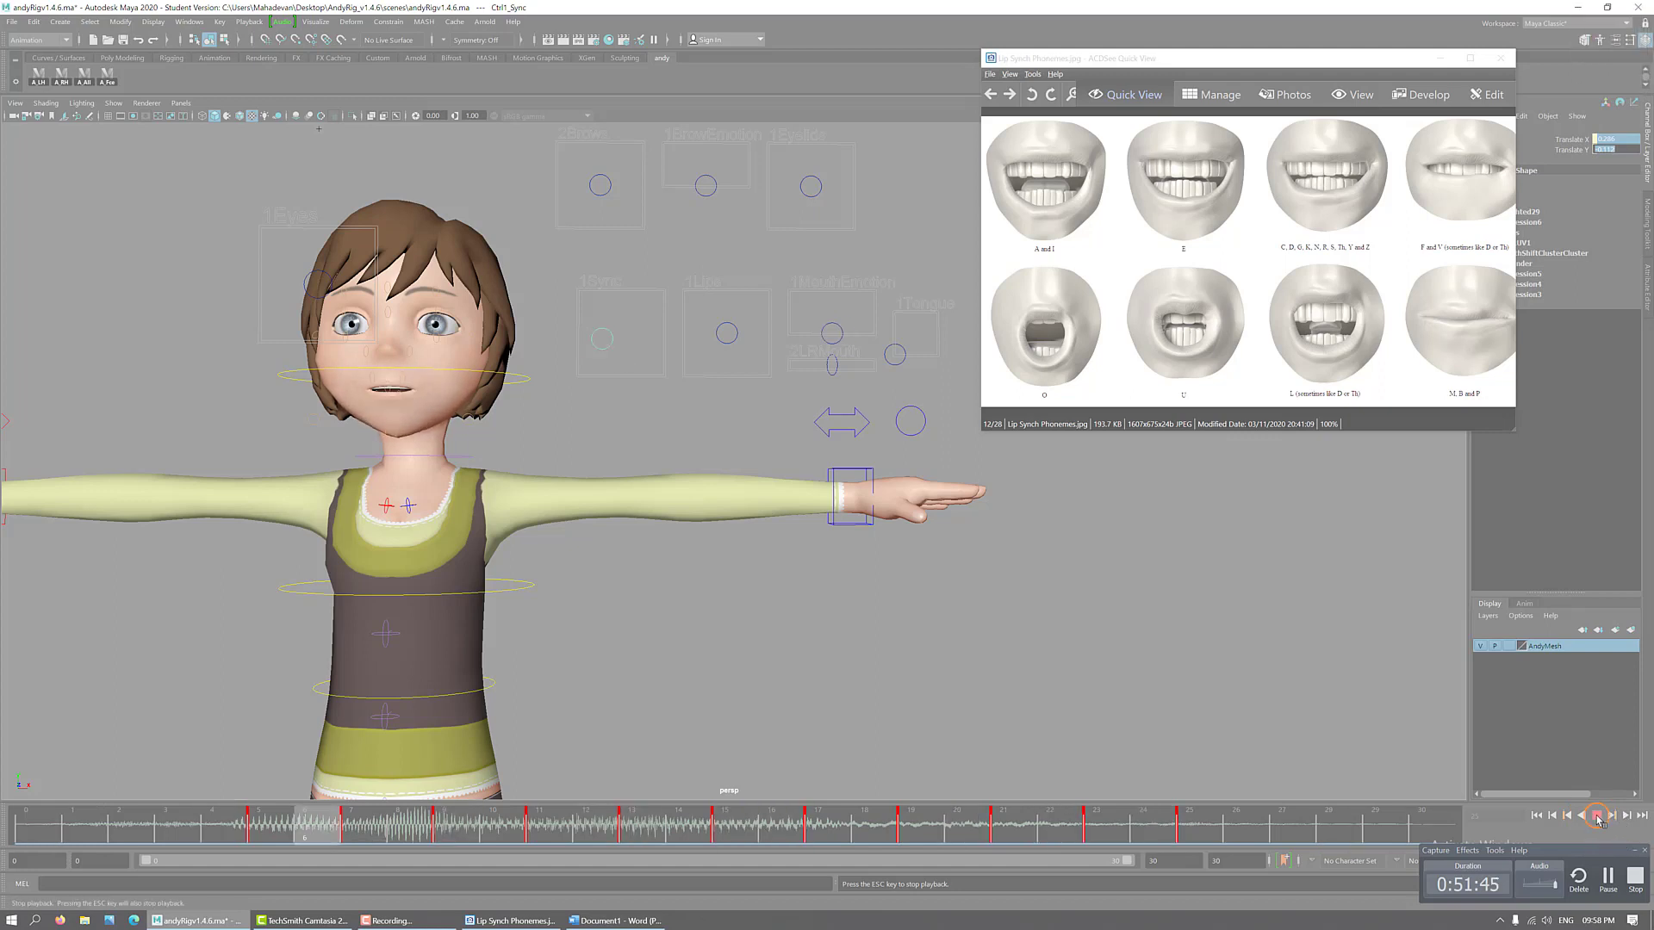
{"action": "left_click", "coordinate": [752, 875]}
{"action": "mouse_move", "coordinate": [116, 837]}
{"action": "left_mouse_down"}
{"action": "mouse_move", "coordinate": [312, 834]}
{"action": "mouse_move", "coordinate": [117, 830]}
{"action": "mouse_move", "coordinate": [265, 828]}
{"action": "left_mouse_up"}
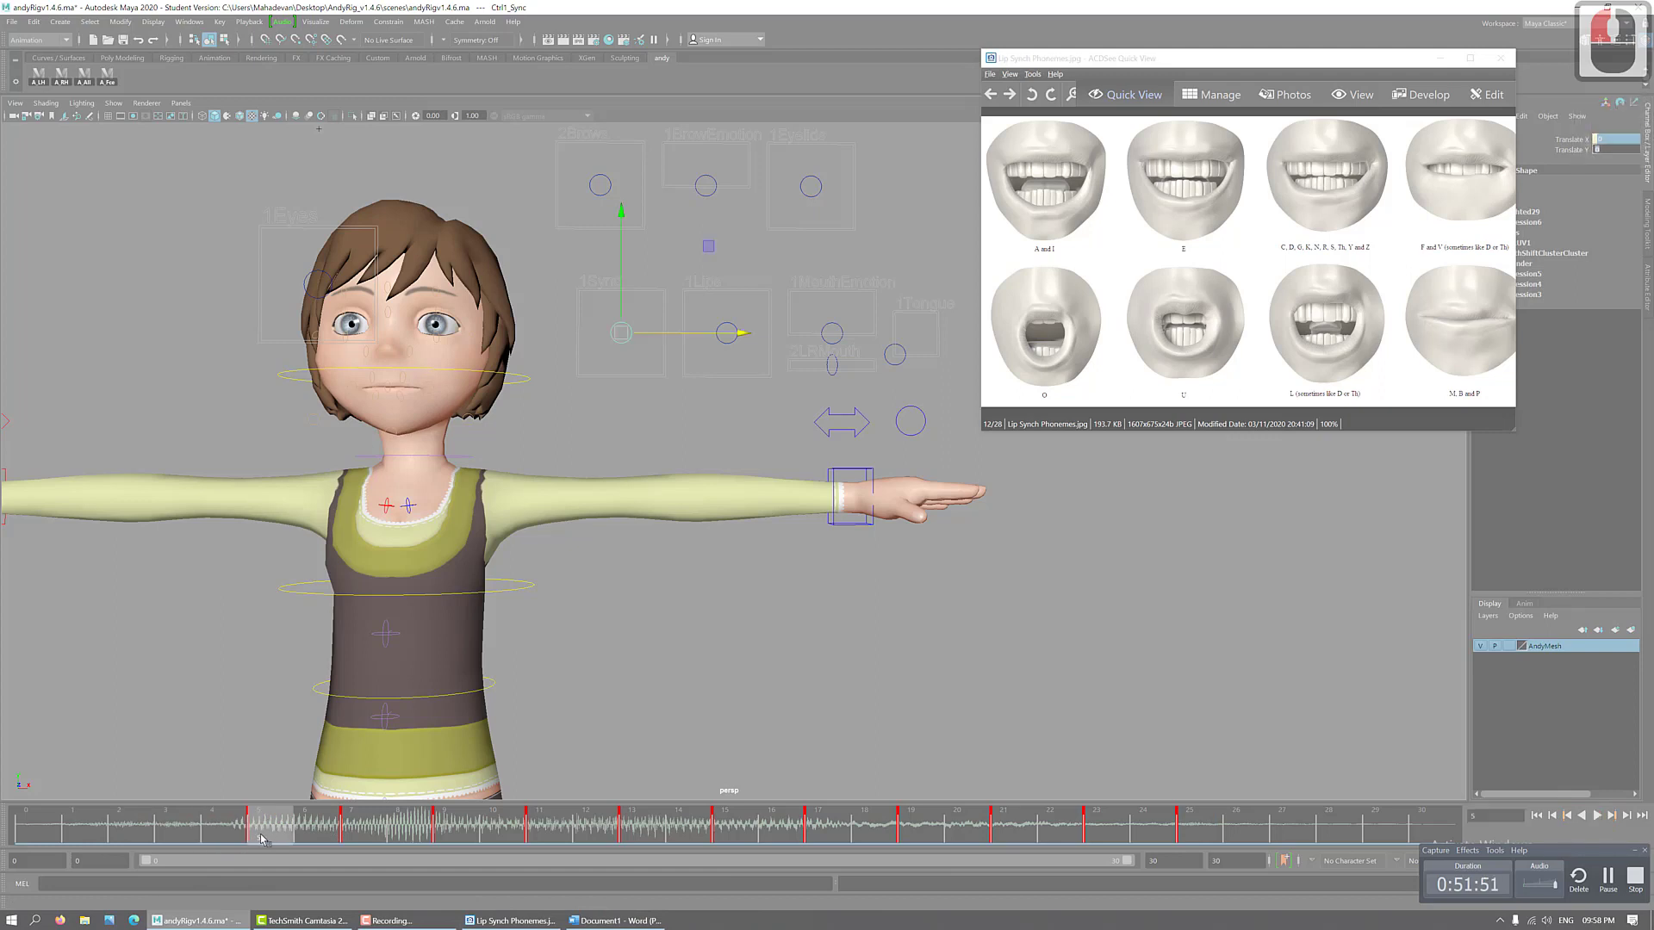
- Select all the facial controls and set a key on them at frame 2
{"action": "left_click", "coordinate": [134, 830]}
{"action": "key", "text": "s"}
{"action": "key", "text": "s"}
{"action": "key", "text": "s"}
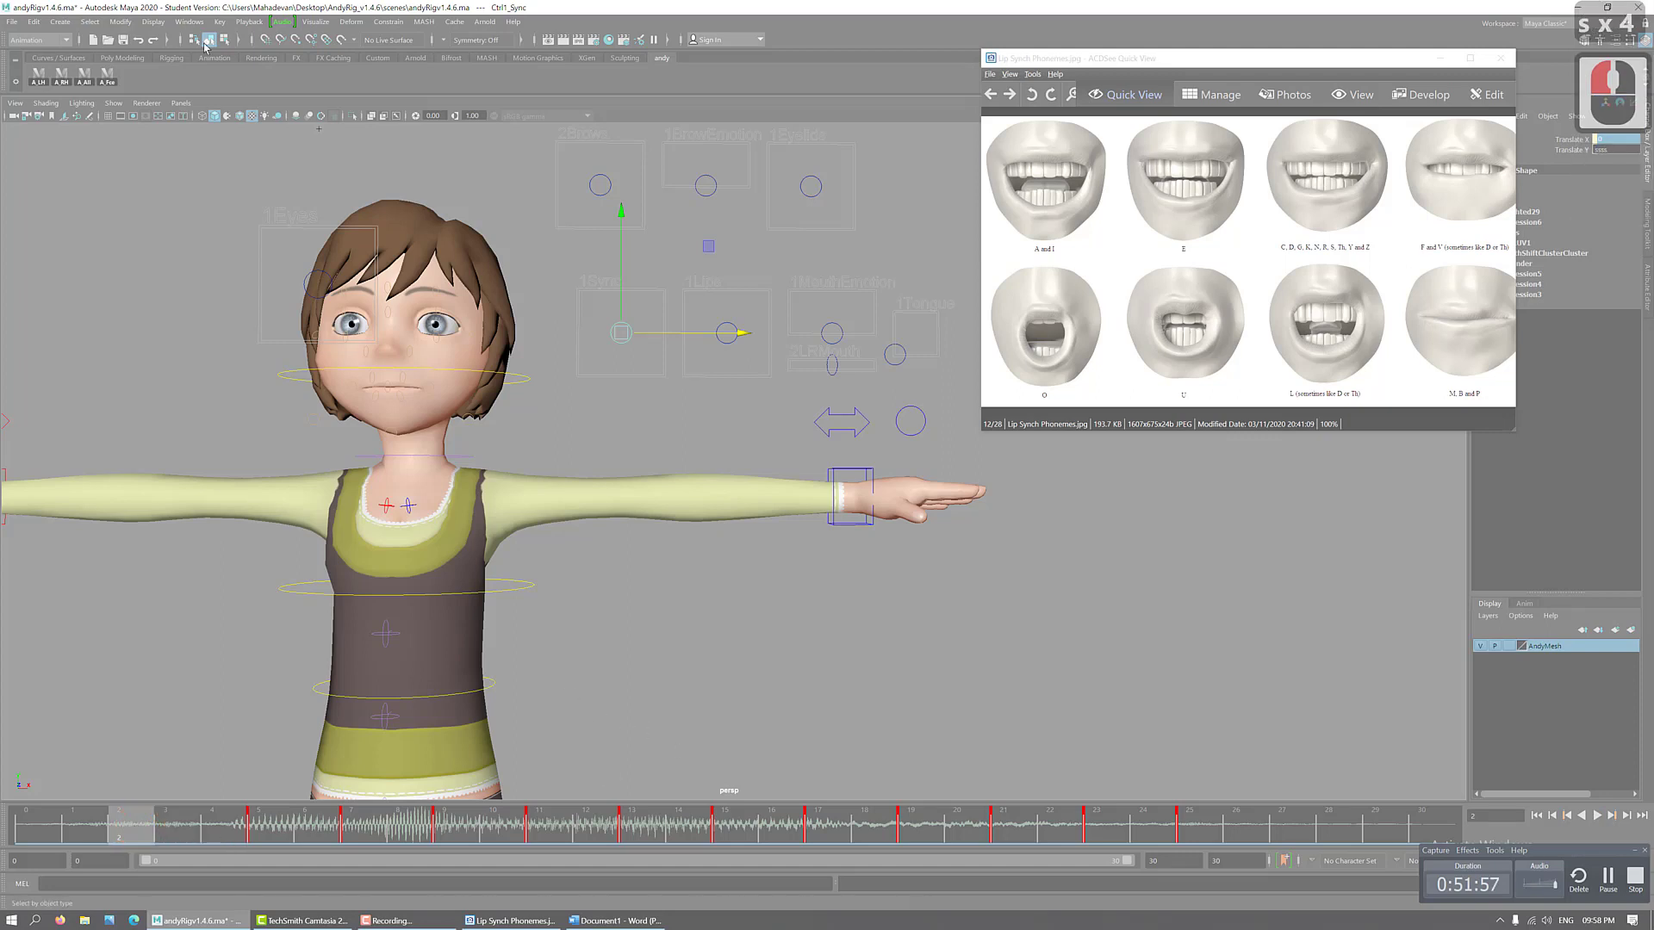
{"action": "left_click", "coordinate": [111, 79]}
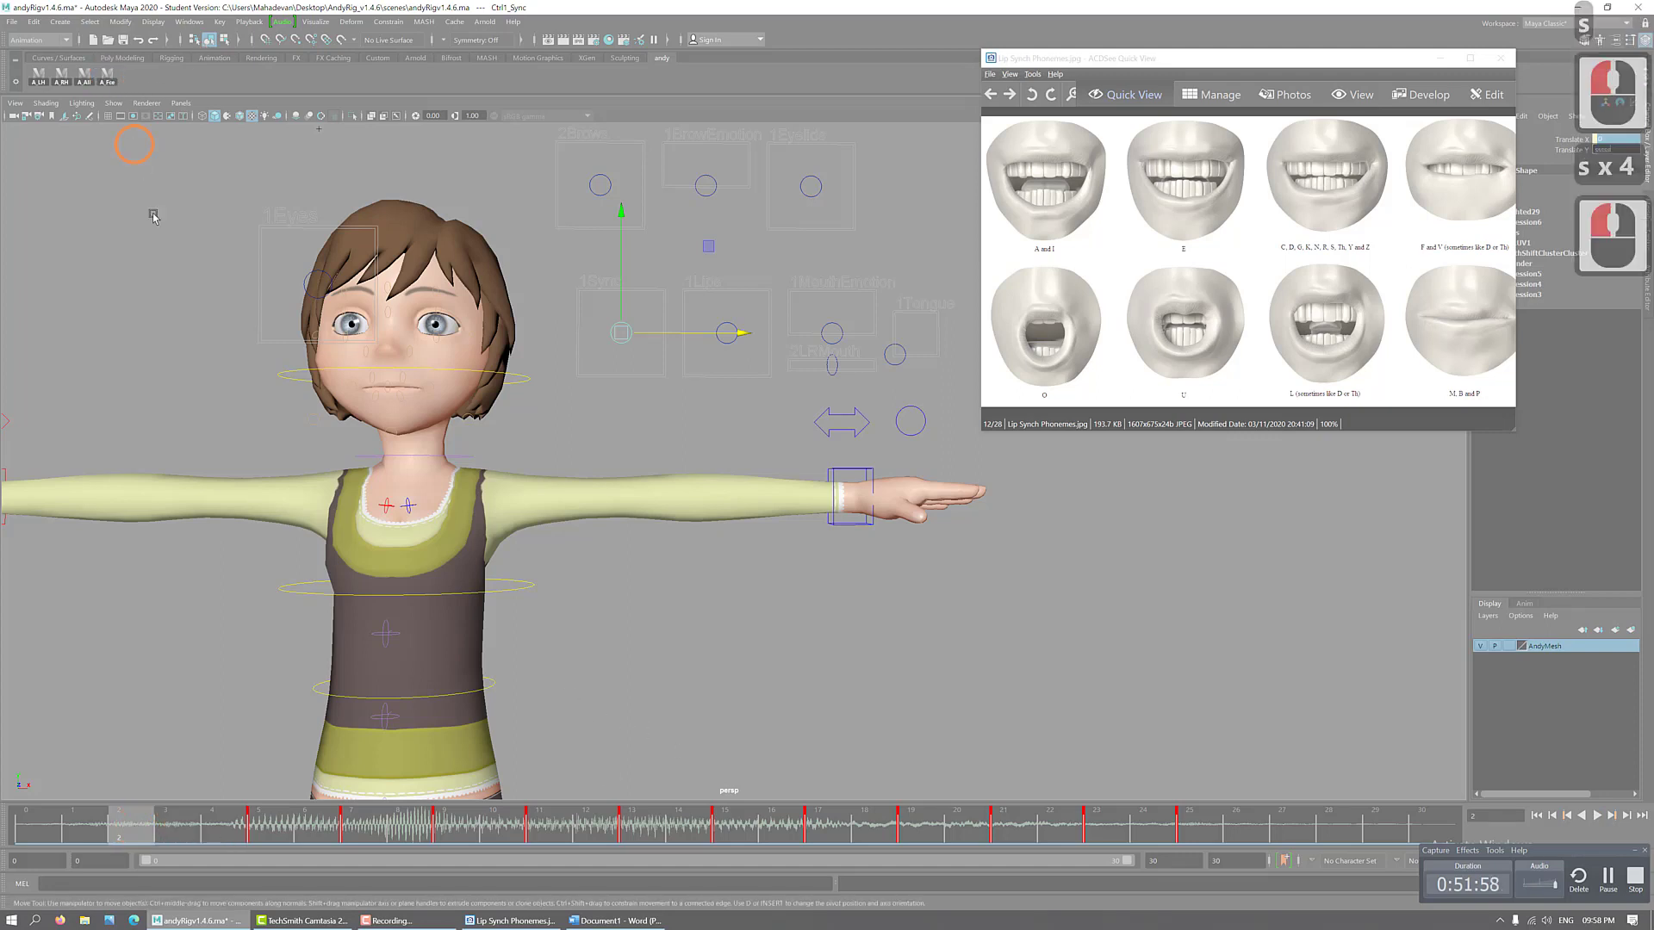
- Move the facial controls' key from frame 5 to frame 4
{"action": "left_click", "coordinate": [259, 837]}
{"action": "left_click", "coordinate": [268, 831], "text": "shift"}
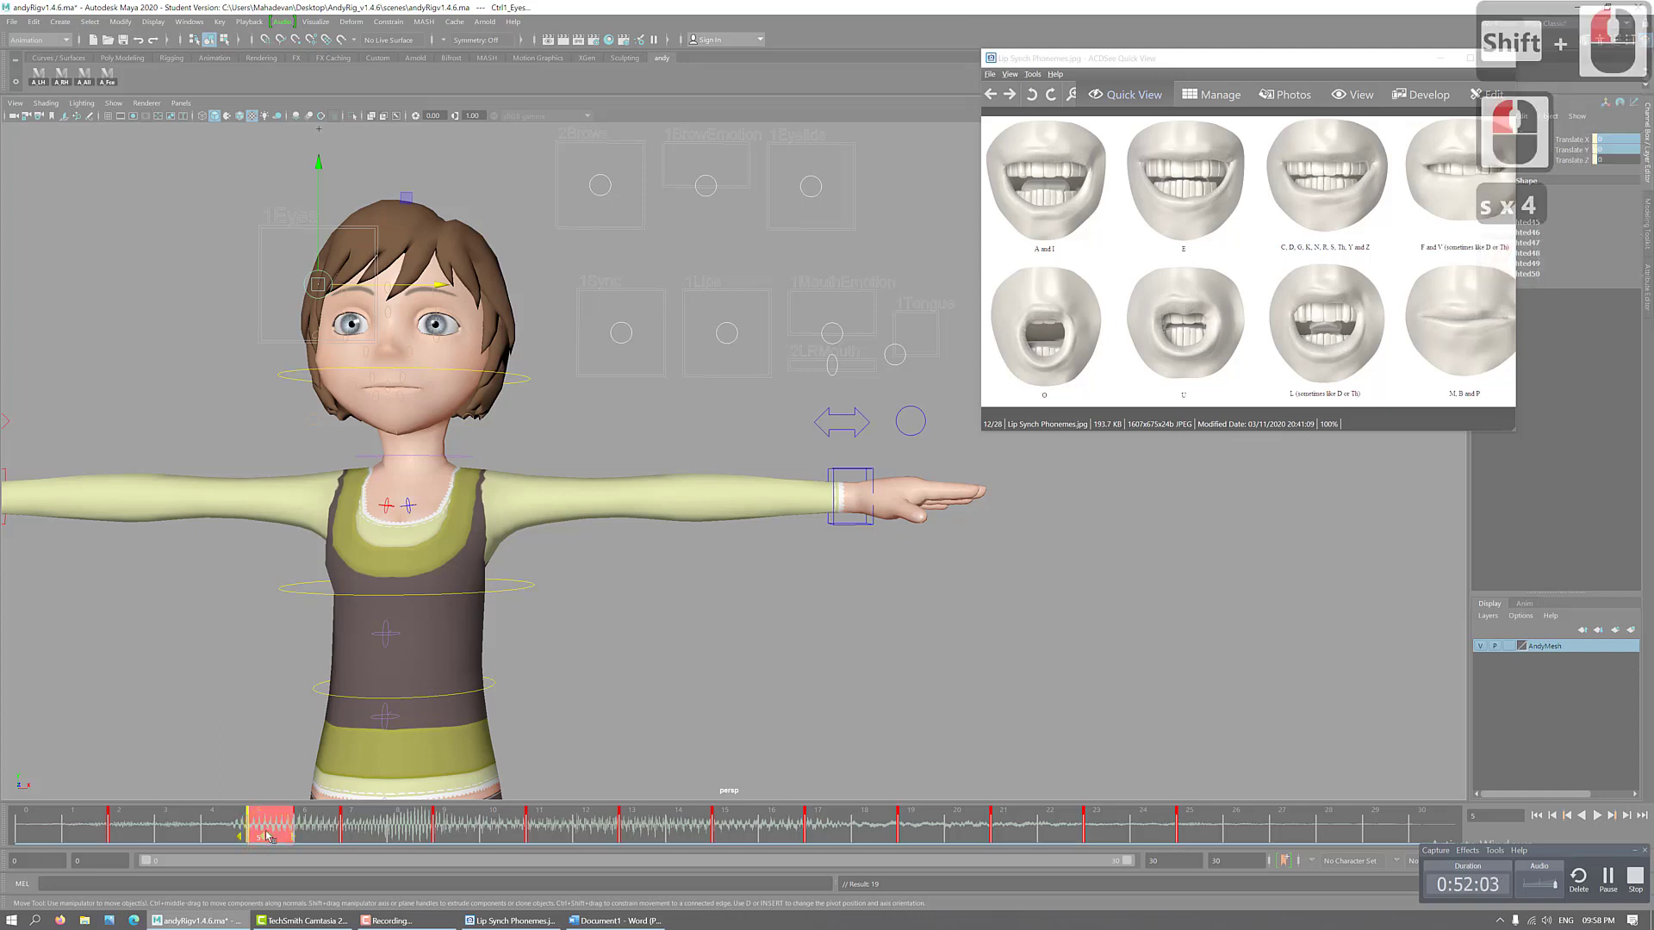
{"action": "left_click", "coordinate": [236, 831]}
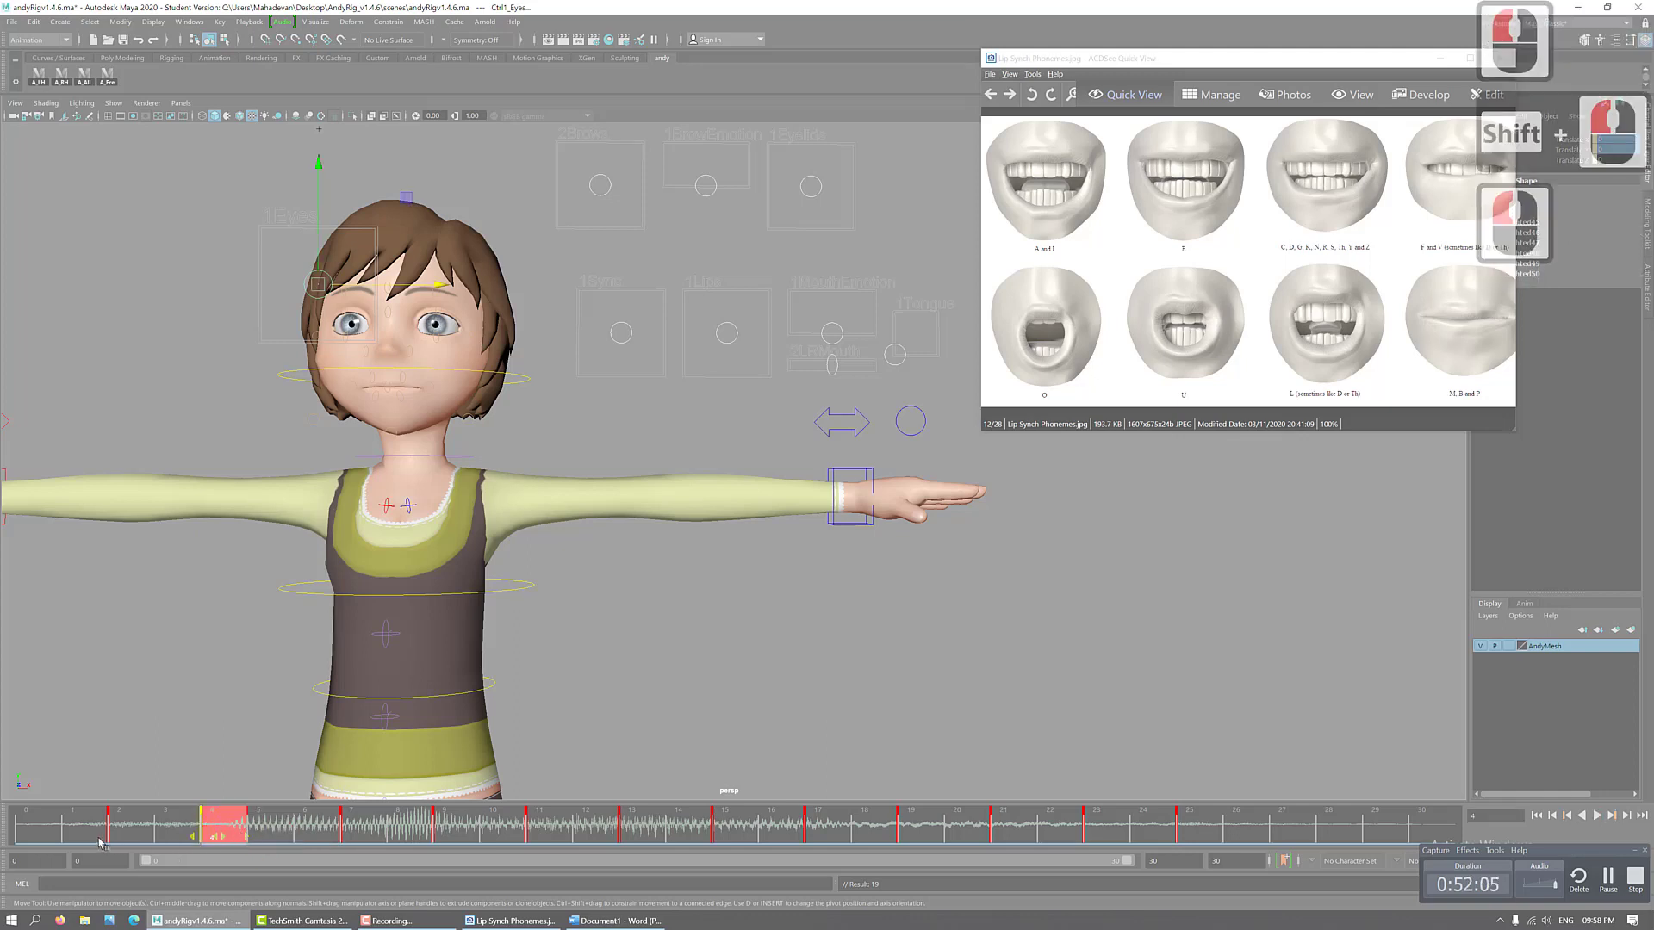
{"action": "left_click", "coordinate": [208, 841]}
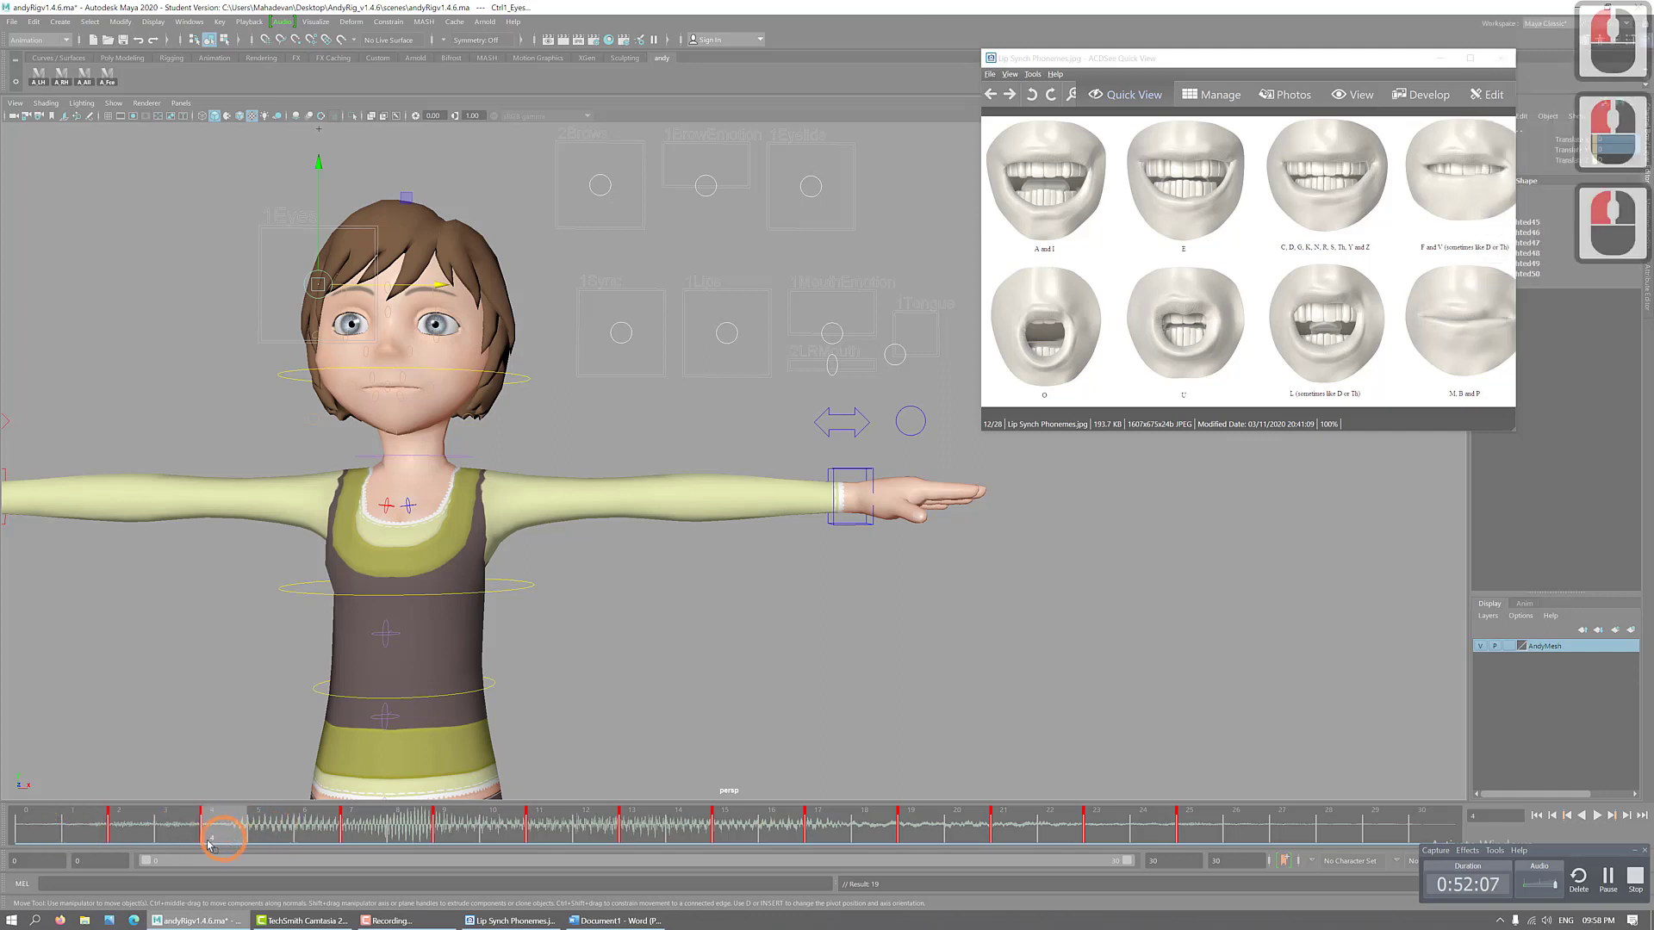
- Move the facial controls' key from frame 7 to frame 6 and check the timing against the audio
{"action": "left_click_drag", "start_coordinate": [115, 825], "coordinate": [310, 833]}
{"action": "key", "text": "alt+v"}
{"action": "left_click", "coordinate": [349, 830], "text": "shift"}
{"action": "left_click_drag", "start_coordinate": [86, 824], "coordinate": [459, 831]}
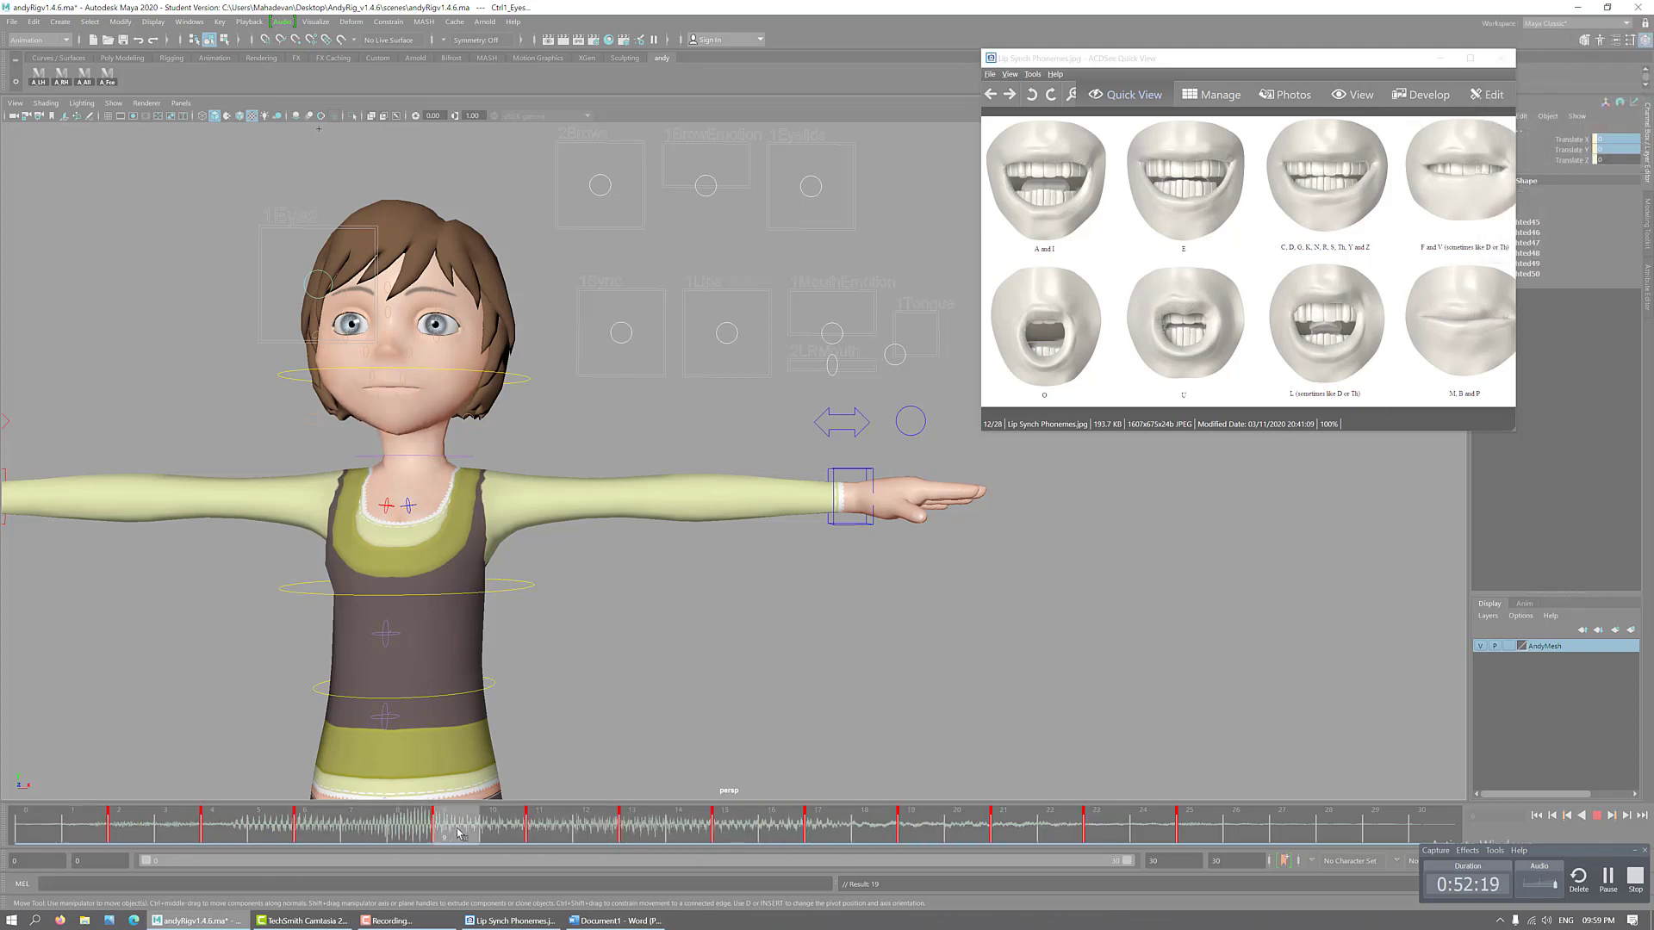
{"action": "left_click", "coordinate": [451, 834]}
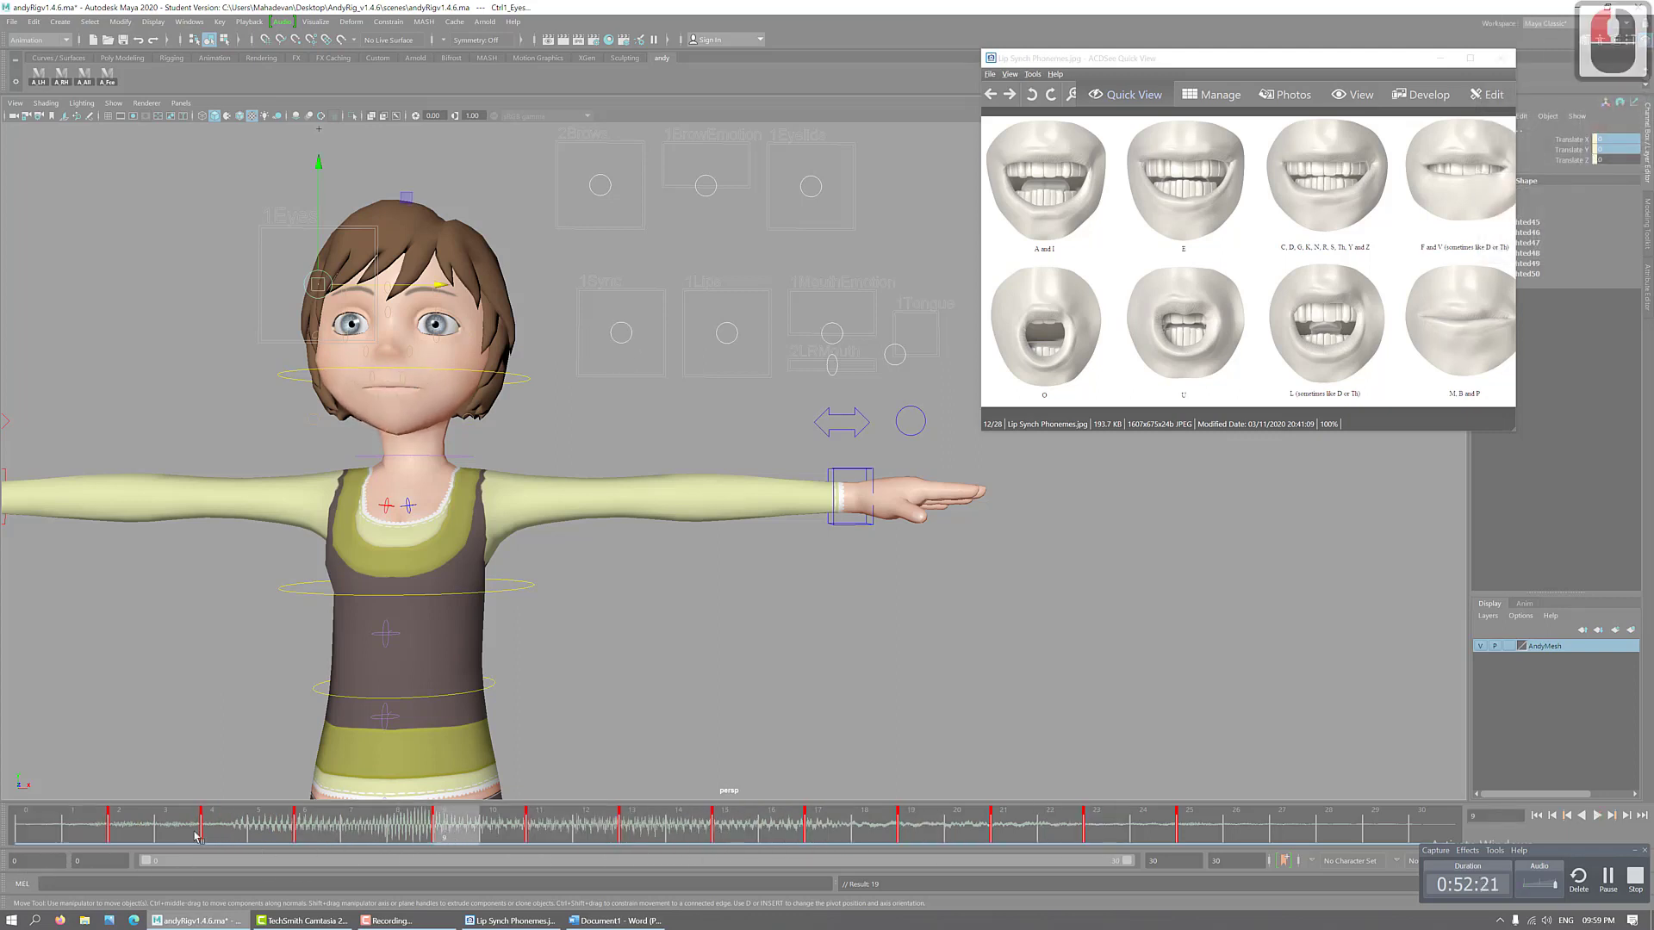
{"action": "left_click_drag", "start_coordinate": [196, 836], "coordinate": [456, 831]}
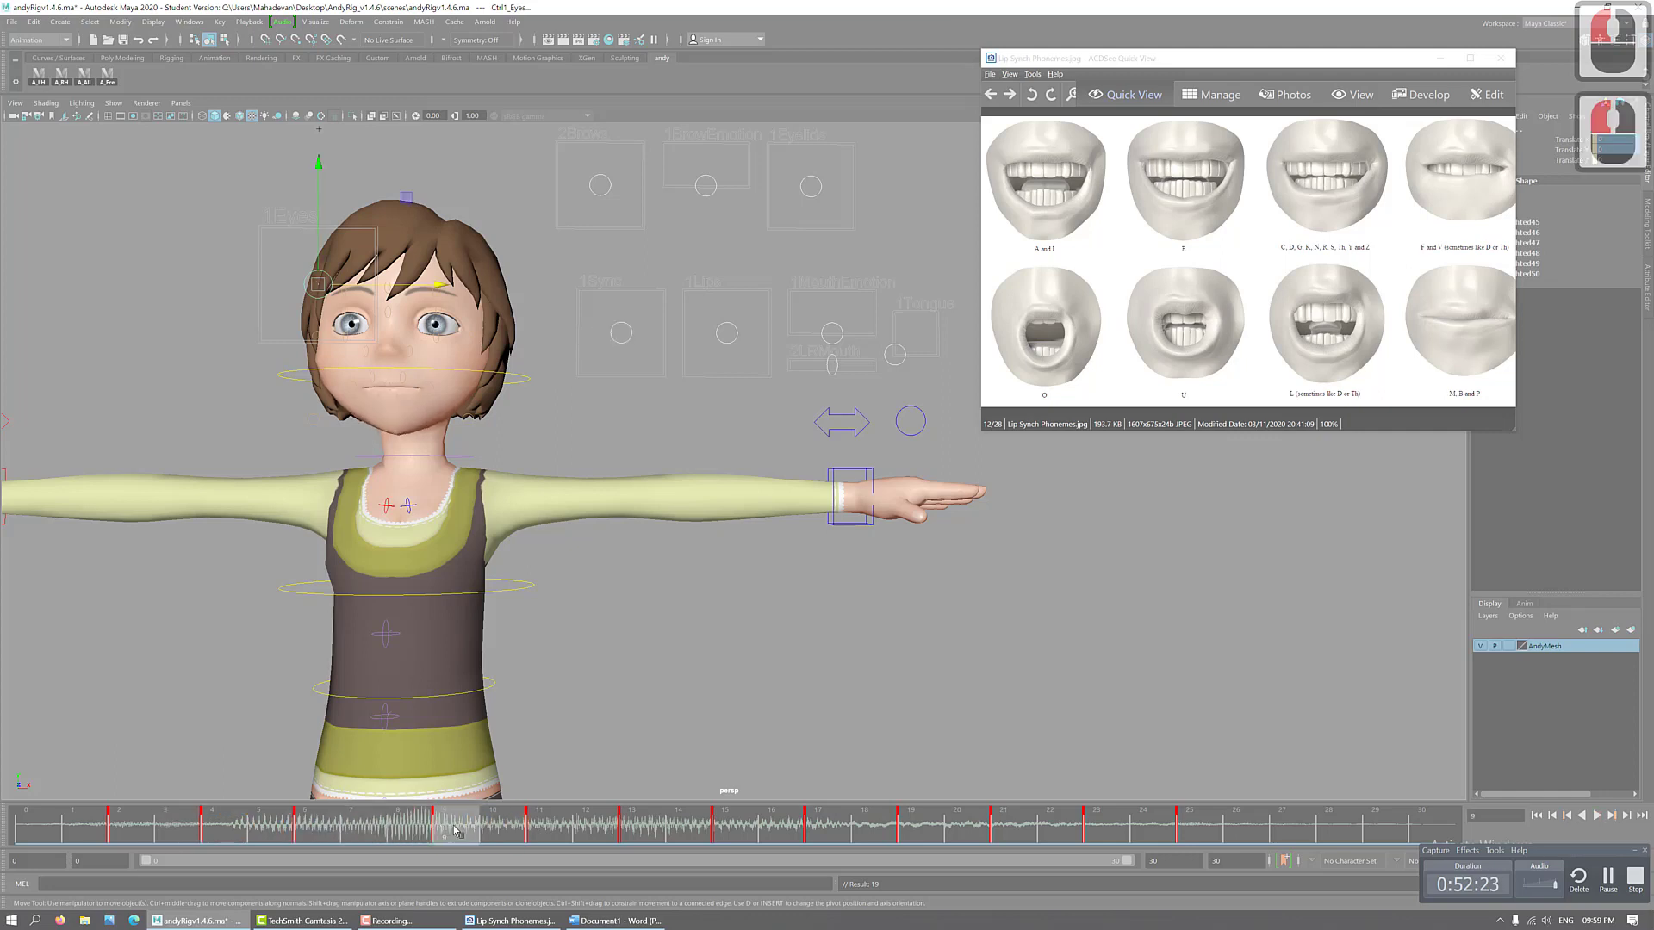
- Copy the facial controls' key from frame 17 and paste it at frame 8
{"action": "left_click", "coordinate": [841, 830]}
{"action": "right_click", "coordinate": [840, 829]}
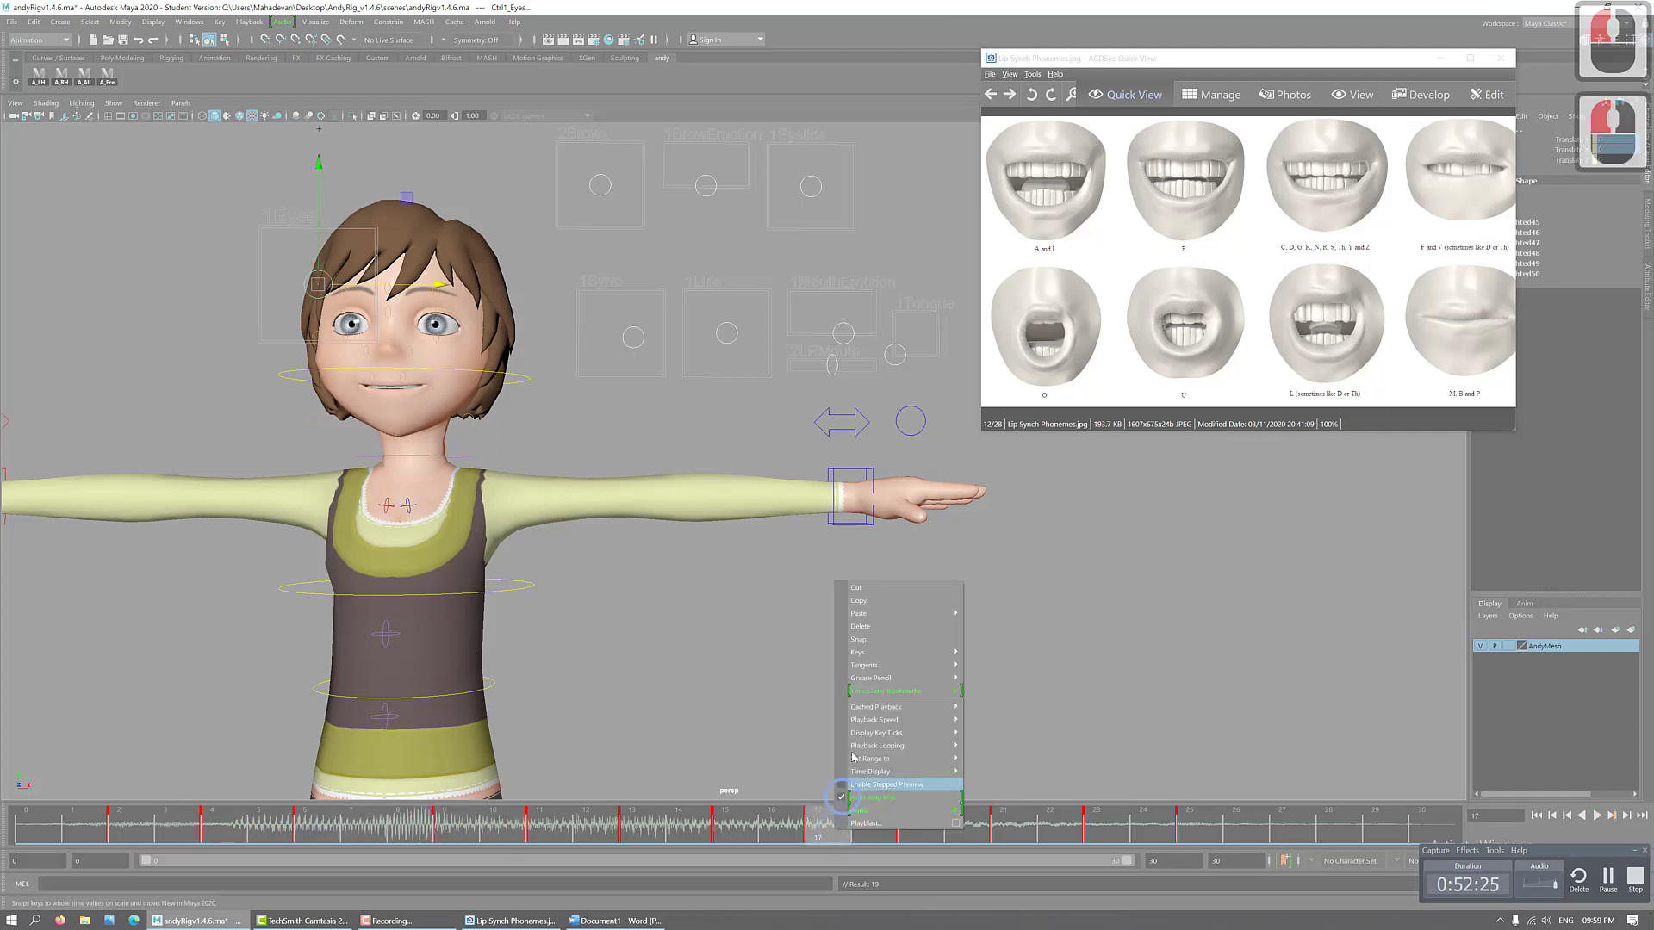
{"action": "left_click", "coordinate": [870, 595]}
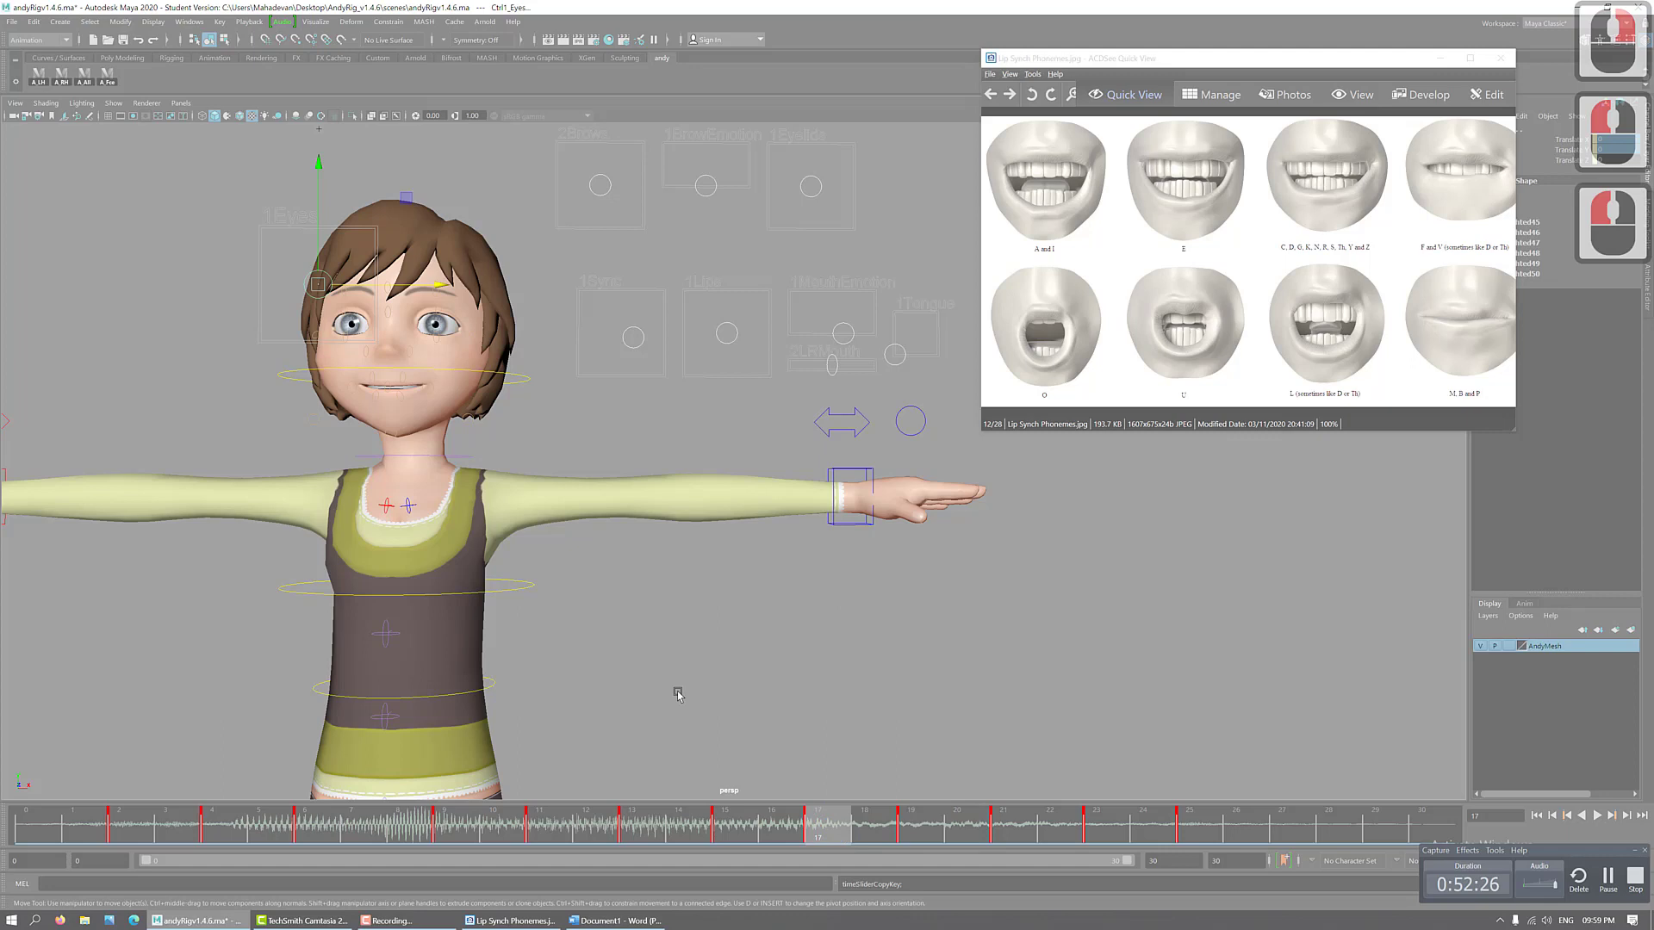
{"action": "left_click", "coordinate": [401, 829]}
{"action": "right_click", "coordinate": [405, 830]}
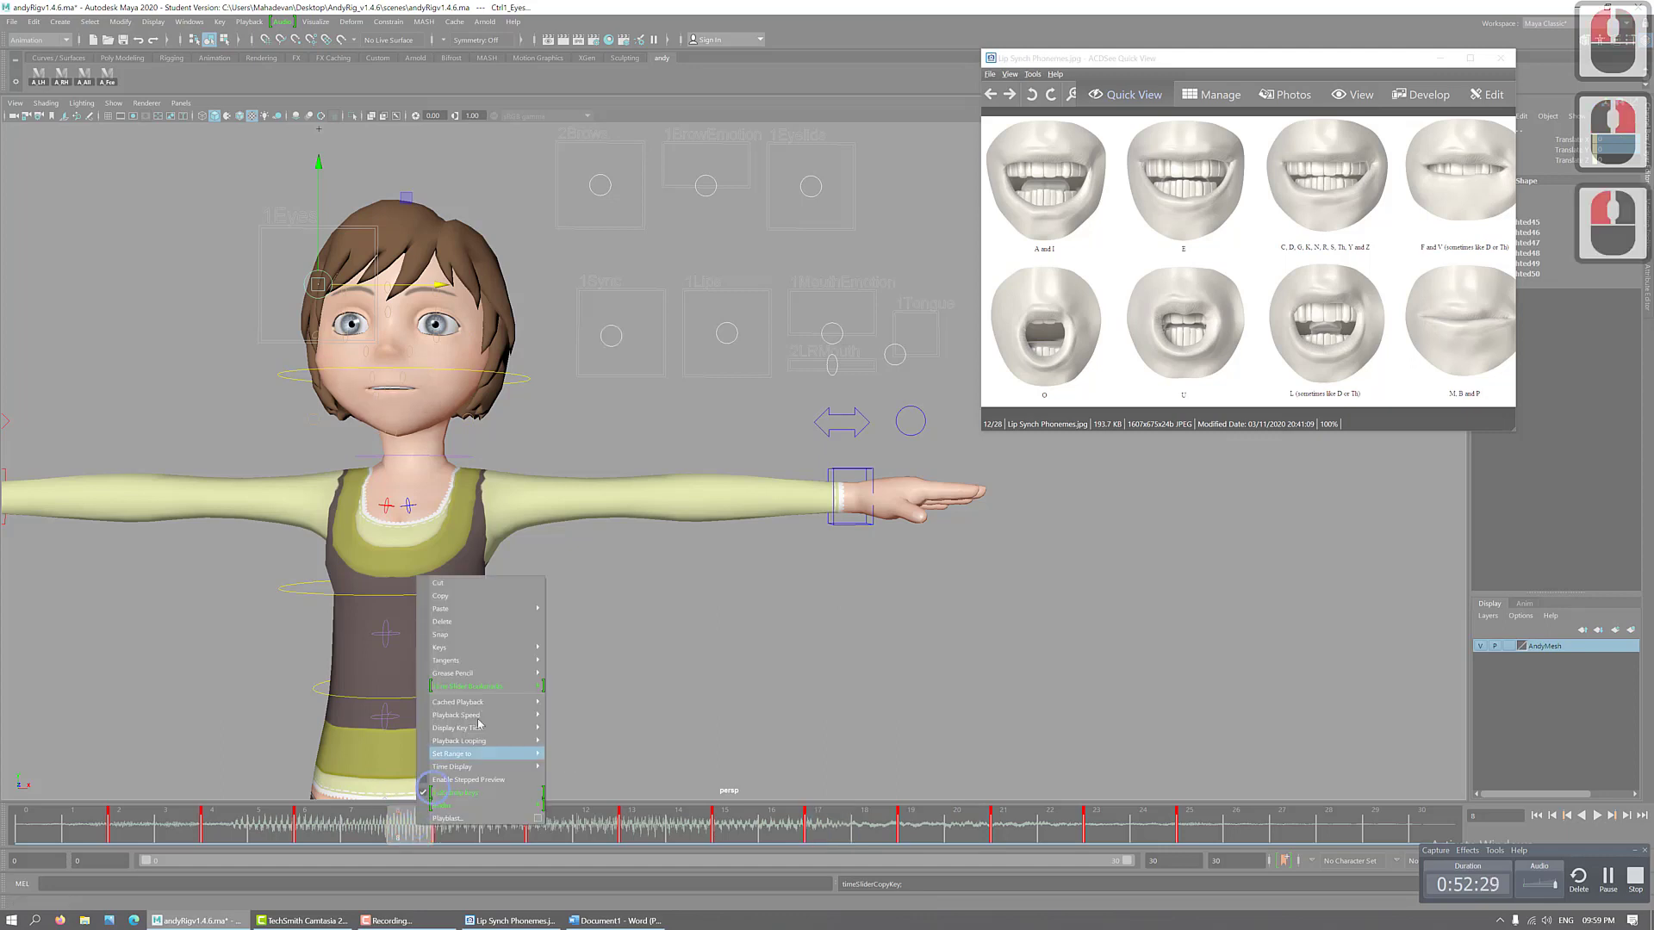
{"action": "left_click", "coordinate": [571, 609]}
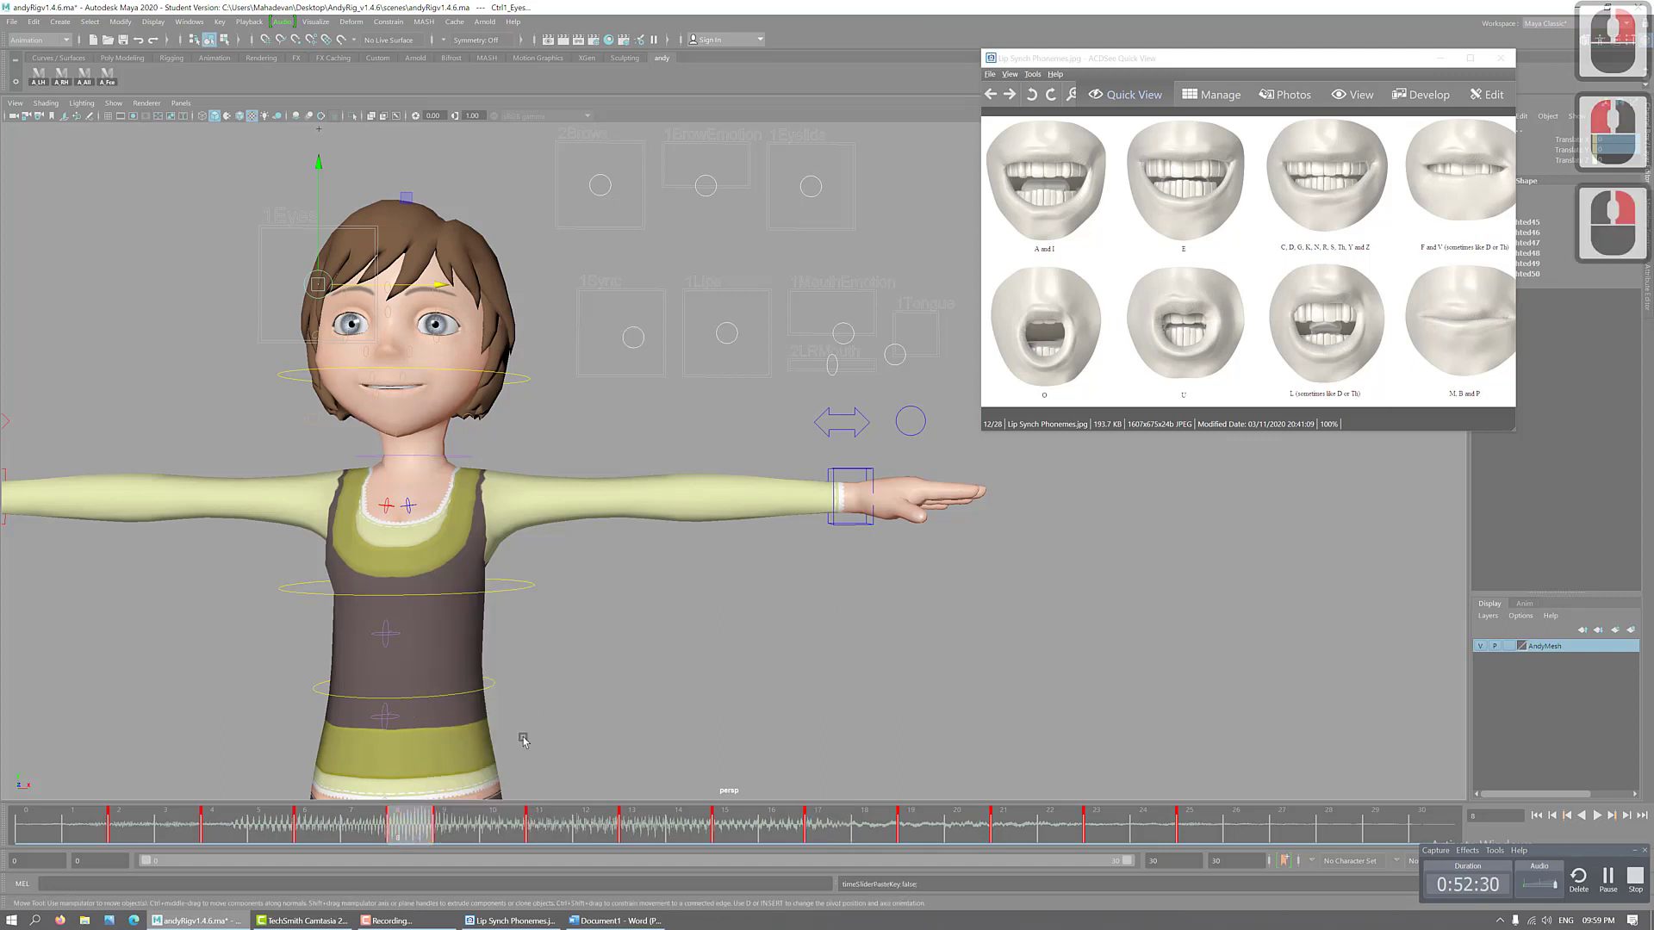
- Delete the facial controls' key at frame 9
{"action": "left_click", "coordinate": [452, 832]}
{"action": "right_click", "coordinate": [456, 832]}
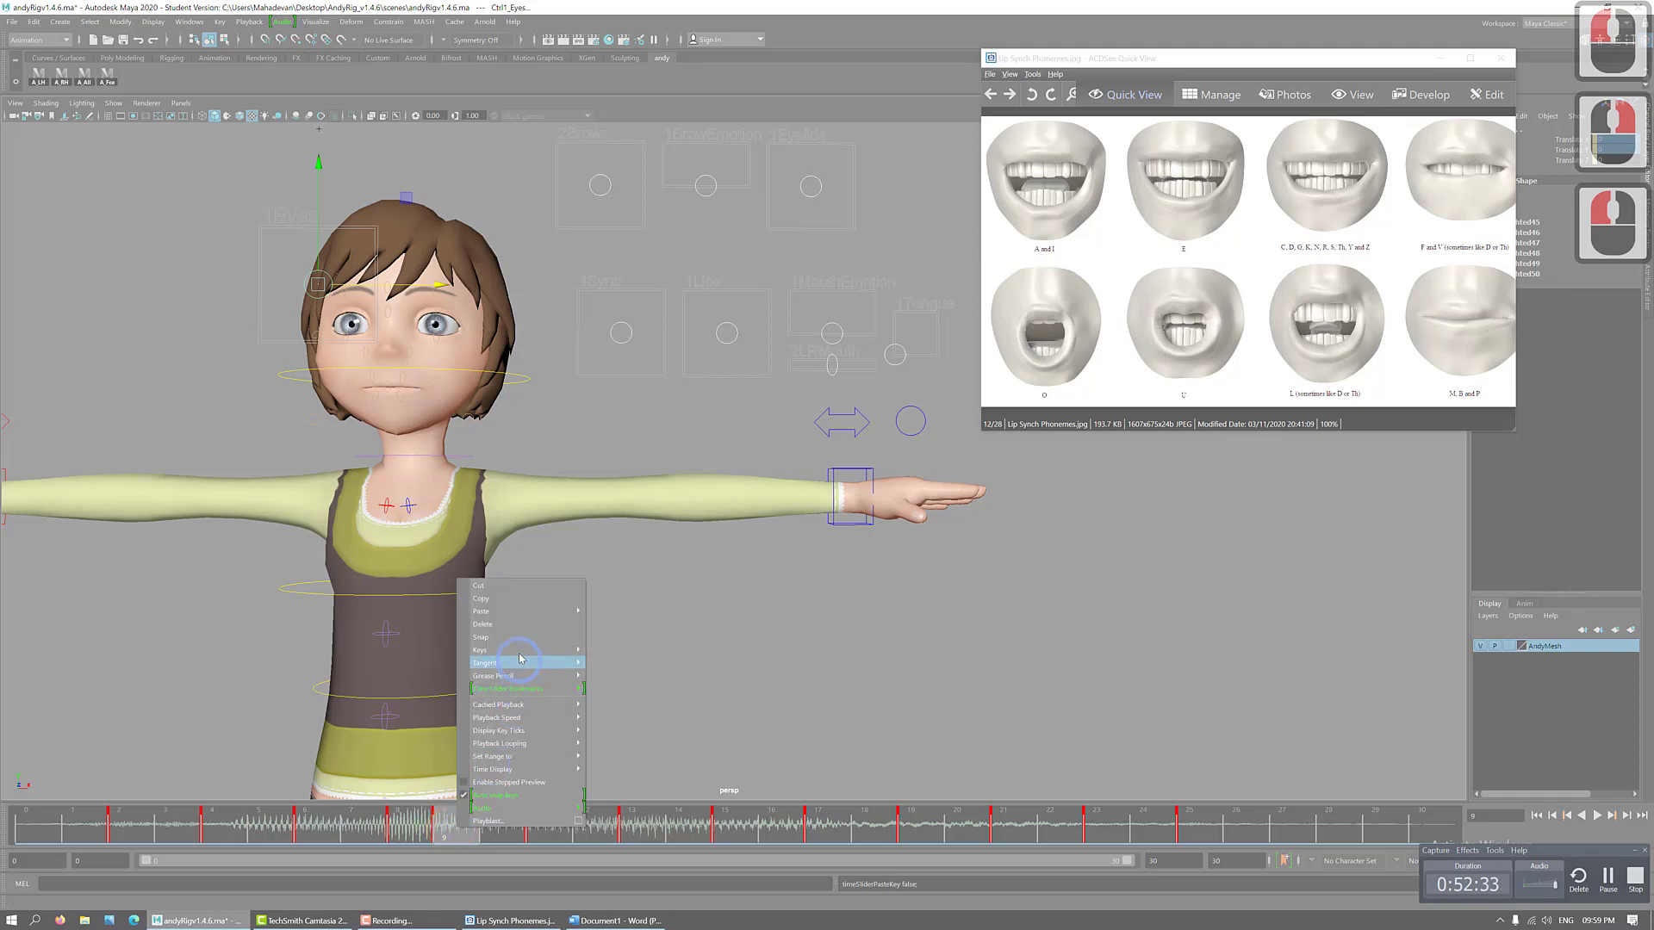
{"action": "left_click", "coordinate": [521, 627]}
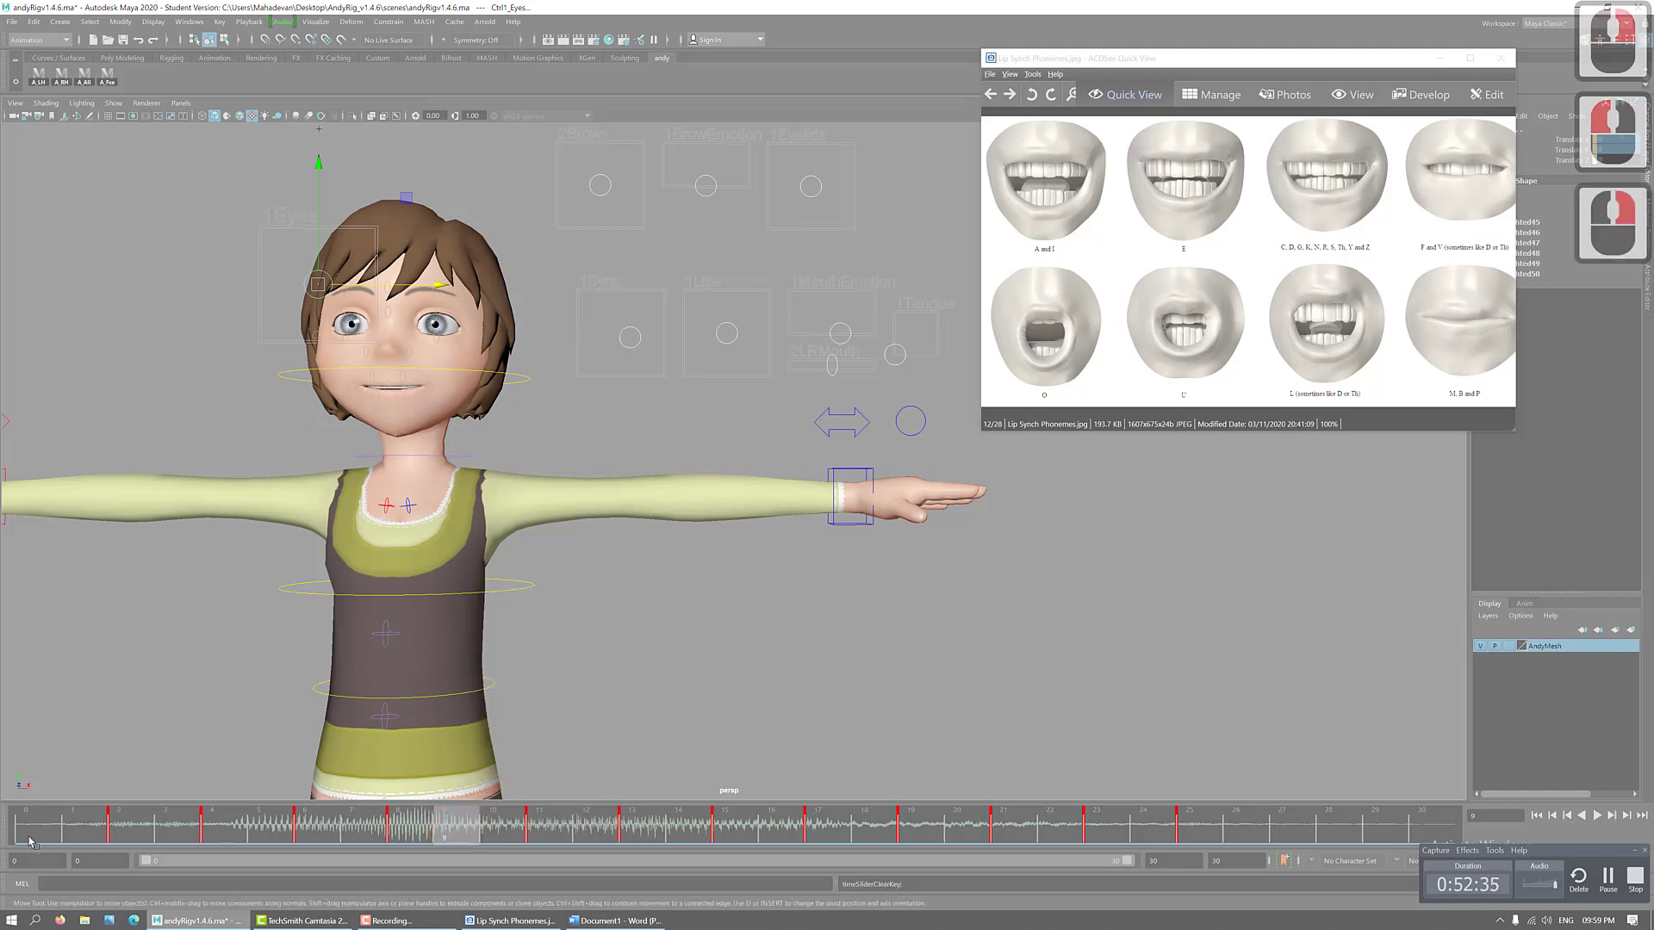
- Try the Animation workspace to bring the displaced time slider back beneath the viewport
{"action": "mouse_move", "coordinate": [29, 840]}
{"action": "left_mouse_down"}
{"action": "mouse_move", "coordinate": [129, 840]}
{"action": "mouse_move", "coordinate": [4, 842]}
{"action": "left_mouse_up"}
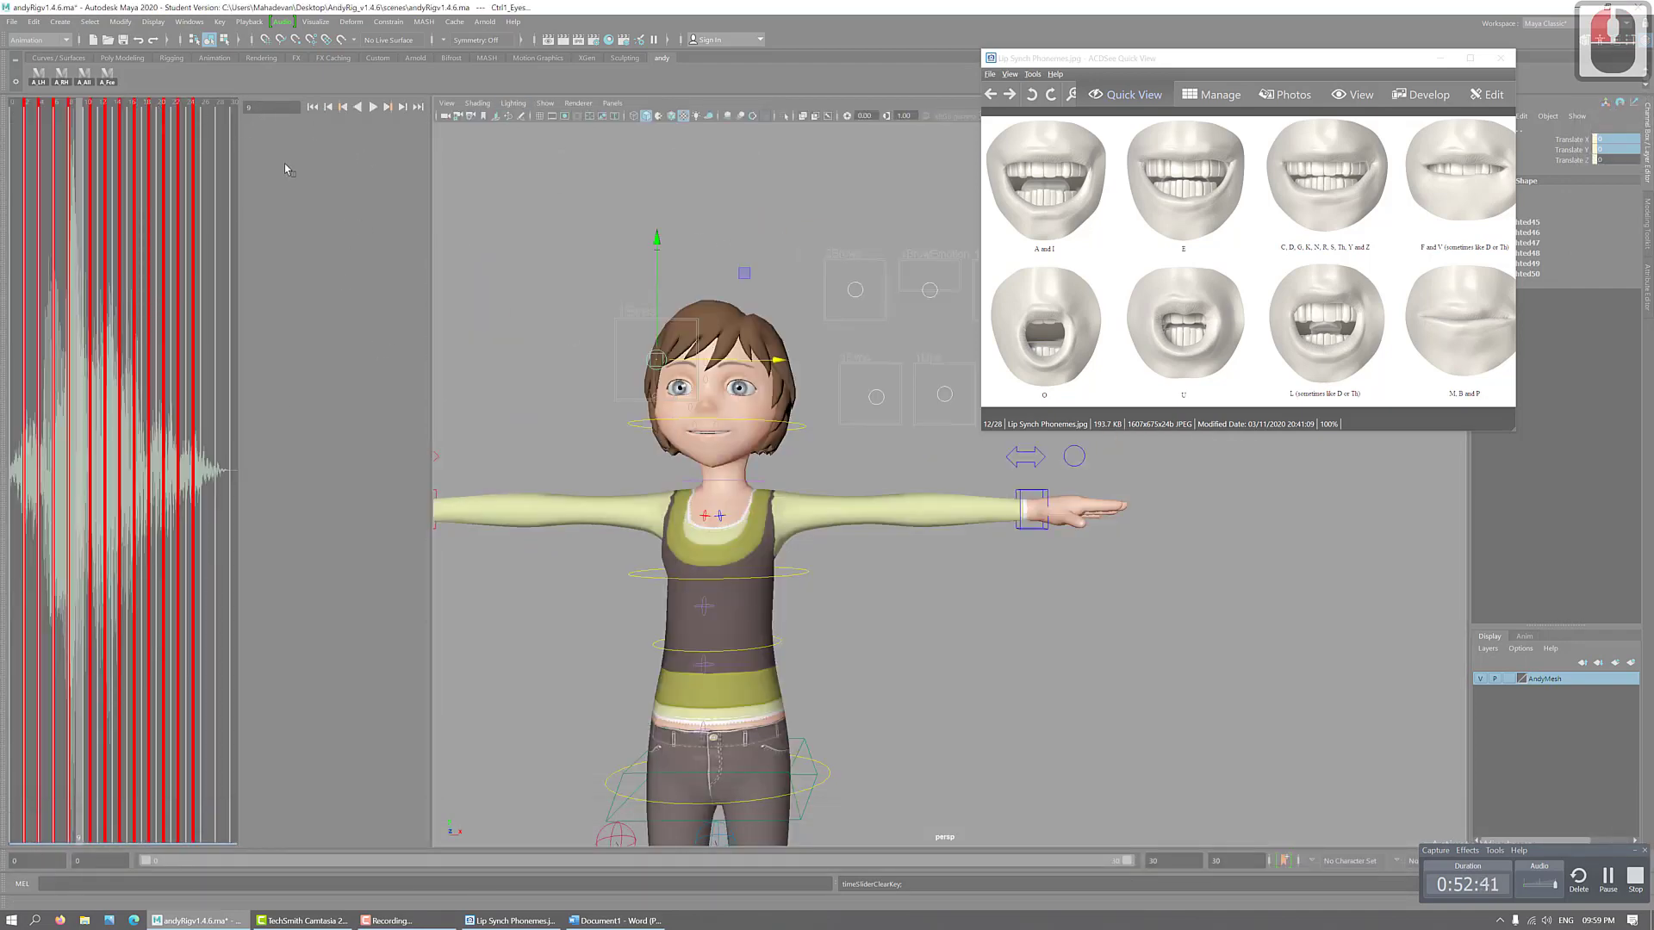
{"action": "left_click", "coordinate": [255, 103]}
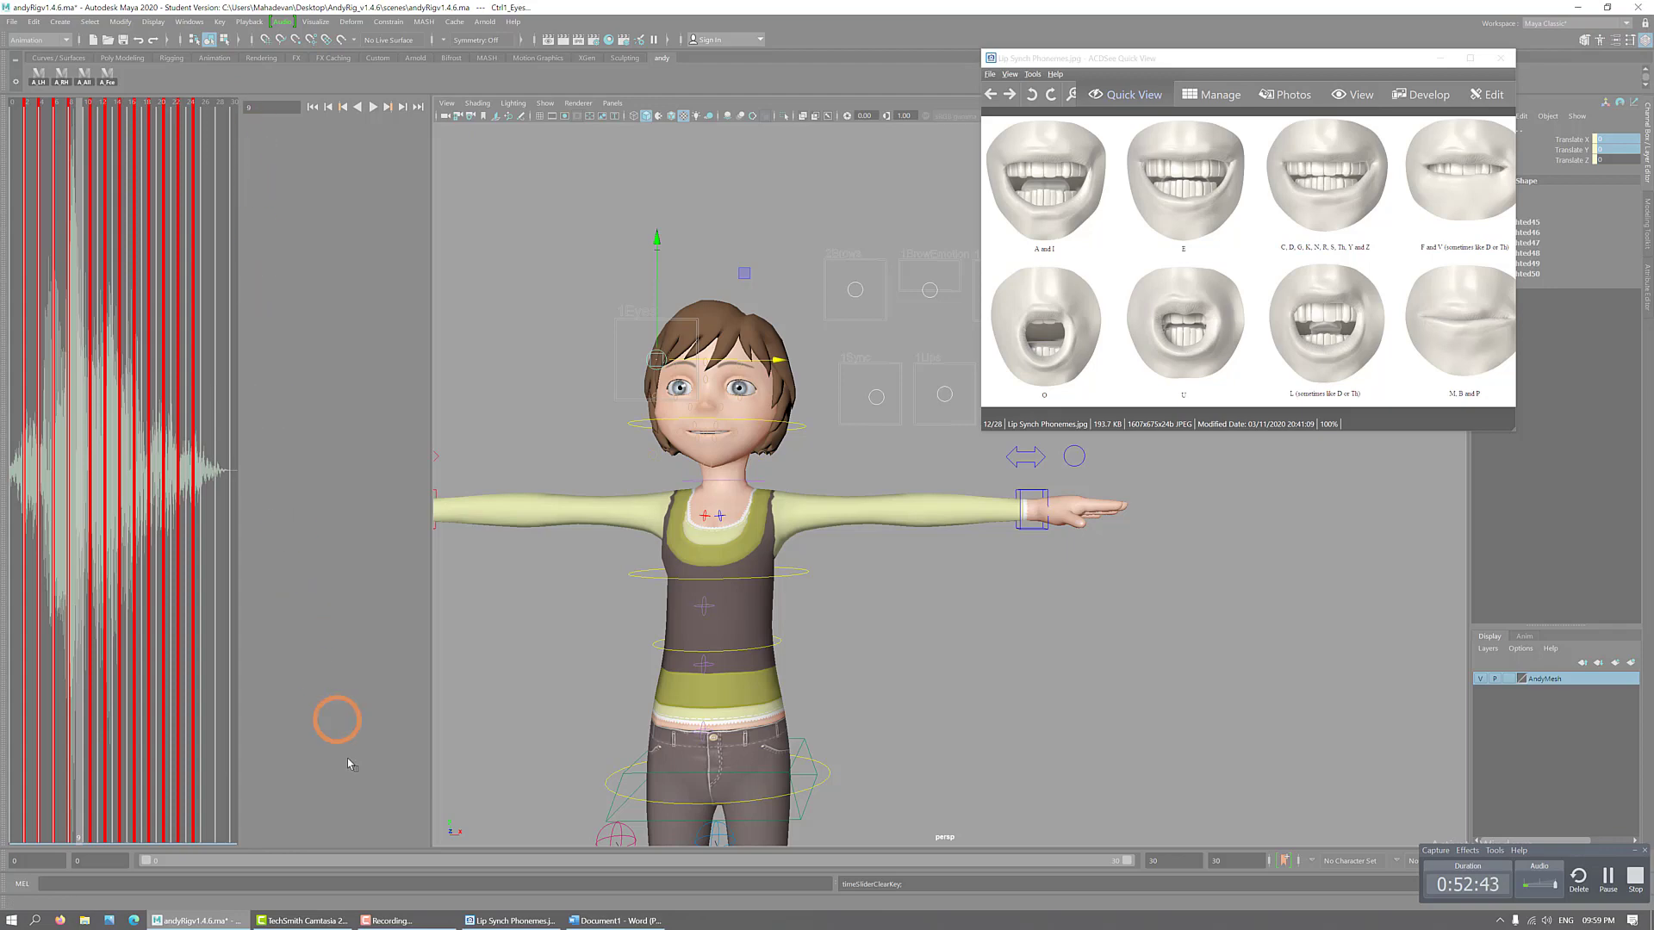
{"action": "left_click", "coordinate": [337, 808]}
{"action": "left_click", "coordinate": [152, 21]}
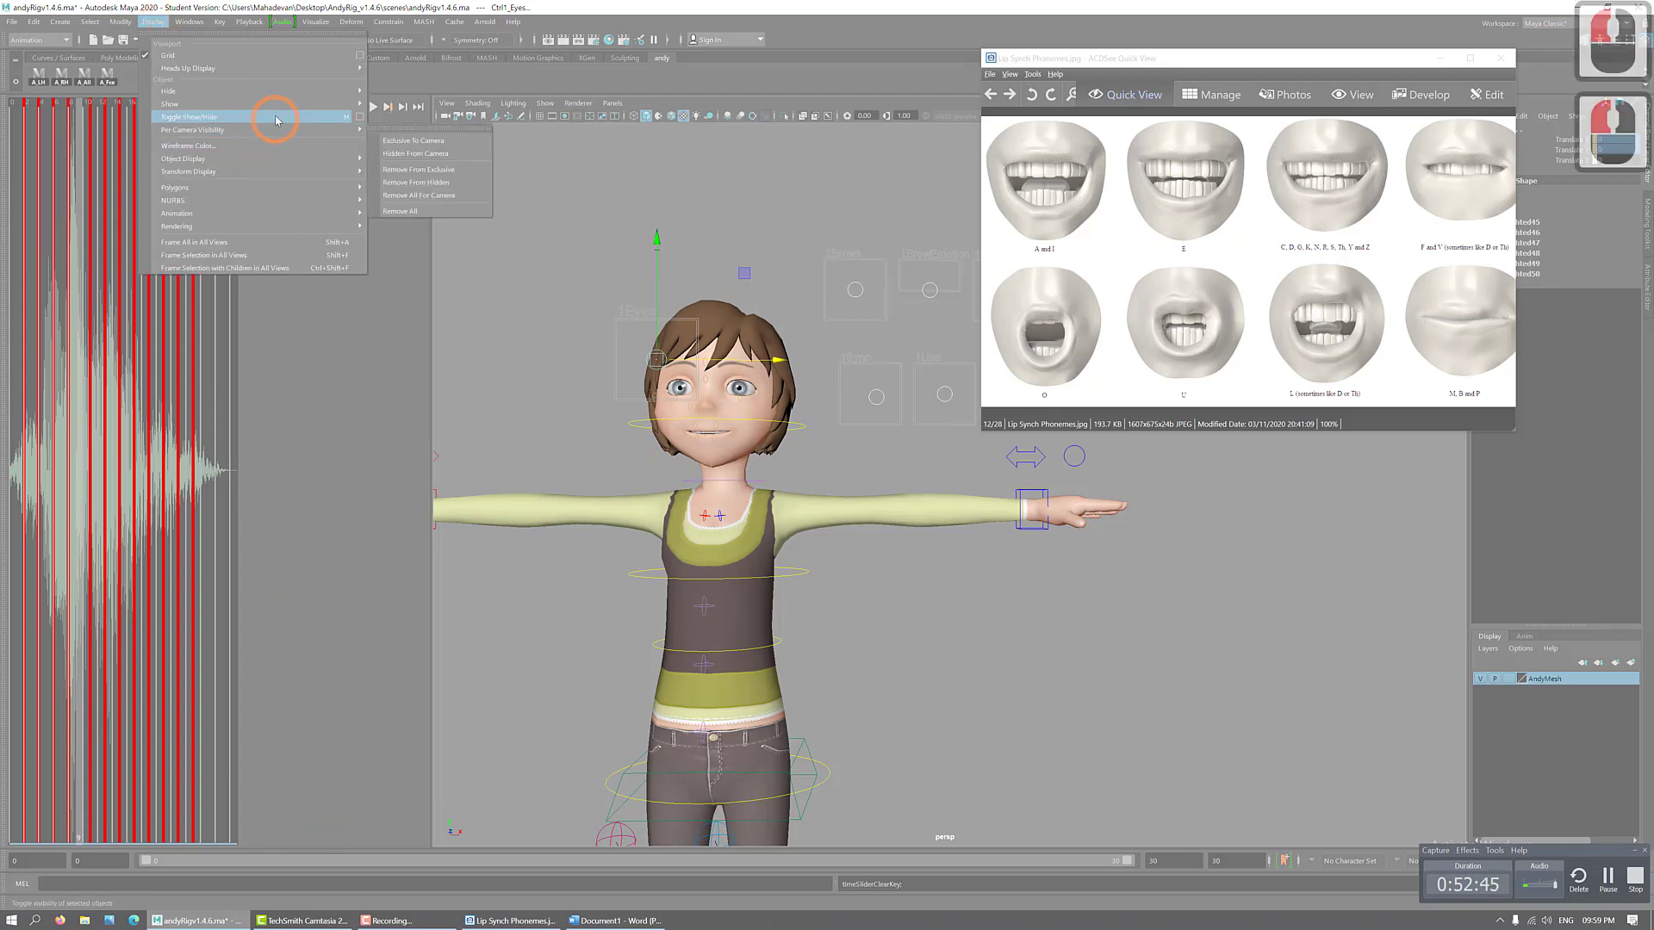
{"action": "mouse_move", "coordinate": [311, 69]}
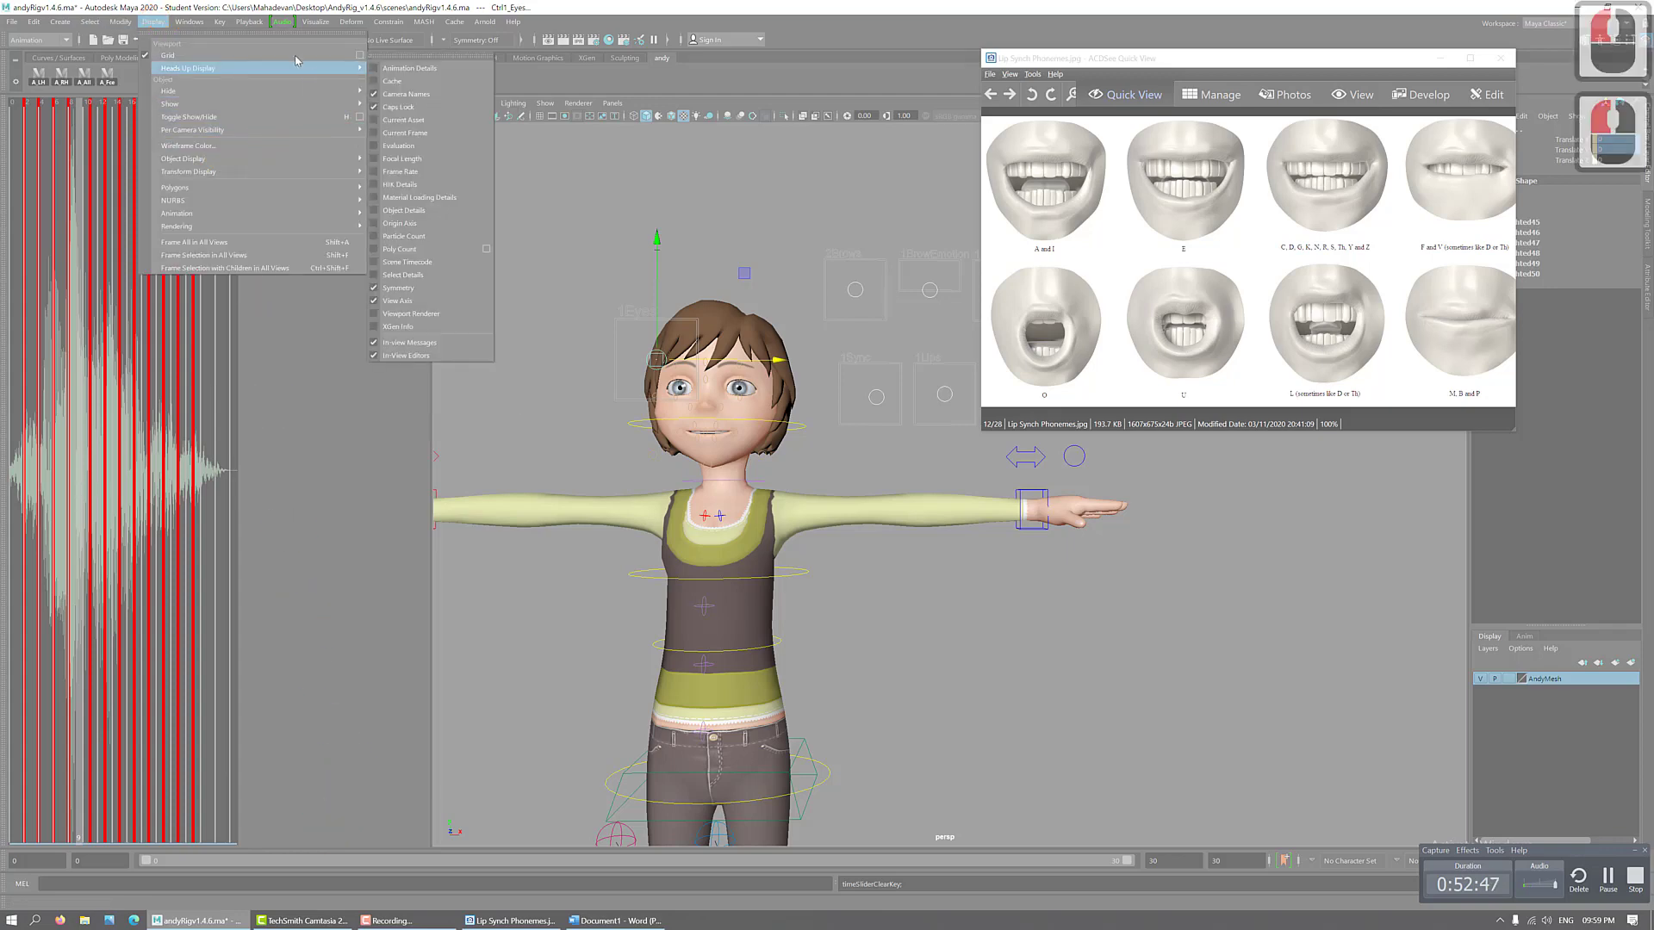
{"action": "mouse_move", "coordinate": [190, 22]}
{"action": "mouse_move", "coordinate": [257, 75]}
{"action": "mouse_move", "coordinate": [279, 46]}
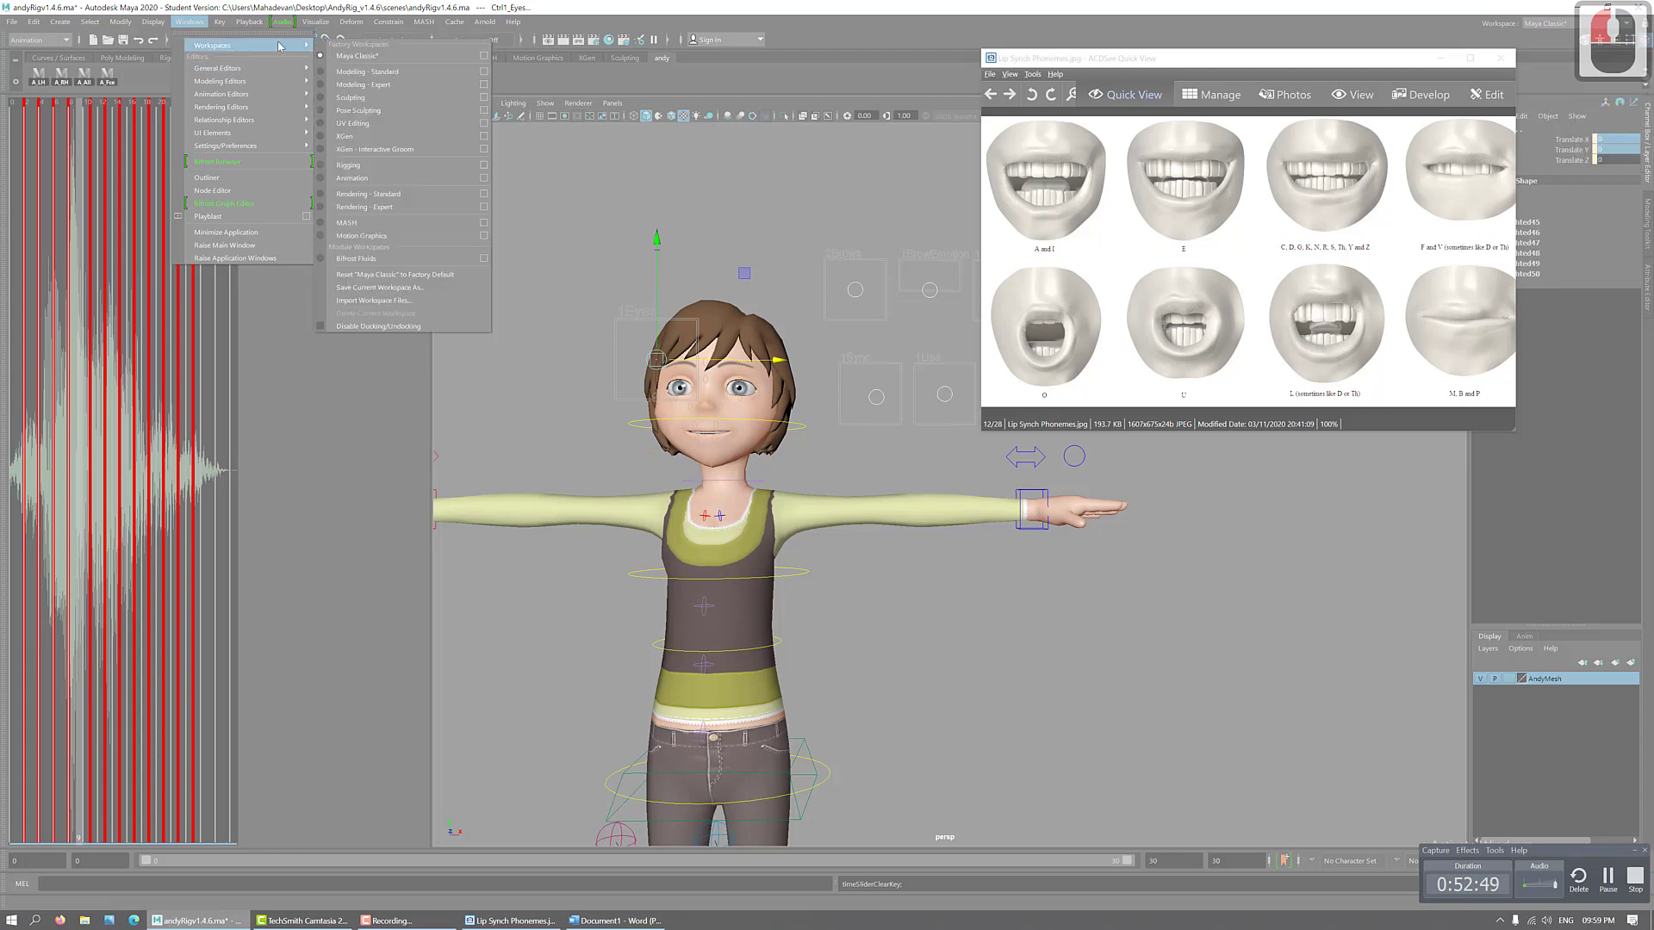
{"action": "left_click", "coordinate": [353, 177]}
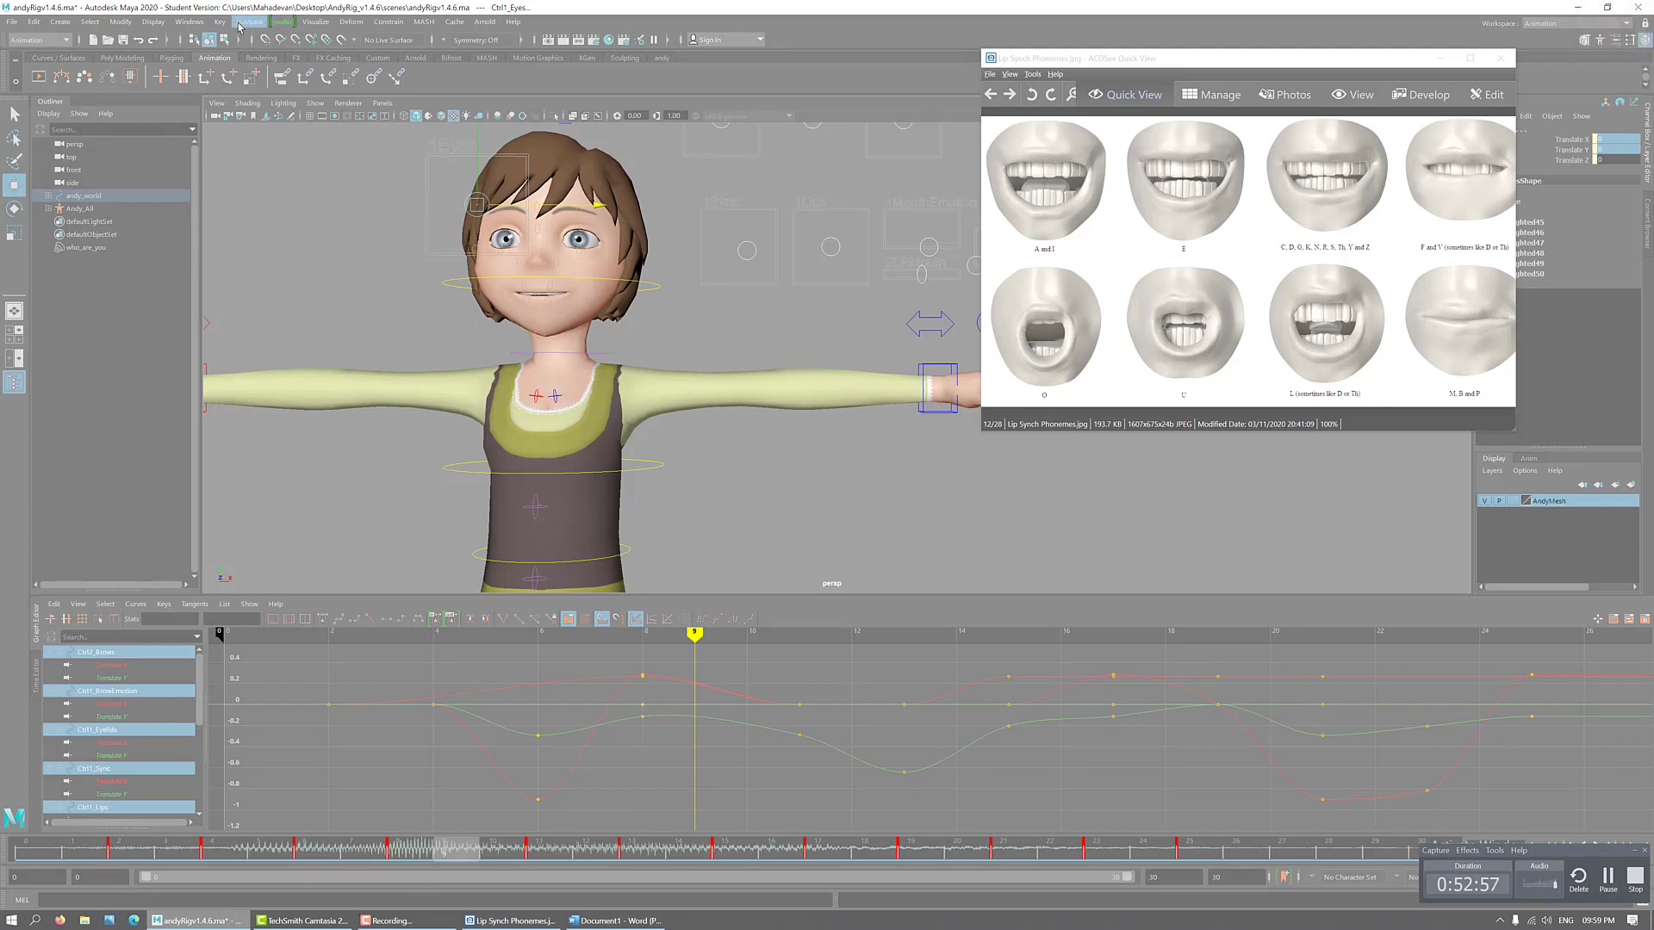
- Switch to the Modeling - Standard workspace, then close the floating toolbox and make the time slider taller
{"action": "left_click", "coordinate": [189, 22]}
{"action": "left_click", "coordinate": [261, 45]}
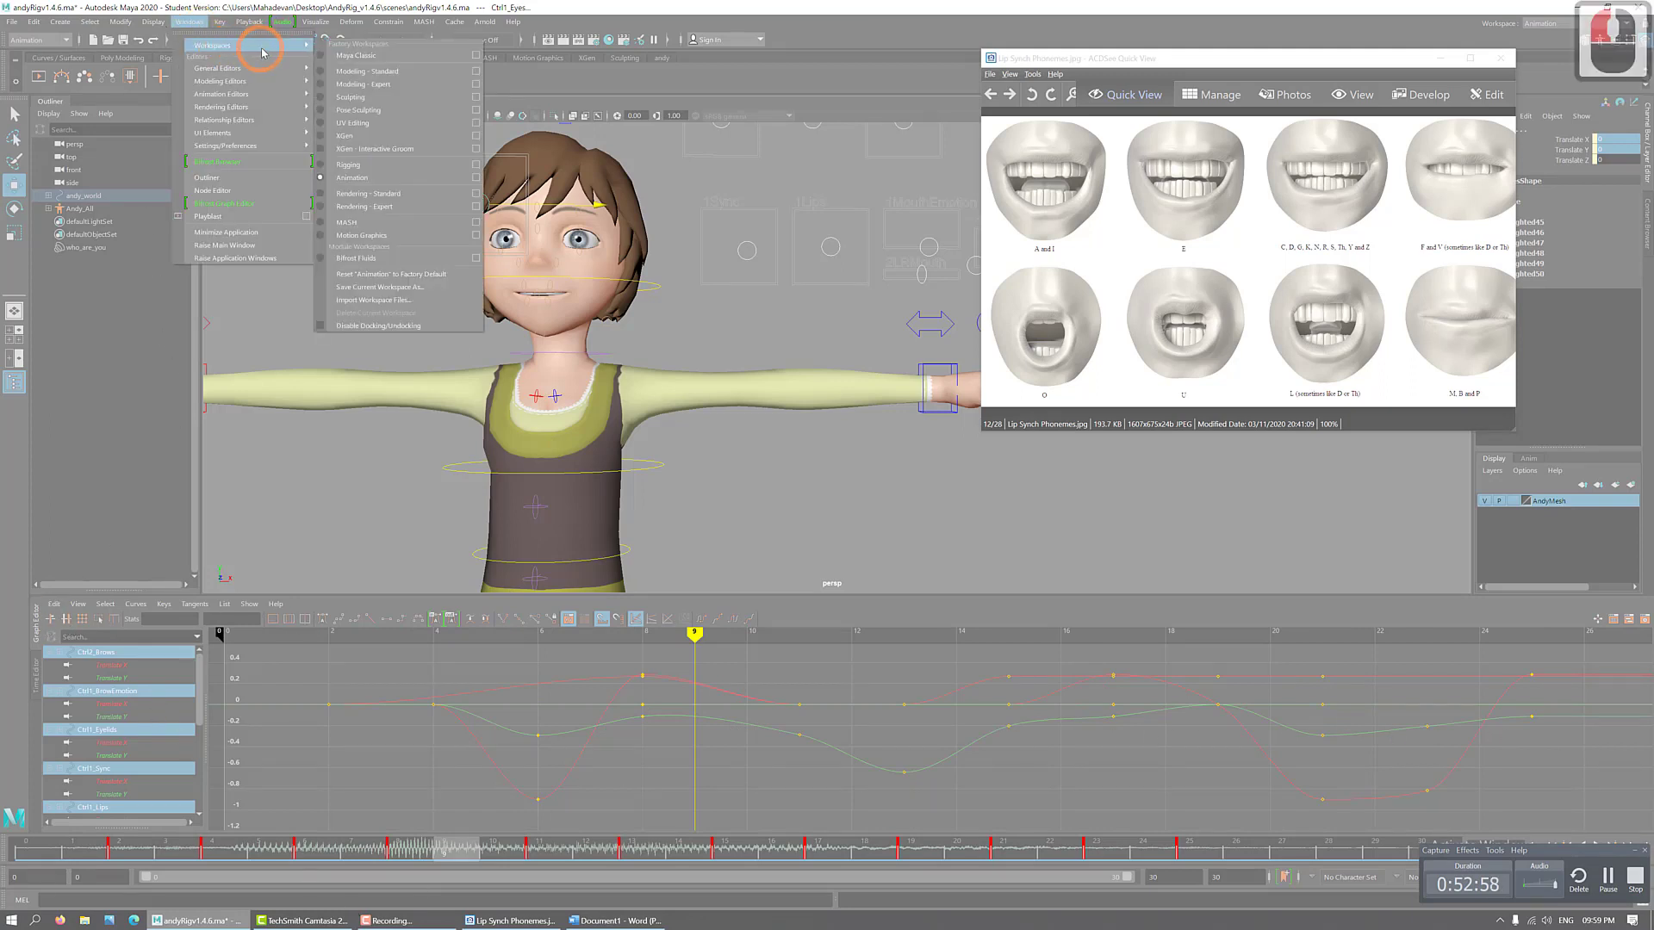
{"action": "left_click", "coordinate": [408, 73]}
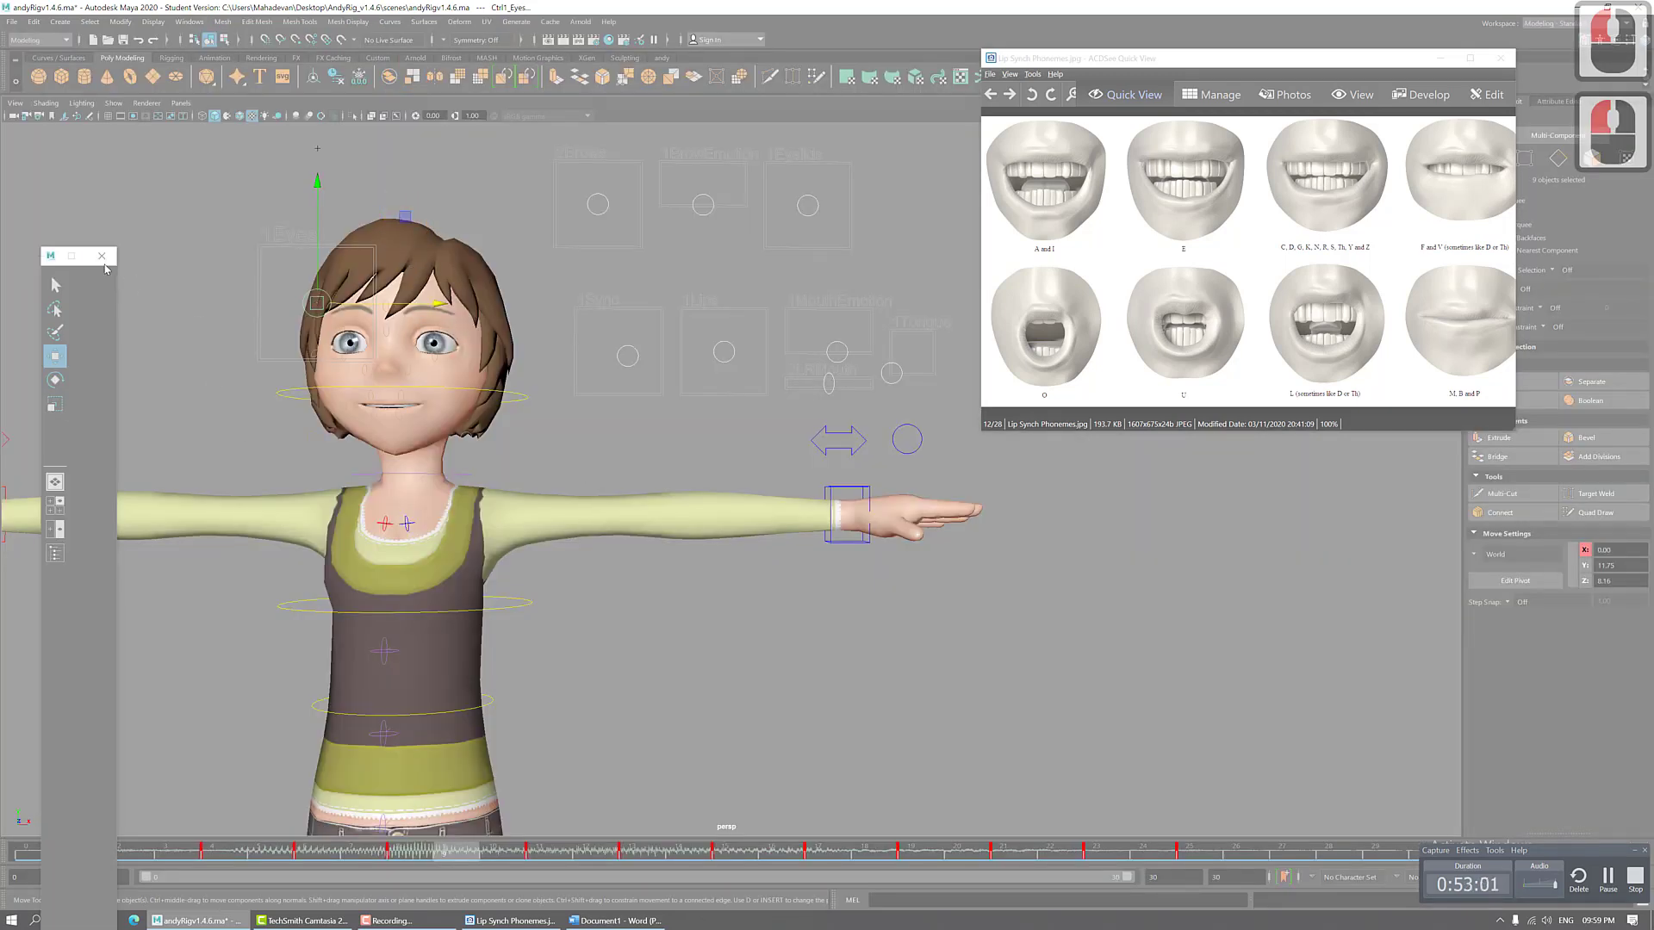
{"action": "left_click", "coordinate": [101, 257]}
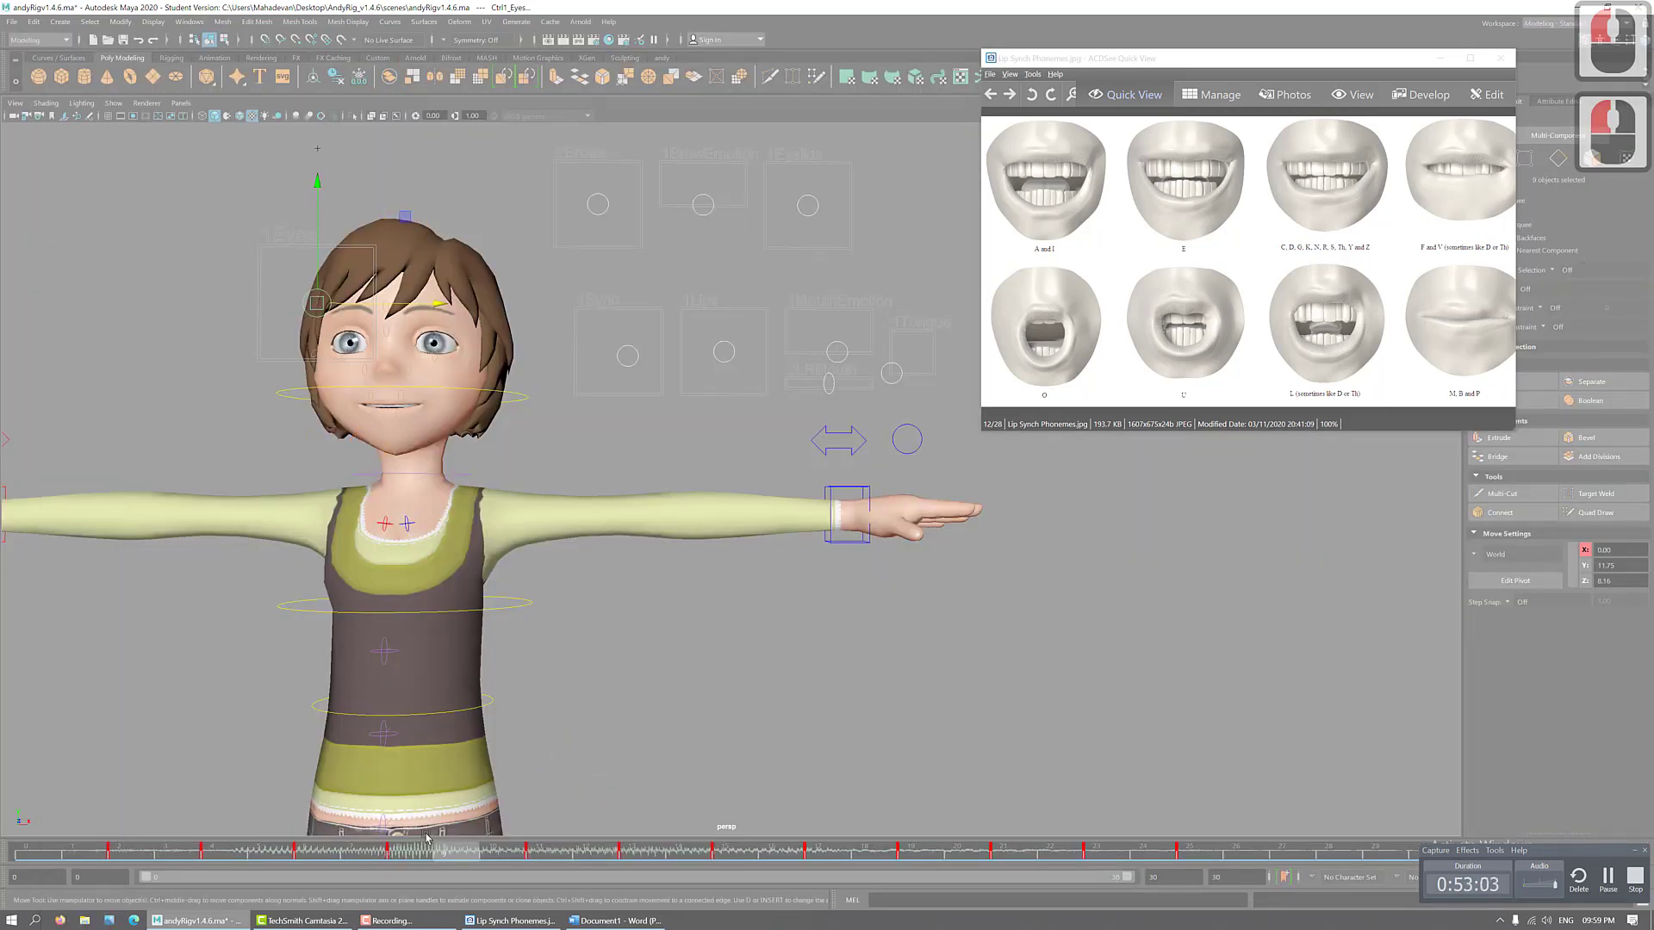
{"action": "left_click_drag", "start_coordinate": [424, 838], "coordinate": [422, 811]}
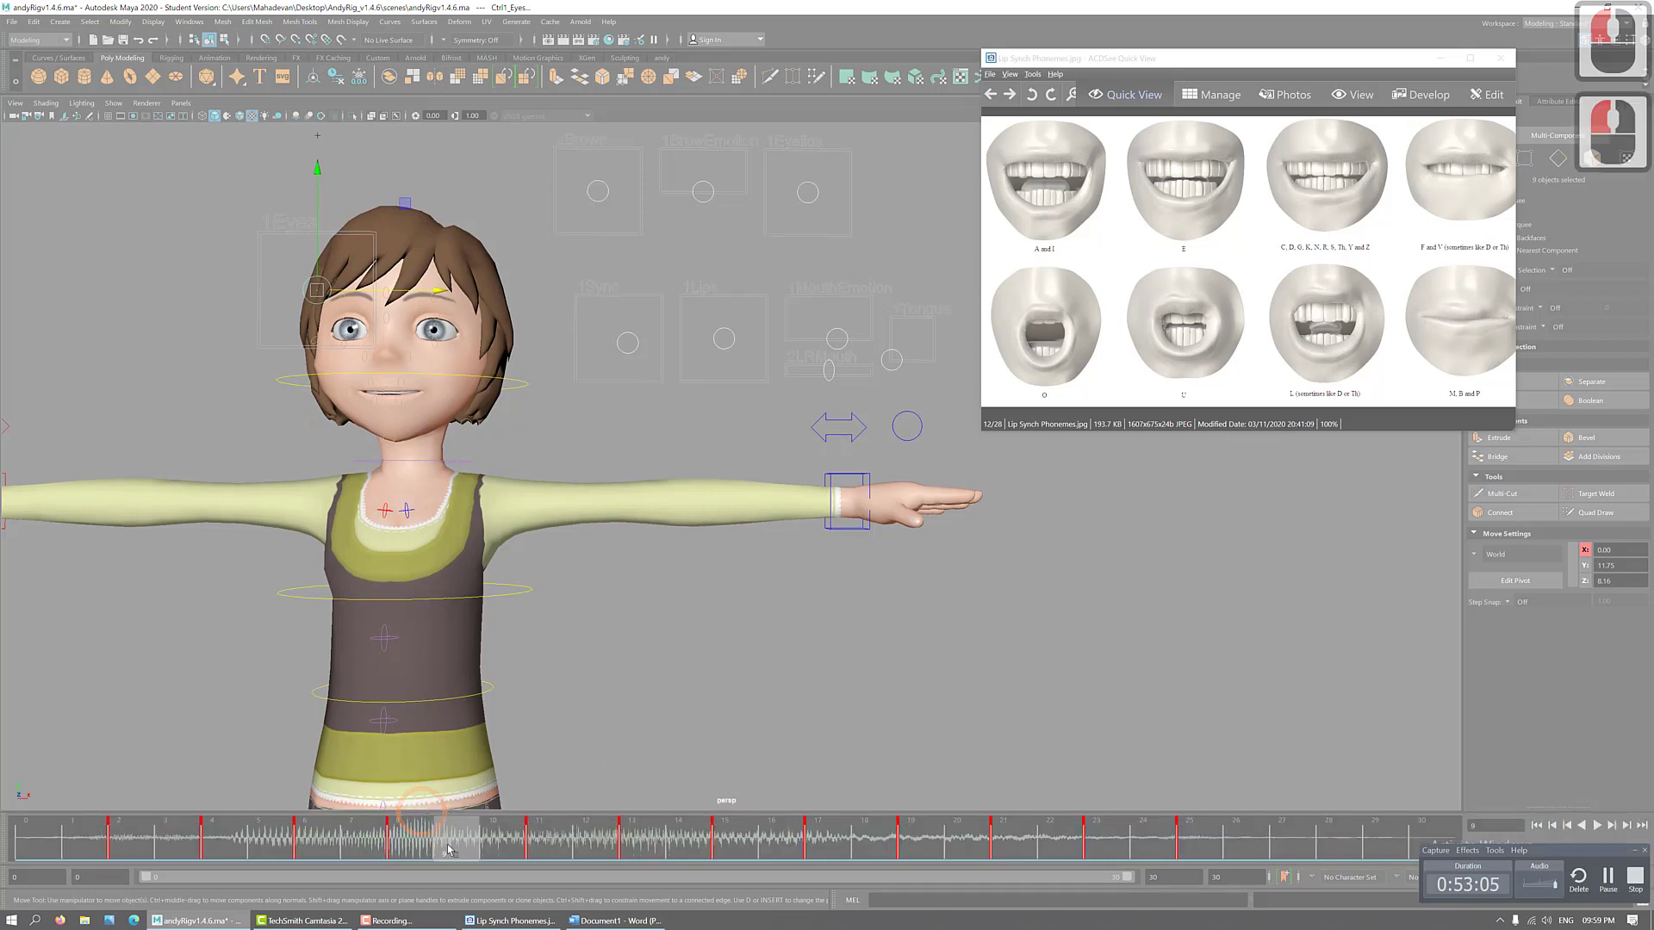
- Scrub through the whole animation with the character framed more centrally to examine the mouth shapes against the audio
{"action": "mouse_move", "coordinate": [45, 844]}
{"action": "left_mouse_down"}
{"action": "mouse_move", "coordinate": [444, 834]}
{"action": "mouse_move", "coordinate": [1335, 853]}
{"action": "left_mouse_up"}
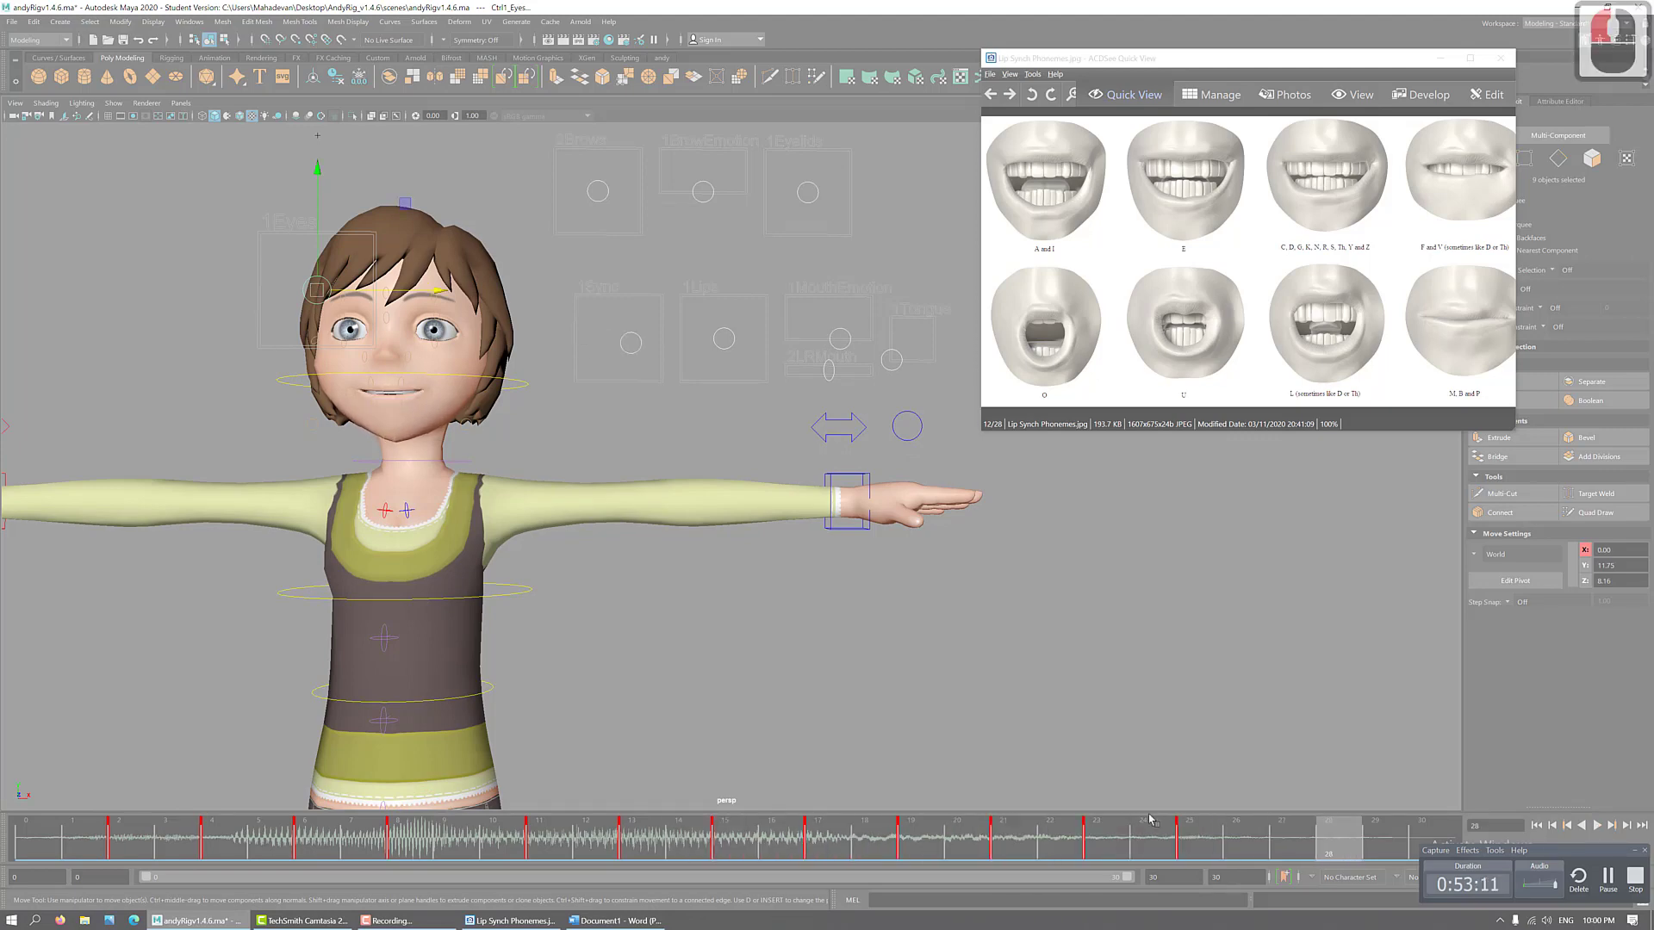
{"action": "right_click_drag", "start_coordinate": [972, 683], "coordinate": [844, 652], "text": "alt"}
{"action": "middle_click_drag", "start_coordinate": [728, 555], "coordinate": [871, 543], "text": "alt"}
{"action": "right_click_drag", "start_coordinate": [659, 650], "coordinate": [817, 598], "text": "alt"}
{"action": "middle_click_drag", "start_coordinate": [817, 599], "coordinate": [820, 652], "text": "alt"}
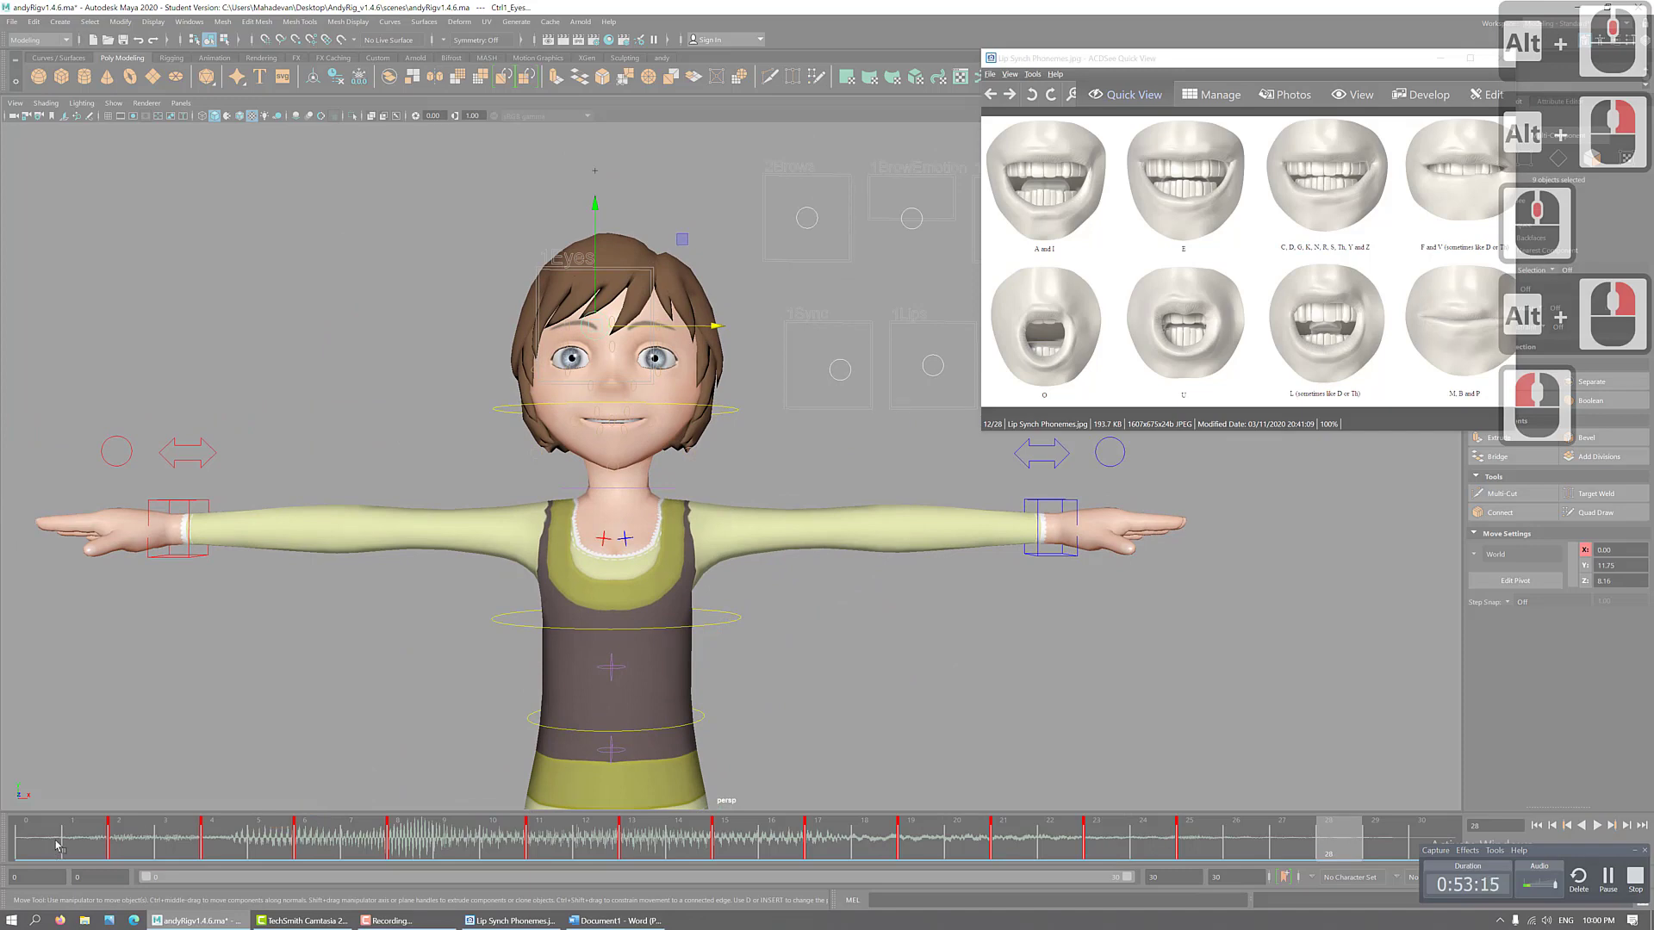
{"action": "left_click_drag", "start_coordinate": [57, 847], "coordinate": [1337, 864]}
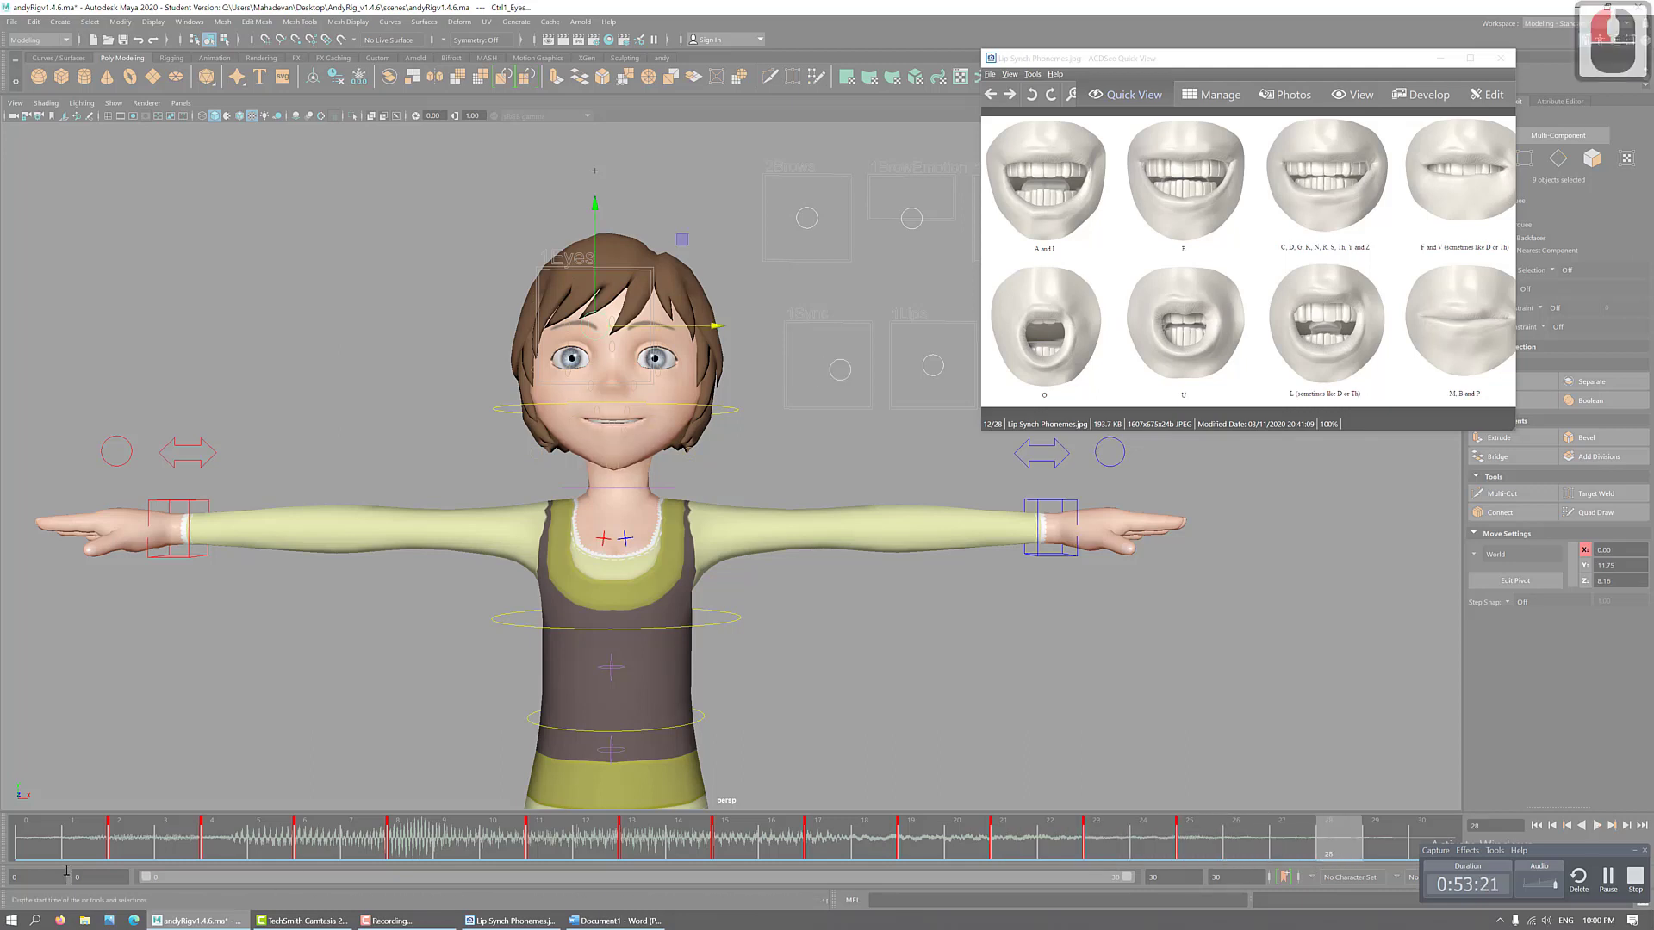
{"action": "left_click", "coordinate": [123, 849]}
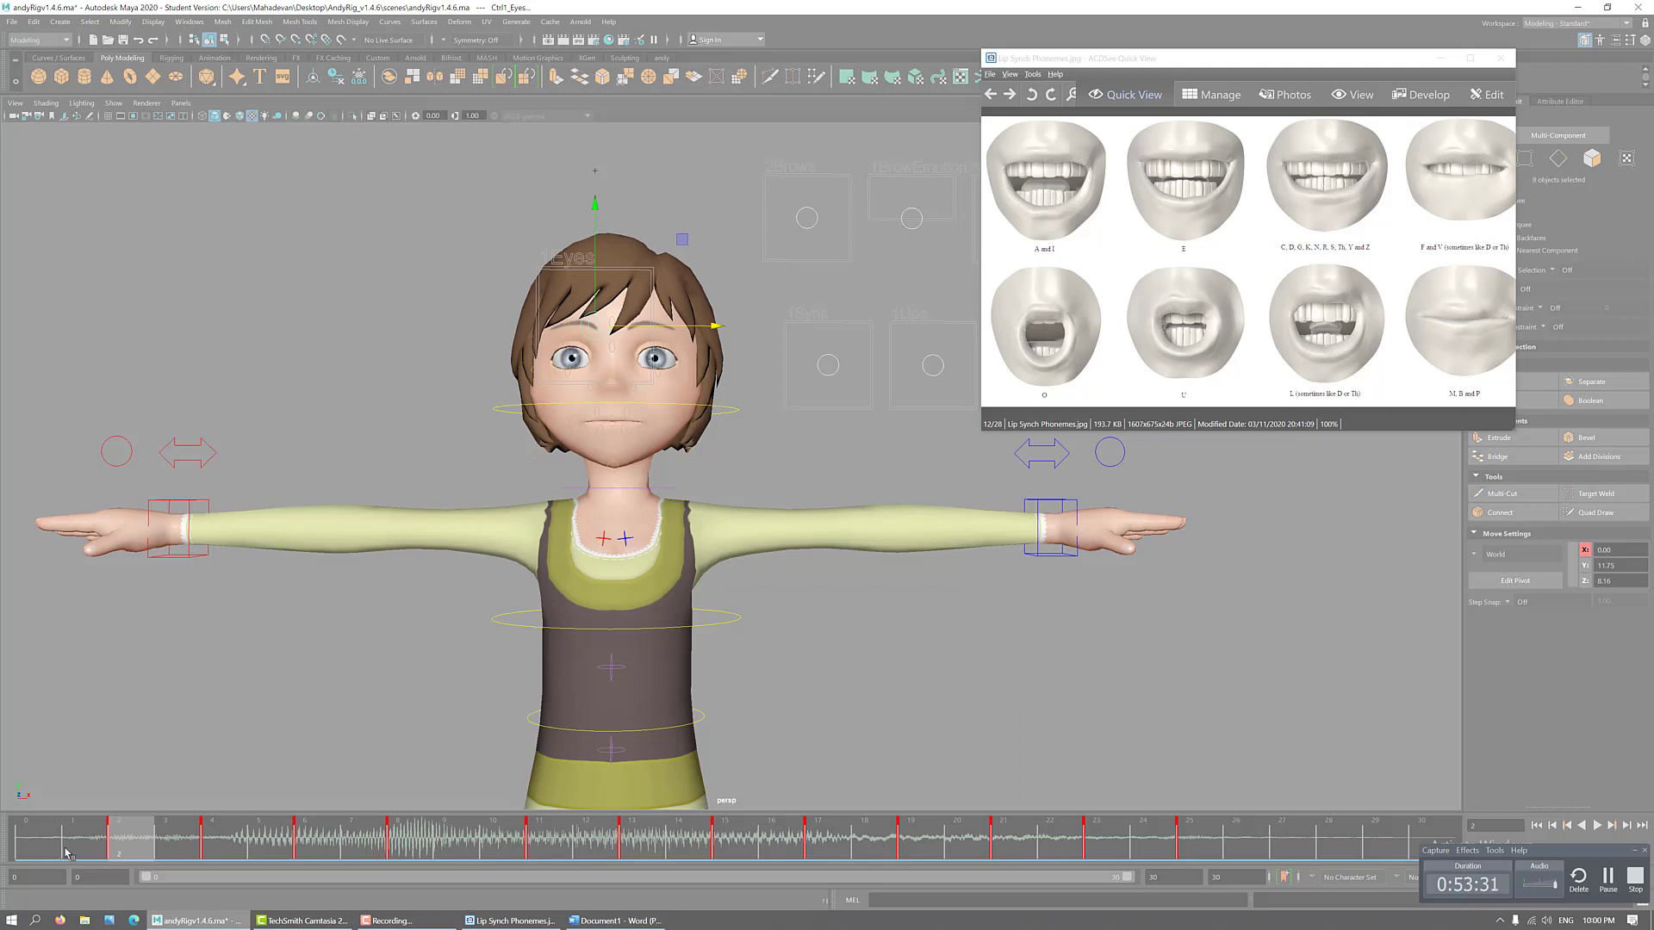
{"action": "left_click_drag", "start_coordinate": [65, 853], "coordinate": [229, 843]}
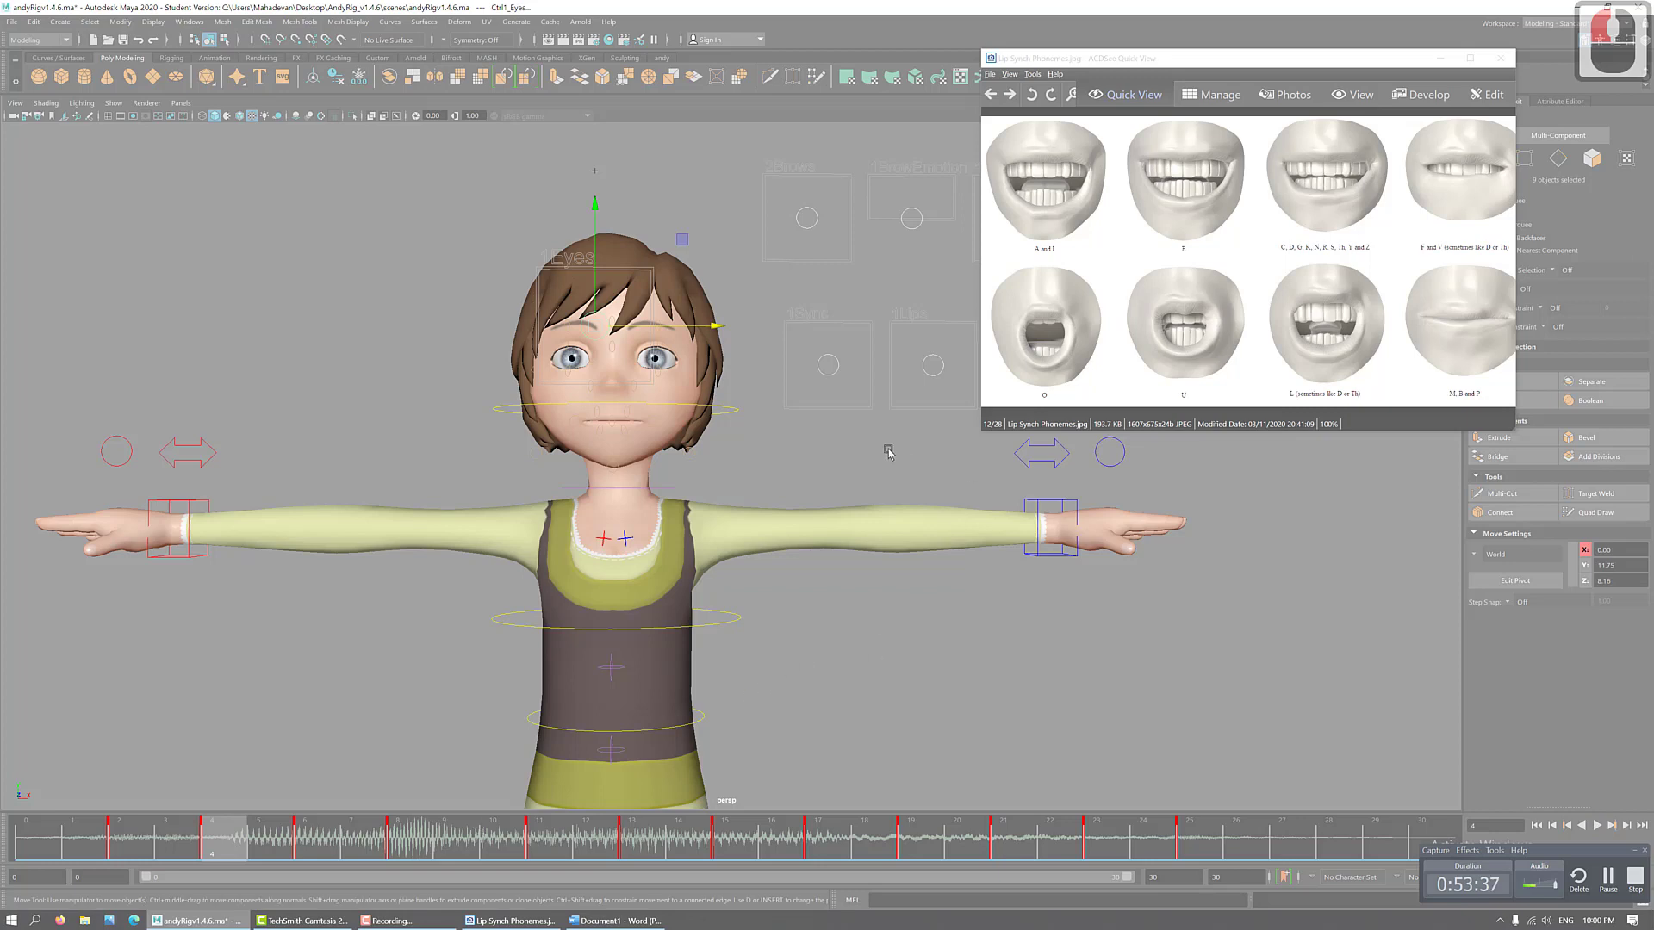
- Open the mouth at frame 4 by moving the Sync facial control to about X 4.47, Y 11.60
{"action": "left_click", "coordinate": [841, 368]}
{"action": "left_click", "coordinate": [831, 370]}
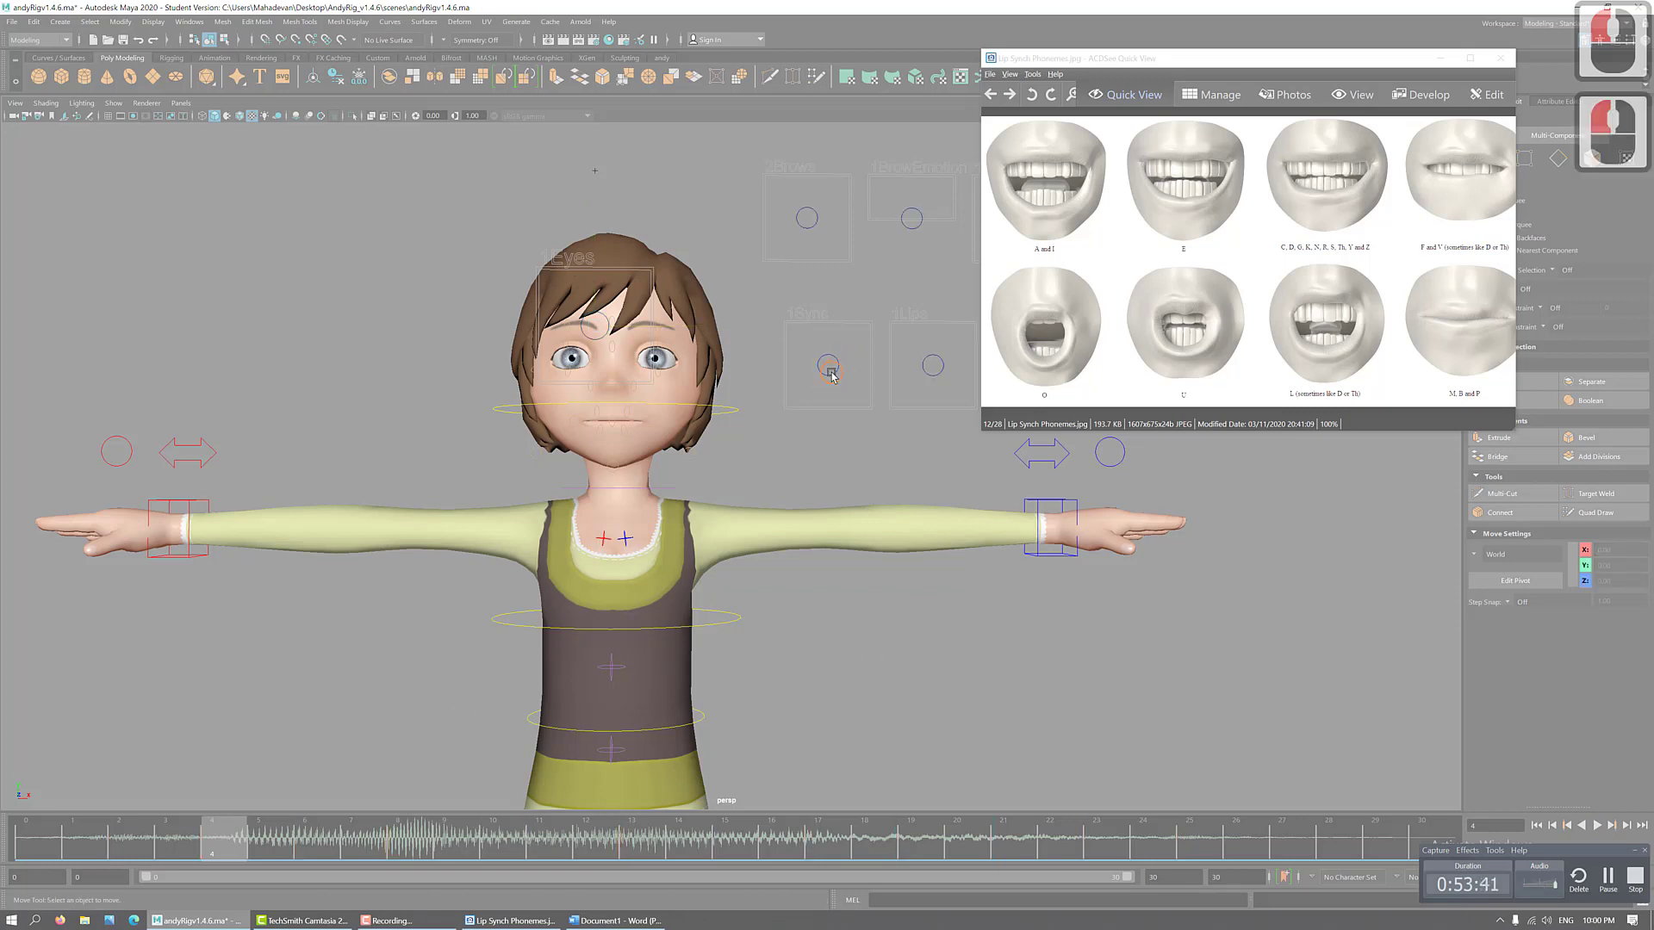
{"action": "left_click", "coordinate": [959, 372]}
{"action": "left_click_drag", "start_coordinate": [954, 371], "coordinate": [947, 368]}
{"action": "left_click_drag", "start_coordinate": [824, 248], "coordinate": [824, 254]}
{"action": "left_click_drag", "start_coordinate": [953, 371], "coordinate": [929, 371]}
{"action": "left_click", "coordinate": [314, 840]}
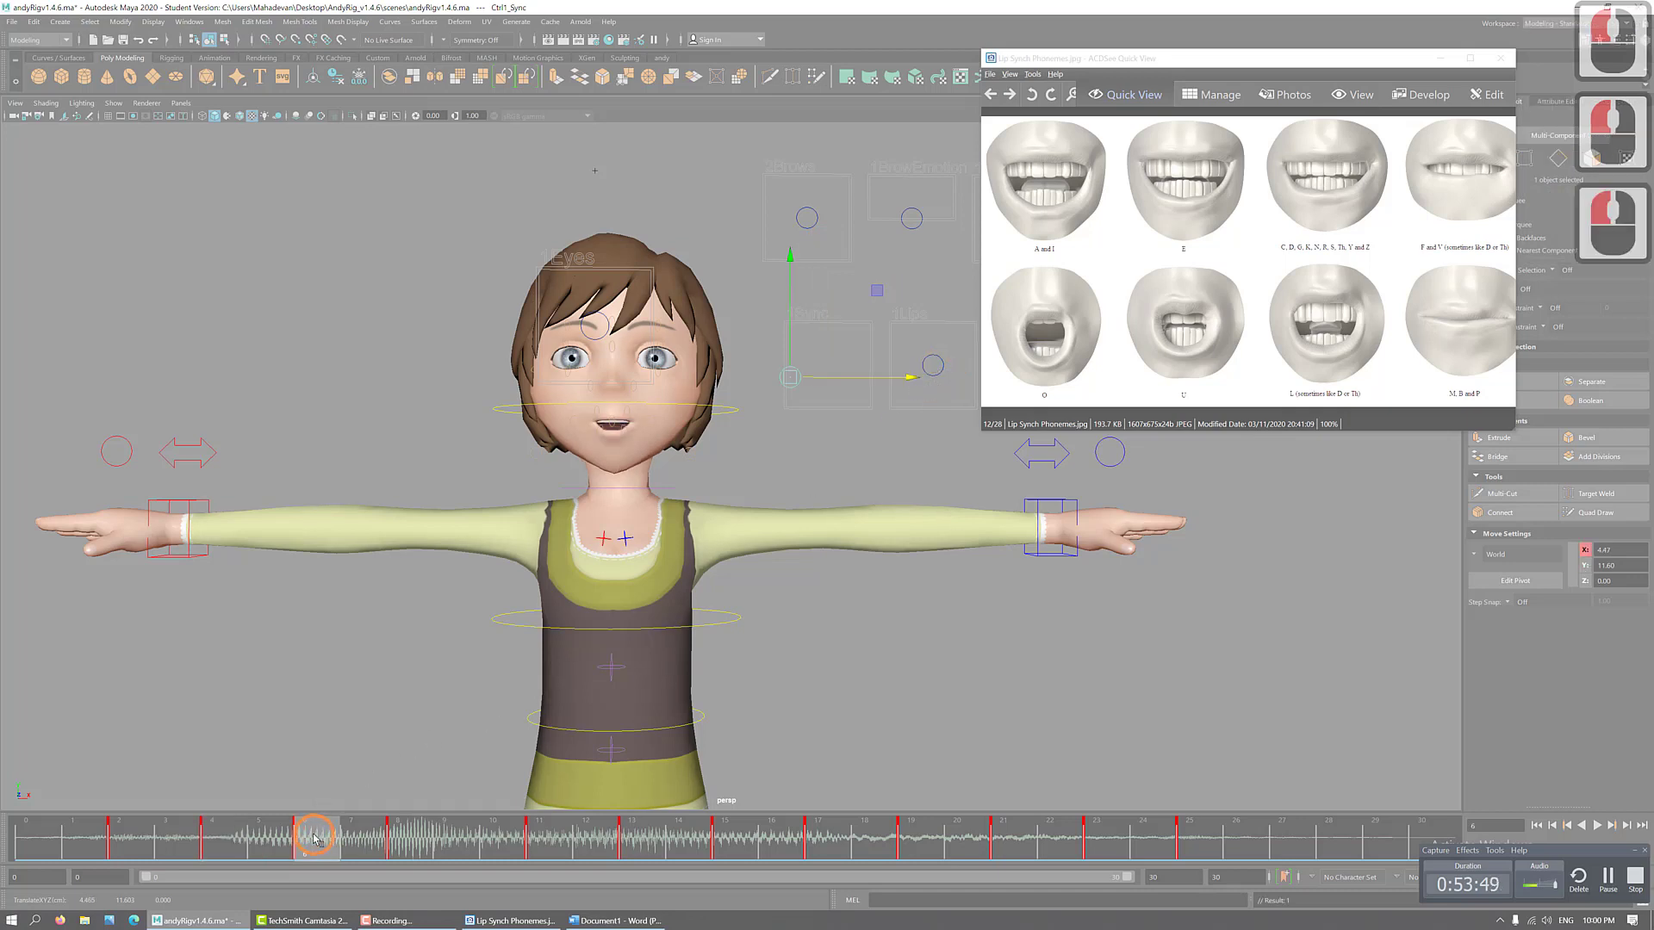
{"action": "left_click", "coordinate": [231, 845]}
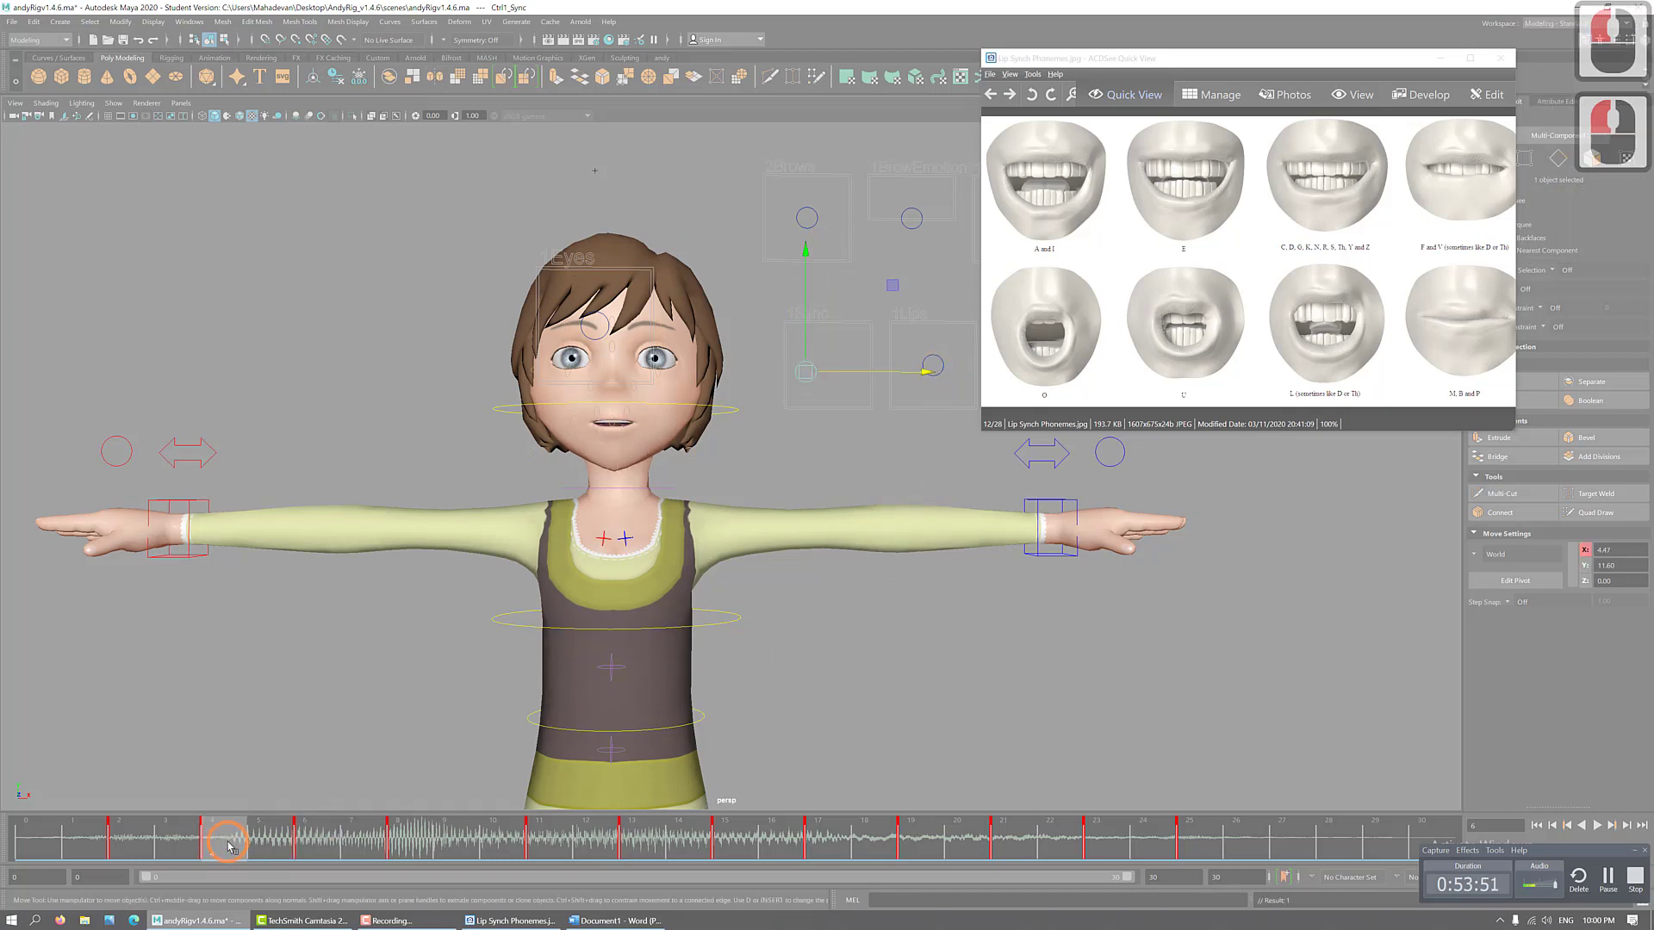
- Adjust the mouth shape at frame 8 by moving the Sync control to about X 4.00, Y 11.53
{"action": "left_click_drag", "start_coordinate": [228, 845], "coordinate": [404, 849]}
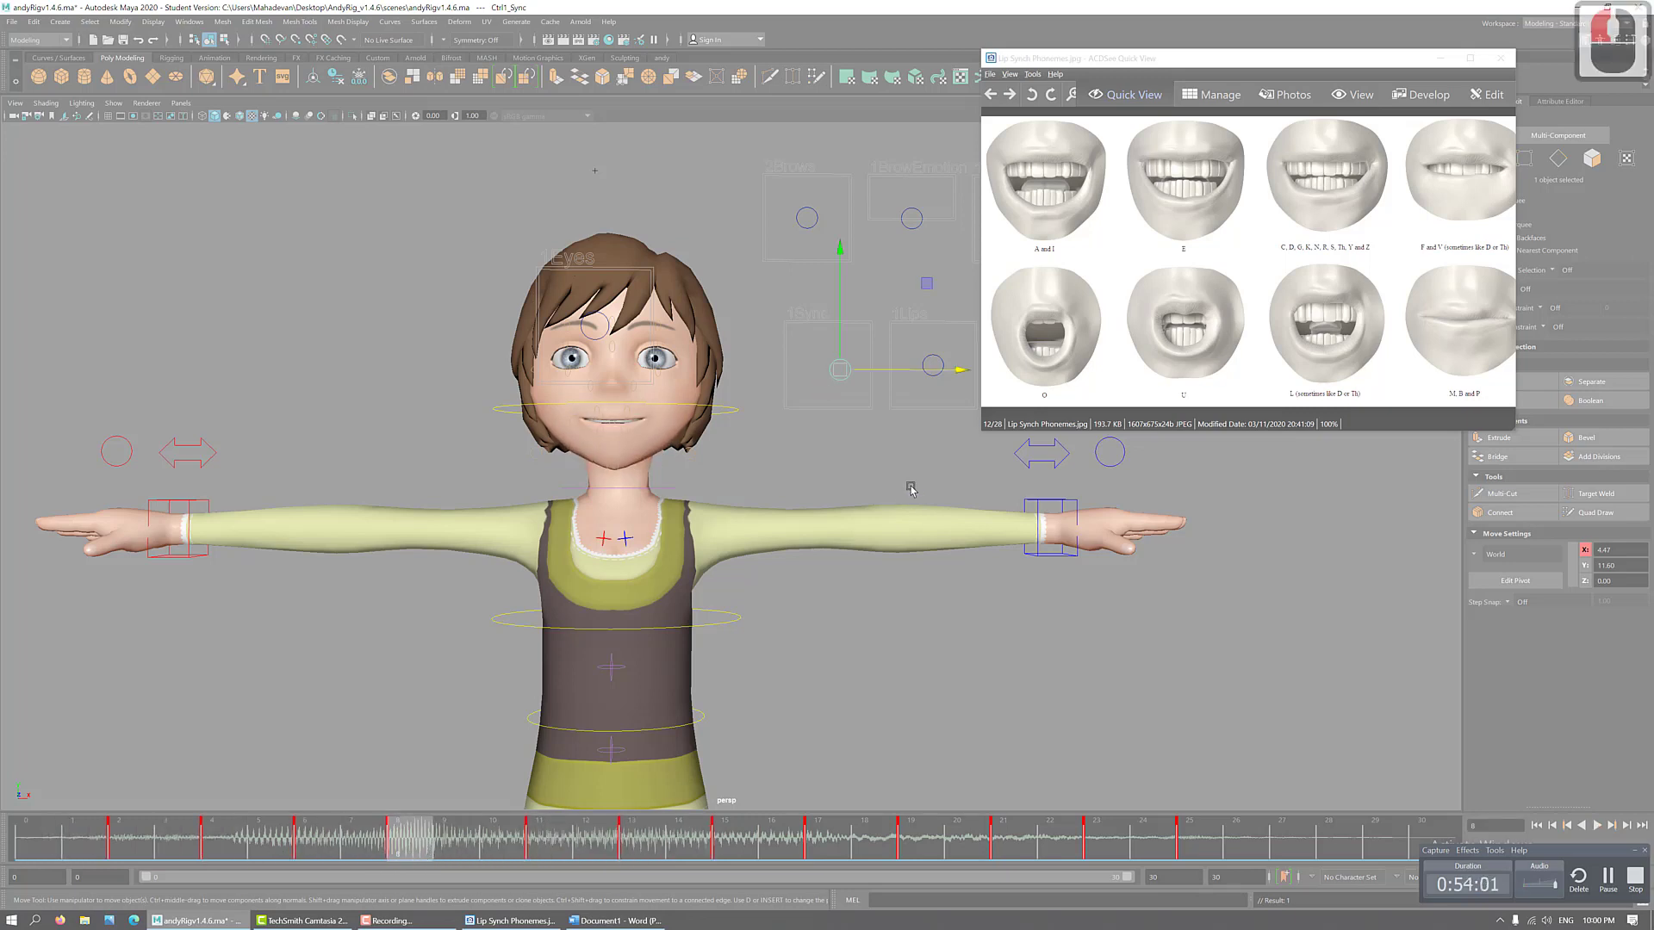
{"action": "left_click_drag", "start_coordinate": [963, 371], "coordinate": [909, 381]}
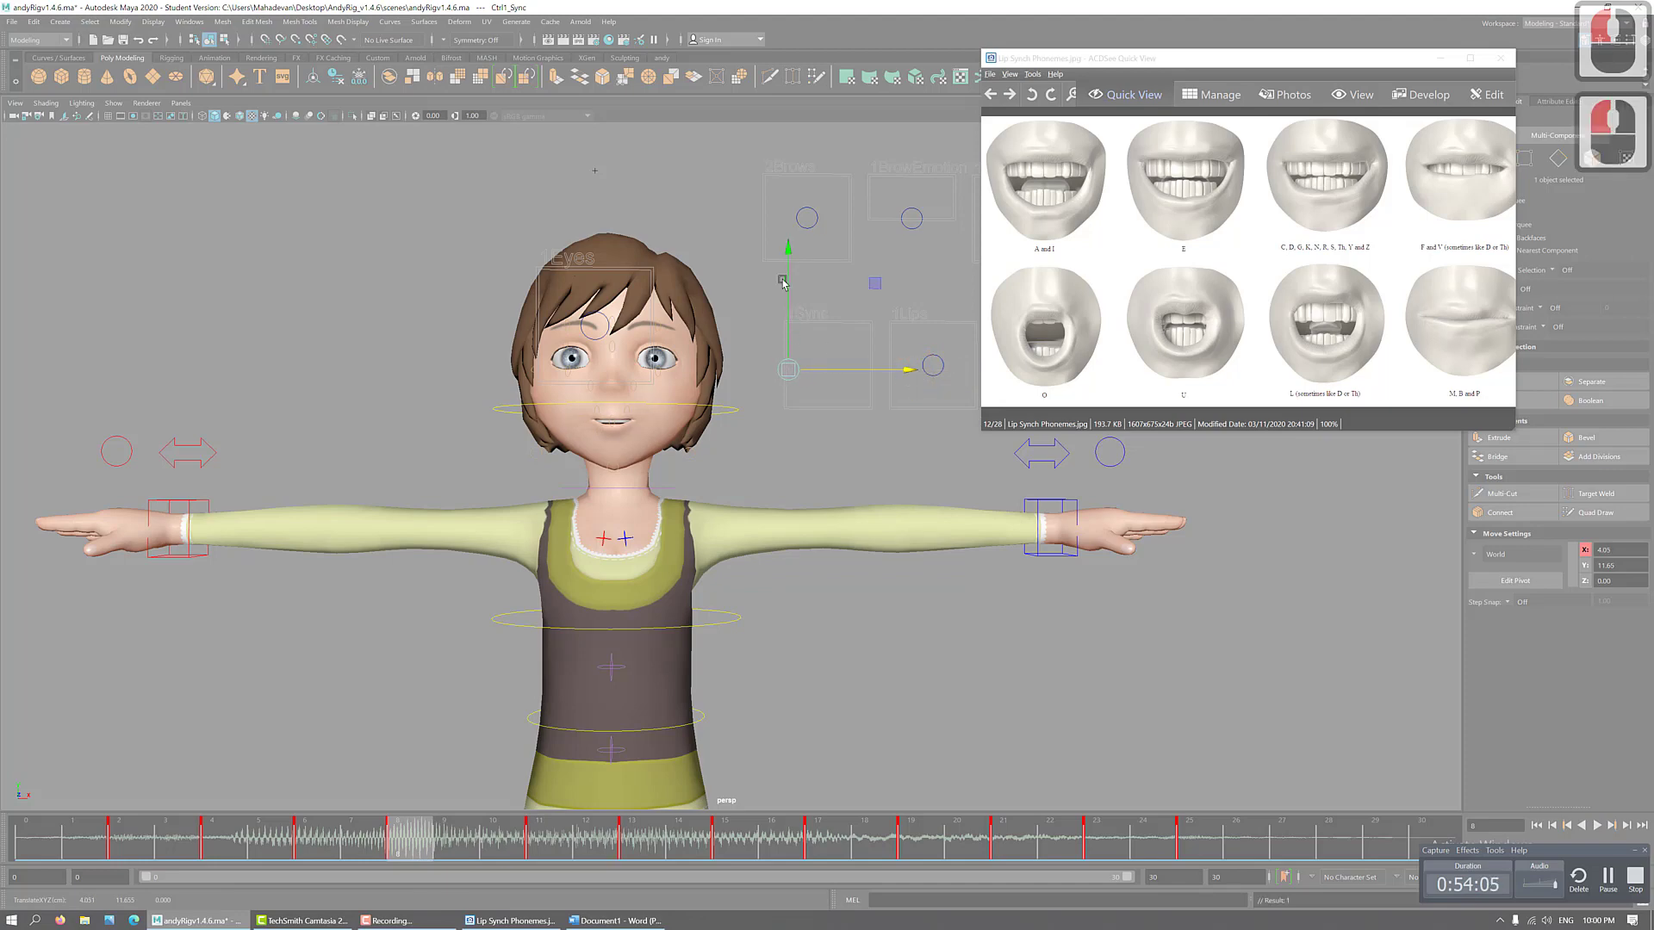
{"action": "left_click_drag", "start_coordinate": [786, 252], "coordinate": [617, 557]}
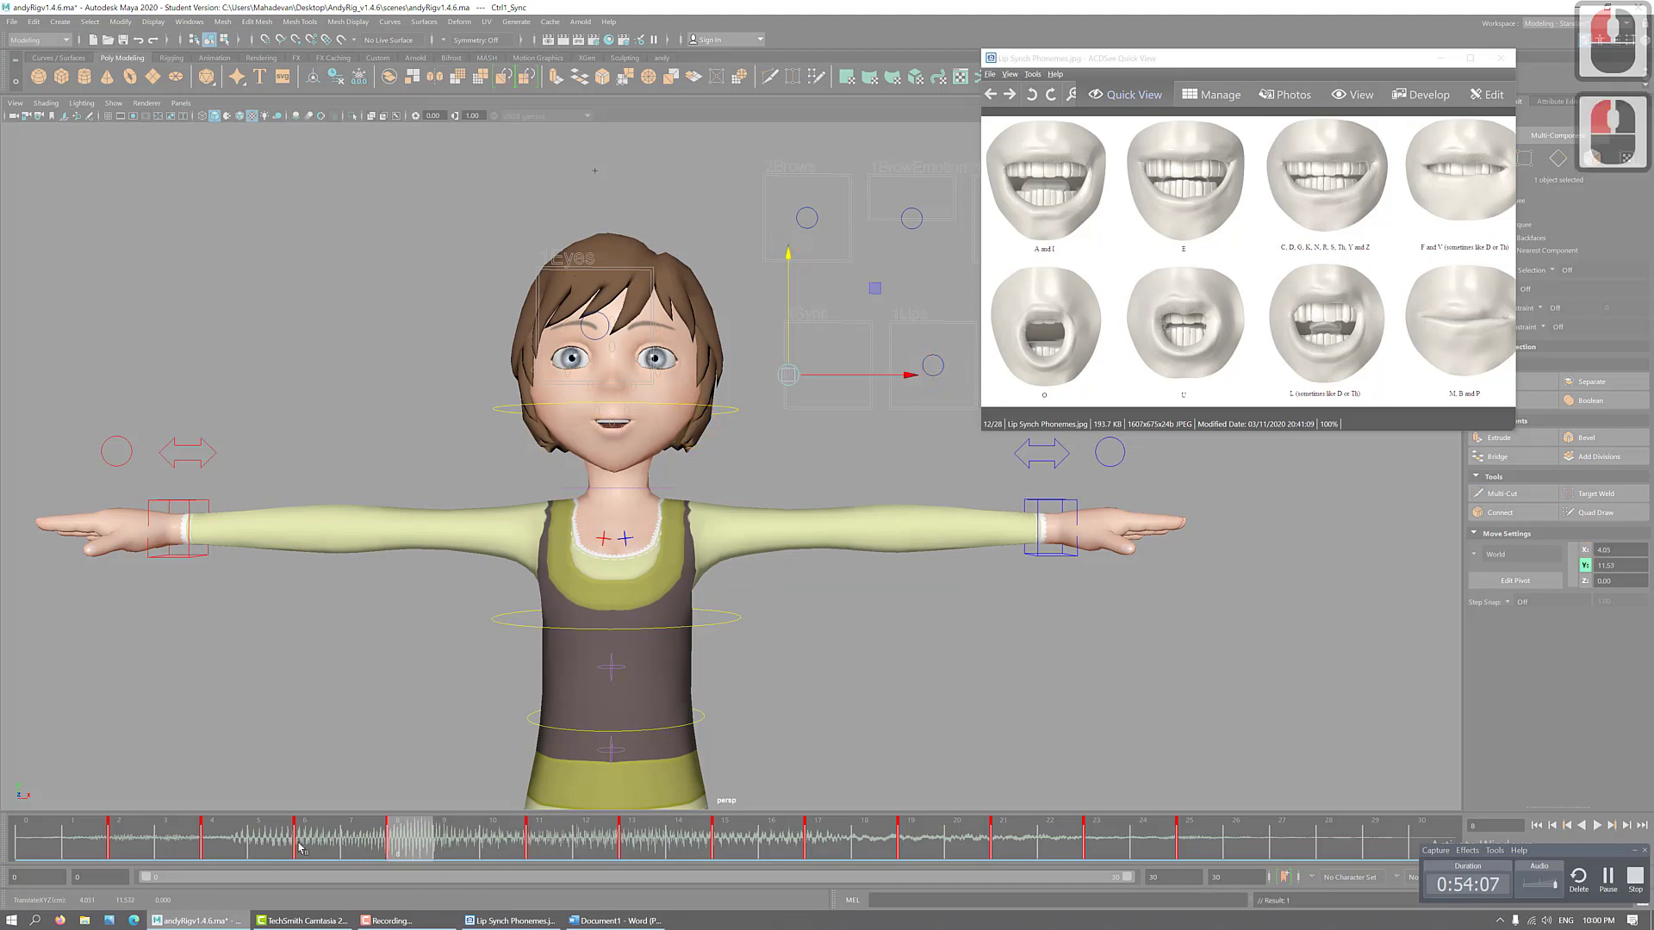
{"action": "left_click", "coordinate": [410, 849]}
{"action": "left_click", "coordinate": [412, 850]}
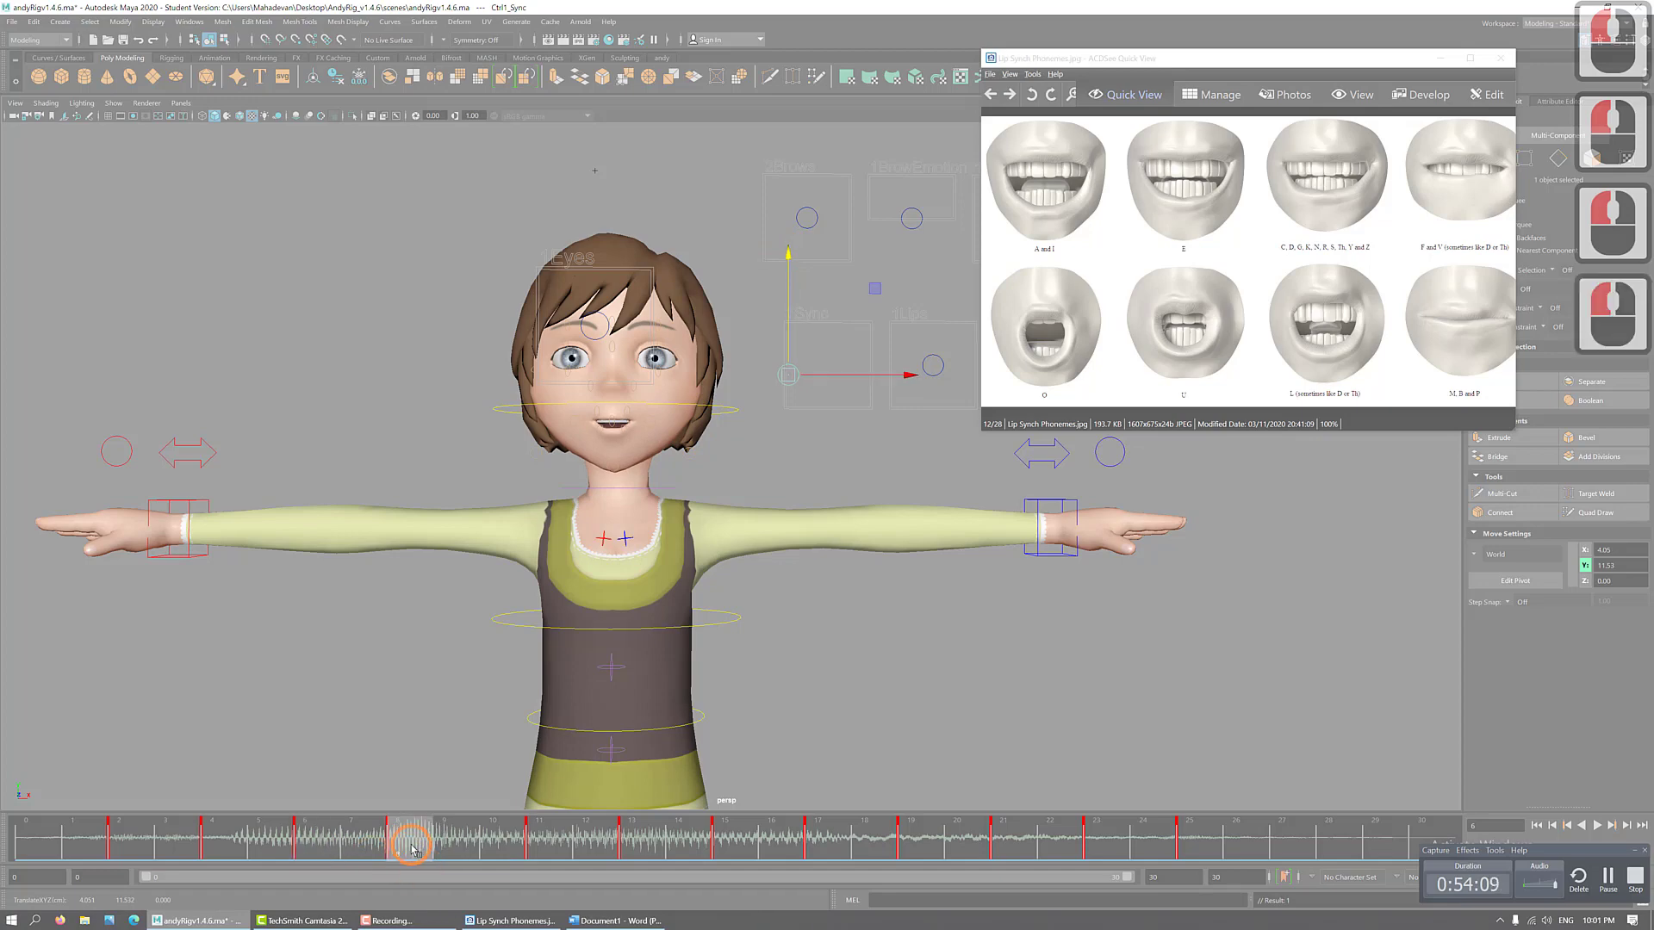
- Reposition the Sync control at frame 11 to about X 4.57, Y 11.41, and review the motion with the audio
{"action": "left_click_drag", "start_coordinate": [411, 851], "coordinate": [556, 837]}
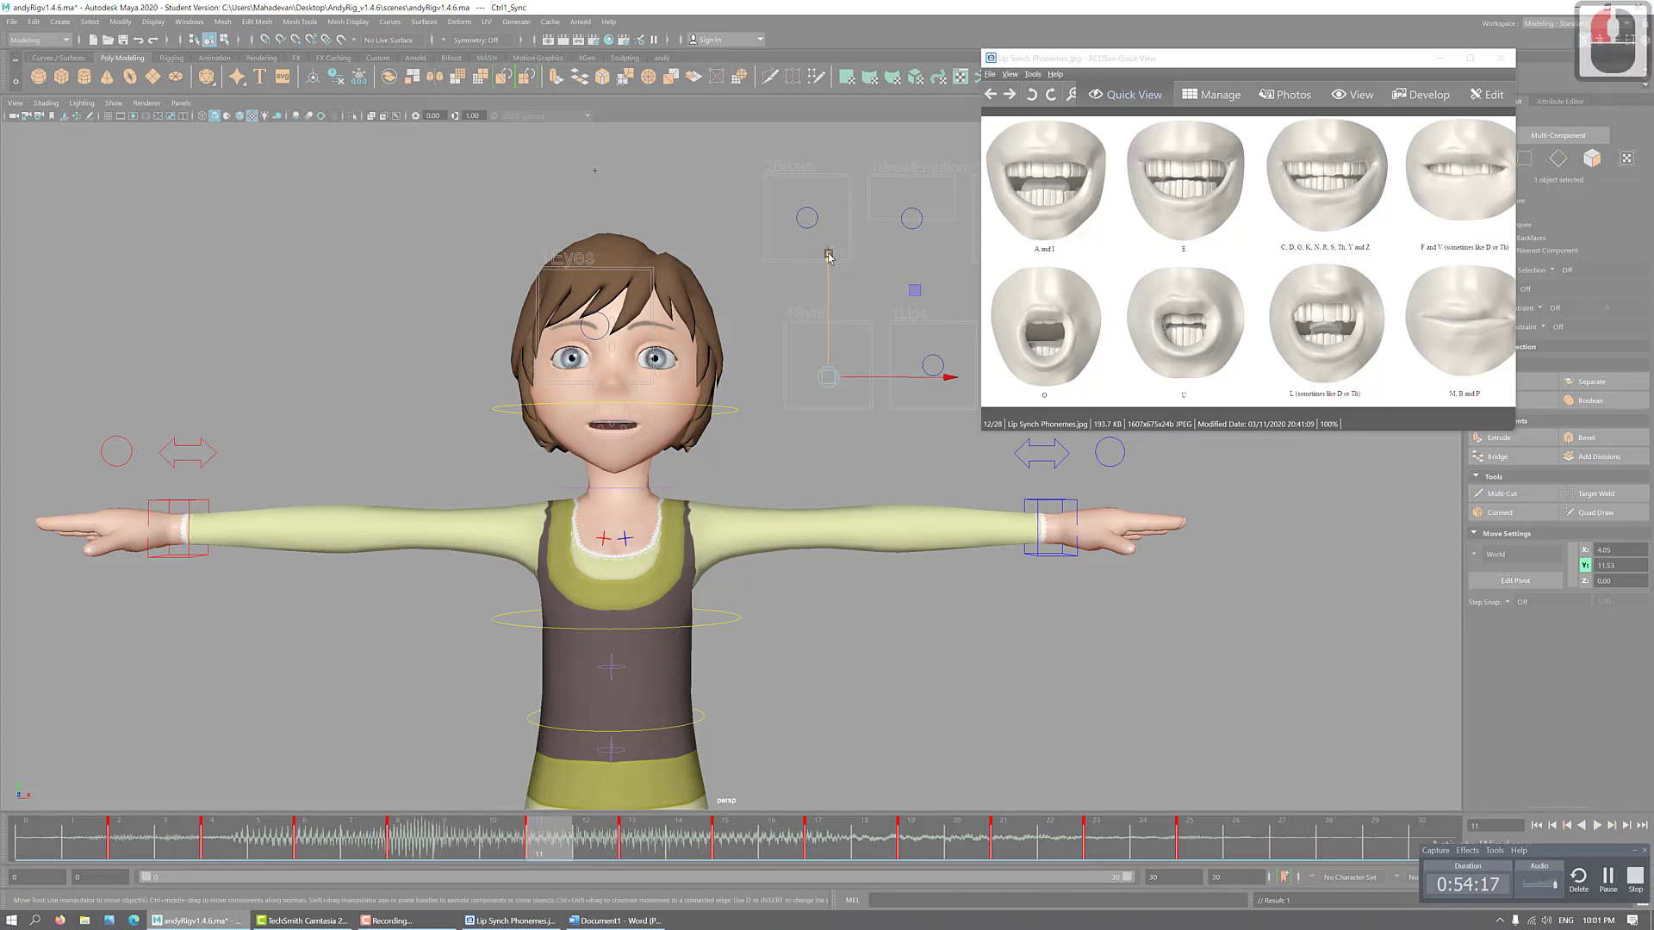
{"action": "left_click_drag", "start_coordinate": [828, 253], "coordinate": [828, 256]}
{"action": "left_click_drag", "start_coordinate": [955, 382], "coordinate": [934, 389]}
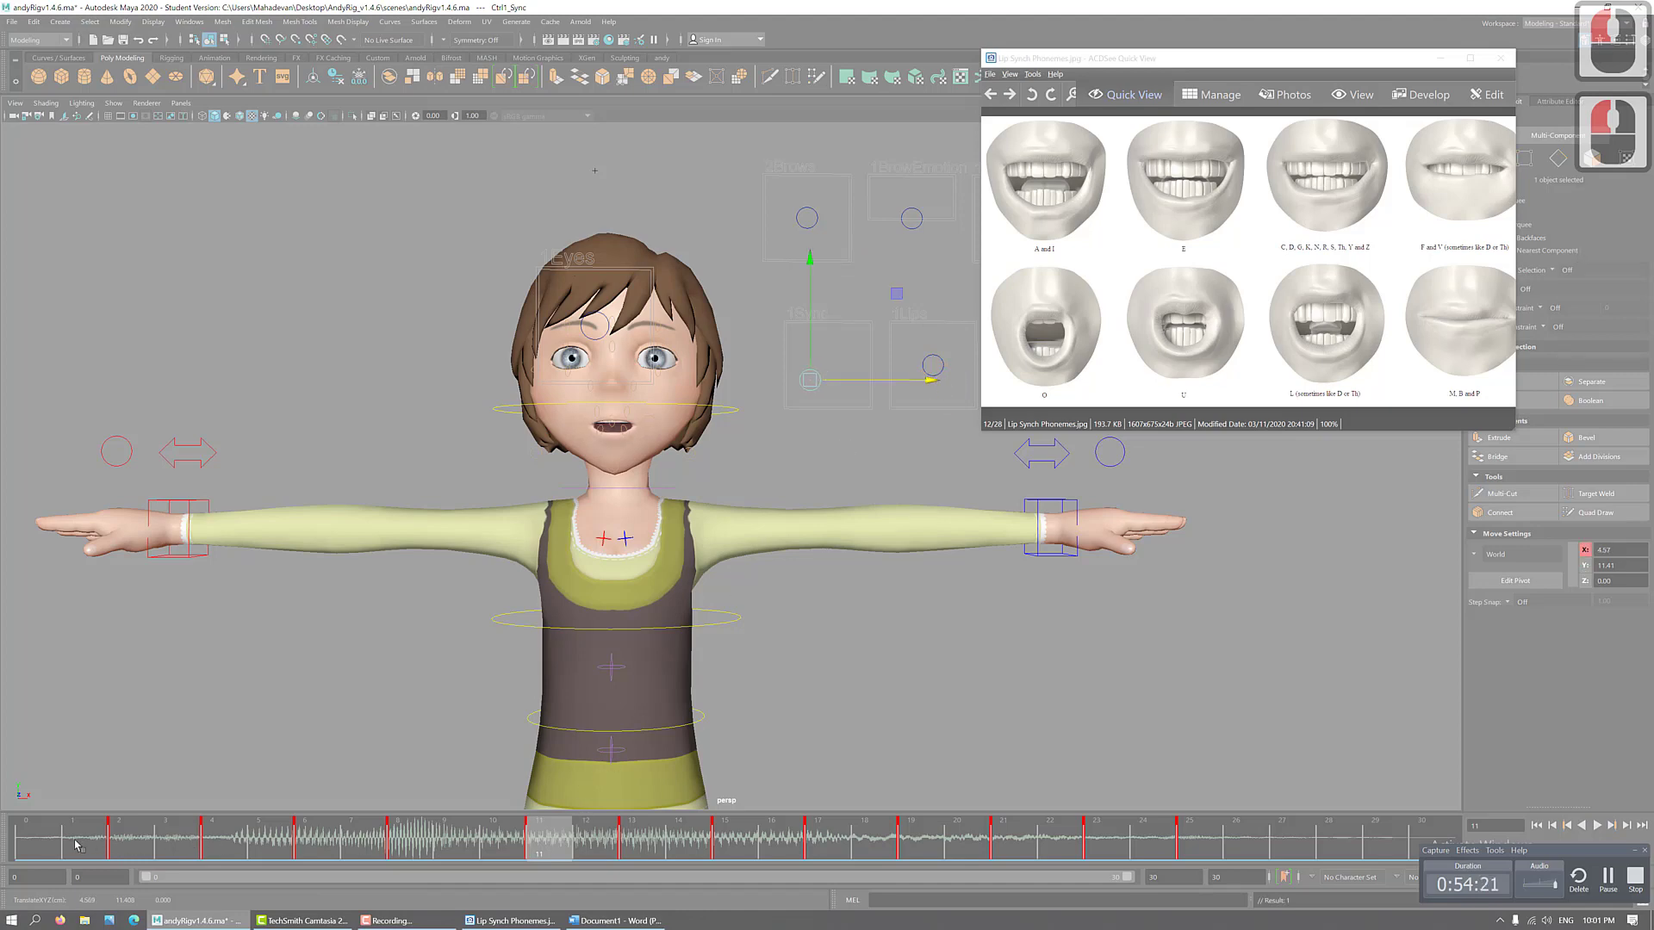
{"action": "left_click_drag", "start_coordinate": [75, 840], "coordinate": [1107, 862]}
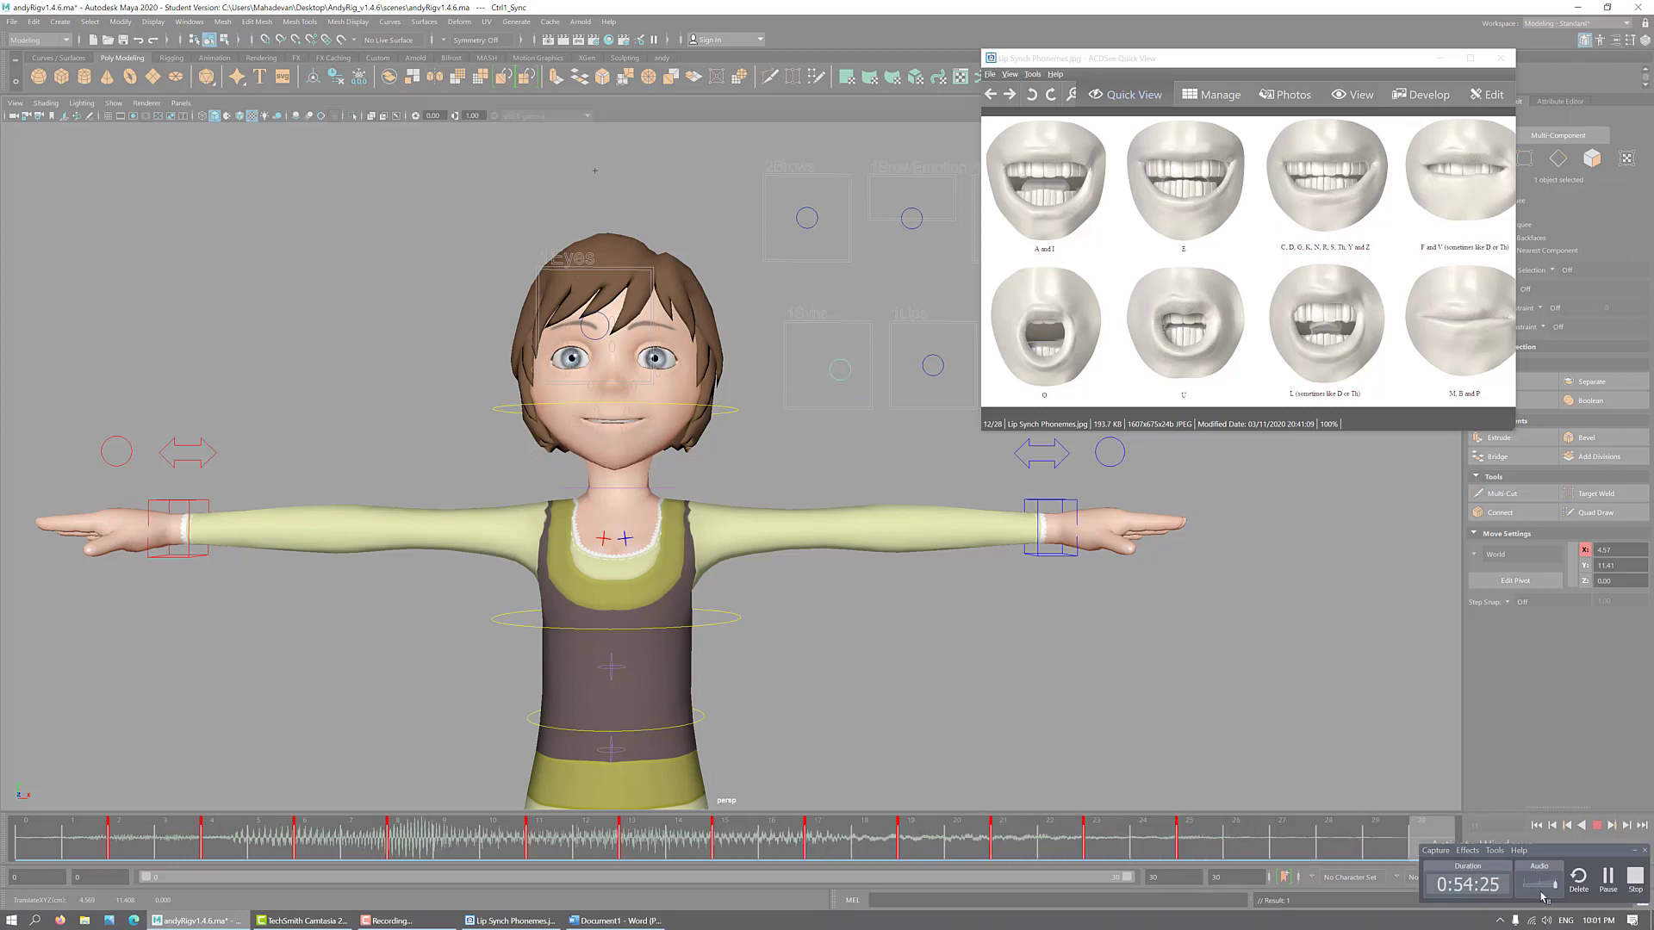
- Open the mouth wider at frame 8 by moving the Sync control to about X 4.24, Y 11.39, and key it
{"action": "left_click_drag", "start_coordinate": [498, 918], "coordinate": [411, 854]}
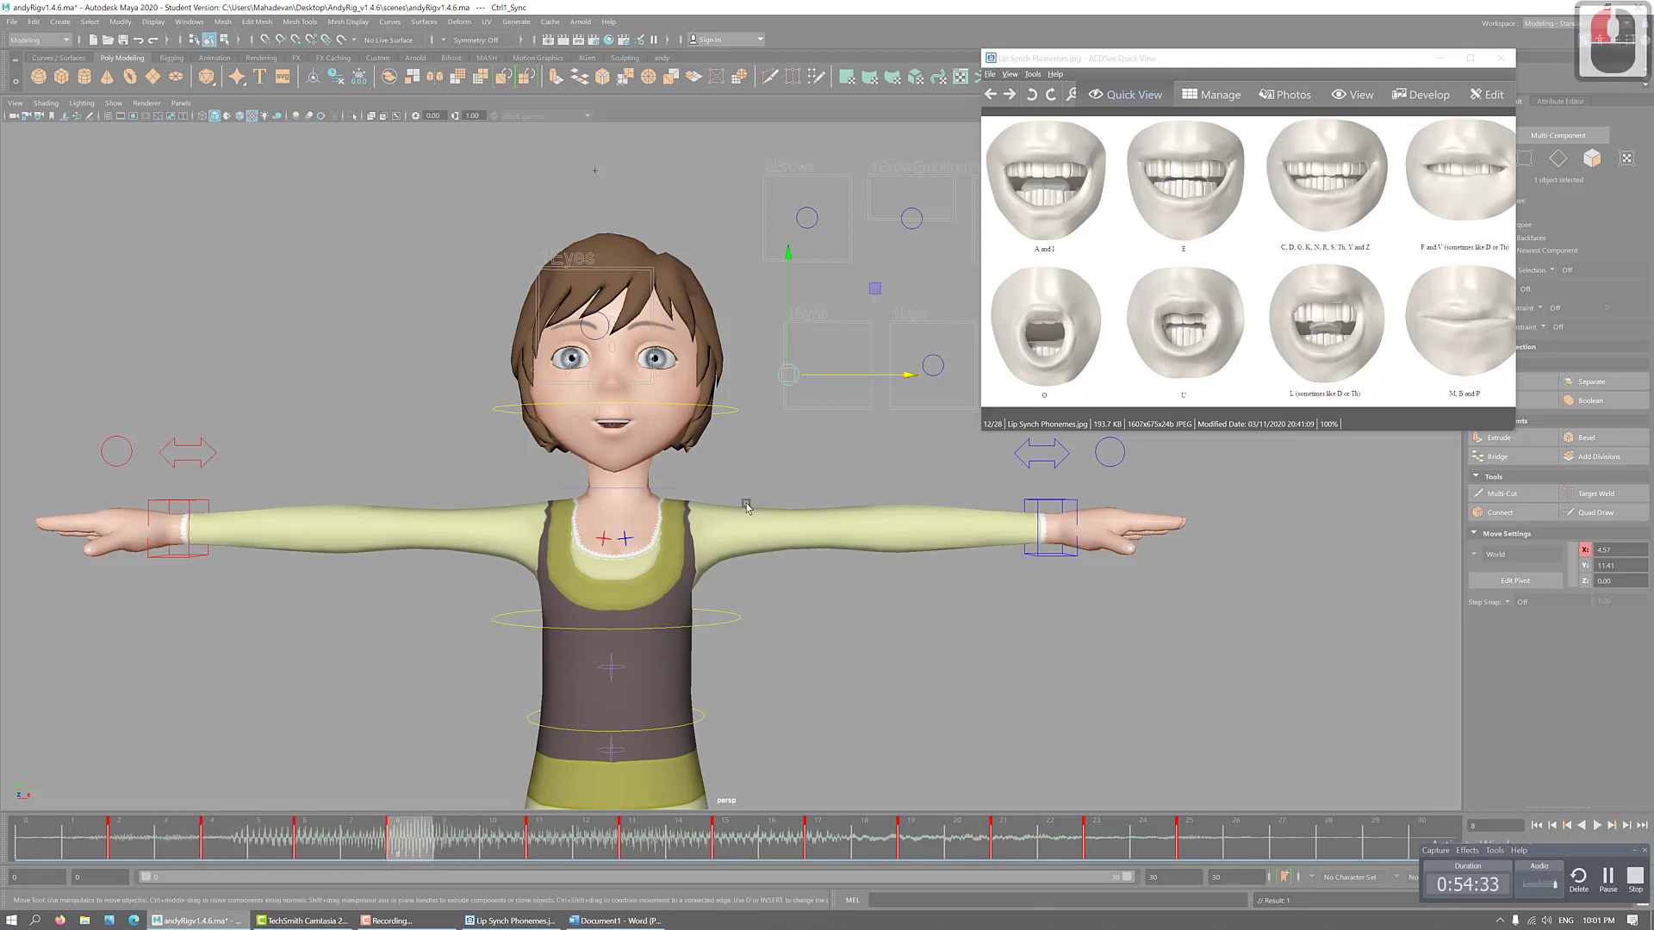
{"action": "left_click_drag", "start_coordinate": [788, 255], "coordinate": [790, 263]}
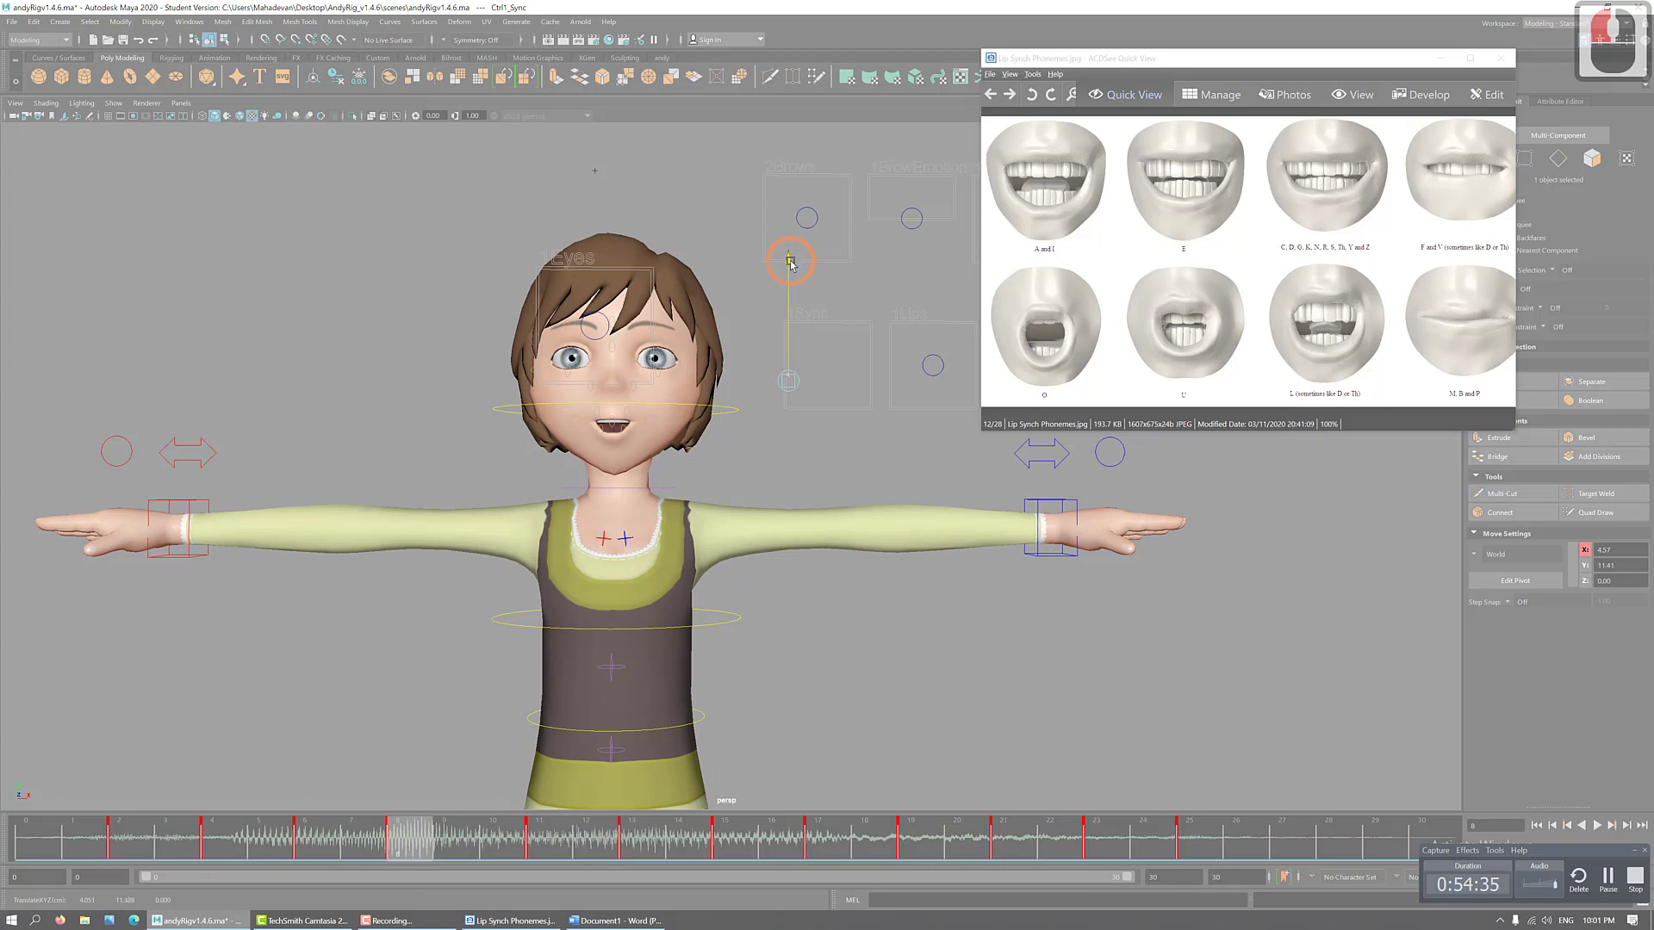
{"action": "left_click_drag", "start_coordinate": [899, 390], "coordinate": [919, 383]}
{"action": "key", "text": "s"}
- Delete the Sync control's closed-mouth key at frame 19
{"action": "left_click_drag", "start_coordinate": [555, 838], "coordinate": [327, 882]}
{"action": "mouse_move", "coordinate": [129, 840]}
{"action": "left_mouse_down"}
{"action": "mouse_move", "coordinate": [1197, 831]}
{"action": "mouse_move", "coordinate": [620, 833]}
{"action": "mouse_move", "coordinate": [965, 831]}
{"action": "mouse_move", "coordinate": [829, 834]}
{"action": "mouse_move", "coordinate": [1003, 846]}
{"action": "mouse_move", "coordinate": [911, 846]}
{"action": "left_mouse_up"}
{"action": "right_click", "coordinate": [930, 851]}
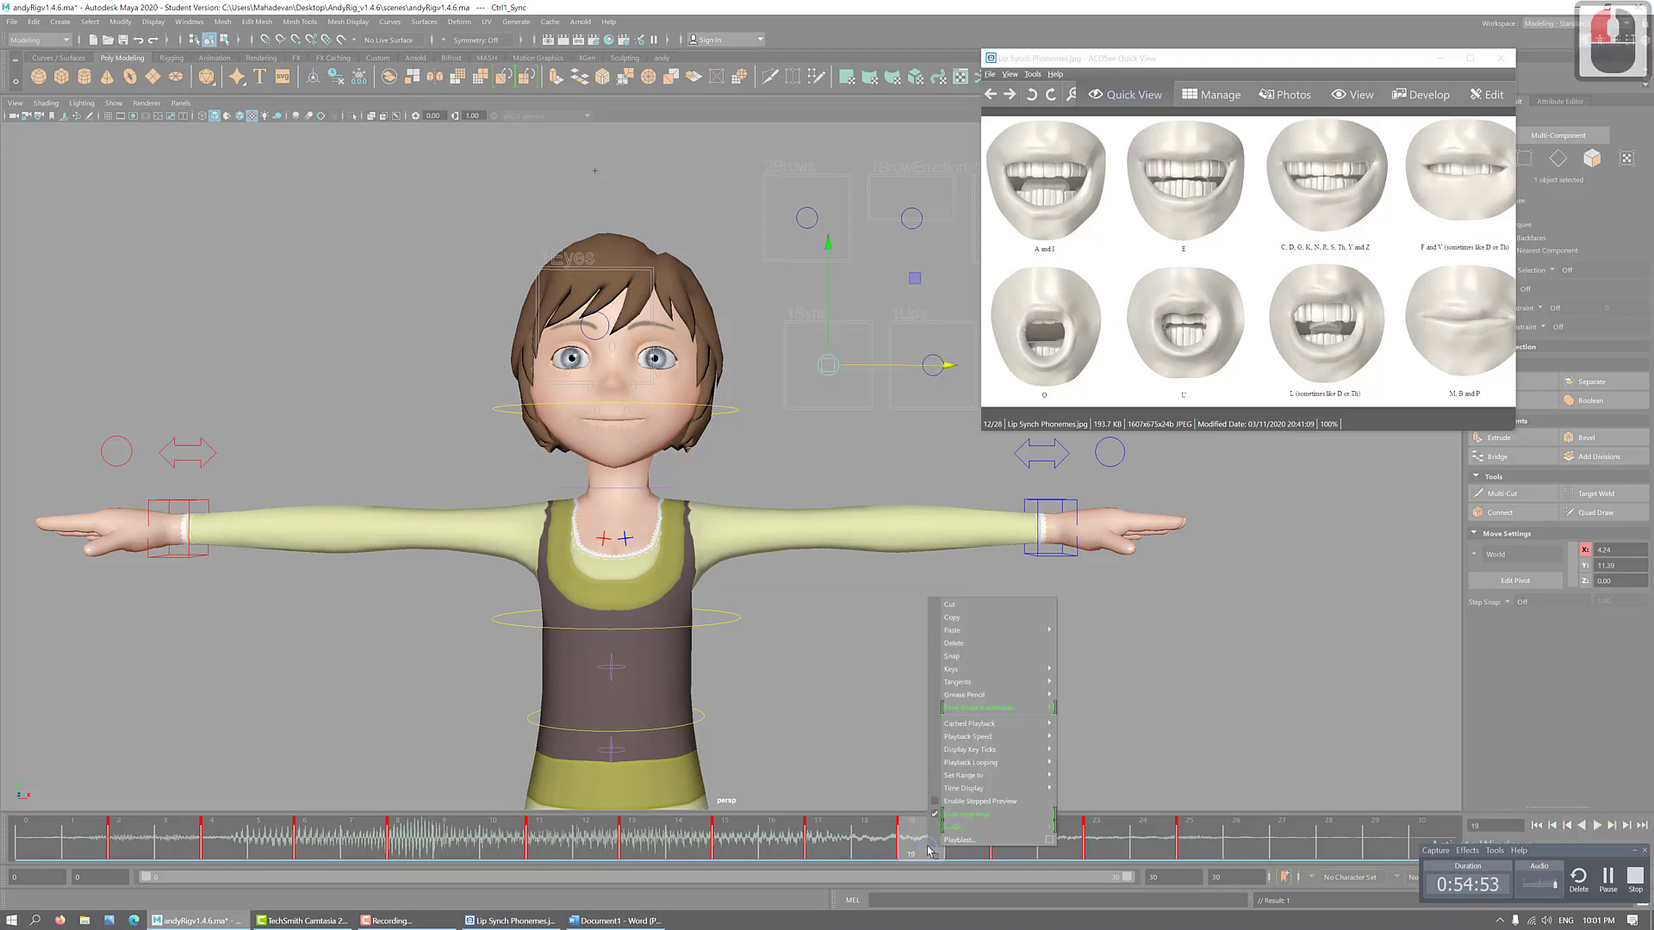
- Retime the Sync control's last three keys, moving frame 21 to 19, frame 23 to 21 and frame 25 to 24
{"action": "left_click", "coordinate": [1004, 846]}
{"action": "left_click", "coordinate": [1004, 846]}
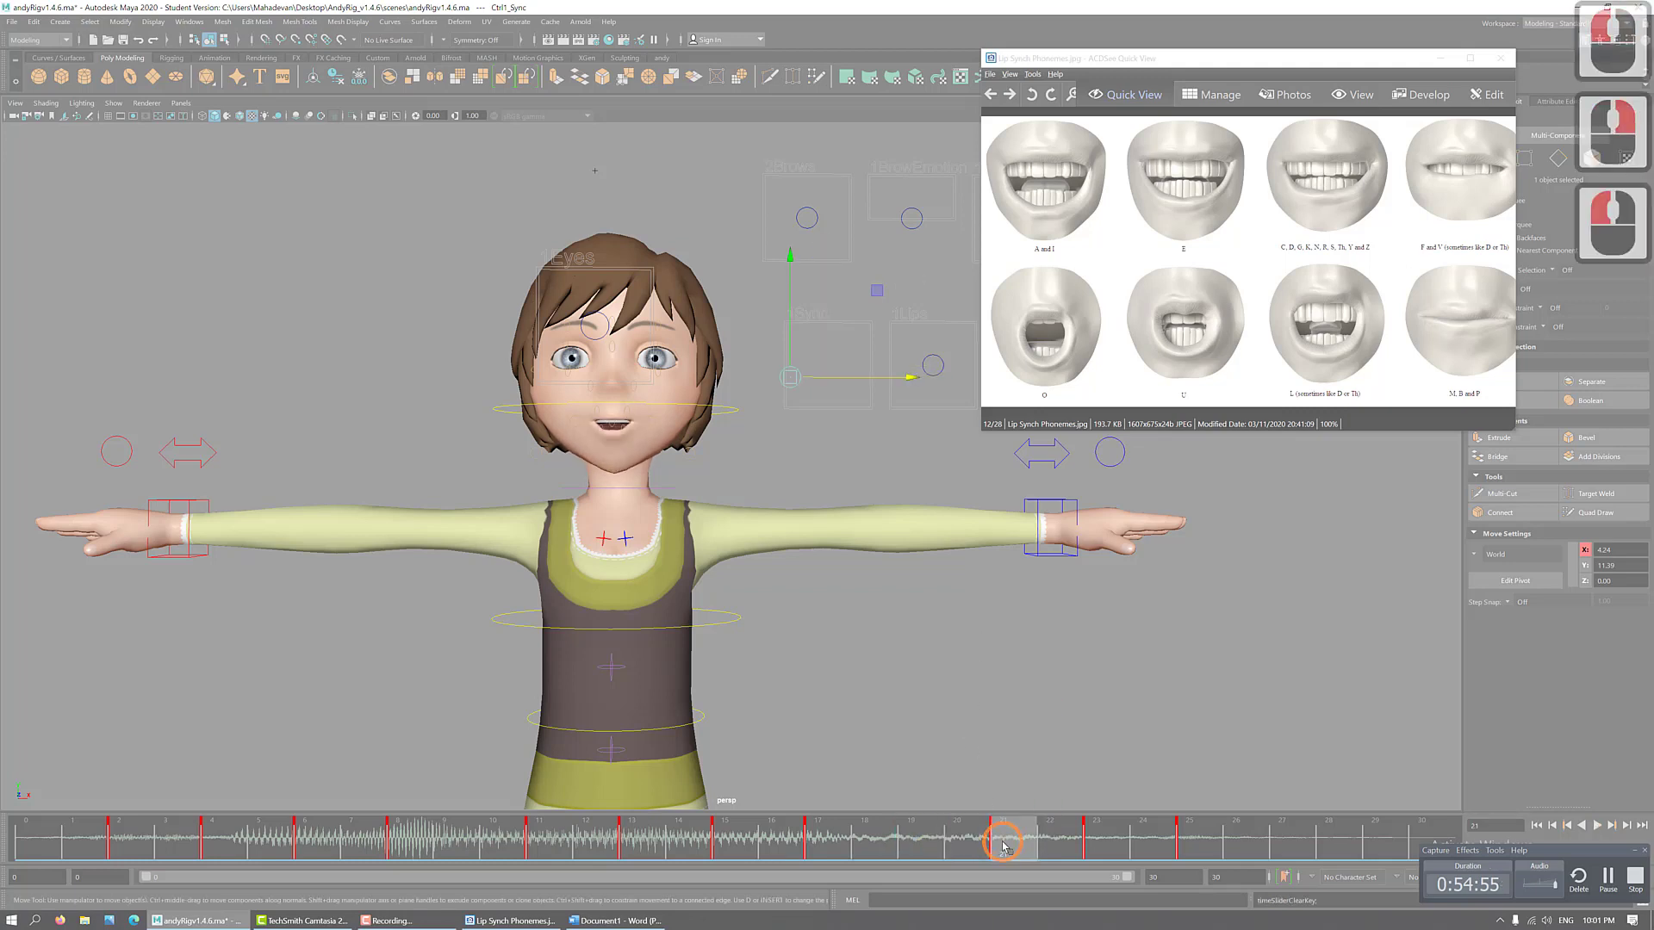
{"action": "left_click", "coordinate": [1007, 845], "text": "shift"}
{"action": "left_click_drag", "start_coordinate": [1010, 847], "coordinate": [922, 851]}
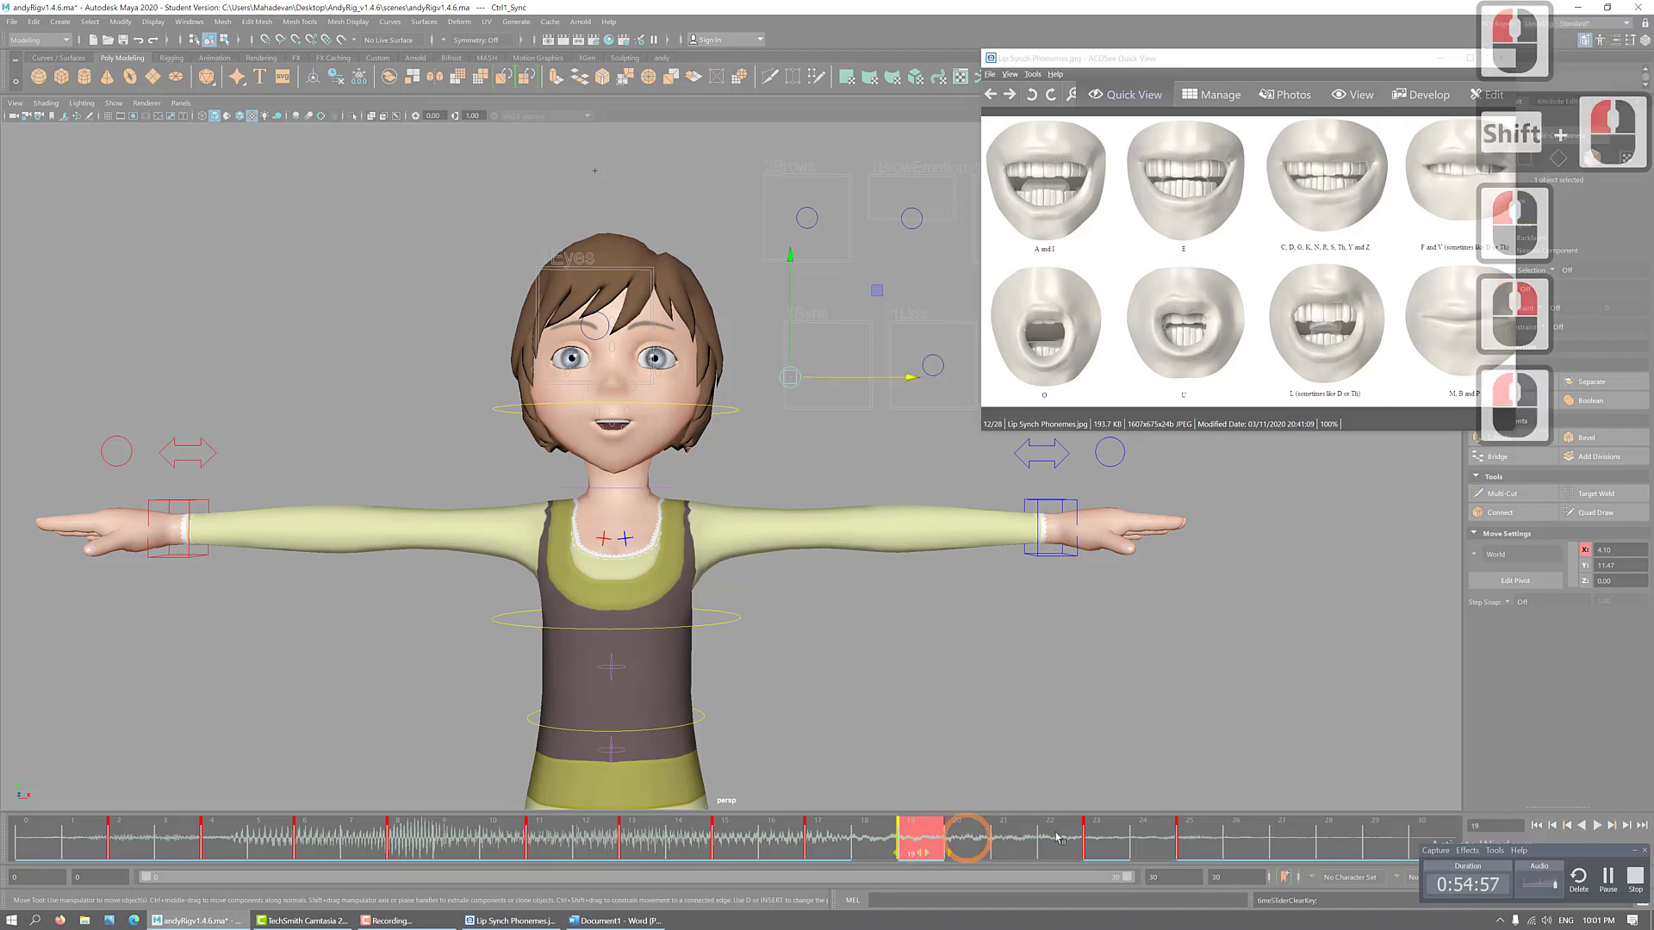
{"action": "left_click", "coordinate": [1118, 851]}
{"action": "left_click", "coordinate": [1118, 851], "text": "shift"}
{"action": "left_click_drag", "start_coordinate": [1111, 851], "coordinate": [1030, 852]}
{"action": "left_click", "coordinate": [1189, 844]}
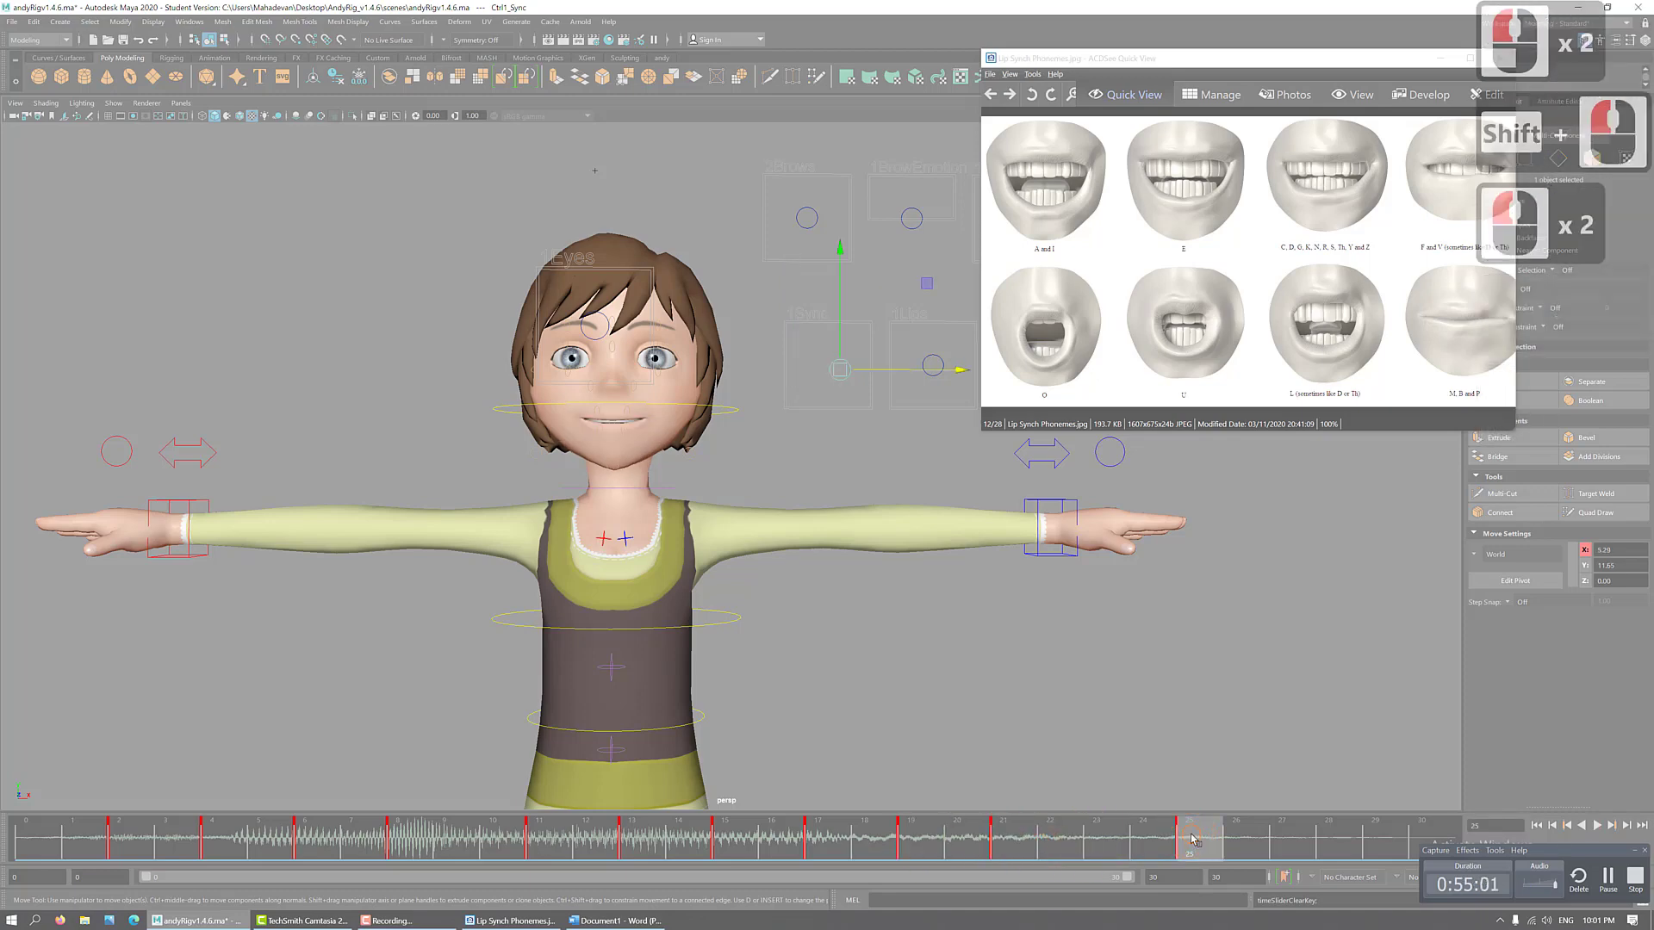
{"action": "left_click_drag", "start_coordinate": [1190, 842], "coordinate": [1144, 844]}
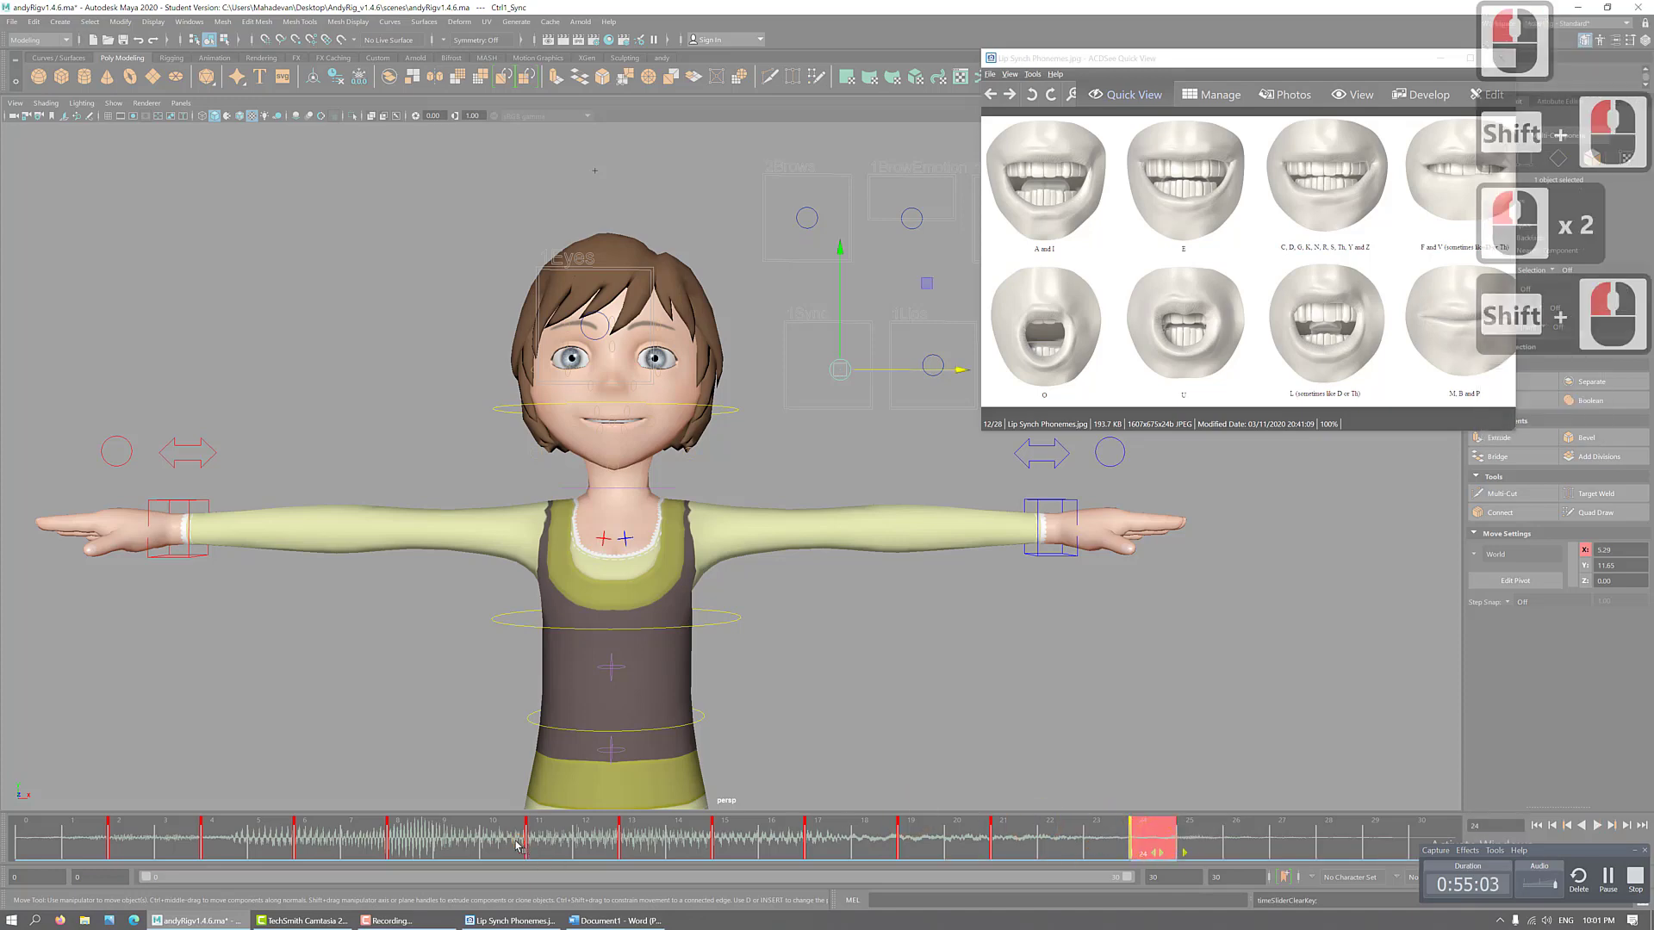
- Scrub and play the retimed animation to compare the mouth shapes with the audio, from the opening frames onward
{"action": "left_click", "coordinate": [4, 840]}
{"action": "left_click_drag", "start_coordinate": [4, 840], "coordinate": [1385, 840]}
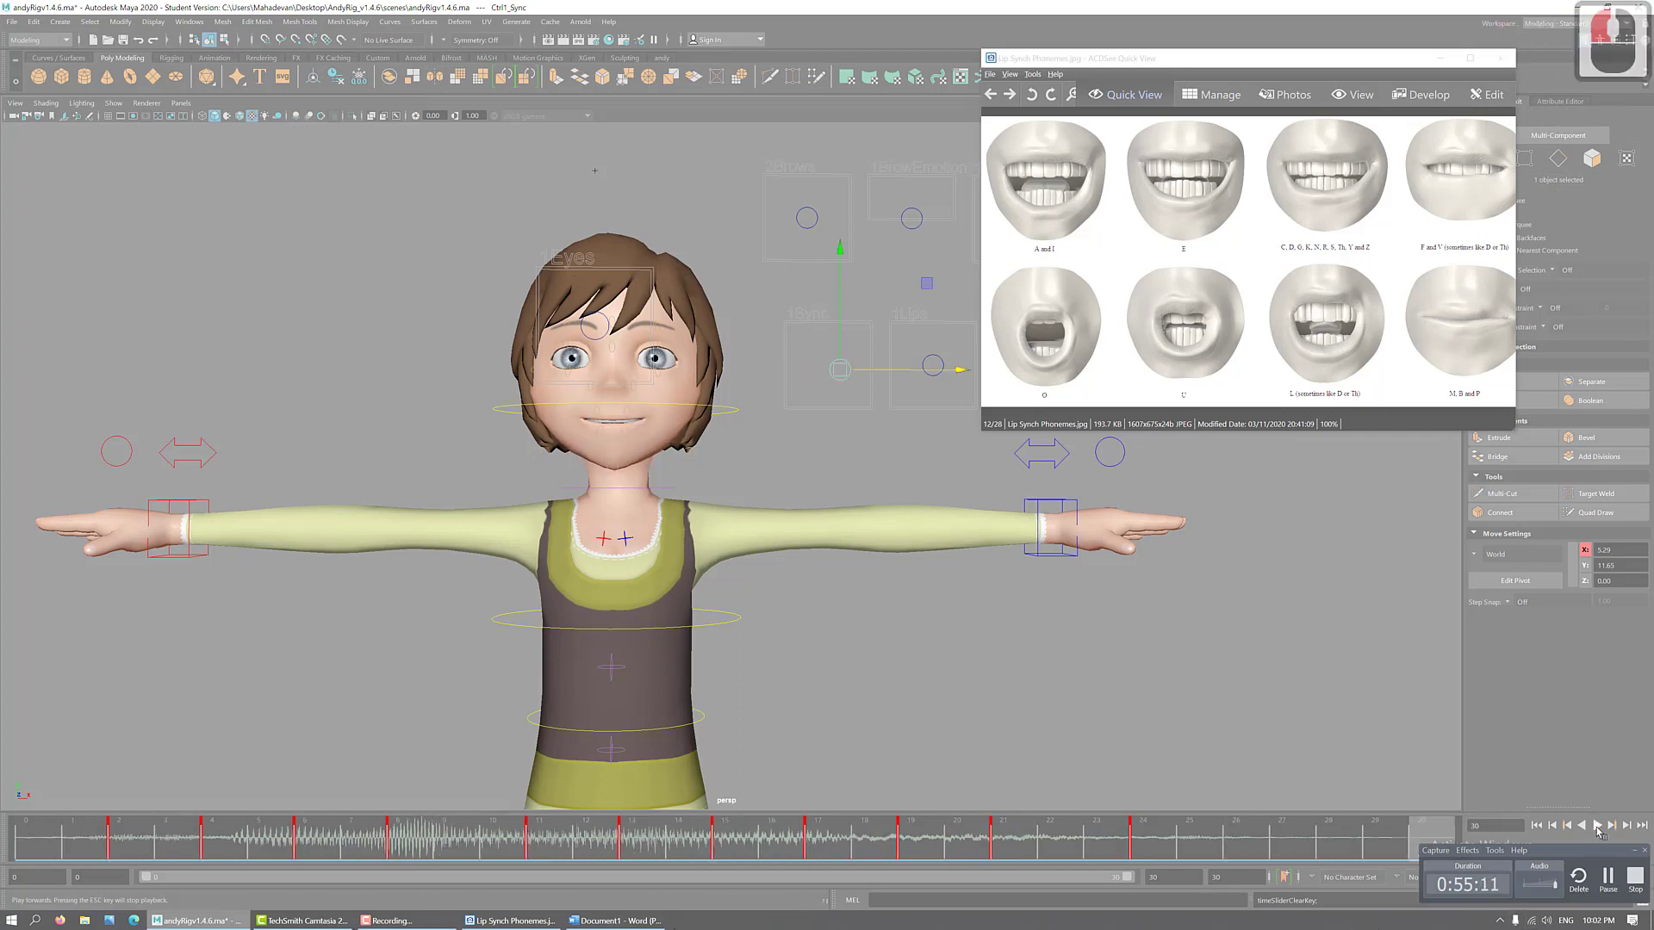
{"action": "left_click", "coordinate": [1592, 827]}
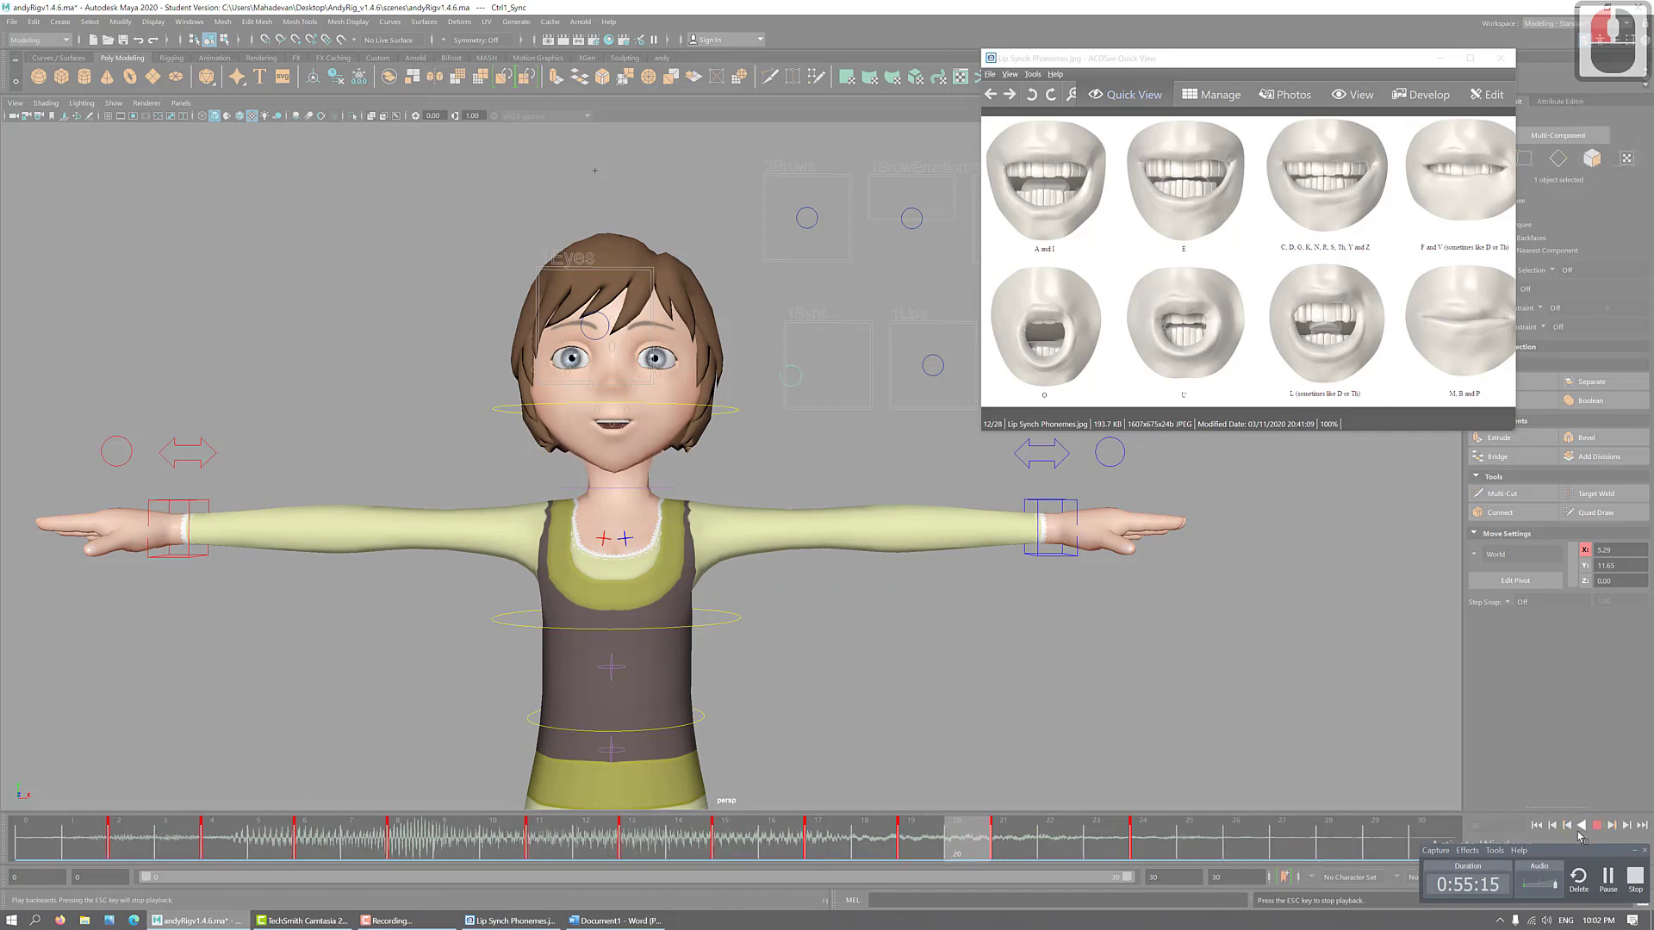
{"action": "left_click", "coordinate": [1596, 825]}
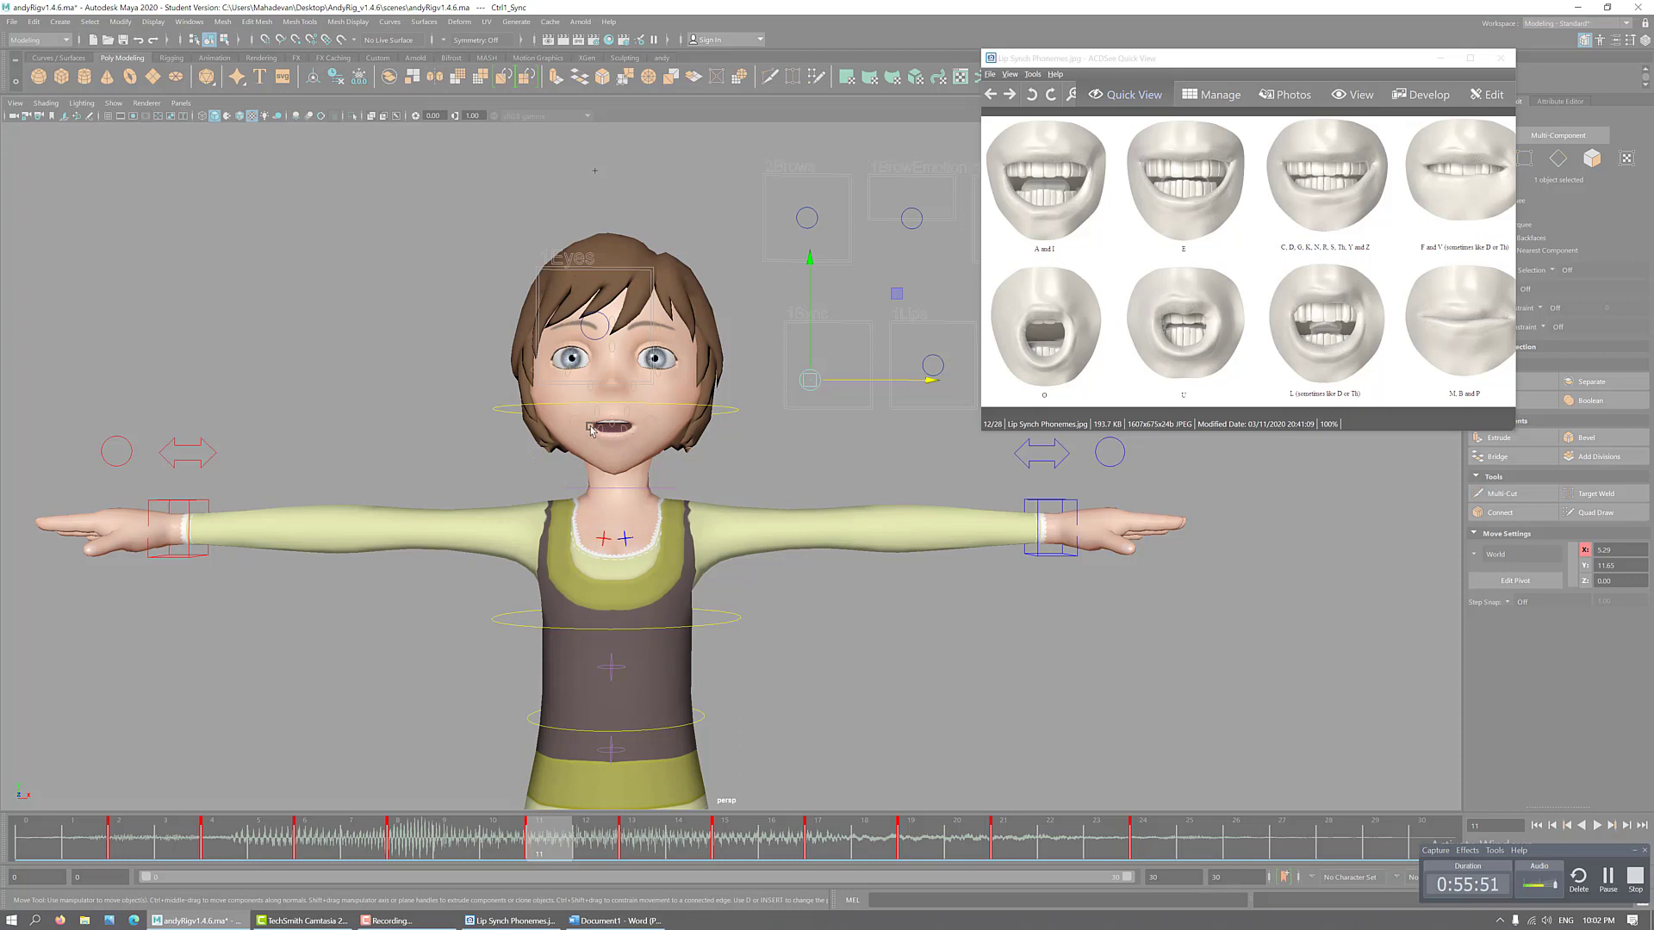
{"action": "mouse_move", "coordinate": [124, 855]}
{"action": "left_mouse_down"}
{"action": "mouse_move", "coordinate": [1336, 891]}
{"action": "mouse_move", "coordinate": [121, 900]}
{"action": "mouse_move", "coordinate": [147, 901]}
{"action": "left_mouse_up"}
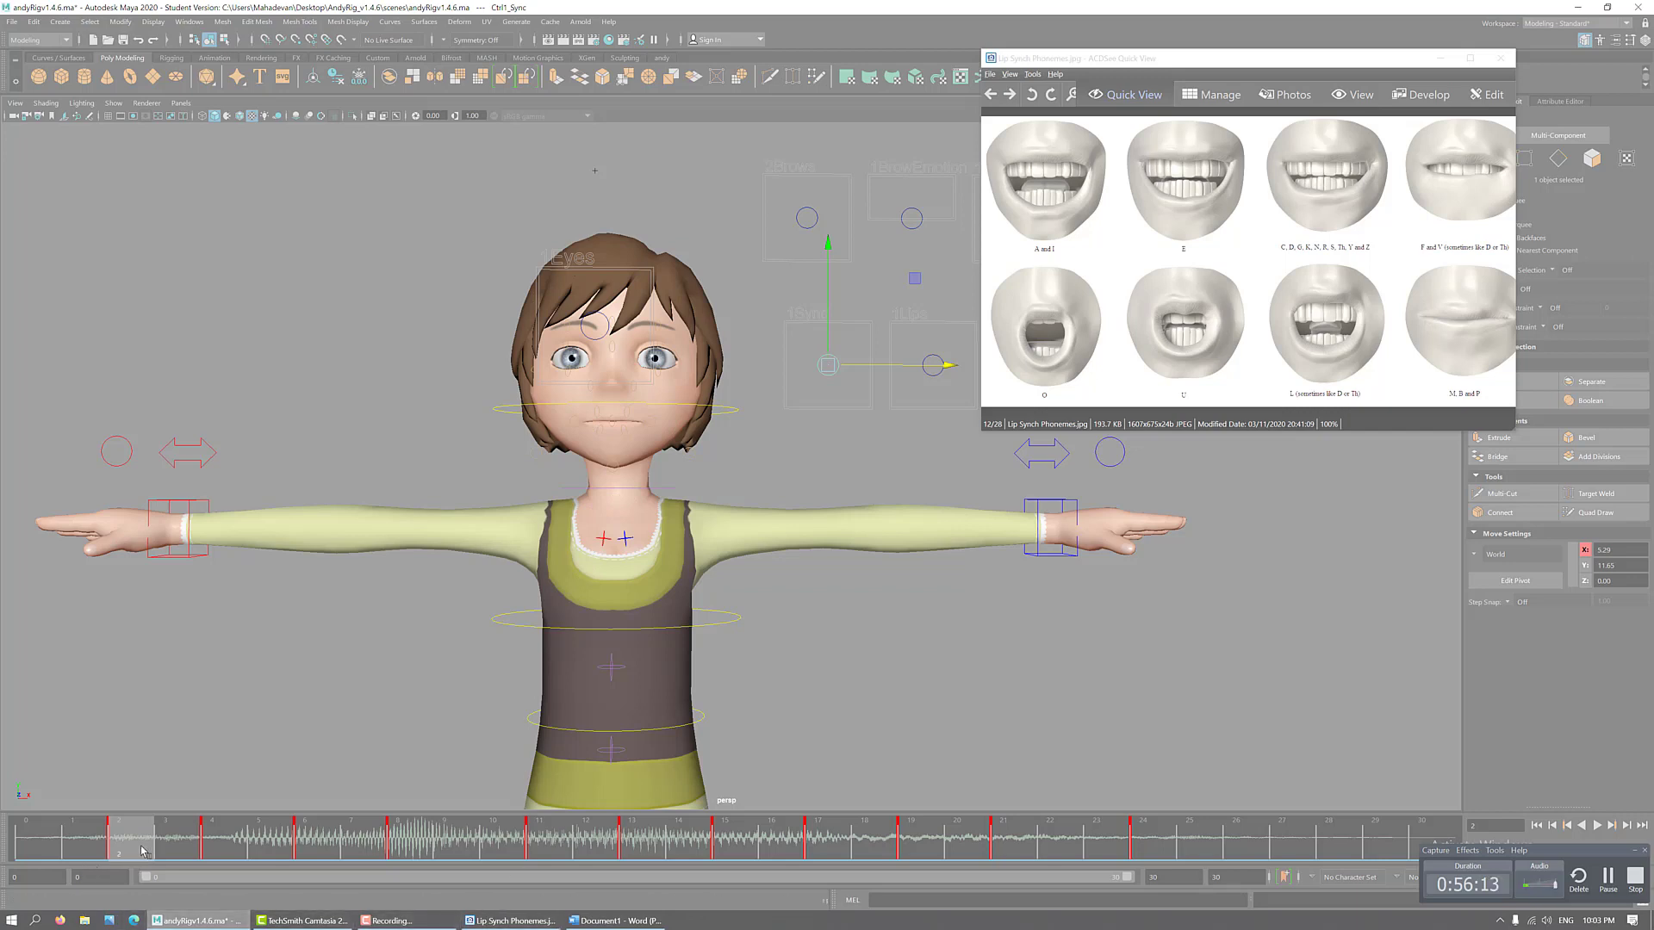
{"action": "left_click_drag", "start_coordinate": [140, 844], "coordinate": [95, 846]}
{"action": "left_click", "coordinate": [99, 849]}
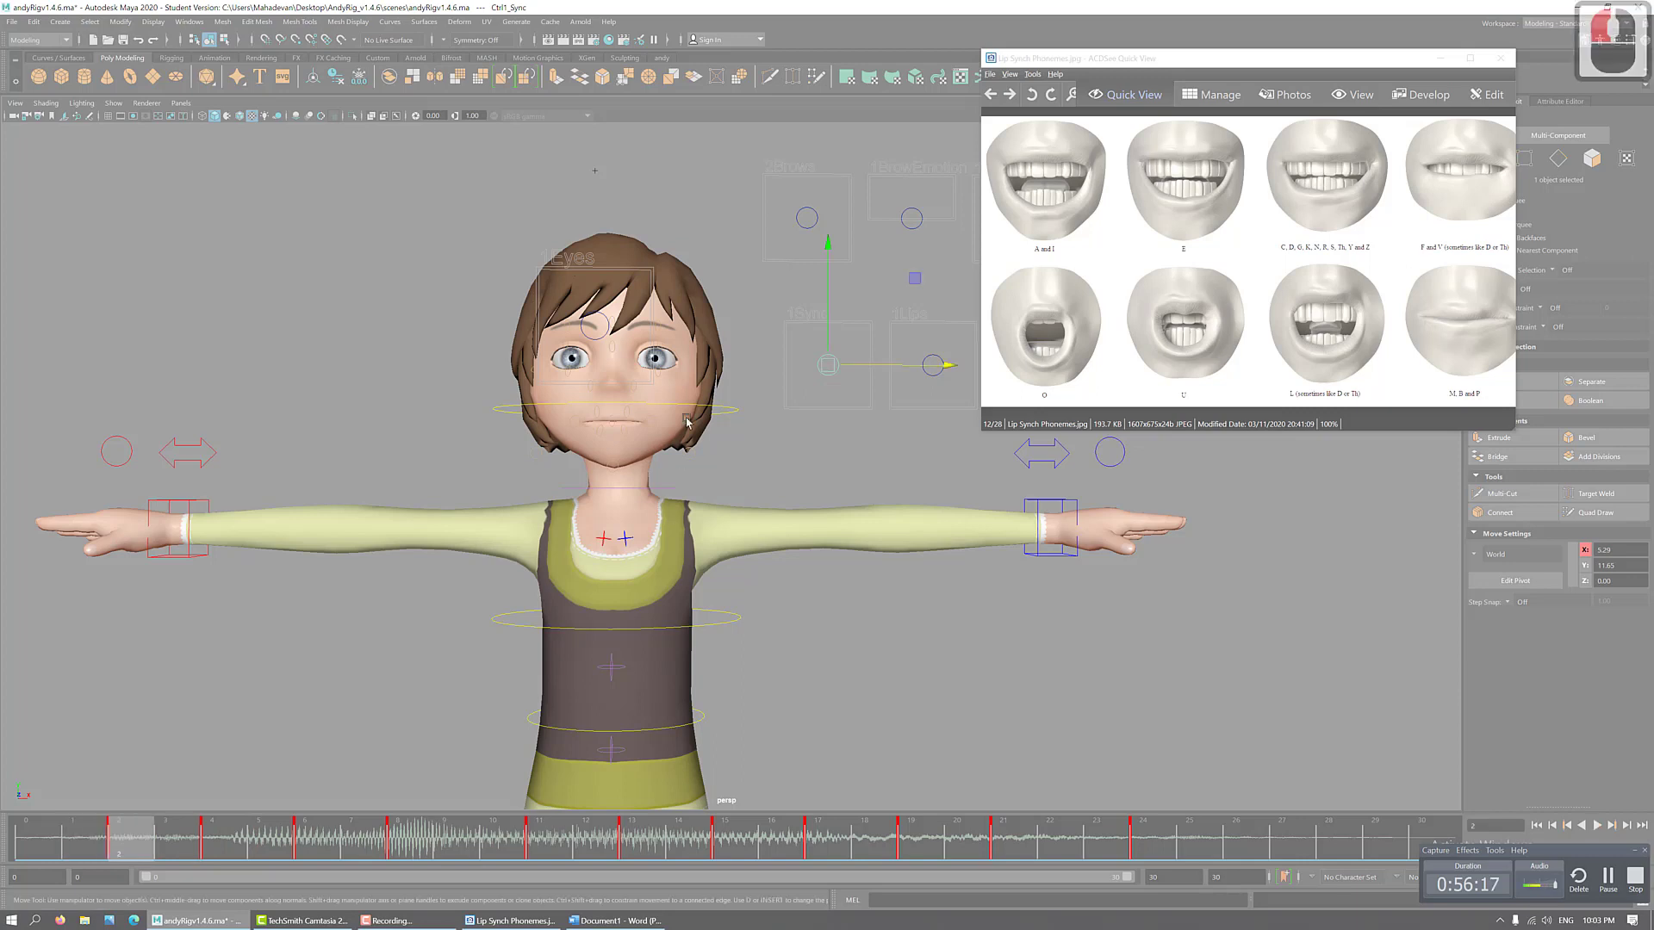
- Reshape the mouth at frame 8 by moving the Sync control to about X 4.45, Y 11.28, and replay the animation
{"action": "left_click_drag", "start_coordinate": [157, 843], "coordinate": [416, 834]}
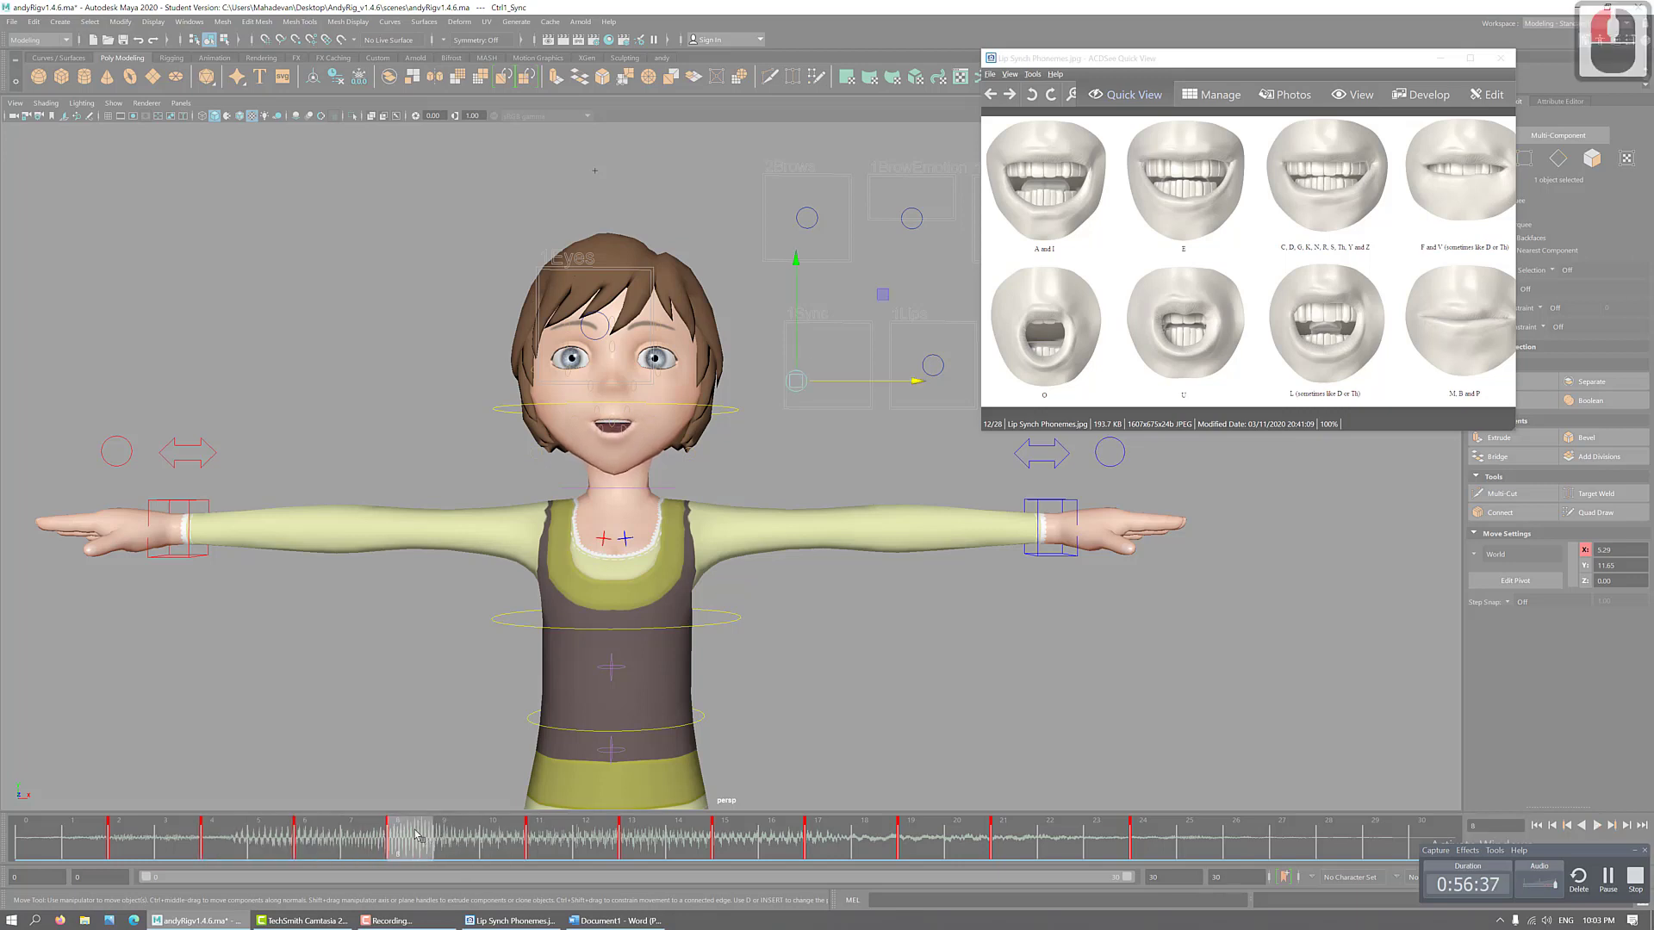
{"action": "left_click", "coordinate": [920, 380]}
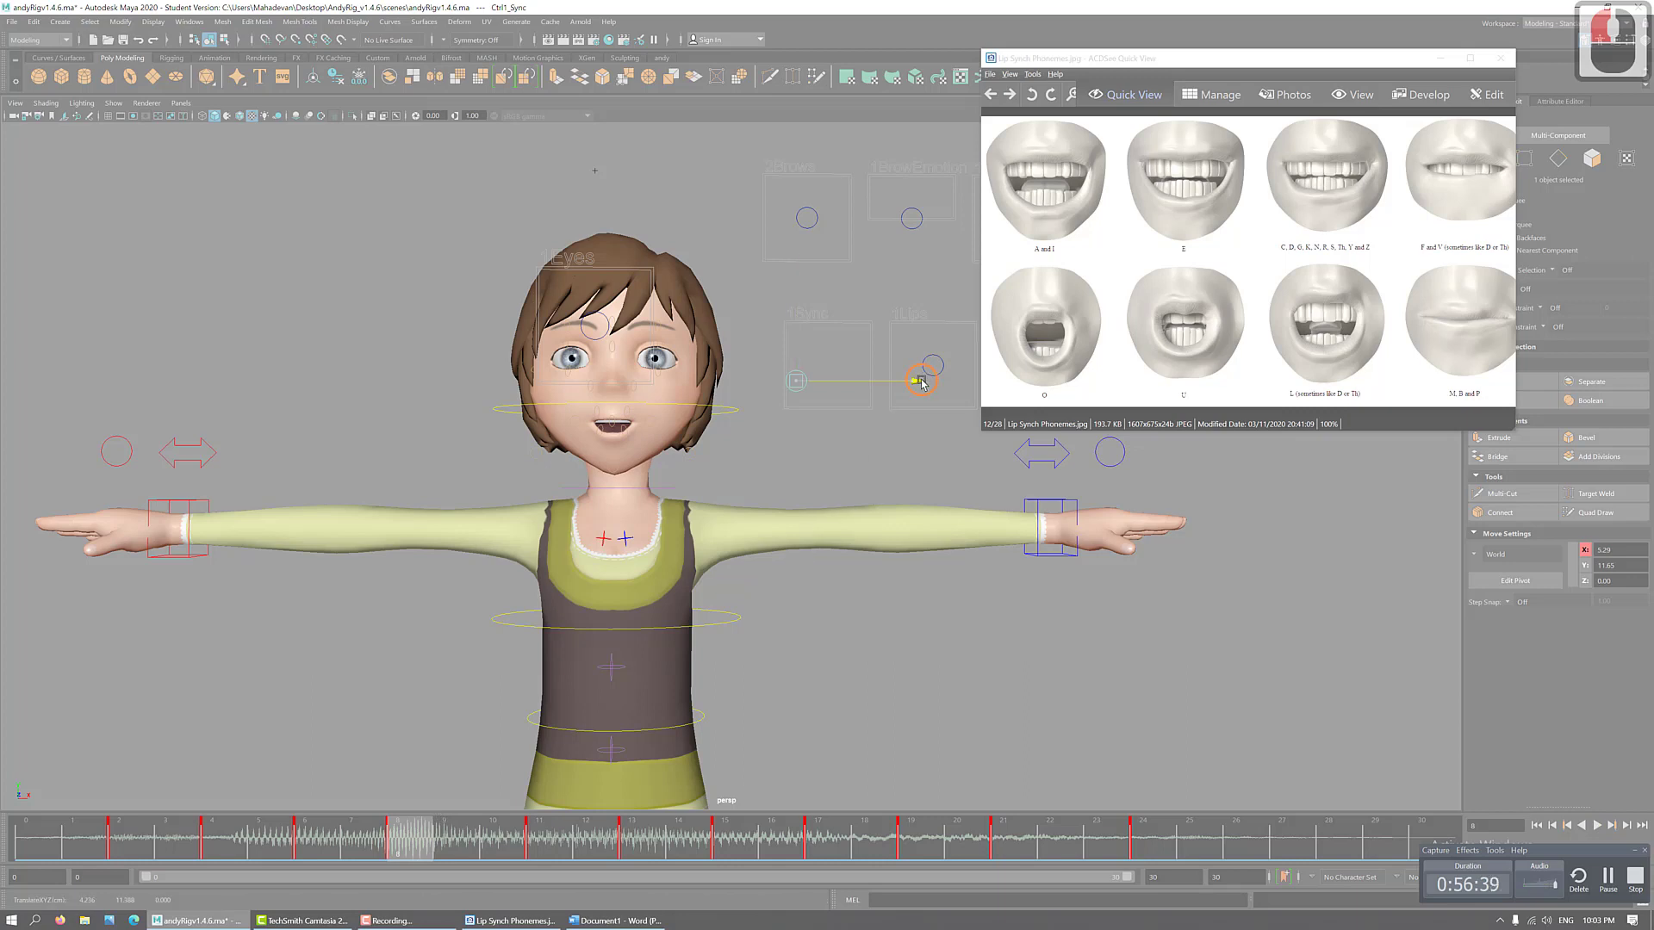
{"action": "left_click_drag", "start_coordinate": [931, 381], "coordinate": [807, 273]}
{"action": "left_click_drag", "start_coordinate": [86, 840], "coordinate": [920, 849]}
{"action": "left_click_drag", "start_coordinate": [1012, 894], "coordinate": [1430, 924]}
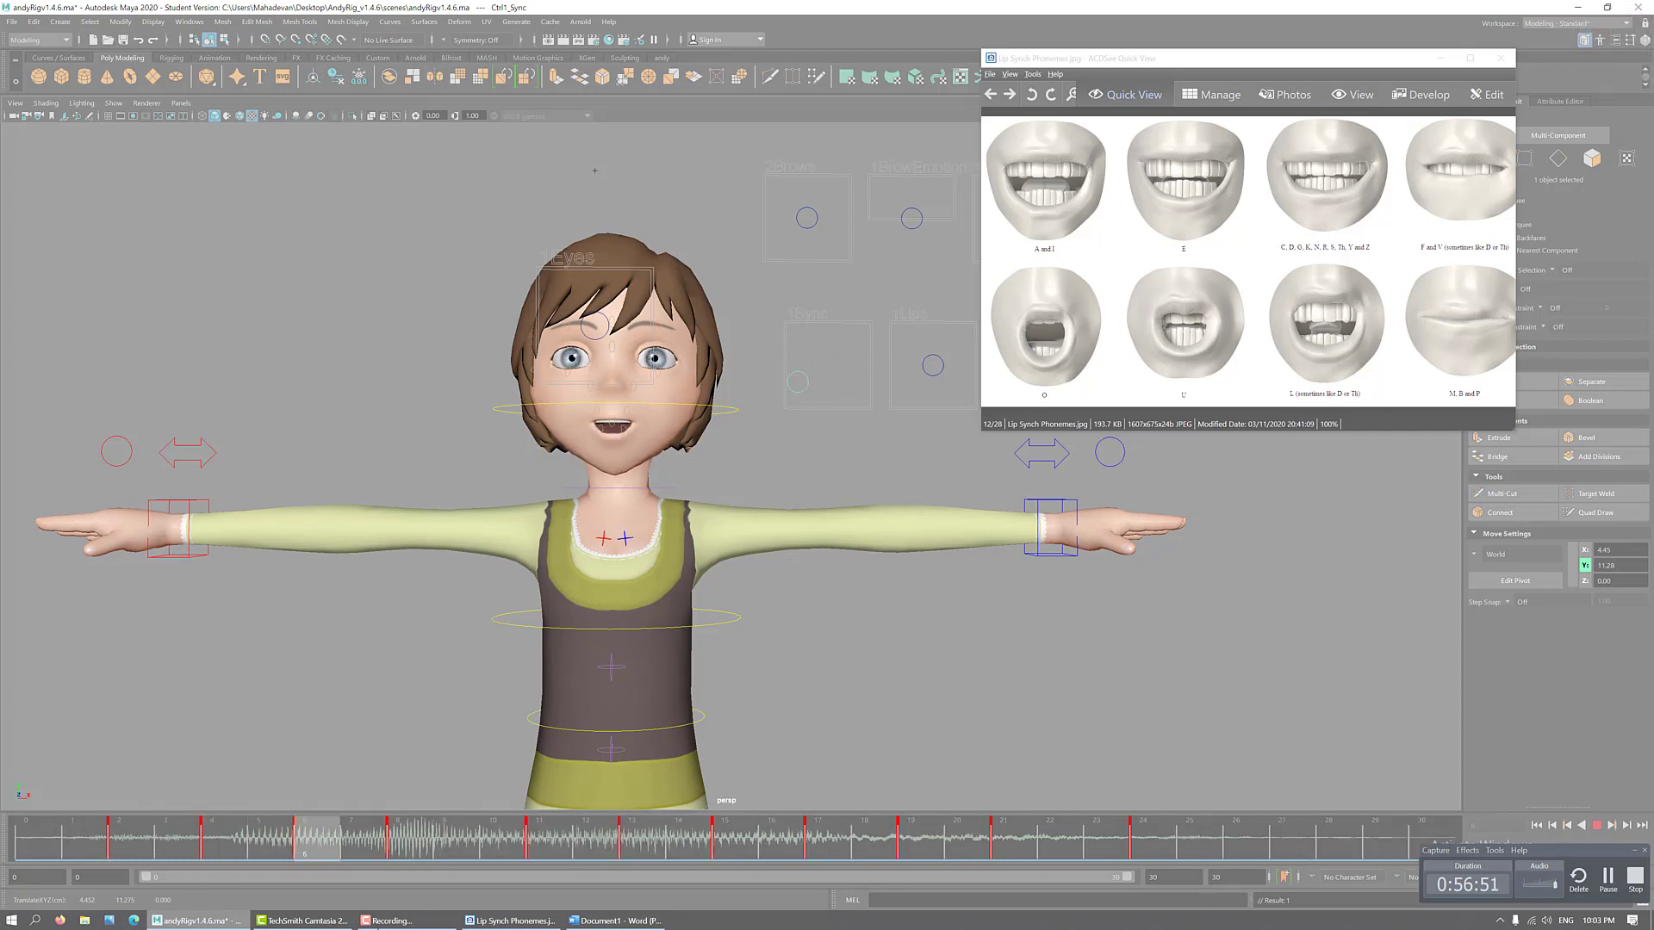
- Refine the frame 8 mouth shape by moving the Sync control to about X 4.49, Y 11.42, and replay the animation
{"action": "mouse_move", "coordinate": [1432, 861]}
{"action": "left_mouse_down"}
{"action": "mouse_move", "coordinate": [213, 885]}
{"action": "mouse_move", "coordinate": [554, 865]}
{"action": "mouse_move", "coordinate": [366, 849]}
{"action": "mouse_move", "coordinate": [402, 847]}
{"action": "left_mouse_up"}
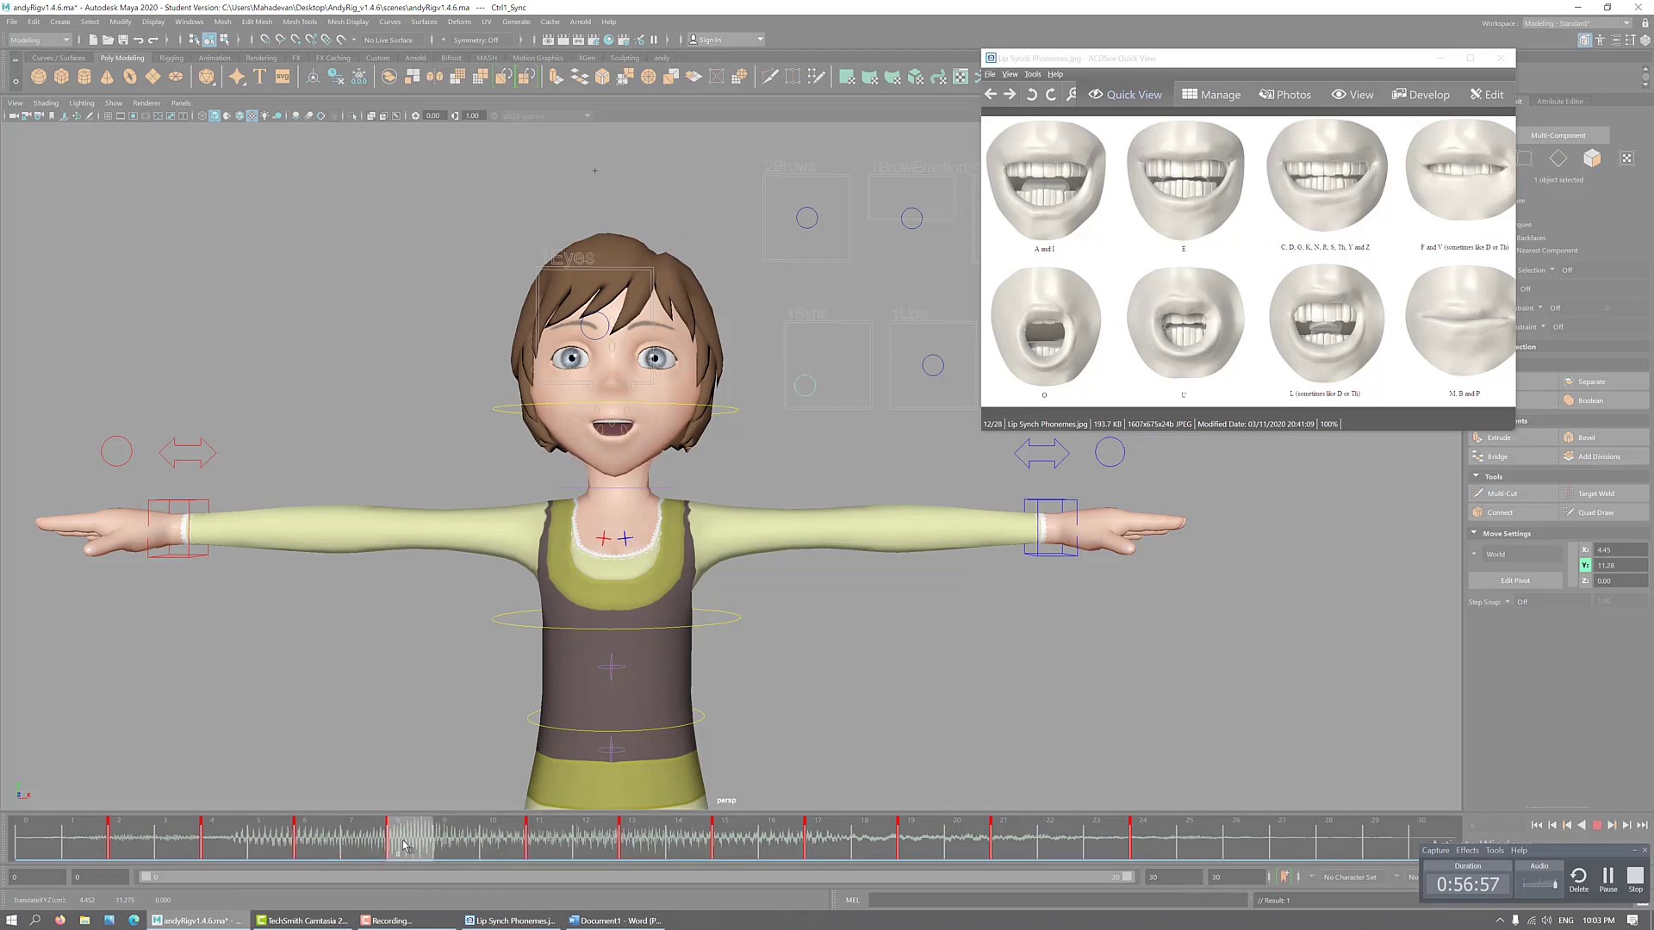
{"action": "left_click", "coordinate": [804, 385]}
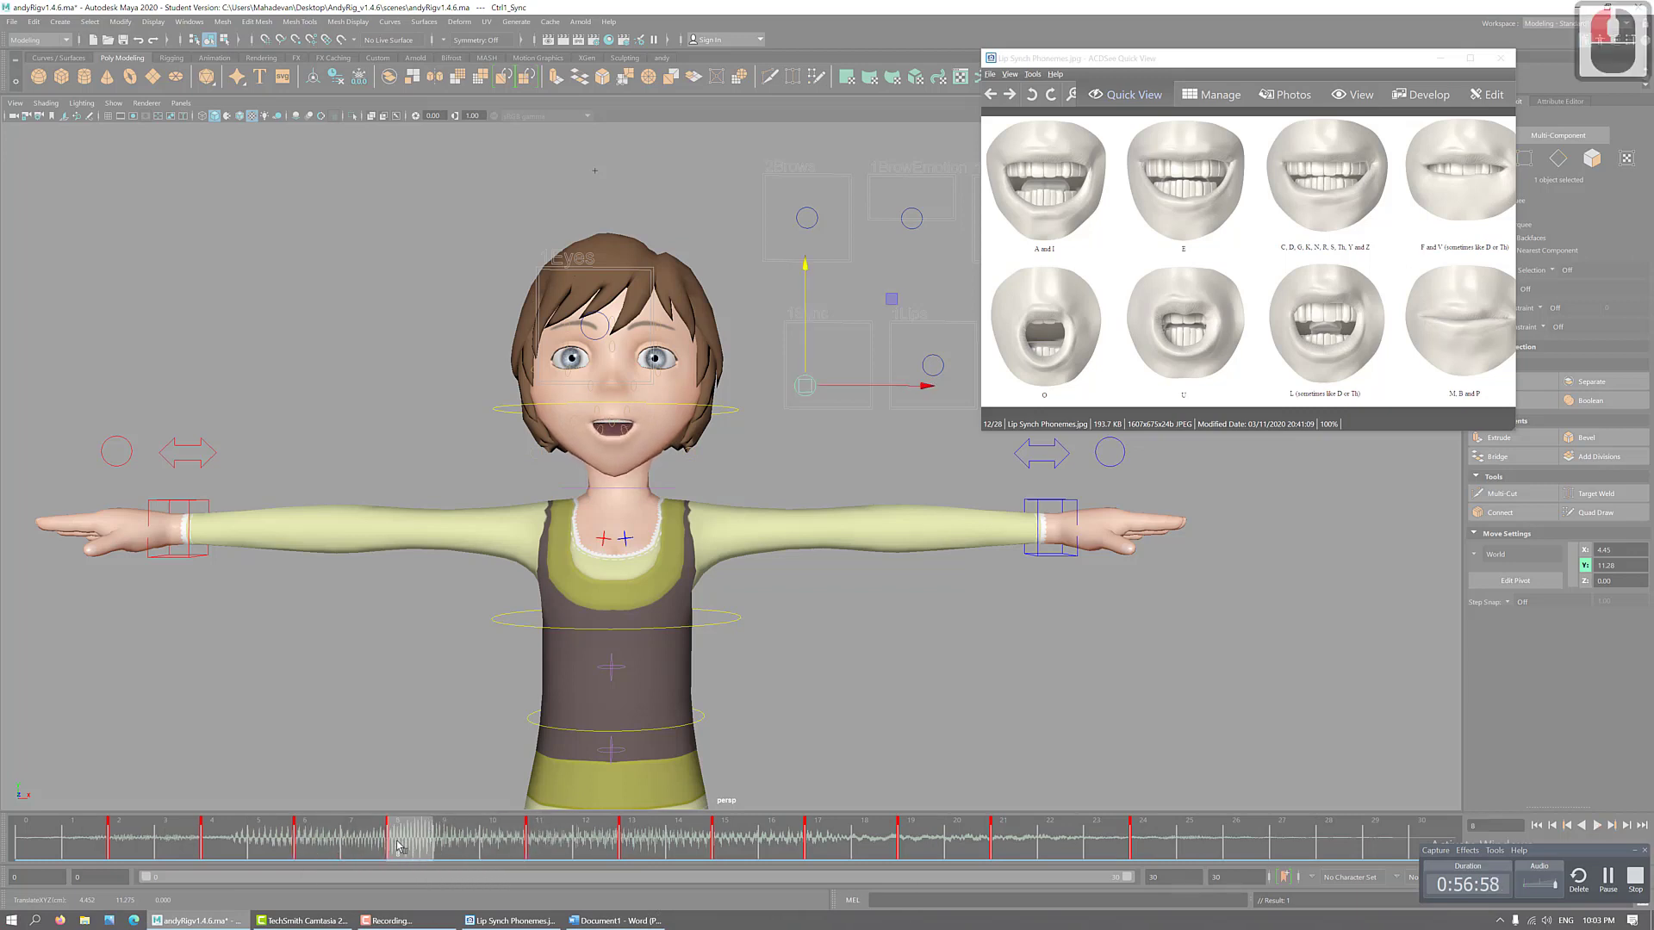
{"action": "left_click", "coordinate": [930, 391]}
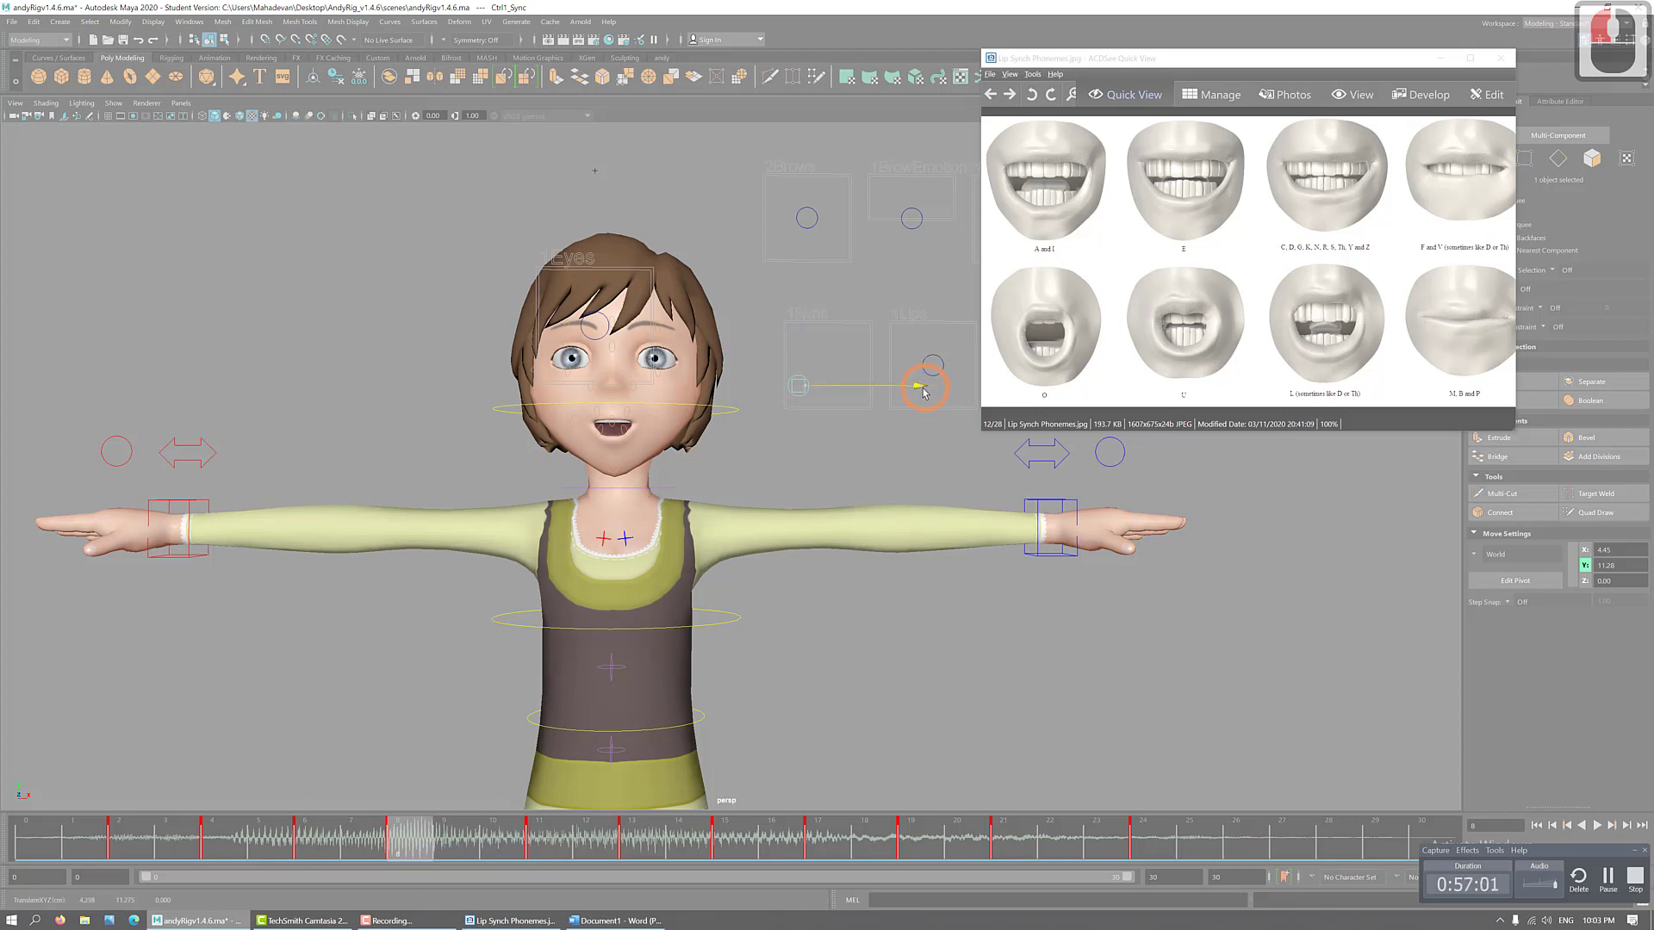
{"action": "left_click_drag", "start_coordinate": [915, 385], "coordinate": [914, 386]}
{"action": "left_click_drag", "start_coordinate": [792, 270], "coordinate": [792, 264]}
{"action": "left_click_drag", "start_coordinate": [918, 384], "coordinate": [932, 377]}
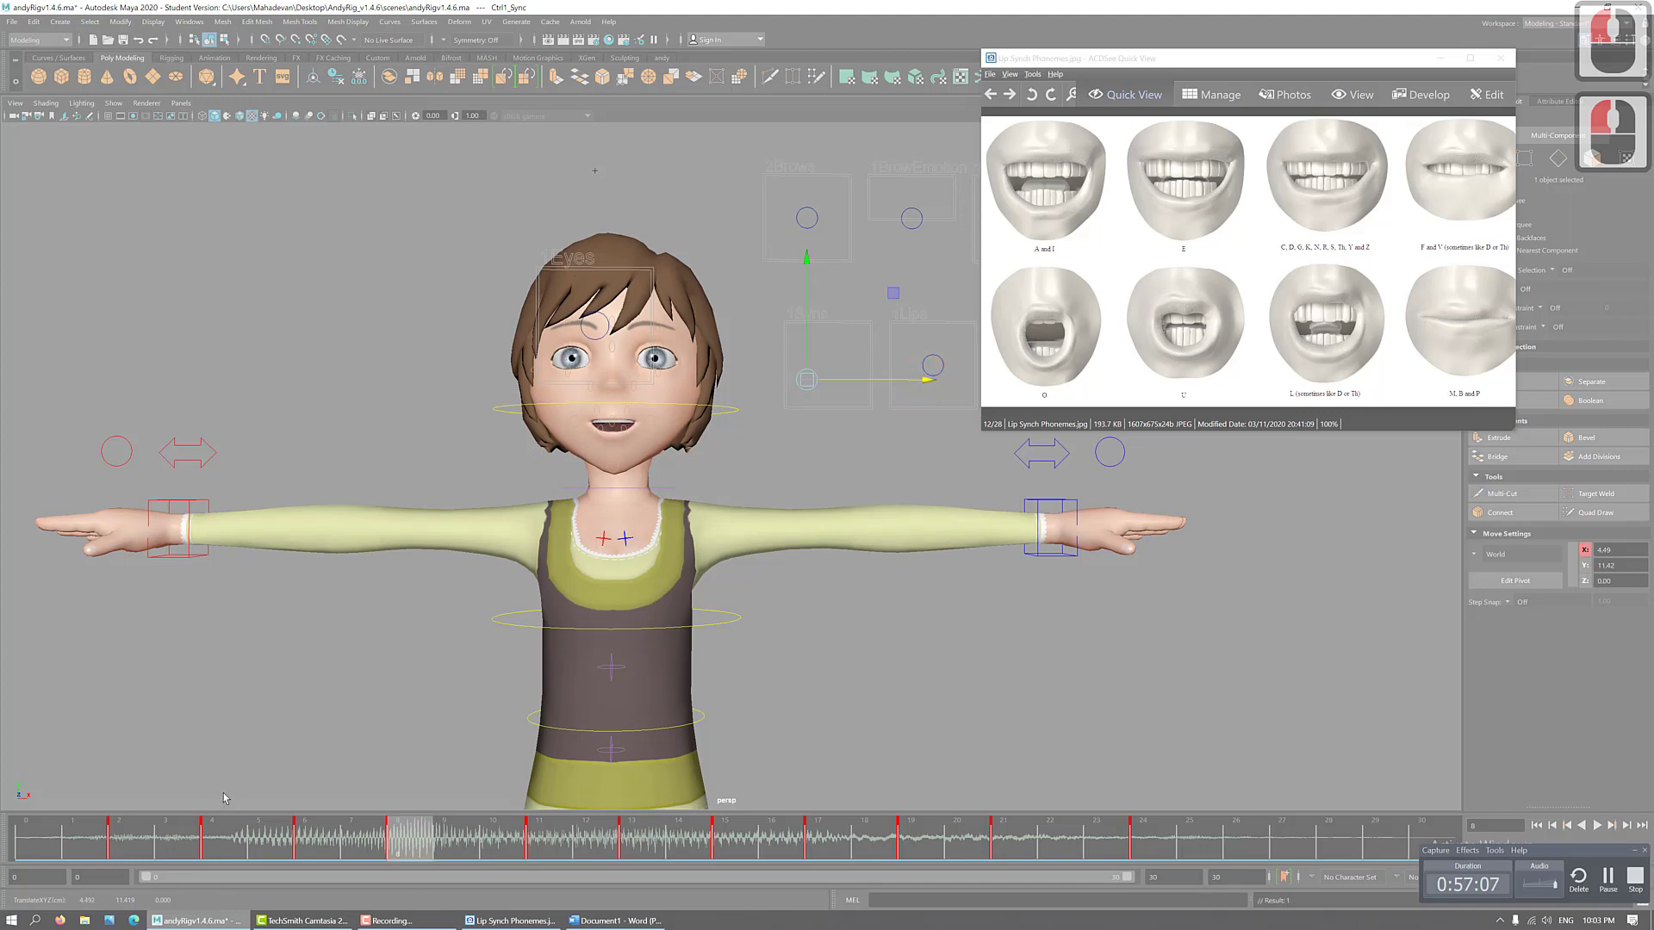
{"action": "left_click", "coordinate": [105, 844]}
{"action": "key", "text": "alt+v"}
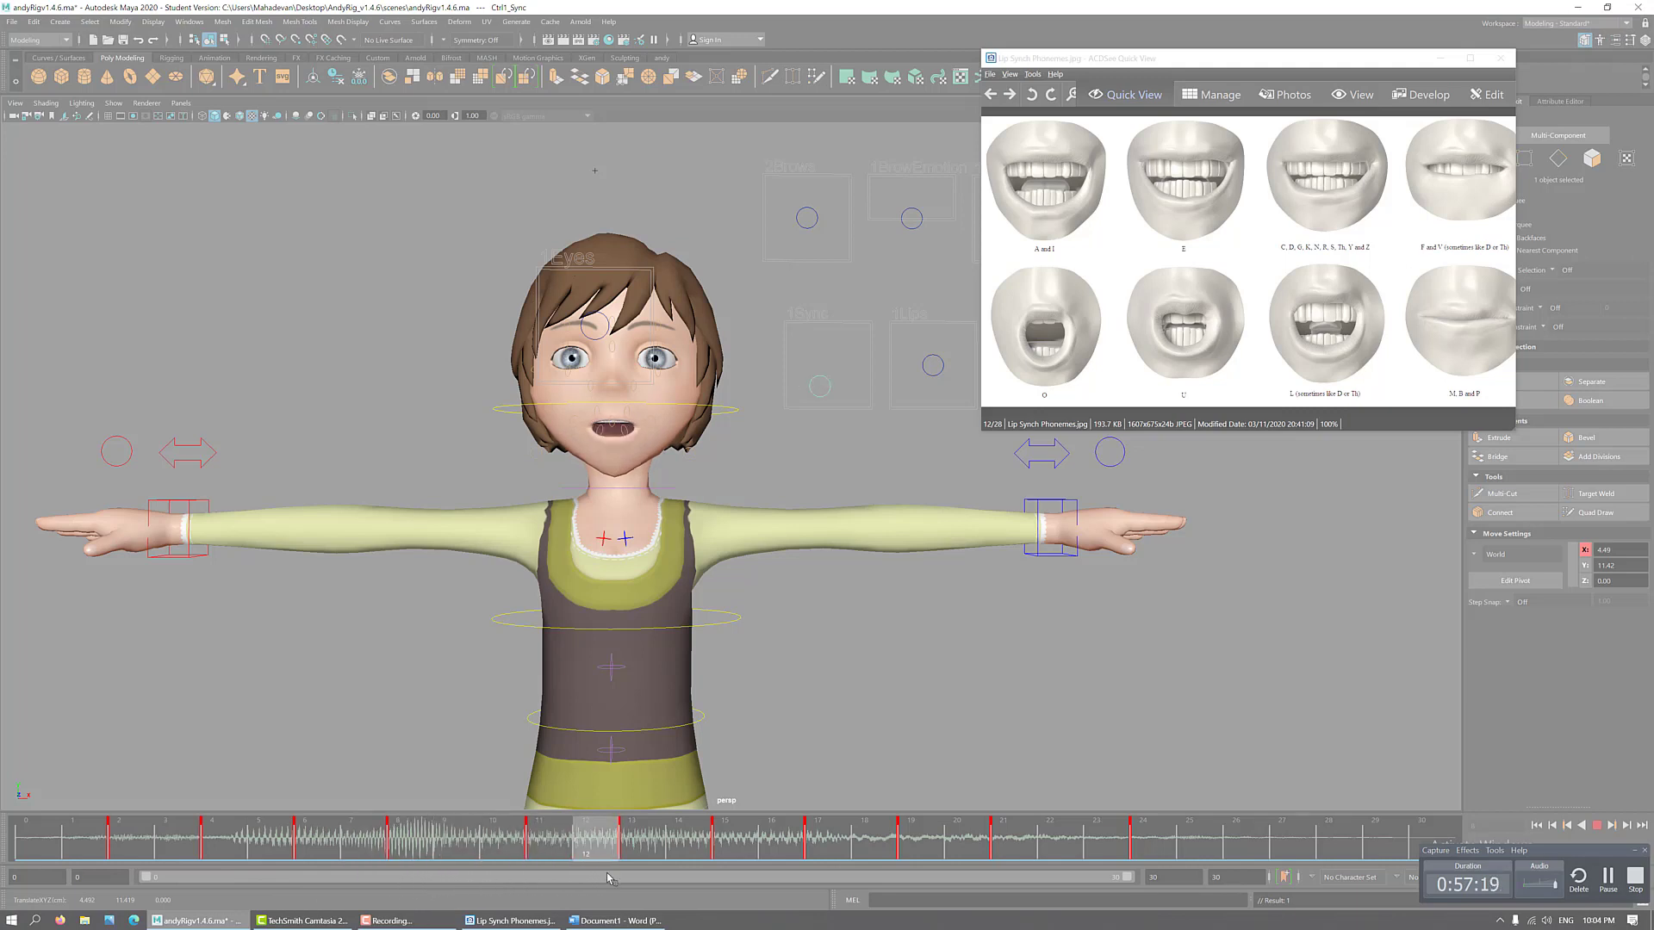
- Open the mouth further at frame 13 by moving the Sync control to about X 4.57, Y 11.01, and replay the lip-sync
{"action": "left_click_drag", "start_coordinate": [648, 873], "coordinate": [651, 872]}
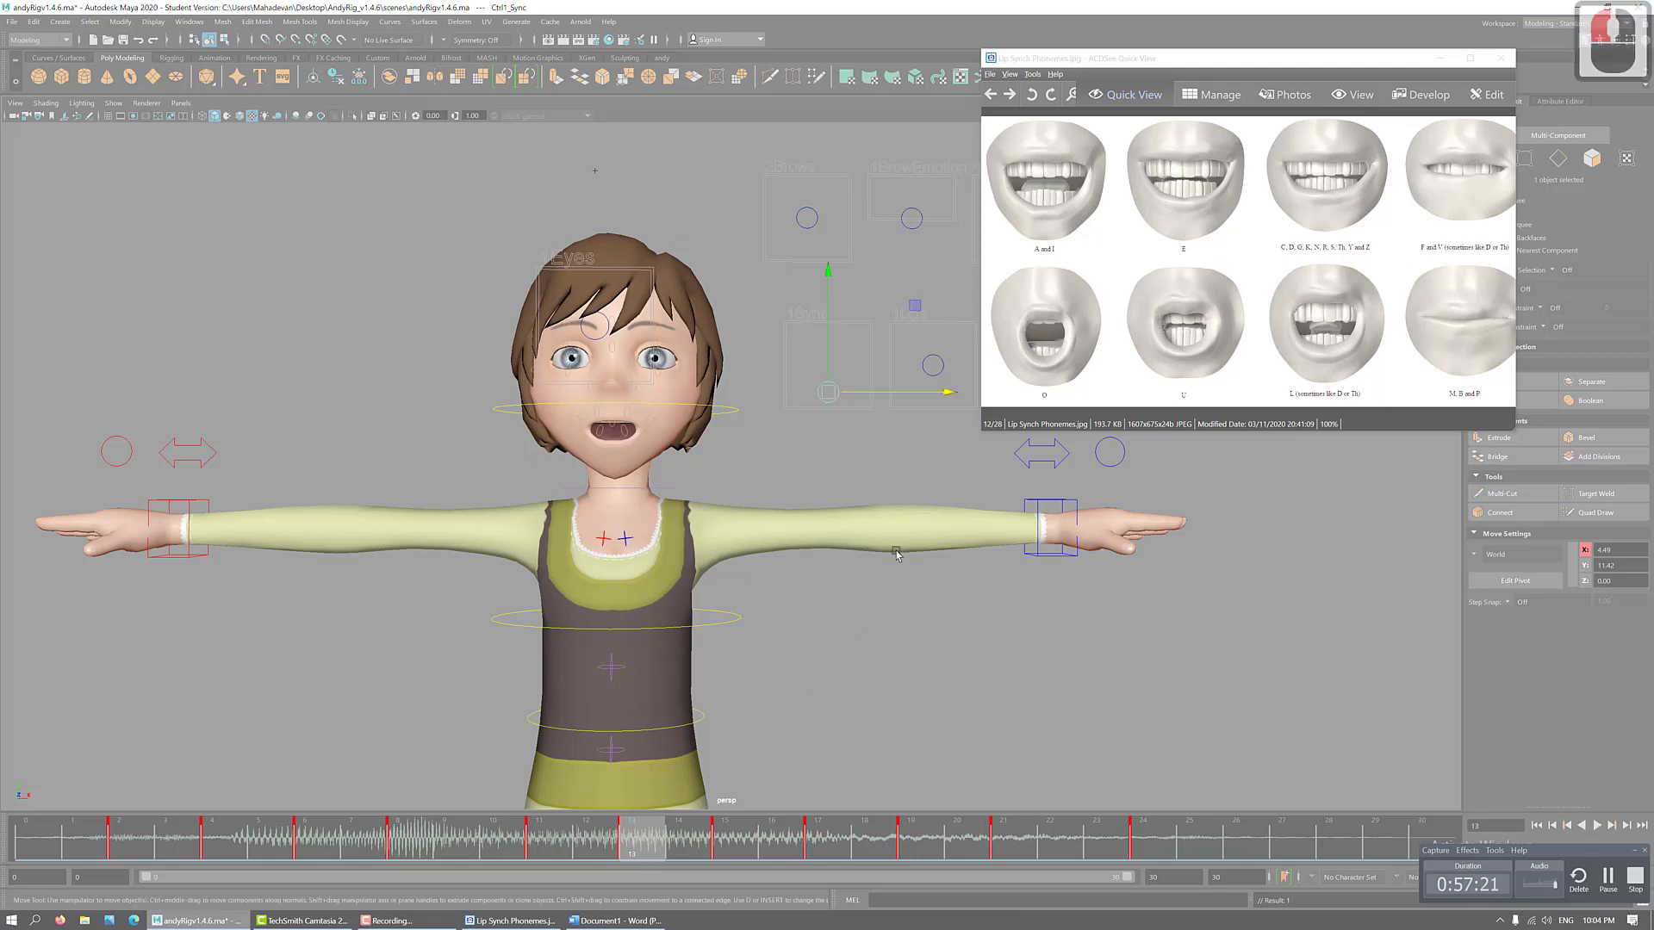
{"action": "left_click_drag", "start_coordinate": [958, 397], "coordinate": [952, 397]}
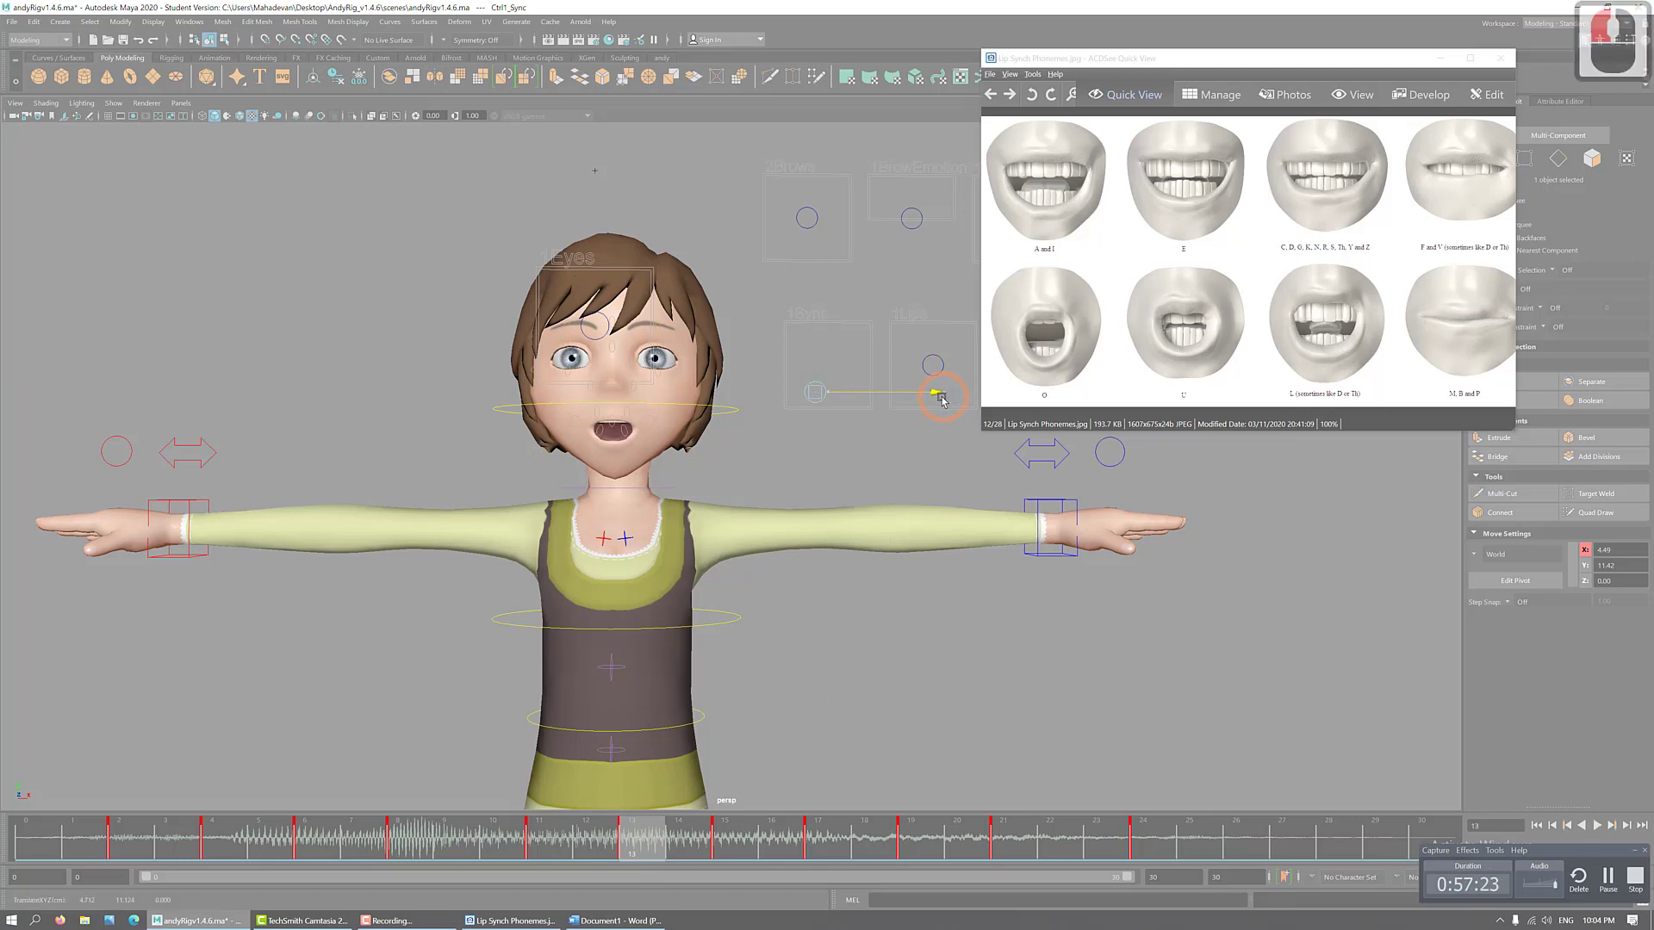
{"action": "left_click_drag", "start_coordinate": [810, 274], "coordinate": [789, 295]}
{"action": "left_click_drag", "start_coordinate": [220, 835], "coordinate": [642, 836]}
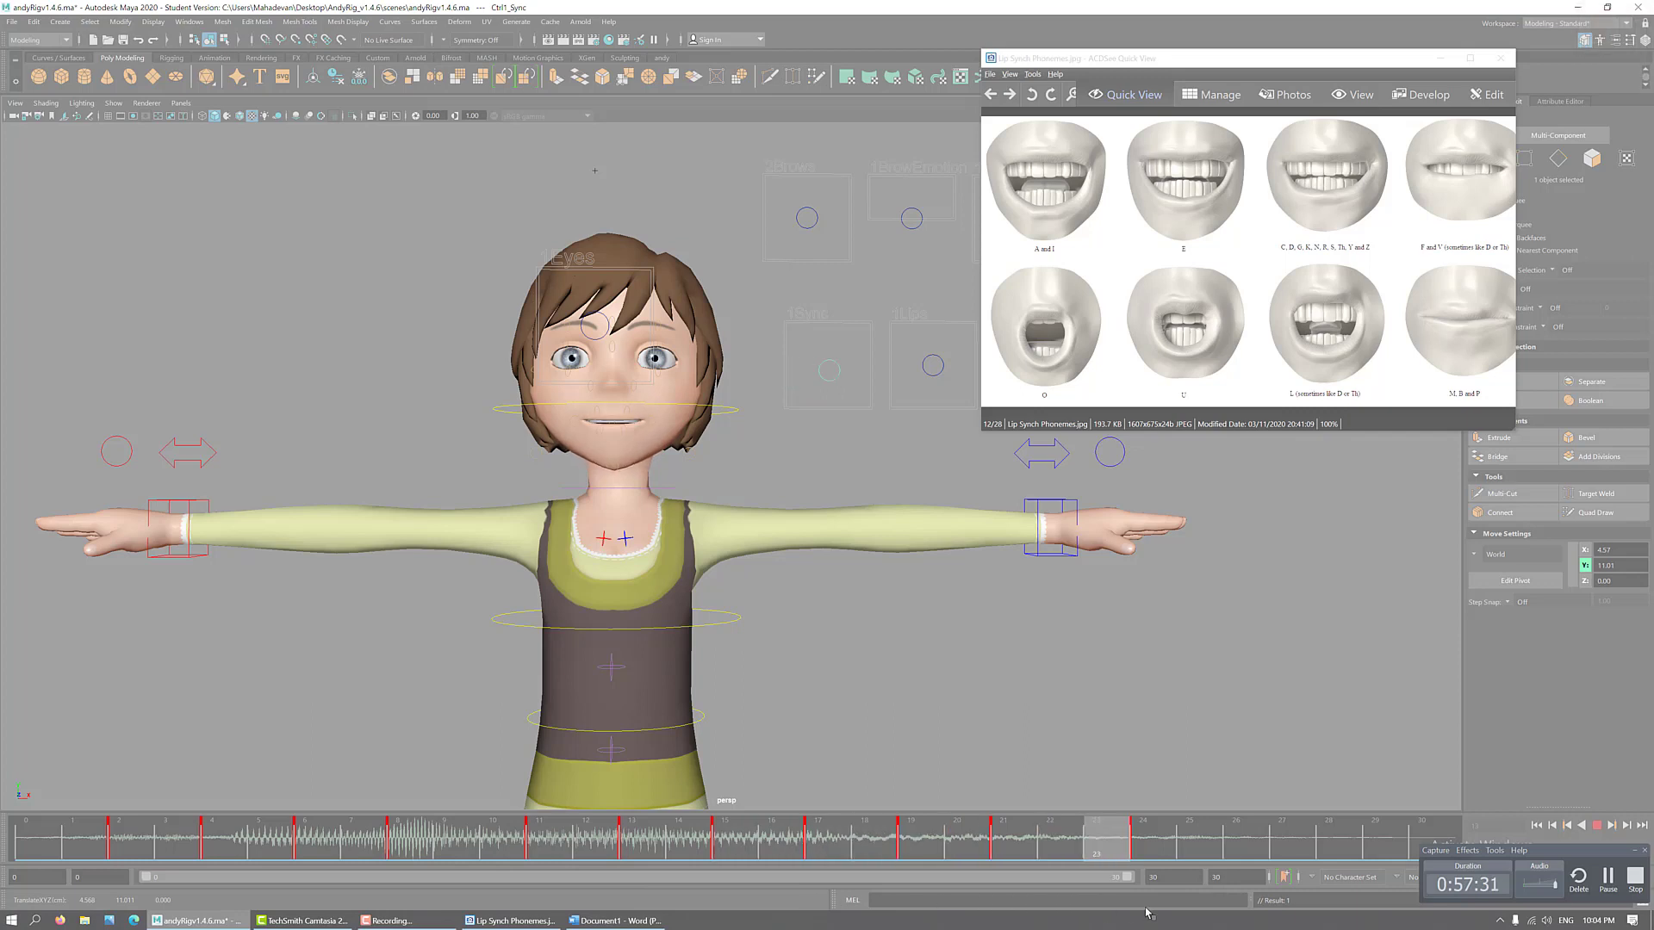
{"action": "left_click", "coordinate": [970, 858]}
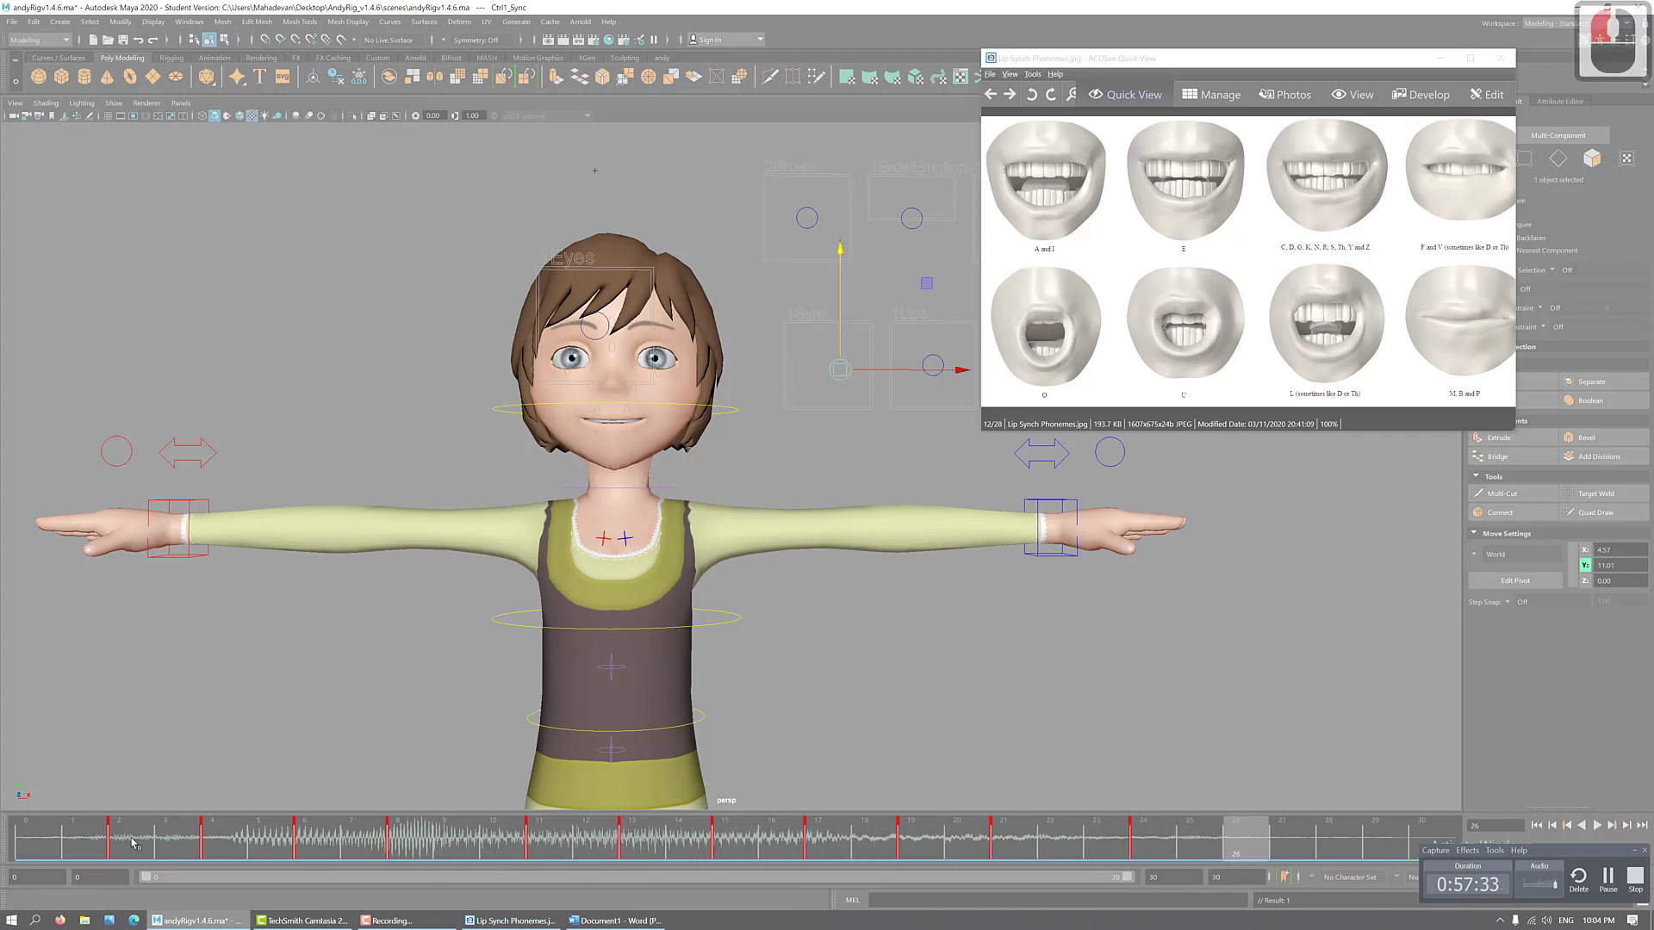
{"action": "left_click_drag", "start_coordinate": [134, 843], "coordinate": [1019, 866]}
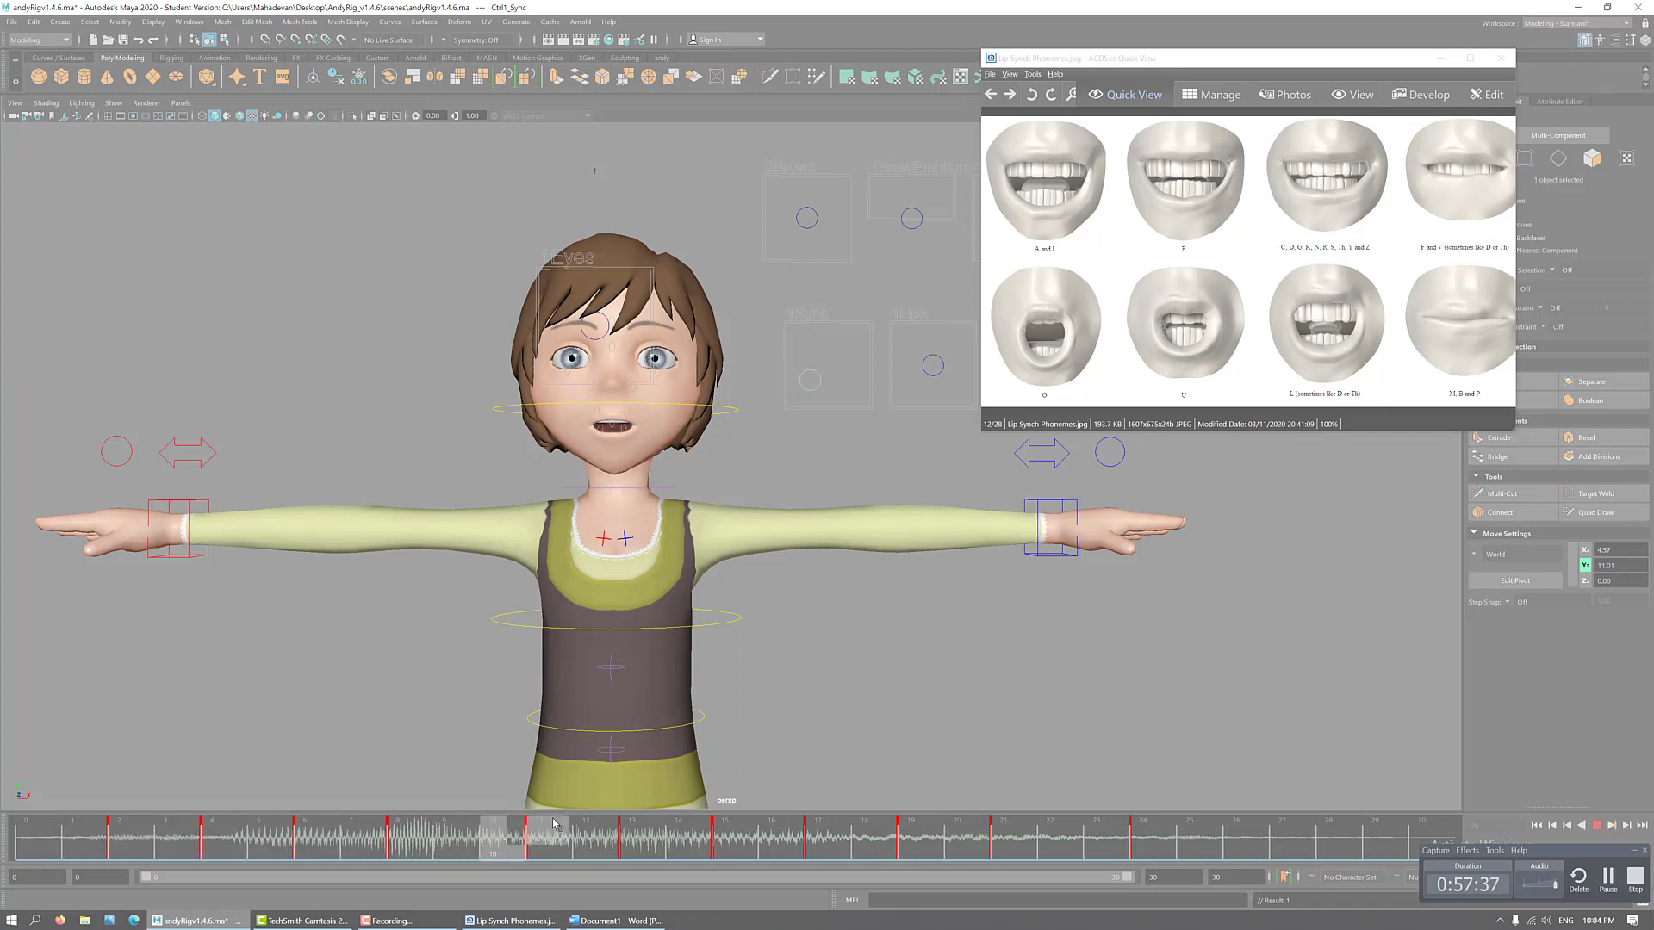
- Play and scrub the lip-sync from the opening frames onward to compare the keyed mouth shapes with the audio
{"action": "left_click", "coordinate": [1361, 846]}
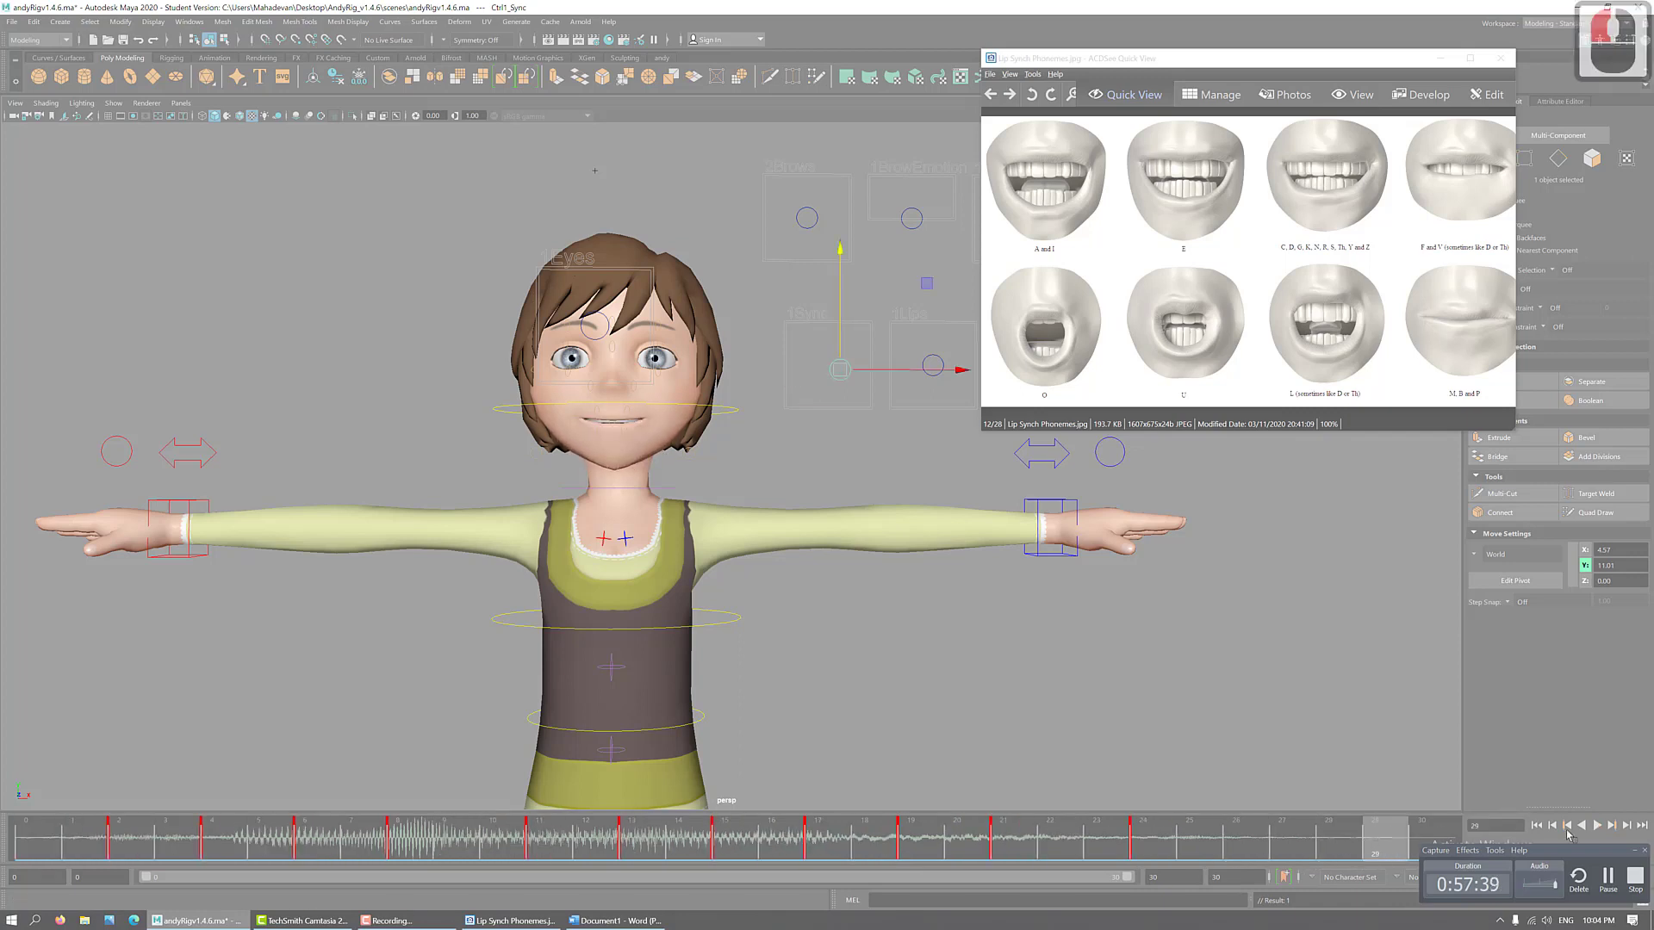
{"action": "left_click", "coordinate": [1583, 827]}
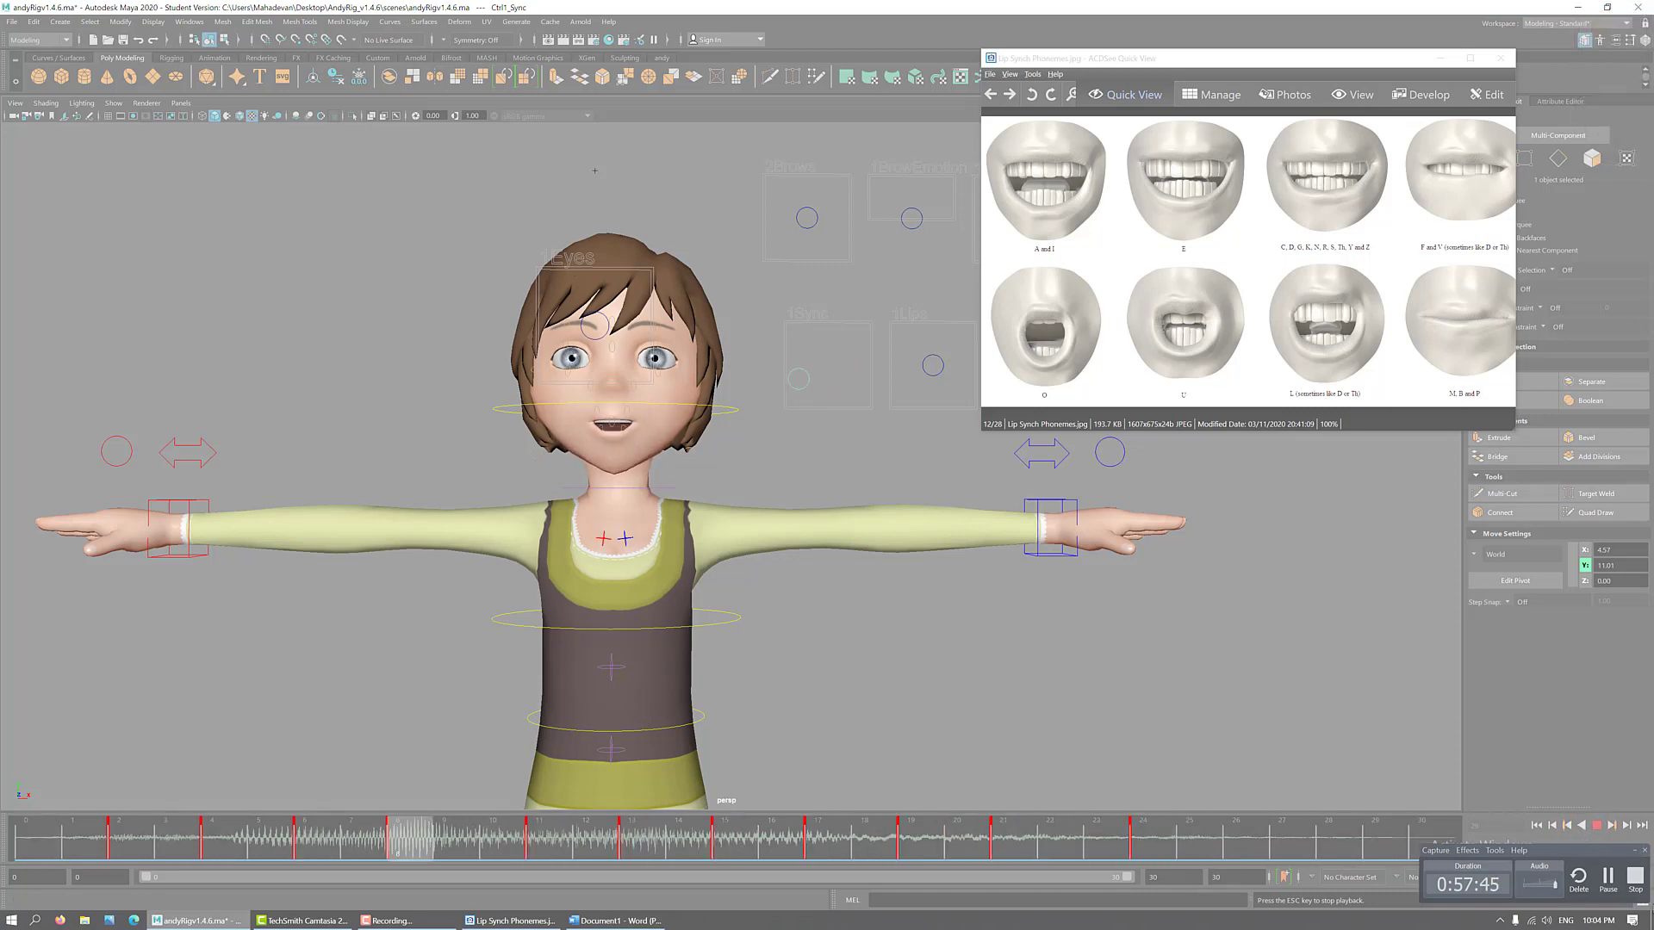
{"action": "left_click", "coordinate": [1596, 826]}
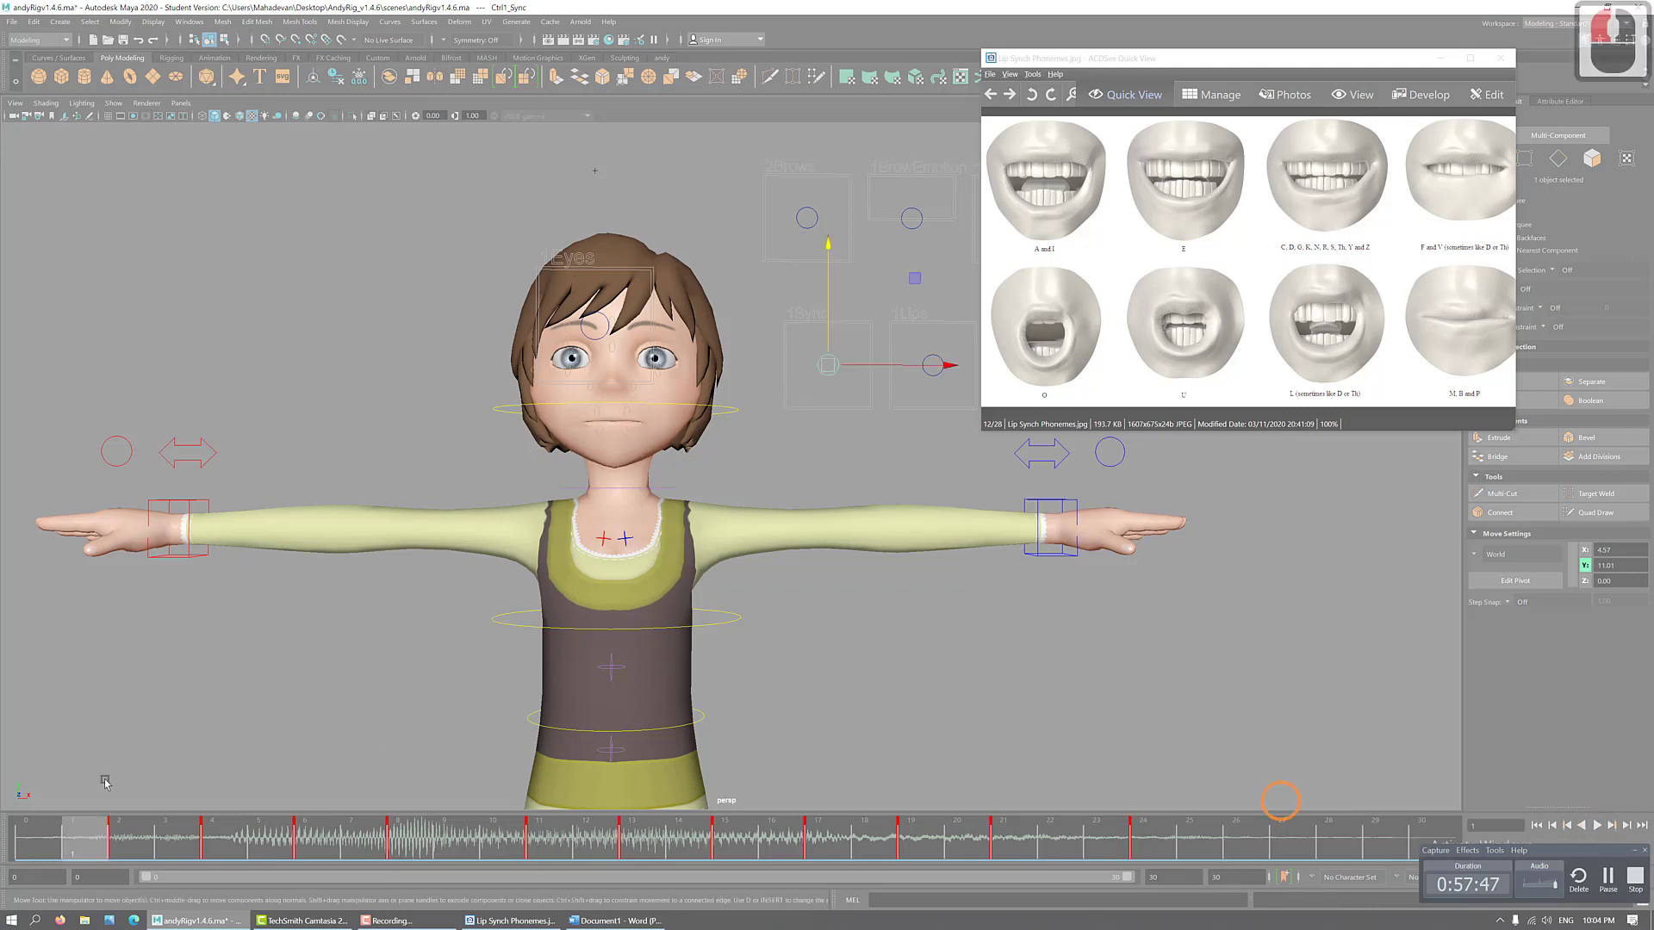
{"action": "mouse_move", "coordinate": [103, 848]}
{"action": "left_mouse_down"}
{"action": "mouse_move", "coordinate": [465, 834]}
{"action": "mouse_move", "coordinate": [192, 834]}
{"action": "mouse_move", "coordinate": [419, 833]}
{"action": "left_mouse_up"}
{"action": "left_click_drag", "start_coordinate": [807, 260], "coordinate": [810, 257]}
{"action": "left_click_drag", "start_coordinate": [110, 844], "coordinate": [1202, 827]}
{"action": "mouse_move", "coordinate": [121, 826]}
{"action": "left_mouse_down"}
{"action": "mouse_move", "coordinate": [737, 856]}
{"action": "mouse_move", "coordinate": [1146, 845]}
{"action": "mouse_move", "coordinate": [53, 847]}
{"action": "mouse_move", "coordinate": [185, 832]}
{"action": "mouse_move", "coordinate": [129, 840]}
{"action": "left_mouse_up"}
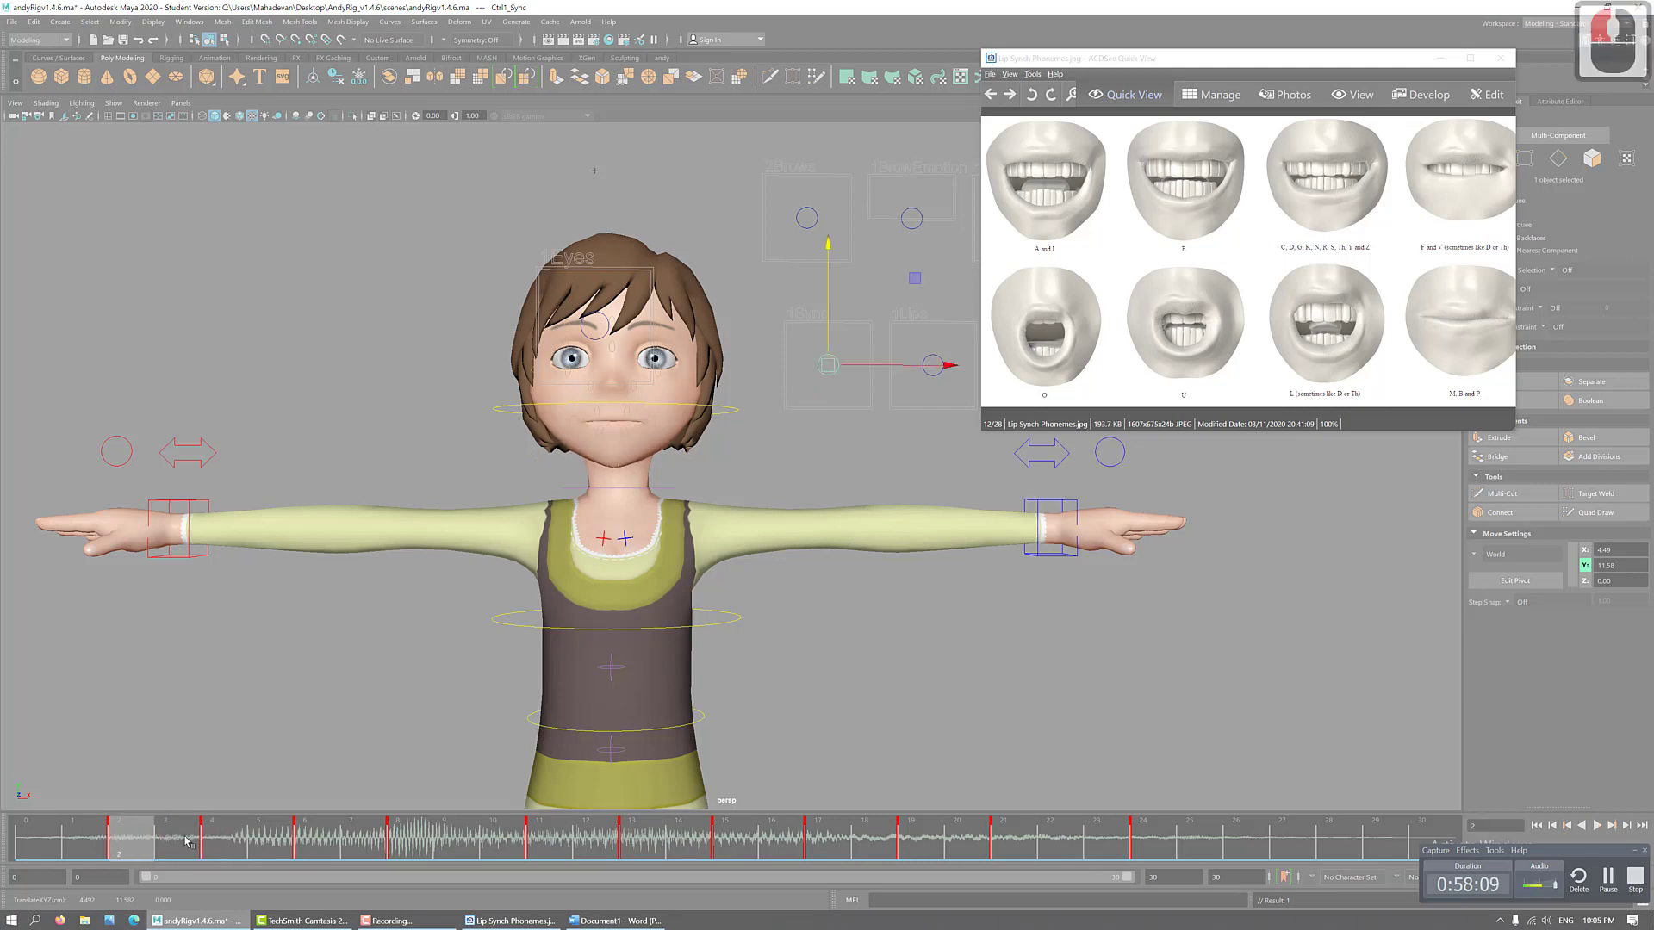
{"action": "left_click", "coordinate": [200, 850]}
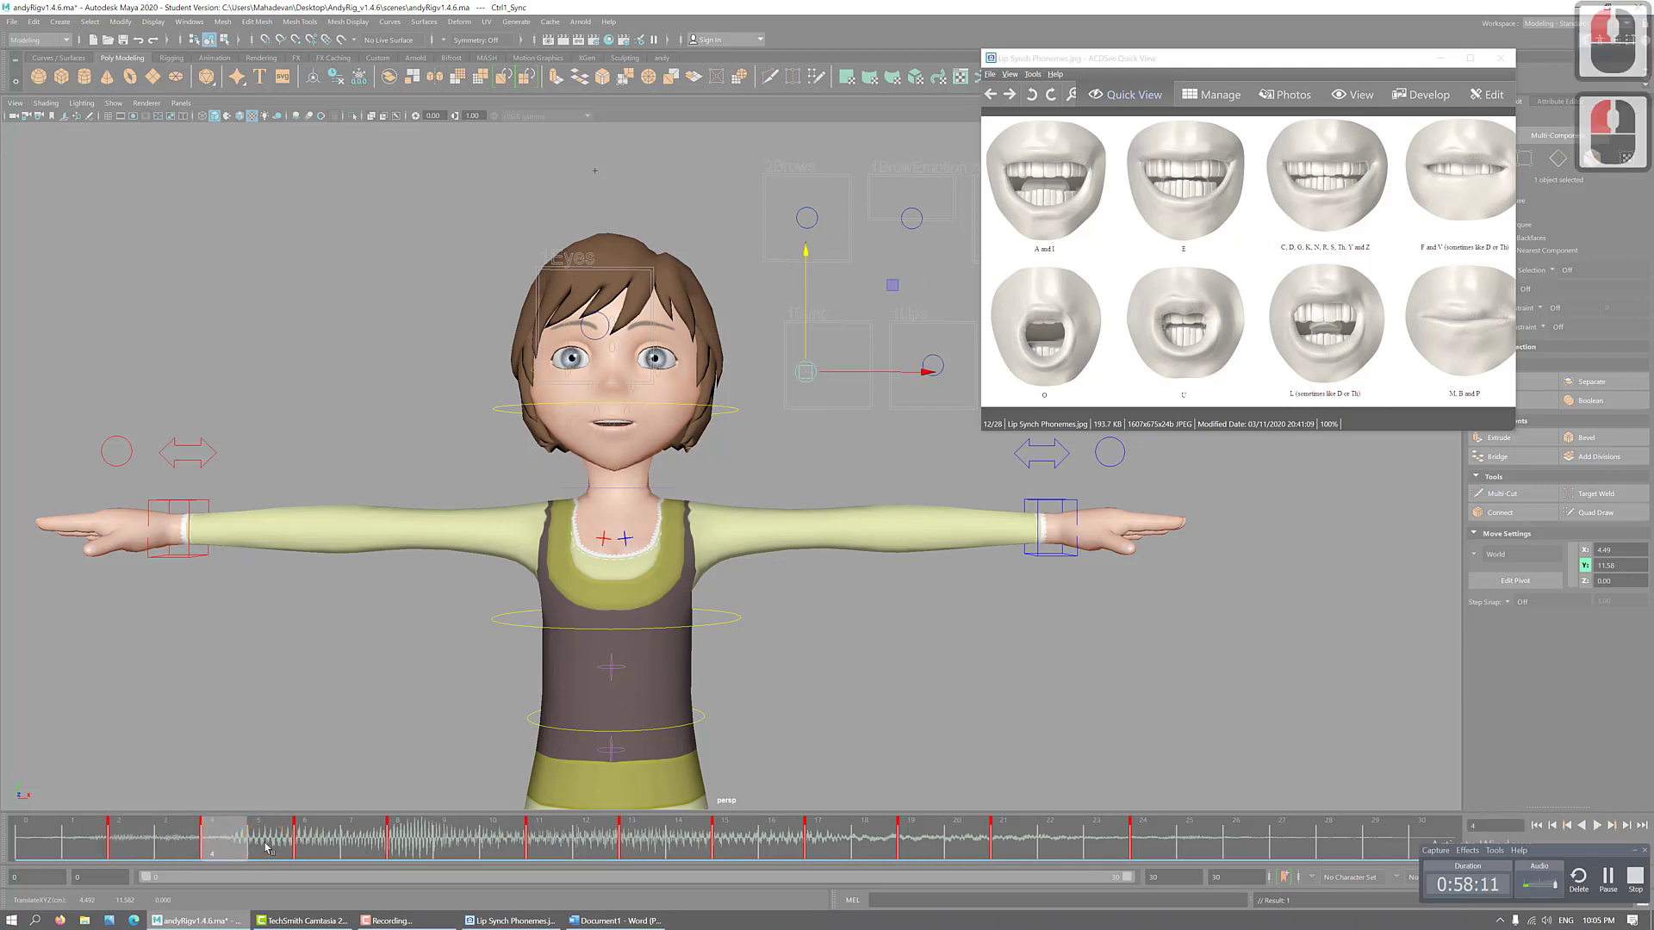
{"action": "left_click", "coordinate": [305, 853]}
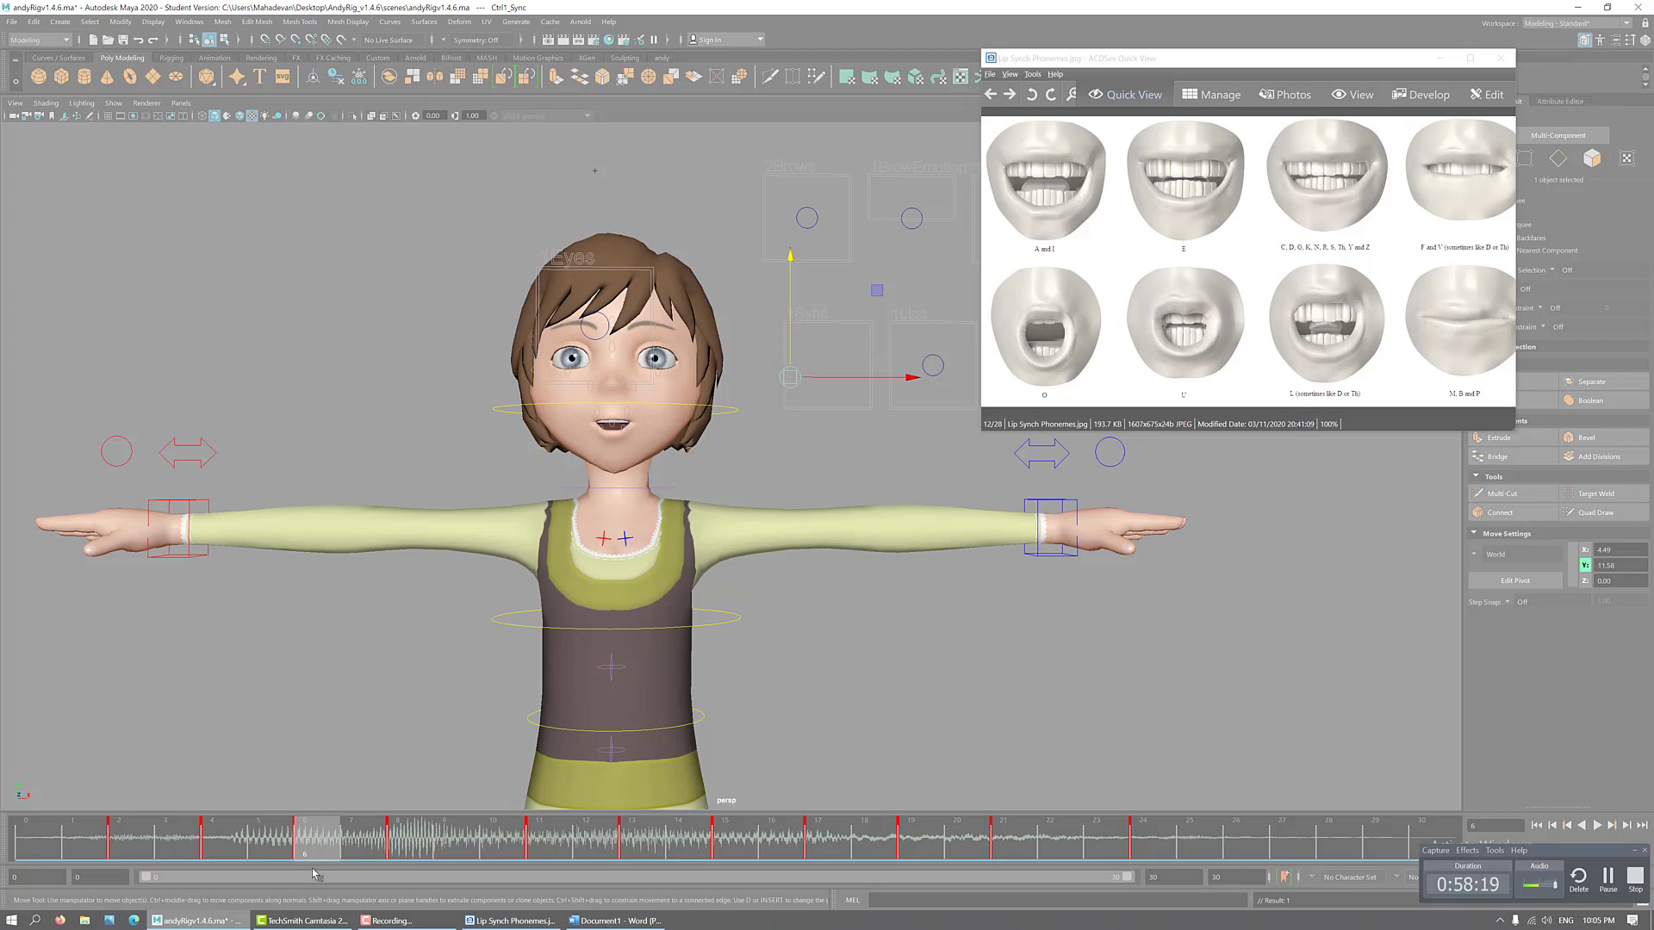
{"action": "left_click", "coordinate": [225, 845]}
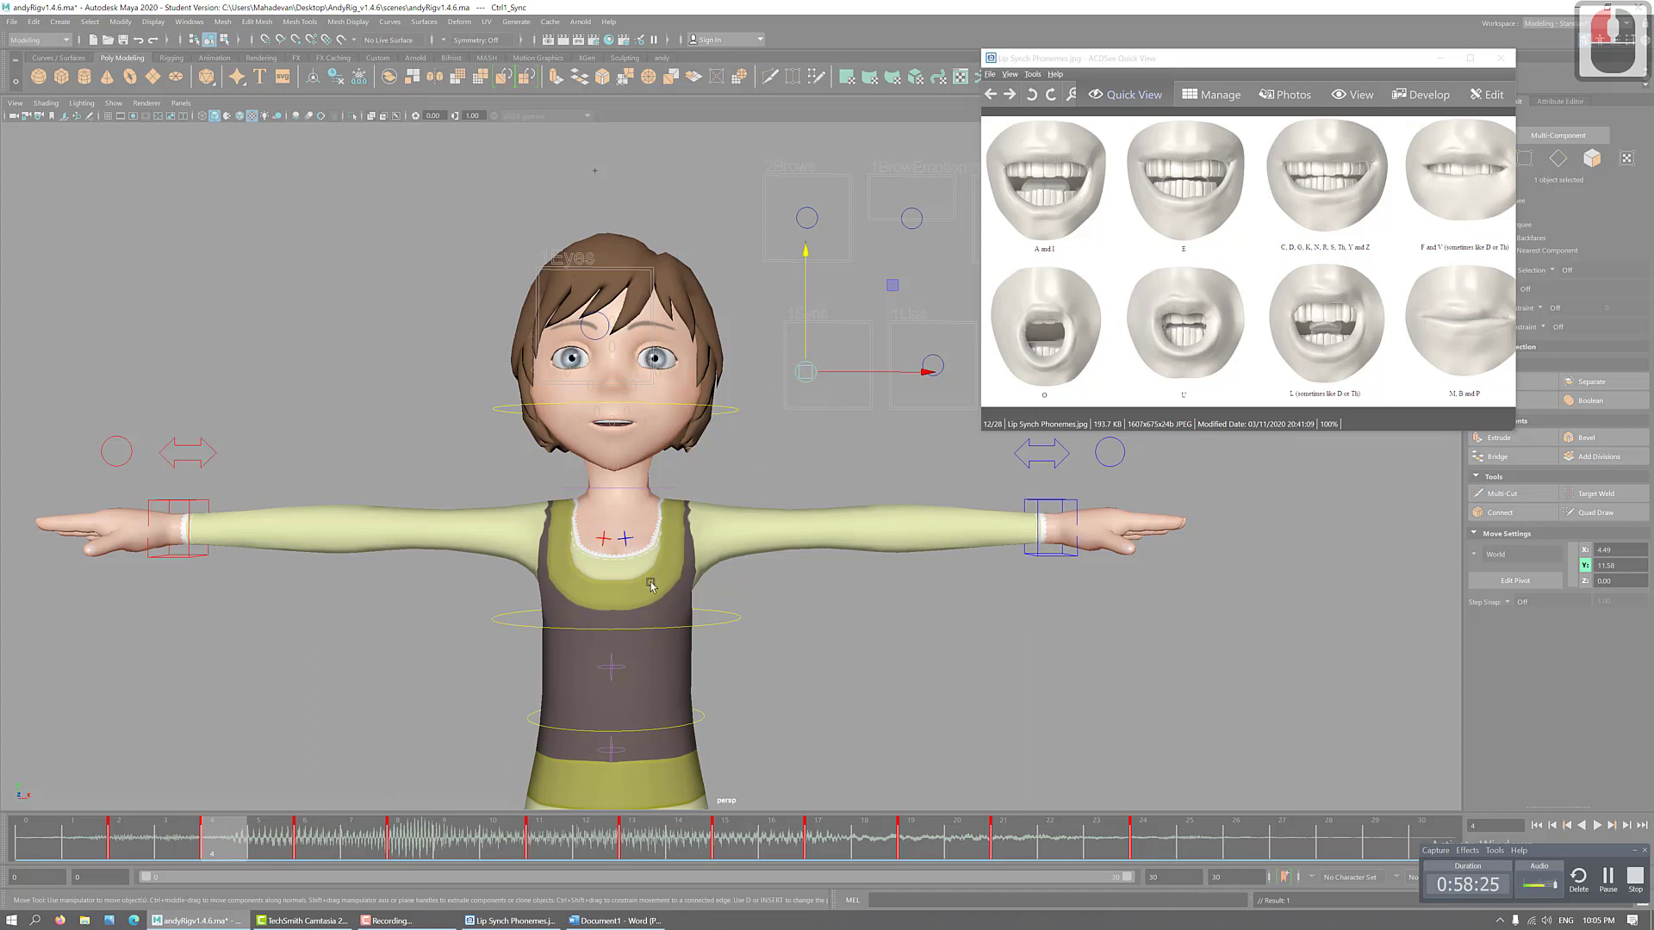
- Try opening the mouth at frame 2 by lowering the Sync control to about Y 11.42, and undo the move
{"action": "left_click", "coordinate": [153, 851]}
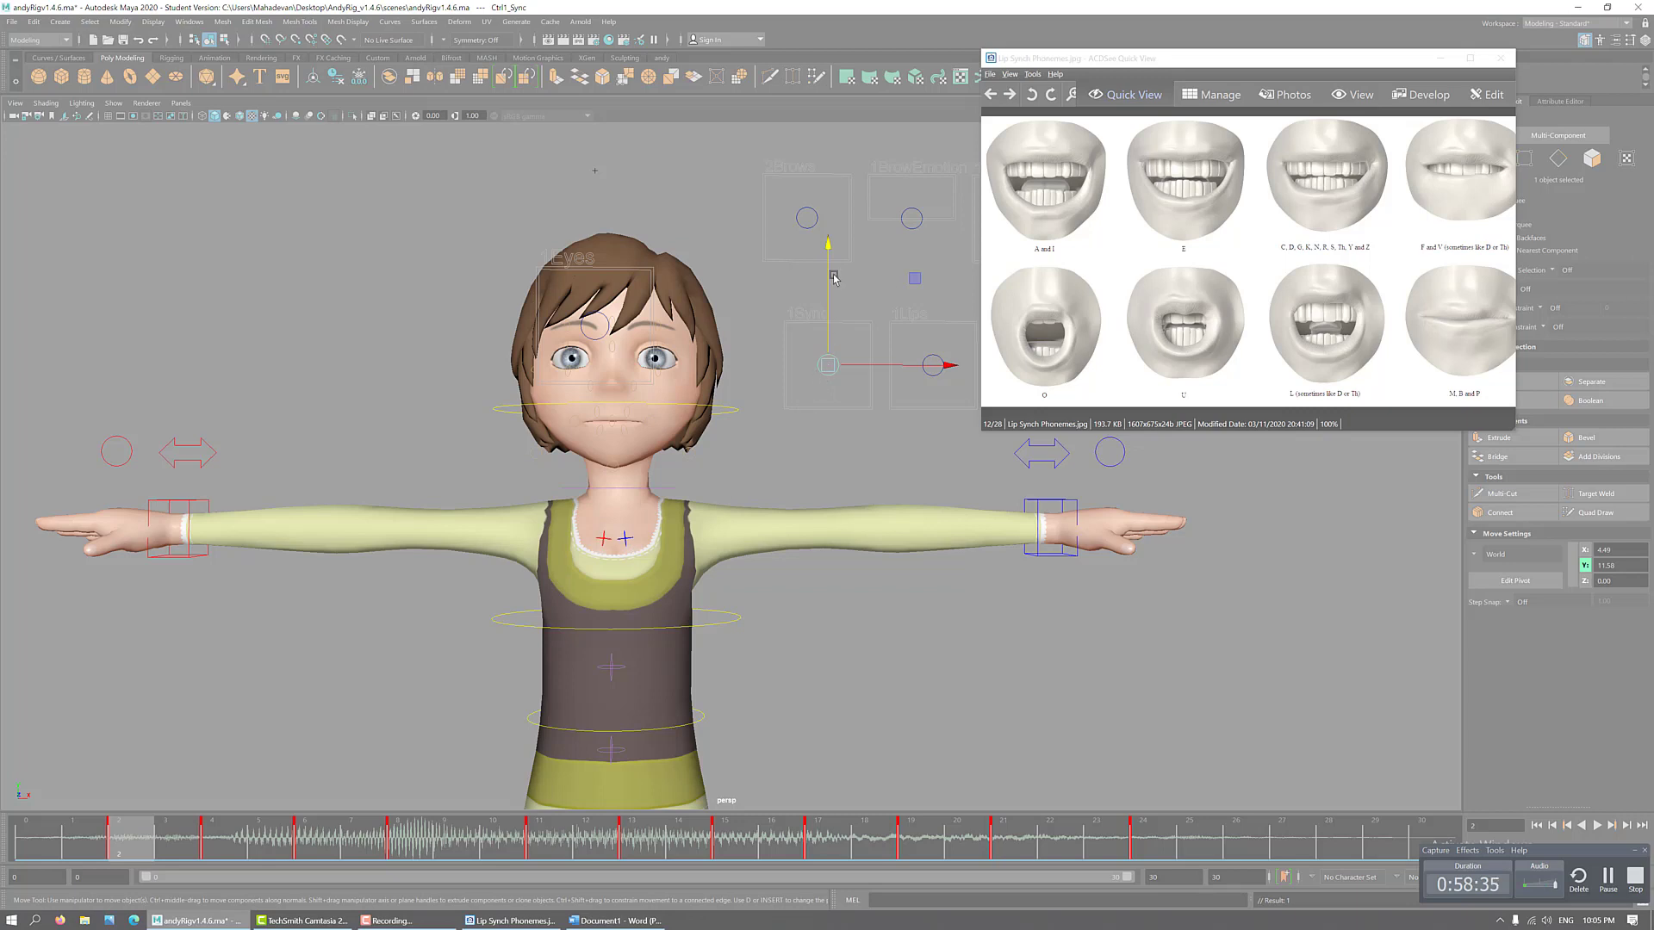
{"action": "left_click_drag", "start_coordinate": [829, 246], "coordinate": [840, 273]}
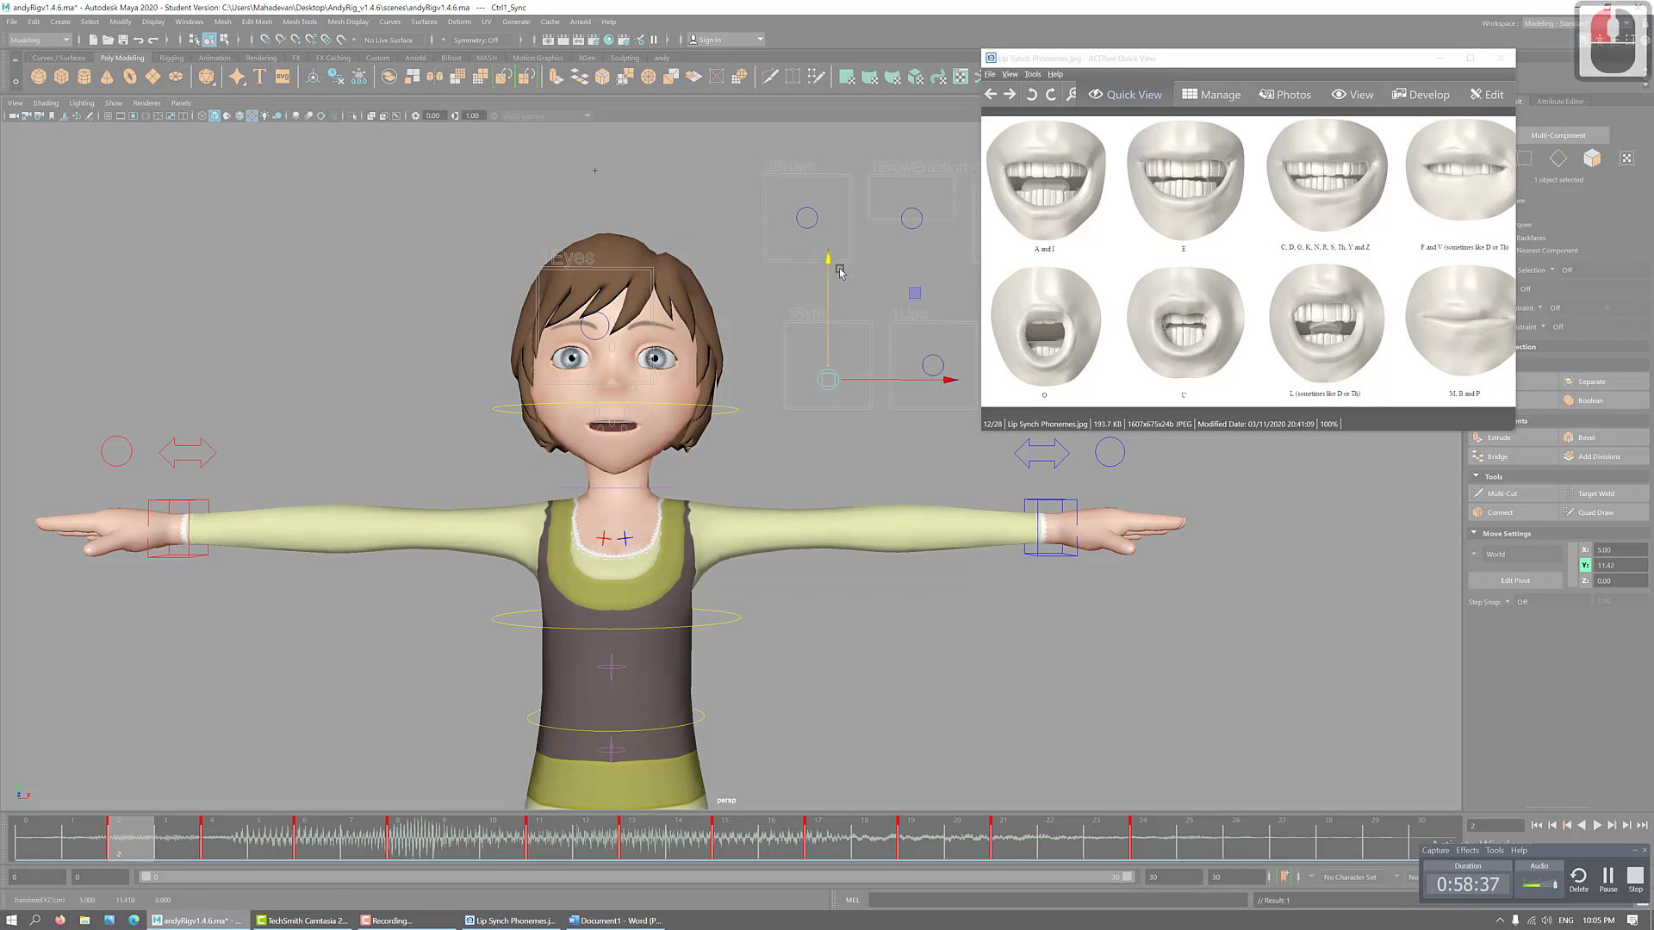
{"action": "key", "text": "ctrl+z"}
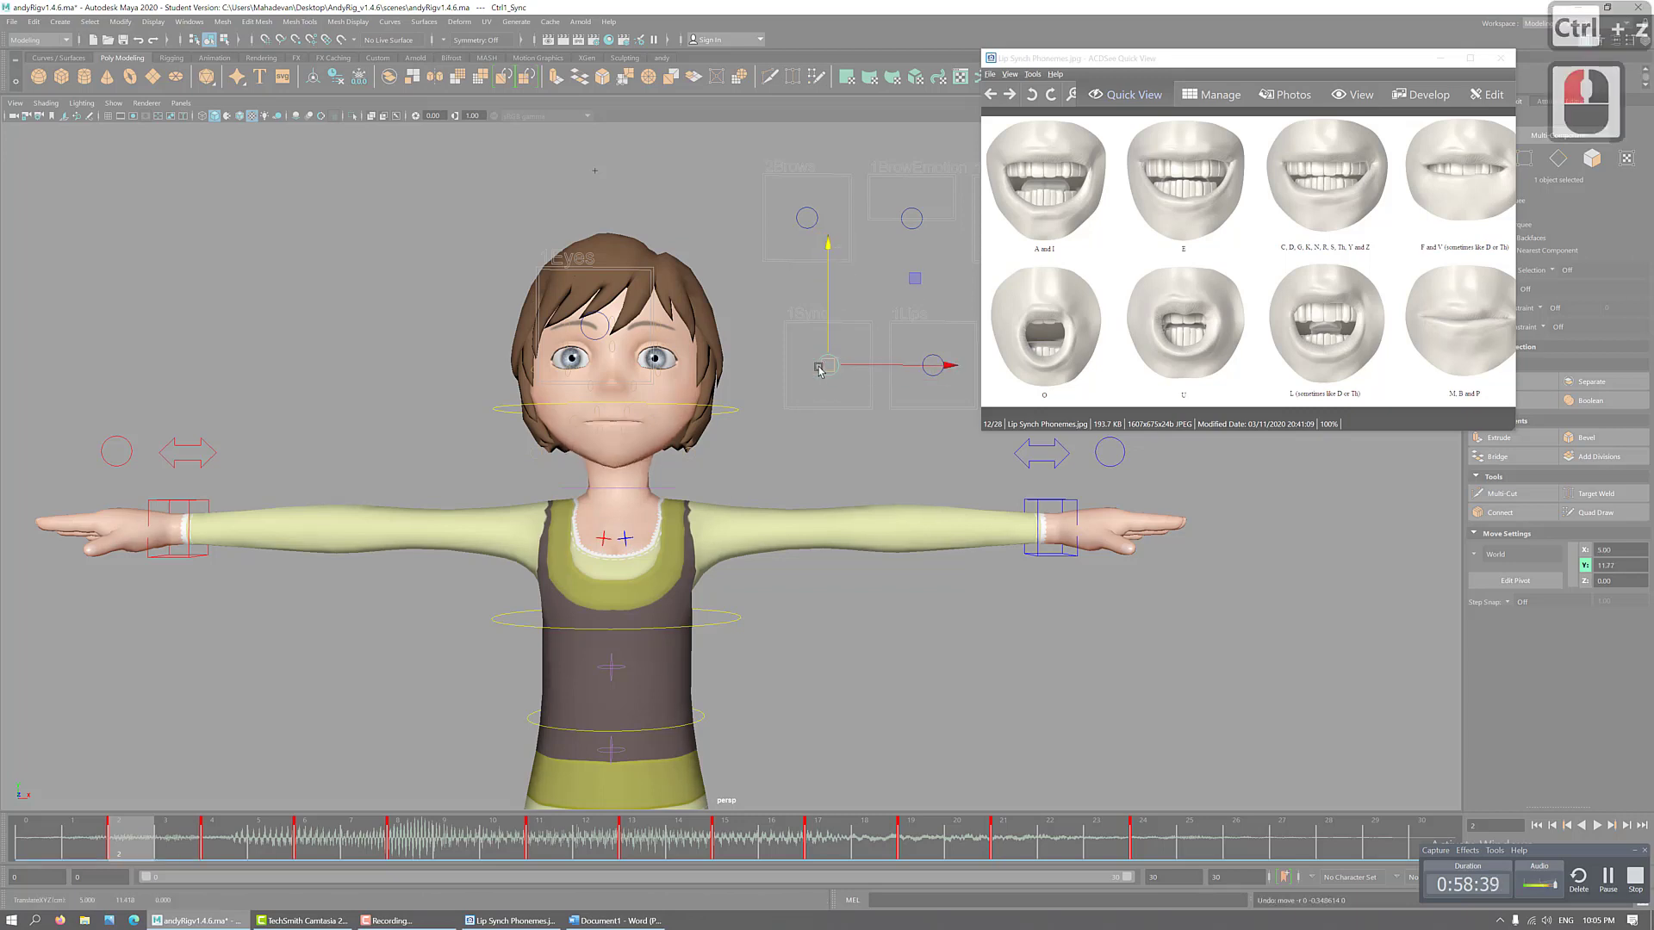
- Check the mouth shapes at frames 4, 6, 8 and 11 against the audio waveform
{"action": "left_click", "coordinate": [219, 840]}
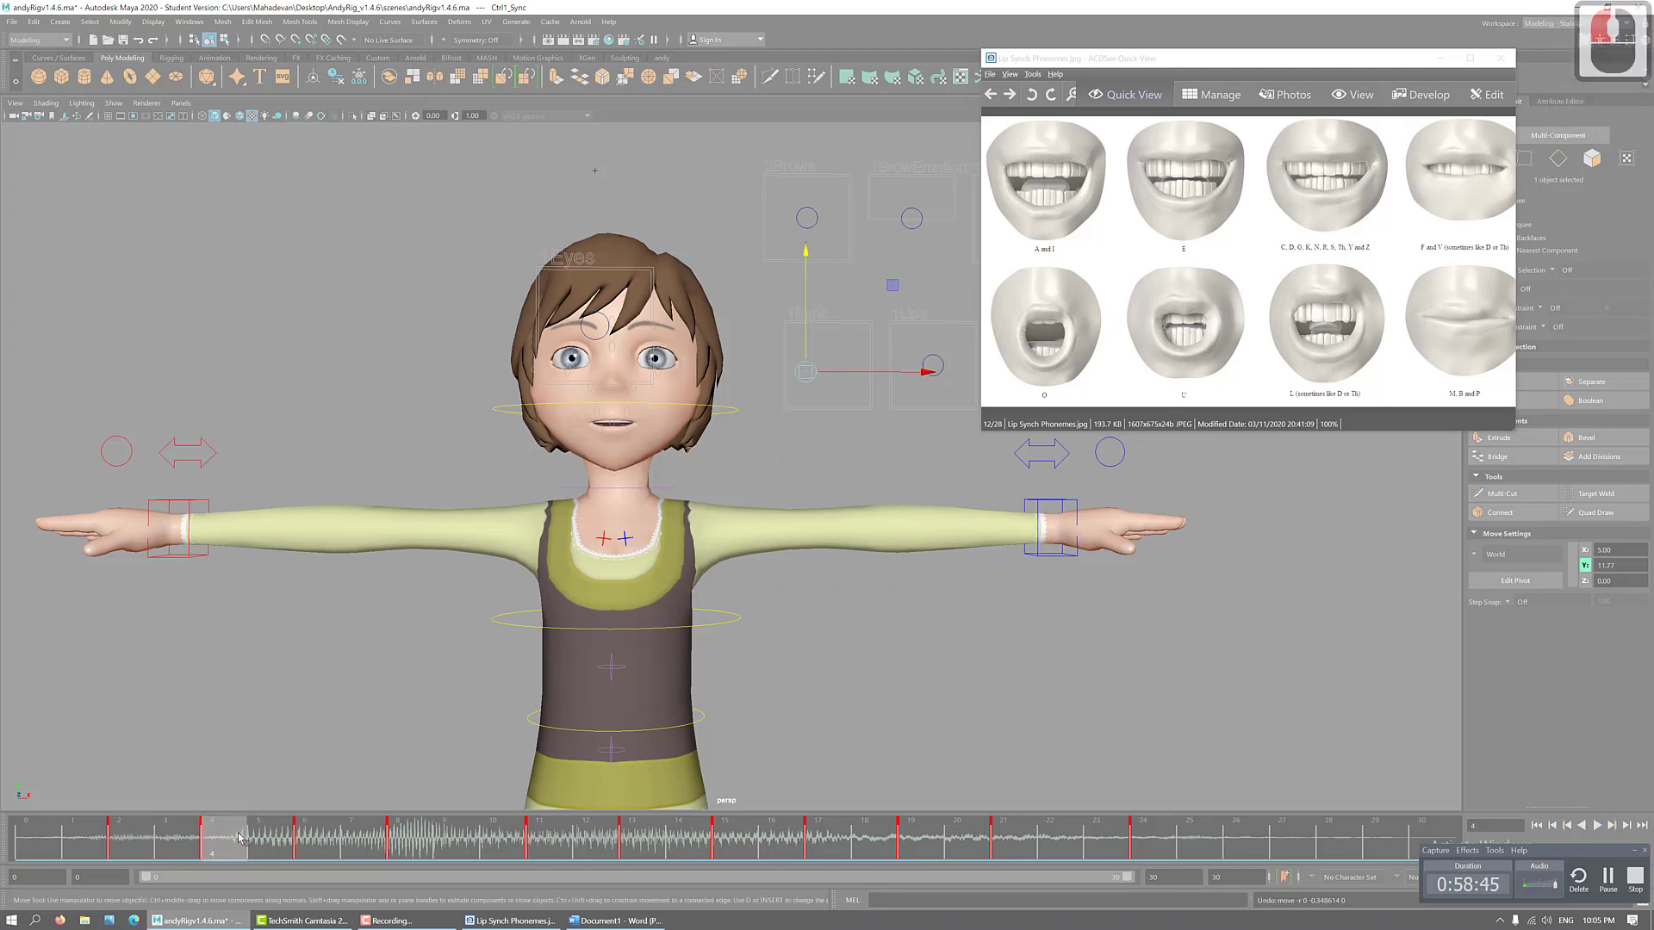
{"action": "left_click", "coordinate": [308, 851]}
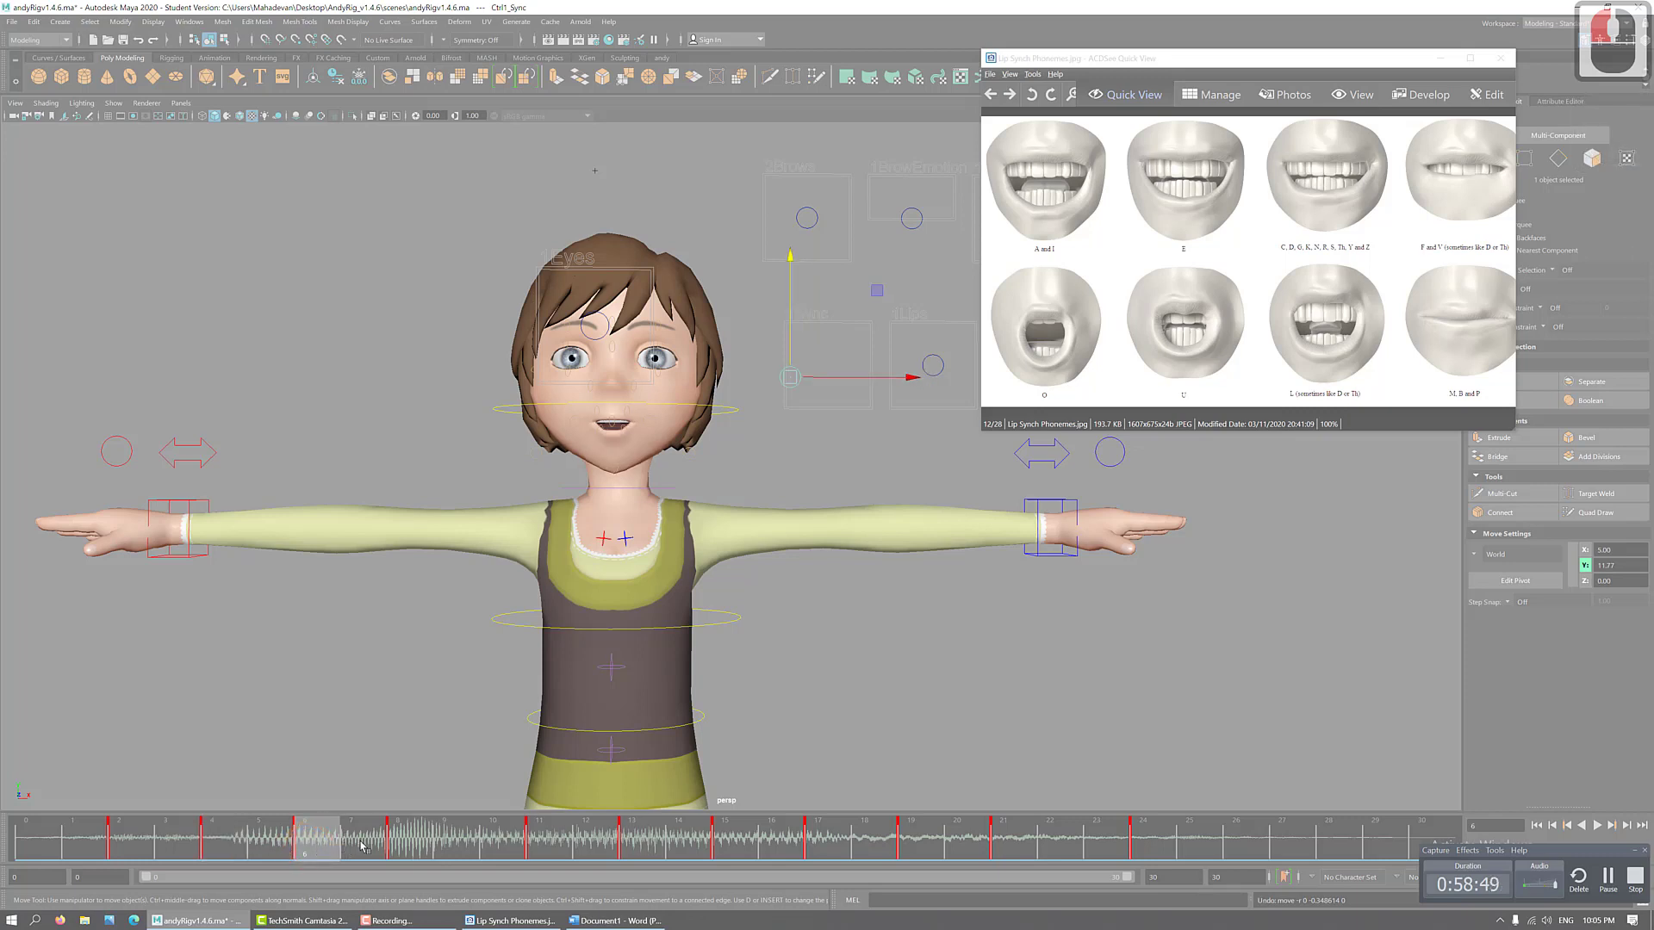
{"action": "left_click_drag", "start_coordinate": [352, 844], "coordinate": [414, 840]}
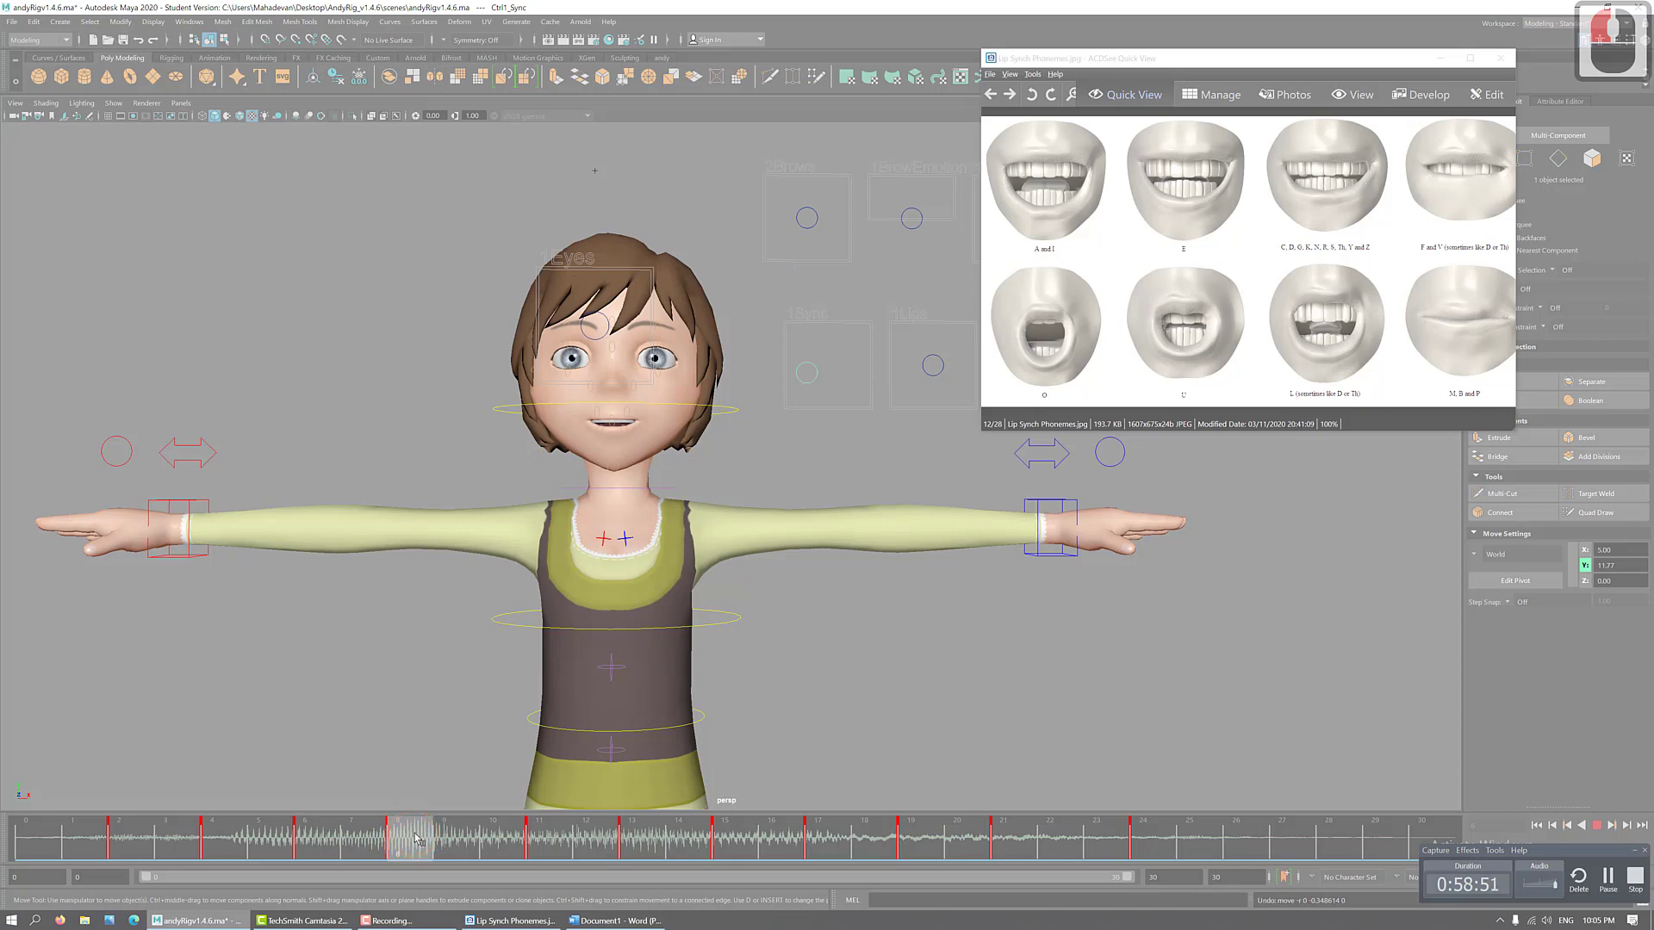
{"action": "left_click", "coordinate": [416, 838]}
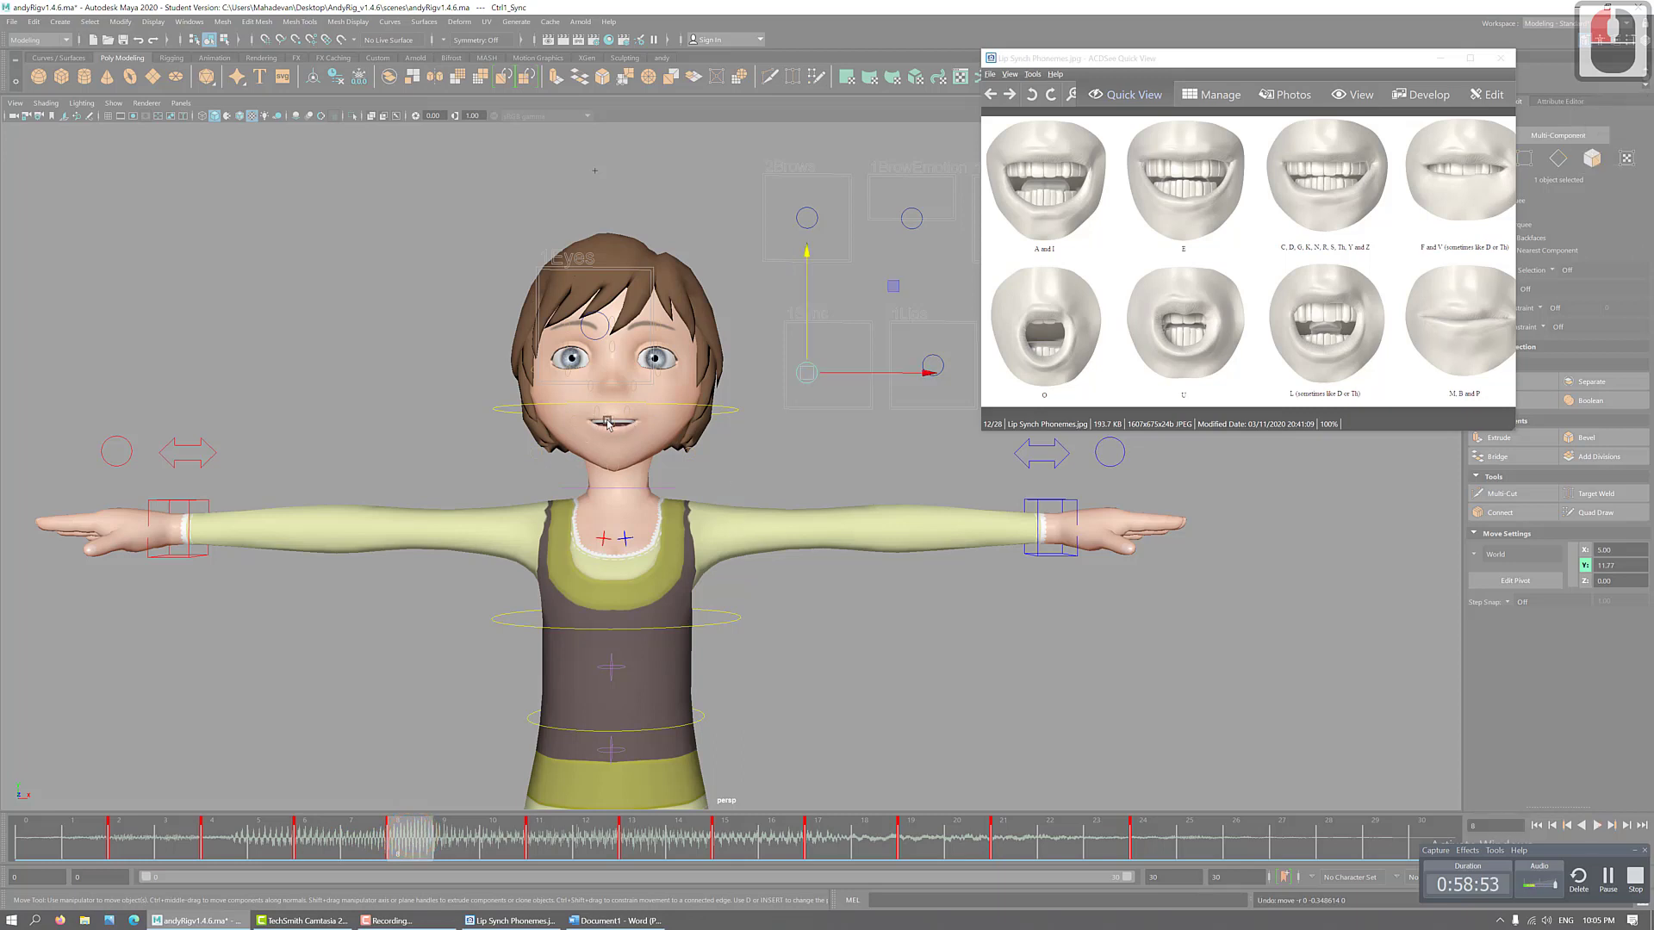
{"action": "left_click", "coordinate": [326, 835]}
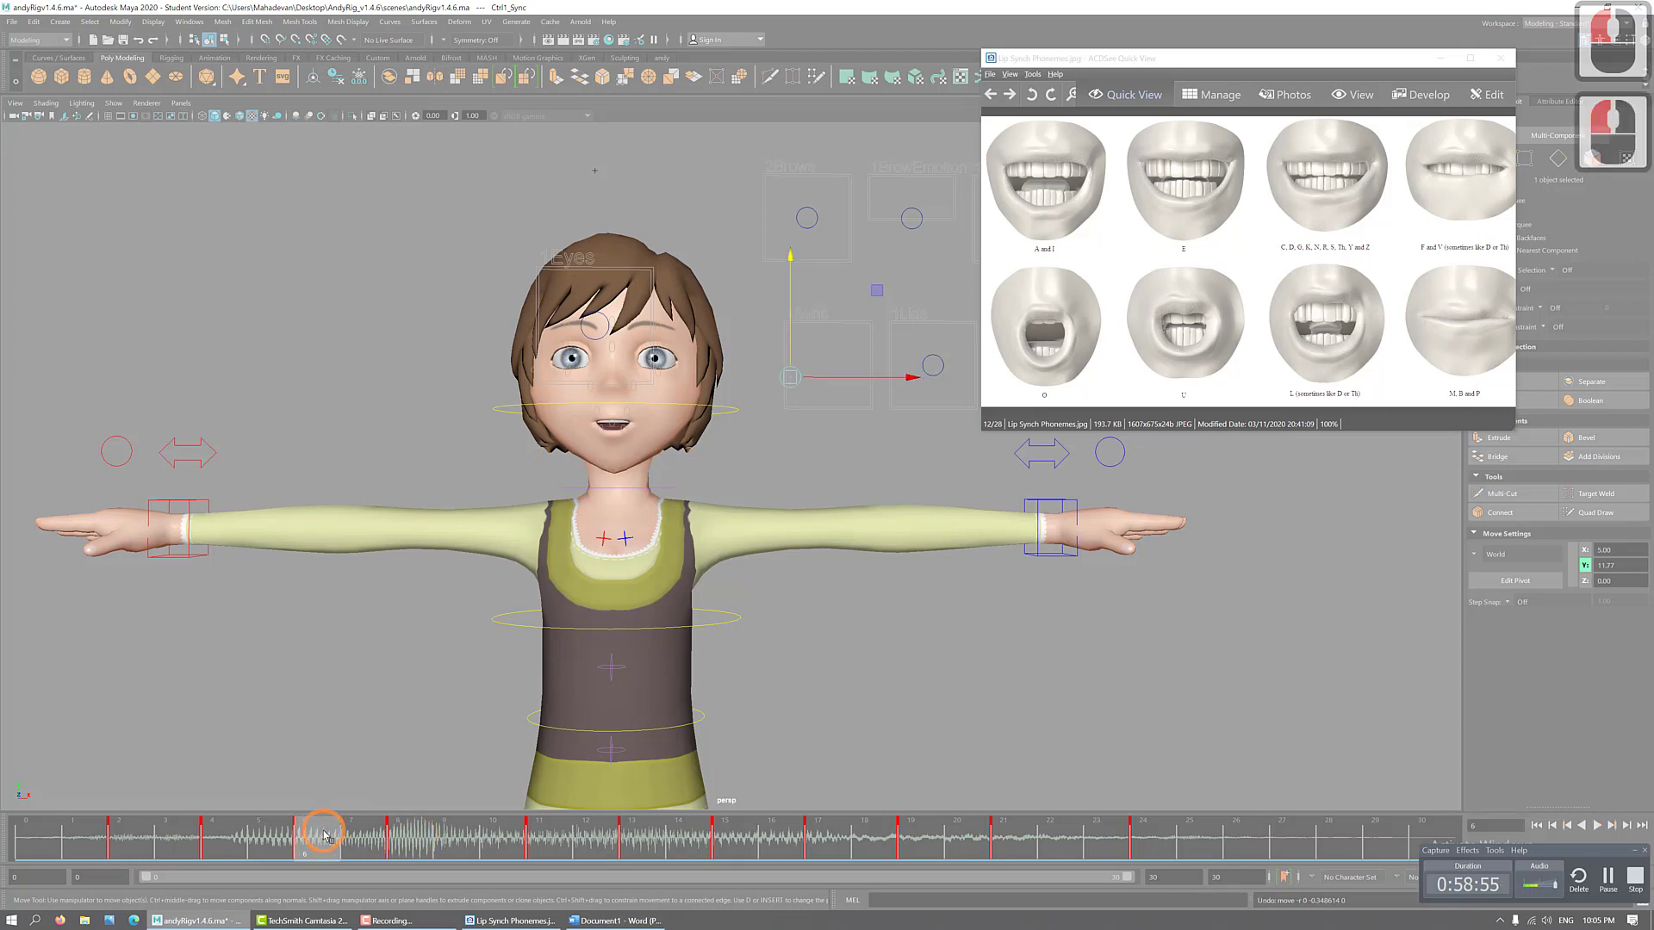
{"action": "mouse_move", "coordinate": [419, 840]}
{"action": "left_mouse_down"}
{"action": "mouse_move", "coordinate": [732, 834]}
{"action": "mouse_move", "coordinate": [155, 834]}
{"action": "mouse_move", "coordinate": [535, 829]}
{"action": "left_mouse_up"}
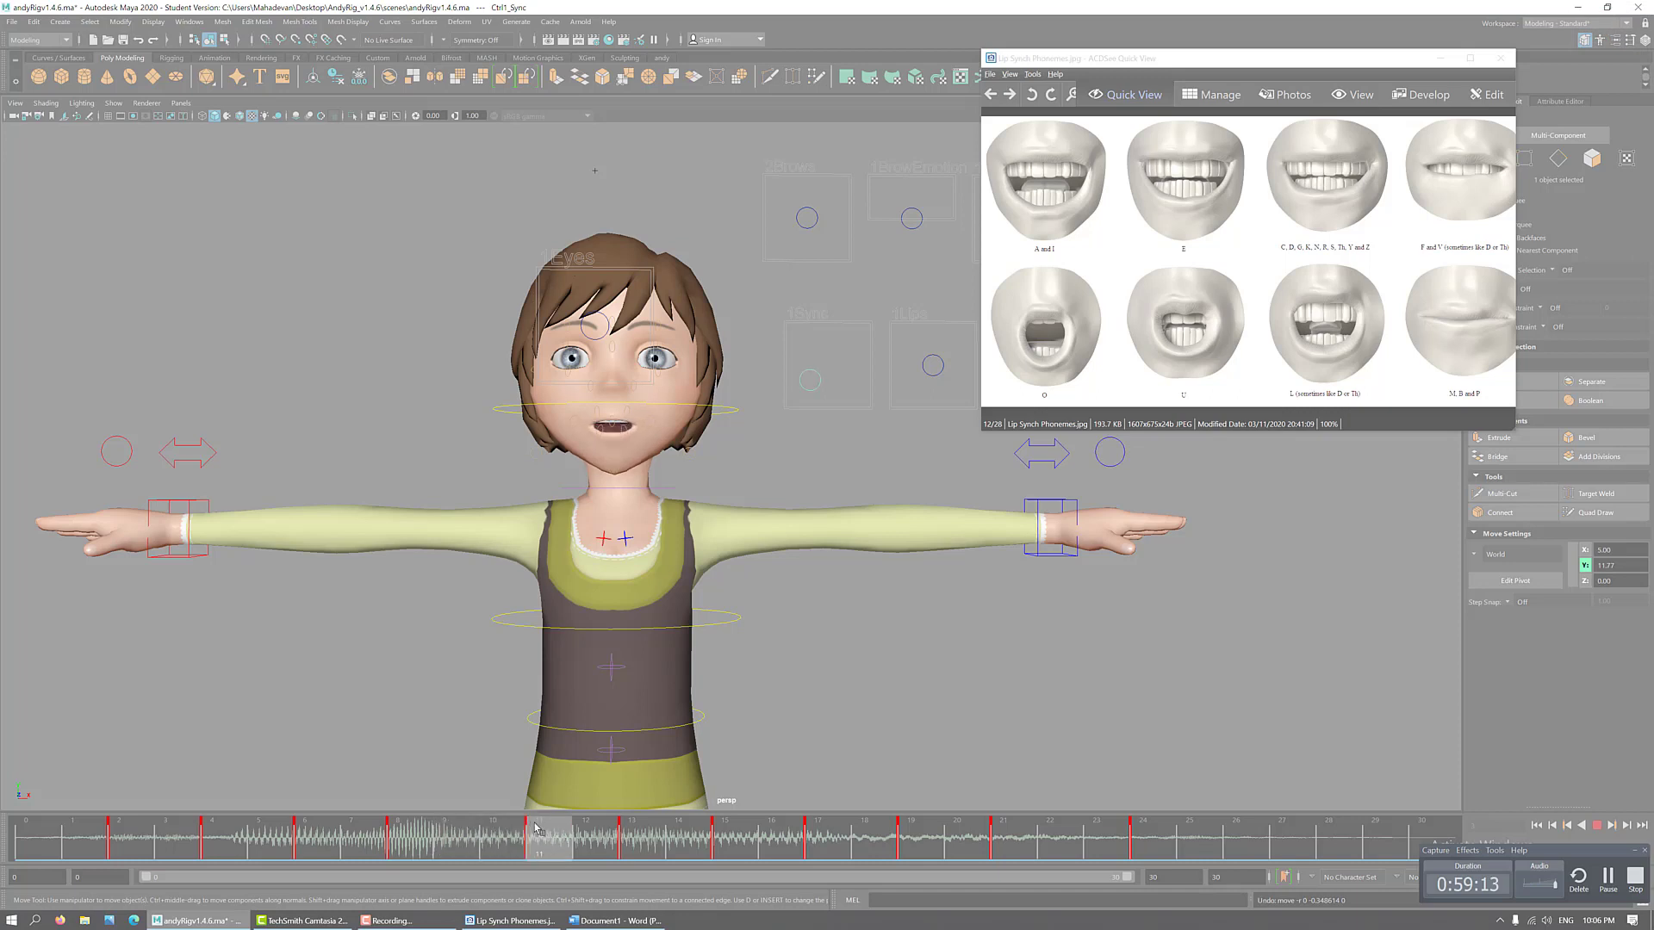
{"action": "left_click", "coordinate": [535, 829]}
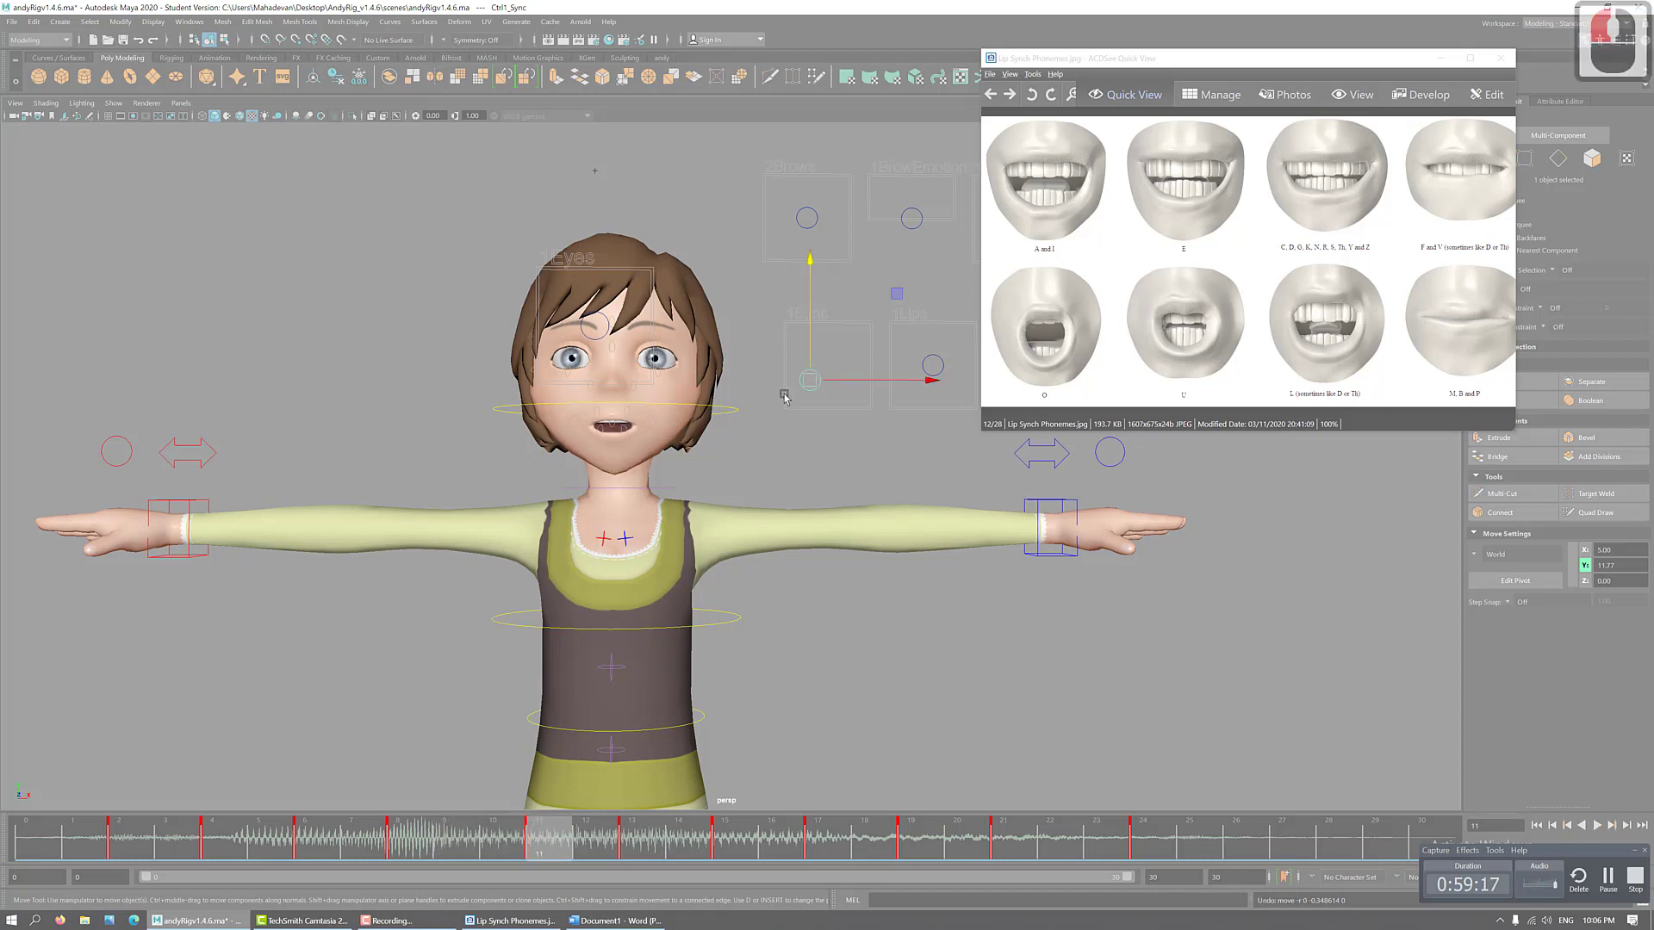
- Move the mouth key at frame 8 to frame 9 and replay the animation from the start
{"action": "mouse_move", "coordinate": [314, 840]}
{"action": "left_mouse_down"}
{"action": "mouse_move", "coordinate": [1034, 856]}
{"action": "mouse_move", "coordinate": [178, 875]}
{"action": "mouse_move", "coordinate": [379, 872]}
{"action": "mouse_move", "coordinate": [319, 870]}
{"action": "mouse_move", "coordinate": [479, 840]}
{"action": "left_mouse_up"}
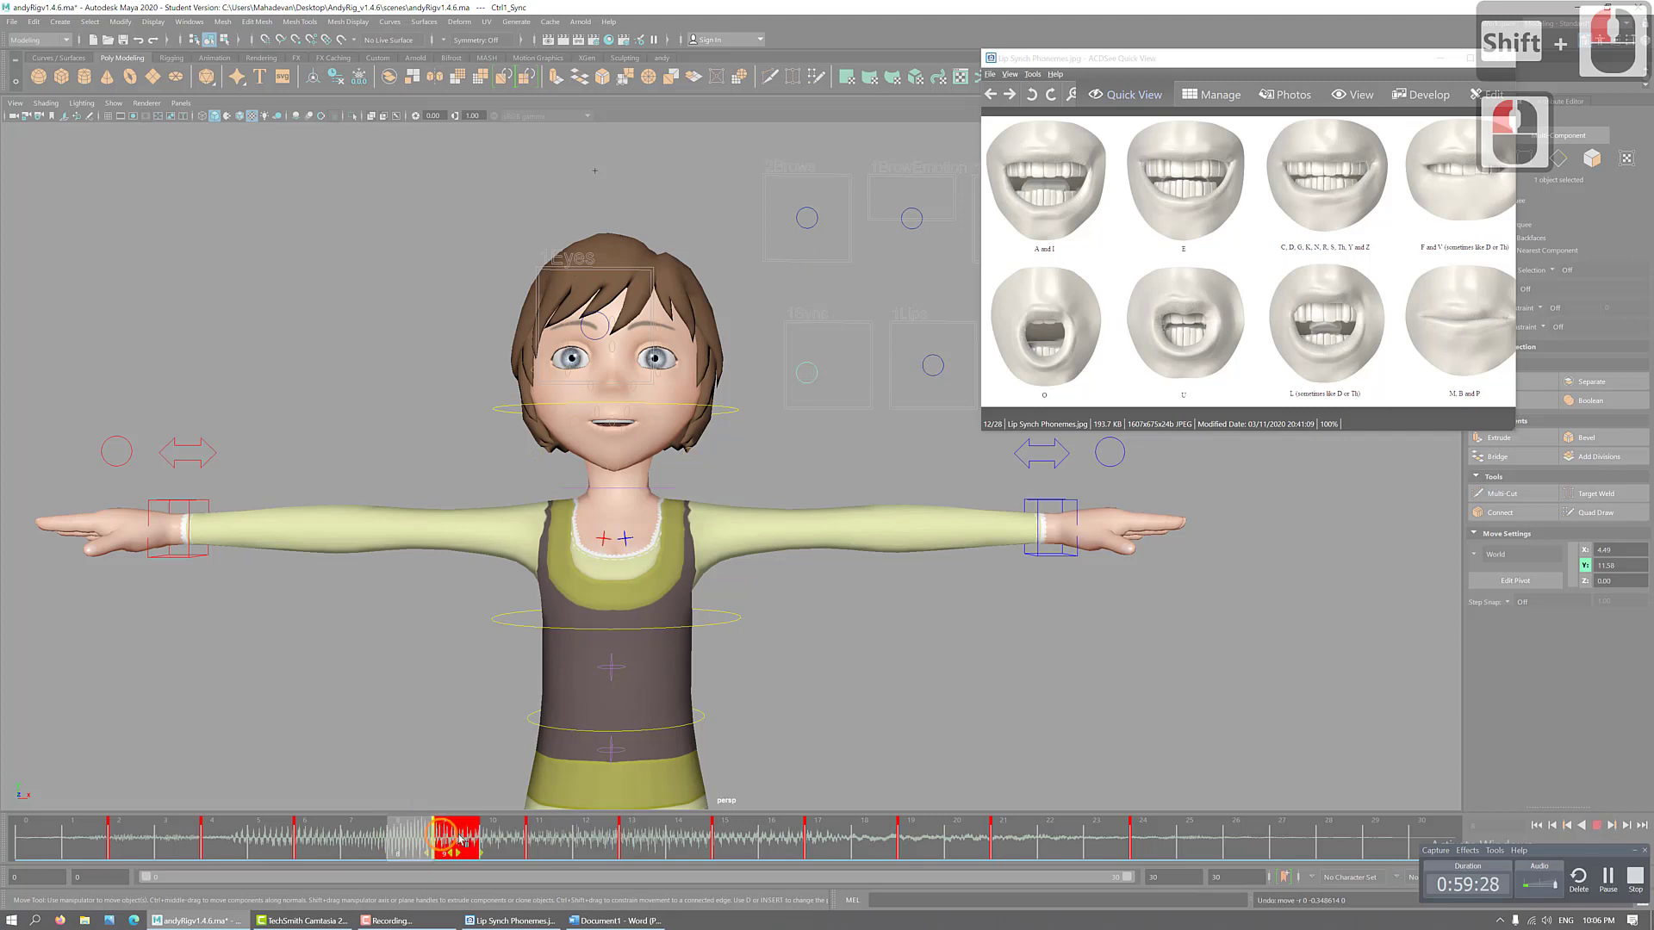
{"action": "left_click", "coordinate": [41, 856]}
{"action": "key", "text": "alt+v"}
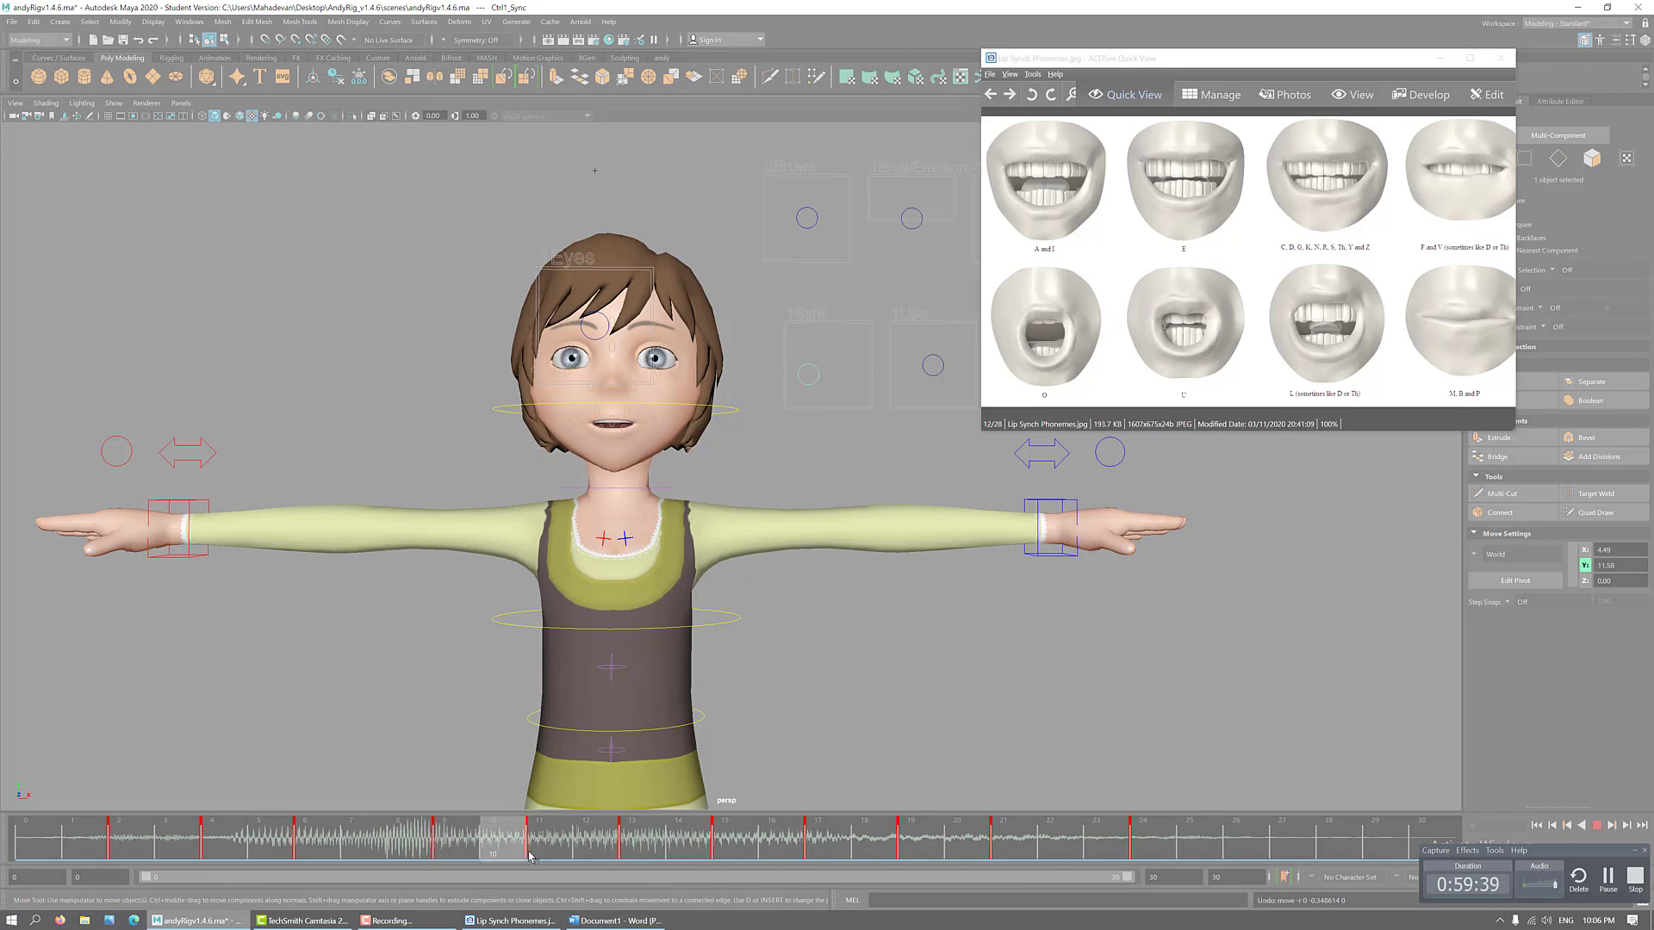
- Scrub the retimed lip-sync through frames 9 to 24 to compare each remaining mouth shape with the audio
{"action": "mouse_move", "coordinate": [530, 857]}
{"action": "left_mouse_down"}
{"action": "mouse_move", "coordinate": [677, 854]}
{"action": "mouse_move", "coordinate": [359, 814]}
{"action": "mouse_move", "coordinate": [593, 842]}
{"action": "mouse_move", "coordinate": [515, 849]}
{"action": "mouse_move", "coordinate": [540, 851]}
{"action": "left_mouse_up"}
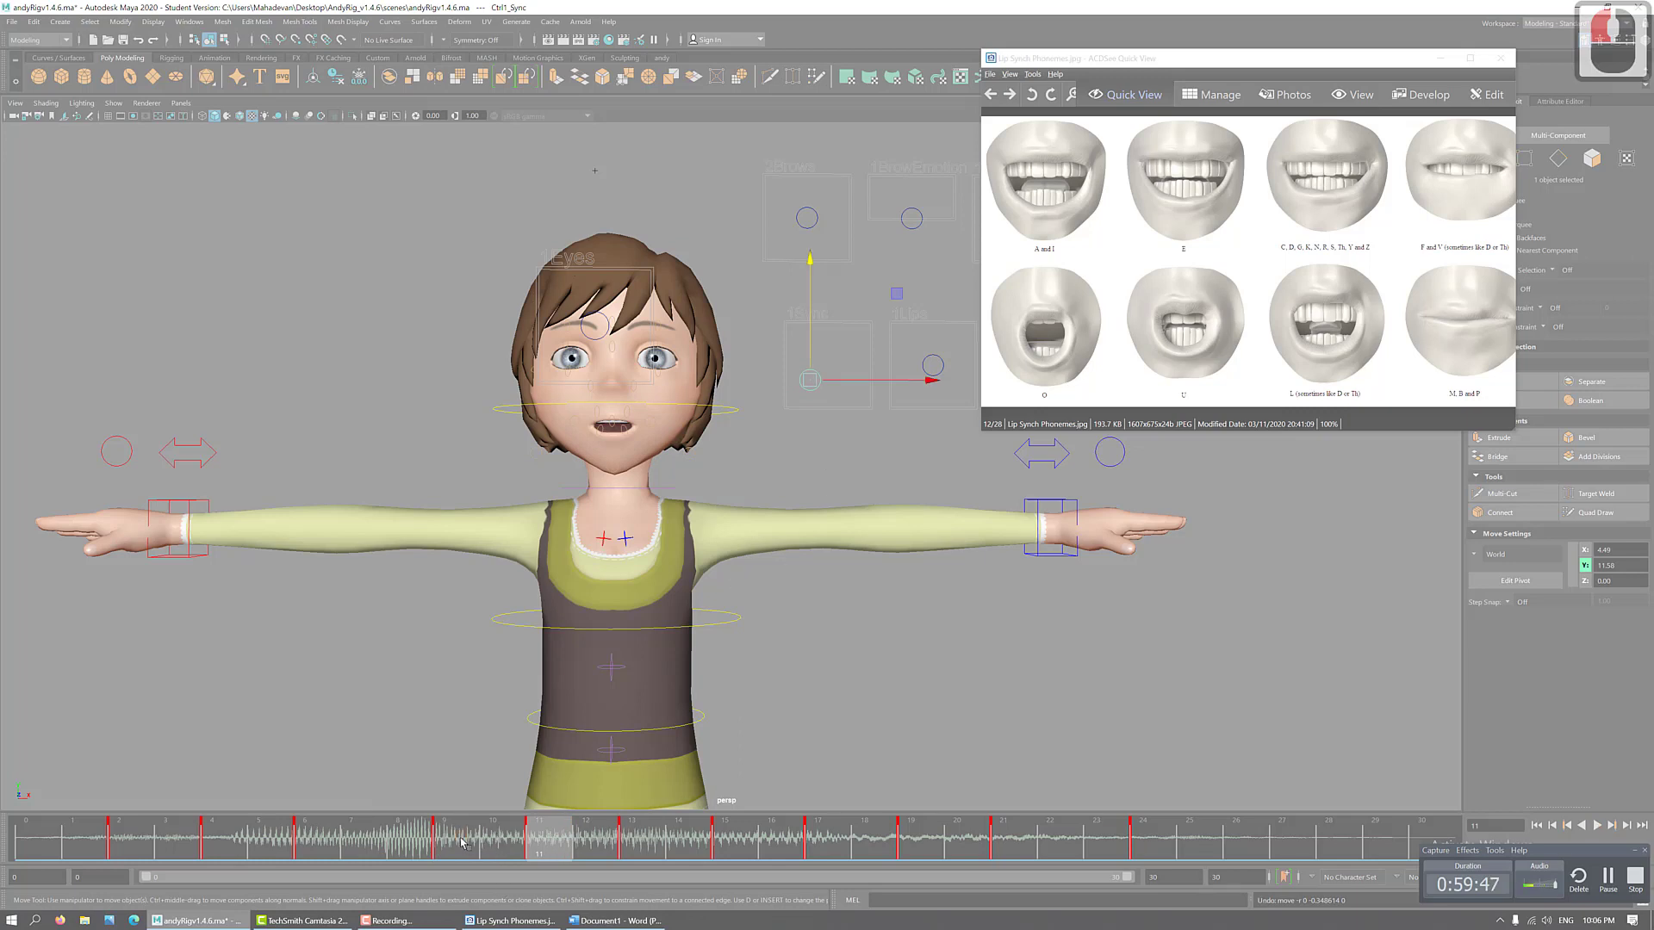
{"action": "left_click", "coordinate": [462, 843]}
{"action": "left_click", "coordinate": [553, 853]}
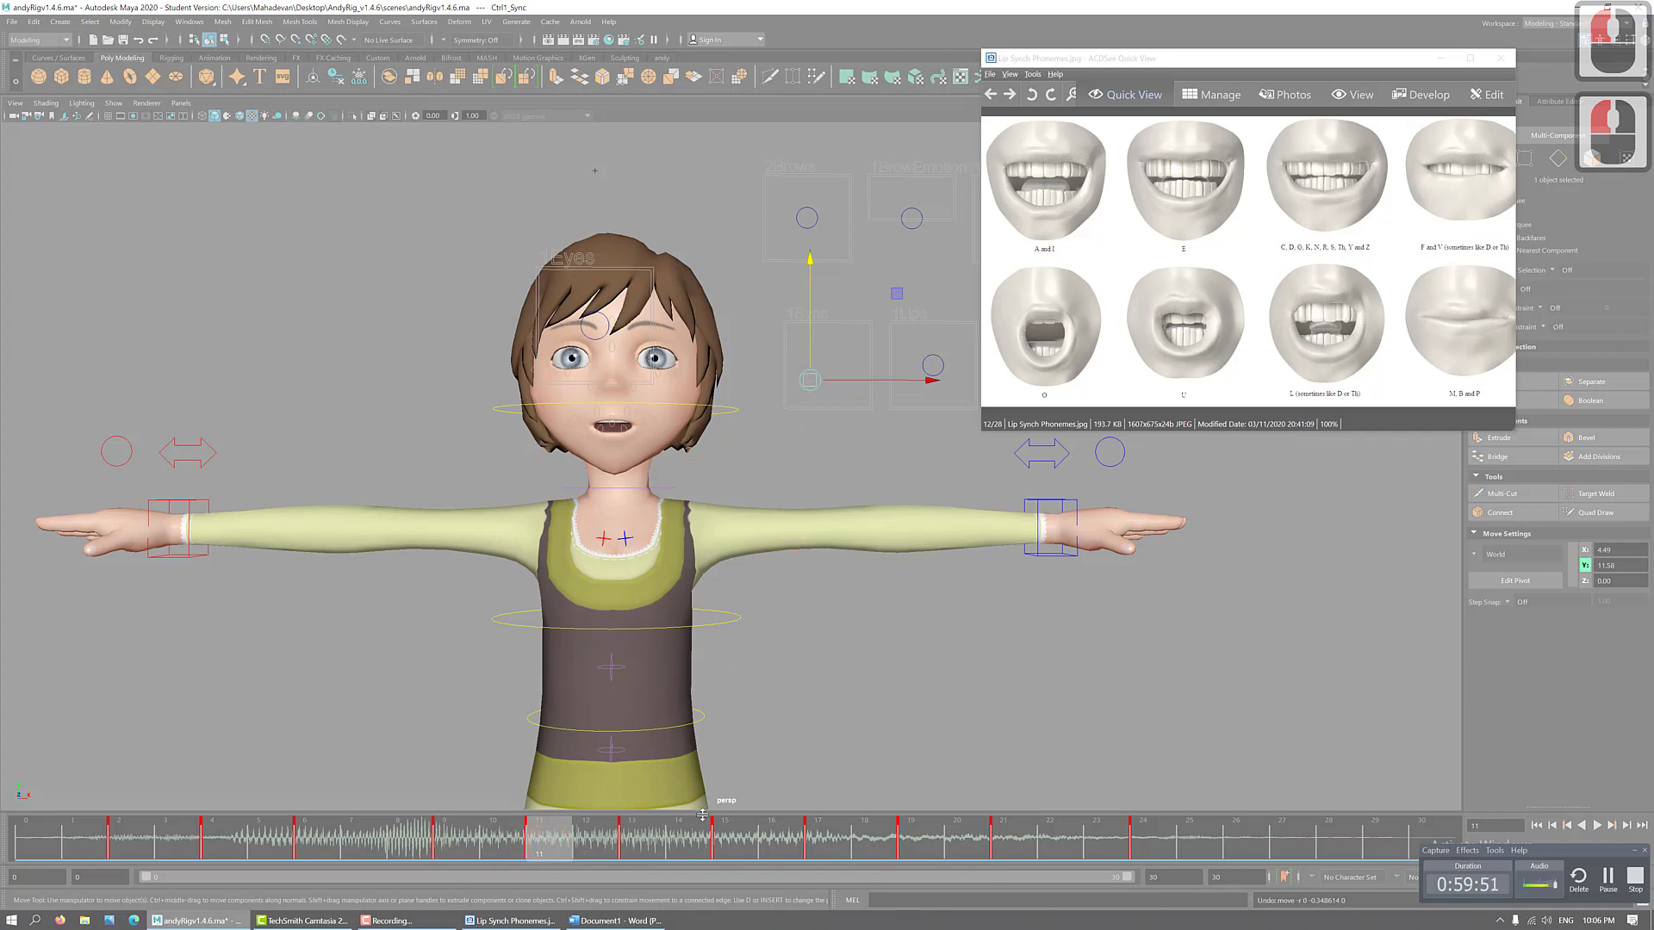
{"action": "left_click", "coordinate": [646, 843]}
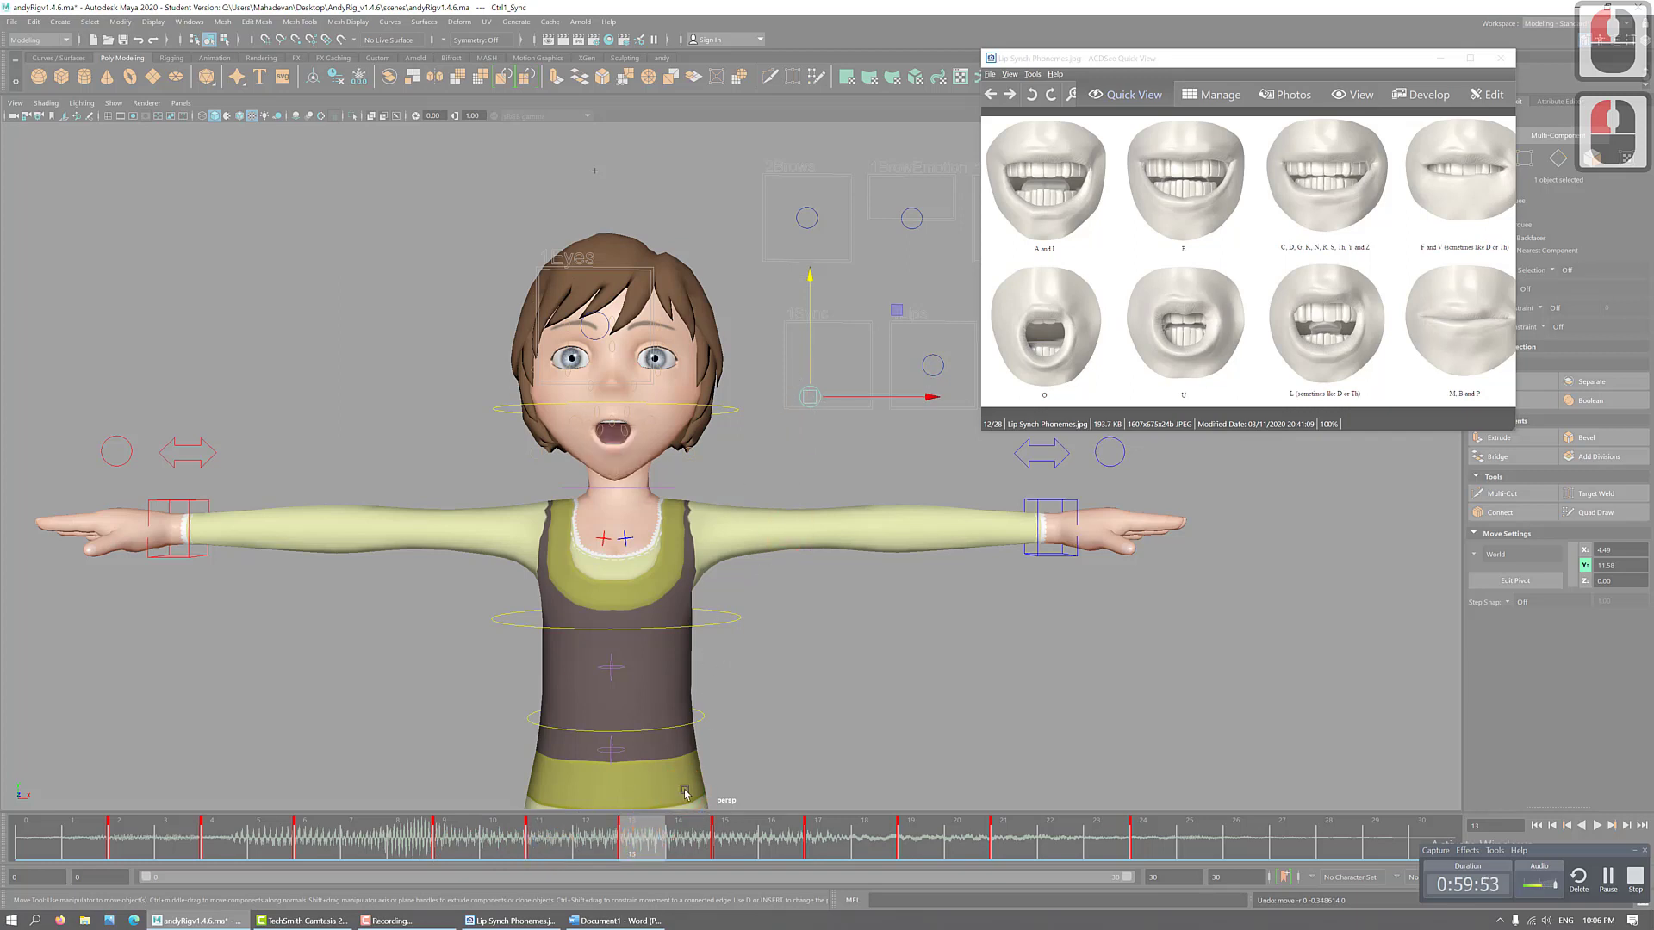
{"action": "mouse_move", "coordinate": [379, 848]}
{"action": "left_mouse_down"}
{"action": "mouse_move", "coordinate": [829, 877]}
{"action": "mouse_move", "coordinate": [653, 871]}
{"action": "mouse_move", "coordinate": [761, 848]}
{"action": "mouse_move", "coordinate": [743, 847]}
{"action": "mouse_move", "coordinate": [801, 853]}
{"action": "mouse_move", "coordinate": [458, 864]}
{"action": "mouse_move", "coordinate": [827, 863]}
{"action": "mouse_move", "coordinate": [945, 884]}
{"action": "mouse_move", "coordinate": [1059, 861]}
{"action": "mouse_move", "coordinate": [779, 848]}
{"action": "mouse_move", "coordinate": [954, 832]}
{"action": "mouse_move", "coordinate": [936, 833]}
{"action": "mouse_move", "coordinate": [1043, 837]}
{"action": "mouse_move", "coordinate": [1031, 846]}
{"action": "left_mouse_up"}
{"action": "left_click_drag", "start_coordinate": [771, 866], "coordinate": [919, 840]}
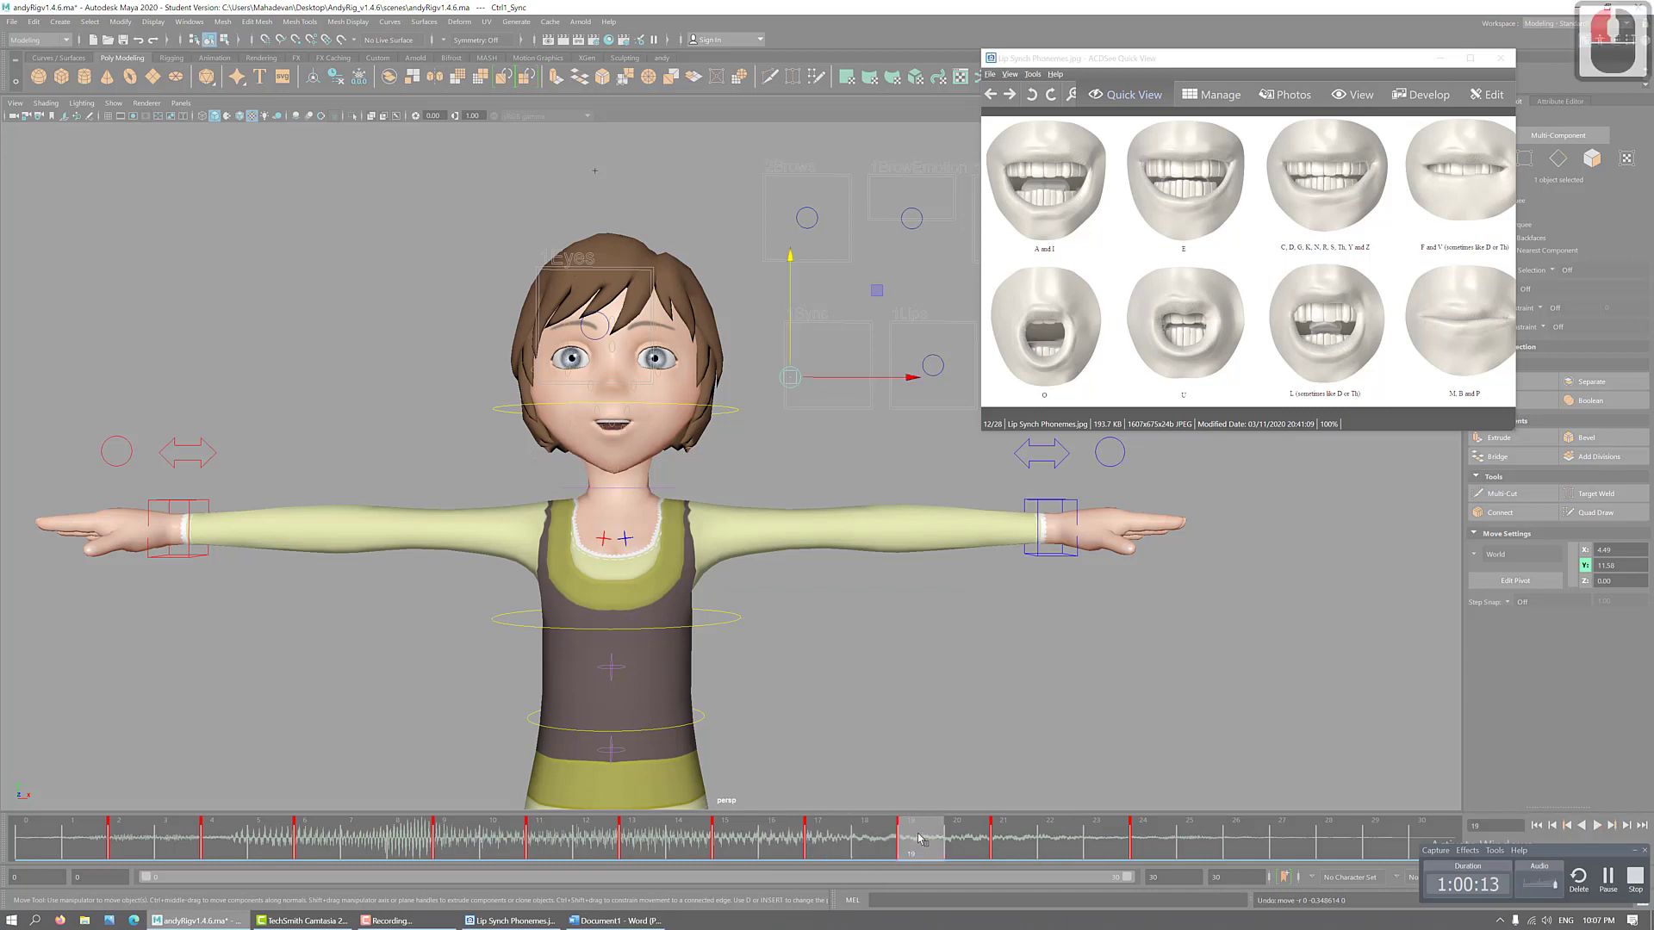
{"action": "left_click", "coordinate": [1017, 847]}
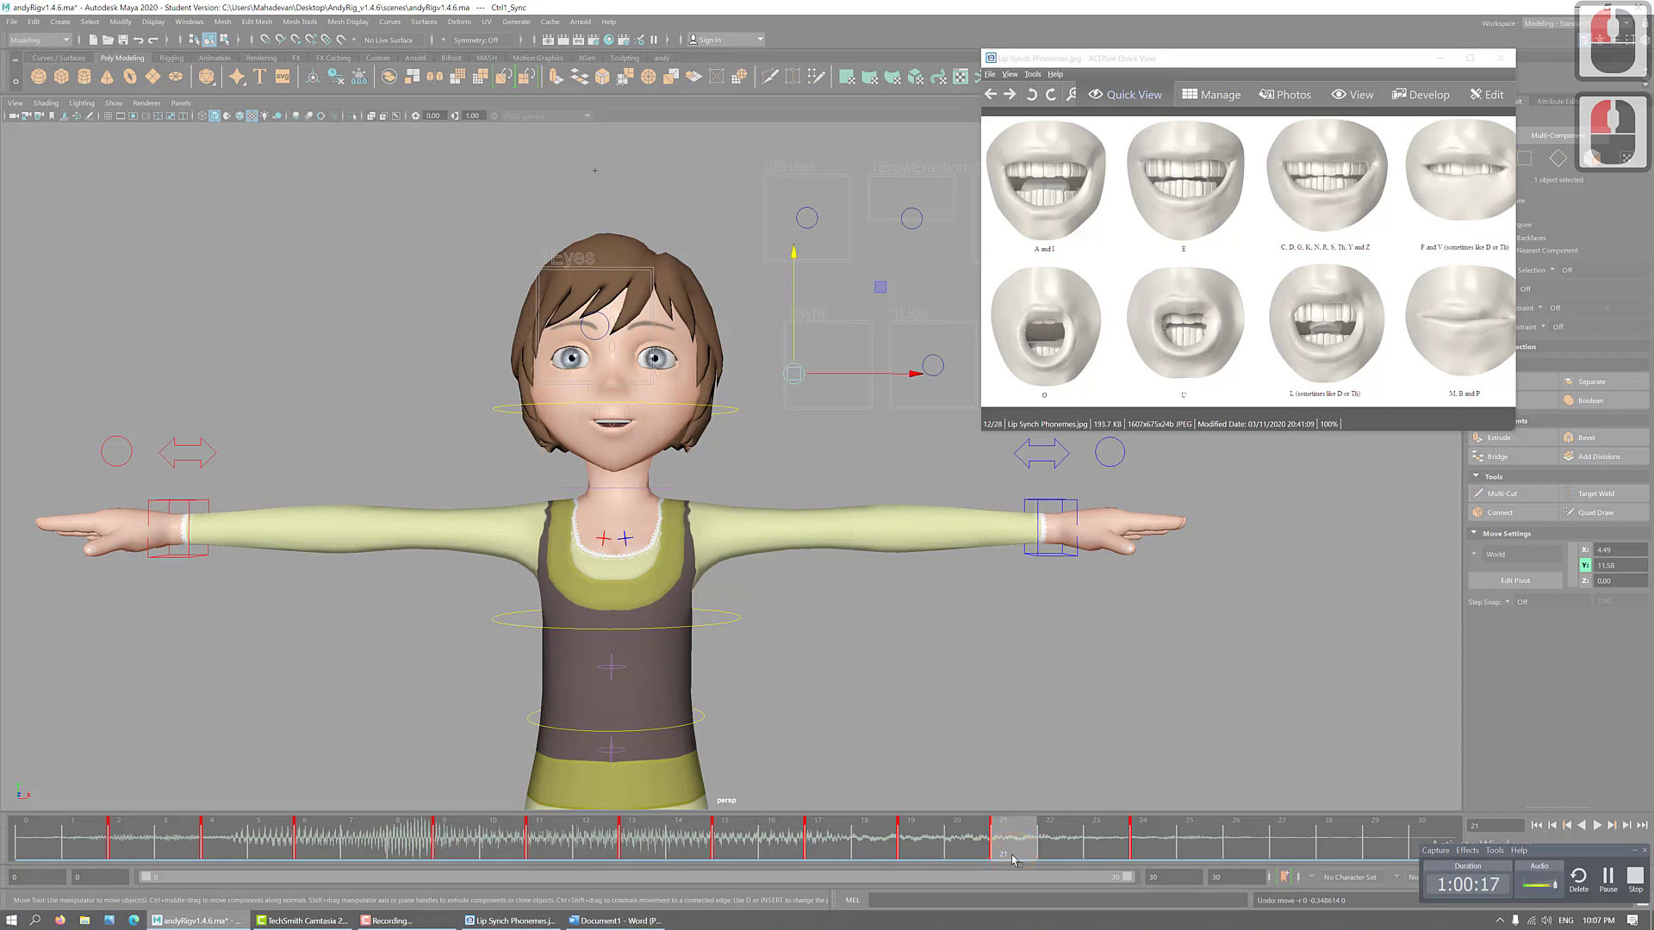
{"action": "left_click_drag", "start_coordinate": [1045, 849], "coordinate": [1172, 849]}
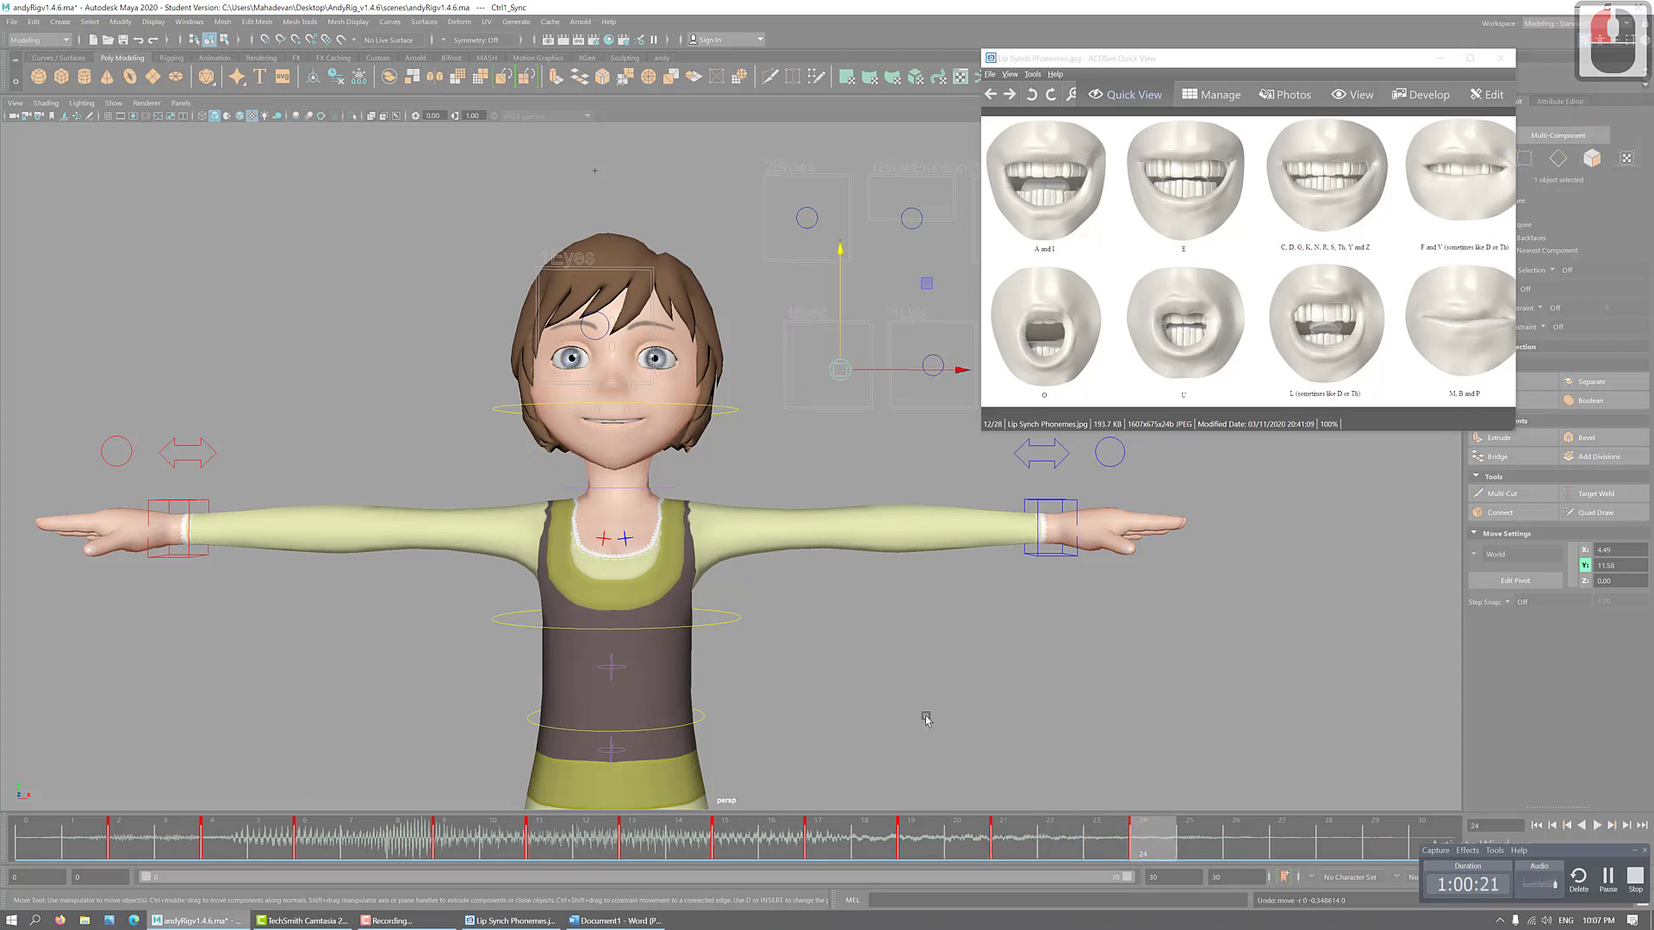
- Set a key on the Sync control at frame 26 to hold the closing mouth shape
{"action": "left_click", "coordinate": [1251, 847]}
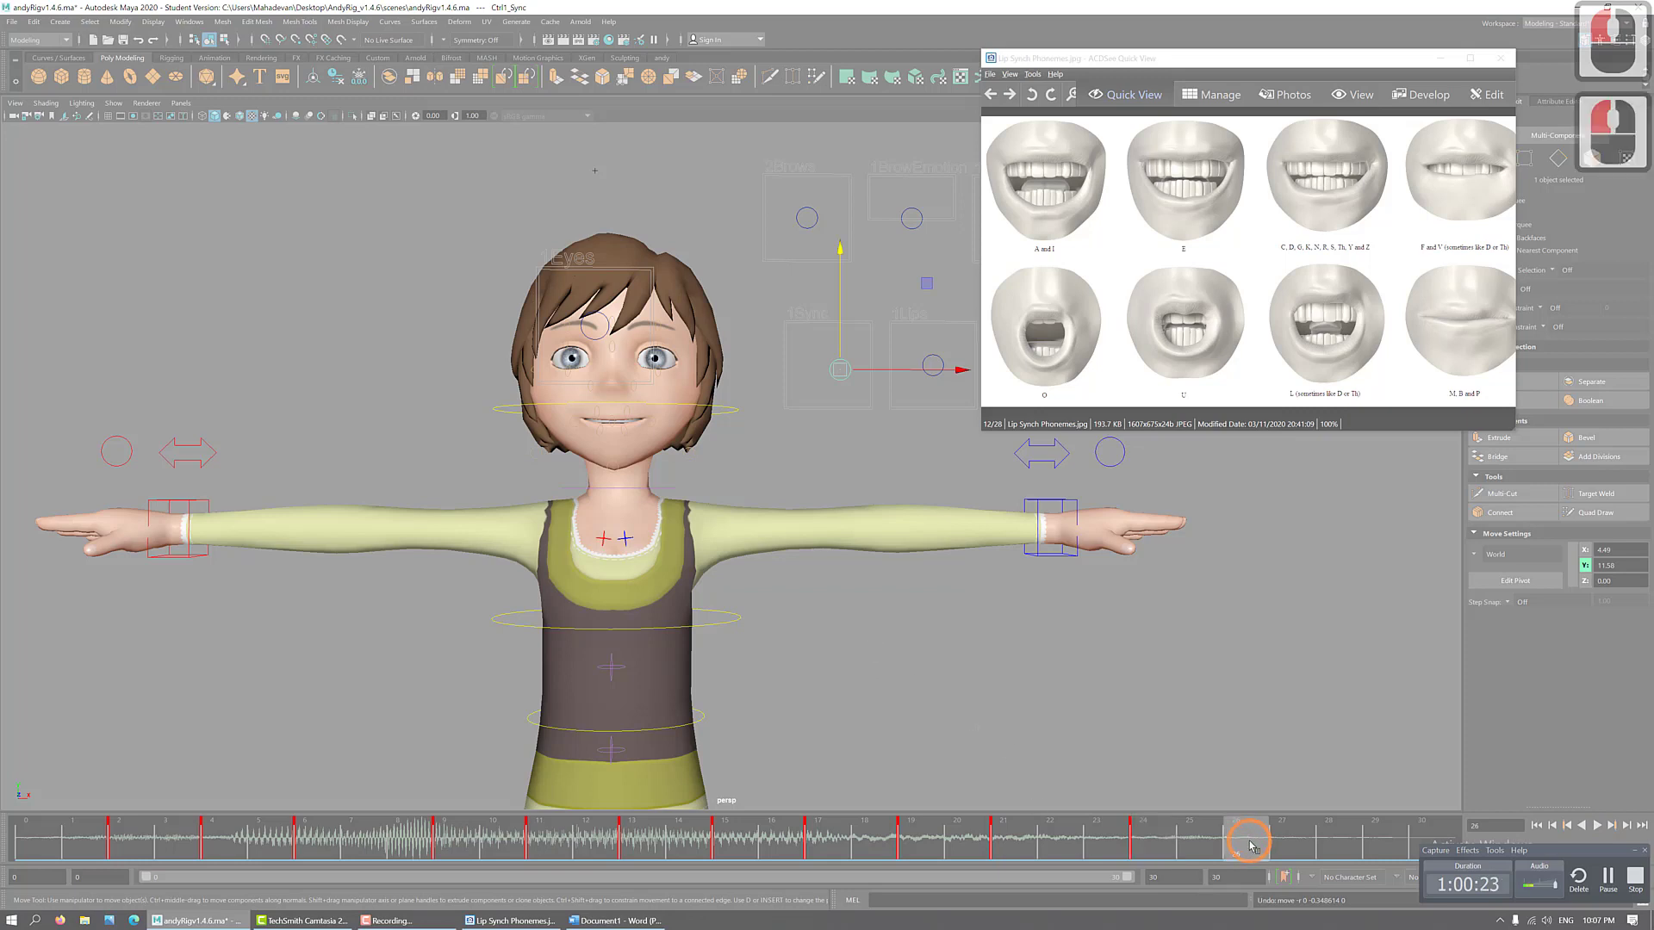
{"action": "key", "text": "s"}
{"action": "key", "text": "s"}
{"action": "key", "text": "s"}
{"action": "key", "text": "s"}
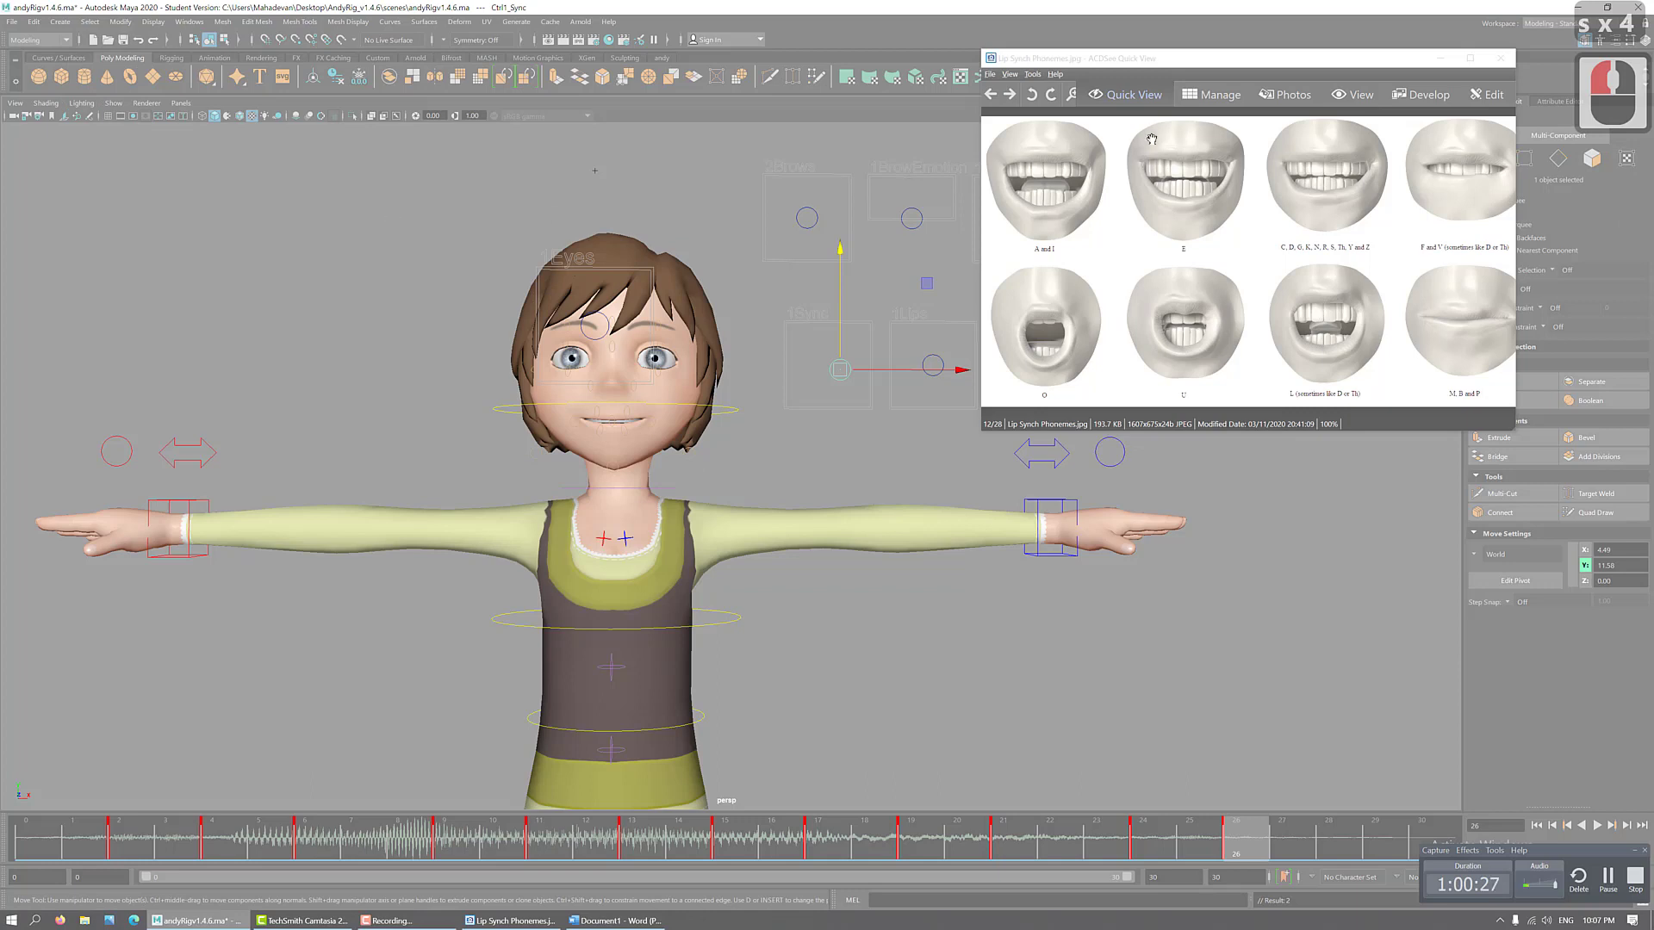
- Shift the phoneme chart aside, select all of Andy's facial controls together and key them at frame 26
{"action": "left_click_drag", "start_coordinate": [1215, 64], "coordinate": [1265, 111]}
{"action": "left_click", "coordinate": [662, 57]}
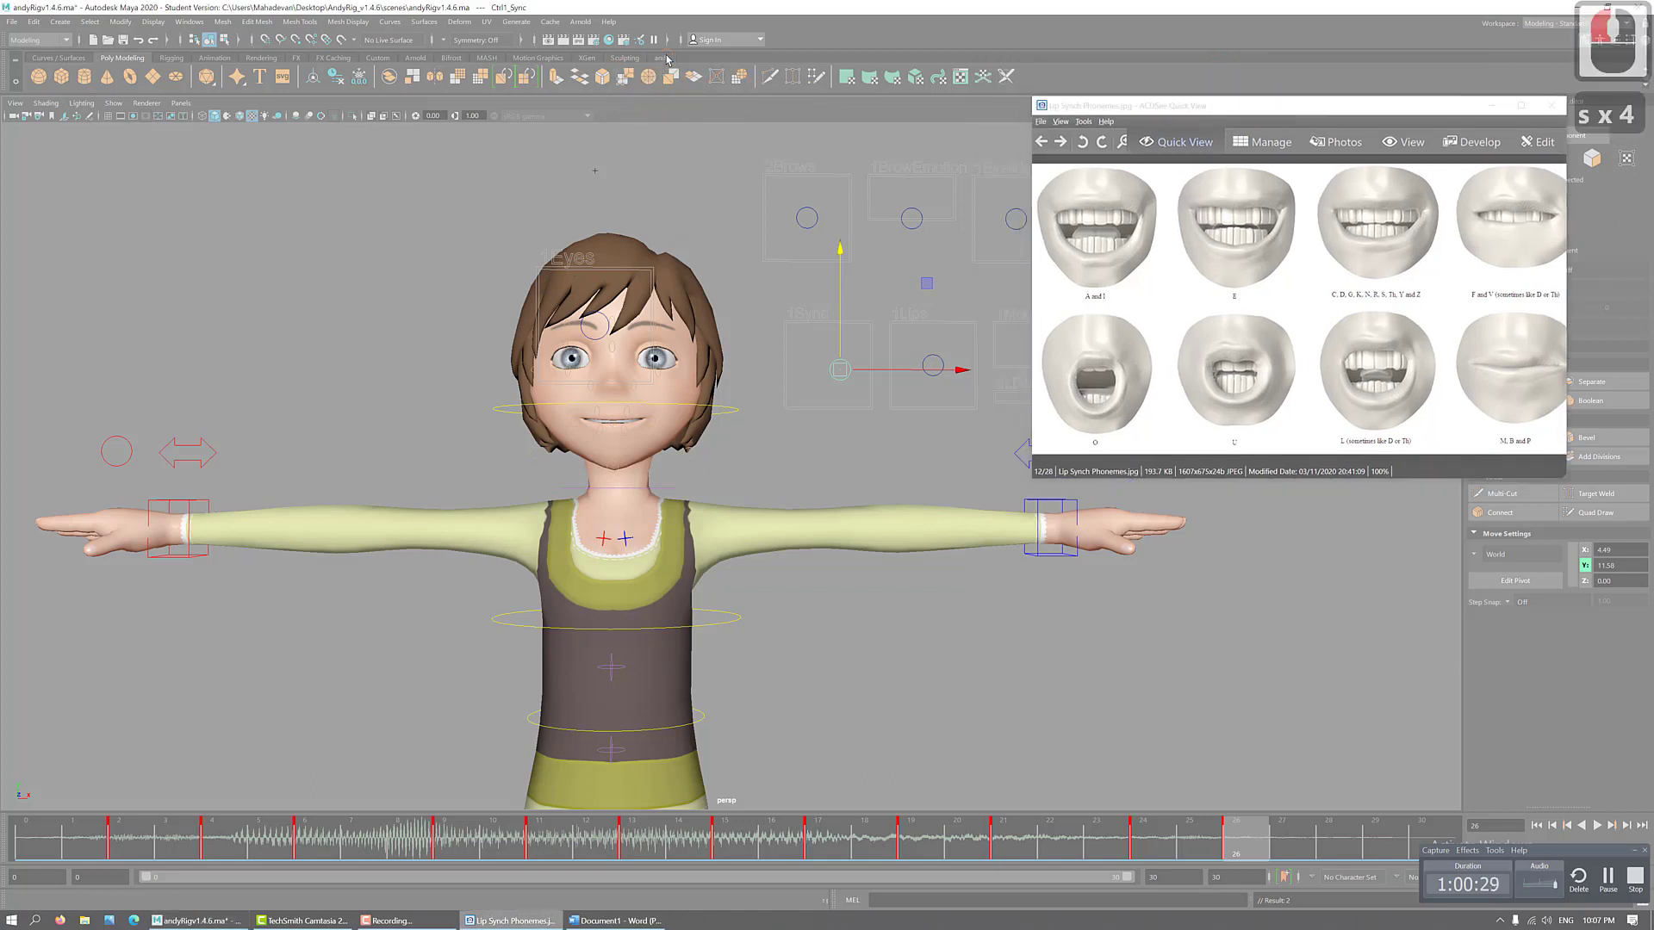
{"action": "left_click", "coordinate": [123, 76]}
{"action": "left_click", "coordinate": [105, 75]}
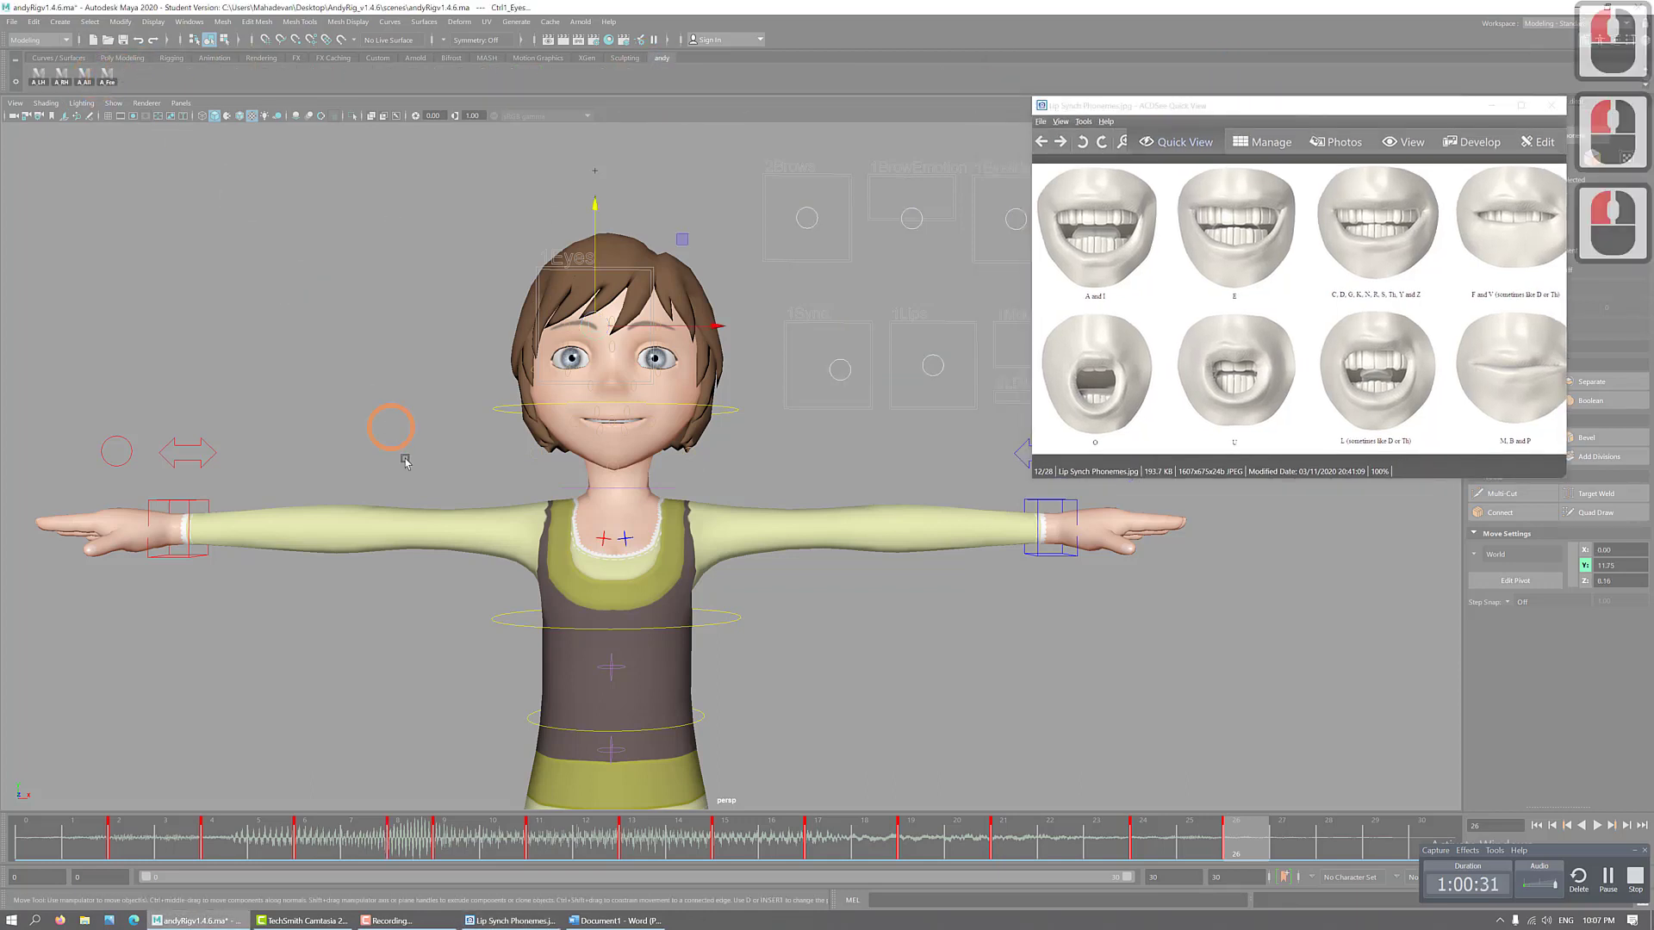
{"action": "key", "text": "s"}
{"action": "key", "text": "s"}
{"action": "key", "text": "s"}
{"action": "key", "text": "s"}
{"action": "key", "text": "s"}
{"action": "key", "text": "s"}
- Key all the selected facial controls at frame 24, and key them again at frame 26
{"action": "left_click", "coordinate": [1152, 846]}
{"action": "key", "text": "s"}
{"action": "key", "text": "s"}
{"action": "key", "text": "s"}
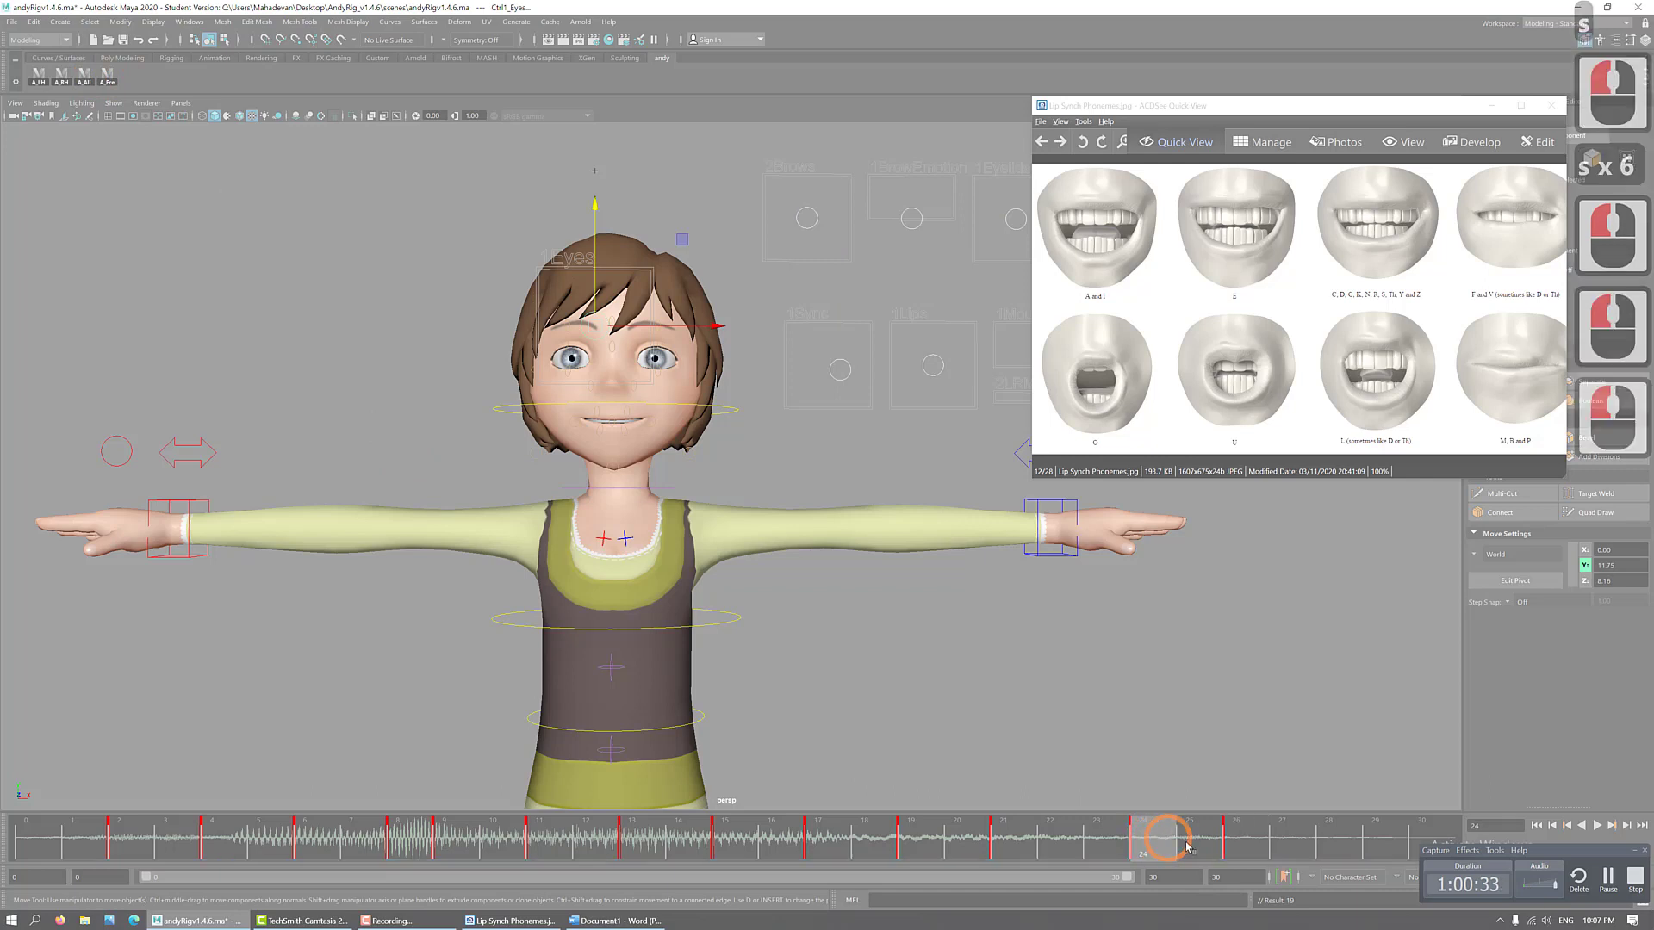
{"action": "left_click", "coordinate": [1263, 842]}
{"action": "key", "text": "s"}
{"action": "key", "text": "s"}
{"action": "key", "text": "s"}
{"action": "key", "text": "s"}
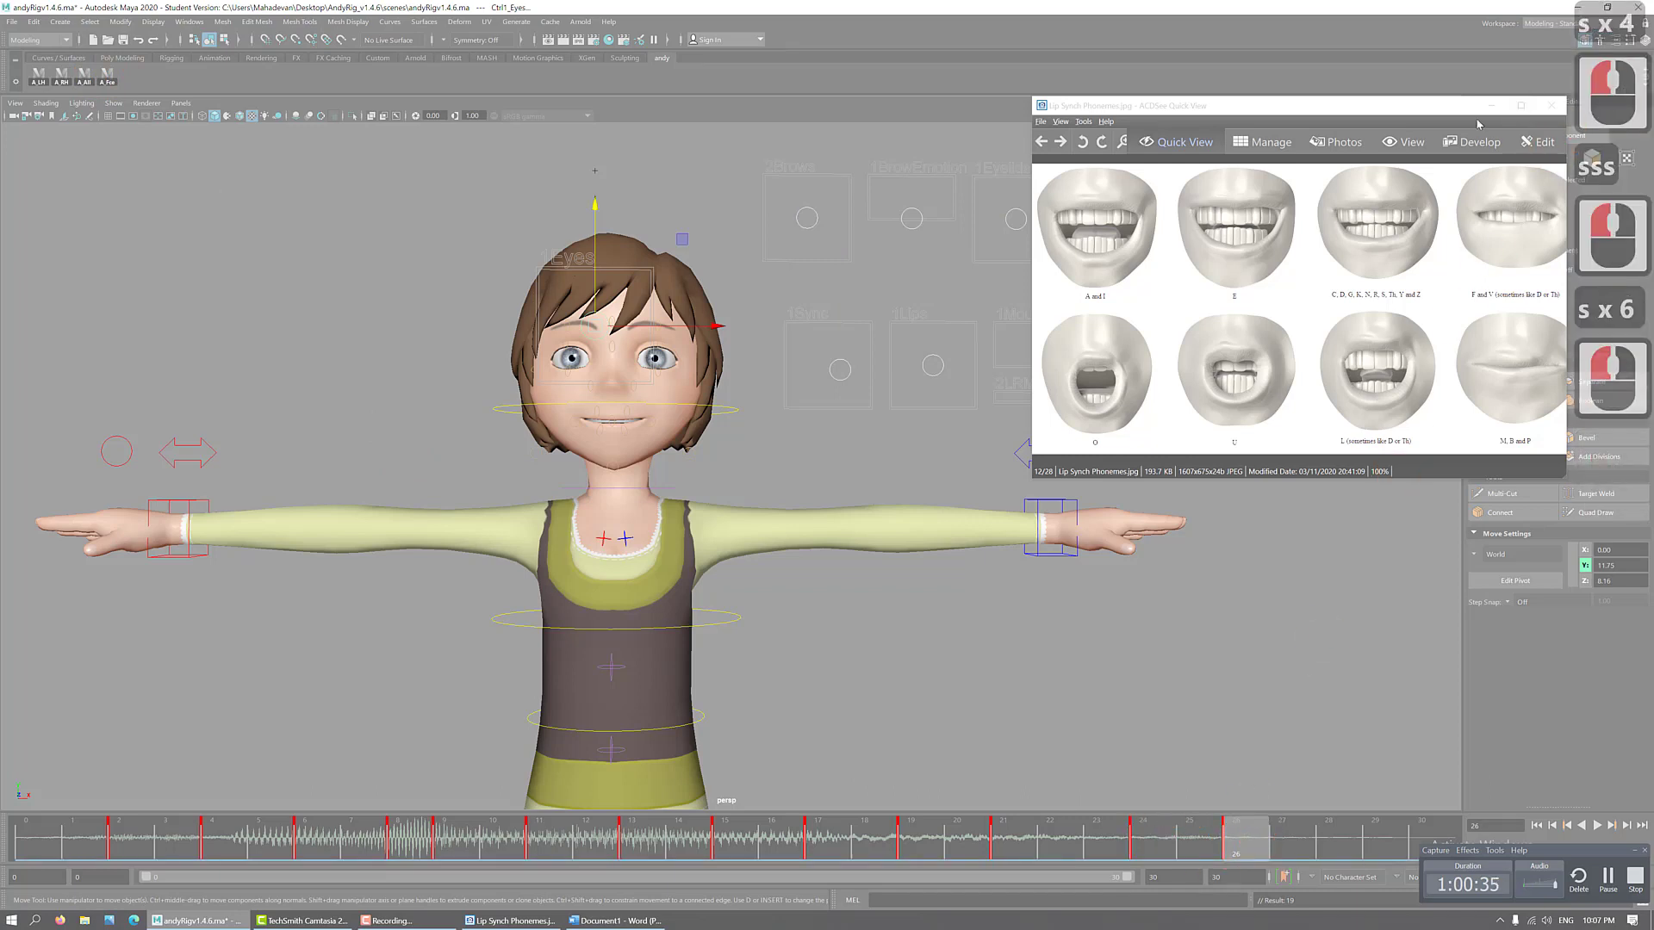
- Show the Attribute Editor for the selected eye control and move the phoneme chart clear of it
{"action": "left_click_drag", "start_coordinate": [1458, 111], "coordinate": [1331, 94]}
{"action": "left_click", "coordinate": [1551, 101]}
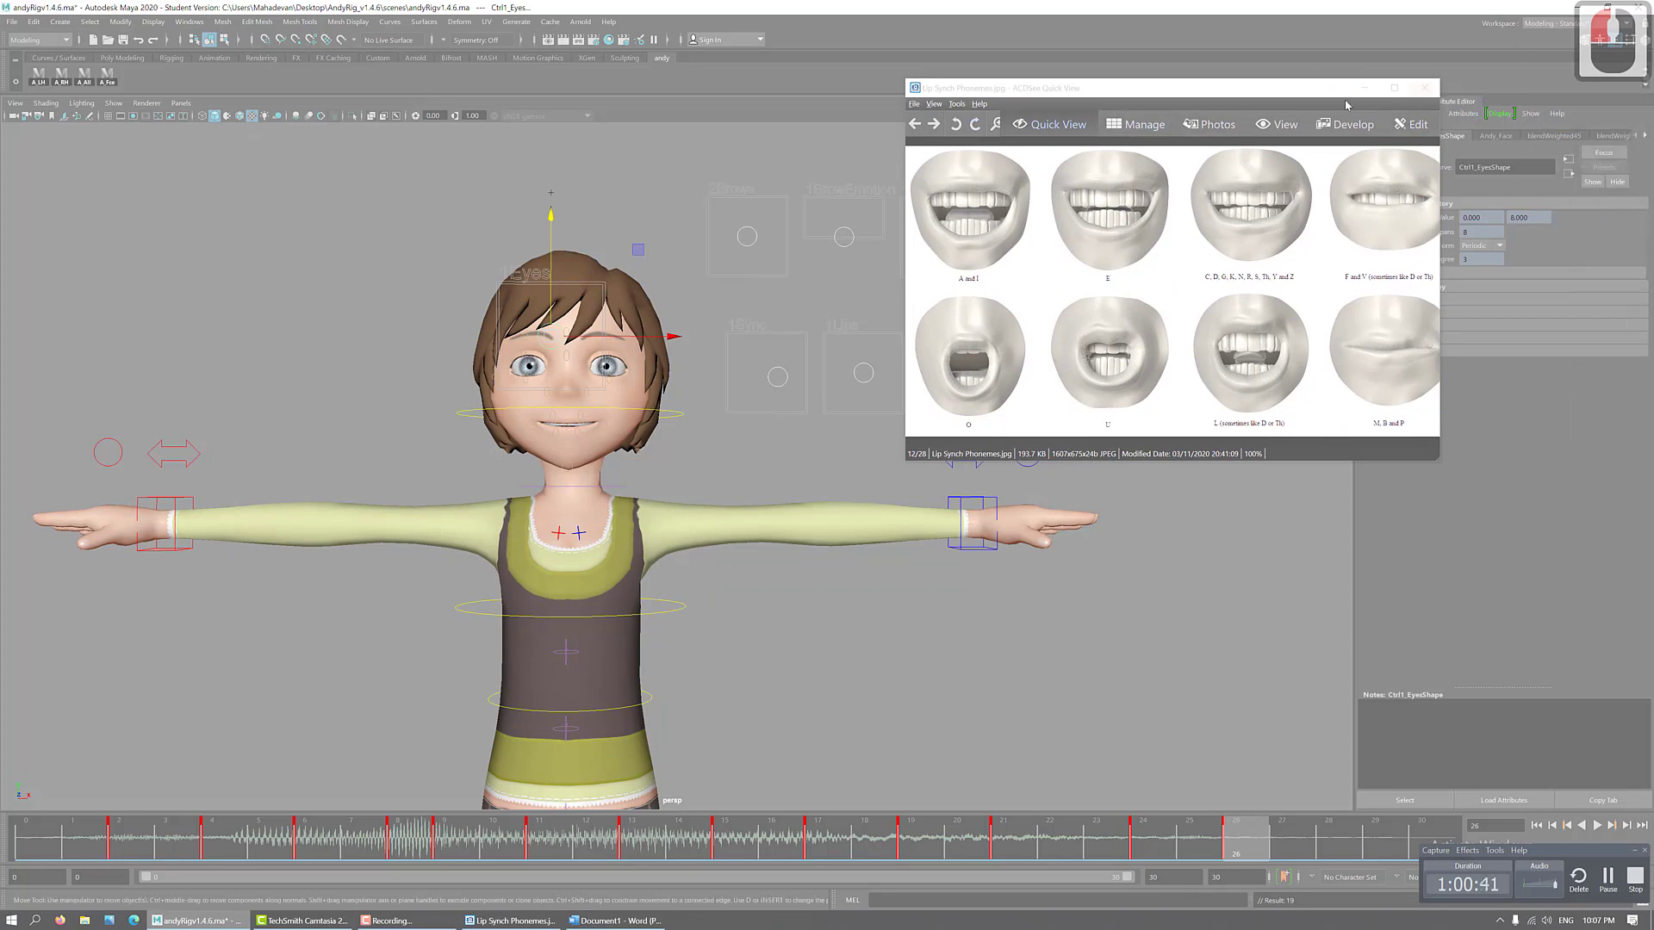
{"action": "left_click_drag", "start_coordinate": [1344, 90], "coordinate": [1185, 87]}
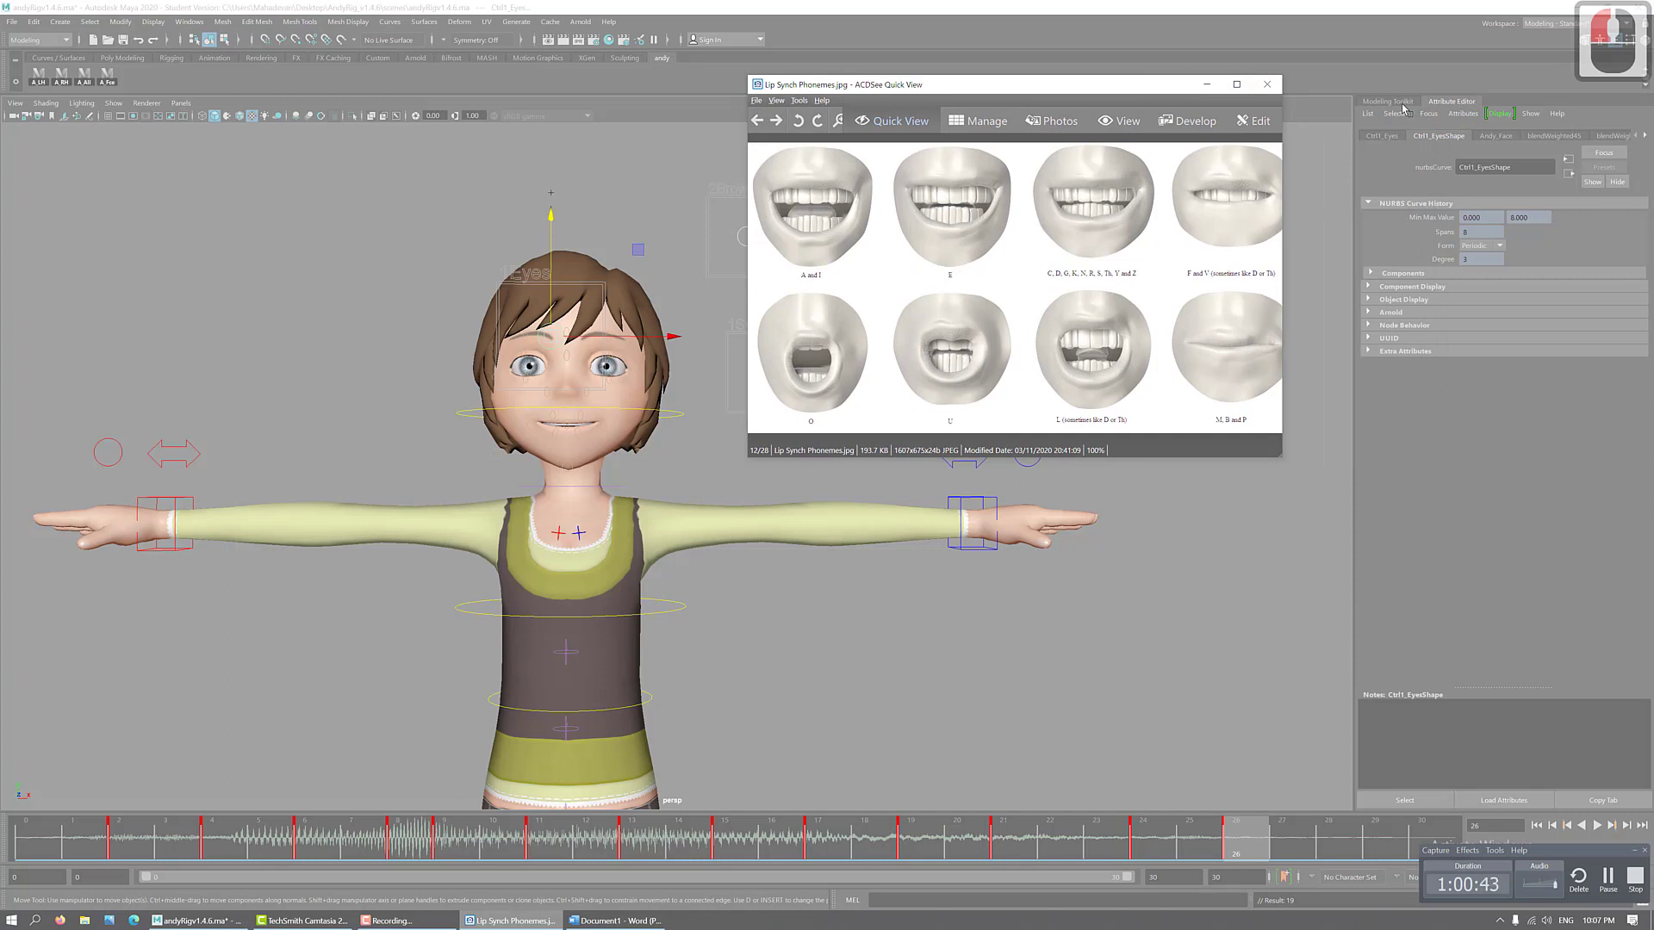
{"action": "left_click", "coordinate": [193, 22]}
{"action": "mouse_move", "coordinate": [216, 45]}
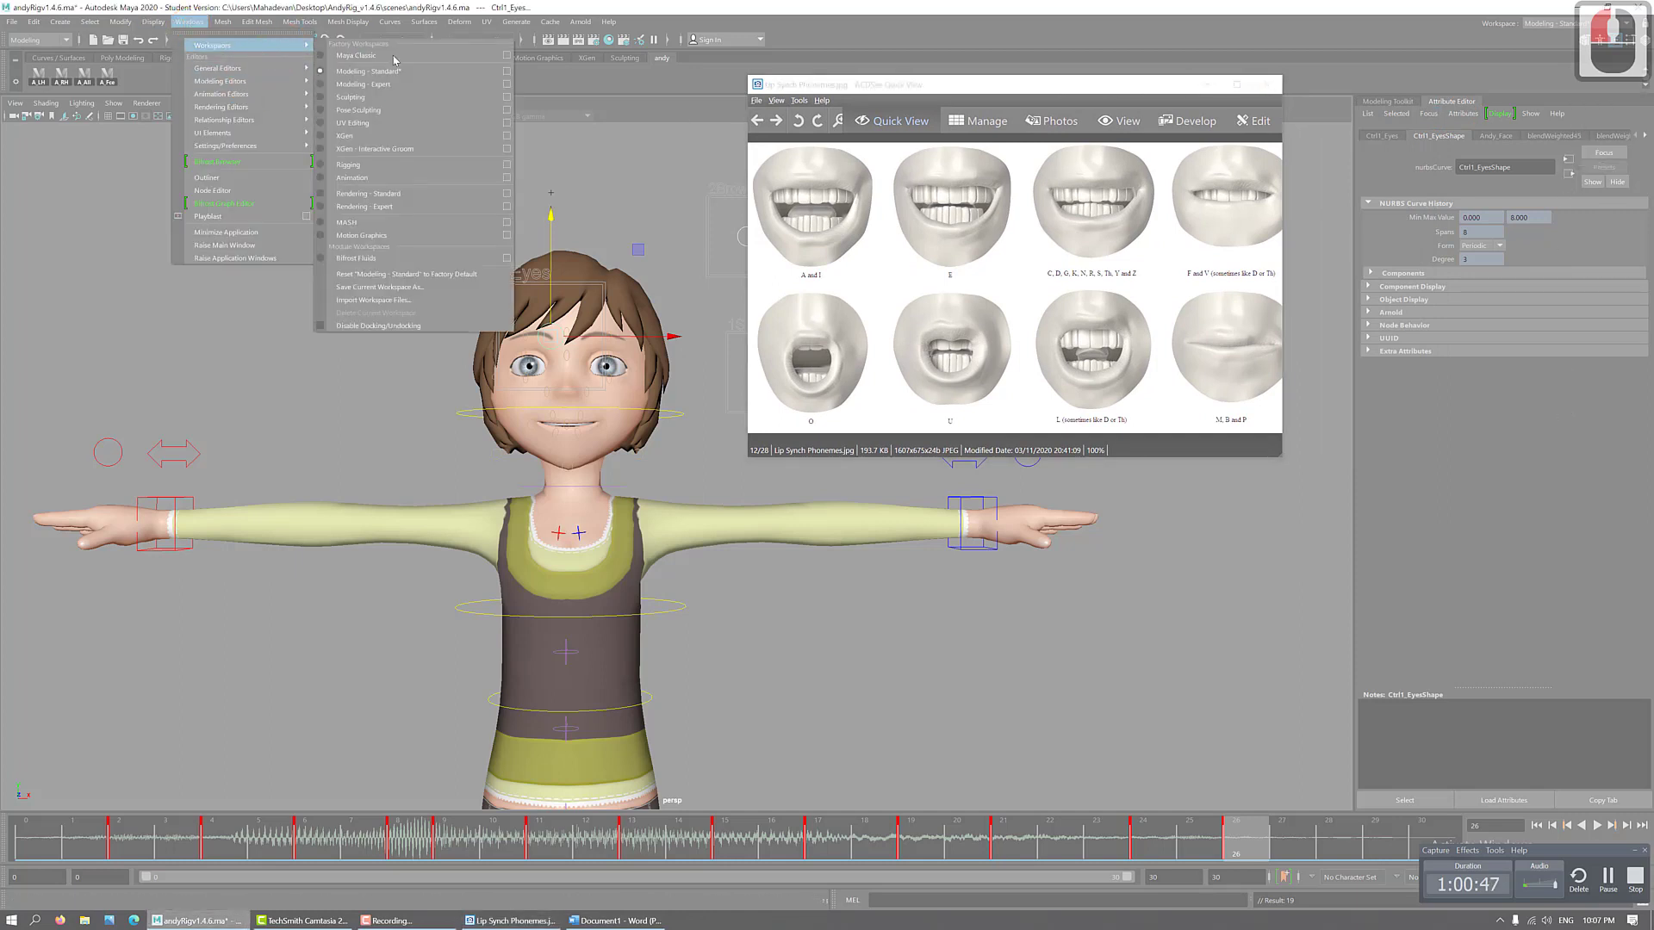
{"action": "left_click", "coordinate": [1315, 155]}
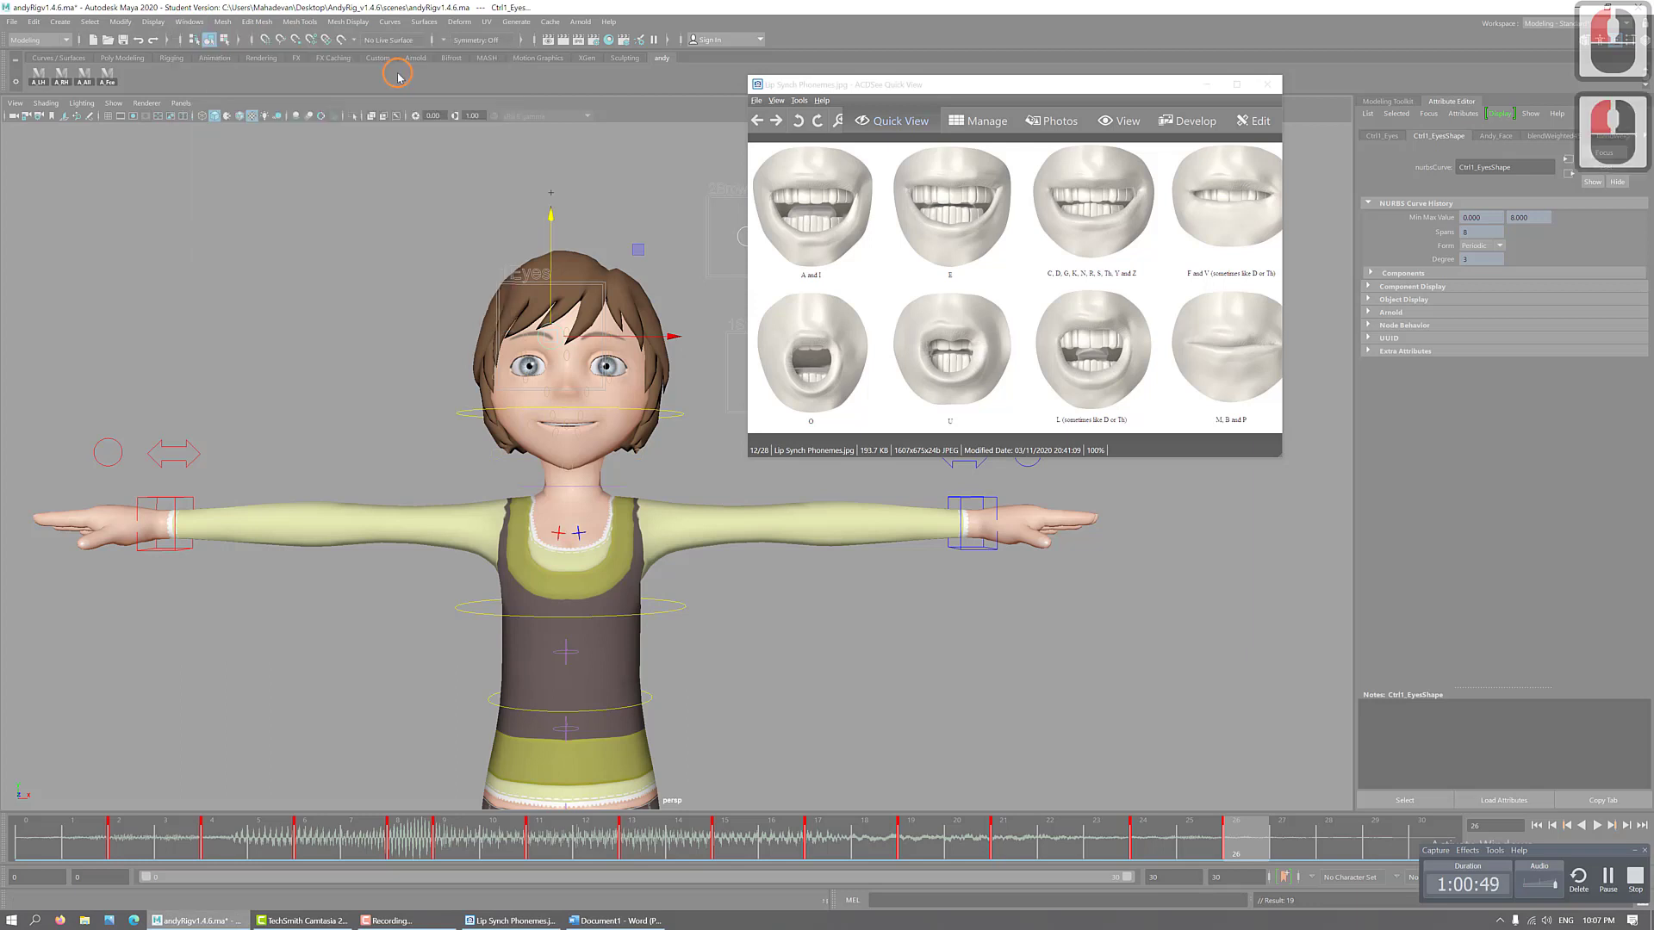
{"action": "left_click", "coordinate": [1381, 101]}
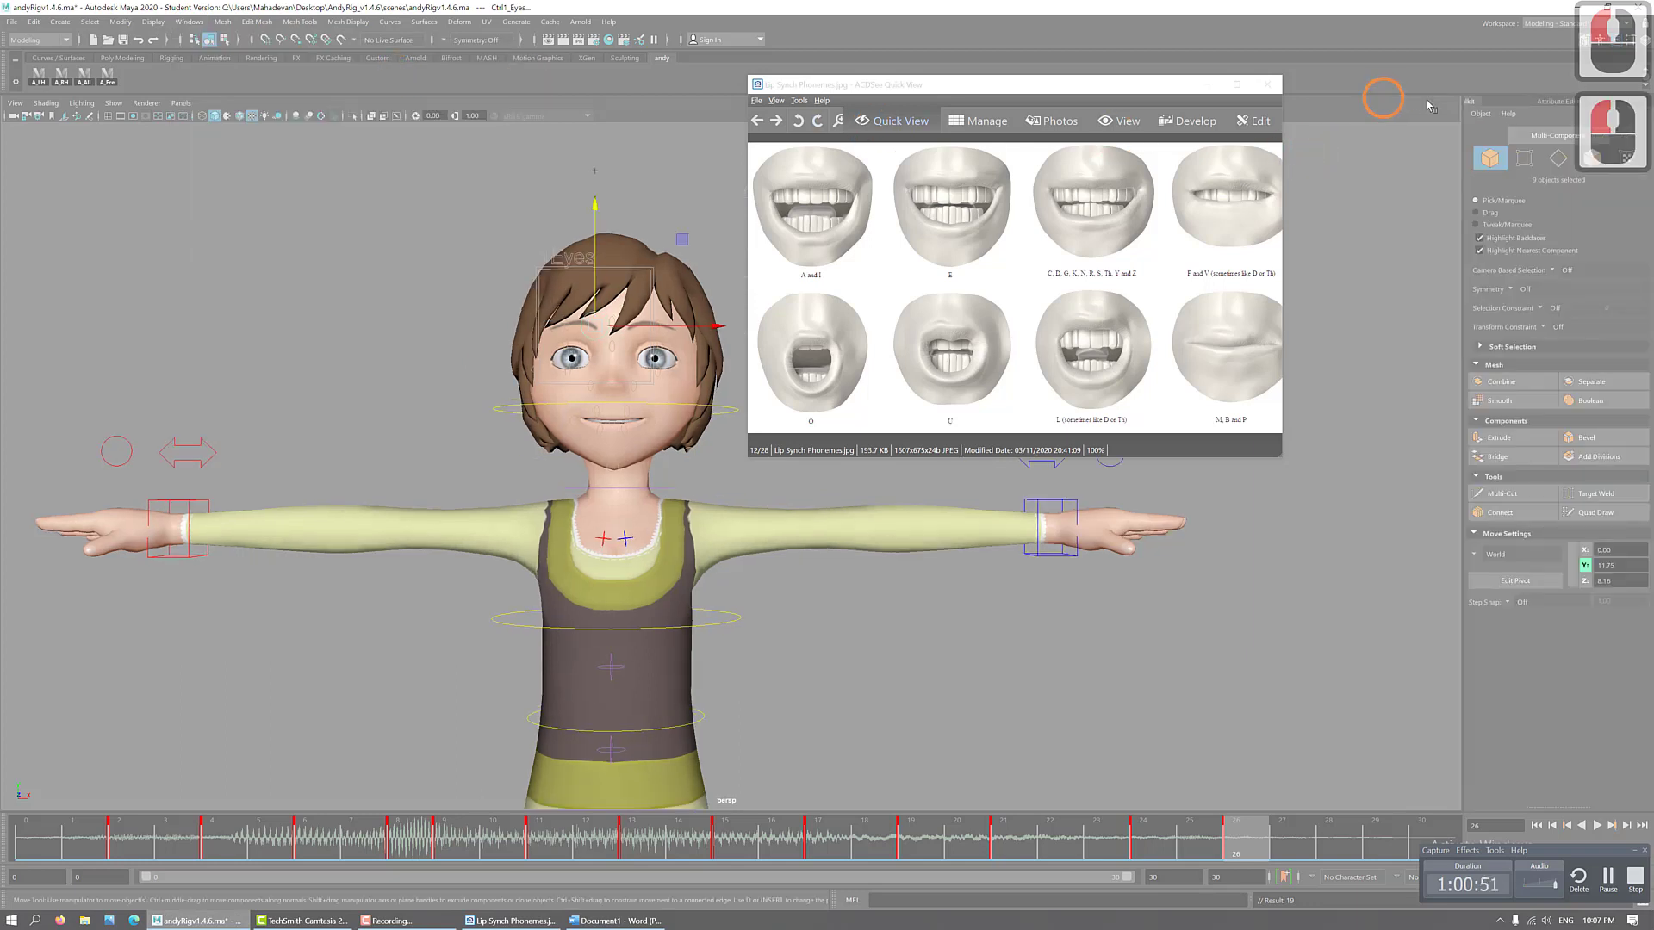
{"action": "left_click", "coordinate": [1557, 101]}
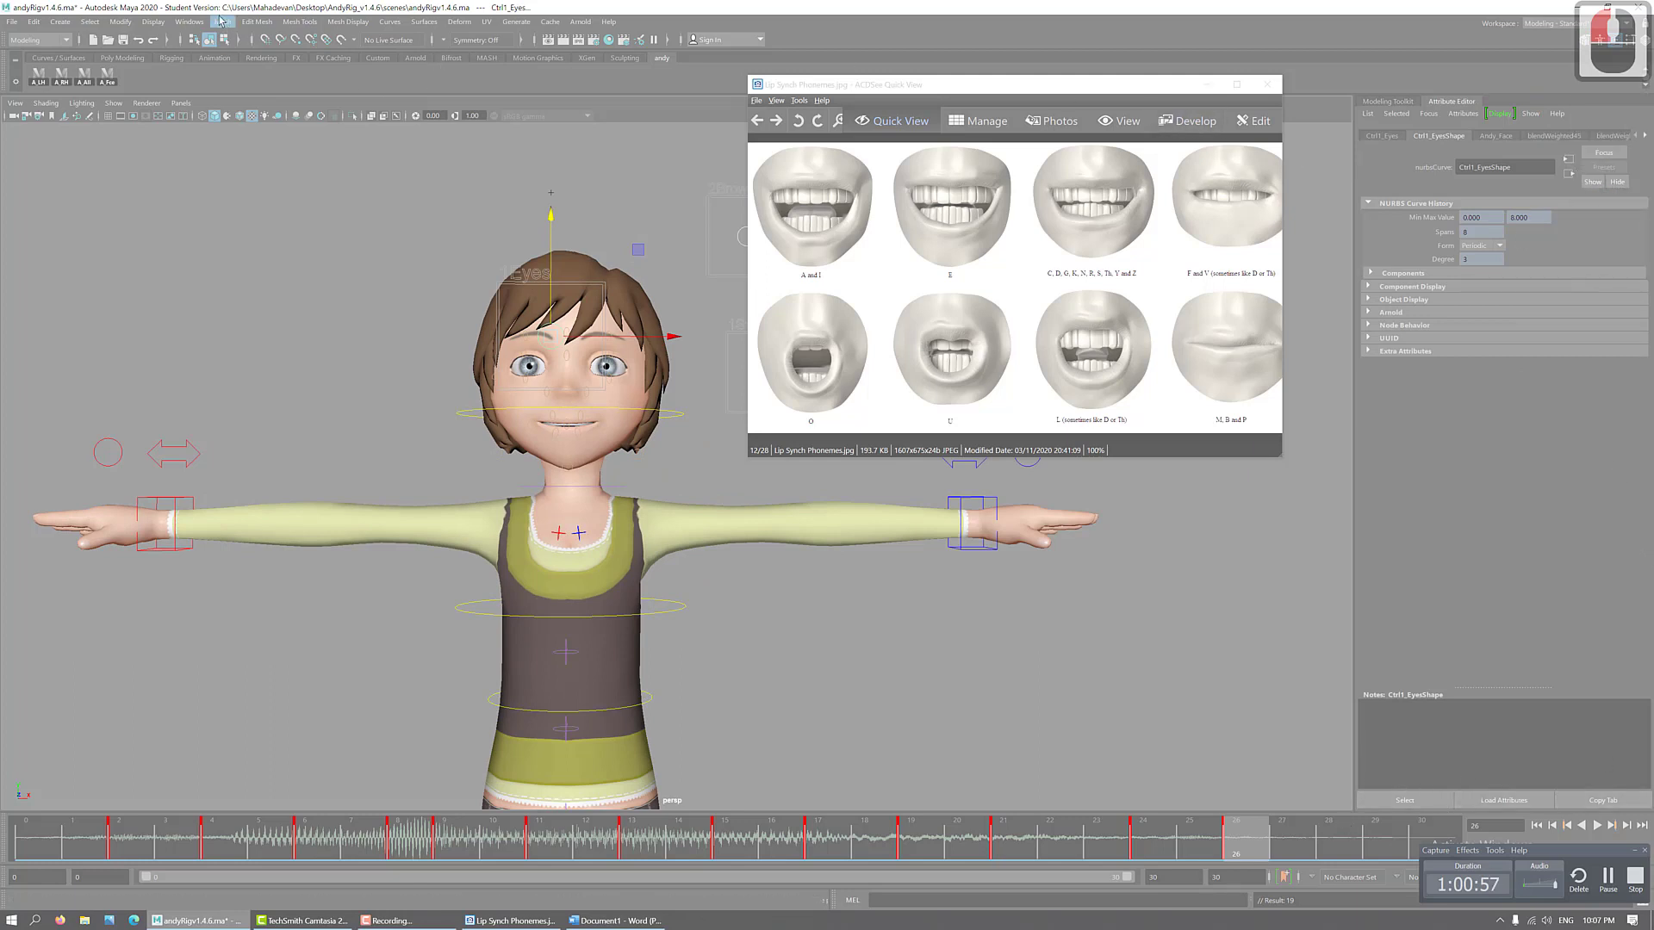
- Switch to the Maya Classic workspace, dock the time slider horizontally below the viewport and make it taller
{"action": "left_click", "coordinate": [189, 22]}
{"action": "mouse_move", "coordinate": [226, 44]}
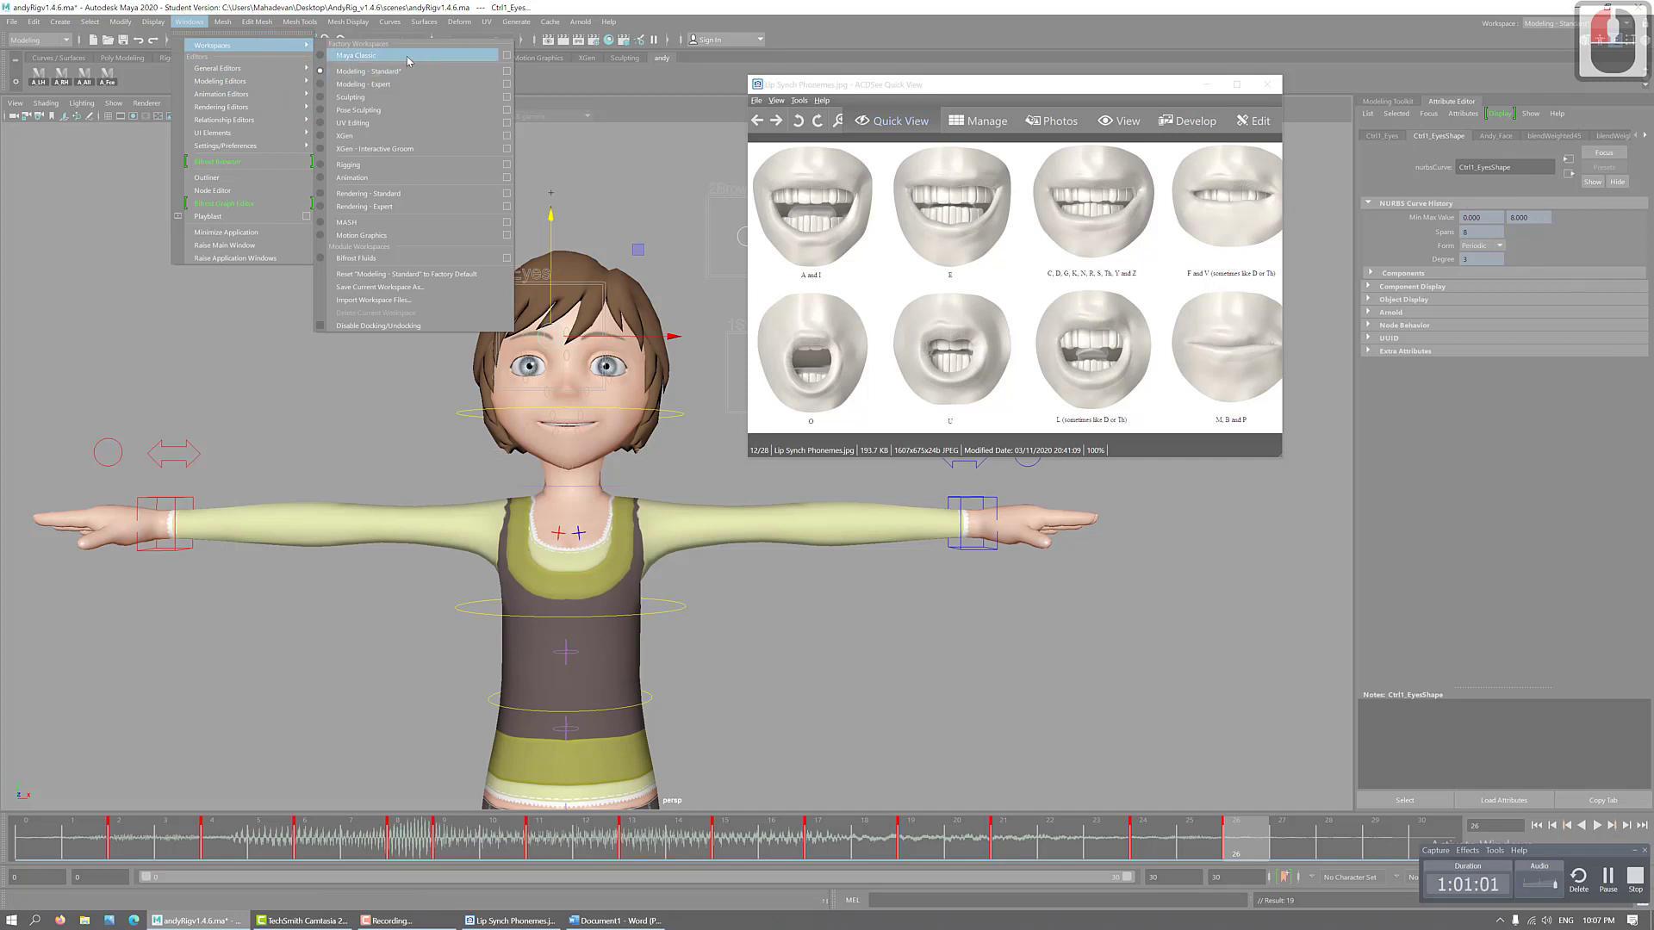
{"action": "left_click", "coordinate": [406, 55]}
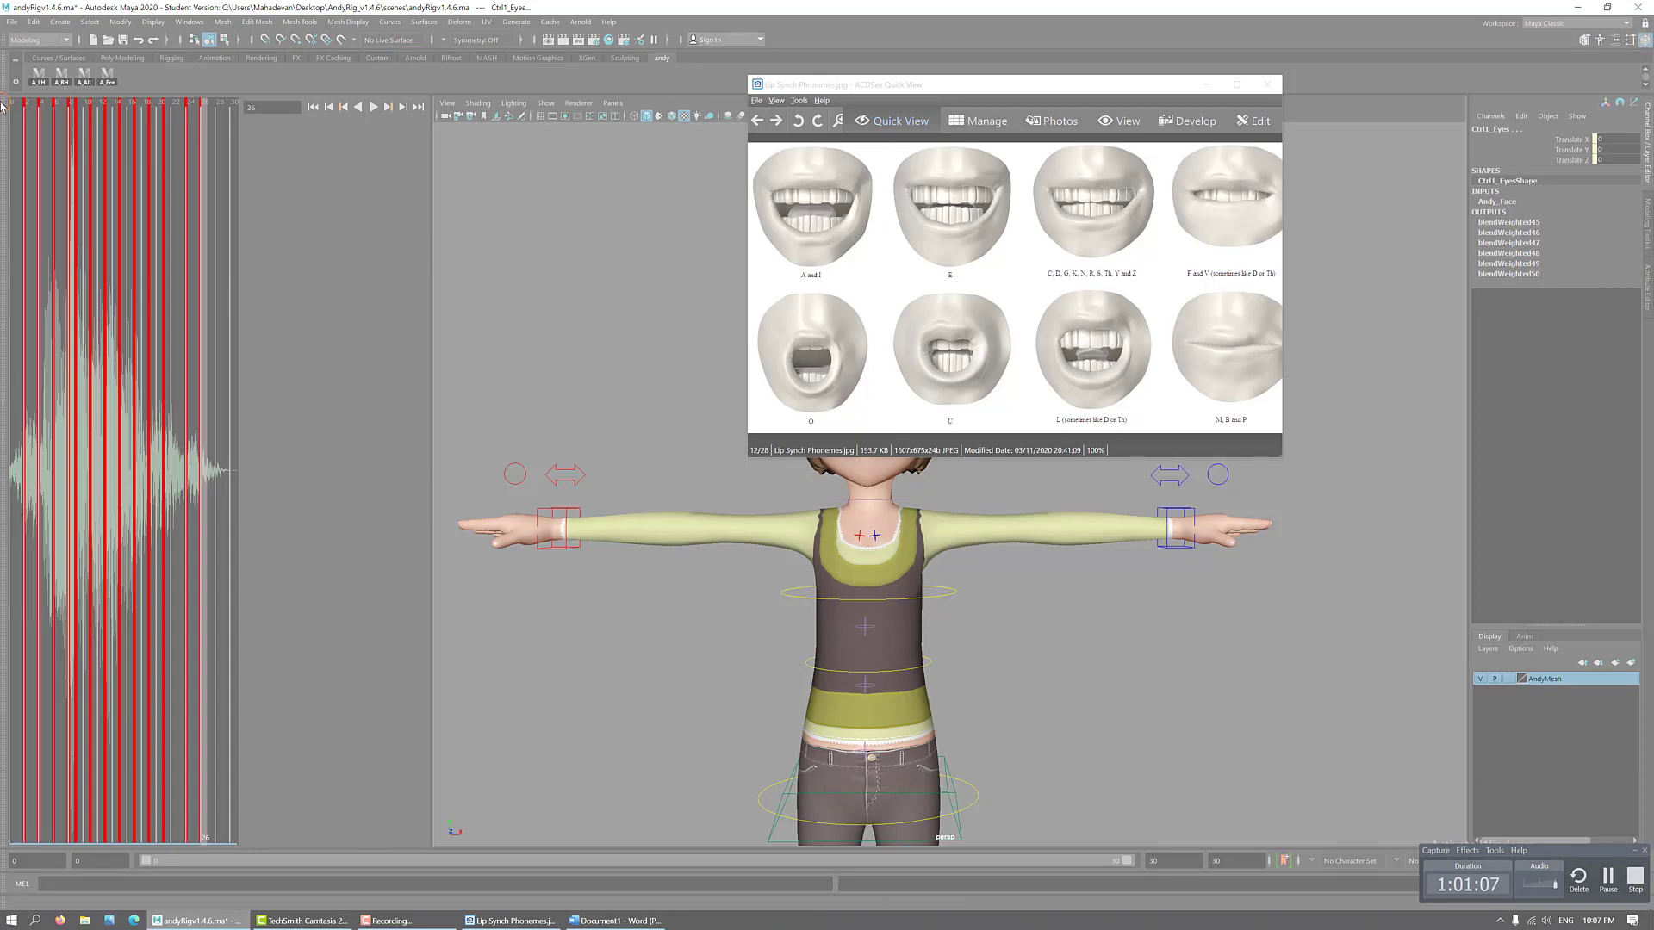
{"action": "left_click_drag", "start_coordinate": [1, 105], "coordinate": [117, 850]}
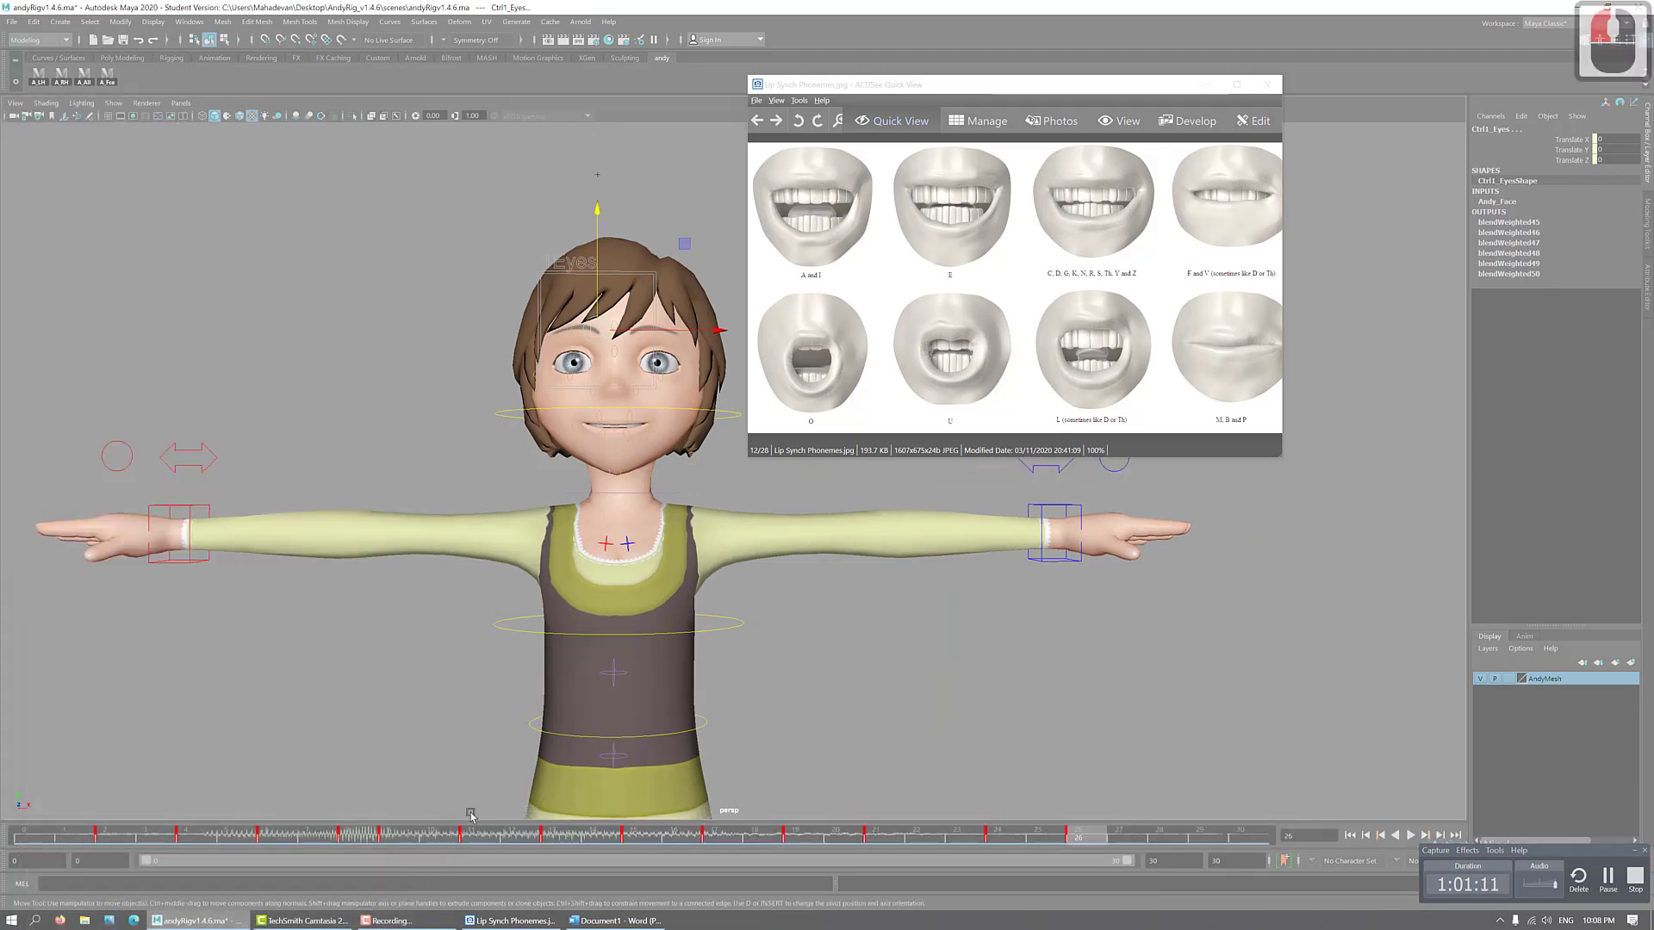
{"action": "left_click_drag", "start_coordinate": [411, 820], "coordinate": [411, 794]}
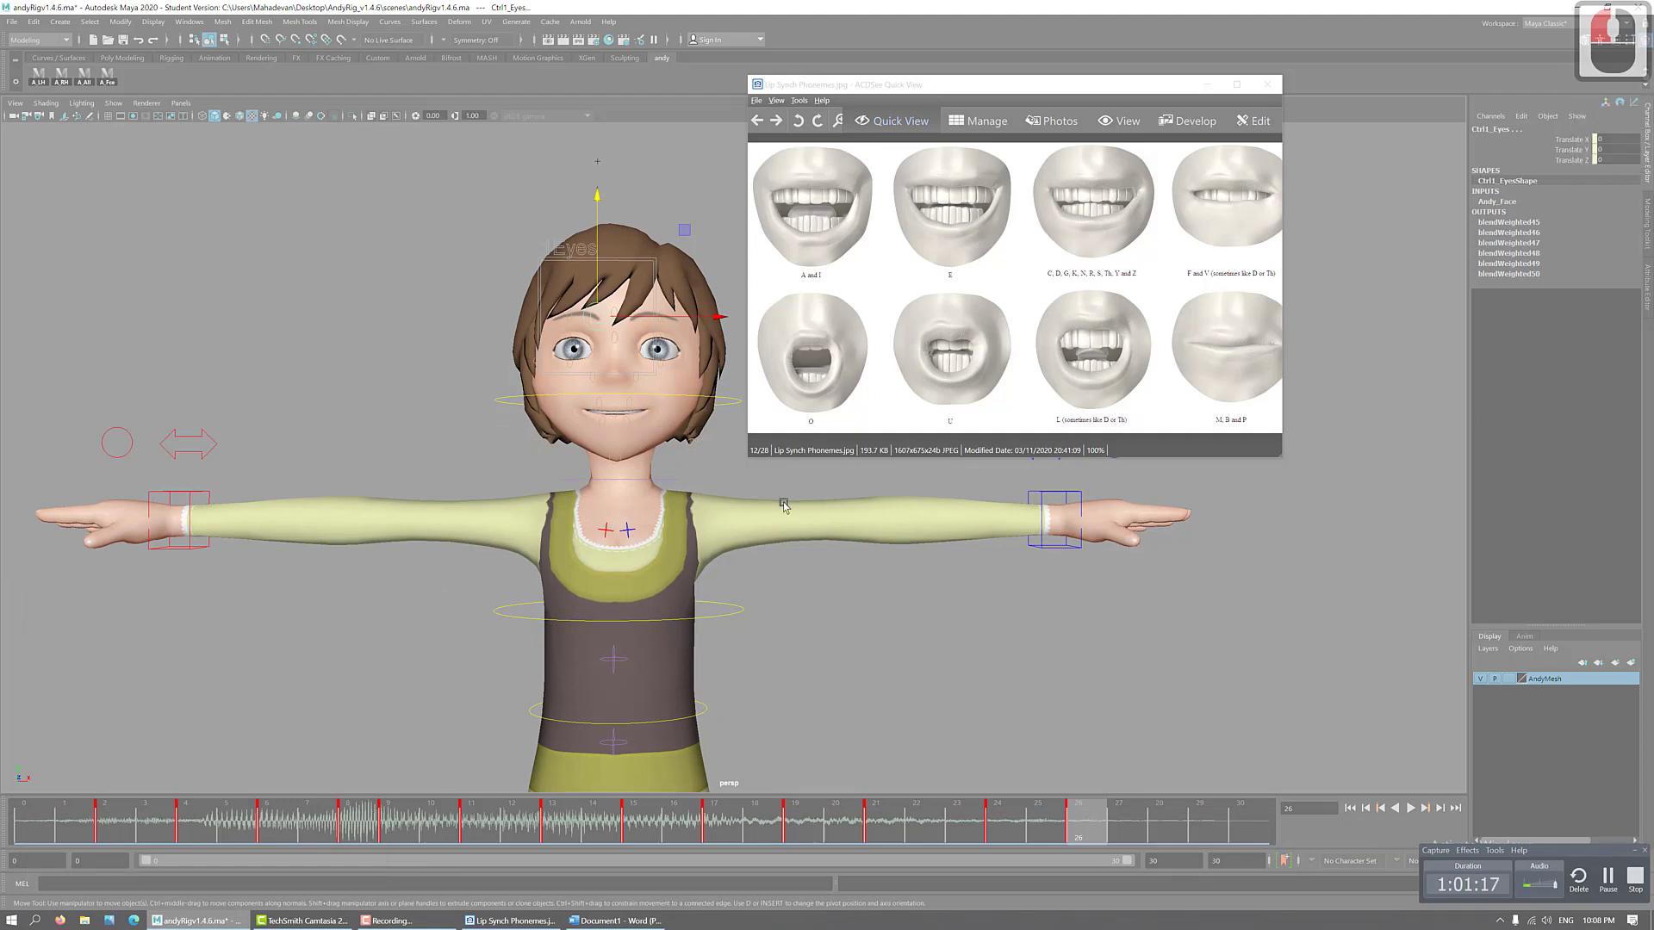
- Set the Sync control's Translate X and Translate Y to 0 at frame 26 to return the mouth to neutral
{"action": "middle_click_drag", "start_coordinate": [999, 591], "coordinate": [649, 628], "text": "alt"}
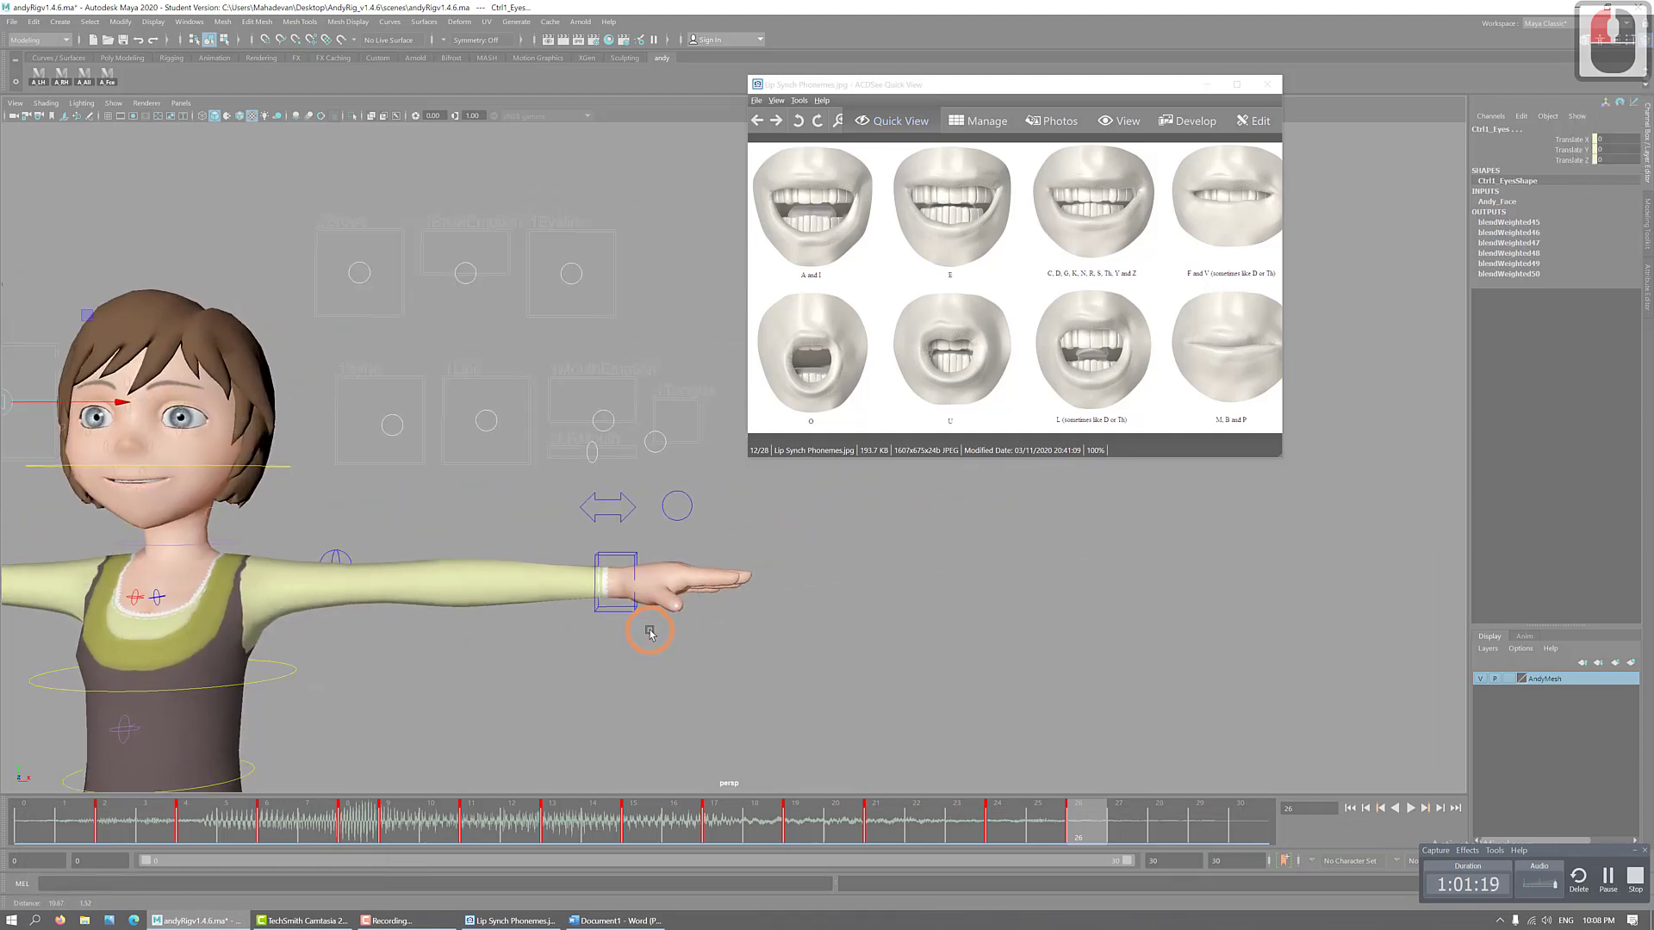
{"action": "right_click_drag", "start_coordinate": [952, 722], "coordinate": [810, 677], "text": "alt"}
{"action": "left_click", "coordinate": [493, 439]}
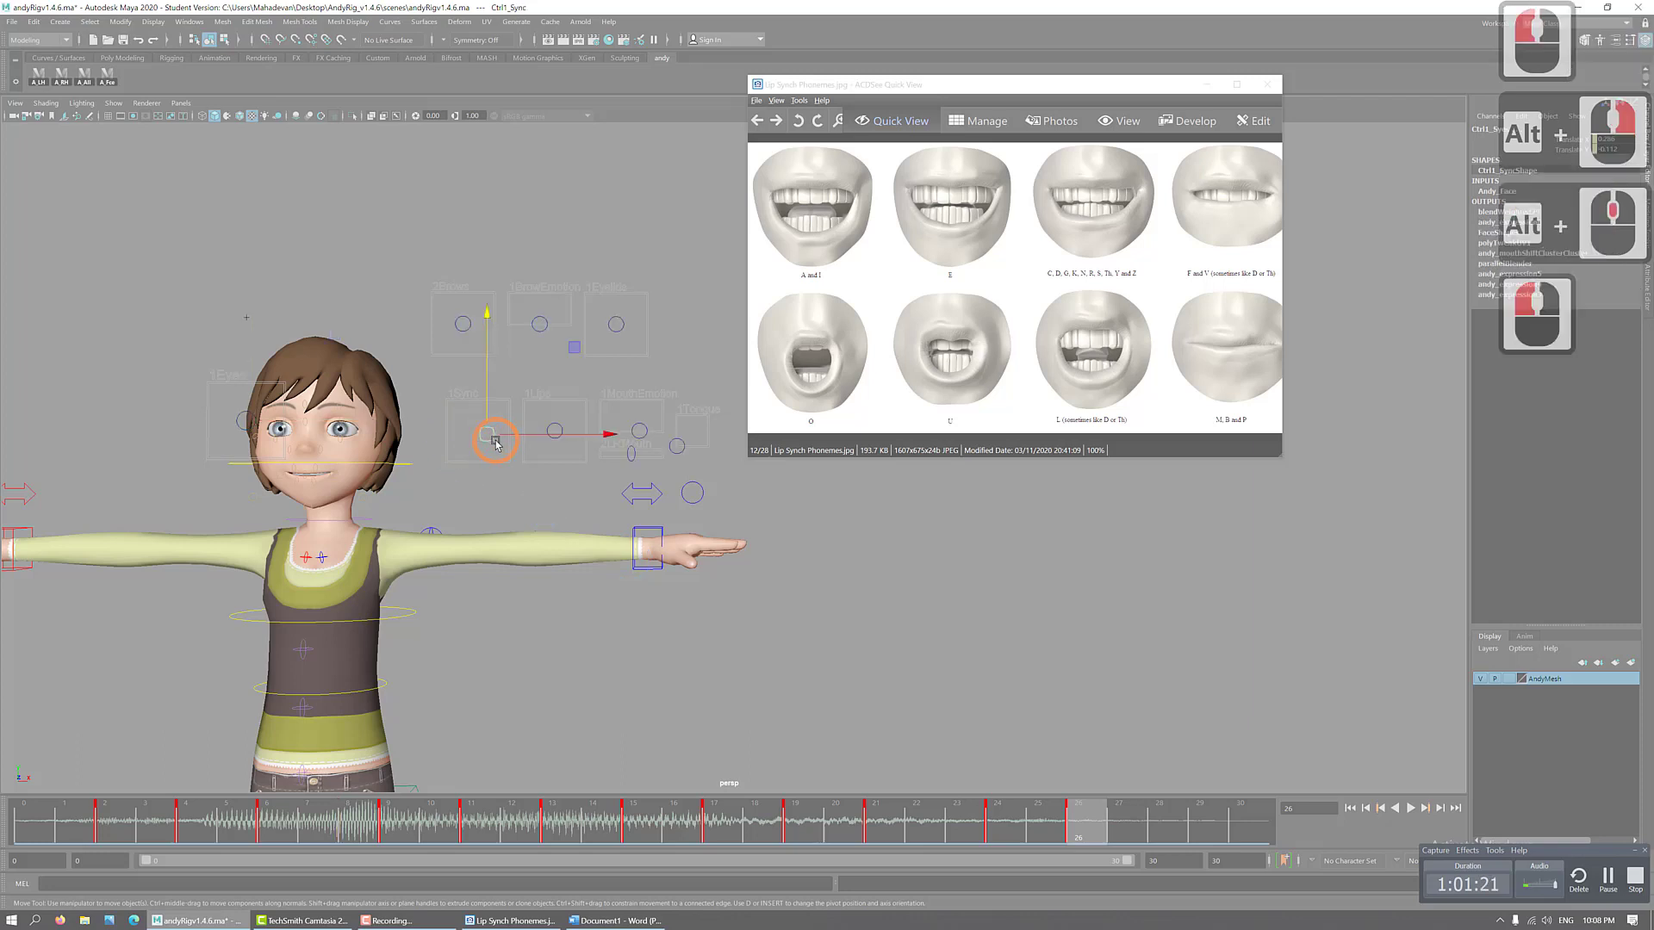
{"action": "double_click", "coordinate": [1624, 149]}
{"action": "type", "text": "0"}
{"action": "key", "text": "Return"}
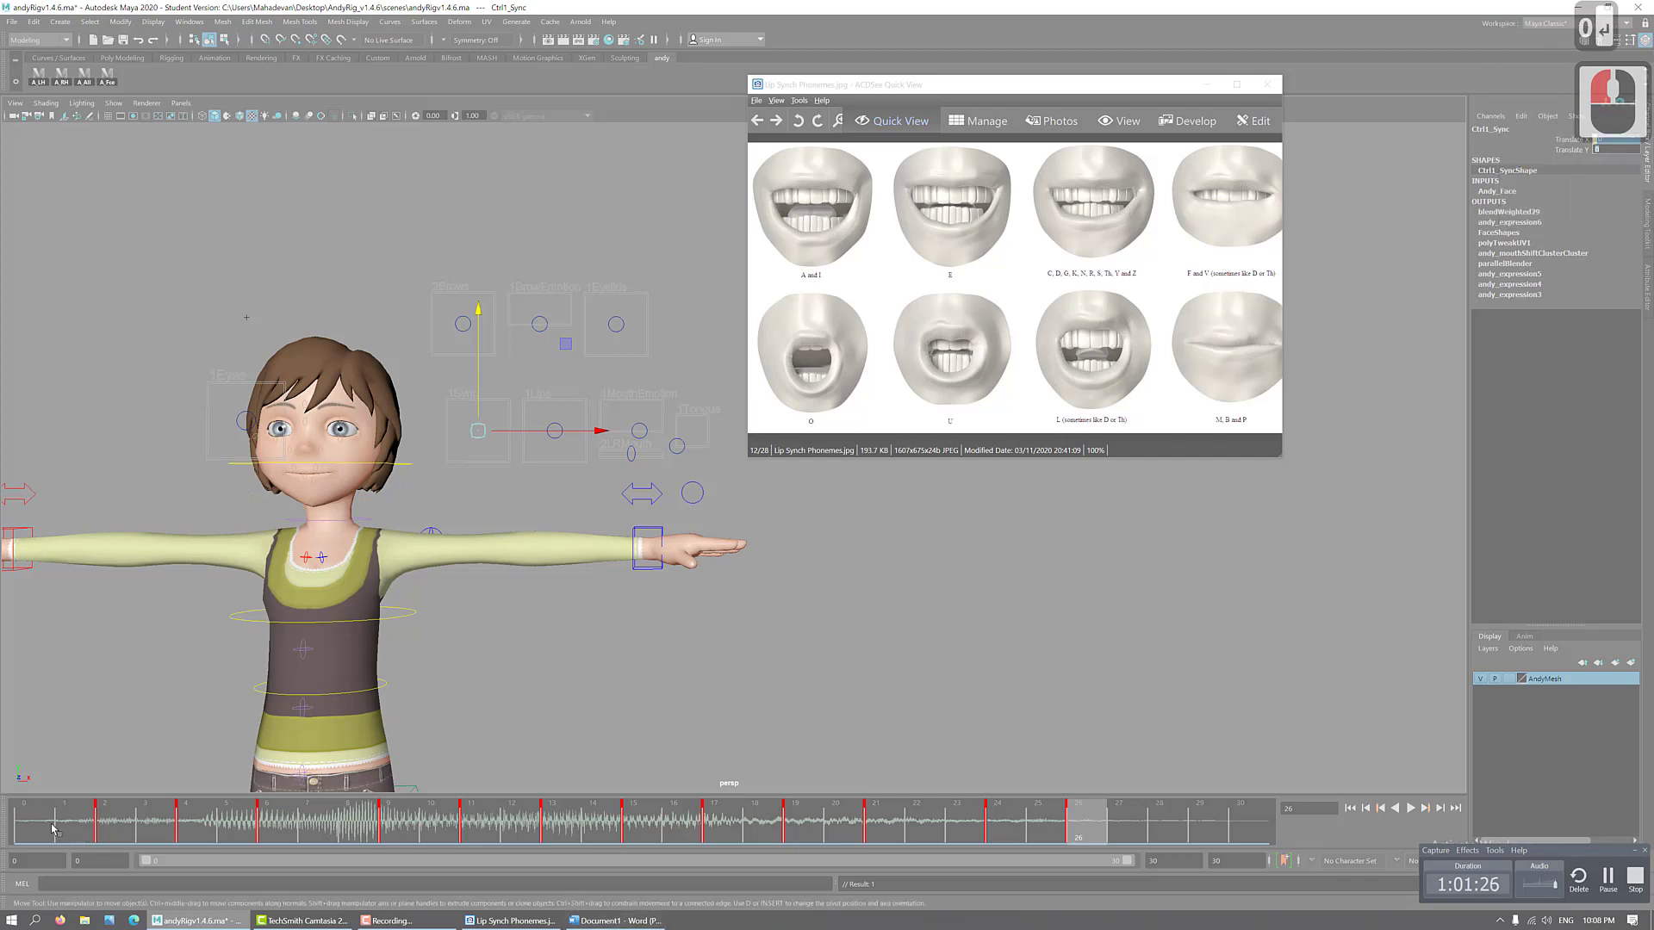
- Scrub through the whole timeline and play back the lip-sync animation with Andy's face centred in view
{"action": "left_click_drag", "start_coordinate": [35, 832], "coordinate": [1249, 836]}
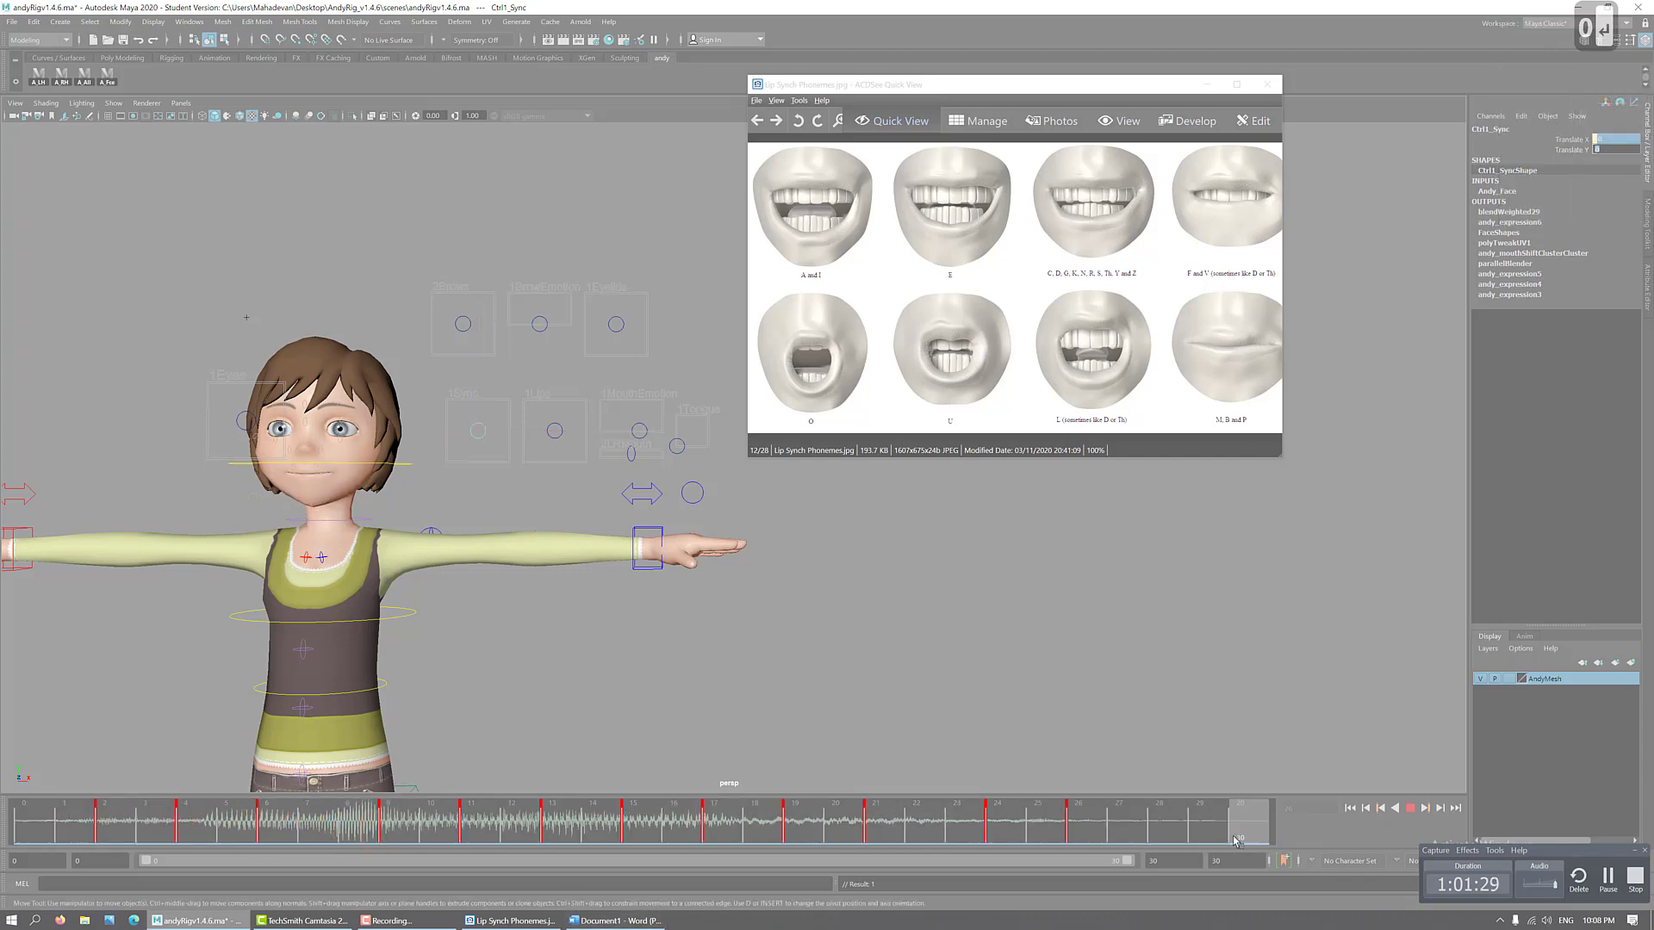
{"action": "middle_click_drag", "start_coordinate": [739, 760], "coordinate": [855, 709], "text": "alt"}
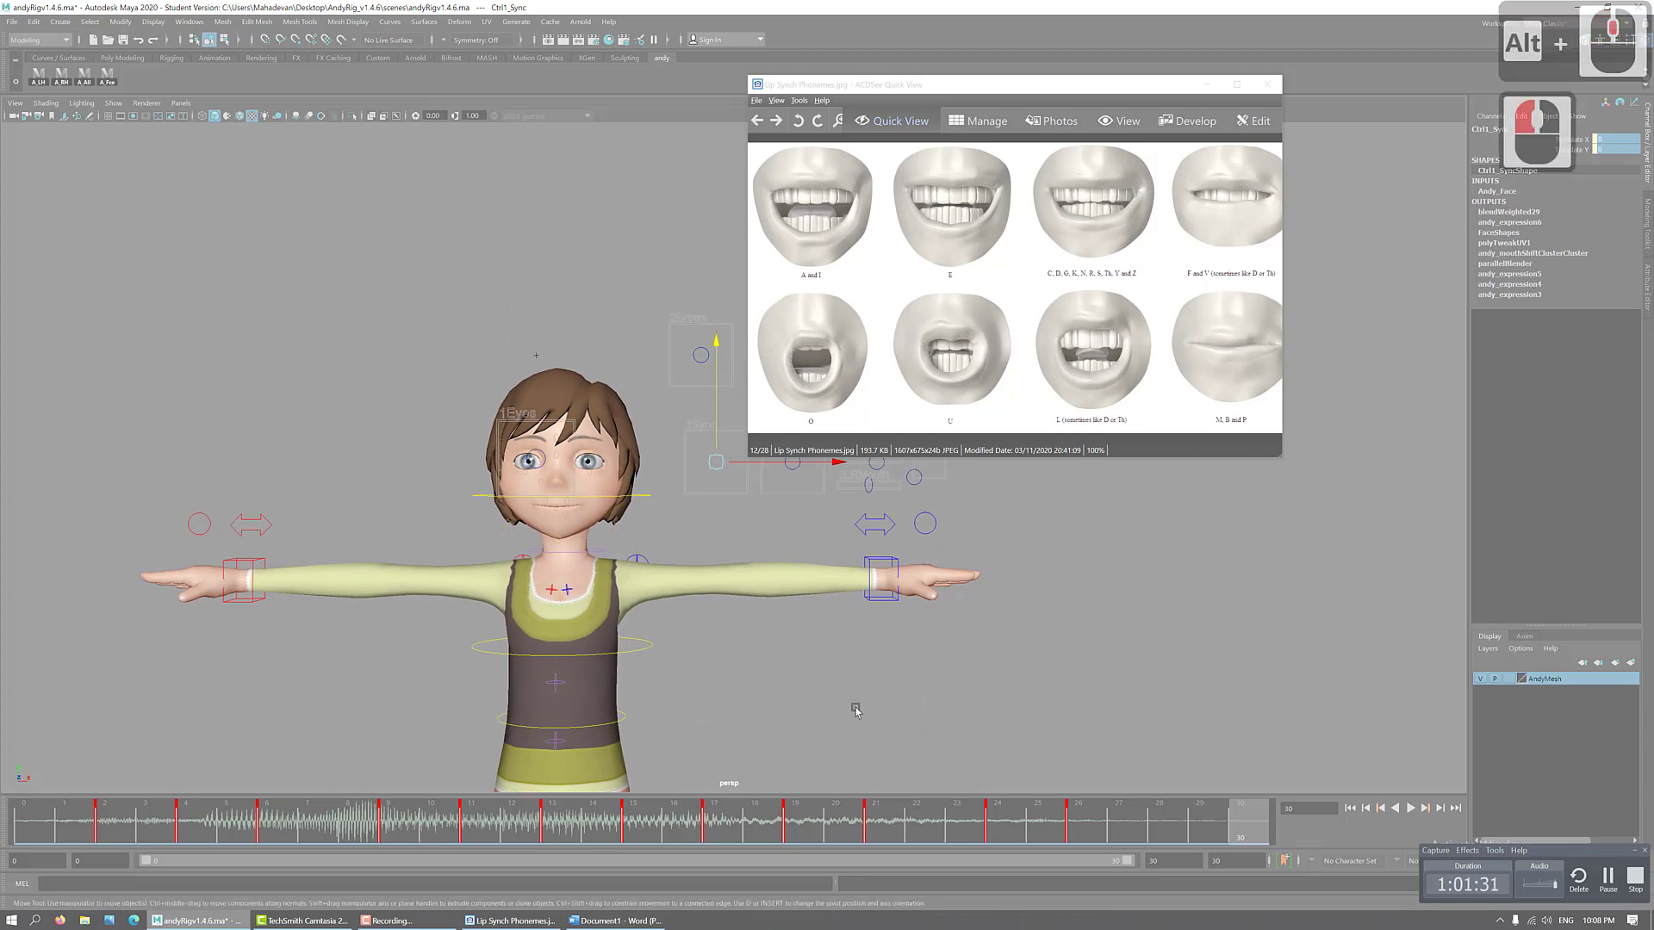
{"action": "key", "text": "alt+v"}
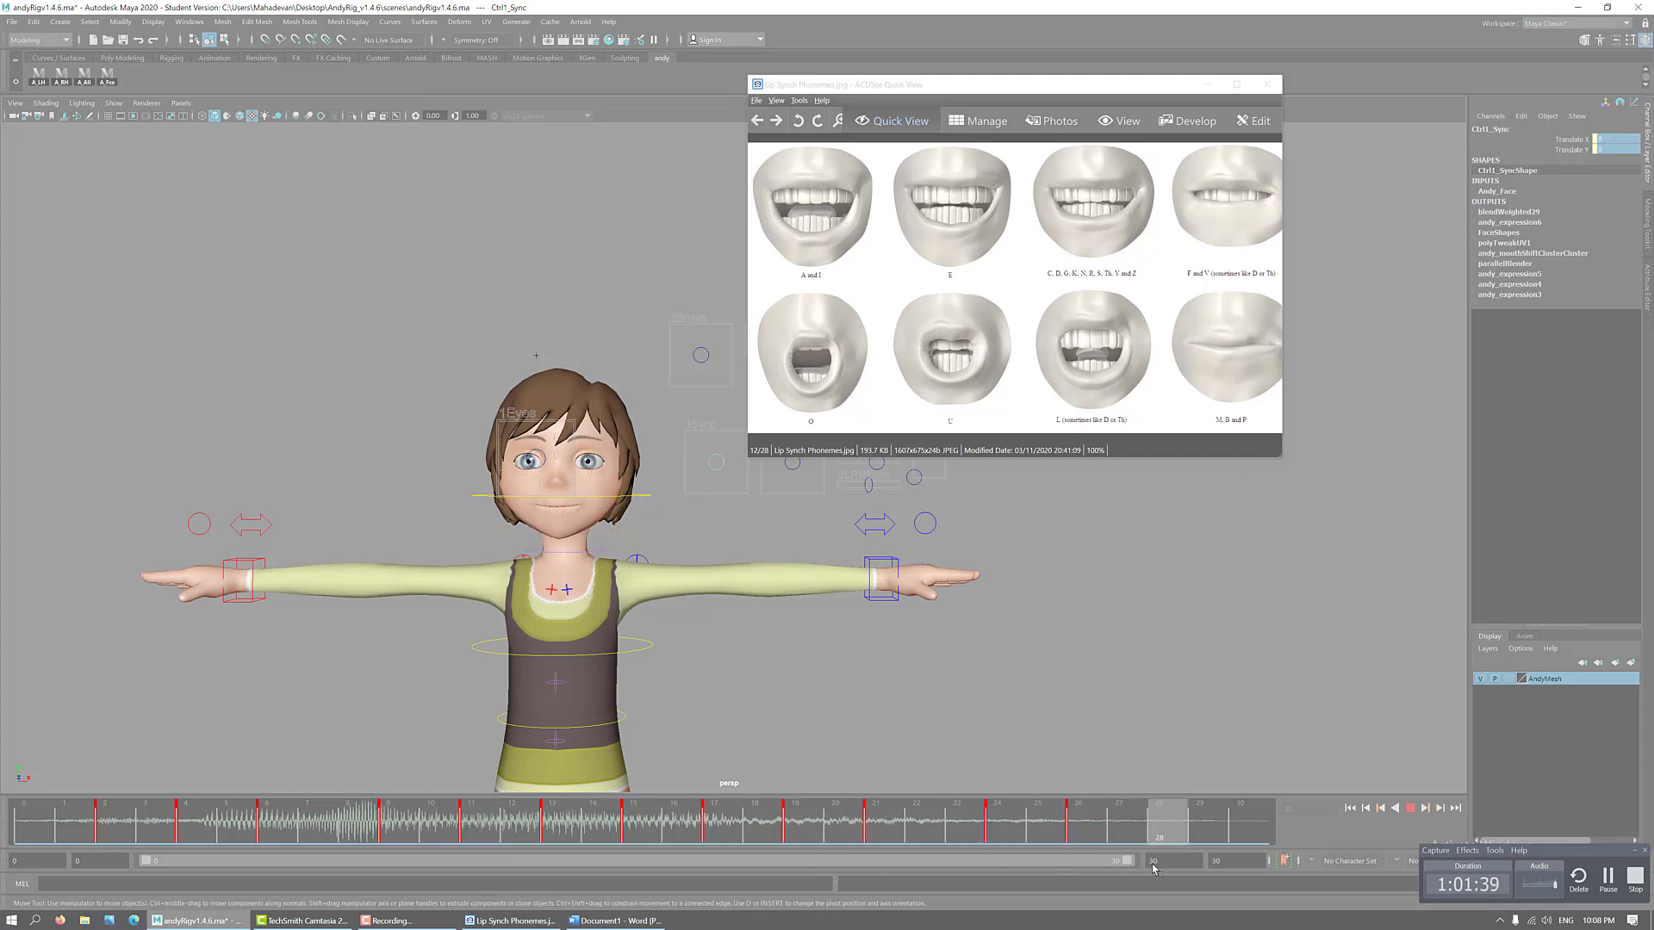
{"action": "left_click", "coordinate": [1410, 808]}
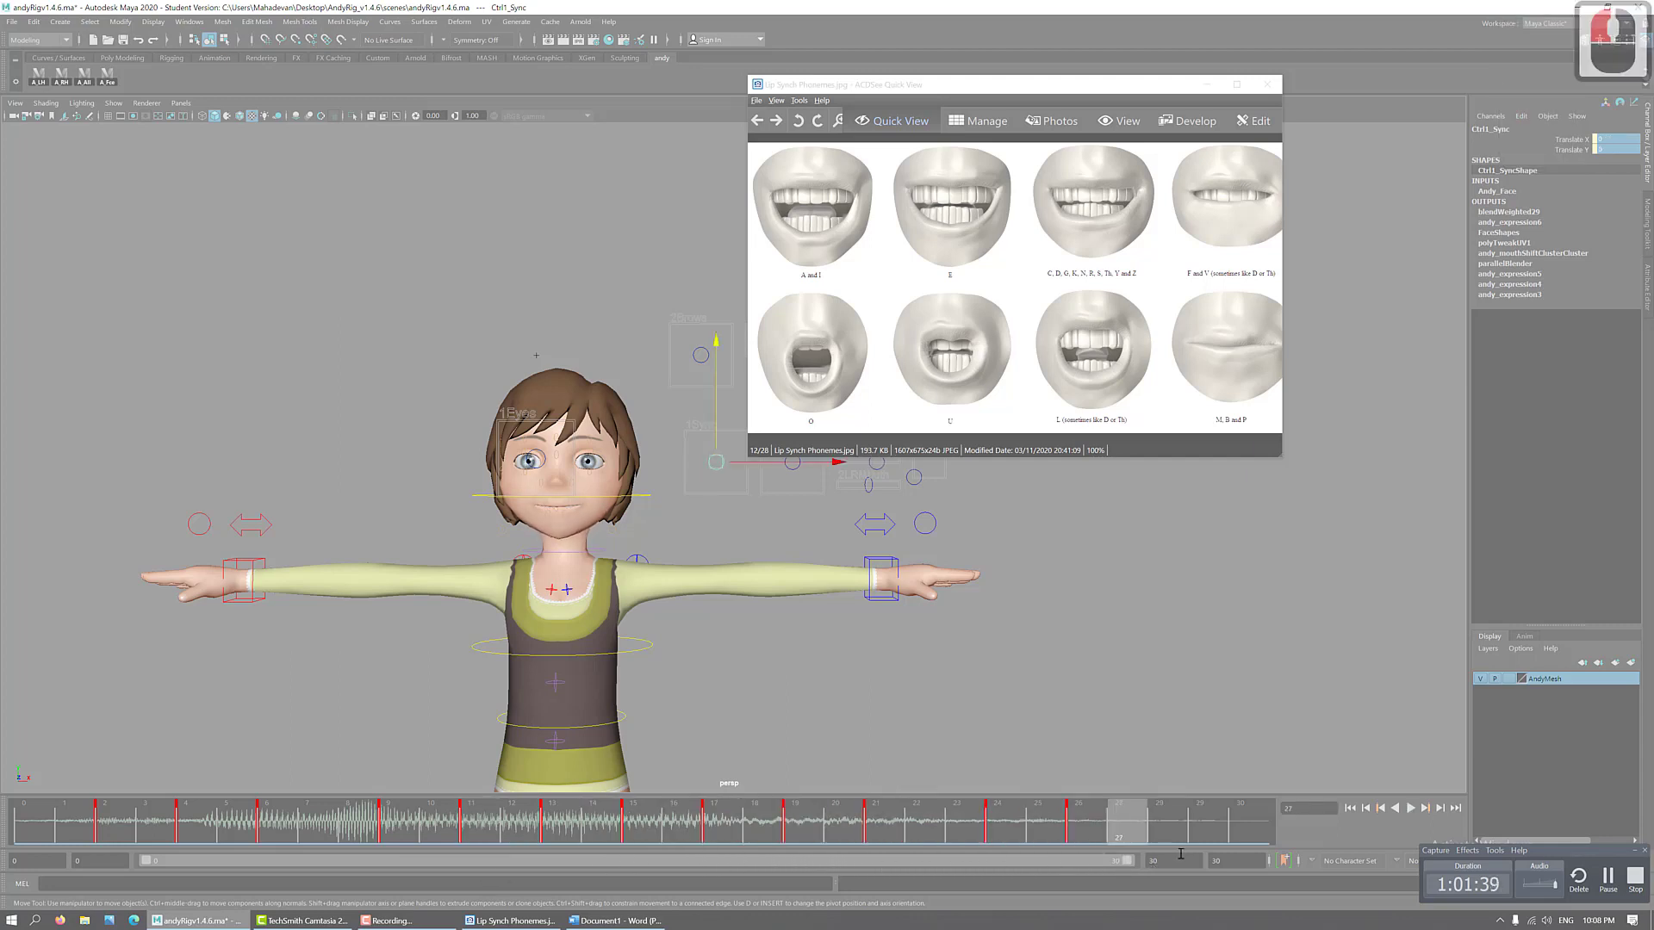
{"action": "left_click", "coordinate": [1410, 809]}
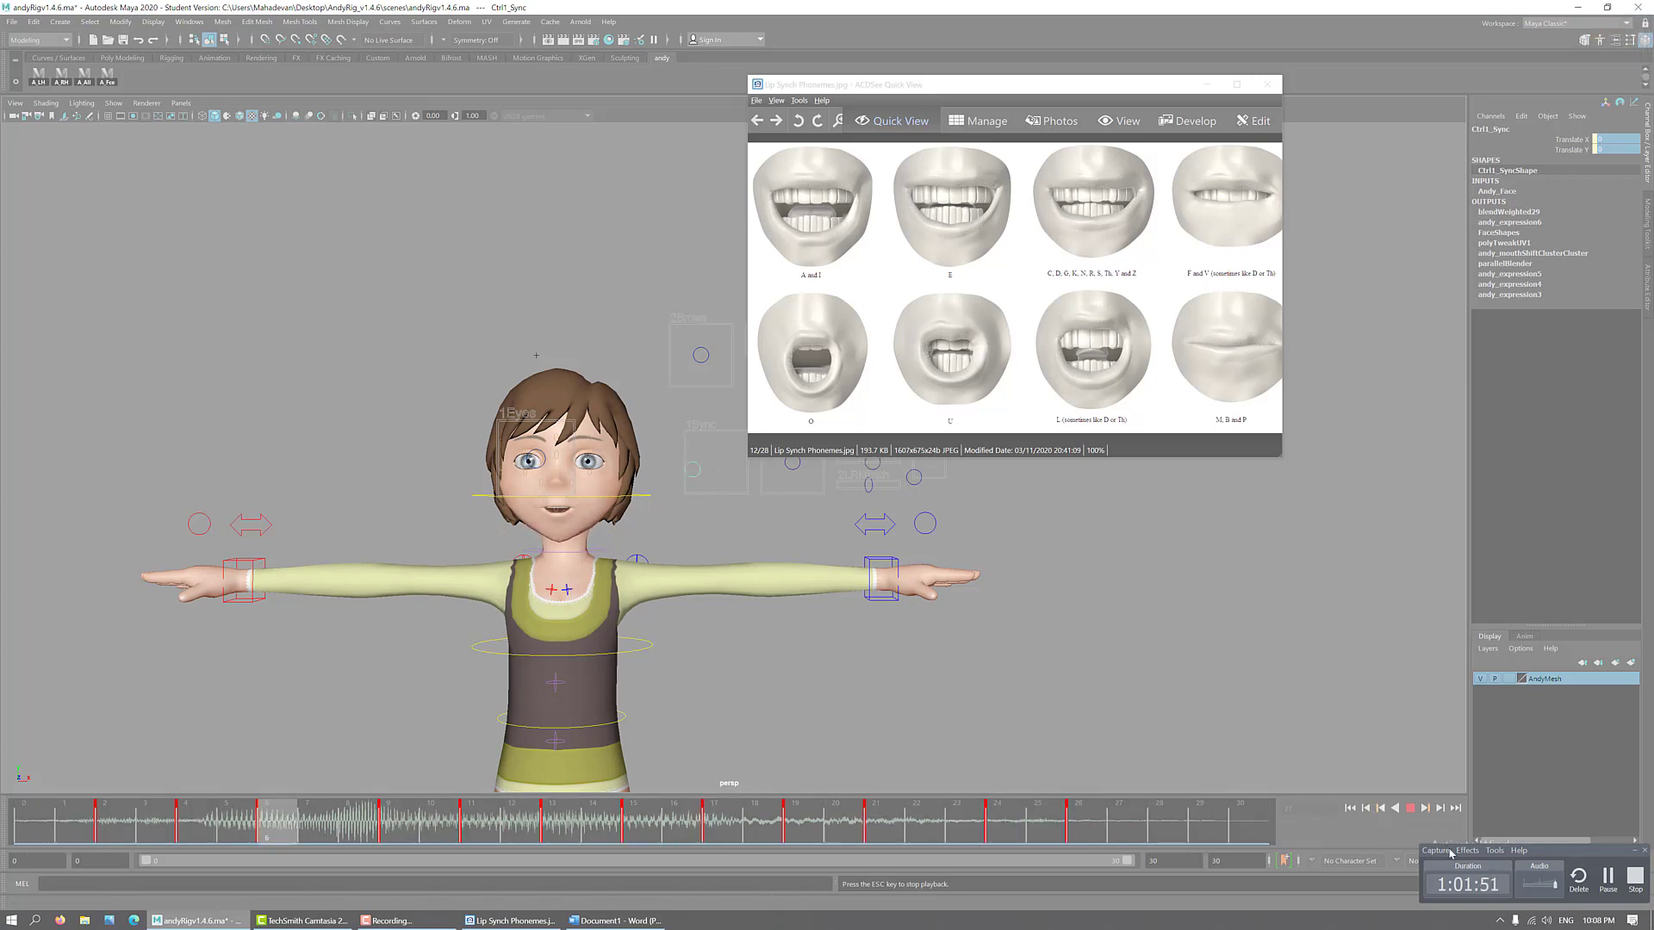
{"action": "left_click", "coordinate": [1411, 809]}
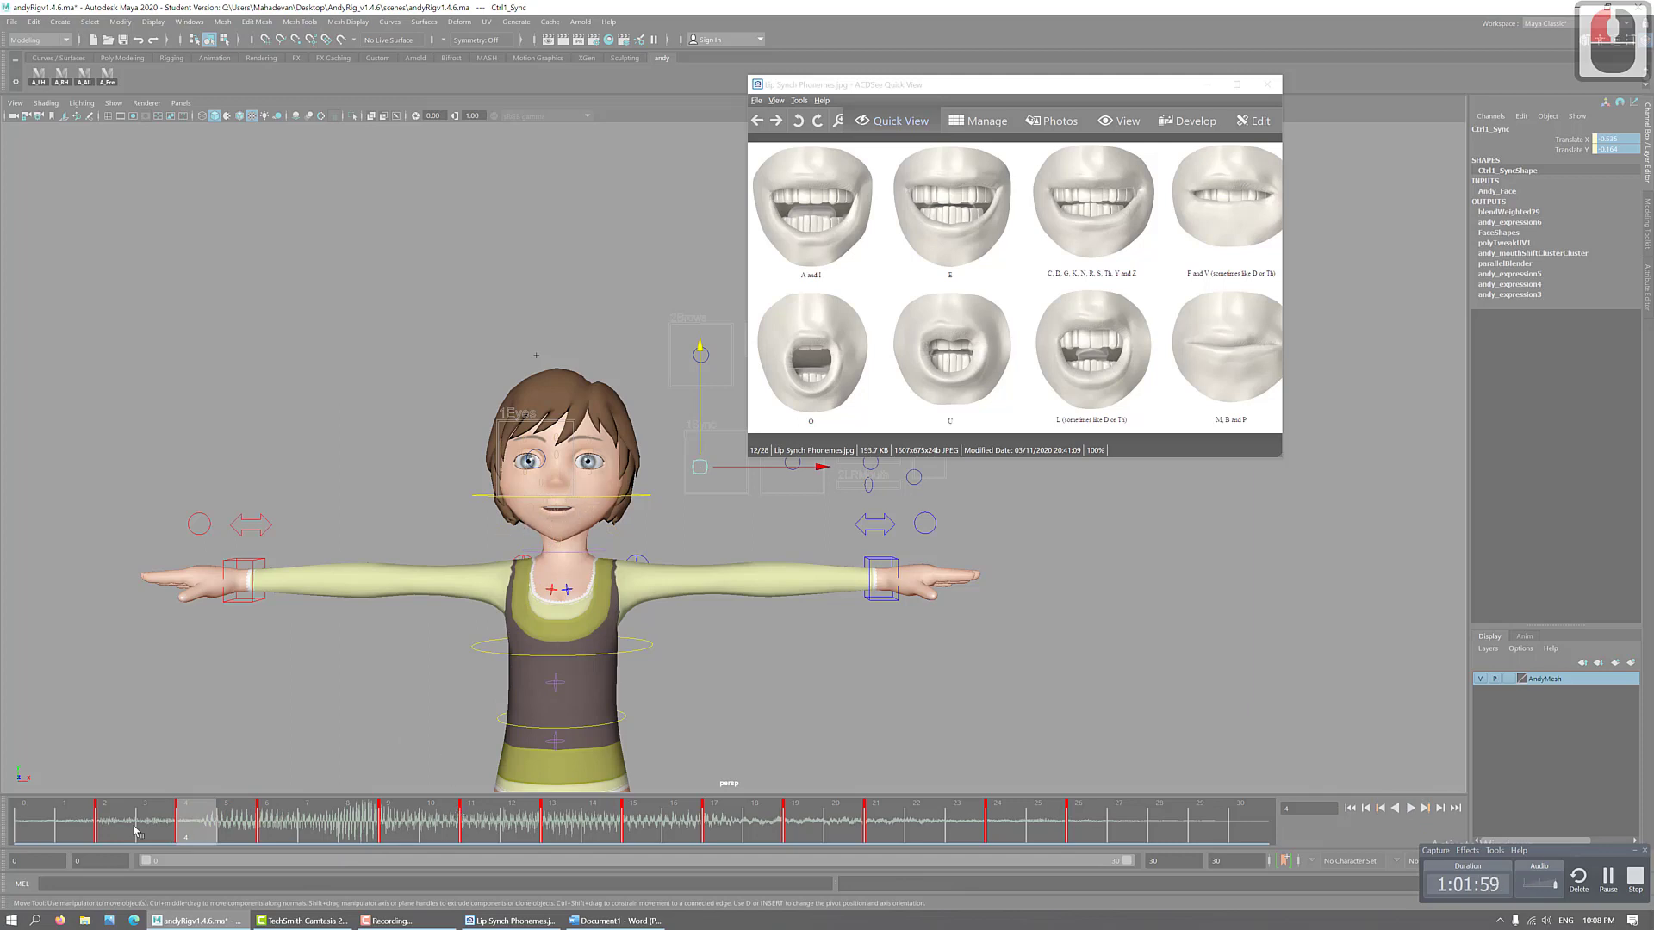
- Scrub the lip-sync animation against the audio and check the mouth shapes keyed at frames 2, 4 and 6
{"action": "mouse_move", "coordinate": [349, 823]}
{"action": "left_mouse_down"}
{"action": "mouse_move", "coordinate": [849, 859]}
{"action": "mouse_move", "coordinate": [1120, 855]}
{"action": "mouse_move", "coordinate": [76, 849]}
{"action": "mouse_move", "coordinate": [1118, 838]}
{"action": "left_mouse_up"}
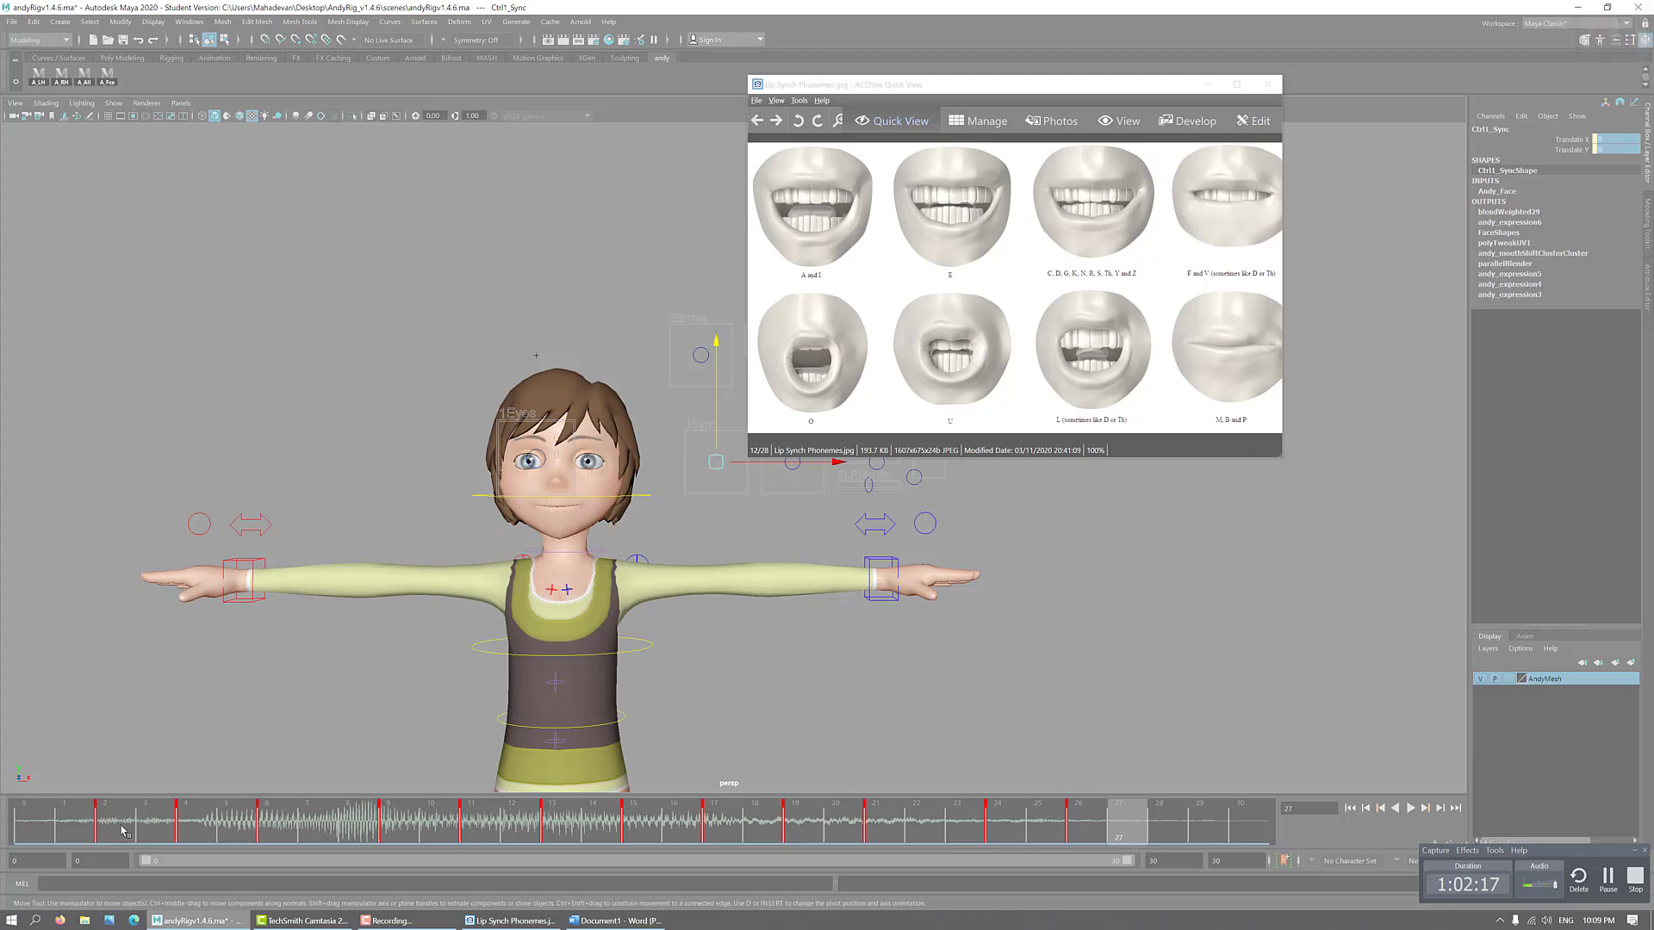
{"action": "left_click_drag", "start_coordinate": [122, 832], "coordinate": [1065, 840]}
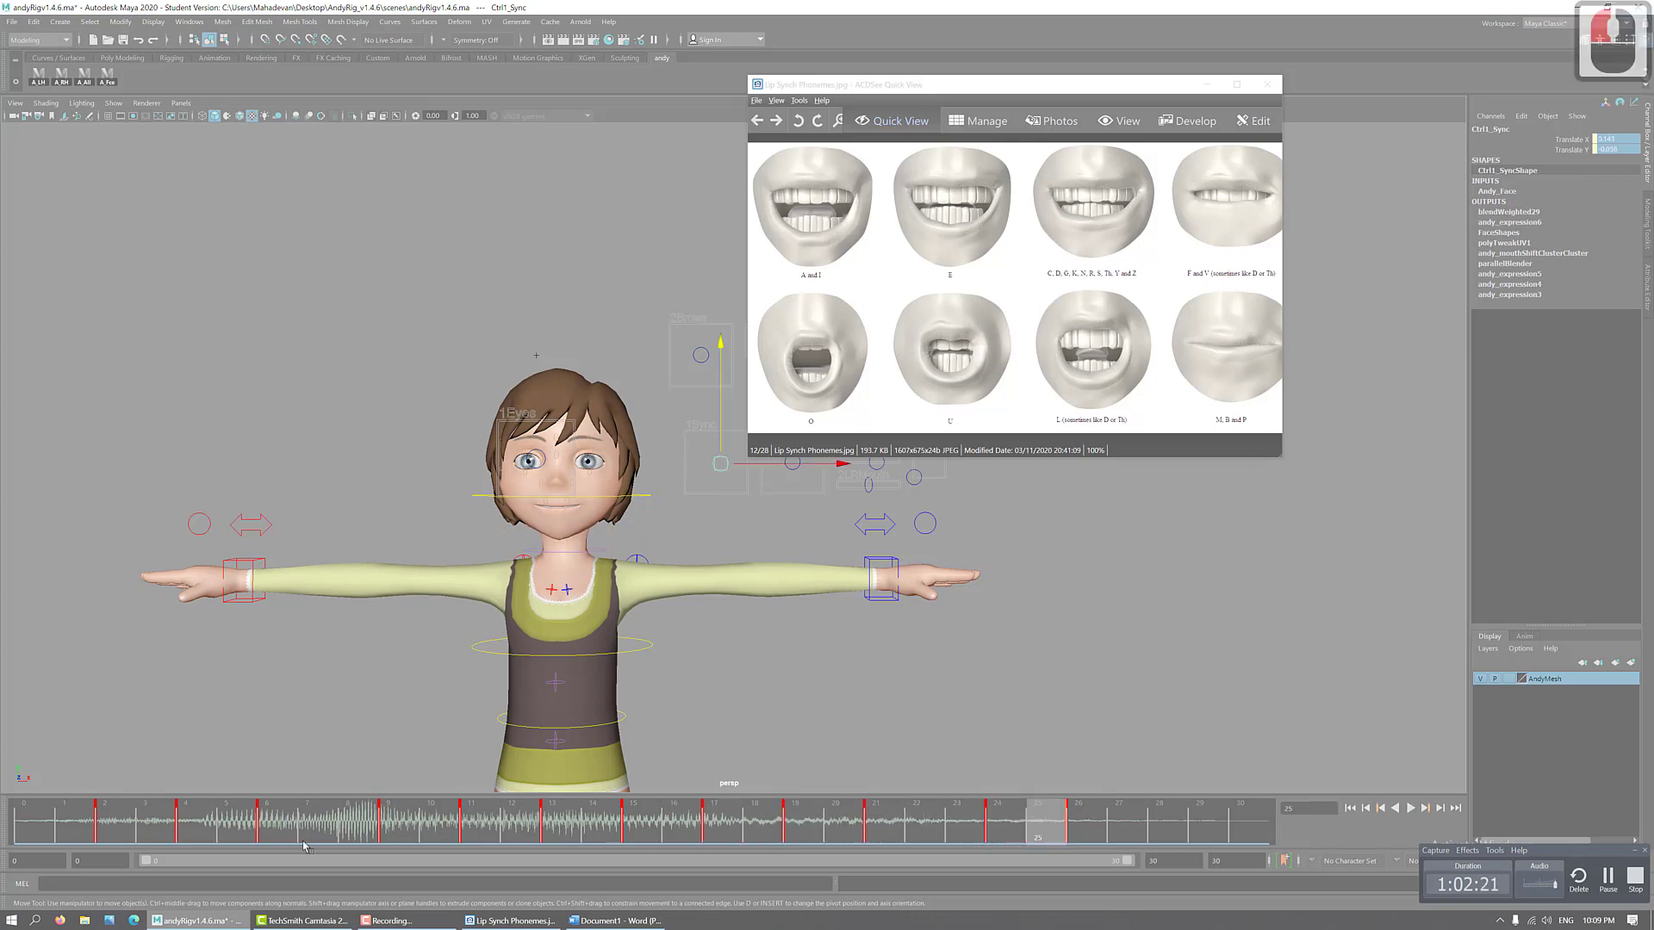
{"action": "left_click", "coordinate": [128, 831]}
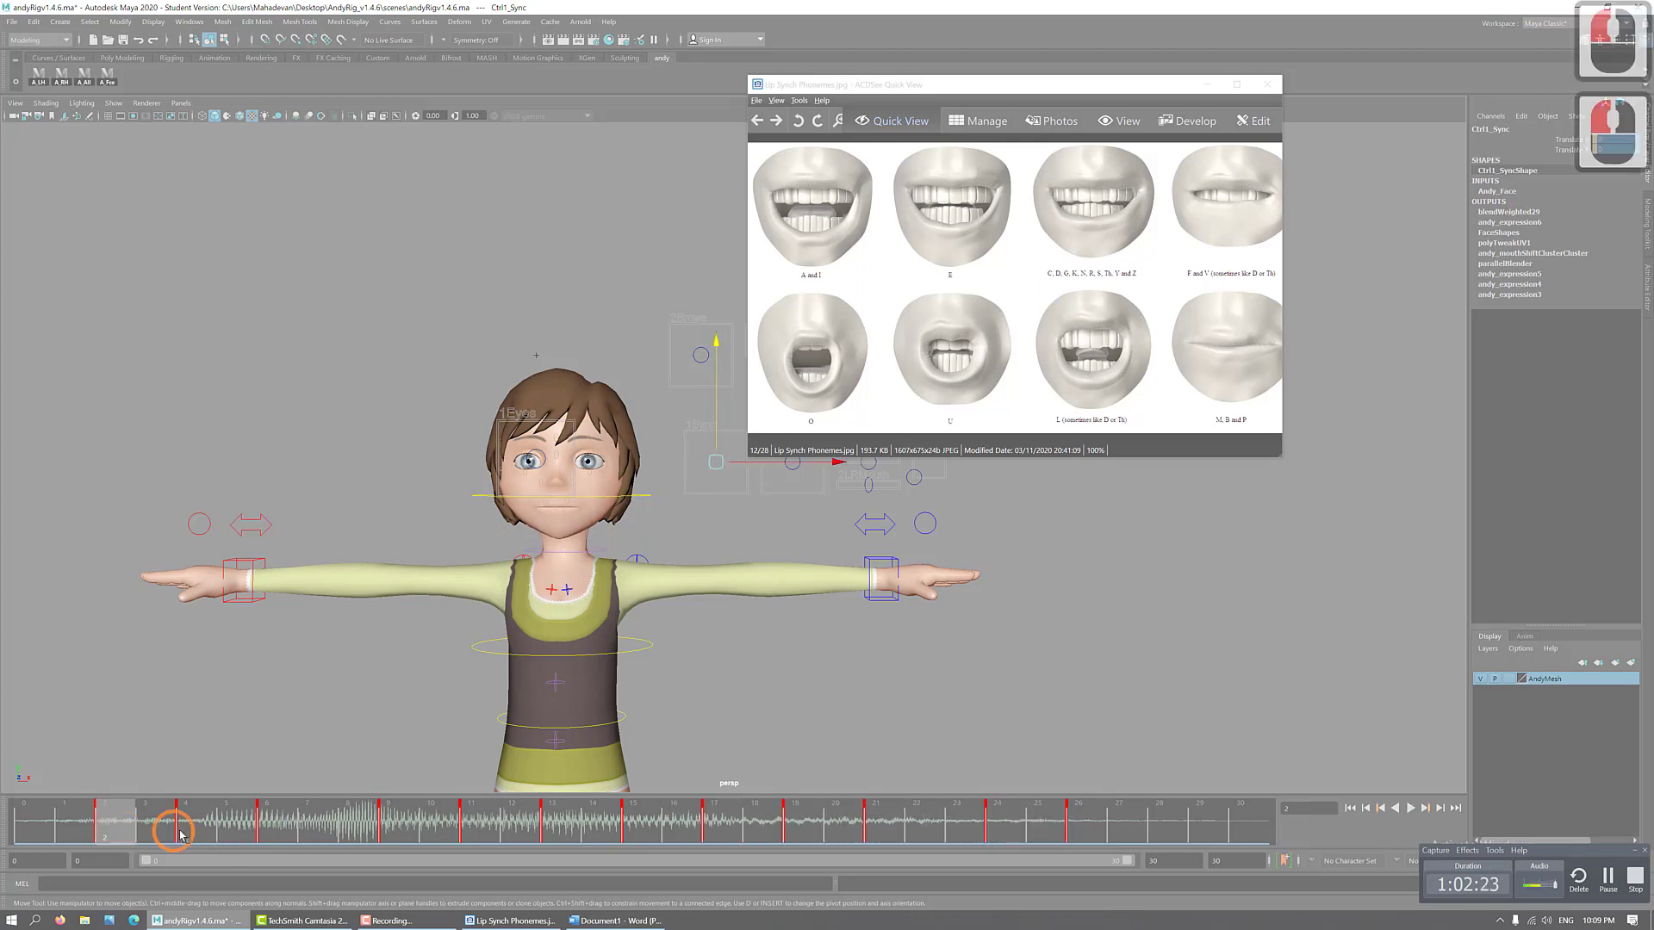
{"action": "left_click", "coordinate": [192, 829]}
{"action": "left_click", "coordinate": [272, 826]}
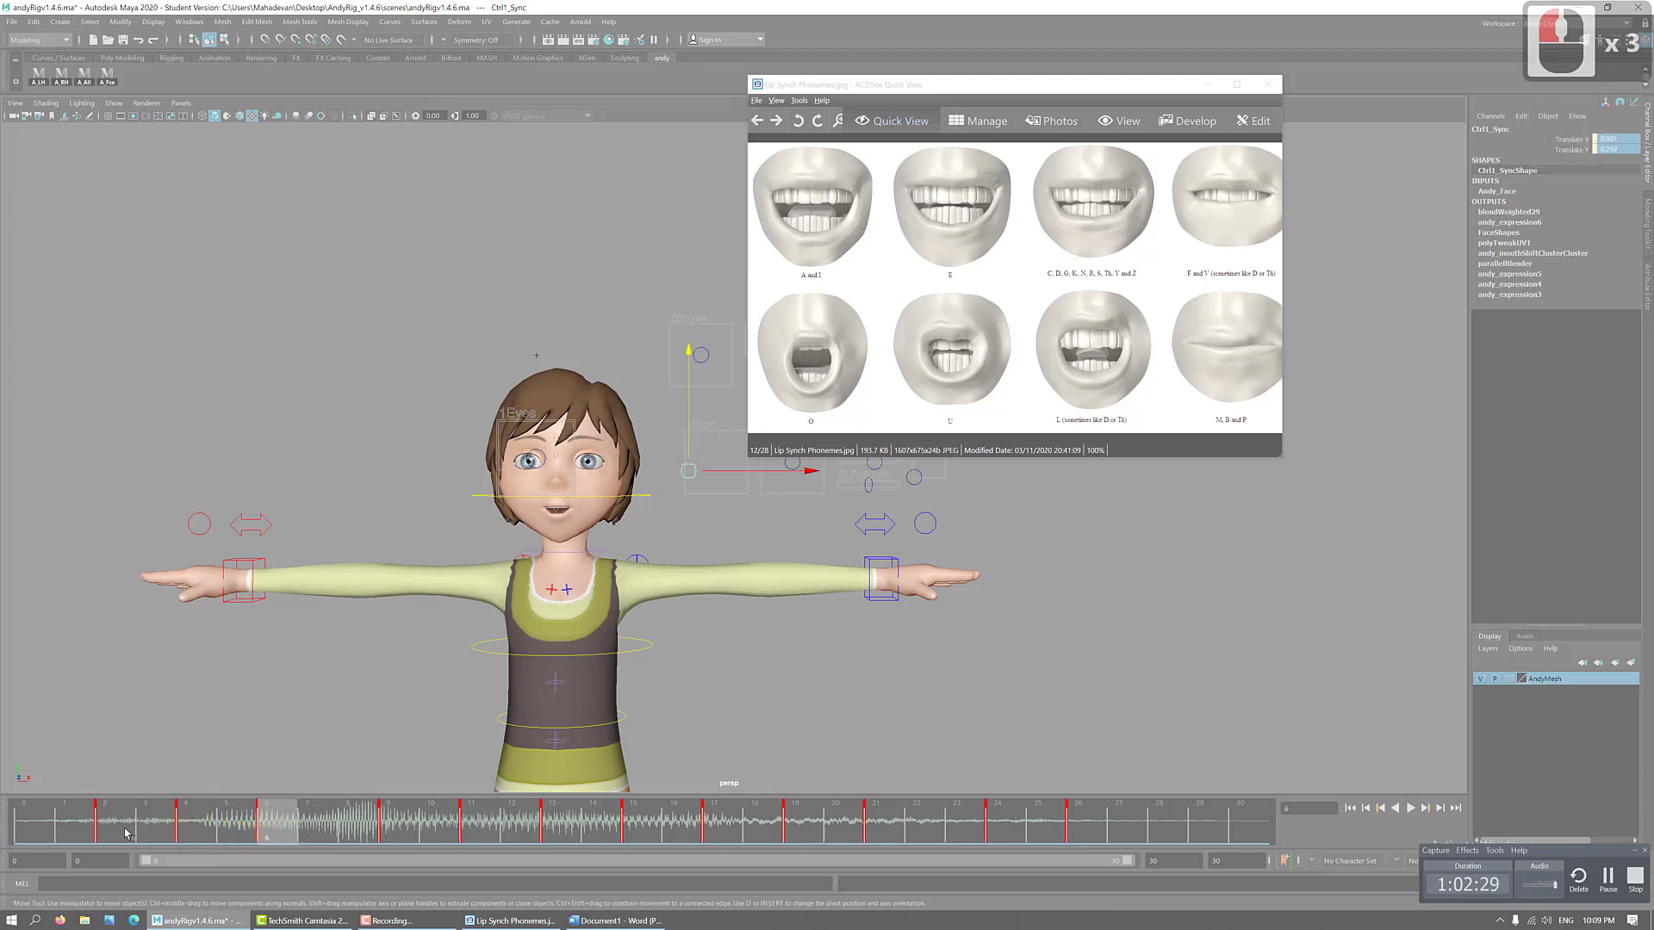
{"action": "left_click_drag", "start_coordinate": [125, 833], "coordinate": [1047, 832]}
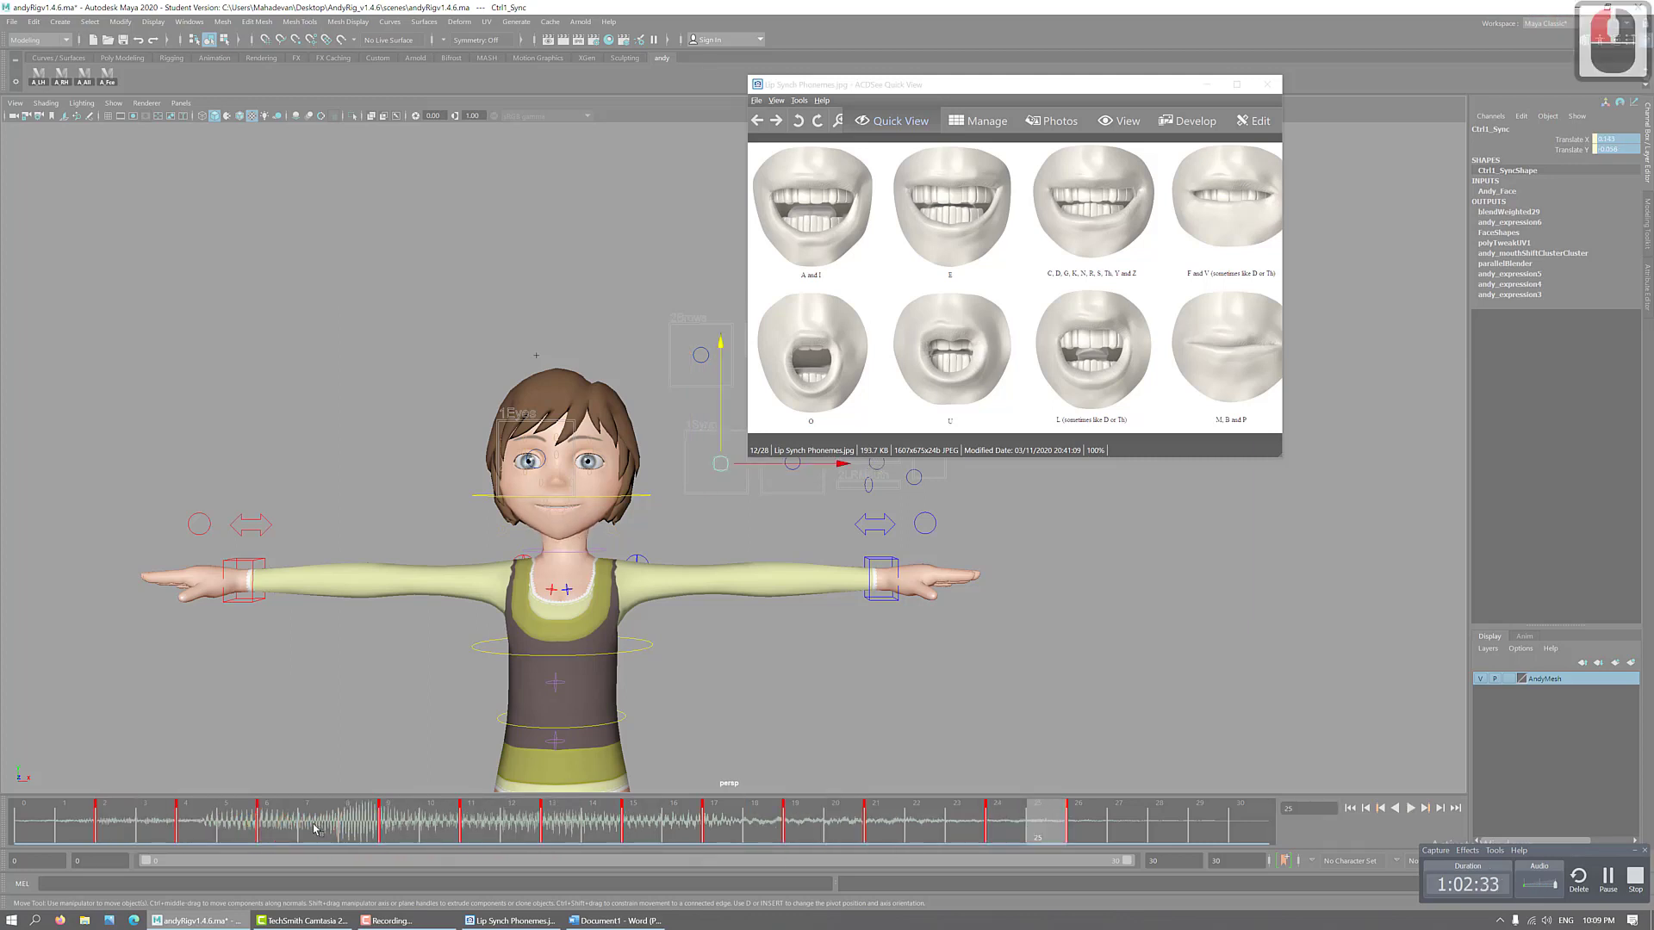
- Check the Sync control's keyed mouth shapes one by one from frame 9 to frame 21
{"action": "left_click", "coordinate": [399, 830]}
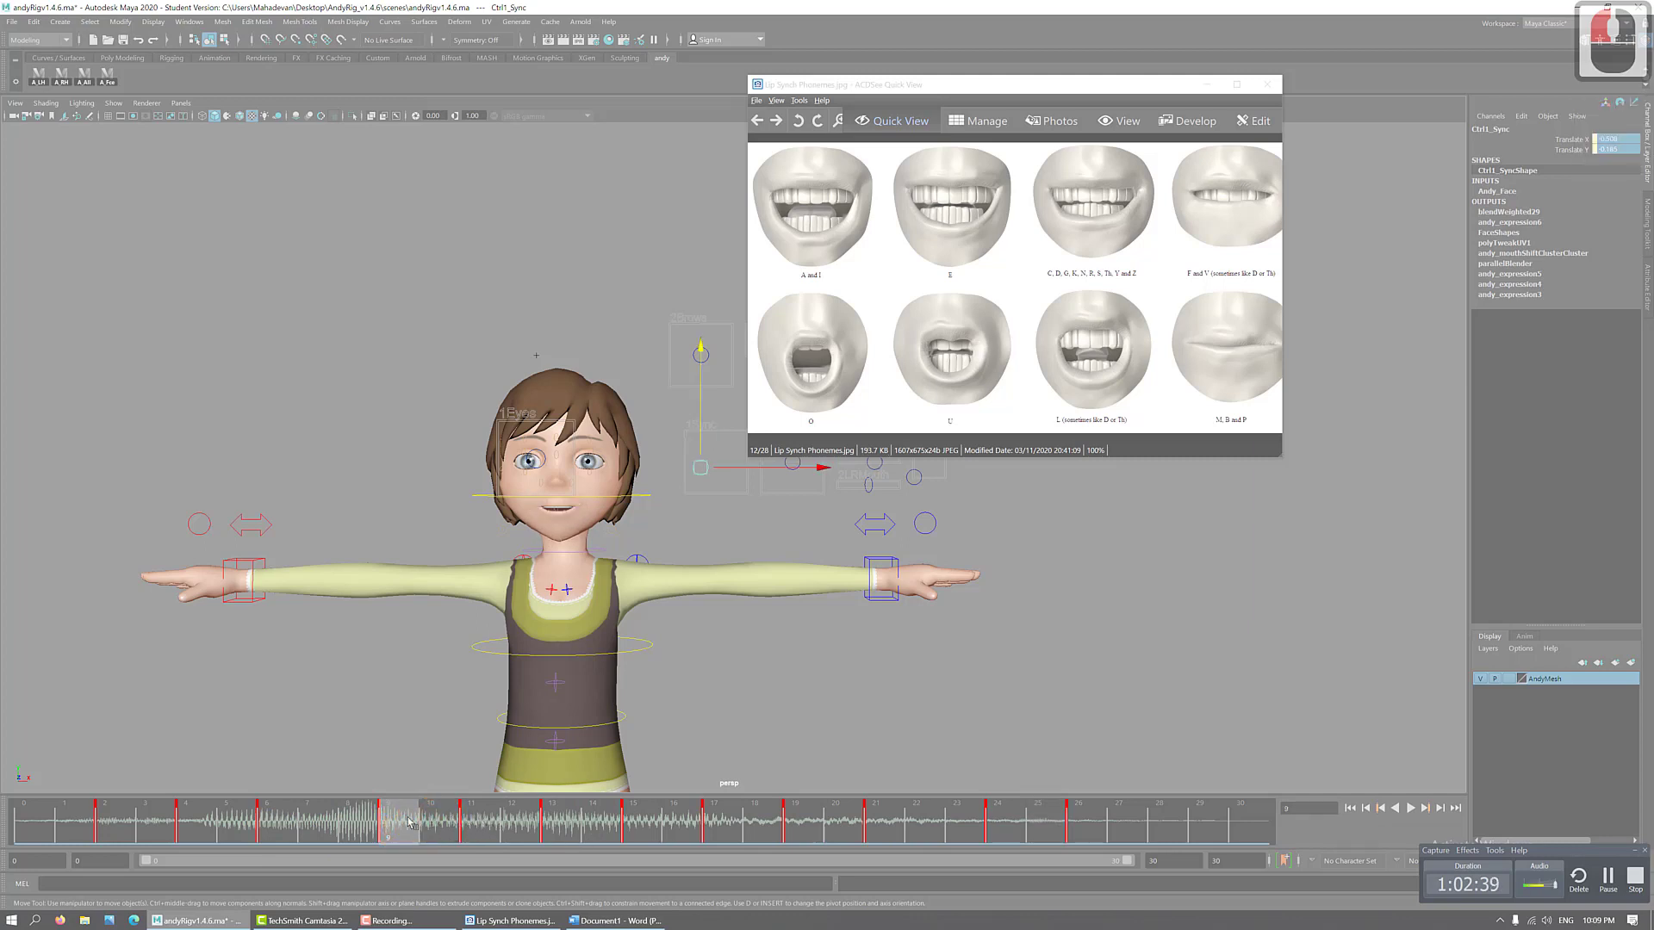
{"action": "left_click", "coordinate": [553, 829]}
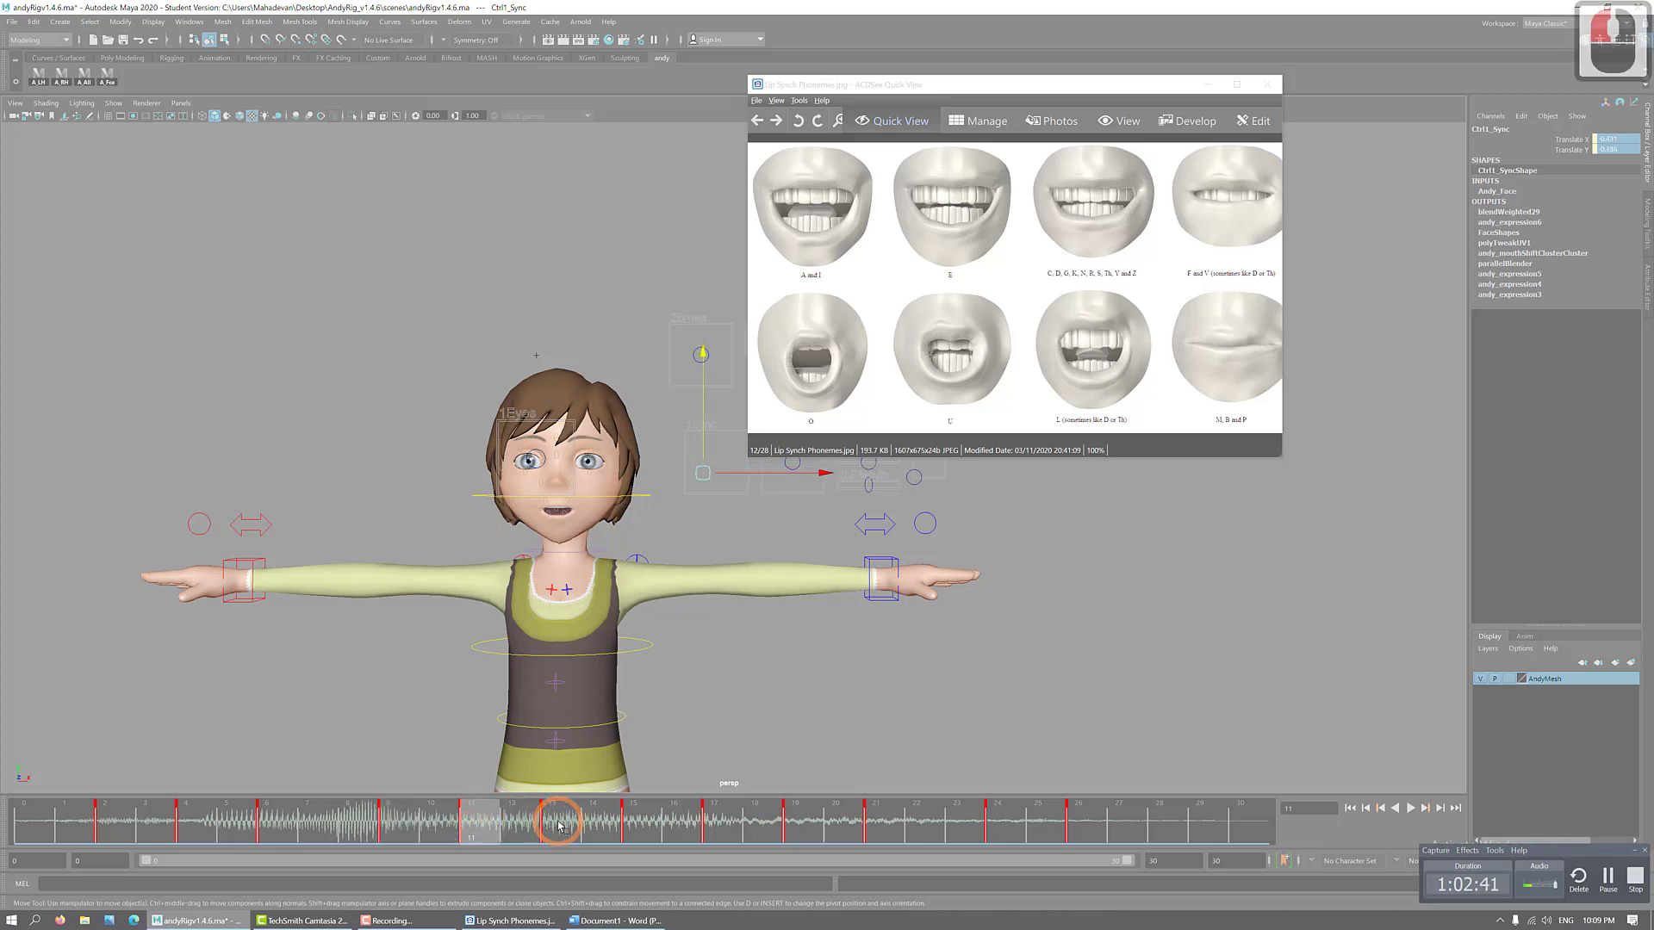
{"action": "left_click", "coordinate": [635, 829]}
{"action": "left_click", "coordinate": [735, 828]}
{"action": "left_click", "coordinate": [728, 827]}
{"action": "left_click", "coordinate": [803, 827]}
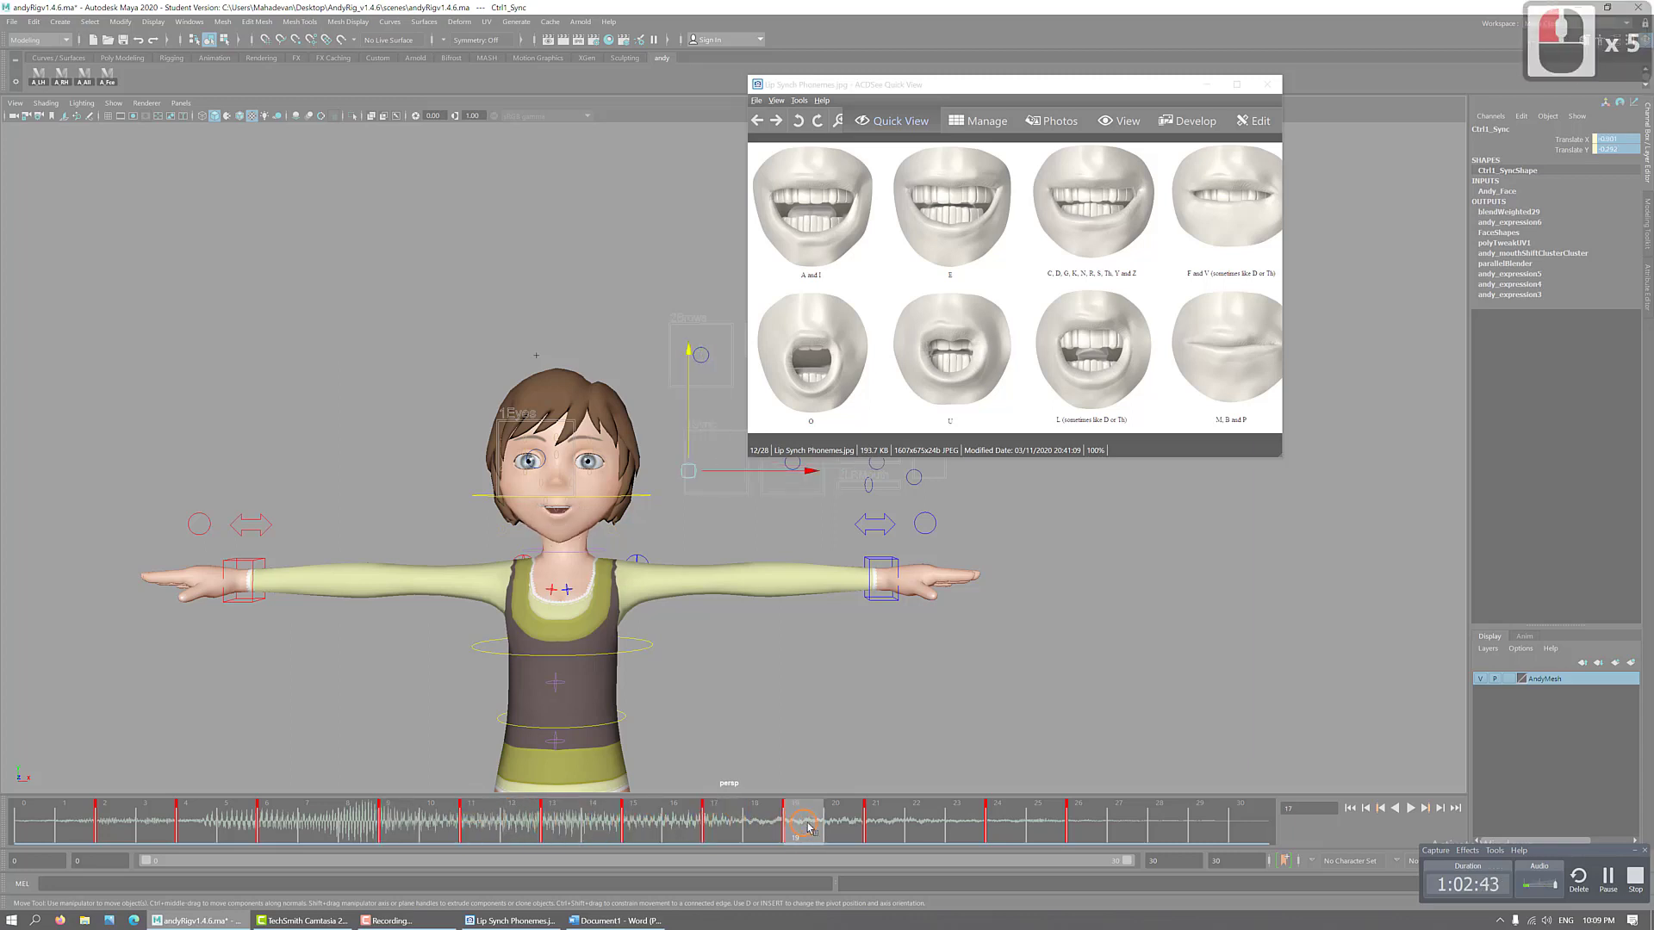
{"action": "left_click", "coordinate": [866, 825]}
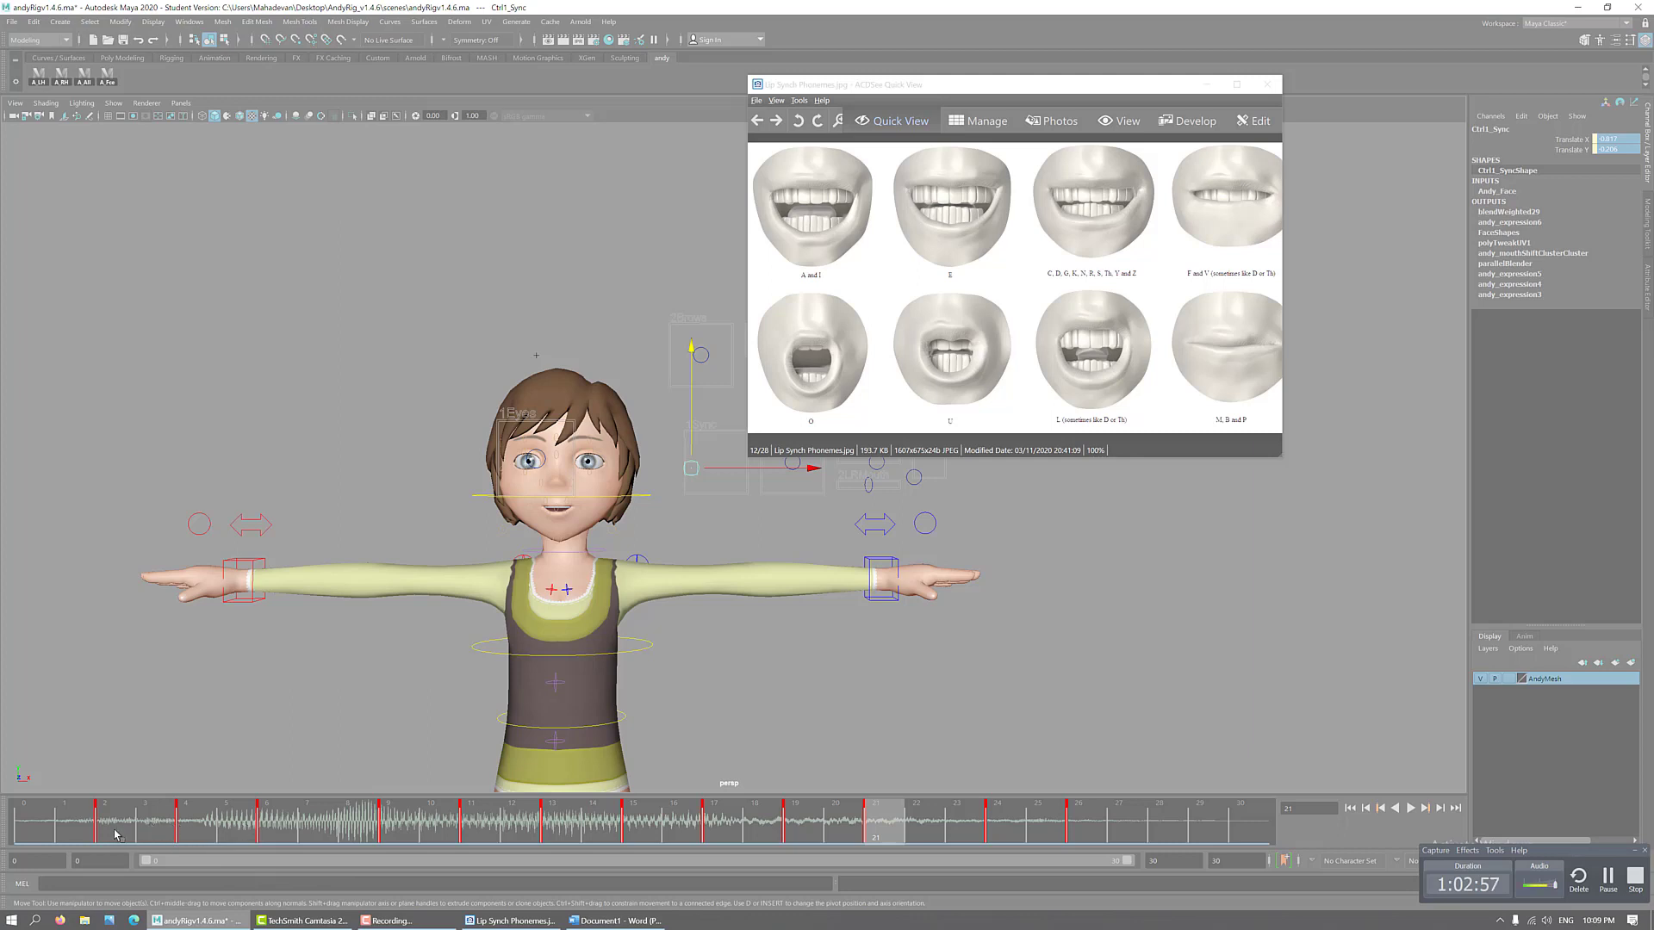
- Scrub the lip sync through frame 26 and compare the mouth shapes keyed at frames 17, 19, 21 and 24
{"action": "left_click_drag", "start_coordinate": [123, 824], "coordinate": [284, 814]}
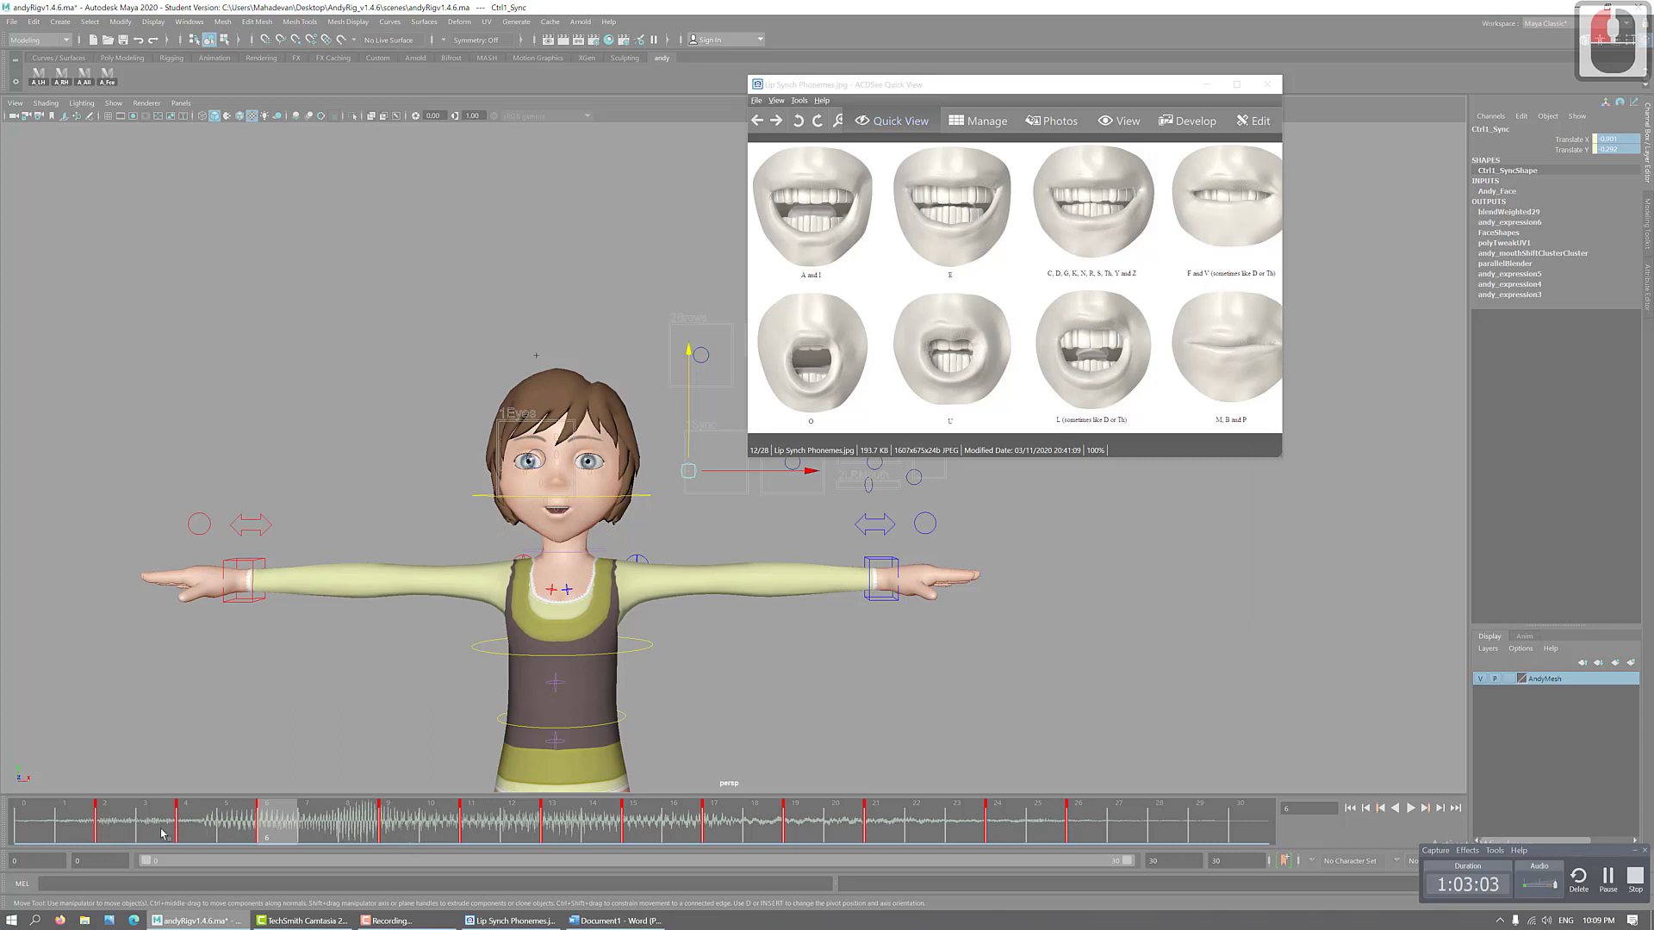
{"action": "left_click_drag", "start_coordinate": [138, 827], "coordinate": [1064, 825]}
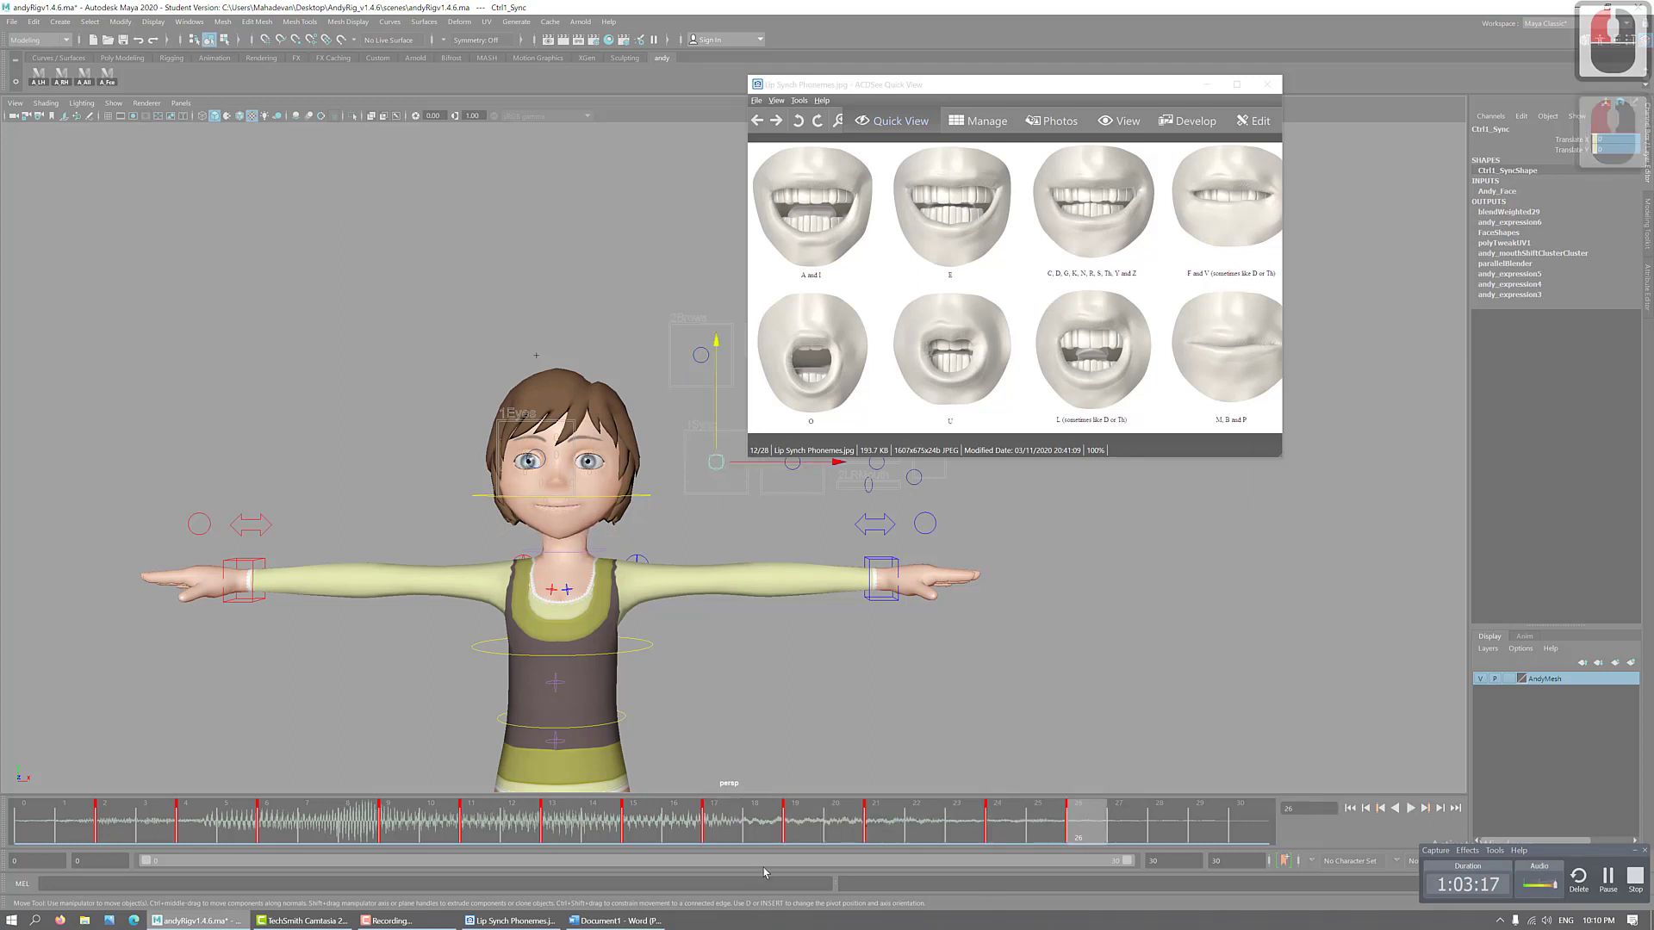
{"action": "left_click", "coordinate": [726, 829]}
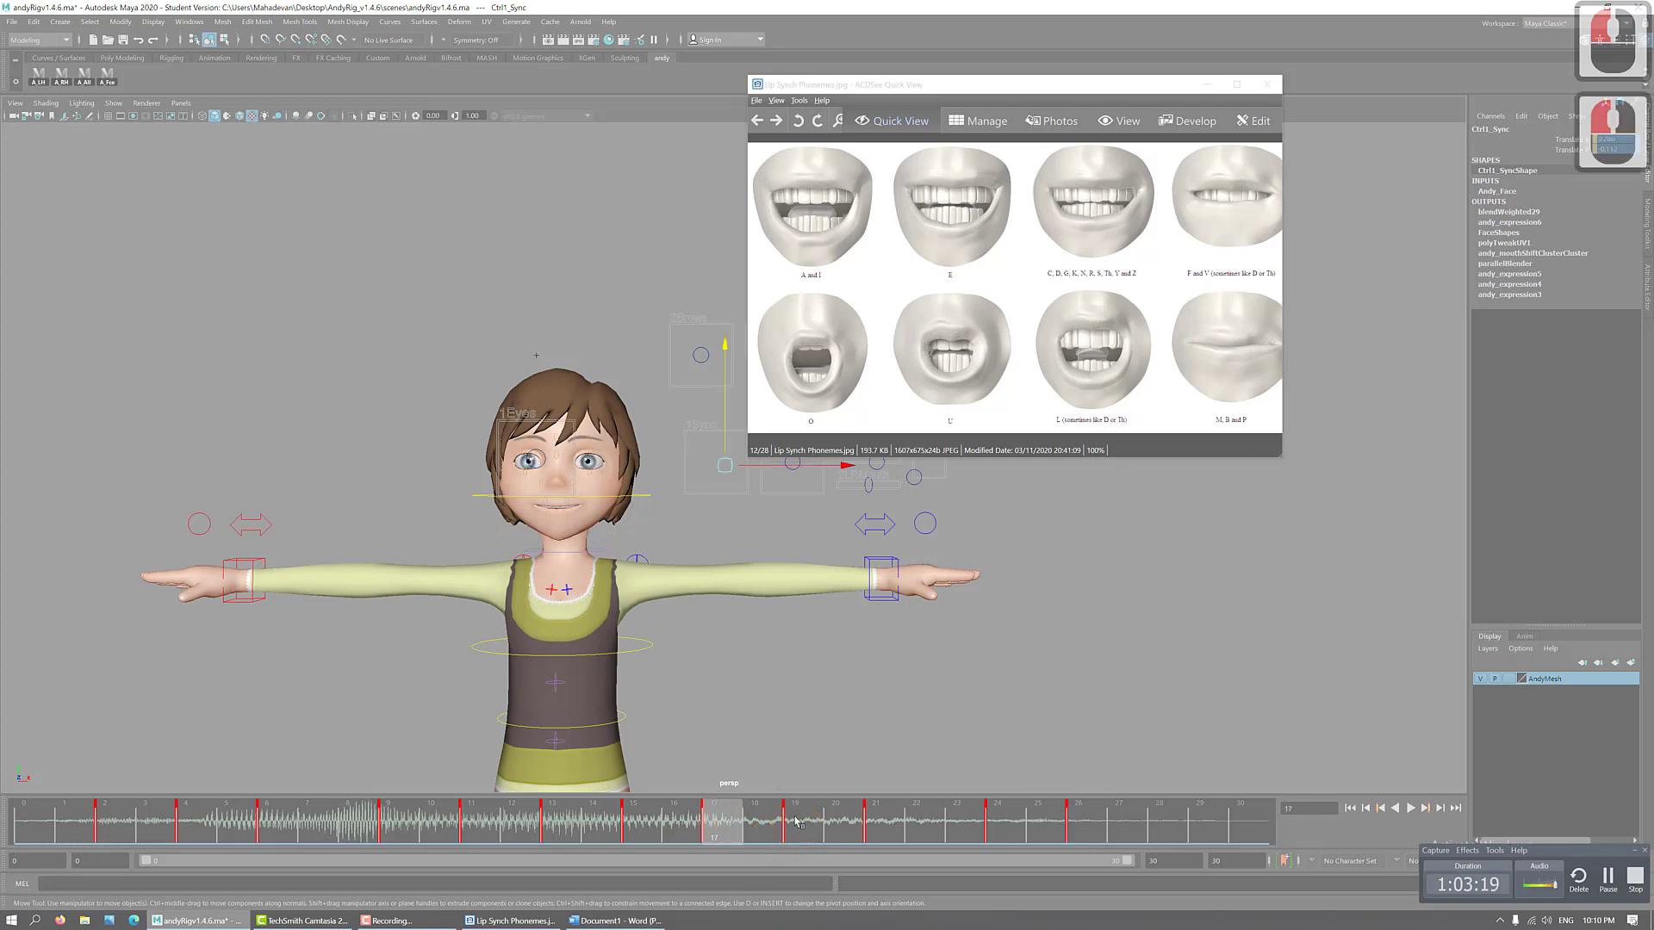
{"action": "left_click", "coordinate": [793, 830]}
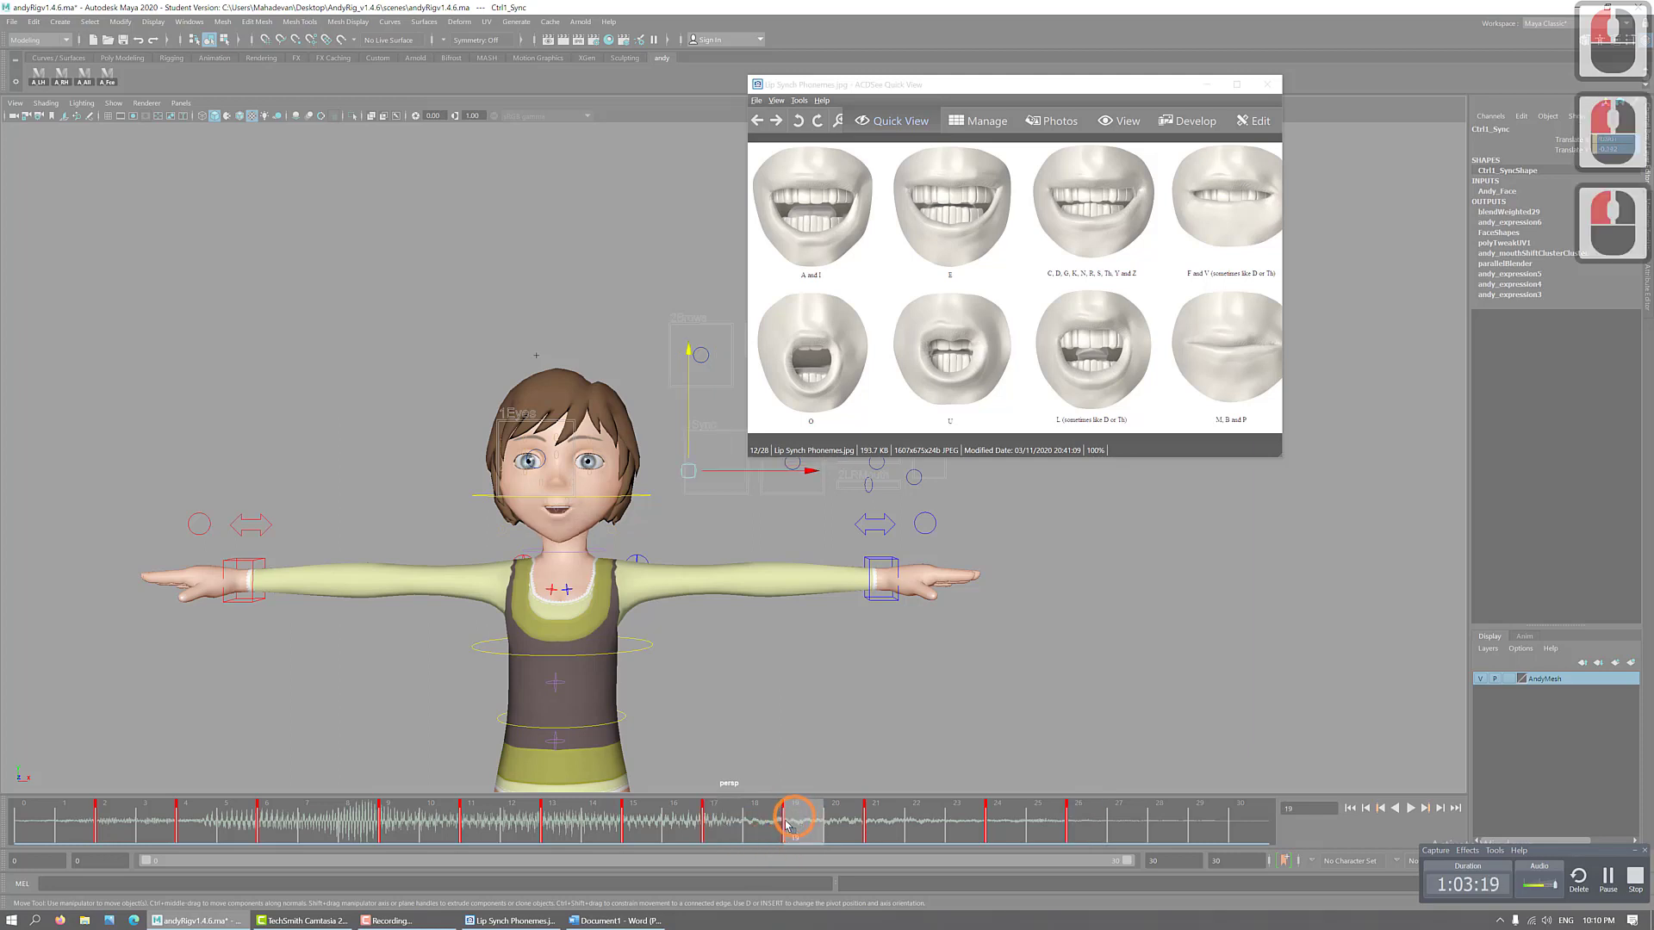
{"action": "left_click", "coordinate": [721, 830]}
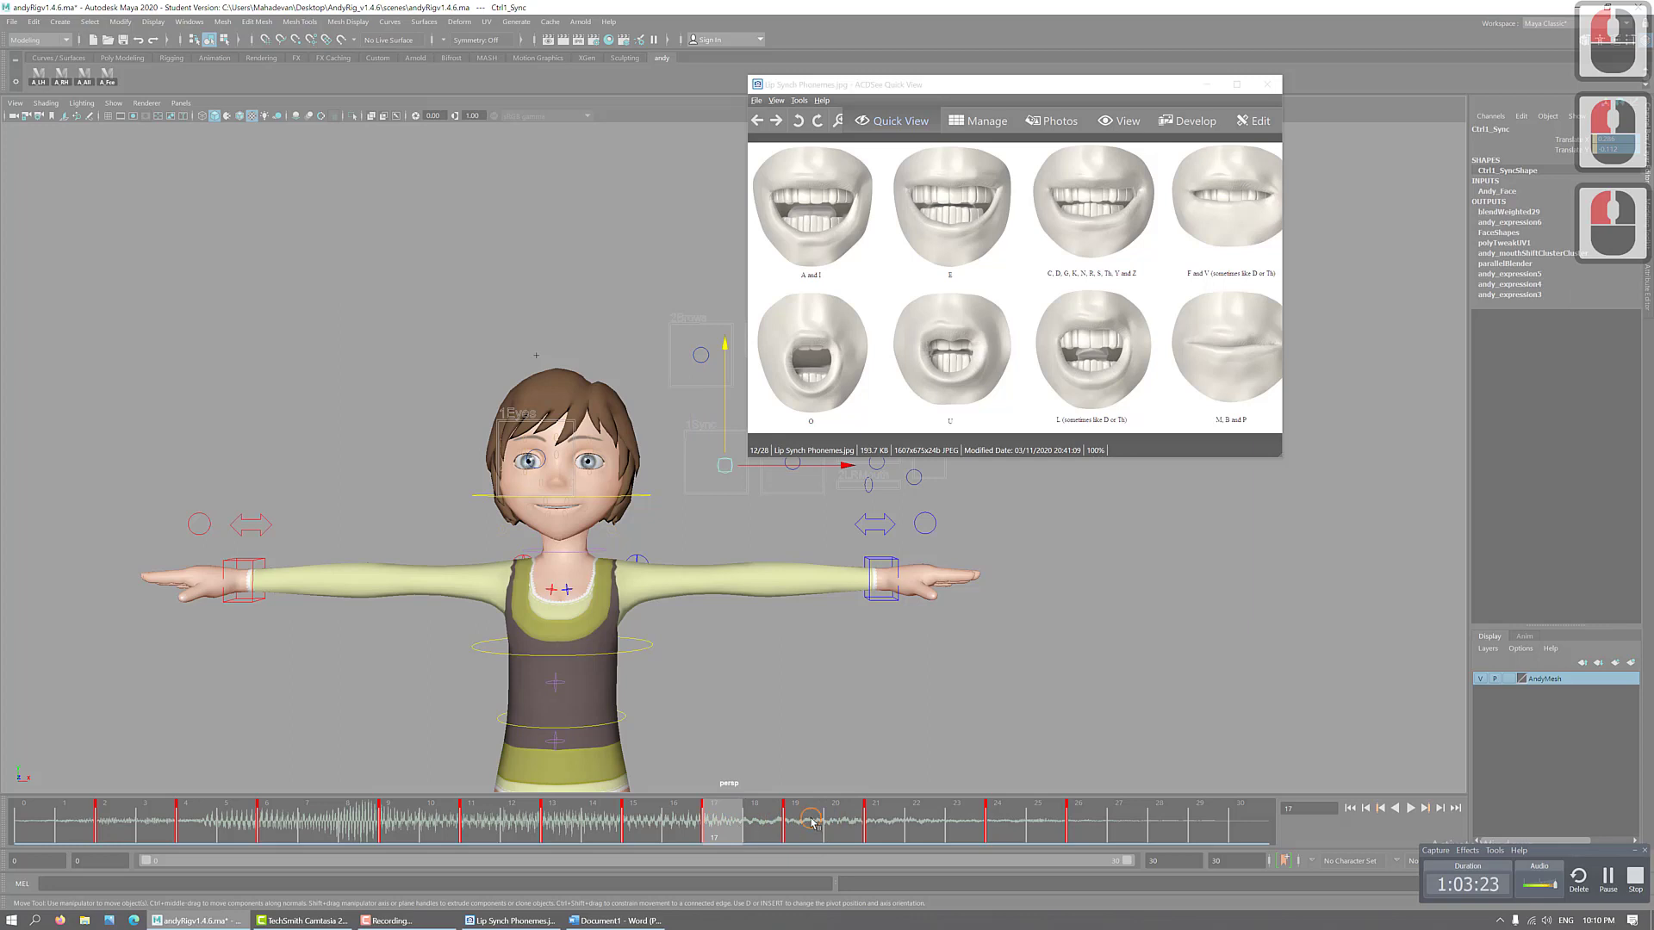
{"action": "left_click", "coordinate": [812, 823]}
{"action": "left_click", "coordinate": [886, 825]}
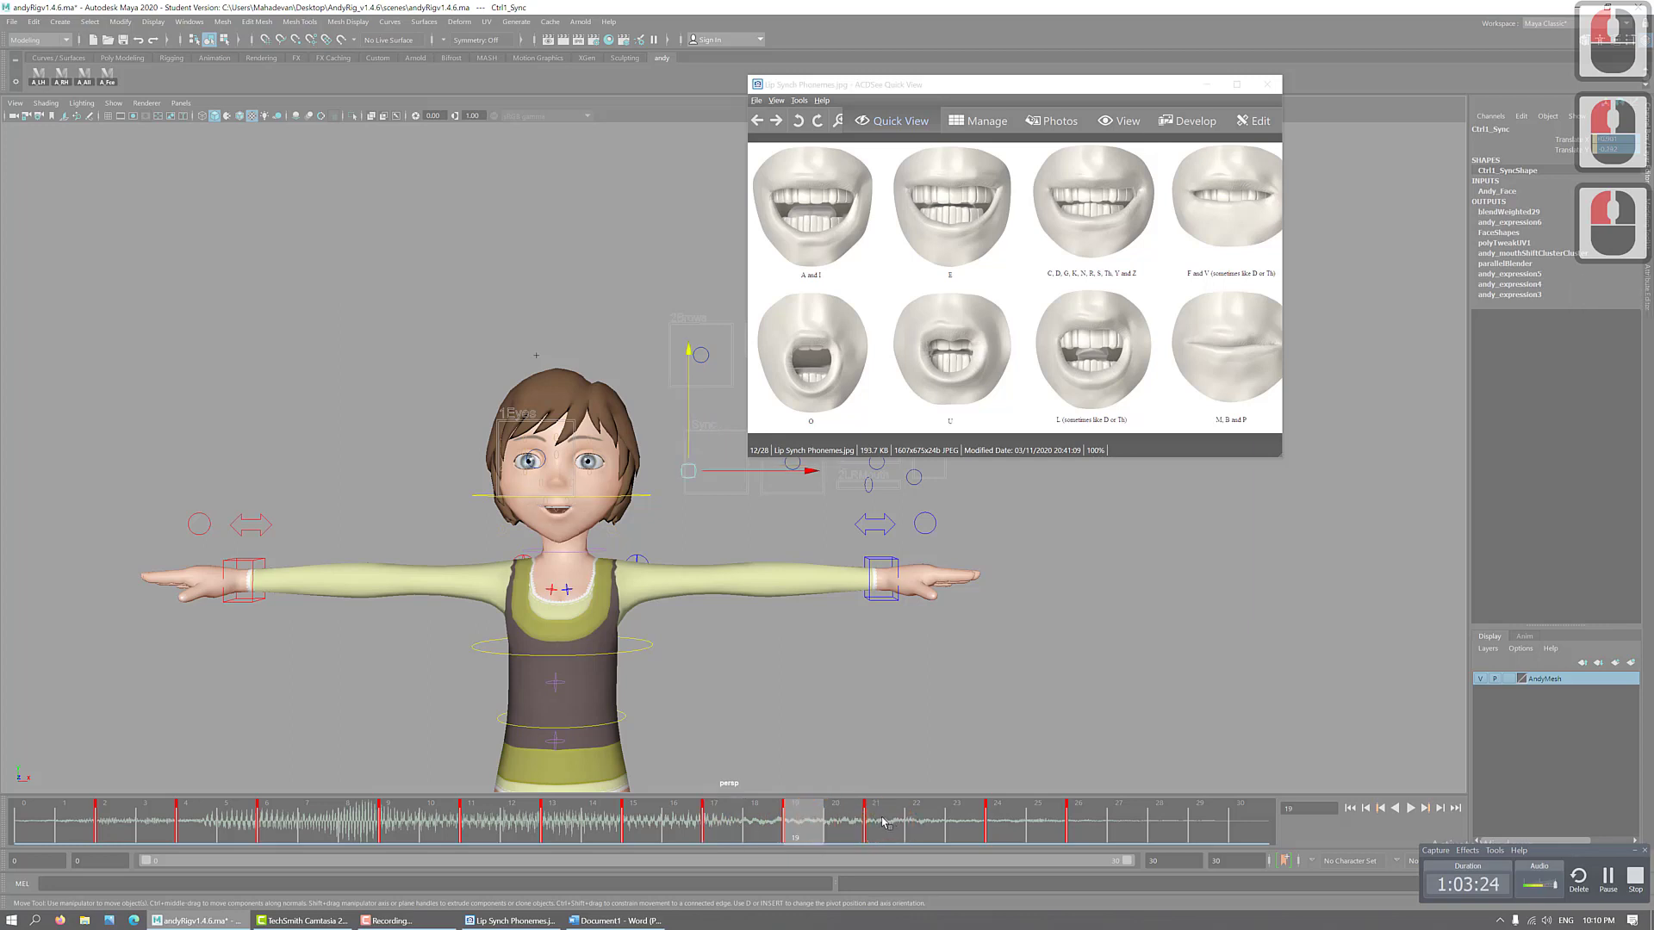
{"action": "left_click", "coordinate": [997, 827]}
{"action": "left_click_drag", "start_coordinate": [868, 825], "coordinate": [990, 825]}
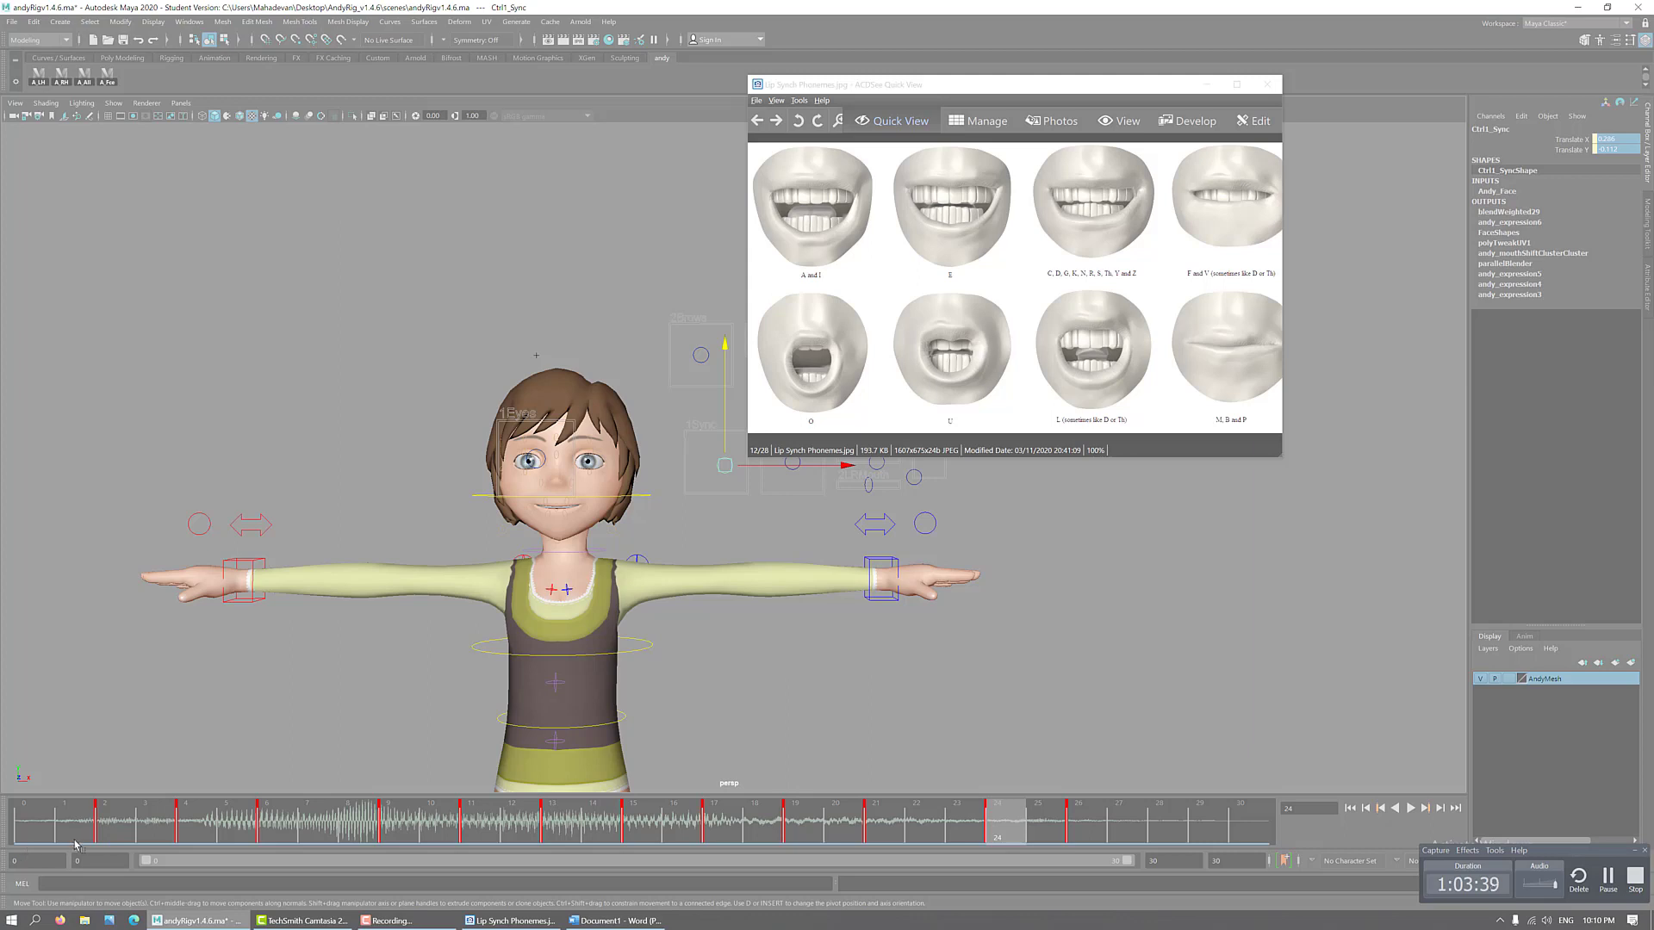
- Scrub to the mouth shape at frame 11 and move the phoneme chart clear of the facial controls
{"action": "left_click_drag", "start_coordinate": [51, 831], "coordinate": [471, 832]}
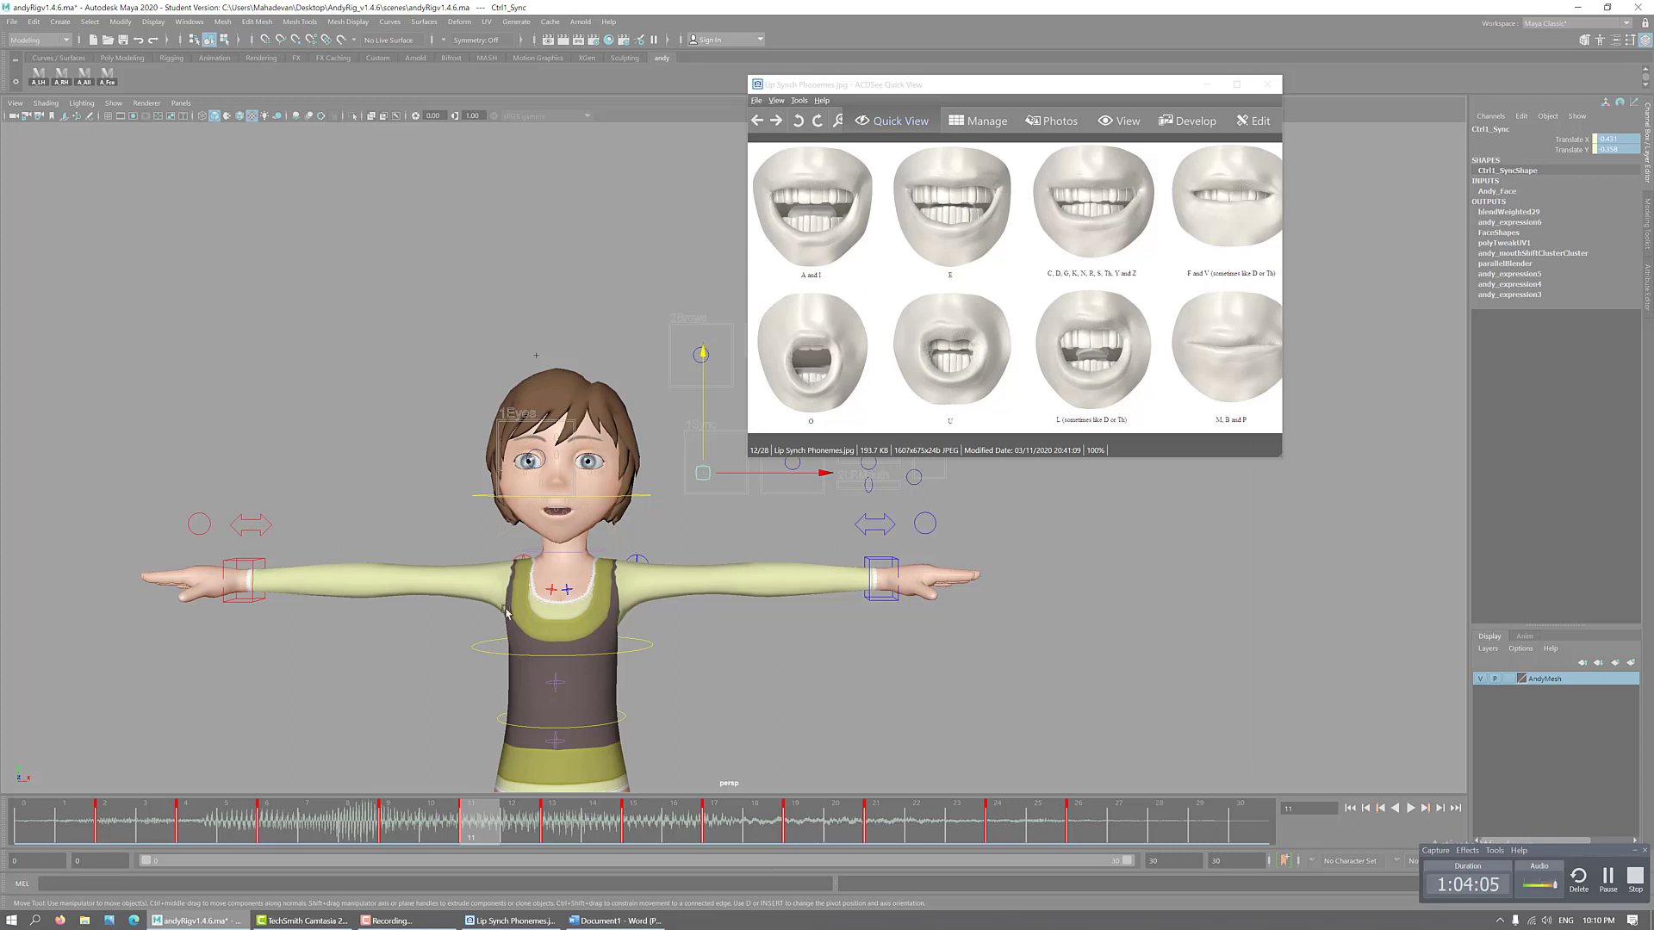
{"action": "left_click_drag", "start_coordinate": [1022, 88], "coordinate": [1267, 48]}
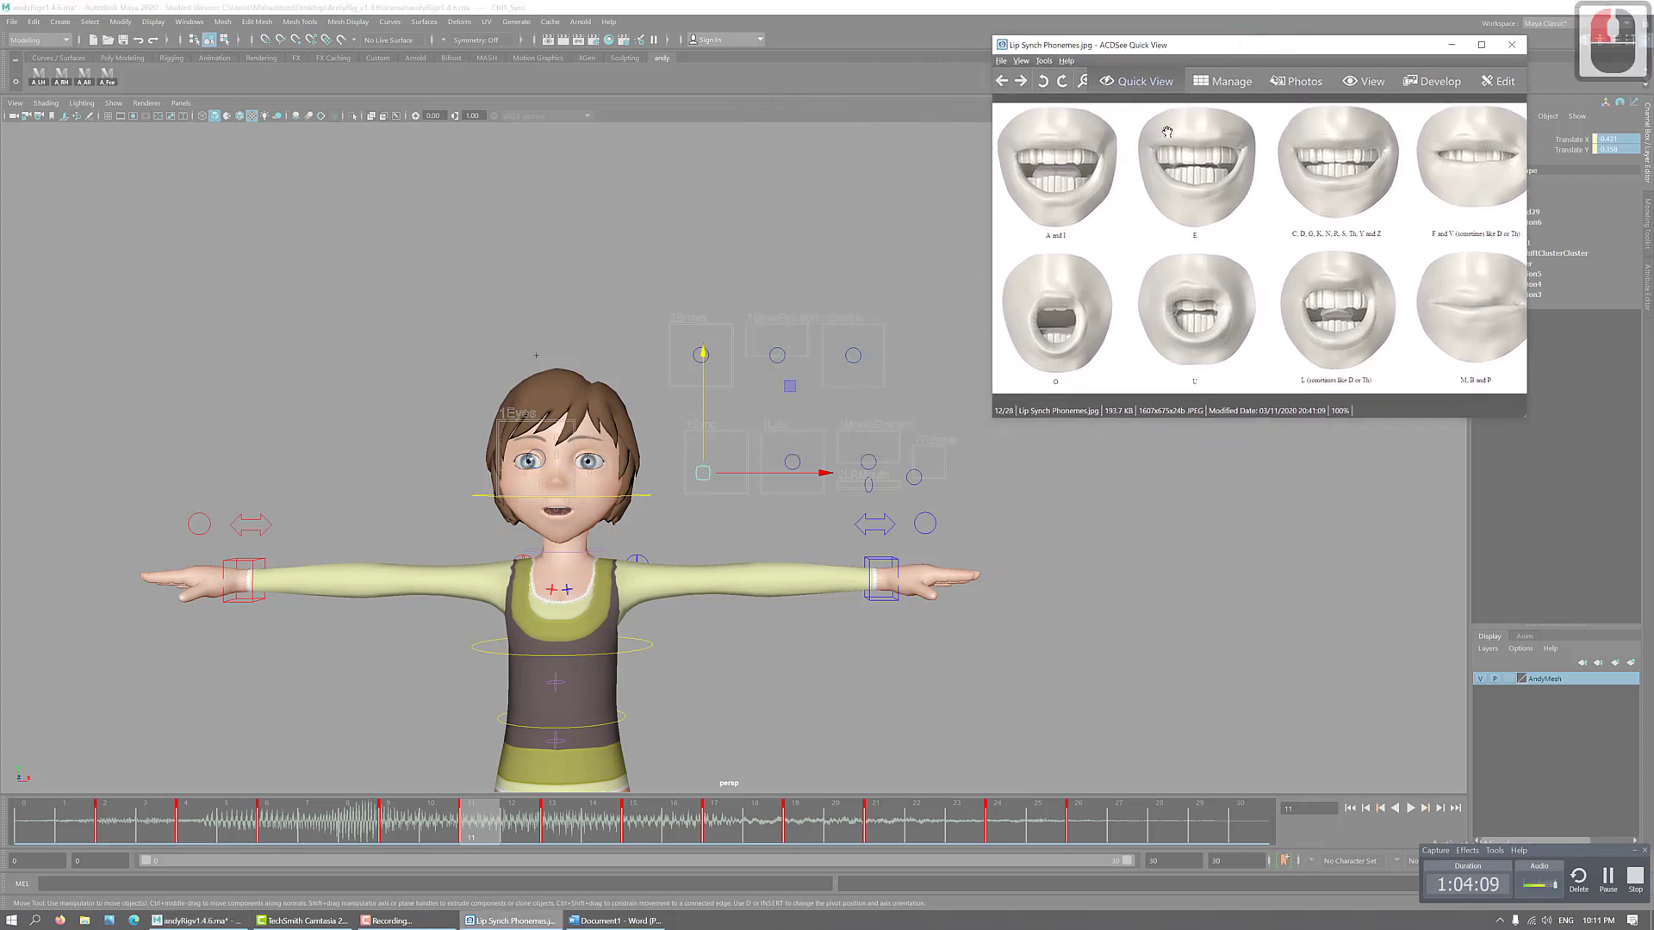
- Move the phoneme chart aside and start saving the scene under a new name in the Desktop folder
{"action": "left_click_drag", "start_coordinate": [1251, 47], "coordinate": [1192, 33]}
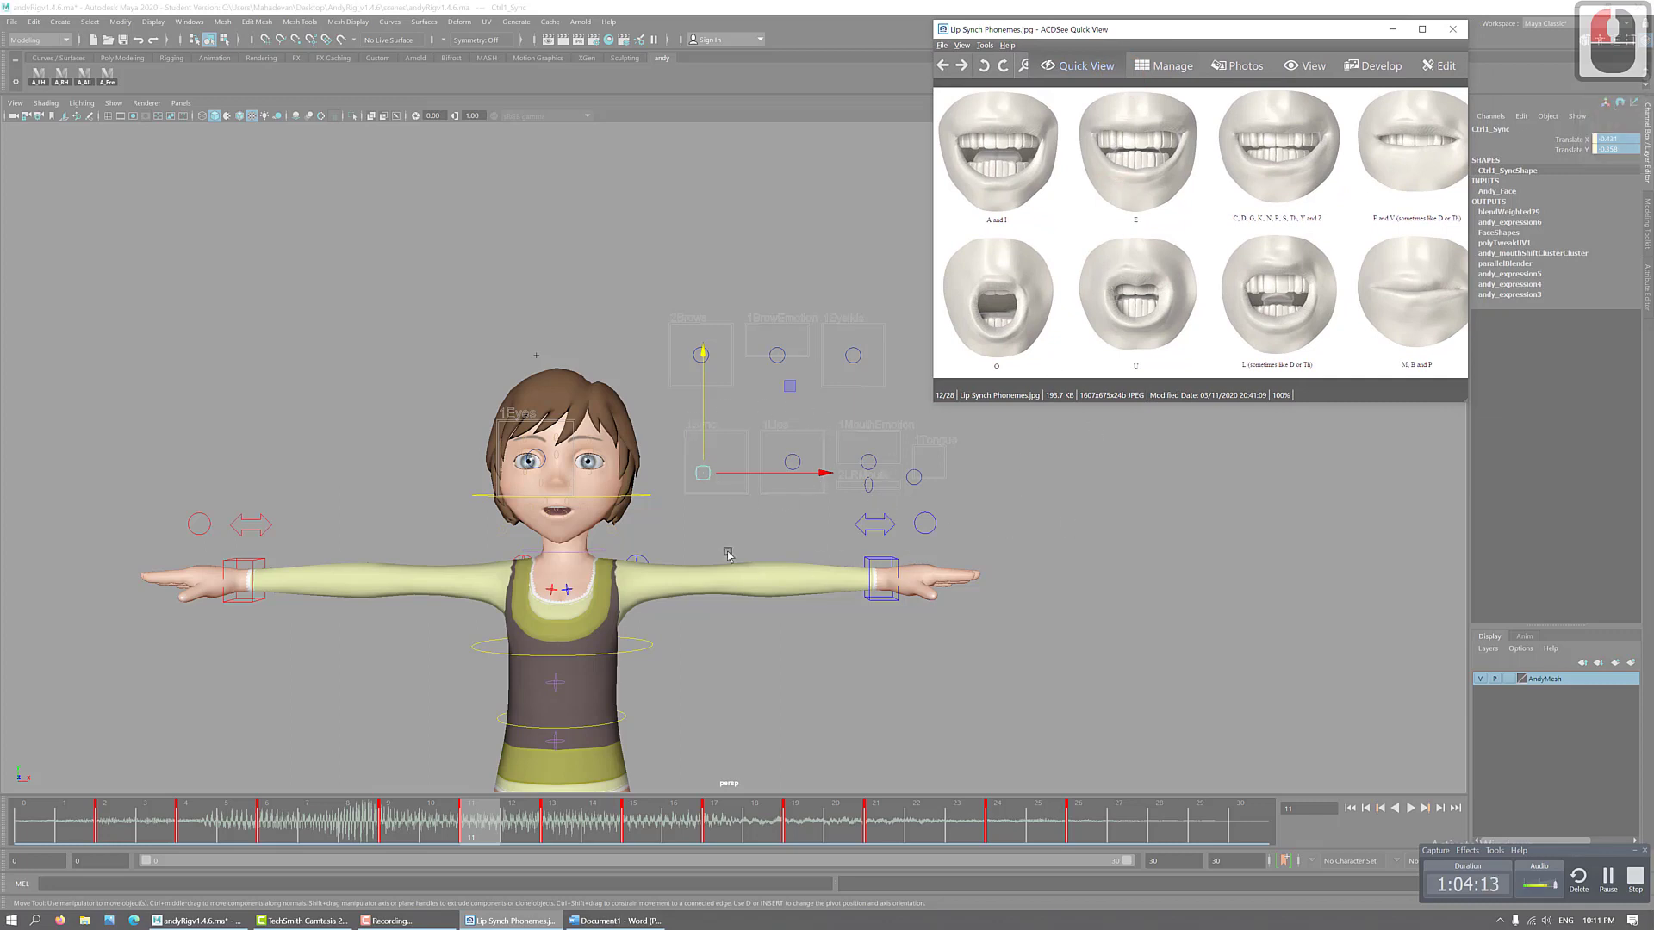
{"action": "left_click", "coordinate": [12, 21]}
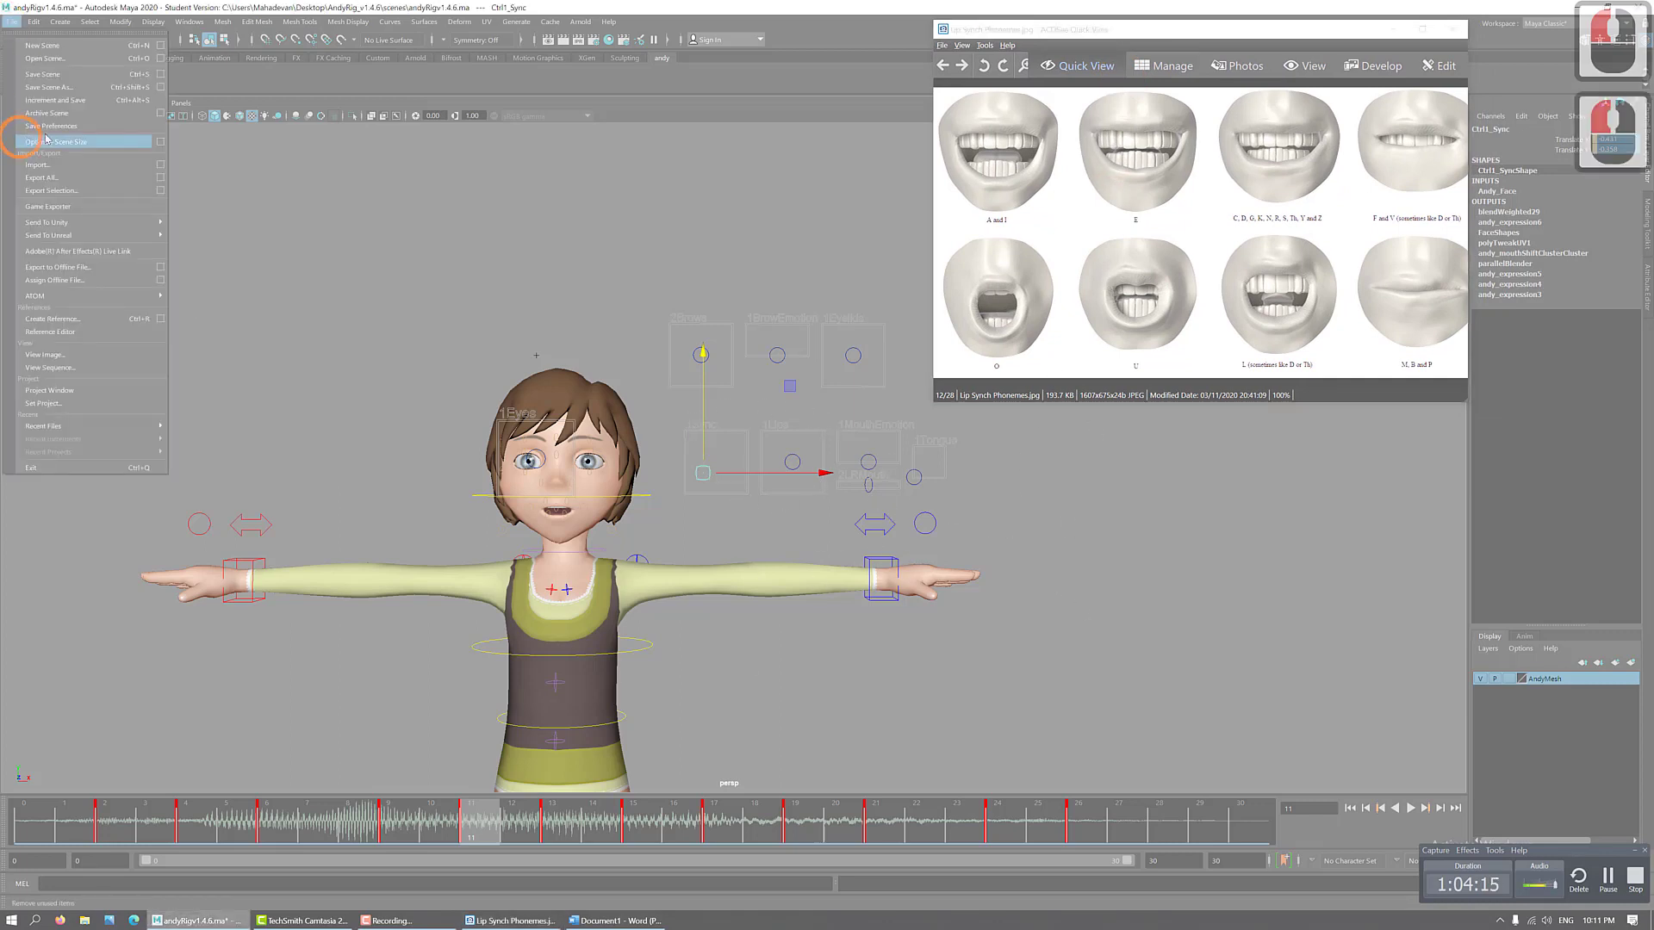
{"action": "left_click", "coordinate": [49, 87]}
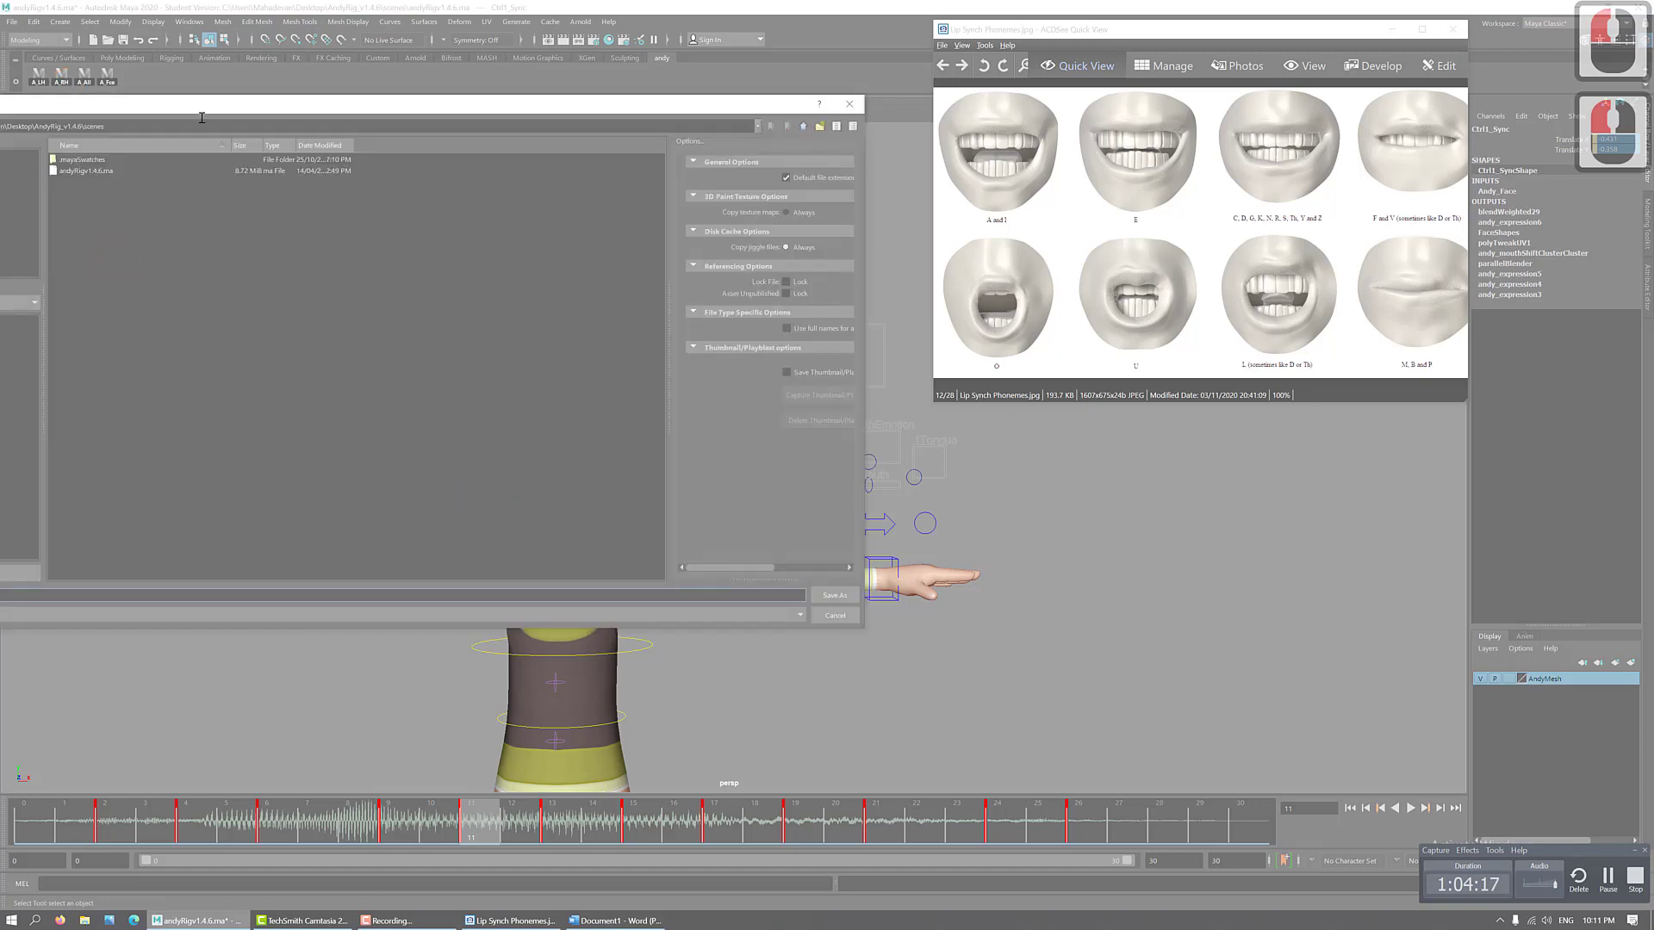
{"action": "left_click_drag", "start_coordinate": [204, 110], "coordinate": [411, 95]}
{"action": "left_click", "coordinate": [120, 151]}
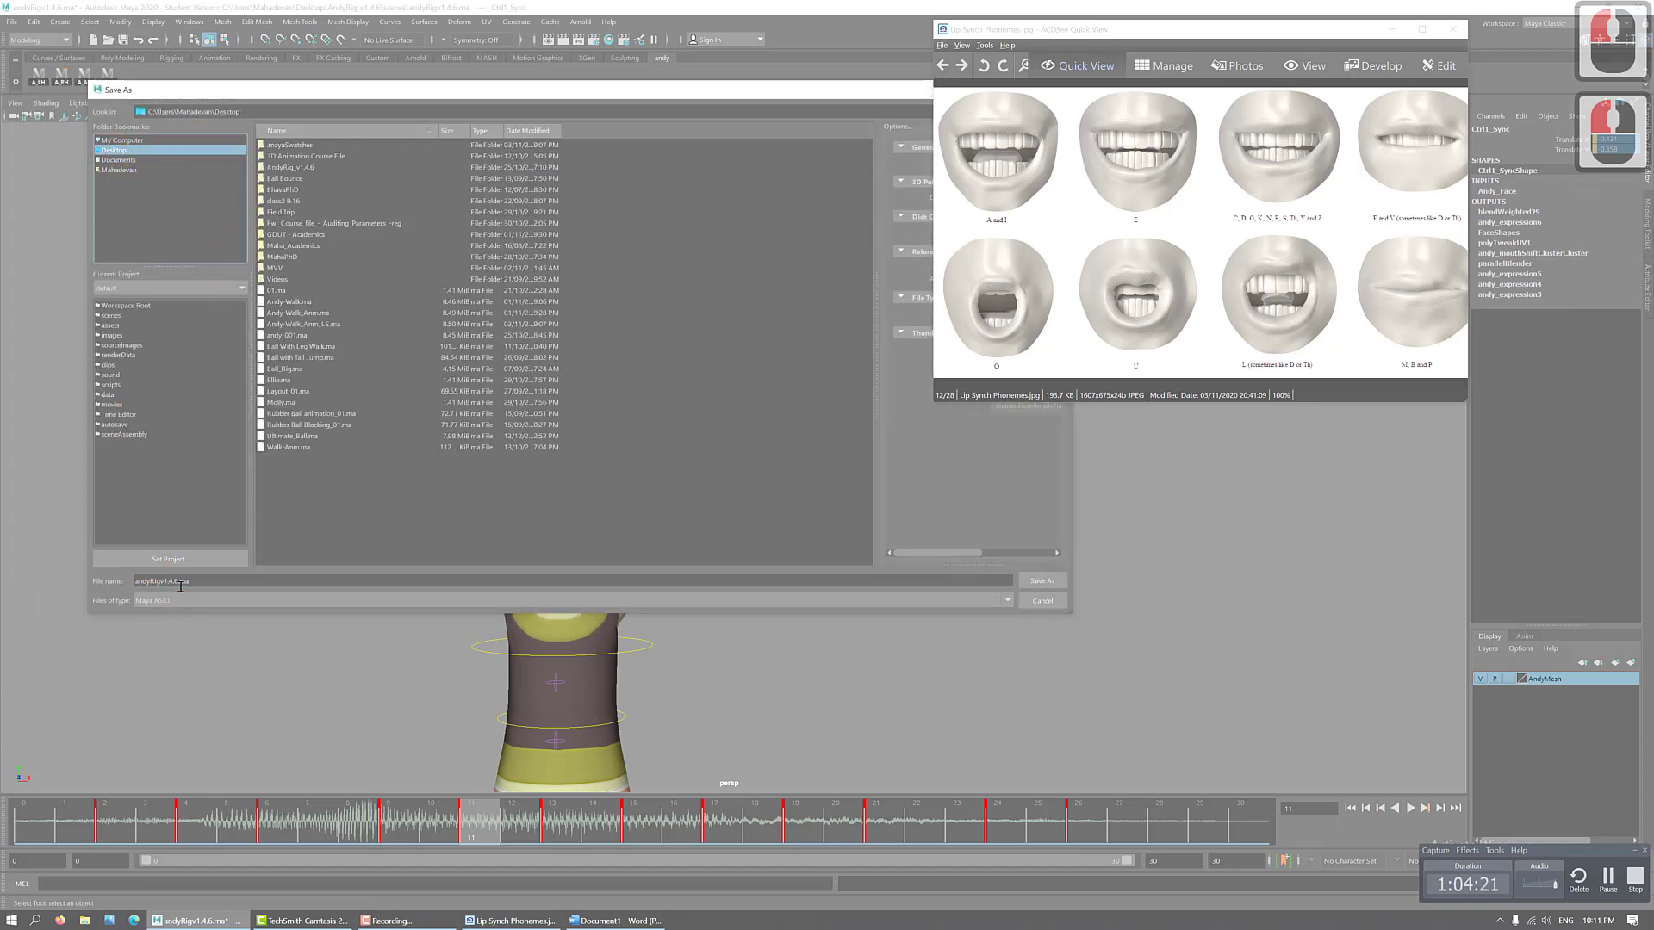
- Name the scene file Andy-lip Sync and save it as a Maya ASCII file
{"action": "left_click", "coordinate": [221, 581]}
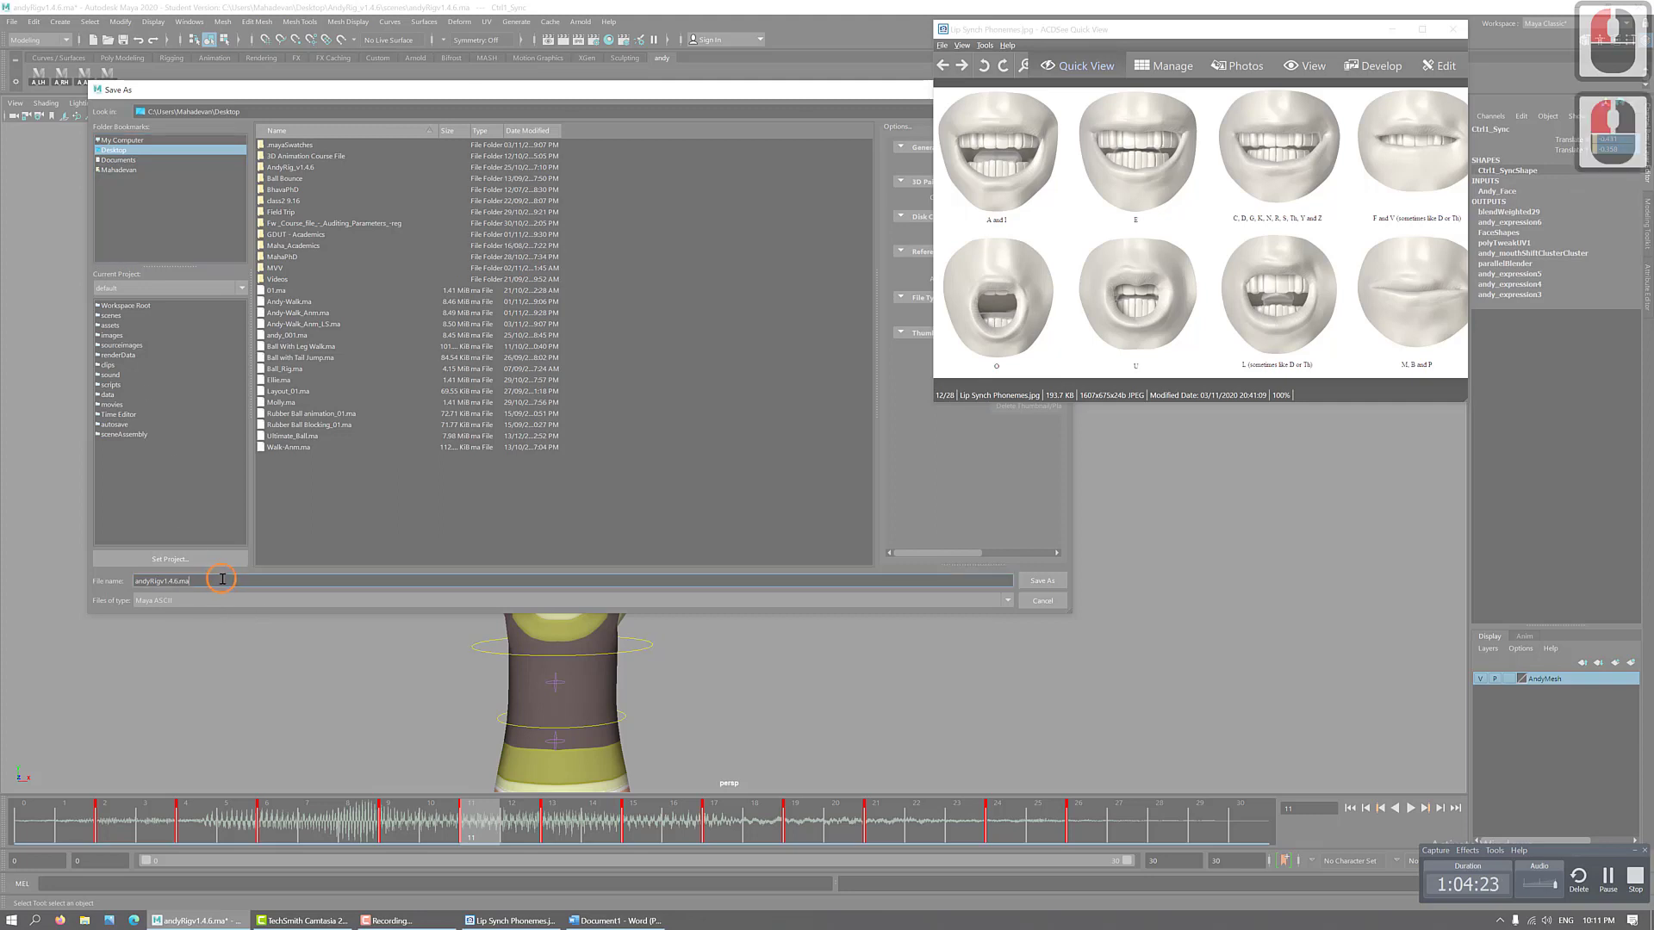
{"action": "left_click", "coordinate": [137, 583]}
{"action": "type", "text": "An"}
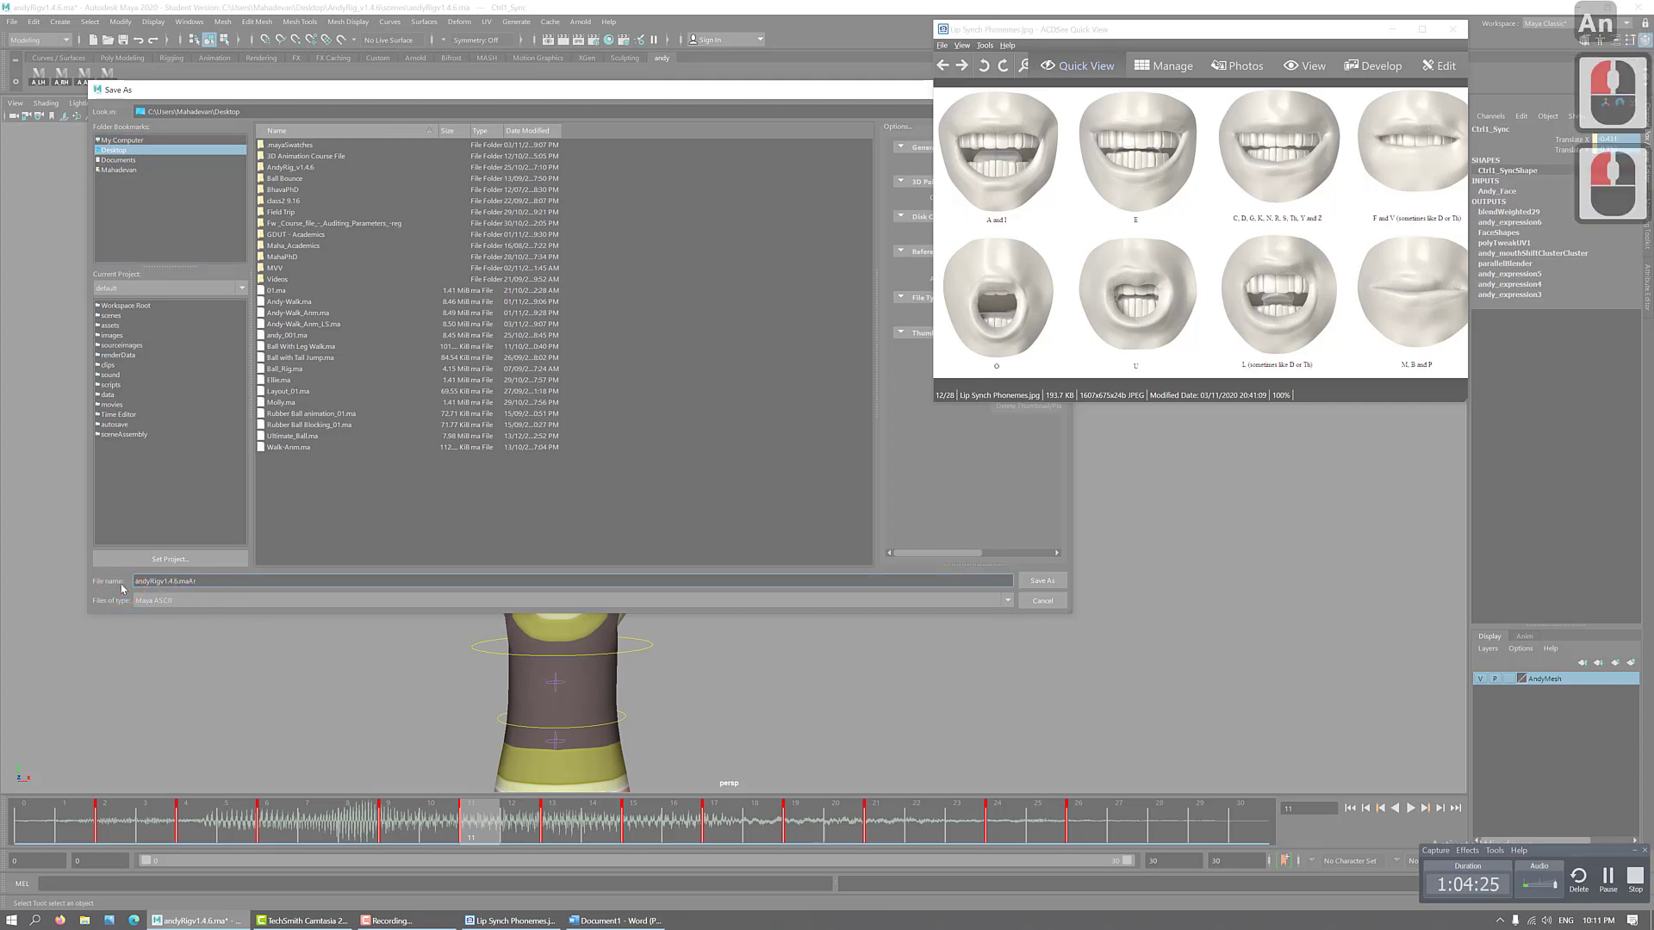
{"action": "type", "text": "dy_lip Sync"}
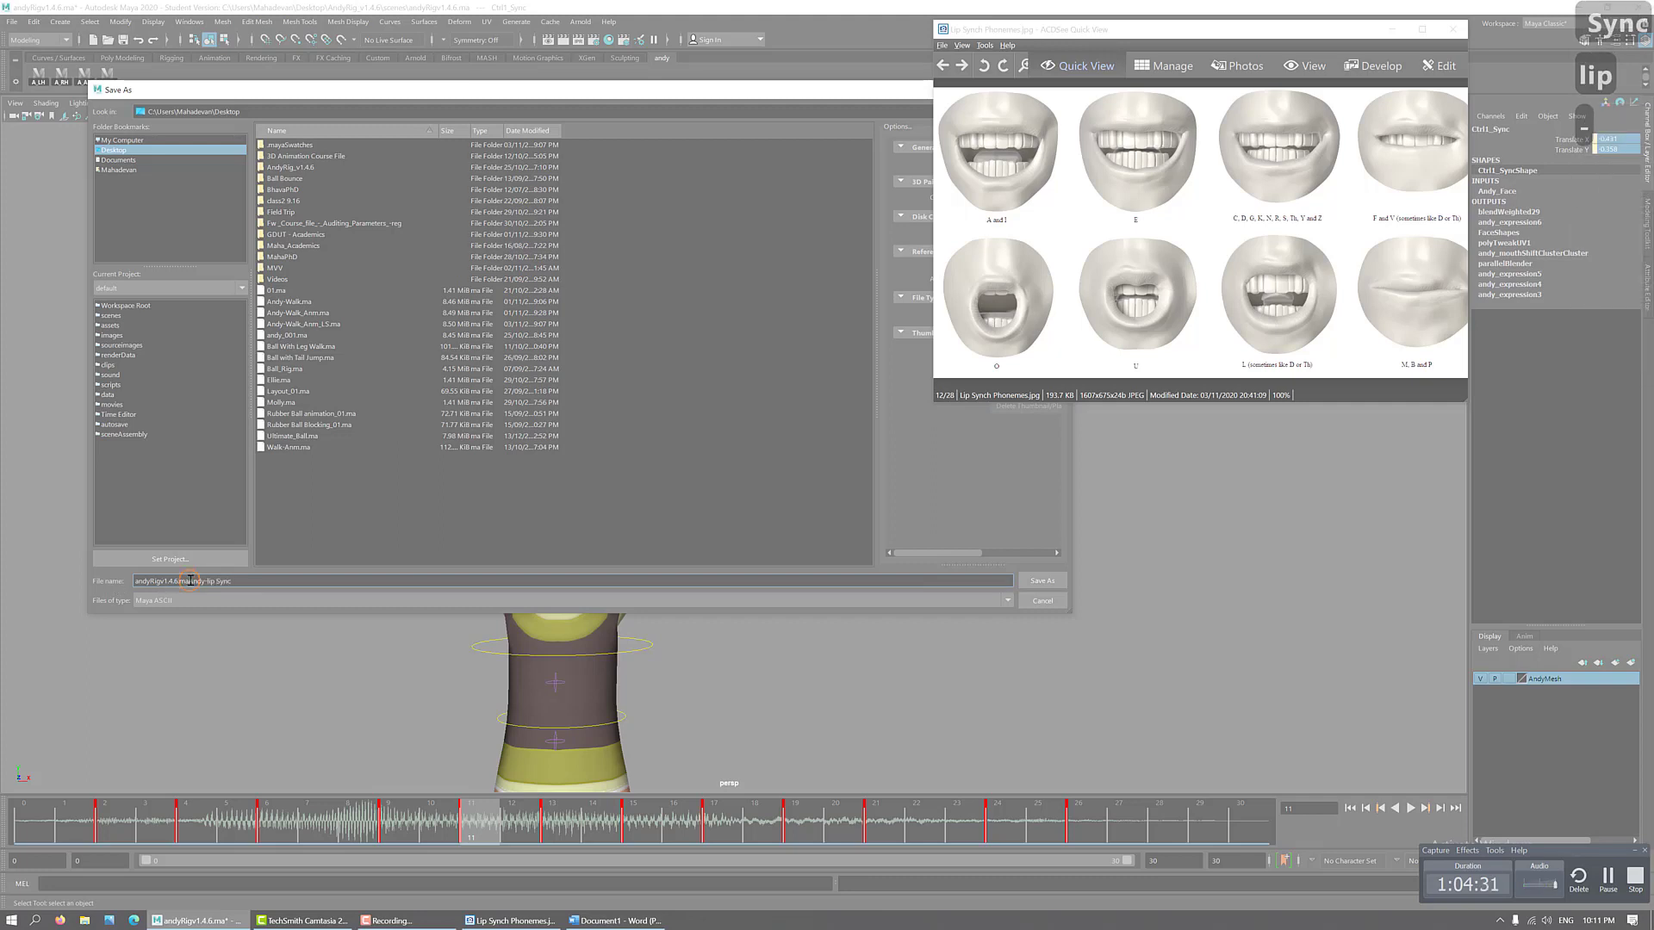
{"action": "left_click_drag", "start_coordinate": [190, 580], "coordinate": [128, 581]}
{"action": "key", "text": "Delete"}
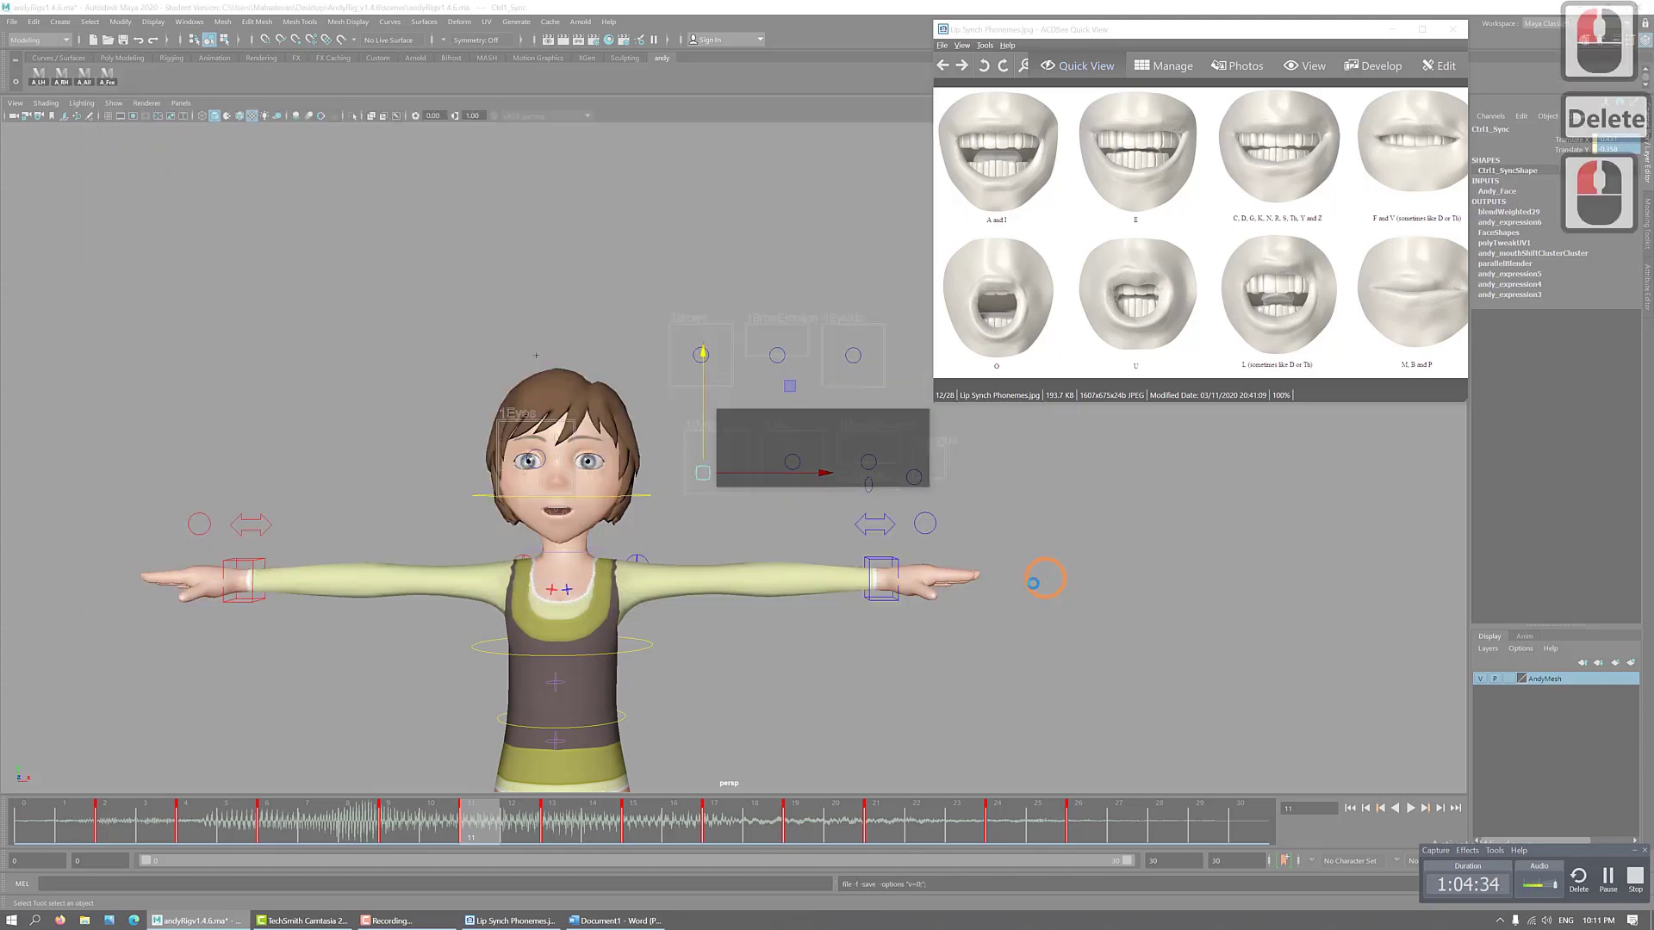
{"action": "left_click", "coordinate": [1042, 580]}
{"action": "left_click", "coordinate": [798, 475]}
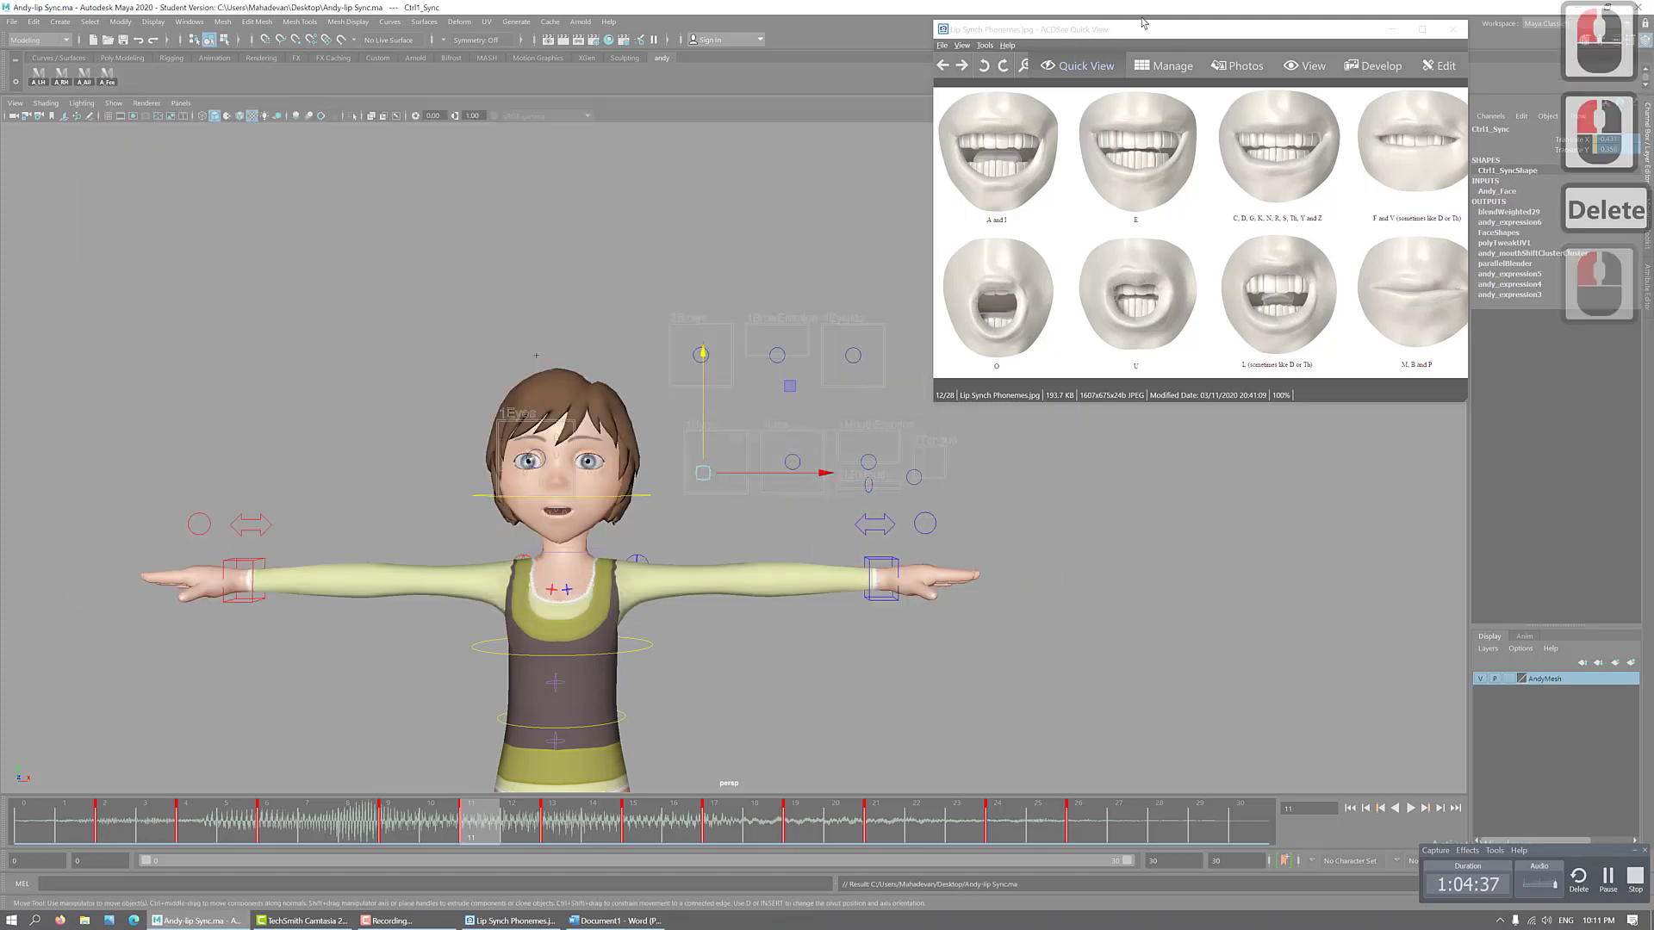
- Shift the phoneme chart and scrub the Andy lip sync twice up to about frame 28 to review the mouth shapes
{"action": "left_click_drag", "start_coordinate": [1158, 25], "coordinate": [1065, 21]}
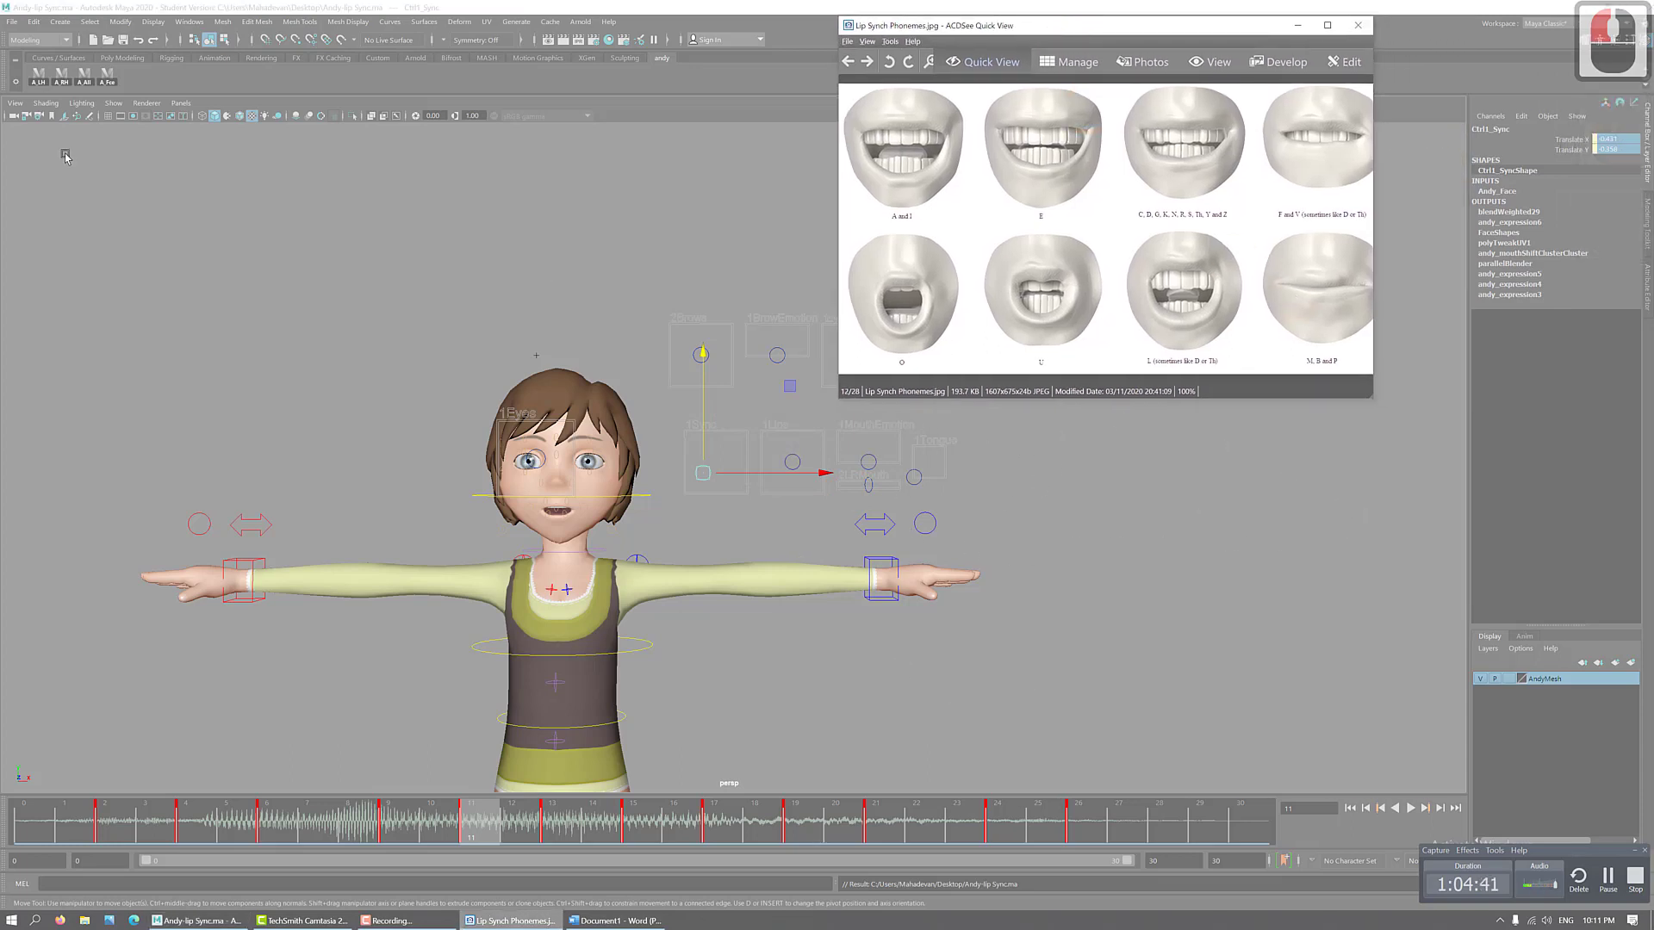
{"action": "left_click", "coordinate": [12, 22]}
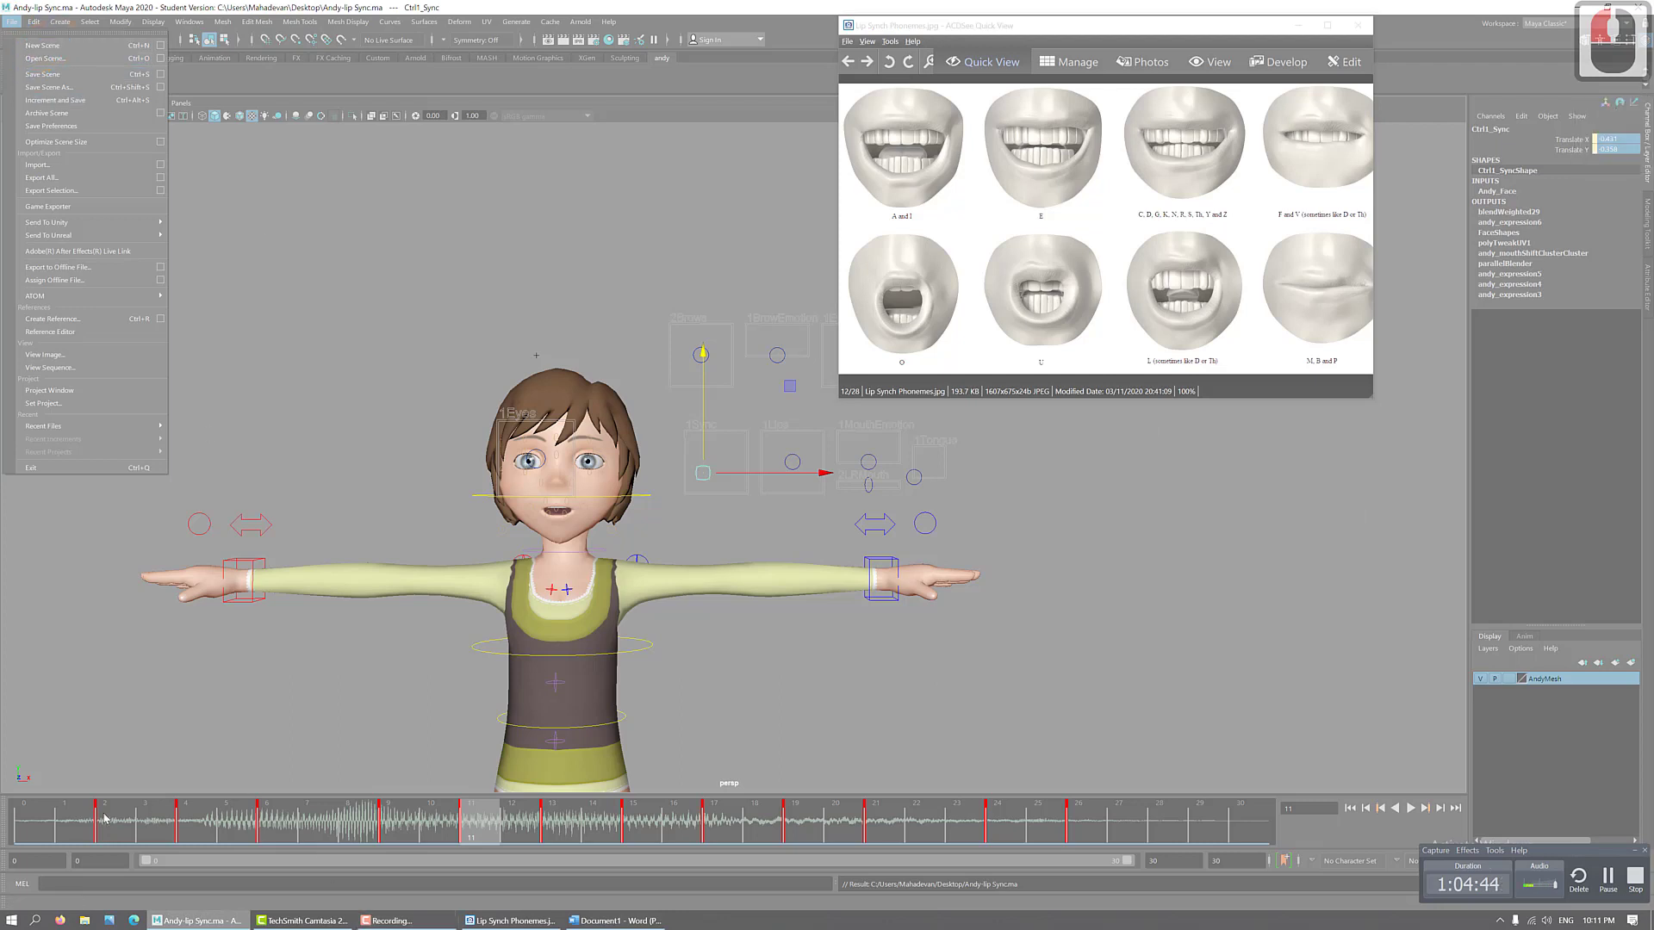
{"action": "left_click_drag", "start_coordinate": [70, 832], "coordinate": [1160, 845]}
{"action": "key", "text": "w"}
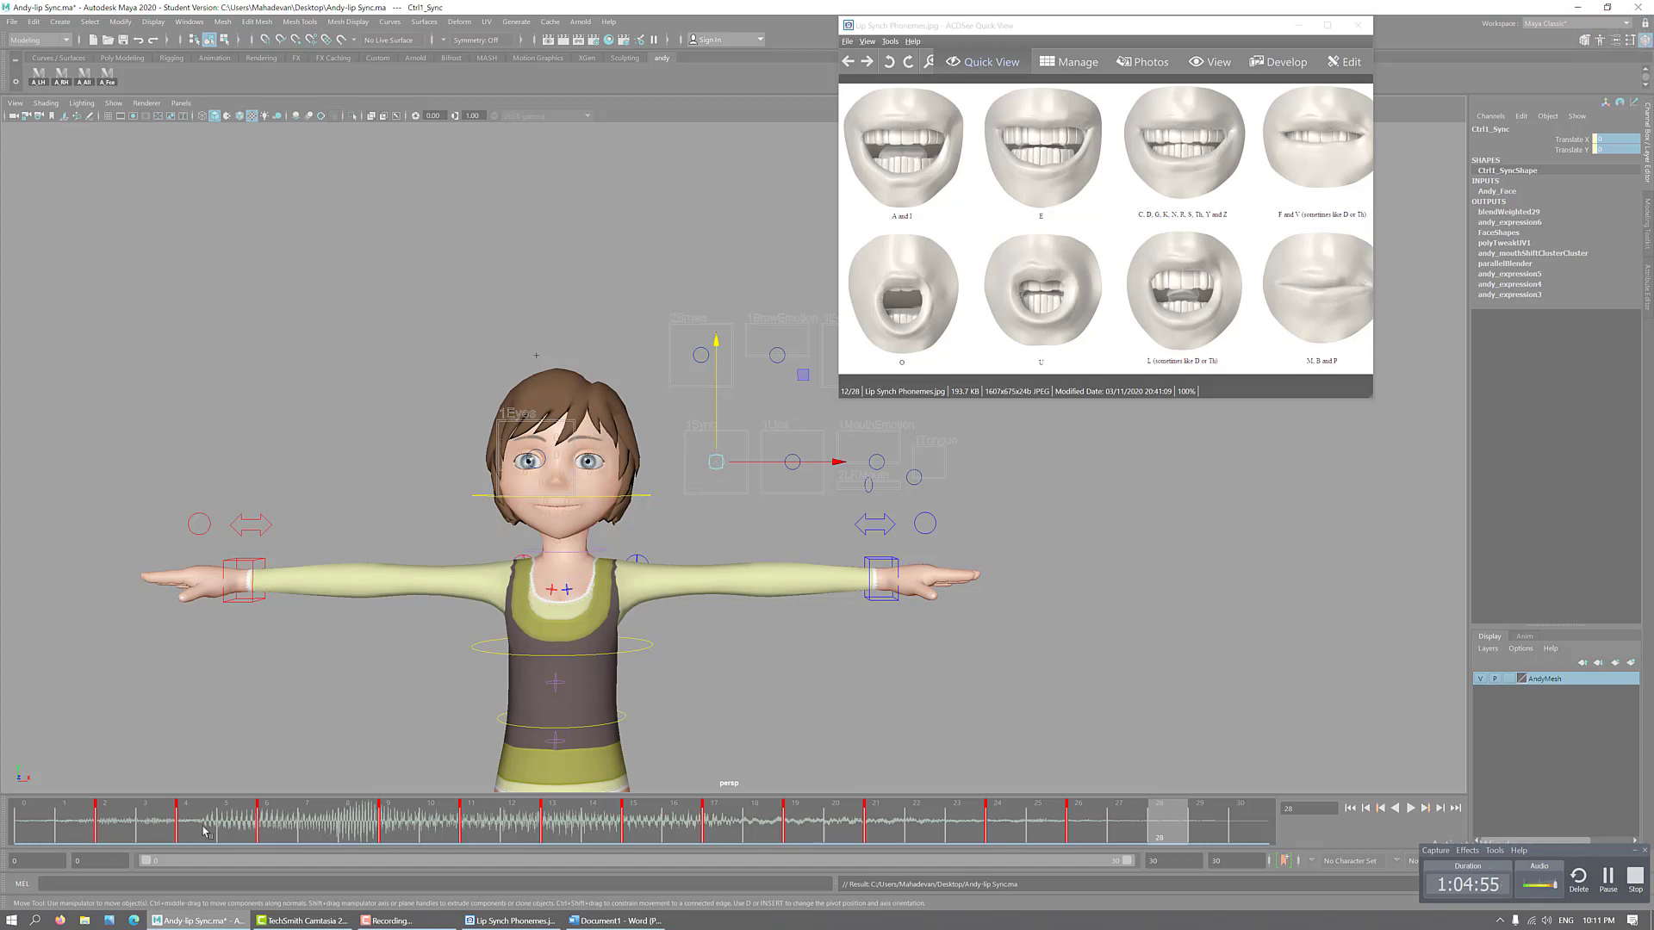
{"action": "mouse_move", "coordinate": [160, 833]}
{"action": "left_mouse_down"}
{"action": "mouse_move", "coordinate": [634, 859]}
{"action": "mouse_move", "coordinate": [1129, 834]}
{"action": "left_mouse_up"}
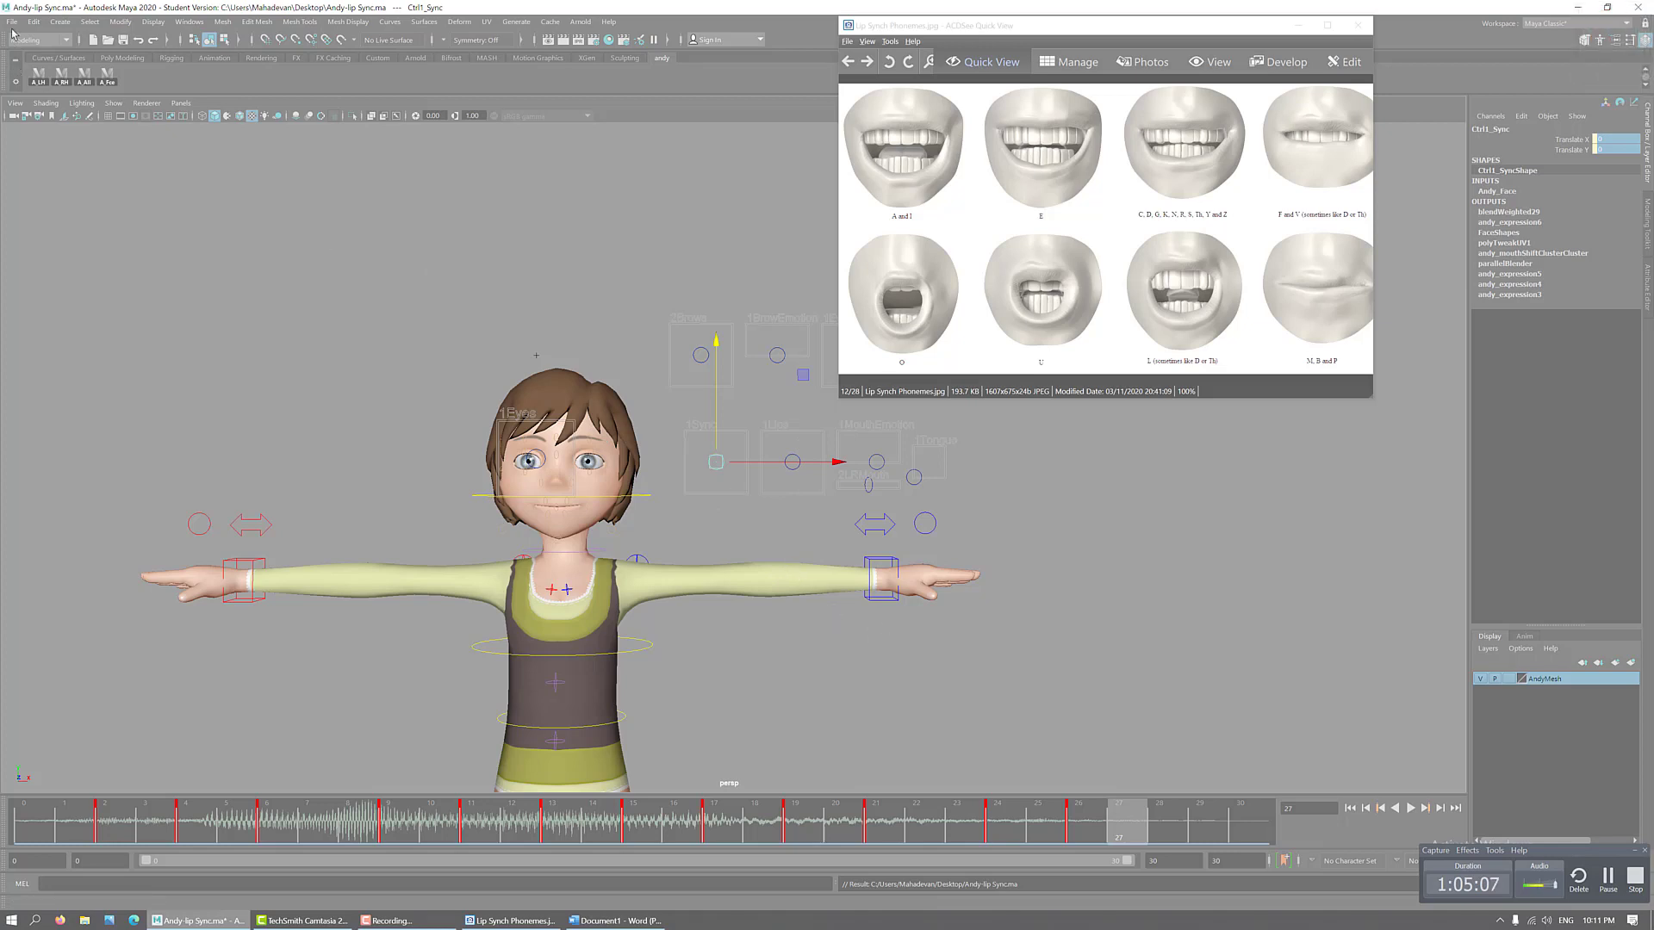
- Start opening another scene and browse from the Desktop through Maha_Academics and Maya Rigs to the innermost Tela RIG folder
{"action": "left_click", "coordinate": [12, 23]}
{"action": "left_click", "coordinate": [52, 51]}
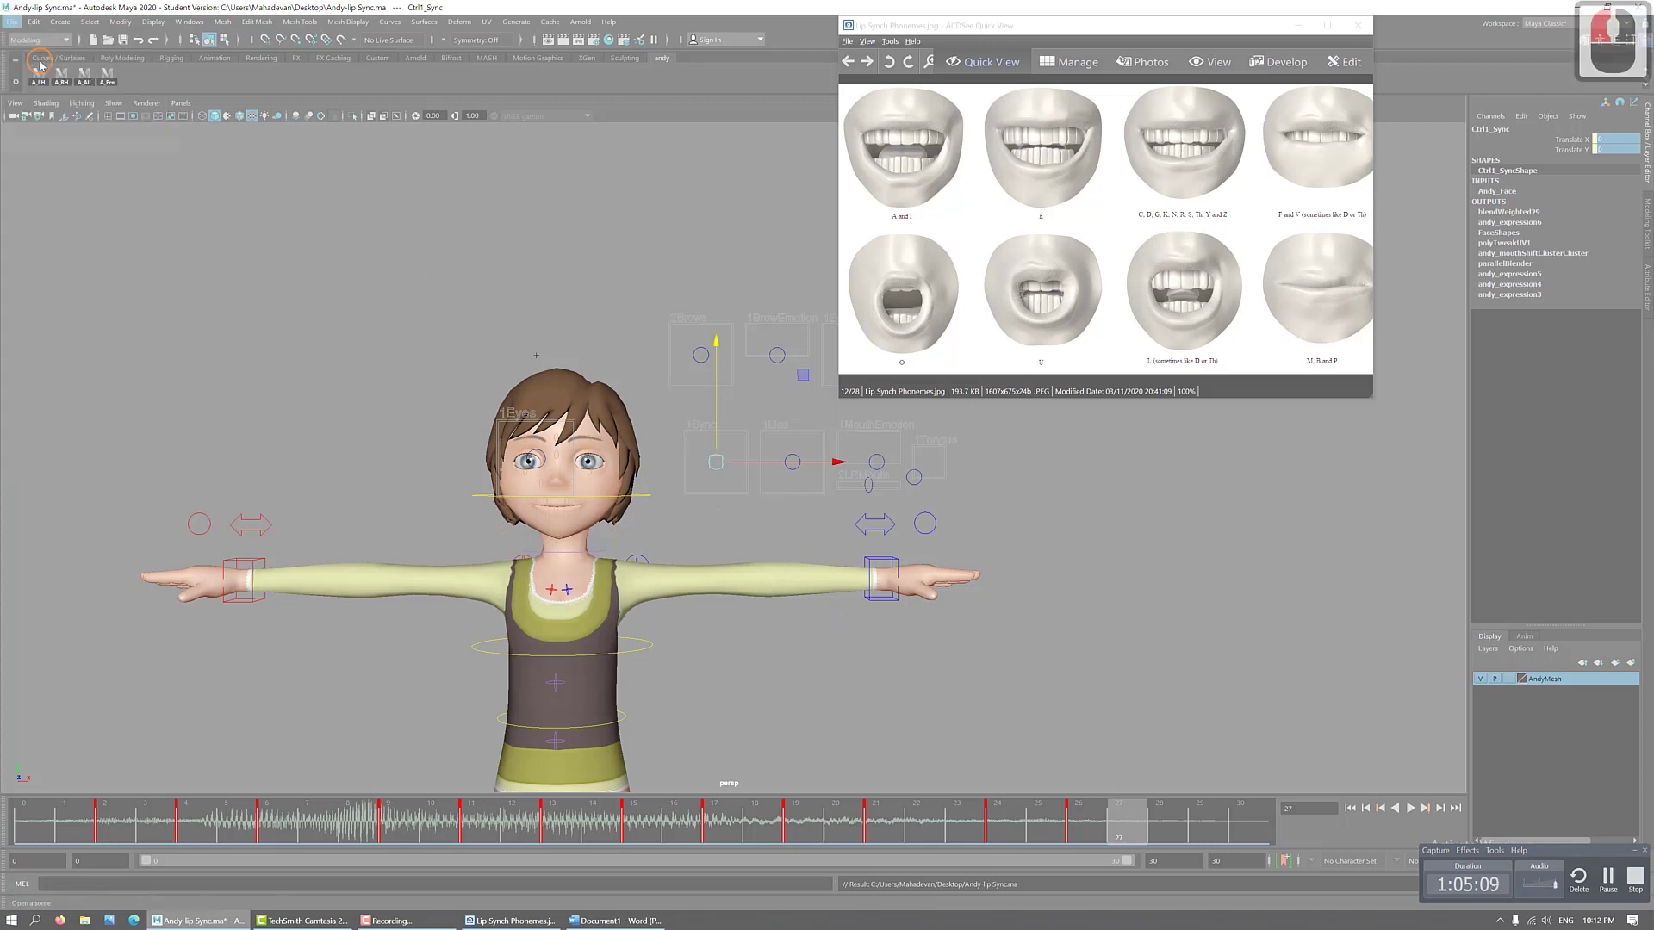
{"action": "left_click", "coordinate": [122, 152]}
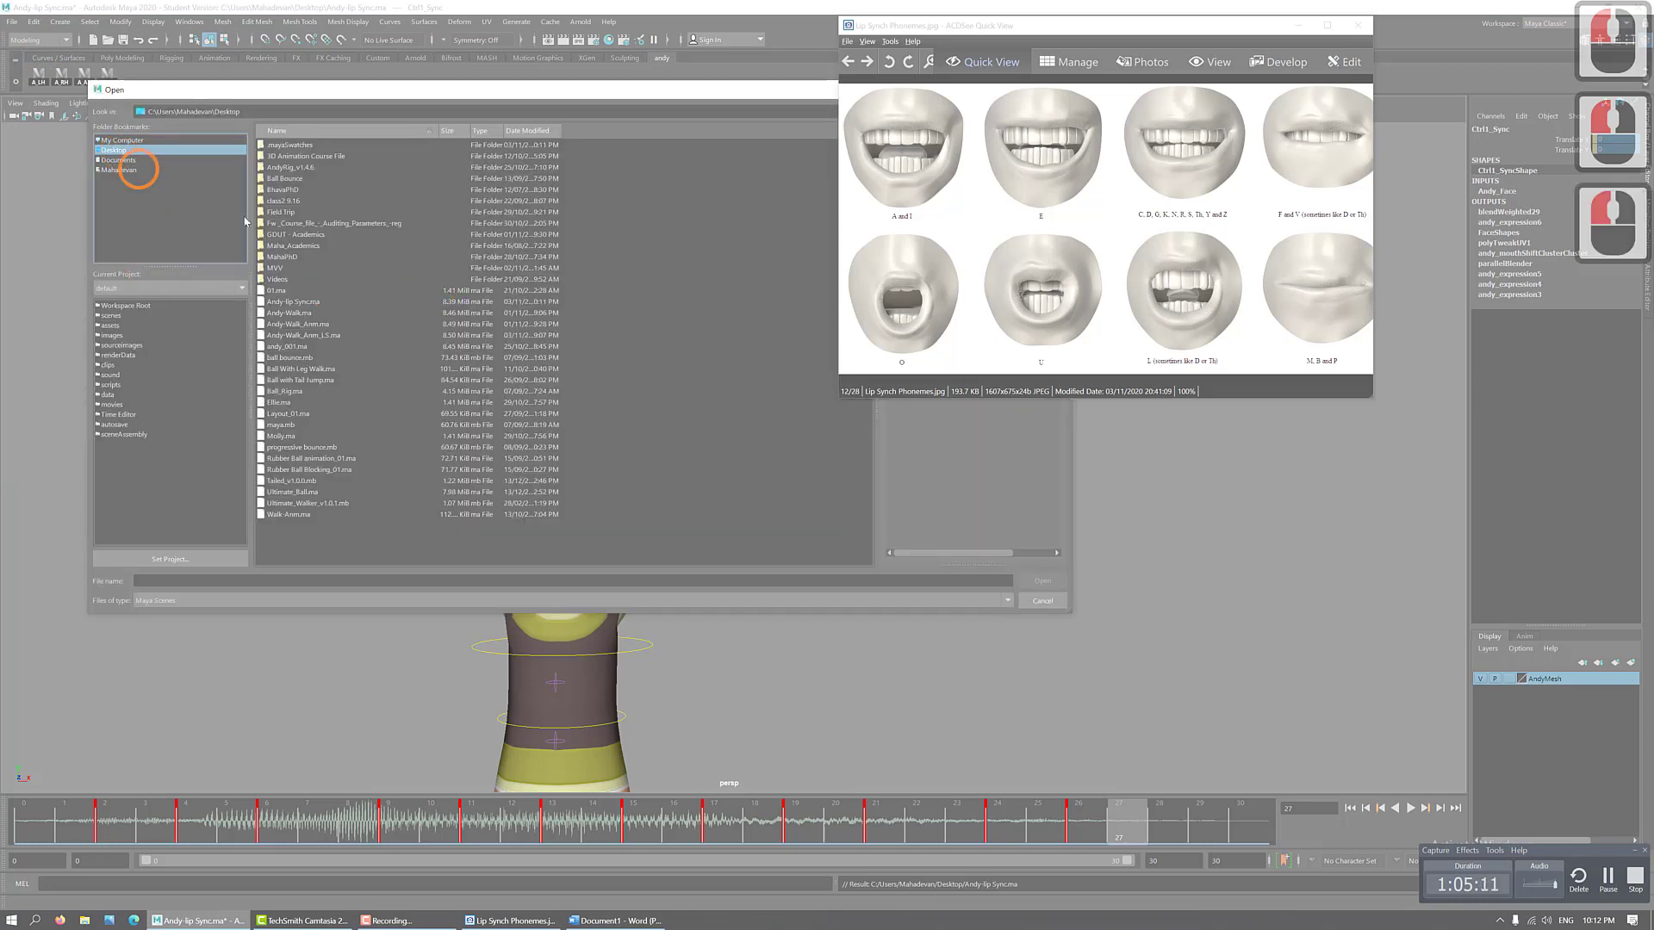
{"action": "double_click", "coordinate": [302, 245]}
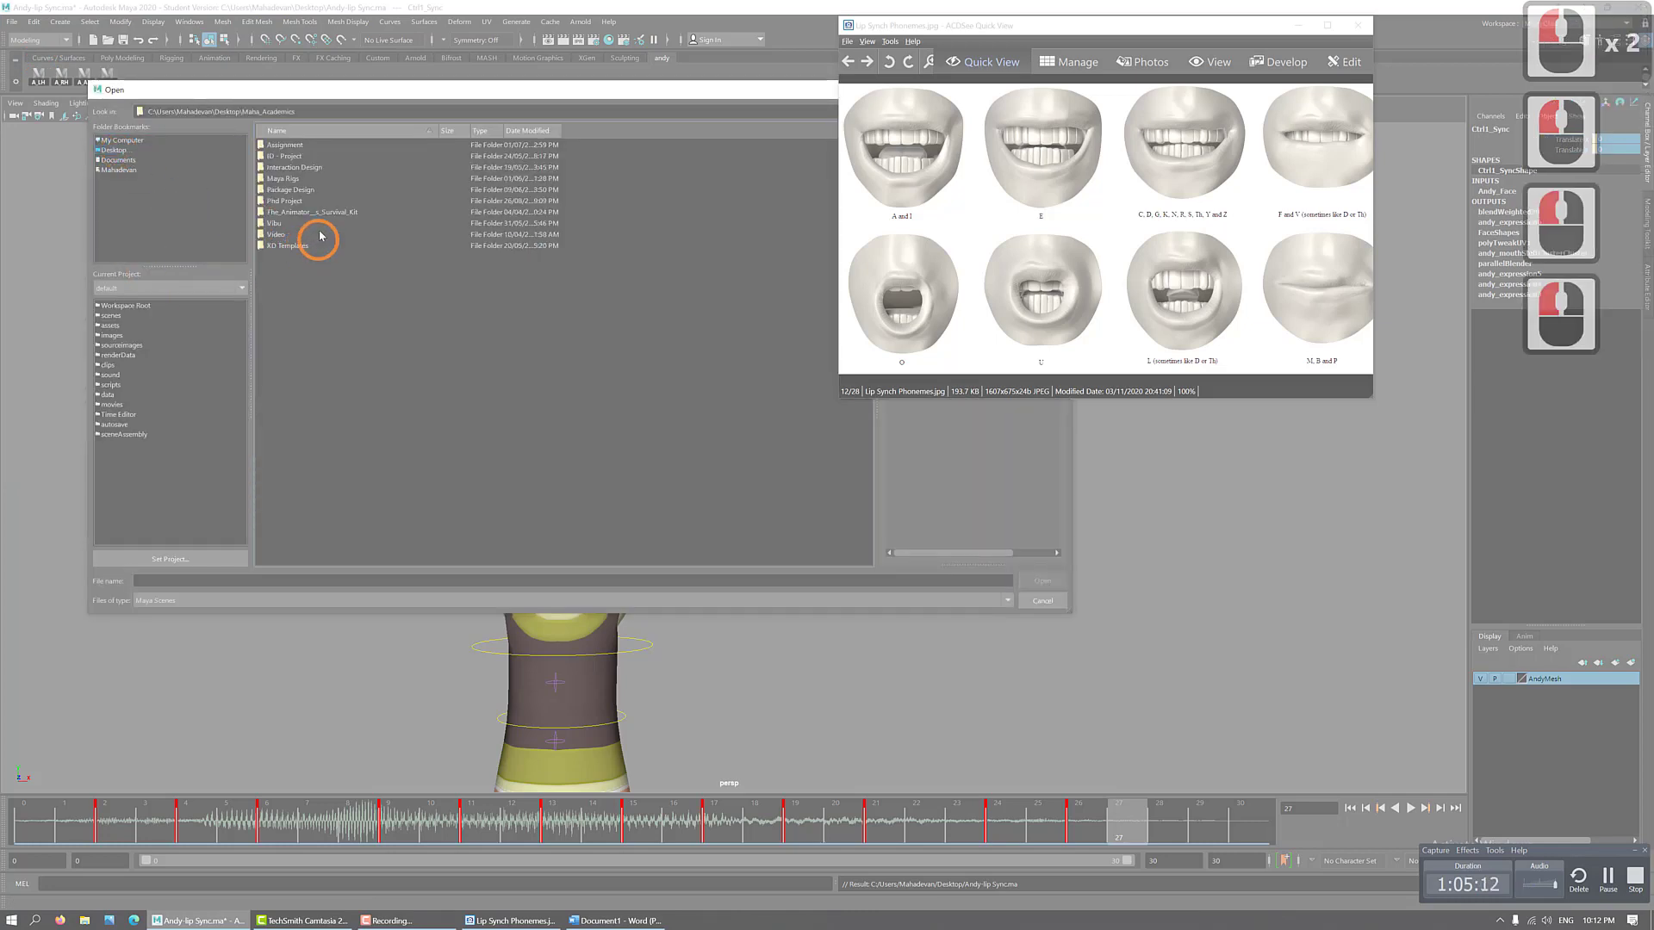
{"action": "double_click", "coordinate": [283, 179]}
{"action": "double_click", "coordinate": [274, 234]}
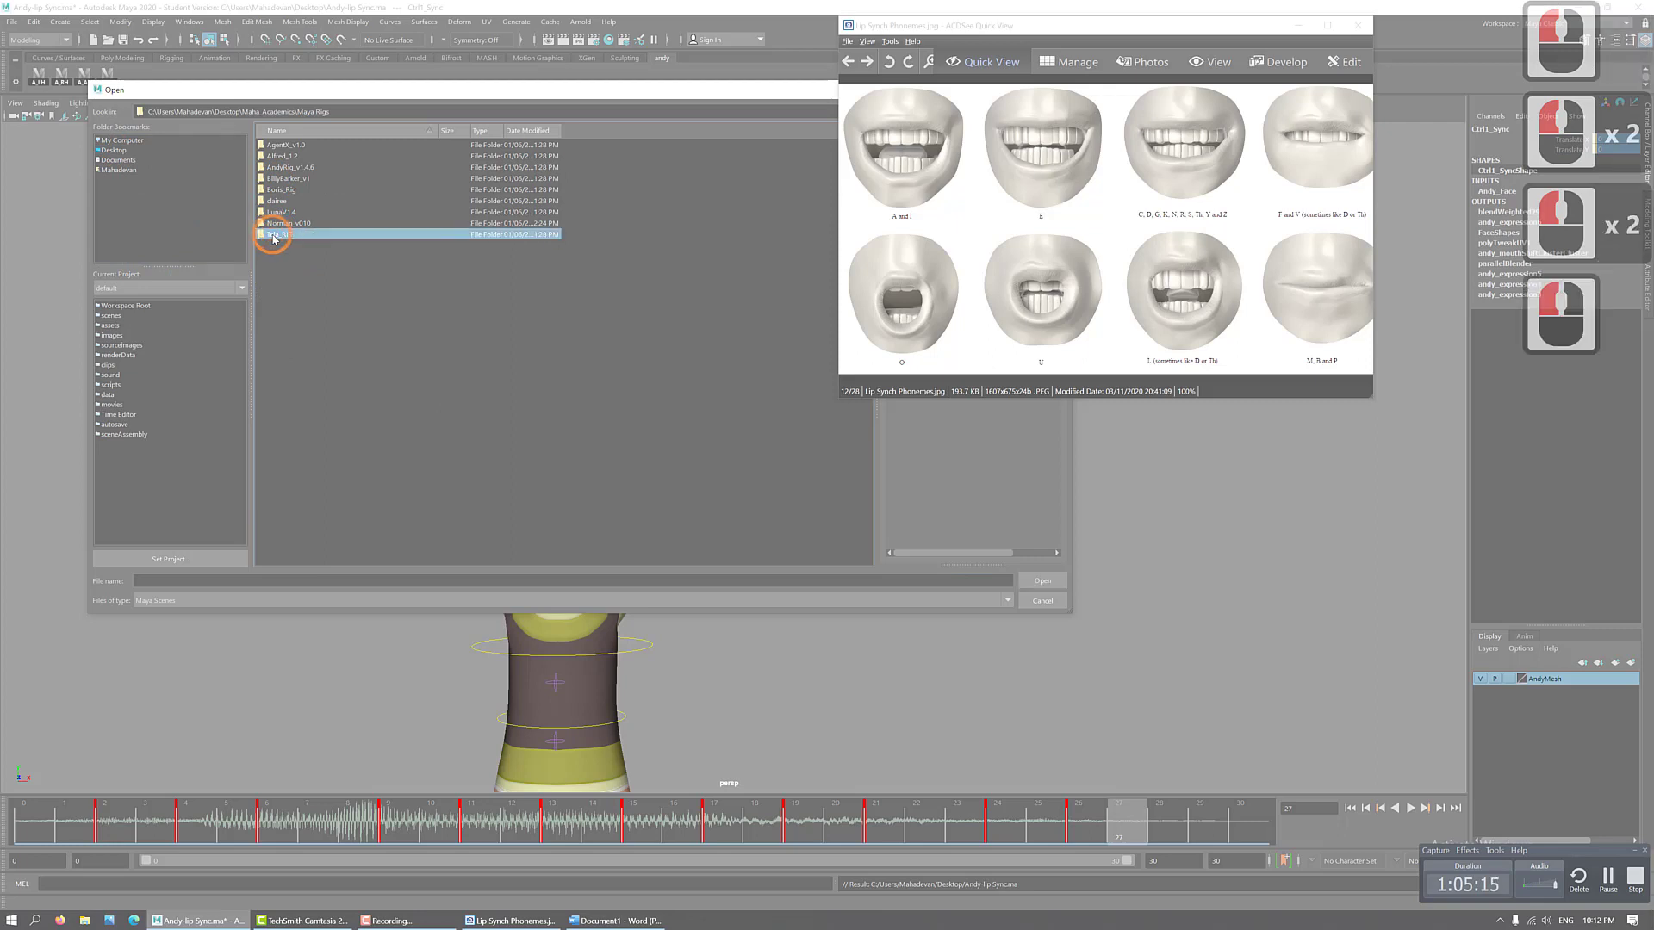
{"action": "left_click", "coordinate": [280, 145]}
{"action": "double_click", "coordinate": [280, 147]}
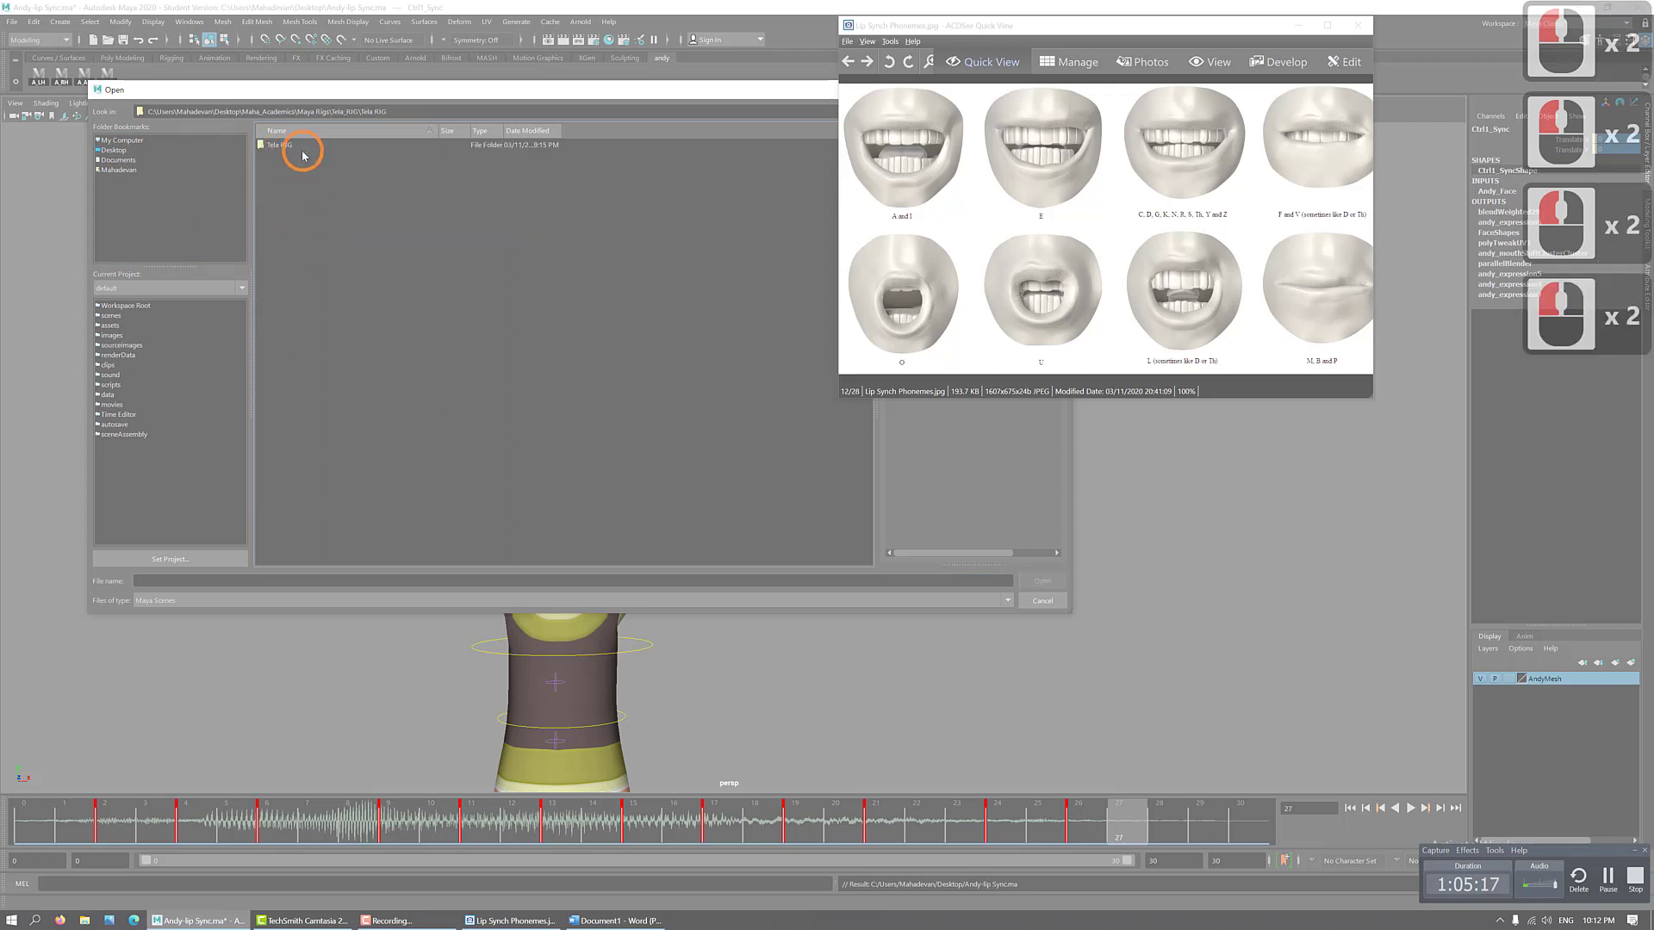
{"action": "double_click", "coordinate": [283, 145]}
- Open the Tela_RIG.ma scene and dismiss the file-reading error notice
{"action": "left_click", "coordinate": [293, 158]}
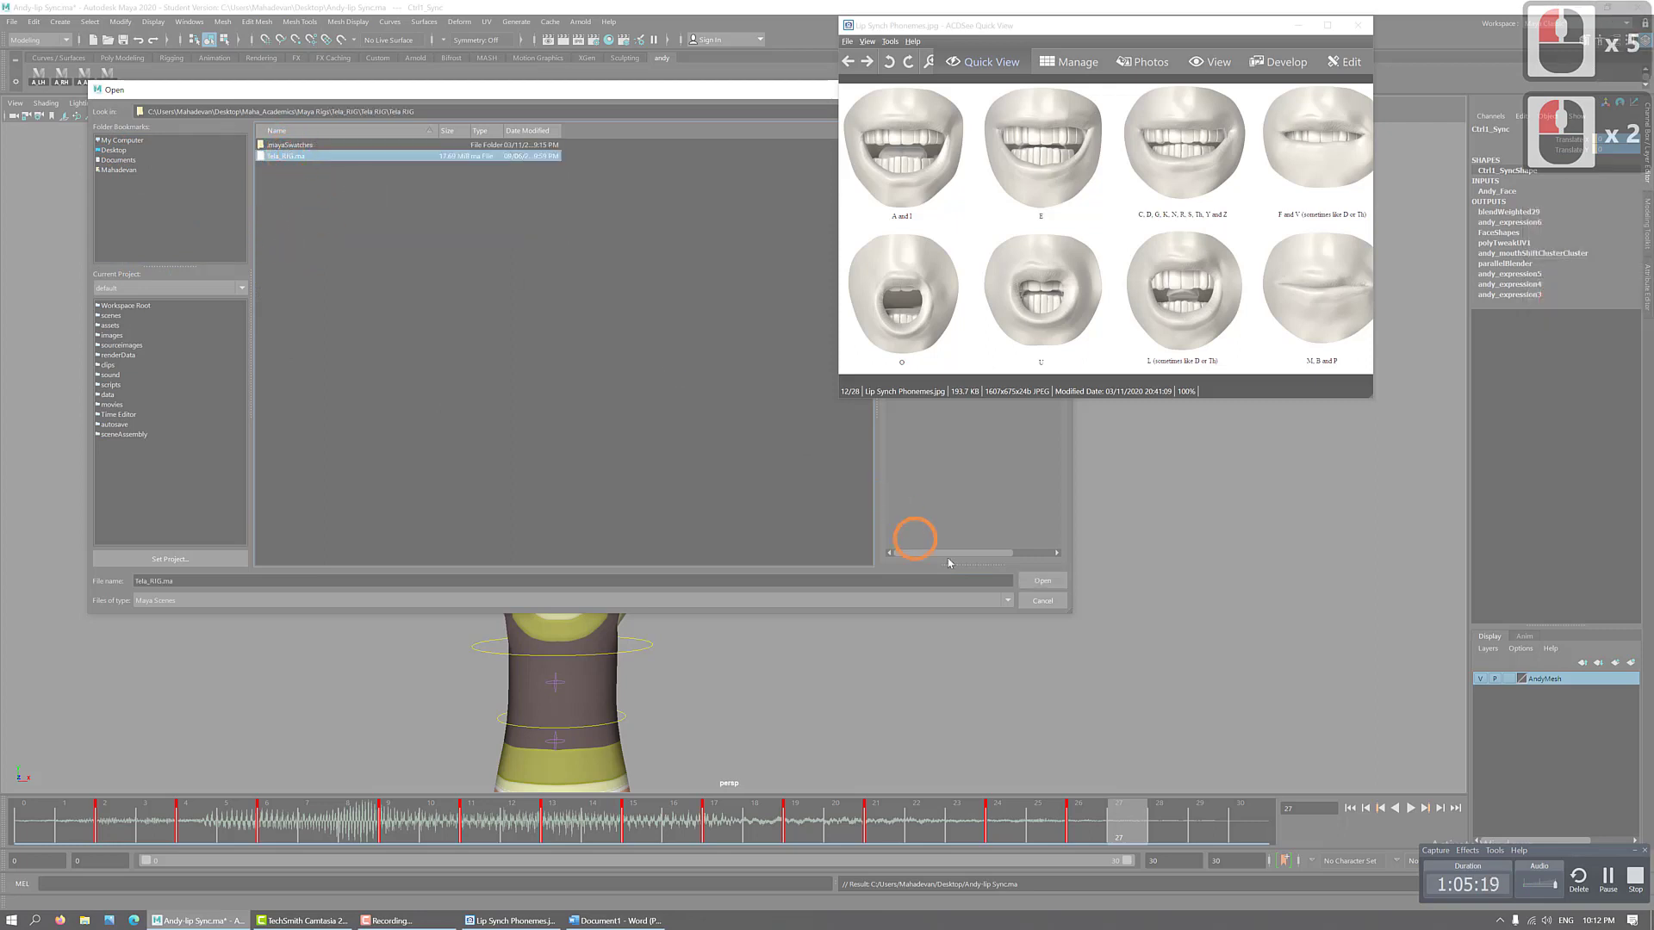
{"action": "left_click", "coordinate": [1040, 580]}
{"action": "left_click", "coordinate": [821, 470]}
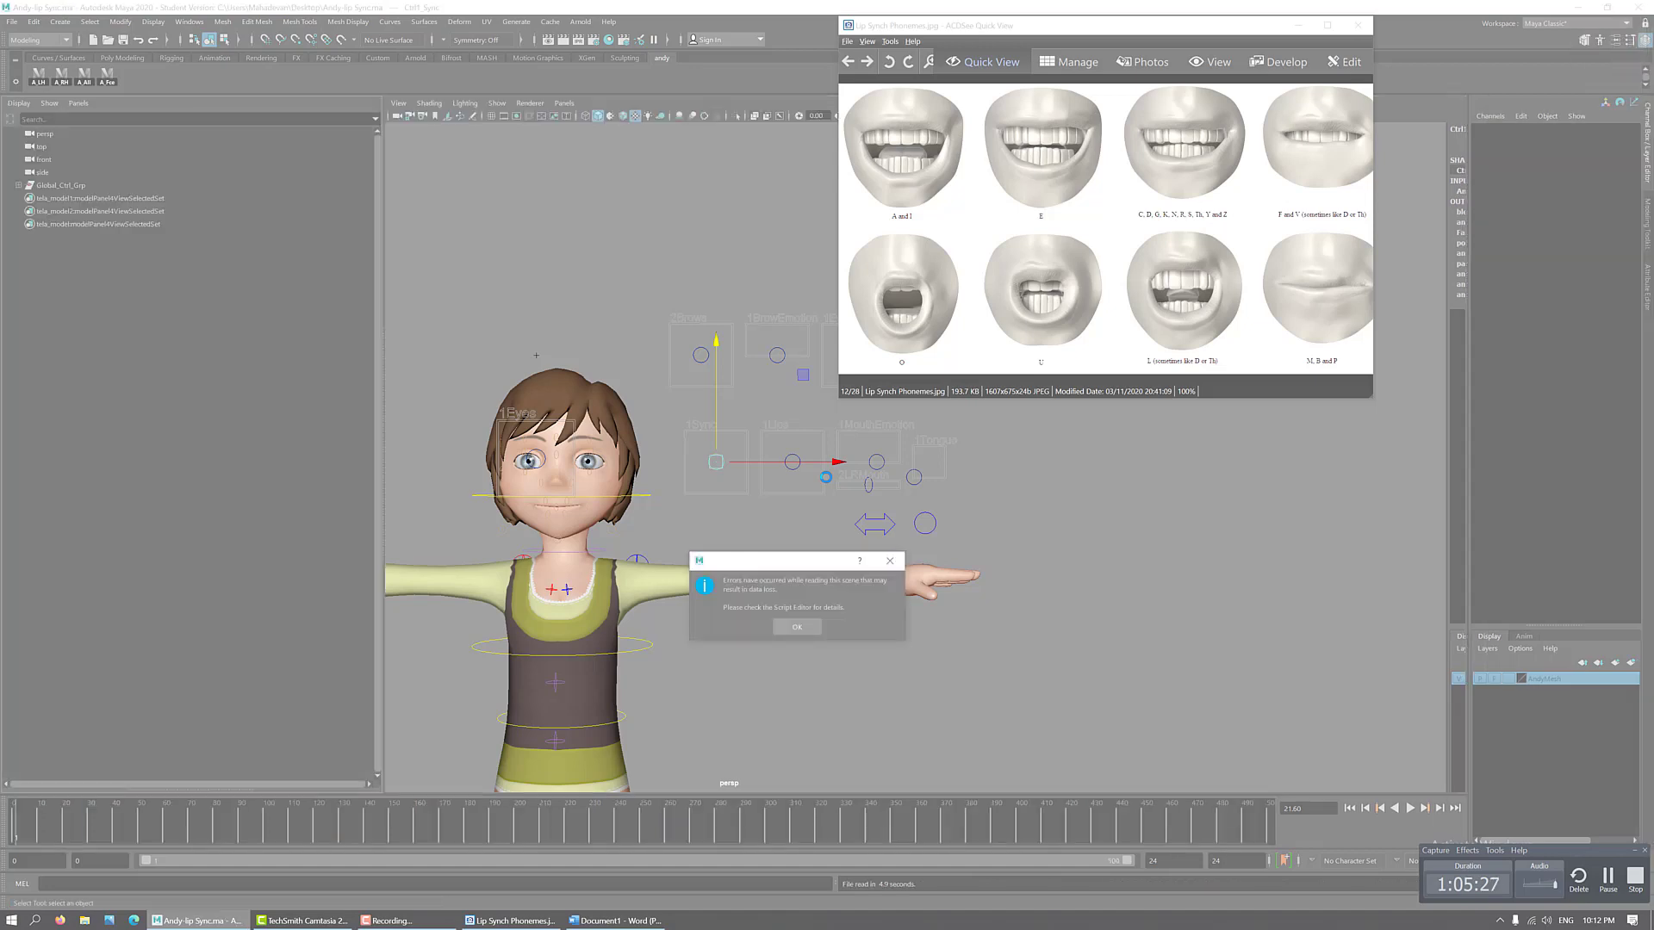
{"action": "left_click", "coordinate": [890, 561]}
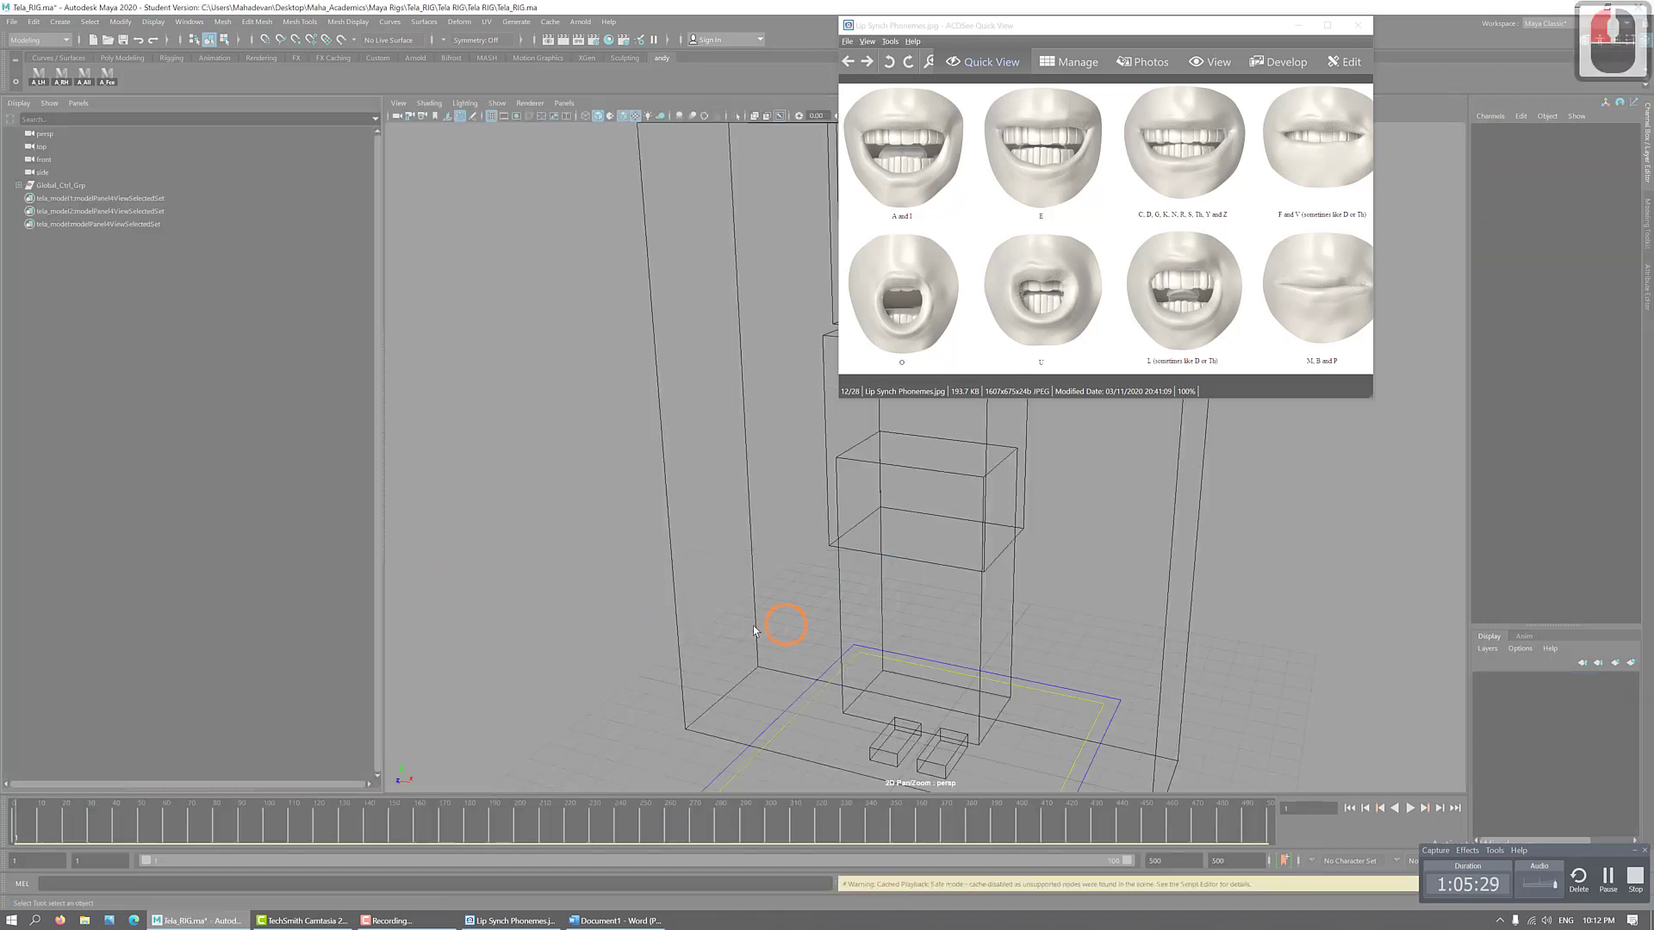
- Maximize the perspective view and display the Tela character shaded, framed at full height
{"action": "key", "text": "space"}
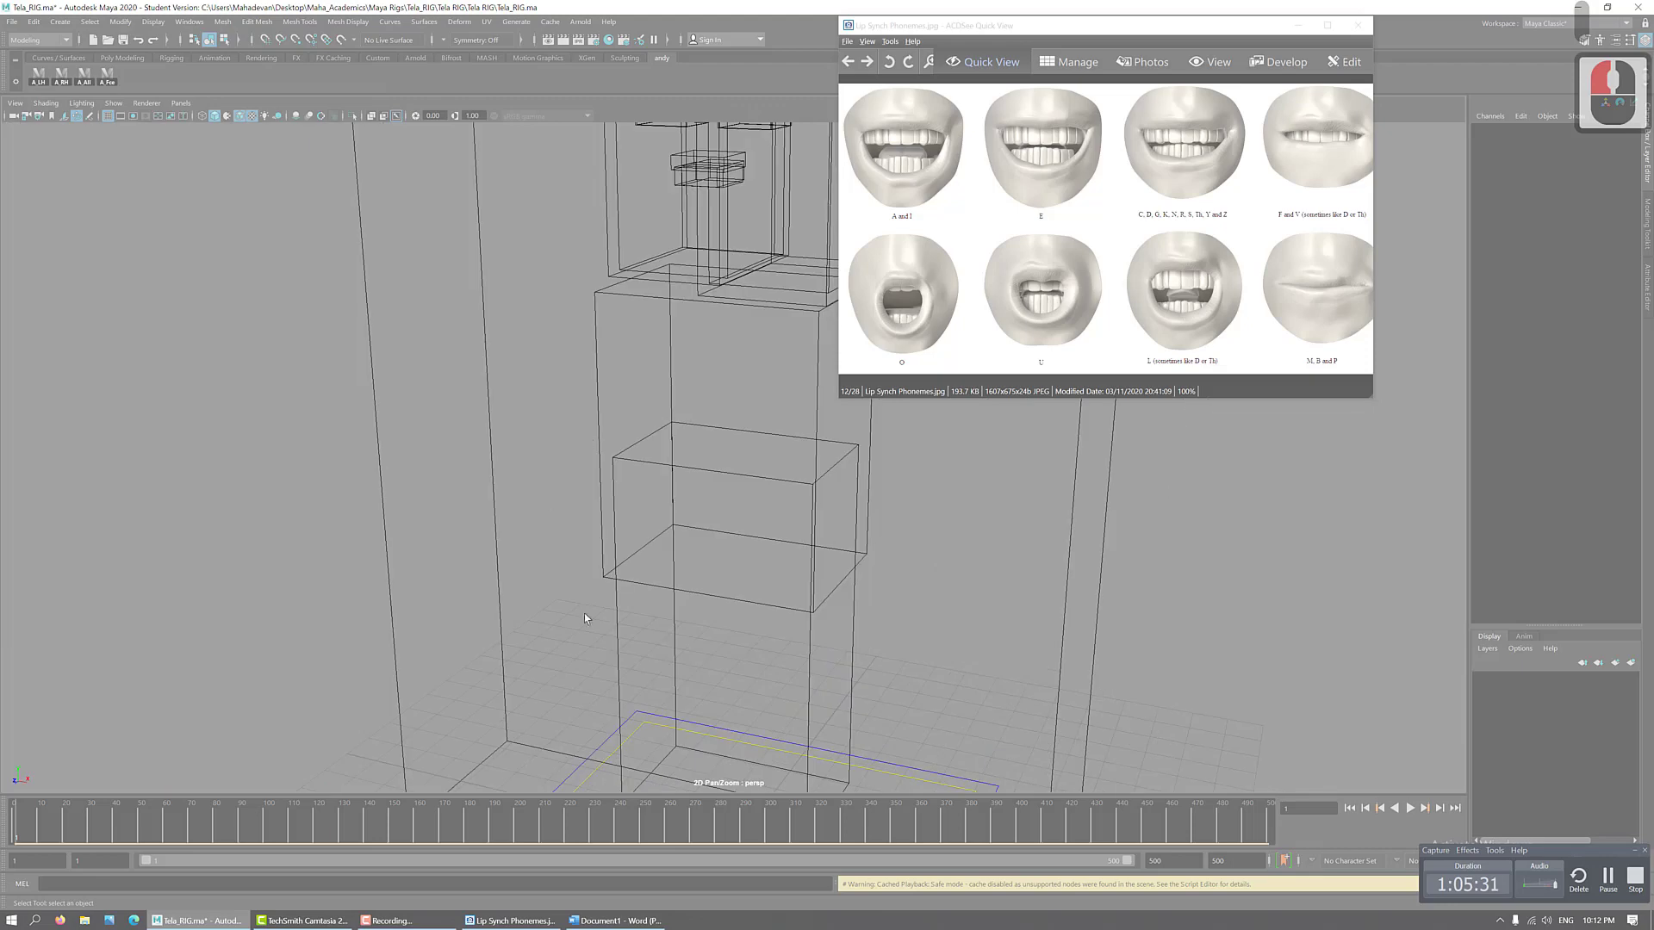
{"action": "mouse_move", "coordinate": [693, 630]}
{"action": "right_mouse_down", "text": "alt"}
{"action": "mouse_move", "coordinate": [511, 631]}
{"action": "mouse_move", "coordinate": [676, 488]}
{"action": "right_mouse_up", "text": "alt"}
{"action": "mouse_move", "coordinate": [554, 583]}
{"action": "left_mouse_down", "text": "alt"}
{"action": "mouse_move", "coordinate": [588, 603]}
{"action": "mouse_move", "coordinate": [794, 506]}
{"action": "left_mouse_up", "text": "alt"}
{"action": "key", "text": "5"}
{"action": "middle_click_drag", "start_coordinate": [793, 506], "coordinate": [552, 509], "text": "alt"}
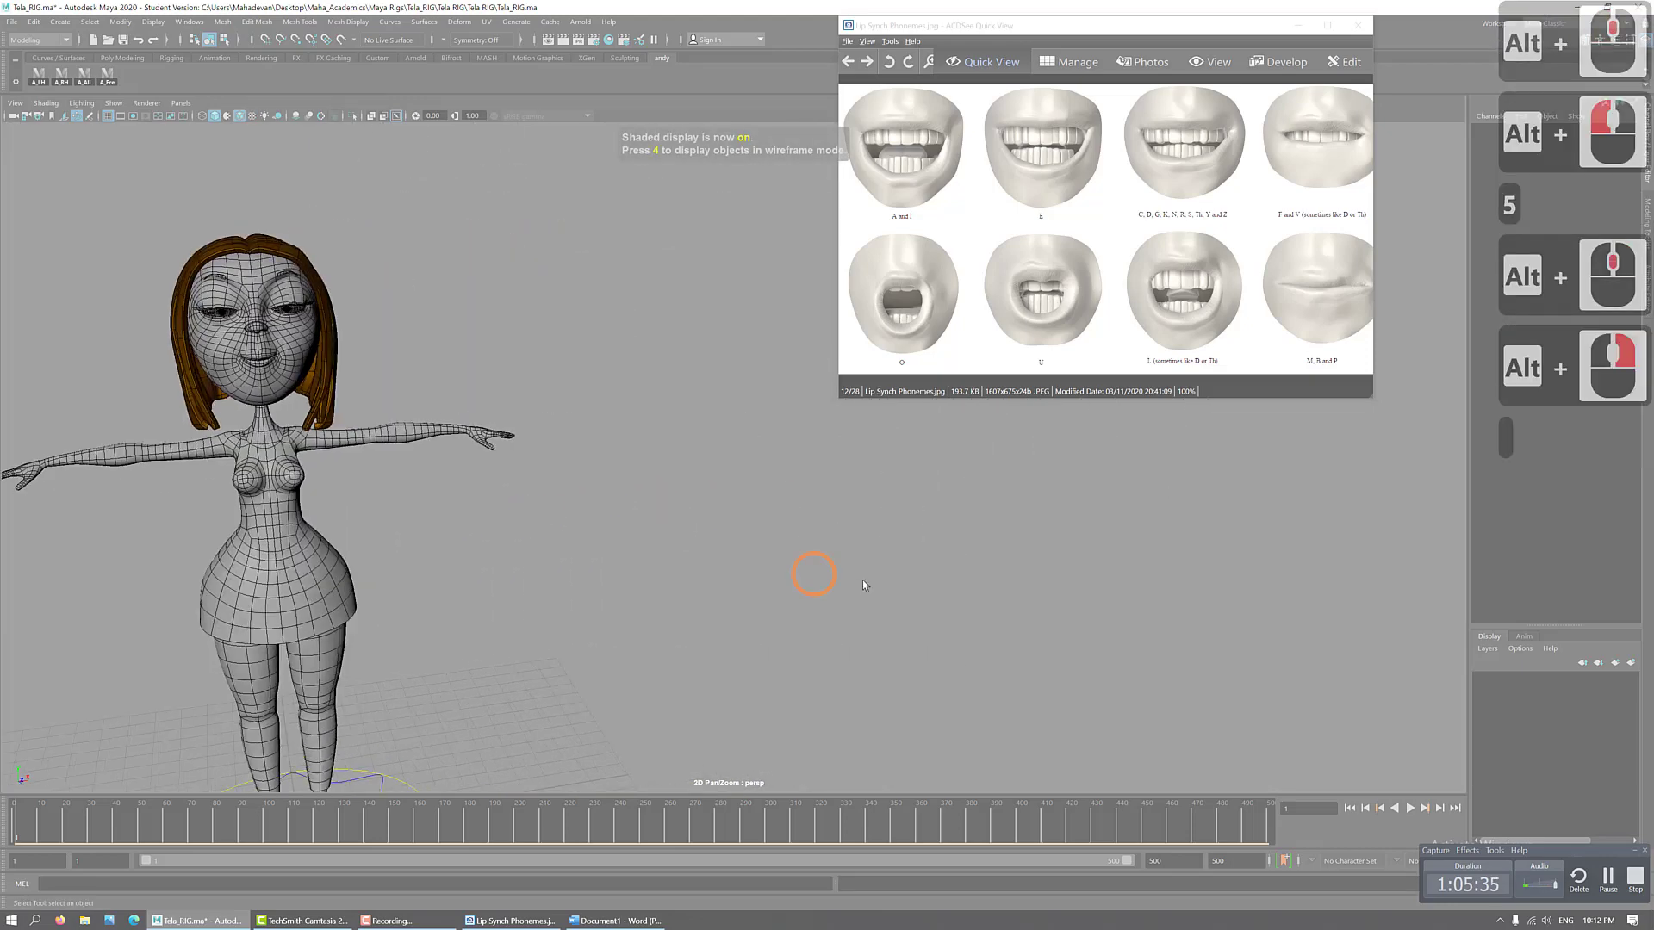
{"action": "right_click_drag", "start_coordinate": [866, 579], "coordinate": [644, 644], "text": "alt"}
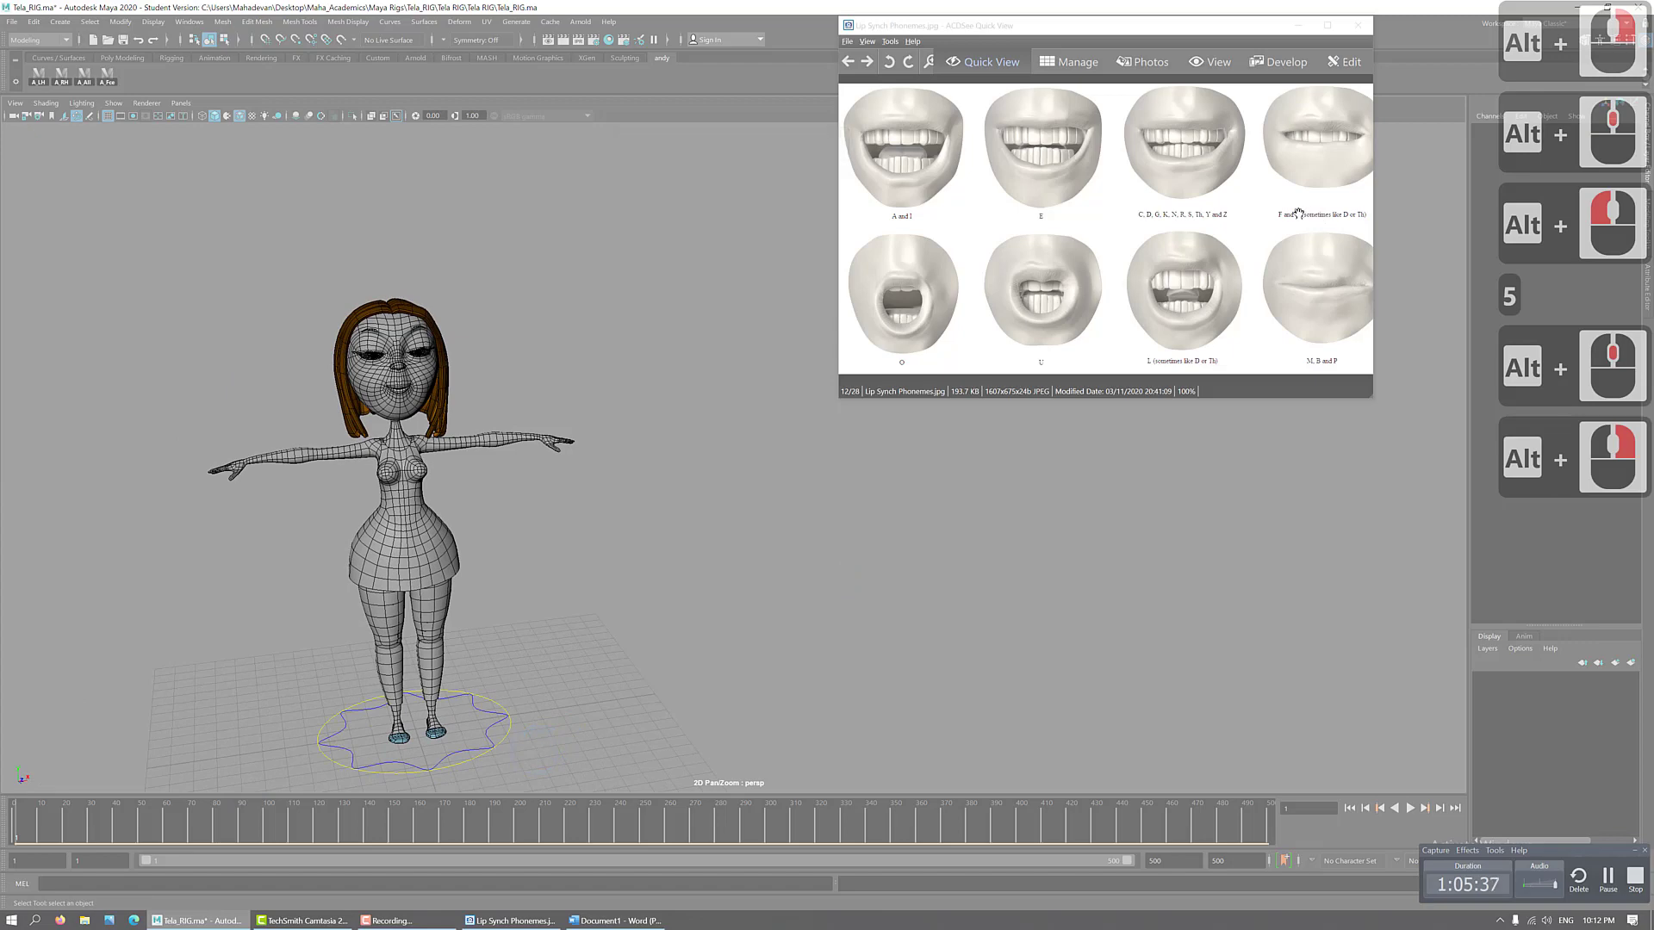
- Turn on the Facial GUI attribute of the SubGlobal_Ctrl control at the character's feet
{"action": "left_click", "coordinate": [497, 728]}
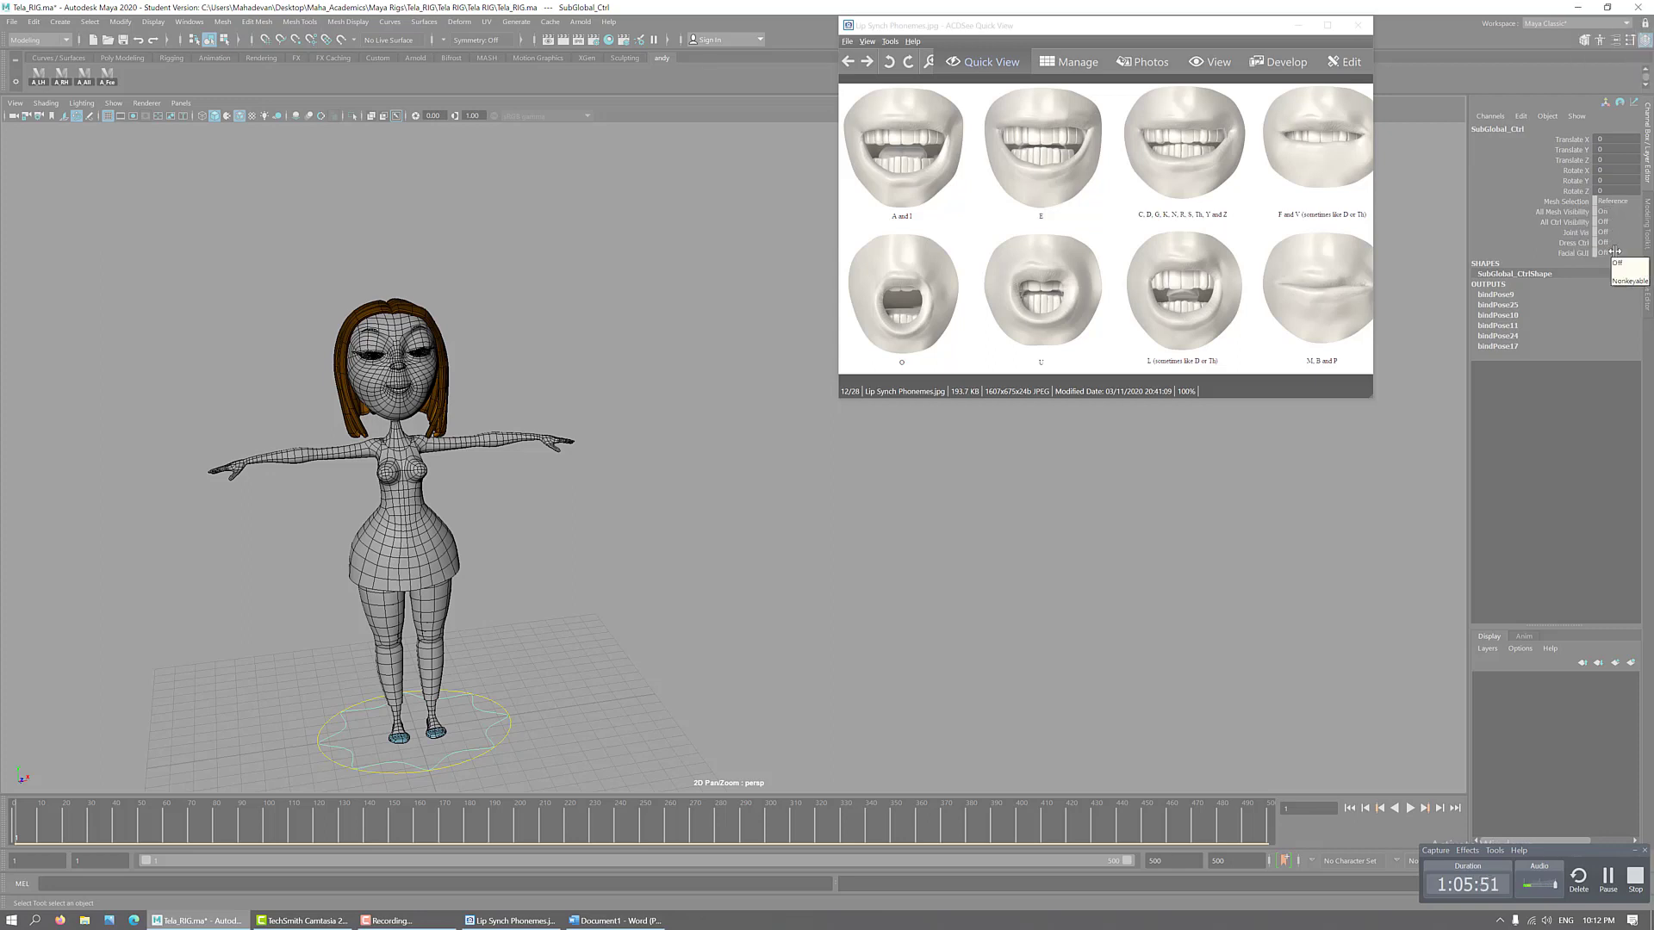
{"action": "left_click", "coordinate": [1614, 252]}
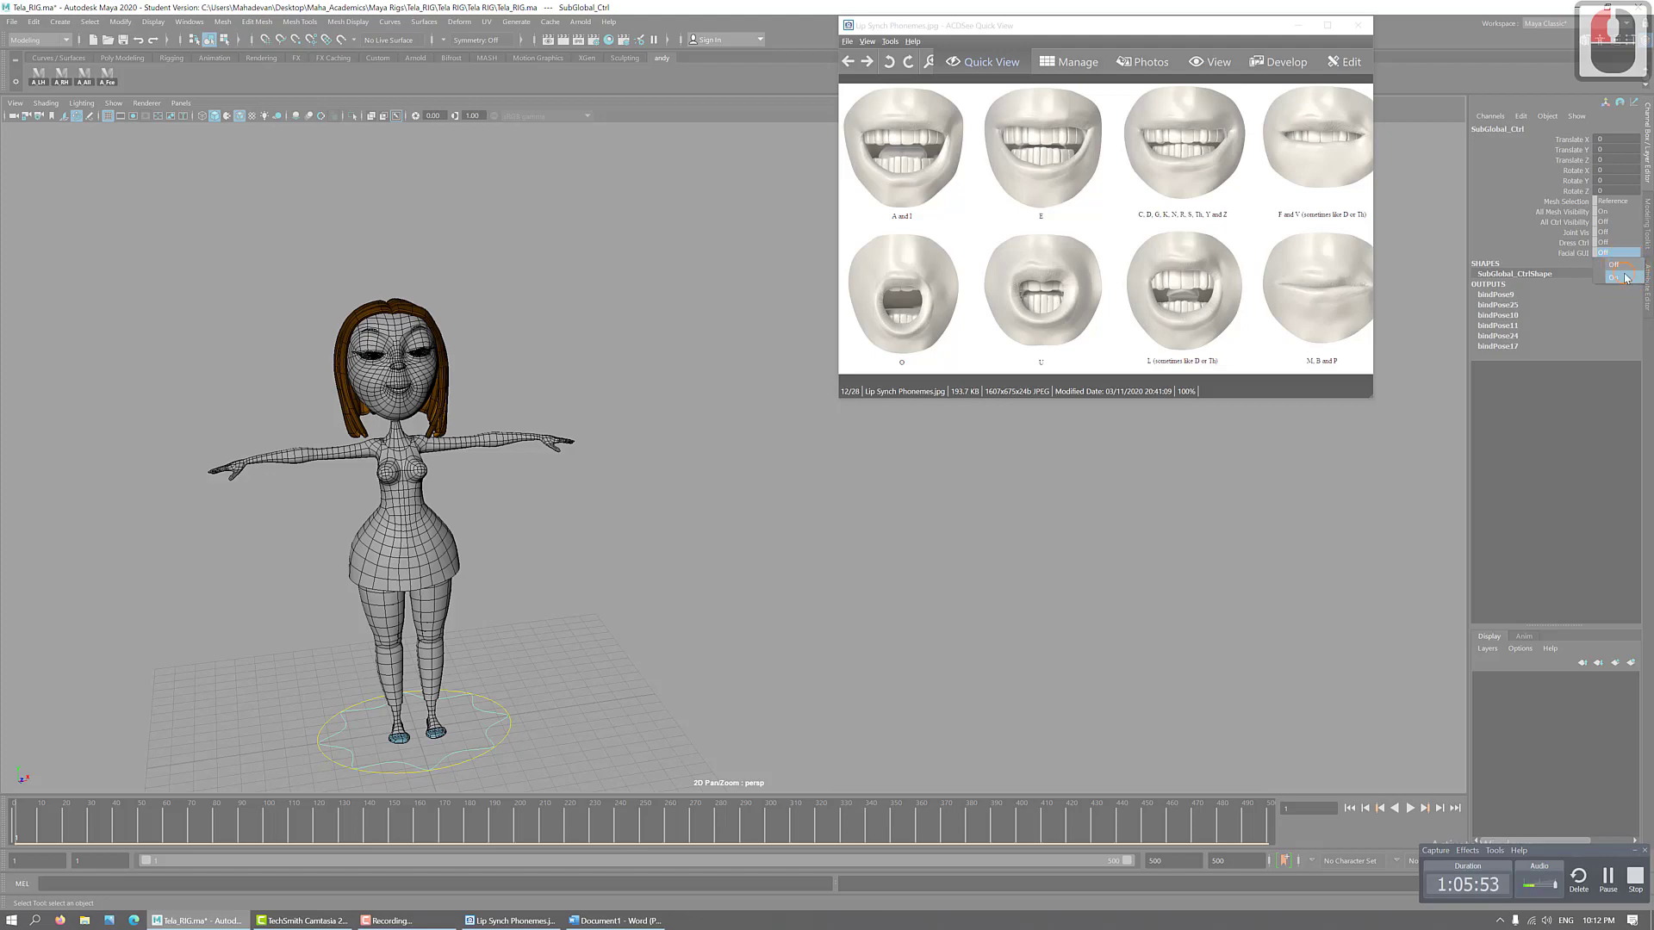
{"action": "left_click", "coordinate": [1625, 277]}
{"action": "left_click", "coordinate": [763, 612]}
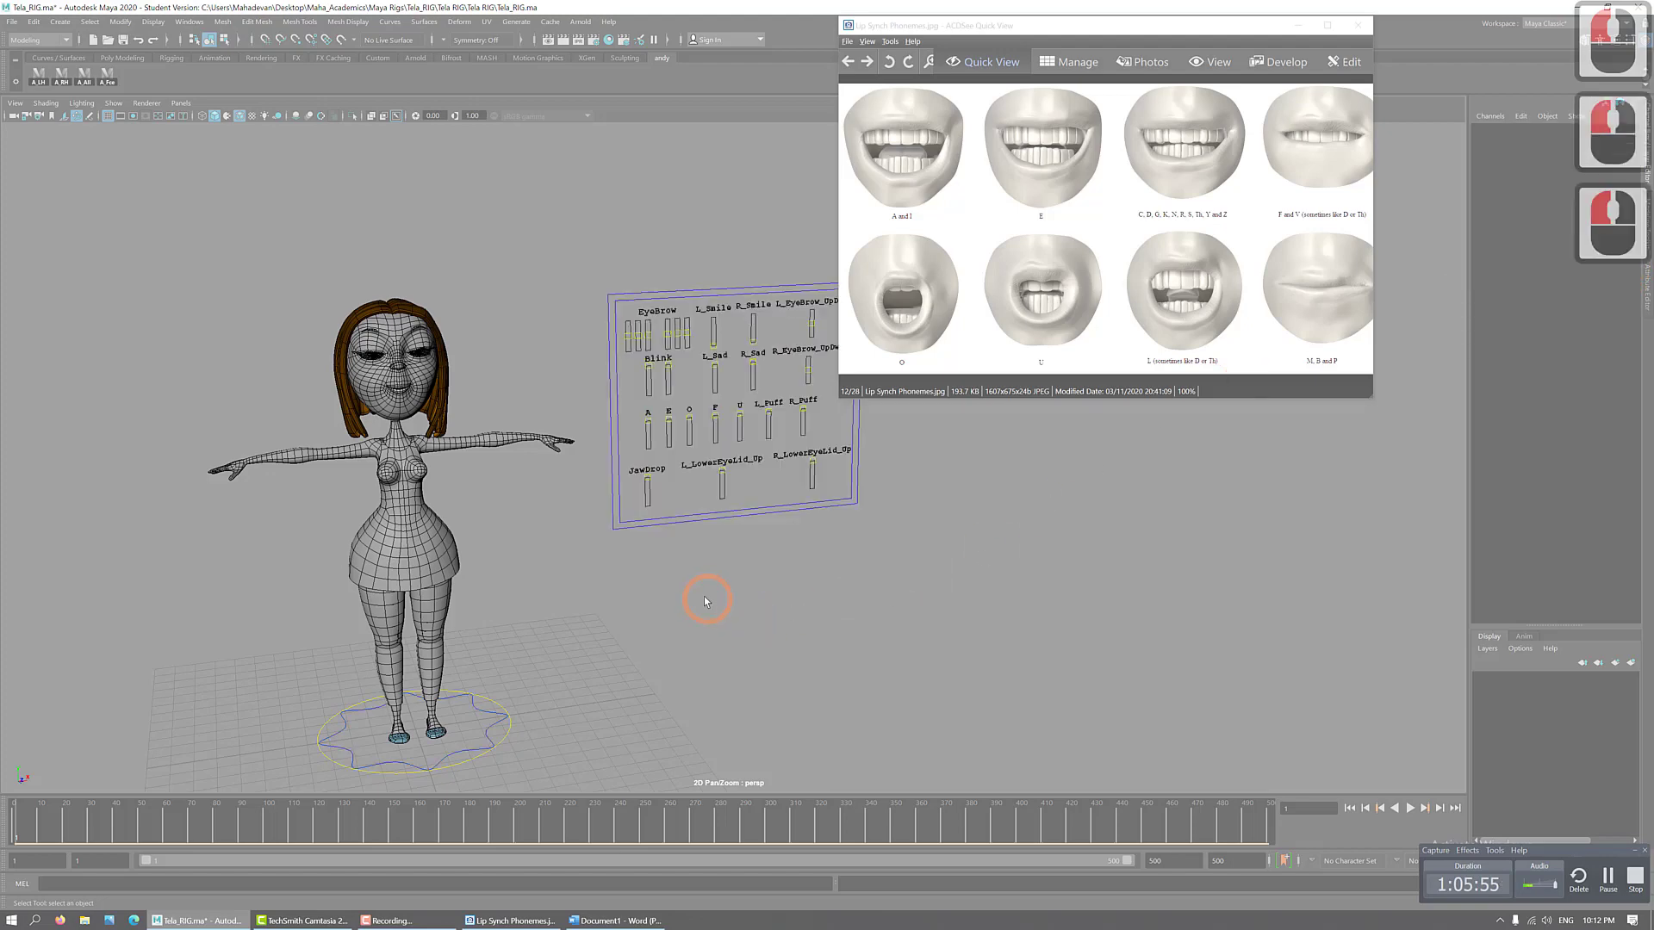
- Examine the facial control board's A, E, O, F and U phoneme sliders and frame it beside the character's face
{"action": "left_click_drag", "start_coordinate": [731, 514], "coordinate": [609, 528], "text": "alt"}
{"action": "right_click_drag", "start_coordinate": [609, 528], "coordinate": [844, 542], "text": "alt"}
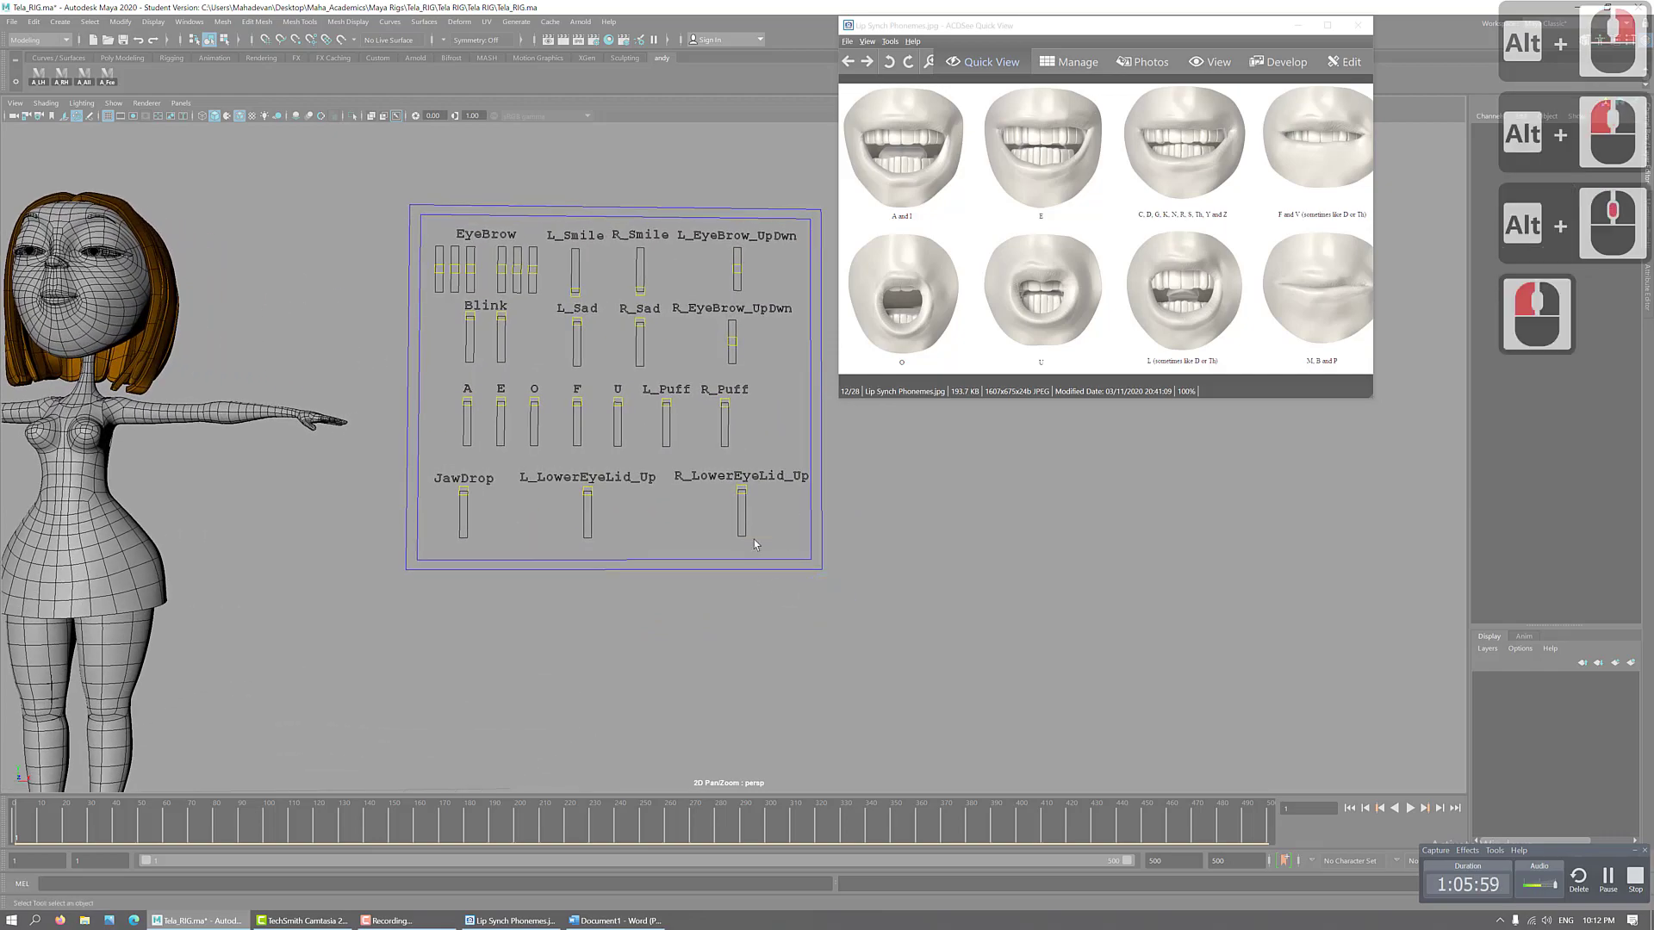
{"action": "middle_click_drag", "start_coordinate": [844, 543], "coordinate": [926, 638], "text": "alt"}
{"action": "right_click_drag", "start_coordinate": [665, 687], "coordinate": [941, 694], "text": "alt"}
{"action": "left_click_drag", "start_coordinate": [765, 676], "coordinate": [577, 644], "text": "alt"}
{"action": "left_click", "coordinate": [504, 535]}
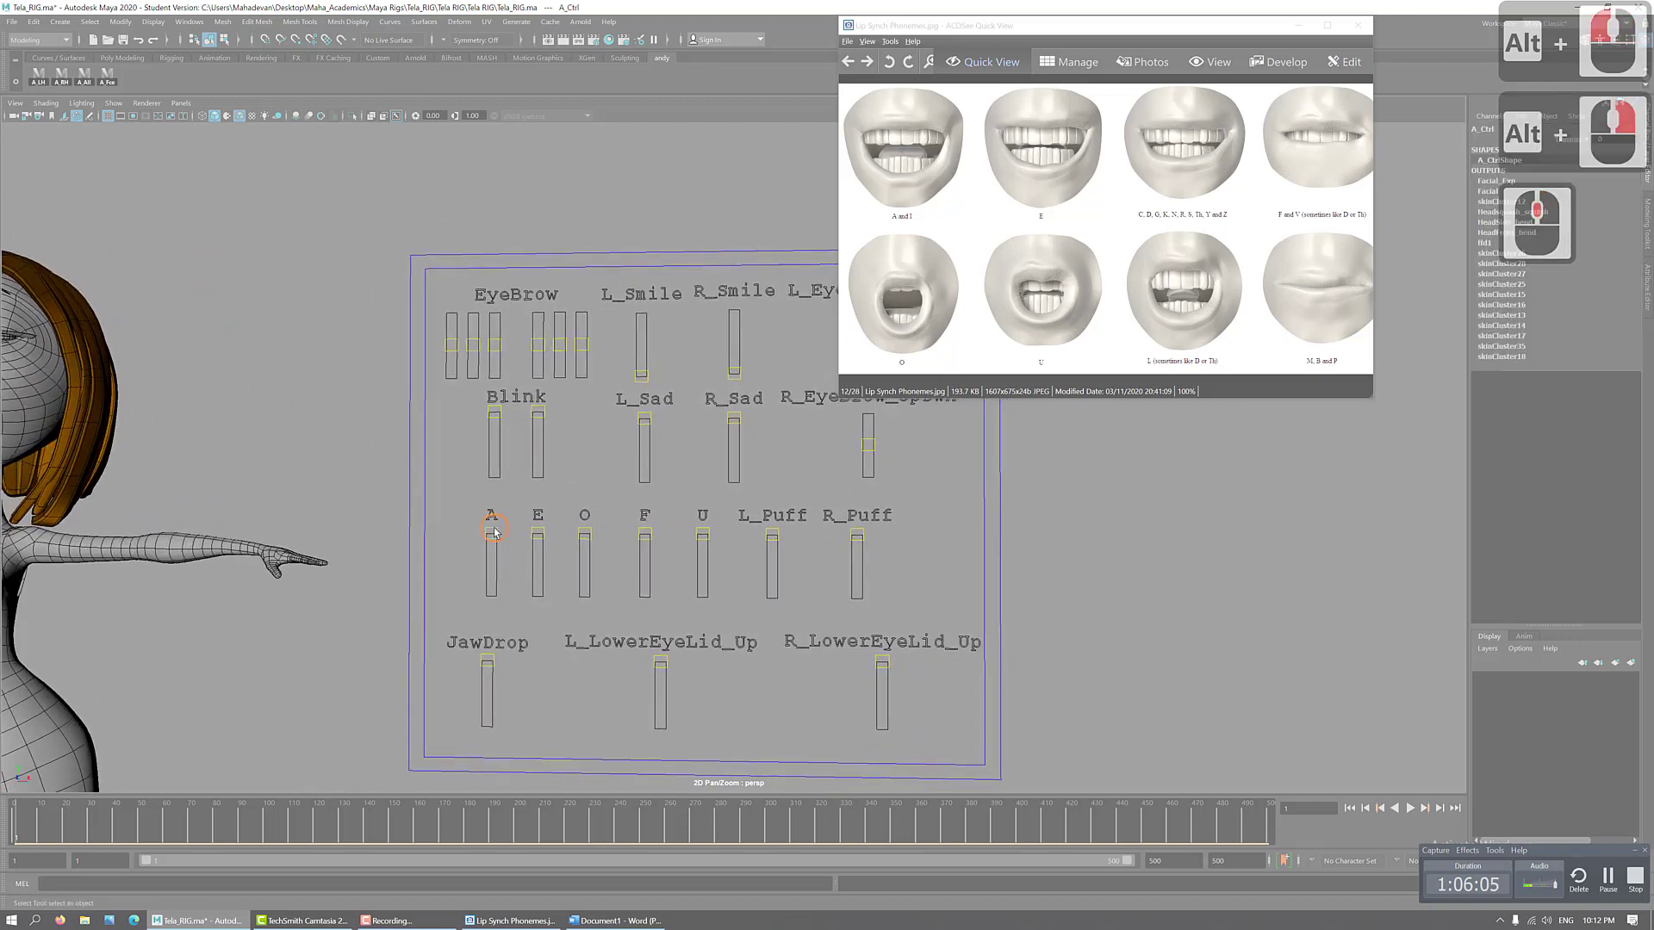
{"action": "left_click", "coordinate": [533, 533]}
{"action": "left_click", "coordinate": [680, 542]}
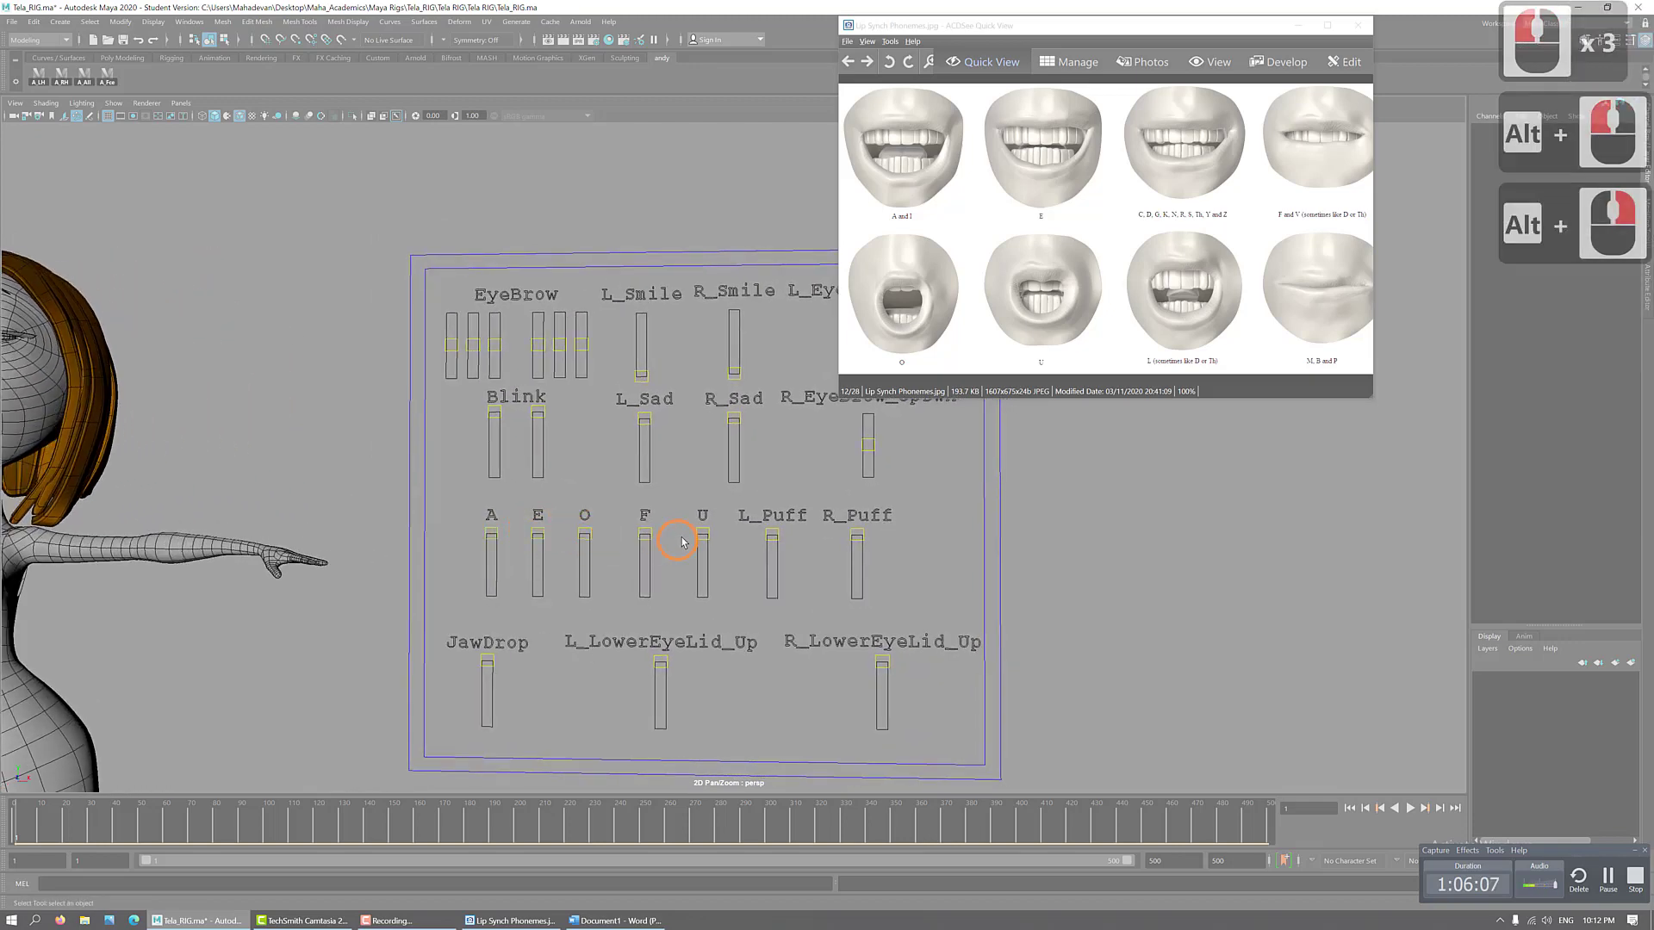
{"action": "right_click_drag", "start_coordinate": [922, 572], "coordinate": [618, 555], "text": "alt"}
{"action": "middle_click_drag", "start_coordinate": [647, 533], "coordinate": [769, 526], "text": "alt"}
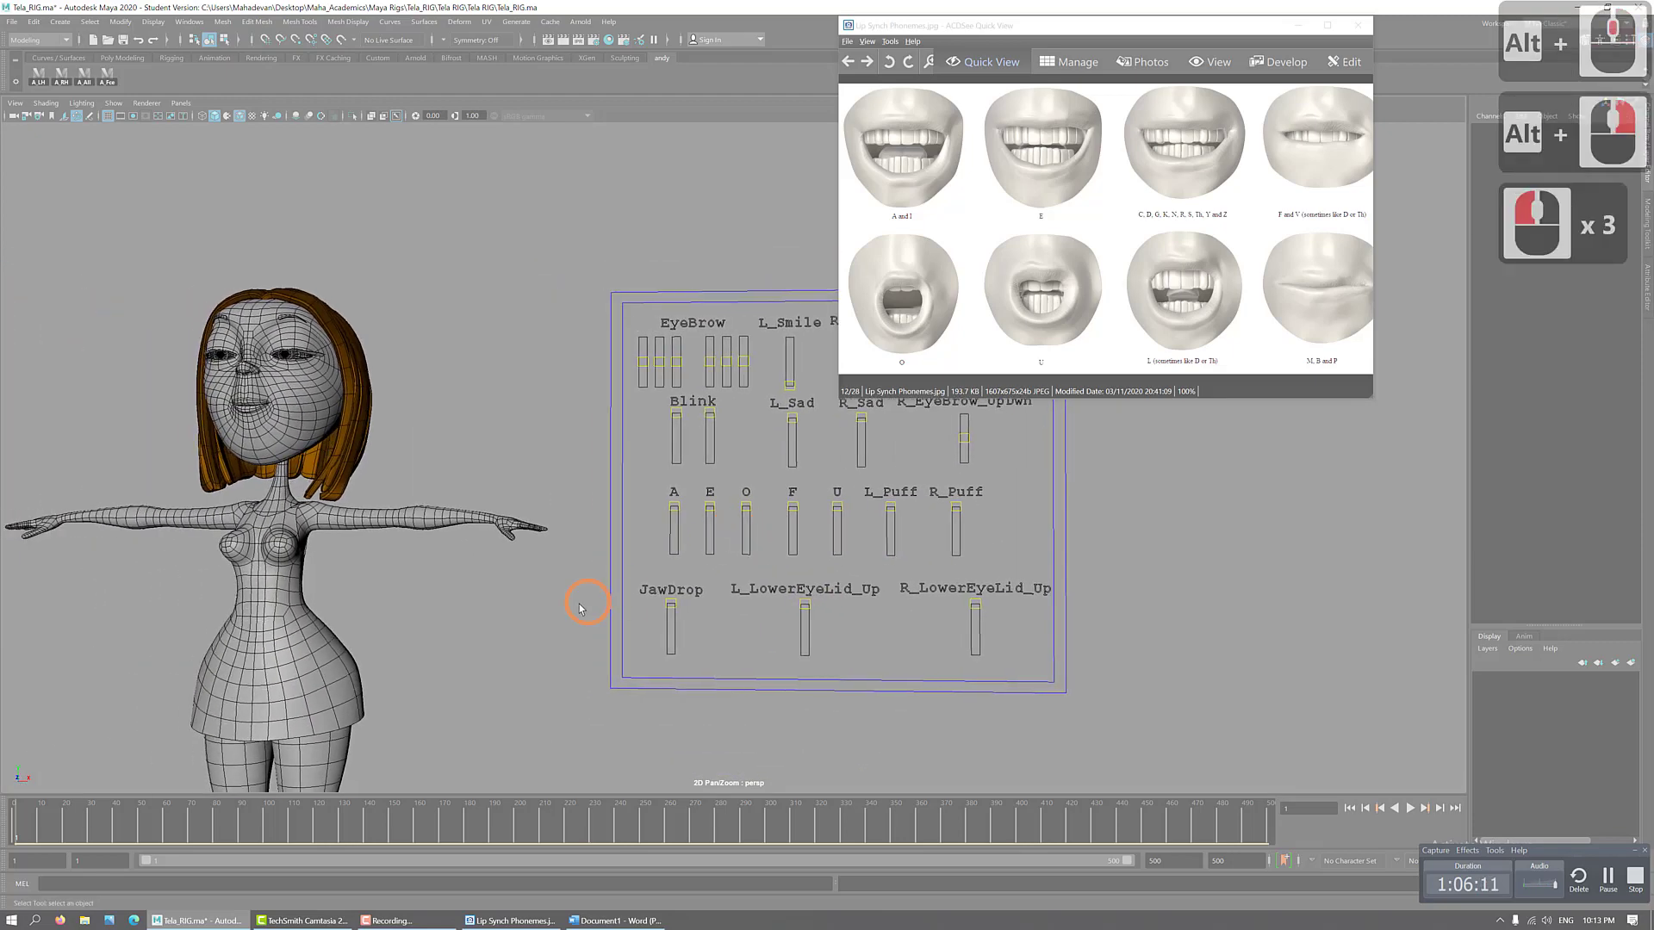
{"action": "right_click_drag", "start_coordinate": [583, 602], "coordinate": [801, 638], "text": "alt"}
{"action": "middle_click_drag", "start_coordinate": [597, 668], "coordinate": [763, 708], "text": "alt"}
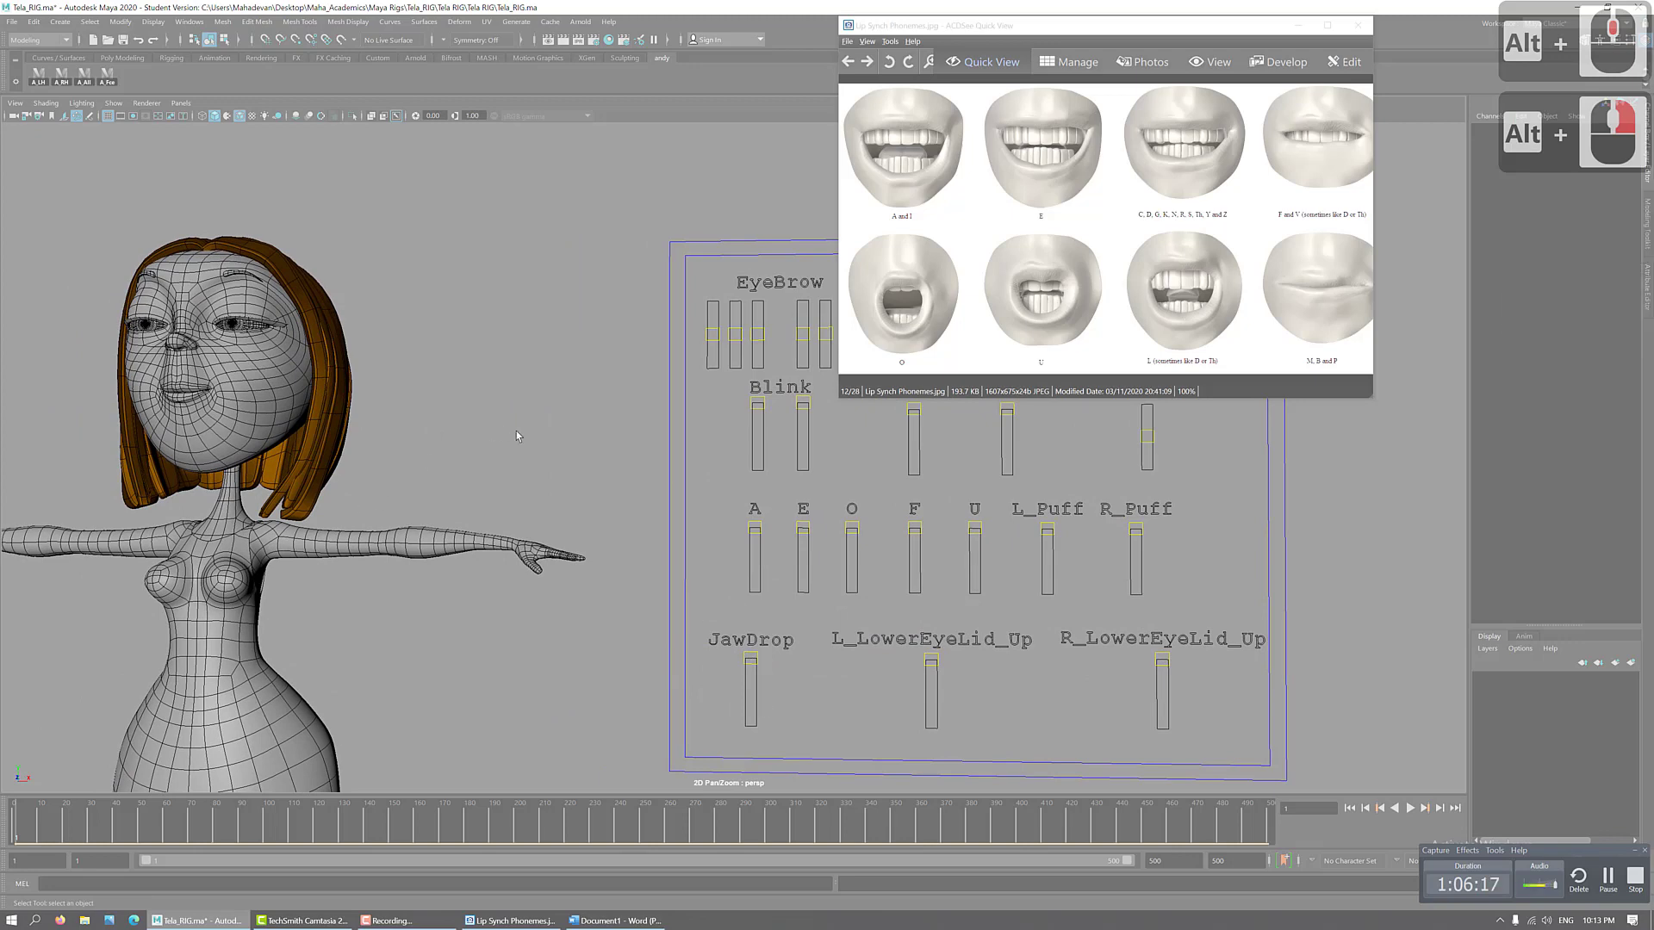
- Try the A phoneme slider by moving its control down to open the mouth, and undo the move
{"action": "left_click", "coordinate": [756, 528]}
{"action": "key", "text": "w"}
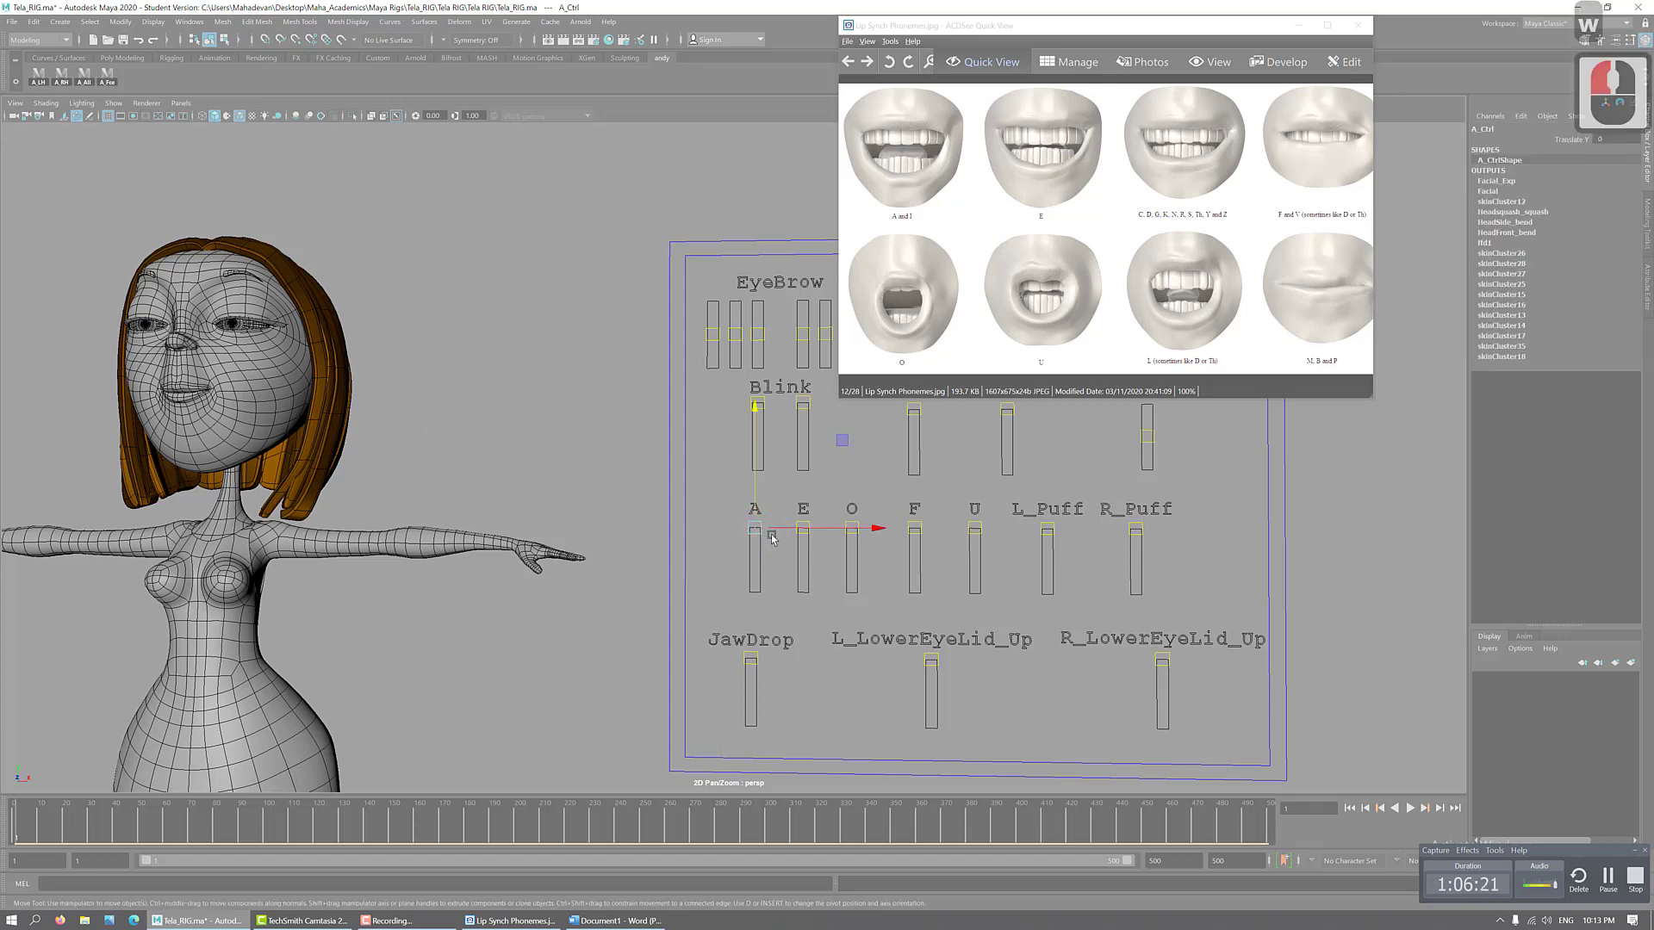
{"action": "left_click_drag", "start_coordinate": [757, 406], "coordinate": [721, 612]}
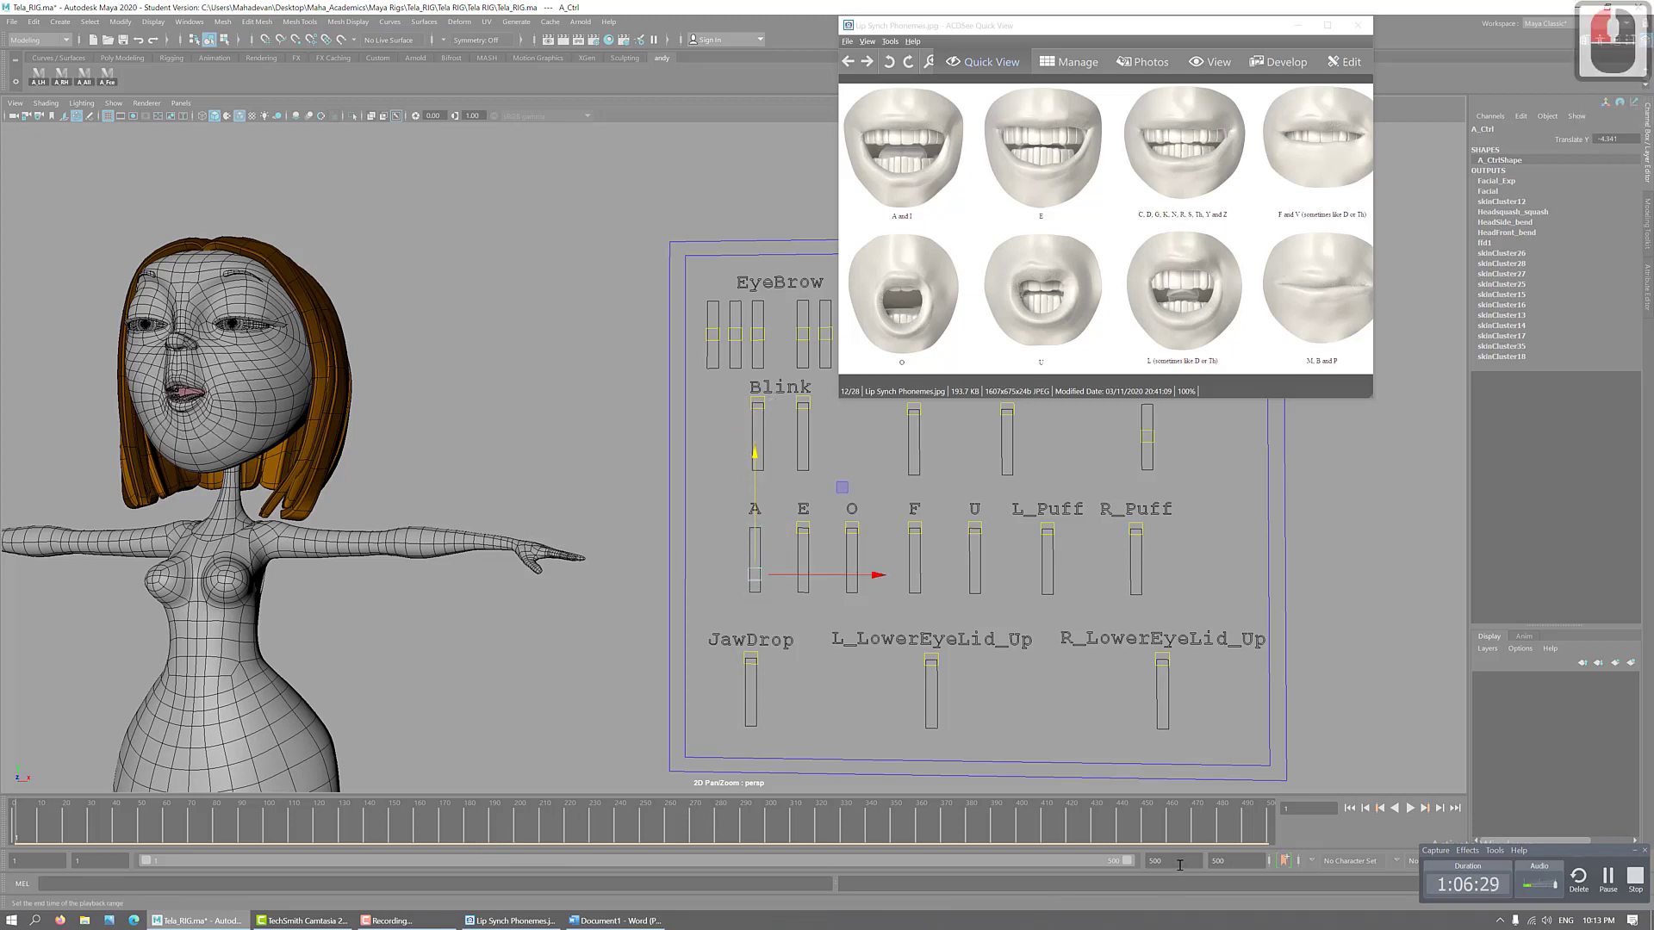
{"action": "key", "text": "ctrl+z"}
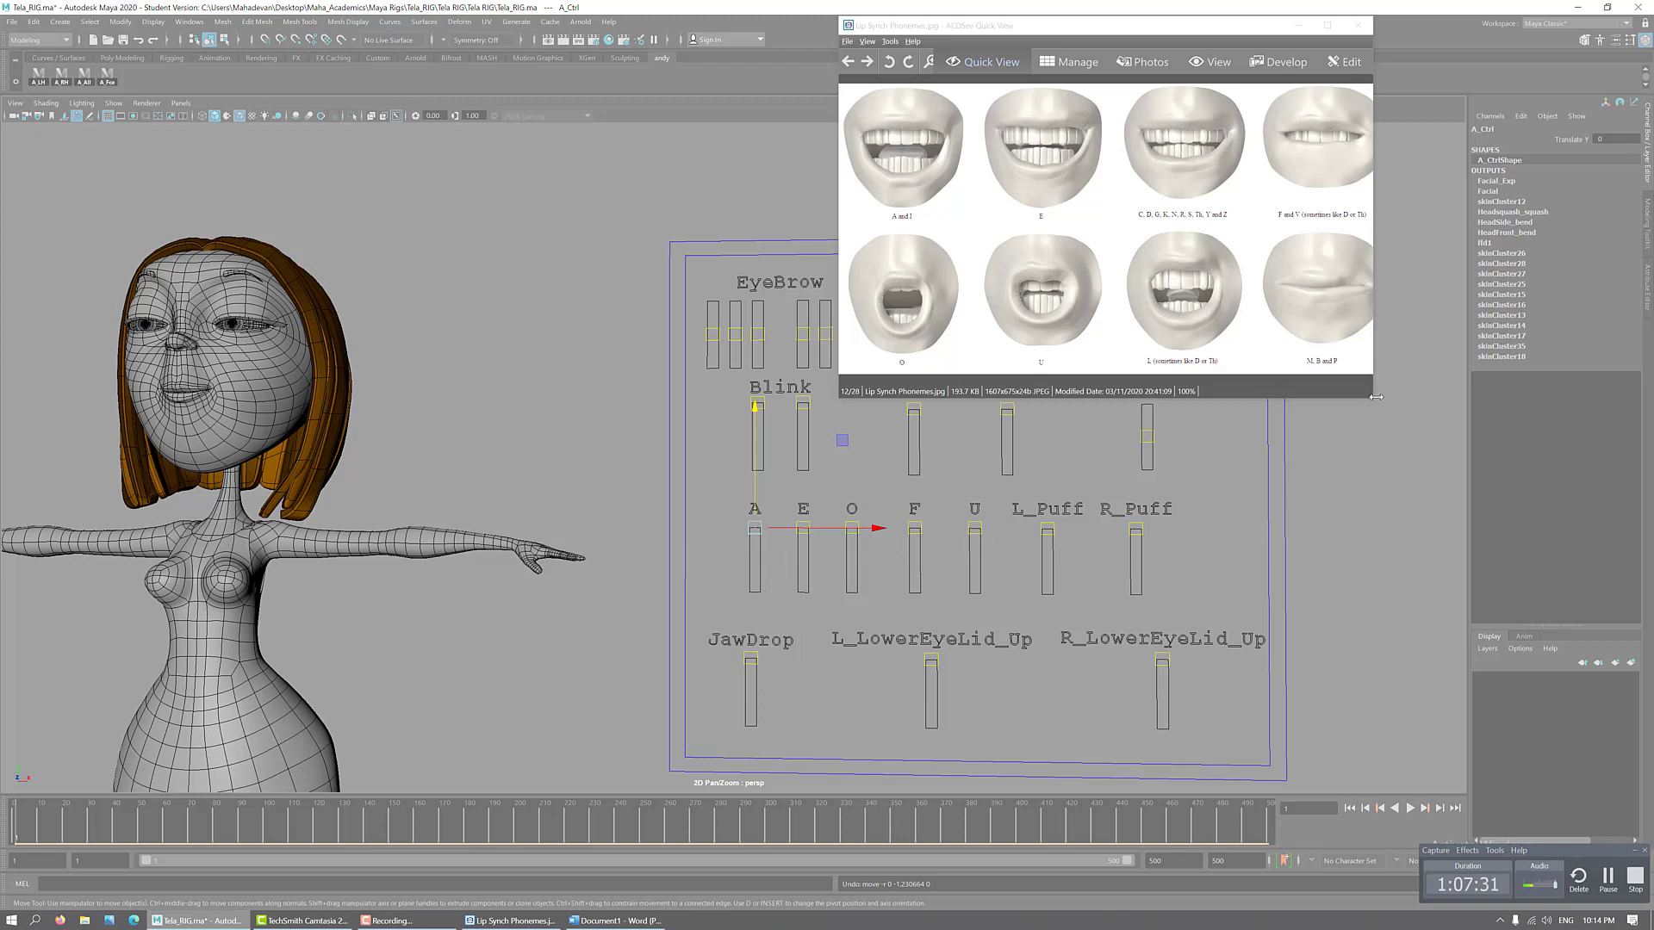
- Enlarge the Lip Synch Phonemes.jpg window to show the whole mouth-shape chart and place it above the phoneme sliders, clear of the character's face
{"action": "left_click_drag", "start_coordinate": [1372, 398], "coordinate": [1587, 430]}
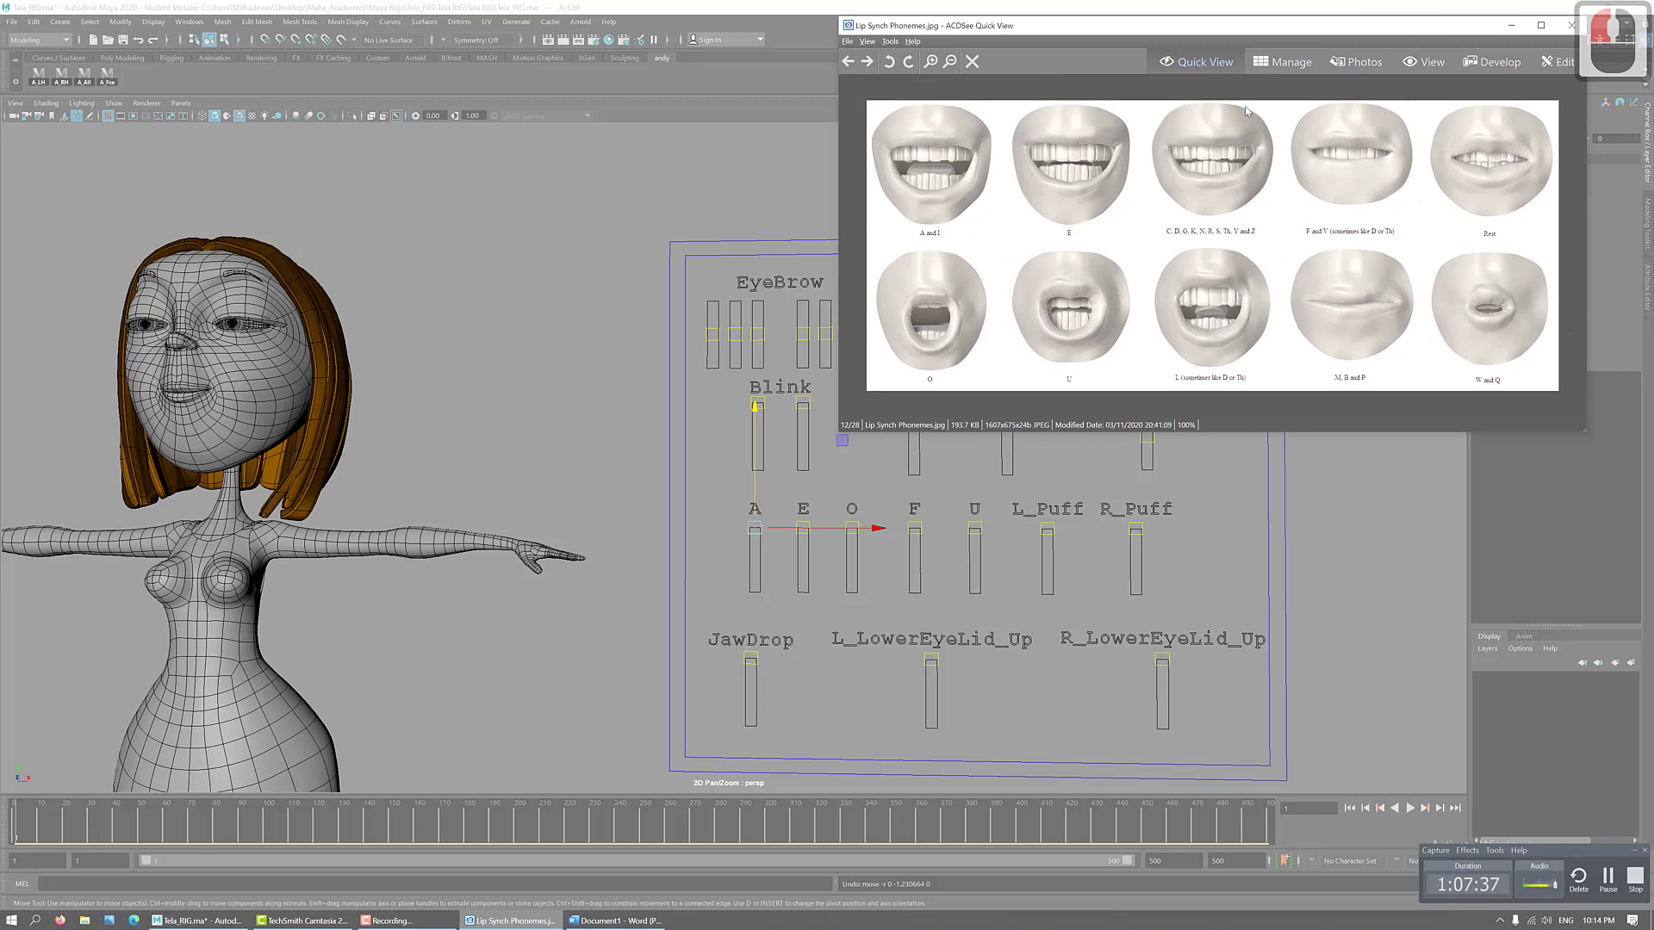
{"action": "left_click_drag", "start_coordinate": [1073, 31], "coordinate": [1015, 3]}
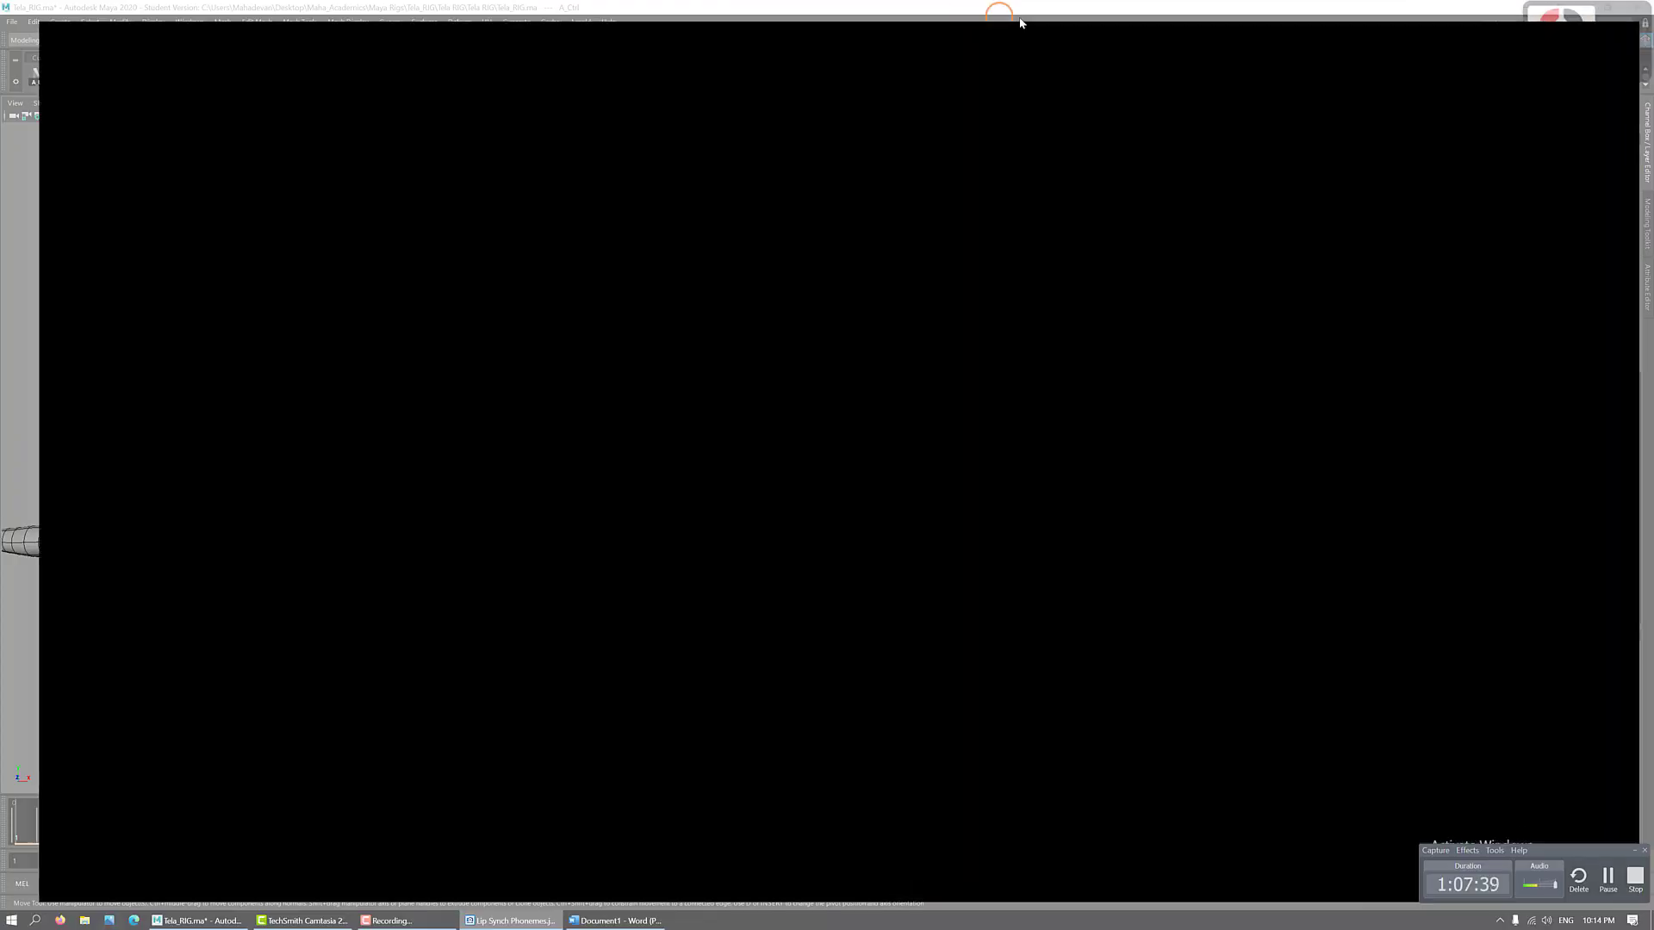
{"action": "left_click", "coordinate": [1609, 8]}
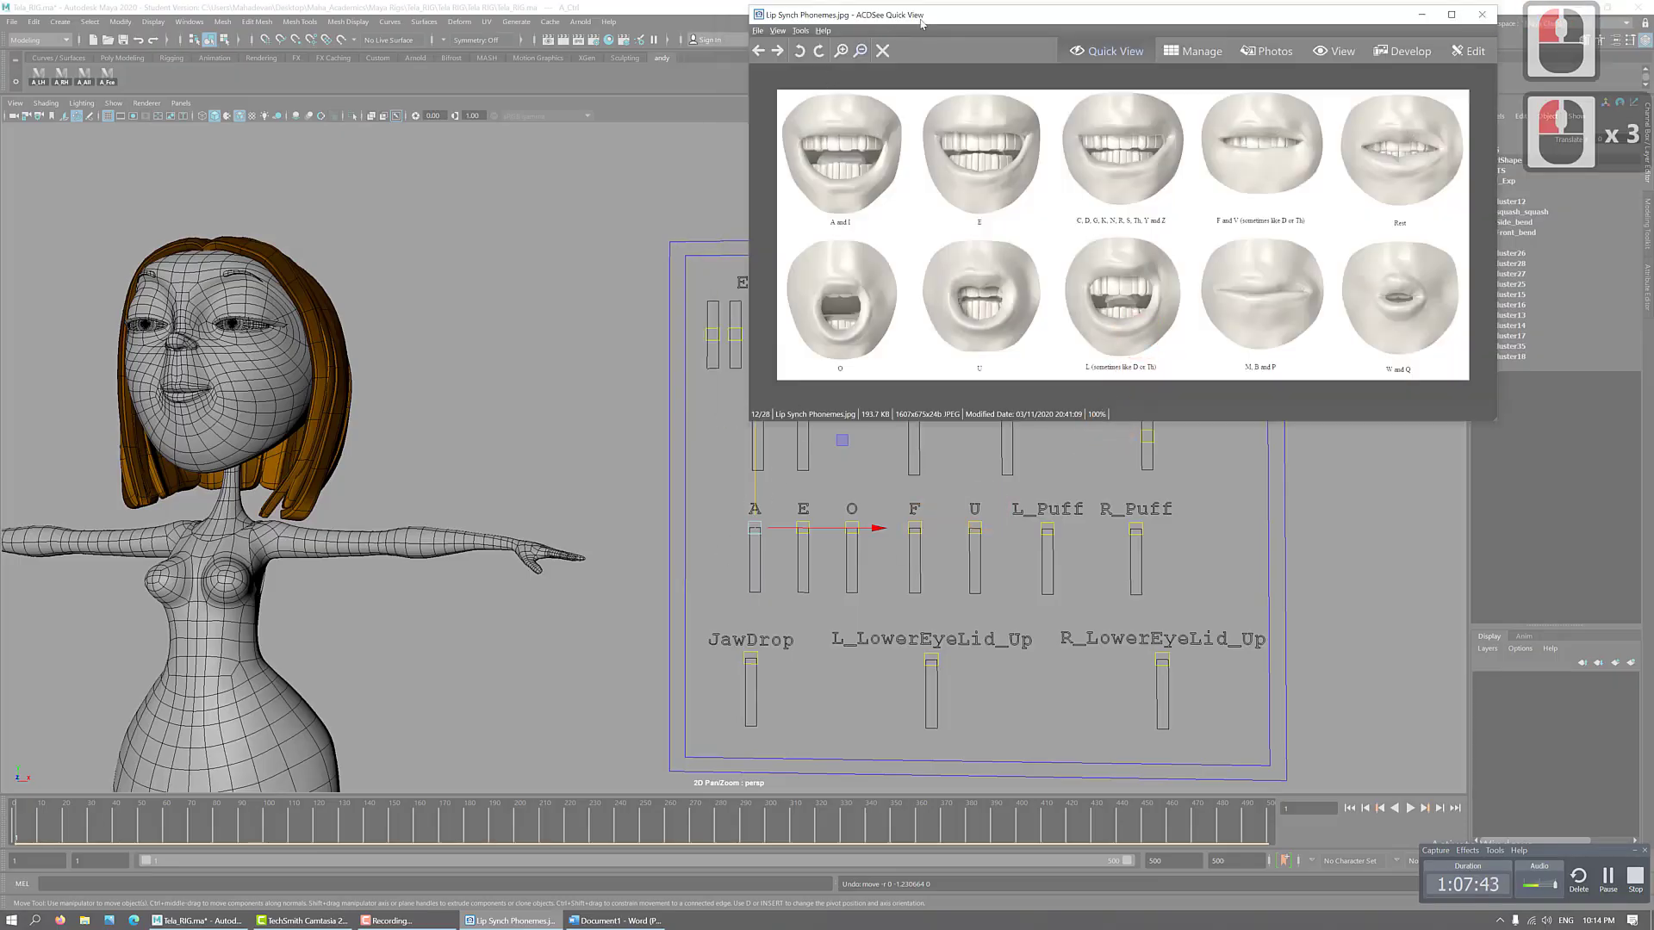
{"action": "left_click_drag", "start_coordinate": [959, 19], "coordinate": [1034, 27]}
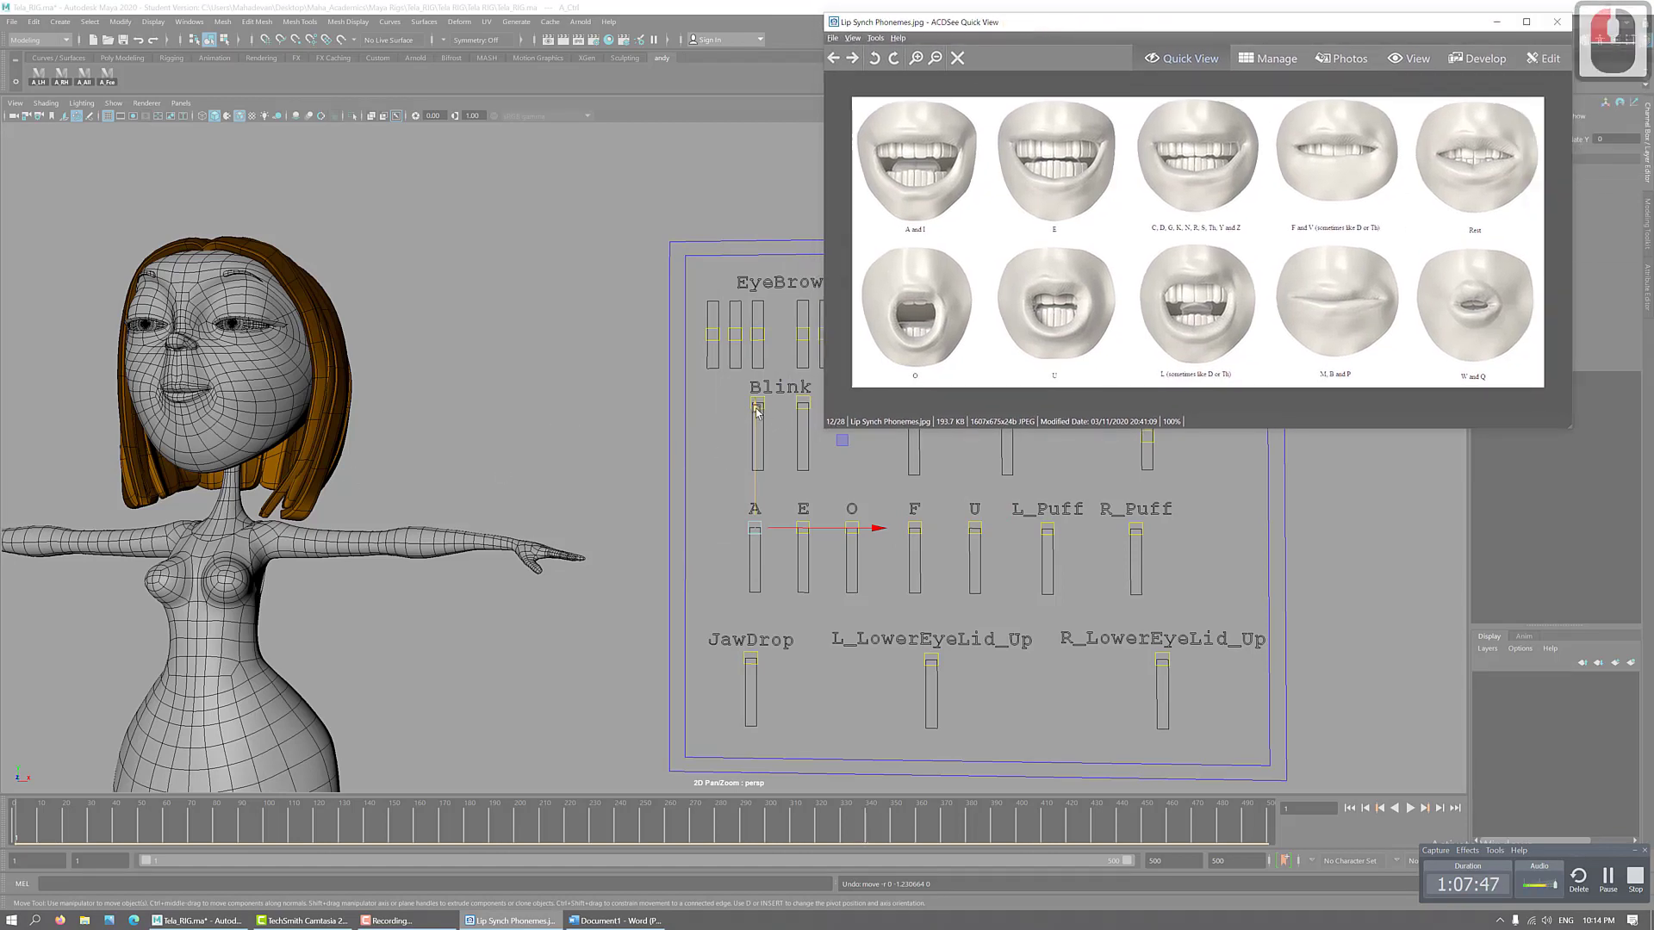
- Try the A phoneme slider by lowering its control fully, inspect the mouth from the front, and return the control to rest
{"action": "left_click_drag", "start_coordinate": [757, 413], "coordinate": [755, 511]}
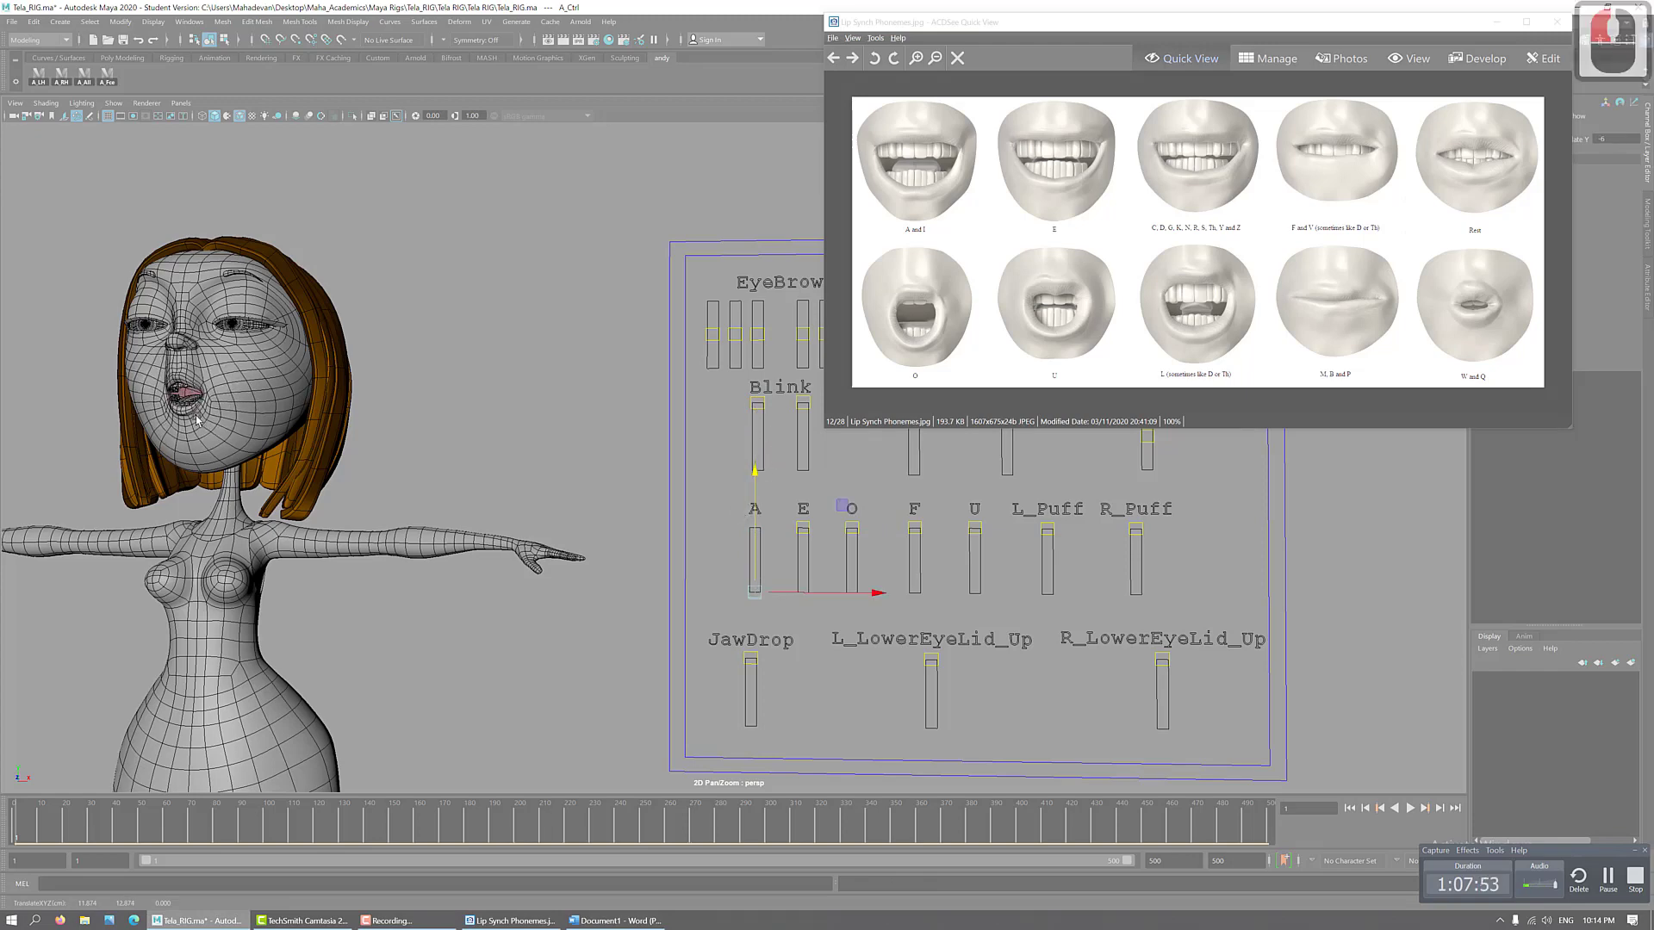
{"action": "left_click_drag", "start_coordinate": [209, 443], "coordinate": [229, 447], "text": "alt"}
{"action": "right_click_drag", "start_coordinate": [231, 447], "coordinate": [313, 422], "text": "alt"}
{"action": "middle_click_drag", "start_coordinate": [312, 420], "coordinate": [580, 458], "text": "alt"}
{"action": "left_click_drag", "start_coordinate": [509, 516], "coordinate": [502, 515], "text": "alt"}
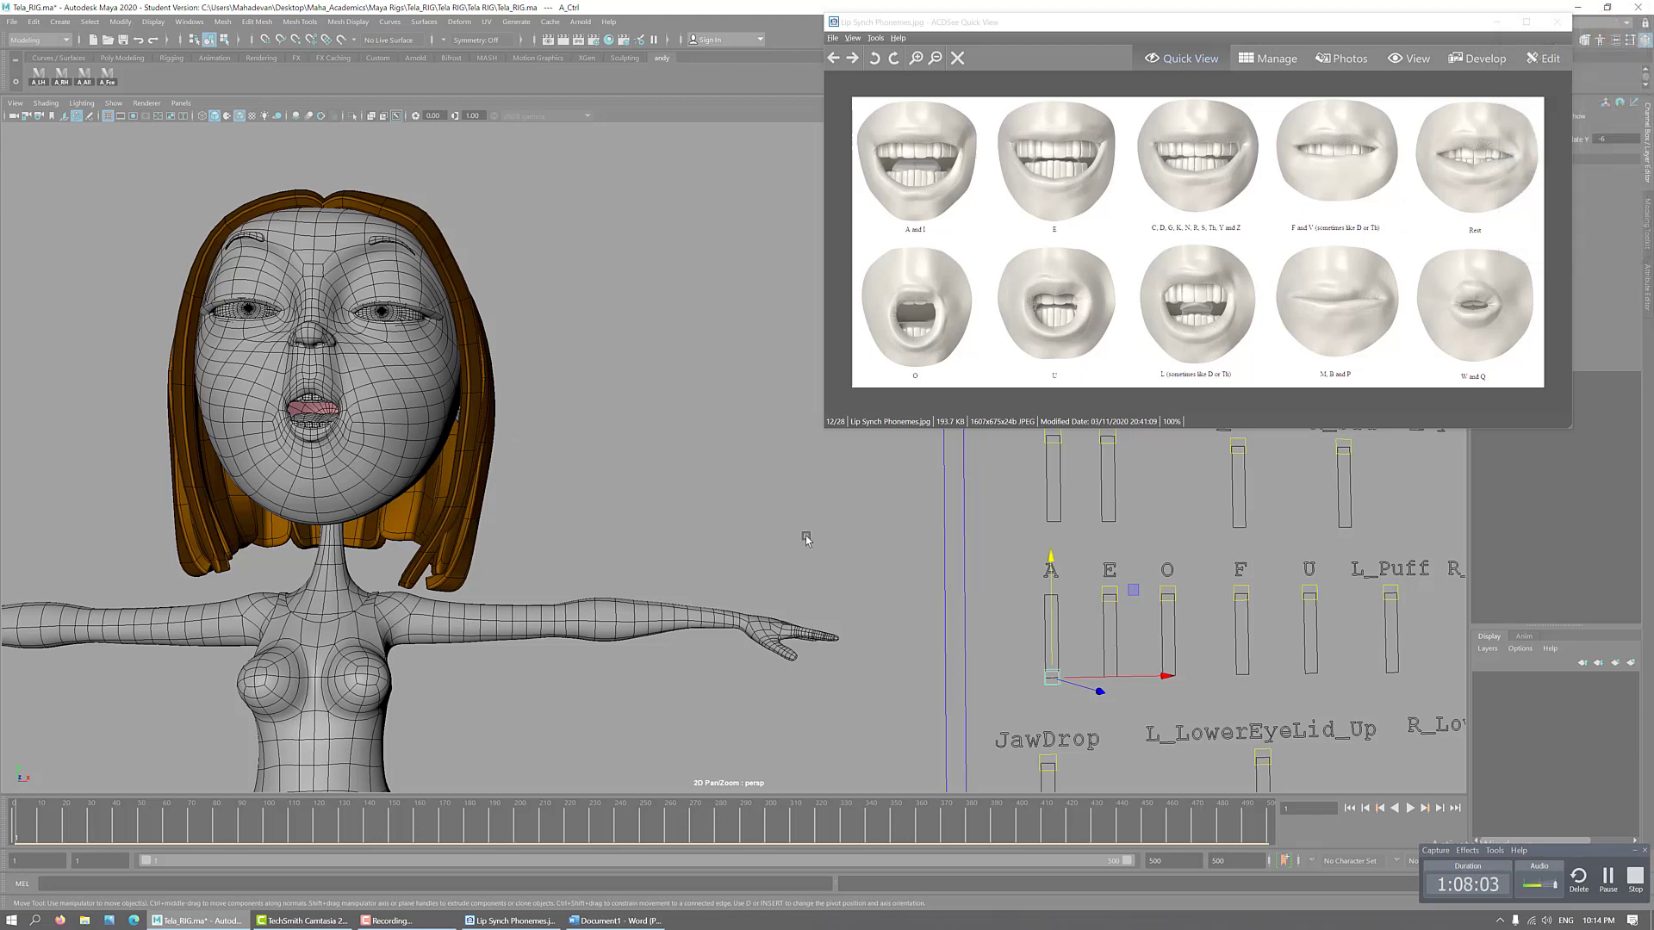
{"action": "left_click_drag", "start_coordinate": [1054, 554], "coordinate": [1053, 595]}
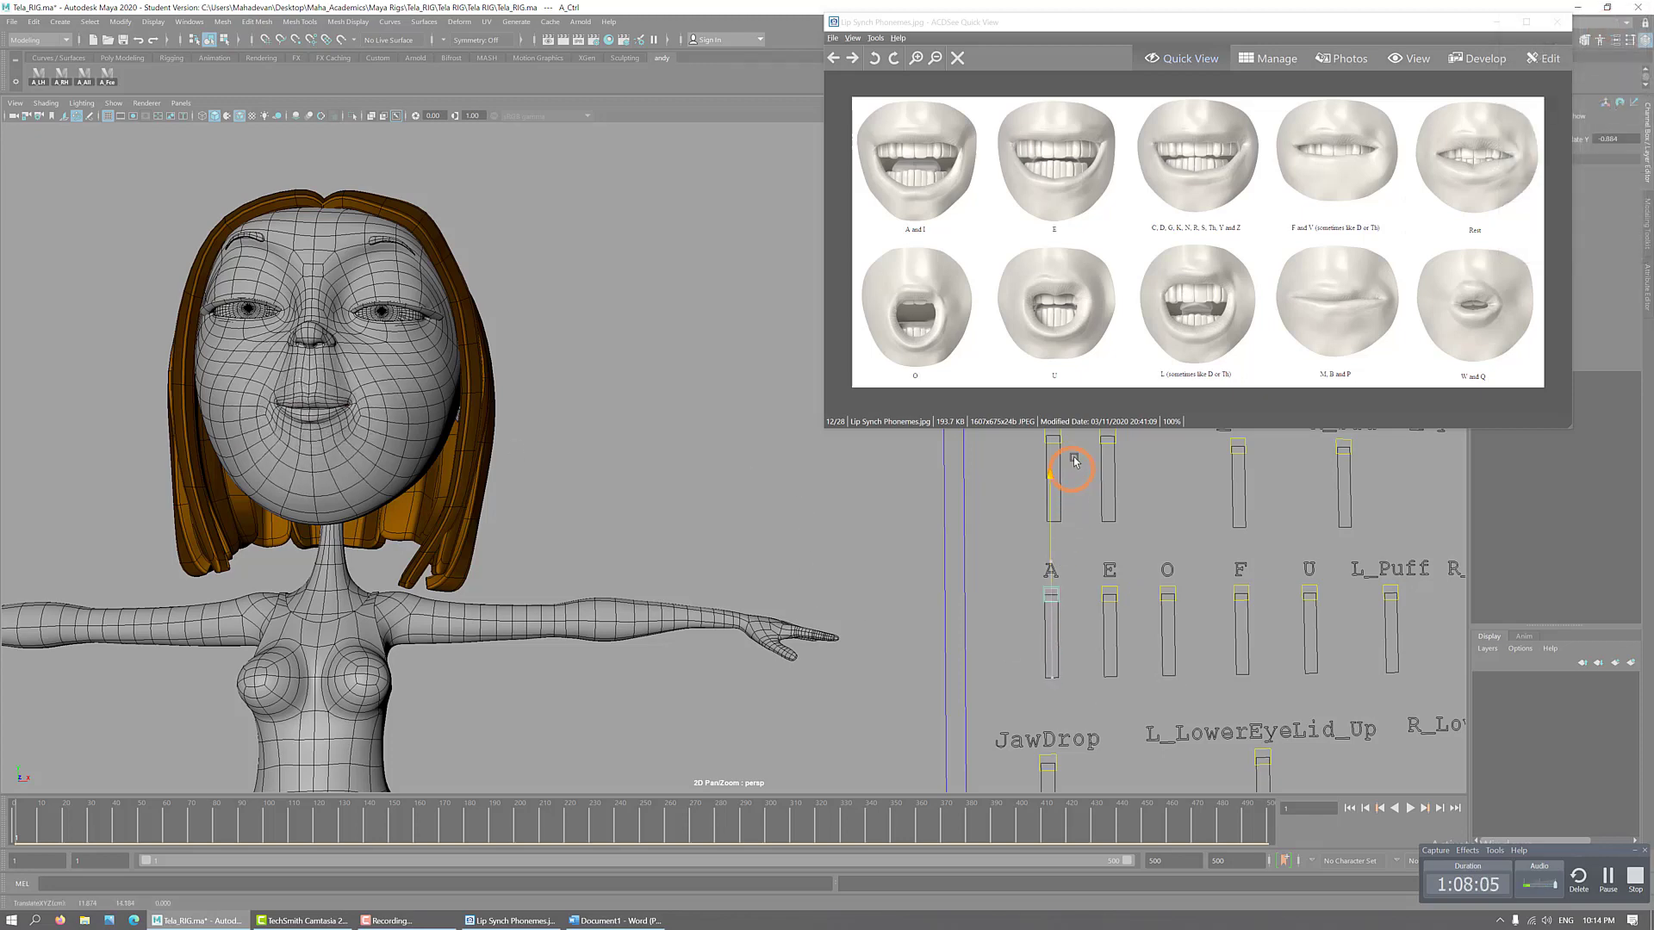
- Try the E phoneme slider by lowering its control partway, compare the mouth with the chart, and return the control to rest
{"action": "left_click", "coordinate": [1110, 590]}
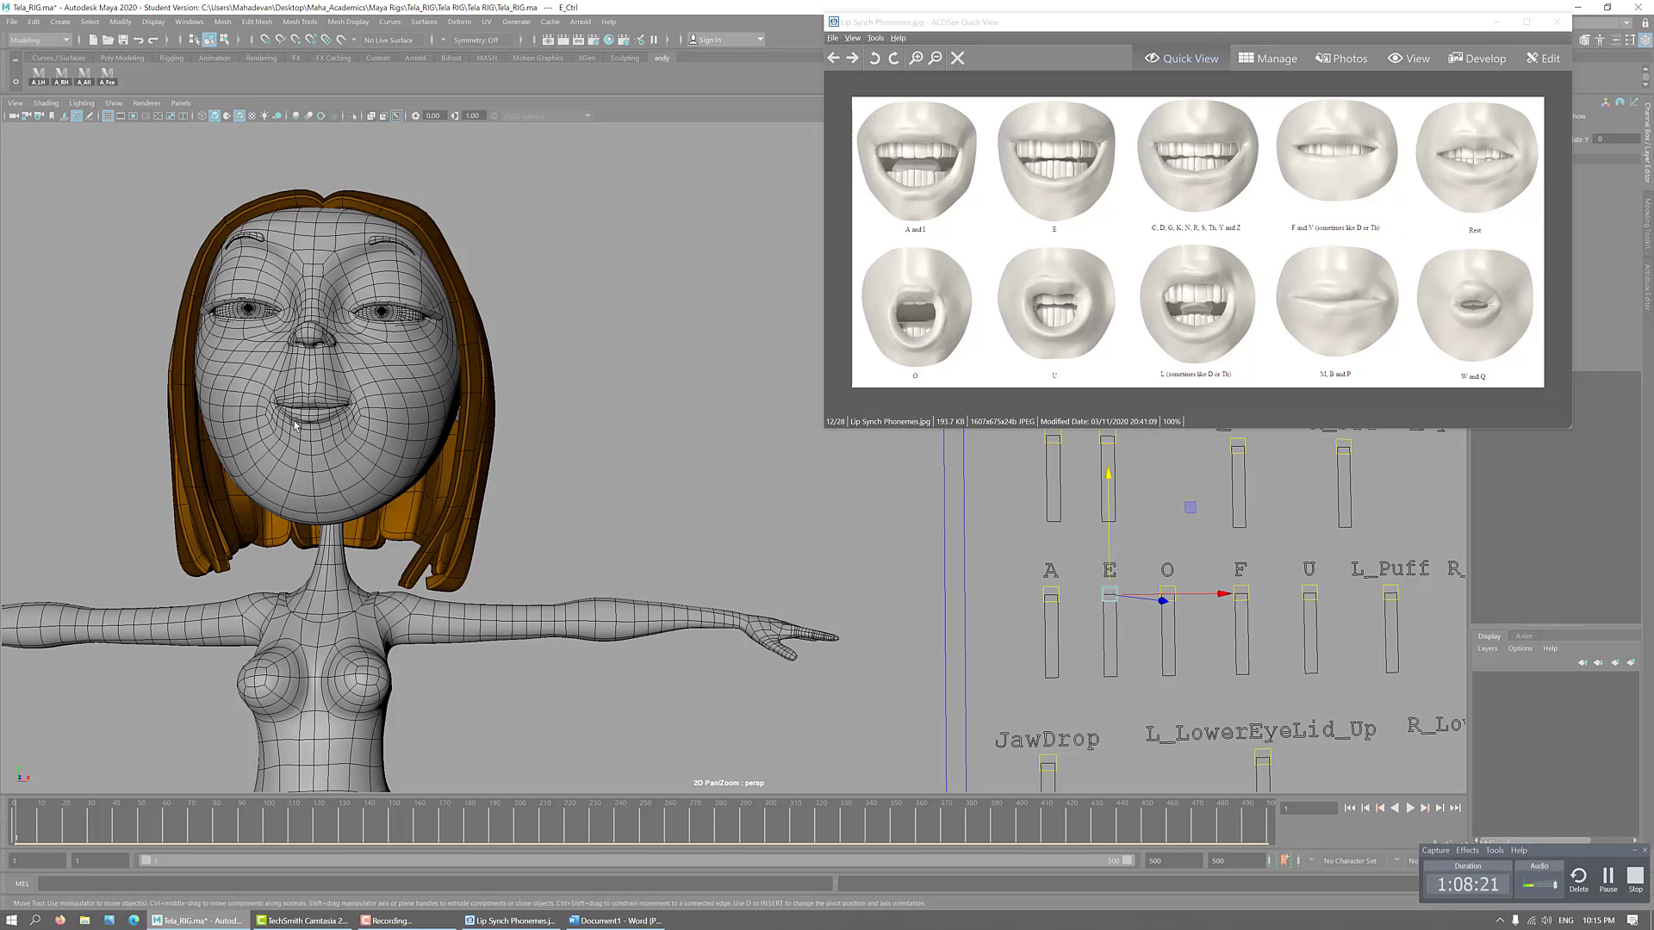
{"action": "left_click", "coordinate": [1109, 476]}
{"action": "left_click_drag", "start_coordinate": [1108, 479], "coordinate": [1130, 558]}
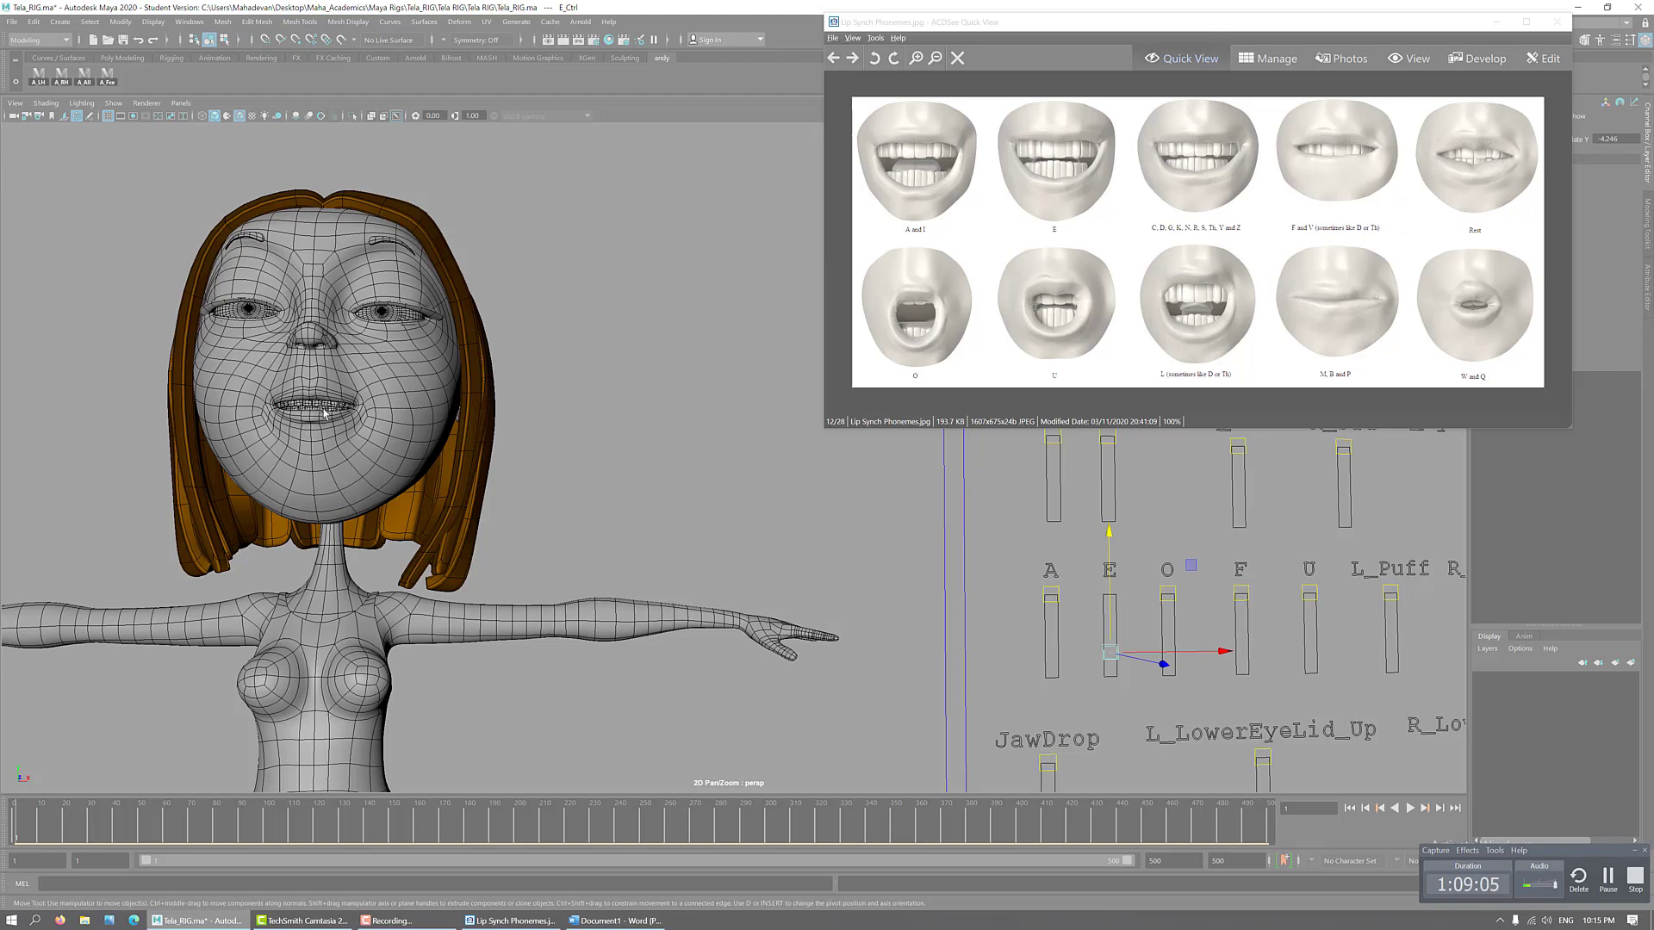
{"action": "left_click", "coordinate": [1111, 529]}
{"action": "left_click_drag", "start_coordinate": [1111, 529], "coordinate": [1111, 472]}
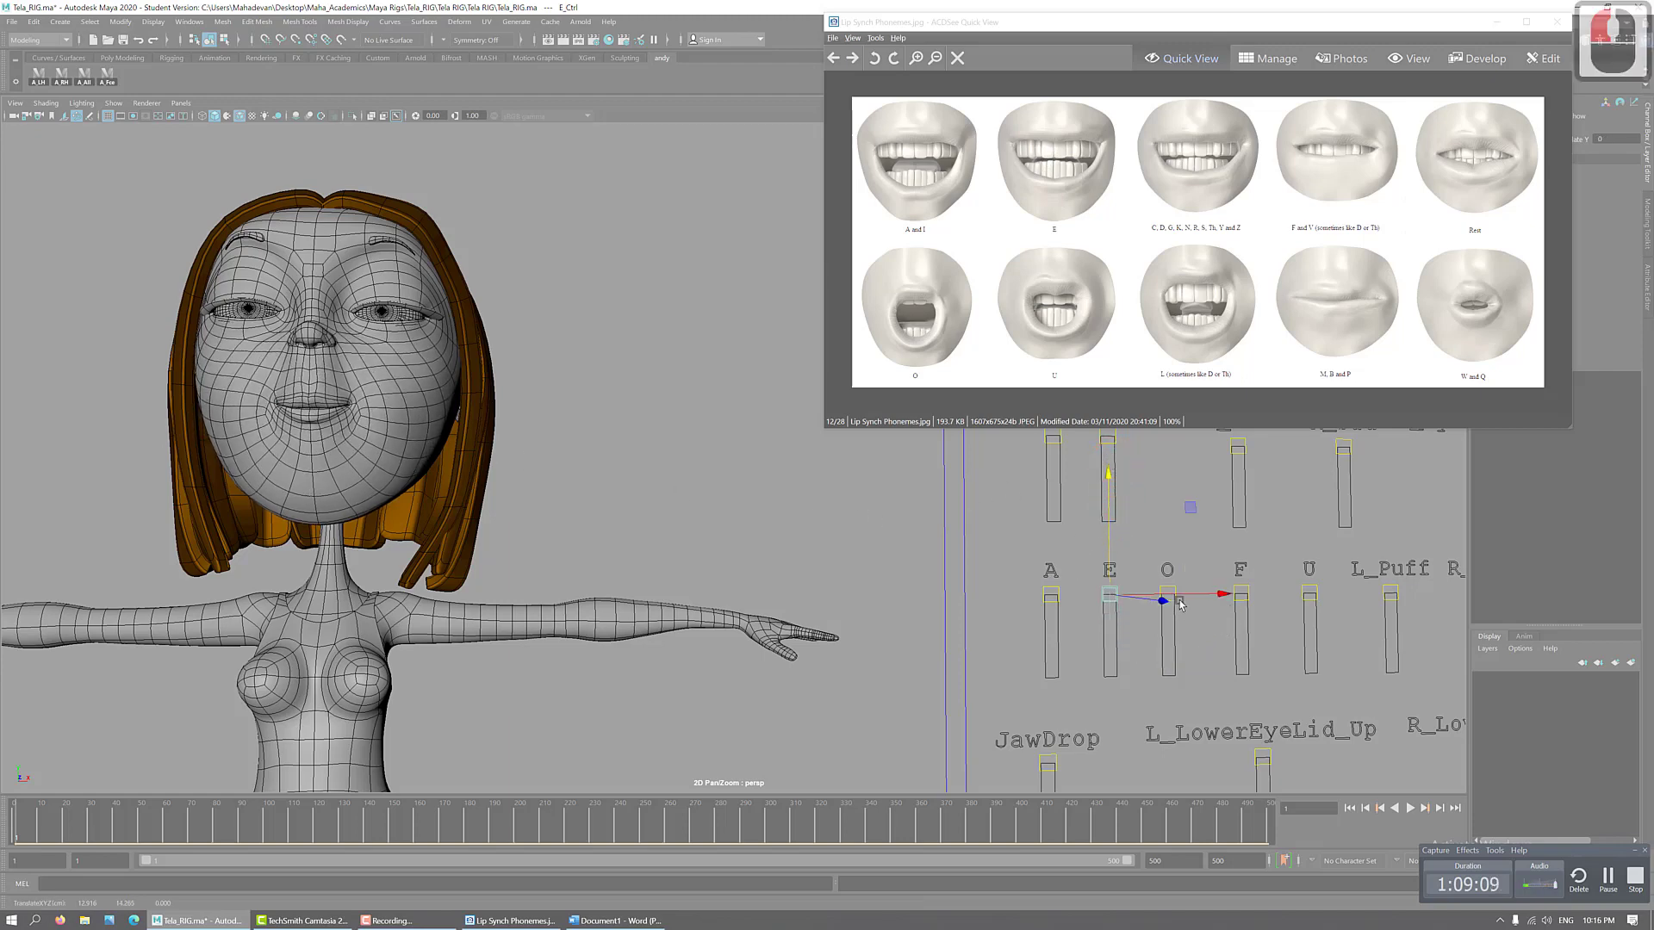
- Select the O phoneme control, try its mouth shape by moving it along its slider, and return it to rest
{"action": "left_click", "coordinate": [1176, 601]}
{"action": "left_click", "coordinate": [1176, 600]}
{"action": "left_click", "coordinate": [1176, 601]}
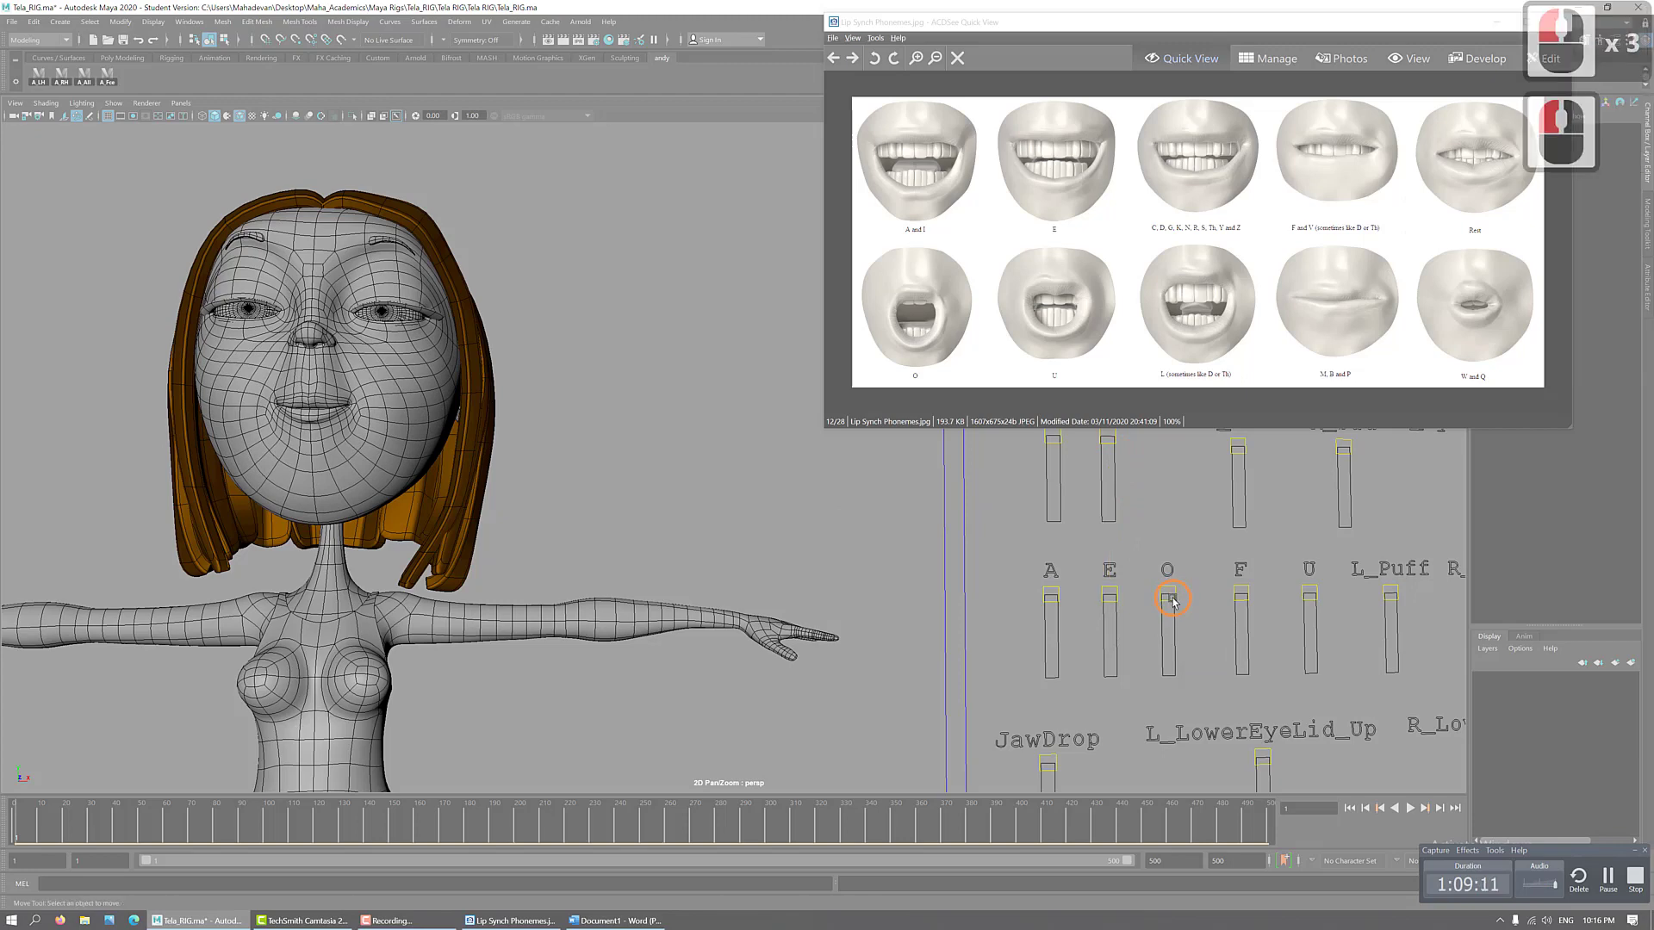
{"action": "left_click", "coordinate": [1169, 589]}
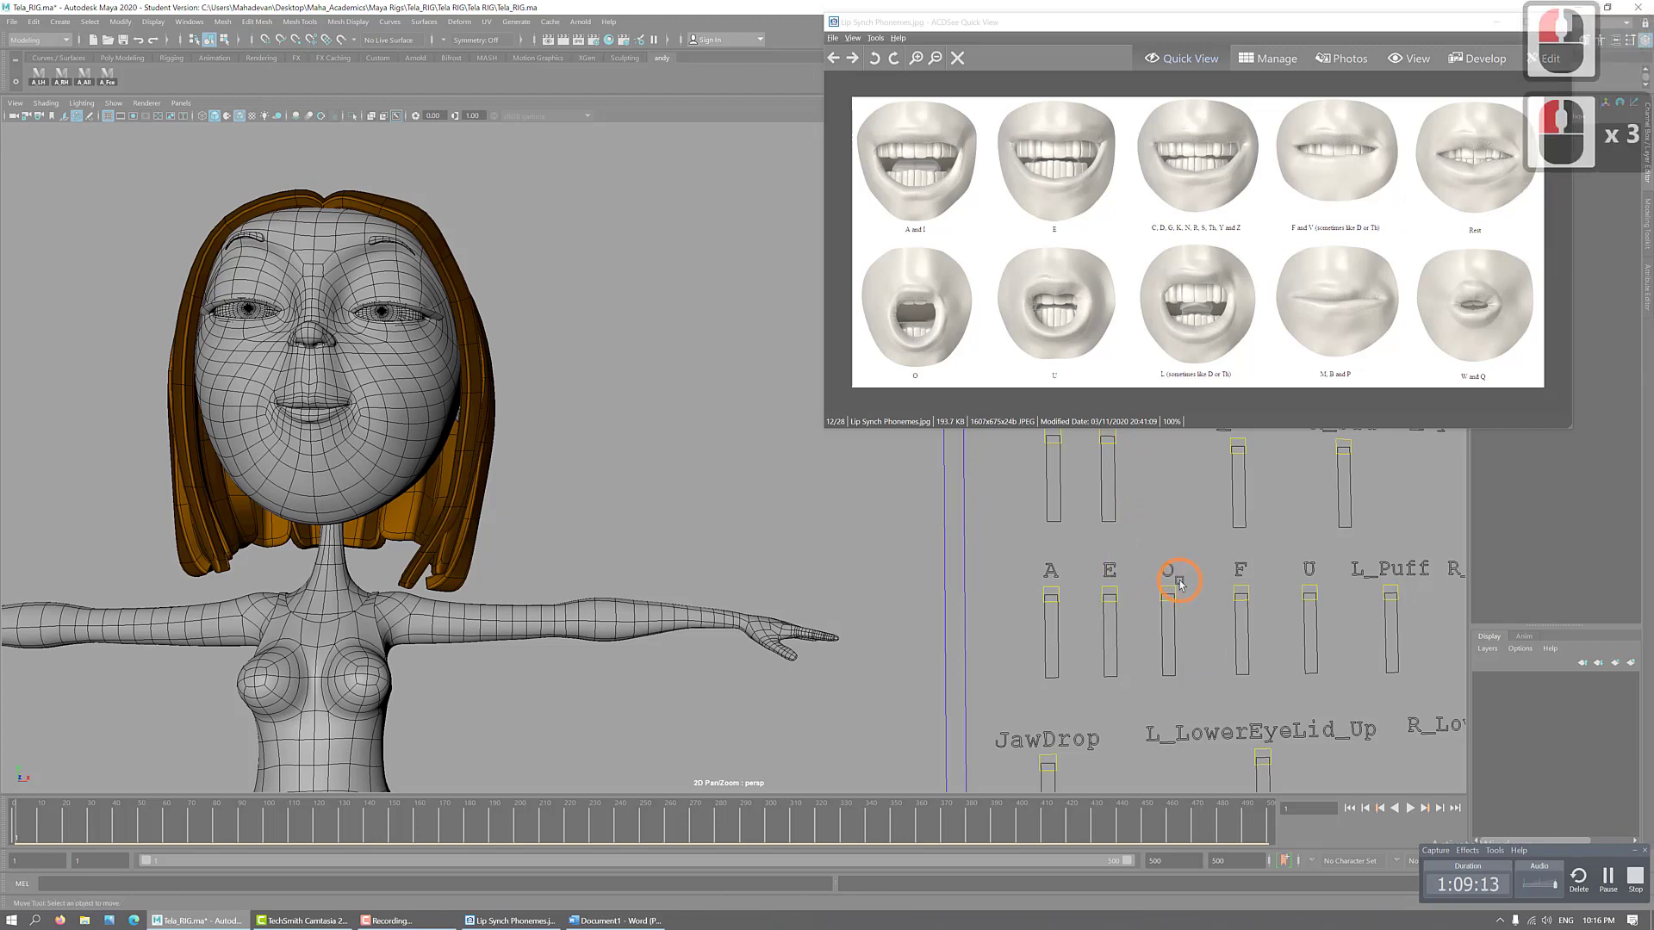
{"action": "left_click", "coordinate": [1170, 588]}
{"action": "key", "text": "w"}
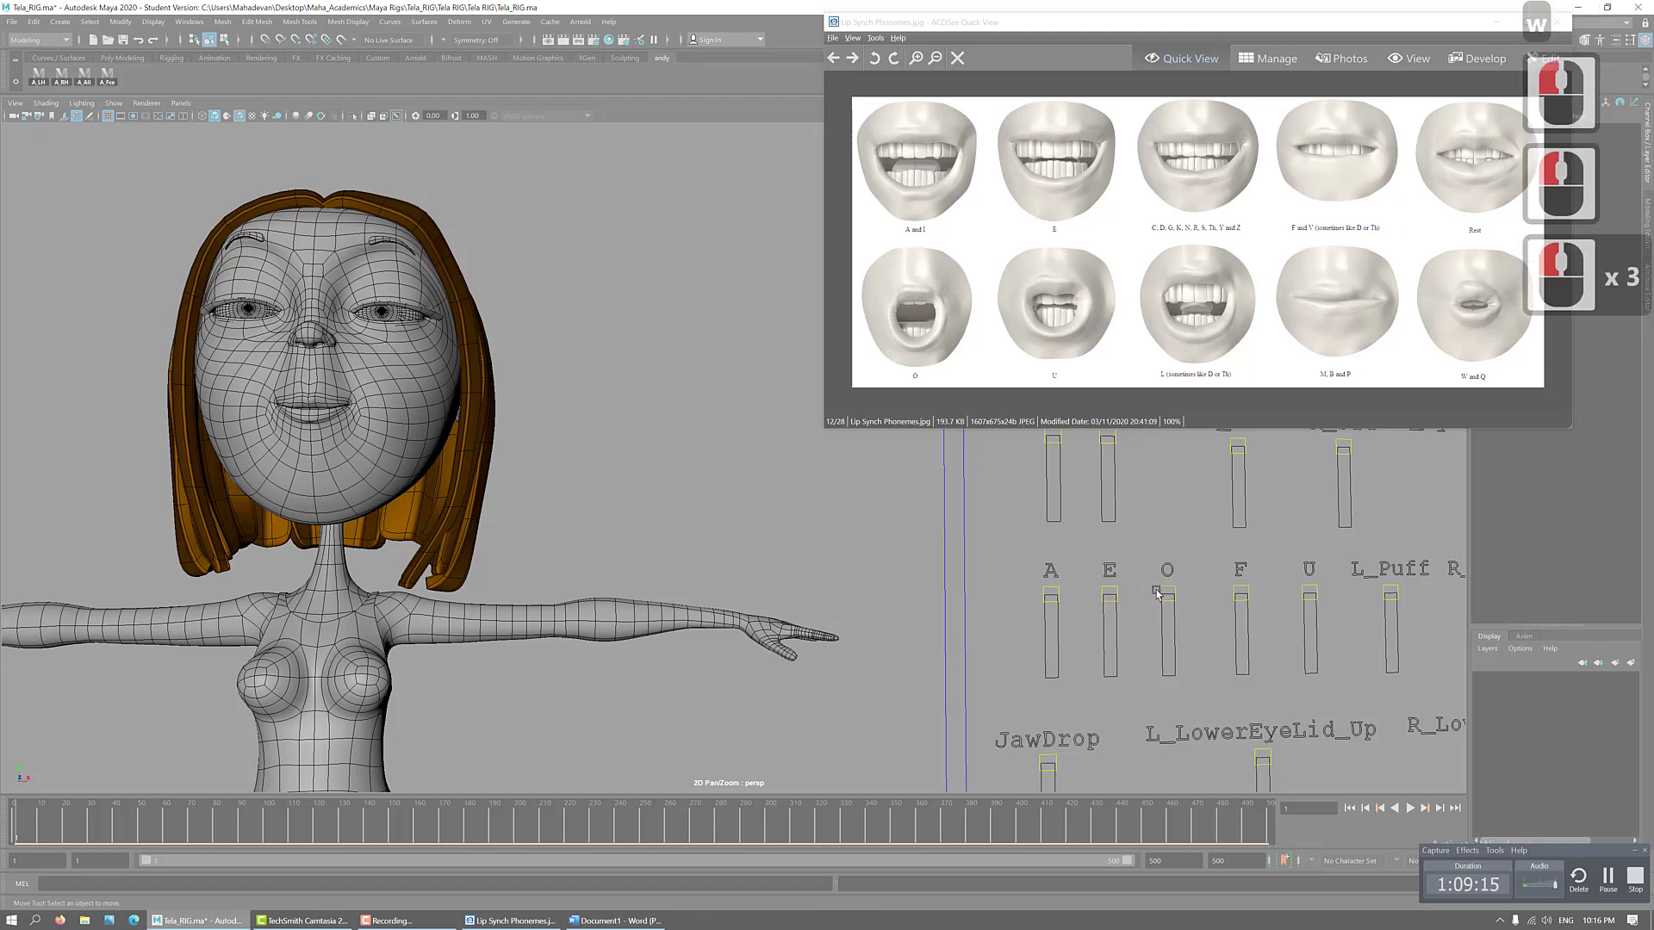
{"action": "left_click", "coordinate": [1165, 587]}
{"action": "left_click", "coordinate": [1165, 588]}
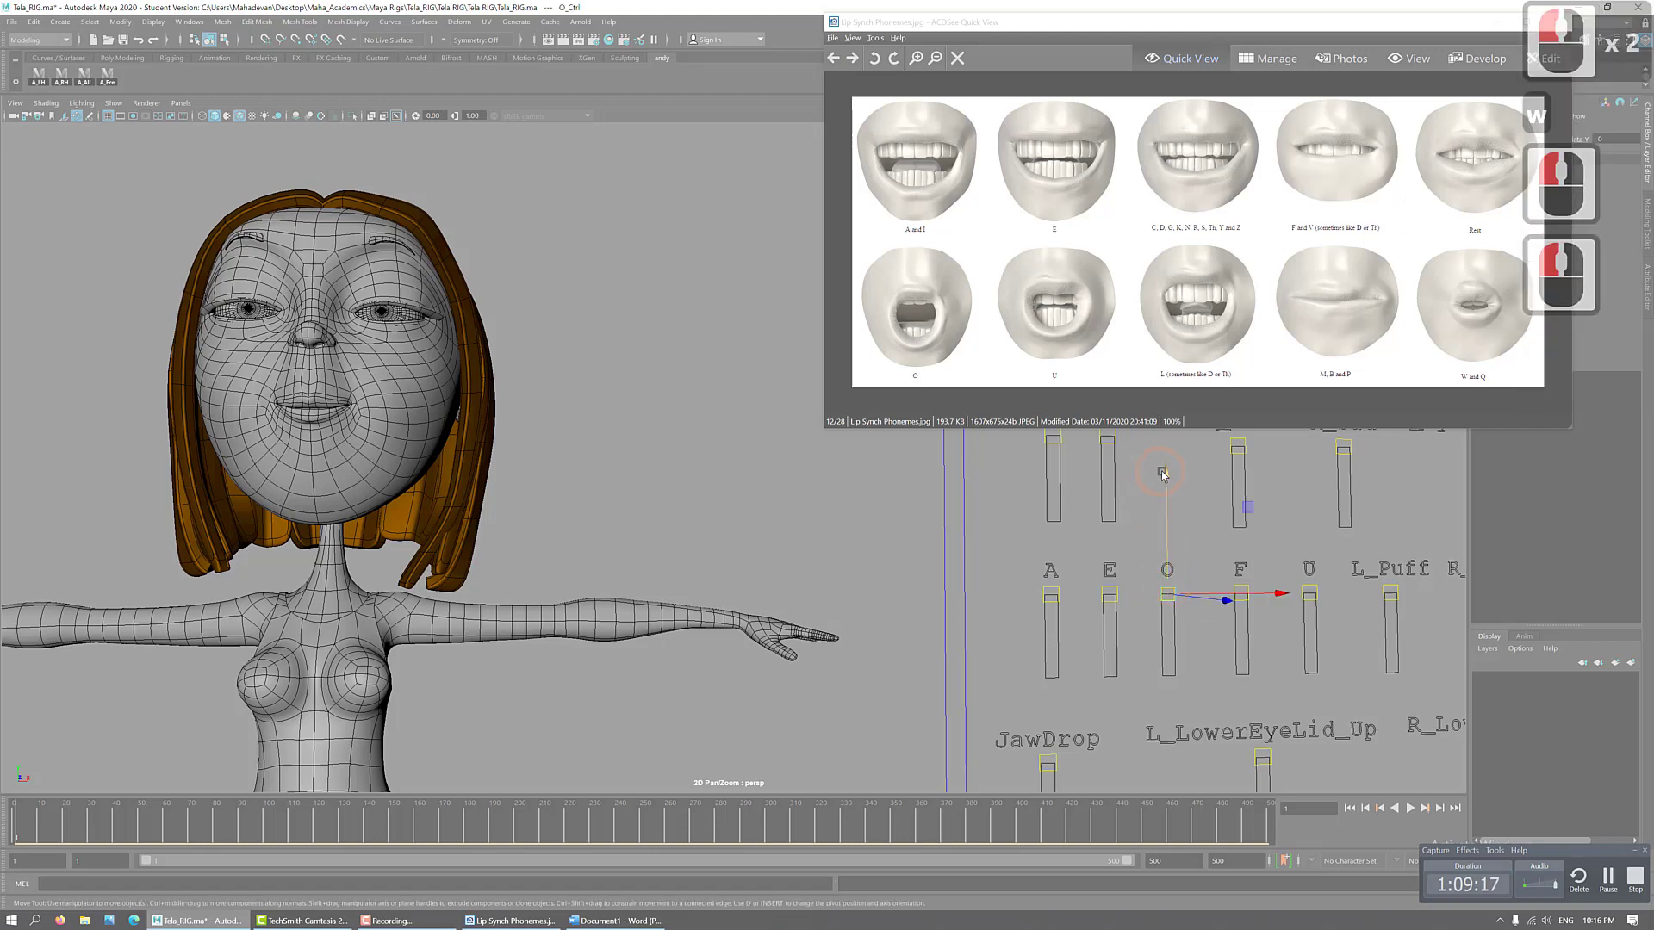
{"action": "mouse_move", "coordinate": [1165, 472]}
{"action": "left_mouse_down"}
{"action": "mouse_move", "coordinate": [1171, 581]}
{"action": "mouse_move", "coordinate": [1177, 496]}
{"action": "left_mouse_up"}
- Try the F and U phoneme sliders one after the other, returning each control to its rest position
{"action": "left_click", "coordinate": [1241, 593]}
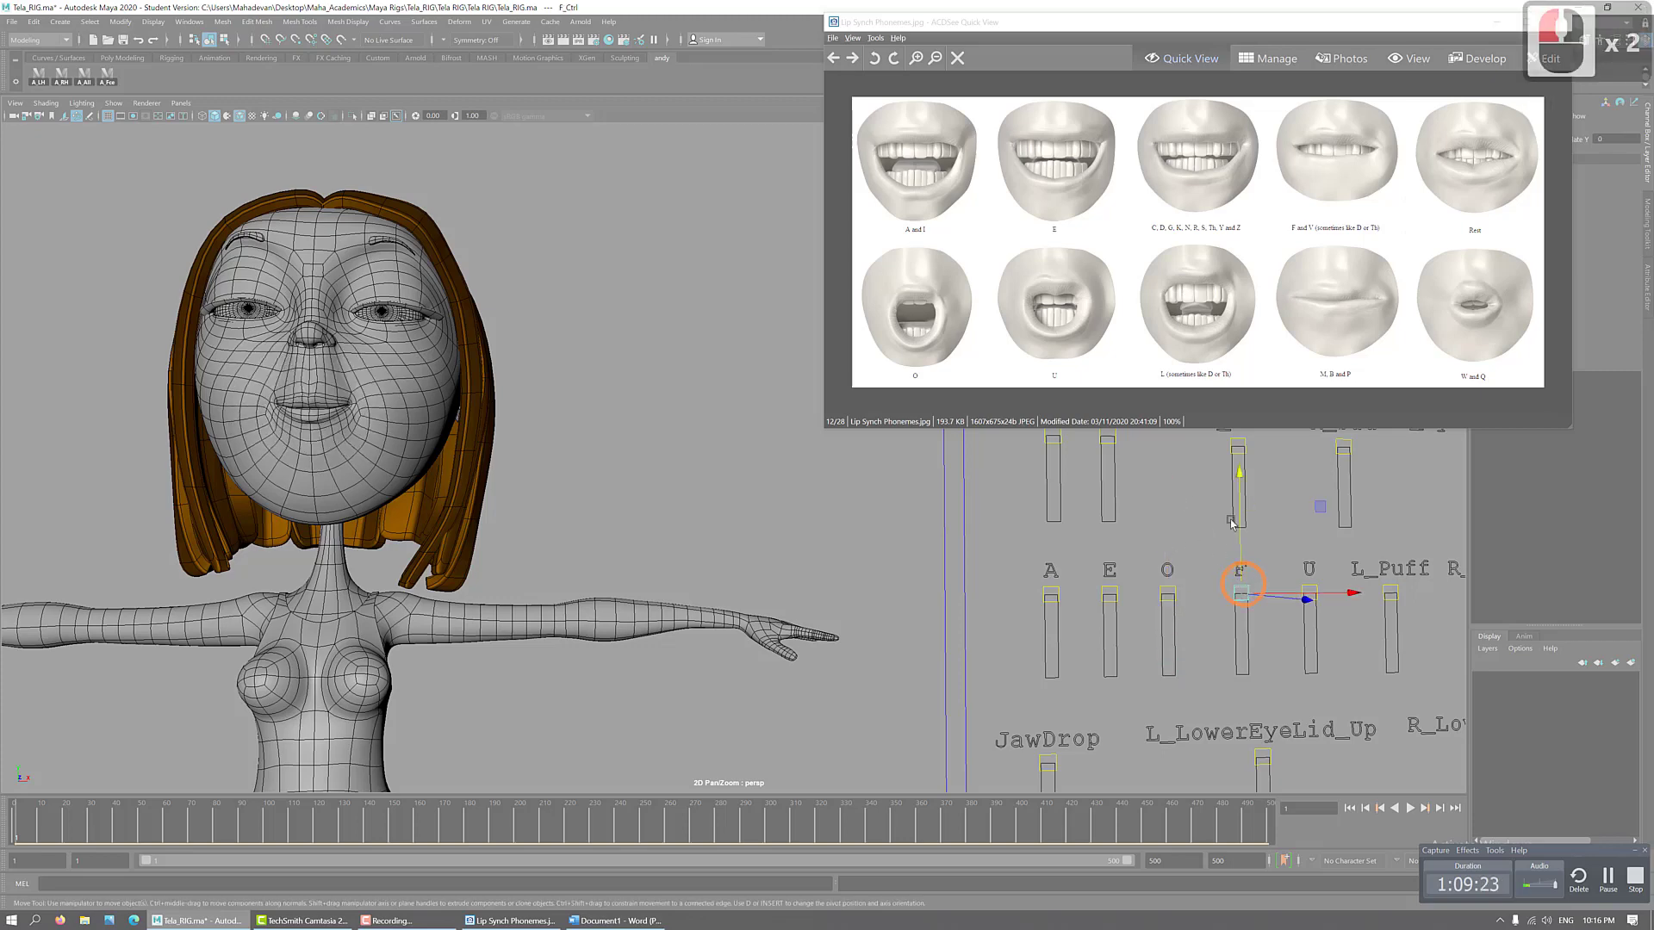
{"action": "left_click_drag", "start_coordinate": [1241, 473], "coordinate": [1253, 610]}
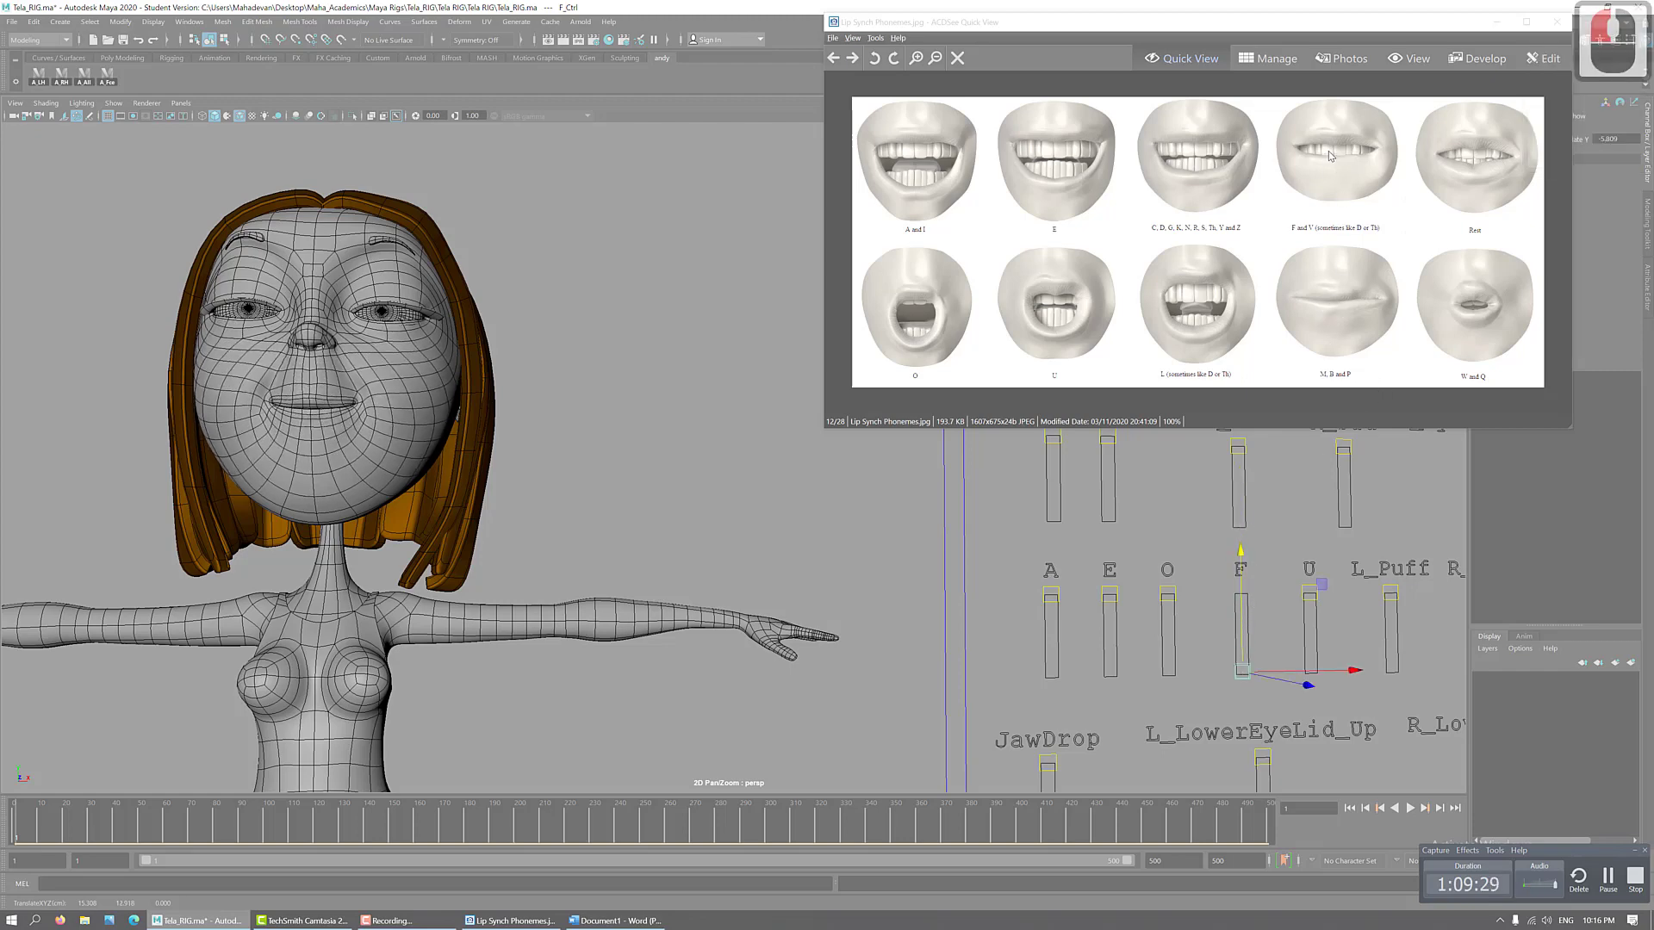
{"action": "left_click_drag", "start_coordinate": [1241, 555], "coordinate": [1242, 476]}
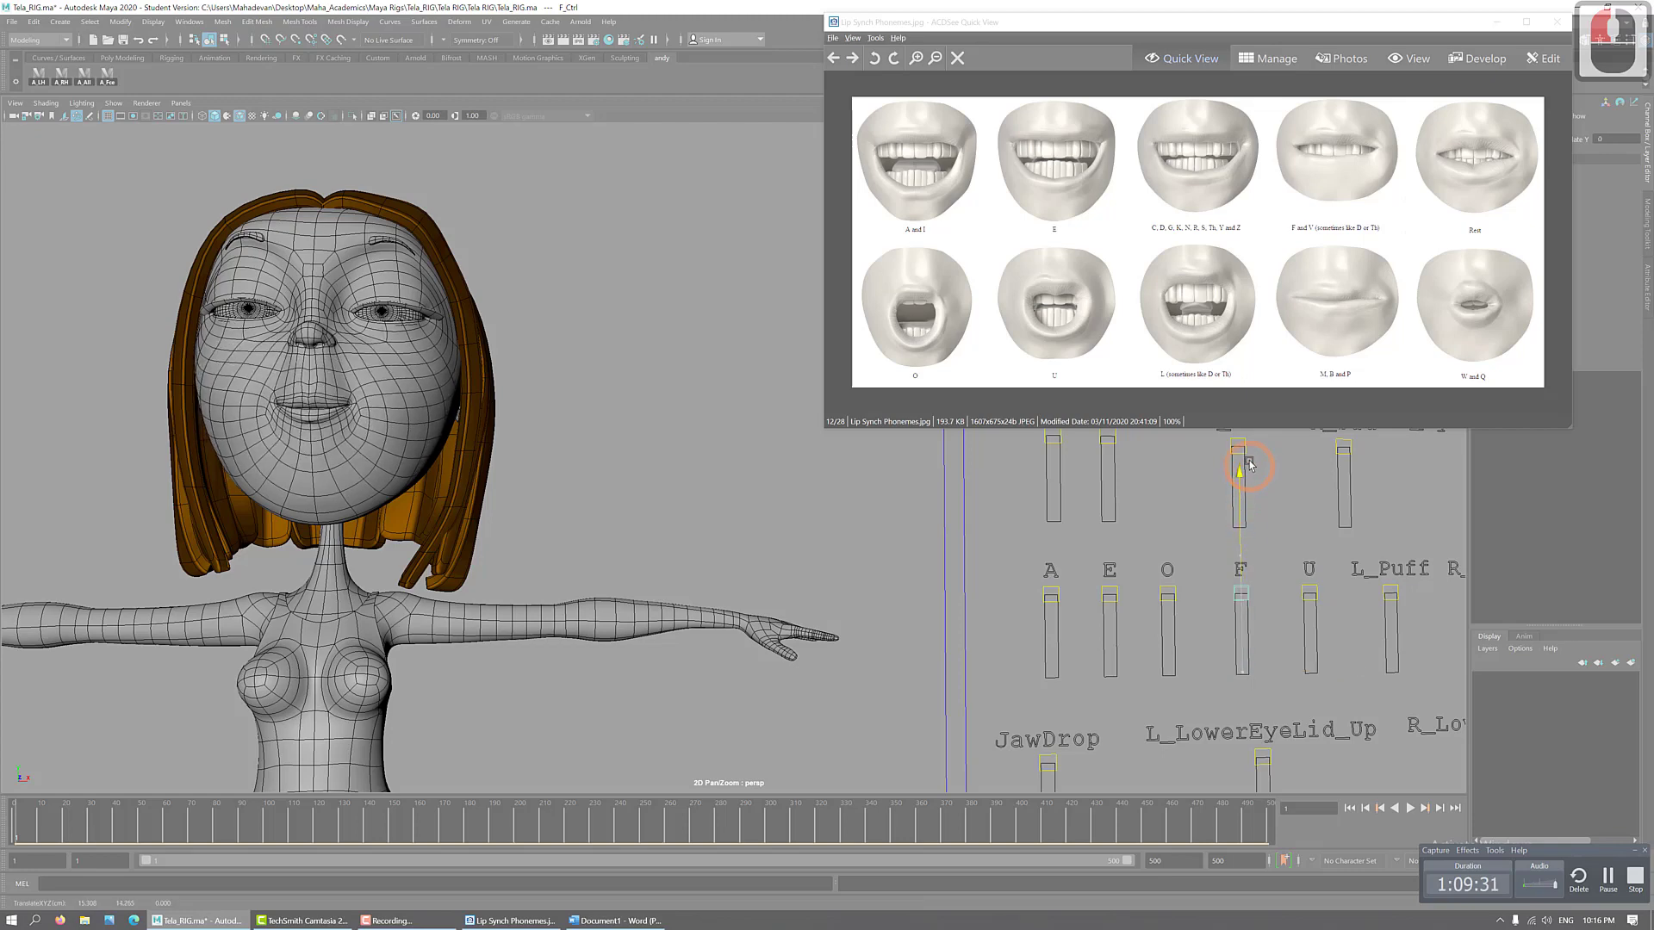
{"action": "left_click", "coordinate": [1308, 587]}
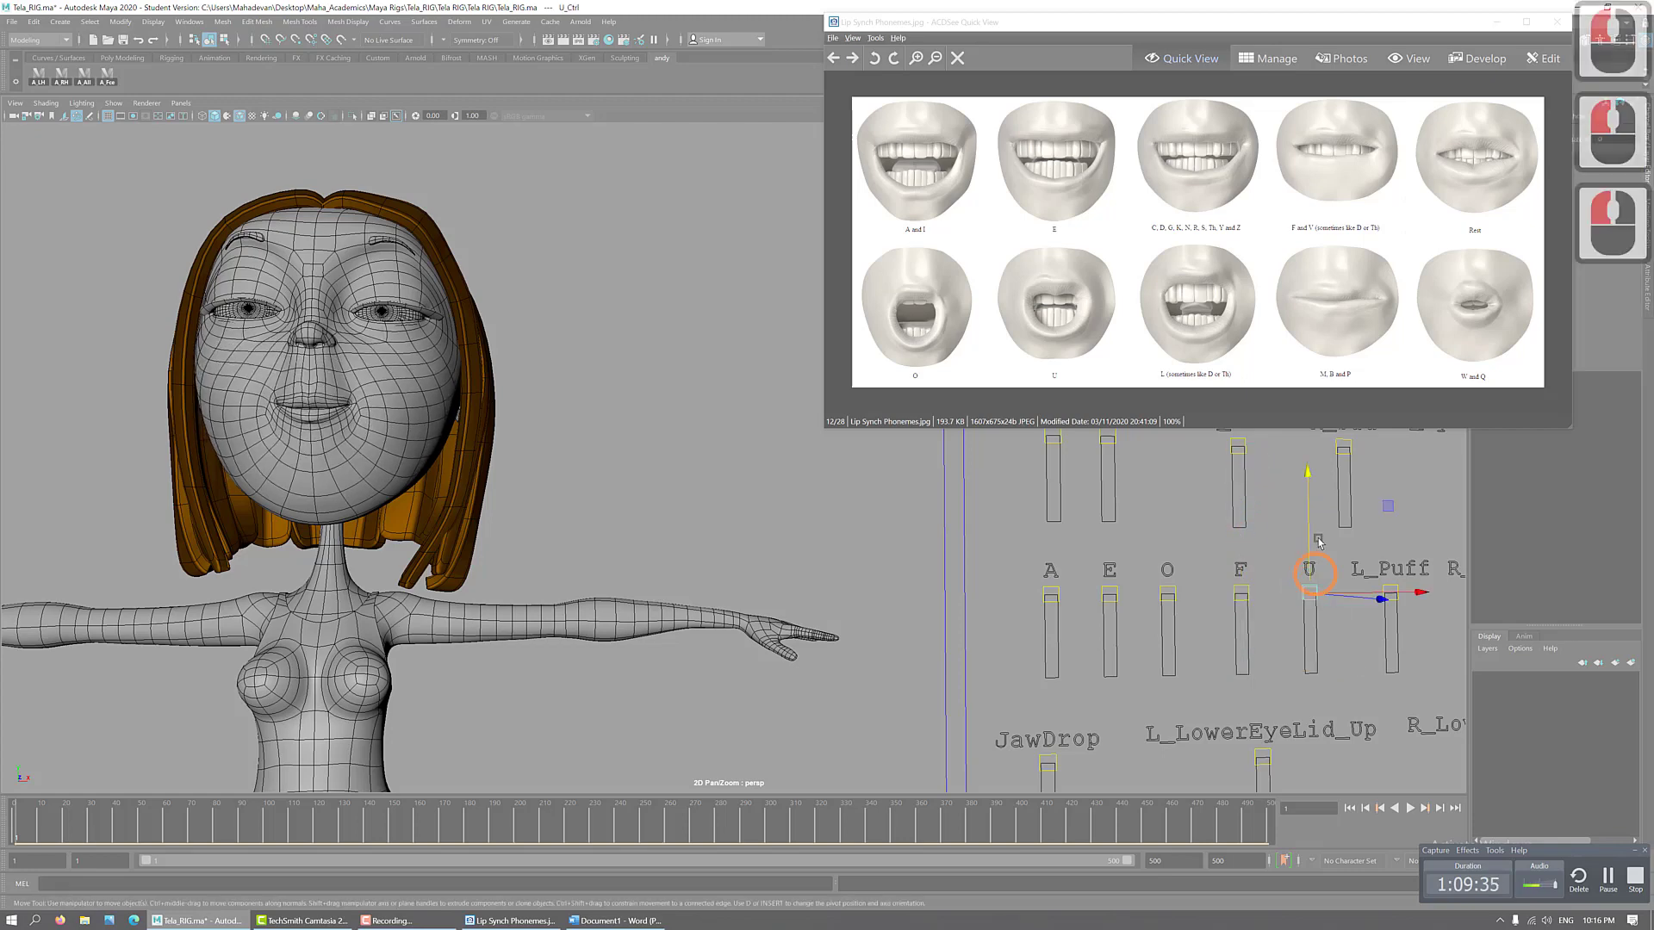
{"action": "left_click_drag", "start_coordinate": [1310, 479], "coordinate": [1388, 452]}
- Select the A, E, O, F and U phoneme controls together on the facial control board
{"action": "left_click", "coordinate": [1390, 583]}
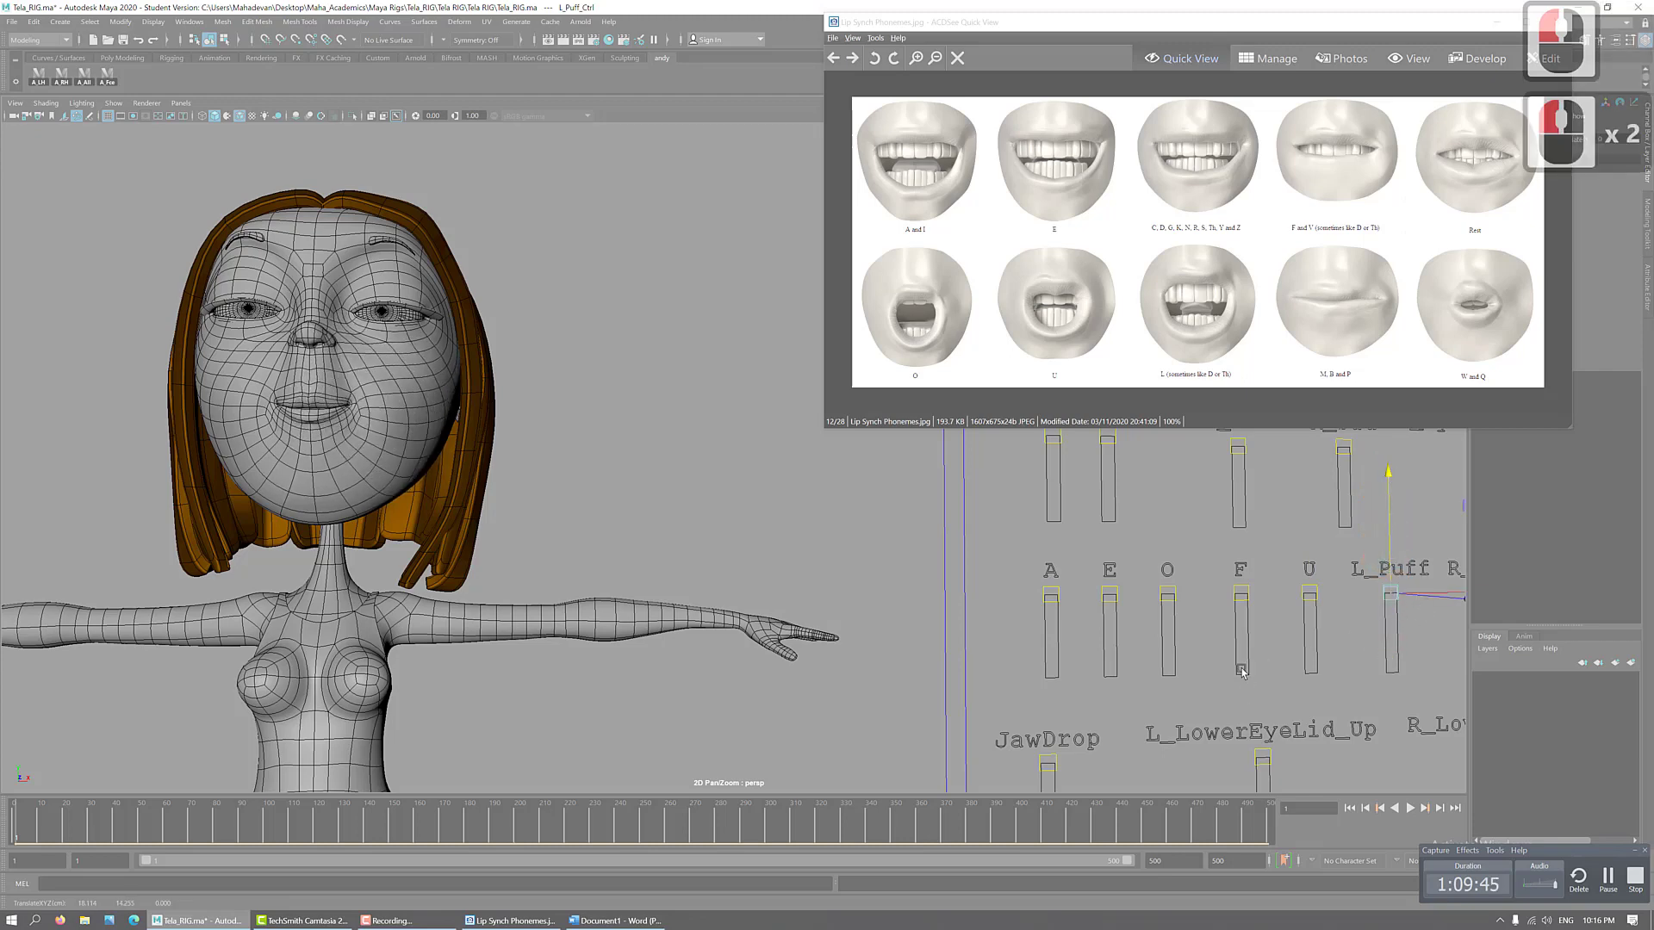
{"action": "scroll", "coordinate": [1243, 661], "scroll_direction": "down", "scroll_amount": 3}
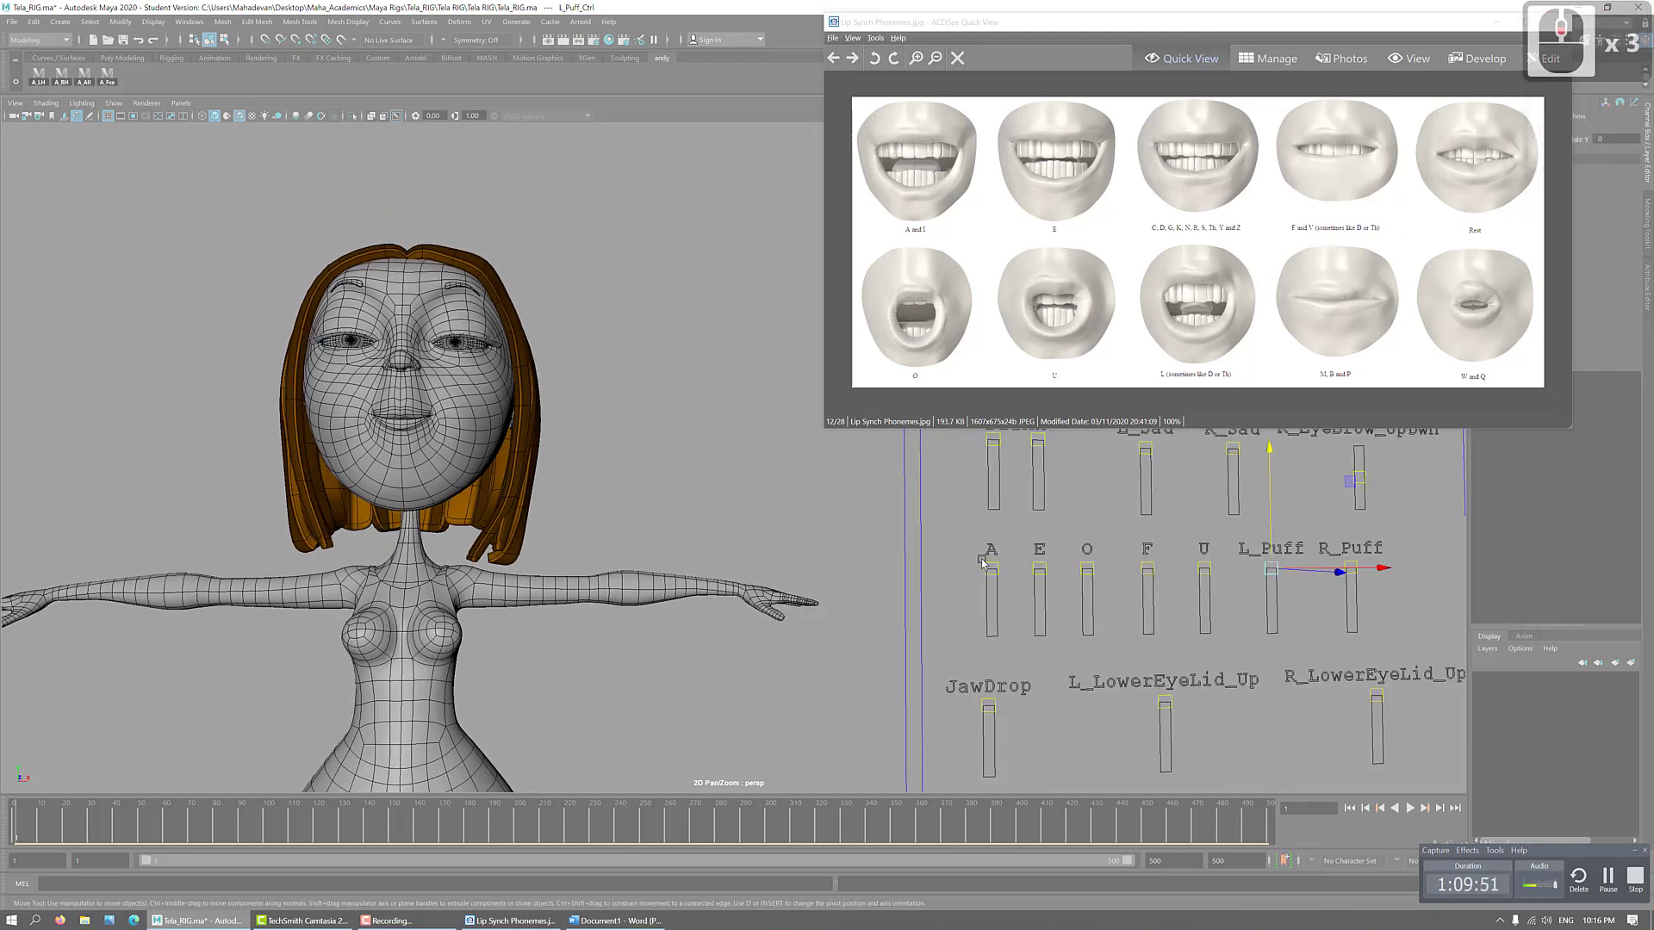
{"action": "left_click_drag", "start_coordinate": [958, 535], "coordinate": [1221, 643]}
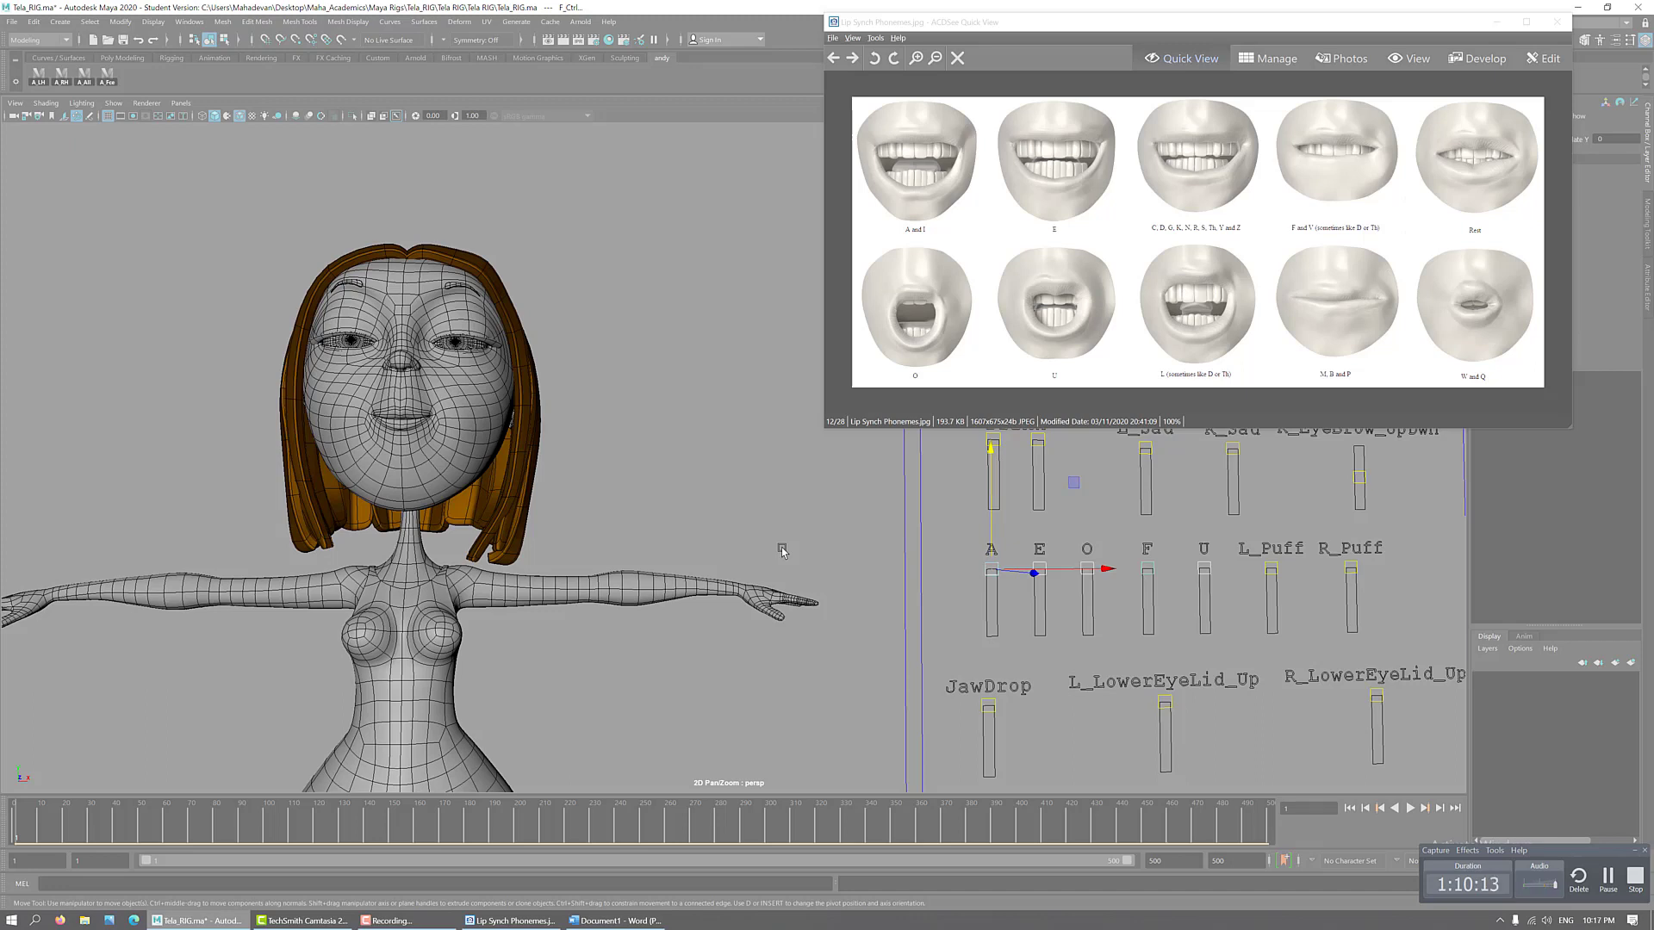
- Switch to the Word document, review its phoneme breakdown of the dialogue beside the mouth chart, and close it without saving
{"action": "left_click", "coordinate": [668, 872]}
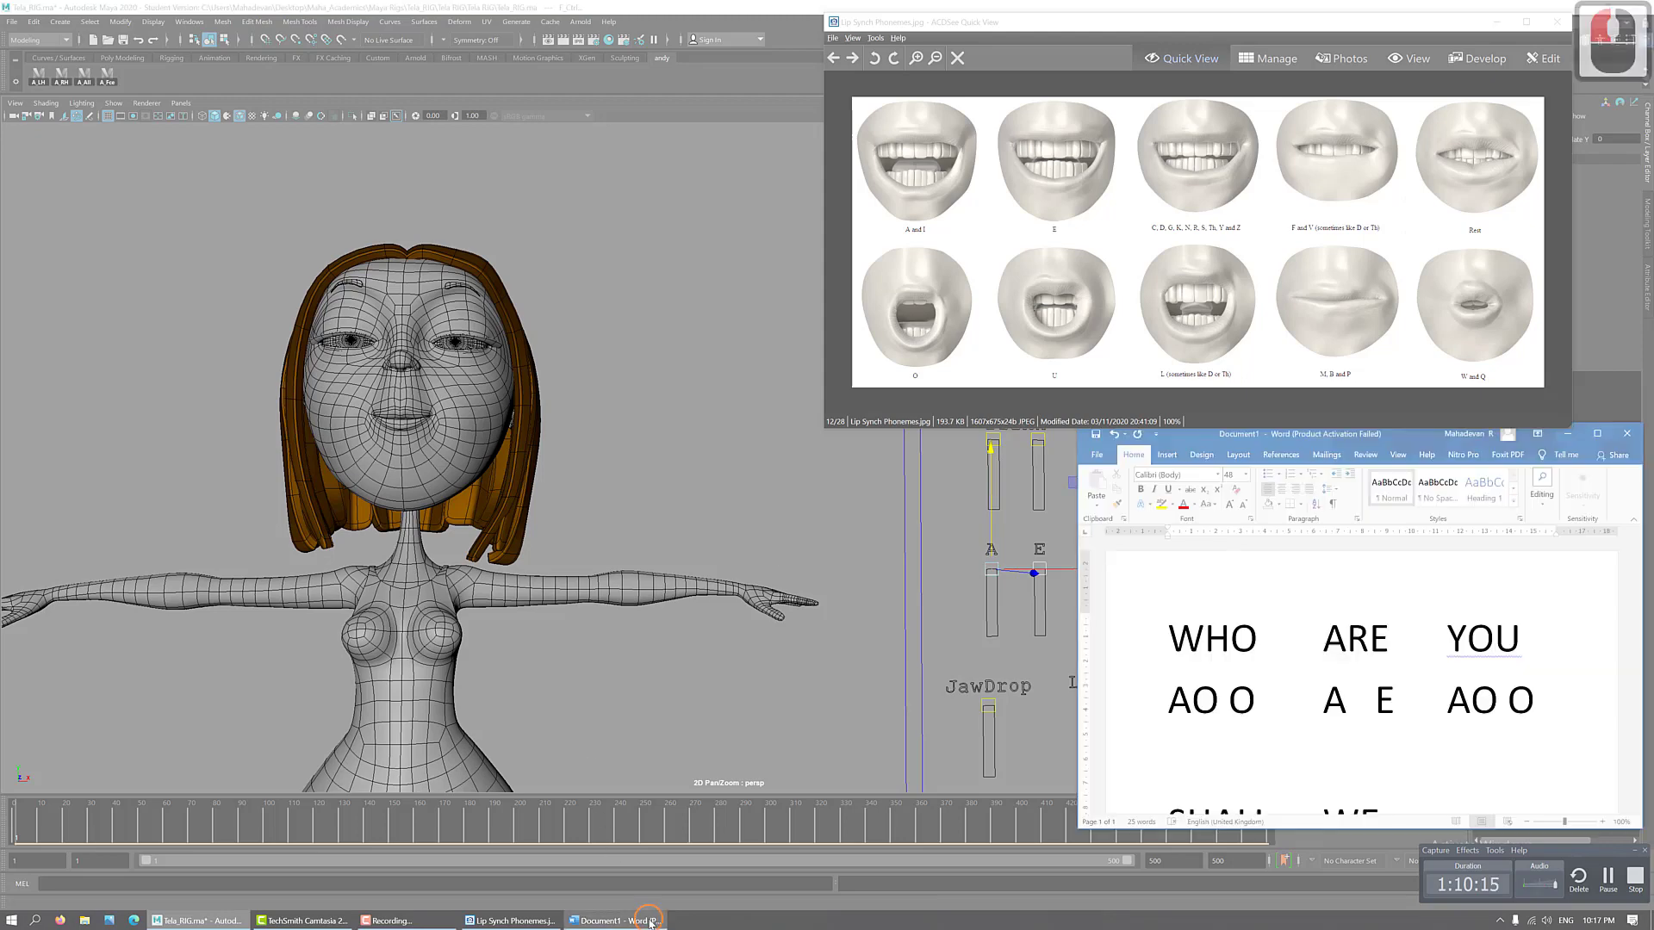
{"action": "left_click_drag", "start_coordinate": [1409, 444], "coordinate": [435, 212]}
{"action": "left_click_drag", "start_coordinate": [666, 591], "coordinate": [661, 798]}
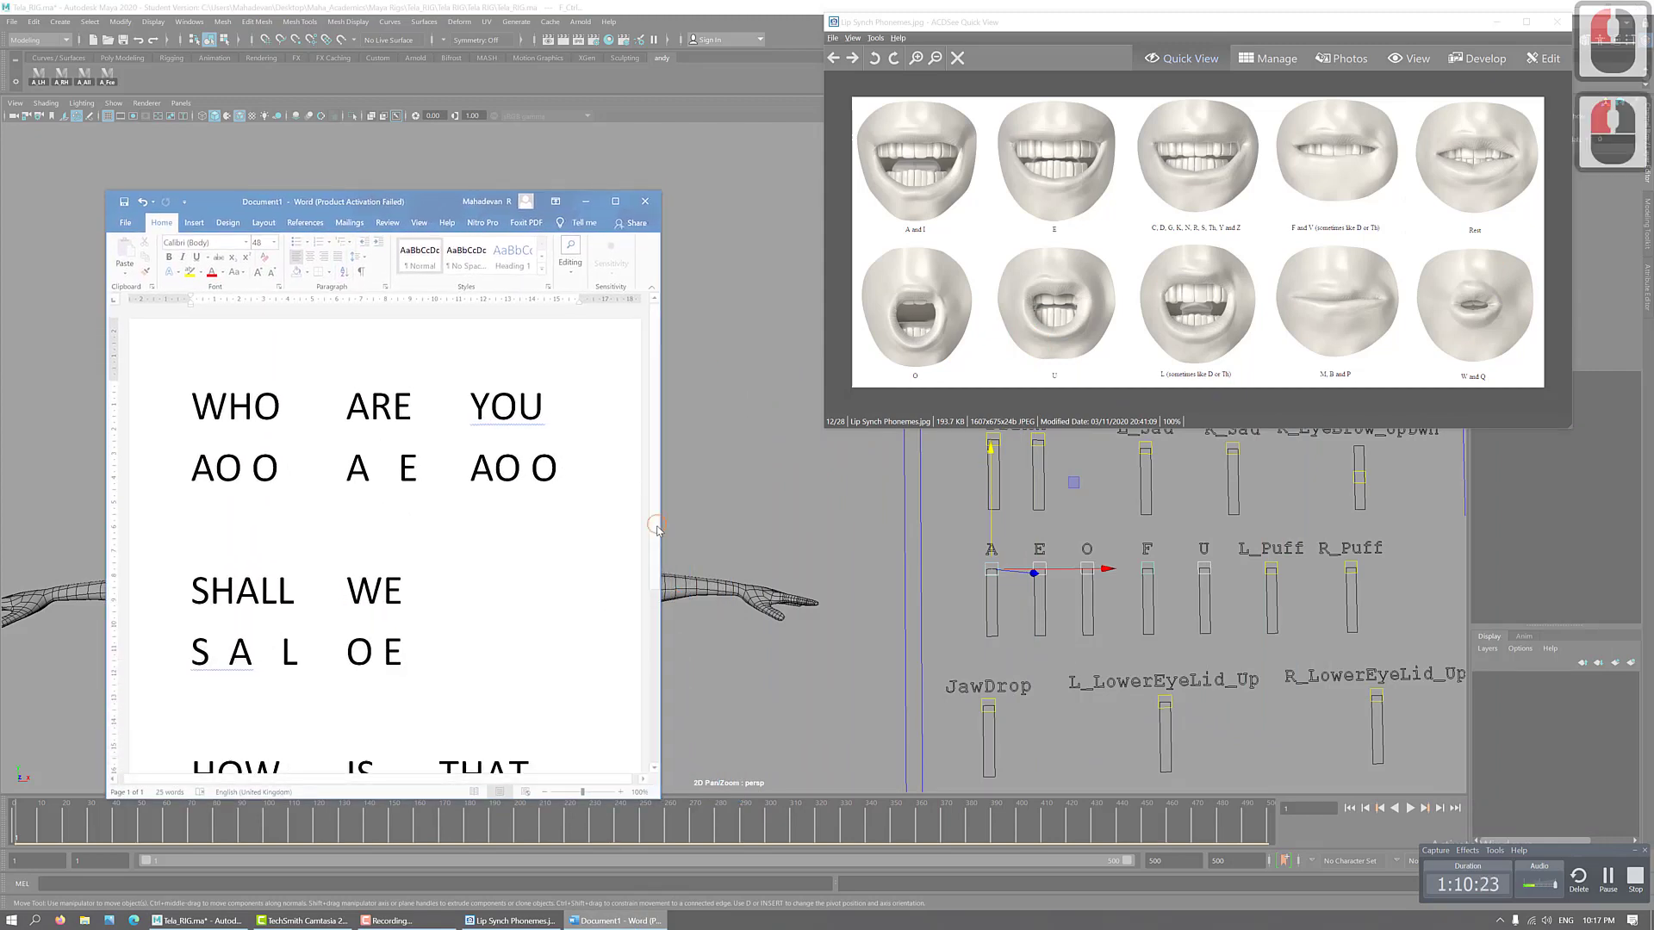
{"action": "scroll", "coordinate": [655, 530], "scroll_direction": "down", "scroll_amount": 4}
{"action": "left_click_drag", "start_coordinate": [428, 207], "coordinate": [487, 221]}
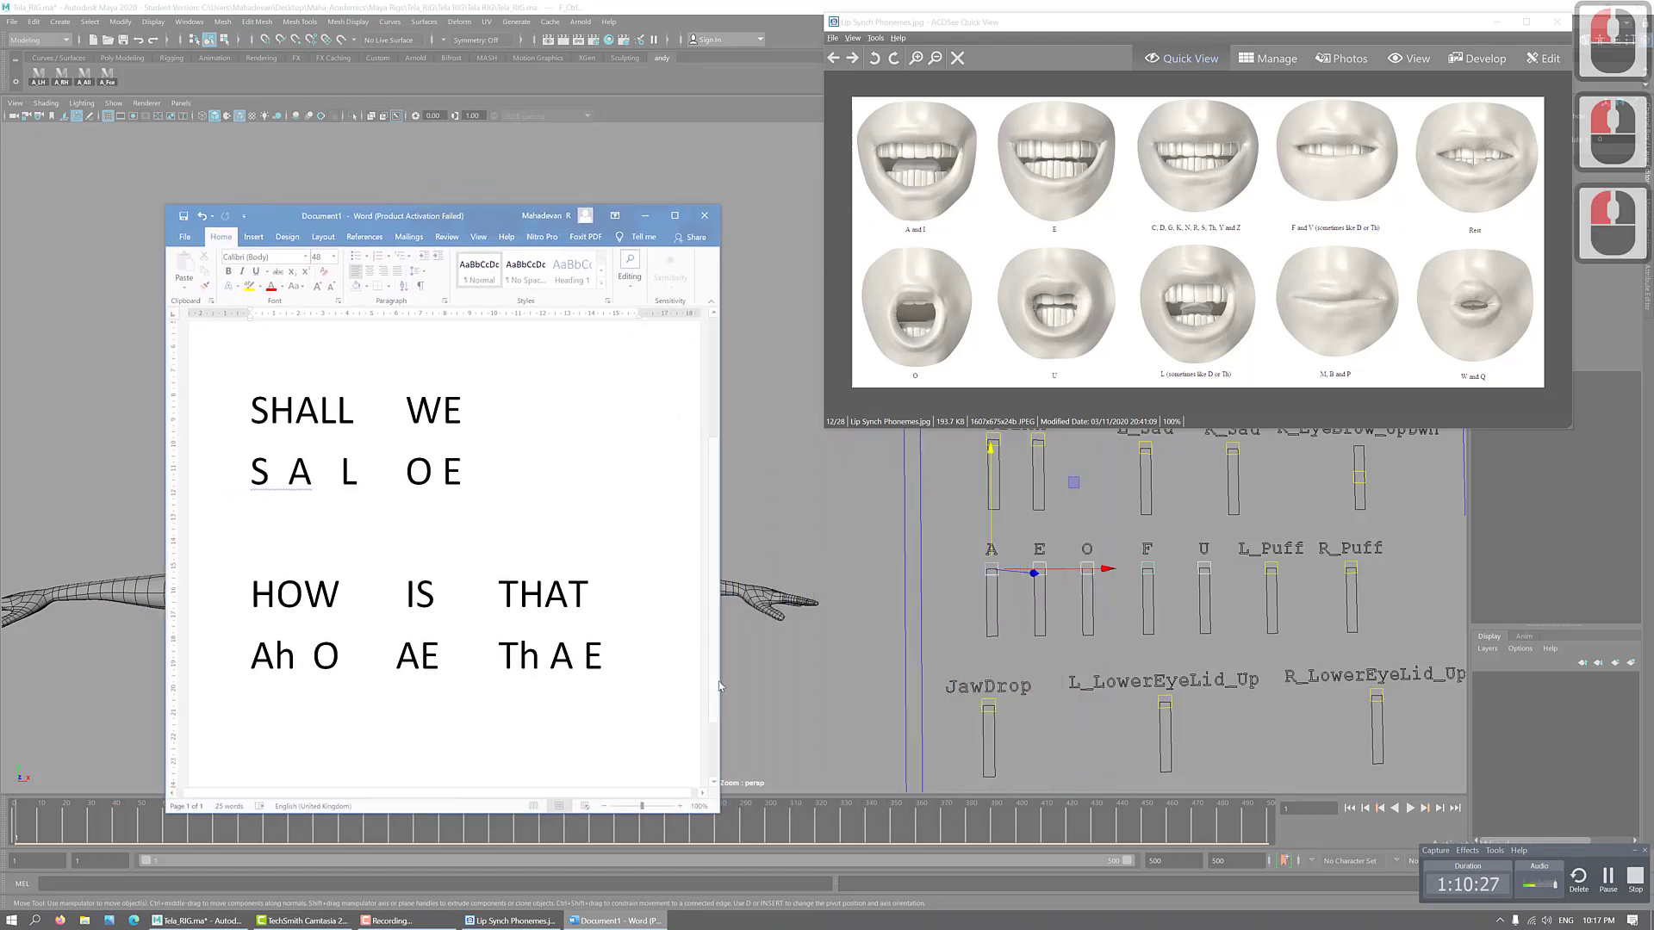
{"action": "scroll", "coordinate": [719, 686], "scroll_direction": "up", "scroll_amount": 4}
{"action": "left_click", "coordinate": [438, 479]}
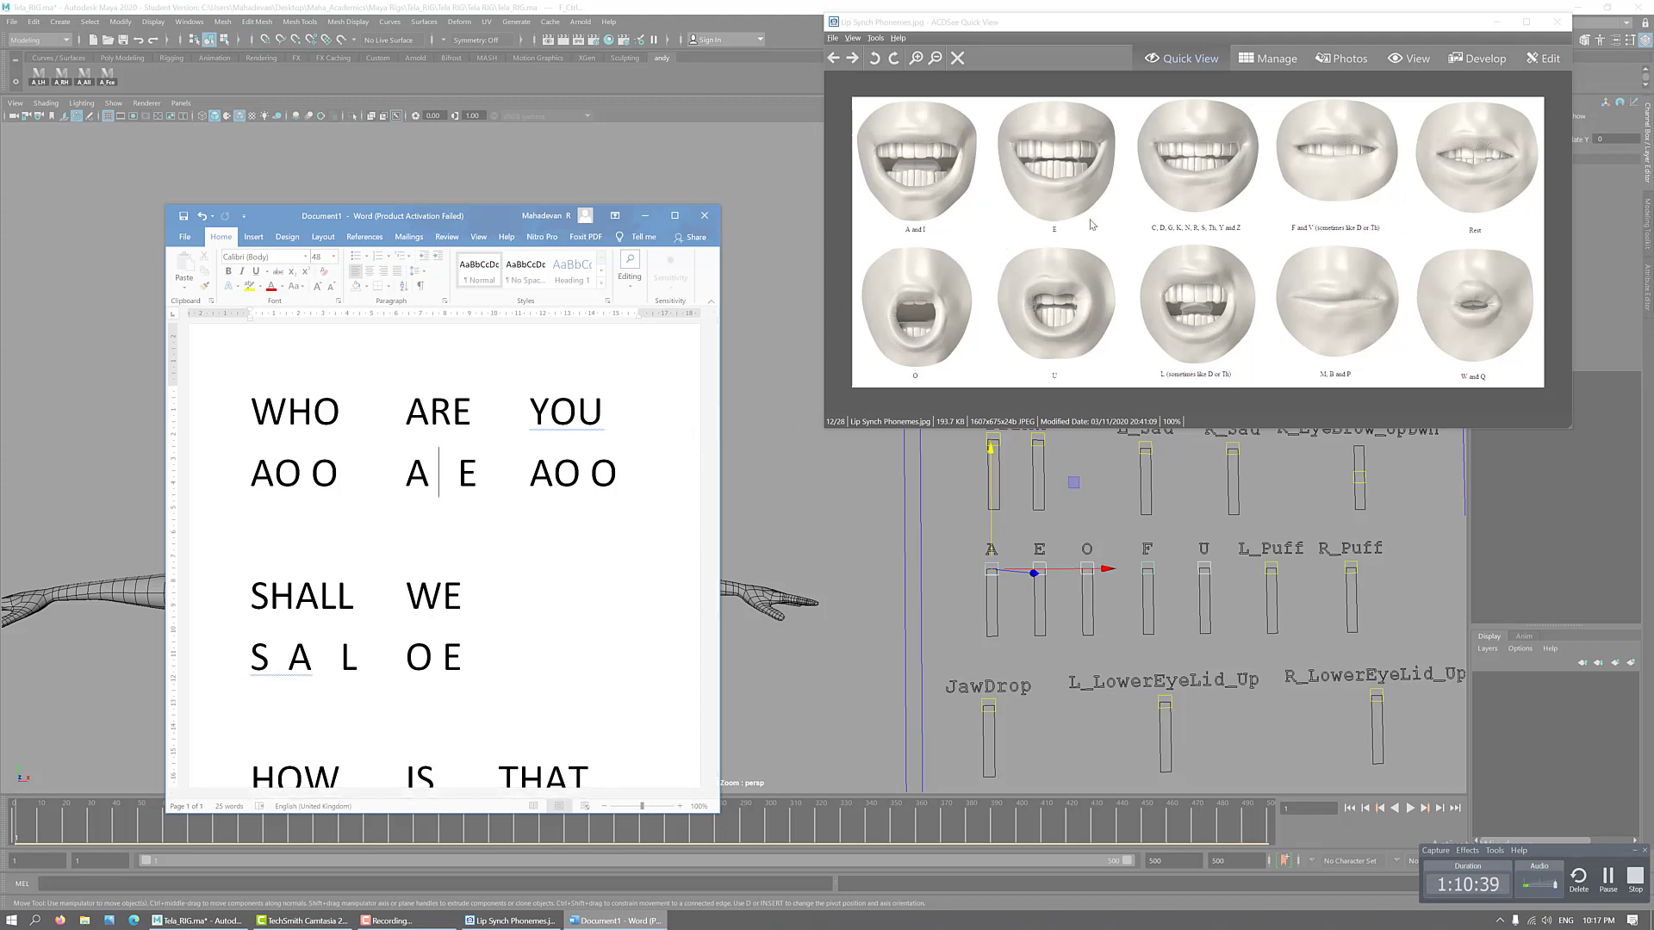
{"action": "left_click", "coordinate": [704, 215]}
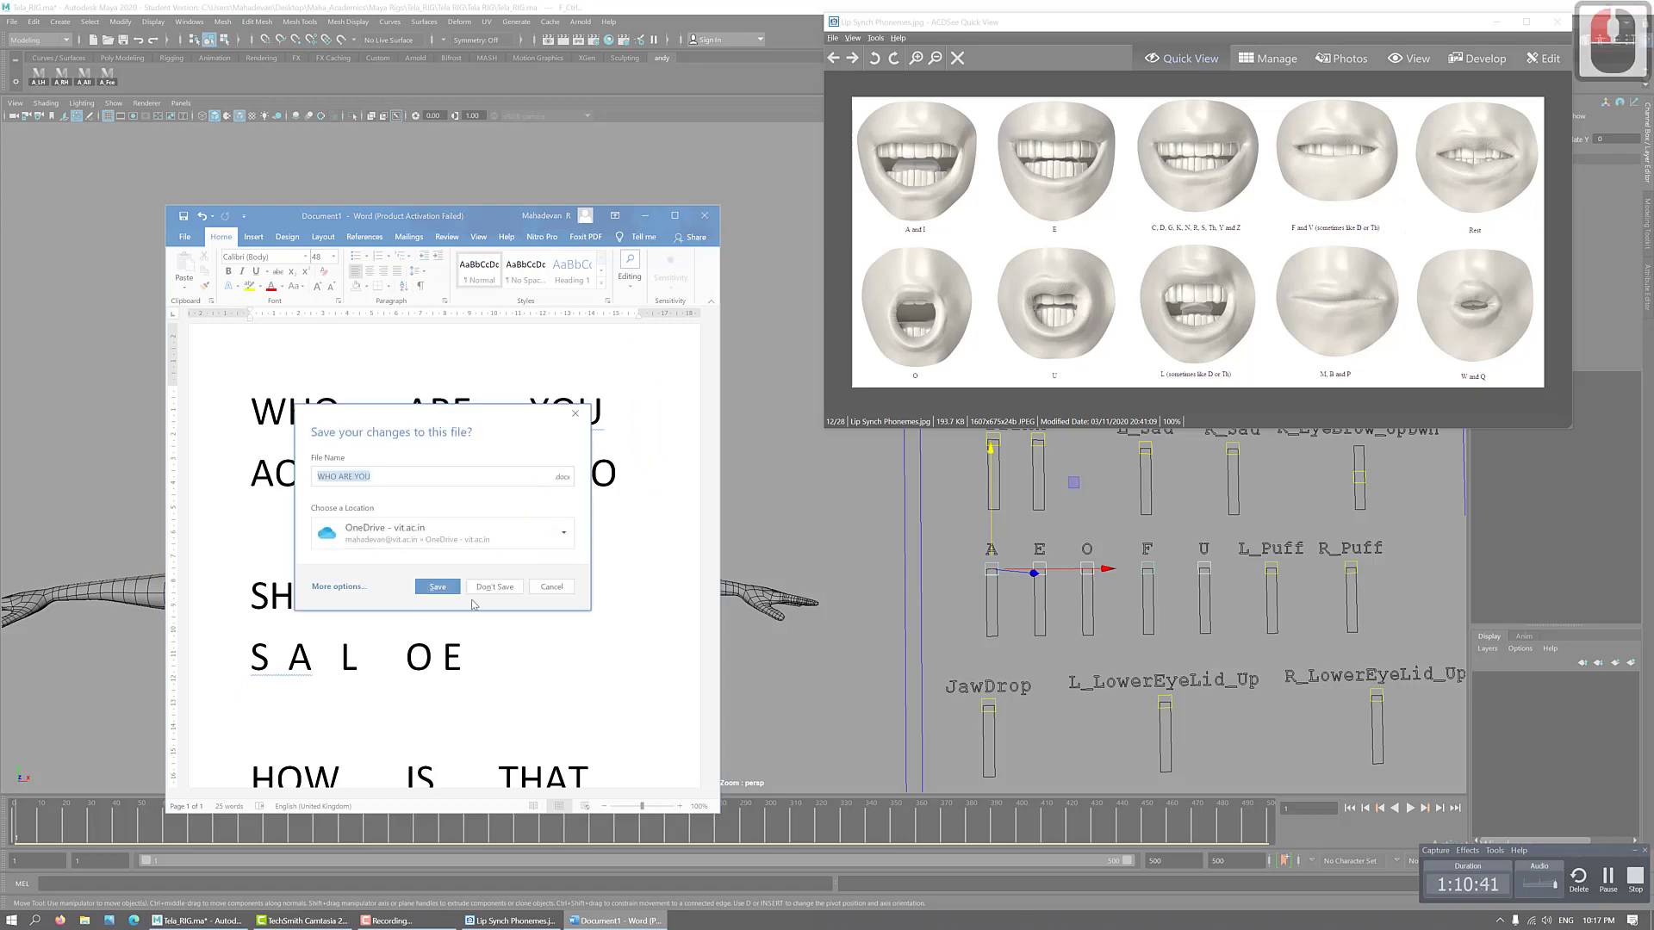
{"action": "left_click", "coordinate": [495, 589]}
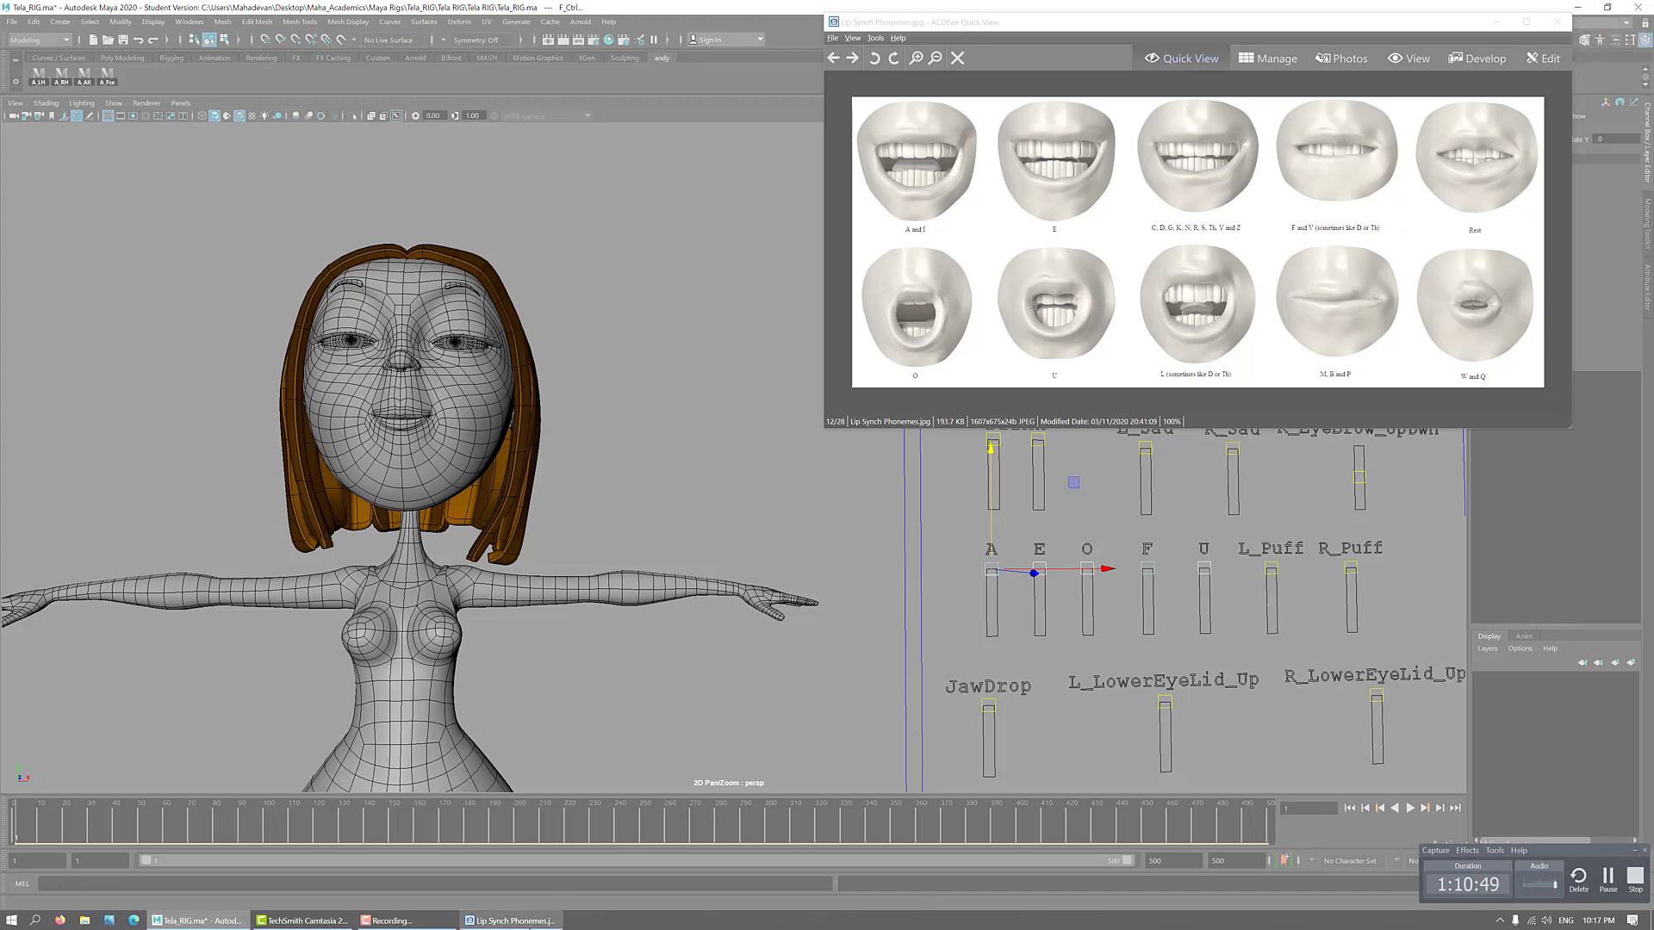
{"action": "left_click", "coordinate": [392, 920]}
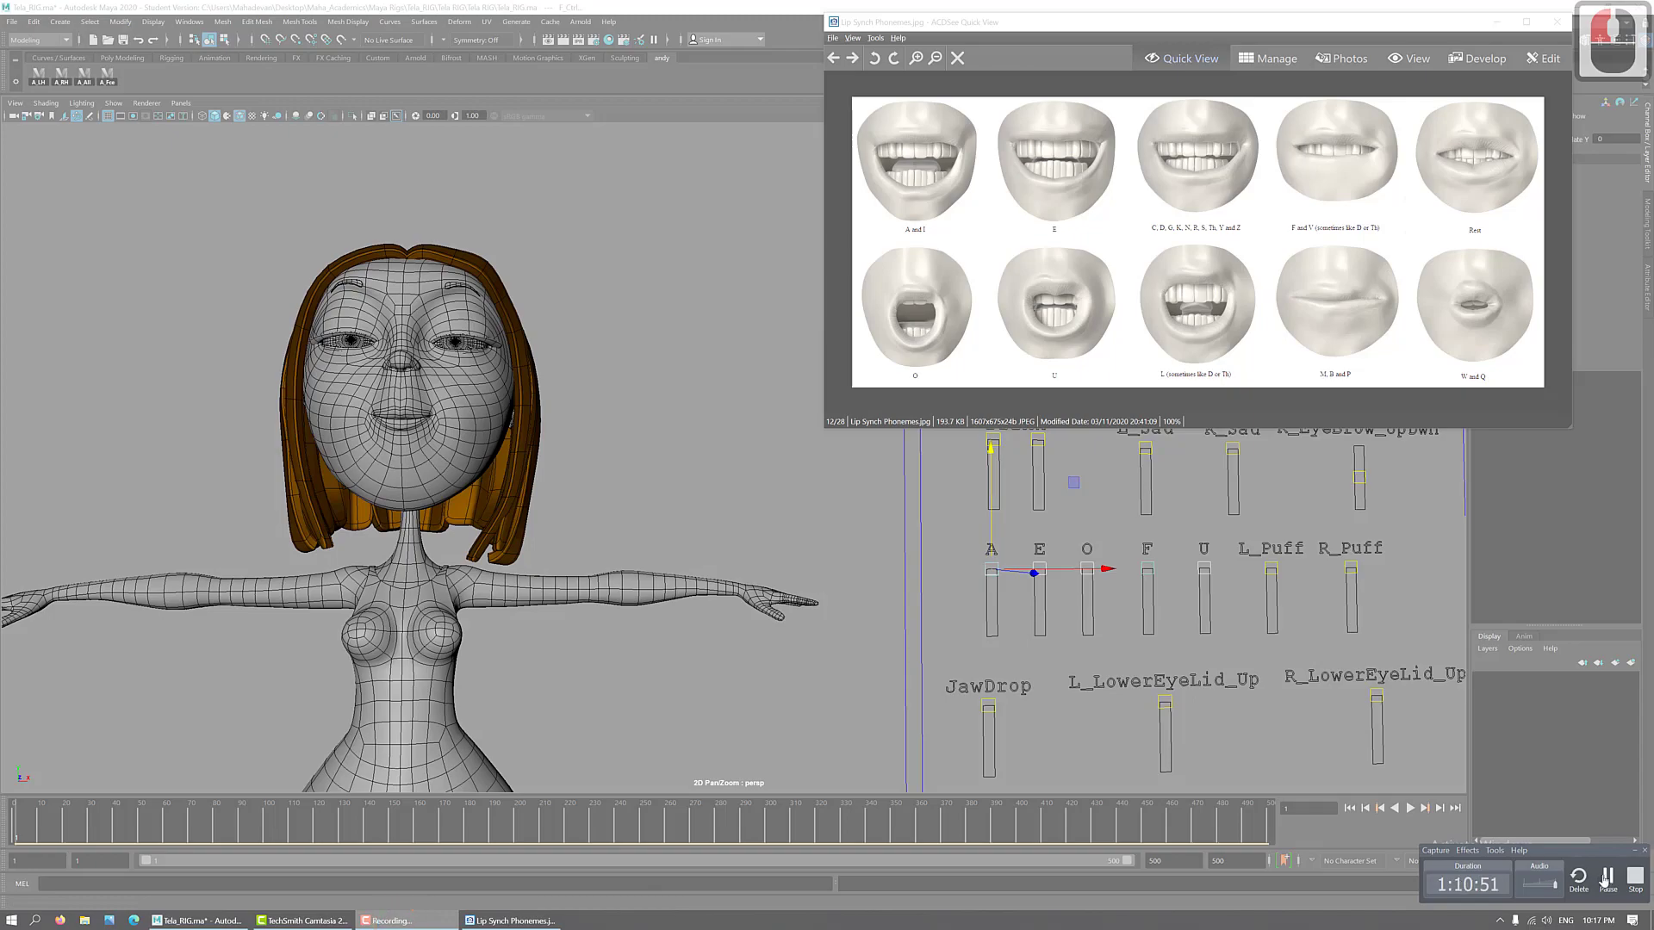